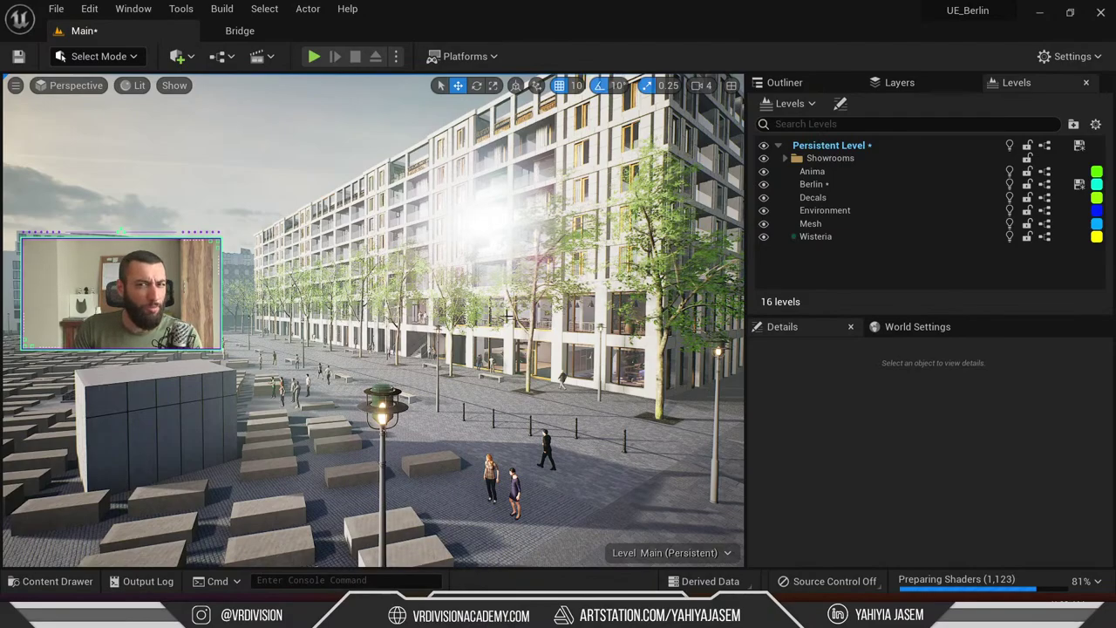
Switch from the UE_Berlin project to the MUC_Berlin project's Unreal Editor window
right_drag(557, 294, 640, 344)
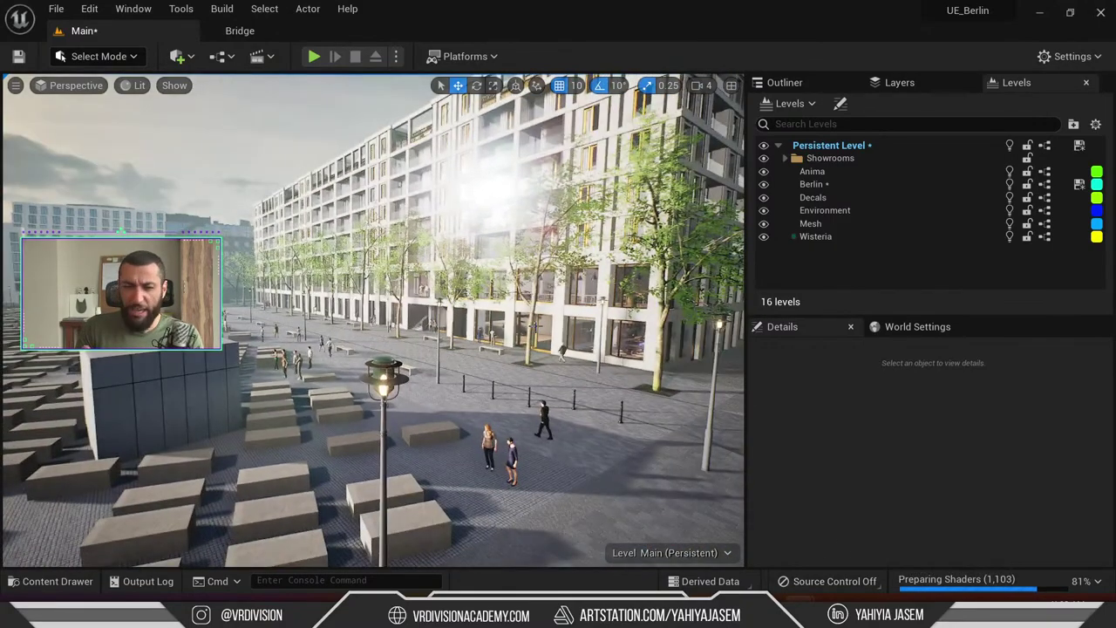
mouse_move(795, 615)
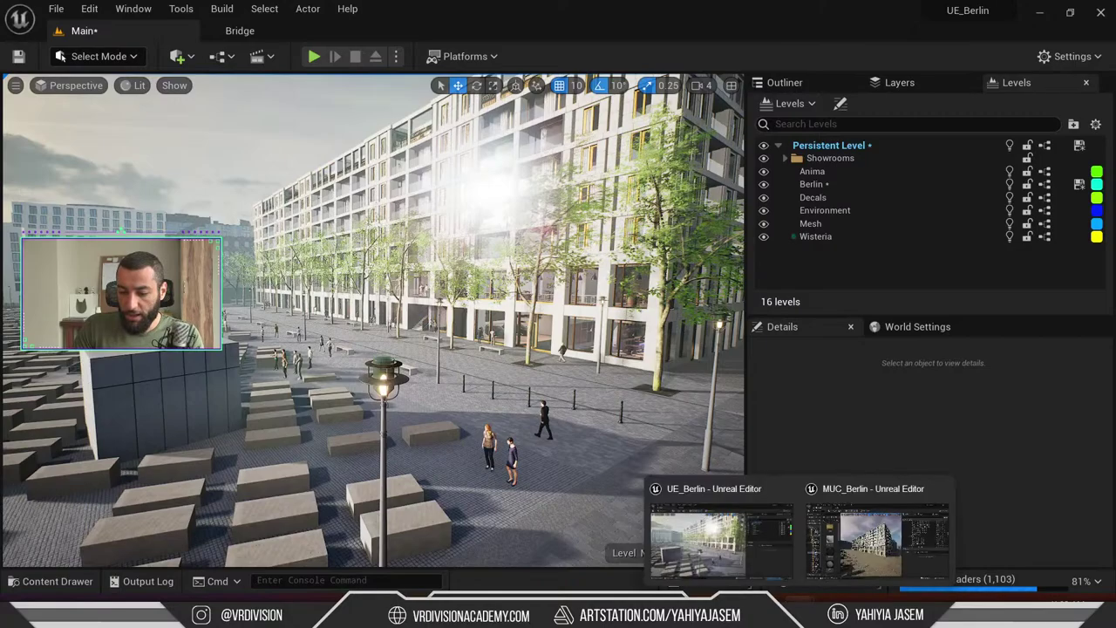
click(847, 525)
right_drag(583, 420, 567, 420)
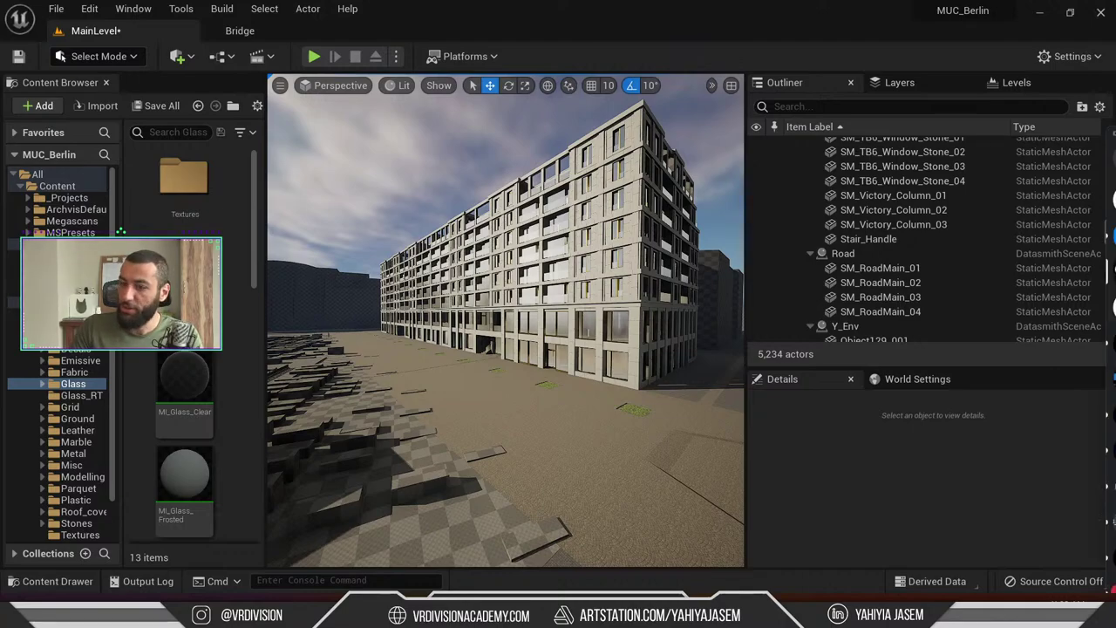
Switch to Discord and review the finished-work channel's furniture hero shots, the question about realism and the lighting setup discussion
drag(1115, 108, 421, 51)
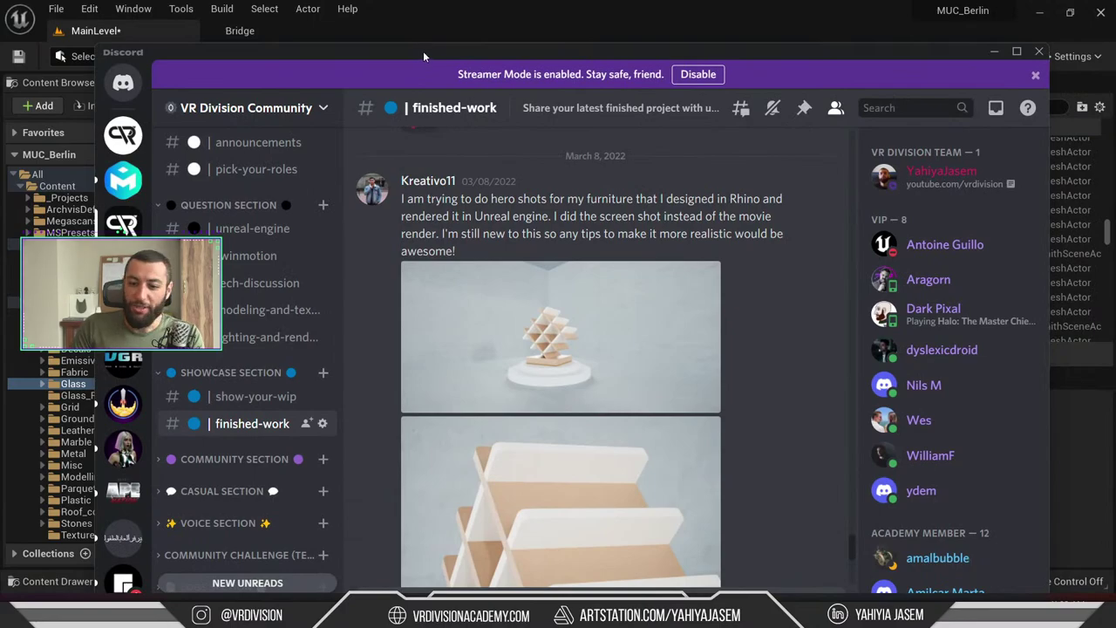
double_click(423, 51)
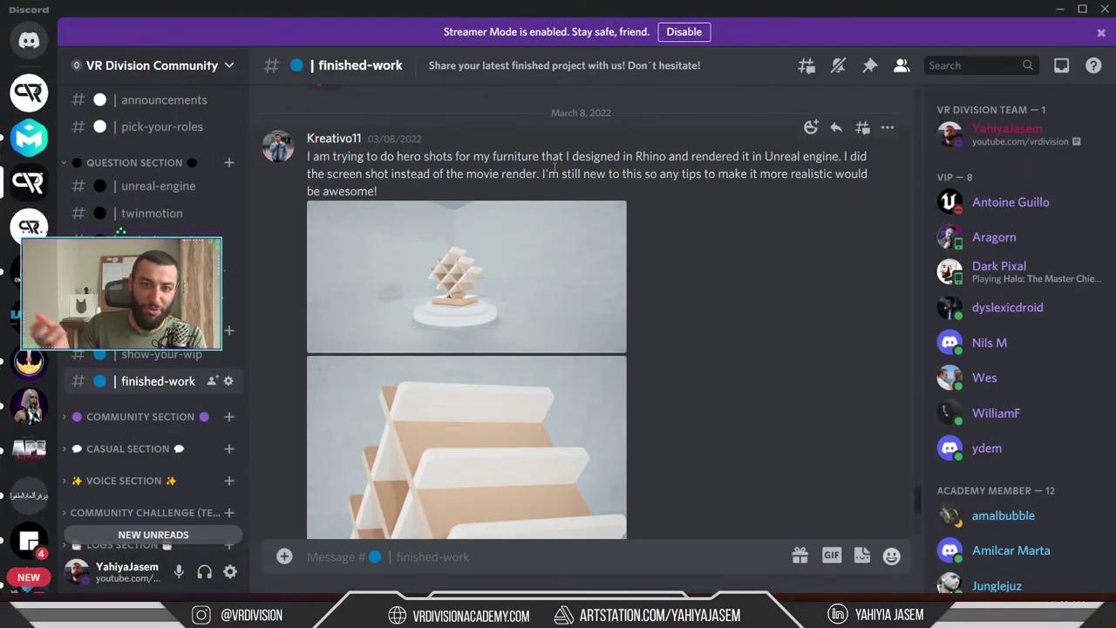
scroll(307, 198, up, 1)
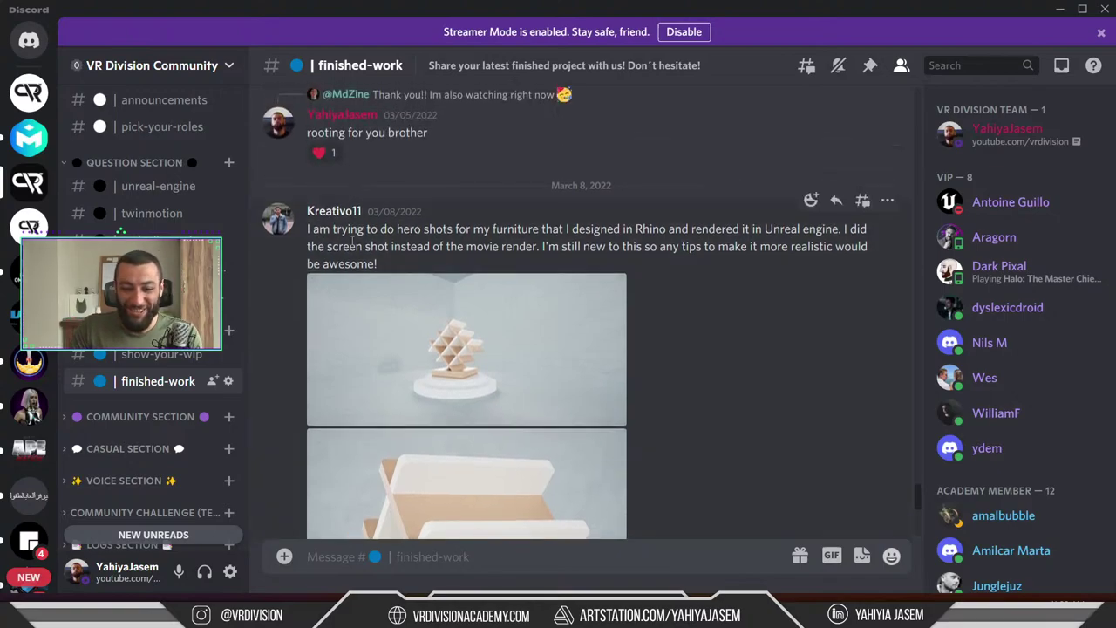
scroll(380, 202, down, 1)
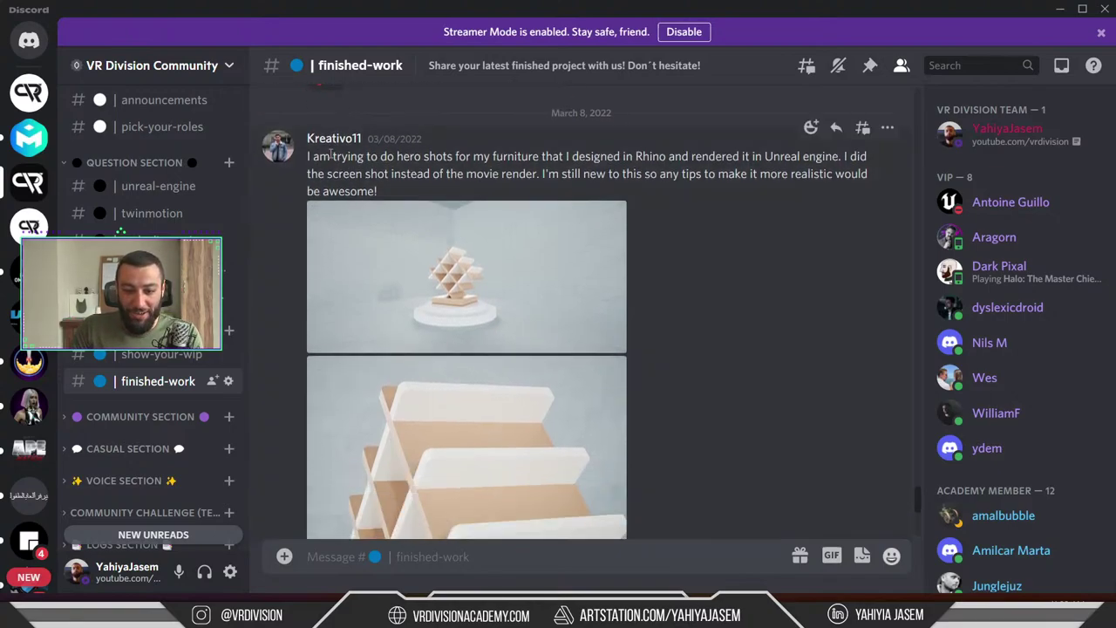
click(836, 127)
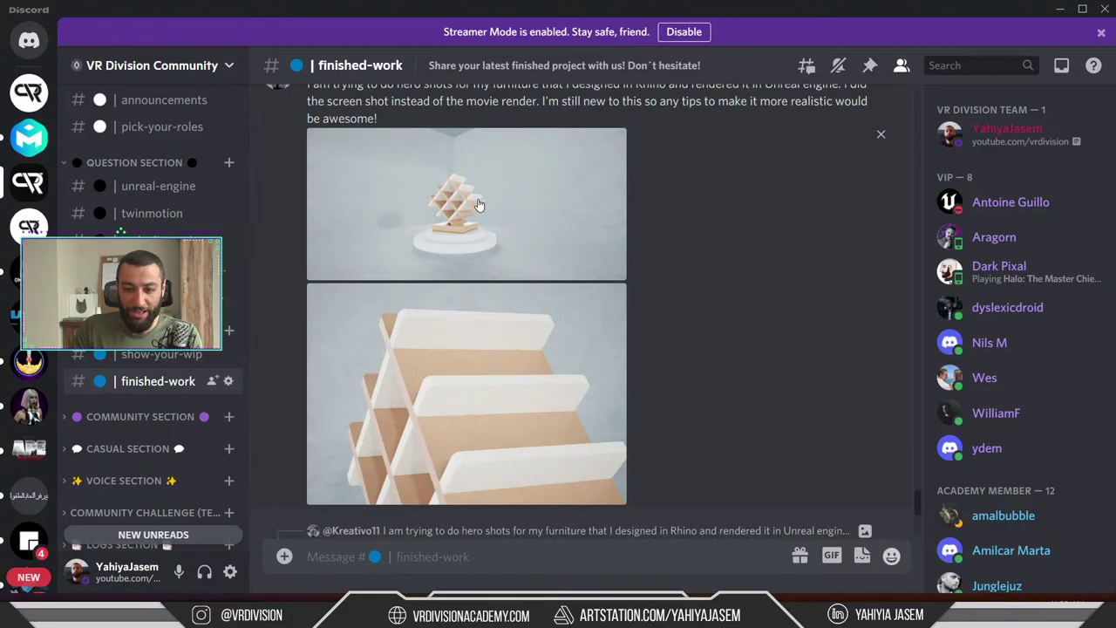
scroll(595, 231, down, 2)
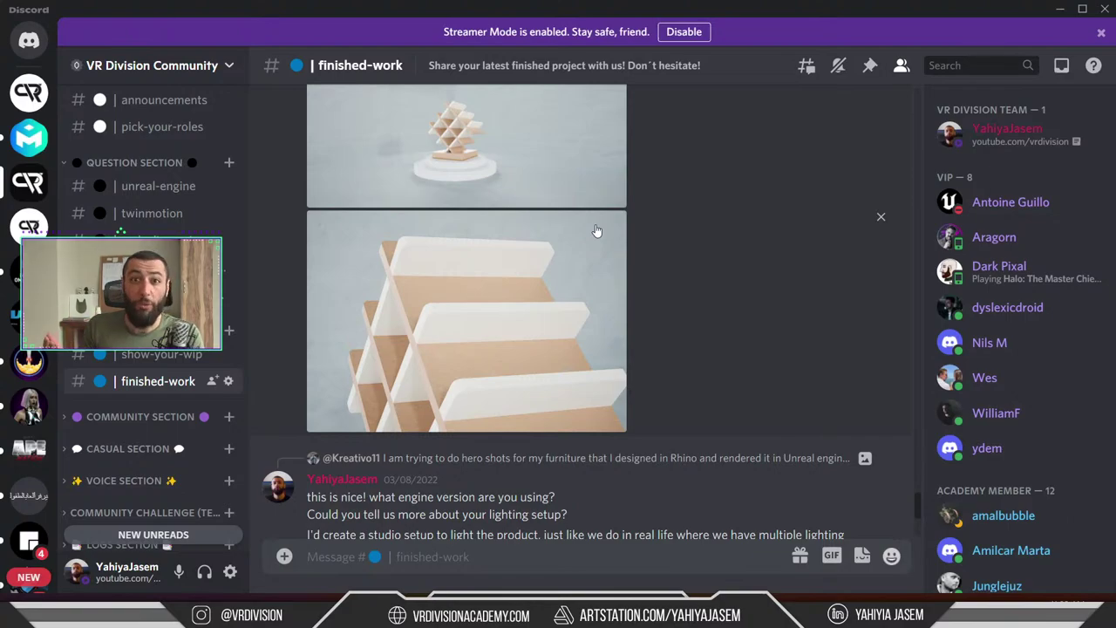
scroll(596, 231, down, 10)
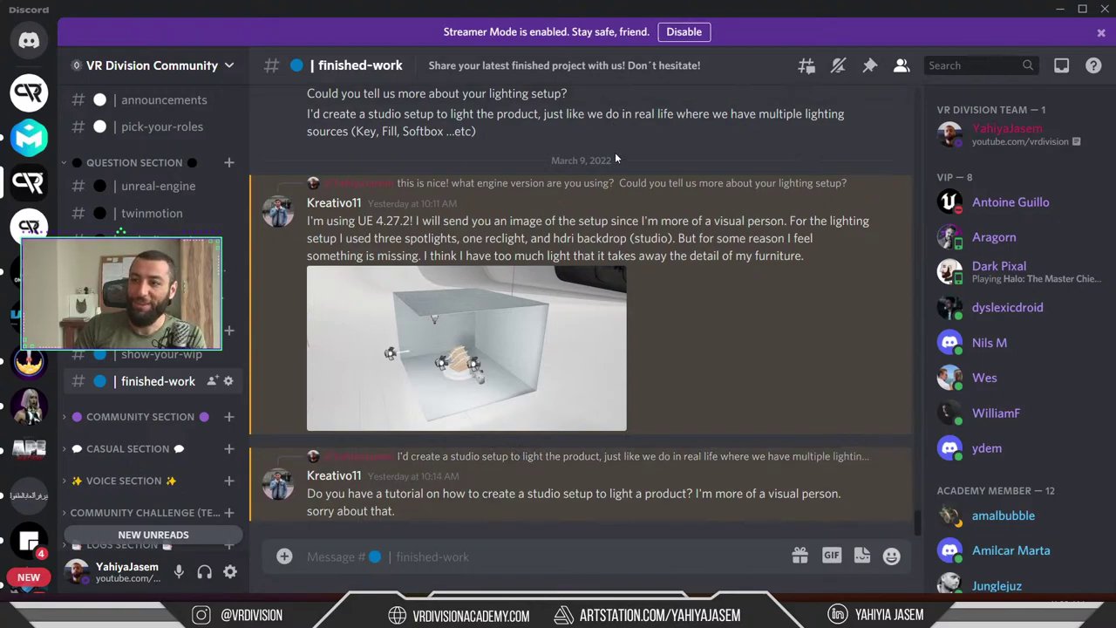
drag(442, 14, 1115, 131)
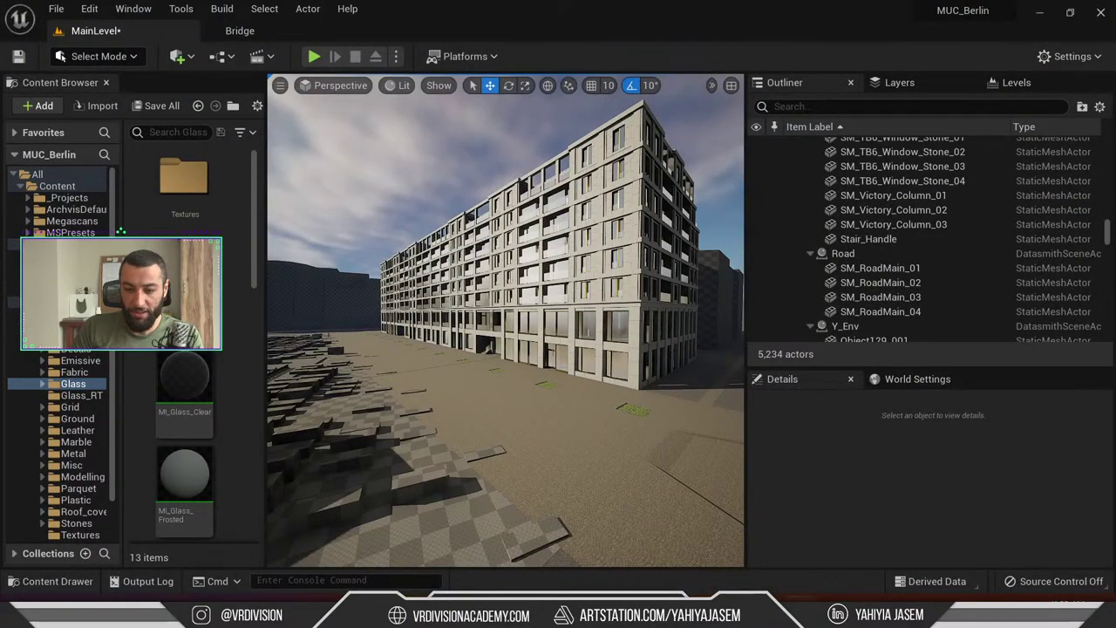
Widen the Content Browser in the MUC_Berlin project and open the _Projects folder
right_drag(519, 253, 560, 288)
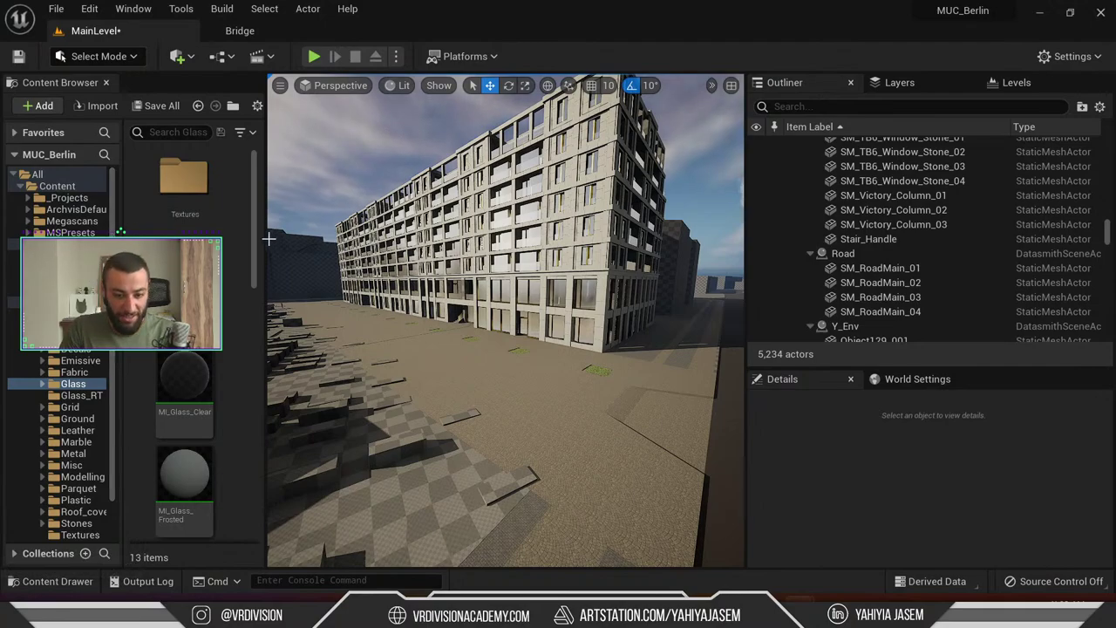
drag(266, 237, 343, 240)
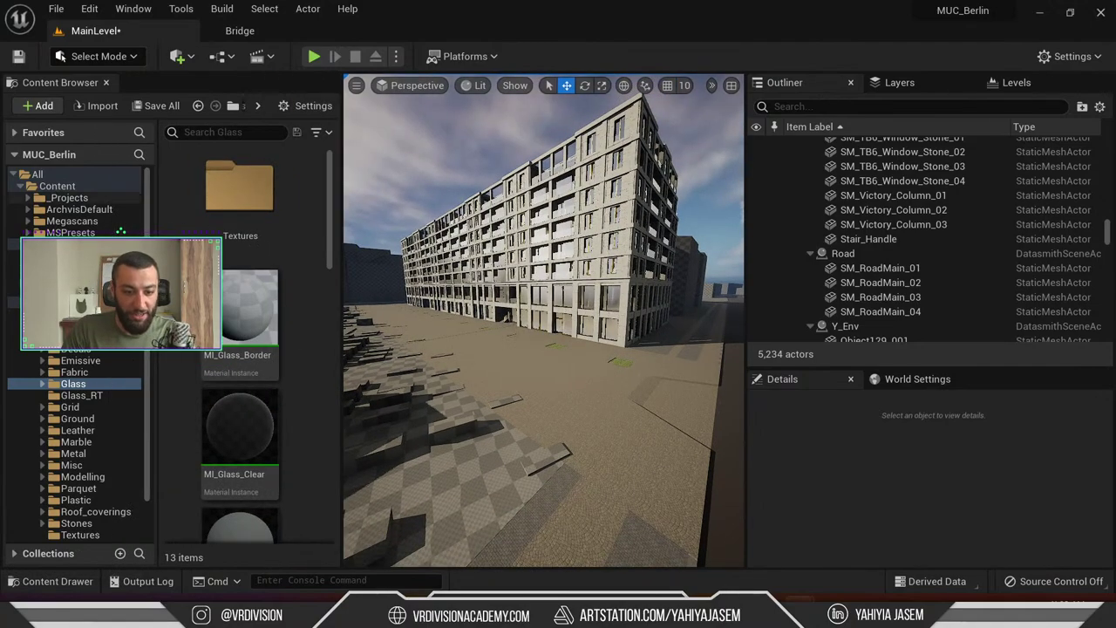
click(27, 244)
double_click(35, 199)
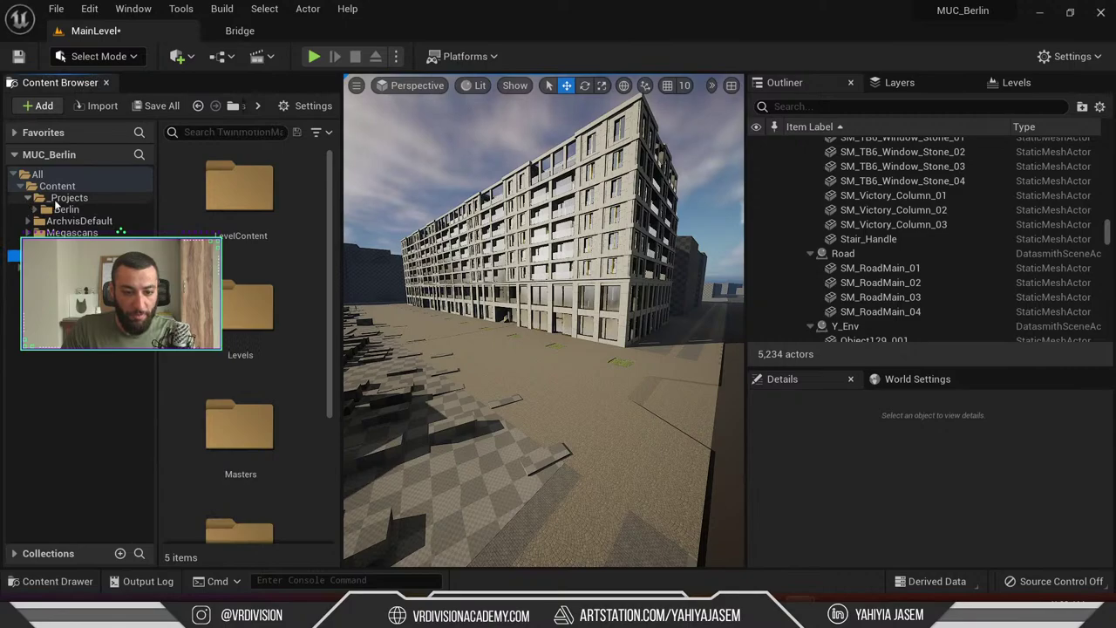
Create a new folder named Studio inside the _Projects folder
right_click(277, 260)
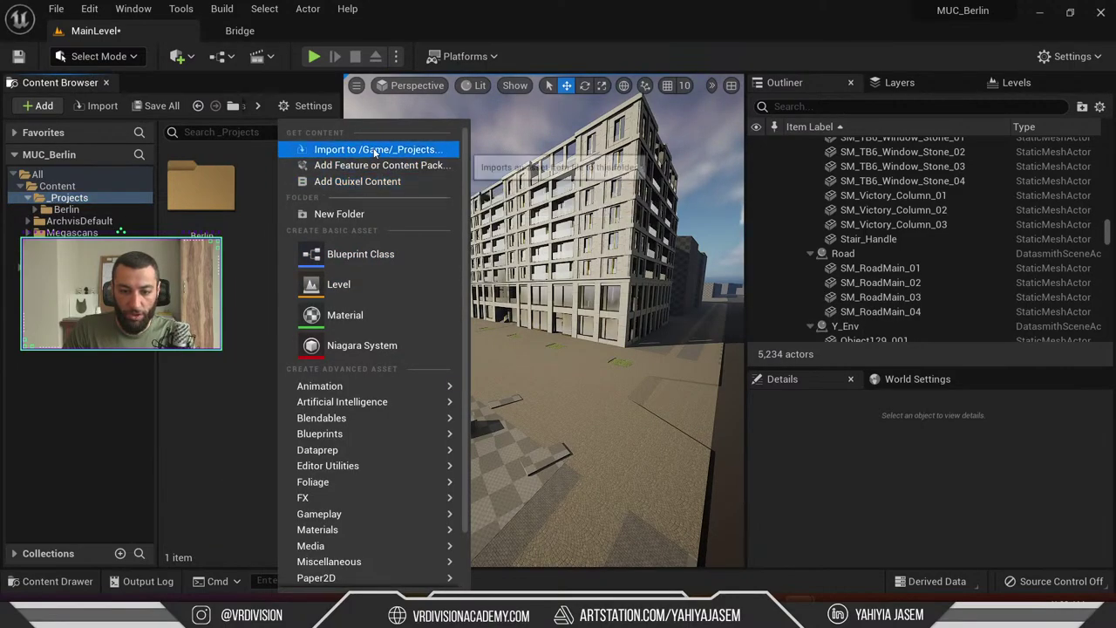
click(342, 214)
text(Studio)
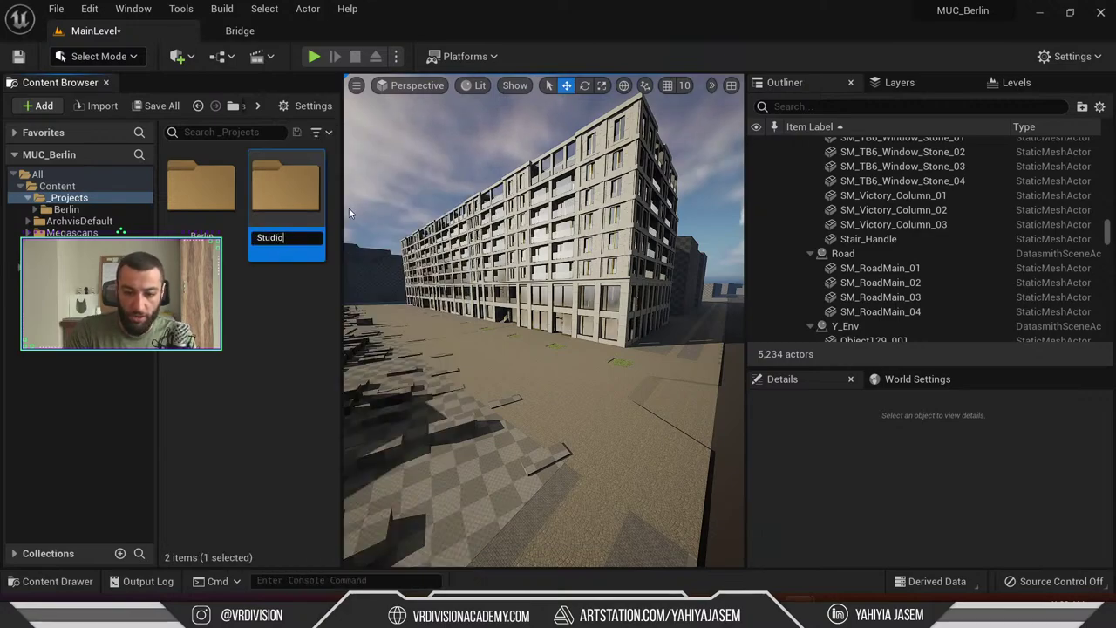
key(Return)
Create a new level asset named Studio inside the Studio folder
double_click(296, 249)
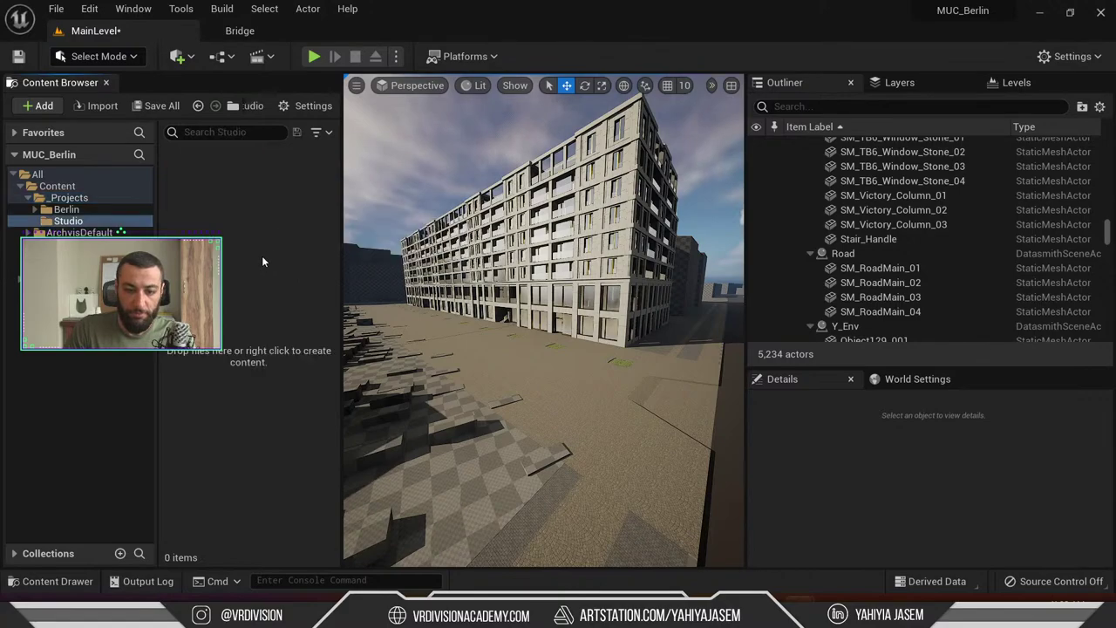
right_click(263, 257)
click(339, 292)
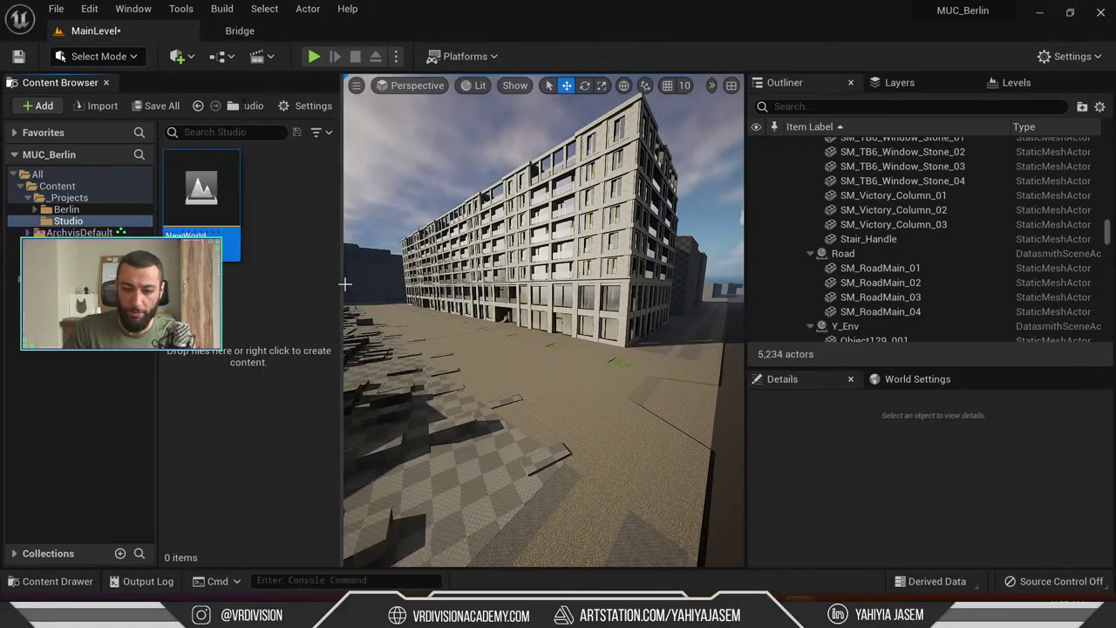
text(St)
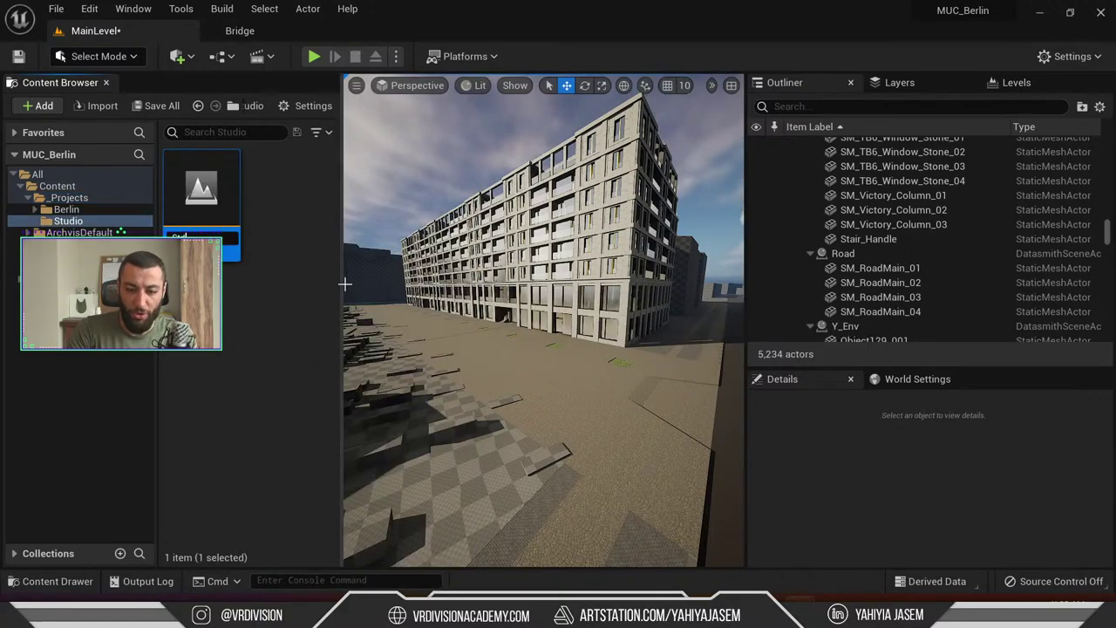
text(udio)
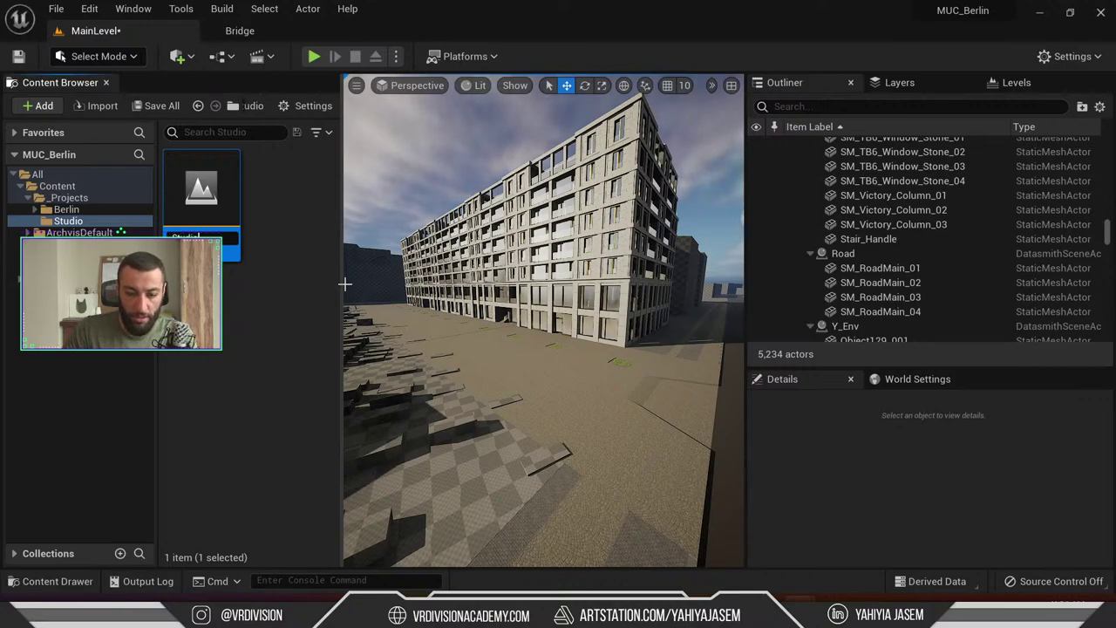
click(298, 293)
Create a folder named Maps inside the Studio folder and move the Studio level into it
right_click(299, 262)
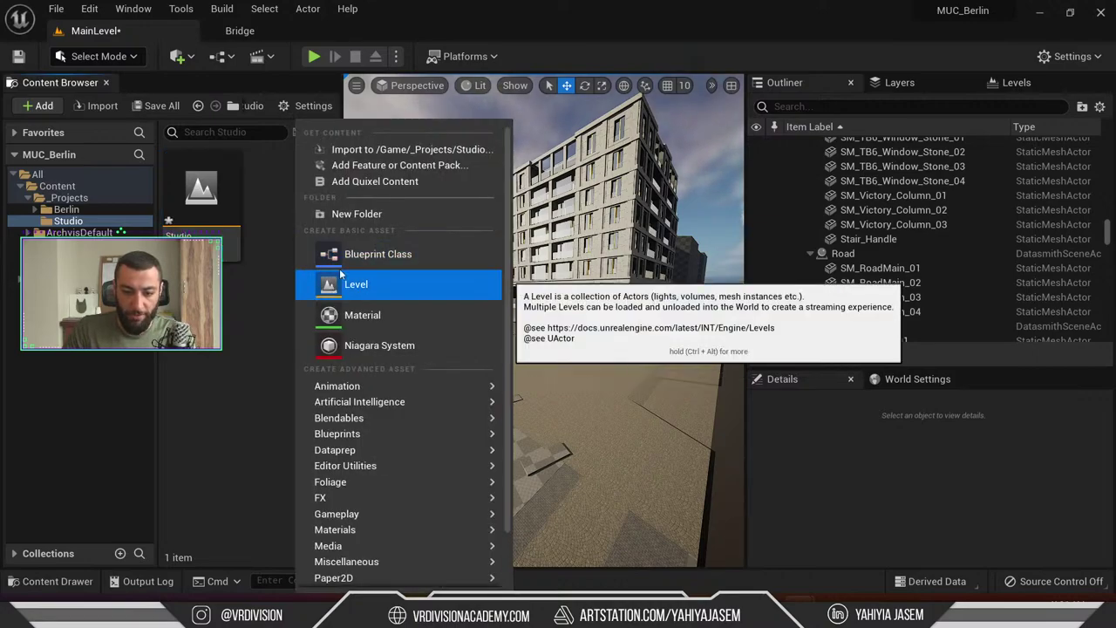
click(347, 214)
text(Ma)
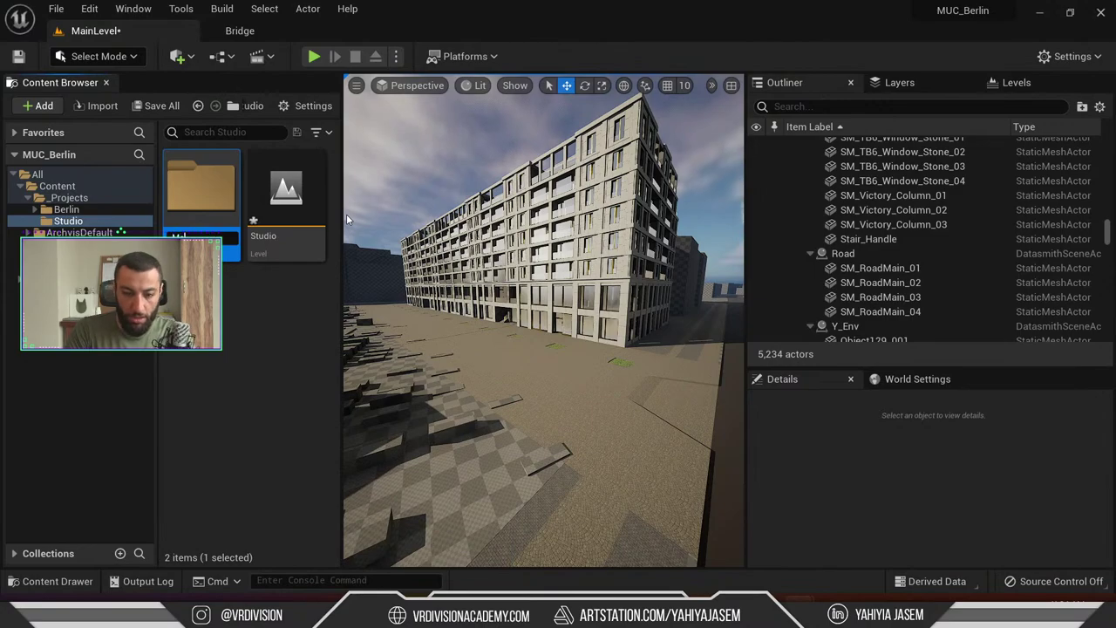
text(aps)
key(Return)
drag(320, 208, 193, 192)
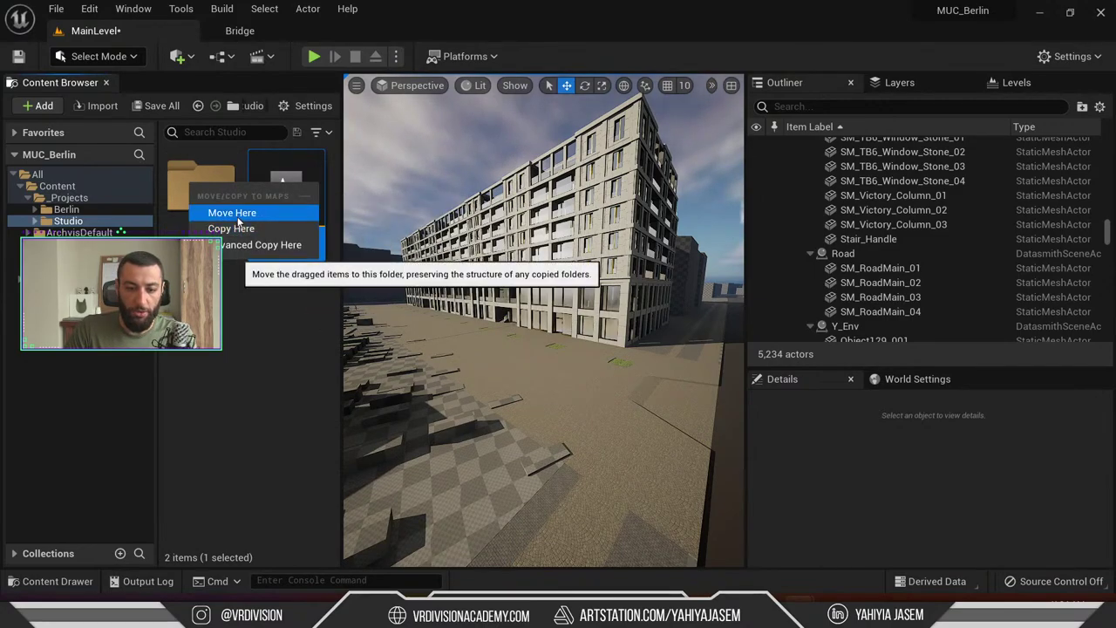
click(236, 214)
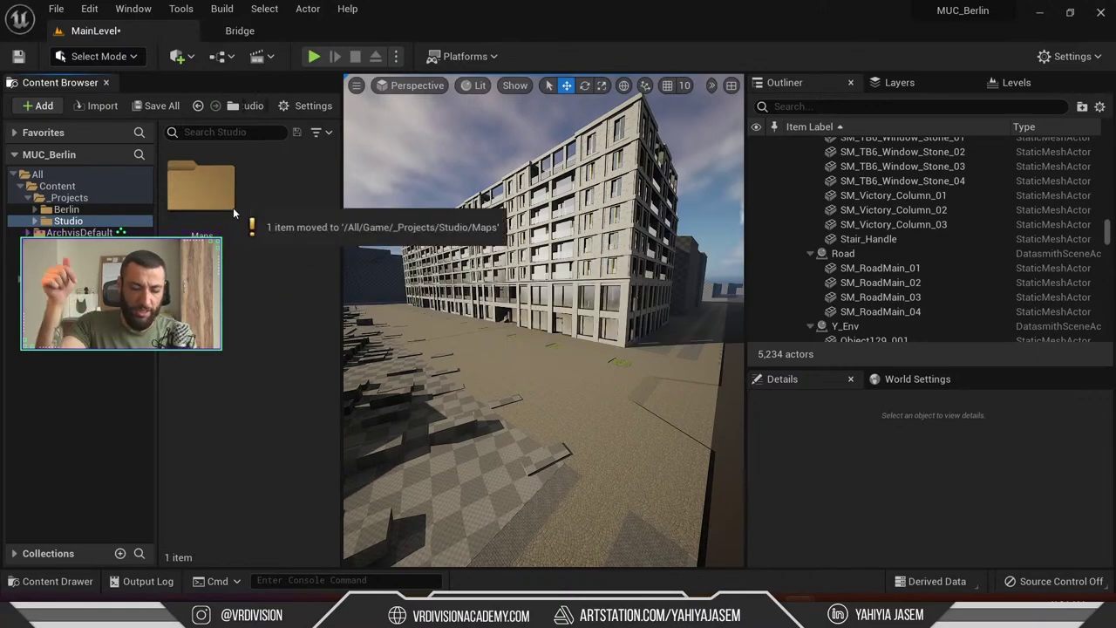
Open the Studio level from the Maps folder in the editor
double_click(228, 204)
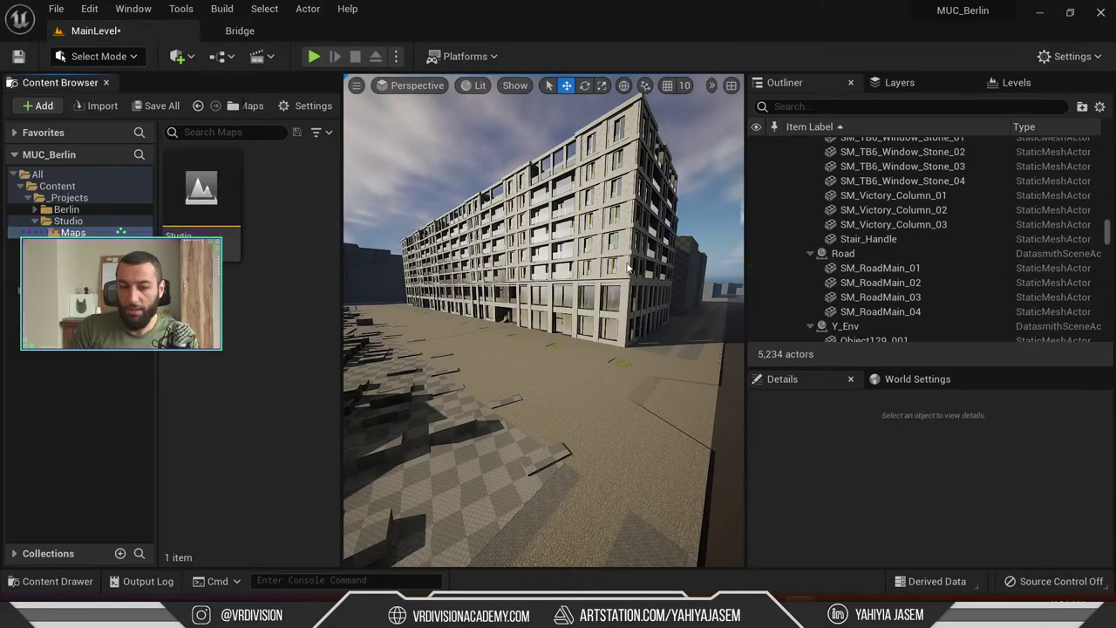
double_click(224, 210)
click(591, 462)
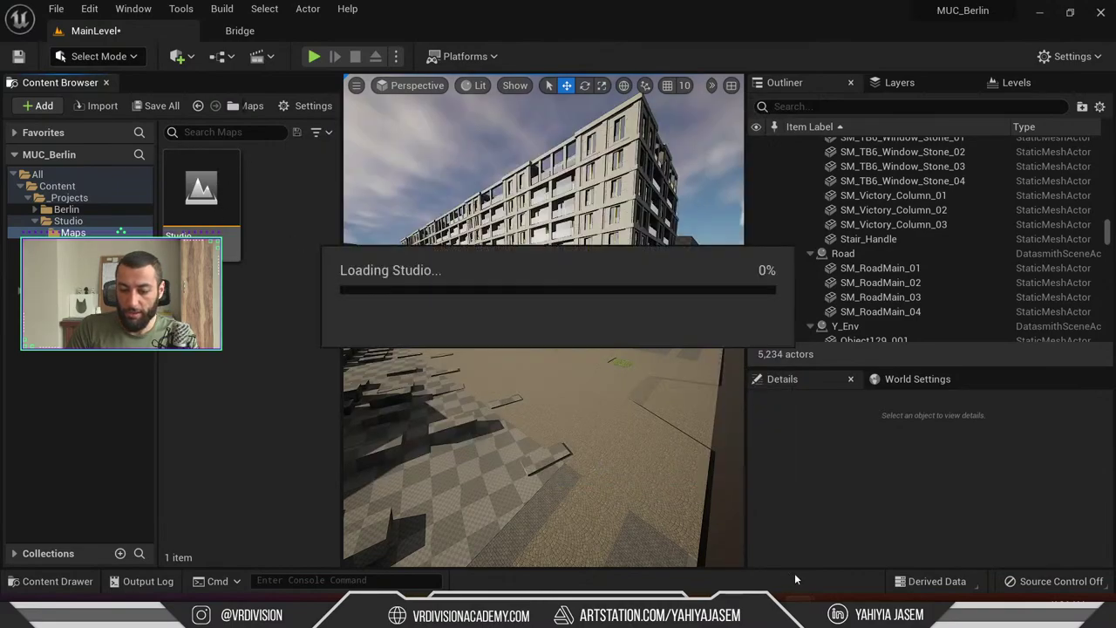
Switch to ProArt Creator Hub, toggle the fan profile to Performance mode and back to Full Speed mode, and close it
mouse_move(797, 595)
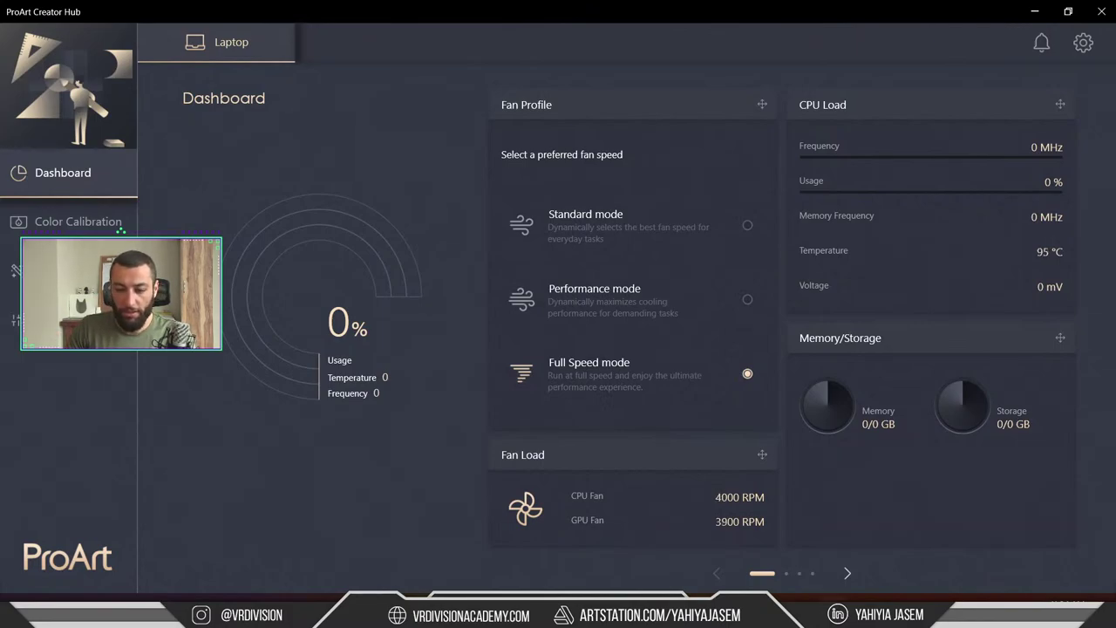
click(718, 299)
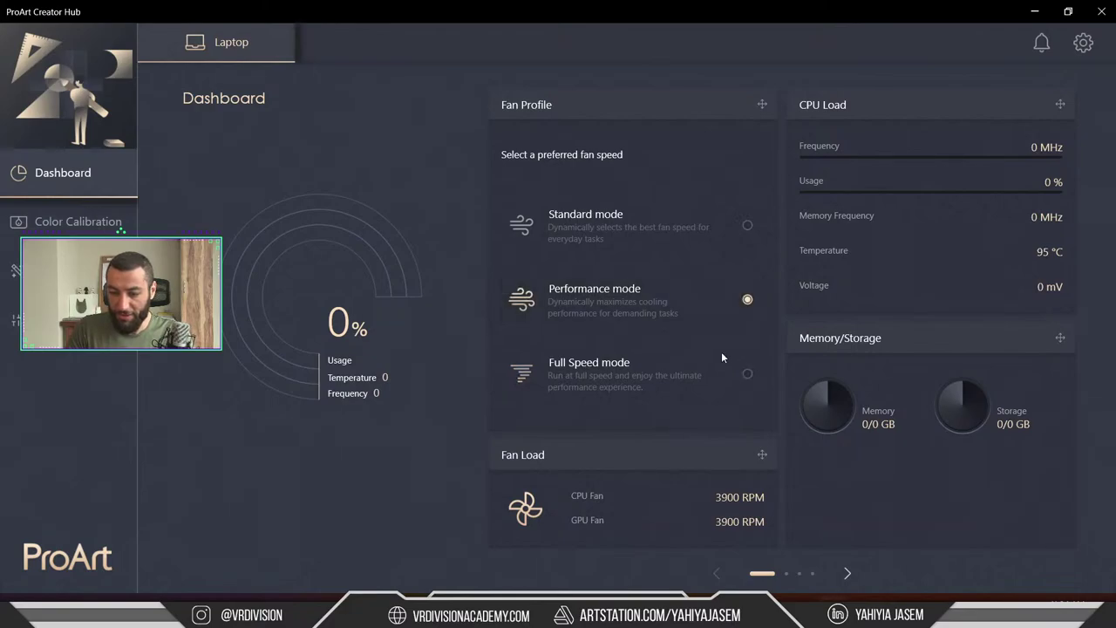
click(683, 381)
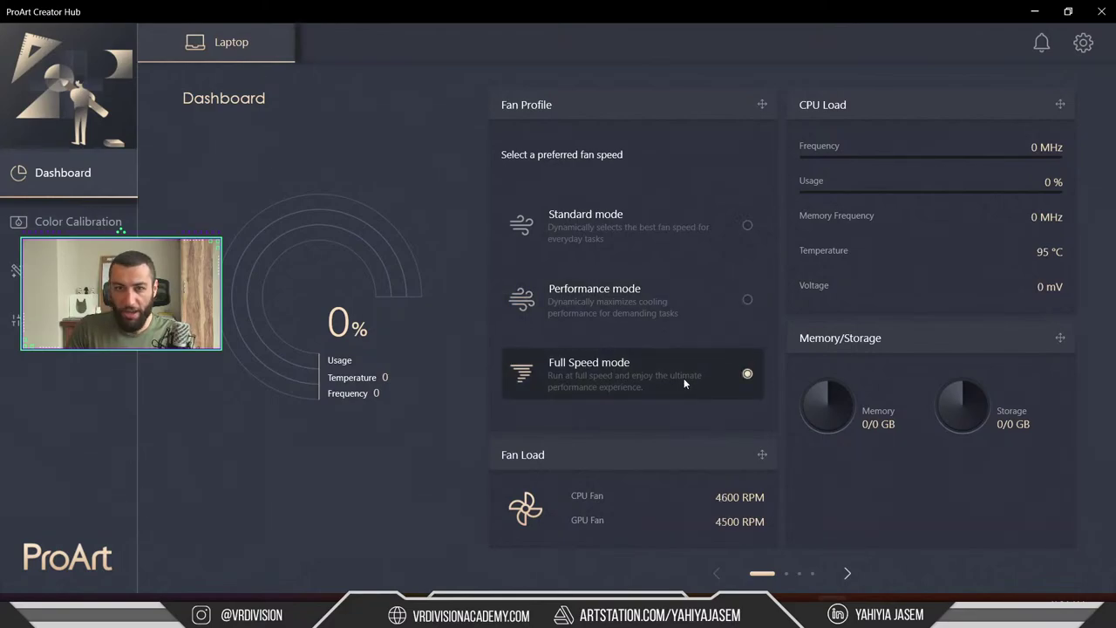
click(1101, 12)
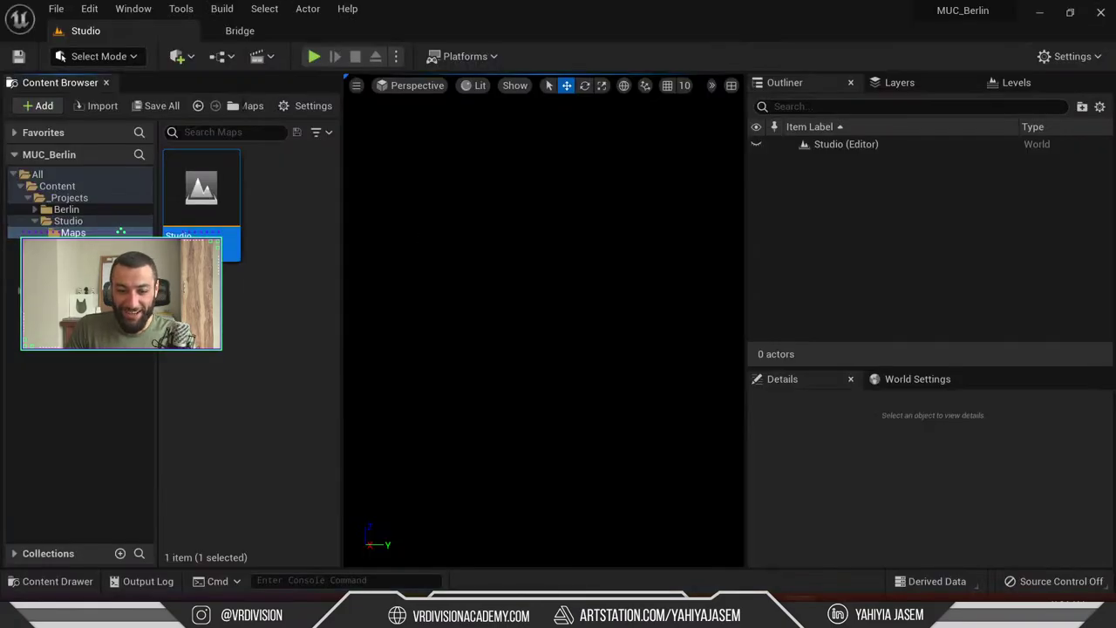
right_click(496, 244)
click(507, 242)
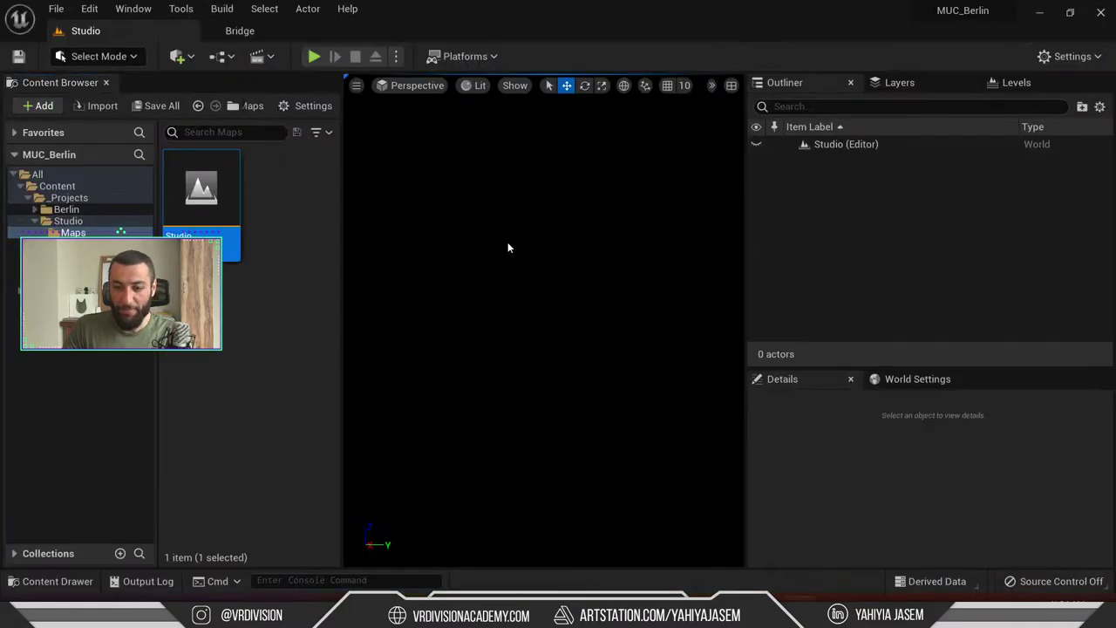
click(179, 56)
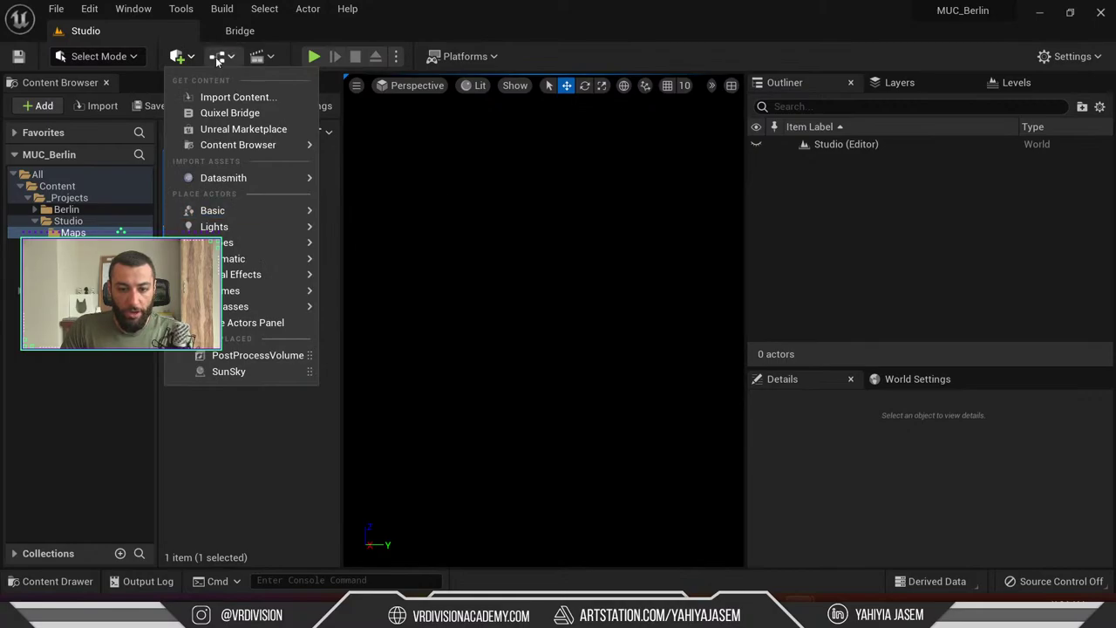
click(506, 49)
click(121, 57)
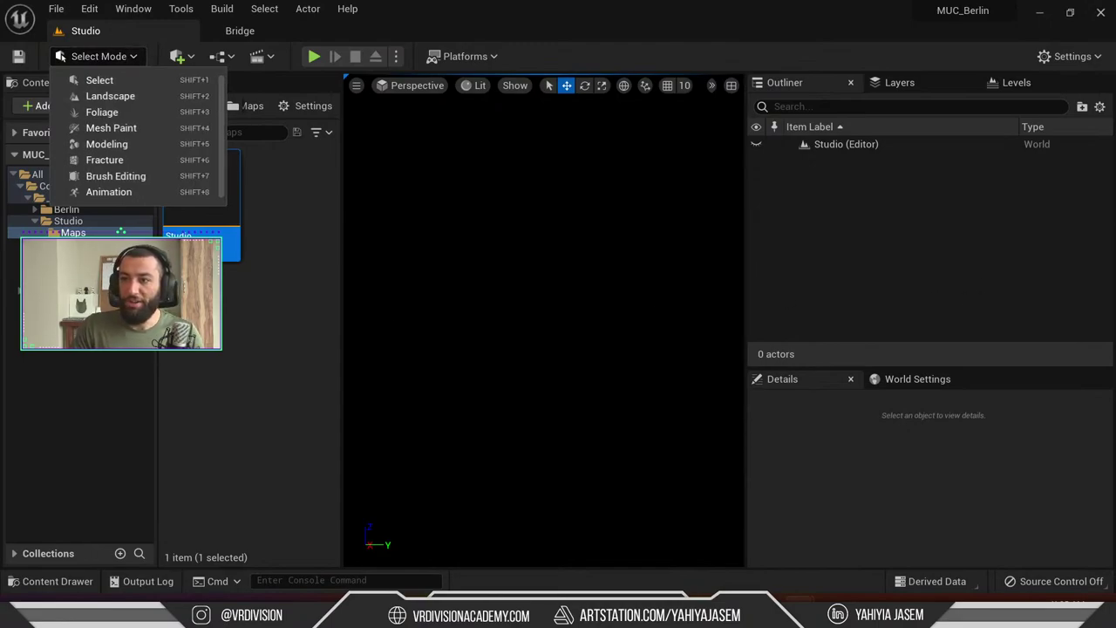
key(Escape)
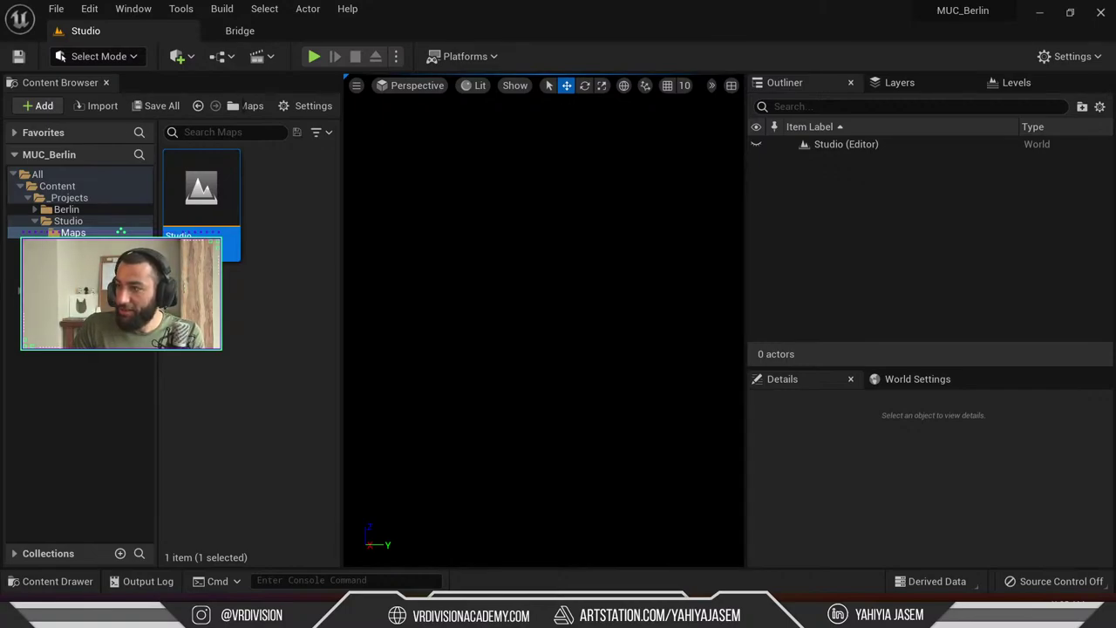
mouse_move(1115, 131)
mouse_down()
mouse_move(951, 130)
mouse_move(746, 90)
mouse_move(1115, 114)
mouse_up()
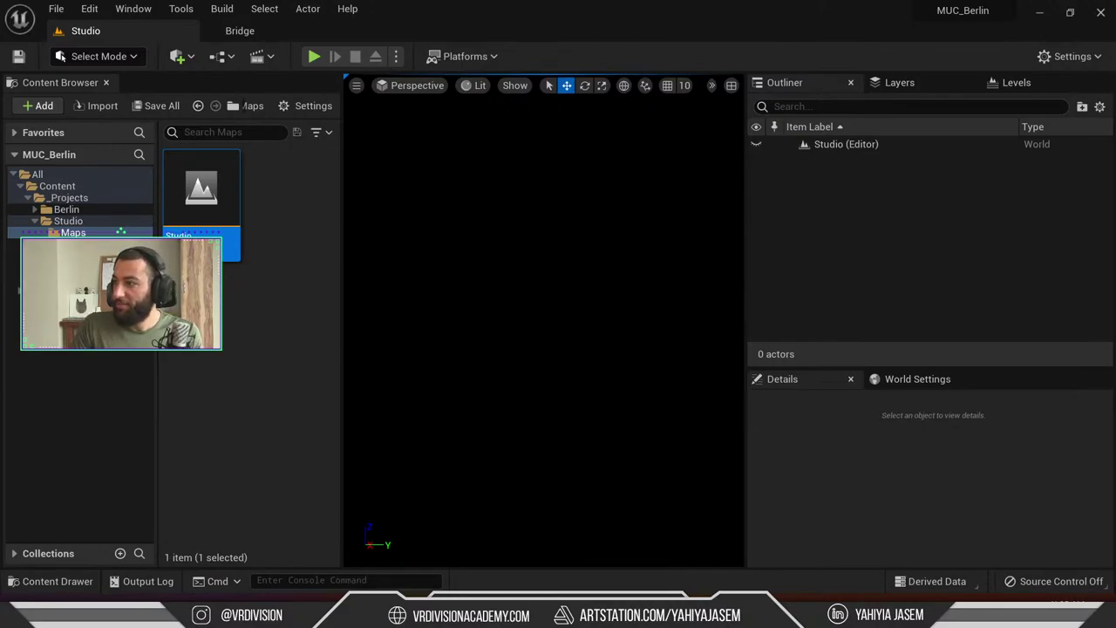
Check the YouTube Studio live stream dashboard, look at the UE_Berlin project's viewport, and return to the MUC_Berlin editor
drag(1115, 114, 563, 40)
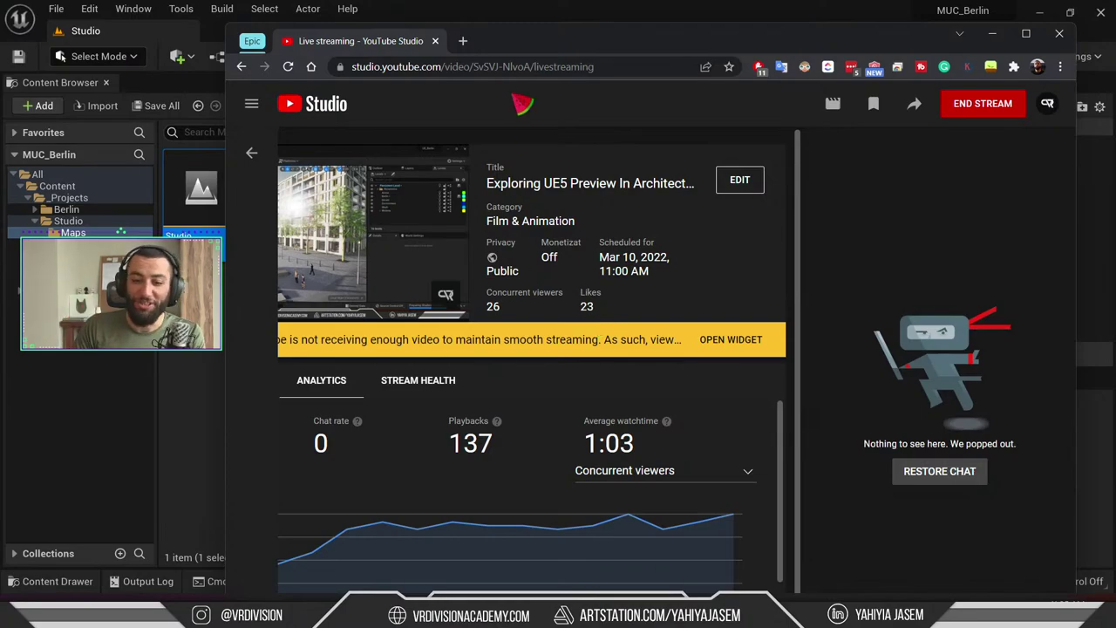
drag(540, 44, 1115, 44)
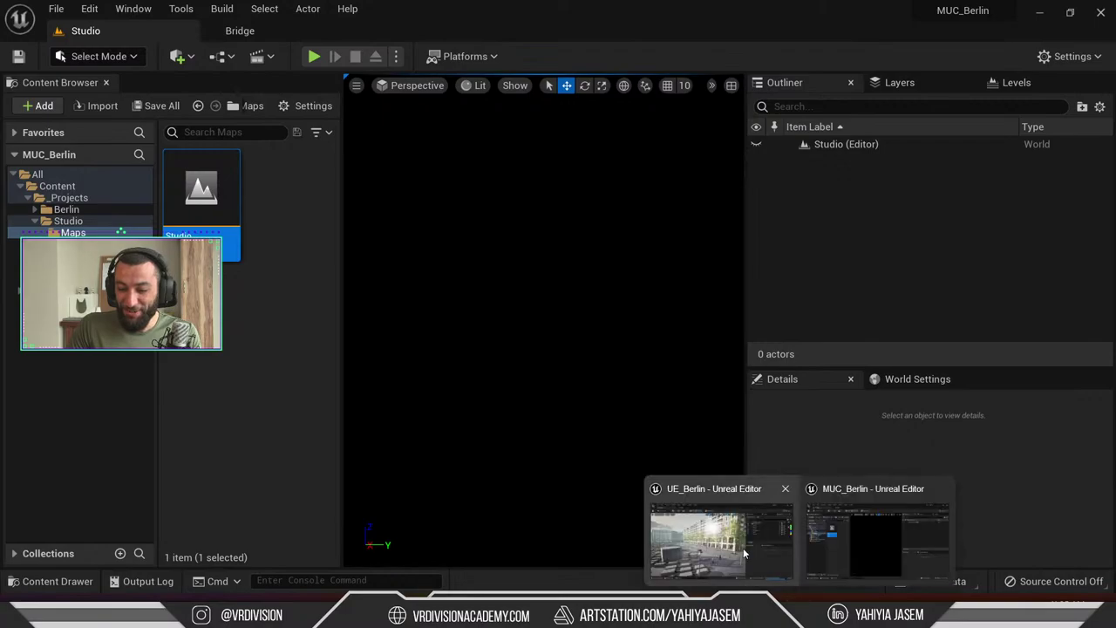
click(718, 502)
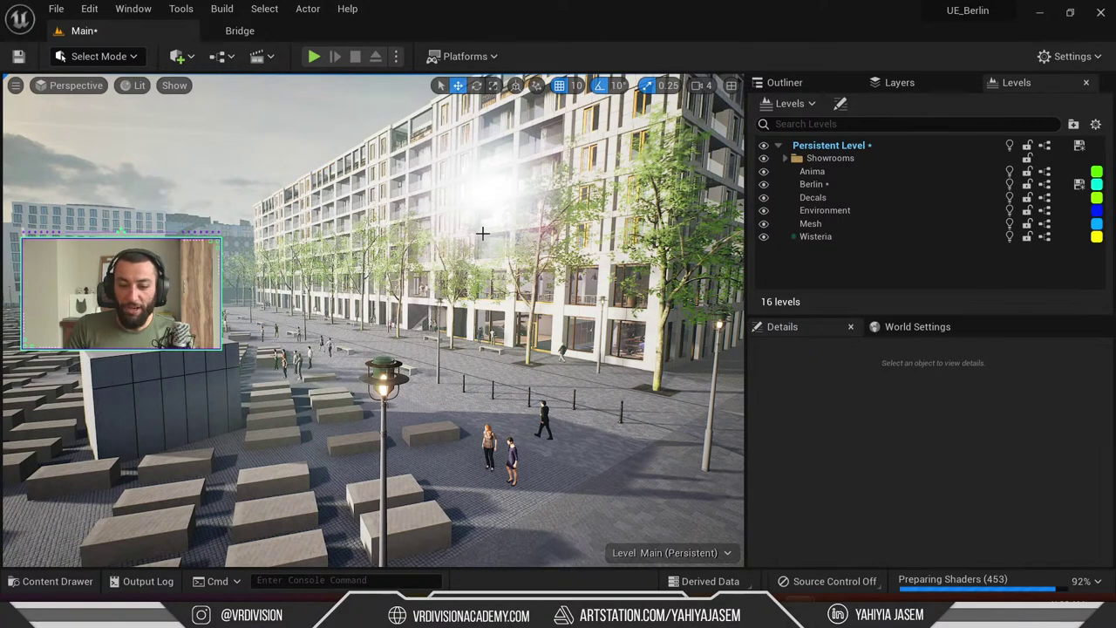
right_drag(373, 321, 355, 318)
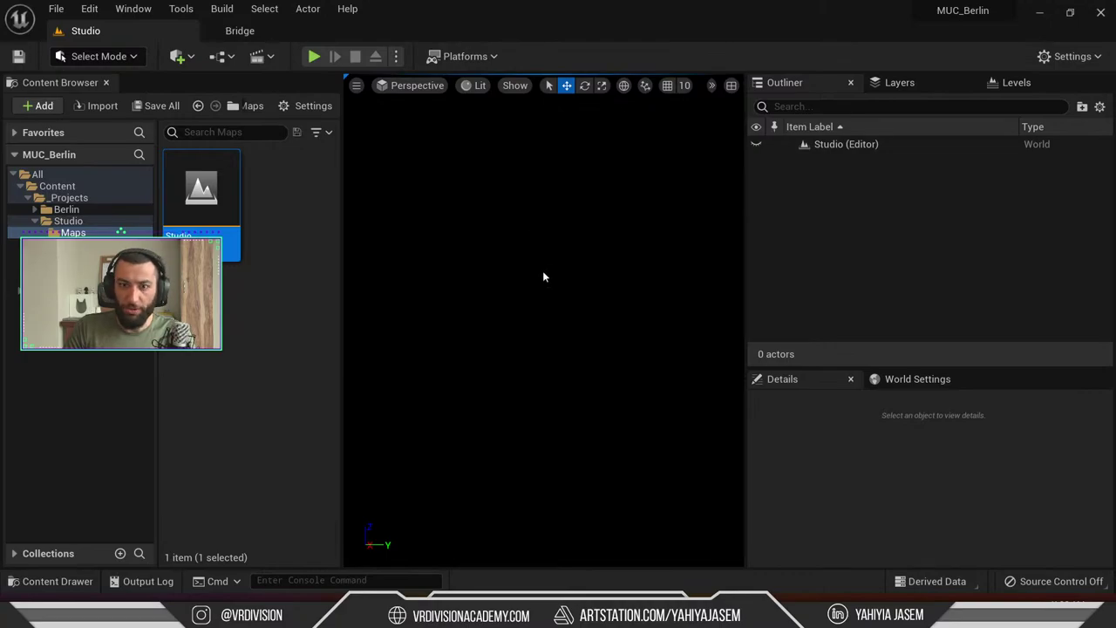
mouse_move(575, 610)
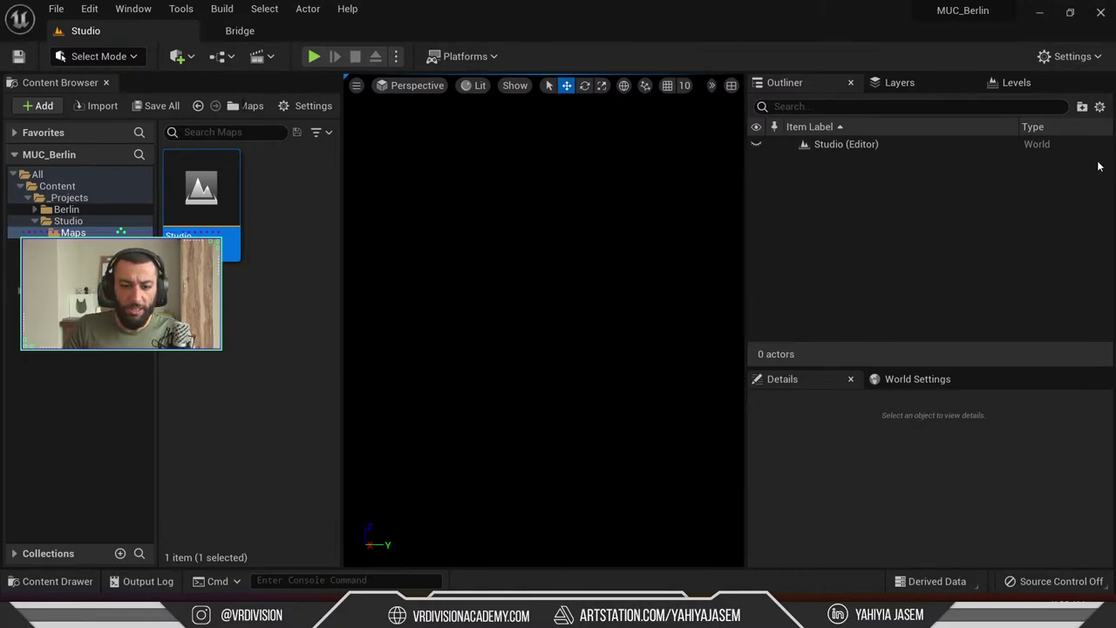
Search the system for "time" and open the best match
click(114, 55)
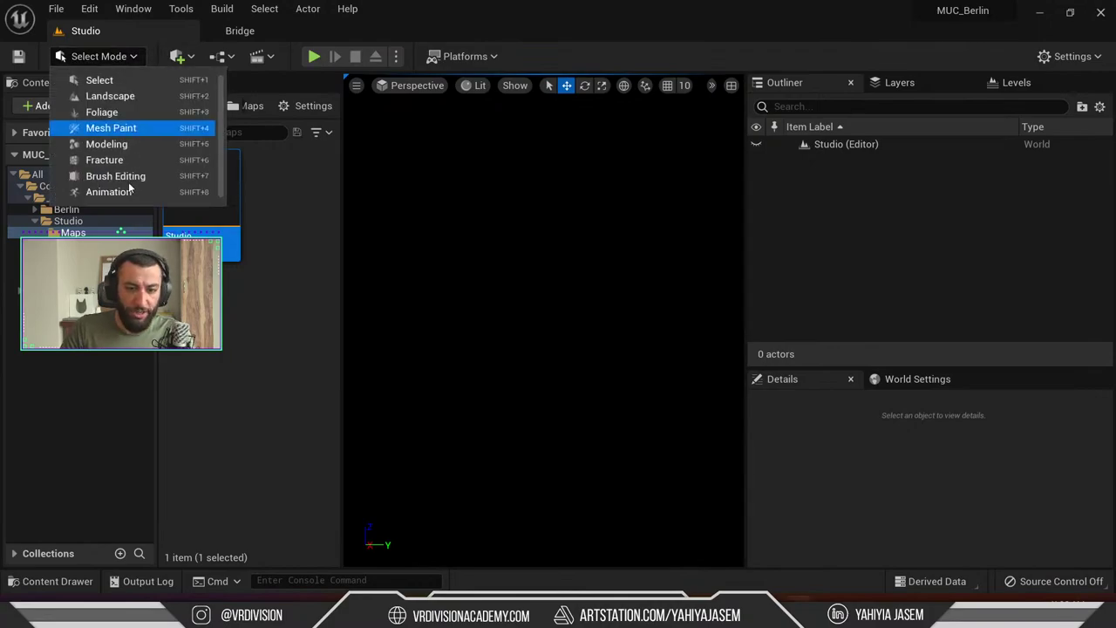
key(super)
text(time)
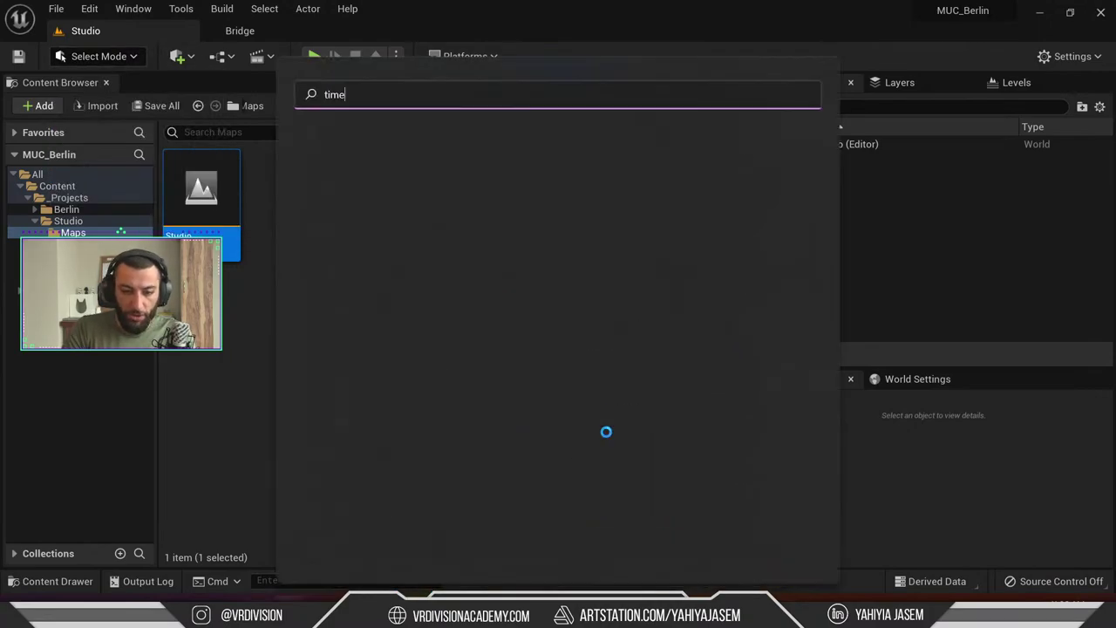
key(Return)
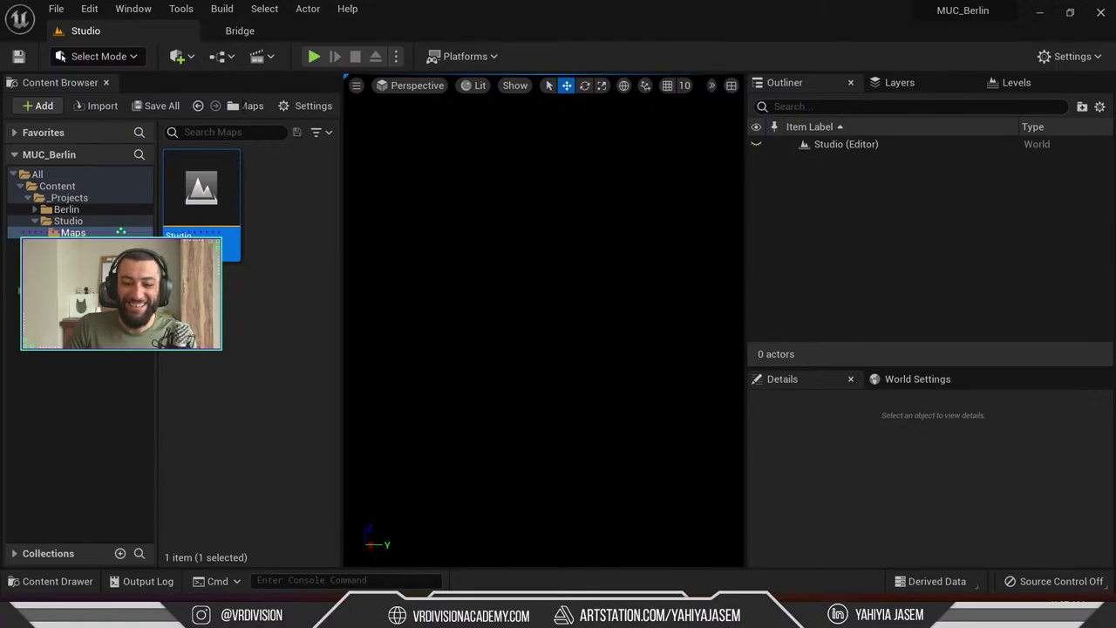
Switch the editor to Modeling mode and close the docked Content Browser
click(113, 56)
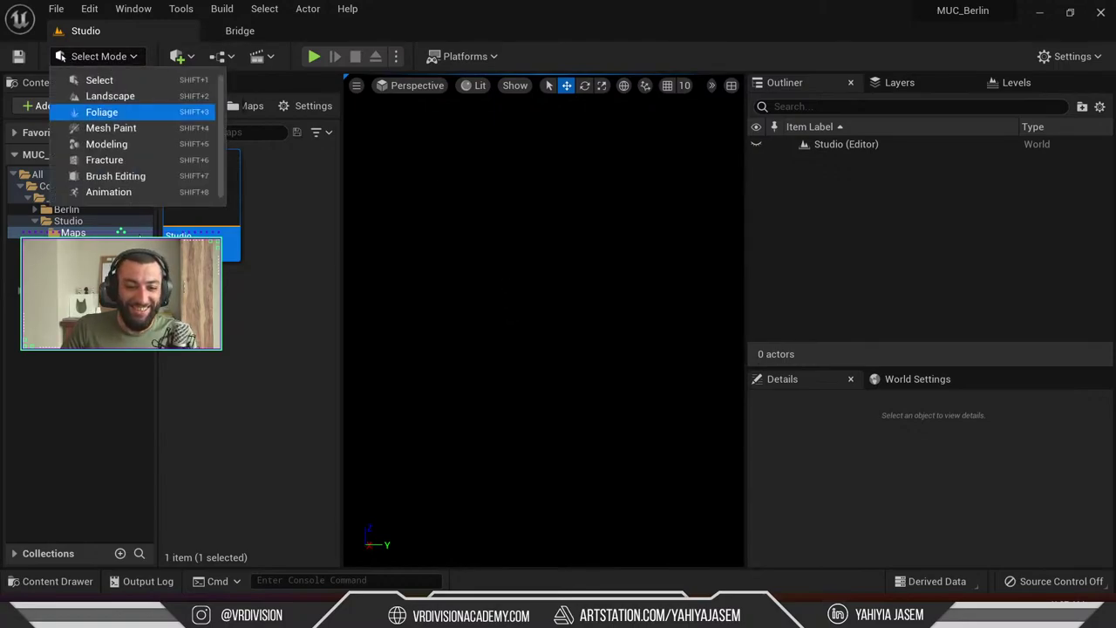
click(116, 150)
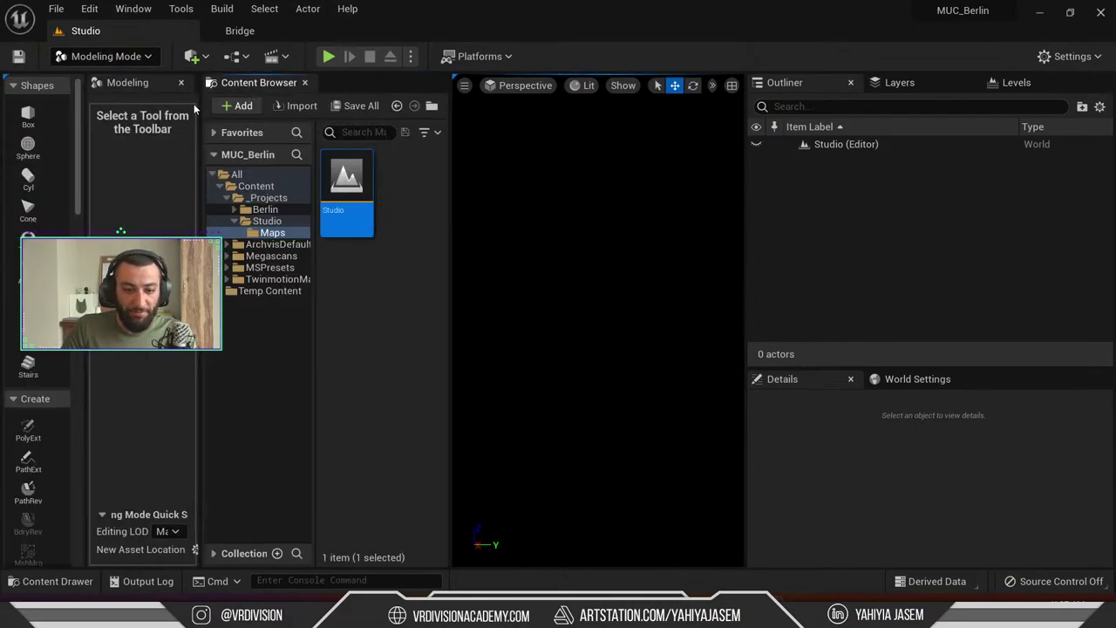
click(305, 82)
Create a rectangle mesh with width 750 and depth 750 in the Studio level
click(29, 210)
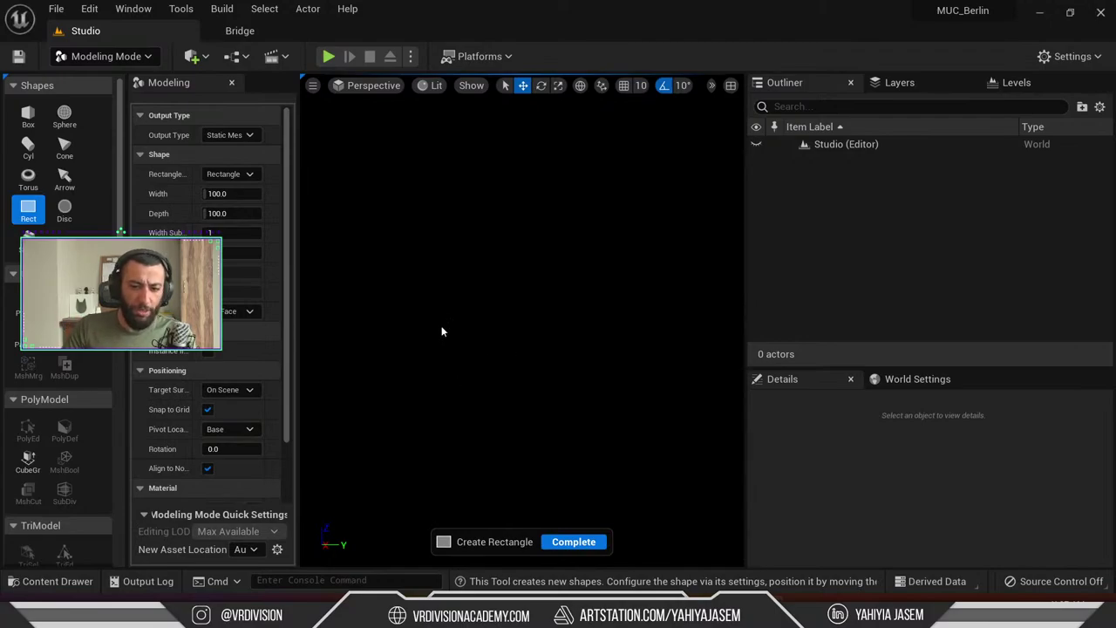
click(259, 193)
text(7)
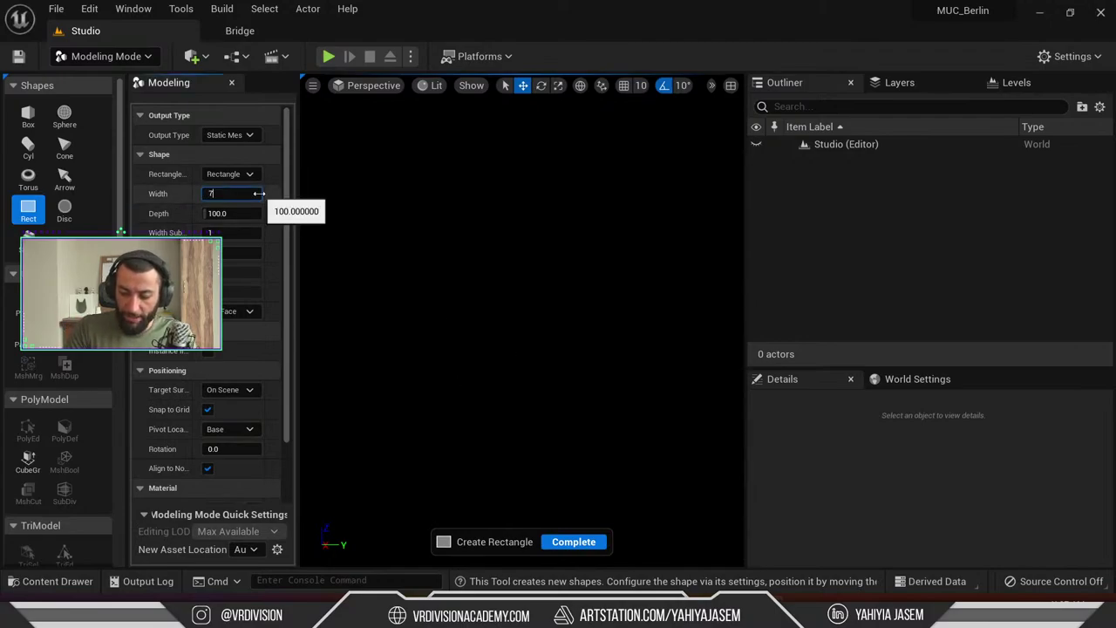
text(50)
key(Tab)
text(750)
key(Return)
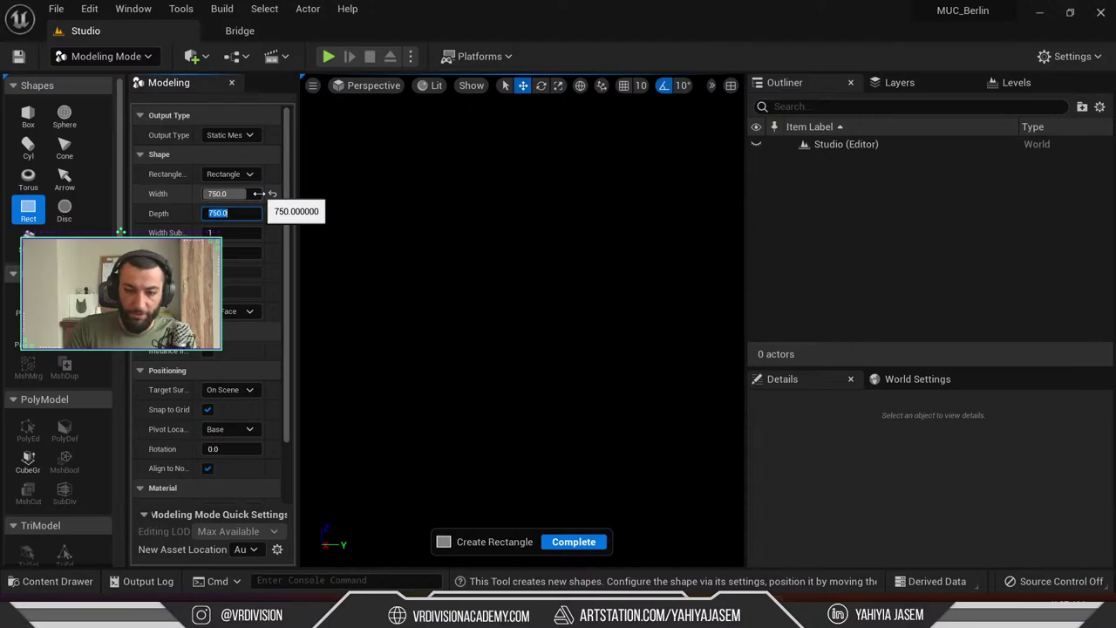
click(487, 364)
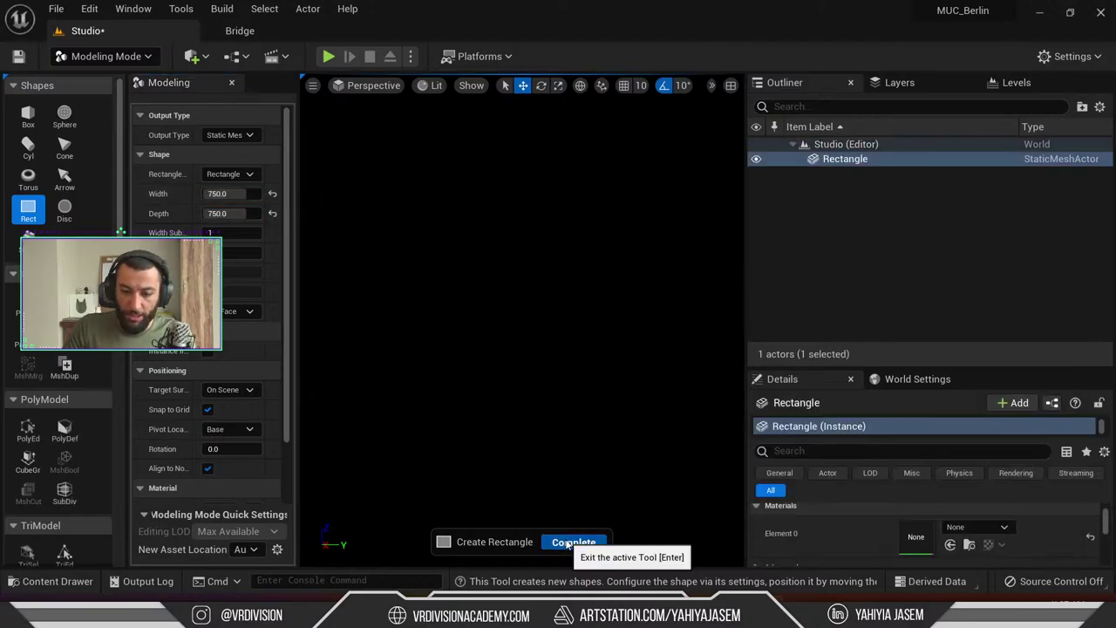
click(574, 541)
Set the rectangle's X and Y location to 0, enlarging the space for its details
drag(872, 366, 869, 244)
scroll(881, 392, down, 2)
scroll(907, 427, up, 5)
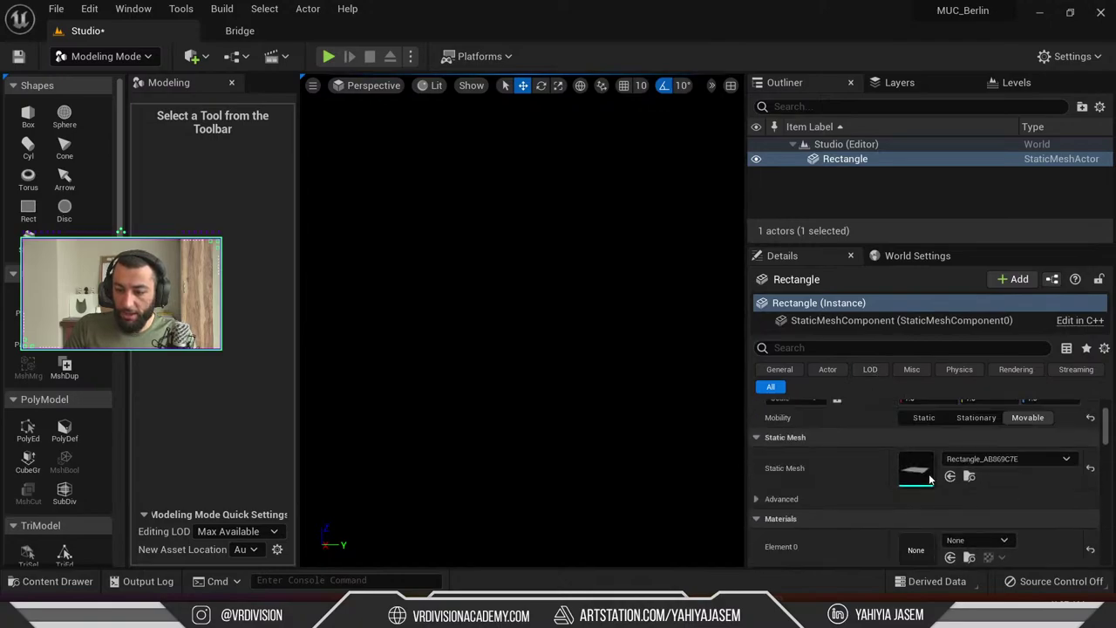
click(924, 428)
text(0)
click(985, 428)
text(0)
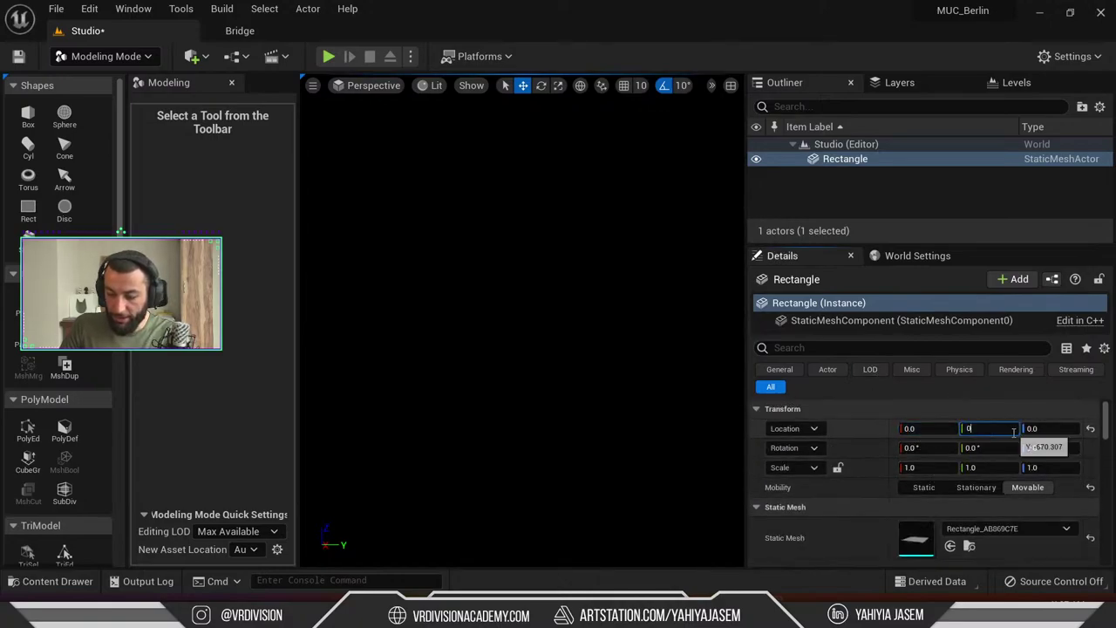
key(Return)
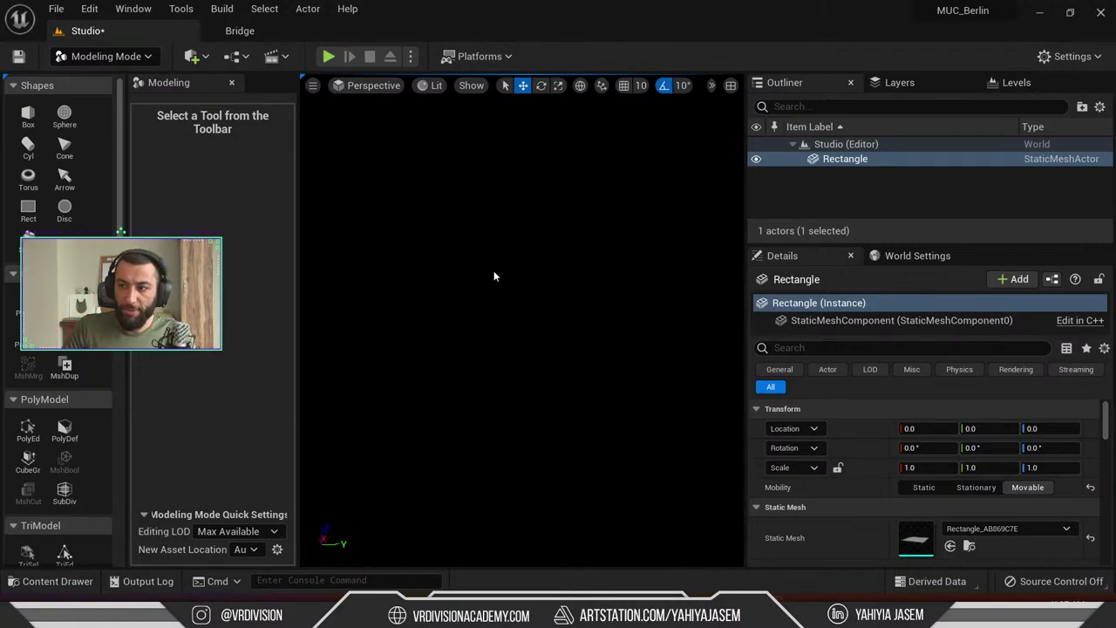
click(28, 115)
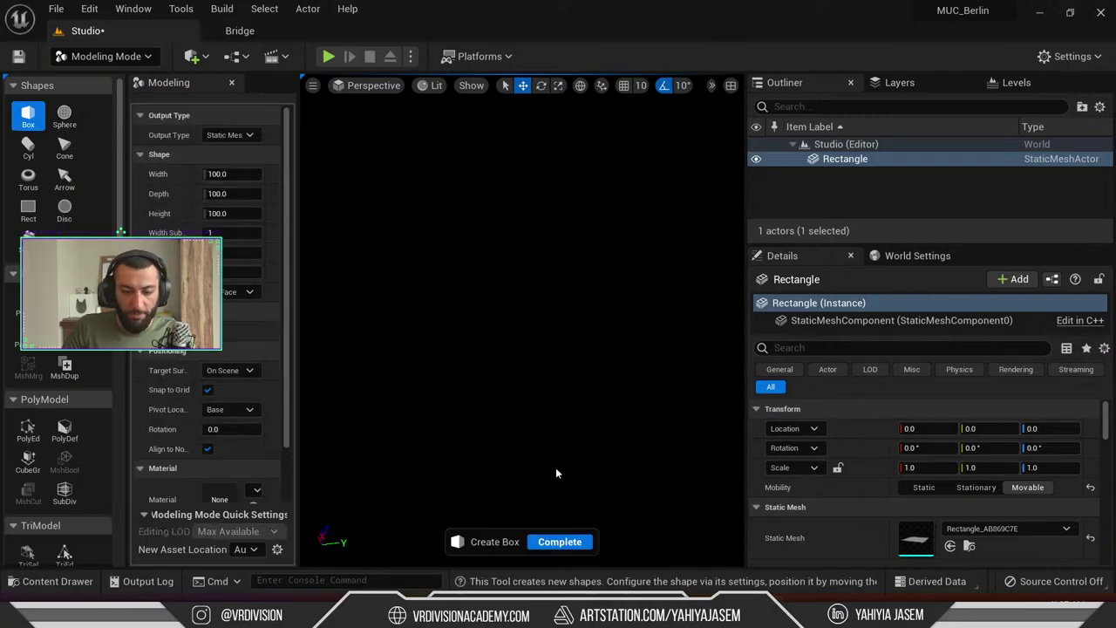
click(561, 542)
click(657, 444)
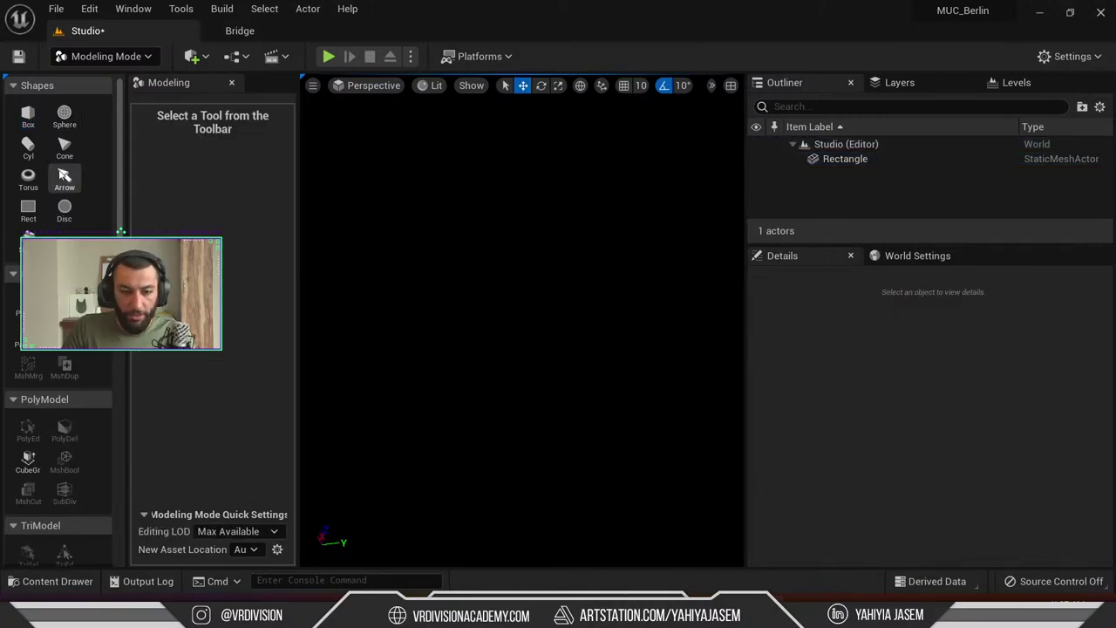
Create a box mesh of 100 × 100 × 100 and set its X and Y location to 0
click(28, 115)
click(501, 384)
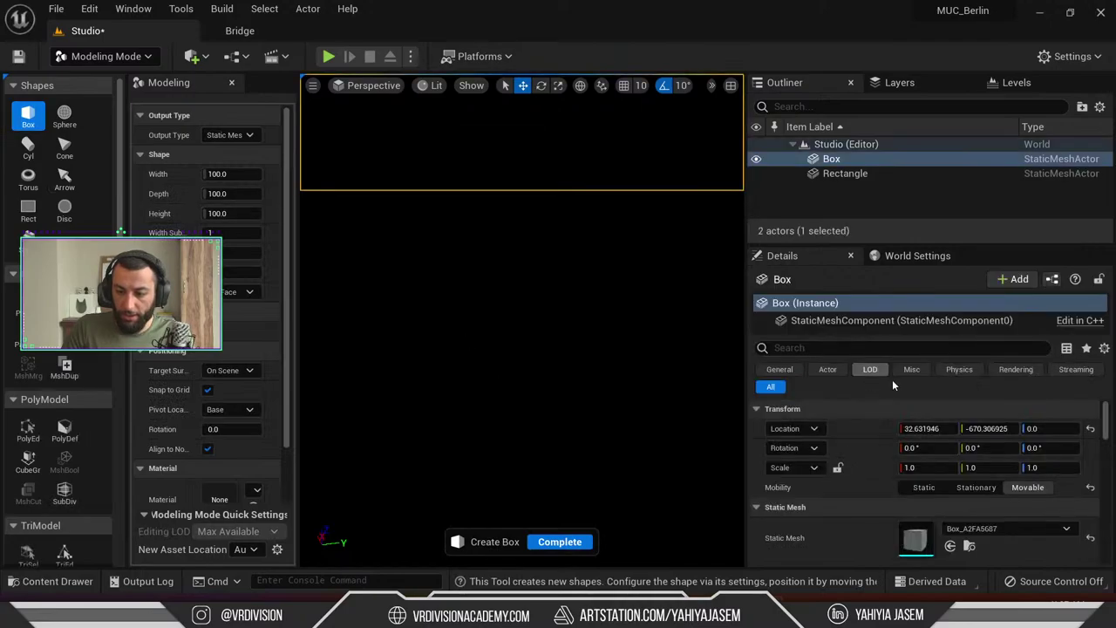
click(940, 434)
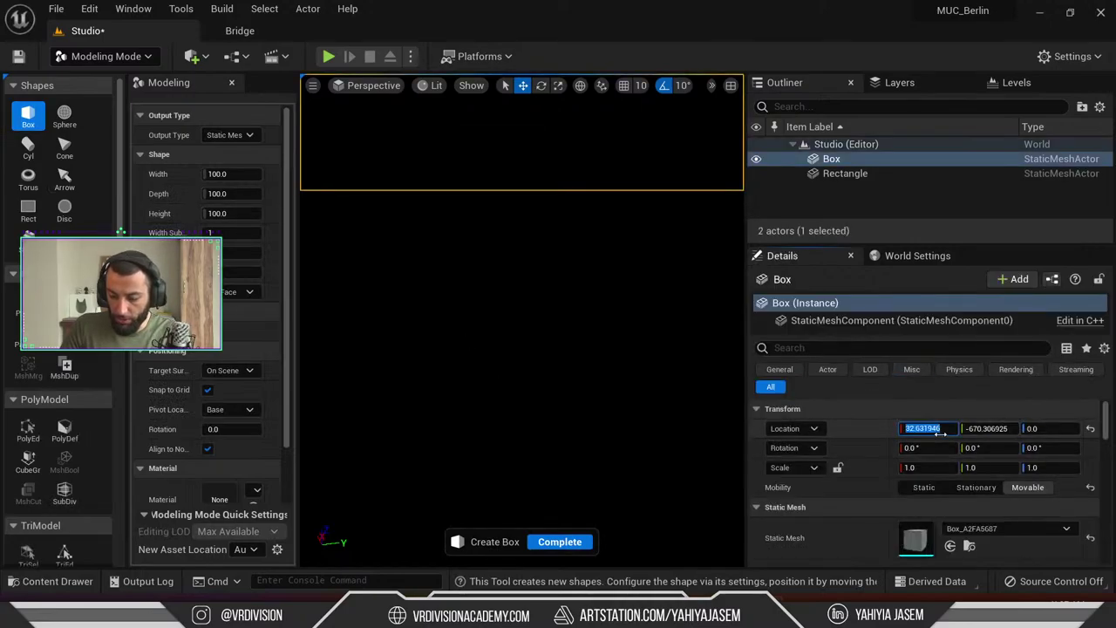
text(0)
key(Tab)
text(0)
key(Return)
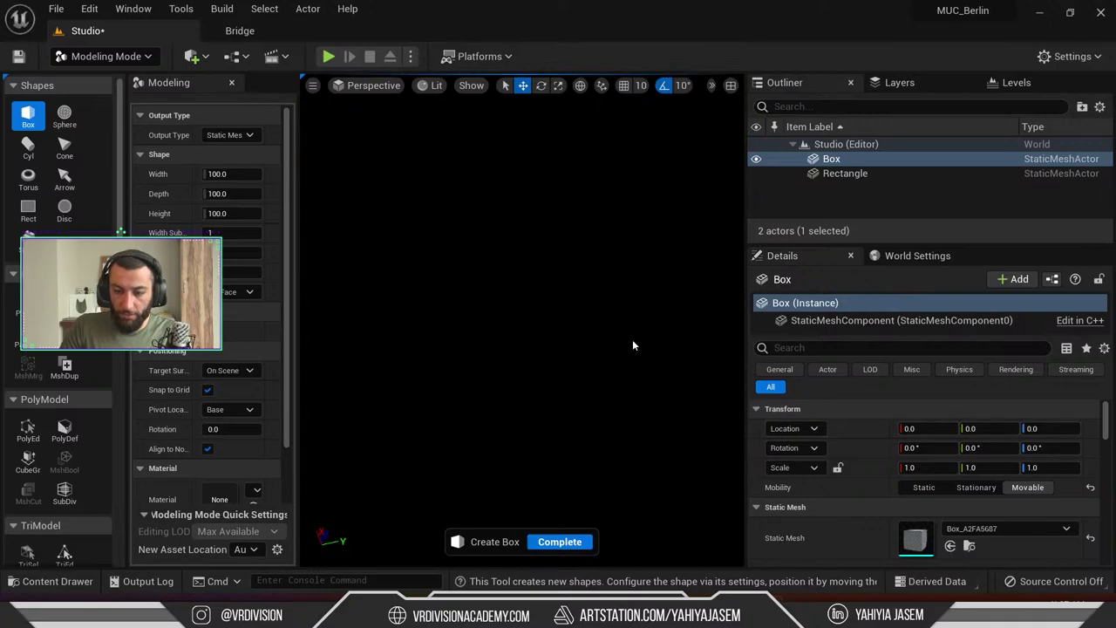
click(559, 541)
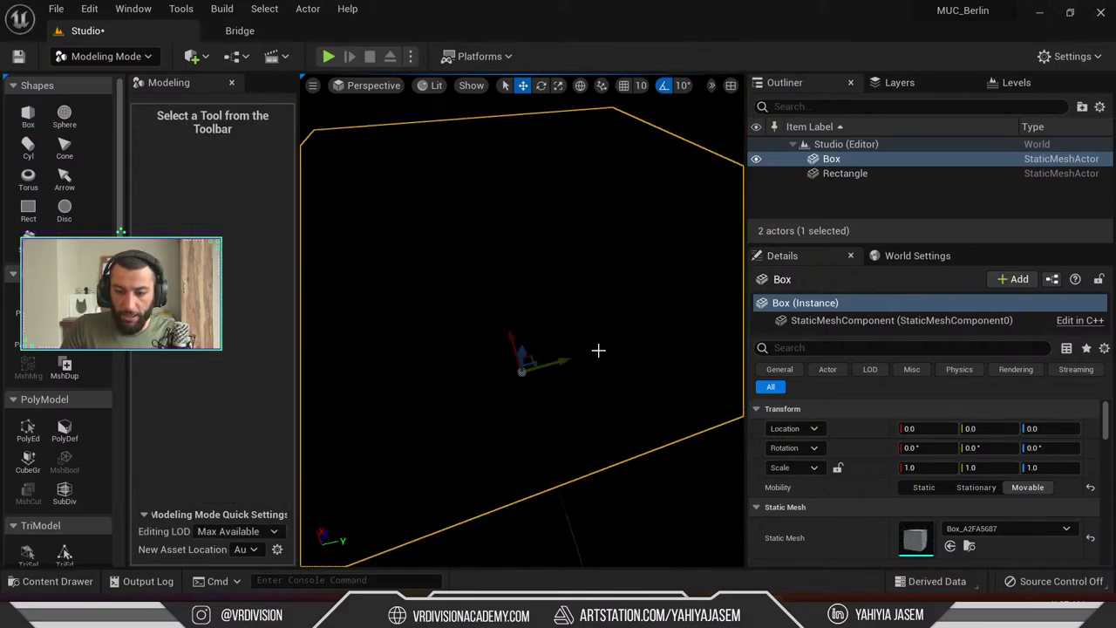
Toggle game view with the whole box in view and switch the editor back to Select mode
right_drag(598, 348, 598, 349)
alt+right_drag(623, 259, 622, 259)
alt+drag(623, 259, 623, 259)
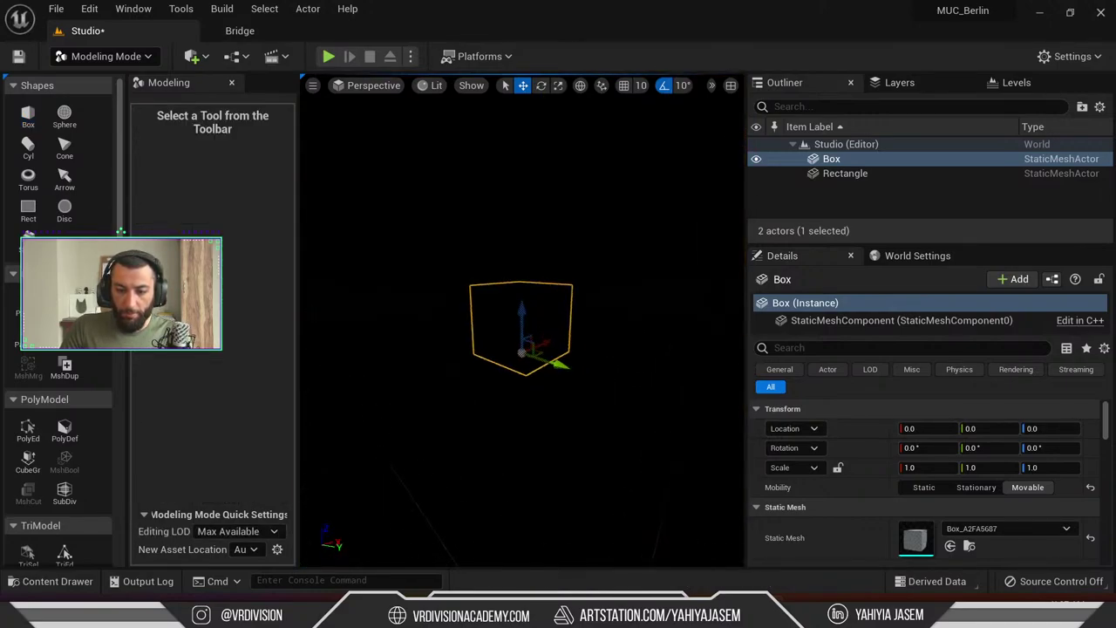
key(g)
key(shift+1)
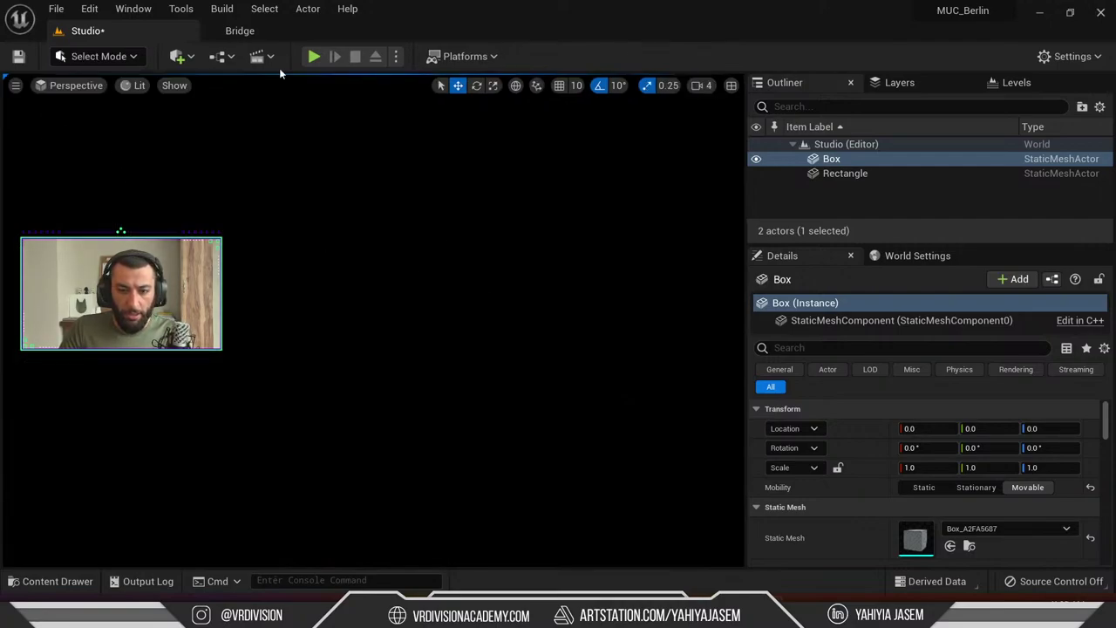
Place a Rect Light beside the box and rotate it to about -90° around Z so it faces the box
click(179, 56)
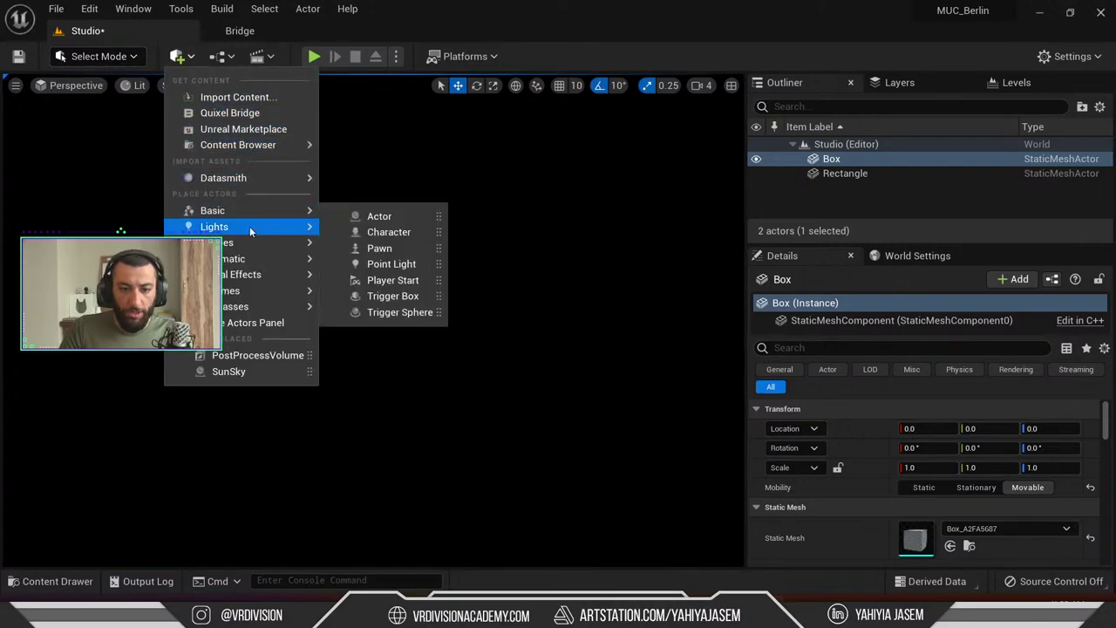
mouse_move(251, 229)
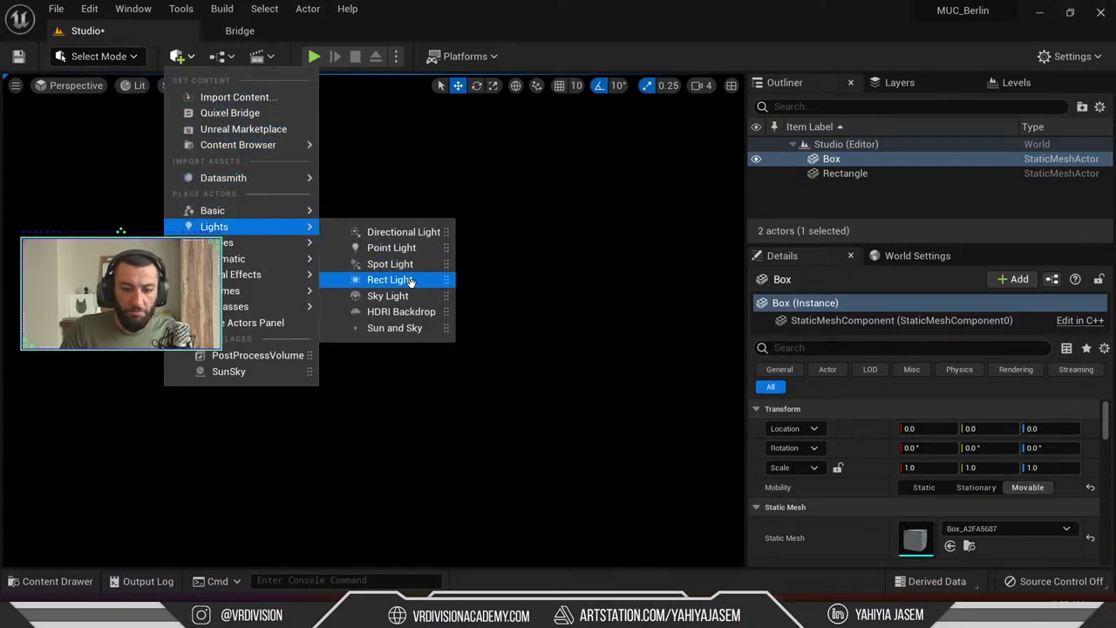
drag(413, 281, 530, 349)
key(e)
drag(585, 380, 576, 380)
key(w)
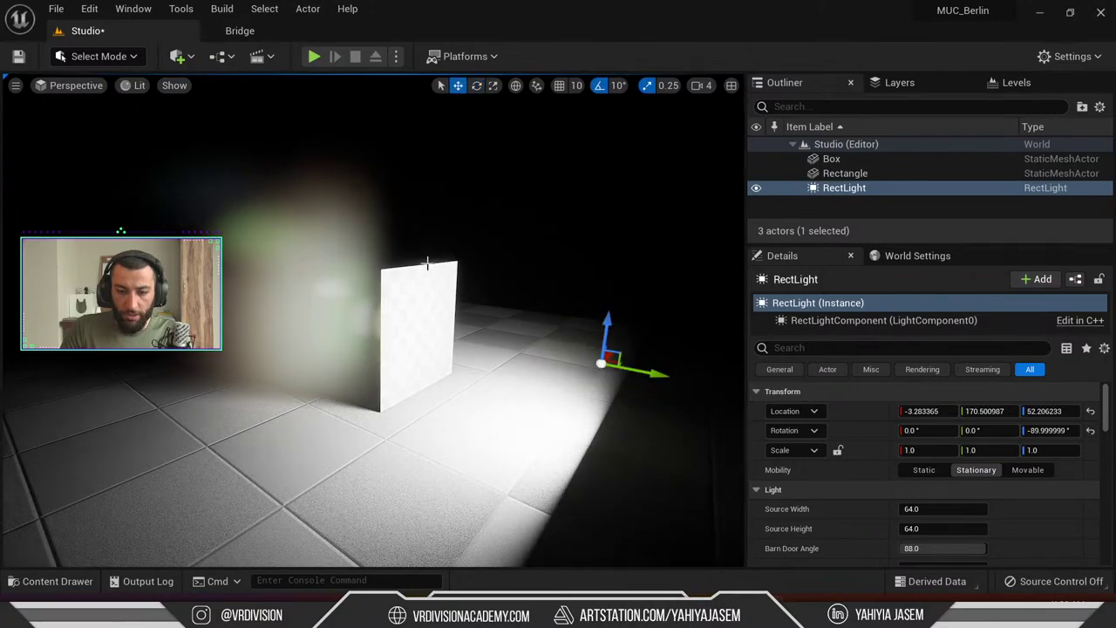
click(177, 56)
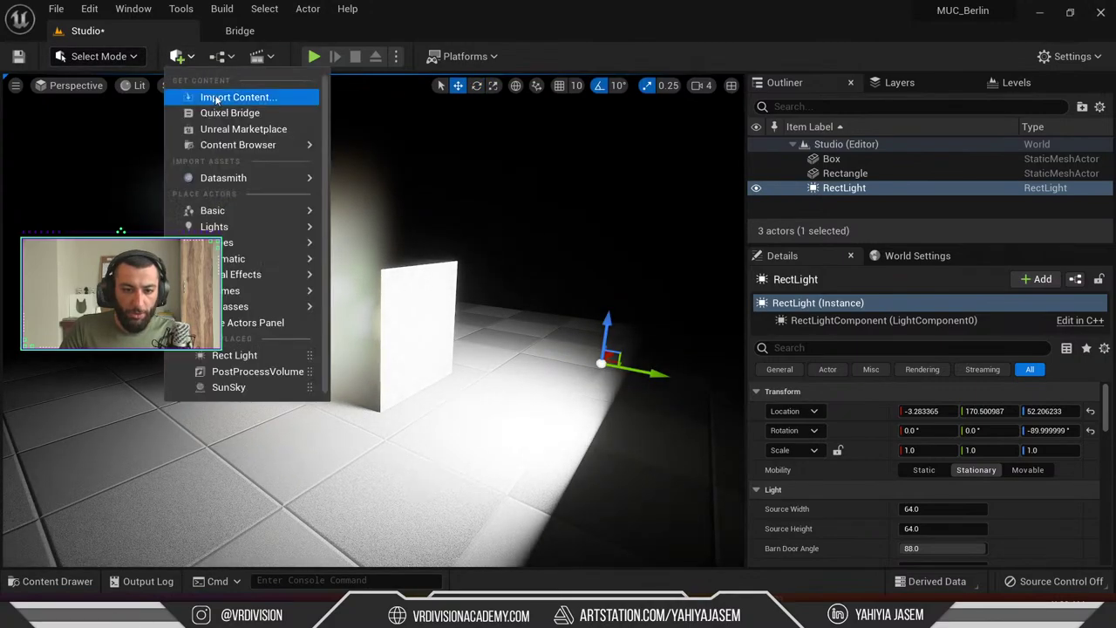
mouse_move(229, 145)
click(99, 56)
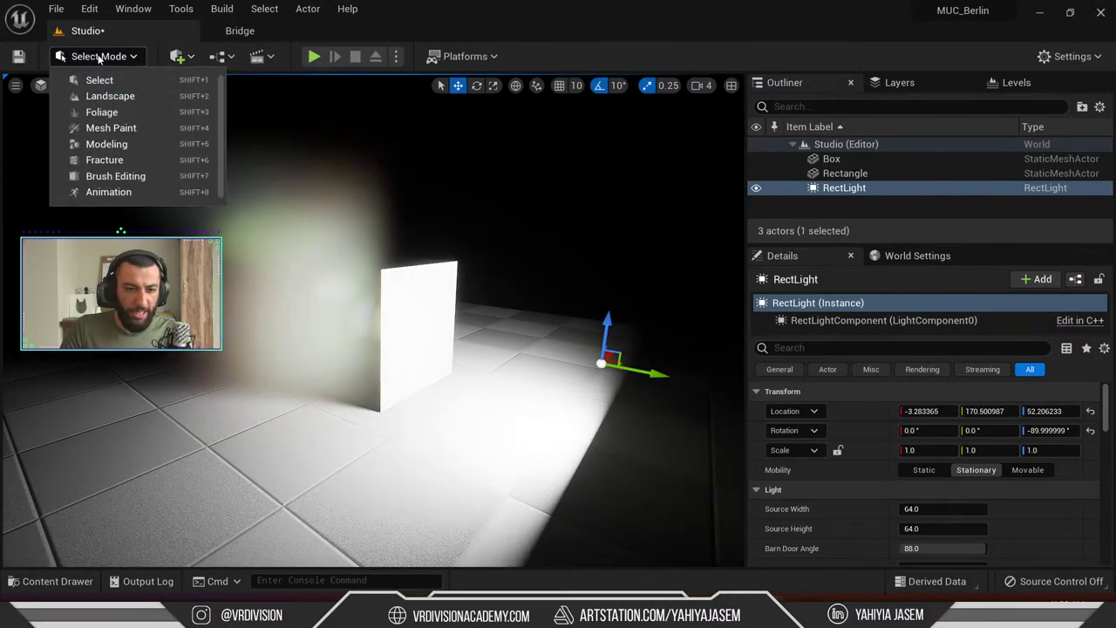
click(113, 56)
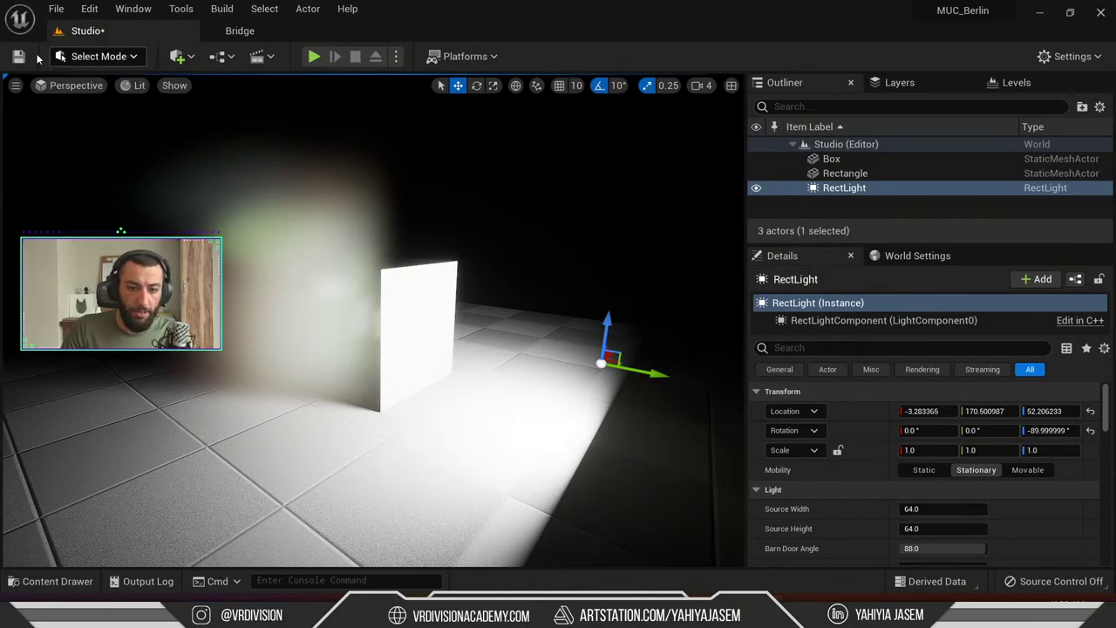
Find the Post Process Volume actor by searching for "post" and add it to the level
click(182, 57)
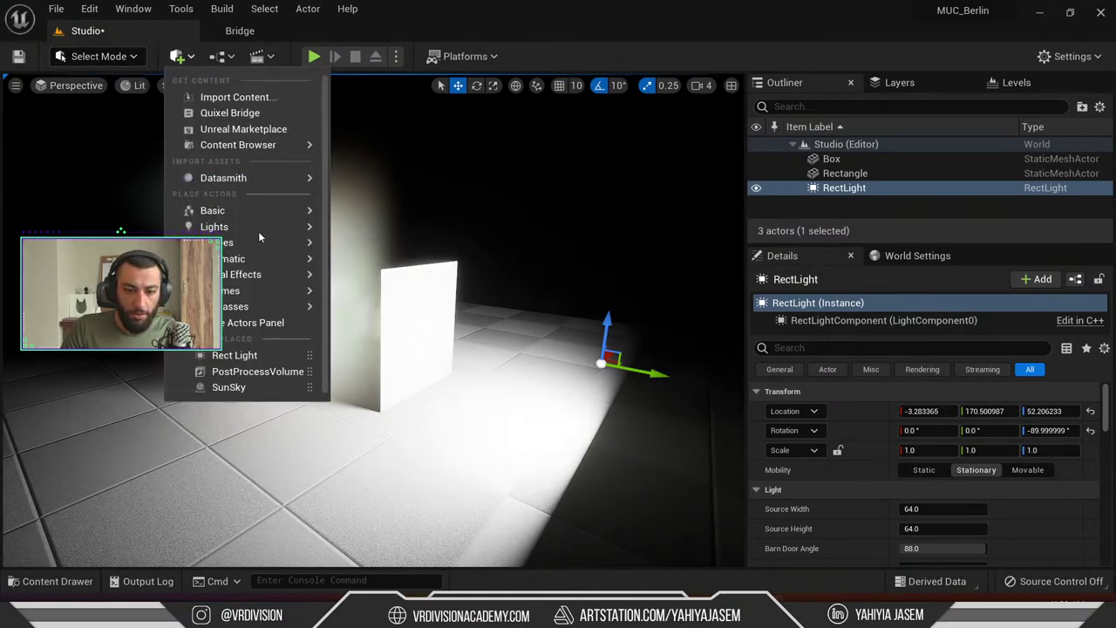
mouse_move(224, 180)
text(post)
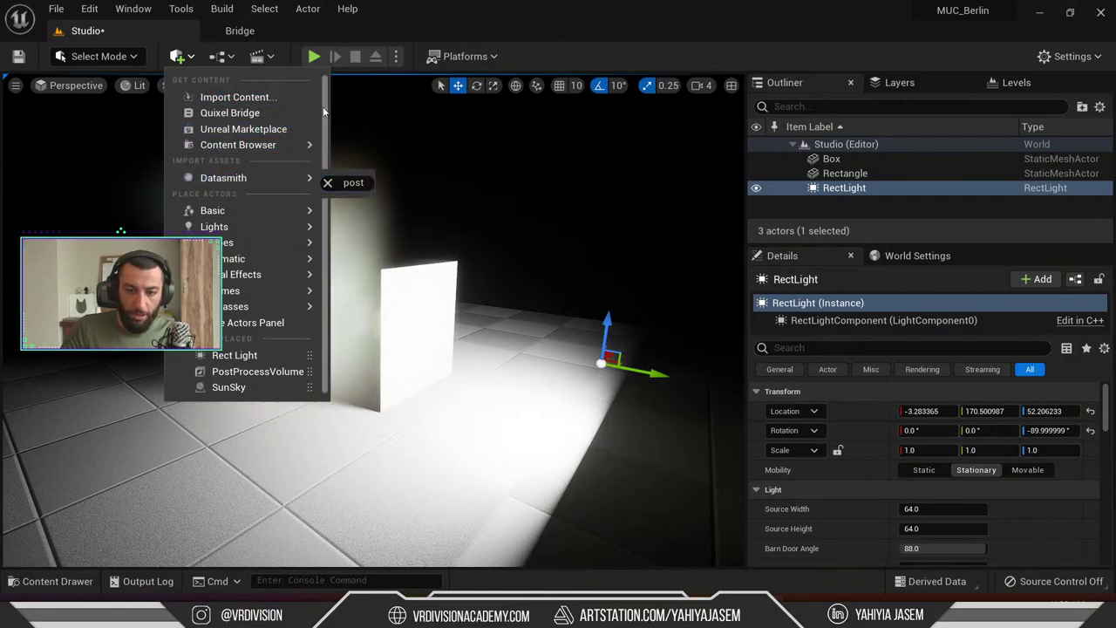
mouse_move(262, 274)
click(397, 280)
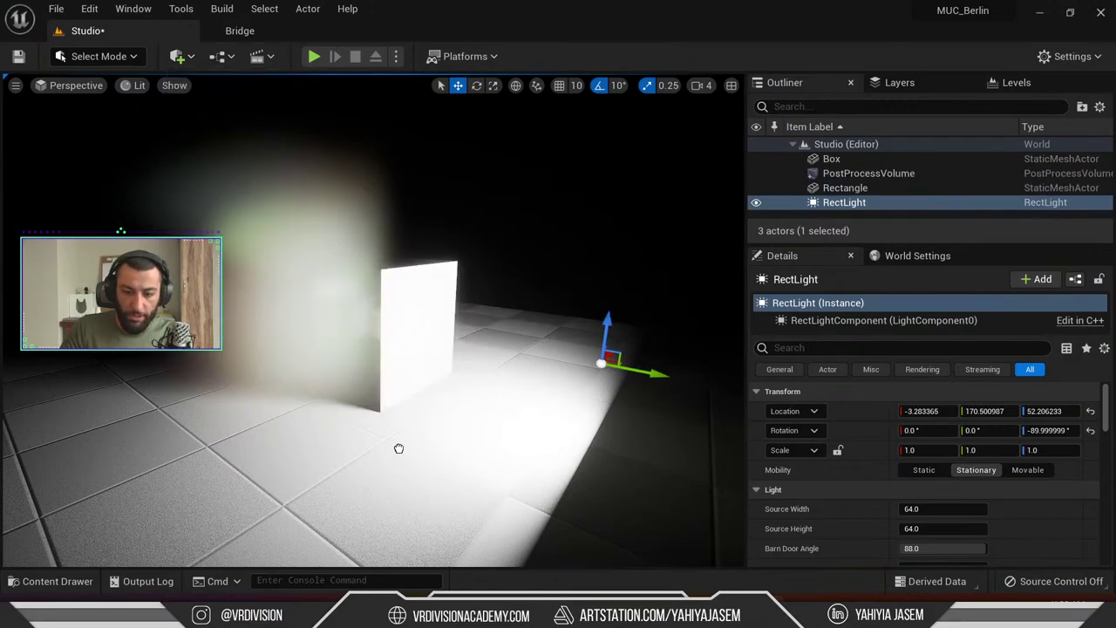
scroll(889, 453, down, 3)
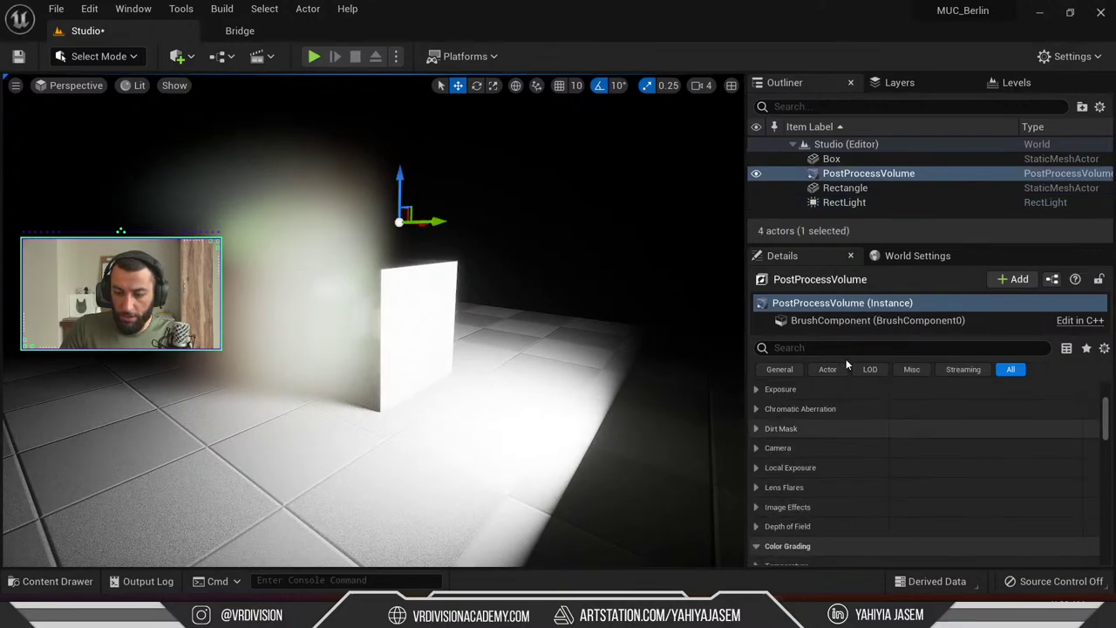
Find the lens settings of the post process volume with "lens" and override the Lens Flares intensity to 0
click(842, 349)
text(lens)
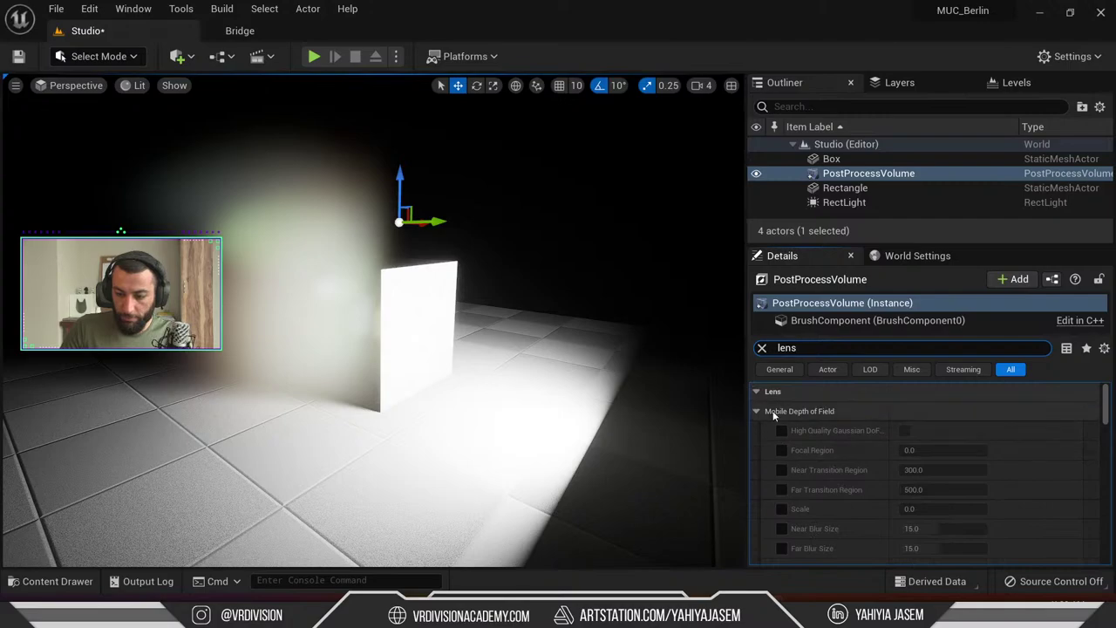
click(761, 410)
click(762, 431)
click(763, 451)
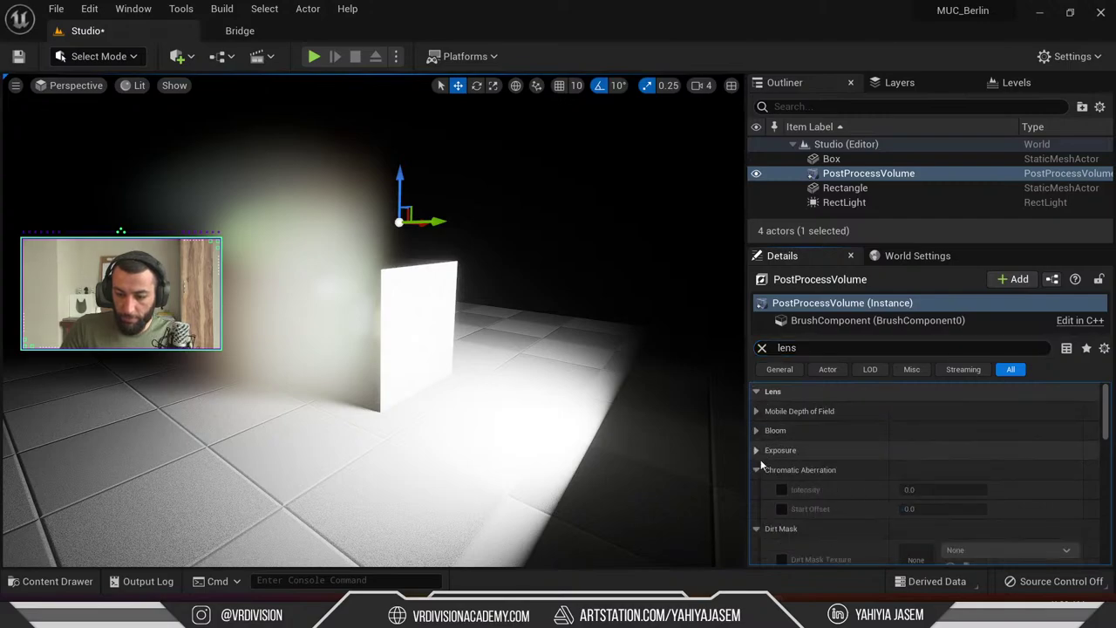
click(760, 471)
scroll(761, 501, down, 2)
click(761, 501)
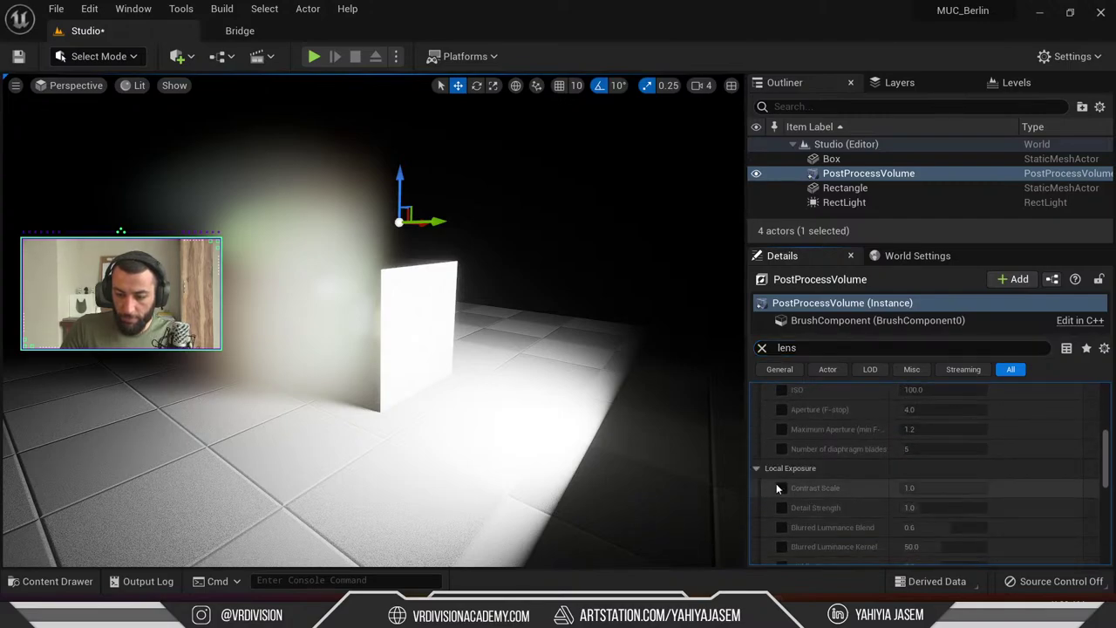
scroll(777, 487, down, 2)
click(781, 420)
click(946, 412)
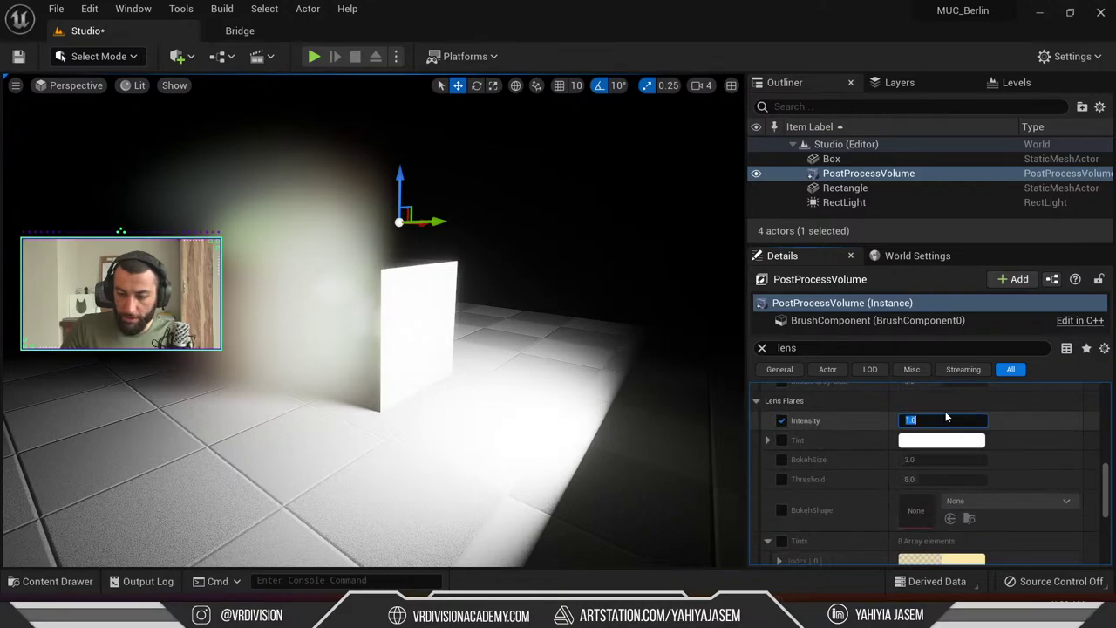
text(0)
key(Return)
Enable Infinite Extent (Unbound) for the post process volume, finding it with "infi", and raise the volume along Z
click(837, 347)
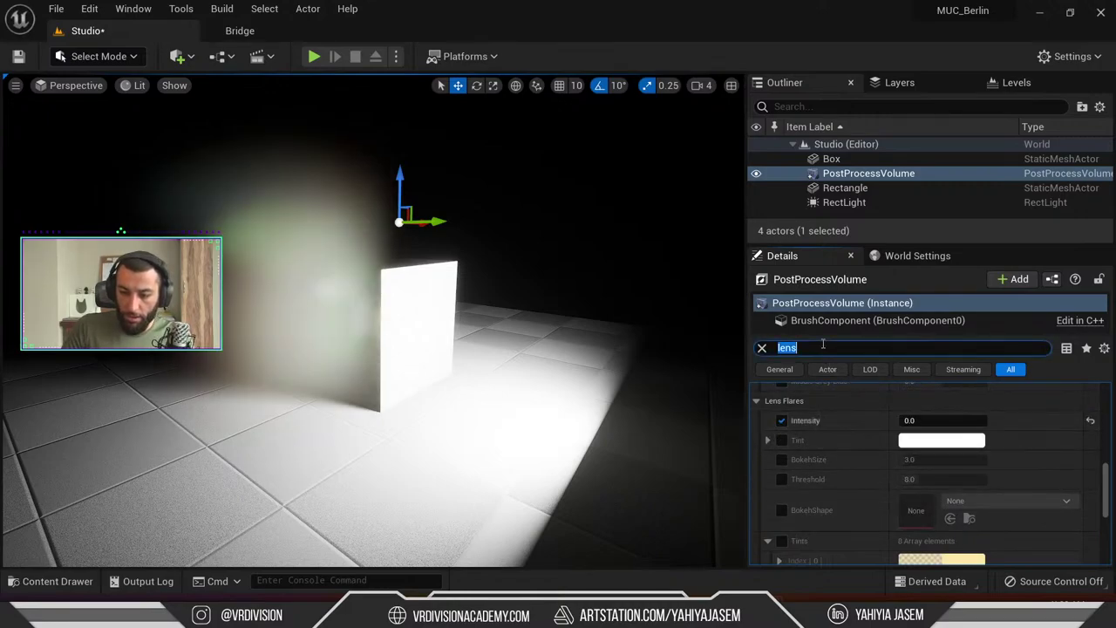
text(infi)
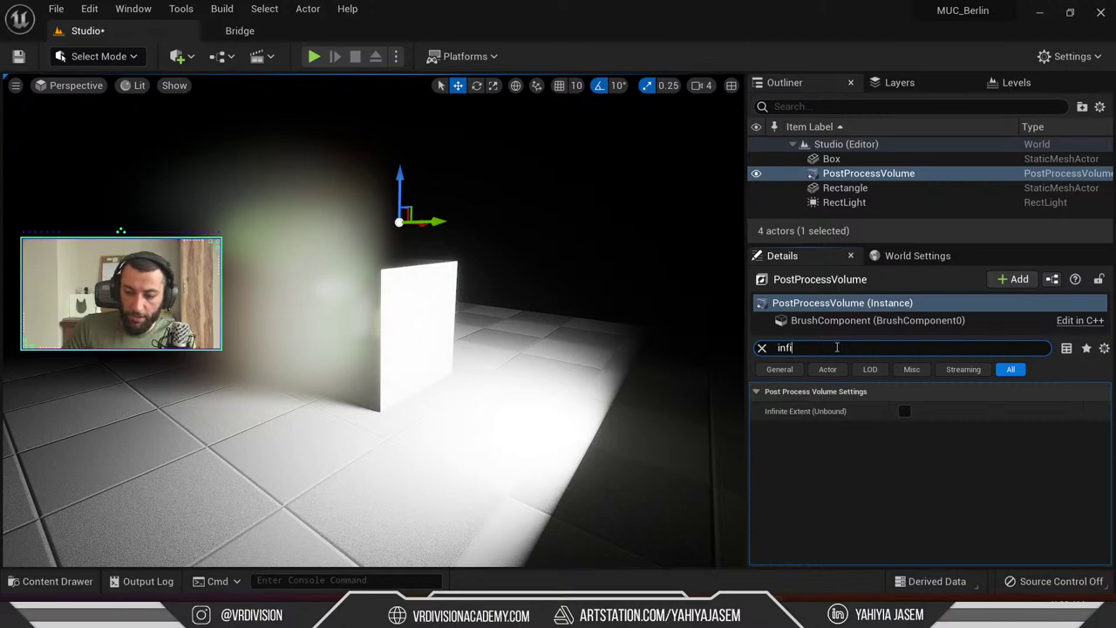
click(904, 410)
middle_drag(414, 352, 413, 261)
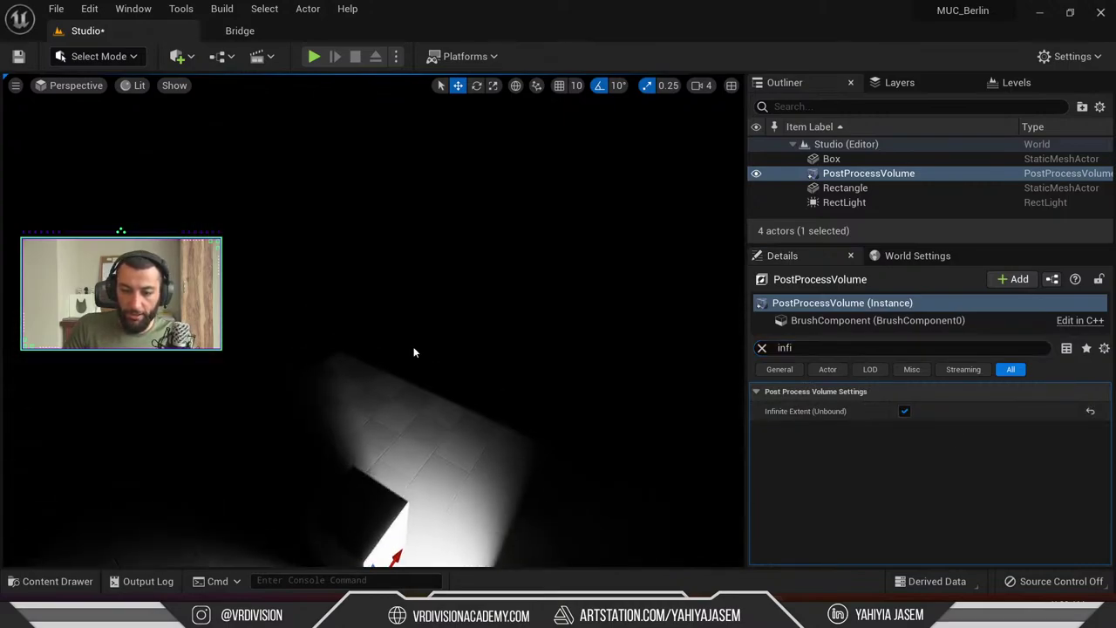
right_drag(414, 351, 433, 376)
shift+drag(433, 376, 454, 332)
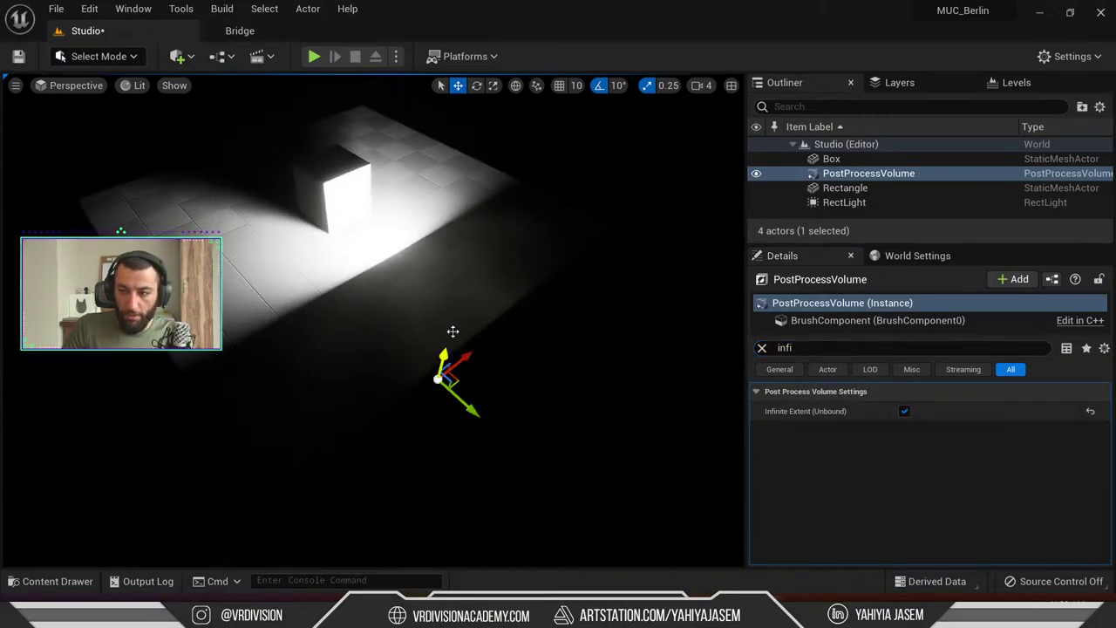
right_drag(471, 175, 524, 218)
alt+drag(488, 157, 469, 173)
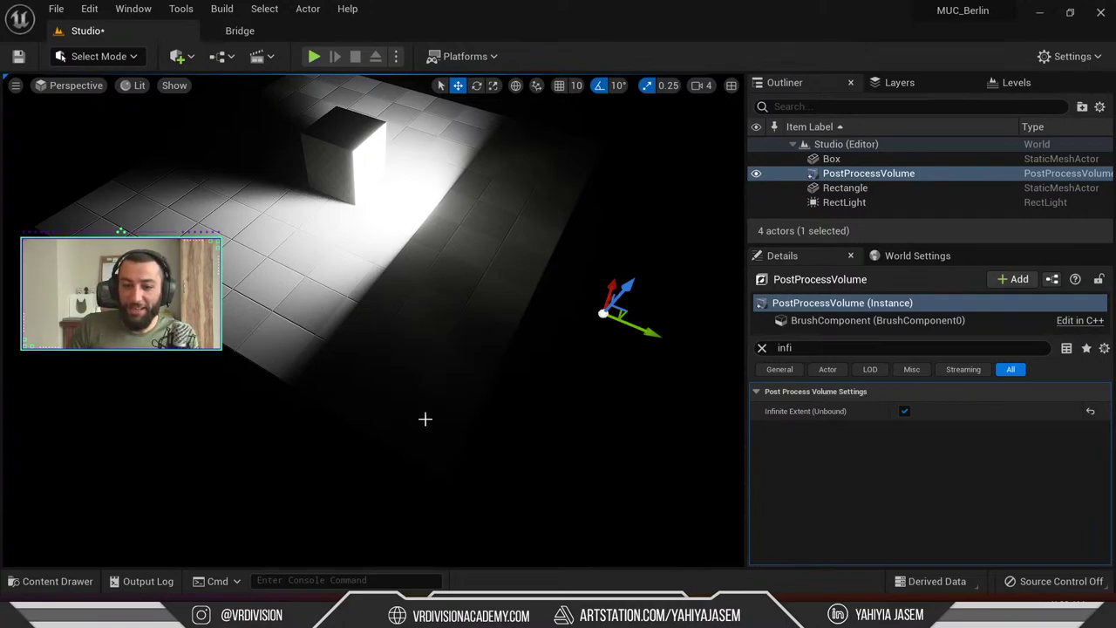
right_drag(451, 344, 383, 383)
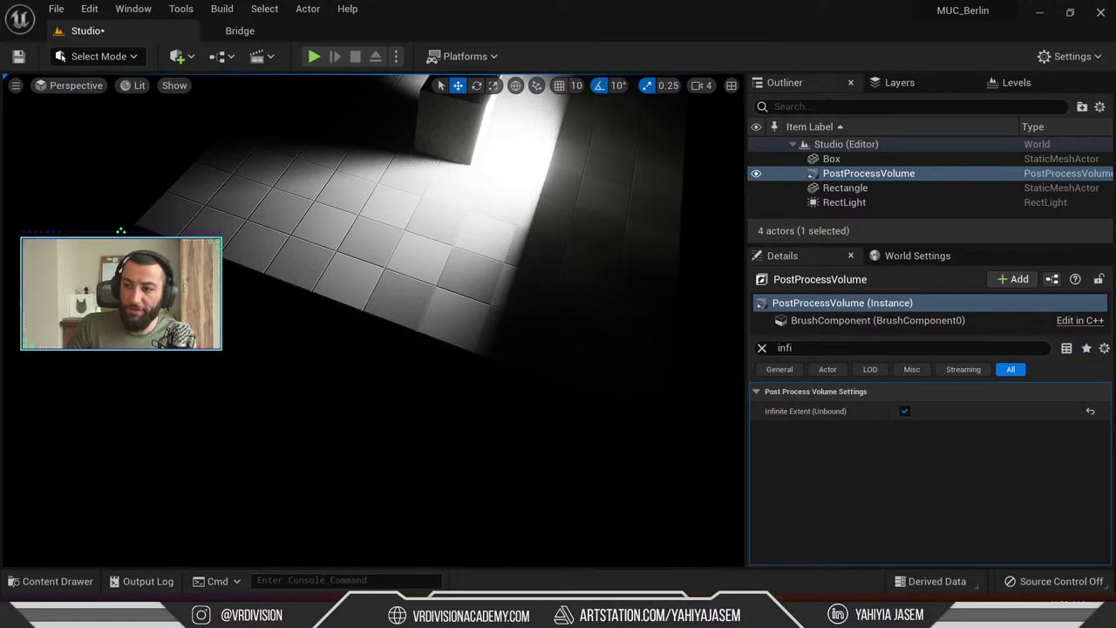
right_drag(343, 346, 454, 309)
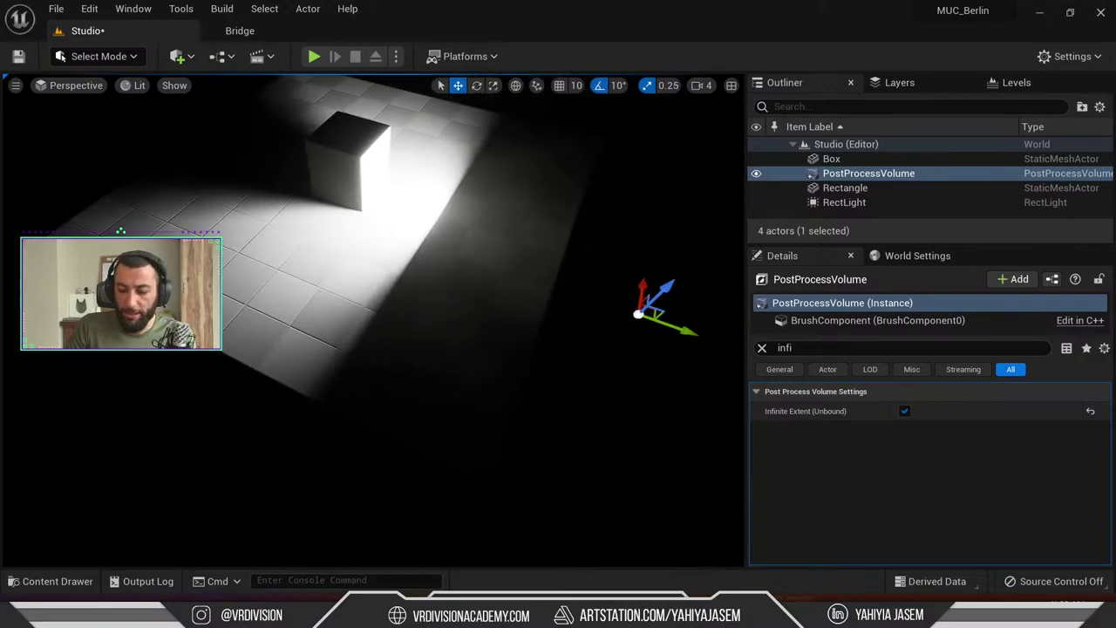
Switch to the UE_Berlin project and look through the editor's windows and tools for an entry matching "scen"
mouse_move(767, 611)
click(662, 540)
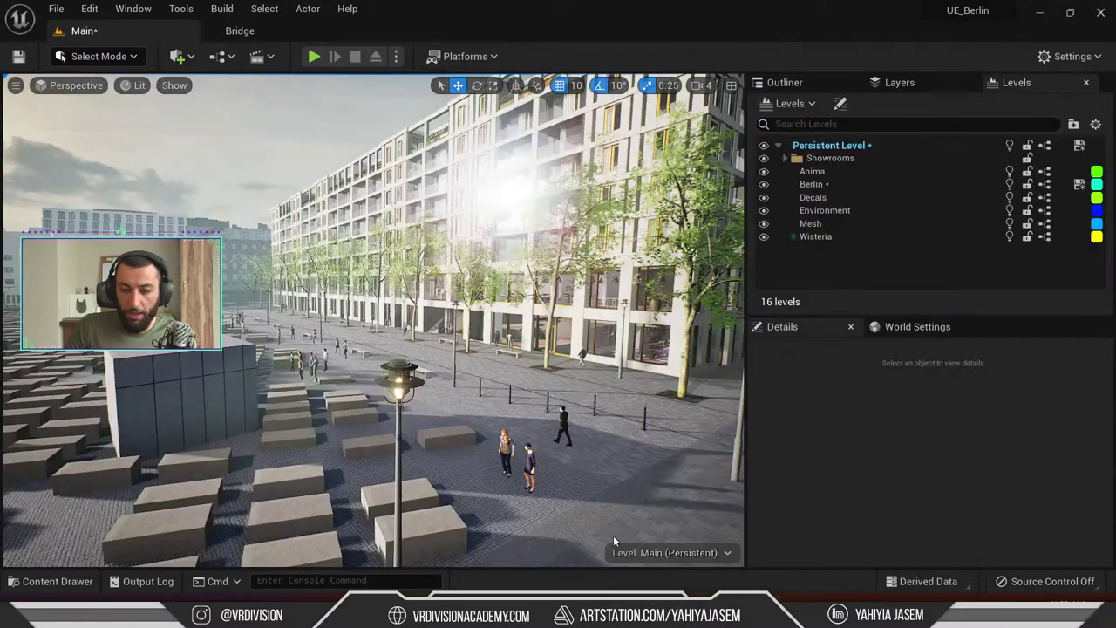
click(90, 9)
mouse_move(135, 8)
text(scen)
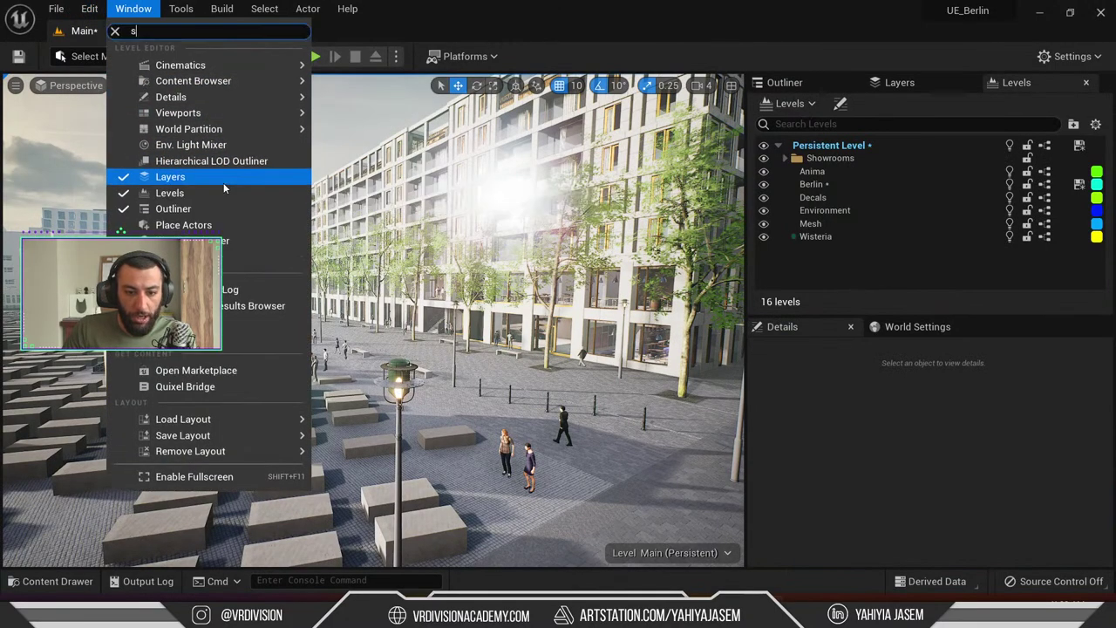
click(145, 8)
click(145, 6)
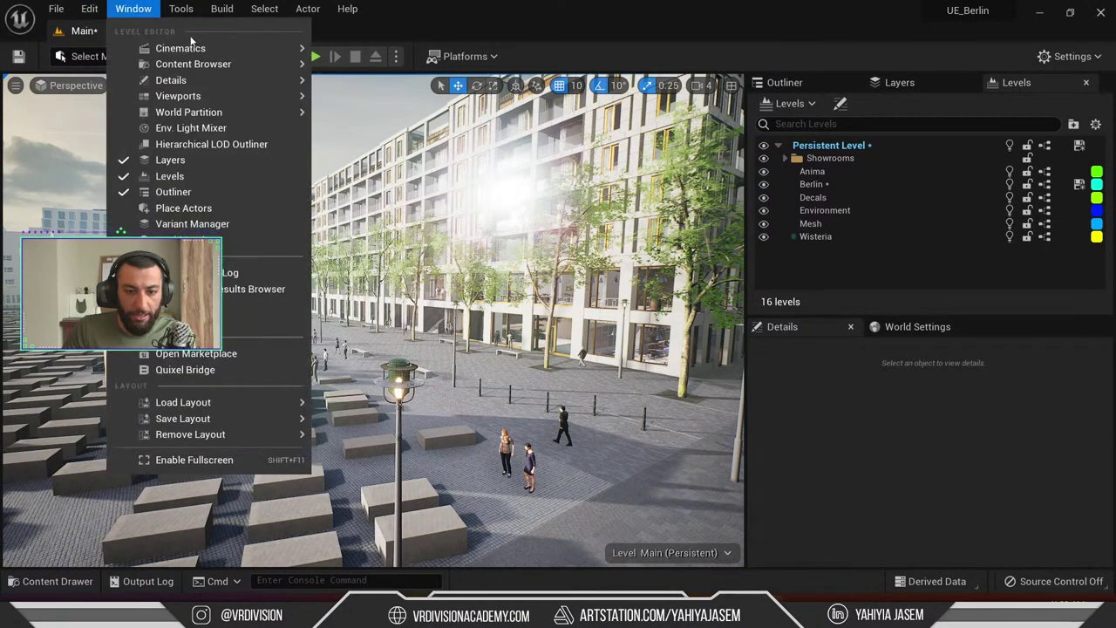
mouse_move(181, 9)
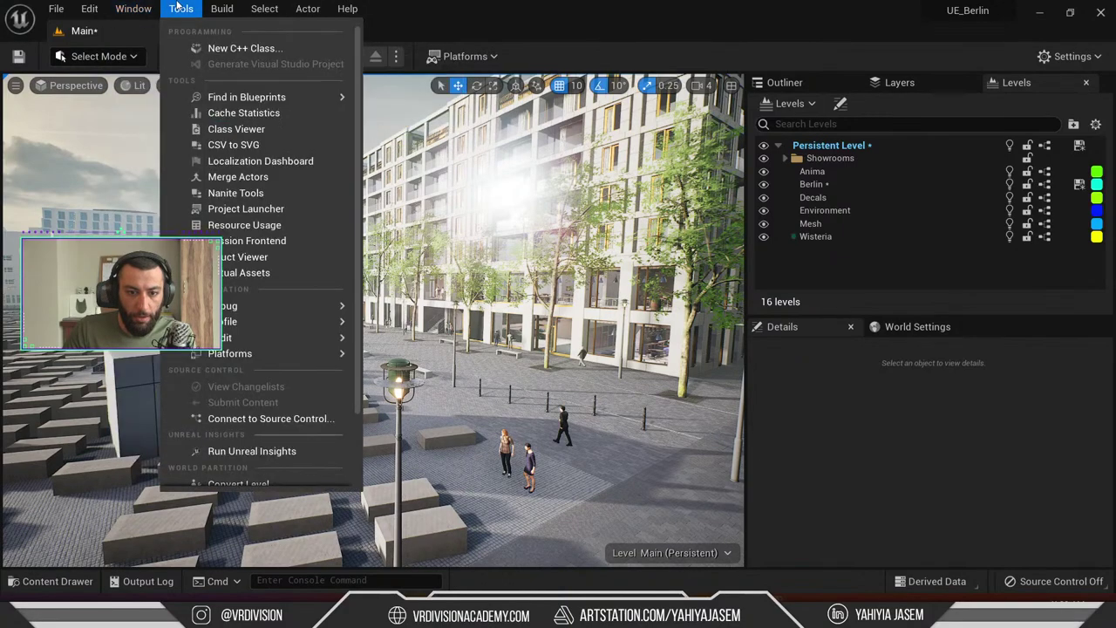
text(sce)
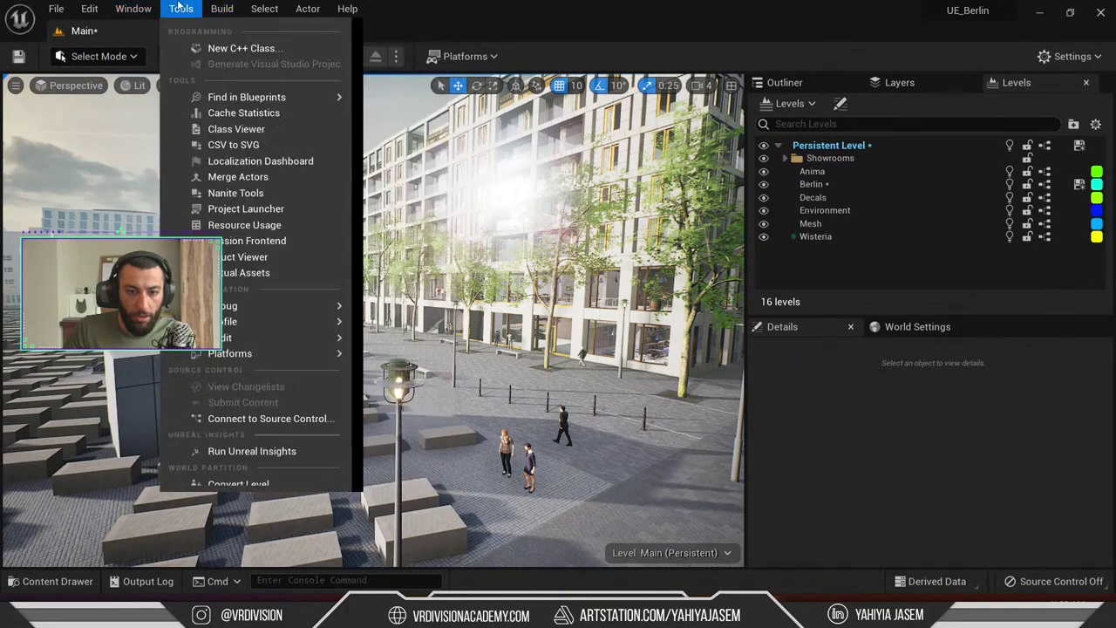
mouse_move(289, 323)
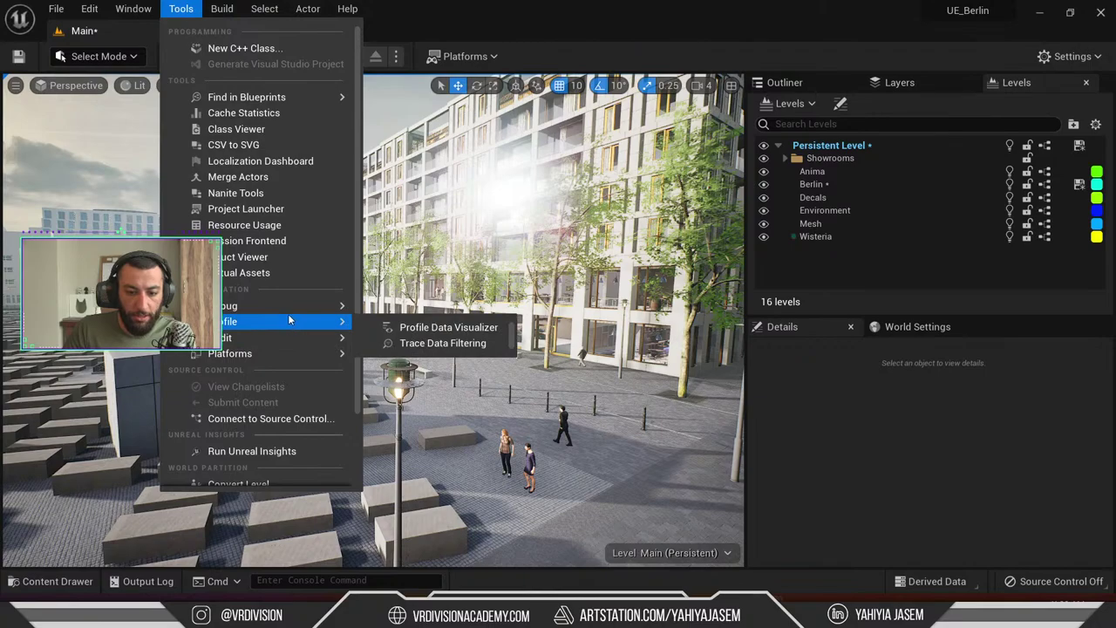
mouse_move(299, 356)
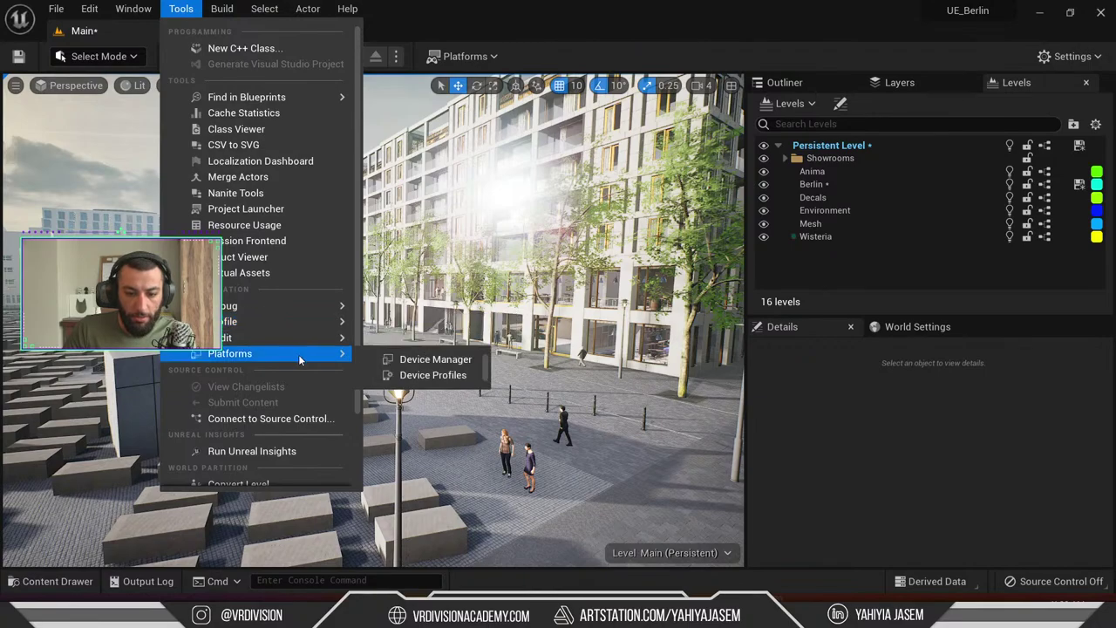
scroll(299, 354, down, 3)
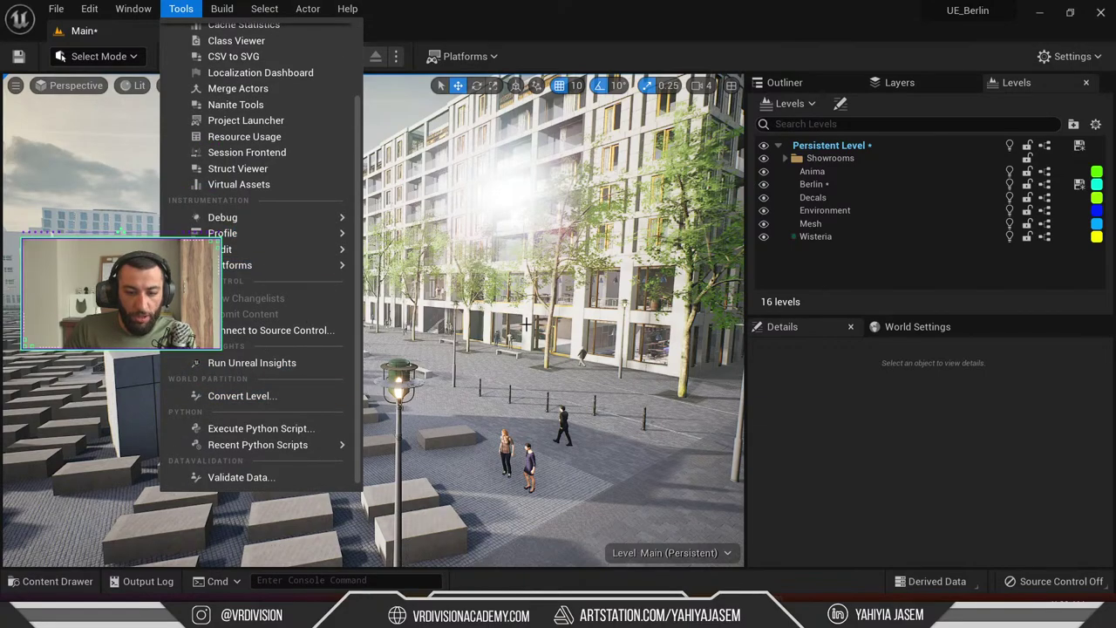
mouse_move(505, 286)
right_down()
mouse_move(340, 231)
mouse_move(401, 210)
mouse_move(475, 271)
mouse_move(462, 266)
mouse_move(515, 293)
right_up()
right_drag(375, 323, 375, 322)
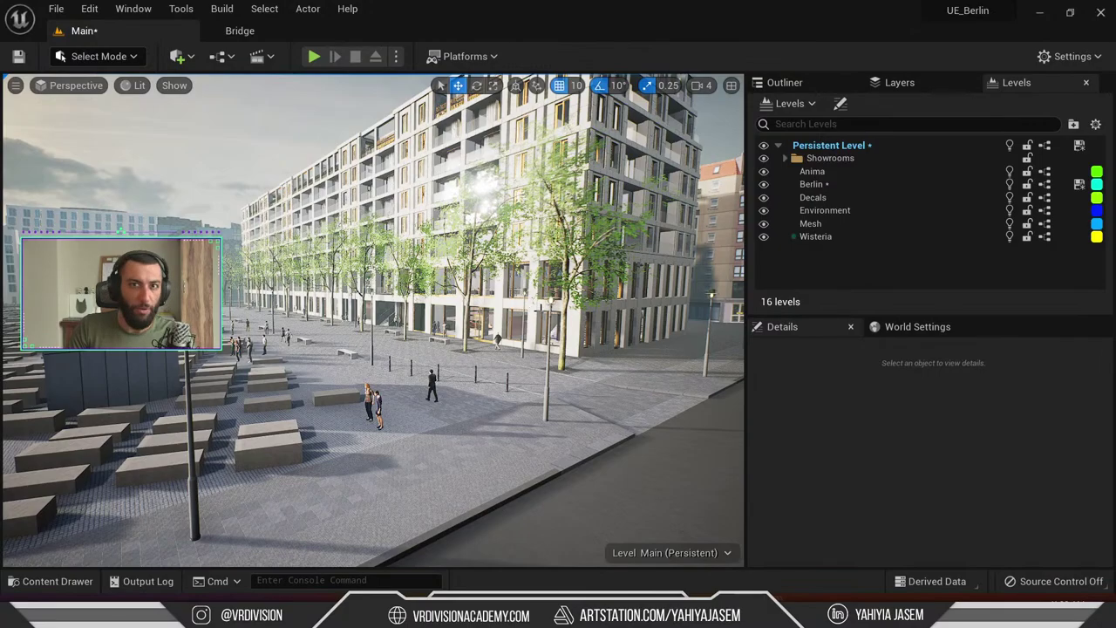
mouse_move(538, 308)
right_down()
mouse_move(436, 308)
mouse_move(531, 312)
mouse_move(535, 293)
mouse_move(542, 321)
right_up()
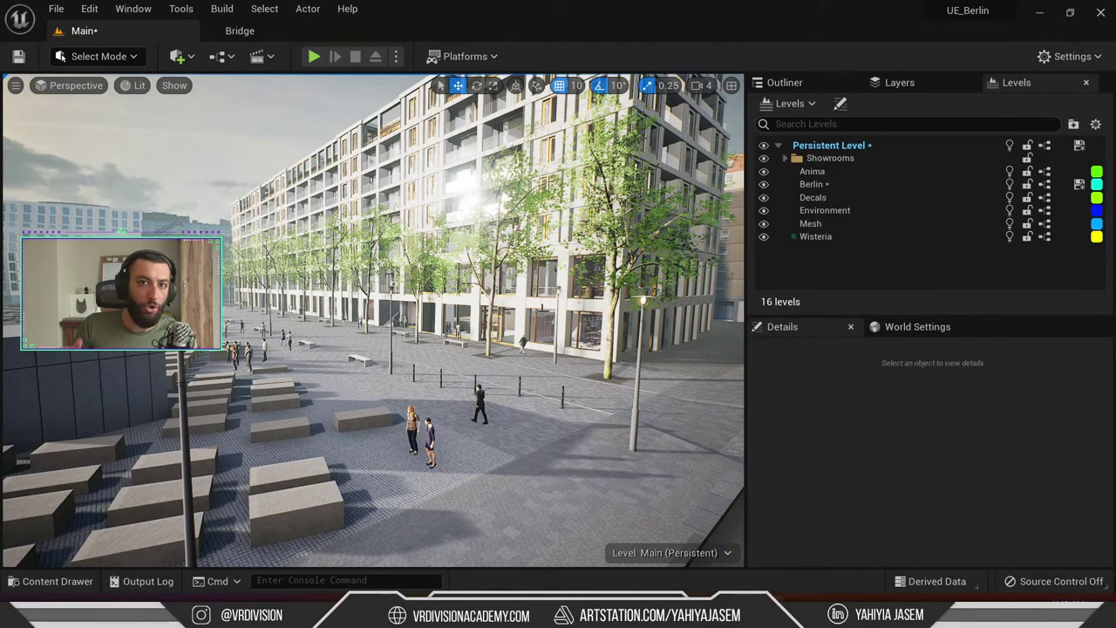
right_drag(359, 320, 355, 320)
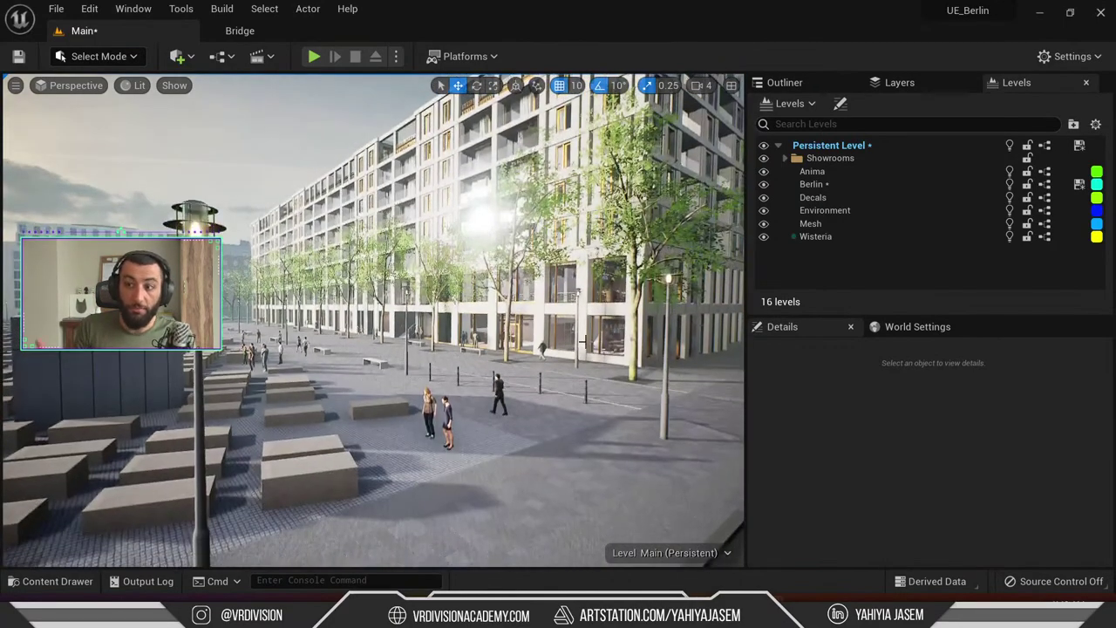
right_drag(582, 337, 587, 342)
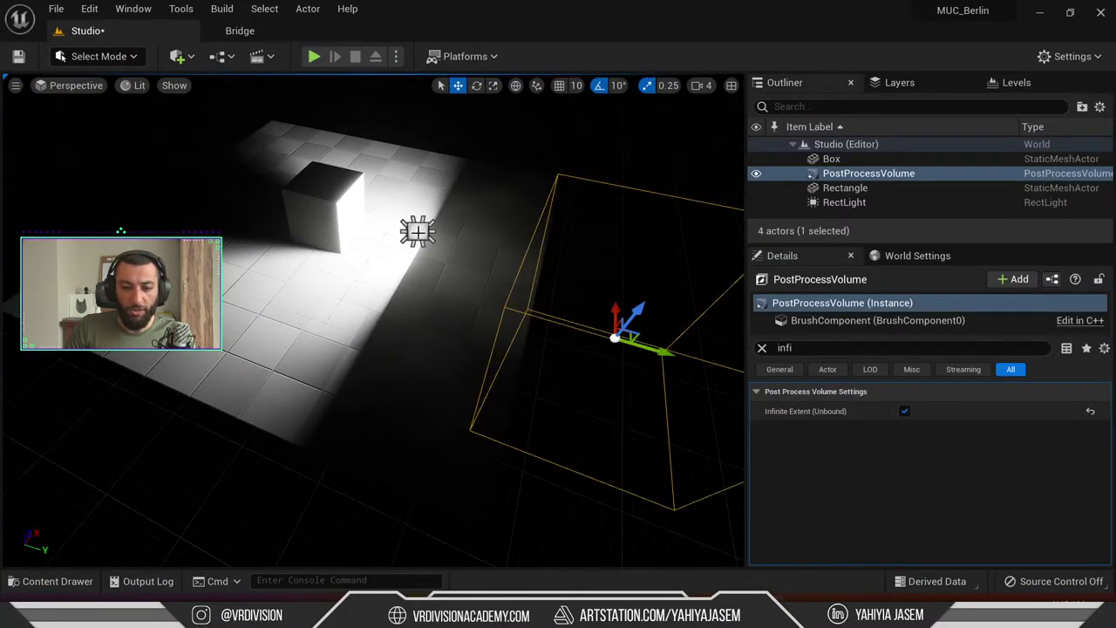
Duplicate the rect light to the opposite side of the box in the Studio level and rotate the copy 180° around Z to face the box
click(419, 230)
alt+shift+drag(462, 246, 148, 164)
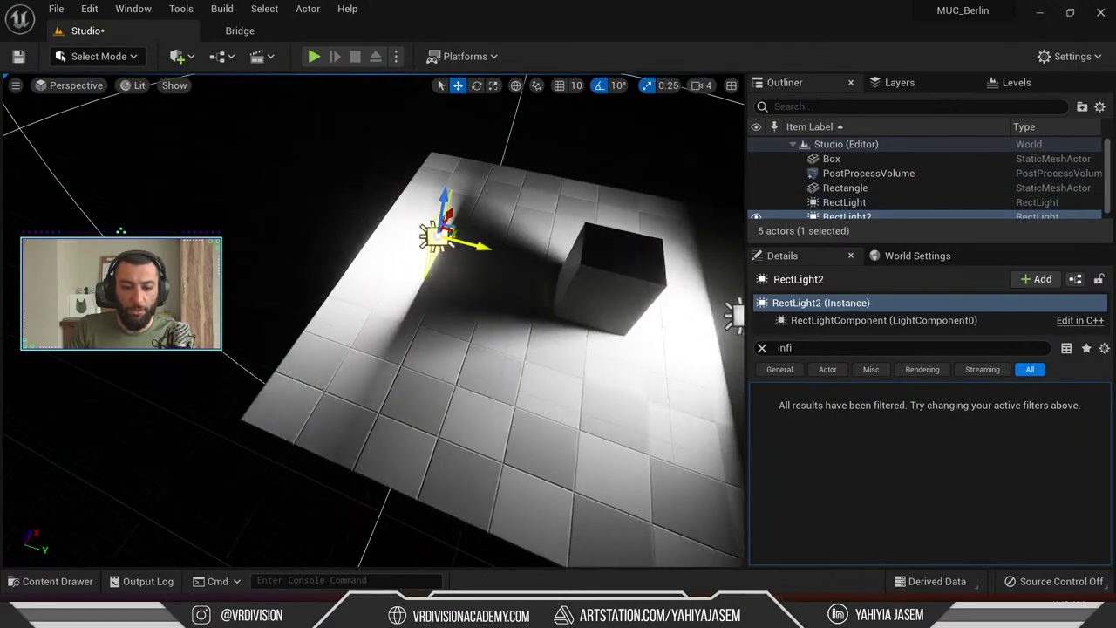
key(e)
drag(476, 272, 501, 250)
drag(427, 200, 415, 279)
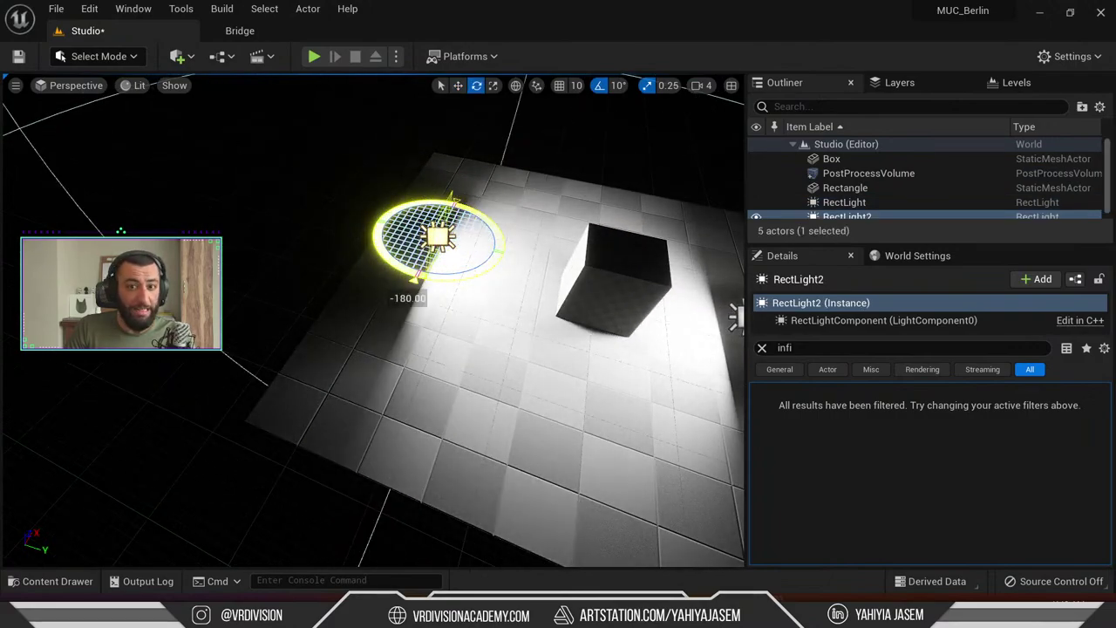
key(w)
right_drag(515, 262, 548, 284)
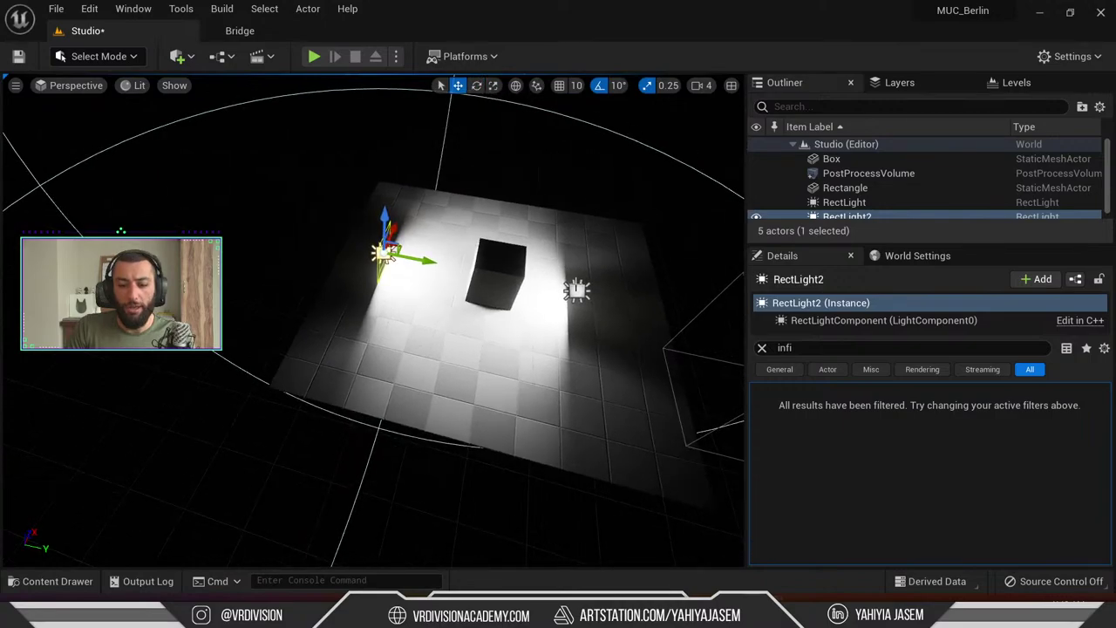
Move the original rect light farther away from the box along Y, and select the duplicated rect light on the opposite side
click(576, 290)
shift+drag(605, 302, 685, 314)
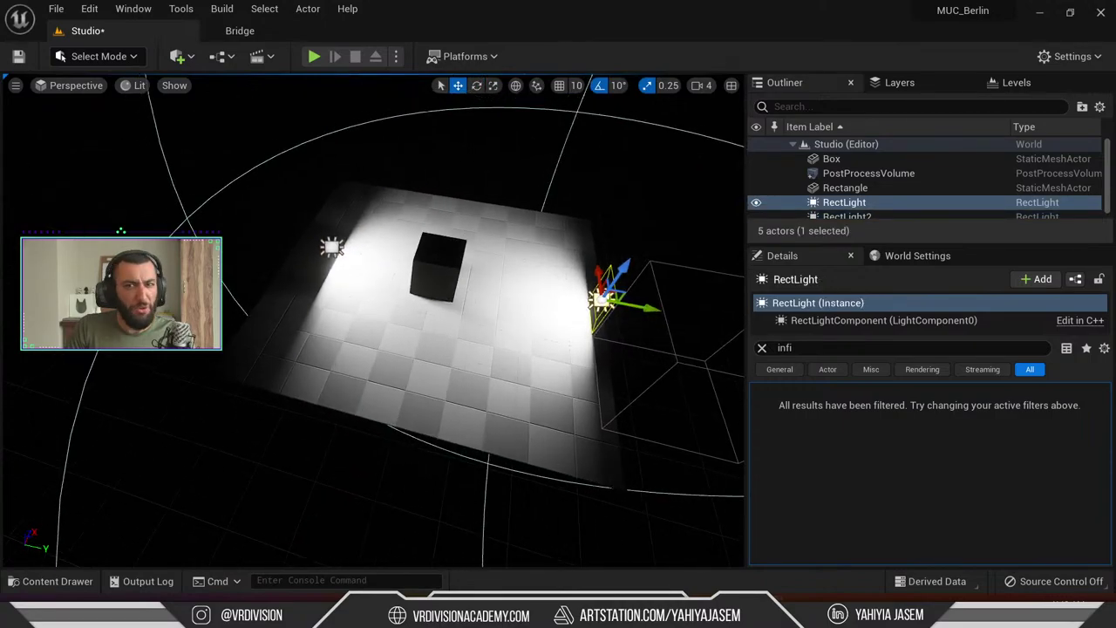
right_drag(634, 307, 633, 347)
right_drag(476, 240, 448, 209)
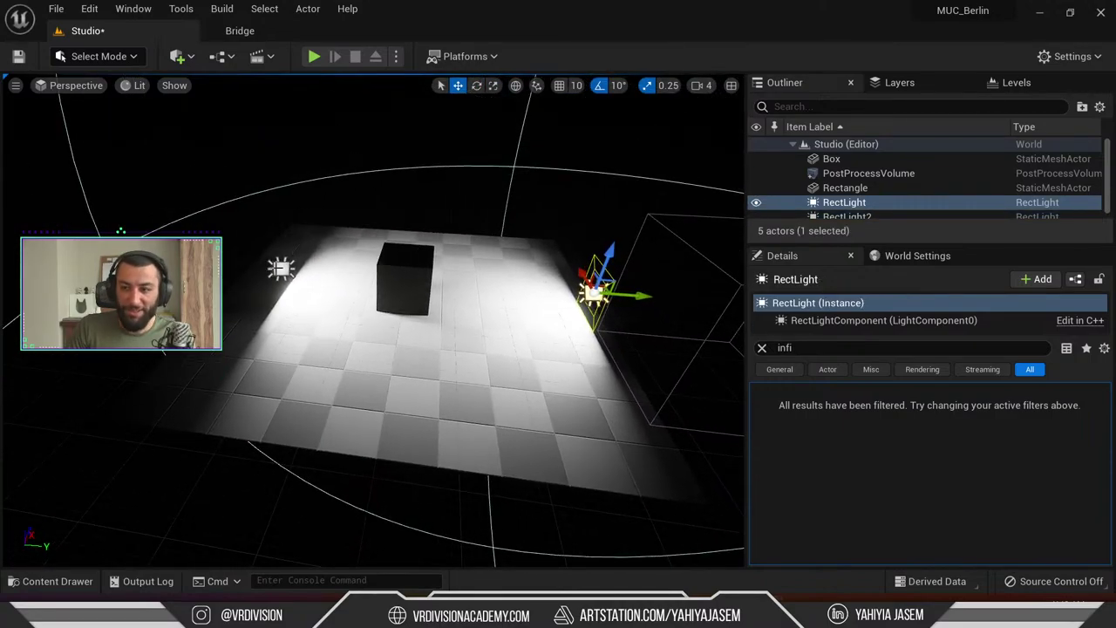
click(280, 267)
alt+drag(450, 257, 504, 263)
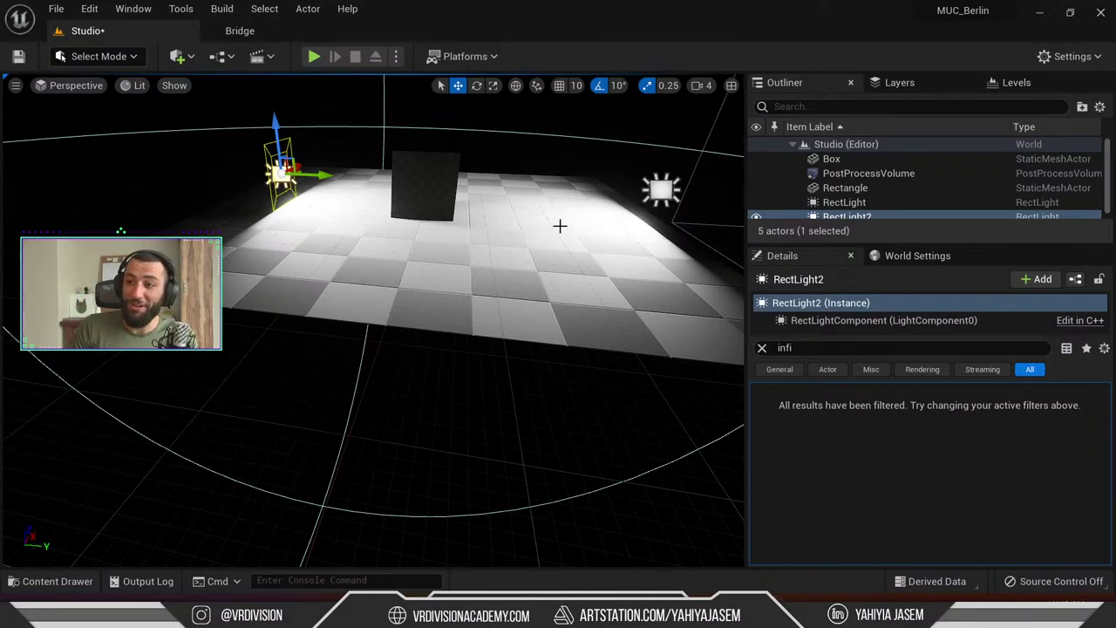
alt+drag(560, 226, 277, 307)
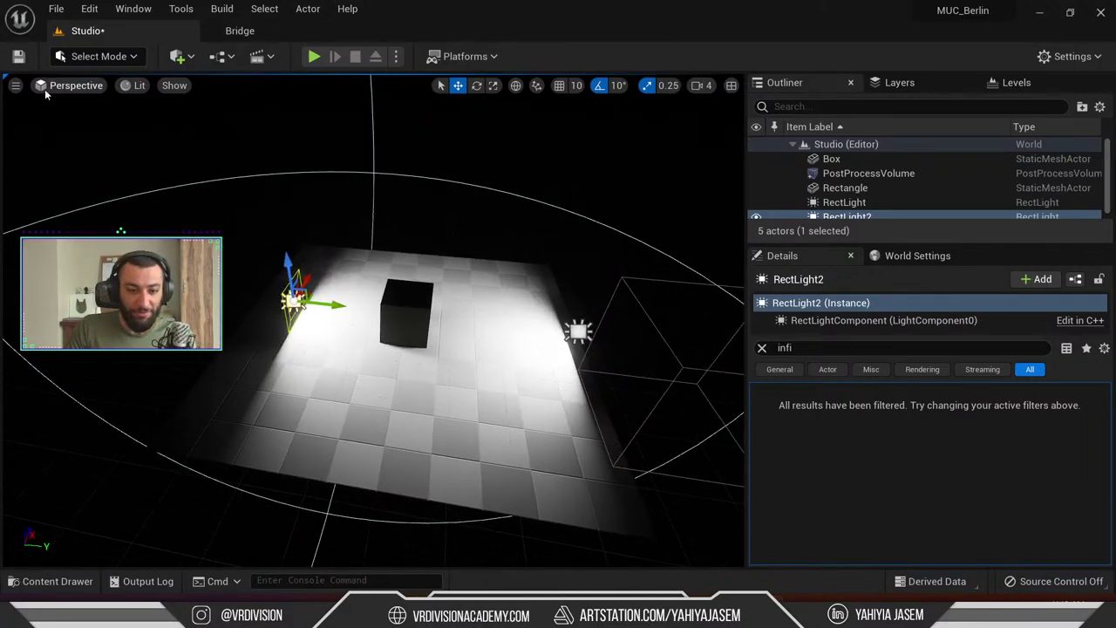
Browse the TwinmotionMaterials folder and filter its assets to show only Static Mesh items
key(ctrl+space)
scroll(78, 462, up, 3)
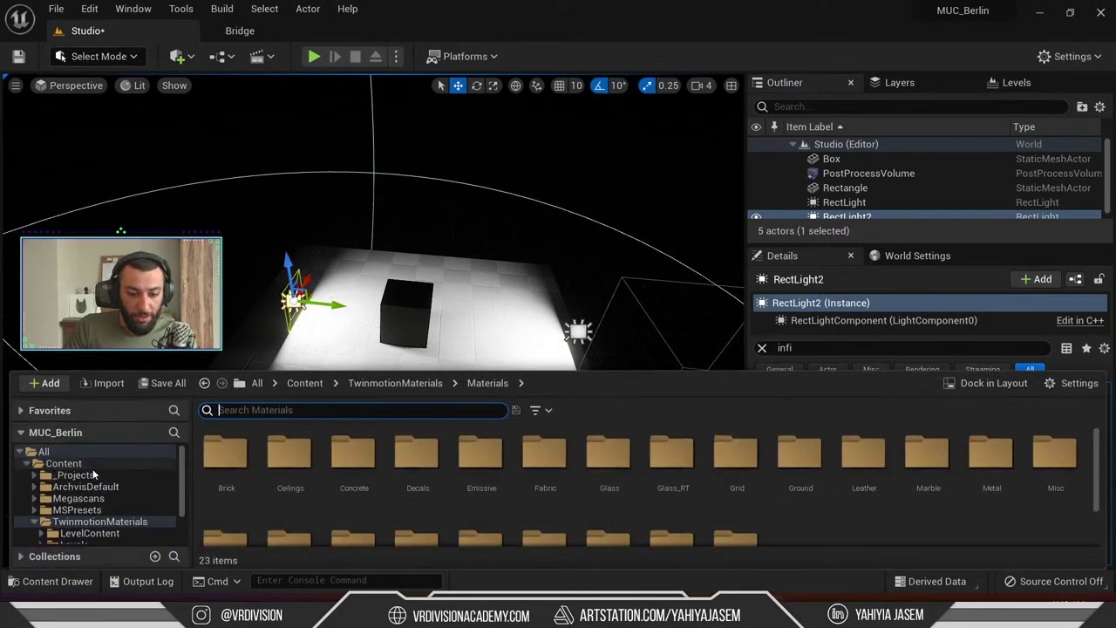
scroll(78, 462, down, 3)
click(90, 480)
click(79, 504)
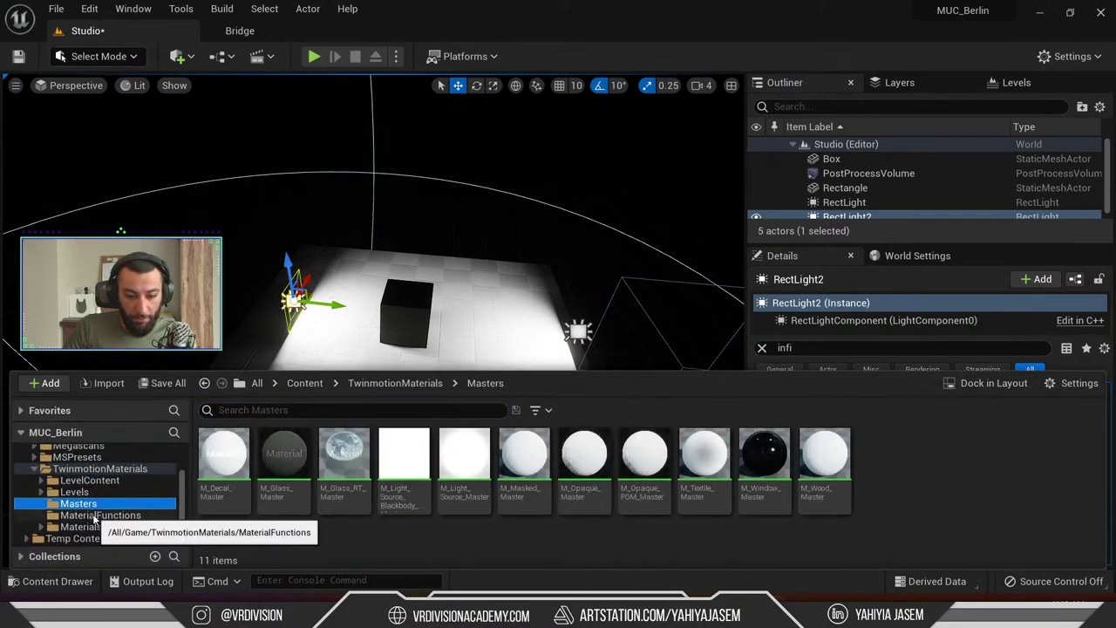
click(99, 468)
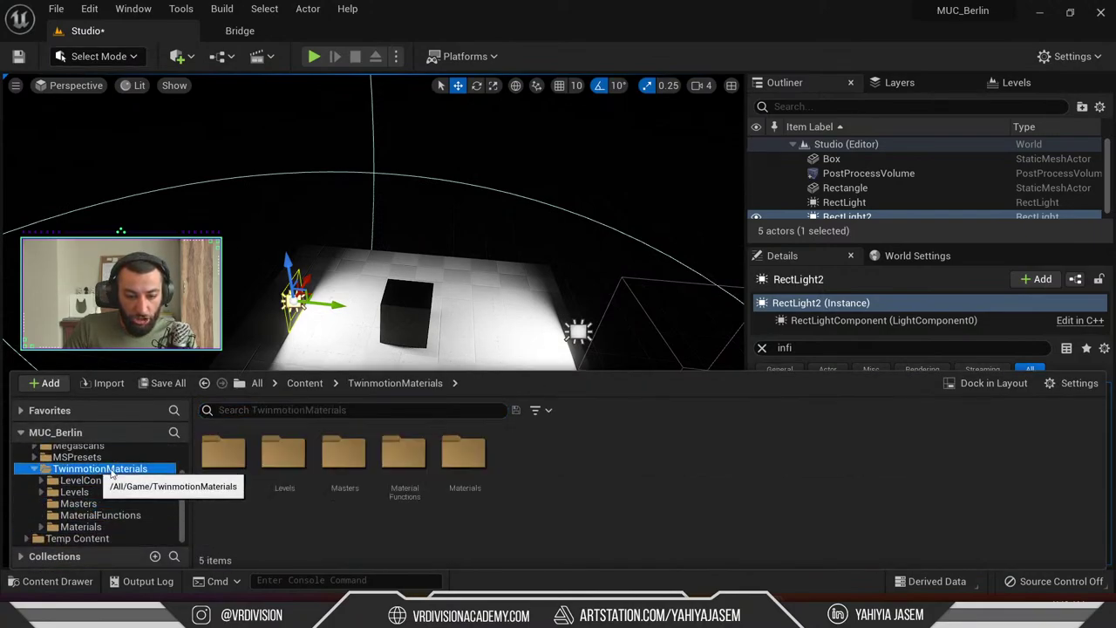
click(532, 411)
click(532, 412)
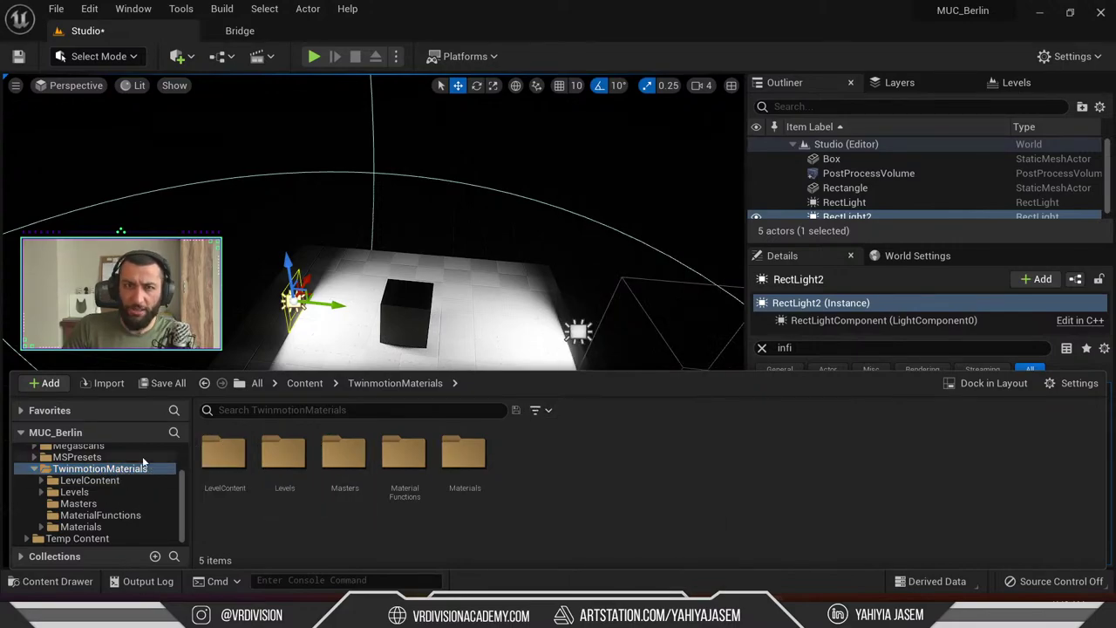
click(536, 410)
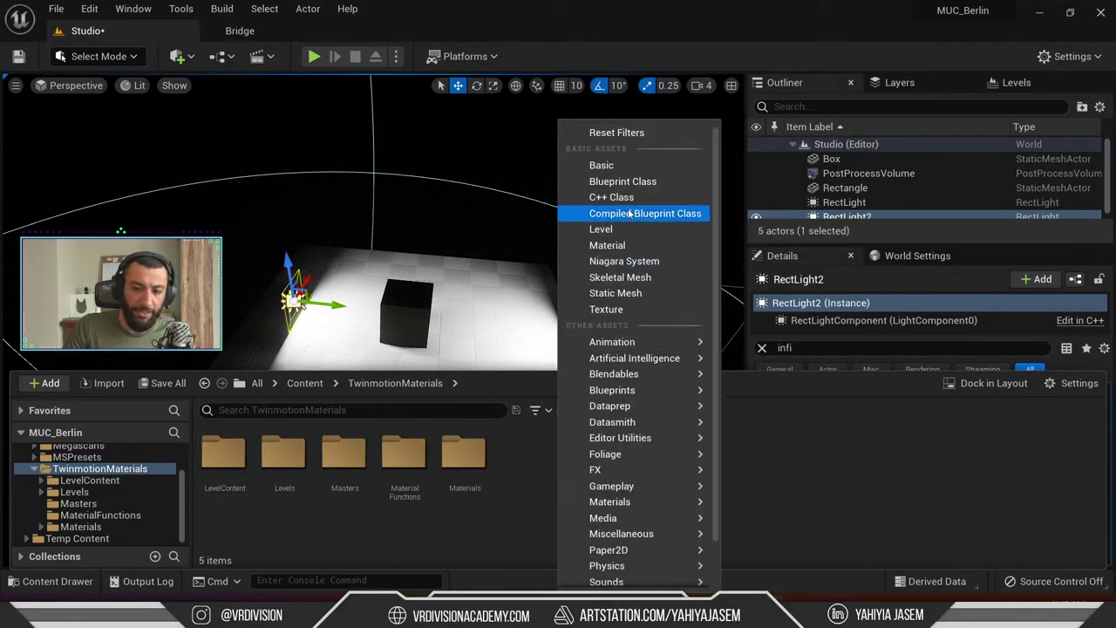
click(639, 295)
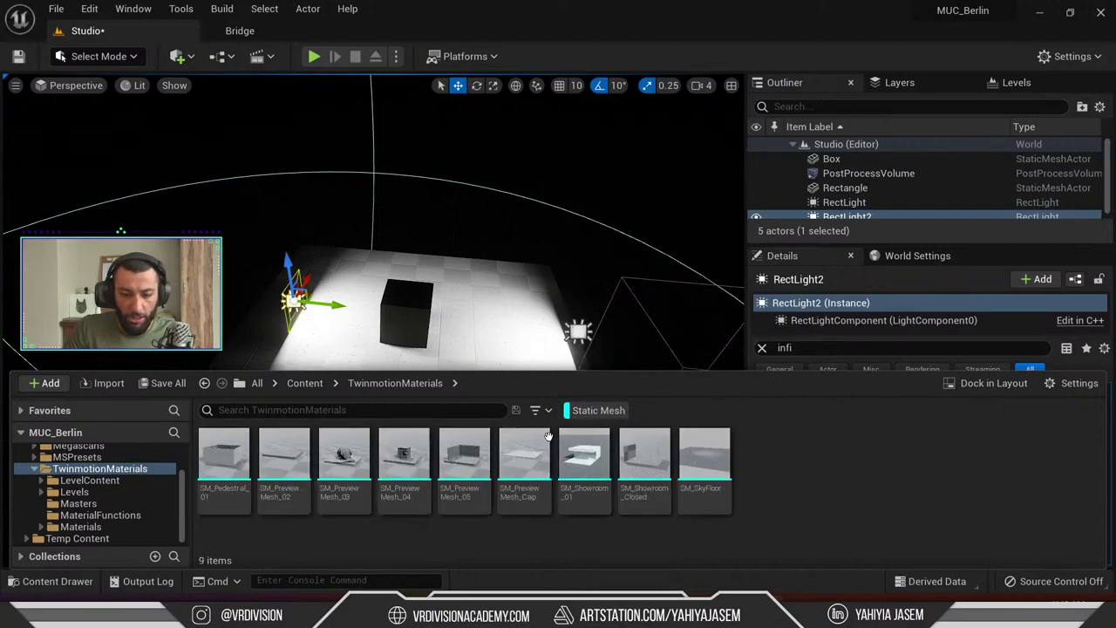
Place SM_PreviewMesh_03 on the studio floor as the product and delete the Box, focusing on the new mesh
drag(344, 458, 407, 333)
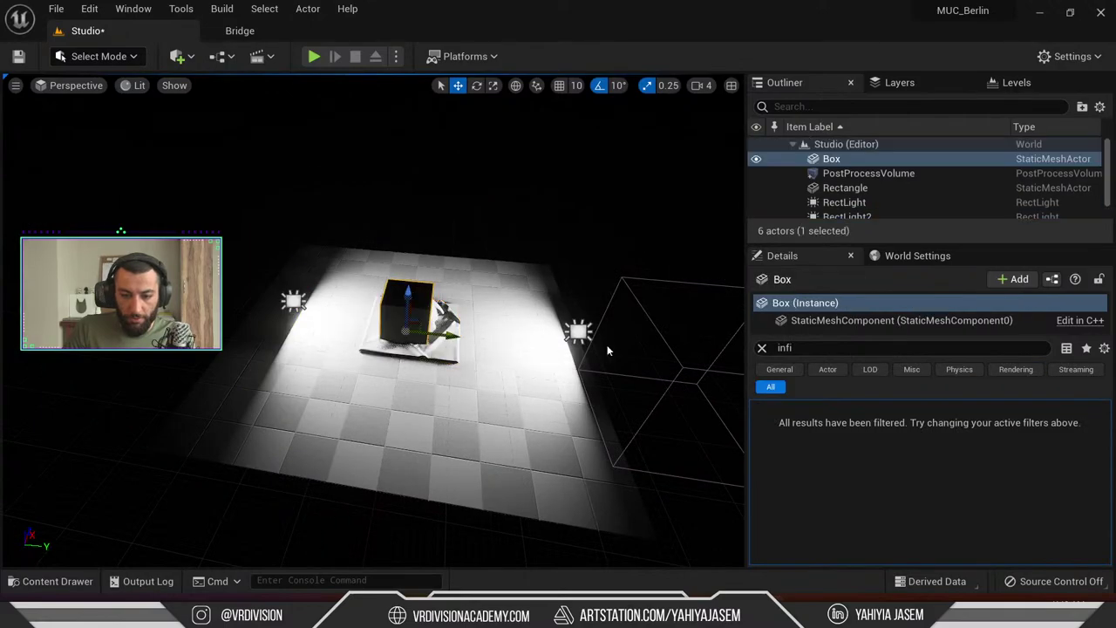
key(Delete)
click(408, 331)
key(f)
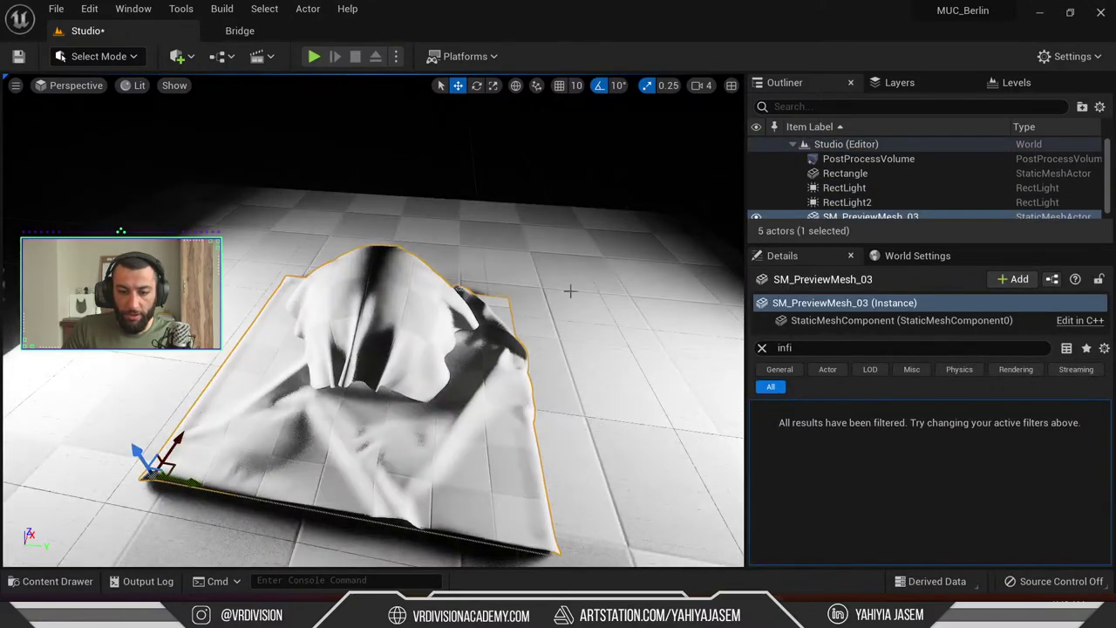
alt+drag(570, 291, 532, 261)
Try SM_PreviewMesh_04 beside the draped preview mesh and delete it again
key(ctrl+space)
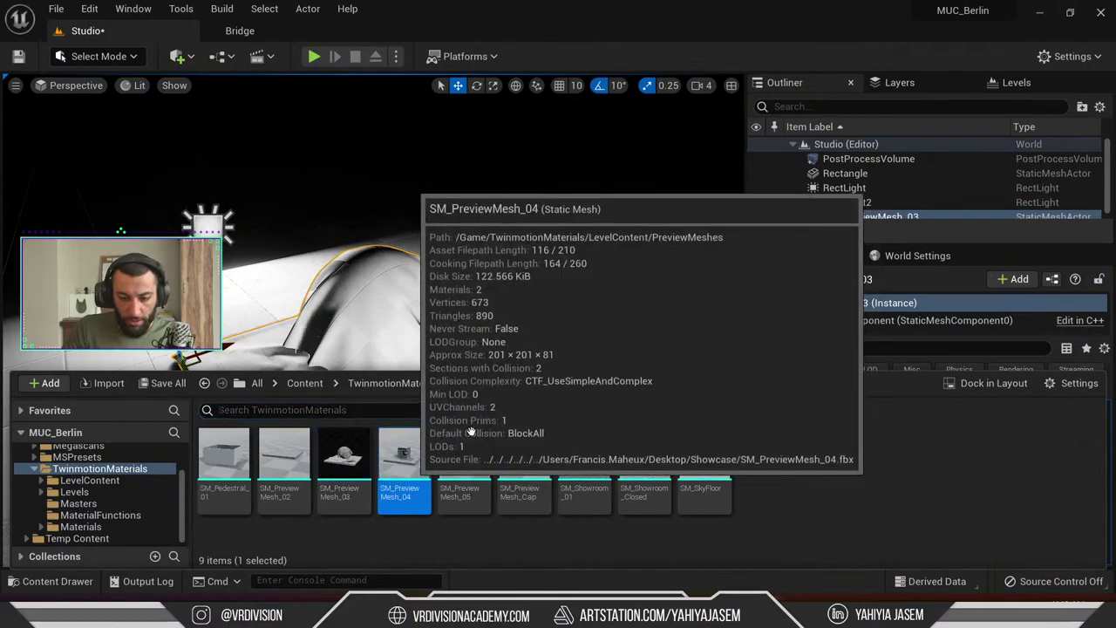
drag(424, 497, 597, 311)
right_drag(597, 311, 458, 310)
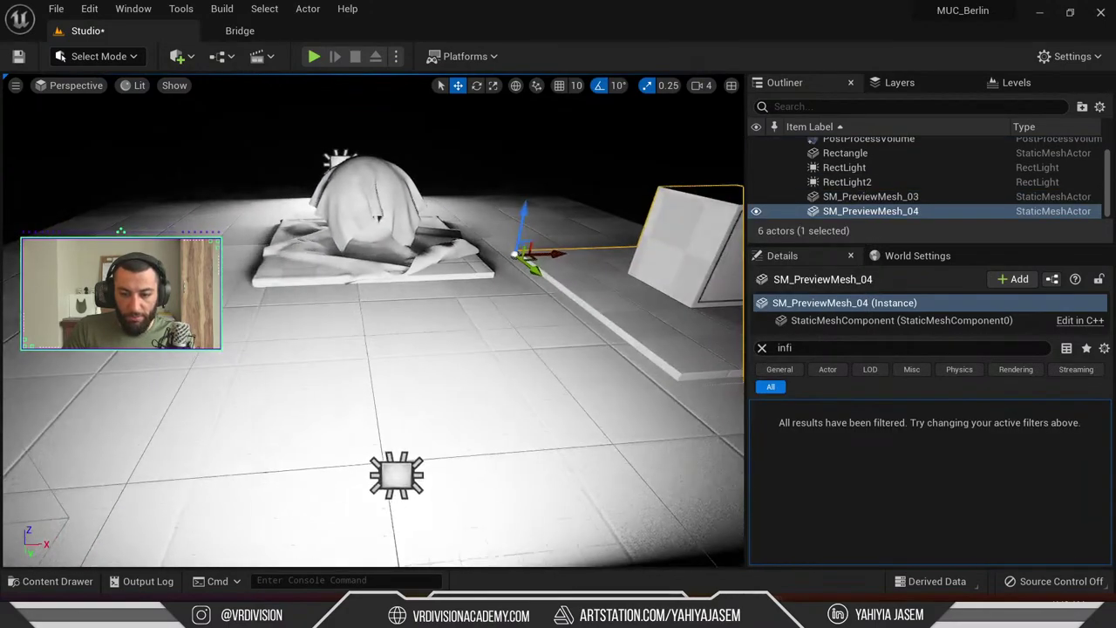
key(Delete)
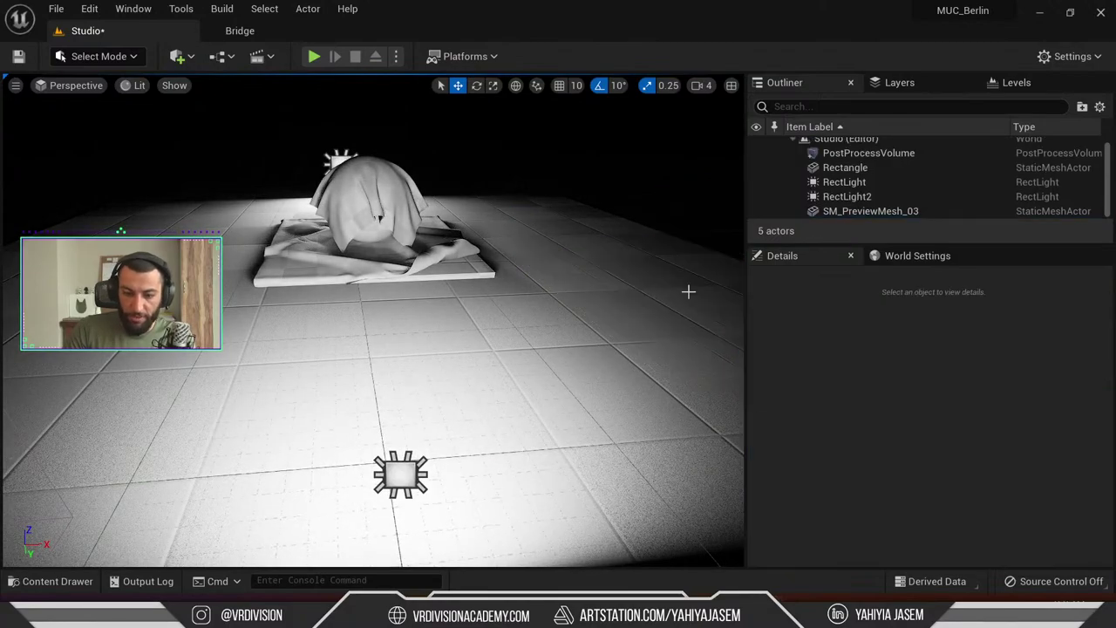
key(ctrl+space)
key(ctrl+space)
mouse_move(553, 271)
right_down()
mouse_move(611, 322)
mouse_move(553, 271)
right_up()
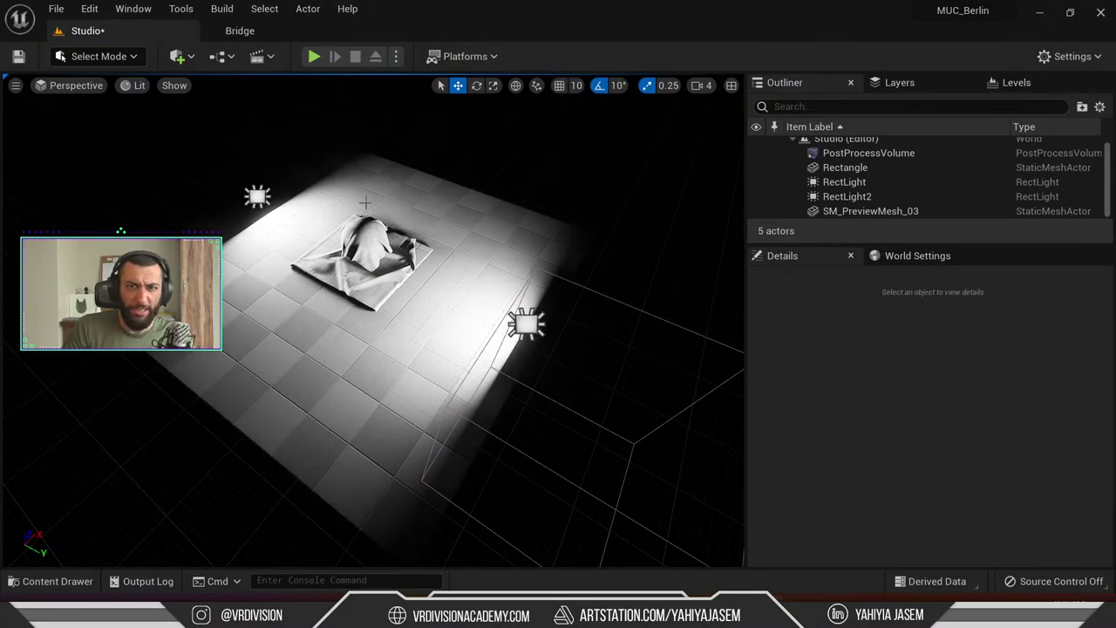
Switch to the Chrome browser and run a Google image search for "studio setup lighting"
mouse_move(544, 611)
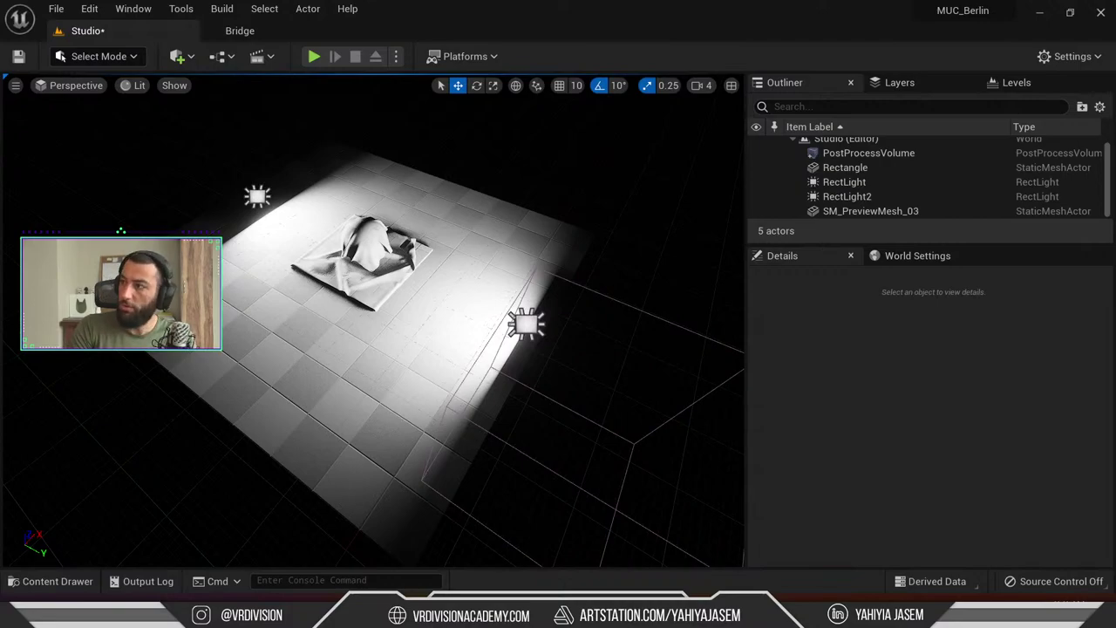
drag(1115, 506, 233, 294)
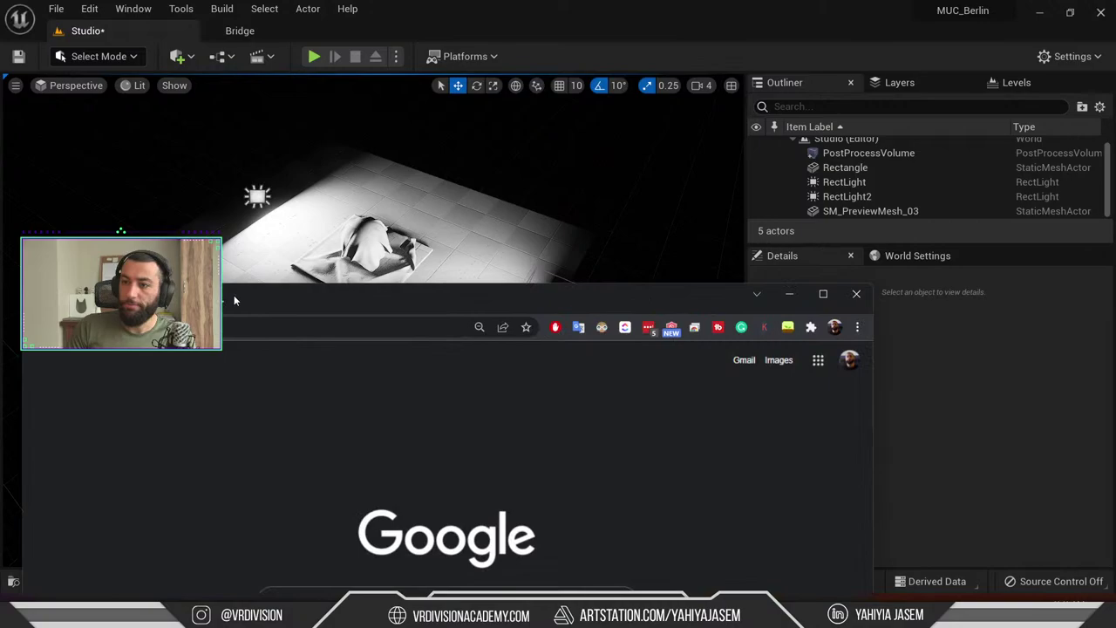
double_click(368, 294)
click(480, 300)
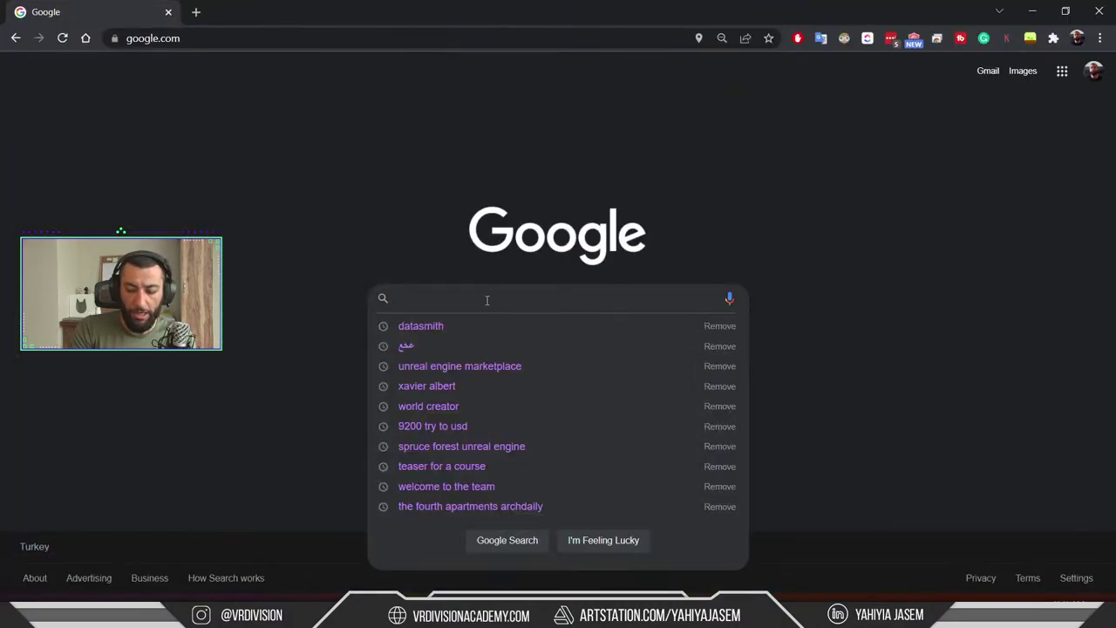
text(studio setup)
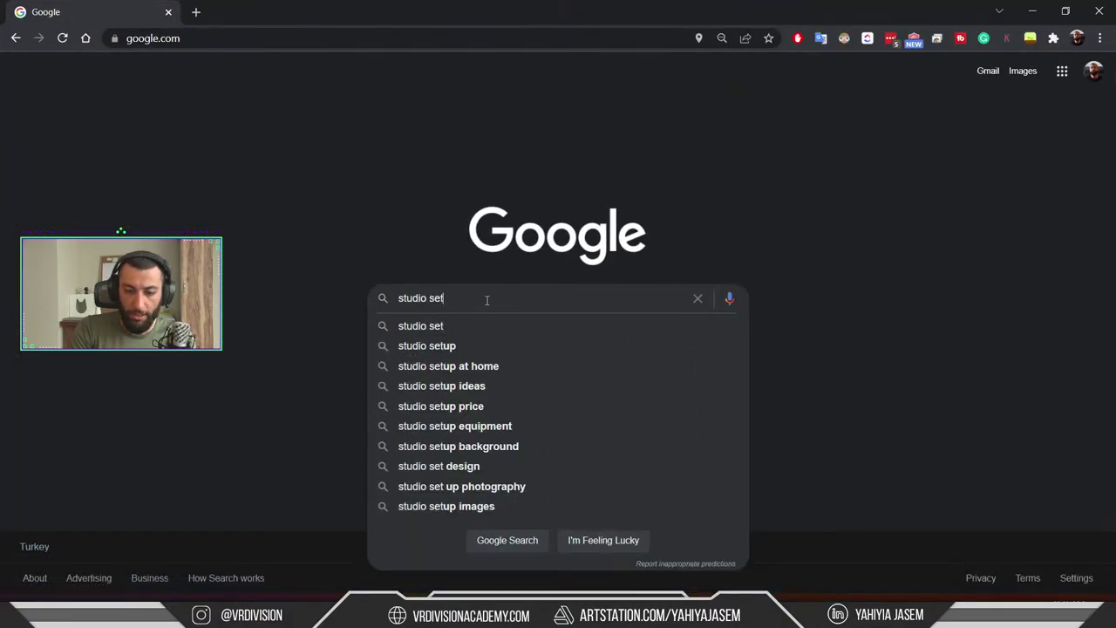
key(Return)
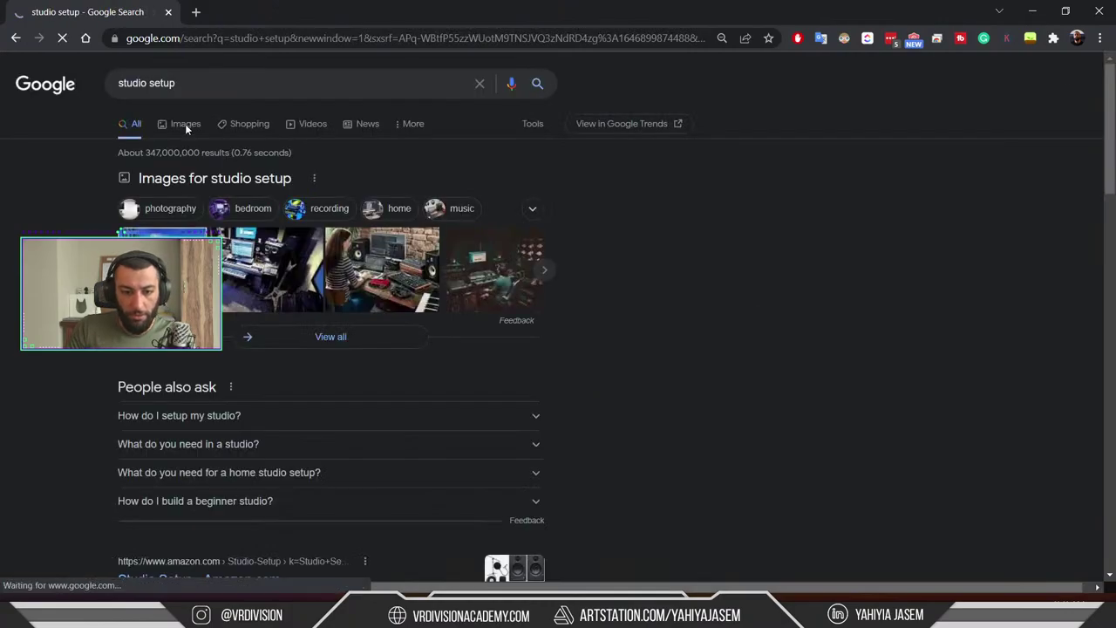
click(188, 122)
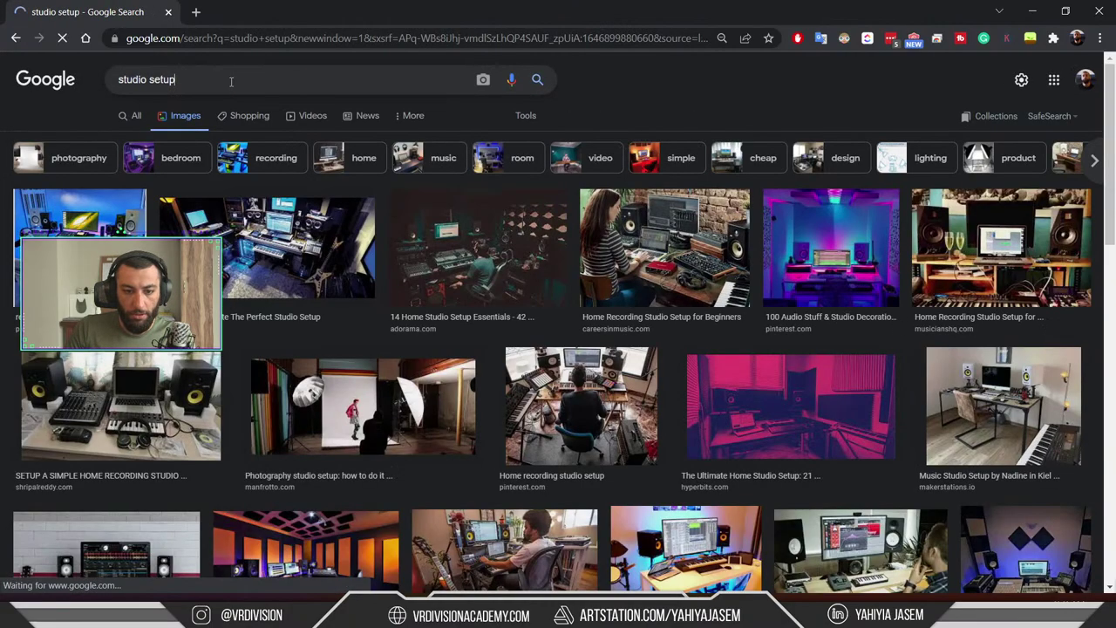
click(231, 80)
text(lighting)
key(Return)
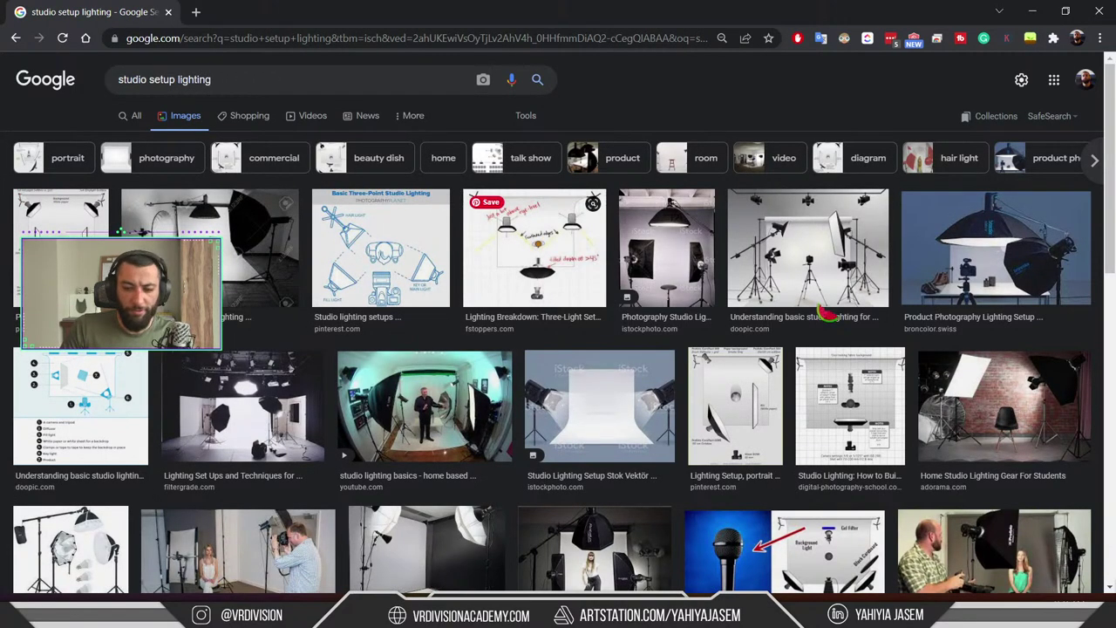
Examine the studio lighting reference images, including the DIY home studio and three-light setup pictures, and put the browser away
click(818, 276)
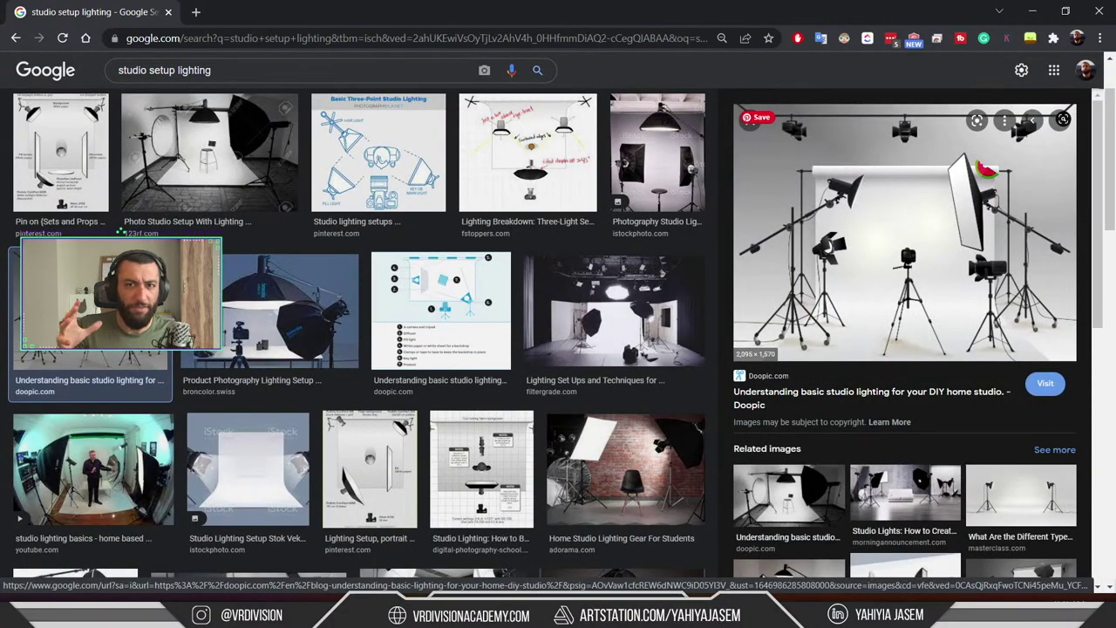
click(531, 161)
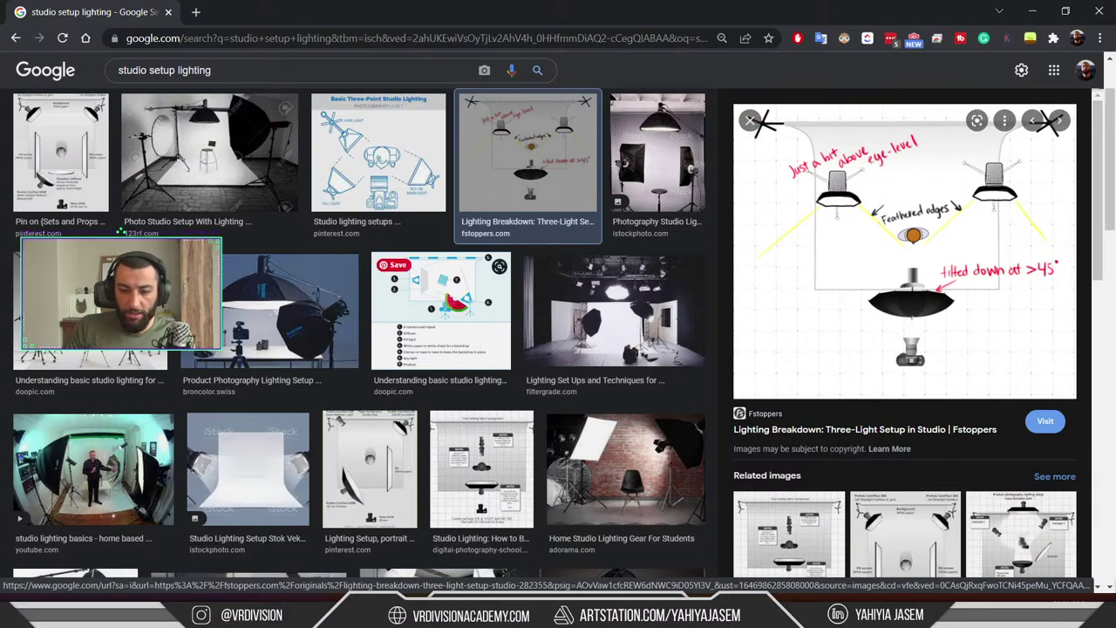
scroll(515, 330, down, 2)
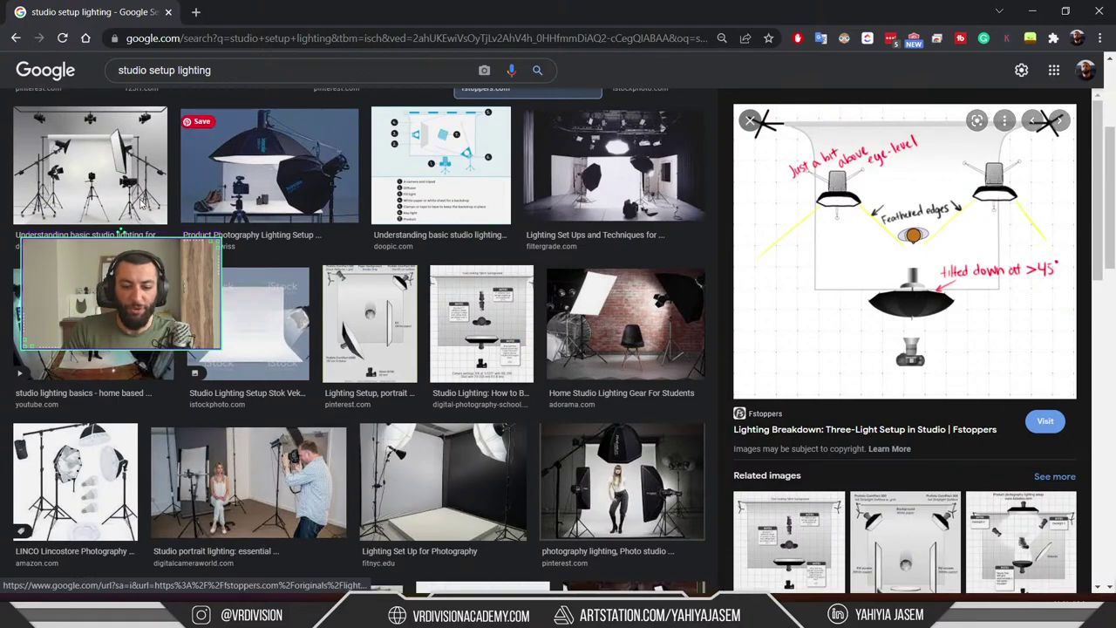
scroll(287, 344, down, 2)
scroll(253, 322, down, 2)
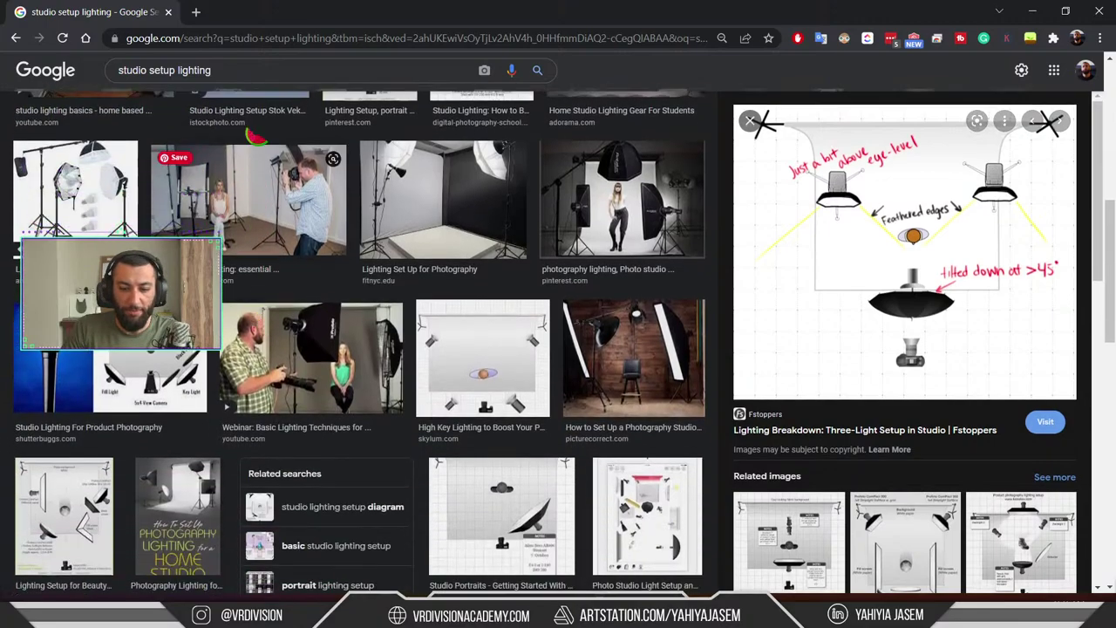
drag(351, 11, 1115, 162)
Duplicate the floor rectangle, rotate the copy upright, and move it along X behind the draped mesh as a back wall
right_drag(318, 299, 259, 298)
key(ctrl+space)
click(346, 269)
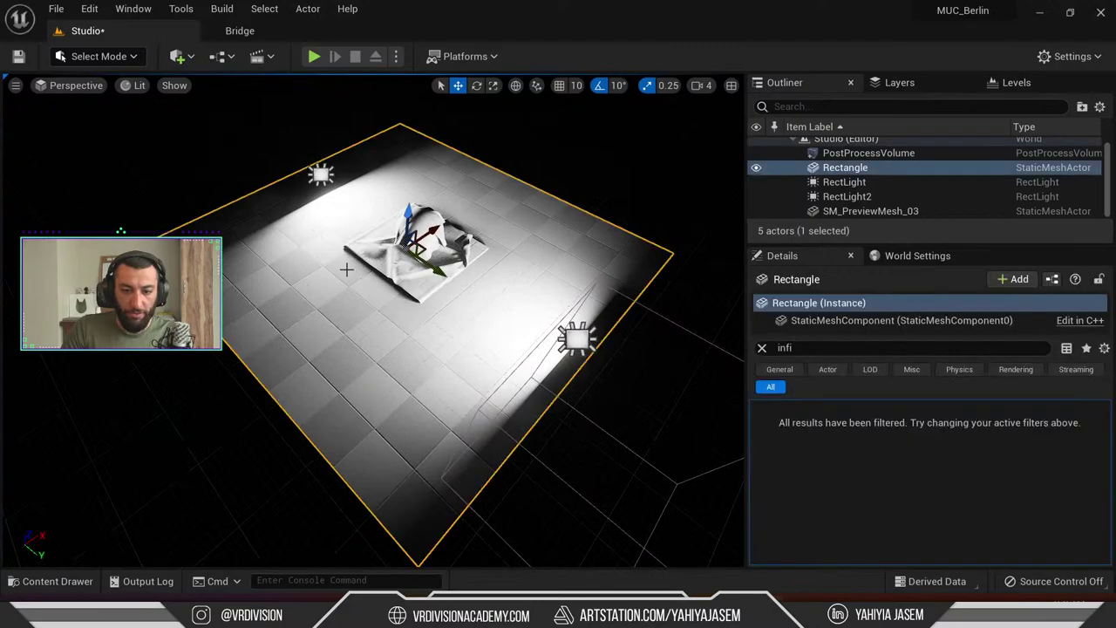
key(e)
alt+drag(372, 238, 377, 299)
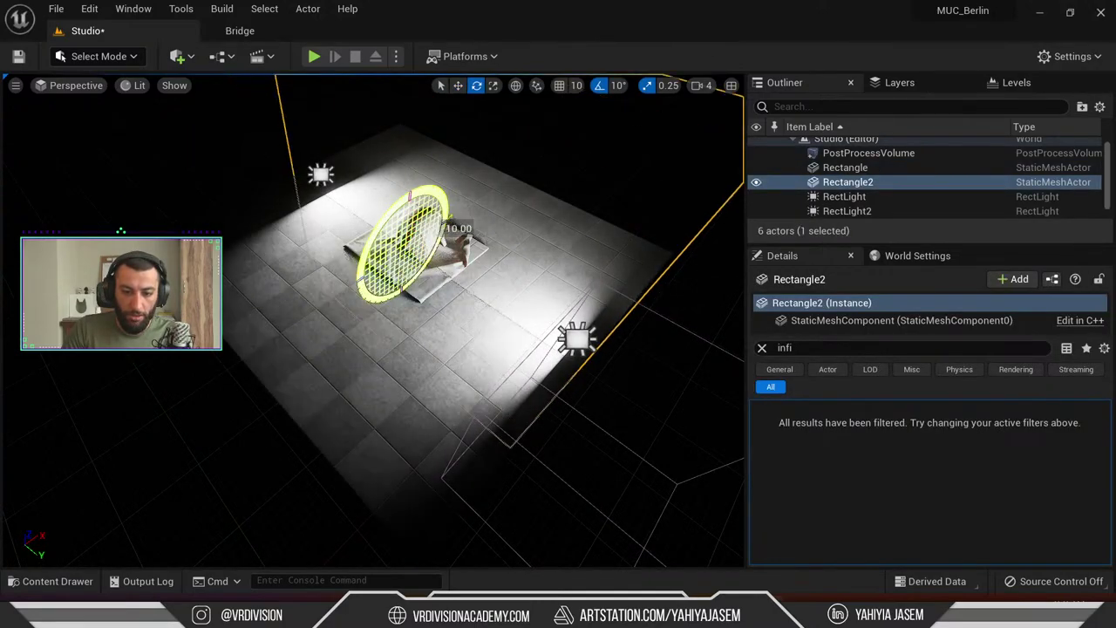
key(ctrl+z)
key(w)
drag(429, 236, 355, 278)
mouse_move(608, 277)
right_down()
mouse_move(410, 261)
mouse_move(367, 287)
mouse_move(608, 276)
right_up()
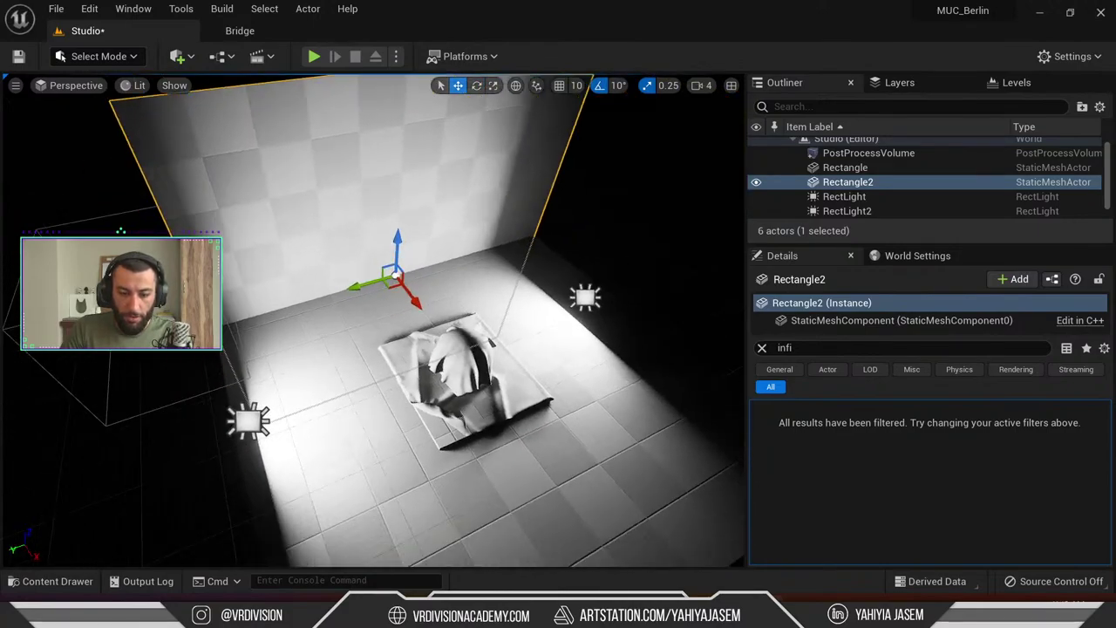
Delete the duplicated rect light (RectLight2) from the studio
click(586, 286)
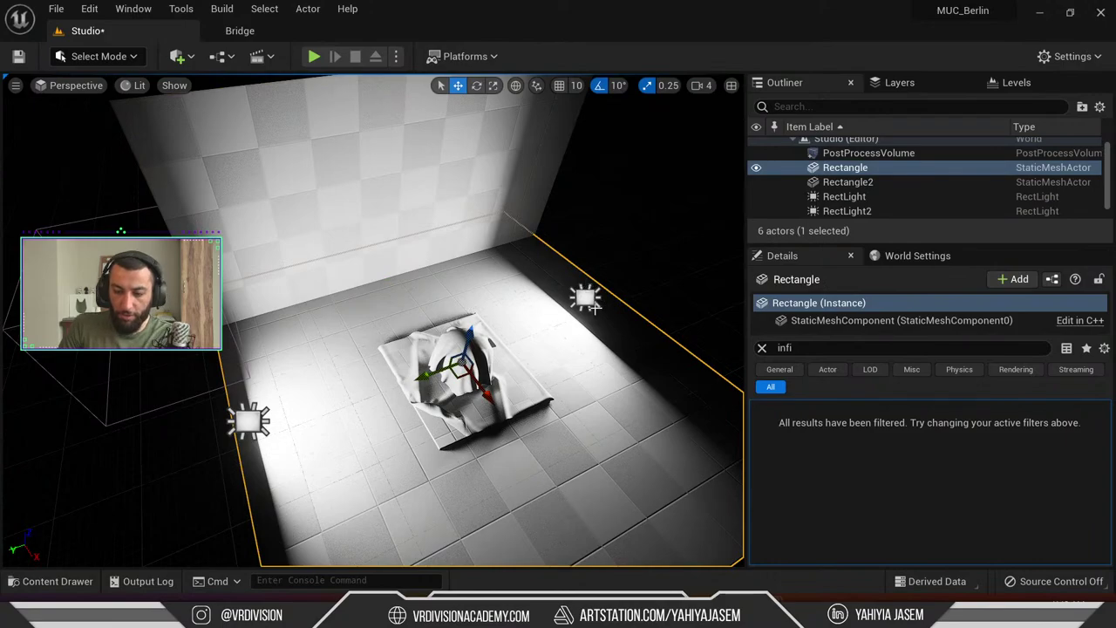
click(592, 300)
key(Delete)
Rotate the remaining rect light around Z to face the back wall and move it in close to the wall
click(250, 421)
key(e)
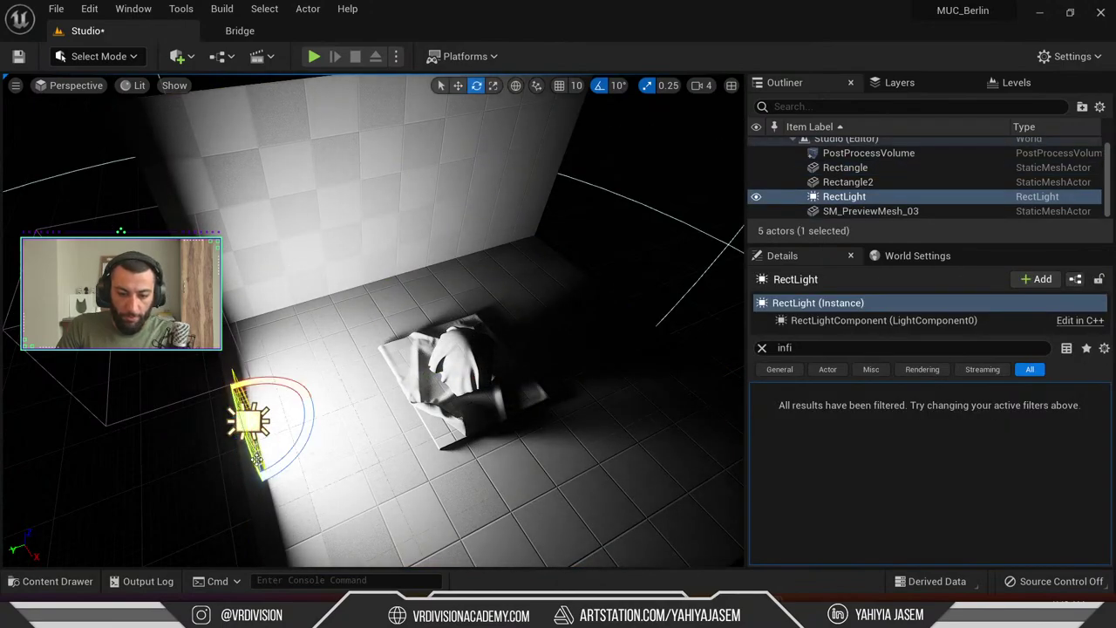
drag(265, 462, 305, 471)
key(w)
drag(241, 437, 316, 323)
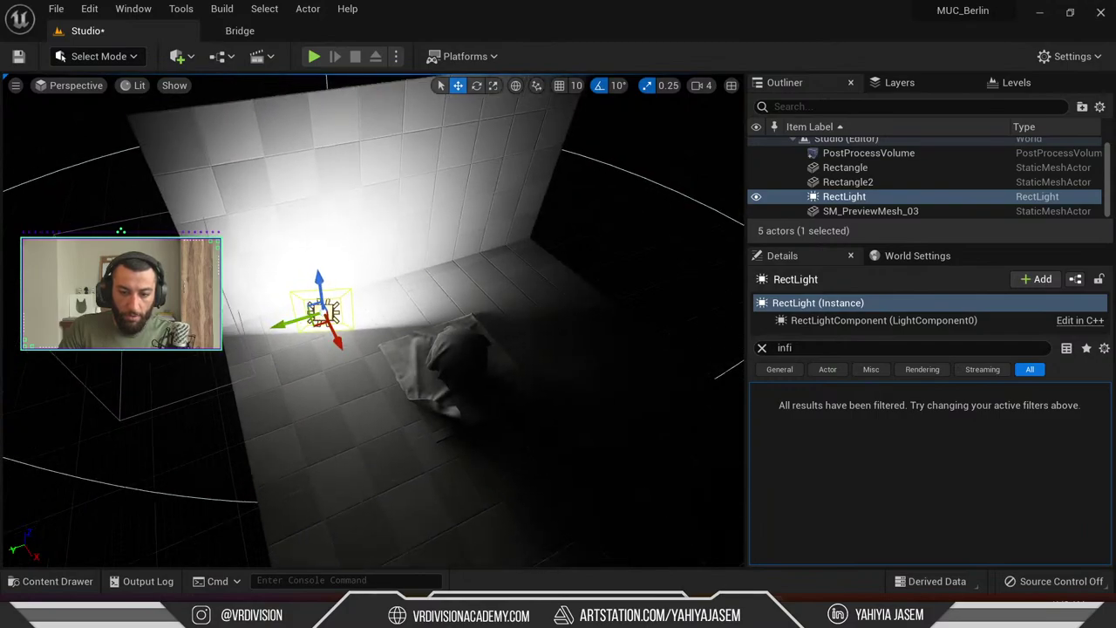
alt+drag(412, 252, 335, 122)
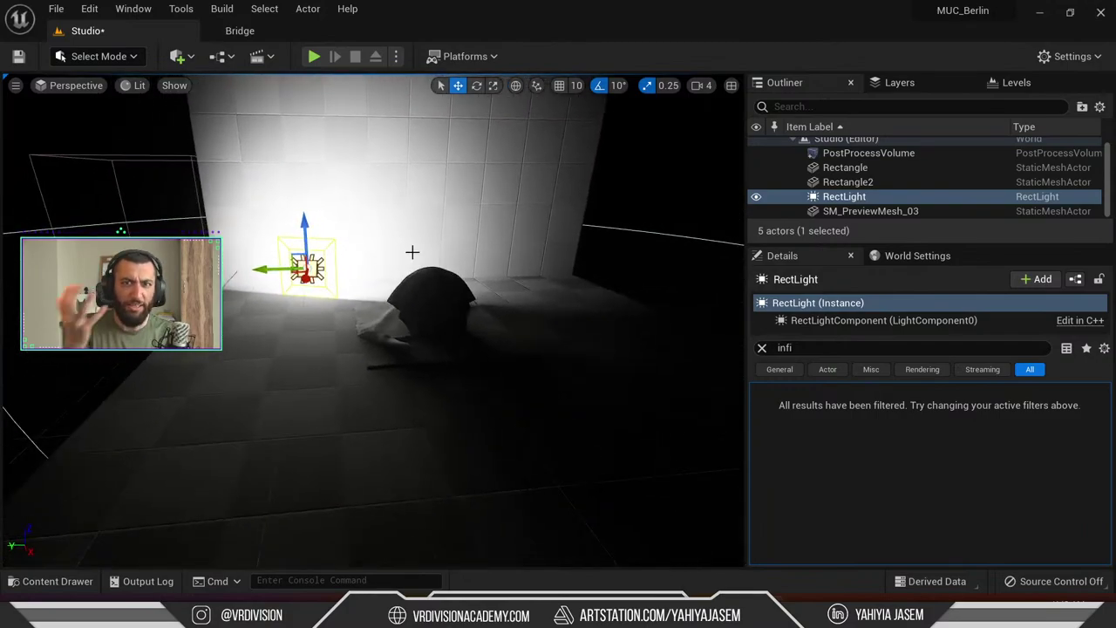
right_drag(382, 196, 418, 249)
Show the Materials folder of TwinmotionMaterials in the project content, with the Static Mesh filter turned off
key(ctrl+space)
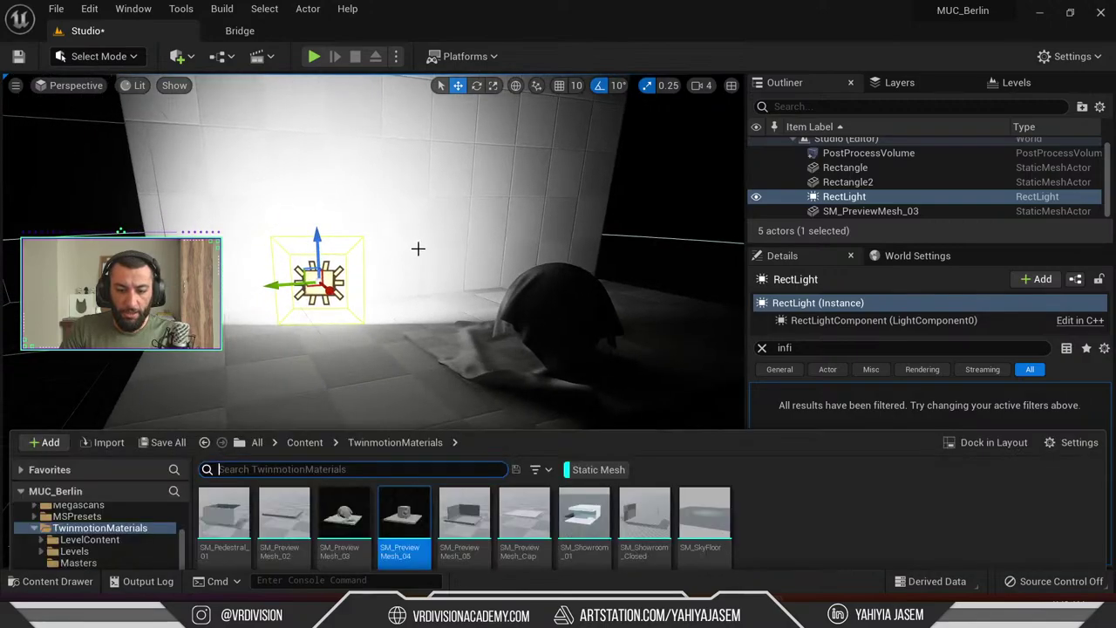
click(100, 514)
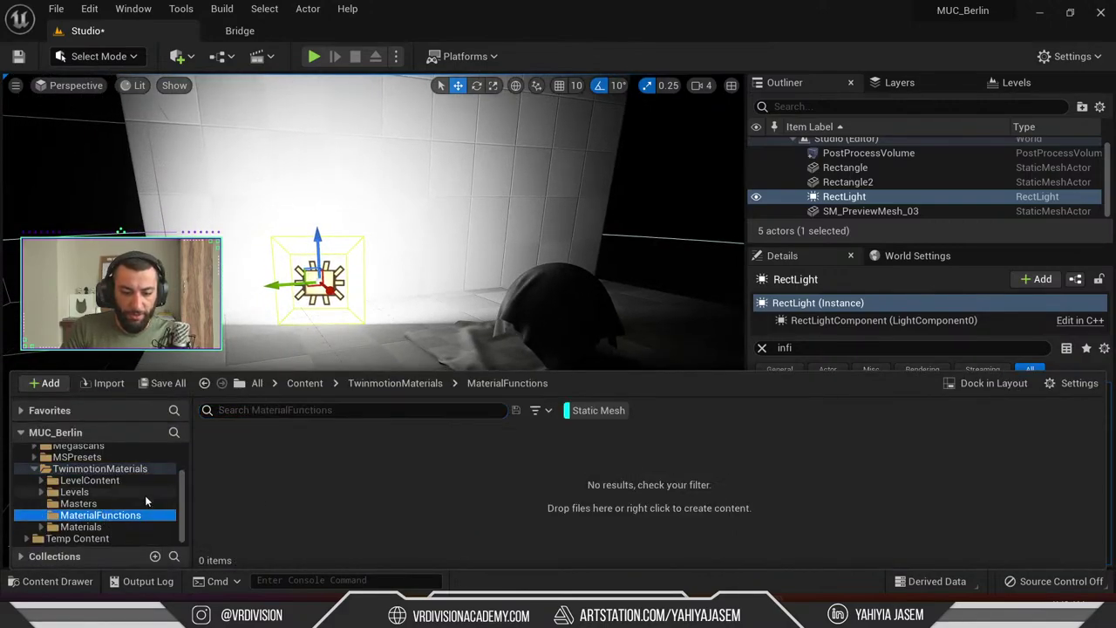
click(83, 492)
click(84, 515)
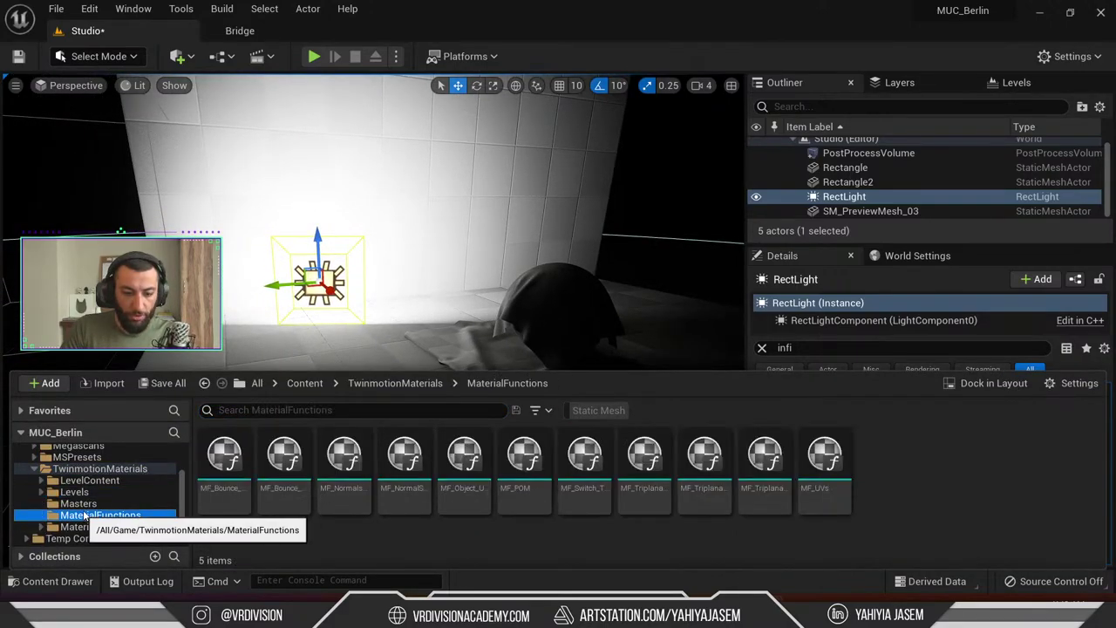
click(79, 504)
click(80, 526)
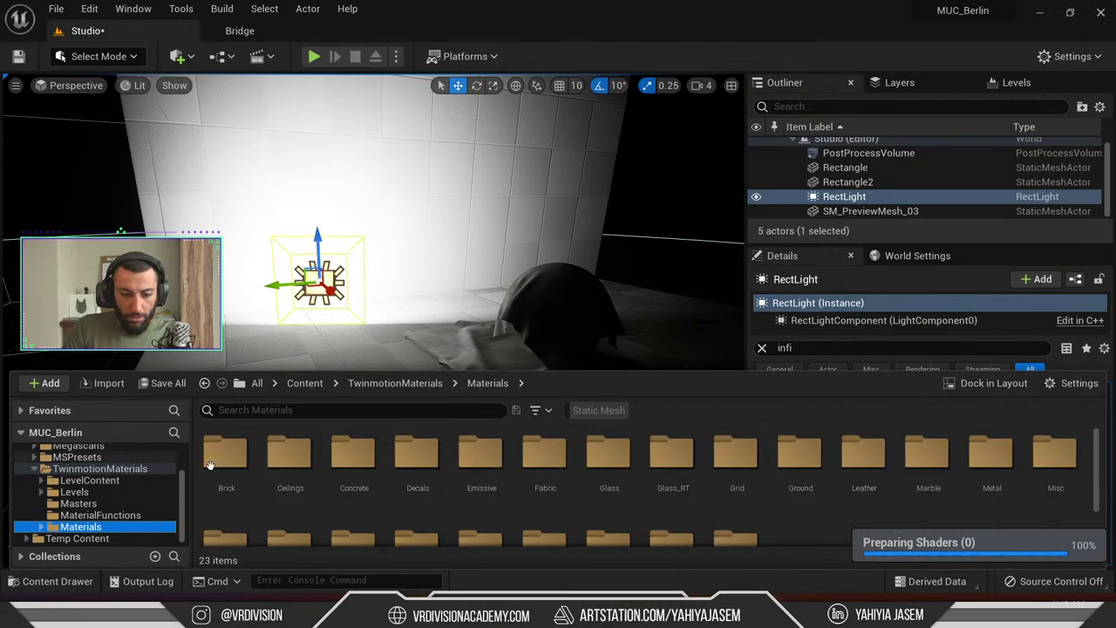
Find a bright green material in the Plastic folder of the Twinmotion materials and apply it to the back wall
click(331, 411)
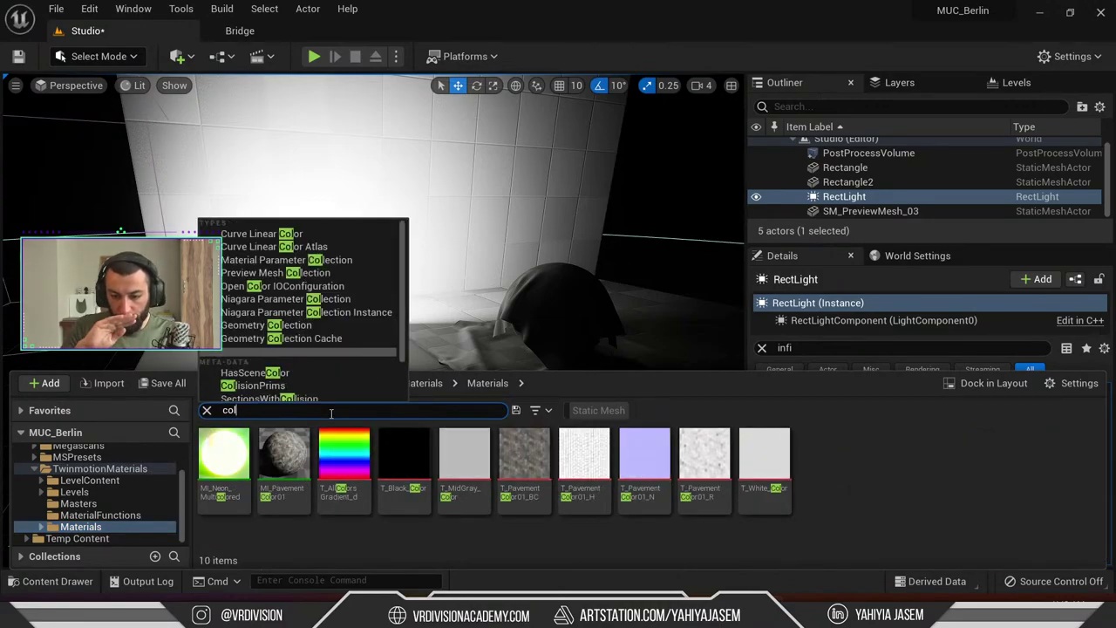
scroll(808, 487, down, 1)
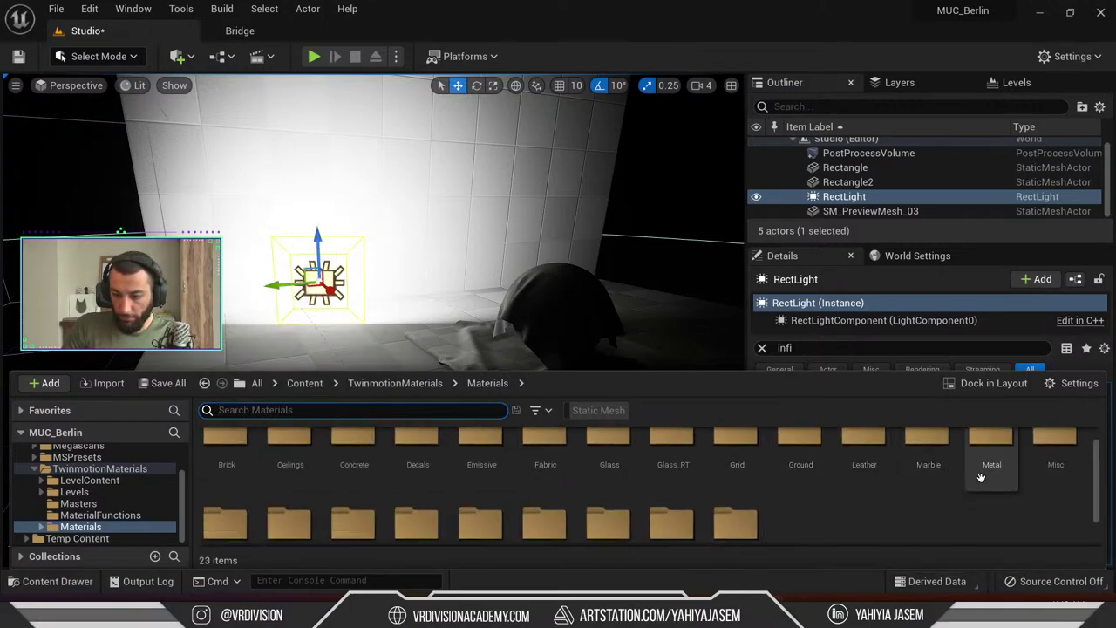
scroll(795, 502, down, 1)
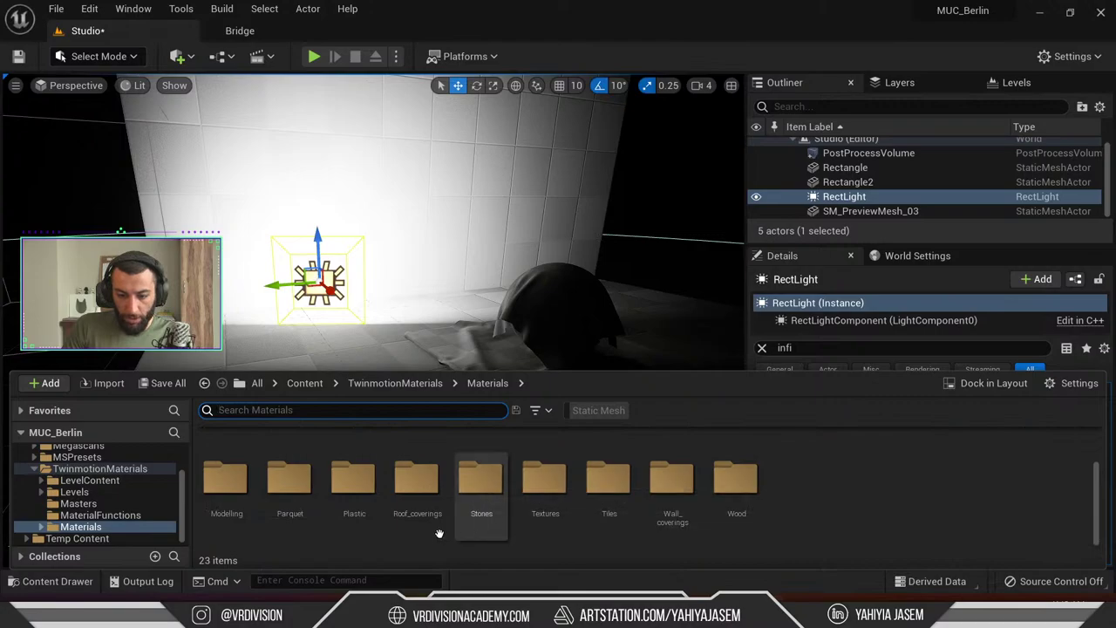
double_click(349, 523)
drag(417, 499, 433, 259)
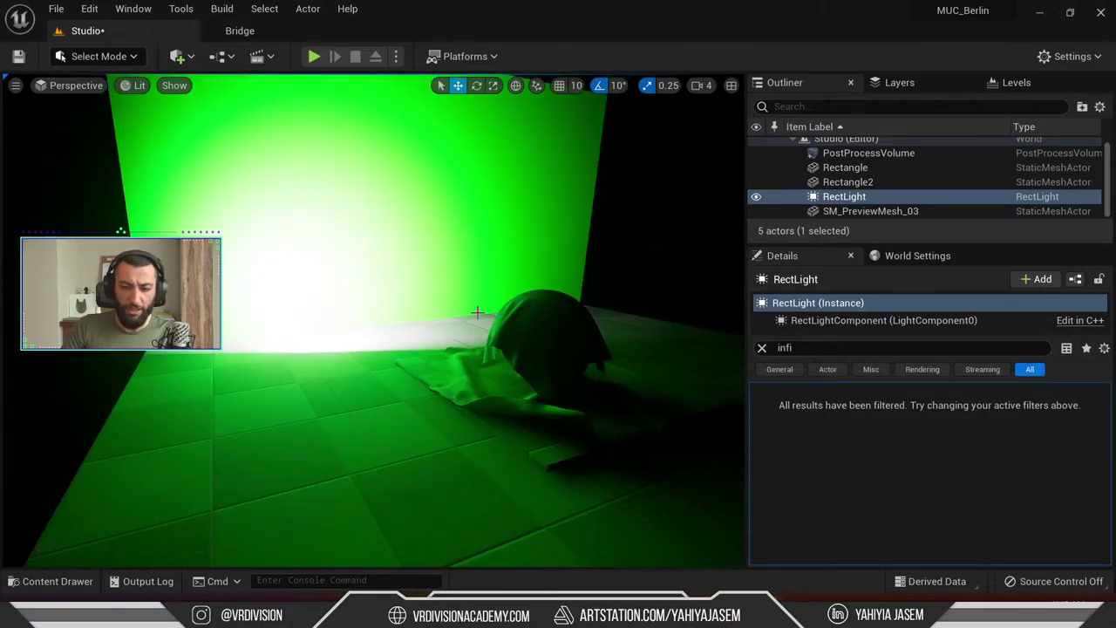
Switch to the Chrome window with the studio lighting images, view the one-light studio portrait diagram, and return to the Unreal Editor
mouse_move(477, 313)
right_down()
mouse_move(488, 308)
mouse_move(462, 311)
right_up()
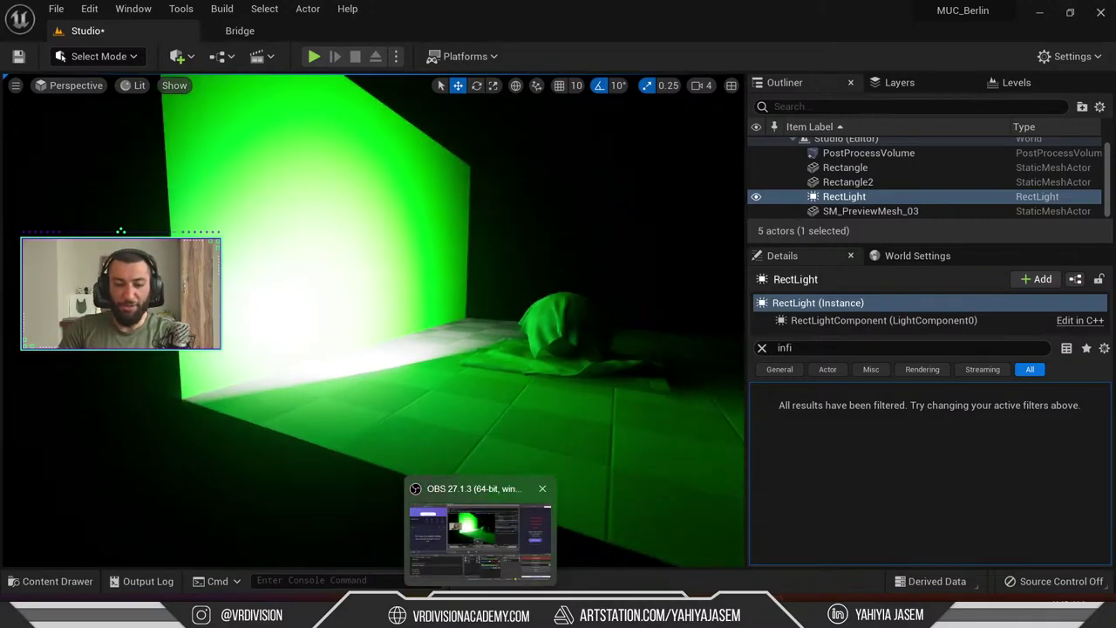
key(super+Tab)
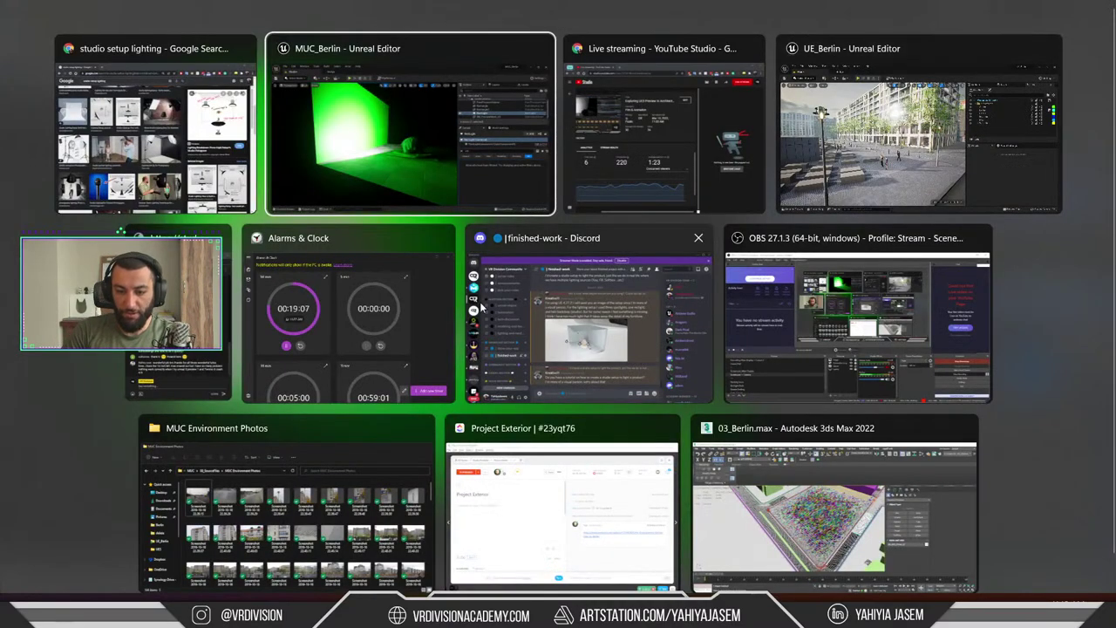
click(124, 121)
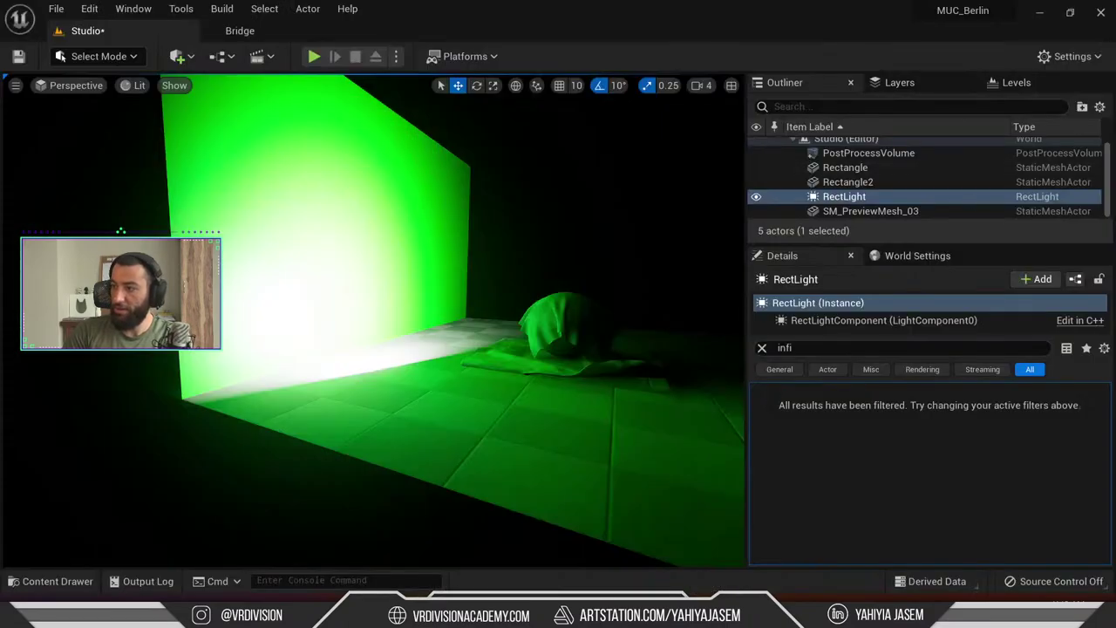
key(alt+Tab)
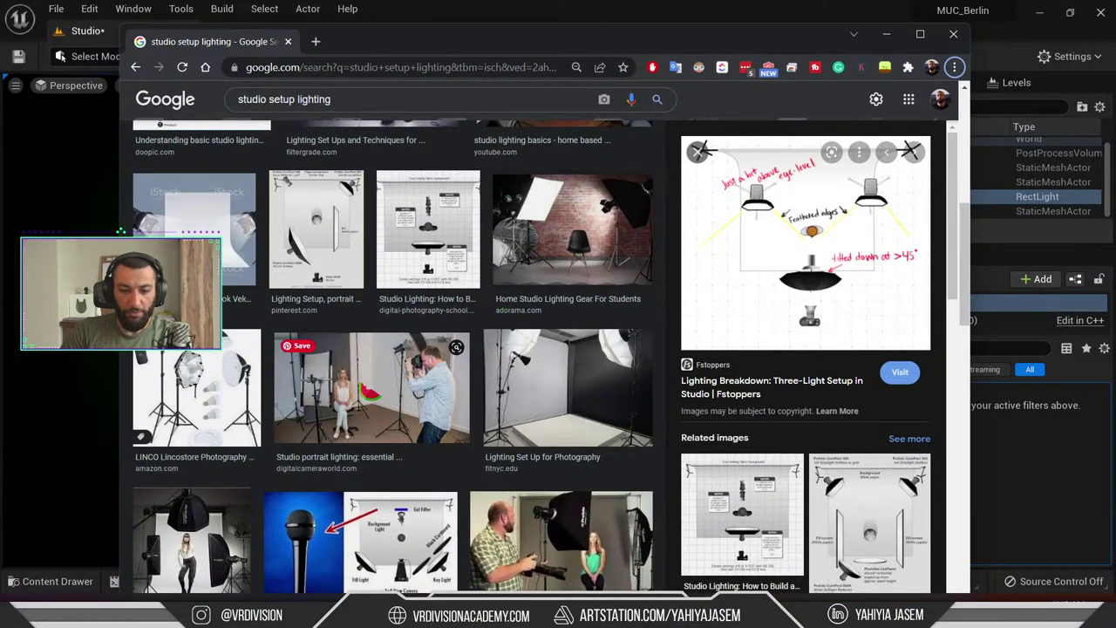
scroll(392, 358, down, 4)
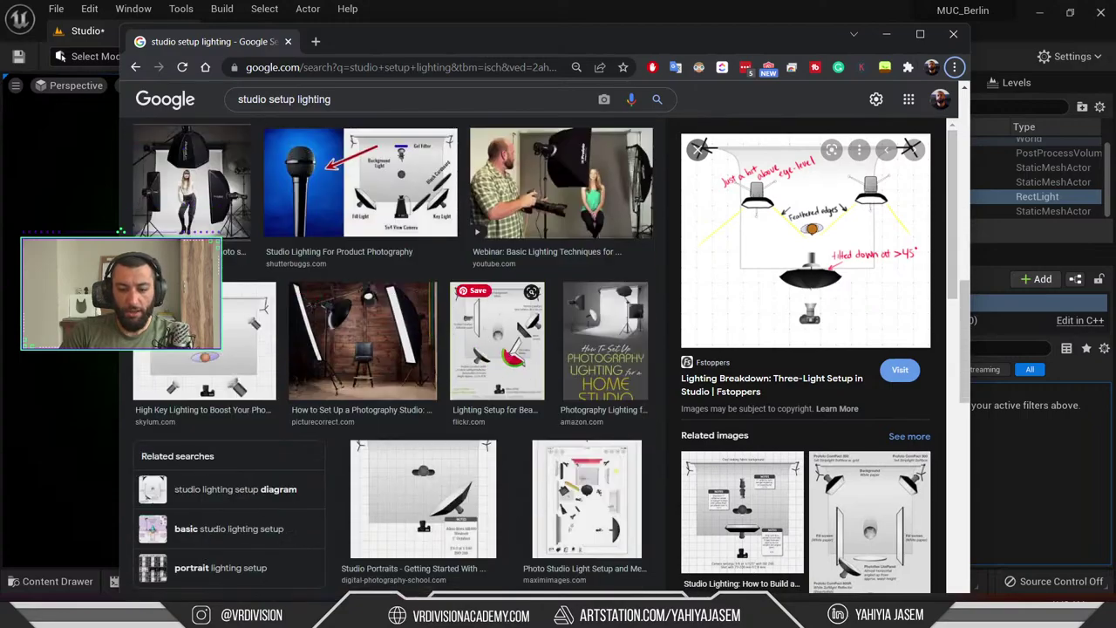
click(449, 491)
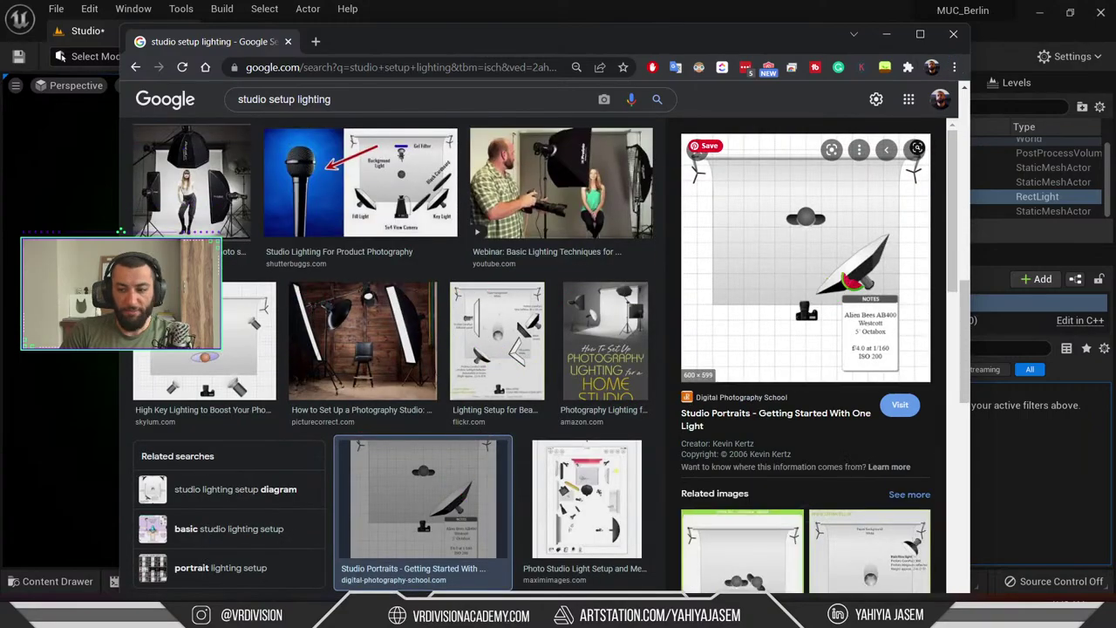
key(alt+Tab)
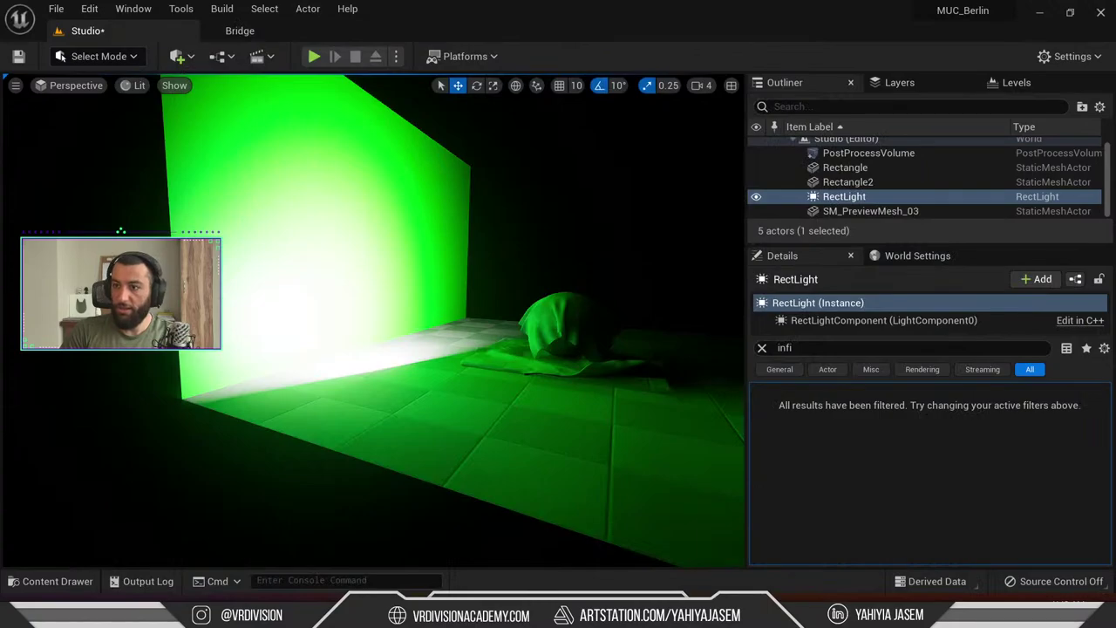
Create a CineCameraActor from a raised view of the draped mesh and look through it in the viewport
right_drag(499, 266, 549, 336)
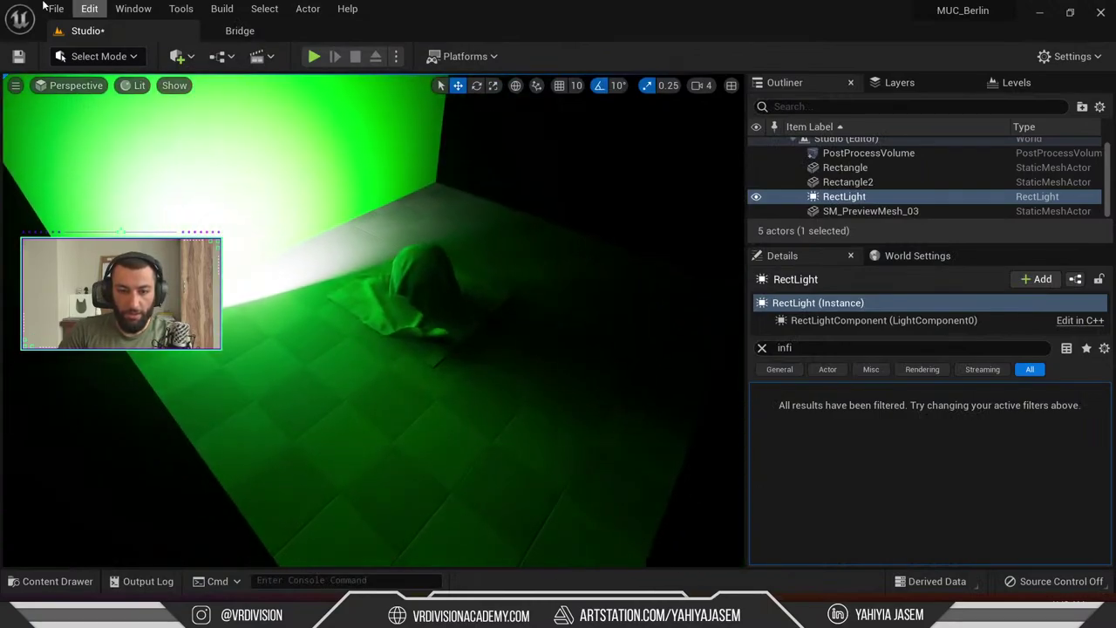
click(57, 88)
click(15, 84)
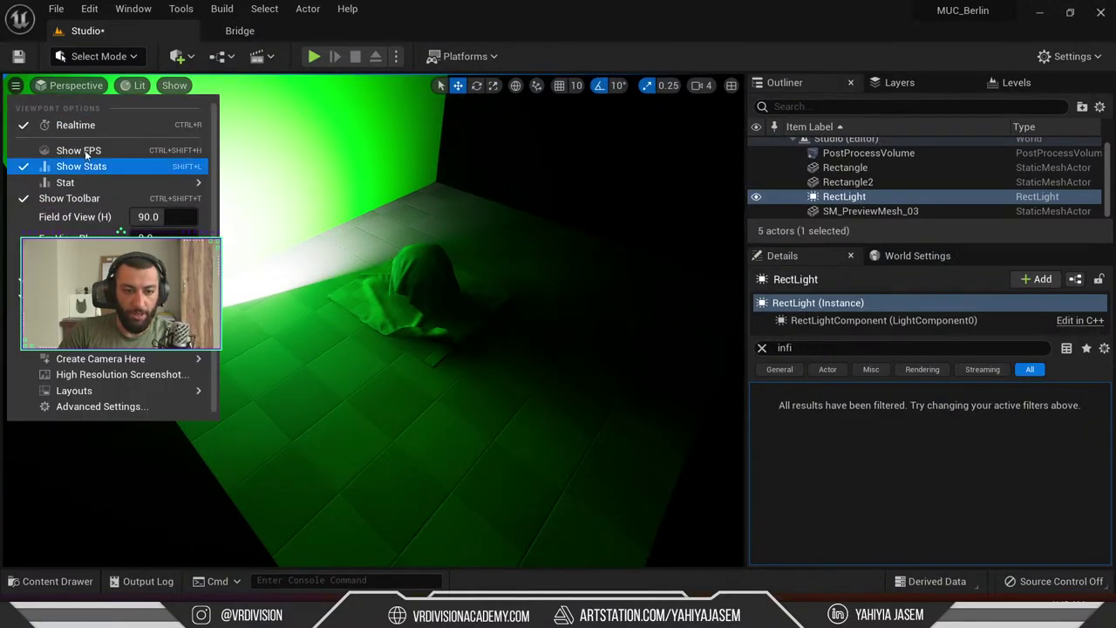
mouse_move(175, 359)
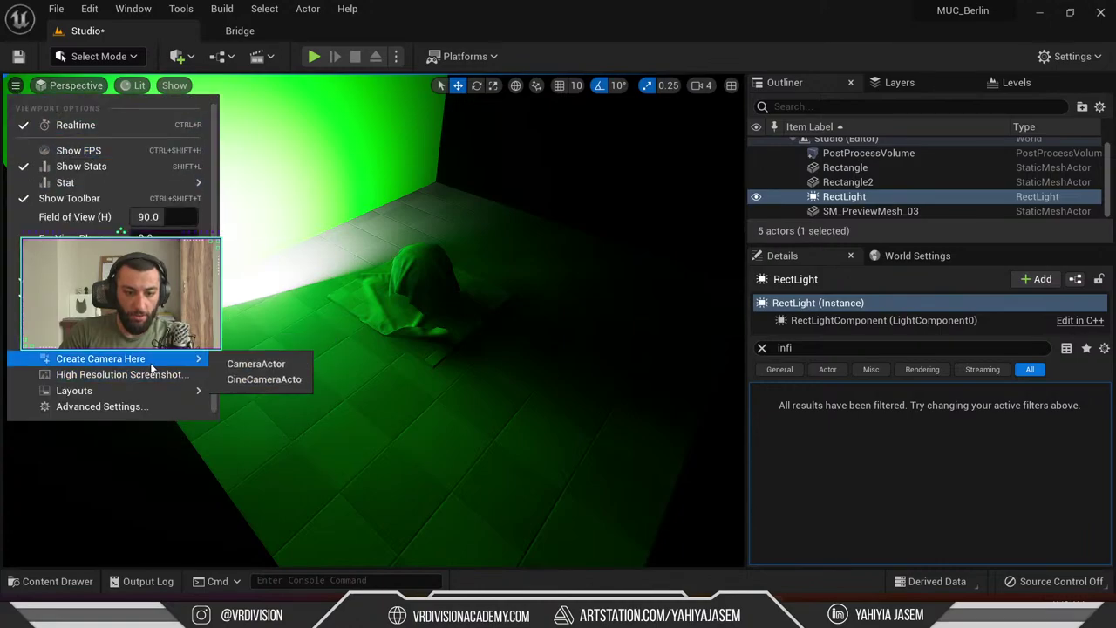
click(258, 378)
click(77, 90)
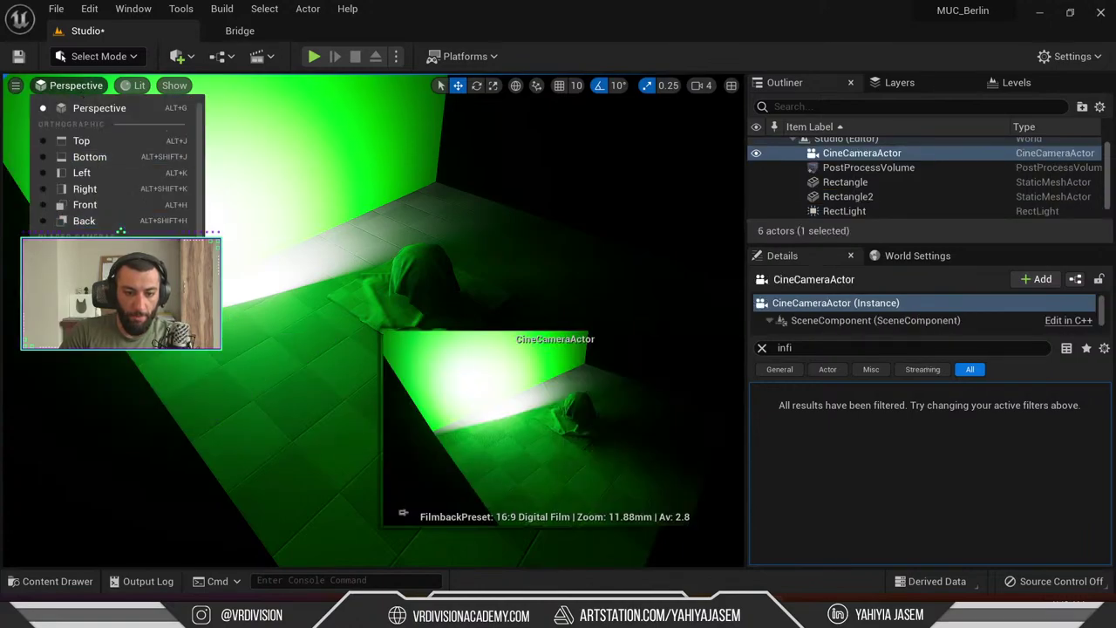
click(131, 252)
Focus the piloted cine camera on the draped mesh and orbit it around to the wall side
click(410, 289)
key(f)
alt+drag(410, 289, 544, 316)
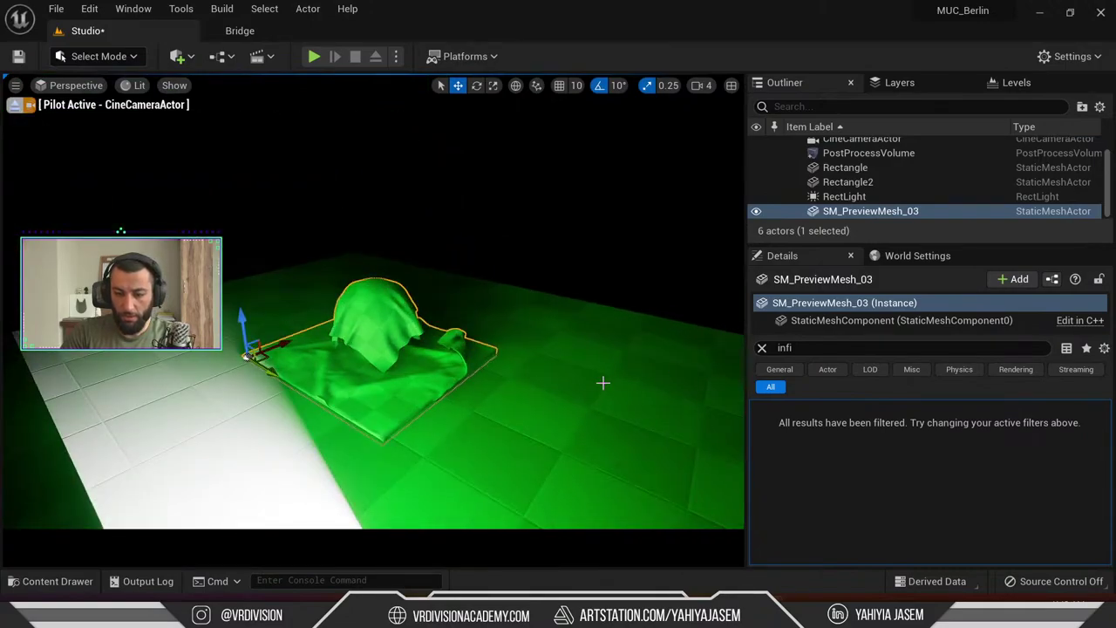
Clear the details filter and set the CineCameraActor's lens to 85mm Prime f/1.8
click(762, 348)
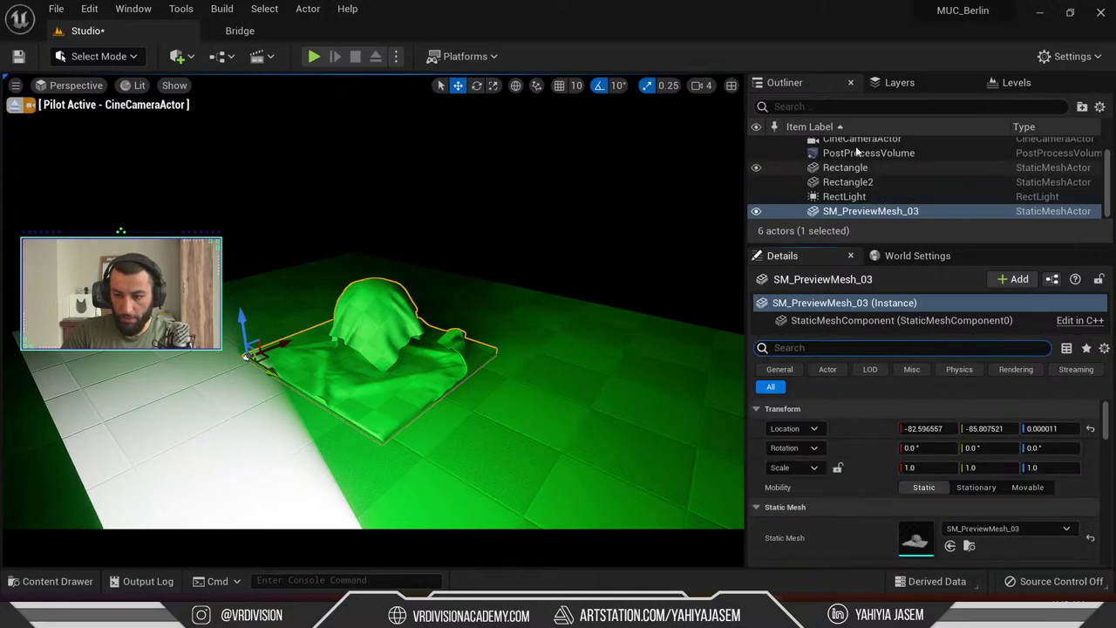
scroll(862, 191, up, 1)
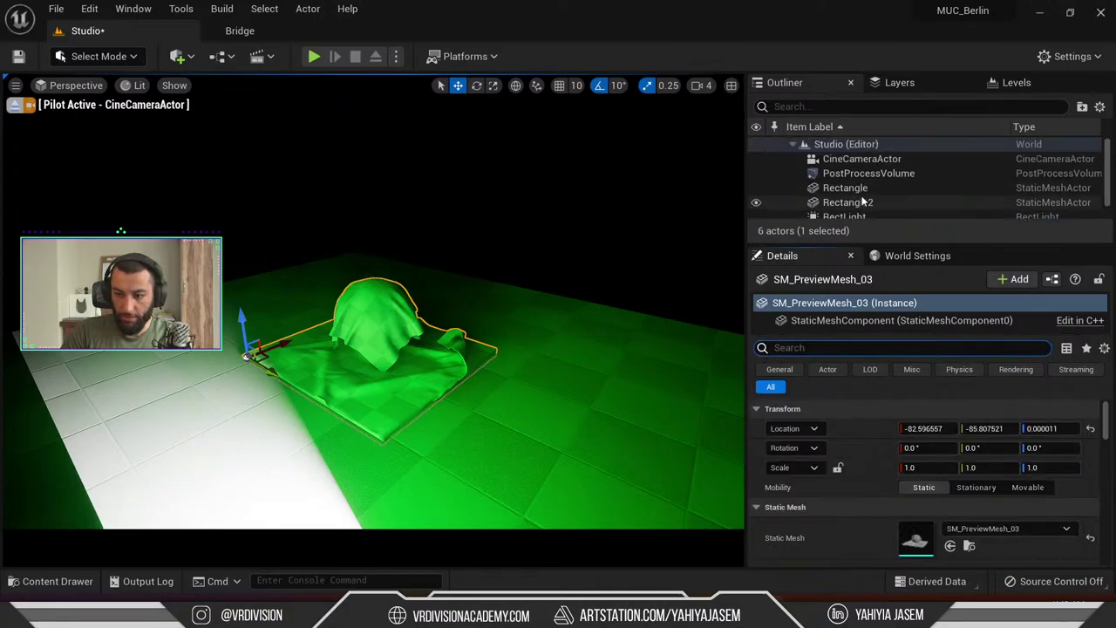
click(862, 159)
scroll(980, 480, down, 2)
click(978, 479)
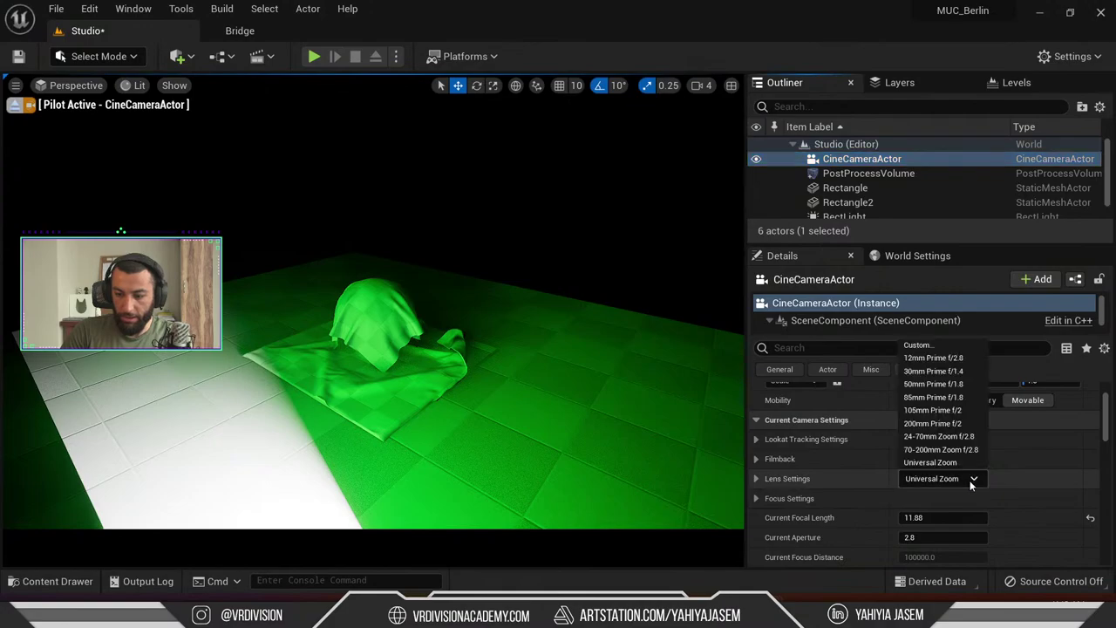
click(957, 398)
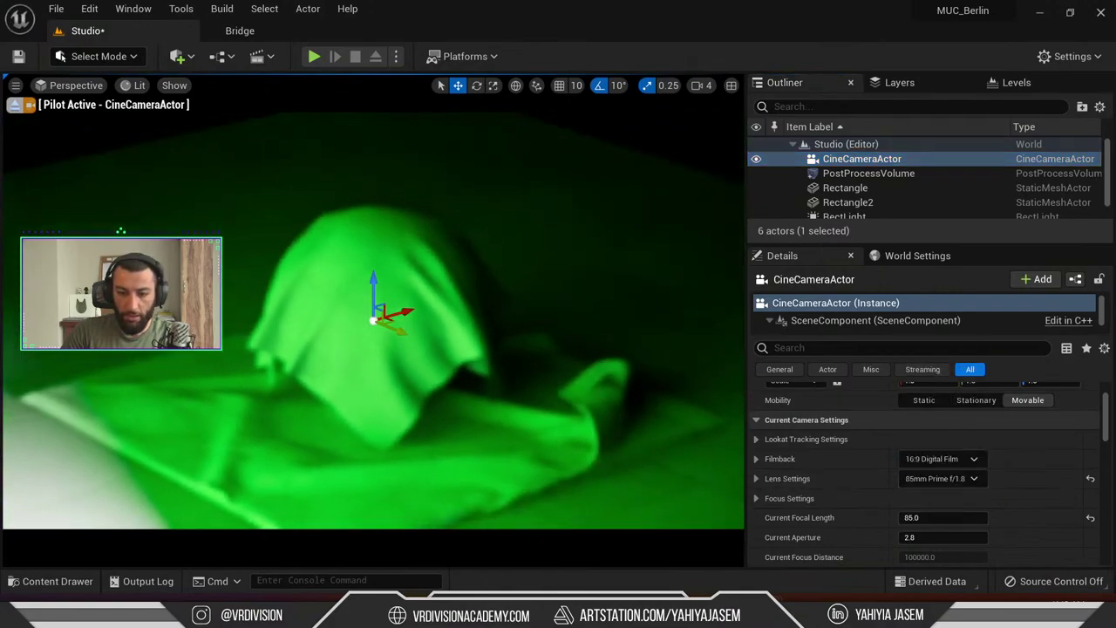
Reframe the piloted camera on the draped mesh from a low, nearly level angle
right_drag(527, 386, 541, 294)
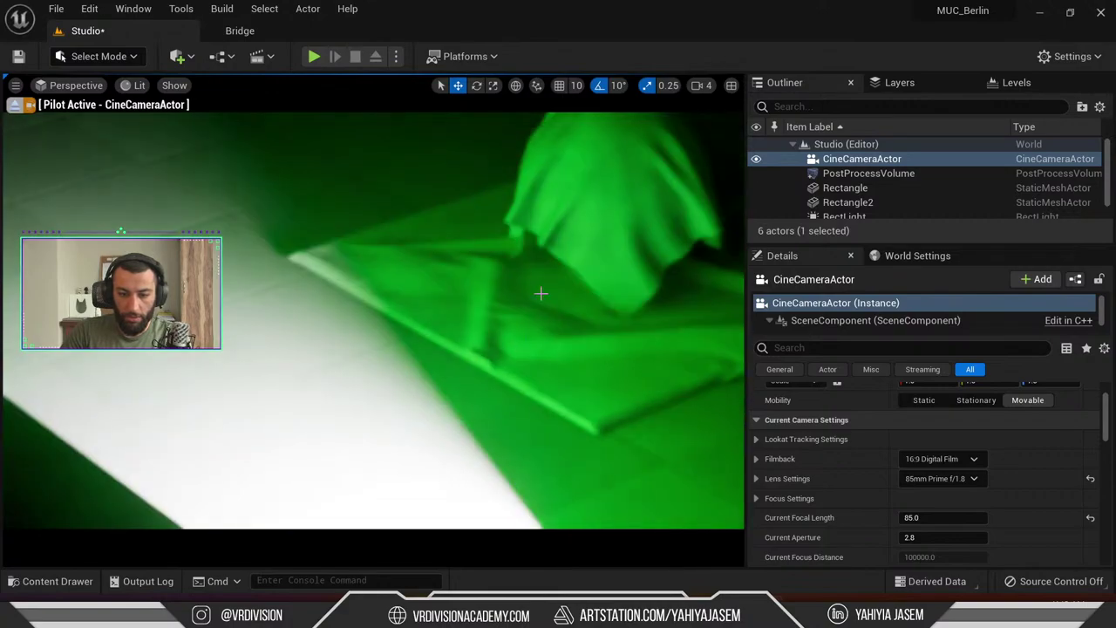
click(601, 276)
key(f)
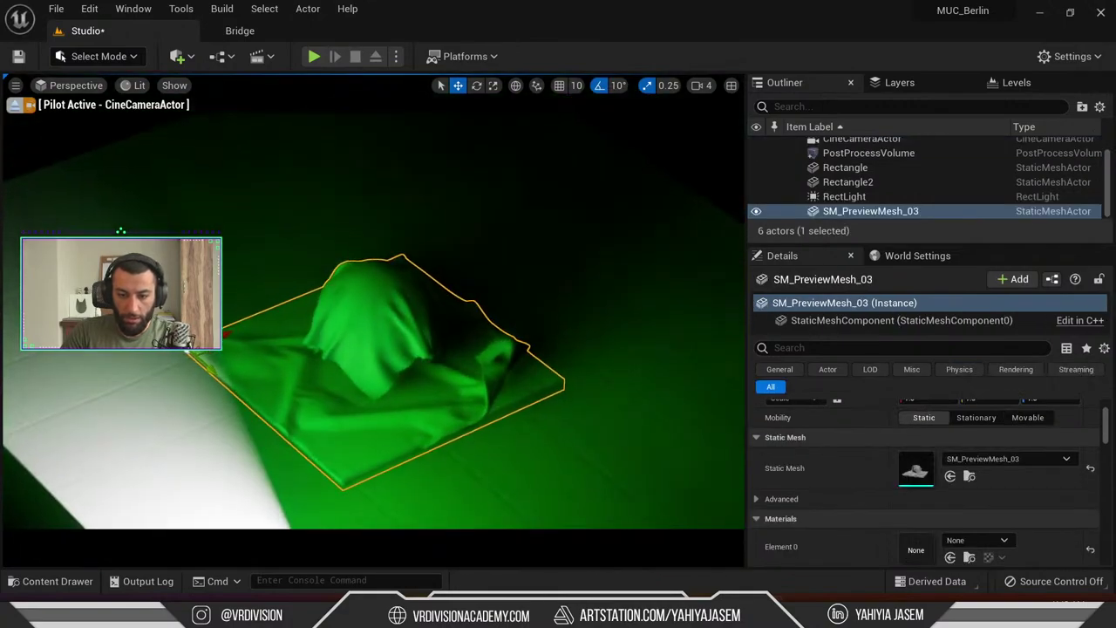
right_drag(601, 277, 601, 276)
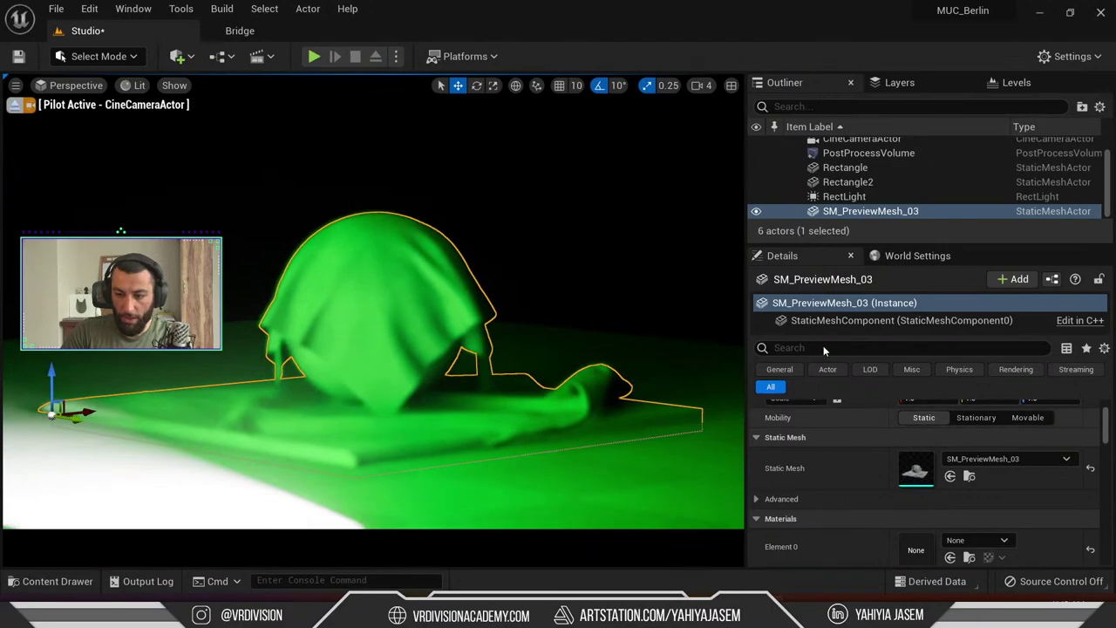
Expand the CineCameraActor's focus settings and enable the debug focus plane
scroll(872, 184, up, 1)
click(862, 159)
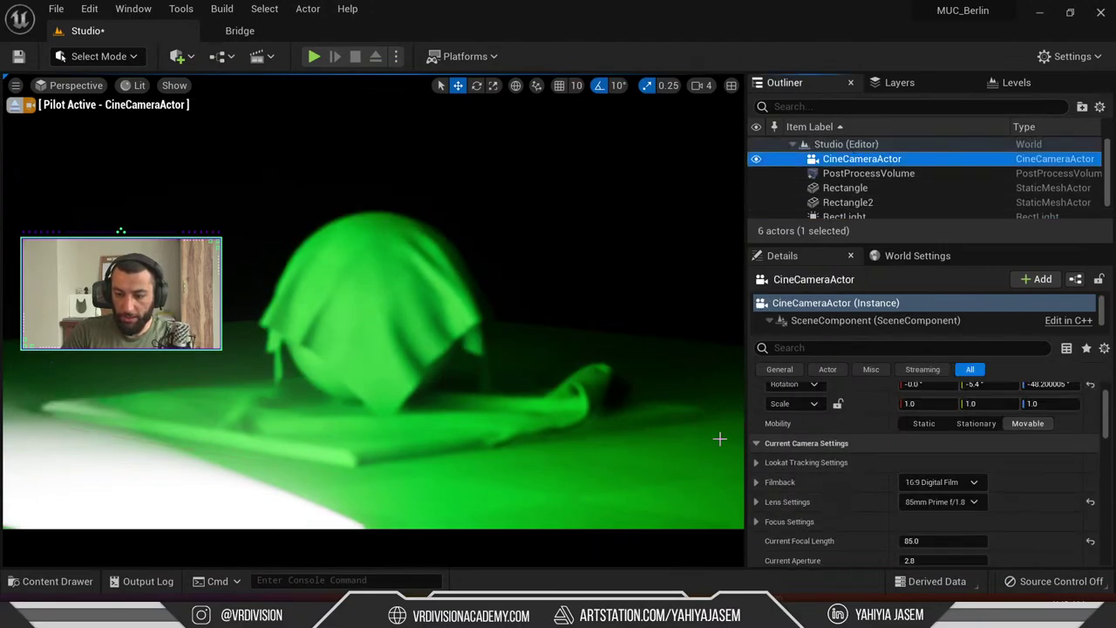
click(756, 462)
click(756, 463)
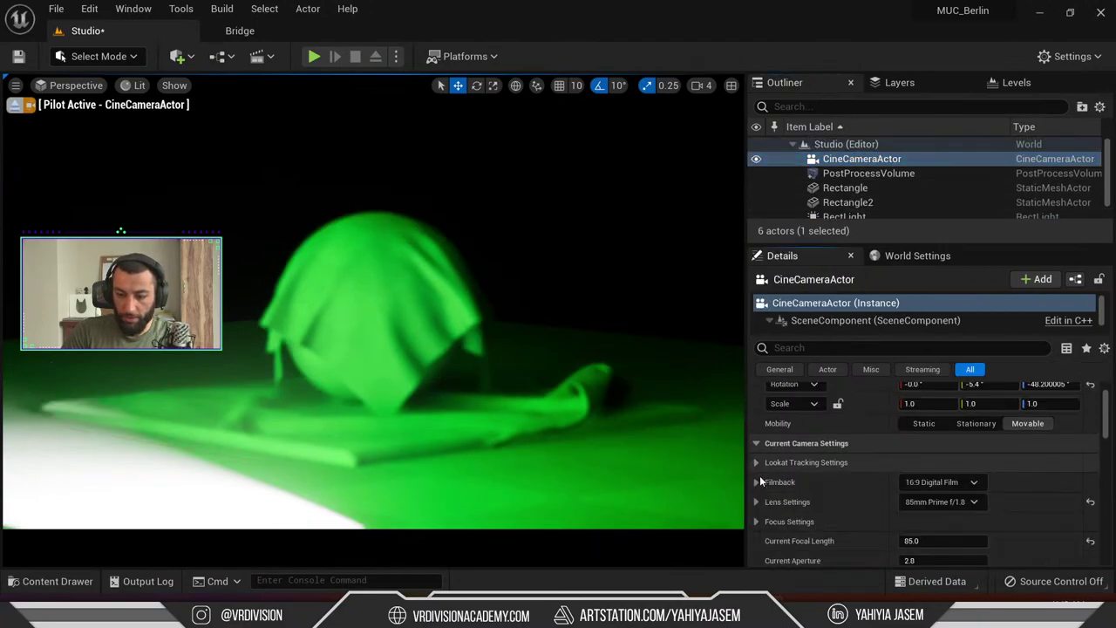
click(757, 522)
scroll(829, 488, down, 3)
click(905, 464)
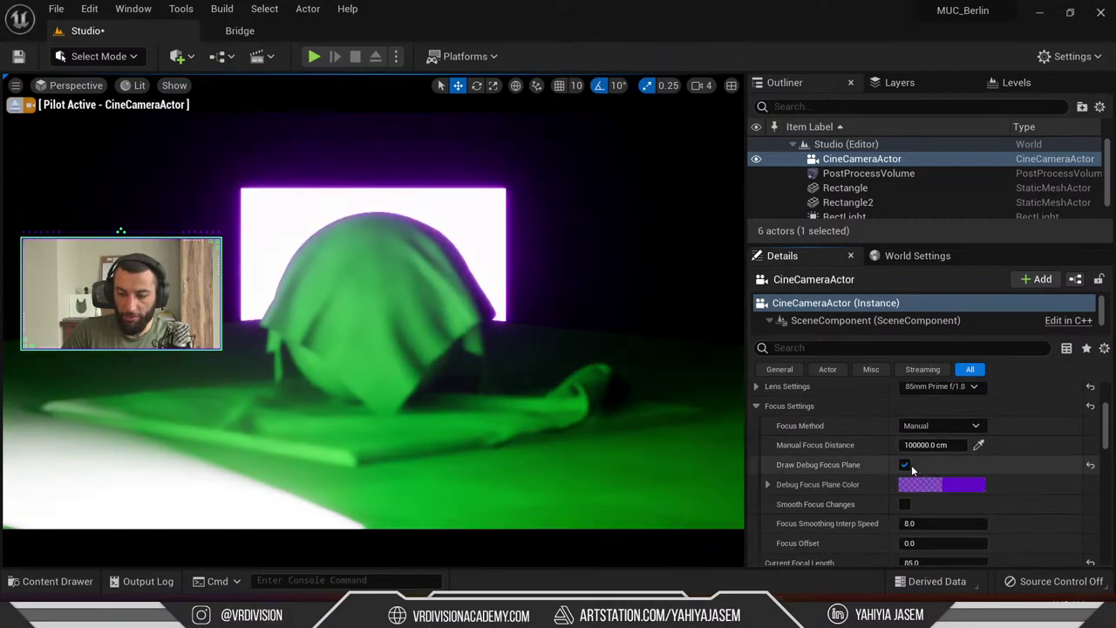
Reduce the camera's manual focus distance to about 1213 cm, checking the view with and without the debug focus plane
drag(930, 445, 851, 444)
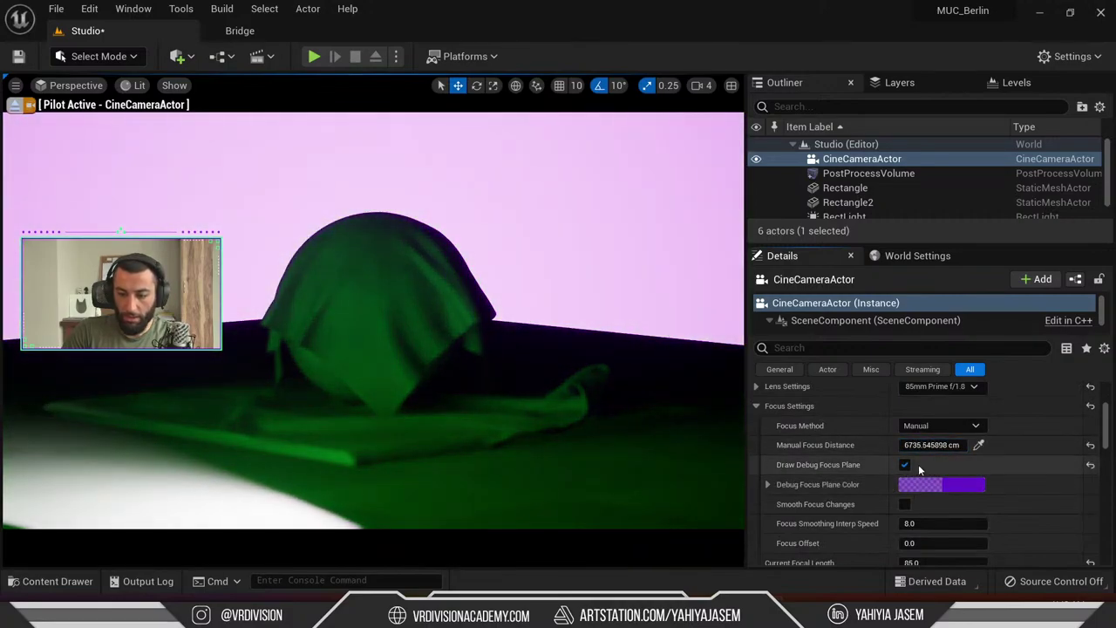
click(905, 464)
drag(922, 444, 888, 444)
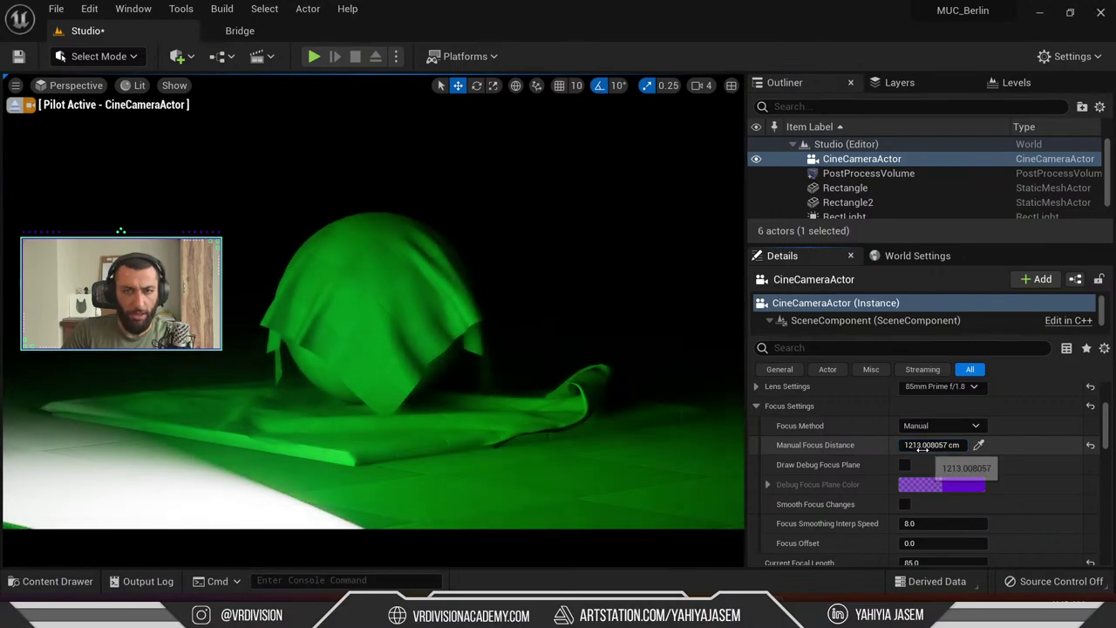
click(905, 465)
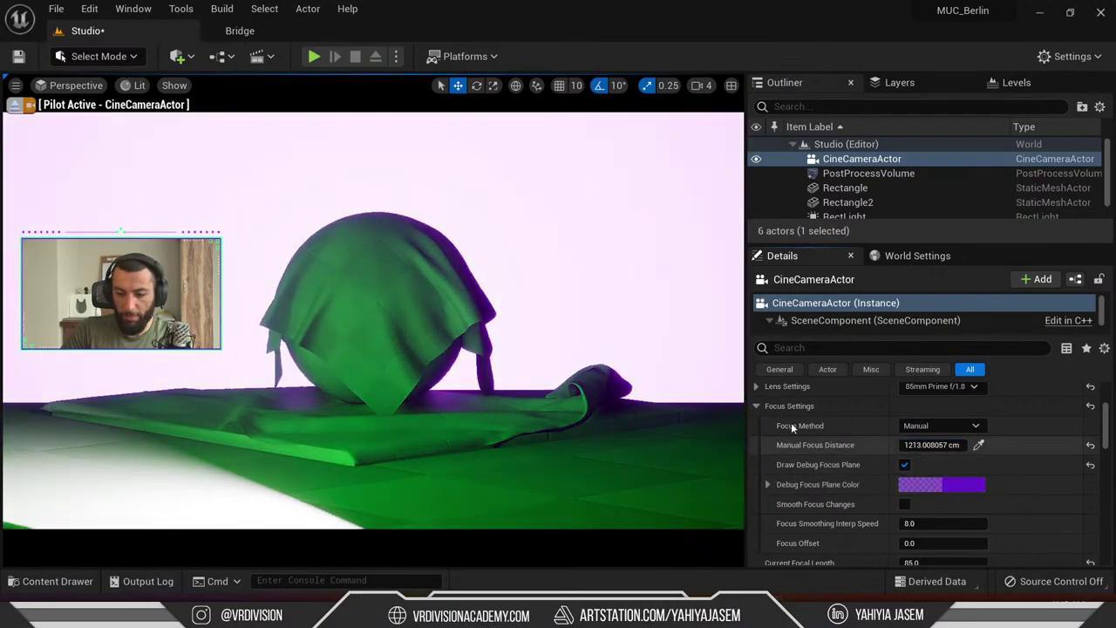
Sample the camera's manual focus distance from the front of the draped mesh and turn off the debug focus plane
click(978, 445)
click(362, 282)
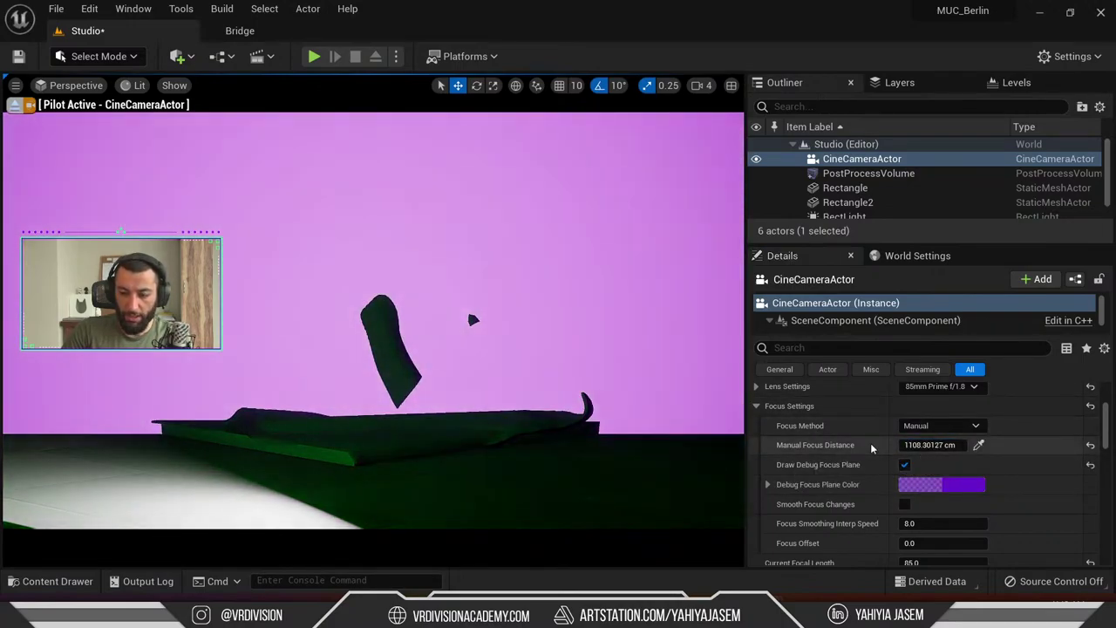
click(906, 465)
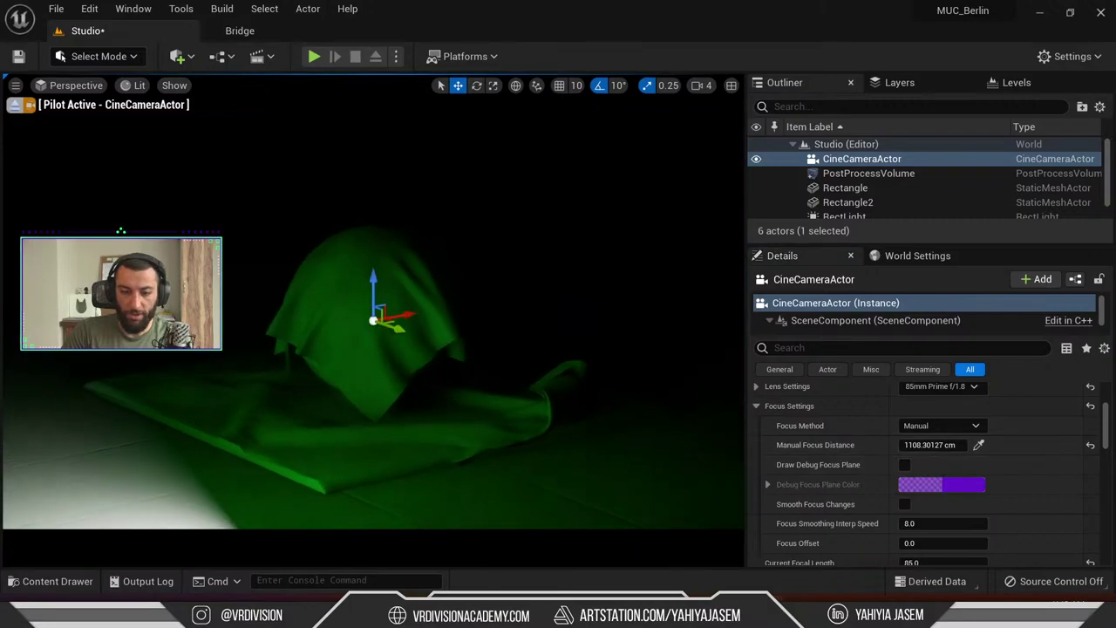
Change the viewport layout to two side-by-side panes
click(731, 88)
click(731, 87)
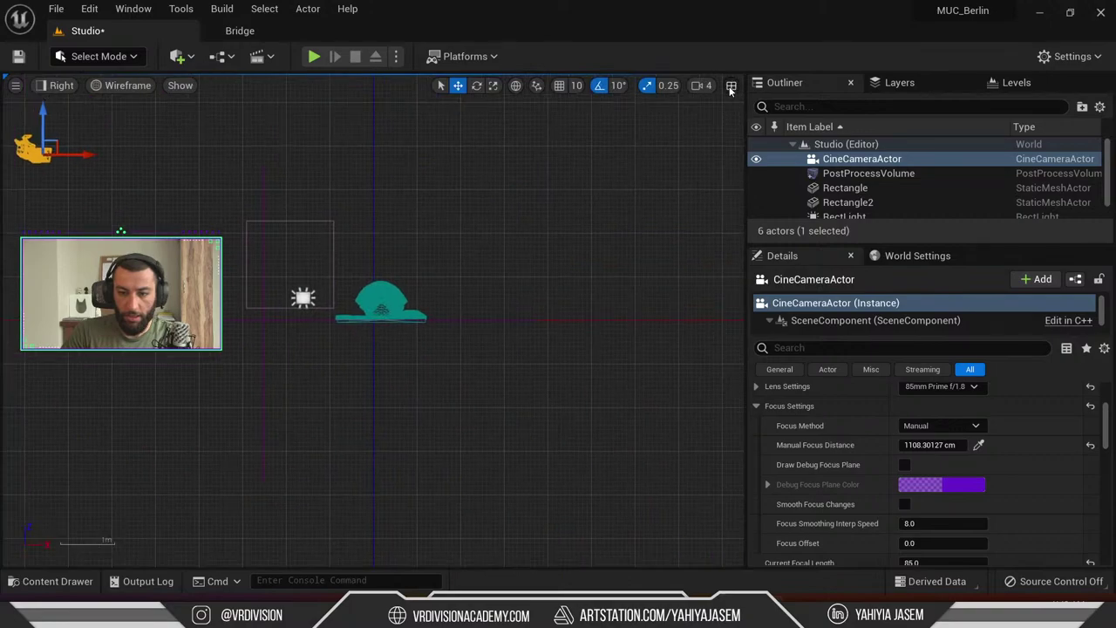
click(731, 87)
click(358, 333)
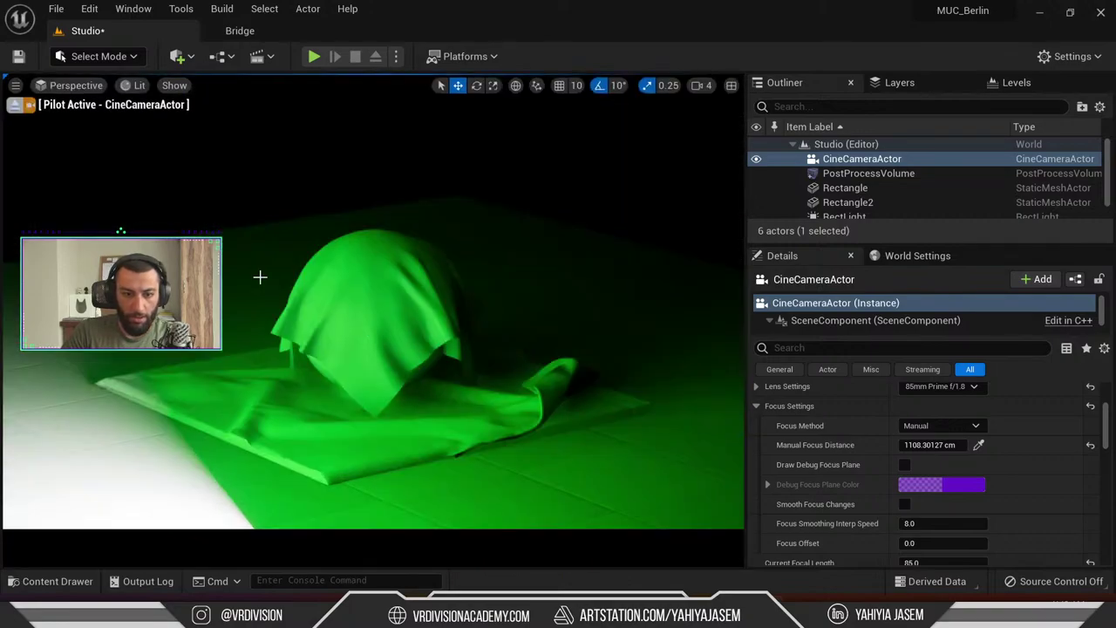
click(17, 85)
mouse_move(102, 392)
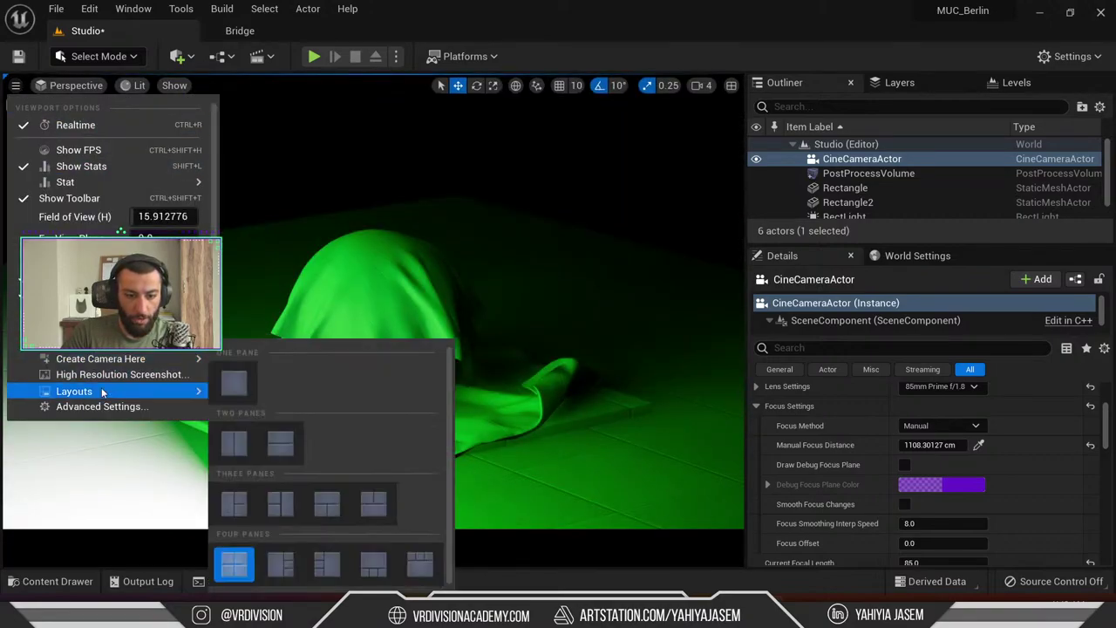
click(236, 445)
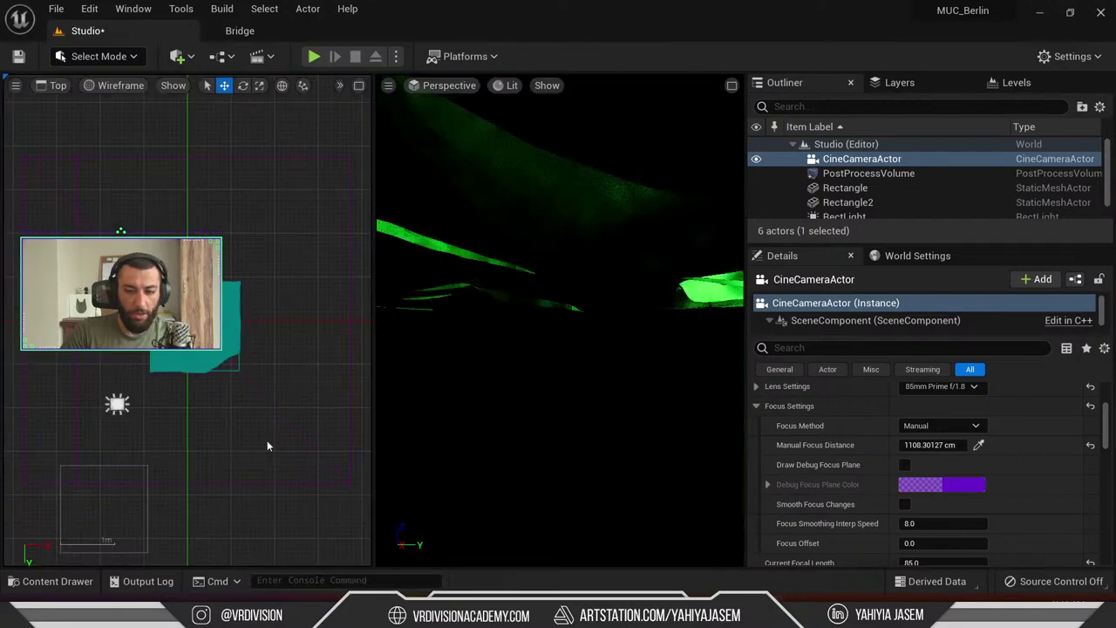
Pilot the CineCameraActor in the perspective pane so it shows the camera's framing of the draped mesh
click(448, 86)
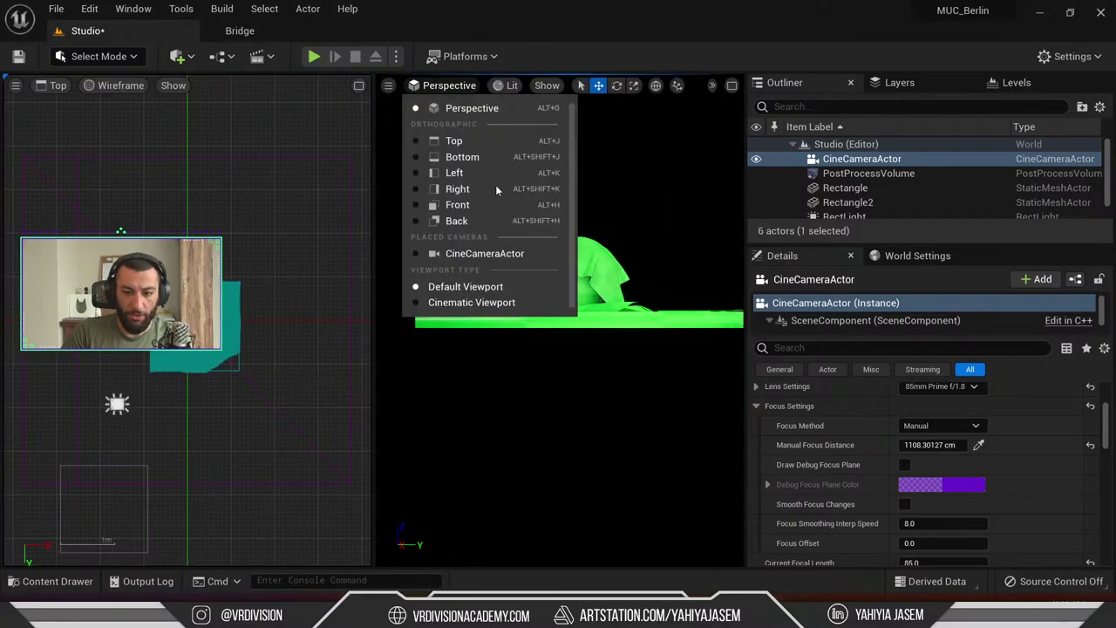
click(499, 253)
alt+drag(574, 300, 506, 293)
click(538, 291)
key(f)
right_drag(567, 331, 584, 285)
In the top view, move the RectLight to the opposite side of the draped mesh and turn it to about -160° to face the mesh
click(151, 370)
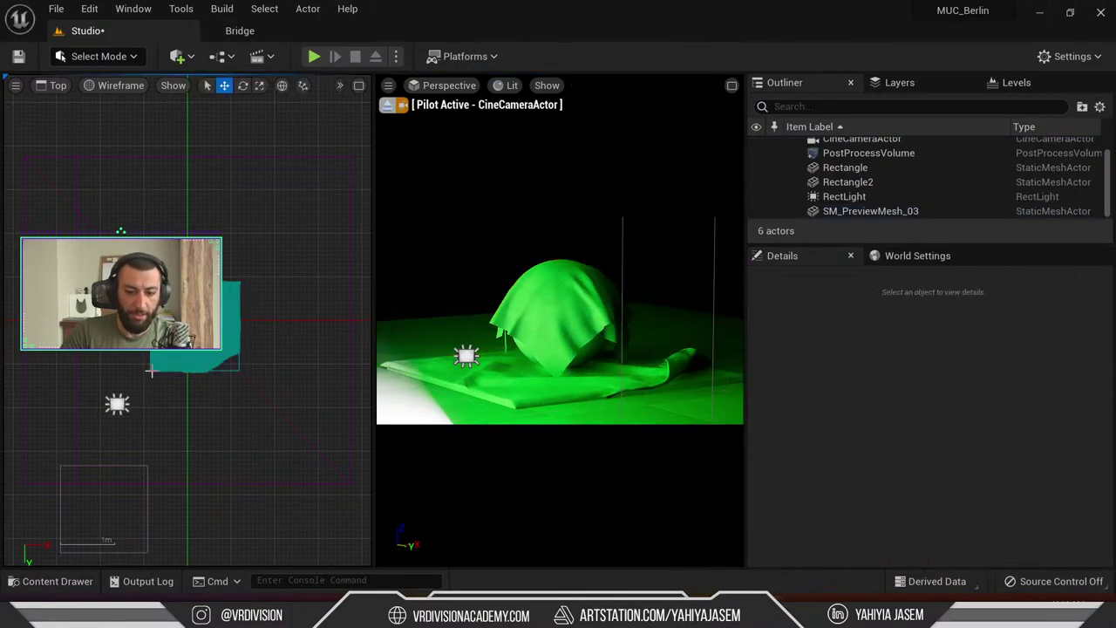
click(123, 405)
drag(232, 298, 131, 253)
key(Escape)
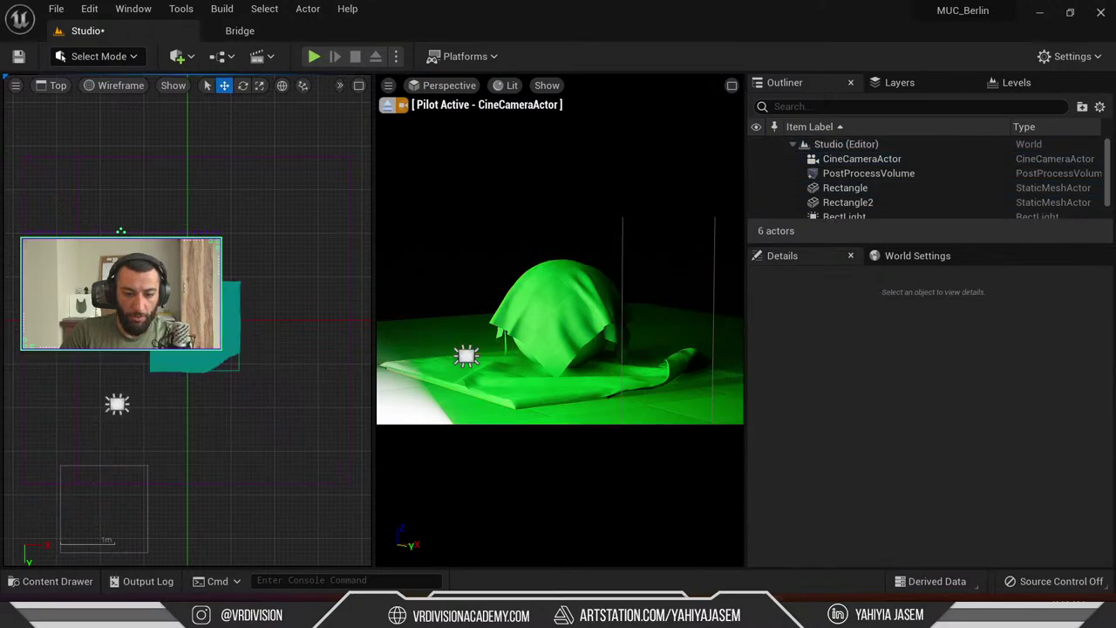
click(118, 403)
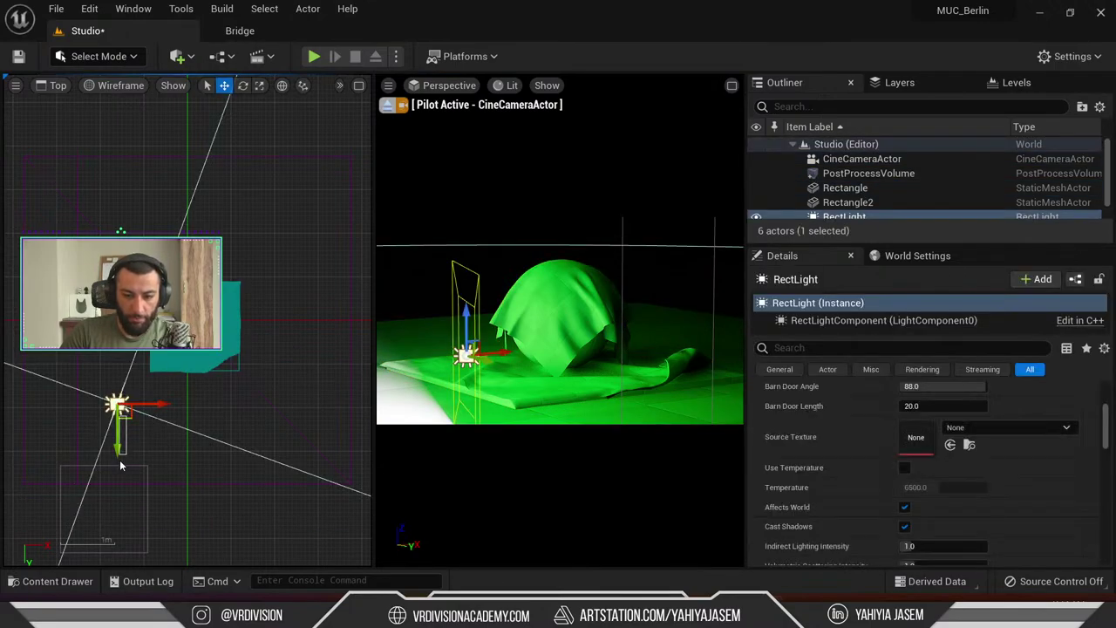
drag(121, 467, 364, 339)
key(ctrl+z)
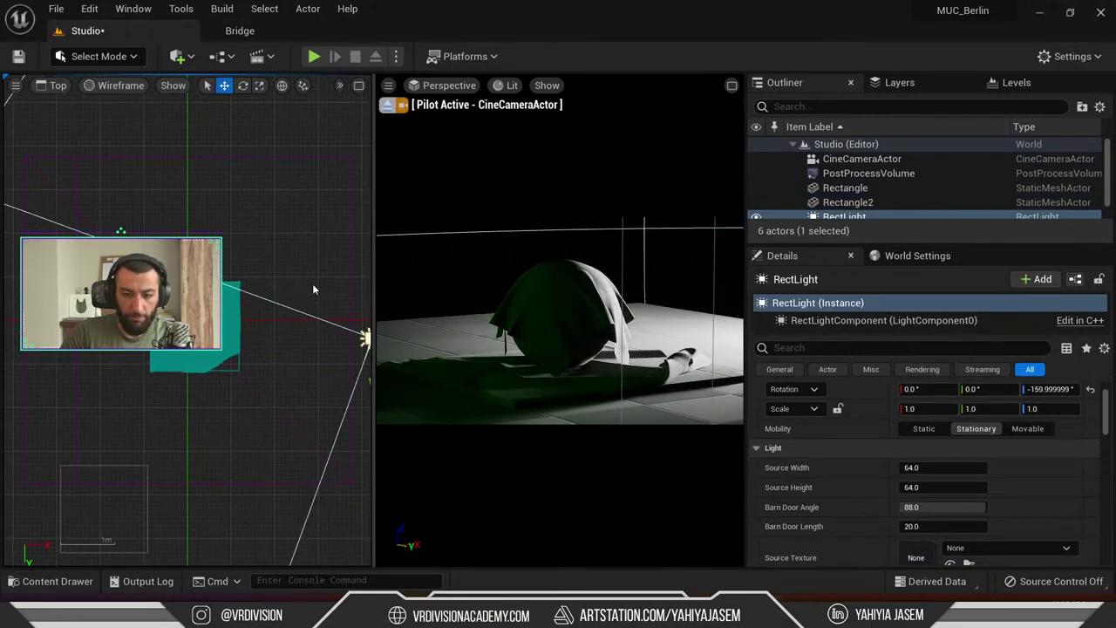
Duplicate the rect light, turn the copy to about -180°, and place it near the green back wall, adjusting its position in a perspective view
drag(314, 290, 135, 280)
key(e)
key(w)
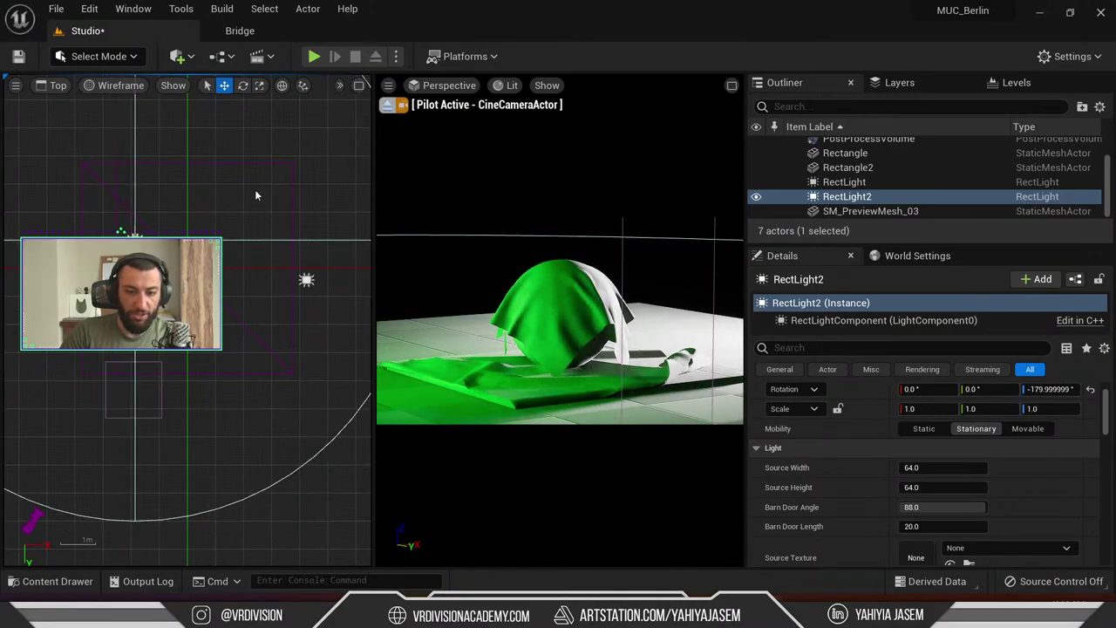
key(alt+g)
right_drag(261, 321, 209, 403)
mouse_move(243, 326)
mouse_down()
mouse_move(244, 348)
mouse_move(241, 309)
mouse_up()
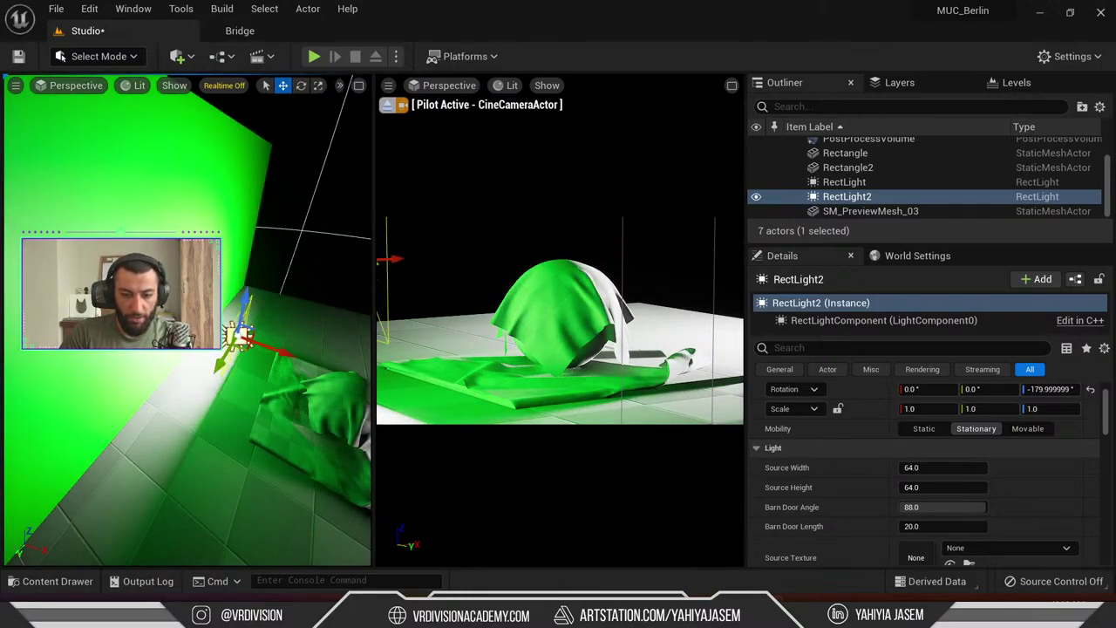
Duplicate the back wall's material instance as MI_RoughPlastic02 and apply the copy to the wall
click(234, 281)
scroll(994, 488, down, 3)
click(969, 444)
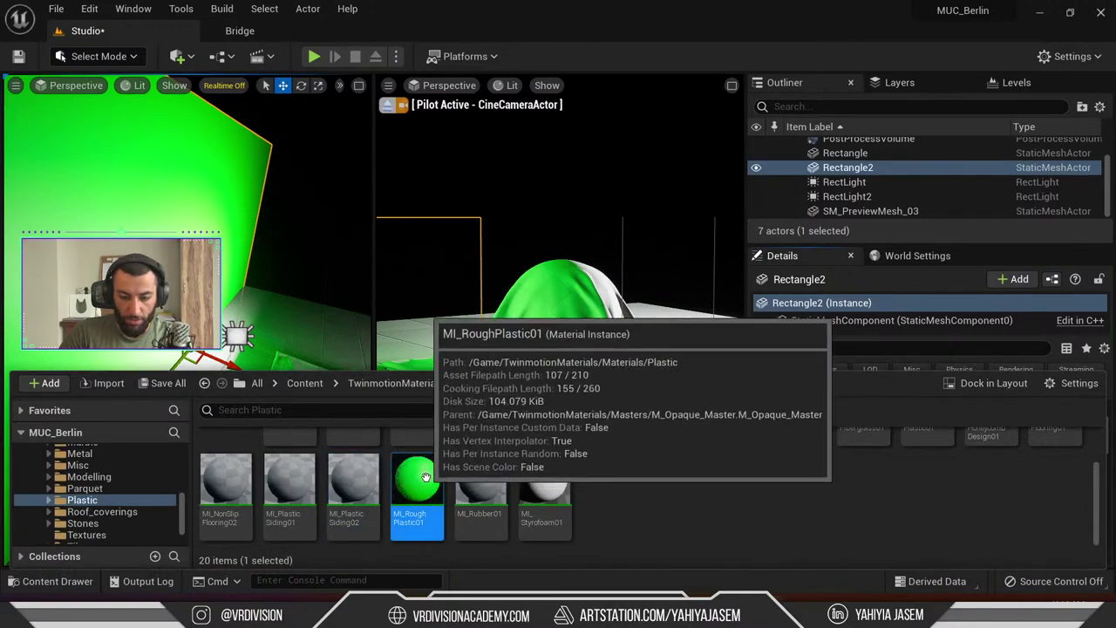
key(ctrl+d)
click(709, 495)
drag(465, 489, 137, 219)
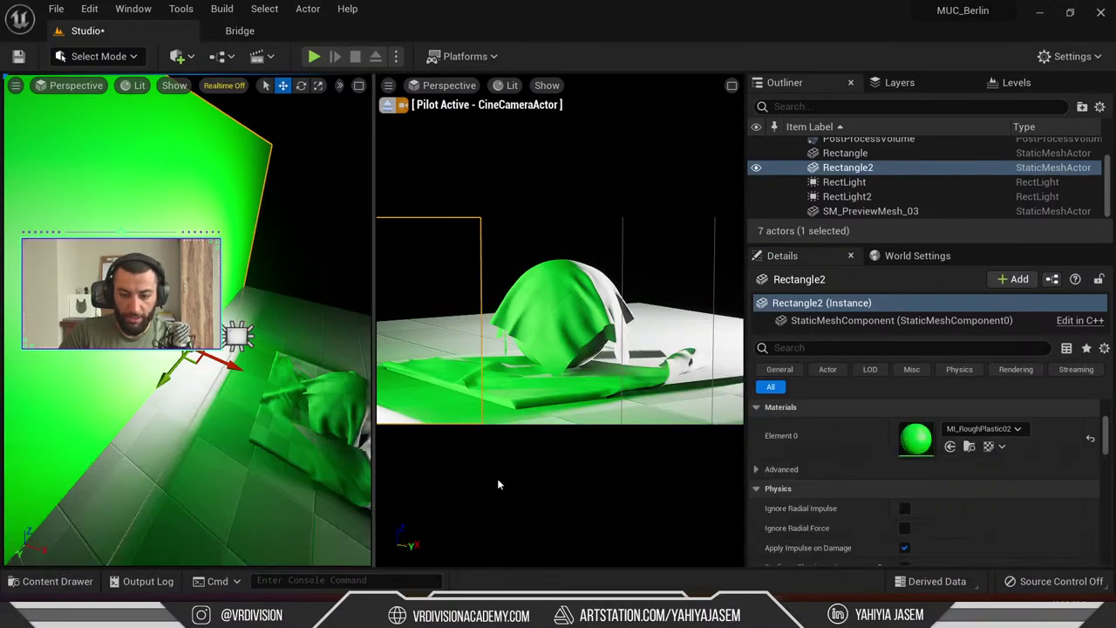
Change the MI_RoughPlastic02 tint to a near-neutral light grey with saturation about 0.067 and value 0.49, and save the material
double_click(918, 439)
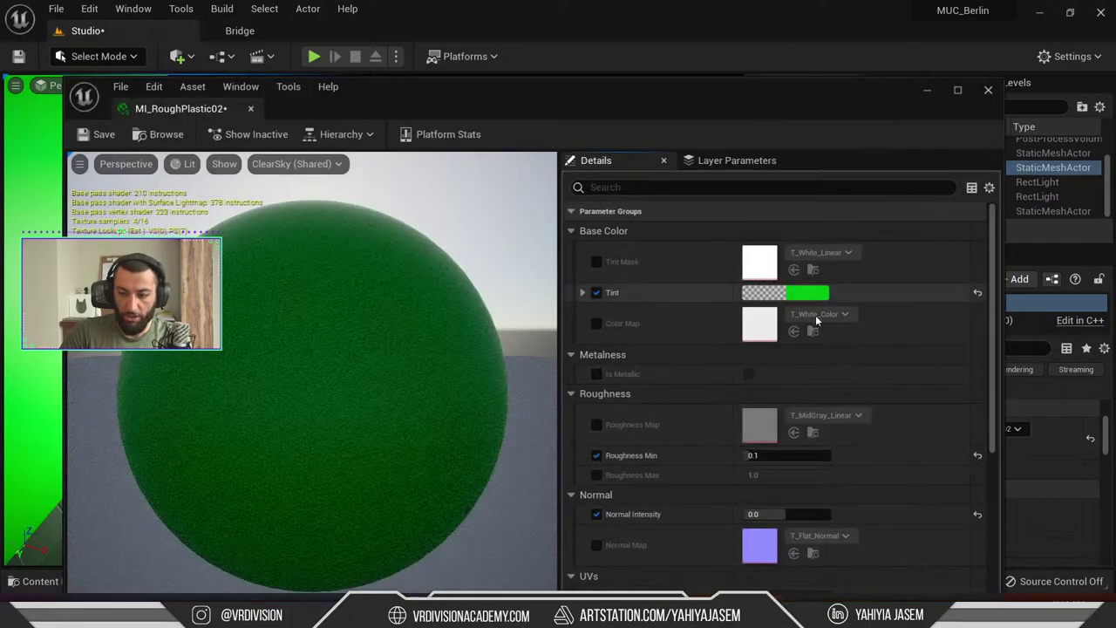
click(818, 293)
drag(693, 314, 677, 391)
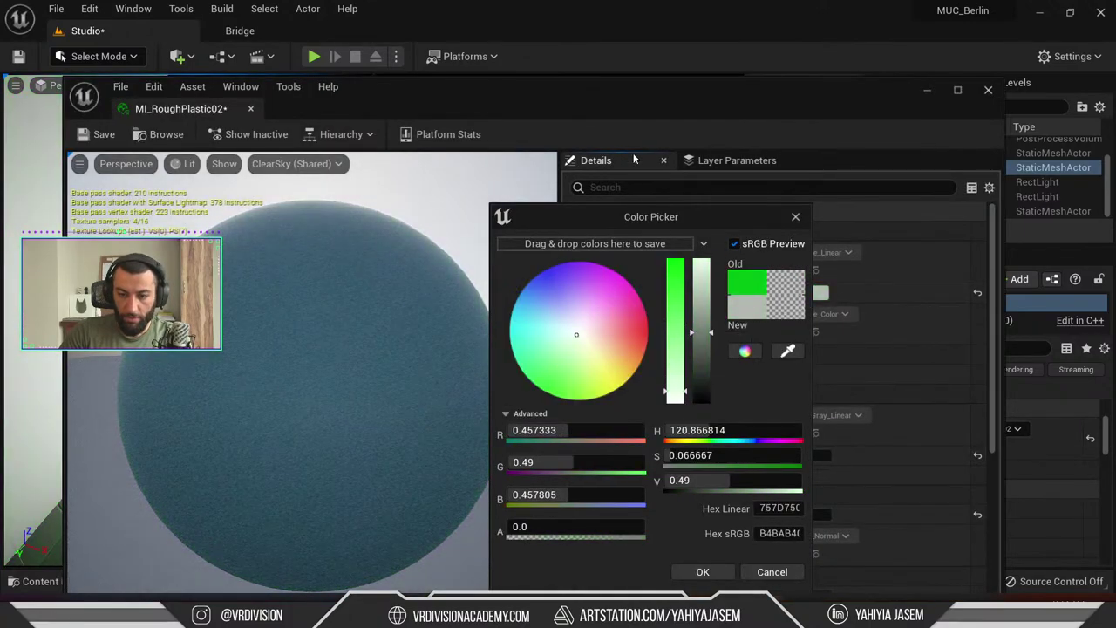
drag(644, 216, 180, 108)
click(237, 464)
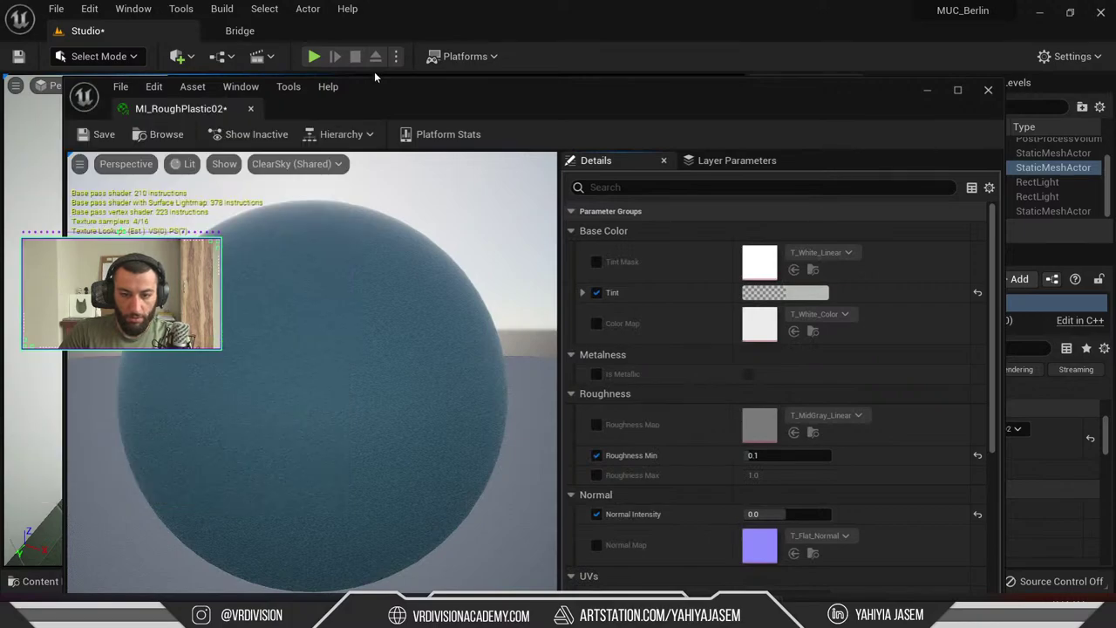
drag(385, 93, 516, 487)
click(229, 528)
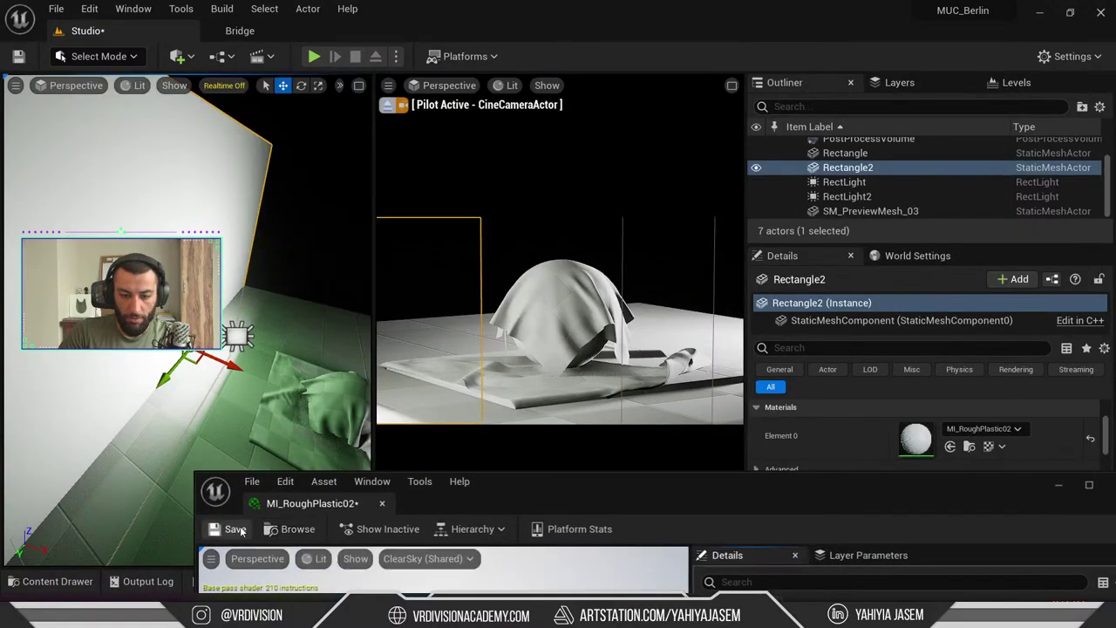
click(284, 267)
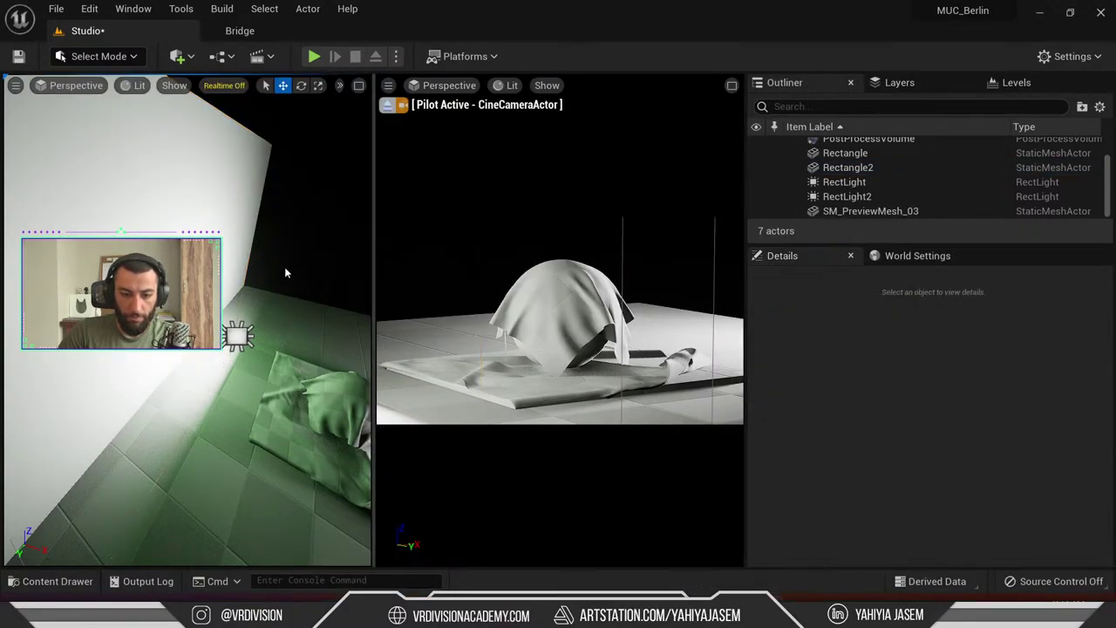
right_drag(284, 267, 283, 529)
click(150, 356)
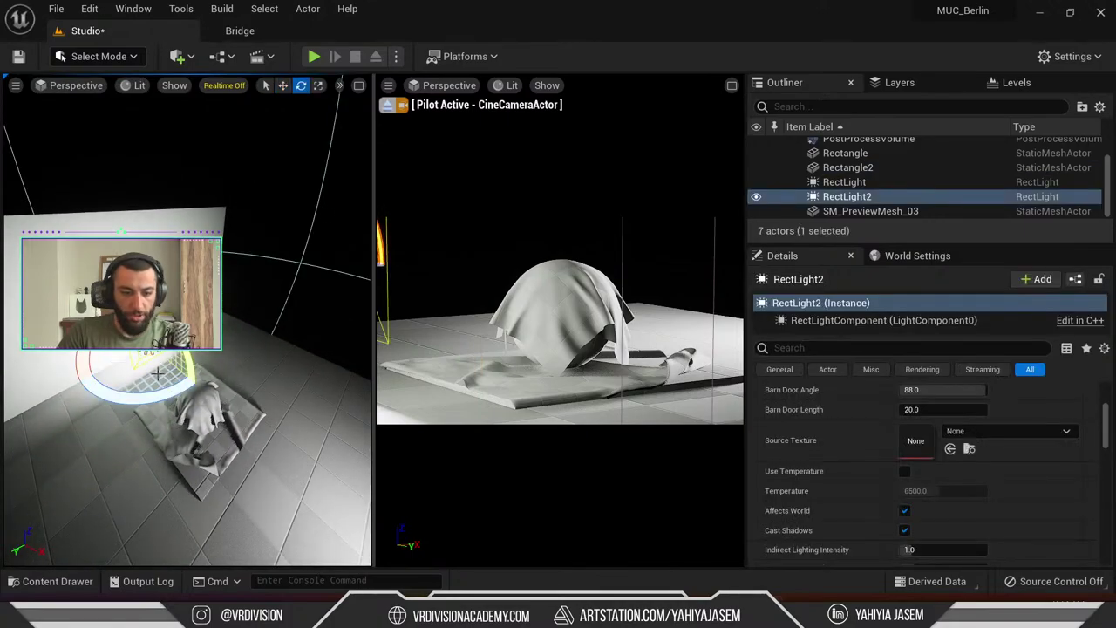
drag(157, 372, 209, 387)
right_drag(248, 353, 503, 269)
key(ctrl+z)
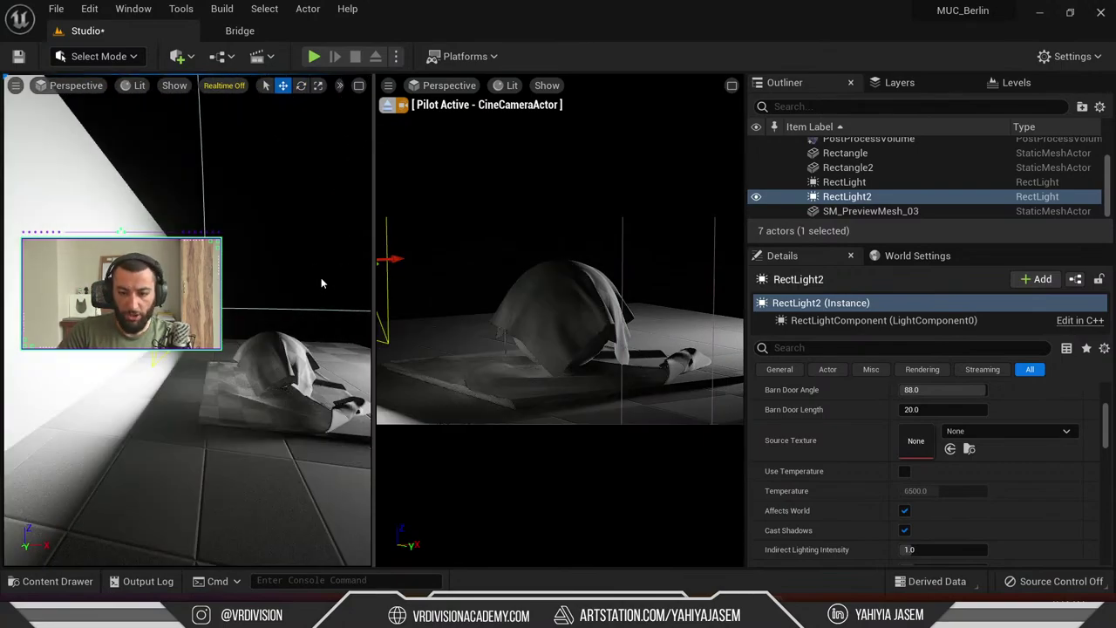
key(ctrl+z)
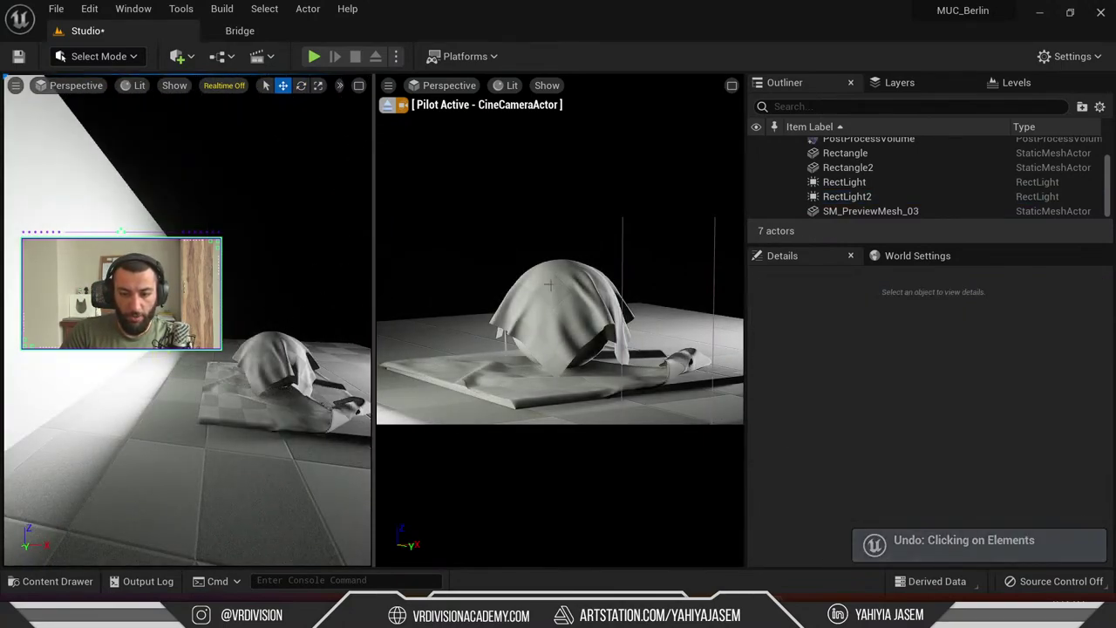
Duplicate RectLight2, rotate the copy to shine downward, and position it above the draped mesh
right_drag(261, 410, 282, 431)
click(188, 320)
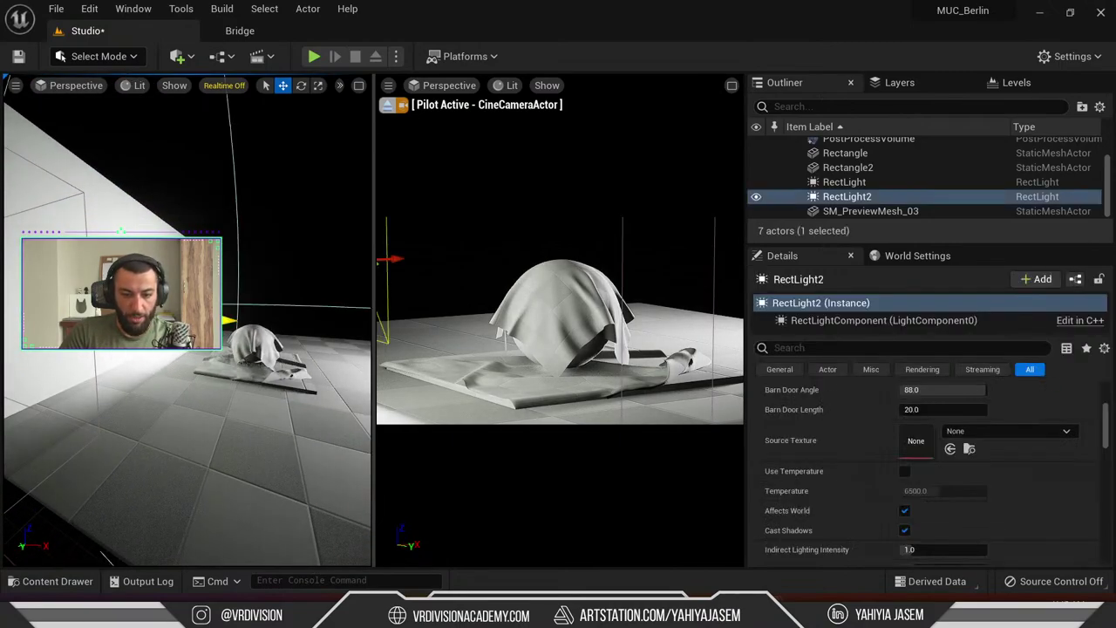
key(ctrl+d)
key(e)
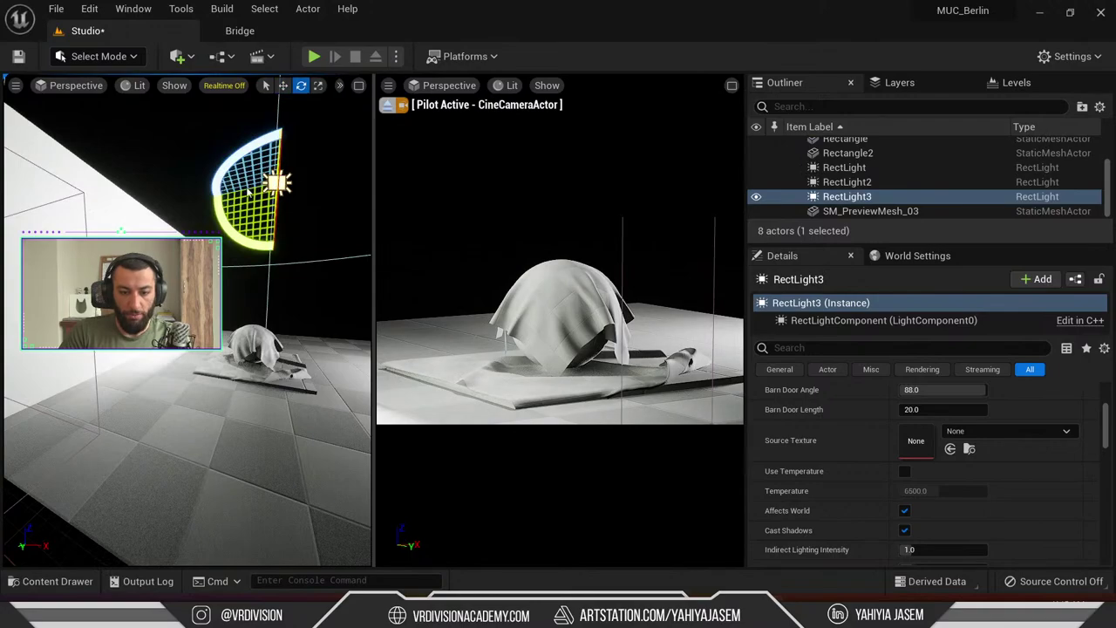
drag(236, 223, 240, 260)
key(w)
key(f)
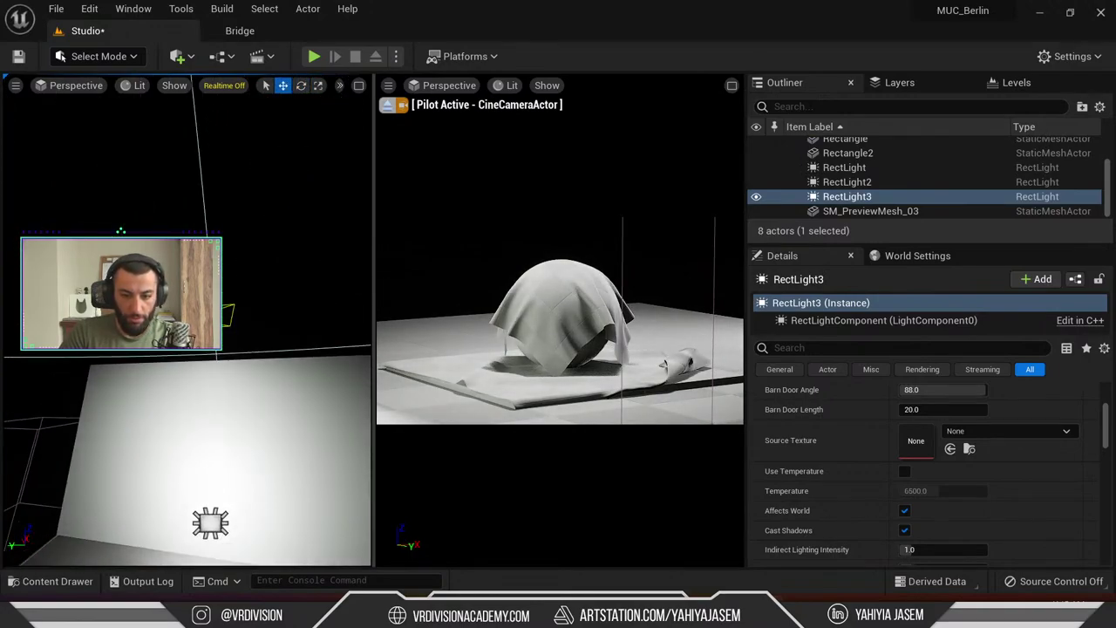
drag(187, 287, 340, 405)
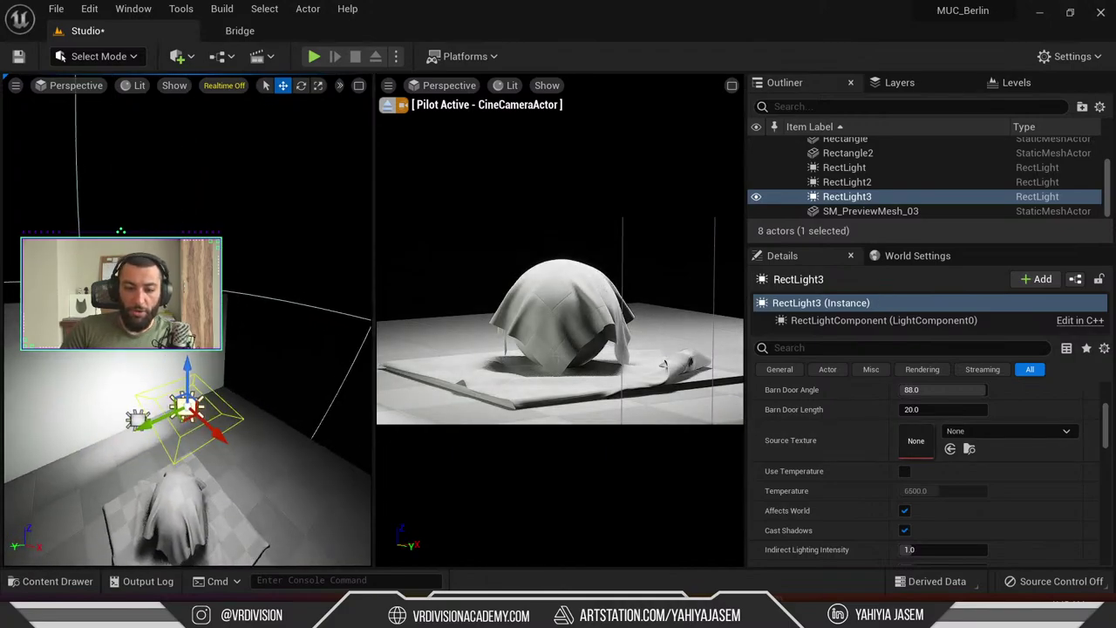
right_drag(262, 410, 333, 471)
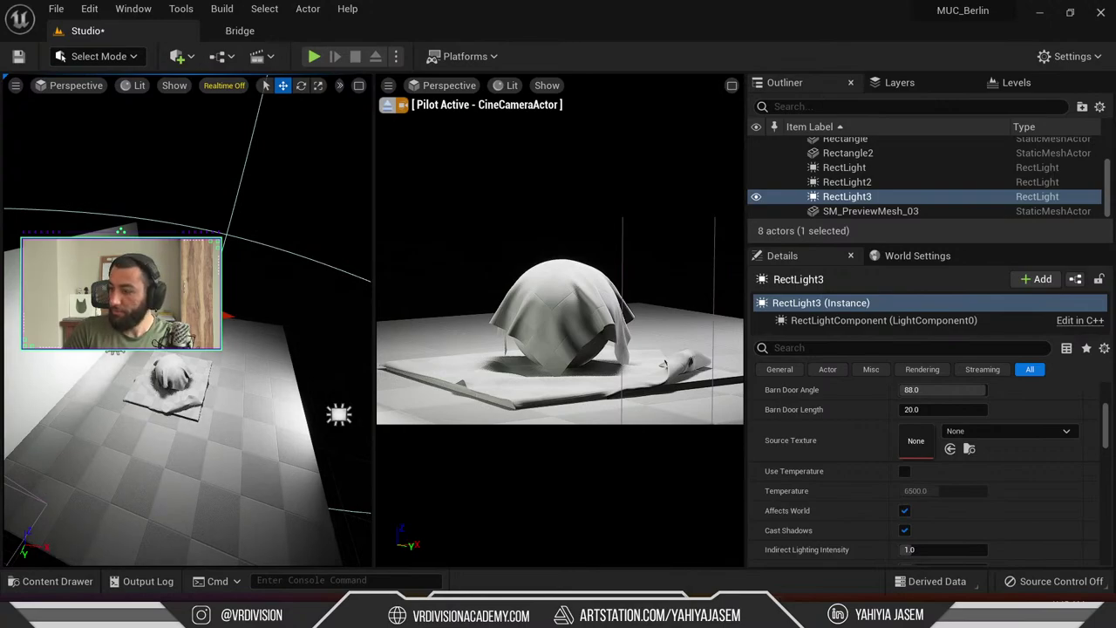
Switch to Discord and examine the furniture hero shots and lighting setup image posted in the finished-work channel
drag(1115, 140, 636, 36)
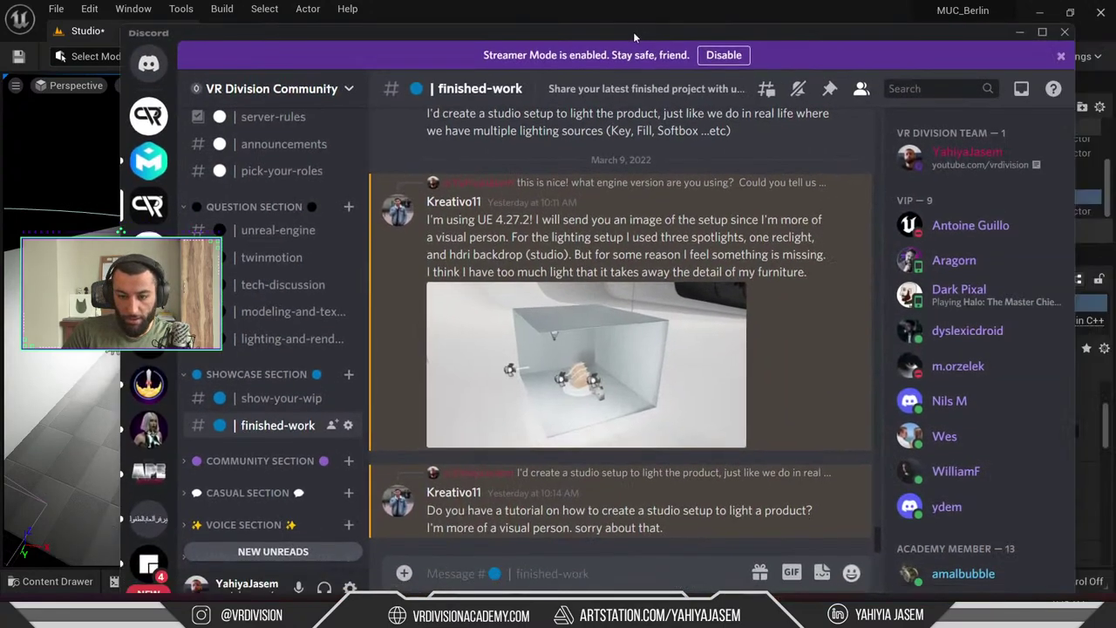
click(437, 210)
click(796, 237)
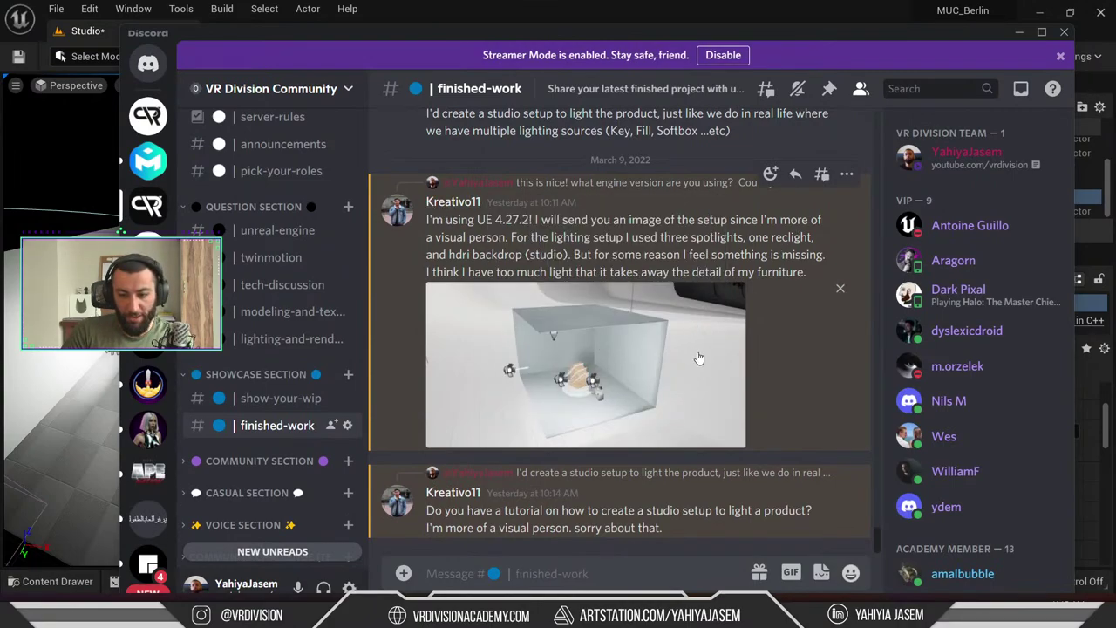
scroll(632, 381, up, 5)
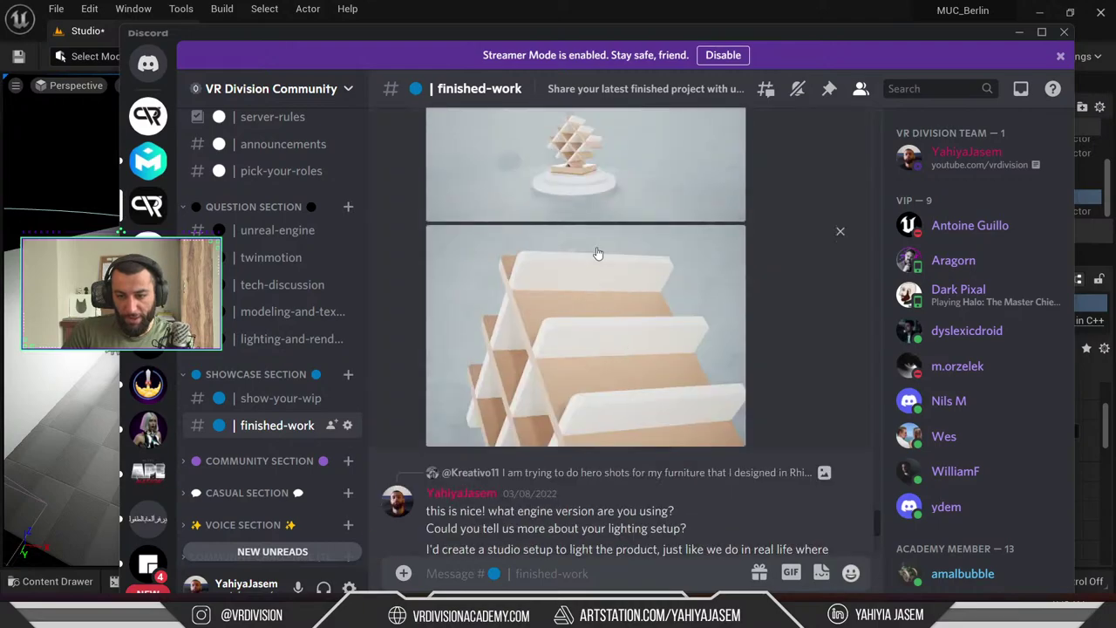
scroll(593, 275, up, 2)
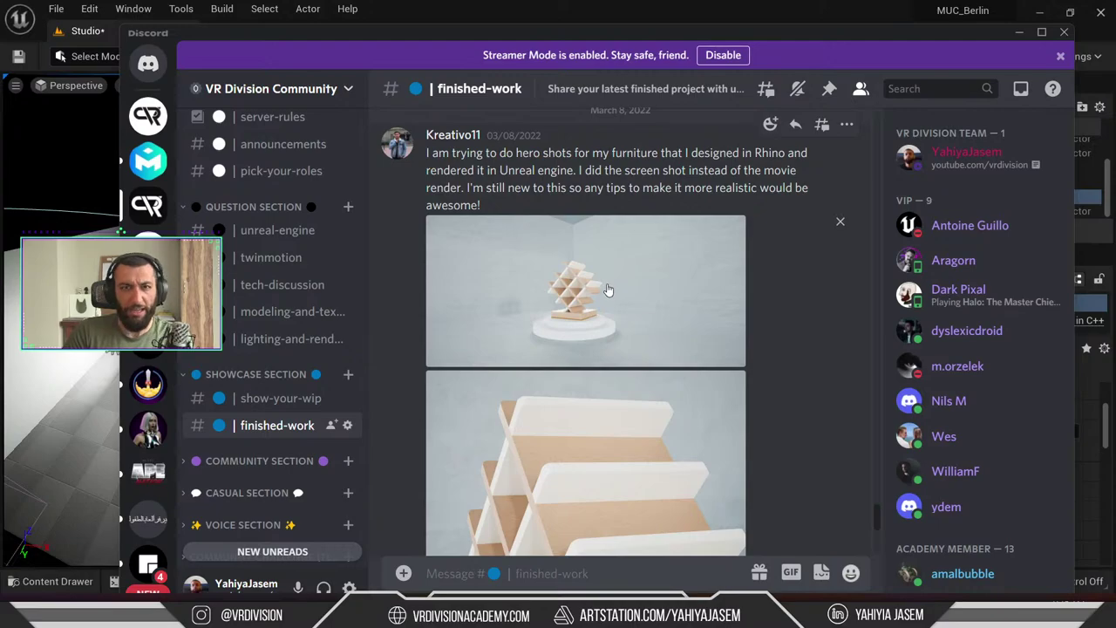
drag(629, 34, 1115, 140)
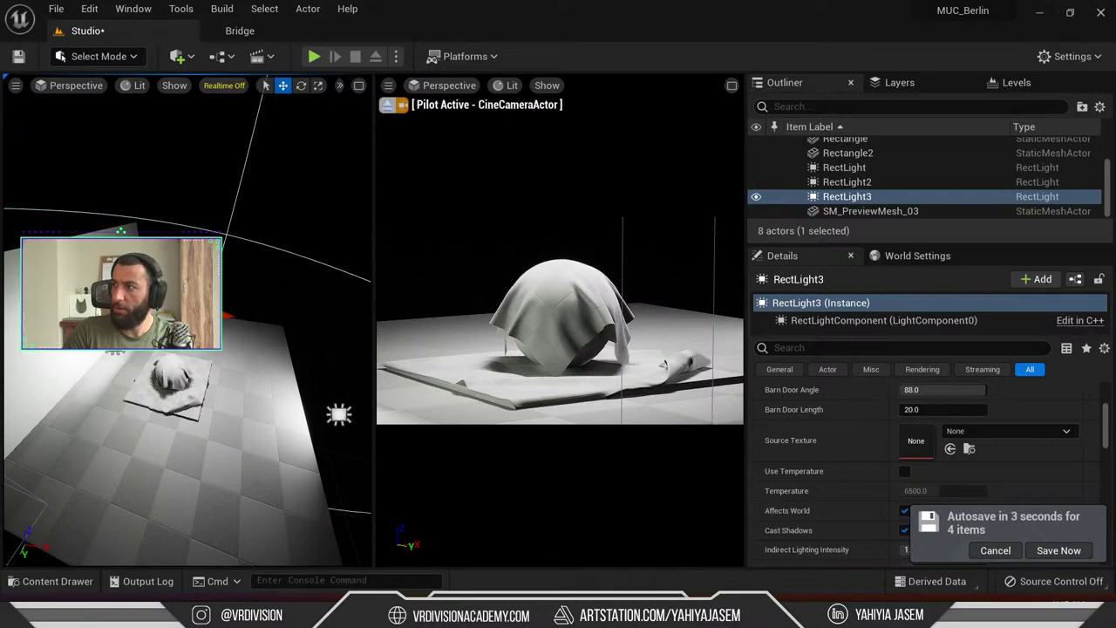
Switch to the web browser, search Google for "studio lighting hdri", and preview the first image result
drag(0, 113, 85, 66)
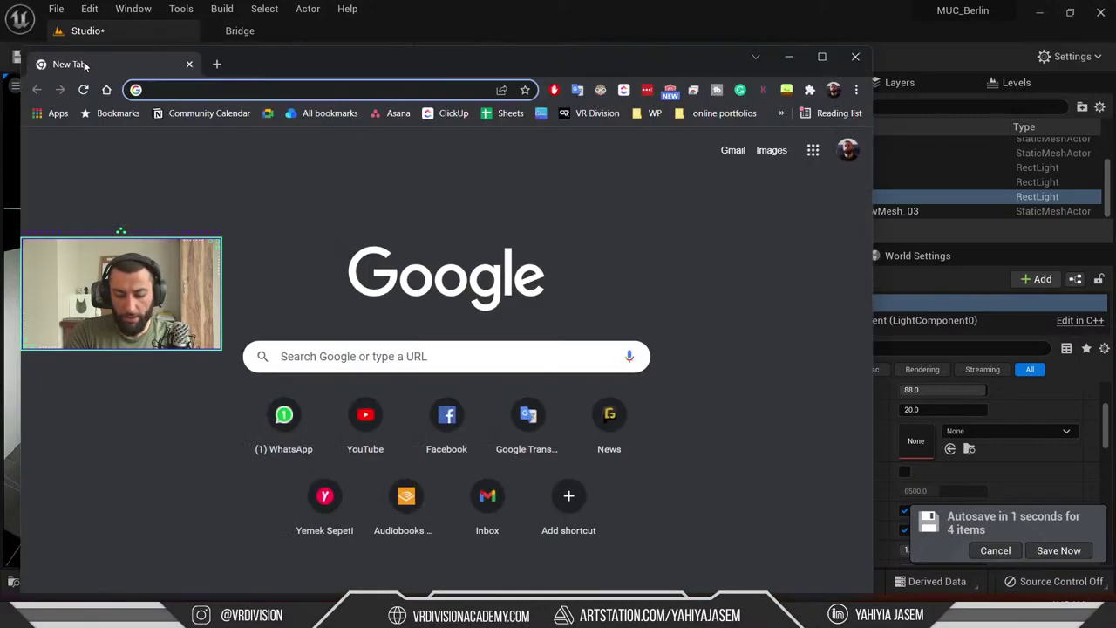
text(studio lighti)
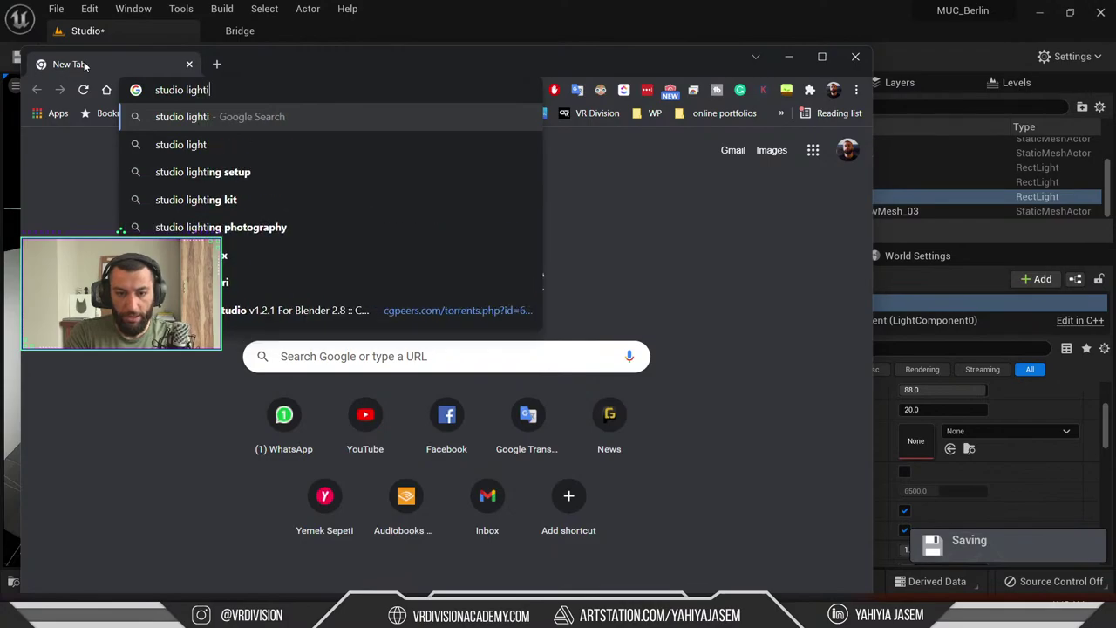
text(ng hdri)
key(Return)
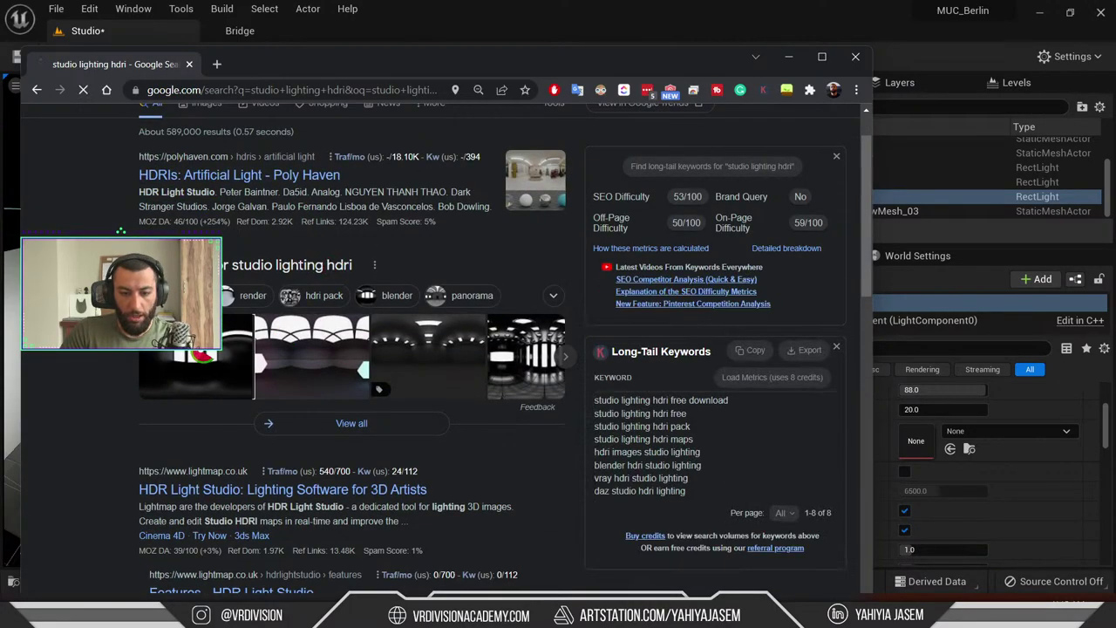
click(207, 176)
click(122, 230)
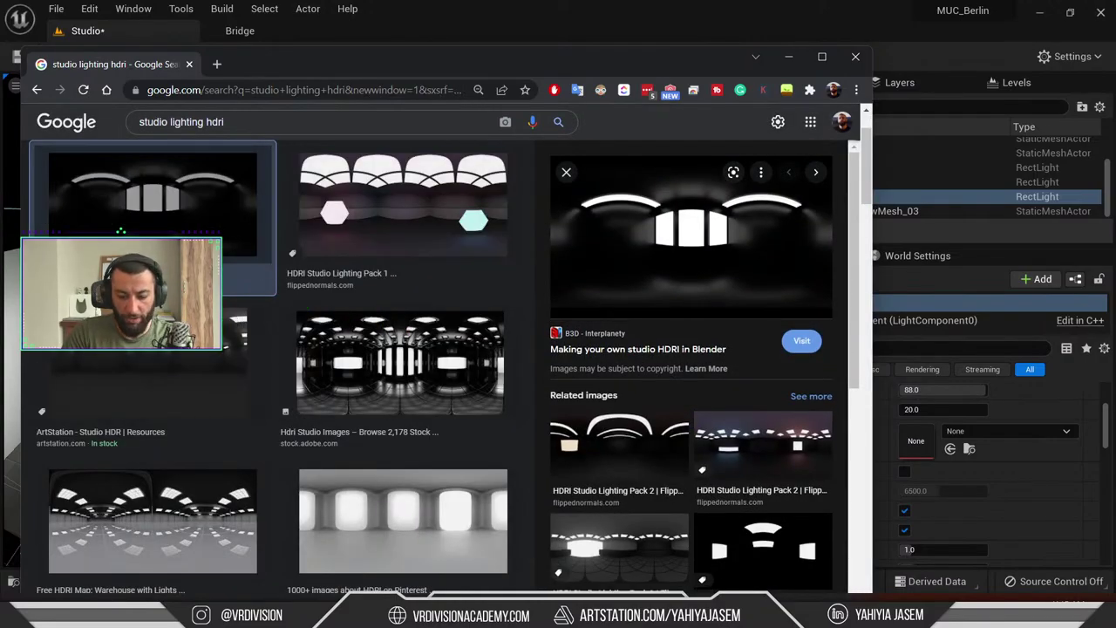
Open the hdrihaven.com/hdris page in a new browser tab
key(ctrl+t)
text(hdri)
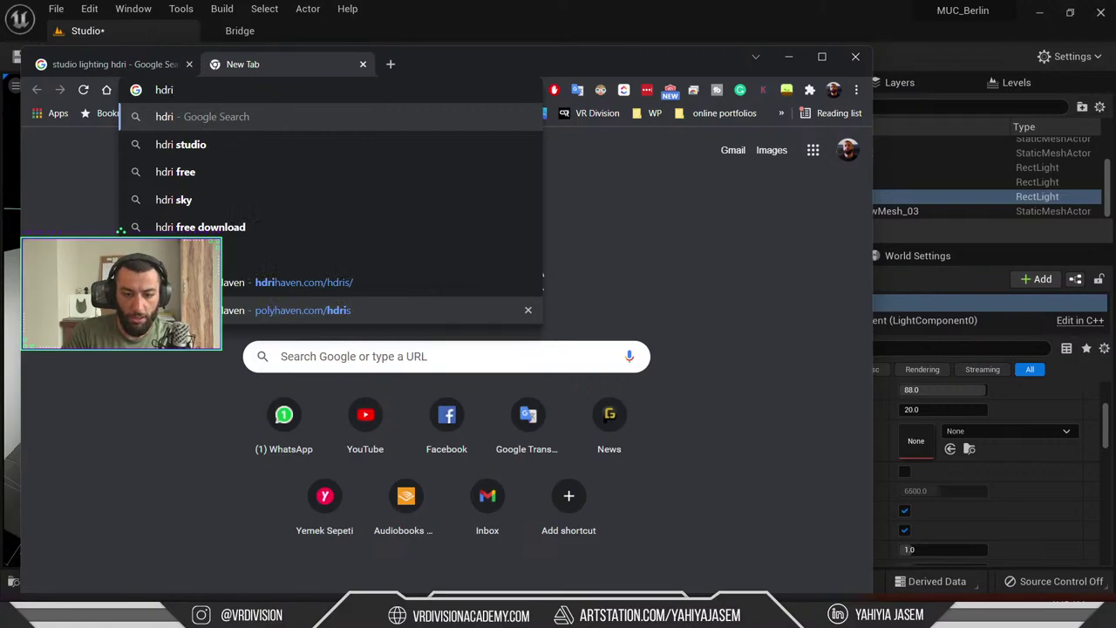
key(Down)
key(Down)
key(Down)
key(Down)
key(Down)
key(Down)
key(Return)
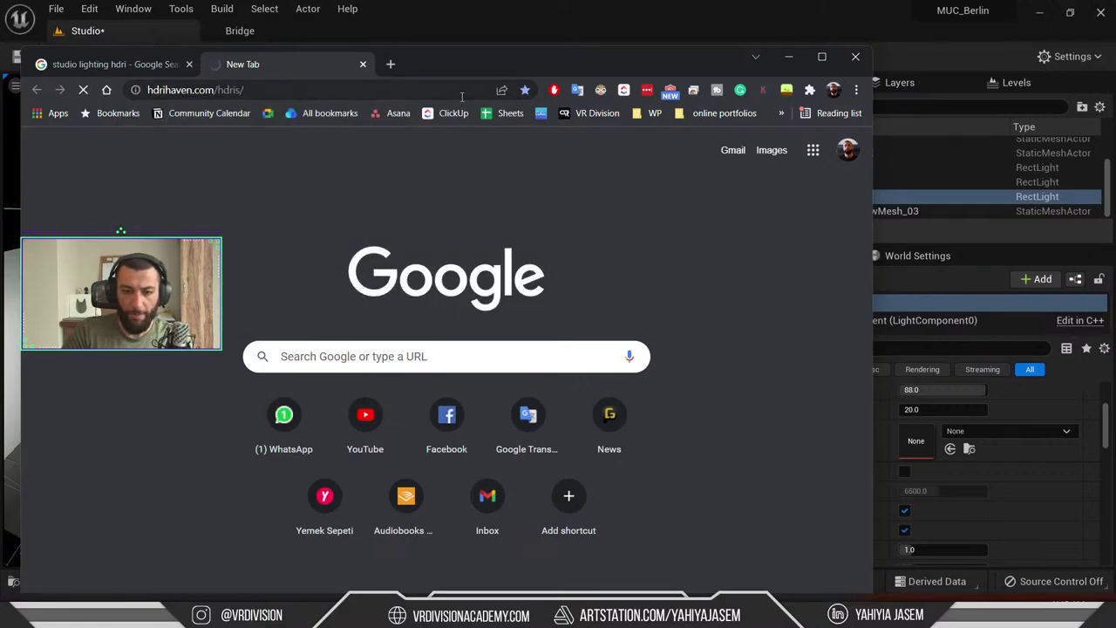
Filter the Poly Haven HDRIs to the Studio category and look through the available studio environments
drag(464, 68, 485, 40)
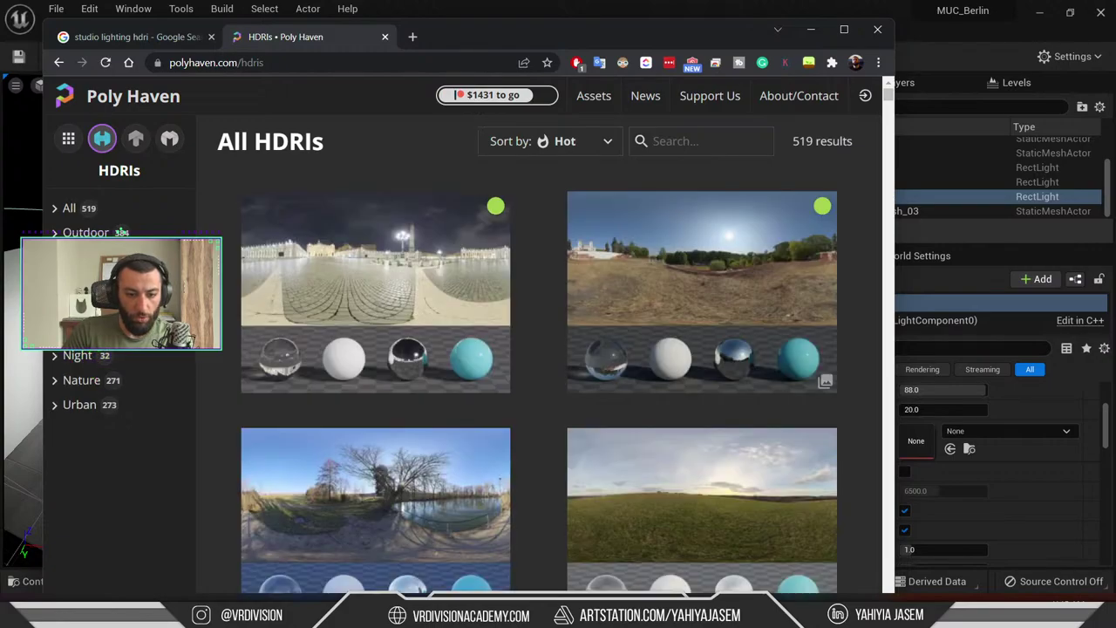
click(83, 307)
scroll(787, 251, down, 3)
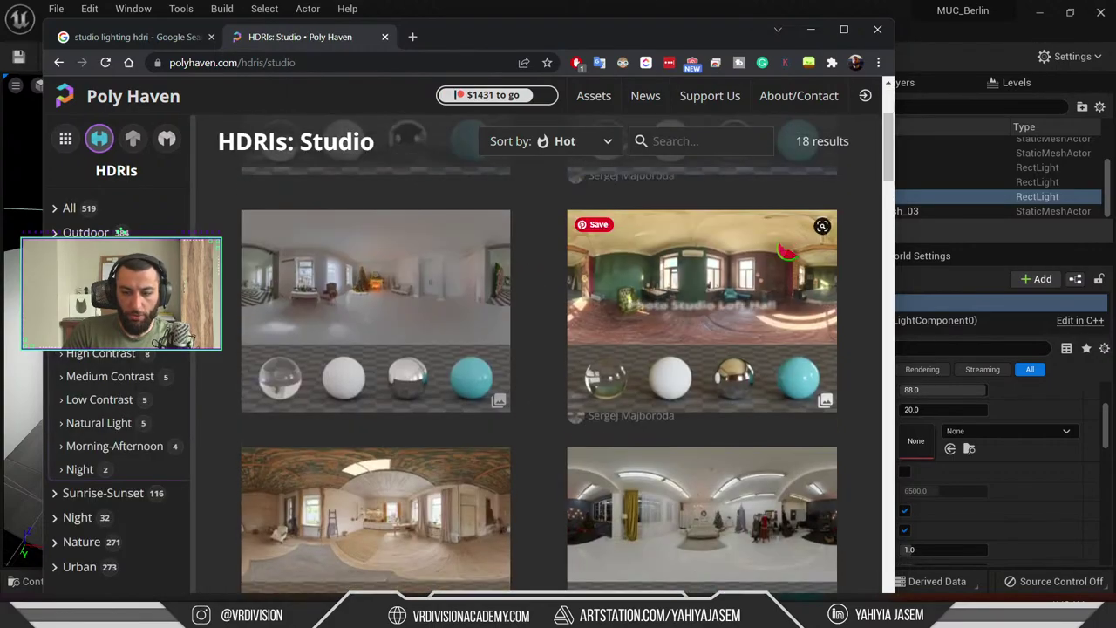
scroll(698, 279, down, 8)
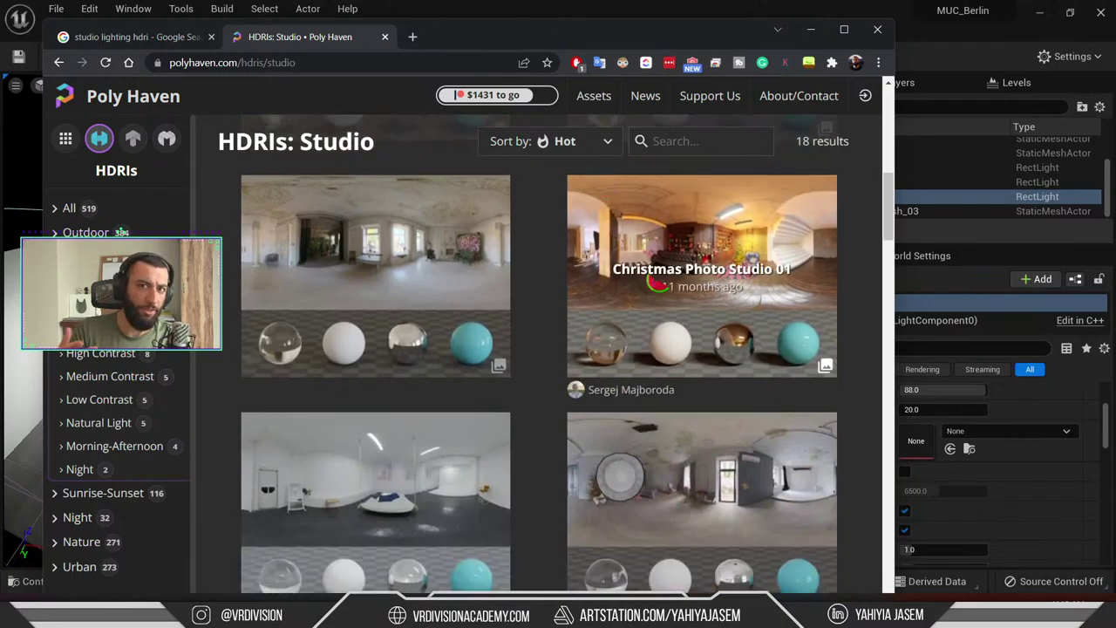
scroll(659, 282, down, 6)
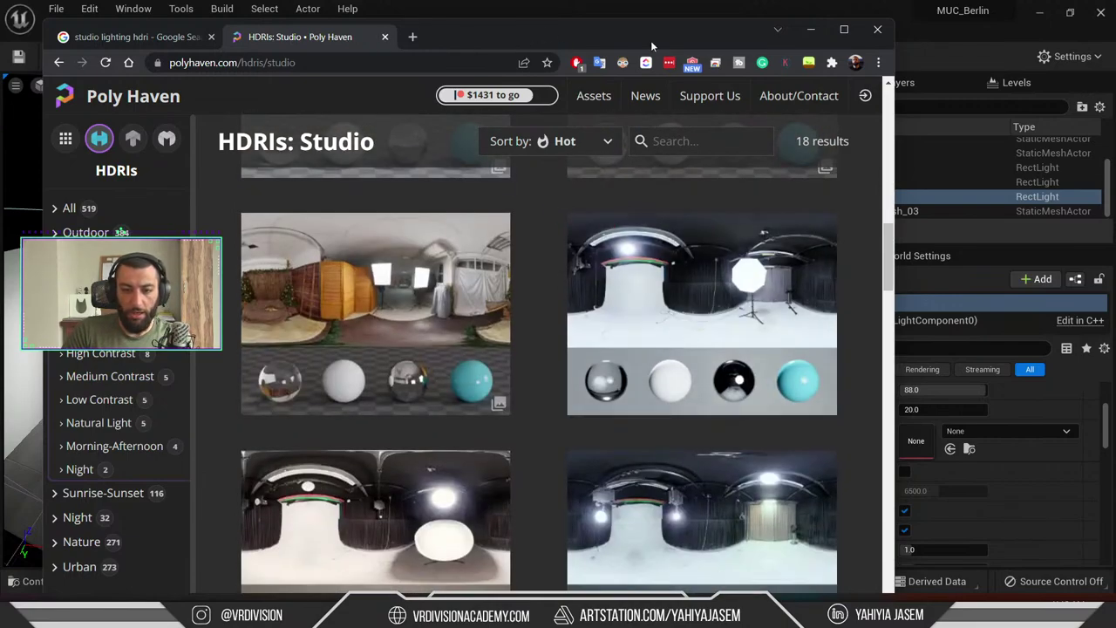
Return to Unreal Editor and place an HDRI Backdrop on the floor beside the draped mesh
click(811, 29)
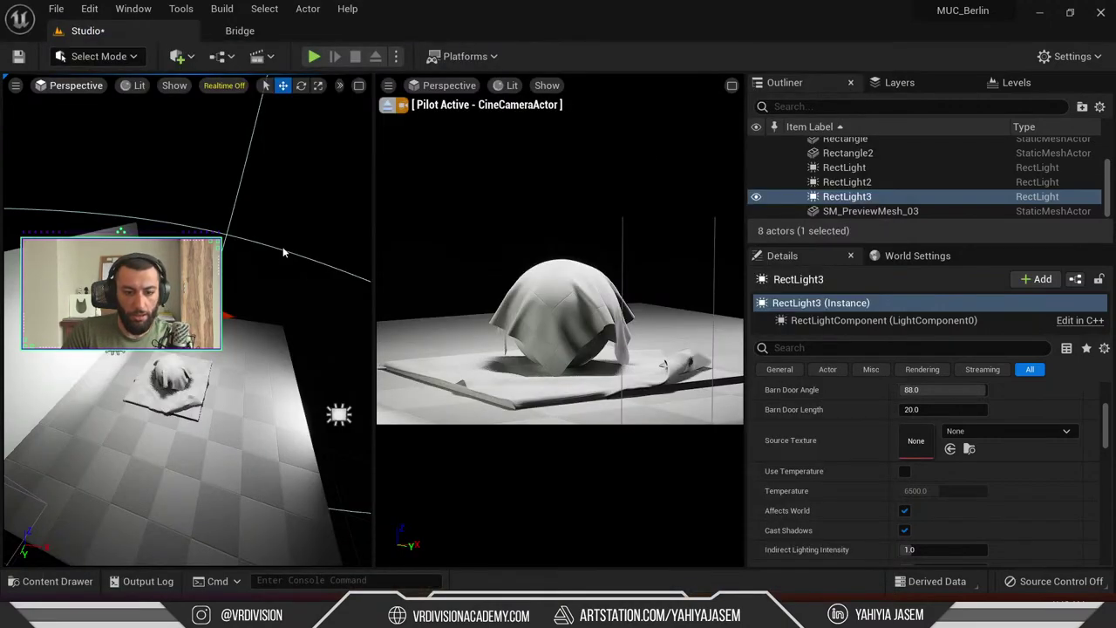
click(95, 56)
click(178, 56)
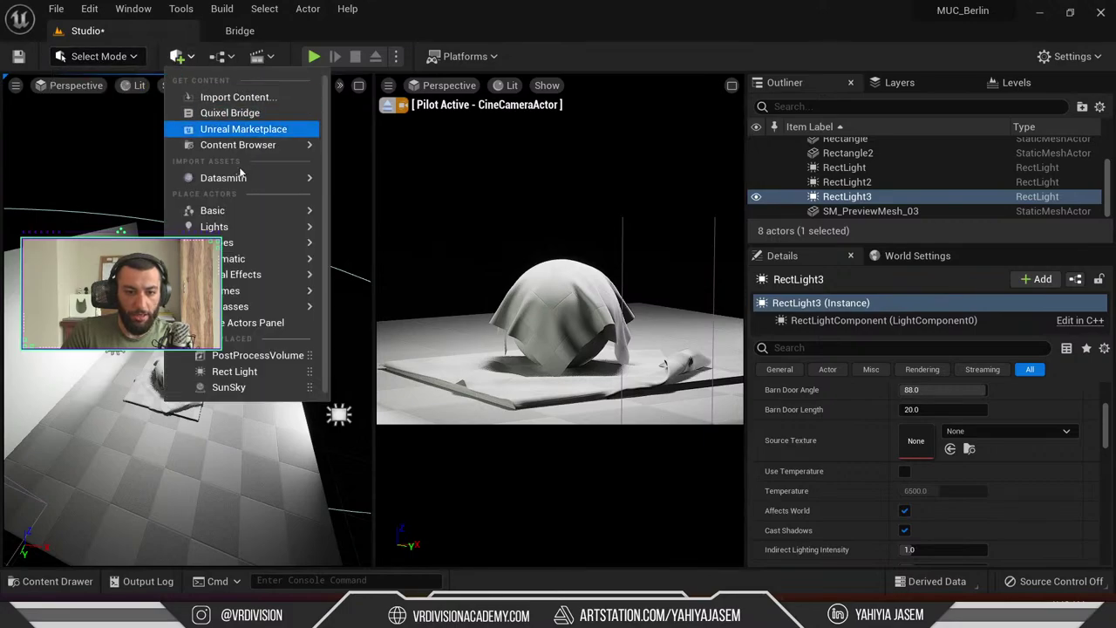
mouse_move(223, 226)
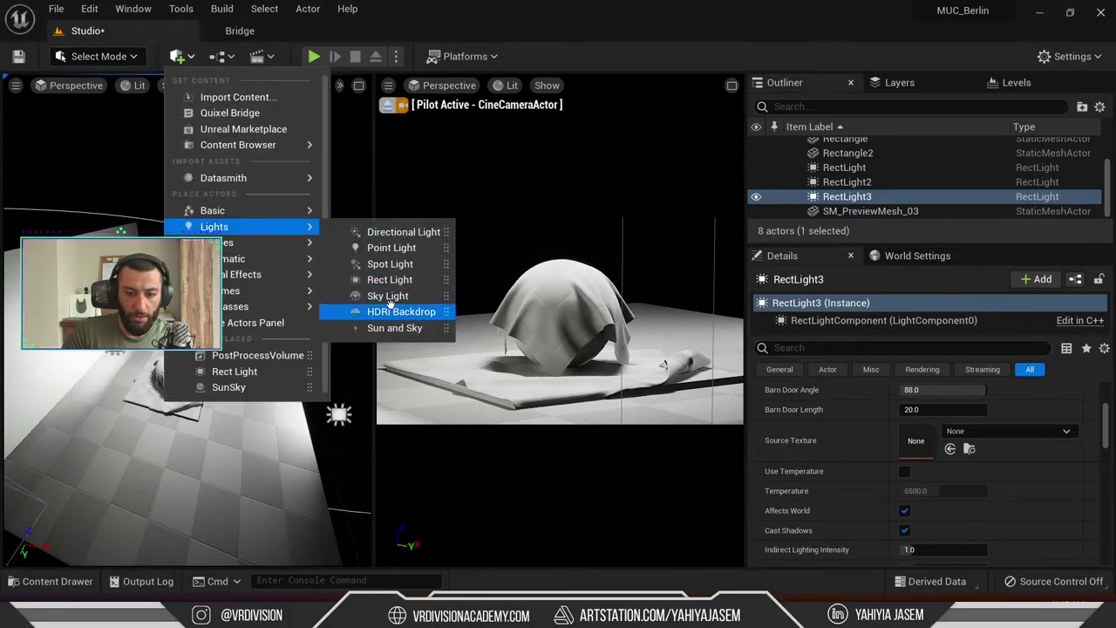
drag(389, 311, 154, 393)
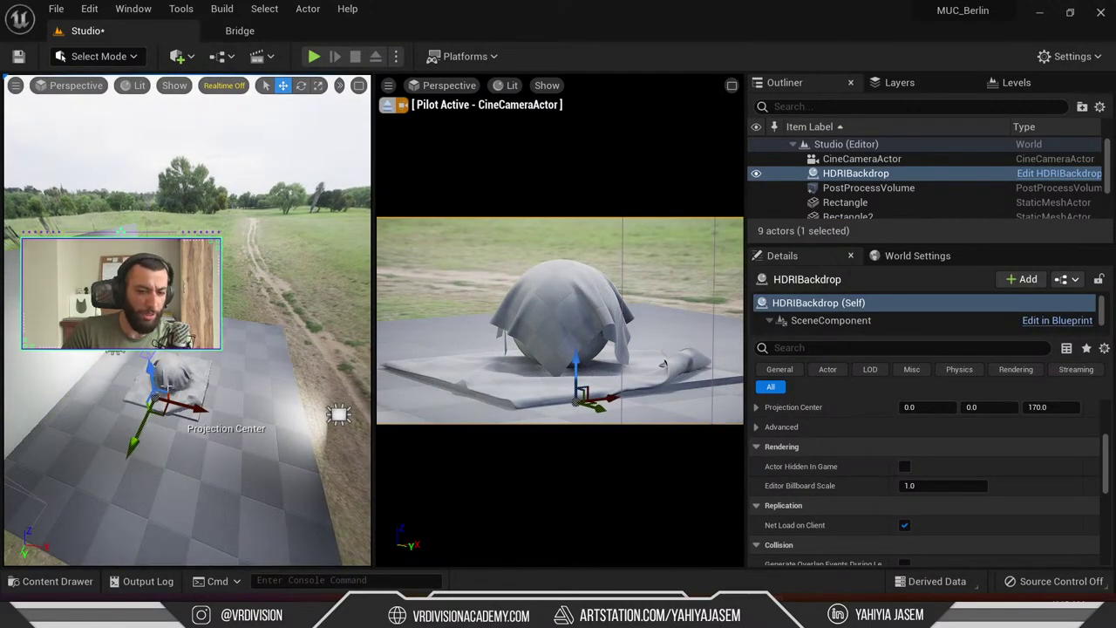
Set the HDRI backdrop's cubemap to T_FakeInterior_02
scroll(923, 490, down, 5)
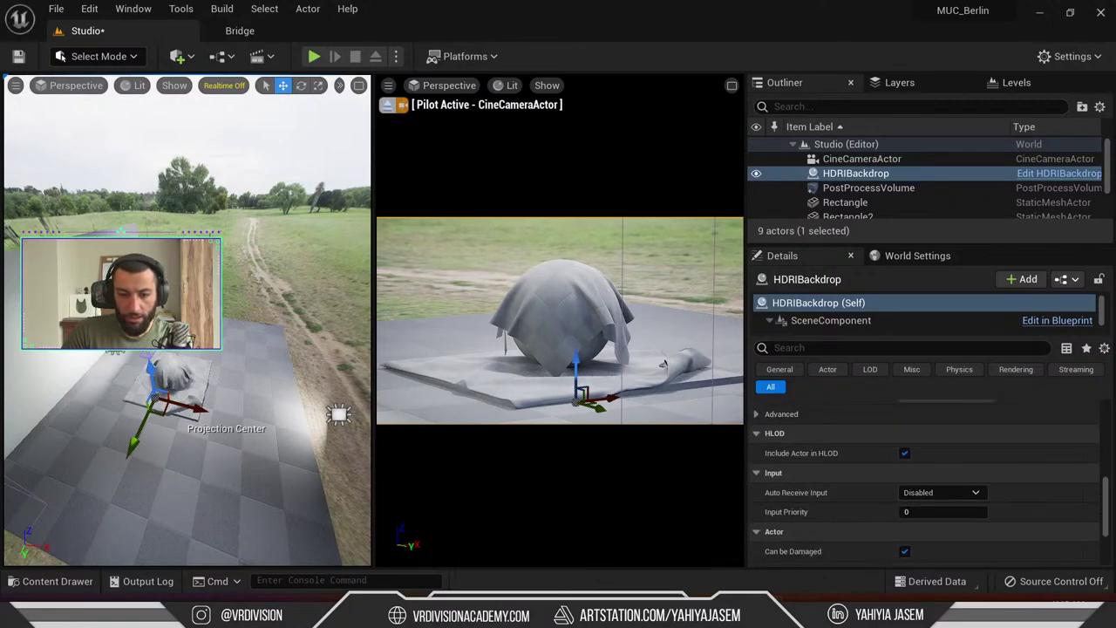
scroll(900, 502, up, 5)
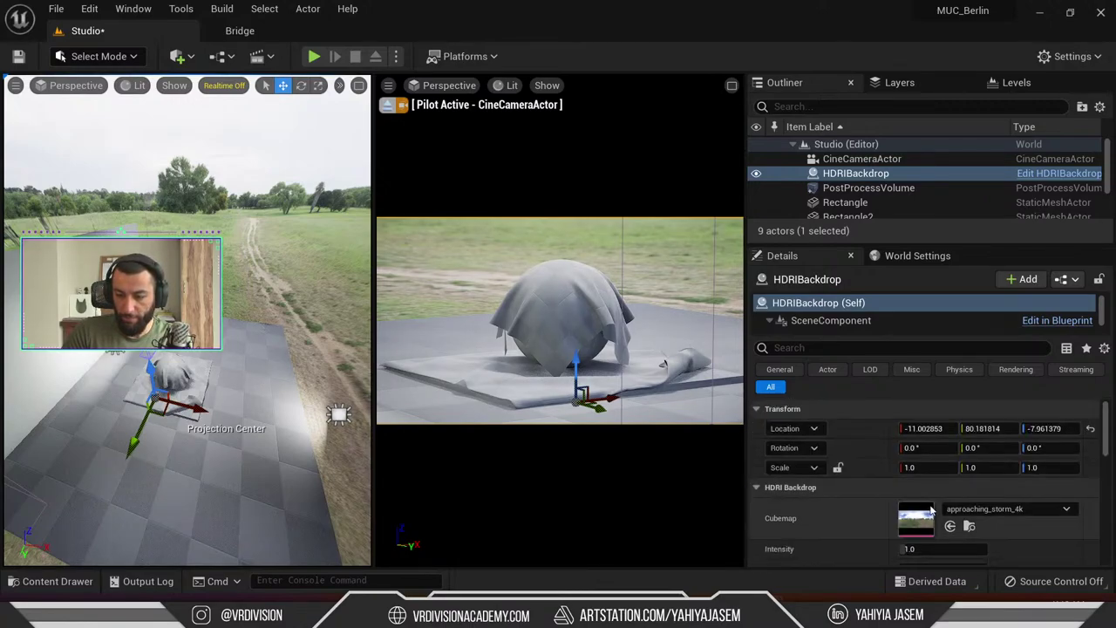
scroll(931, 511, down, 1)
click(978, 464)
click(956, 298)
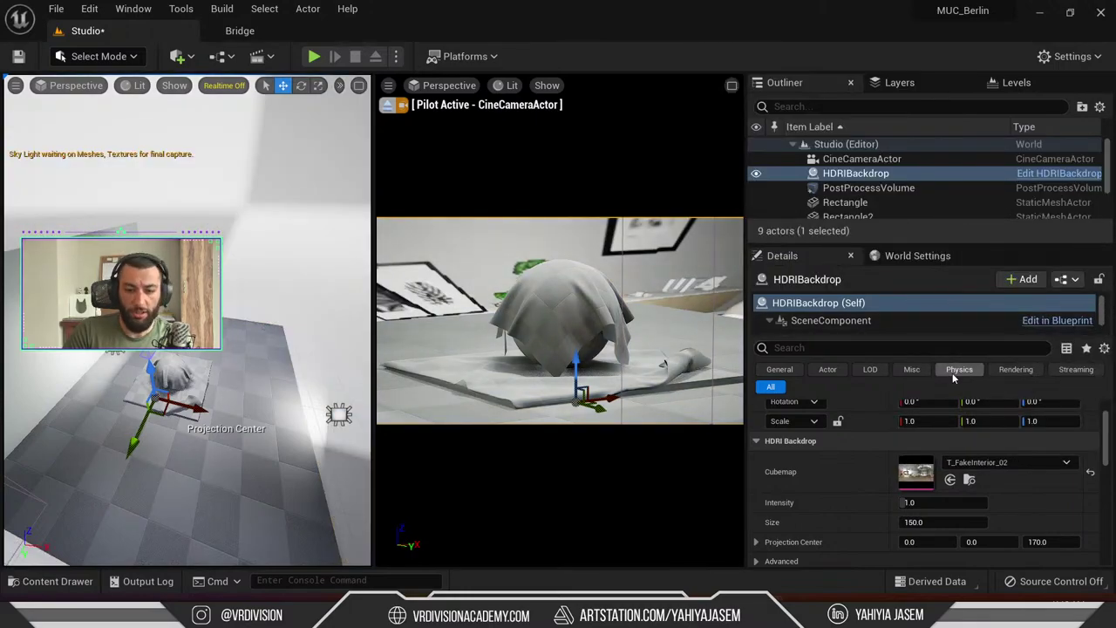
Try the HDRI_Epic_Courtyard_Daylight cubemap on the backdrop and switch back to T_FakeInterior_02
click(986, 462)
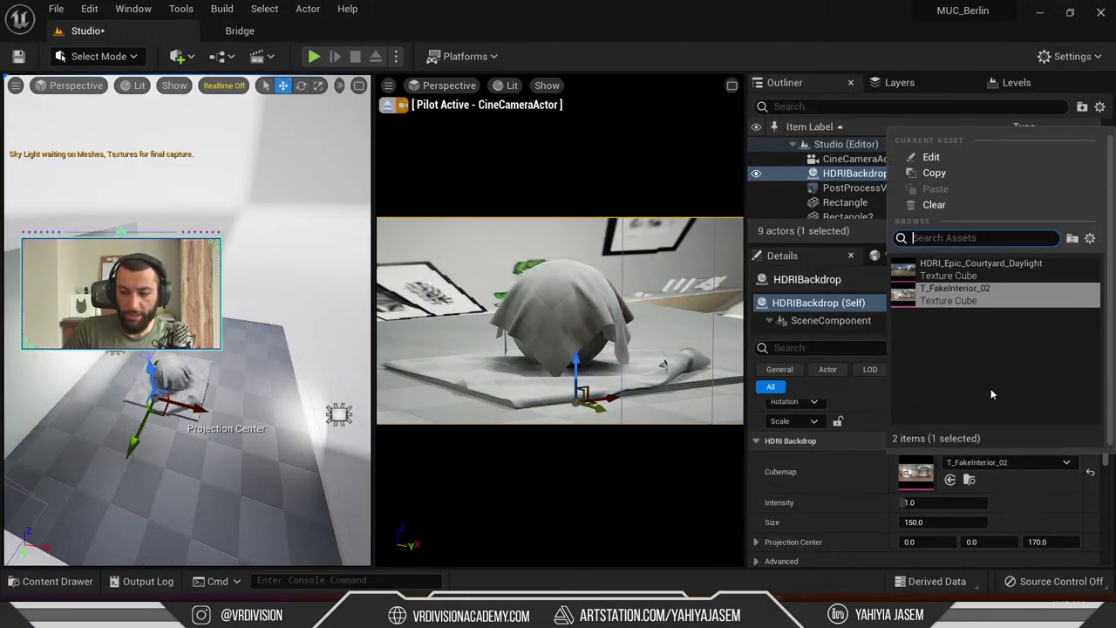
click(970, 265)
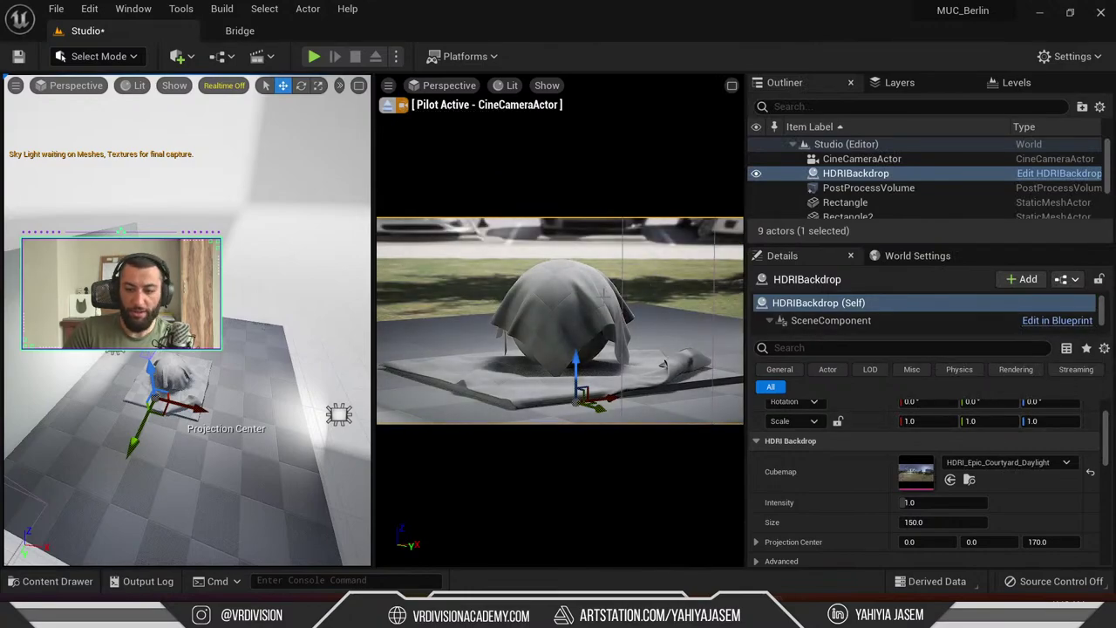
click(1028, 460)
click(977, 291)
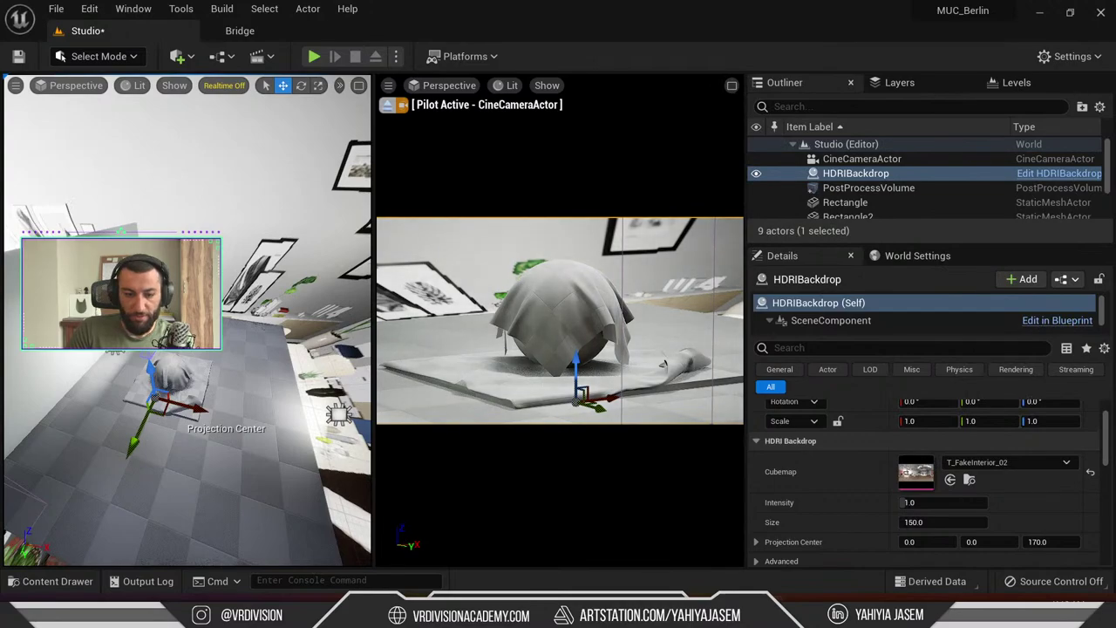
Try deleting RectLight2 and RectLight3, undo the deletion, and clear the selection
click(178, 314)
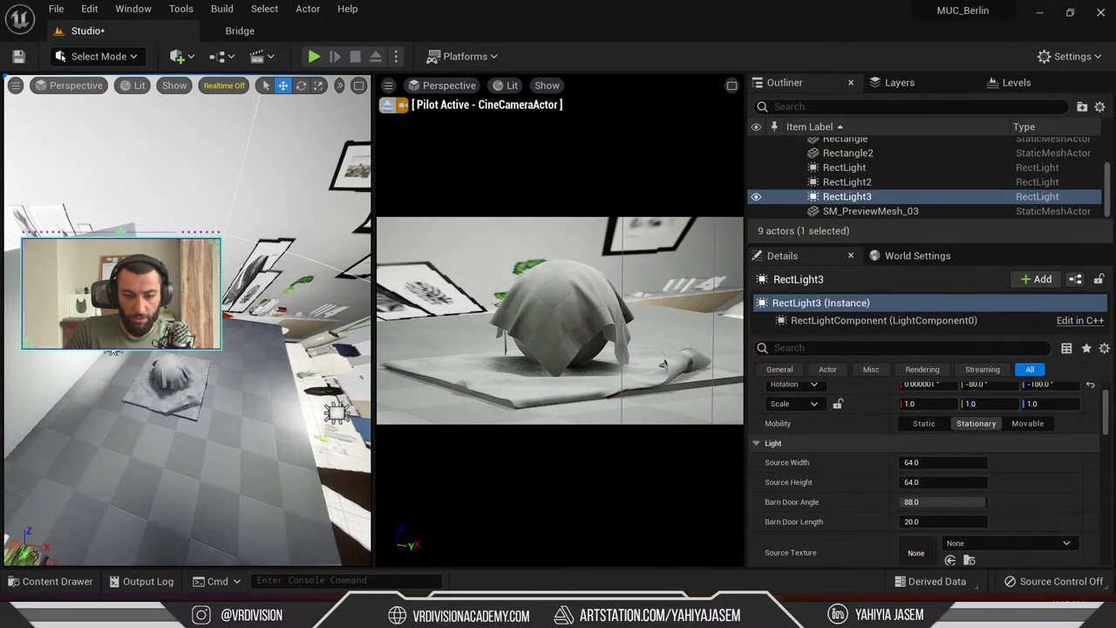
ctrl+click(113, 347)
key(Delete)
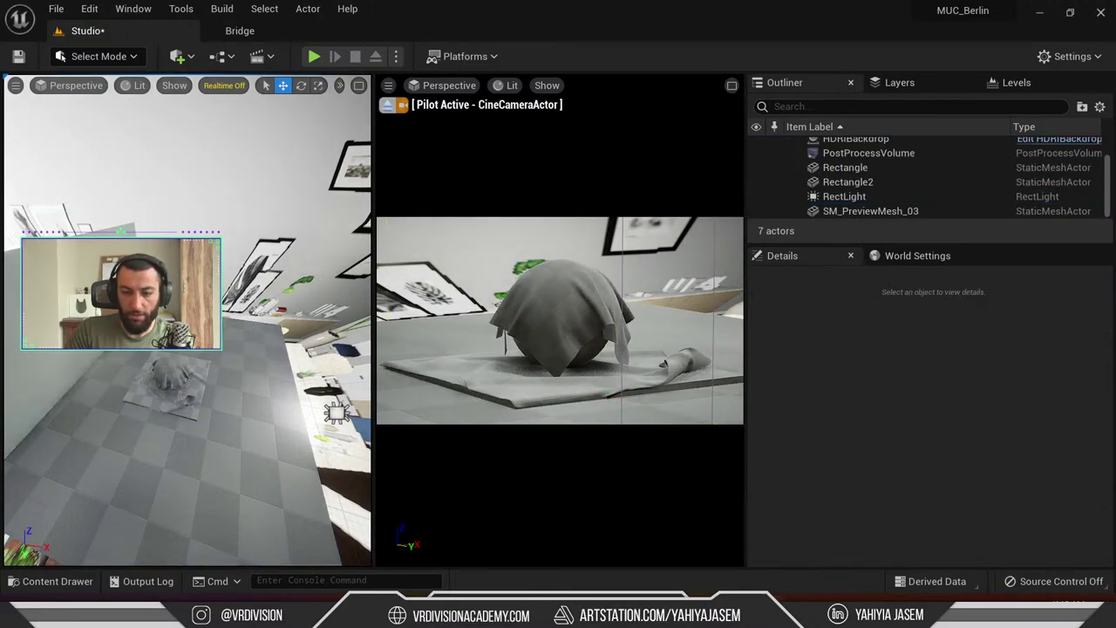
key(ctrl+z)
key(Escape)
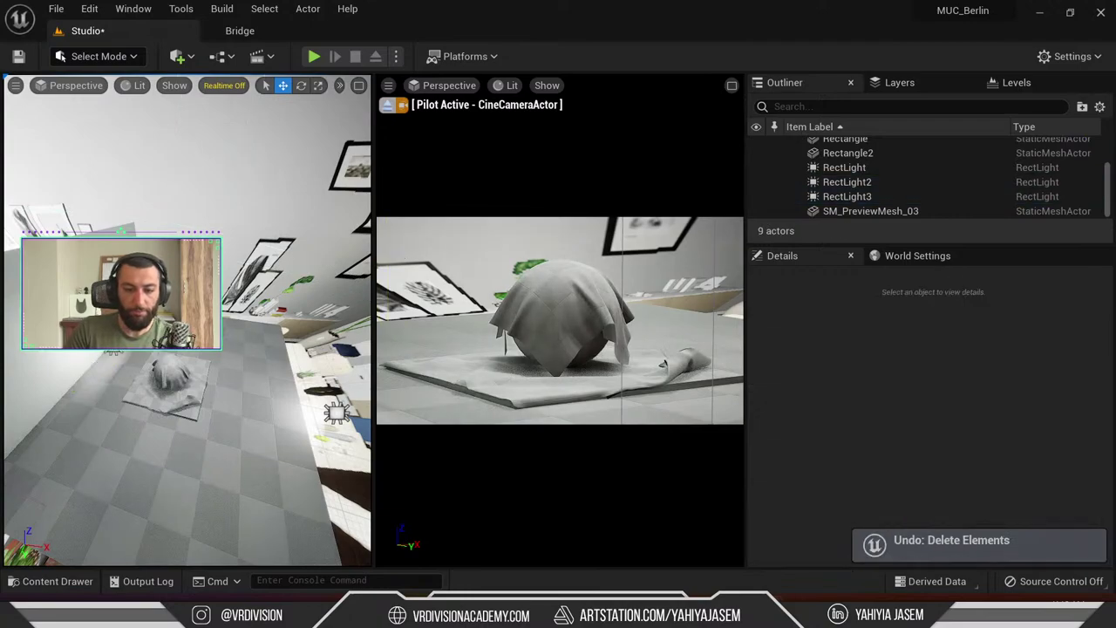
Stop piloting the CineCameraActor, inspect the draped mesh inside the HDRI room, and select the HDRI backdrop
click(390, 106)
click(176, 416)
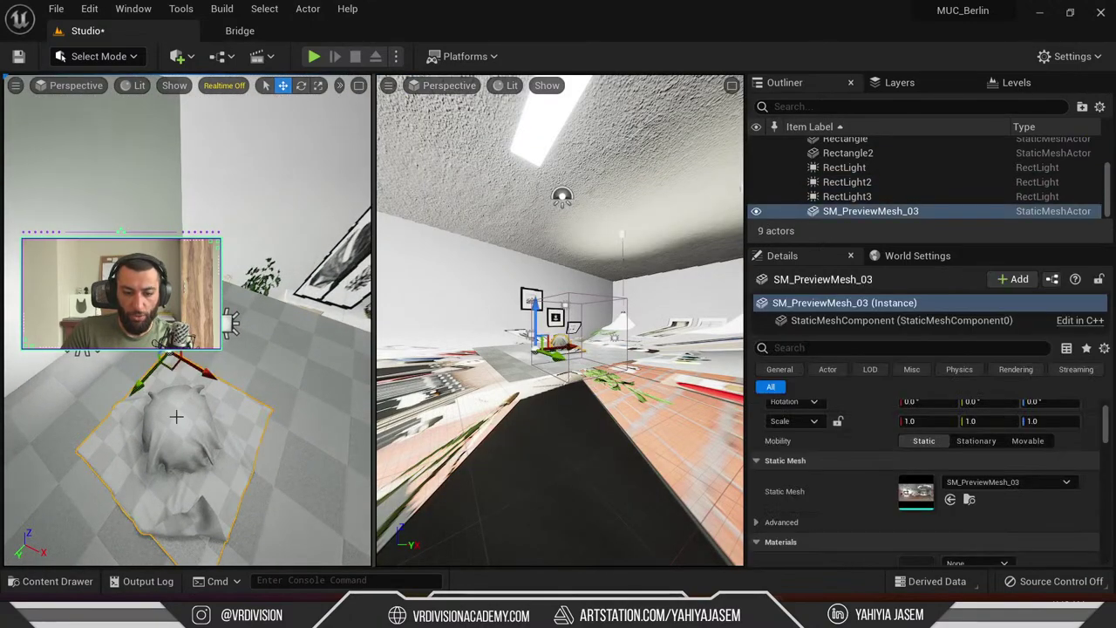
key(f)
alt+drag(176, 417, 160, 393)
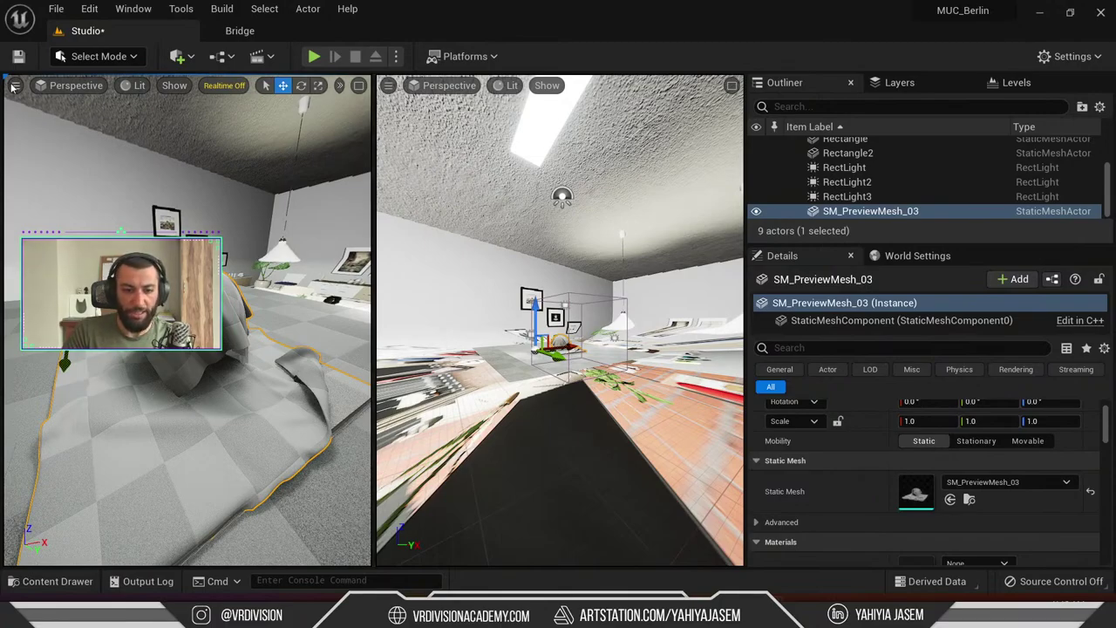
alt+drag(244, 280, 174, 281)
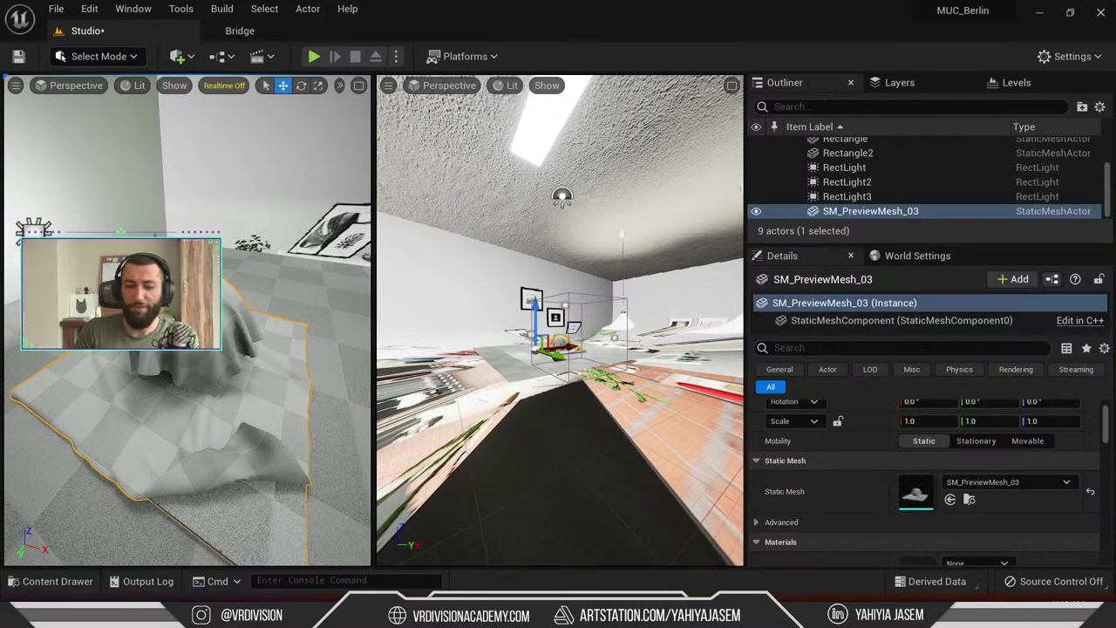
right_drag(579, 290, 546, 311)
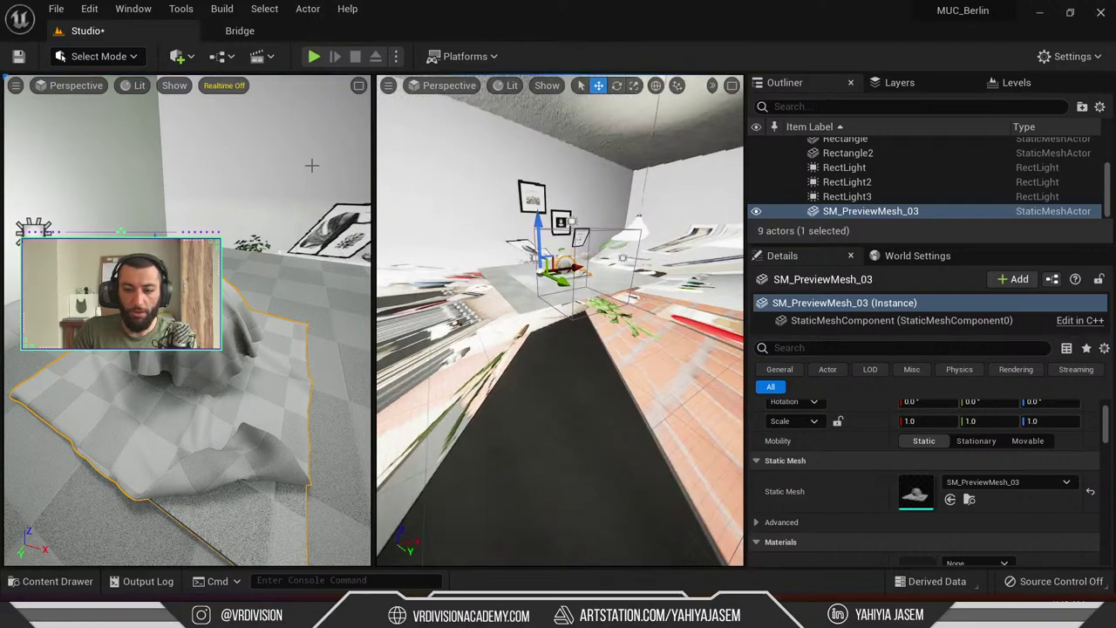
drag(373, 131, 401, 133)
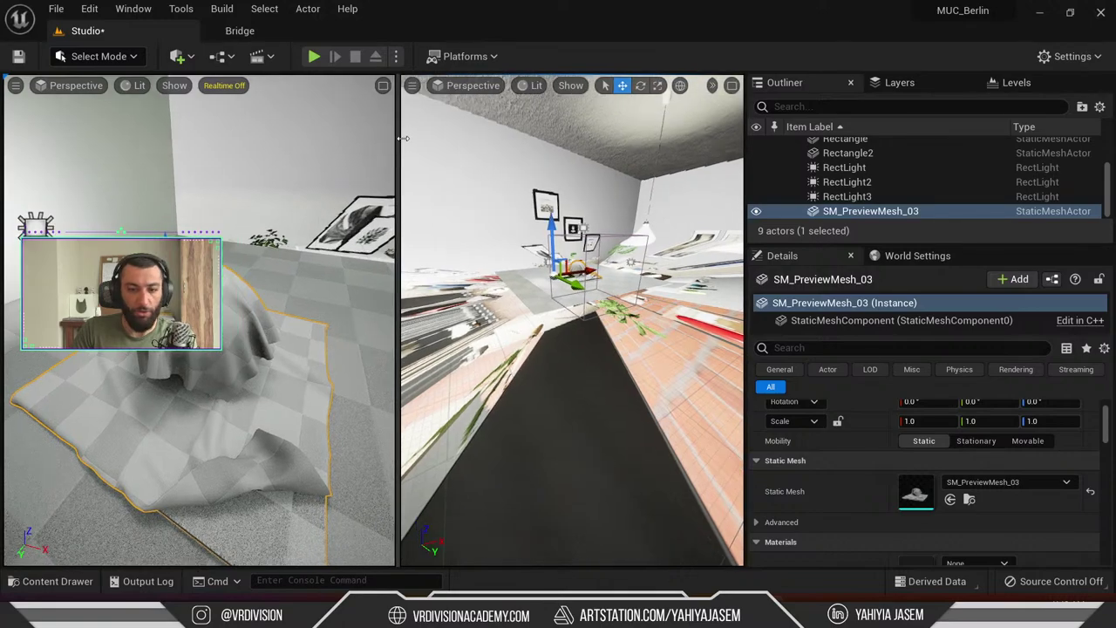
click(204, 157)
key(ctrl+space)
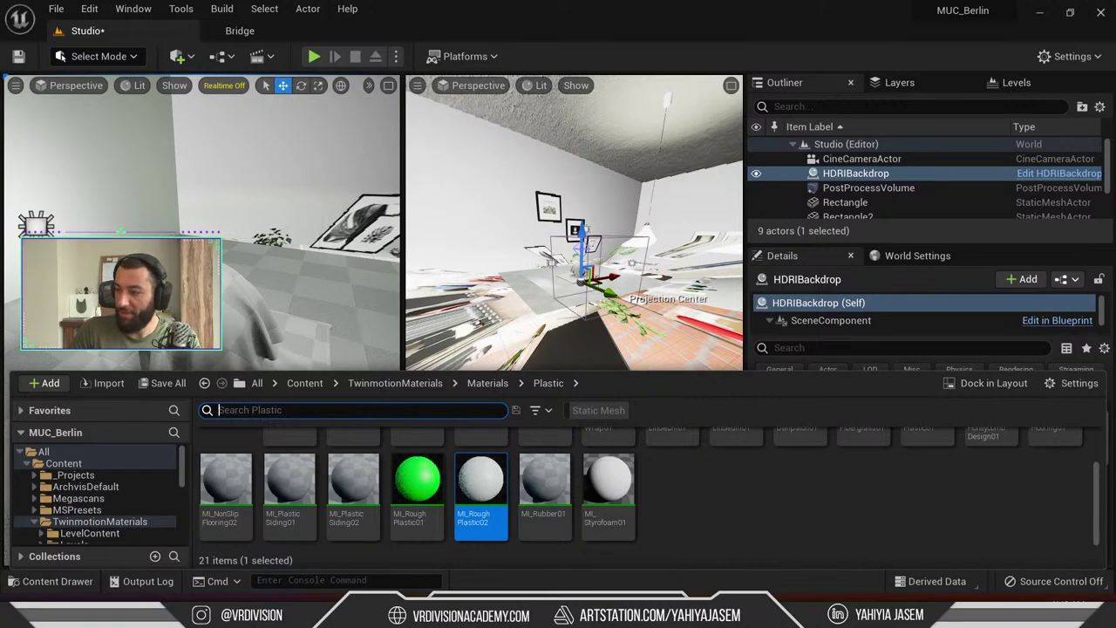
Switch to Notepad, write down the question whether Lumen can be used without an RTX card, and move the window off the editor
key(super)
text(notepad)
key(Return)
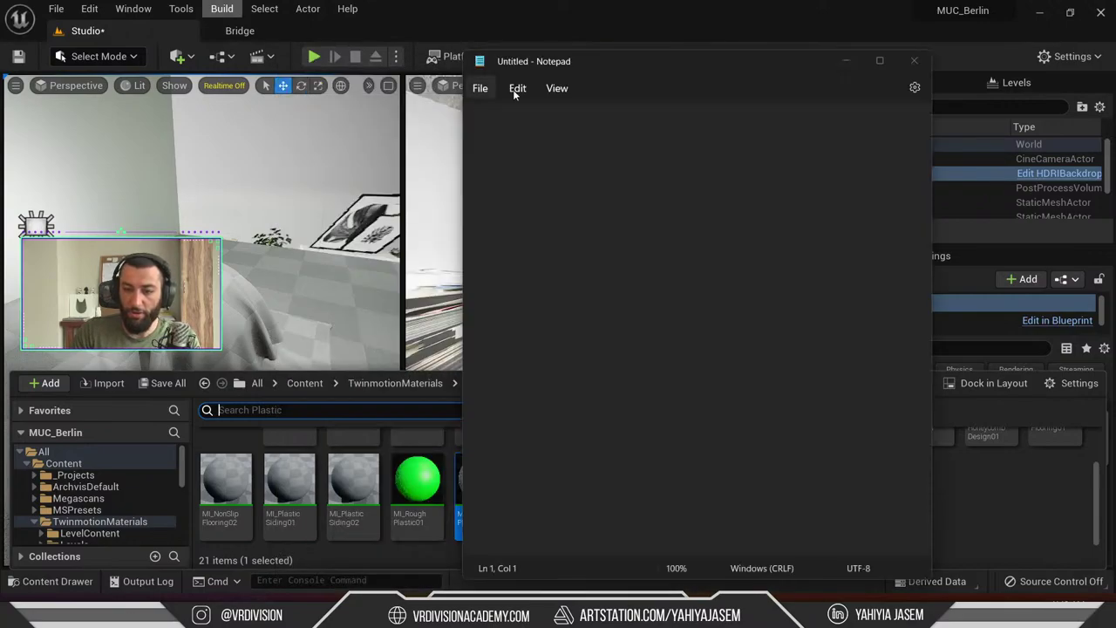
text(hey bro may i ask a question if you do not have a rtx cards is it possible to use lumen? Turkey)
drag(603, 73, 1115, 87)
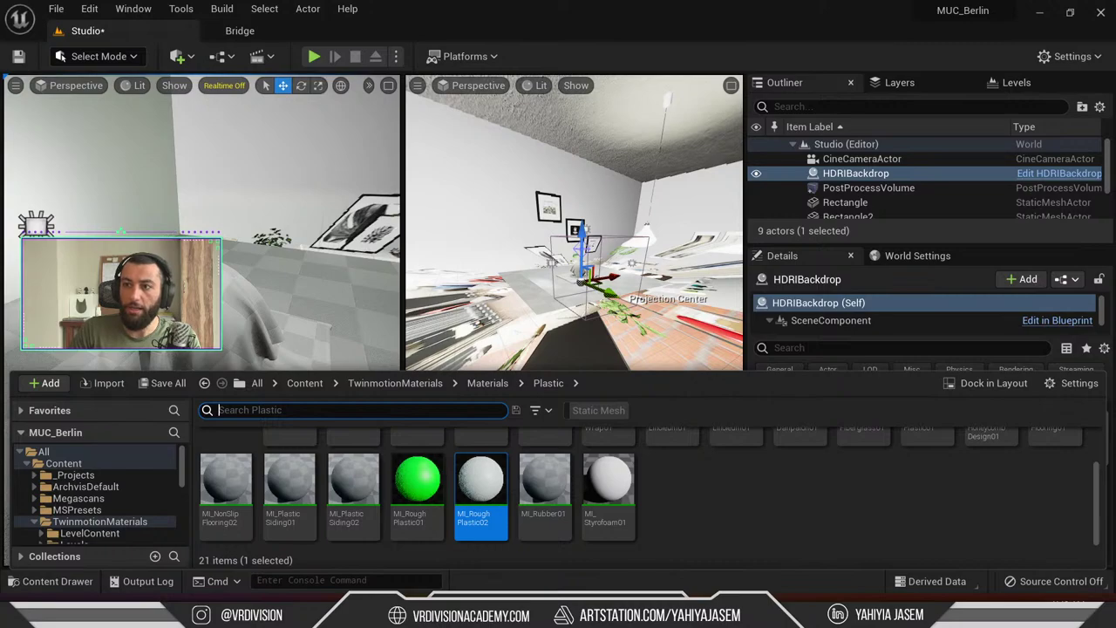
In Unreal Editor, open the MainLevel map from the _Projects/Berlin/Maps folder without saving the pending changes
click(339, 231)
key(ctrl+space)
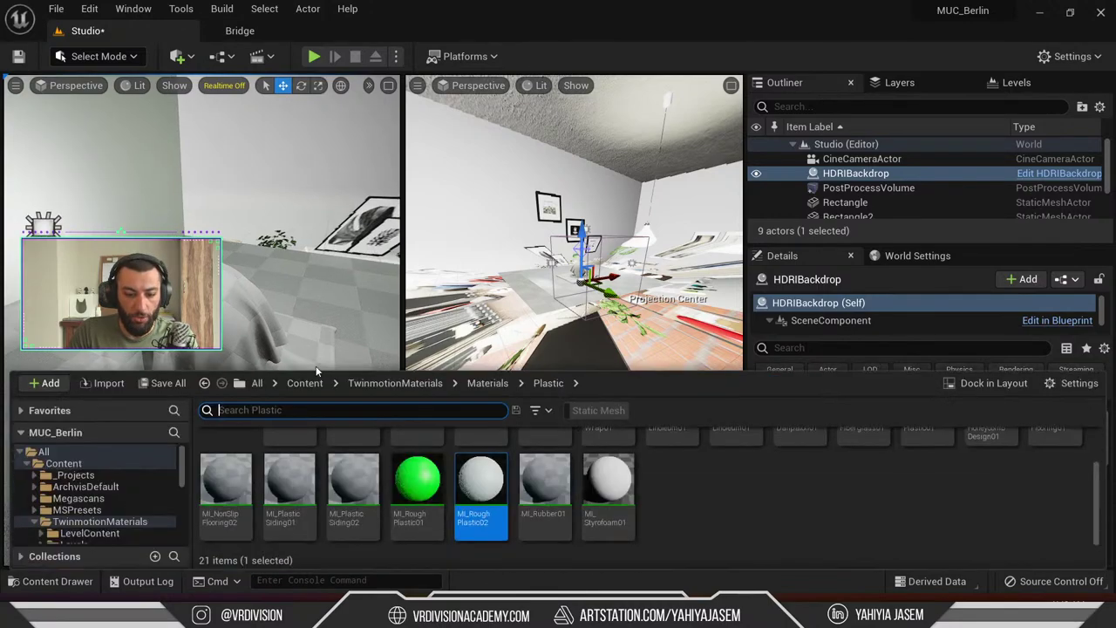
click(61, 475)
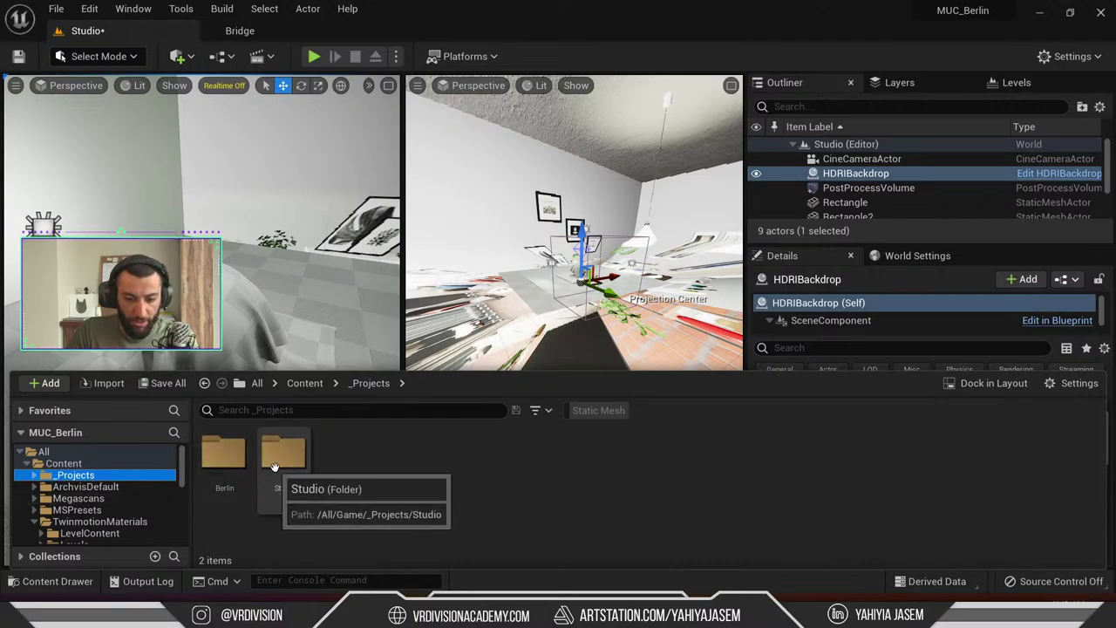
click(232, 468)
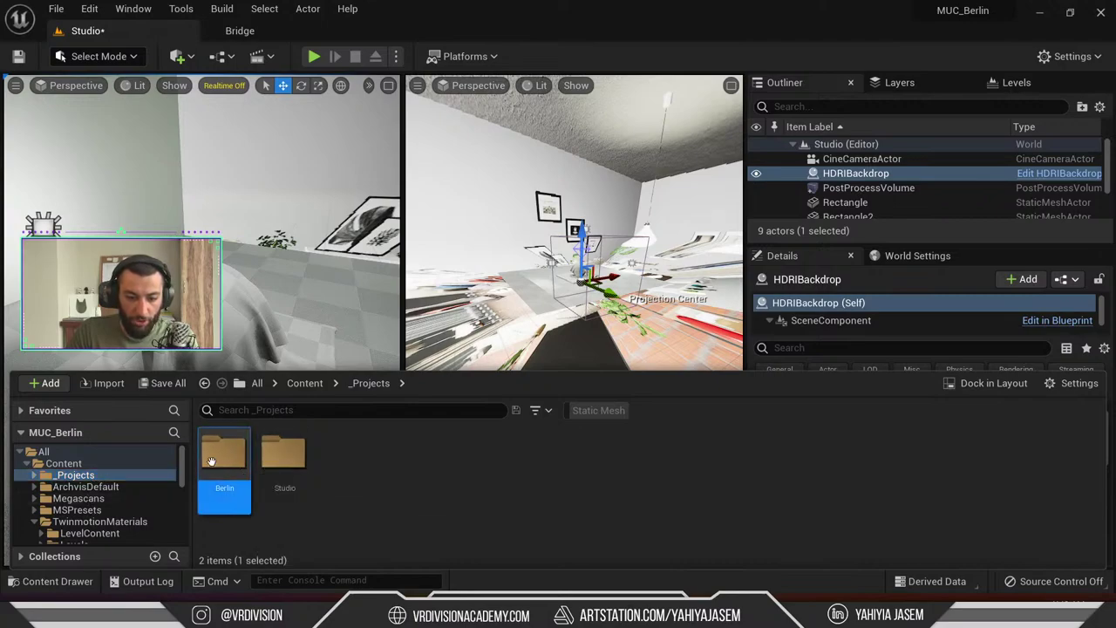
double_click(224, 457)
click(282, 452)
double_click(282, 452)
double_click(284, 458)
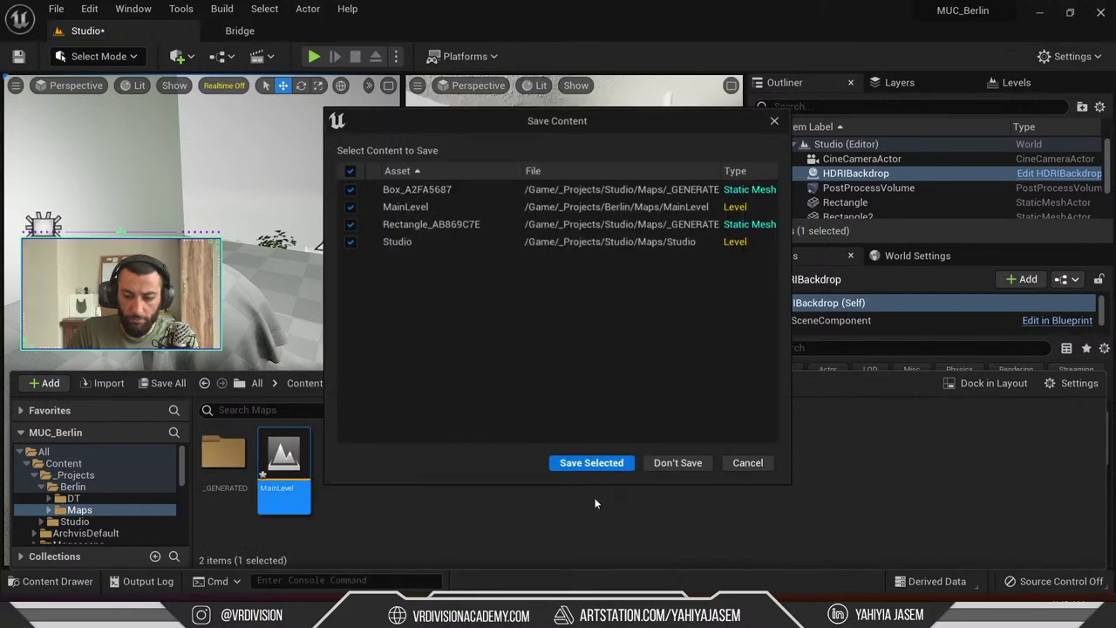
click(668, 463)
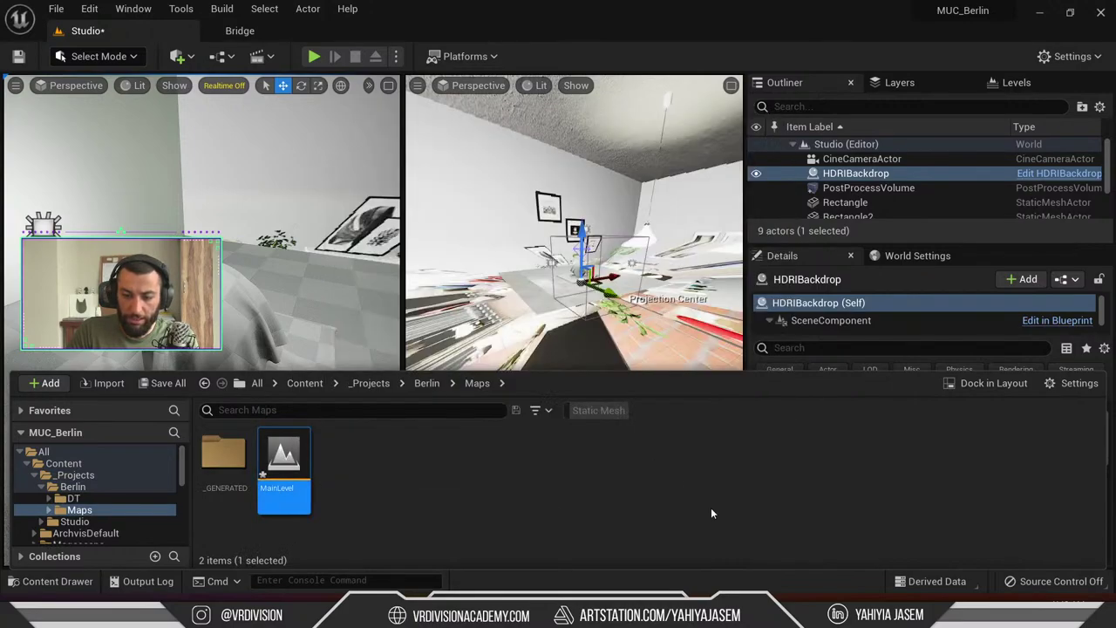
click(698, 339)
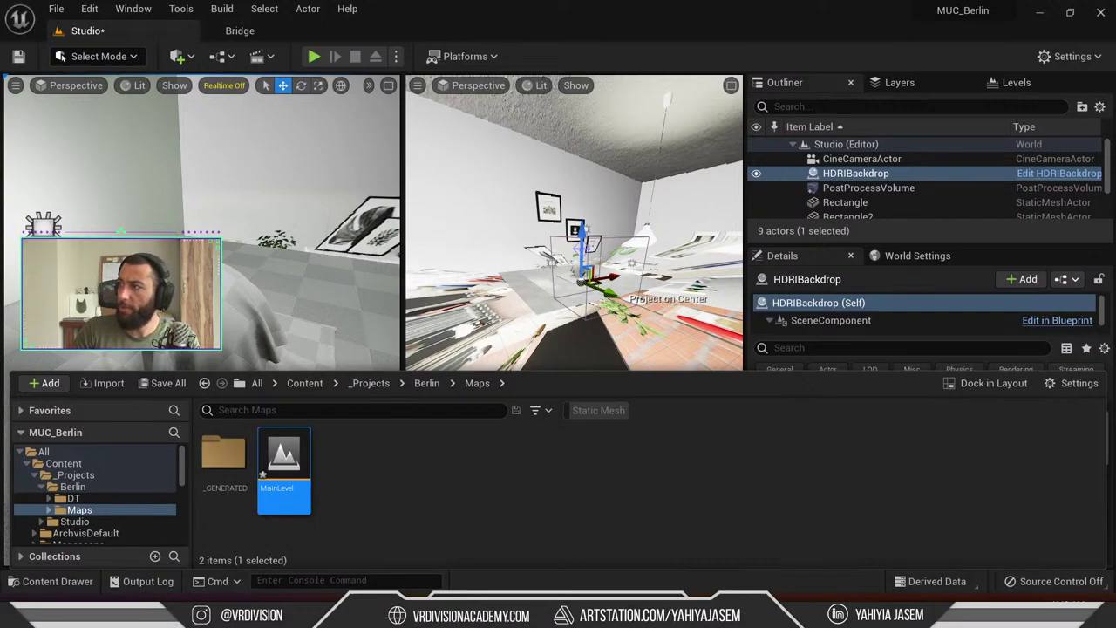
Switch to the browser, maximize it, look through the VR Division ArtStation portfolio and open the Frankfurt architectural cinematic project
key(alt+Tab)
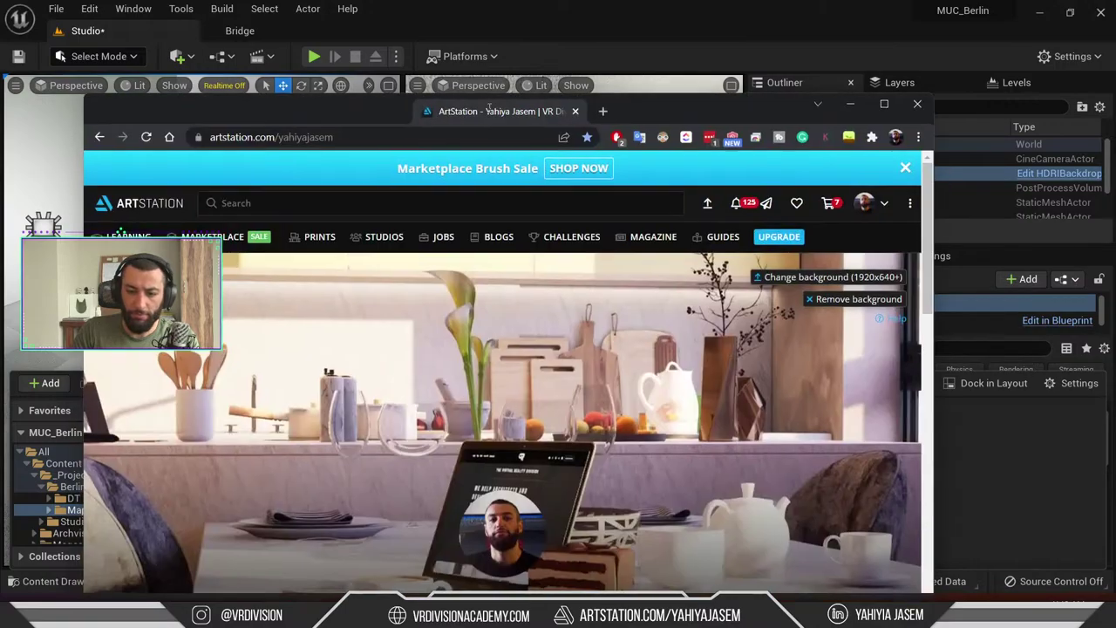
scroll(621, 386, down, 3)
scroll(630, 392, down, 5)
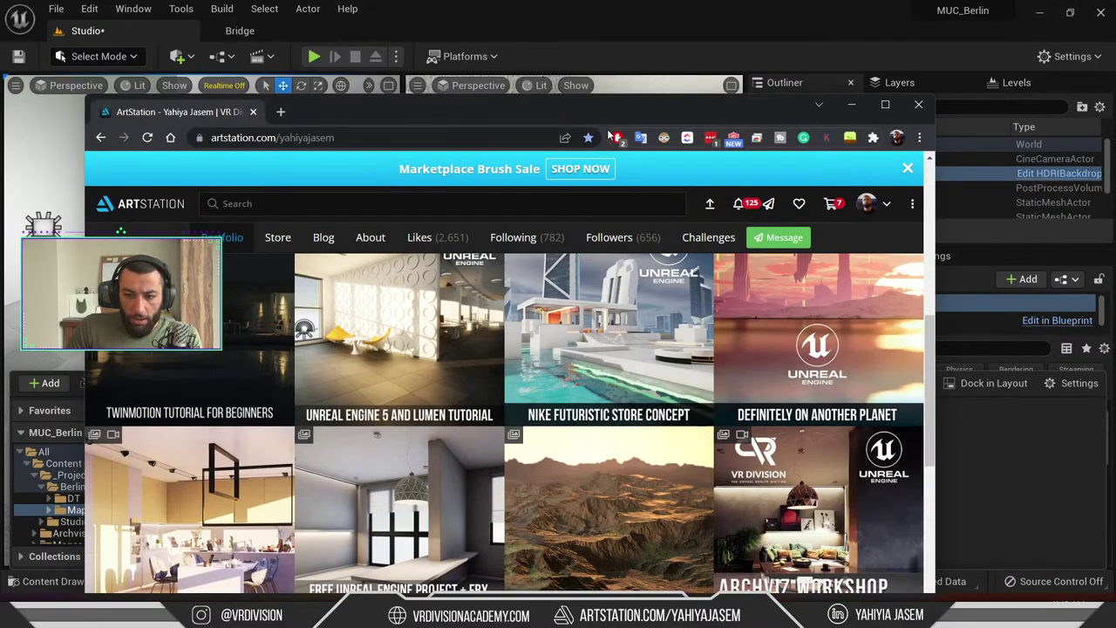
key(super+Up)
scroll(623, 133, down, 9)
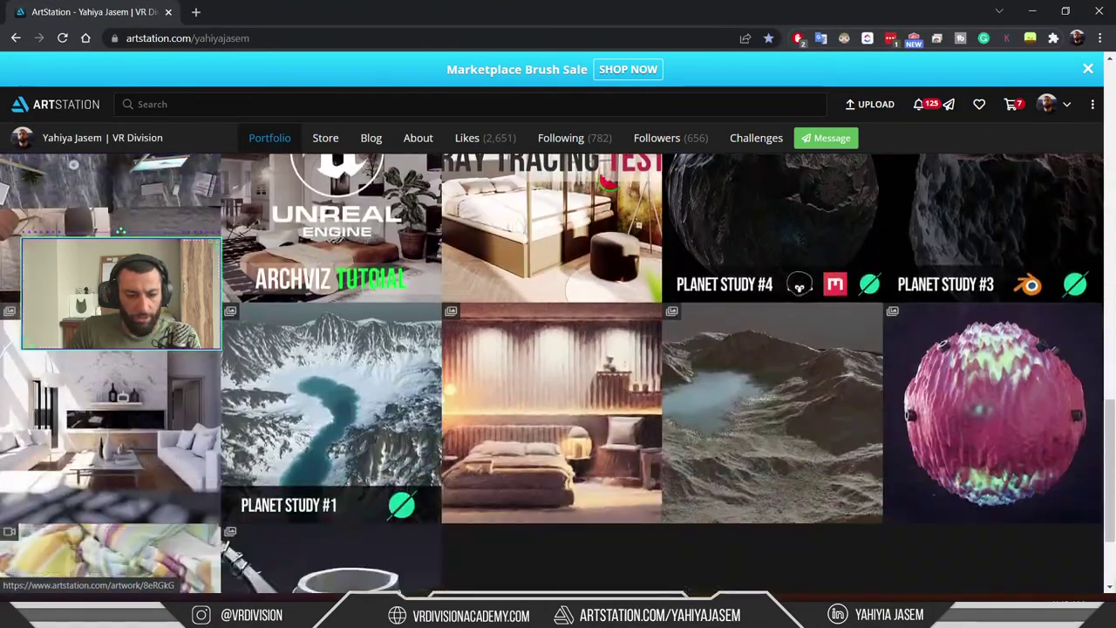
scroll(558, 375, up, 6)
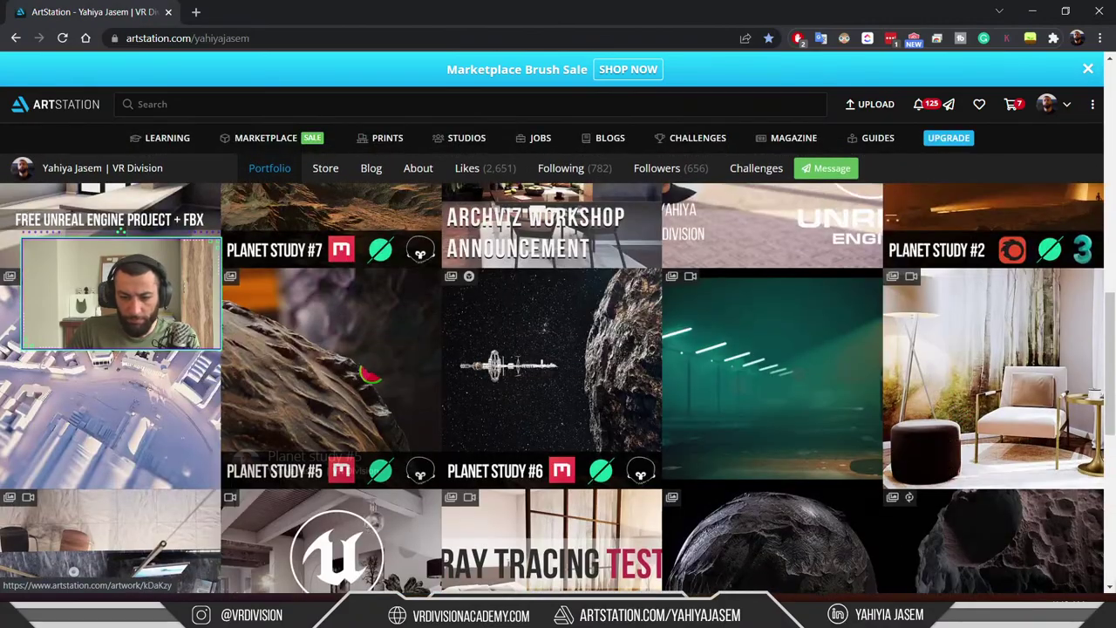
click(102, 358)
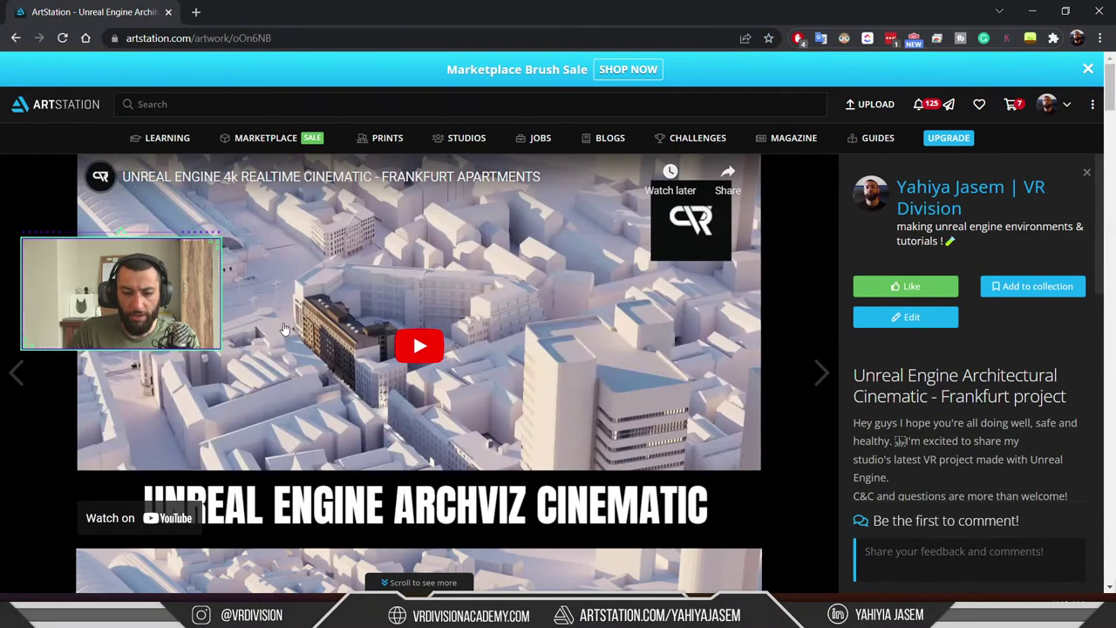
Examine the Frankfurt project's aerial and street-level renders, comparing the detailed building with the plain surrounding city blocks
scroll(430, 495, down, 5)
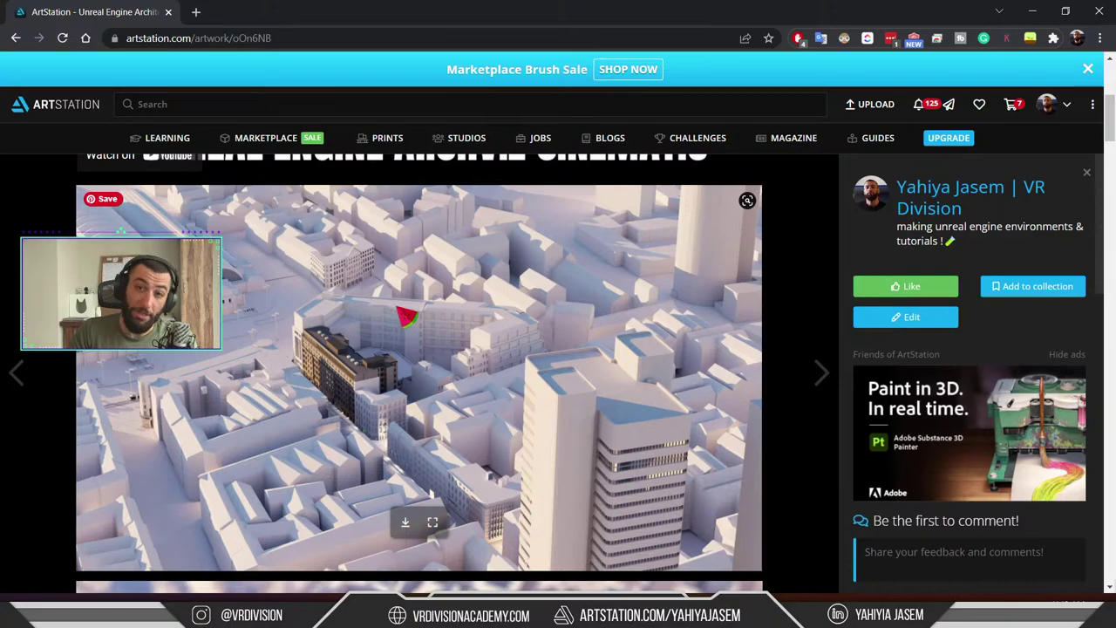
scroll(451, 353, down, 2)
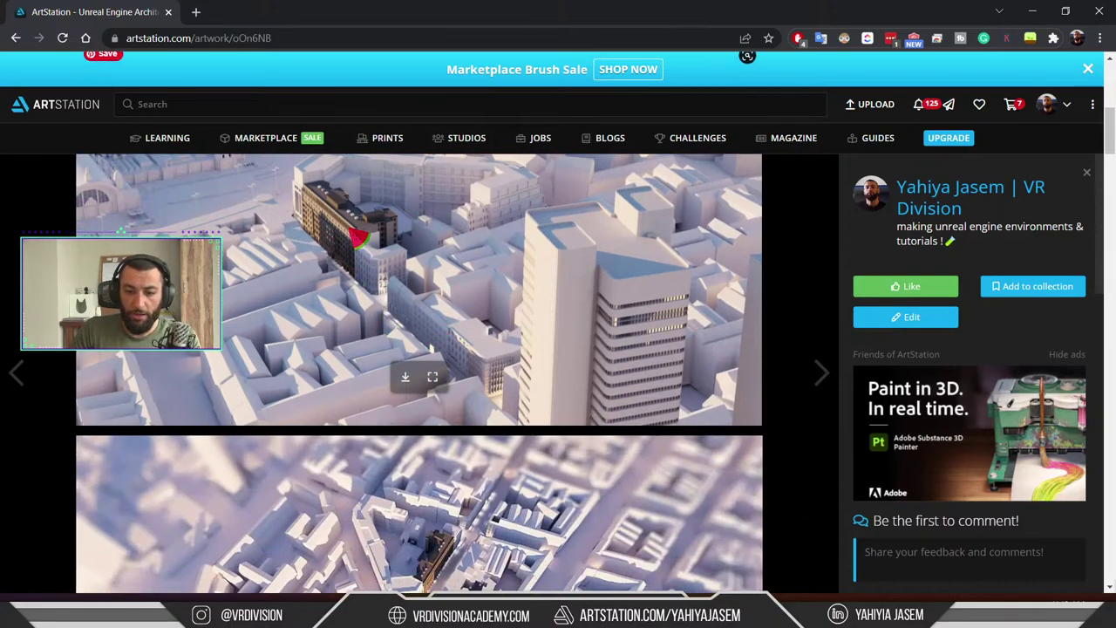
scroll(366, 247, down, 2)
scroll(444, 411, down, 1)
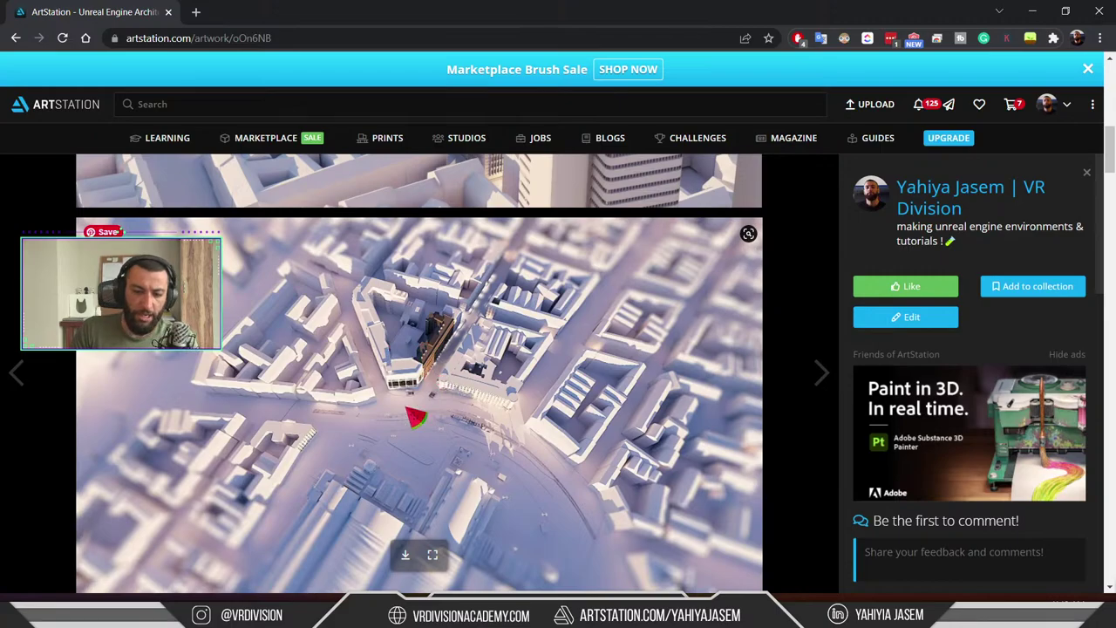
scroll(484, 340, down, 1)
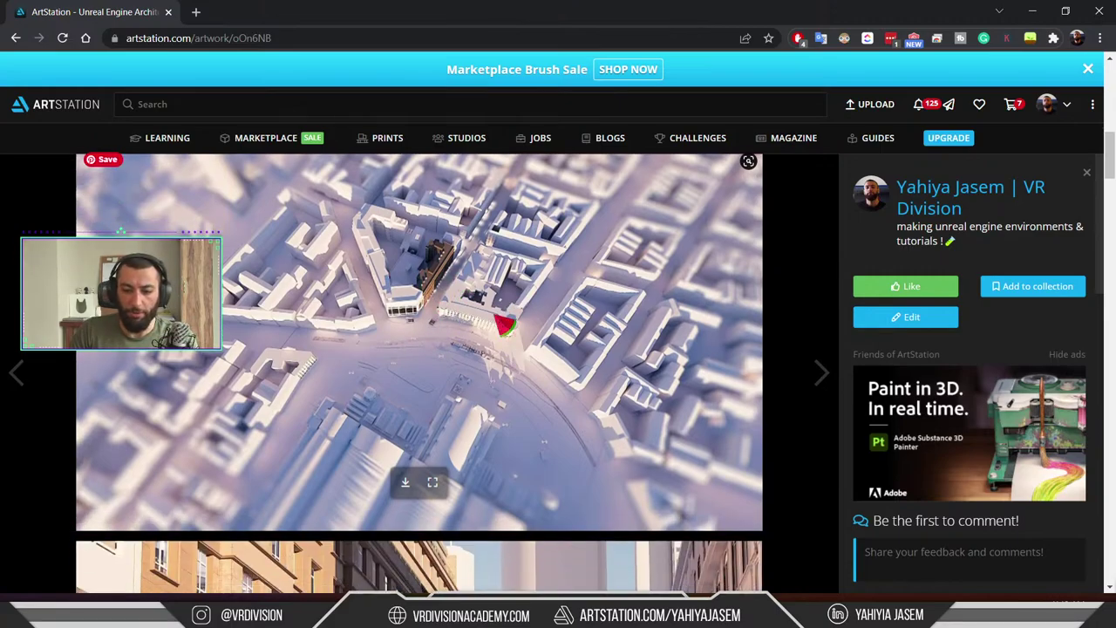
scroll(508, 324, down, 2)
scroll(508, 324, down, 2)
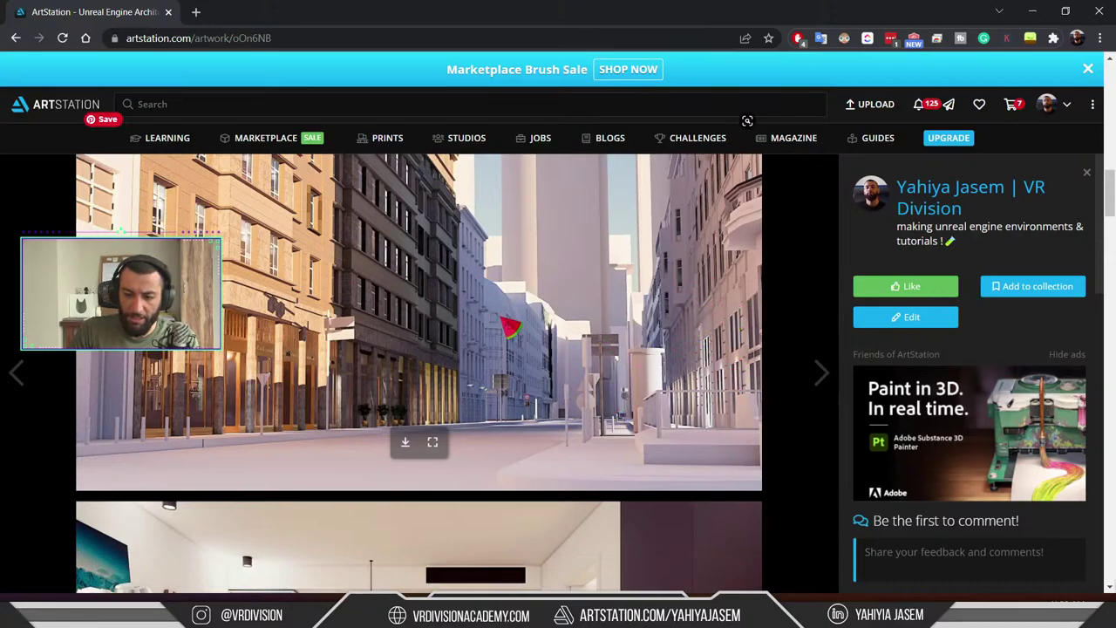
scroll(515, 329, up, 5)
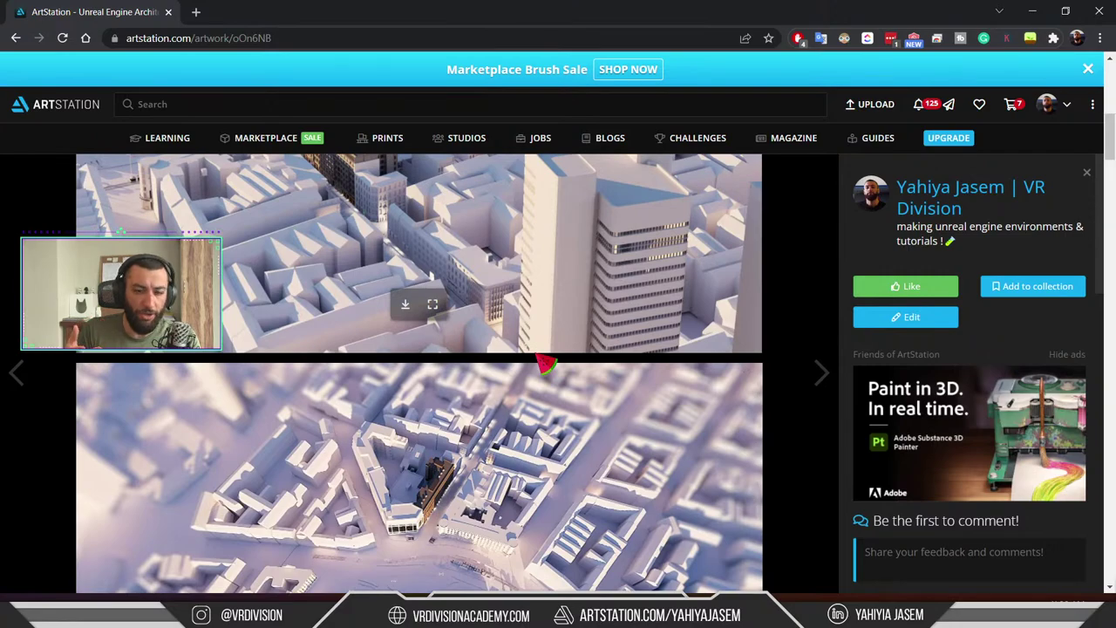
scroll(568, 428, down, 1)
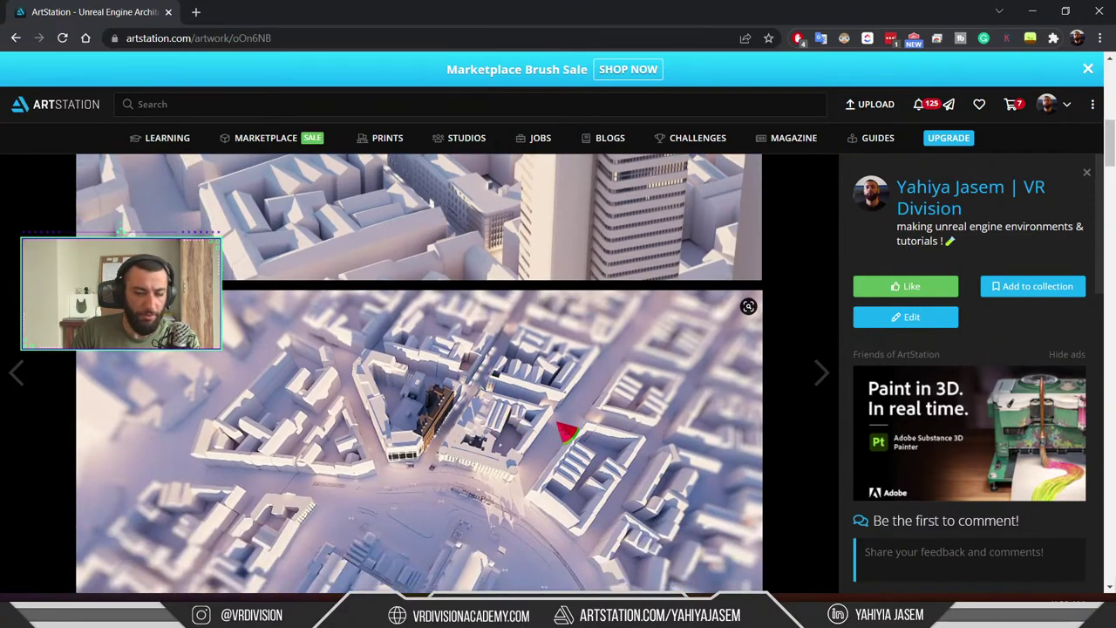
scroll(578, 463, up, 1)
scroll(436, 366, up, 1)
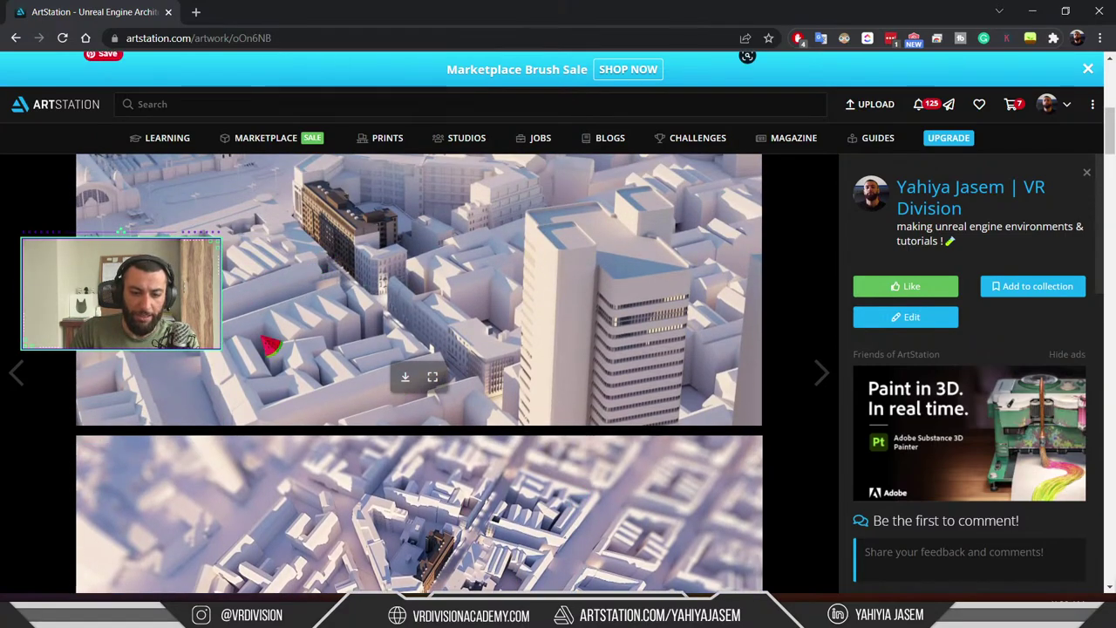
scroll(602, 314, up, 2)
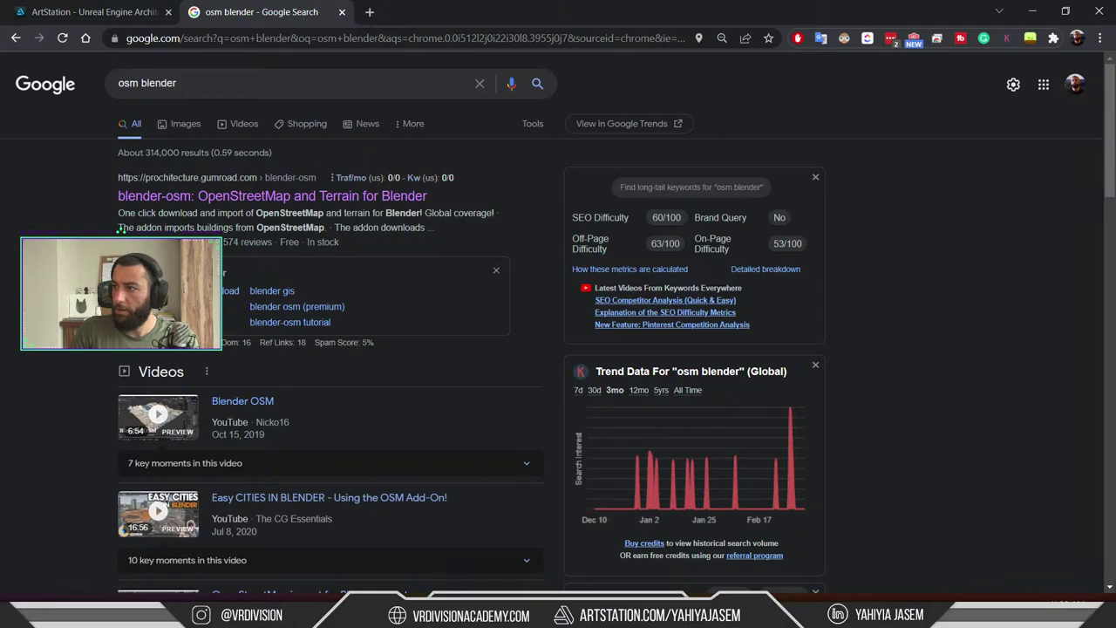
Open the blender-osm: OpenStreetMap and Terrain for Blender page from the "osm blender" search results and read its feature description
drag(768, 324, 579, 13)
click(215, 12)
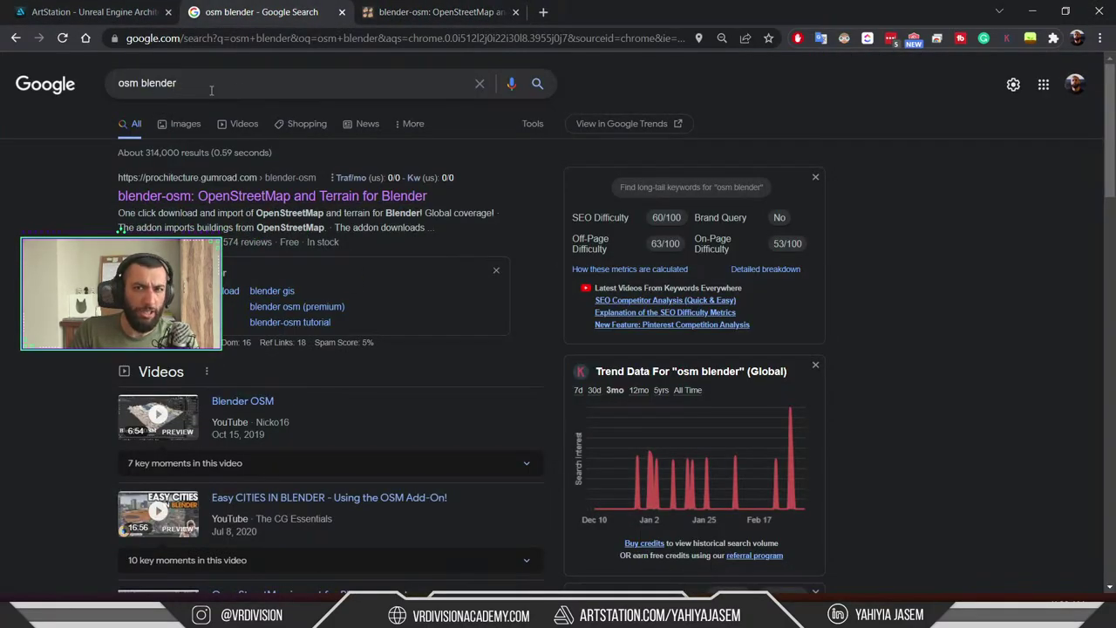
click(450, 11)
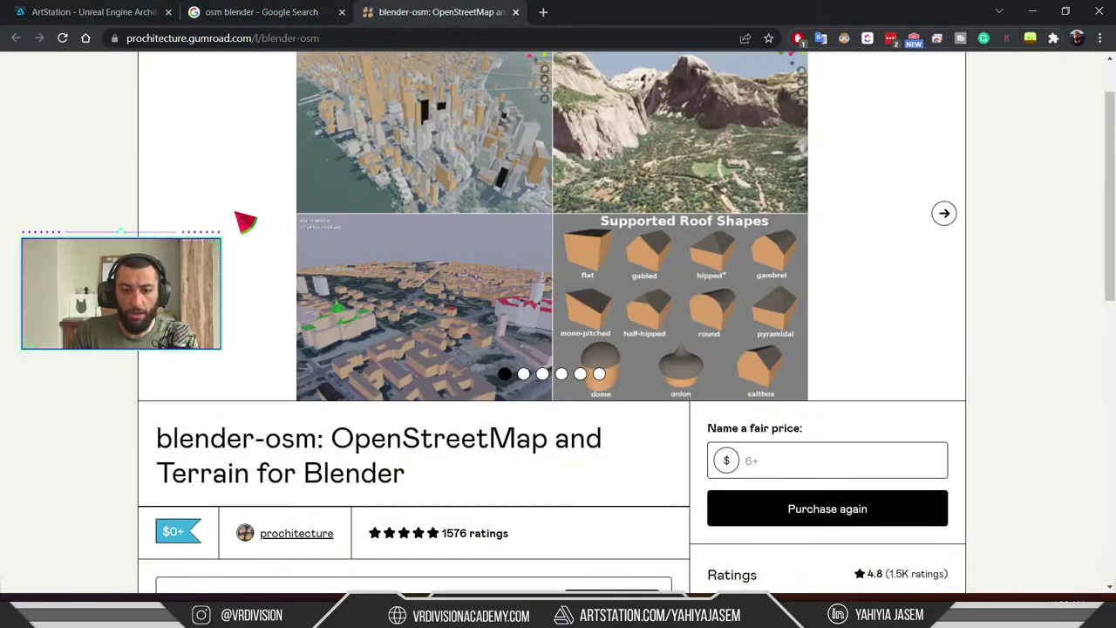
scroll(732, 323, down, 3)
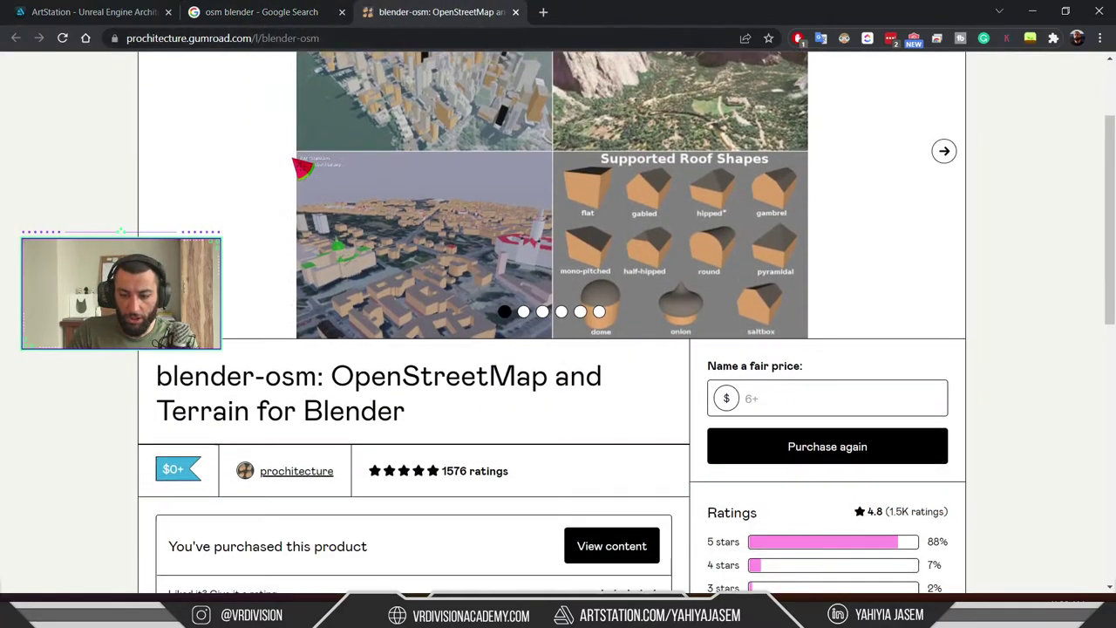
scroll(525, 331, up, 3)
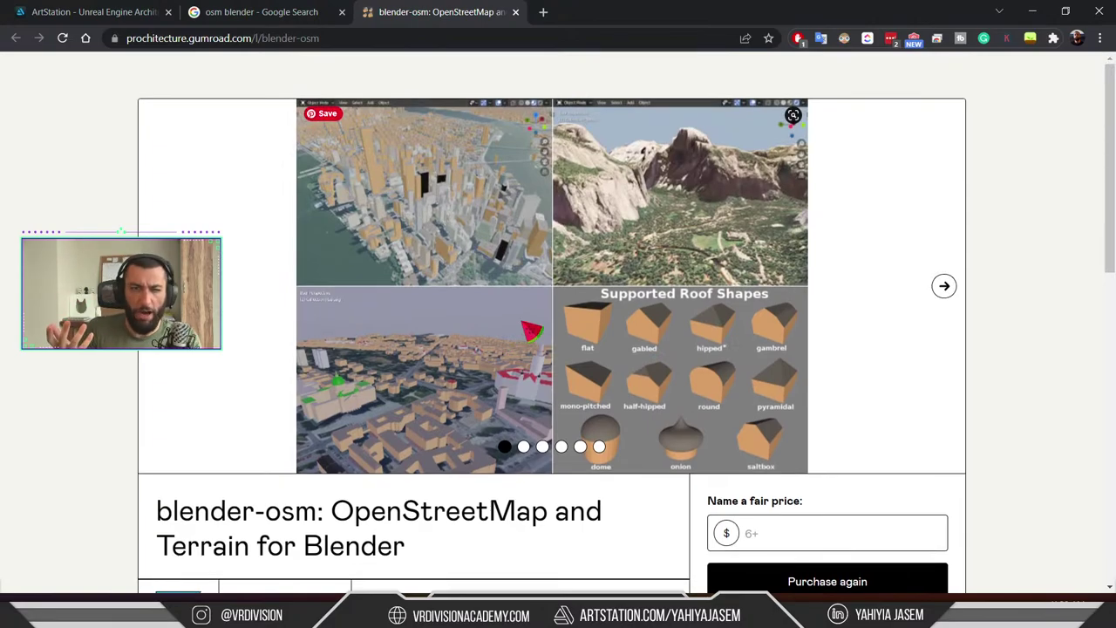
scroll(635, 205, down, 4)
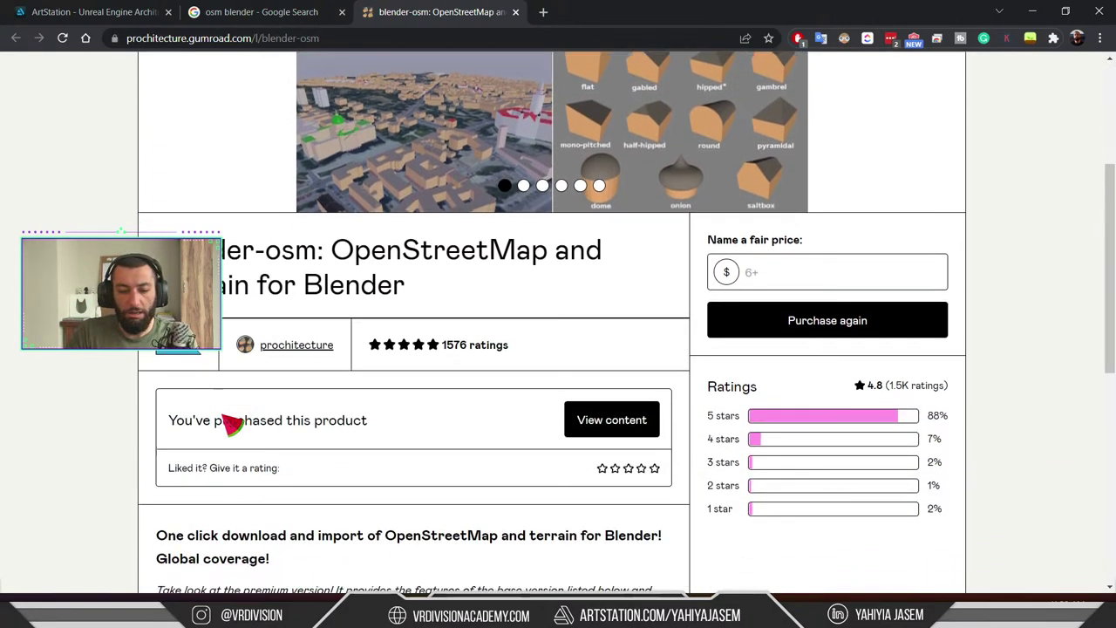
scroll(305, 332, down, 7)
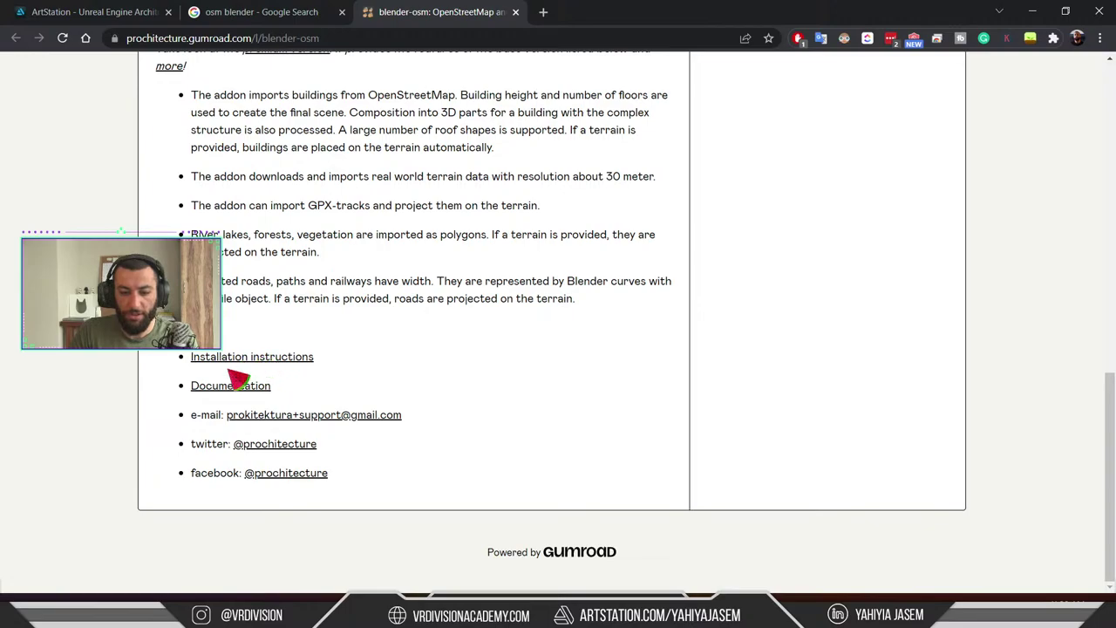
scroll(406, 413, up, 7)
scroll(405, 413, up, 2)
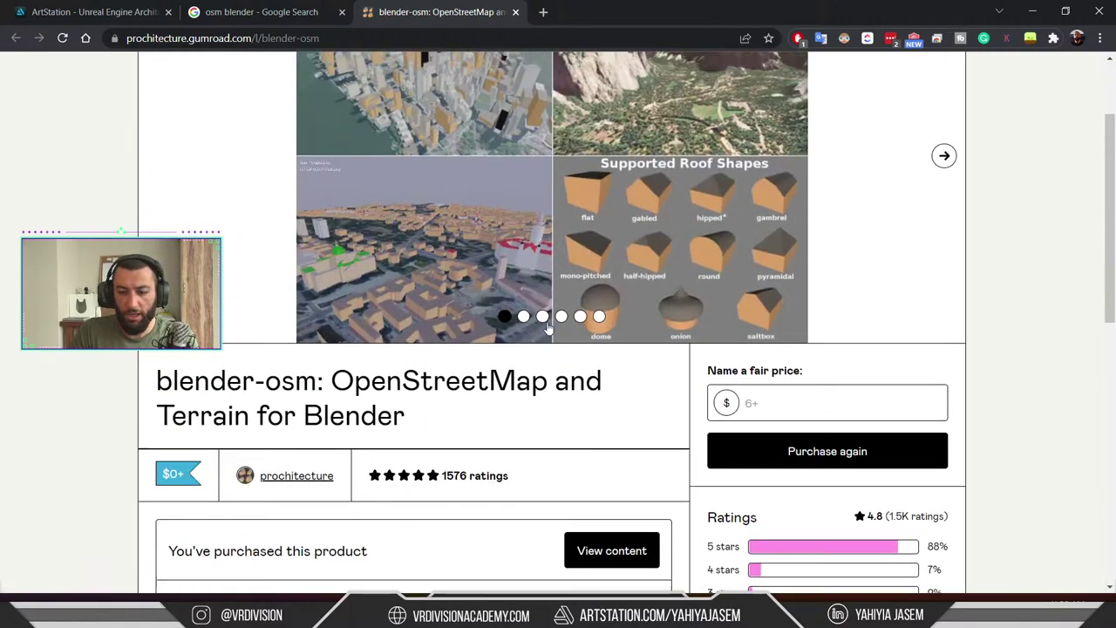
Browse the blender-osm product gallery forward to the supported roof shapes and back to the earlier city previews
click(945, 210)
scroll(835, 285, up, 1)
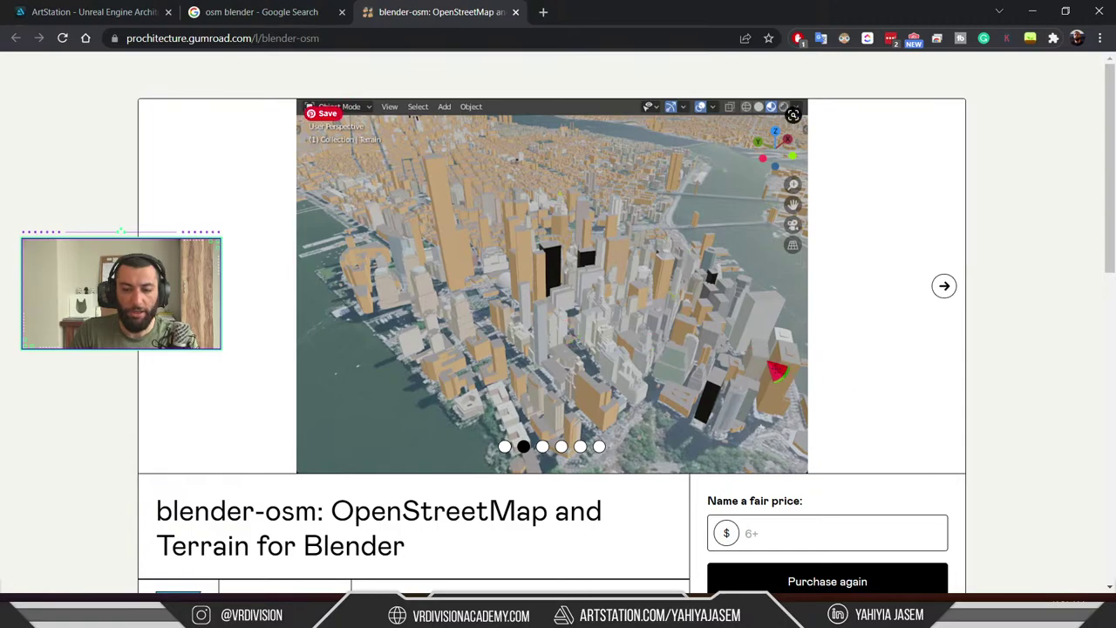
click(945, 286)
click(945, 286)
click(944, 286)
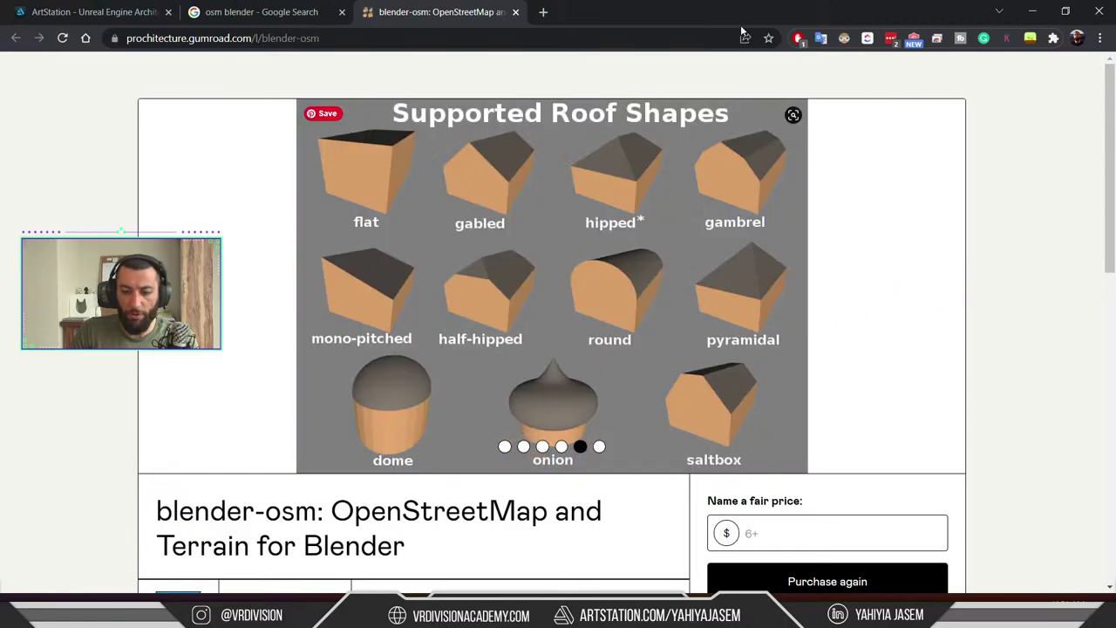
click(160, 286)
click(160, 286)
click(160, 286)
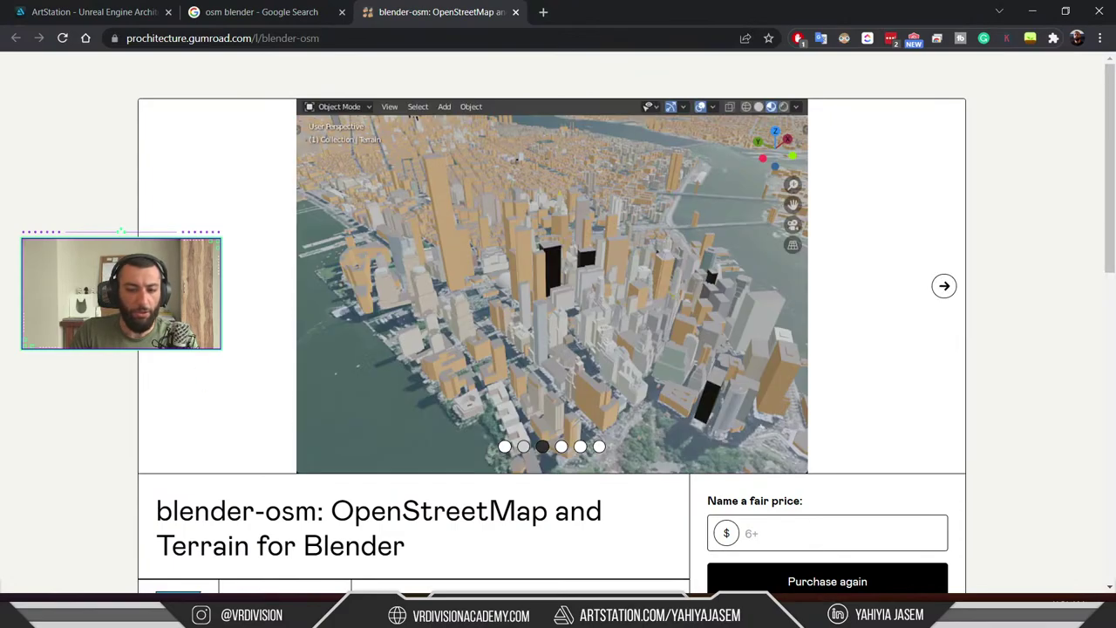
Minimize the browser and send the UE5-MUC_Berlin crash report, restarting the editor
click(829, 600)
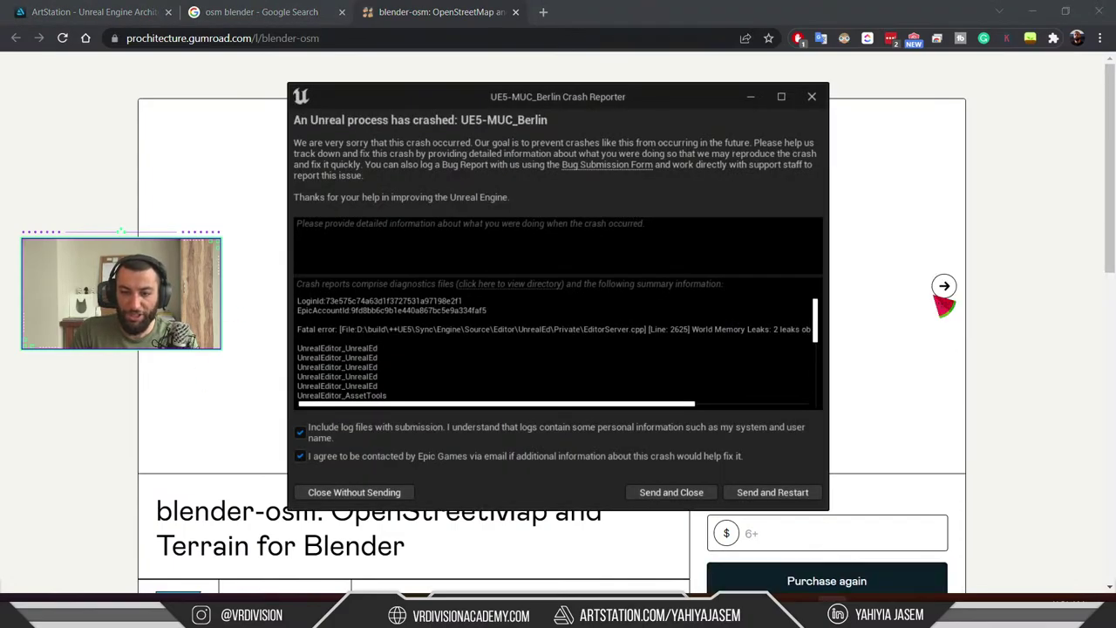
click(1031, 13)
click(764, 494)
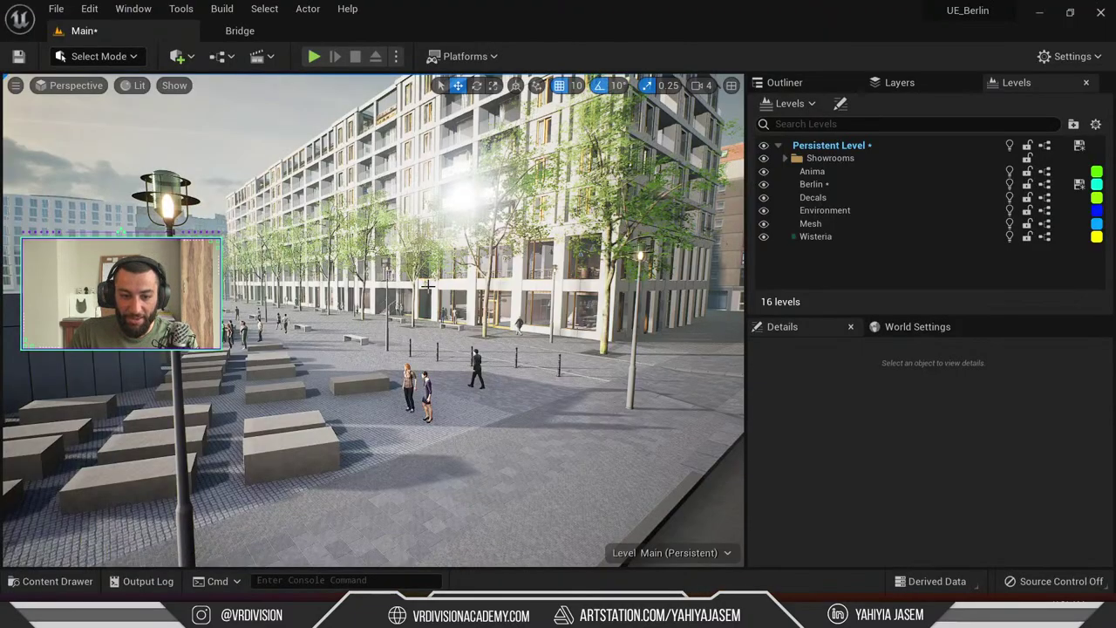
In the UE_Berlin project's Main level, fly from the plaza up to an aerial overview of the city model
key(e)
right_drag(575, 365, 697, 493)
key(e)
key(w)
key(w)
right_drag(558, 349, 480, 379)
key(s)
key(e)
right_drag(610, 331, 522, 260)
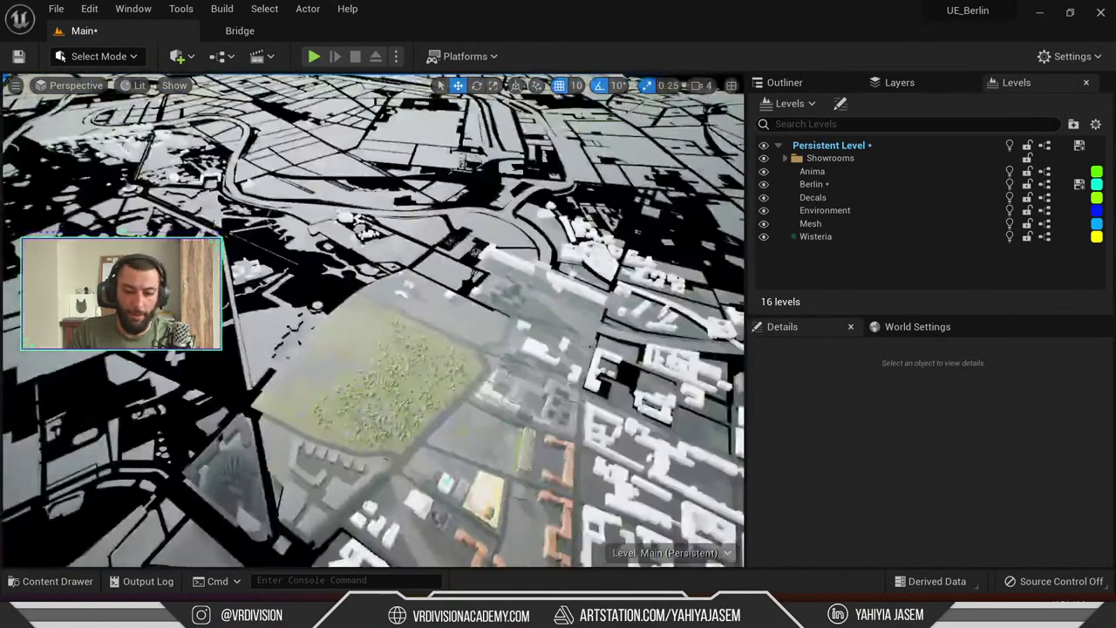
Fly down to the white block buildings, inspect their geometry in Wireframe view, and return to Lit view
right_drag(373, 320, 460, 323)
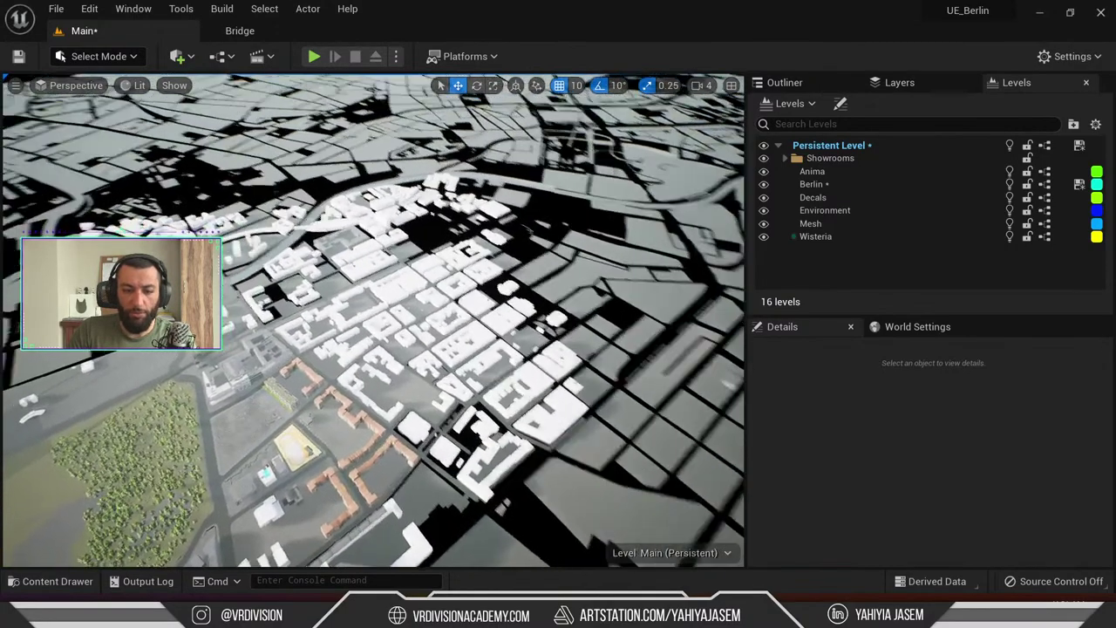
right_drag(382, 327, 382, 328)
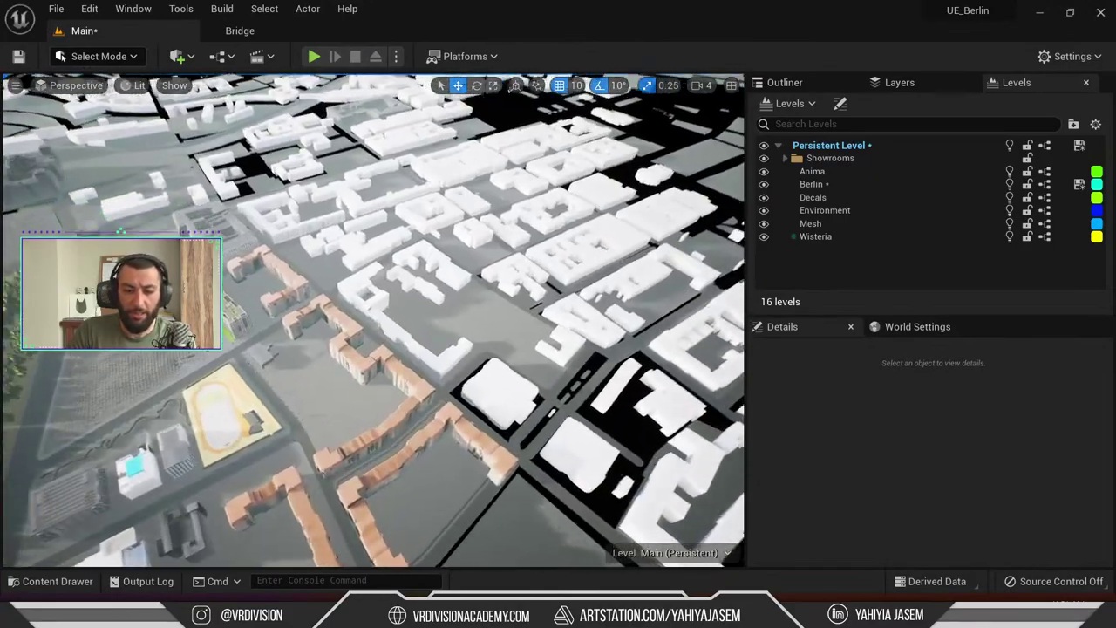
right_drag(396, 325, 396, 324)
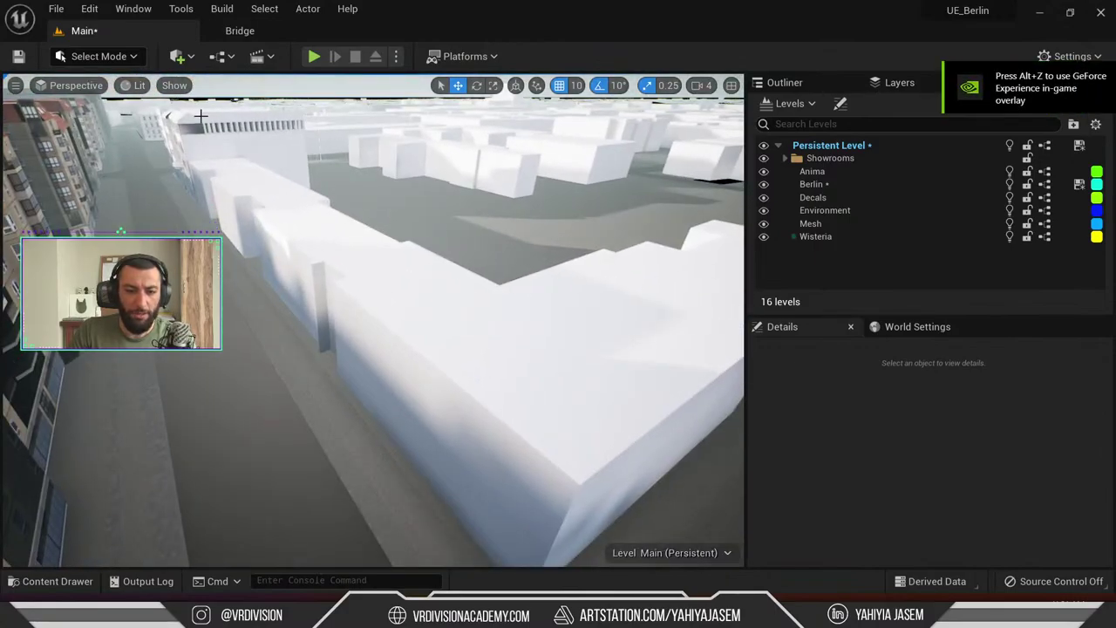
key(alt+2)
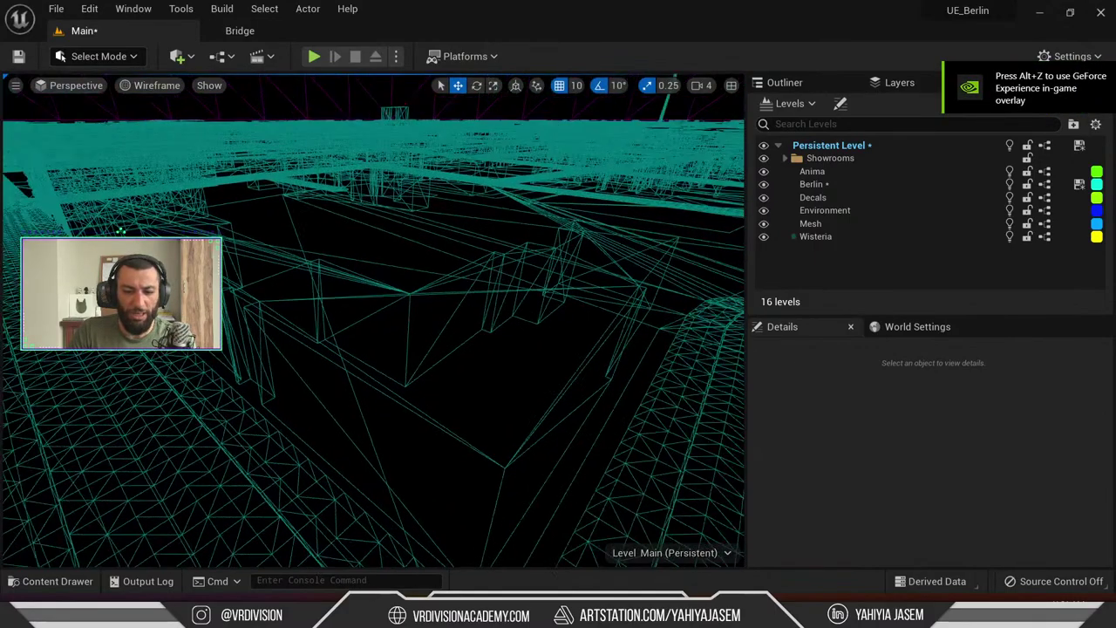
right_drag(396, 324, 396, 325)
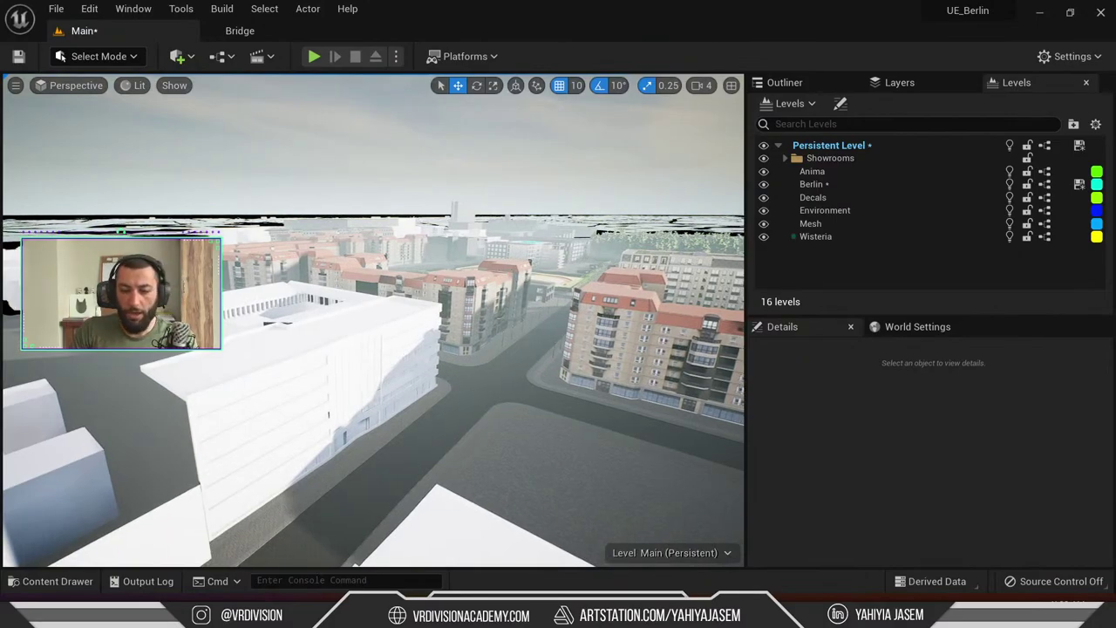
Inspect the textured corner apartment building up close and bring the MUC Environment Photos folder window over the editor
right_drag(373, 320, 227, 367)
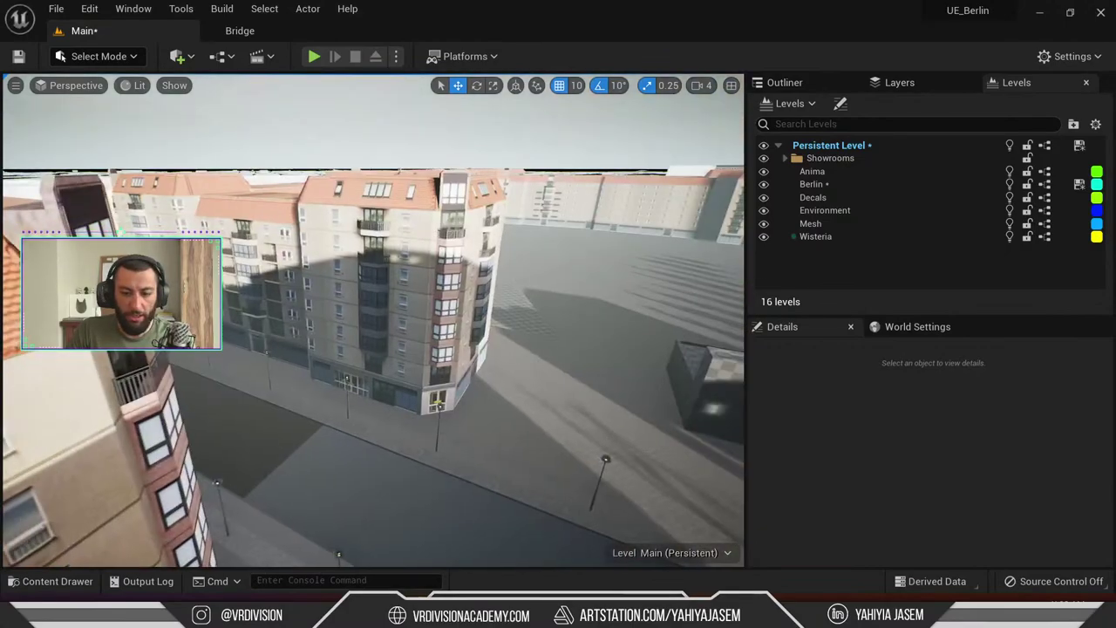
mouse_move(434, 366)
right_down()
mouse_move(462, 401)
mouse_move(453, 340)
mouse_move(433, 322)
mouse_move(428, 384)
mouse_move(471, 392)
mouse_move(454, 314)
mouse_move(470, 332)
mouse_move(419, 349)
mouse_move(436, 358)
mouse_move(434, 349)
right_up()
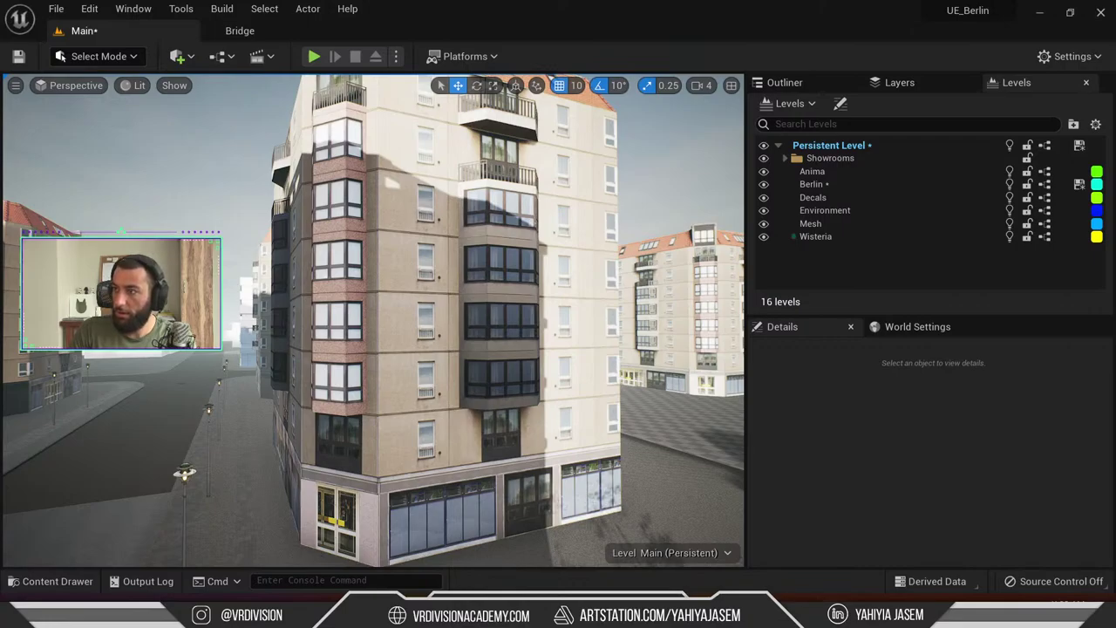
drag(1115, 174, 463, 90)
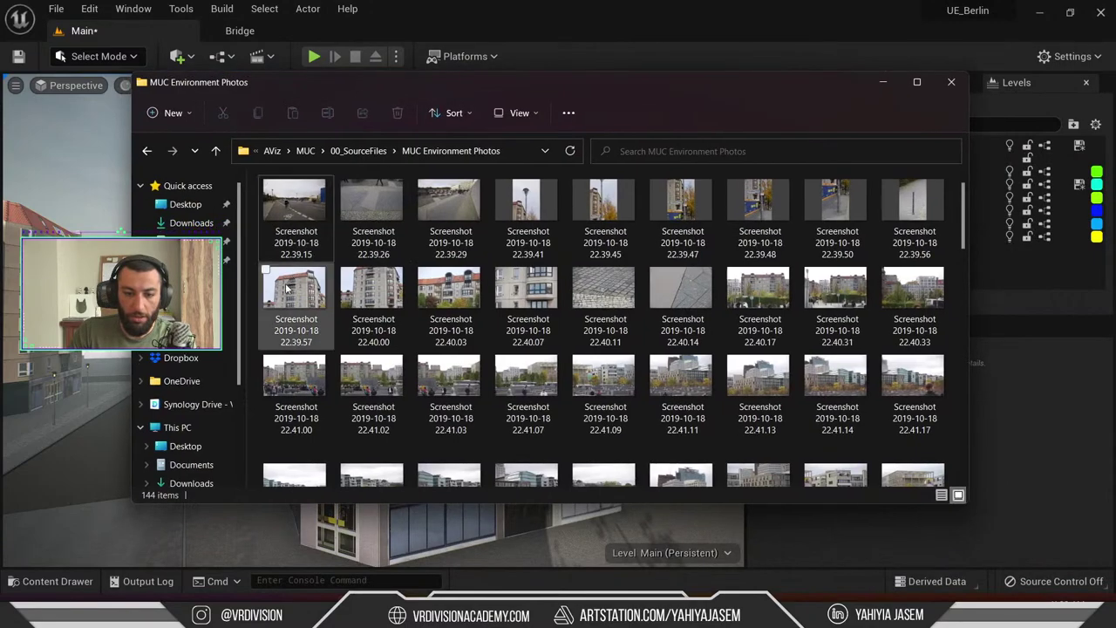
Open the facade photo Screenshot 2019-10-18 22.39.57, compare it with the neighbouring apartment building shots, and minimize the photo viewer
double_click(288, 287)
double_click(288, 288)
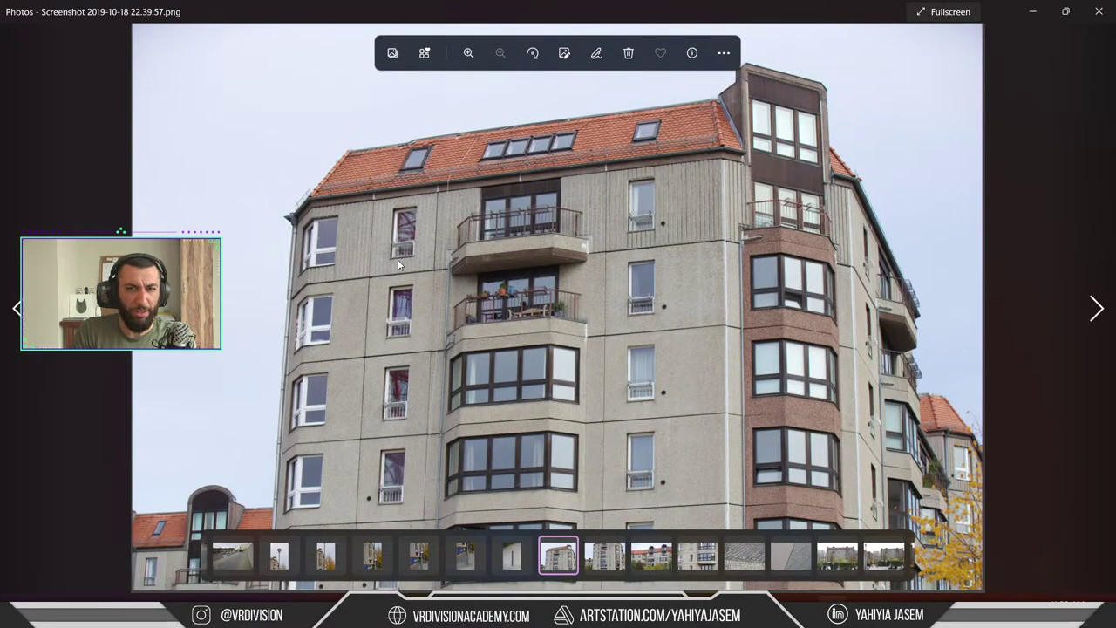
key(Right)
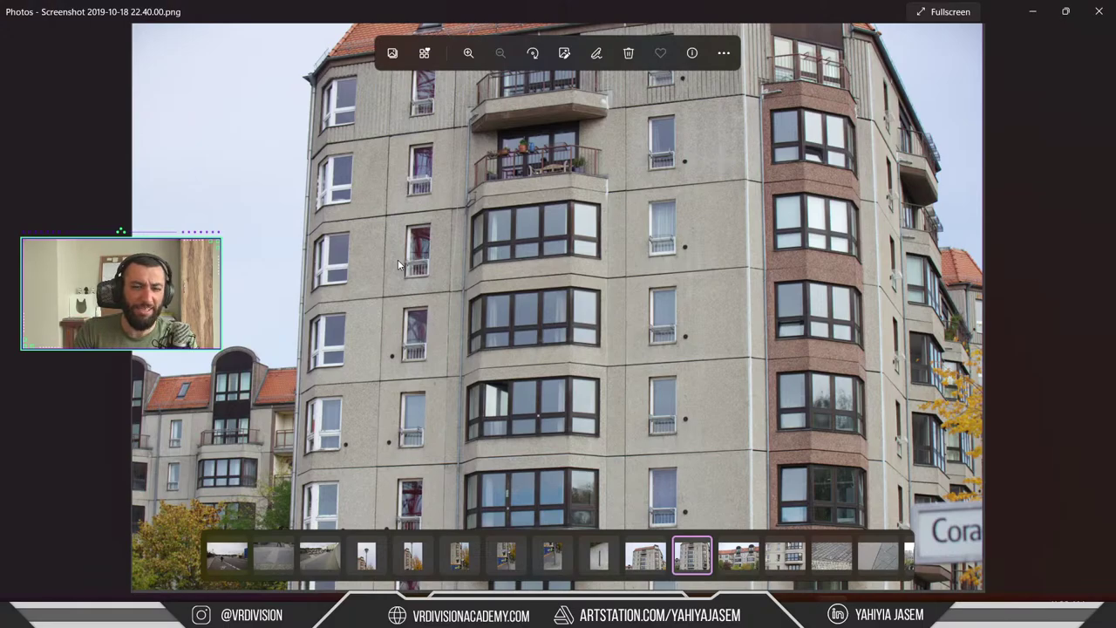
key(Right)
key(Right)
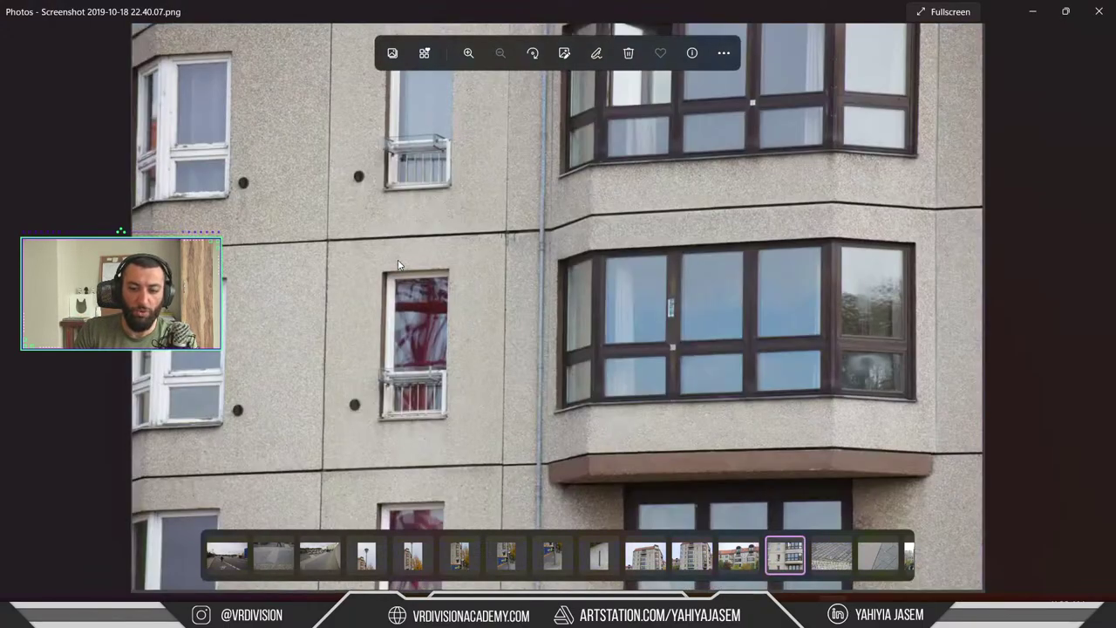
key(Left)
key(Left)
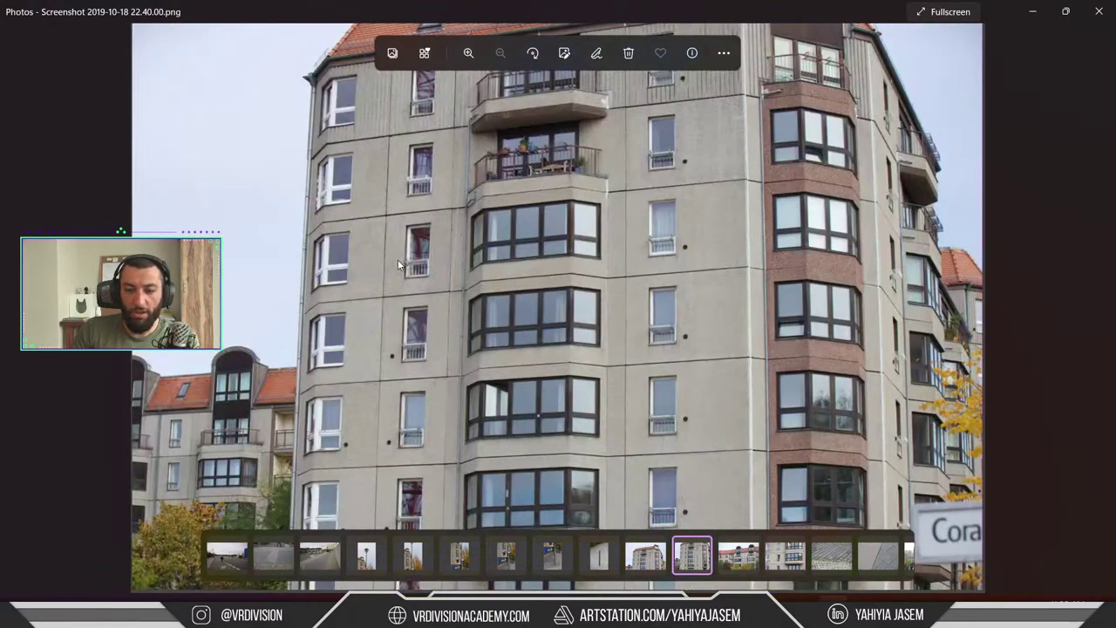
click(1033, 11)
Bring the Berlin level forward and fly along the street past the sports field and frame building to the concrete memorial blocks
click(464, 4)
right_drag(462, 314, 436, 305)
right_drag(504, 468, 696, 303)
right_drag(591, 340, 680, 340)
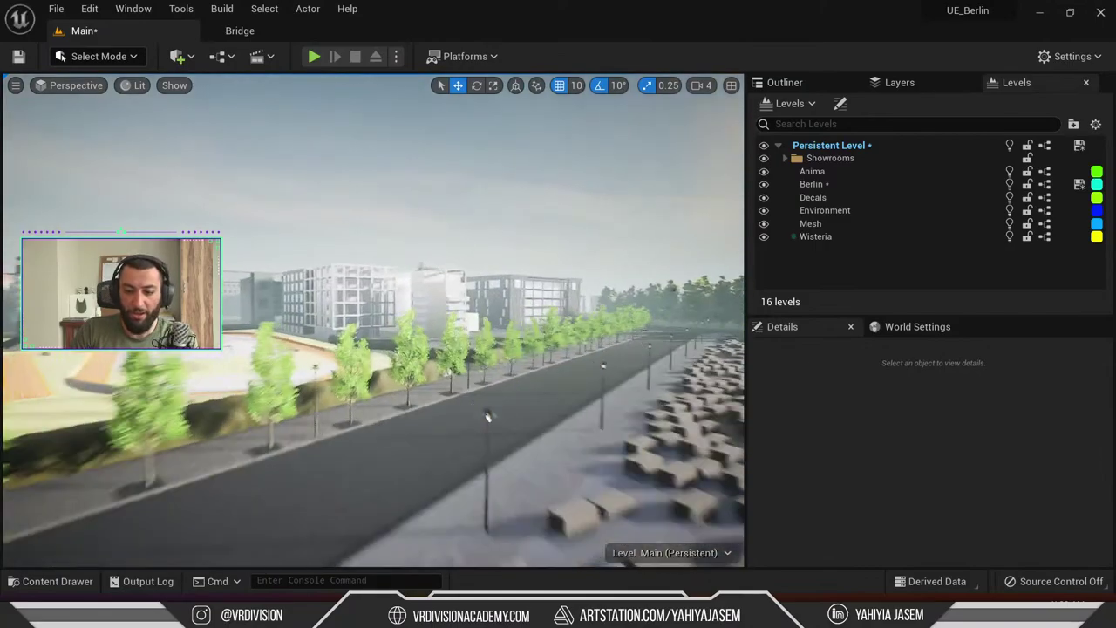
right_drag(674, 443, 533, 365)
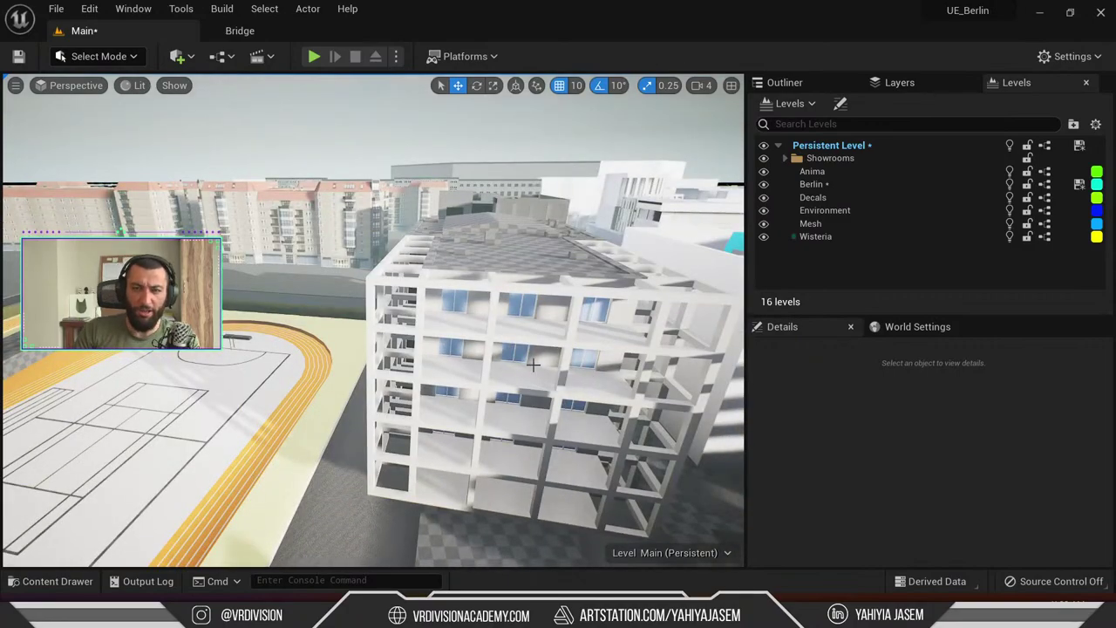
right_drag(533, 365, 533, 365)
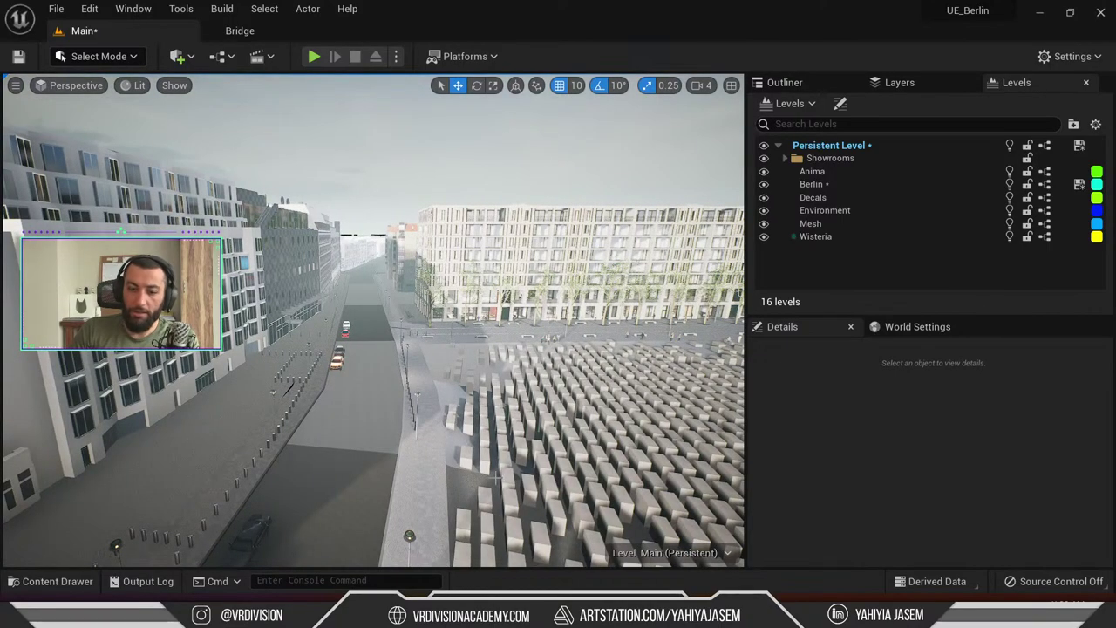
right_drag(346, 519, 345, 519)
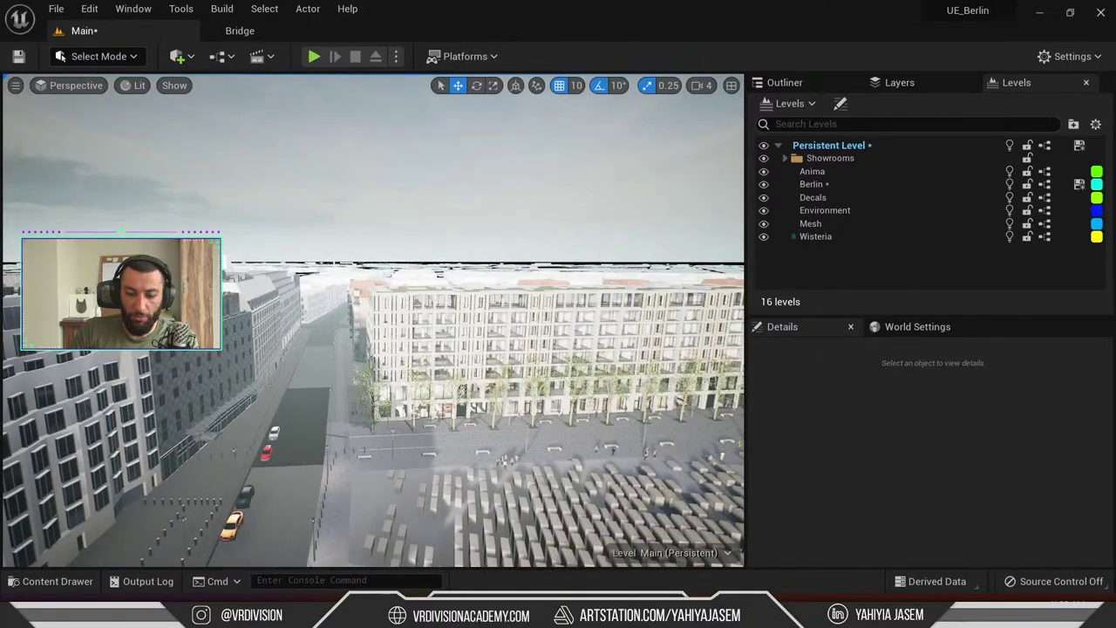
Switch to the browser and review the blender-osm: OpenStreetMap and Terrain for Blender product page on Gumroad
mouse_move(481, 611)
click(631, 540)
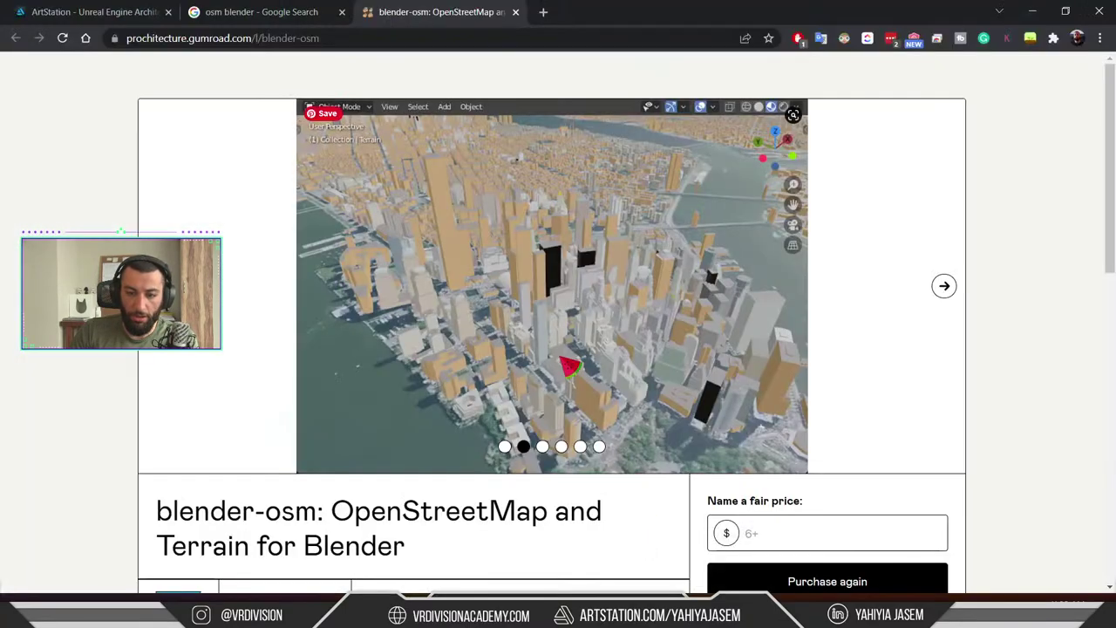
click(543, 13)
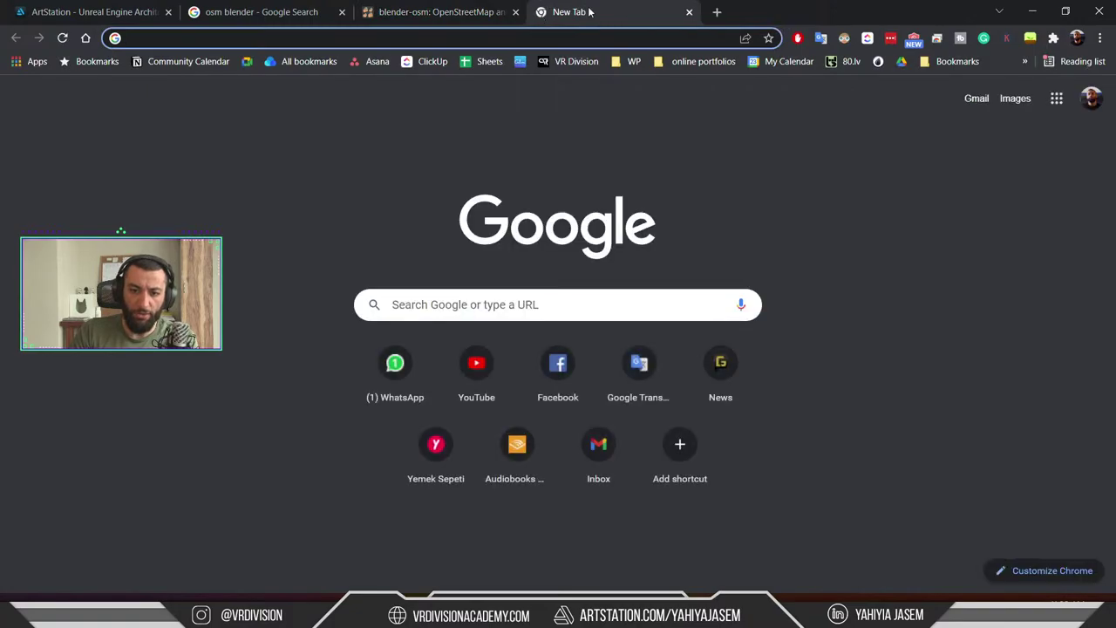
key(ctrl+w)
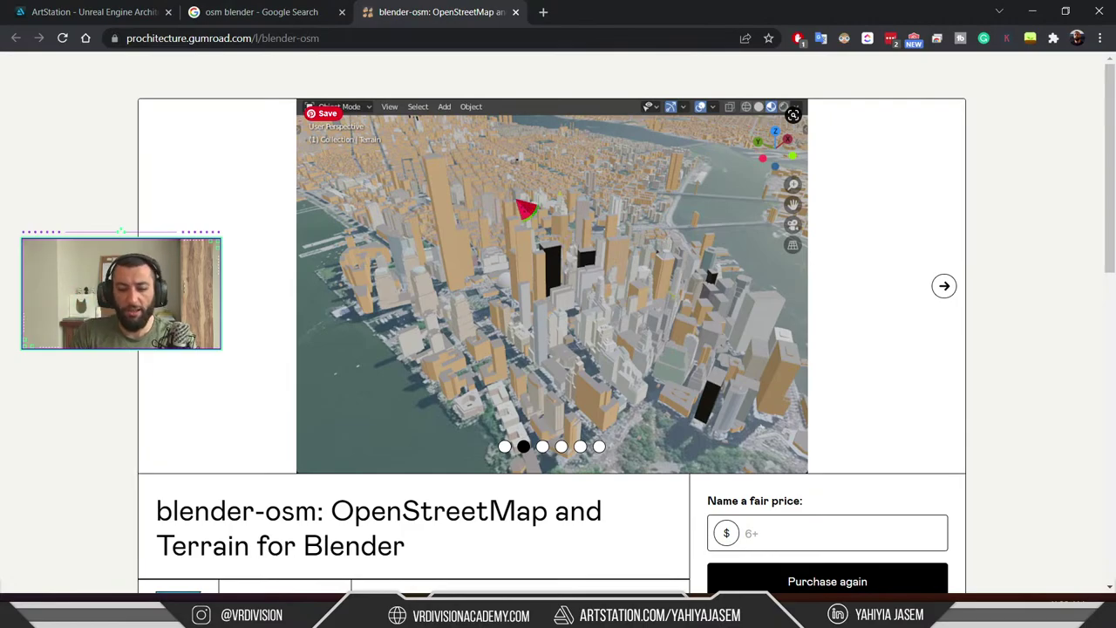
scroll(526, 209, down, 2)
scroll(515, 205, down, 1)
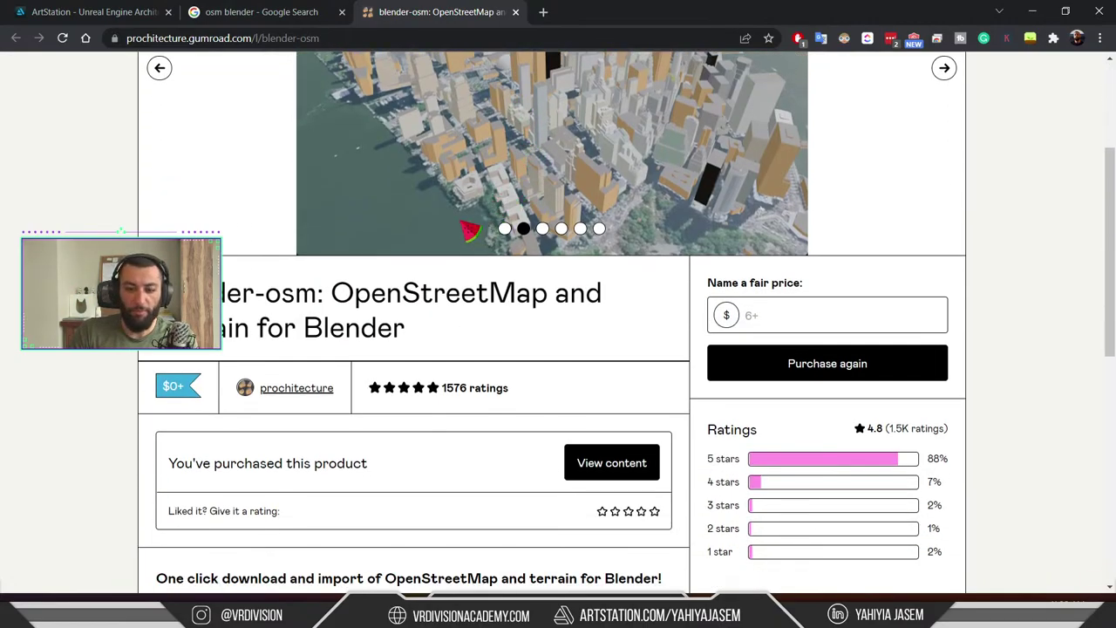
scroll(471, 228, up, 3)
Close the blender-osm and search result pages and look through the city and interior renders in the ArtStation artwork
click(268, 9)
middle_click(267, 5)
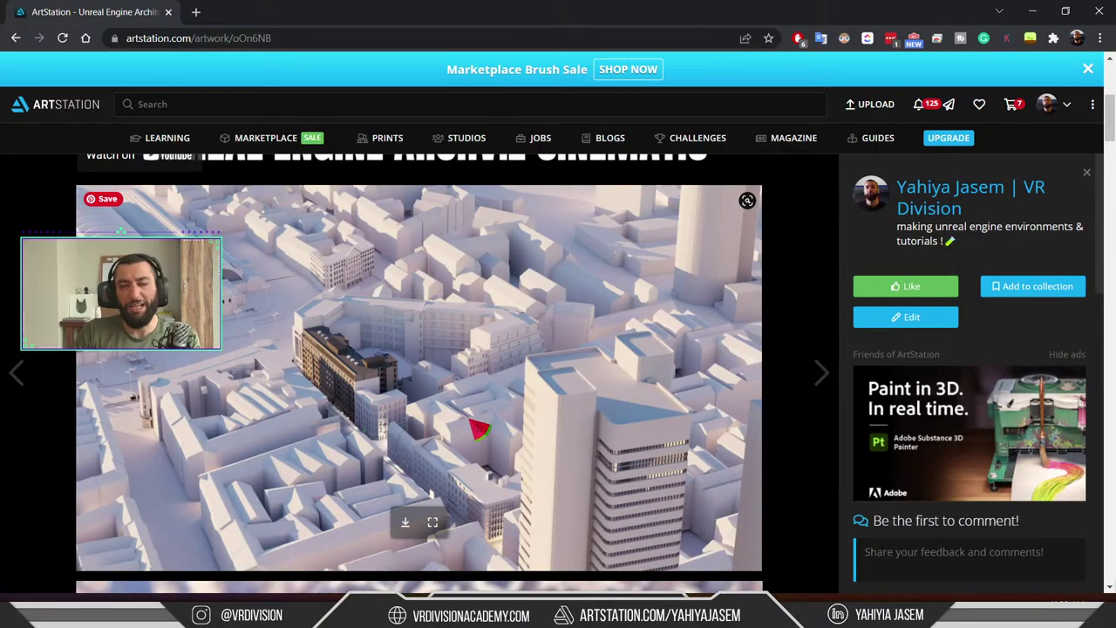
scroll(428, 323, down, 1)
scroll(452, 349, down, 4)
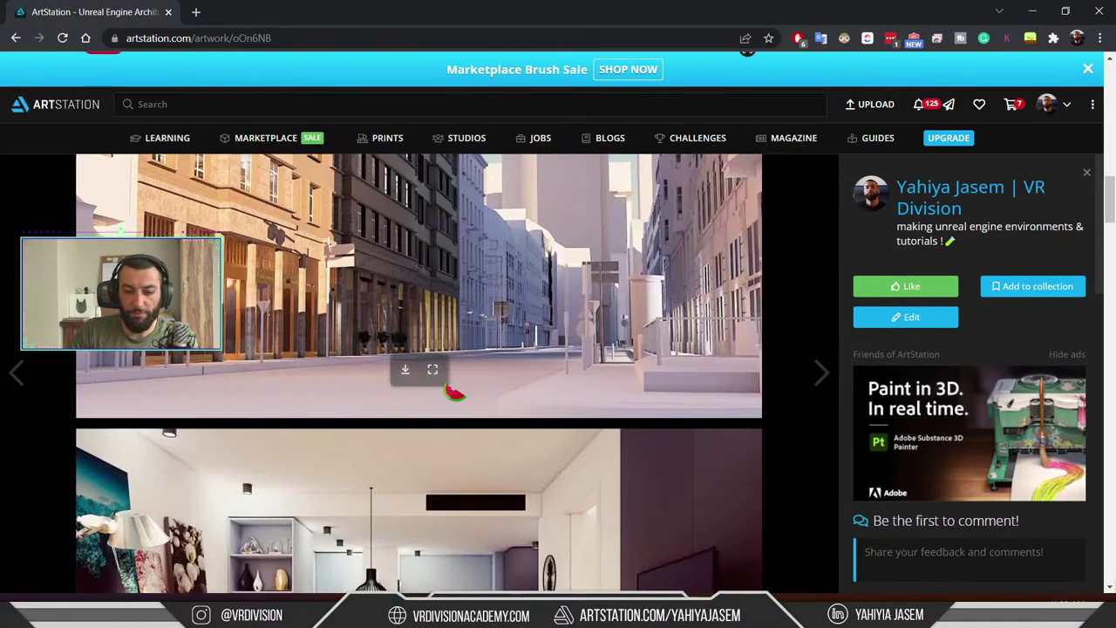
scroll(397, 396, down, 4)
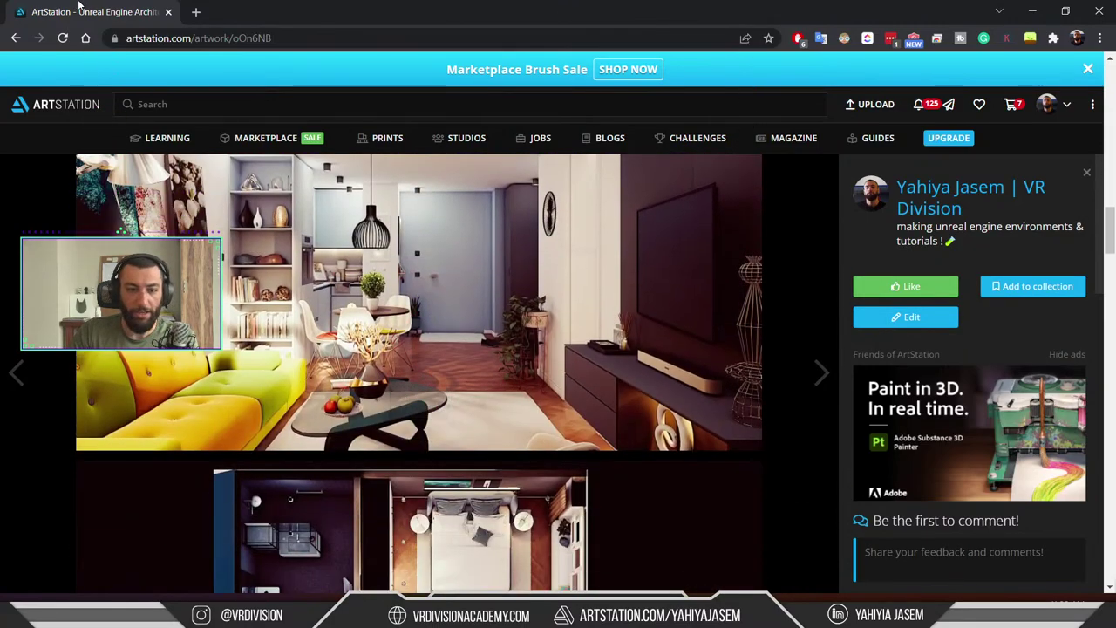
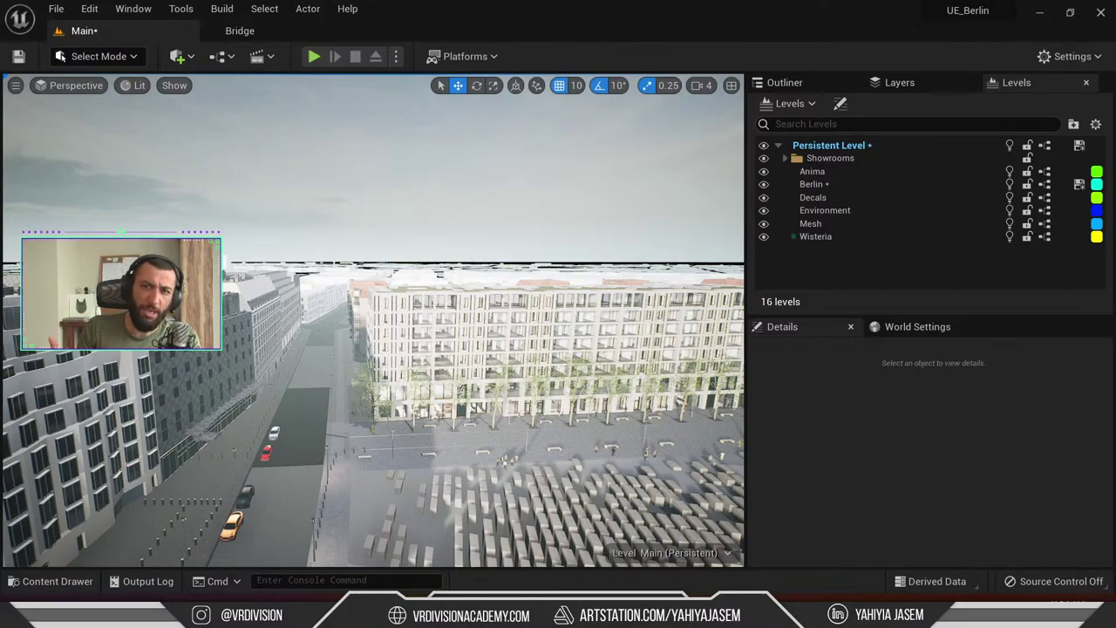
Minimize the UE_Berlin editor and open the MUC_Berlin project, skipping the restore of its auto-saved packages
right_drag(391, 376, 491, 415)
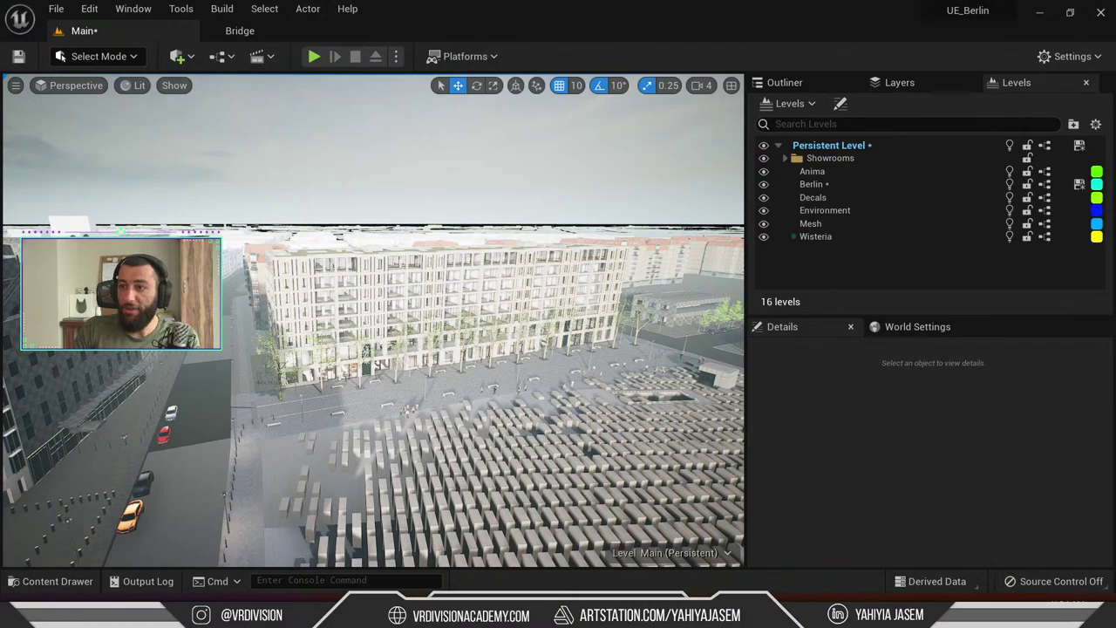
scroll(445, 362, up, 2)
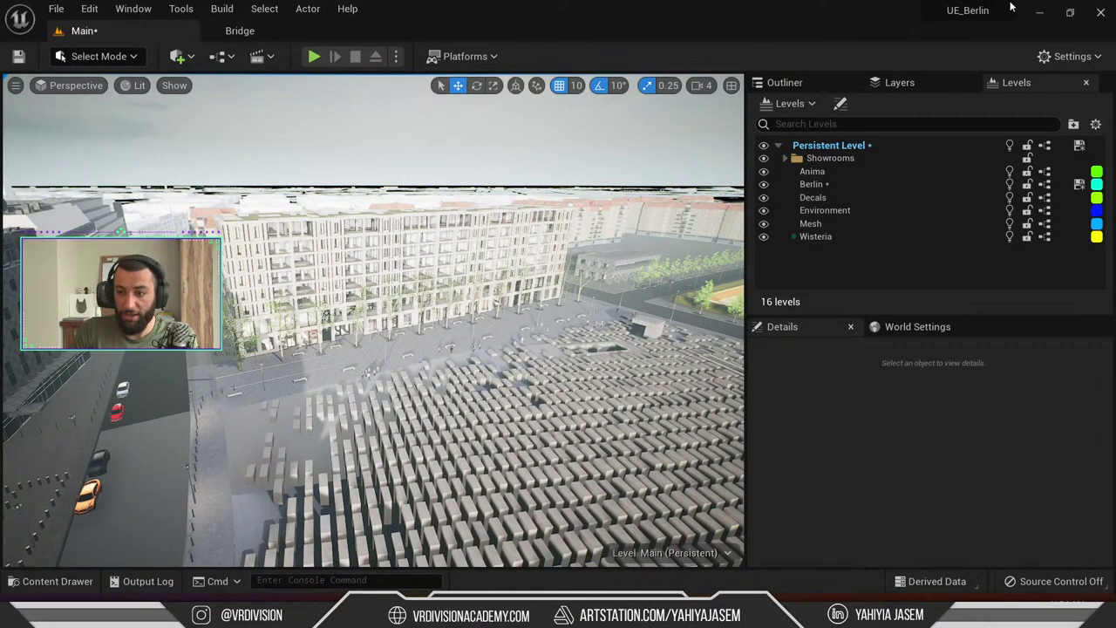
click(1040, 12)
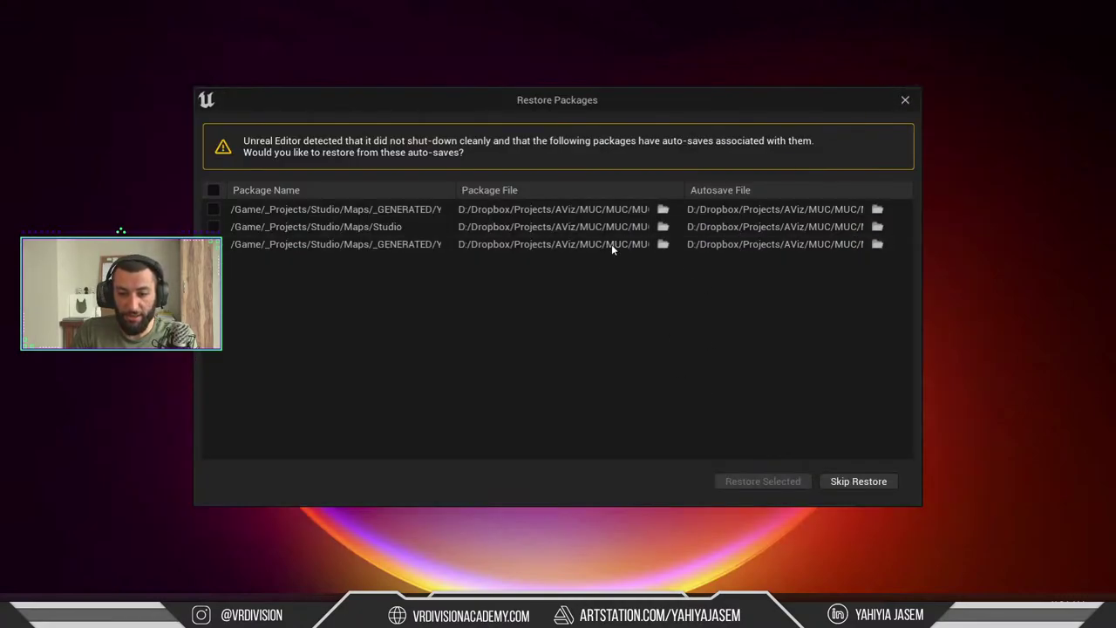
click(844, 485)
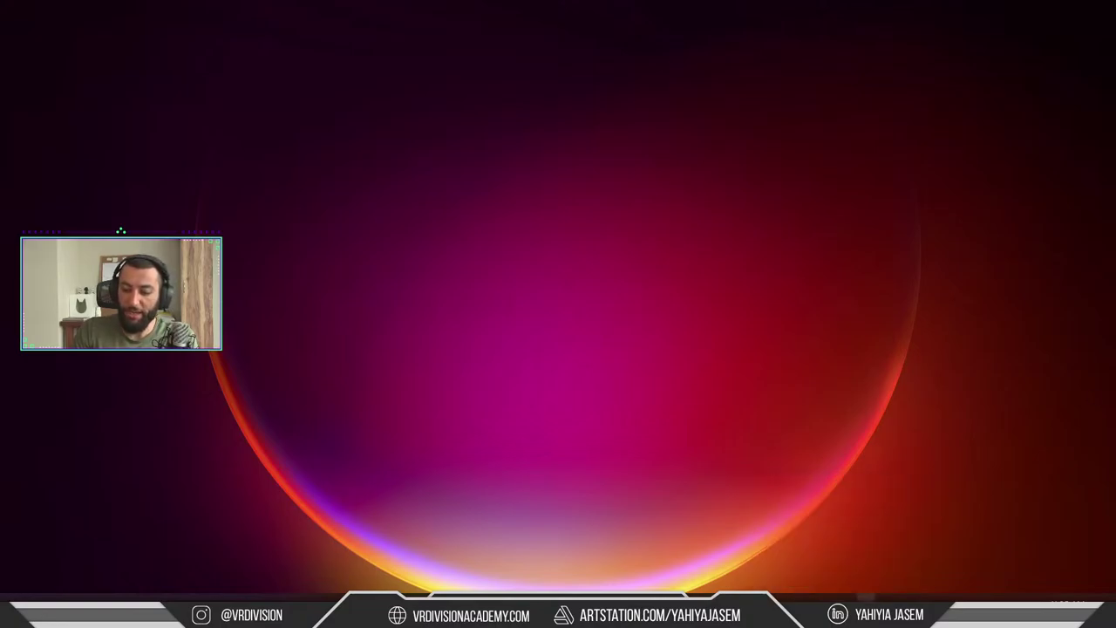
click(865, 616)
click(865, 616)
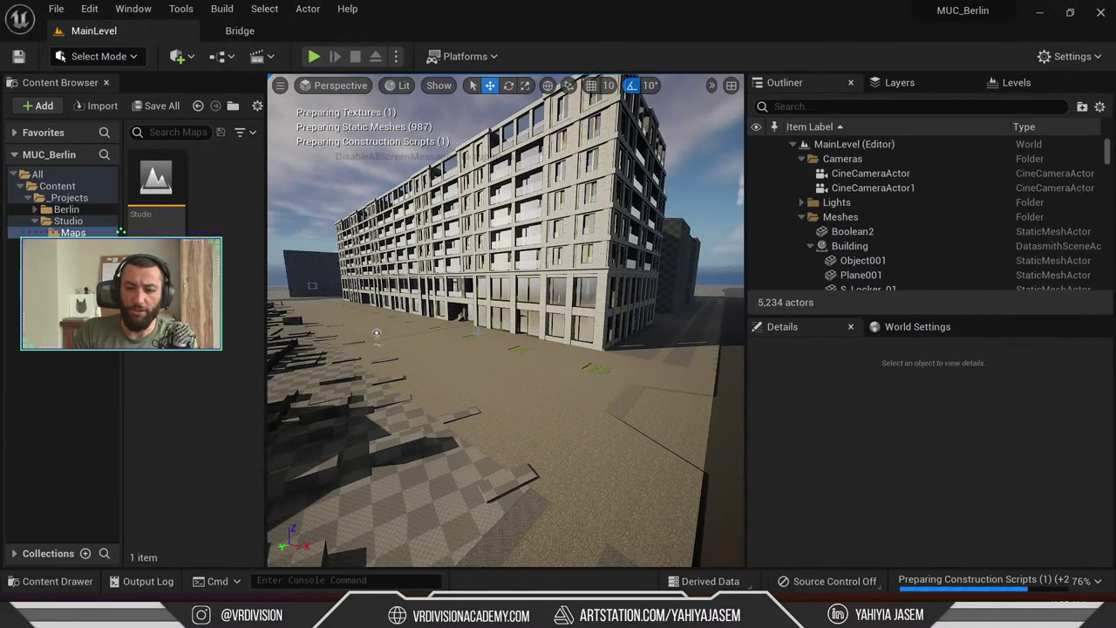
Switch MUC_Berlin's MainLevel to Modeling mode and close the Content Browser
right_drag(506, 321, 511, 282)
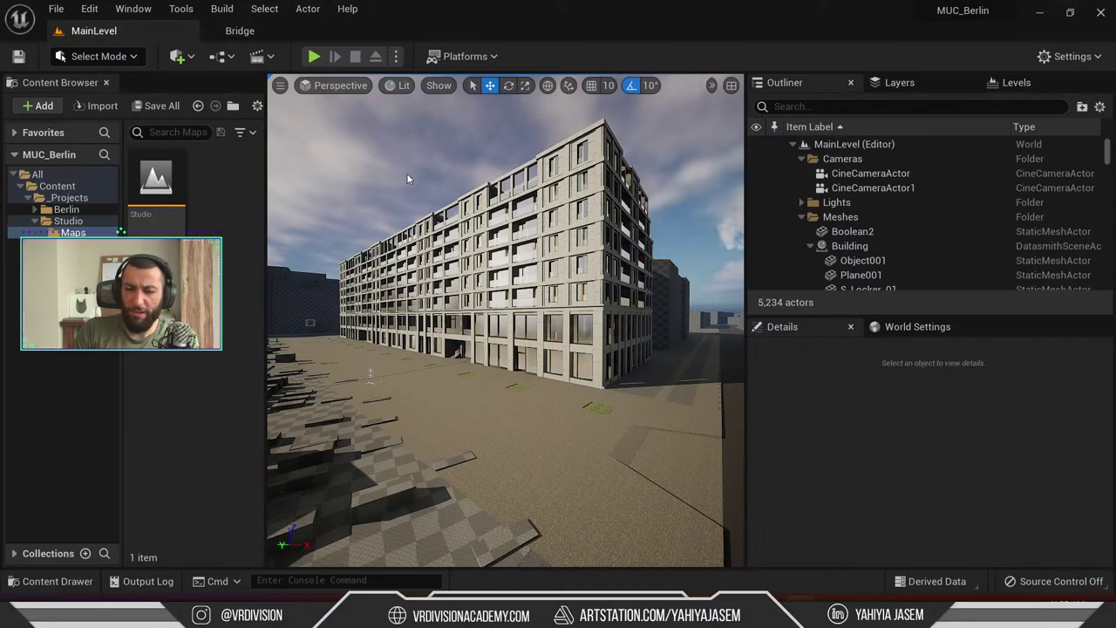
right_drag(406, 179, 367, 281)
click(80, 55)
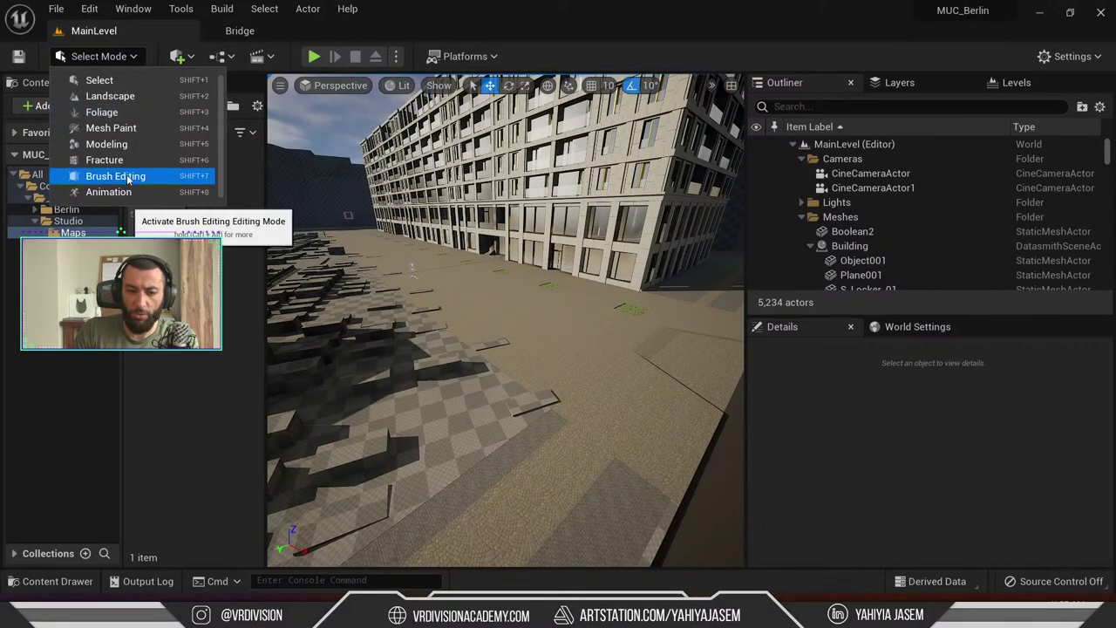
click(123, 145)
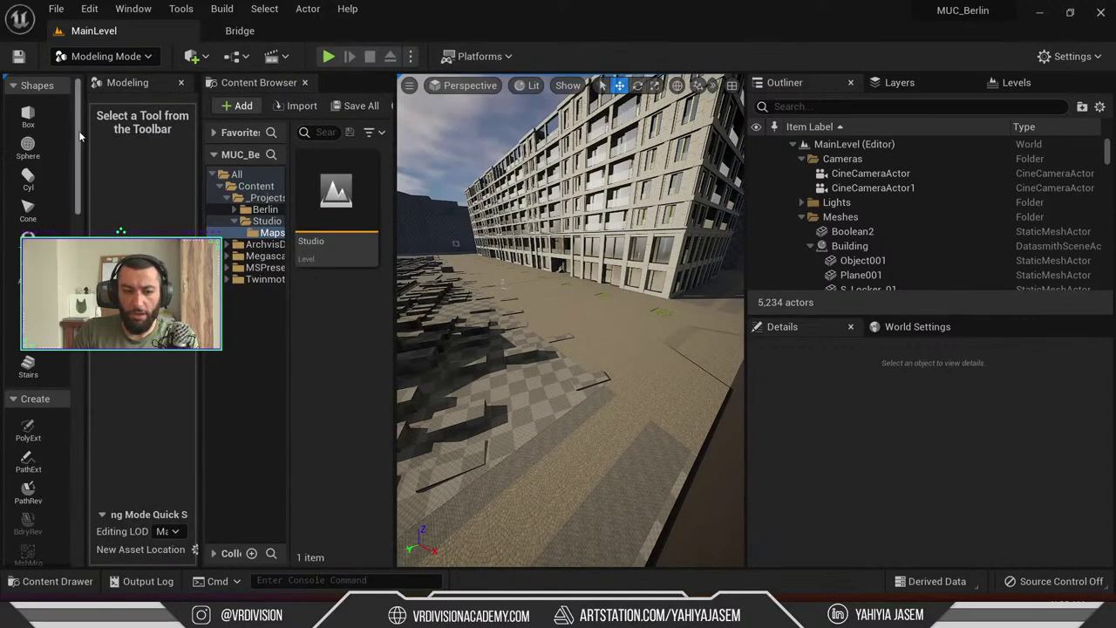
click(305, 82)
Look through the Shapes, Create, PolyModel, TriModel and Deform tool groups of Modeling mode
scroll(71, 194, down, 3)
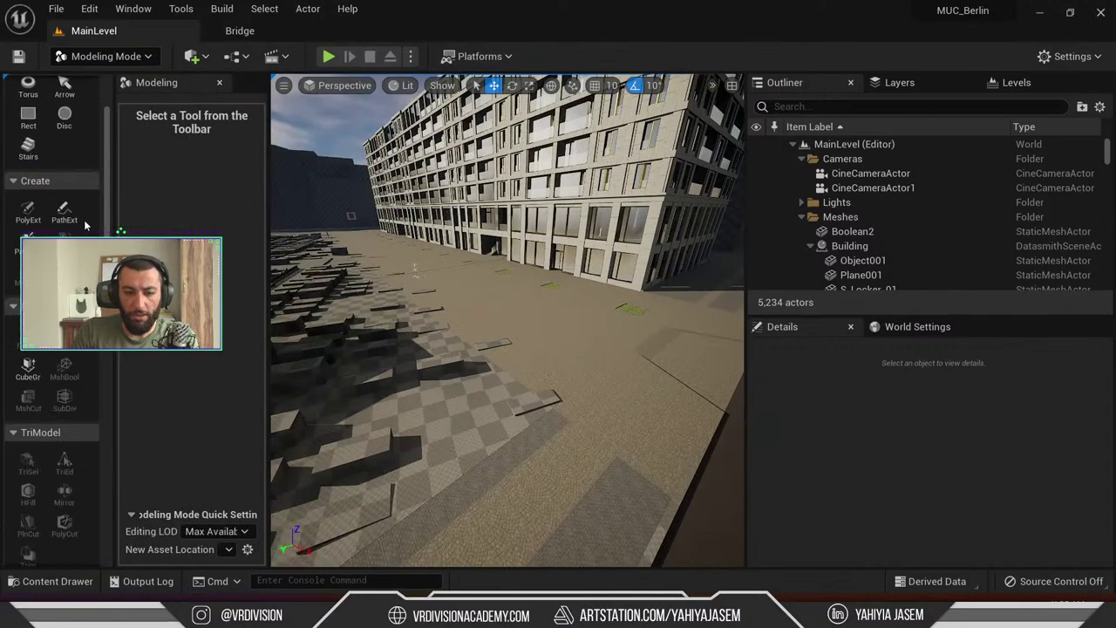
scroll(80, 218, down, 2)
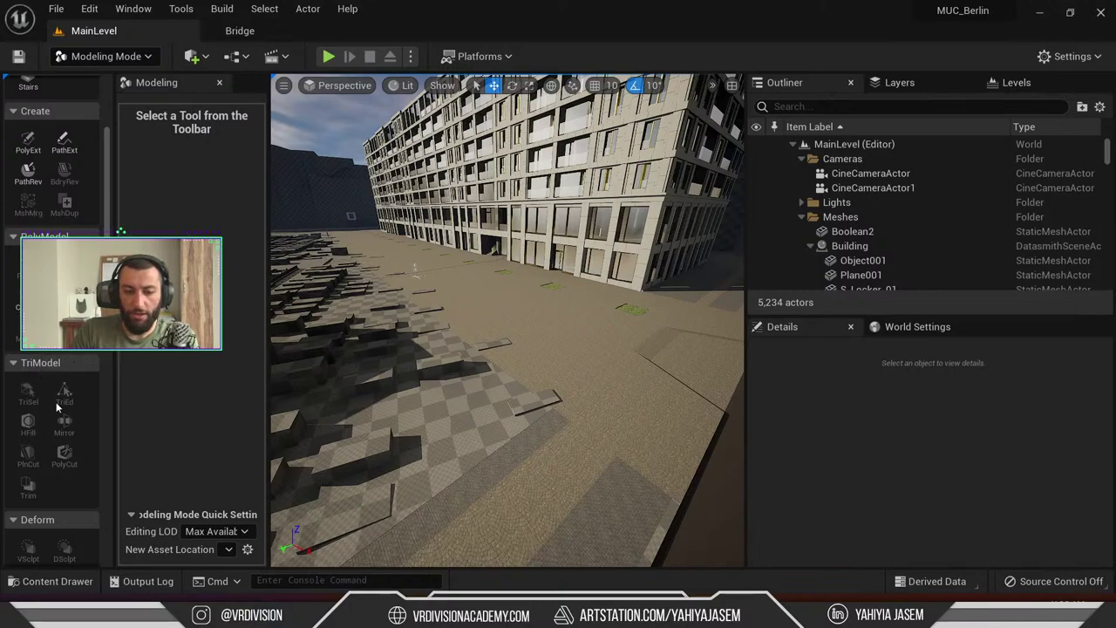
scroll(68, 471, down, 6)
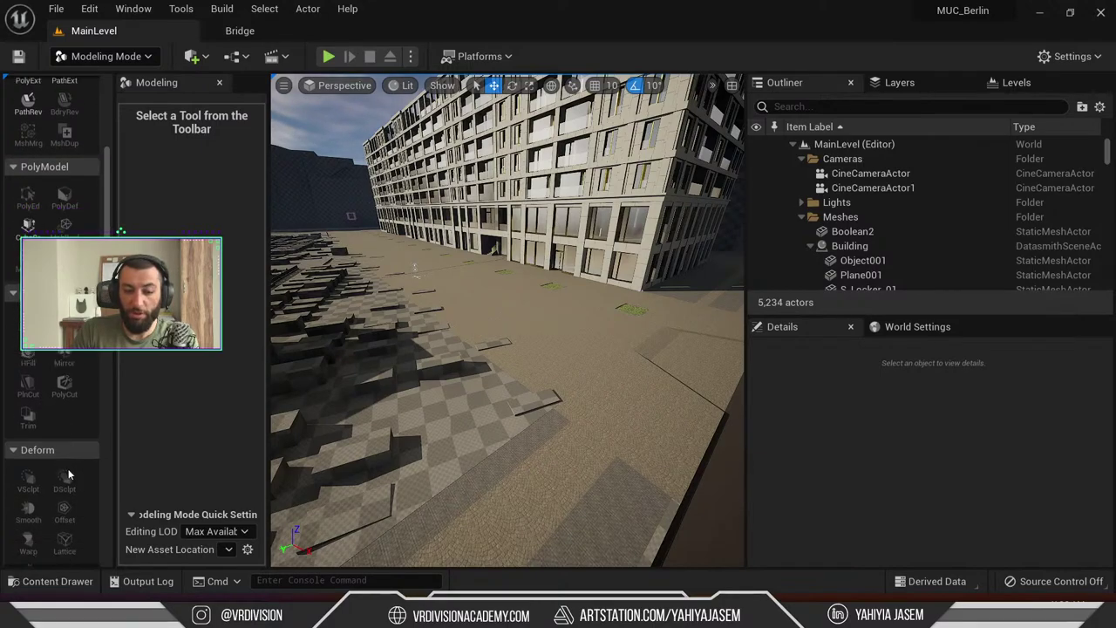
scroll(81, 469, up, 10)
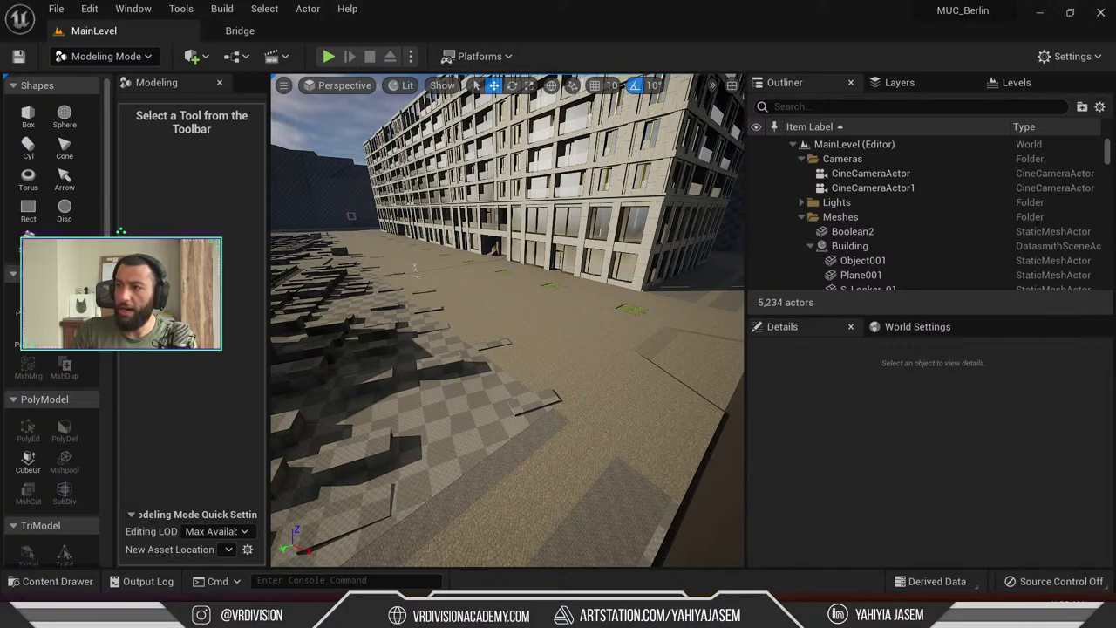
Switch to the modeling-tools developer's Twitter profile and look through the feed for Unreal Engine 5 Geometry Script posts
drag(1115, 159, 457, 131)
double_click(541, 131)
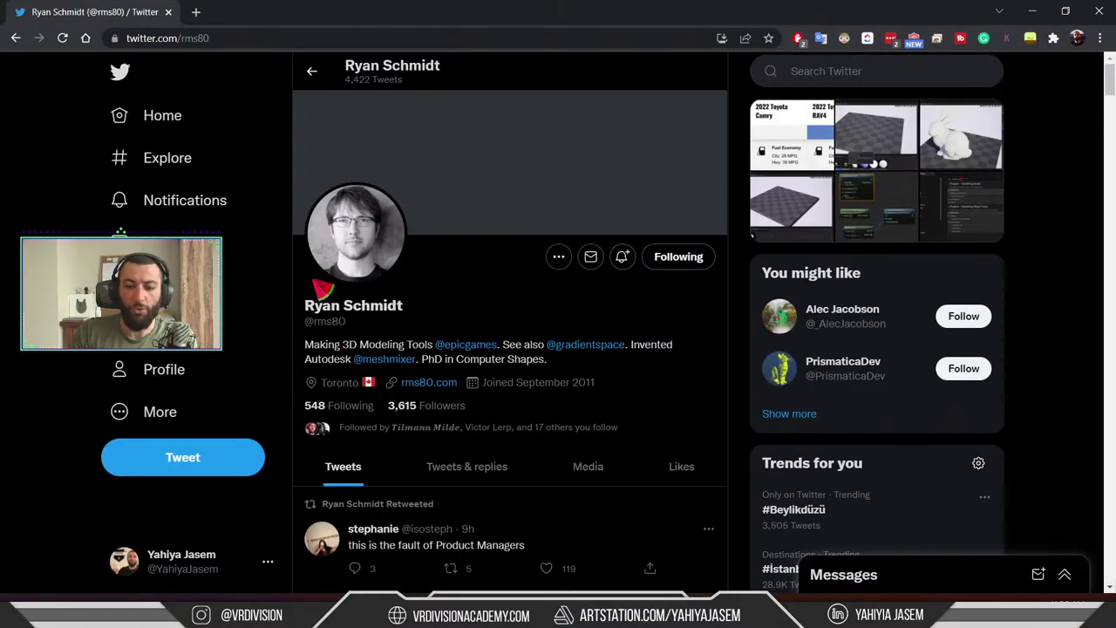
scroll(366, 310, down, 2)
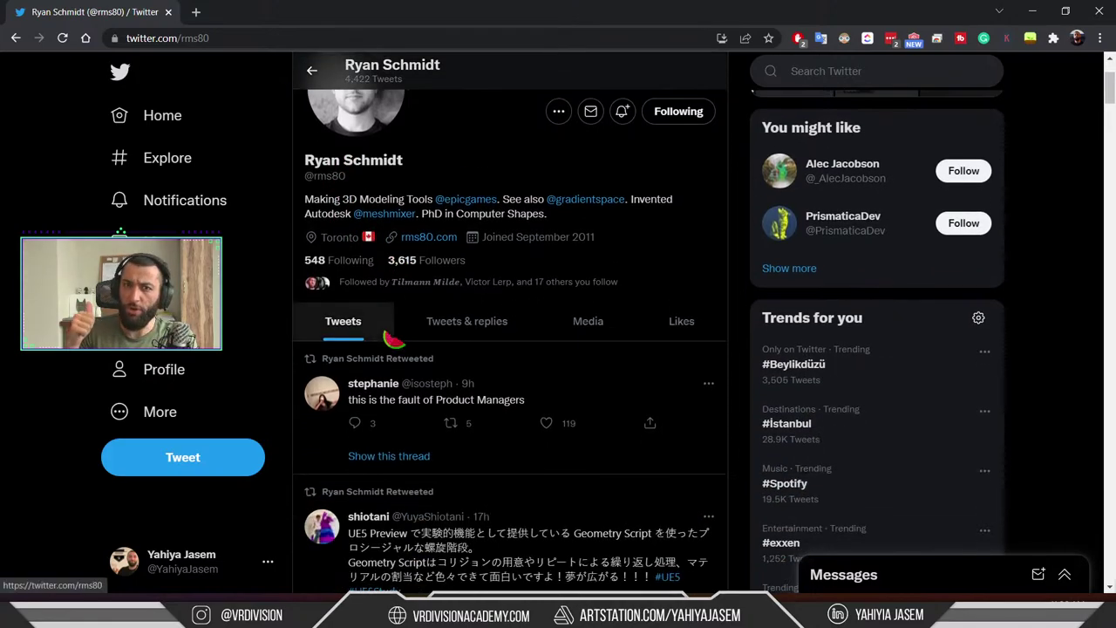
scroll(357, 335, up, 1)
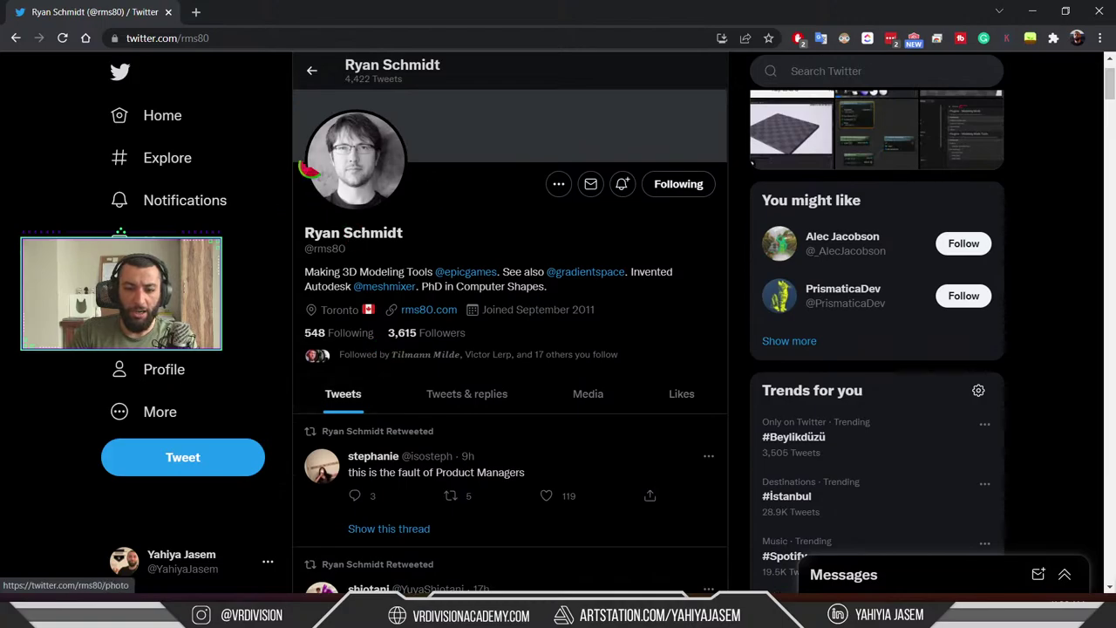
scroll(357, 218, down, 3)
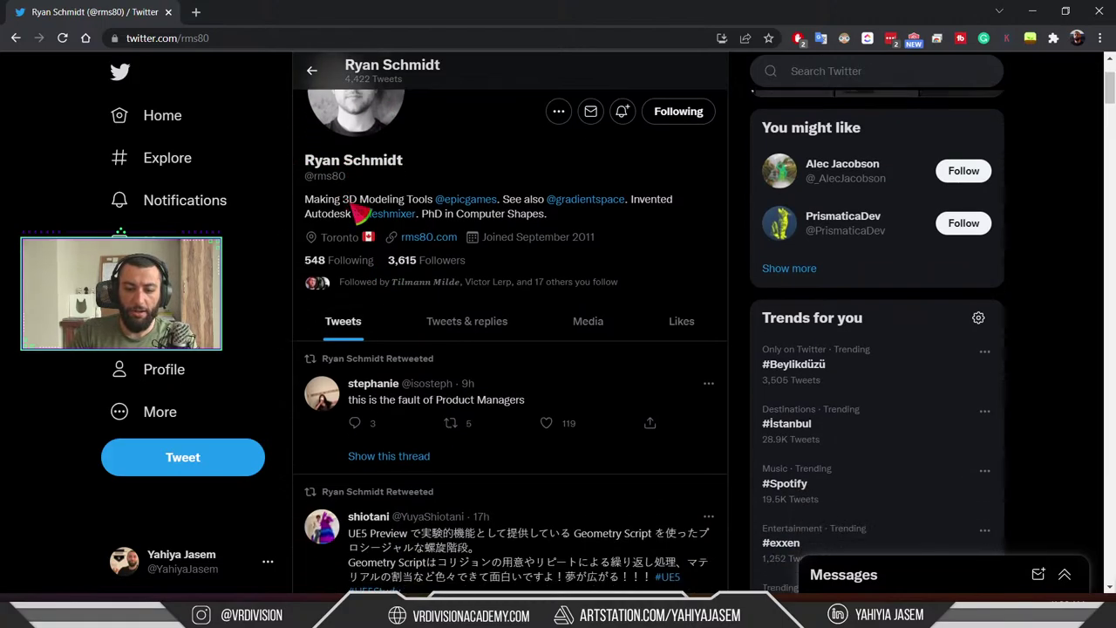
scroll(354, 224, down, 2)
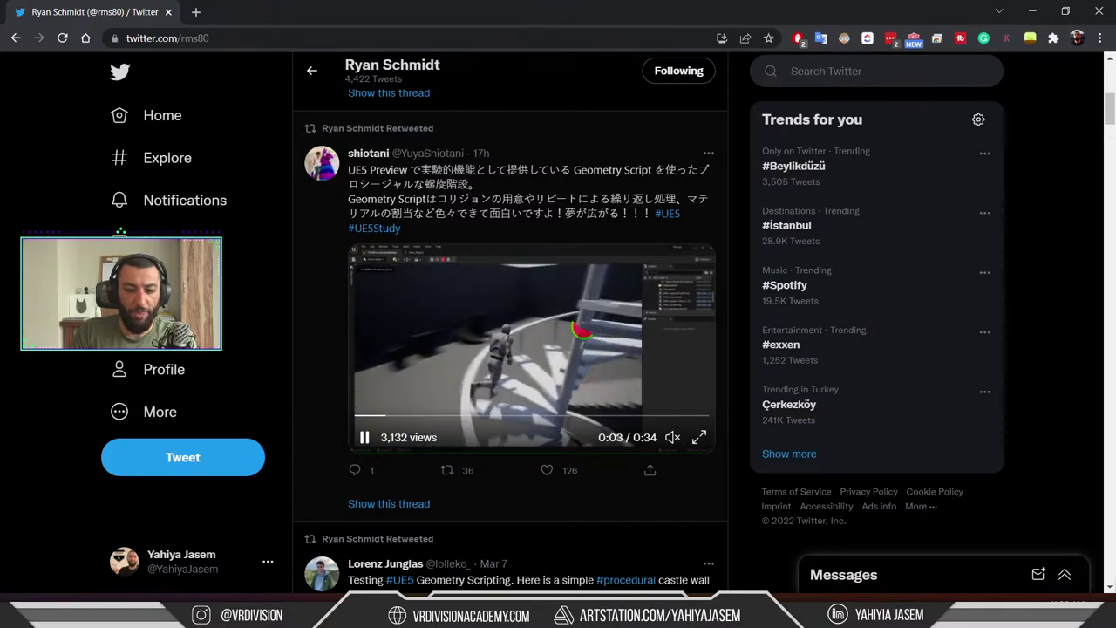
scroll(571, 324, down, 3)
scroll(571, 325, up, 3)
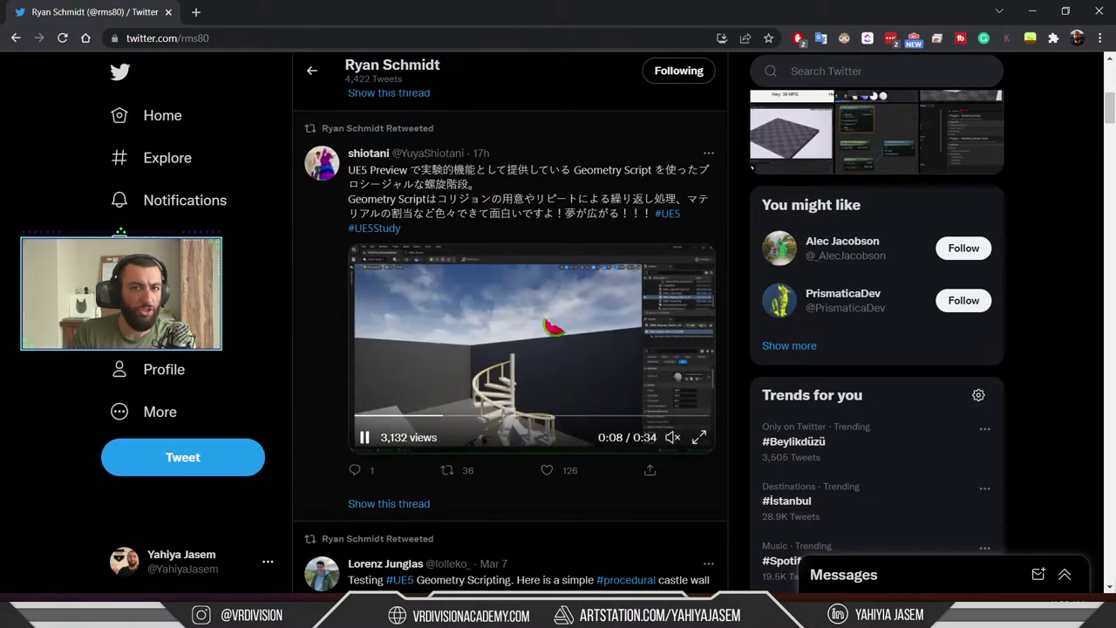
scroll(571, 324, down, 4)
scroll(571, 317, down, 10)
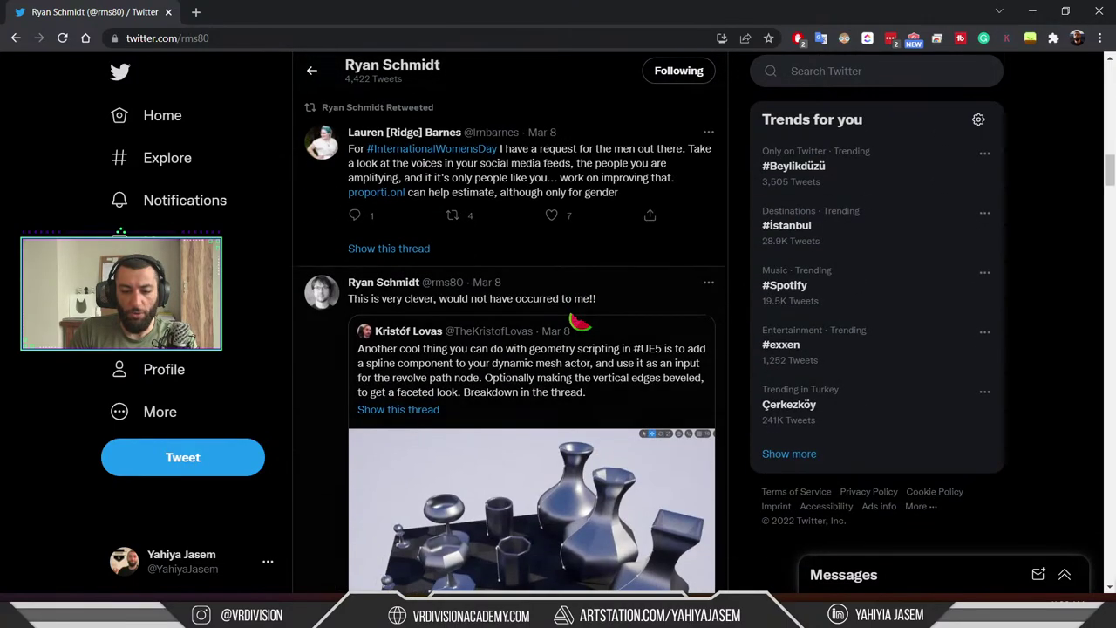
scroll(571, 317, down, 7)
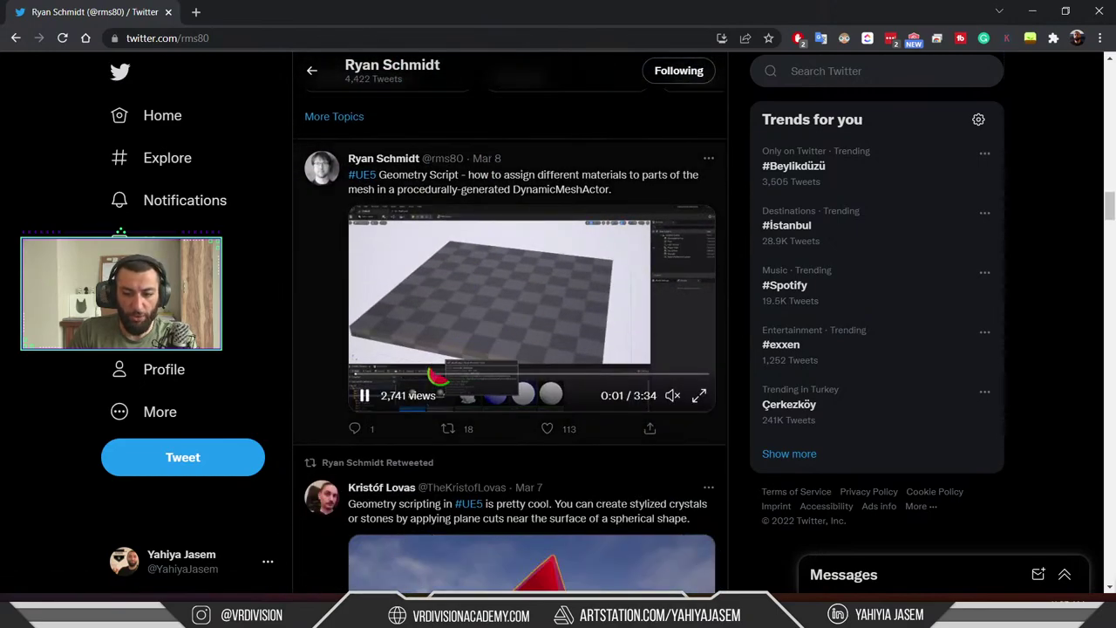
Watch the Geometry Script video about assigning different materials to parts of a DynamicMeshActor in full screen, then leave it
click(699, 395)
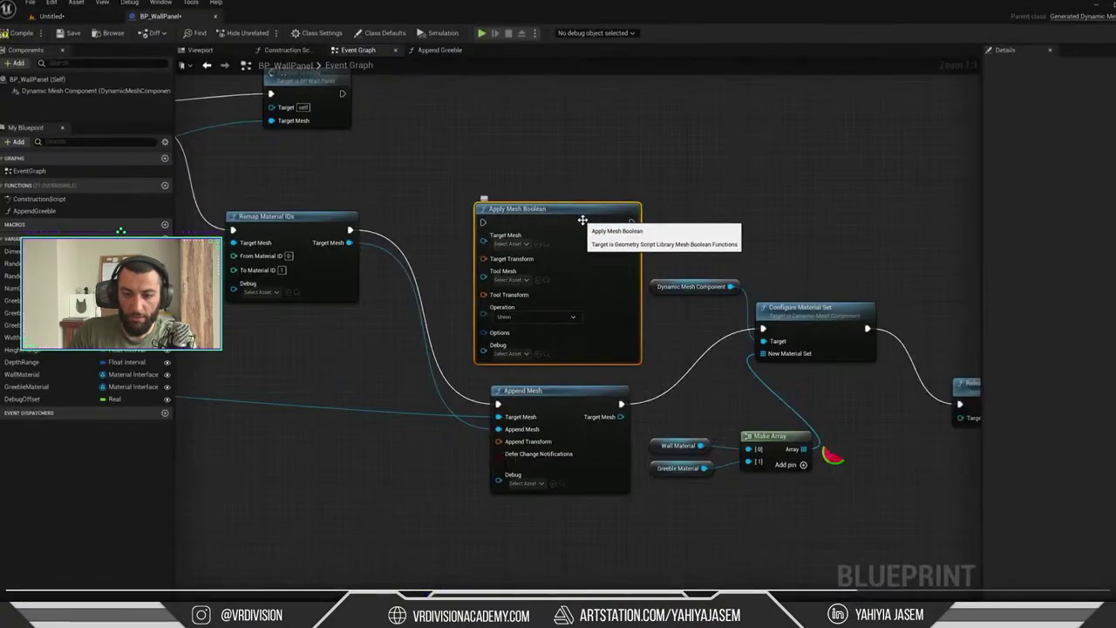
click(50, 15)
scroll(788, 386, down, 4)
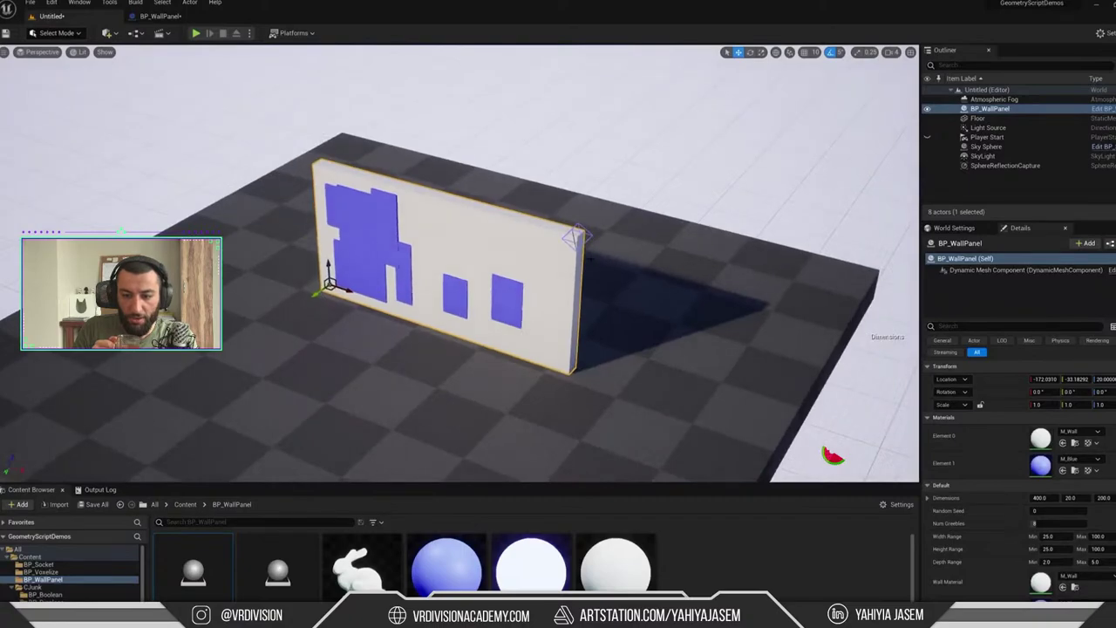
click(571, 237)
drag(591, 242, 729, 275)
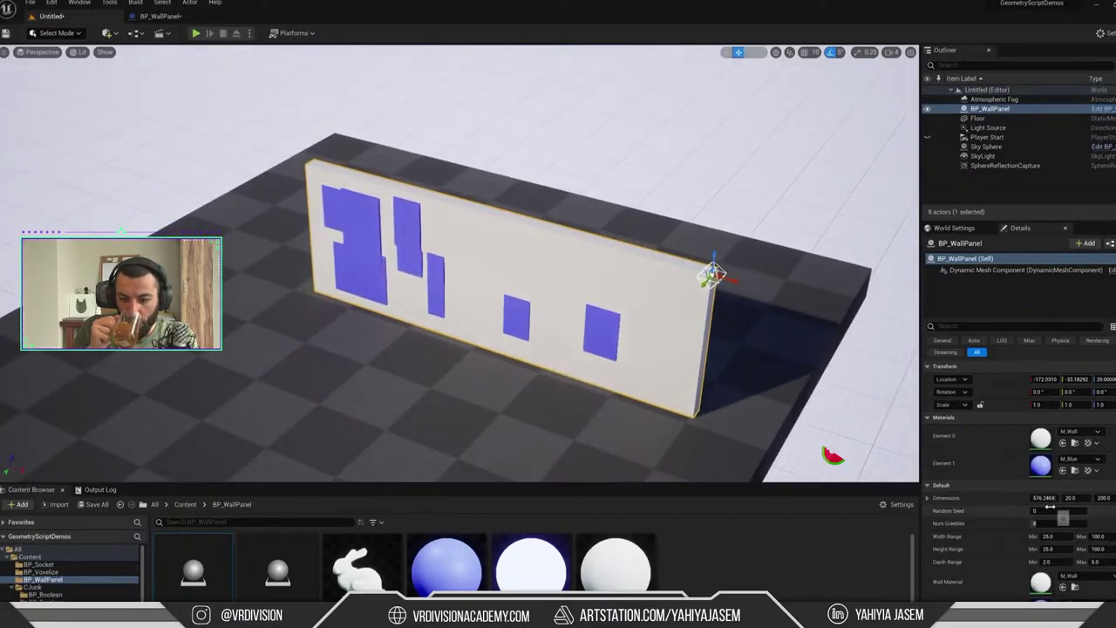
mouse_move(699, 389)
right_down()
mouse_move(611, 366)
mouse_move(707, 392)
right_up()
click(707, 391)
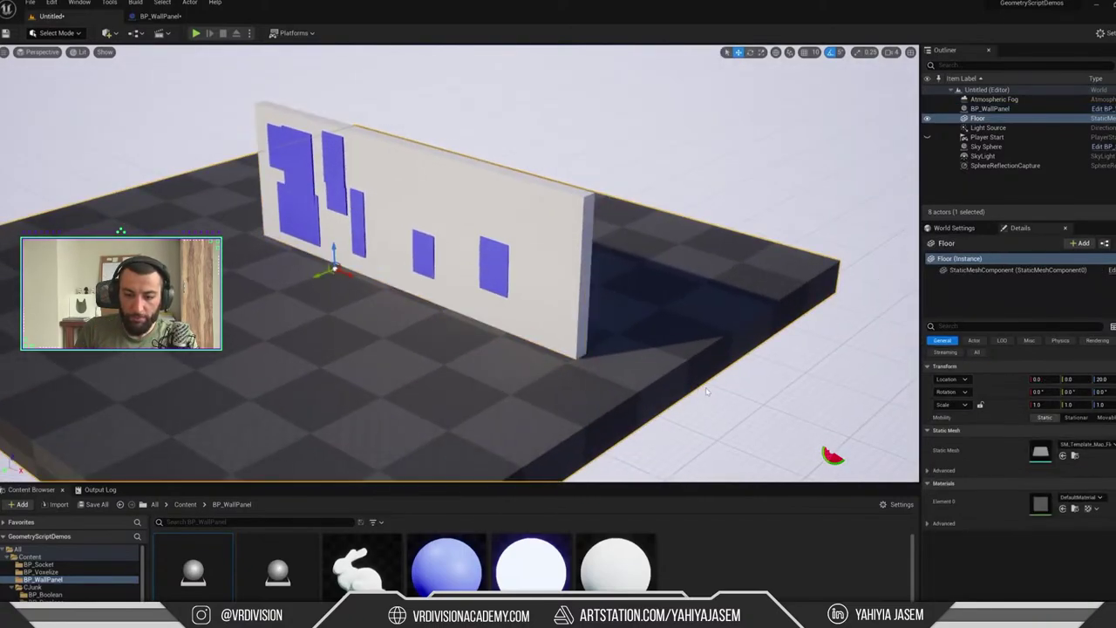
click(575, 309)
alt+drag(513, 394, 541, 409)
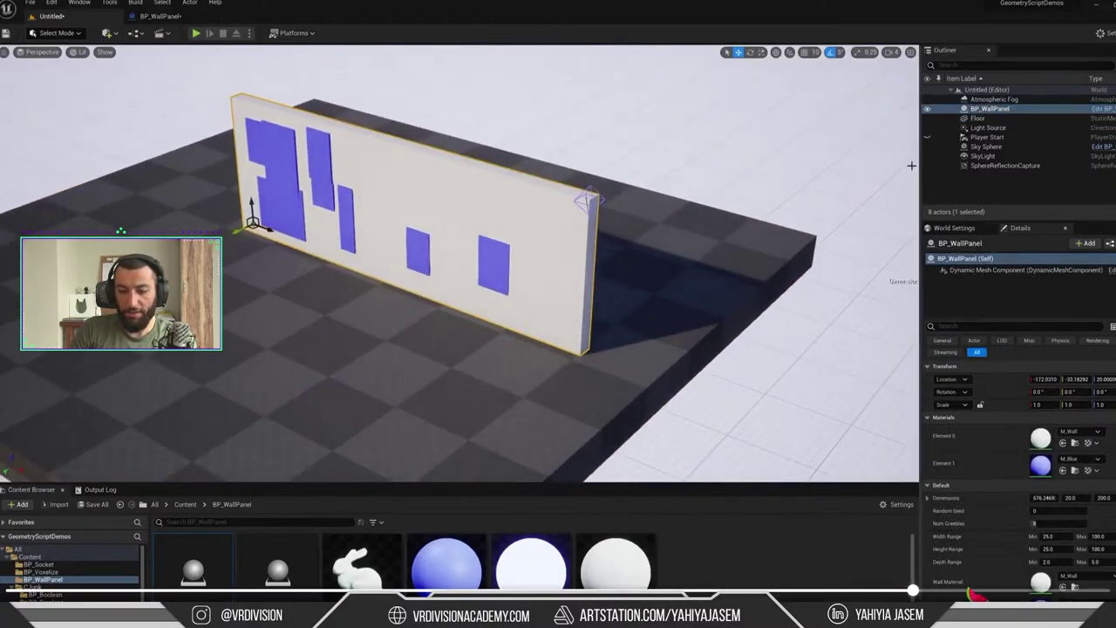
drag(531, 563, 1041, 464)
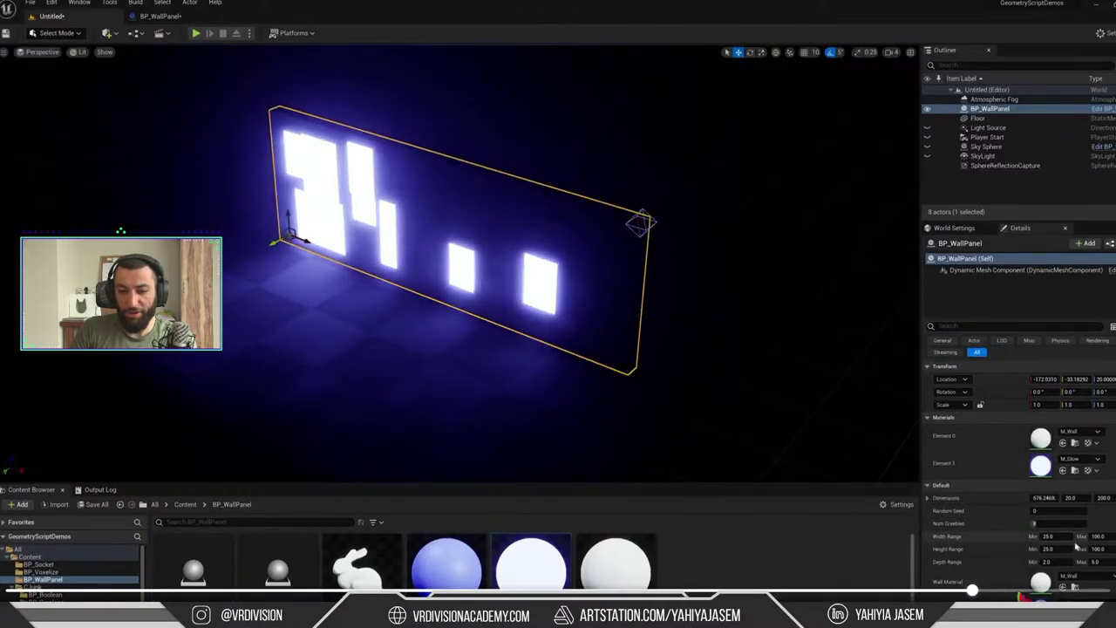
drag(1097, 549, 1047, 549)
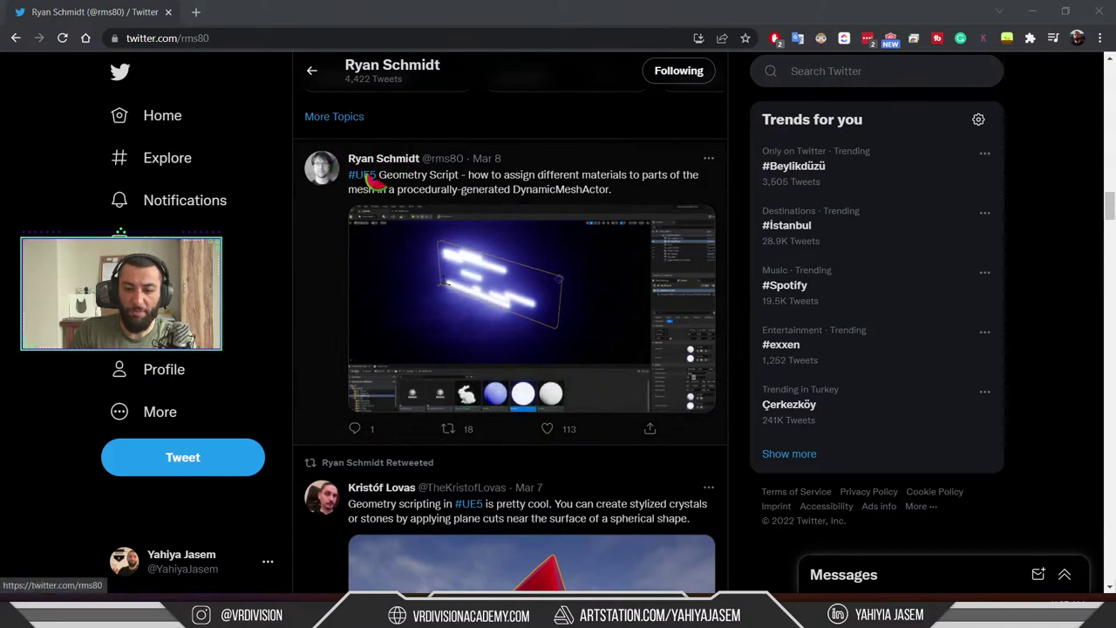
scroll(375, 179, down, 2)
scroll(585, 279, up, 4)
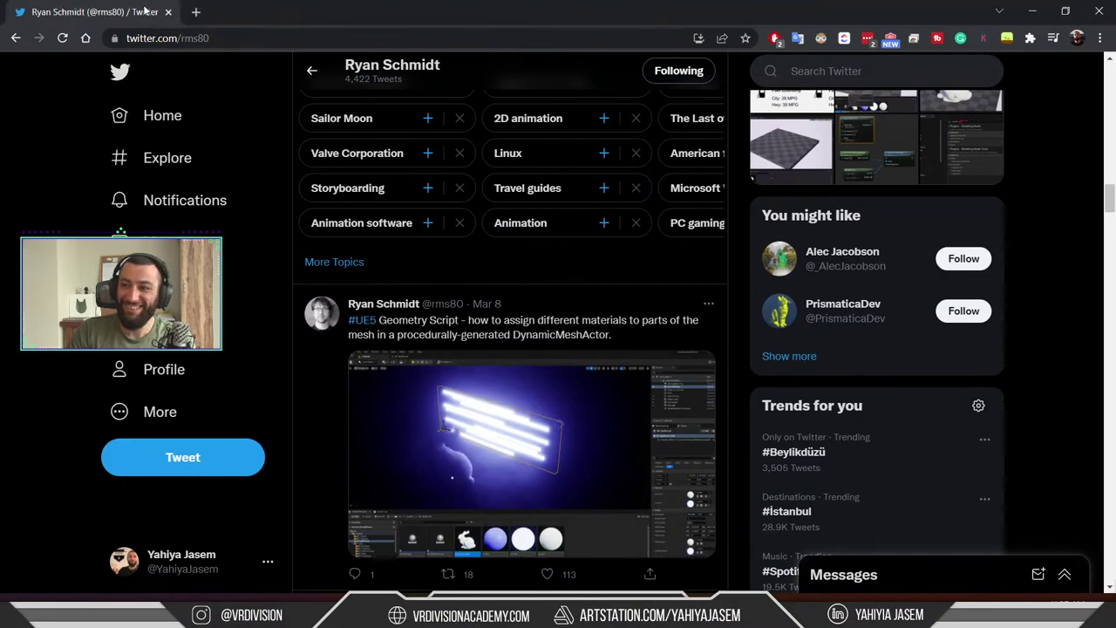
Switch back to the MUC_Berlin editor and put MainLevel in Select mode
key(alt+Tab)
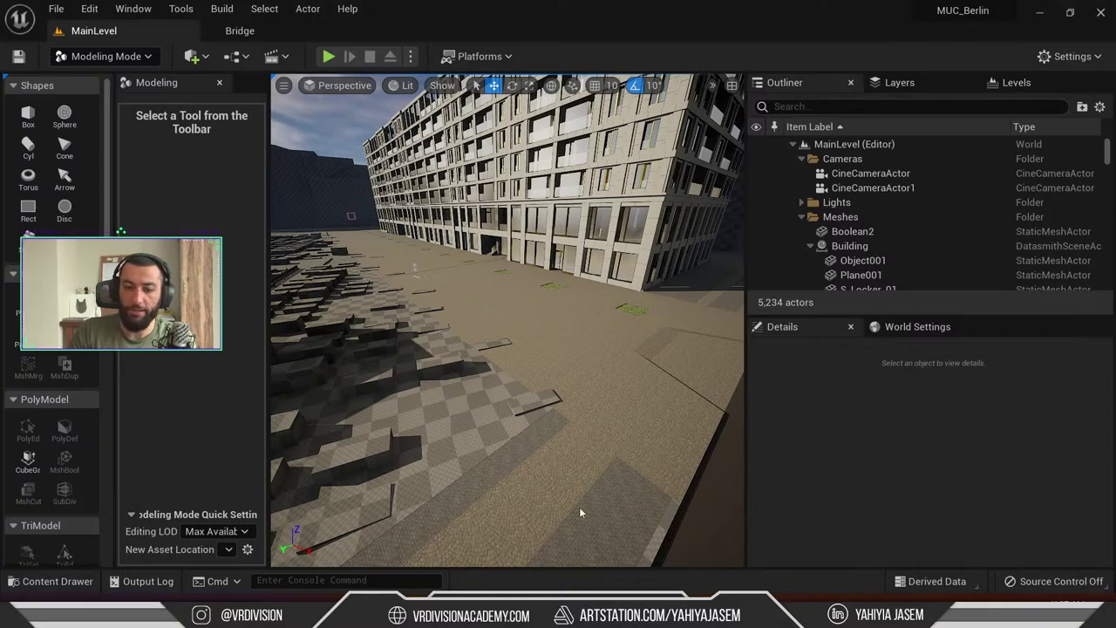
key(shift+1)
right_drag(507, 320, 533, 345)
right_drag(182, 211, 188, 206)
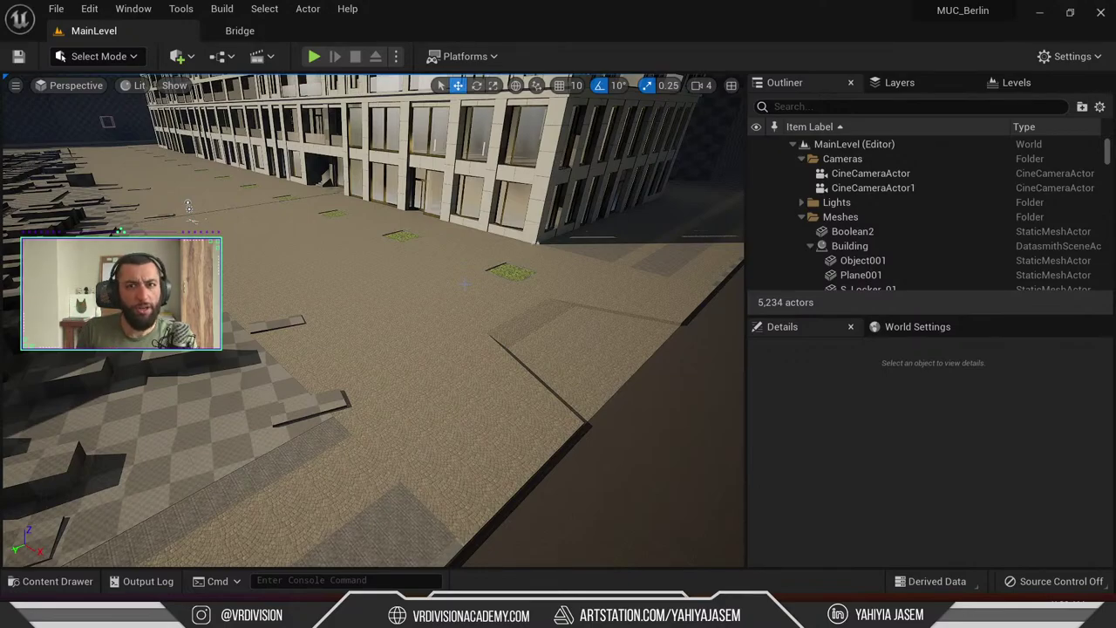
Enter Modeling mode and create a 100 by 100 rectangle static mesh on the paving in front of the building
click(100, 86)
click(112, 56)
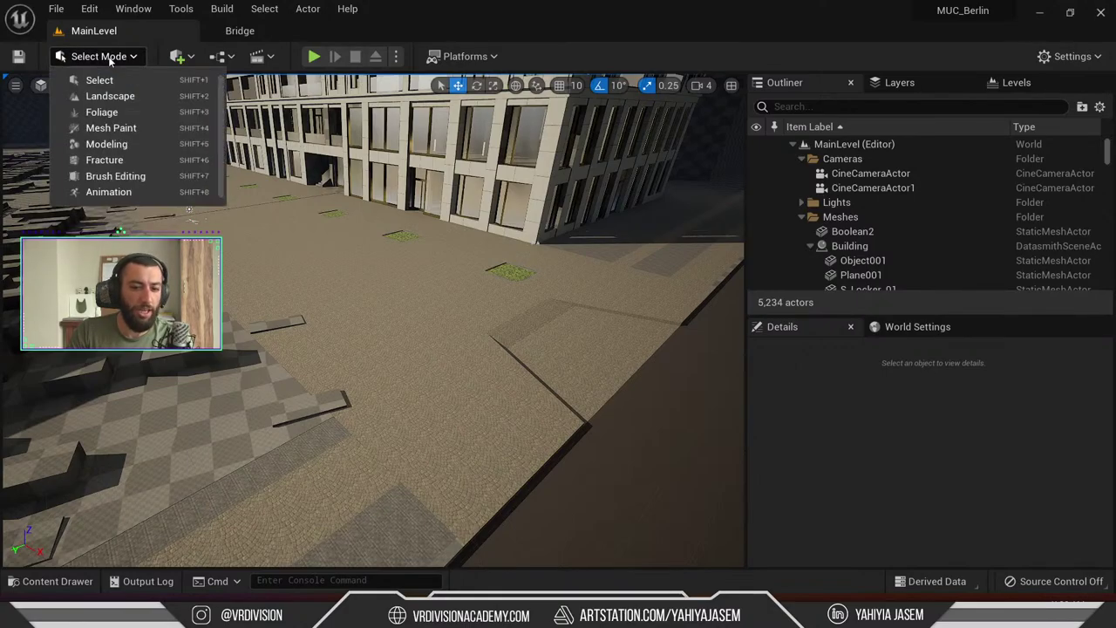
click(111, 56)
click(111, 56)
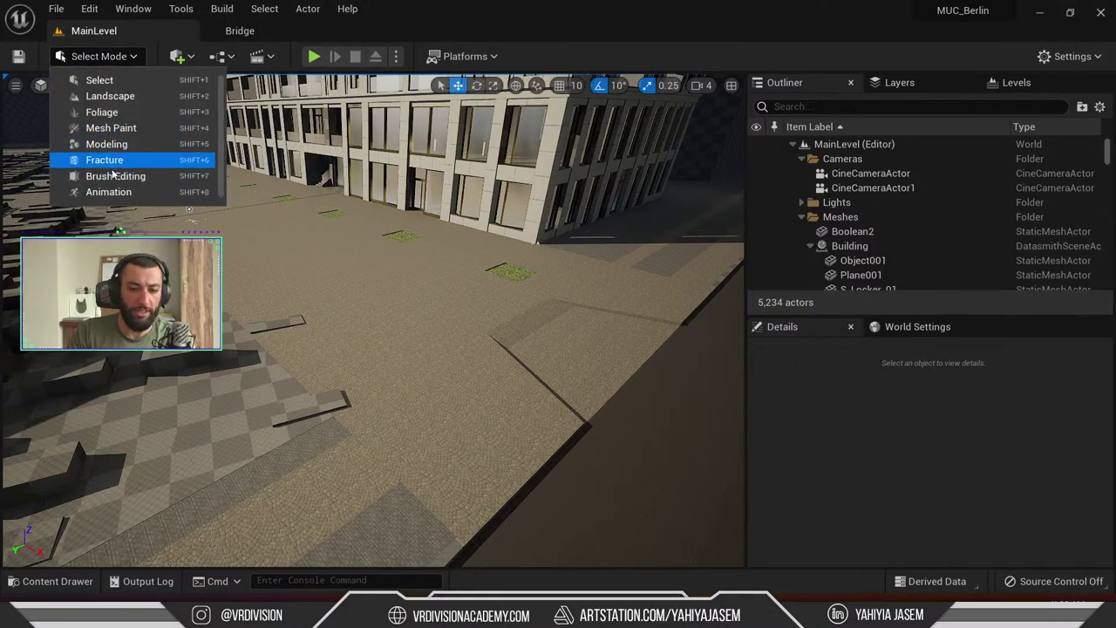
click(106, 144)
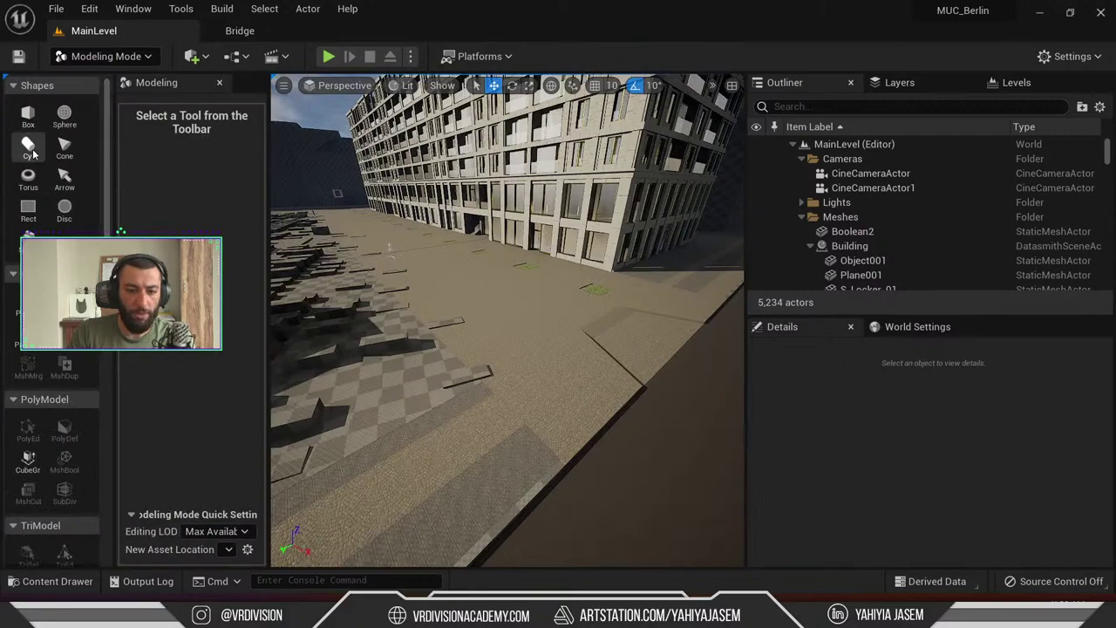
click(28, 209)
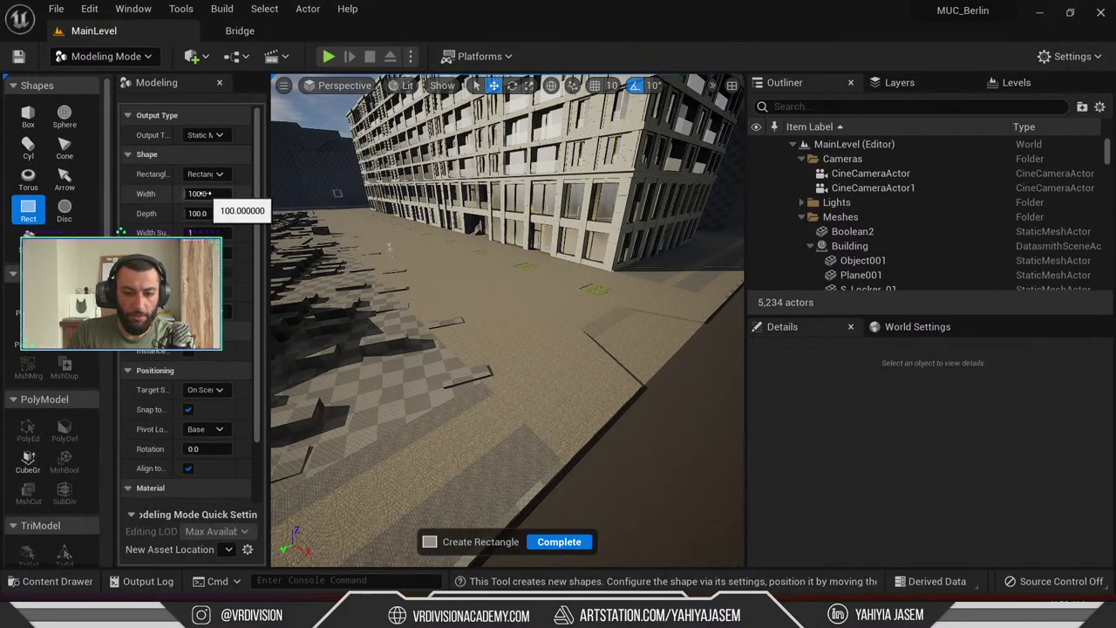
click(544, 398)
click(559, 542)
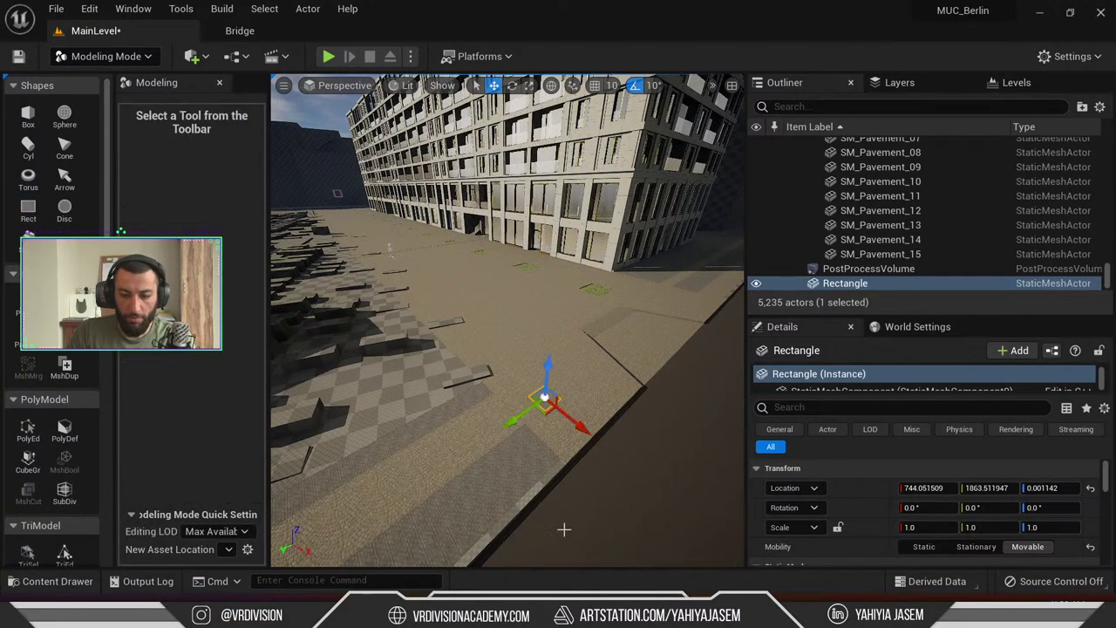
Return to Select mode, raise the rectangle to a Z location of about 599 and rotate it 90° about Y to stand upright
key(shift+1)
drag(435, 421, 455, 225)
key(f)
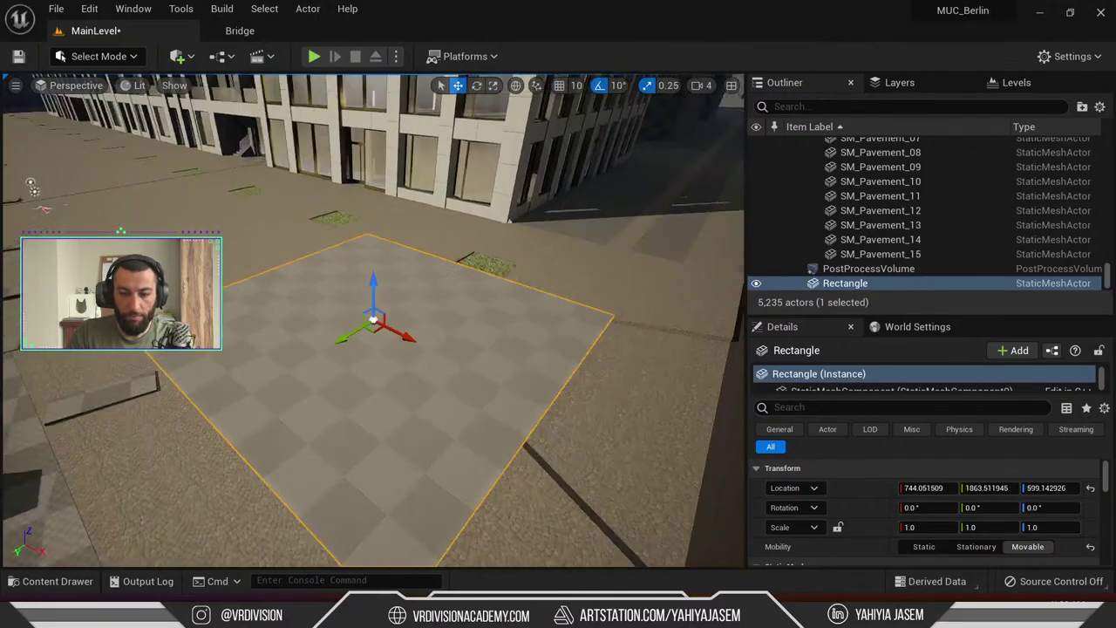
key(e)
alt+drag(396, 291, 403, 261)
key(w)
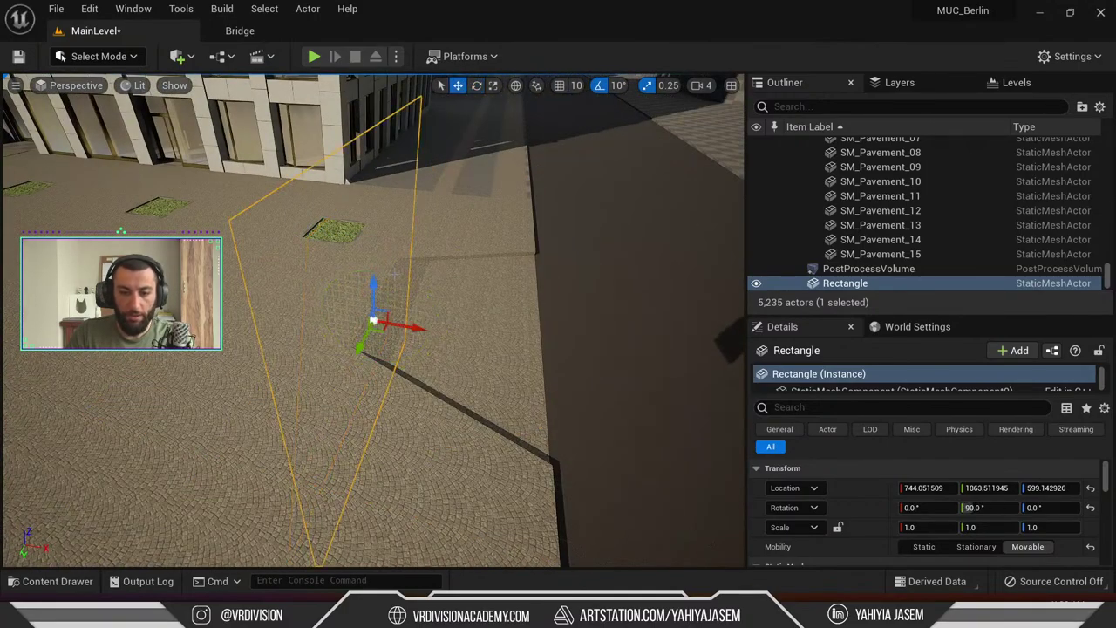
key(f)
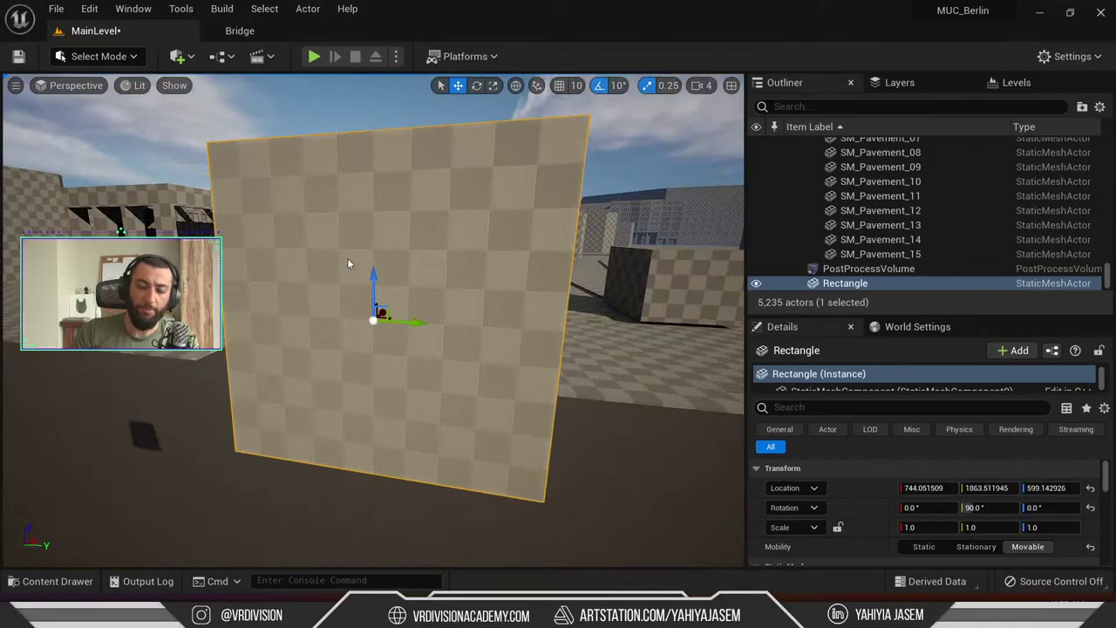
alt+drag(347, 263, 234, 351)
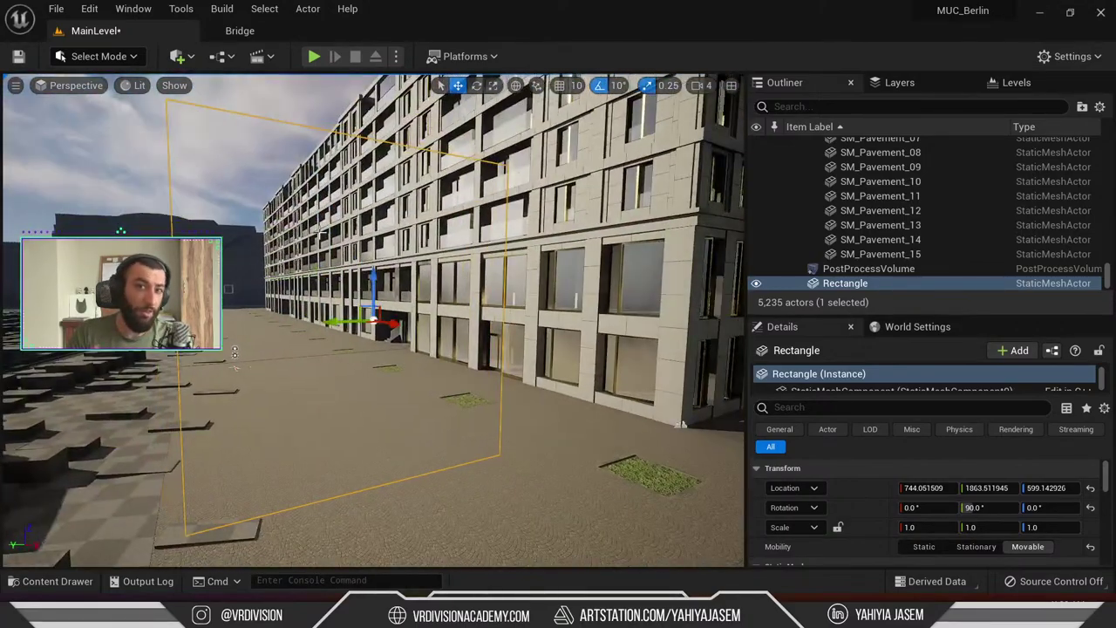
key(f)
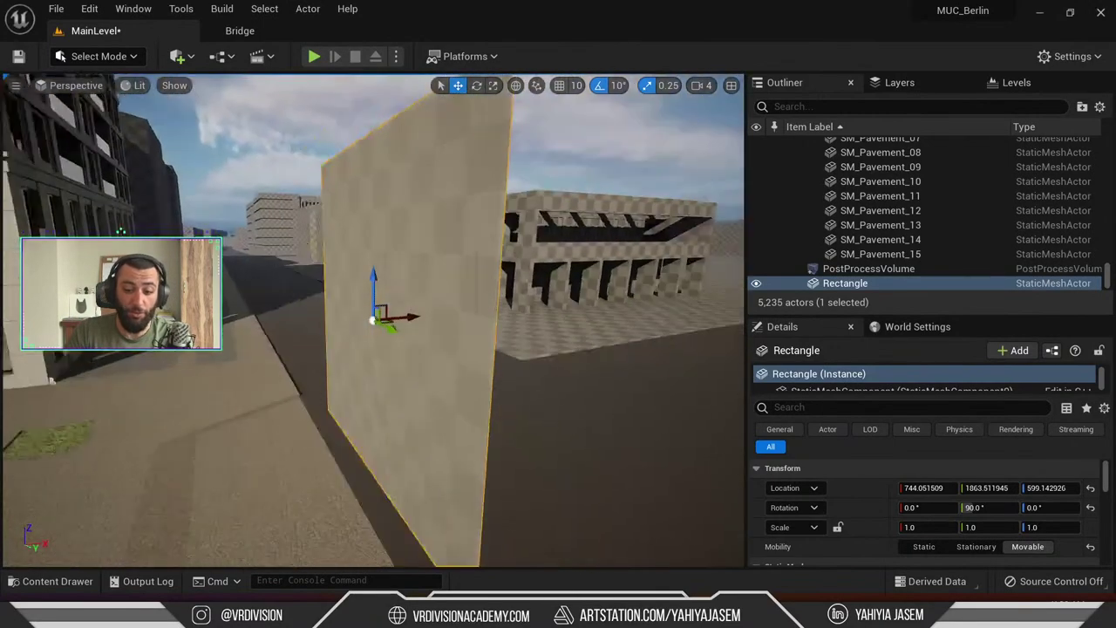
Create a folder named _Mats directly under the project's Content folder
key(ctrl+space)
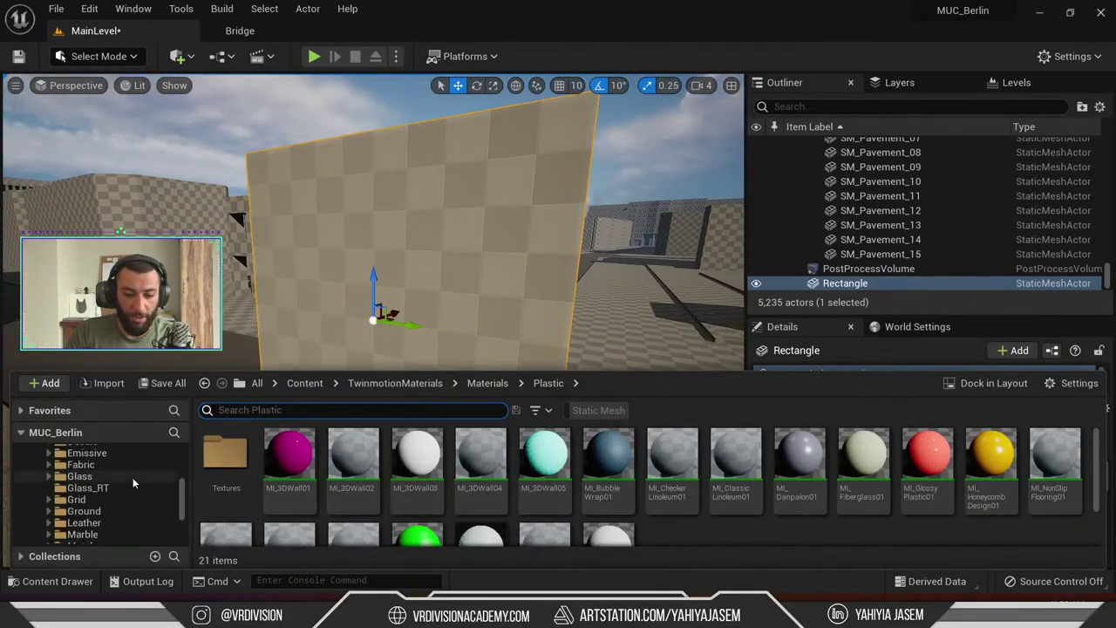
scroll(105, 497, up, 5)
click(29, 522)
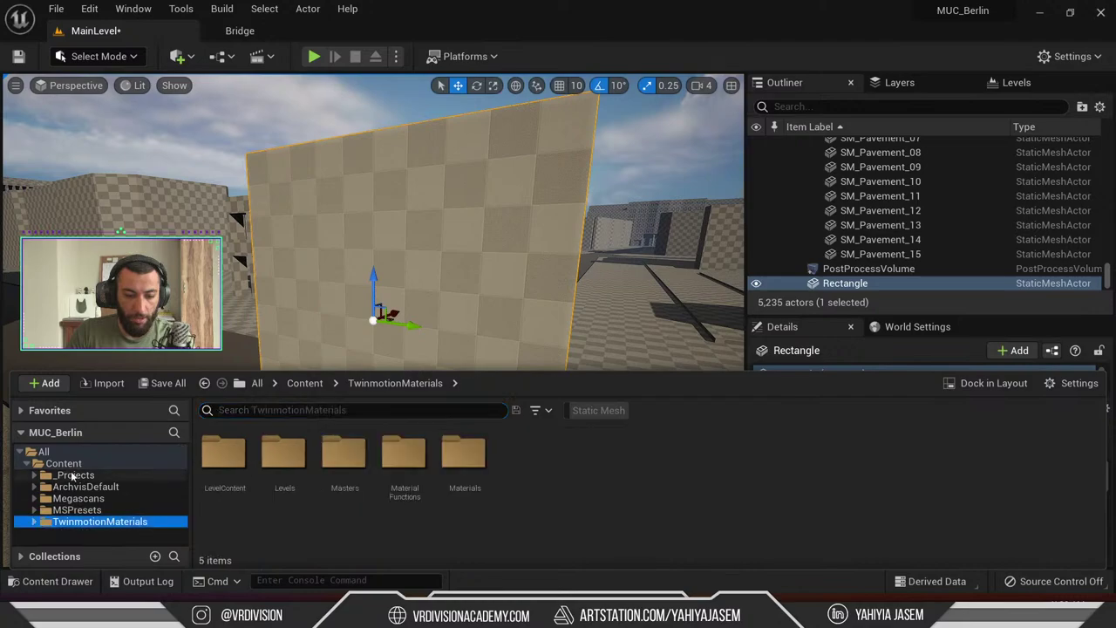
click(64, 463)
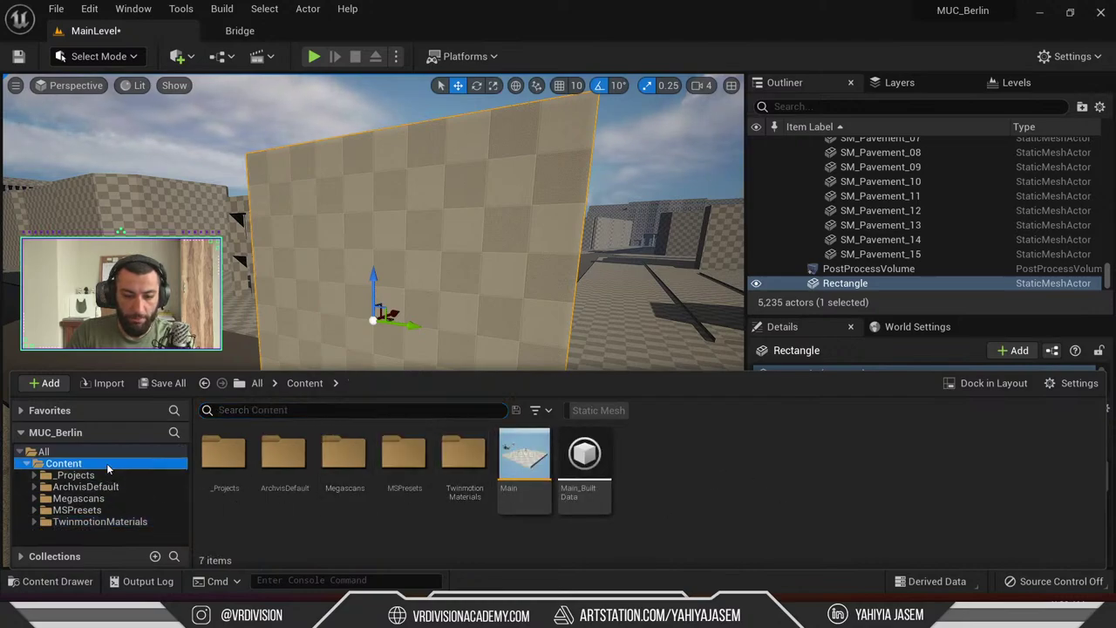
right_click(108, 469)
click(170, 120)
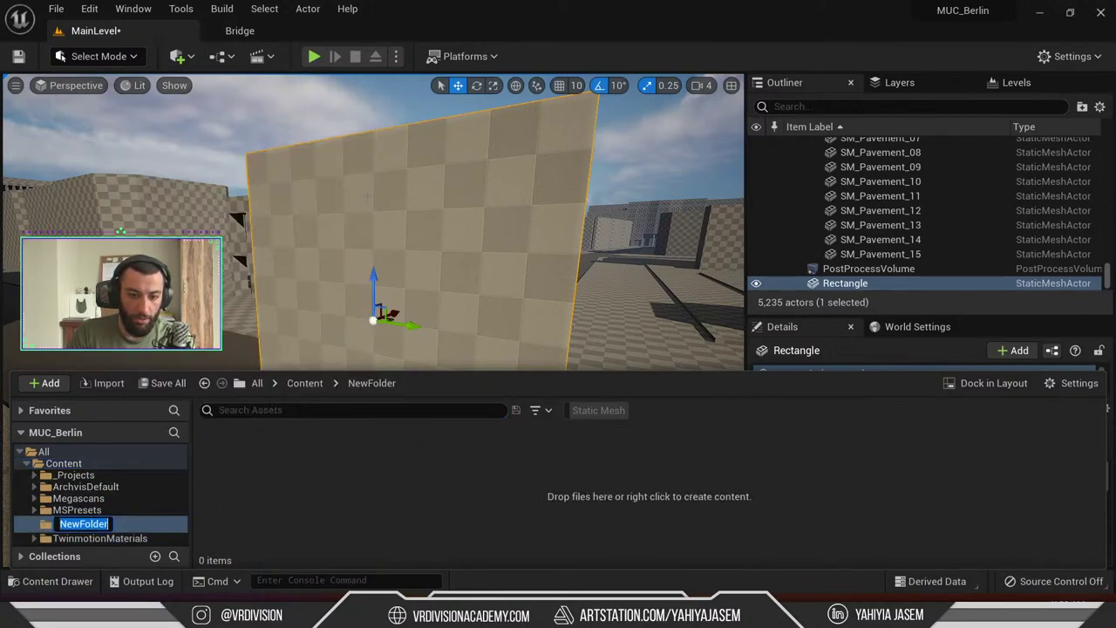
text(_)
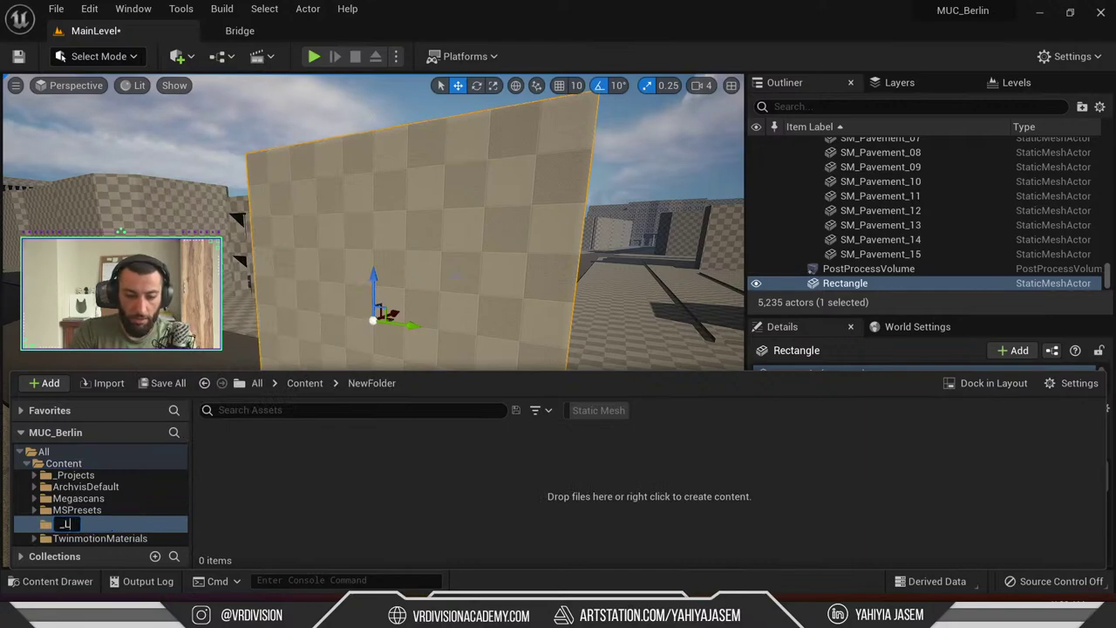
text(Mats)
key(Return)
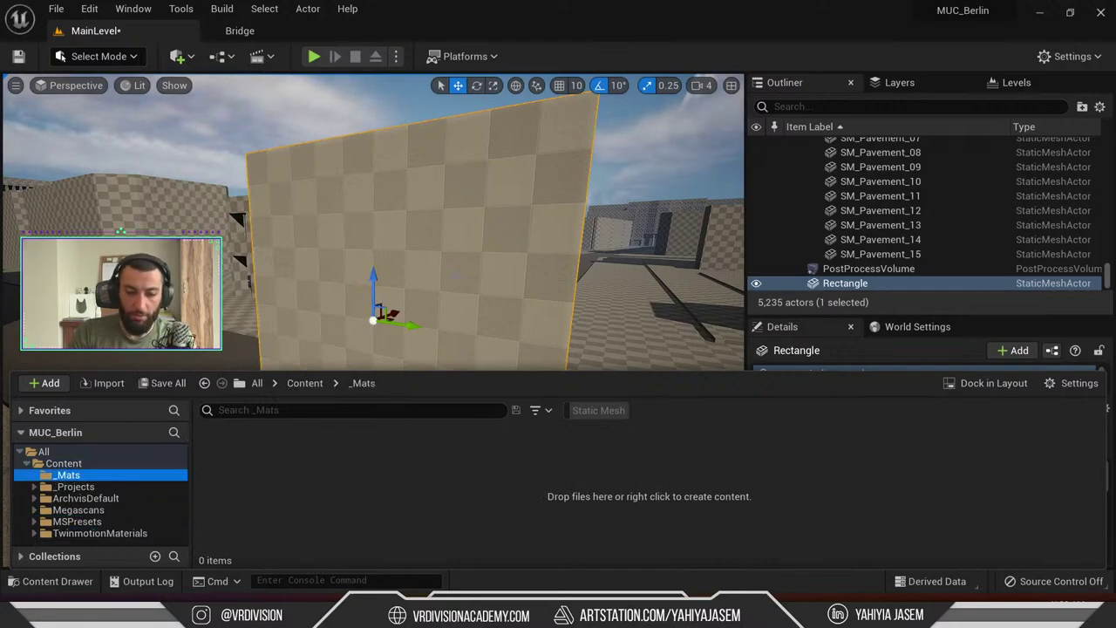
Create a material named M_Basic in the _Mats folder
right_click(424, 474)
click(463, 312)
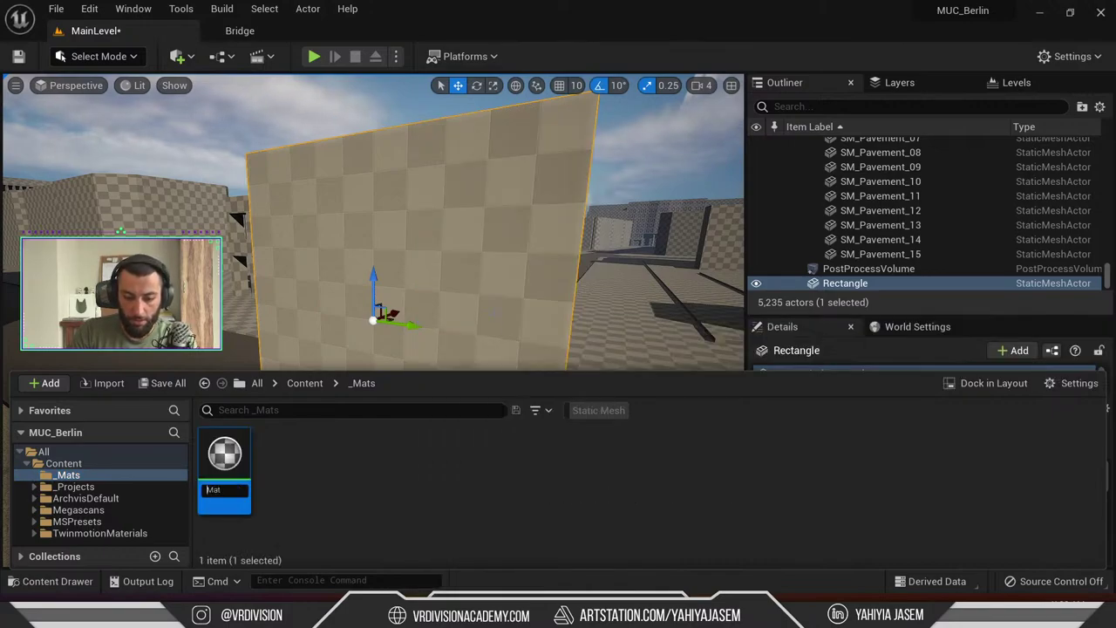
text(M_Mat)
key(Return)
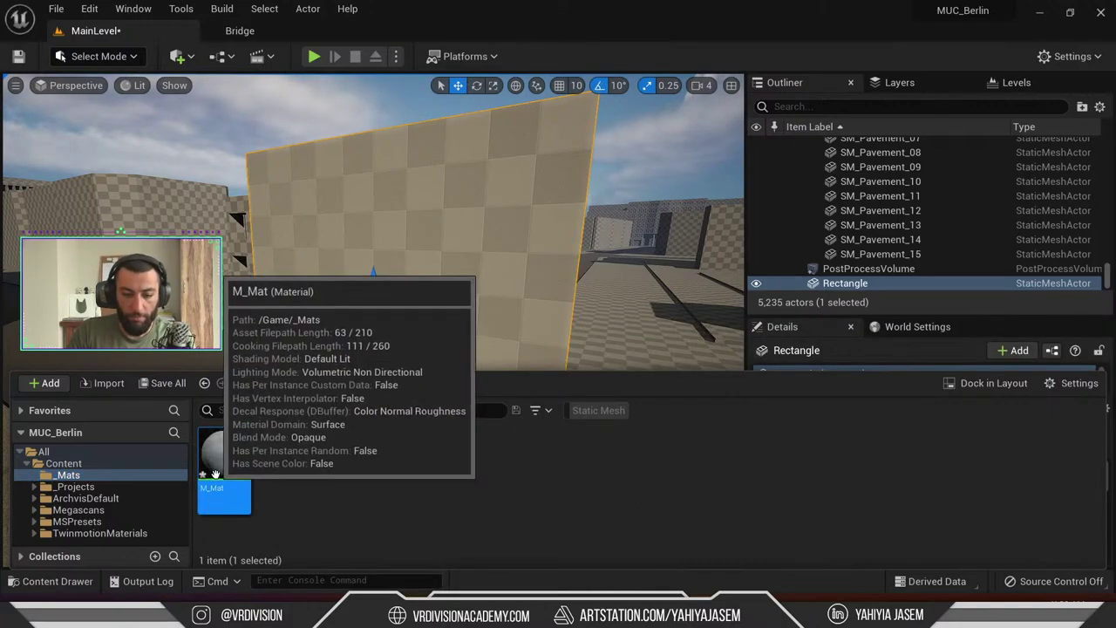
key(F2)
text(M_Basic)
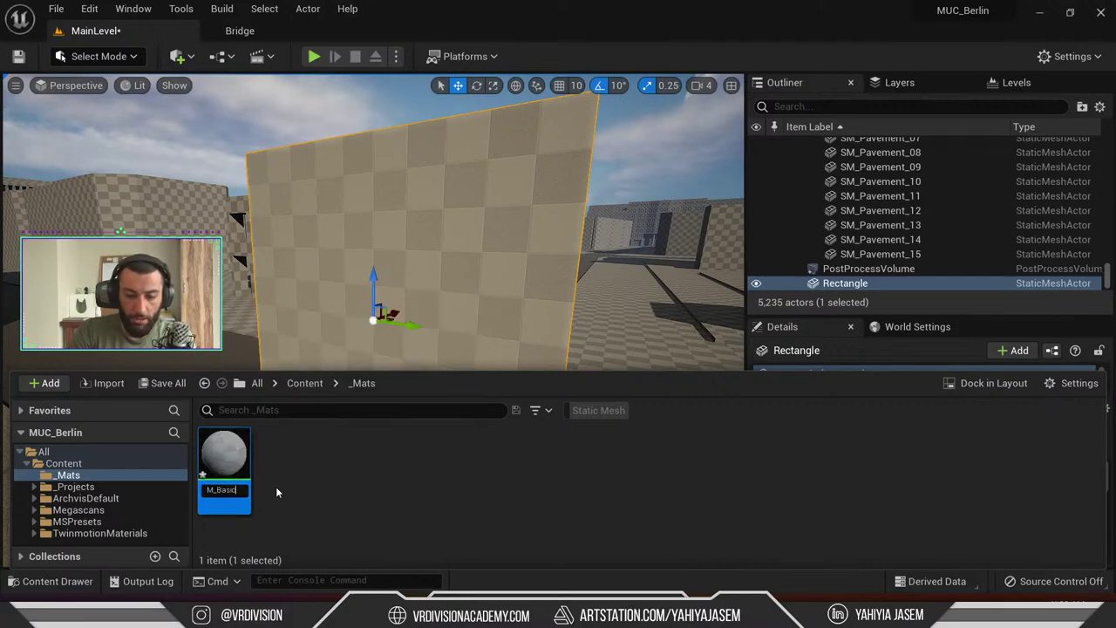
key(Return)
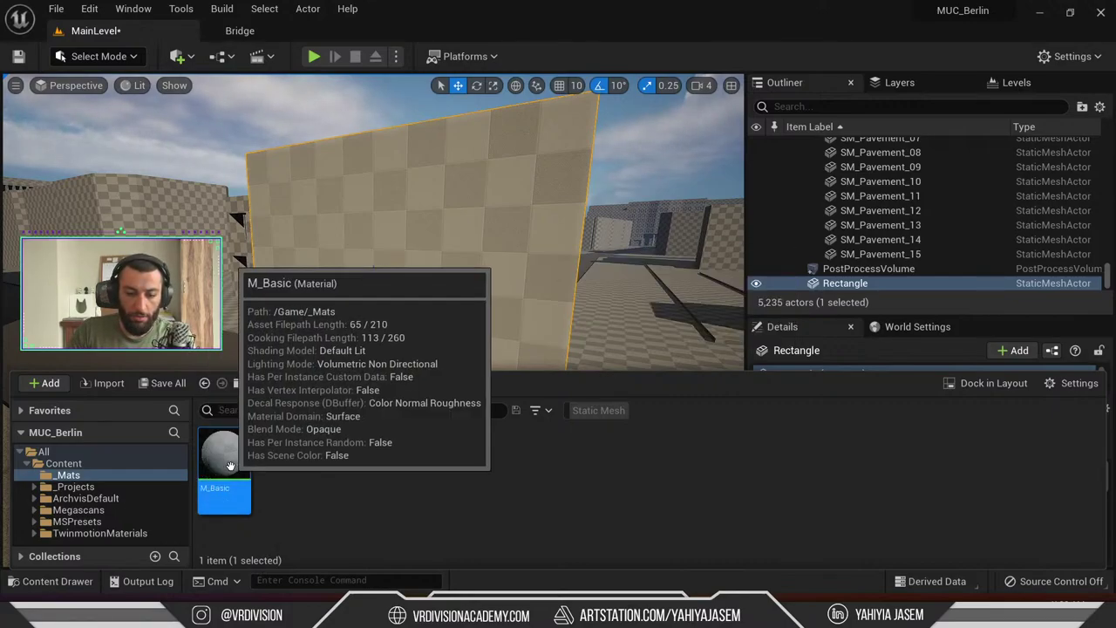
Create a material instance of M_Basic named MI_Basic in the same folder
right_click(226, 467)
click(365, 112)
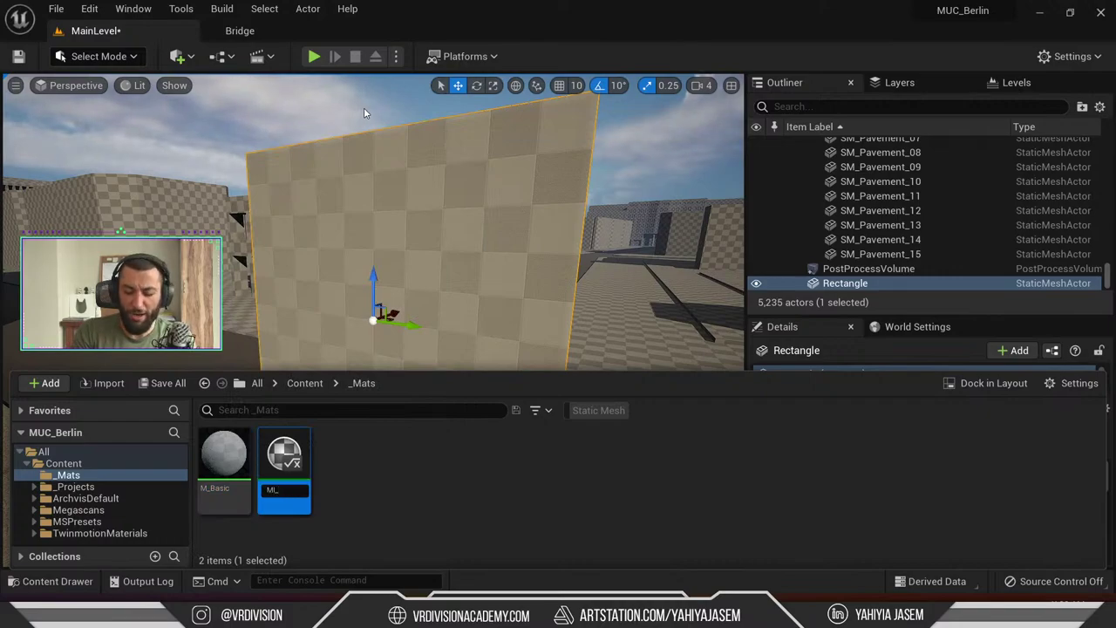
text(MI_Masic)
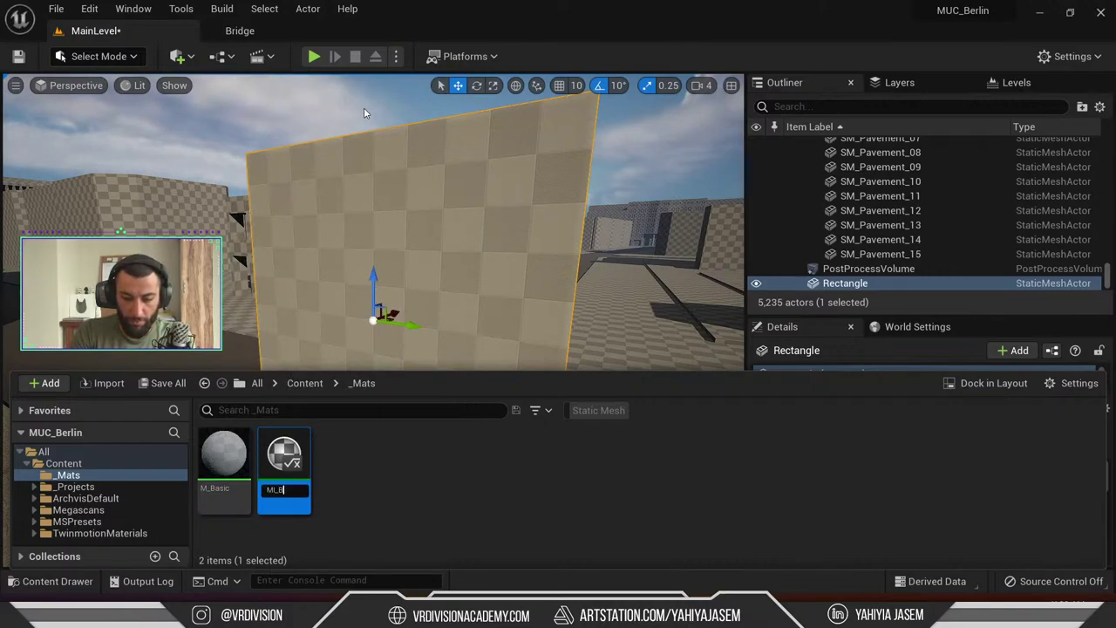
key(Return)
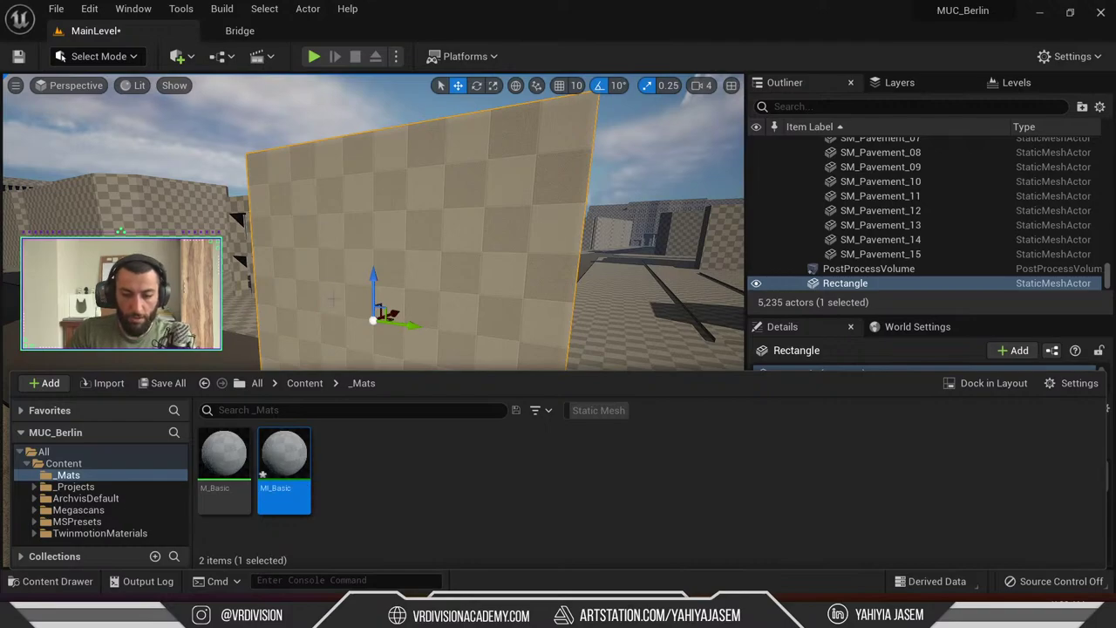
Open M_Basic, add a vector parameter named Color, connect it to Base Color and place it beside the material's output node
double_click(225, 469)
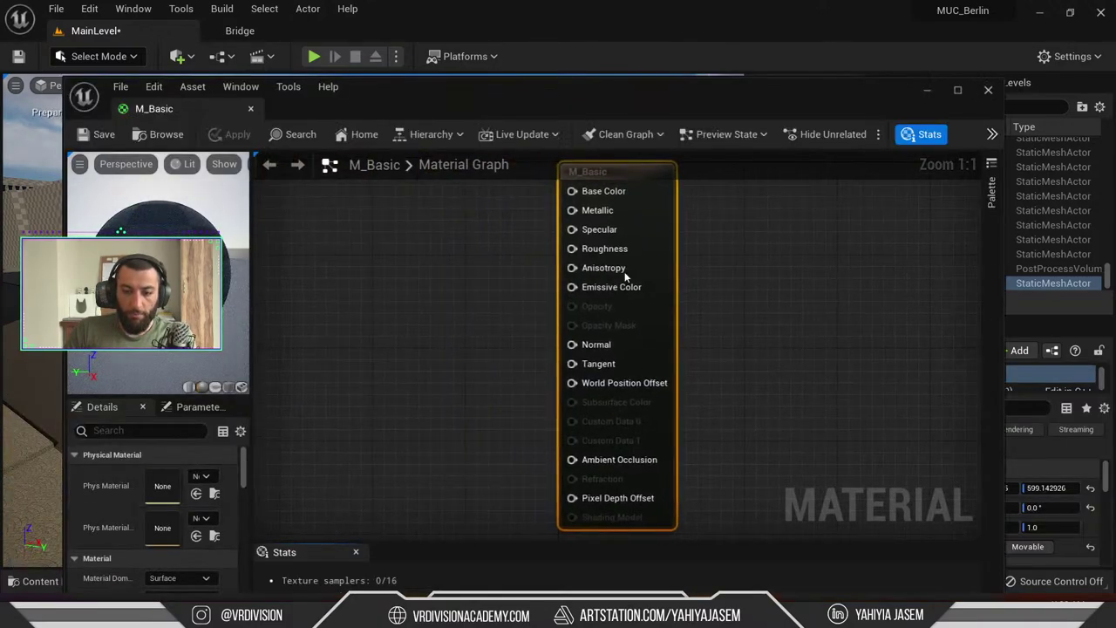
right_drag(458, 246, 647, 294)
click(564, 304)
key(v)
click(564, 302)
text(Color)
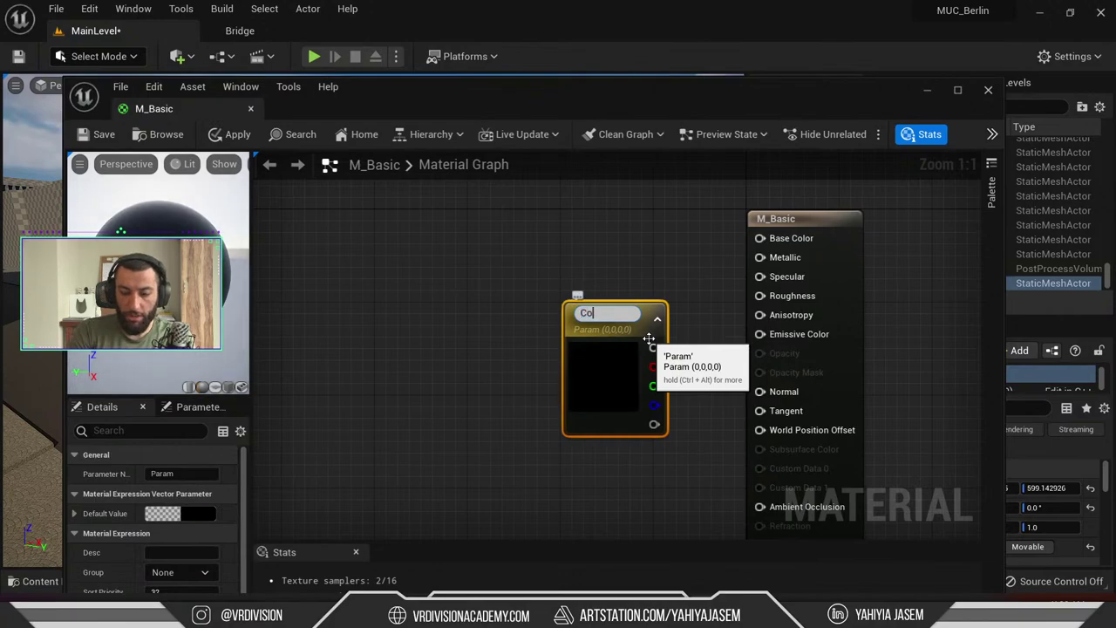
key(Return)
drag(654, 342, 762, 240)
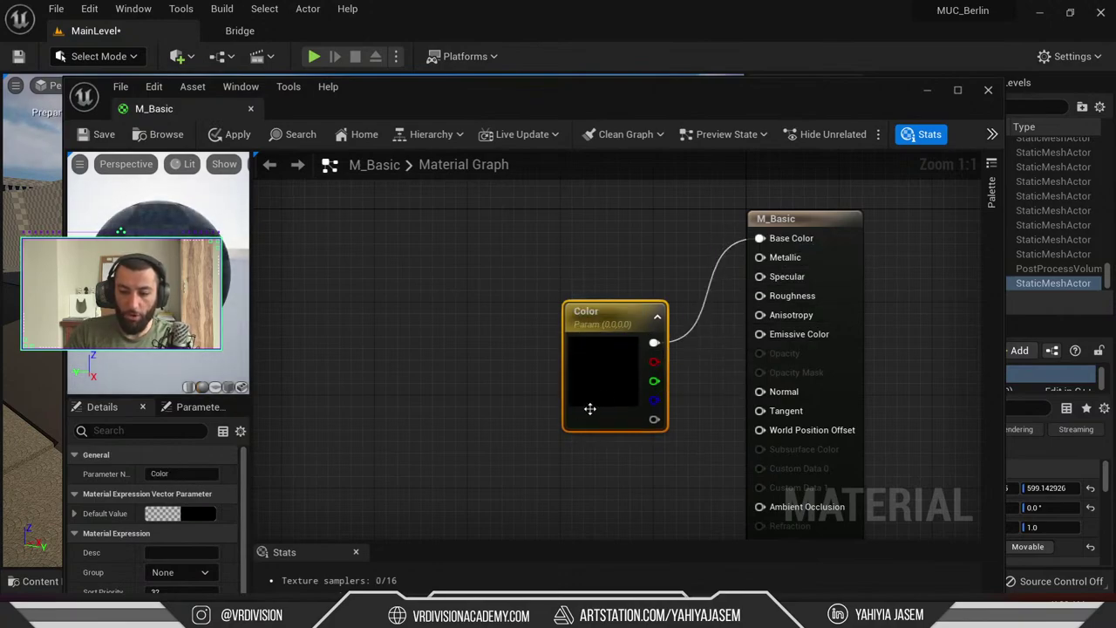
drag(589, 409, 516, 326)
click(404, 436)
Dock the M_Basic material editor alongside MainLevel and save the material
drag(204, 114, 263, 21)
click(265, 32)
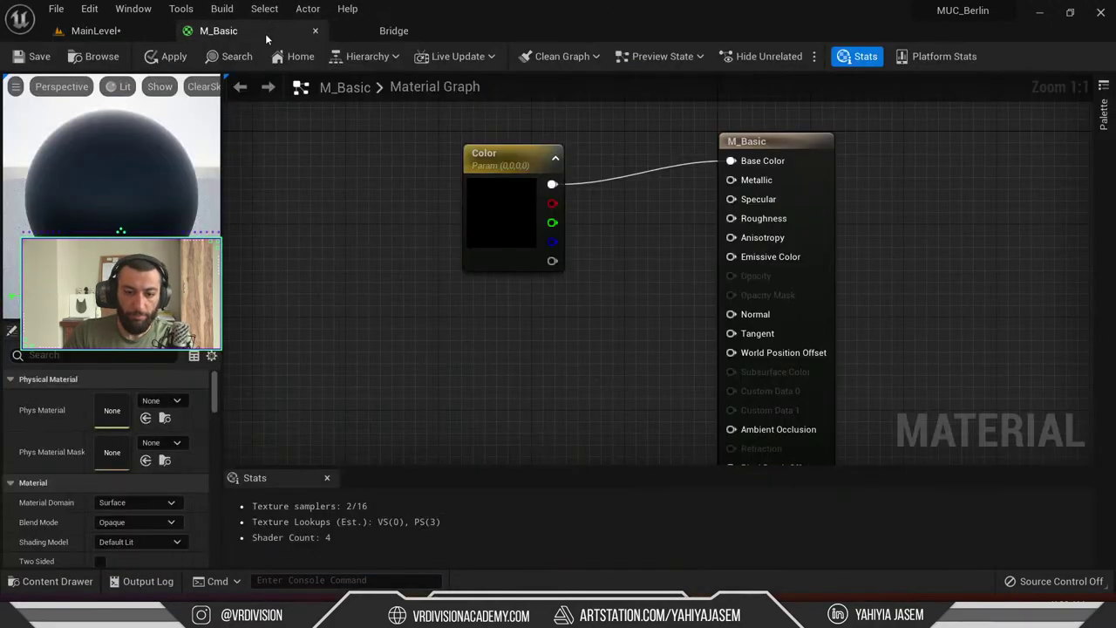
click(53, 66)
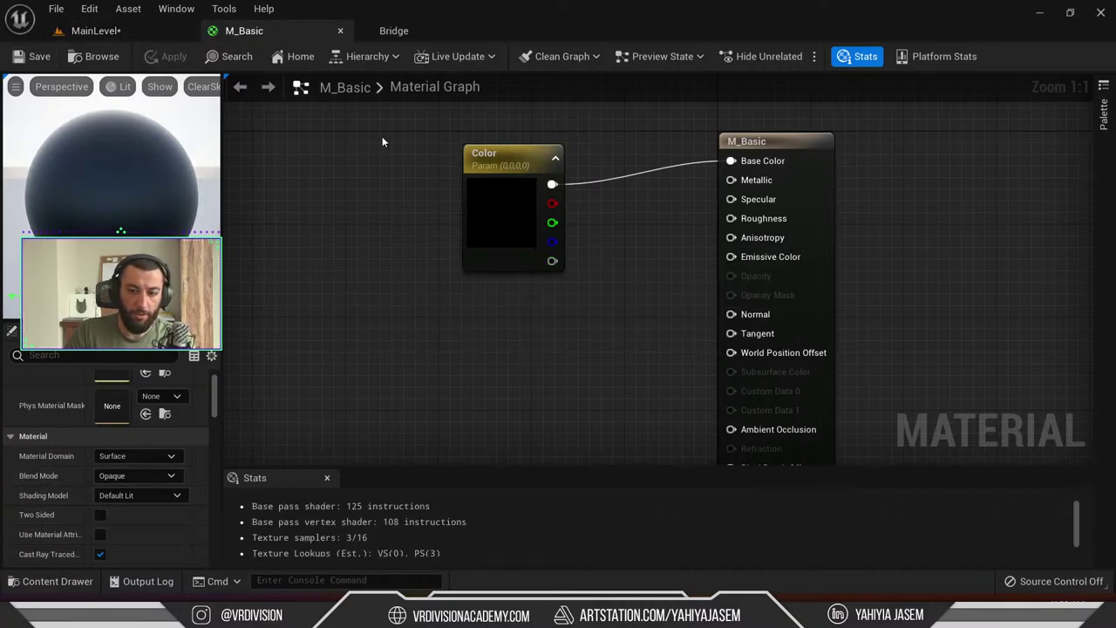
click(482, 221)
click(135, 406)
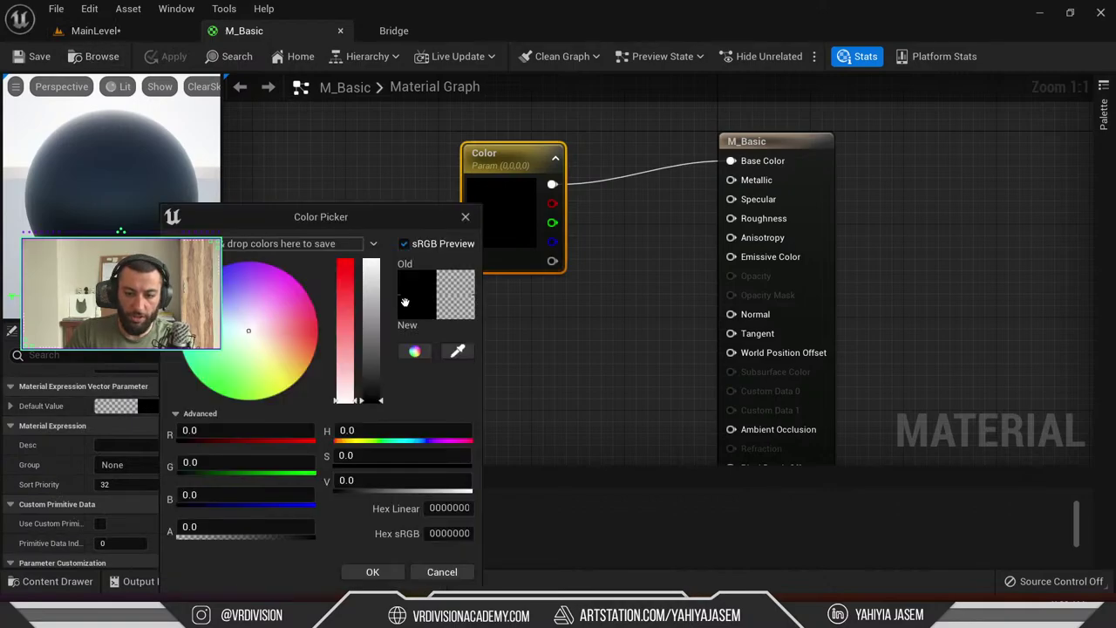
click(370, 278)
click(442, 572)
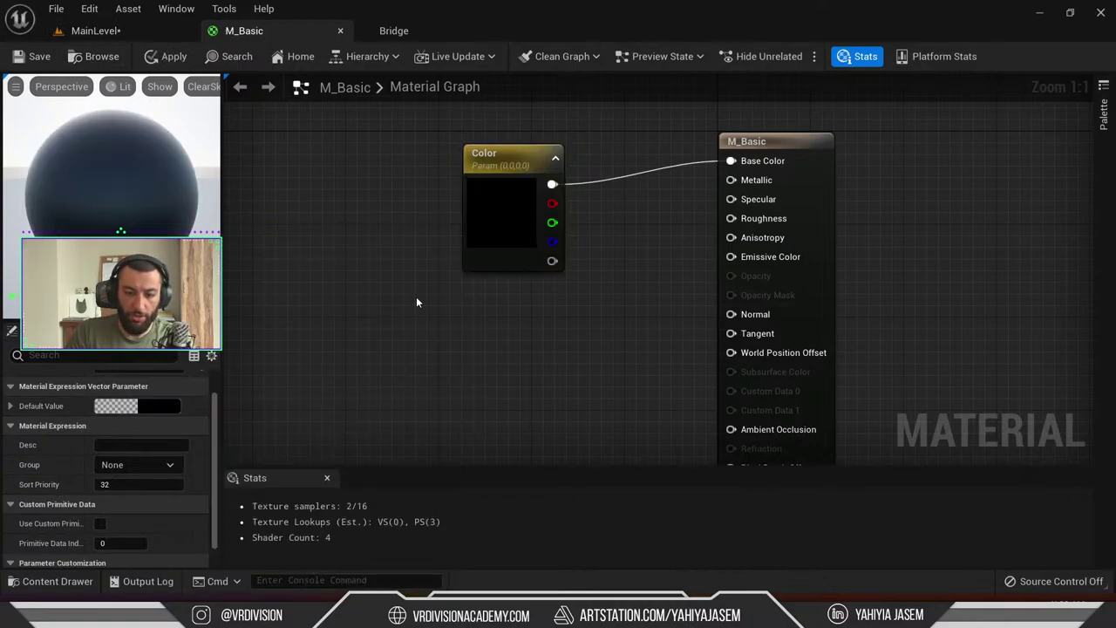
Return to MainLevel and assign the MI_Basic material instance to the upright rectangle
click(96, 30)
key(ctrl+space)
drag(284, 462, 379, 259)
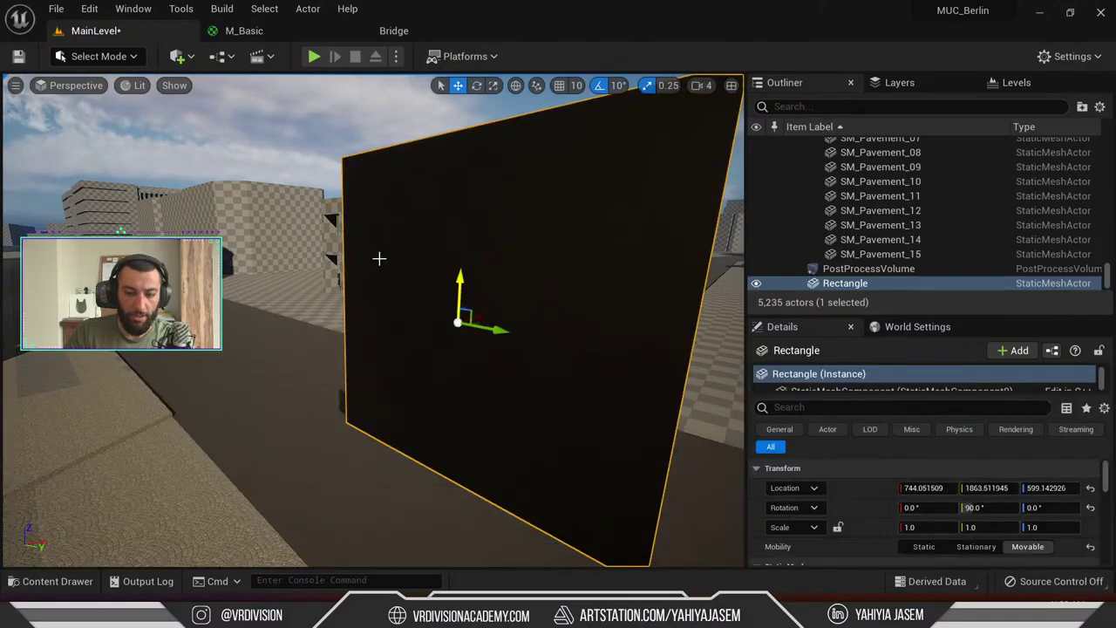
right_drag(386, 254, 471, 254)
alt+drag(373, 320, 611, 157)
right_drag(287, 289, 286, 290)
Make M_Basic two-sided and save it, and inspect both faces of the rectangle in MainLevel
click(244, 30)
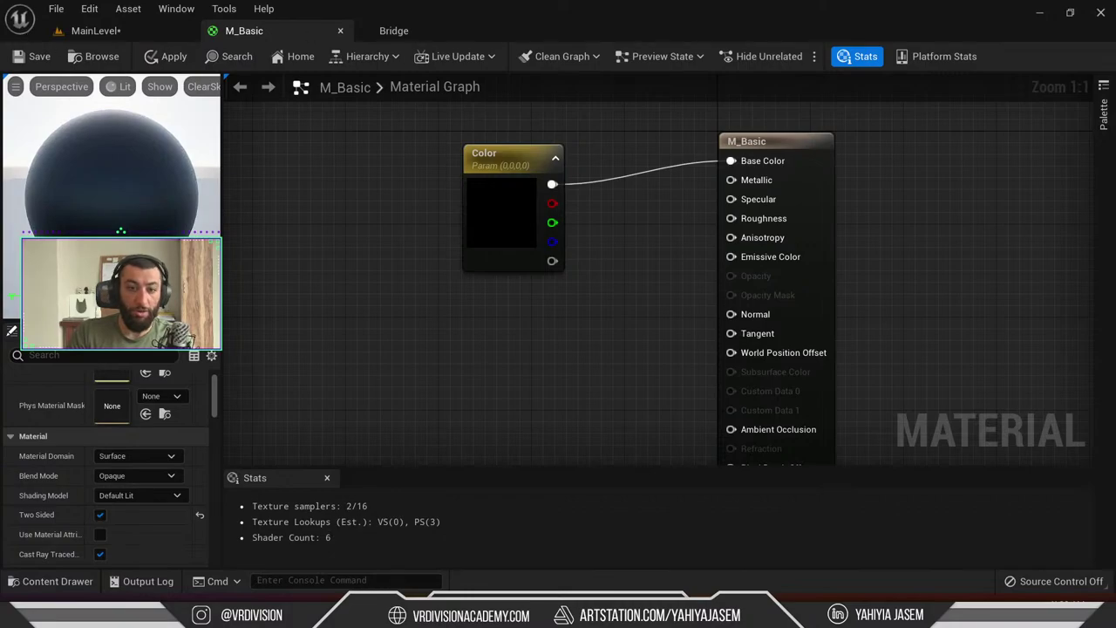
click(40, 56)
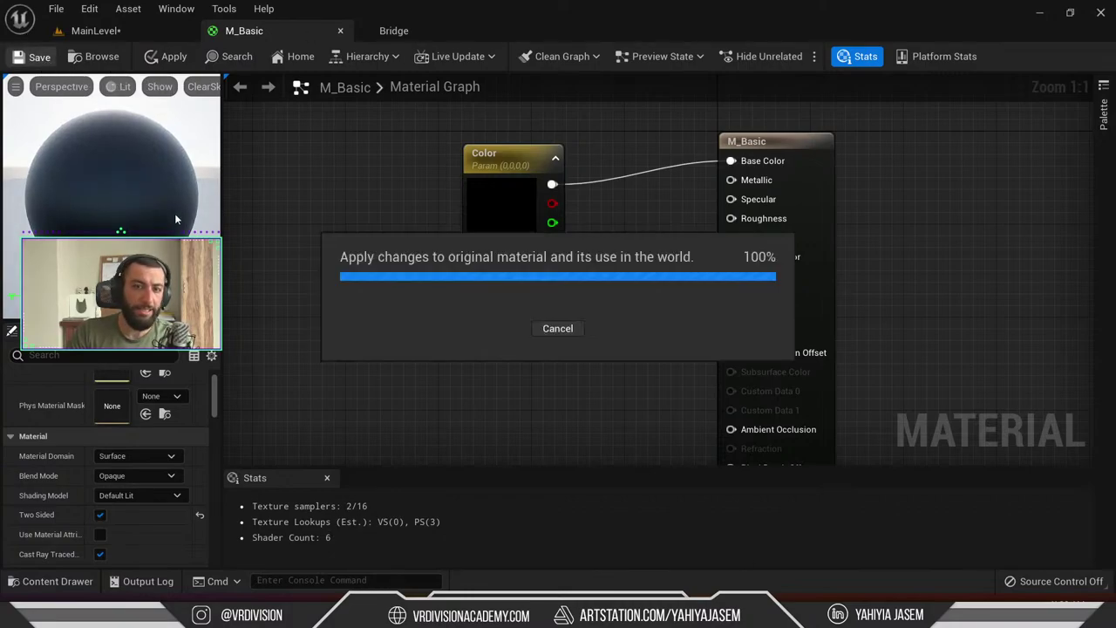
click(130, 35)
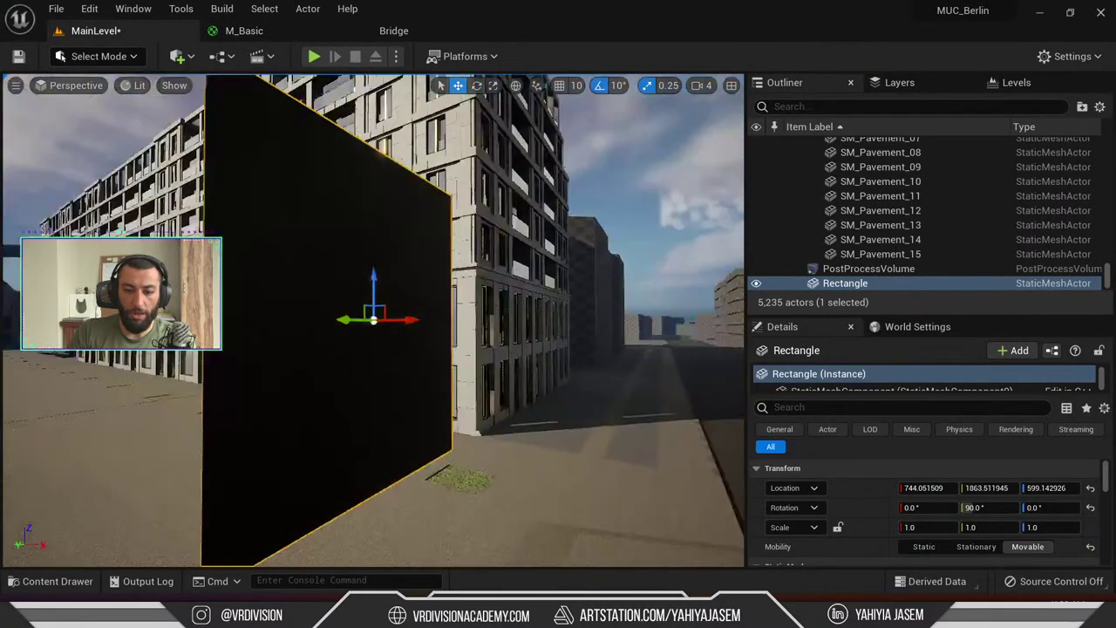
alt+drag(373, 320, 628, 349)
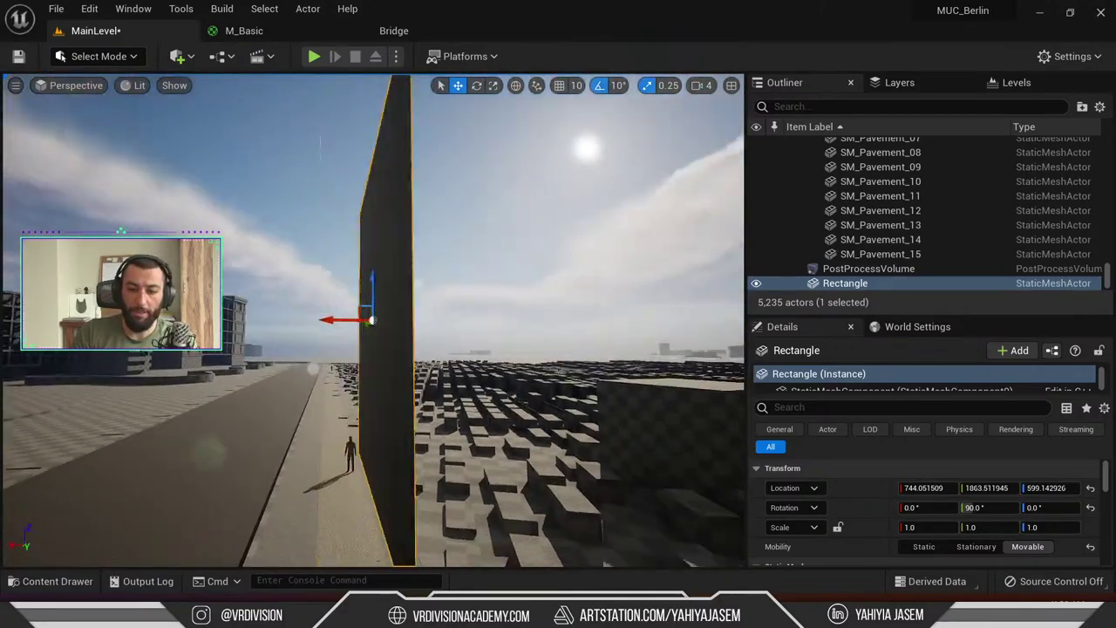
alt+drag(323, 293, 593, 292)
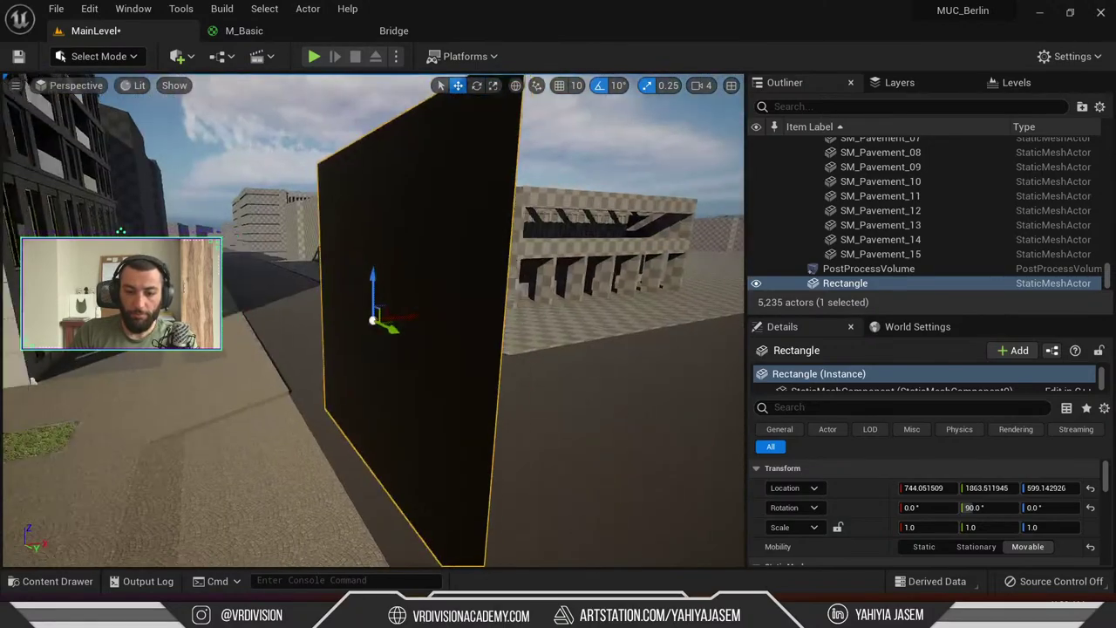
Lower the rectangle toward the paving to a Z location of about 103
alt+drag(373, 320, 288, 436)
alt+right_drag(374, 320, 296, 367)
alt+drag(373, 320, 436, 209)
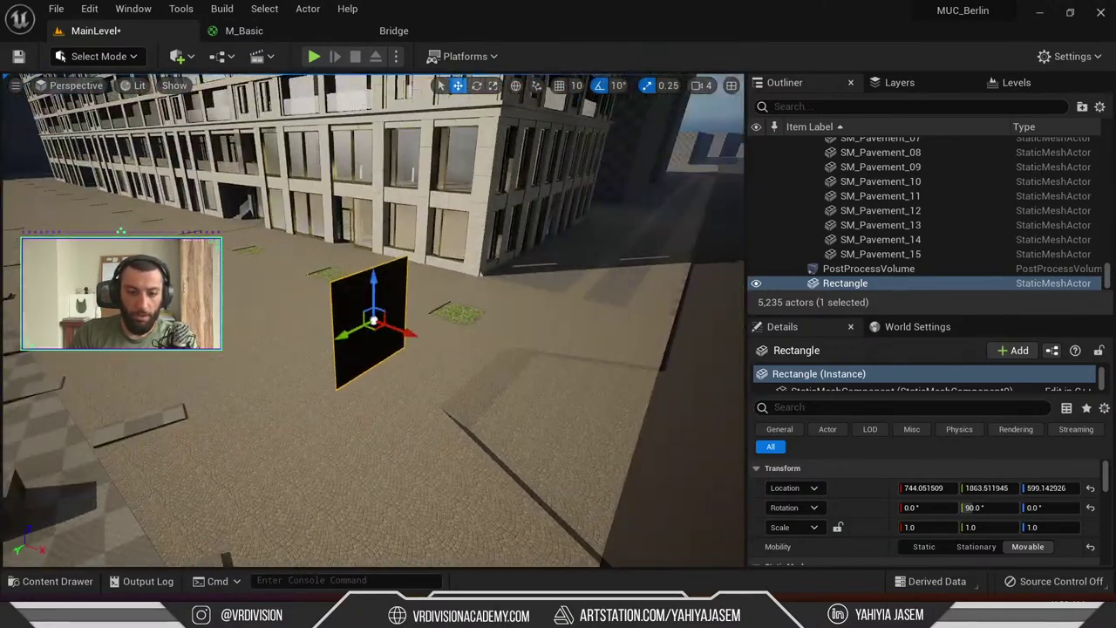
shift+drag(366, 290, 357, 298)
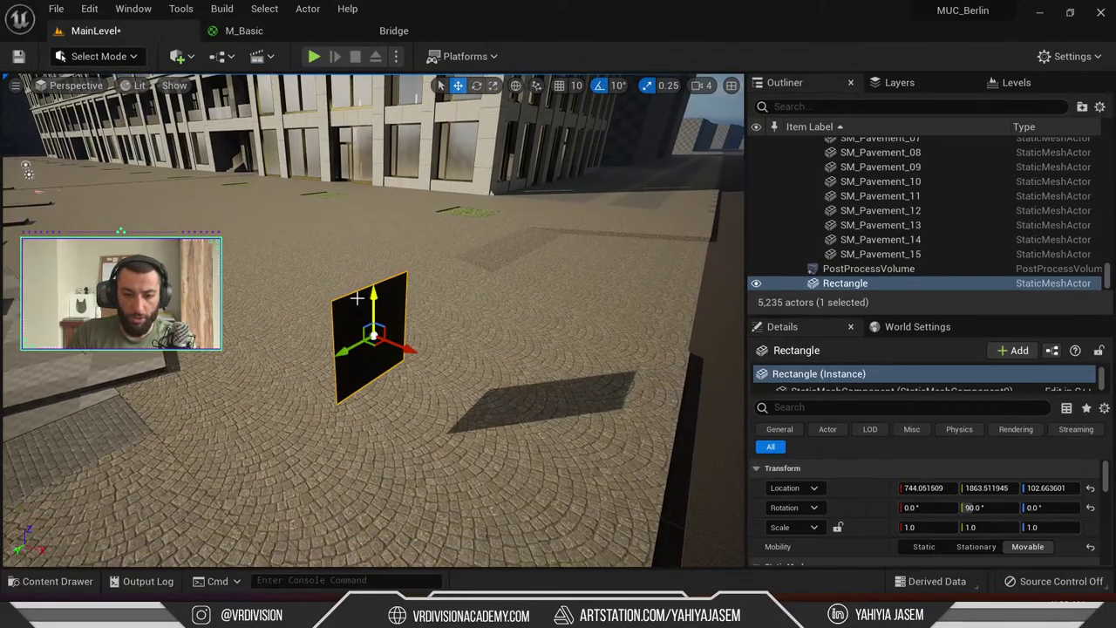
Add a spot light to the level near the rectangle and rotate it to about 160° around Z
click(114, 57)
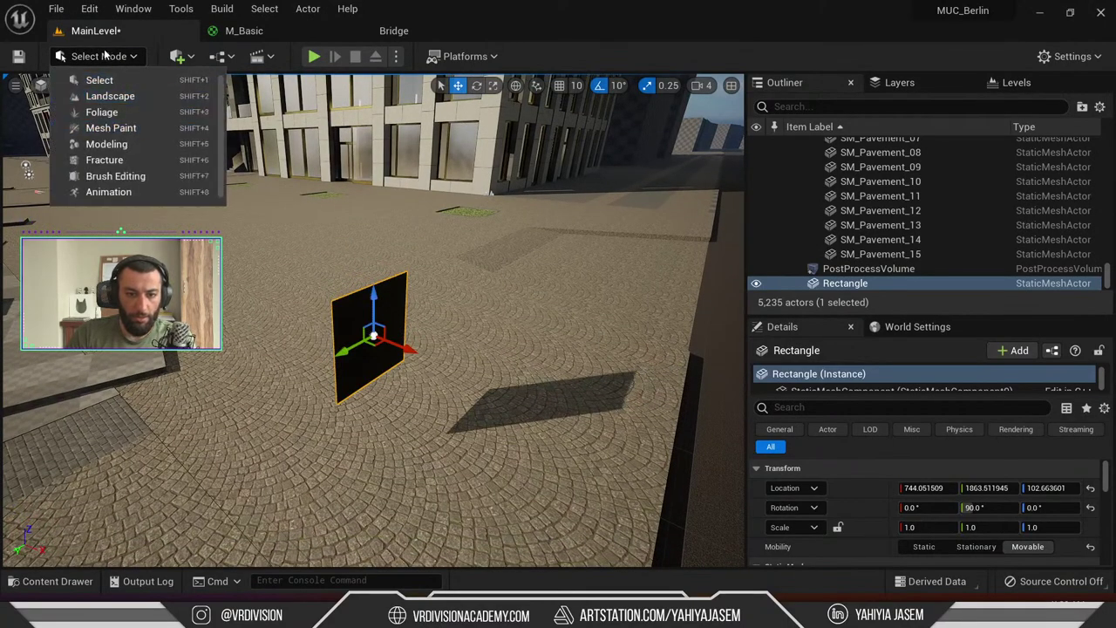
click(191, 57)
mouse_move(268, 226)
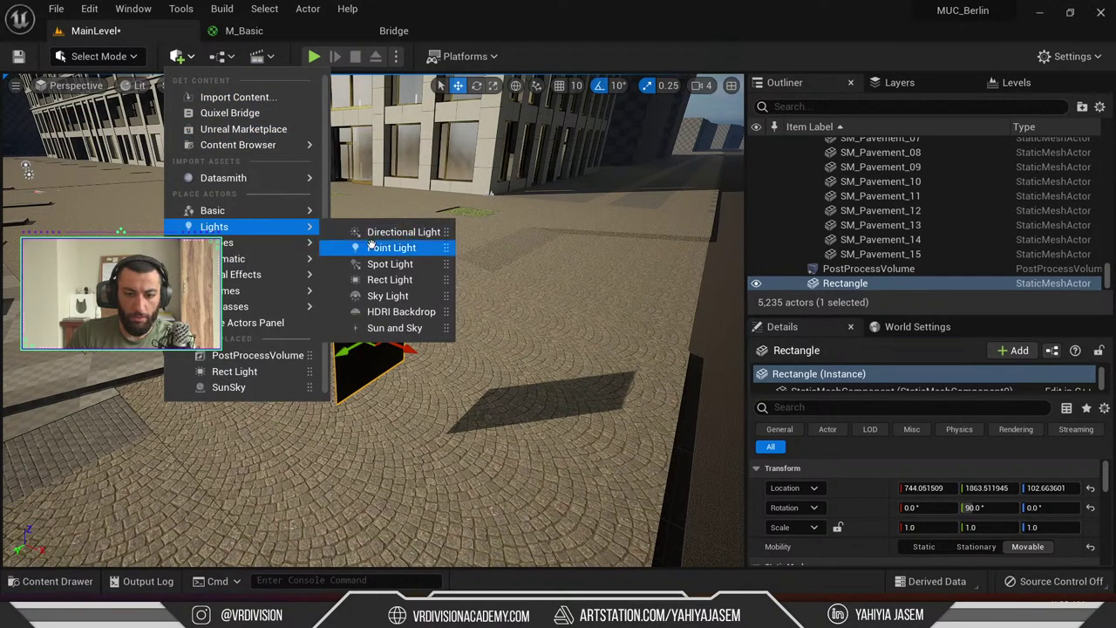
click(390, 264)
mouse_move(404, 329)
mouse_down()
mouse_move(483, 362)
mouse_move(407, 372)
mouse_move(387, 341)
mouse_up()
key(e)
key(w)
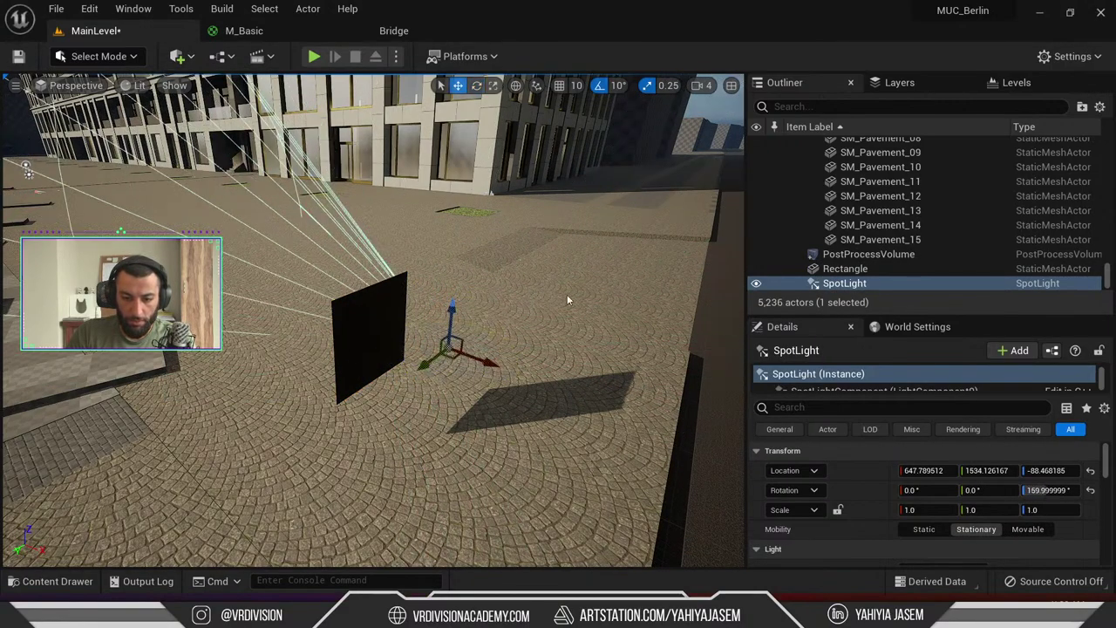
Position the spot light beside the rectangle at about X 820, Y 1822 and raise it to about Z 31
key(alt+j)
drag(398, 290, 439, 335)
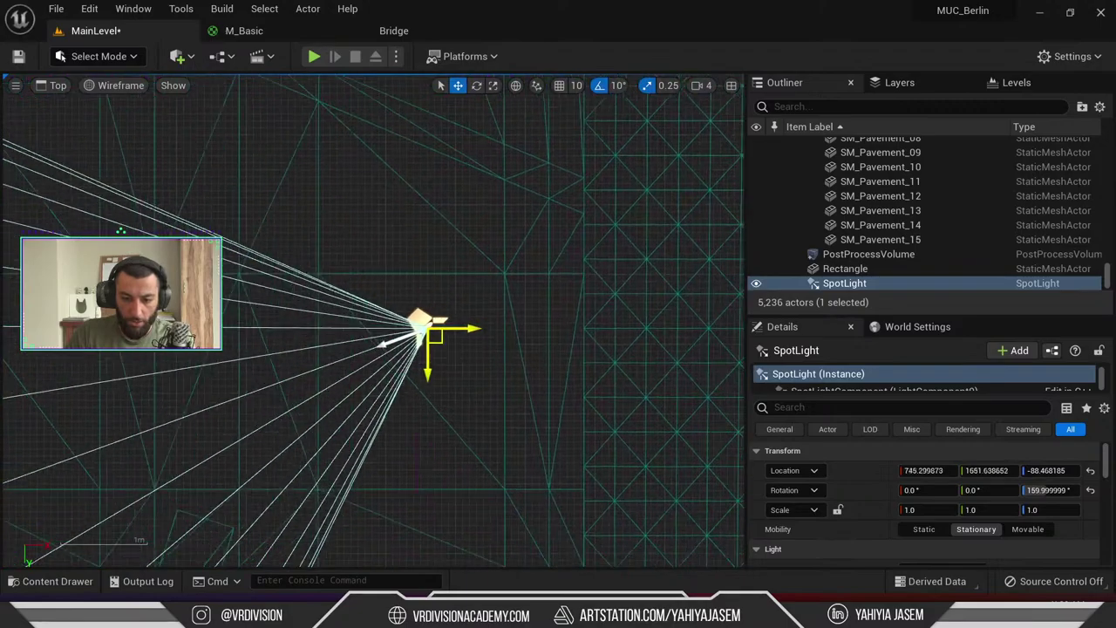
key(alt+g)
middle_drag(346, 145, 366, 288)
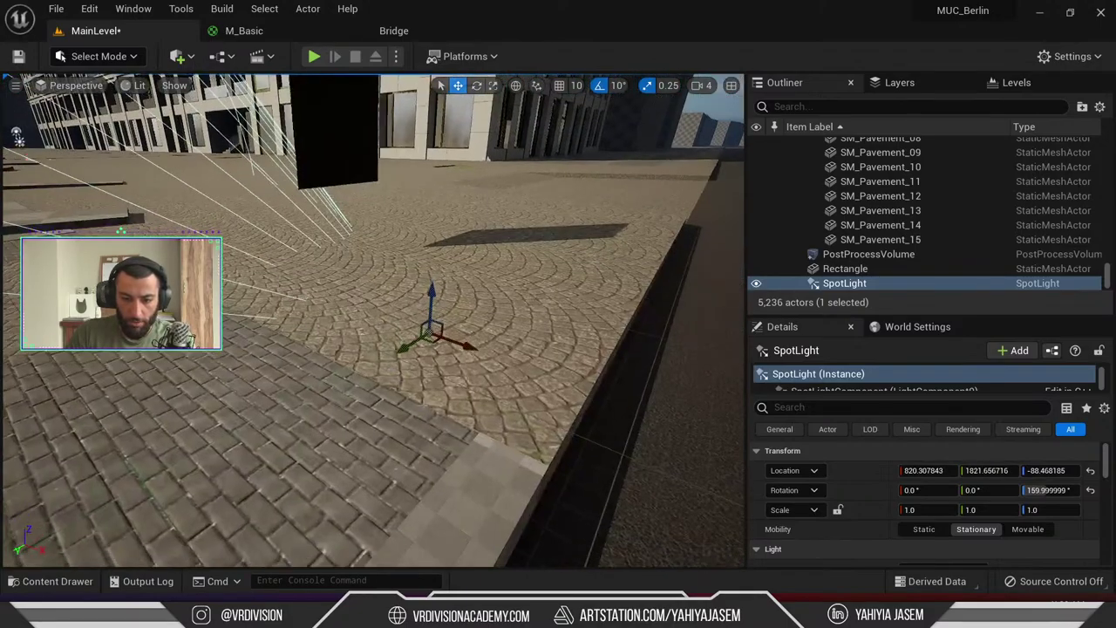
click(346, 144)
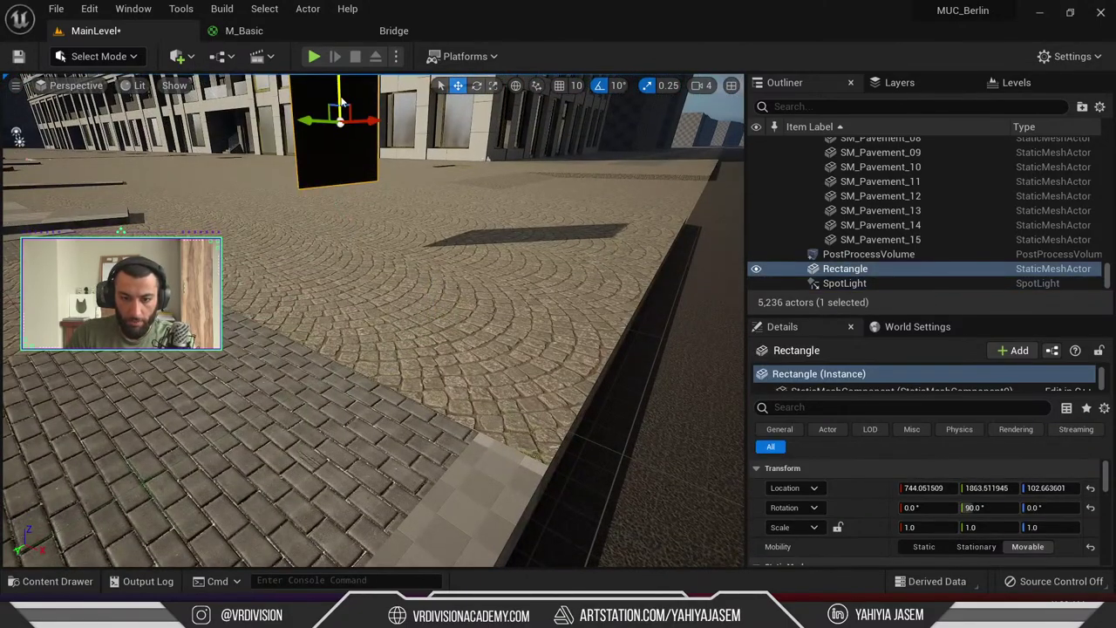
key(ctrl+z)
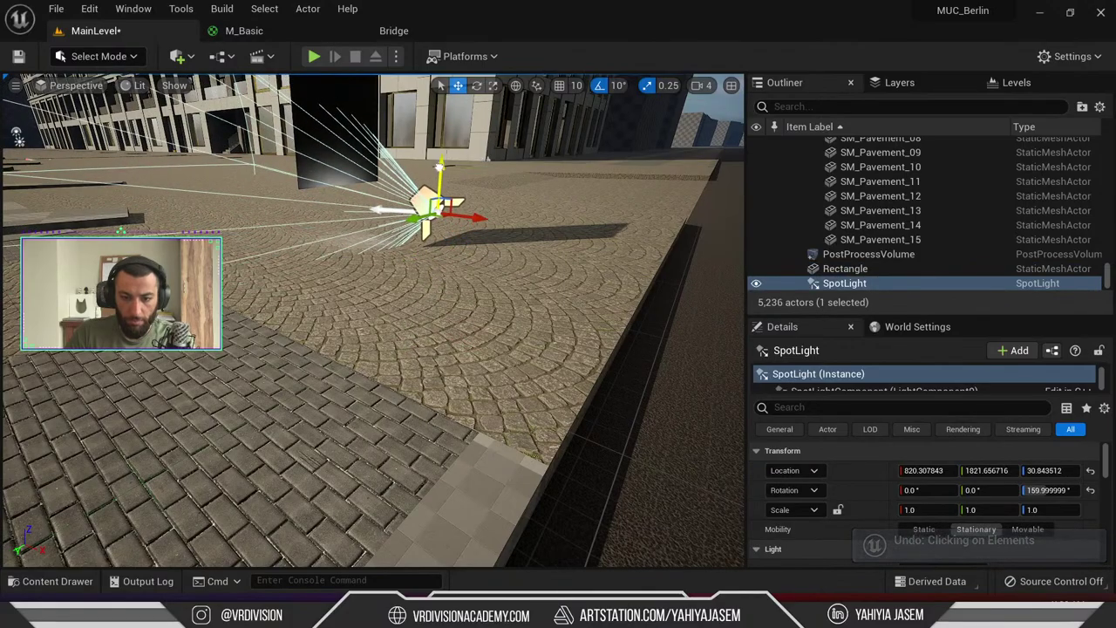
Lower the rectangle to a Z location of about 45 so that it stands in the spot light's beam
click(359, 129)
drag(339, 91, 297, 166)
key(f)
scroll(373, 321, down, 4)
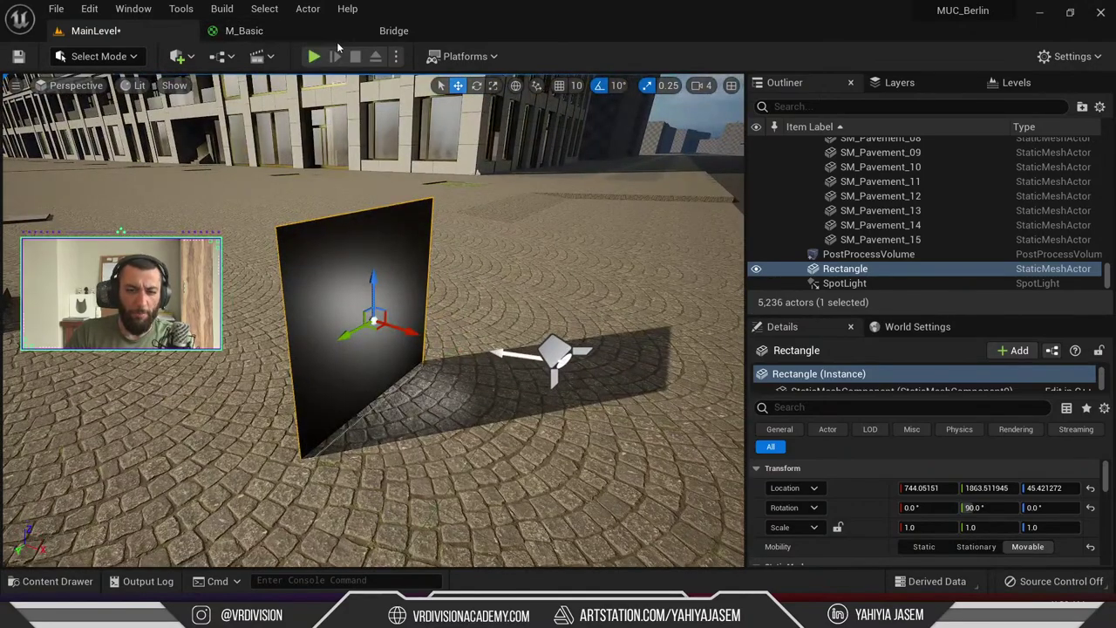
Examine the spotlit rectangle in MainLevel alongside the Two Sided setting of M_Basic
click(296, 31)
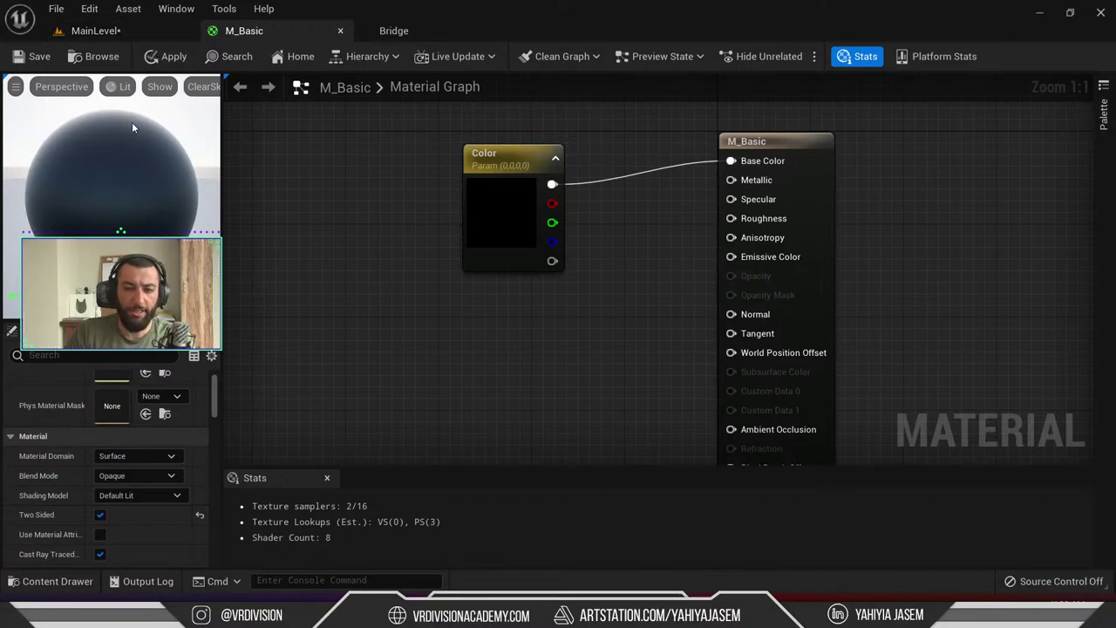
click(168, 35)
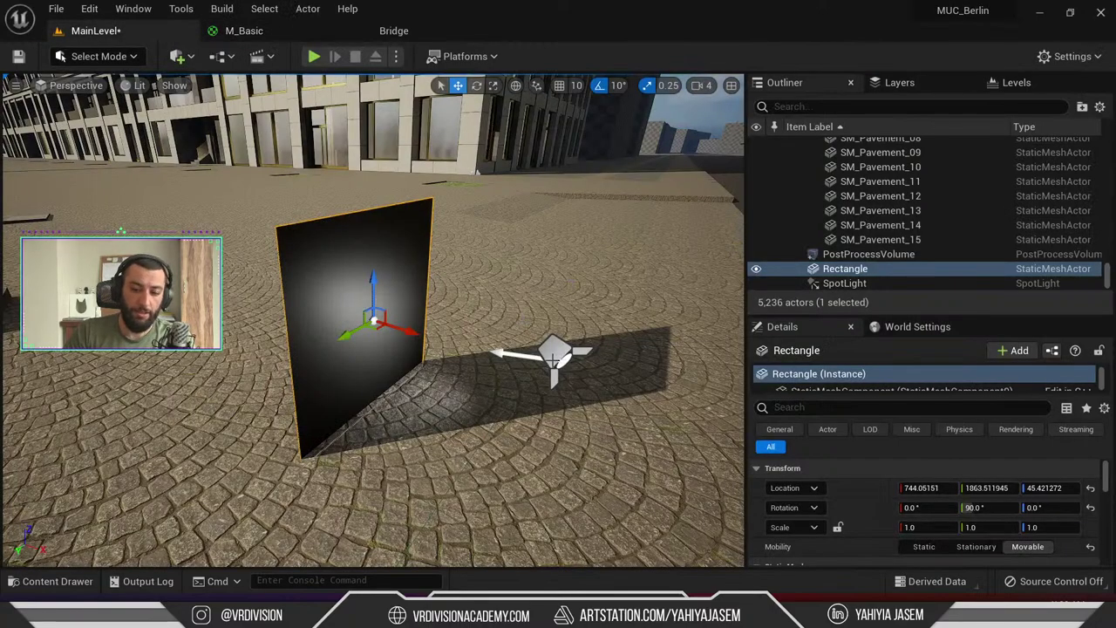
alt+drag(553, 361, 384, 323)
click(243, 30)
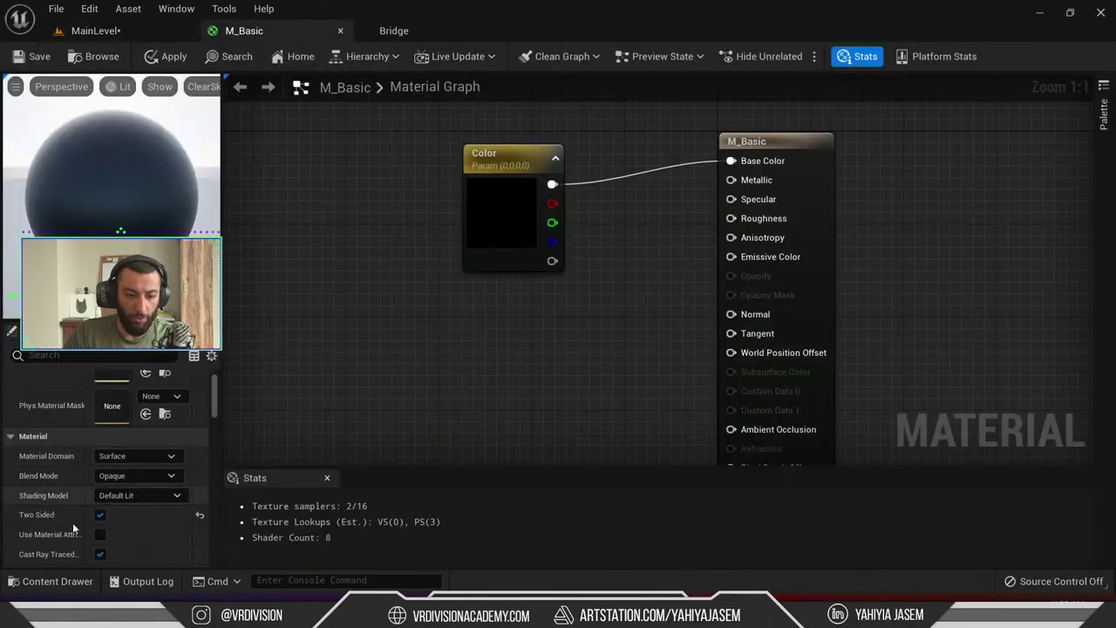
Turn off the Two Sided option for the M_Basic material, save it, and return to the MainLevel scene
click(100, 516)
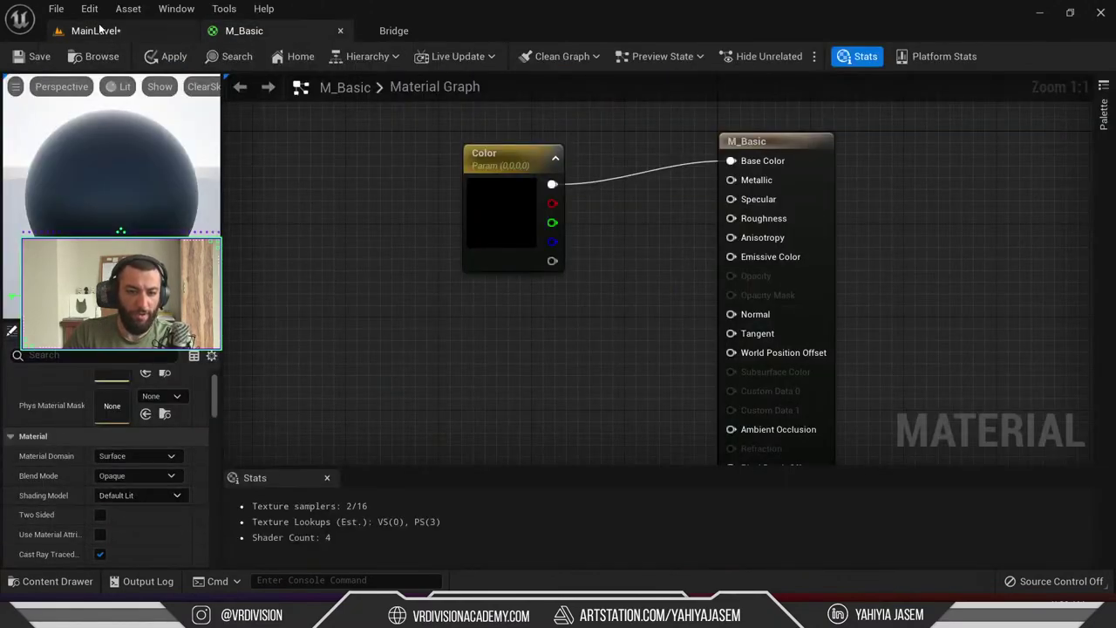
click(39, 57)
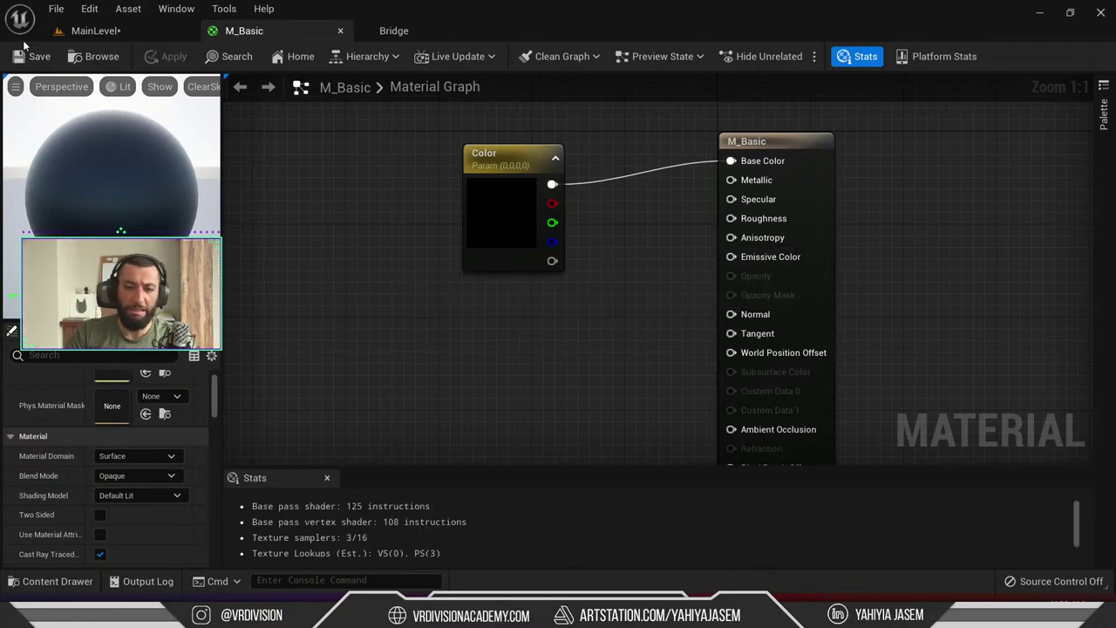
click(95, 31)
Examine the one-sided black rectangle from front and back, and select the spot light to inspect the shadow on the cobblestones
alt+drag(441, 383, 680, 402)
click(529, 449)
alt+drag(369, 414, 299, 483)
key(Escape)
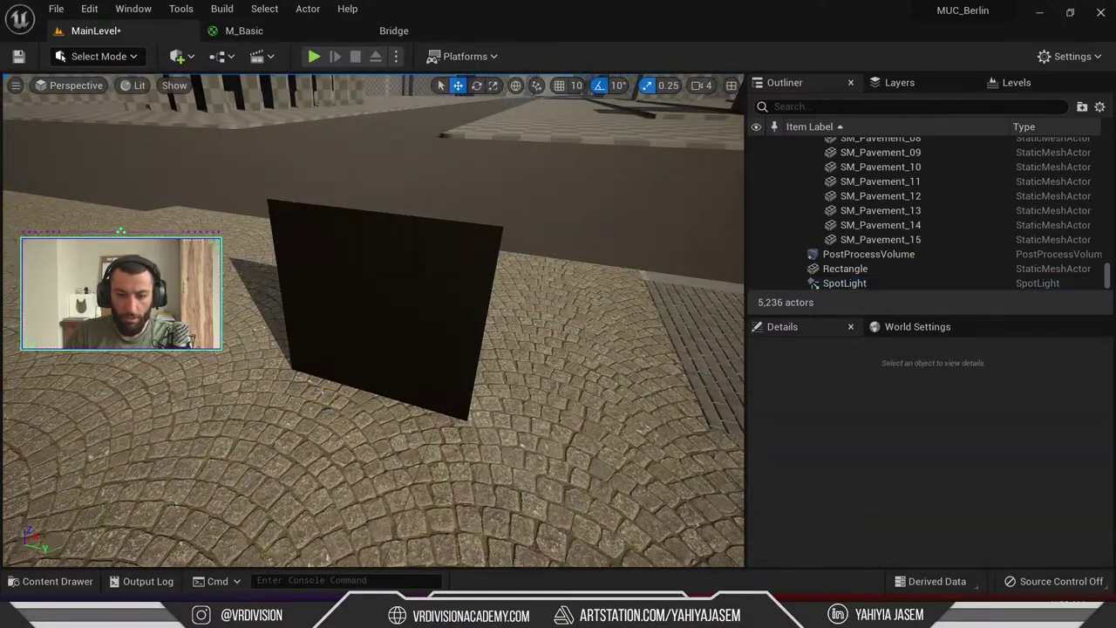
scroll(369, 414, up, 3)
scroll(369, 414, down, 3)
alt+drag(369, 414, 369, 358)
right_drag(377, 421, 305, 532)
key(F10)
key(w)
right_drag(874, 296, 874, 296)
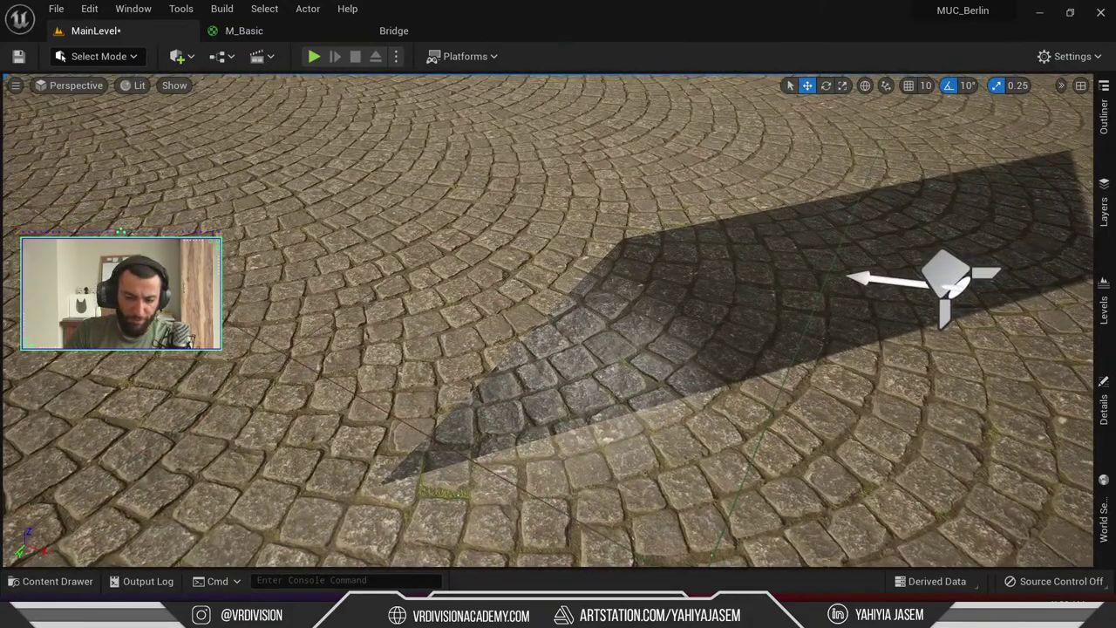
click(949, 277)
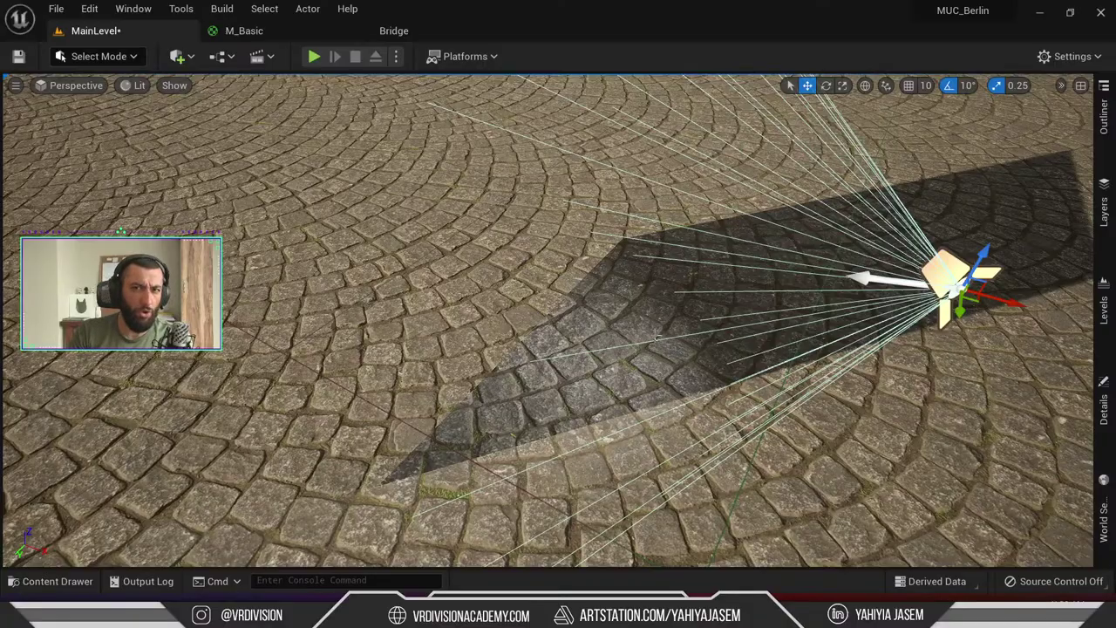
mouse_move(949, 277)
right_down()
mouse_move(898, 218)
mouse_move(880, 165)
mouse_move(776, 314)
mouse_move(948, 278)
right_up()
key(F11)
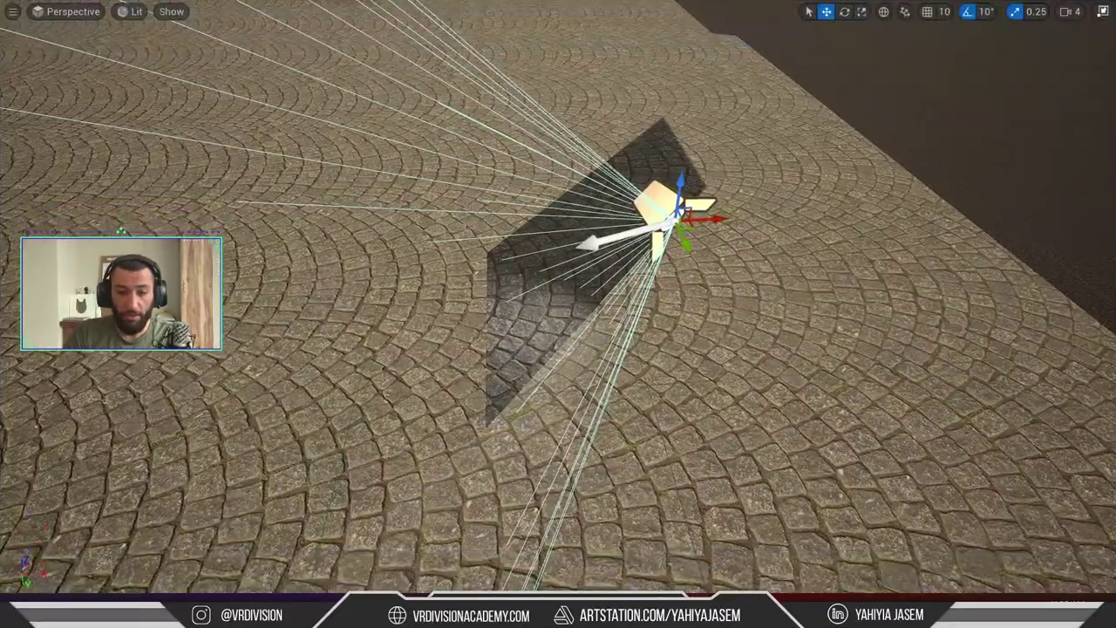
key(F11)
Try a directional light beside the rectangle, rotating it 160 degrees about the vertical axis to check the cast shadow
click(133, 59)
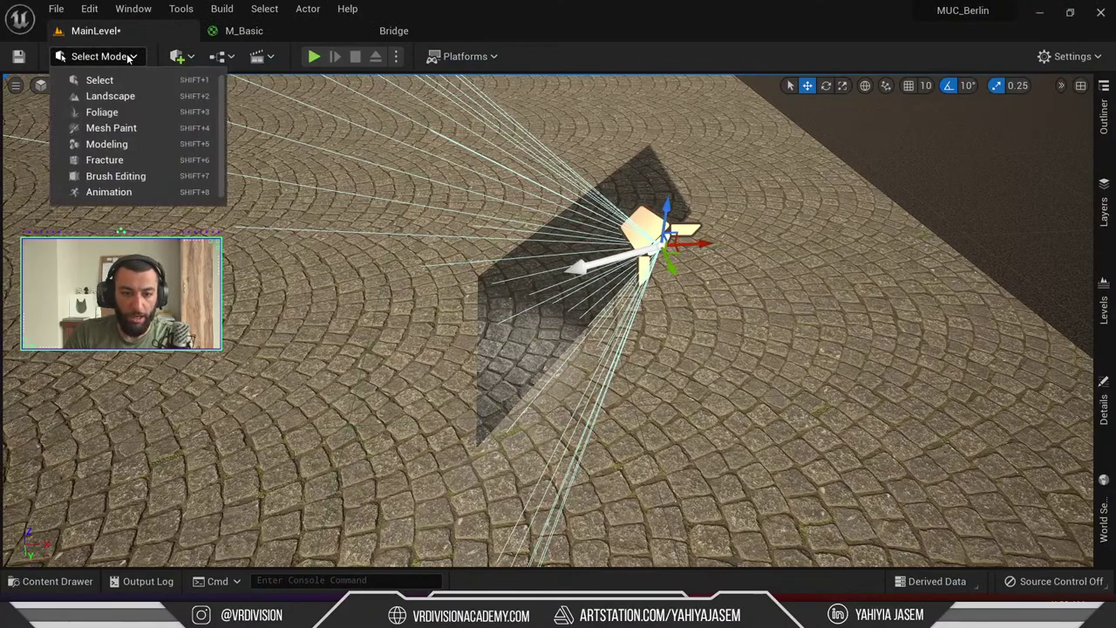
click(191, 57)
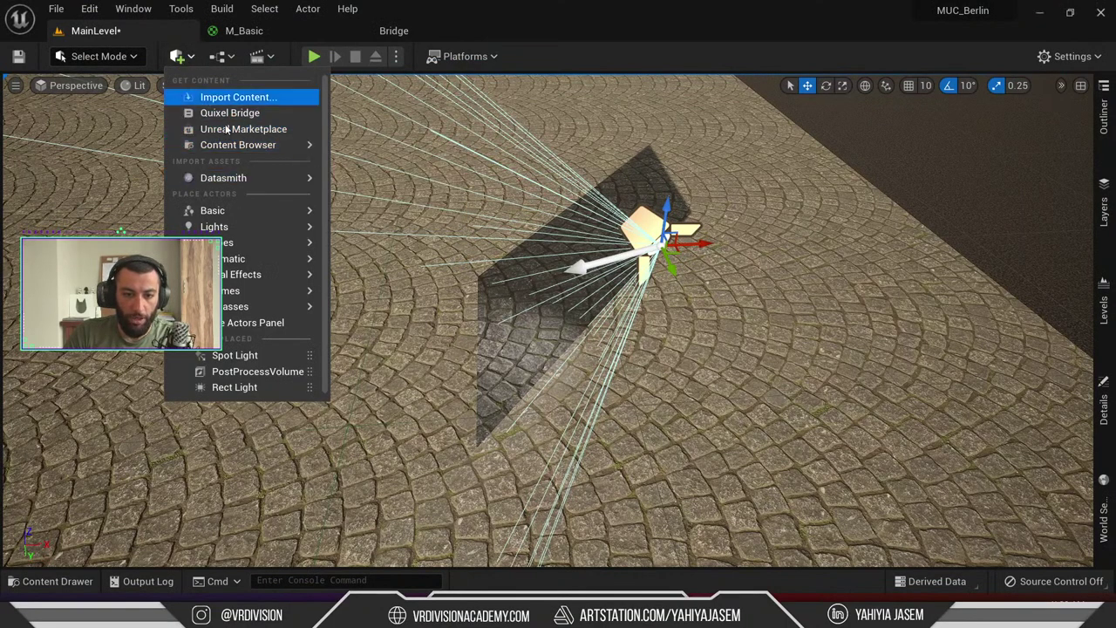
mouse_move(256, 227)
click(387, 232)
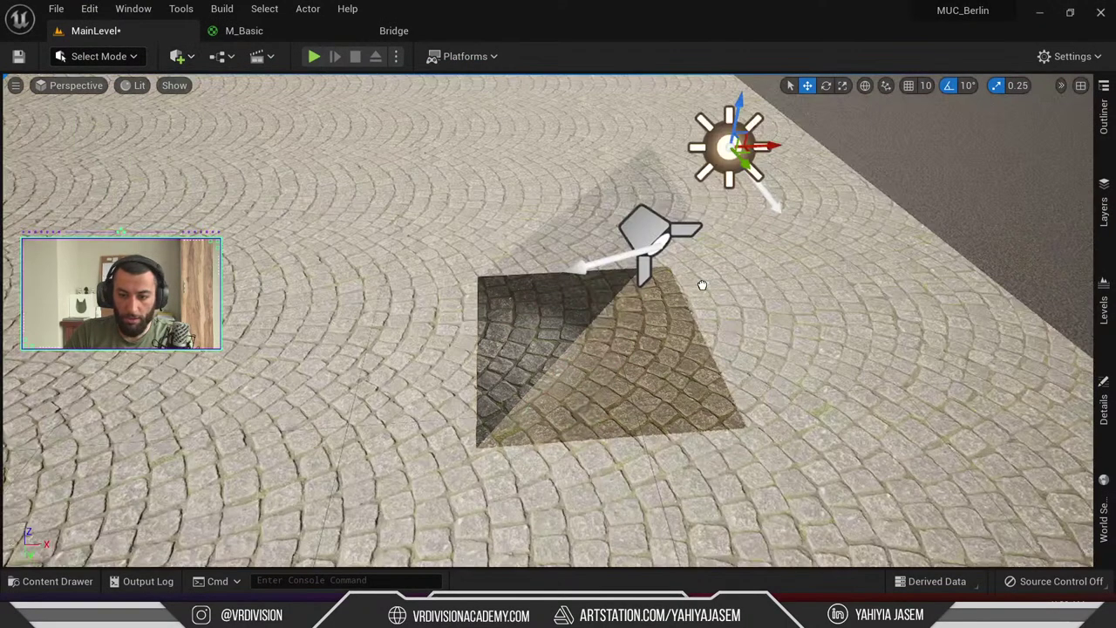
drag(721, 279, 734, 249)
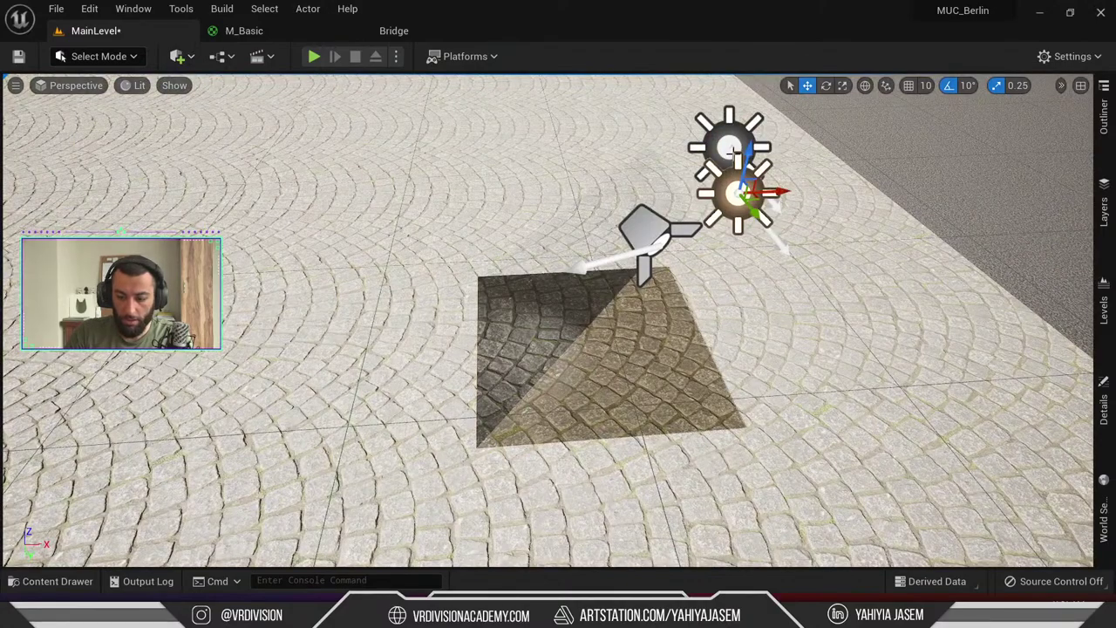
key(Delete)
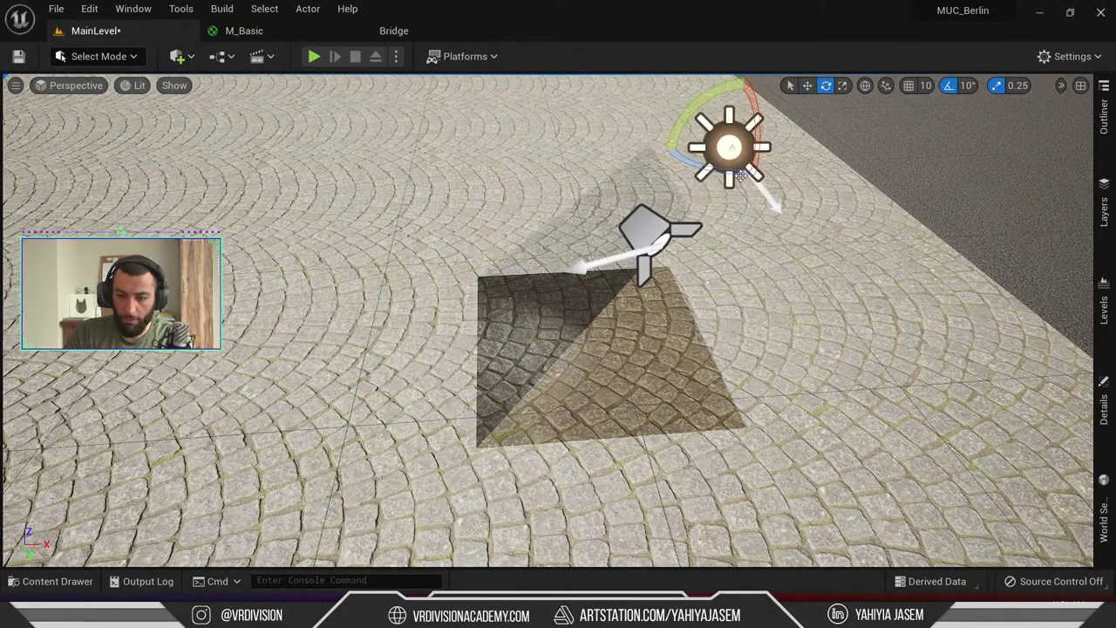
drag(823, 167, 656, 167)
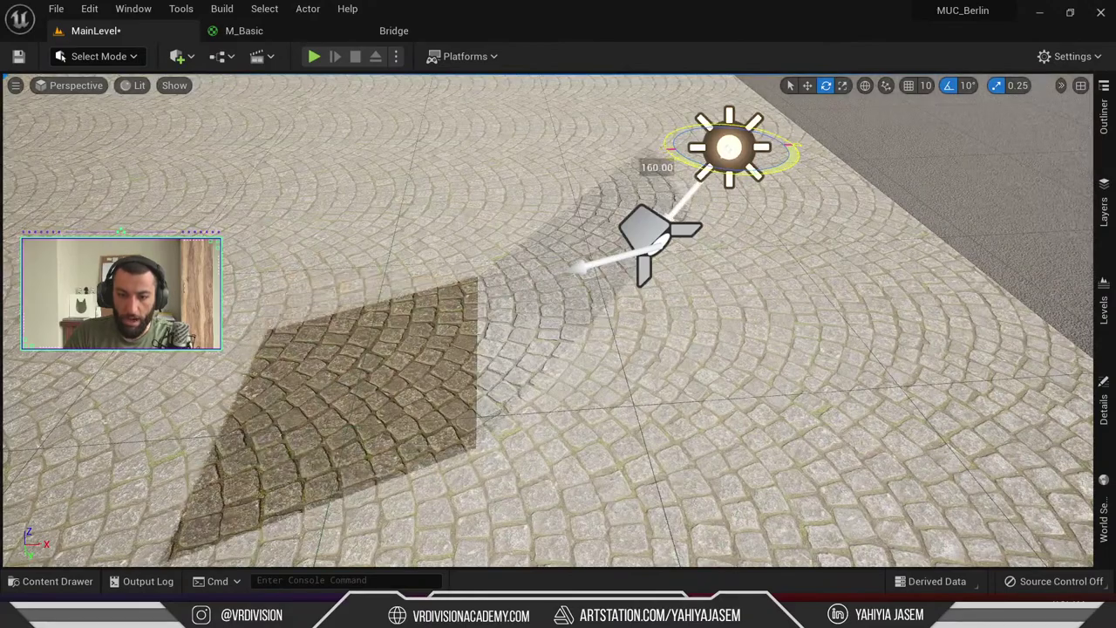
right_drag(584, 245, 593, 218)
alt+drag(558, 320, 733, 279)
right_drag(590, 171, 589, 222)
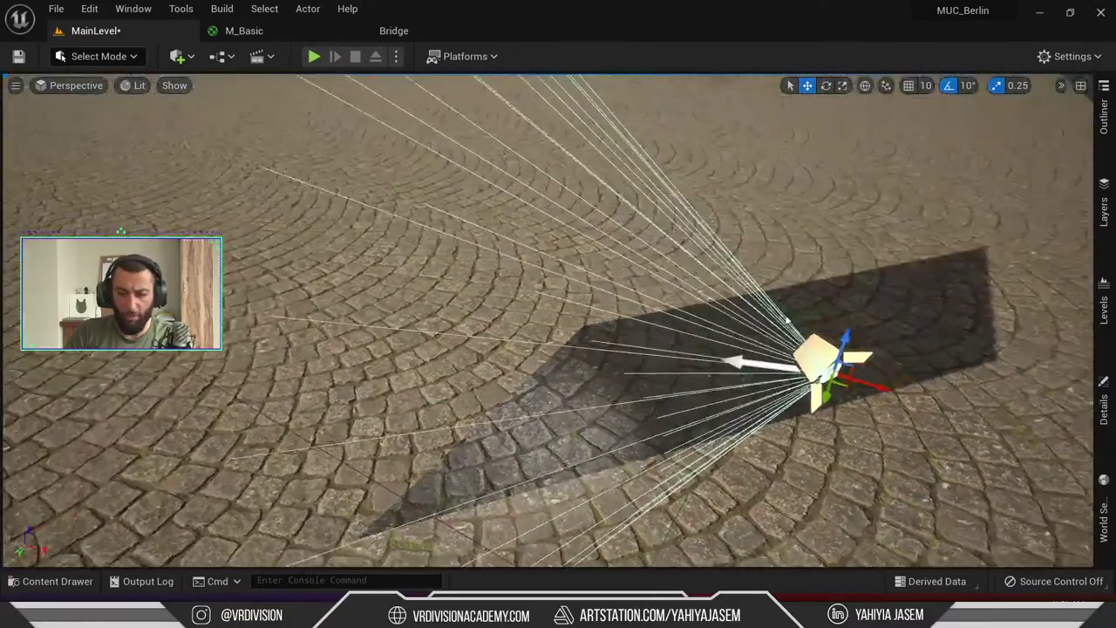
Delete the spot light and the black test rectangle from the cobbled pavement
mouse_move(866, 314)
alt+mouse_down()
mouse_move(615, 218)
mouse_move(468, 122)
mouse_move(866, 314)
alt+mouse_up()
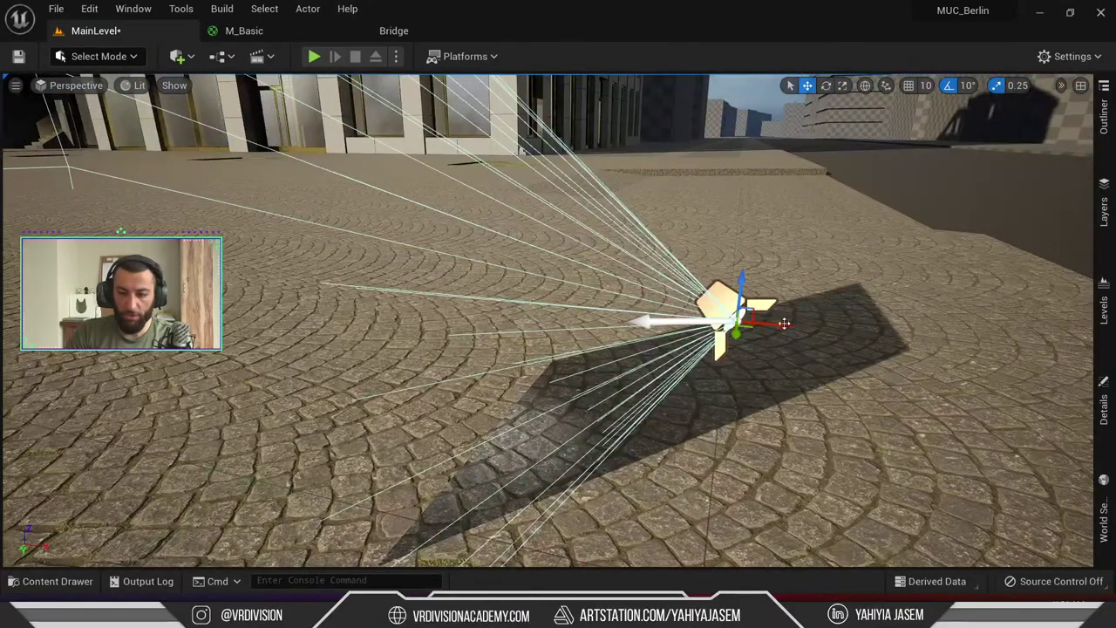
alt+drag(803, 349, 645, 340)
mouse_move(846, 367)
right_down()
mouse_move(846, 340)
mouse_move(815, 331)
mouse_move(842, 366)
right_up()
mouse_move(646, 340)
alt+mouse_down()
mouse_move(785, 288)
mouse_move(610, 348)
mouse_move(663, 331)
alt+mouse_up()
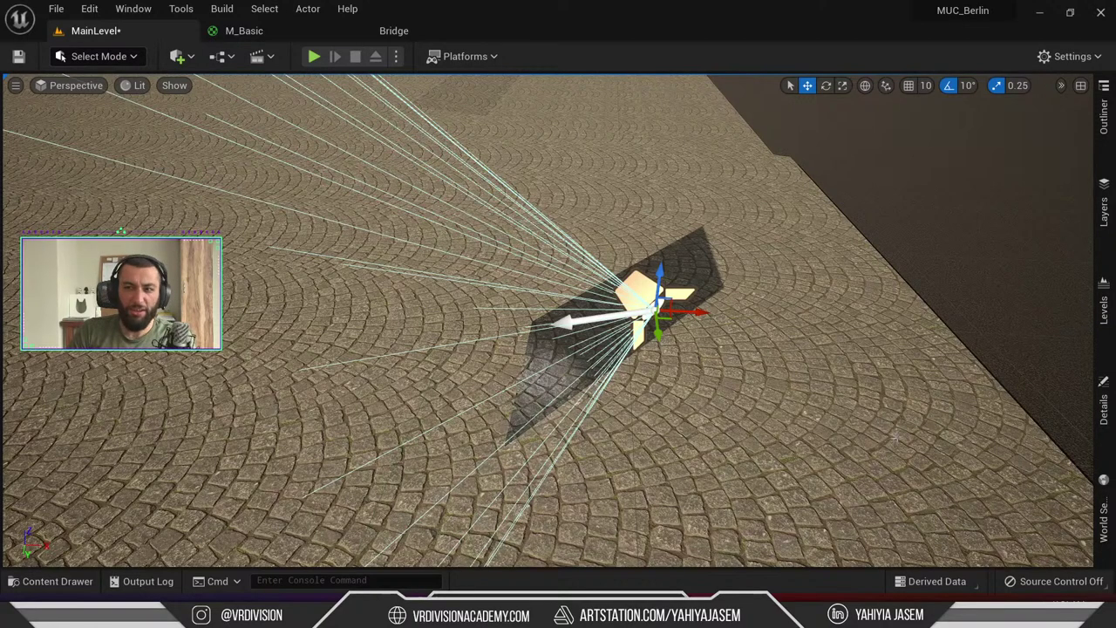
alt+drag(548, 321, 602, 286)
key(Delete)
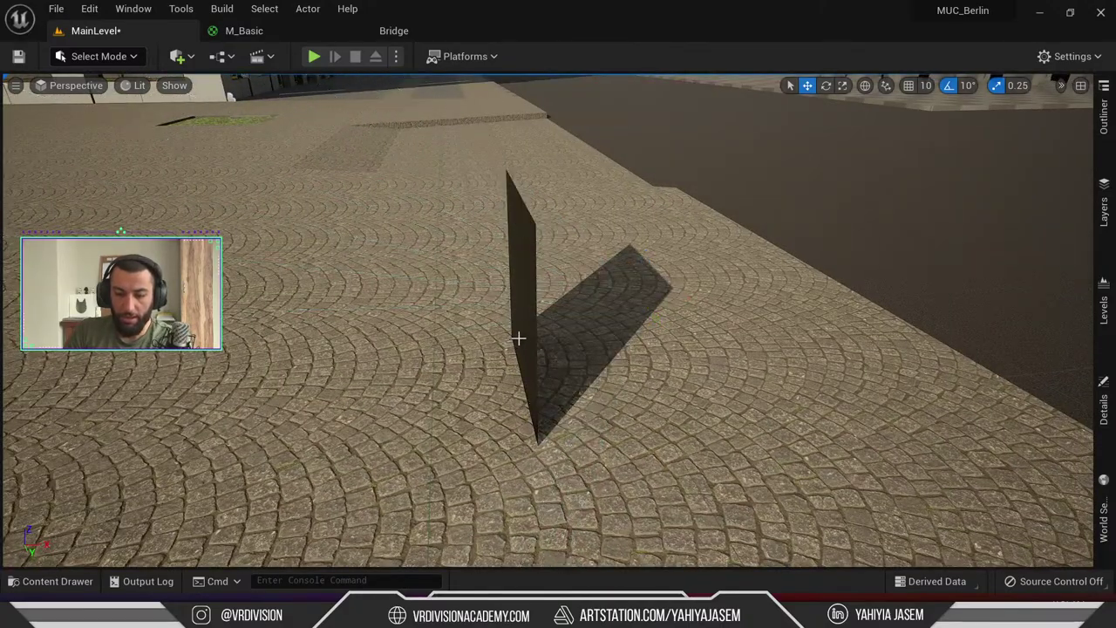
click(519, 338)
key(Delete)
Try deleting the SunSky actor from the plaza, and undo the deletion
key(F11)
right_drag(558, 314, 593, 200)
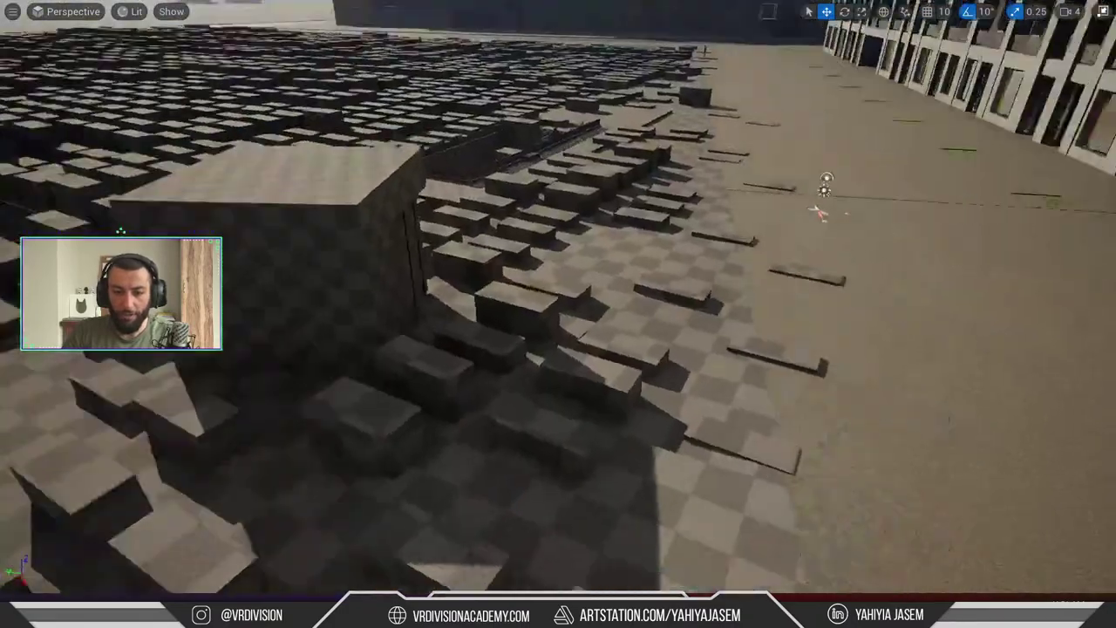
right_drag(558, 314, 580, 310)
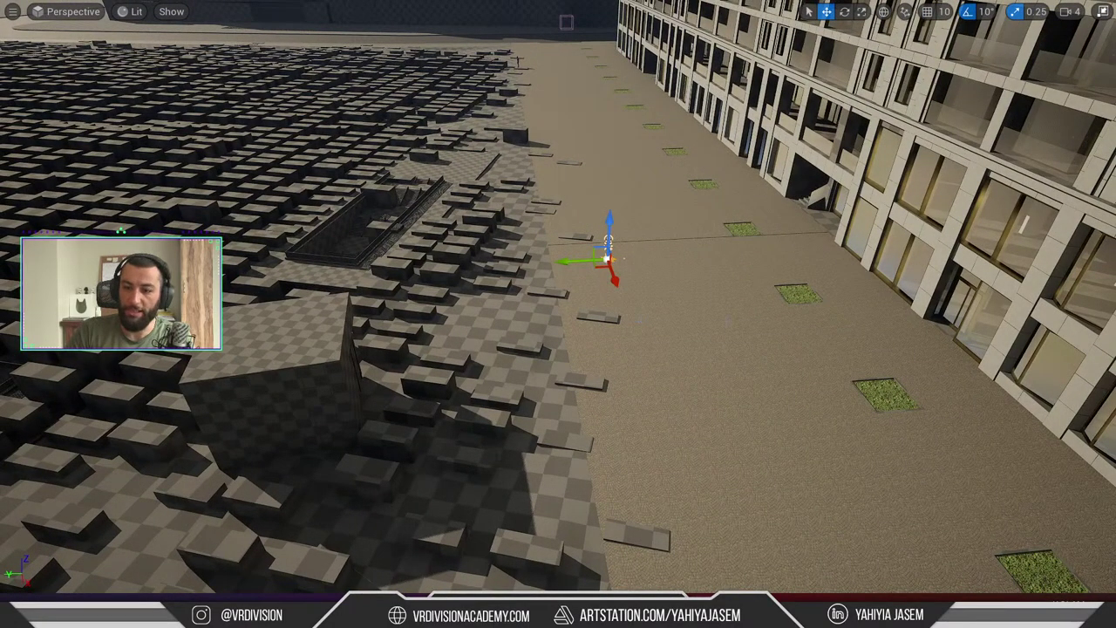
right_drag(727, 322, 775, 267)
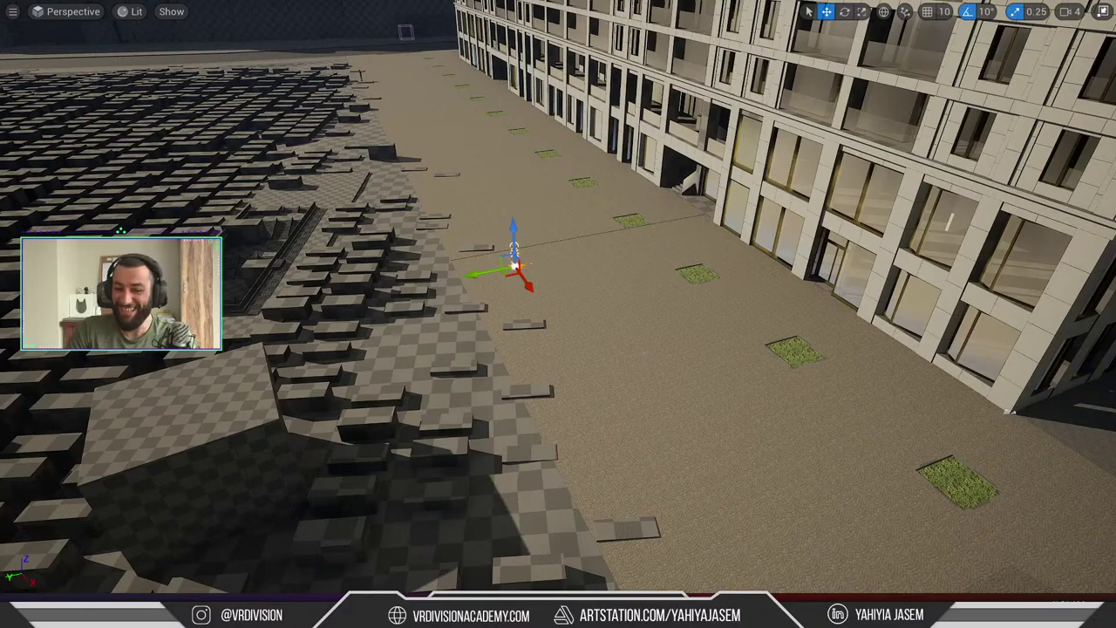
right_drag(558, 314, 615, 352)
key(ctrl+l)
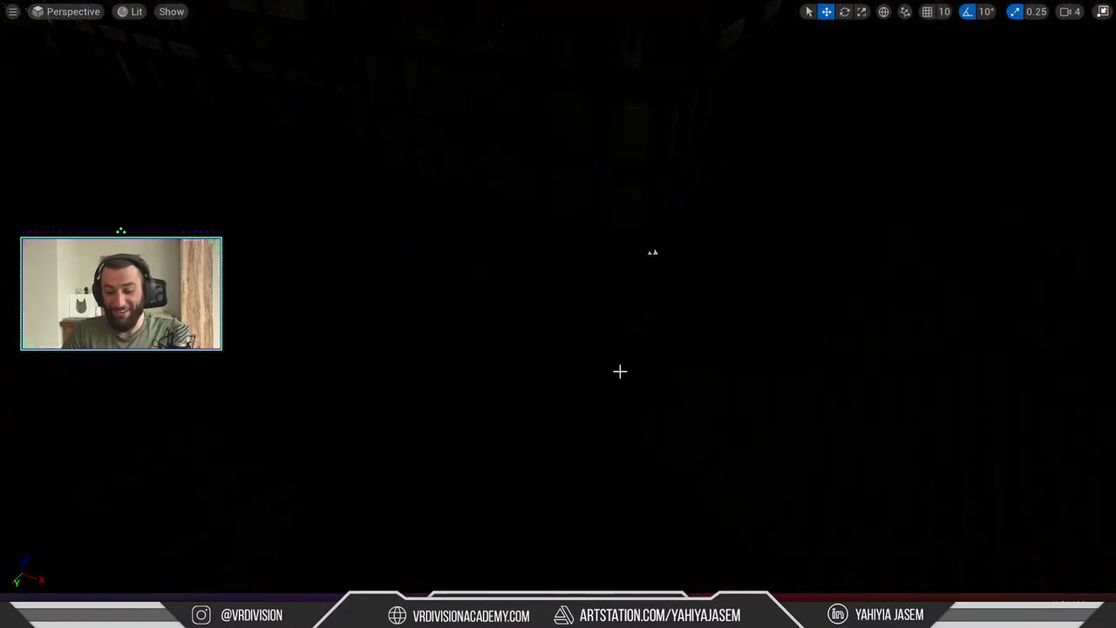
key(F11)
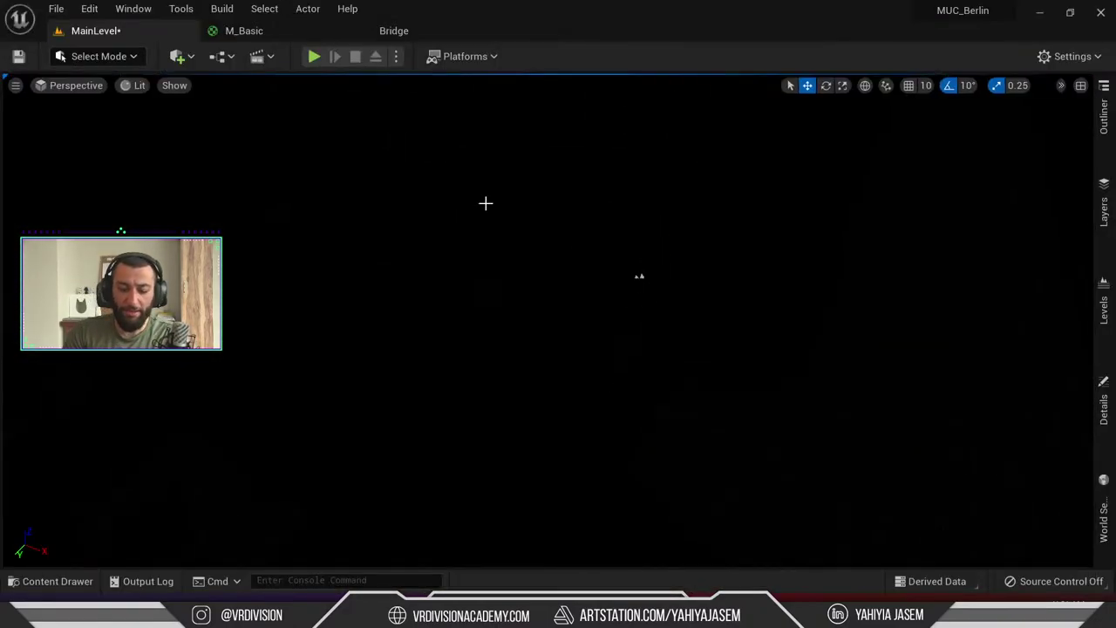
key(F11)
key(F11)
key(ctrl+z)
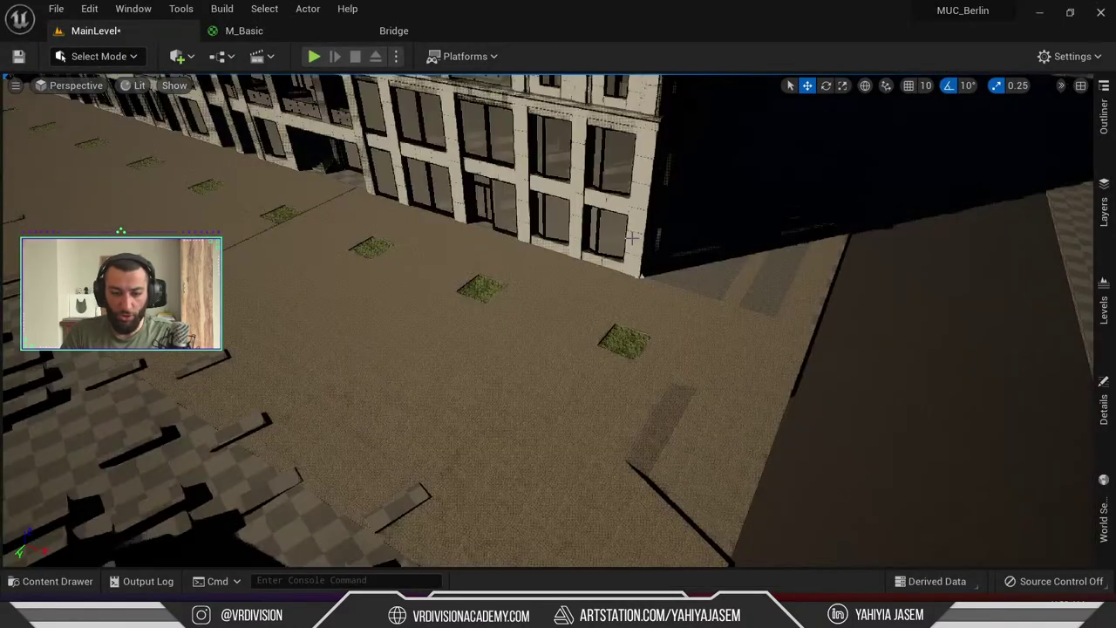
Focus on the SunSky actor, dismiss the timer notification, and locate the SunSky blueprint in the Sun Position Calculator Content folder
key(f)
alt+drag(558, 349, 489, 280)
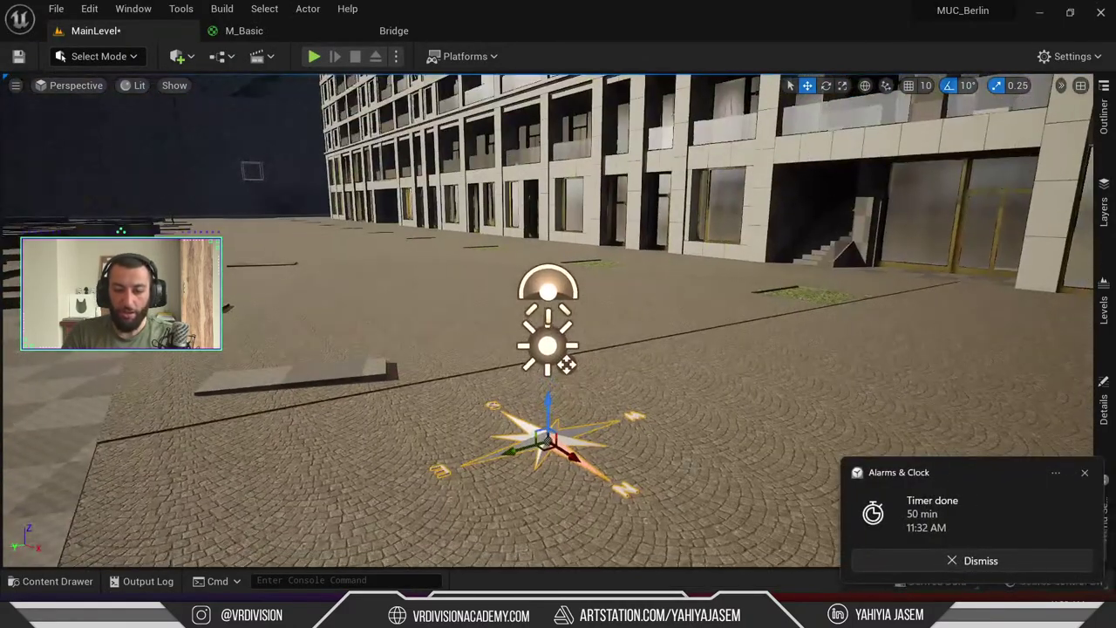
click(981, 568)
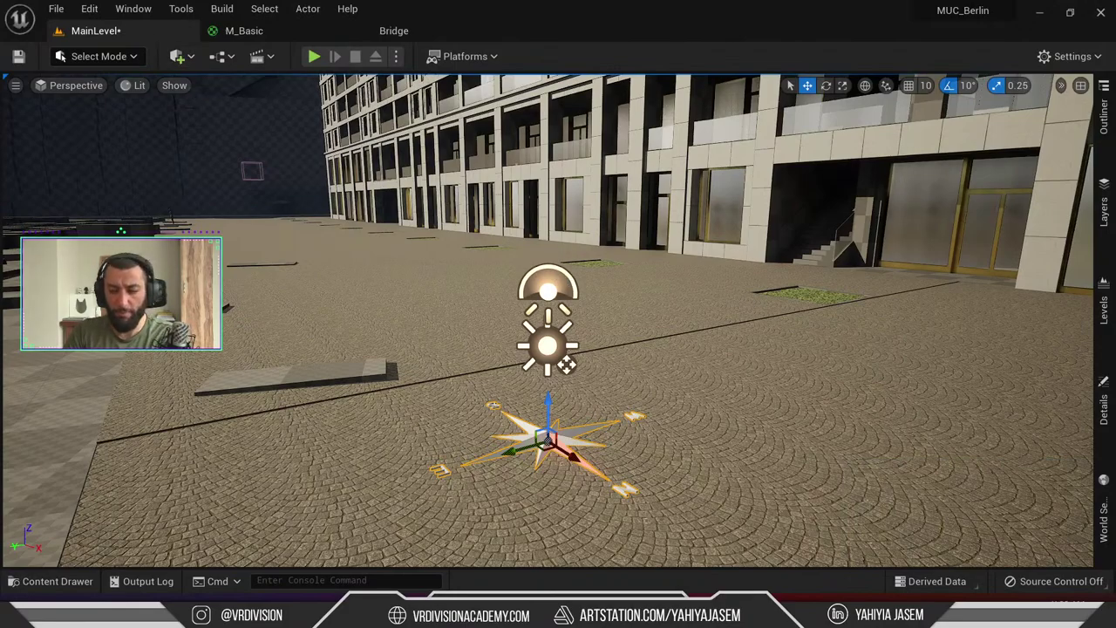
key(F11)
key(F11)
click(1103, 116)
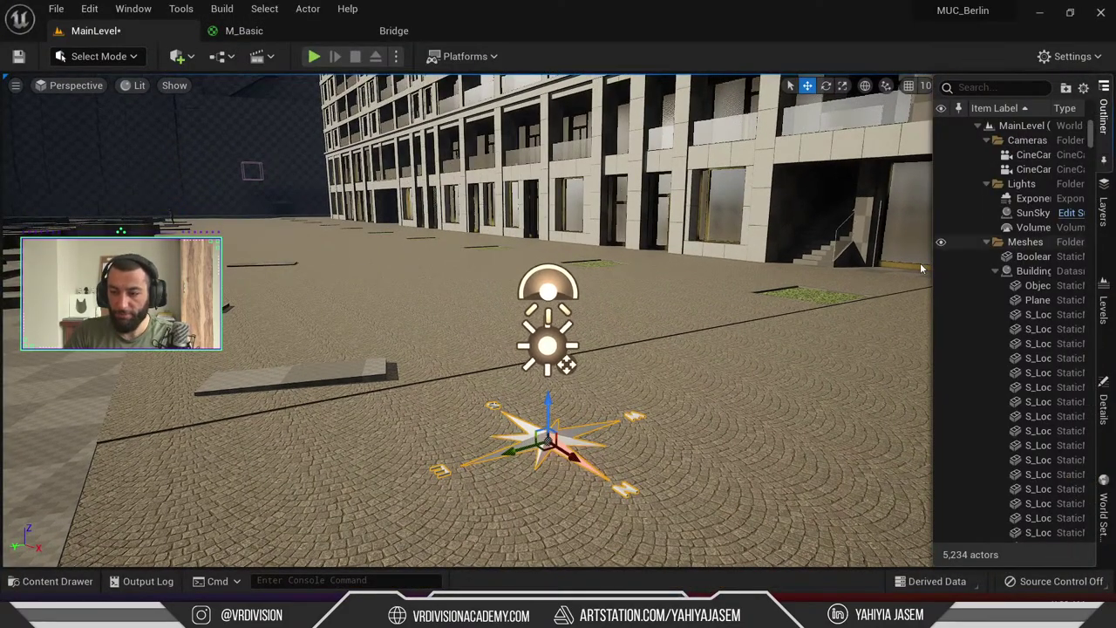
click(558, 278)
key(ctrl+space)
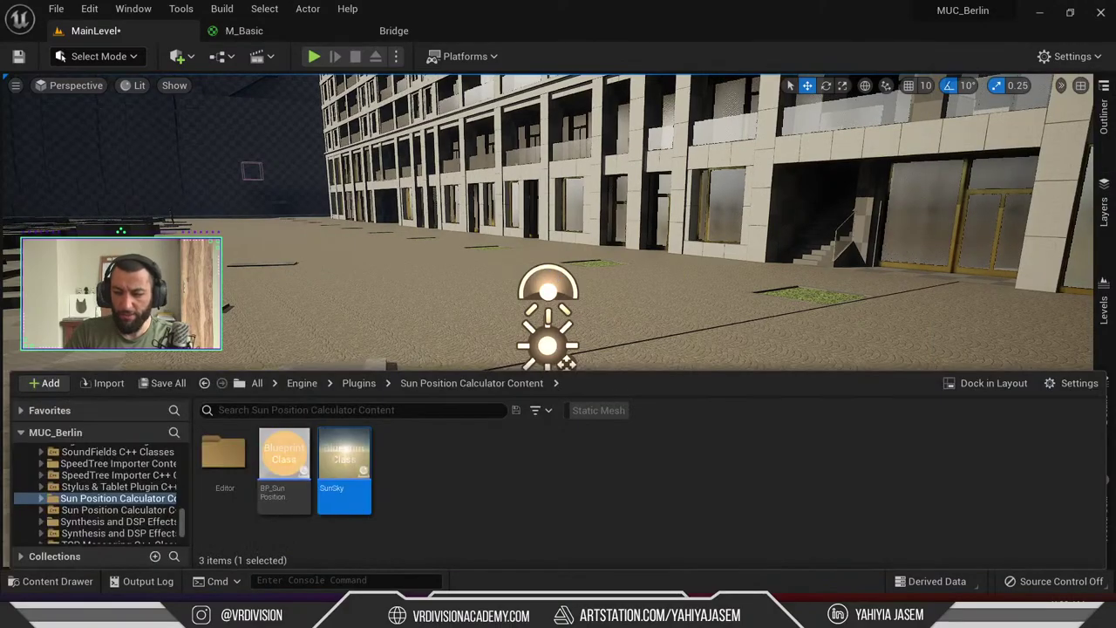
click(360, 467)
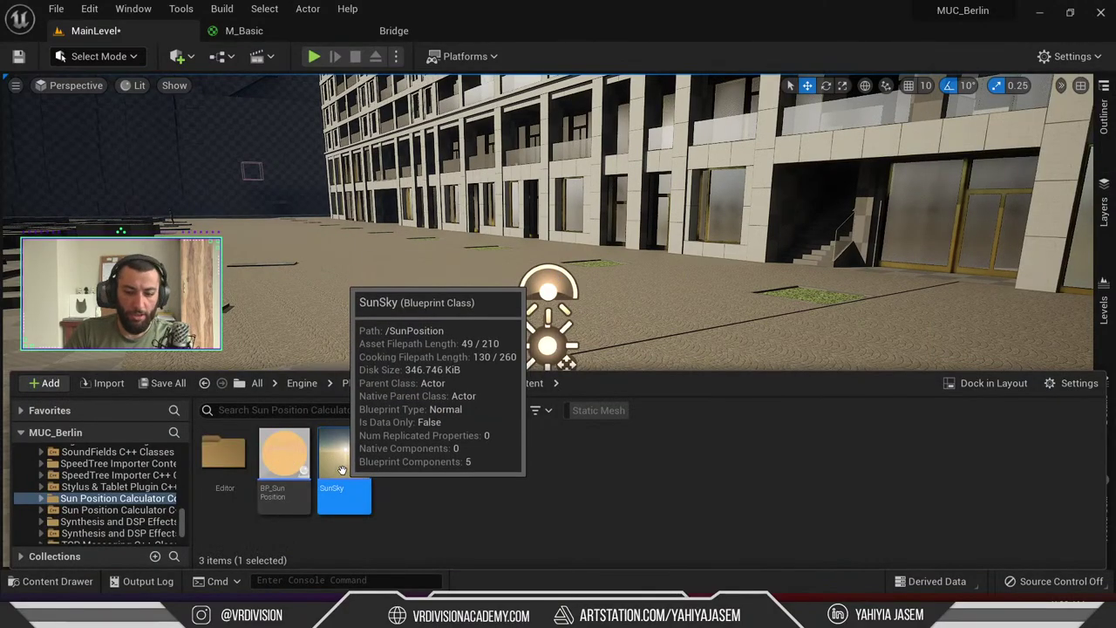
Open the project's plugin list and search it for "sun pos"
click(89, 8)
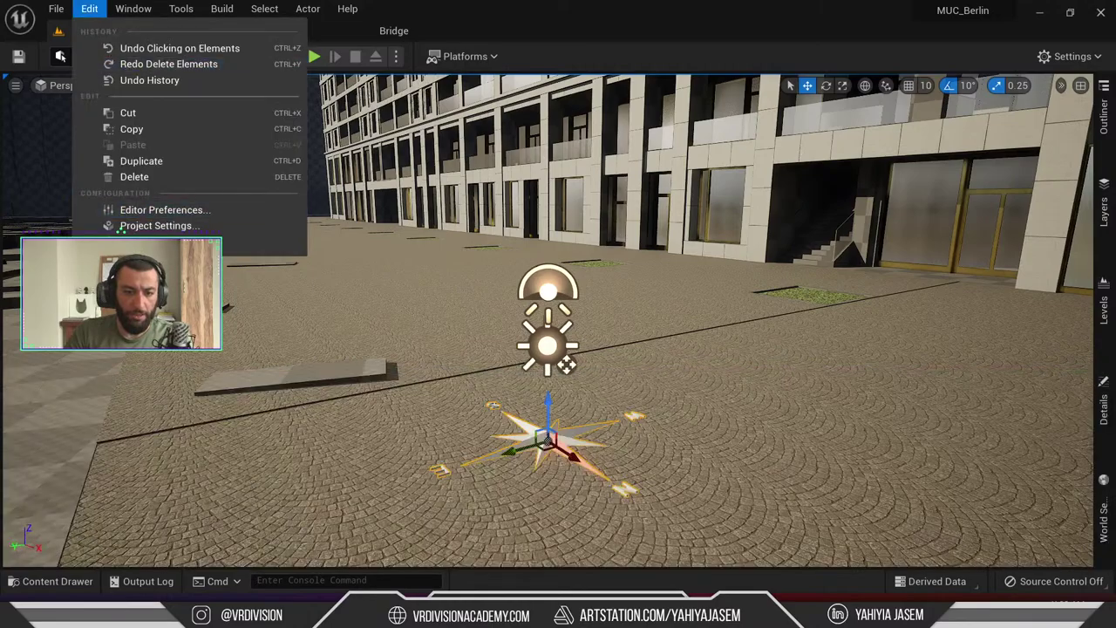
click(209, 254)
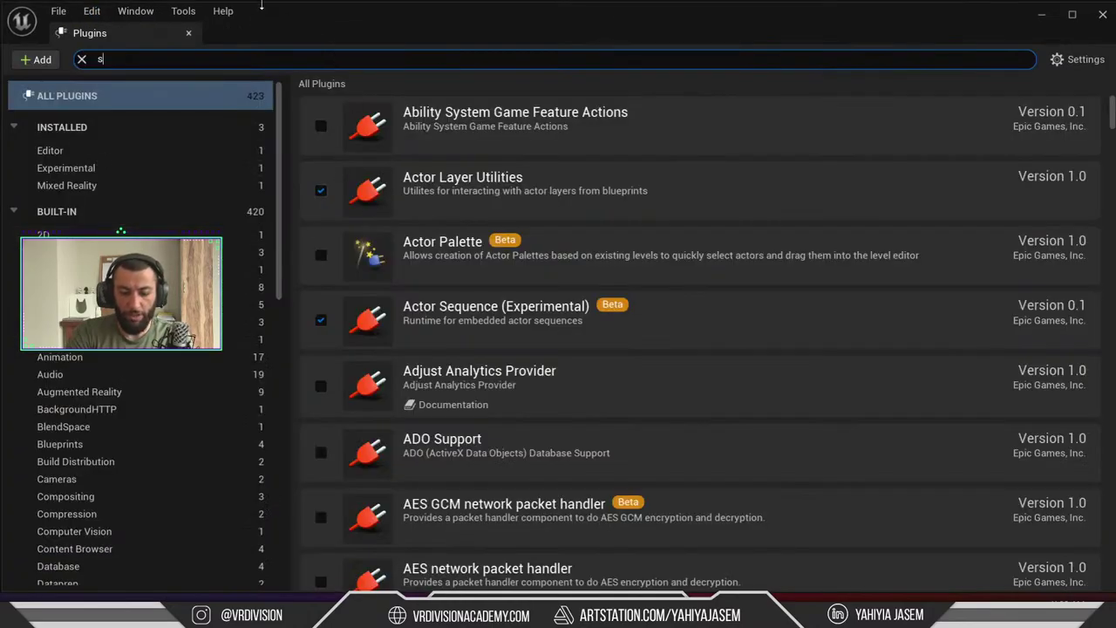
text(sun pos)
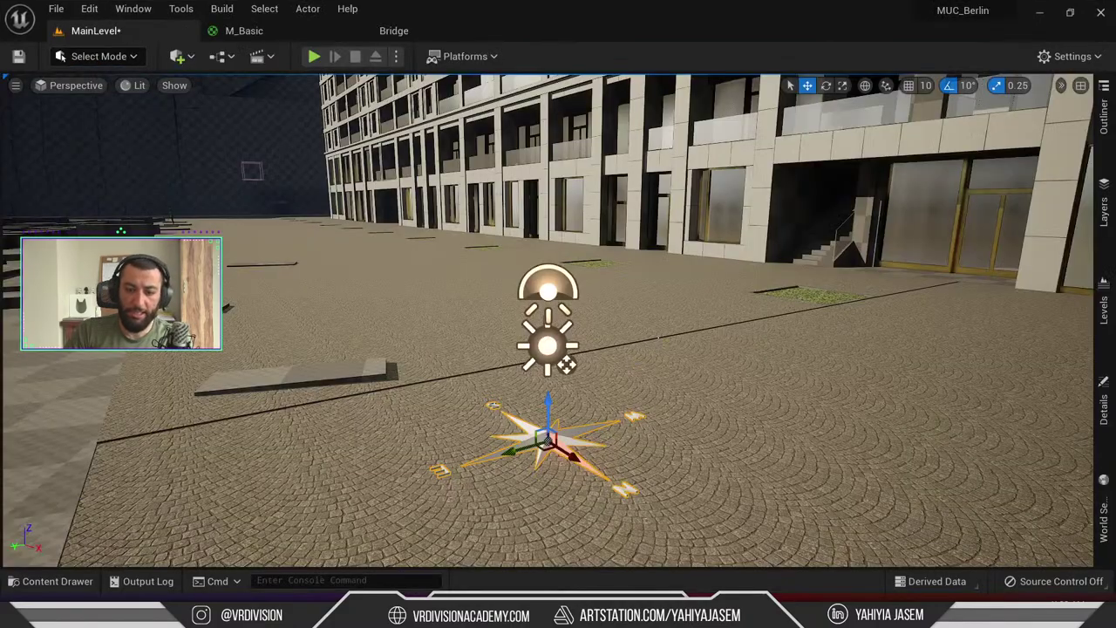
Open the SunSky actor's details, enlarge them to show all components, and review the location, date and solar time settings
alt+drag(578, 336, 578, 336)
right_drag(558, 321, 623, 291)
key(F11)
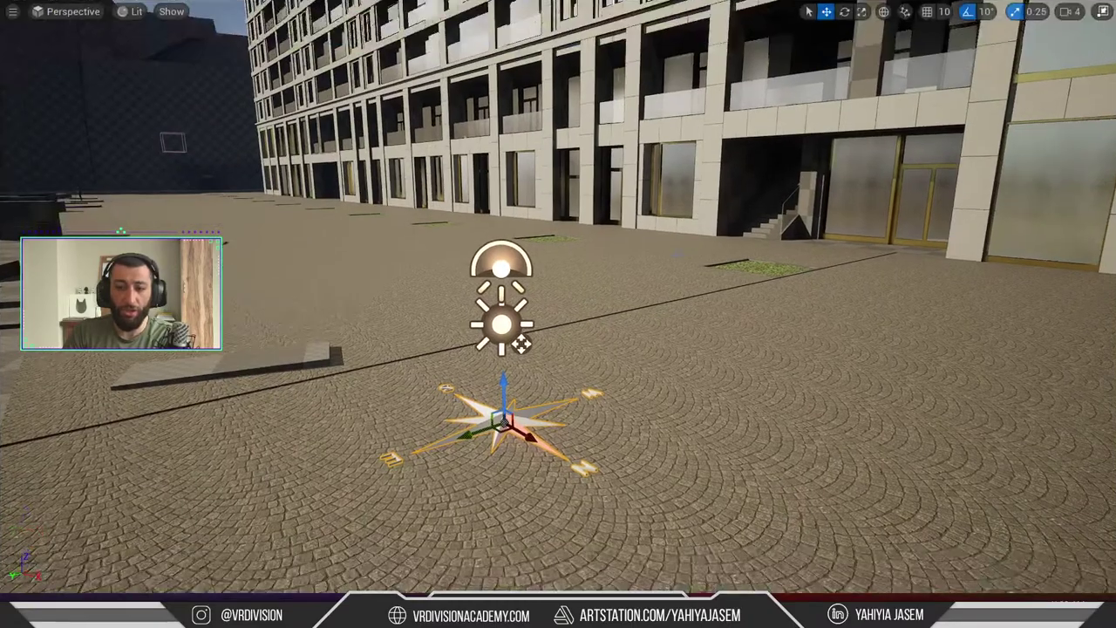
right_drag(558, 321, 748, 504)
key(F11)
click(1105, 307)
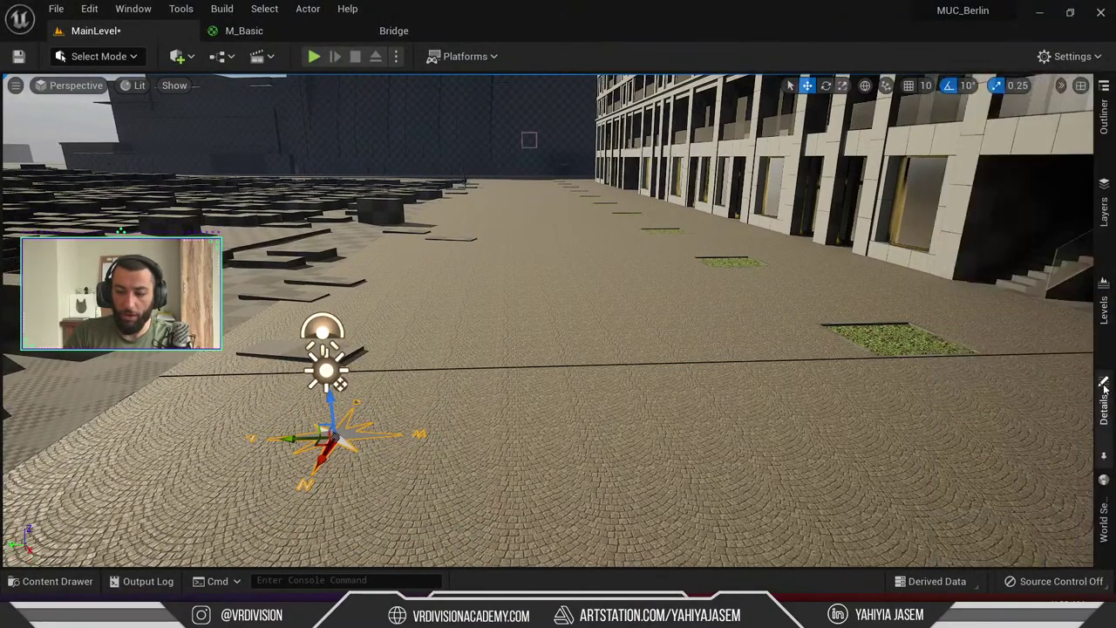
click(1104, 401)
drag(936, 319, 802, 319)
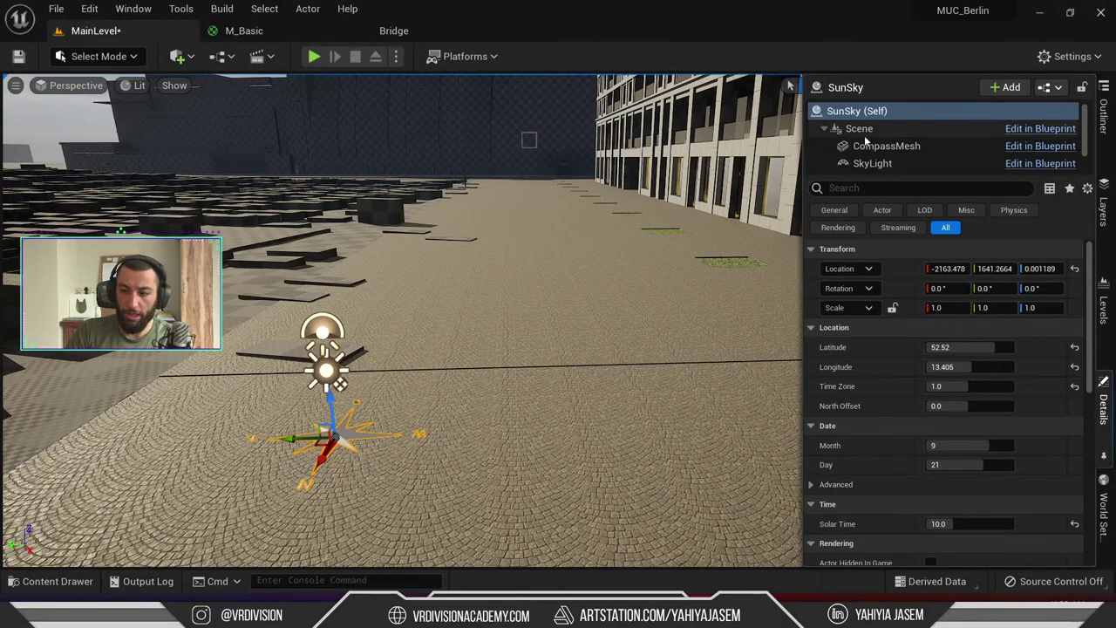
drag(866, 178, 866, 244)
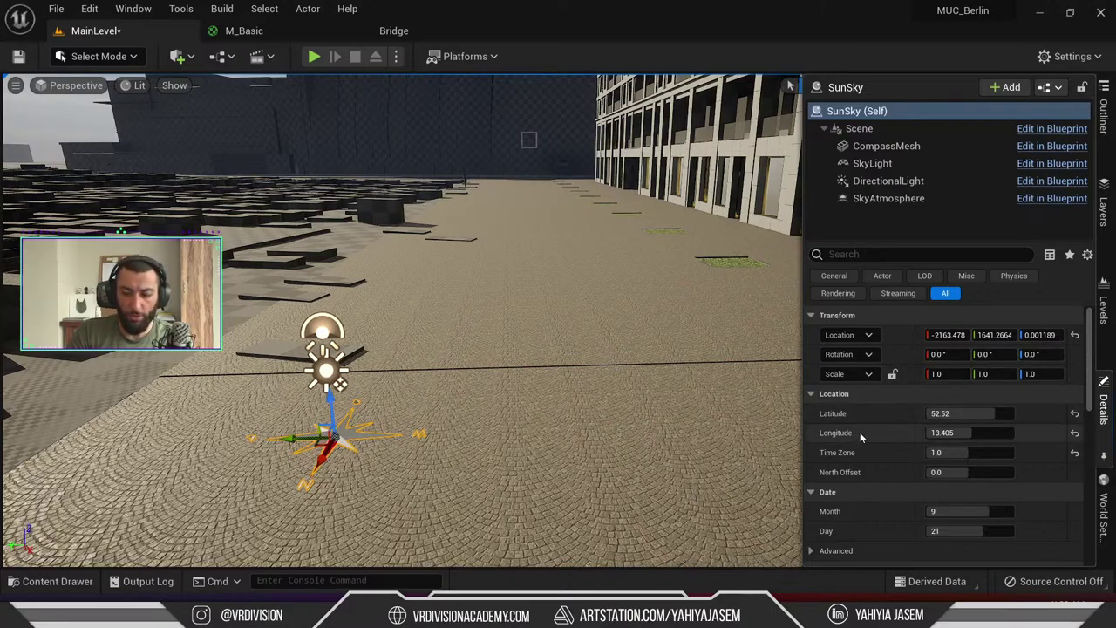
scroll(863, 436, down, 2)
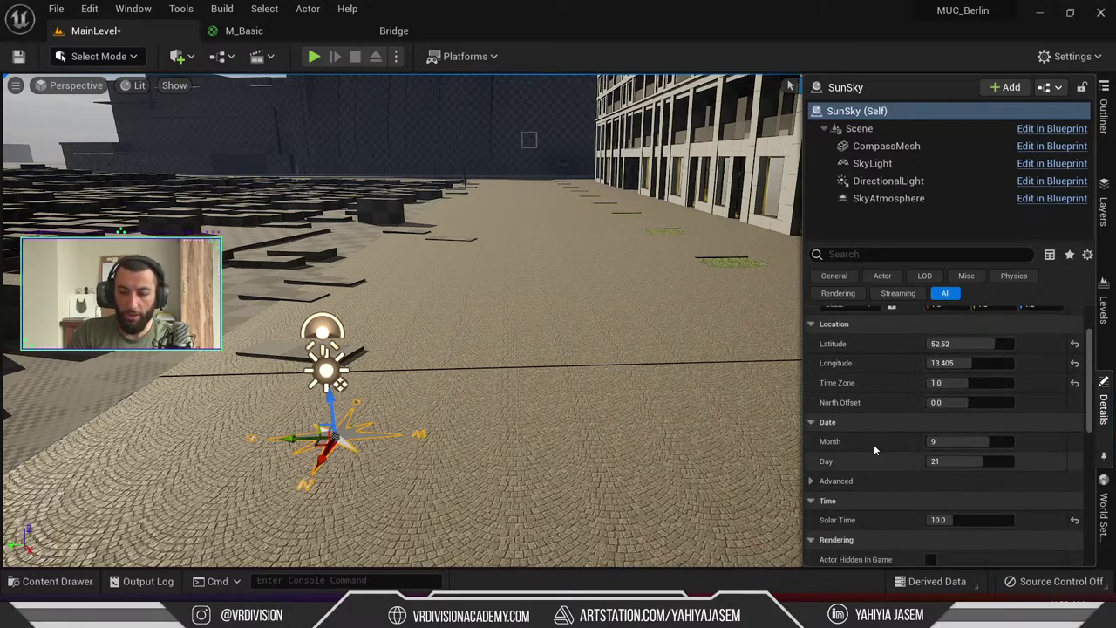
Review the SunSky actor's solar time setting and look at the resulting sun and shadows over the concrete blocks
scroll(876, 452, down, 3)
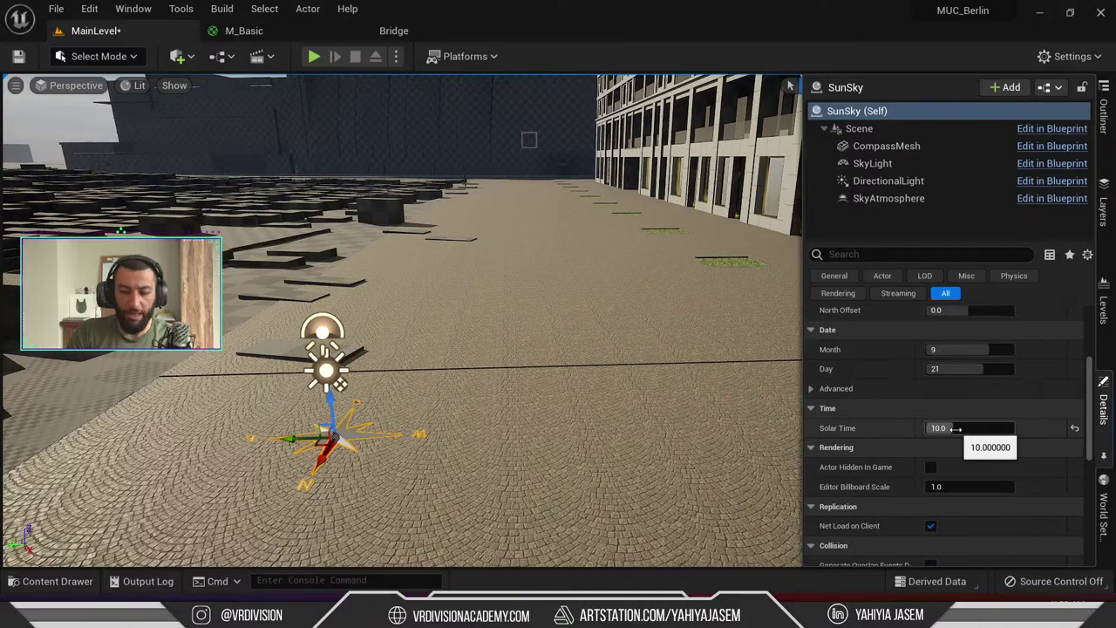
right_drag(610, 348, 349, 331)
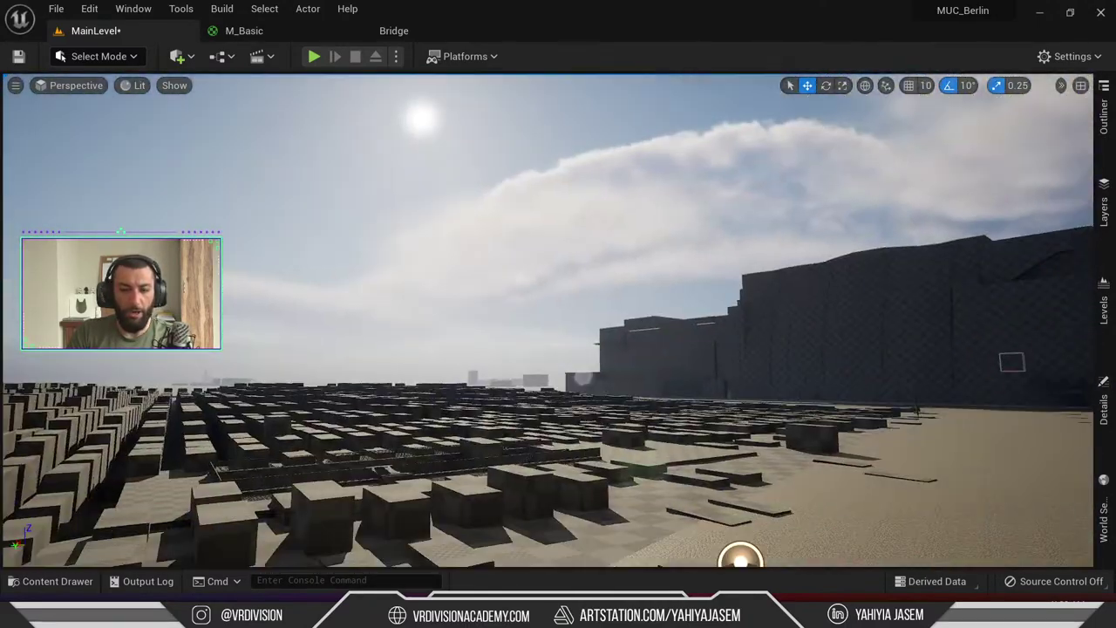
right_drag(428, 219, 555, 384)
key(F11)
key(F11)
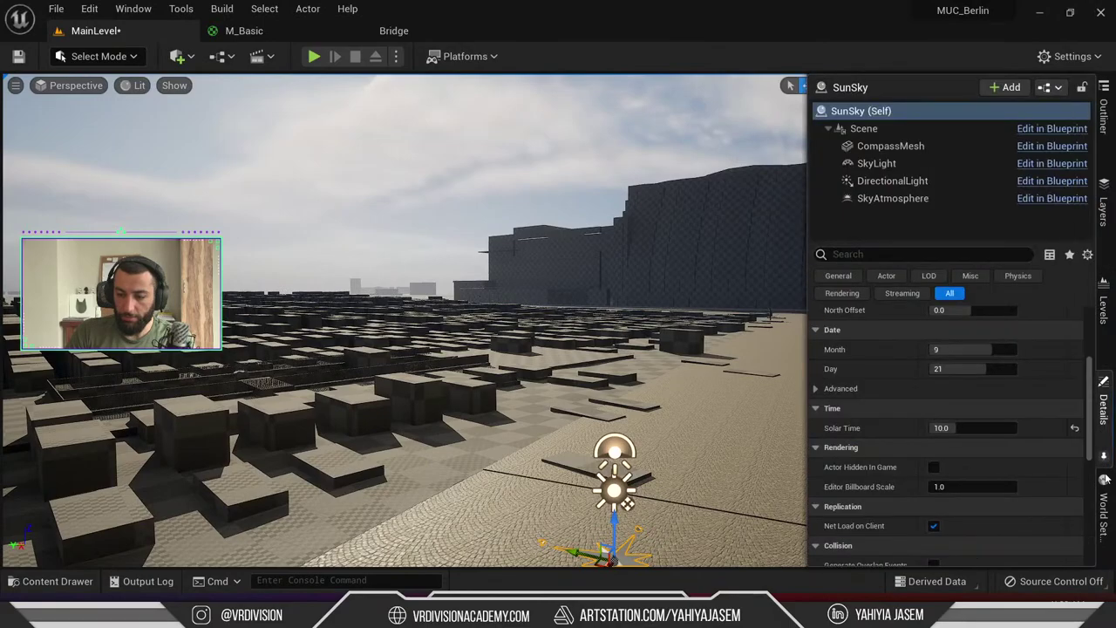
Cut the SunSky actor out of MainLevel, undoing the first plain deletion
right_drag(480, 317, 681, 482)
key(Delete)
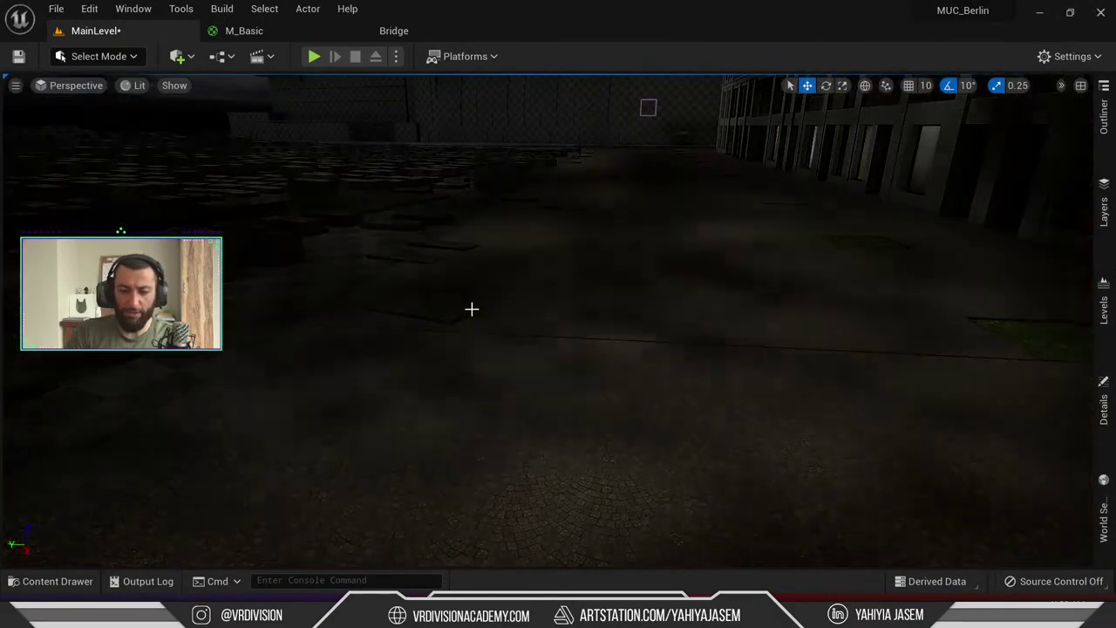
key(ctrl+z)
key(Delete)
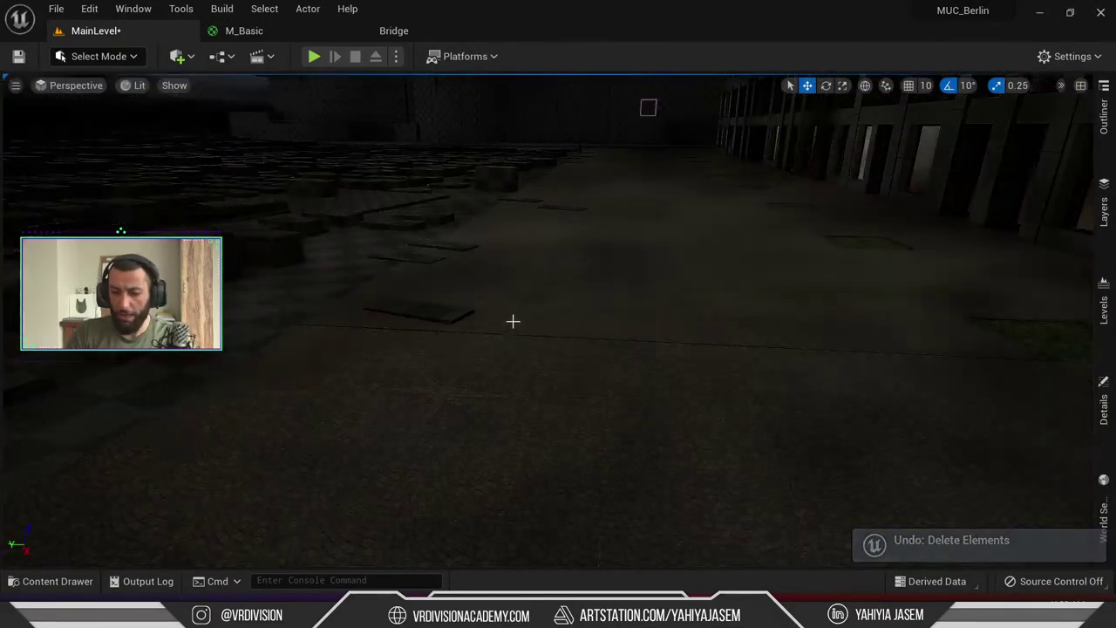
key(F11)
key(F11)
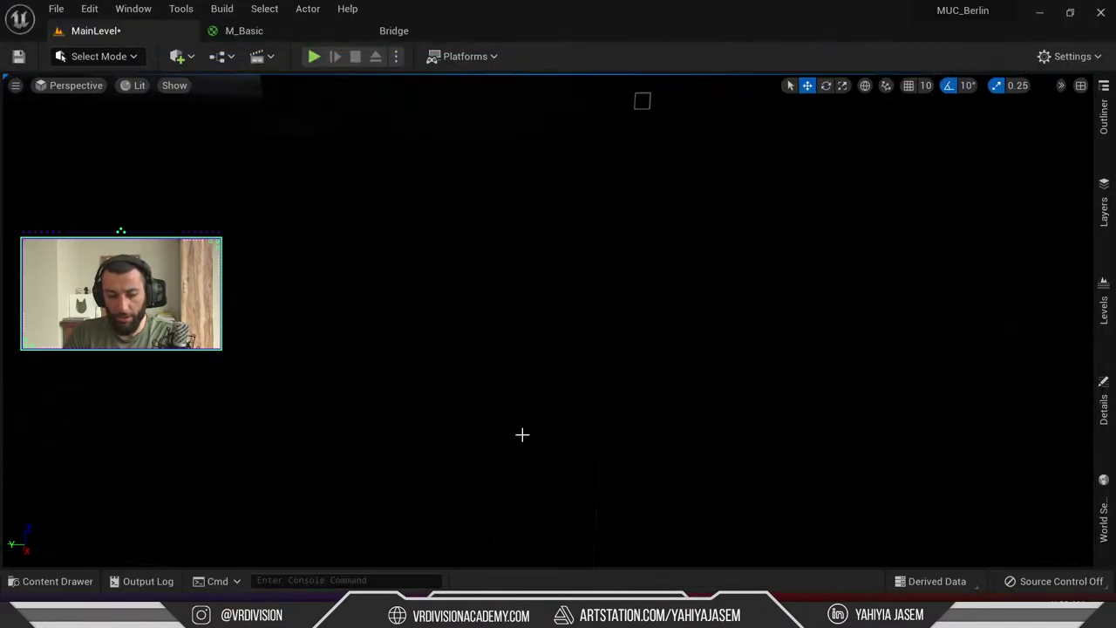
Browse the project content to the Maps folder of the Berlin project under _Projects
key(ctrl+space)
scroll(166, 485, up, 15)
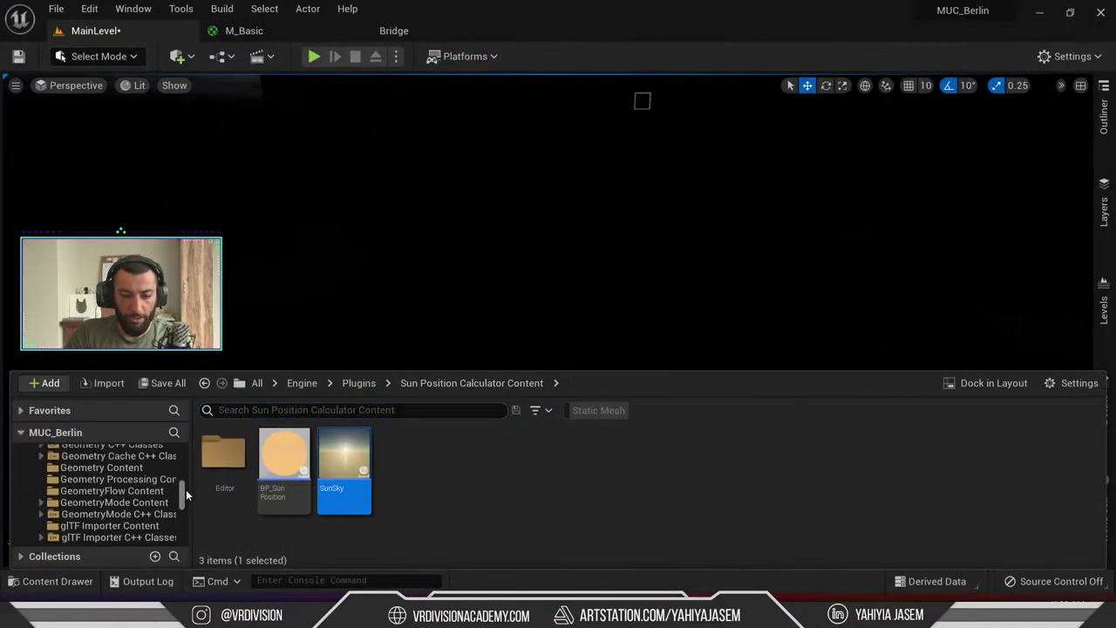
click(75, 486)
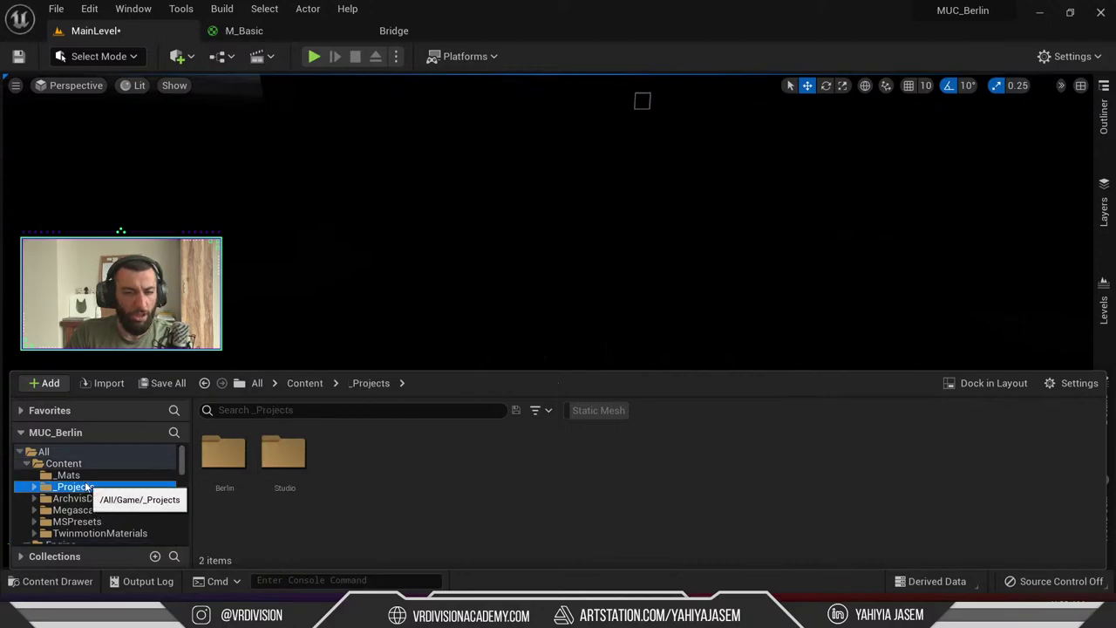
click(229, 458)
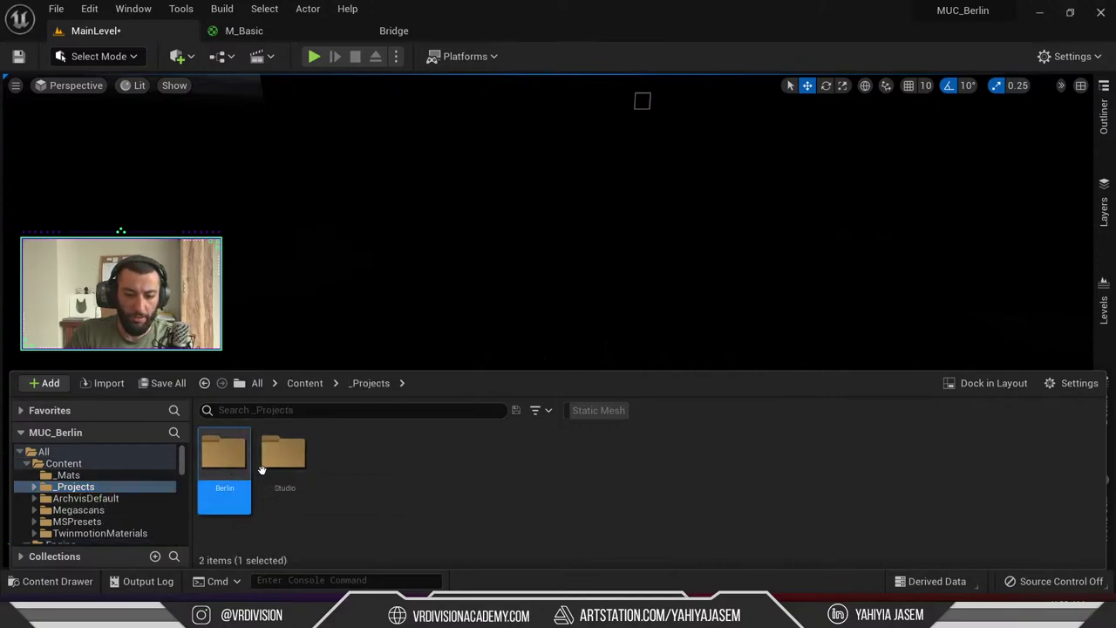
double_click(229, 461)
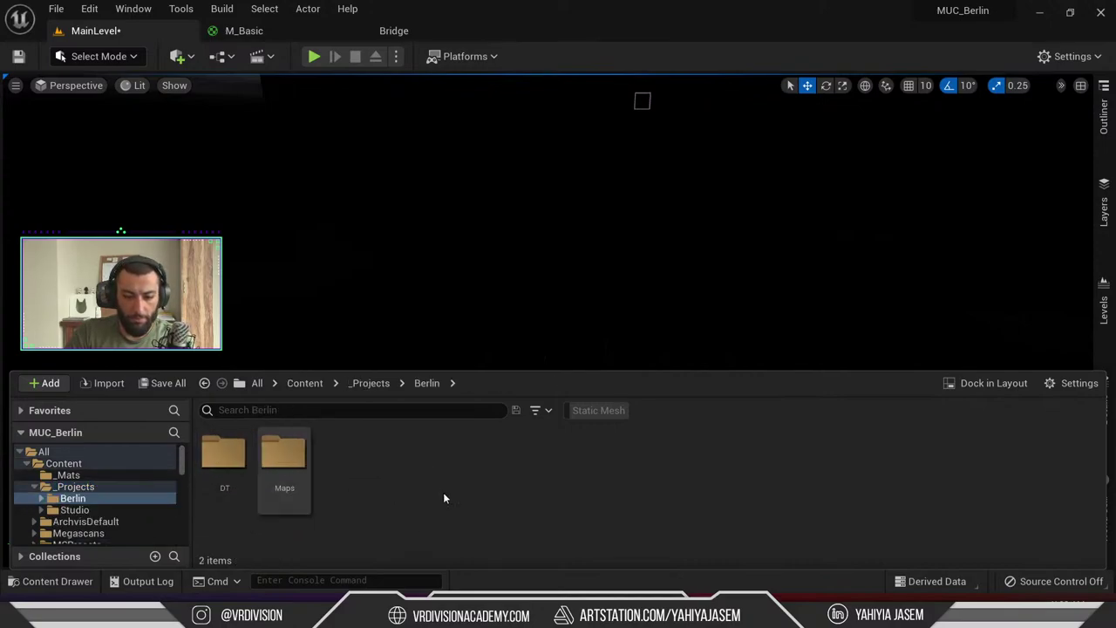
click(284, 454)
click(251, 467)
double_click(295, 460)
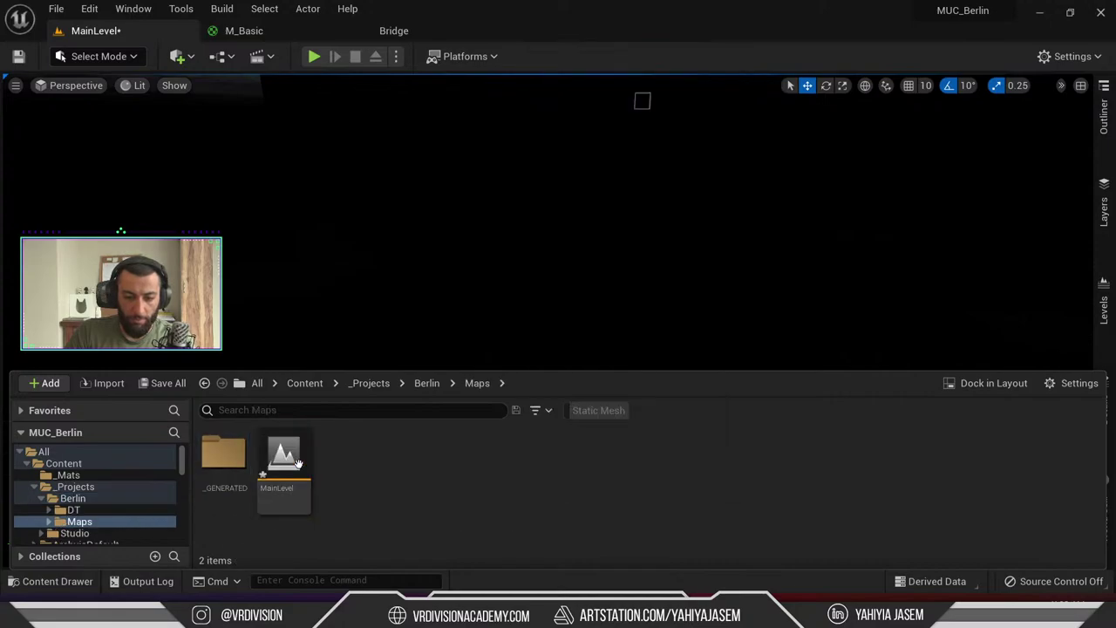
Create a new level named Sun in the Maps folder and open it, saving all listed unsaved content
right_click(540, 448)
click(536, 192)
text(Sun)
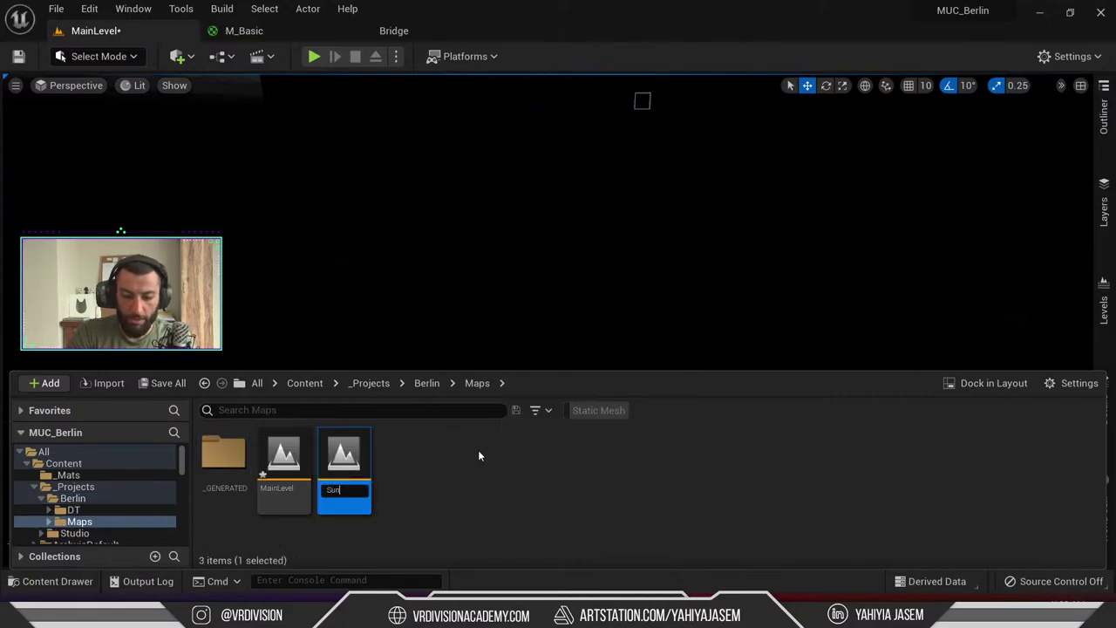
key(Return)
double_click(352, 471)
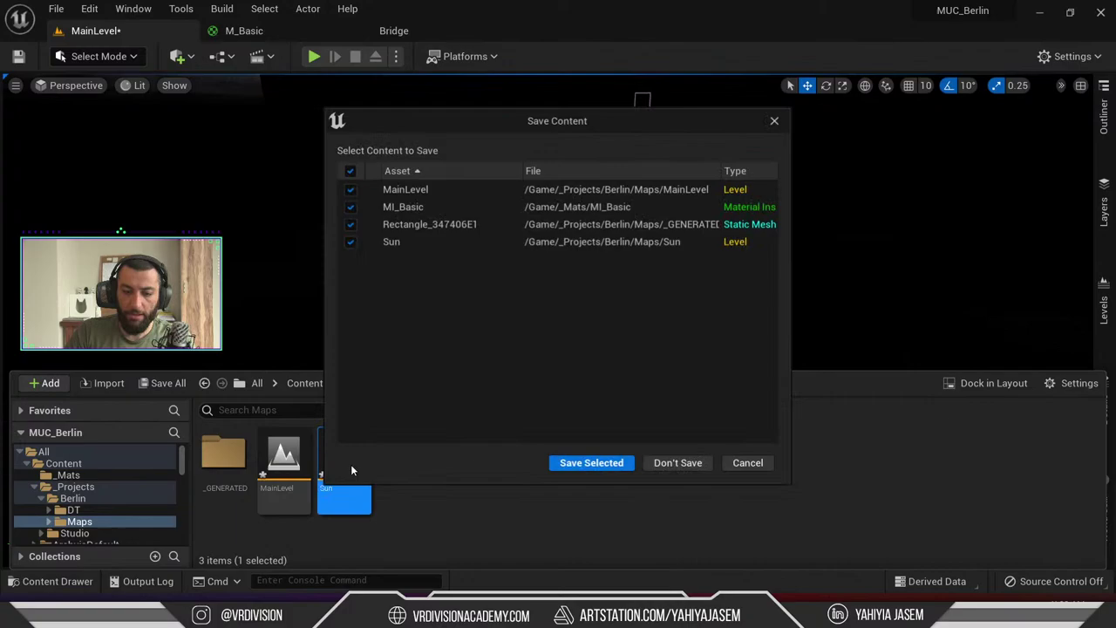
click(633, 454)
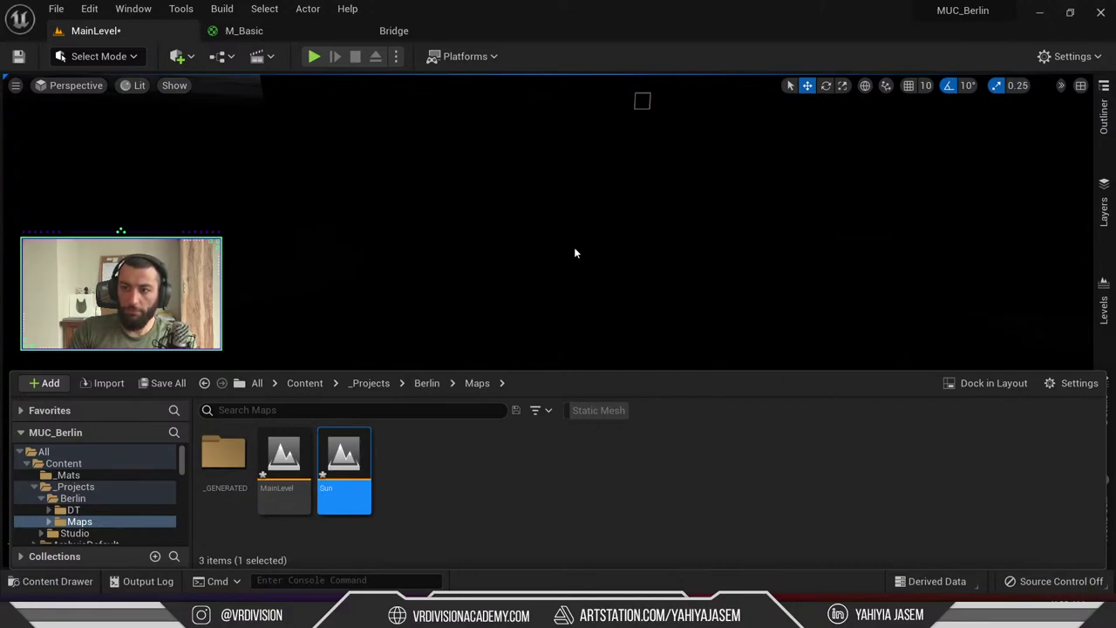
right_click(561, 231)
click(490, 347)
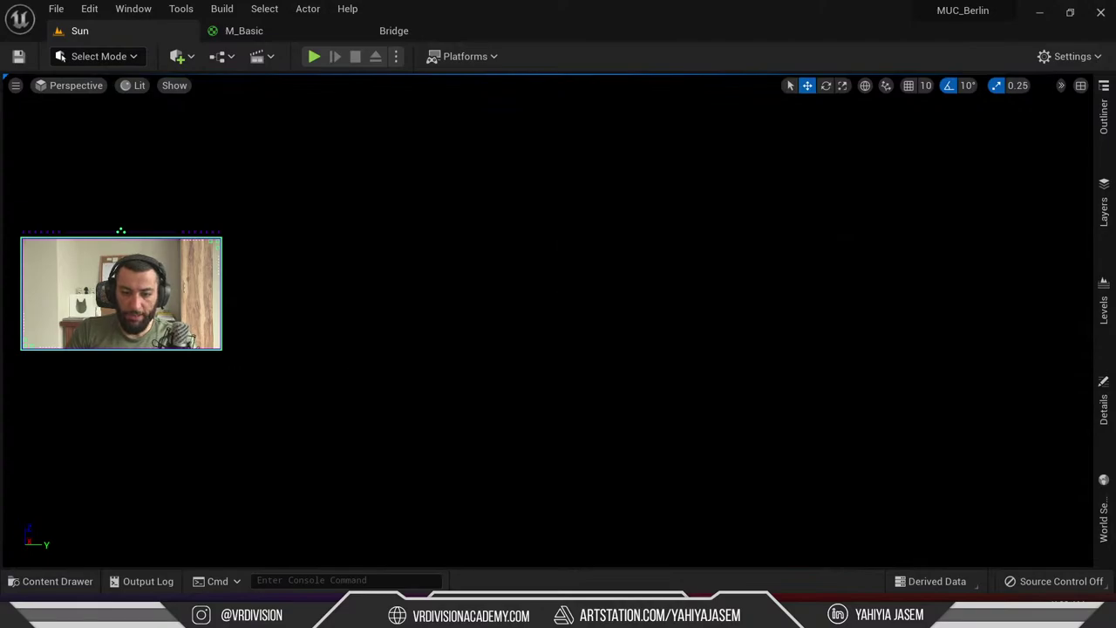
Paste the SunSky actor into the Sun level and reopen MainLevel, saving both levels
key(ctrl+v)
key(ctrl+space)
double_click(283, 458)
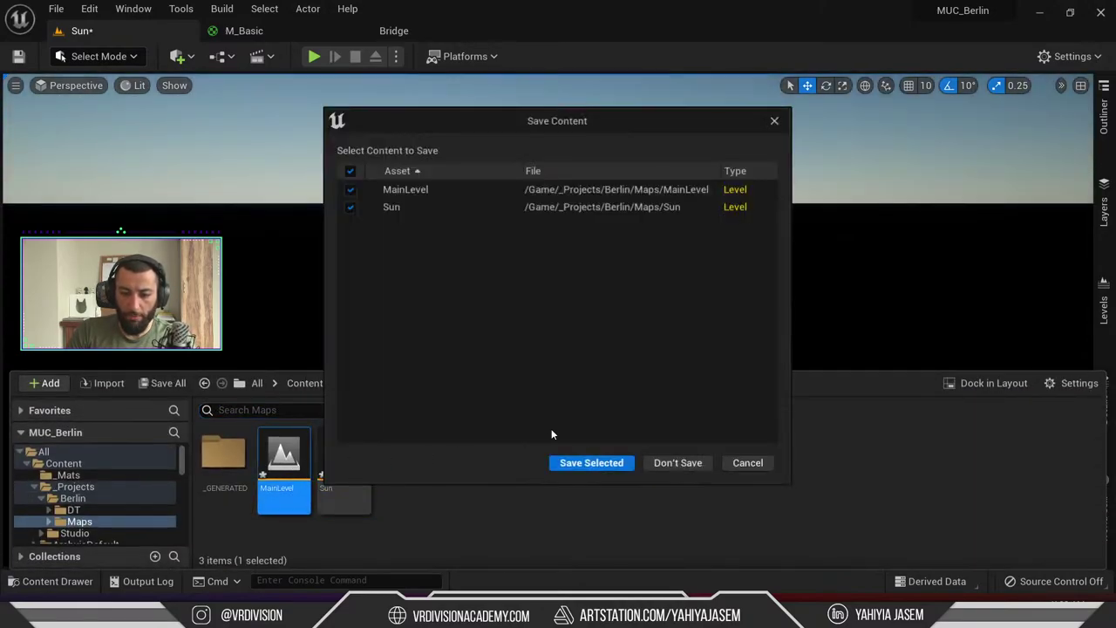
click(582, 469)
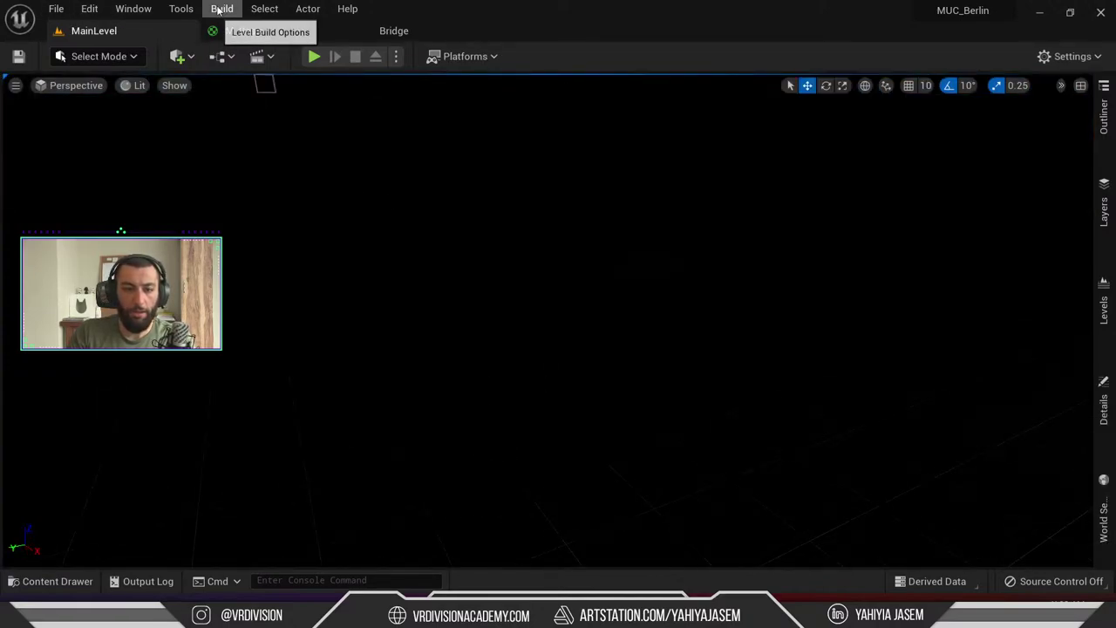
Create a sky light, atmospheric light 0 and a sky atmosphere with the Env. Light Mixer, and close the mixer
click(181, 9)
mouse_move(133, 8)
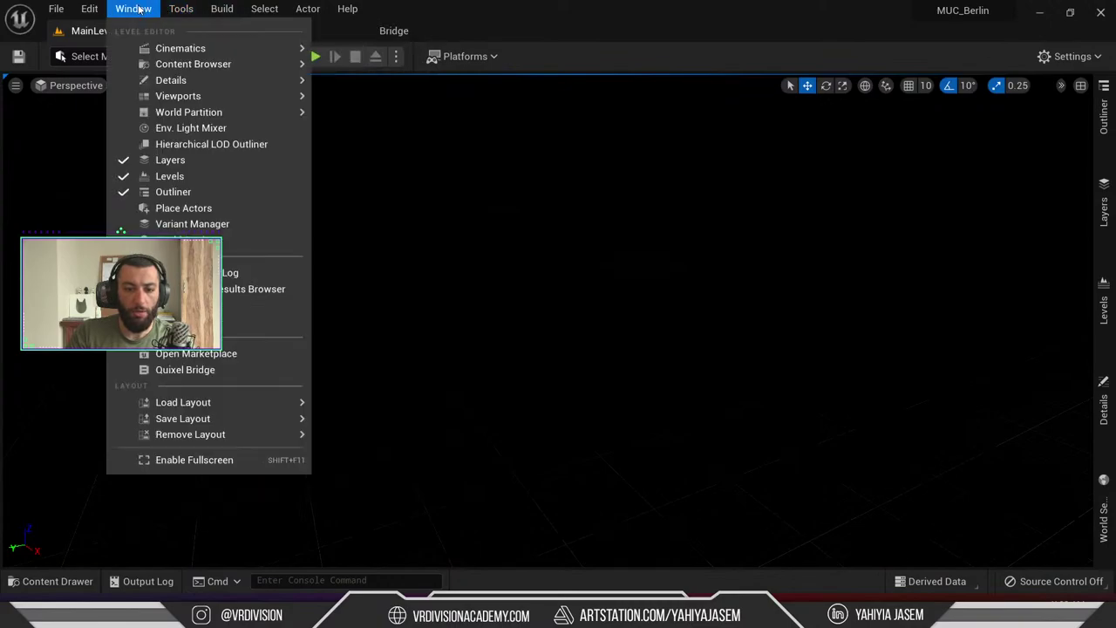
click(193, 129)
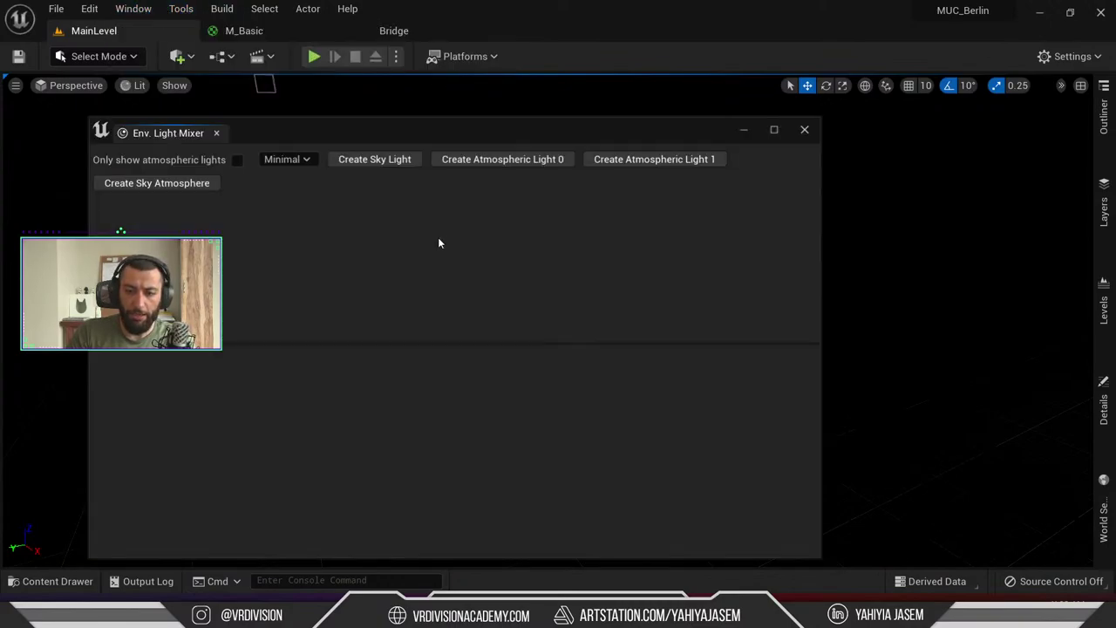
click(391, 158)
click(393, 159)
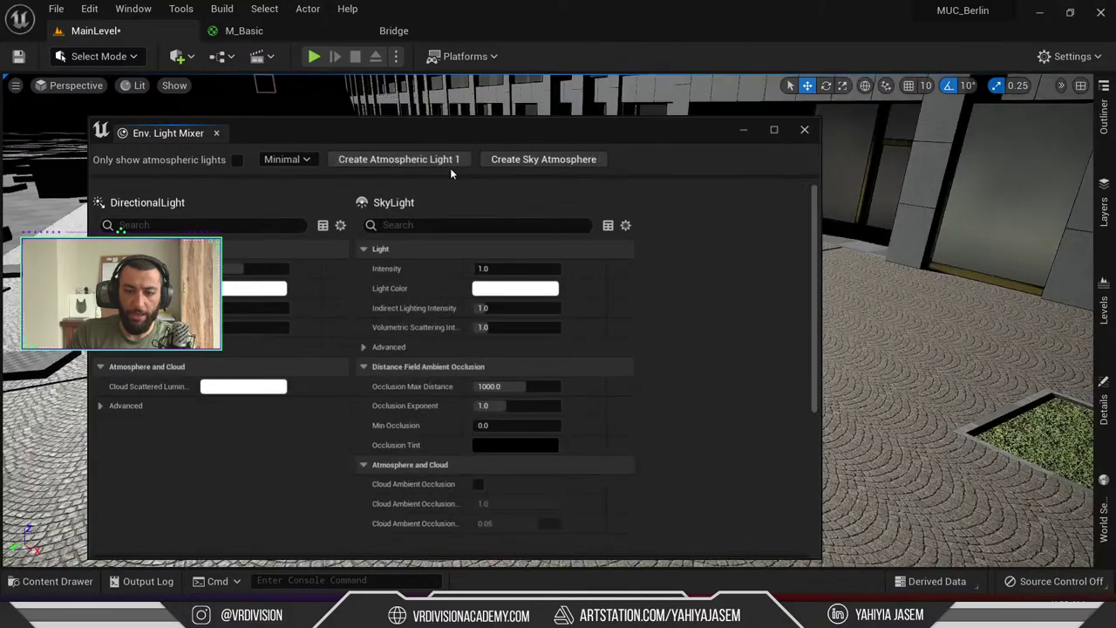
click(508, 160)
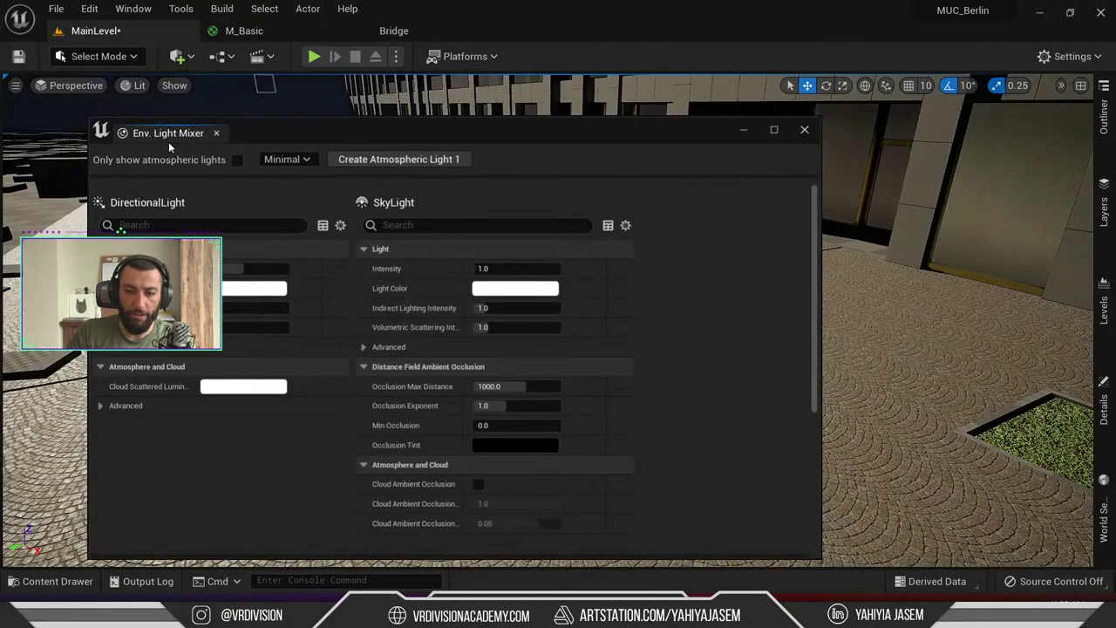
click(216, 133)
Rotate the atmospheric sun interactively to light the building facade beside the plaza, and inspect the shadows on the nearby open structure
right_drag(361, 314, 236, 305)
right_drag(707, 299, 707, 299)
key(e)
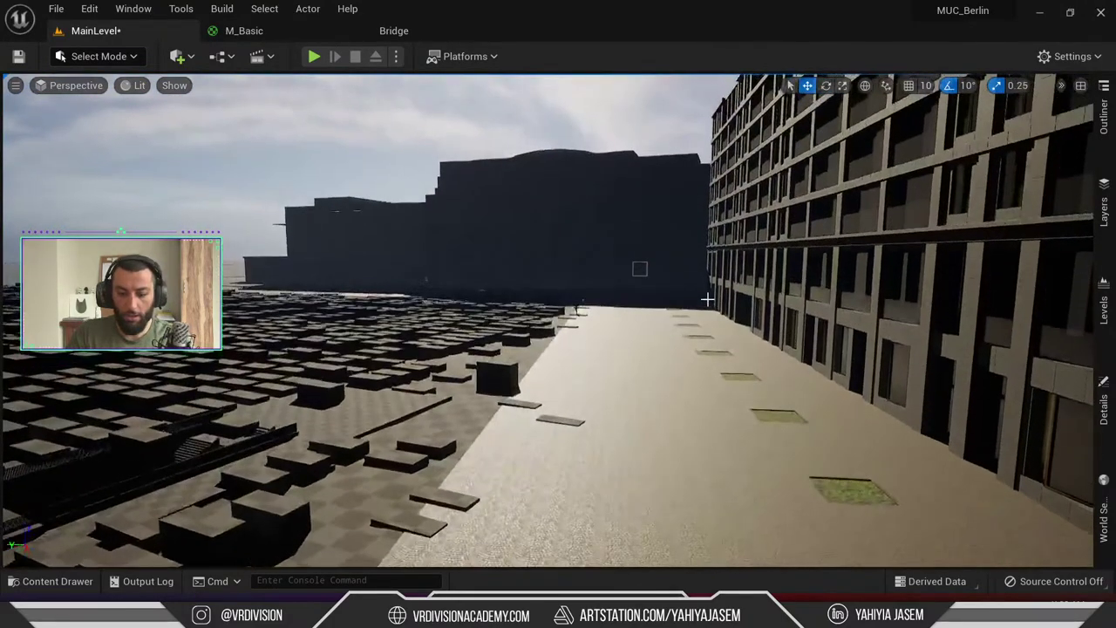
key(ctrl+l)
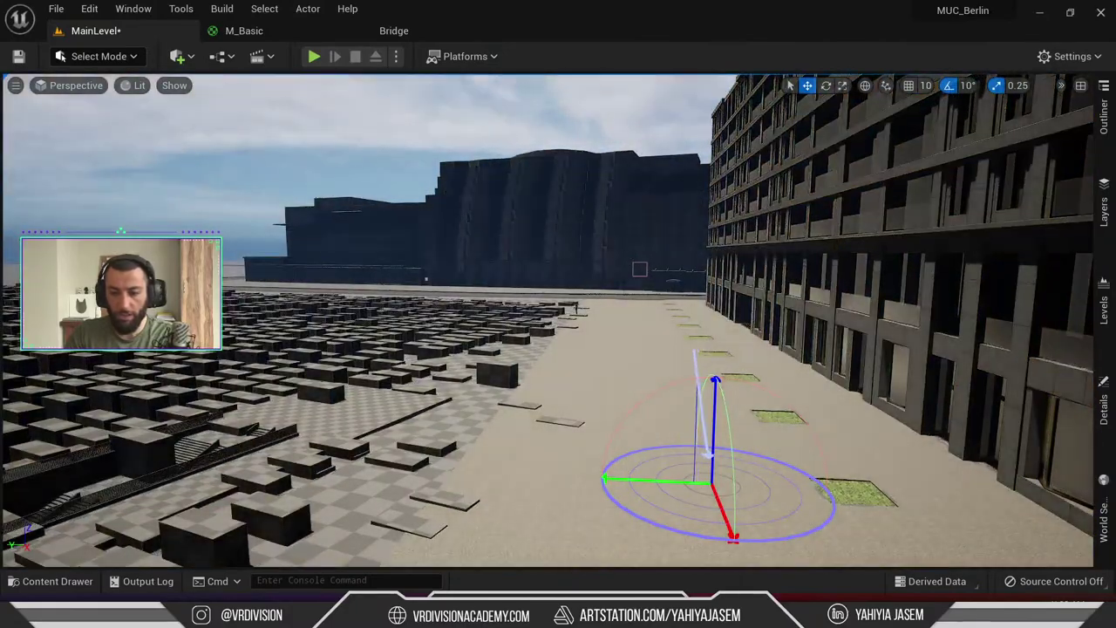
mouse_move(631, 251)
right_down()
mouse_move(798, 349)
mouse_move(625, 253)
right_up()
key(e)
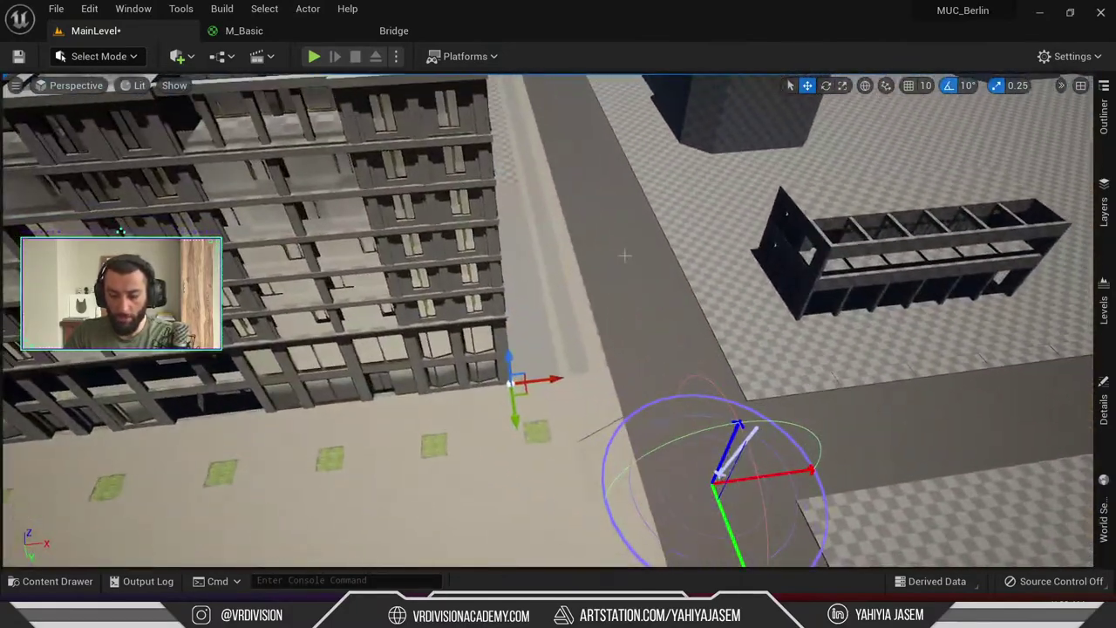
key(ctrl+l)
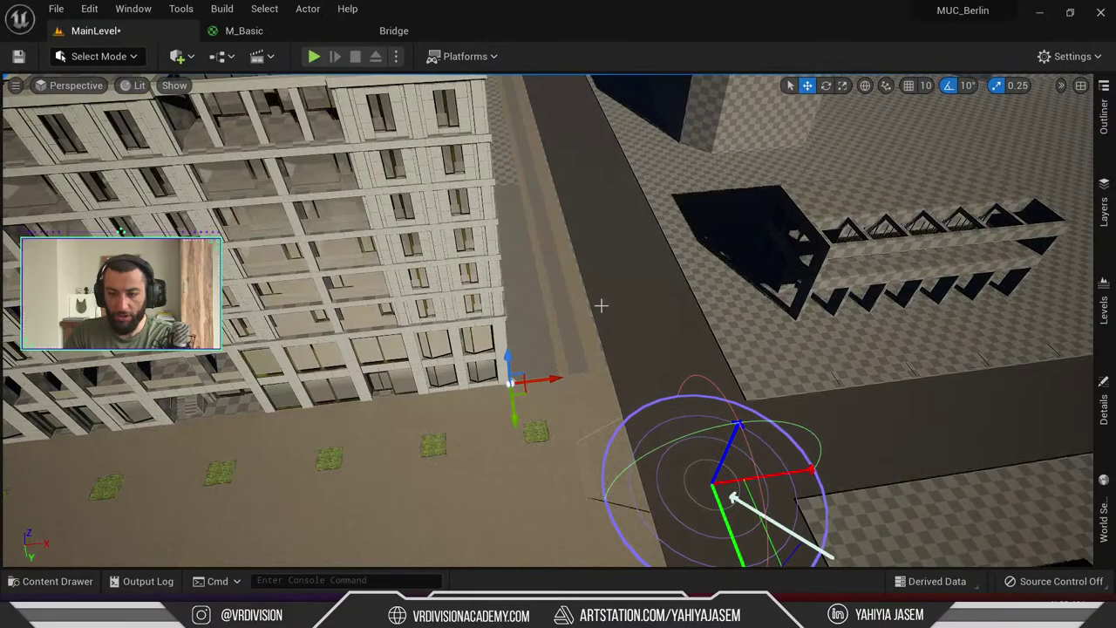
right_drag(601, 306, 585, 323)
key(F11)
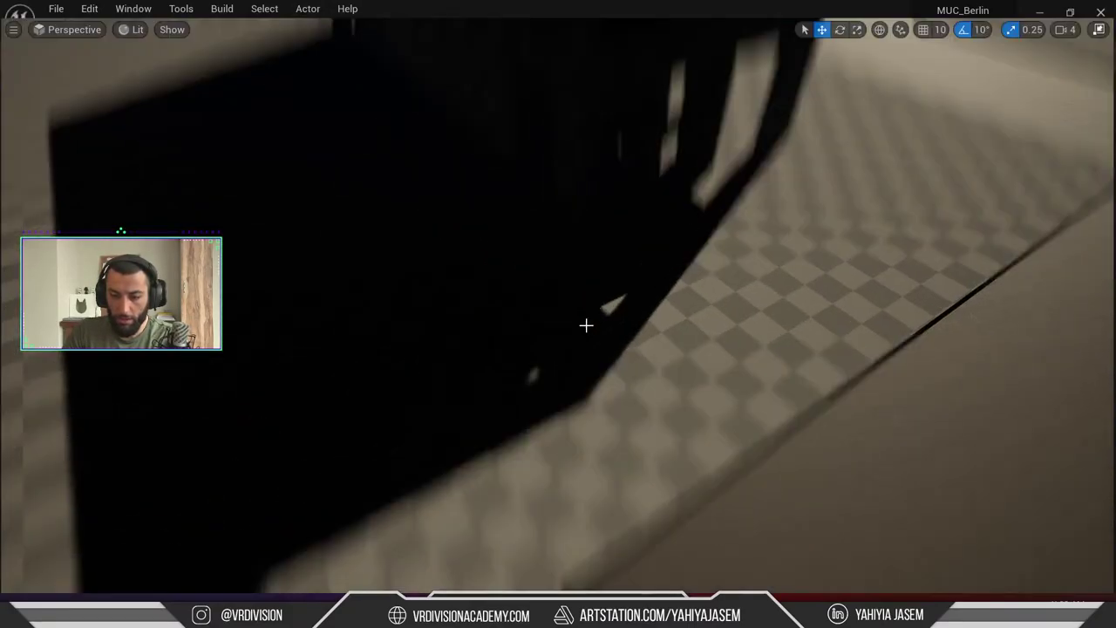
key(F11)
Undock the Outliner and Details panels from the sidebar so both stay open beside the viewport
right_click(1106, 116)
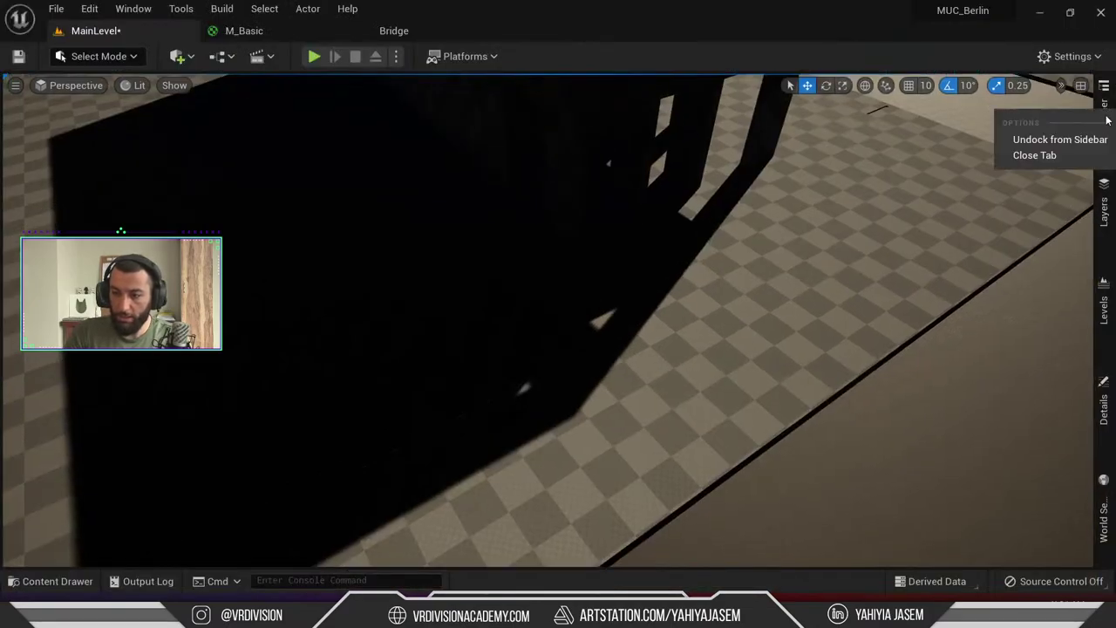
click(1070, 148)
click(1104, 111)
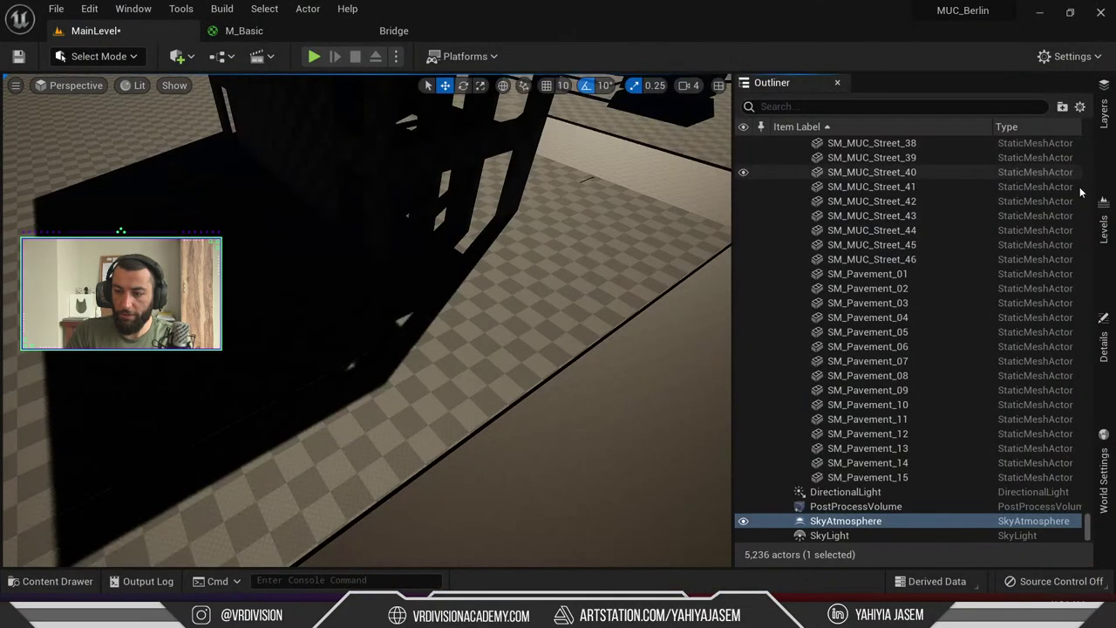
right_click(1104, 349)
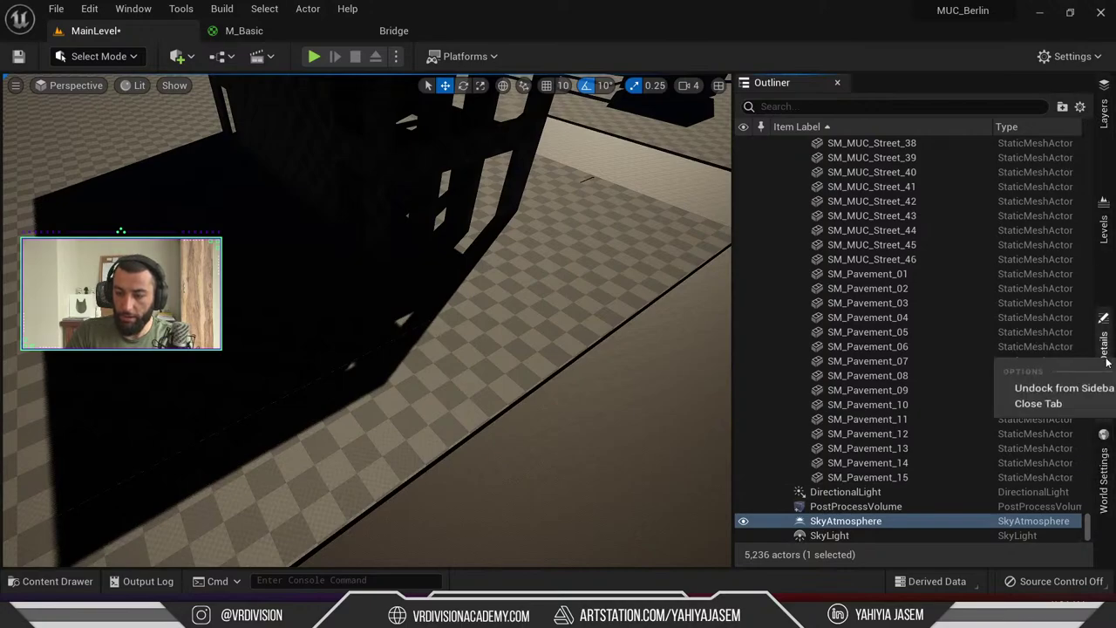
click(1053, 386)
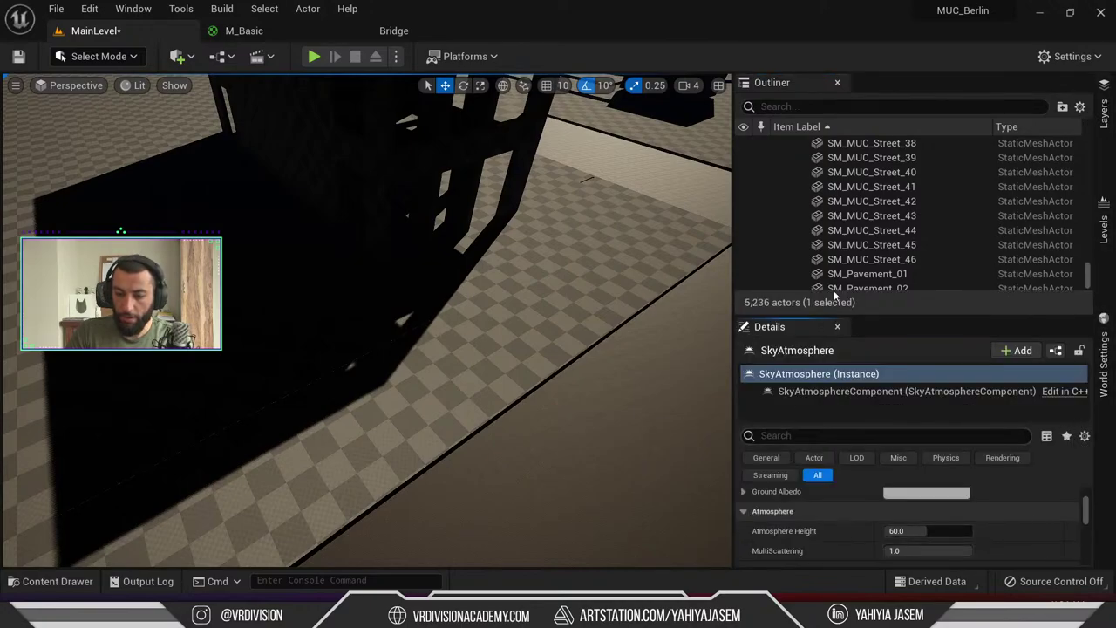
Search the Outliner for "dire", select the DirectionalLight, and look through its light properties
click(845, 105)
text(sun)
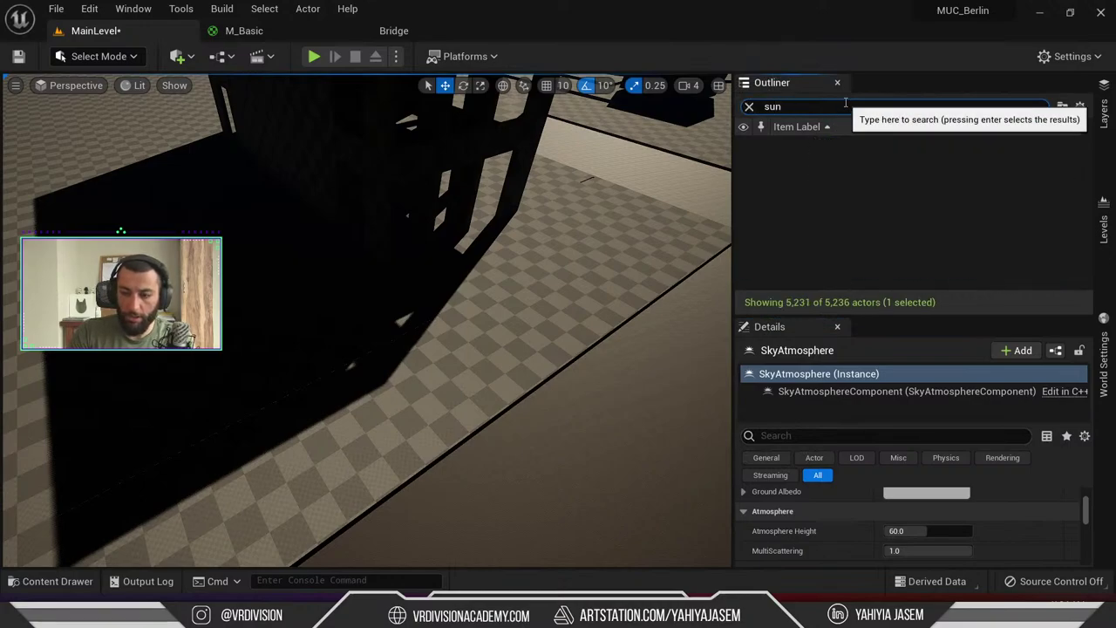
text(dire)
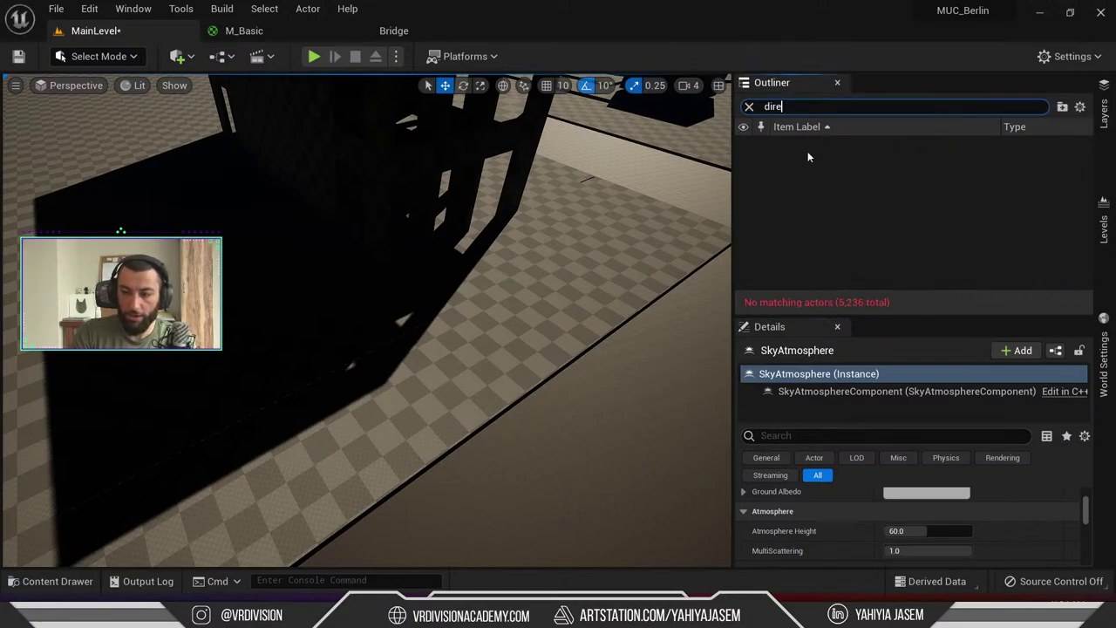
click(823, 162)
scroll(837, 488, down, 5)
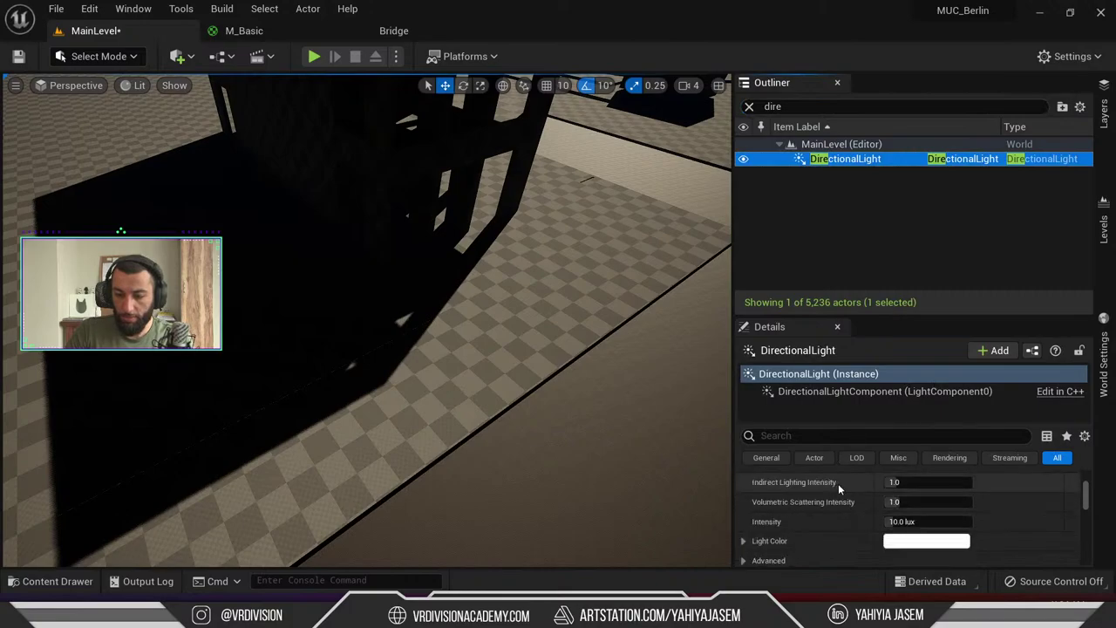
Enlarge the Details panel and collapse the DirectionalLight's property categories from Transform through Performance
drag(806, 318, 806, 154)
scroll(805, 485, up, 3)
scroll(785, 453, up, 2)
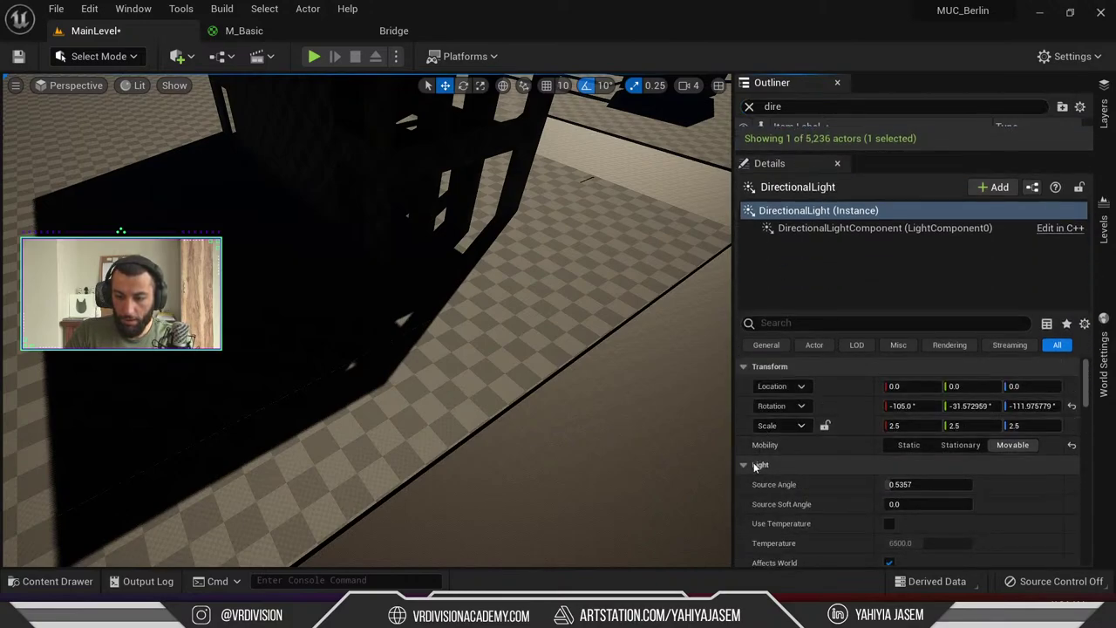
click(753, 463)
click(746, 366)
click(746, 405)
click(746, 425)
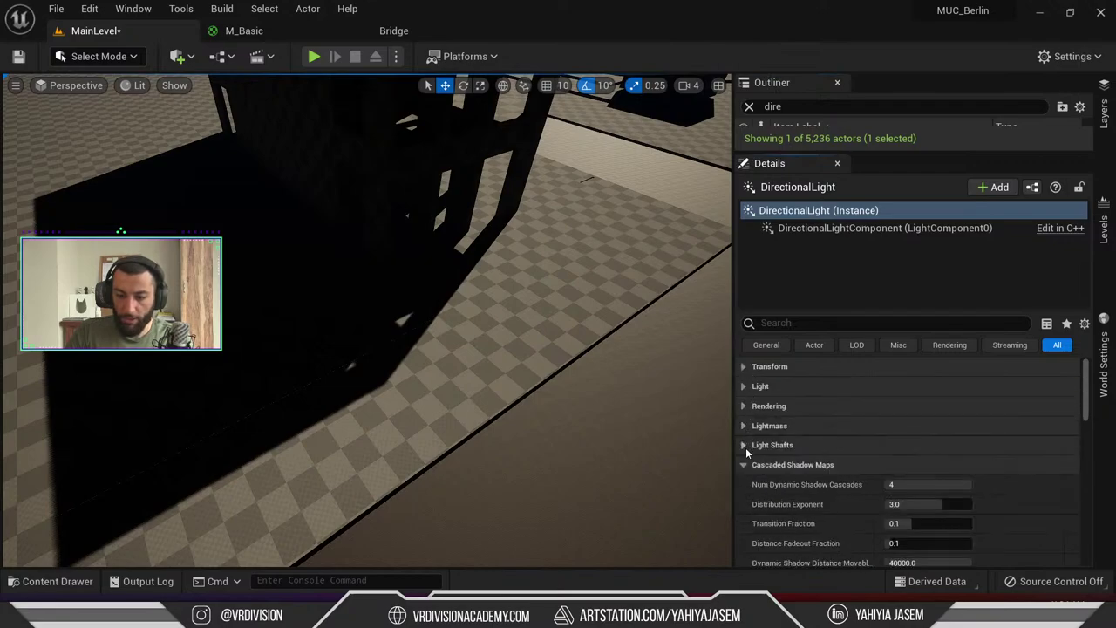
click(746, 465)
click(746, 484)
click(746, 504)
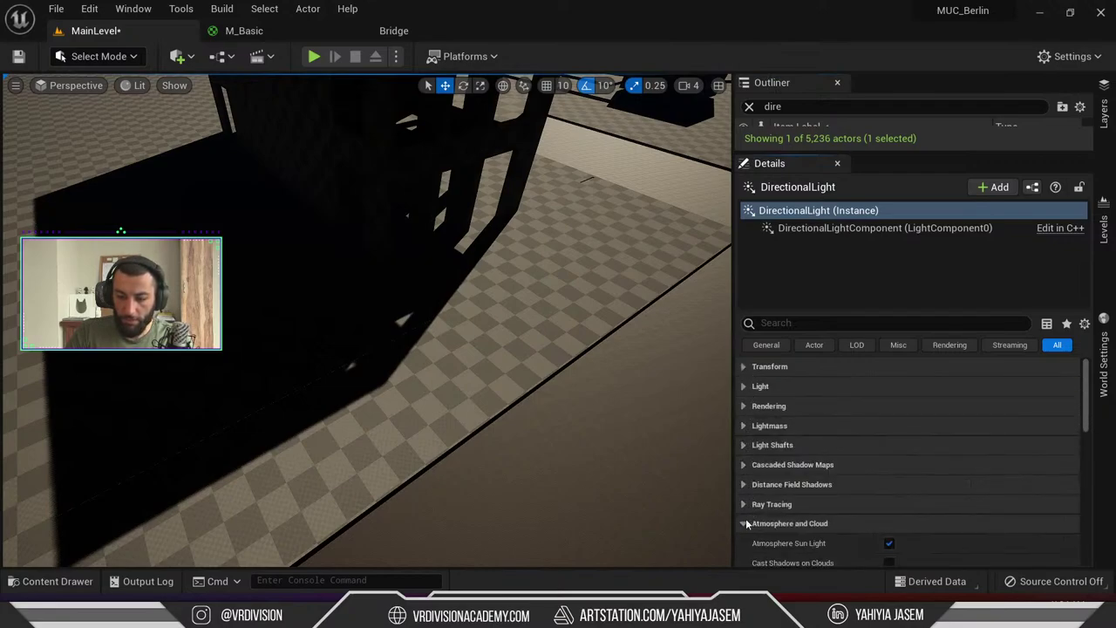
click(745, 524)
click(747, 543)
Collapse the DirectionalLight's remaining property categories from Light Function onward
scroll(777, 506, down, 2)
scroll(778, 497, down, 1)
click(772, 446)
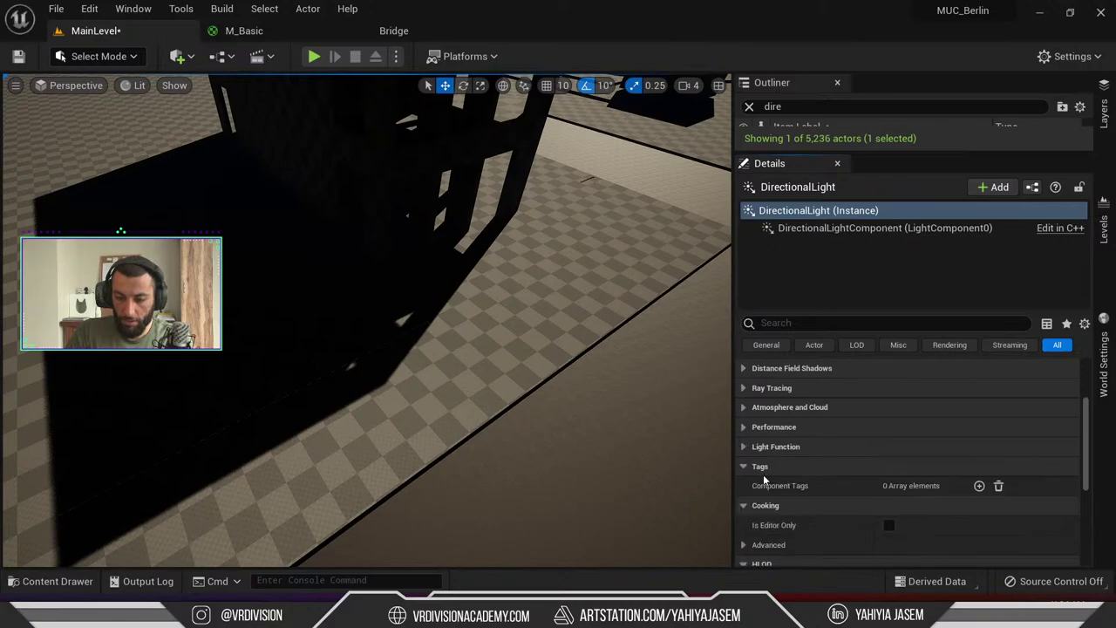
click(760, 466)
click(760, 485)
click(760, 505)
click(761, 525)
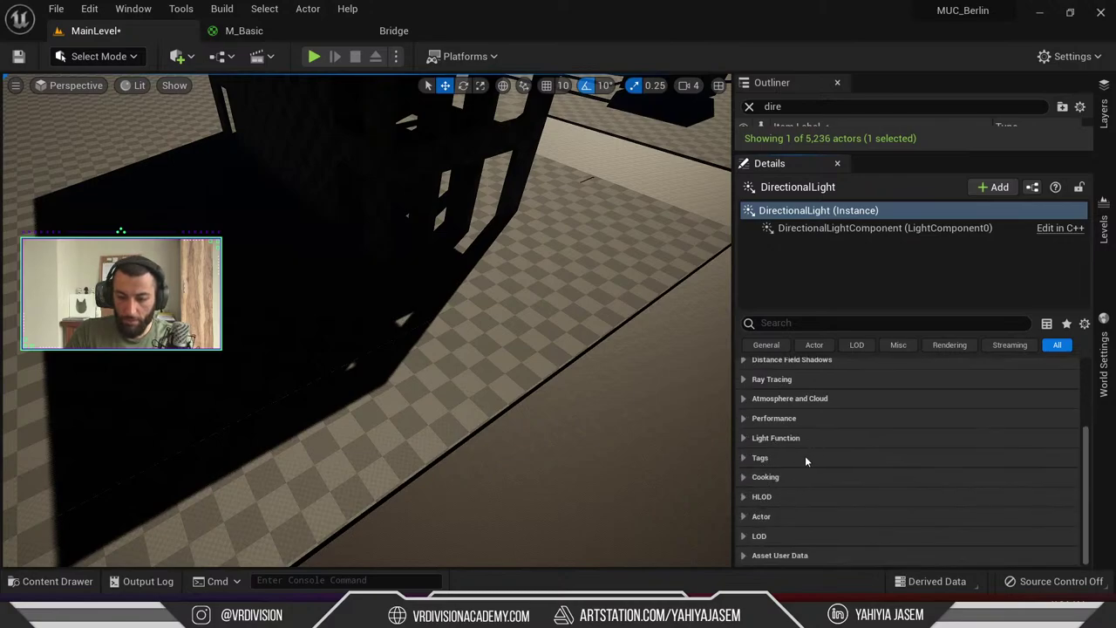
In Cascaded Shadow Maps, set Num Dynamic Shadow Cascades to 1 and Distribution Exponent to about 1.02
scroll(759, 445, up, 2)
scroll(752, 458, up, 1)
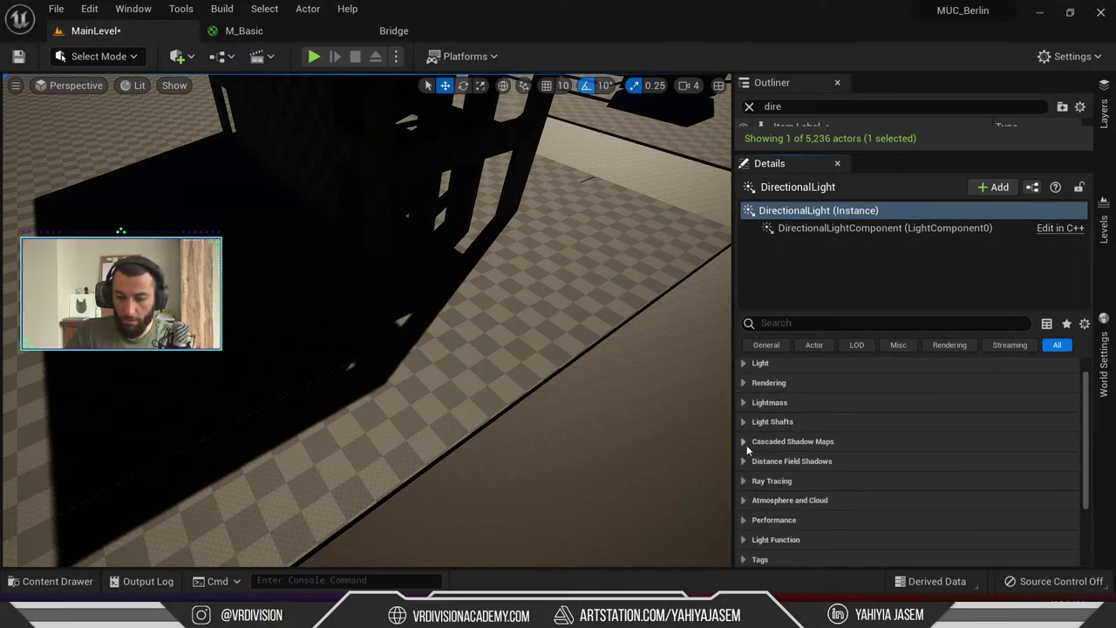
click(743, 461)
click(744, 441)
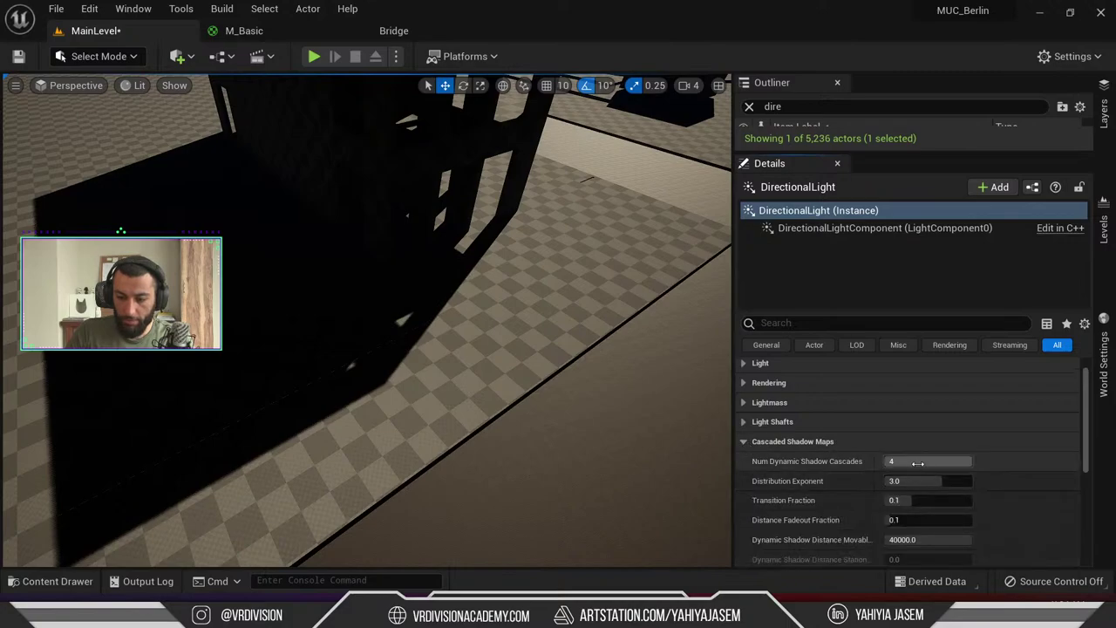
key(Return)
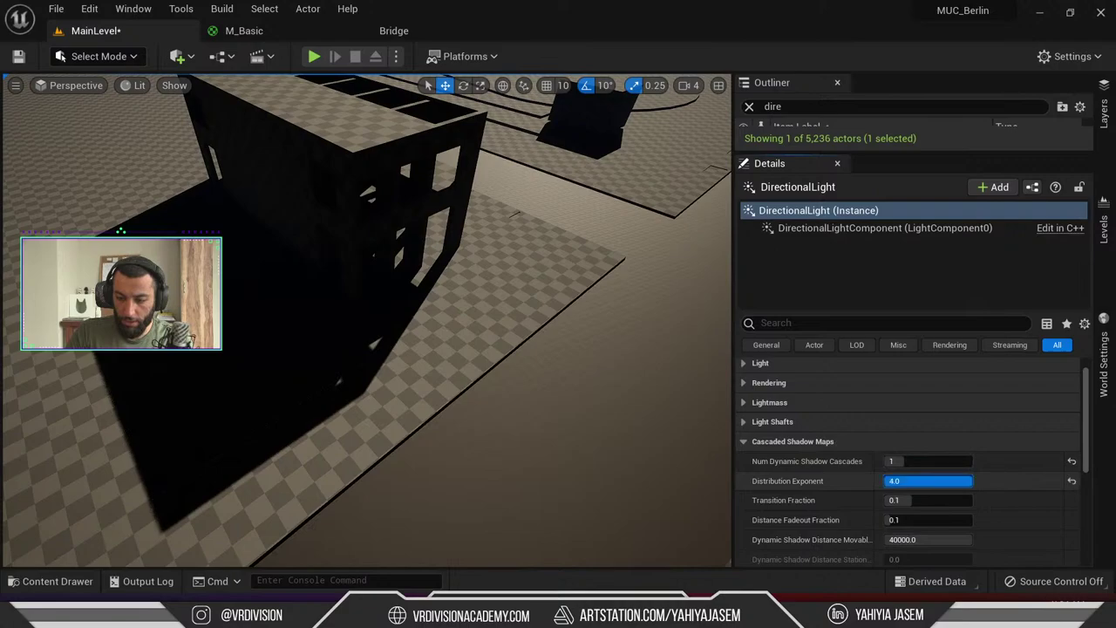
drag(955, 481, 888, 481)
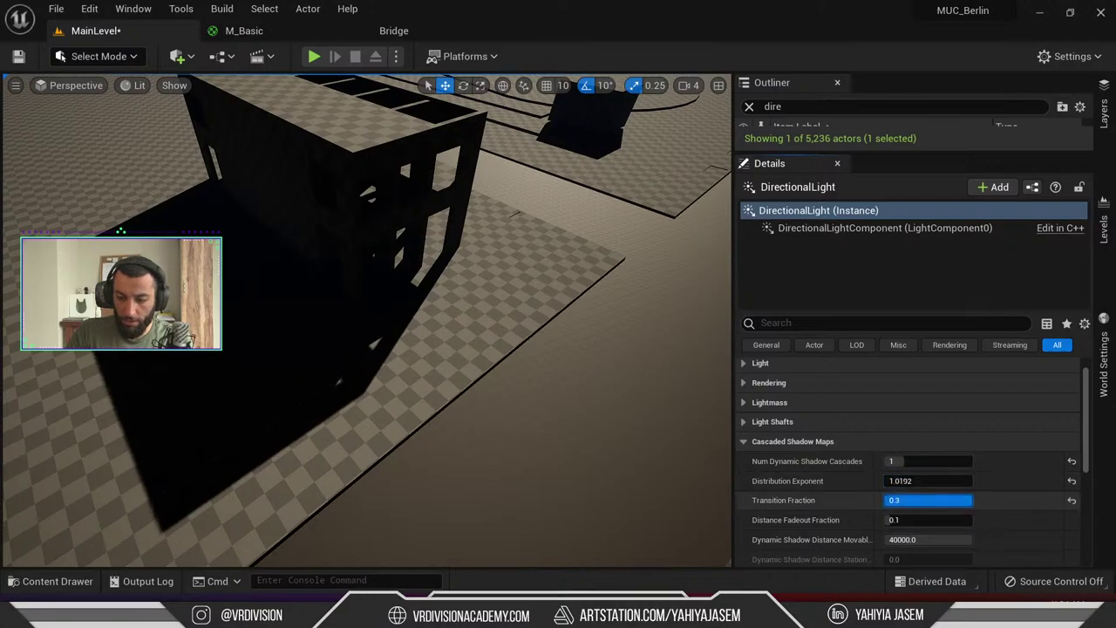
Set the cascaded shadow Transition Fraction to 0.0001 and the movable Dynamic Shadow Distance to 0
scroll(934, 511, down, 2)
drag(951, 500, 928, 494)
text(0001)
key(Return)
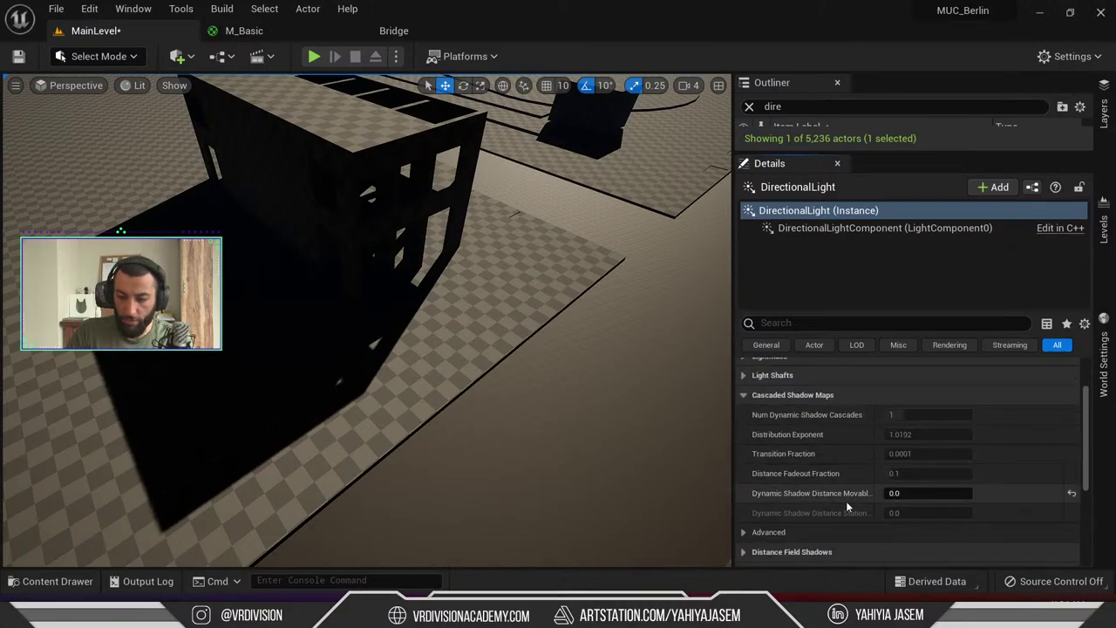
Expand the advanced cascade settings and Distance Field Shadows, and set DistanceField Shadow Distance to 0
click(744, 531)
scroll(849, 455, down, 2)
scroll(848, 455, down, 1)
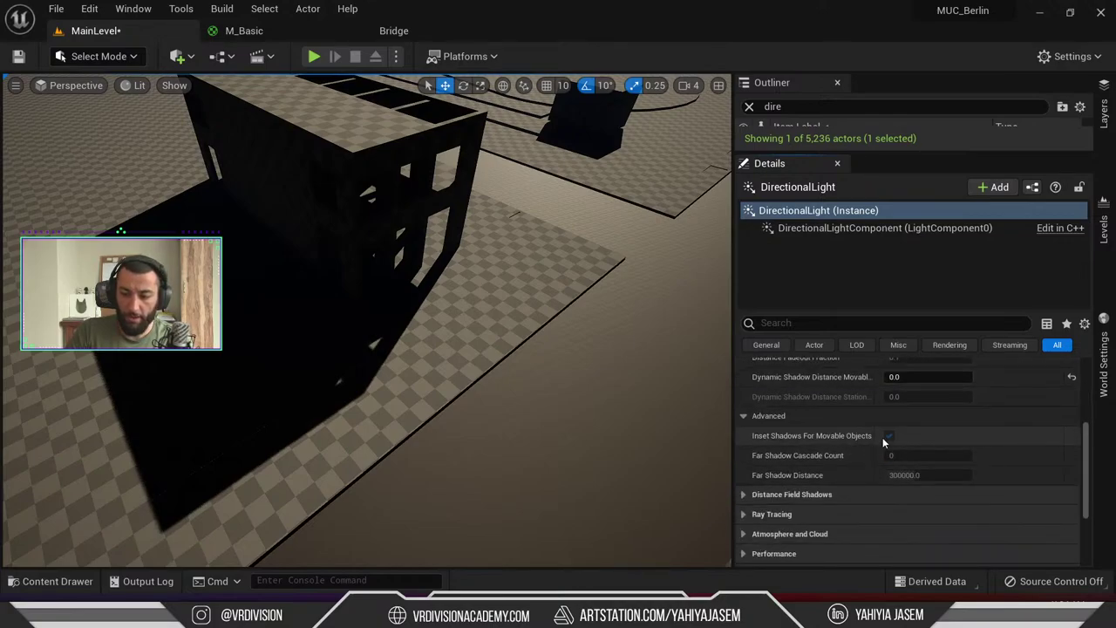
click(769, 497)
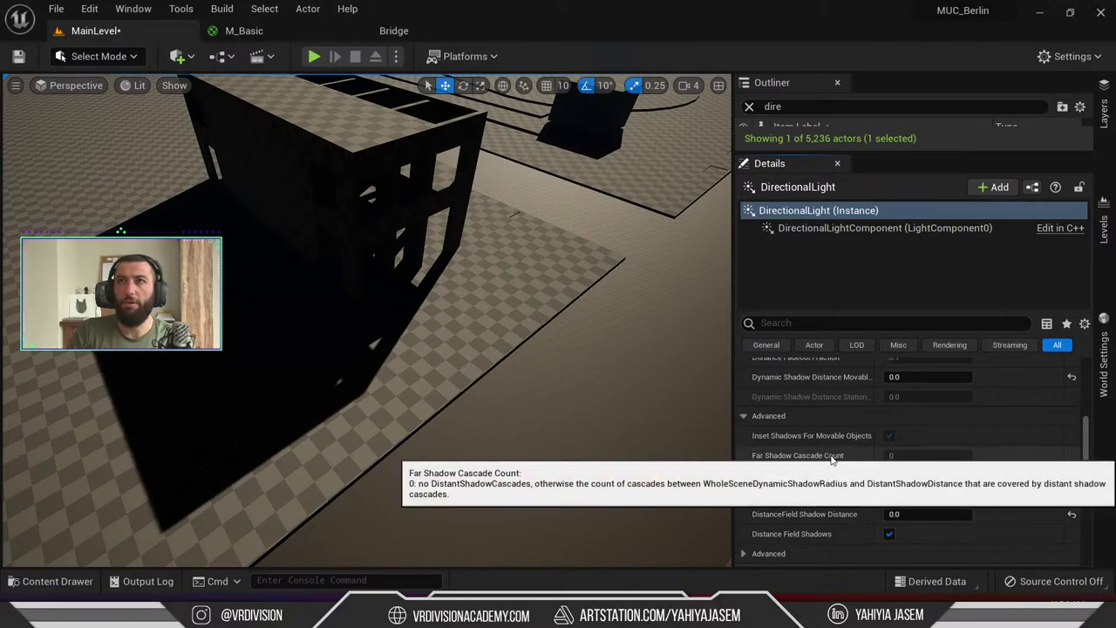
scroll(881, 447, up, 5)
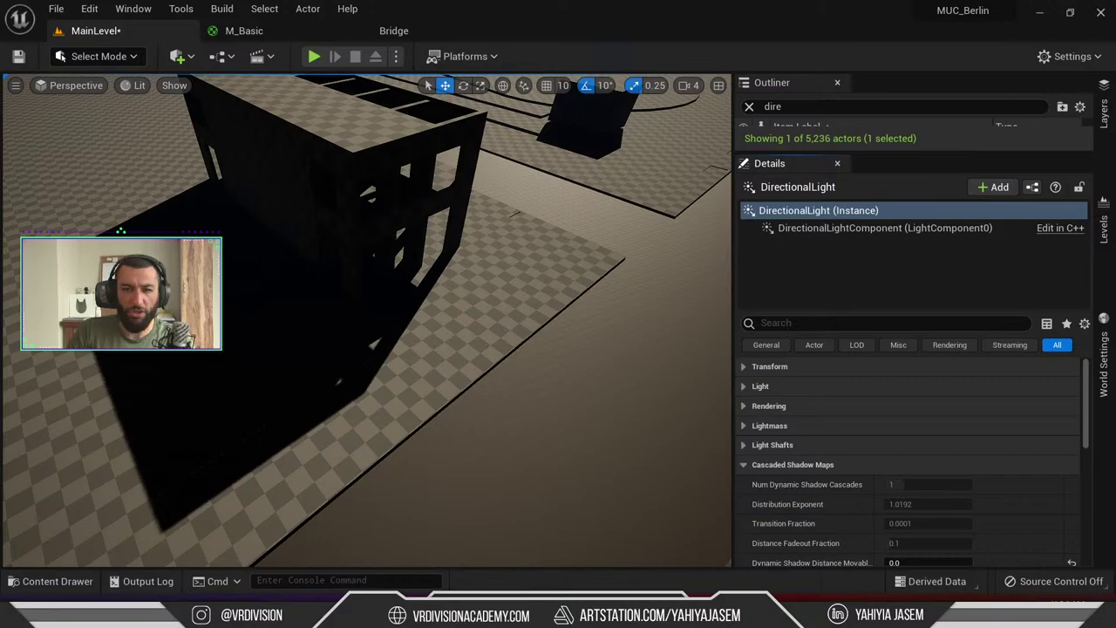
Inspect the shadow edges around the open structure from close up, and revisit the Cascaded Shadow Maps settings
key(w)
mouse_move(367, 320)
right_down()
mouse_move(297, 309)
mouse_move(279, 320)
mouse_move(279, 340)
mouse_move(366, 323)
right_up()
key(s)
scroll(923, 515, down, 2)
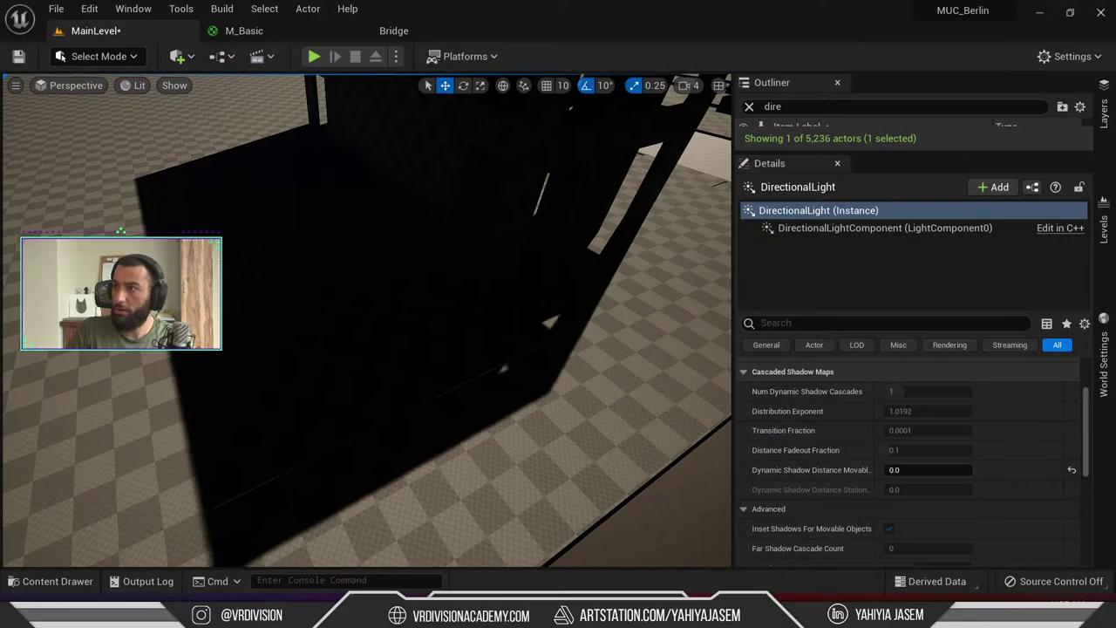
Switch to the browser to look over the VRDivision YouTube videos, and return to Unreal Editor
drag(1115, 179, 281, 117)
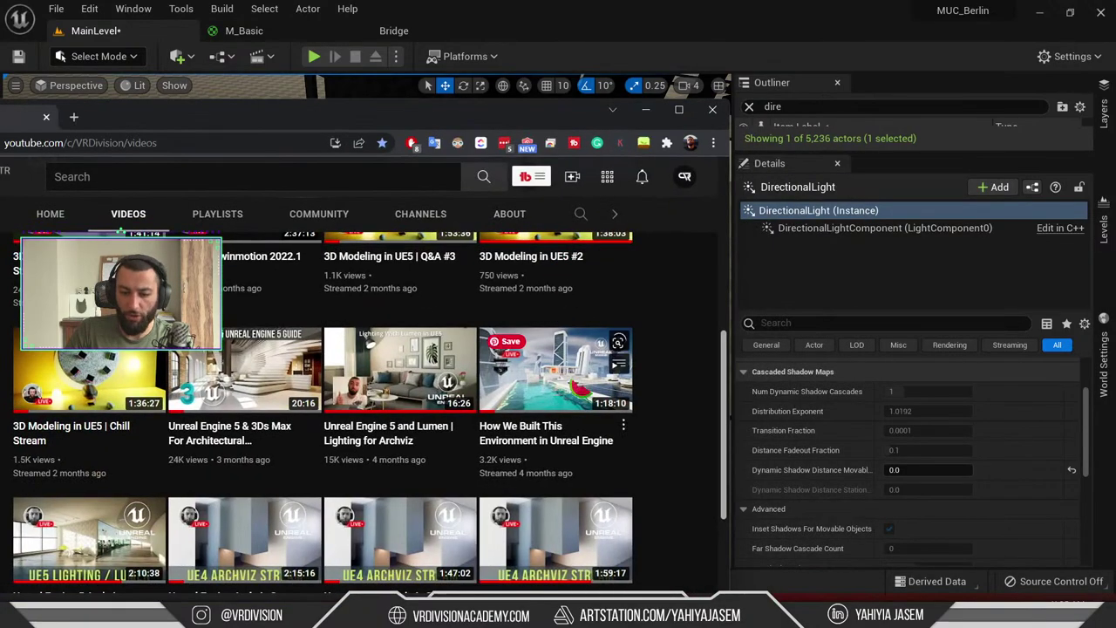
scroll(506, 375, up, 1)
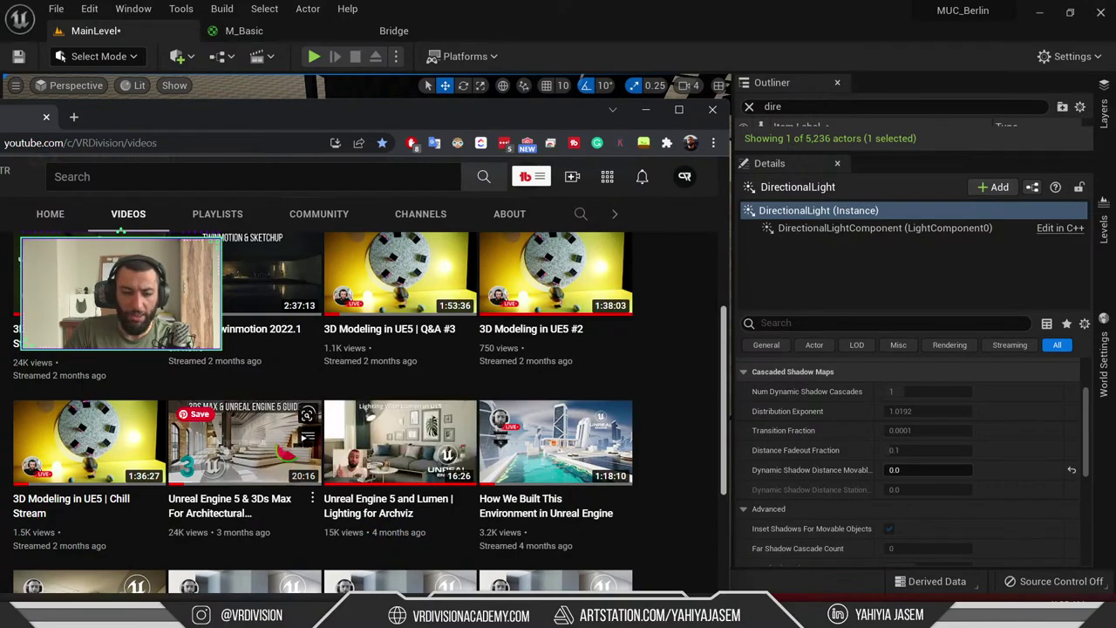
key(alt+Tab)
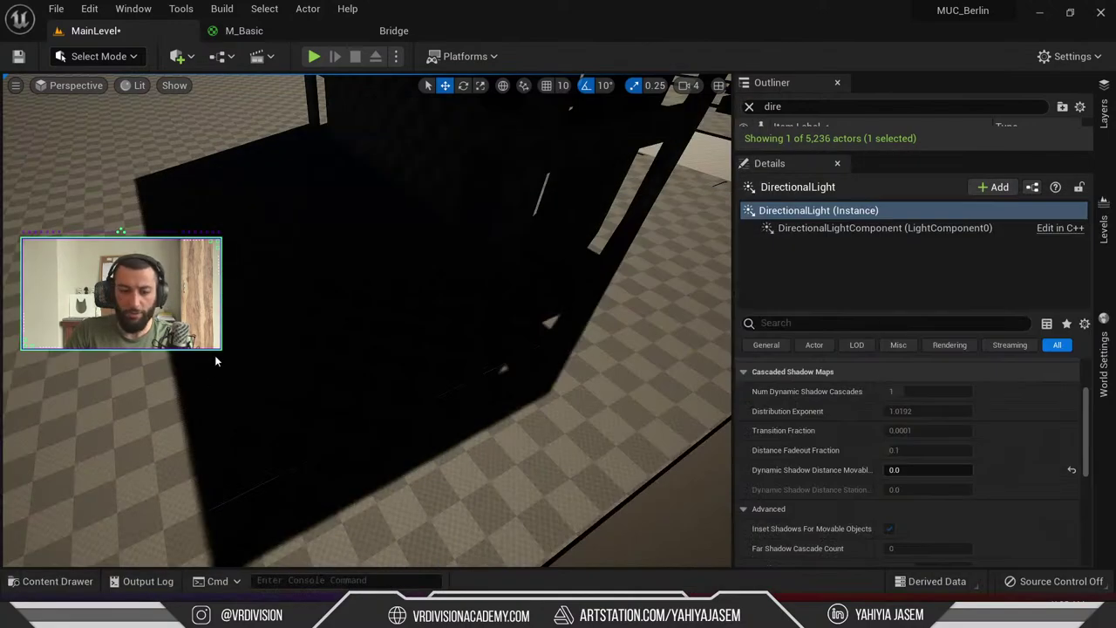
Reset the movable Dynamic Shadow Distance to its default and set DistanceField Shadow Distance to 100000, collapsing both shadow categories
right_drag(216, 360, 232, 375)
scroll(946, 486, up, 1)
scroll(945, 486, down, 1)
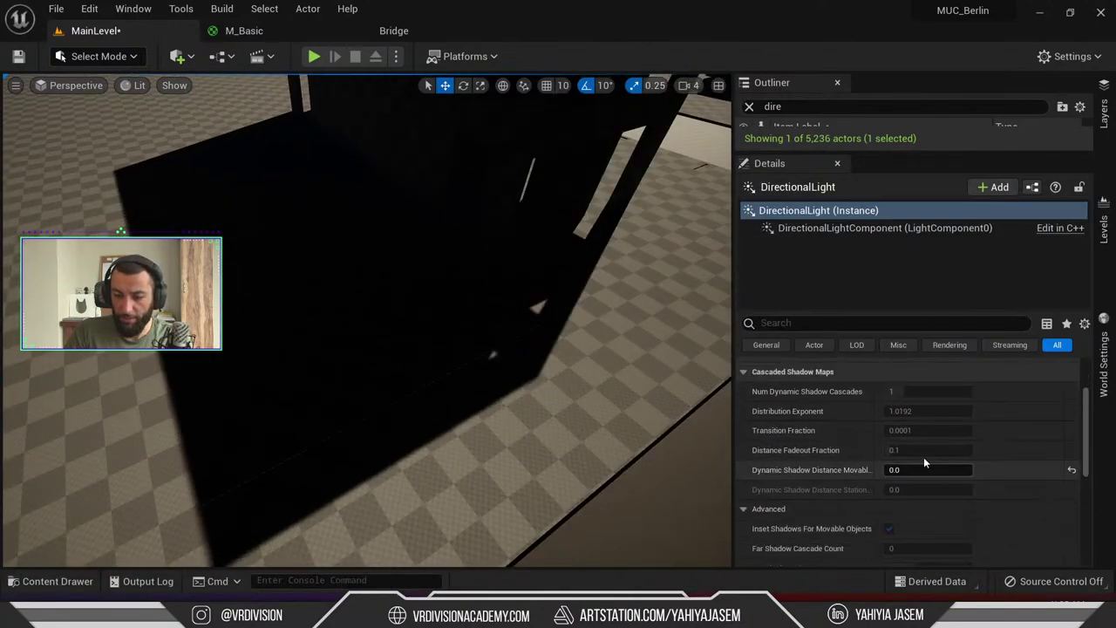
scroll(926, 463, up, 1)
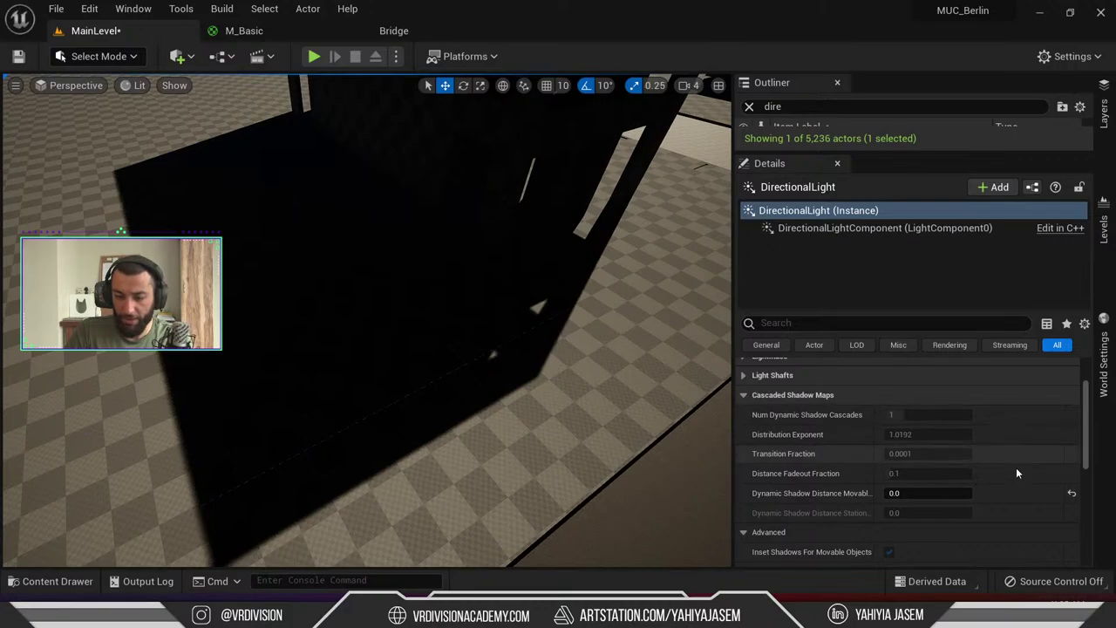
click(1072, 493)
click(789, 395)
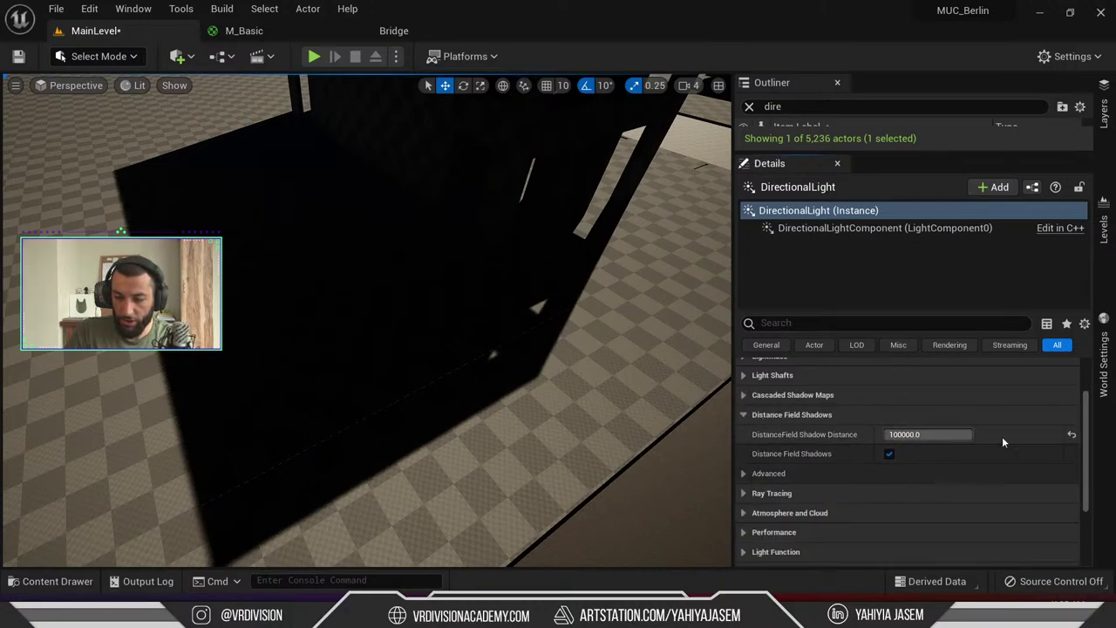
click(777, 418)
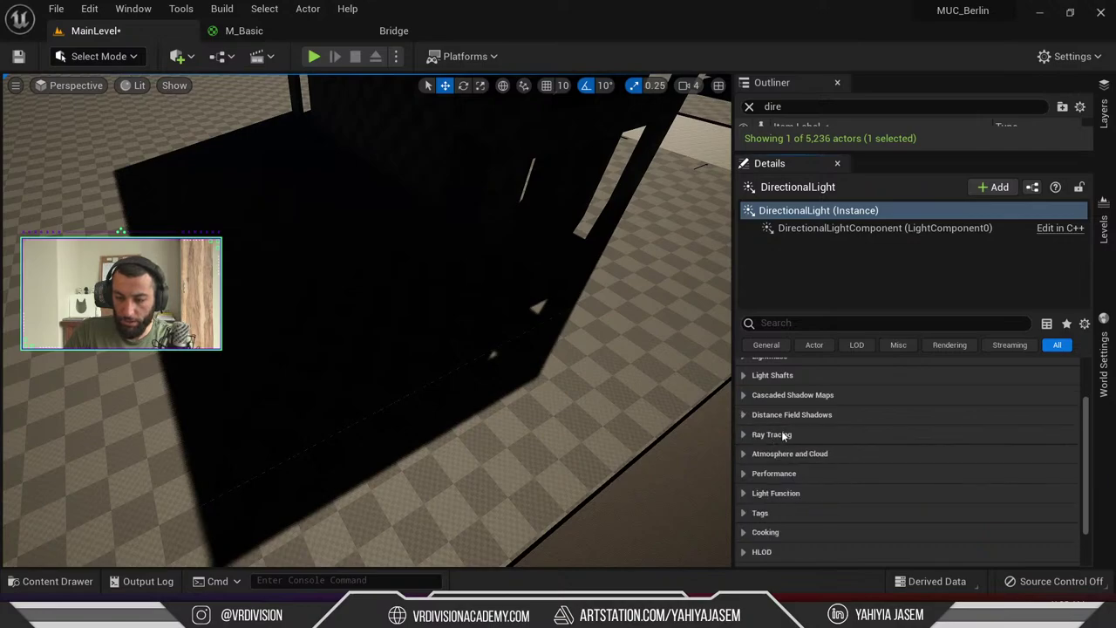
Expand the Light category, try a Source Angle of about 4.58, and inspect the structure's shadow against the sun
scroll(781, 402, up, 3)
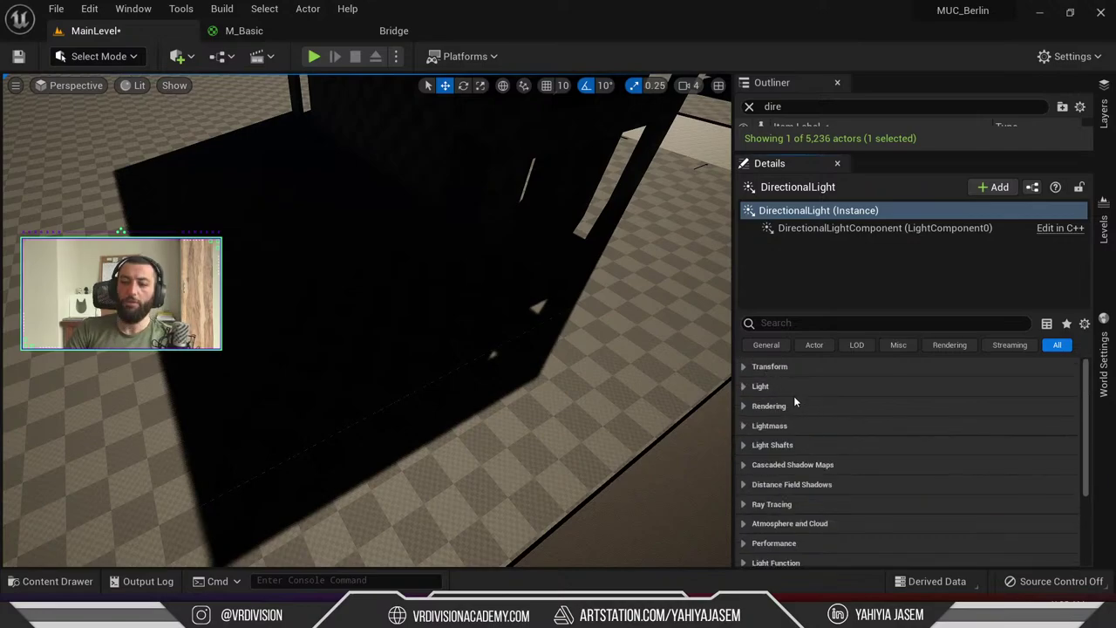
click(764, 389)
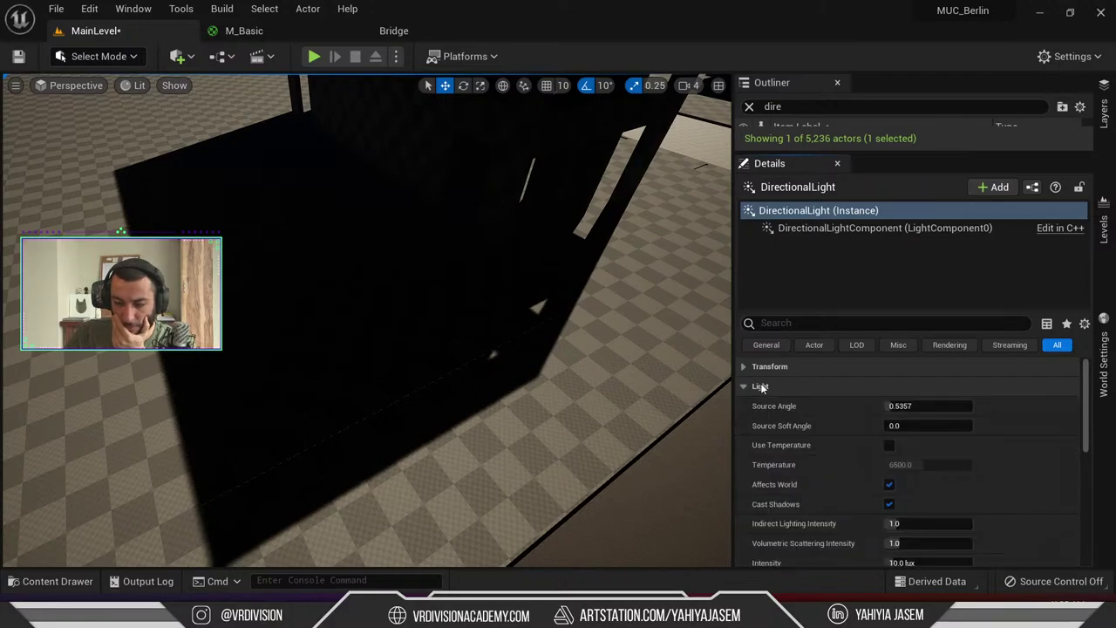
mouse_move(959, 407)
mouse_down()
mouse_move(985, 407)
mouse_move(889, 407)
mouse_move(963, 406)
mouse_up()
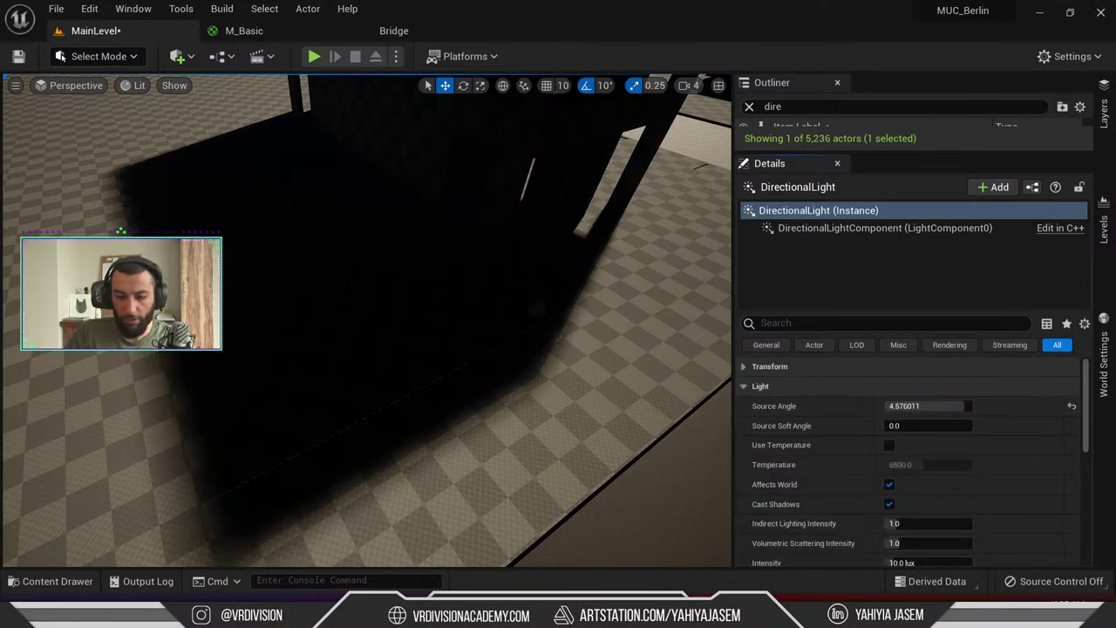
right_drag(466, 353, 467, 426)
mouse_move(431, 346)
right_down()
mouse_move(430, 287)
mouse_move(428, 346)
right_up()
right_drag(330, 287, 329, 287)
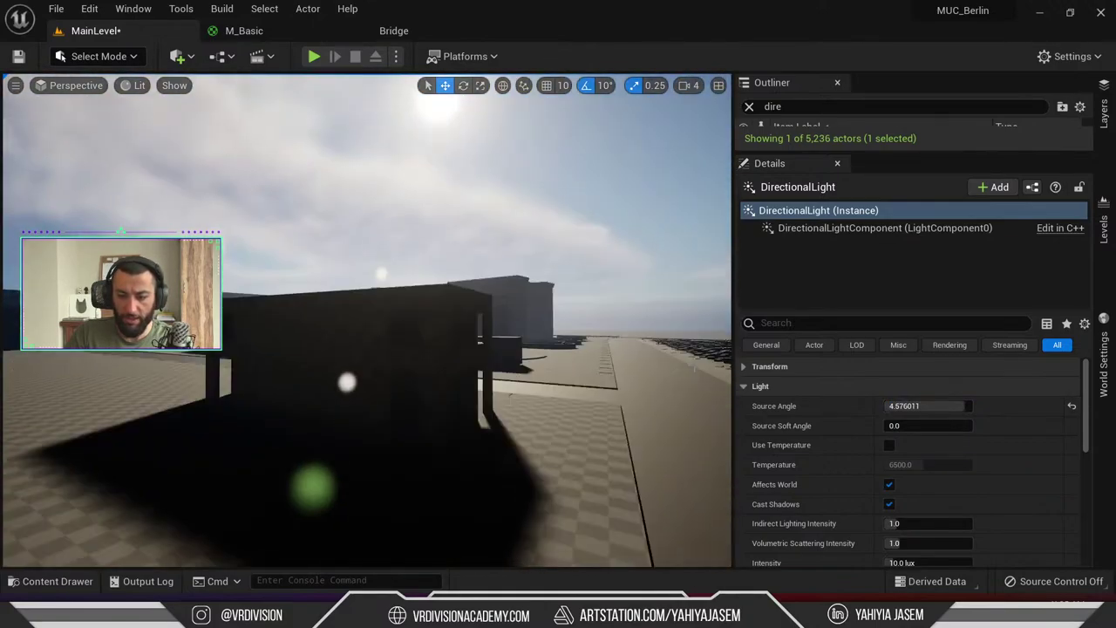
Try Source Angle values of 0 and 5 while checking the shadow edges up close, and restore 0.5357
drag(932, 406, 903, 406)
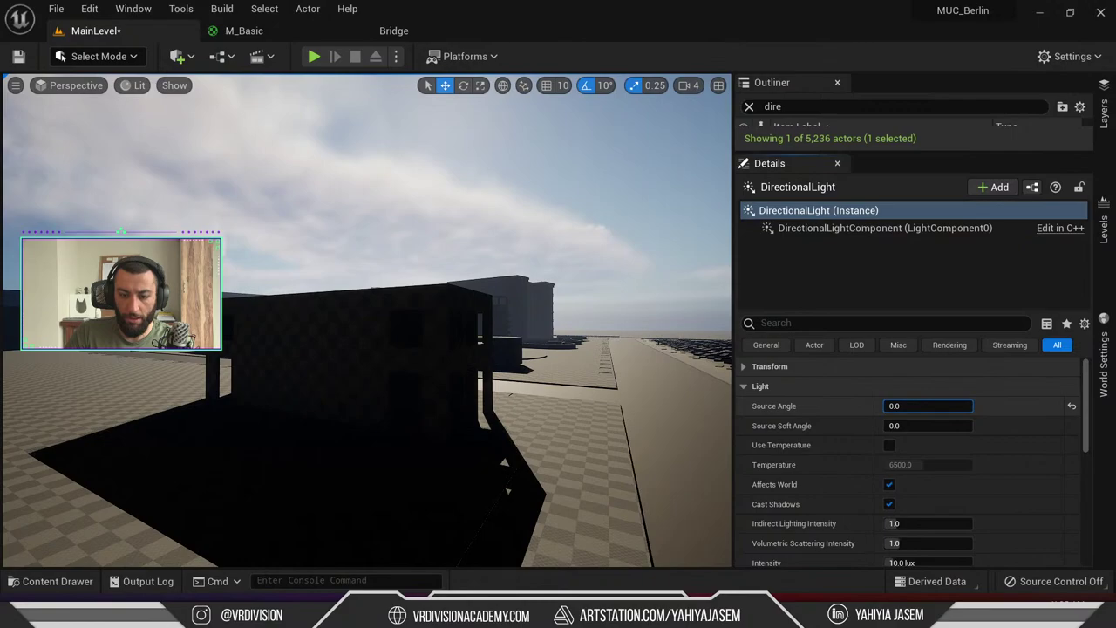
drag(887, 405, 972, 406)
key(w)
right_drag(546, 362, 532, 454)
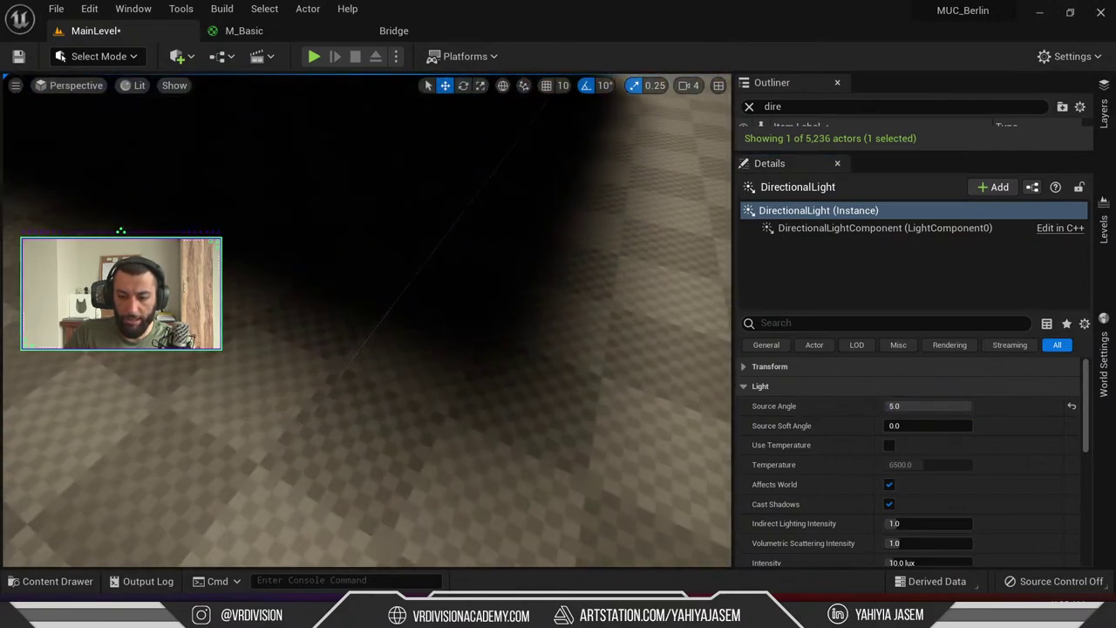
right_drag(493, 540, 493, 506)
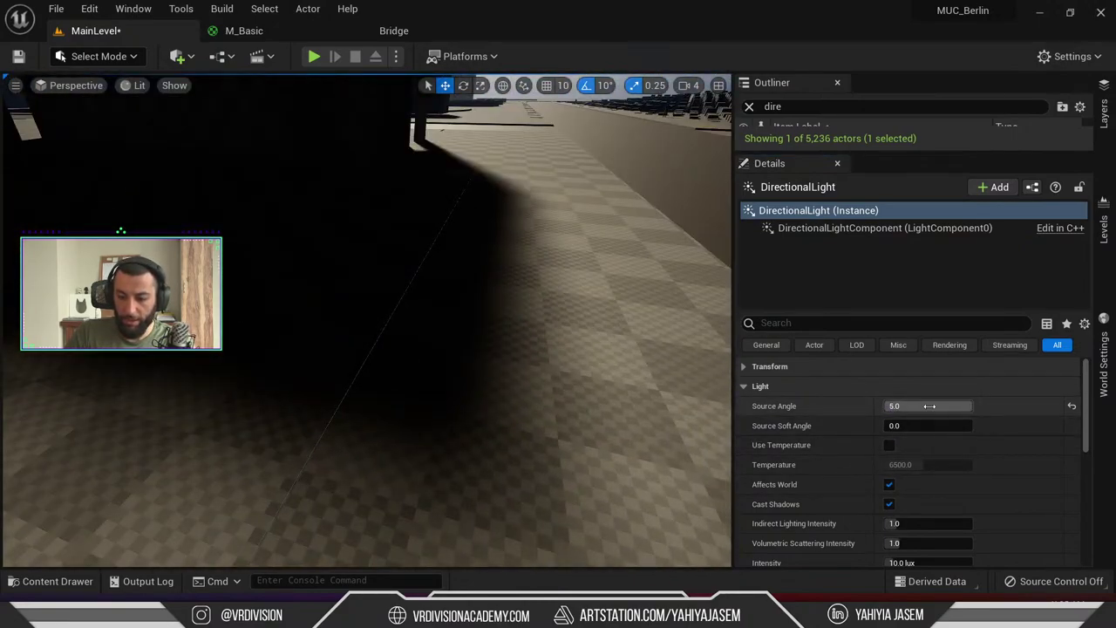
drag(929, 406, 873, 406)
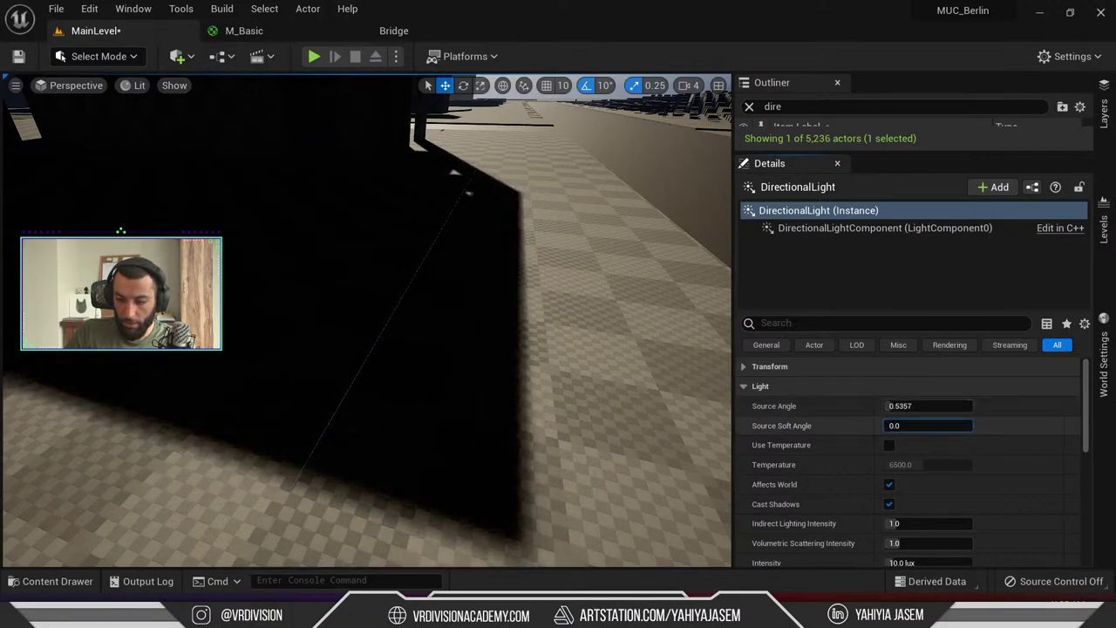
Try a Source Soft Angle of 5 while viewing the structure's shadow, and reset both source angles to default
key(s)
right_drag(523, 419, 523, 323)
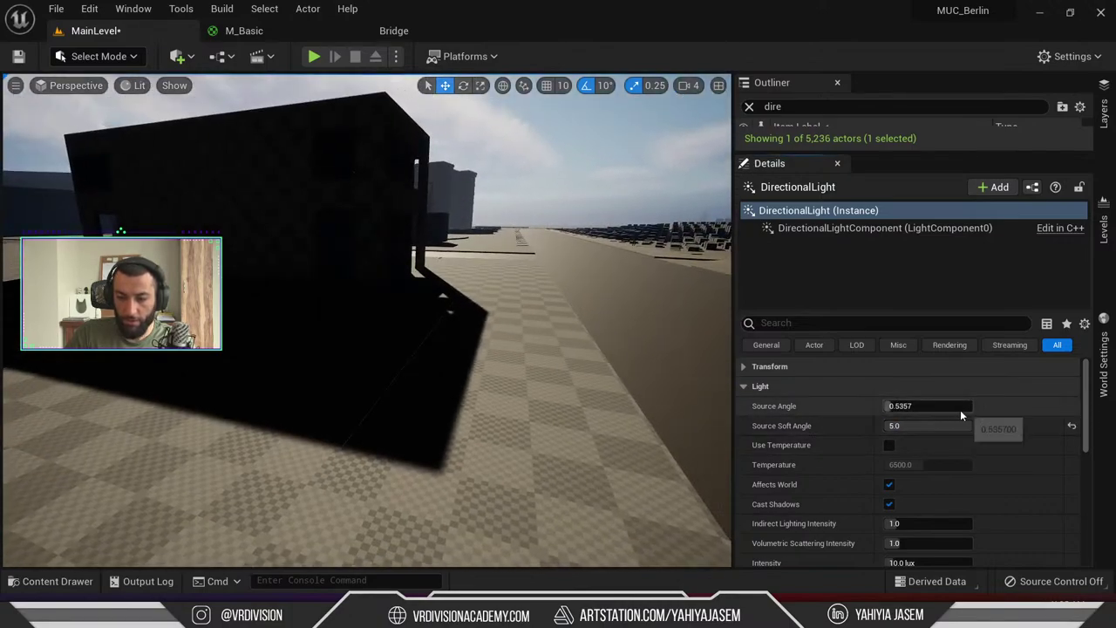
drag(916, 405, 970, 426)
click(1071, 426)
click(1071, 406)
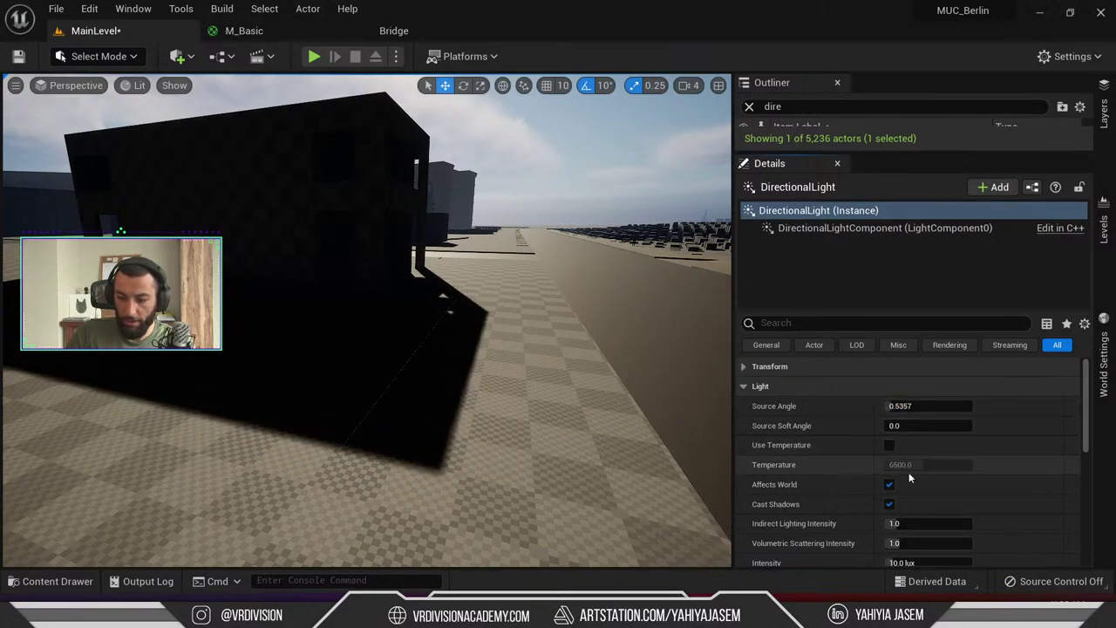
Expand the light's Advanced settings and try adjusting Shadow Cascade Bias Distribution and Shadow Amount
scroll(981, 474, down, 3)
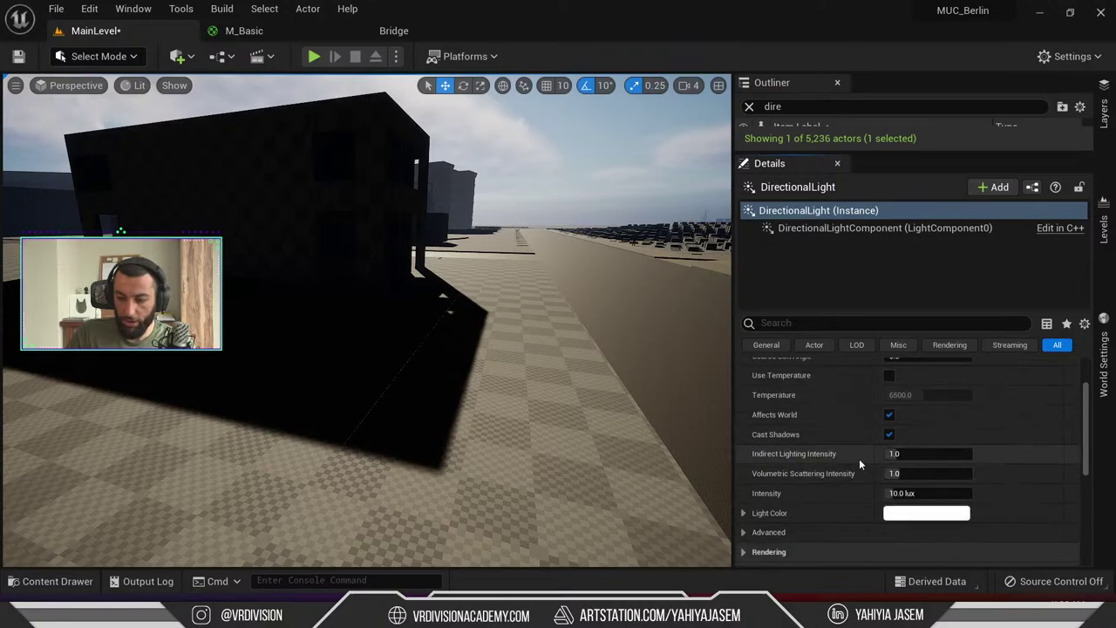
scroll(760, 472, down, 3)
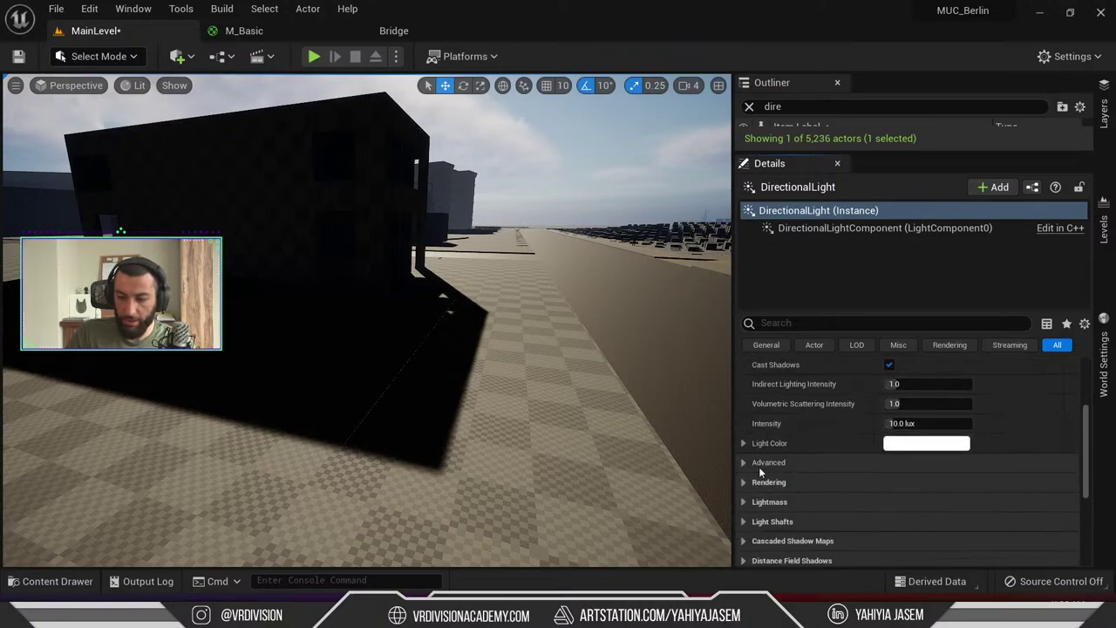
click(744, 443)
click(743, 444)
click(748, 461)
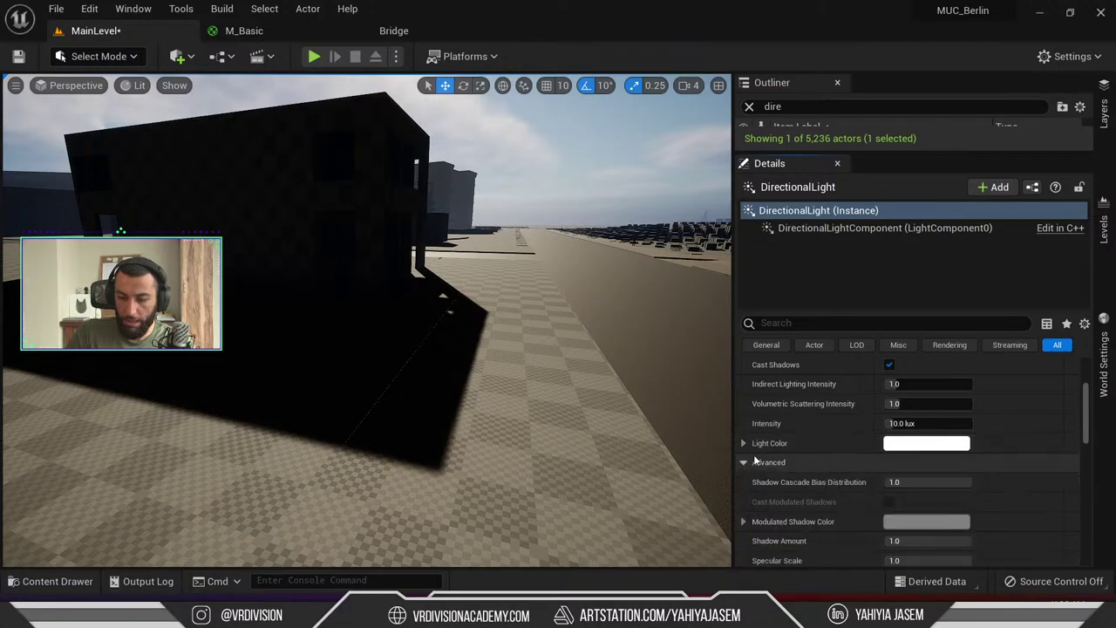
scroll(755, 460, down, 4)
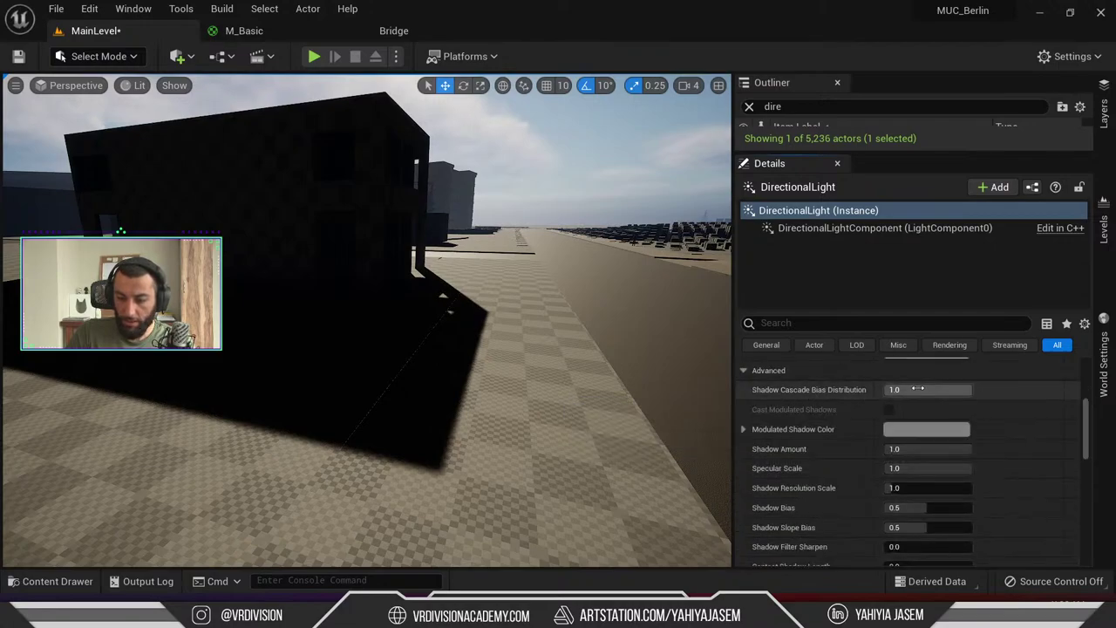
drag(915, 390, 897, 389)
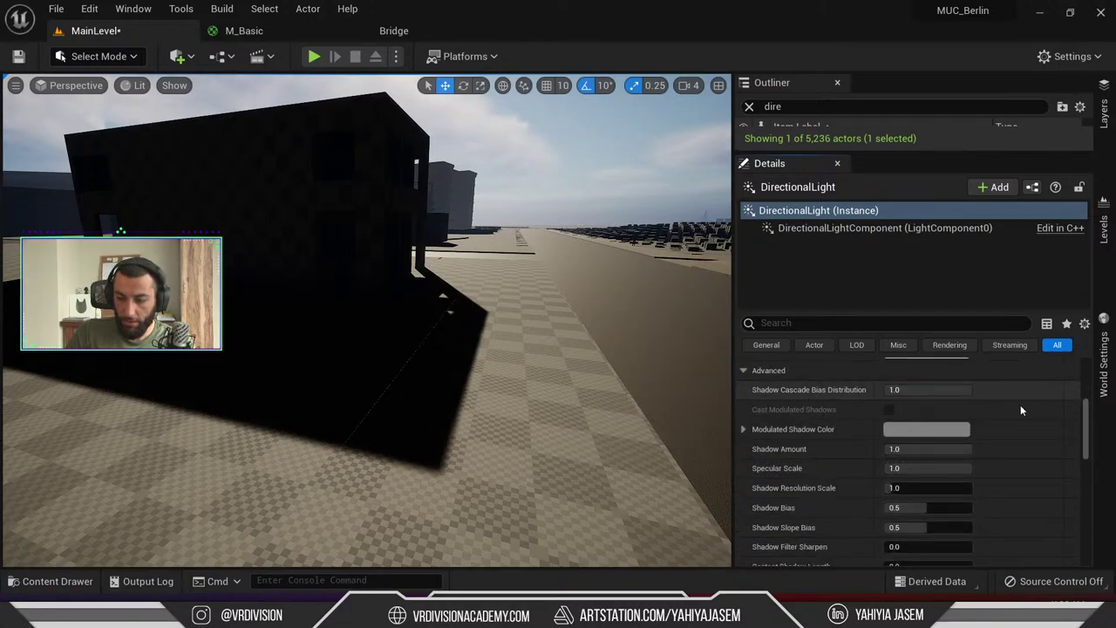
mouse_move(918, 449)
mouse_down()
mouse_move(907, 469)
mouse_move(921, 468)
mouse_move(888, 468)
mouse_move(973, 468)
mouse_move(934, 444)
mouse_up()
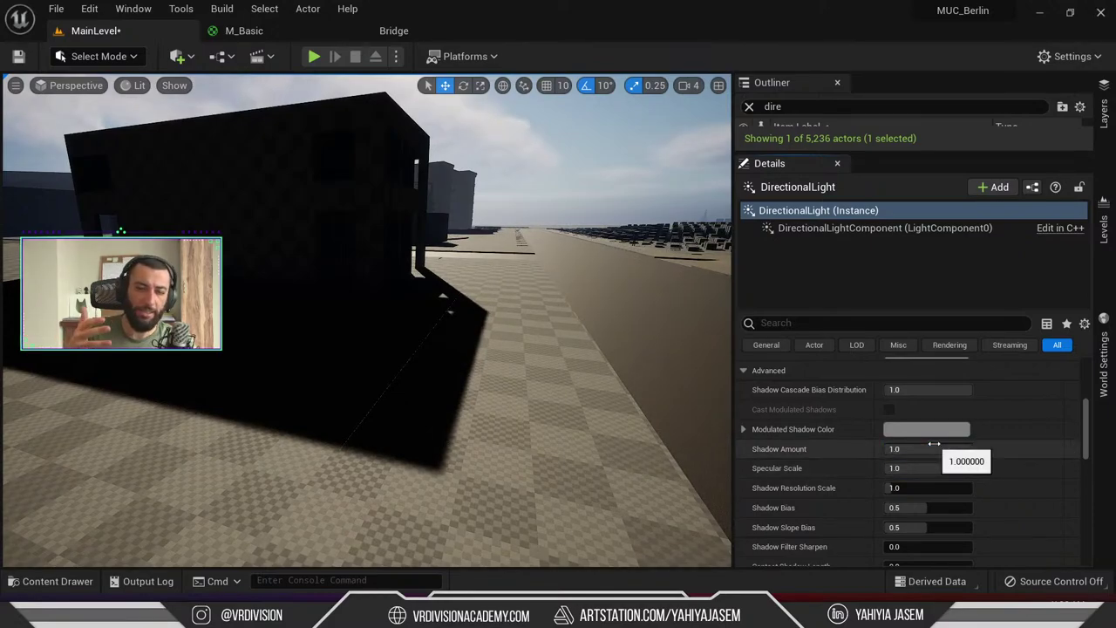
Try a Shadow Resolution Scale of about 6.29 and a Shadow Bias of 1.0, undoing each change
right_drag(419, 319, 645, 408)
scroll(946, 466, down, 1)
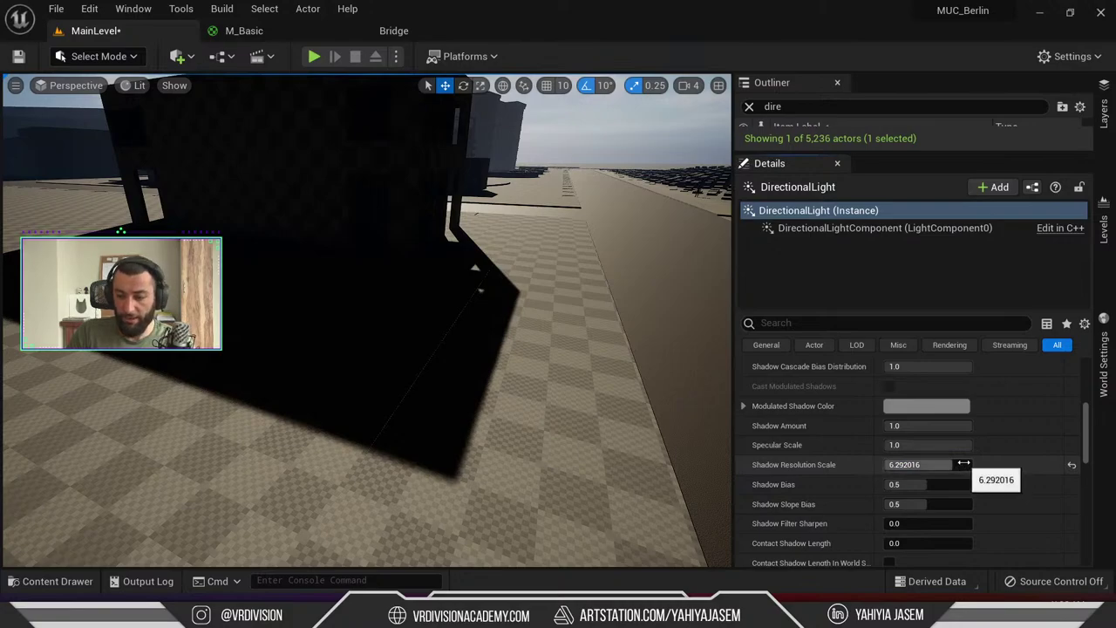
key(ctrl+z)
drag(929, 484, 968, 484)
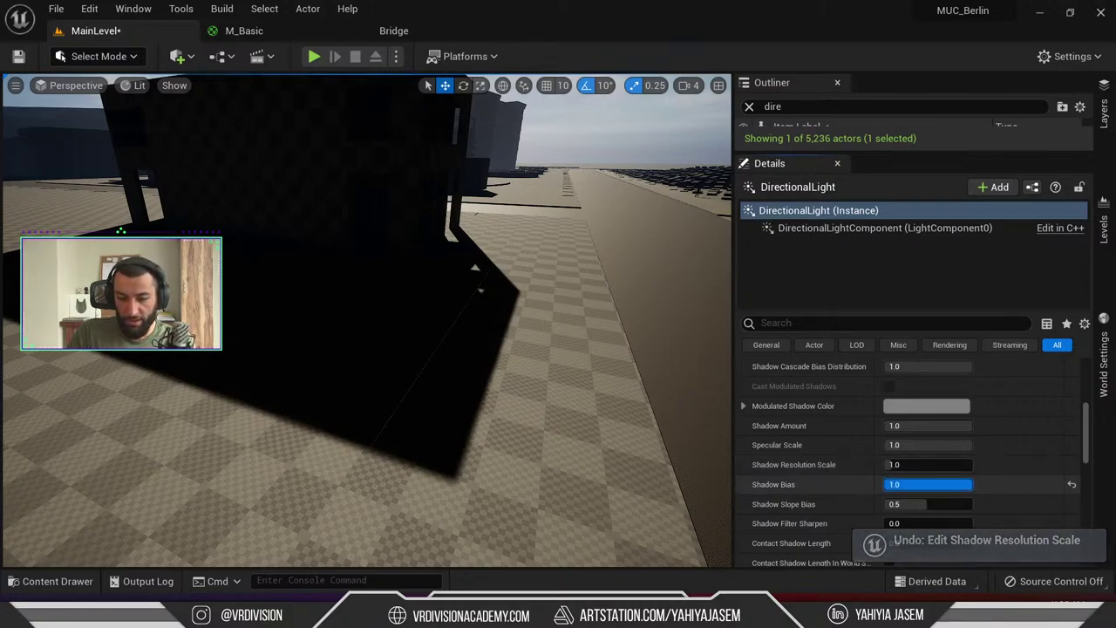
key(ctrl+z)
scroll(991, 459, down, 2)
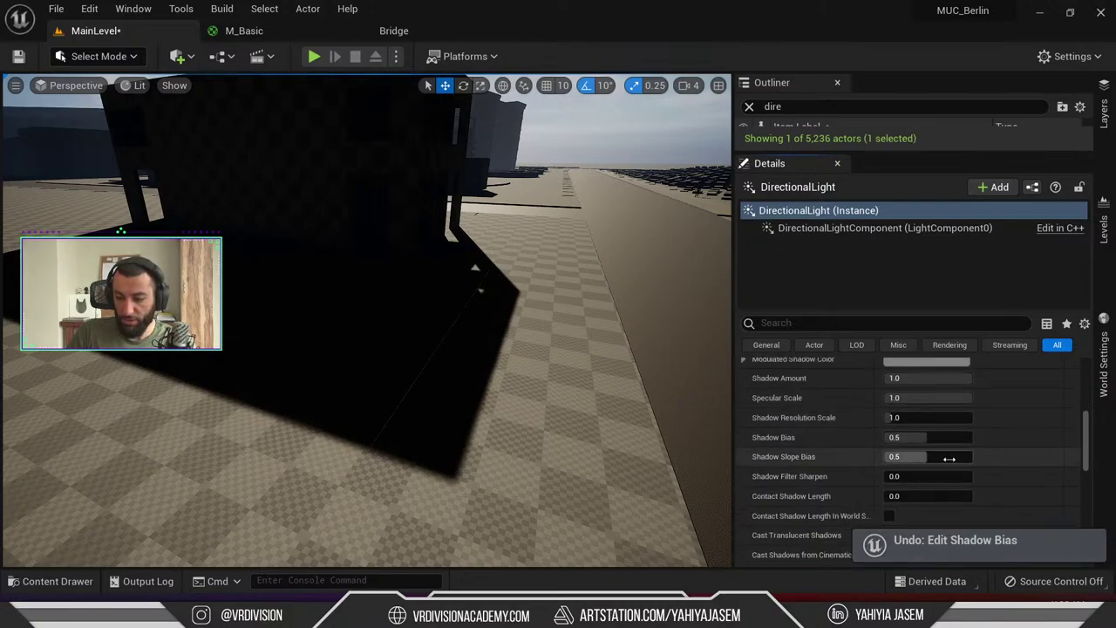
Adjust the Shadow Slope Bias while viewing the shadow up close, stepping back to about 0.57
drag(949, 458, 888, 457)
right_drag(558, 349, 586, 436)
key(ctrl+z)
Try Shadow Filter Sharpen values such as about 0.53 while inspecting the shadow's edges, and undo the changes
drag(887, 477, 930, 476)
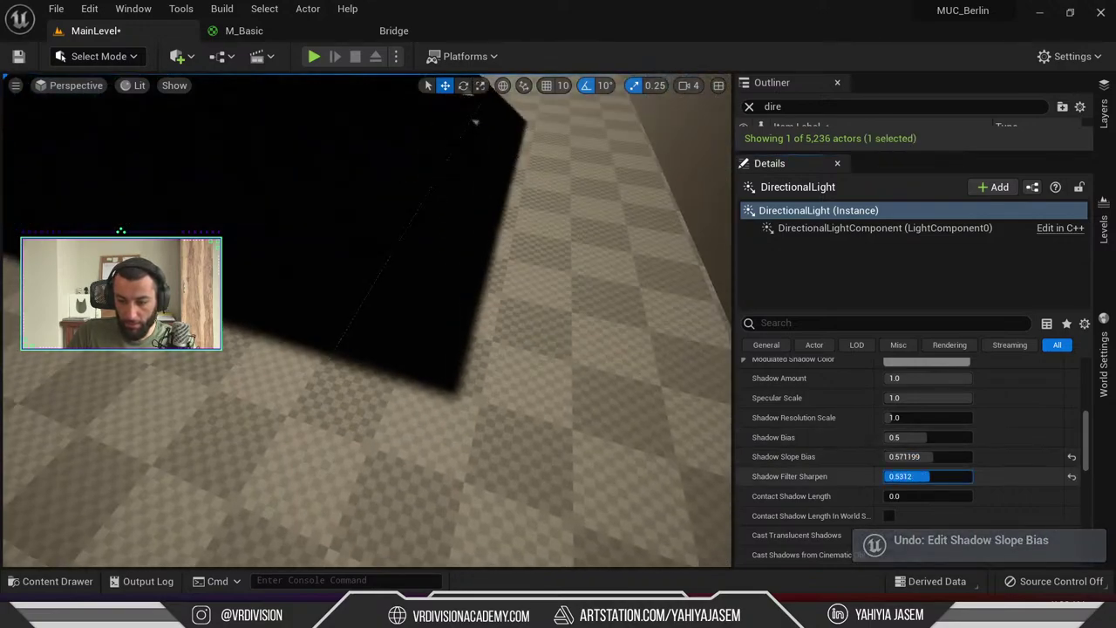
key(ctrl+z)
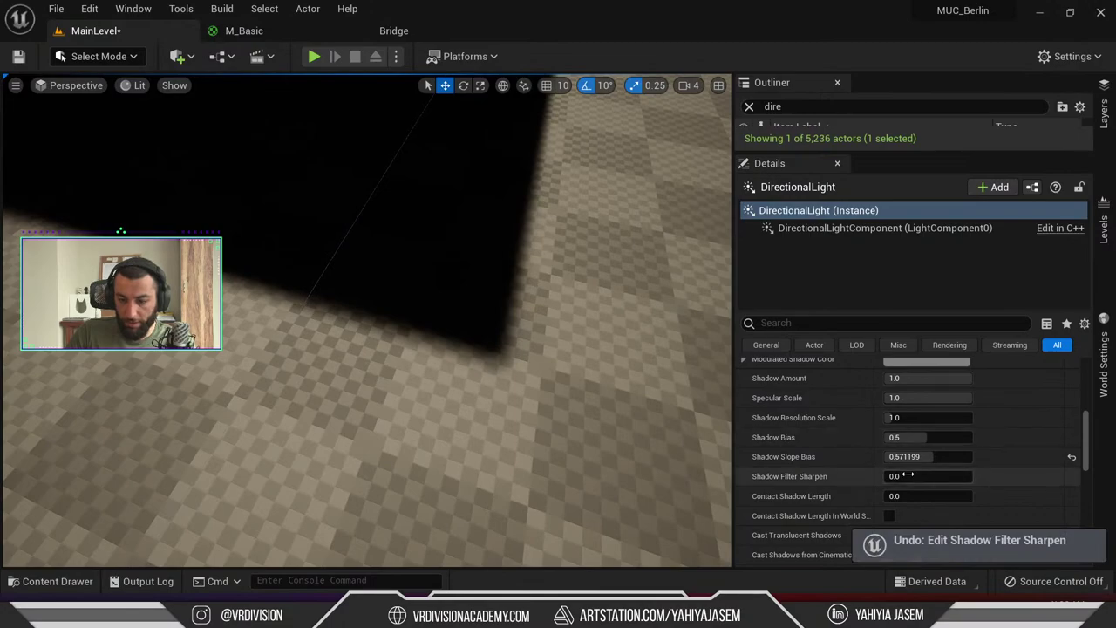
drag(956, 476, 902, 496)
right_drag(430, 254, 401, 248)
key(ctrl+z)
key(ctrl+z)
scroll(866, 431, down, 1)
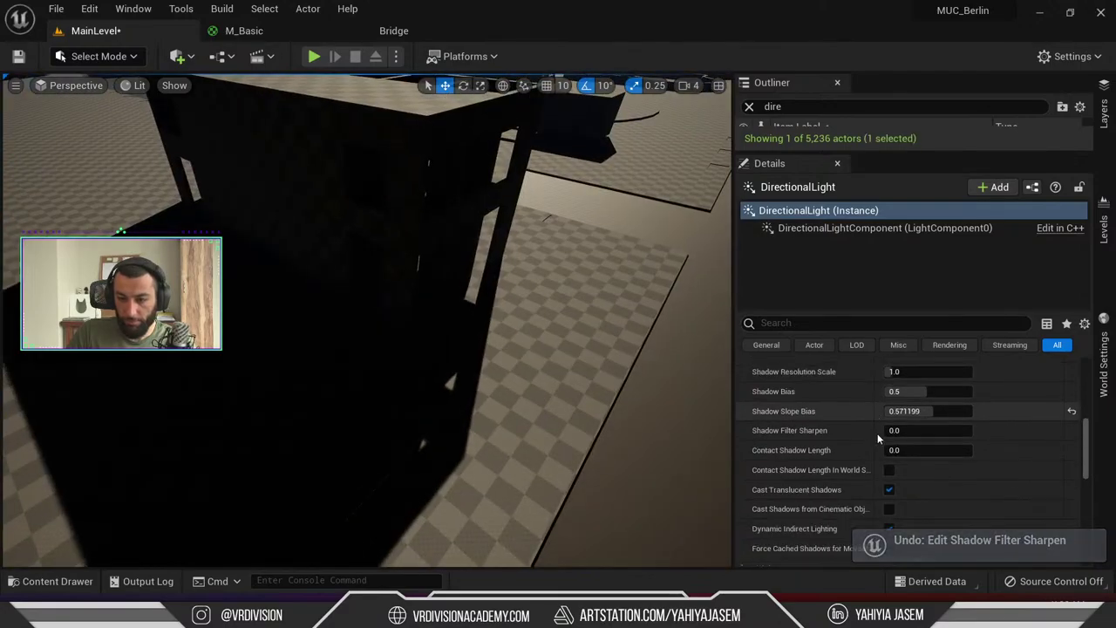
Enable Contact Shadow Length In World Space, review the remaining Advanced light options, and view the structure's shadow from above
scroll(884, 420, down, 1)
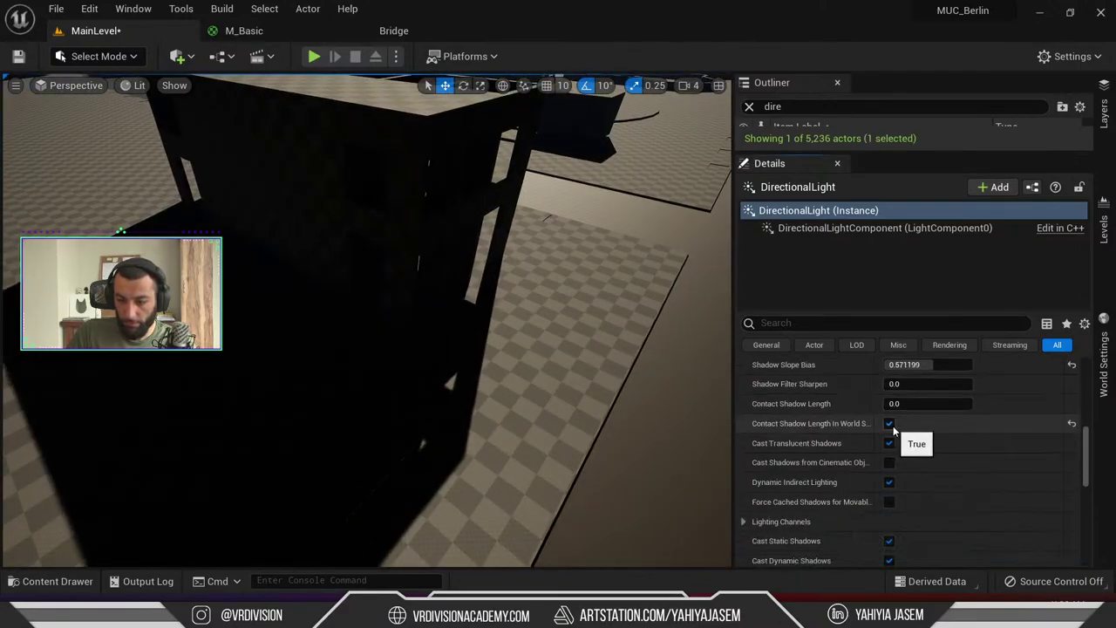
scroll(924, 439, down, 5)
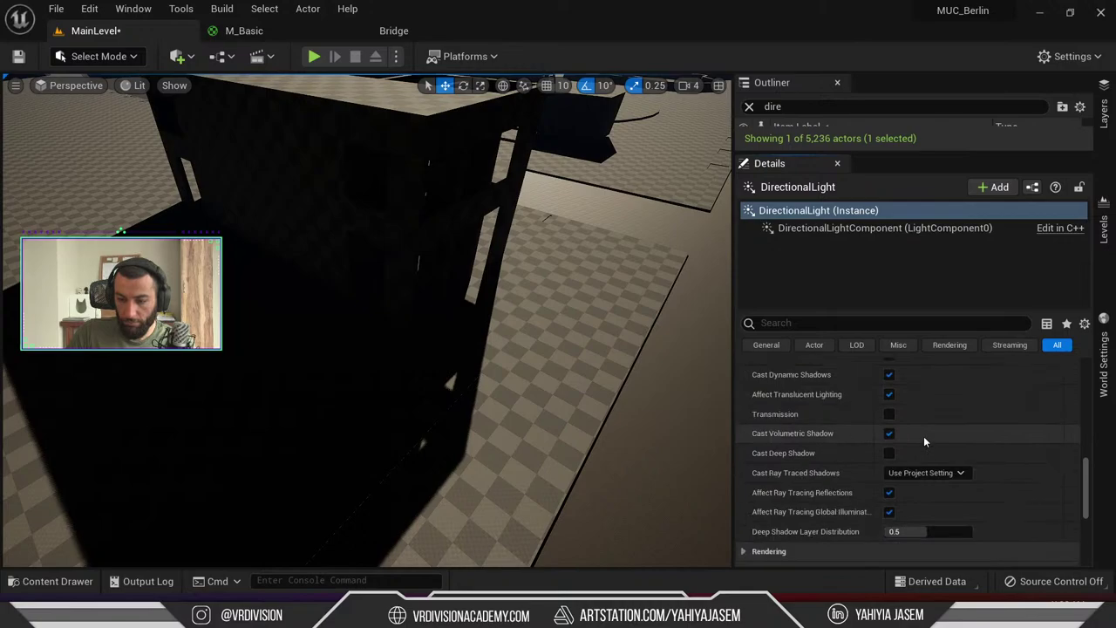
right_drag(677, 357, 890, 410)
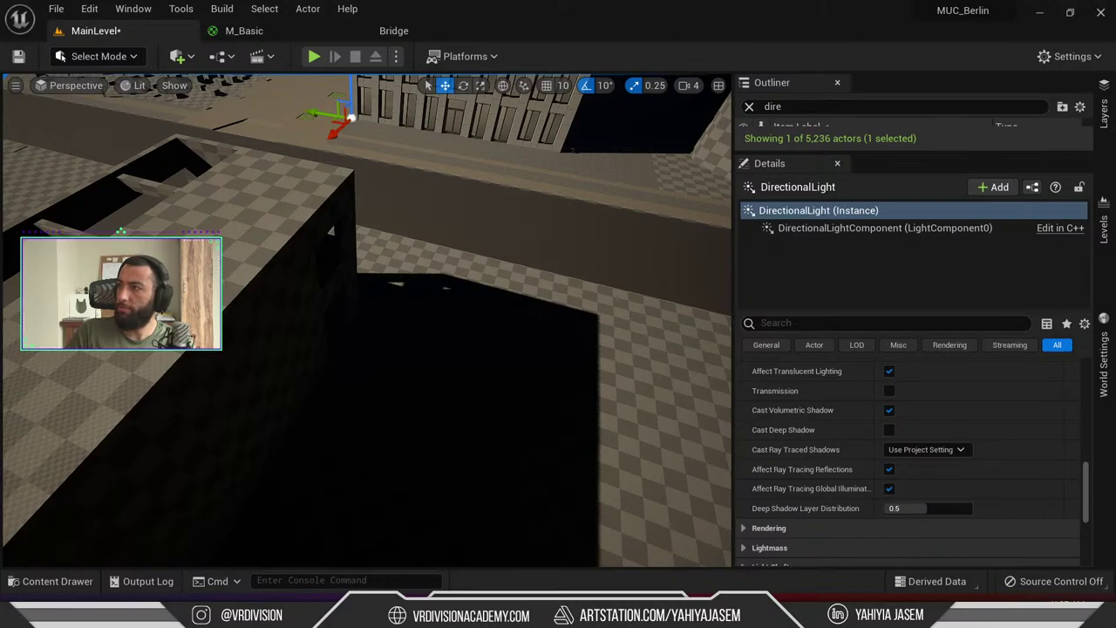
Switch to the browser's Lumen documentation and skim from Getting Started with Lumen through to its Project Settings section
drag(1115, 174, 352, 116)
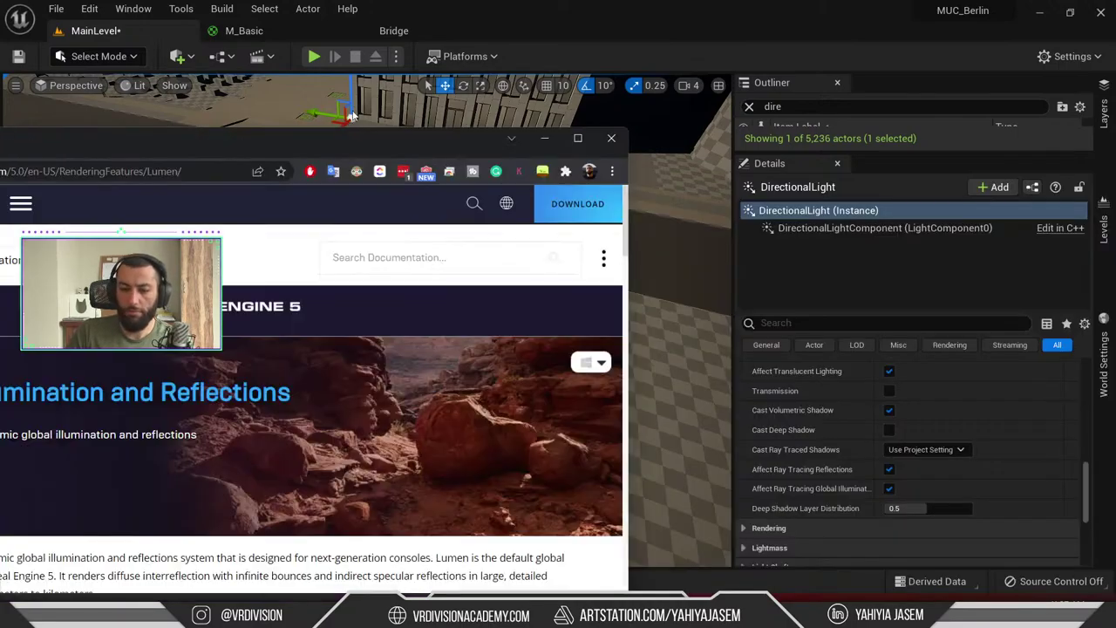
double_click(368, 137)
scroll(449, 274, down, 7)
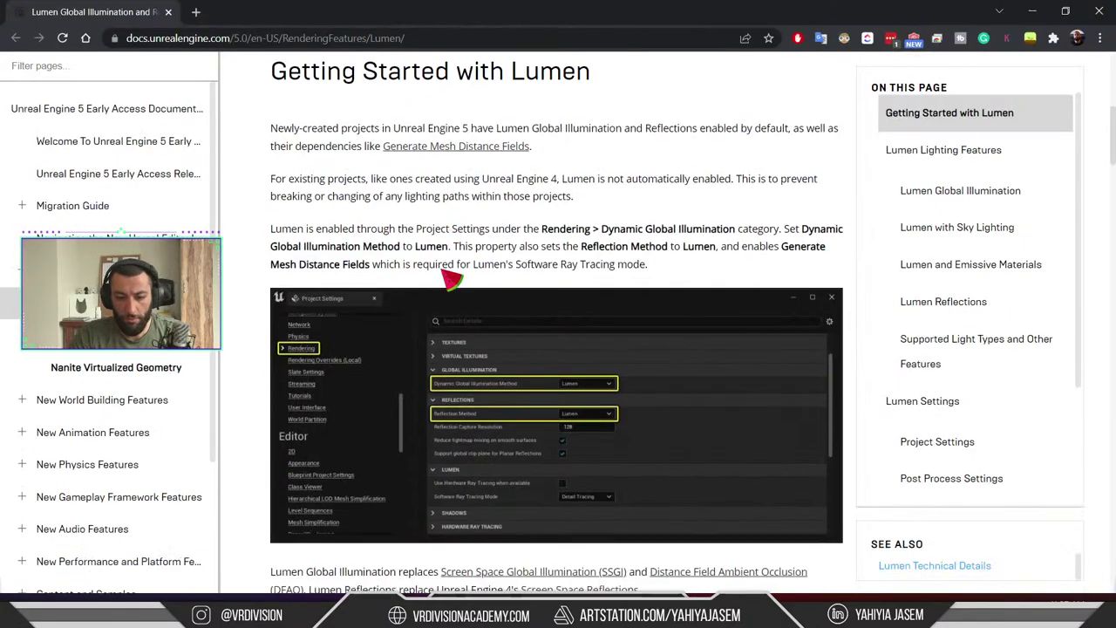
scroll(462, 305, down, 15)
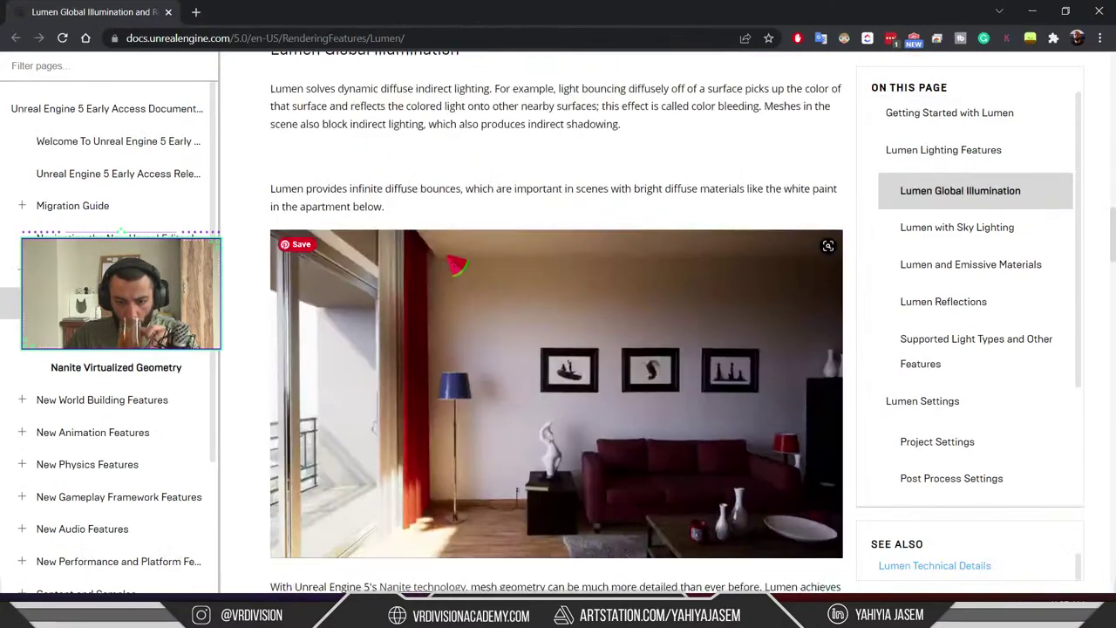
scroll(491, 306, down, 15)
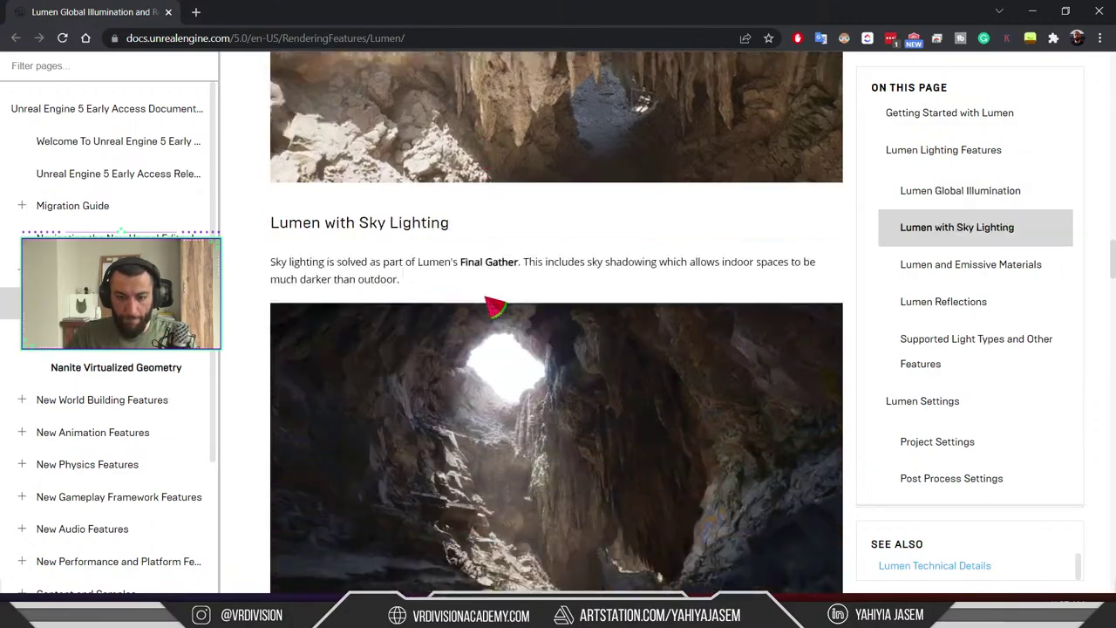
scroll(500, 307, down, 15)
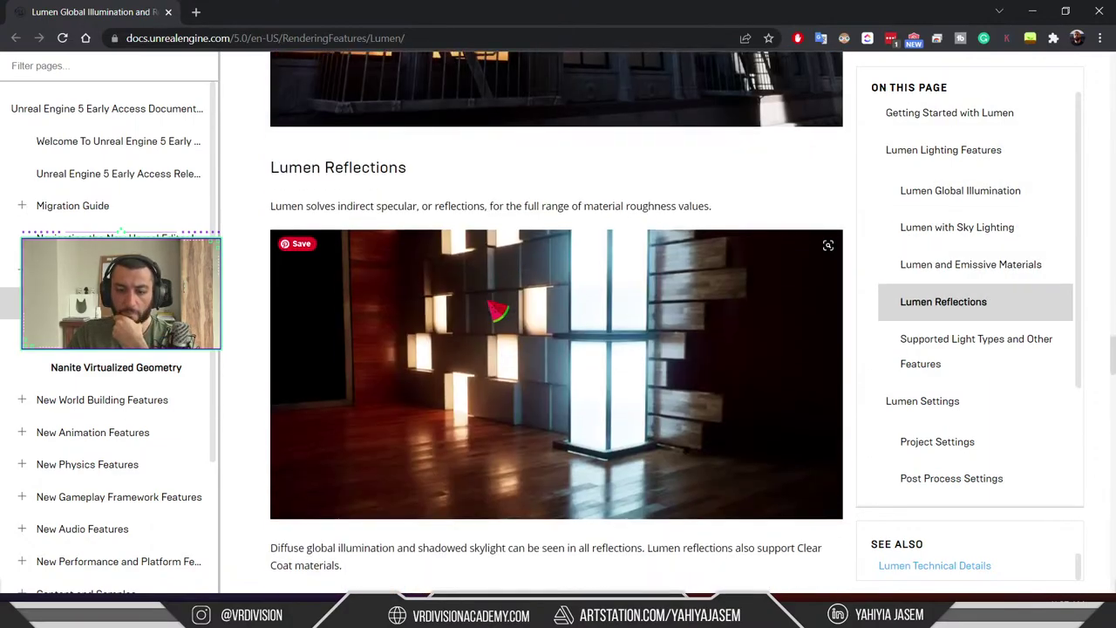
scroll(504, 329, down, 10)
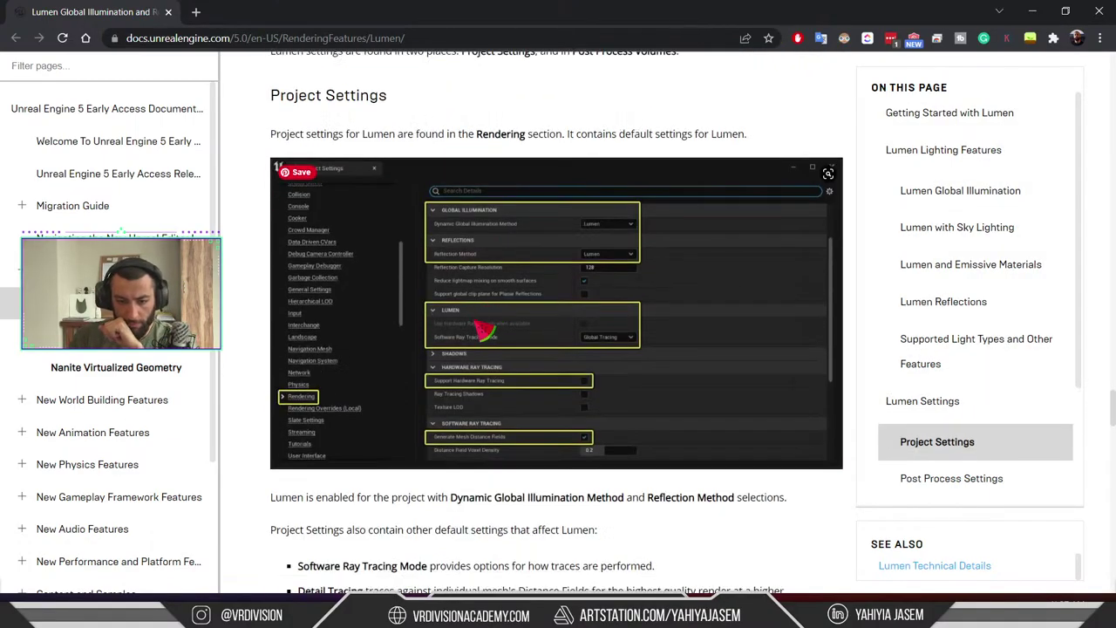
scroll(492, 309, down, 4)
scroll(511, 291, up, 1)
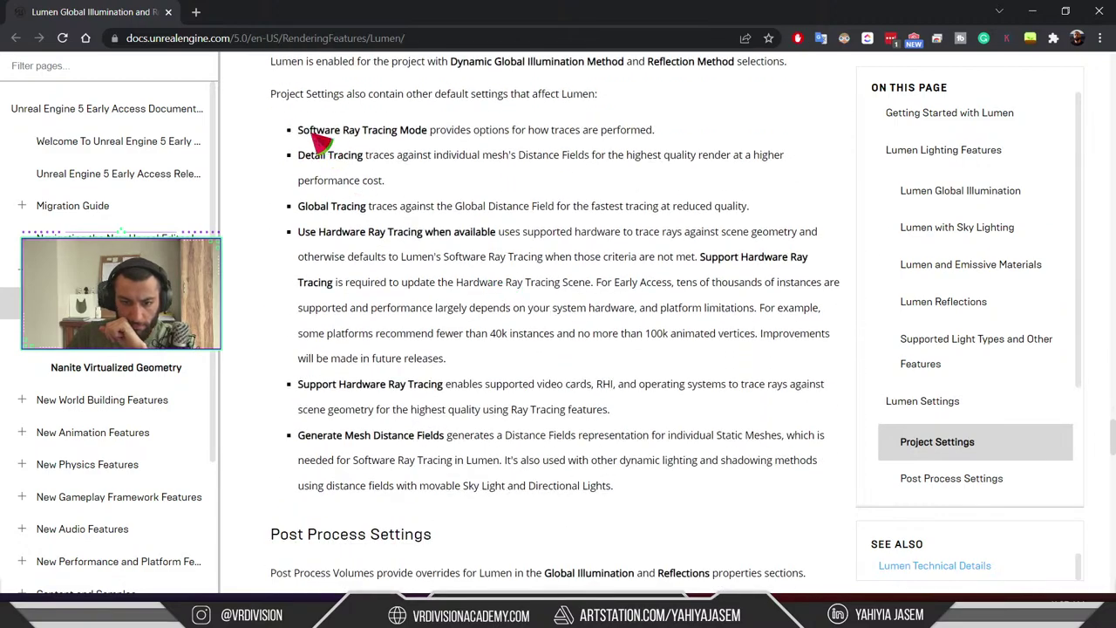
Read the documentation's software and hardware ray tracing and mesh distance field options, and continue to Post Process Settings
drag(312, 131, 424, 133)
drag(299, 154, 340, 159)
mouse_move(308, 206)
mouse_down()
mouse_move(401, 214)
mouse_move(501, 376)
mouse_move(611, 486)
mouse_up()
click(598, 491)
scroll(593, 454, down, 5)
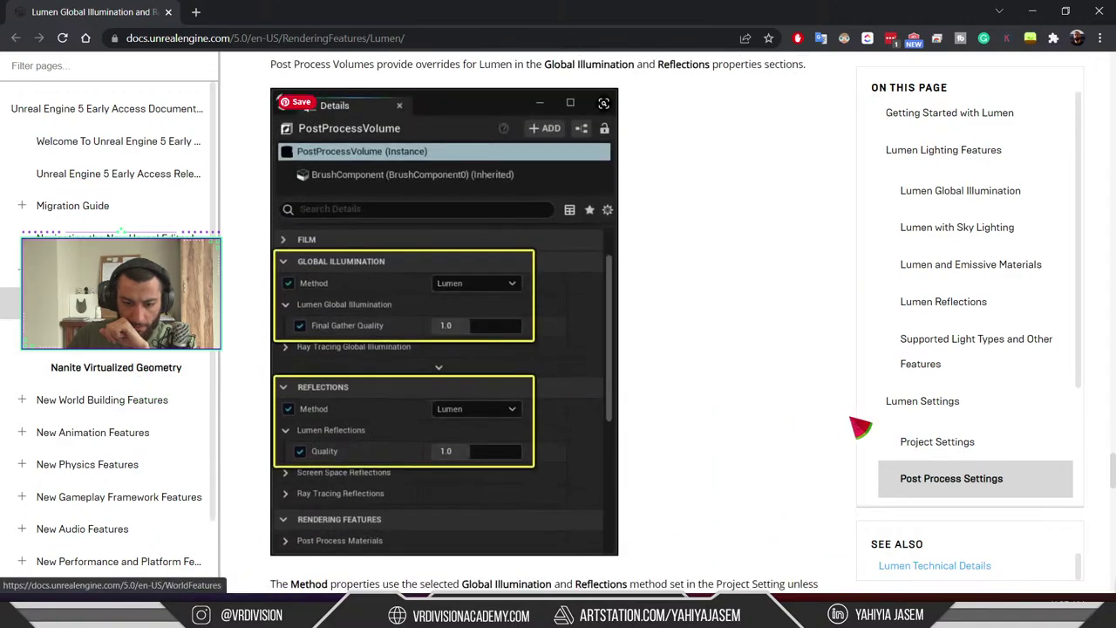
Examine the documentation's sections on disabling static lighting for the project and Material Bent Normals
scroll(860, 427, down, 15)
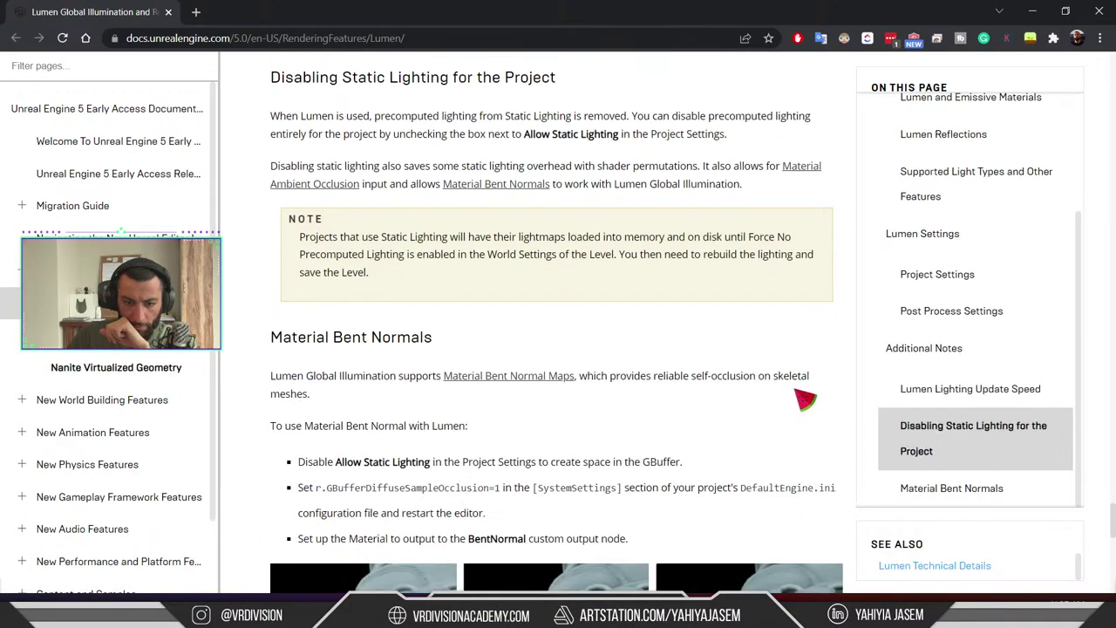
scroll(798, 392, down, 10)
scroll(798, 392, up, 5)
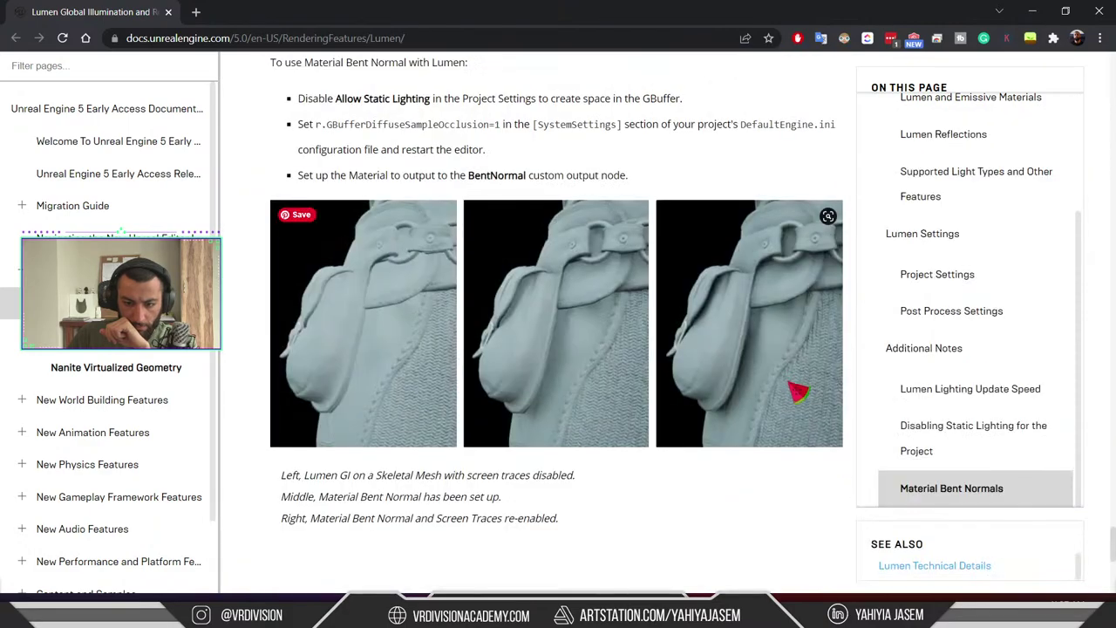
scroll(728, 416, up, 3)
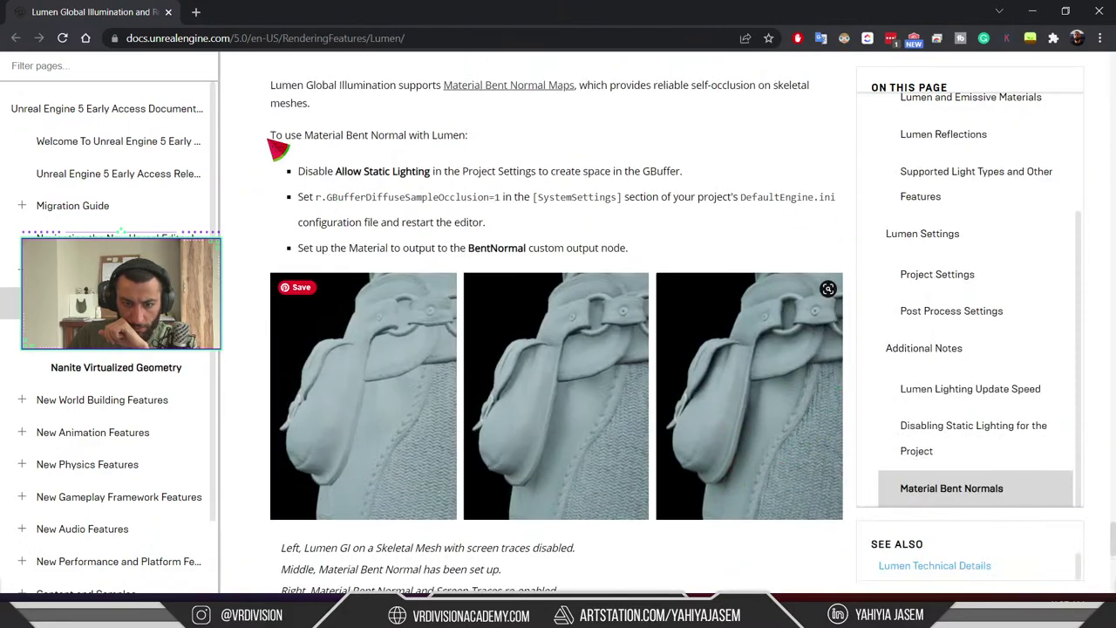
drag(282, 266, 464, 273)
scroll(417, 373, down, 3)
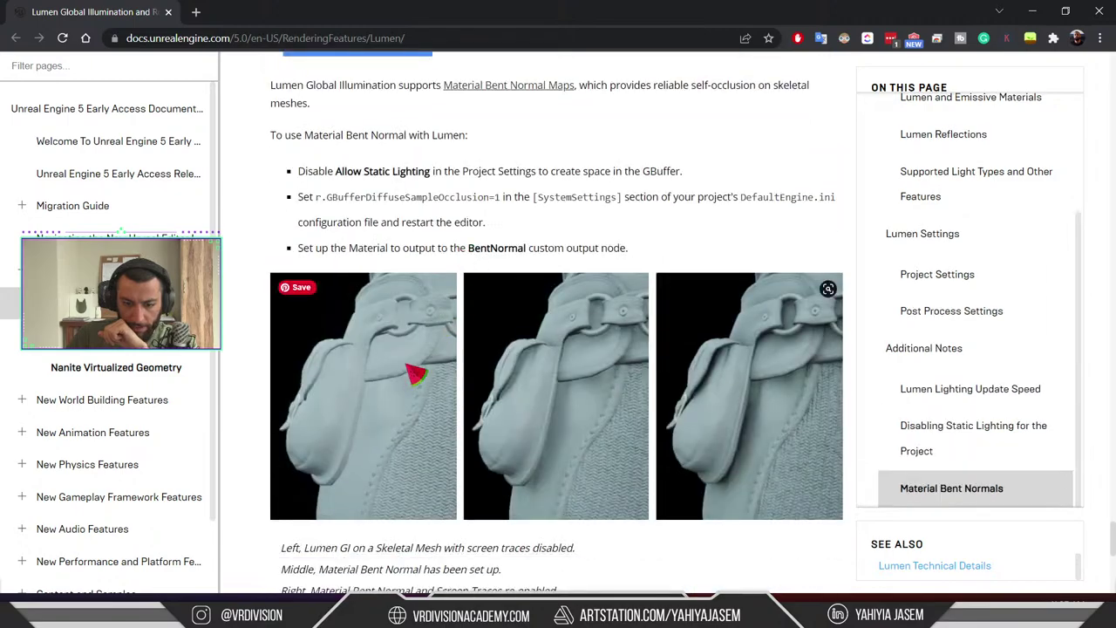
scroll(817, 410, down, 2)
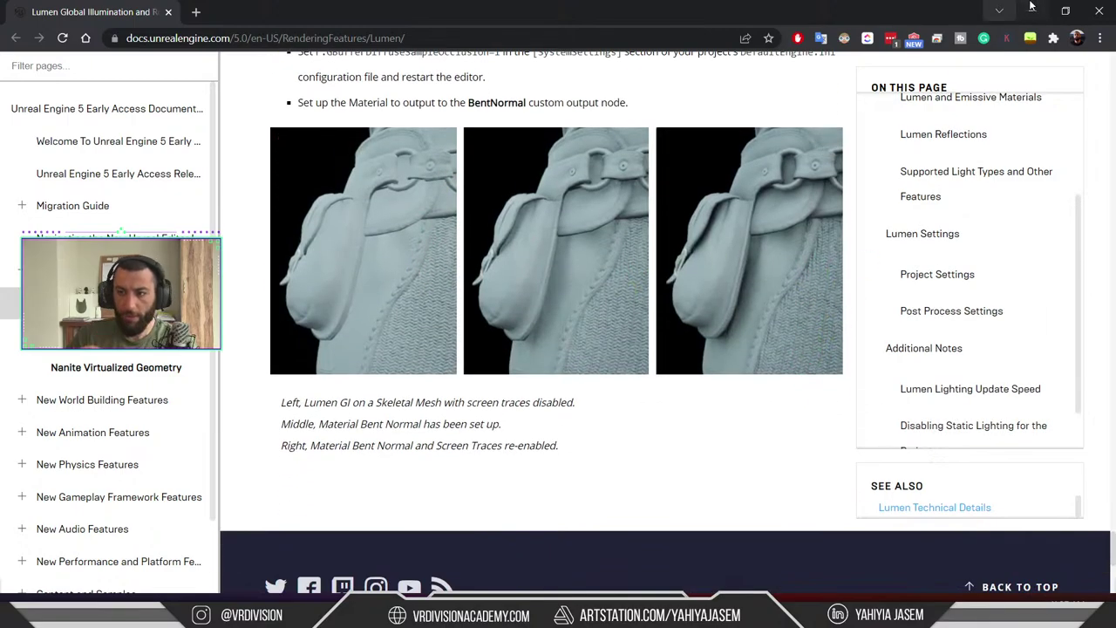
Return to Unreal Editor from the browser and open the Rendering page of the project's settings
click(1032, 10)
click(1074, 57)
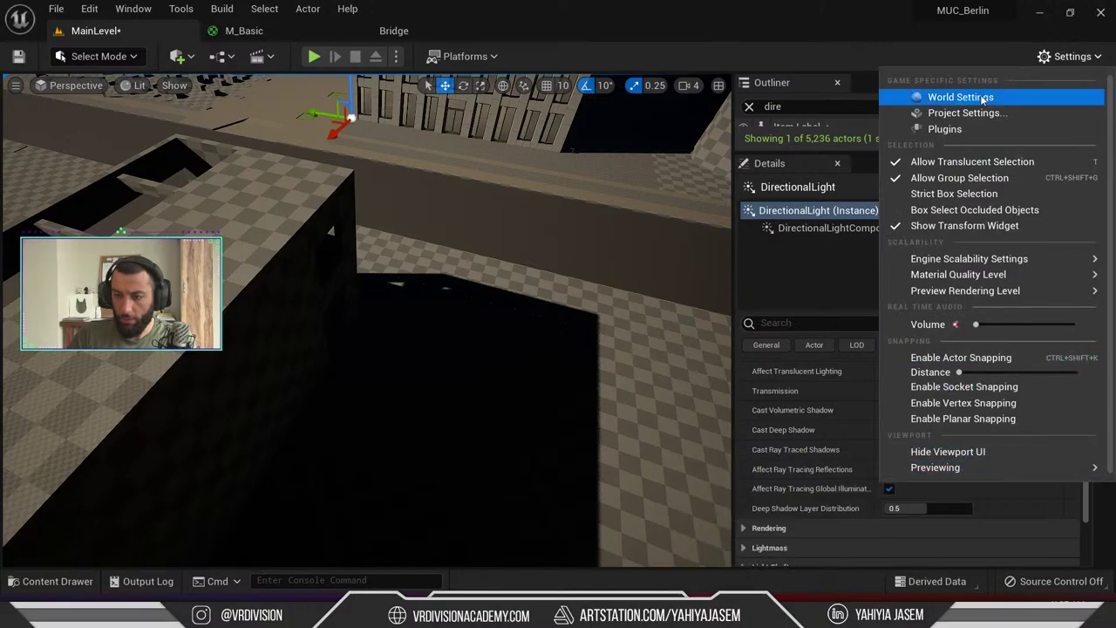
click(959, 113)
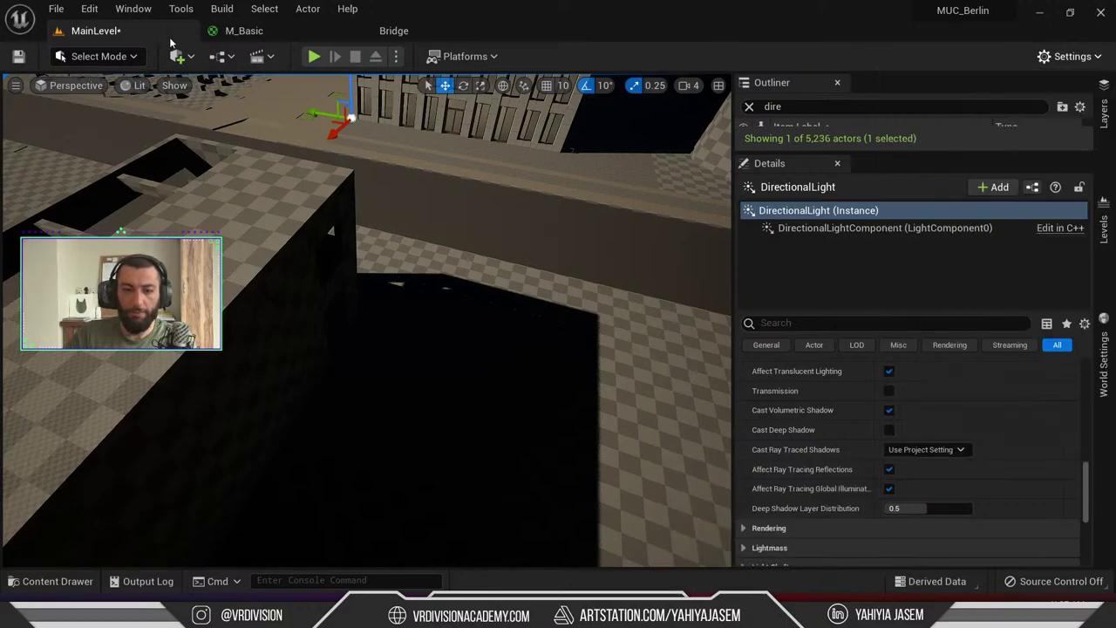
scroll(58, 162, down, 8)
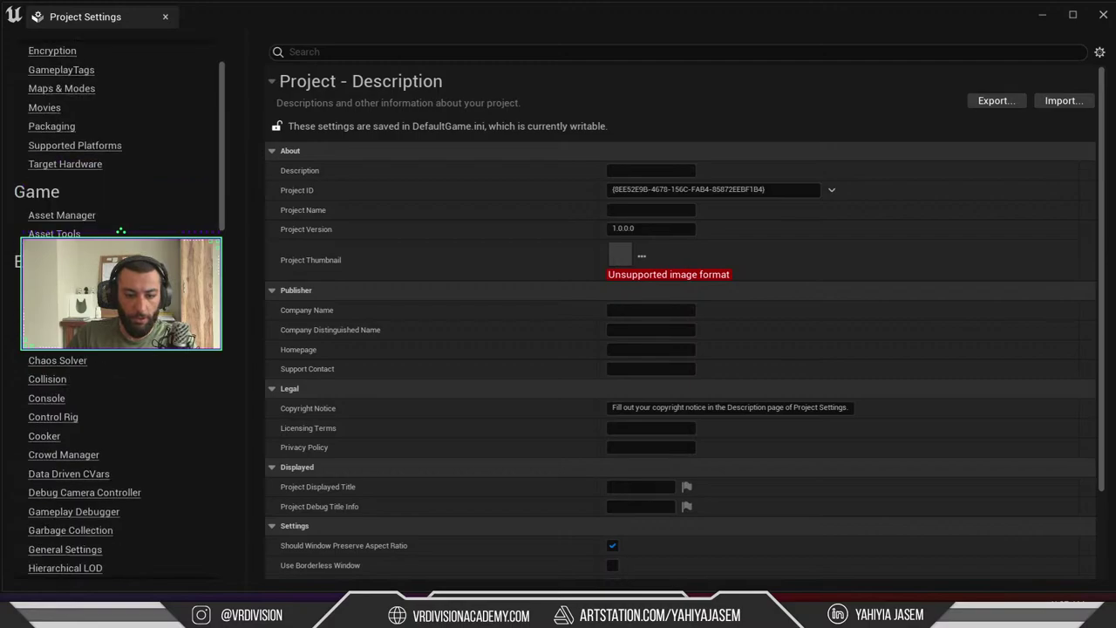
scroll(96, 410, down, 3)
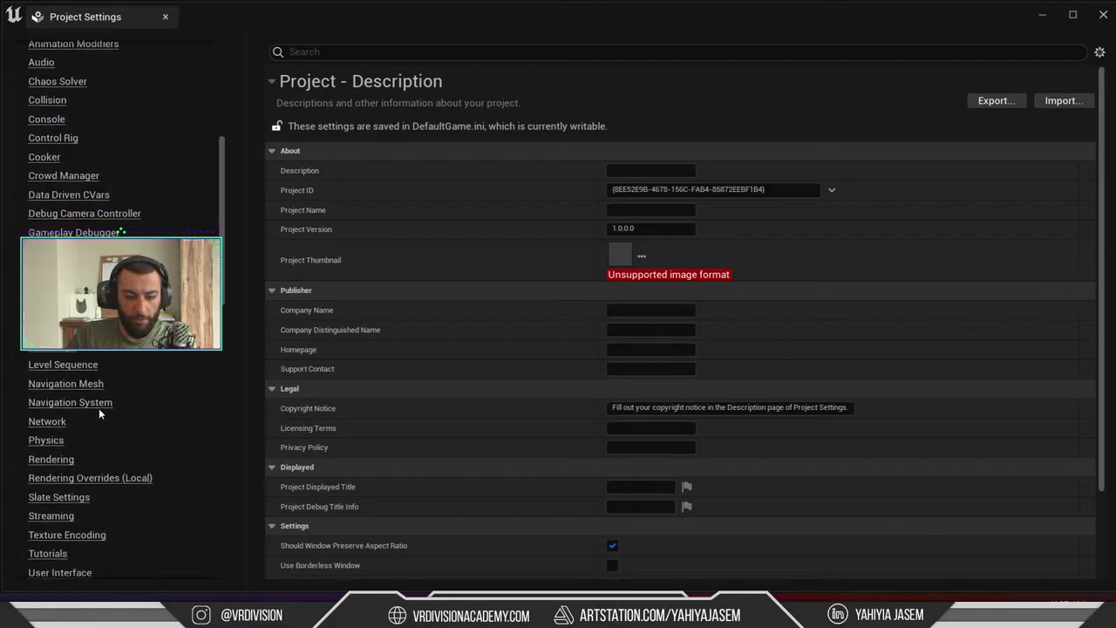
click(52, 366)
Skim the project's Rendering settings from ray tracing and lighting down to Post Process Calibration Materials
scroll(593, 357, down, 15)
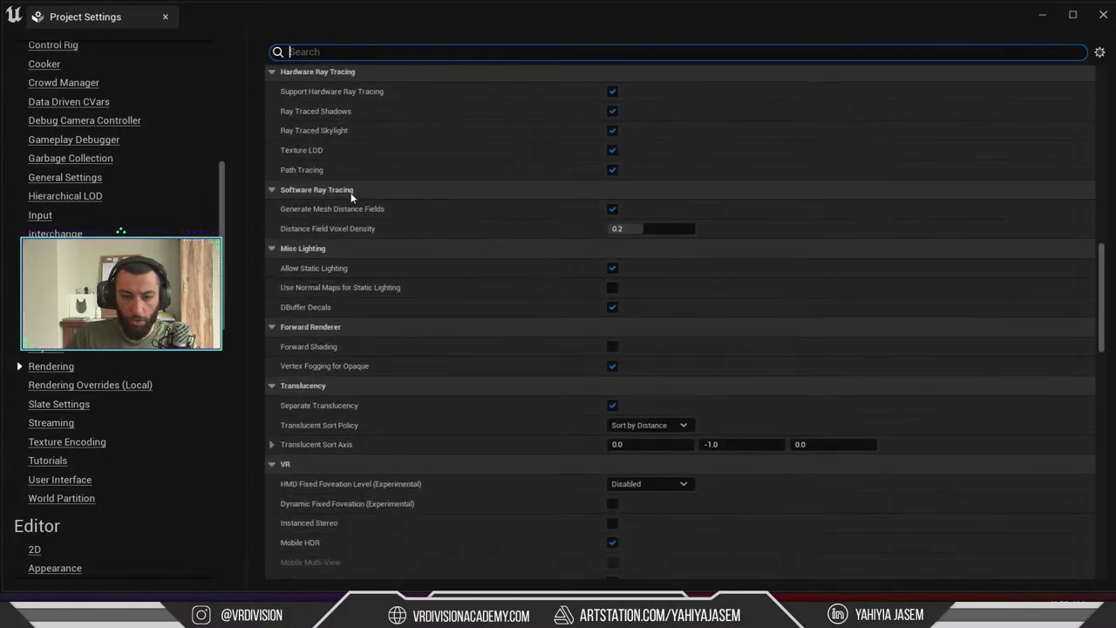
scroll(392, 232, down, 3)
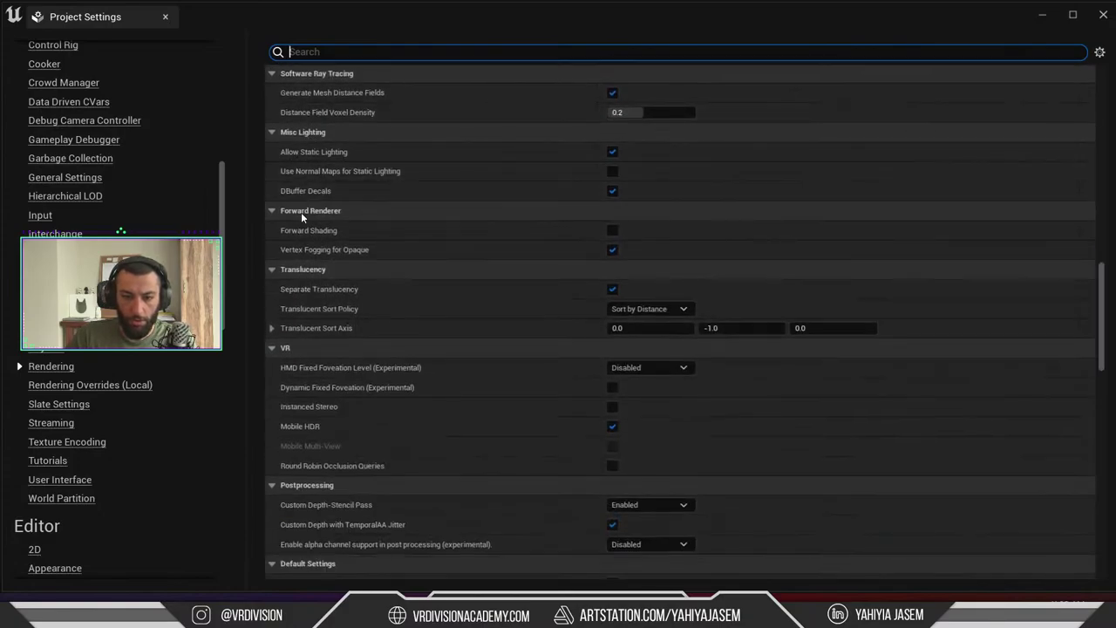
scroll(323, 297, down, 3)
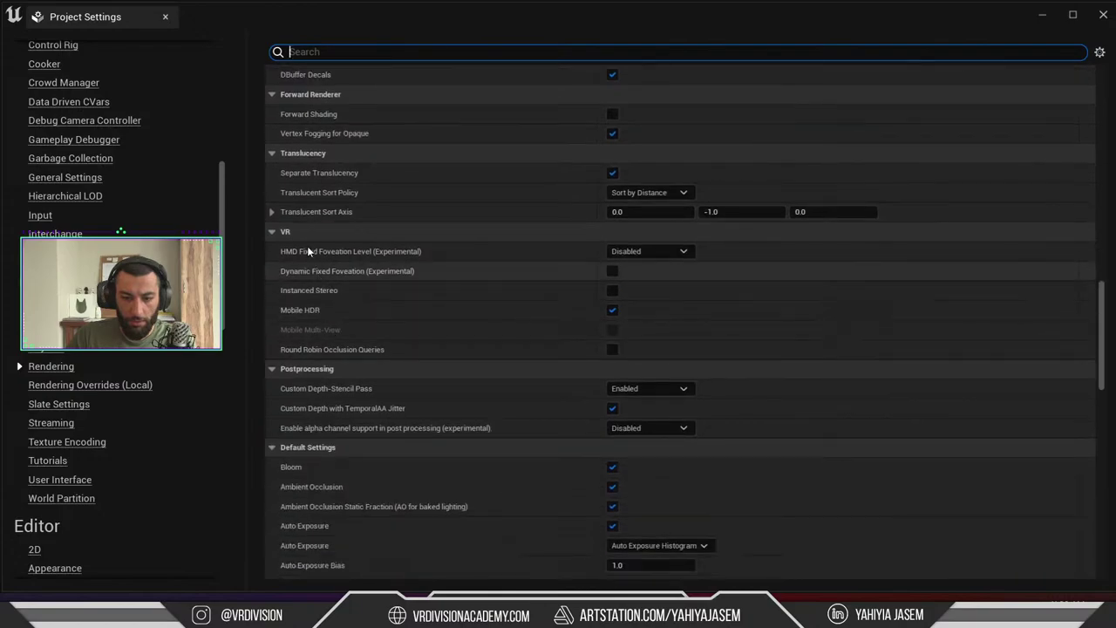
scroll(340, 292, down, 2)
scroll(332, 292, down, 2)
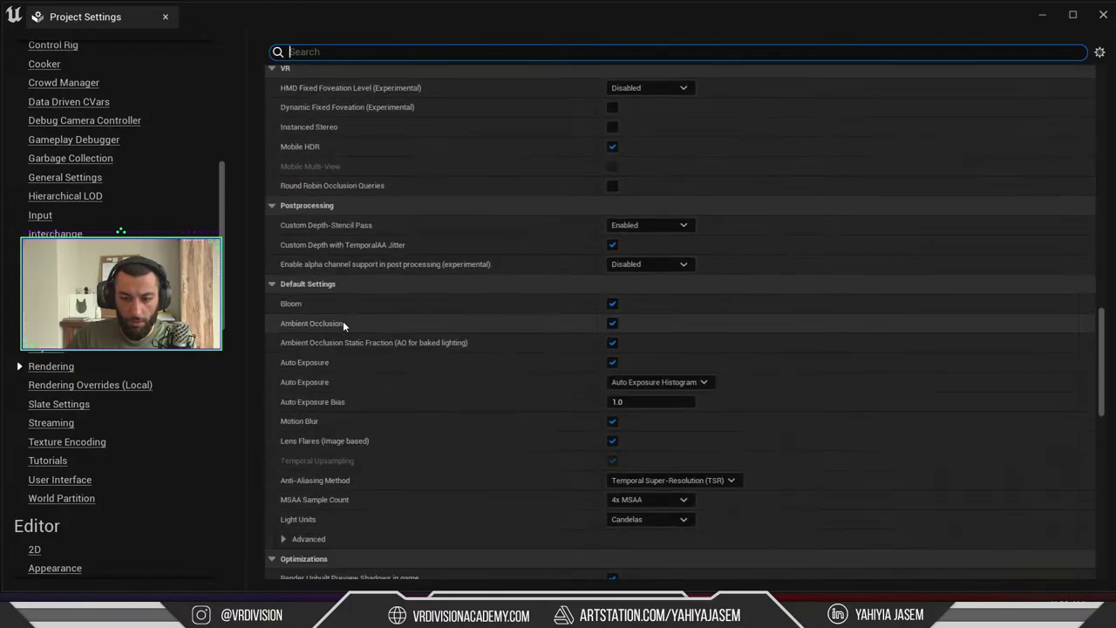
scroll(490, 367, down, 5)
scroll(491, 362, down, 15)
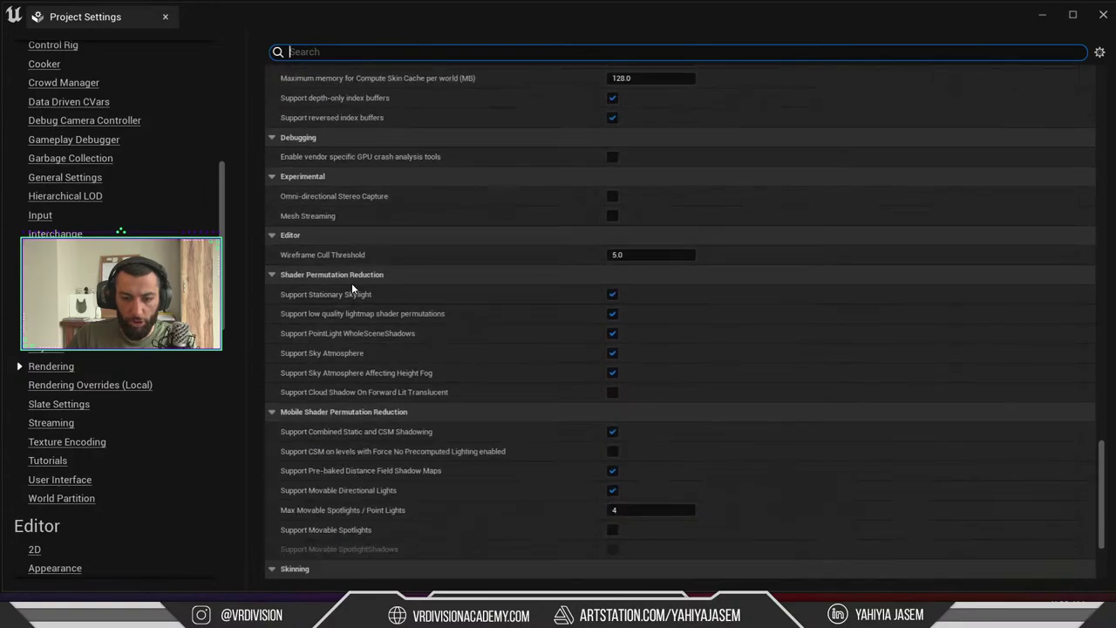
scroll(348, 282, down, 4)
scroll(344, 255, down, 2)
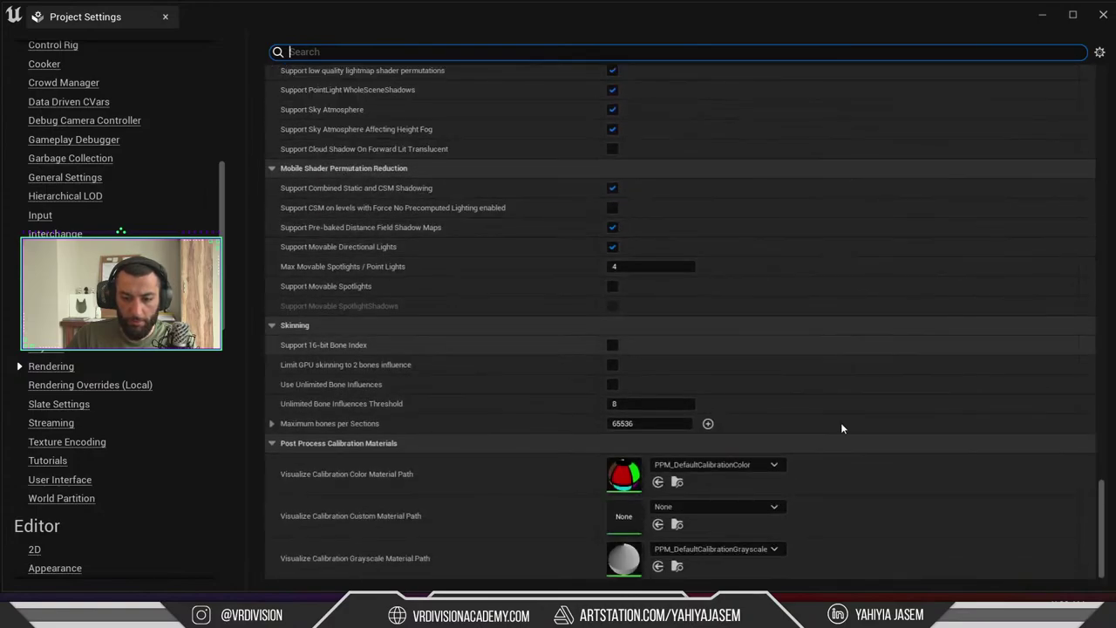
Collapse the Mobile through Working Color Space categories of the Rendering settings, keeping Global Illumination and Reflections expanded
drag(1101, 492, 1075, 68)
click(306, 152)
click(301, 170)
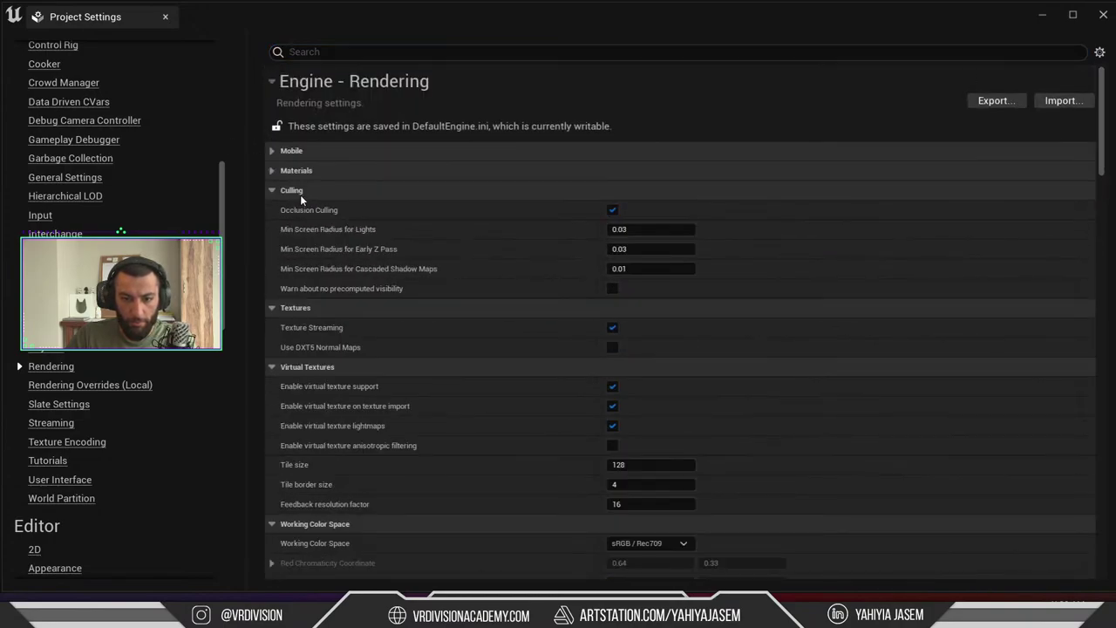
click(300, 190)
click(301, 209)
click(303, 228)
click(307, 248)
click(311, 277)
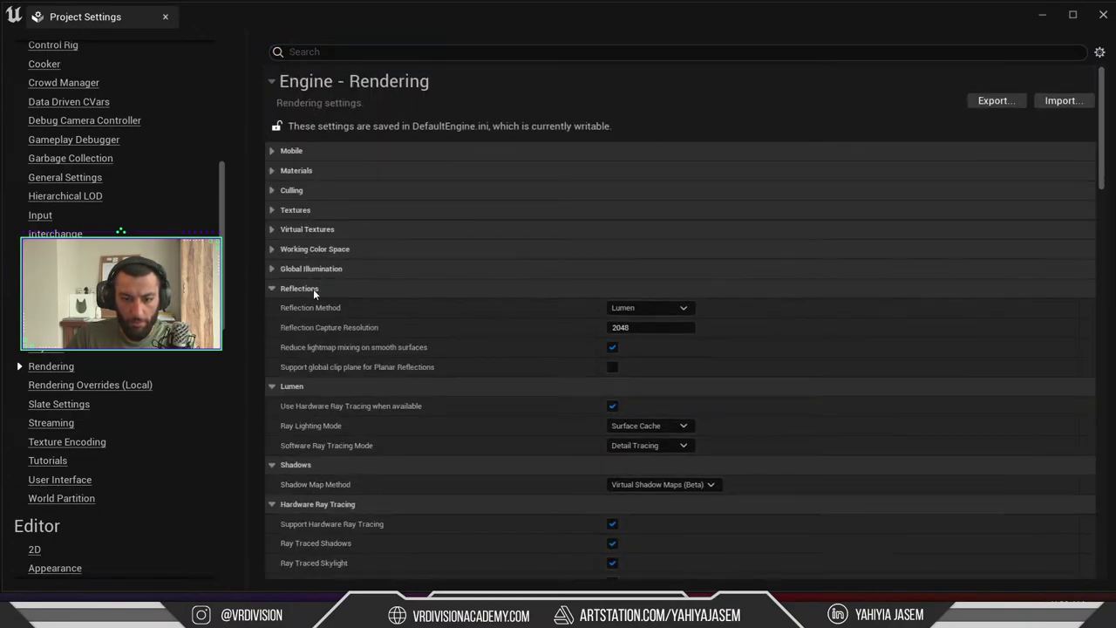
click(313, 289)
click(324, 271)
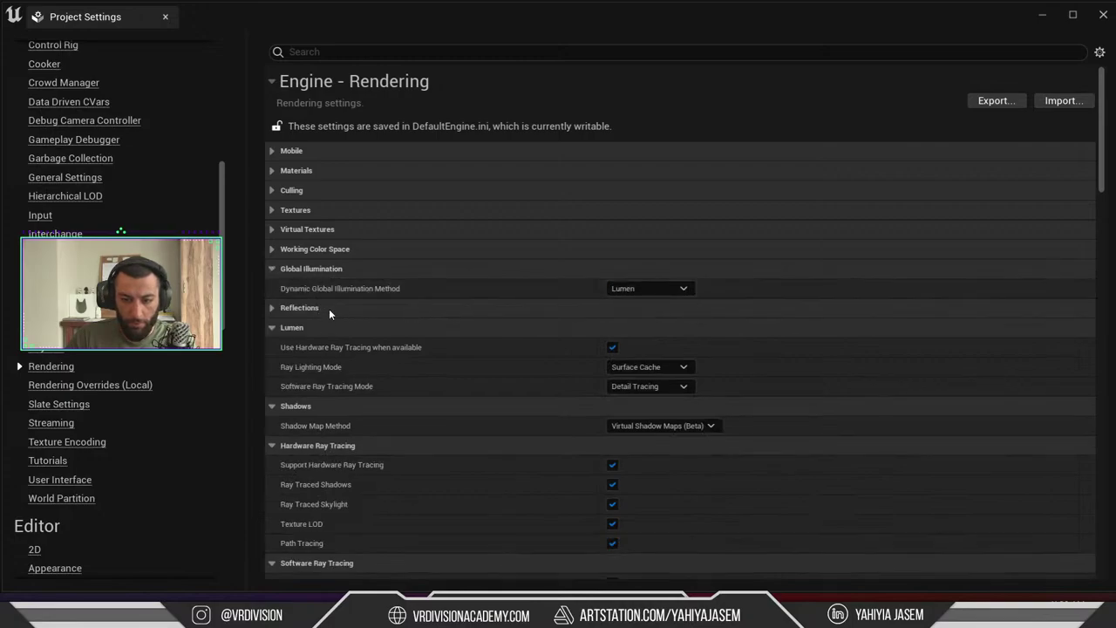
click(329, 309)
Review the Lumen, Shadows and ray tracing settings, and inspect the Shadow Map Method choices without changing the selection
scroll(514, 344, down, 2)
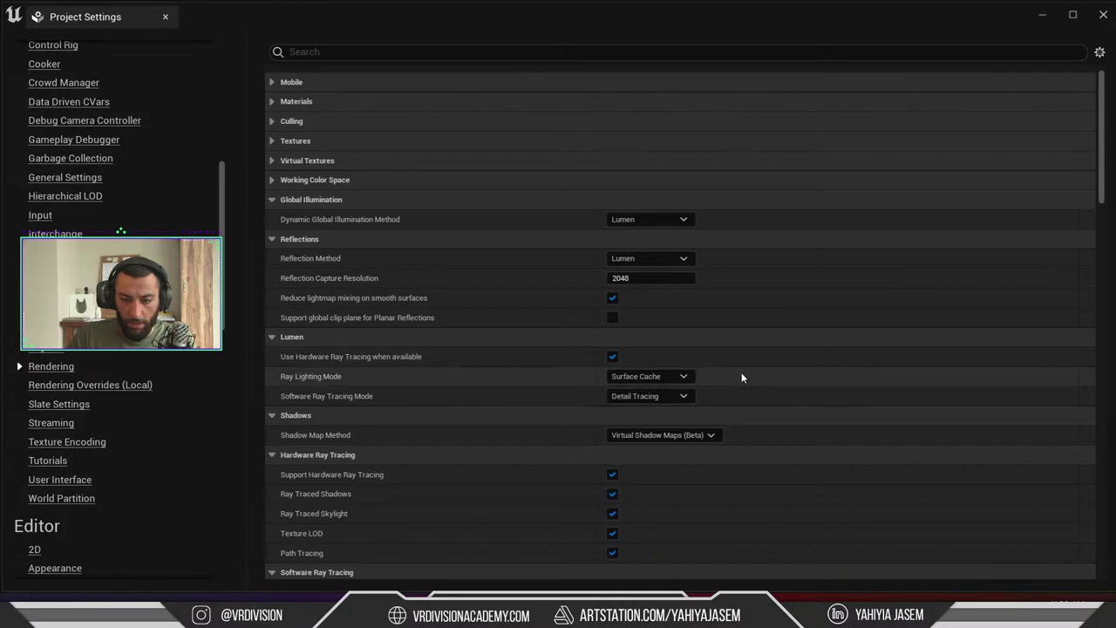
scroll(733, 367, down, 1)
scroll(370, 349, down, 2)
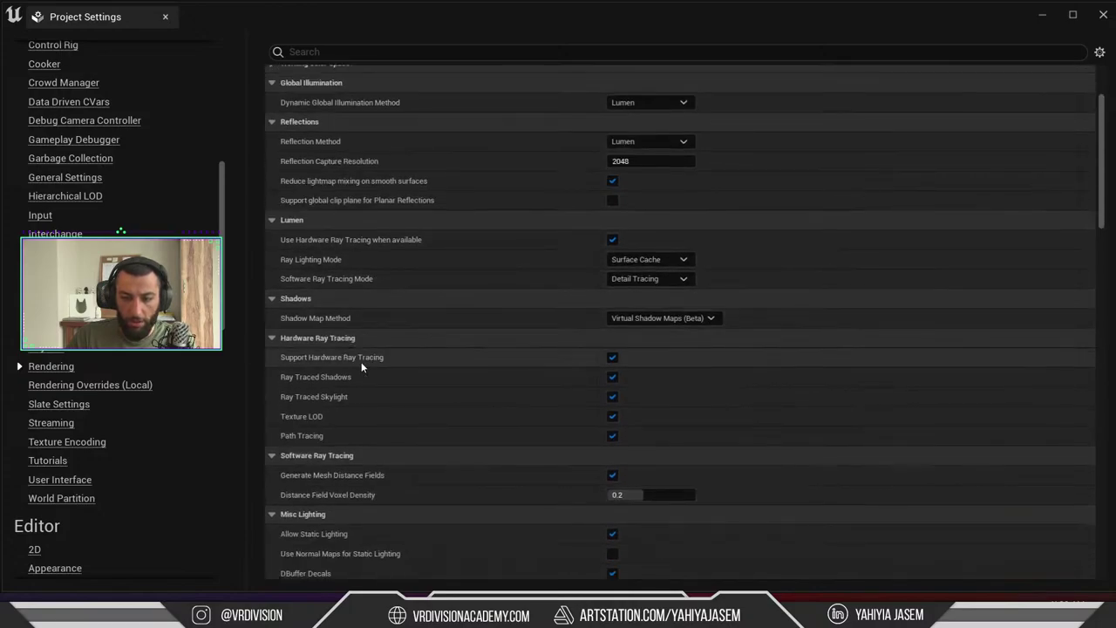
click(663, 318)
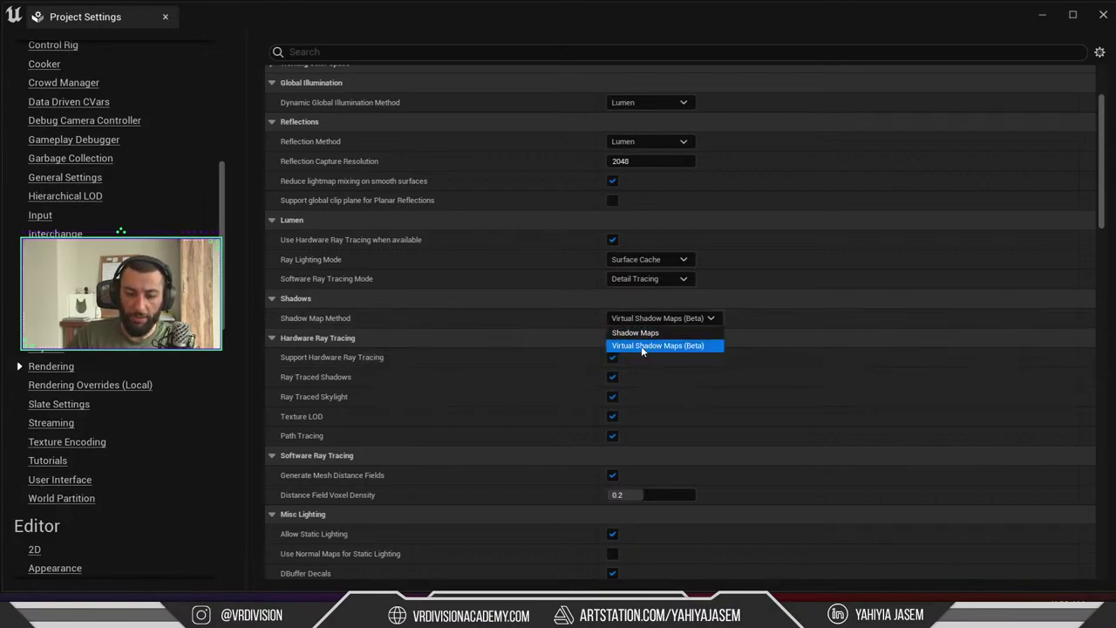
click(443, 318)
Dock the Project Settings window beside the level editor tabs, and return to MainLevel for a closer view of the structure's shadow
drag(76, 15, 254, 35)
click(124, 34)
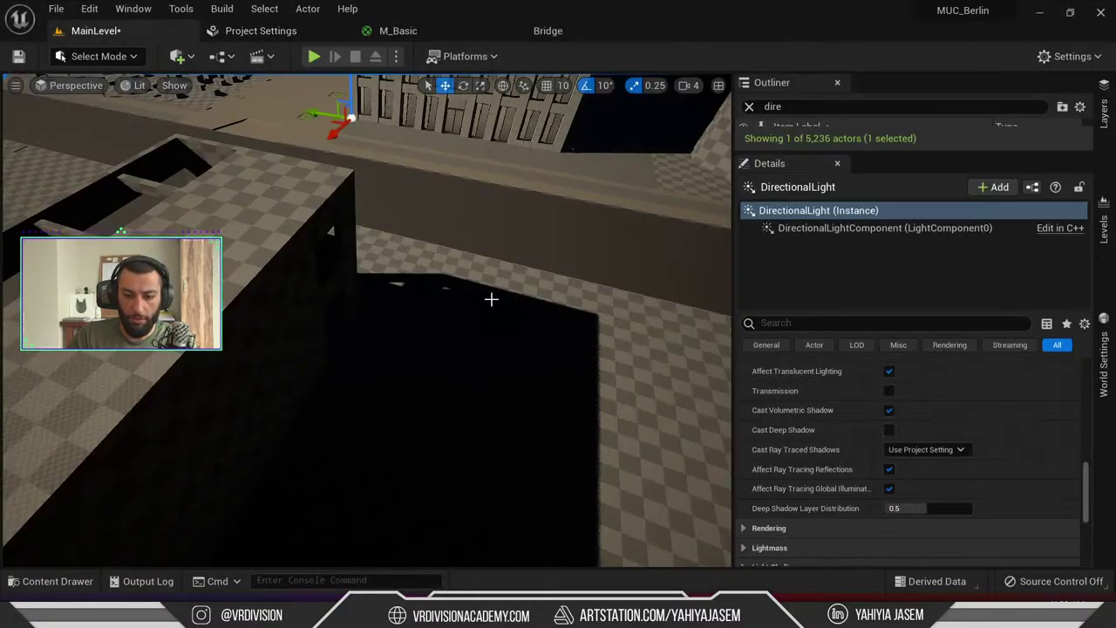
right_drag(491, 299, 501, 336)
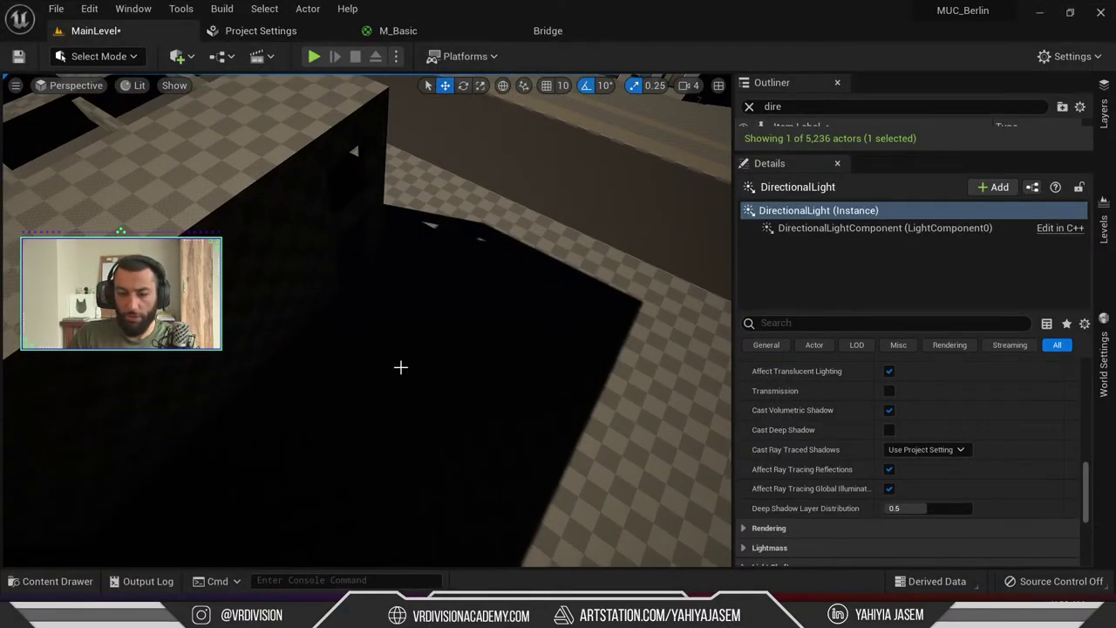
right_drag(400, 367, 408, 385)
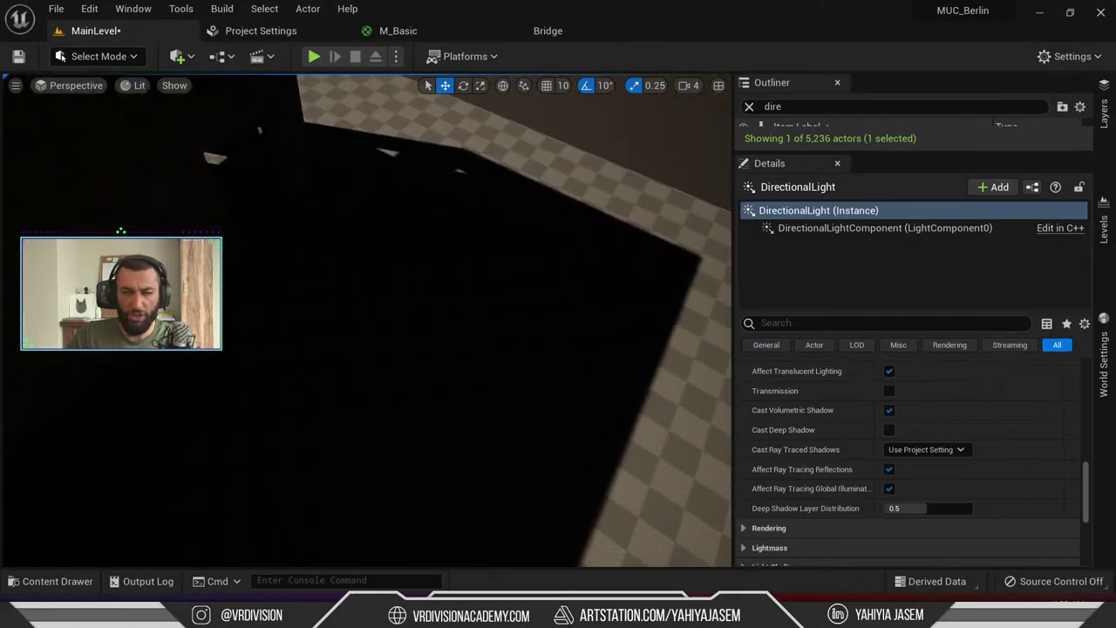
Inspect the Rendering and Lightmass categories in the DirectionalLight's details
scroll(939, 430, down, 3)
scroll(942, 443, up, 3)
scroll(780, 457, down, 3)
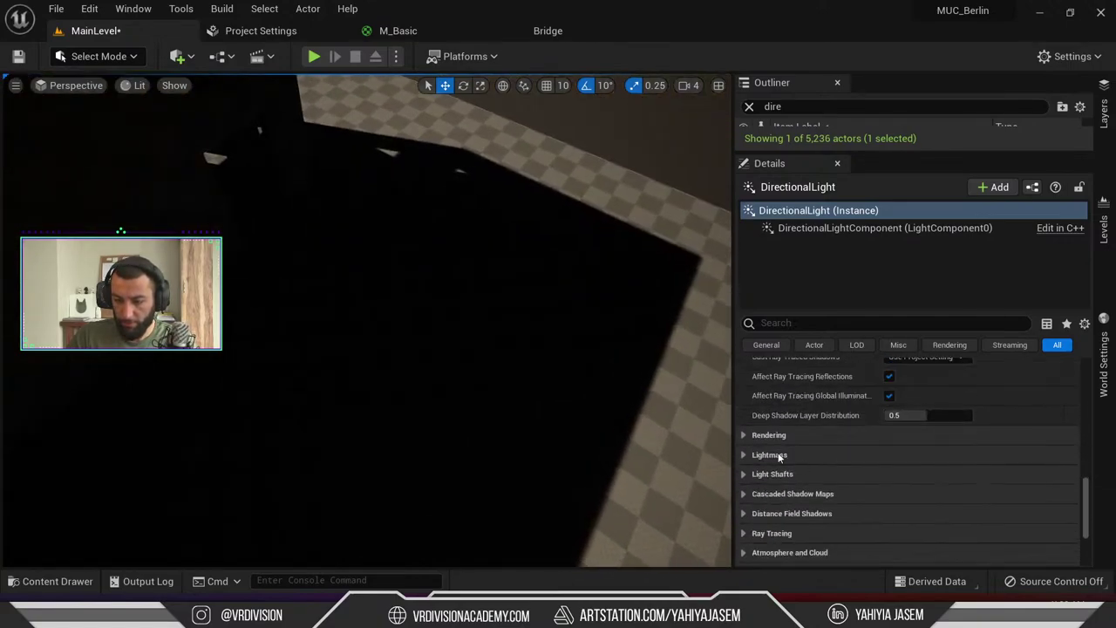
click(781, 435)
click(782, 437)
click(774, 452)
click(774, 454)
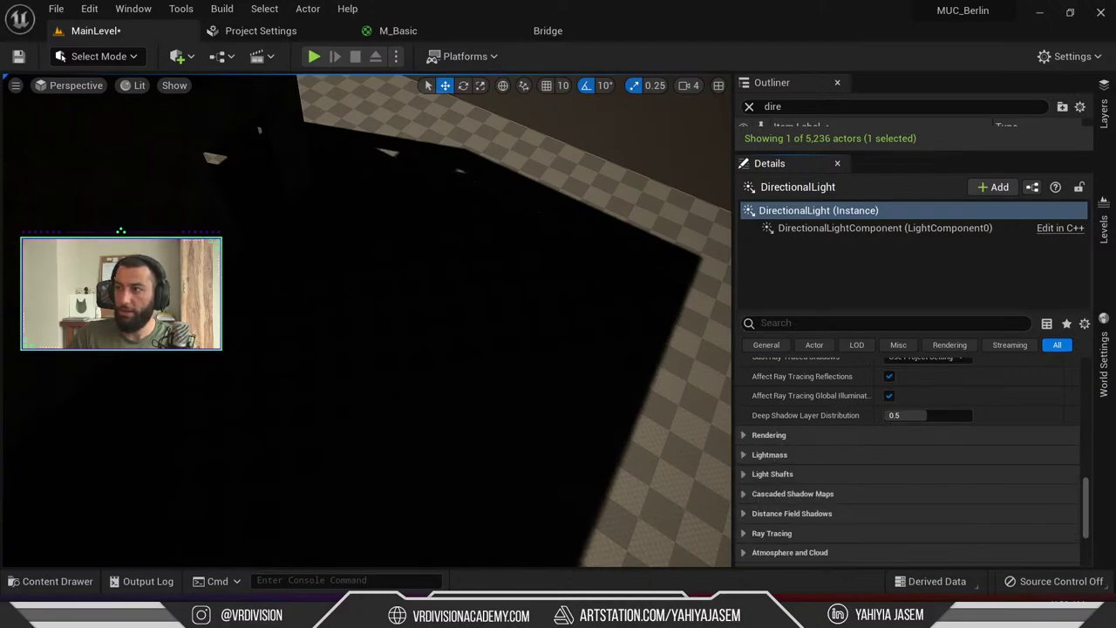
Bring up Discord, look through the VR Division Community's unreal-engine channel, and move its window back off the editor
drag(1115, 148, 380, 37)
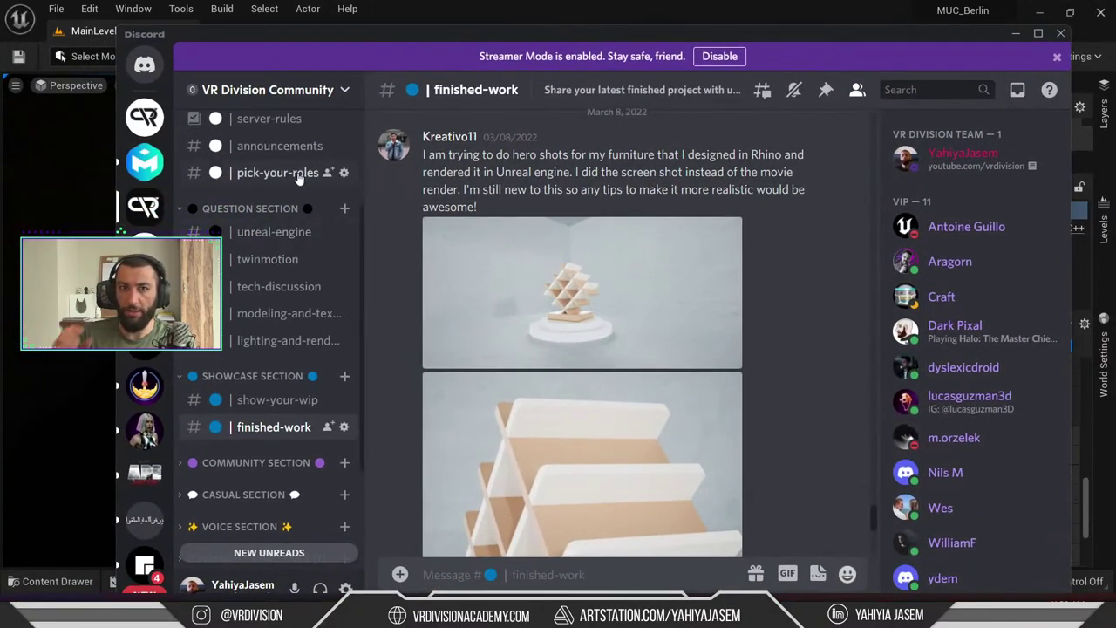
click(273, 234)
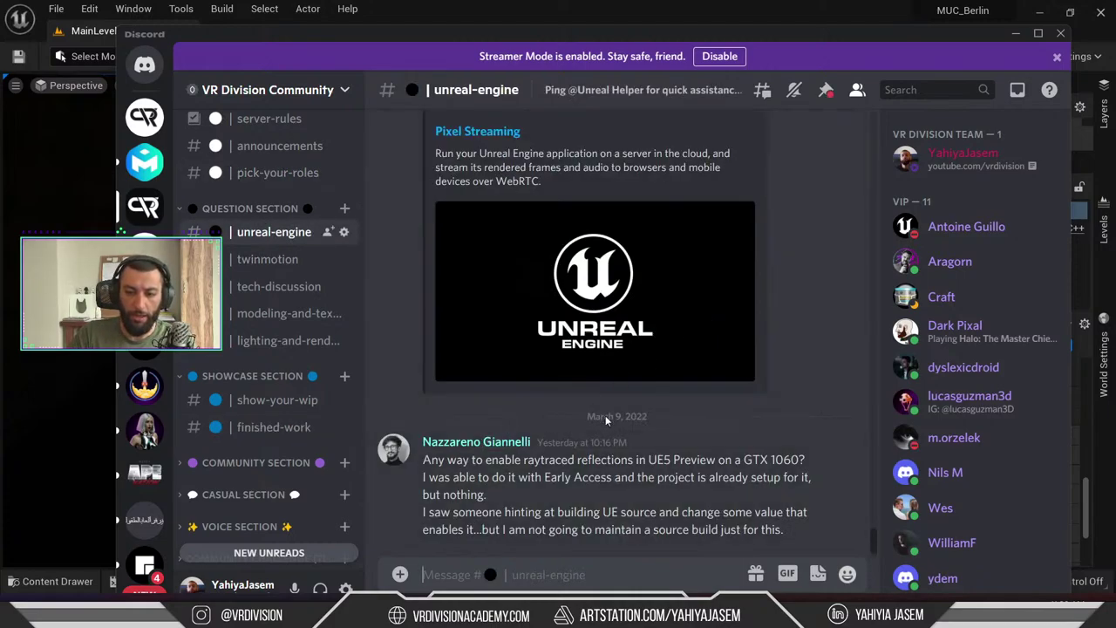
scroll(606, 421, up, 2)
scroll(353, 310, down, 2)
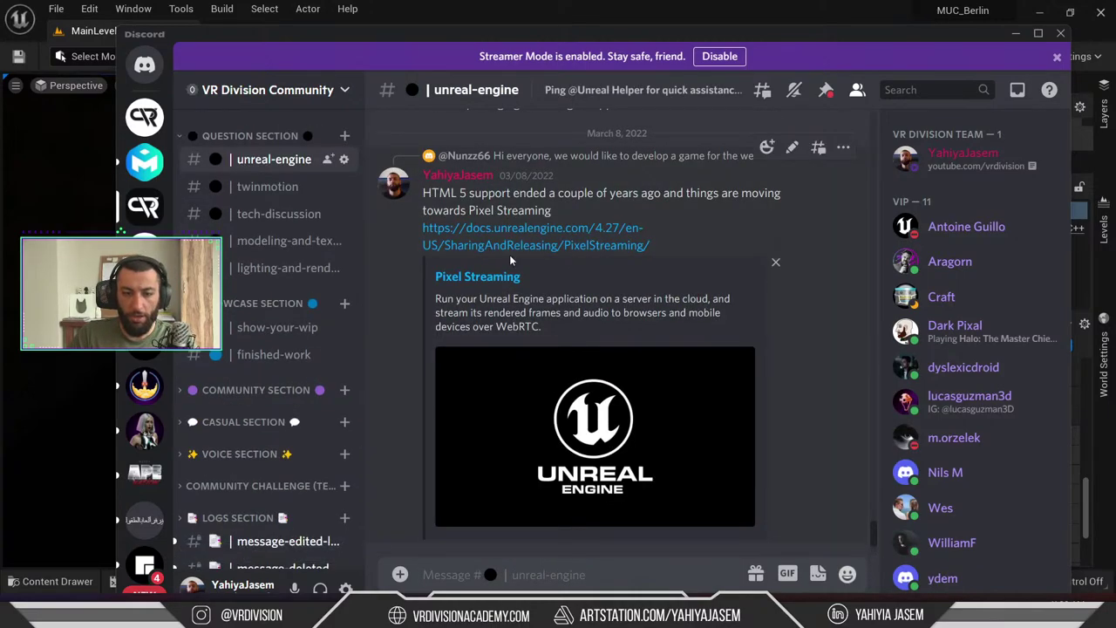
drag(321, 36, 1115, 139)
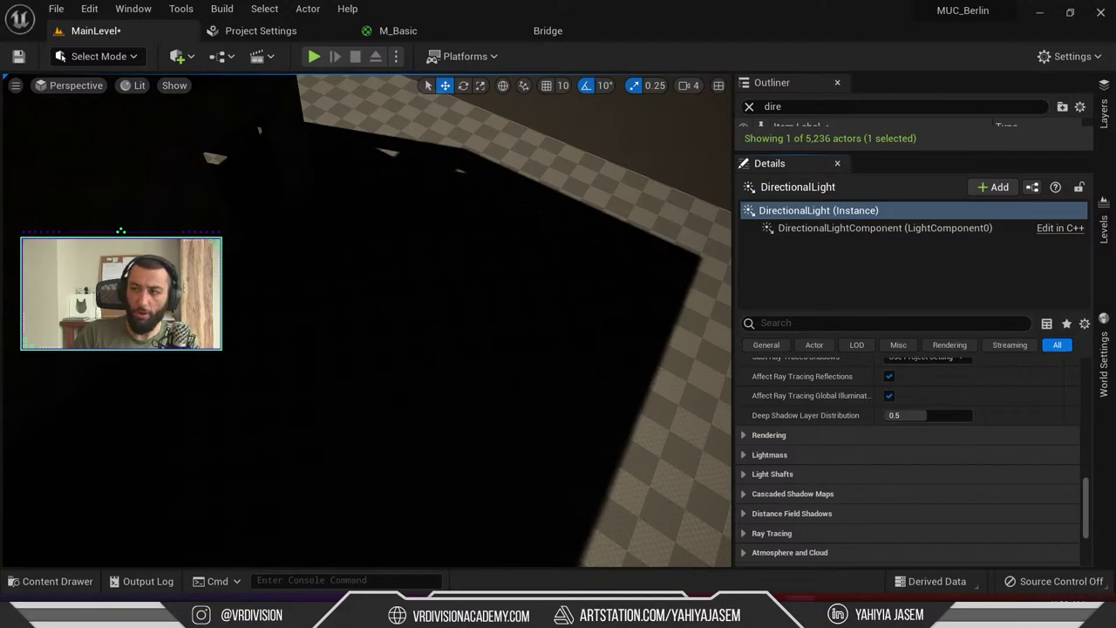
Check the DirectionalLight's shadow options and the remaining property categories down to Asset User Data
click(773, 436)
scroll(776, 445, down, 1)
scroll(802, 462, up, 3)
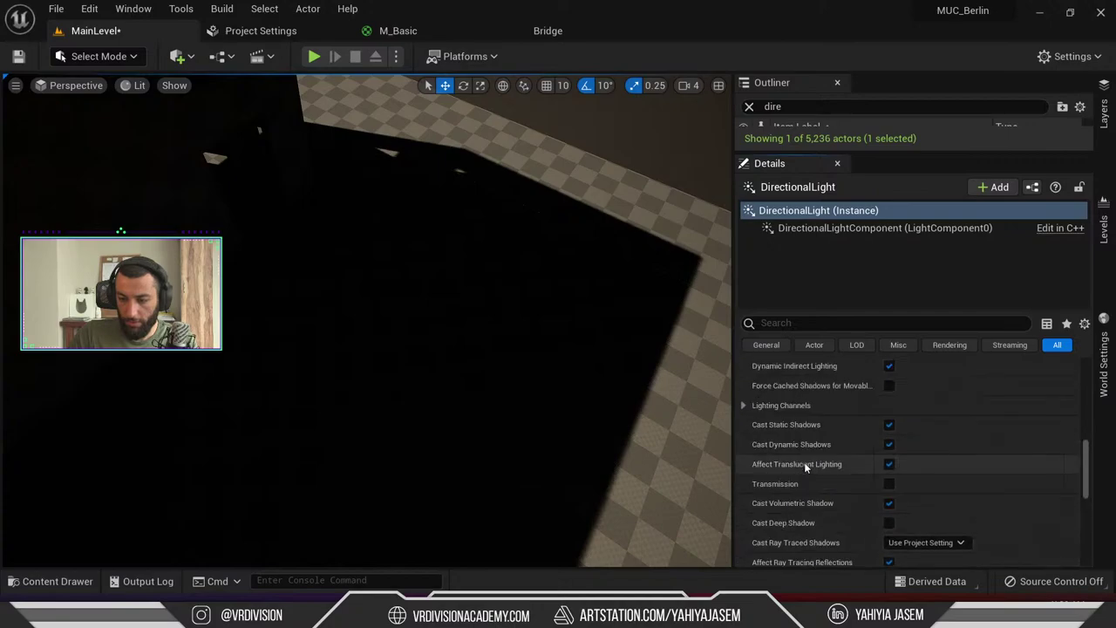
scroll(802, 461, down, 7)
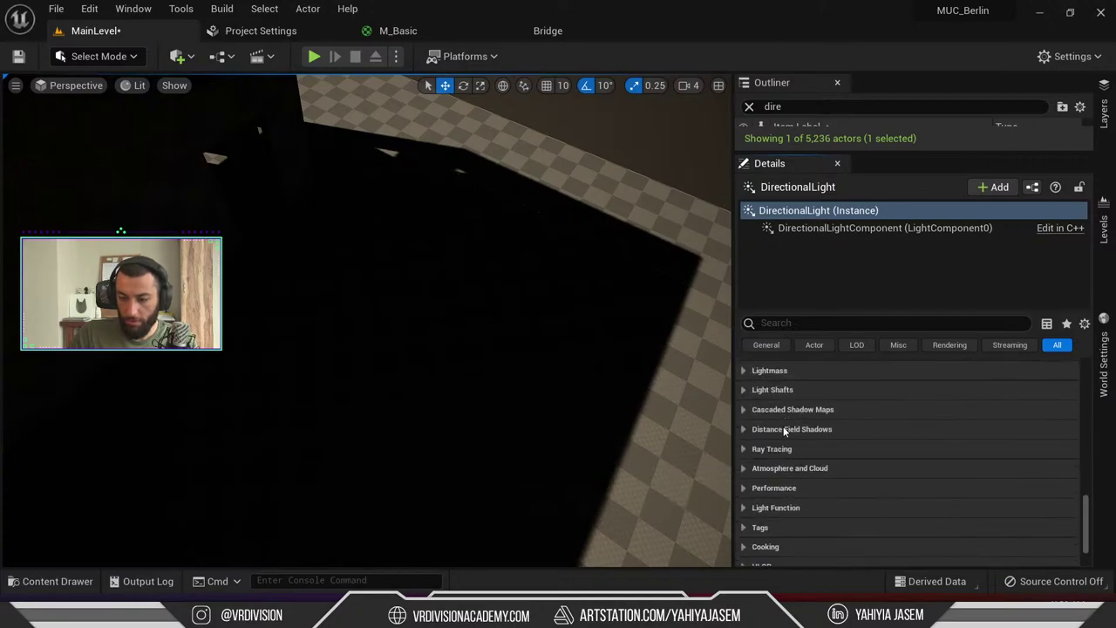
scroll(795, 475, down, 3)
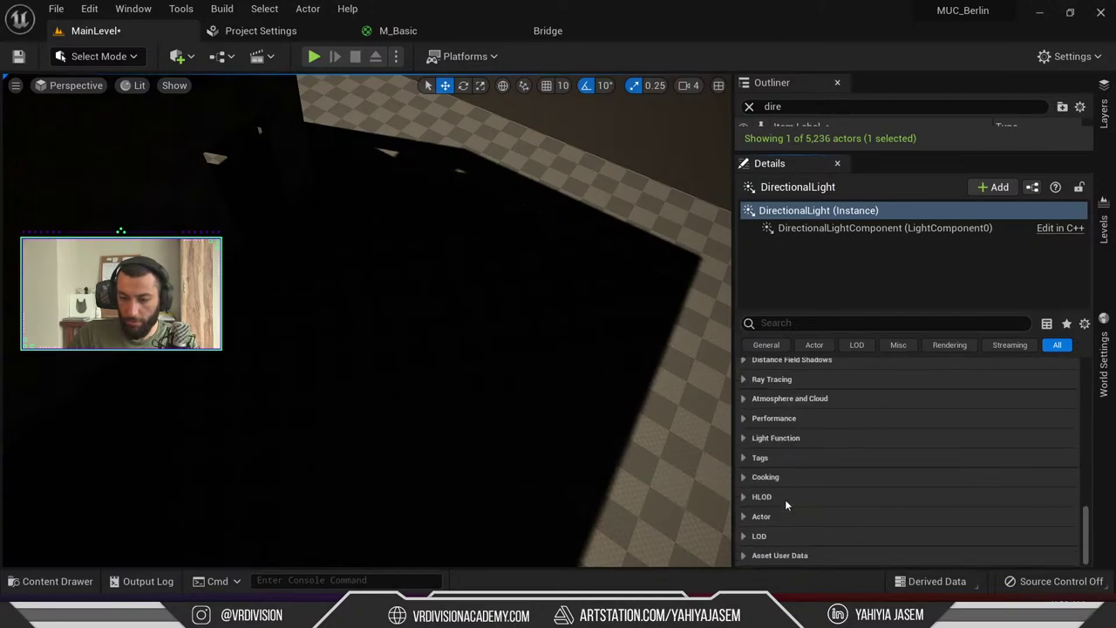
Look up the virtual shadow console variables and pick r.Shadow.Virtual.ResolutionLodBiasDirectional as the console command
right_drag(582, 392, 578, 326)
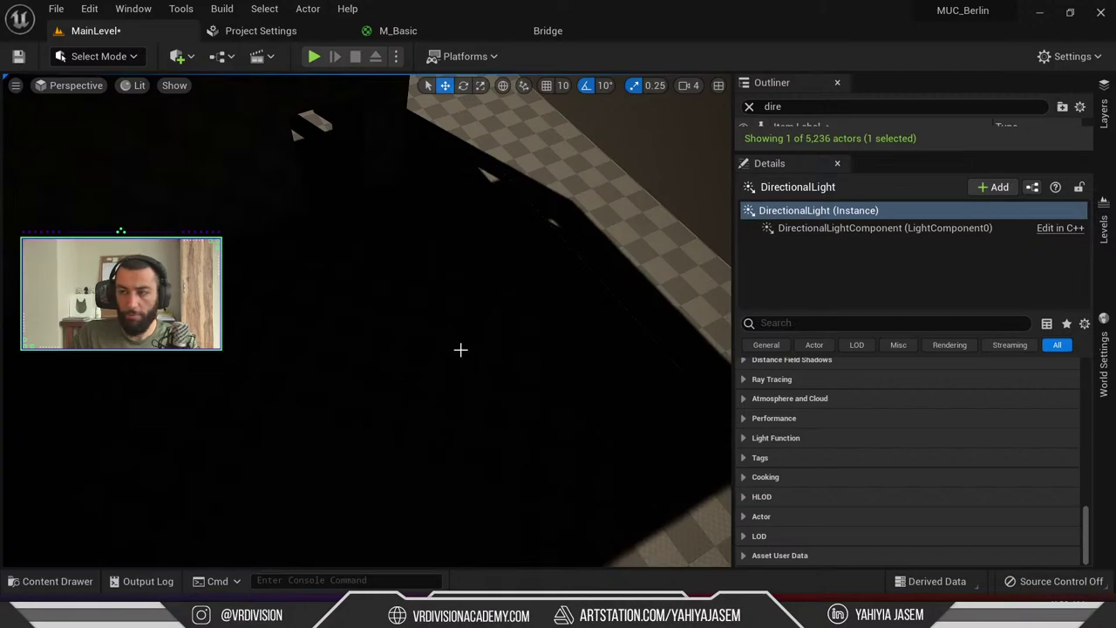
right_drag(460, 349, 453, 361)
key(grave)
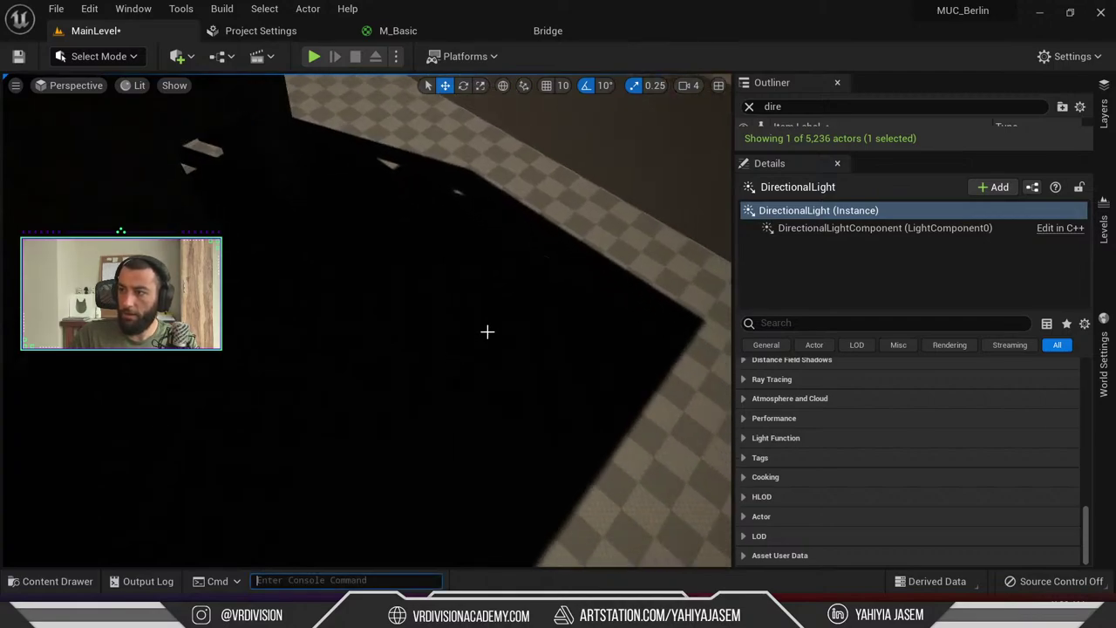
text(r.)
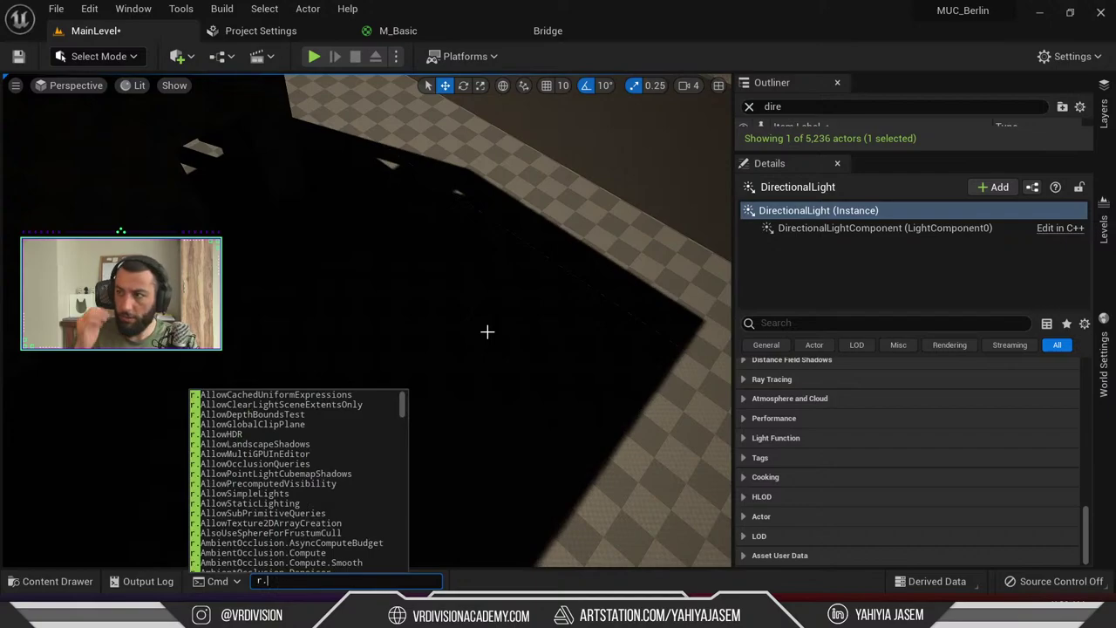
text(shadow)
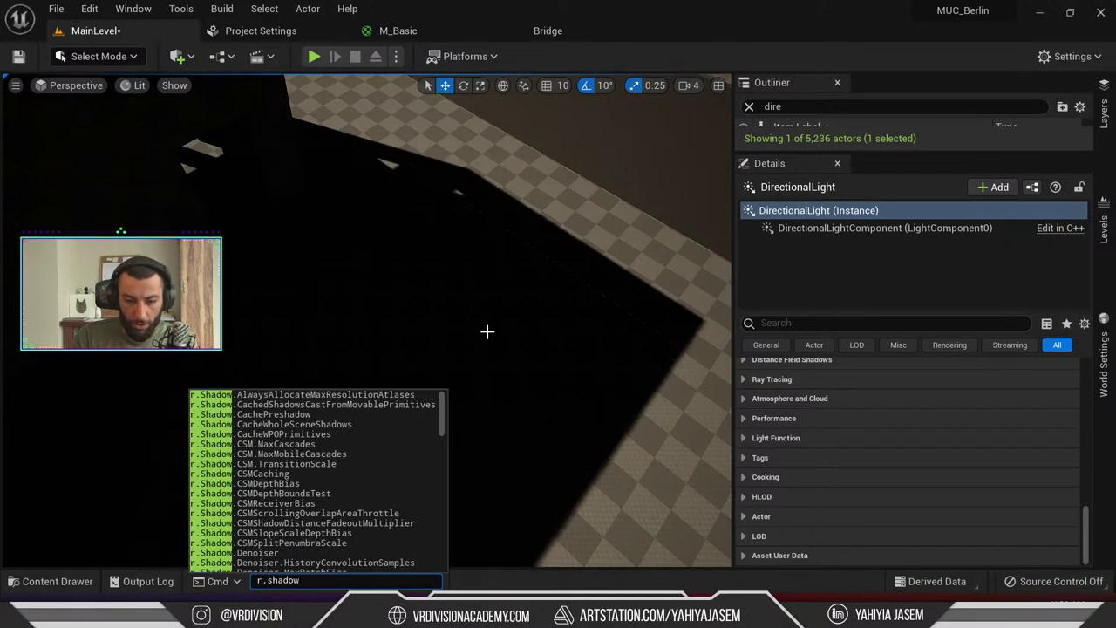
text(.vir)
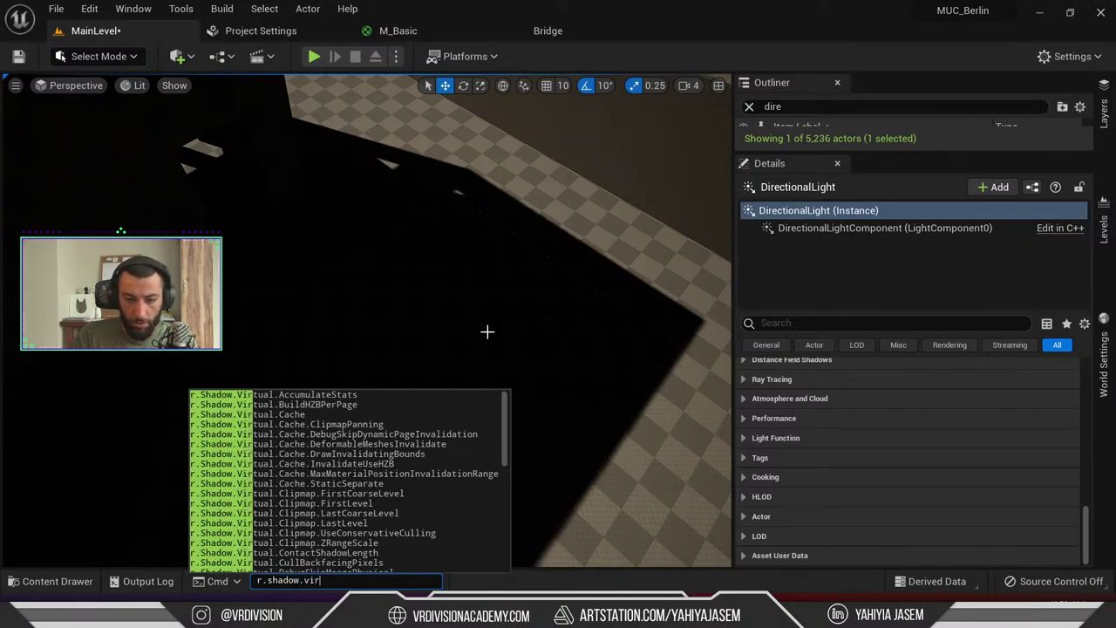
text(tual)
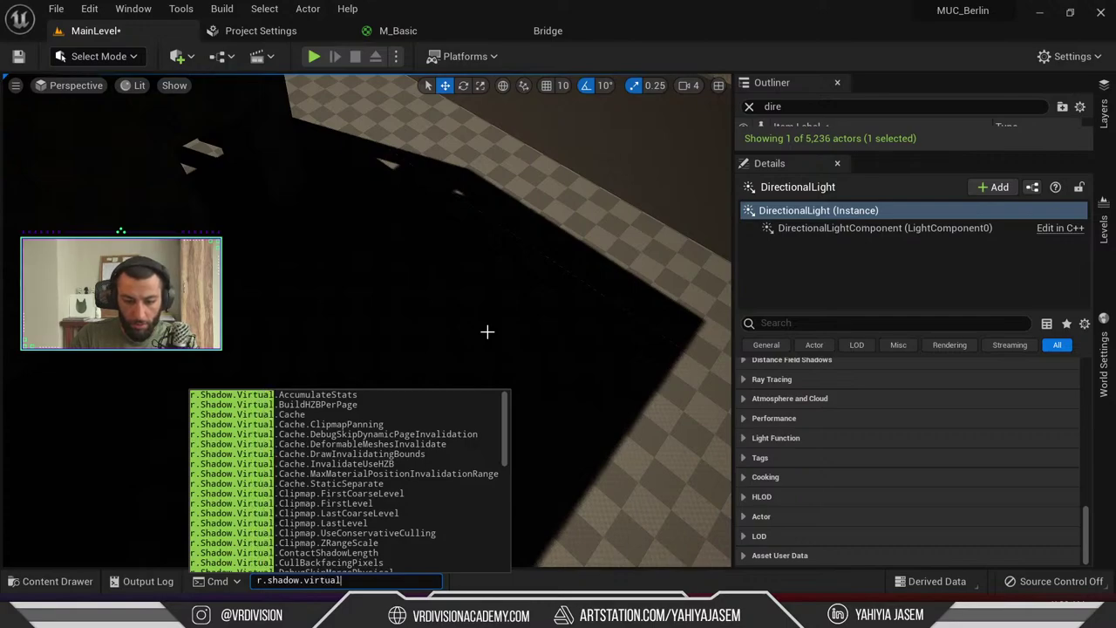
text(.)
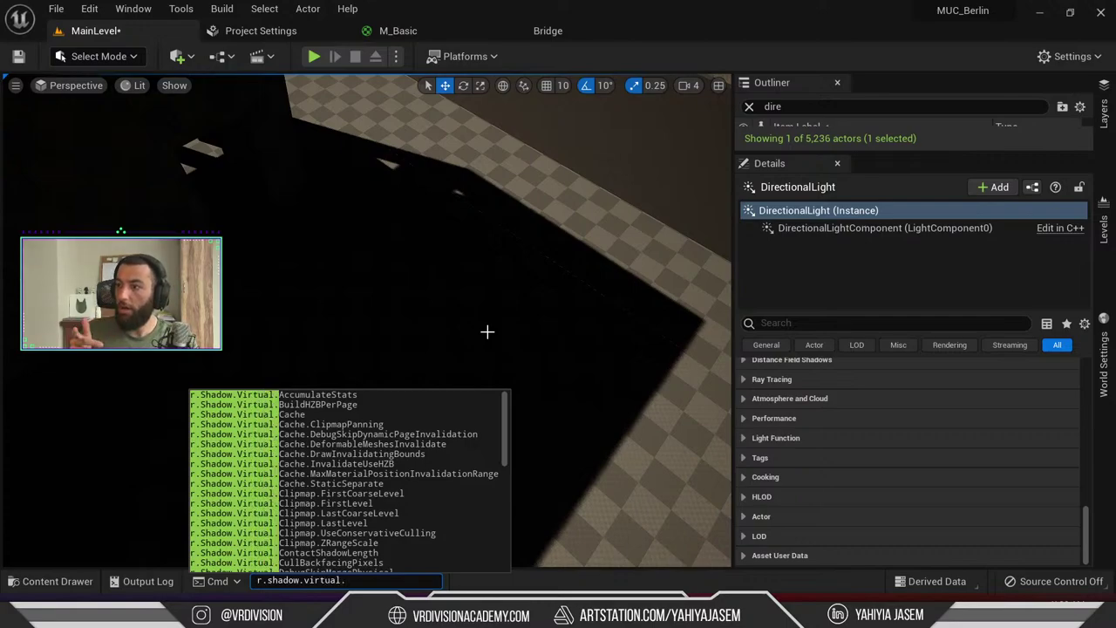
text(res)
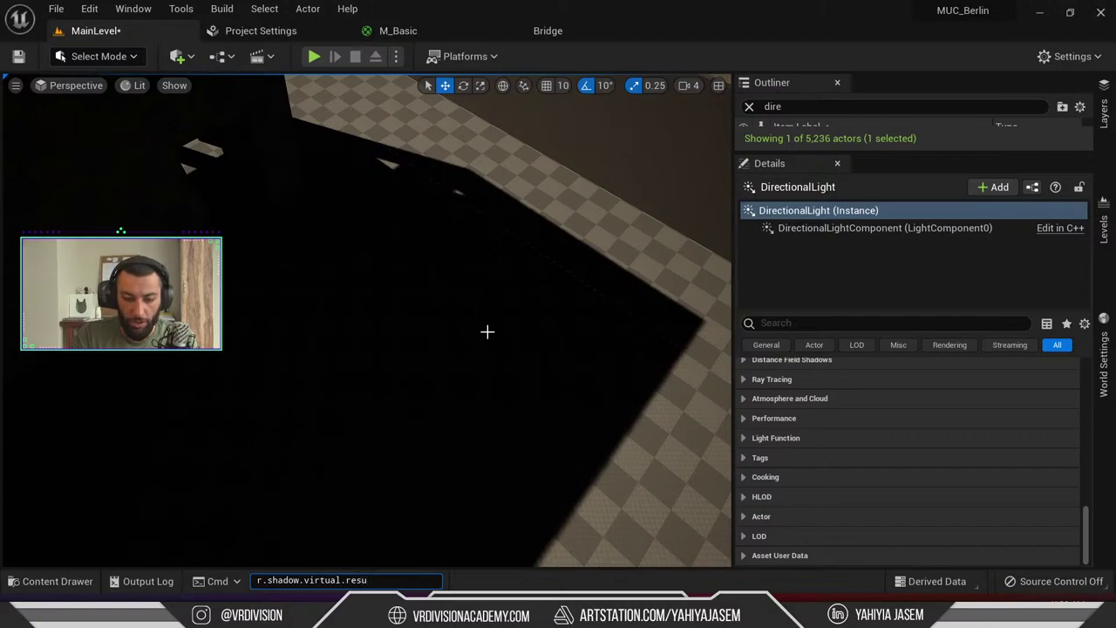
text(u)
key(Down)
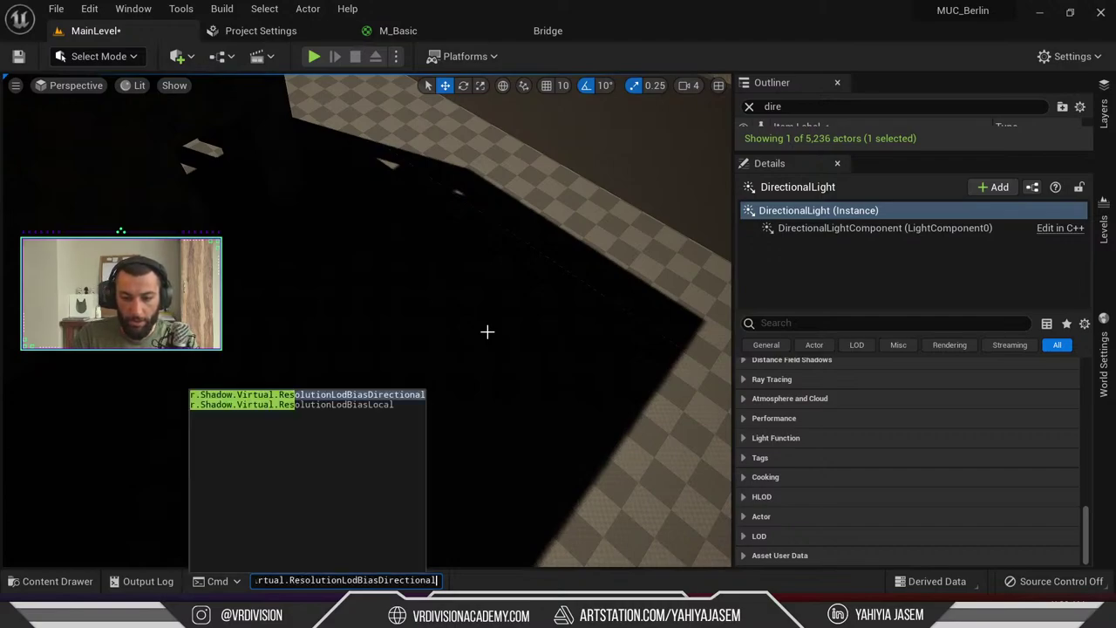
Compare the directional and local LOD bias variables, and run r.Shadow.Virtual.ResolutionLodBiasDirectional with value 2
key(Home)
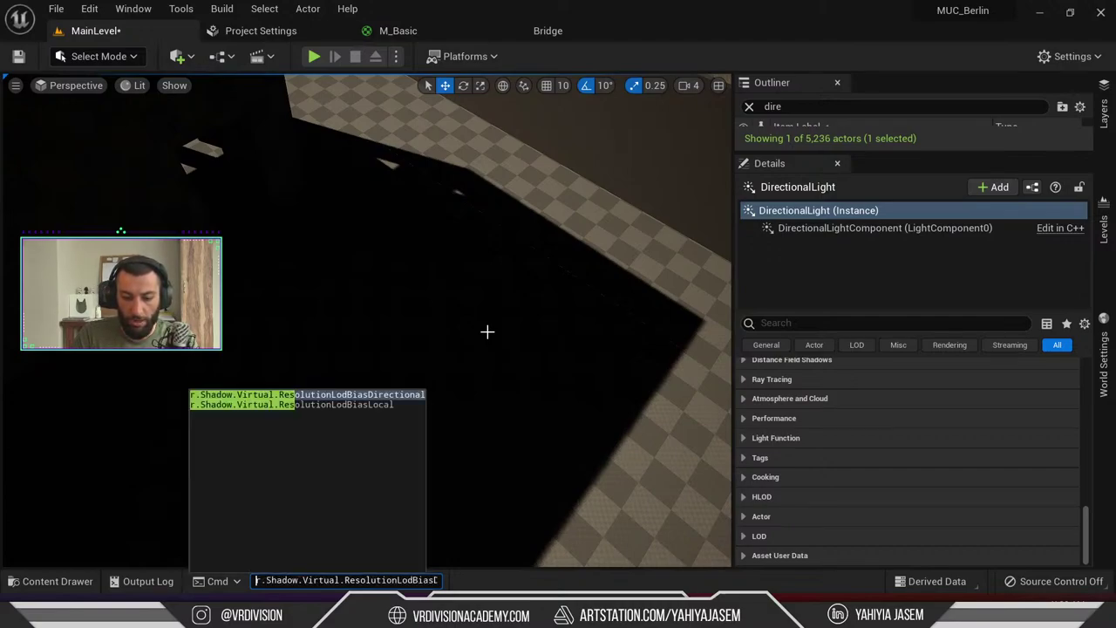
key(End)
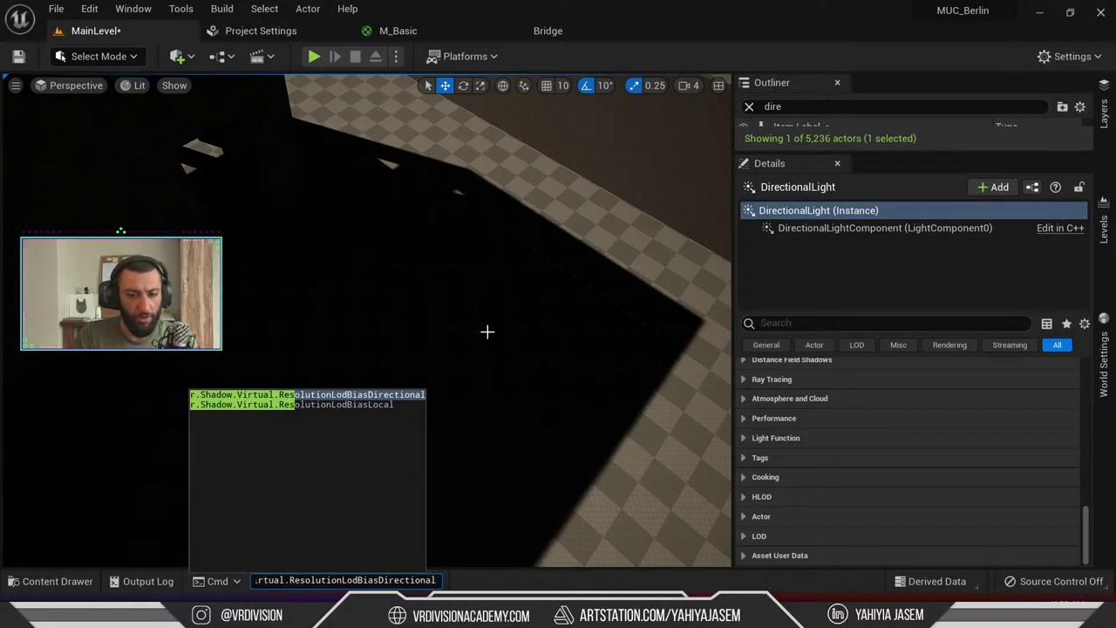
key(Down)
key(Up)
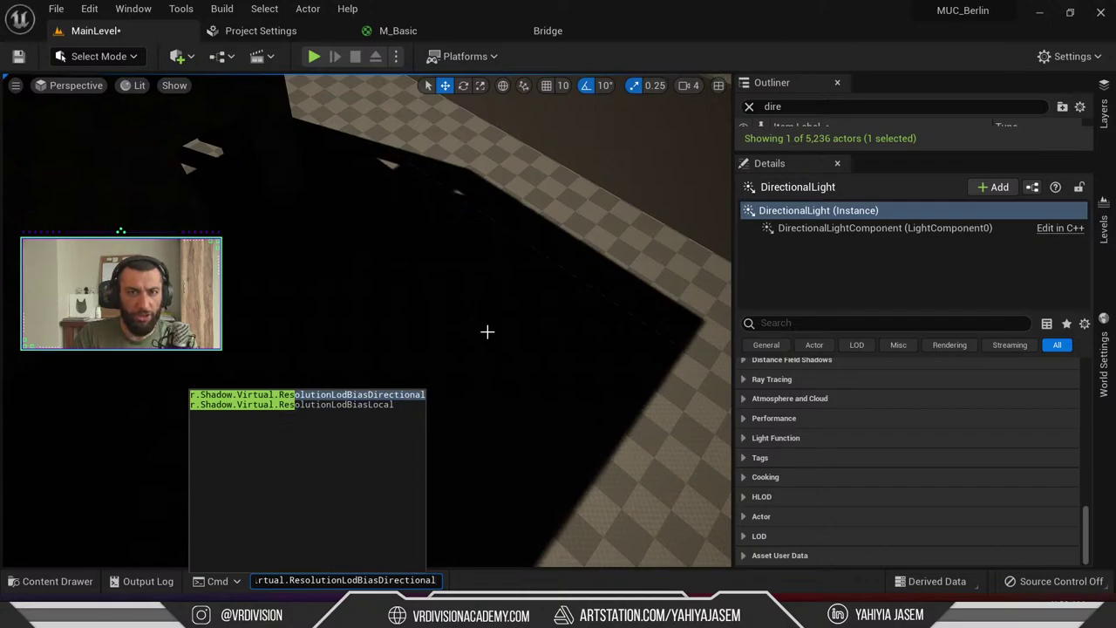
key(Down)
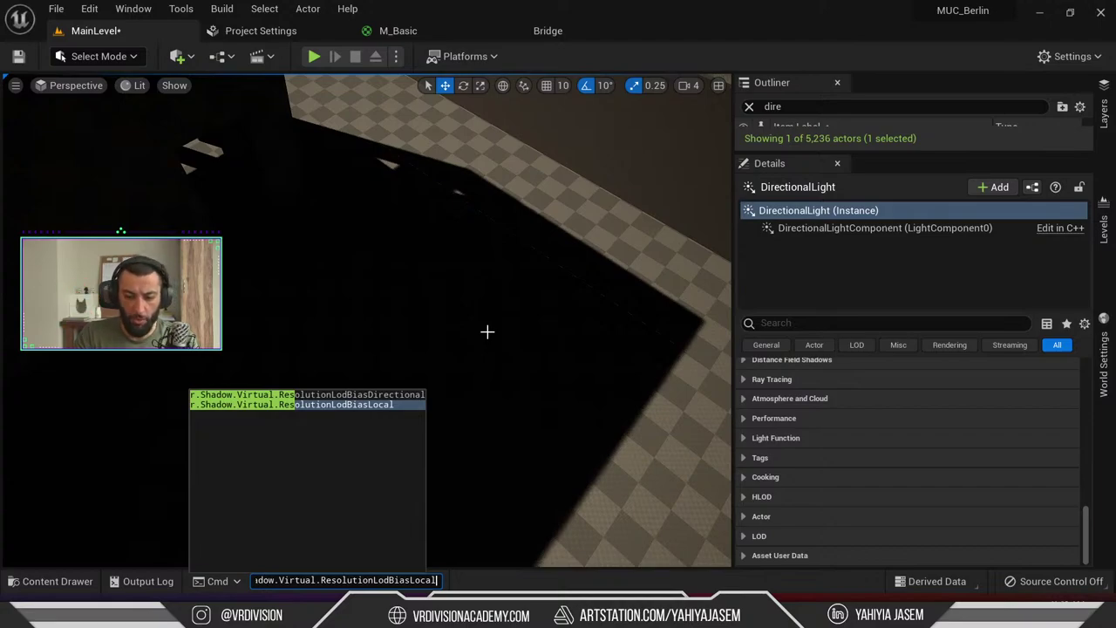
key(Up)
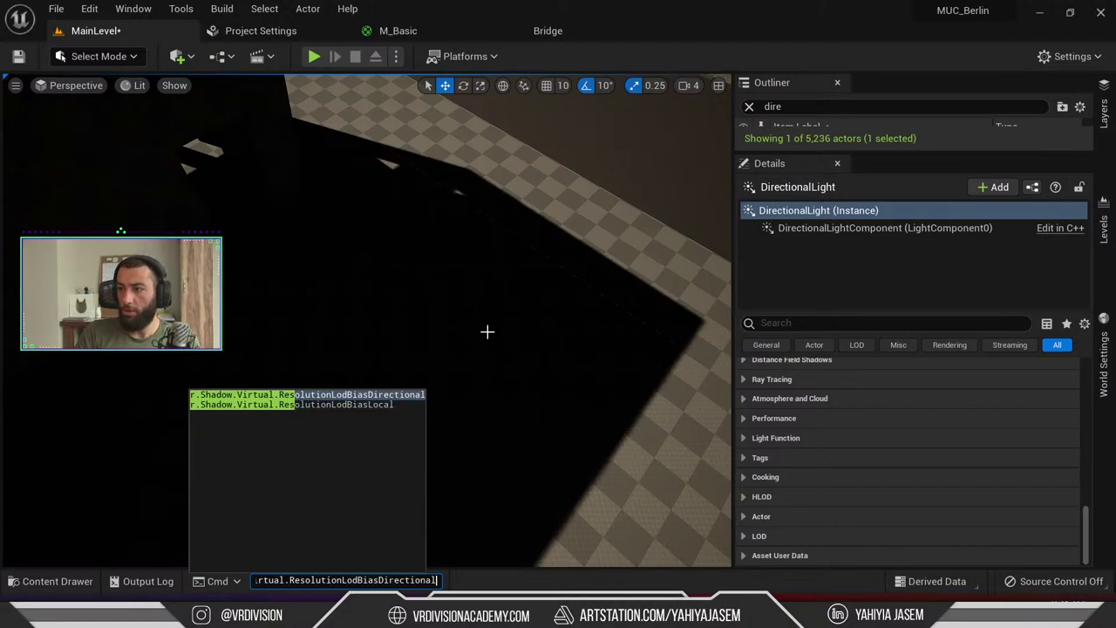
text(2)
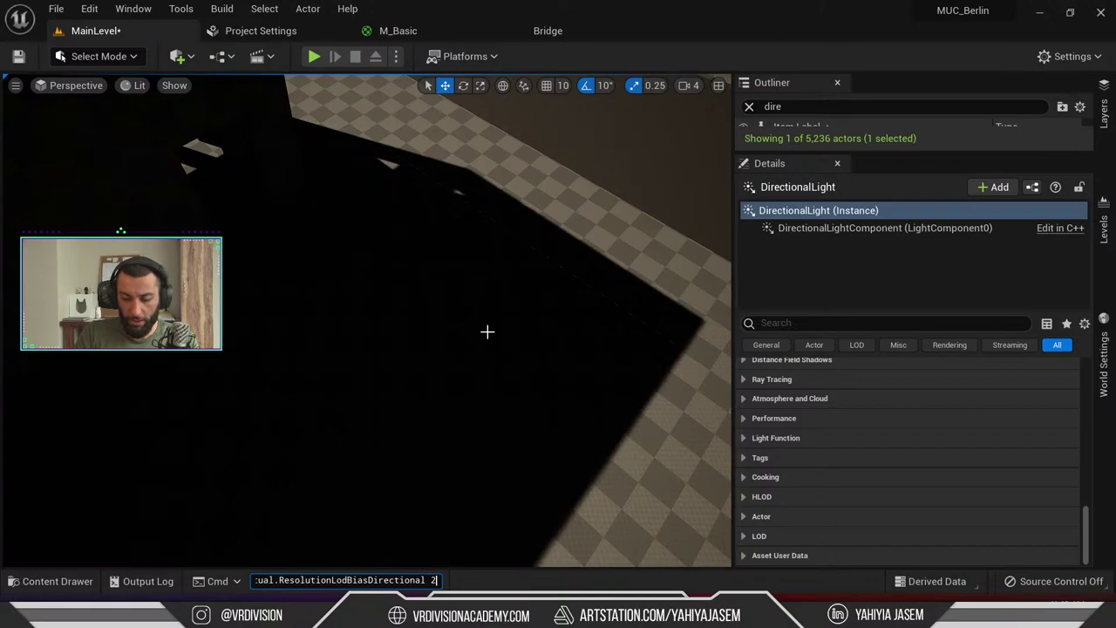
key(ctrl+a)
key(Return)
right_drag(487, 331, 323, 213)
right_drag(445, 345, 436, 349)
Filter the level's actors by "sky", select the SkyLight and enable its Real Time Capture
click(841, 106)
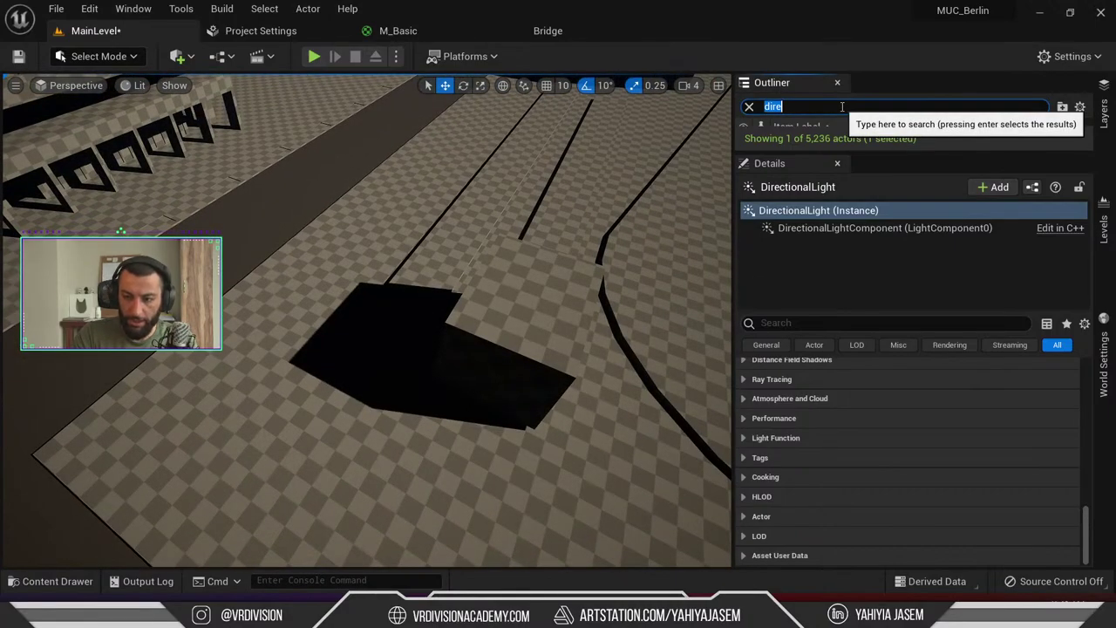
text(sky)
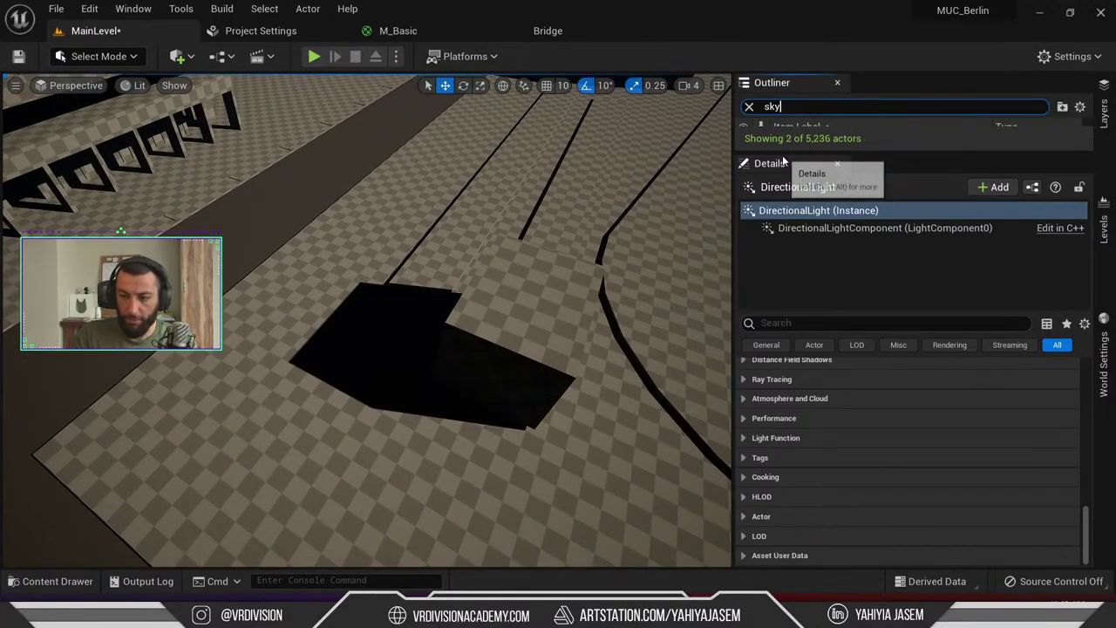
drag(785, 155, 785, 238)
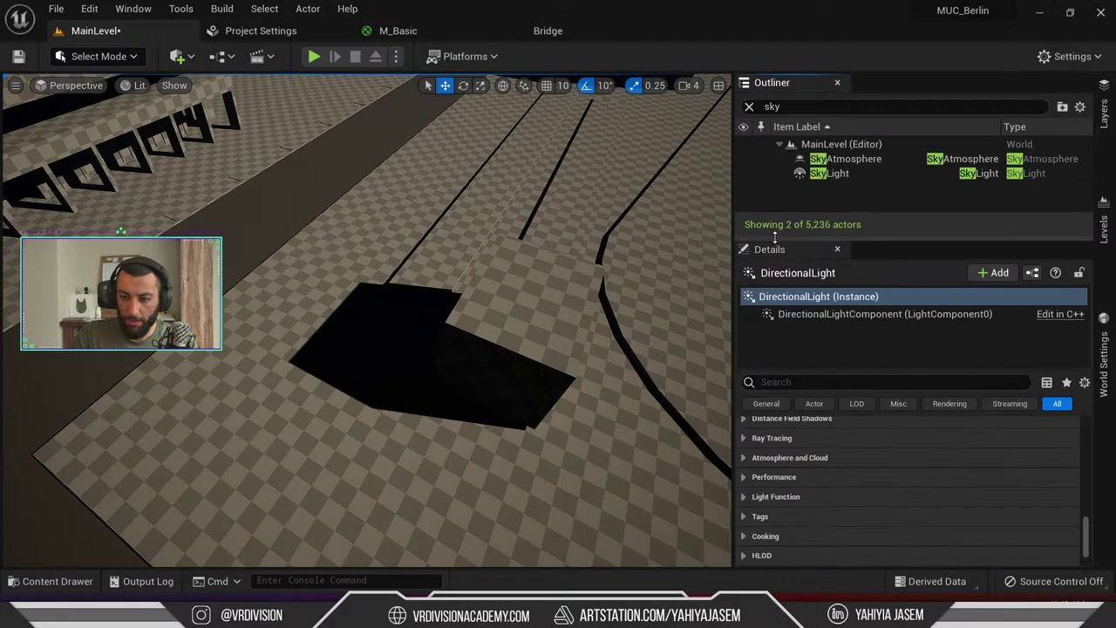
click(833, 173)
scroll(905, 498, up, 10)
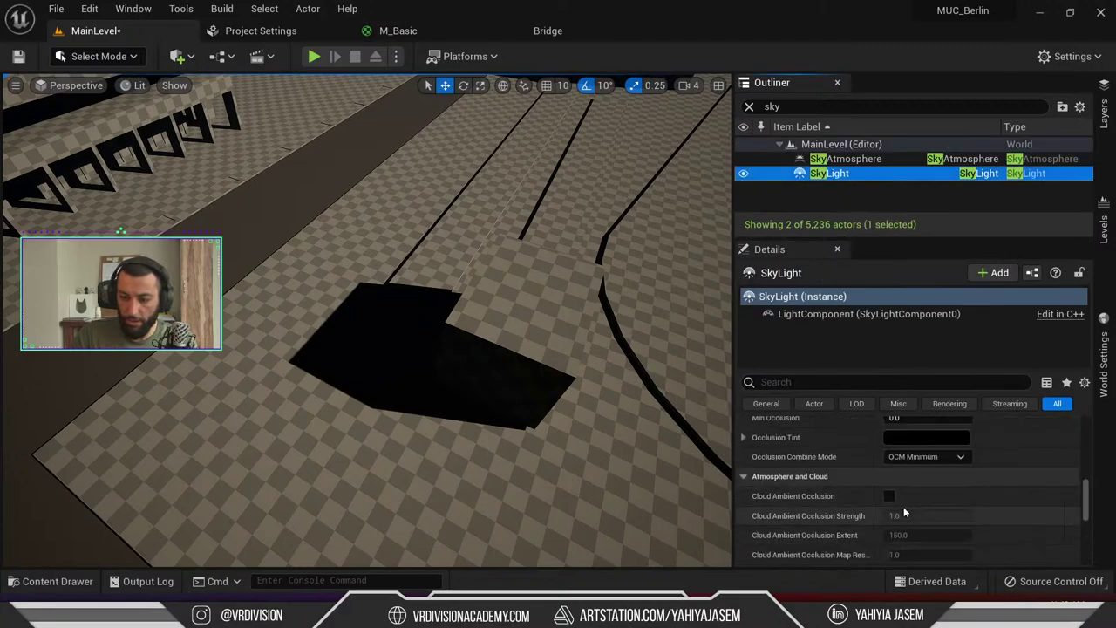
scroll(903, 506, up, 5)
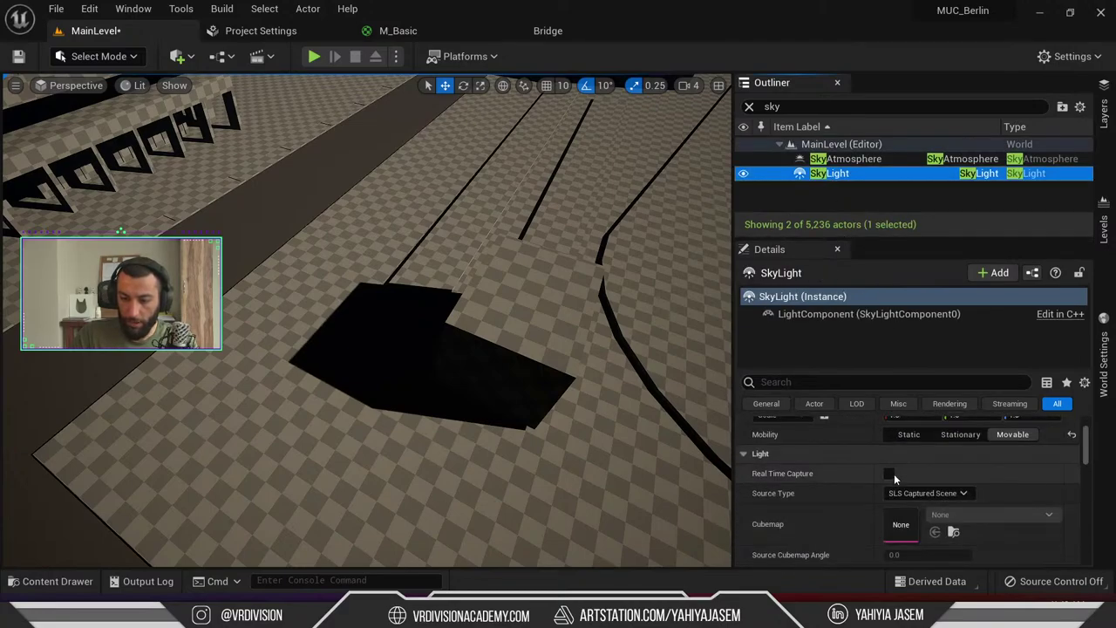
click(889, 473)
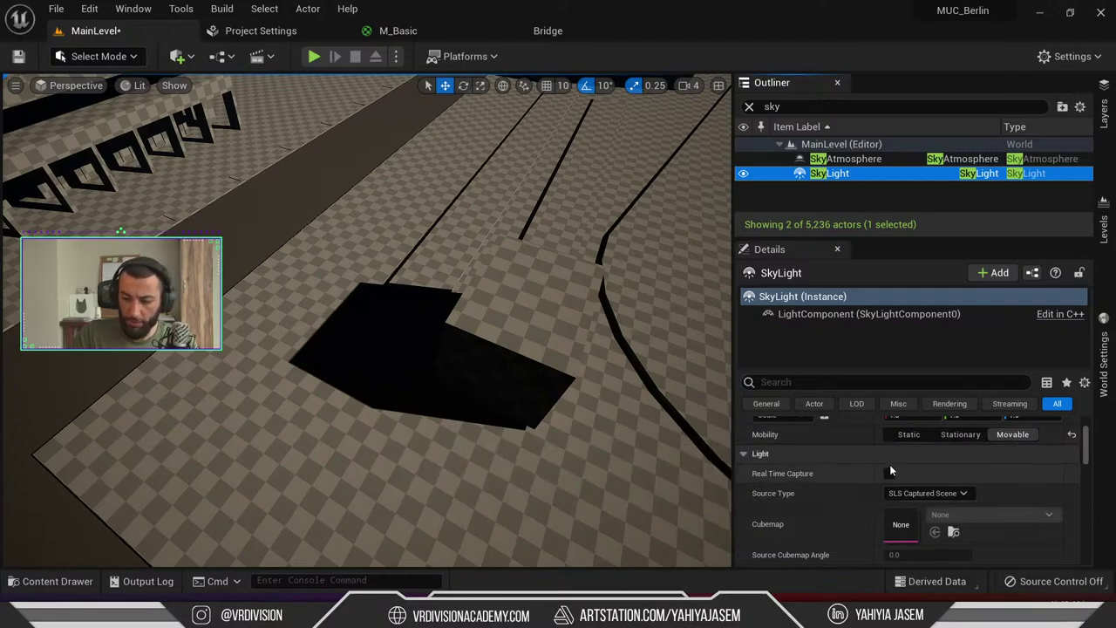
right_drag(454, 361, 401, 350)
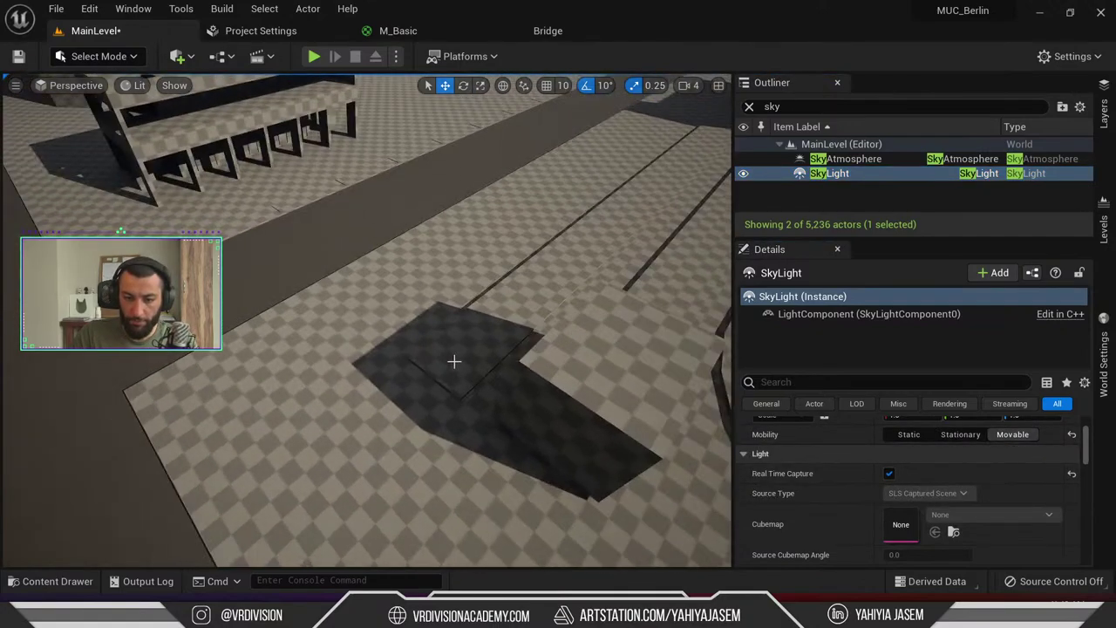
Find and select the DirectionalLight by filtering for "direc", and rerun r.Shadow.Virtual.ResolutionLodBiasDirectional with value 2
click(796, 104)
text(direc)
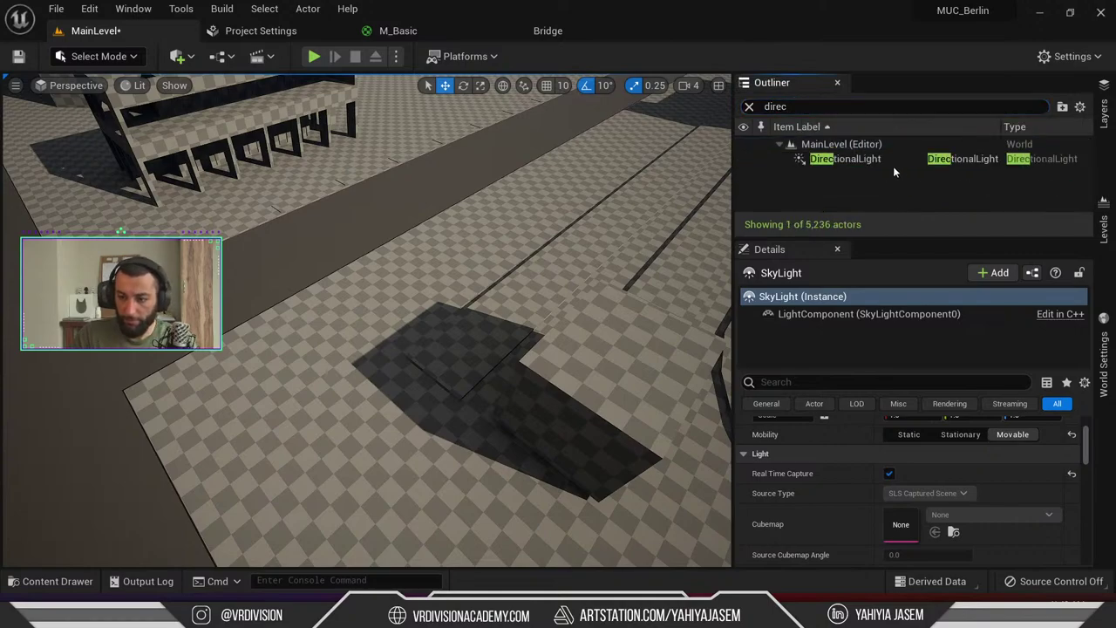
click(887, 160)
right_drag(264, 281, 246, 281)
click(345, 580)
text(r.Shadow.Virtual.ResolutionLodBiasDirectional 2)
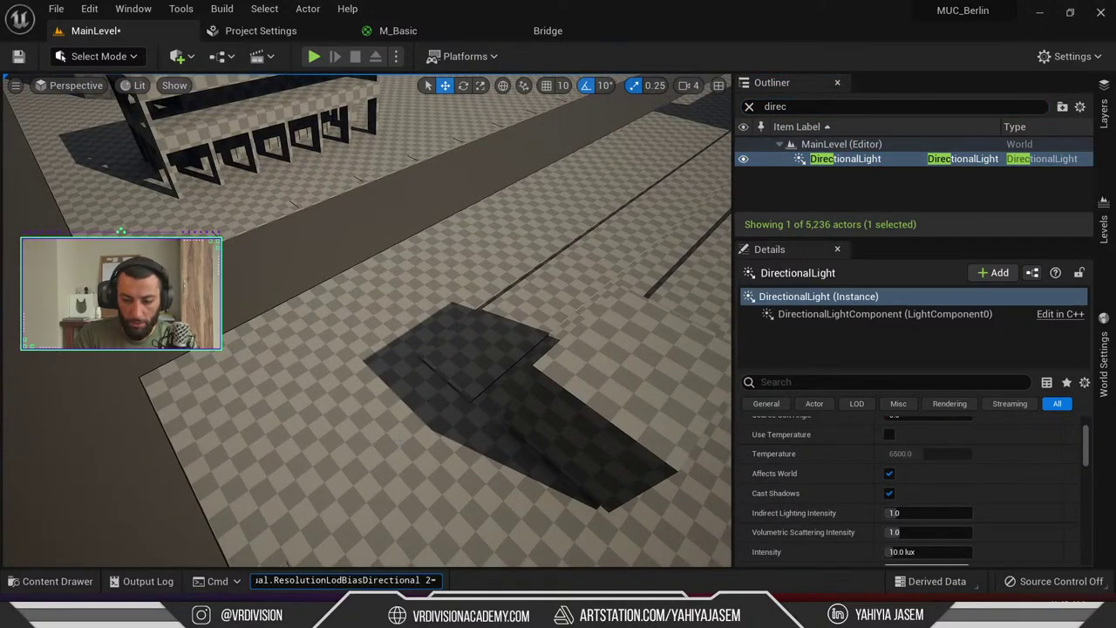
key(Return)
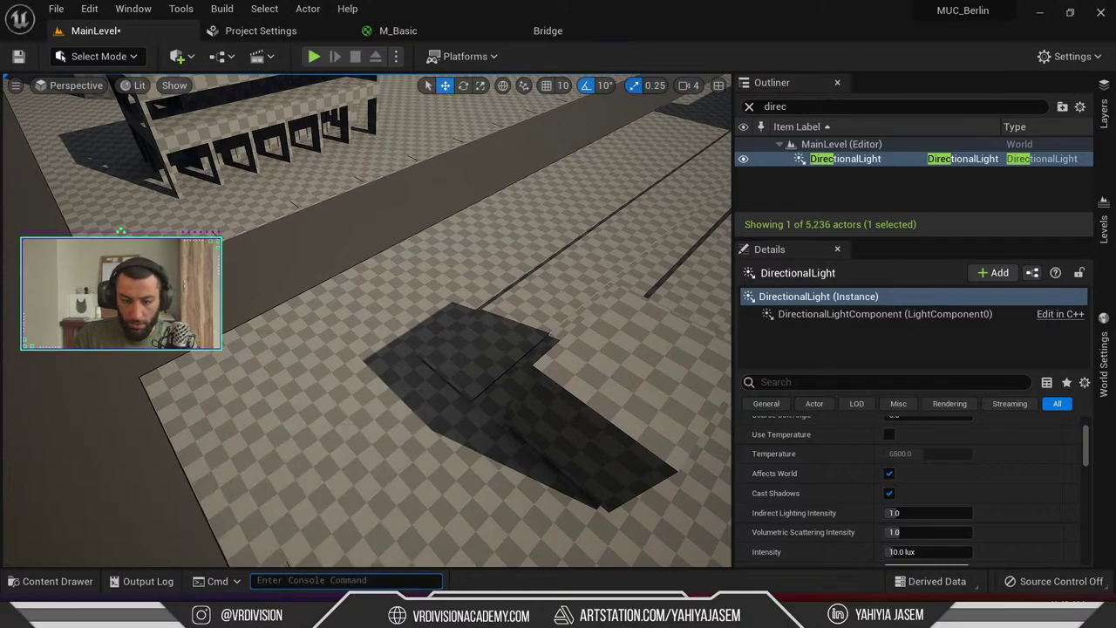
Inspect the shadows around the column inside the building and recall the ResolutionLodBiasDirectional console command for editing
right_drag(366, 320, 331, 261)
key(w)
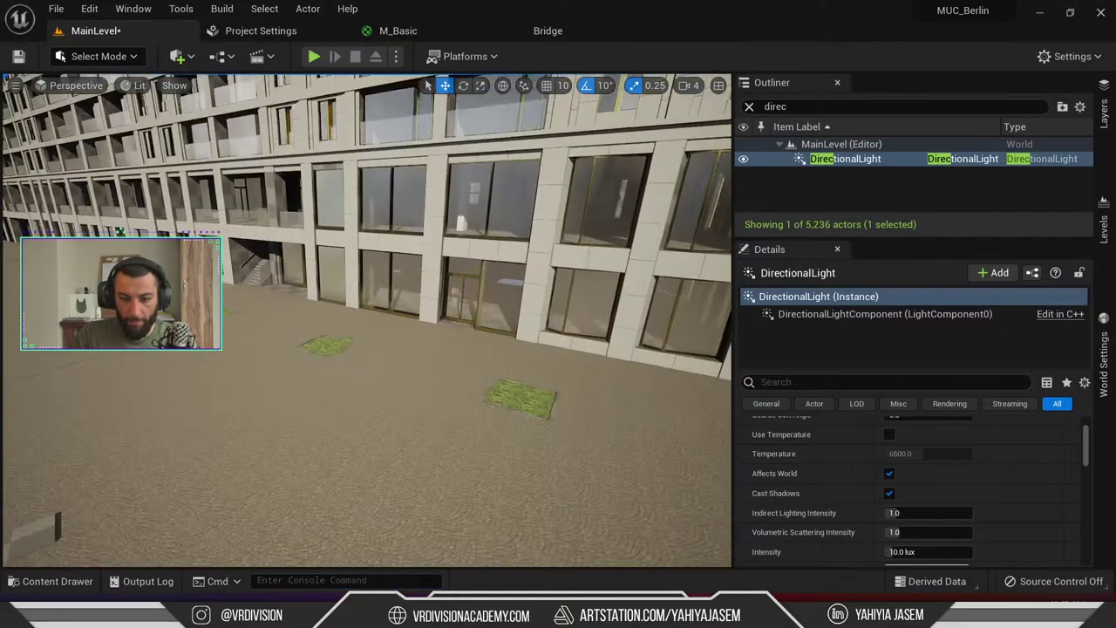
key(w)
right_drag(510, 246, 509, 247)
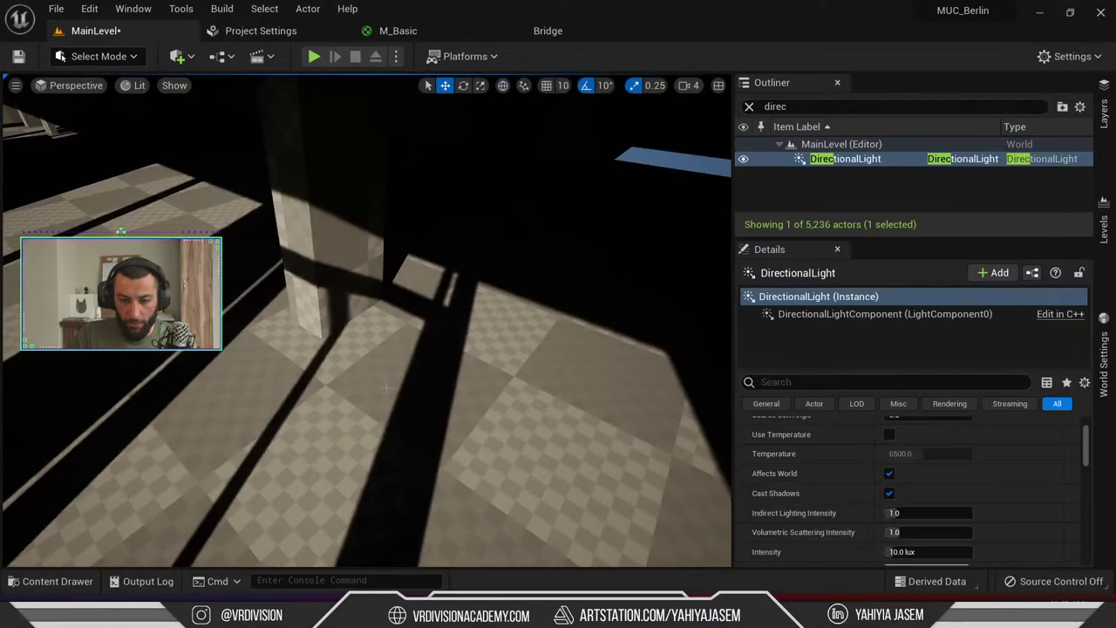
key(w)
right_drag(386, 387, 456, 374)
key(grave)
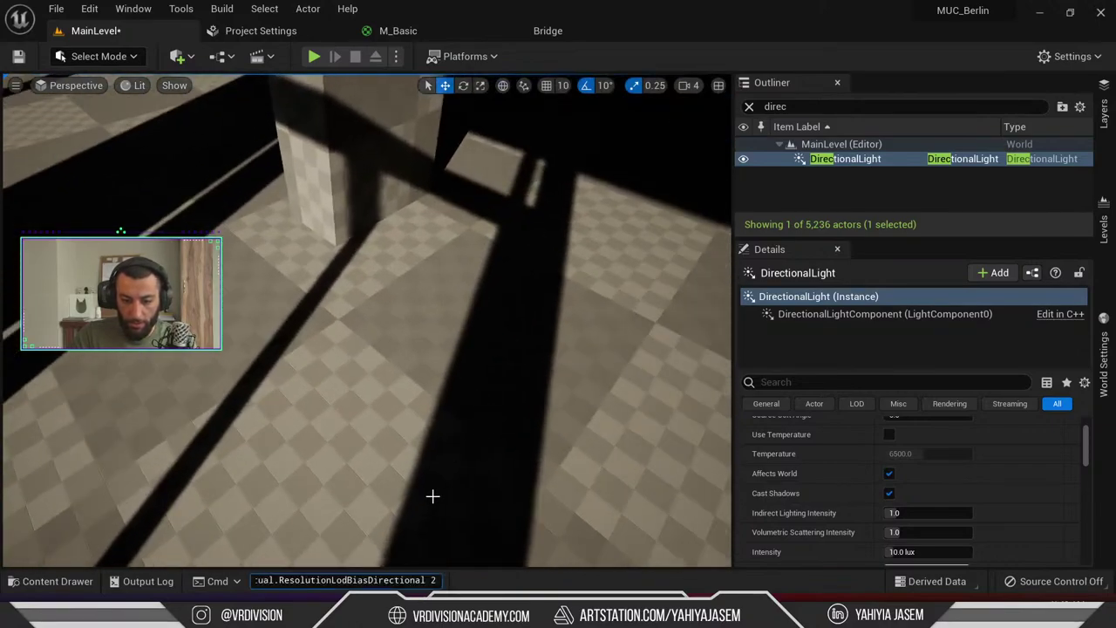
key(BackSpace)
key(BackSpace)
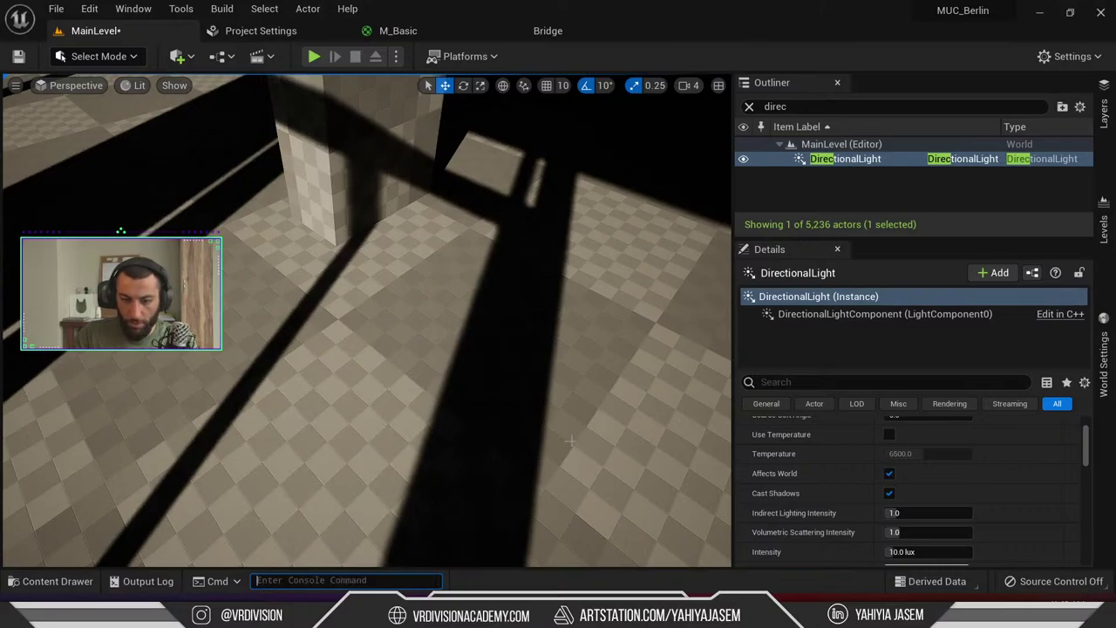
Examine the shadows cast by the blocks outdoors and the overall lighting of the street and building facade
key(s)
right_drag(571, 440, 569, 441)
key(w)
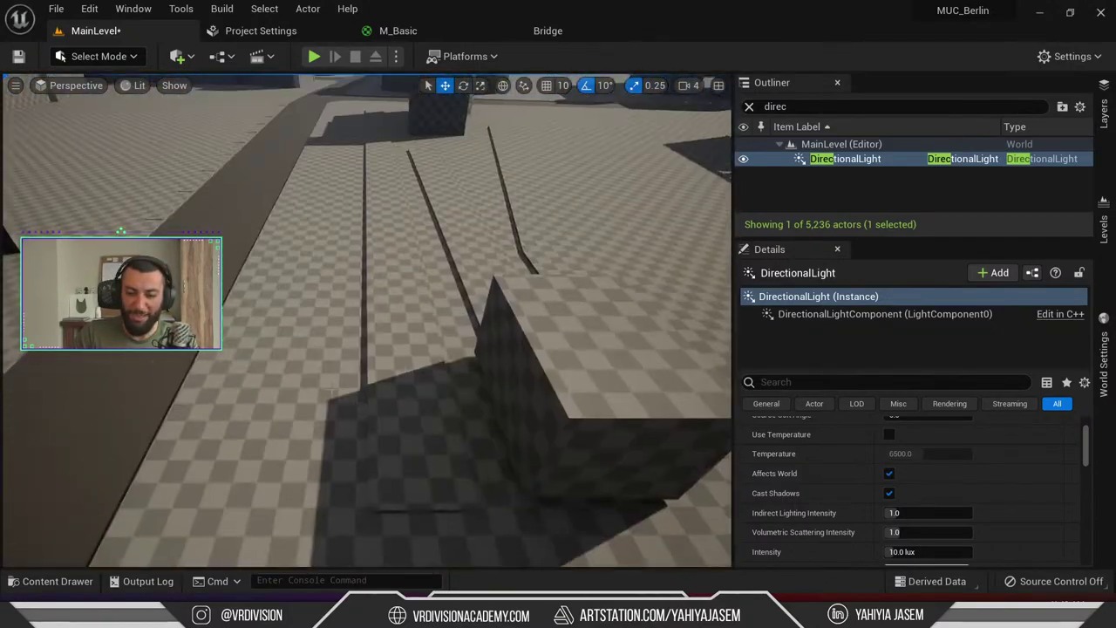
right_drag(445, 387, 445, 387)
right_drag(525, 407, 524, 407)
right_drag(500, 272, 500, 273)
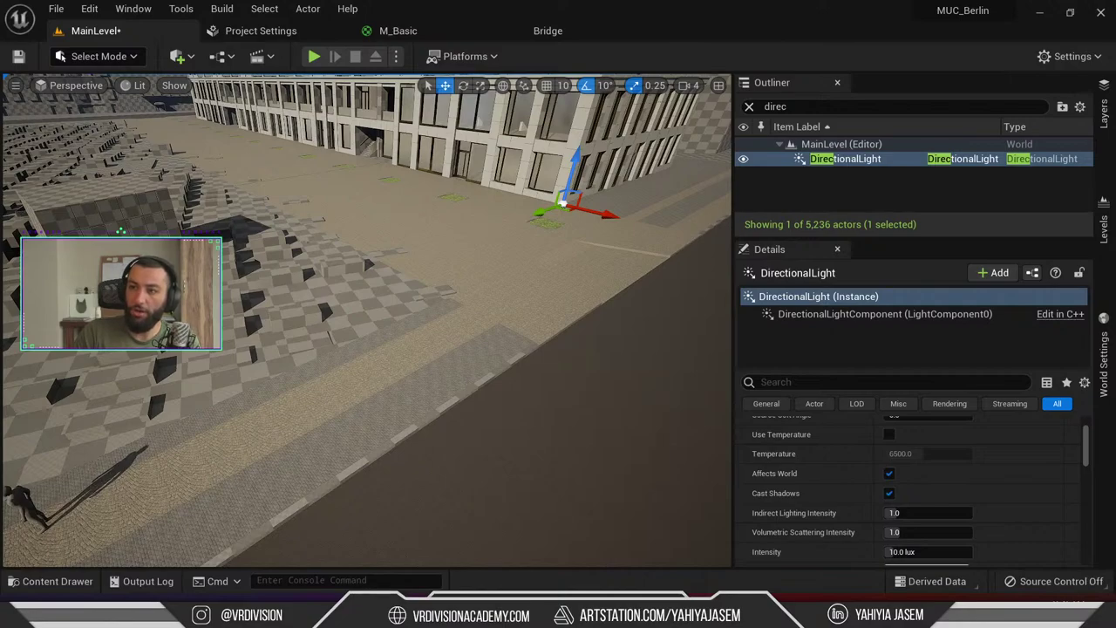
right_drag(202, 192, 202, 192)
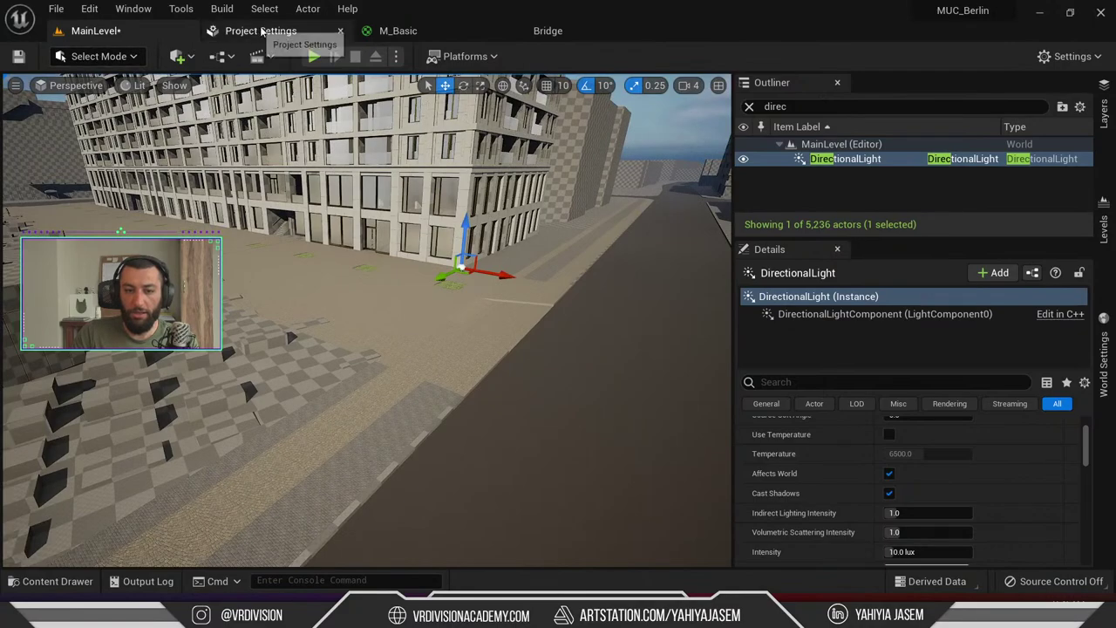
Open the Plugins browser and search it for "hdri"
click(89, 8)
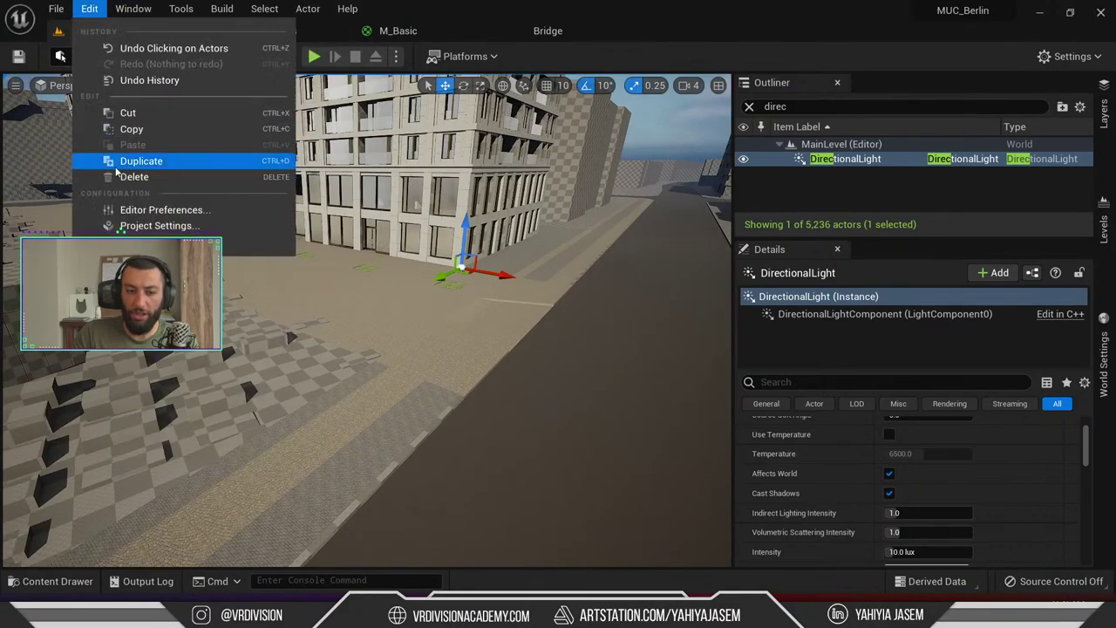
click(213, 242)
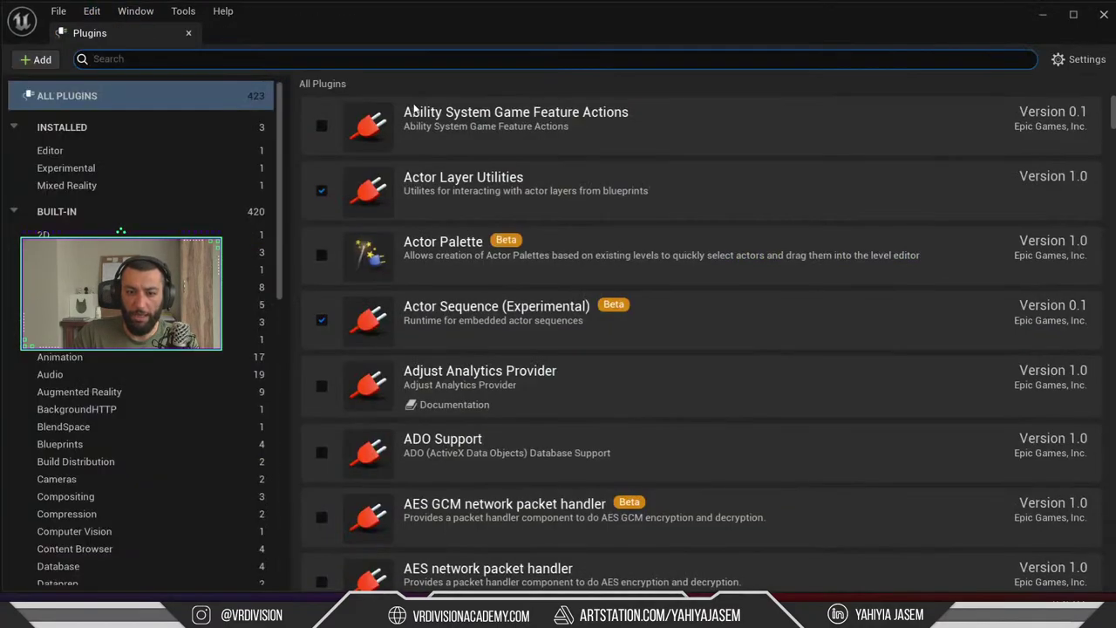
text(hdri)
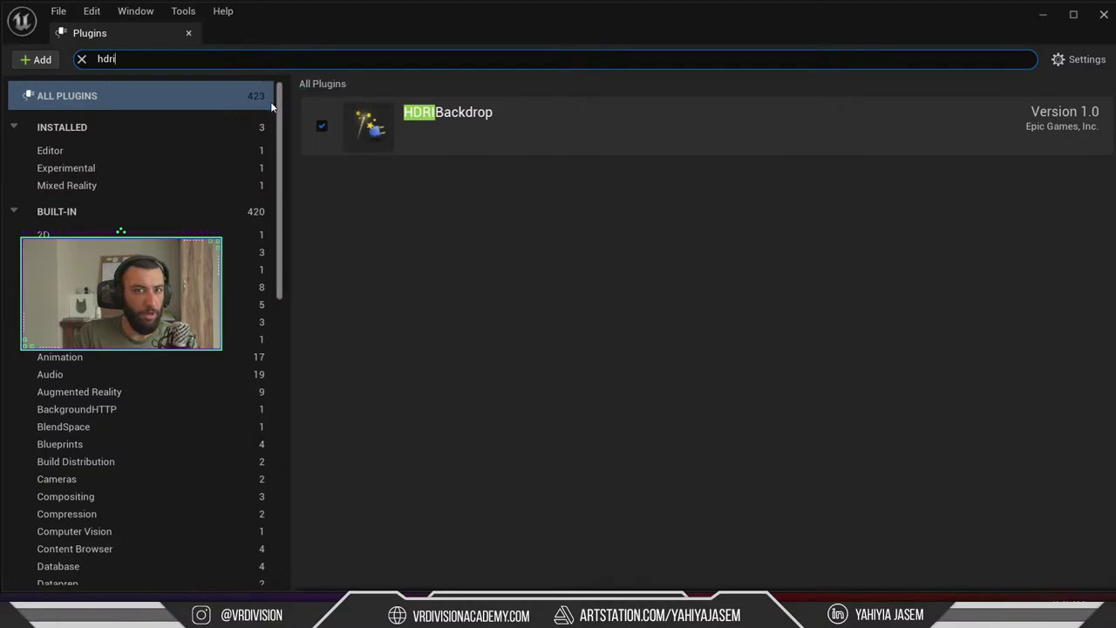
Close the Plugins browser and return to the street corner of the building in MainLevel
middle_click(109, 36)
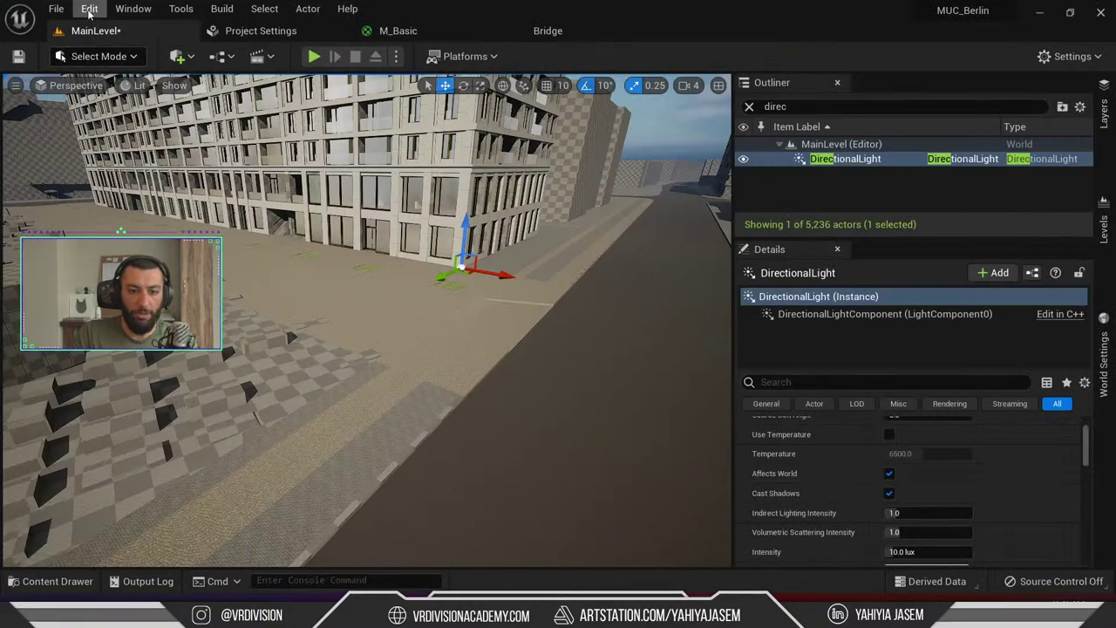
click(130, 58)
click(130, 58)
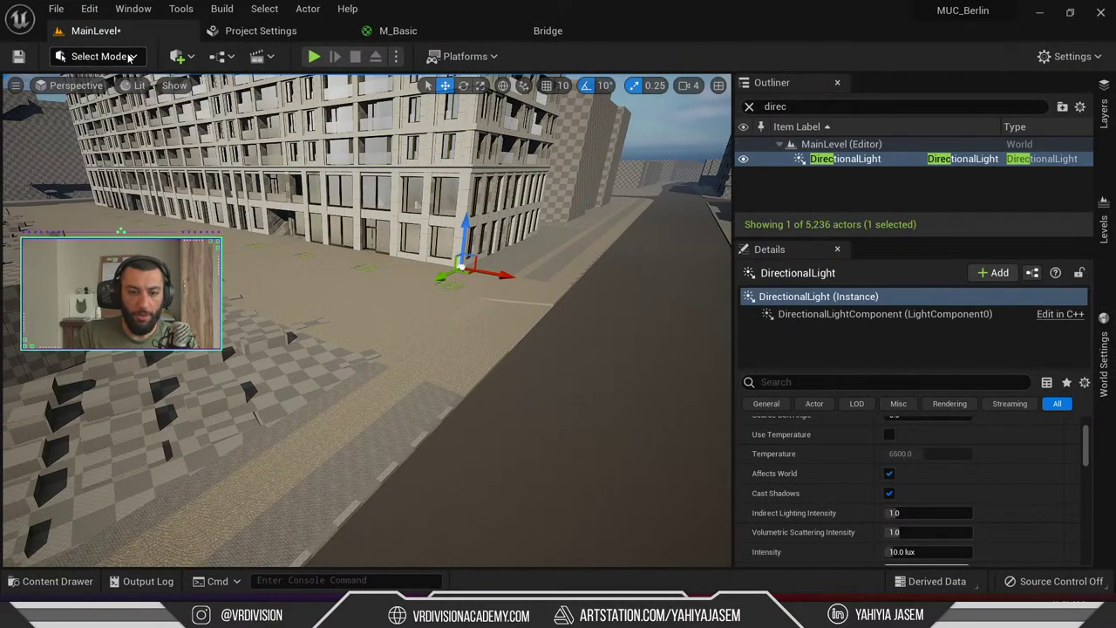
right_drag(367, 314, 262, 278)
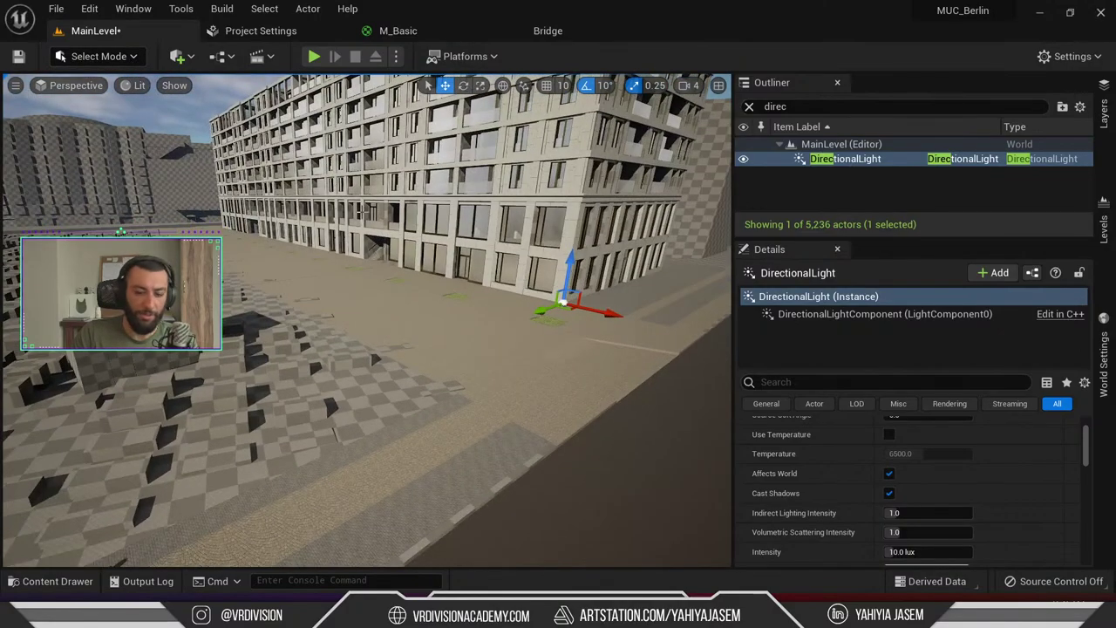
mouse_move(364, 211)
right_down()
mouse_move(367, 236)
mouse_move(345, 223)
right_up()
key(grave)
key(grave)
key(grave)
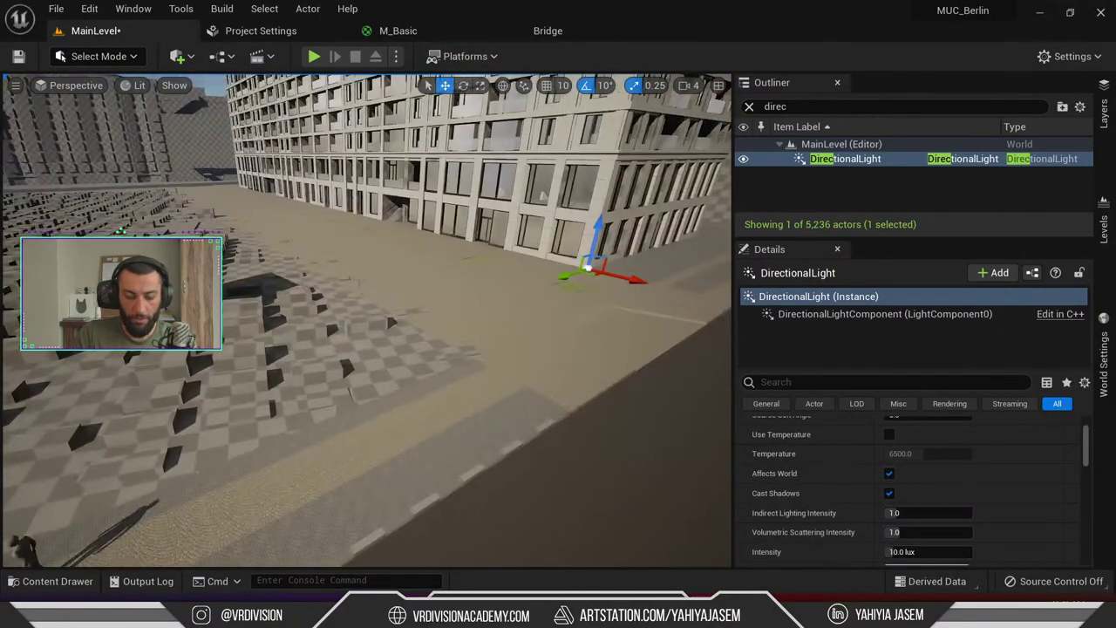
Place an HDRI Backdrop light actor on the open ground in front of the building
click(179, 56)
mouse_move(223, 229)
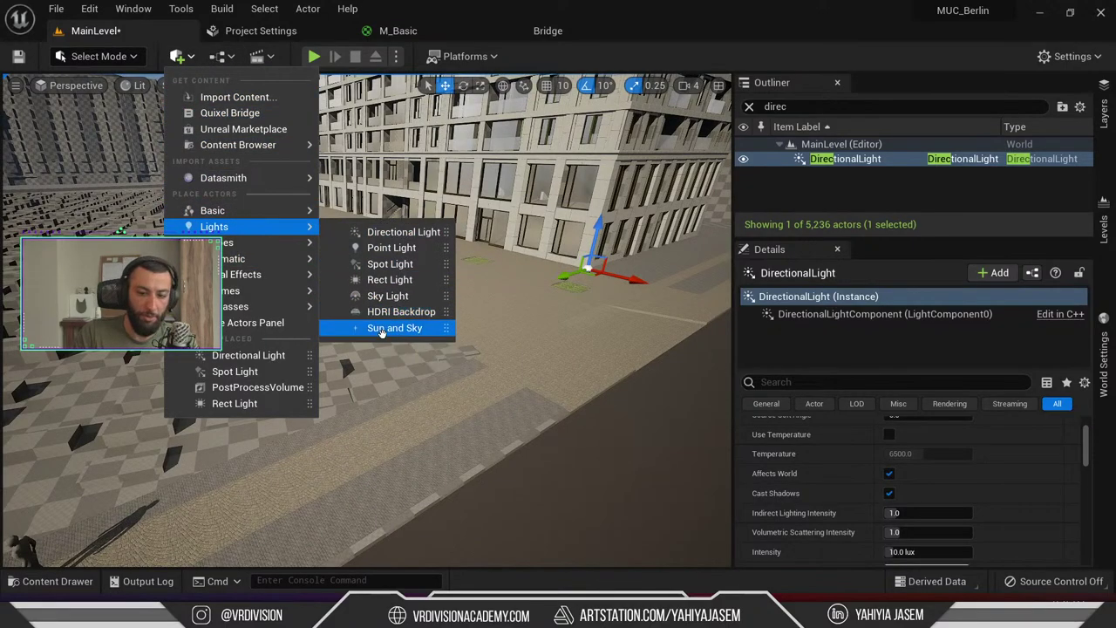
drag(386, 314, 518, 318)
right_drag(518, 318, 353, 338)
key(q)
key(e)
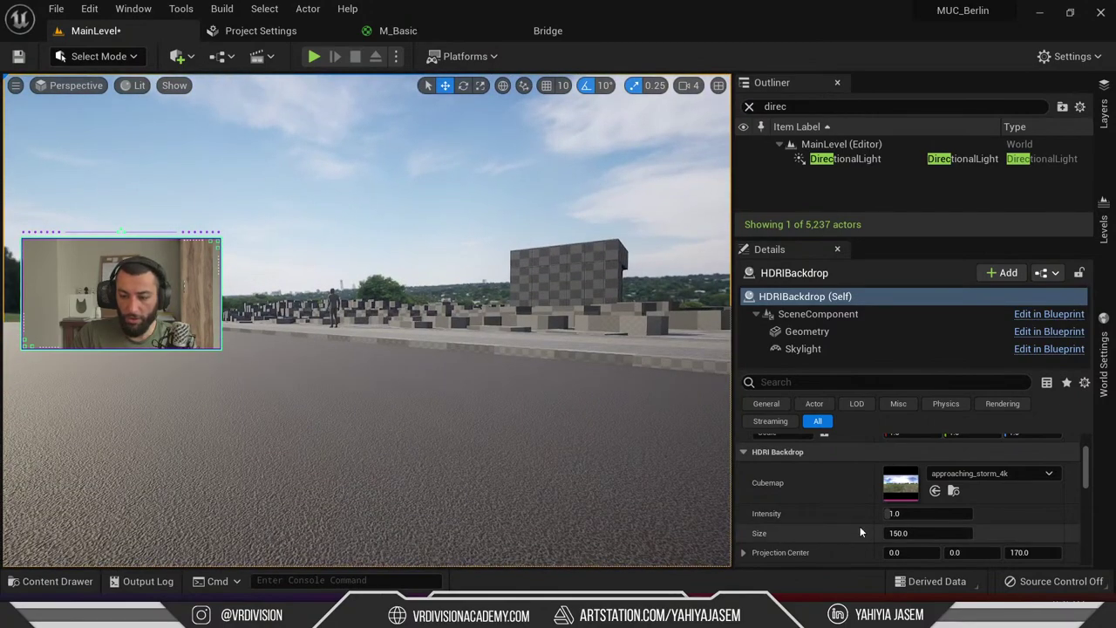
Set the HDRI Backdrop's size to 1500 and look over its projected sky and ground around the block field
click(936, 532)
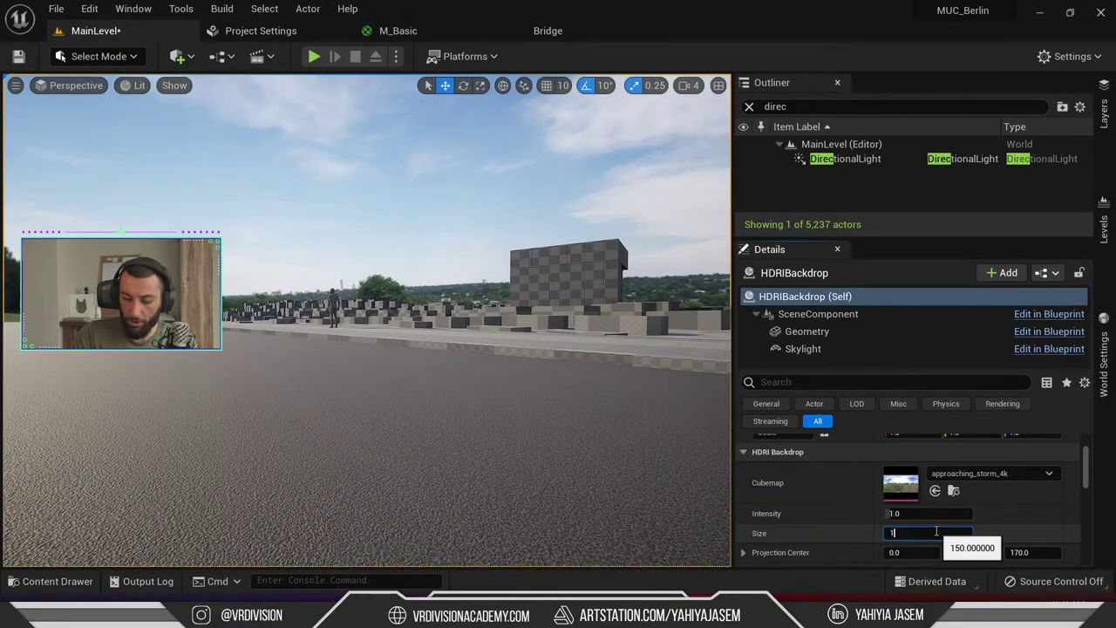
key(Return)
right_drag(399, 278, 297, 188)
right_drag(393, 384, 393, 383)
right_drag(374, 219, 374, 219)
right_drag(409, 267, 402, 271)
Bring in the Poly Haven browser window, browse its Studio HDRIs, and return to Unreal Editor
drag(1115, 230, 278, 95)
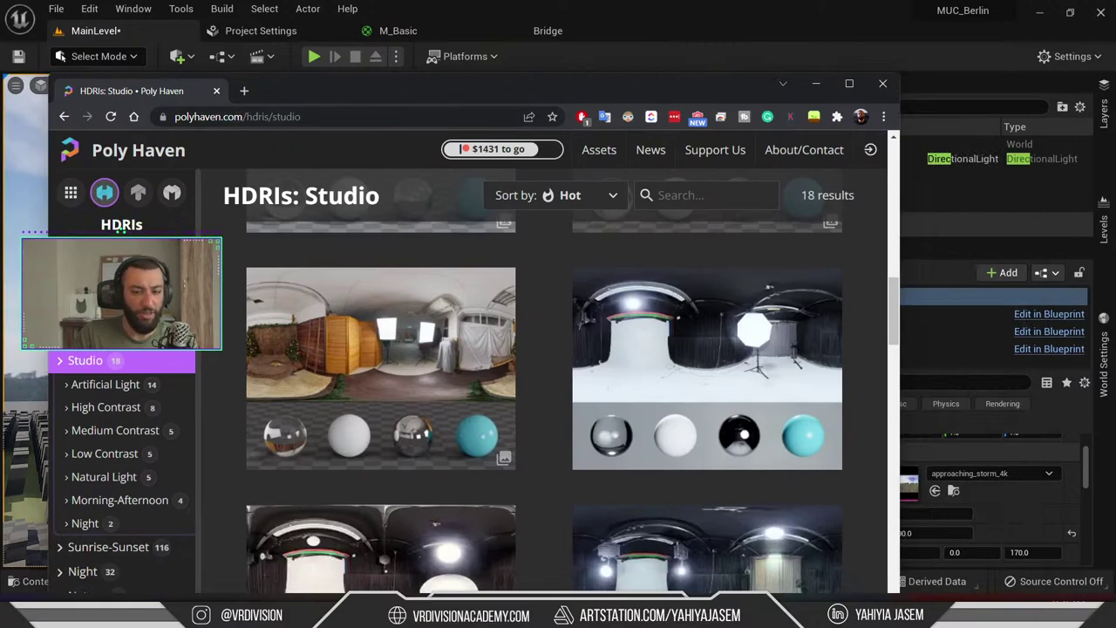
scroll(596, 359, down, 5)
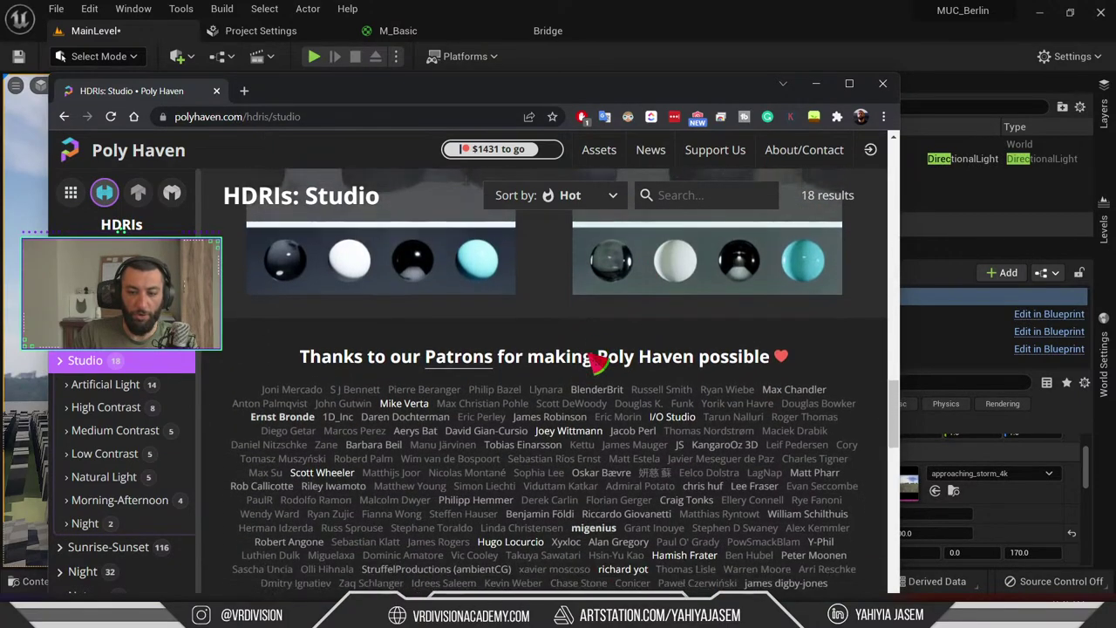
scroll(595, 359, down, 2)
drag(136, 103, 1115, 349)
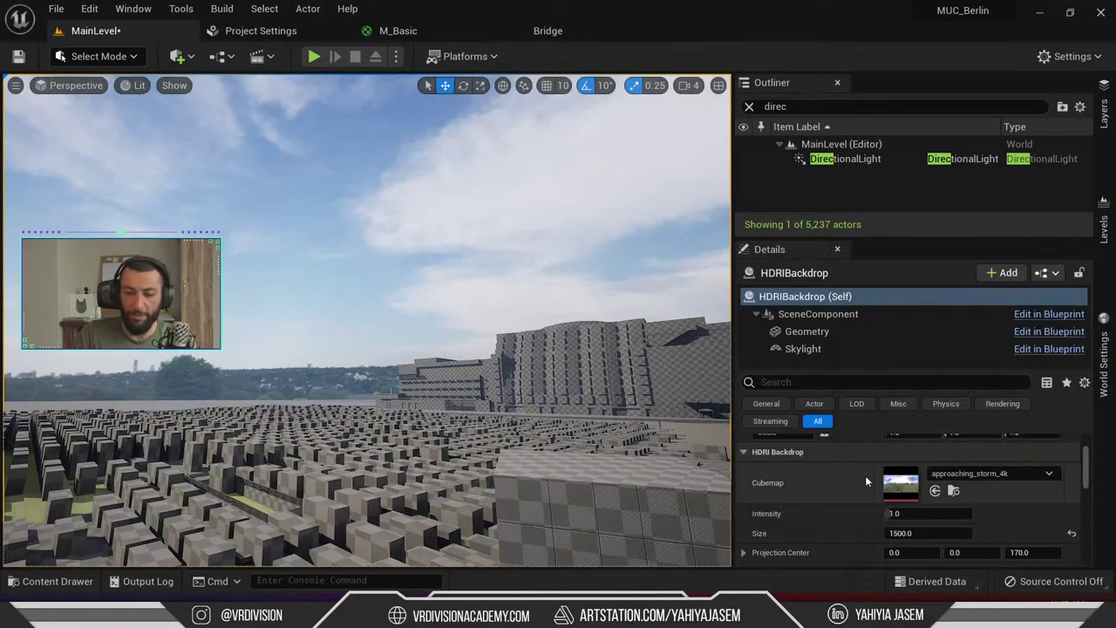
Change the HDRI Backdrop's cubemap to autumn_hockey_4k and view the scene against it
click(1005, 474)
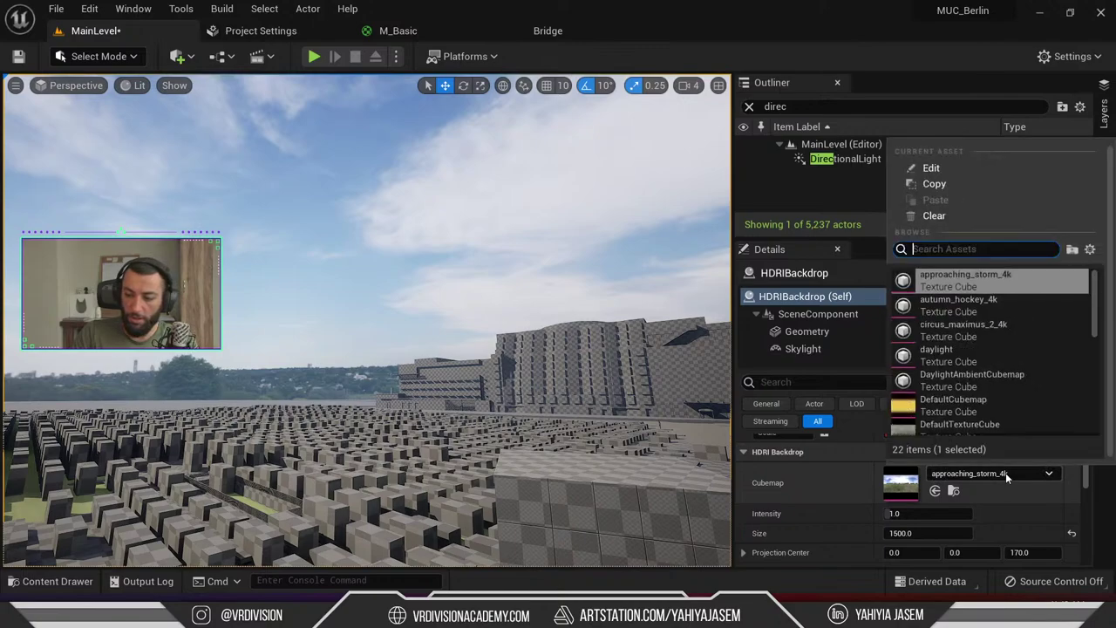
scroll(989, 349, down, 3)
scroll(992, 357, down, 2)
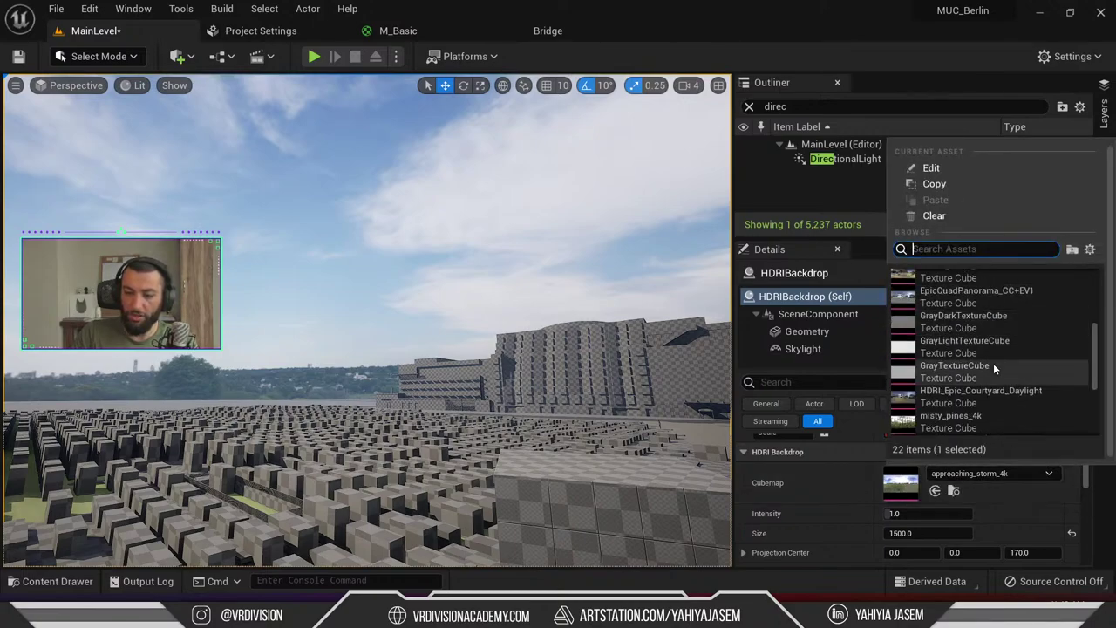
scroll(993, 348, up, 8)
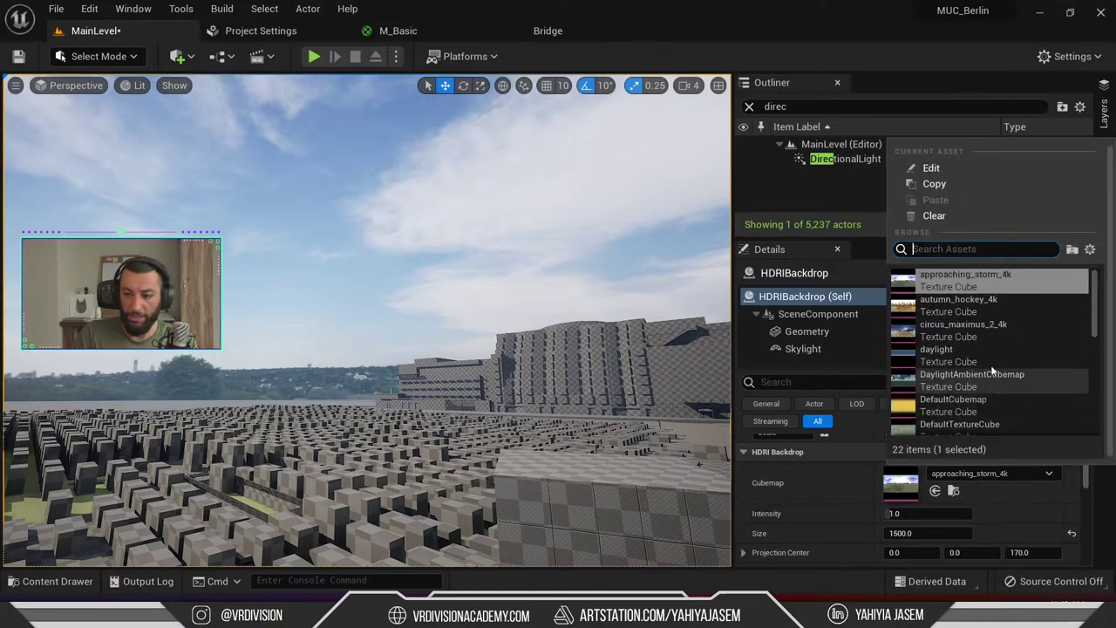
click(969, 307)
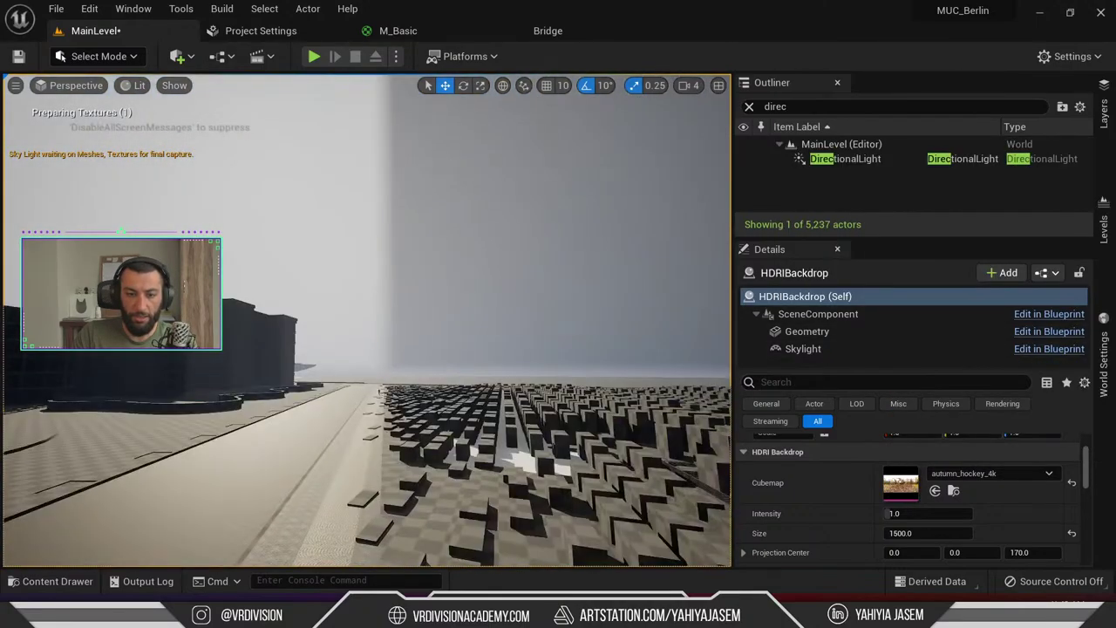
right_drag(378, 392, 449, 397)
Check the content browser's display settings for showing engine and plugin content
key(ctrl+space)
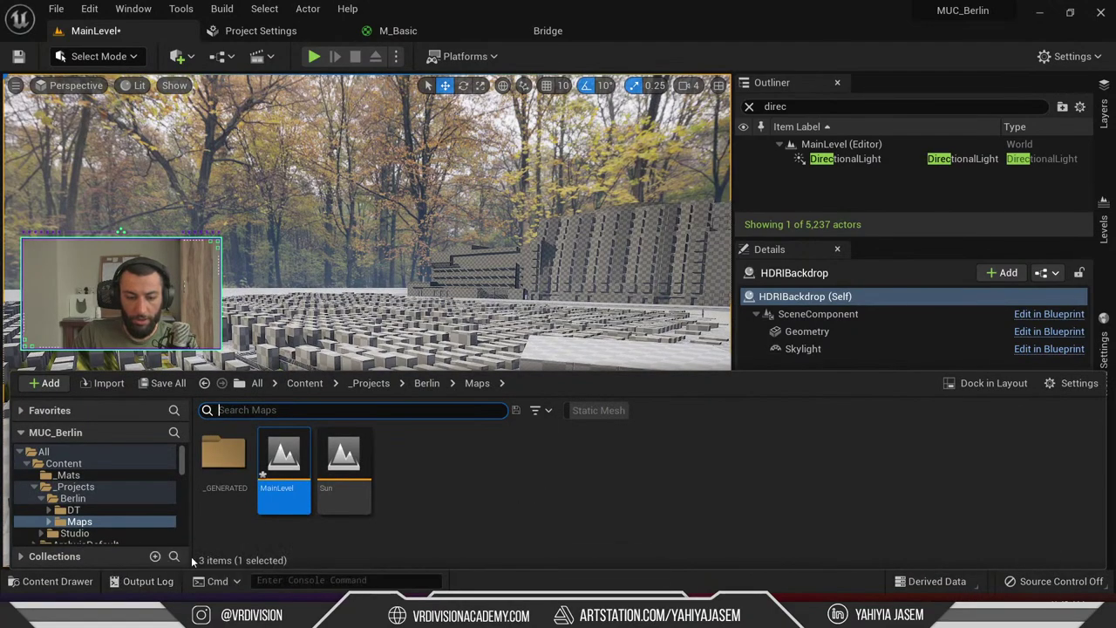
click(1071, 383)
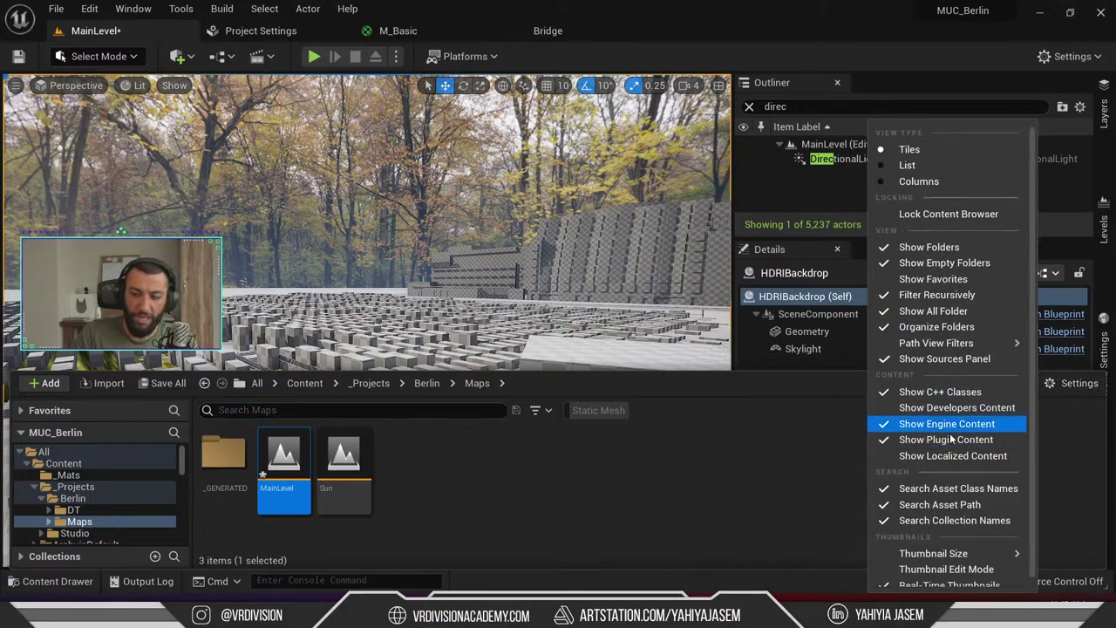
right_drag(611, 262, 593, 287)
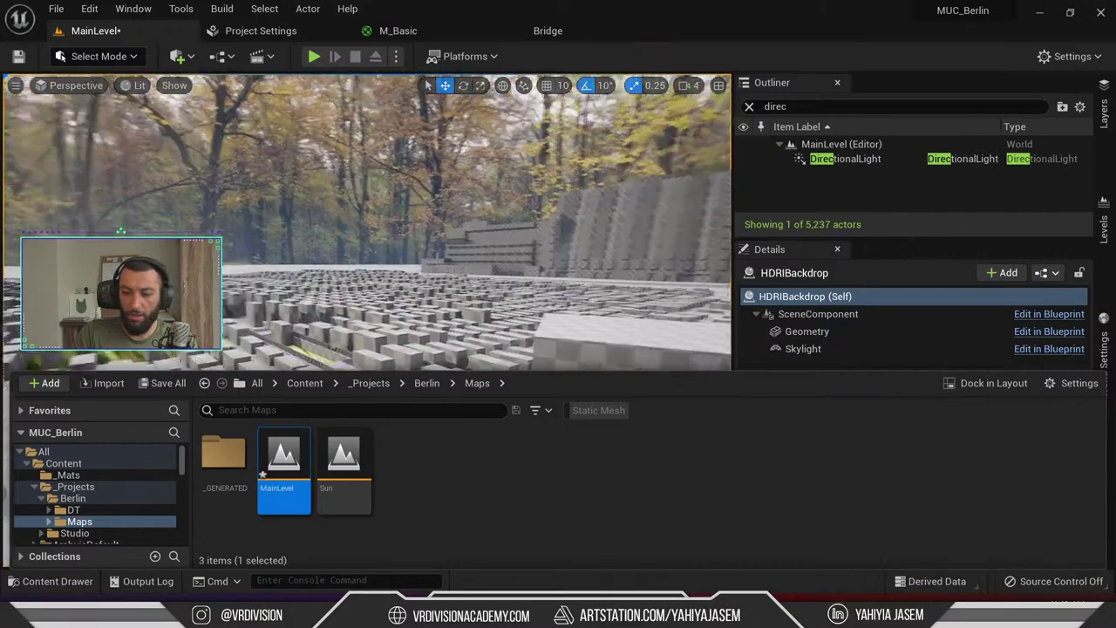
Try the circus_maximus_2_4k cubemap on the HDRI Backdrop, followed by DaylightAmbientCubemap
click(822, 297)
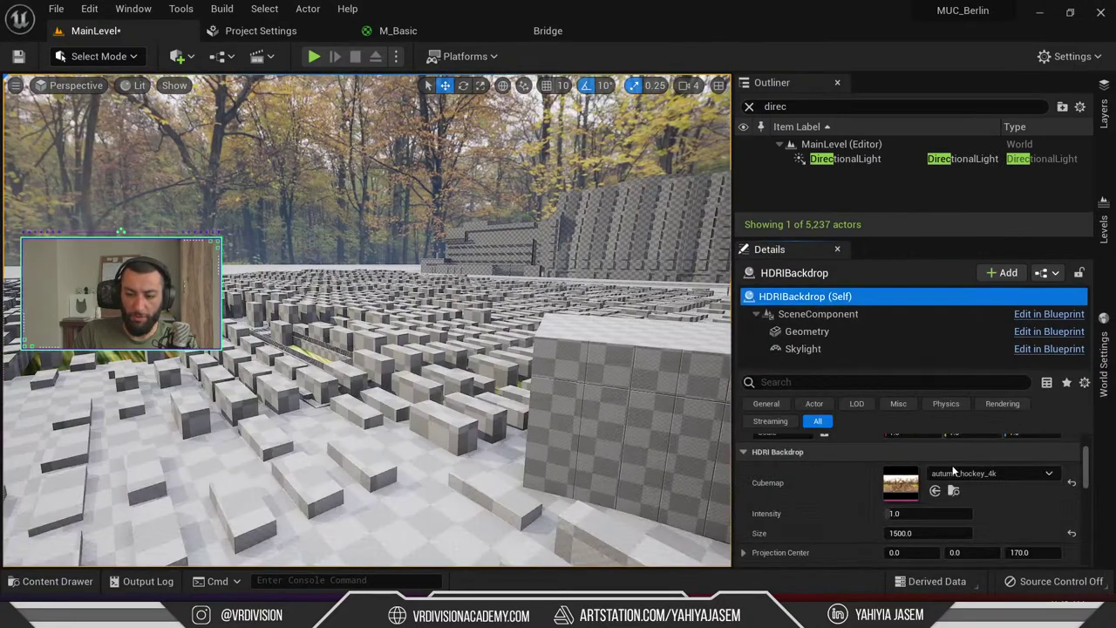
click(990, 472)
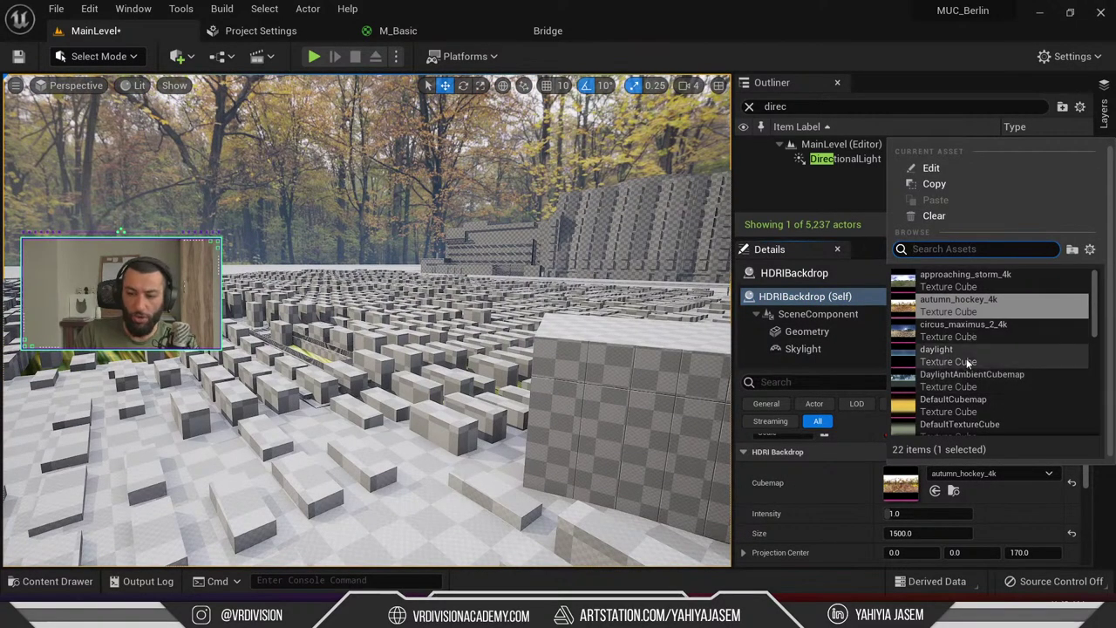
click(965, 331)
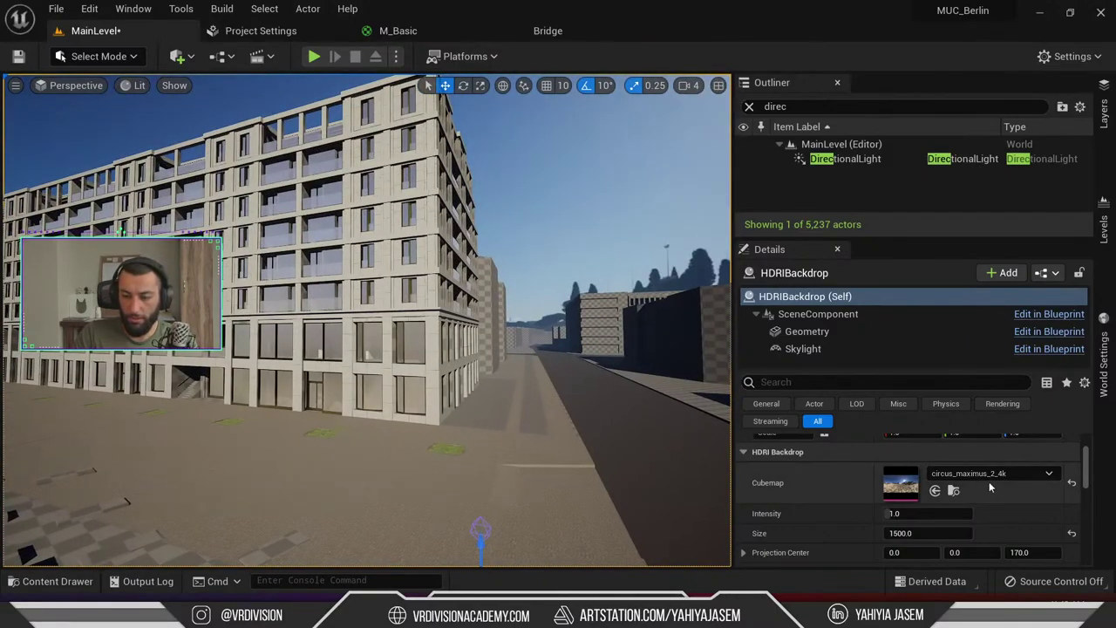
click(989, 482)
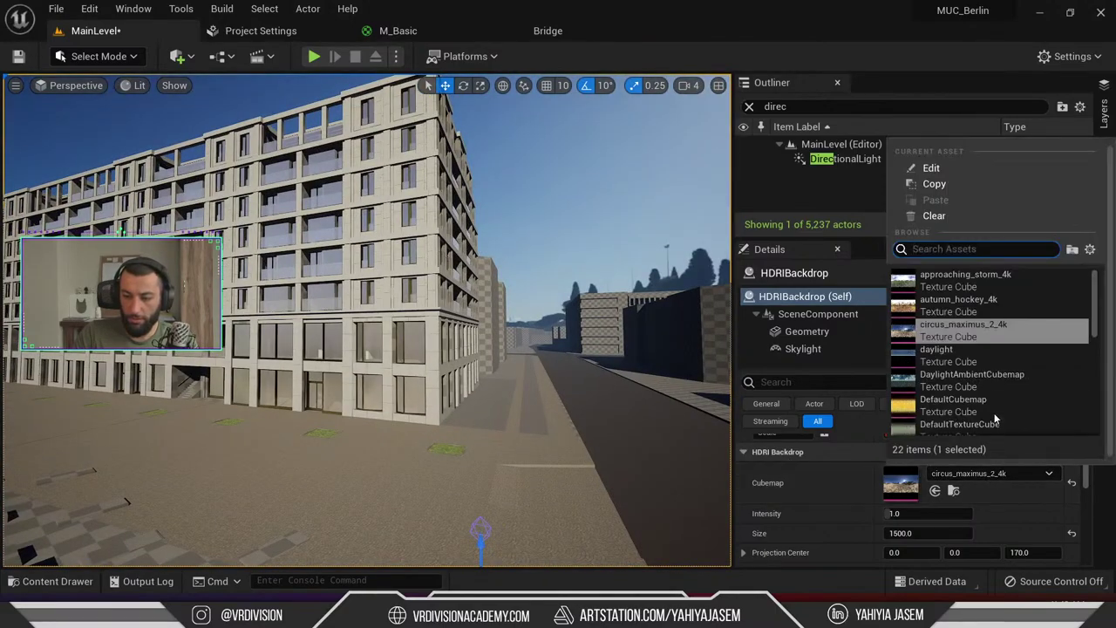
click(985, 381)
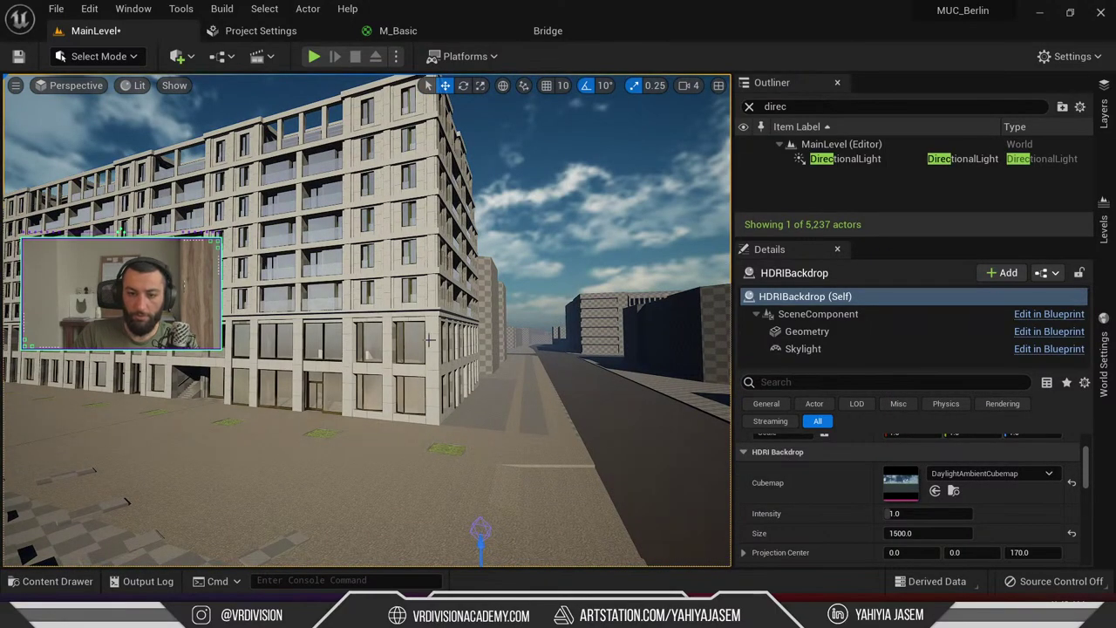
right_drag(345, 365, 349, 388)
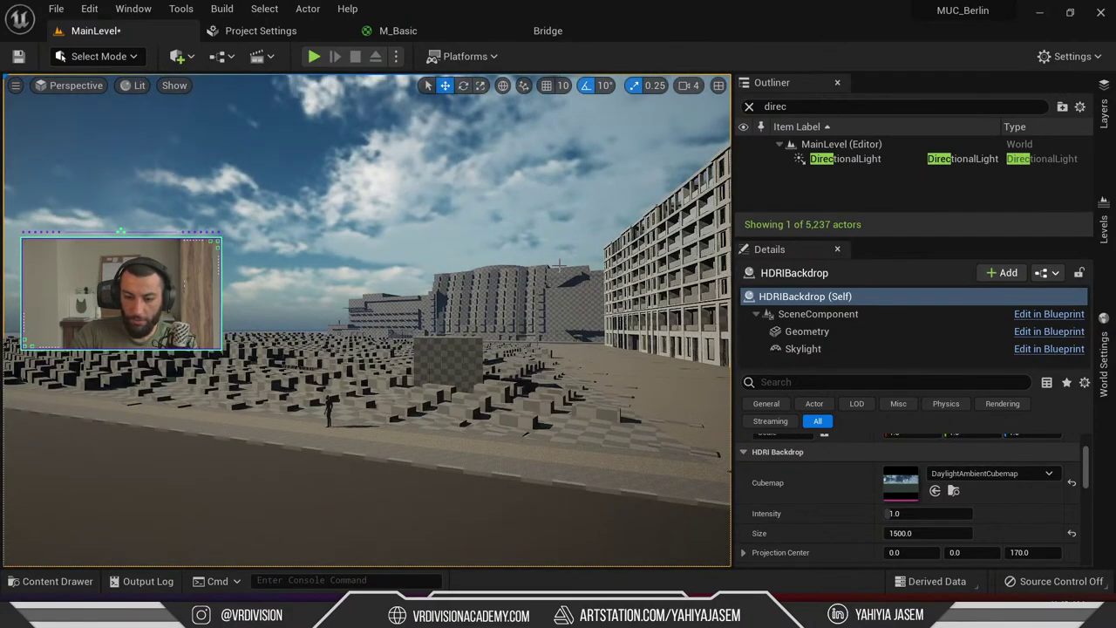
Delete the HDRI Backdrop from the level and review the building and block field without it
key(Delete)
right_drag(486, 234, 454, 240)
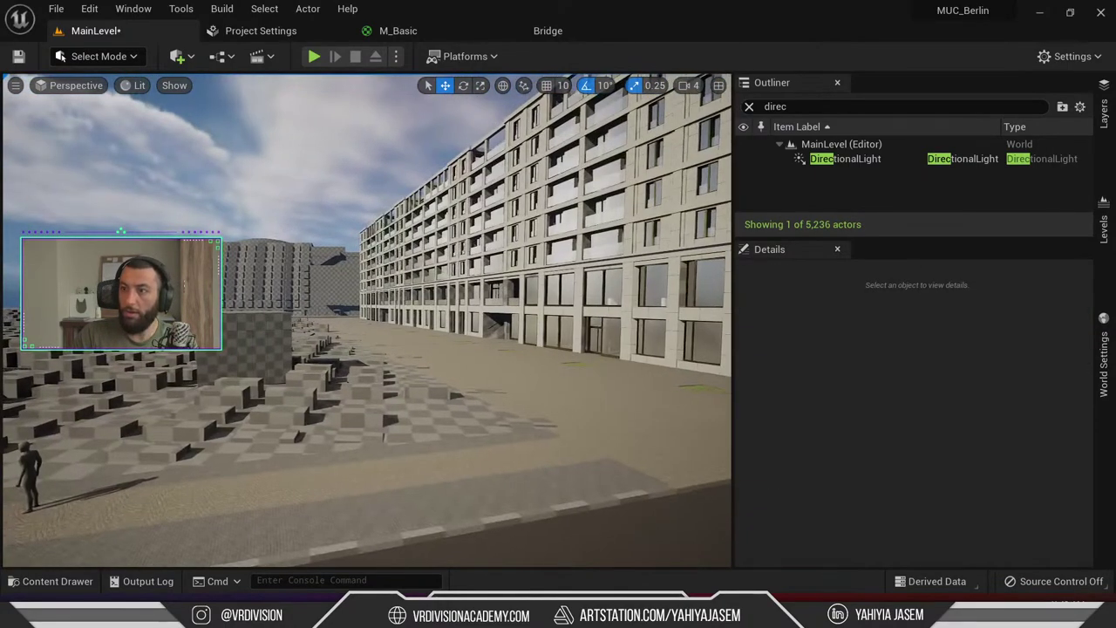
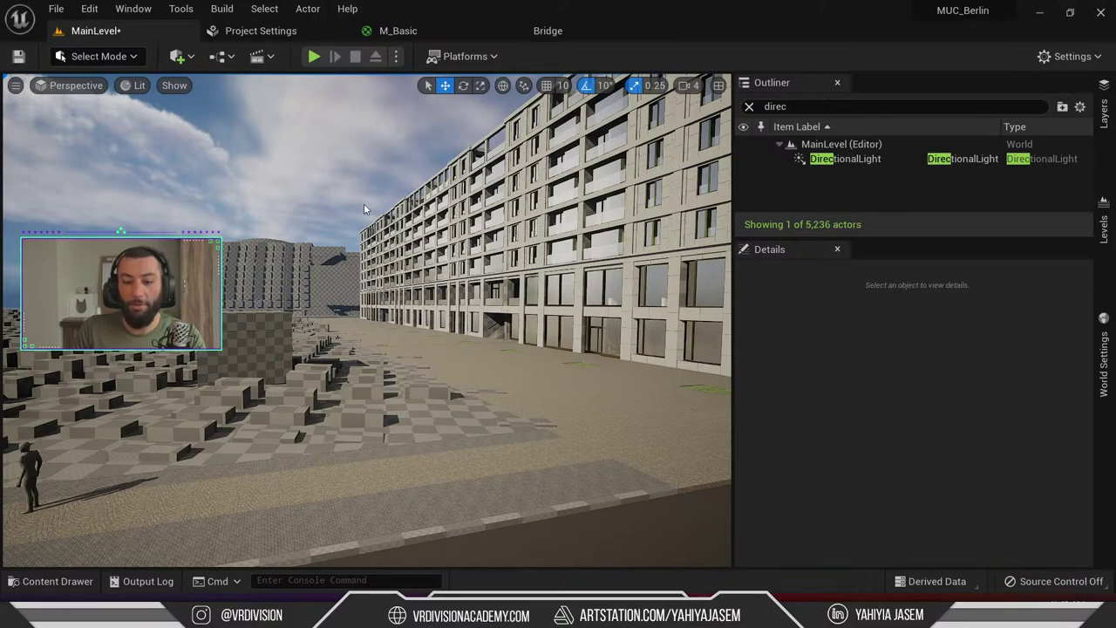
right_drag(364, 200, 438, 245)
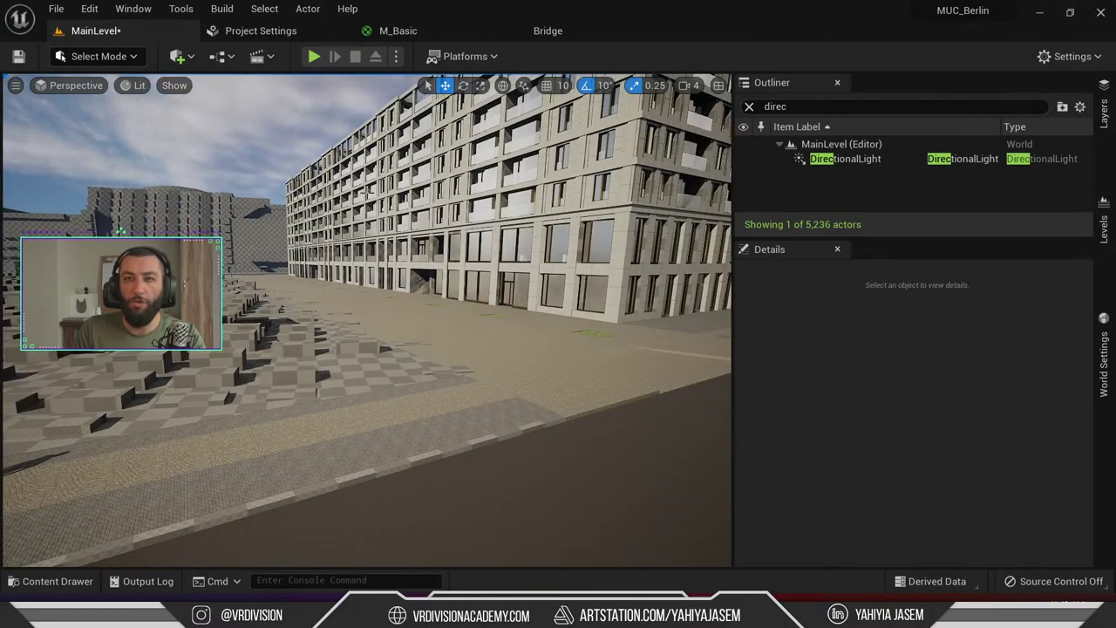
right_drag(364, 183, 392, 215)
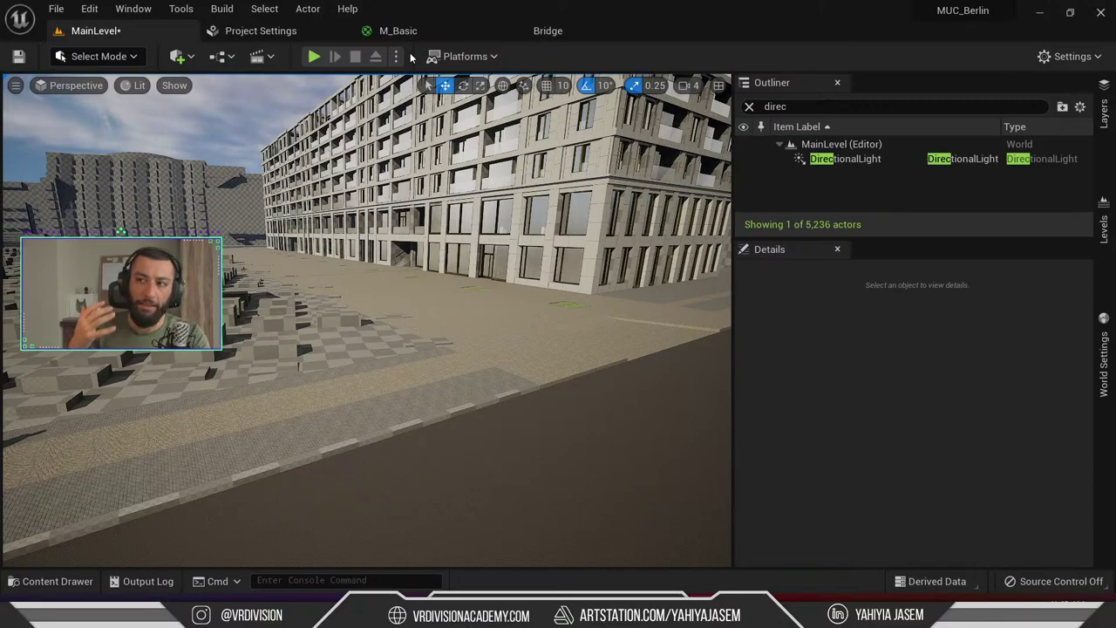
right_drag(486, 137, 465, 155)
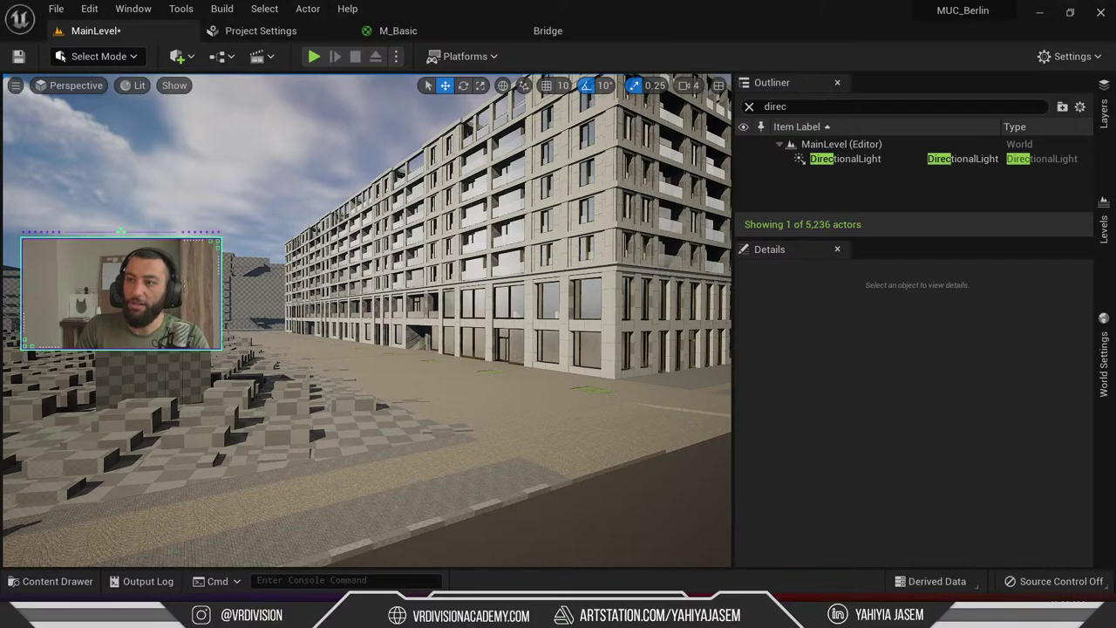
Move in on a balcony of the building and examine its glass railing, windows and facade lighting from several angles
key(w)
right_drag(448, 192, 517, 190)
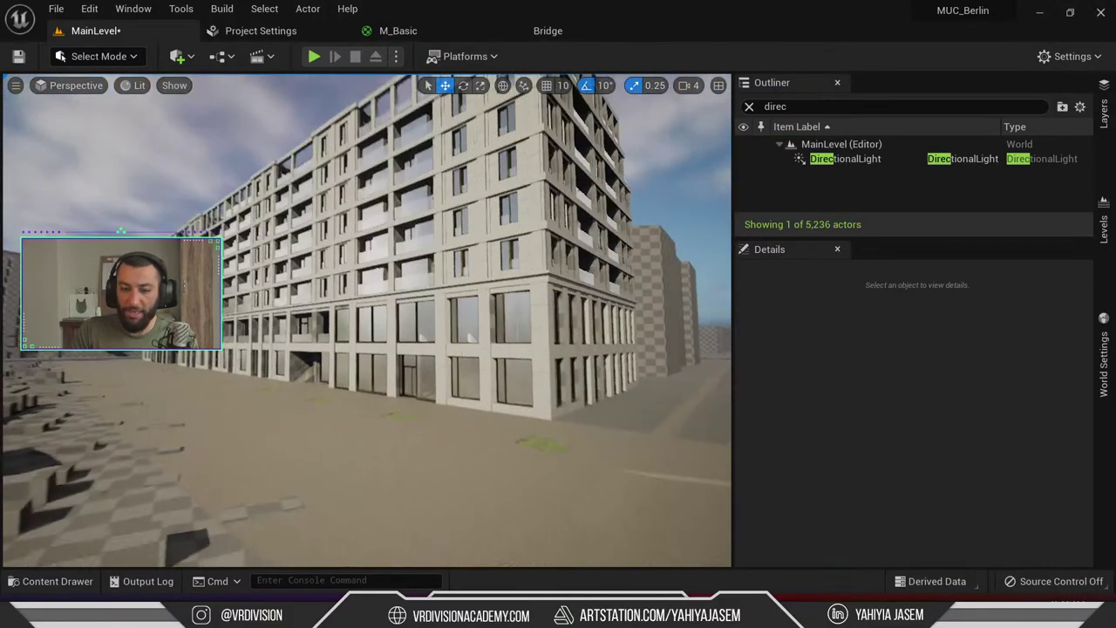
click(418, 207)
key(f)
key(Escape)
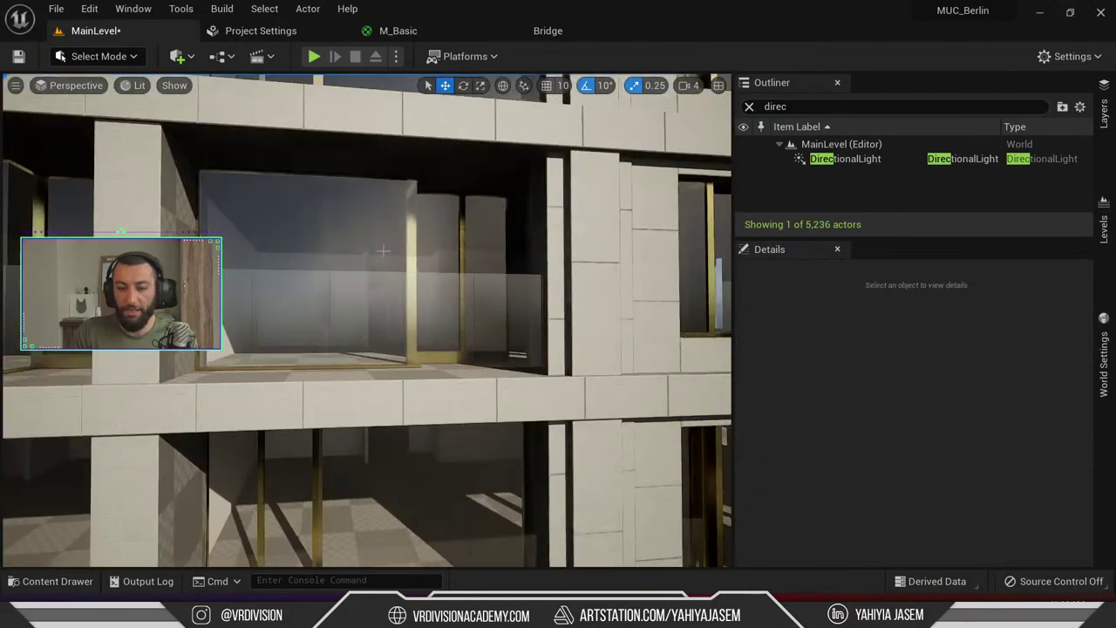
right_drag(384, 250, 425, 267)
key(d)
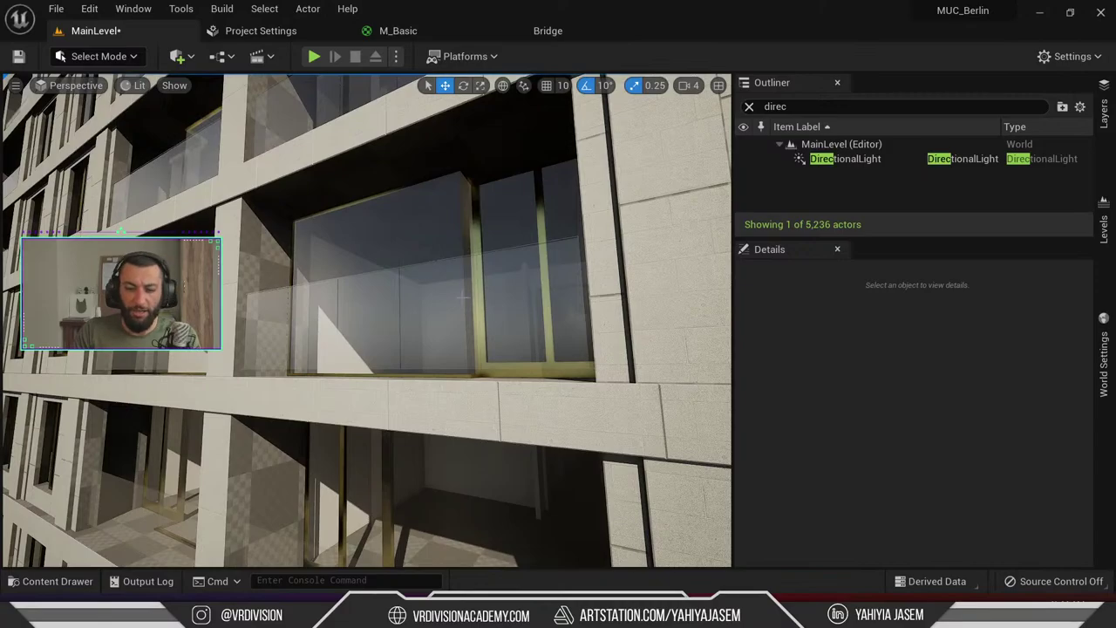
click(464, 295)
alt+drag(518, 194, 433, 115)
alt+drag(429, 202, 567, 114)
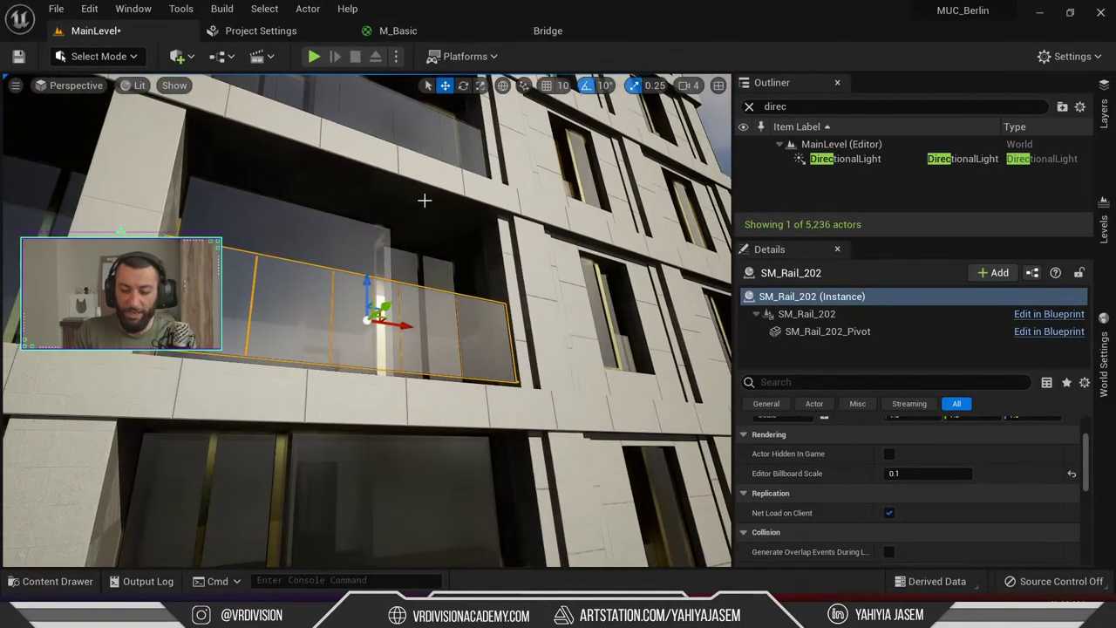
View the balcony full screen in game view, delete the selected glass railing, and undo the deletion
key(F11)
key(g)
key(g)
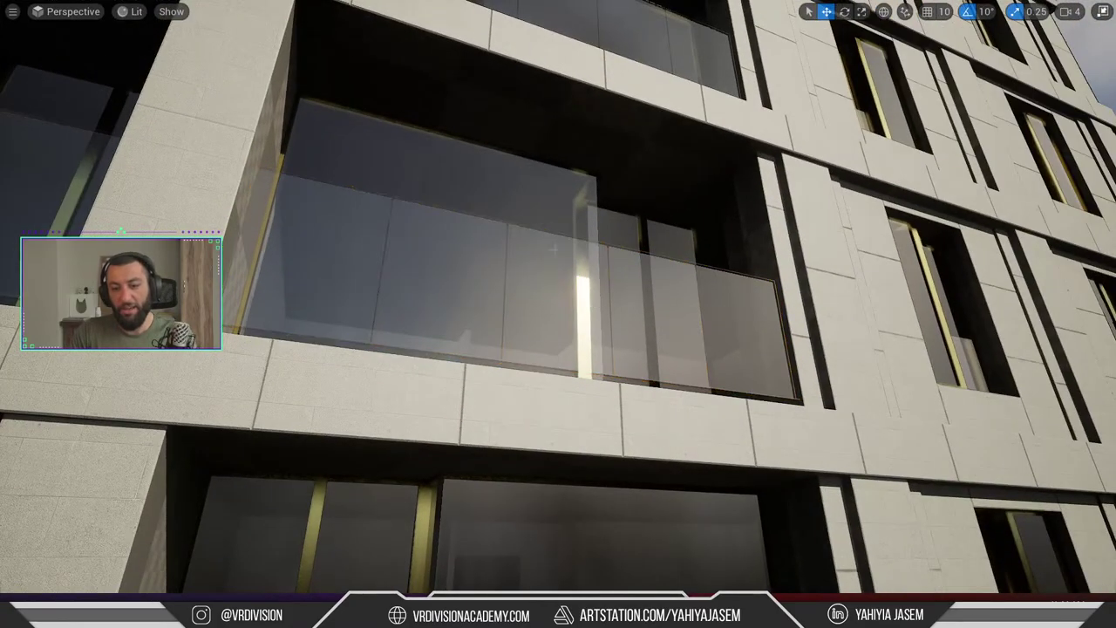
alt+drag(559, 297, 419, 255)
key(Delete)
right_drag(761, 267, 697, 131)
key(ctrl+z)
Examine the balcony glass from another angle, frame the selected railing, and leave the full-screen viewport
alt+drag(773, 276, 759, 113)
key(f)
alt+drag(773, 233, 581, 256)
key(F11)
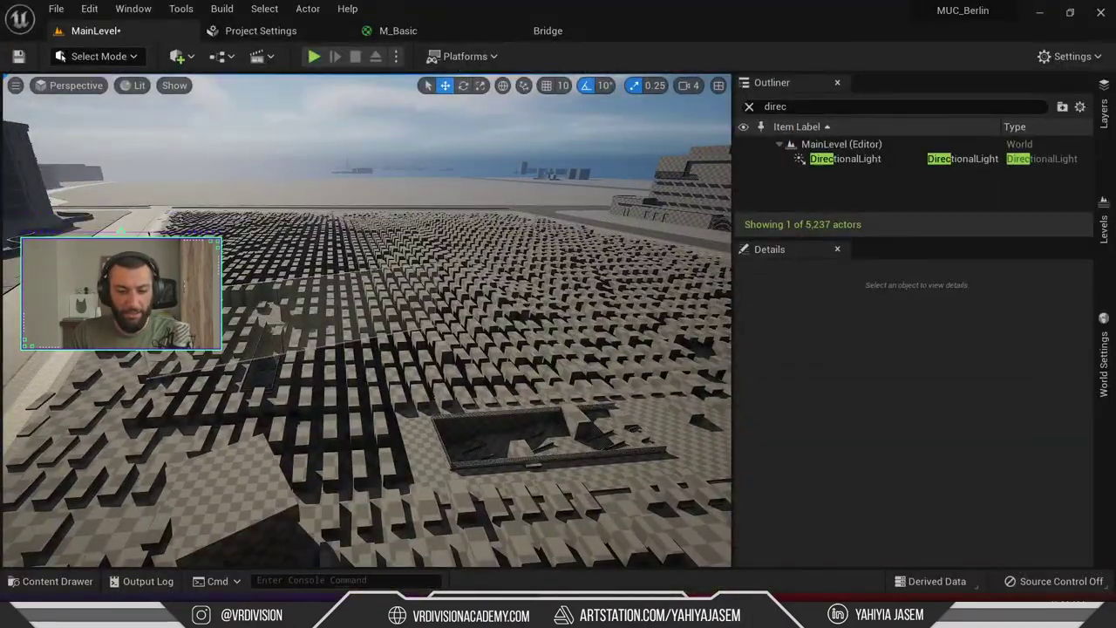
Select the oversized glass railing standing over the block field and open its MI_Glass_Clear material instance
key(ctrl+space)
click(300, 301)
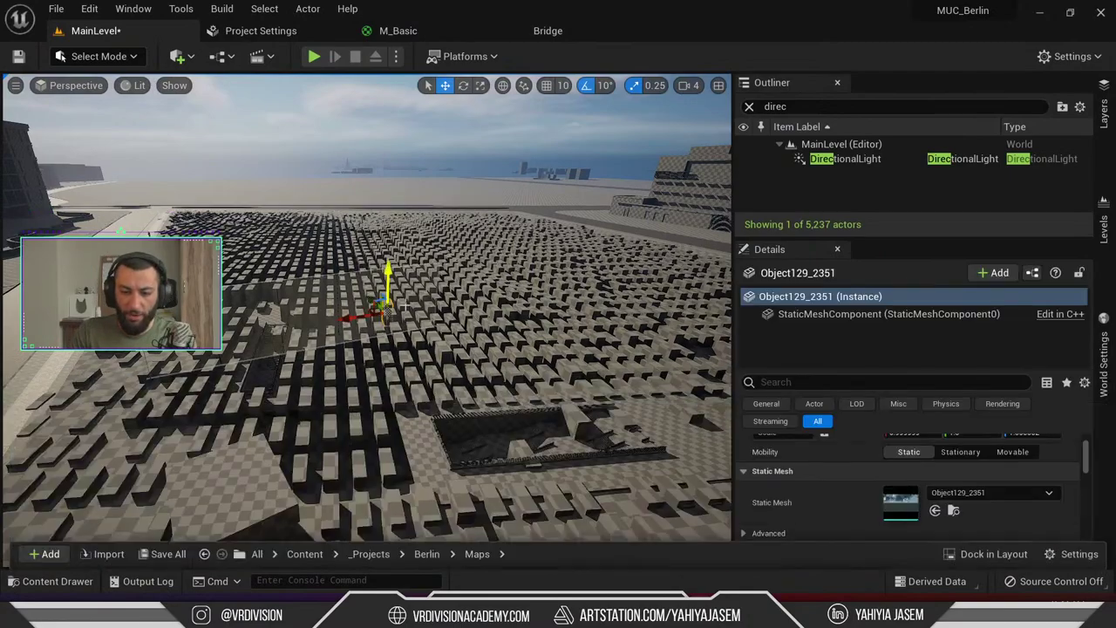
scroll(960, 498, up, 5)
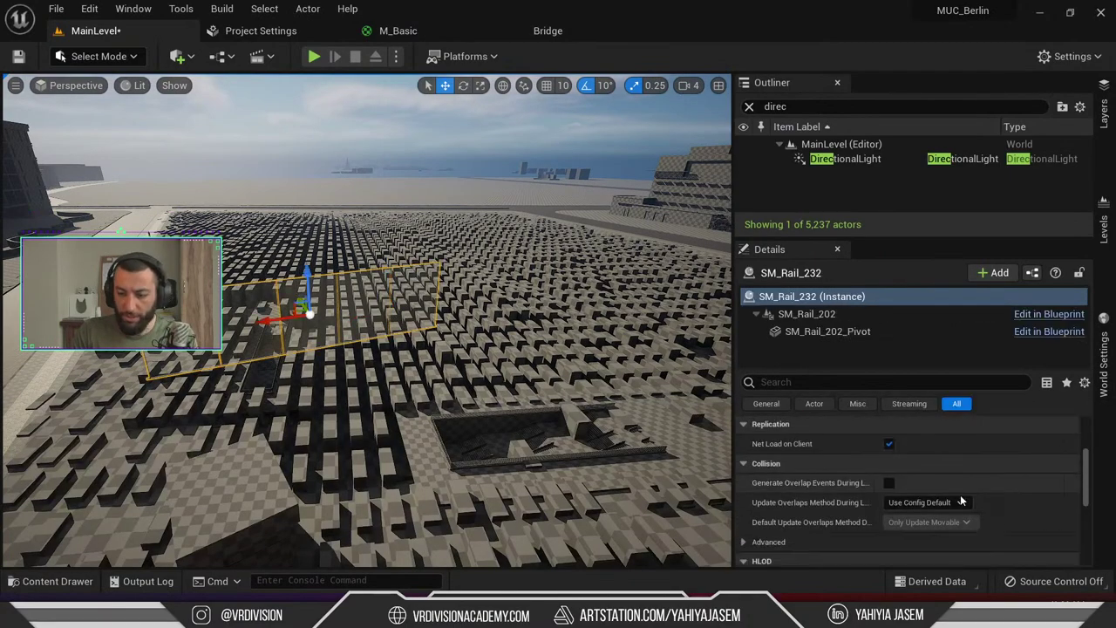
click(811, 333)
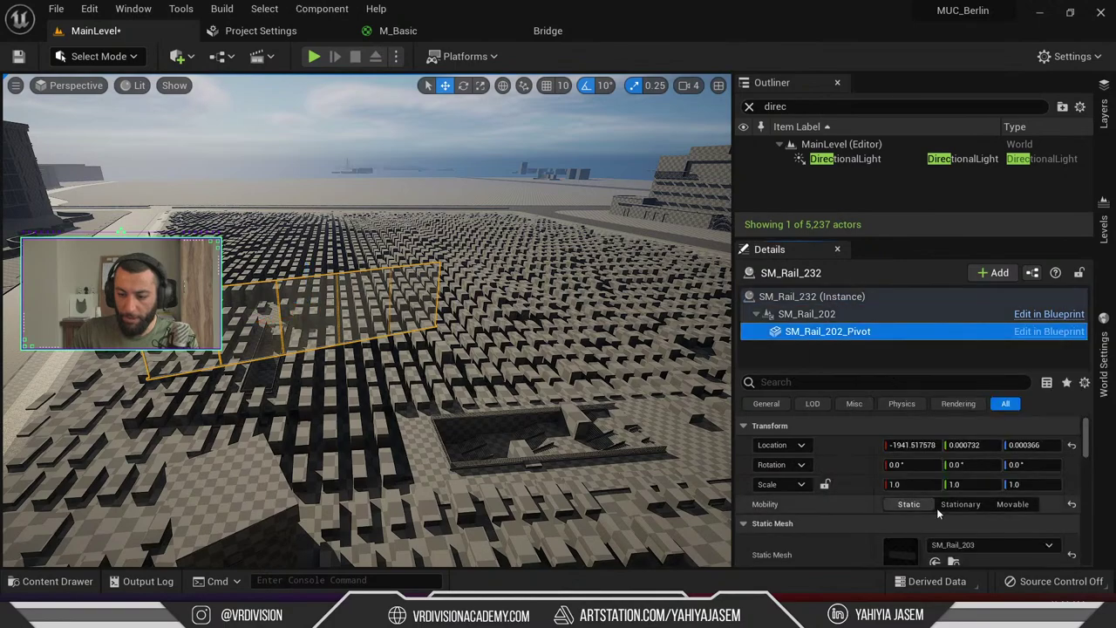
scroll(904, 524, down, 1)
double_click(904, 562)
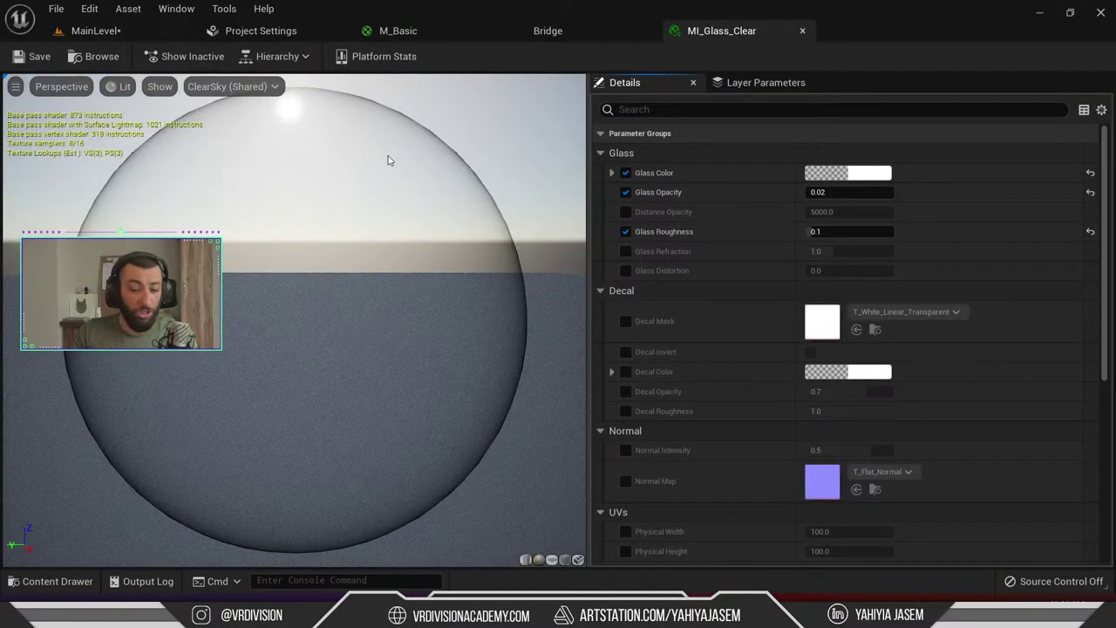
Inspect the preview and the glass, decal, normal and UV parameters of MI_Glass_Clear, briefly toggling the Decal Color override
drag(246, 152, 392, 209)
scroll(654, 244, down, 3)
scroll(676, 274, down, 2)
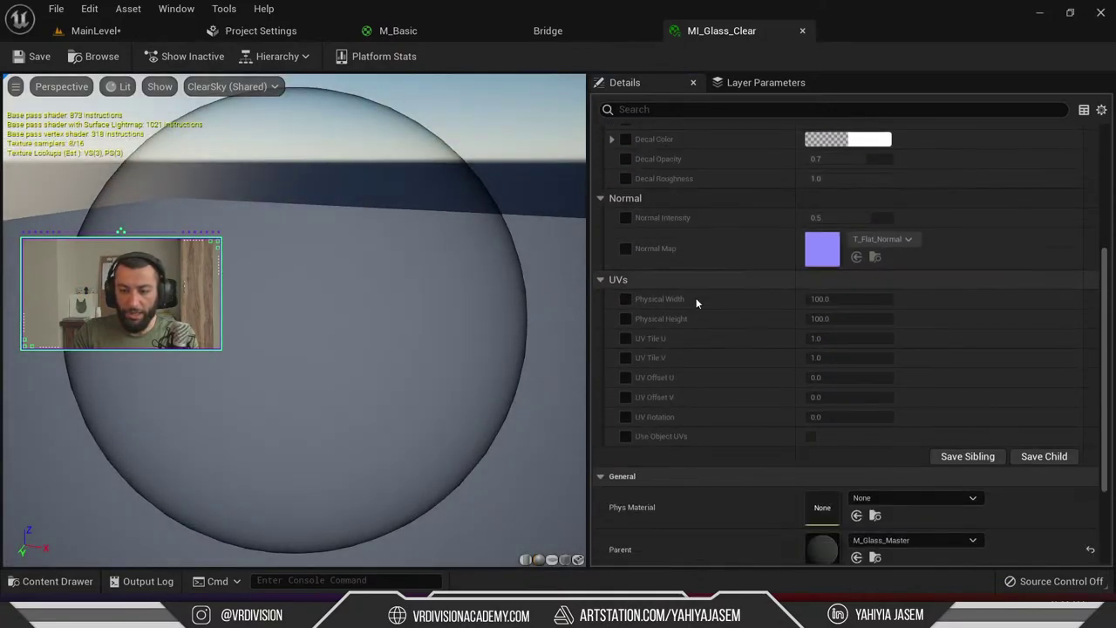
scroll(738, 252, up, 5)
click(625, 326)
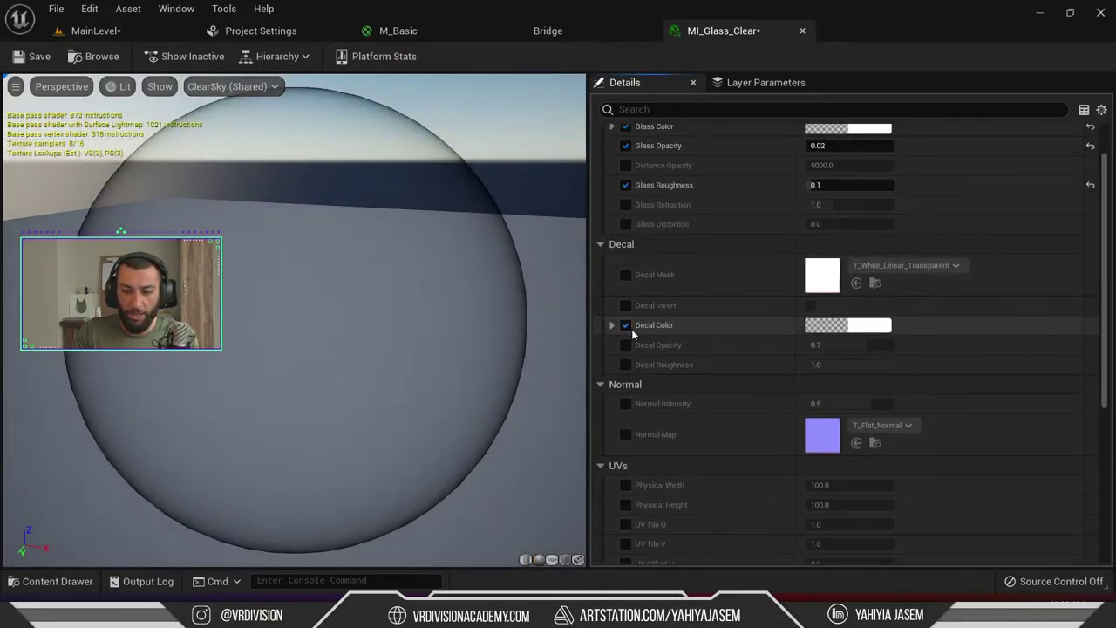
scroll(646, 329, up, 2)
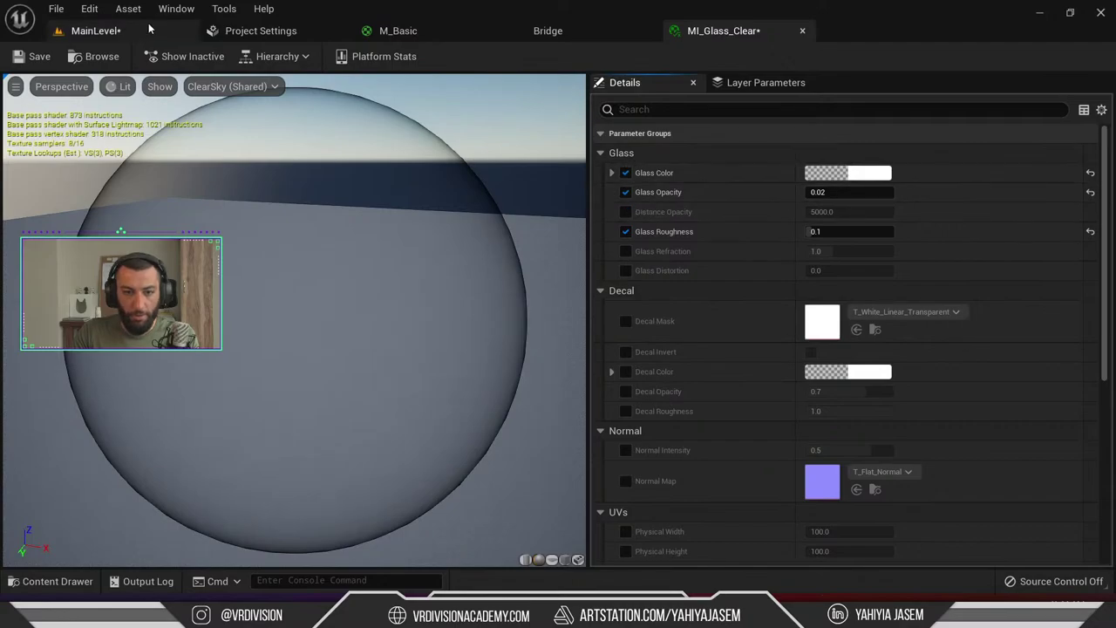
Float the MI_Glass_Clear editor in its own window over MainLevel, with the building's glass railings in view
click(105, 30)
drag(724, 31, 509, 284)
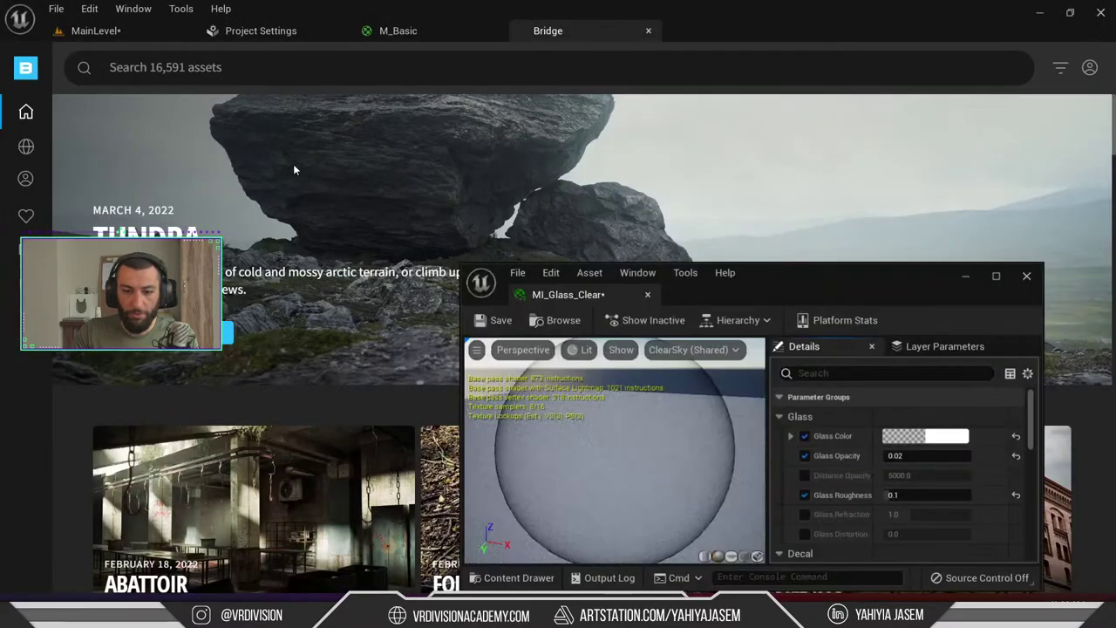
click(137, 31)
key(f)
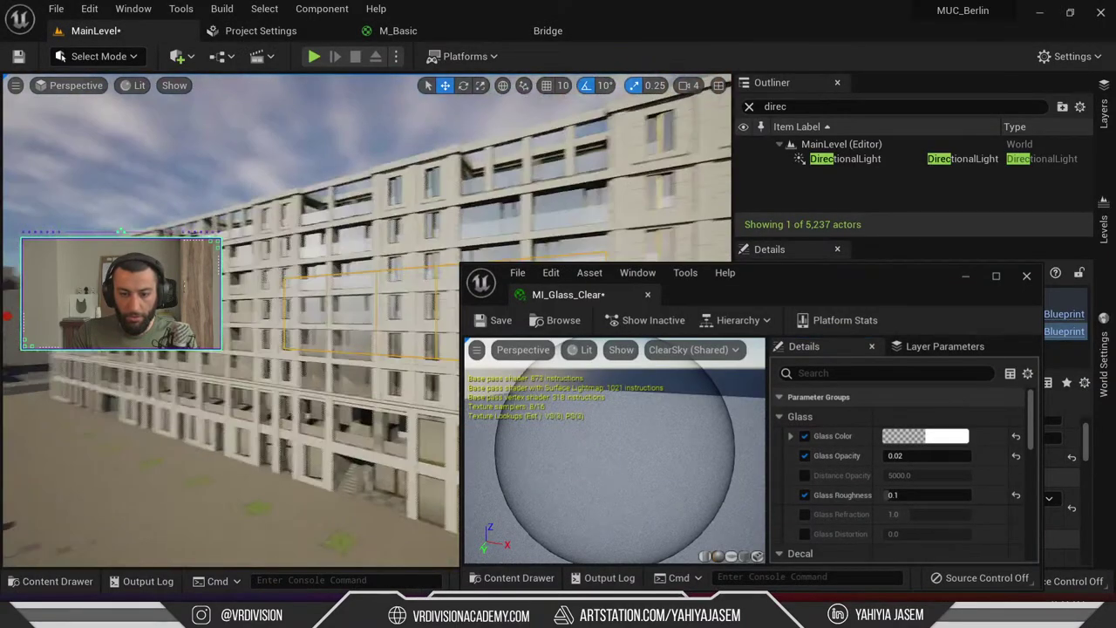
Try a dark grey-teal Glass Color of about R 0.20, G 0.26, B 0.26 and examine the facade glass with it
click(925, 436)
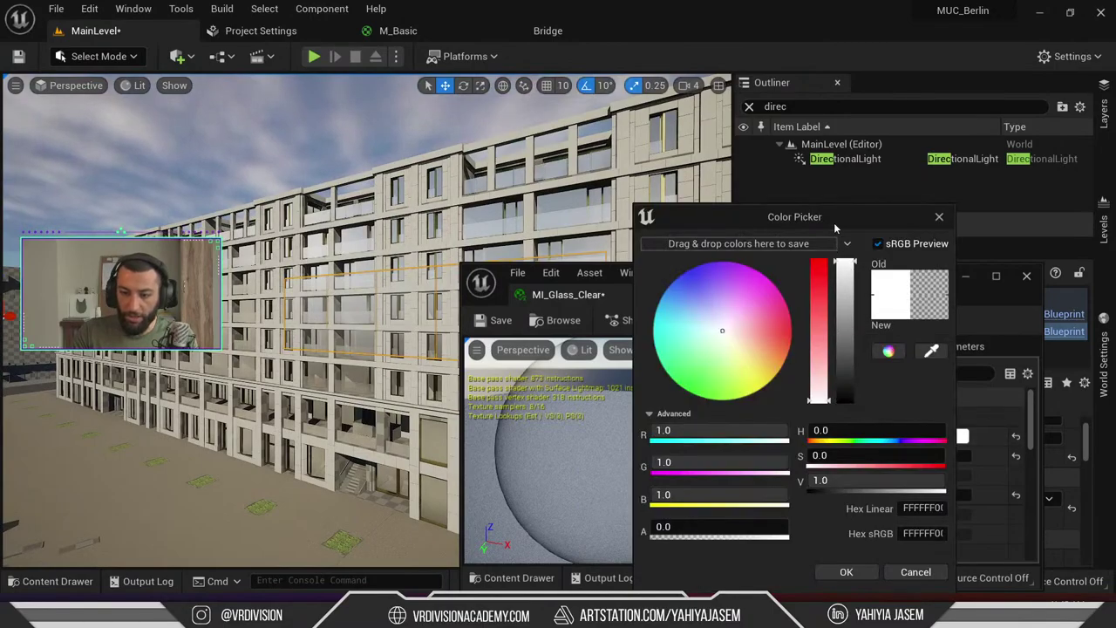
drag(834, 222, 886, 189)
mouse_move(771, 301)
mouse_down()
mouse_move(767, 277)
mouse_move(760, 299)
mouse_up()
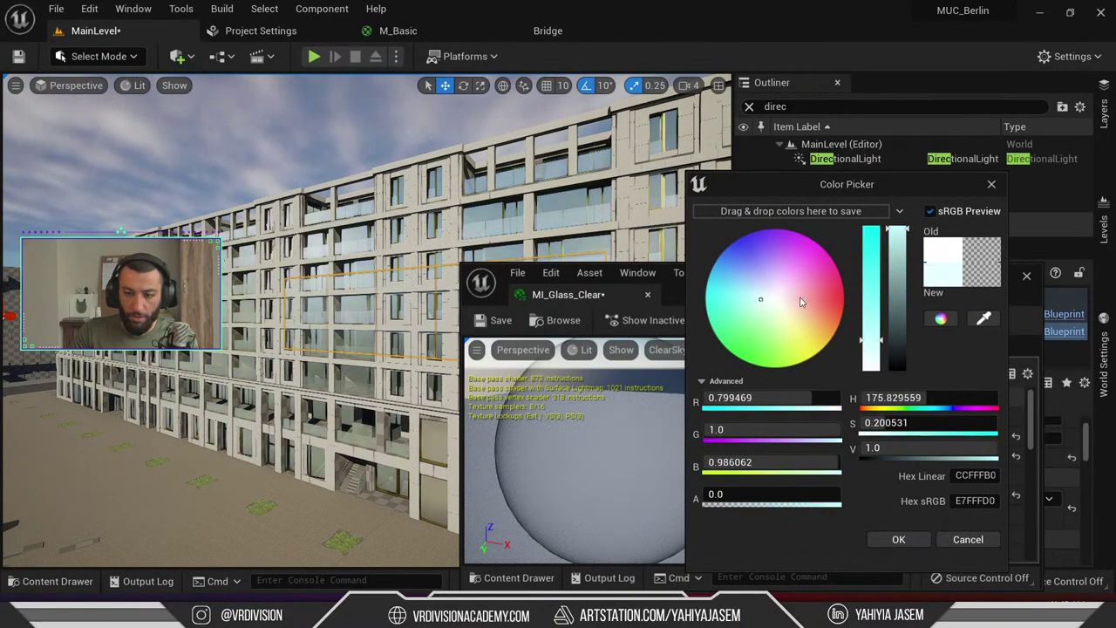
drag(898, 288, 897, 333)
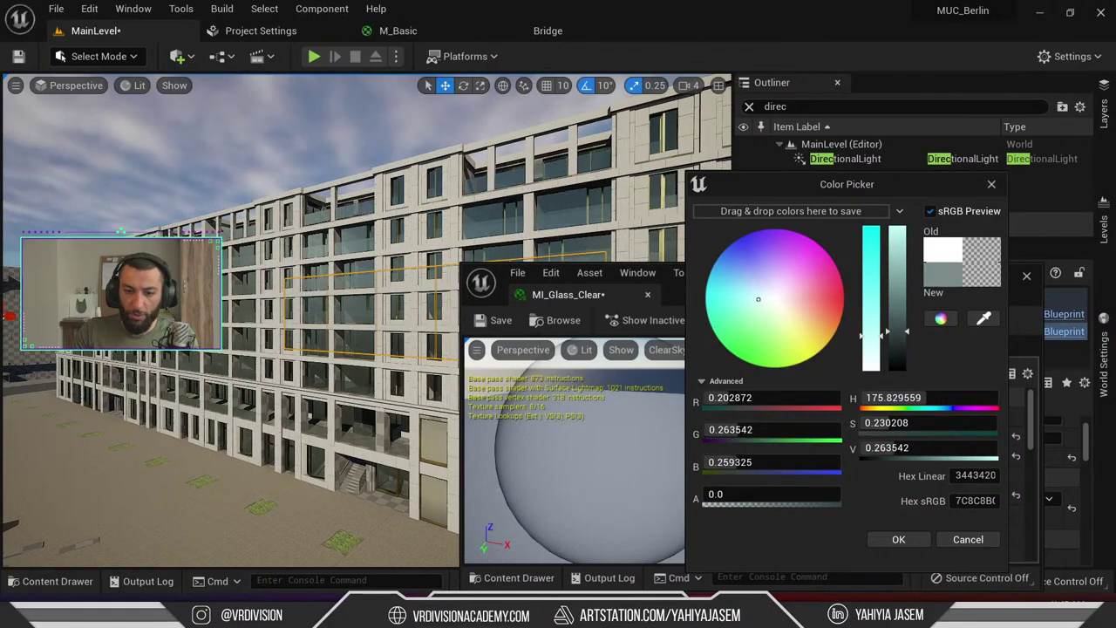
right_drag(295, 294, 253, 284)
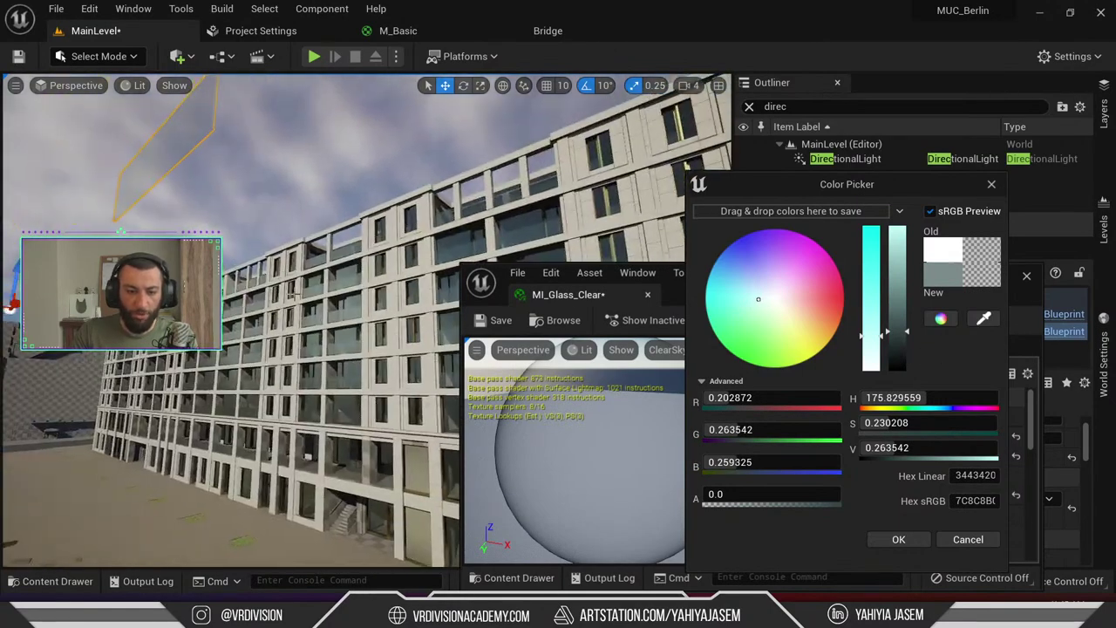
right_drag(229, 208, 279, 208)
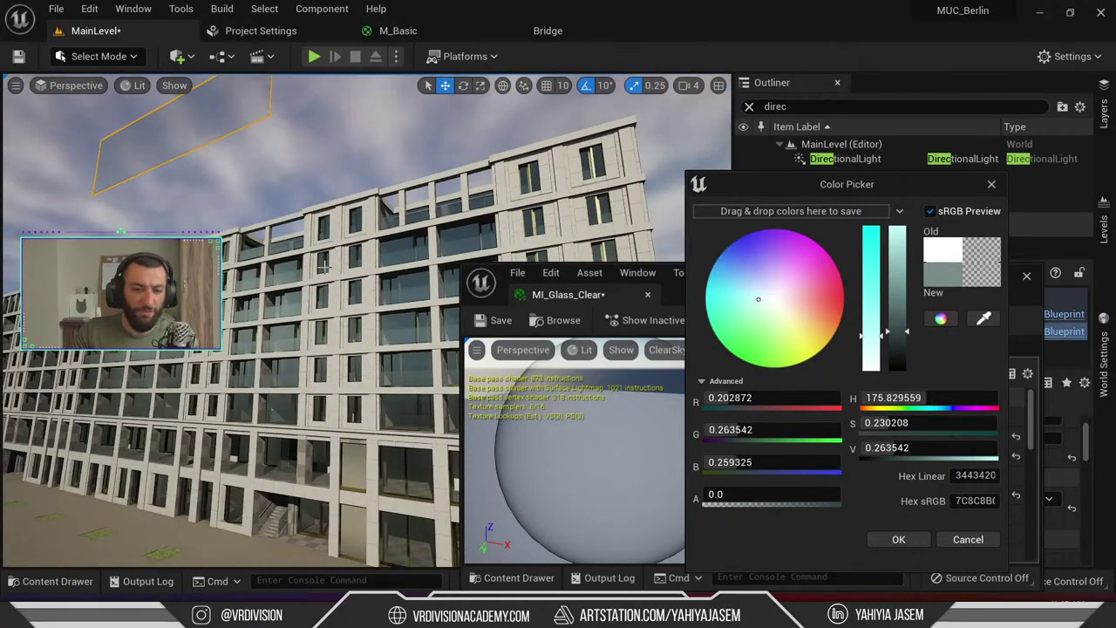
right_drag(325, 268, 388, 283)
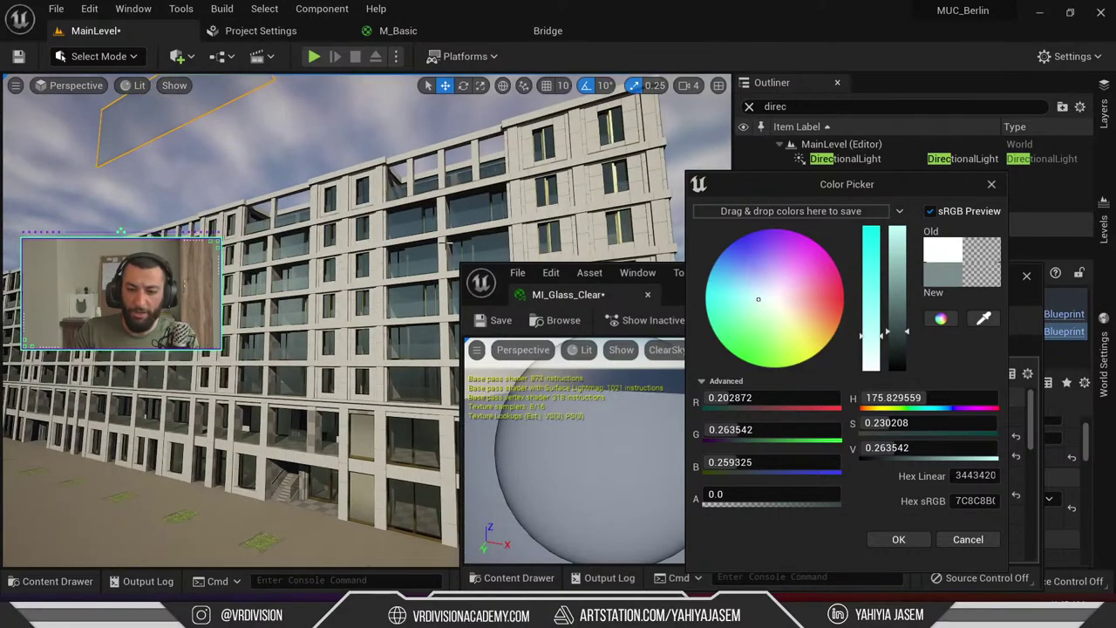
Reset the Glass Color to its default and close the MI_Glass_Clear editor
click(991, 184)
click(1016, 436)
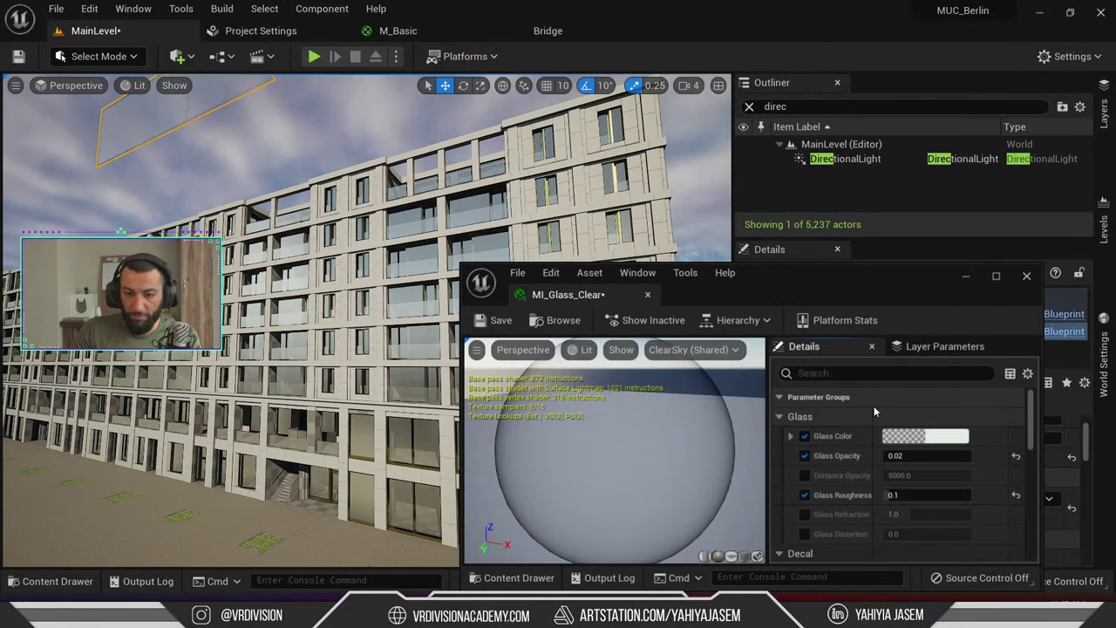
middle_click(584, 299)
right_drag(488, 318, 436, 318)
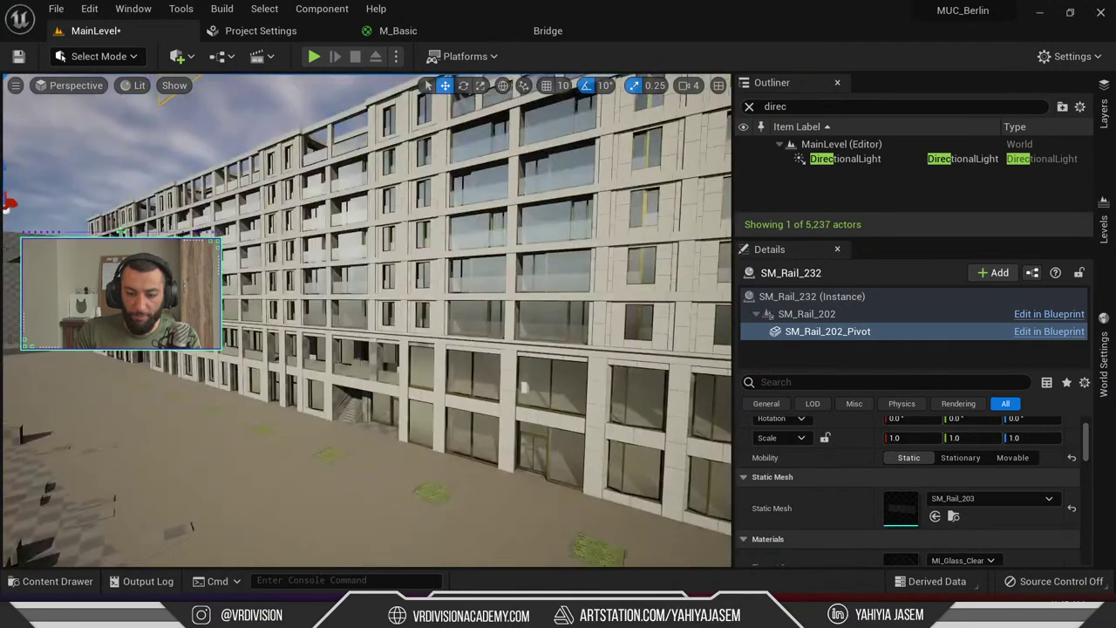
Look through the _Mats and _Projects folders of the project content
key(ctrl+space)
click(70, 475)
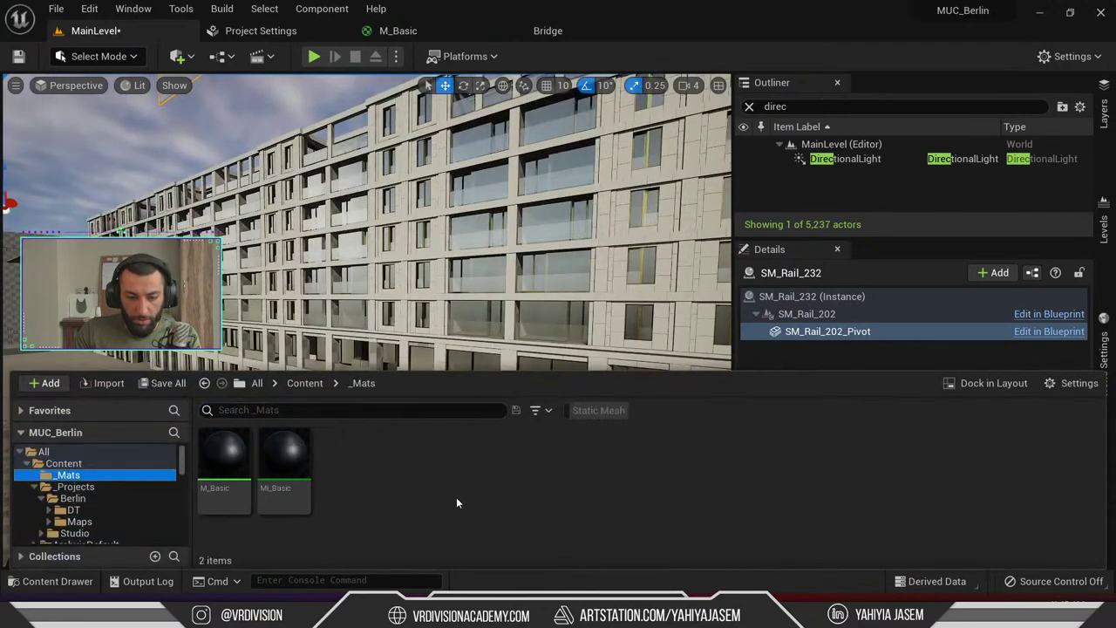
click(96, 488)
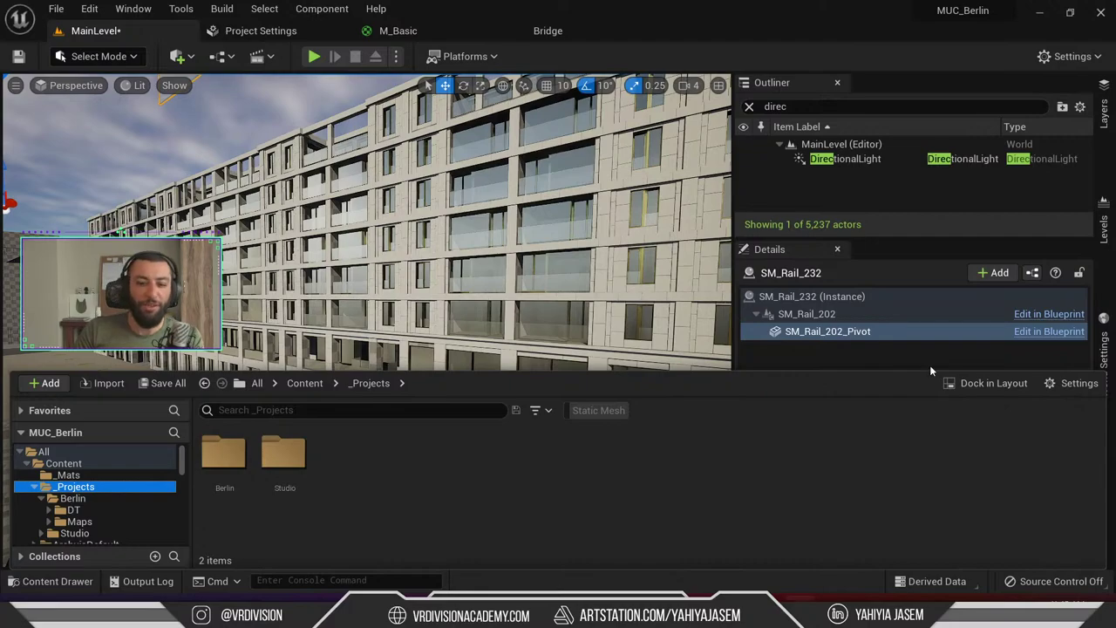
Examine the building facade, its glass and the street in front from several angles, and clear the railing selection
right_drag(417, 263, 404, 261)
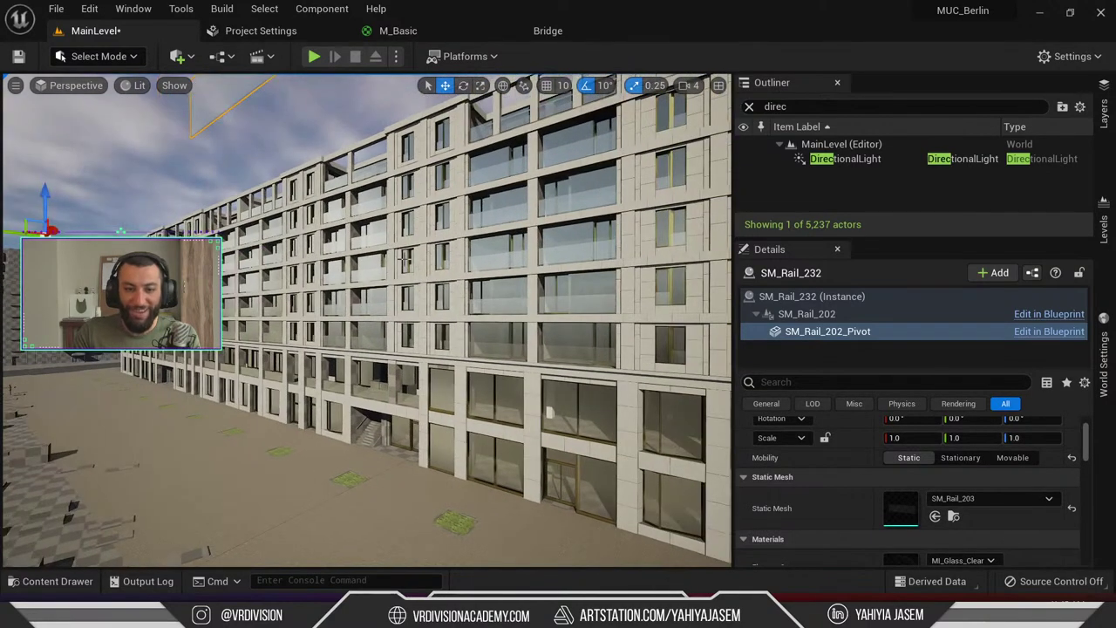
right_drag(249, 127, 209, 75)
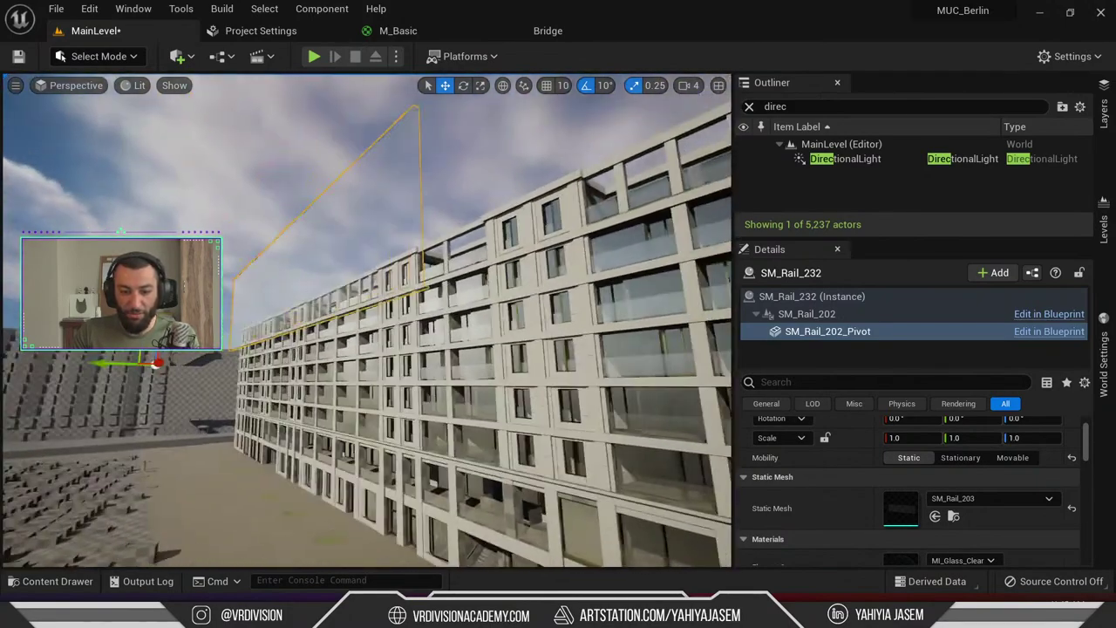
right_drag(432, 240, 444, 285)
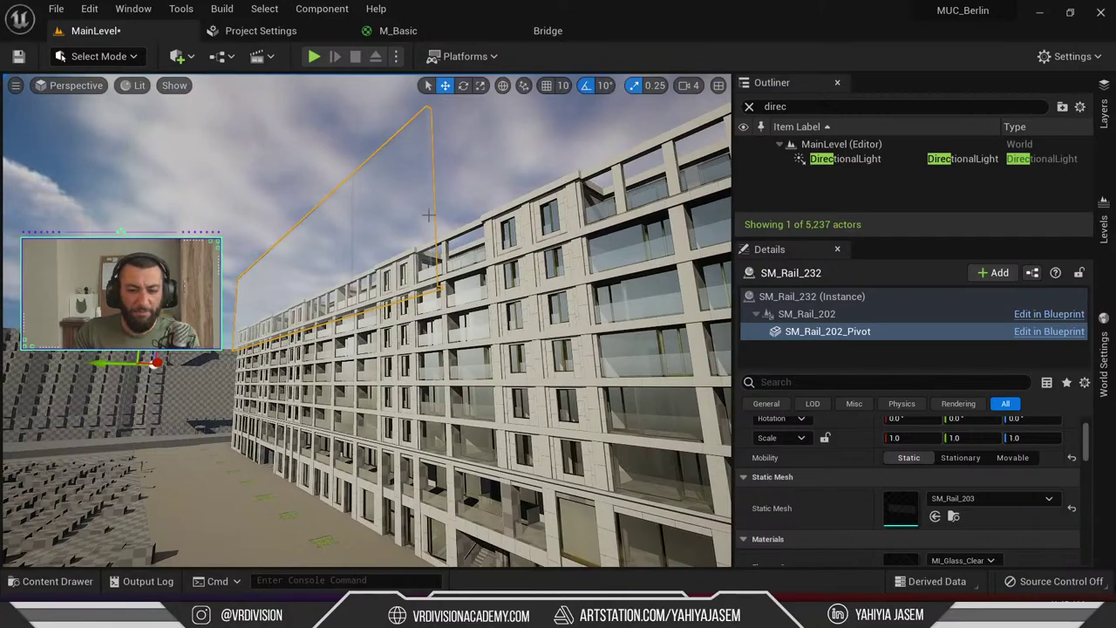
right_drag(428, 214, 501, 297)
key(Escape)
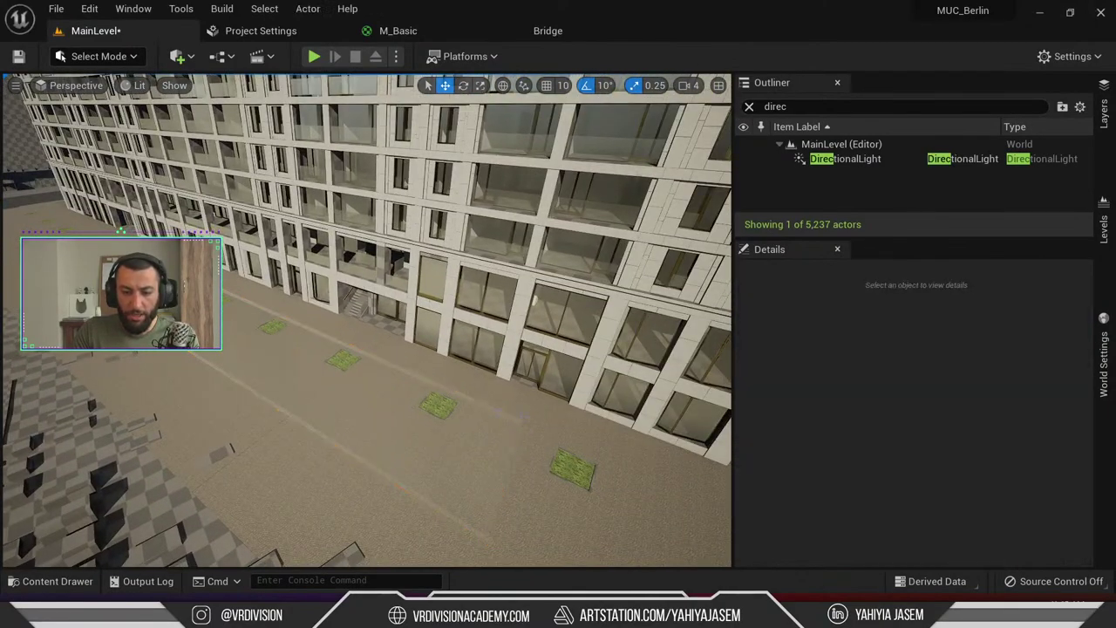
key(ctrl+space)
key(ctrl+space)
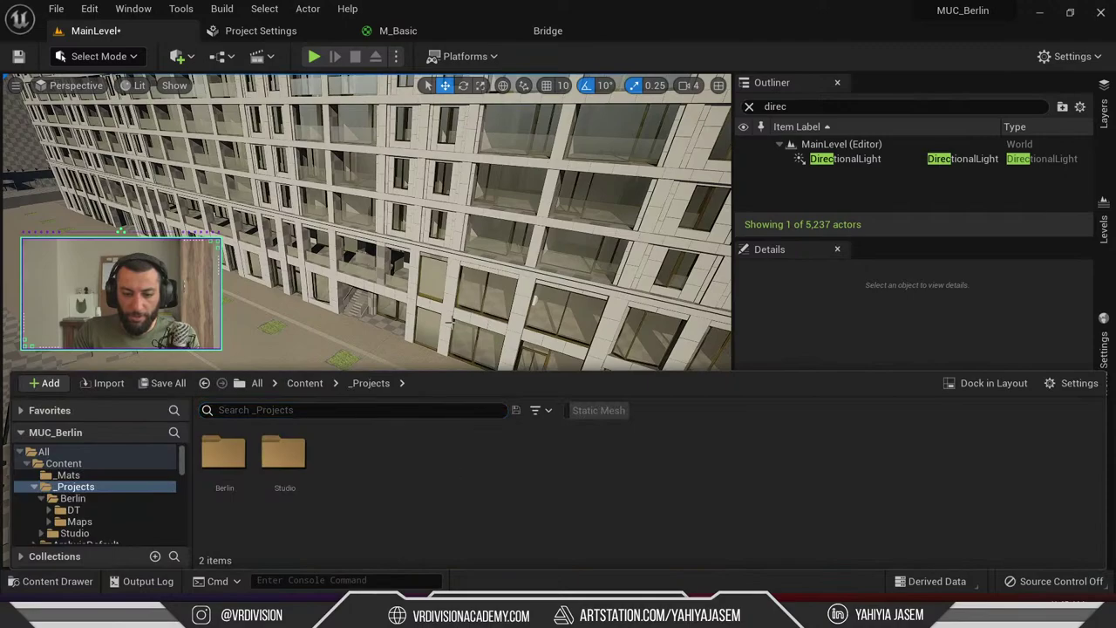
Select the oversized glass railing in front of the building and check its mesh component's static mesh and material
right_drag(453, 471, 455, 537)
click(434, 357)
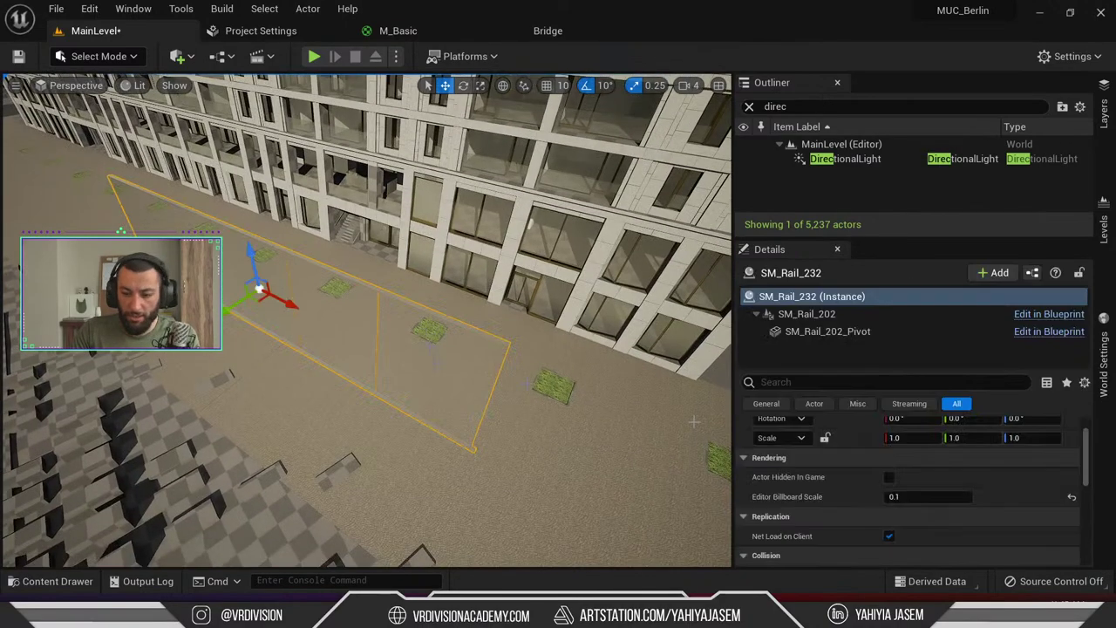
scroll(940, 513, up, 1)
click(828, 332)
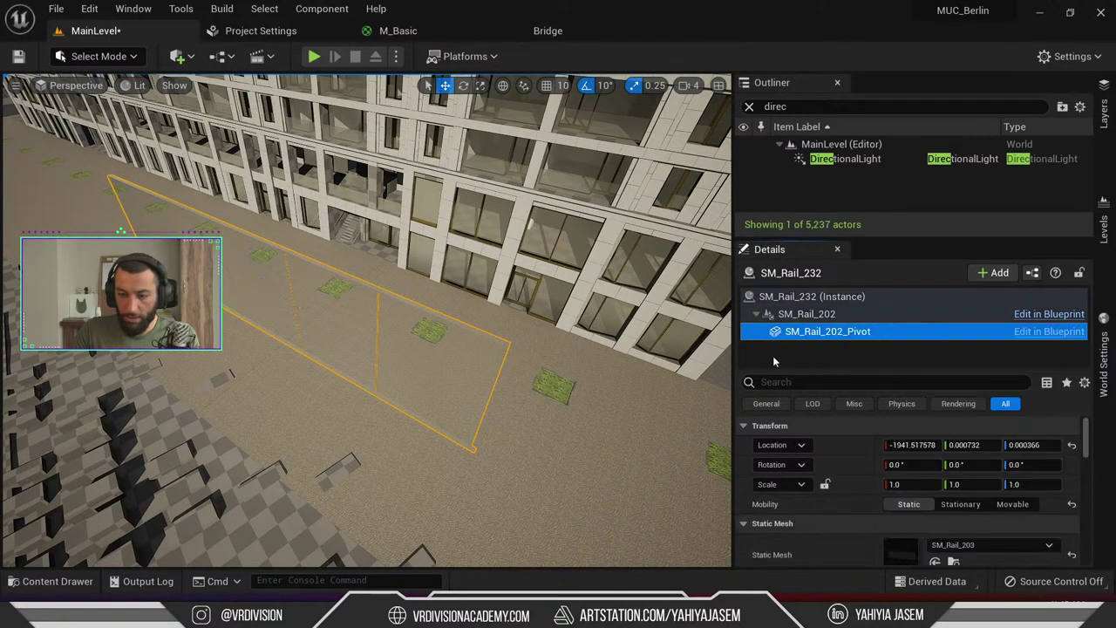
scroll(975, 517, down, 3)
scroll(973, 511, up, 1)
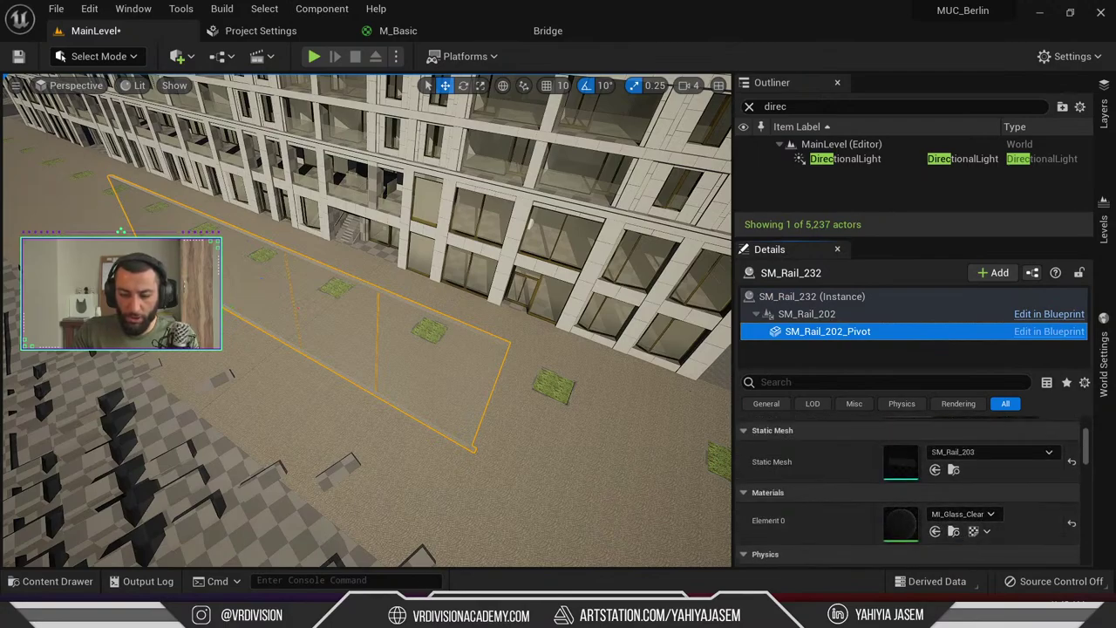
Switch to 3ds Max to look at the block field in the 03_Berlin scene, and return to Unreal Editor
click(745, 611)
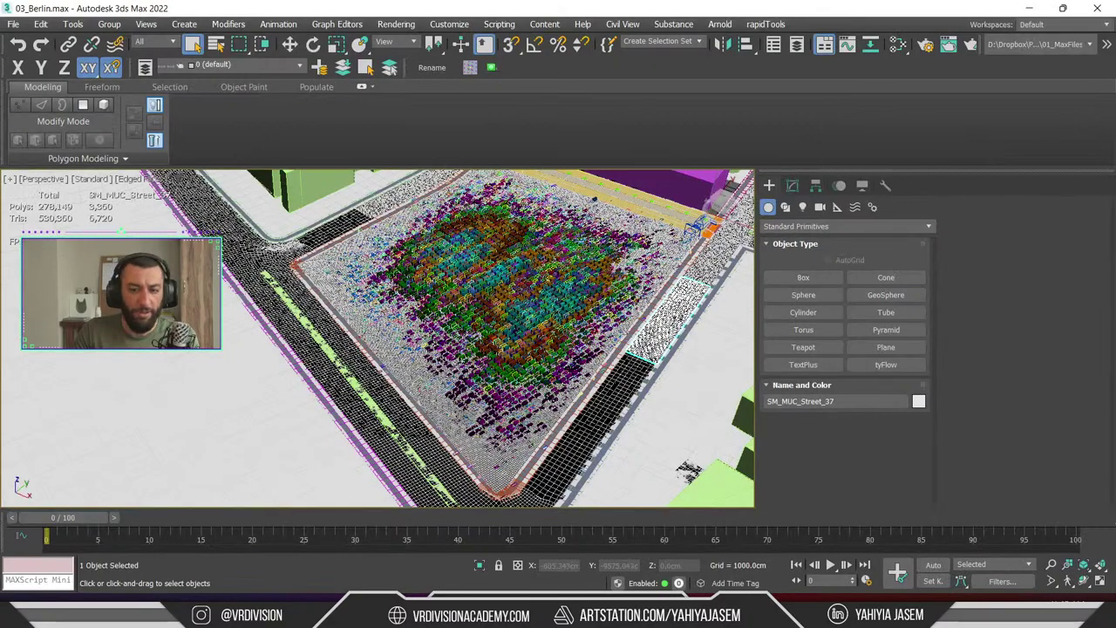
scroll(658, 204, up, 2)
middle_drag(583, 193, 558, 323)
key(alt+Tab)
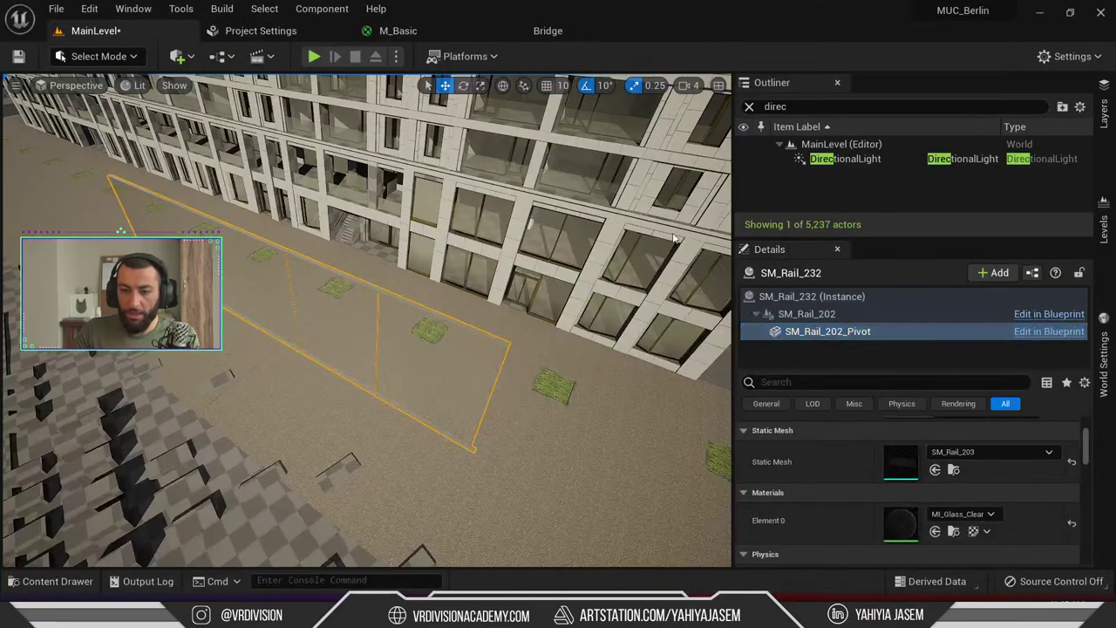
Delete the misplaced oversized glass railing SM_Rail_232 in front of the building
right_drag(367, 320, 367, 247)
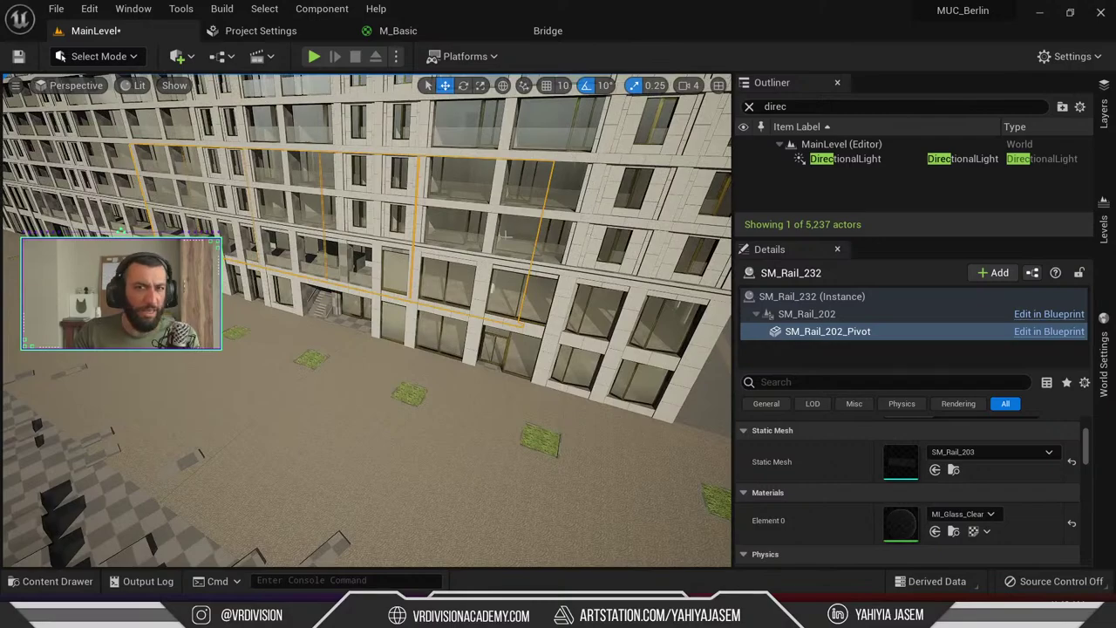
right_drag(518, 224, 431, 331)
key(Escape)
click(392, 332)
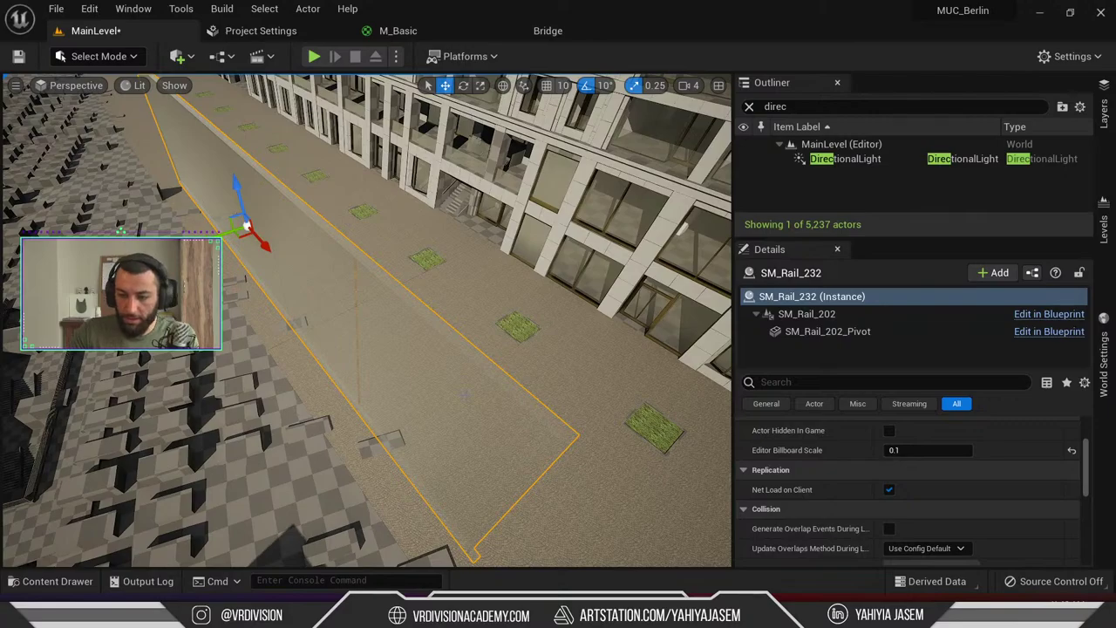
key(Delete)
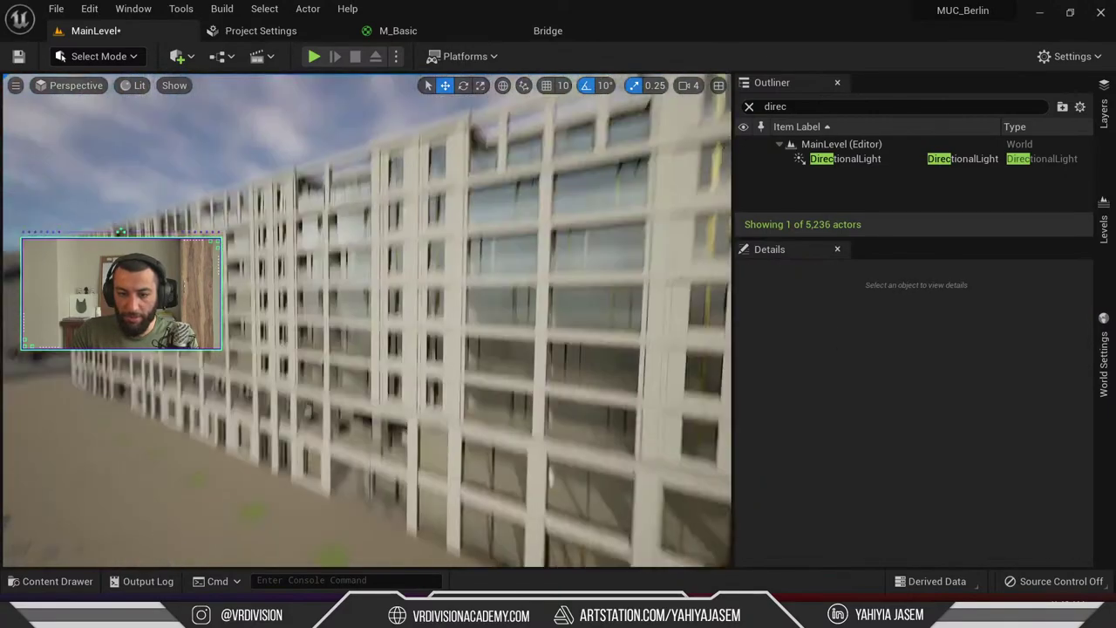
Select the balcony railing SM_Rail_199 on the facade and locate its component's static mesh among the project assets
click(504, 261)
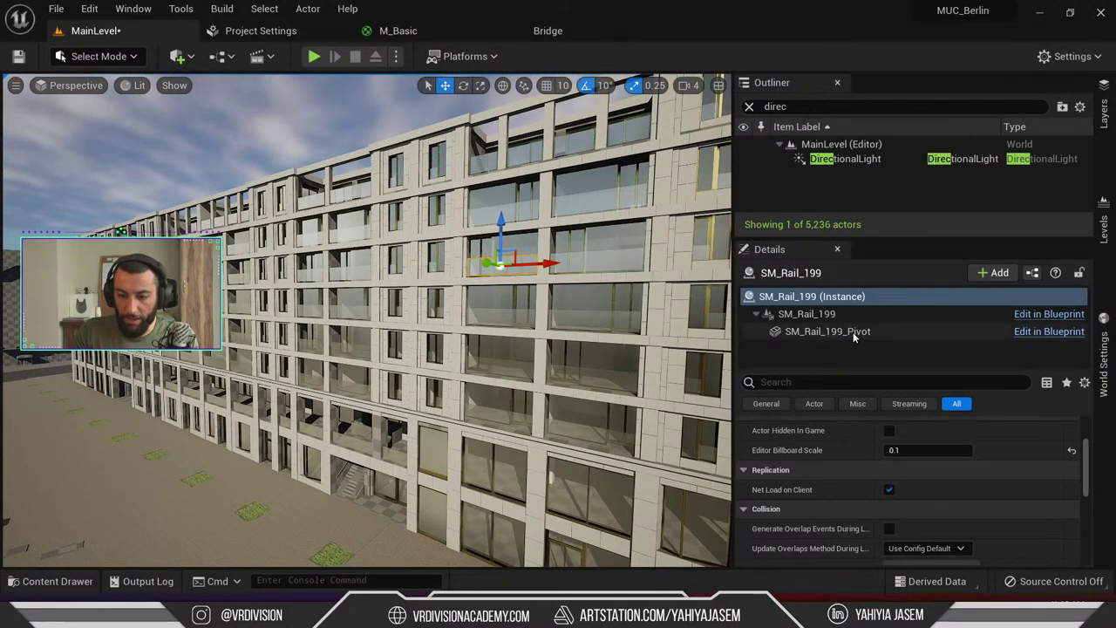
click(828, 331)
click(953, 470)
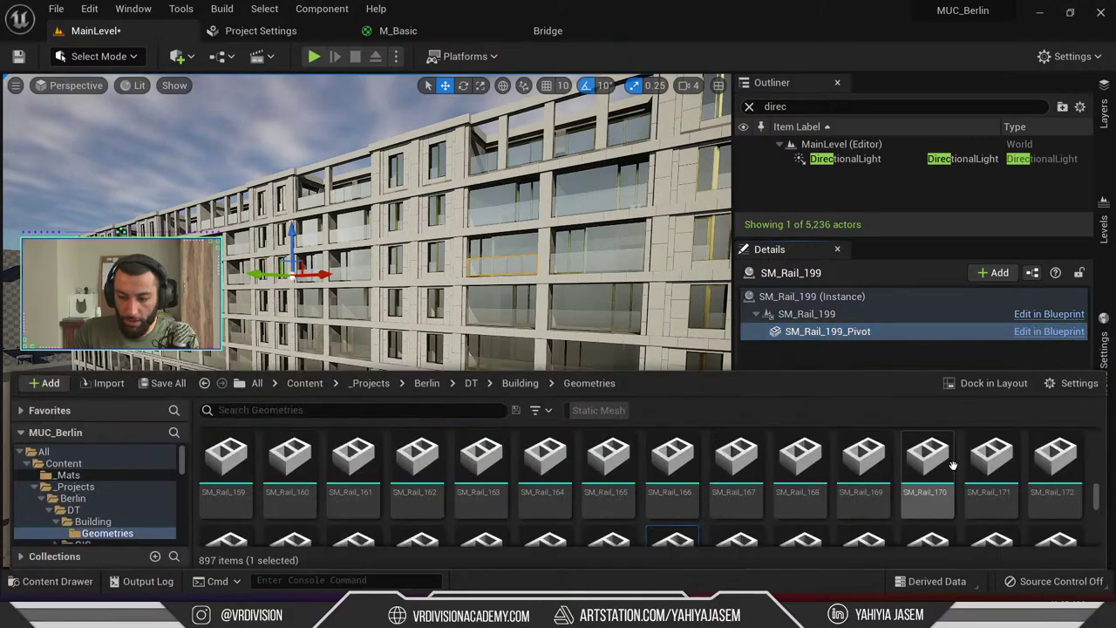
Place the glass railing mesh SM_Rail_203 on the pavement in front of the building and frame it in the viewport
drag(598, 346, 559, 268)
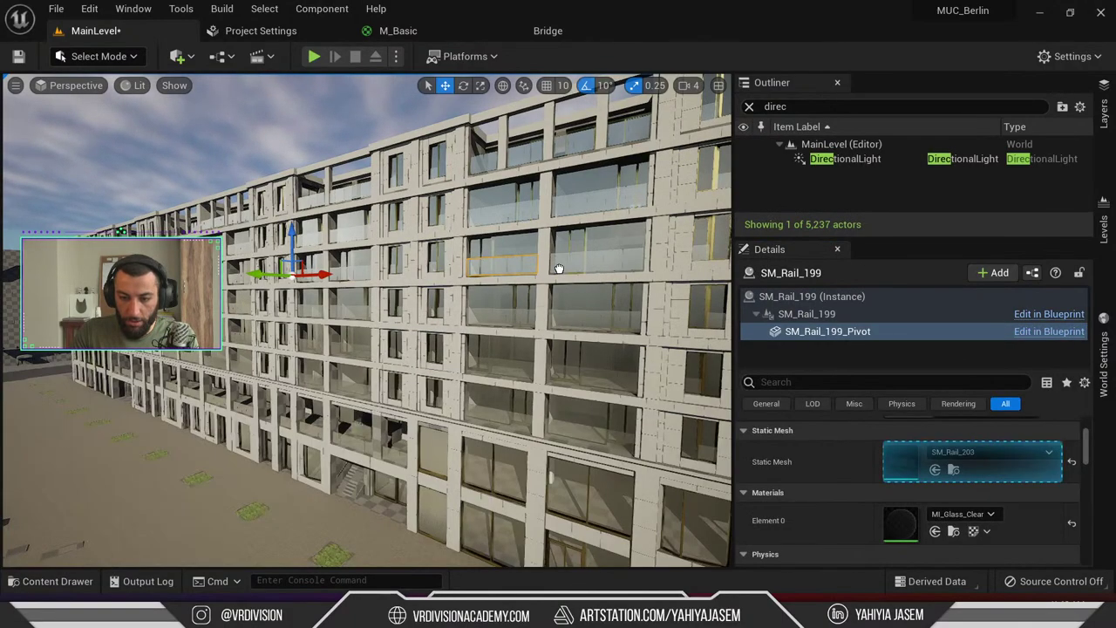
drag(340, 524, 159, 532)
key(f)
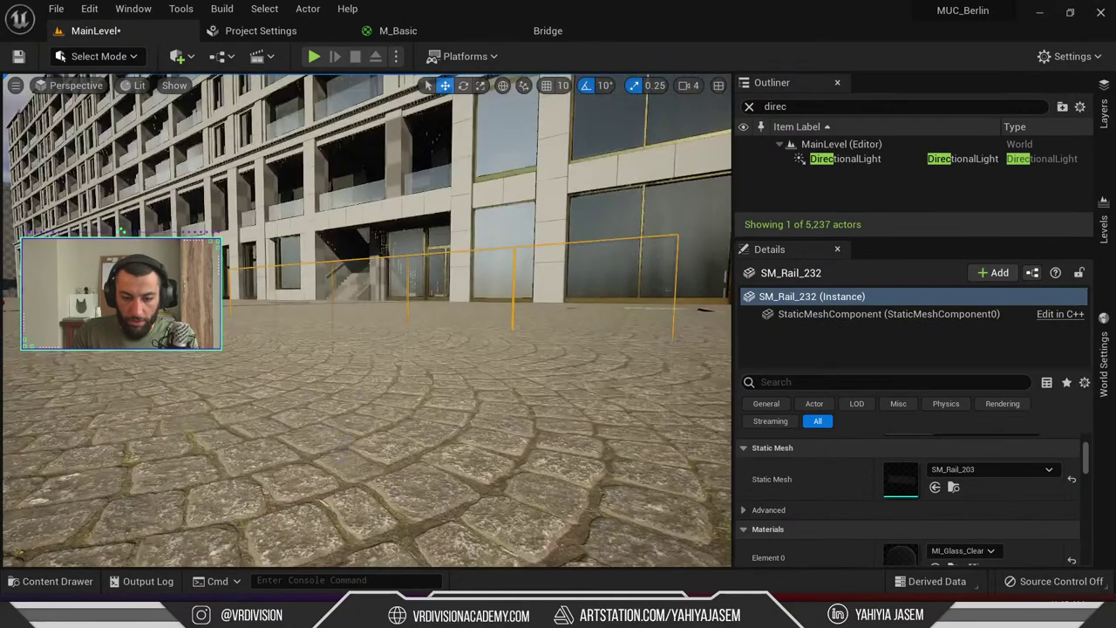
Duplicate the SM_Rail_203 static mesh asset in the Geometries folder and check the commands available for the copy
key(ctrl+space)
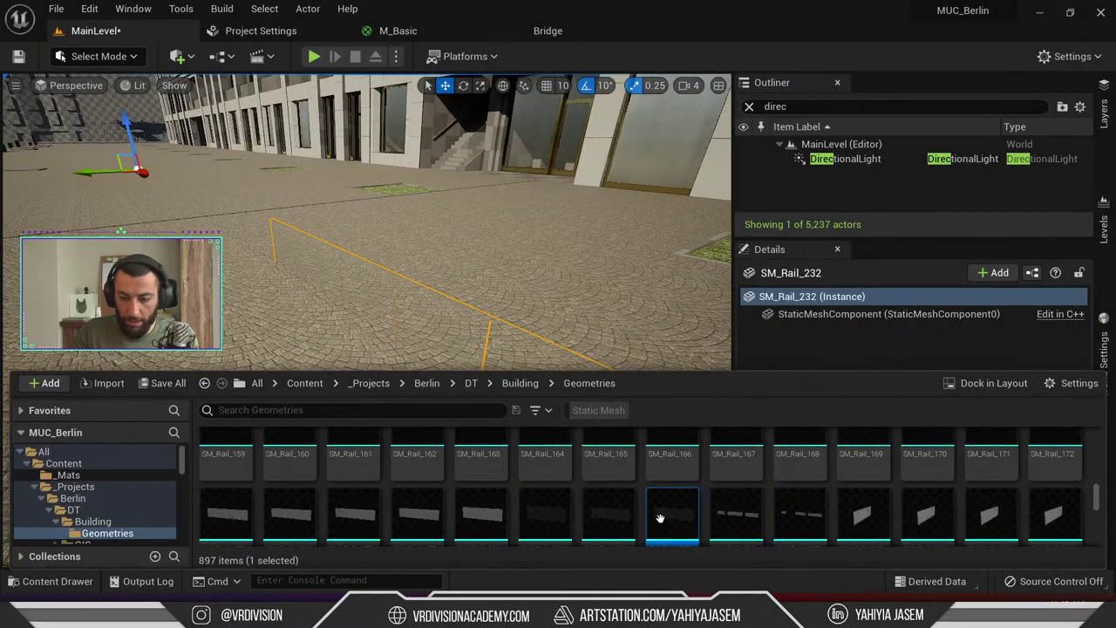
right_drag(559, 261, 553, 201)
key(ctrl+space)
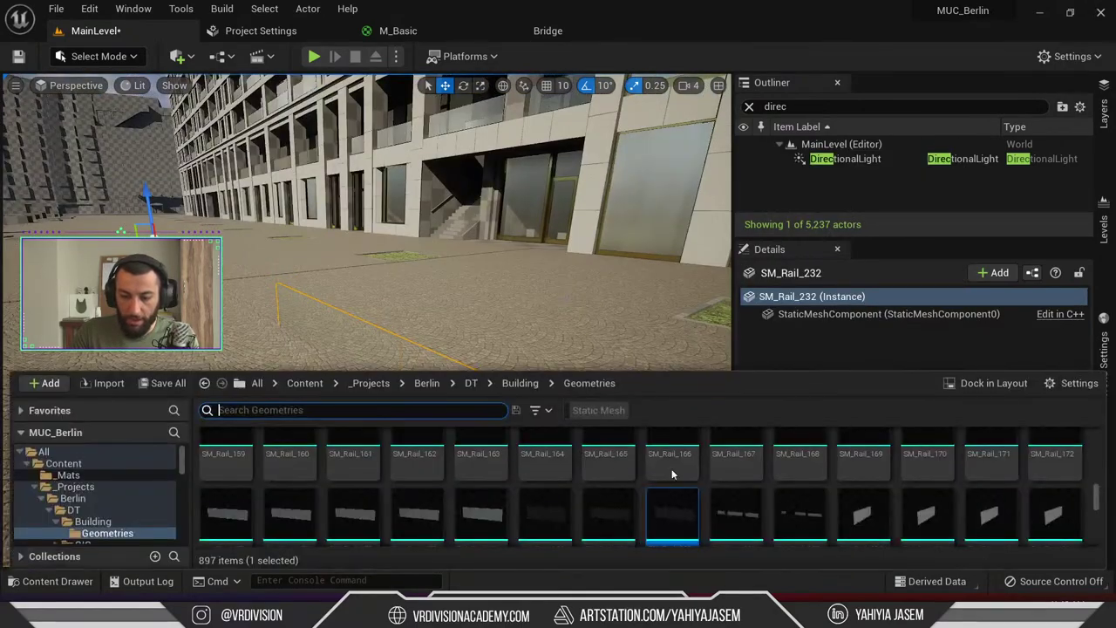
click(671, 515)
key(ctrl+d)
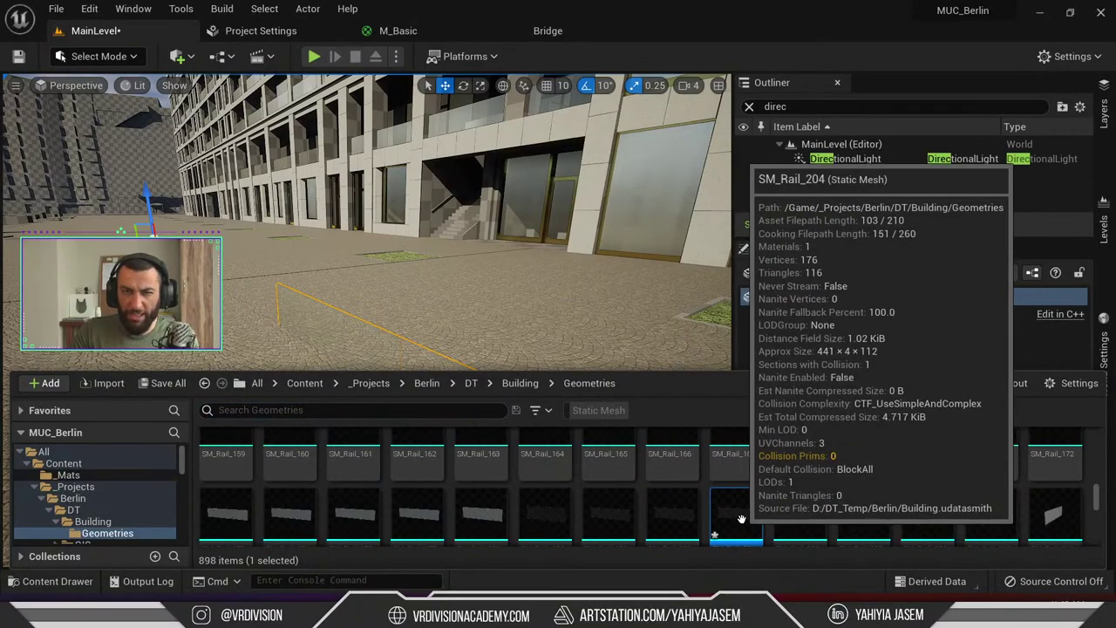
right_click(737, 514)
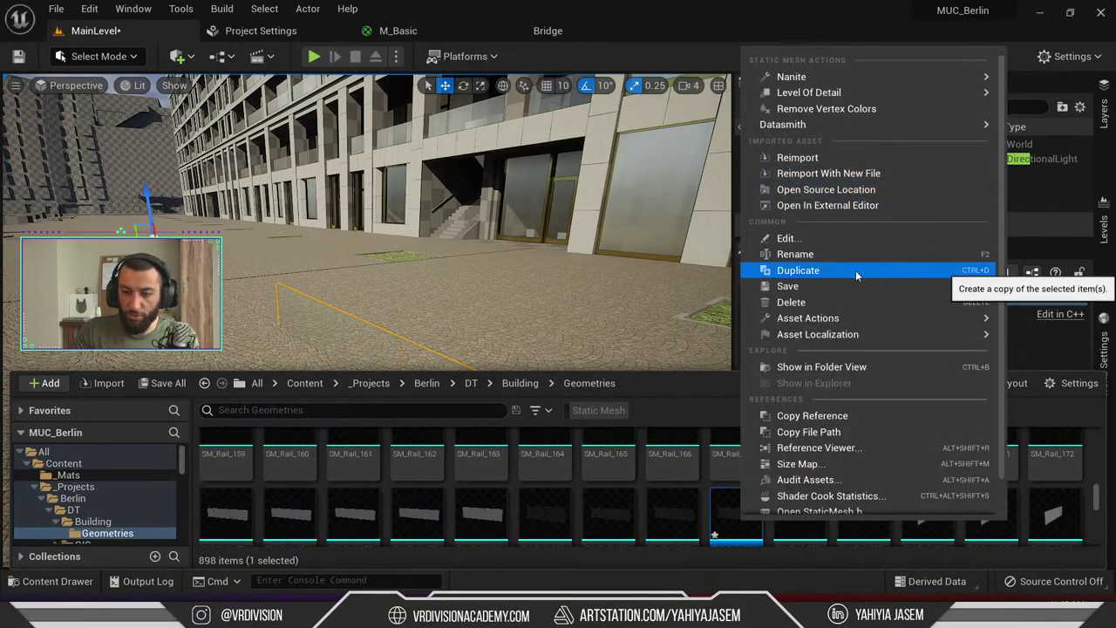
mouse_move(904, 320)
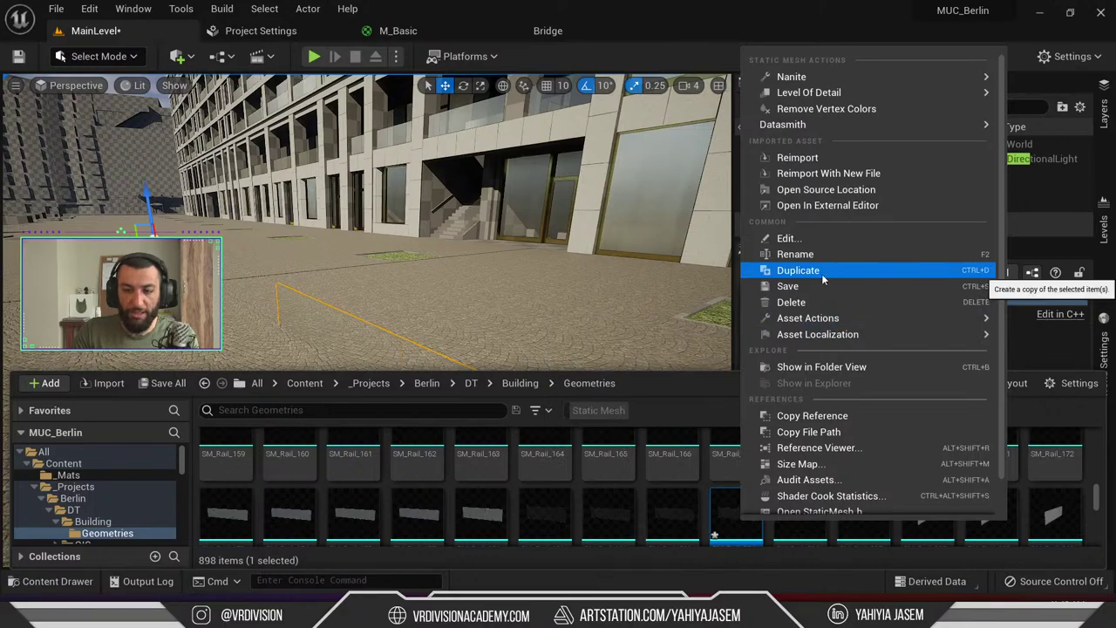
Place the duplicated railing mesh in the level beside the railing already standing on the pavement
right_drag(610, 271, 613, 311)
key(ctrl+space)
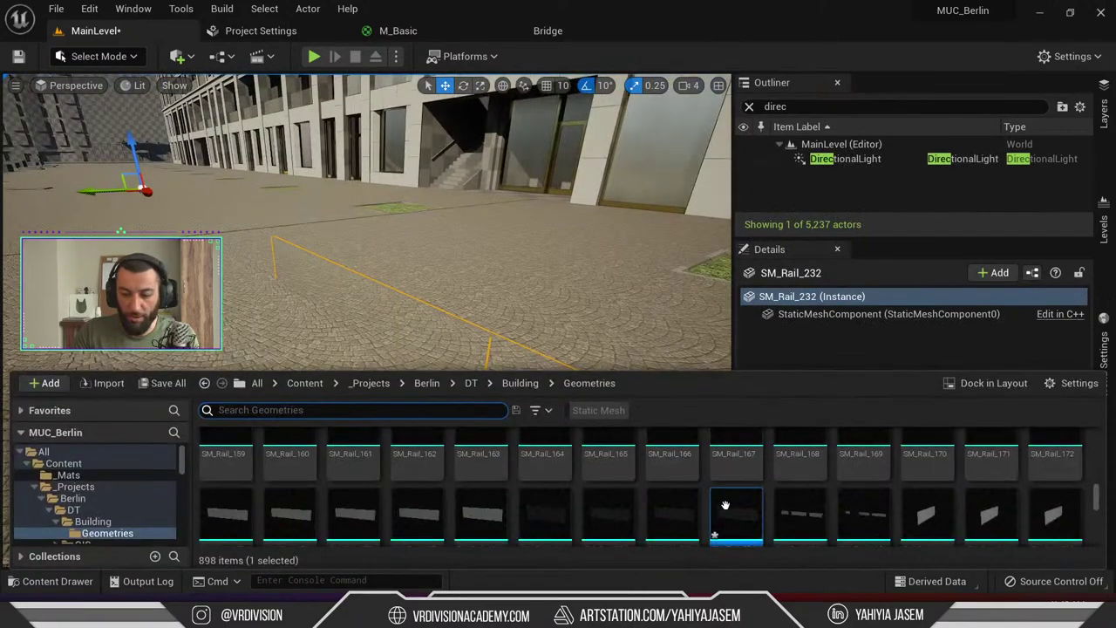
drag(725, 506, 116, 232)
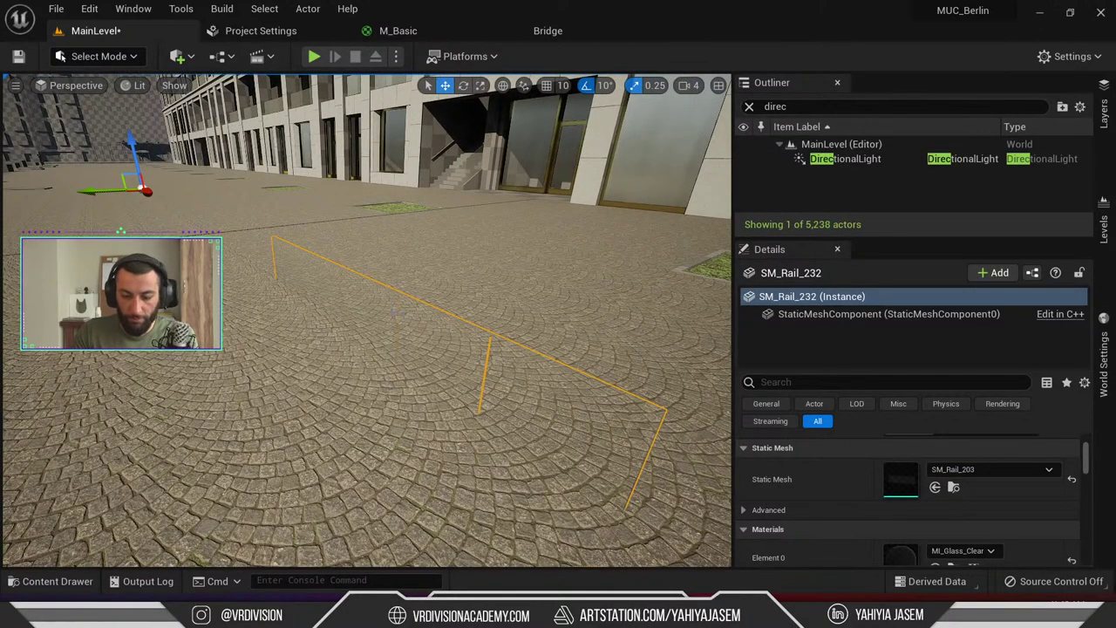
Clear the Outliner filter and delete the first placed railing actor SM_Rail_232
click(749, 106)
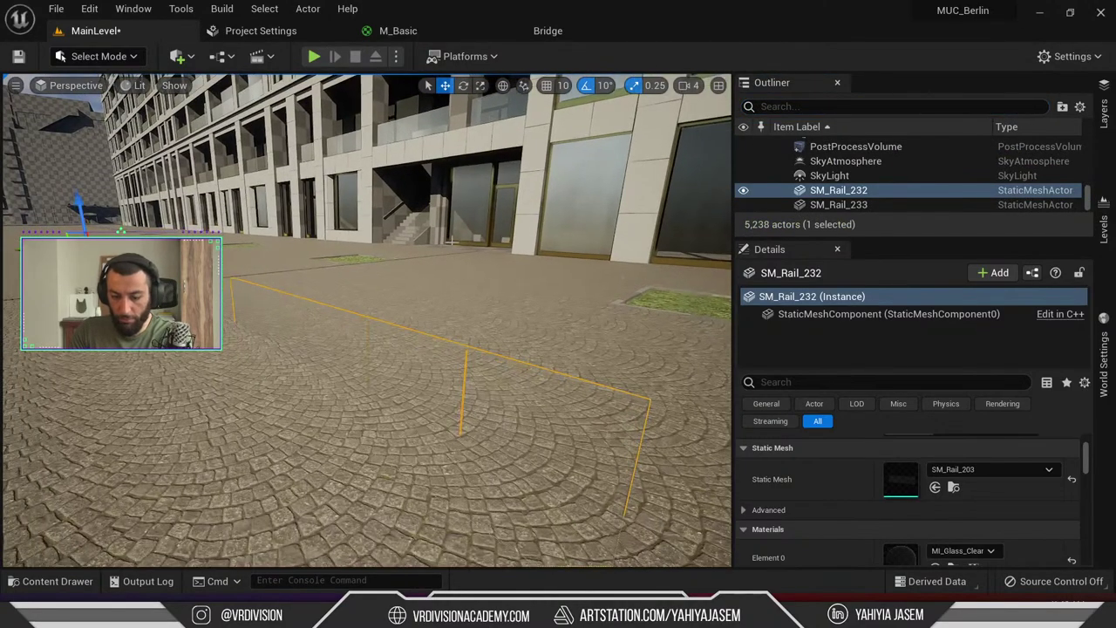
key(Delete)
click(828, 191)
Focus on the remaining railing actor SM_Rail_233 and raise it so its lower edge clears the pavement
double_click(830, 204)
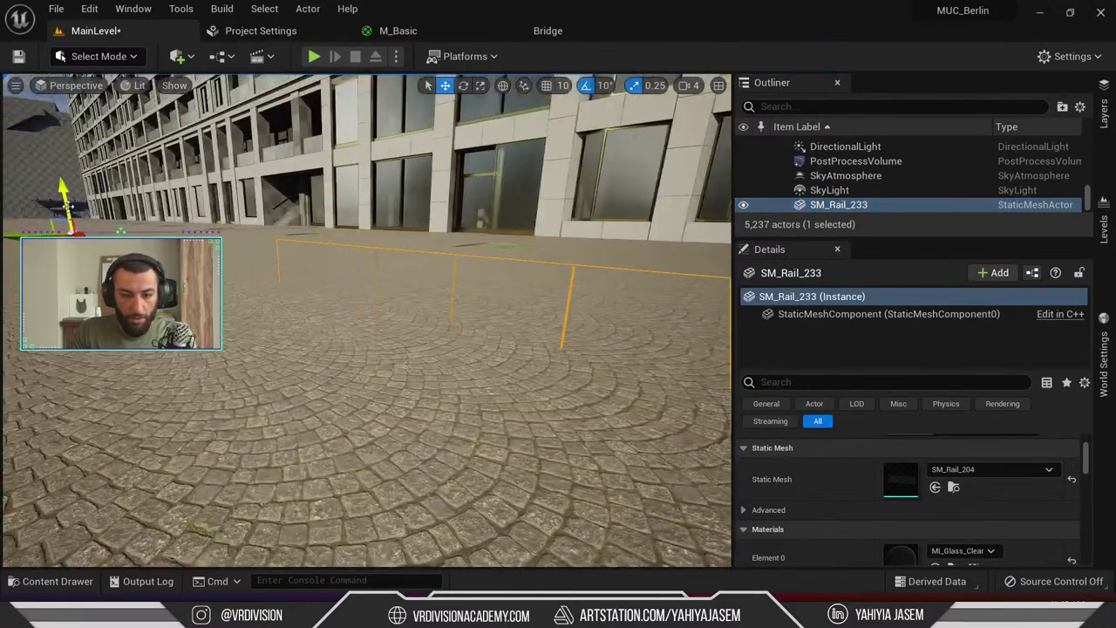
drag(68, 206, 65, 186)
right_drag(367, 320, 366, 349)
right_drag(296, 349, 280, 349)
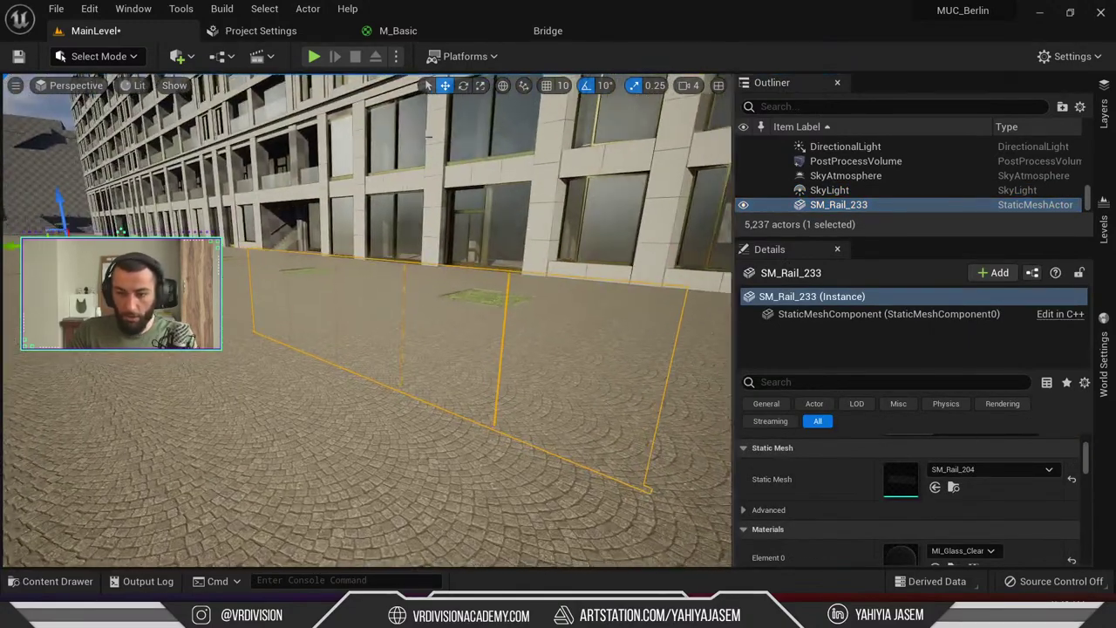
Switch to Modeling mode, open the railing SM_Rail_233 in PolyGroup Edit and select its polygroup
click(98, 56)
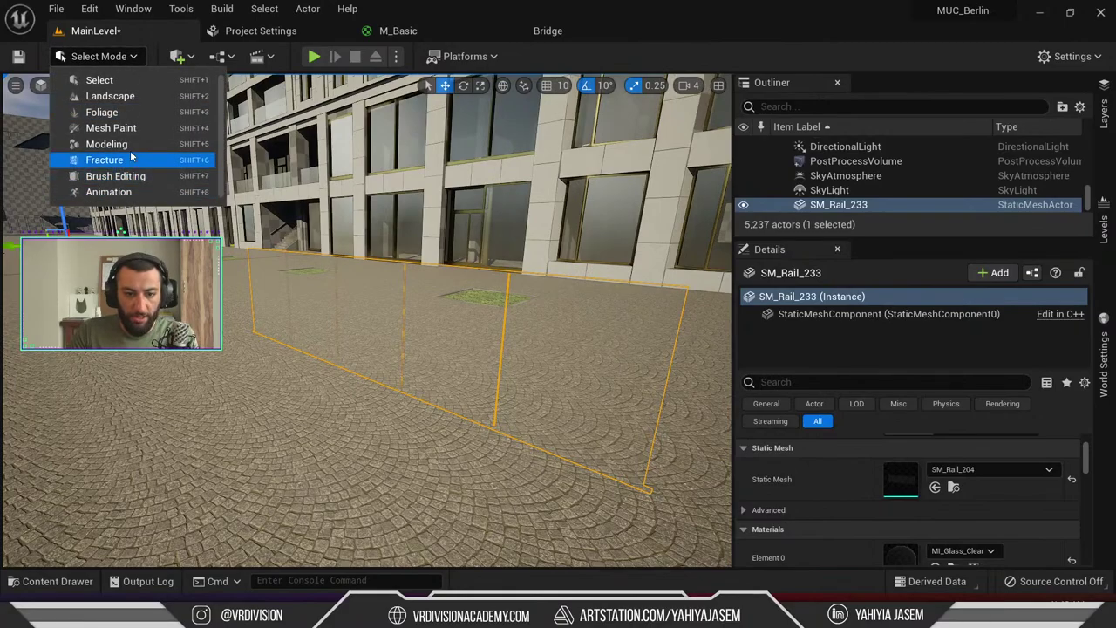
click(133, 150)
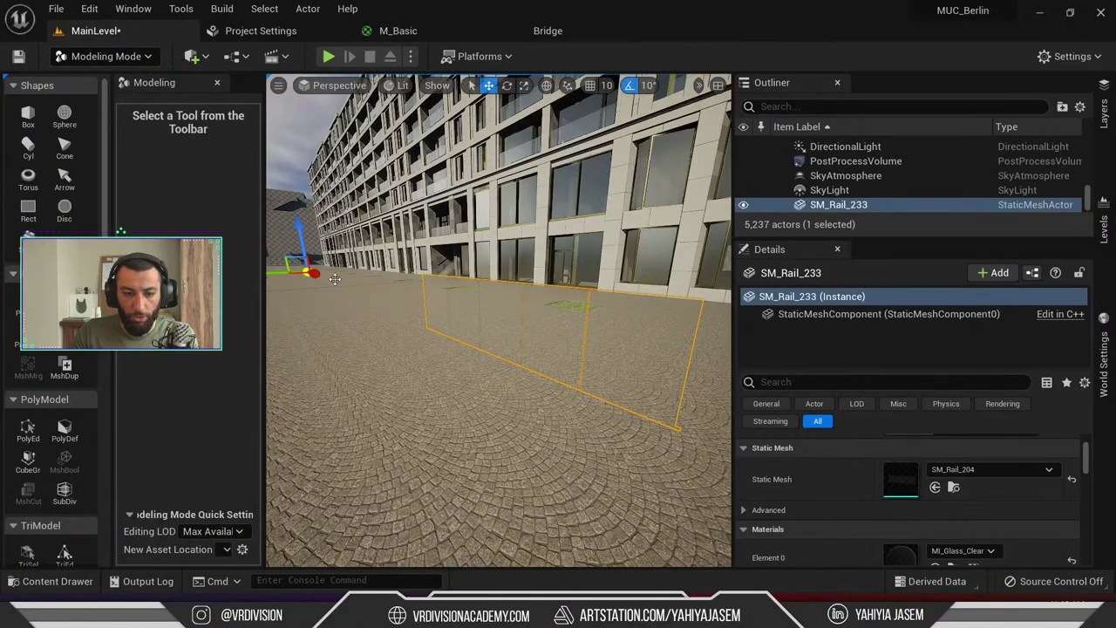
right_drag(333, 275, 349, 318)
click(27, 301)
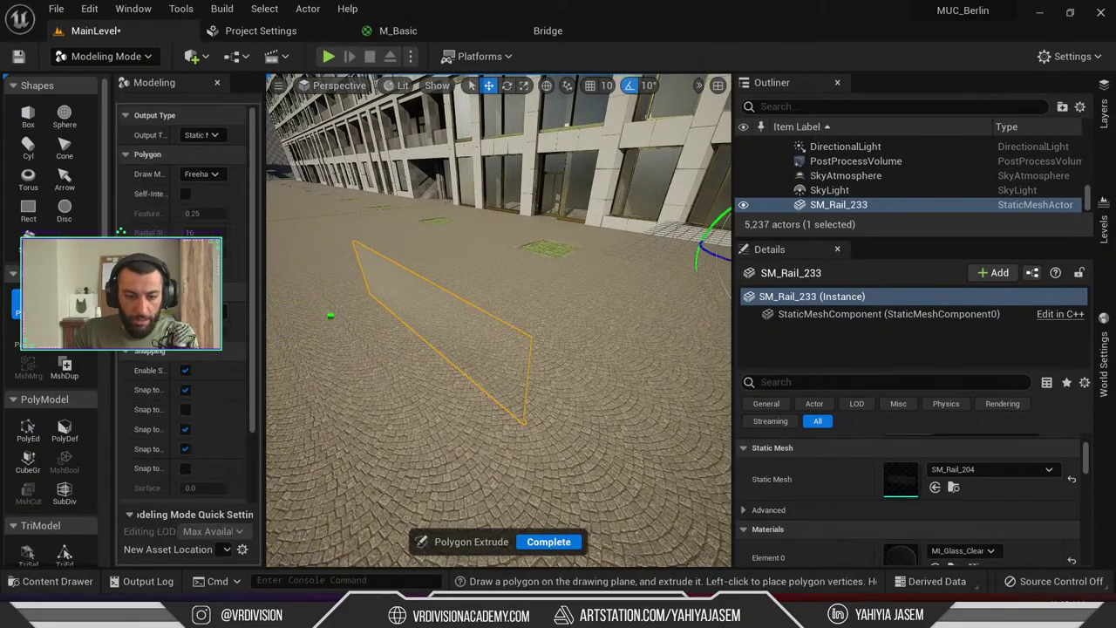
key(Escape)
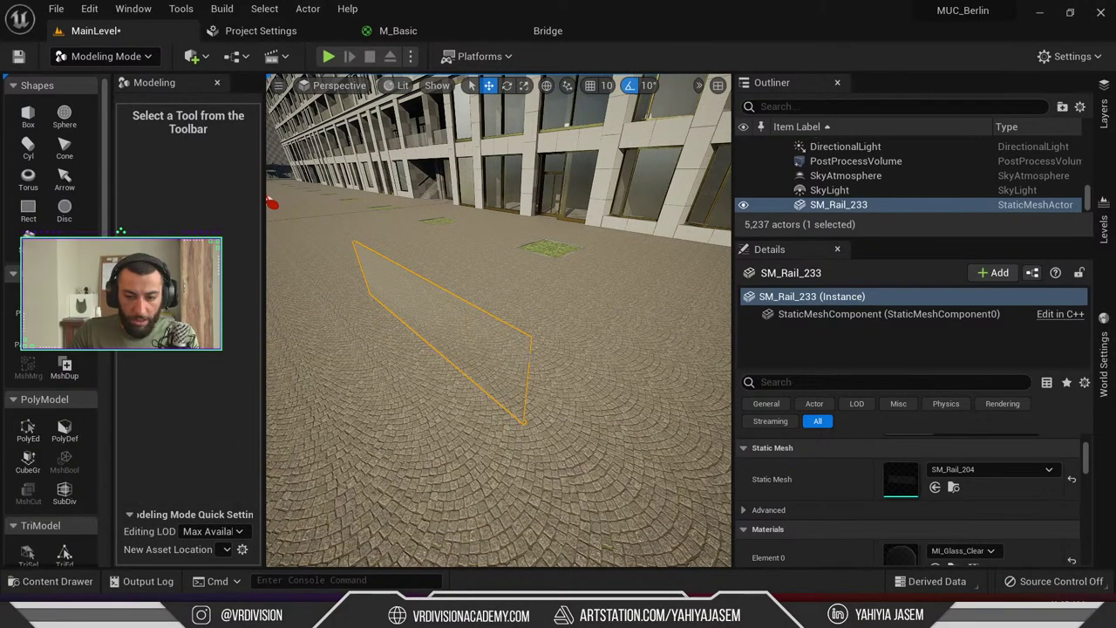
key(Down)
click(28, 429)
scroll(462, 323, up, 3)
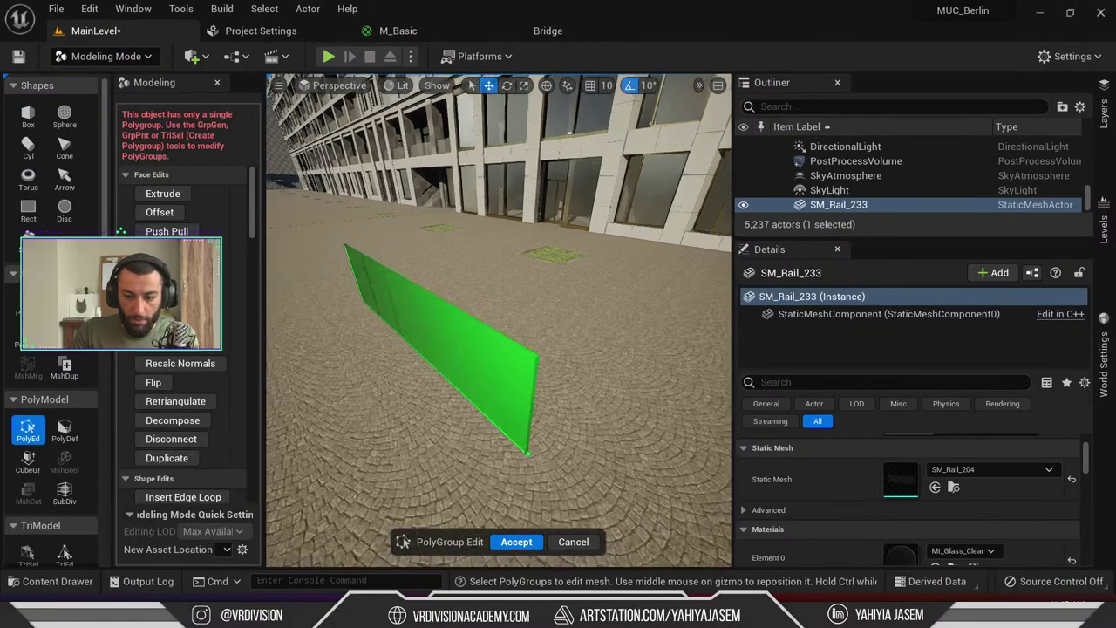
right_drag(535, 389, 445, 286)
click(484, 307)
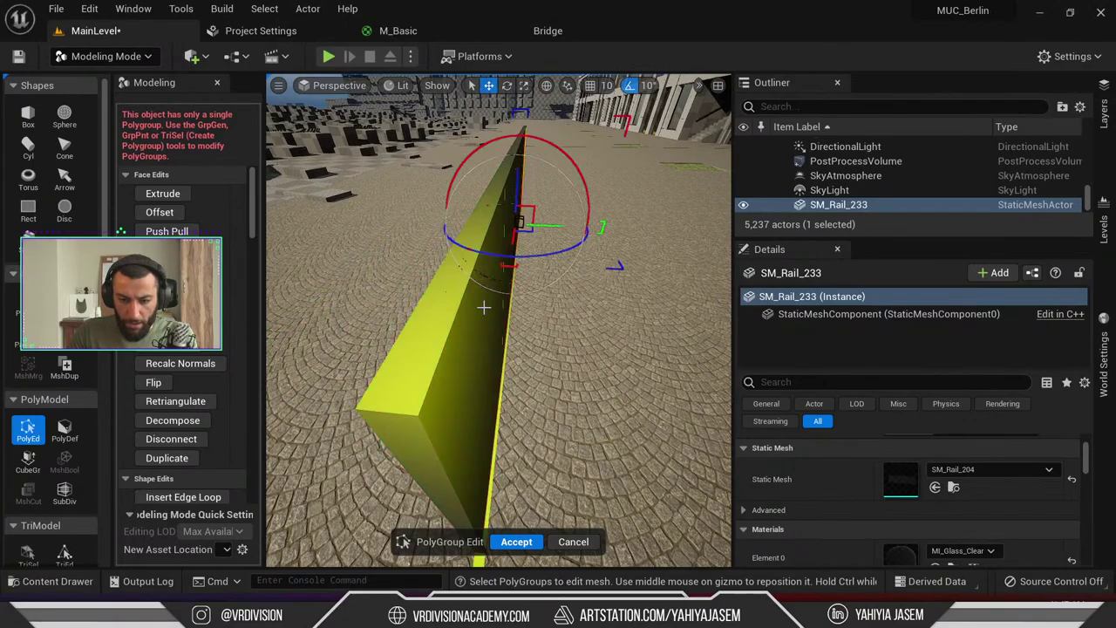
Try to recalculate the normals of the railing's faces in PolyGroup Edit and discard the edit
right_drag(416, 339, 532, 296)
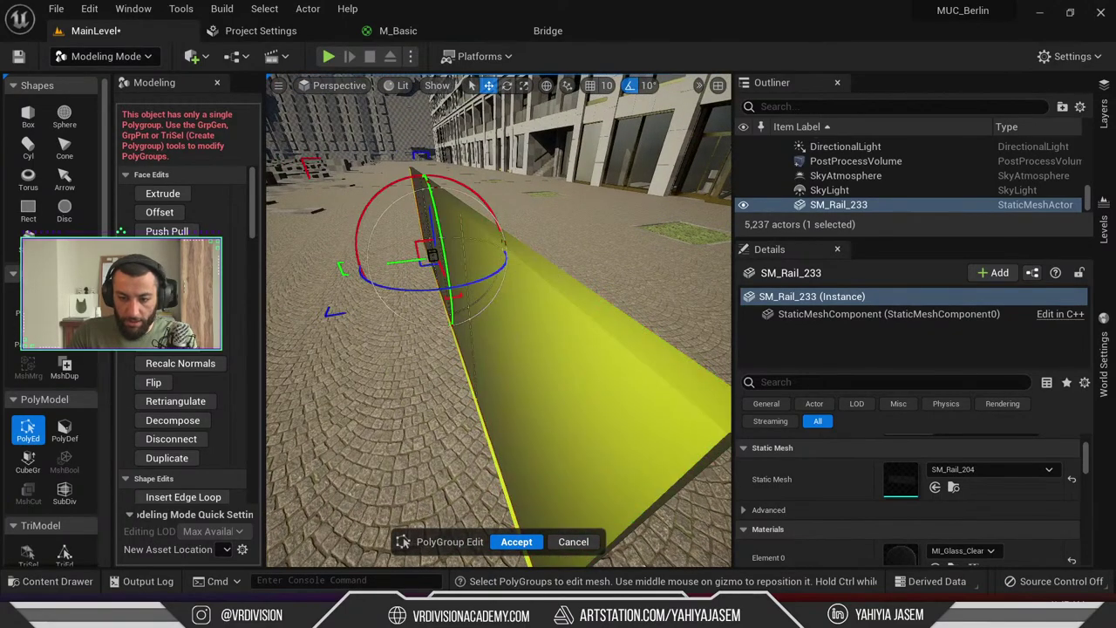
click(508, 400)
click(566, 394)
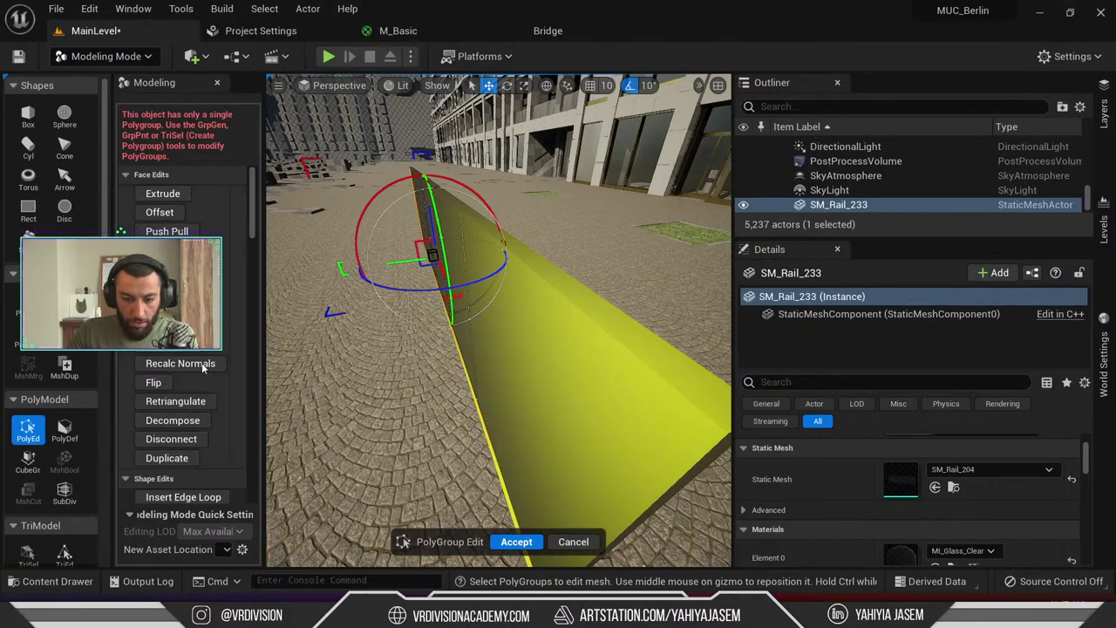
click(199, 364)
click(568, 281)
click(565, 282)
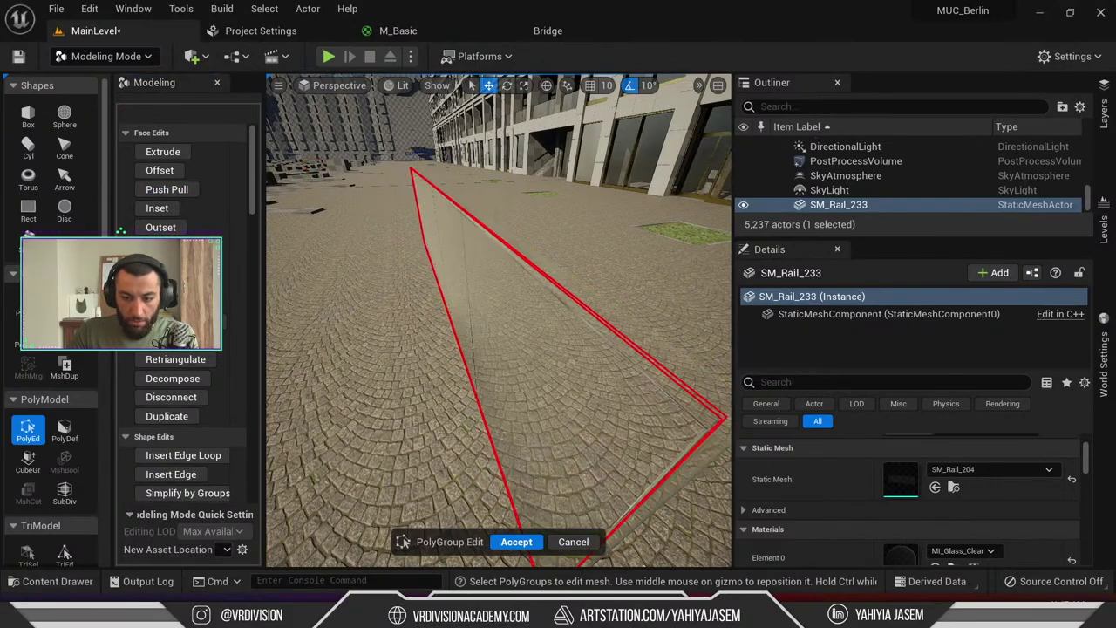
click(565, 283)
click(573, 542)
Delete the railing actor SM_Rail_233 from the pavement and return to Select mode
right_drag(475, 152, 514, 144)
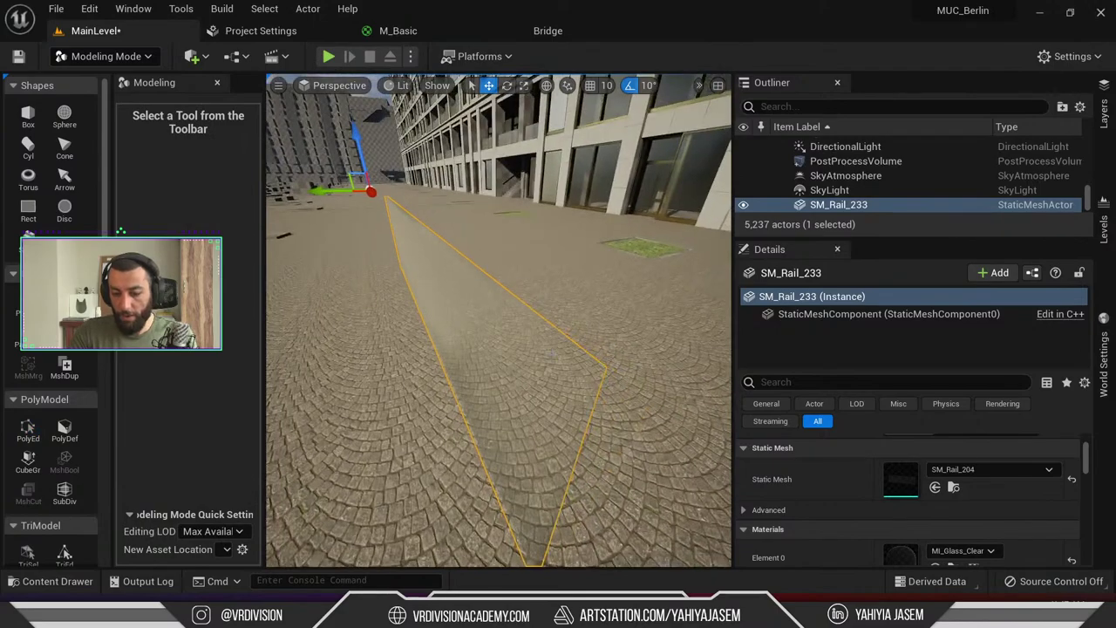
key(Delete)
key(shift+1)
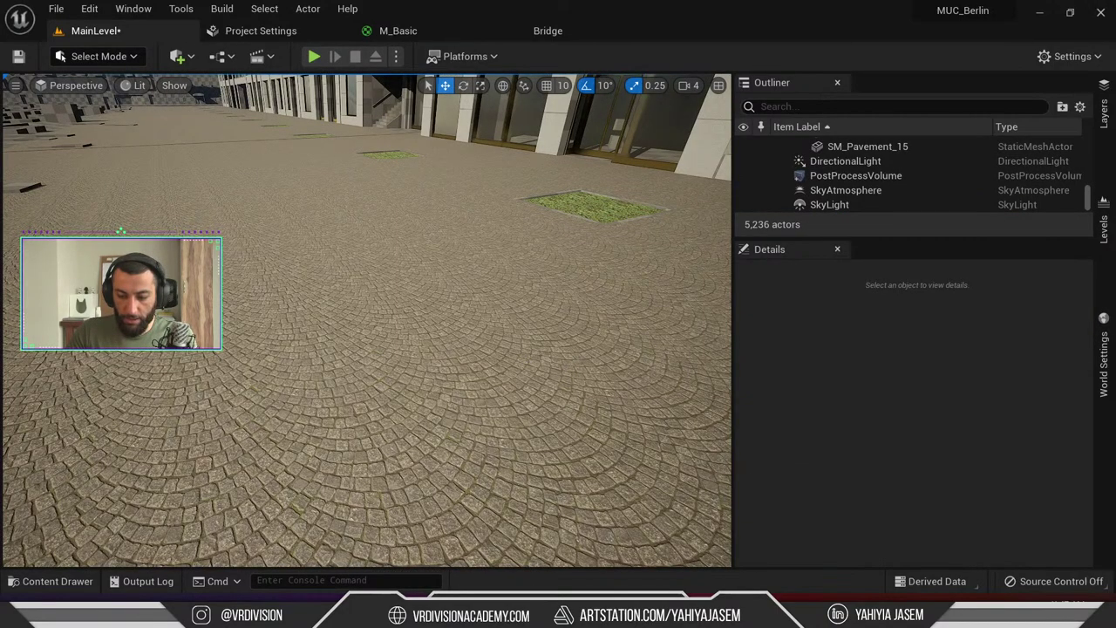
Switch to 3ds Max, draw a thin AutoGrid box about 370 cm wide and 174 cm high on the ground, and isolate it
click(803, 277)
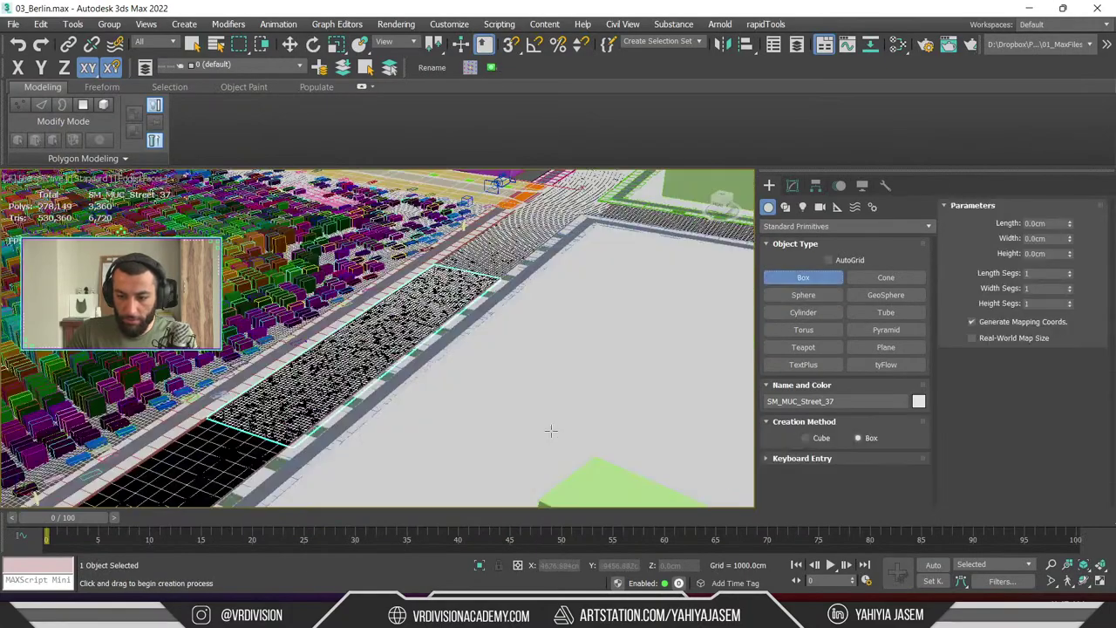
alt+middle_drag(375, 367, 451, 411)
middle_drag(471, 253, 449, 406)
scroll(441, 405, up, 6)
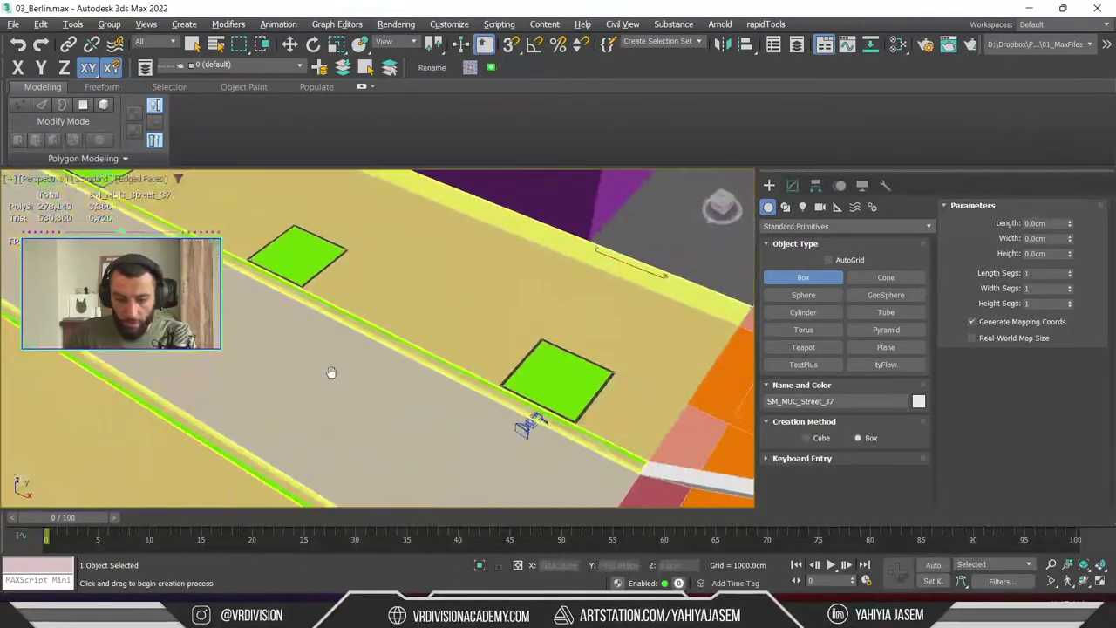
middle_drag(331, 369, 382, 288)
click(828, 260)
drag(386, 297, 505, 352)
key(alt+q)
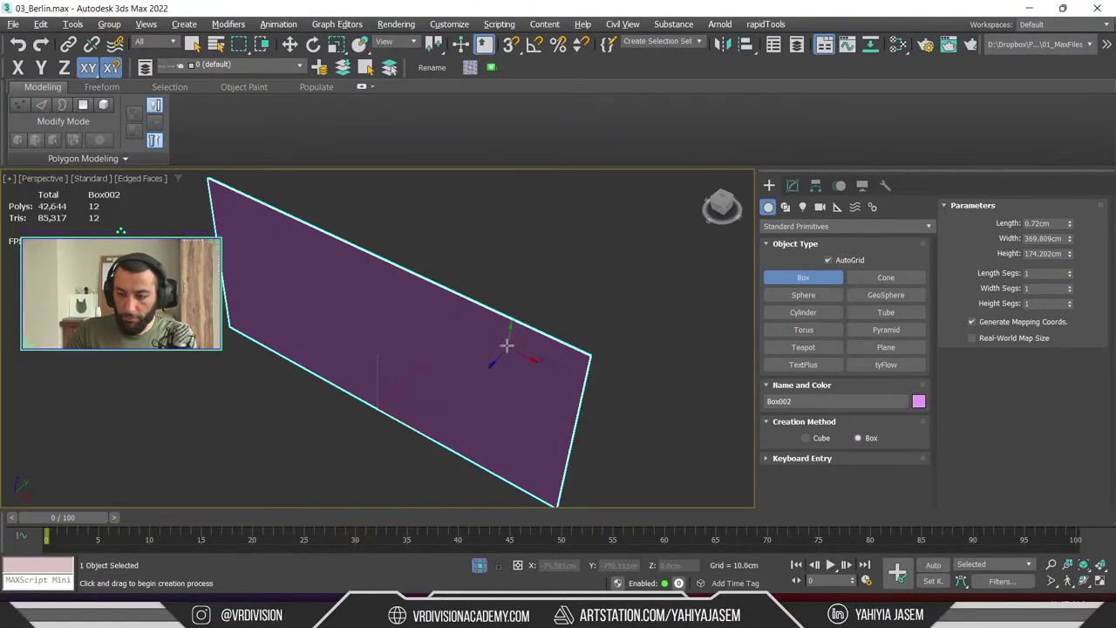
Set the box's length to 1 cm, its width to 100 cm and its height to 80 cm
click(793, 186)
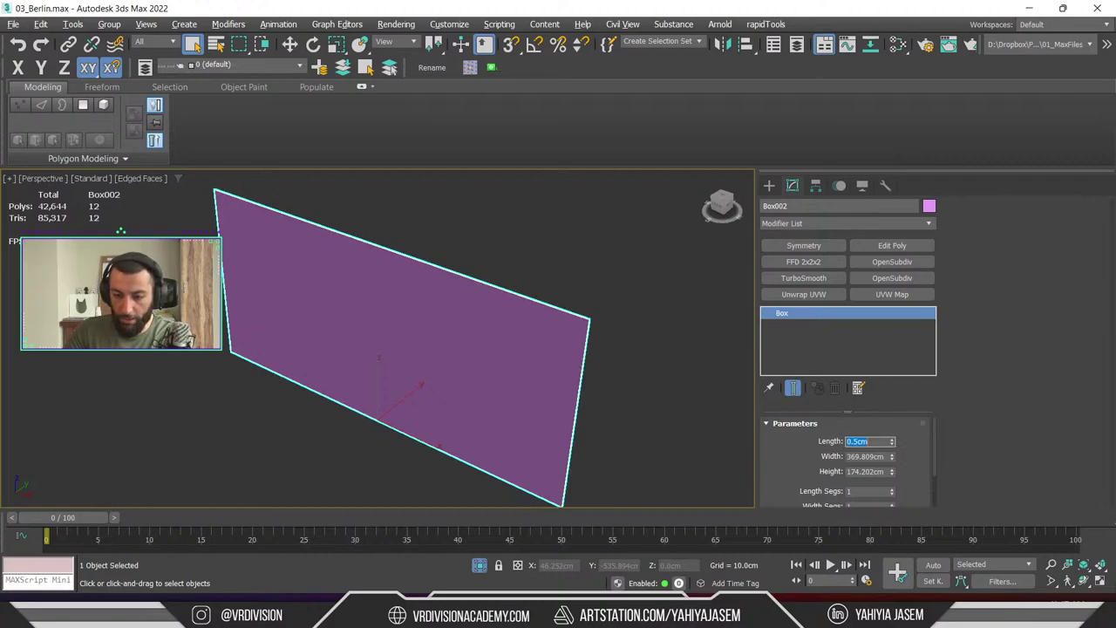
text(7.62)
key(Return)
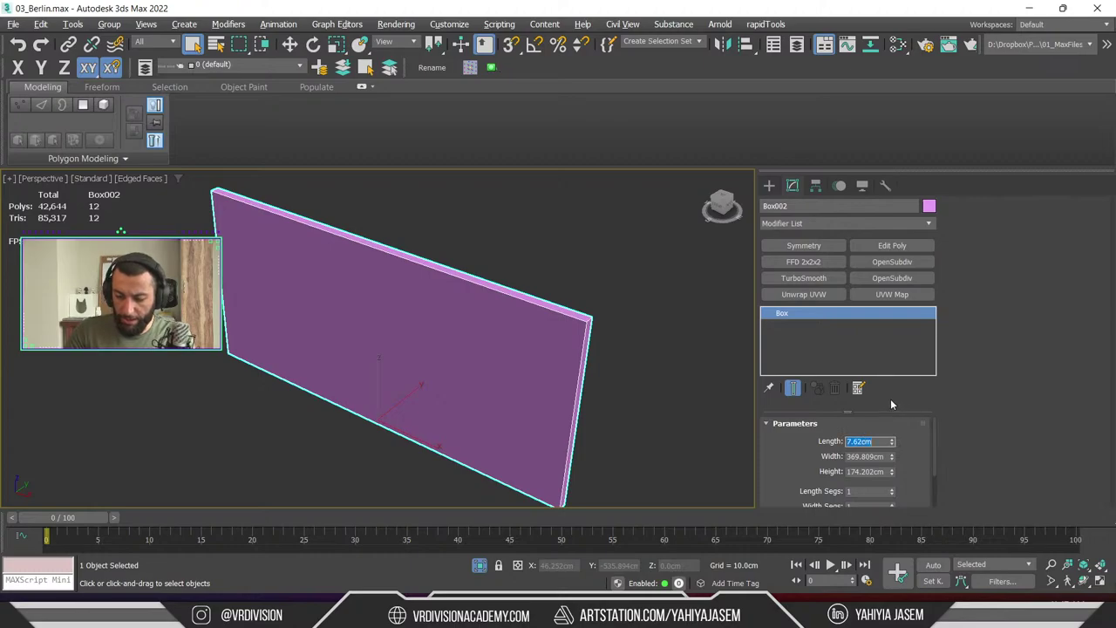
text(1)
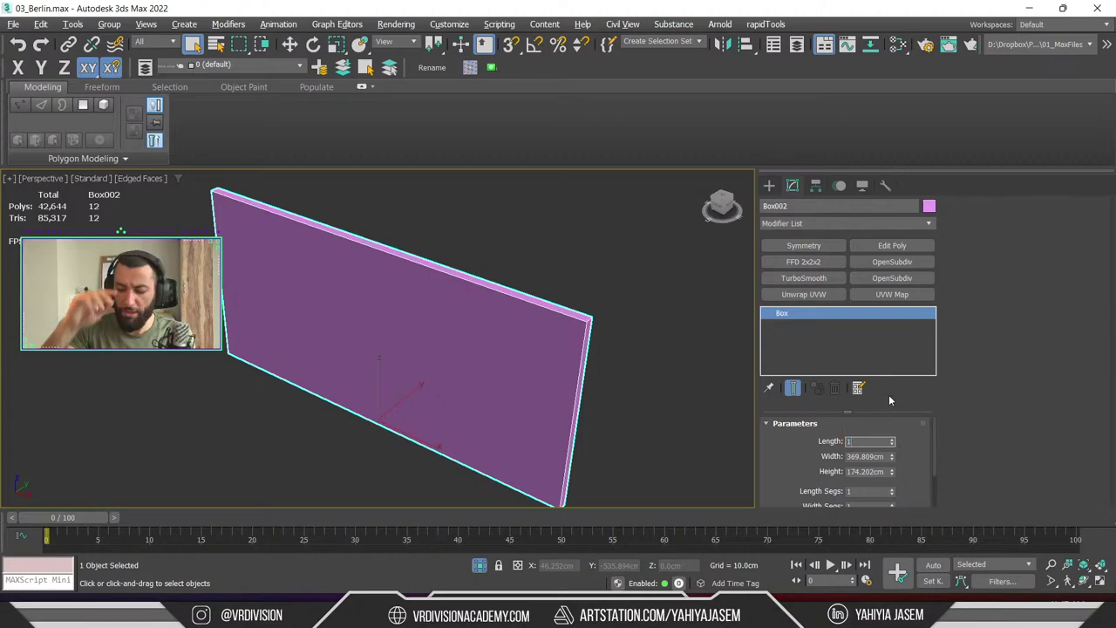
key(Tab)
text(200)
key(Return)
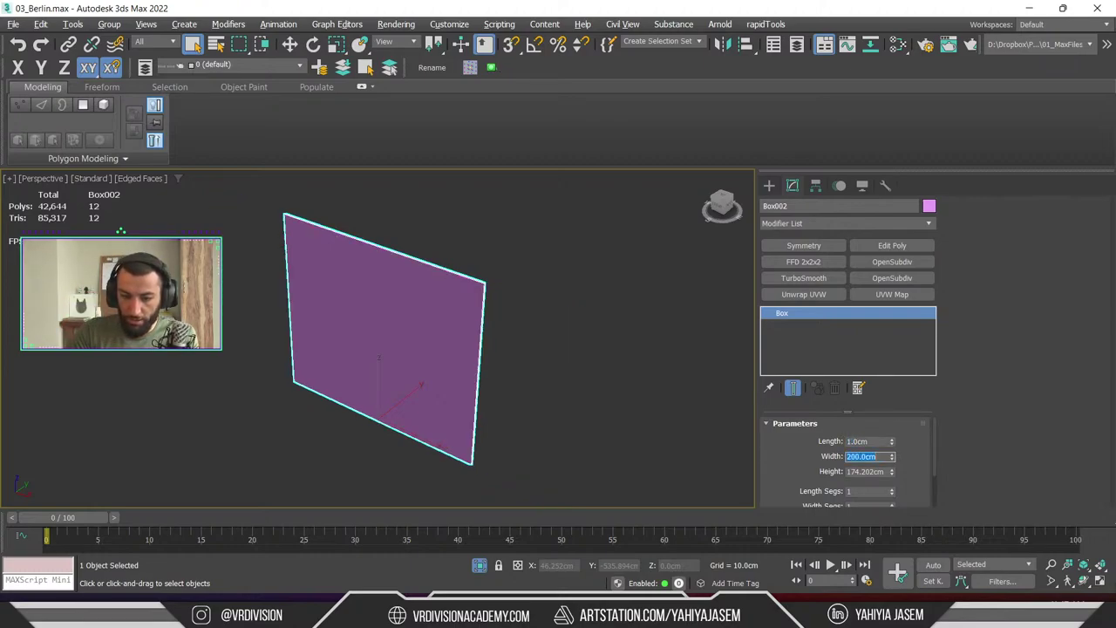
key(Tab)
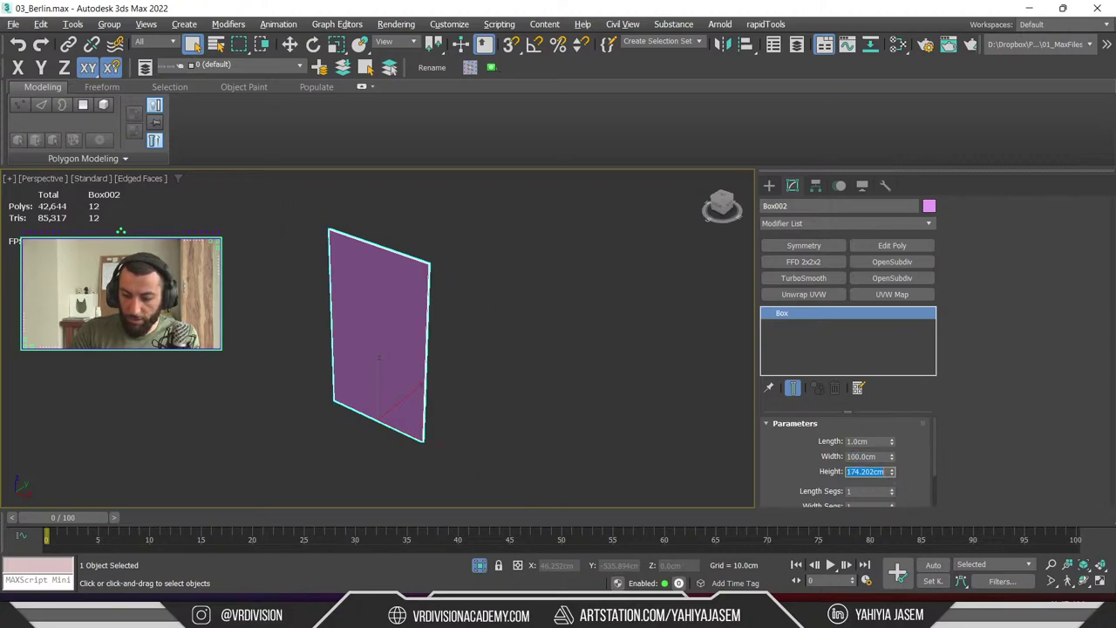
text(80)
key(Return)
scroll(564, 313, down, 2)
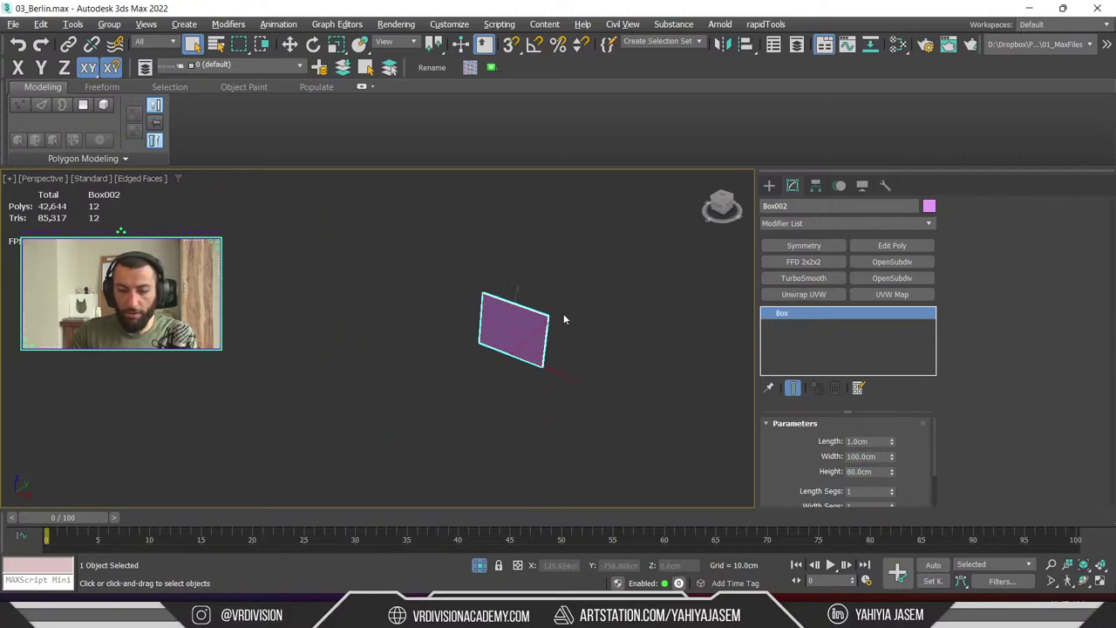
Rename the box as S_Glass and convert it to an editable poly
scroll(533, 319, up, 5)
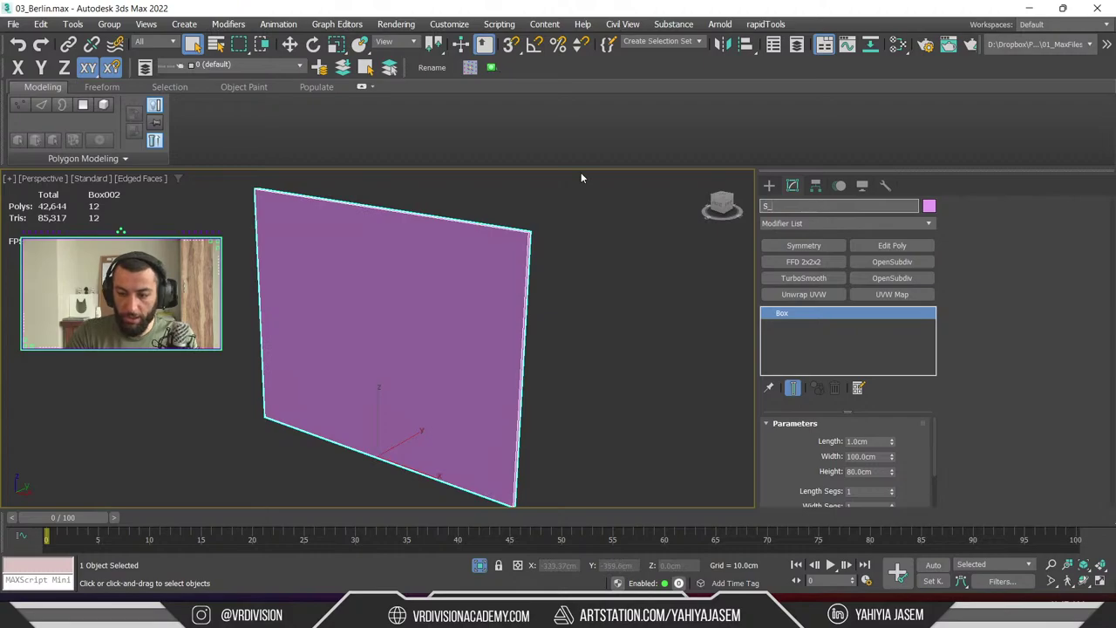
alt+middle_drag(473, 256, 541, 258)
key(ctrl+e)
Set material ID 1 on the glass panel's two large faces, and inspect the ID assignment of its four thin side faces
key(4)
click(460, 277)
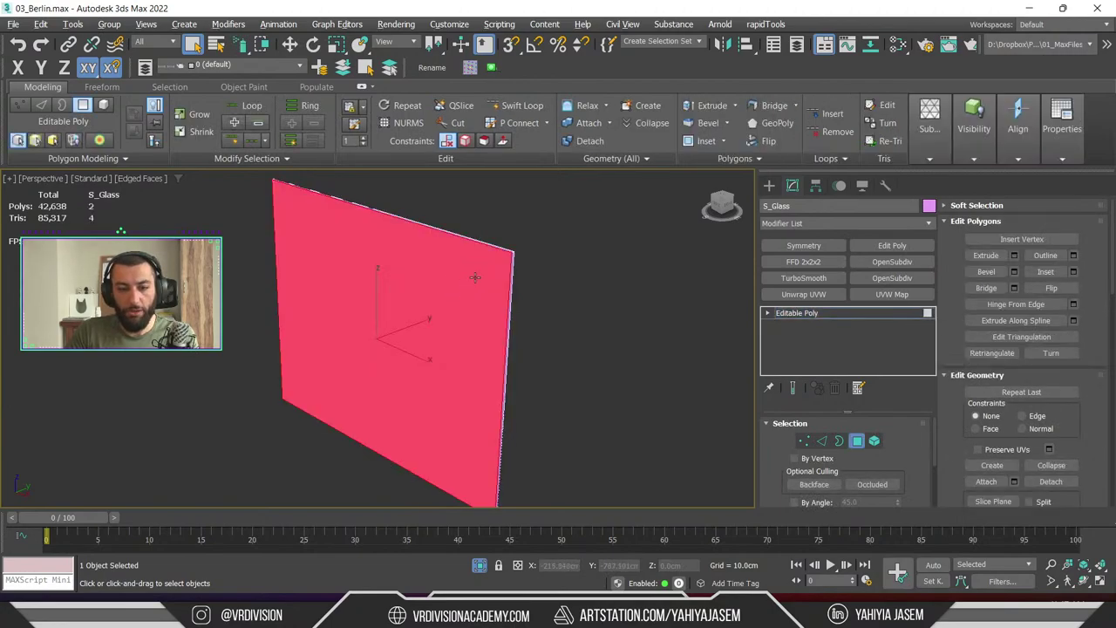
alt+middle_drag(476, 277, 375, 263)
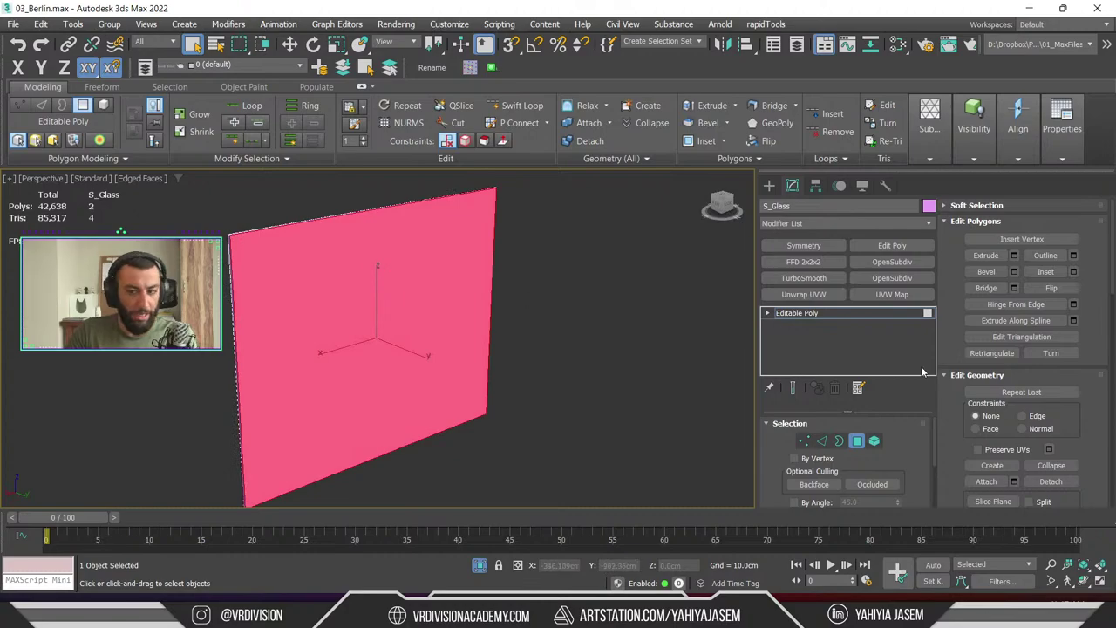
scroll(1105, 447, down, 10)
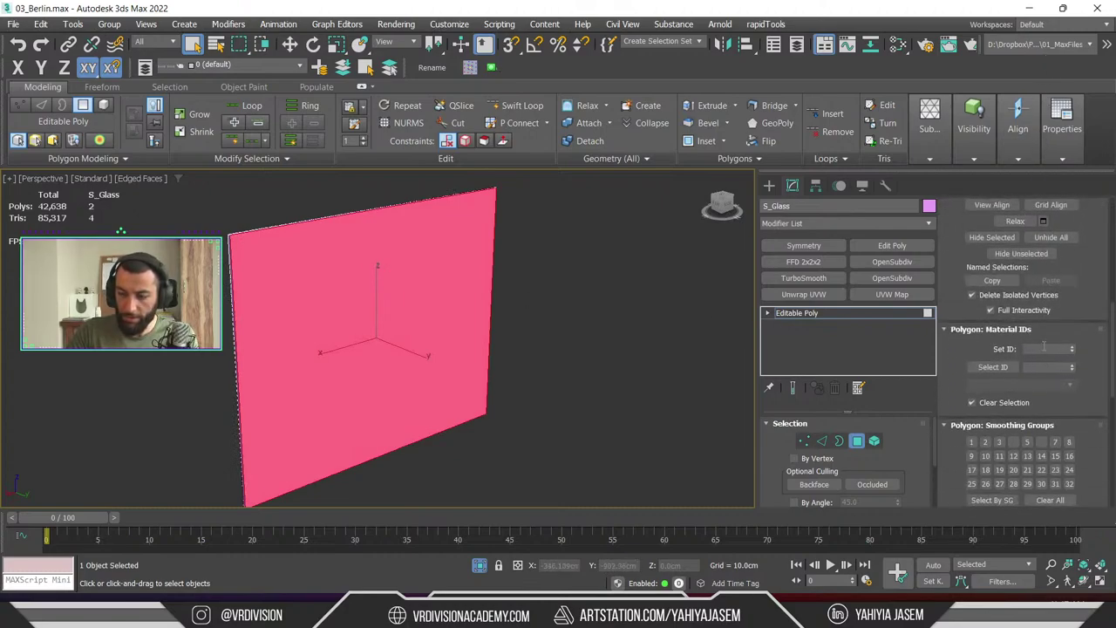
alt+middle_drag(343, 315, 374, 313)
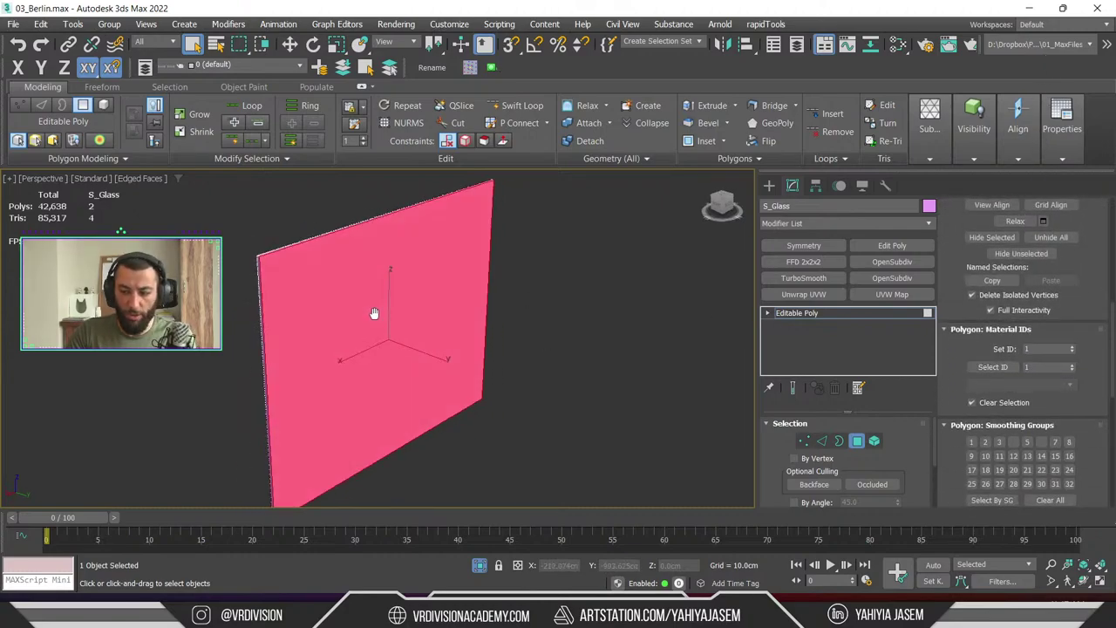
alt+middle_drag(284, 234, 355, 269)
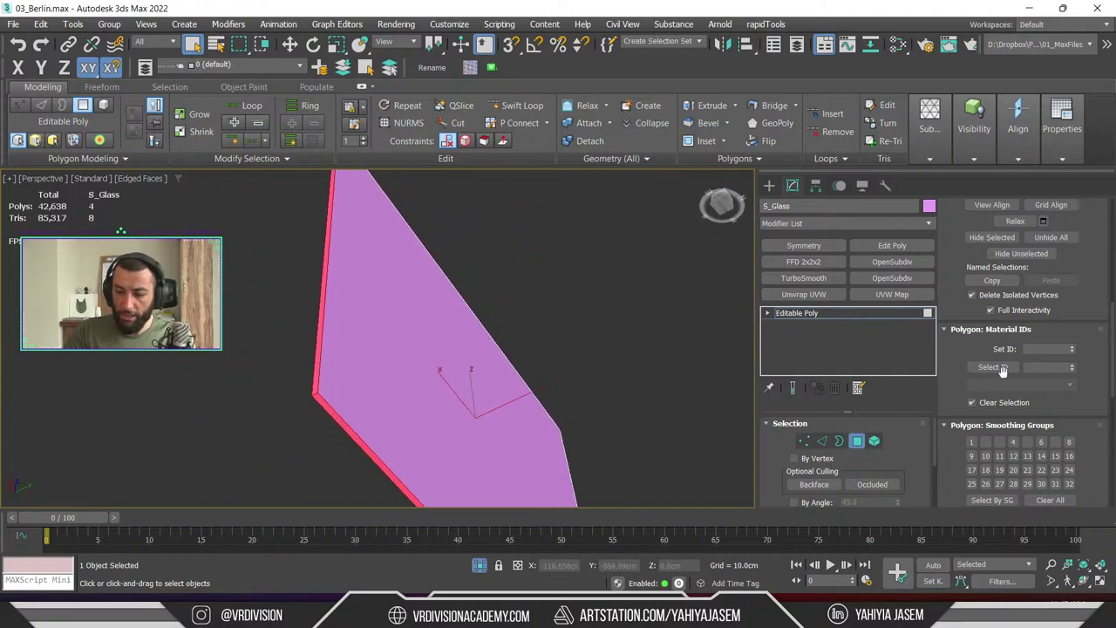
key(4)
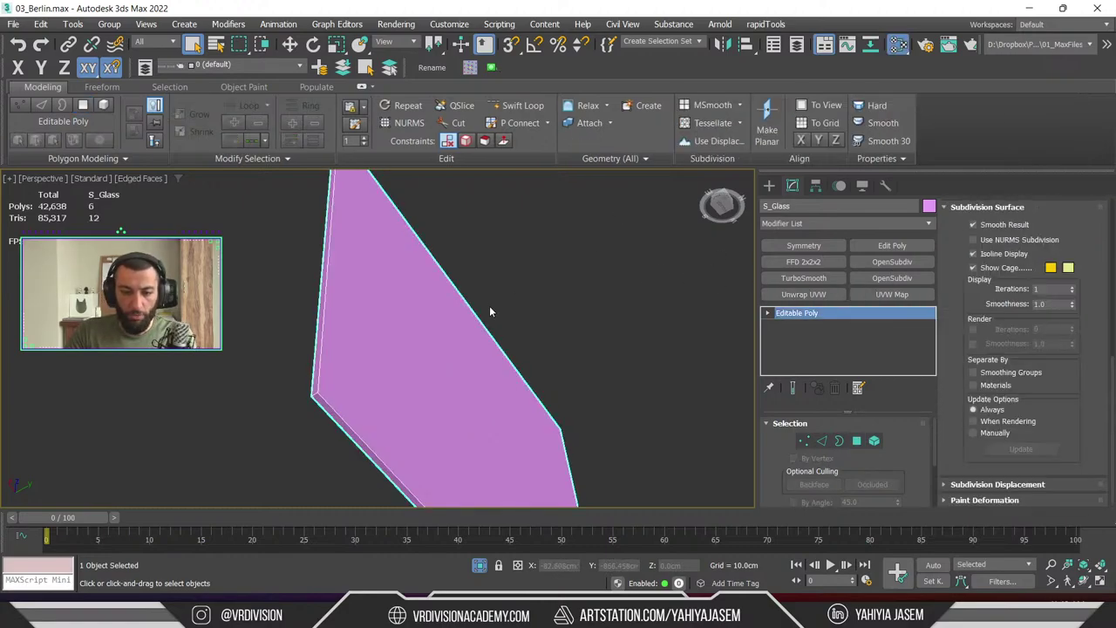
key(m)
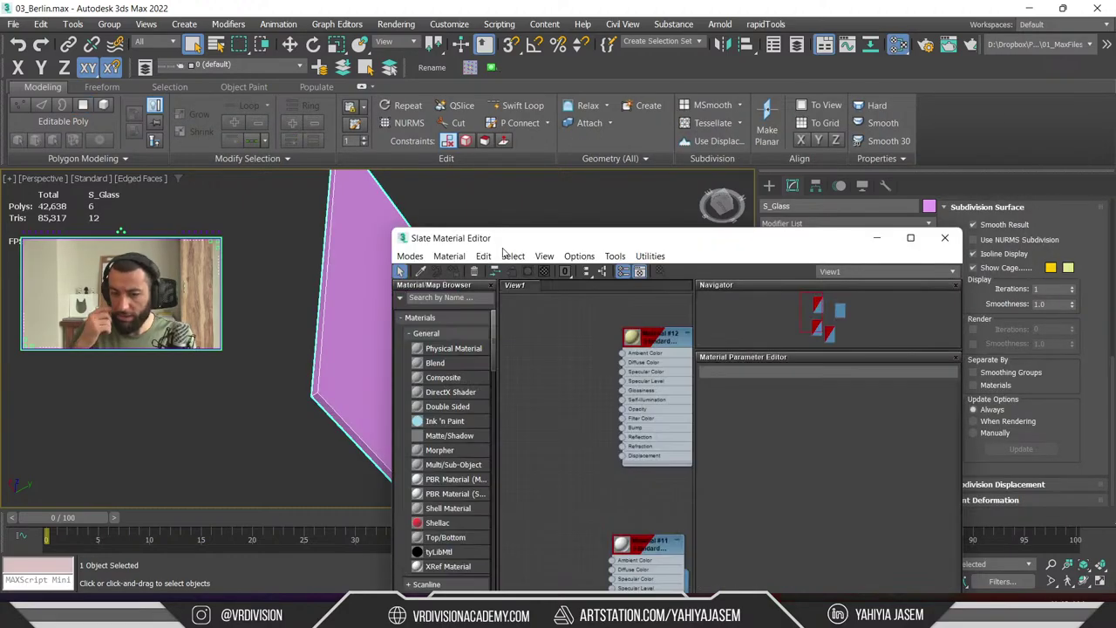
click(944, 240)
alt+middle_drag(525, 246, 436, 160)
Export the scene with S_Glass as an Unreal Datasmith file named GlassTest in the DT_Temp\Berlin folder on the Unreal (D:) drive
key(ctrl+e)
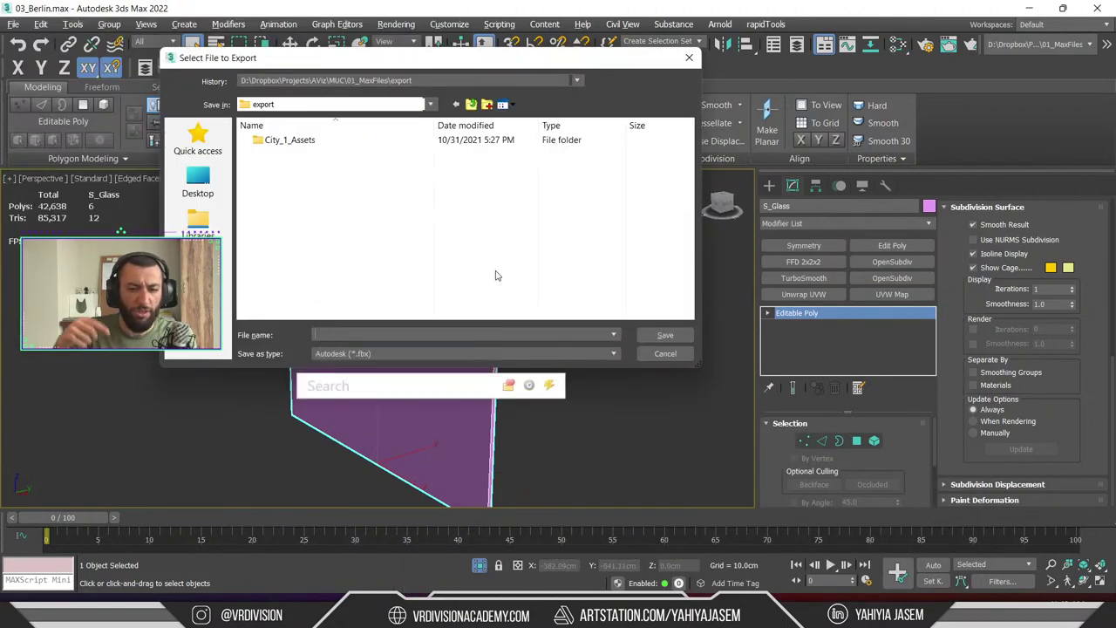
click(201, 266)
double_click(469, 286)
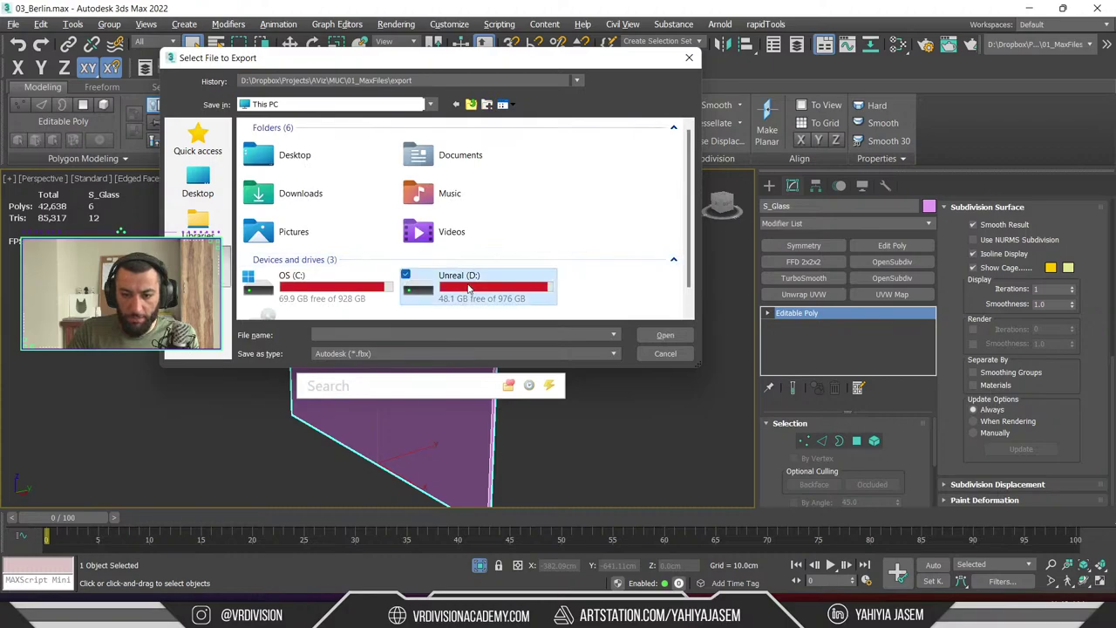
double_click(288, 196)
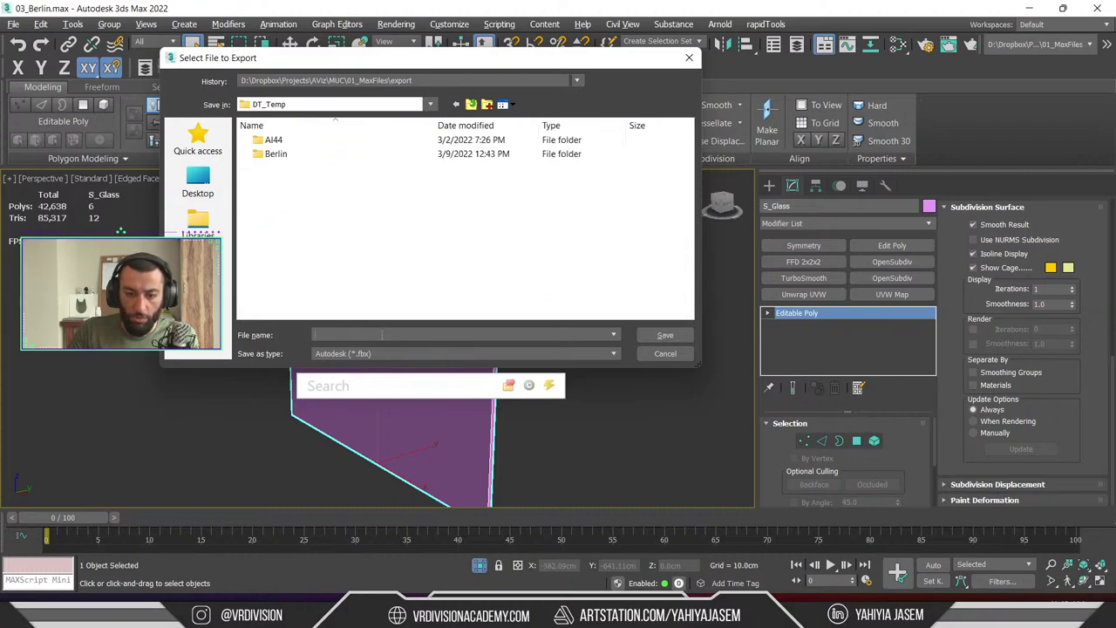
double_click(276, 154)
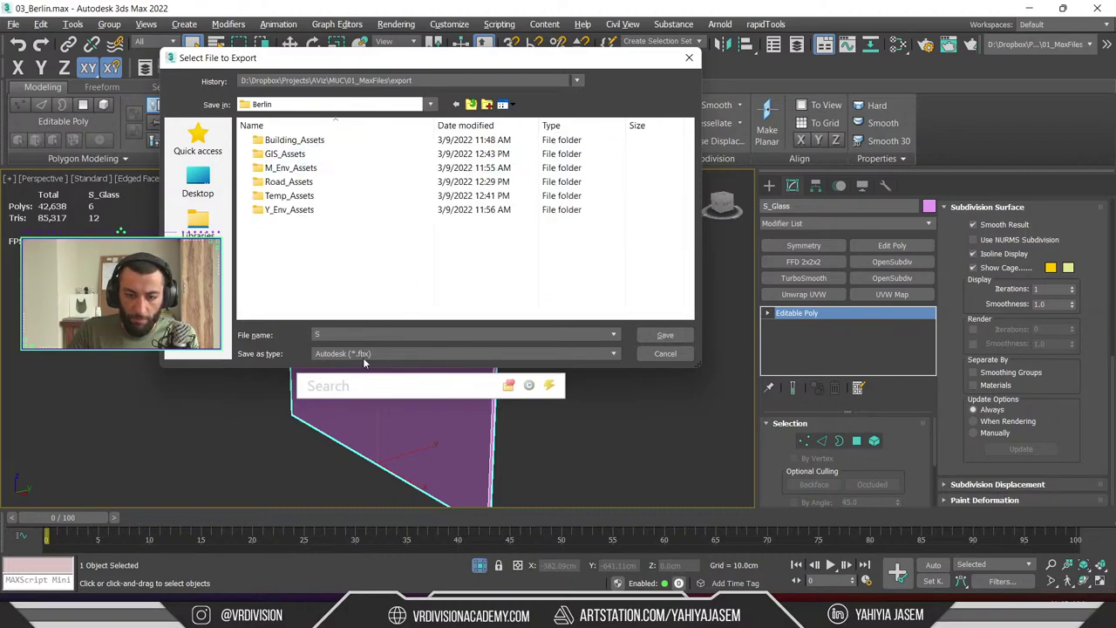
text(GlassTest)
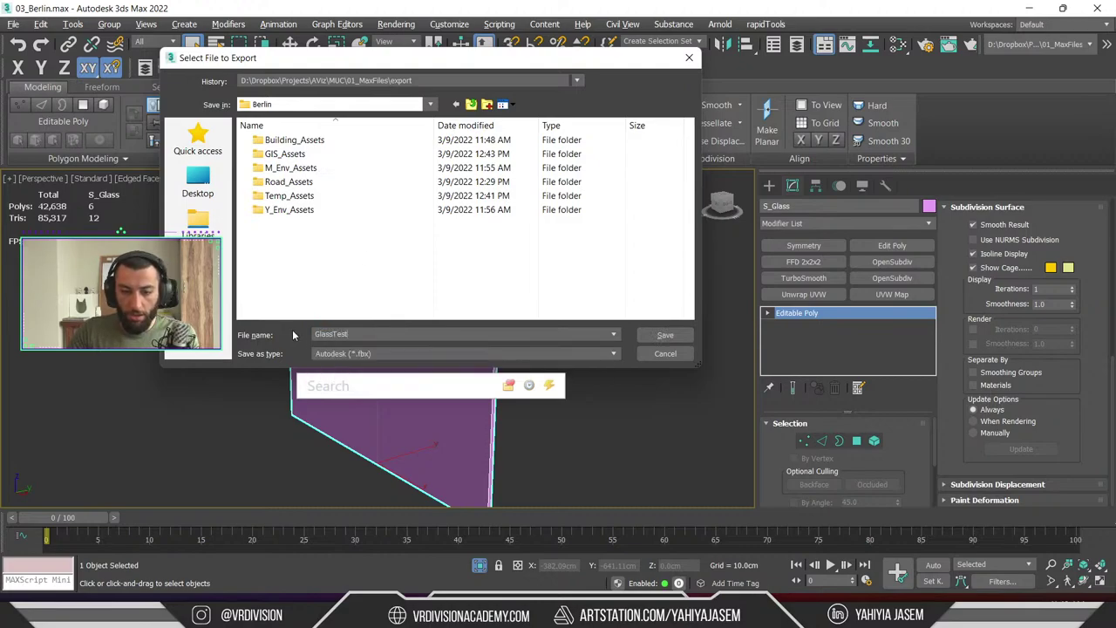
click(362, 354)
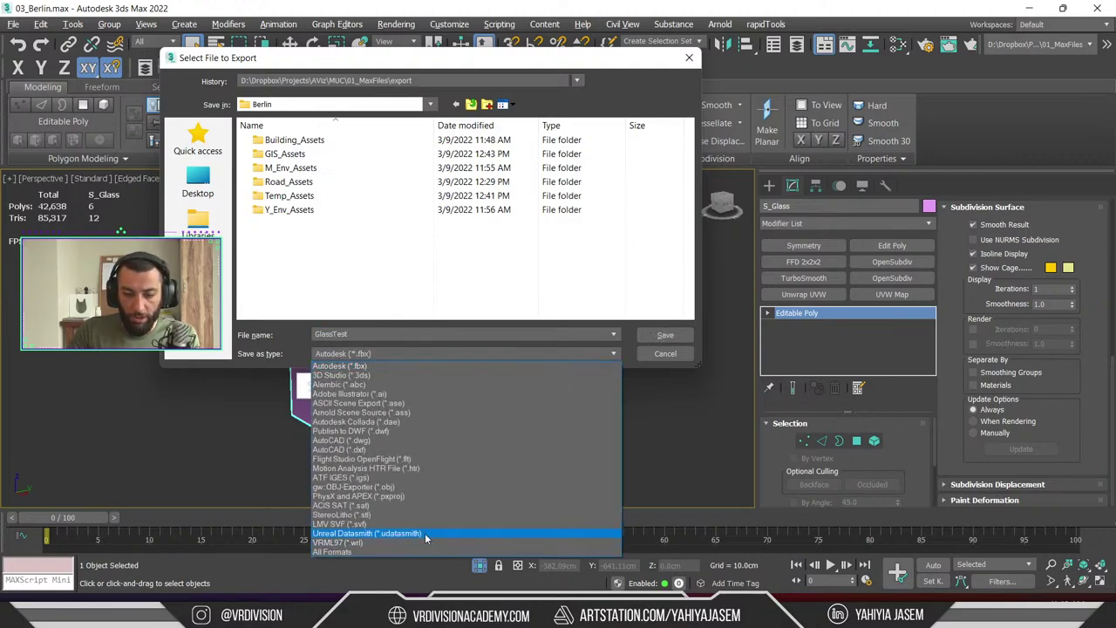
click(425, 533)
click(665, 335)
click(523, 353)
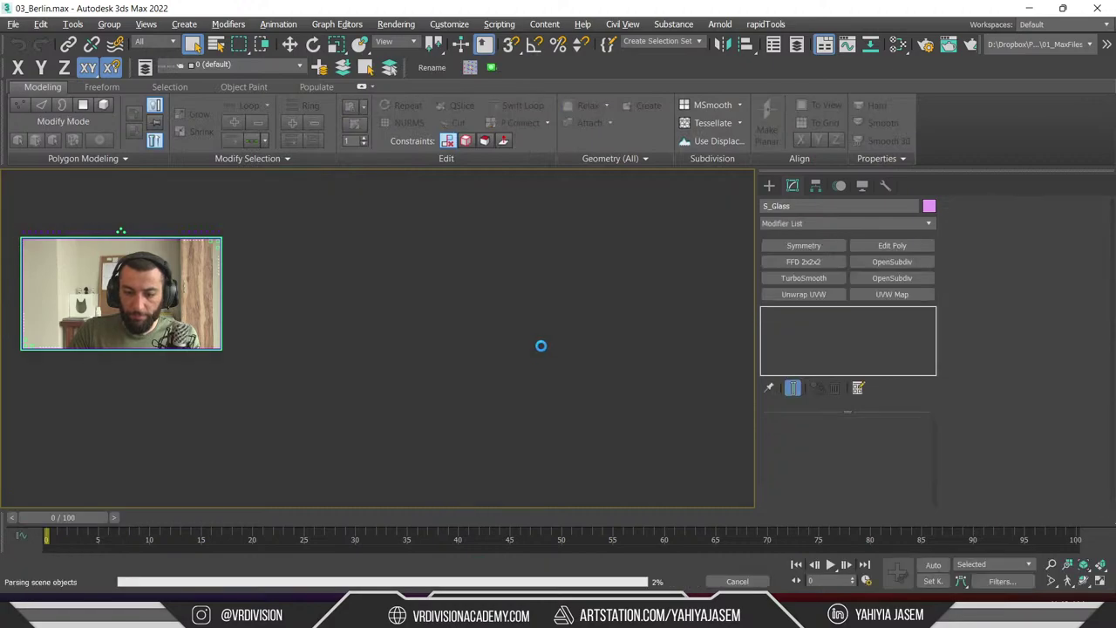
Switch to Unreal Editor and start a Datasmith import of GlassTest.udatasmith from D:\DT_Temp\Berlin
key(super+Tab)
click(511, 161)
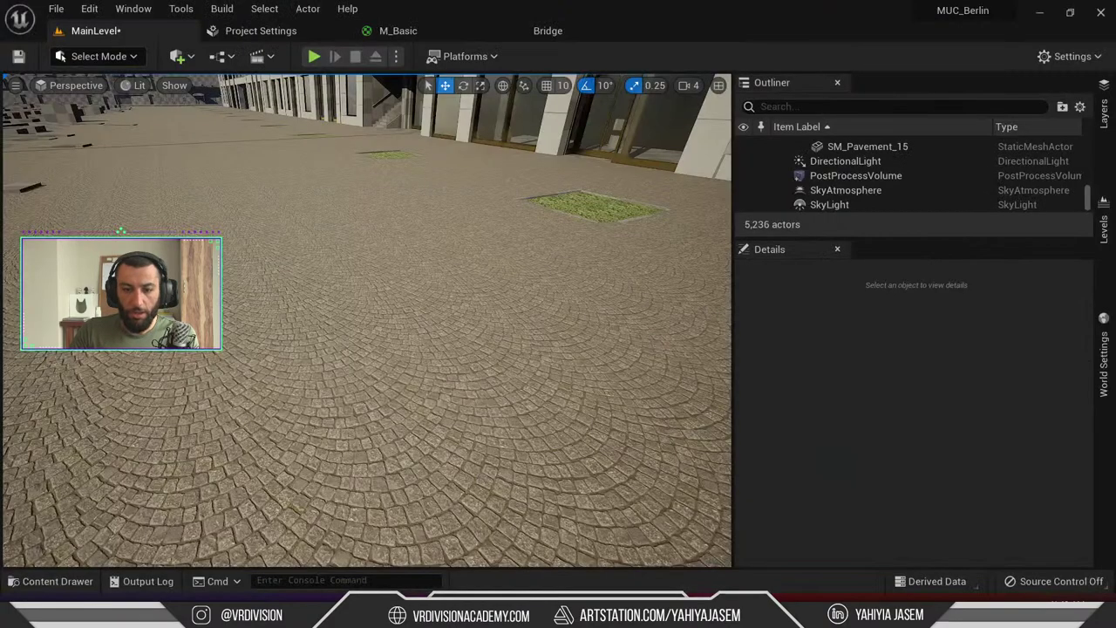
click(175, 56)
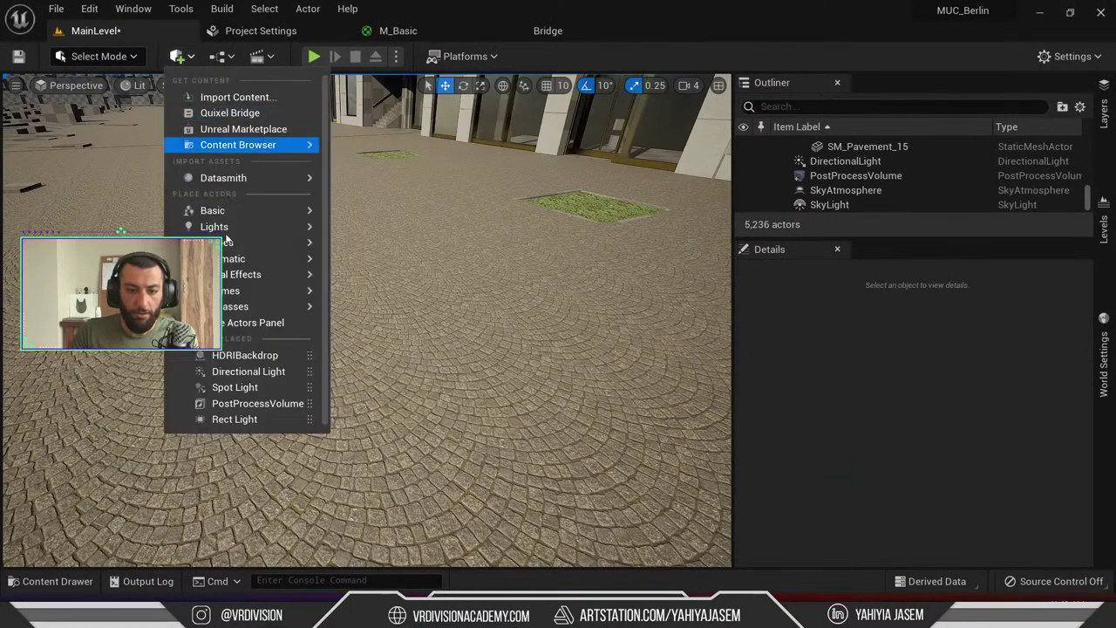
mouse_move(253, 178)
click(382, 201)
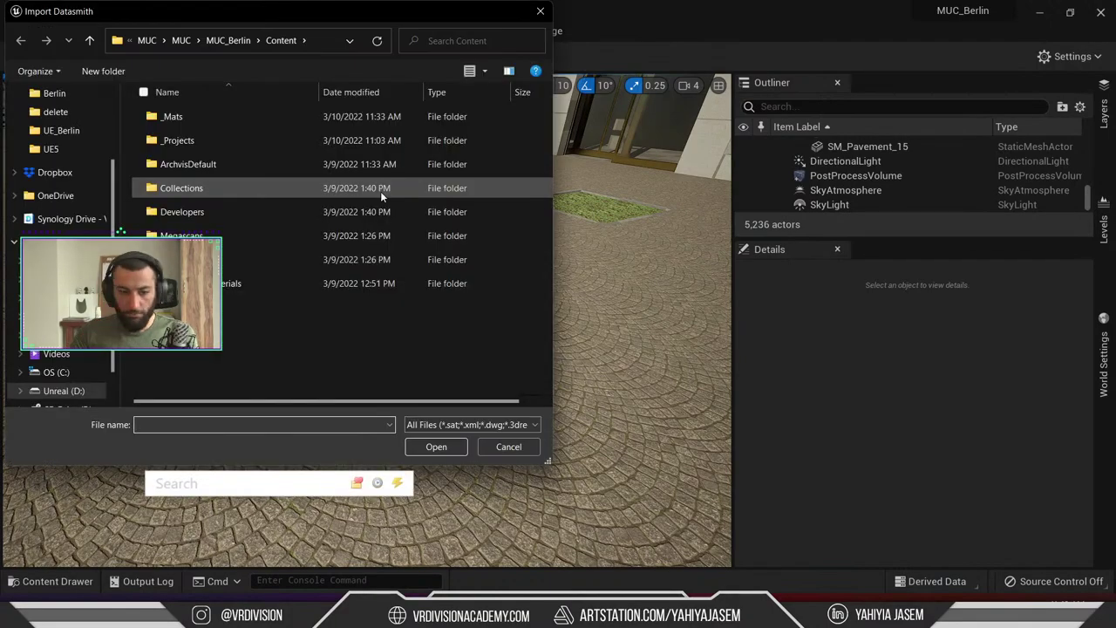
click(76, 371)
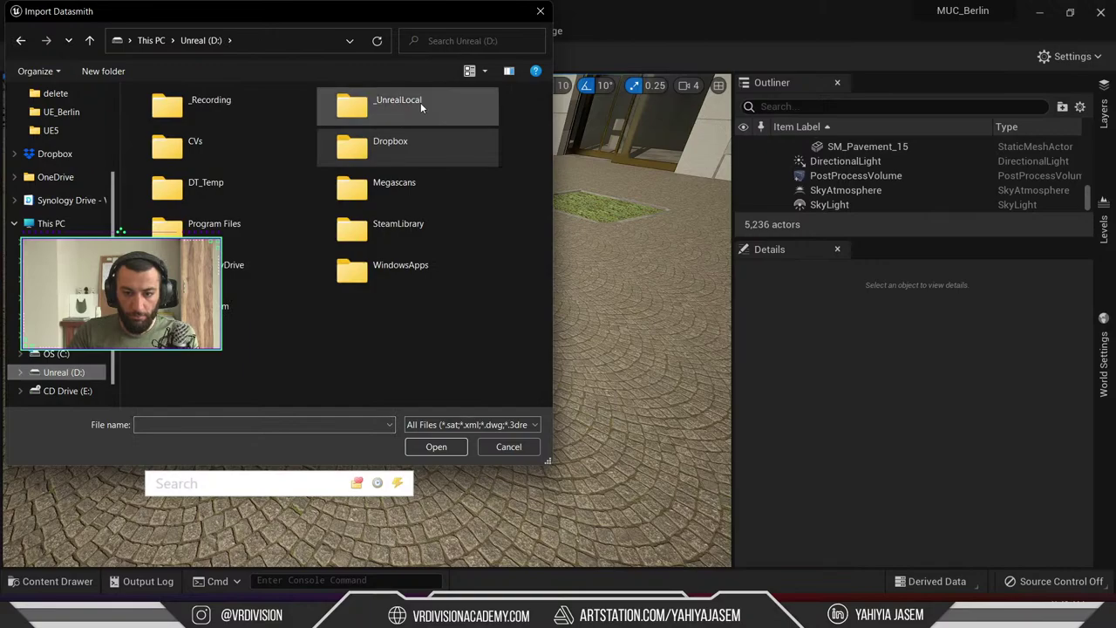
double_click(421, 102)
click(203, 40)
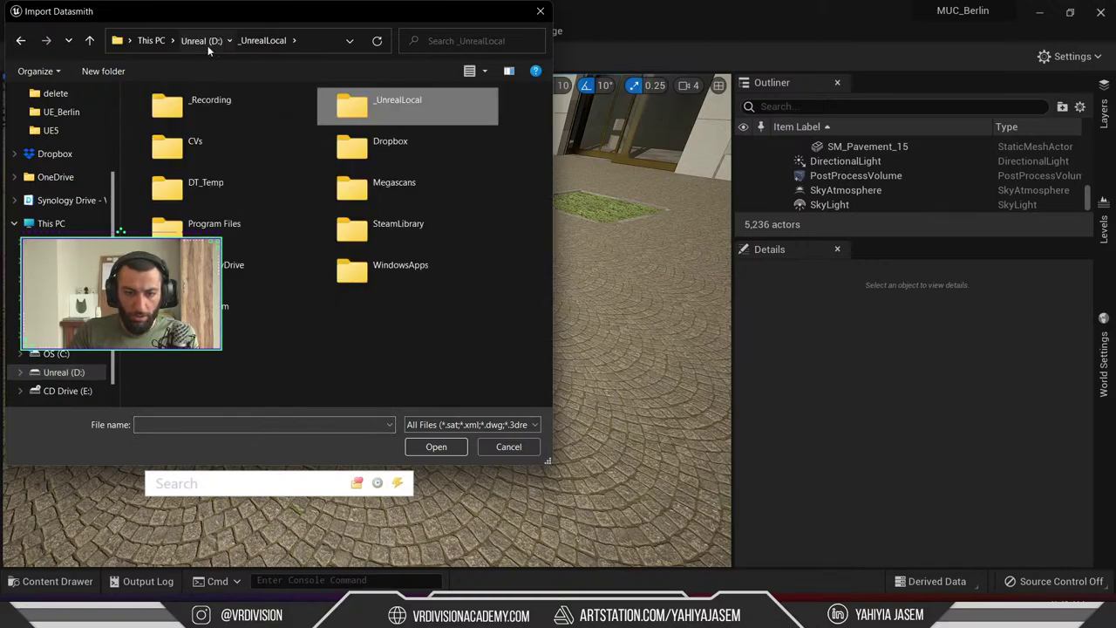
double_click(241, 200)
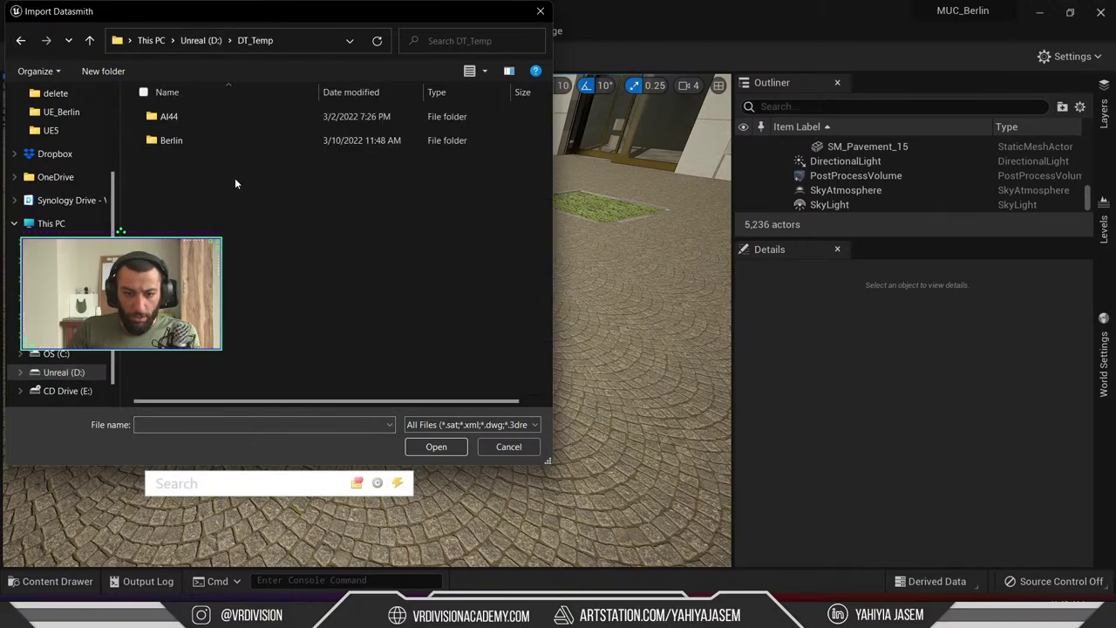
double_click(189, 139)
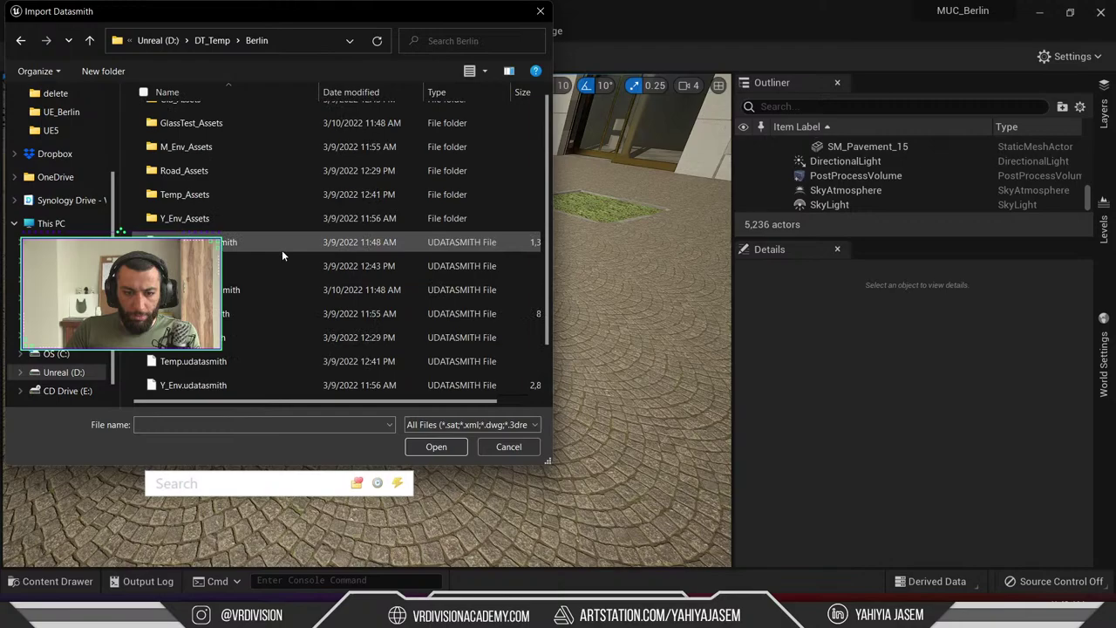
double_click(209, 289)
Import the GlassTest content into the _Projects/Berlin/DT folder and select the S_Glass panel in the level
click(419, 228)
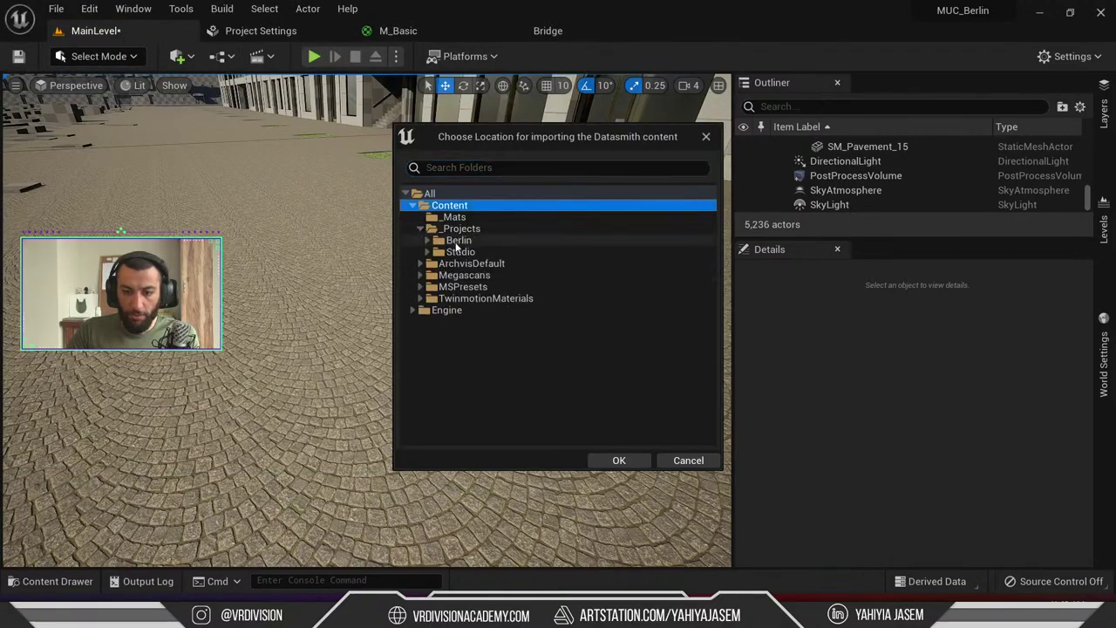
double_click(455, 240)
click(450, 252)
double_click(450, 253)
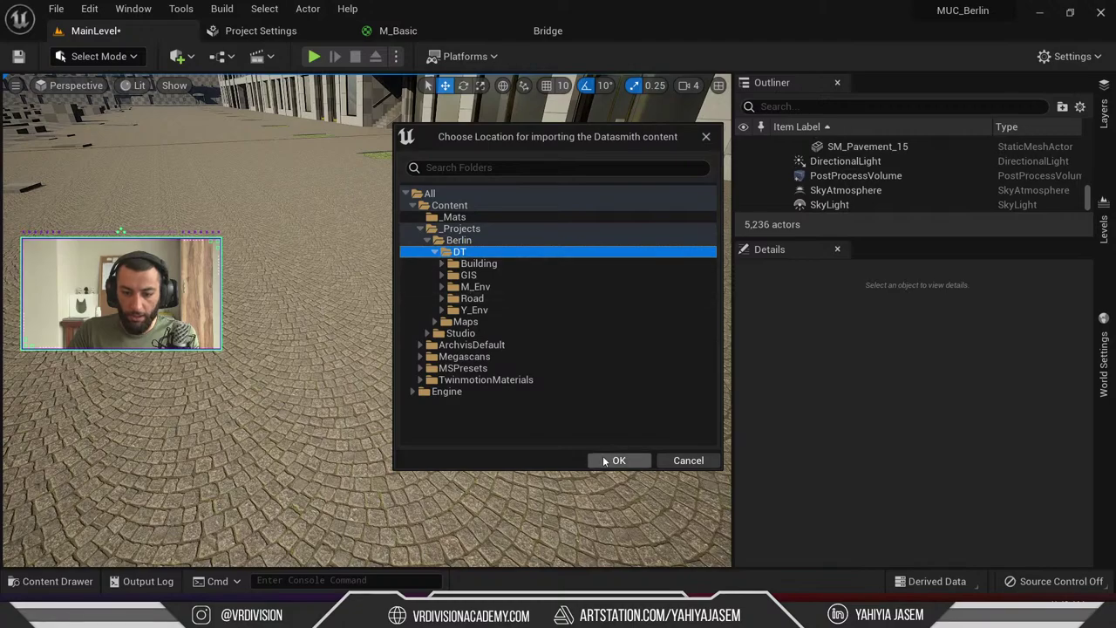
click(619, 461)
click(633, 433)
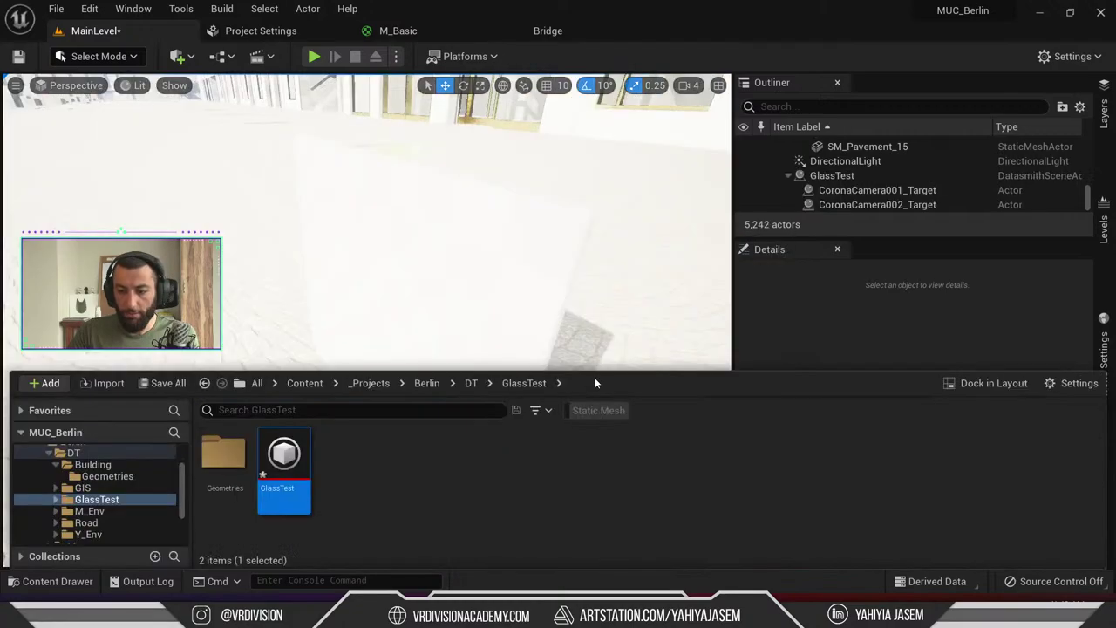
click(476, 291)
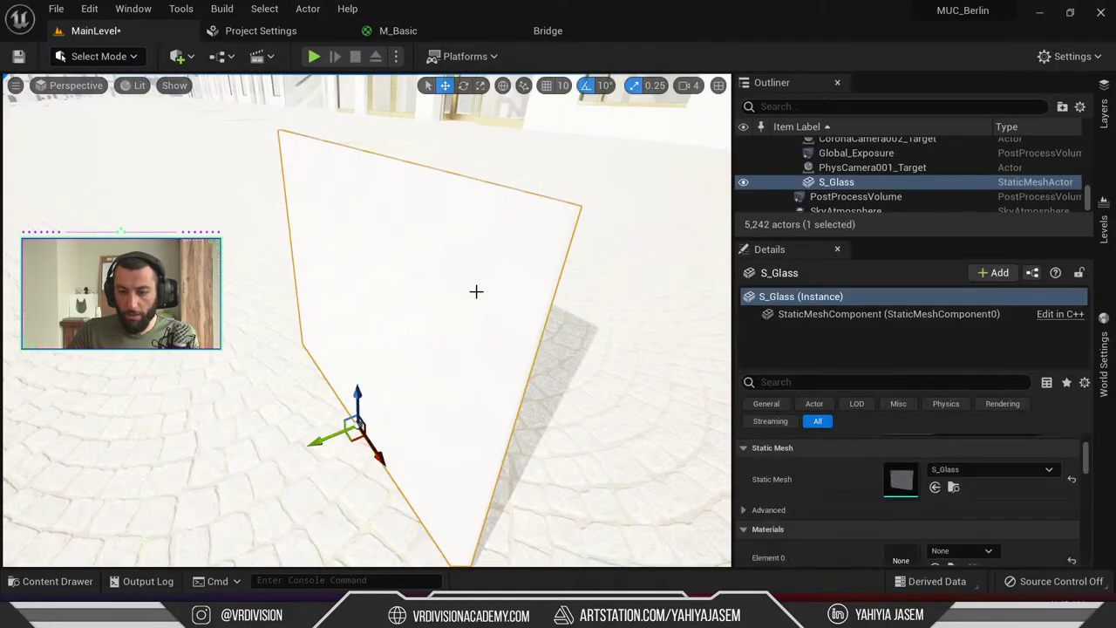
right_drag(719, 227, 463, 174)
Switch to 3ds Max and set the environment's exposure control to no exposure control
key(alt+Tab)
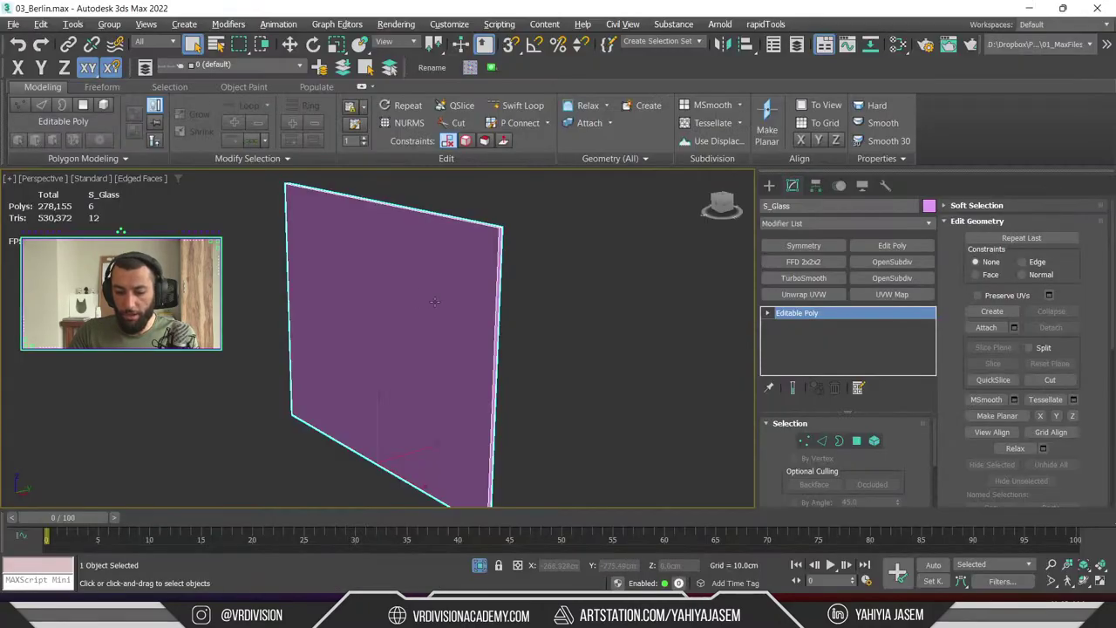
key(8)
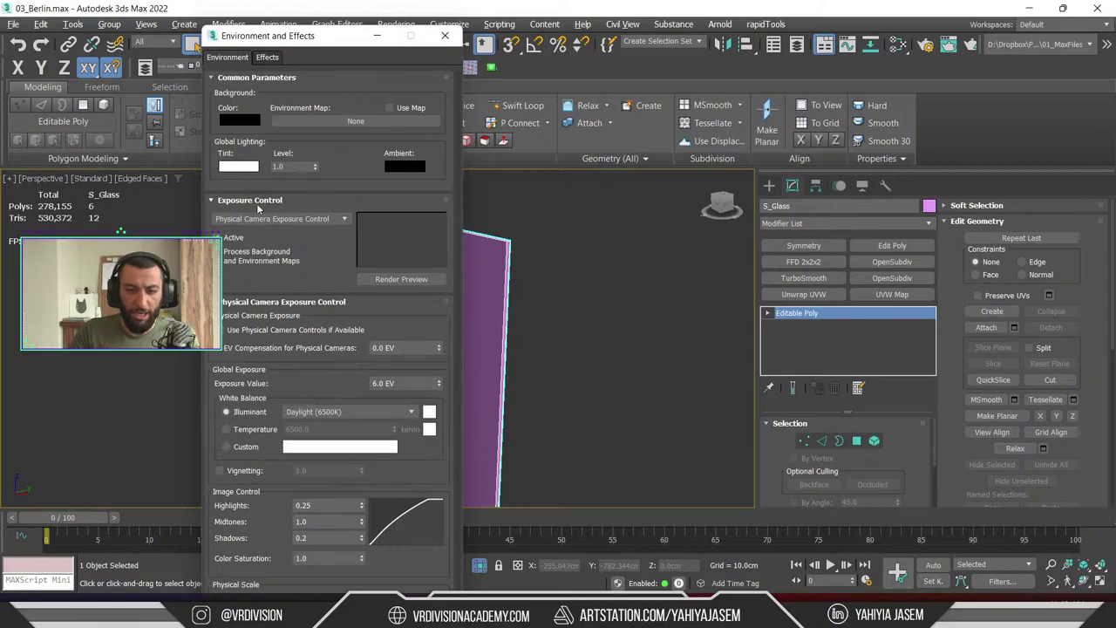
click(322, 219)
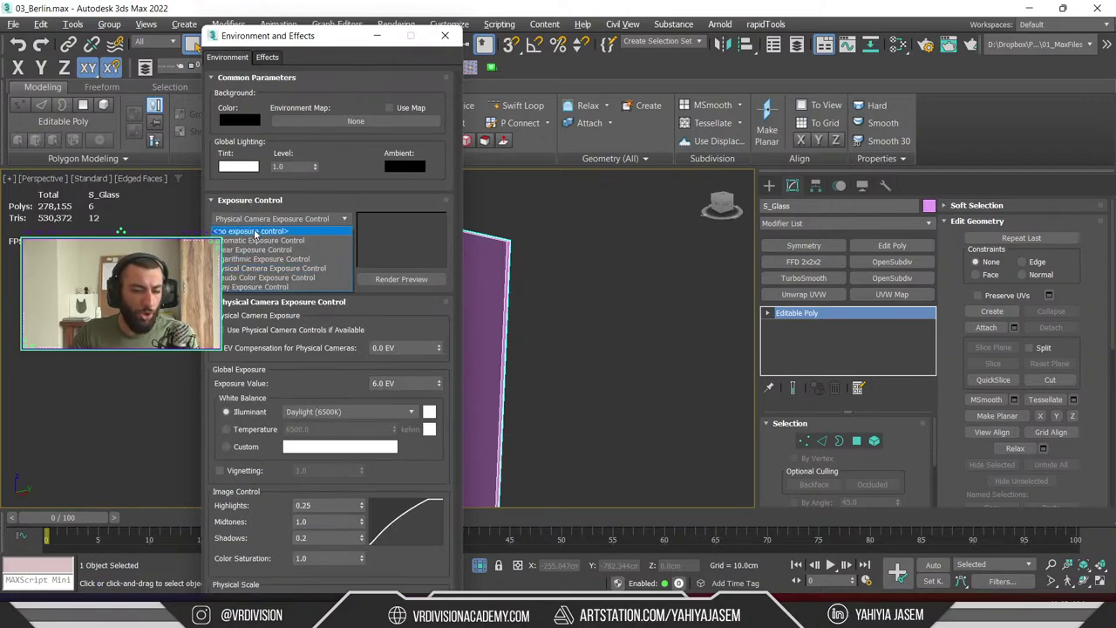
click(255, 231)
click(445, 36)
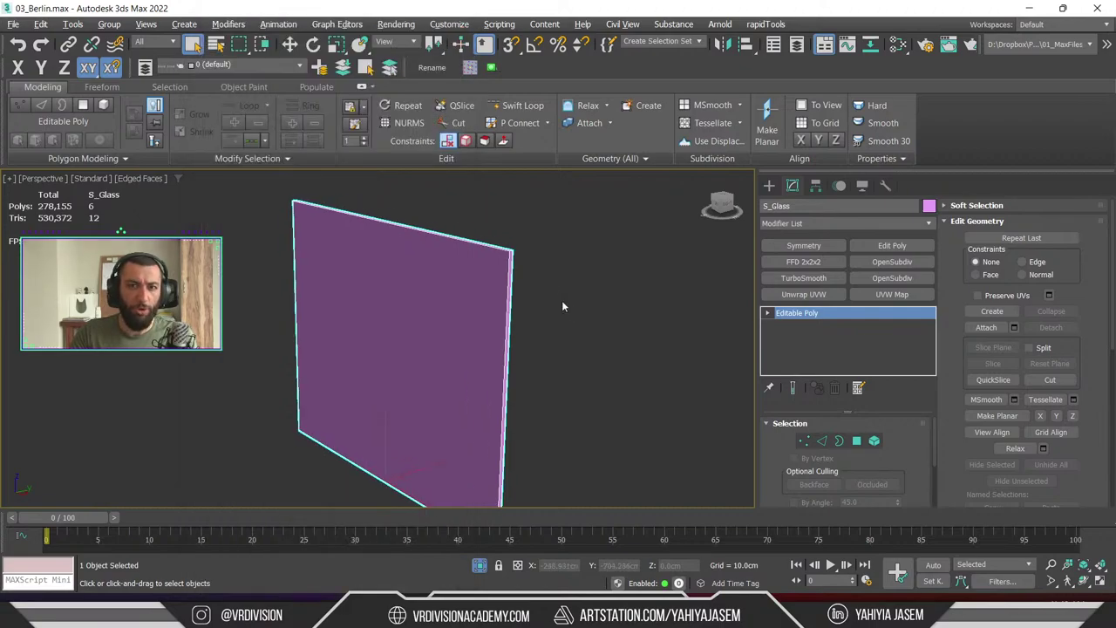
Back in Unreal Editor, delete CoronaCamera001_Target, CoronaCamera002_Target, Global_Exposure and PhysCamera001_Target from GlassTest, and select S_Glass
key(alt+Tab)
right_drag(367, 320, 331, 322)
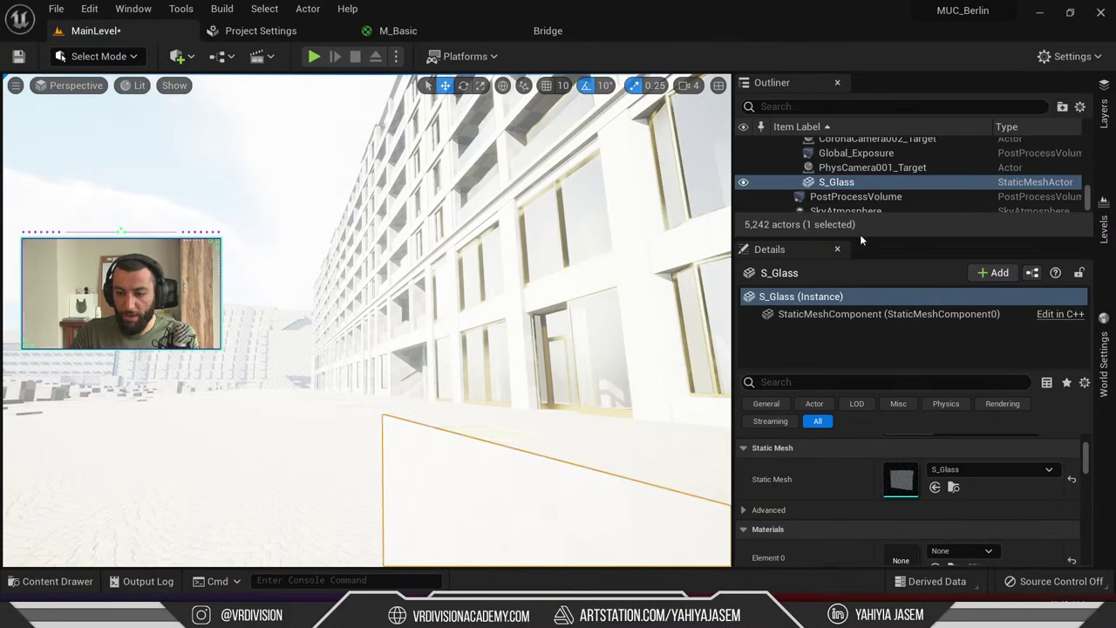
drag(860, 234, 860, 414)
click(852, 288)
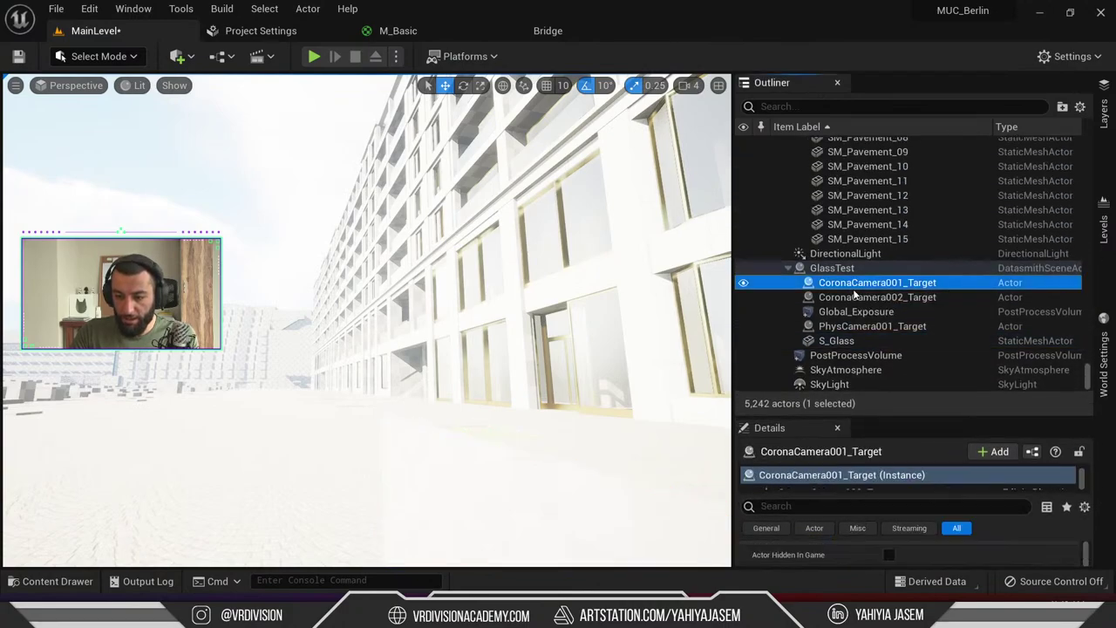
ctrl+click(863, 297)
ctrl+click(868, 312)
ctrl+click(872, 326)
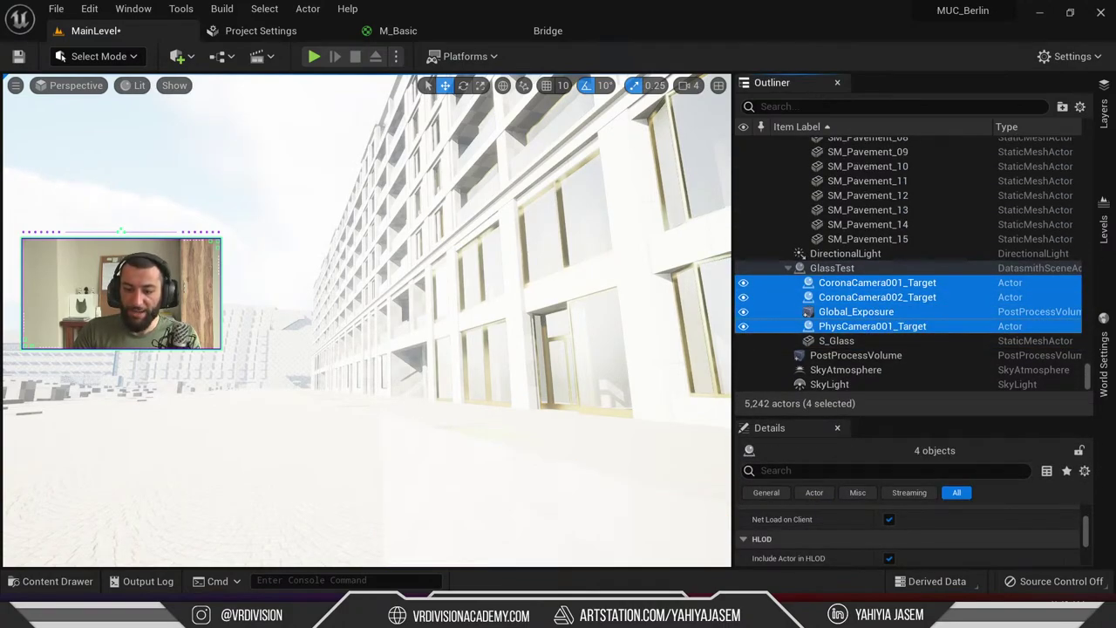
right_drag(564, 348, 599, 391)
click(916, 283)
shift+click(915, 326)
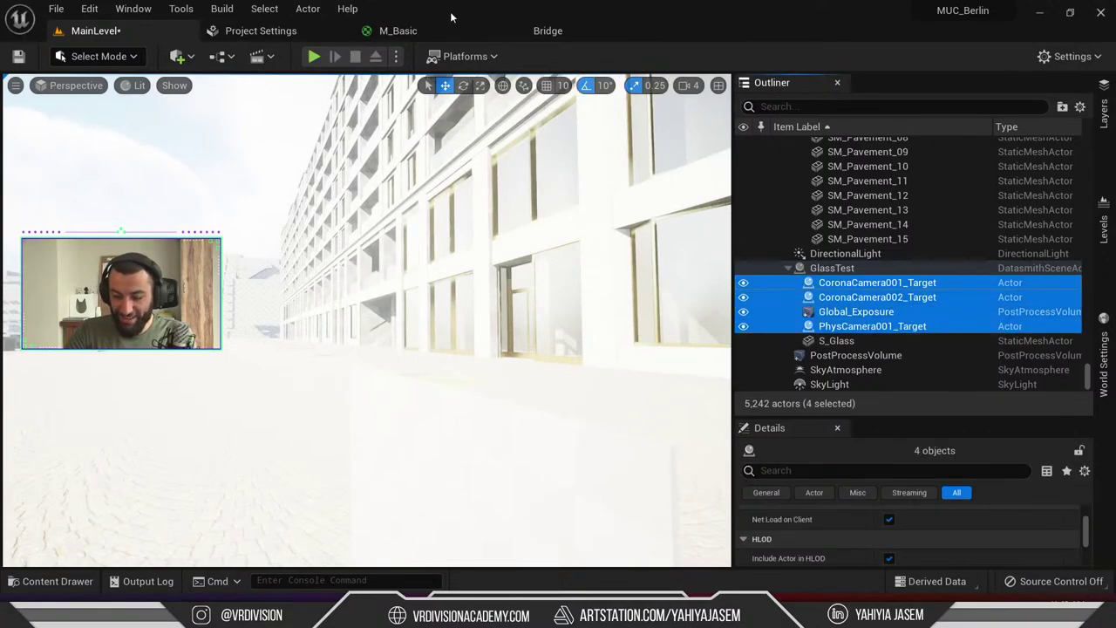
key(Delete)
click(647, 359)
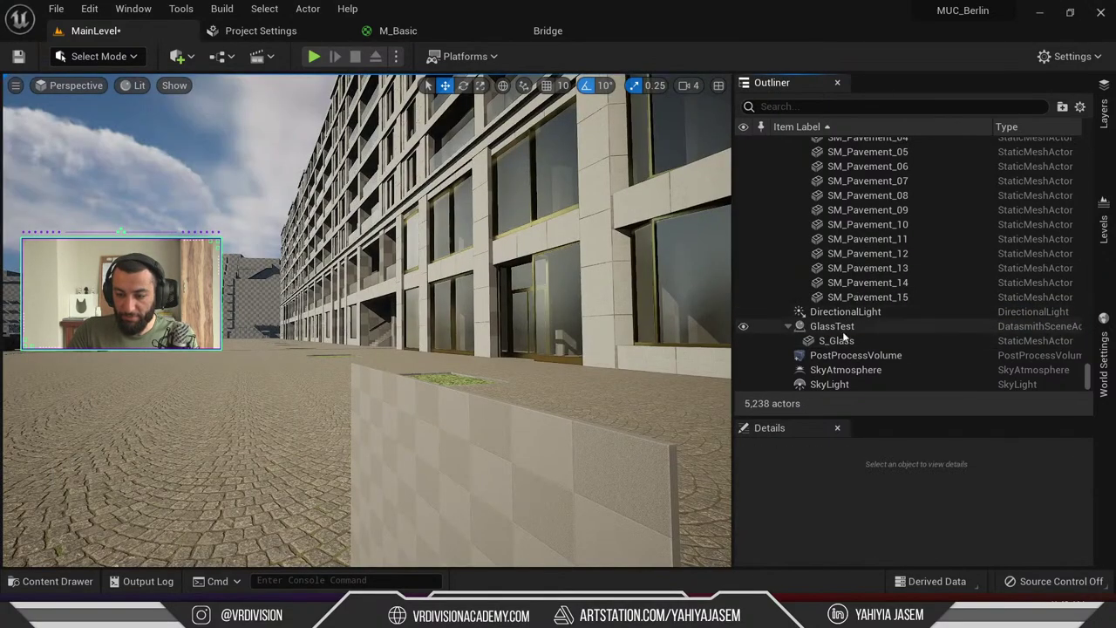
click(840, 340)
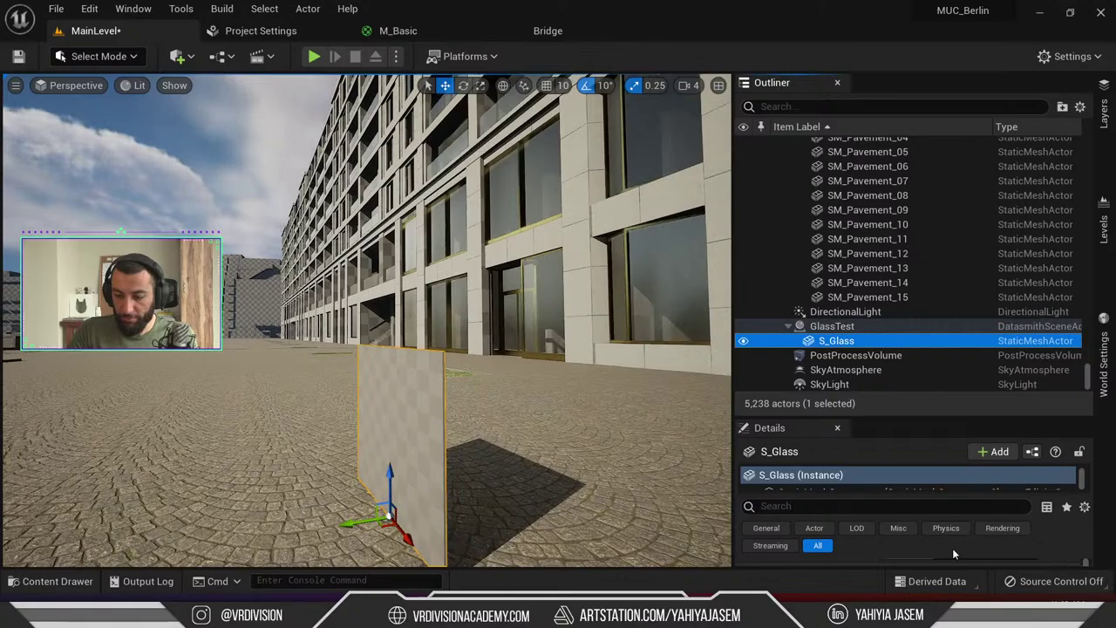
Enlarge the details area to expose the Materials section of S_Glass and frame the panel in the viewport
drag(889, 416, 880, 209)
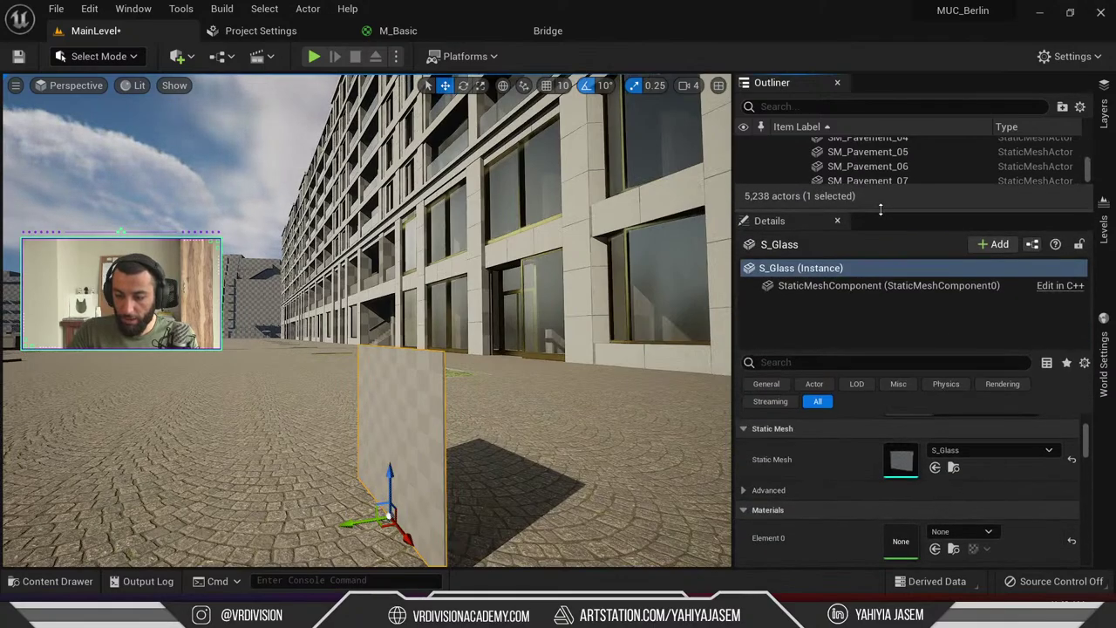
scroll(857, 527, down, 2)
right_drag(558, 392, 567, 399)
right_drag(279, 279, 332, 298)
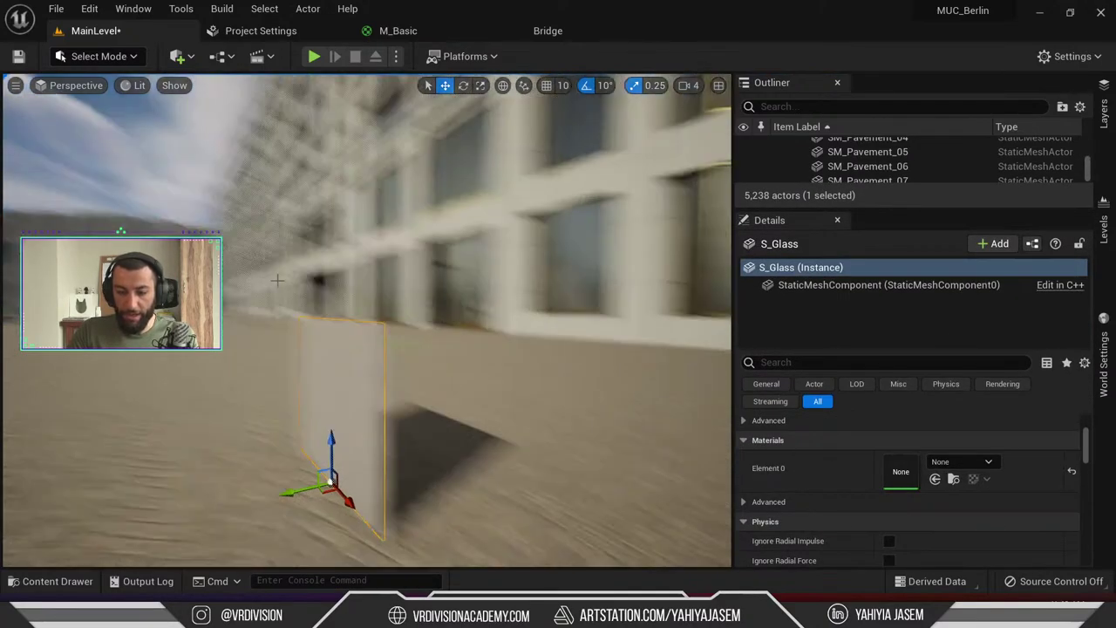
click(349, 380)
key(f)
alt+drag(458, 301, 529, 300)
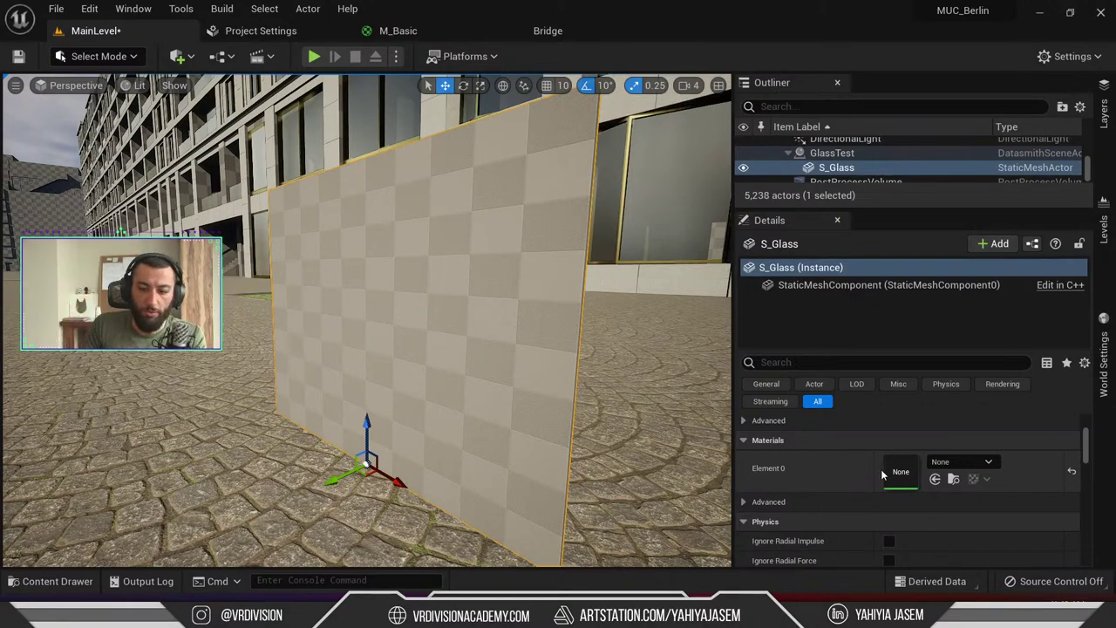
Switch to 3ds Max and open the Compact Material Editor in place of the Slate Material Editor
key(alt+Tab)
alt+middle_drag(529, 283, 516, 274)
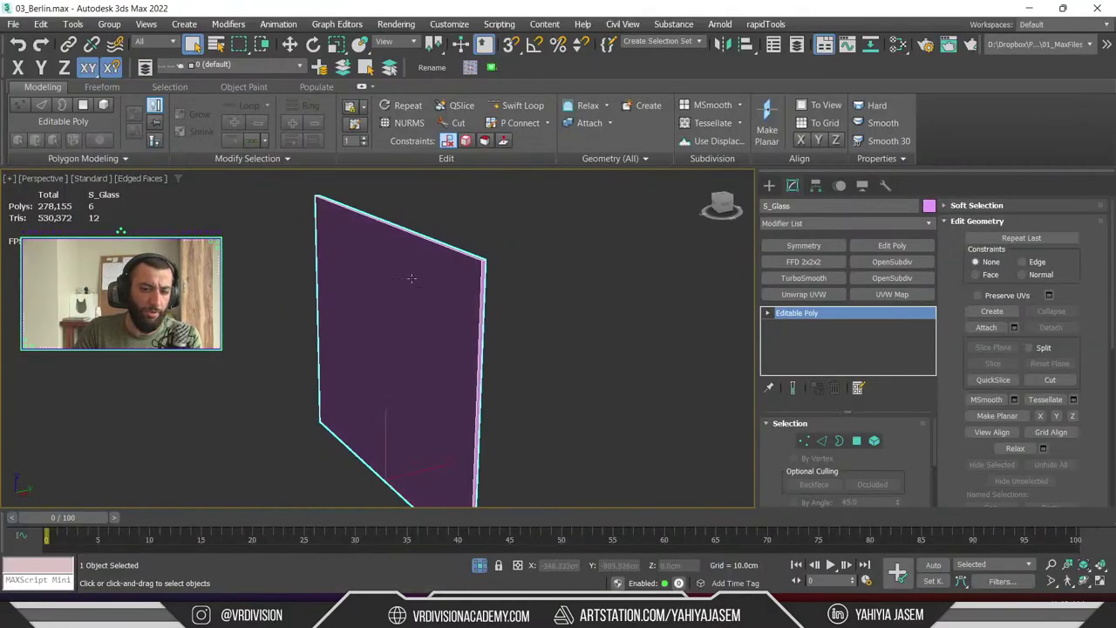
alt+middle_drag(493, 299, 484, 292)
key(alt+Tab)
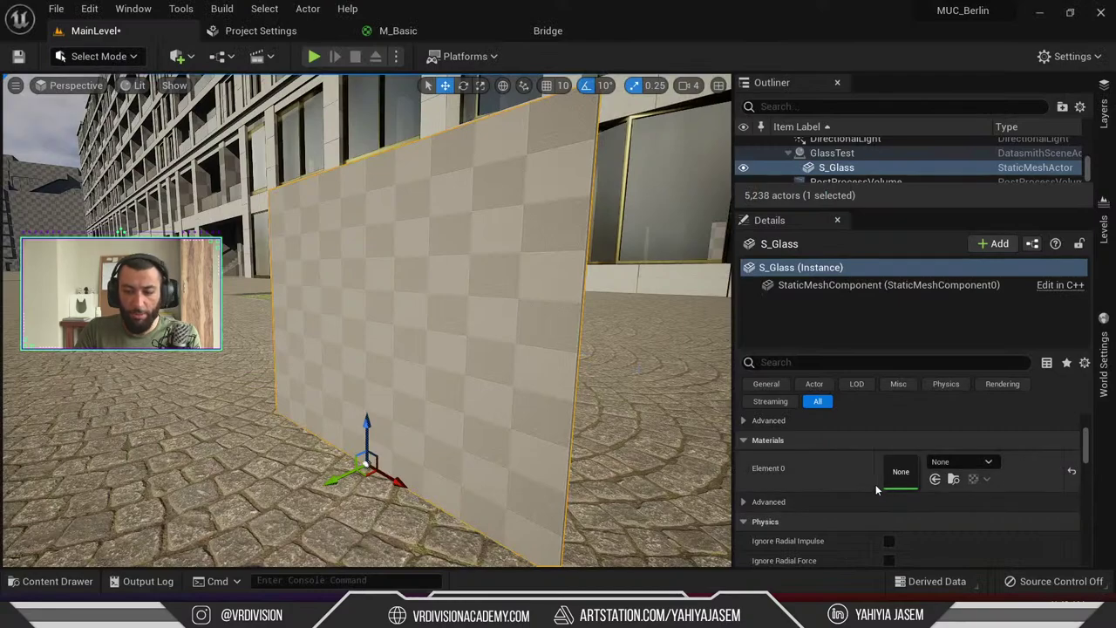
key(alt+Tab)
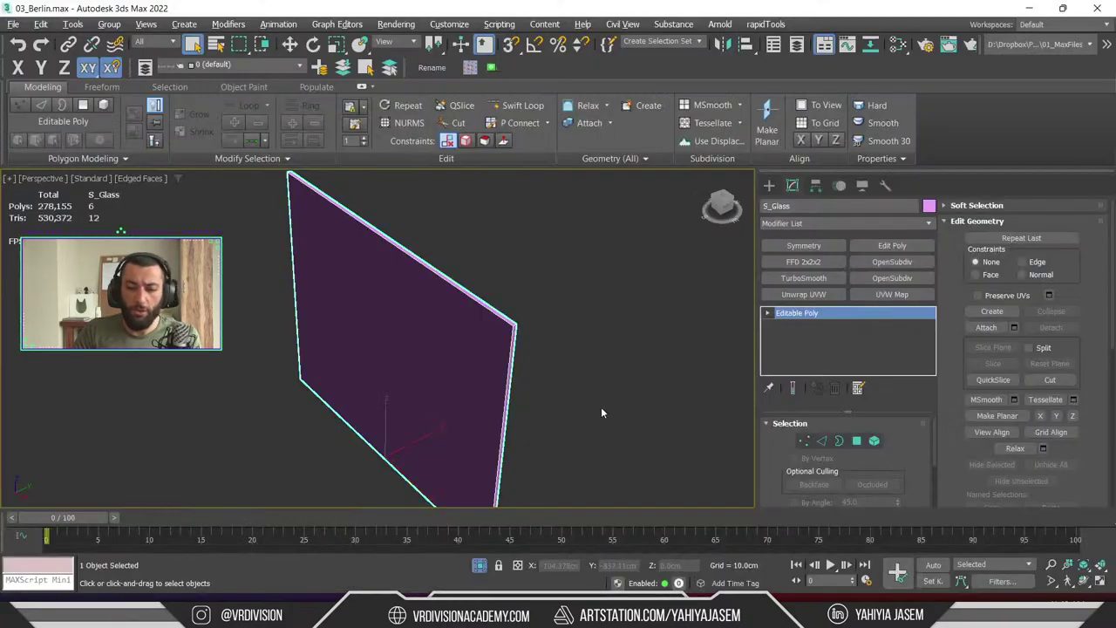
alt+middle_drag(601, 406, 538, 309)
key(m)
click(410, 256)
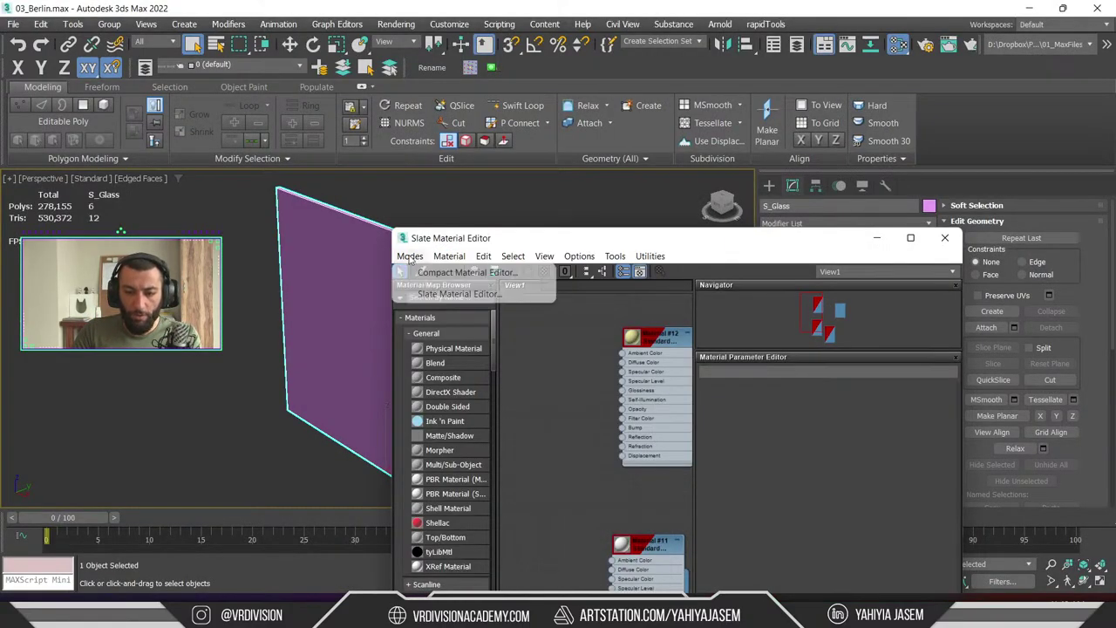
click(440, 273)
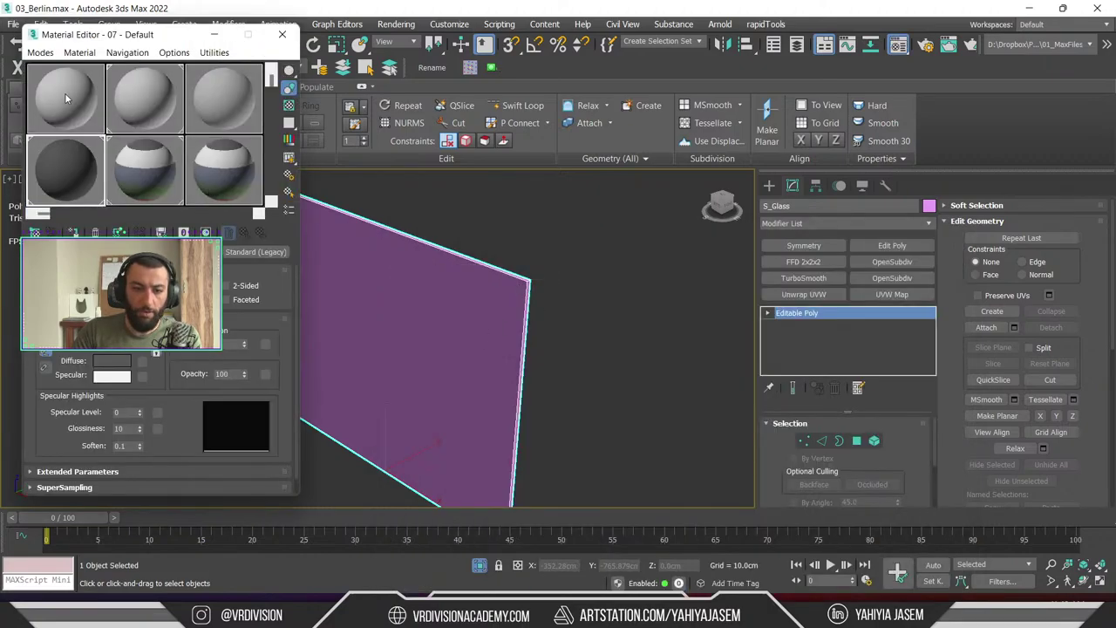
Replace the material in the first sample slot with a Multi/Sub-Object material limited to 2 sub-materials
click(254, 253)
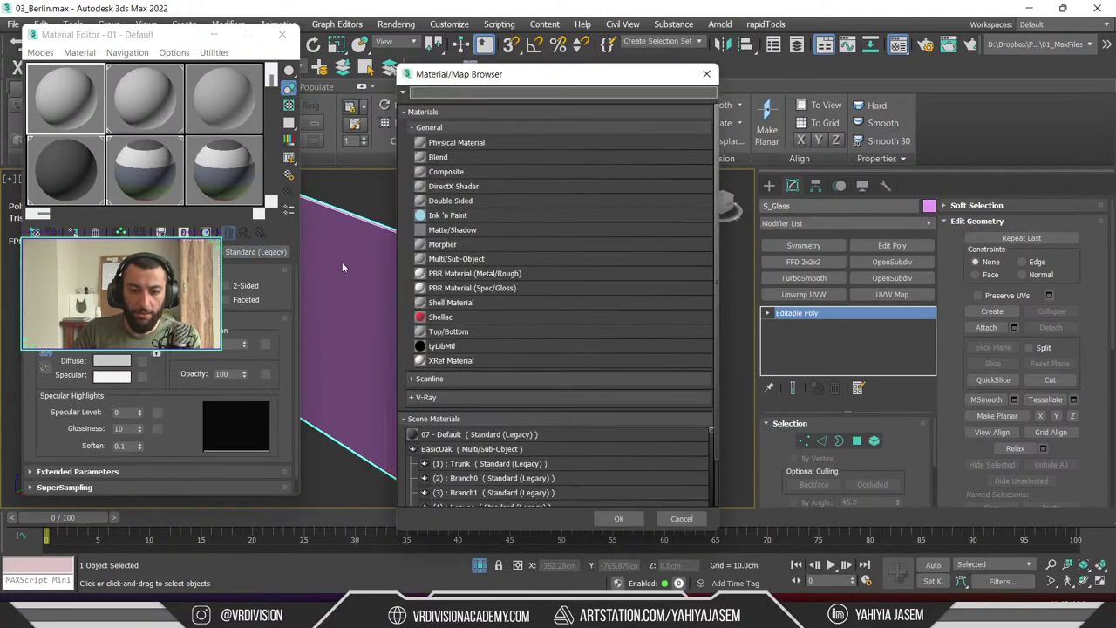
text(mult)
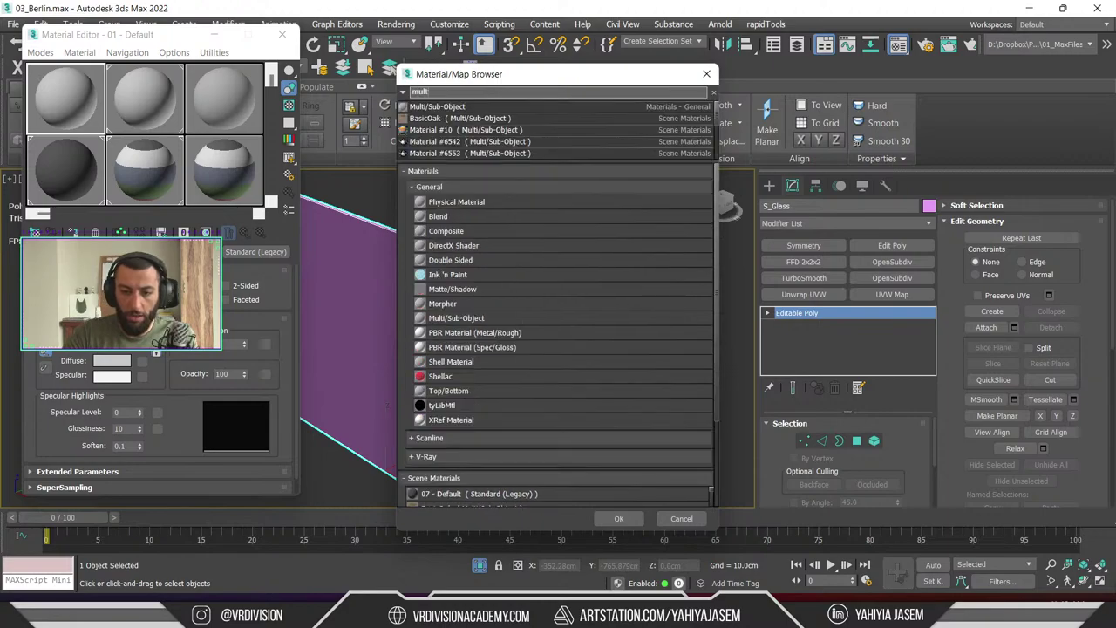
double_click(441, 105)
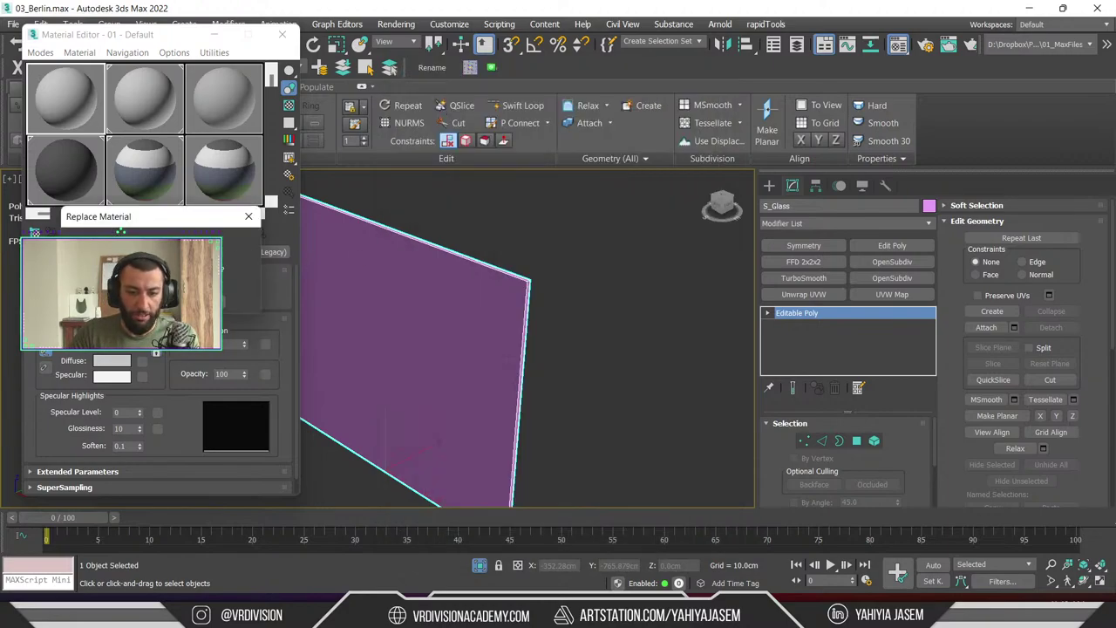
key(Return)
click(66, 310)
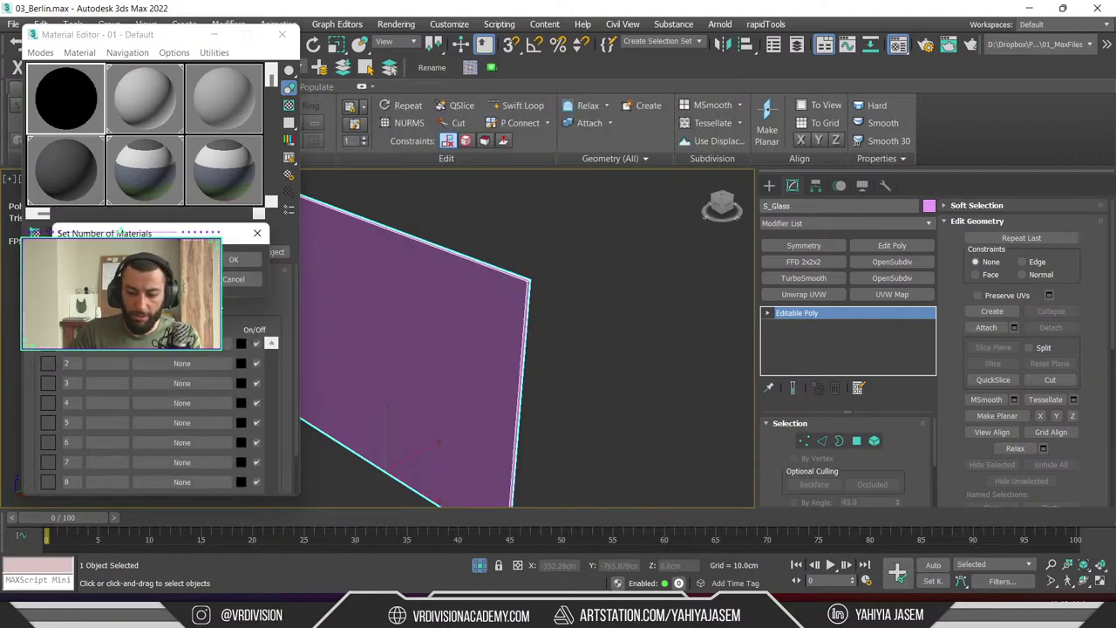
click(223, 259)
Set sub-material 1 to Standard (Legacy) and copy it into sub-material slot 2
click(181, 343)
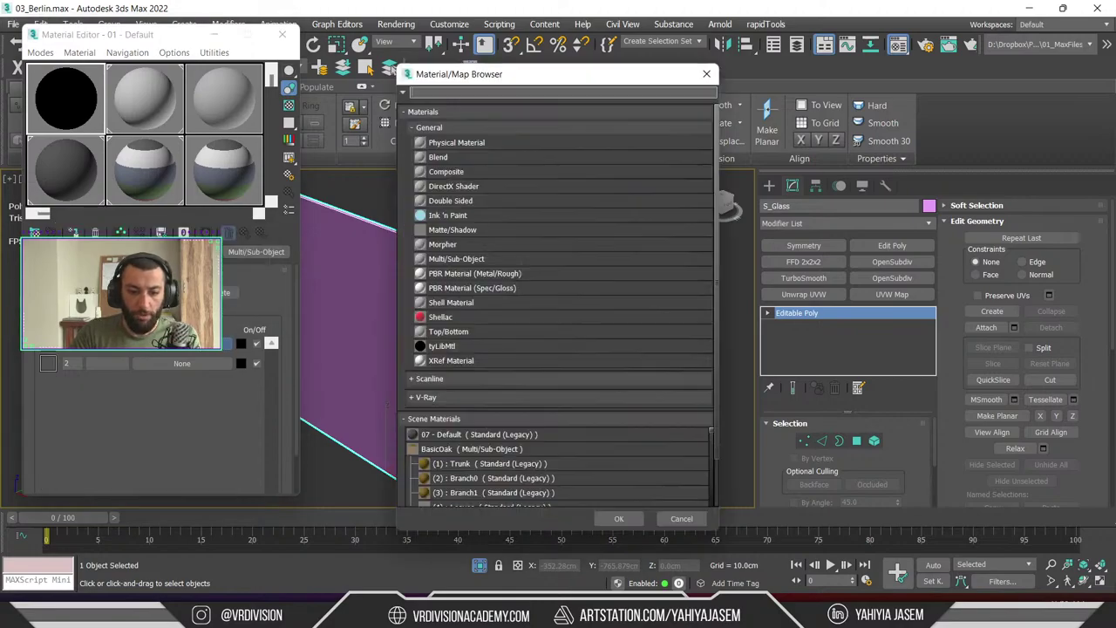
text(stand)
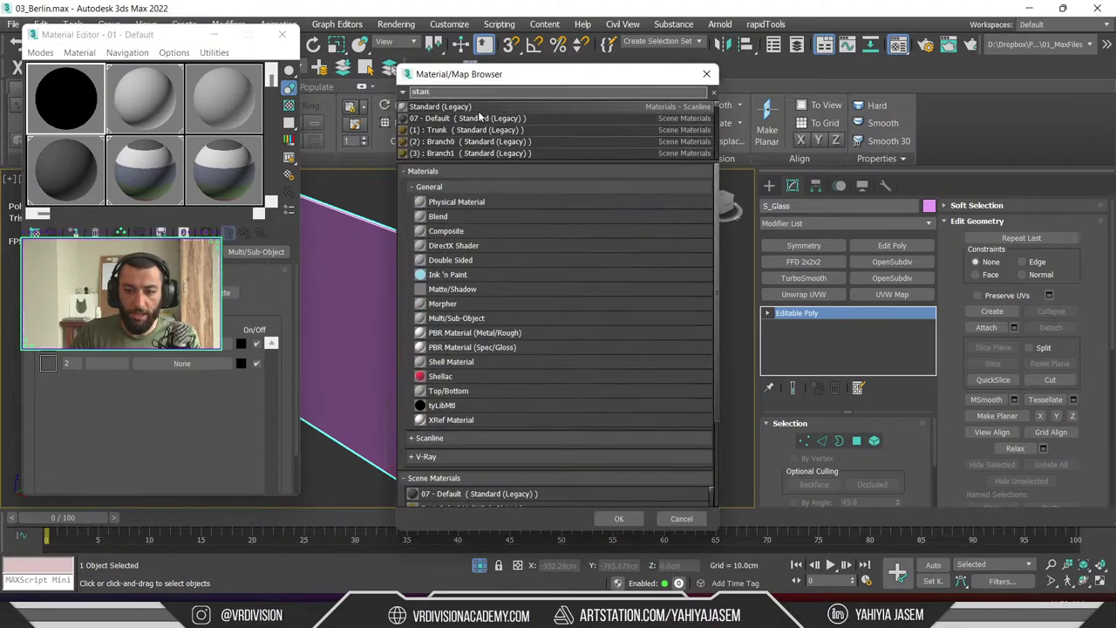
double_click(479, 110)
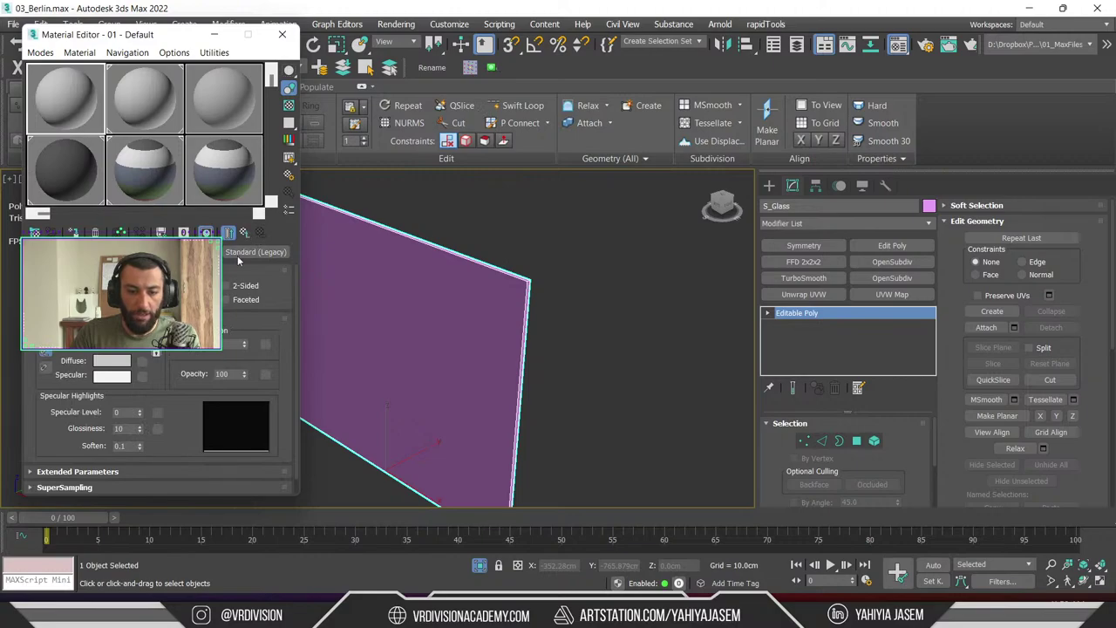
click(229, 232)
drag(185, 370, 184, 366)
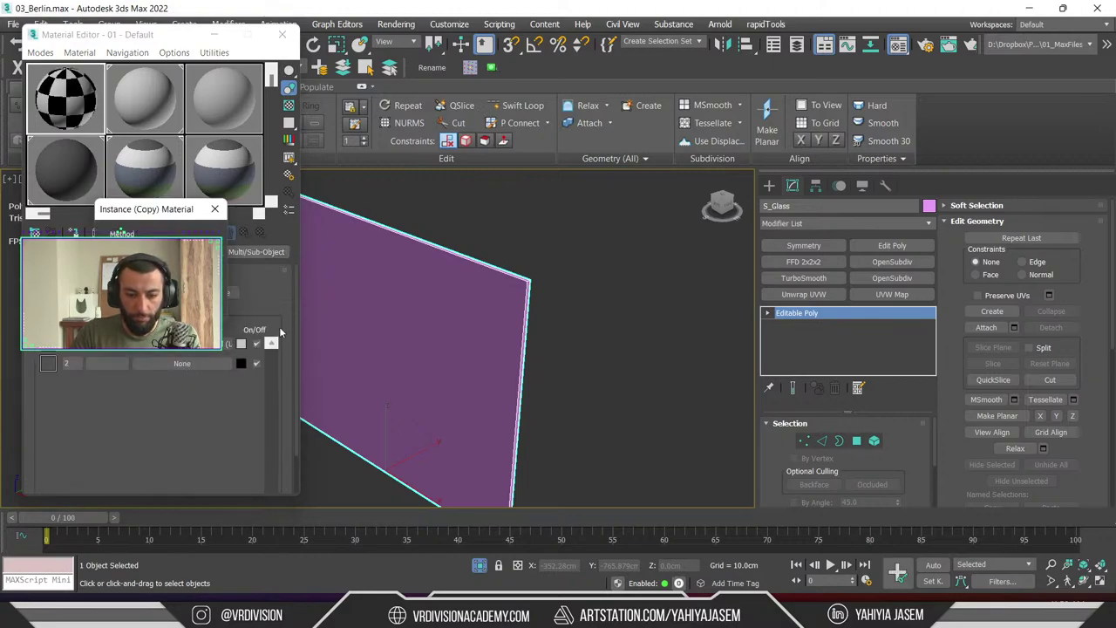
click(128, 310)
Assign the Multi/Sub-Object material to the S_Glass panel and set sub-material 2's colour to light blue
drag(80, 107, 479, 339)
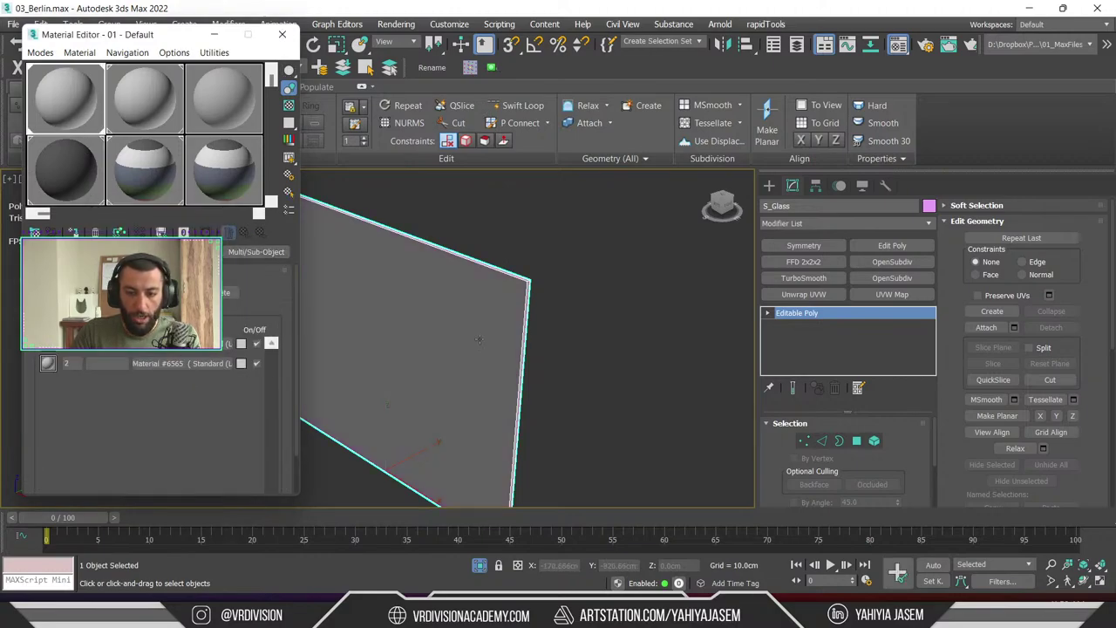
click(242, 346)
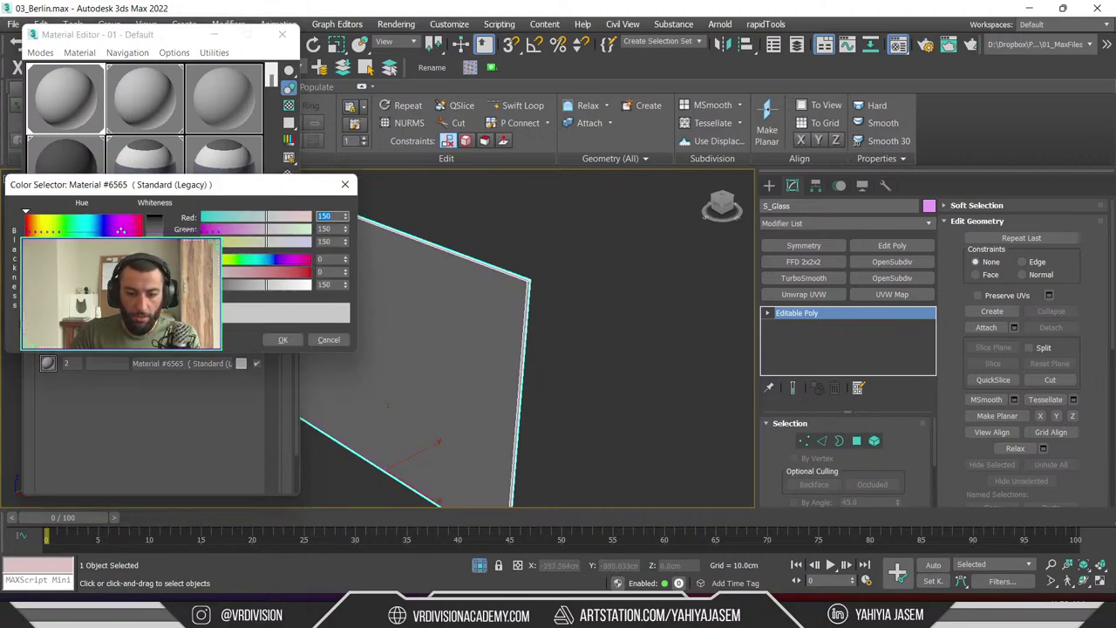
click(91, 234)
click(156, 227)
click(283, 339)
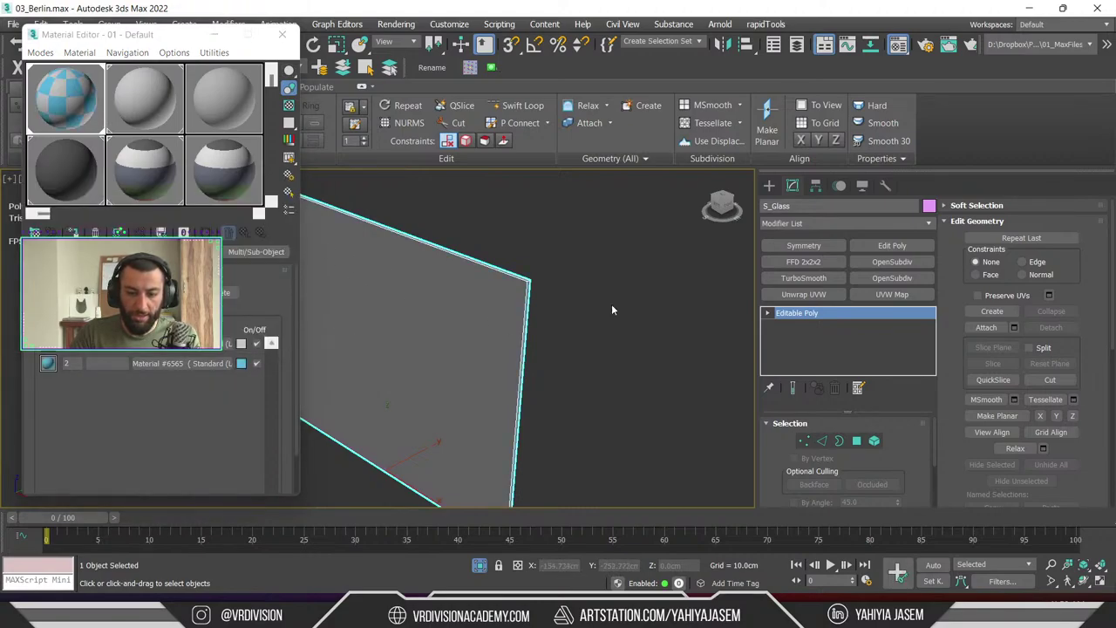
Deselect the S_Glass panel and examine how the two sub-materials are distributed over its front face and thin edges
click(611, 307)
alt+middle_drag(531, 297, 399, 399)
mouse_move(470, 266)
middle_down()
mouse_move(514, 446)
mouse_move(347, 470)
middle_up()
middle_drag(528, 379, 389, 420)
mouse_move(417, 244)
middle_down()
mouse_move(445, 422)
mouse_move(470, 493)
middle_up()
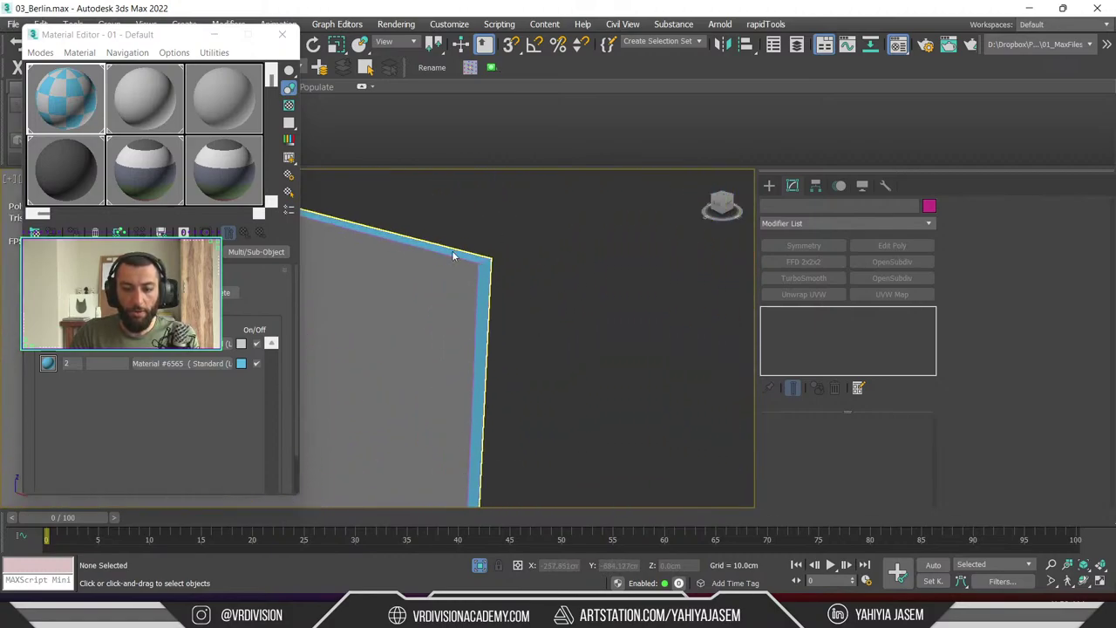
scroll(557, 230, down, 2)
Export the panel as Unreal Datasmith to D:\DT_Temp\Berlin, overwriting GlassTest.udatasmith
key(ctrl+e)
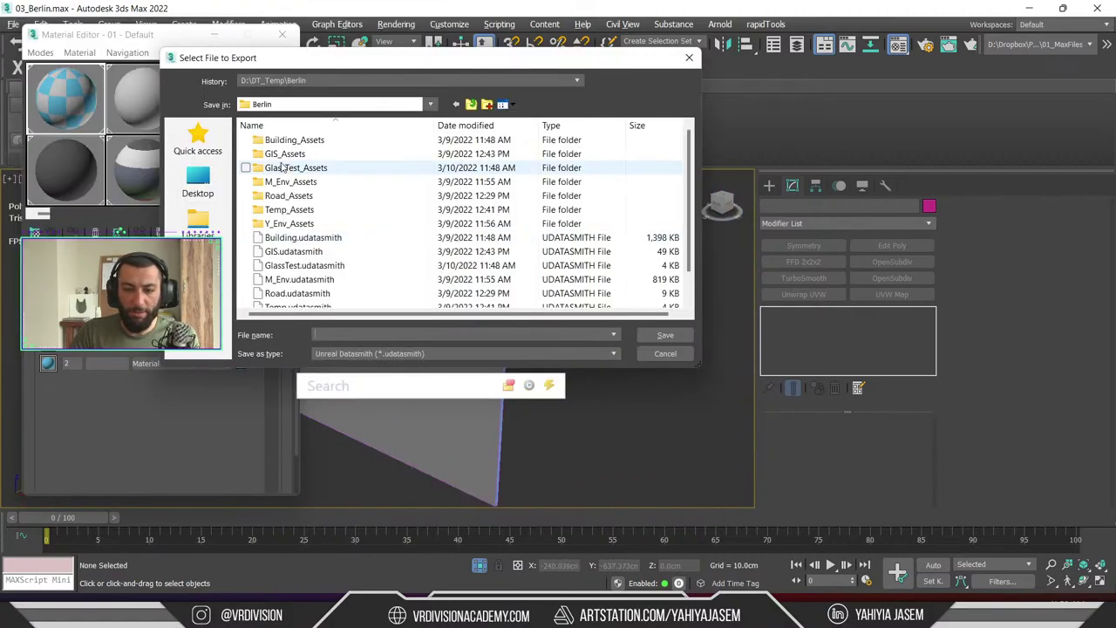
scroll(323, 248, down, 1)
click(321, 239)
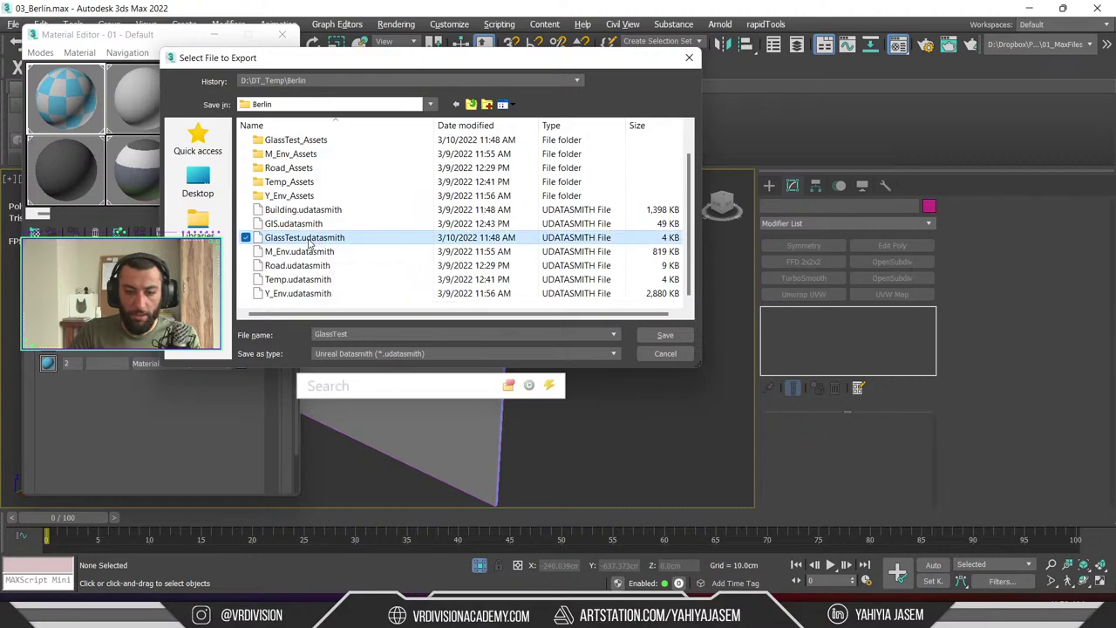
click(663, 335)
click(603, 325)
click(502, 355)
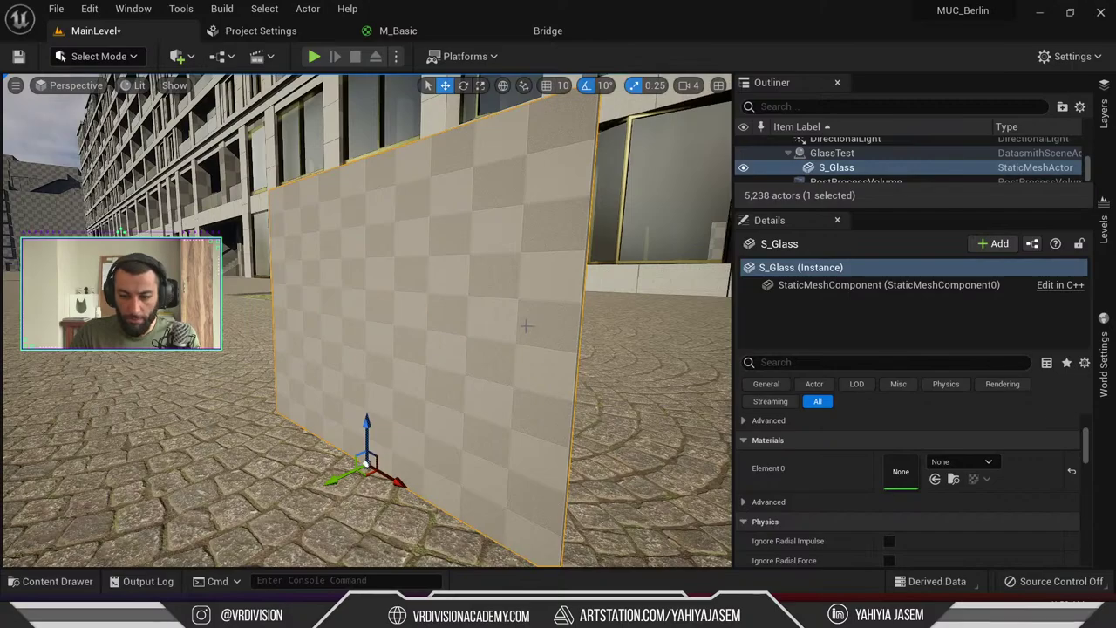
Switch to Unreal Editor, locate the S_Glass mesh asset in GlassTest/Geometries and reimport it
key(ctrl+b)
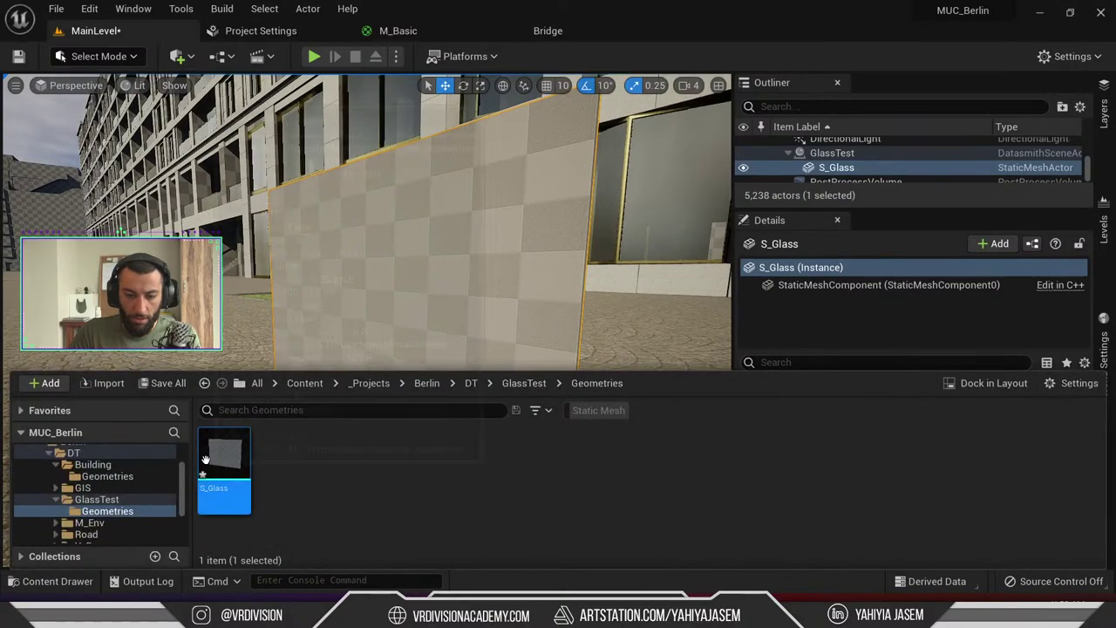
right_click(222, 463)
click(262, 230)
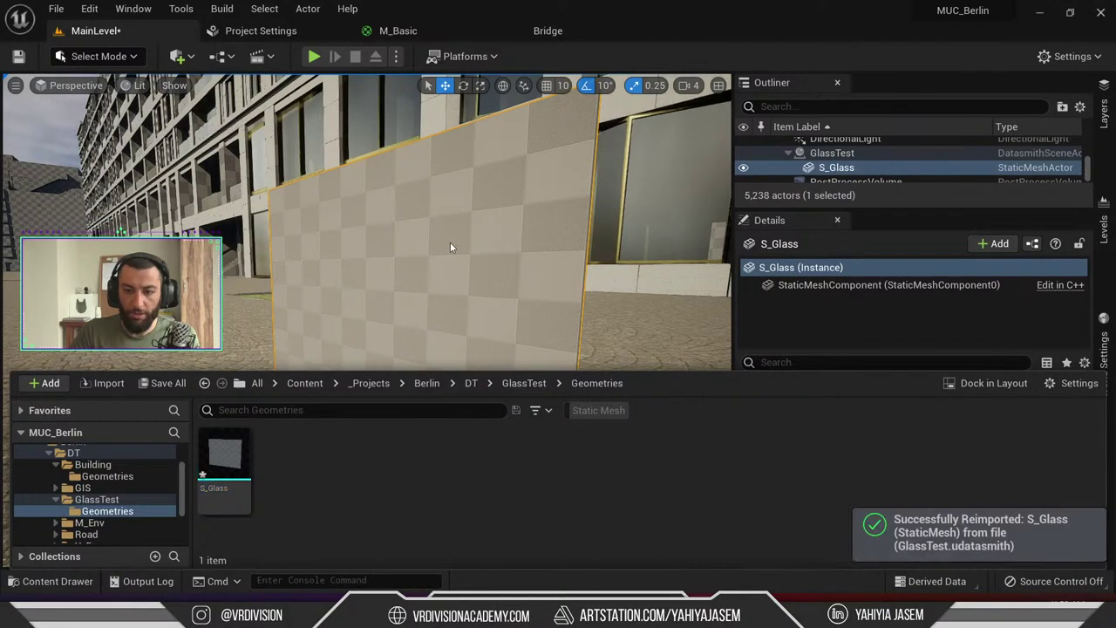
right_drag(450, 245, 432, 297)
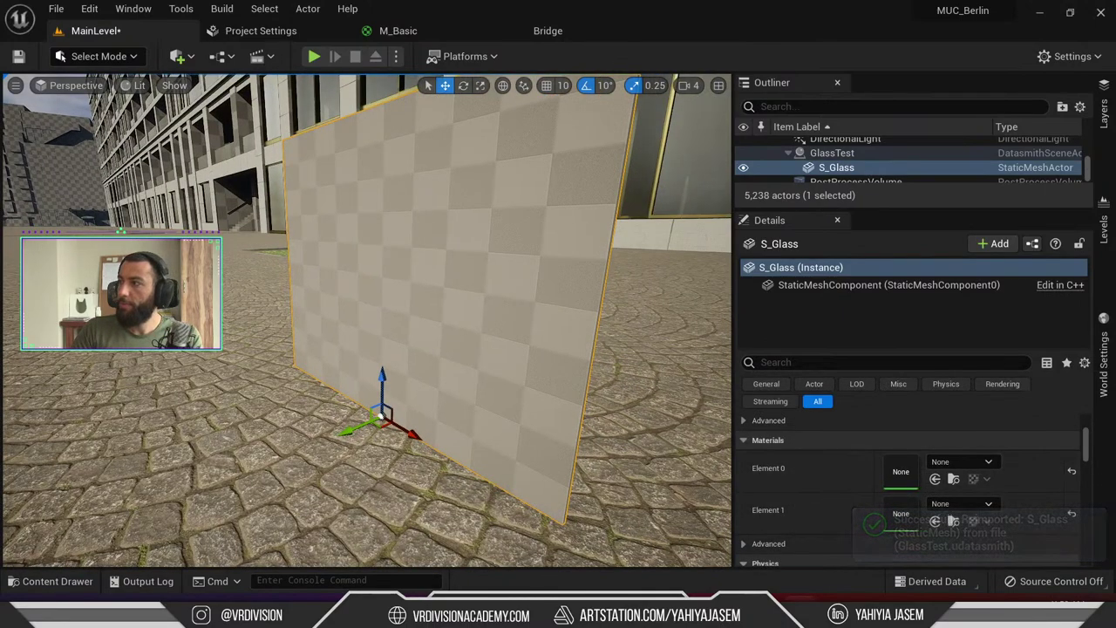
right_drag(547, 341, 496, 163)
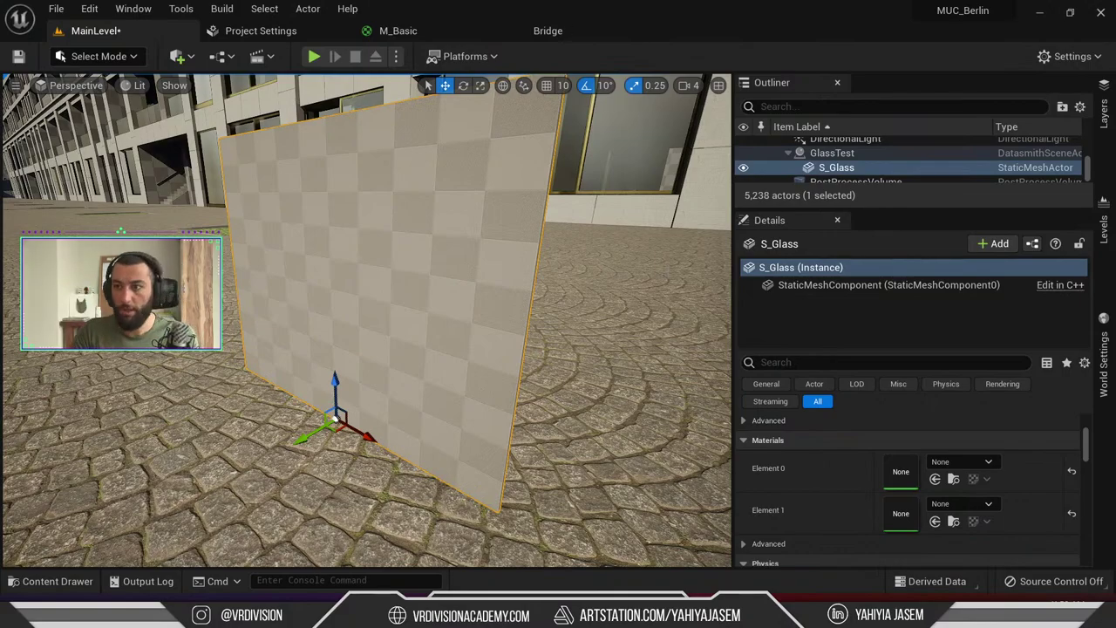
mouse_move(497, 163)
right_down()
mouse_move(528, 179)
mouse_move(529, 165)
mouse_move(453, 178)
mouse_move(558, 175)
mouse_move(497, 178)
right_up()
mouse_move(448, 404)
right_down()
mouse_move(488, 401)
mouse_move(447, 404)
right_up()
Create a new material named Glass in the Content/_Mats folder and open its material graph
key(ctrl+space)
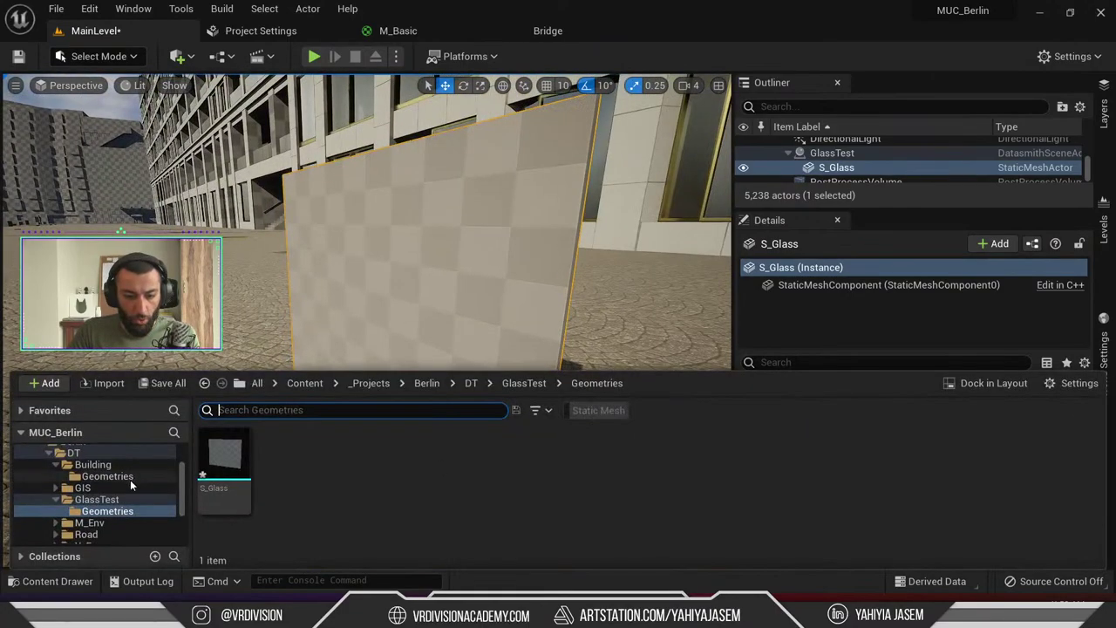
scroll(130, 480, up, 3)
click(104, 474)
right_click(486, 495)
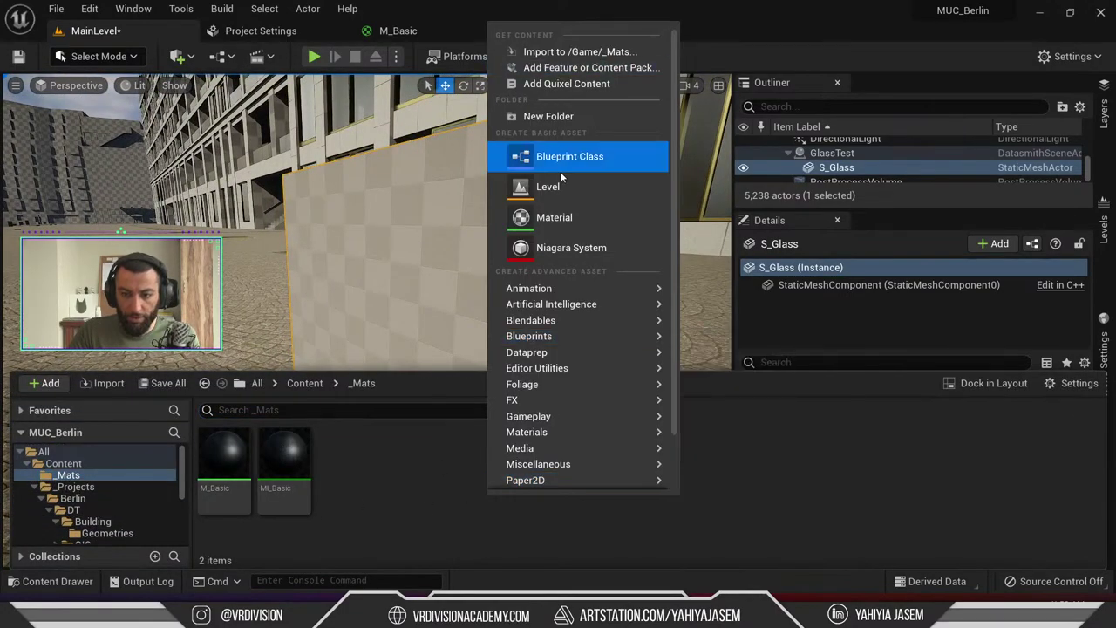
click(561, 217)
text(M)
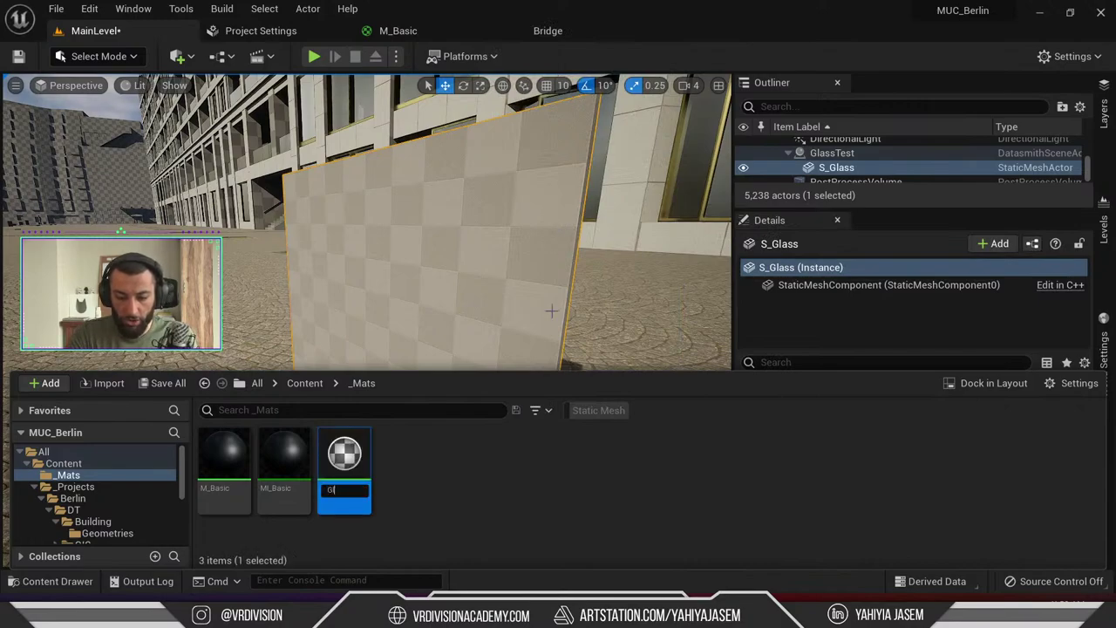
text(lass)
key(Return)
double_click(236, 471)
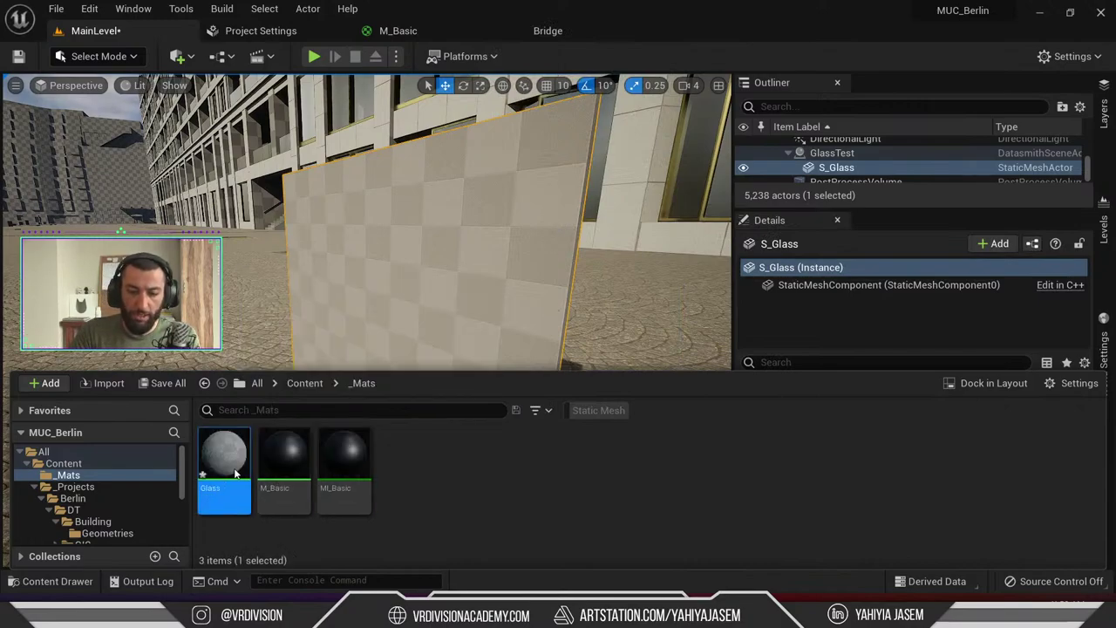
right_drag(415, 228, 460, 230)
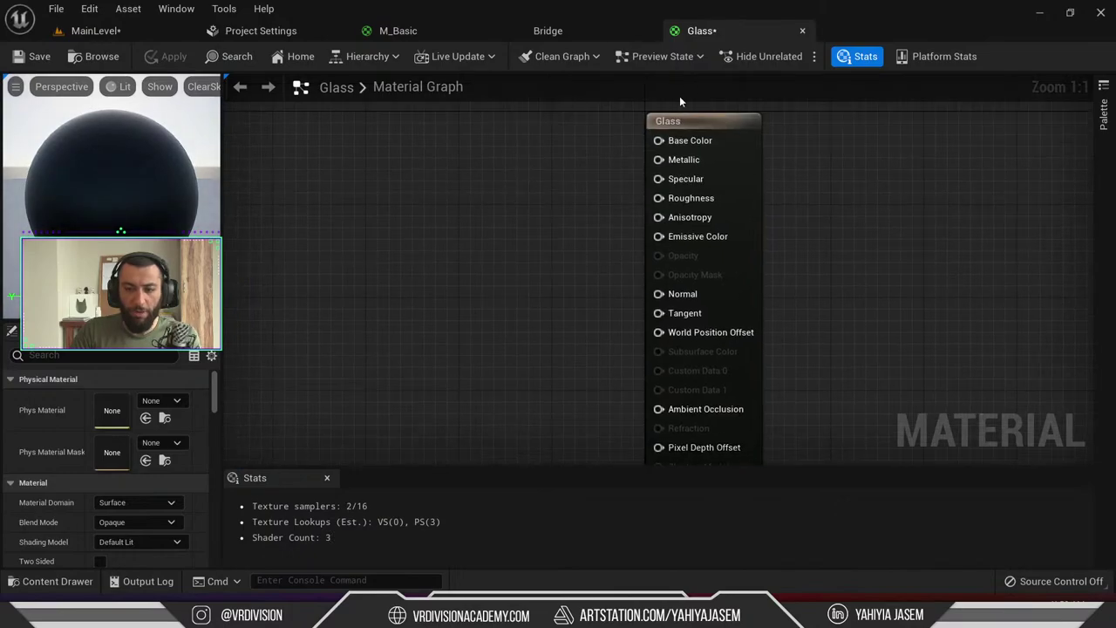
Review the available Blend Mode, Material Domain and Shading Model options of the Glass material, keeping the domain as Surface
scroll(130, 502, down, 1)
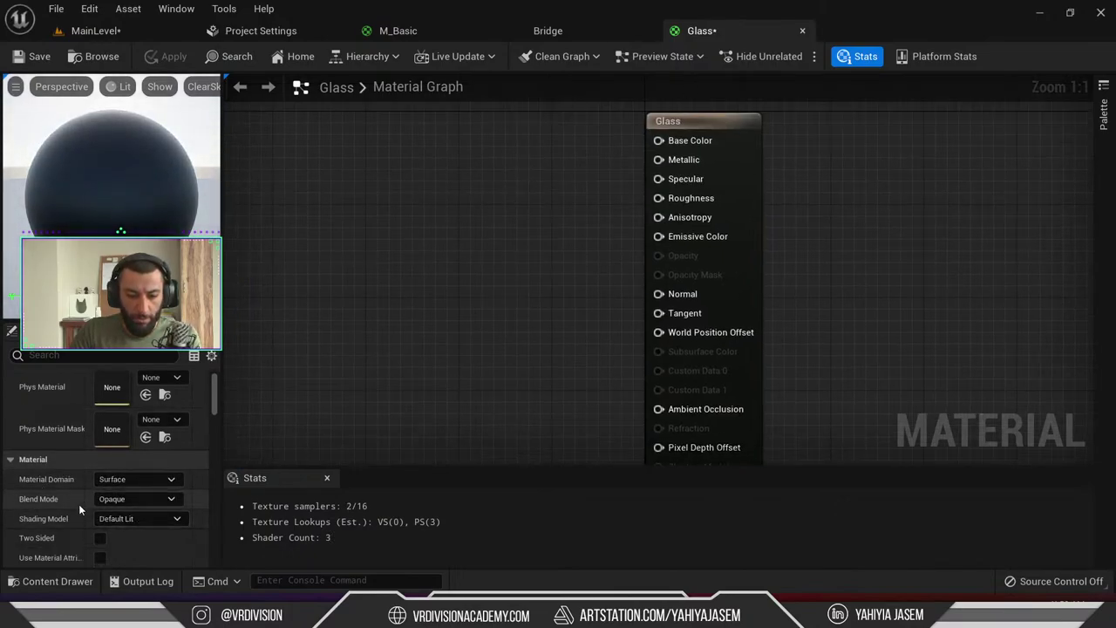
click(145, 500)
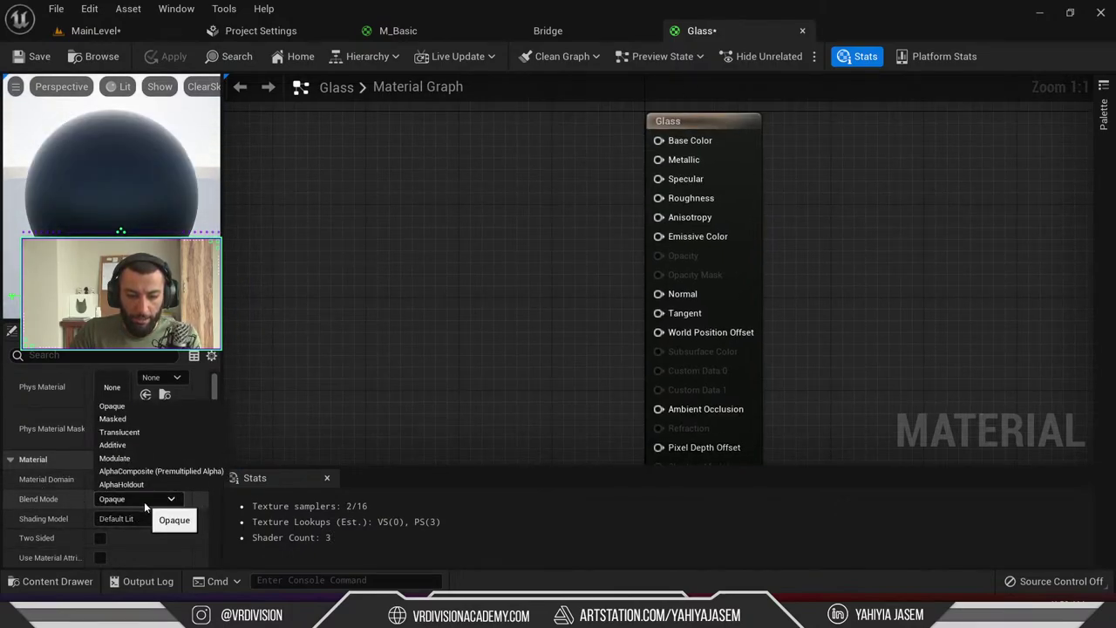
click(144, 502)
click(150, 482)
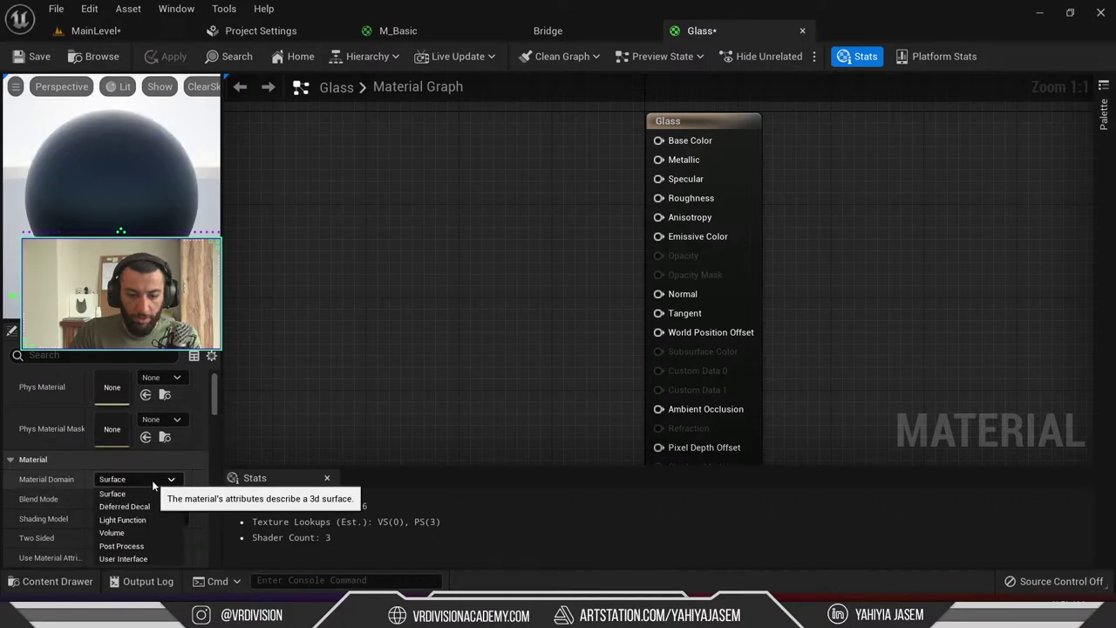
click(148, 494)
click(142, 519)
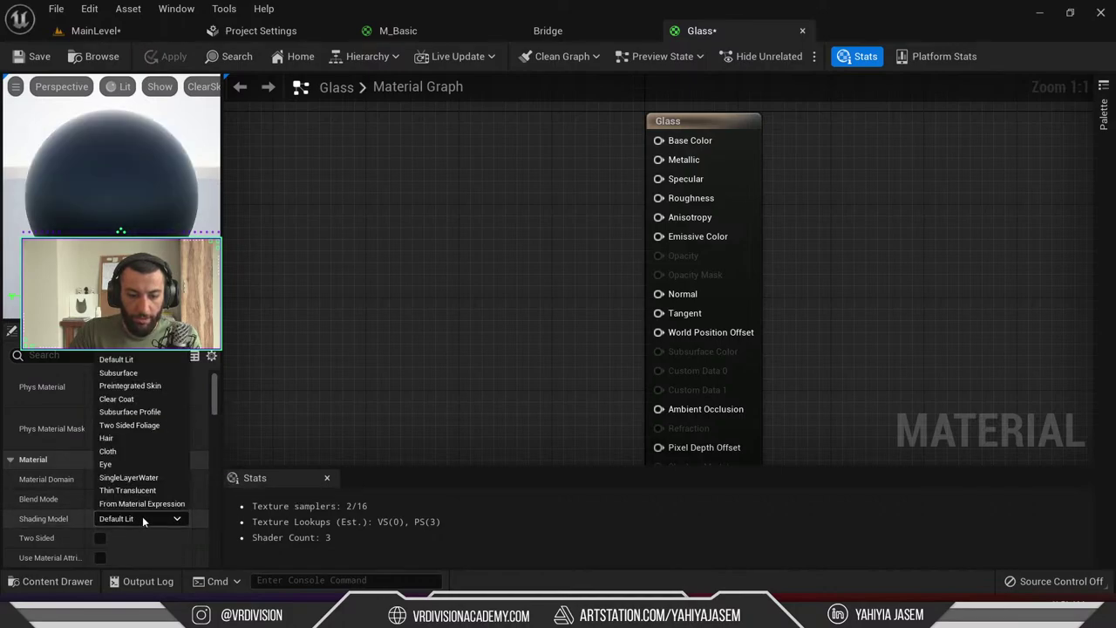
click(145, 520)
click(150, 499)
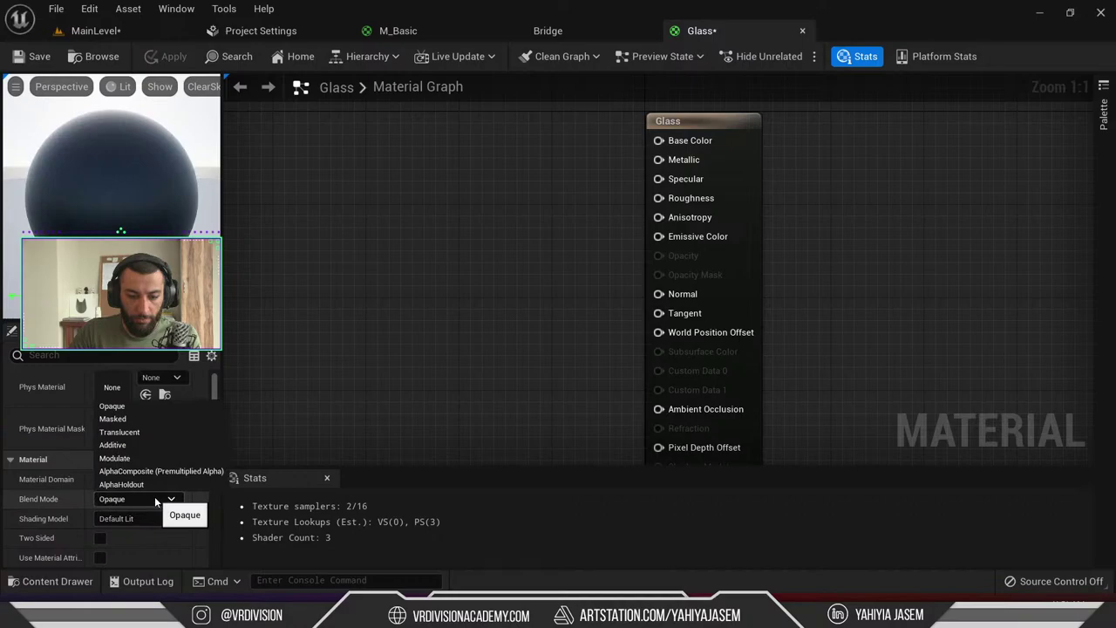
Set the Glass material's blend mode to Translucent and add a scalar parameter to the graph
click(132, 436)
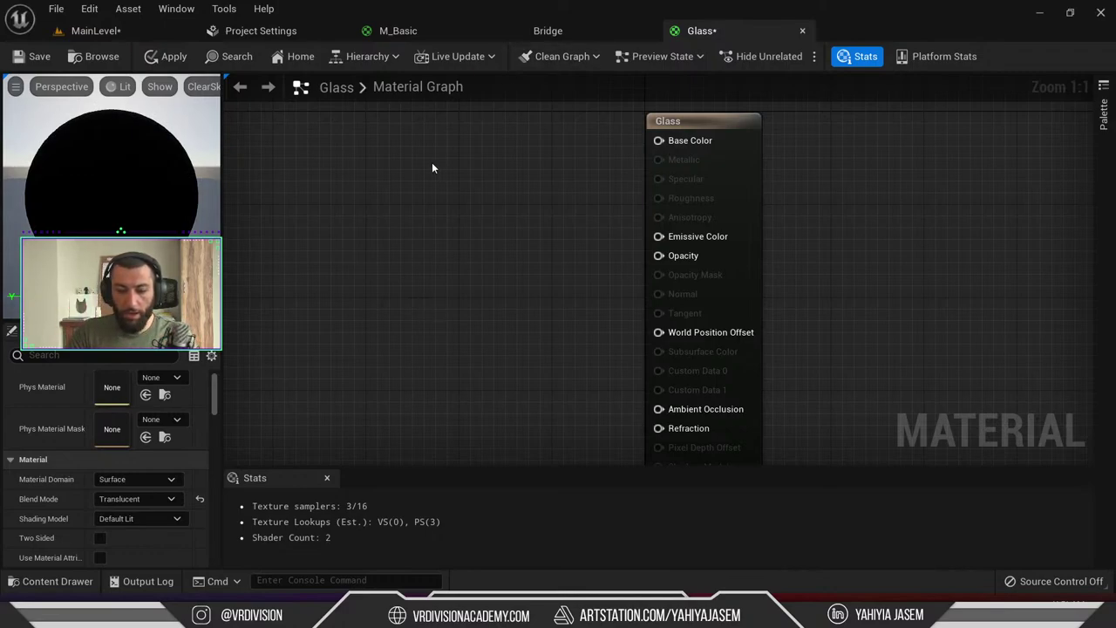
right_drag(432, 162, 435, 203)
key(s)
click(394, 237)
text(s)
click(525, 257)
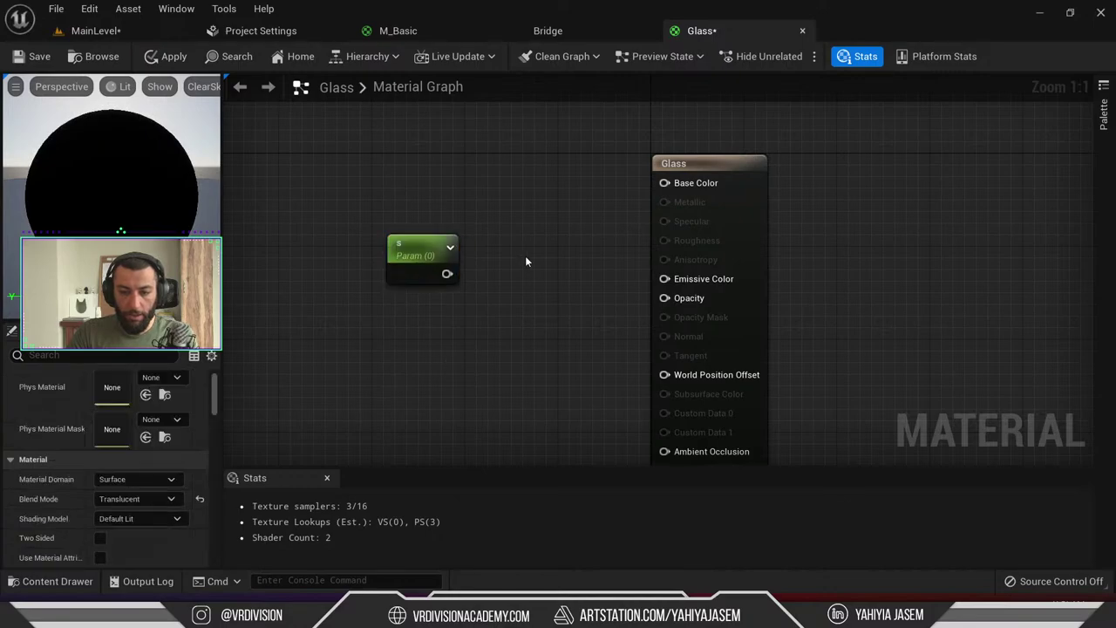
Name the scalar parameter Opacity and reposition its node slightly lower in the graph
click(397, 243)
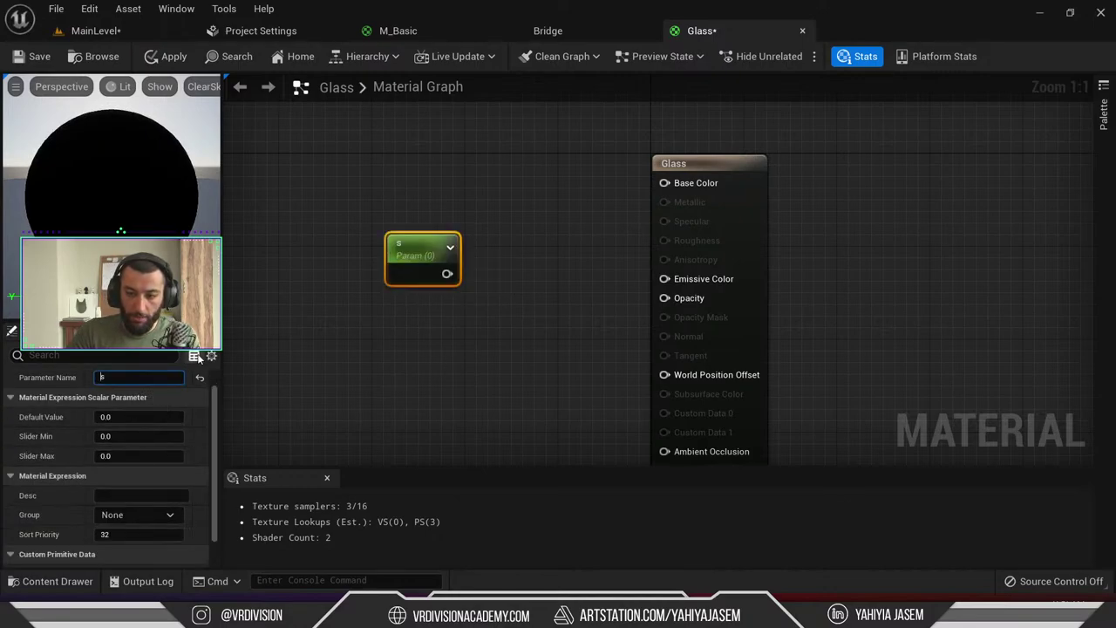
click(136, 378)
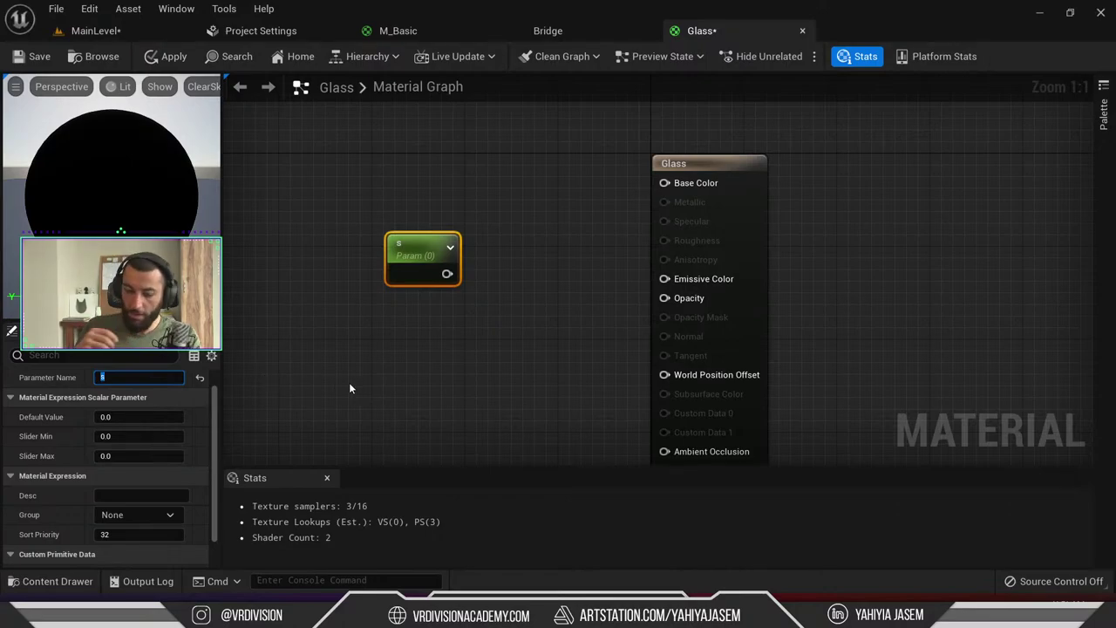
text(Opacity)
key(Return)
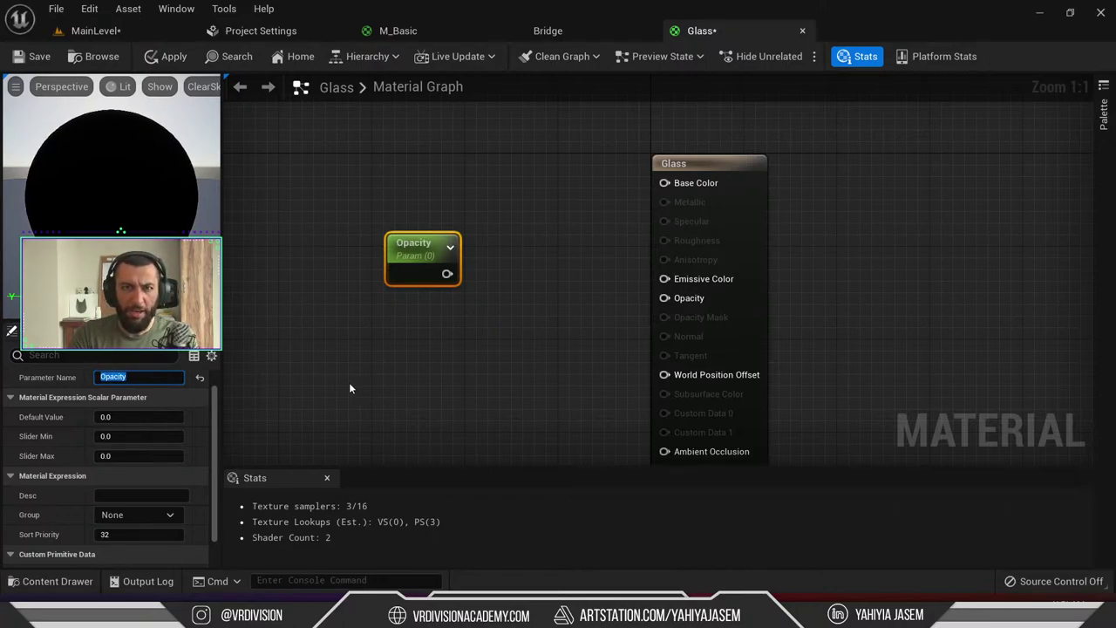
click(455, 328)
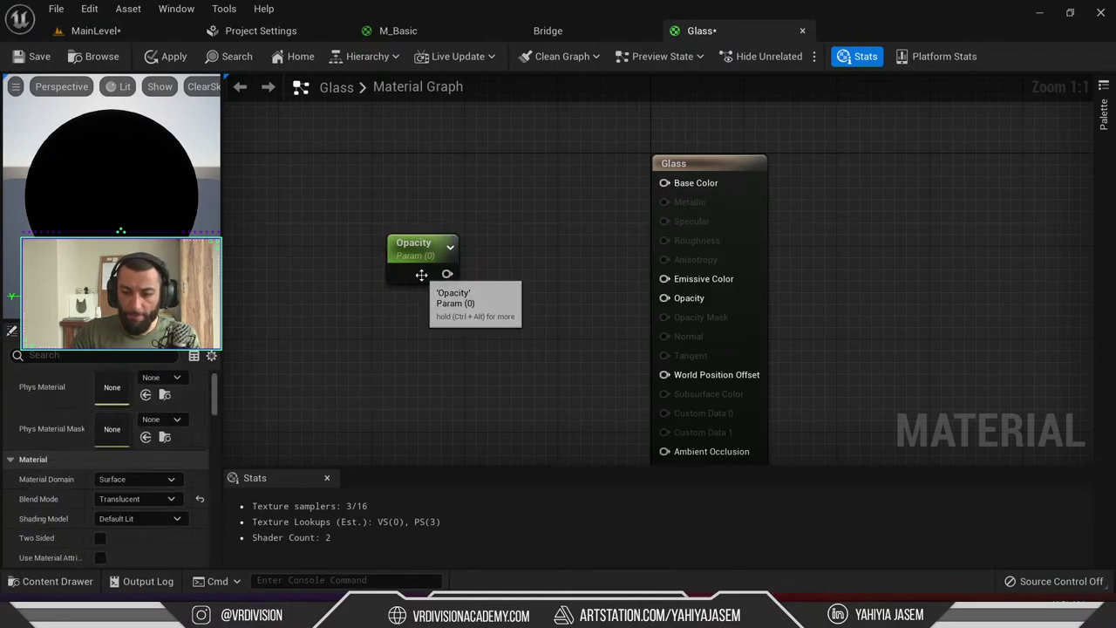
drag(421, 274, 407, 300)
click(588, 320)
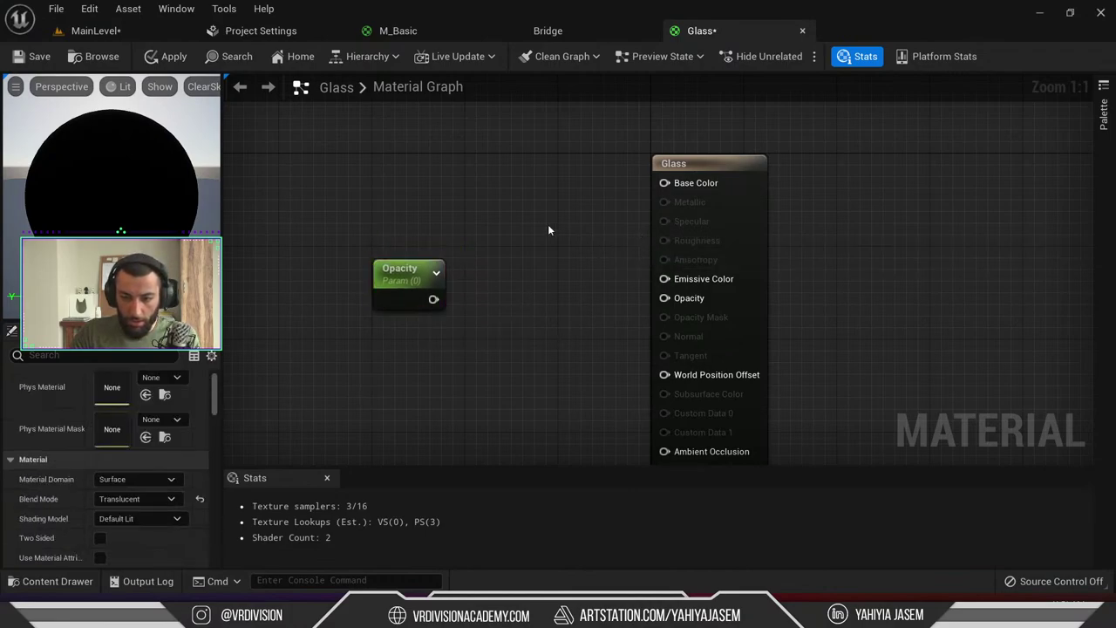
Examine the material's domain, blend mode, shading model and translucency lighting mode options
click(166, 501)
click(160, 494)
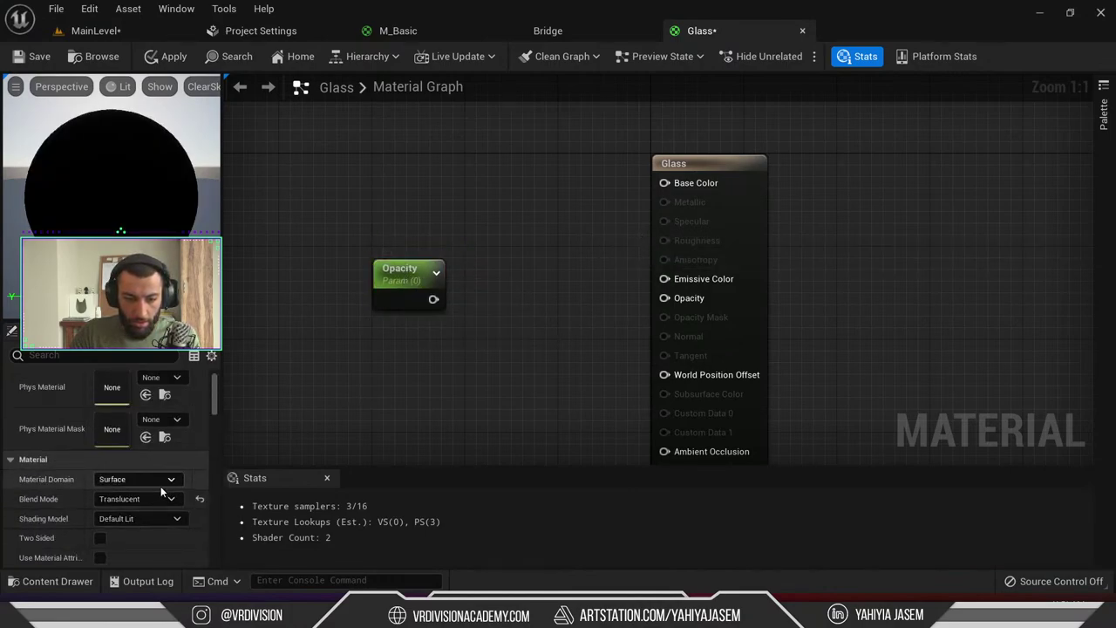
click(161, 480)
click(162, 479)
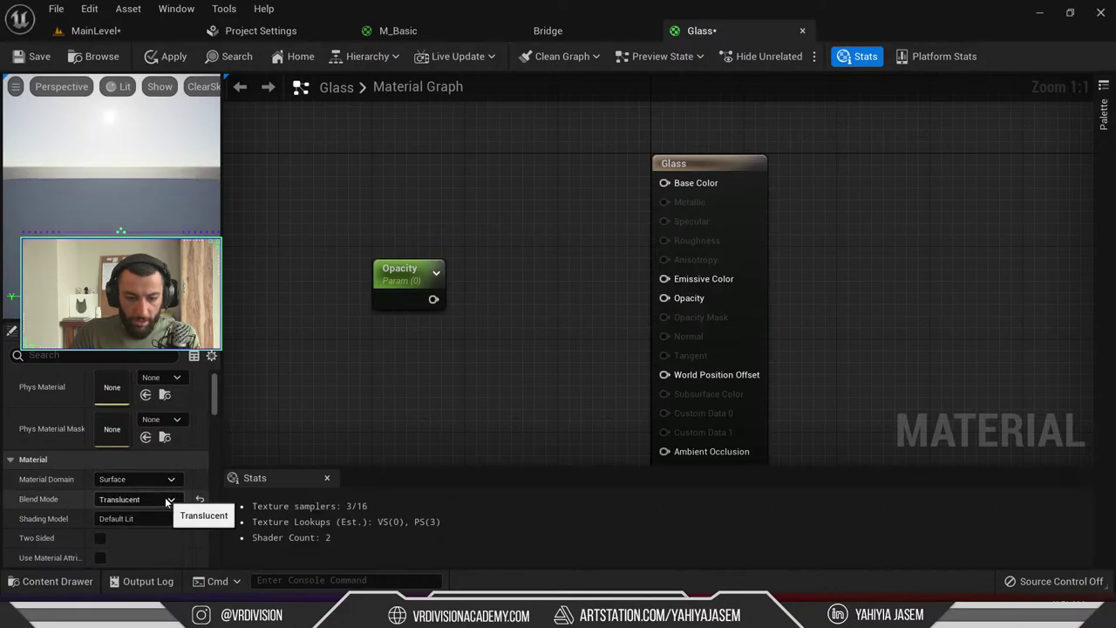
click(166, 501)
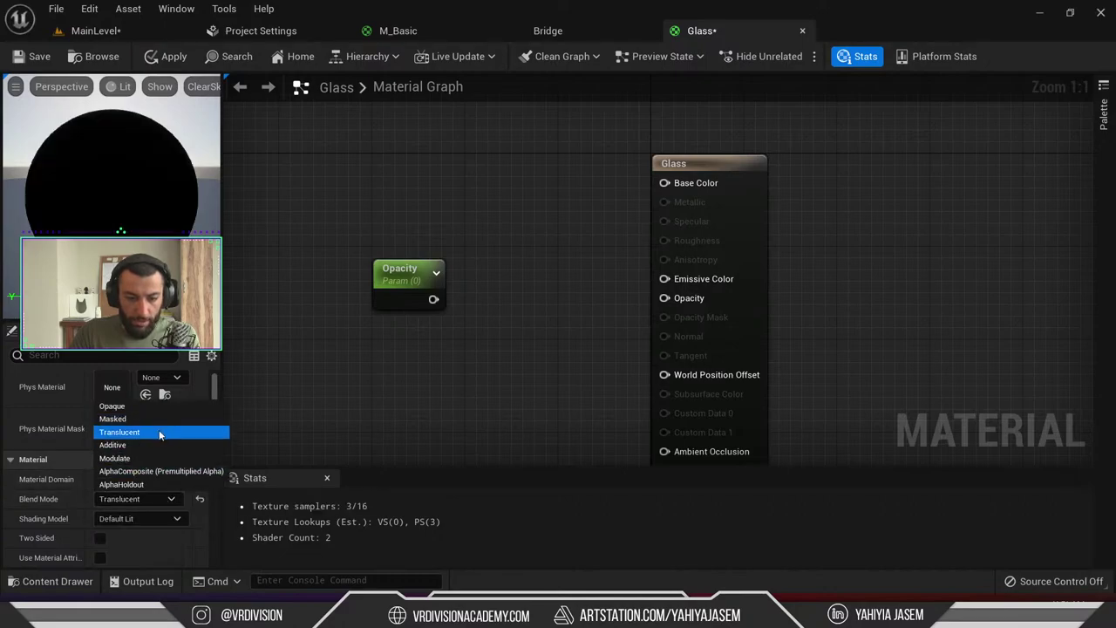
click(65, 488)
scroll(64, 488, down, 1)
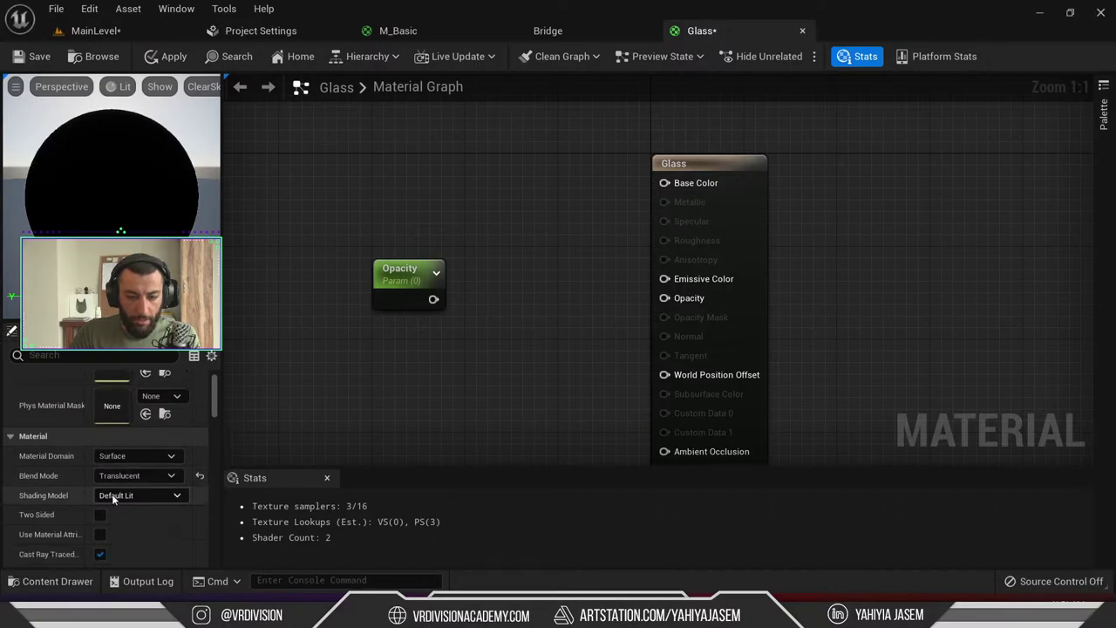
click(171, 496)
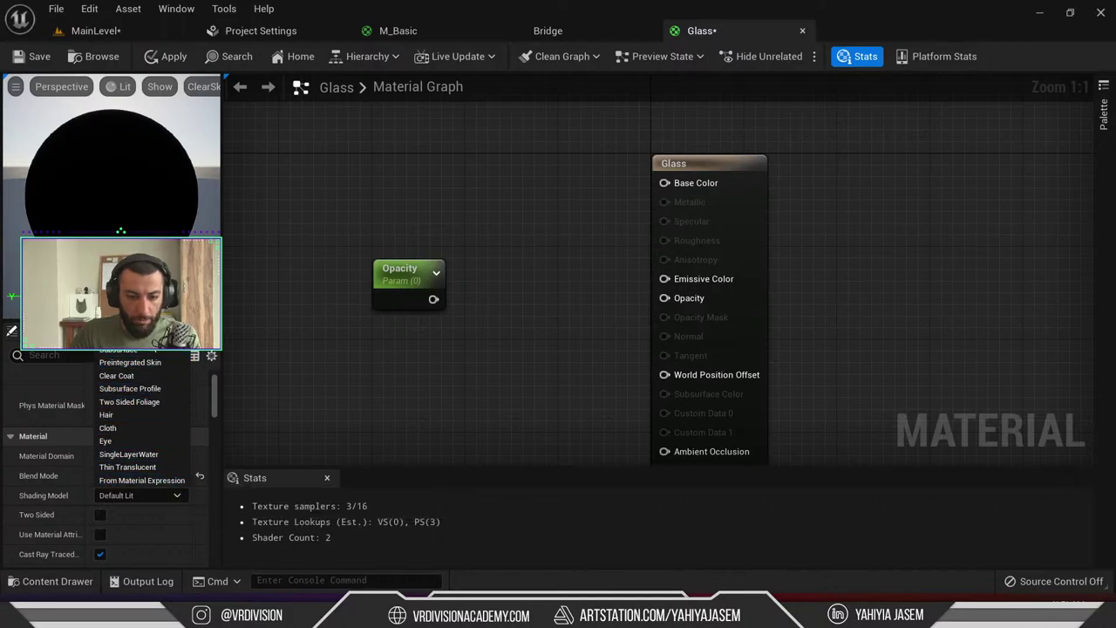
click(46, 507)
scroll(58, 500, down, 2)
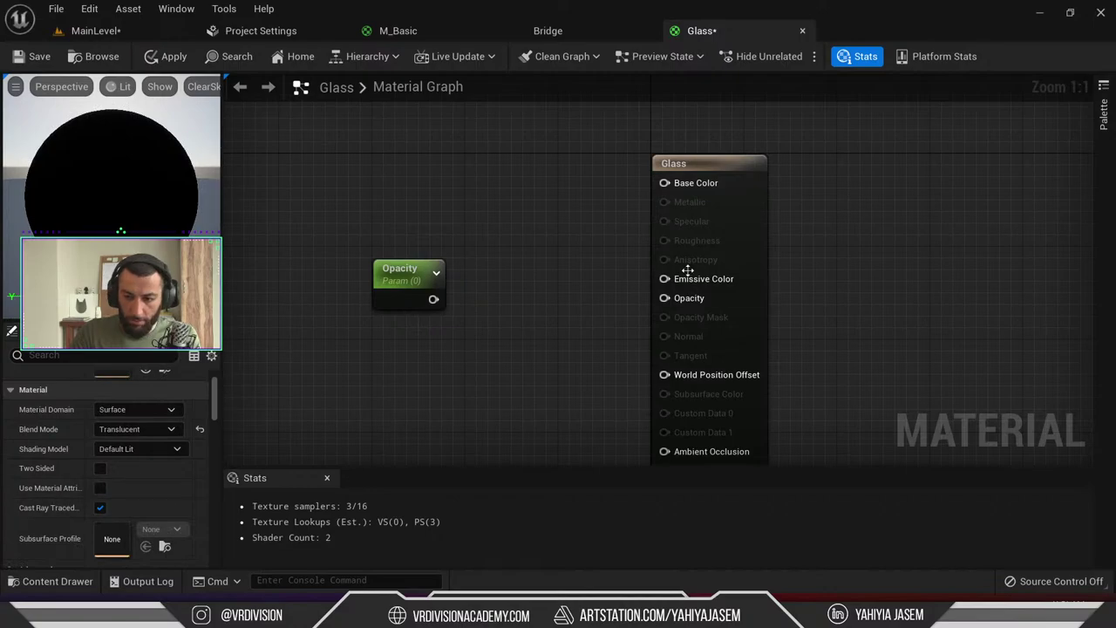
scroll(66, 461, down, 1)
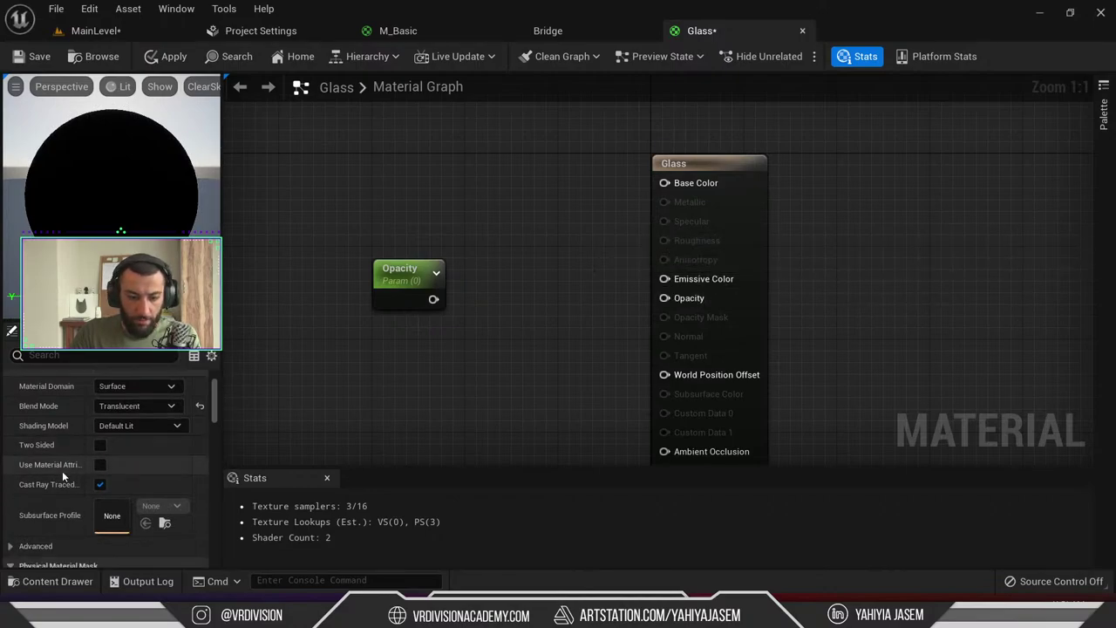
scroll(55, 484, down, 10)
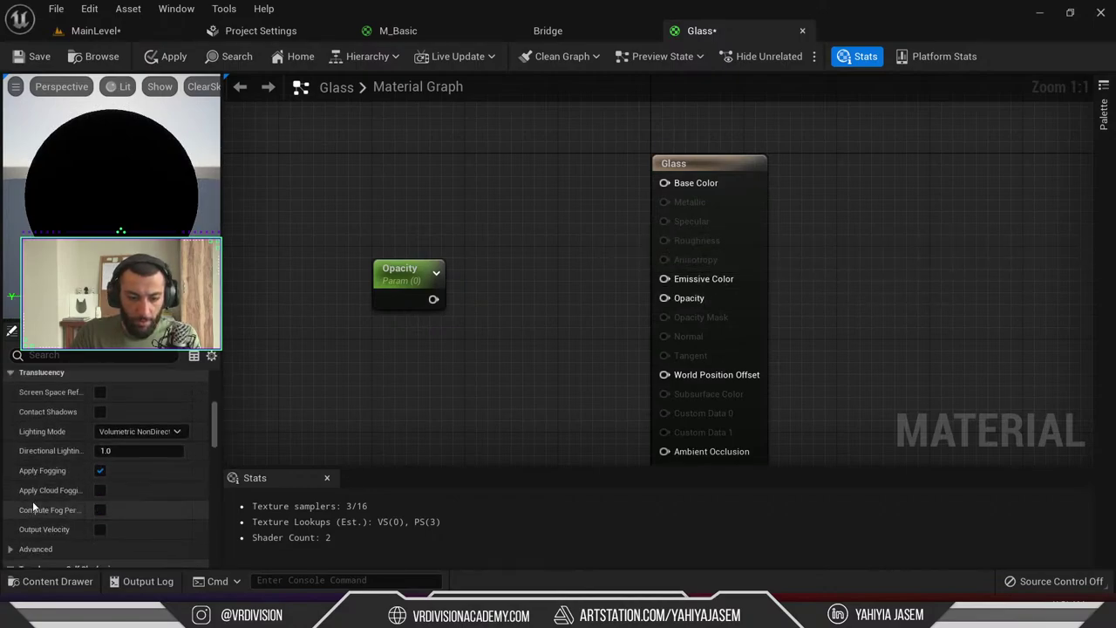
click(148, 432)
click(133, 436)
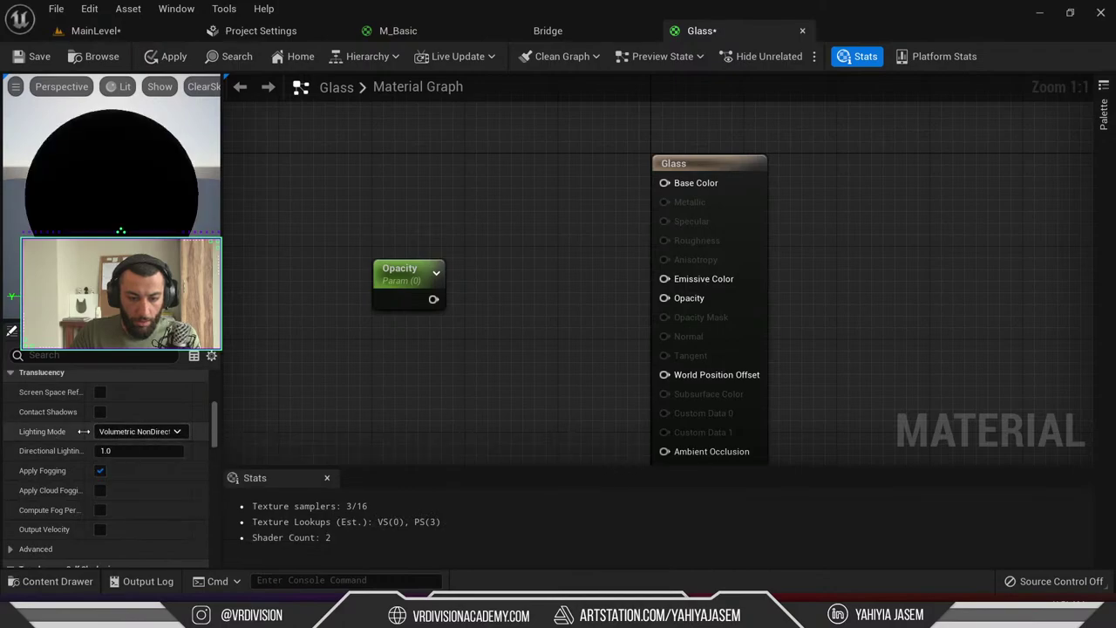
Connect the Opacity parameter to the material's Opacity input and set its default value to 0.2
drag(405, 272, 665, 297)
click(131, 380)
scroll(127, 419, up, 2)
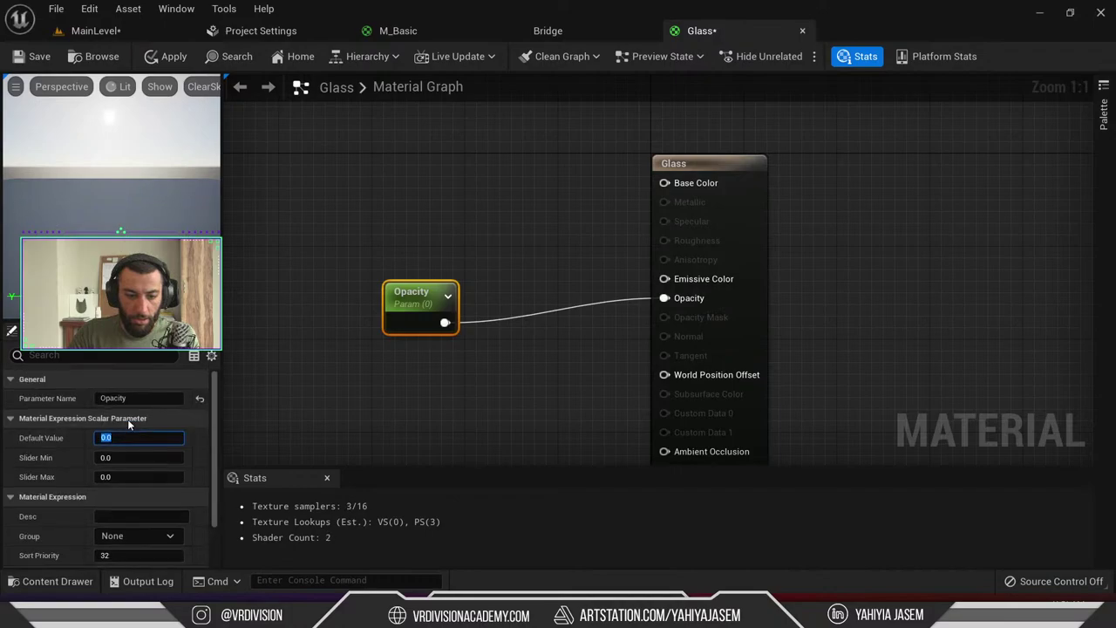
text(0.2)
key(Return)
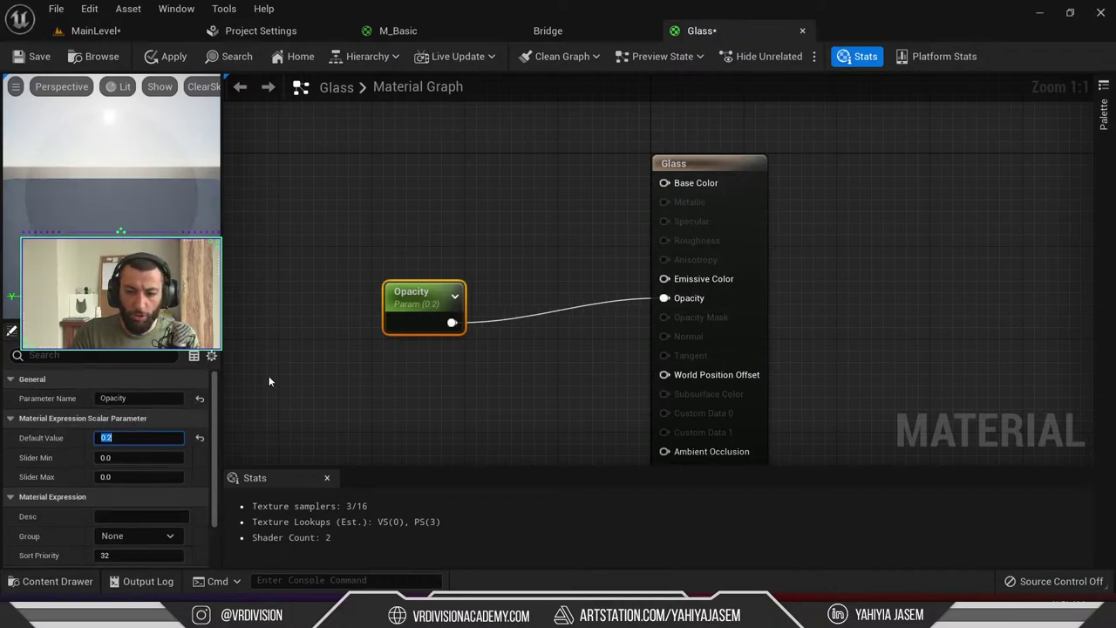
Add a vector parameter named Color above the Opacity node and connect it to the Base Color input
click(400, 124)
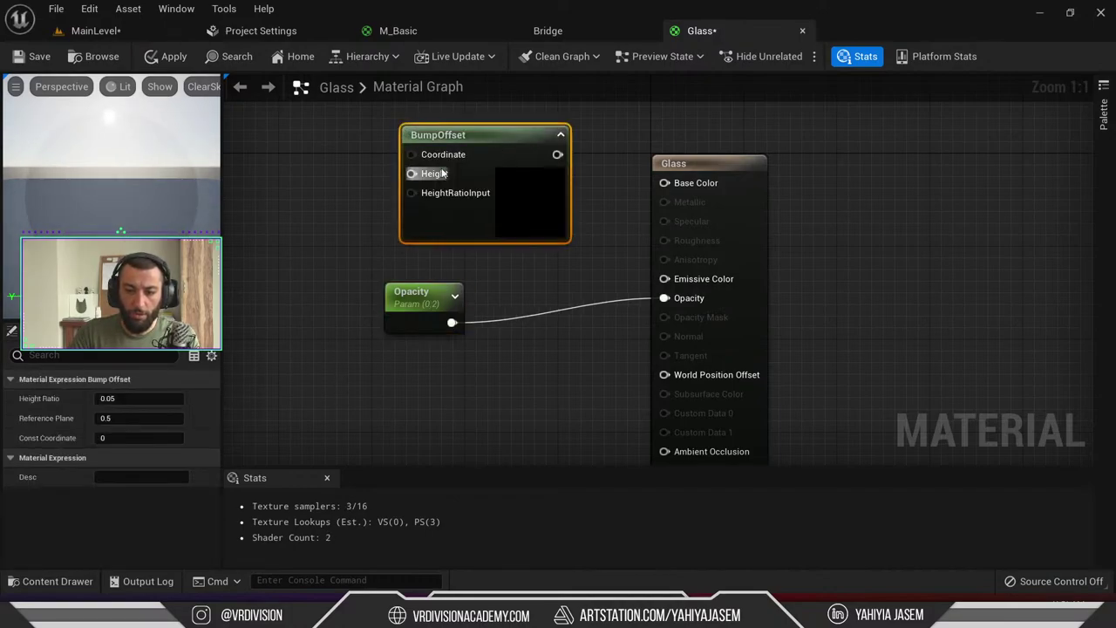
key(Delete)
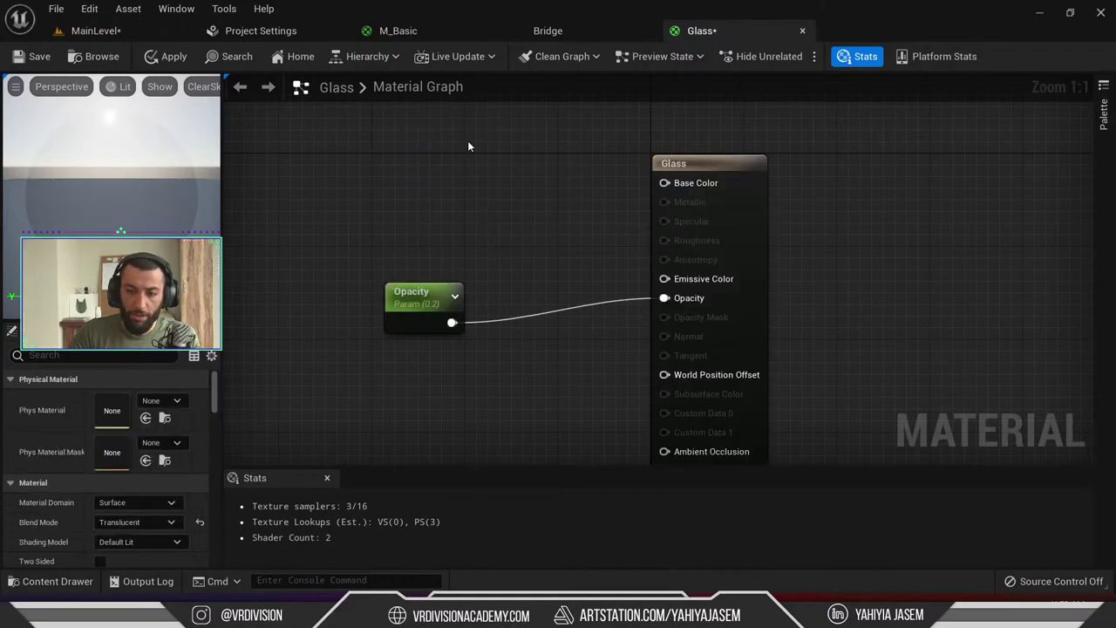
click(461, 153)
text(Co)
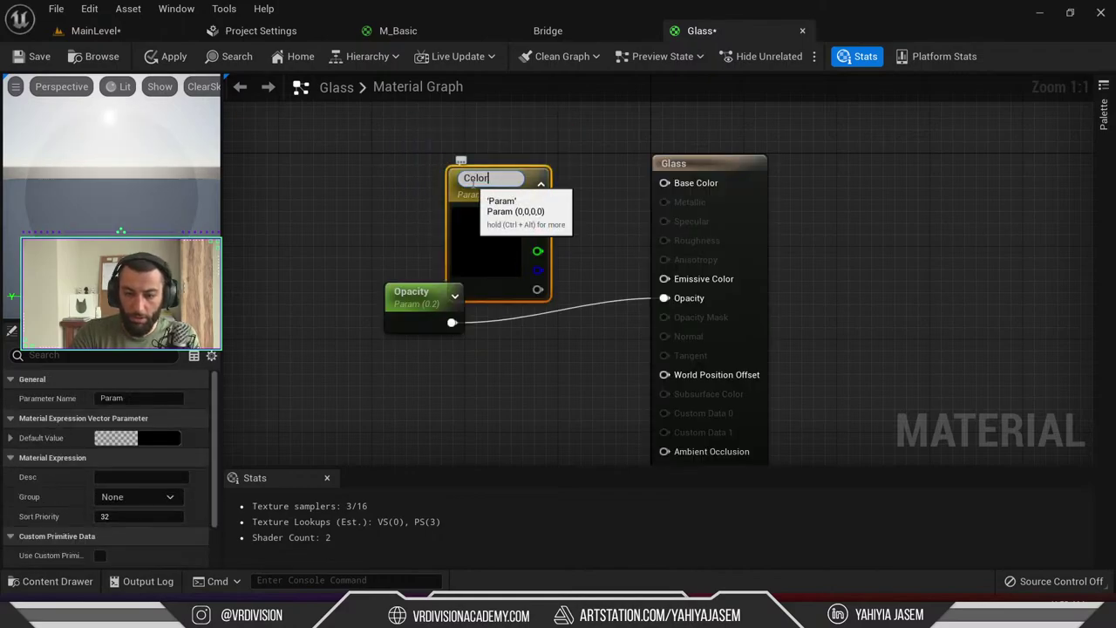
text(lor)
key(Return)
drag(538, 209, 664, 183)
Rearrange the Color and Opacity nodes so that they no longer overlap
drag(448, 212, 280, 128)
drag(411, 303, 364, 326)
drag(342, 180, 412, 202)
Duplicate the Opacity parameter and place the copy beside the material's Refraction input
right_drag(451, 265, 441, 130)
click(599, 312)
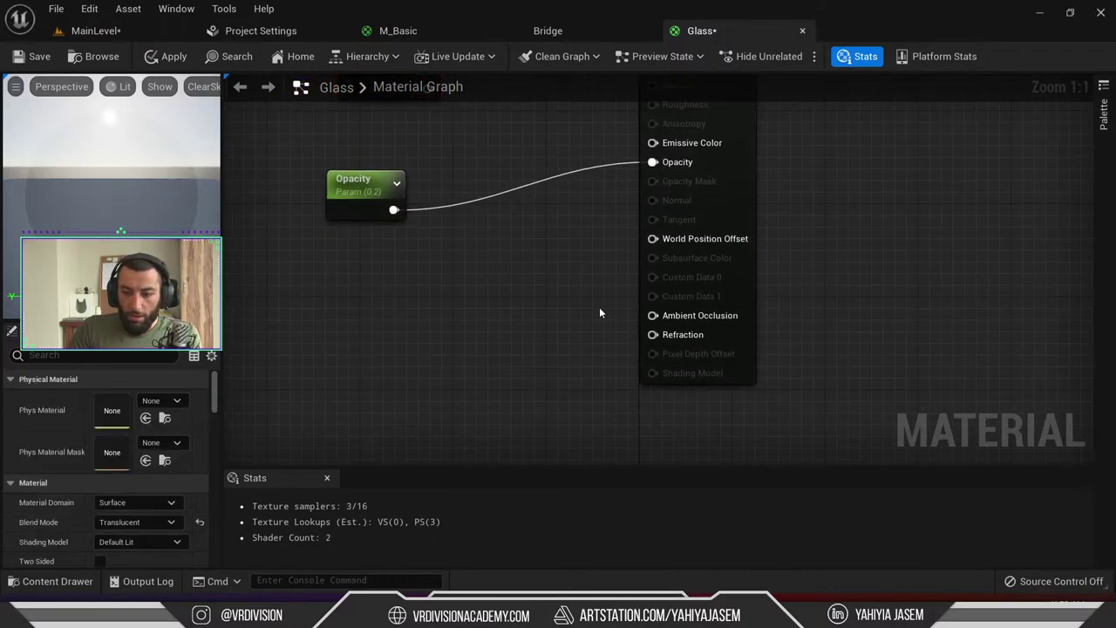
right_click(656, 334)
click(584, 319)
click(349, 200)
key(ctrl+d)
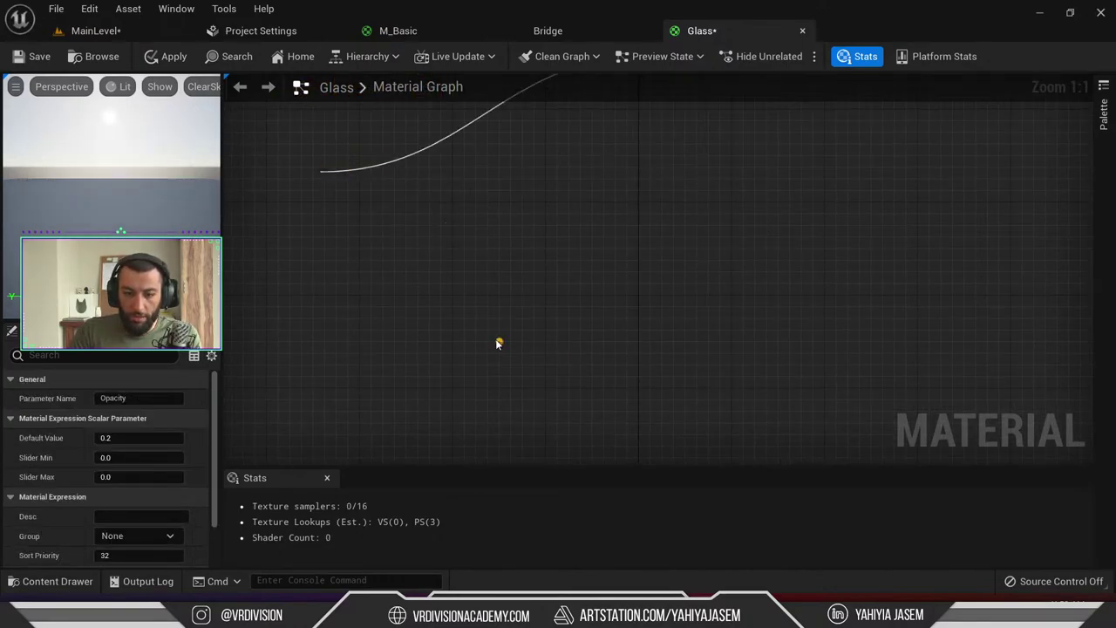
click(497, 343)
drag(567, 383, 405, 349)
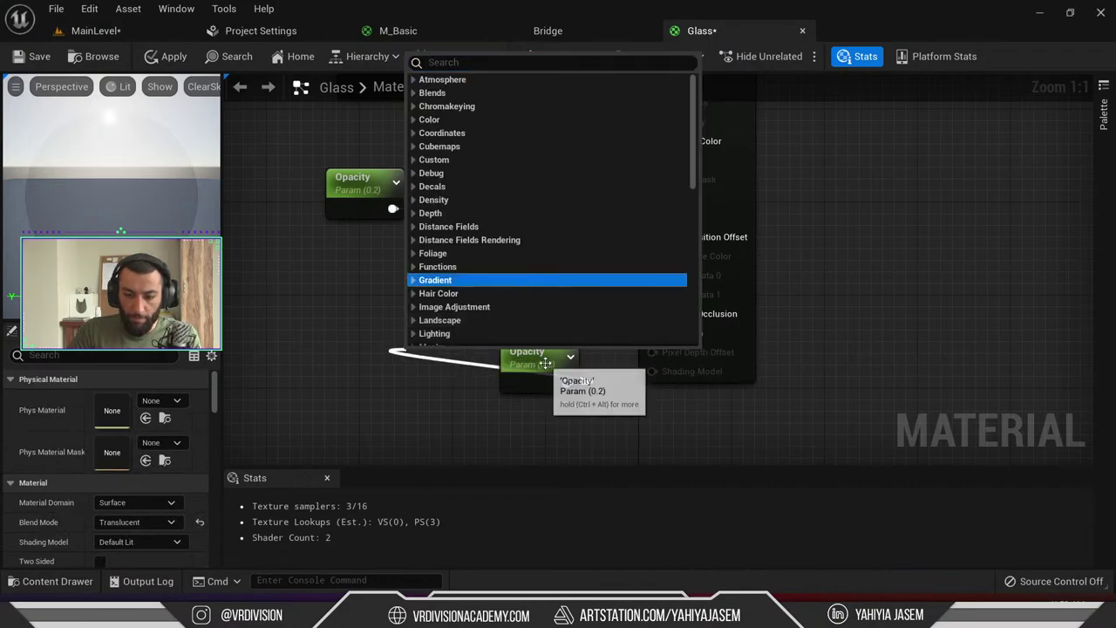
drag(545, 363, 461, 347)
Rename the duplicated parameter as Refraction and connect it to the material's Refraction input
click(164, 399)
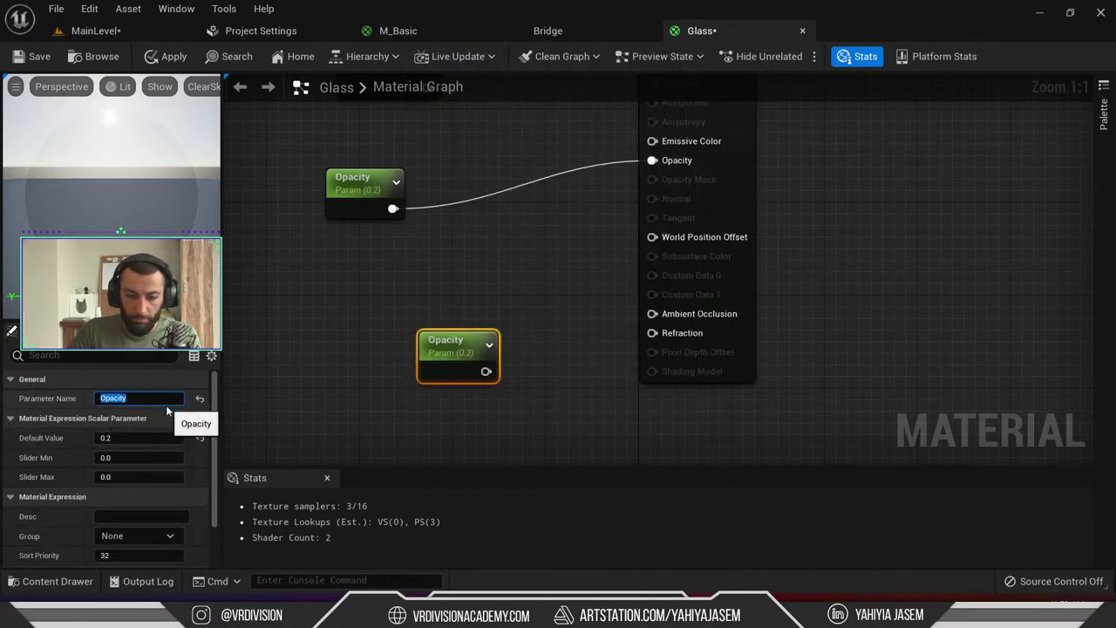
text(Refr)
key(ctrl+a)
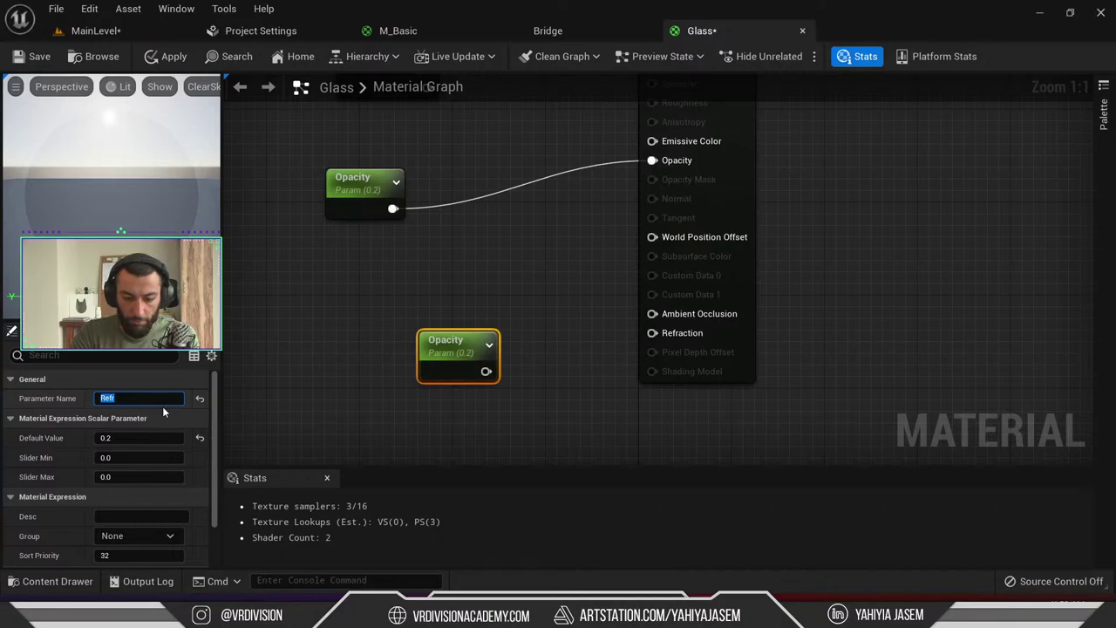
text(Refraction)
key(Return)
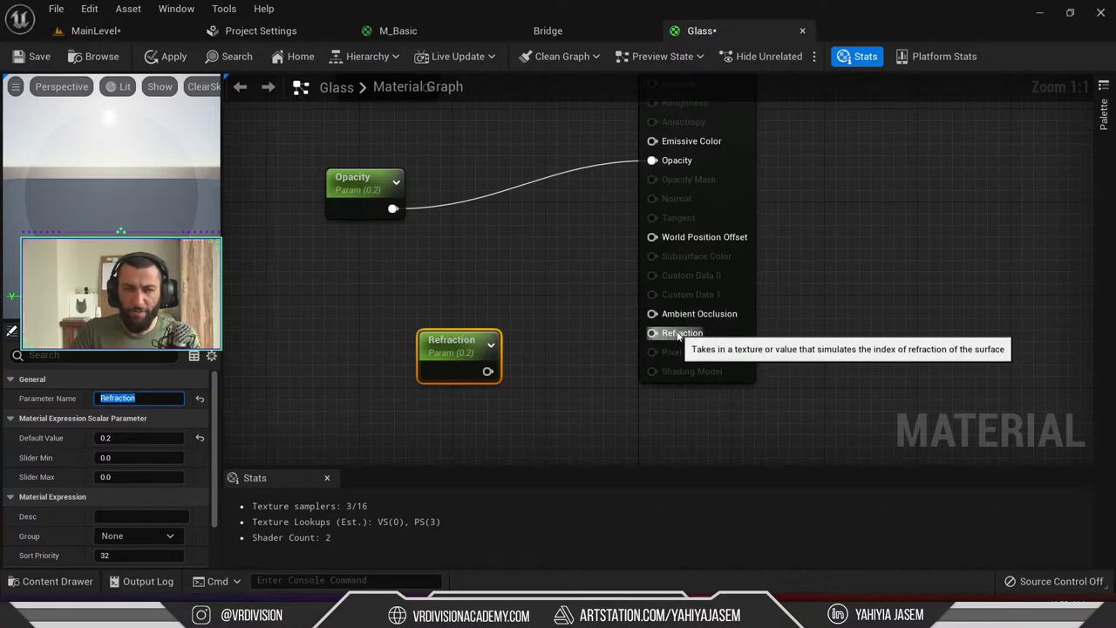
drag(458, 342, 663, 332)
click(468, 340)
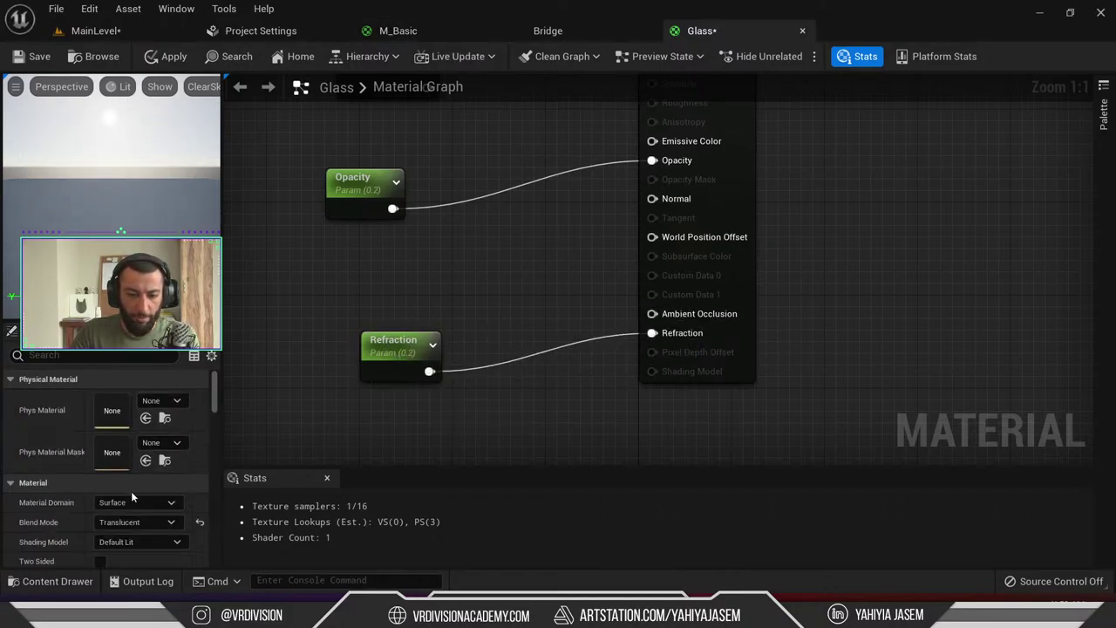
Set the Refraction parameter's default value to 1 and save the Glass material
scroll(133, 493, down, 5)
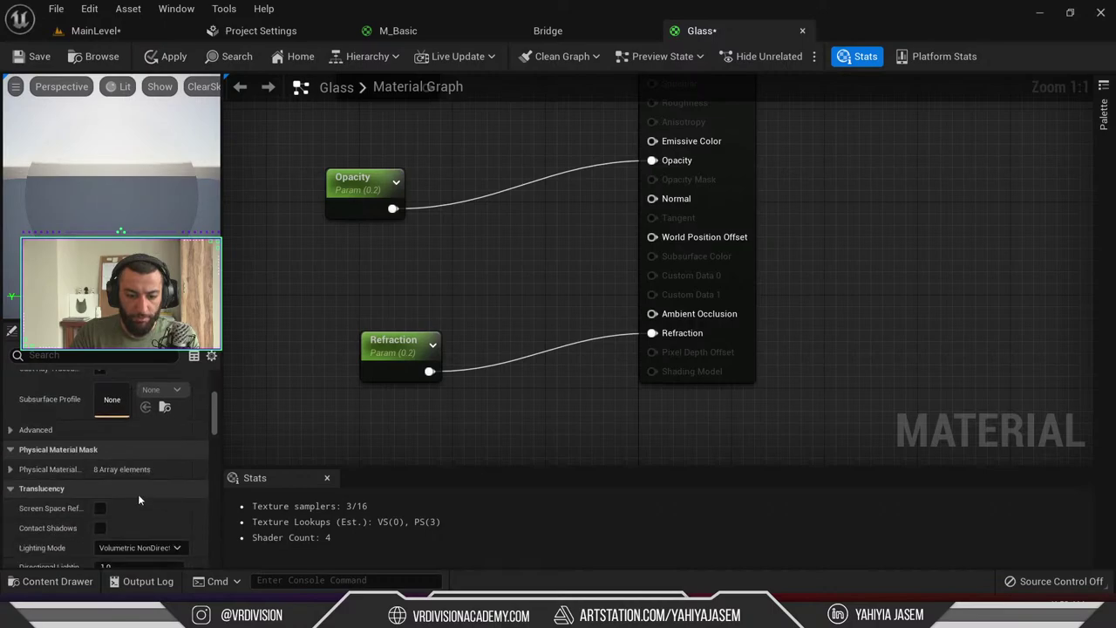
scroll(138, 493, down, 2)
click(115, 474)
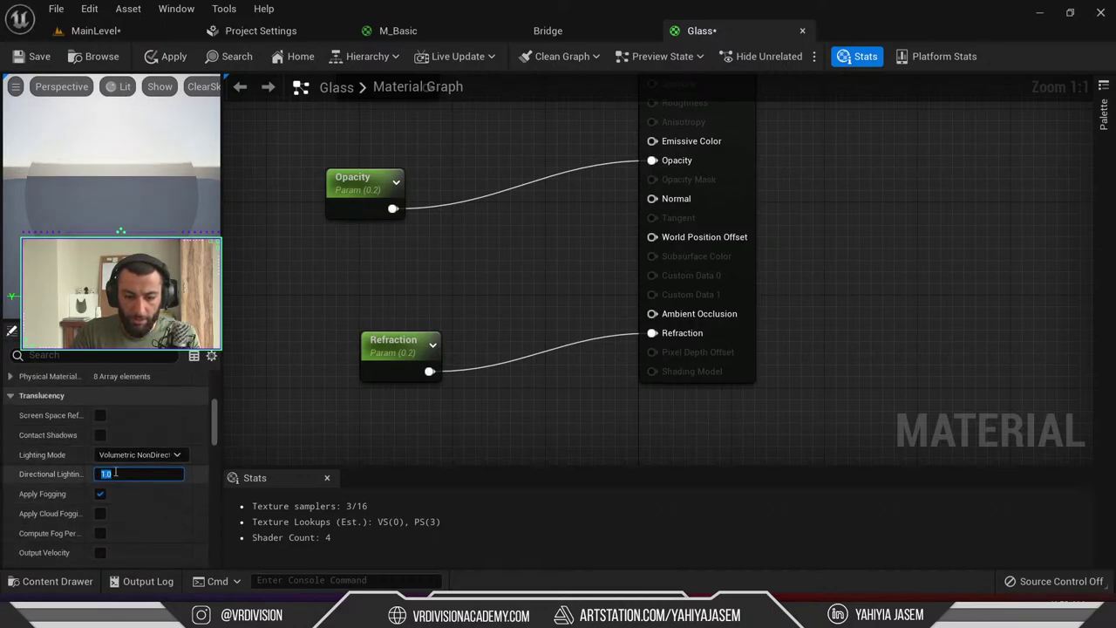
scroll(87, 480, up, 7)
click(396, 352)
click(113, 439)
text(1)
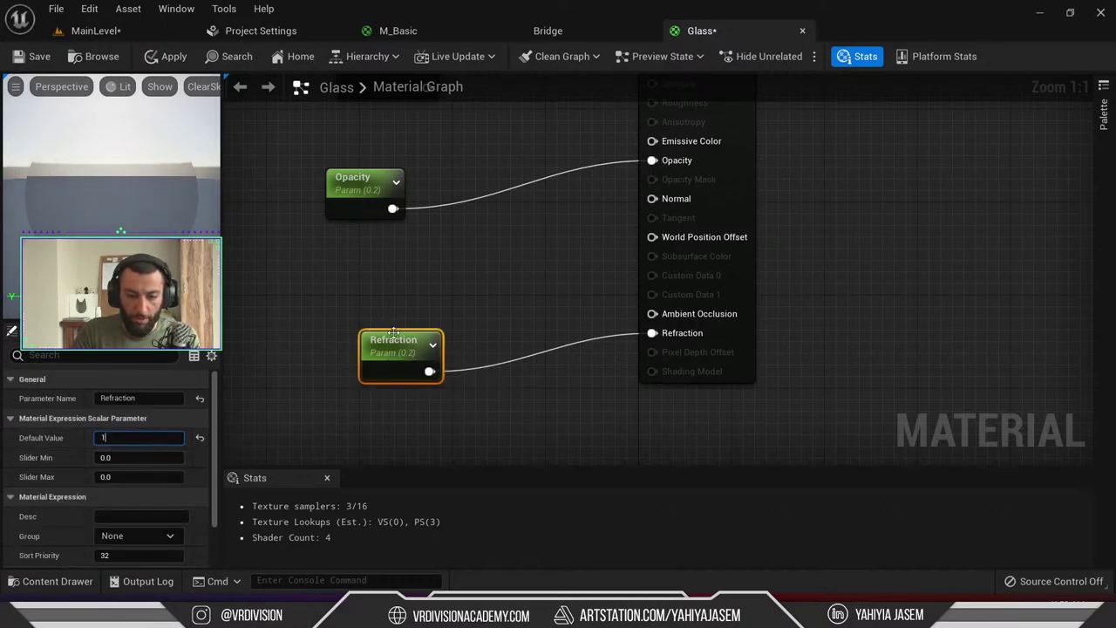
click(349, 297)
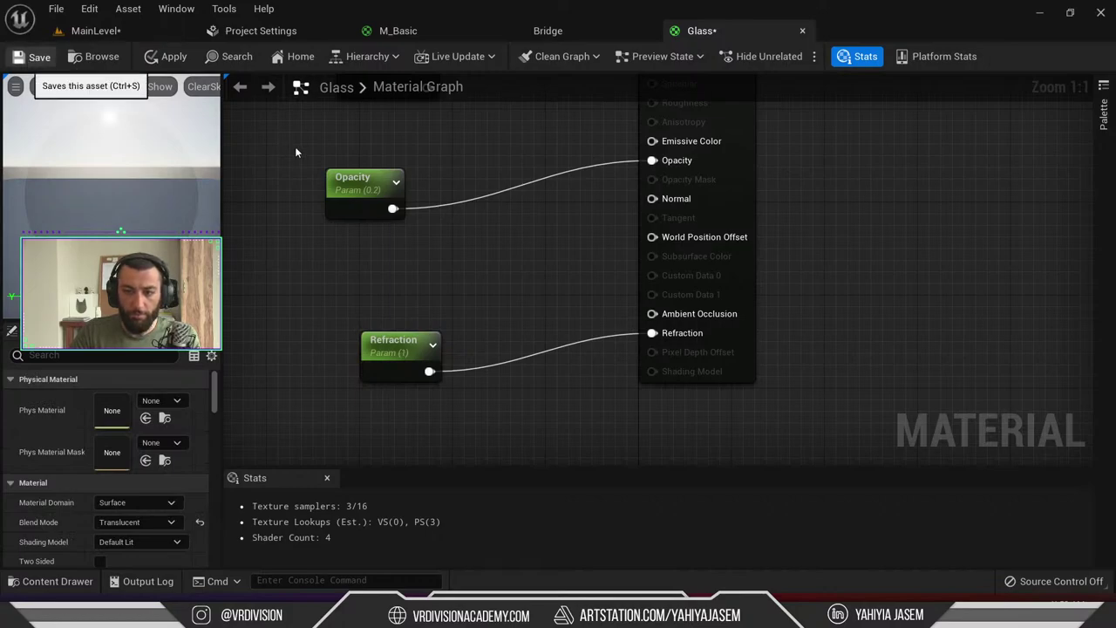
click(35, 58)
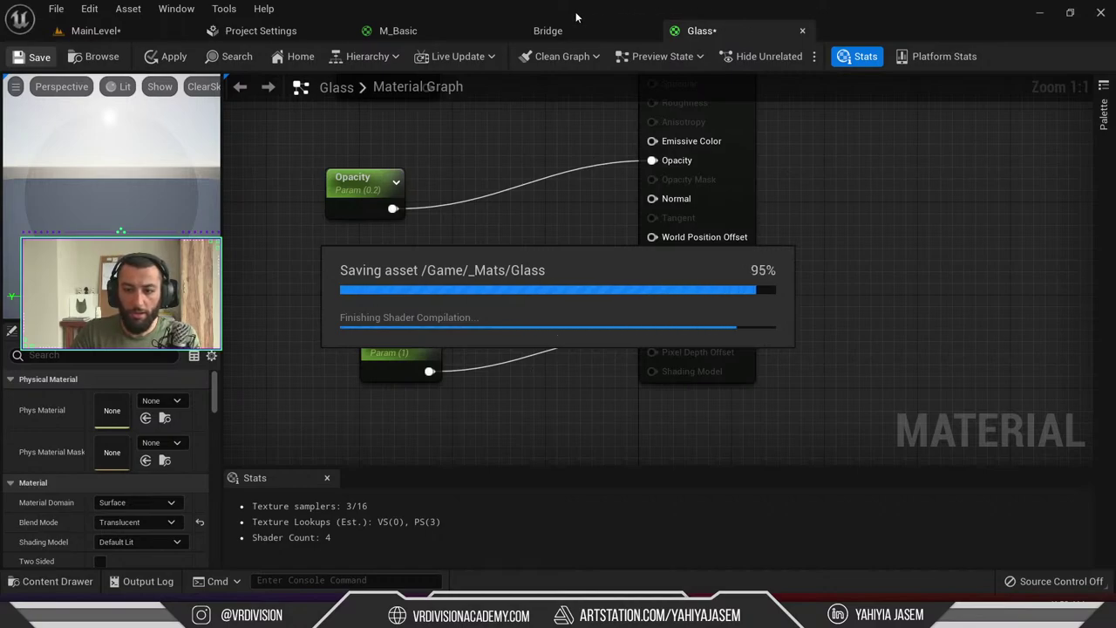
Close Bridge and switch to the Project Settings
click(590, 28)
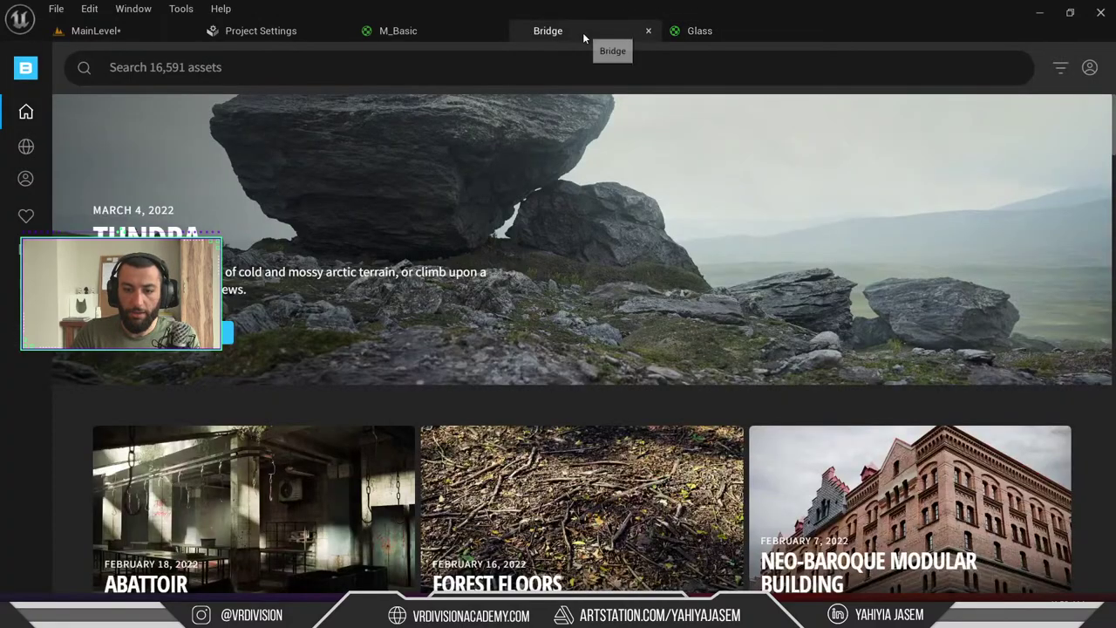
click(391, 32)
click(258, 30)
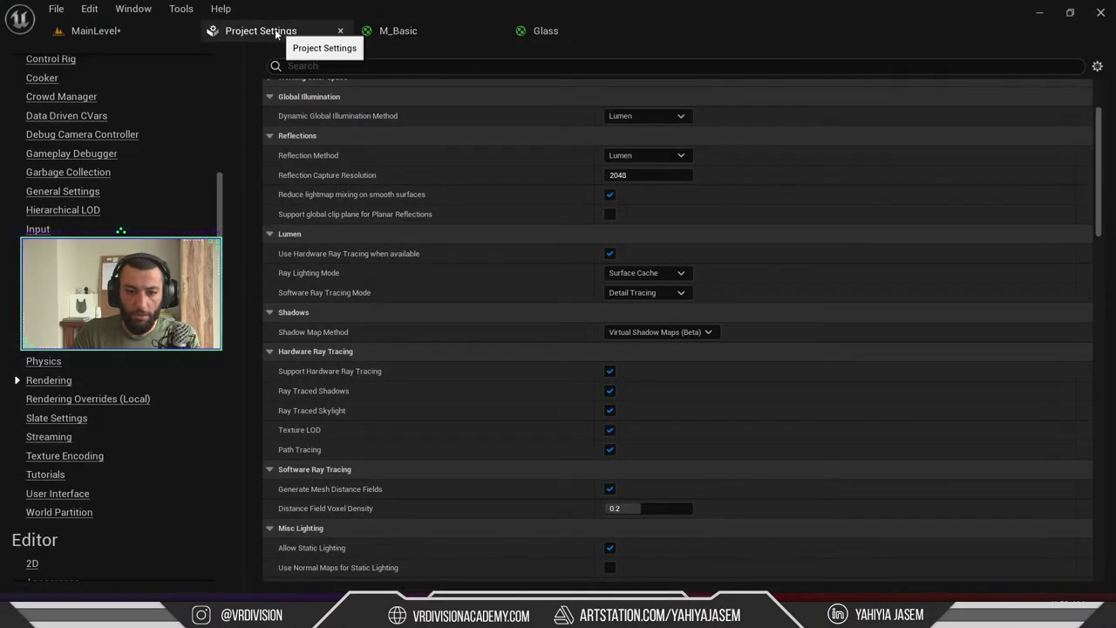
Close the Project Settings, return to MainLevel and apply the Glass material to the S_Glass pane
click(341, 31)
click(356, 35)
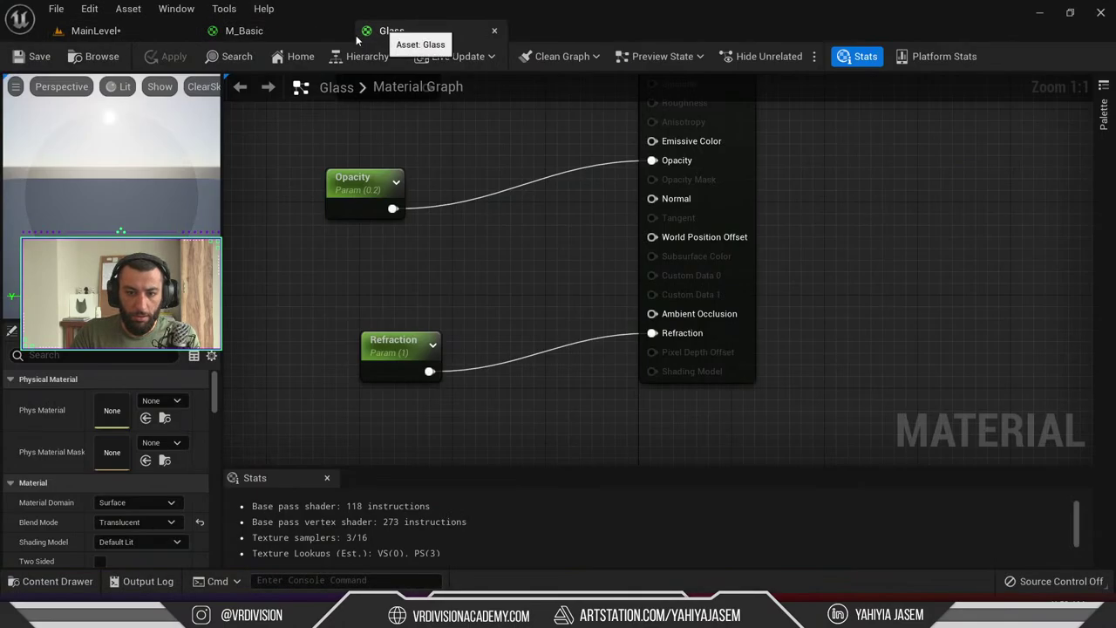
click(87, 59)
click(114, 34)
key(ctrl+space)
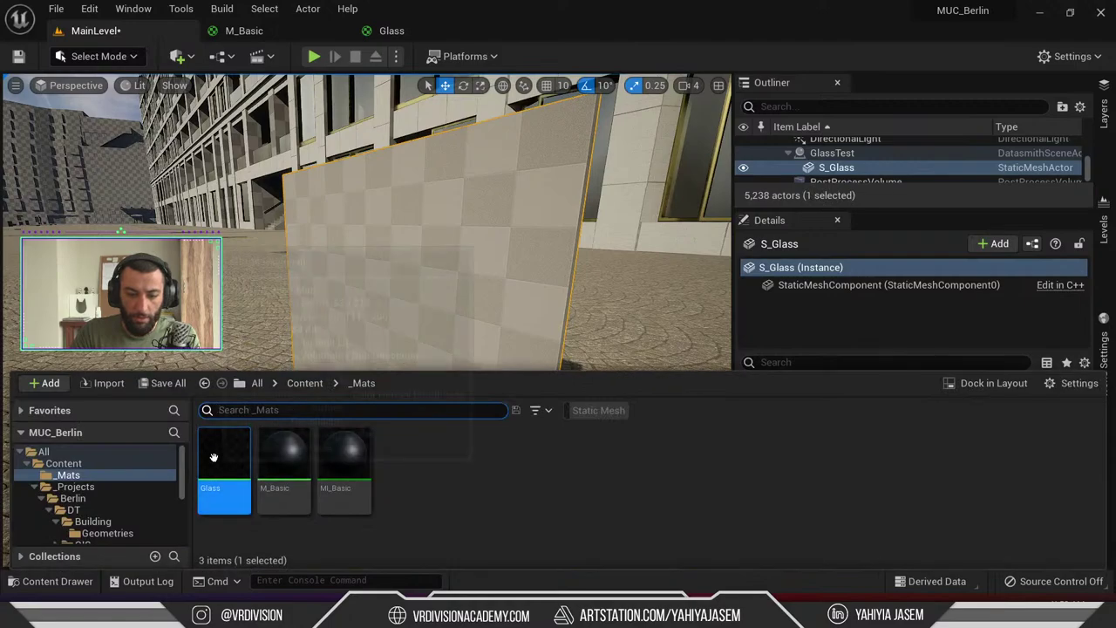
drag(214, 458, 419, 262)
Create a material instance named Glass_Inst from Glass and apply it to the face of the S_Glass pane
key(ctrl+space)
right_click(224, 476)
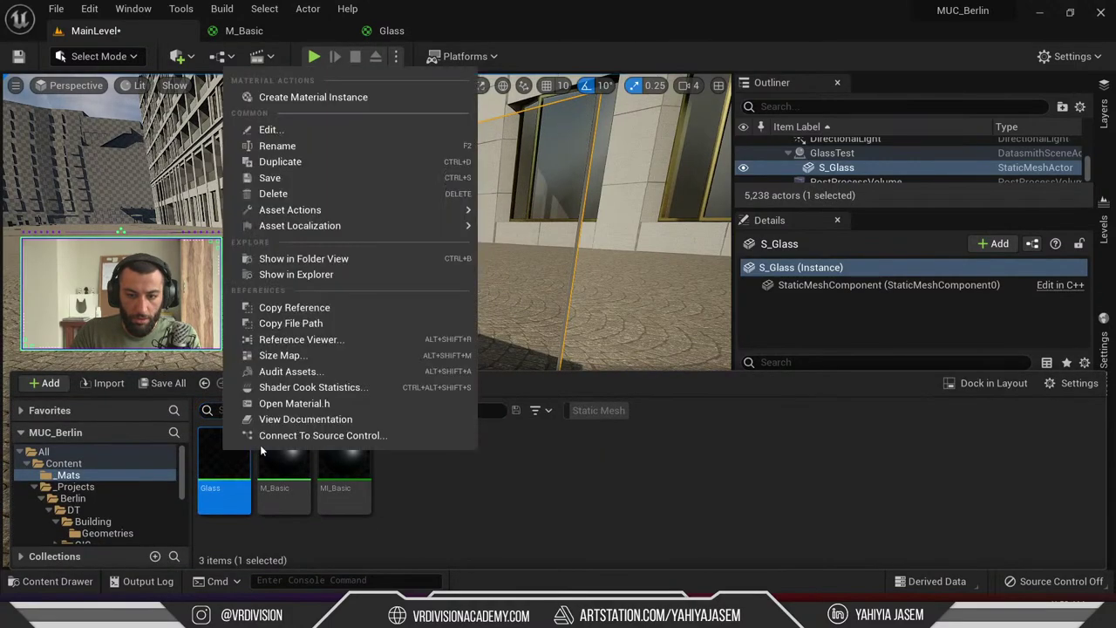
click(315, 103)
key(Return)
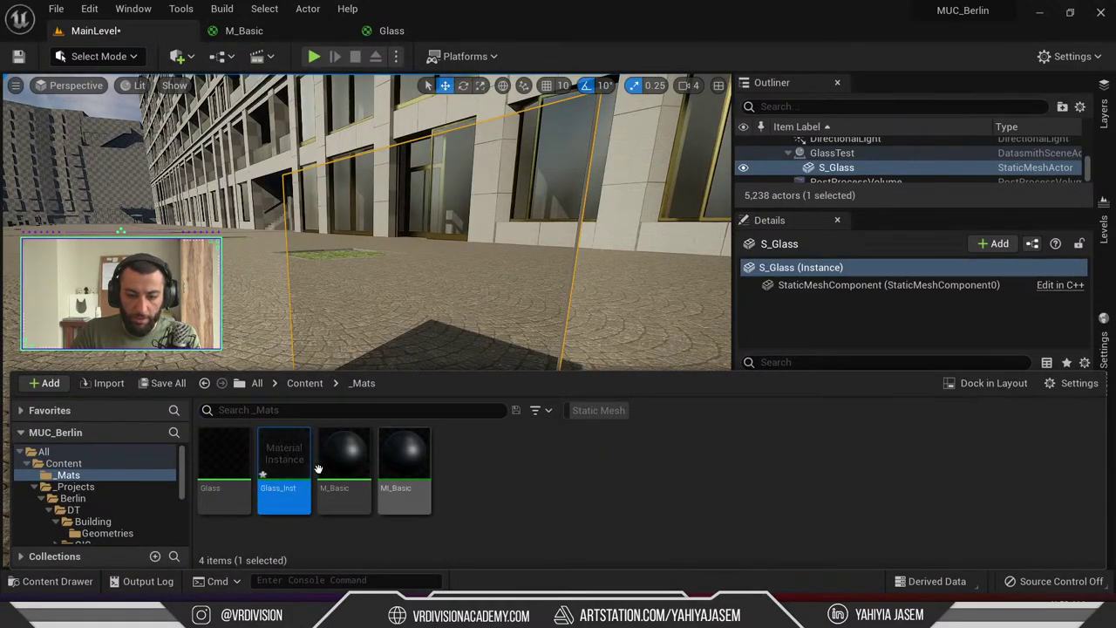
key(ctrl+space)
key(ctrl+space)
drag(296, 459, 550, 240)
key(Escape)
key(q)
right_drag(486, 291, 366, 327)
Duplicate Glass_Inst as Glass_Inst1 and apply the copy to the edge of the glass pane
key(ctrl+space)
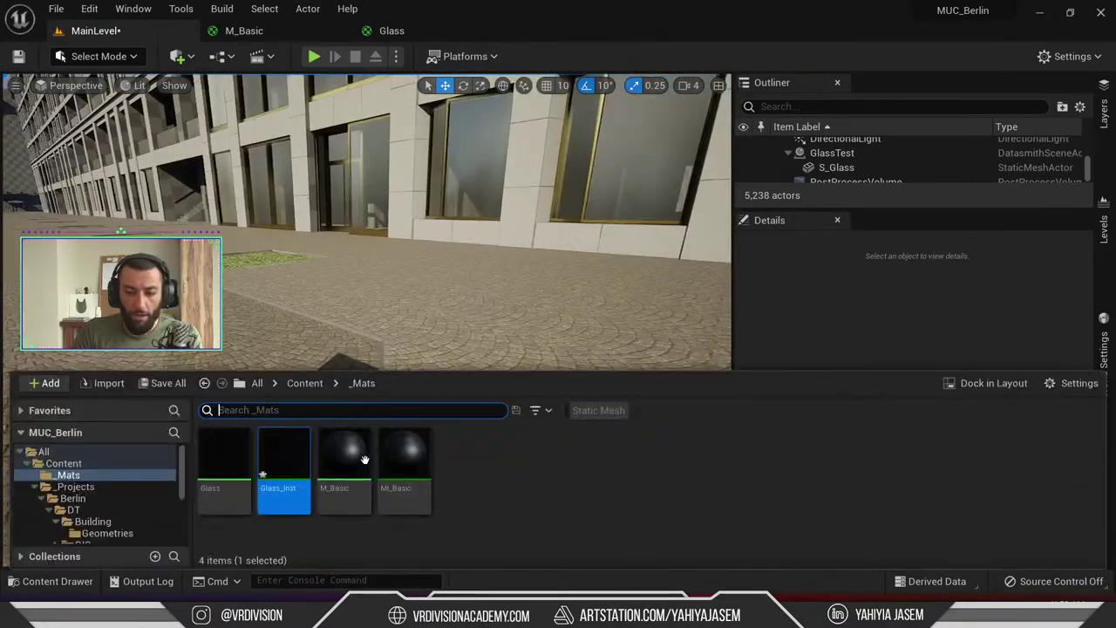
right_click(288, 473)
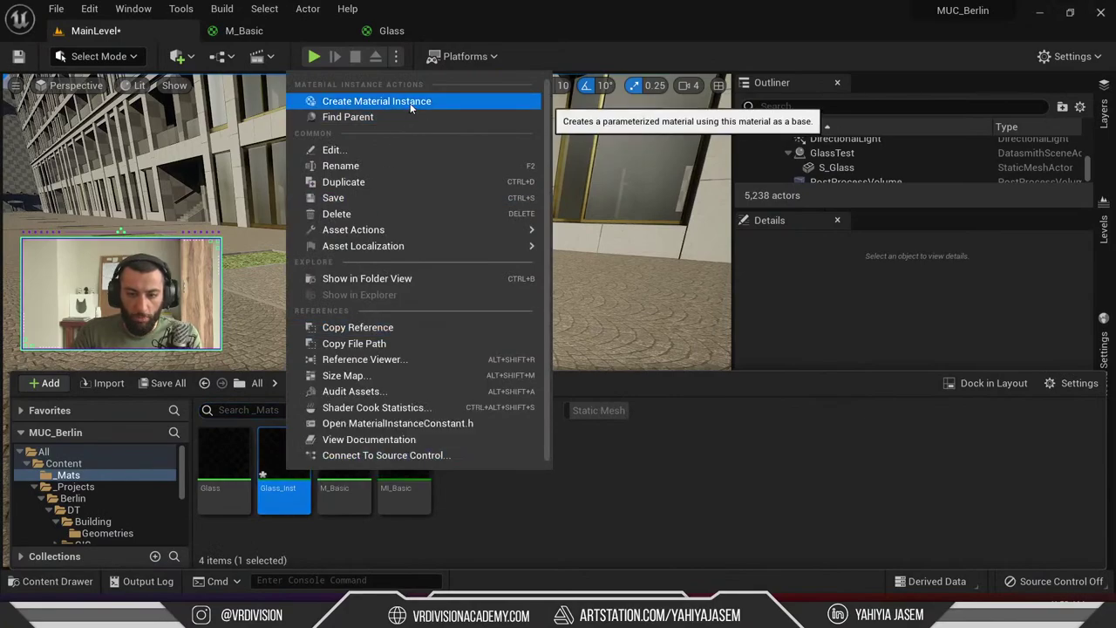
click(391, 182)
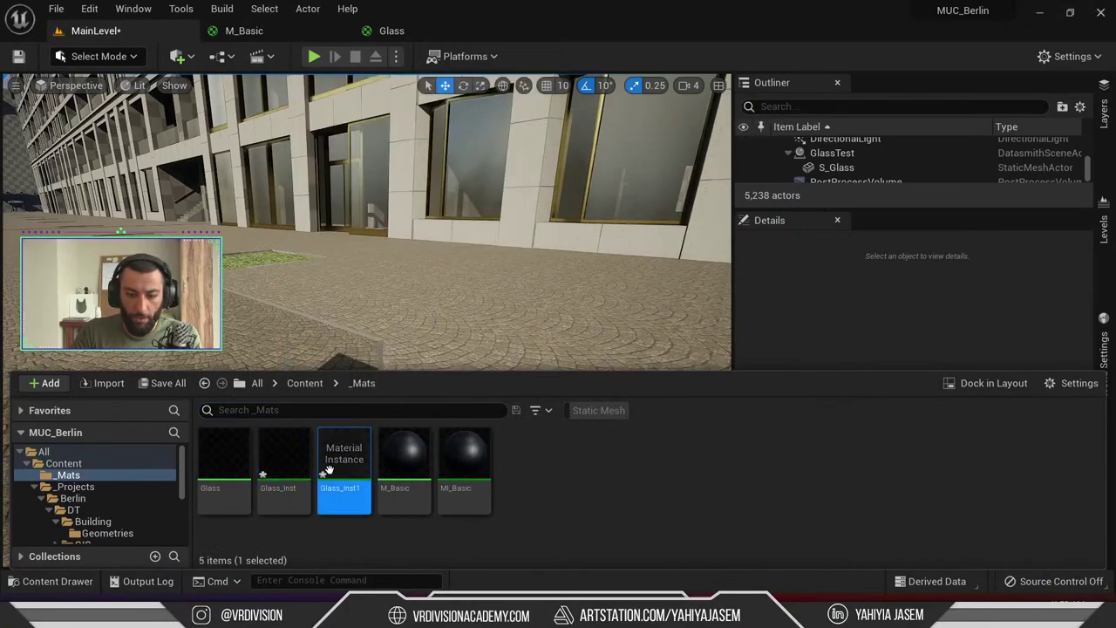
drag(371, 346, 377, 340)
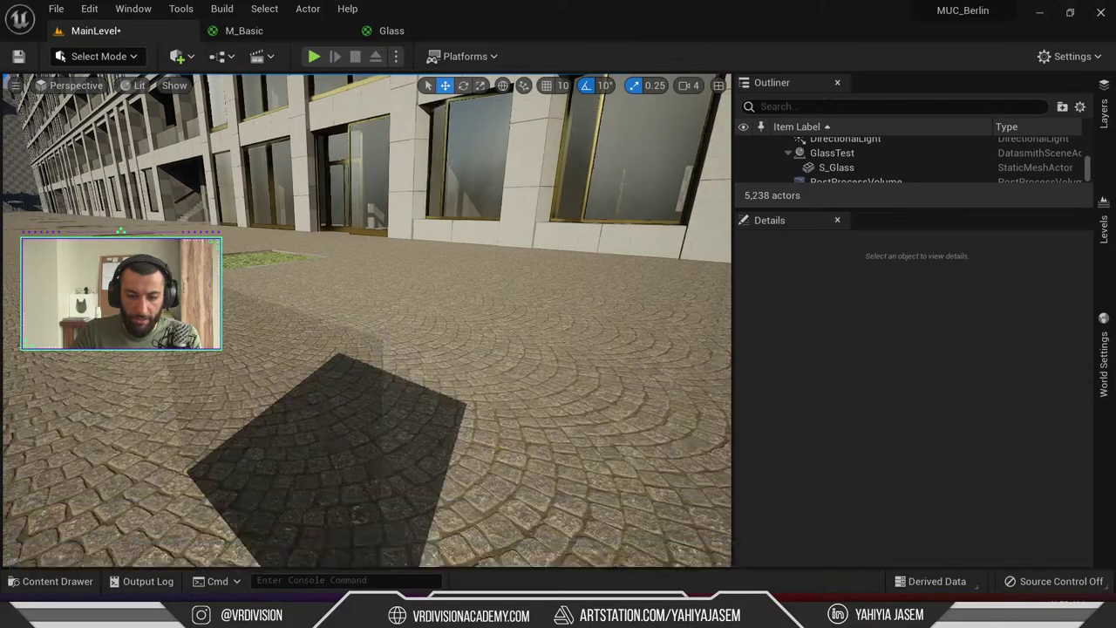
mouse_move(377, 340)
right_down()
mouse_move(306, 340)
mouse_move(283, 362)
mouse_move(377, 344)
right_up()
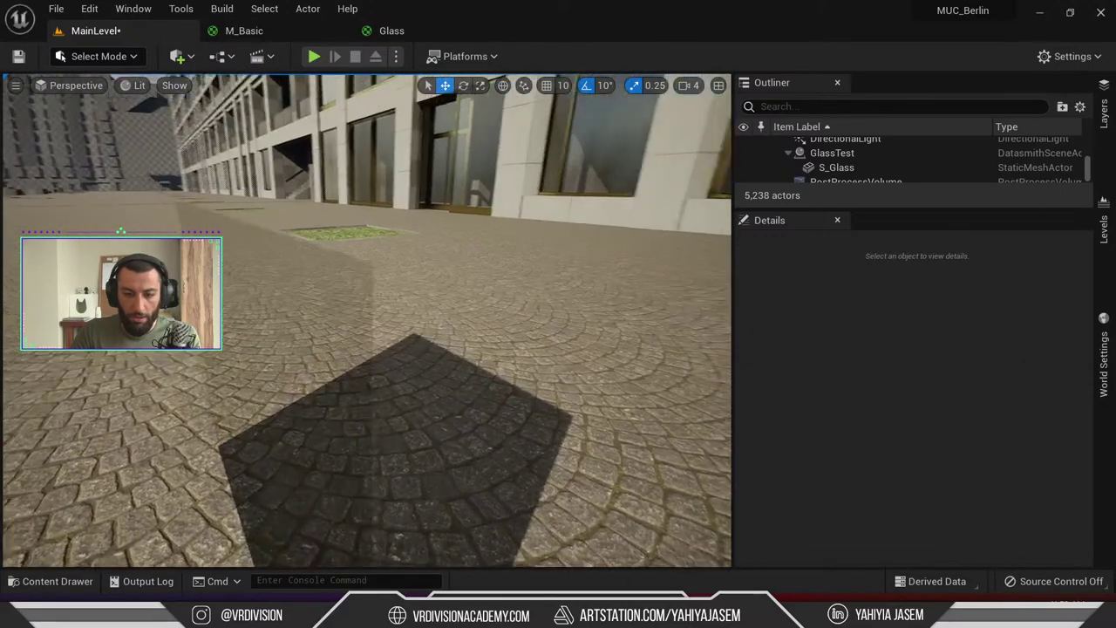
Open Glass_Inst1 in a separate floating window above the MainLevel view
key(ctrl+space)
double_click(360, 479)
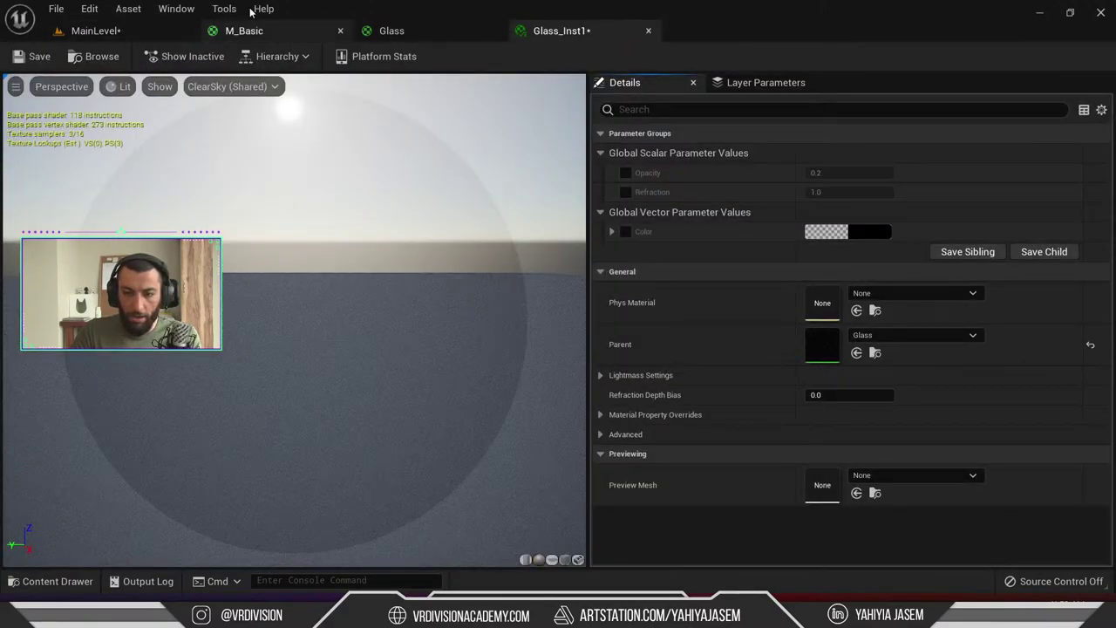
drag(566, 33, 610, 268)
click(144, 34)
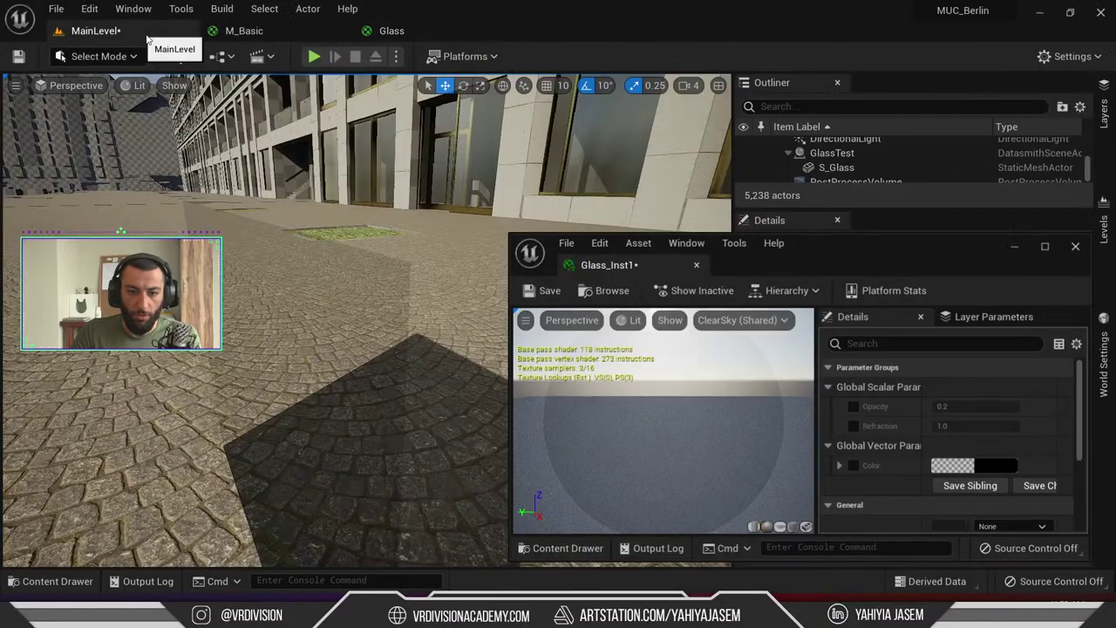
Enable the Color parameter of Glass_Inst1 and pick a green with hue about 112 and saturation about 0.84
click(853, 466)
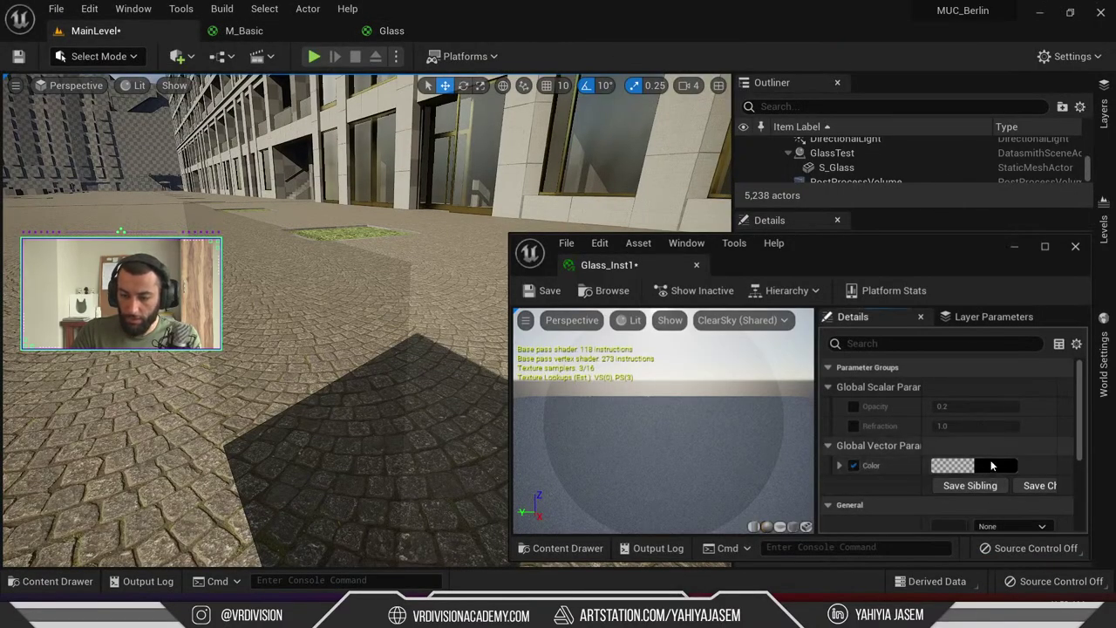
click(987, 465)
drag(735, 330, 734, 362)
mouse_move(888, 375)
mouse_down()
mouse_move(891, 335)
mouse_move(891, 355)
mouse_up()
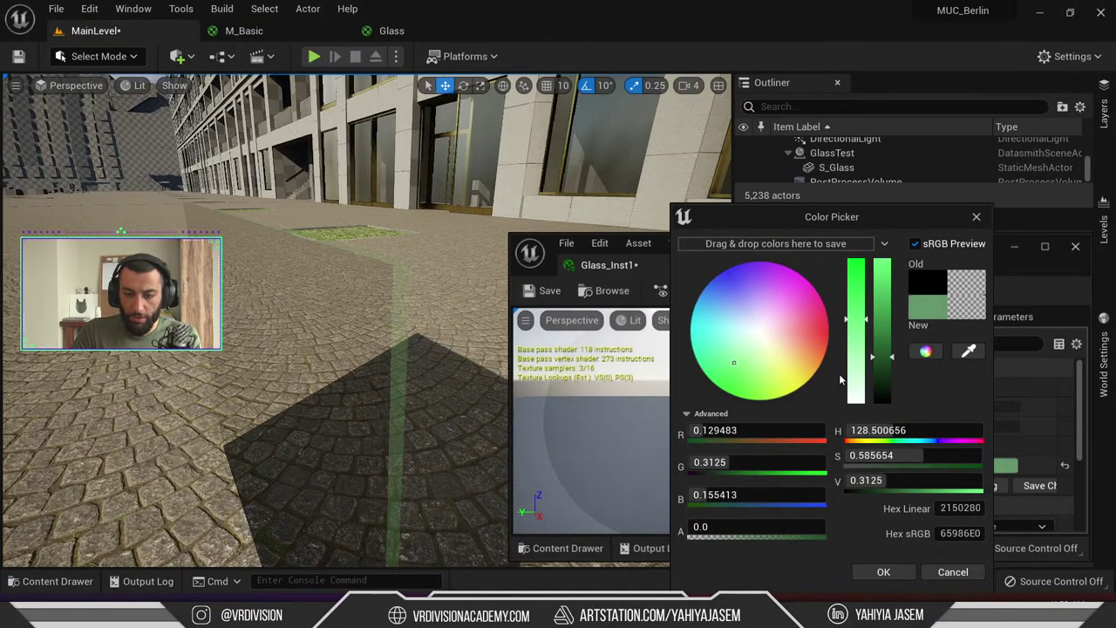
click(751, 373)
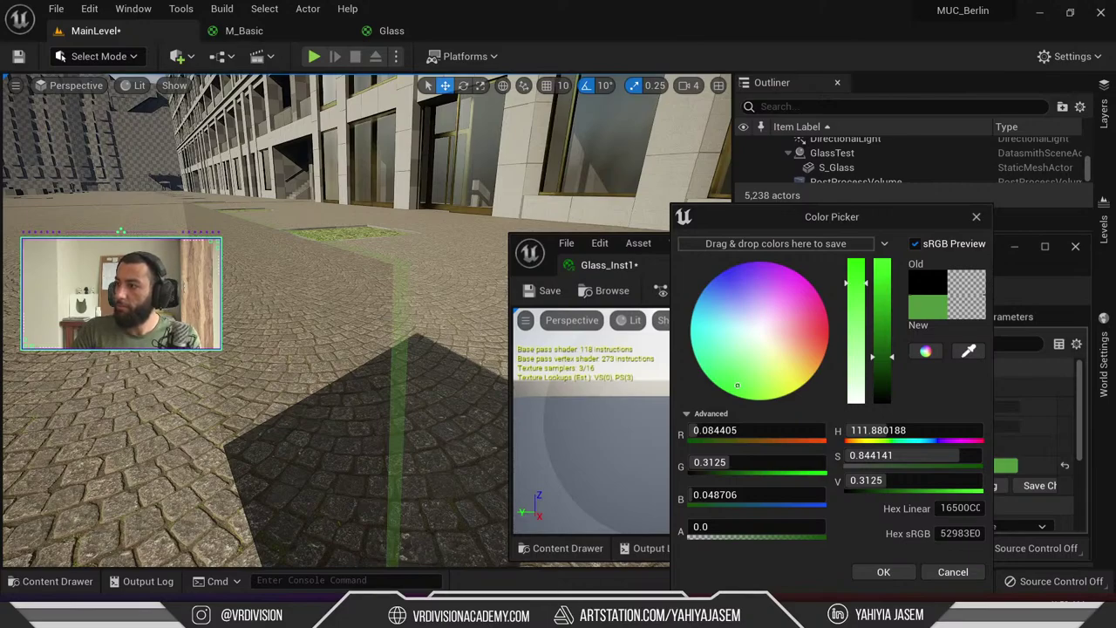
Switch to Chrome and examine the glass thickness image results, enlarging the photo of upright green-edged panes
drag(1115, 170, 511, 194)
double_click(462, 185)
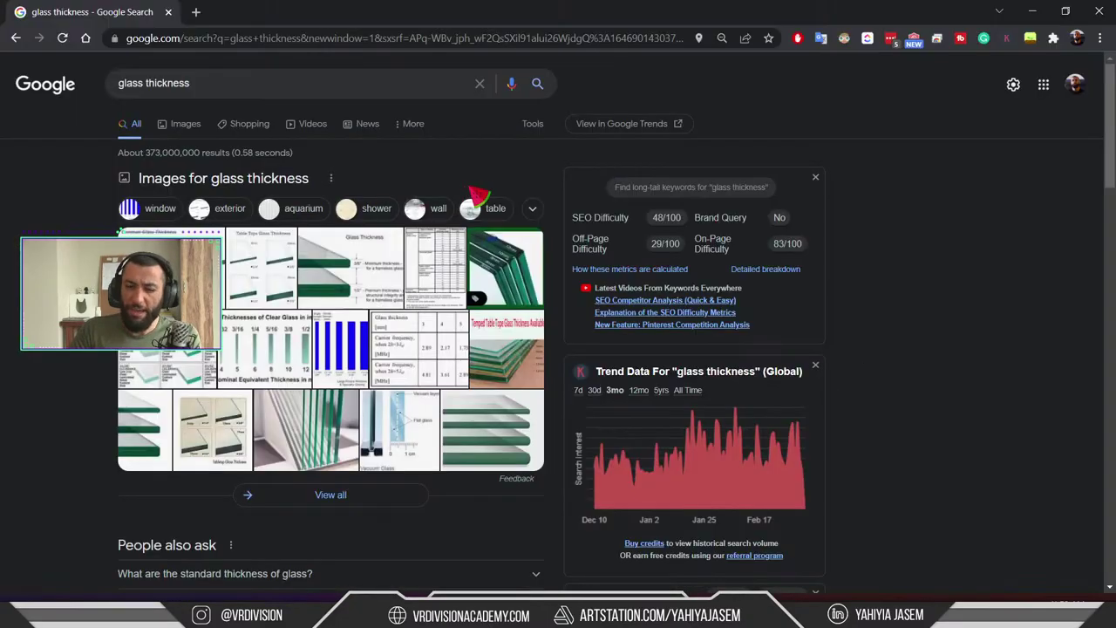
click(179, 122)
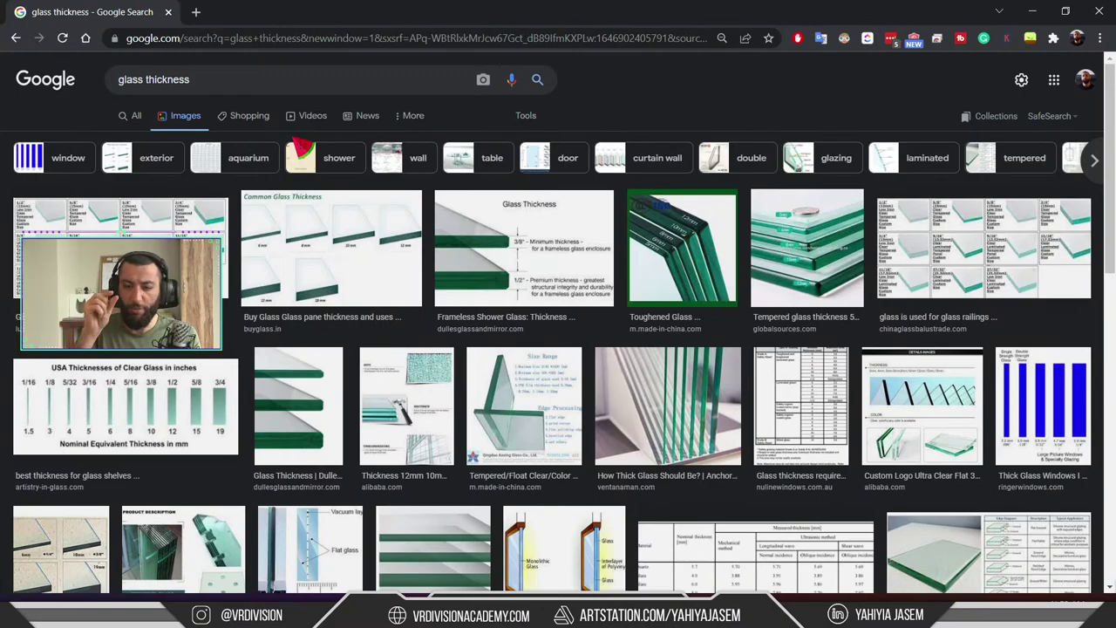
click(634, 410)
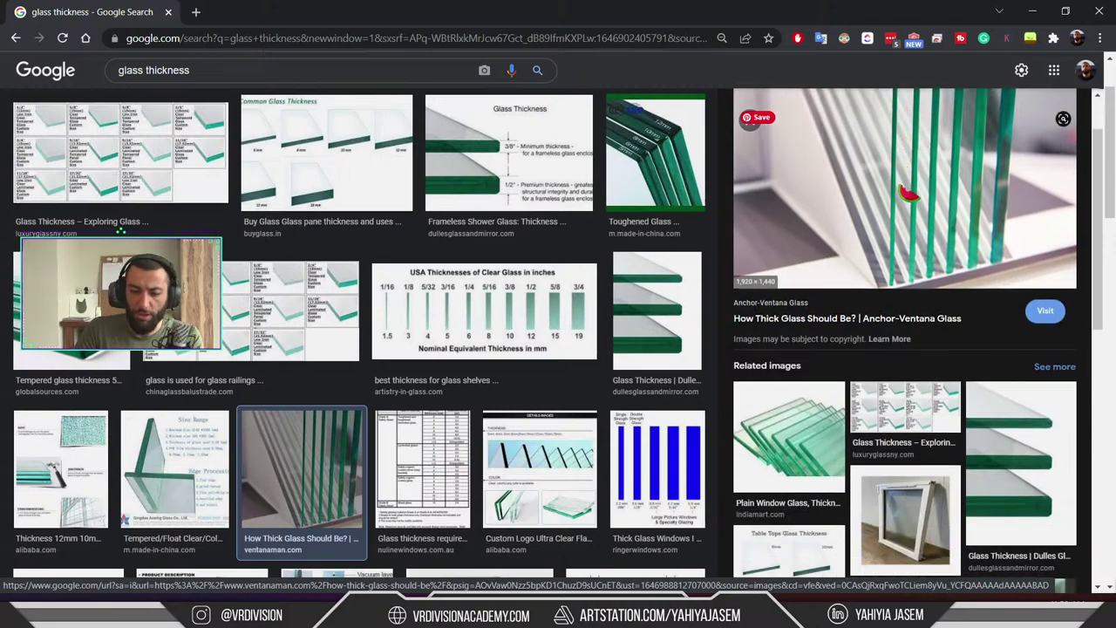
scroll(929, 228, up, 2)
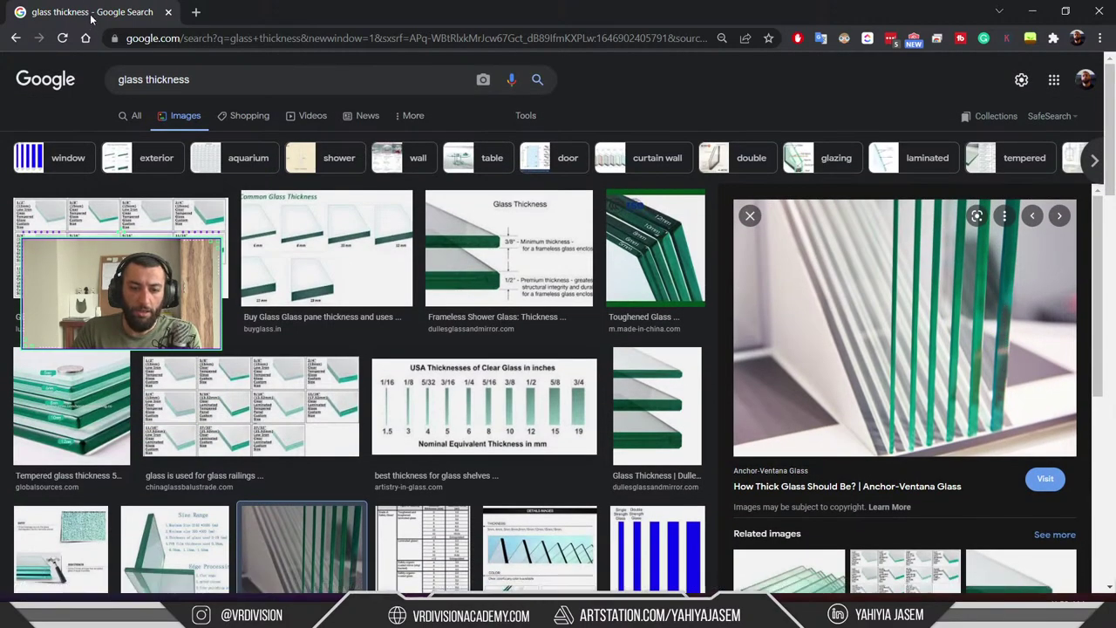
Return to Unreal Engine, set the green color's brightness value (V) to 0.2, accept it and close Glass_Inst1
key(alt+Tab)
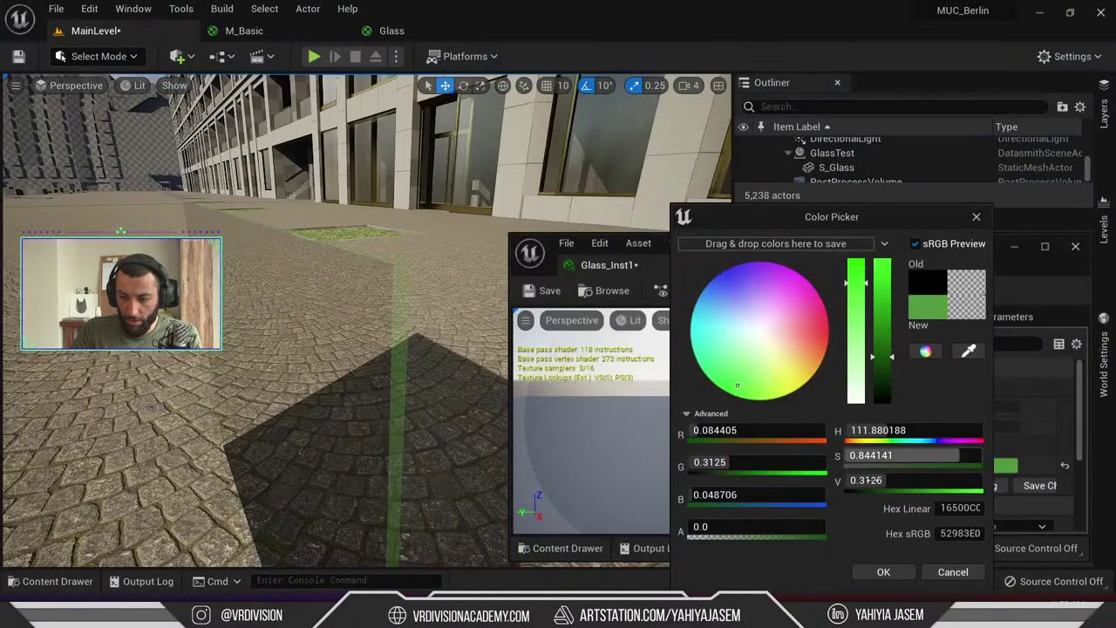
drag(886, 480, 845, 480)
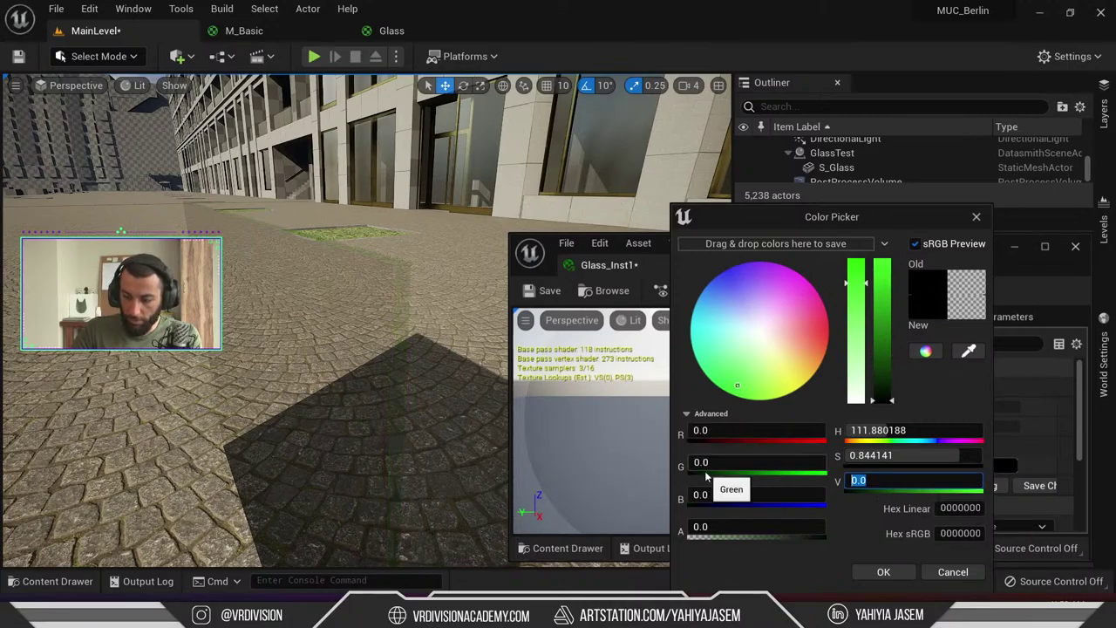
text(0.2)
key(Return)
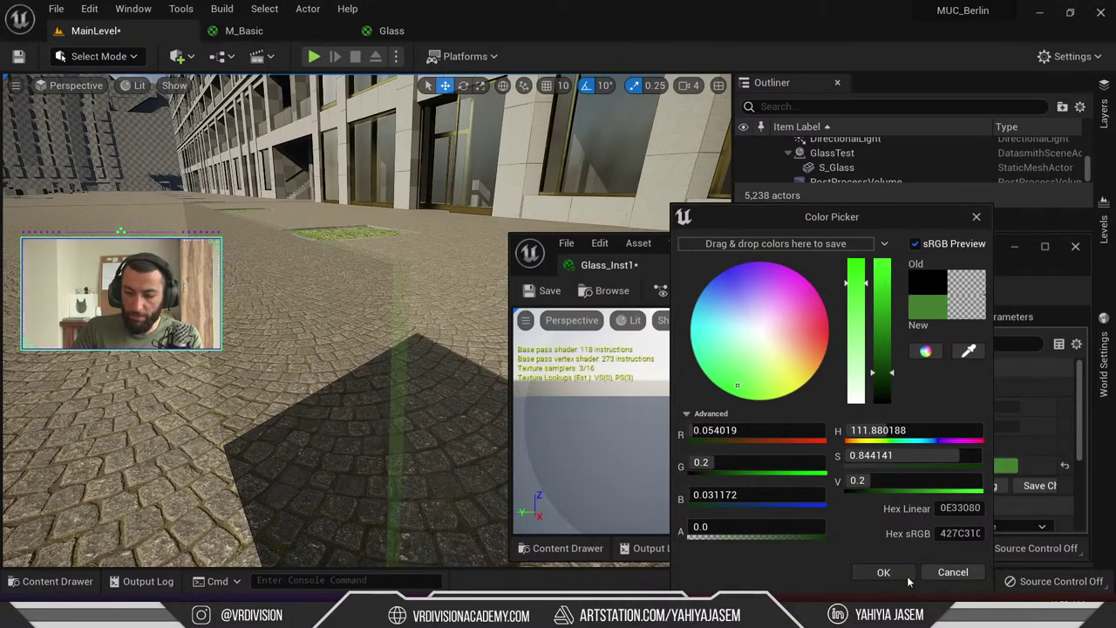
click(892, 574)
middle_click(618, 272)
Apply MI_Glass_Clear from the TwinmotionMaterials/Materials/Glass folder to the face of the glass pane
right_drag(380, 246, 467, 246)
key(ctrl+space)
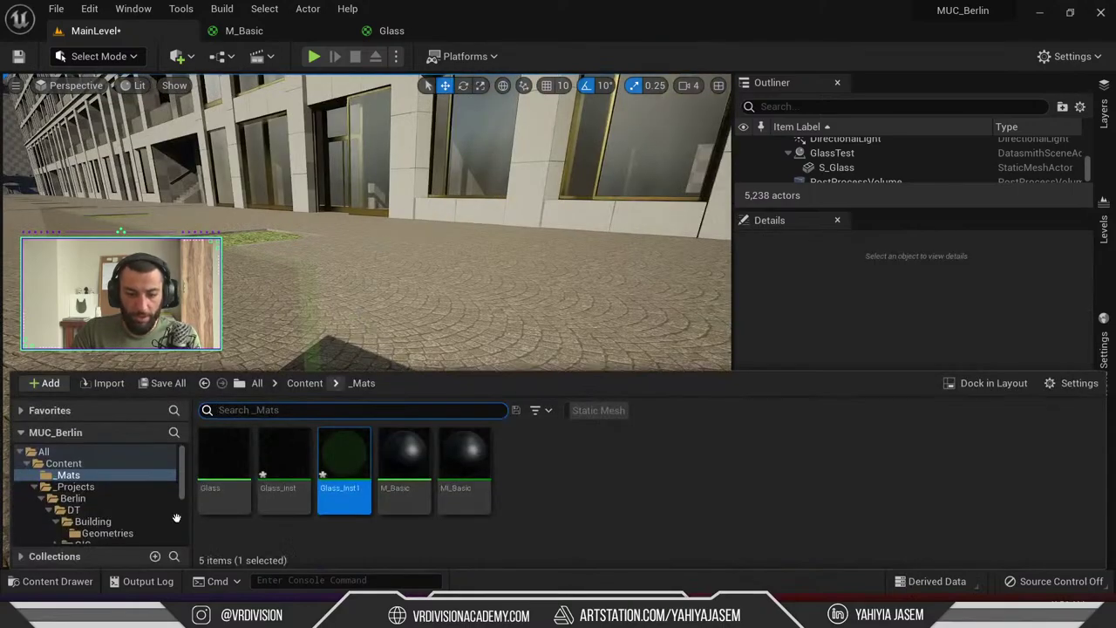
scroll(131, 515, down, 5)
click(99, 527)
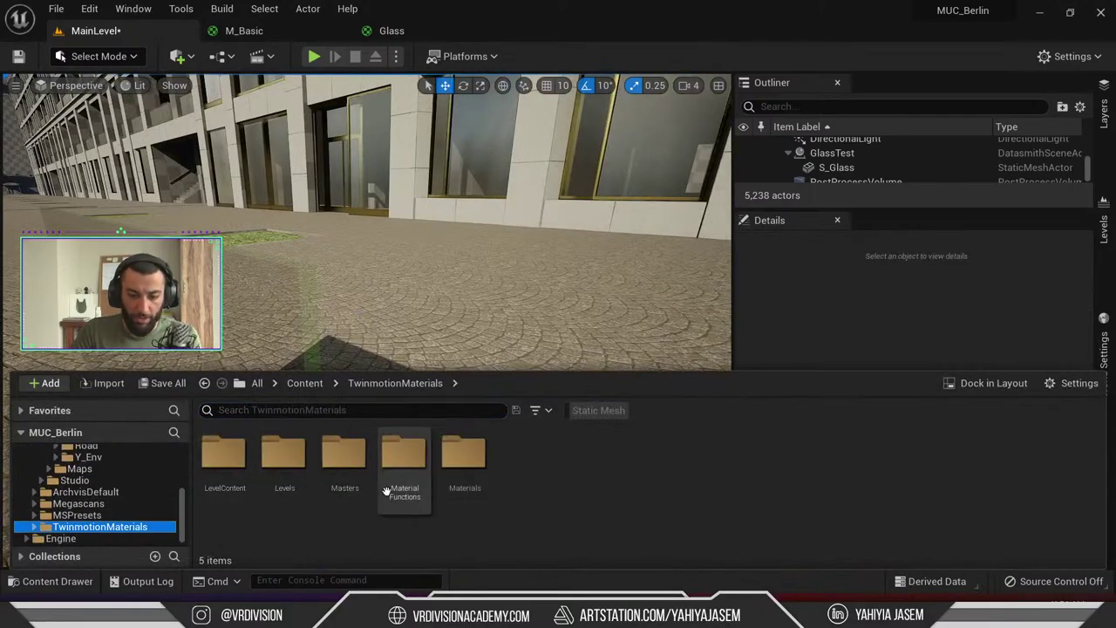
click(344, 494)
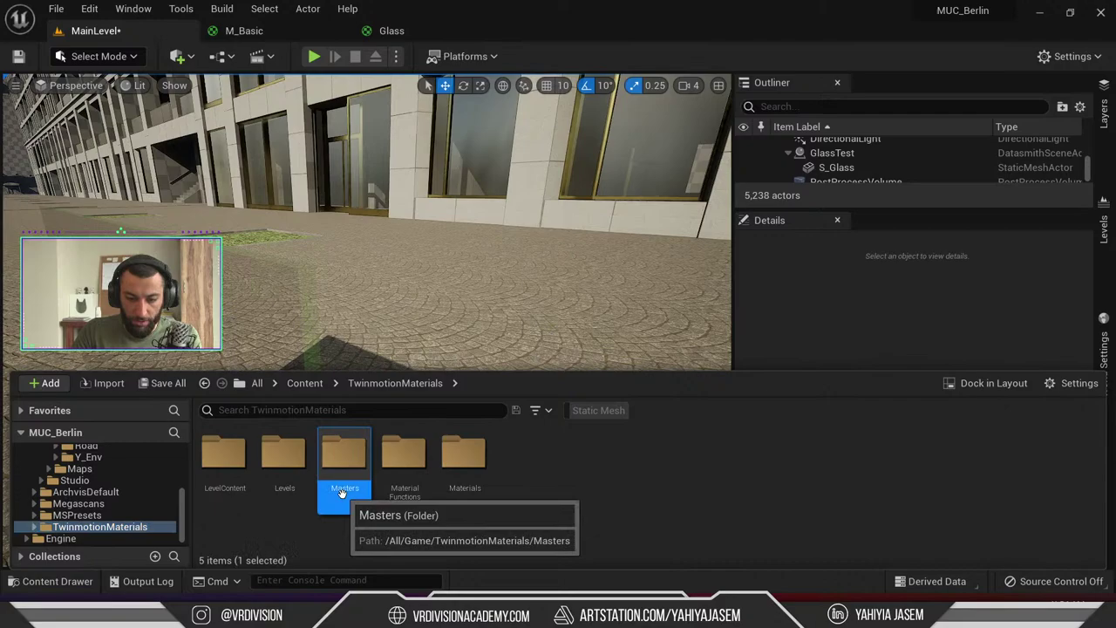
double_click(452, 494)
scroll(439, 498, down, 2)
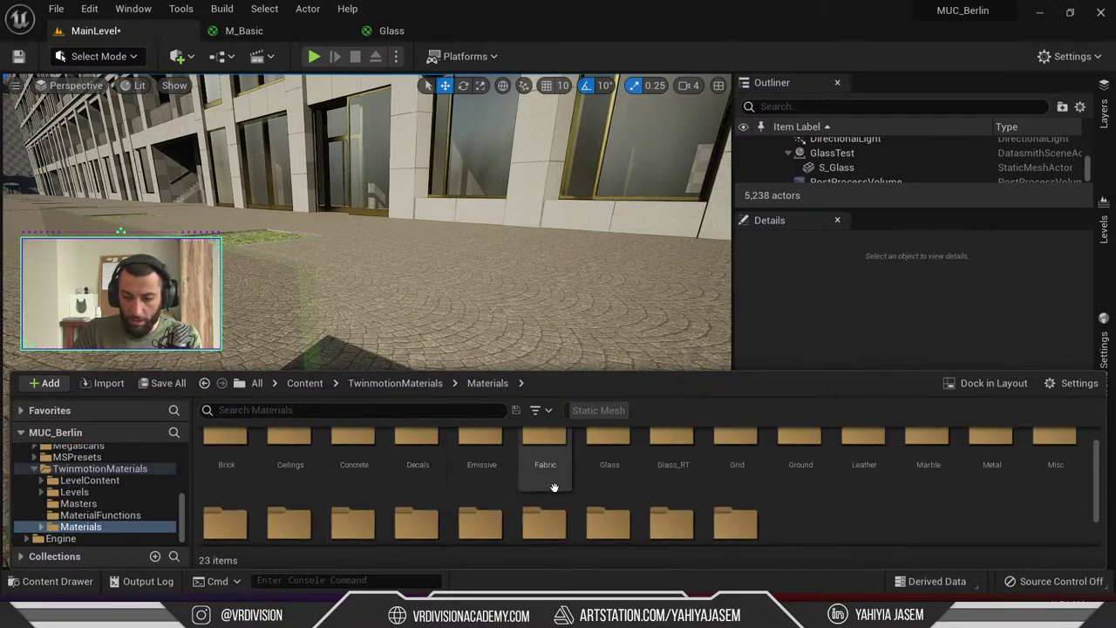
double_click(609, 449)
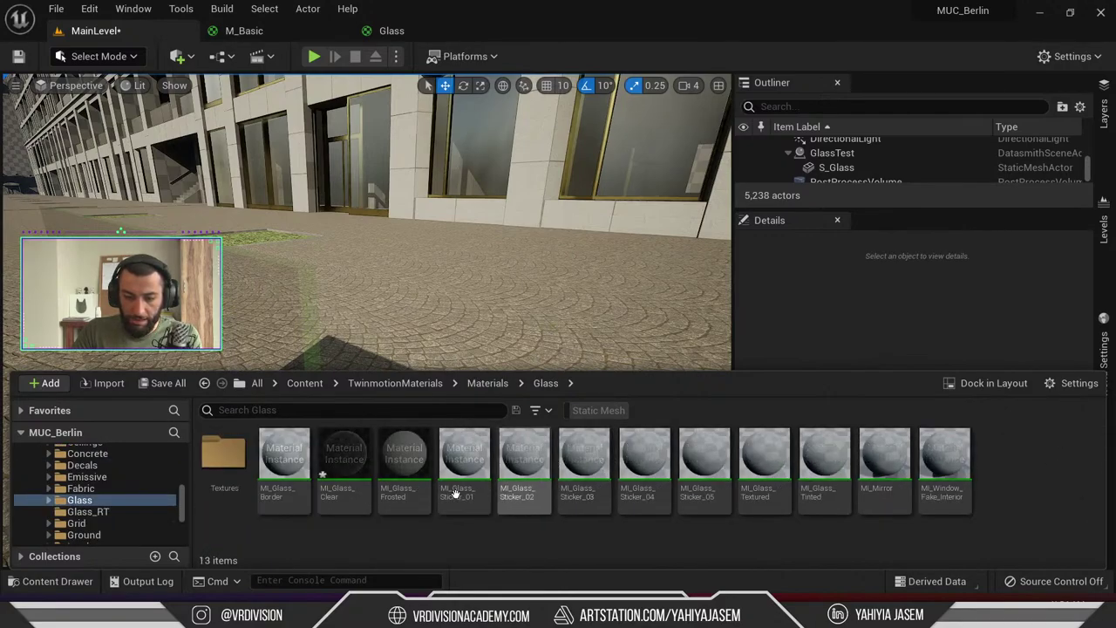
drag(345, 488, 228, 318)
right_drag(360, 475, 324, 423)
Open MI_Glass_Clear and its parent M_Glass_Master, and examine the parent's blend mode, translucency and self-shadowing settings
key(ctrl+space)
double_click(359, 474)
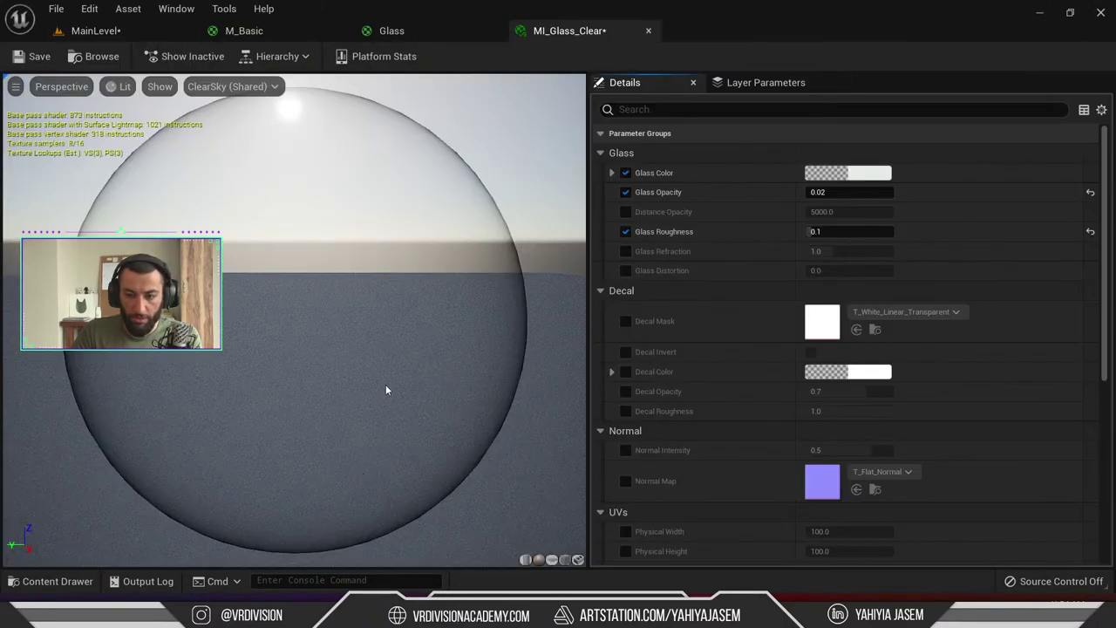
drag(386, 386, 489, 401)
scroll(876, 427, down, 5)
double_click(834, 400)
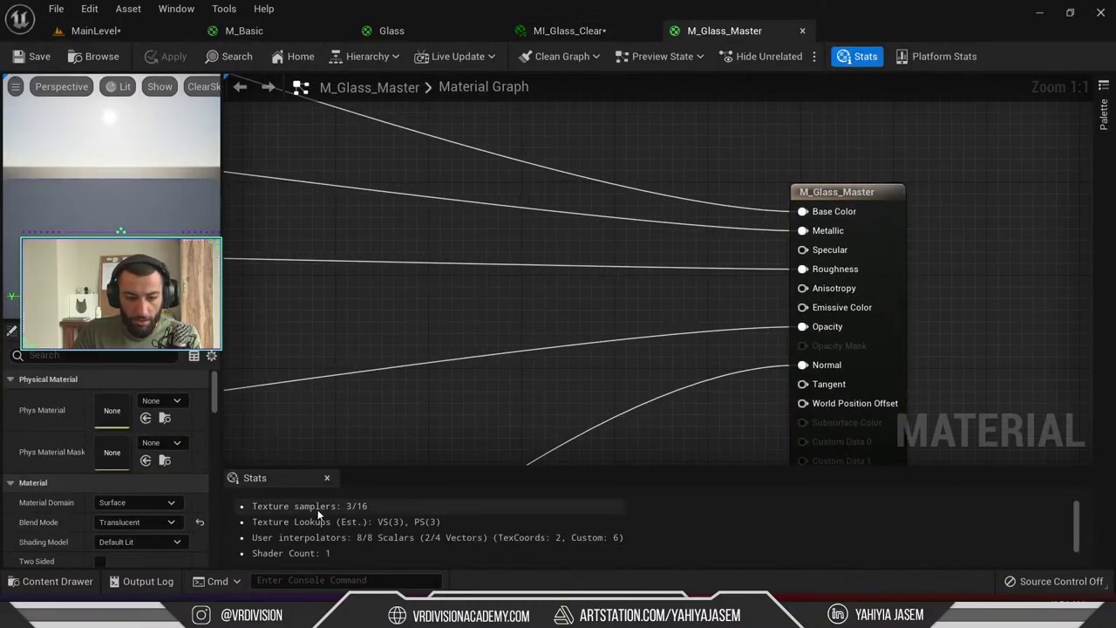
scroll(21, 529, down, 3)
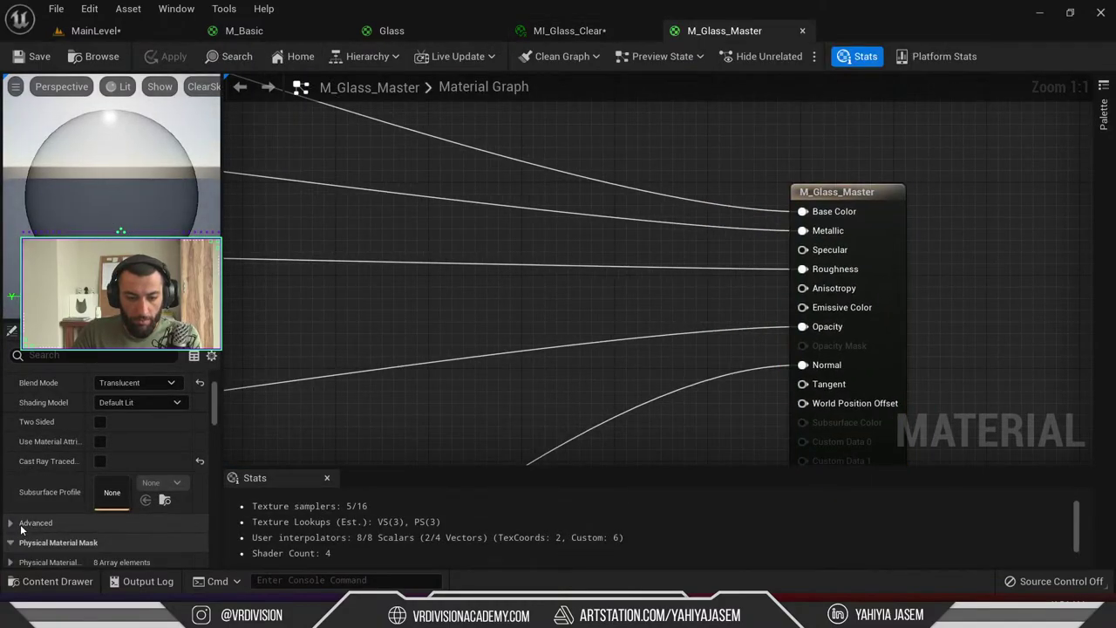
scroll(45, 466, down, 5)
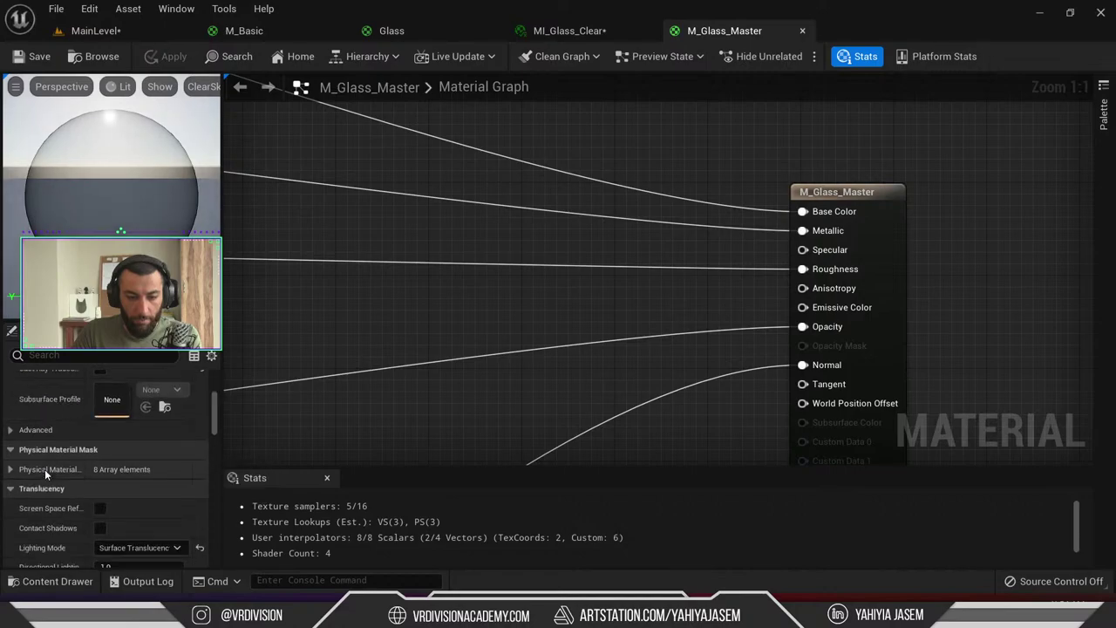
scroll(42, 471, down, 1)
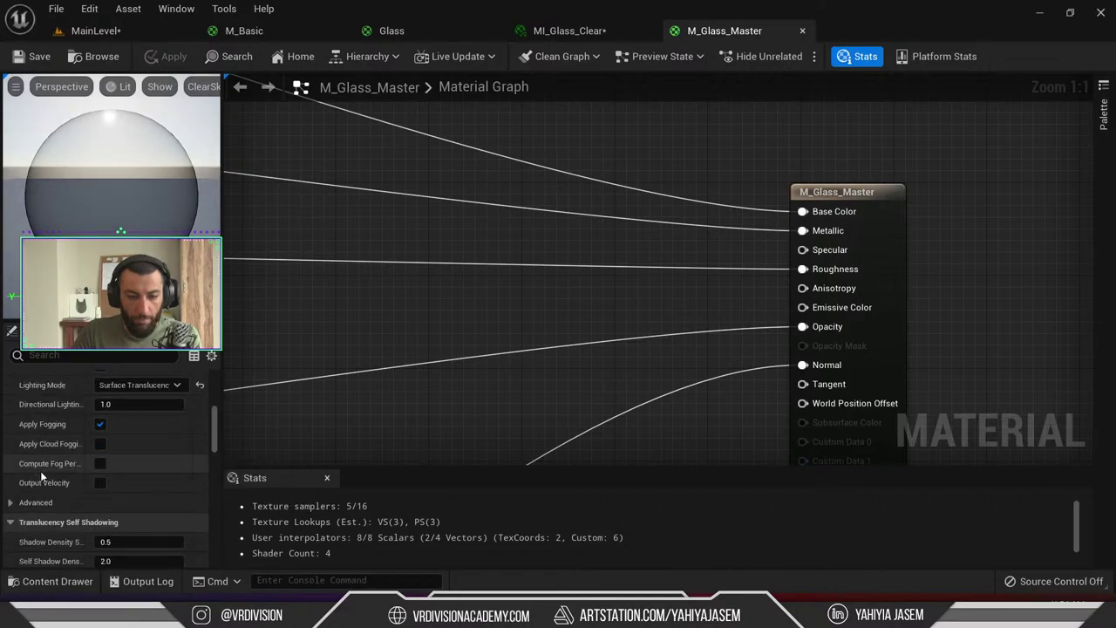
scroll(42, 473, down, 1)
scroll(40, 492, down, 2)
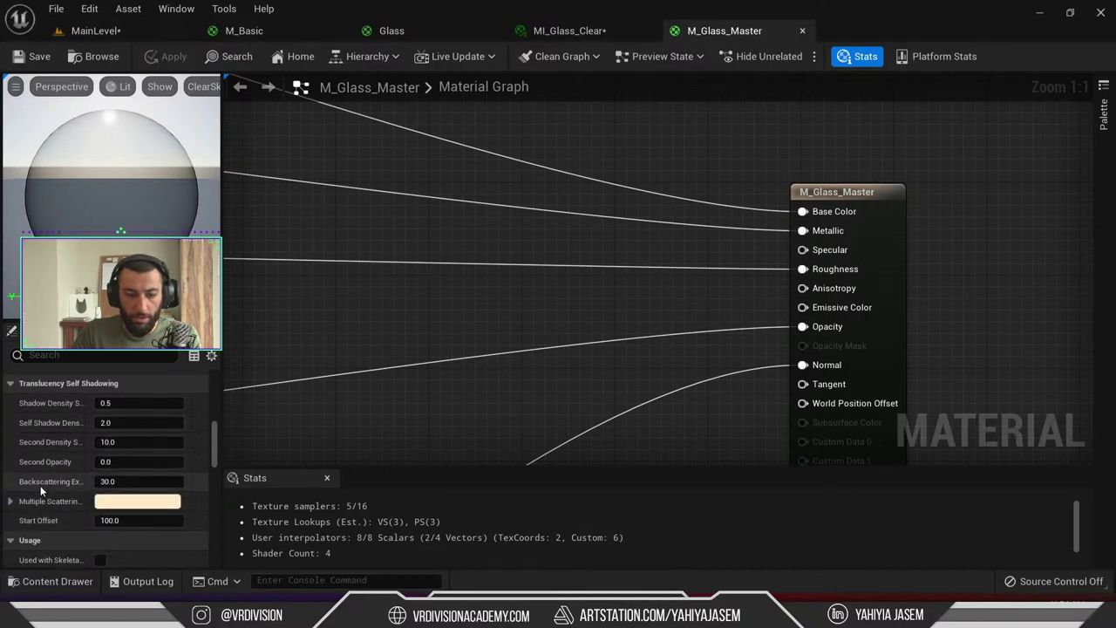
Return to MainLevel and apply MI_Glass_Border to the edge of the glass pane
click(84, 33)
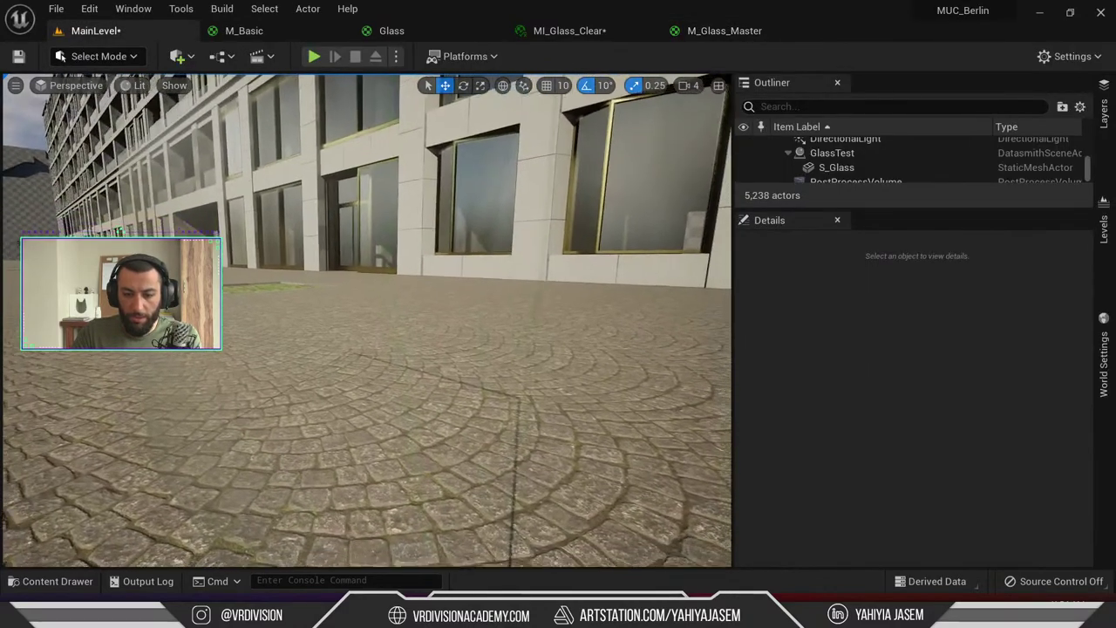
key(ctrl+space)
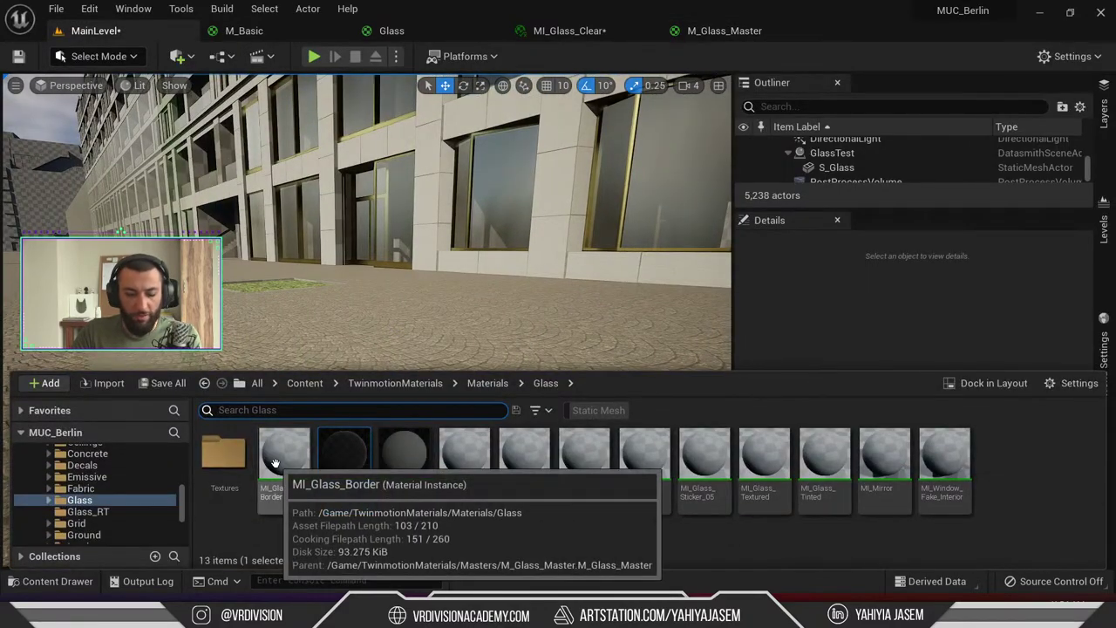
drag(284, 458, 175, 220)
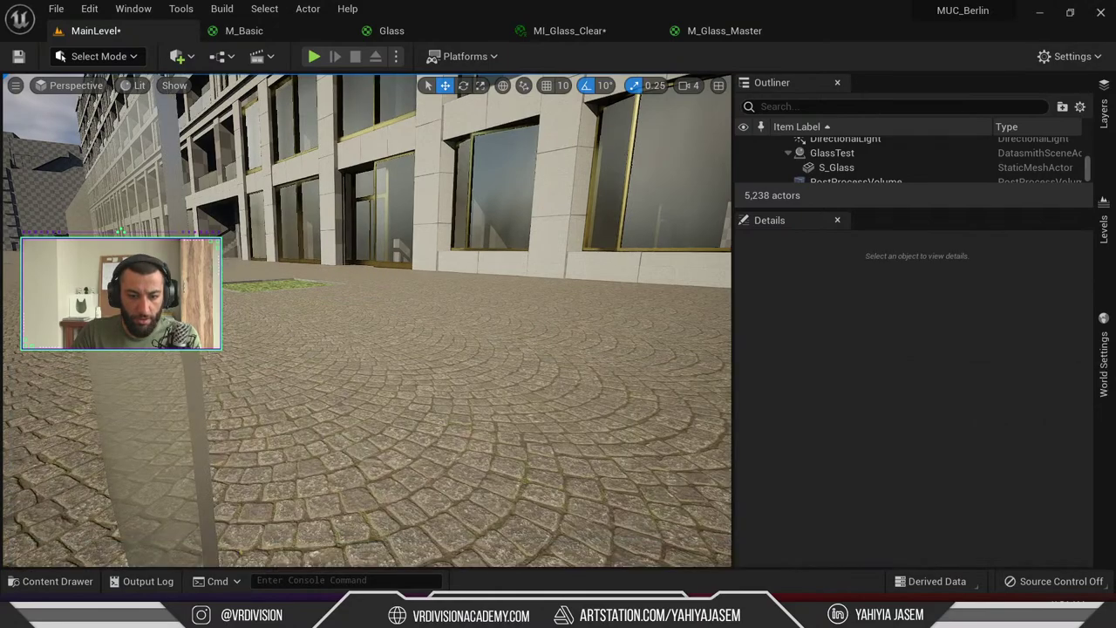
Open the MI_Glass_Border material instance and examine its glass color, opacity and roughness parameters
right_drag(175, 220, 249, 285)
key(d)
key(a)
key(a)
key(d)
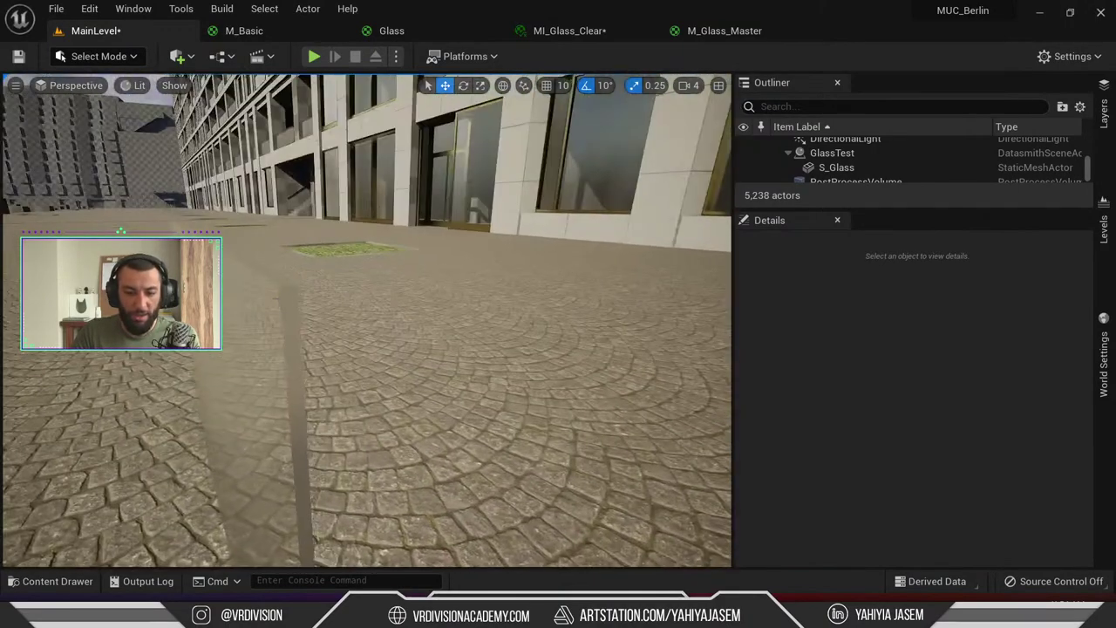
key(ctrl+space)
double_click(281, 457)
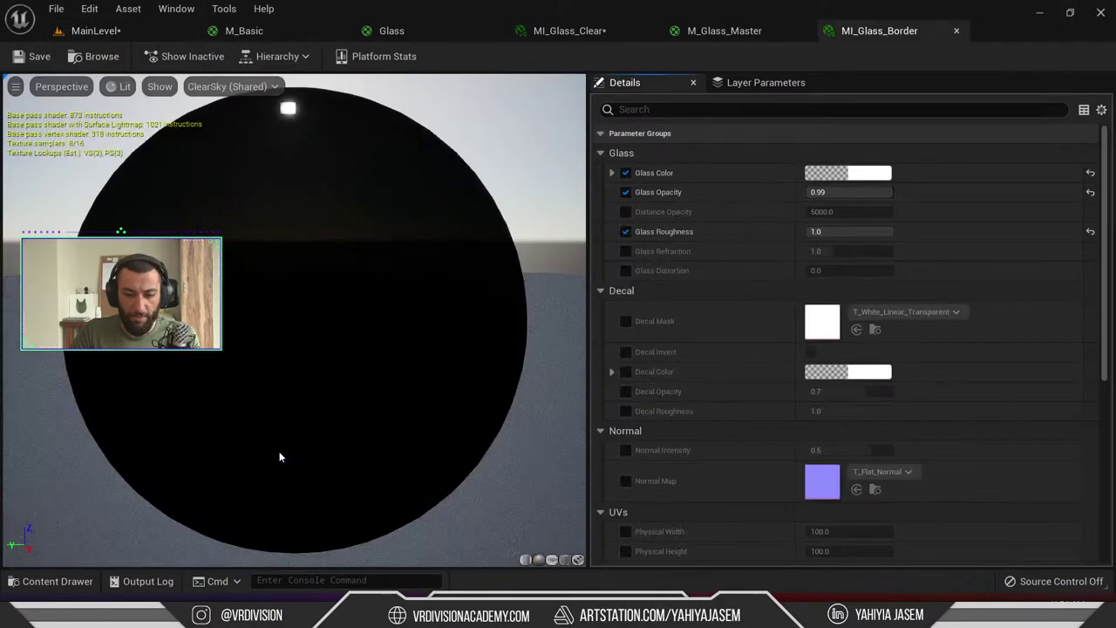
drag(191, 196, 191, 244)
scroll(191, 197, down, 3)
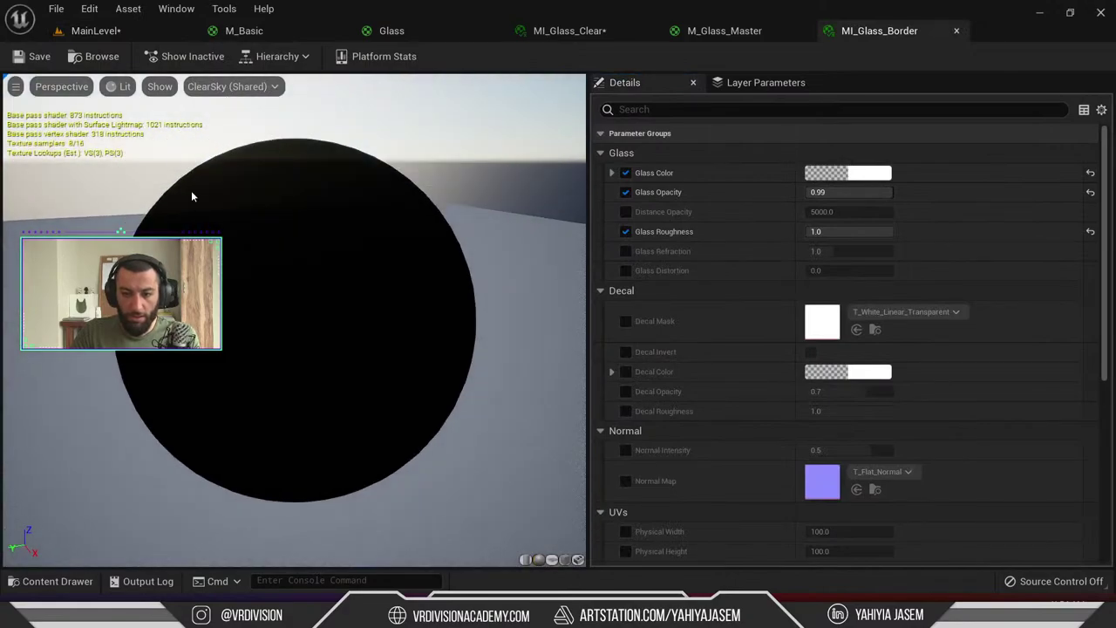
Undock the MI_Glass_Border editor into a floating window and bring up MainLevel behind it
click(98, 33)
drag(839, 31, 558, 236)
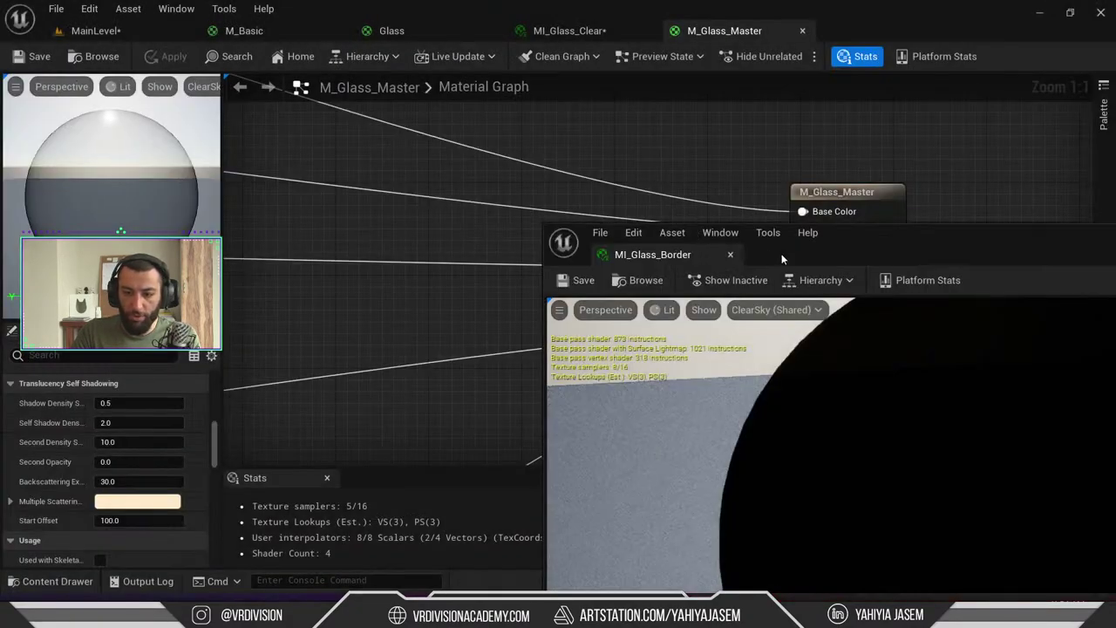
drag(782, 259, 722, 211)
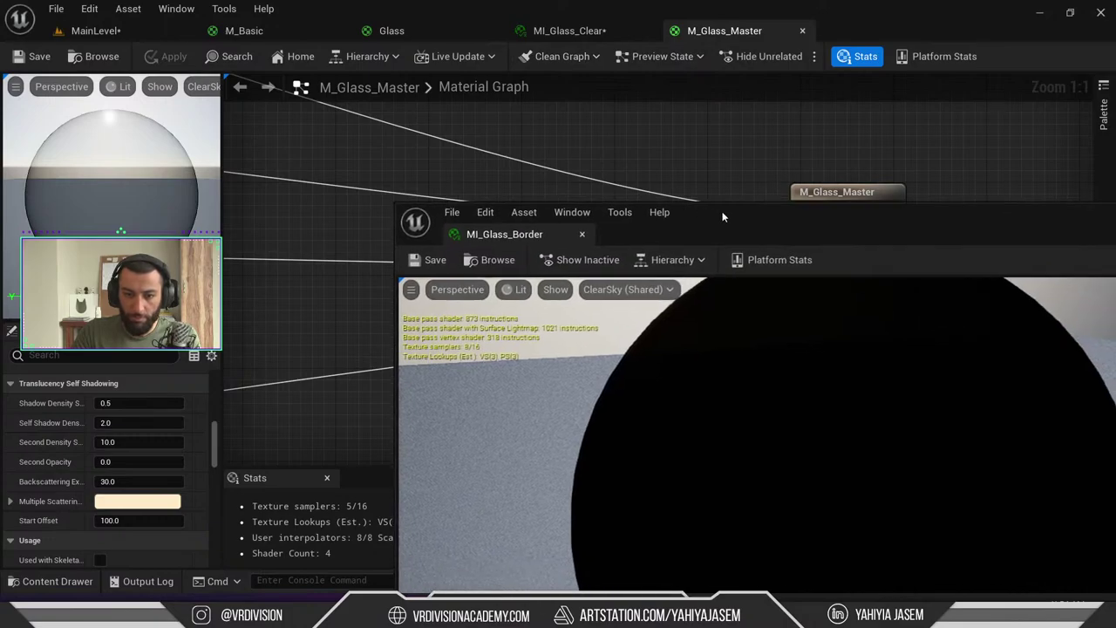
click(81, 30)
drag(584, 205, 568, 207)
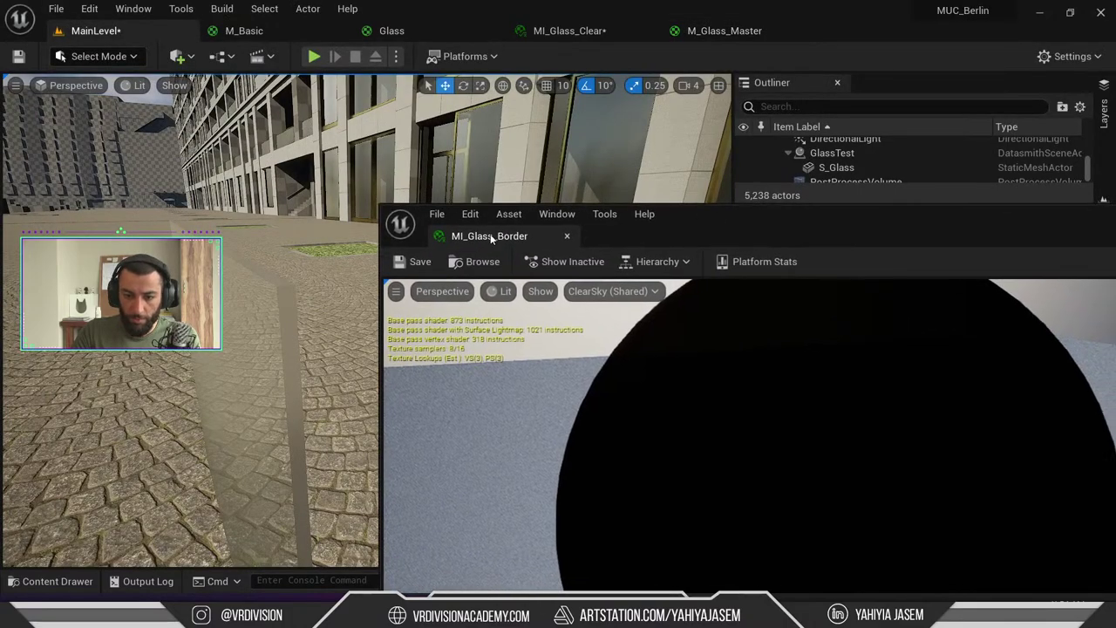
drag(474, 233, 531, 162)
Show the contents of the Content/_Mats folder while keeping MainLevel open
right_drag(376, 473, 424, 491)
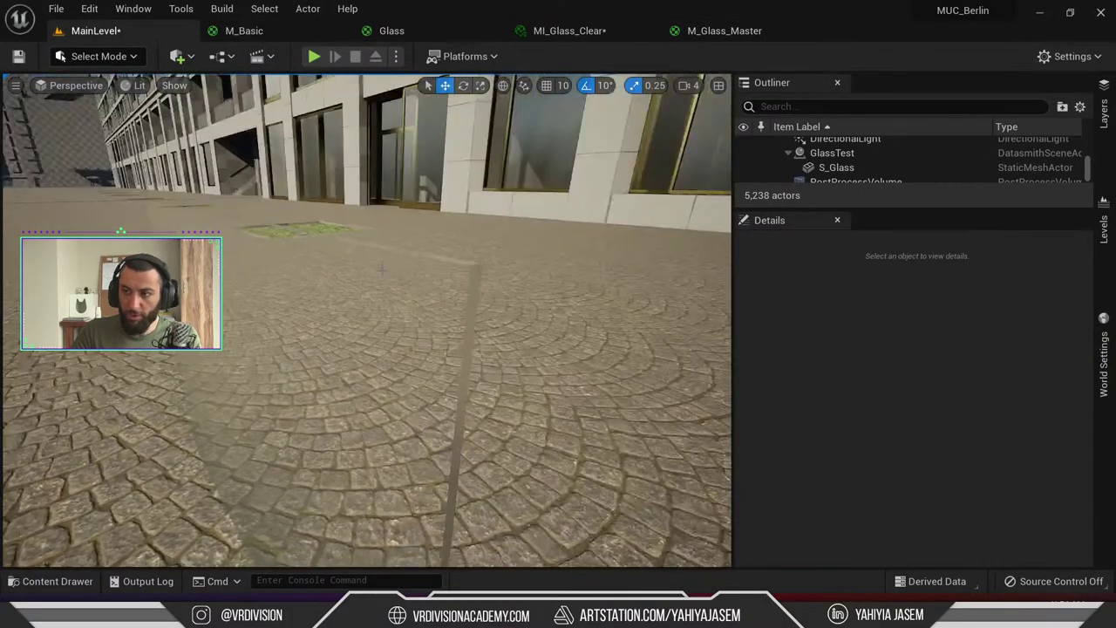
key(ctrl+space)
scroll(88, 476, up, 5)
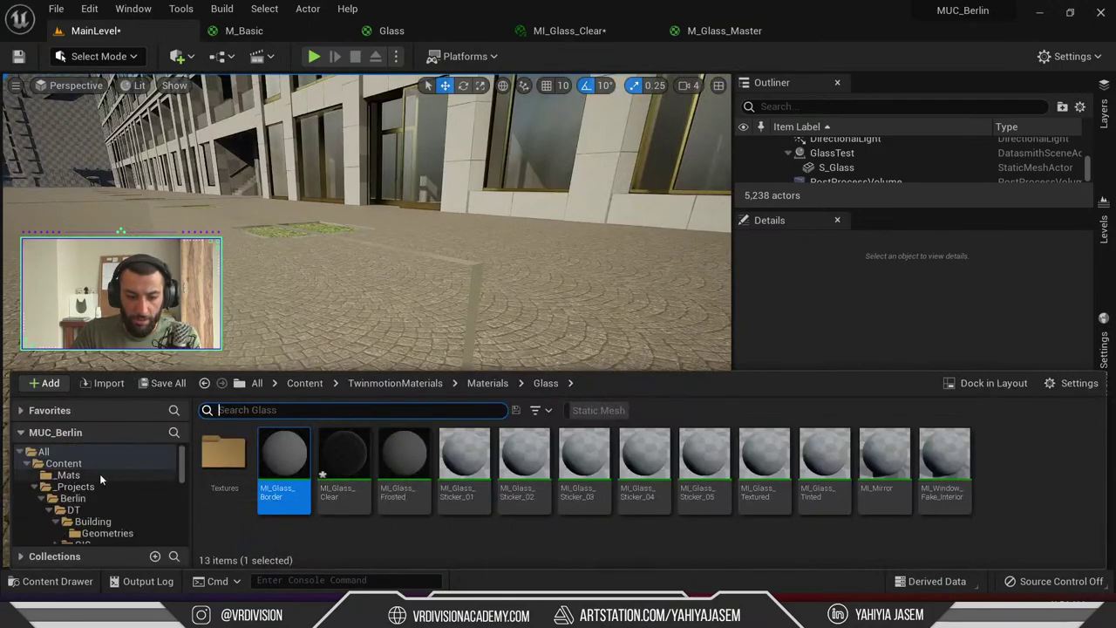
click(98, 473)
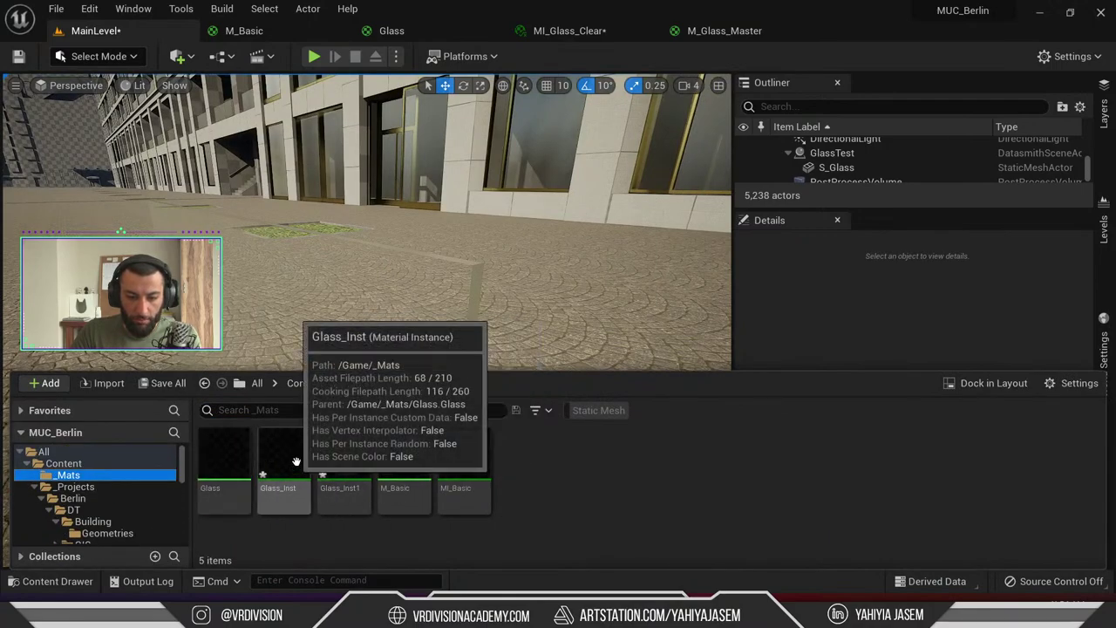
mouse_move(284, 455)
mouse_down()
mouse_move(320, 301)
mouse_move(284, 457)
mouse_up()
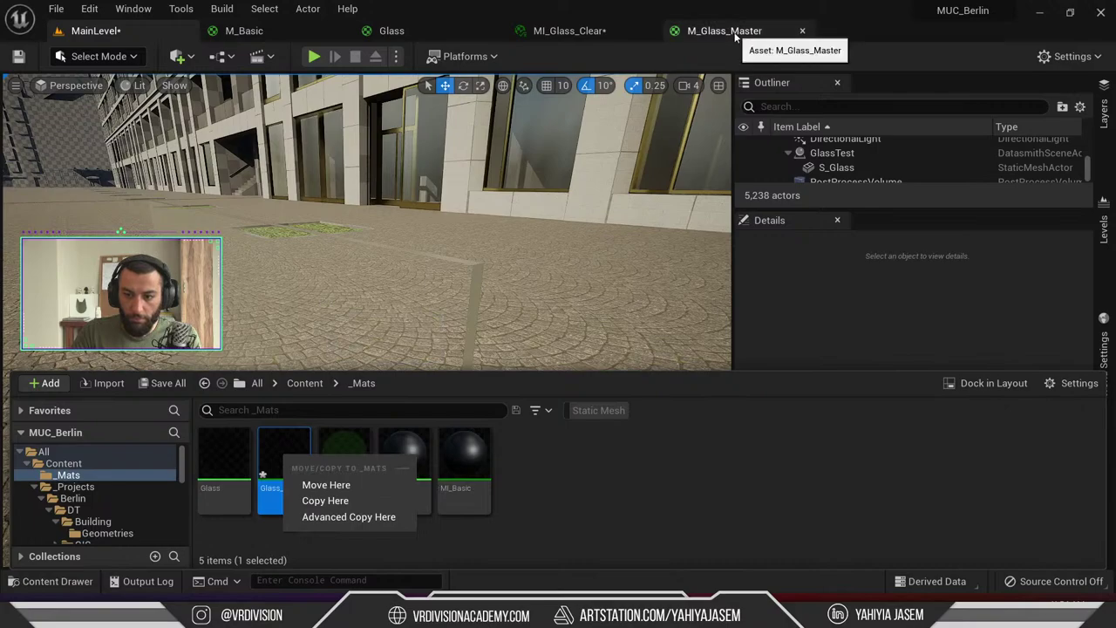
right_drag(477, 213, 442, 248)
Set the Glass Color of MI_Glass_Border, the material in S_Glass's Element 0, to pale green (R 0.54, G 1.0, B 0.83) and deselect the pane
click(837, 168)
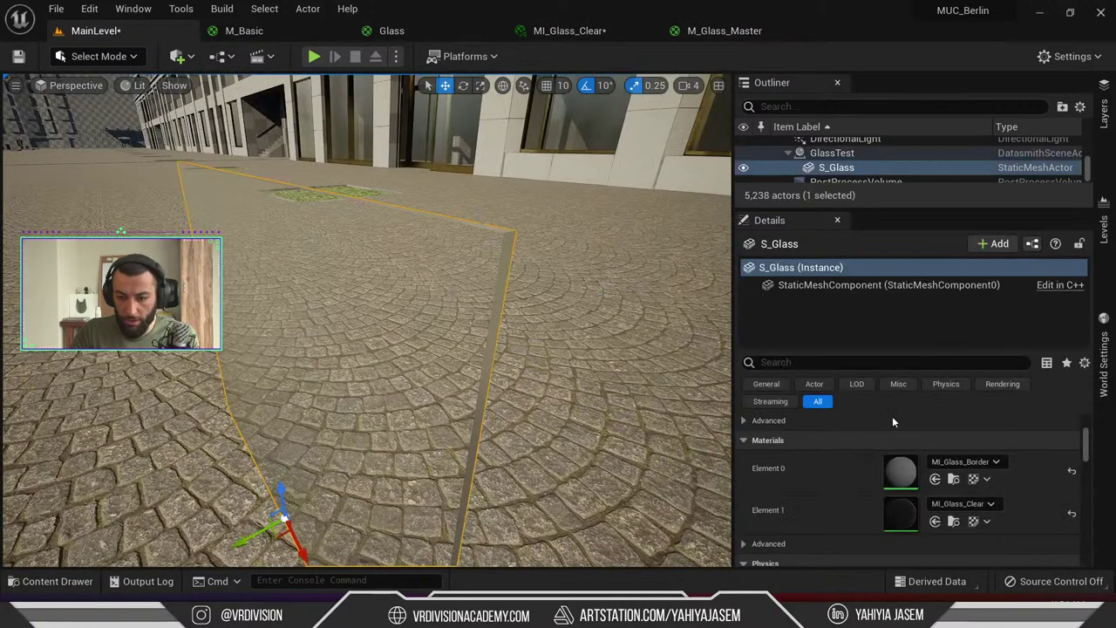
double_click(899, 471)
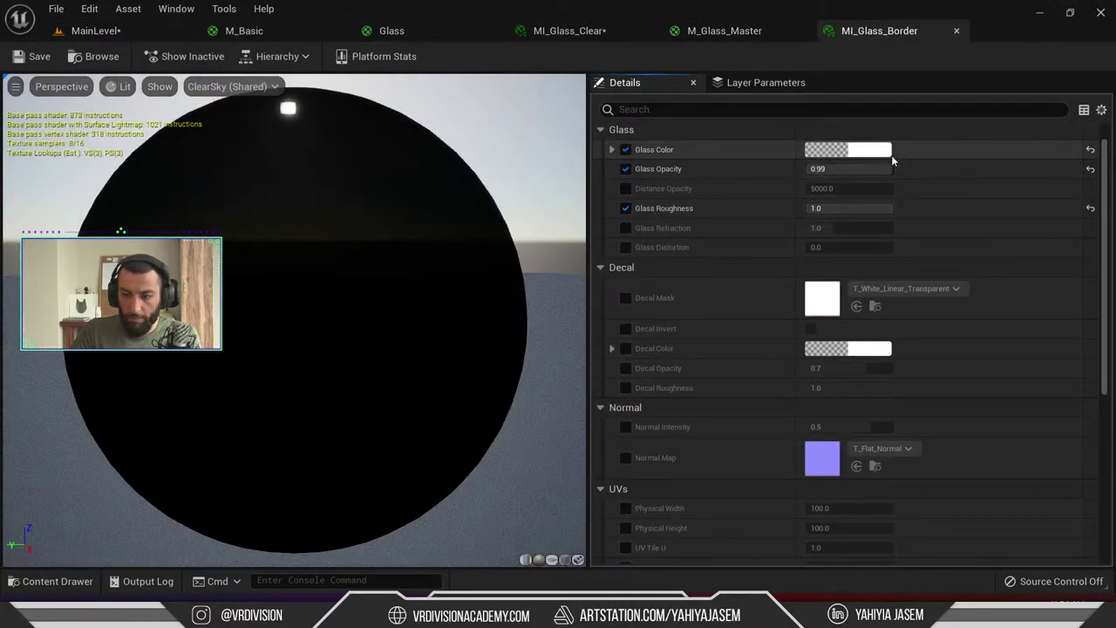
click(850, 150)
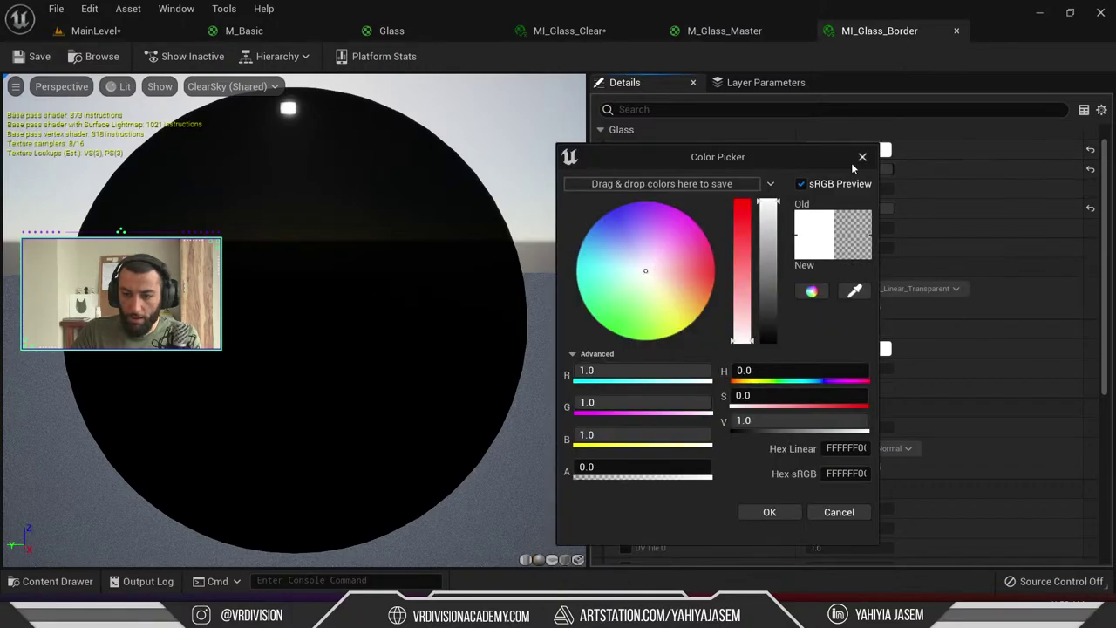
click(96, 30)
click(632, 284)
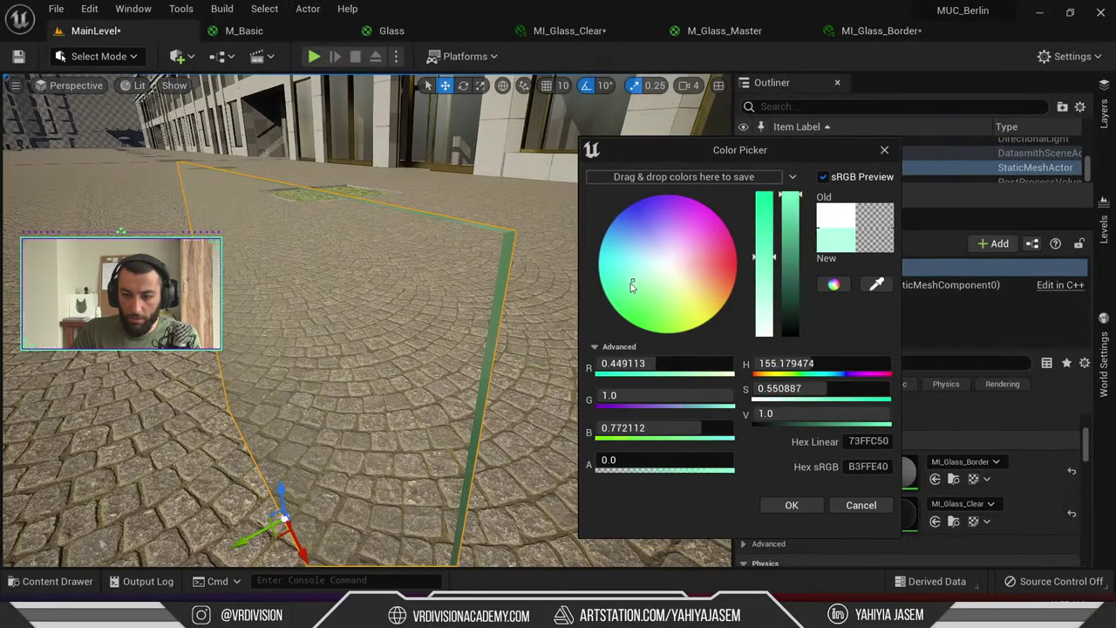
drag(644, 280, 647, 302)
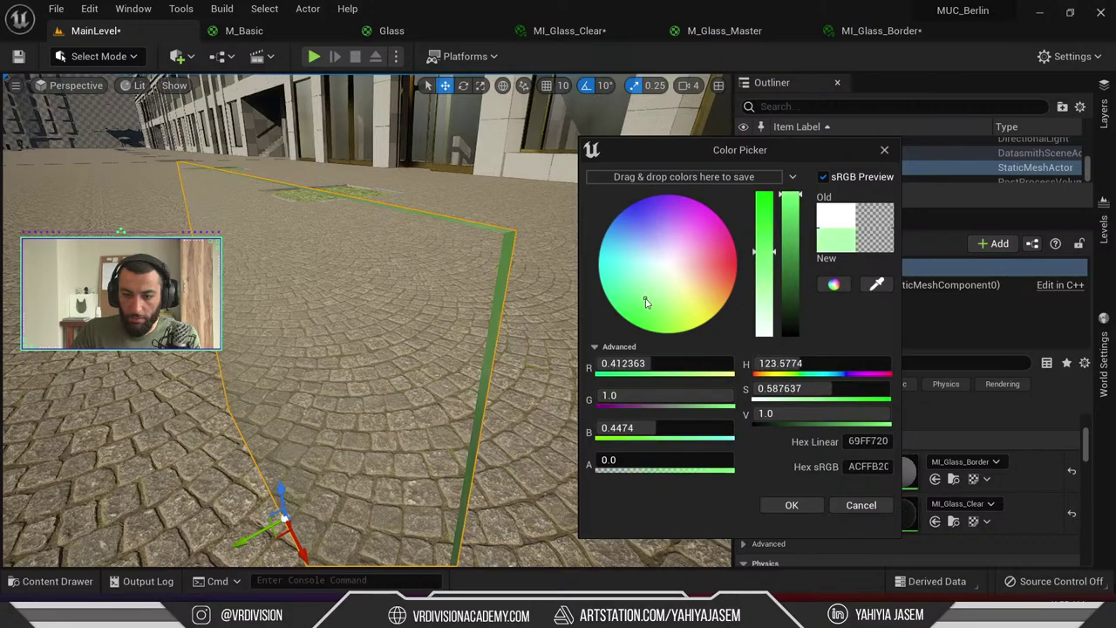
right_drag(393, 305, 367, 305)
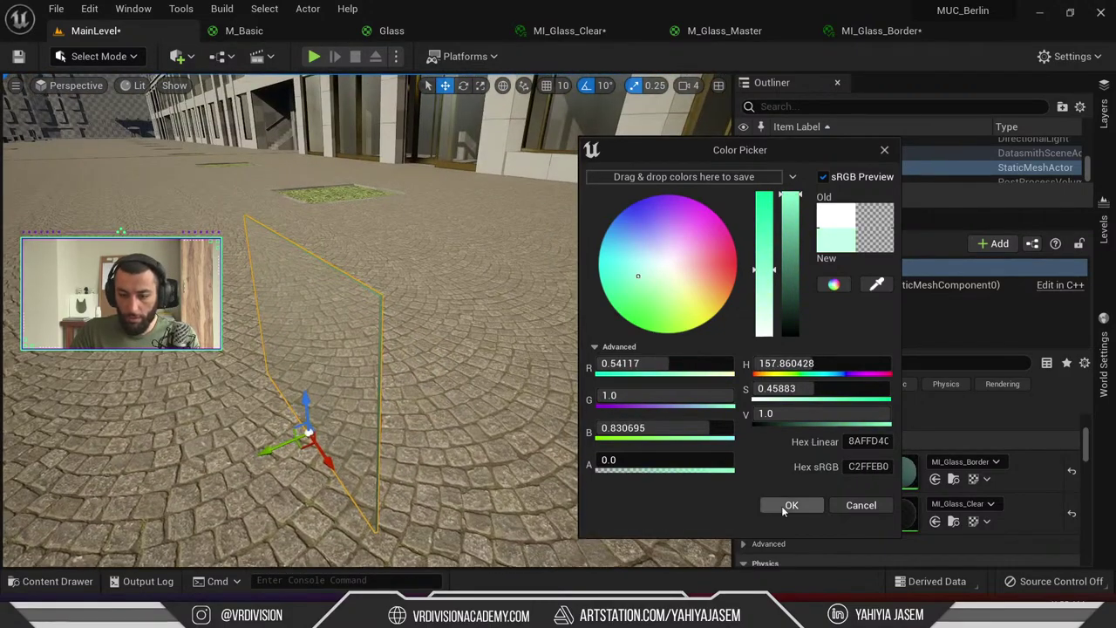
click(788, 507)
right_drag(523, 392, 541, 358)
key(Escape)
right_drag(358, 341, 266, 340)
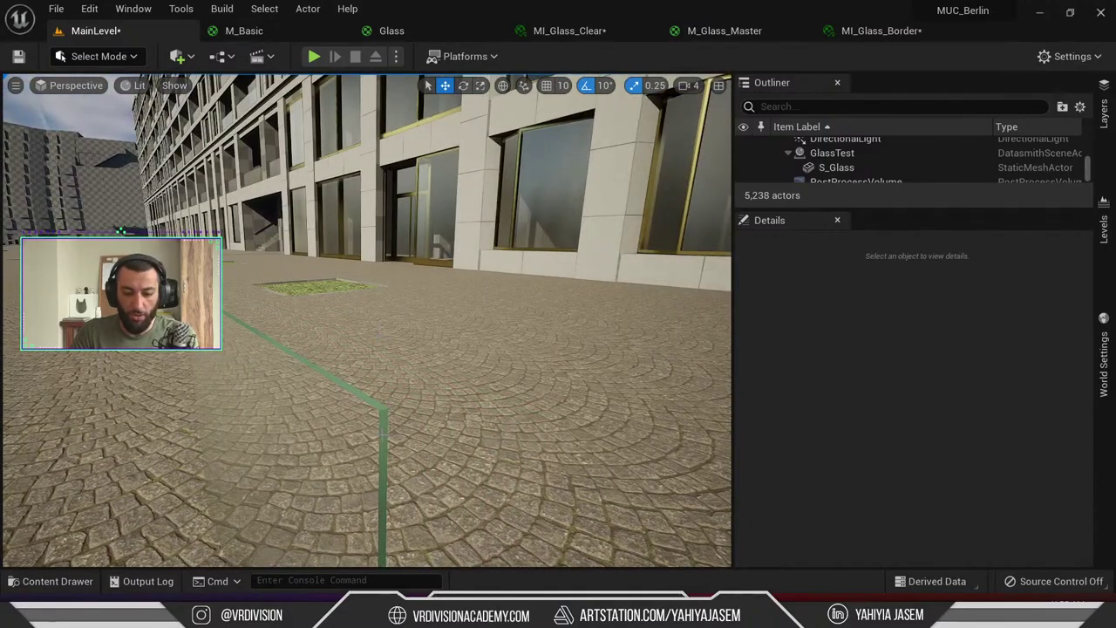
Try applying the Glass material from _Mats to the glass pane, undoing each attempt
key(ctrl+space)
drag(225, 462, 305, 356)
right_drag(397, 306, 375, 349)
click(343, 367)
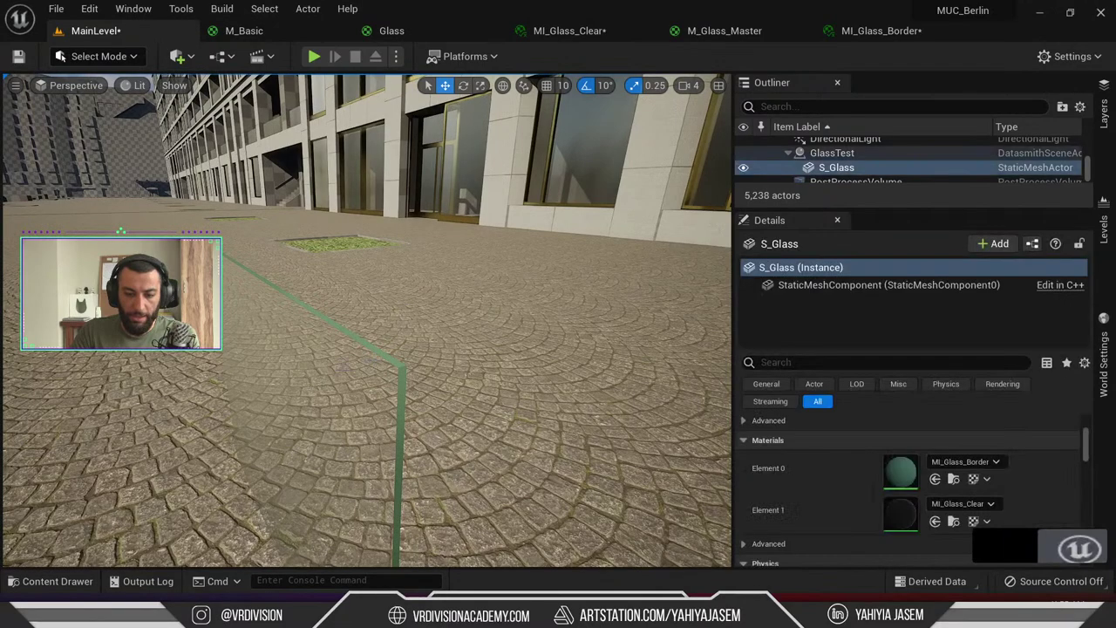
key(ctrl+z)
key(ctrl+space)
drag(225, 462, 316, 282)
right_drag(316, 283, 288, 293)
key(Escape)
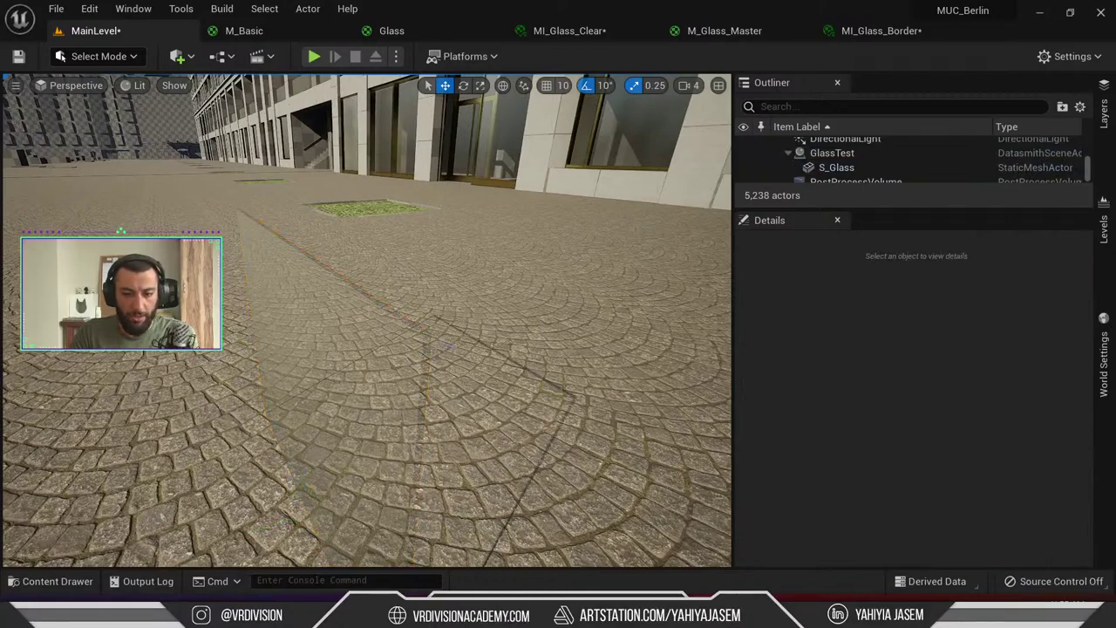
key(ctrl+z)
key(ctrl+z)
Open the Glass material from the _Mats folder and find its Translucency settings
key(ctrl+space)
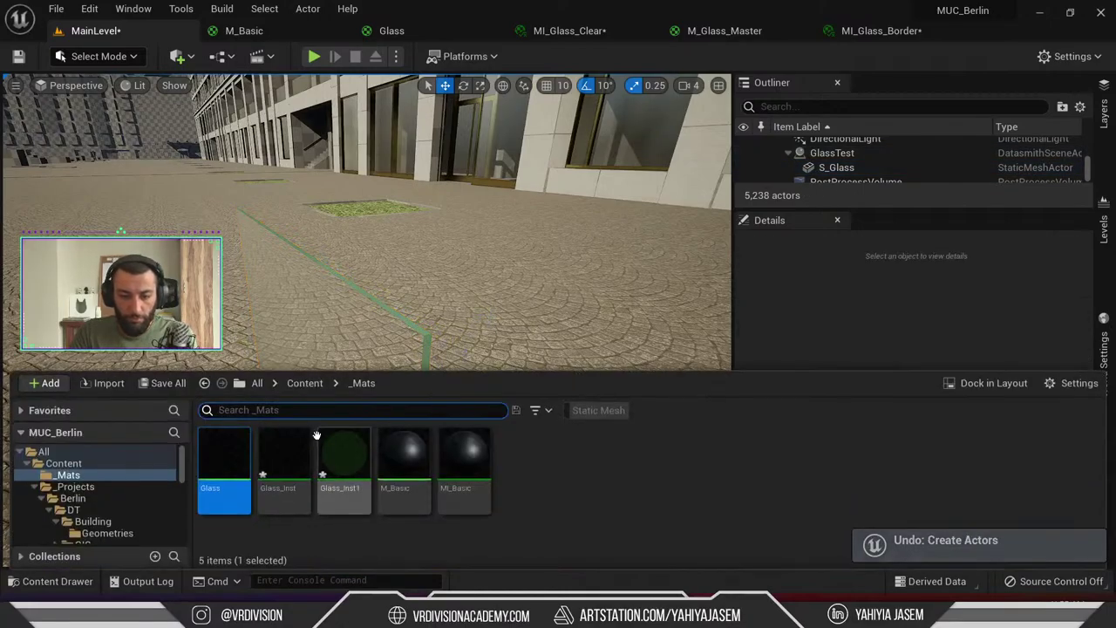
double_click(224, 460)
scroll(176, 465, down, 3)
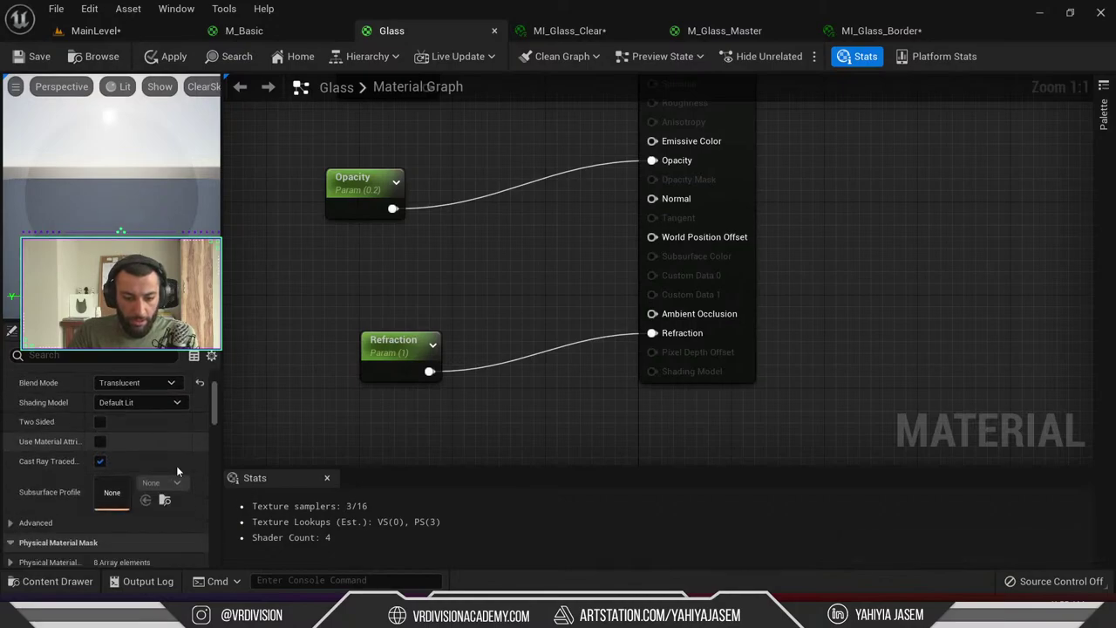
scroll(176, 466, down, 5)
Try Surface TranslucencyVolume as the Glass material's lighting mode, check the output node's inputs, and undo the change
click(179, 431)
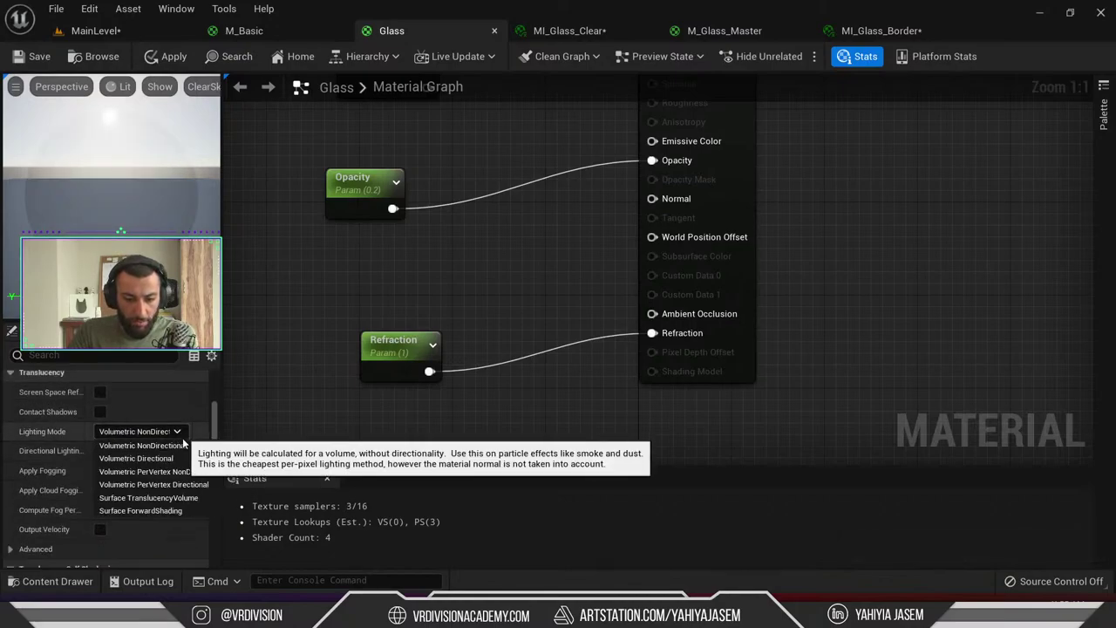
click(184, 498)
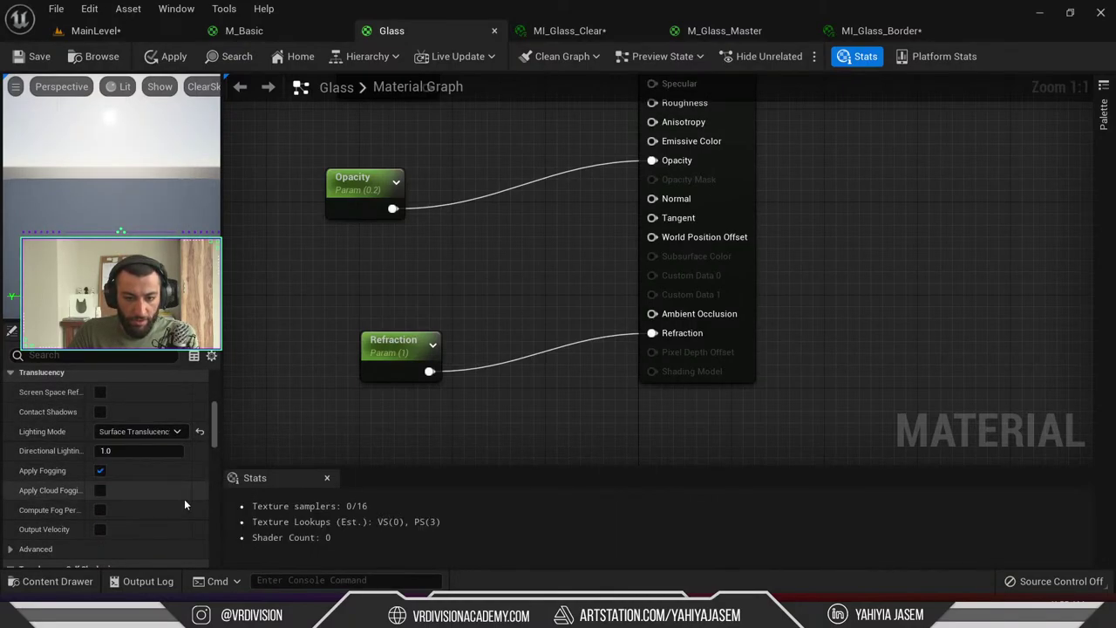
right_drag(427, 269, 398, 462)
right_drag(502, 370, 528, 295)
key(ctrl+z)
Choose Translucent as the Glass material's blend mode and move the Glass output node slightly away from the parameter nodes
scroll(140, 444, up, 4)
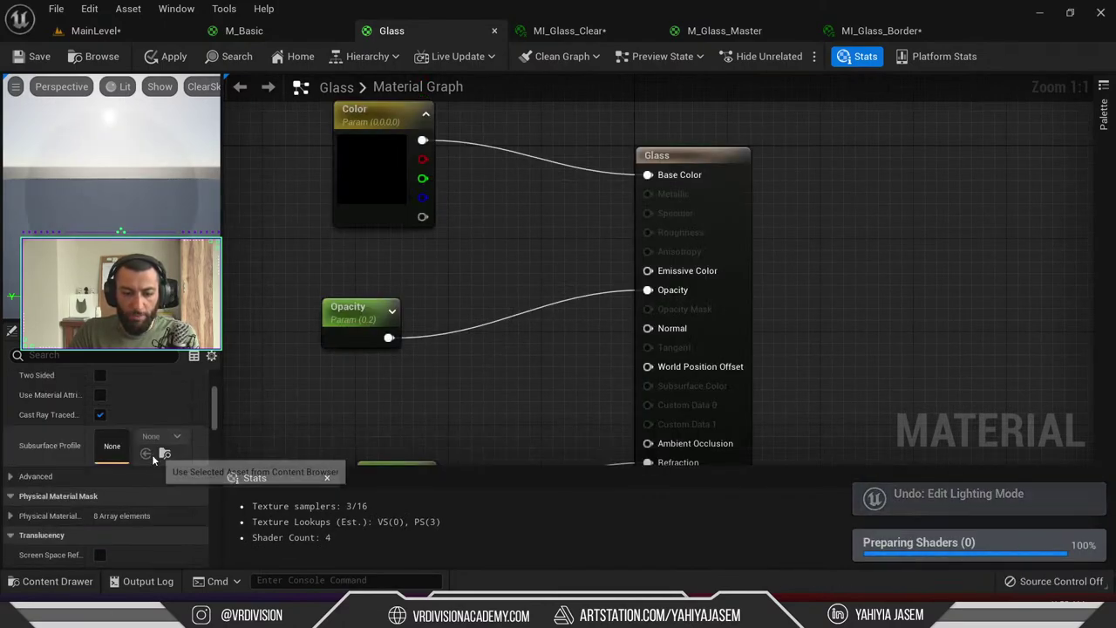
scroll(152, 455, up, 3)
click(155, 476)
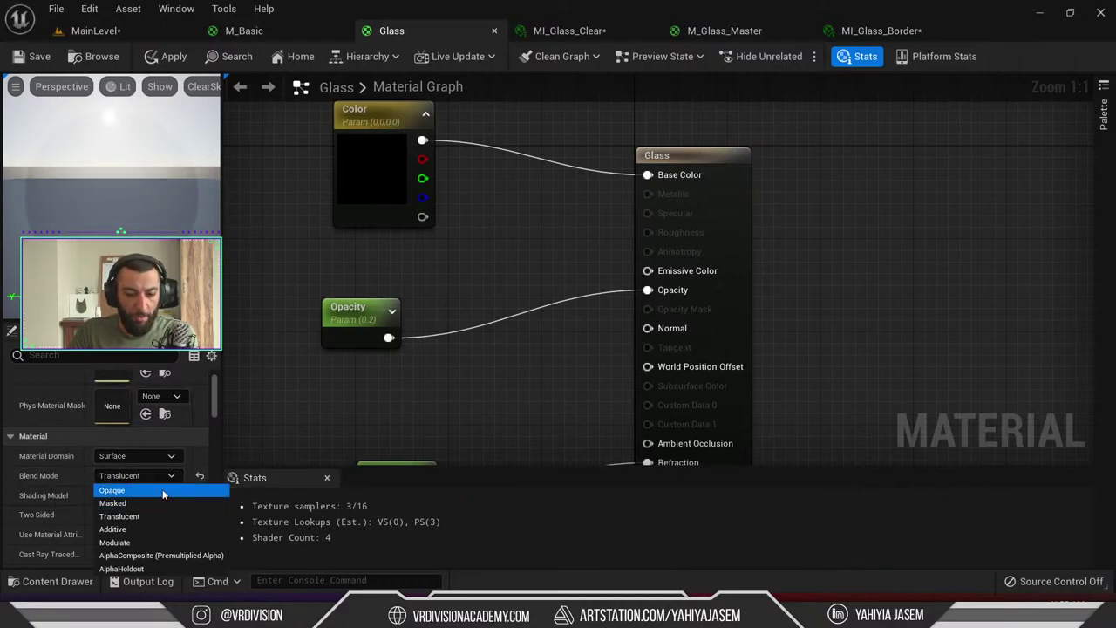
click(161, 516)
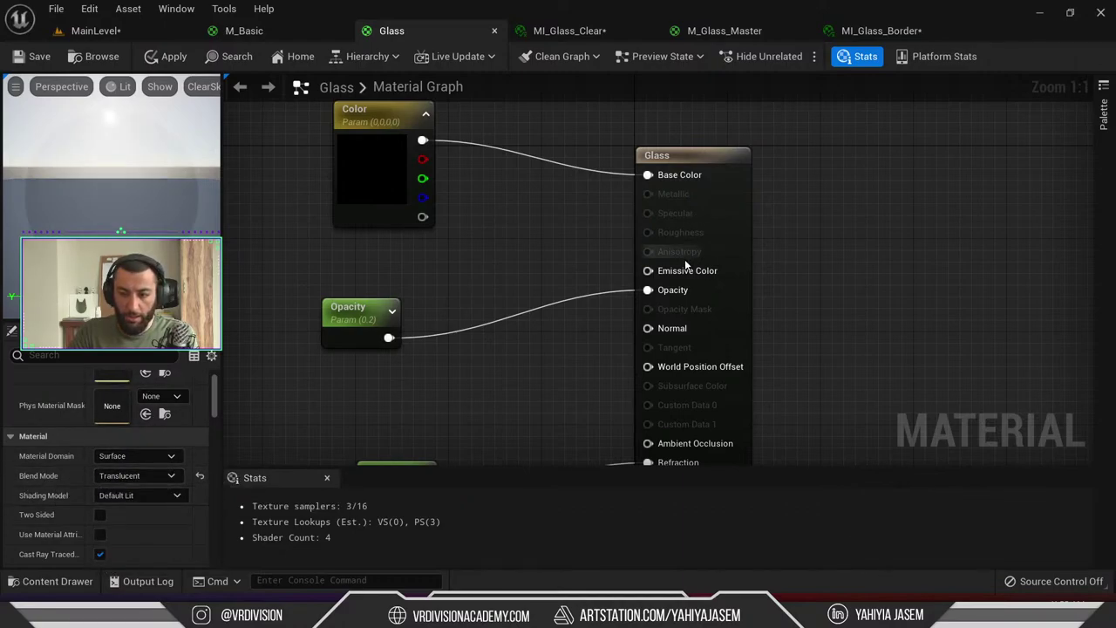
drag(723, 229, 743, 240)
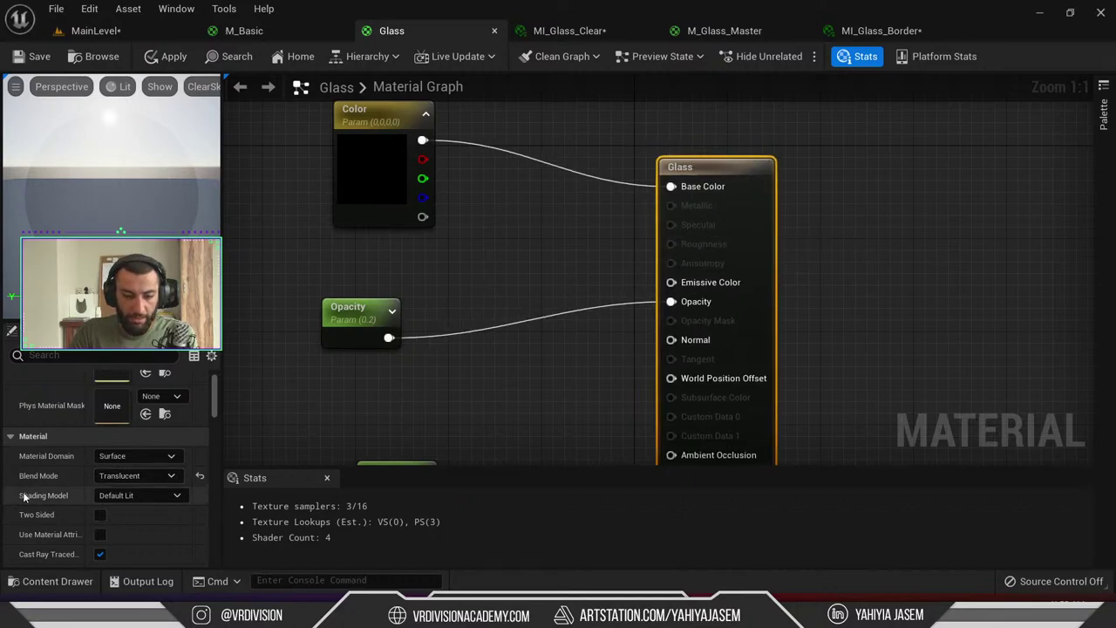
Set the Glass material's translucency lighting mode to Surface TranslucencyVolume
scroll(24, 496, down, 6)
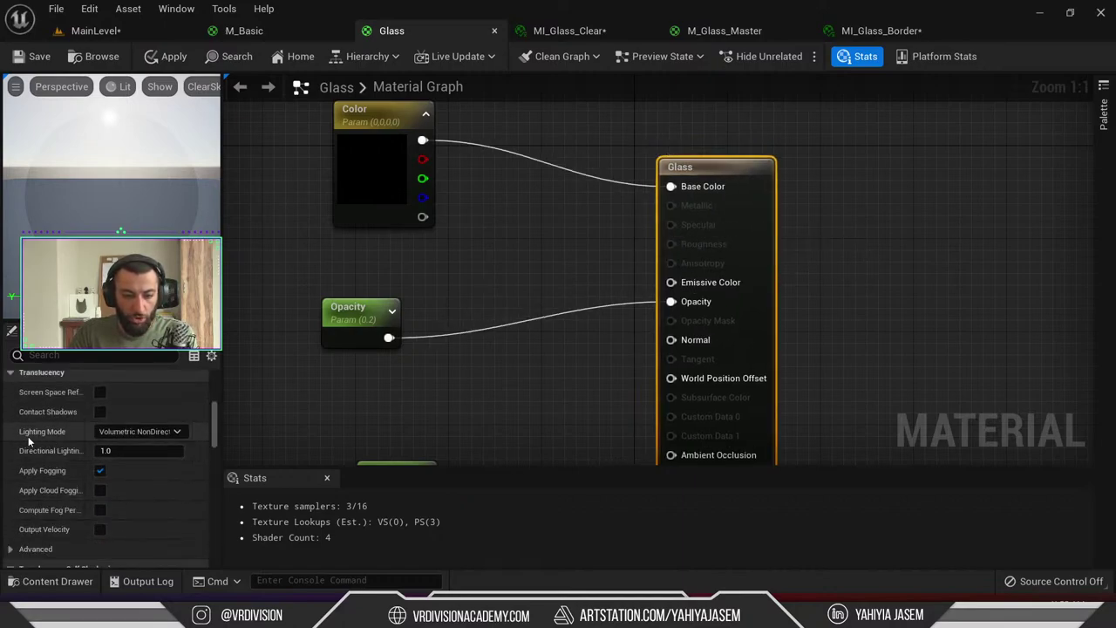
scroll(40, 440, up, 1)
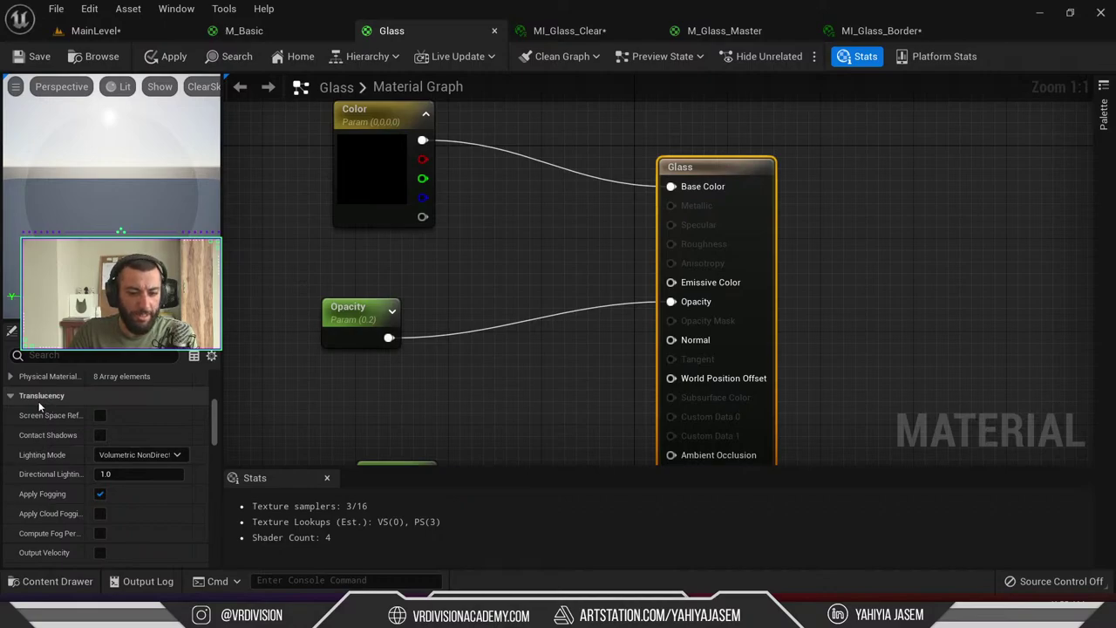
drag(94, 418, 128, 418)
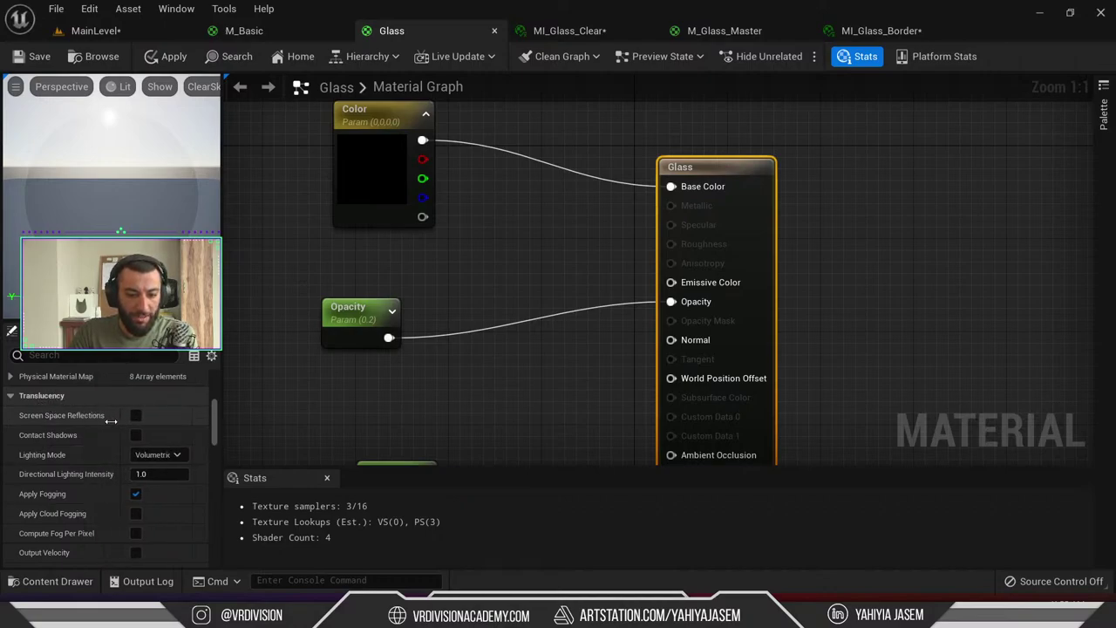
scroll(113, 449, down, 2)
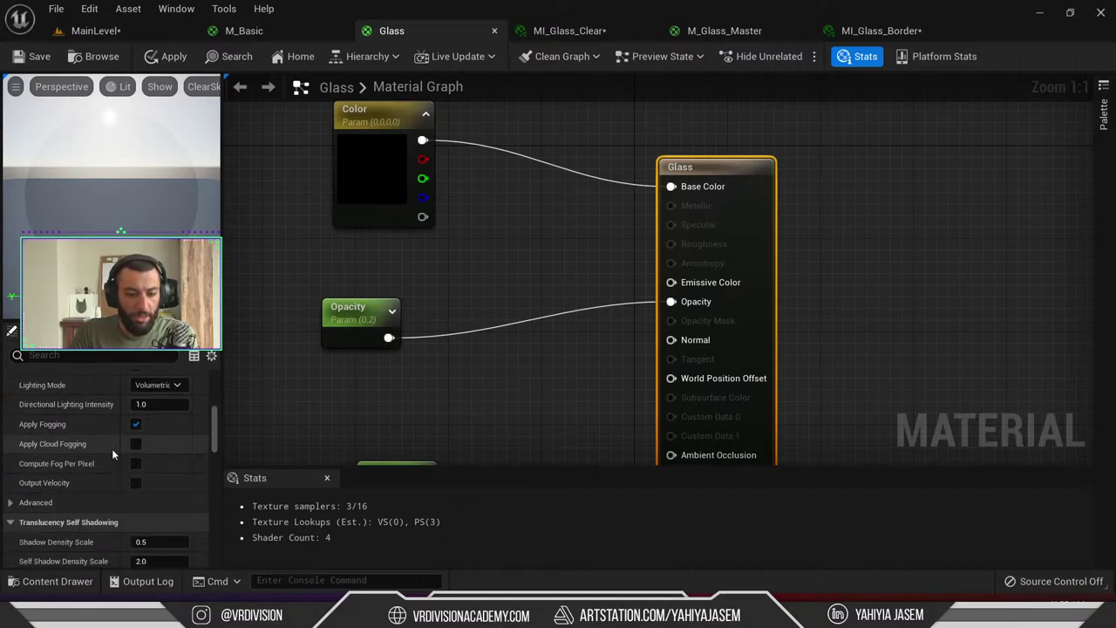
scroll(101, 475, up, 1)
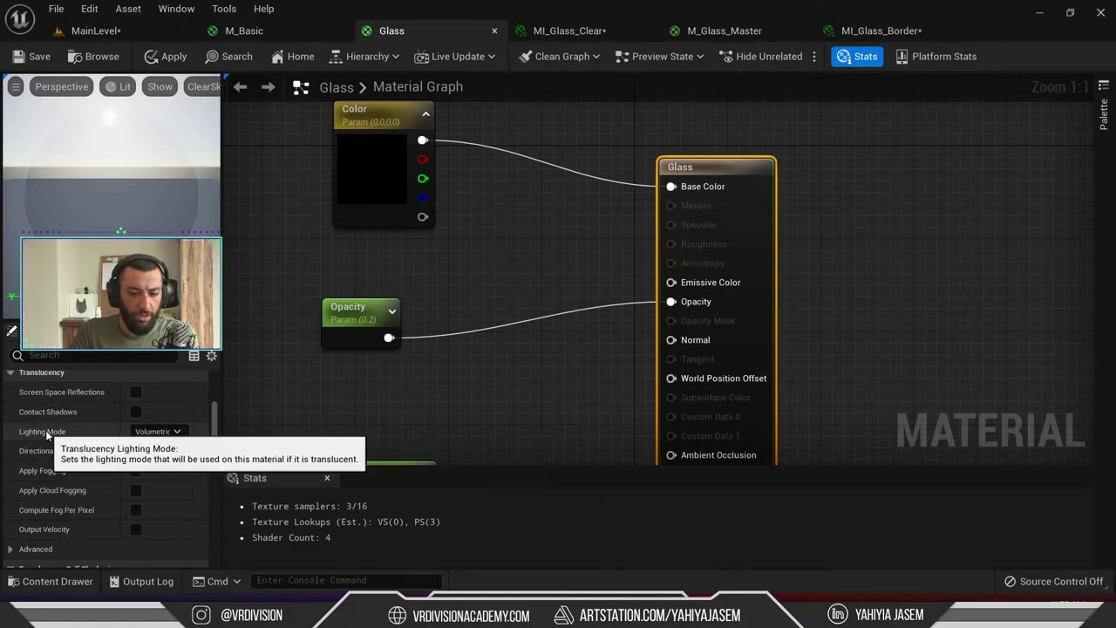
drag(121, 426, 98, 427)
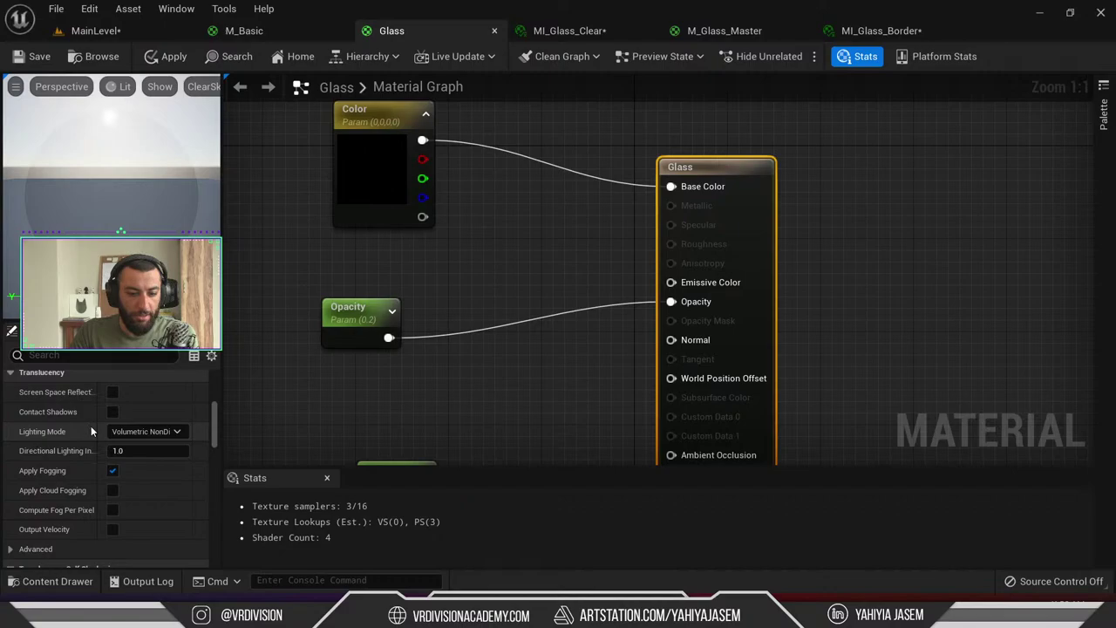
click(147, 432)
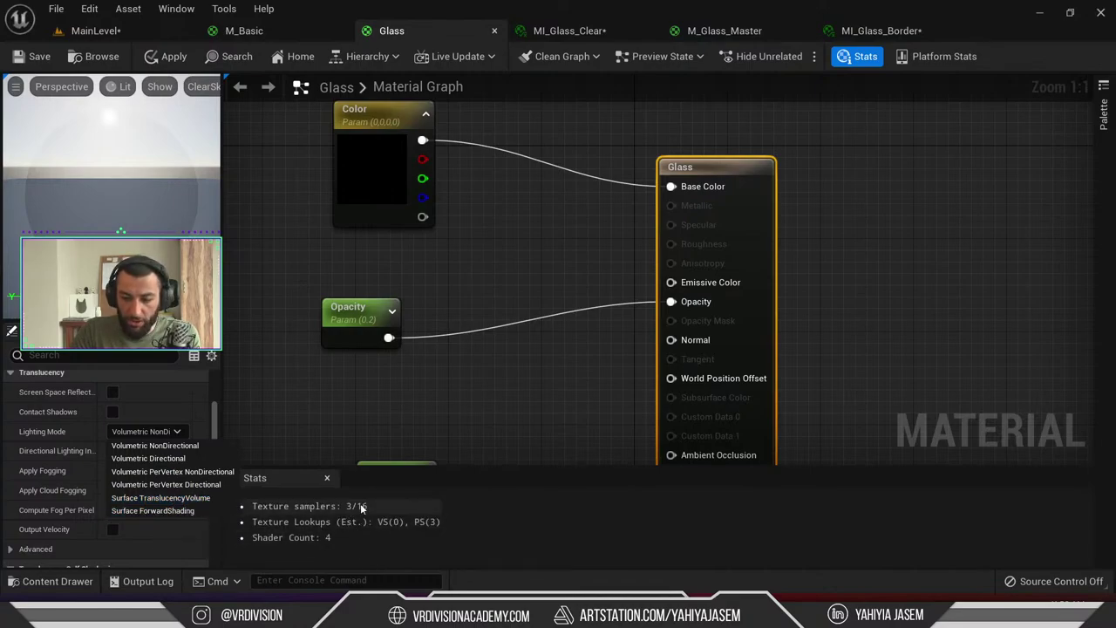
click(166, 498)
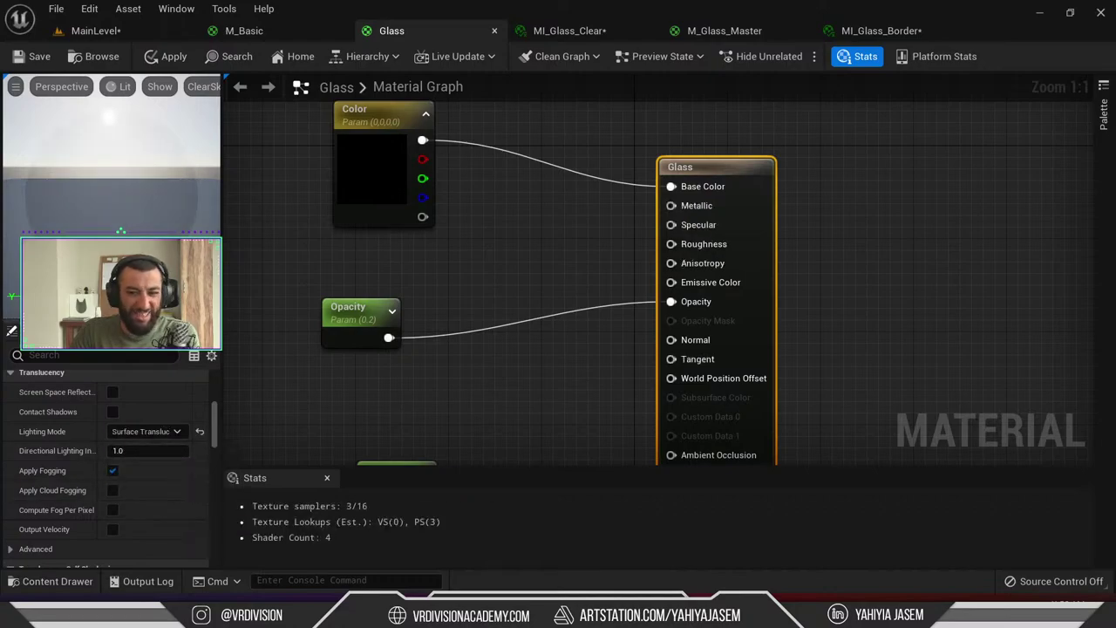
Add a scalar parameter named Roughness, connect it to the Glass material's Roughness input, and save the material
drag(338, 209, 328, 145)
click(360, 244)
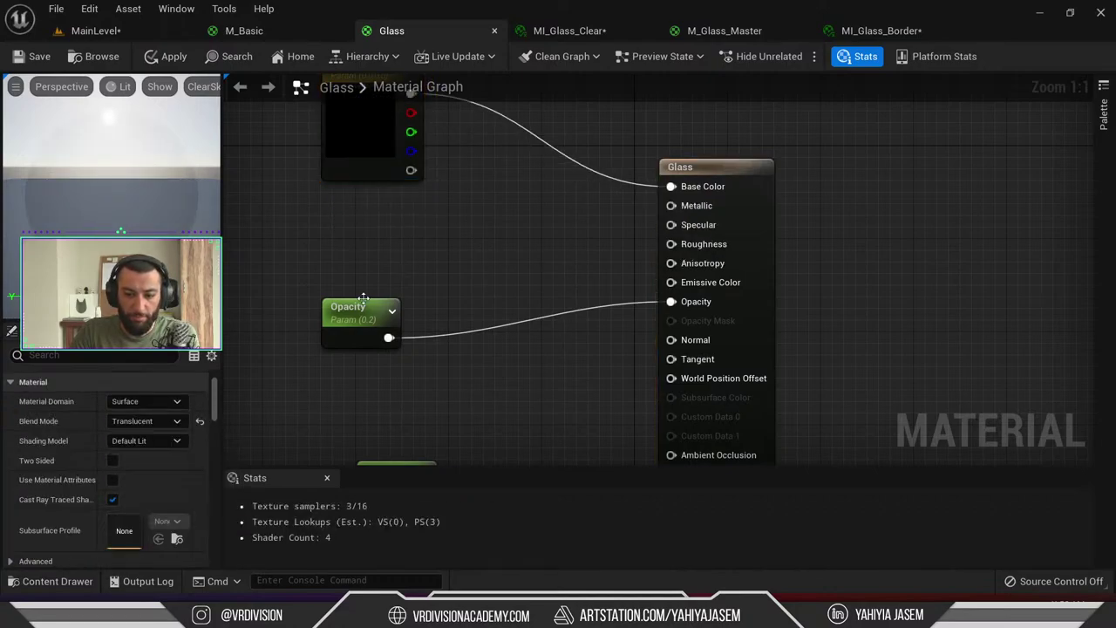
click(474, 240)
text(Roughne)
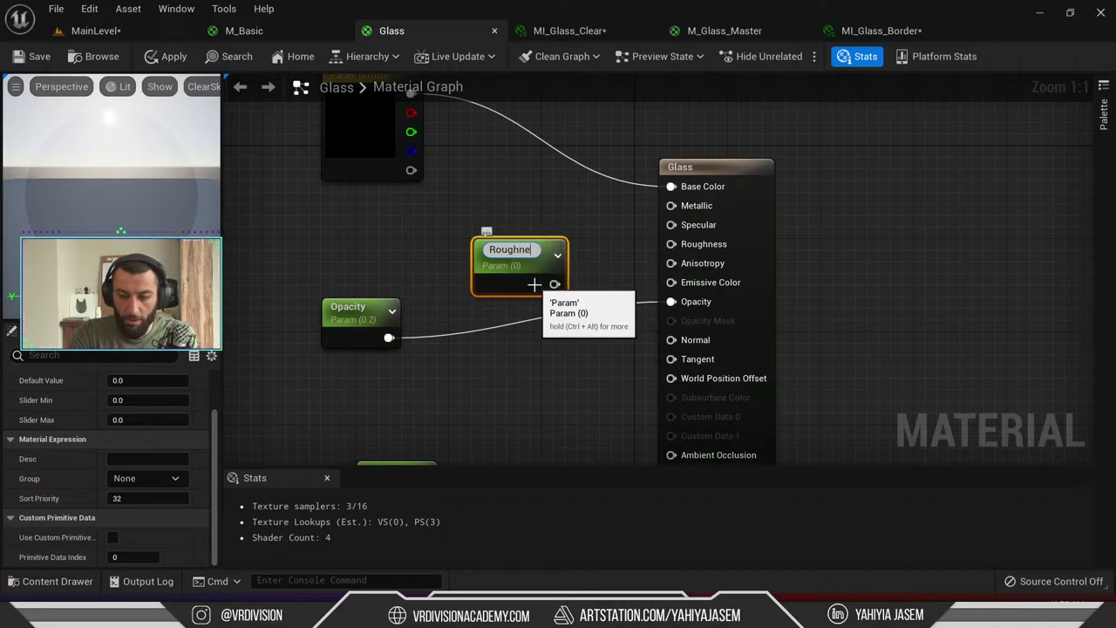
text(ss)
key(Return)
drag(499, 279, 689, 246)
drag(466, 253, 491, 229)
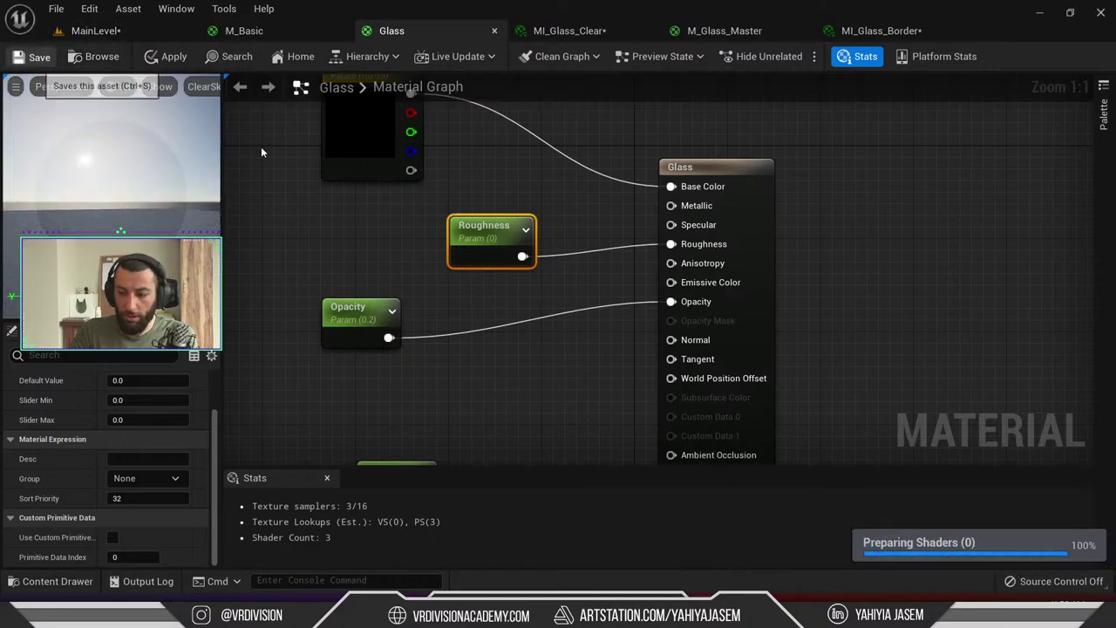
key(ctrl+s)
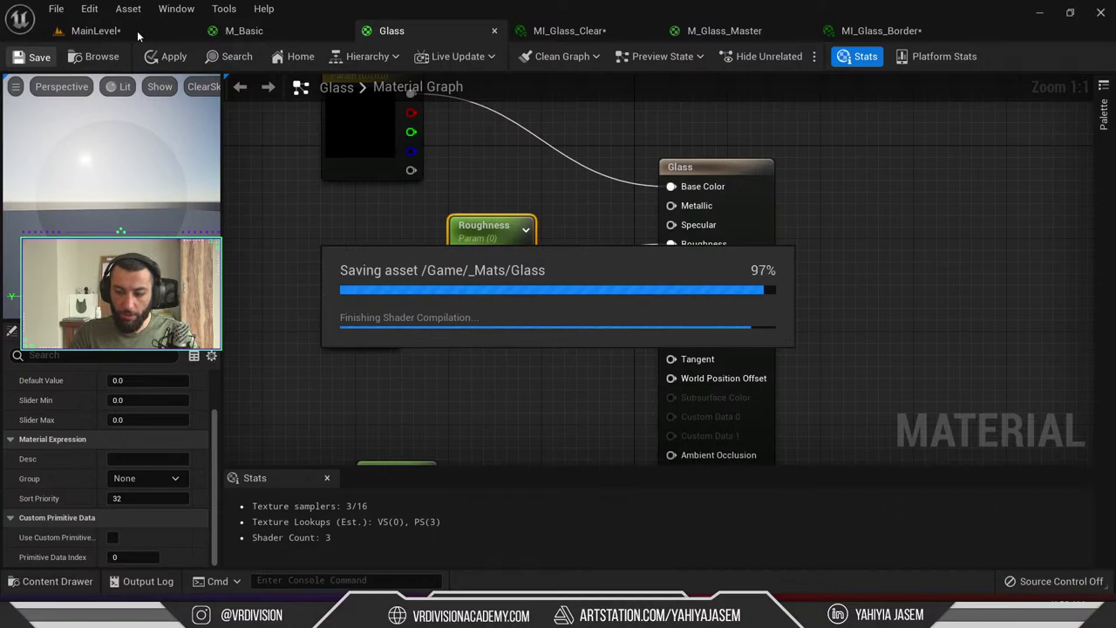
Apply the Glass material to the test glass panel in MainLevel, and replace it with the Glass_Inst instance
click(137, 30)
right_drag(366, 331, 349, 322)
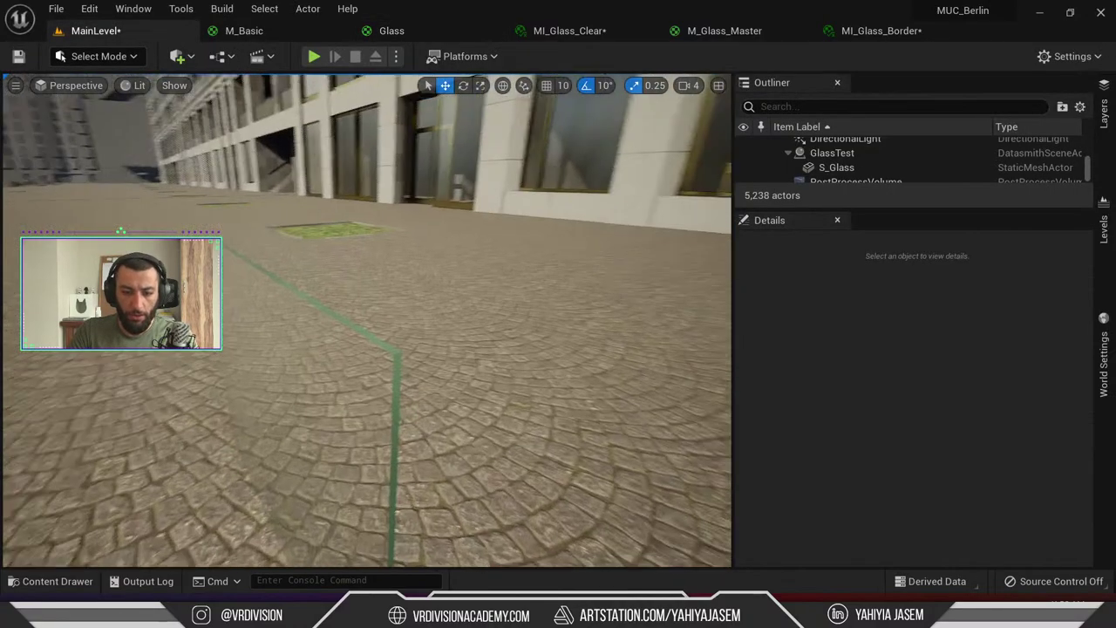
key(ctrl+space)
drag(212, 466, 261, 315)
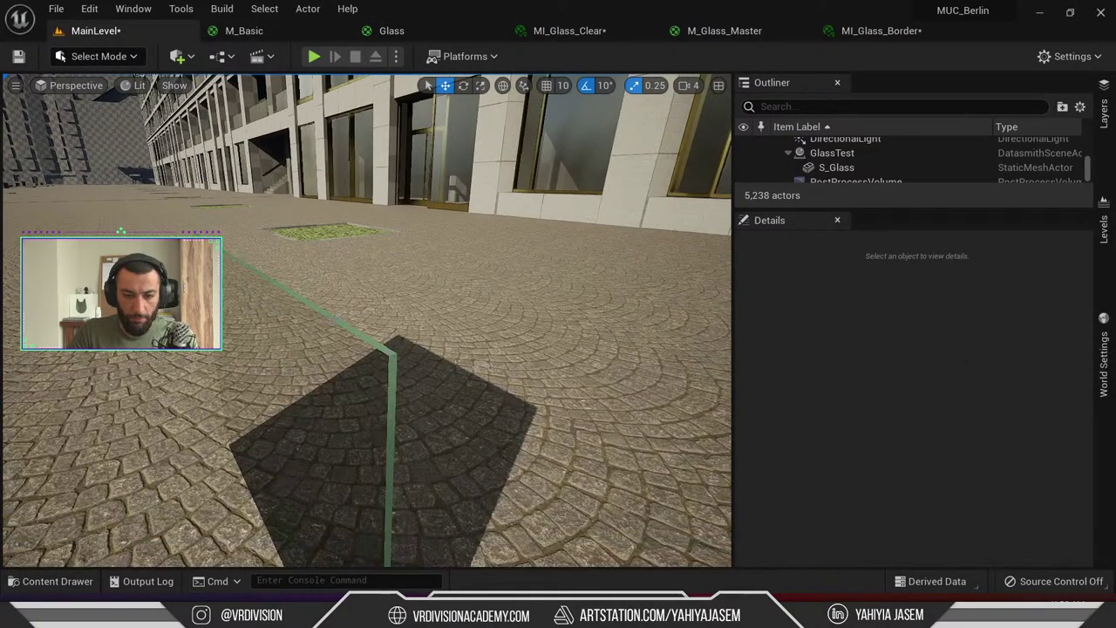
right_drag(361, 437, 361, 324)
key(ctrl+space)
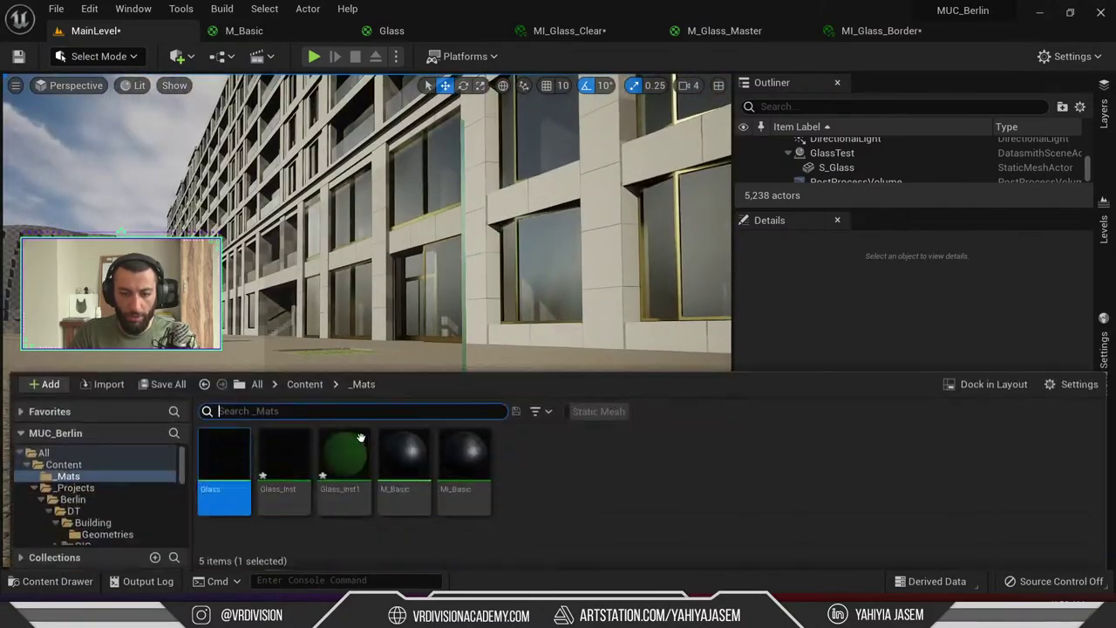
drag(293, 494, 312, 285)
Open Glass_Inst, enable its Opacity, Refraction and Roughness overrides, and raise the Roughness slightly
key(ctrl+space)
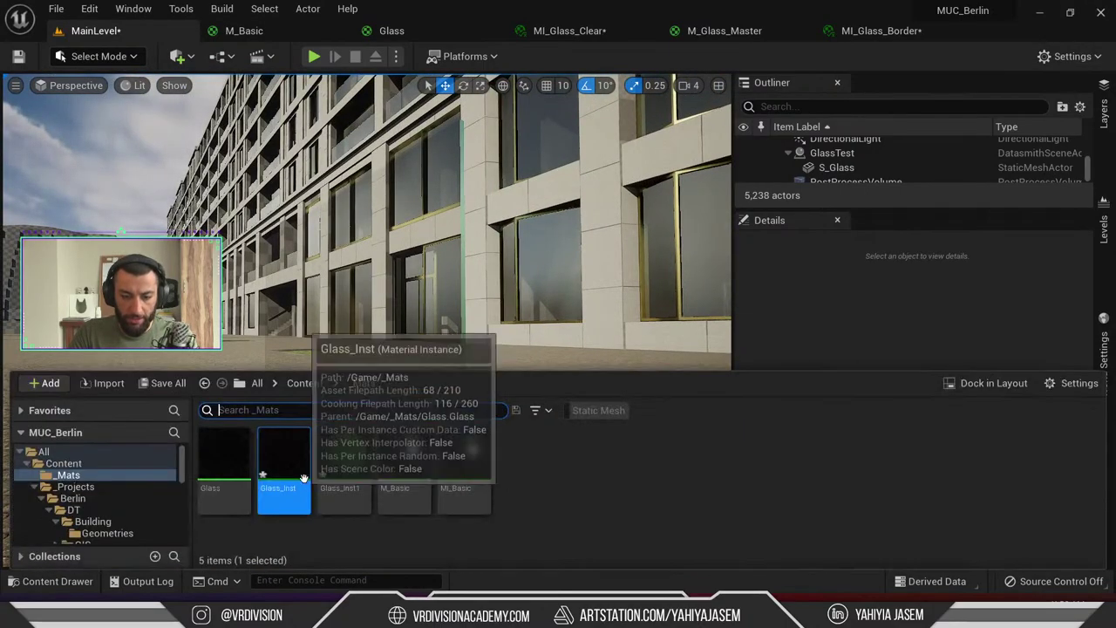
double_click(304, 478)
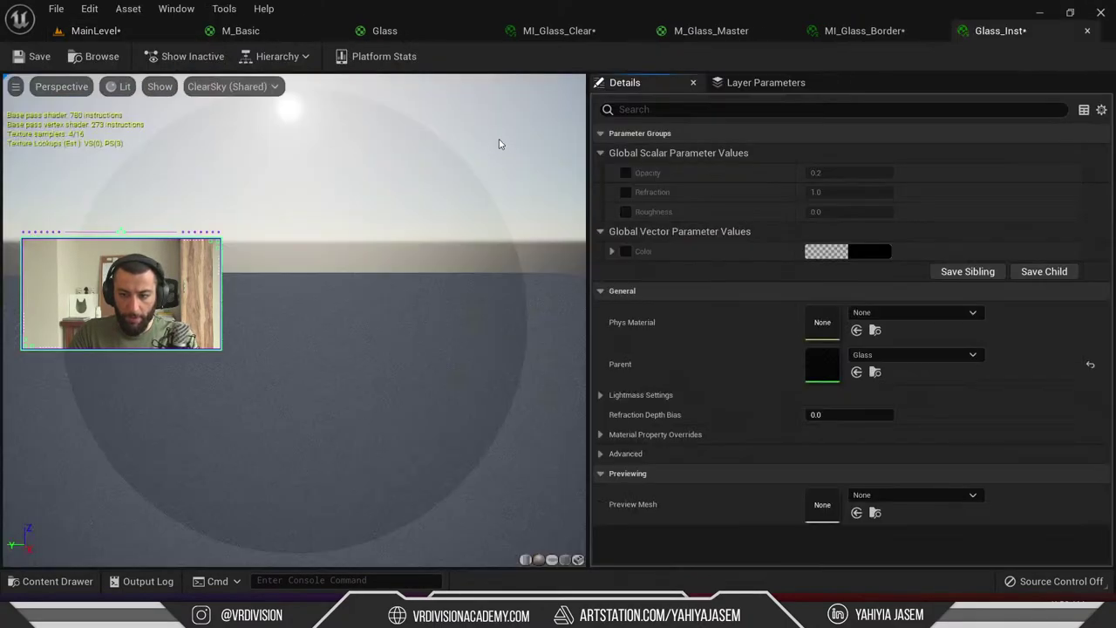
click(626, 193)
click(628, 212)
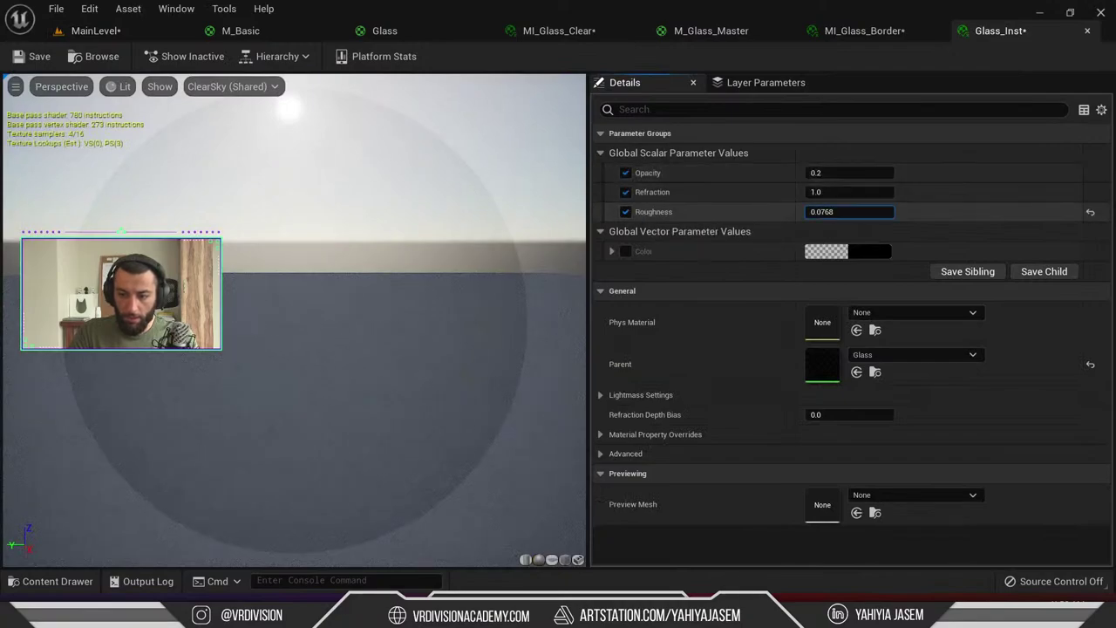
drag(820, 211, 820, 211)
Inspect the test glass panel and its ground shadow in MainLevel from several angles
click(94, 30)
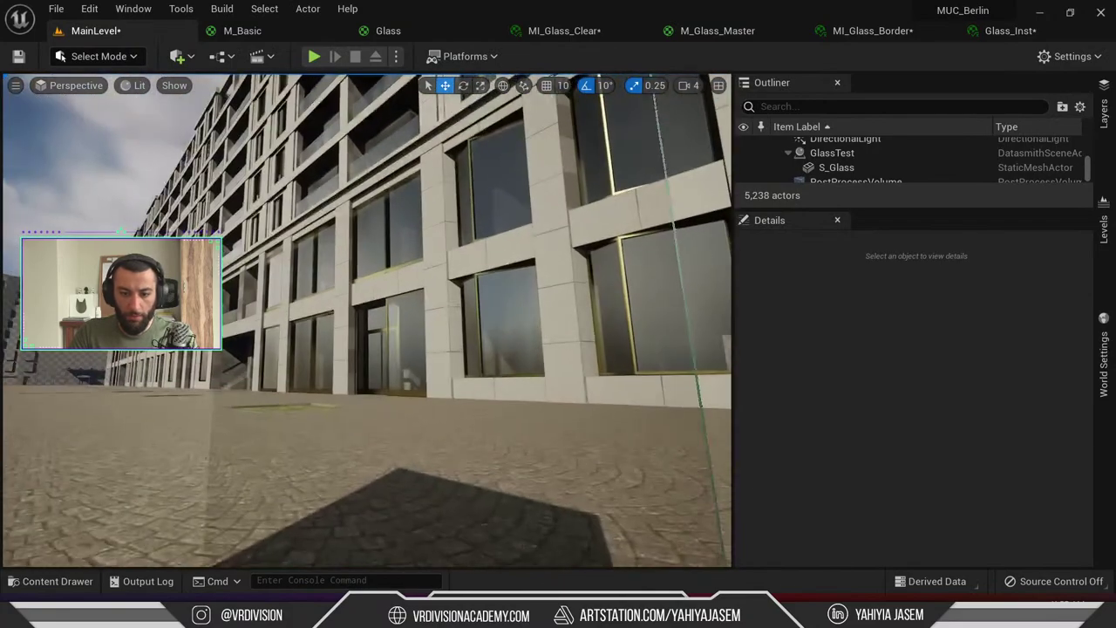
key(d)
right_drag(545, 192, 420, 220)
key(ctrl+space)
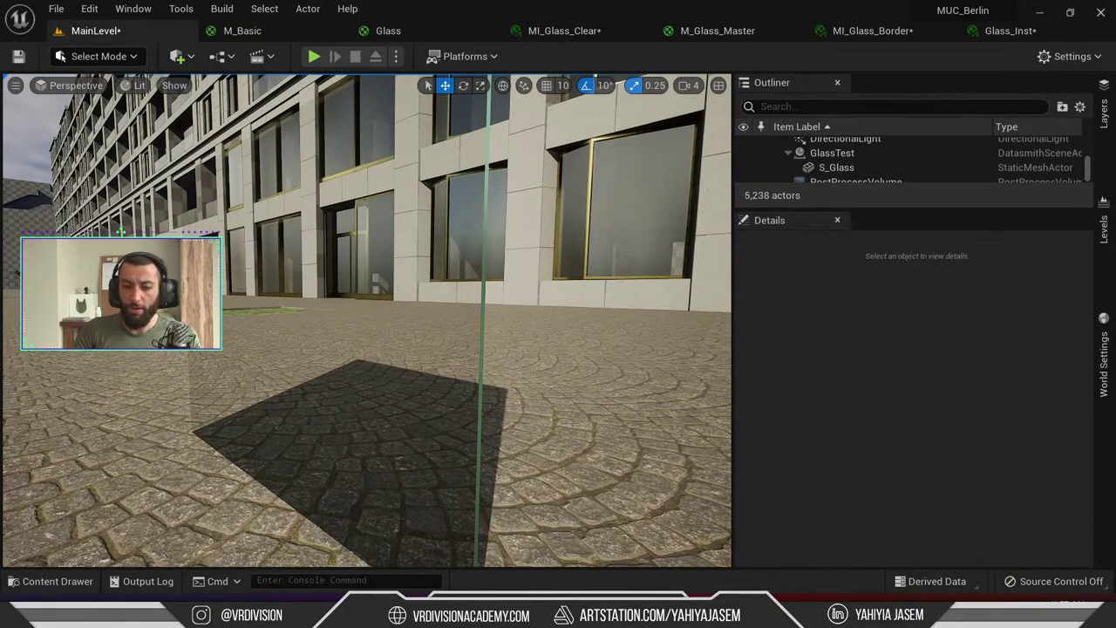
right_drag(544, 192, 544, 192)
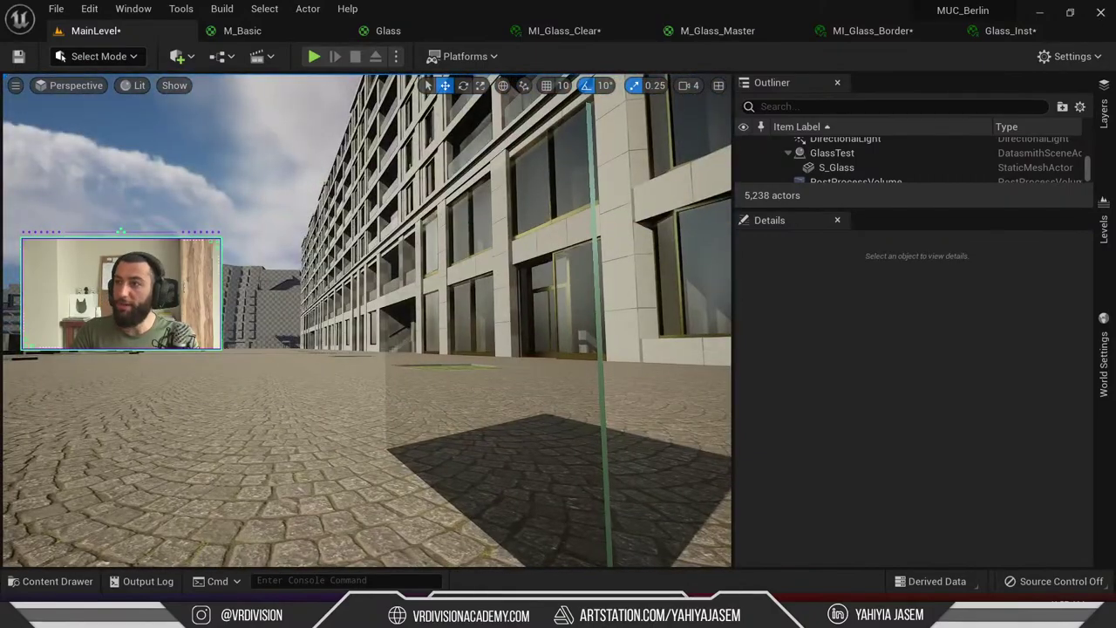
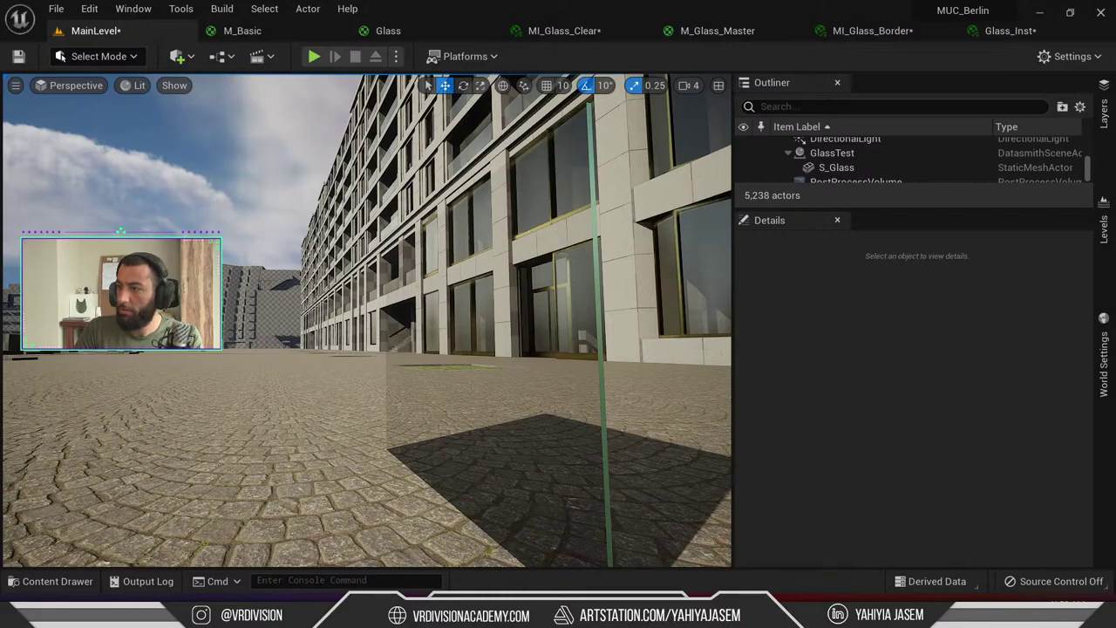
Switch to the browser and play the DLSS and RTXGI with NVIDIA video full screen from about 1:20:00
drag(0, 185, 372, 181)
double_click(430, 189)
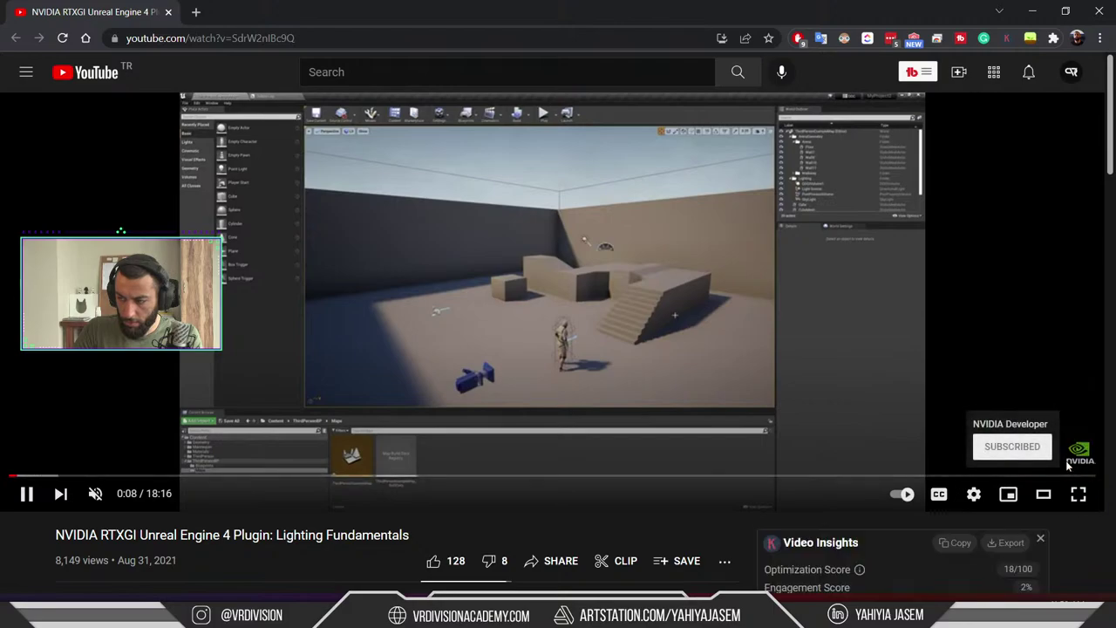
drag(60, 164, 196, 12)
middle_click(95, 7)
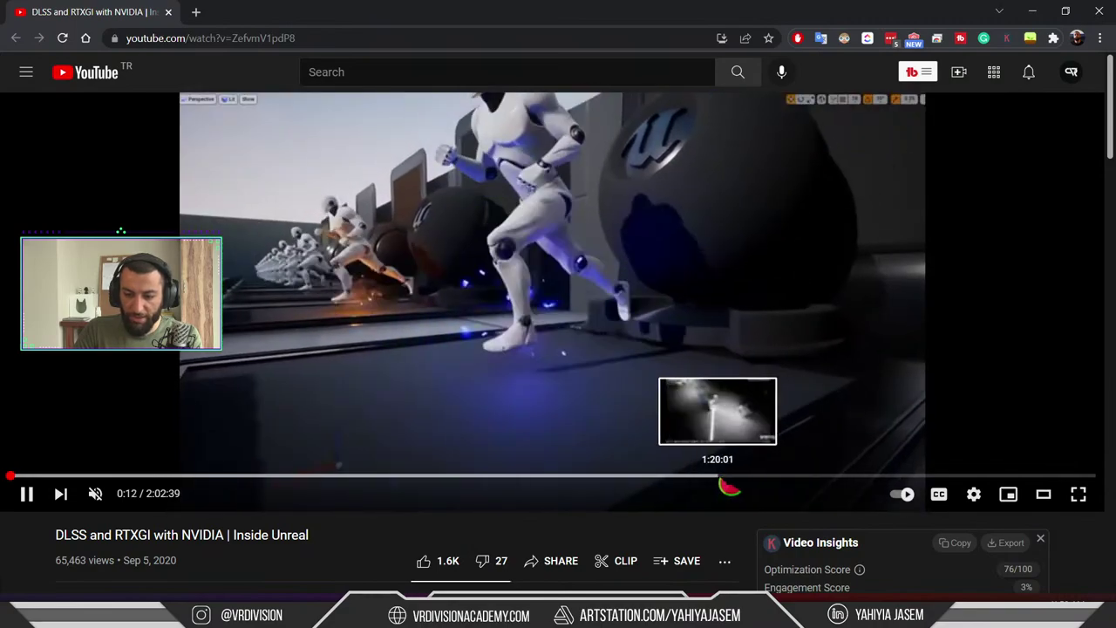
click(719, 478)
key(F11)
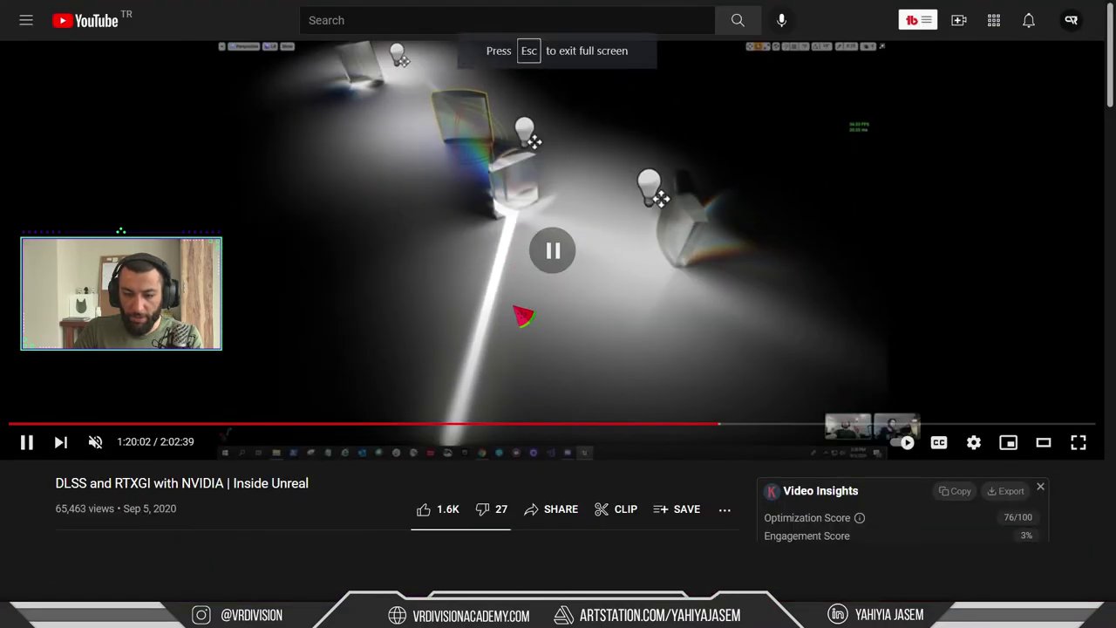
double_click(523, 317)
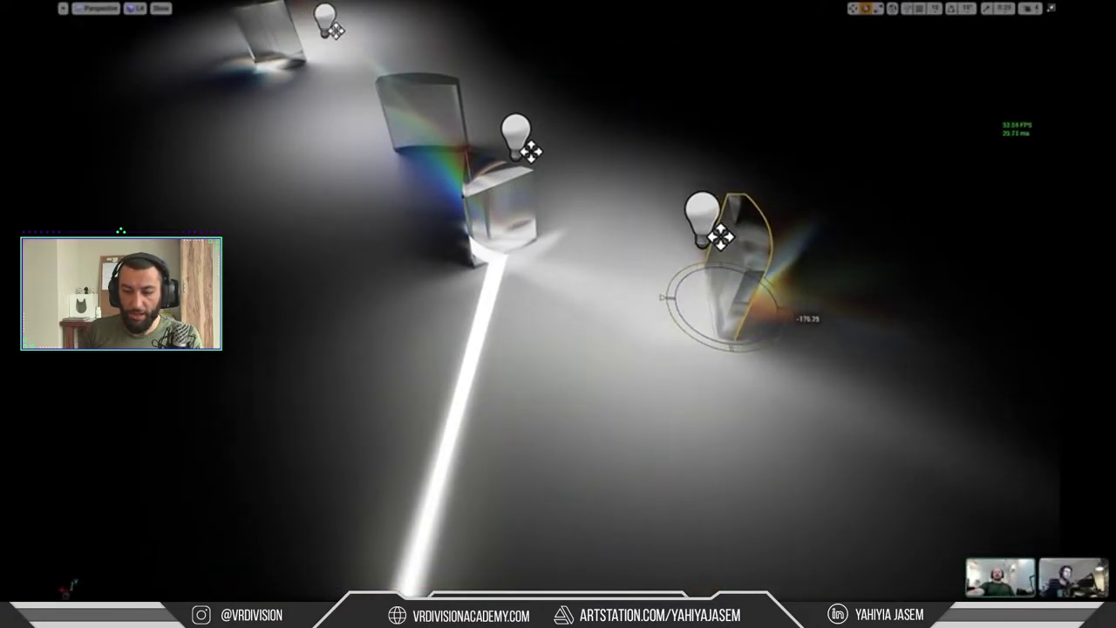
Skim forward through the video's demo of light refracting through glass prisms and return to Unreal Engine
key(Escape)
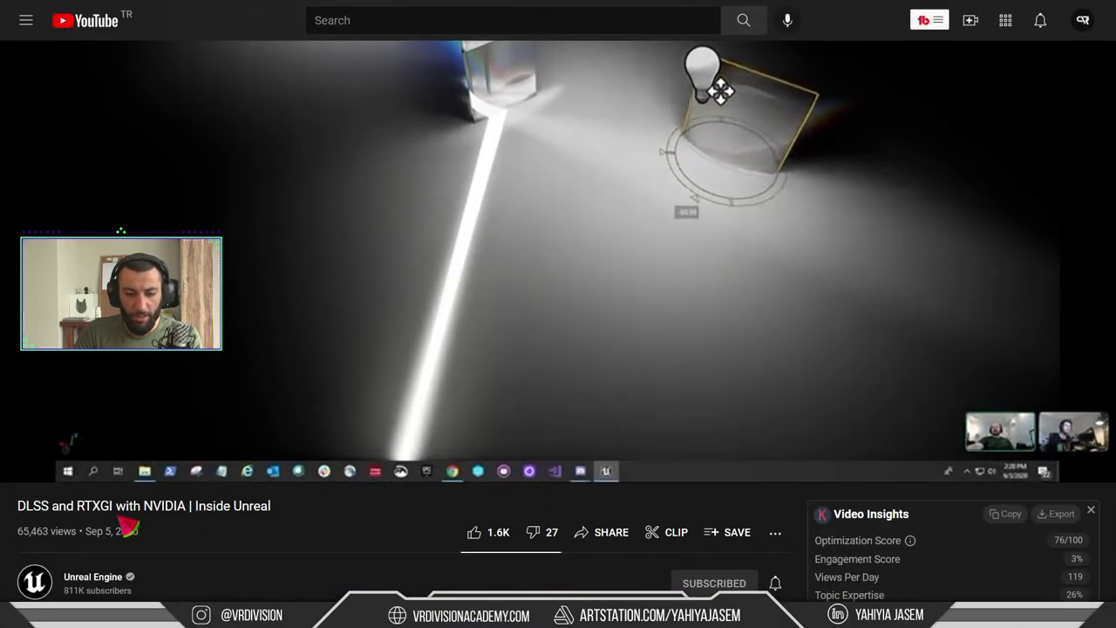
key(f)
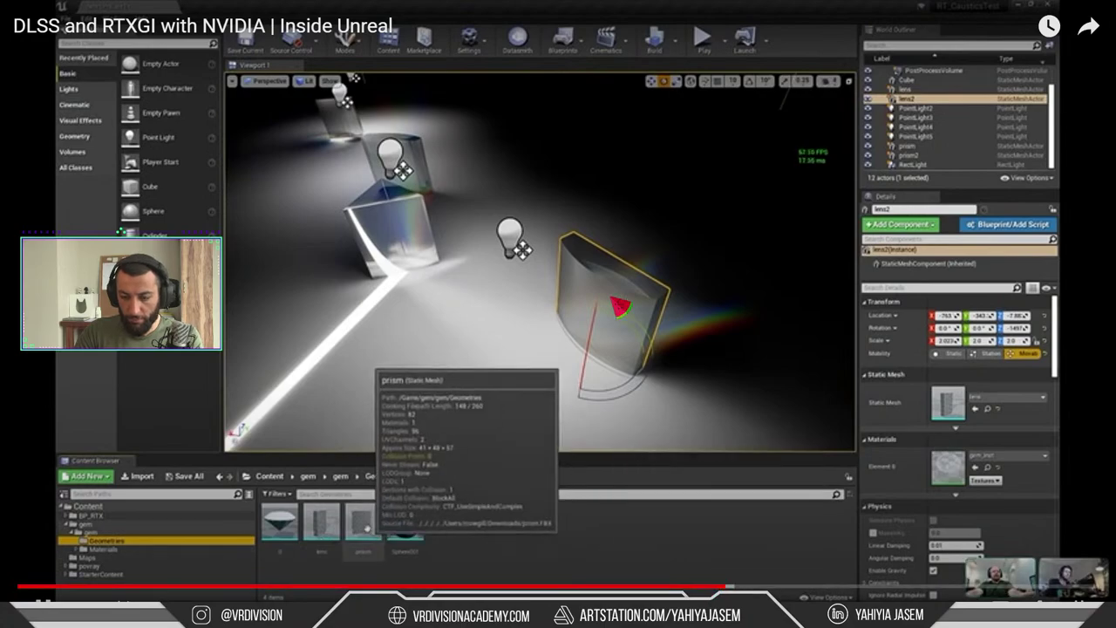
key(Right)
key(Right)
key(Right)
key(Right)
key(Right)
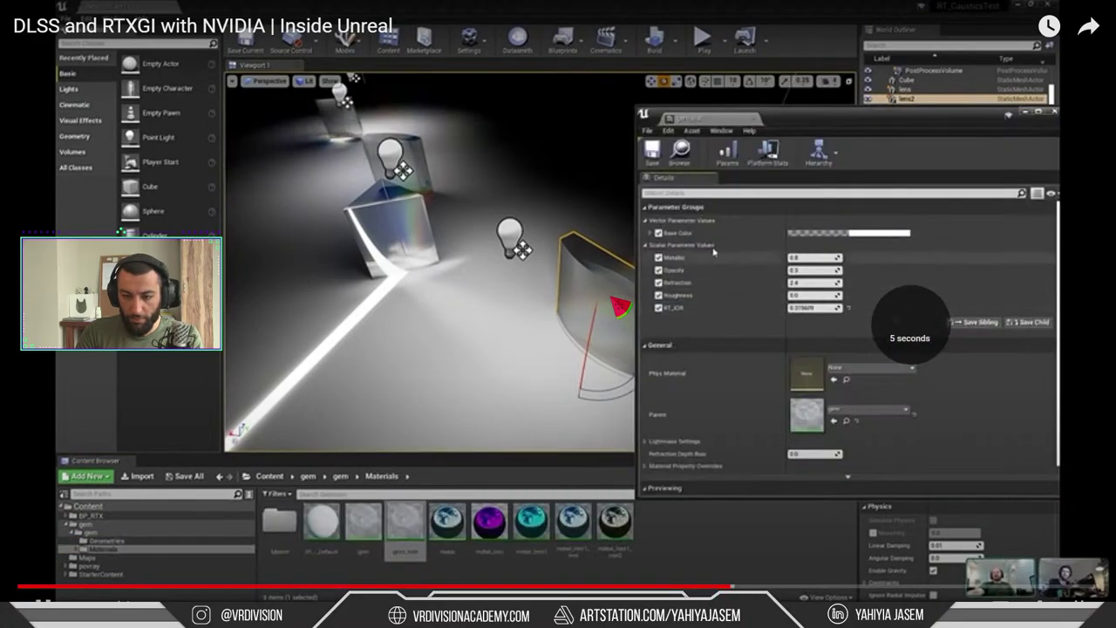
key(Right)
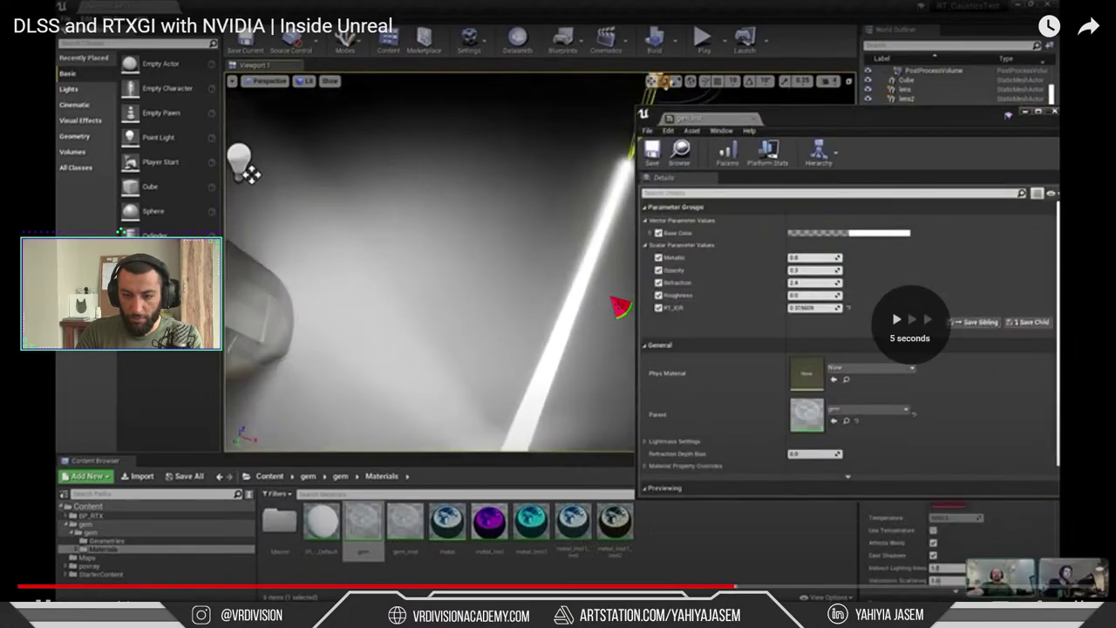
key(Right)
key(Right)
key(Right)
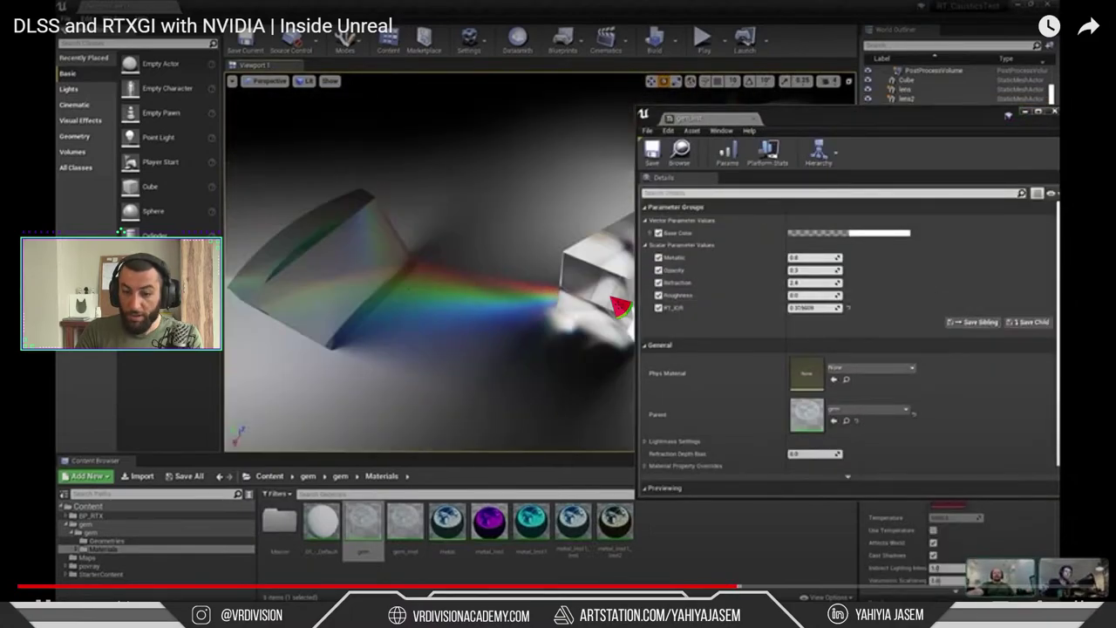
key(Right)
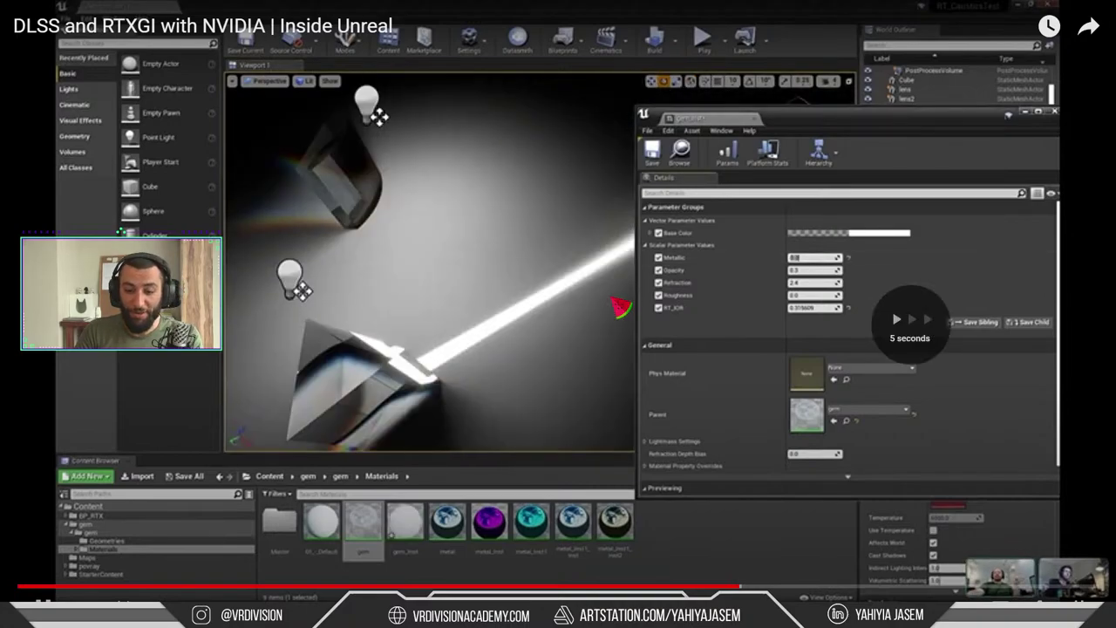
key(Right)
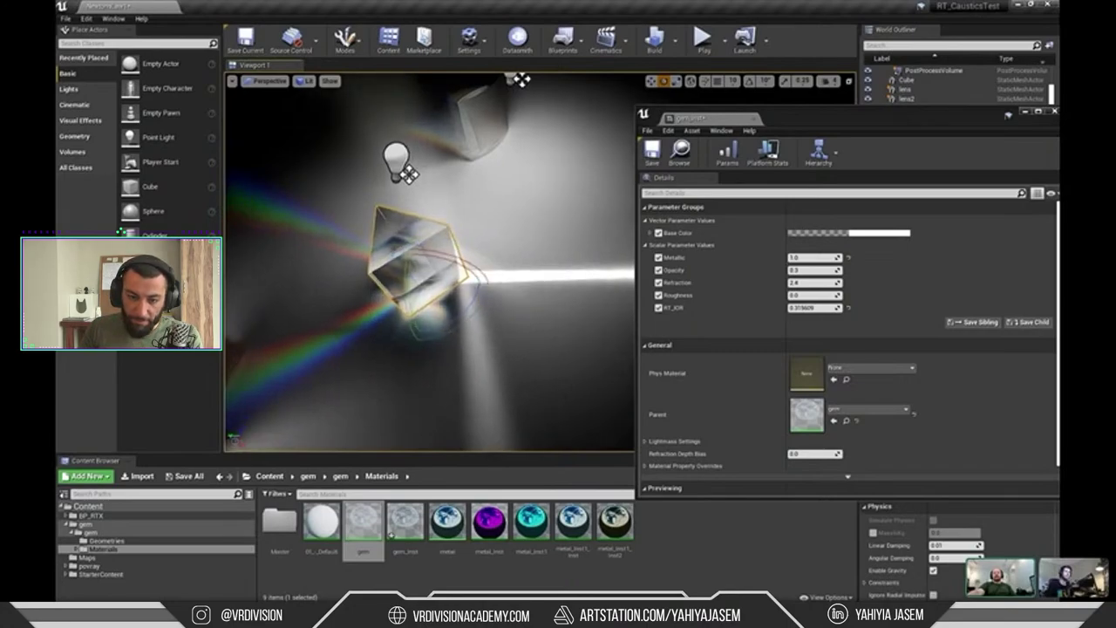
key(Escape)
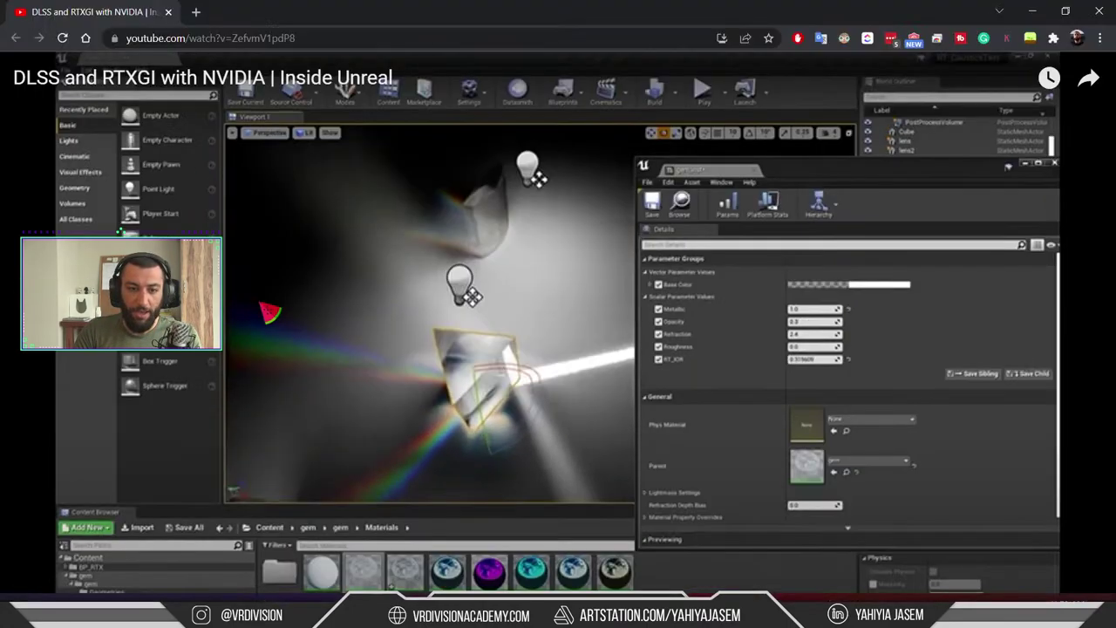
key(alt+Tab)
Try placing Glass_Inst1 on the test glass panel in the level, and undo the created actor
right_drag(443, 351, 367, 341)
key(ctrl+space)
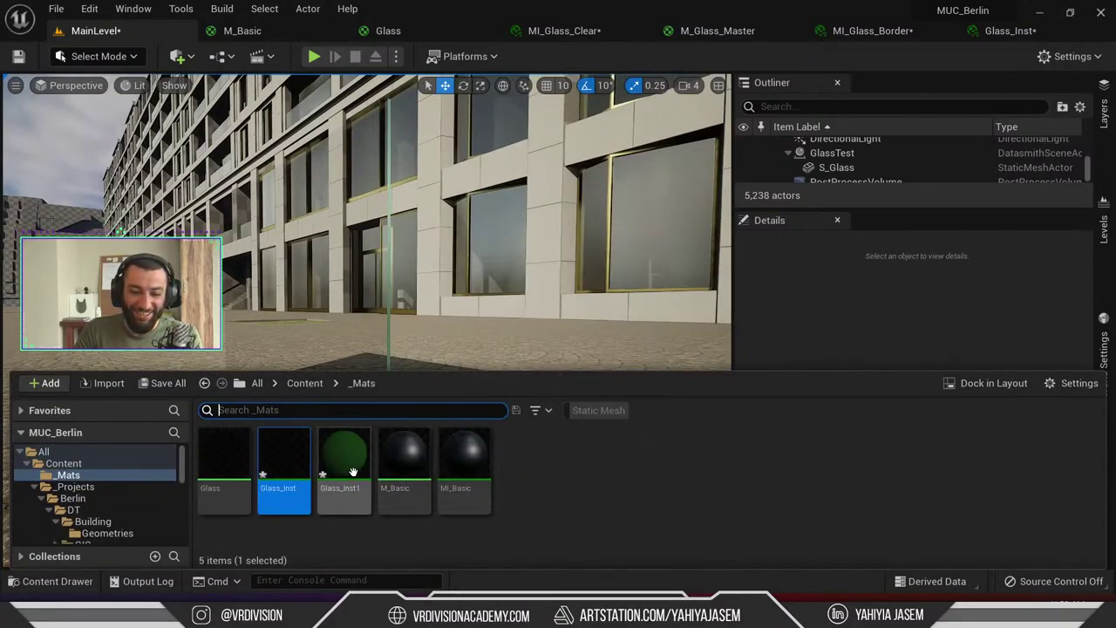
drag(349, 462, 323, 349)
key(ctrl+z)
right_drag(441, 393, 429, 402)
key(e)
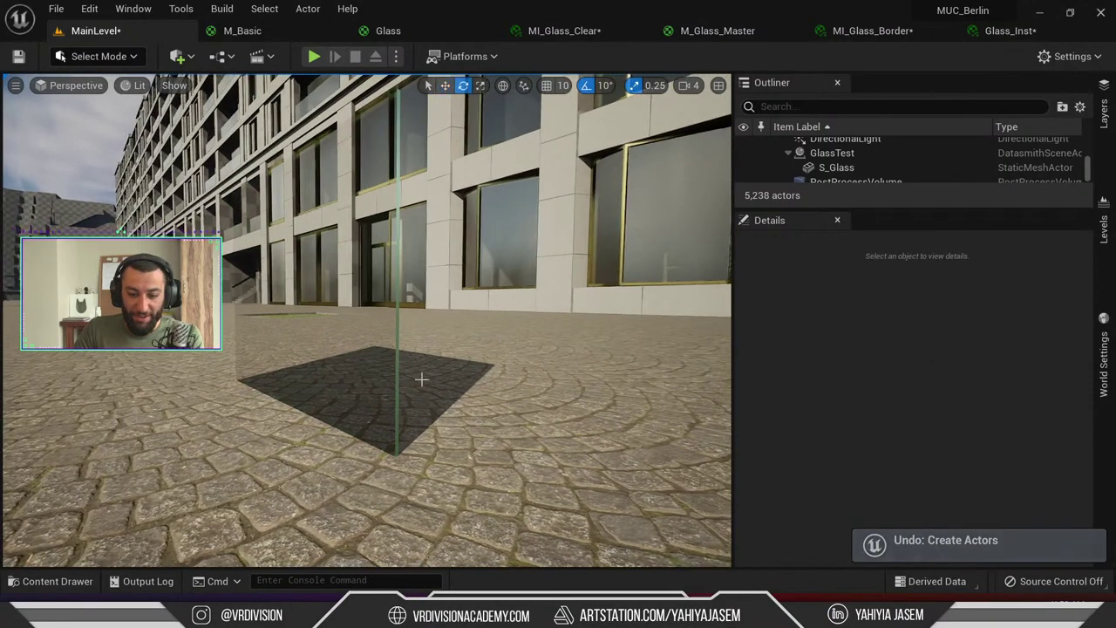
Find the Glass folder under TwinmotionMaterials/Materials in the project's content
key(ctrl+space)
scroll(79, 495, down, 12)
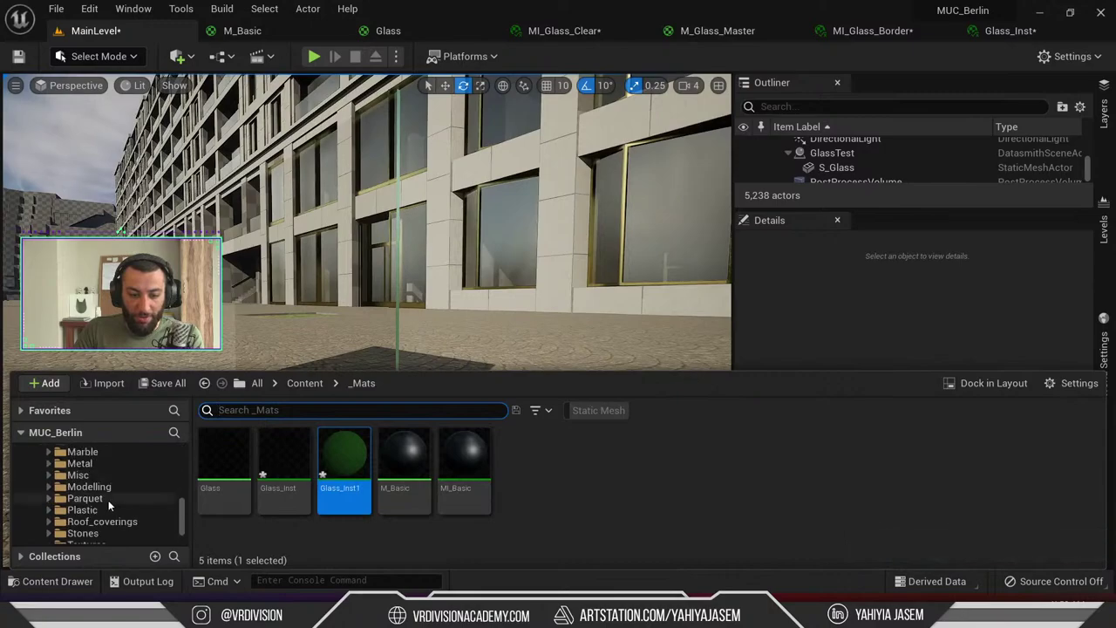
scroll(90, 485, up, 7)
scroll(96, 498, up, 2)
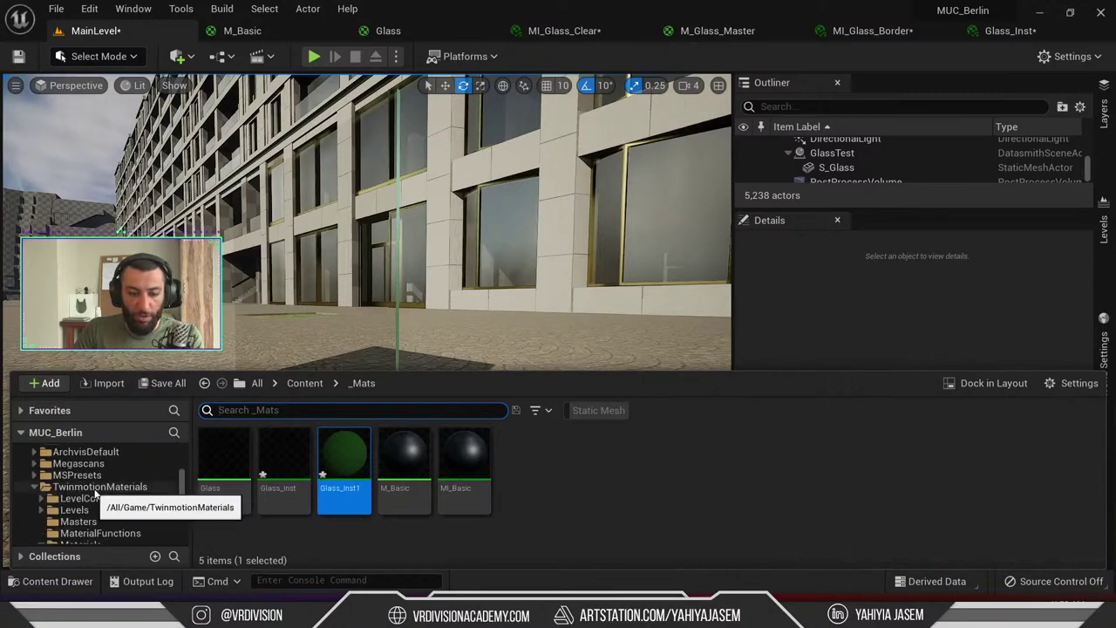
scroll(107, 485, down, 5)
scroll(108, 484, up, 3)
scroll(103, 497, down, 1)
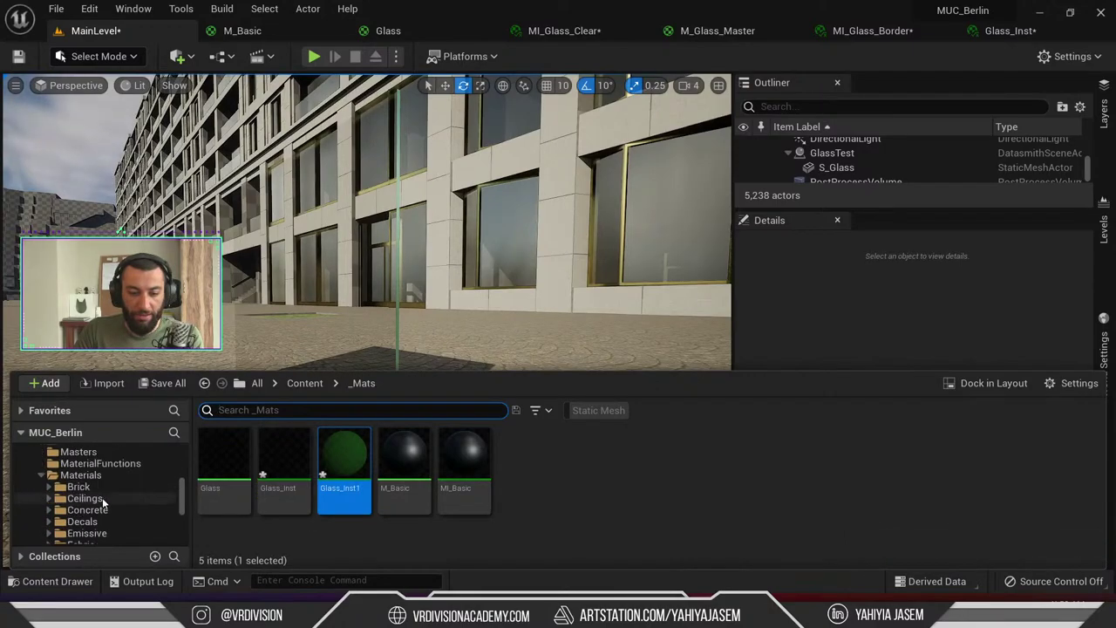
scroll(109, 491, down, 2)
scroll(110, 484, up, 5)
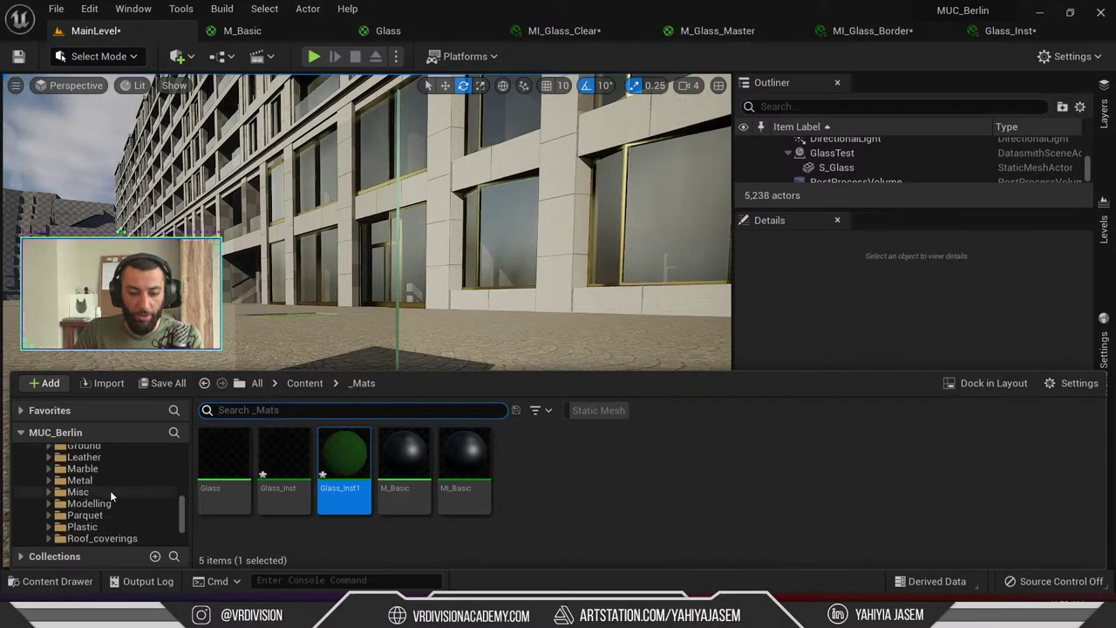
scroll(110, 471, up, 2)
click(104, 481)
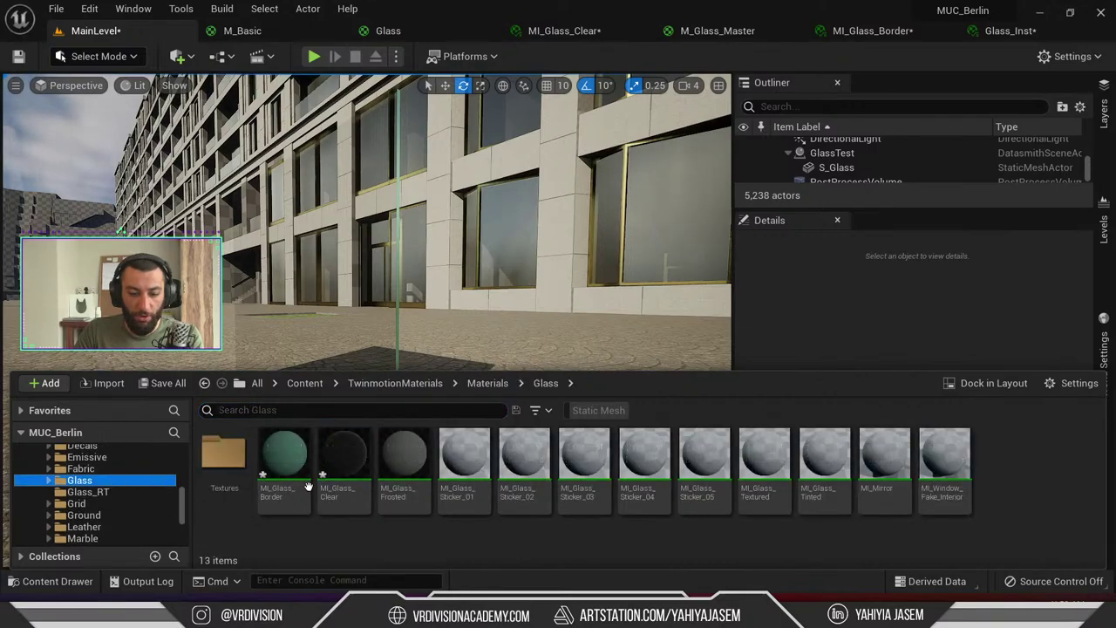
Open the MI_Glass_Clear instance and examine its parameters and general material settings
double_click(325, 465)
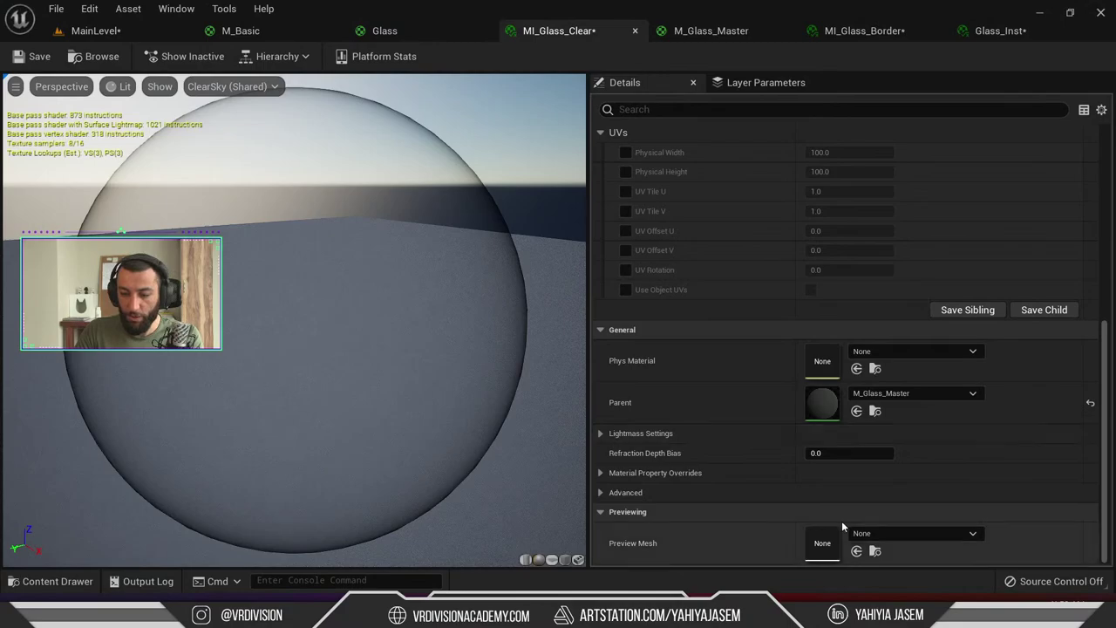
scroll(844, 515, up, 3)
scroll(856, 500, up, 5)
scroll(837, 453, down, 8)
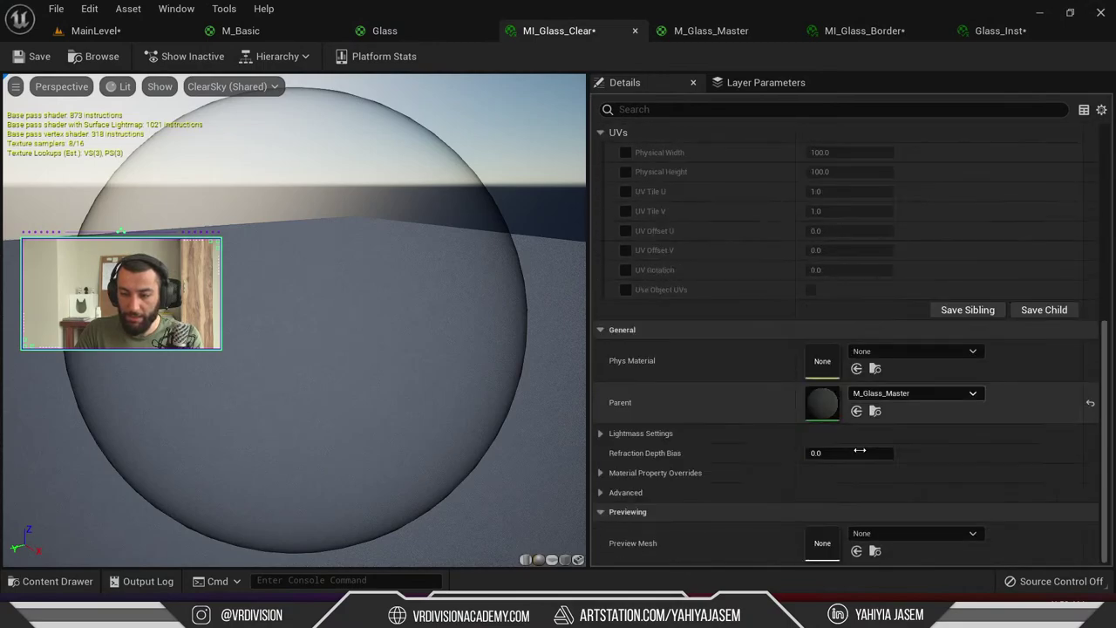
Open the parent material M_Glass_Master and examine how its Base Color, decal mask and other groups feed the material output
double_click(817, 397)
right_drag(645, 342, 562, 310)
scroll(533, 216, down, 7)
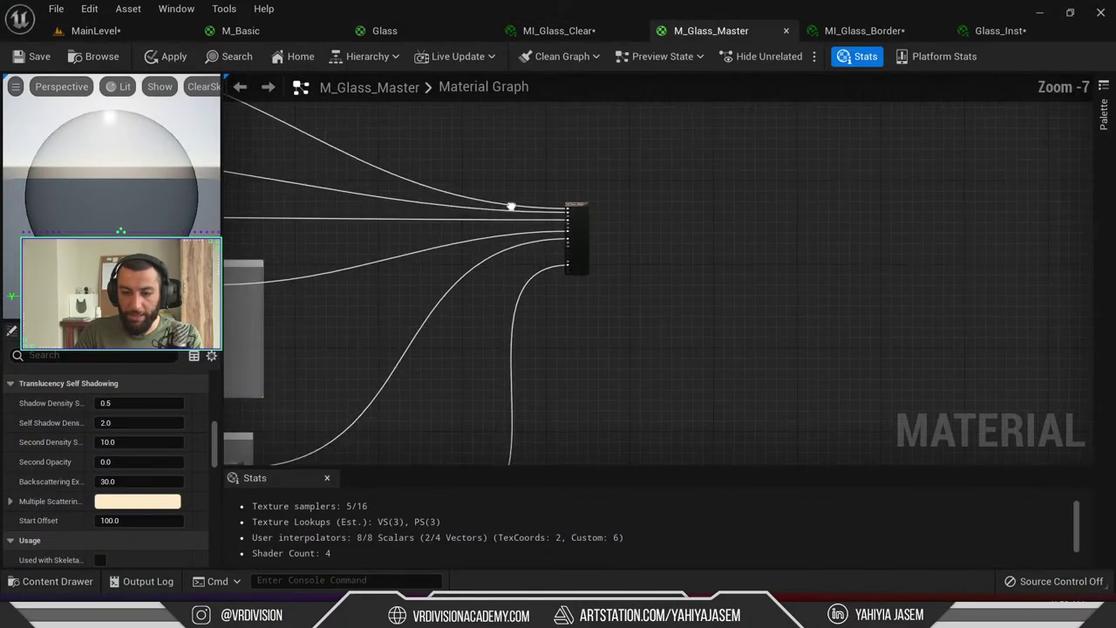
right_drag(511, 204, 914, 343)
scroll(450, 213, up, 5)
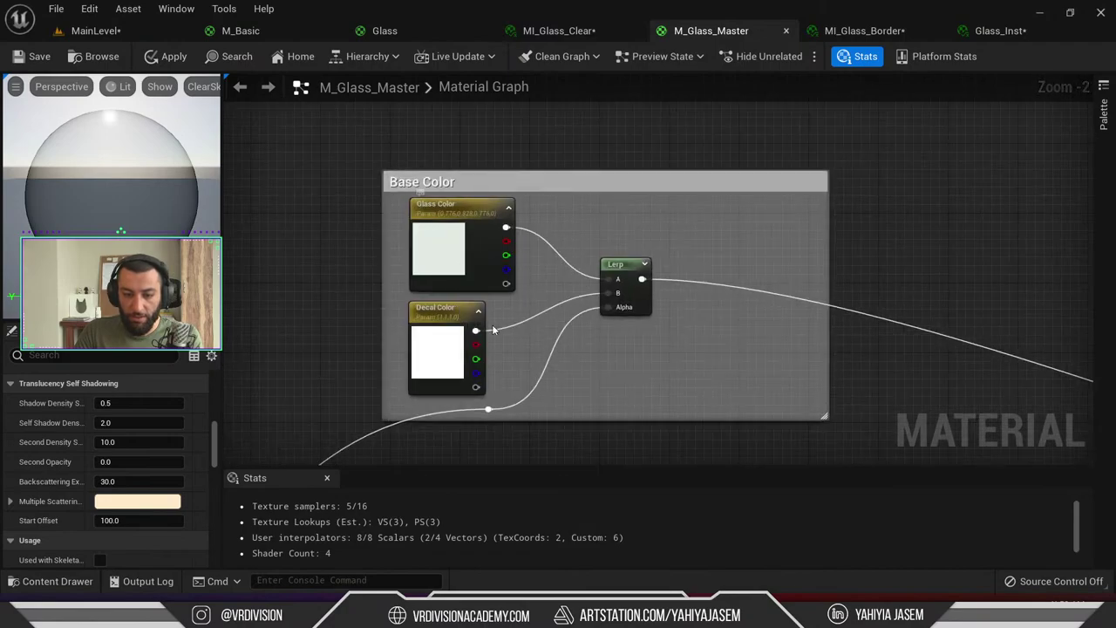
drag(451, 316, 477, 327)
right_drag(368, 339, 733, 113)
scroll(526, 221, down, 2)
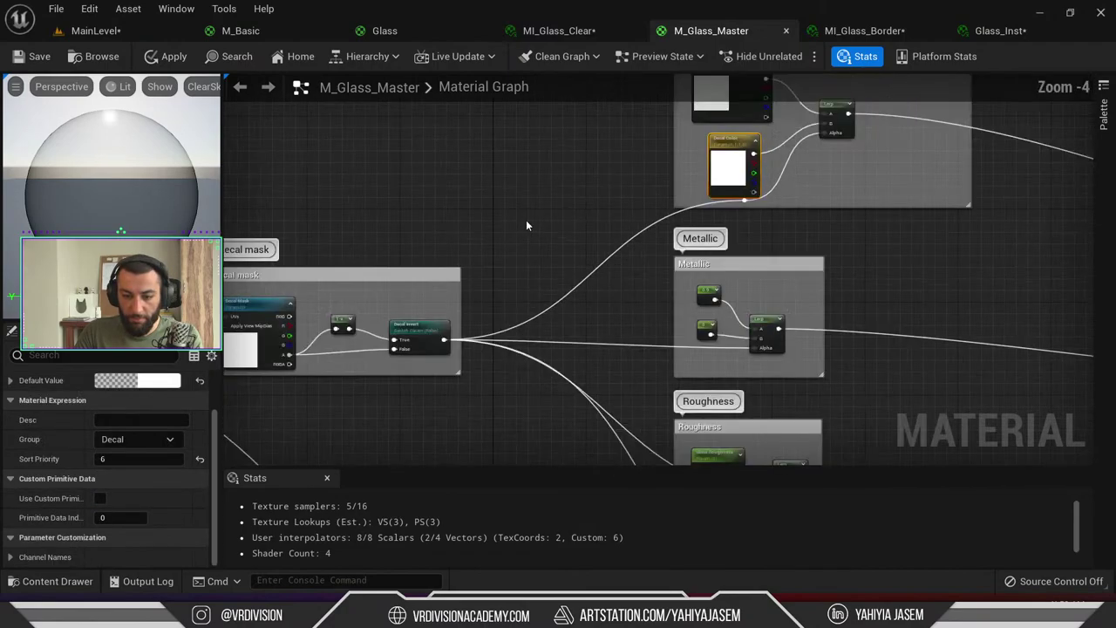
right_drag(526, 222, 782, 166)
right_drag(812, 256, 225, 77)
right_drag(709, 209, 225, 299)
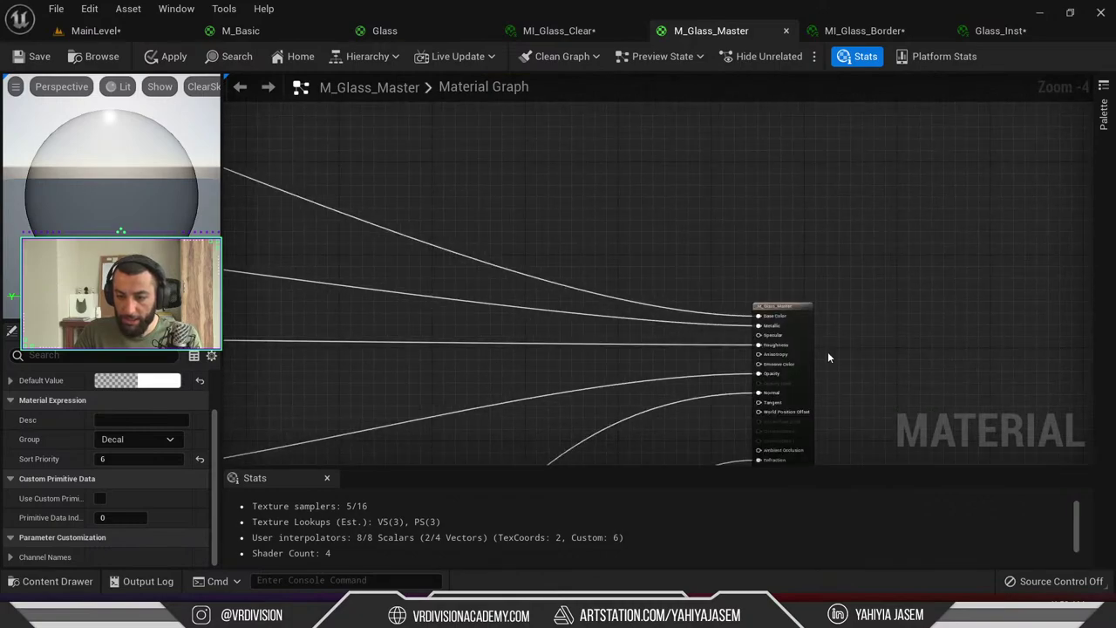
scroll(813, 349, up, 3)
right_drag(762, 400, 794, 217)
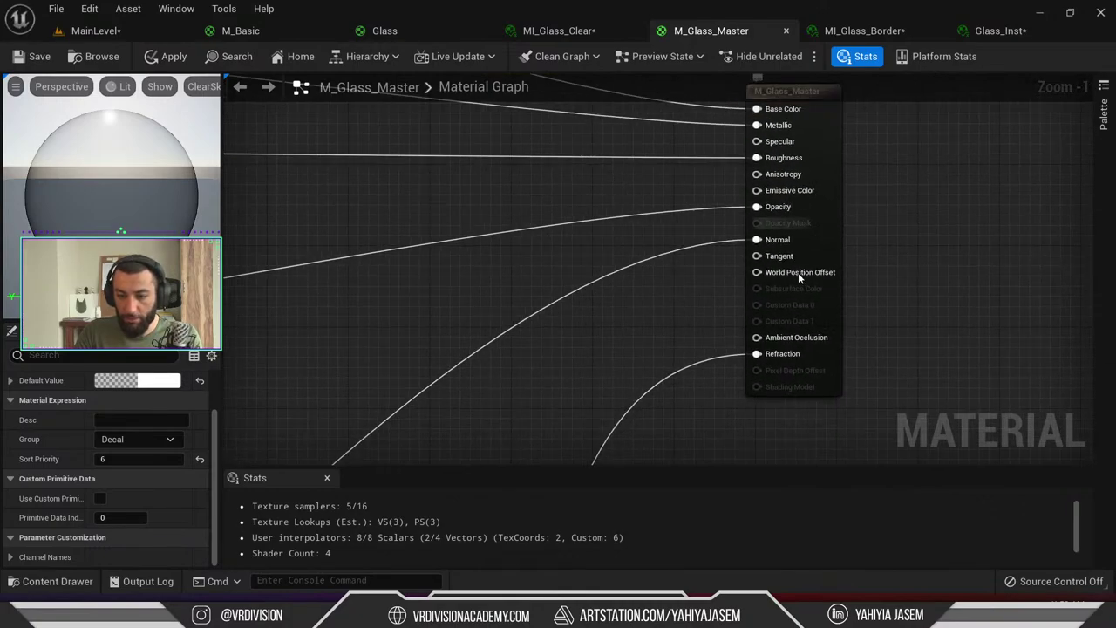
Examine the Lerp, Glass Refraction and Fresnel nodes in M_Glass_Master's Refraction group, undoing any accidental node move
right_drag(639, 383, 826, 80)
right_drag(684, 458, 810, 131)
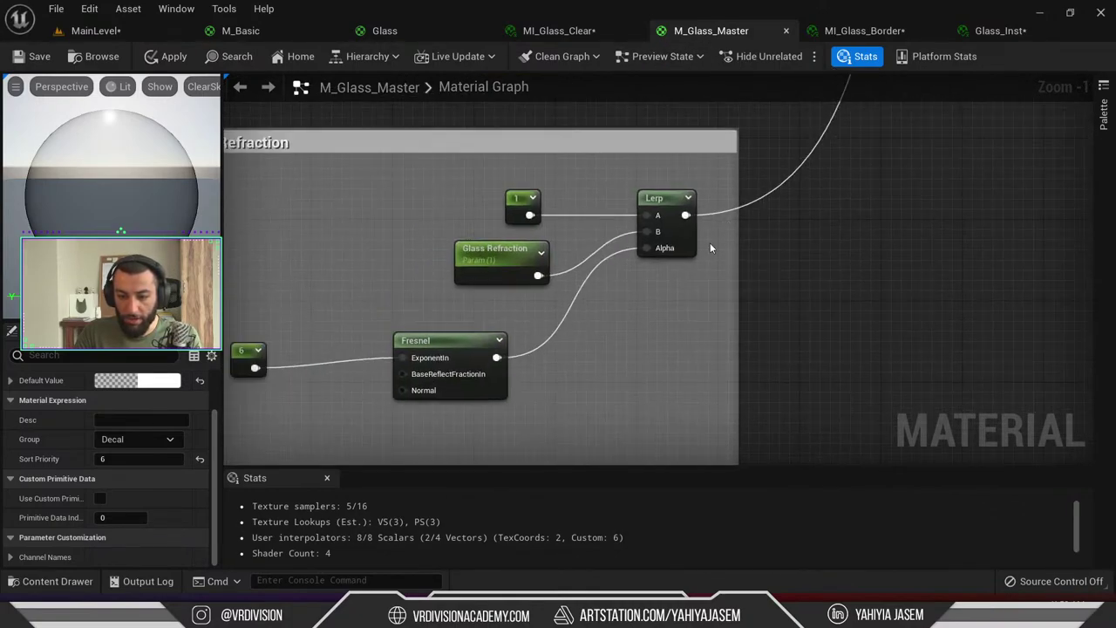
scroll(564, 275, up, 1)
click(434, 352)
drag(436, 351, 500, 337)
key(ctrl+z)
key(ctrl+z)
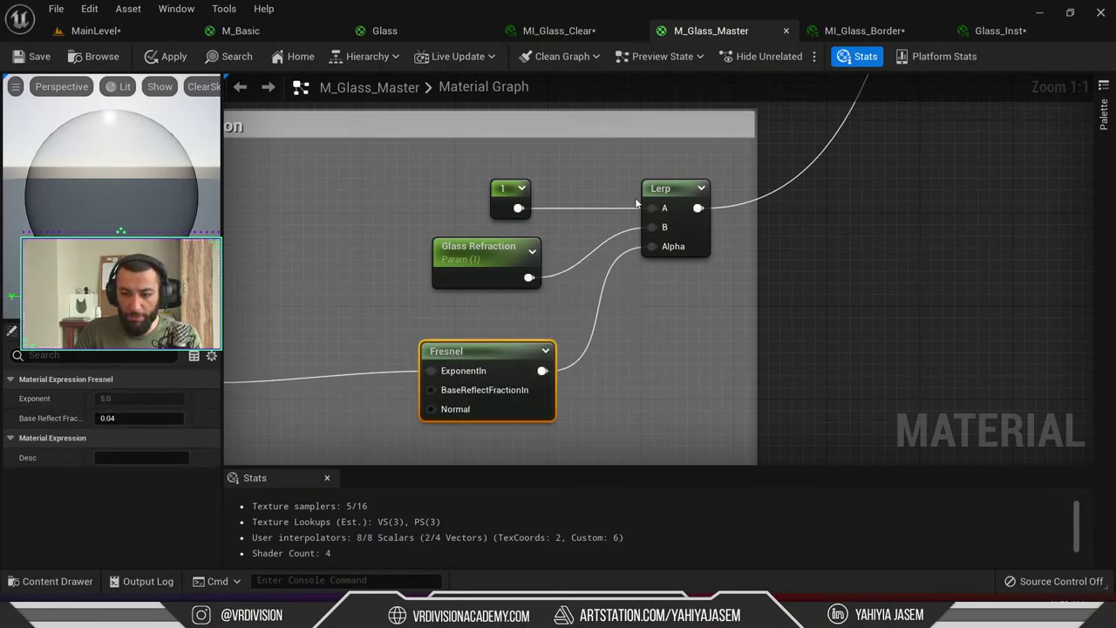
click(514, 254)
right_drag(370, 263, 639, 212)
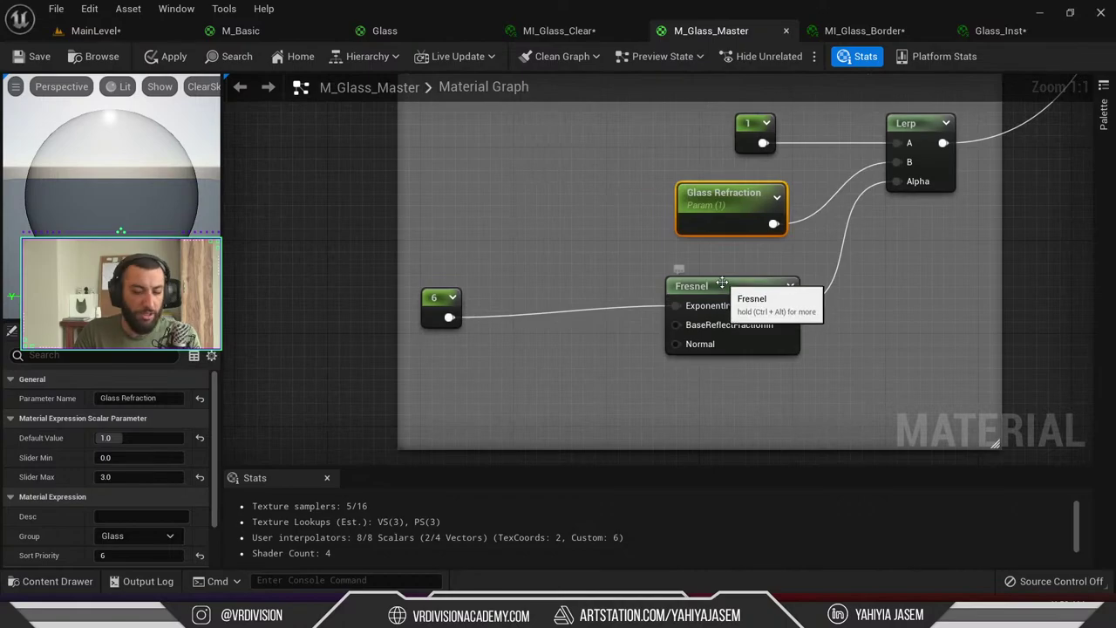
right_drag(799, 191, 731, 232)
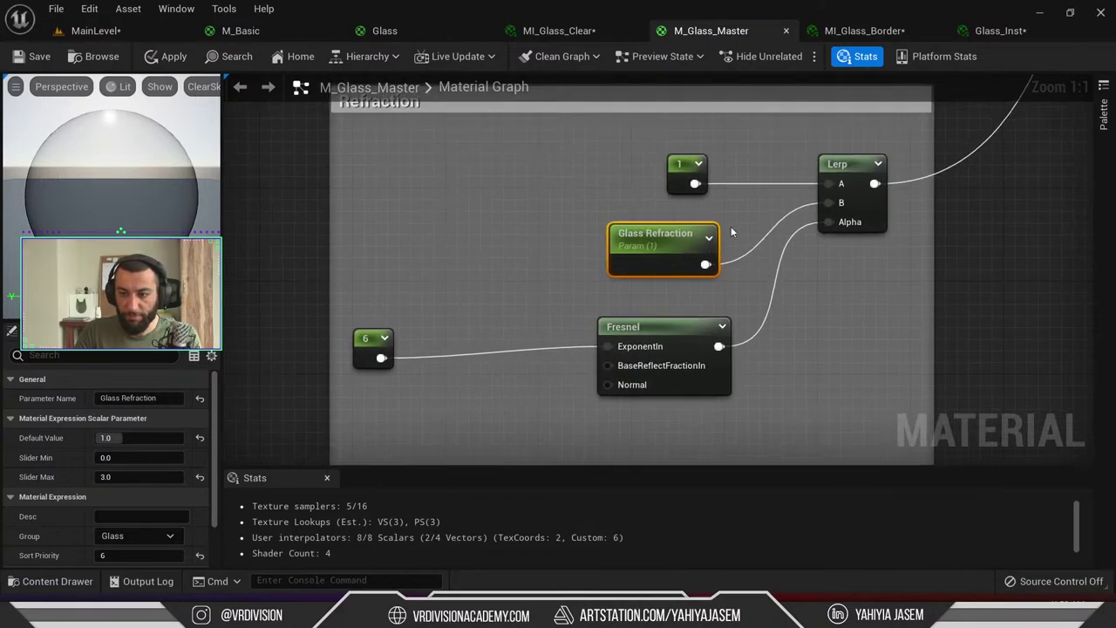
Return to the Glass material's graph and move the Refraction parameter node farther from the material output
click(82, 31)
click(241, 30)
right_drag(516, 391, 458, 279)
click(558, 31)
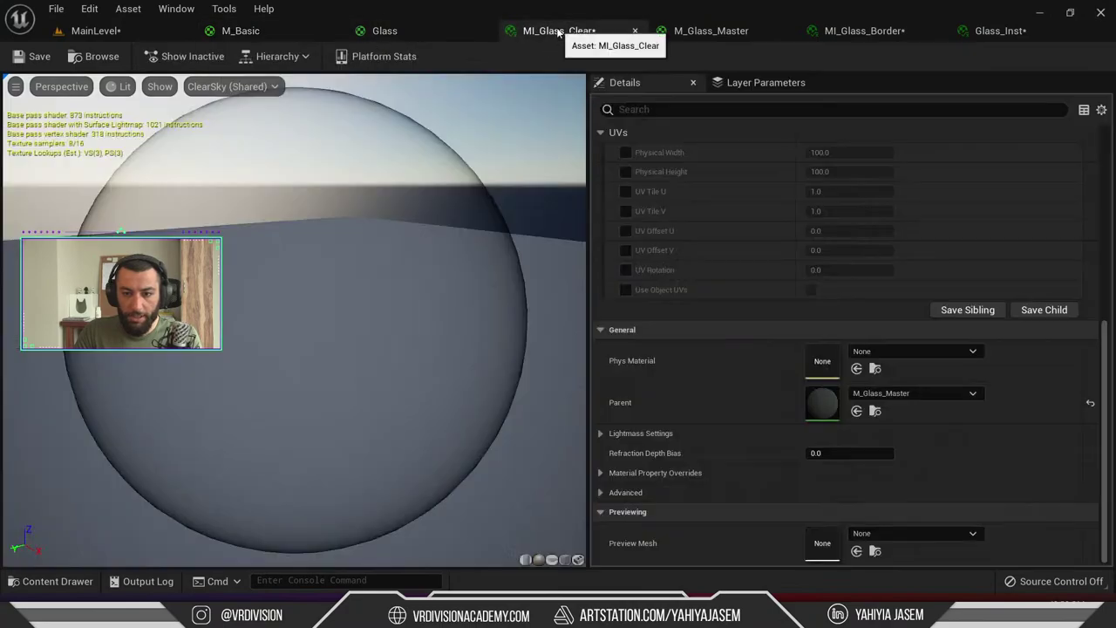
click(395, 33)
right_drag(455, 427, 476, 315)
drag(463, 314, 331, 335)
click(517, 297)
Try adding a Fresnel_Function node between the Refraction parameter and the material output of Glass
right_click(516, 284)
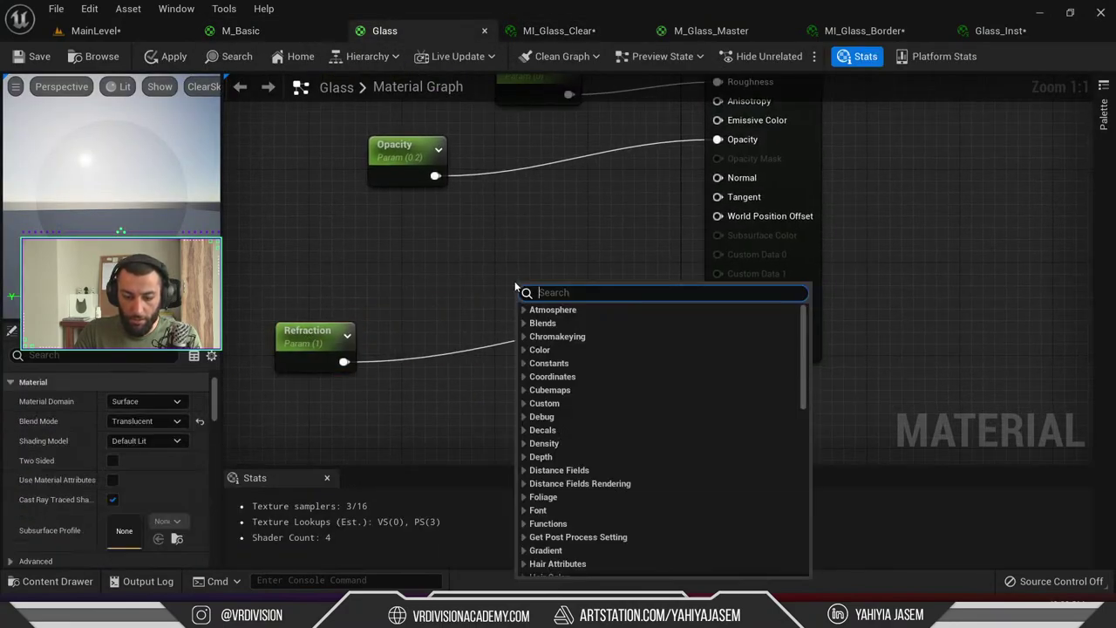
text(fre)
key(Up)
key(Up)
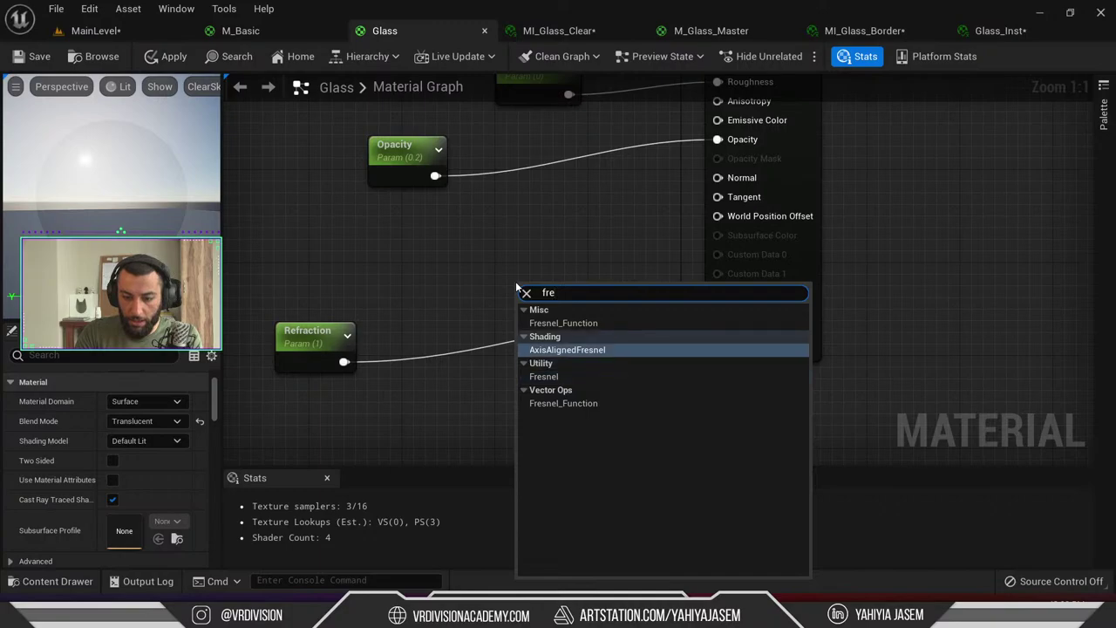
key(Return)
drag(569, 286, 502, 280)
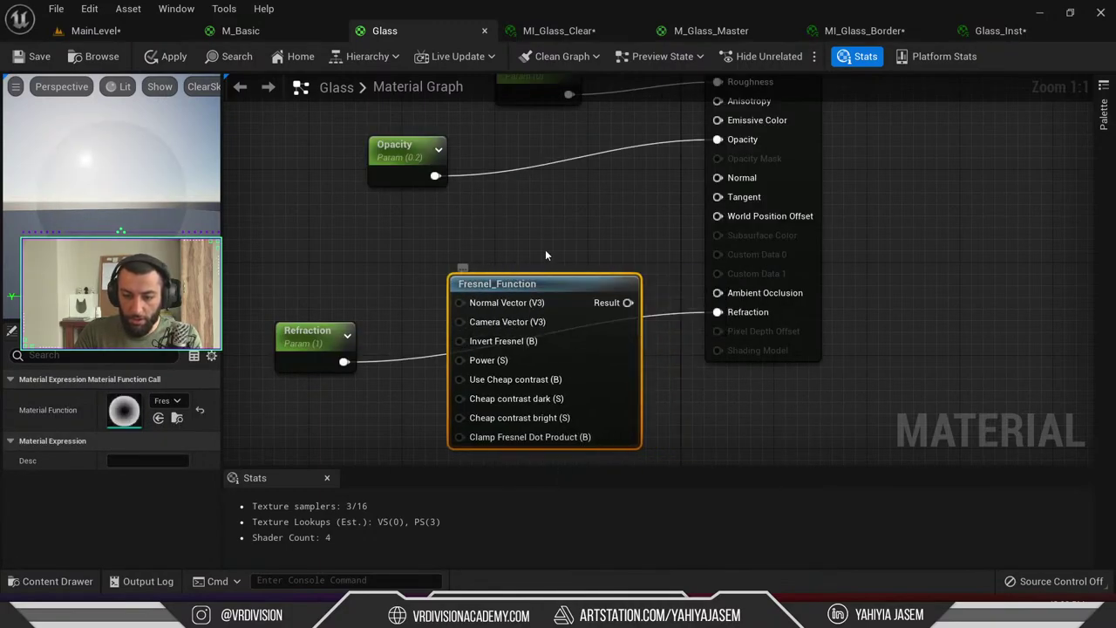
key(Delete)
key(ctrl+z)
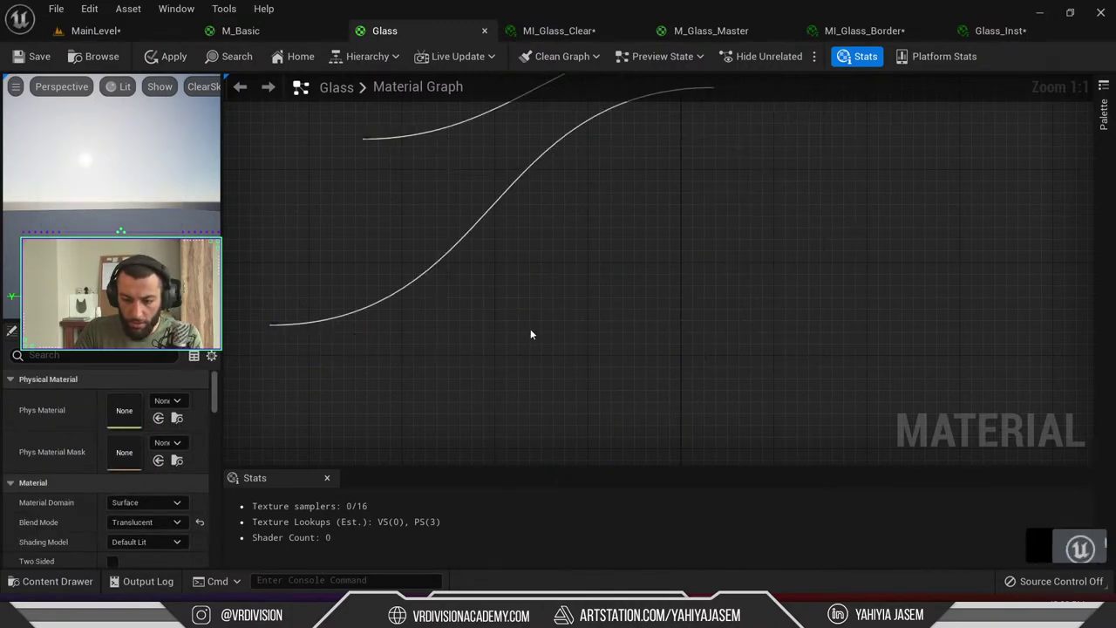
click(606, 295)
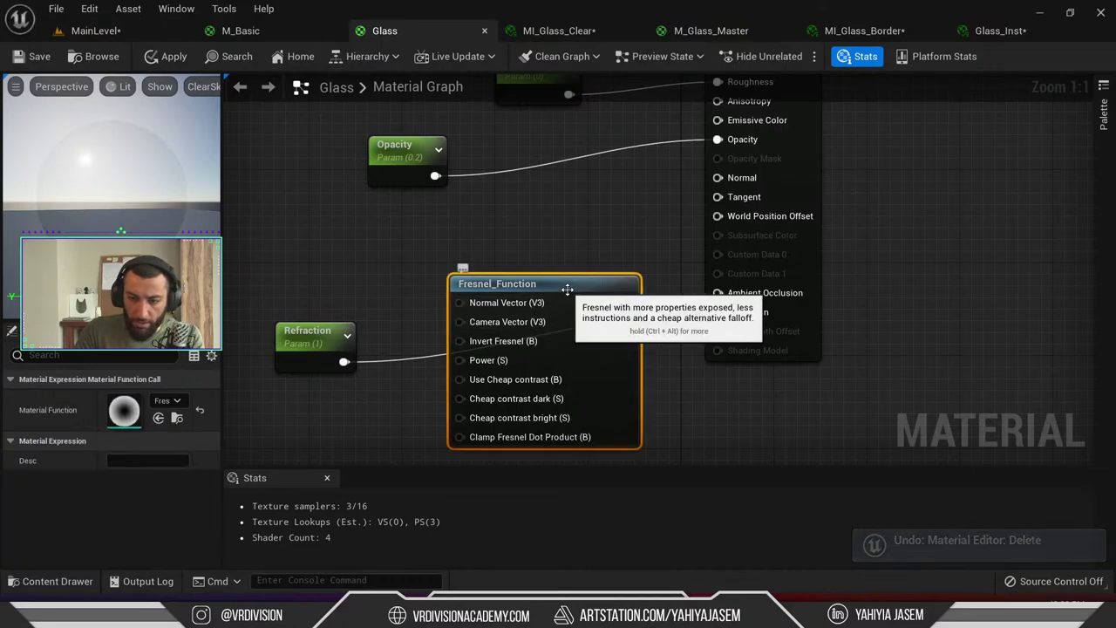
key(Delete)
right_click(567, 295)
text(fres)
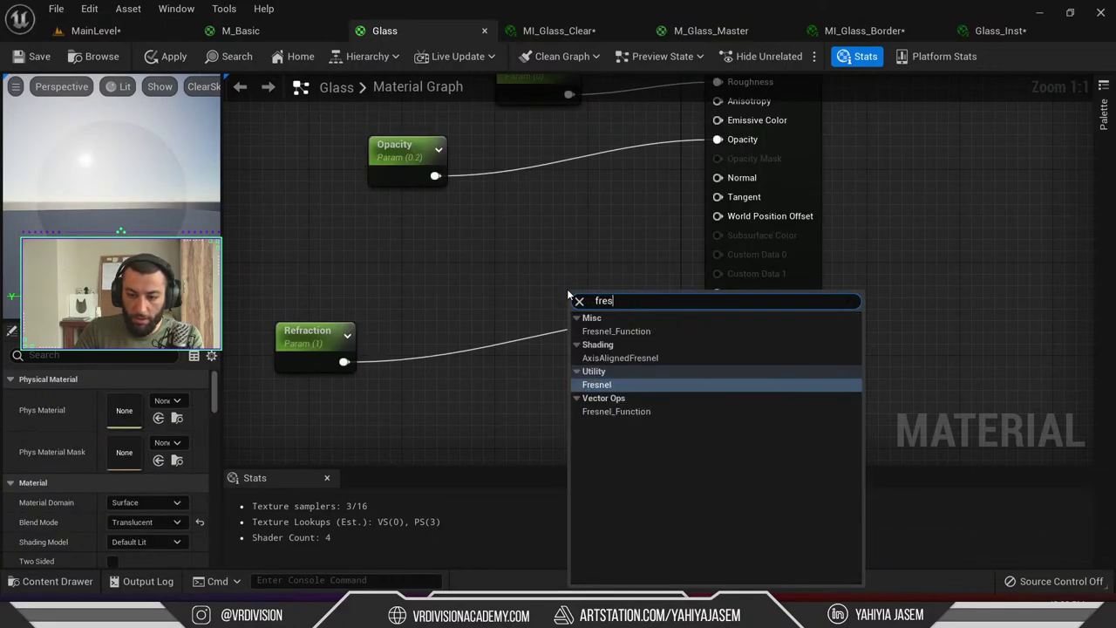
click(636, 410)
drag(610, 295, 561, 292)
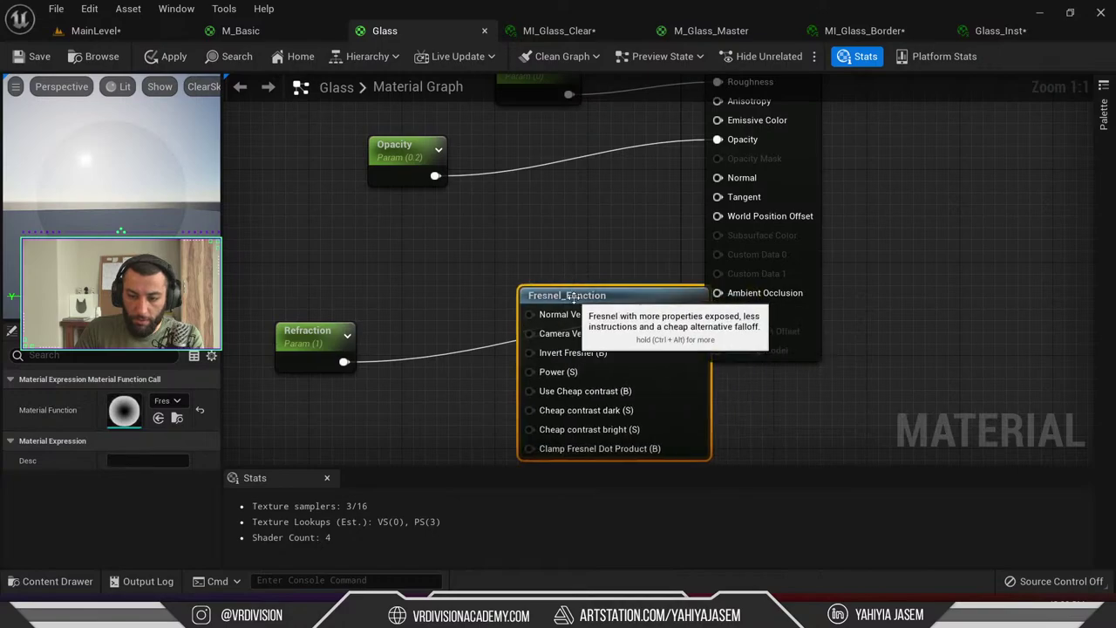
Replace the Fresnel_Function with a Fresnel node wired into the Refraction input, and save the Glass material
right_click(565, 255)
text(fres)
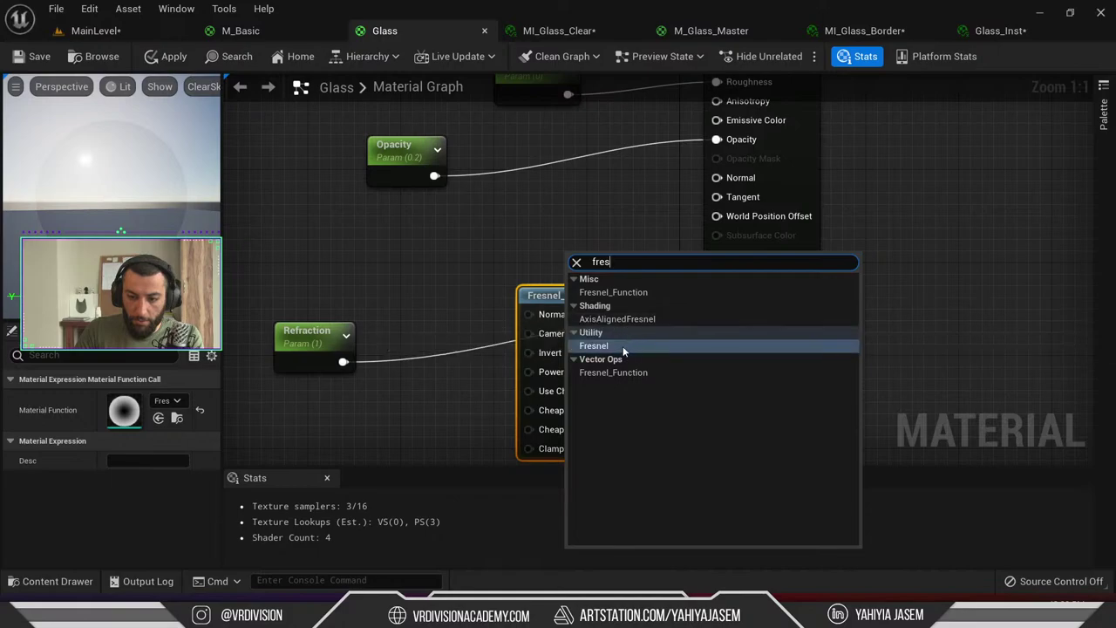
click(623, 346)
drag(601, 307, 727, 299)
click(609, 303)
alt+click(717, 312)
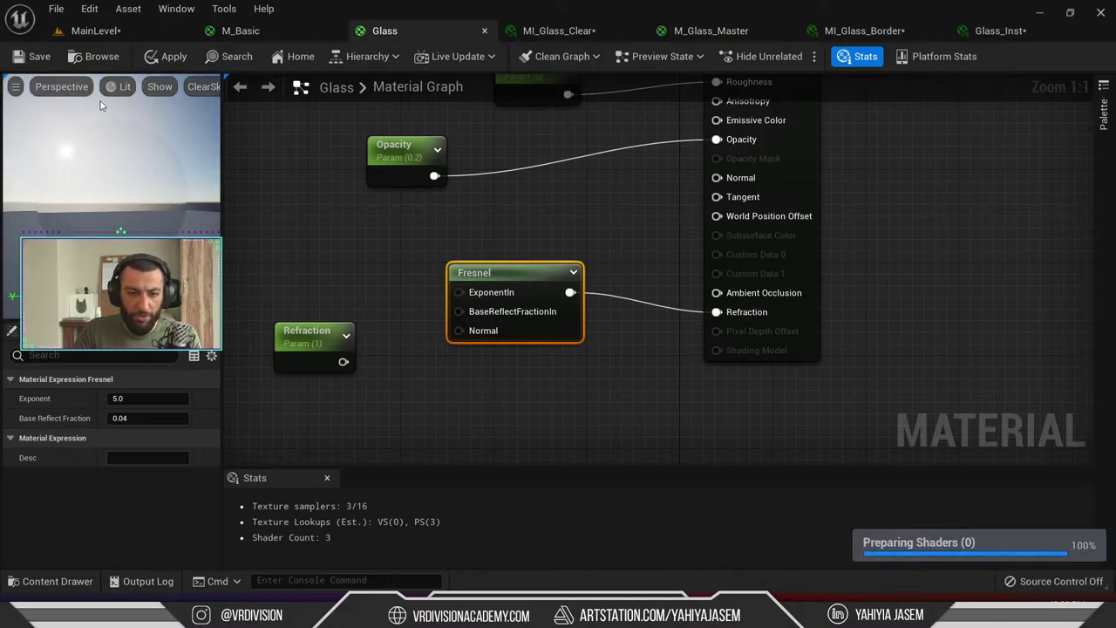
click(50, 58)
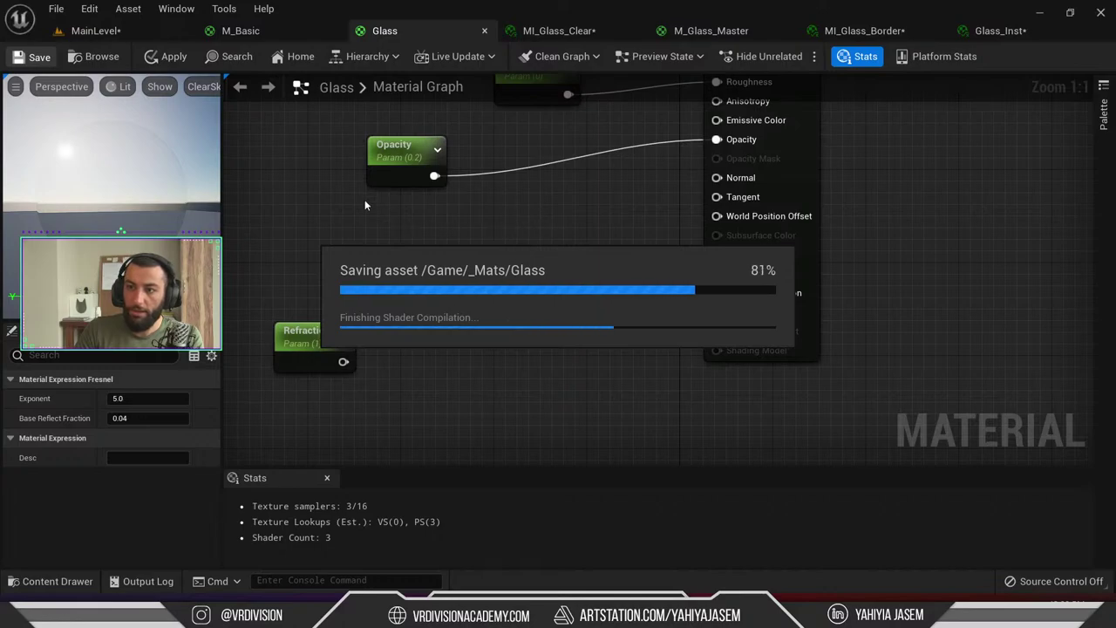
Inspect the test glass panel in MainLevel from the side and check the refraction nodes of M_Glass_Master
click(96, 31)
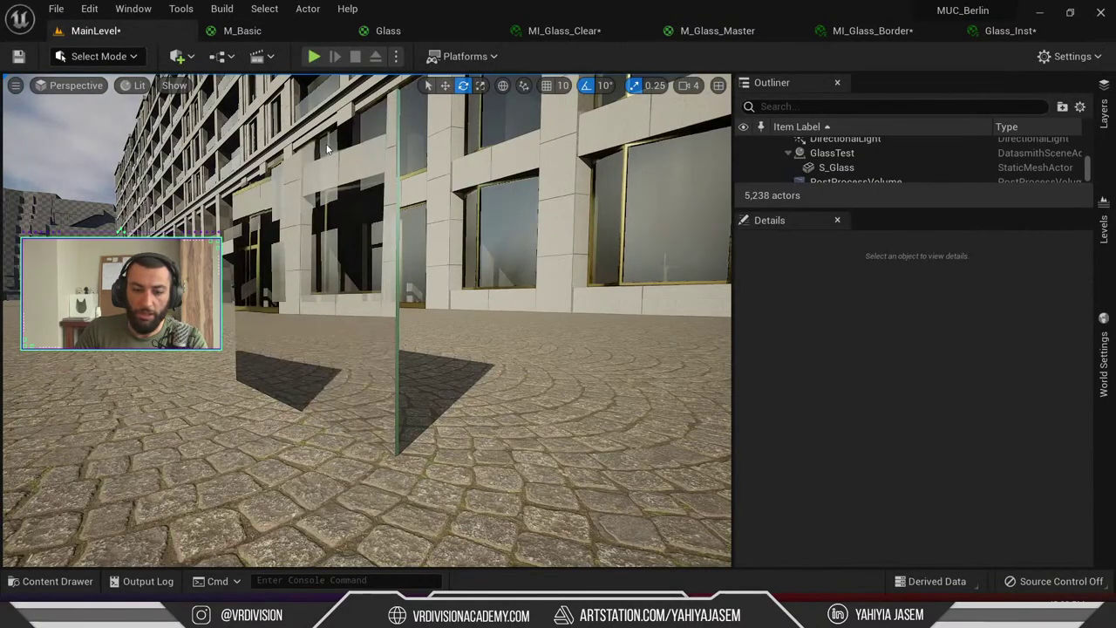
alt+drag(368, 192, 244, 192)
right_drag(445, 192, 322, 200)
click(719, 30)
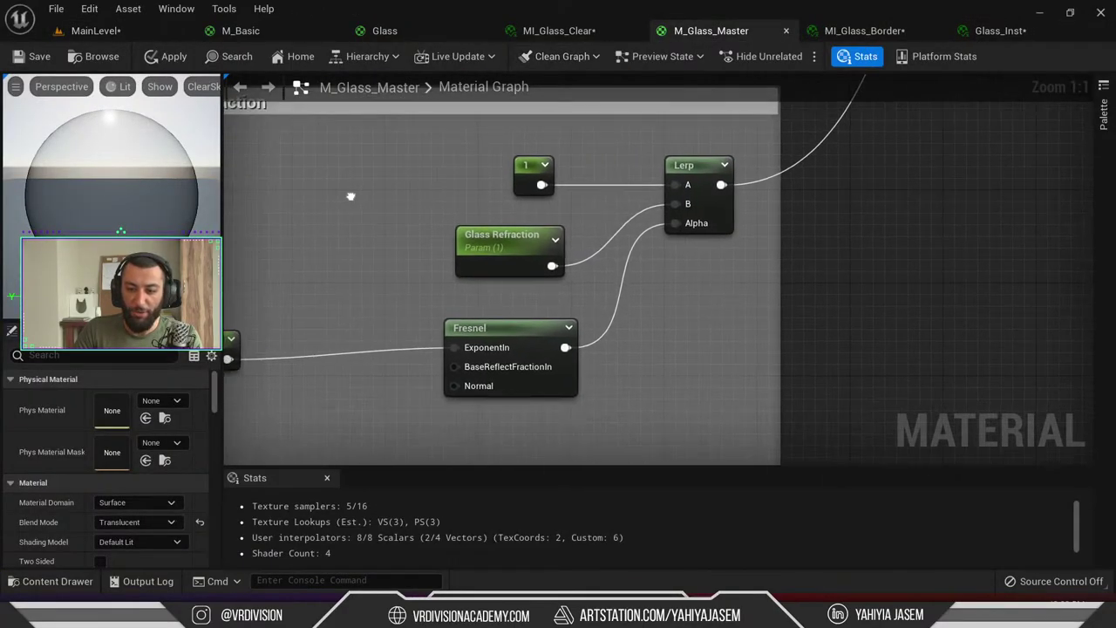
Rearrange the Roughness, Color and Opacity parameter nodes in the Glass material's graph
click(388, 31)
right_drag(496, 181, 583, 330)
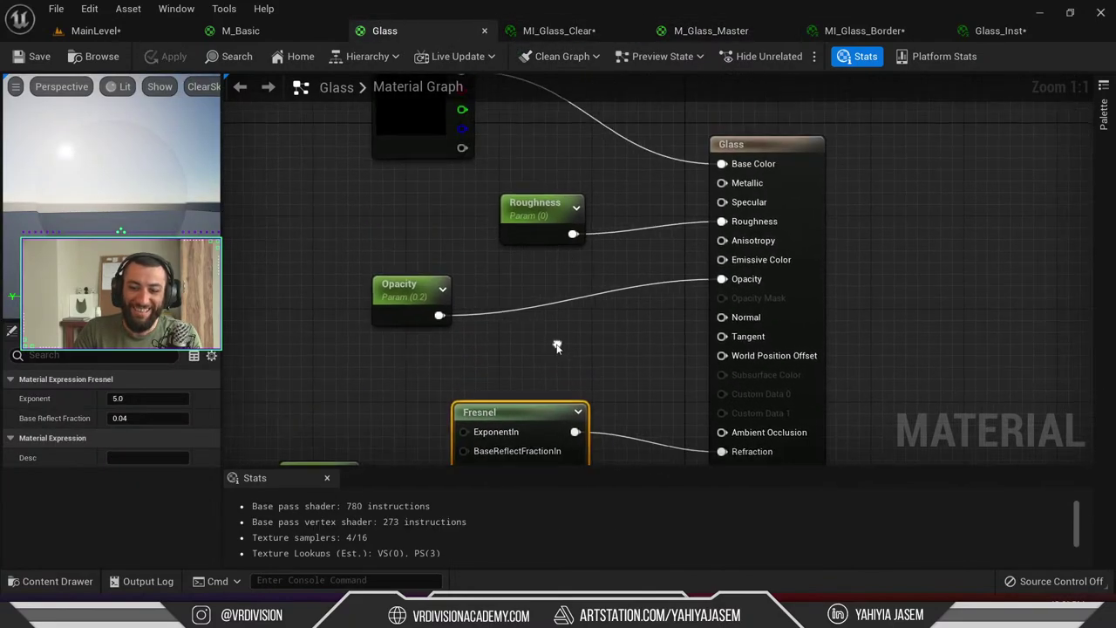
drag(513, 212, 489, 201)
right_drag(447, 165, 455, 208)
drag(426, 174, 461, 163)
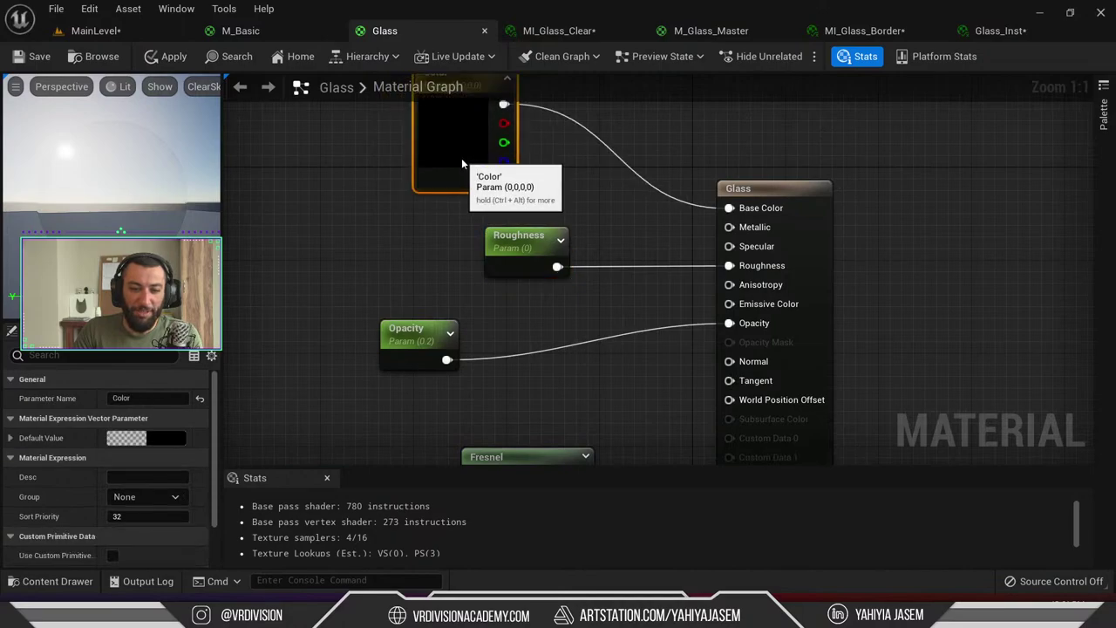
drag(415, 329, 448, 340)
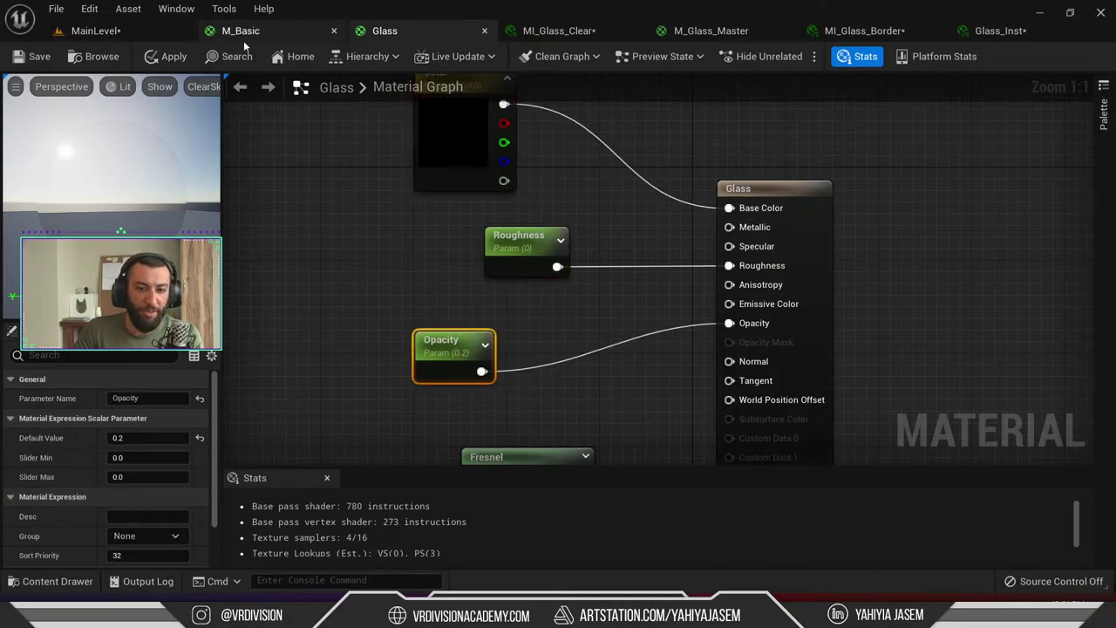
Select the S_Glass panel in the level, open its Glass_Inst material and detach that editor into a floating window
click(74, 30)
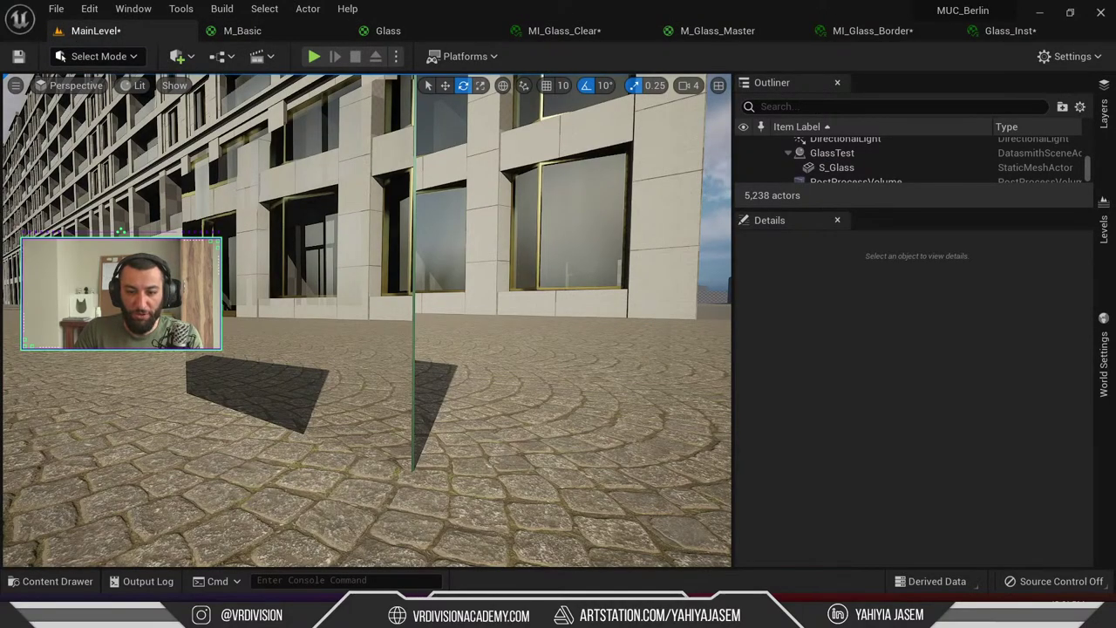
right_drag(322, 219, 331, 254)
scroll(313, 226, down, 3)
click(331, 254)
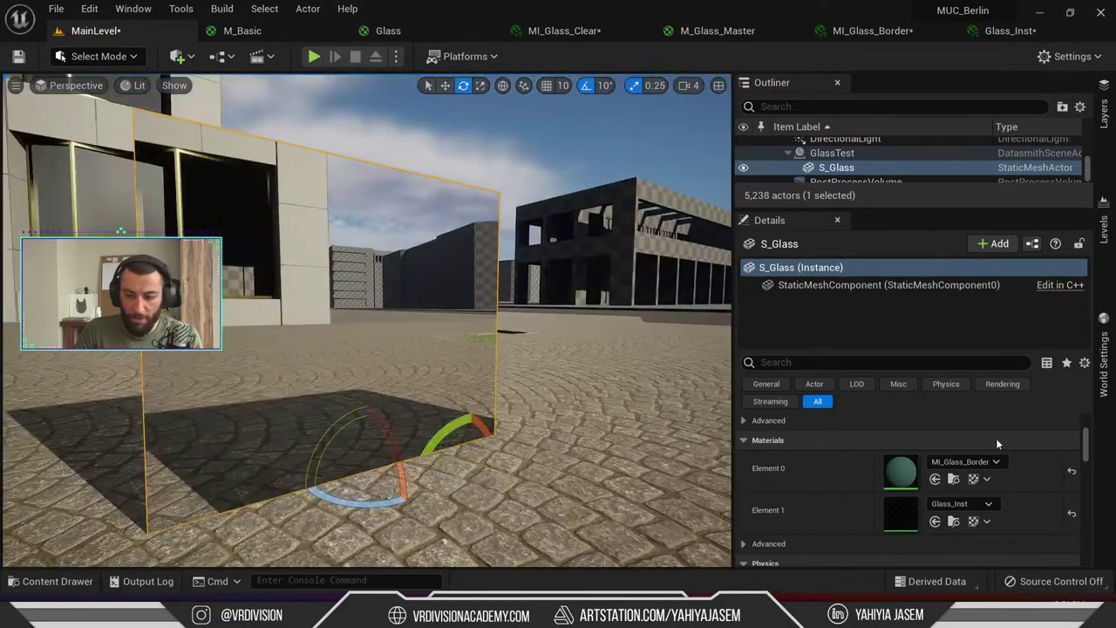
double_click(901, 510)
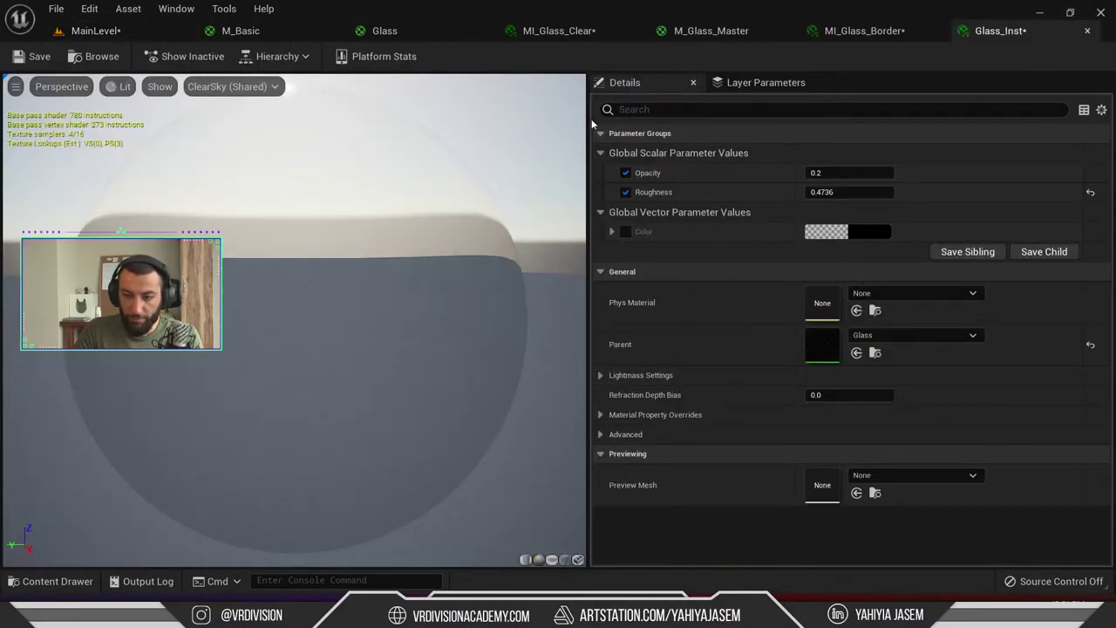
drag(994, 31, 401, 241)
Move the floating Glass_Inst editor aside and re-examine the Refraction group in M_Glass_Master
click(740, 39)
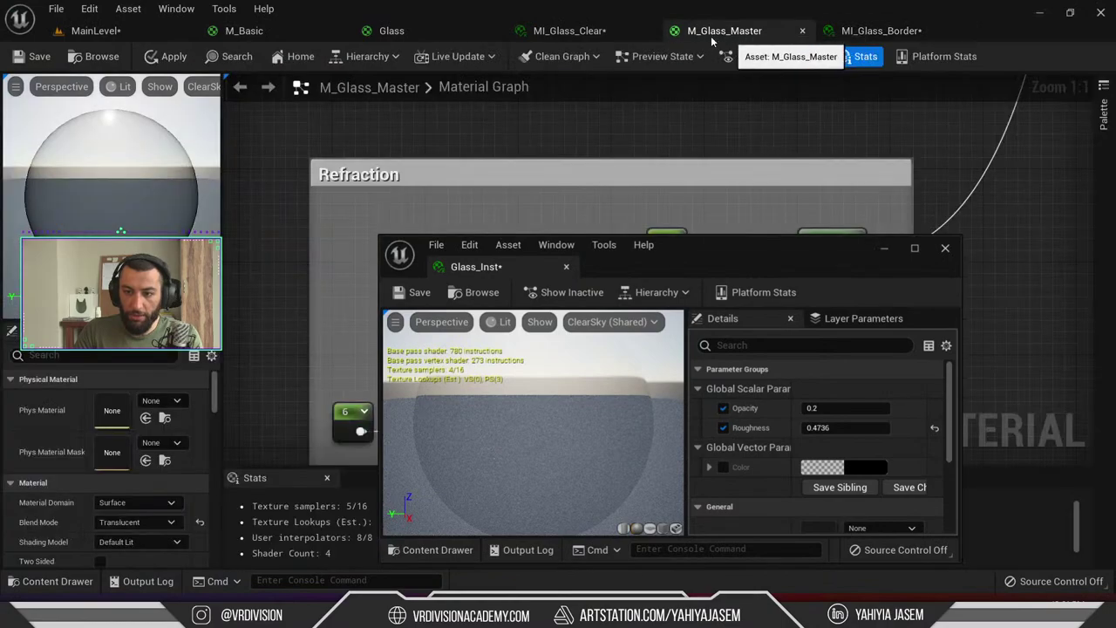
drag(740, 275, 348, 459)
scroll(737, 224, down, 5)
right_drag(769, 179, 726, 285)
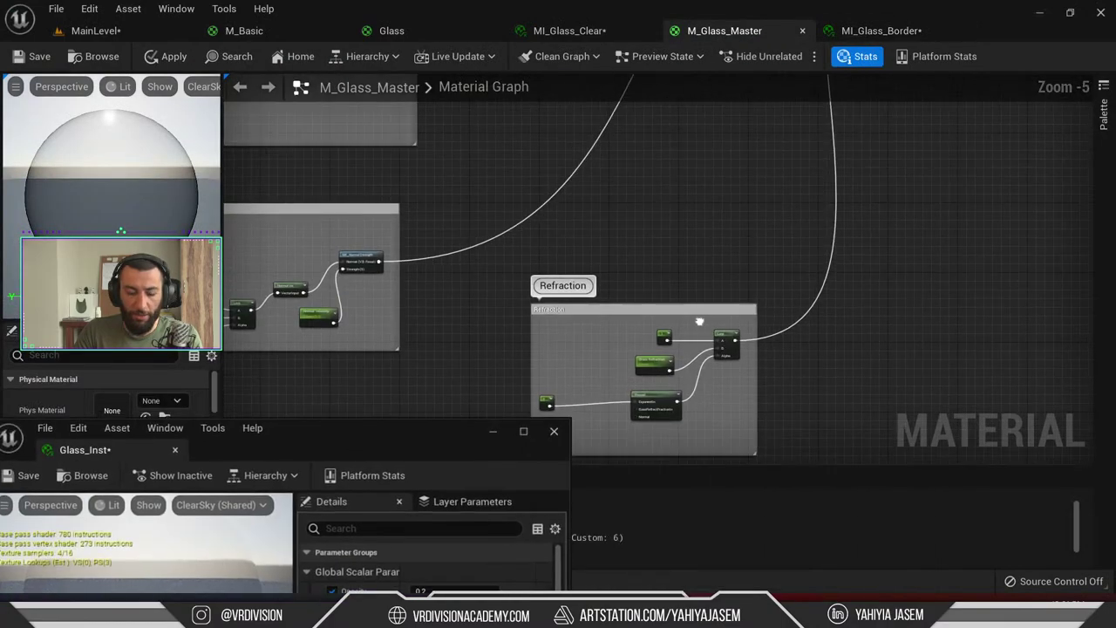
right_drag(799, 108, 779, 75)
scroll(672, 281, up, 4)
scroll(672, 279, up, 1)
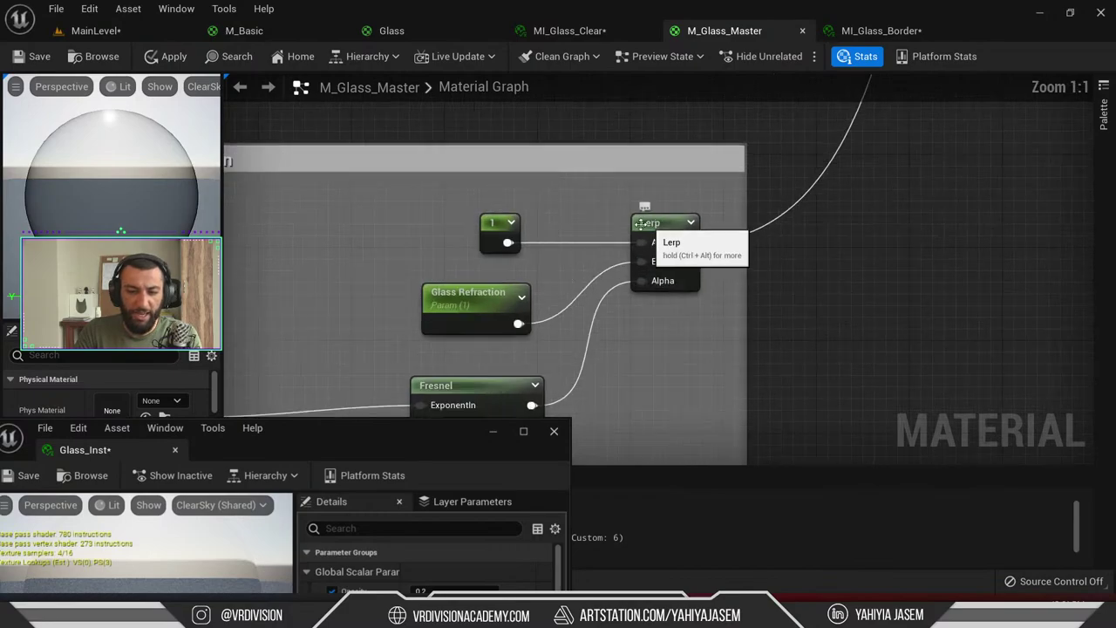
Return to MainLevel and place the floating Glass_Inst editor so the test glass panel stays in view
click(130, 28)
drag(323, 432, 215, 203)
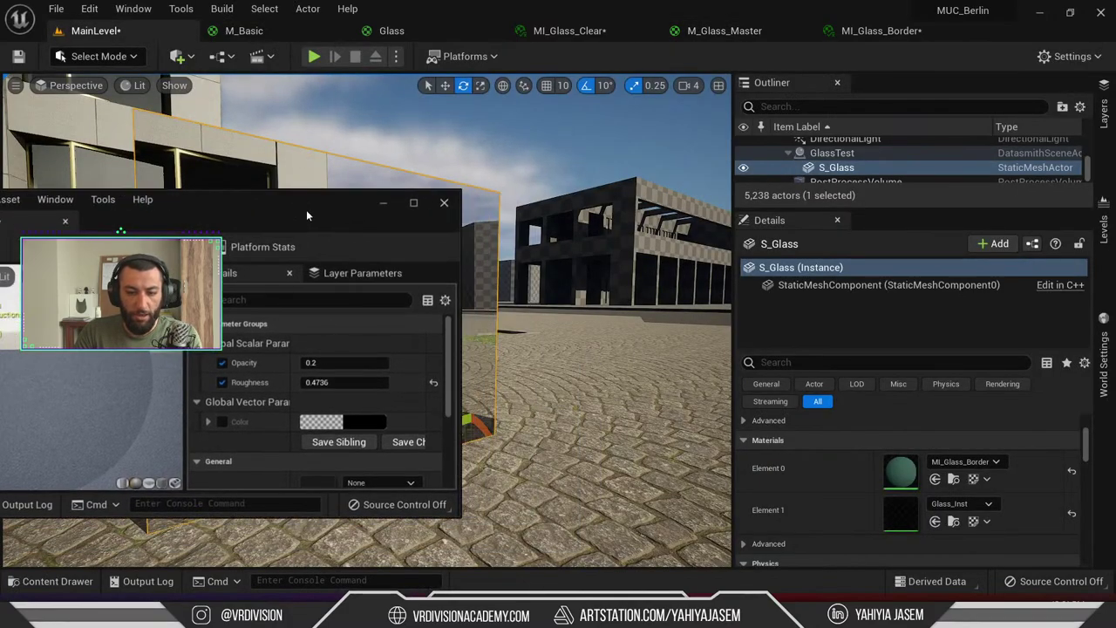
drag(306, 209, 197, 207)
right_drag(453, 262, 349, 262)
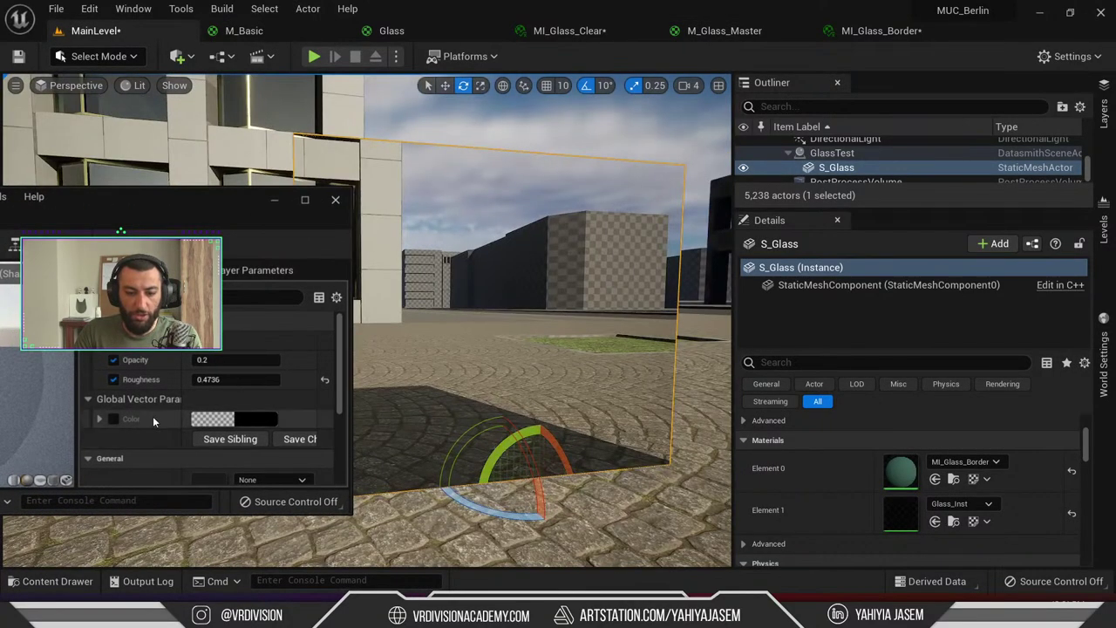
Tint the Glass_Inst color dark teal, set its Roughness to about 0.91 and view the glass panel against the building
click(253, 419)
drag(414, 227, 195, 209)
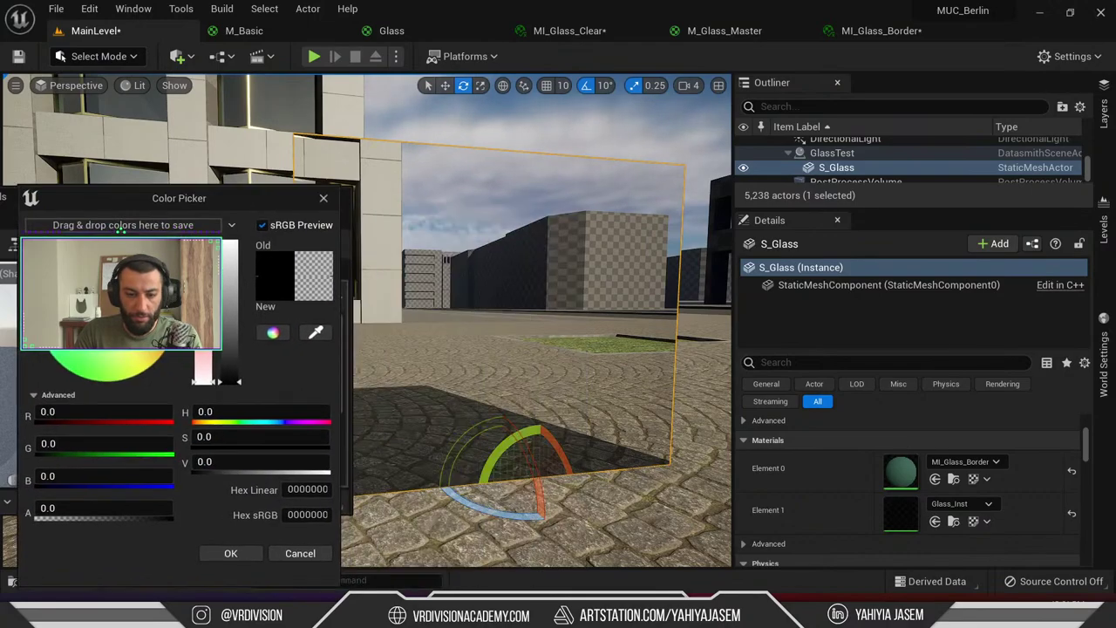
click(231, 365)
drag(232, 368, 235, 373)
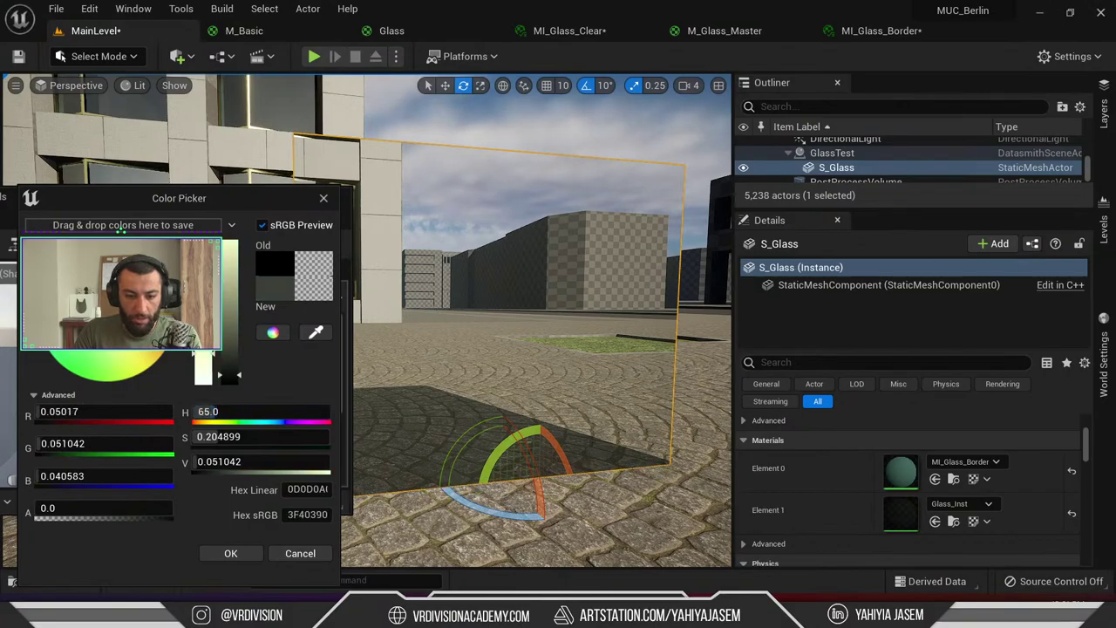
right_drag(614, 318, 366, 345)
click(505, 552)
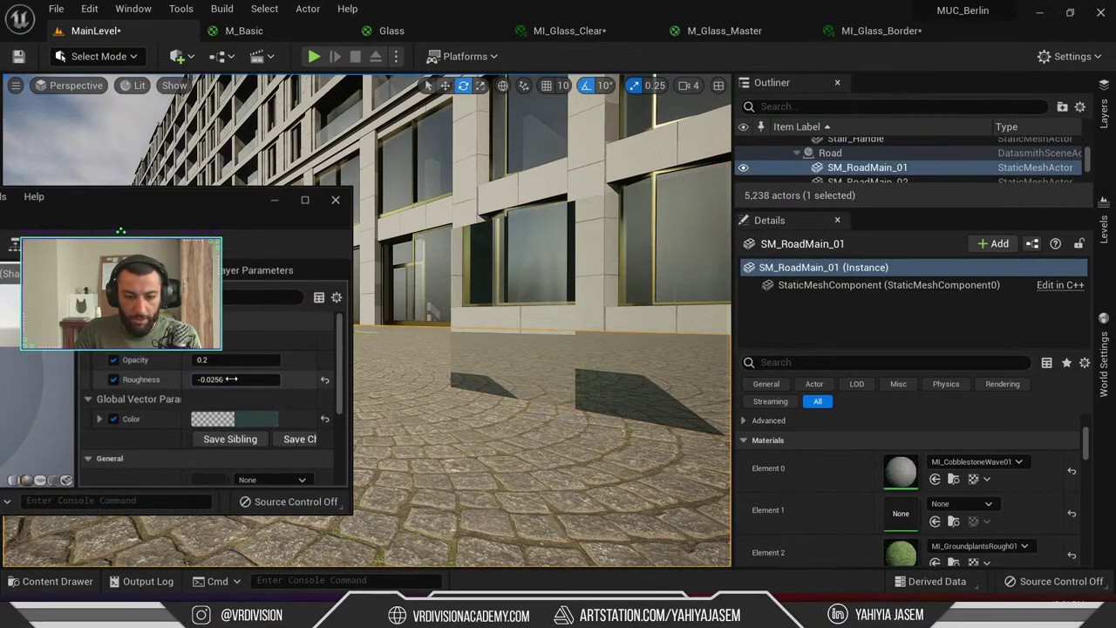
Dock the floating Glass_Inst editor back into the main window and open its parent Glass material
drag(166, 205, 341, 194)
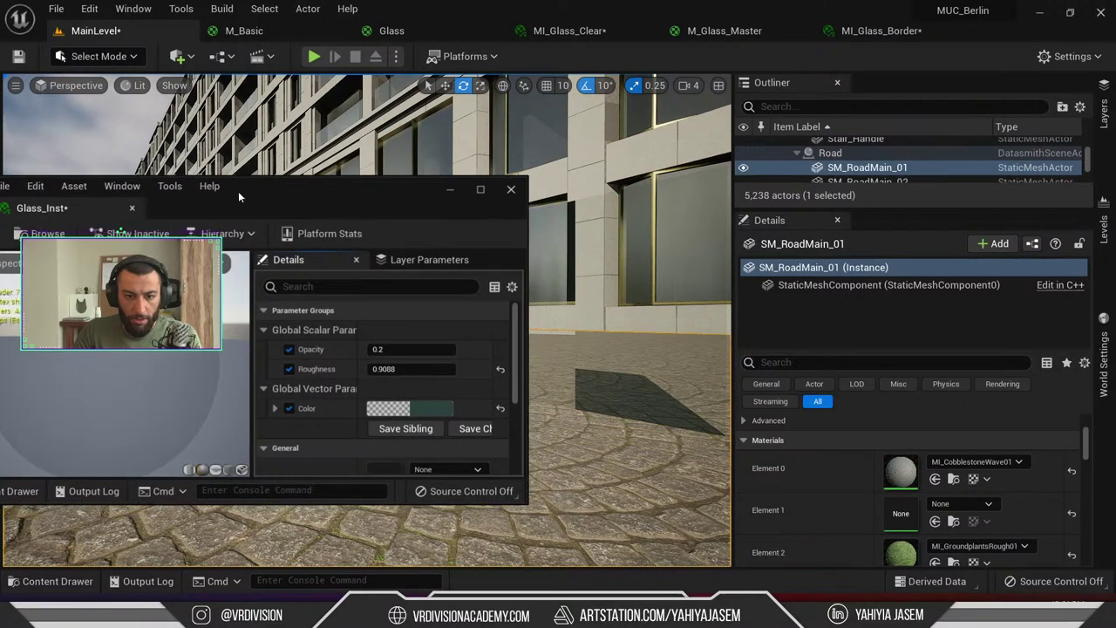
drag(61, 208, 239, 31)
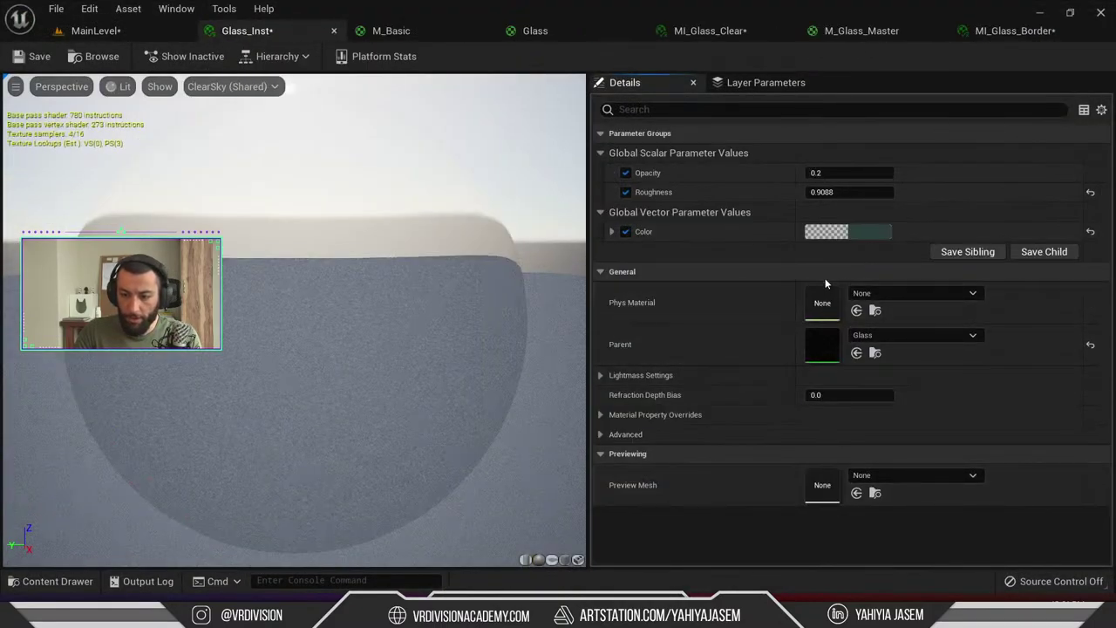
double_click(823, 342)
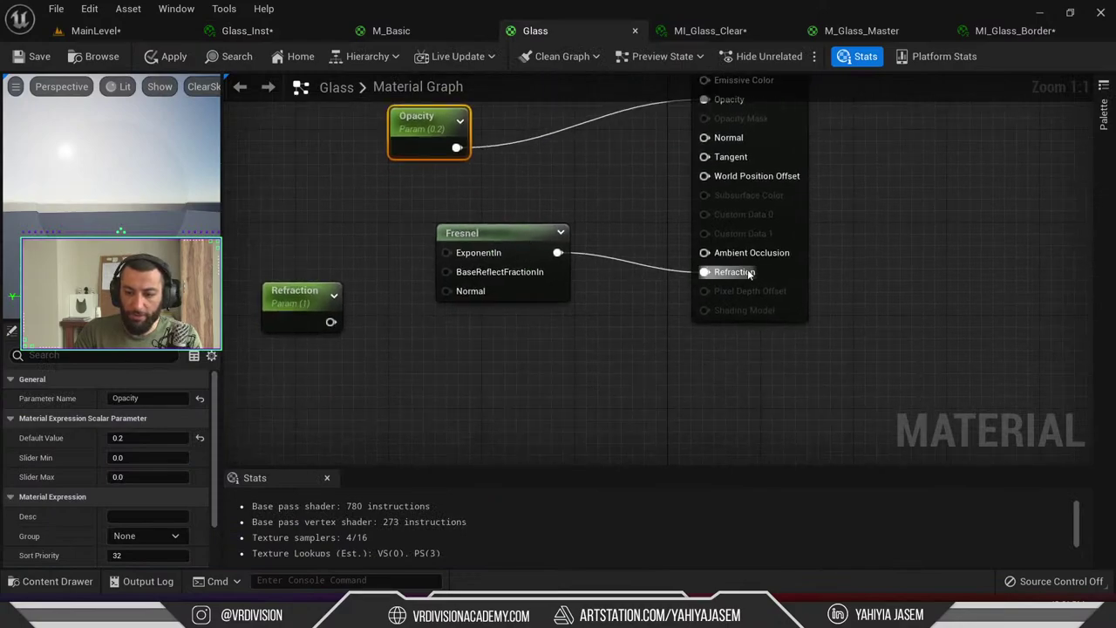
Try connecting the Refraction parameter to the Fresnel node in the Glass graph, and undo the link
drag(489, 237, 489, 261)
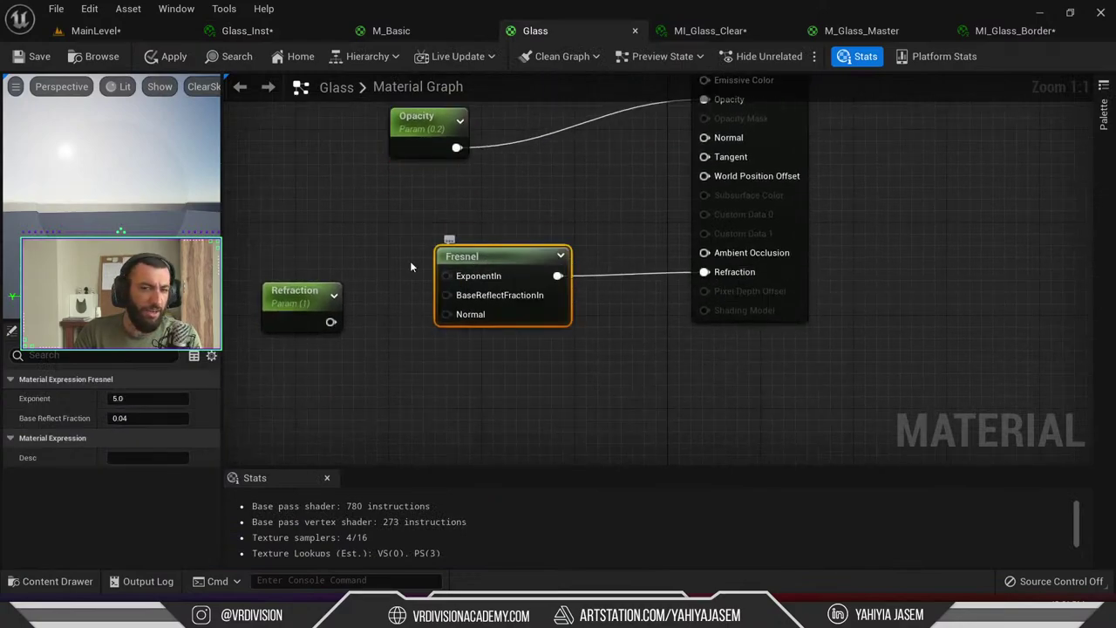
right_drag(411, 266, 463, 276)
click(340, 334)
drag(359, 354, 526, 334)
click(428, 275)
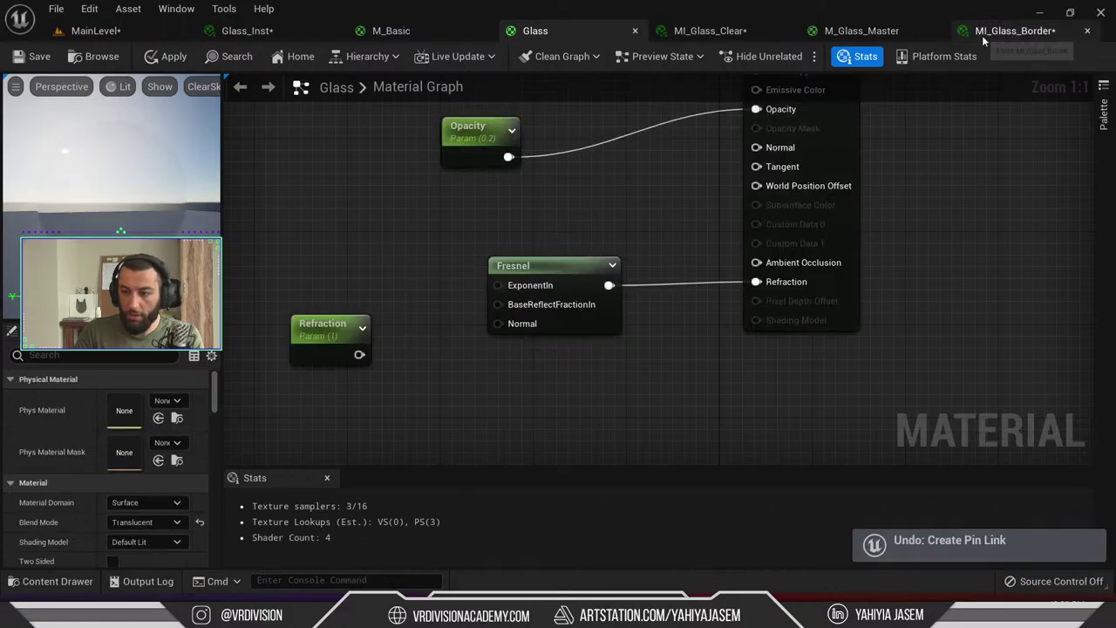
Copy the constants 1 and 6, the Glass Refraction parameter and the Lerp node from M_Glass_Master's Refraction group
click(872, 31)
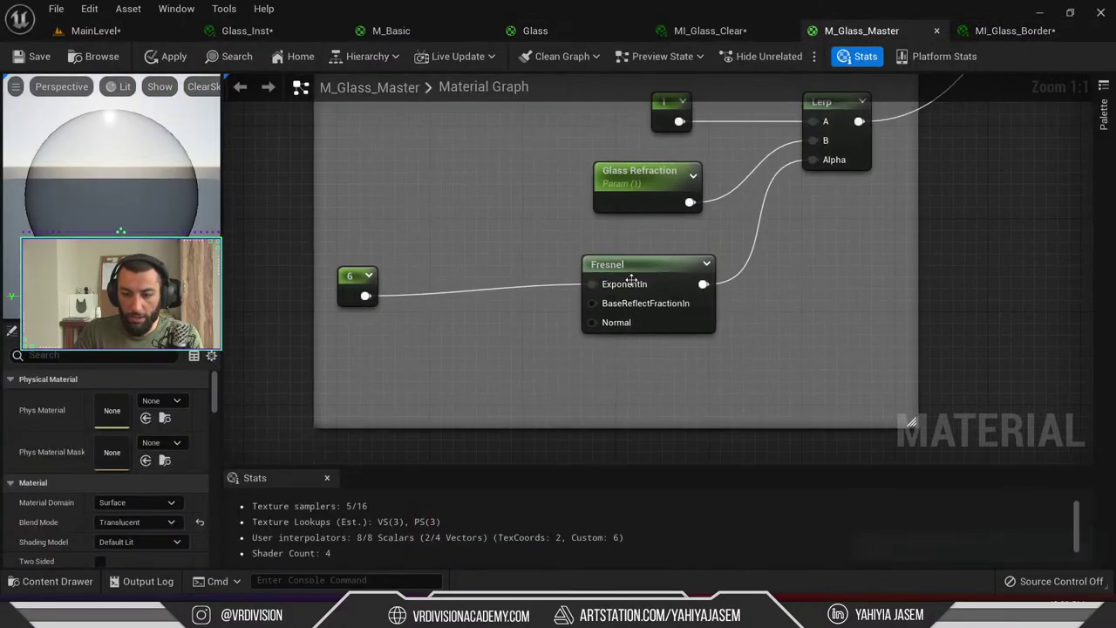
click(663, 263)
drag(289, 324, 347, 300)
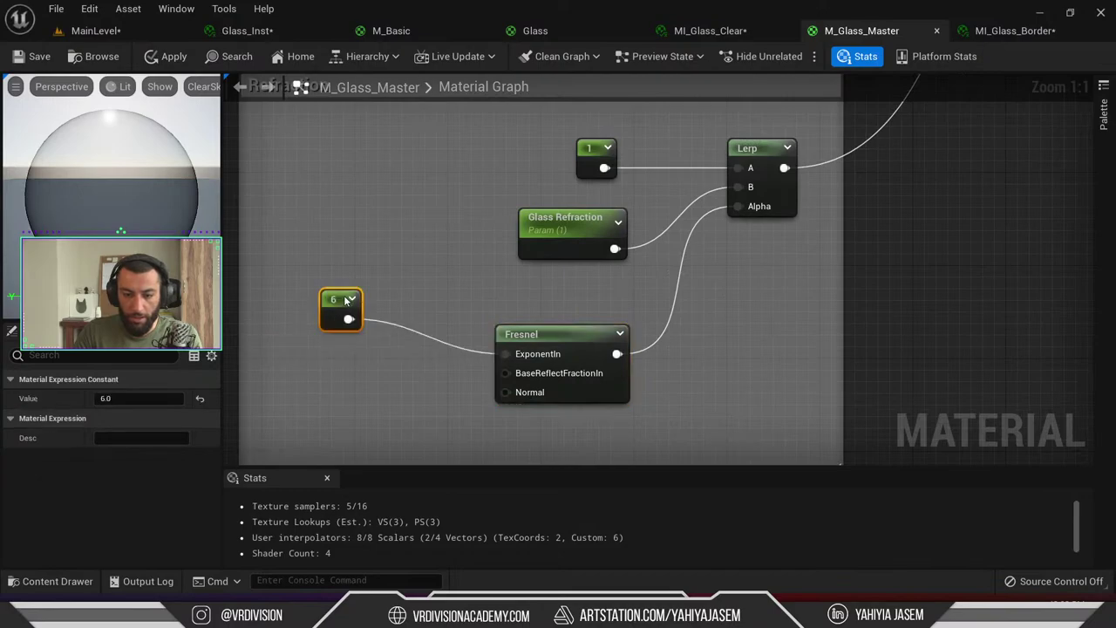
right_drag(566, 326, 518, 354)
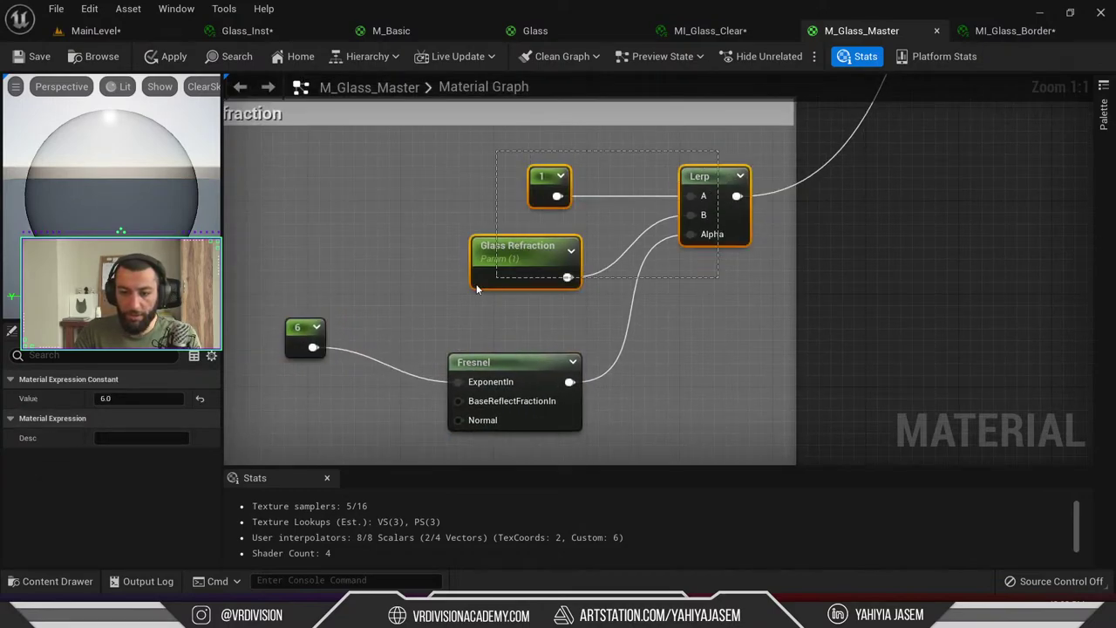
Return to the Glass material, make room around its Fresnel node and paste the copied refraction nodes
click(710, 31)
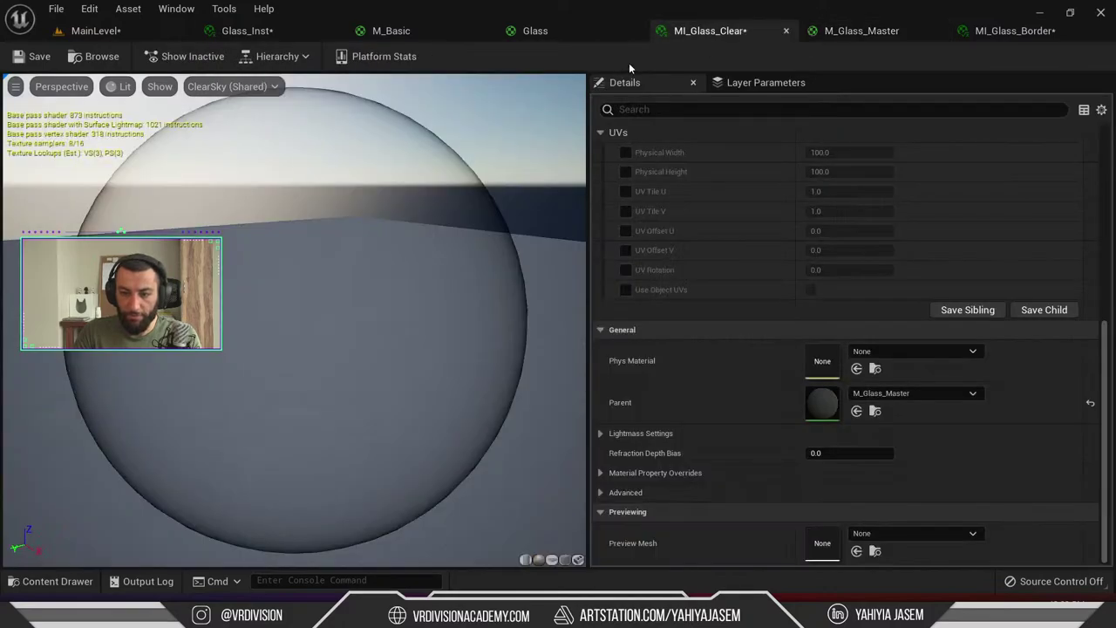
click(534, 31)
drag(538, 274, 444, 355)
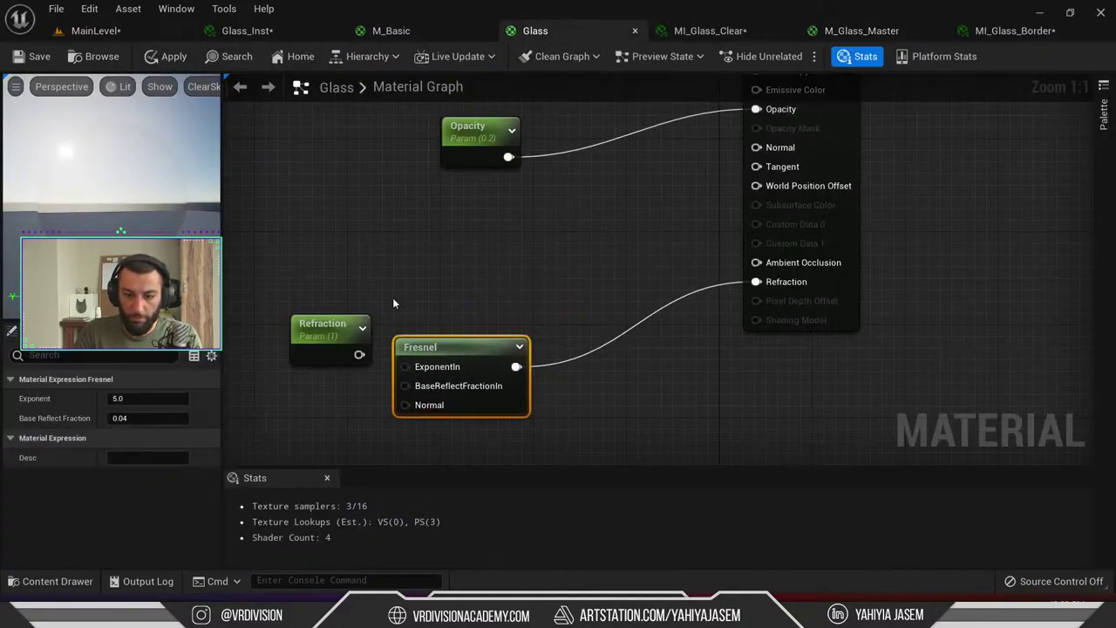
right_drag(392, 298, 634, 167)
drag(576, 201, 364, 212)
click(543, 357)
key(ctrl+v)
Place the constant 6 in front of the Fresnel node and connect it to ExponentIn
drag(730, 337, 703, 316)
right_drag(419, 287, 438, 194)
click(419, 312)
click(364, 369)
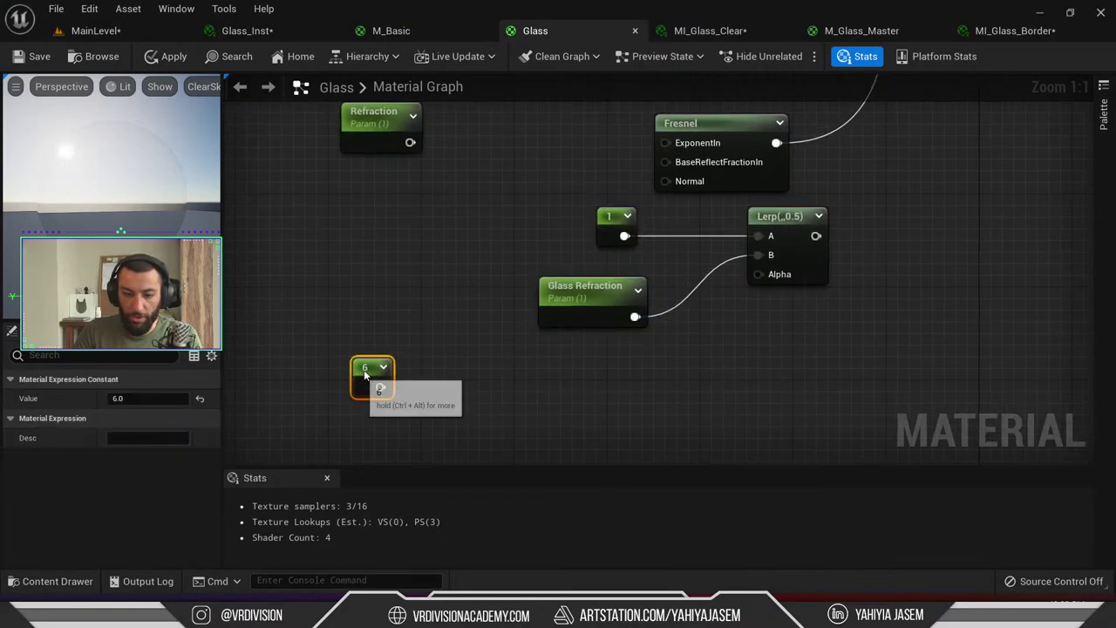
drag(364, 369, 491, 147)
right_drag(516, 168, 436, 213)
drag(426, 209, 584, 185)
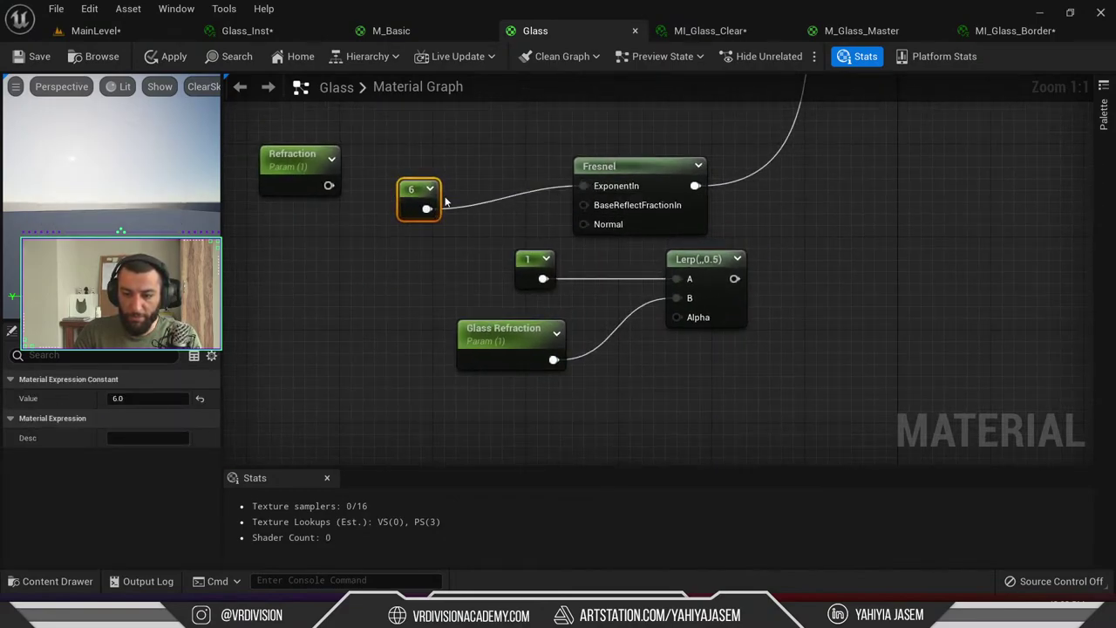
Move the Lerp node with its constant 1 and Glass Refraction inputs above Fresnel, just below Opacity
right_drag(769, 206, 768, 289)
drag(782, 350, 536, 418)
right_drag(558, 375, 588, 373)
drag(555, 352, 506, 106)
right_drag(760, 155, 634, 228)
click(646, 178)
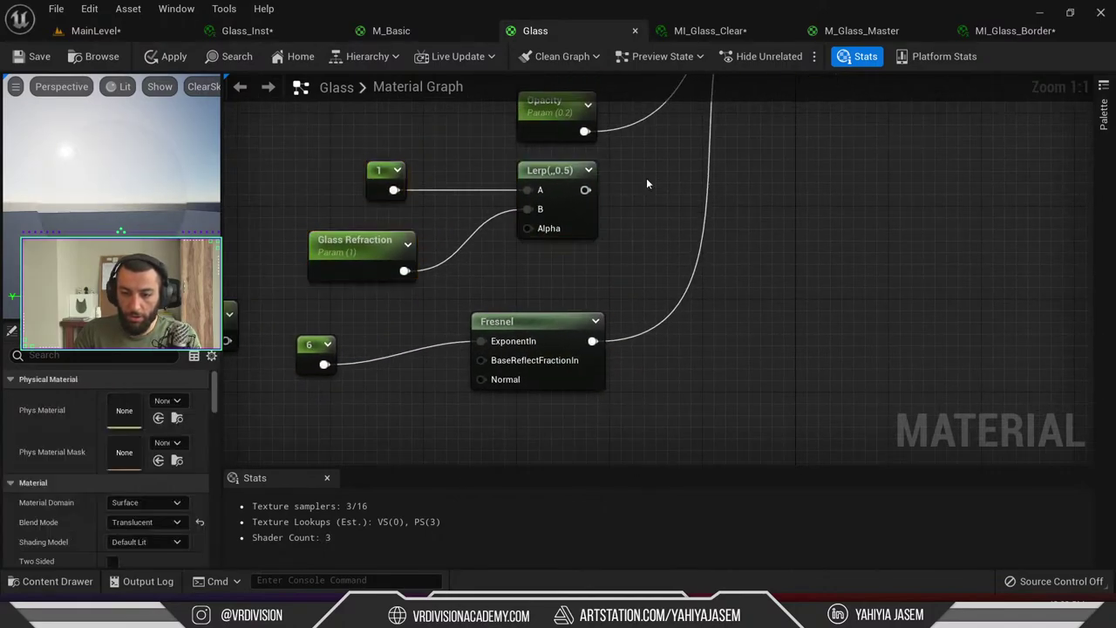
Connect Fresnel to the Lerp's Alpha and the Lerp's output to the material's Refraction input
drag(529, 231, 530, 231)
right_drag(530, 230, 475, 337)
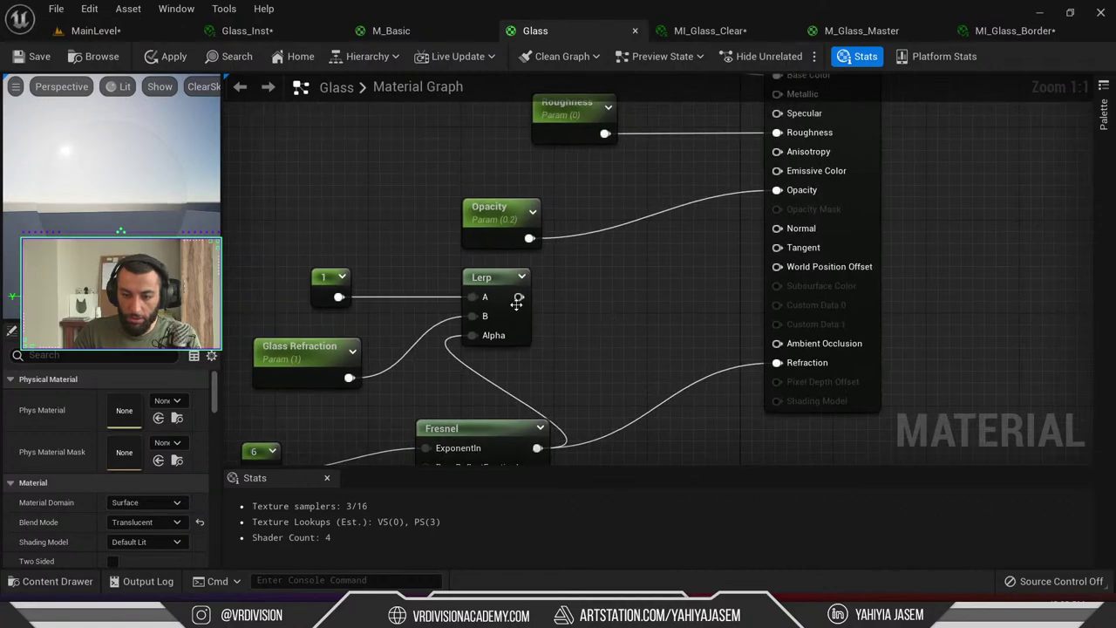
drag(519, 296, 764, 375)
right_drag(569, 336, 695, 241)
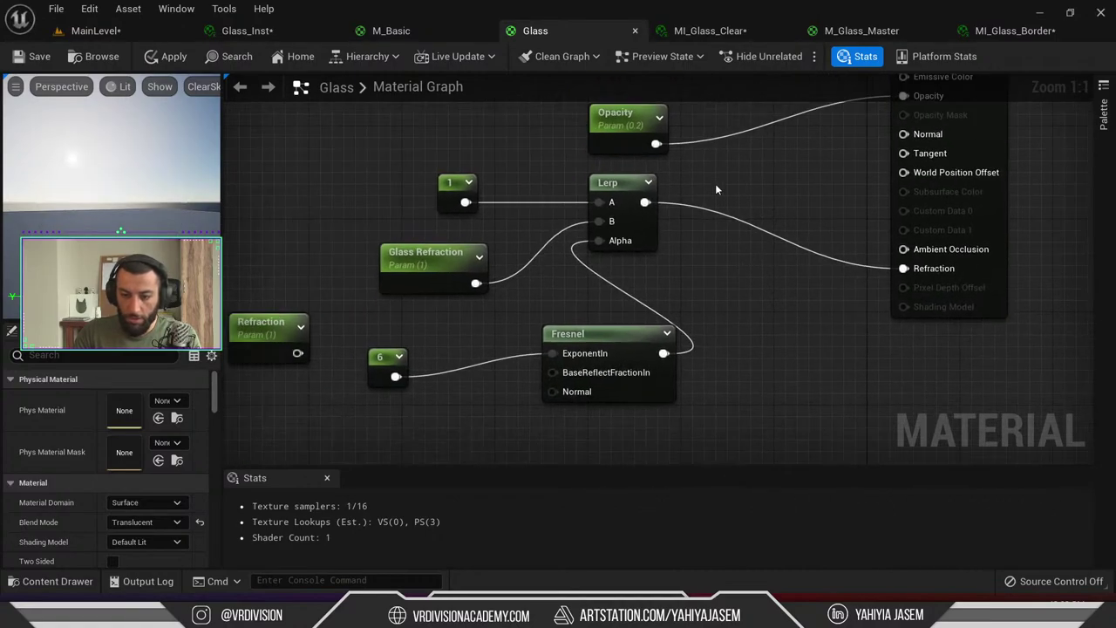
Shift the new refraction node group away from Opacity and set the unused Refraction parameter apart from it
drag(716, 189, 394, 403)
right_drag(394, 403, 623, 338)
drag(607, 283, 533, 377)
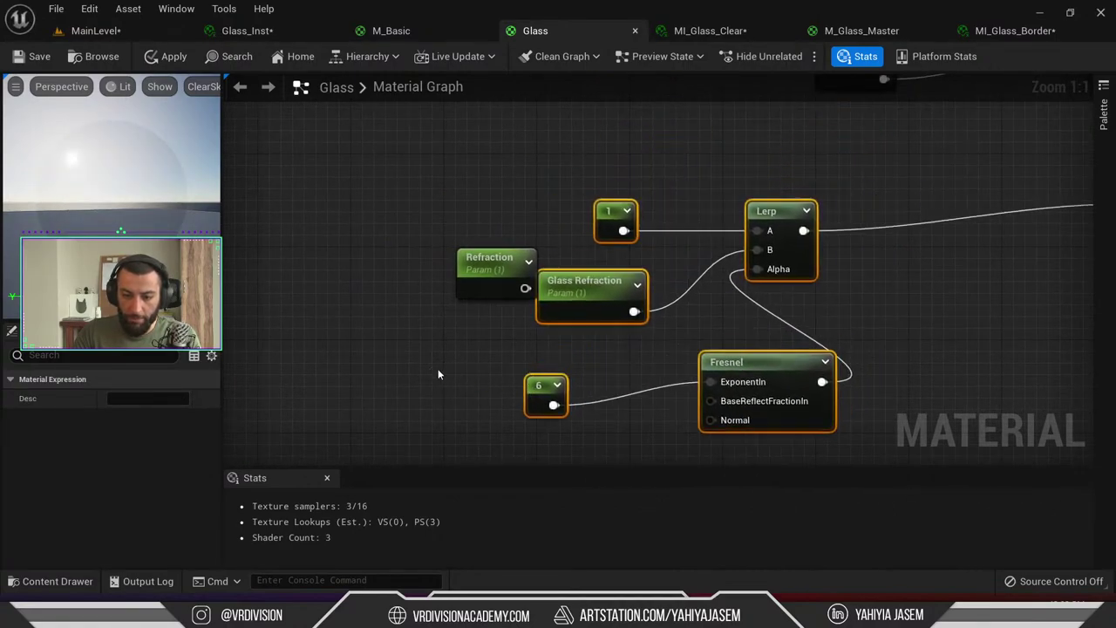
click(489, 264)
drag(489, 264, 314, 240)
right_drag(401, 194, 453, 145)
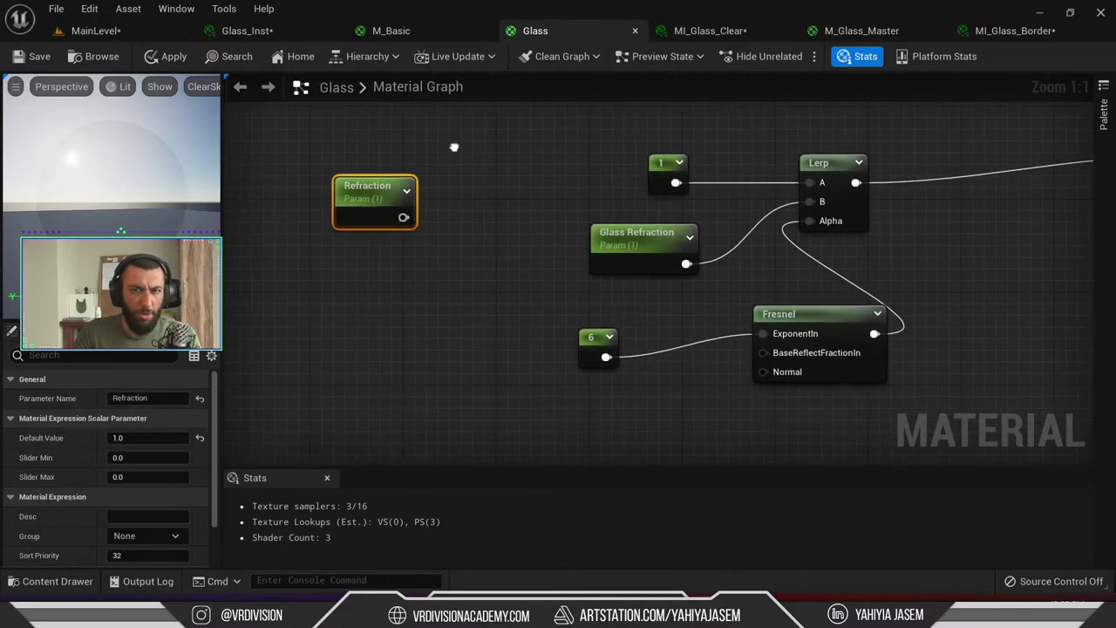
Convert the constant 6 feeding Fresnel into a parameter named Exponenitn
click(609, 343)
right_click(609, 343)
click(666, 48)
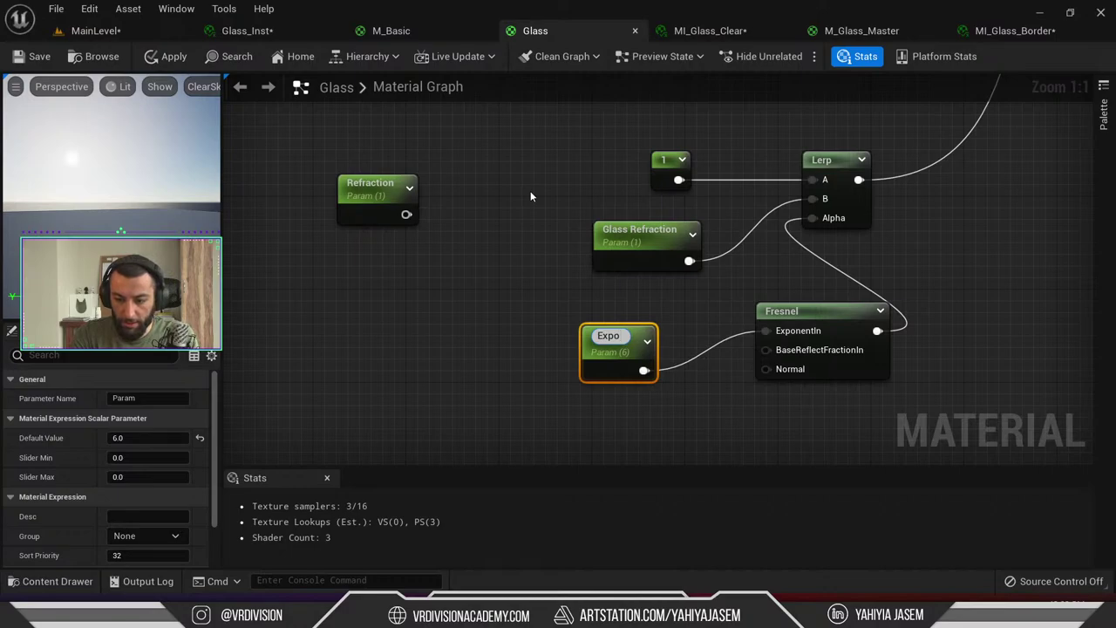
text(nen)
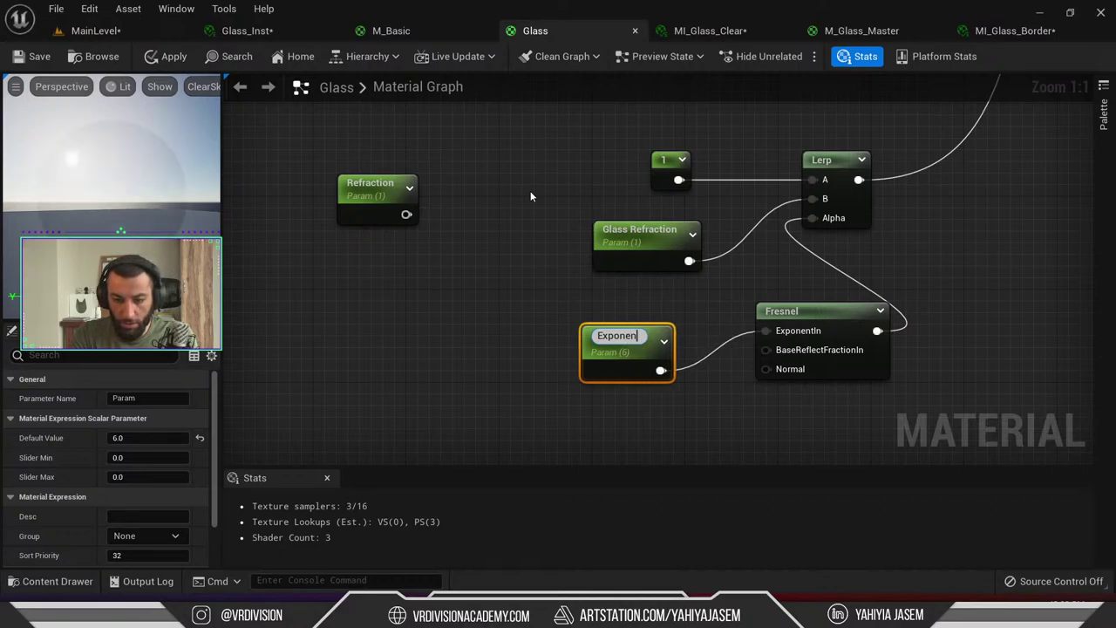
text(itn)
key(Return)
Move the Exponenitn and Fresnel nodes together so they sit beneath Glass Refraction, clear of the Lerp
right_drag(589, 266, 489, 281)
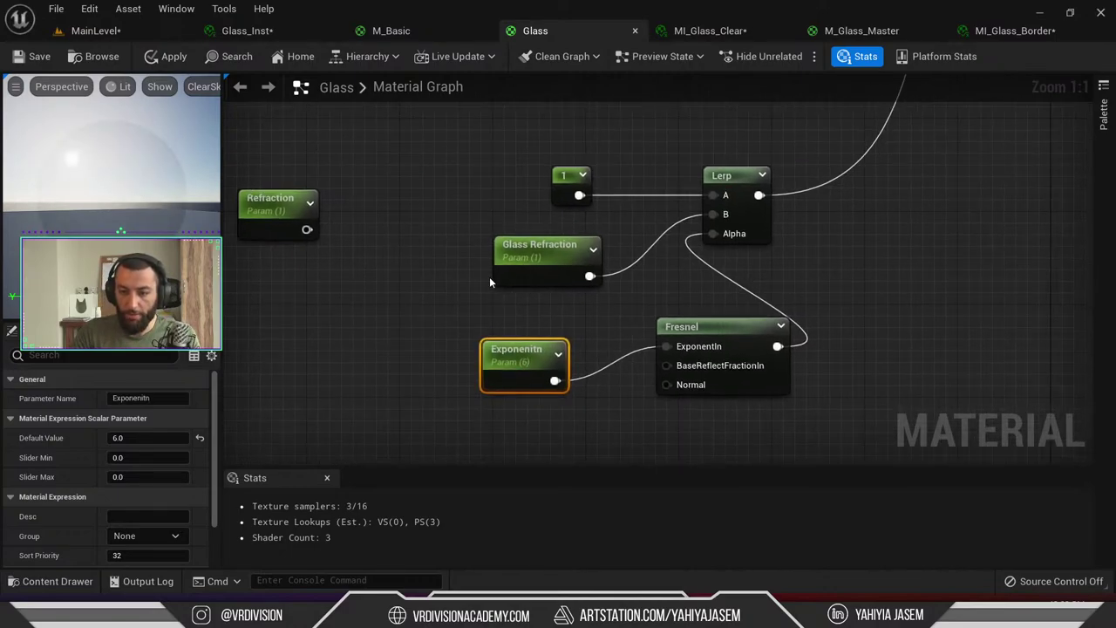
shift+click(724, 326)
drag(513, 351, 411, 339)
Check the glass panel in MainLevel, return to the Glass material, and apply and save its changes
click(96, 30)
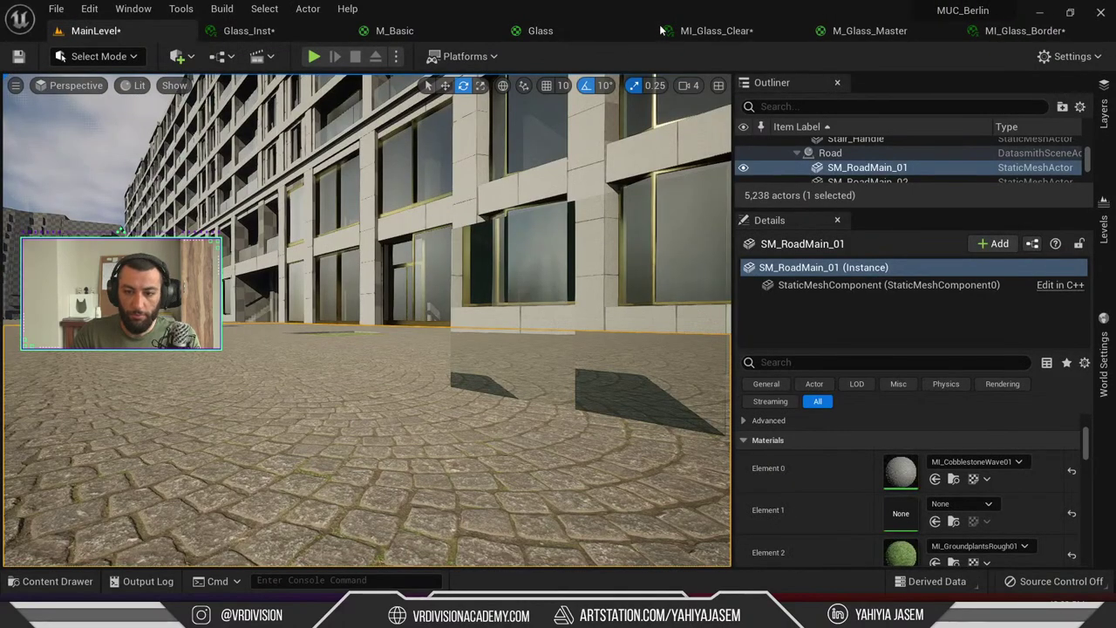
click(558, 33)
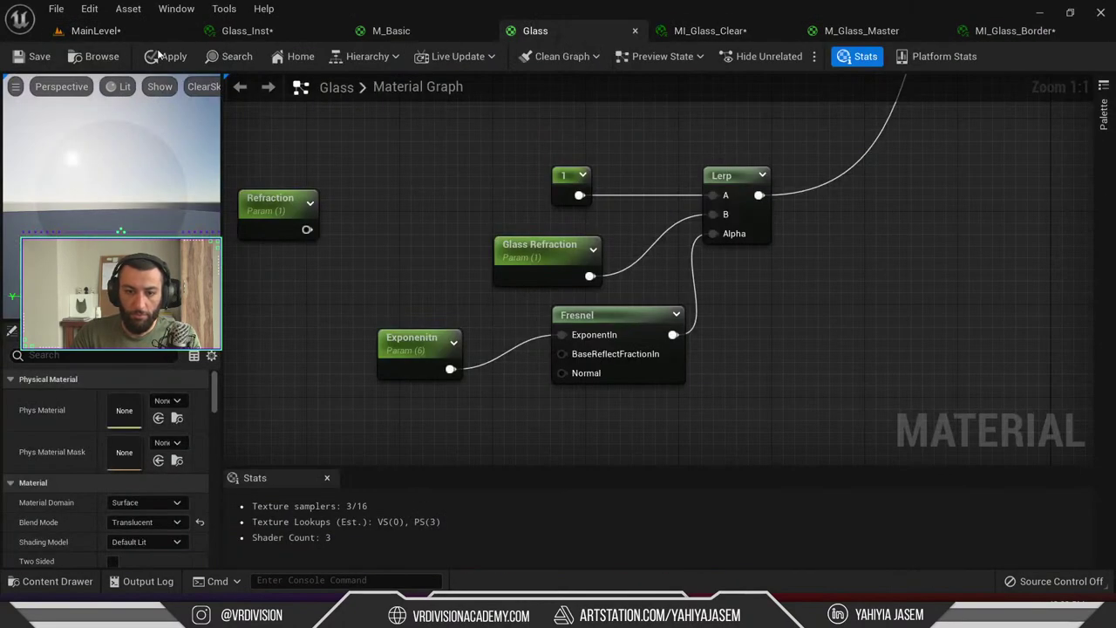
click(162, 55)
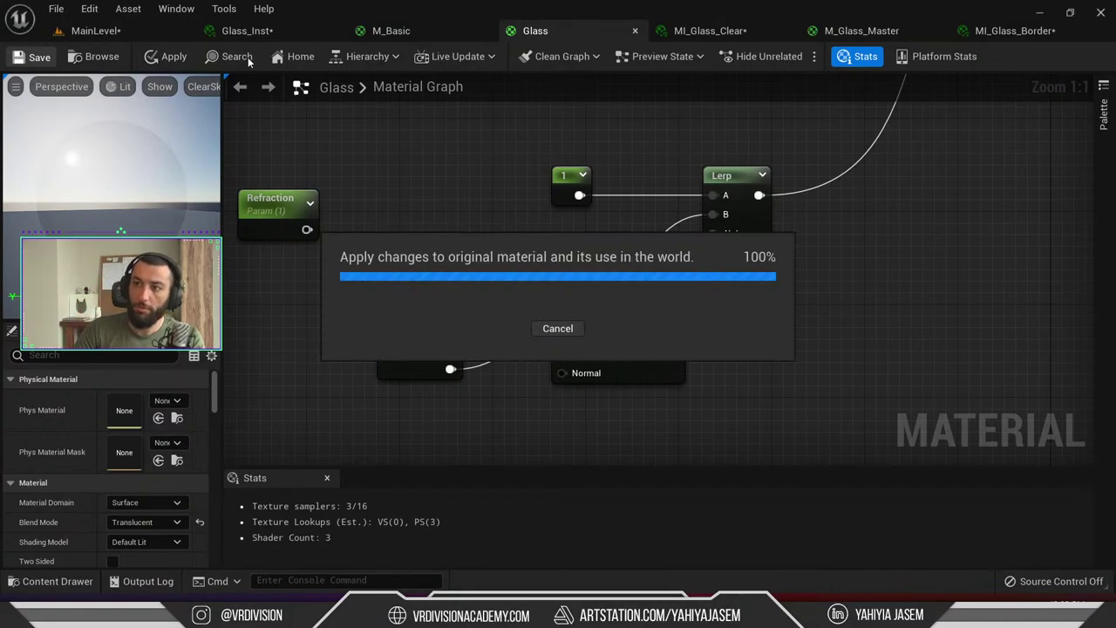
key(ctrl+s)
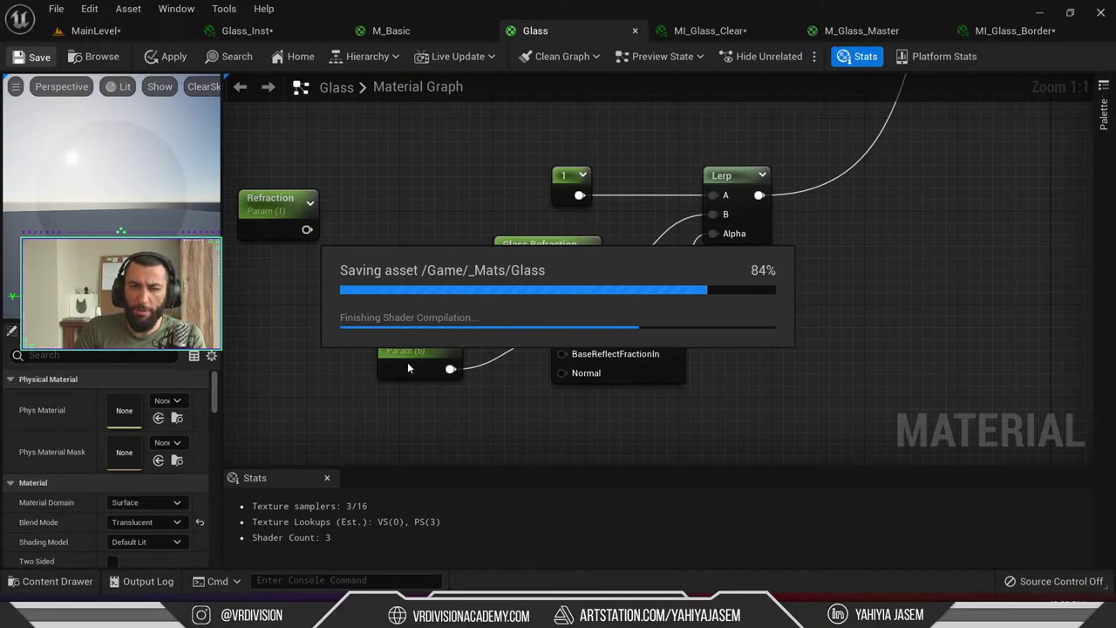
click(571, 179)
right_click(571, 179)
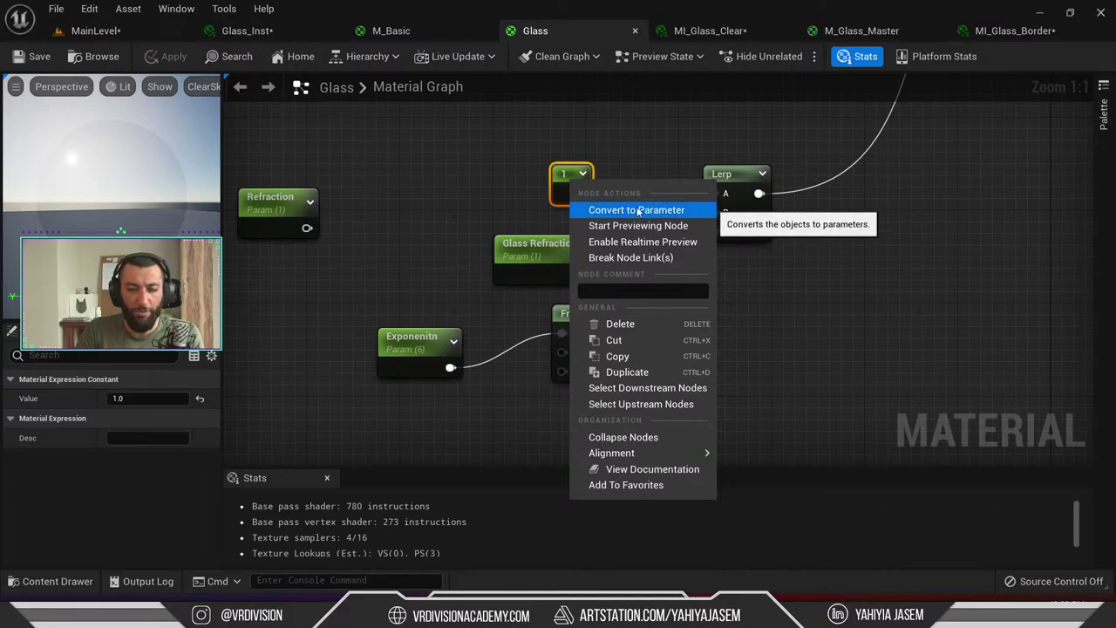
click(427, 202)
Detach the Glass_Inst editor over MainLevel and place it so the test glass panel stays in view
click(96, 31)
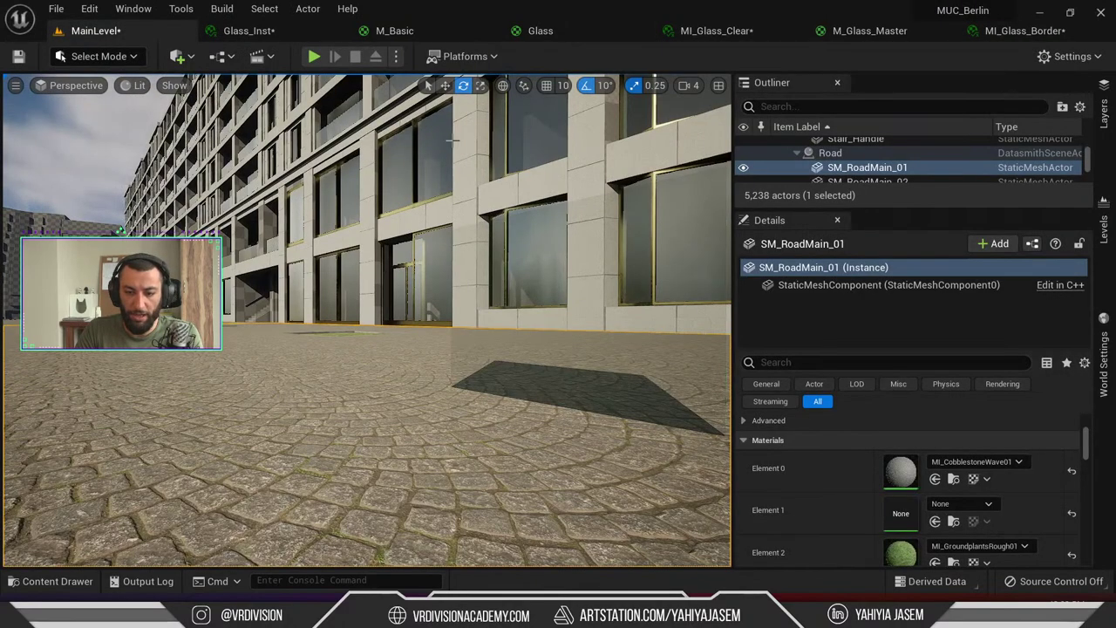
click(711, 32)
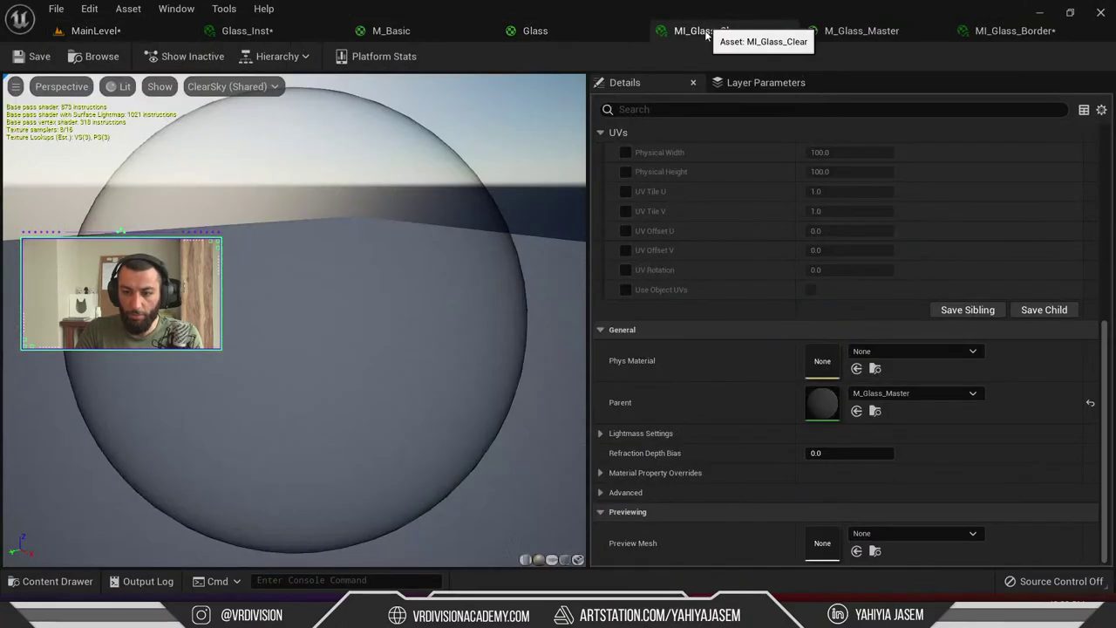
click(585, 35)
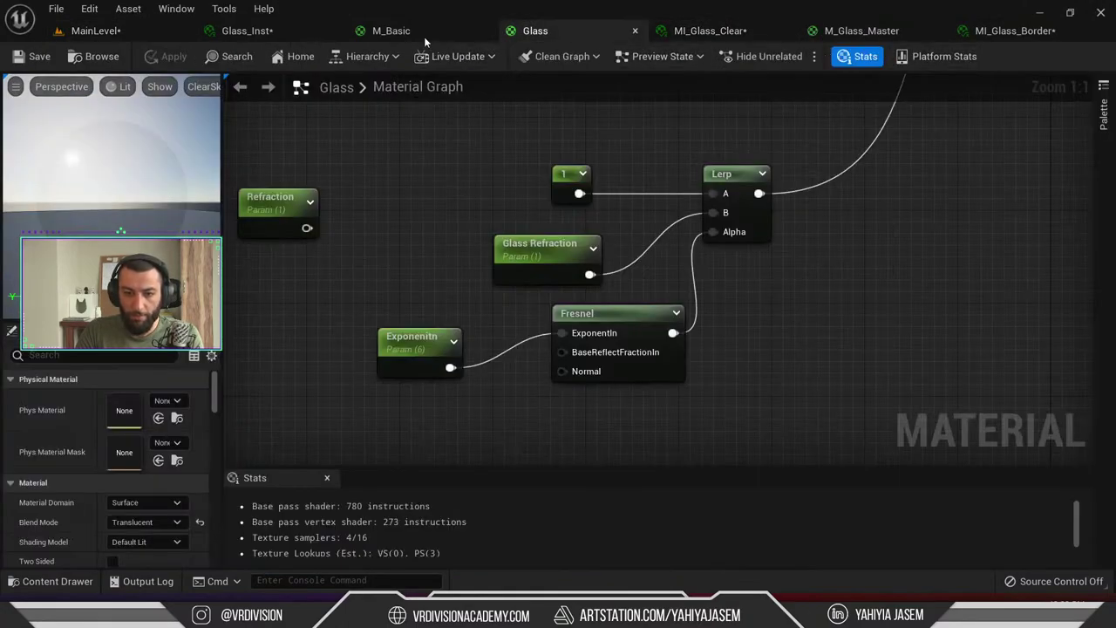
click(1038, 35)
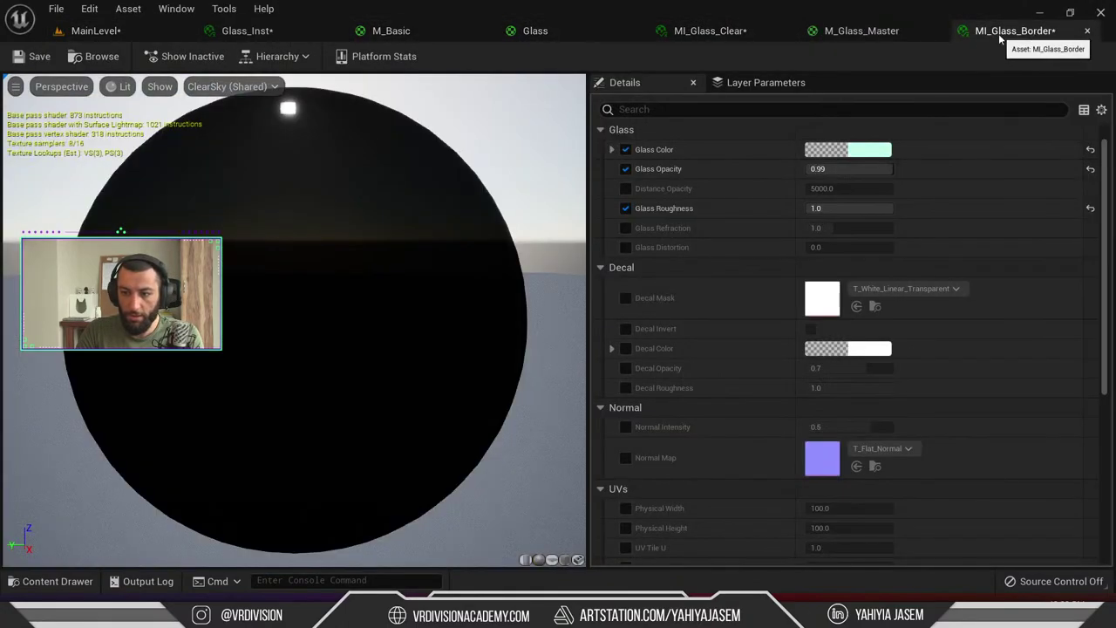
click(262, 31)
drag(280, 31, 488, 249)
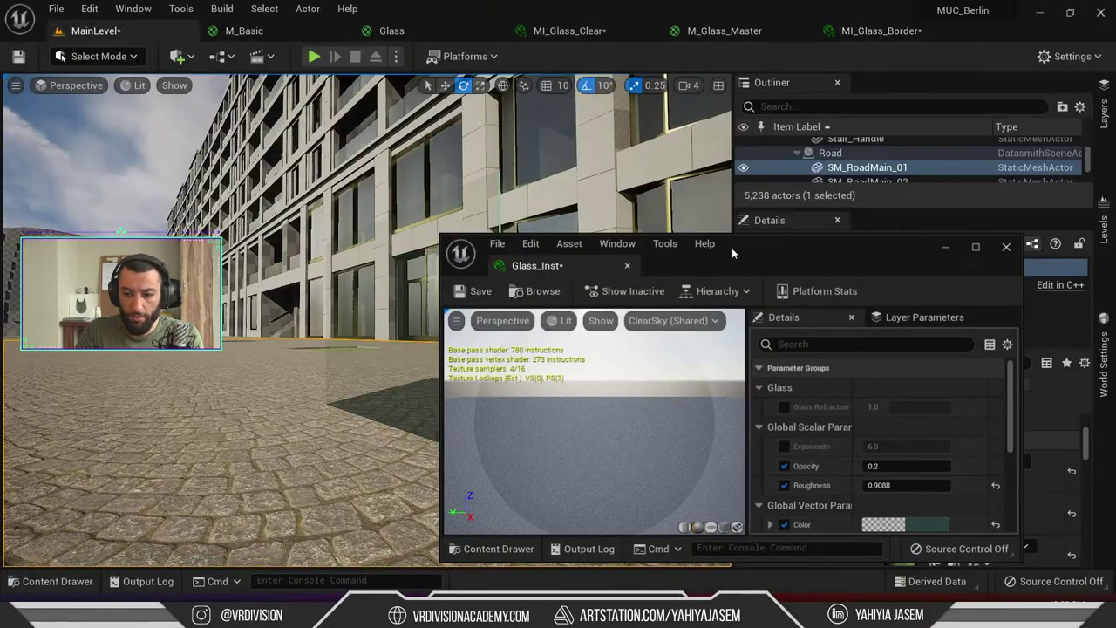
drag(732, 248, 179, 132)
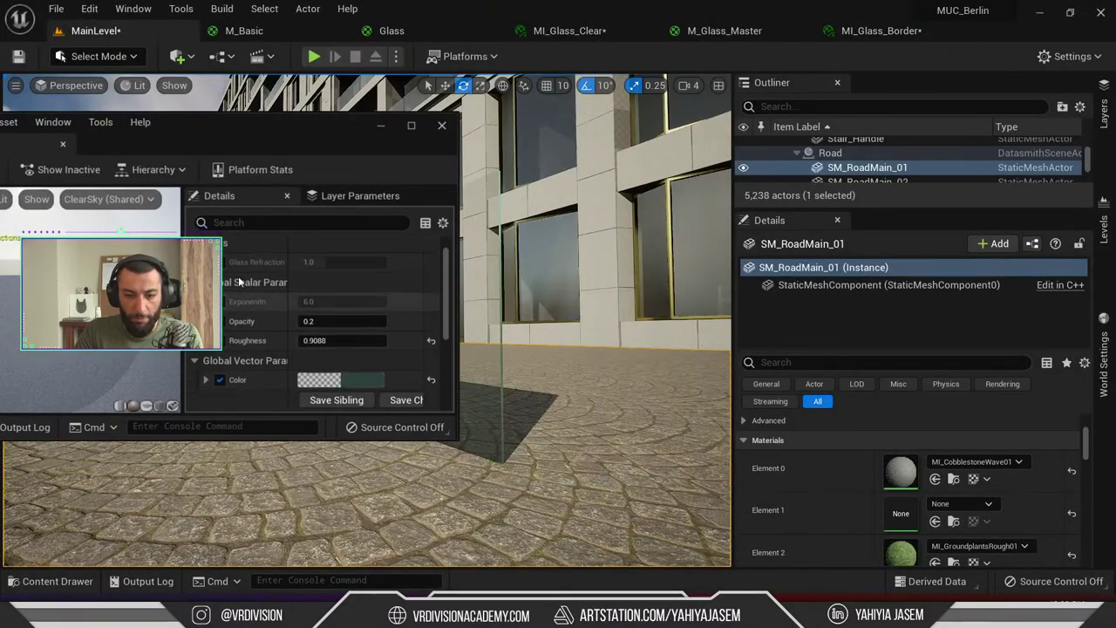
drag(300, 137, 195, 109)
Set Glass_Inst's Glass Refraction to about 1.47, and try overriding Exponenitn before resetting it to its default
right_drag(523, 262, 506, 218)
drag(236, 231, 261, 231)
click(114, 271)
mouse_move(218, 271)
mouse_down()
mouse_move(253, 272)
mouse_move(225, 271)
mouse_up()
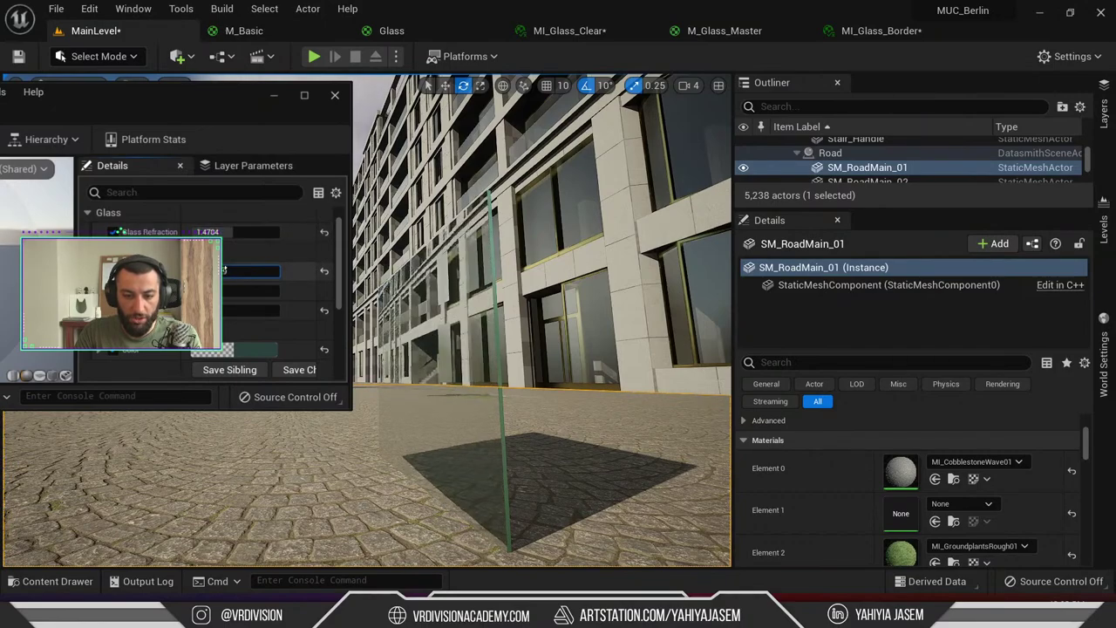
click(324, 271)
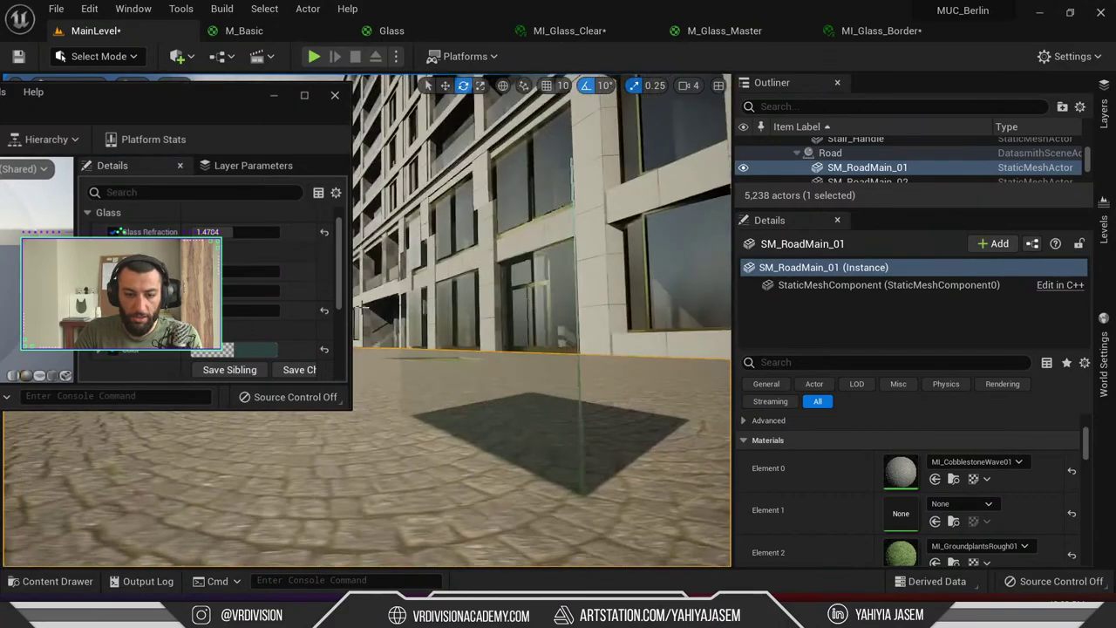
Raise Glass_Inst's Opacity and set Glass Refraction to about 1.25, judging the test panel from several angles
drag(252, 291, 243, 315)
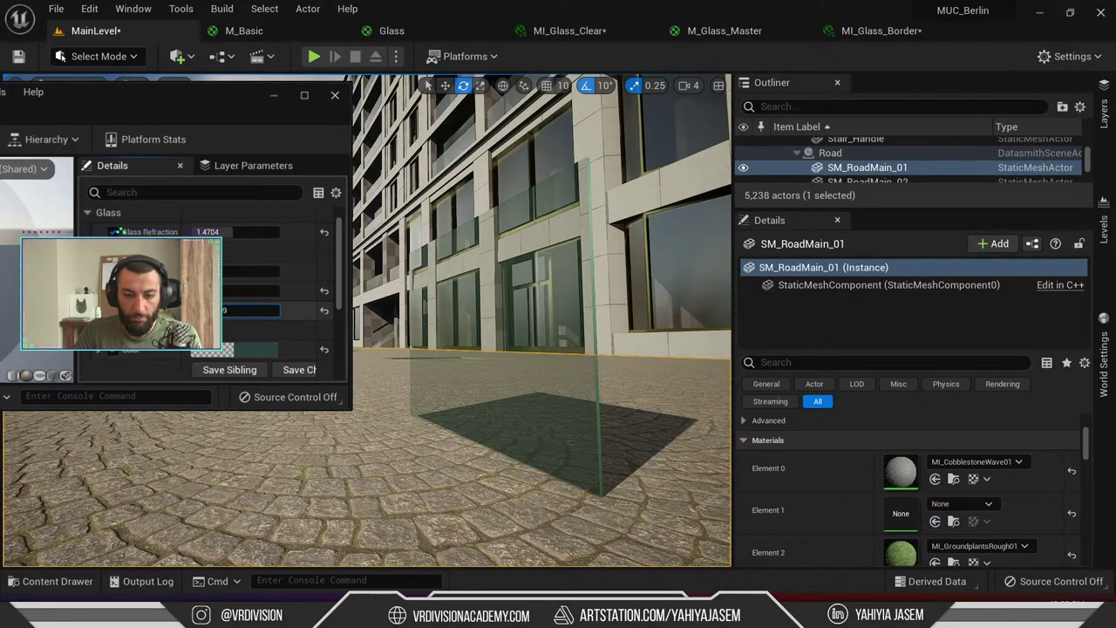
mouse_move(233, 232)
mouse_down()
mouse_move(196, 232)
mouse_move(247, 232)
mouse_move(197, 232)
mouse_move(228, 232)
mouse_up()
mouse_move(524, 312)
right_down()
mouse_move(515, 323)
mouse_move(492, 297)
mouse_move(453, 288)
mouse_move(505, 311)
right_up()
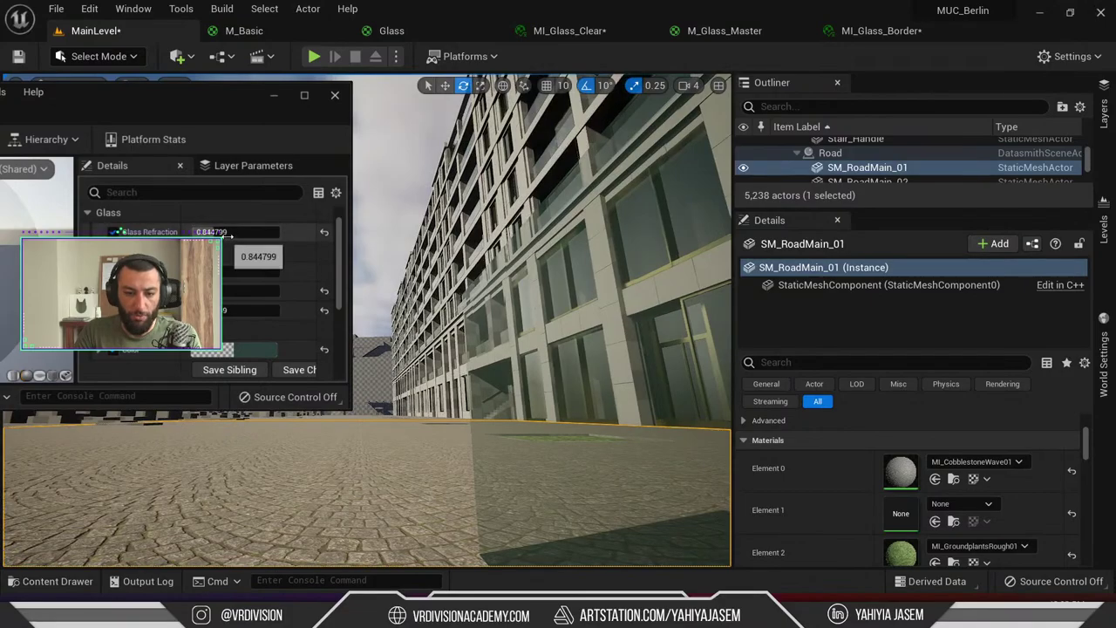
drag(228, 236, 246, 236)
right_drag(523, 310, 510, 375)
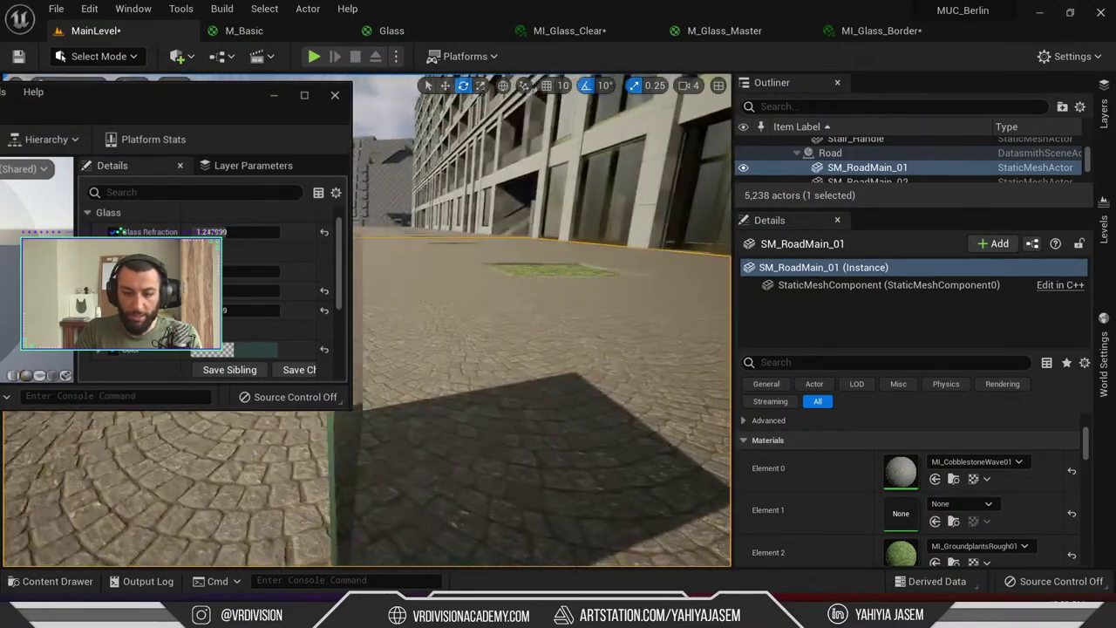
mouse_move(500, 326)
right_down()
mouse_move(472, 312)
mouse_move(511, 314)
right_up()
Adjust the brightness of Glass_Inst's green Color, settling on a V value of about 0.067
click(253, 350)
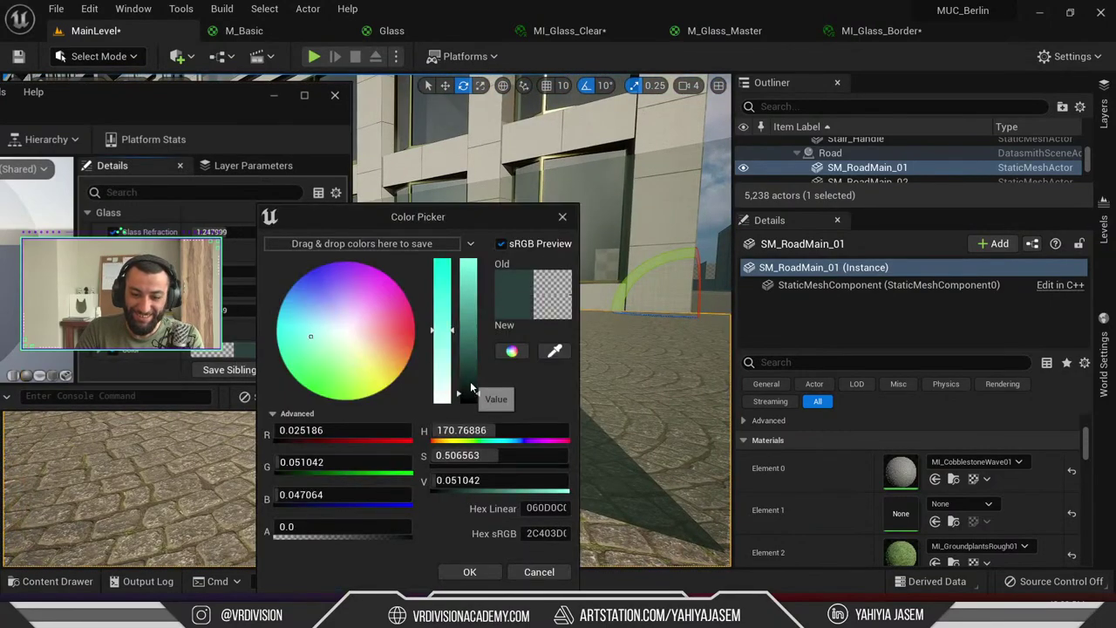
drag(471, 387, 474, 403)
click(469, 571)
right_drag(488, 366, 521, 353)
click(258, 349)
click(475, 392)
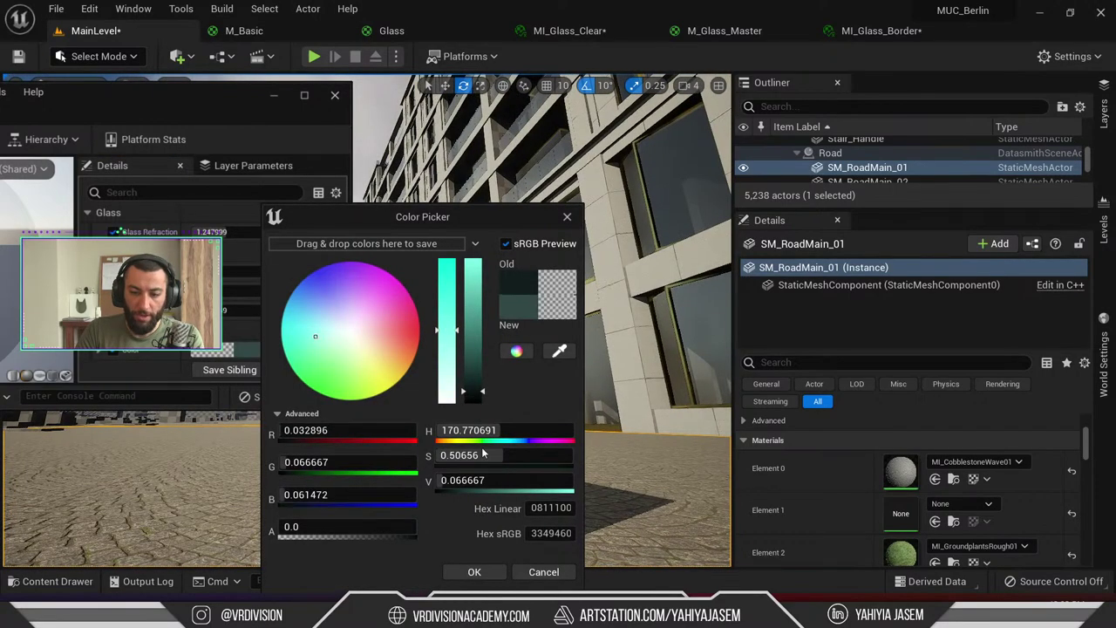
click(477, 572)
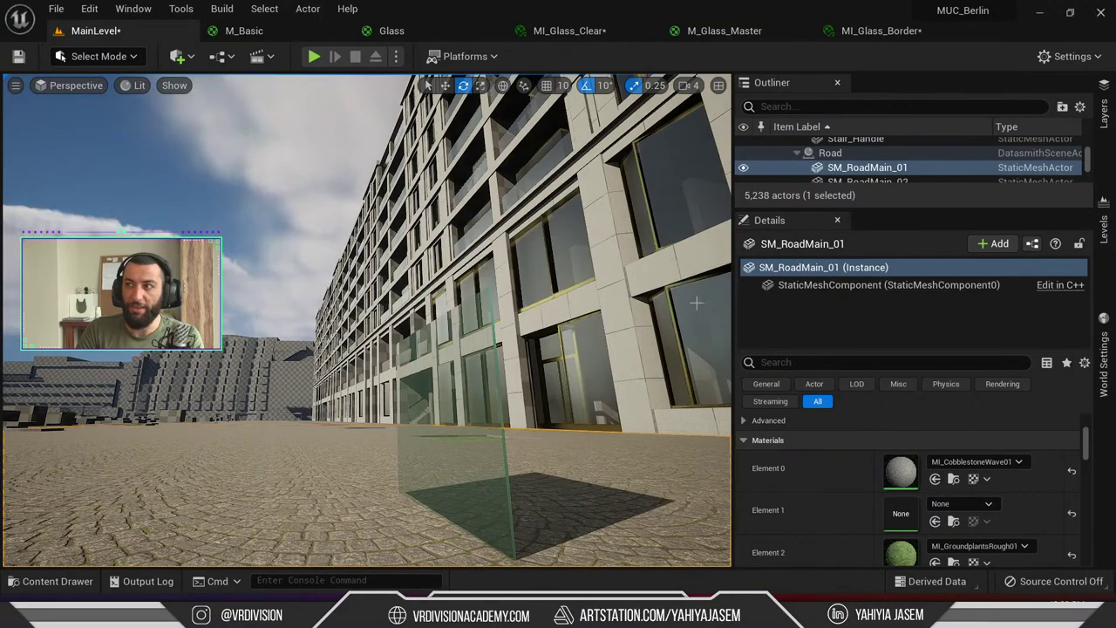
Bring up the browser, look through the YouTube results for NVIDIA RTX Branch translucency, and return to Unreal Editor
drag(1115, 161, 689, 26)
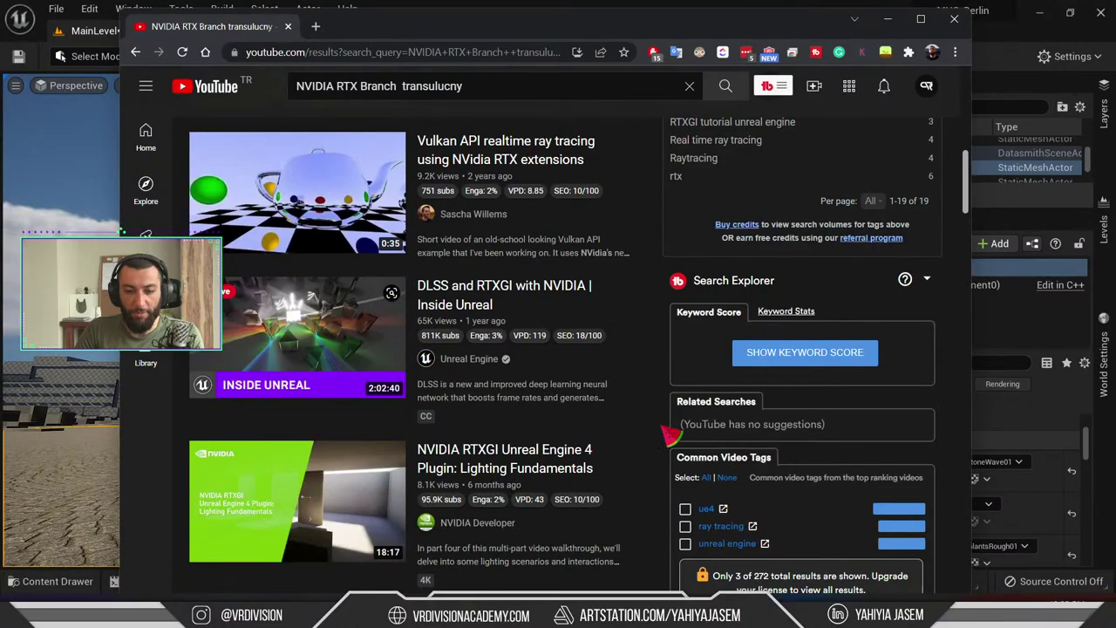
scroll(680, 447, up, 7)
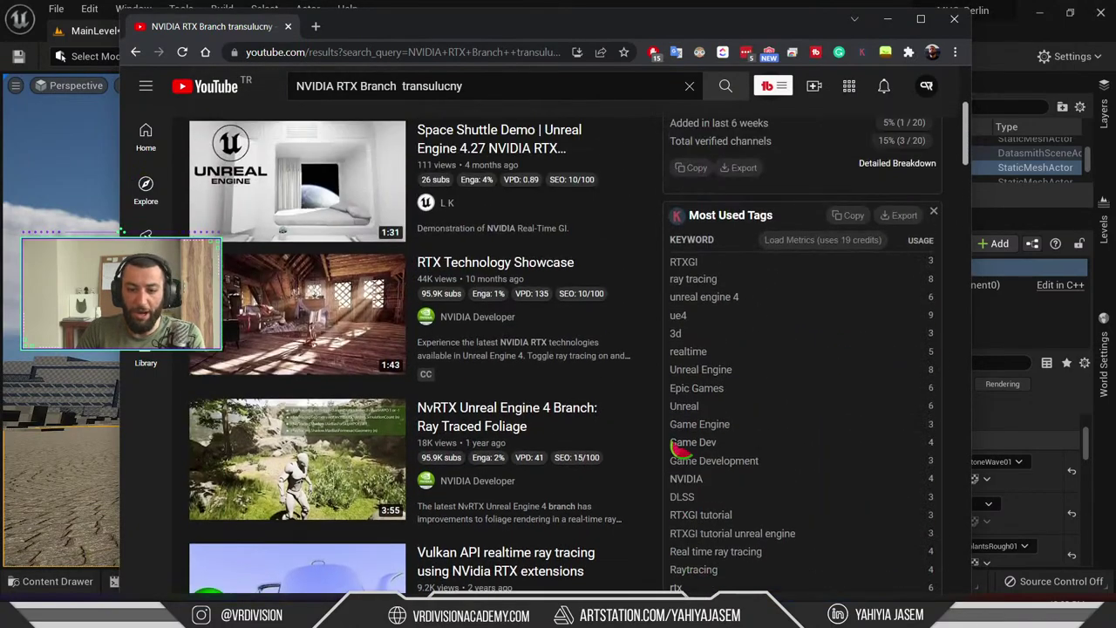
scroll(671, 453, up, 2)
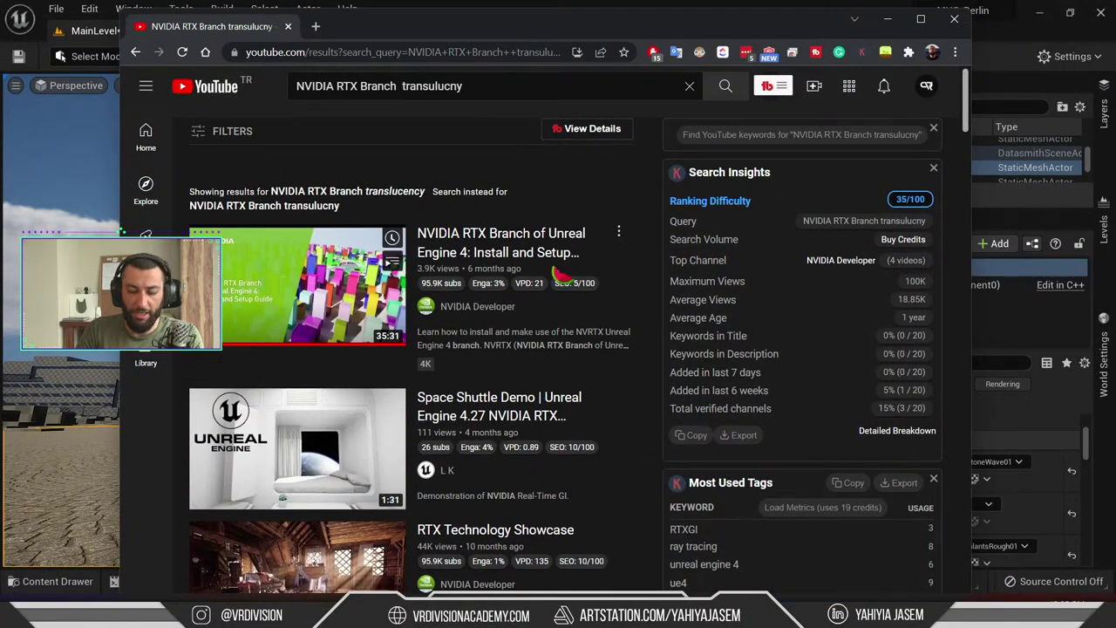
scroll(576, 281, down, 5)
scroll(602, 297, down, 8)
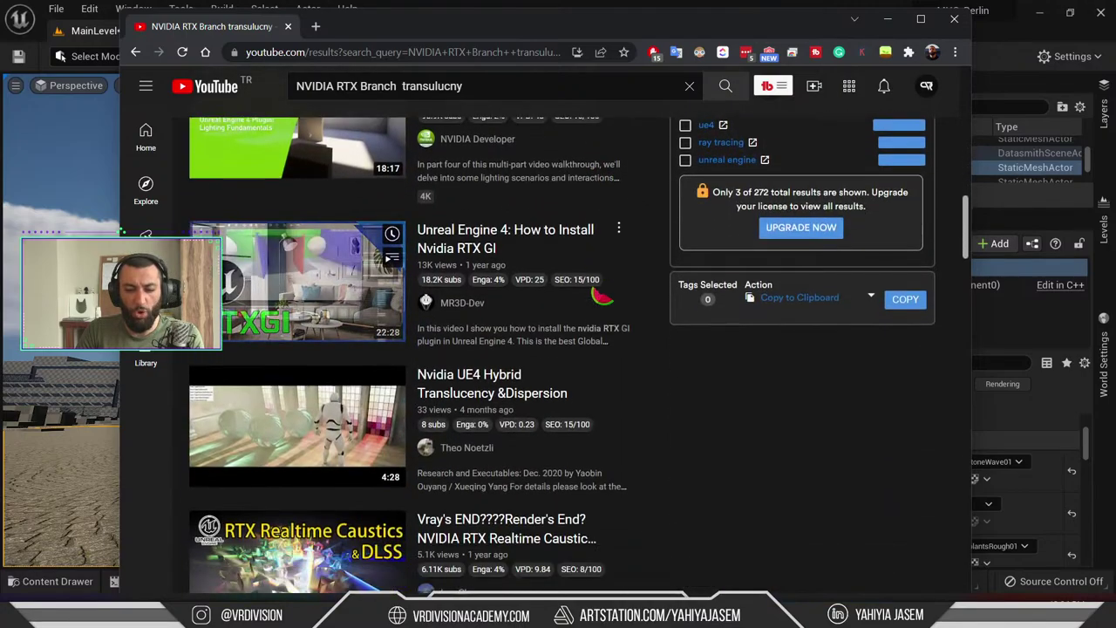
scroll(650, 328, up, 5)
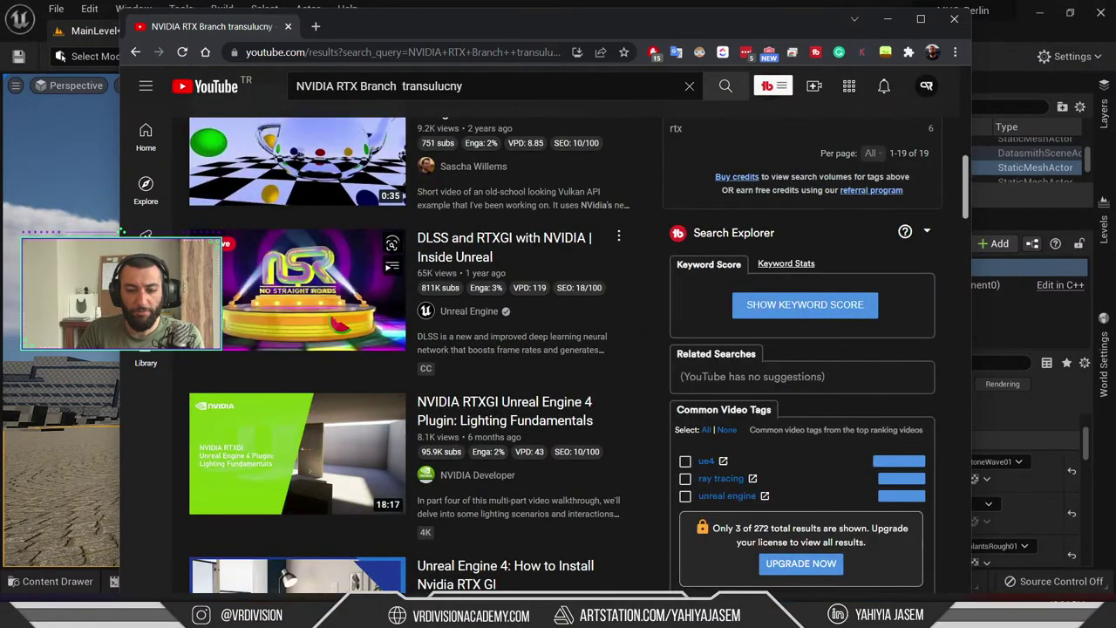
scroll(729, 340, down, 10)
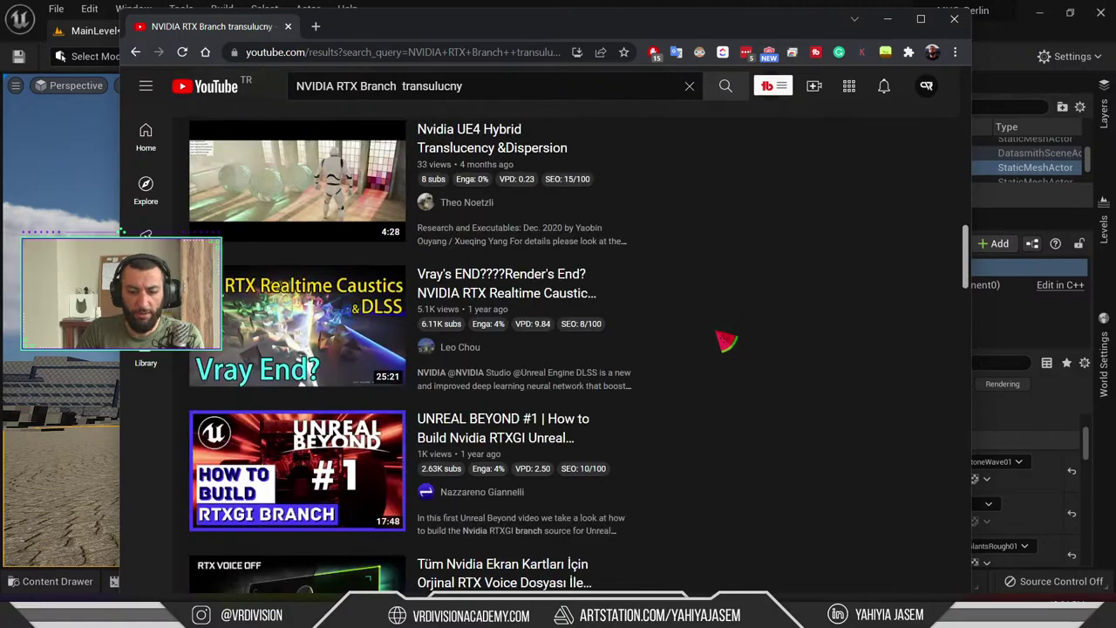
scroll(639, 320, down, 4)
key(alt+Tab)
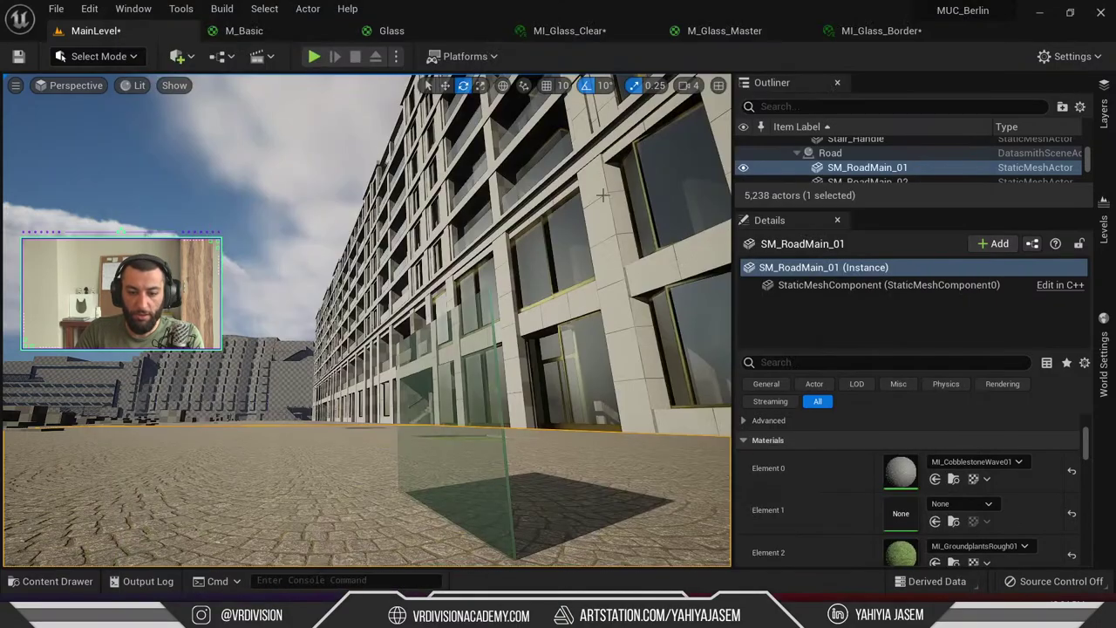
Examine the tinted glass test panel against the building façade from farther away and up close
right_drag(674, 265, 726, 302)
key(s)
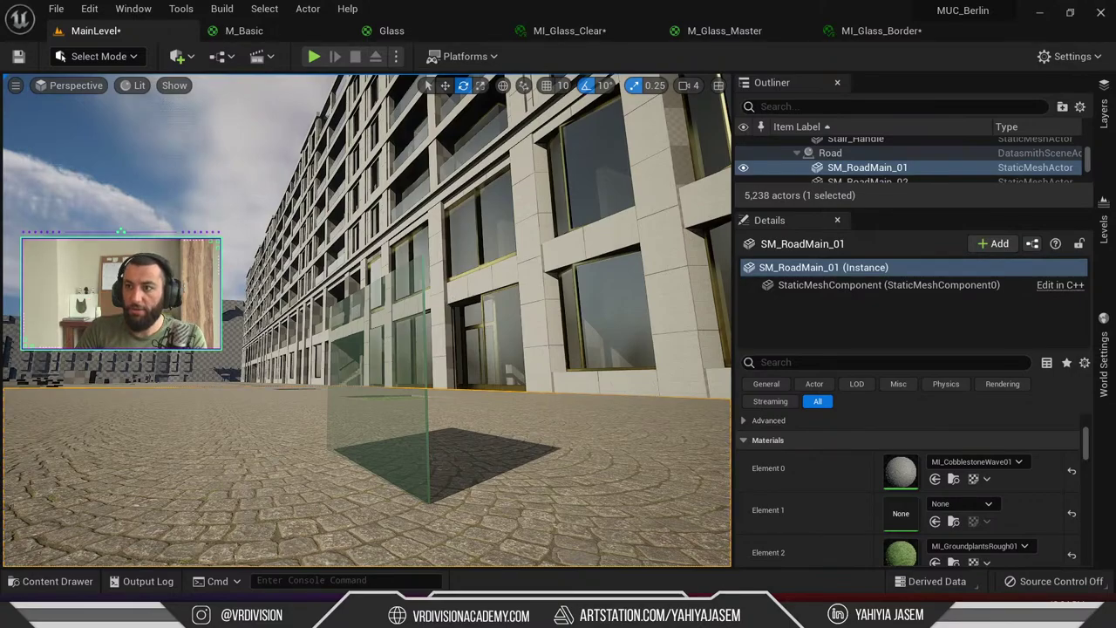
right_drag(367, 320, 368, 349)
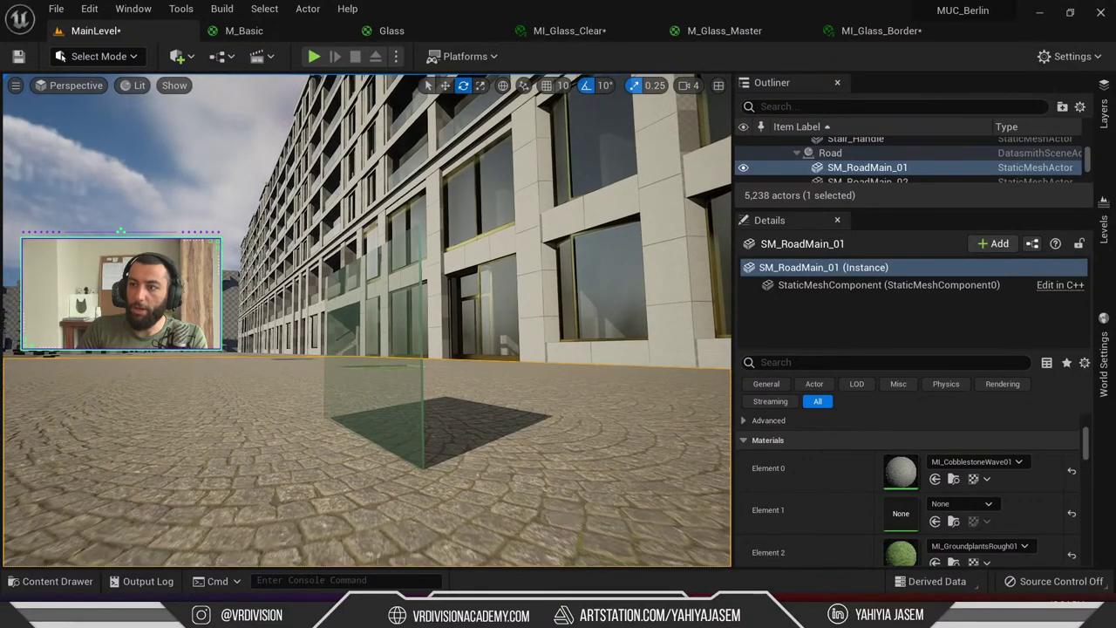
click(508, 305)
right_drag(514, 307, 545, 306)
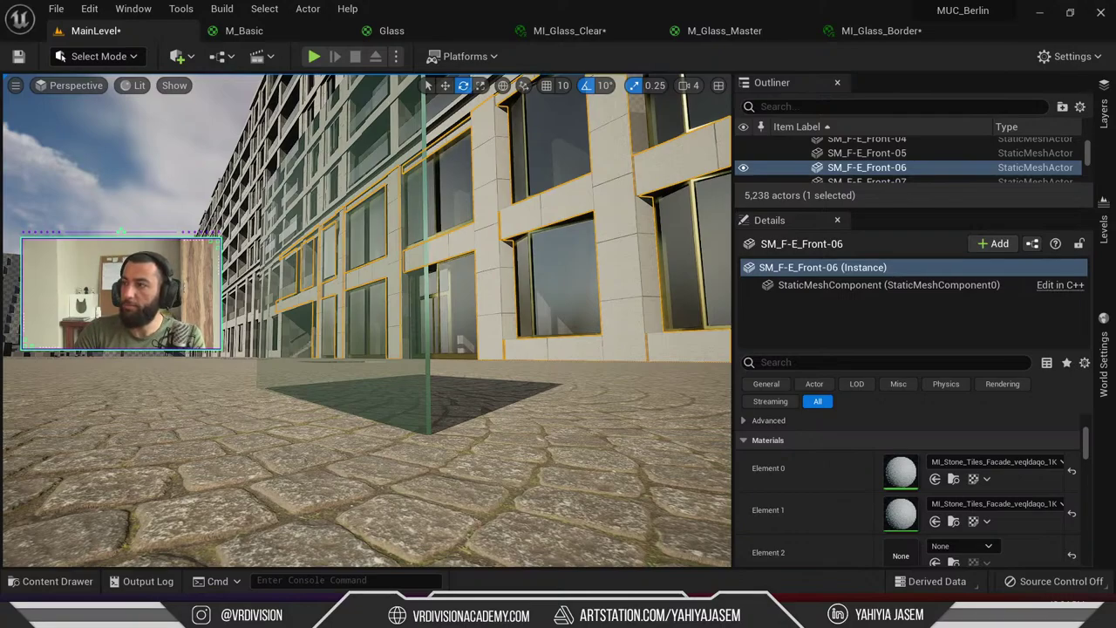
Switch to Chrome, load the ASUS ProArt Studiobook Pro 16 OLED page in a smaller window, and accept its cookies
key(alt+Tab)
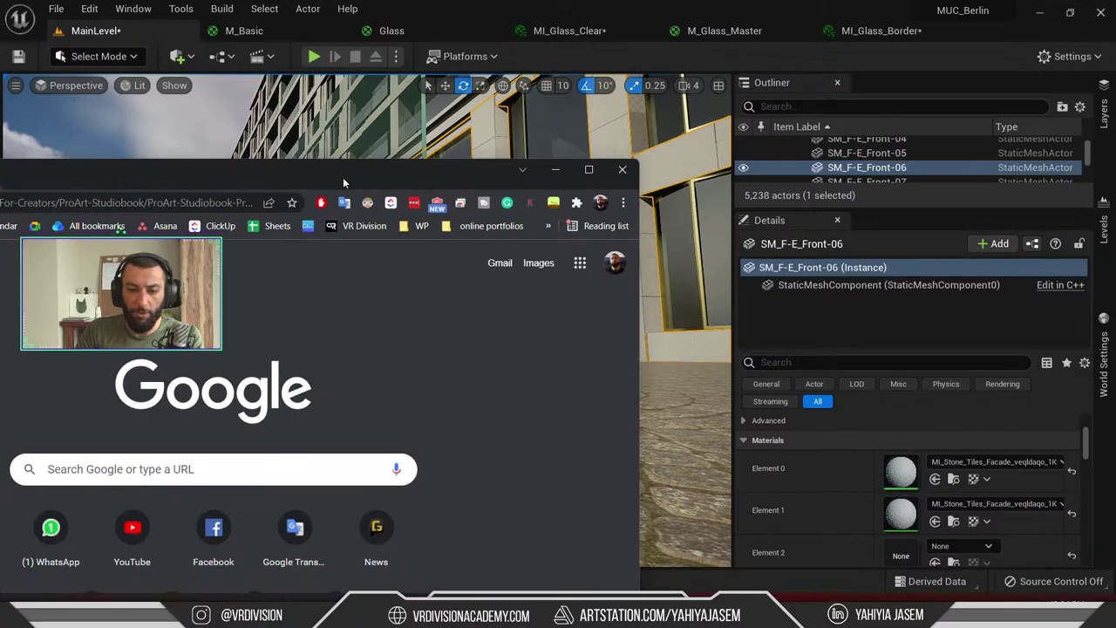
double_click(353, 172)
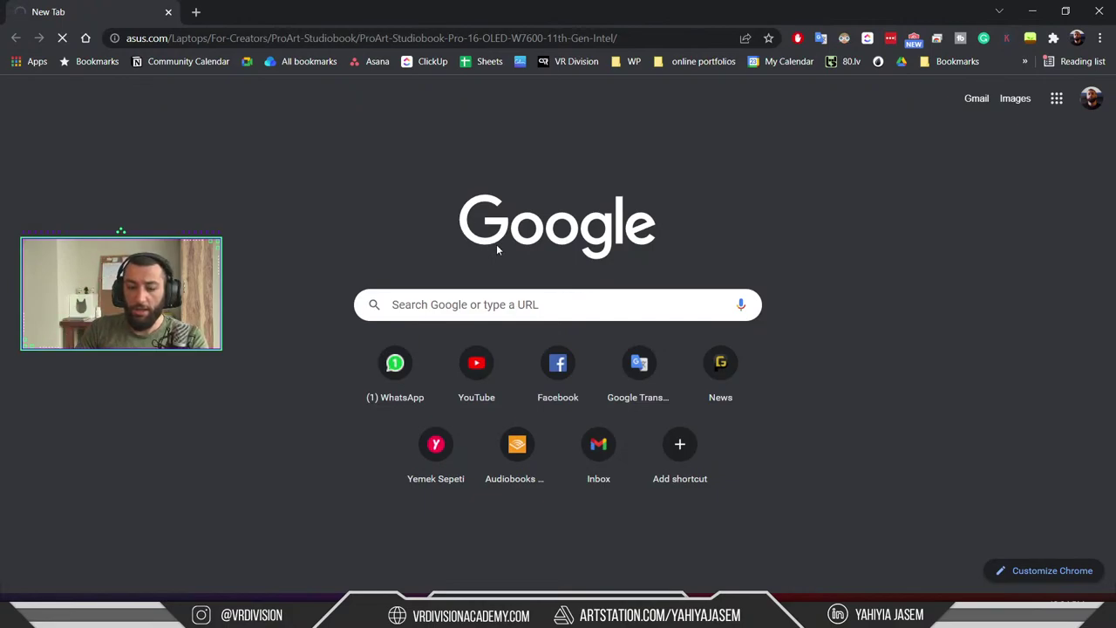
drag(282, 36, 354, 37)
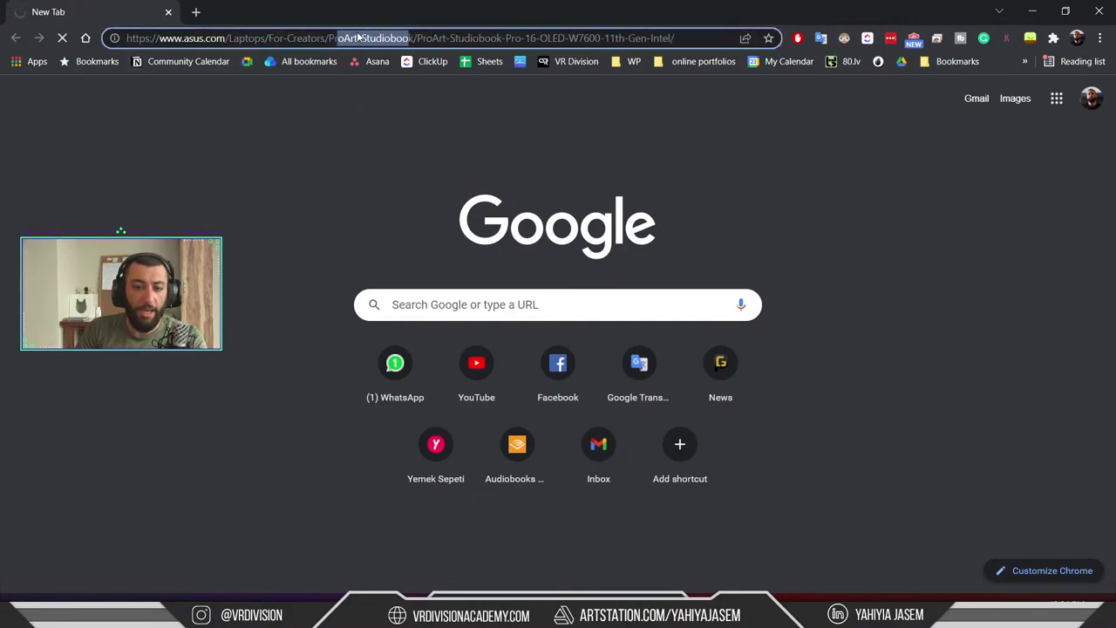
click(359, 37)
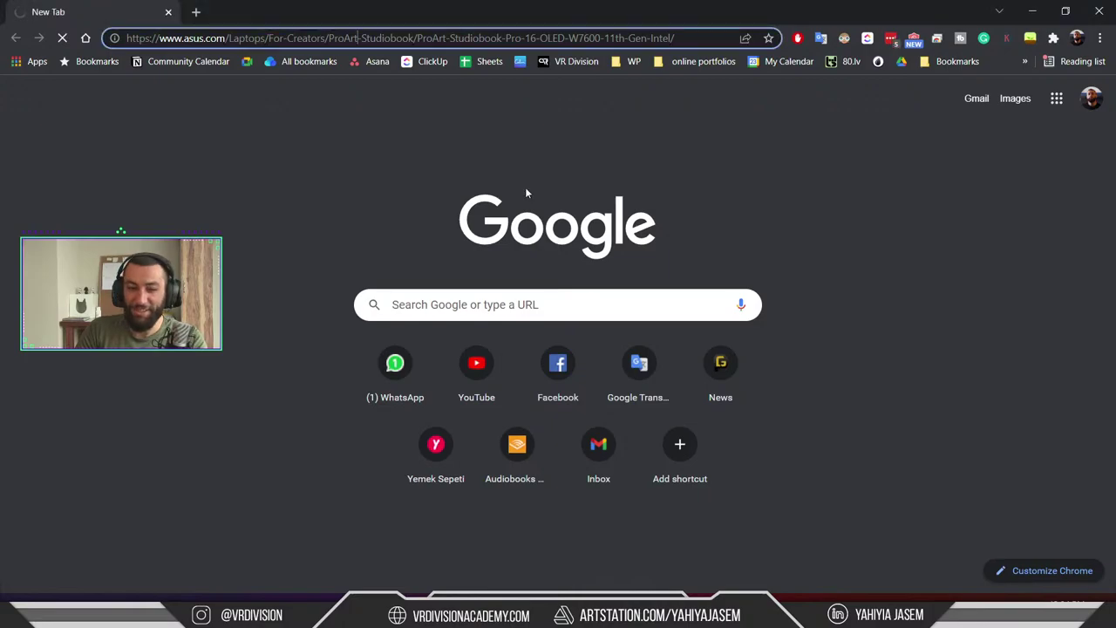
drag(400, 13, 422, 27)
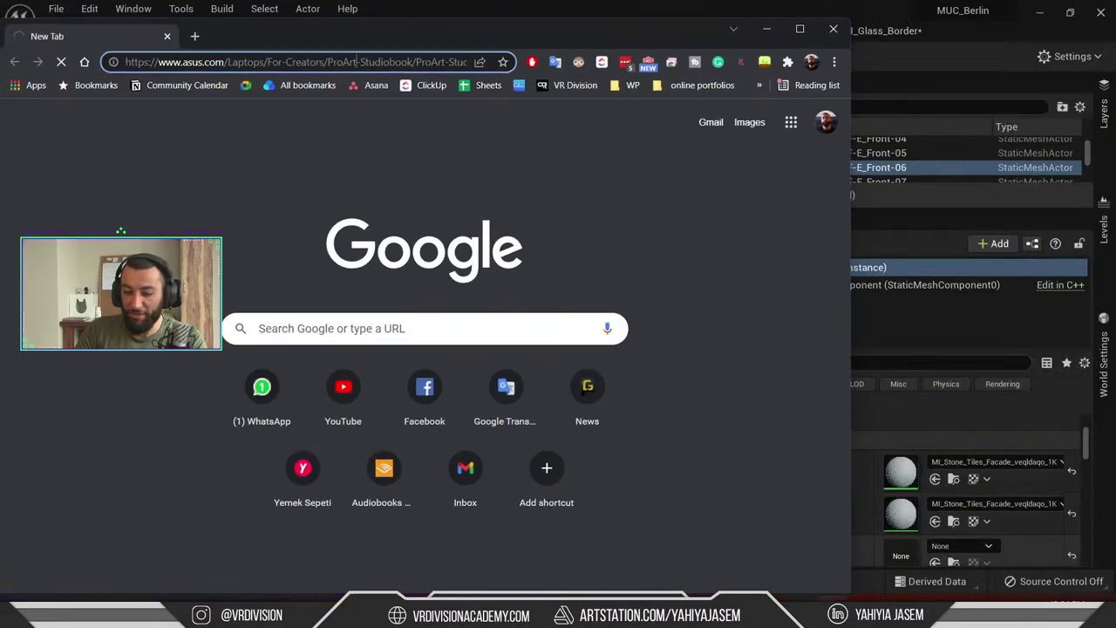
click(864, 567)
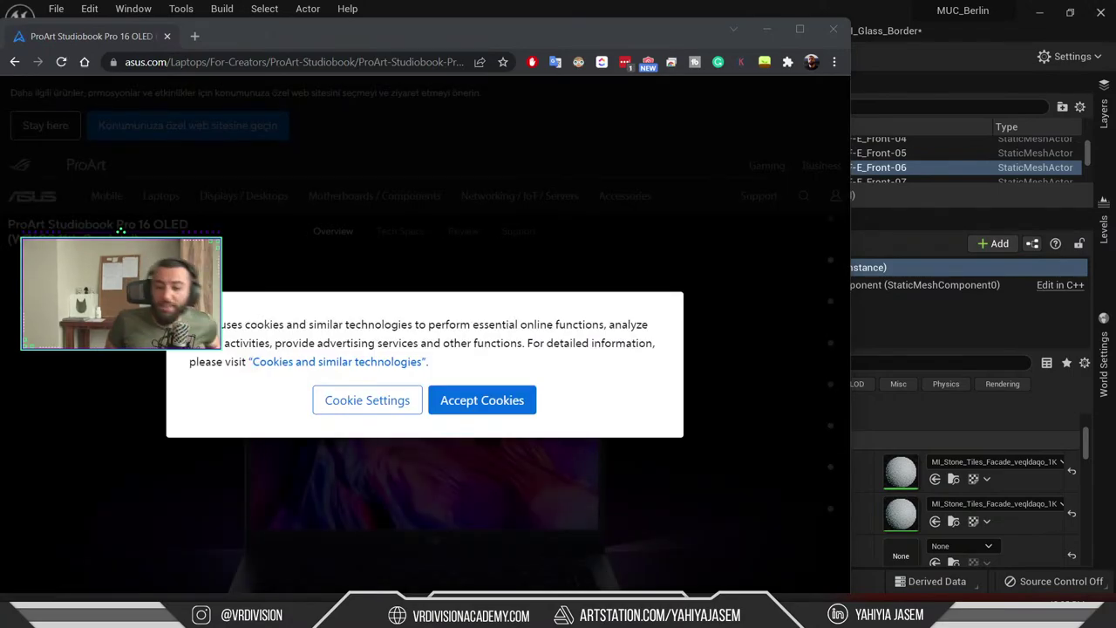
click(489, 399)
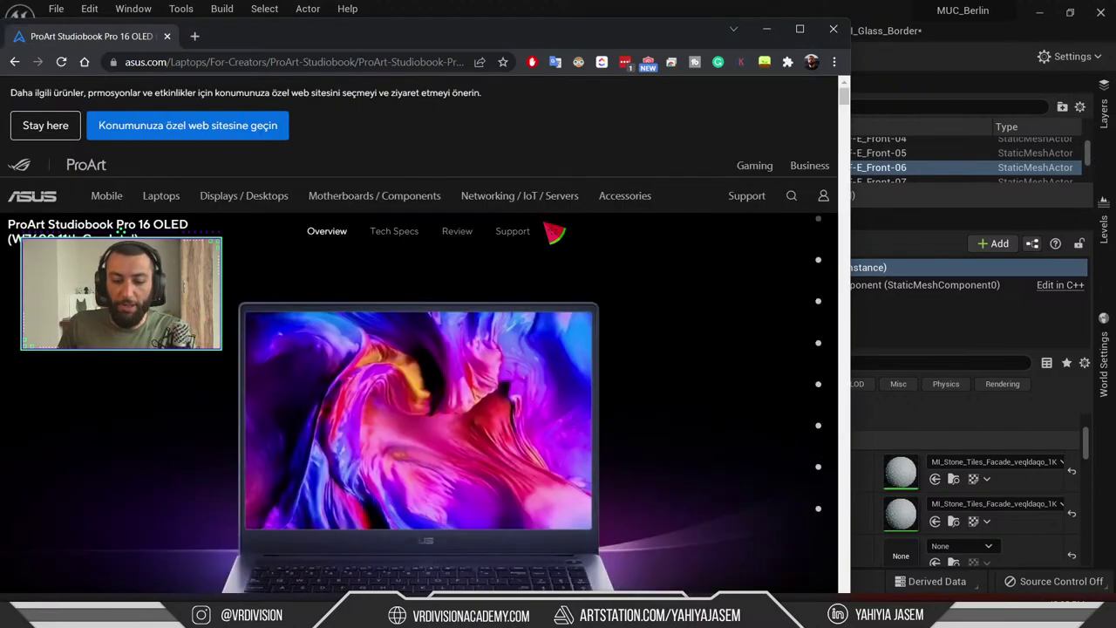
Look through the ProArt Studiobook Pro 16 OLED overview, including the NVIDIA Studio section, and return to Unreal Editor
scroll(436, 287, down, 2)
scroll(433, 285, down, 3)
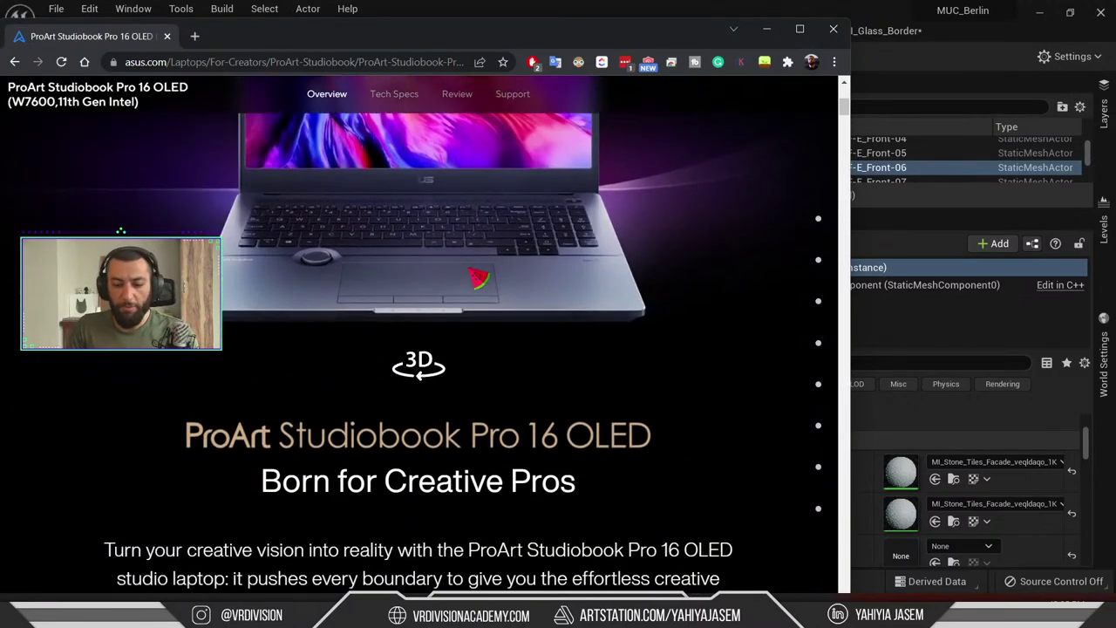
scroll(512, 262, up, 2)
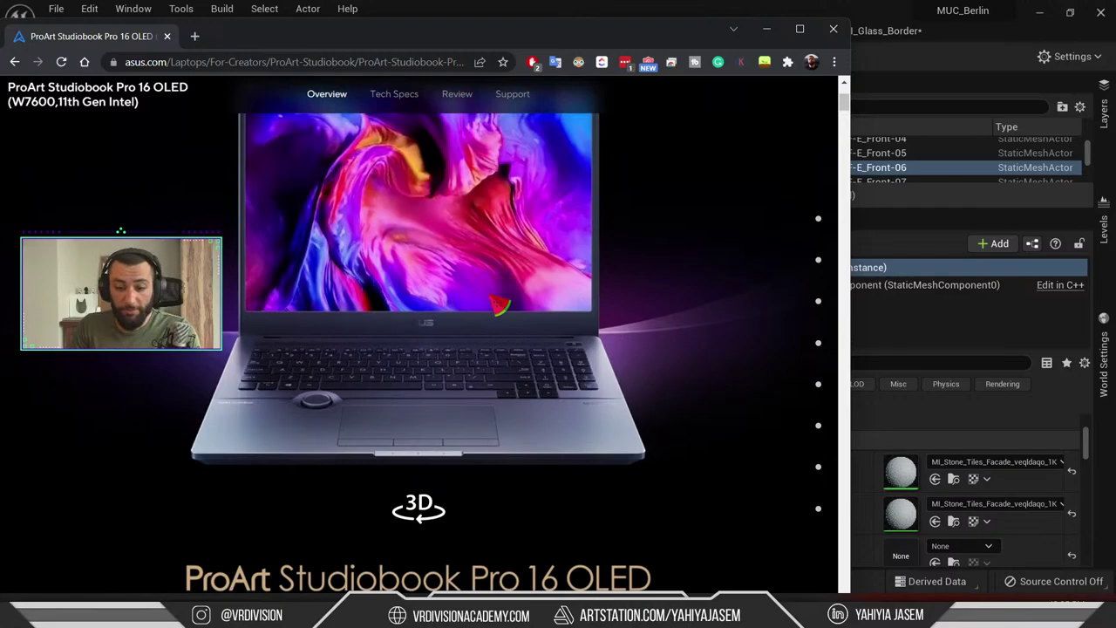
scroll(474, 334, down, 1)
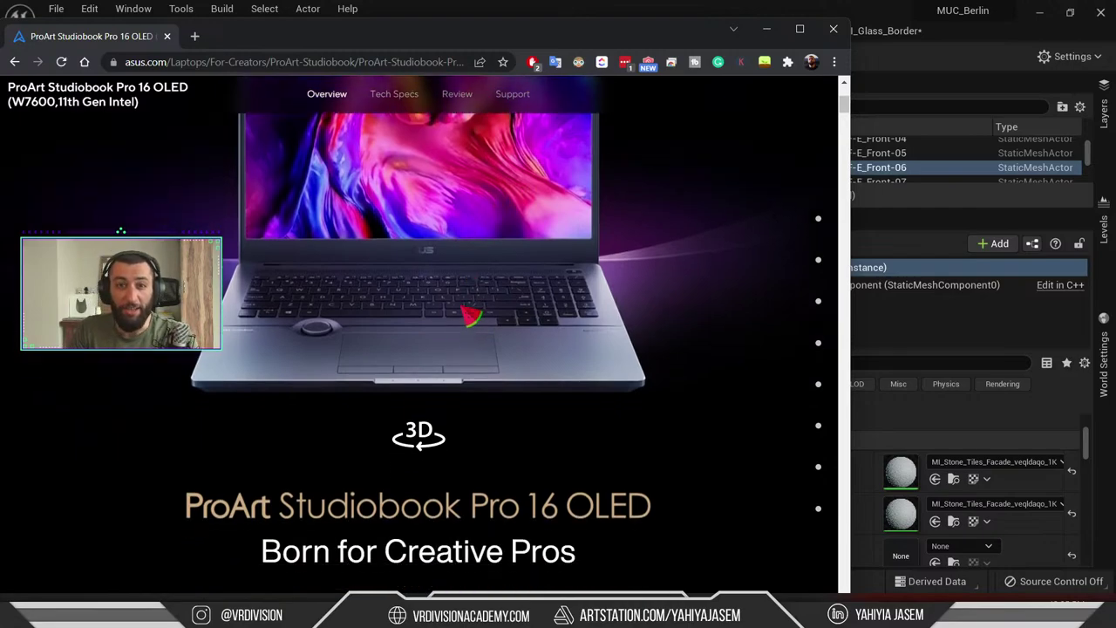
scroll(471, 323, down, 10)
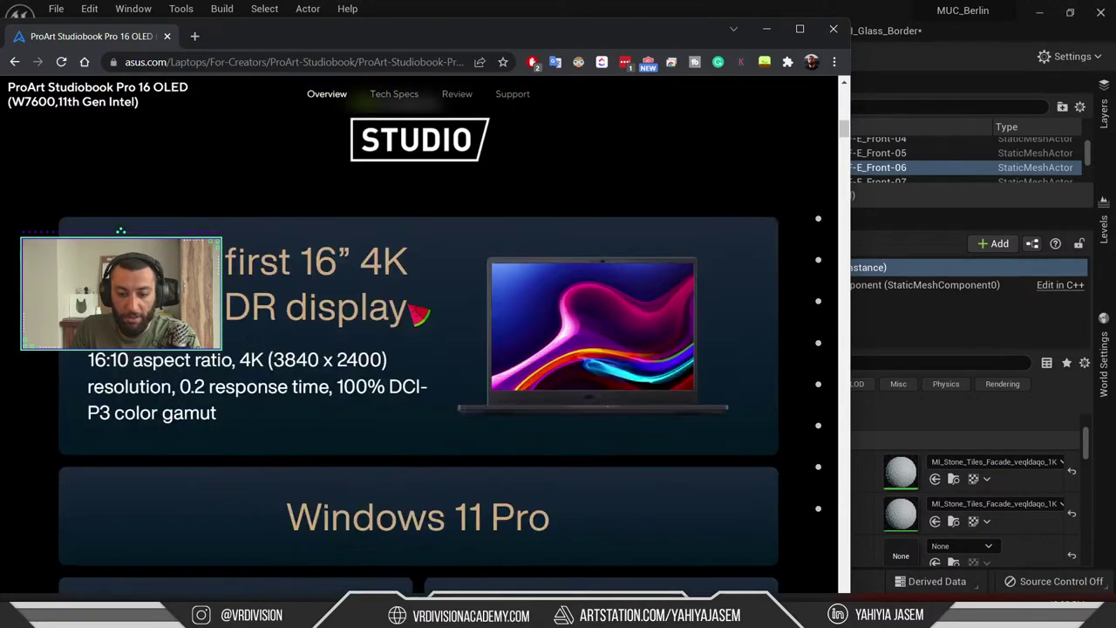
scroll(299, 219, up, 6)
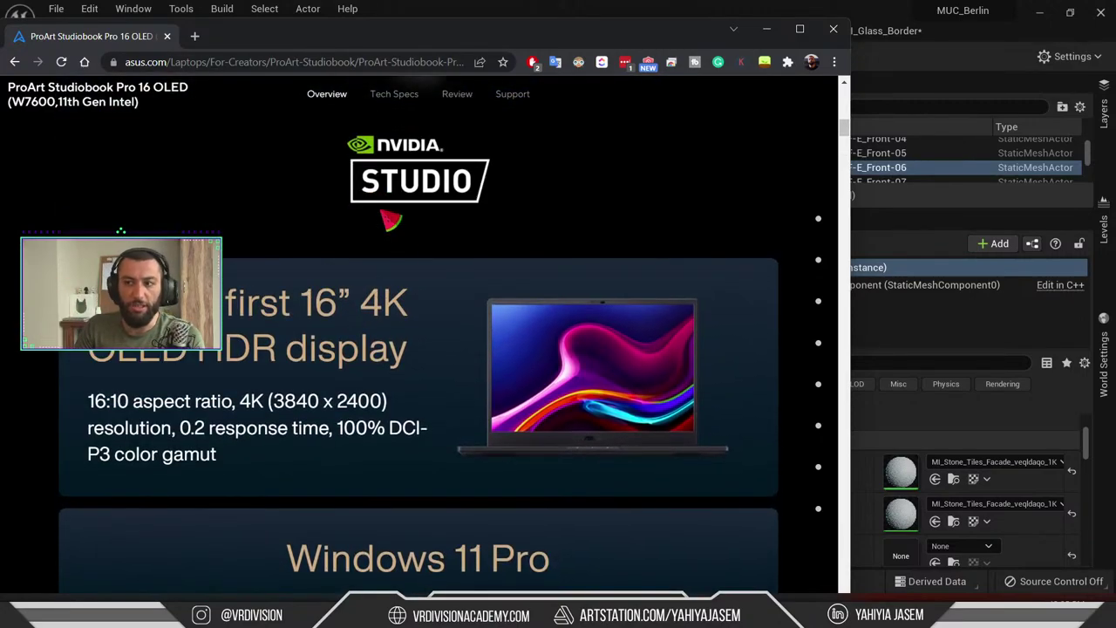
scroll(360, 199, up, 5)
key(alt+Tab)
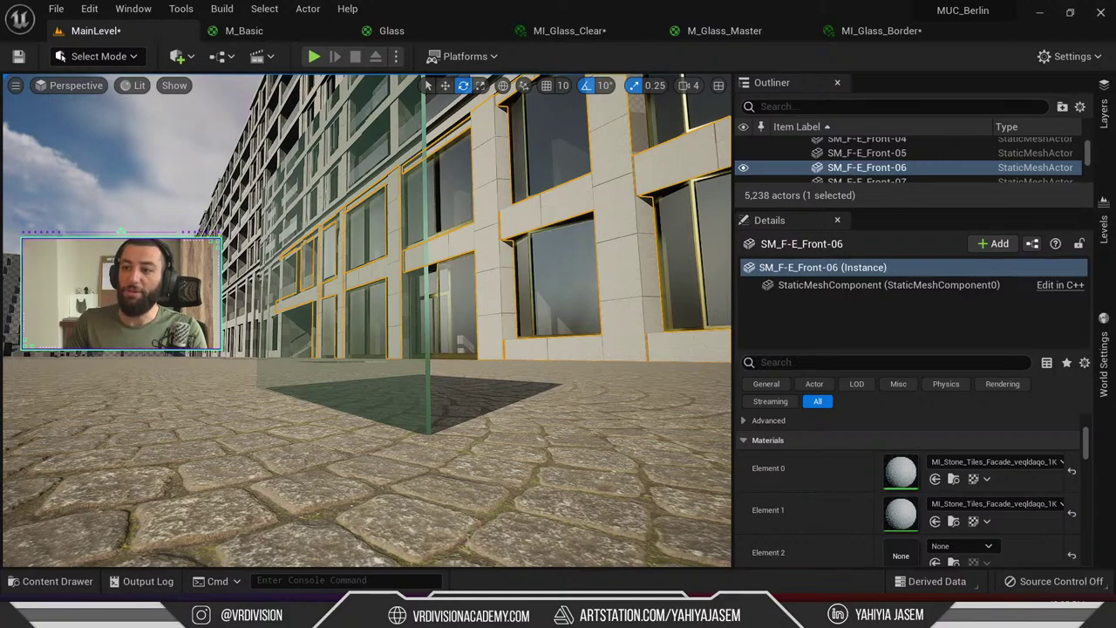
Read the pop-out live chat and highlight the question about putting different inside and outside materials on one wall
drag(1115, 211, 620, 92)
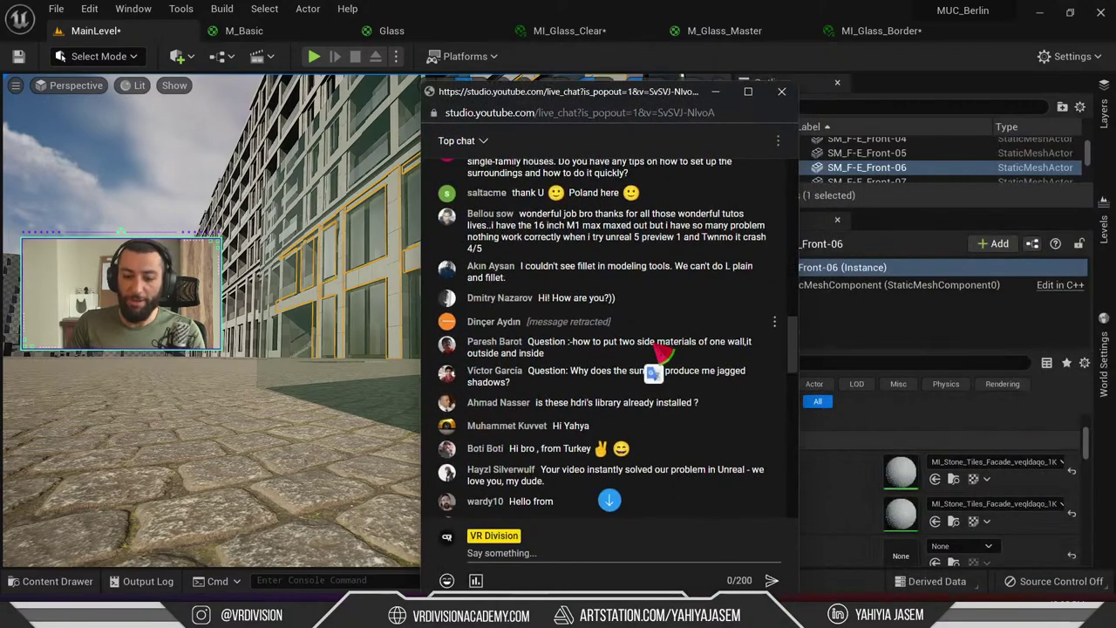
scroll(660, 352, down, 6)
scroll(654, 298, up, 10)
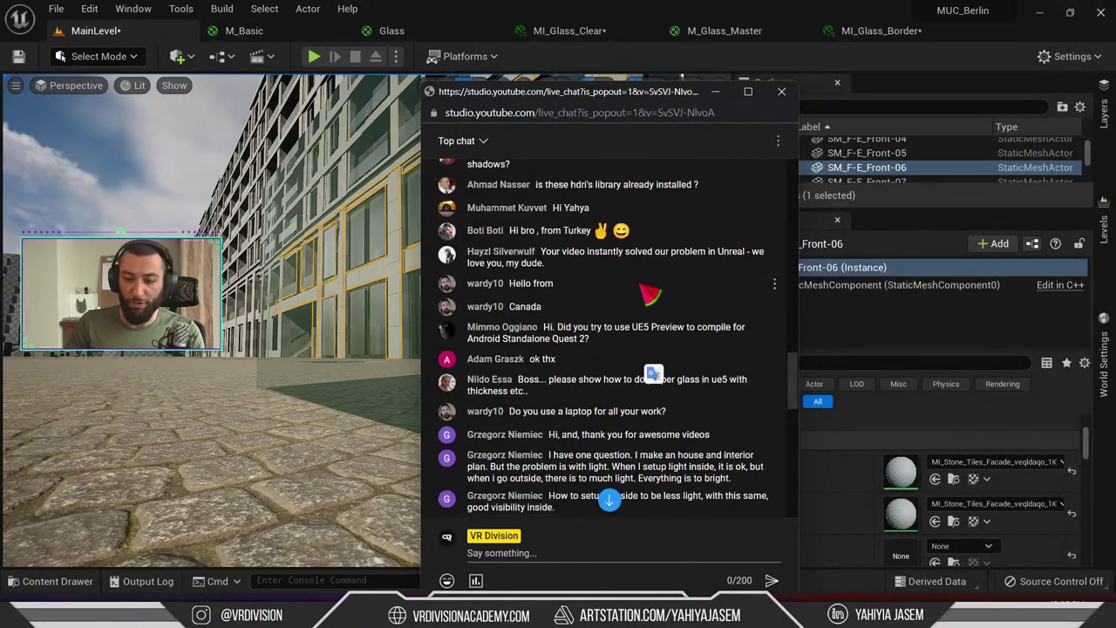
scroll(649, 284, up, 3)
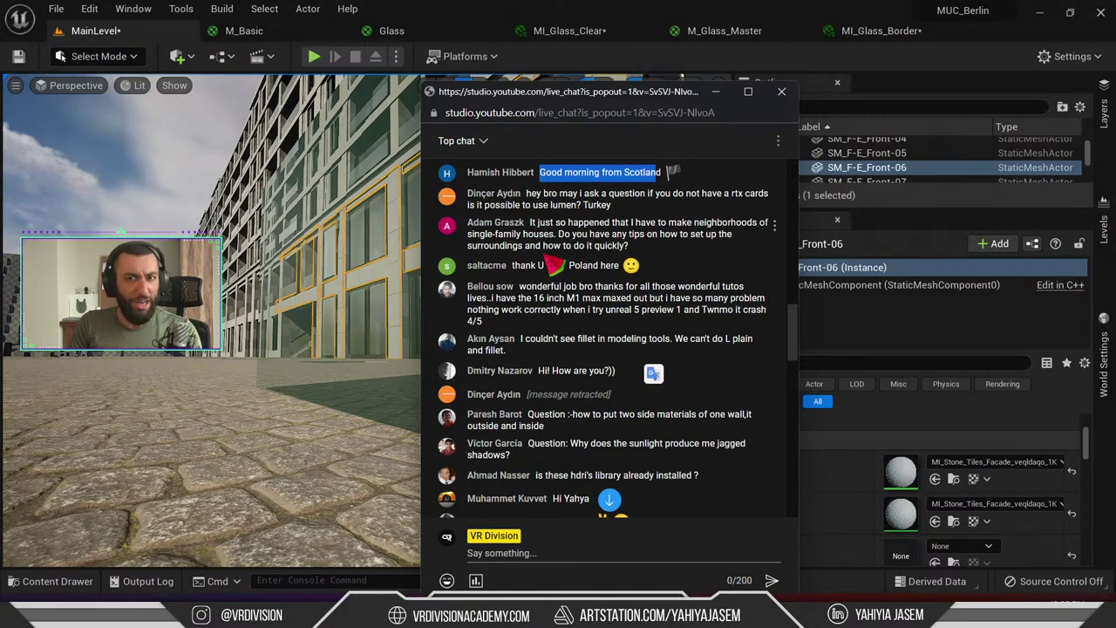
drag(521, 286, 640, 310)
scroll(646, 307, down, 3)
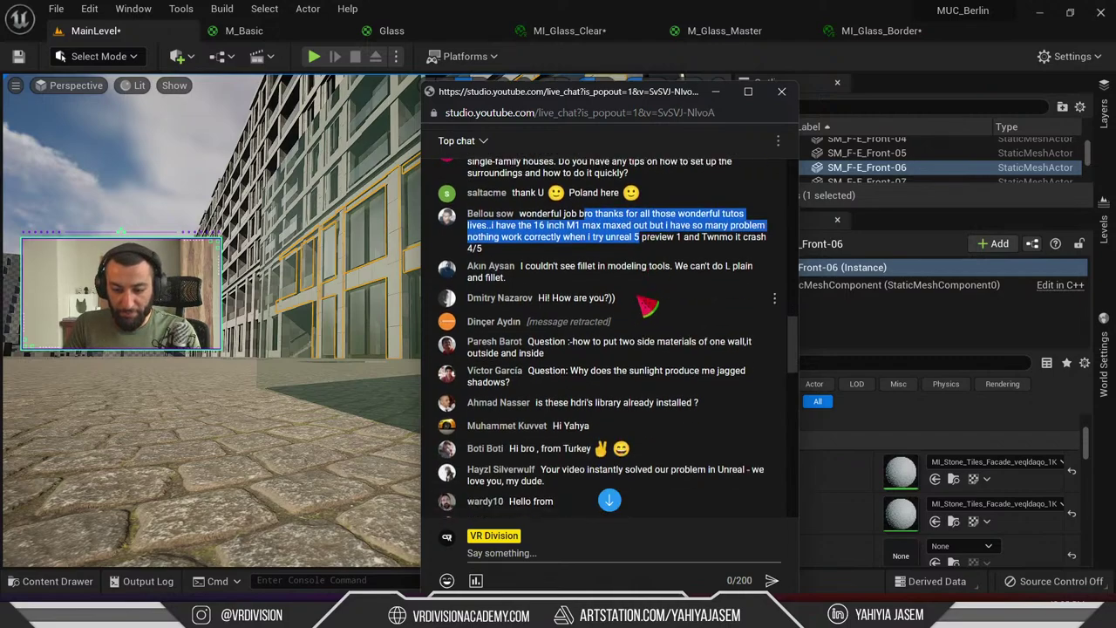
double_click(536, 271)
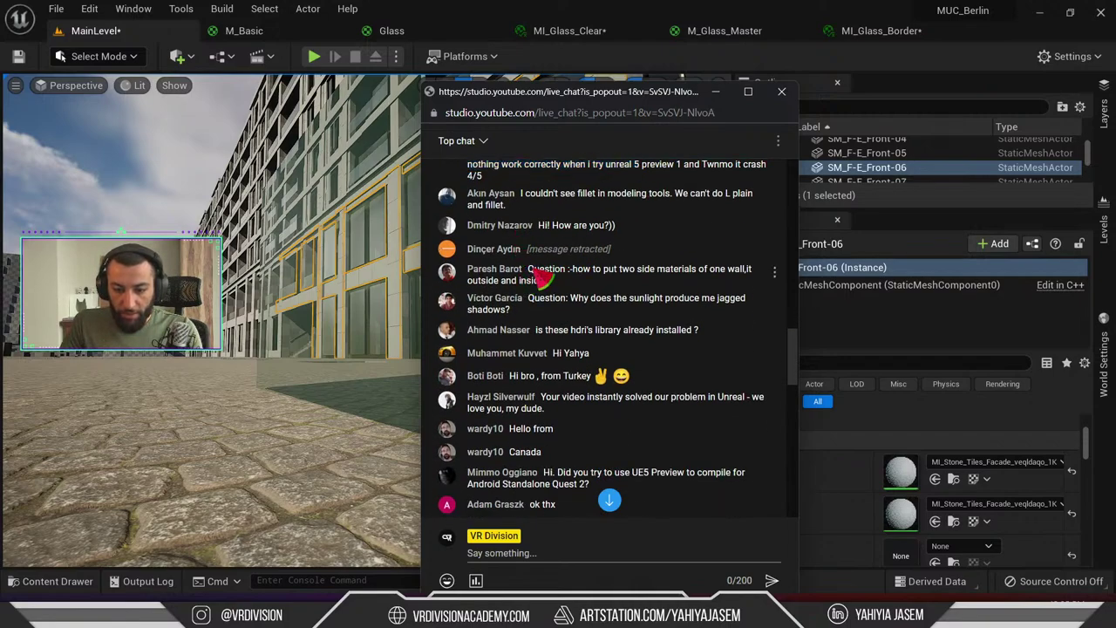
drag(611, 281, 705, 287)
scroll(648, 287, down, 2)
scroll(616, 258, down, 3)
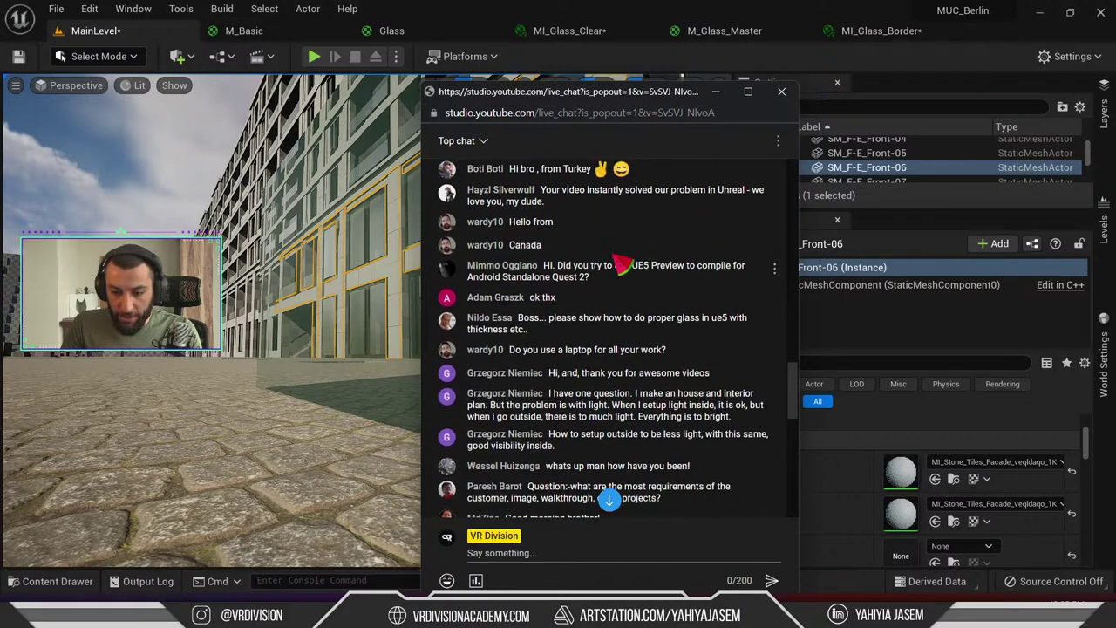
scroll(710, 255, up, 3)
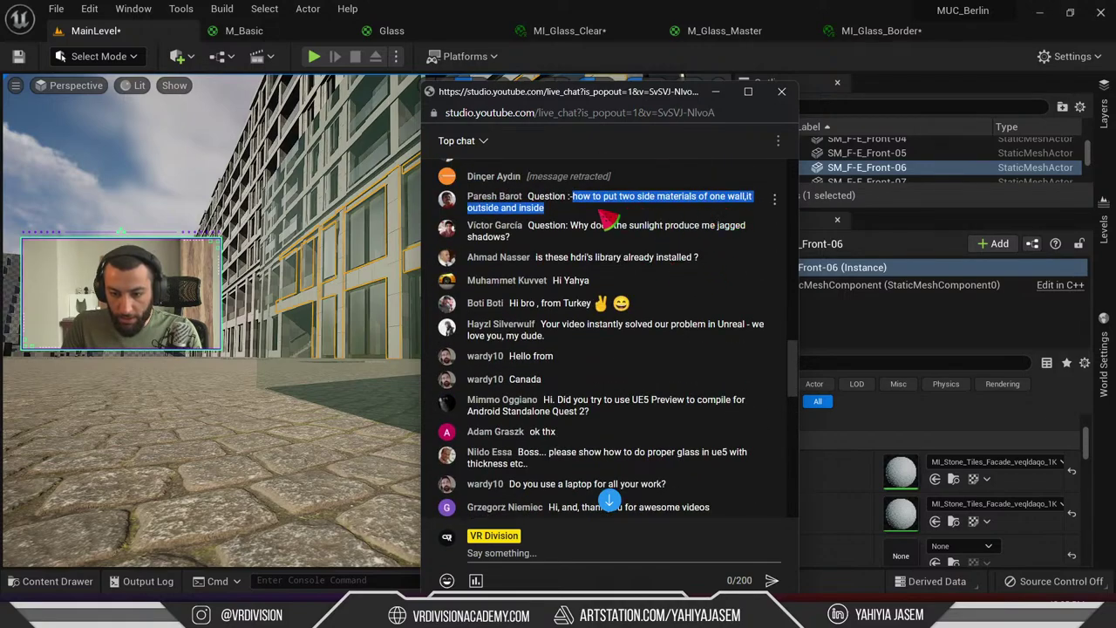
drag(577, 210, 528, 196)
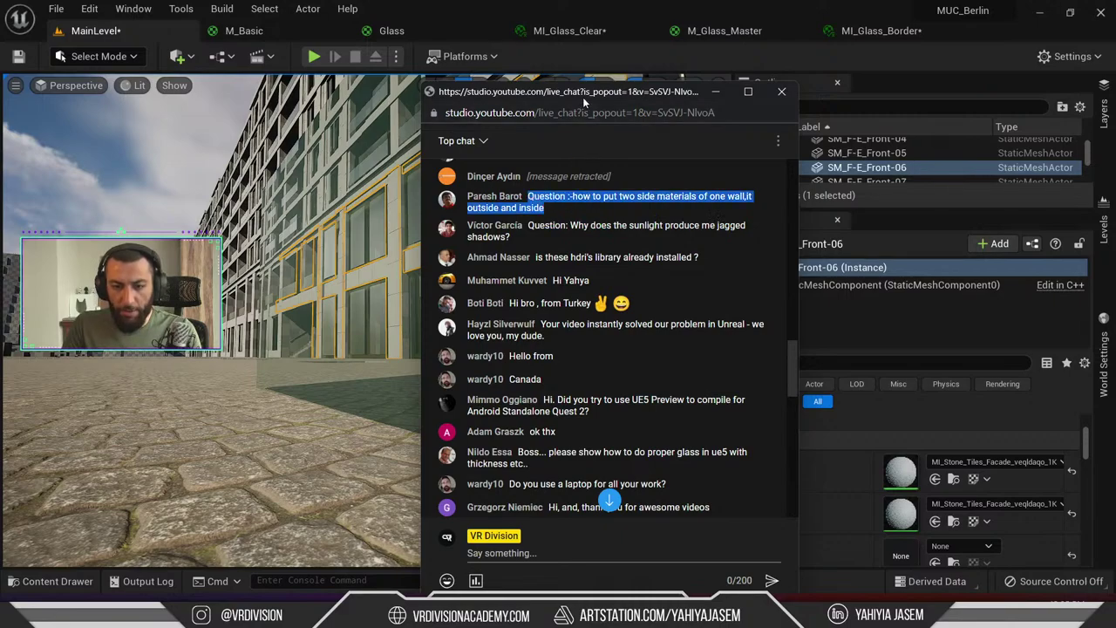
Examine the Two Sided setting in the M_Basic material, then return to MainLevel and bring back the live chat
click(290, 33)
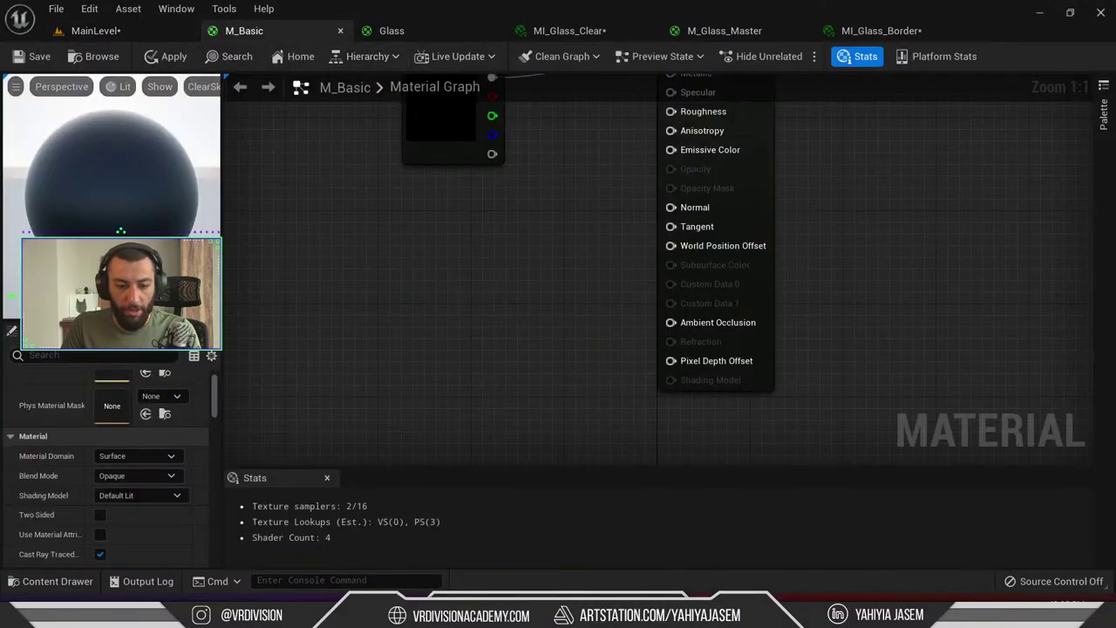
scroll(82, 484, down, 2)
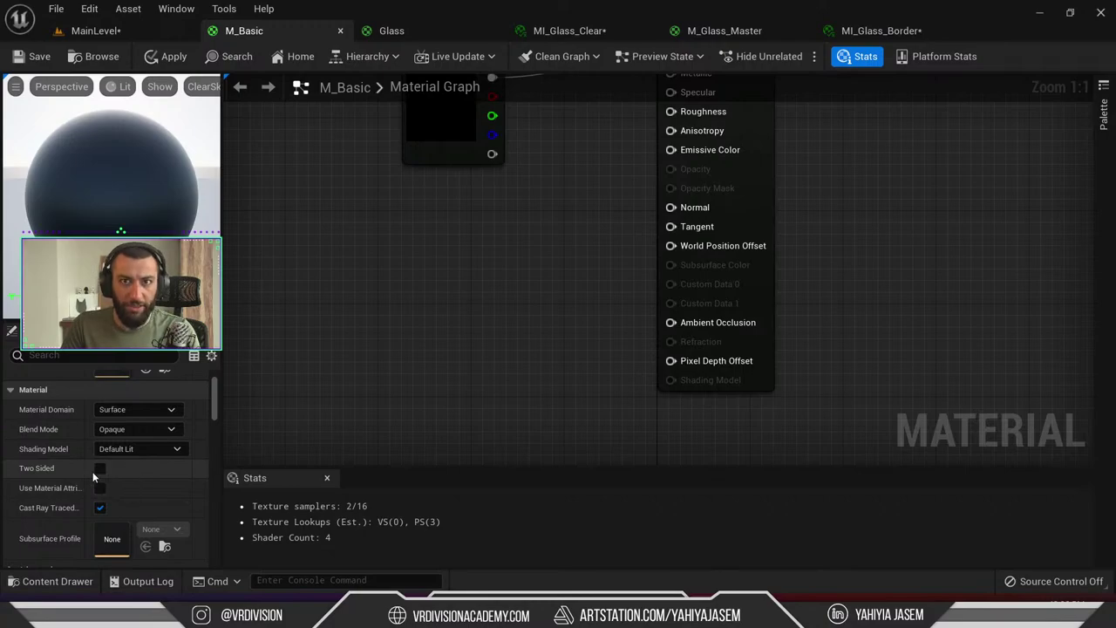
click(139, 32)
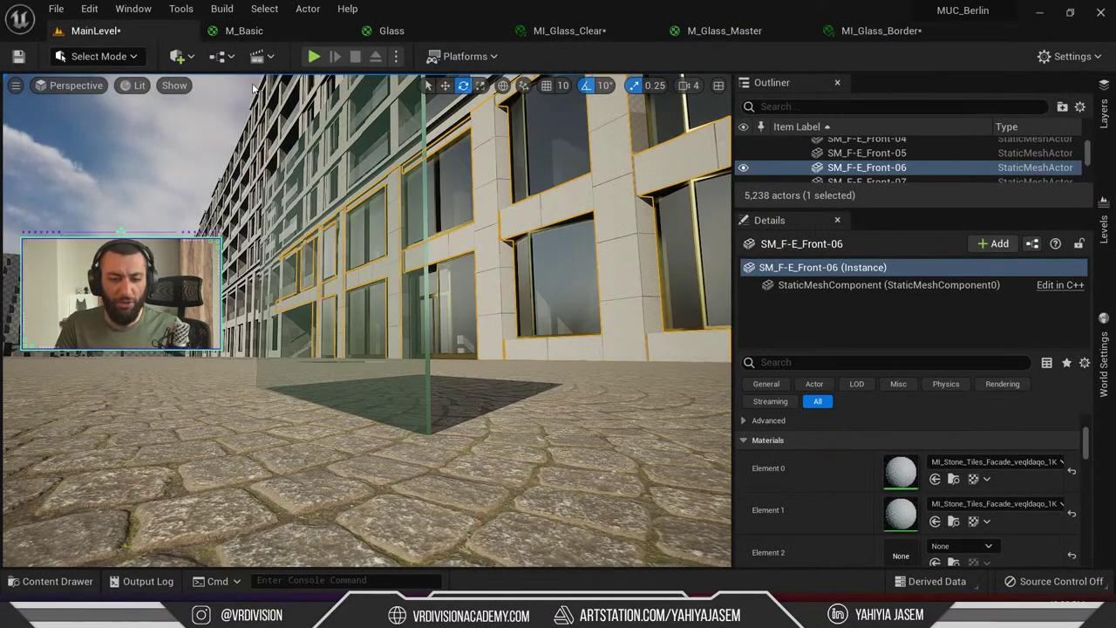
key(alt+Tab)
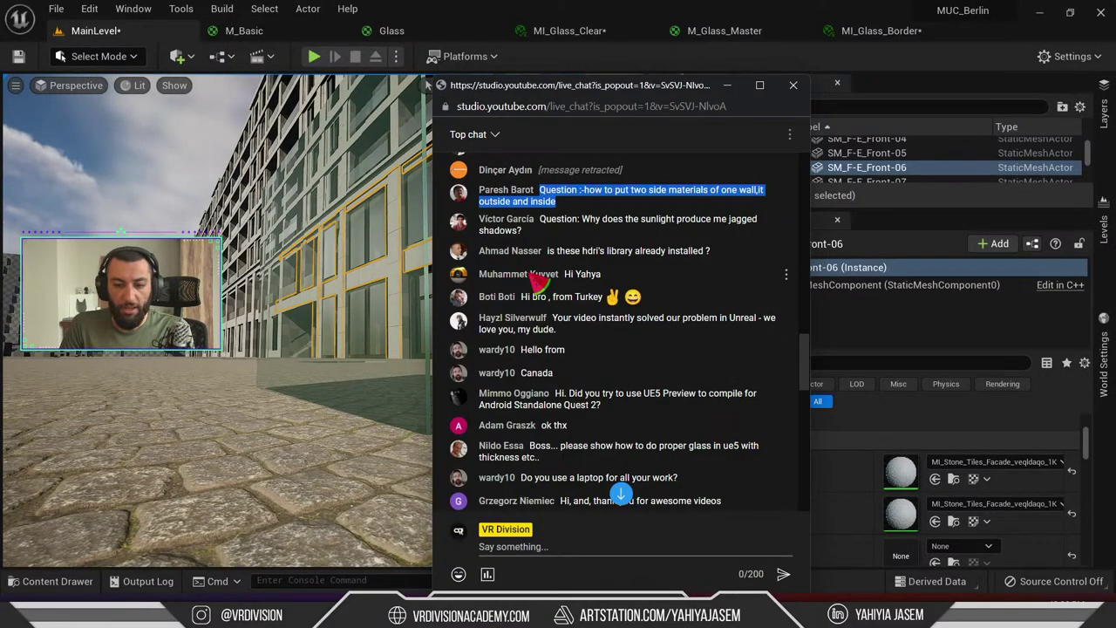
Look over the glass panel in the level, then switch to 3ds Max, select S_Glass and inspect its faces
right_drag(310, 295, 310, 350)
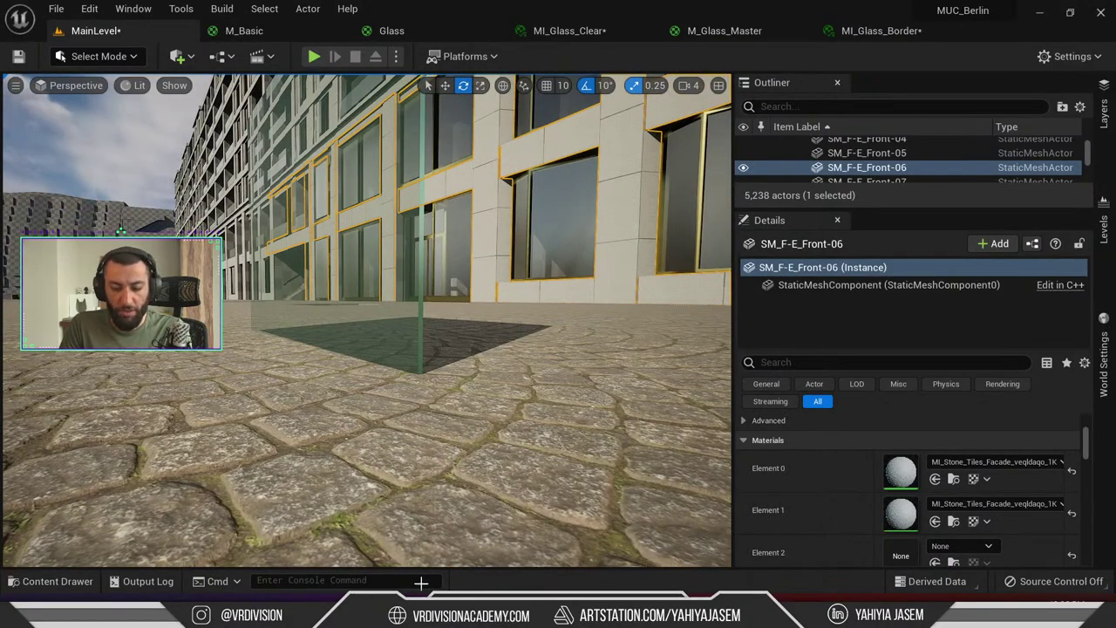
right_drag(475, 540, 476, 484)
key(q)
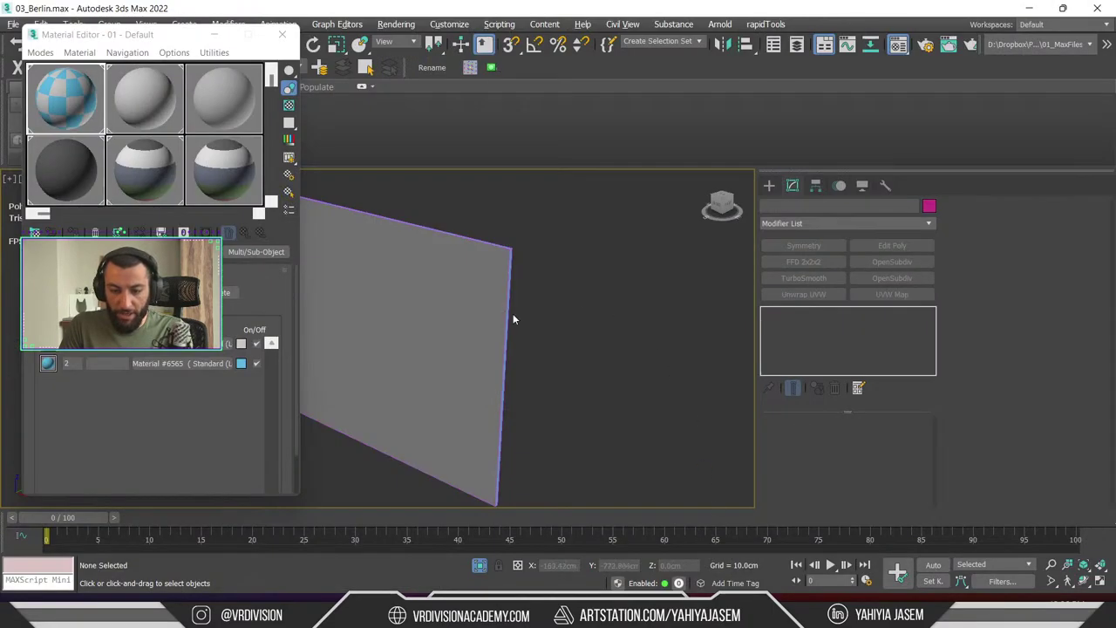
click(489, 295)
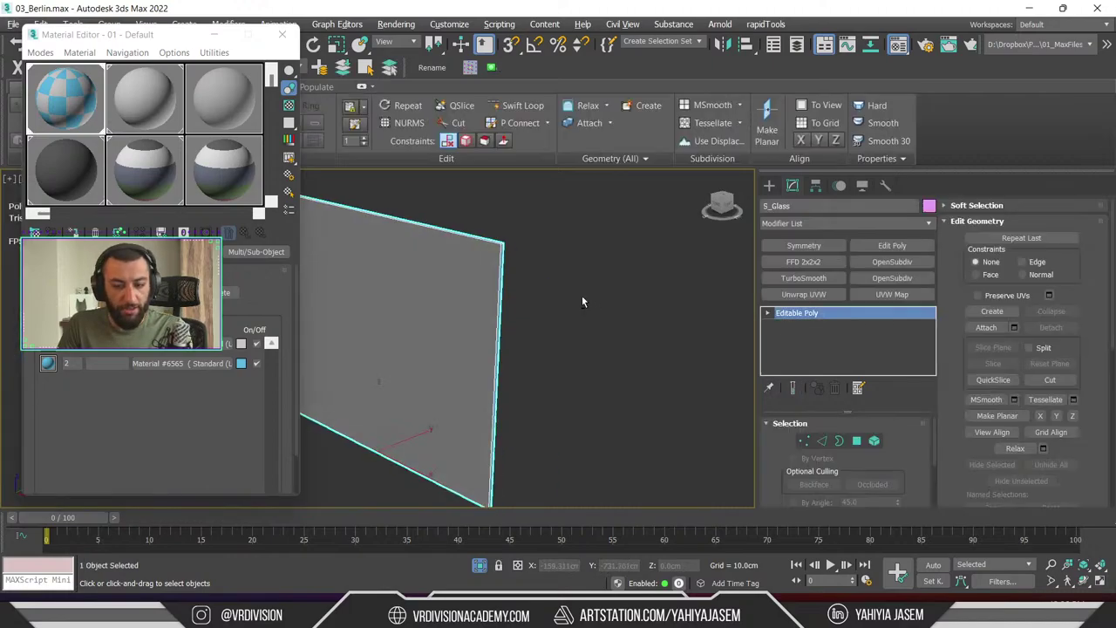
alt+middle_drag(582, 302, 497, 306)
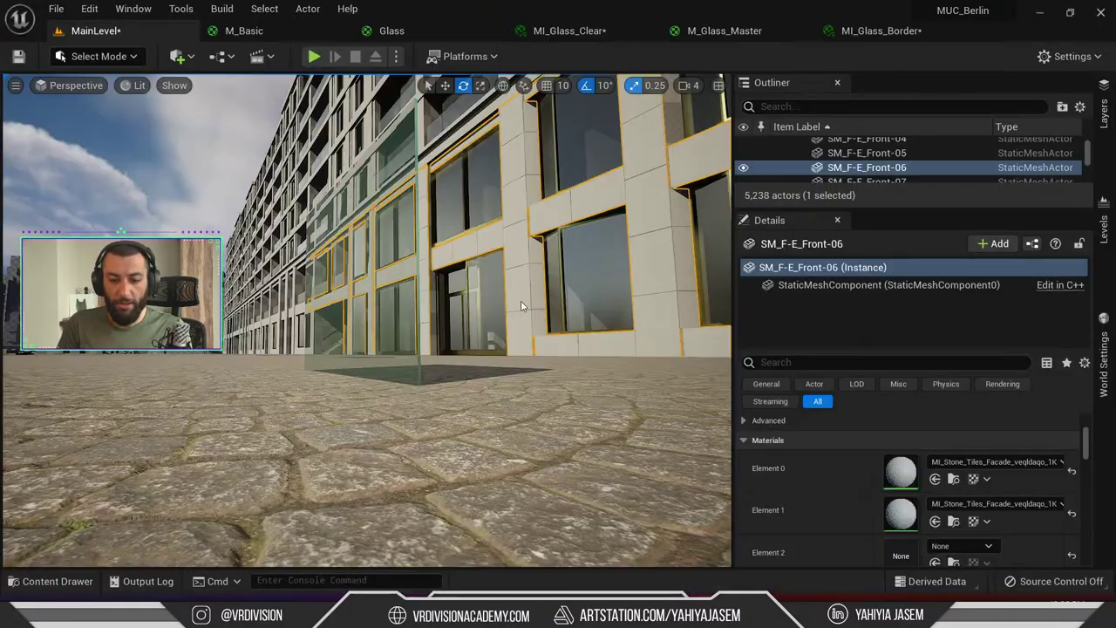
In Unreal Editor, select the interior wall SM_Wall-3OG-I_02, try hiding it, and undo the hiding
key(w)
right_drag(522, 306, 515, 284)
click(376, 316)
mouse_move(376, 317)
right_down()
mouse_move(367, 306)
mouse_move(389, 307)
right_up()
key(h)
key(ctrl+z)
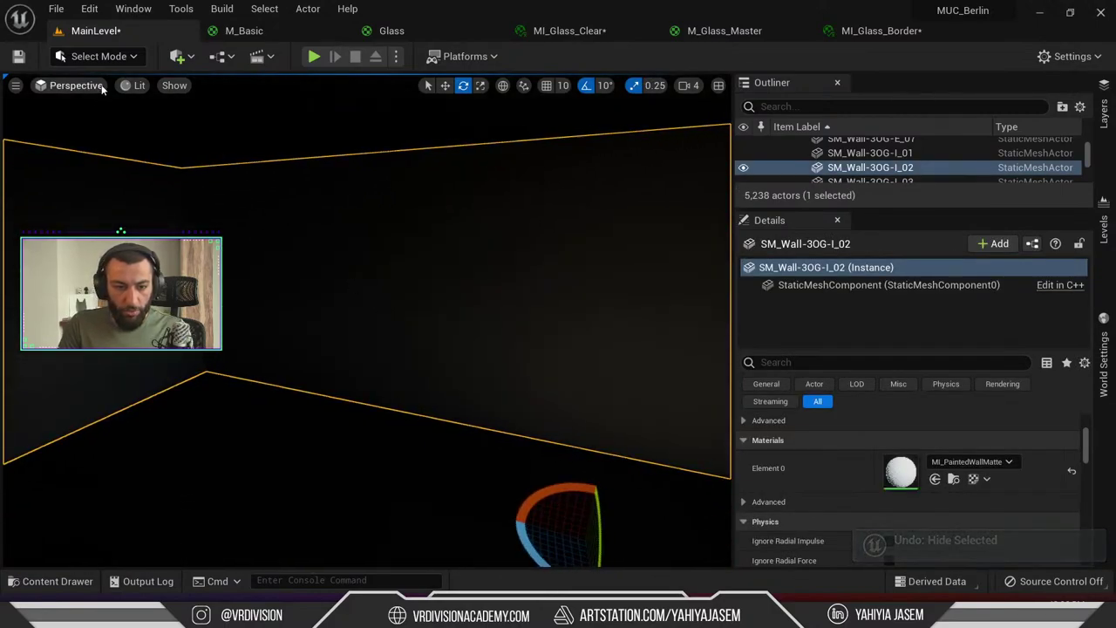
Show the viewport in Wireframe mode and examine the selected wall's geometry
key(alt+2)
mouse_move(190, 129)
right_down()
mouse_move(181, 174)
mouse_move(174, 153)
mouse_move(192, 148)
right_up()
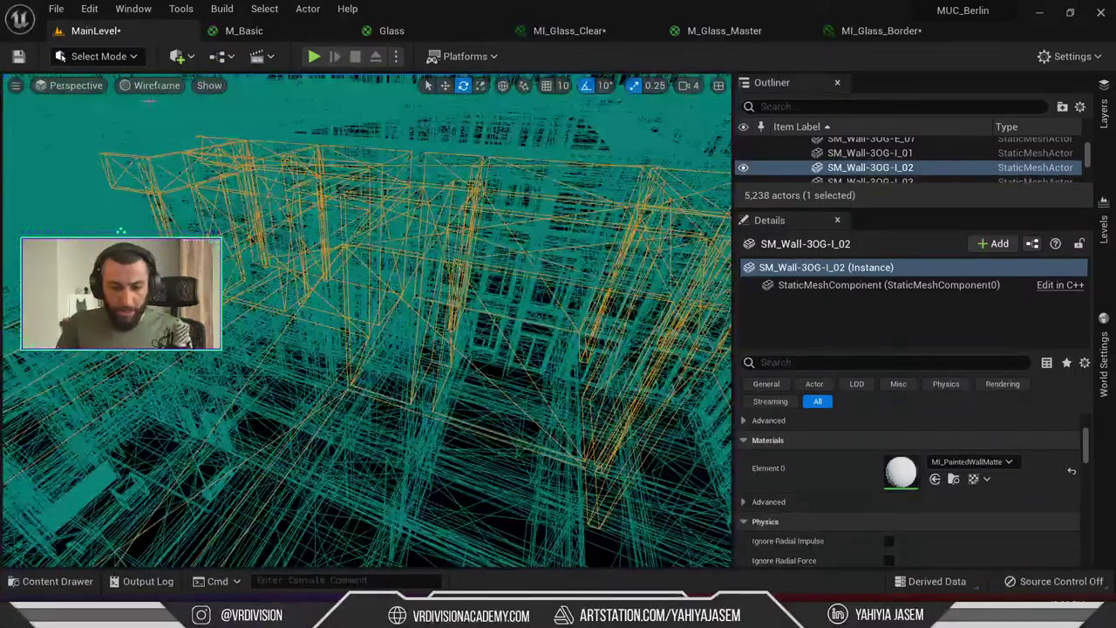
click(157, 85)
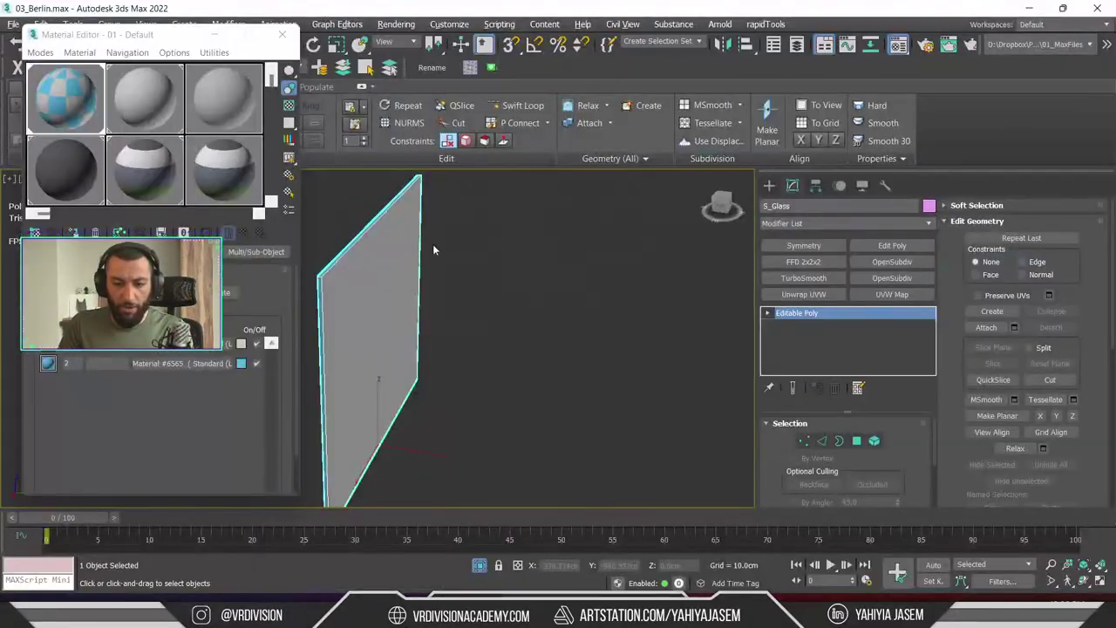
Switch to 3ds Max, examine the S_Glass panel from other angles, and return to Unreal Editor
right_click(419, 231)
click(378, 312)
alt+middle_drag(477, 368, 489, 259)
scroll(428, 318, up, 2)
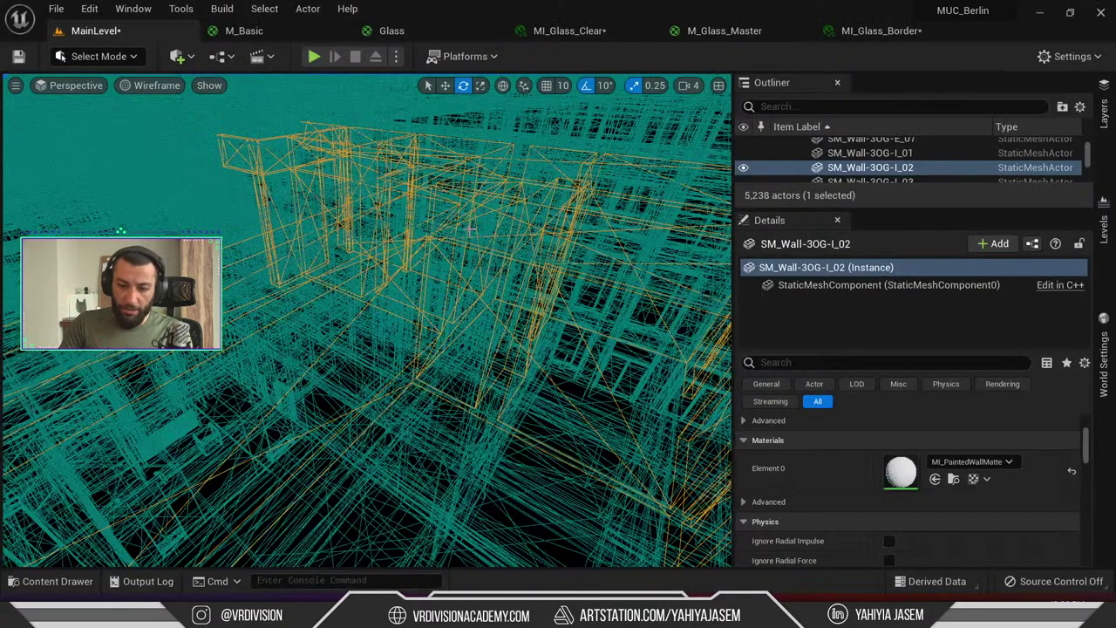
Isolate the selected interior wall in the viewport by hiding all other actors
right_drag(366, 323, 331, 319)
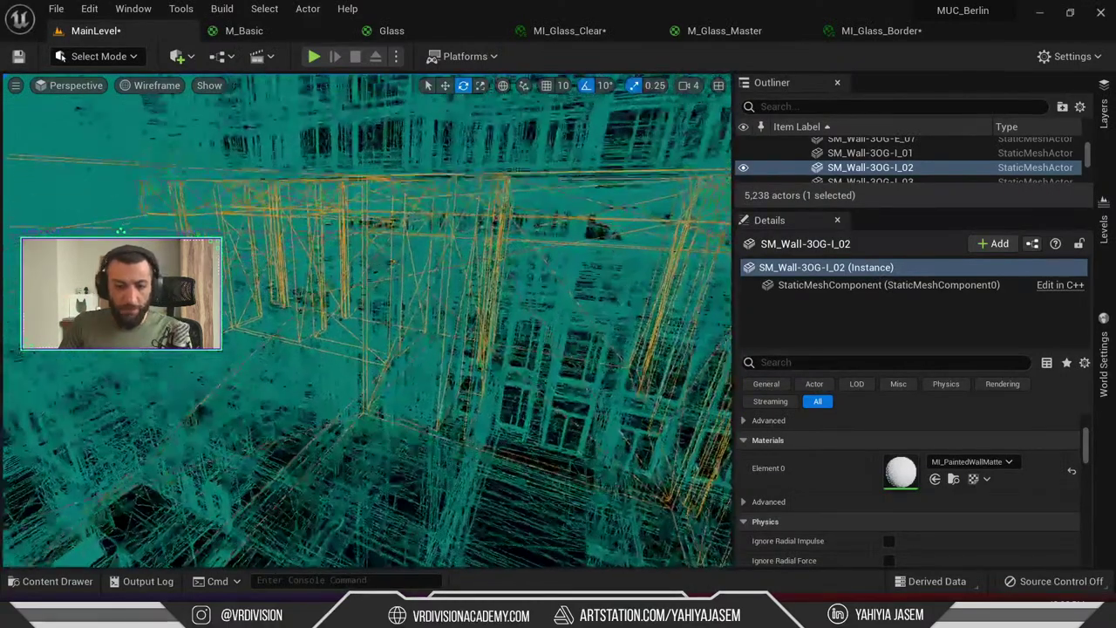
key(h)
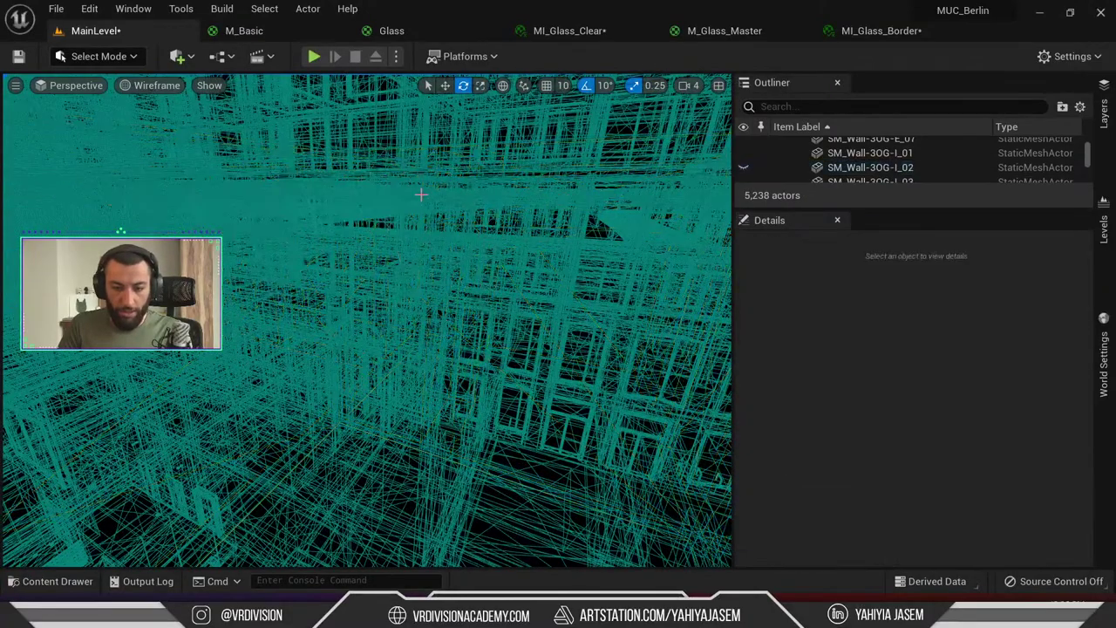
key(ctrl+z)
key(shift+h)
right_drag(494, 182, 445, 197)
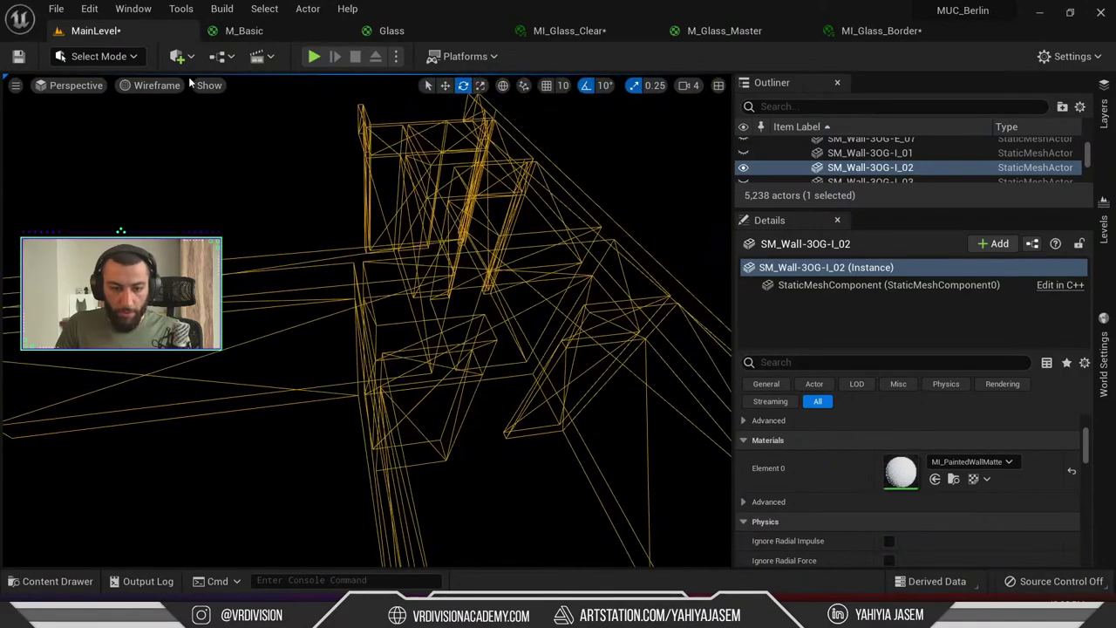
Set the viewport to Unlit and inspect the isolated wall's surfaces
click(189, 81)
click(186, 140)
right_drag(187, 140, 236, 104)
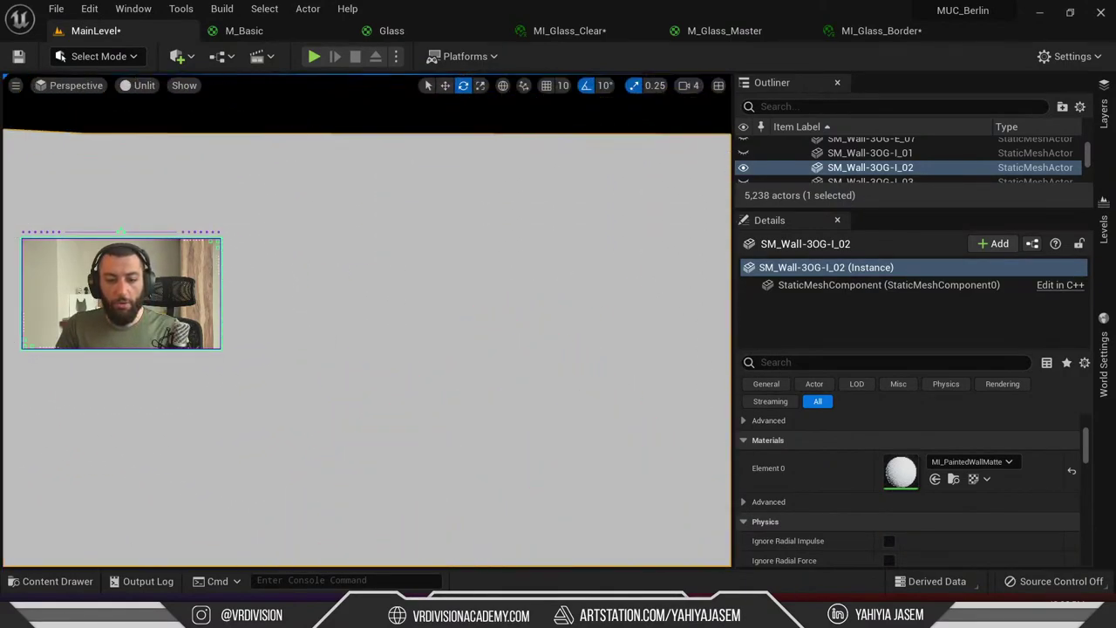
right_drag(266, 165, 319, 166)
mouse_move(446, 370)
right_down()
mouse_move(446, 355)
mouse_move(444, 387)
right_up()
Unhide all actors, clear the selection, and view the building façade from outside
key(grave)
key(grave)
key(Escape)
right_drag(121, 231, 121, 231)
right_drag(426, 165, 446, 201)
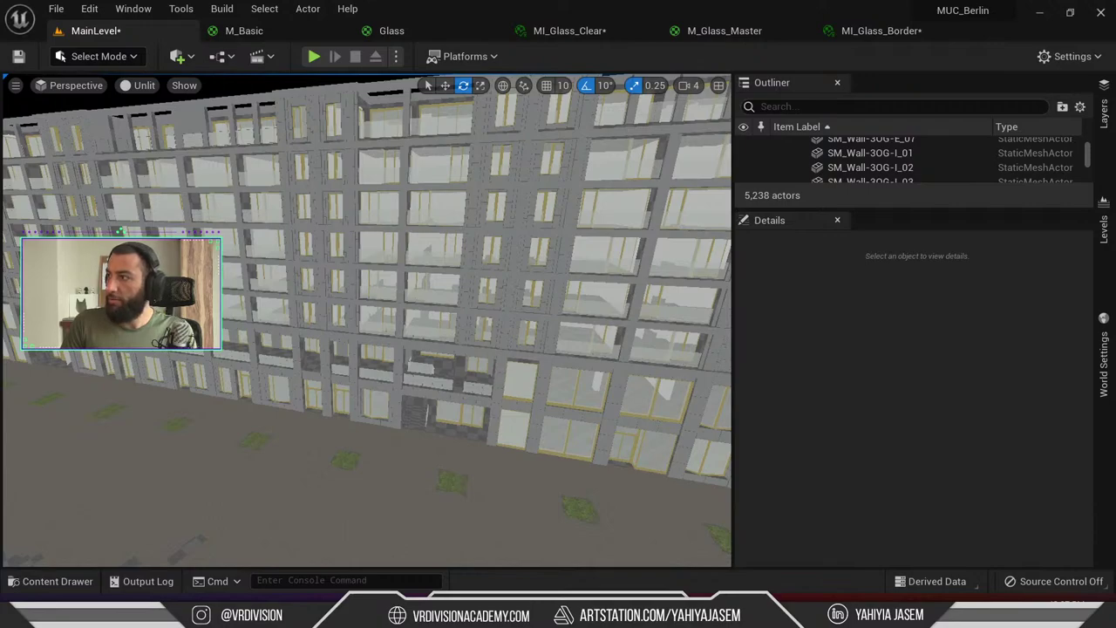
Switch to Discord, browse the welcome channel, and add a heart reaction to the latest post in introductions
drag(0, 52, 573, 33)
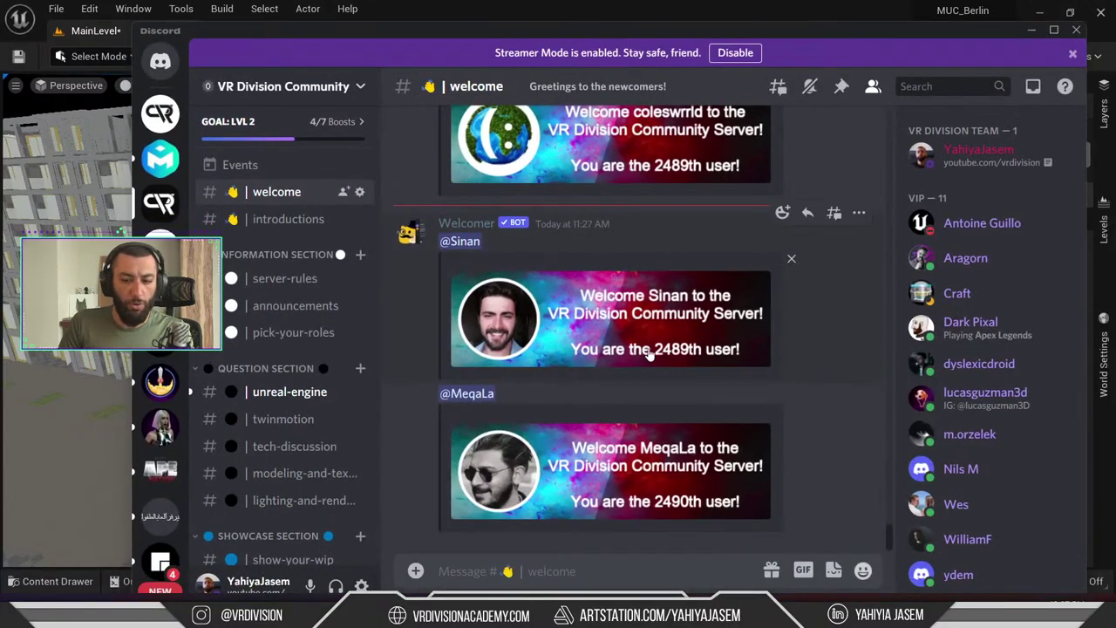
scroll(802, 419, up, 7)
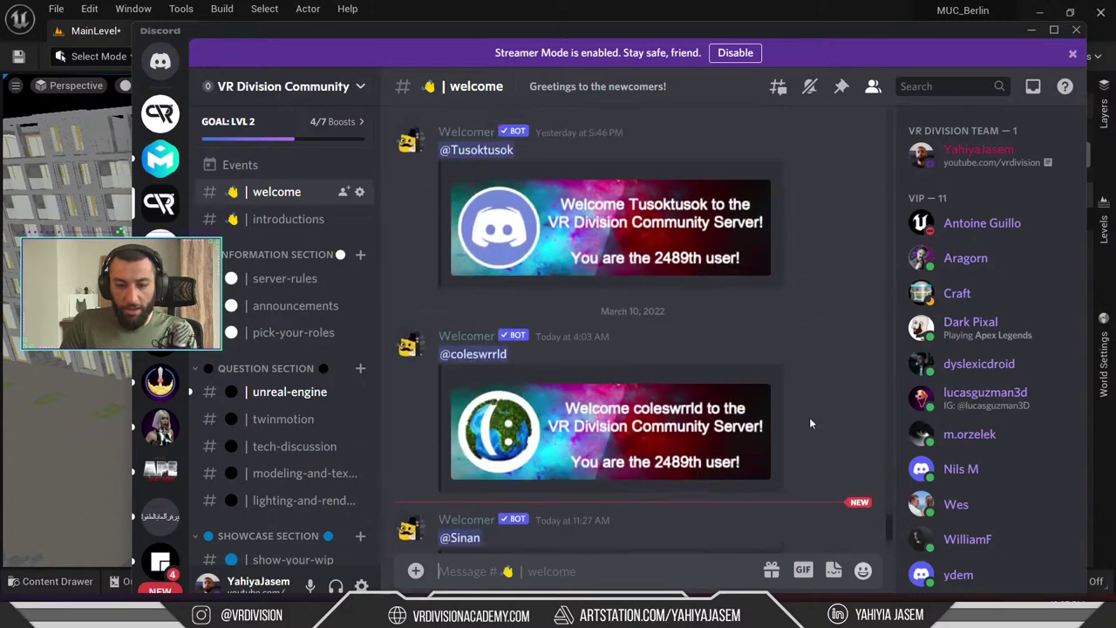
click(273, 222)
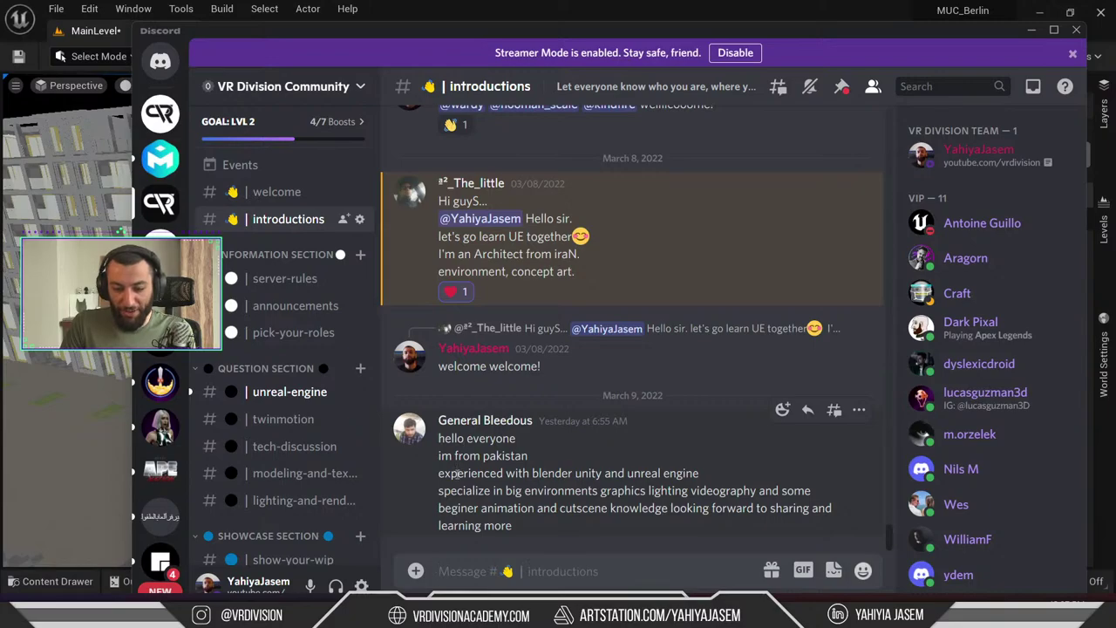
click(781, 410)
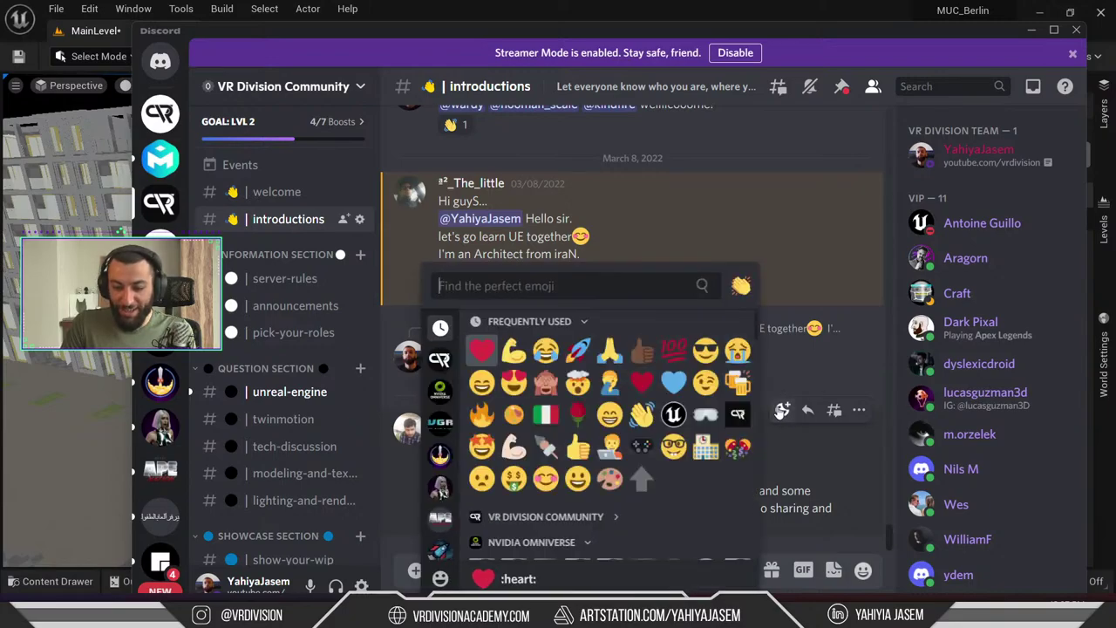
click(483, 351)
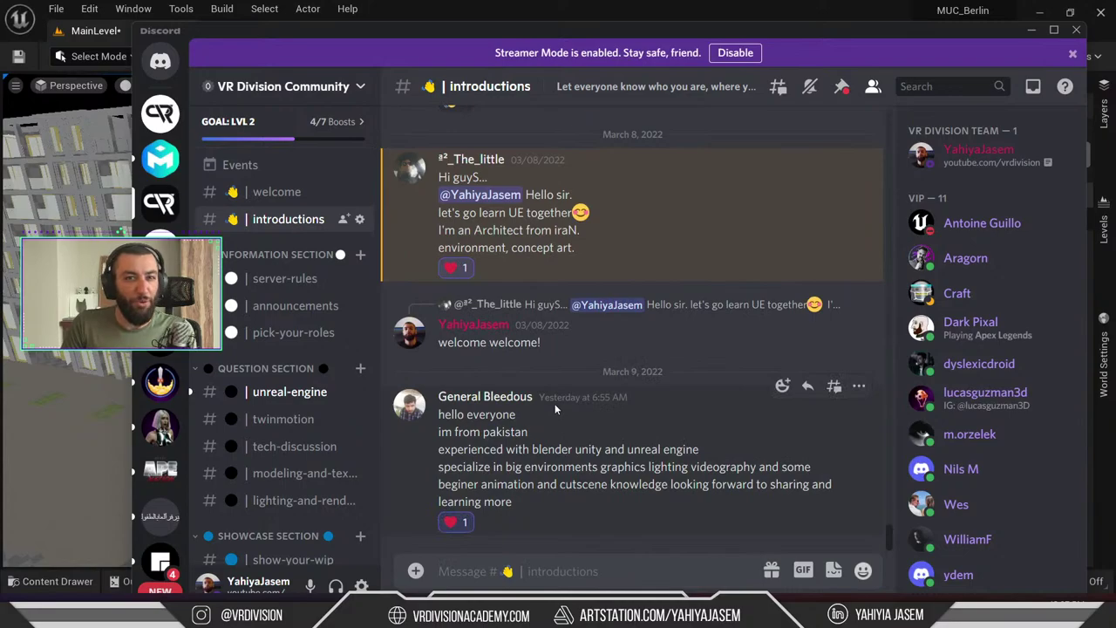
Look through the server's channels, the helper roles in pick-your-roles, and the member list
scroll(304, 328, down, 3)
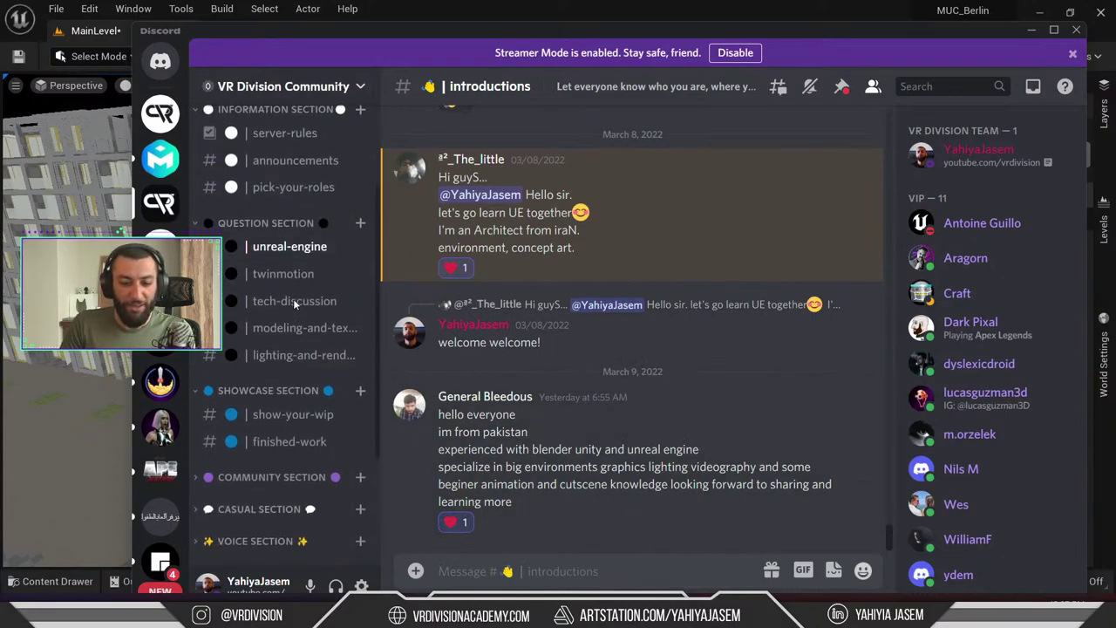
scroll(295, 279, up, 3)
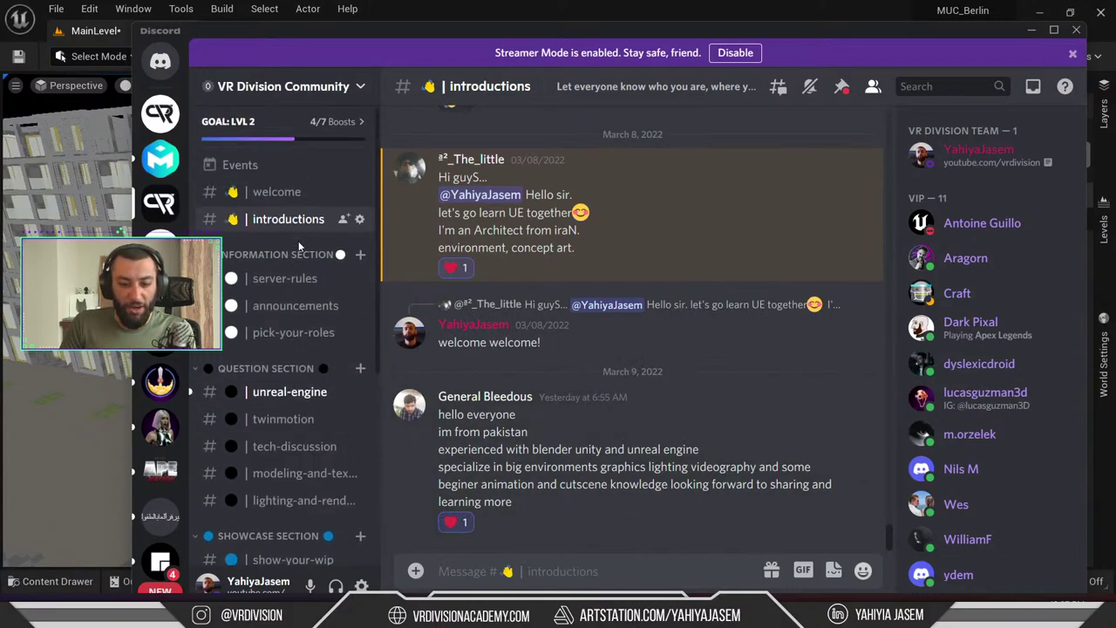
click(279, 338)
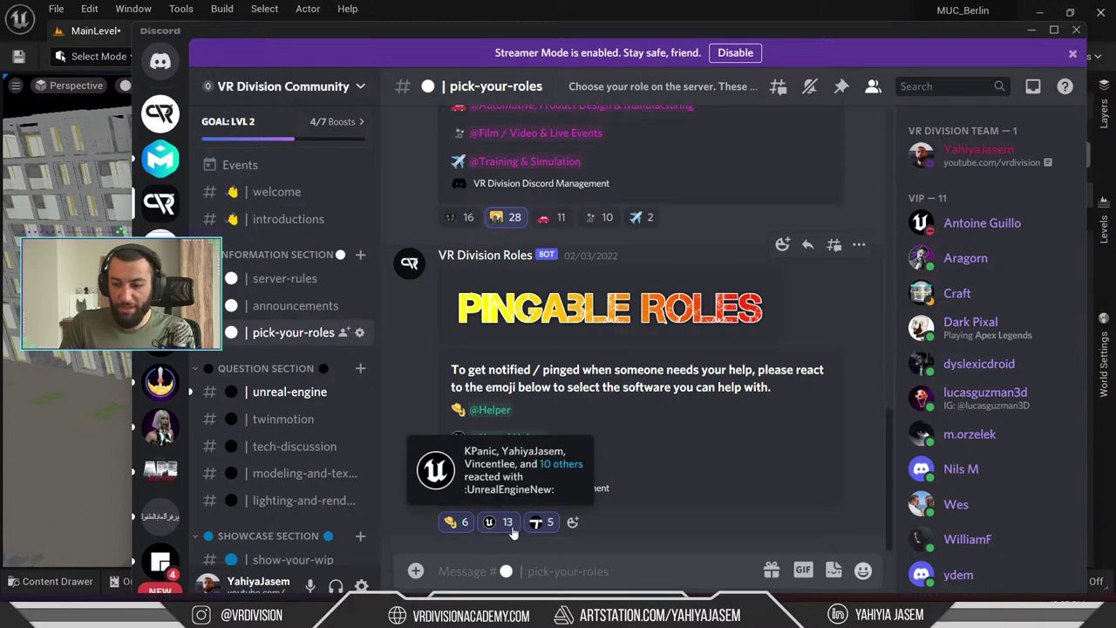
scroll(916, 384, down, 2)
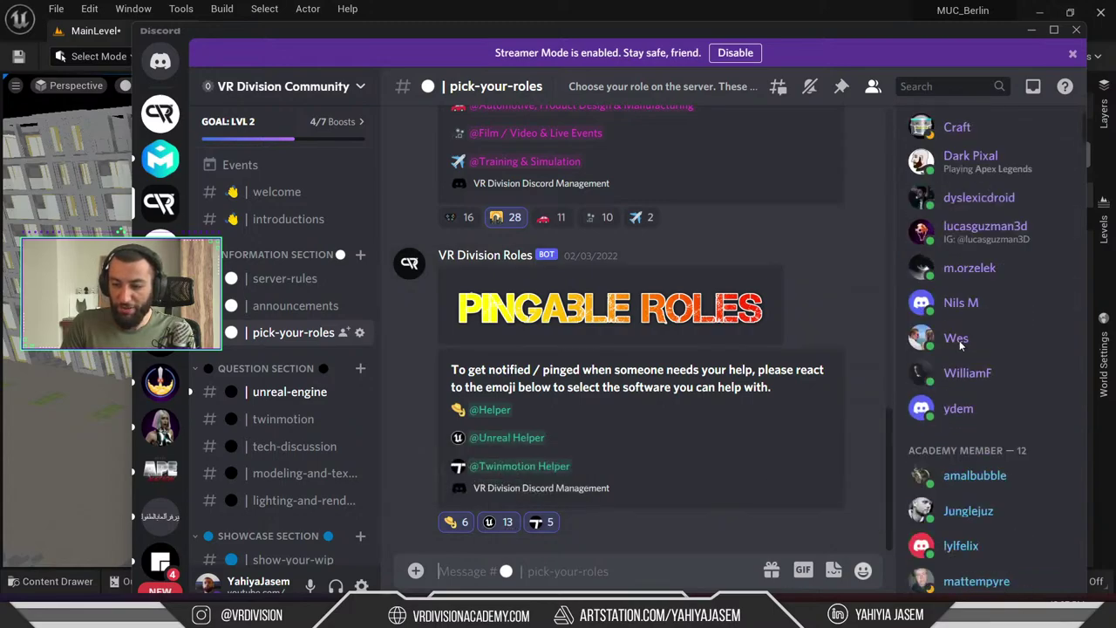
scroll(916, 384, up, 2)
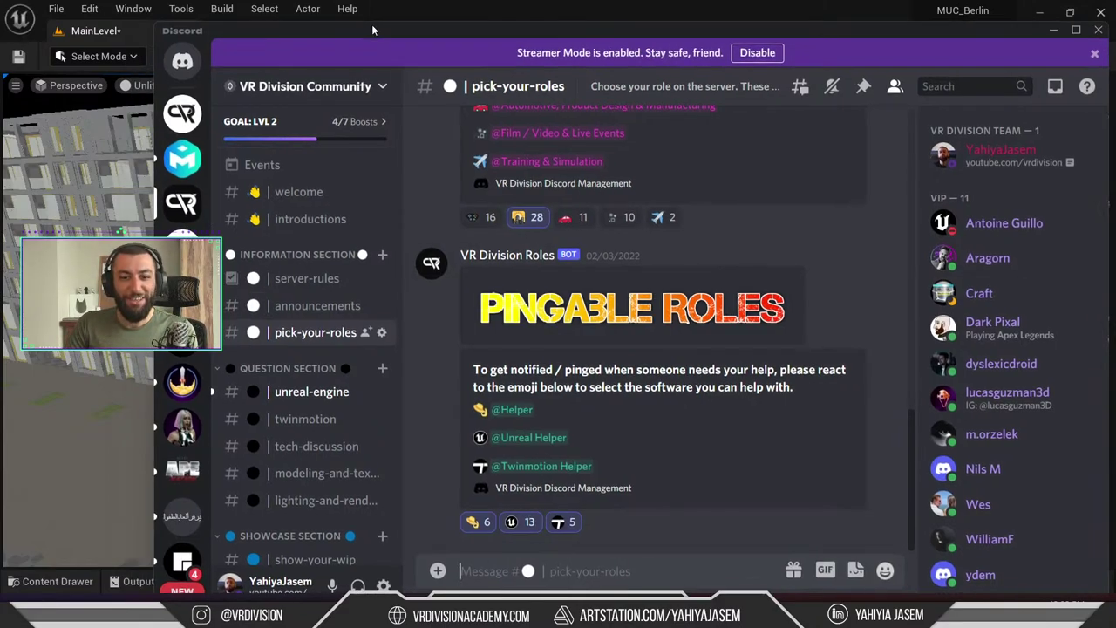
Move Discord off the editor and bring the YouTube live chat pop-out in front of the Unreal viewport
drag(372, 25, 1115, 61)
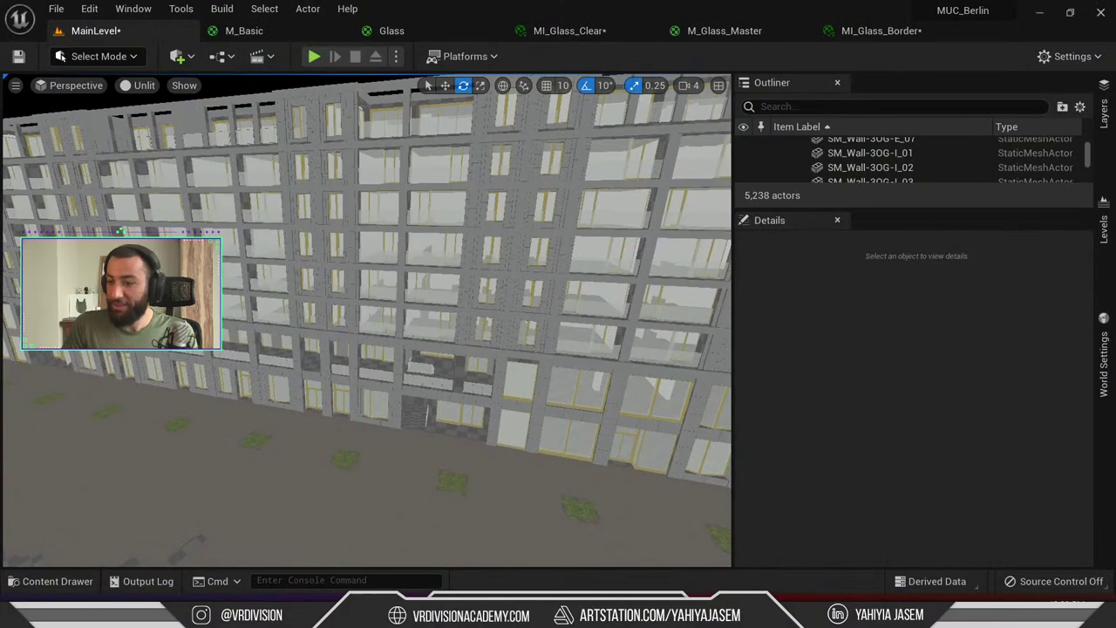
right_drag(366, 320, 323, 346)
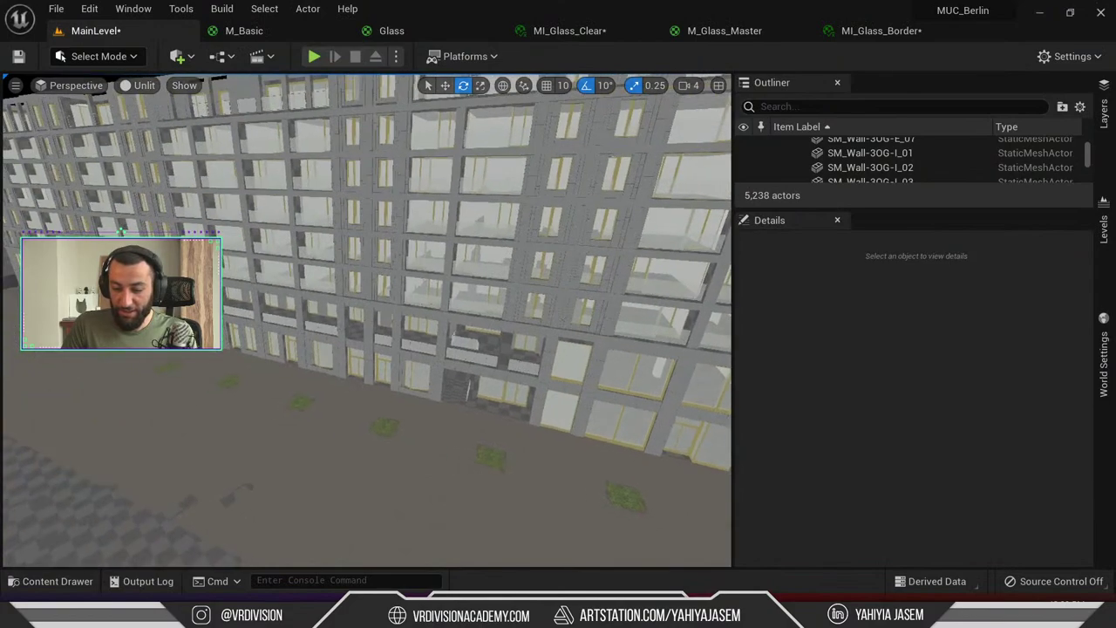
key(alt+Tab)
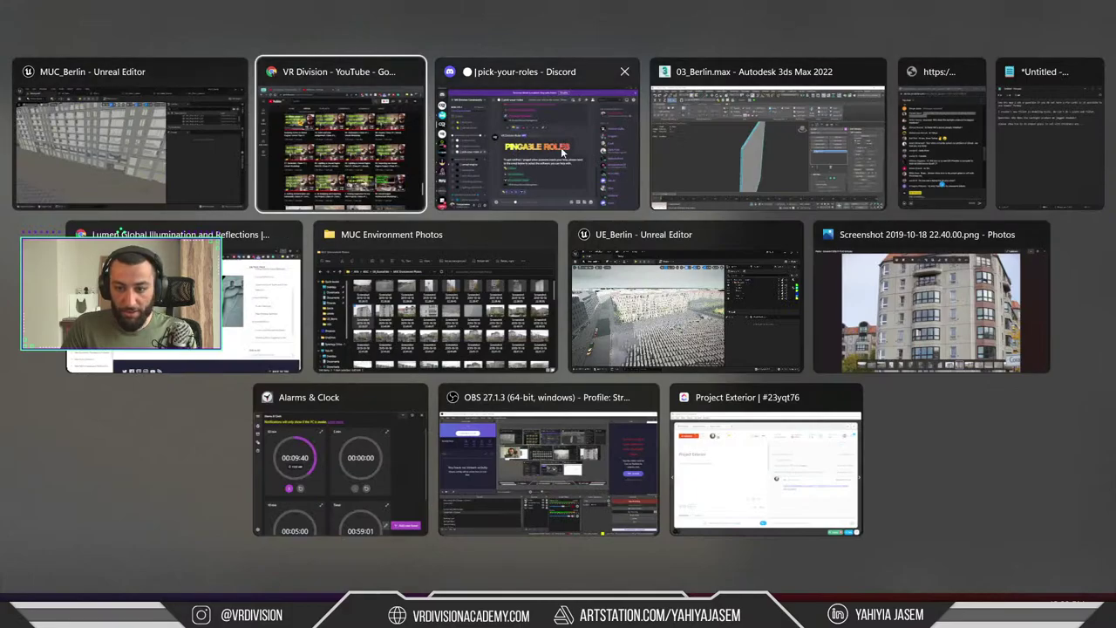
click(942, 139)
key(alt+Tab)
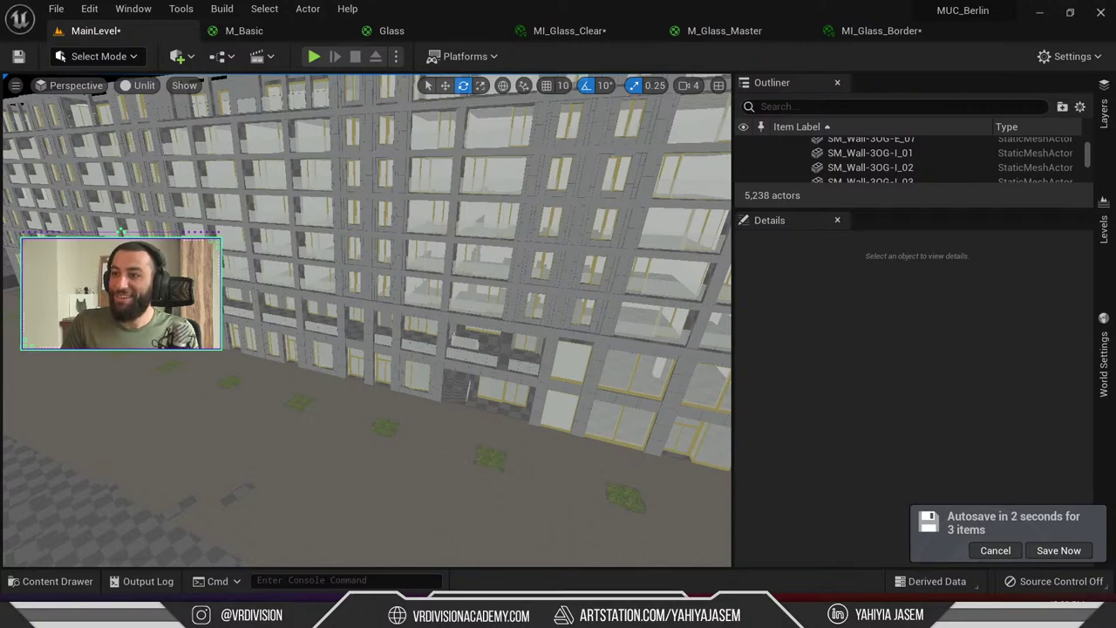
drag(1115, 113, 697, 119)
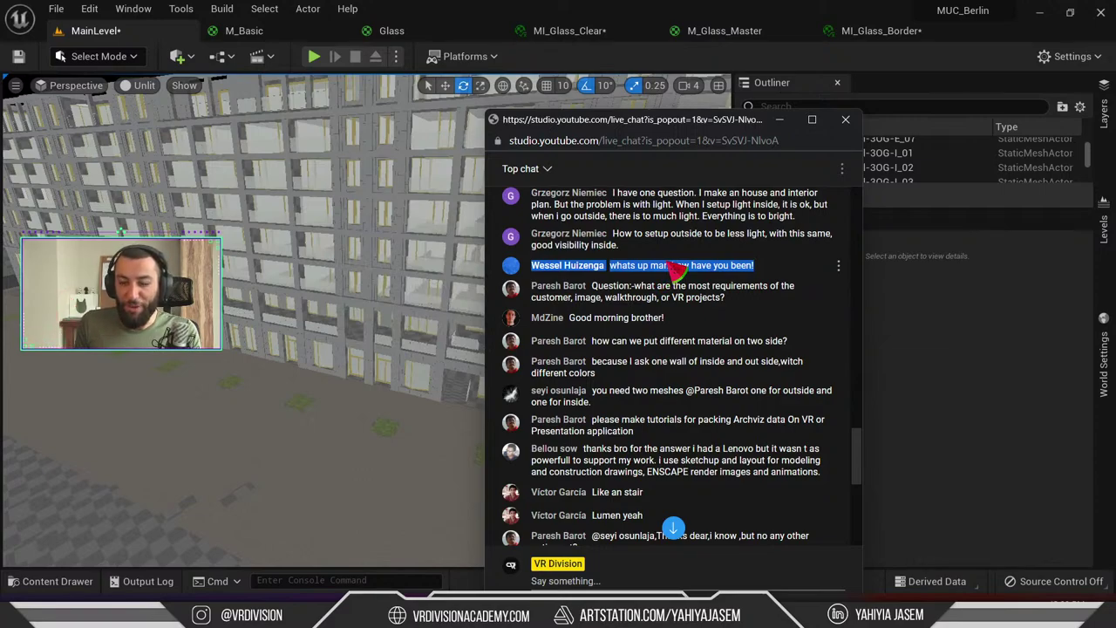
Read the viewers' live chat messages, including the question about interior versus exterior brightness, and move the chat off the editor
click(752, 276)
triple_click(773, 275)
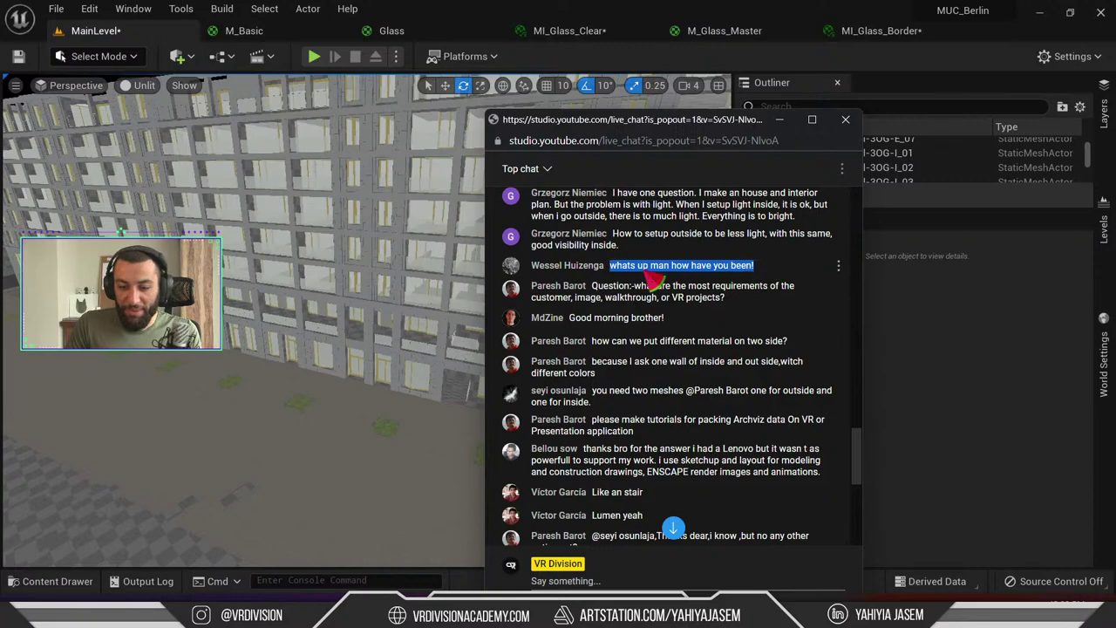
drag(592, 124, 580, 100)
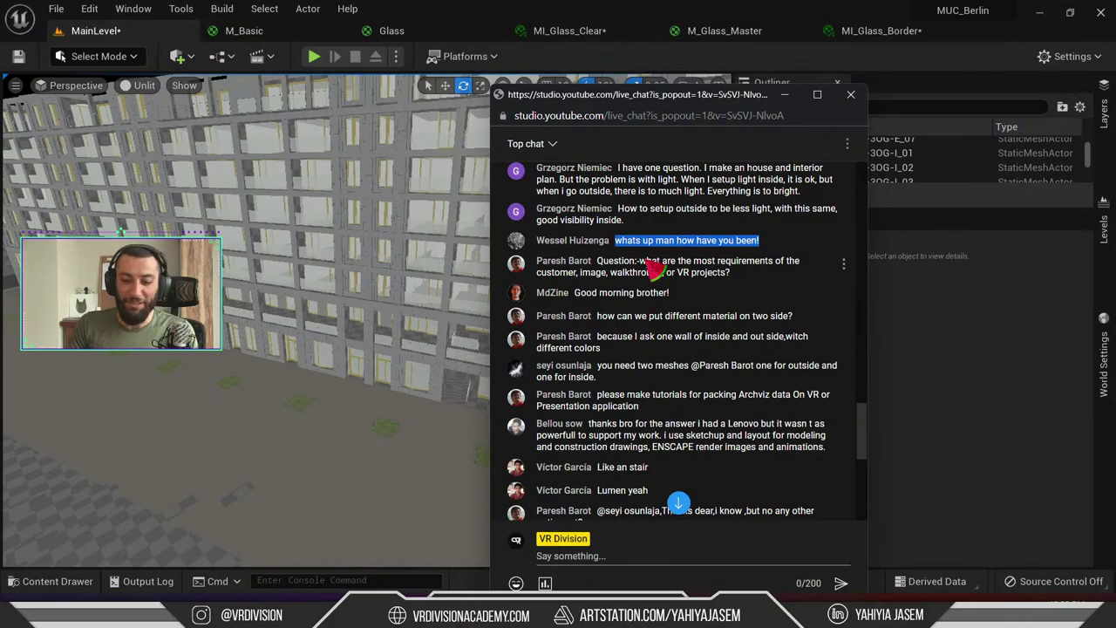
scroll(676, 331, up, 3)
scroll(664, 356, up, 1)
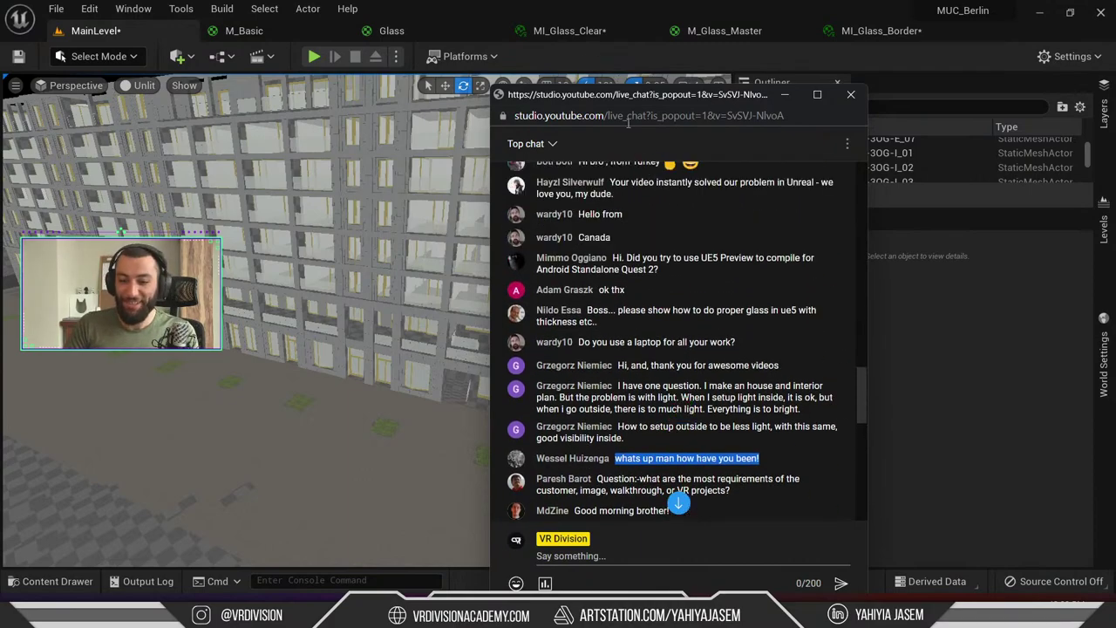
scroll(611, 277, down, 1)
drag(598, 95, 1115, 49)
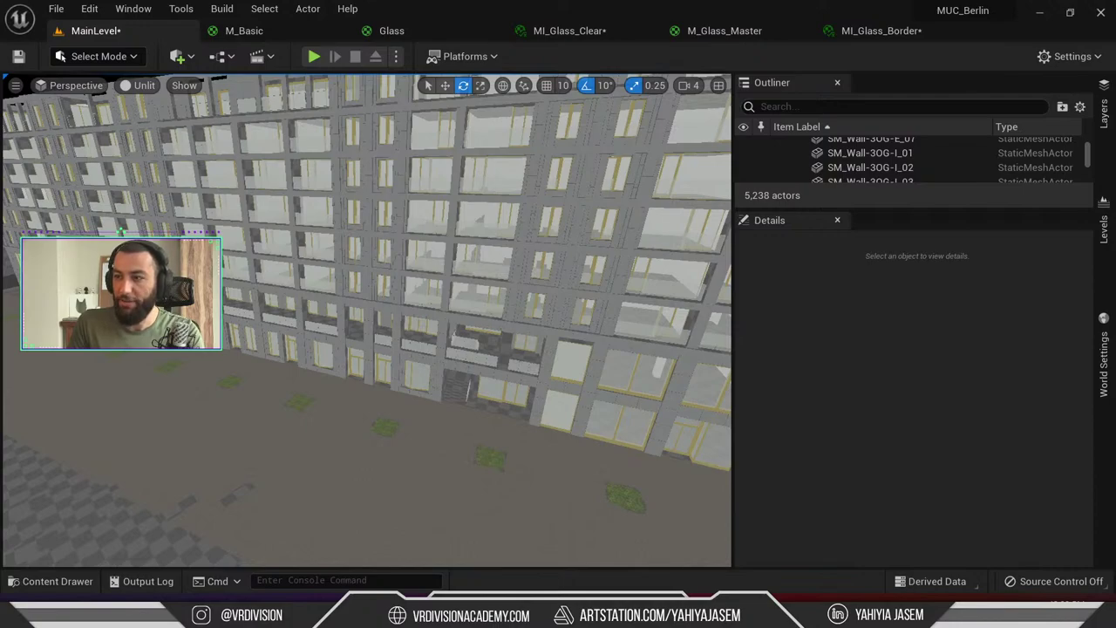
Set the viewport to Lit and frame the building façade and paved plaza from outside
key(s)
right_drag(428, 305, 433, 267)
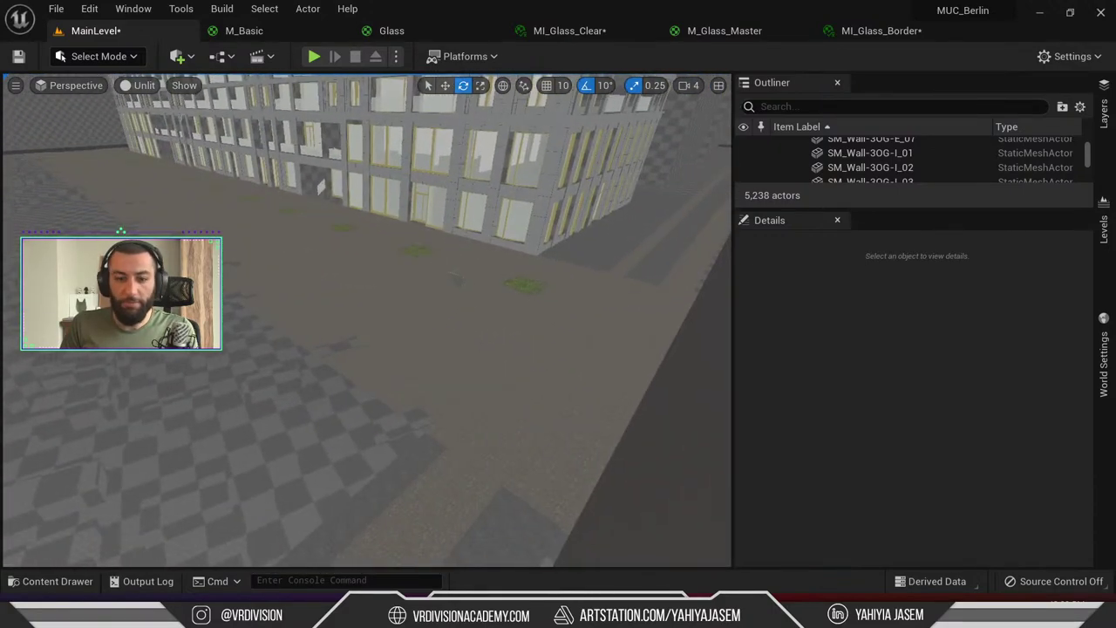
click(142, 85)
click(164, 124)
key(w)
right_drag(502, 284, 491, 262)
Filter the level's actors by "post" and delete the existing PostProcessVolume
click(842, 107)
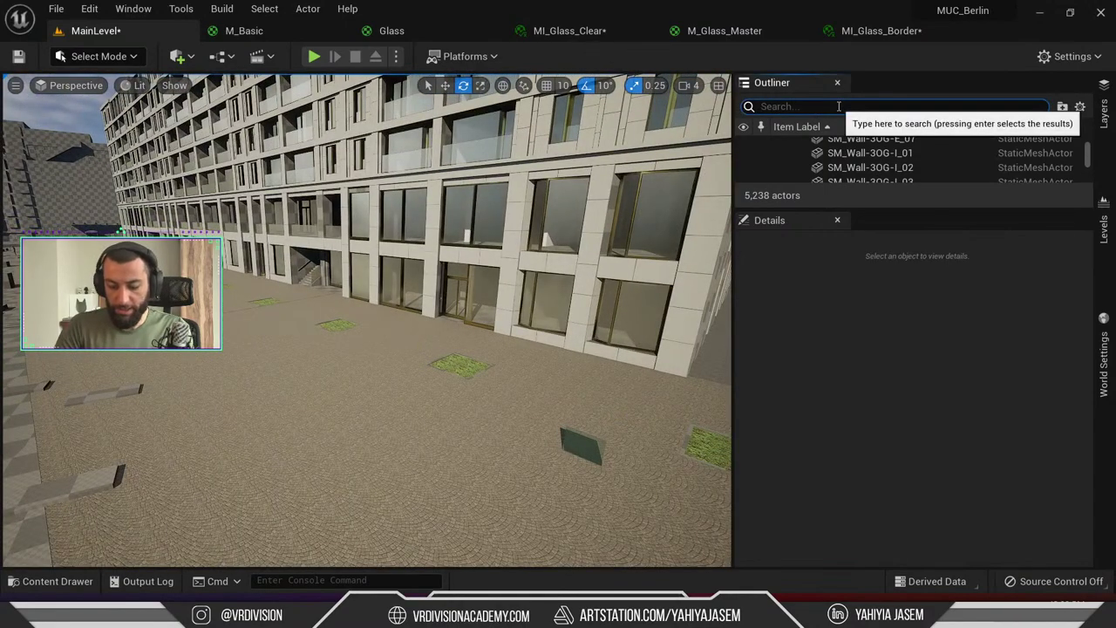
text(post)
click(829, 158)
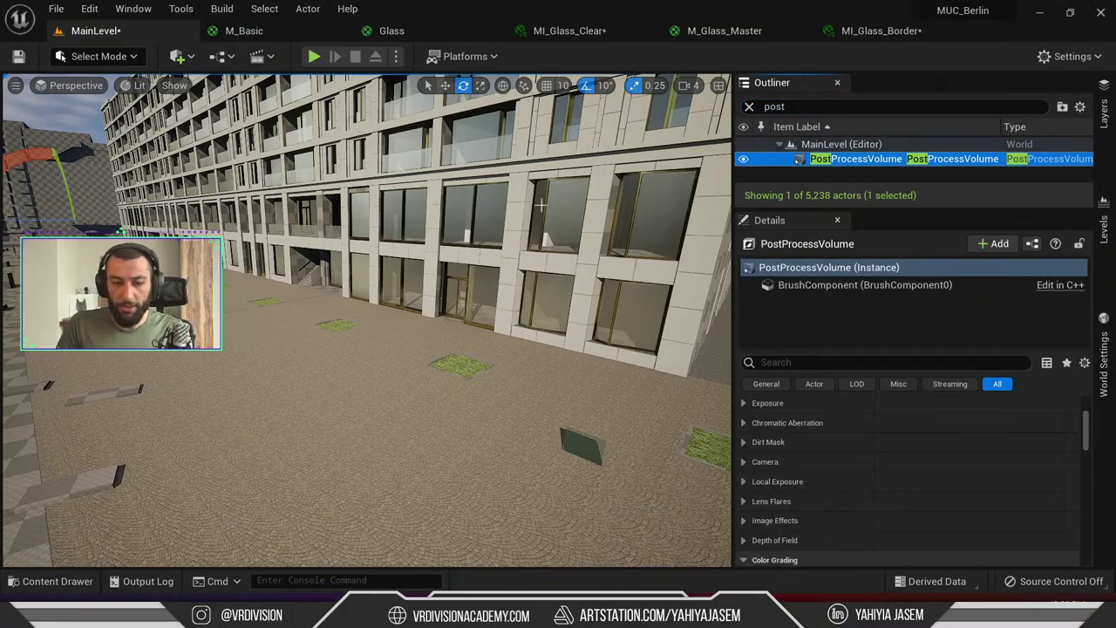
key(Delete)
Enter the building's ground-floor room with the viewport in full screen and examine how the exposure adapts inside
right_drag(540, 205, 584, 245)
key(w)
key(w)
right_drag(417, 224, 420, 223)
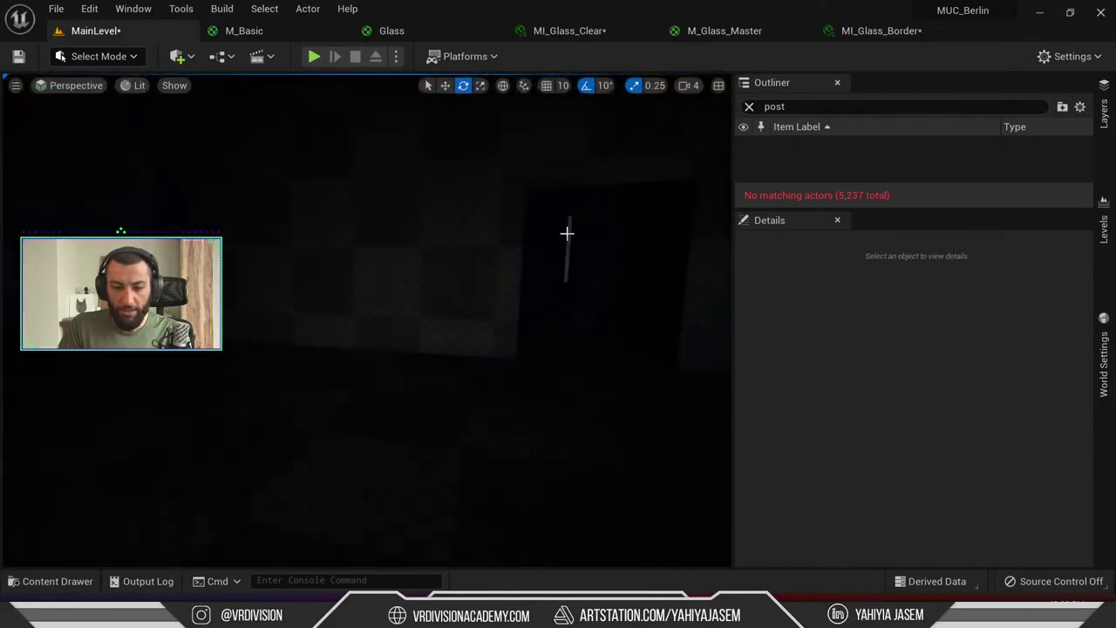
key(F11)
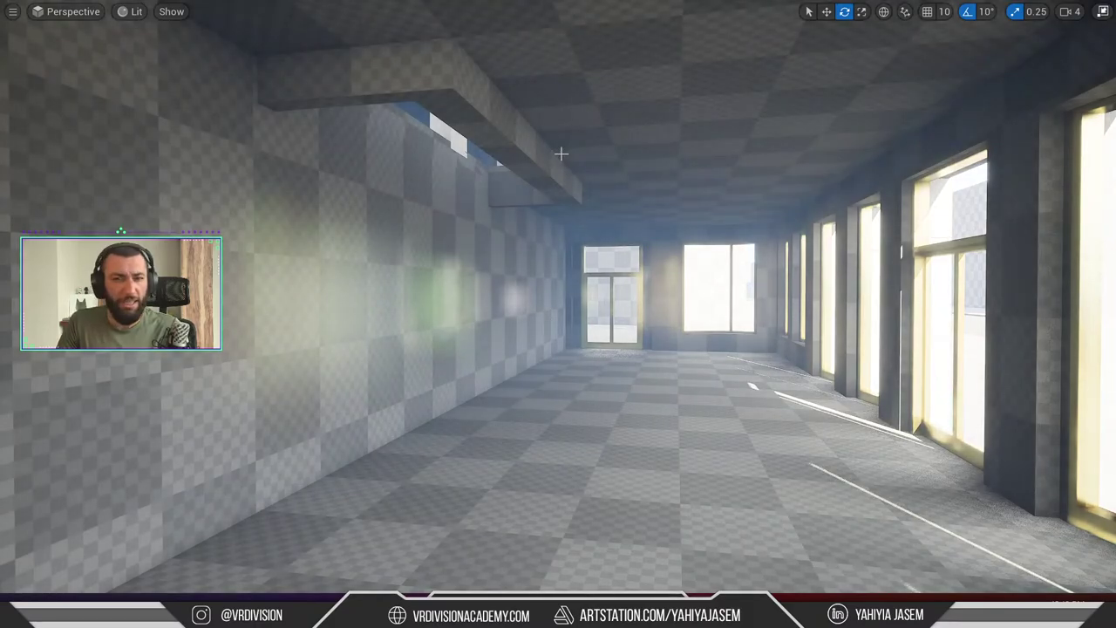
right_drag(560, 154, 776, 192)
right_drag(558, 314, 959, 314)
Return outside to examine the daylight exposure over the plaza and façade, and leave full-screen view
right_drag(785, 161, 610, 279)
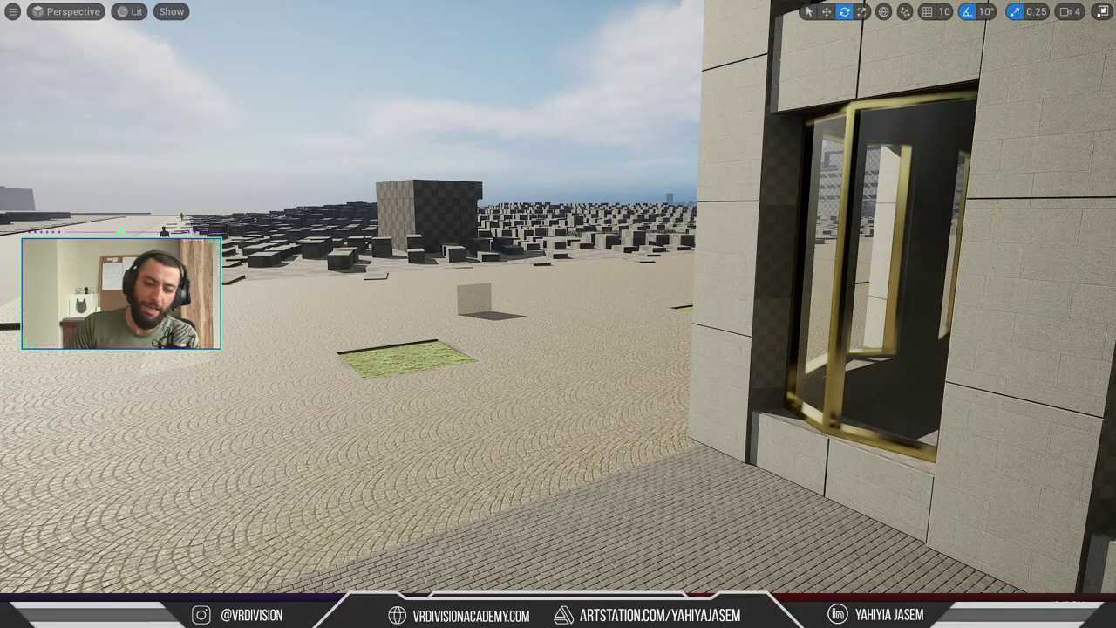
mouse_move(526, 239)
right_down()
mouse_move(514, 239)
mouse_move(541, 233)
mouse_move(526, 239)
right_up()
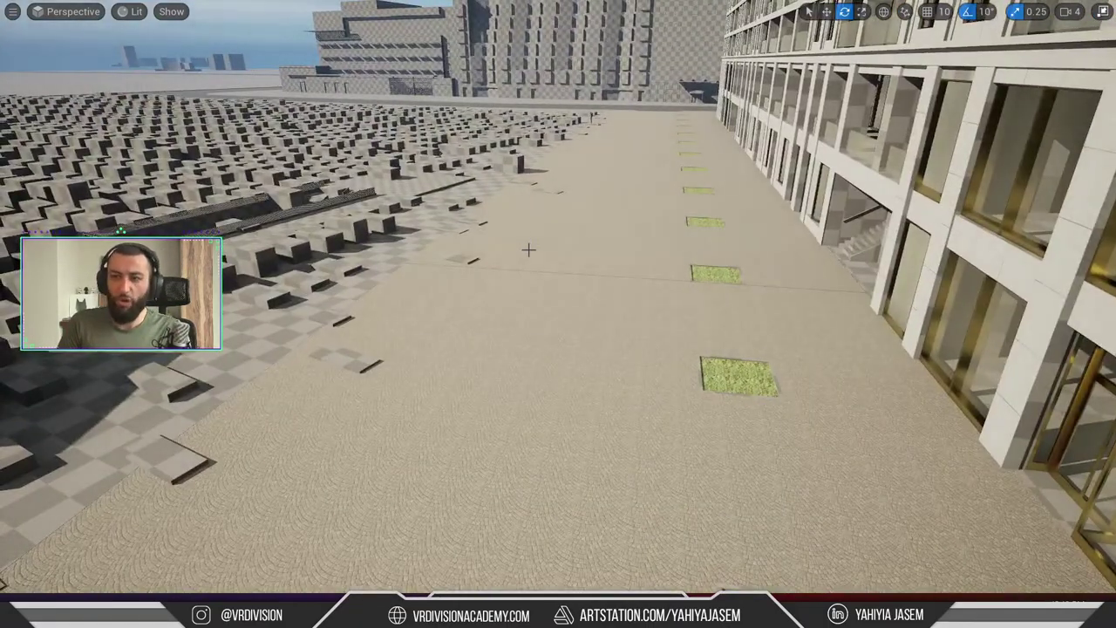
right_drag(431, 246, 409, 248)
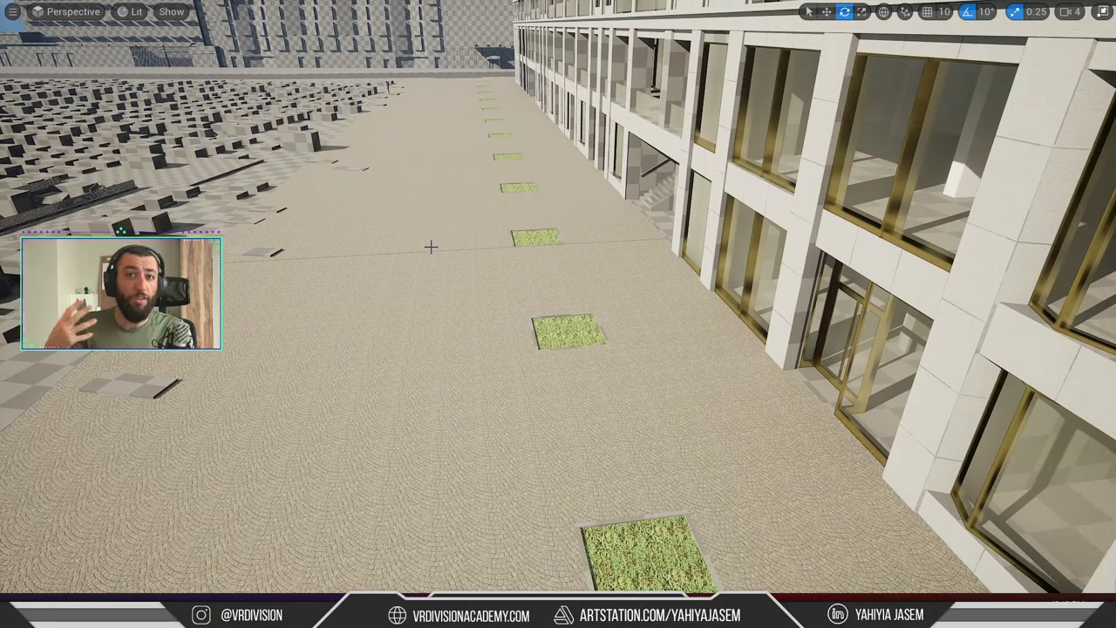
right_drag(431, 247, 413, 249)
key(F11)
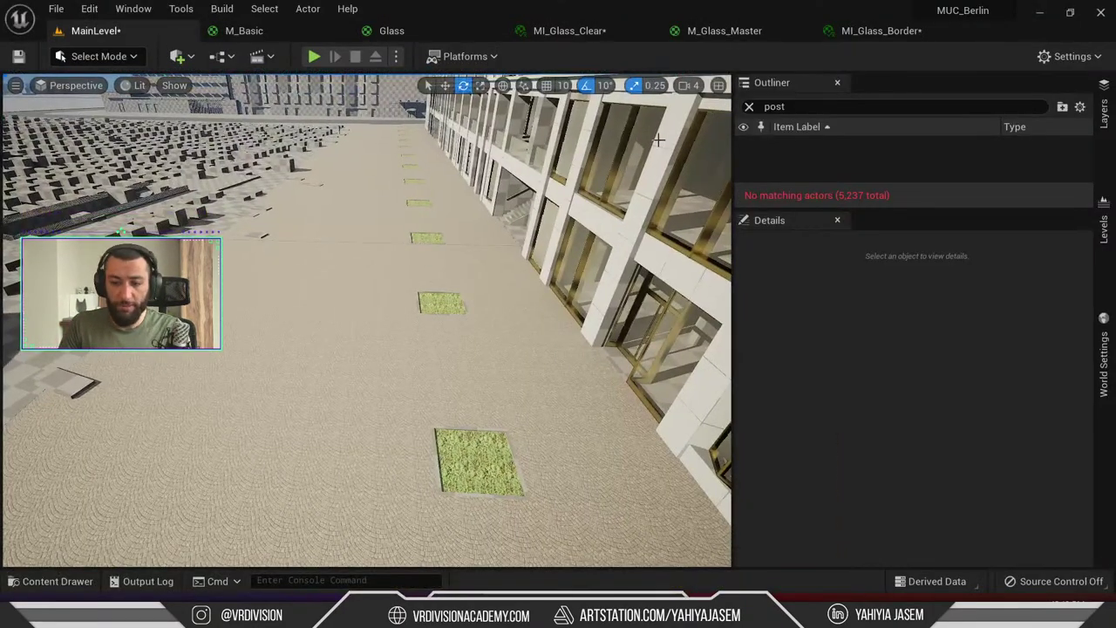
Clear the "post" actor filter and bring up the Place Actors browser
click(749, 106)
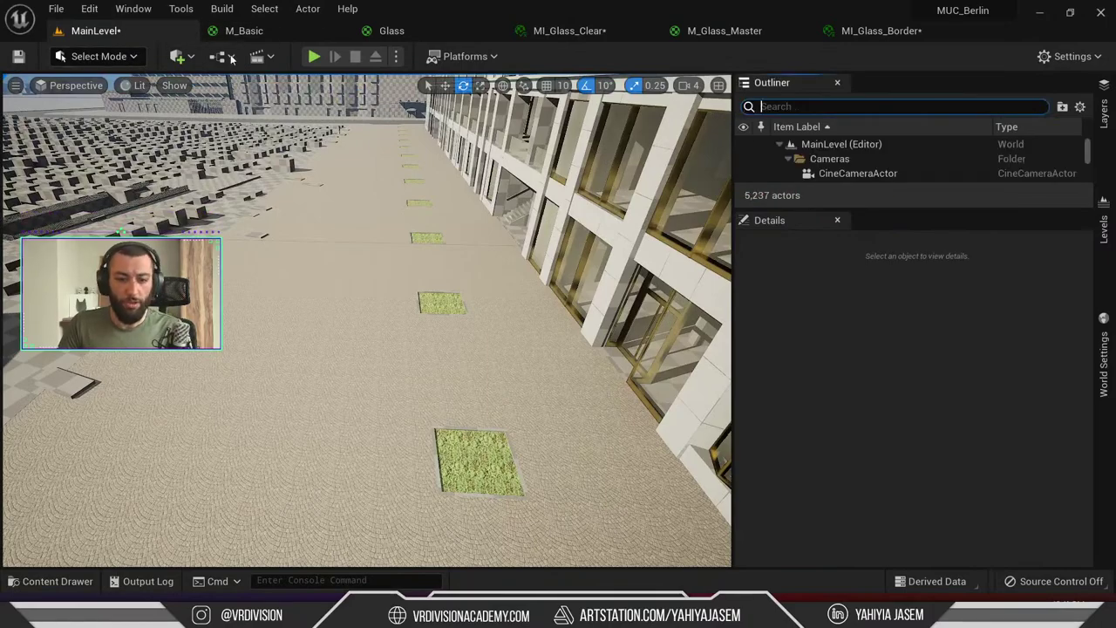
click(180, 57)
click(181, 57)
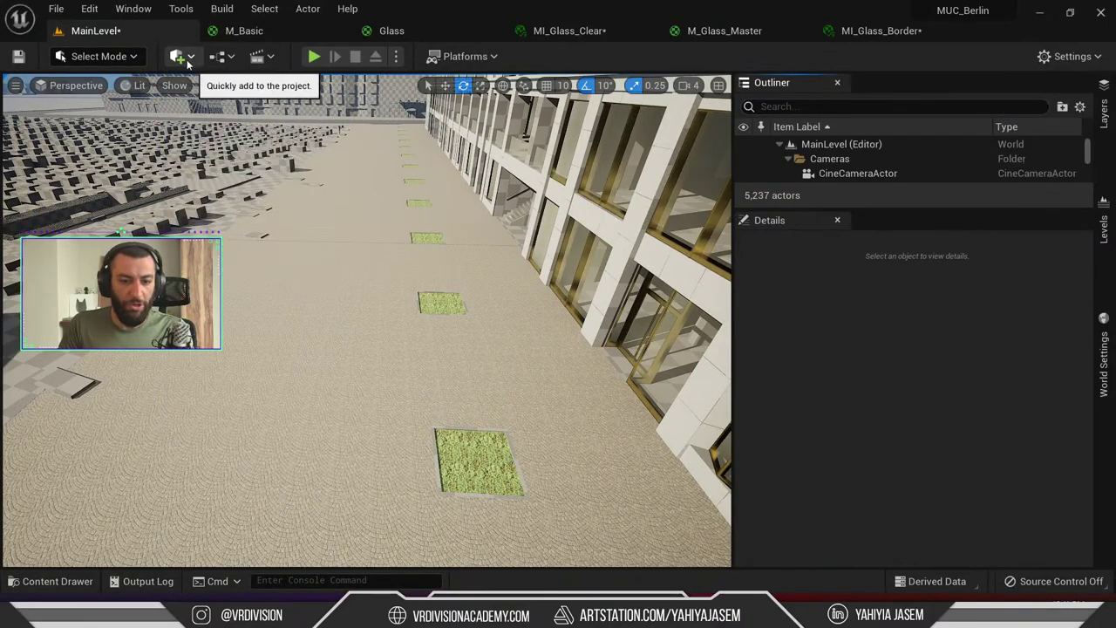
click(181, 58)
click(180, 57)
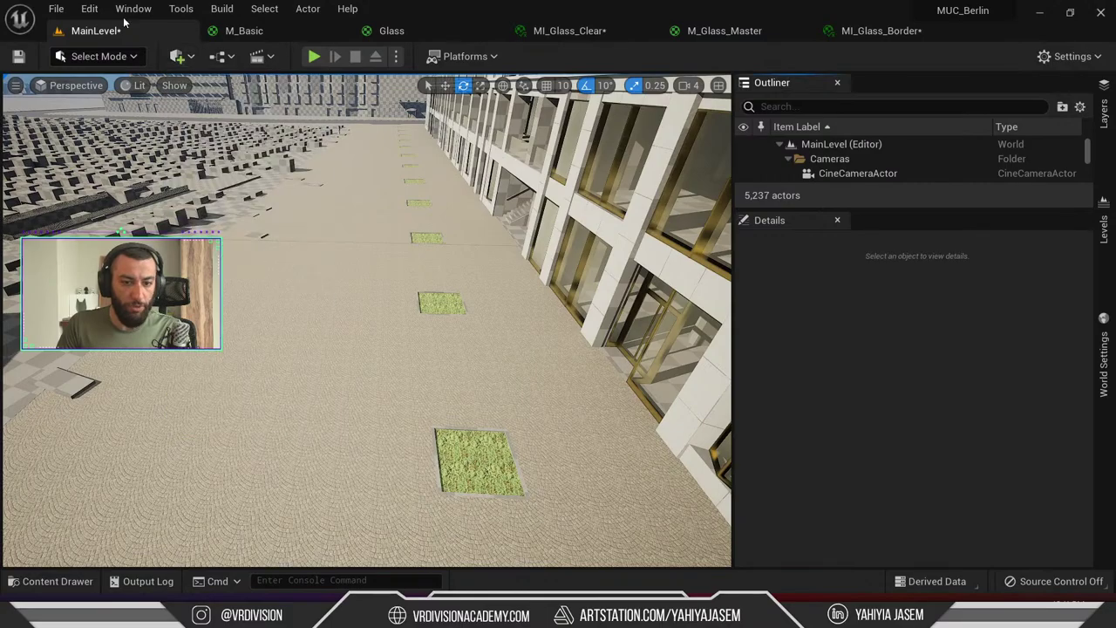
click(133, 9)
mouse_move(209, 65)
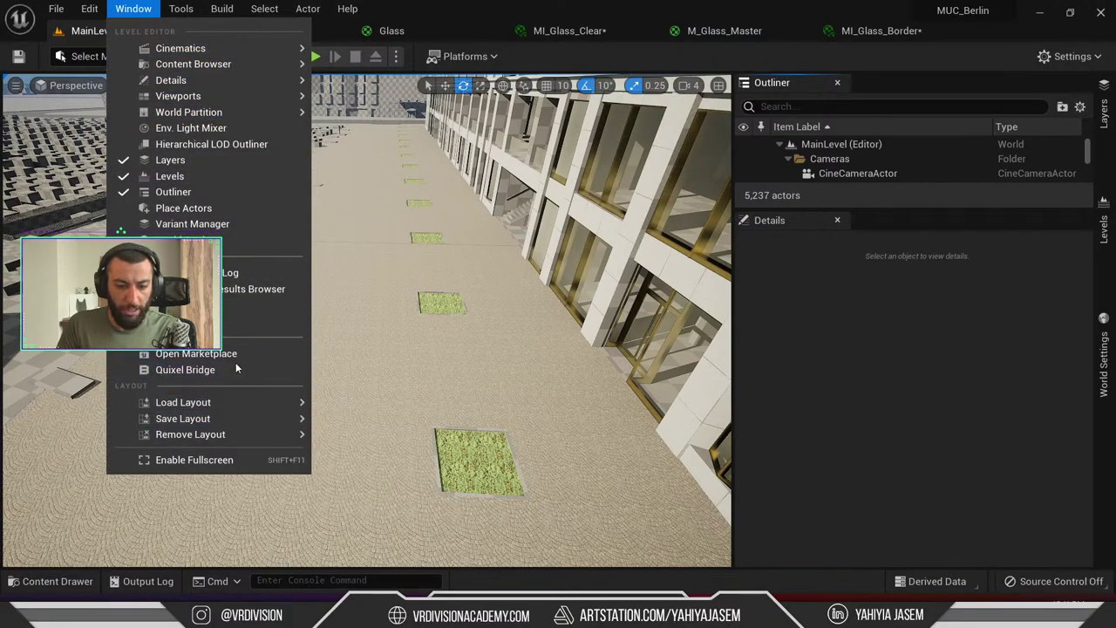
click(218, 209)
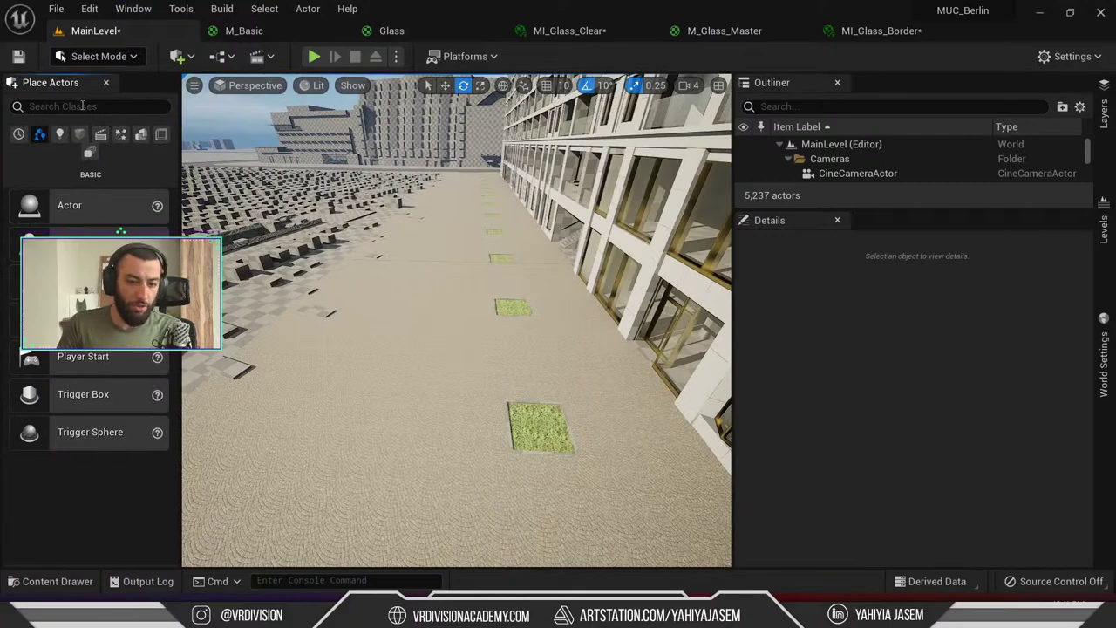
Search the placeable classes for "post", place a PostProcessVolume on the plaza paving, and frame it in the viewport
click(102, 102)
text(post)
drag(87, 142, 663, 392)
key(f)
key(w)
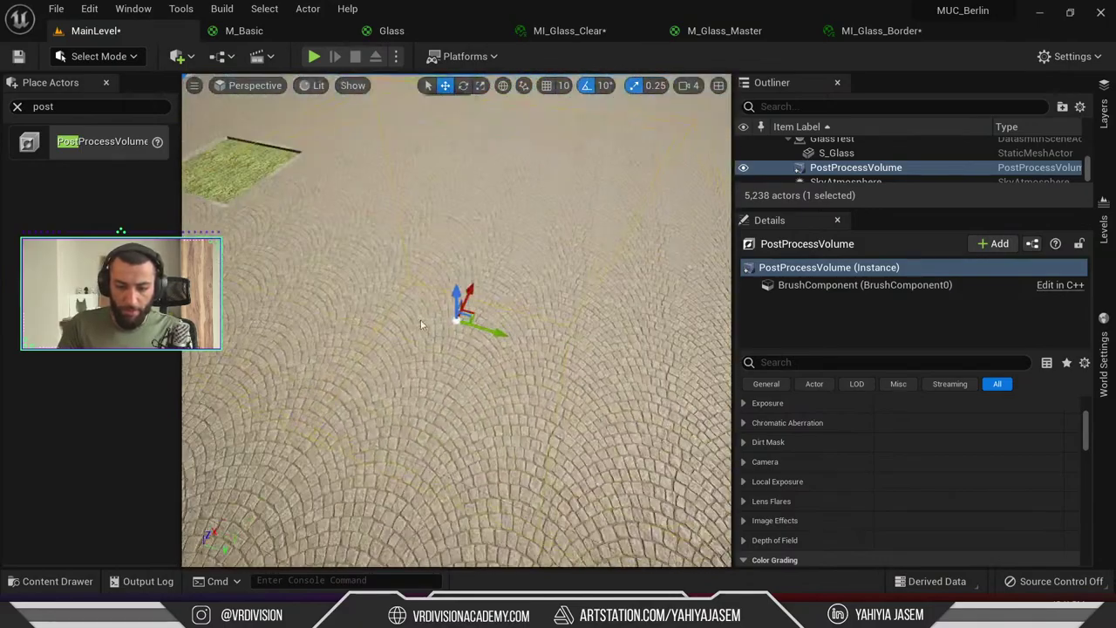
scroll(420, 319, down, 5)
alt+drag(413, 309, 624, 355)
Look through the new PostProcessVolume's lens, color grading, global illumination and reflection settings
scroll(764, 471, down, 2)
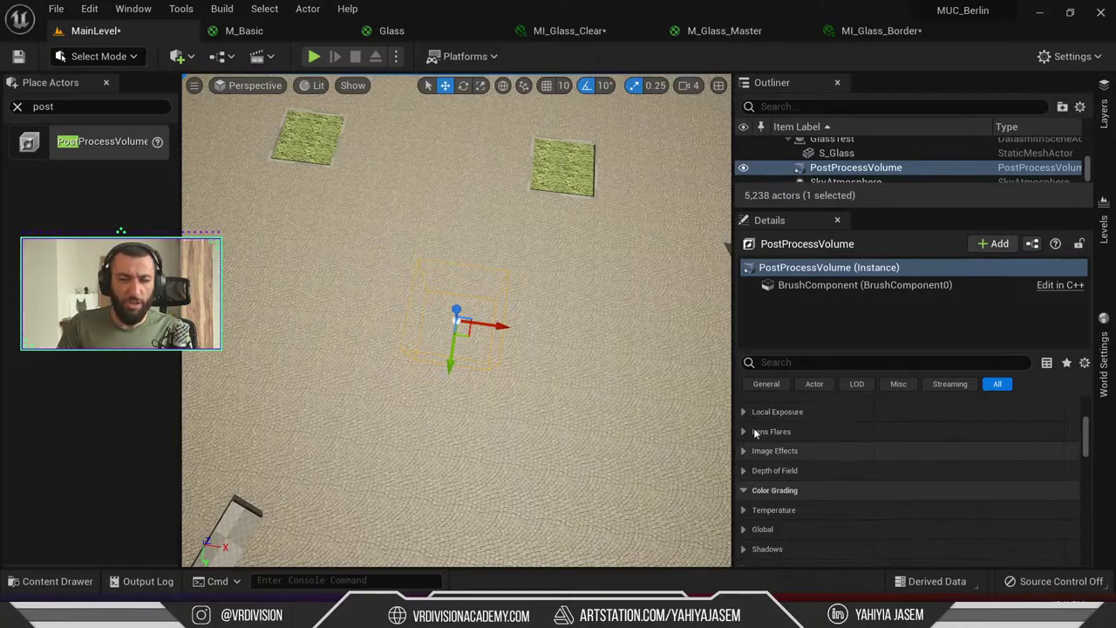
scroll(785, 462, up, 5)
scroll(761, 467, down, 3)
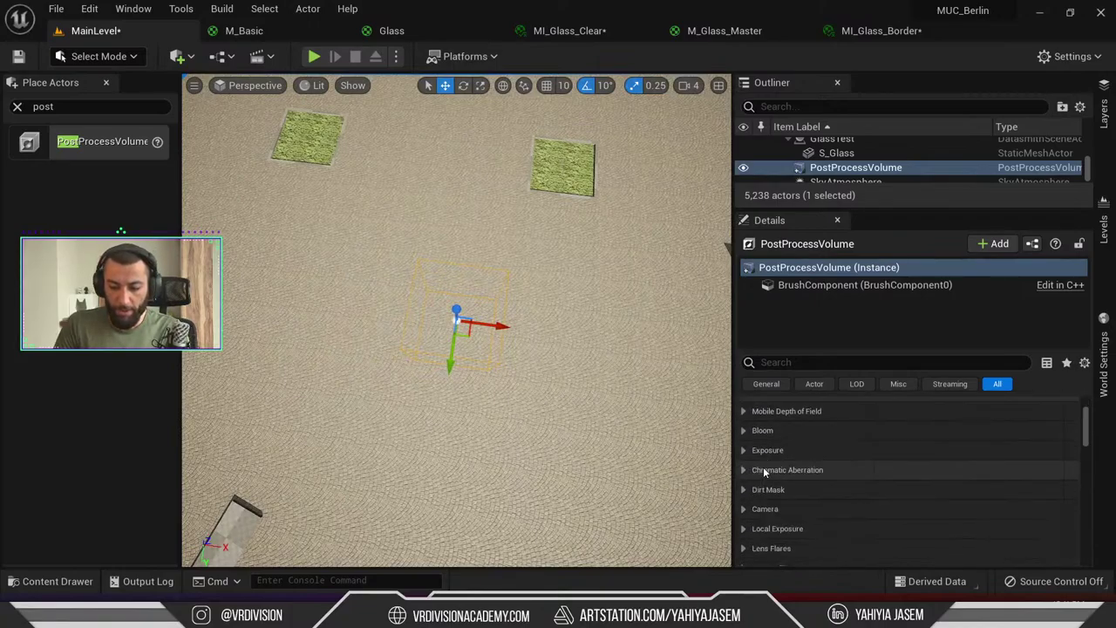
scroll(757, 445, up, 2)
scroll(768, 468, down, 8)
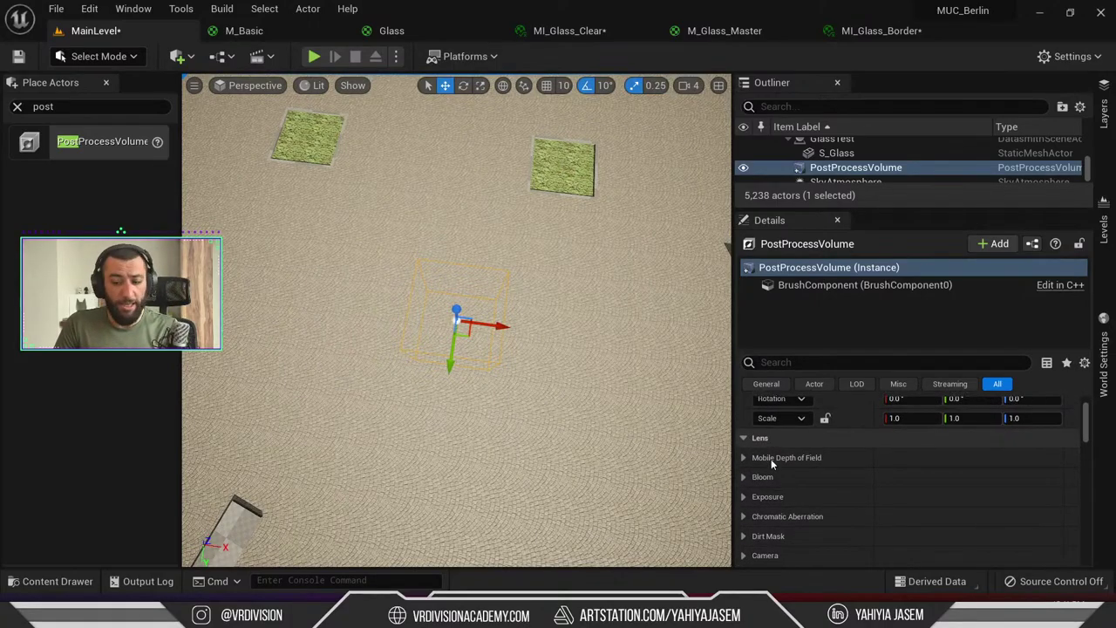
scroll(774, 473, down, 2)
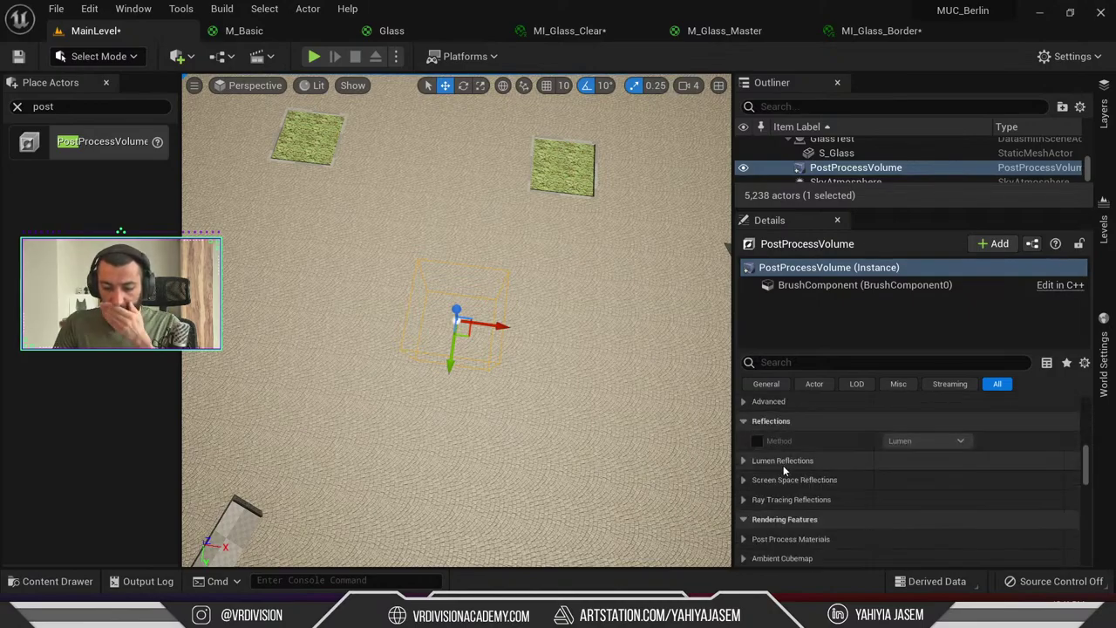
scroll(783, 446, down, 1)
scroll(768, 462, up, 1)
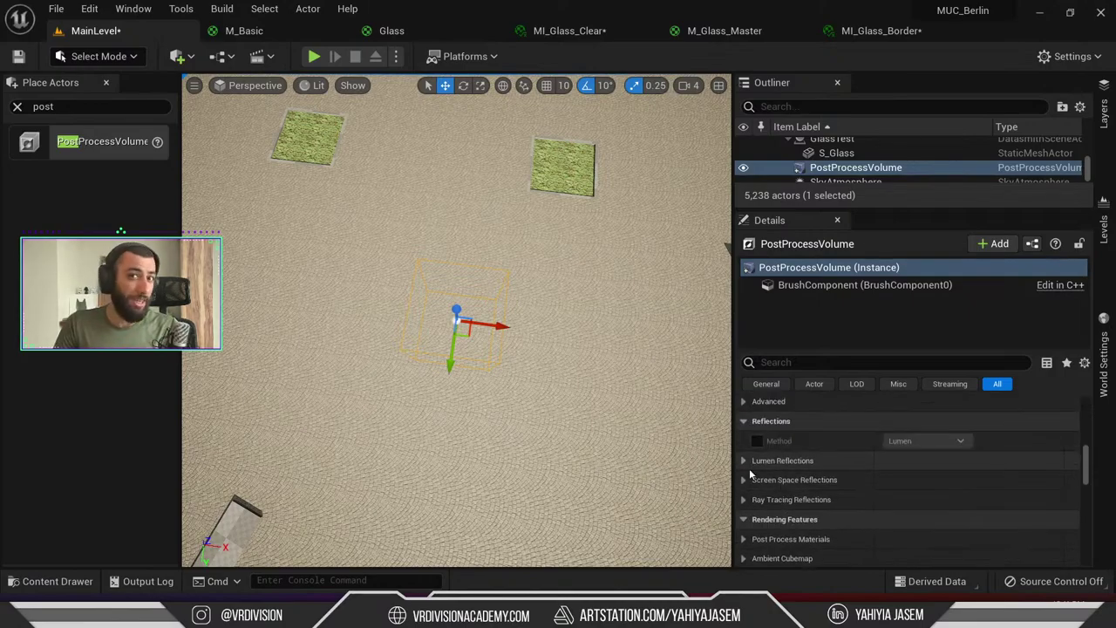
scroll(804, 487, up, 8)
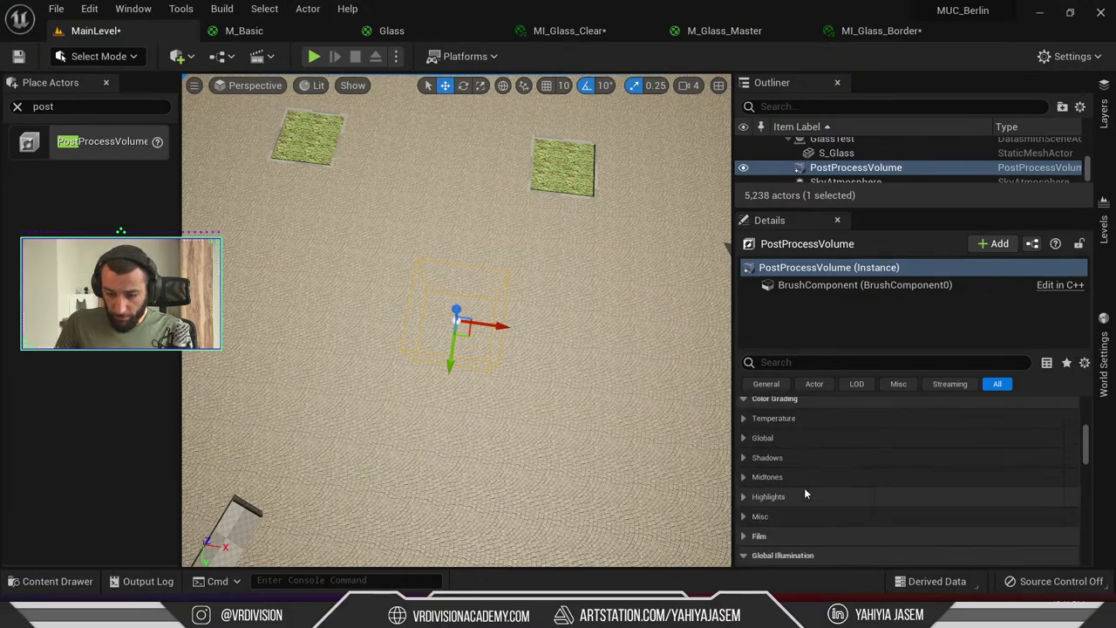
In the PostProcessVolume's Exposure settings, enable Exposure Compensation and set Metering Mode to Manual
drag(777, 215, 777, 171)
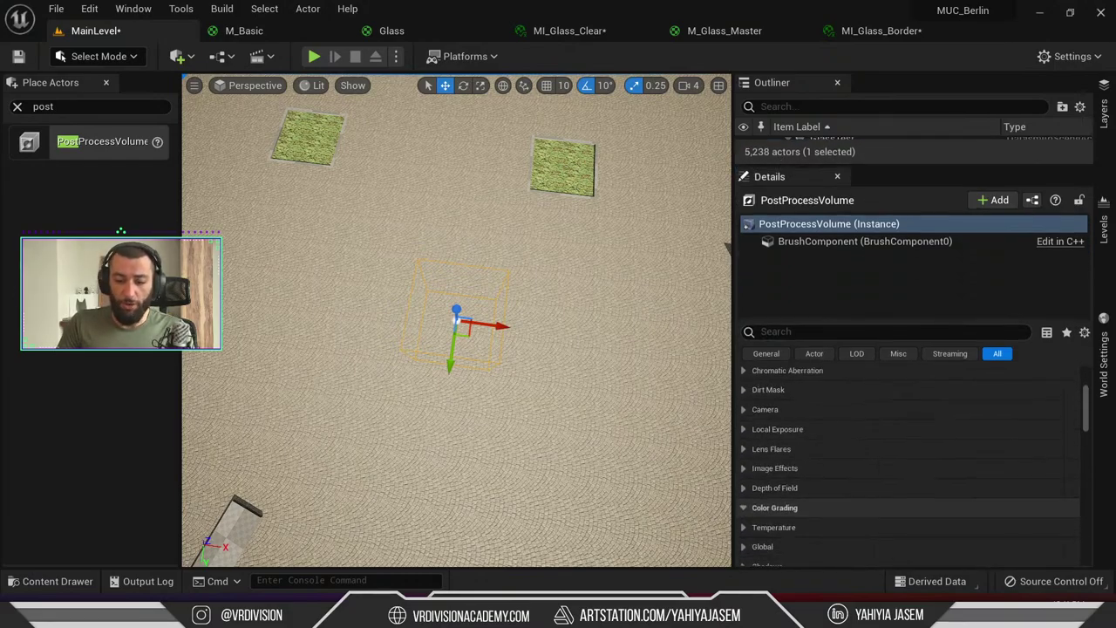
right_drag(626, 386, 610, 417)
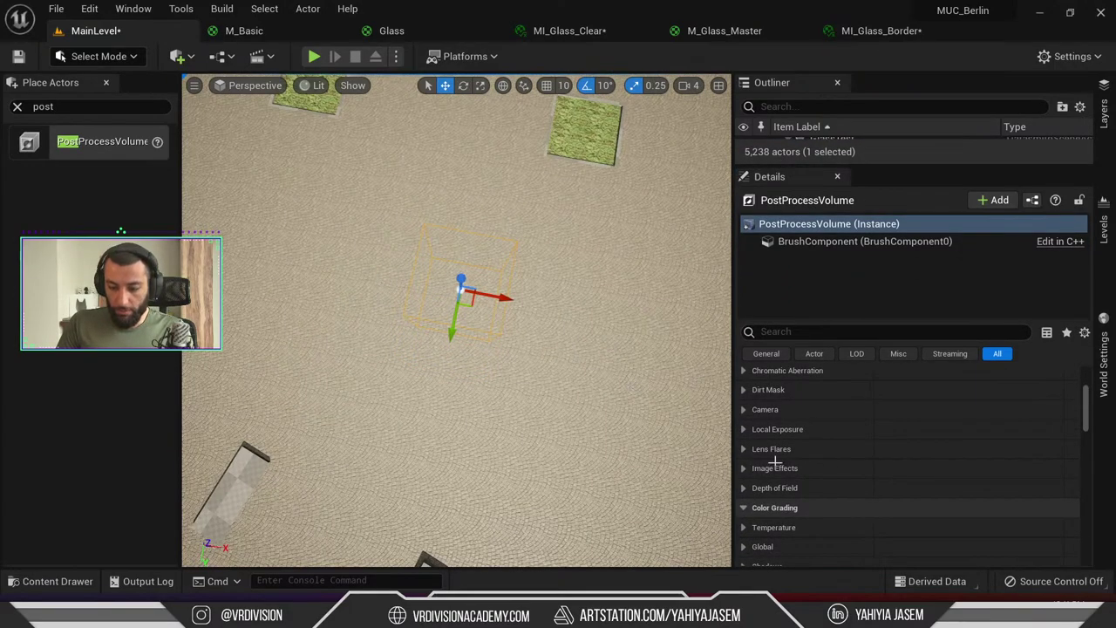
scroll(782, 448, up, 4)
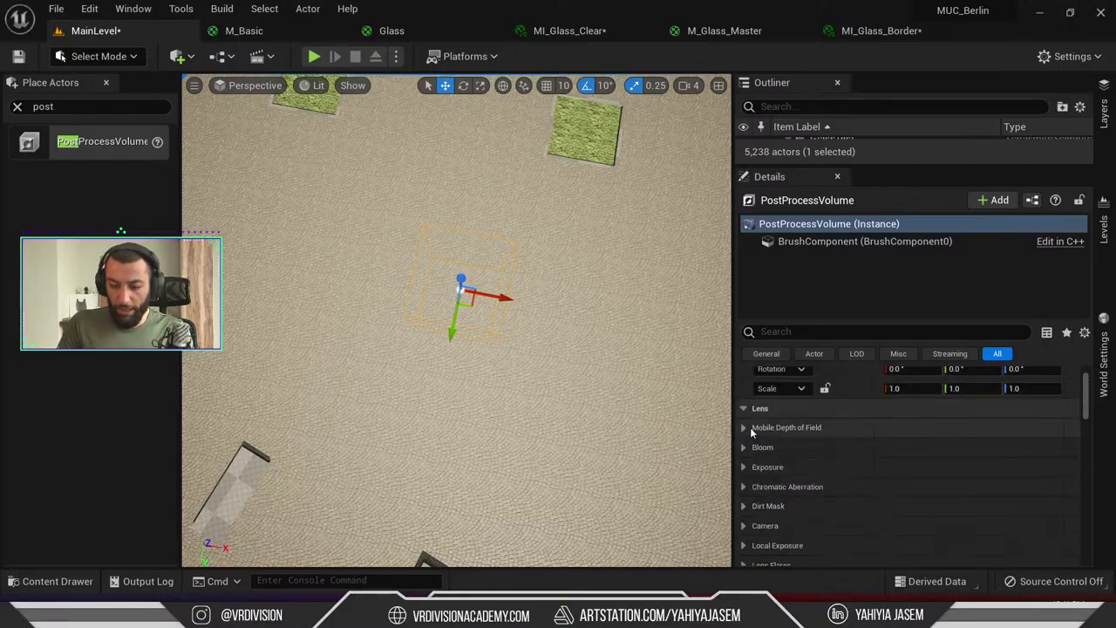
click(744, 467)
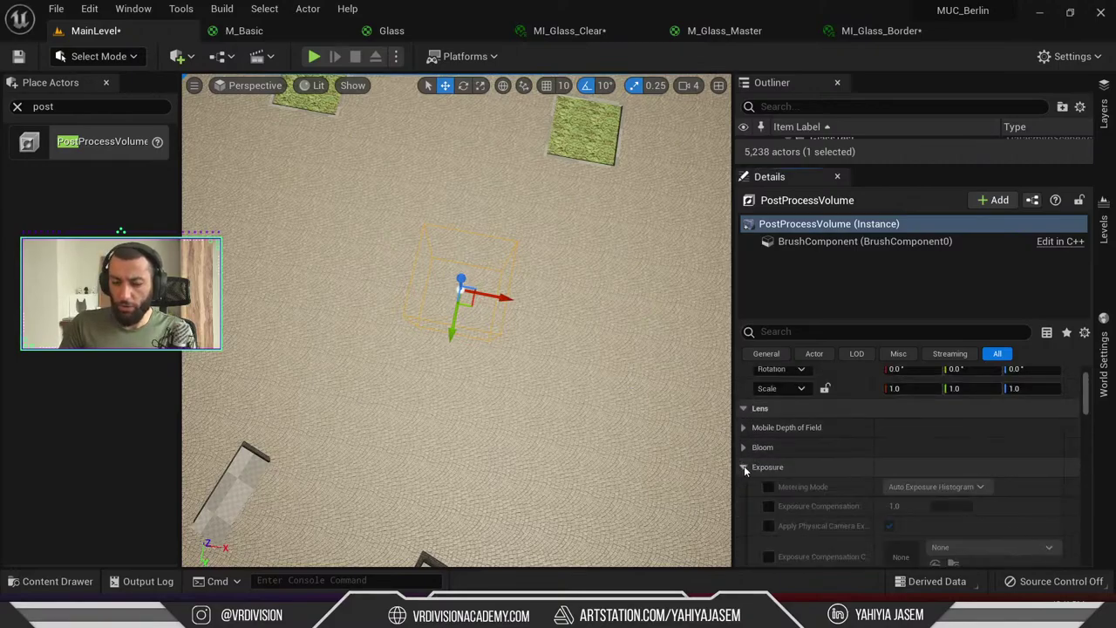
scroll(776, 438, down, 2)
scroll(771, 443, down, 1)
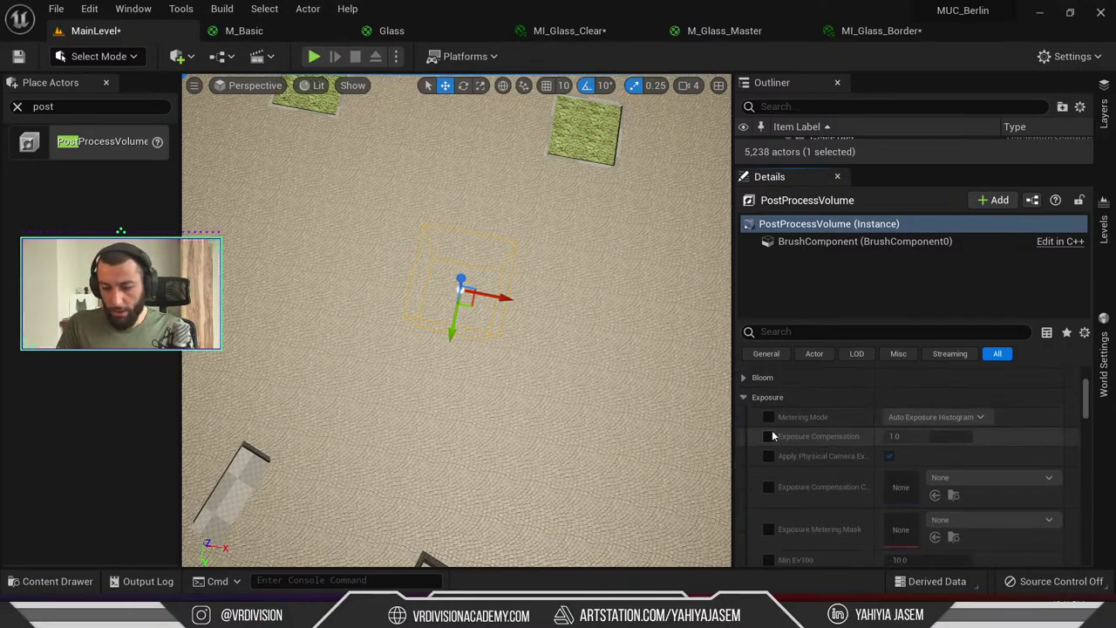
click(769, 436)
scroll(775, 454, down, 3)
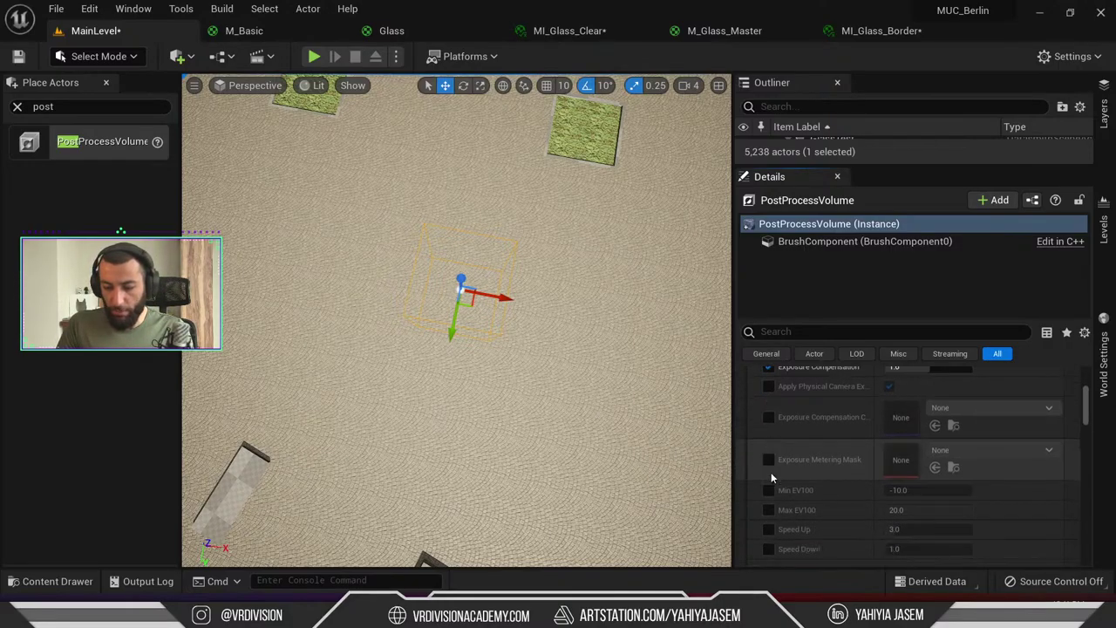
scroll(776, 480, up, 3)
click(942, 417)
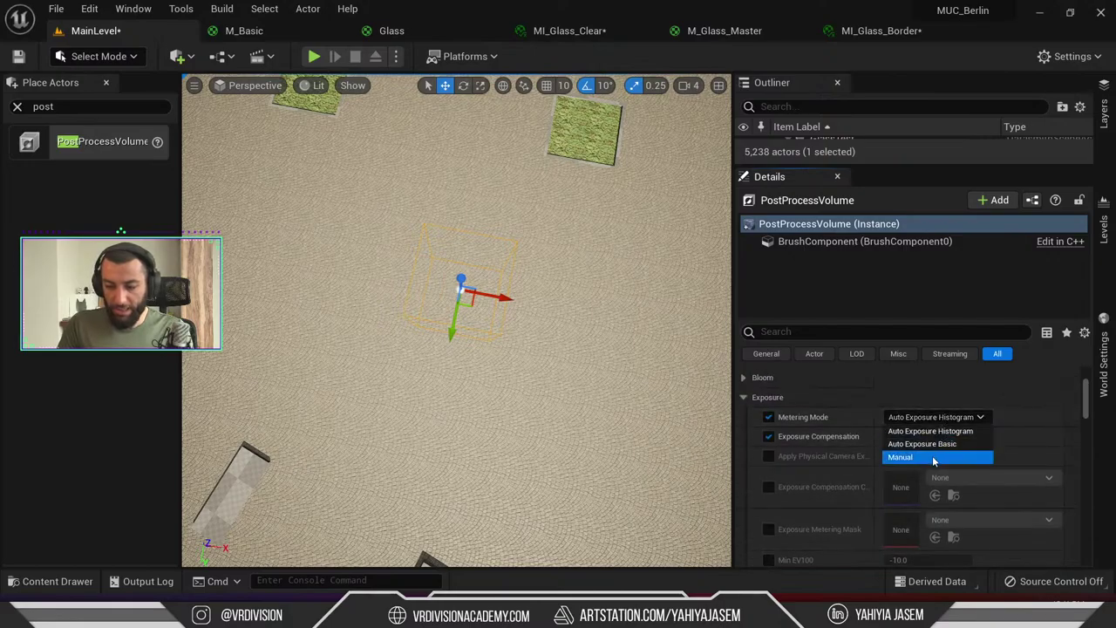
click(934, 458)
Raise the volume's Exposure Compensation to about 10.78 with the camera inside the volume
right_drag(523, 366, 410, 253)
key(w)
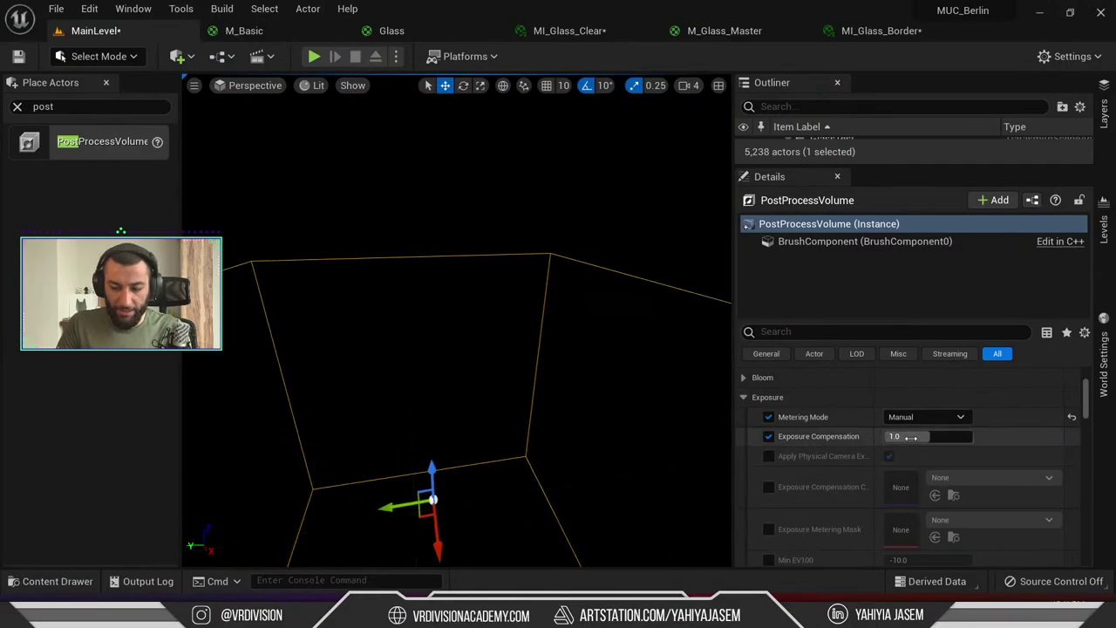
drag(909, 436, 950, 436)
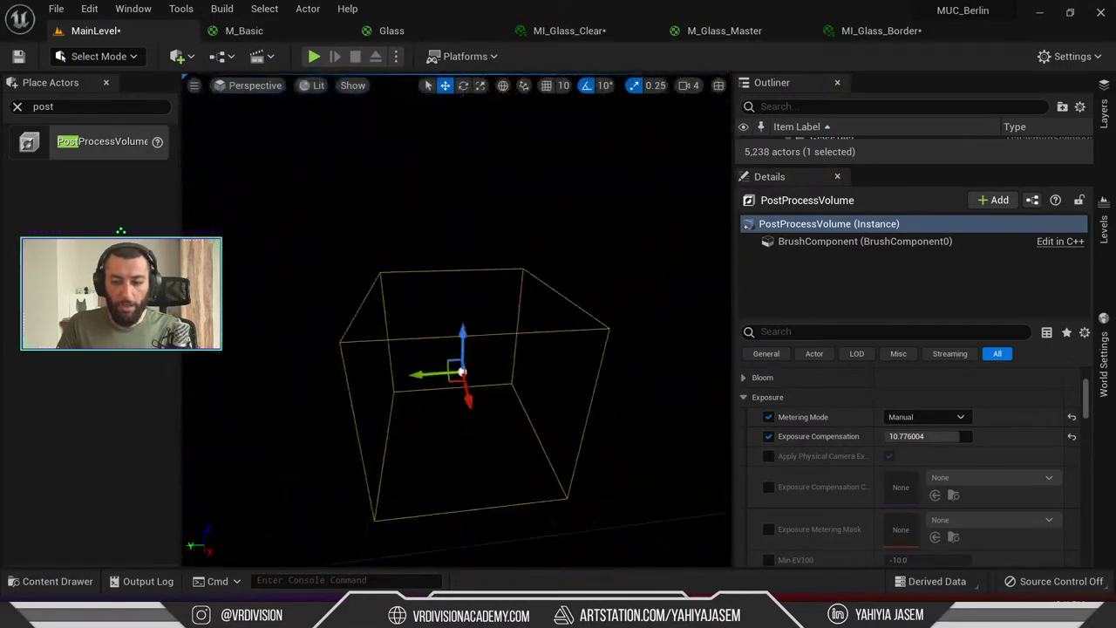
Filter the volume's details by "inf" and enable Infinite Extent (Unbound)
click(796, 331)
text(i)
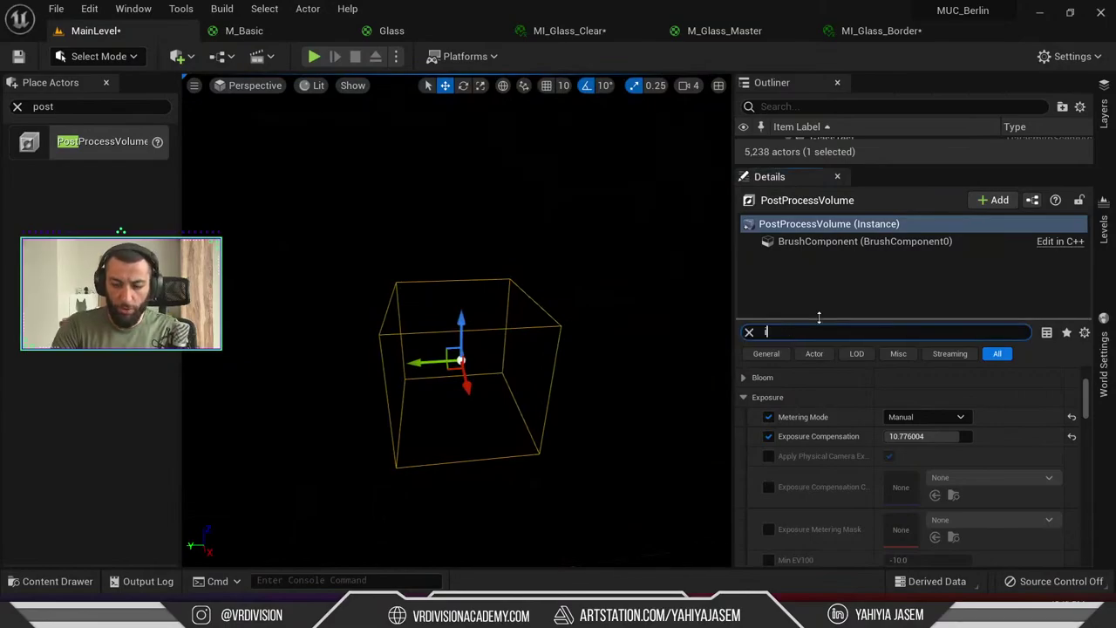
text(inf)
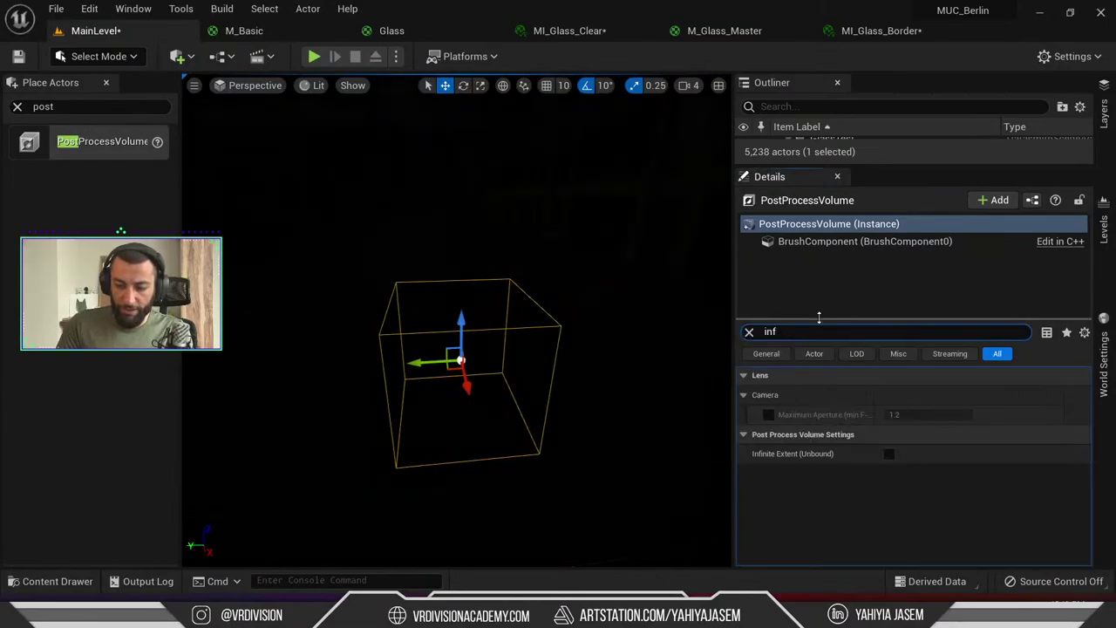
click(890, 454)
mouse_move(471, 347)
right_down()
mouse_move(437, 270)
mouse_move(471, 339)
right_up()
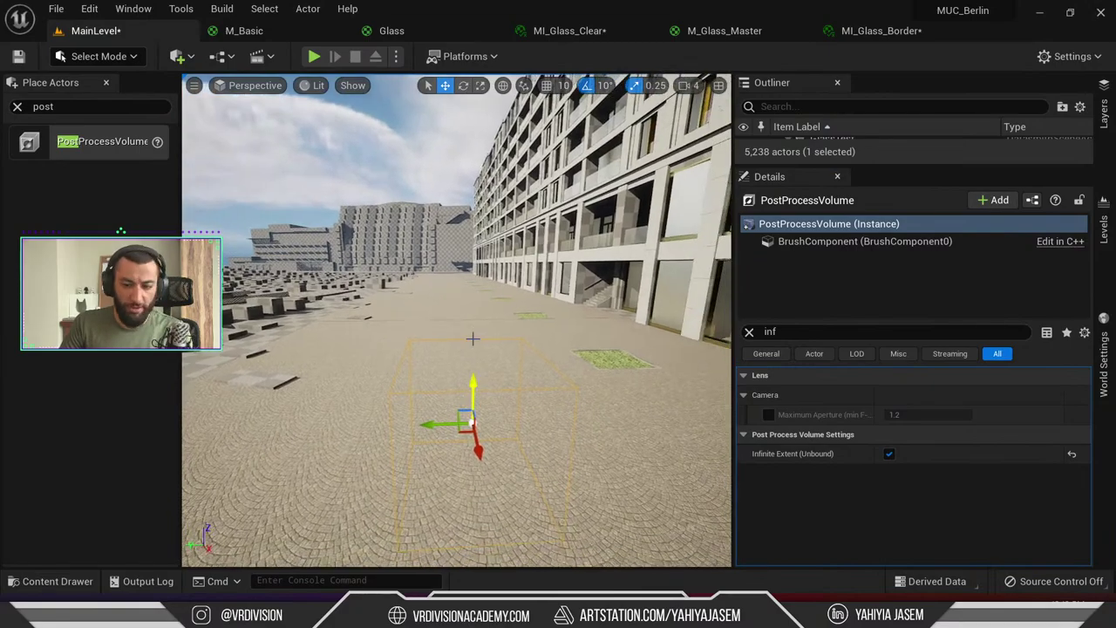
Stretch the PostProcessVolume lengthwise along the plaza and turn Infinite Extent (Unbound) off
key(r)
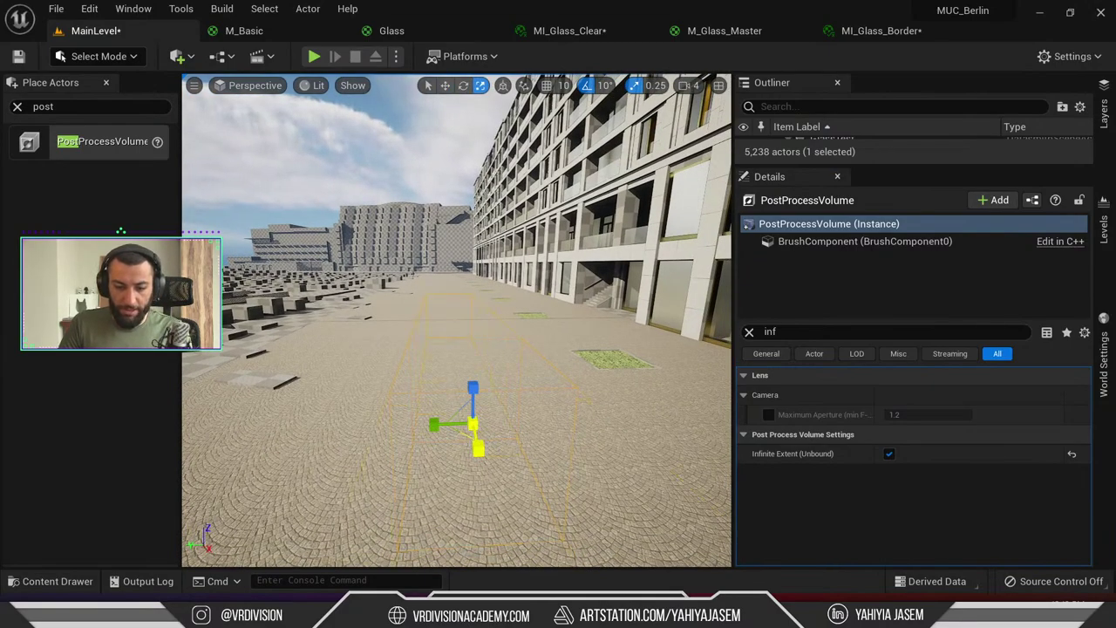
right_drag(478, 449, 478, 448)
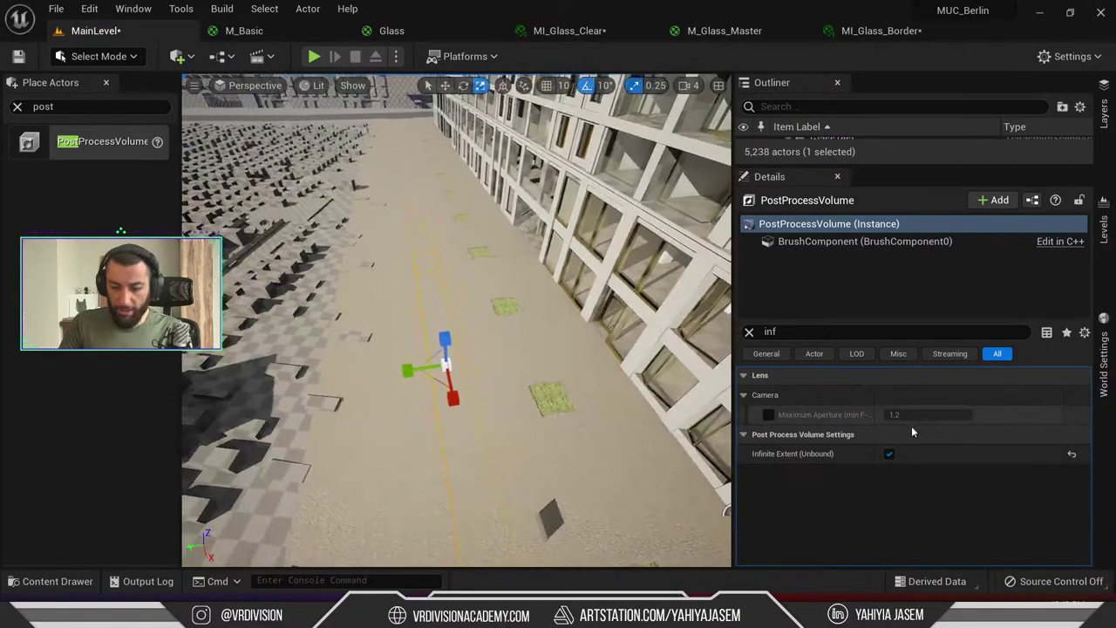
click(890, 454)
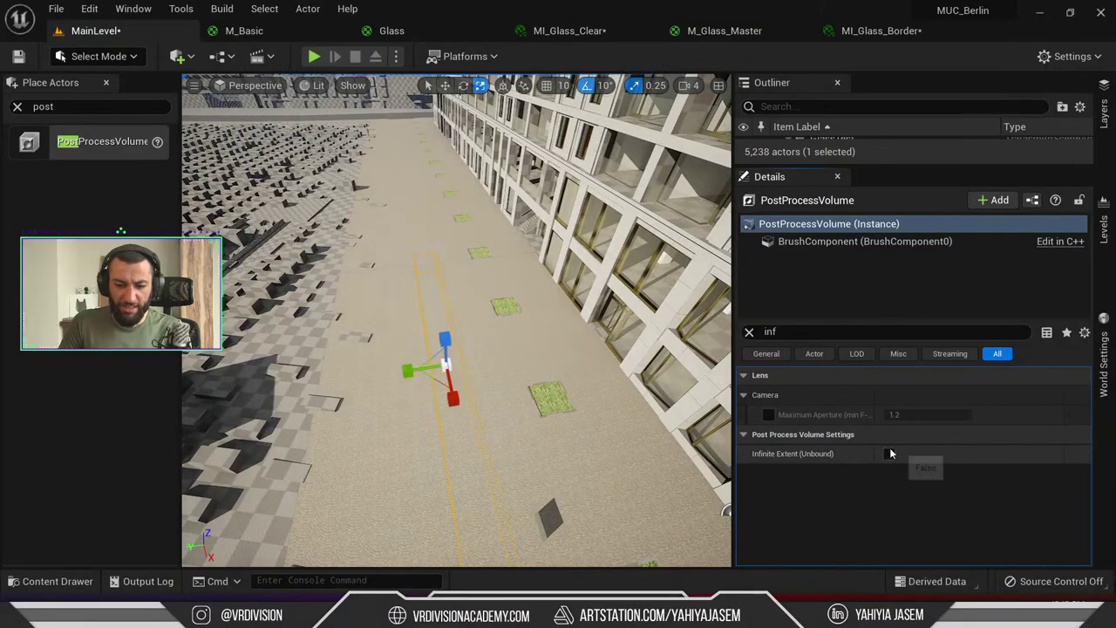
In the top wireframe view, scale and move the PostProcessVolume so it covers the building's footprint
right_drag(621, 424, 620, 425)
ctrl+middle_drag(491, 523, 492, 244)
key(f)
scroll(481, 341, down, 7)
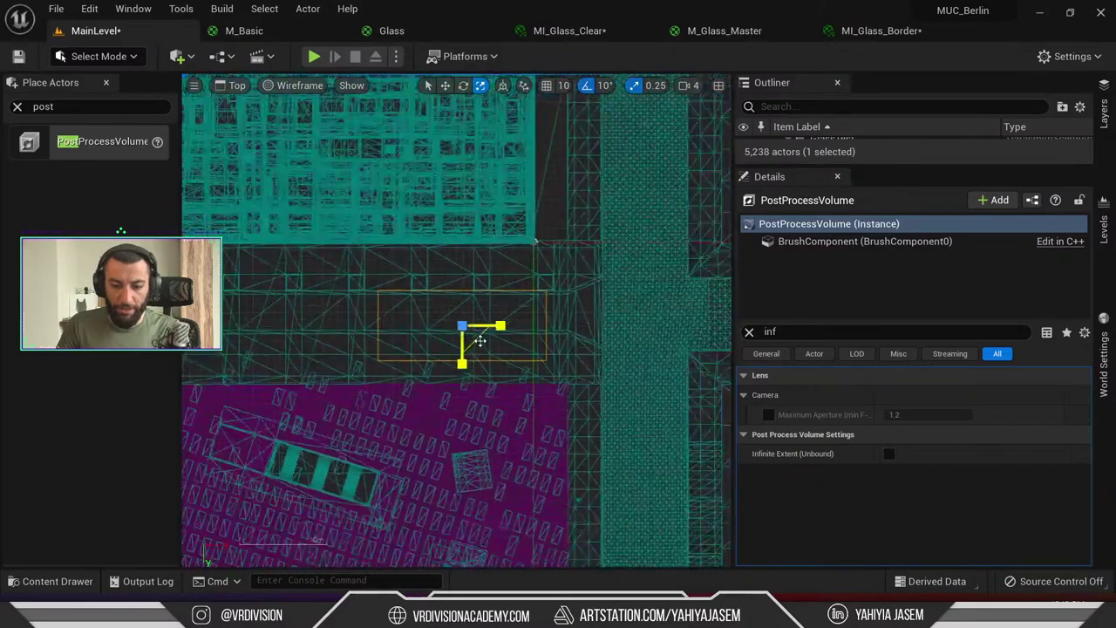
right_drag(487, 367, 581, 356)
scroll(581, 355, down, 4)
drag(605, 332, 733, 332)
key(w)
drag(580, 346, 459, 296)
key(r)
key(w)
key(r)
In the back wireframe view, scale and raise the volume so it encloses the building's full height
key(alt+shift+h)
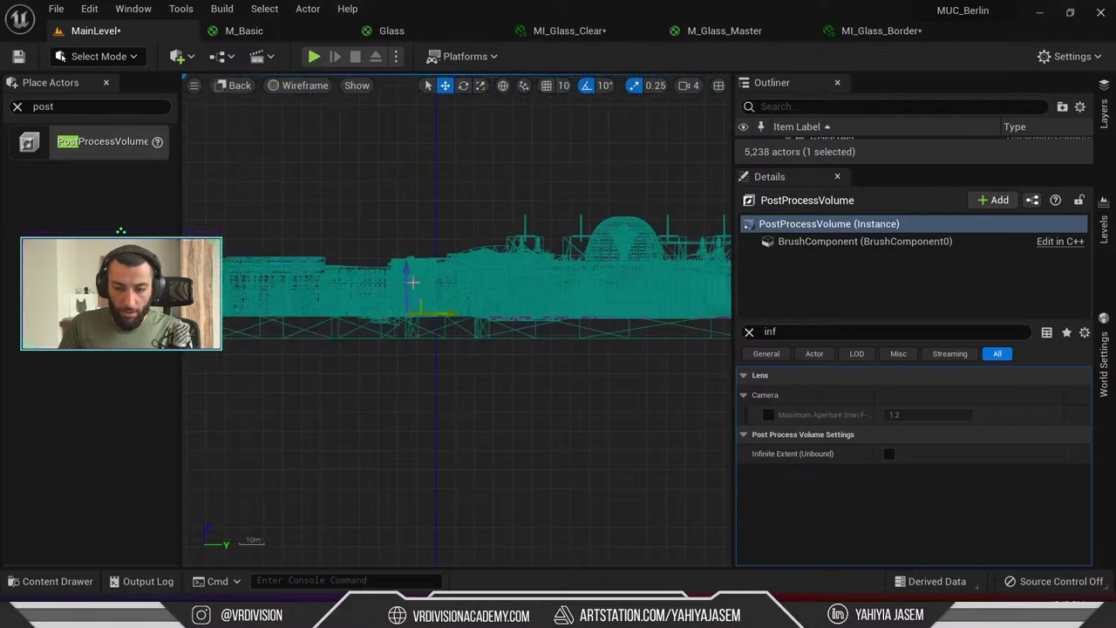
drag(407, 279, 395, 256)
key(w)
scroll(555, 277, up, 3)
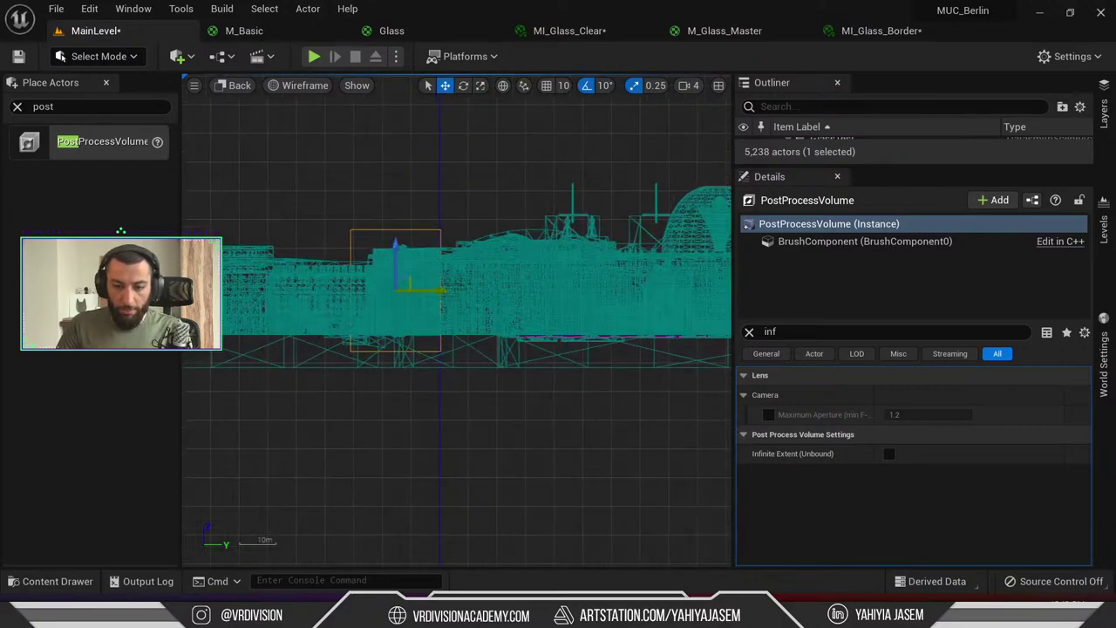
Check the volume's fit around the building in the top, back, front, right, left and bottom views, and return to perspective
click(234, 84)
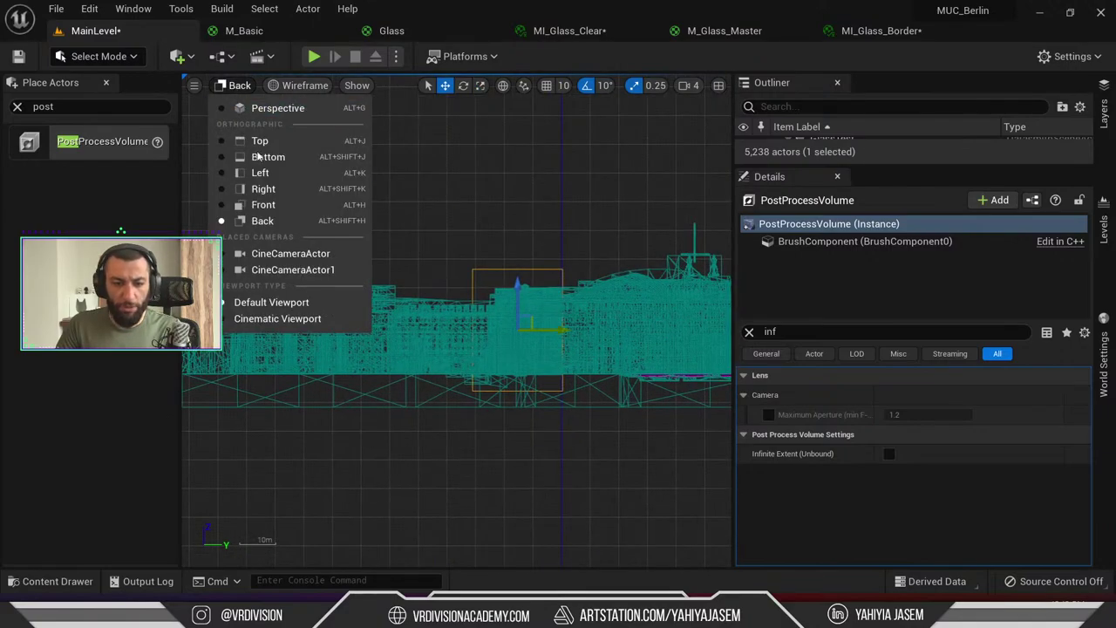
click(424, 198)
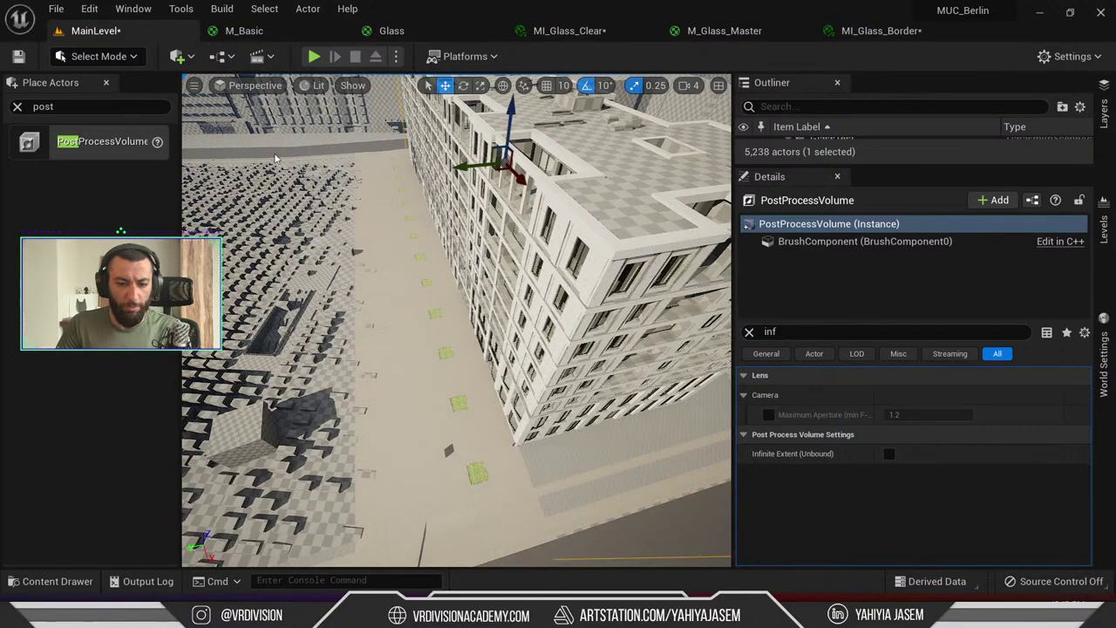
click(255, 85)
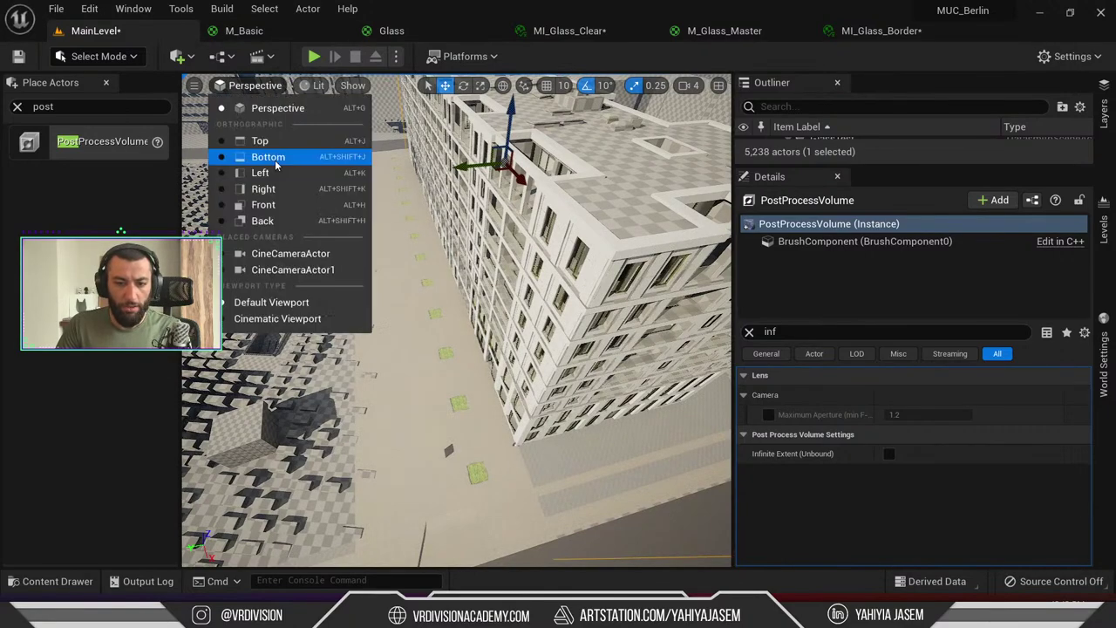
click(276, 145)
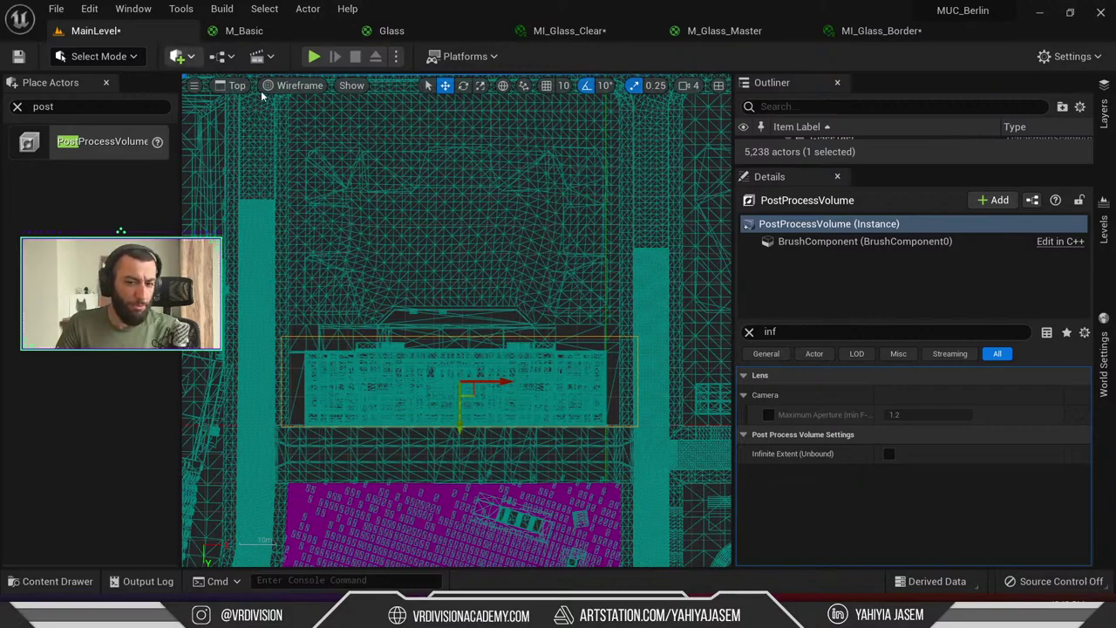
key(alt+shift+h)
key(alt+h)
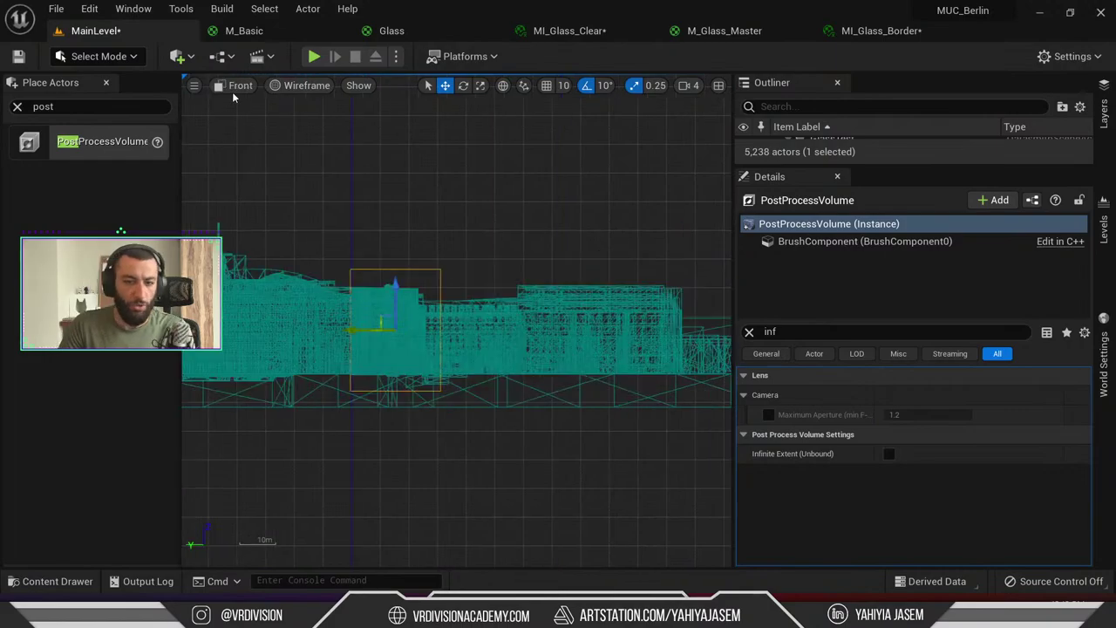
key(alt+shift+k)
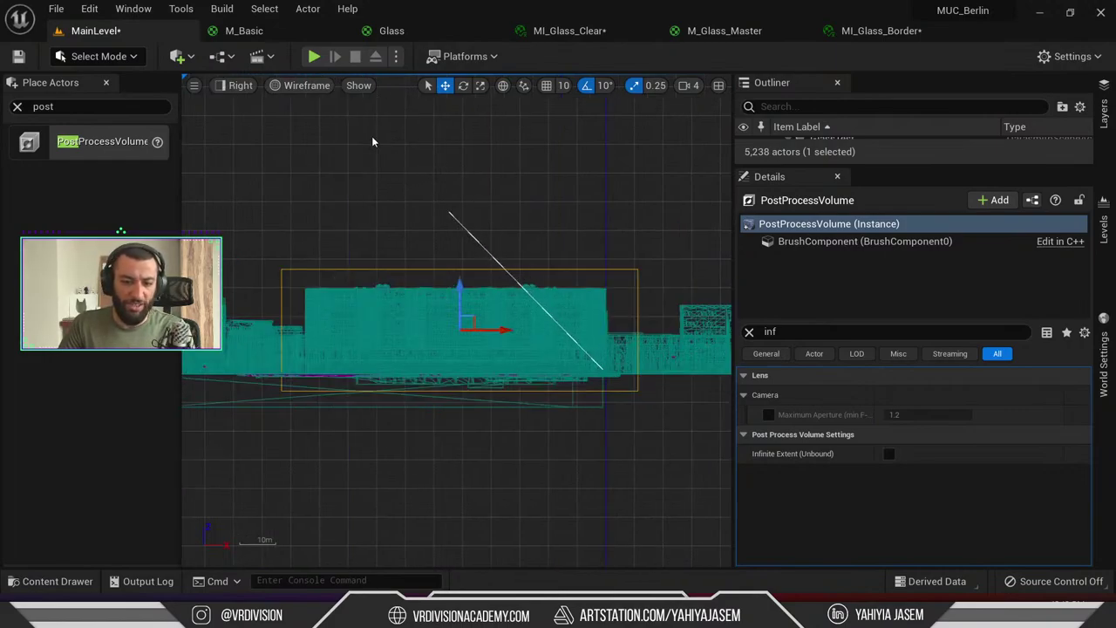
key(alt+k)
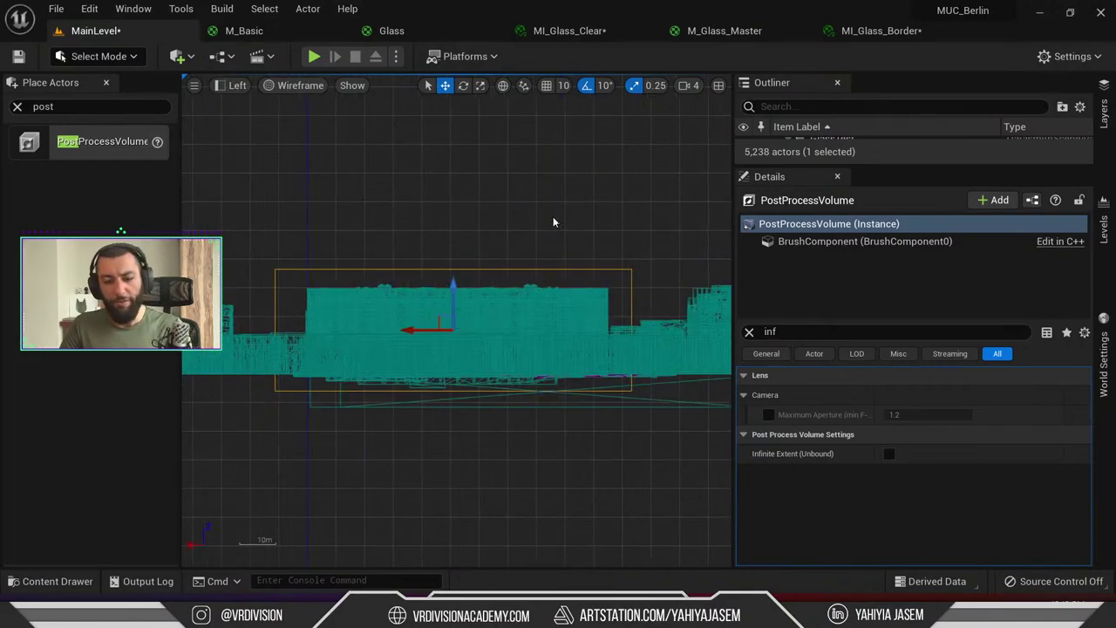
key(alt+shift+j)
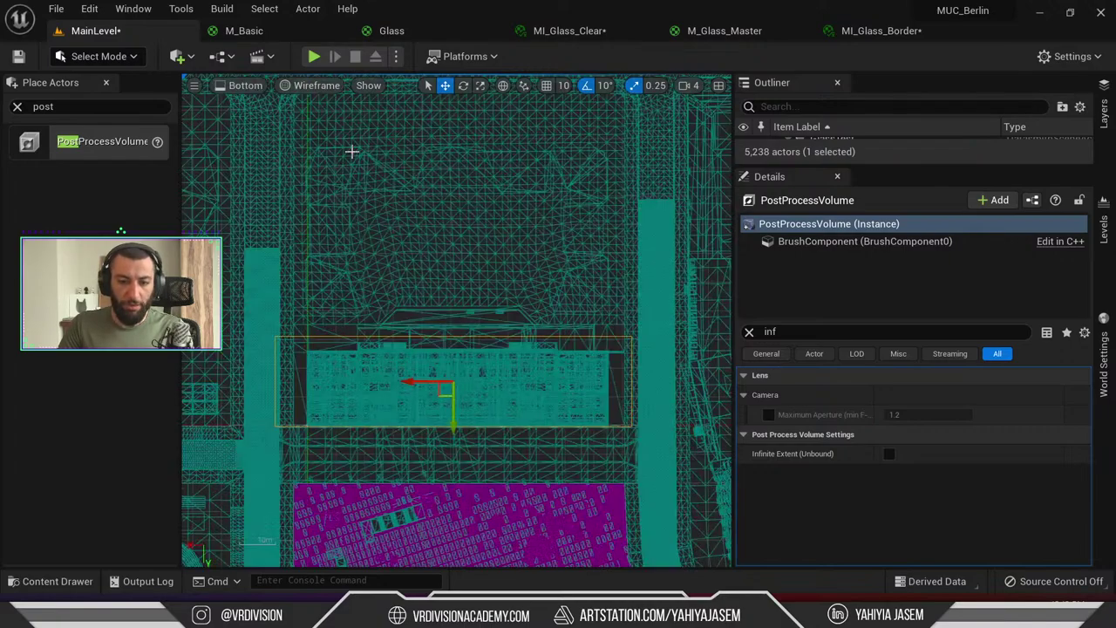
key(alt+g)
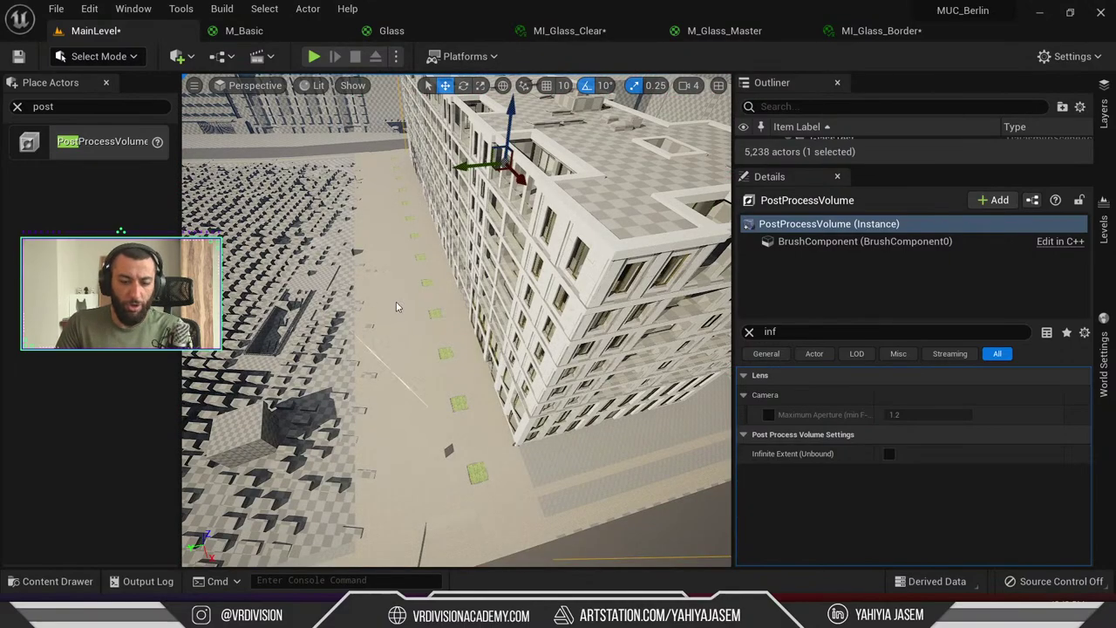
key(alt+j)
key(alt+shift+h)
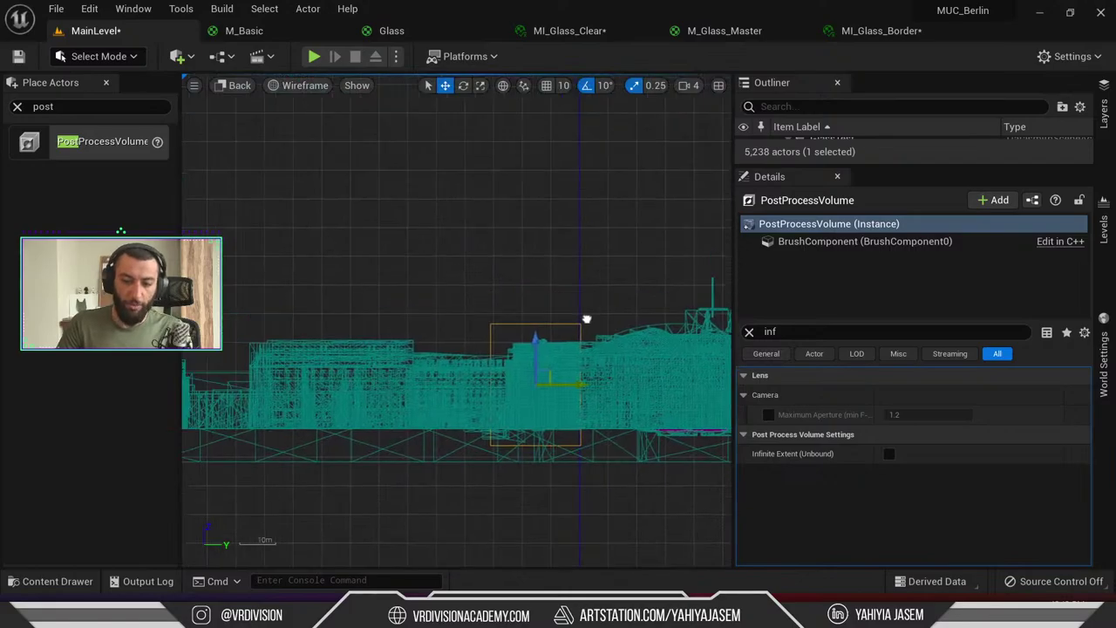
key(alt+g)
Inside the building, clear the details filter and raise the volume's Exposure Compensation to about 14.23
right_drag(330, 486, 414, 492)
key(w)
key(s)
key(w)
right_drag(411, 425, 187, 454)
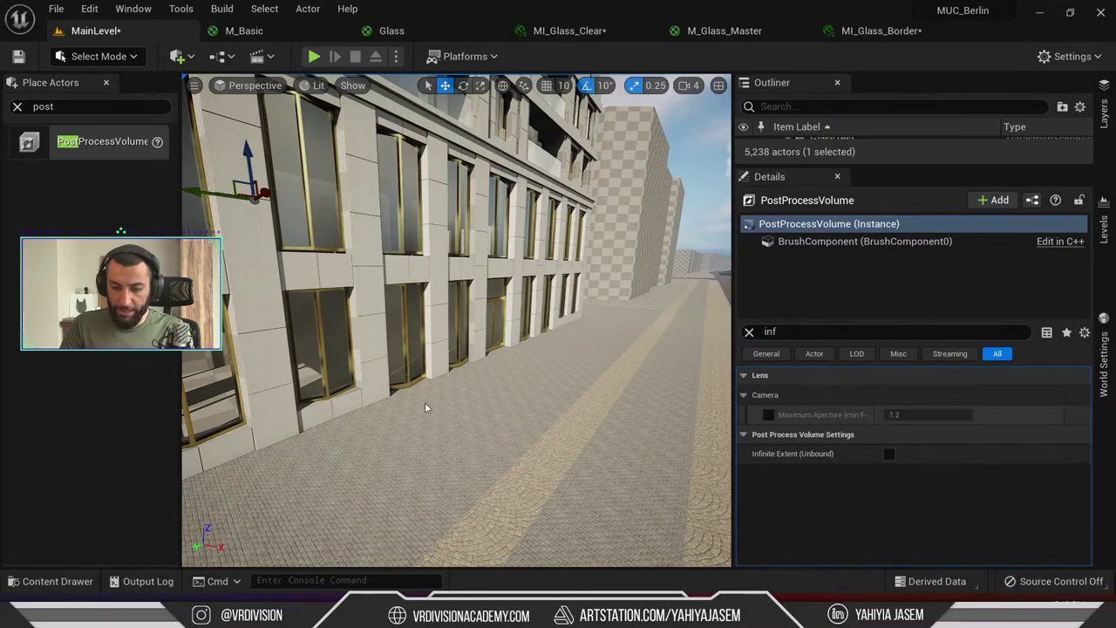
key(w)
right_drag(427, 406, 593, 422)
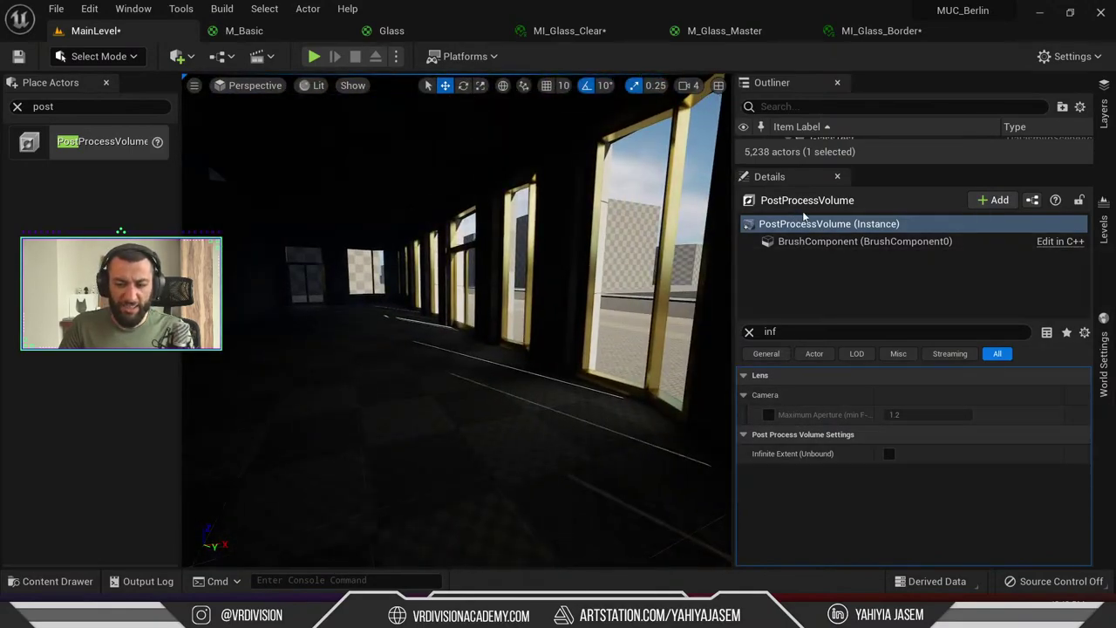
click(748, 333)
scroll(811, 469, down, 3)
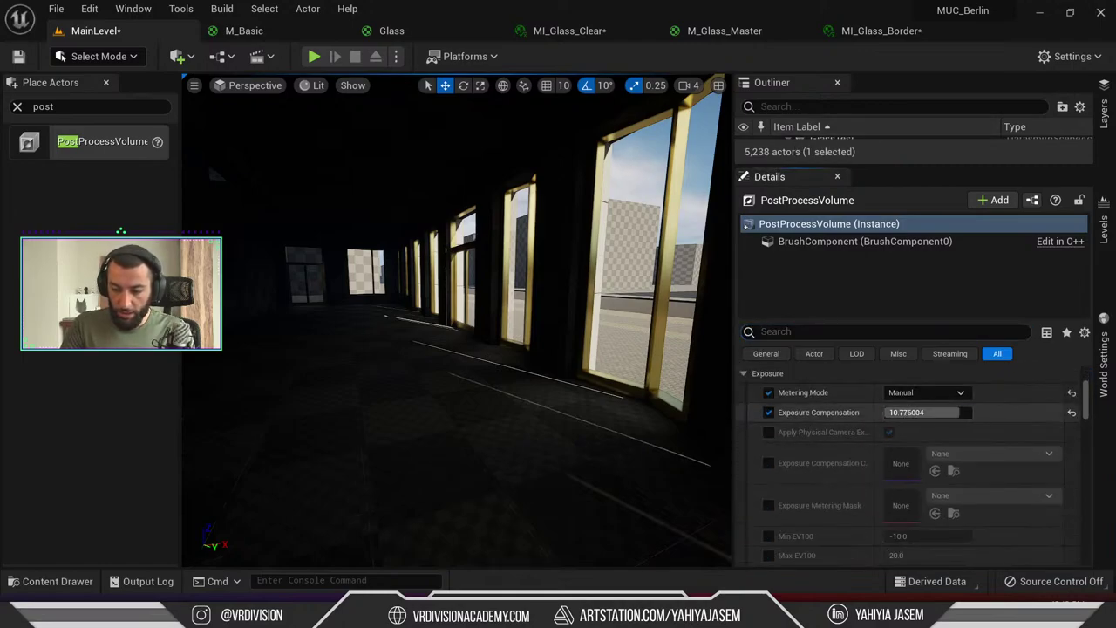
drag(958, 411, 967, 411)
right_drag(493, 381, 663, 384)
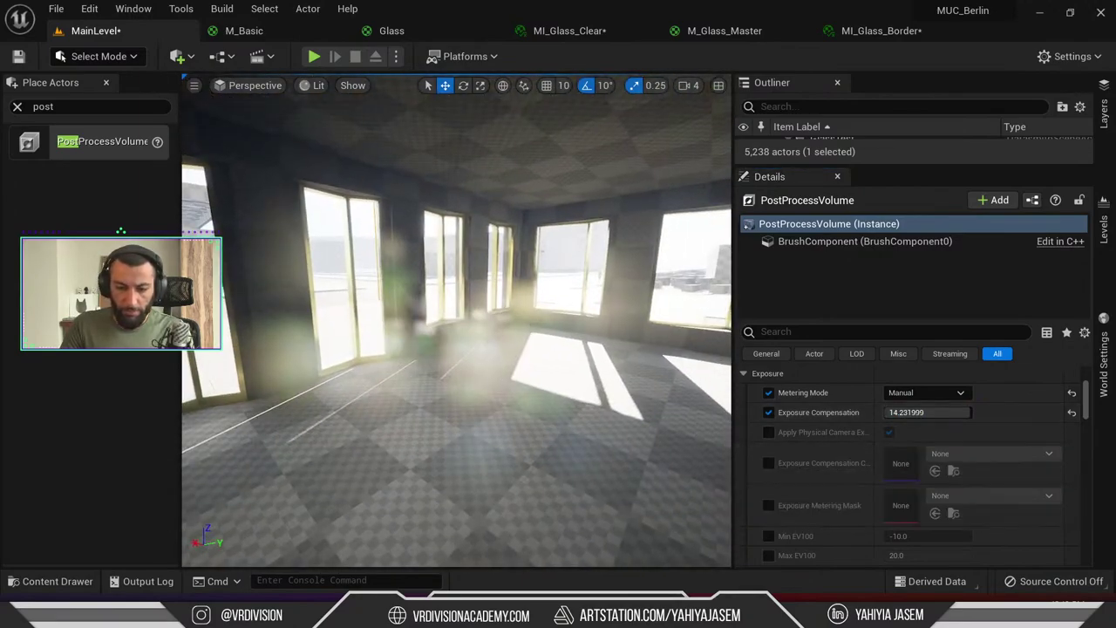
Filter the volume's details for "lensflare", set its Lens Flares Intensity to 0, and check the flares from outside the building
right_drag(436, 340, 444, 268)
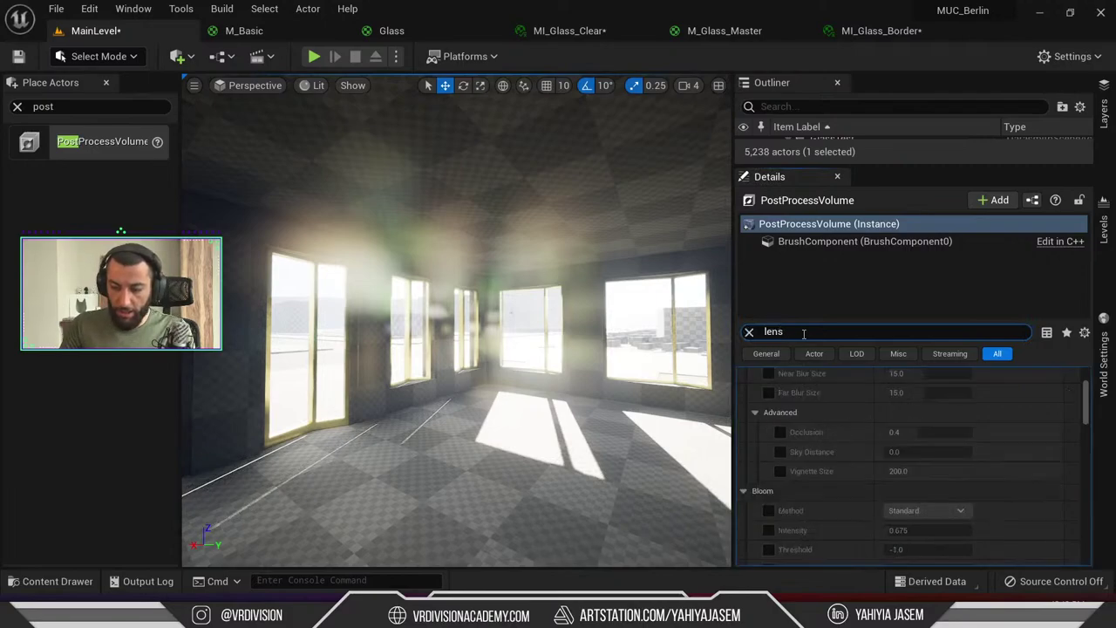
text(flare)
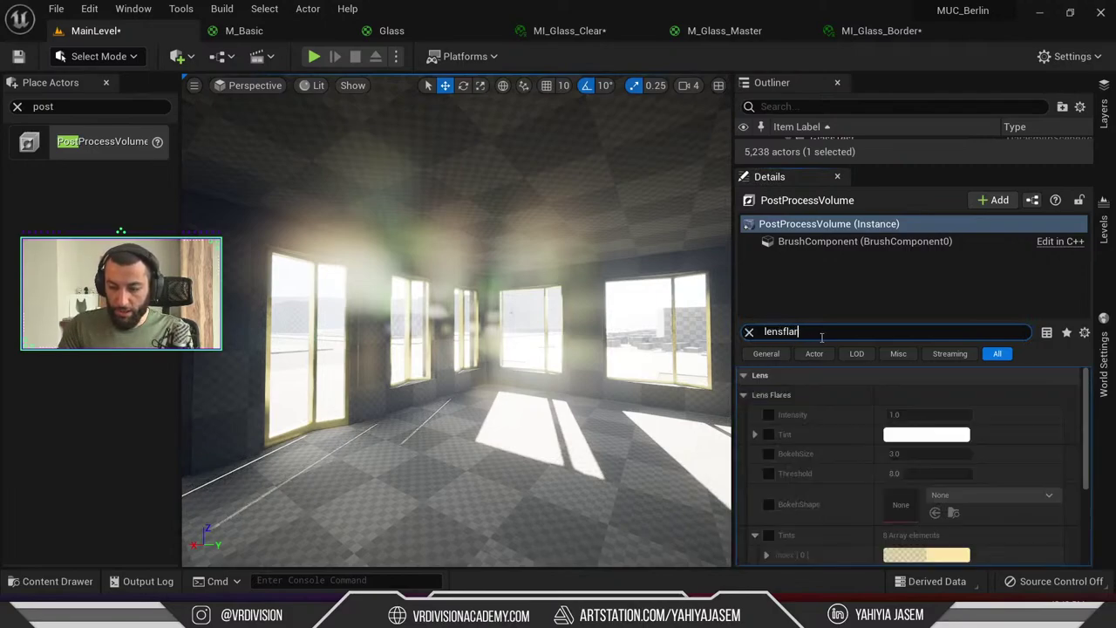
click(769, 415)
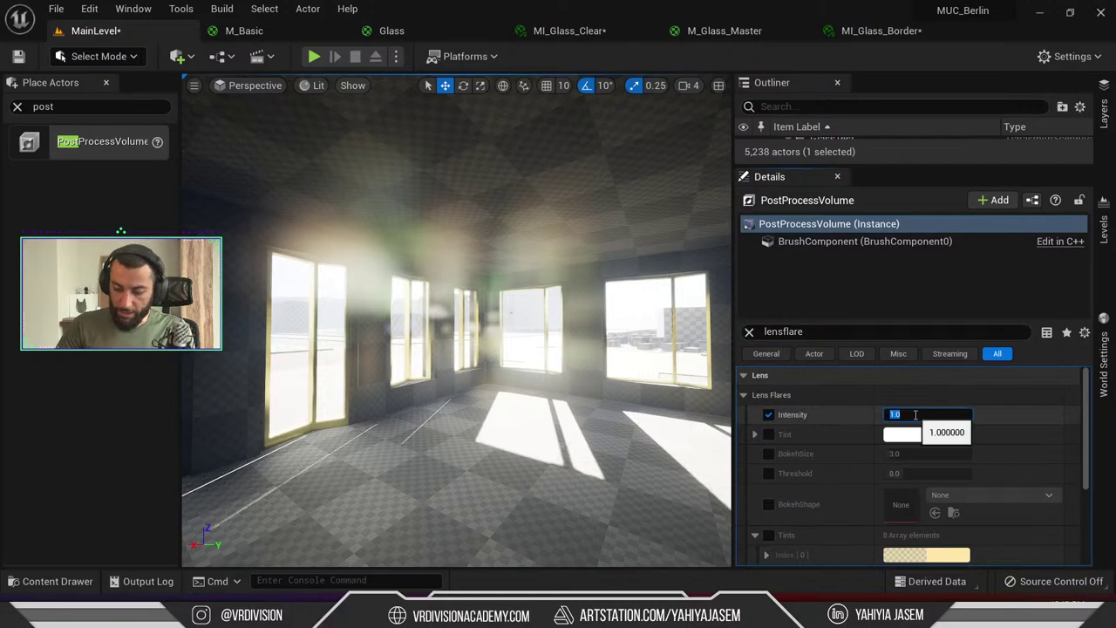
text(0)
key(Return)
key(w)
right_drag(559, 349, 401, 269)
key(a)
key(a)
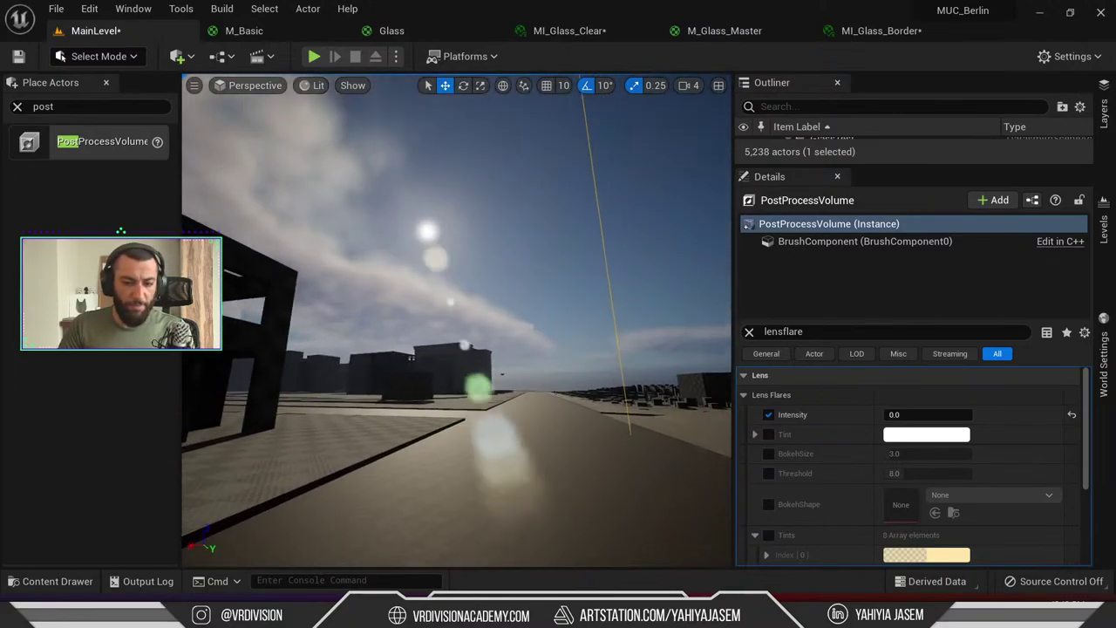
Duplicate the building's PostProcessVolume and move the copy off the building, over the neighbouring field of blocks
right_drag(464, 311, 563, 253)
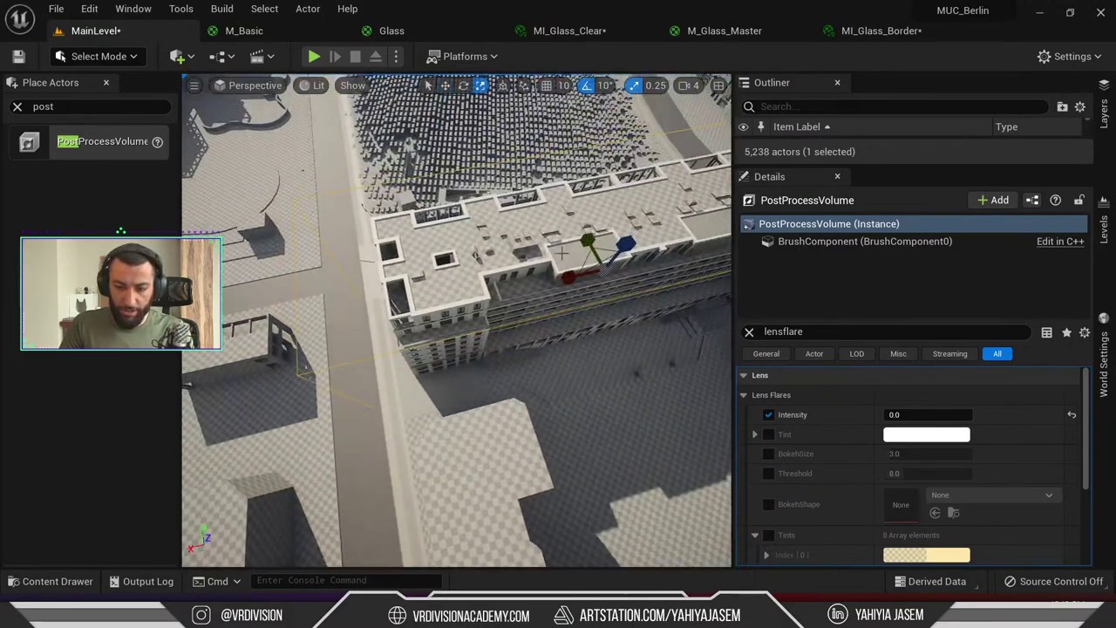
key(alt+j)
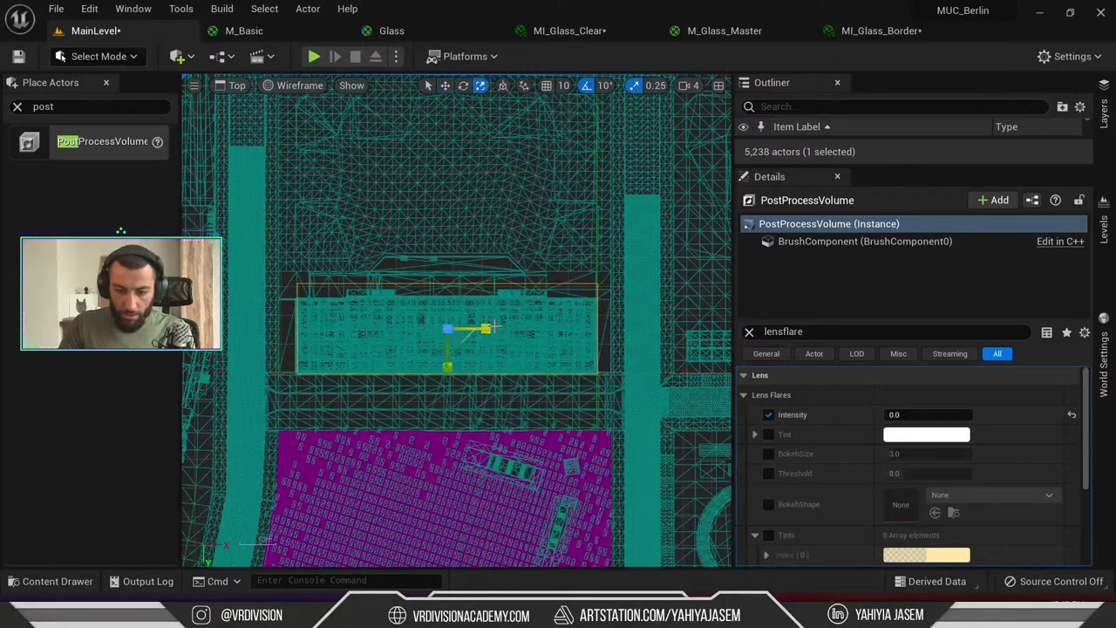
key(alt+g)
right_drag(559, 297, 581, 248)
key(w)
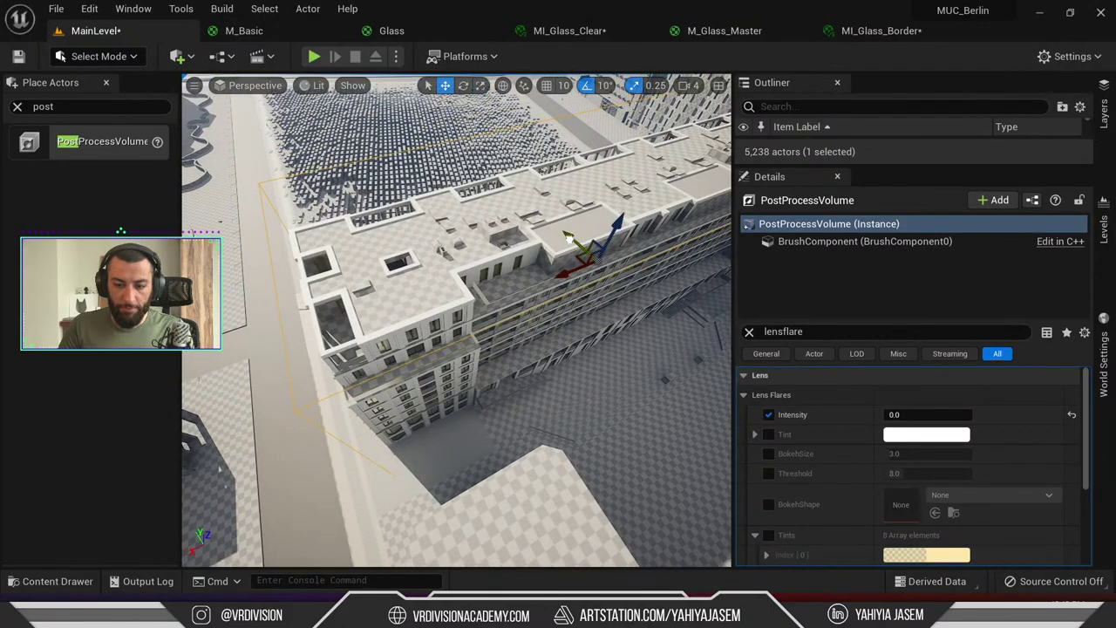
alt+drag(568, 238, 561, 232)
right_drag(561, 232, 660, 225)
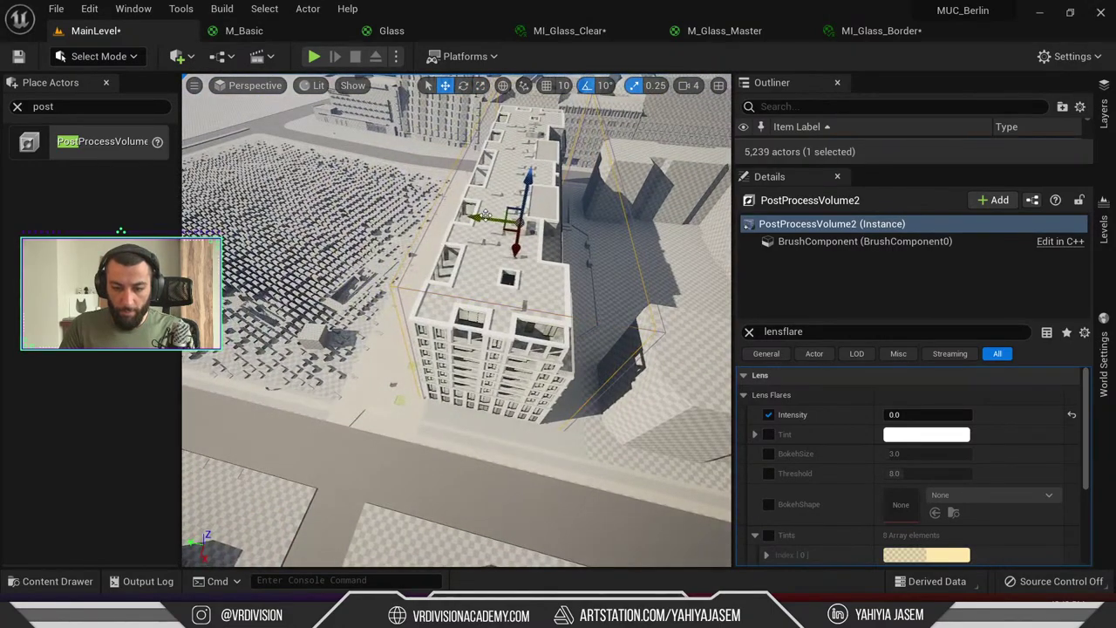
drag(487, 215, 342, 212)
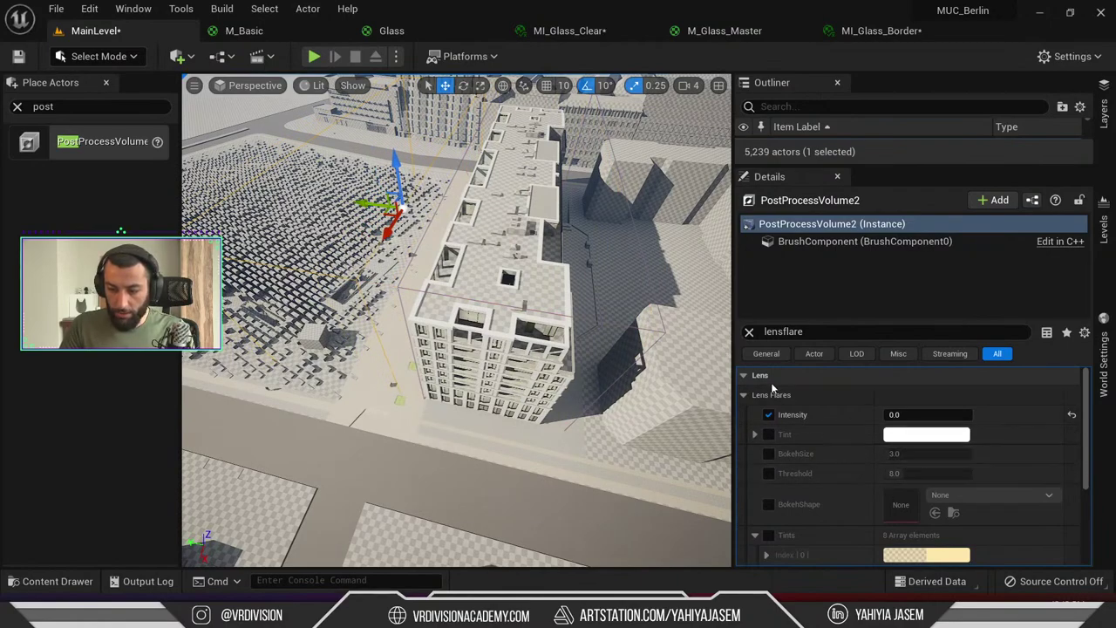
Clear the details filter, reset the copied volume's scale to 1.0, and duplicate the volume with a tiny offset along Y
click(748, 334)
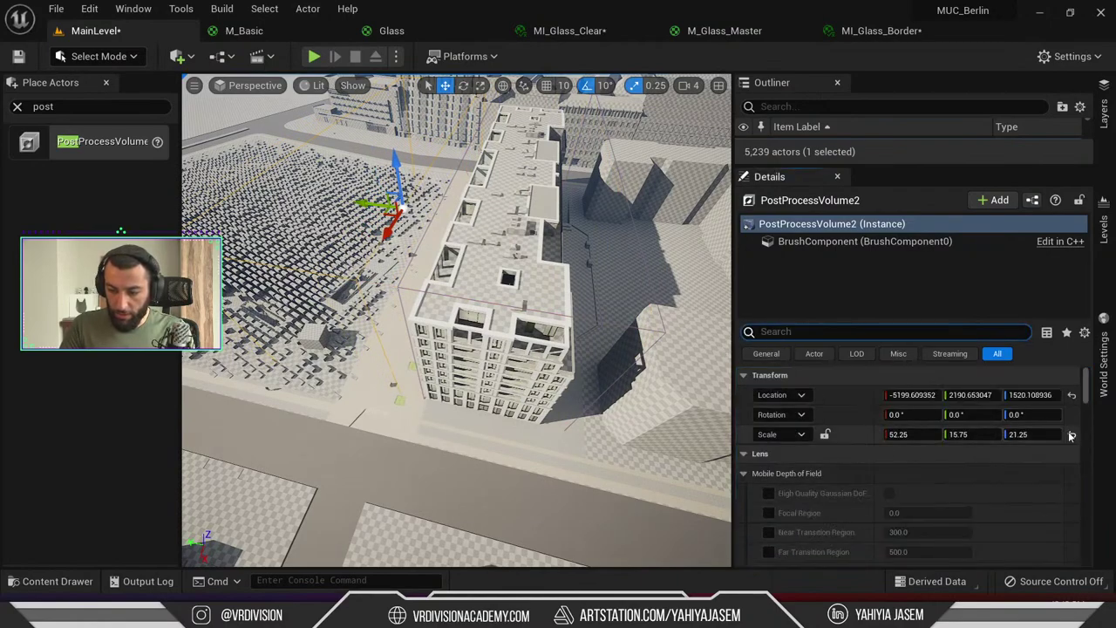
key(f)
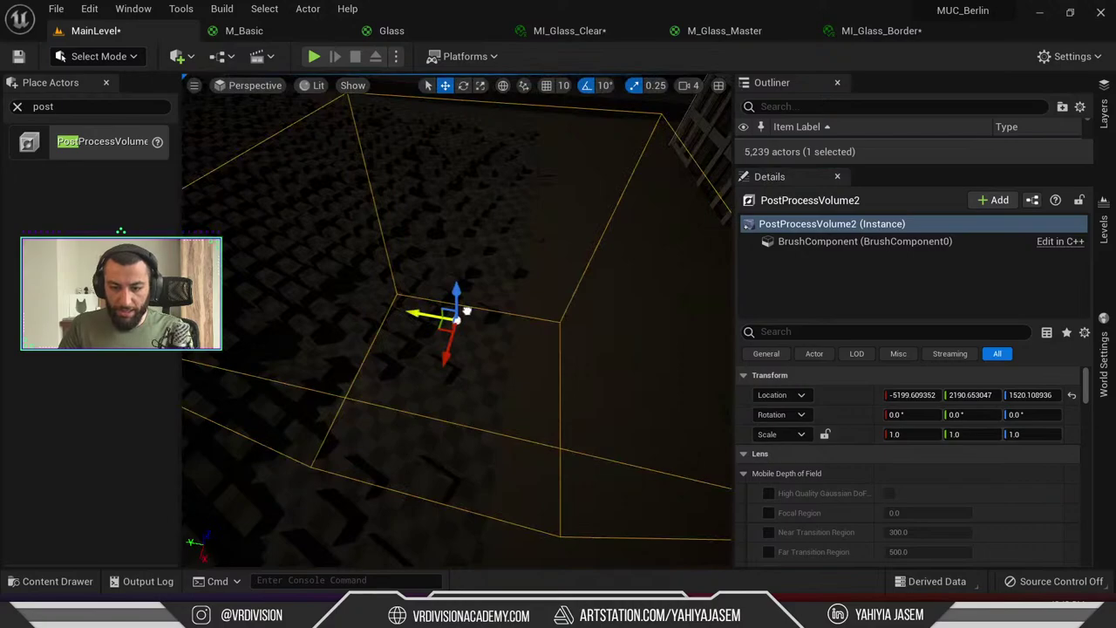
alt+drag(467, 310, 471, 311)
right_drag(514, 326, 558, 349)
scroll(514, 326, up, 4)
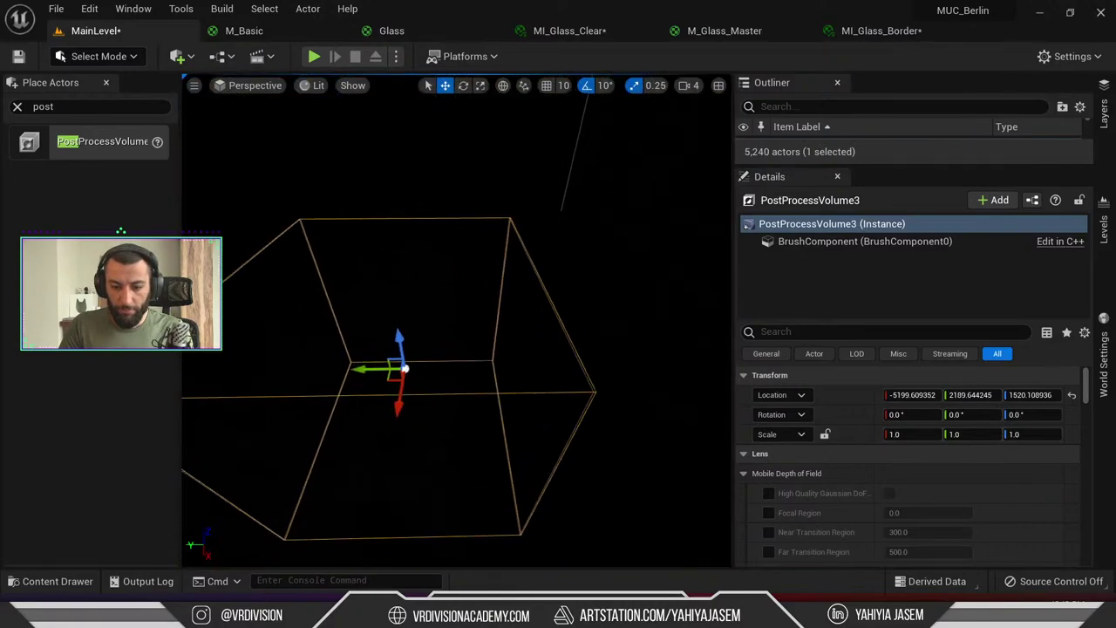
Filter the details of PostProcessVolume3 for "post" and enable Infinite Extent (Unbound)
scroll(767, 475, down, 4)
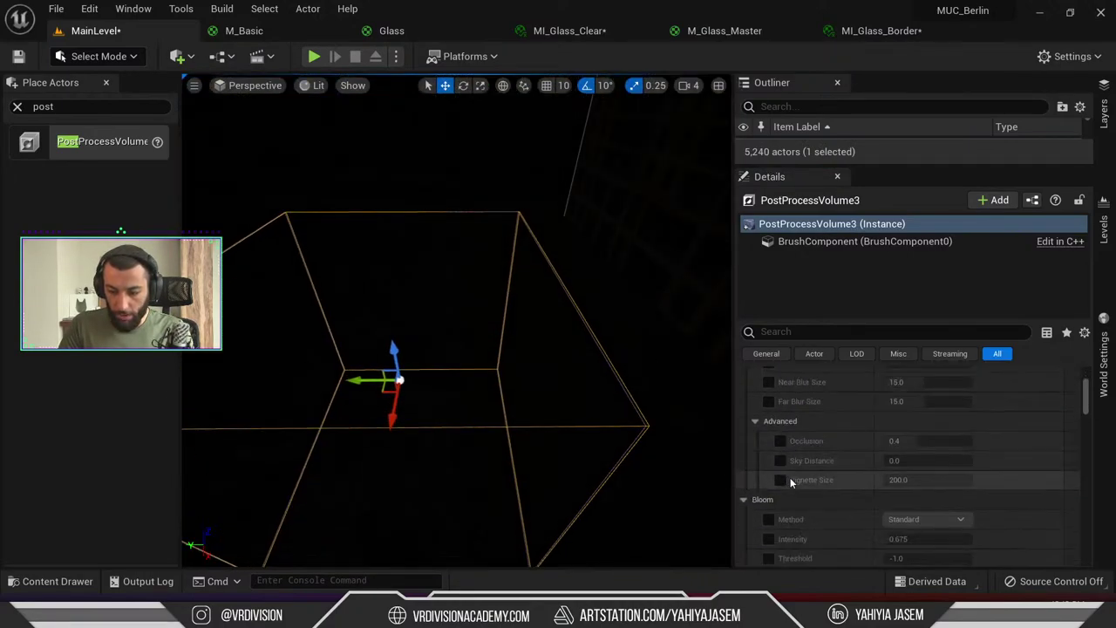
click(793, 332)
text(p)
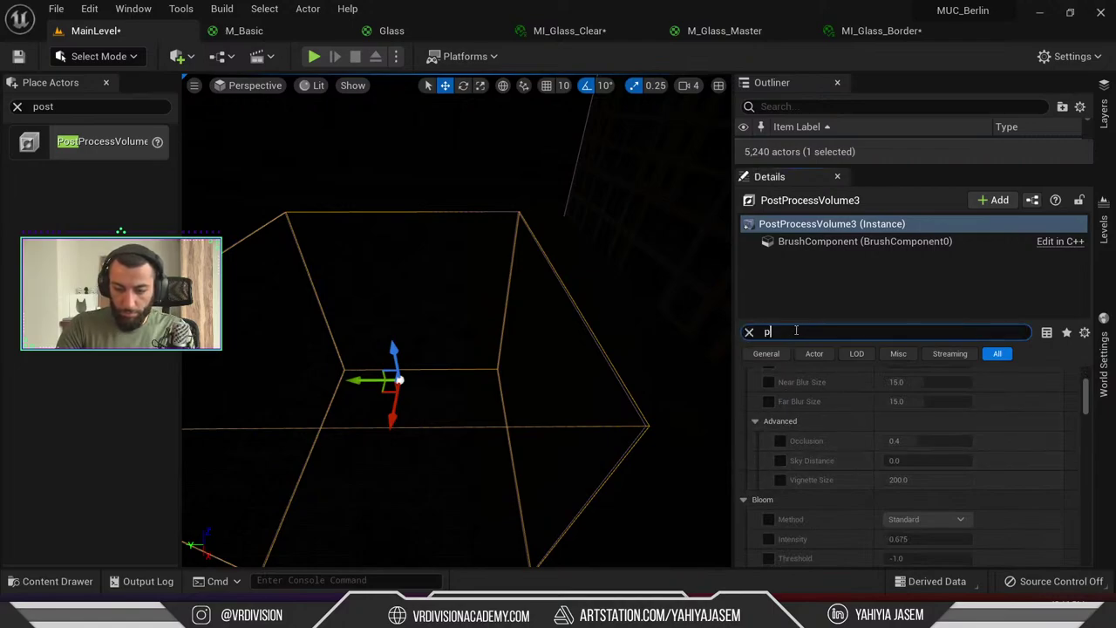
text(ost)
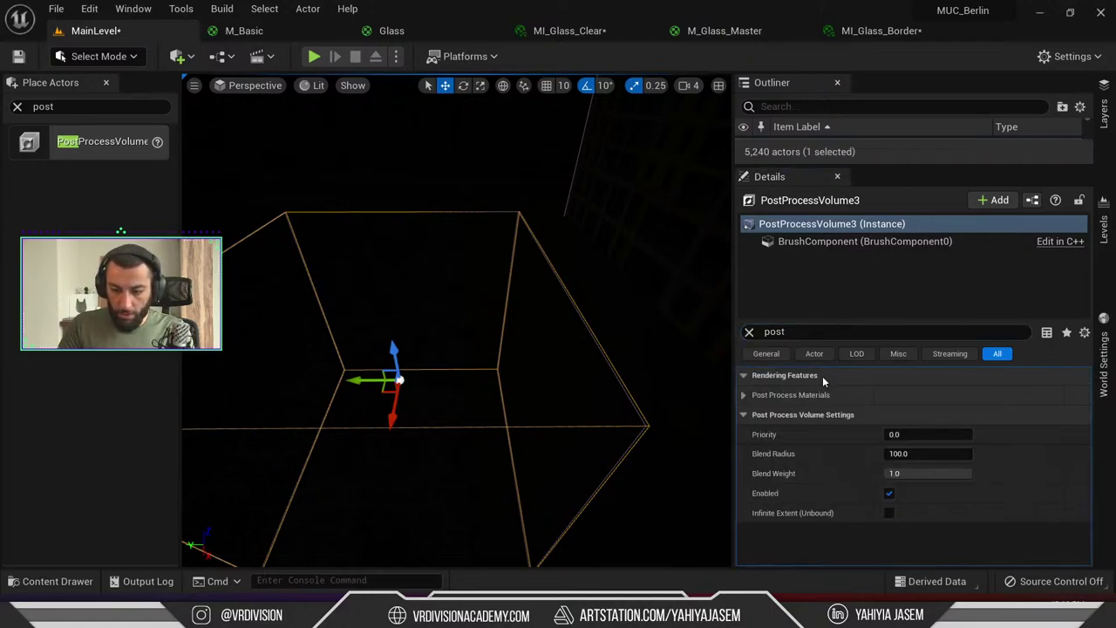
click(890, 514)
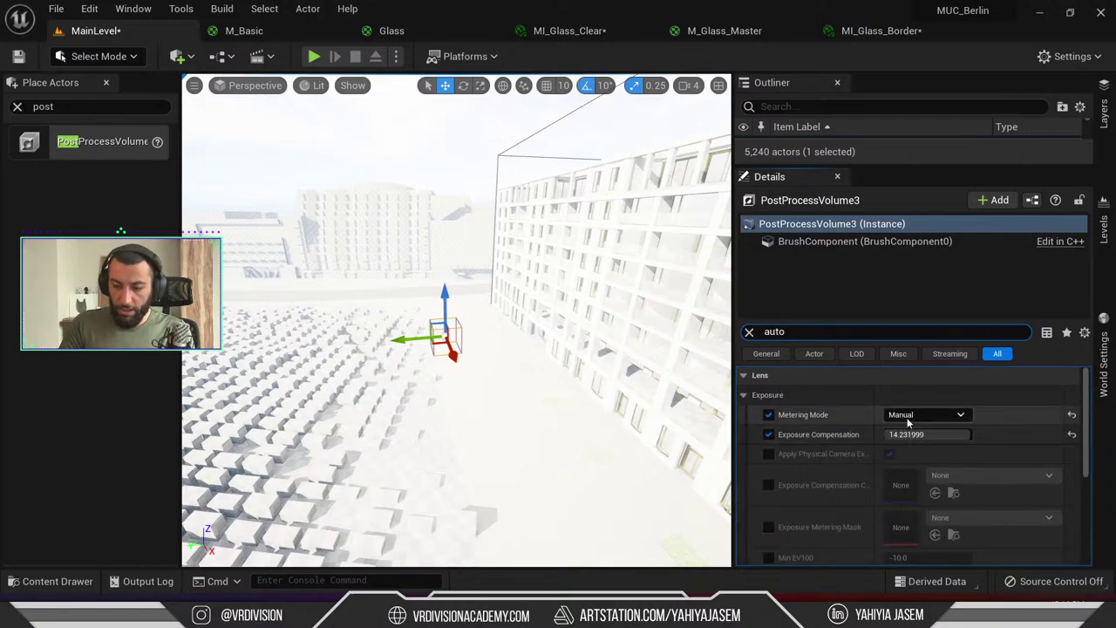
Keep PostProcessVolume3's Metering Mode at Manual, lower its Exposure Compensation to about 10.01, and check the exterior from street level
click(924, 416)
click(918, 413)
mouse_move(913, 435)
mouse_down()
mouse_move(900, 434)
mouse_move(912, 434)
mouse_up()
right_drag(456, 321, 349, 320)
key(w)
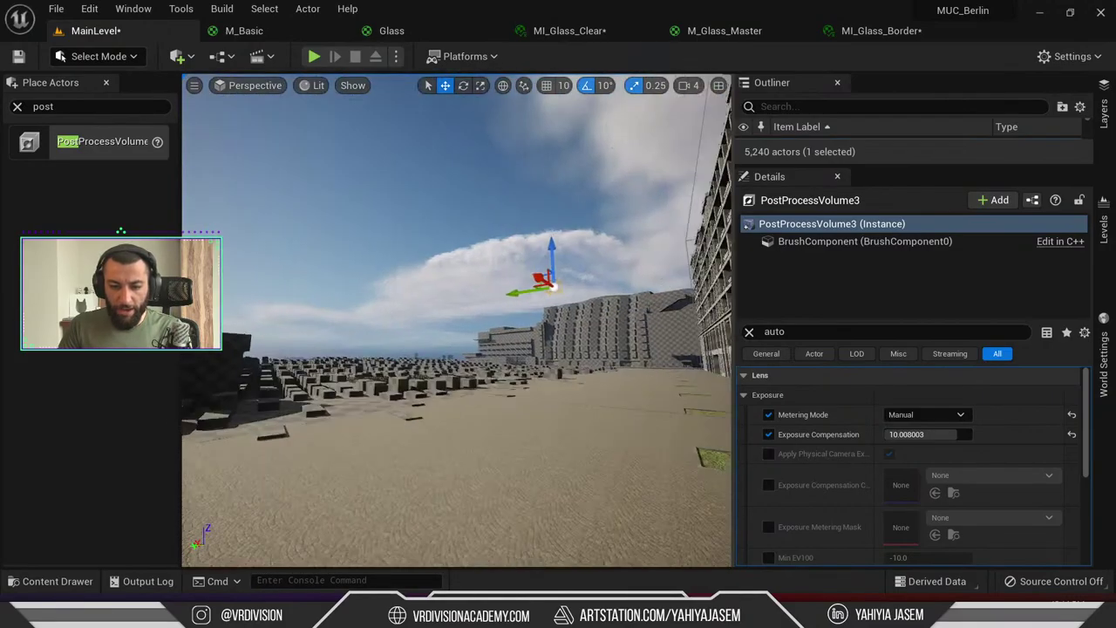
key(w)
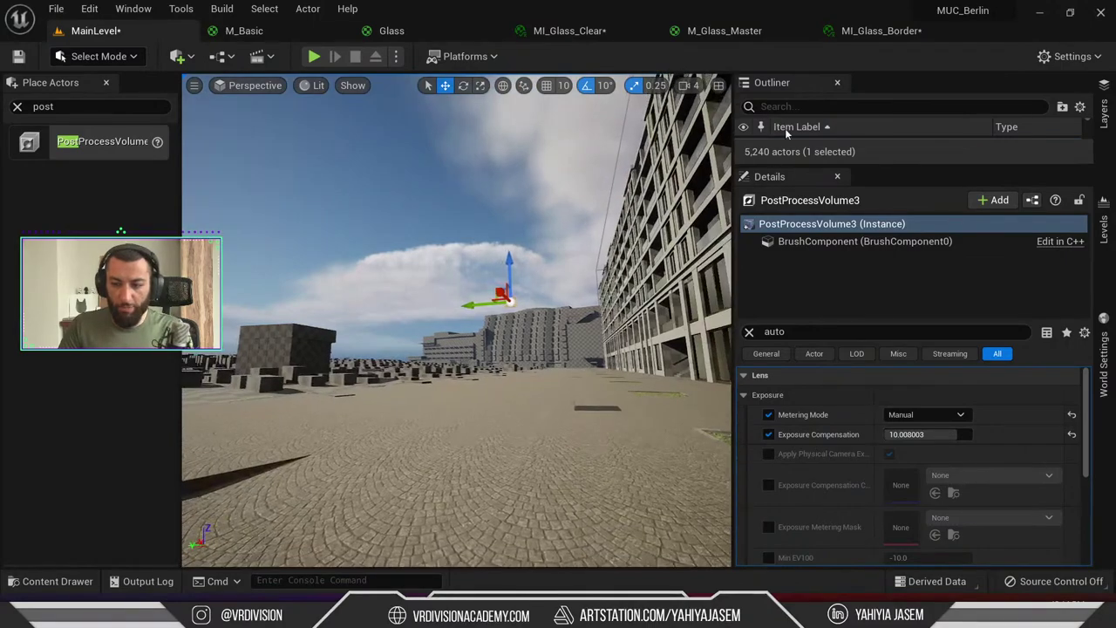
Enlarge the Outliner to show the overlapping volumes and delete the redundant PostProcessVolume2
click(779, 137)
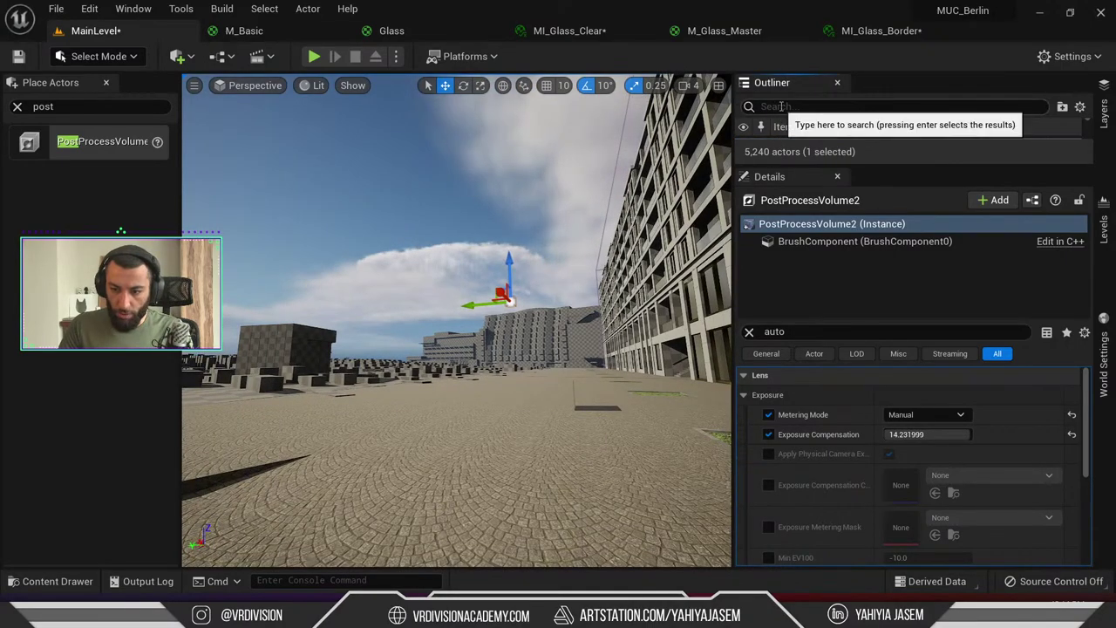
right_drag(536, 218, 573, 260)
key(Escape)
click(479, 259)
key(f)
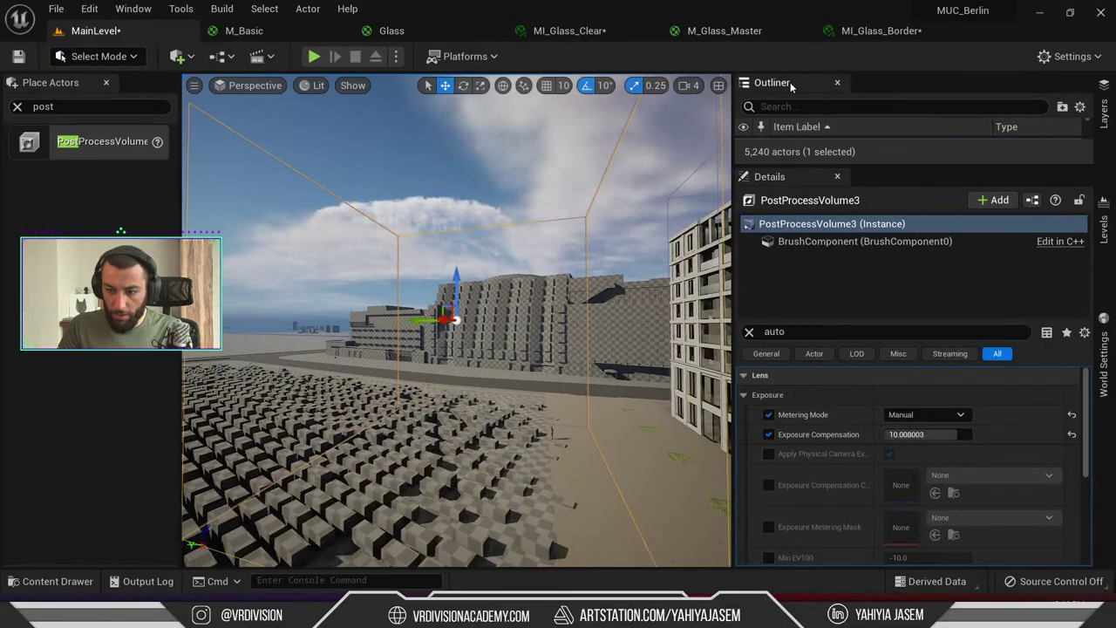
drag(791, 85, 388, 201)
click(340, 243)
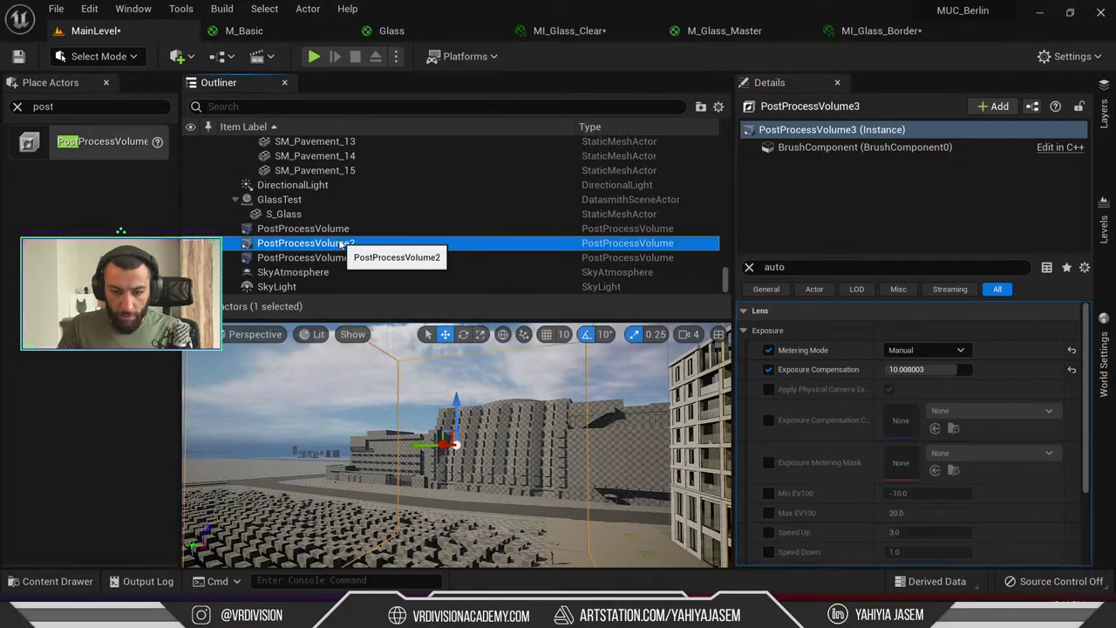
key(Delete)
Select PostProcessVolume3 and dock the Outliner back above the Details panel
click(339, 260)
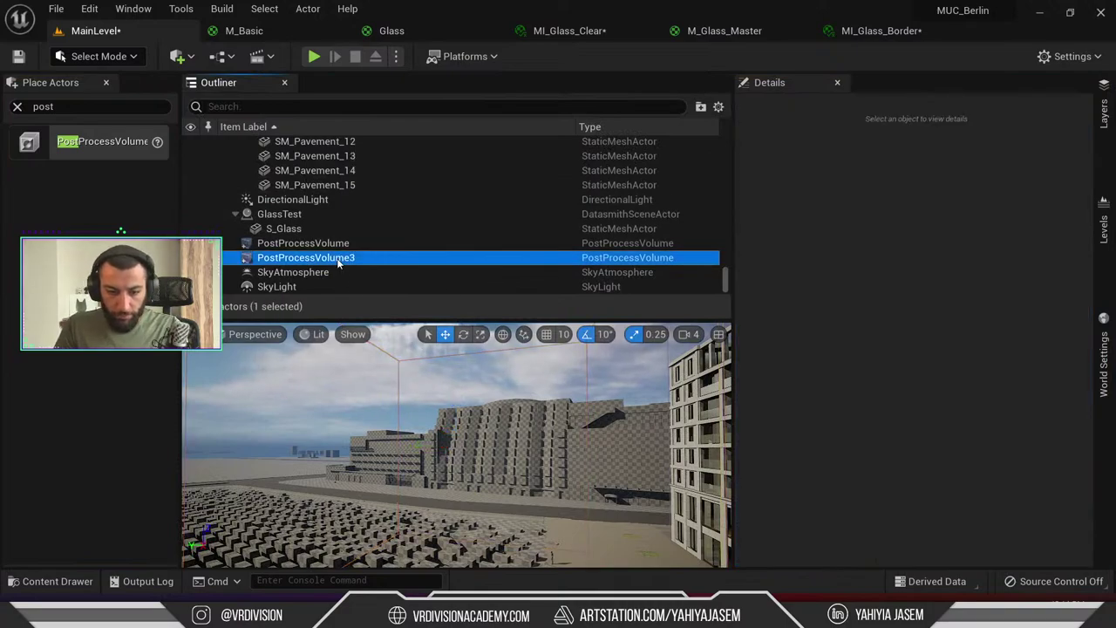
drag(248, 83, 911, 85)
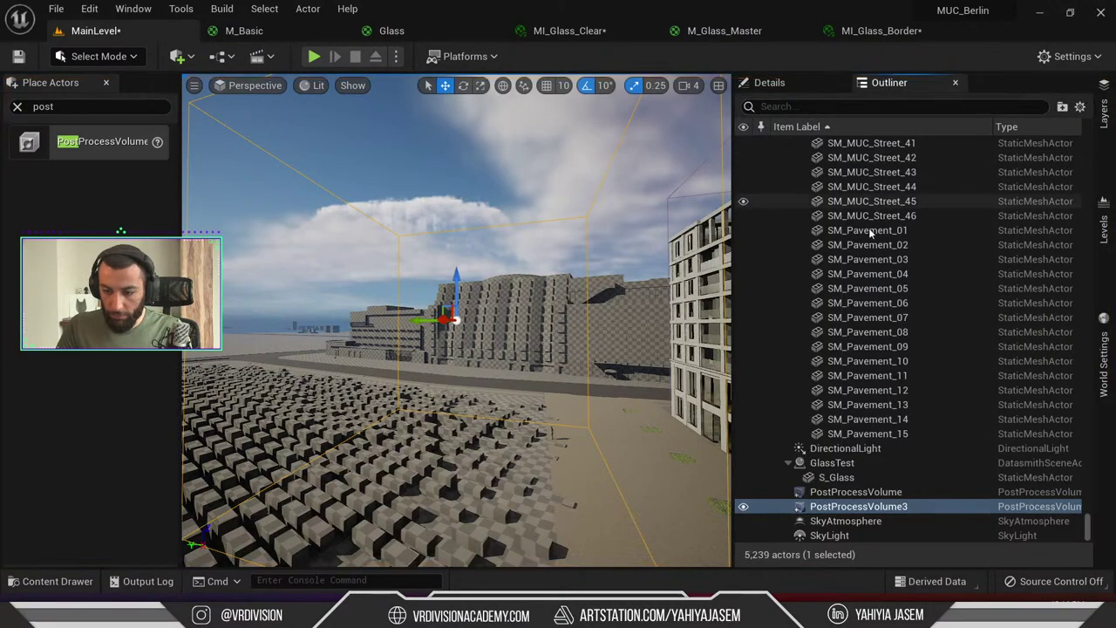
drag(769, 82, 876, 319)
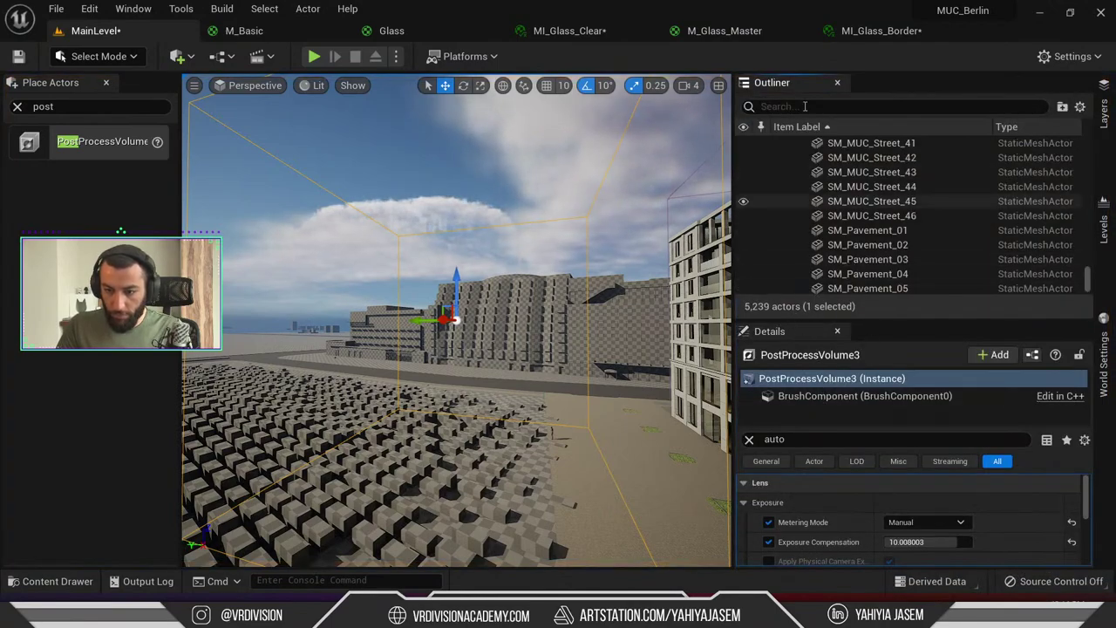
Rename PostProcessVolume3 in the Outliner, entering a name that begins with "Exterio"
scroll(872, 235, down, 5)
ctrl+click(859, 244)
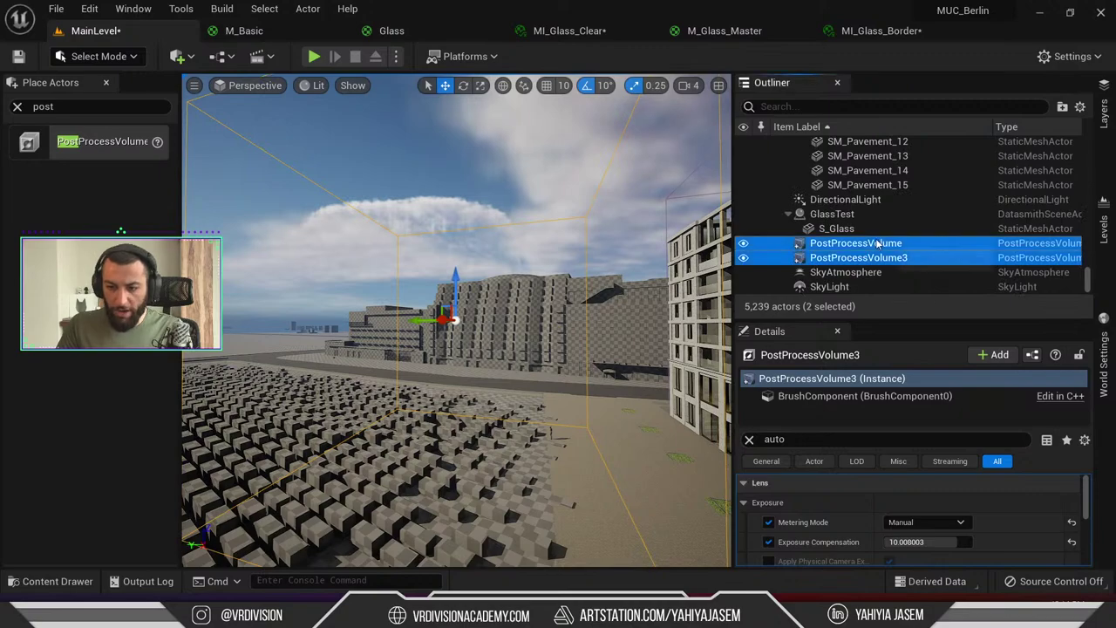
click(864, 257)
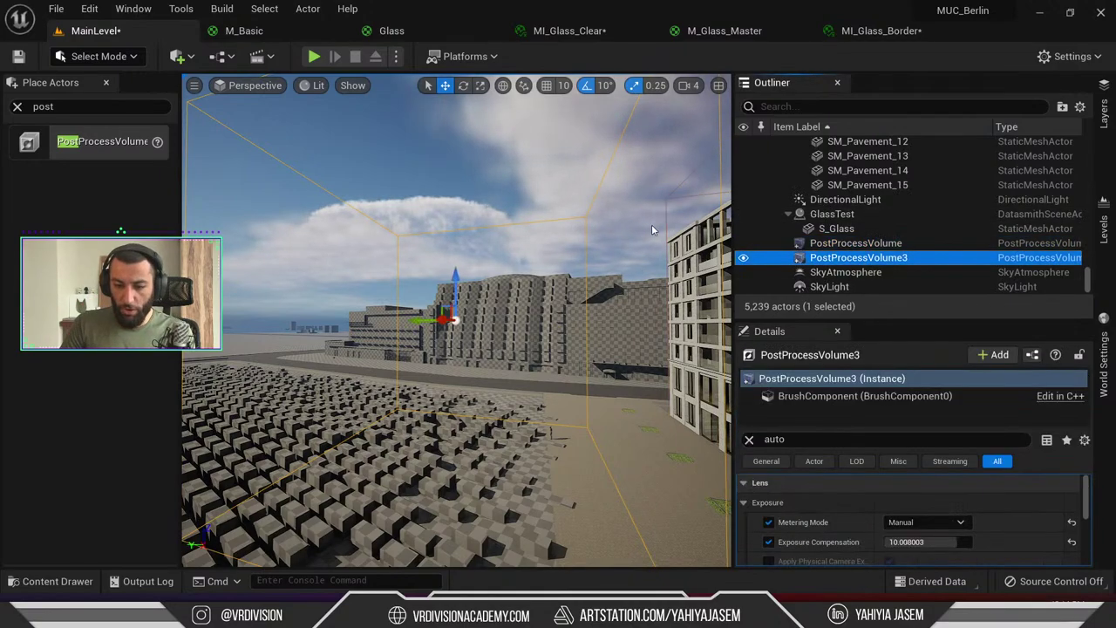
key(F2)
text(Exterio)
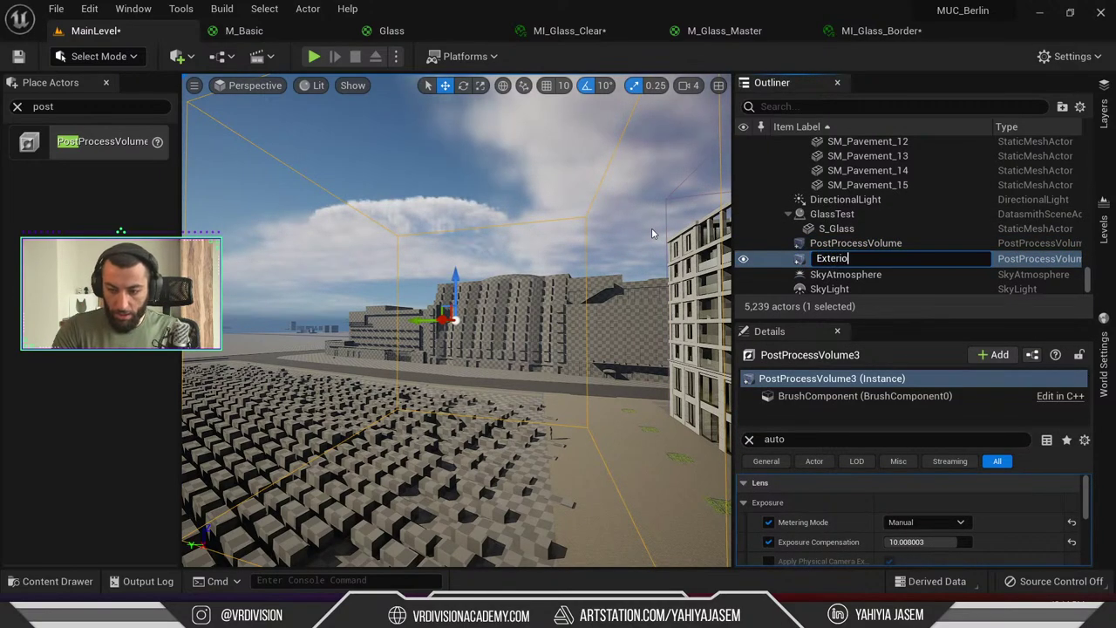
Rename the selected PostProcessVolume3 actor to PP_Exterior
text(r)
key(Return)
click(807, 272)
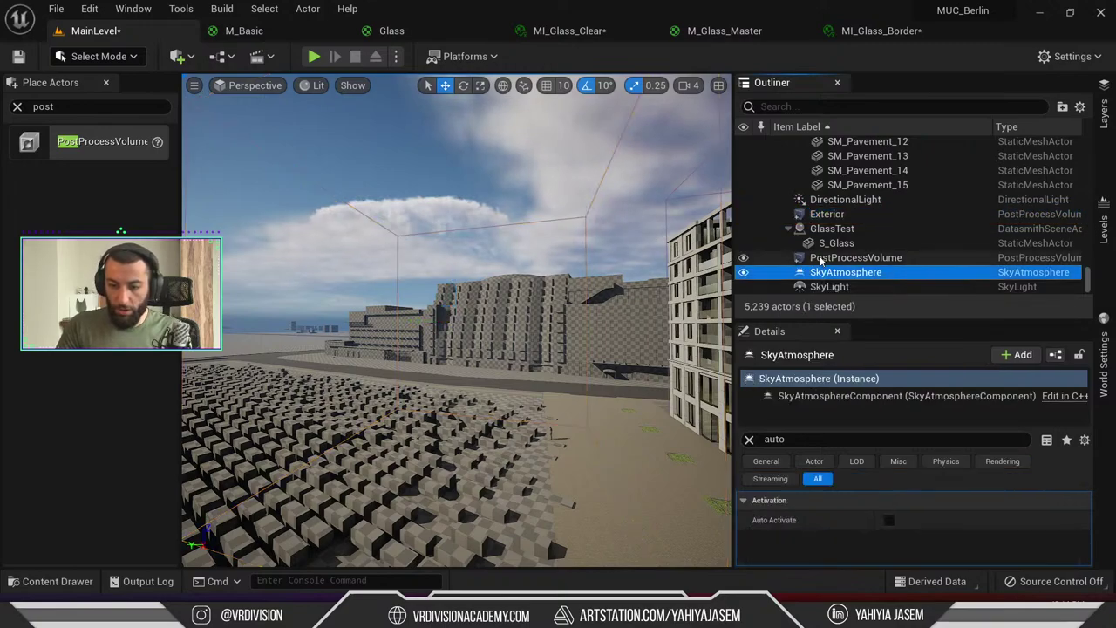
click(820, 258)
click(824, 215)
key(F2)
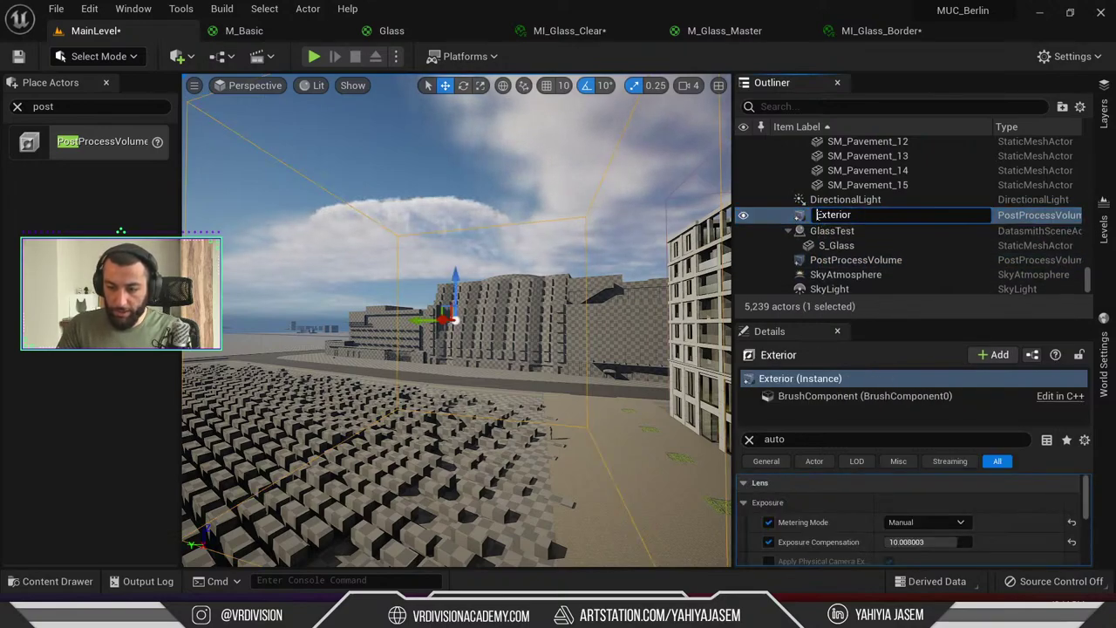
text(PP_)
key(Return)
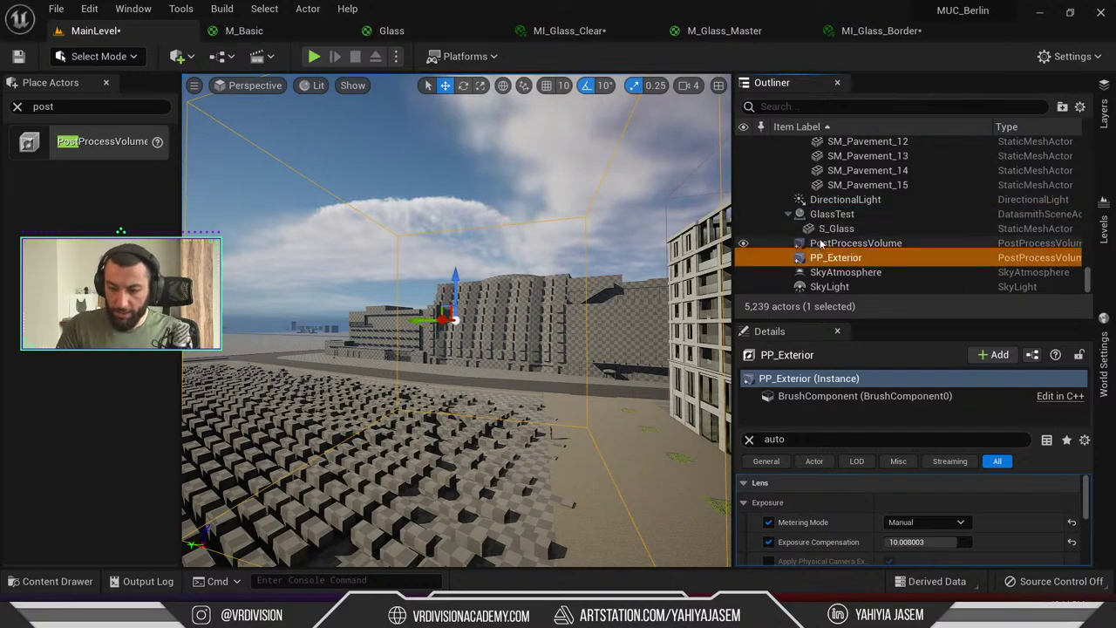
Rename the other post process volume, PostProcessVolume, to PP_Interior
click(833, 245)
key(F2)
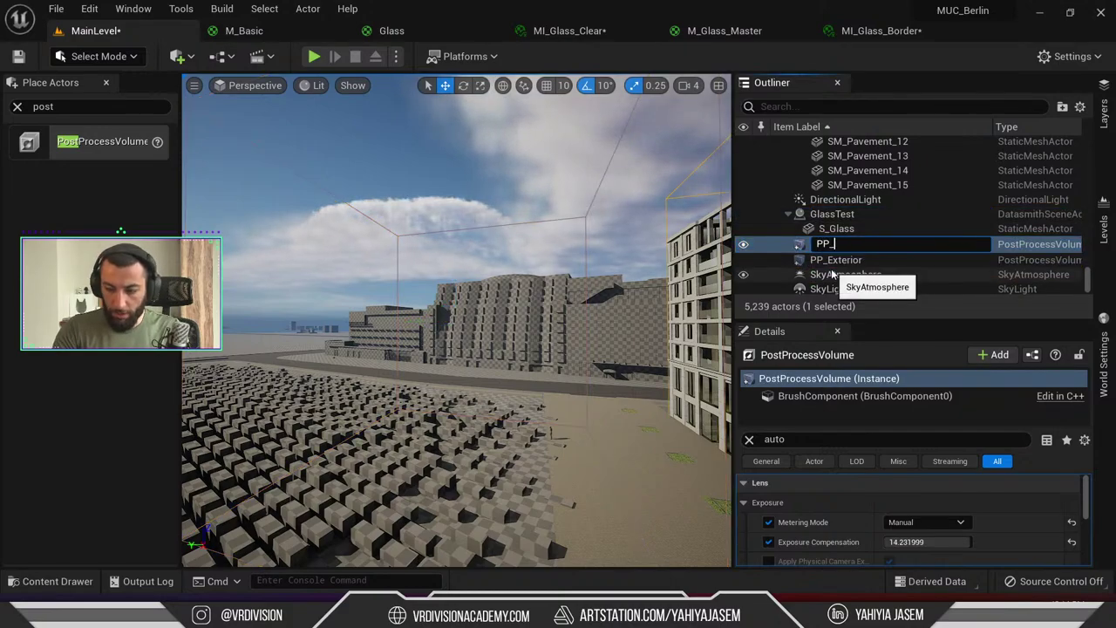
key(Return)
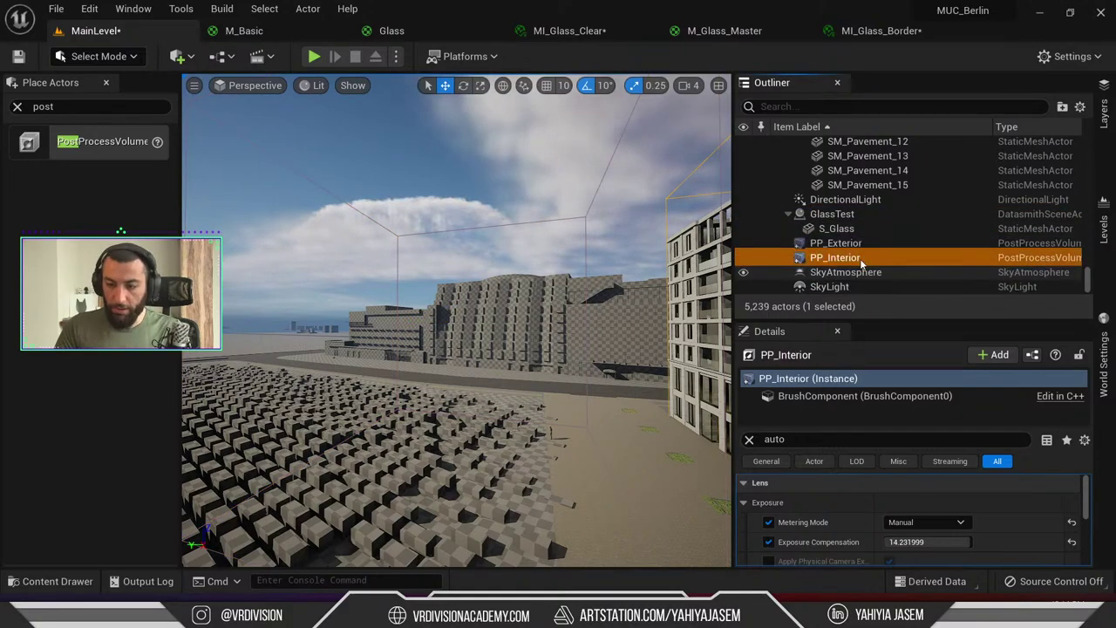
Examine the lighting inside the apartment building near its large windows
right_drag(598, 261, 715, 305)
key(w)
key(w)
right_drag(558, 314, 401, 279)
right_drag(457, 321, 685, 309)
key(w)
key(s)
right_drag(505, 312, 501, 313)
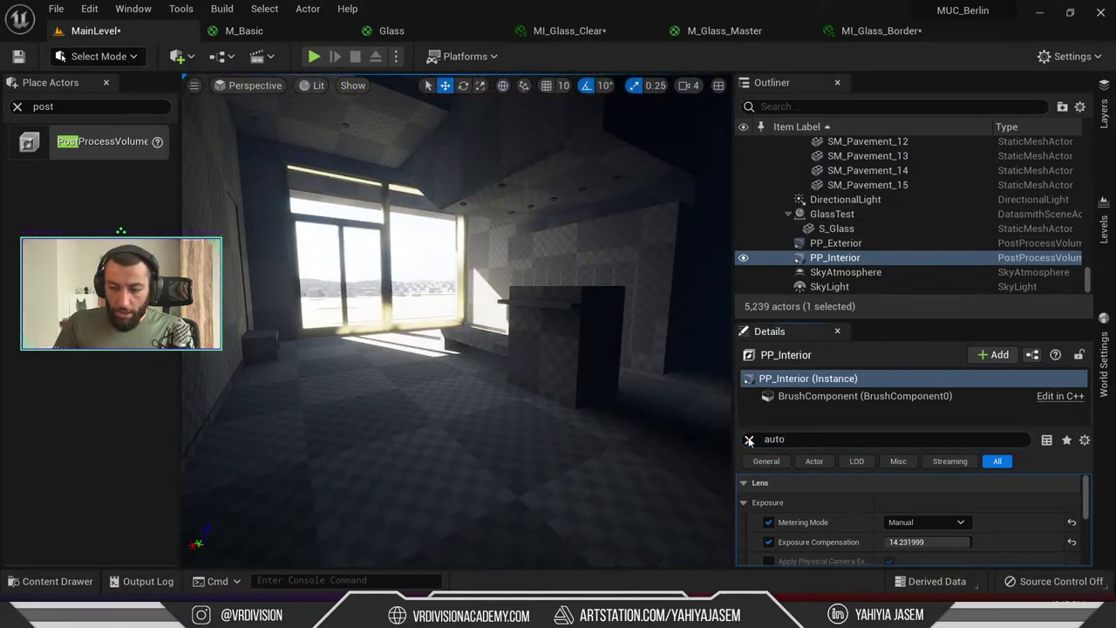
Clear the property filter, enlarge the Details area and collapse the Transform, Lens, Global Illumination and Reflections categories
click(748, 440)
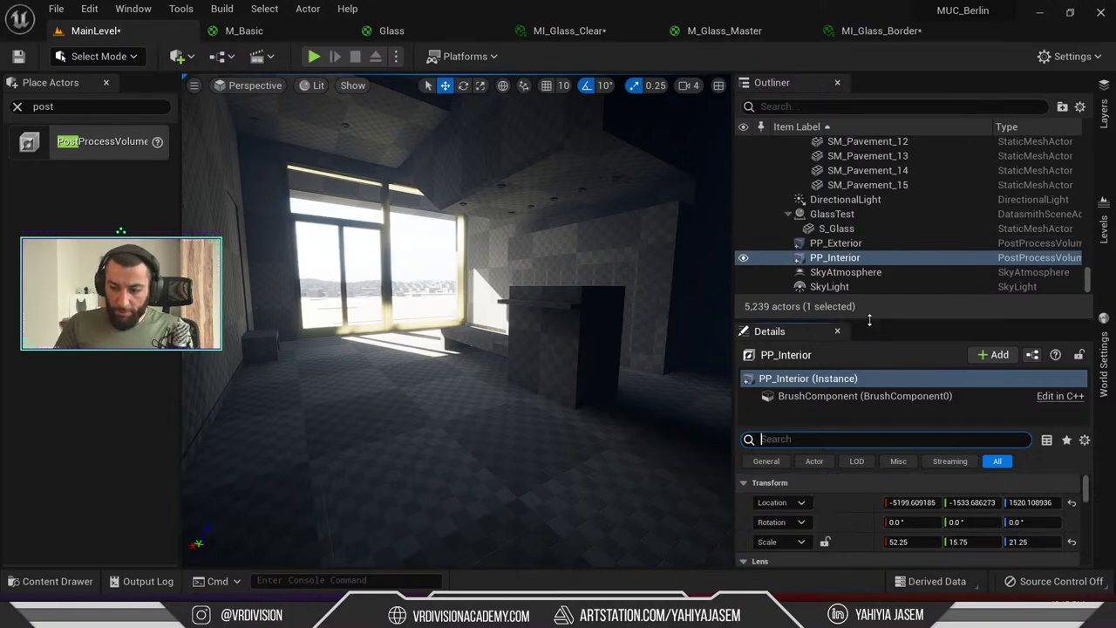
drag(870, 320, 870, 172)
click(770, 380)
click(760, 400)
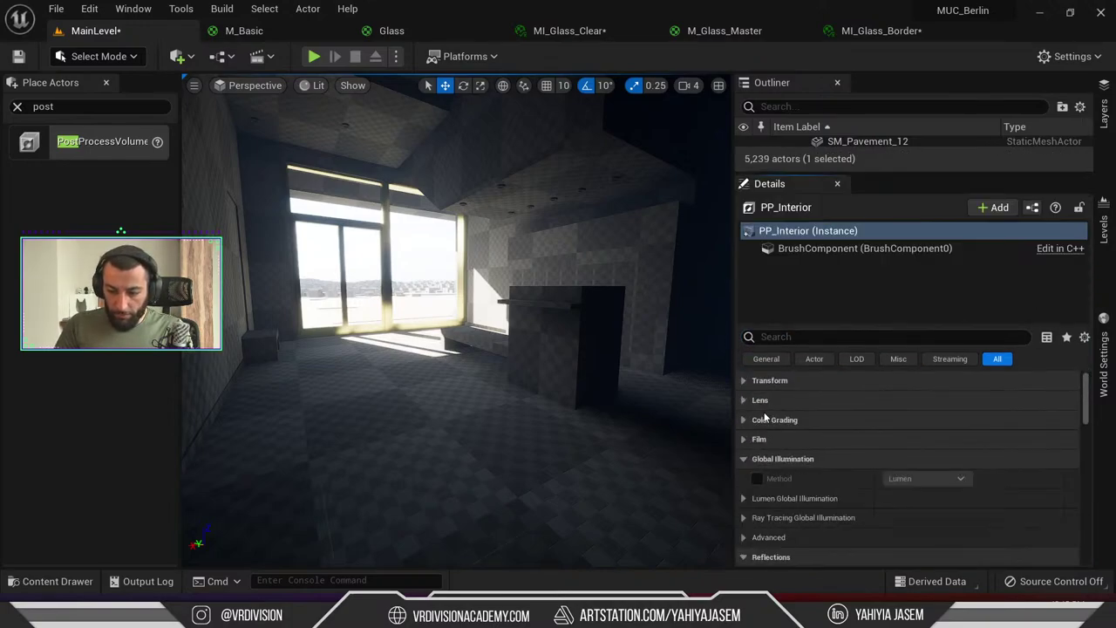
click(767, 418)
click(768, 419)
click(774, 459)
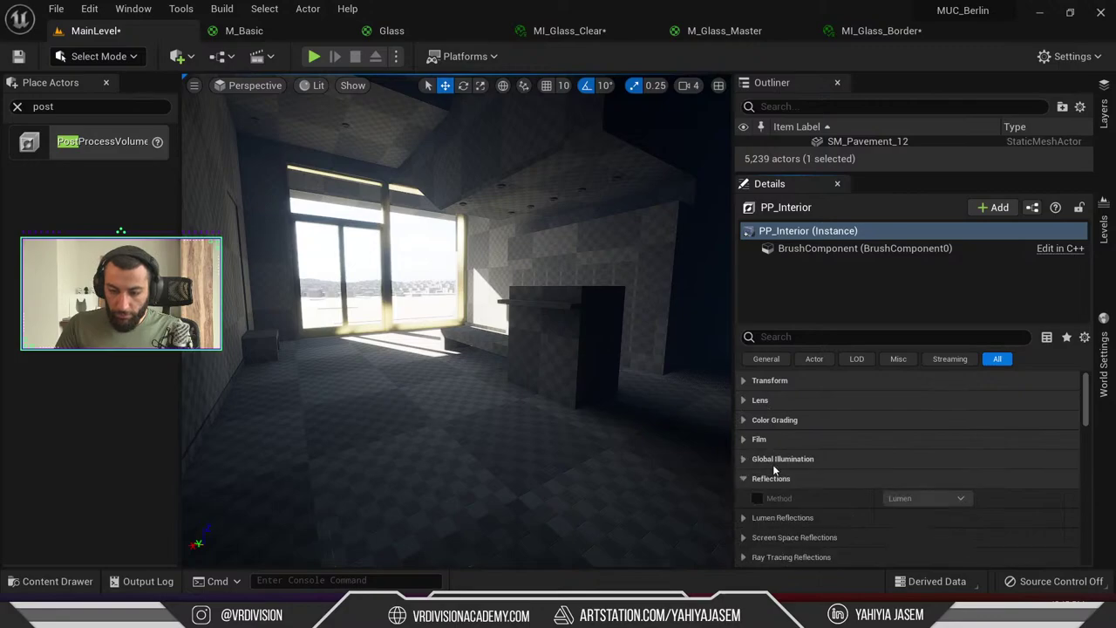
click(771, 478)
Set the priority of PP_Interior to 1.0 in its Post Process Volume Settings
scroll(789, 480, down, 10)
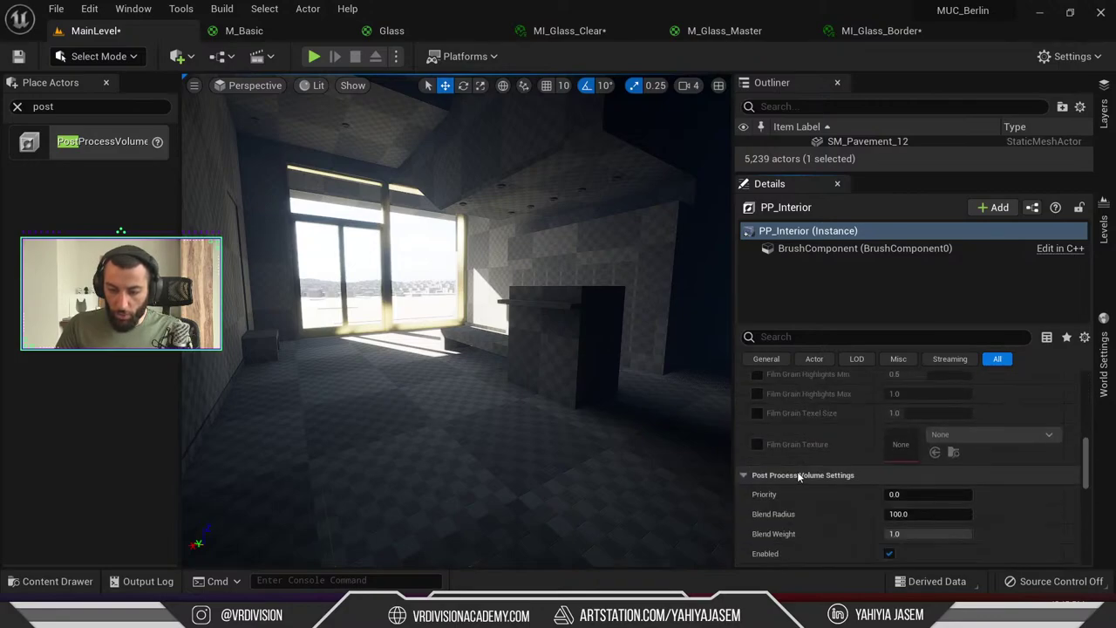
scroll(797, 471, down, 3)
scroll(802, 440, up, 2)
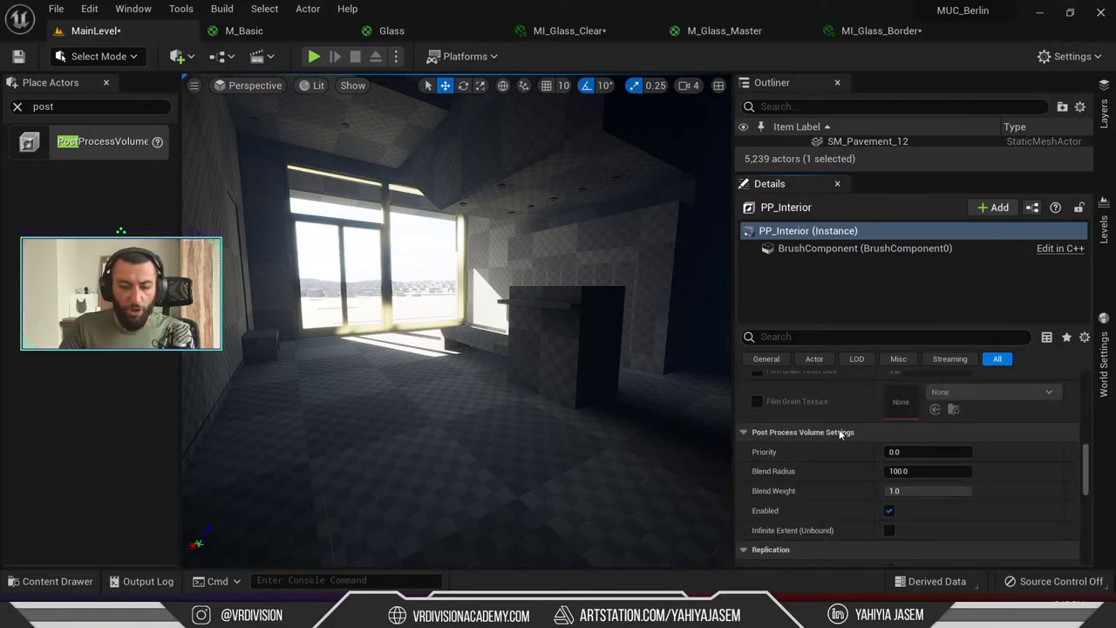
click(896, 452)
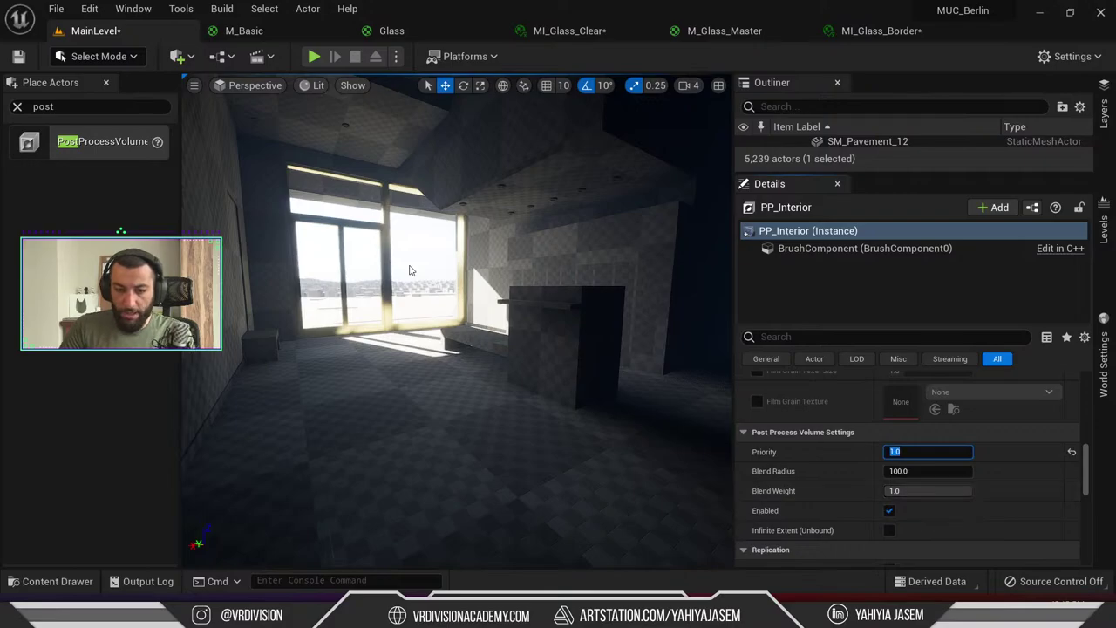
Select the PP_Exterior volume outside the building and set its priority to 1.5
key(w)
right_drag(411, 269, 523, 262)
key(w)
right_drag(628, 301, 386, 415)
click(381, 416)
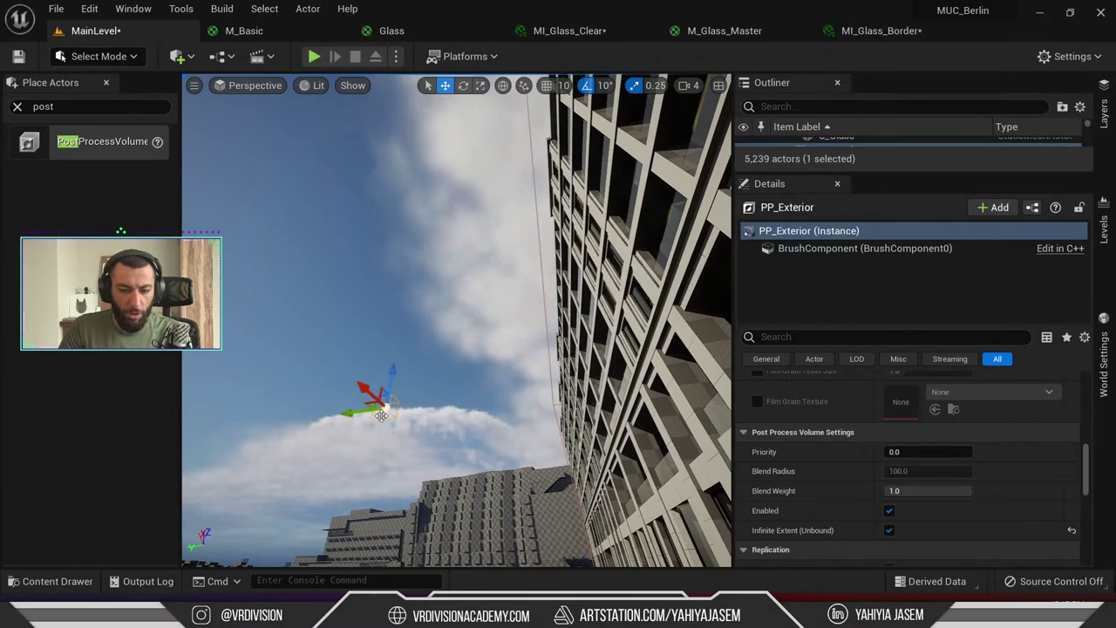
click(900, 452)
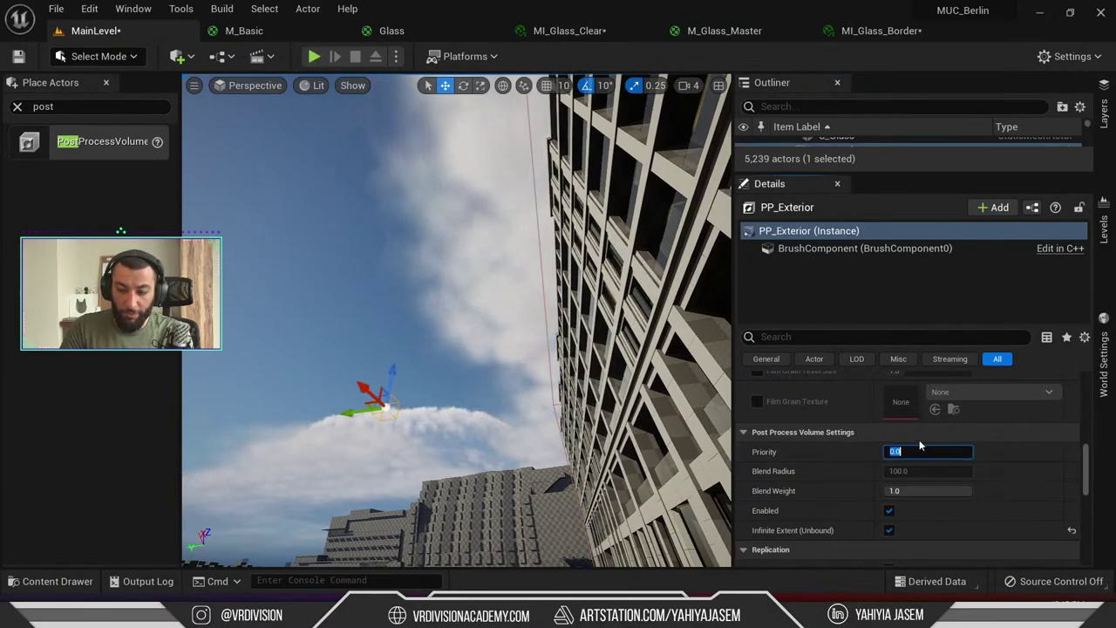
right_drag(611, 366, 401, 458)
key(w)
key(w)
key(w)
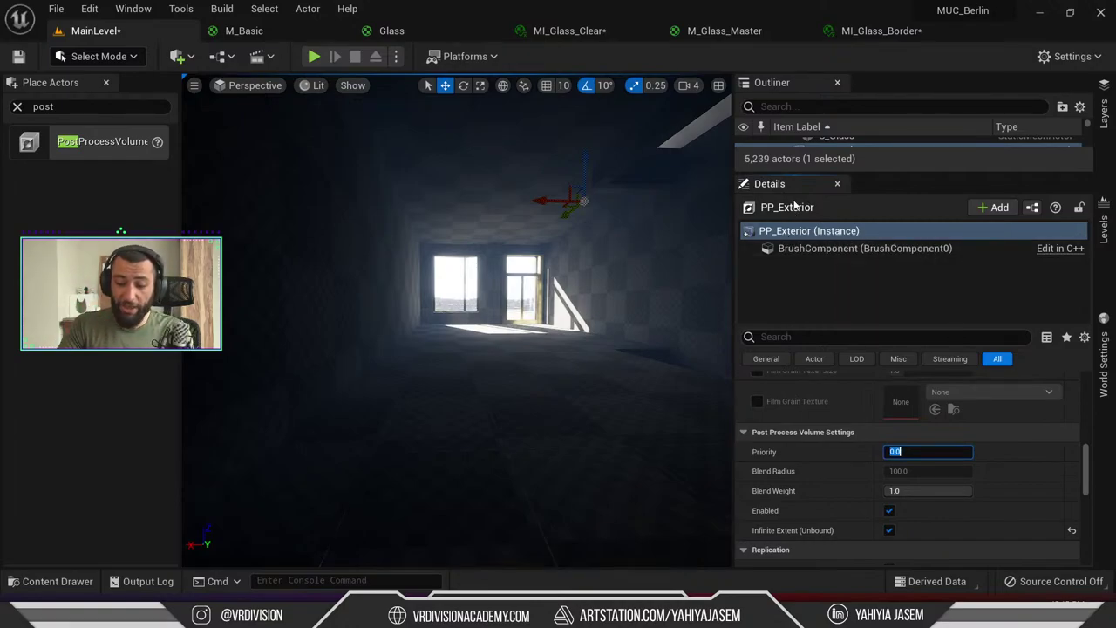
key(Return)
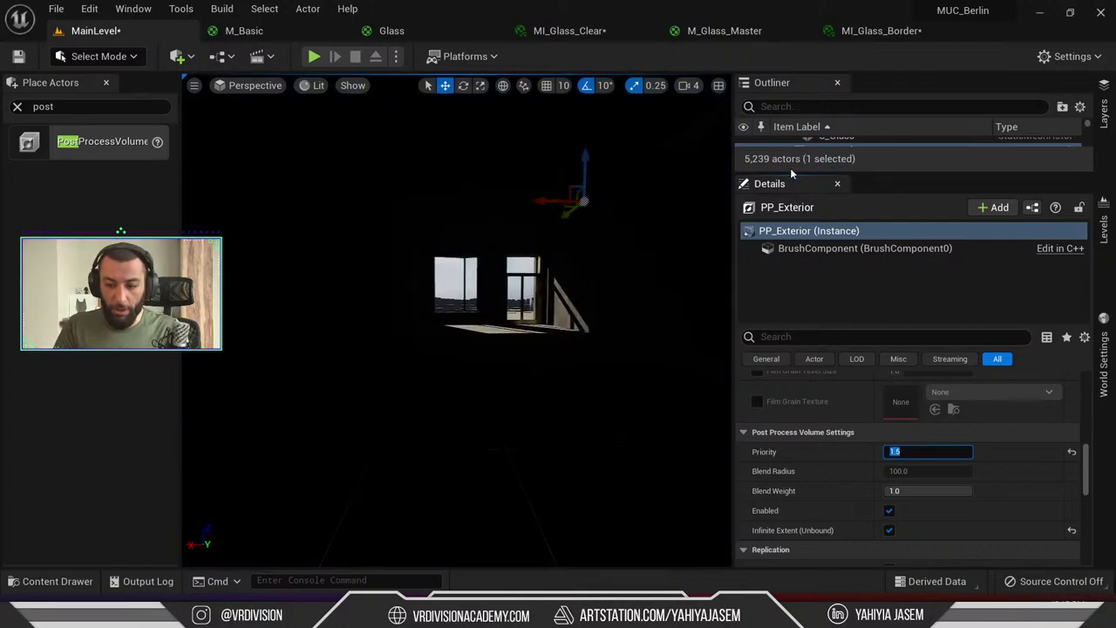
Compare the PP_Interior and PP_Exterior volumes, checking their extents around the building and their priority settings
drag(790, 174, 790, 265)
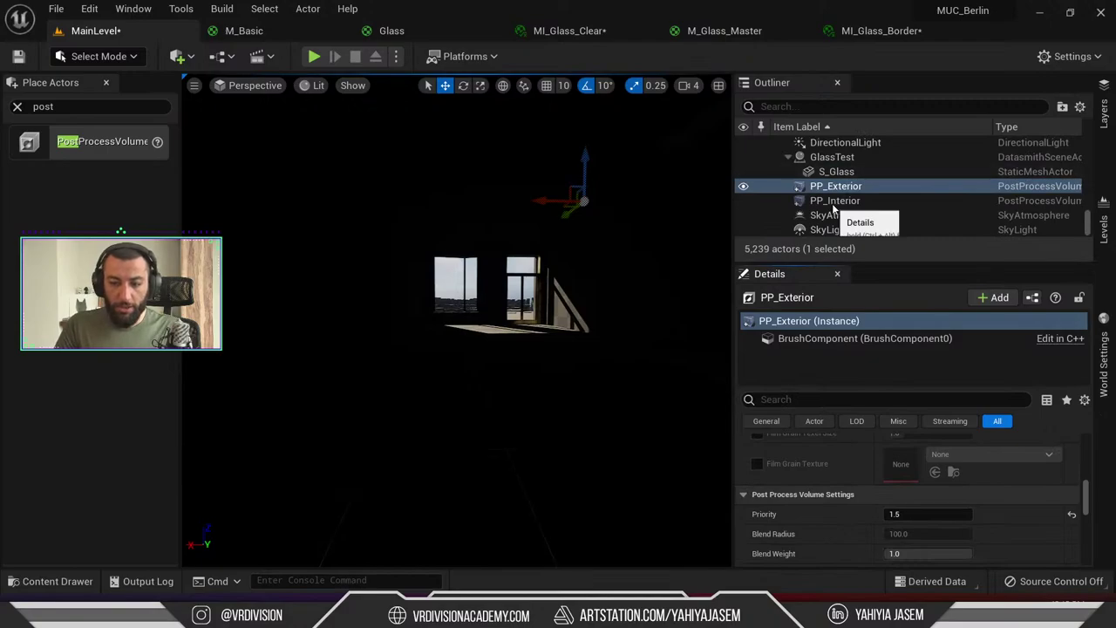
double_click(835, 201)
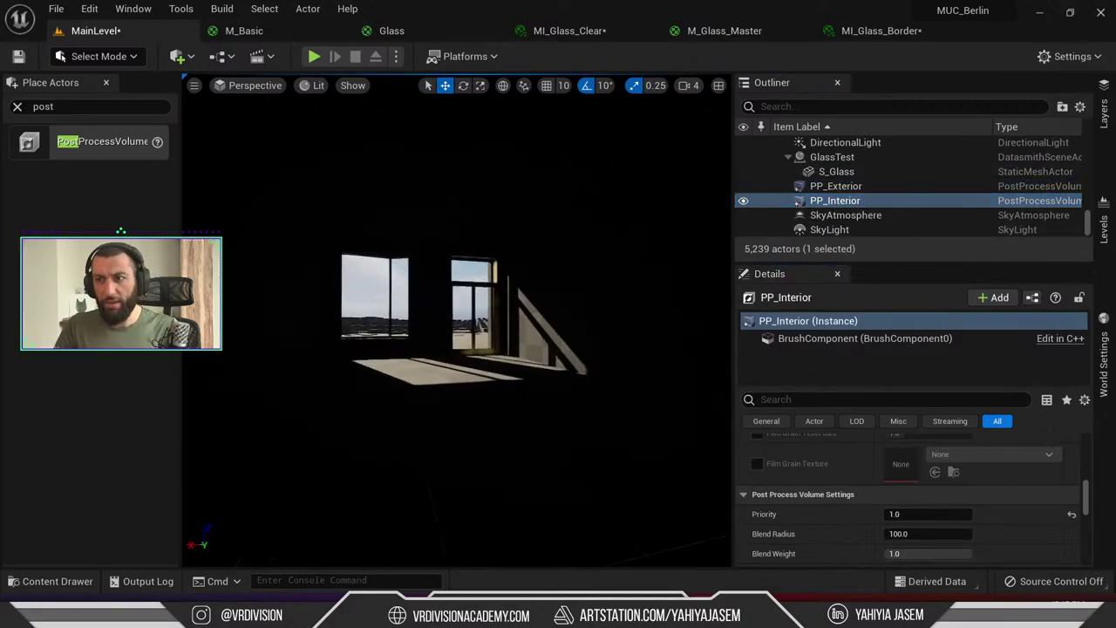
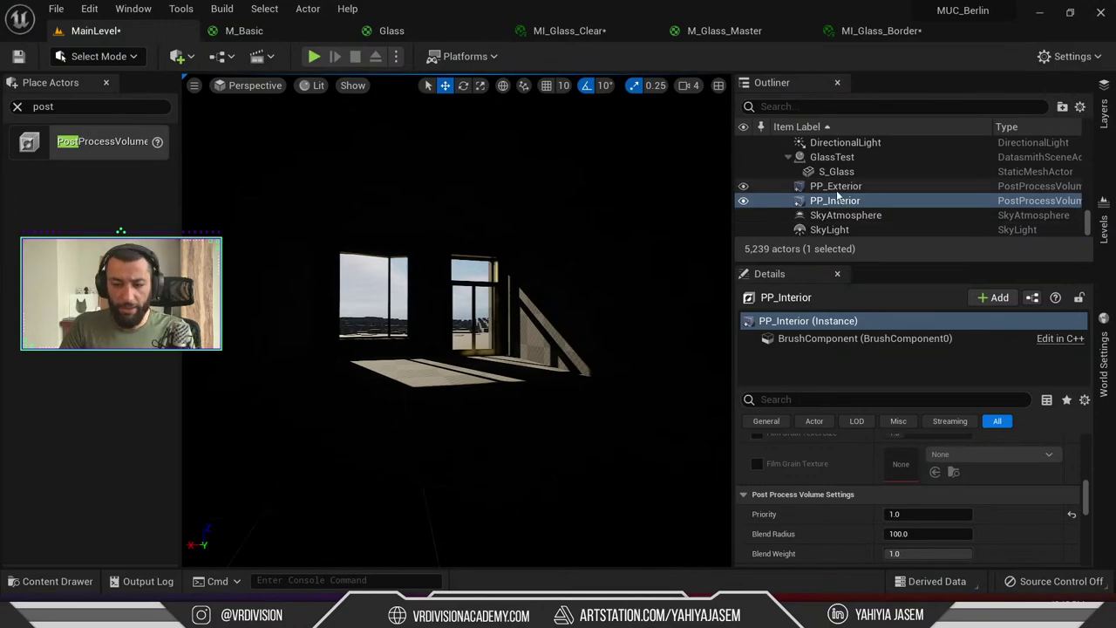
key(f)
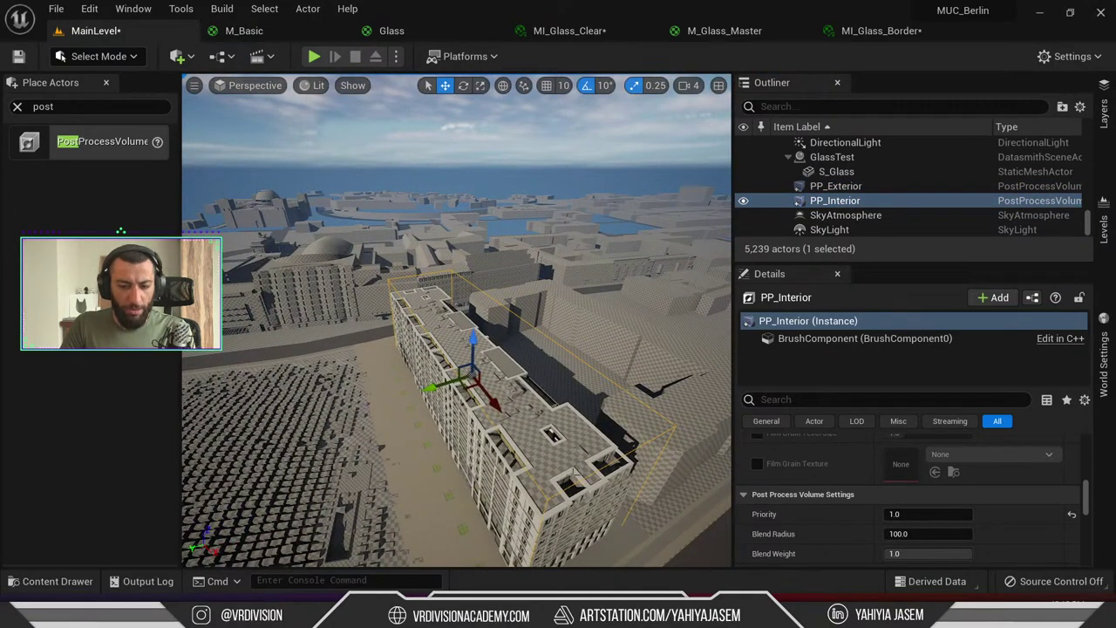
mouse_move(608, 460)
right_down()
mouse_move(549, 449)
mouse_move(607, 460)
right_up()
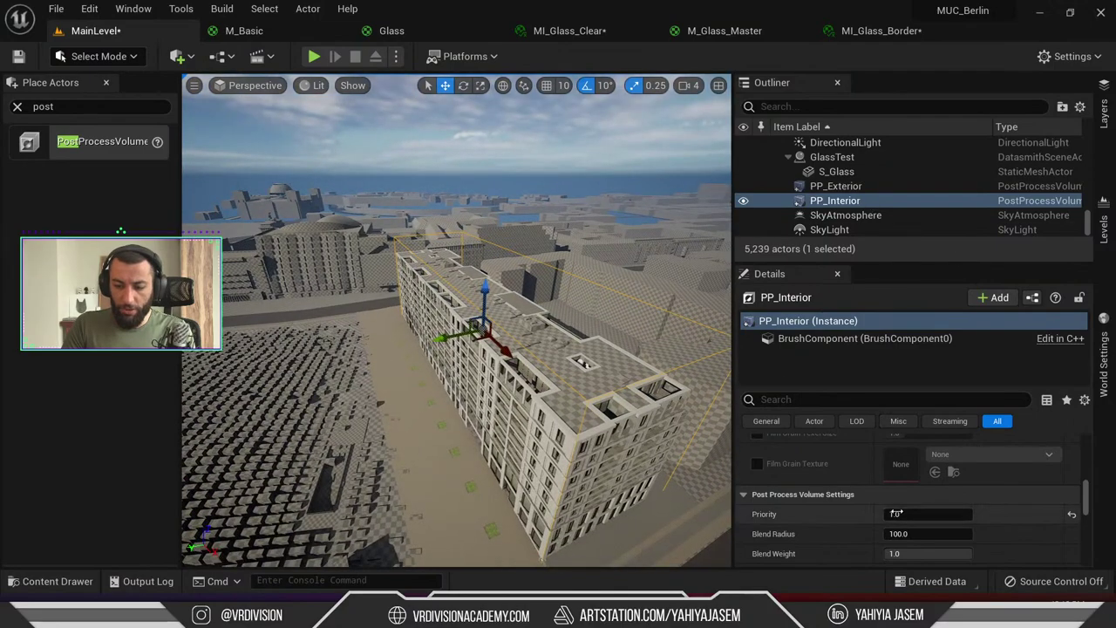
click(827, 186)
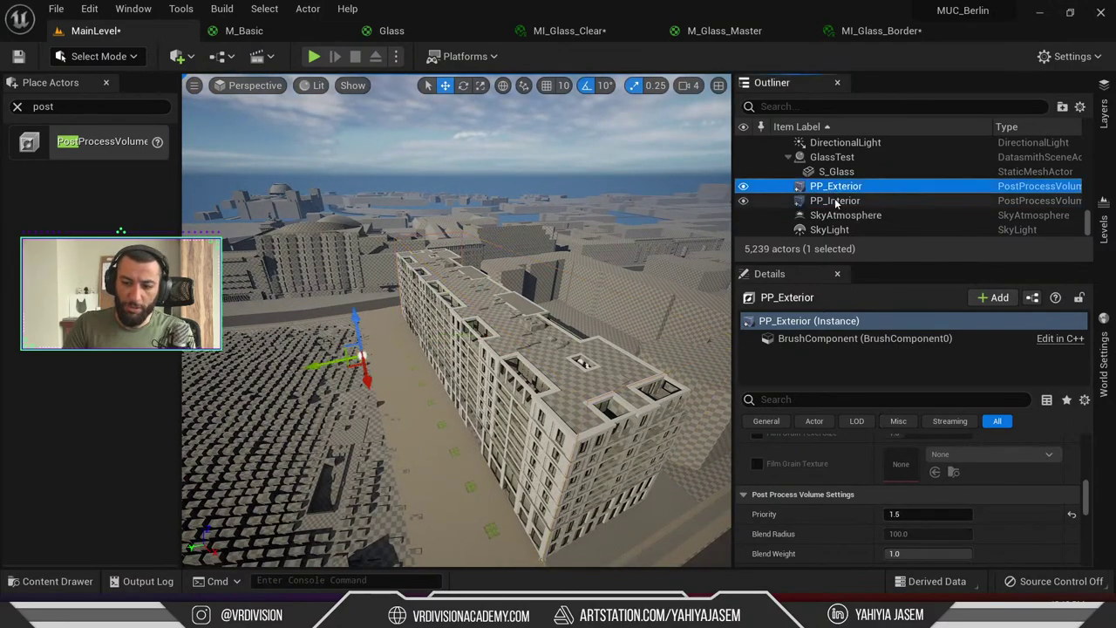
click(836, 201)
ctrl+click(833, 187)
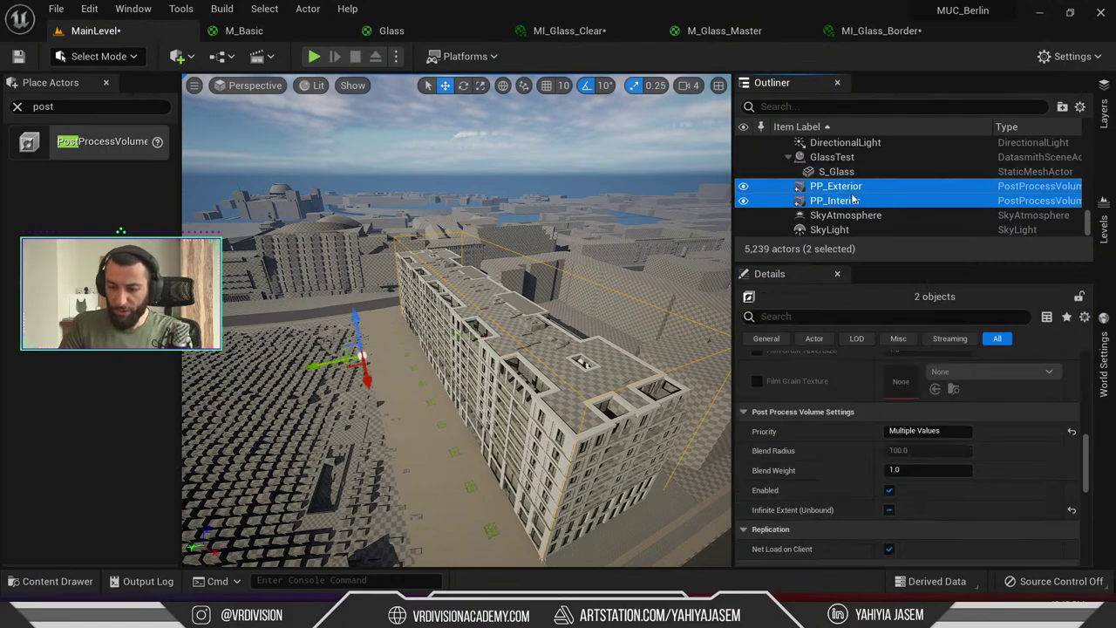
Delete the PP_Interior post process volume from the level
click(835, 185)
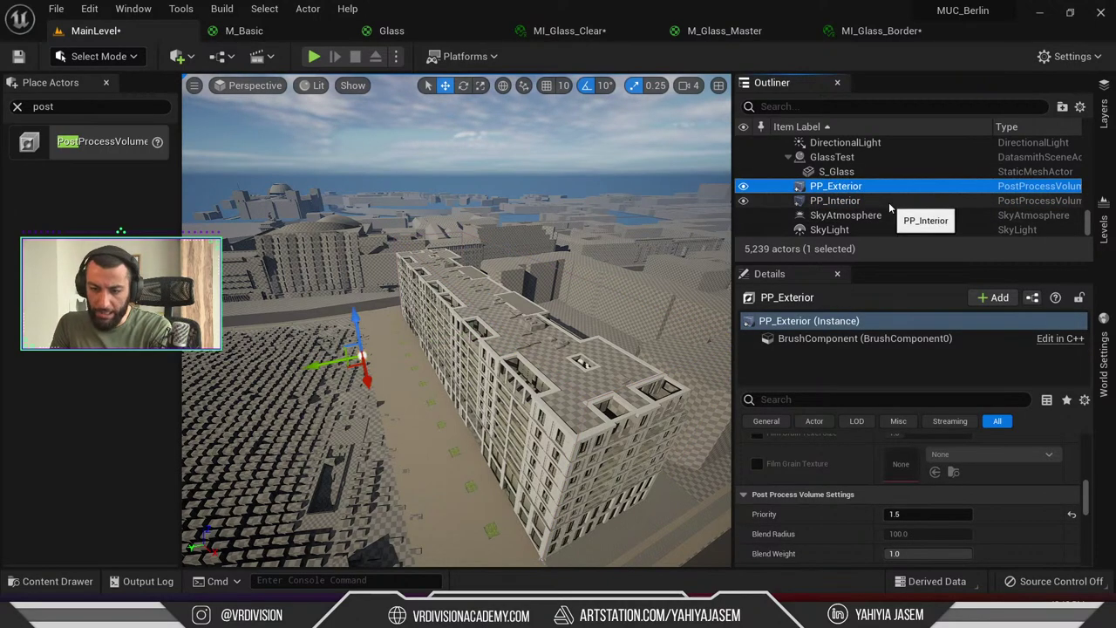
click(887, 200)
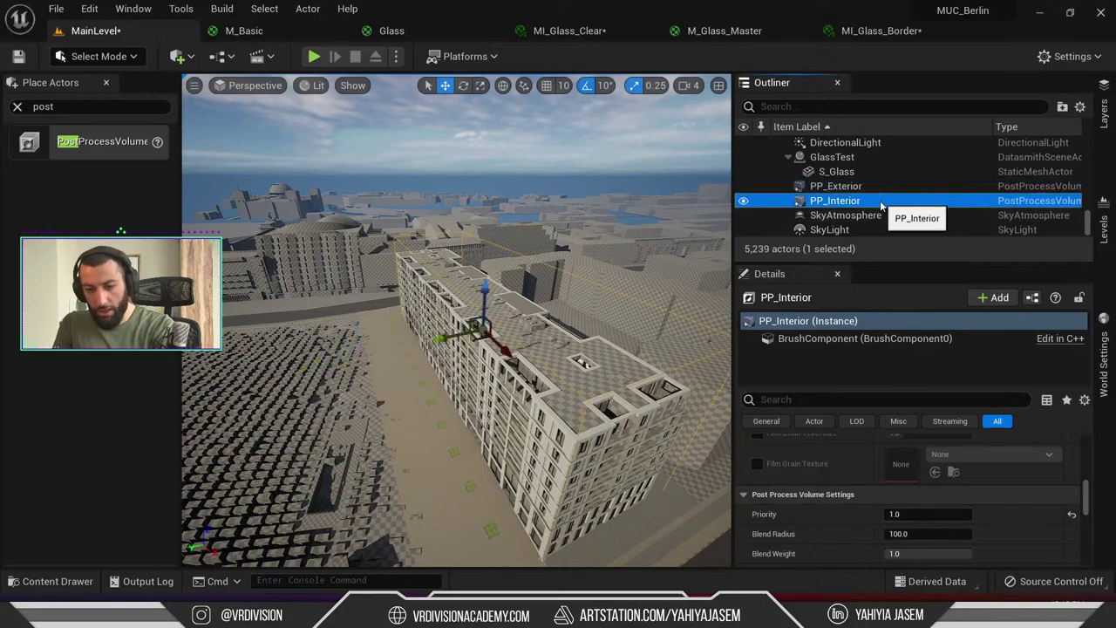
key(Delete)
Show the Exposure settings under Lens for PP_Exterior, with the Rendering Features category collapsed
click(872, 191)
click(865, 201)
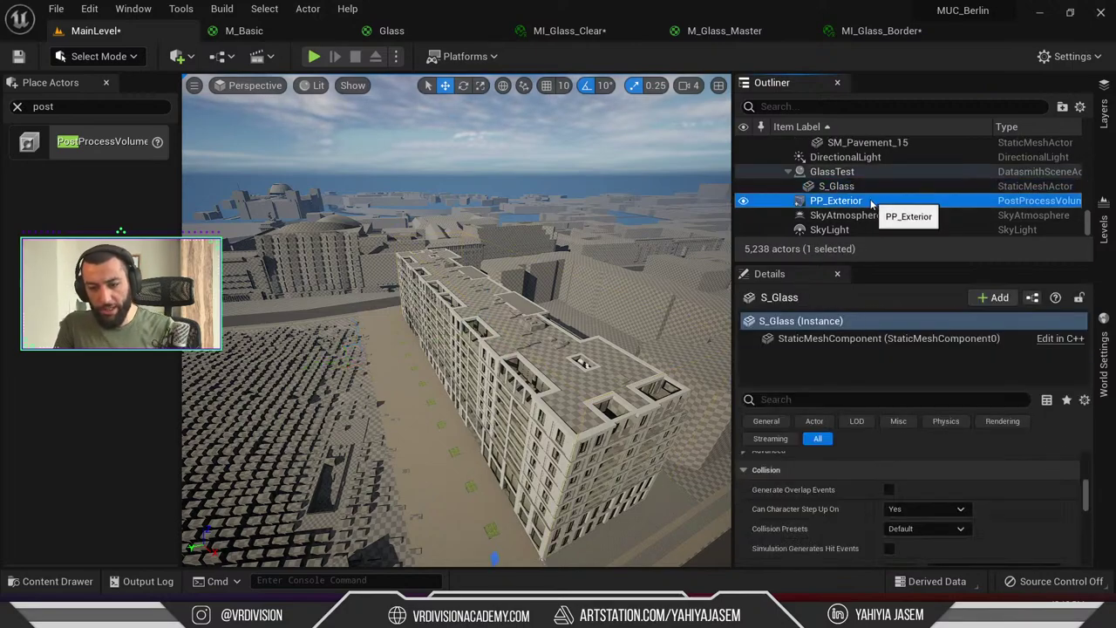
scroll(933, 515, down, 10)
scroll(923, 506, up, 5)
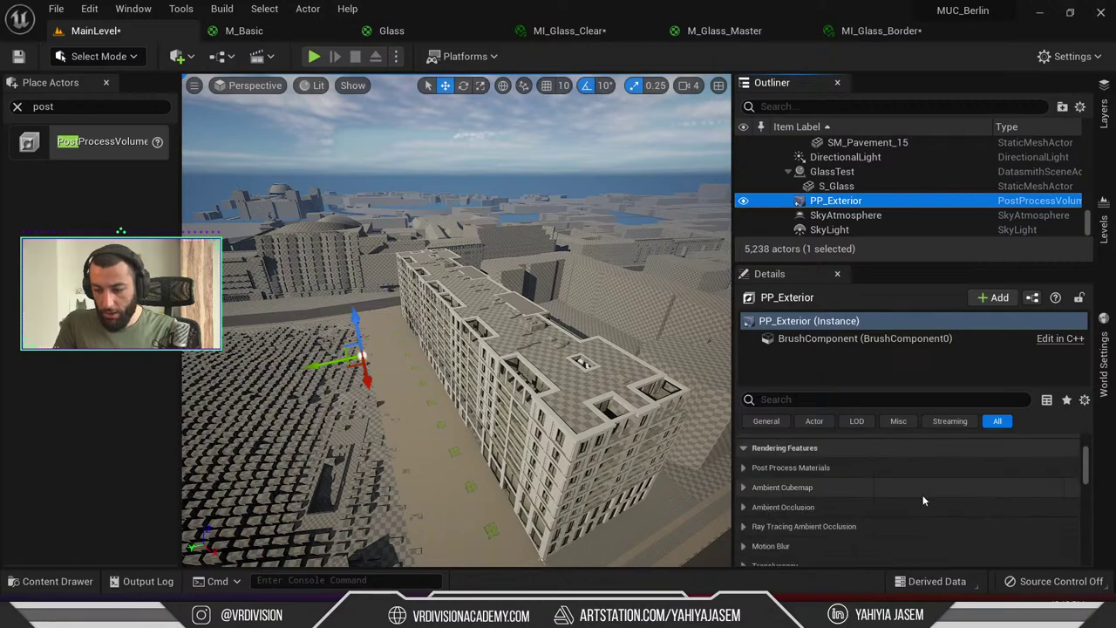
scroll(907, 493, down, 2)
scroll(772, 488, up, 3)
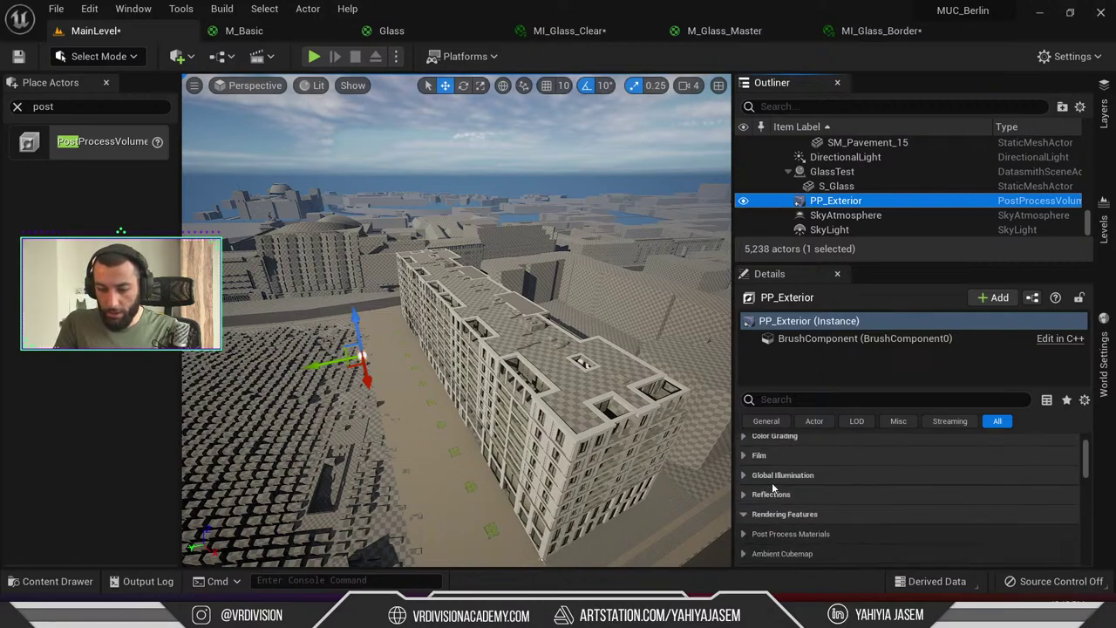
click(767, 511)
scroll(768, 519, up, 2)
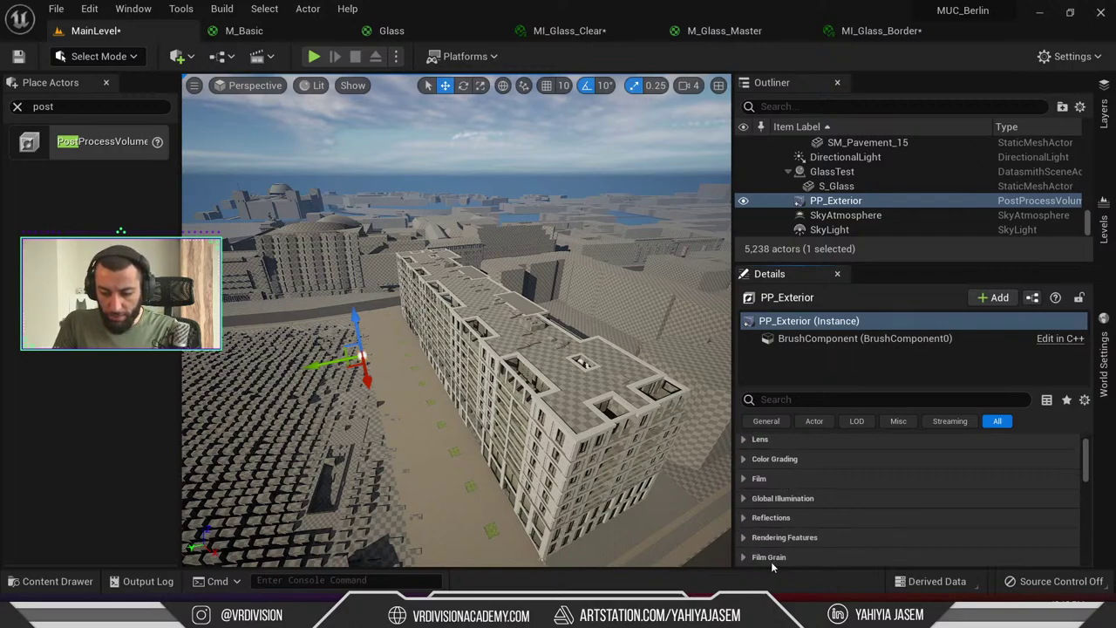
click(746, 462)
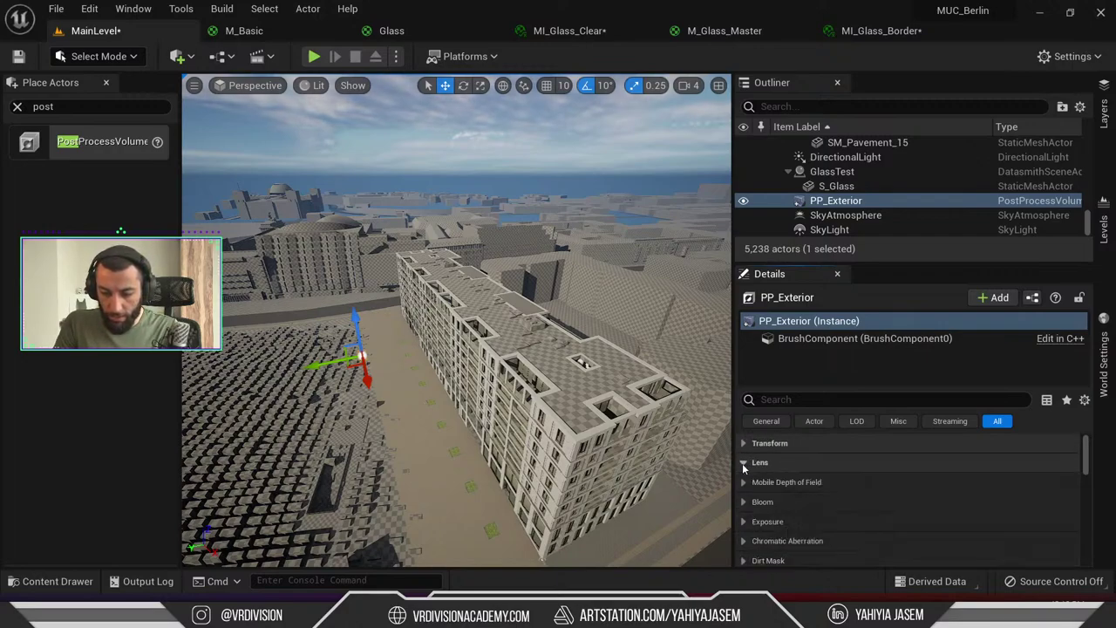
click(745, 522)
scroll(932, 538, down, 1)
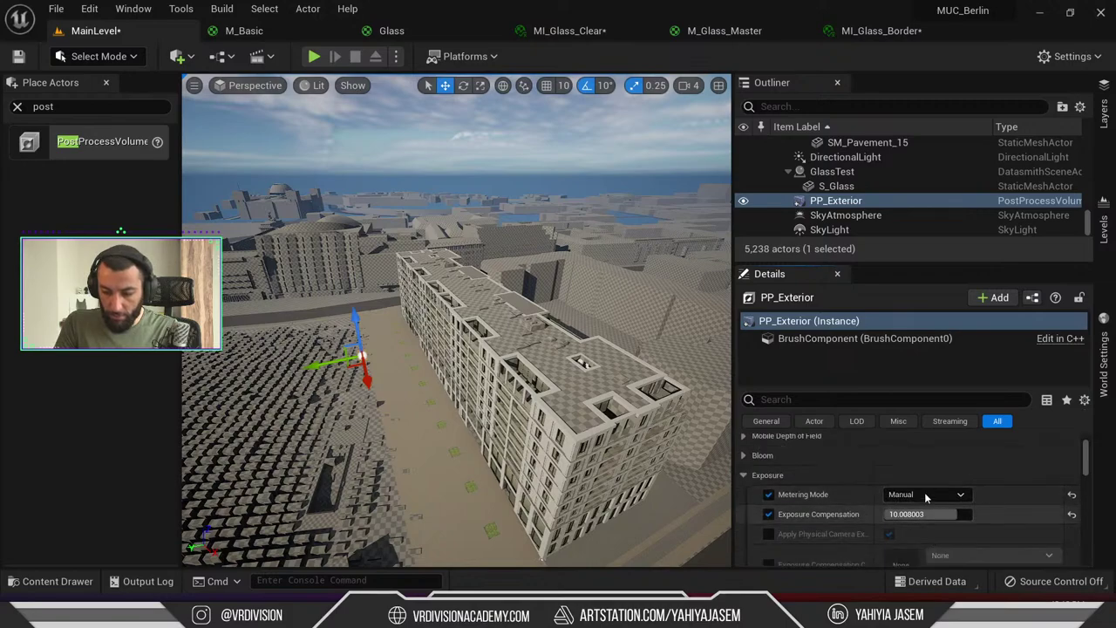
Try Auto Exposure Basic on PP_Exterior, set its metering mode to Auto Exposure Histogram and show the EV100 limits
click(924, 493)
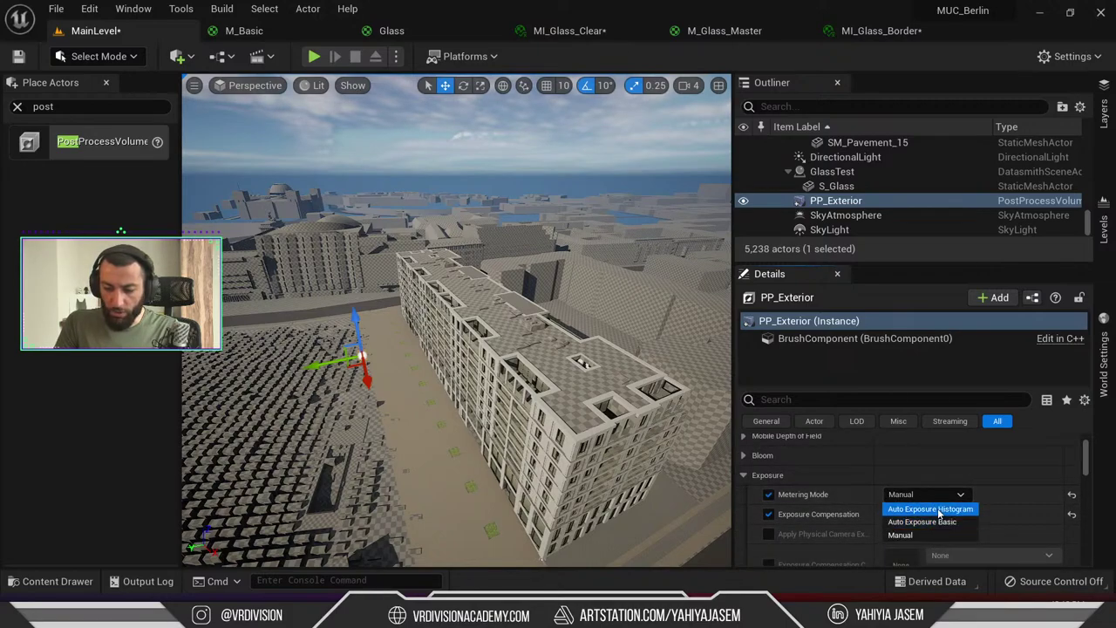
click(931, 508)
click(927, 495)
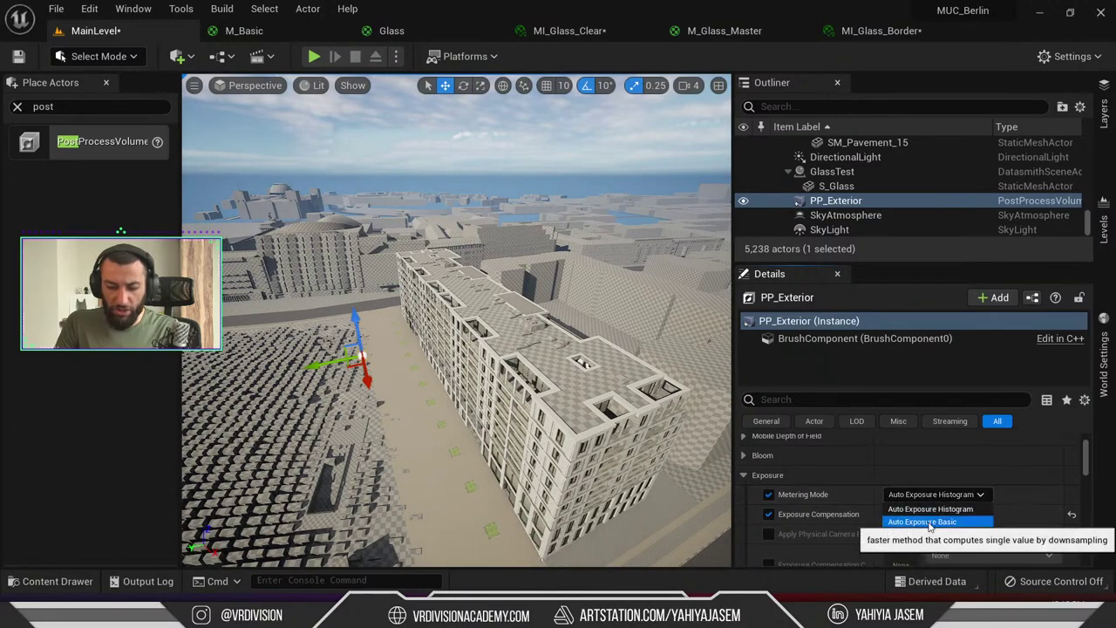
click(930, 506)
key(ctrl+z)
click(935, 495)
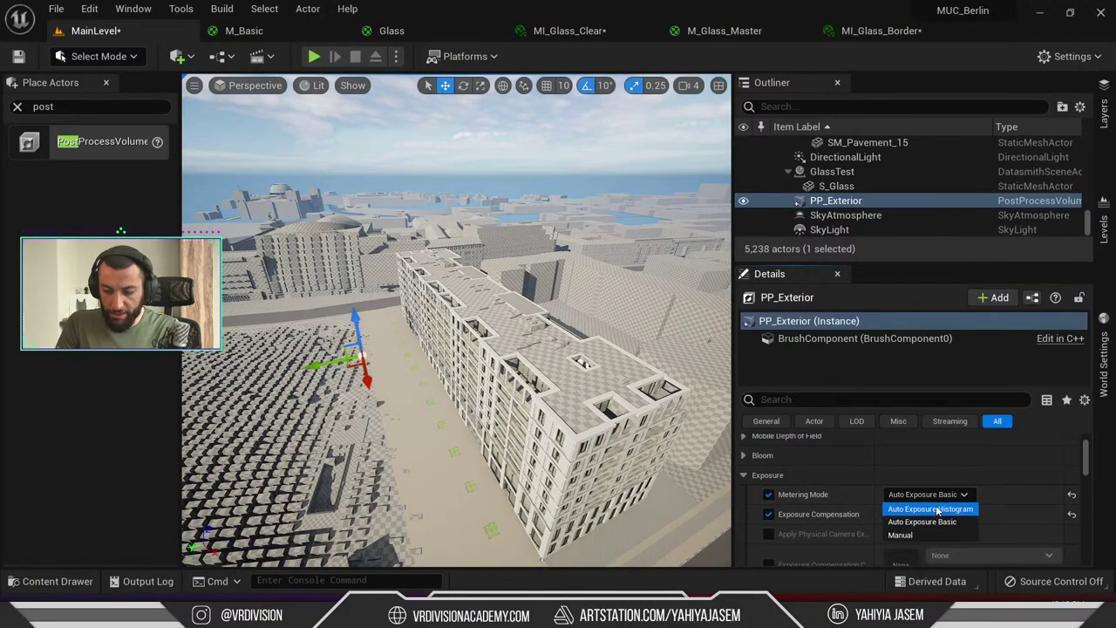
click(937, 509)
scroll(797, 474, down, 2)
scroll(806, 475, down, 2)
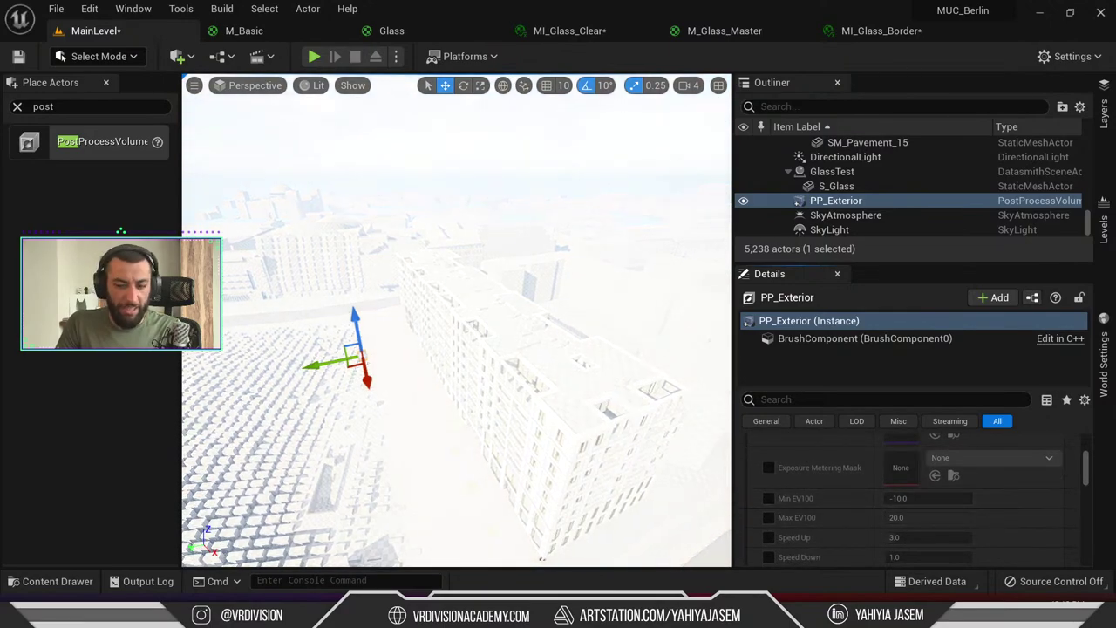
Set the Exposure Compensation of PP_Exterior to 1.0 and check the building's street side
scroll(998, 502, up, 3)
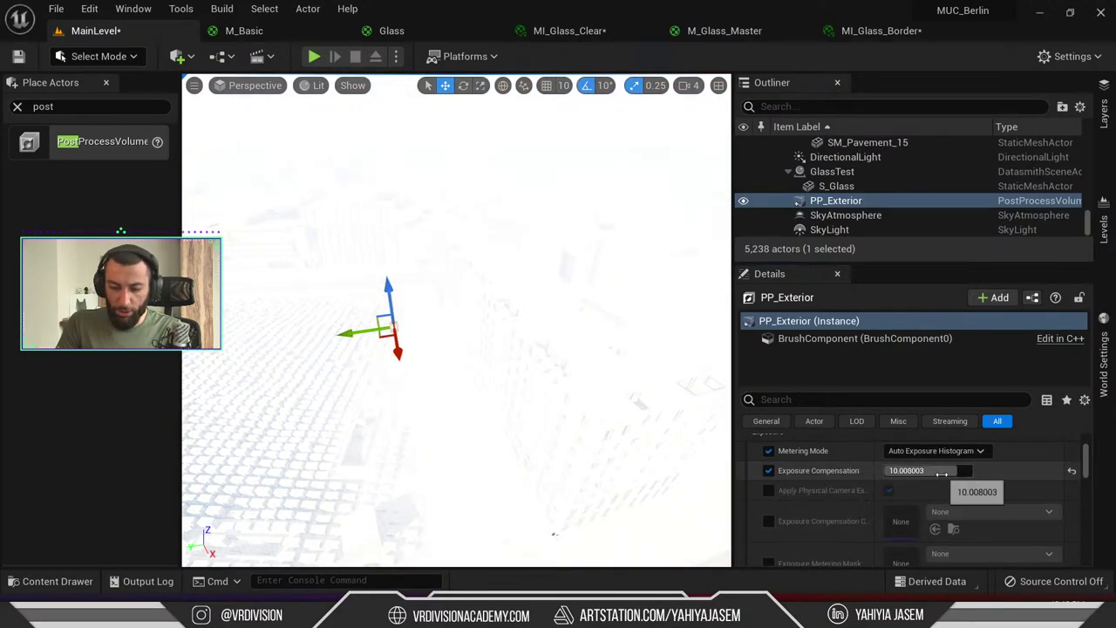
click(924, 470)
scroll(1004, 454, up, 1)
text(1)
key(Return)
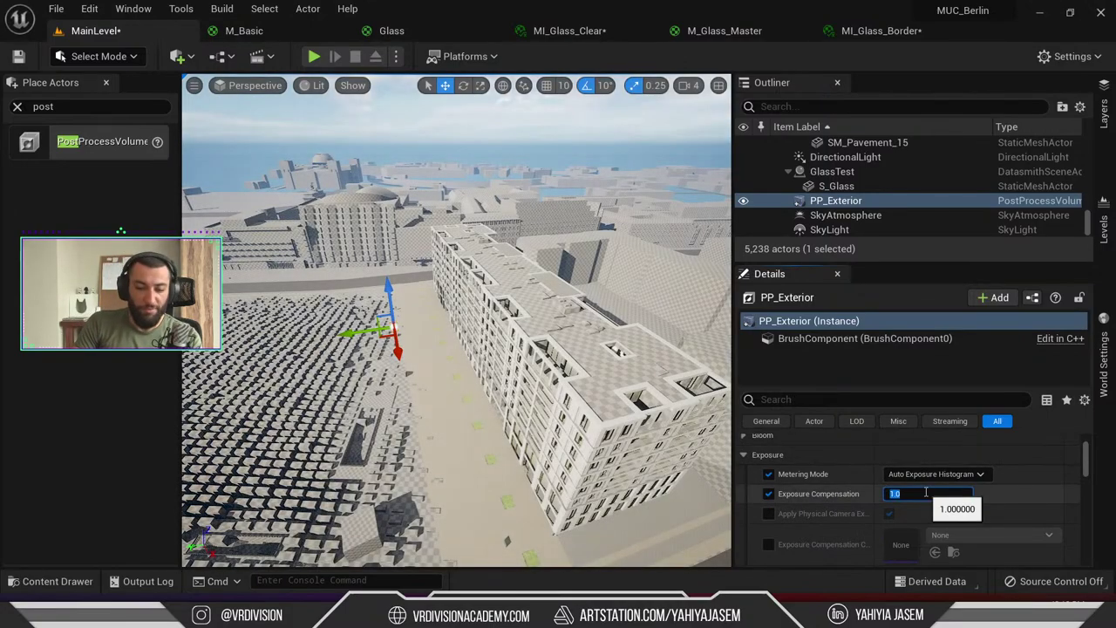
right_drag(610, 393, 473, 438)
key(w)
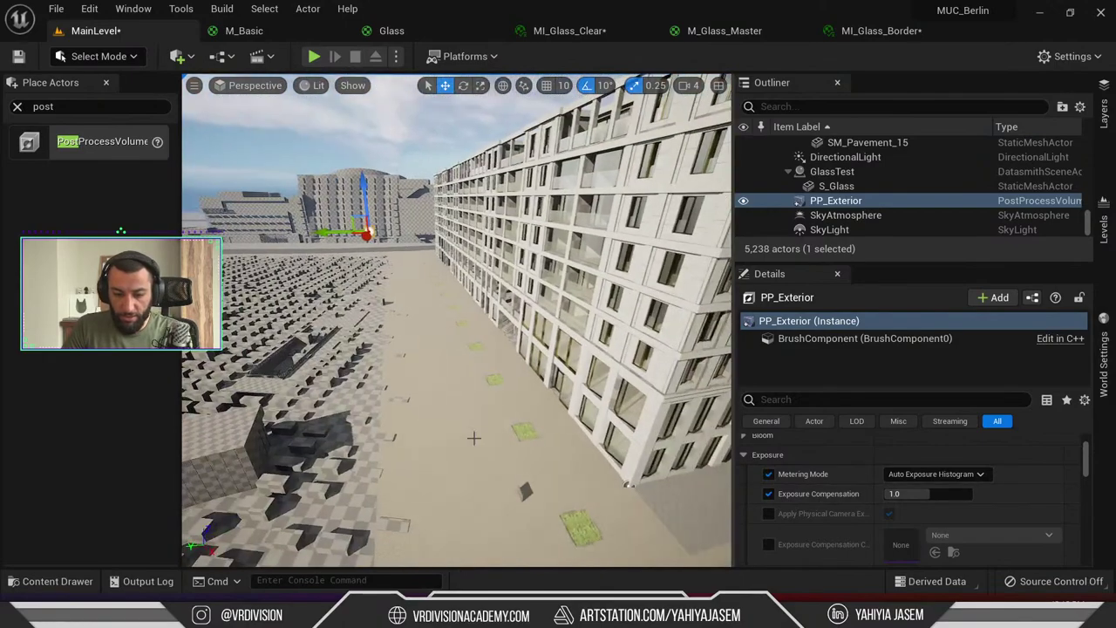
Undo the last exposure edits on PP_Exterior and try another metering mode while viewing the street facade
key(ctrl+z)
key(ctrl+z)
scroll(965, 515, up, 2)
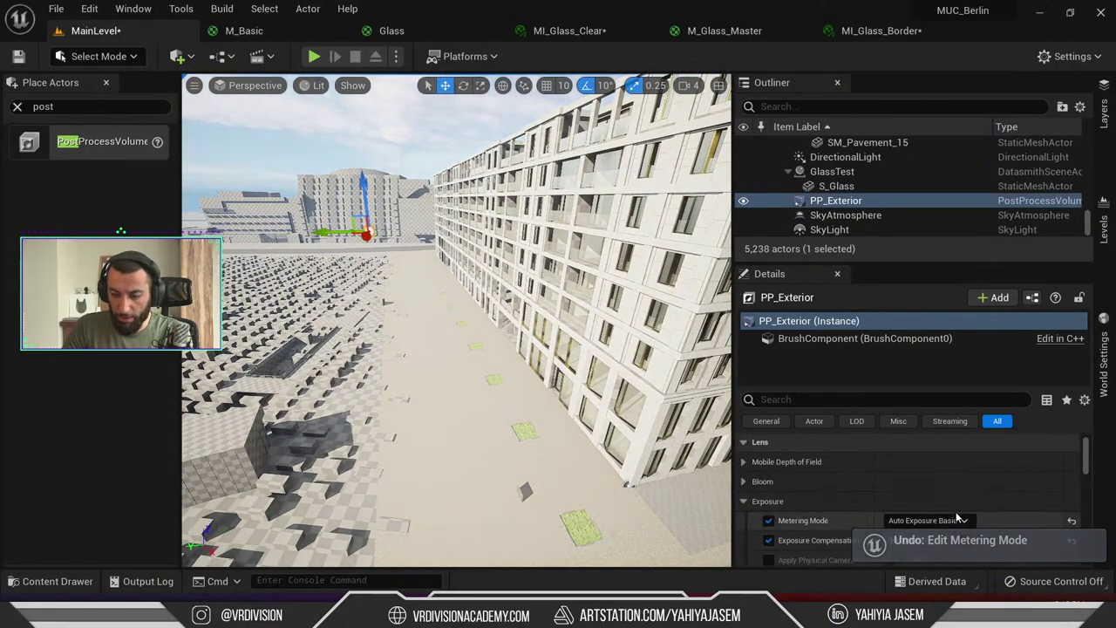
click(927, 521)
click(918, 562)
right_drag(611, 419, 590, 375)
key(q)
key(Escape)
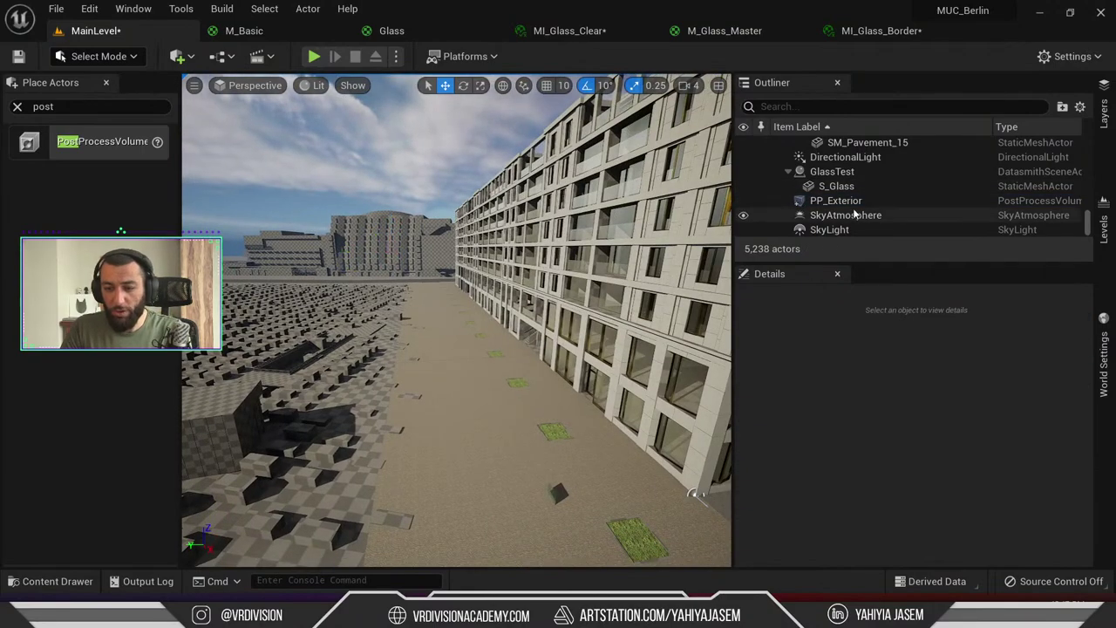
Check the viewport's exposure options and delete the PP_Exterior post process volume from the level
click(836, 202)
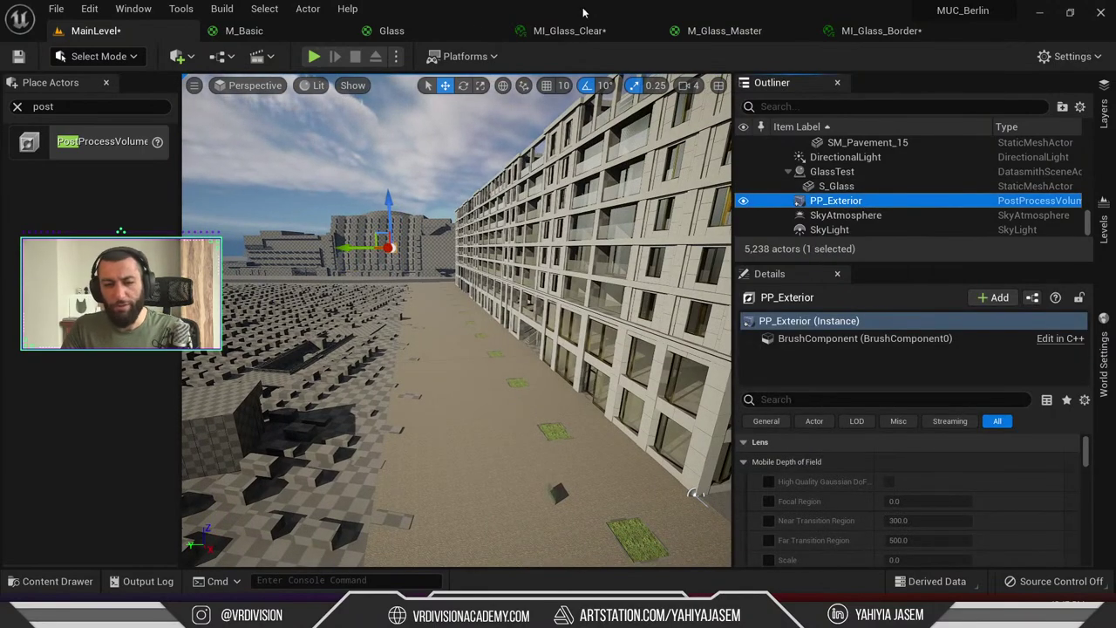
right_drag(565, 291, 635, 283)
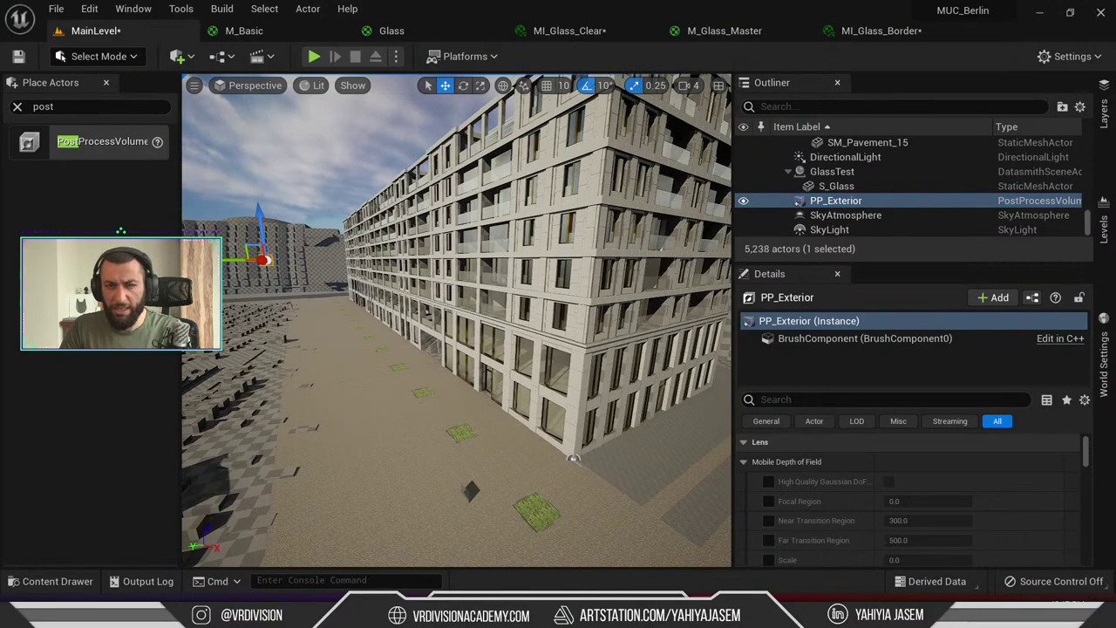
right_drag(488, 351, 471, 351)
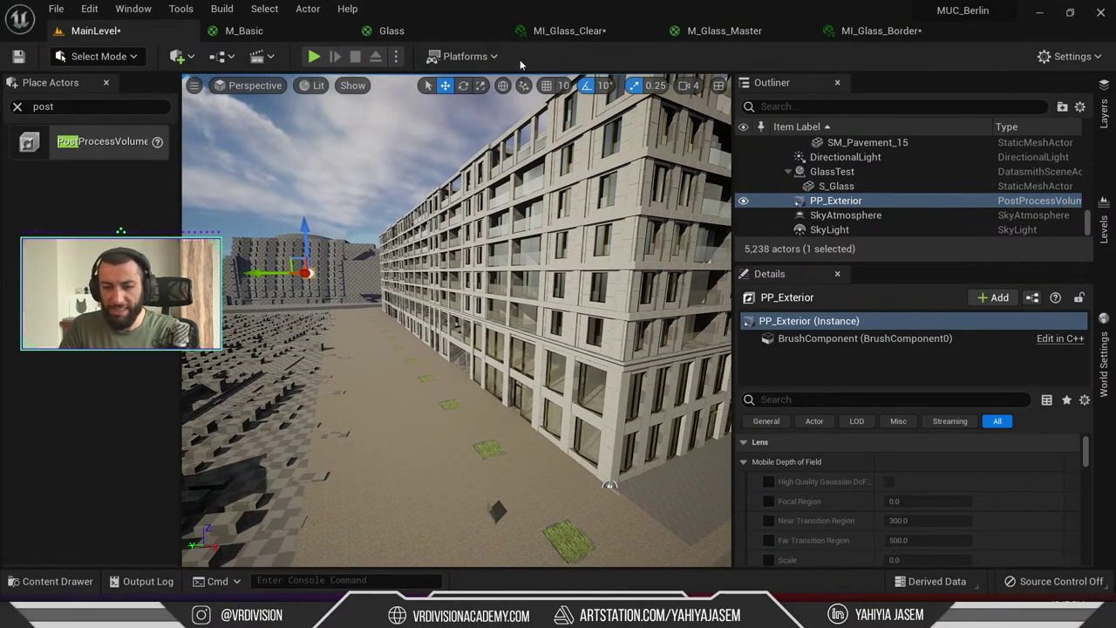
click(241, 85)
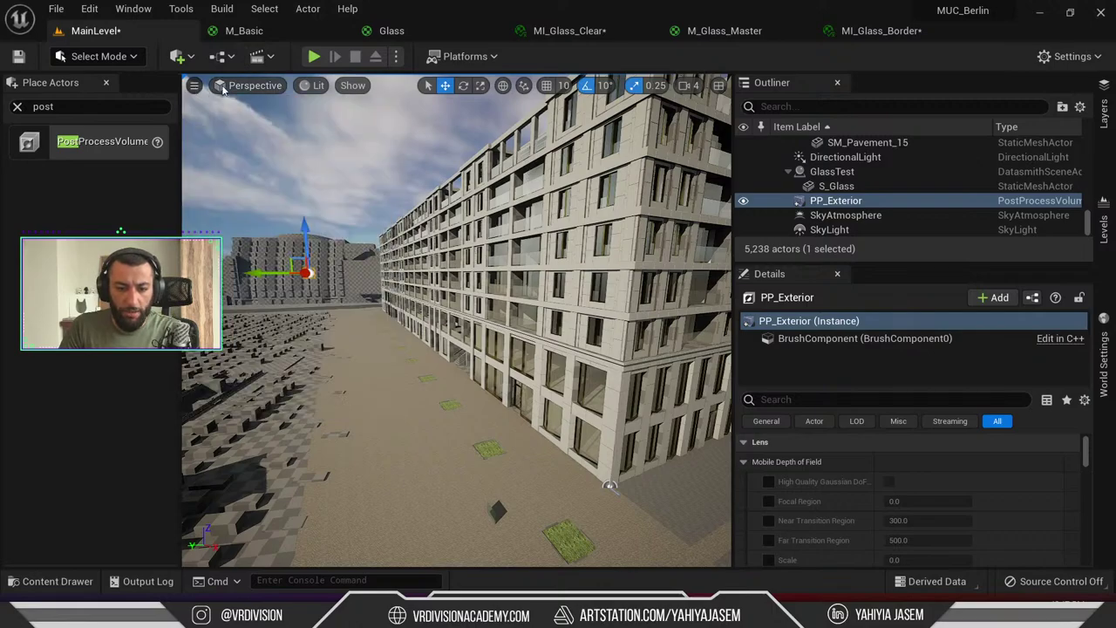
mouse_move(309, 92)
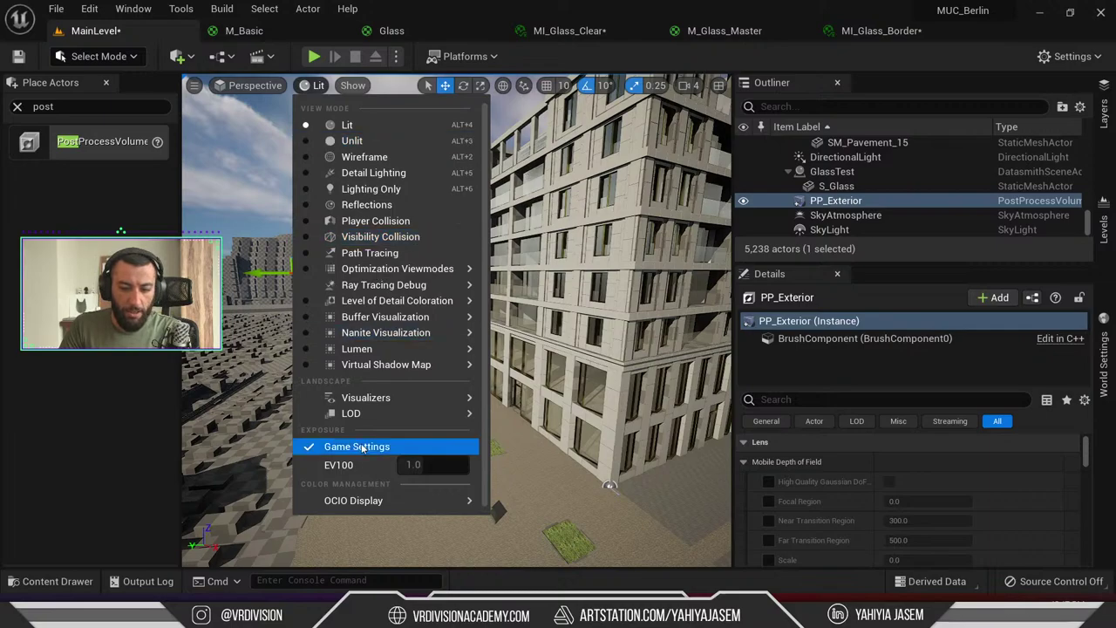
click(839, 205)
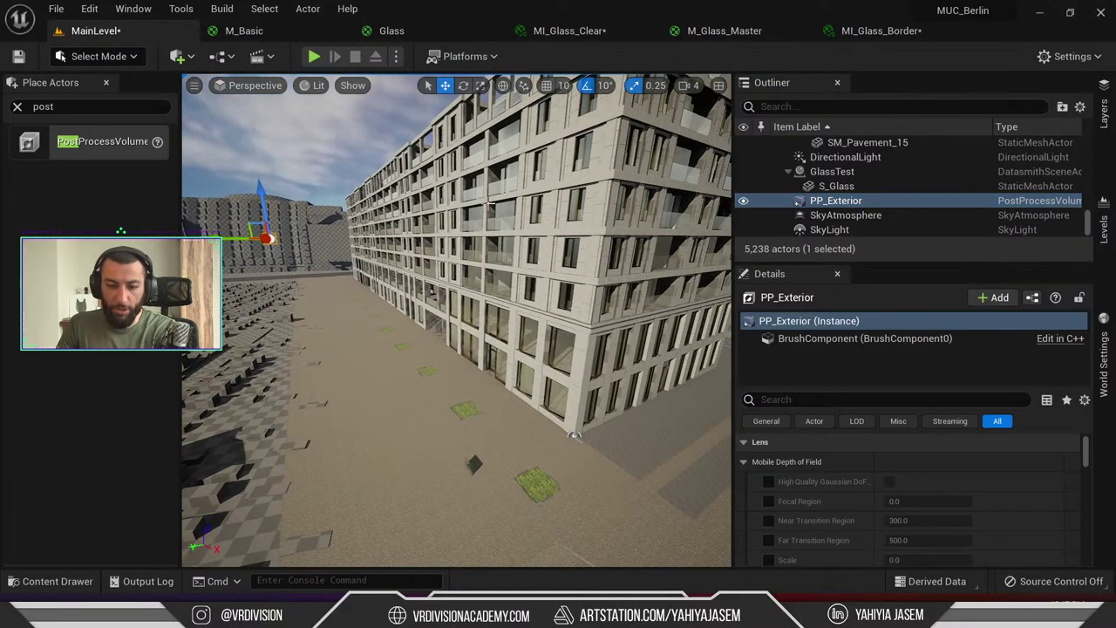
key(Delete)
Turn off Game Settings exposure for the viewport and lower its EV100 value to brighten the view
click(315, 87)
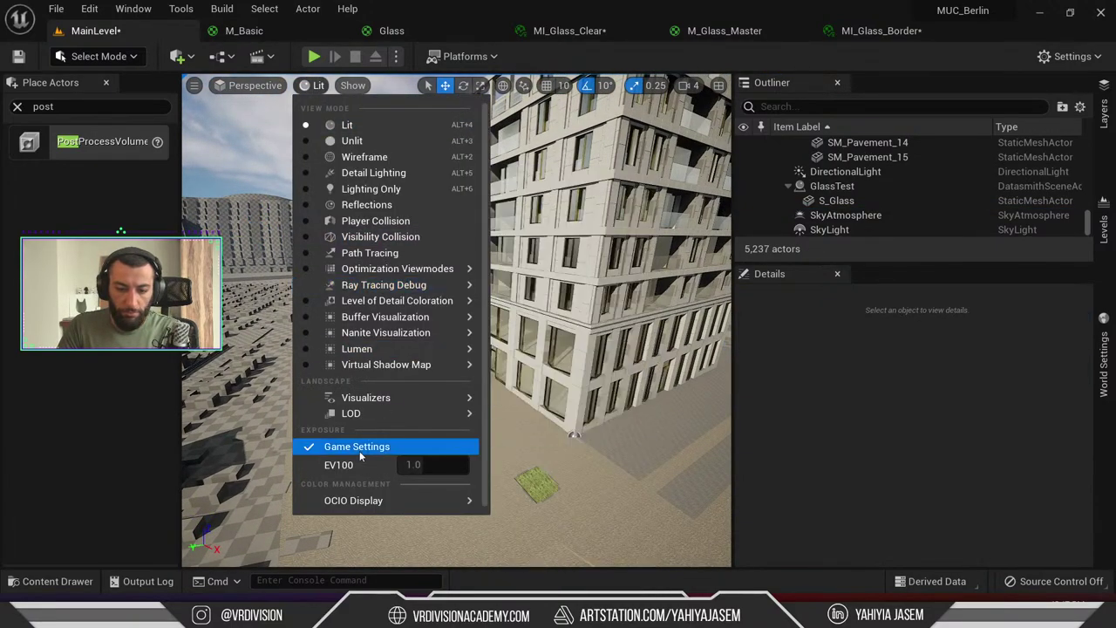
click(339, 447)
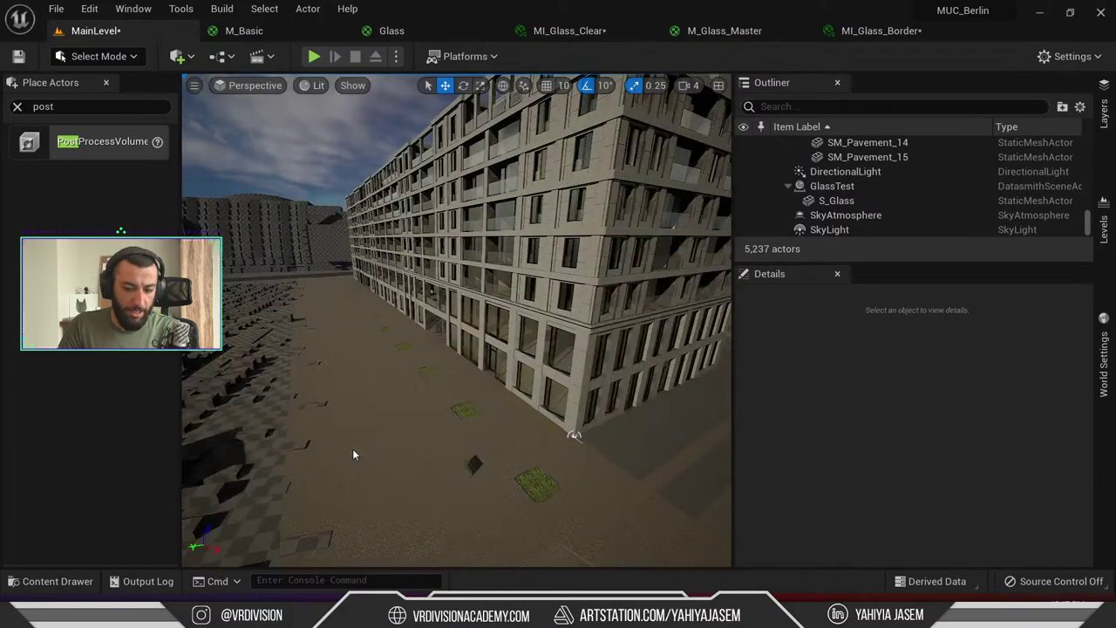
click(315, 85)
mouse_move(424, 466)
mouse_down()
mouse_move(453, 466)
mouse_move(383, 466)
mouse_move(431, 466)
mouse_move(403, 466)
mouse_move(414, 466)
mouse_up()
right_drag(541, 349, 532, 306)
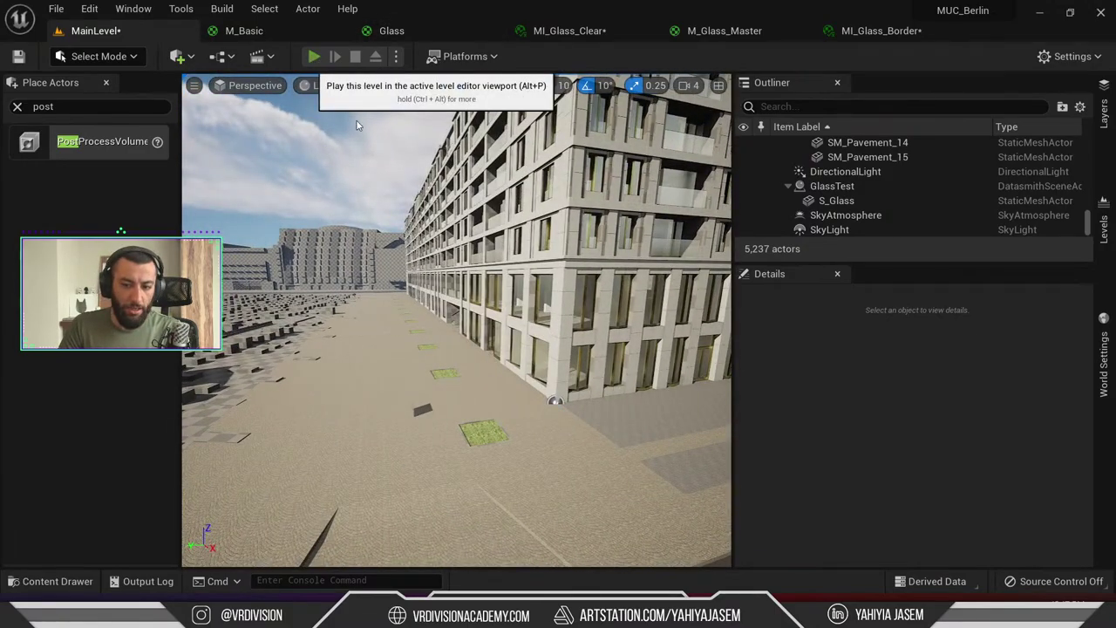
Play the level and fly from the street into the building and back outside to check the automatic exposure
key(alt+p)
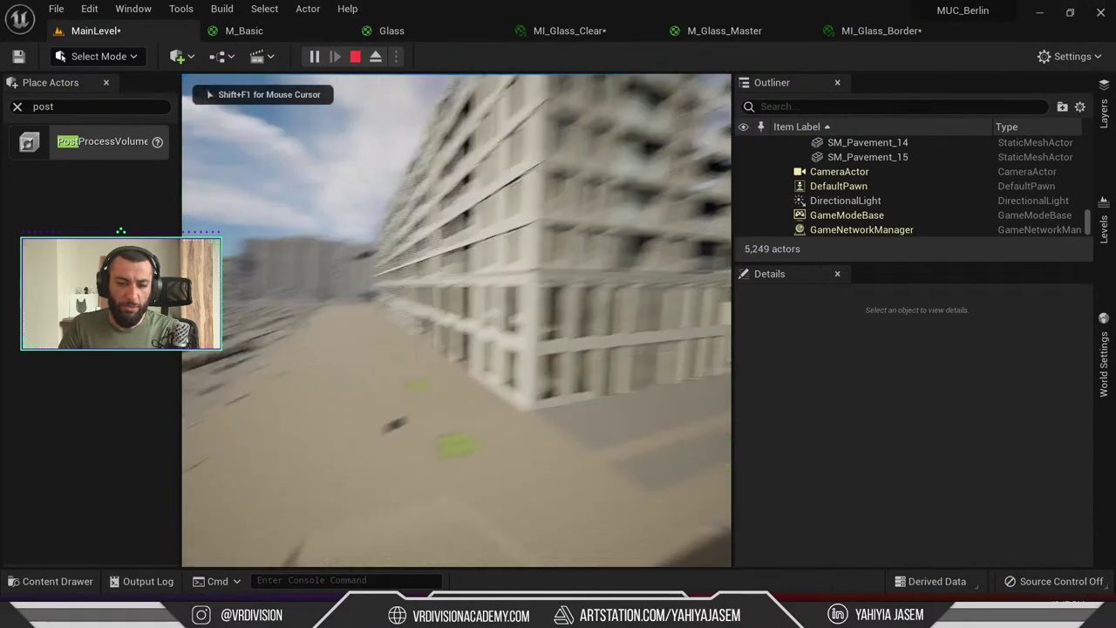
key(w)
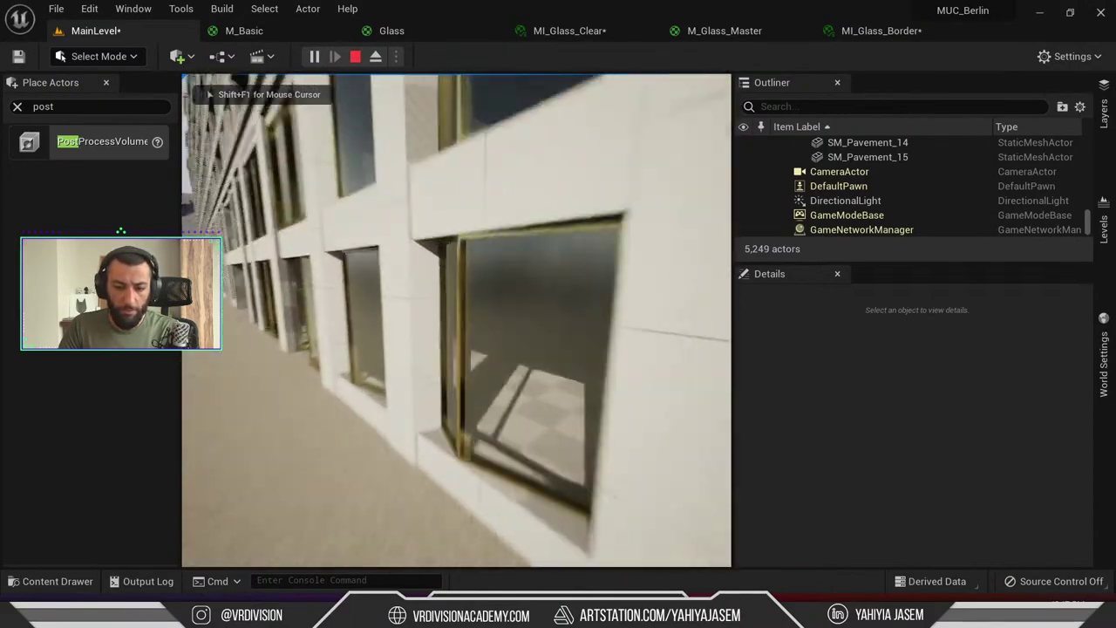
key(w)
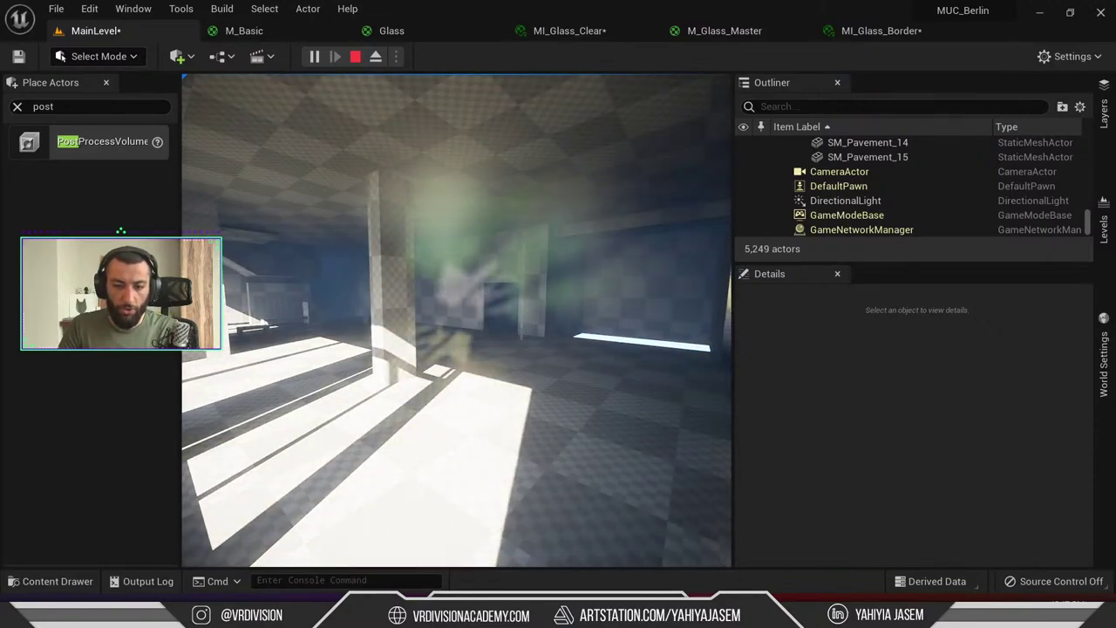
key(w)
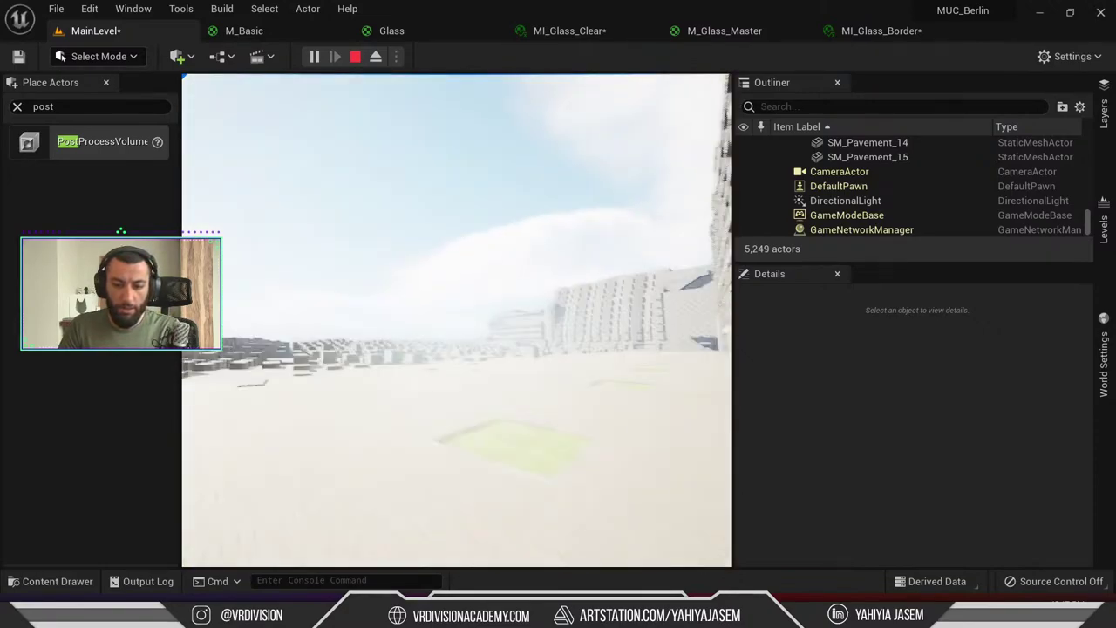
key(Escape)
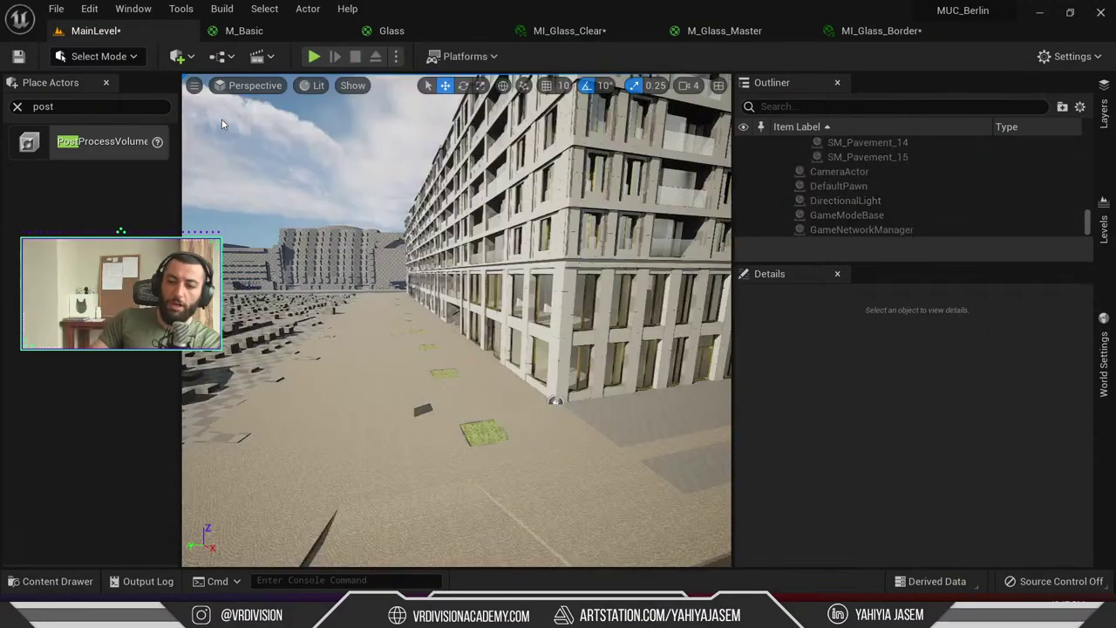
Look up the auto exposure defaults in the Project Settings by searching for "autoexp", clear the search and return to MainLevel
click(89, 8)
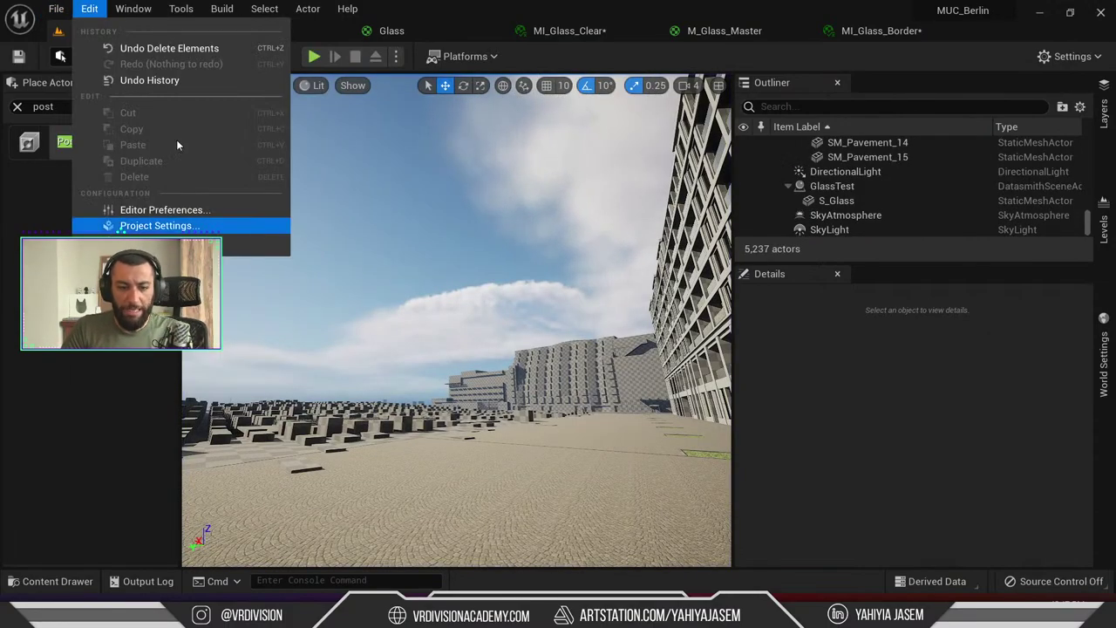
click(134, 8)
click(89, 8)
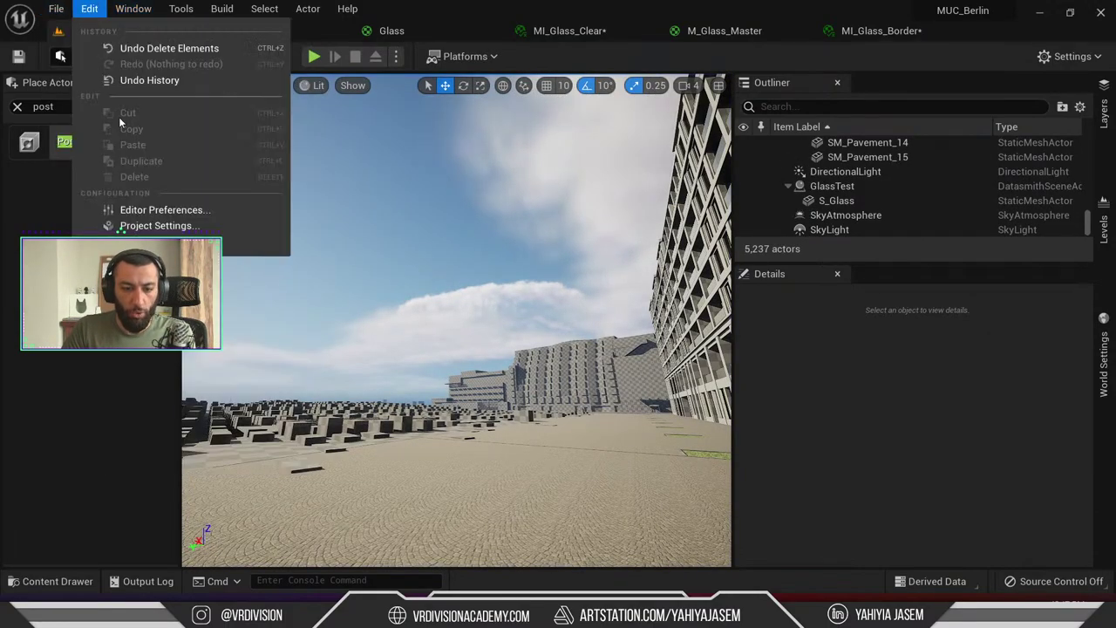
click(158, 230)
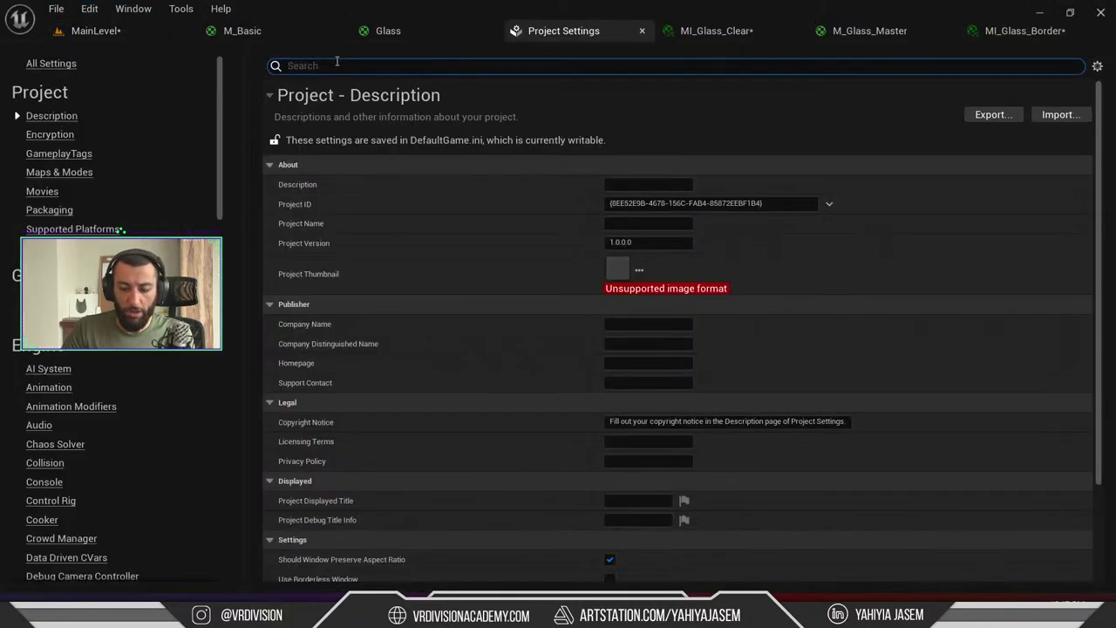
click(336, 65)
text(autoexp)
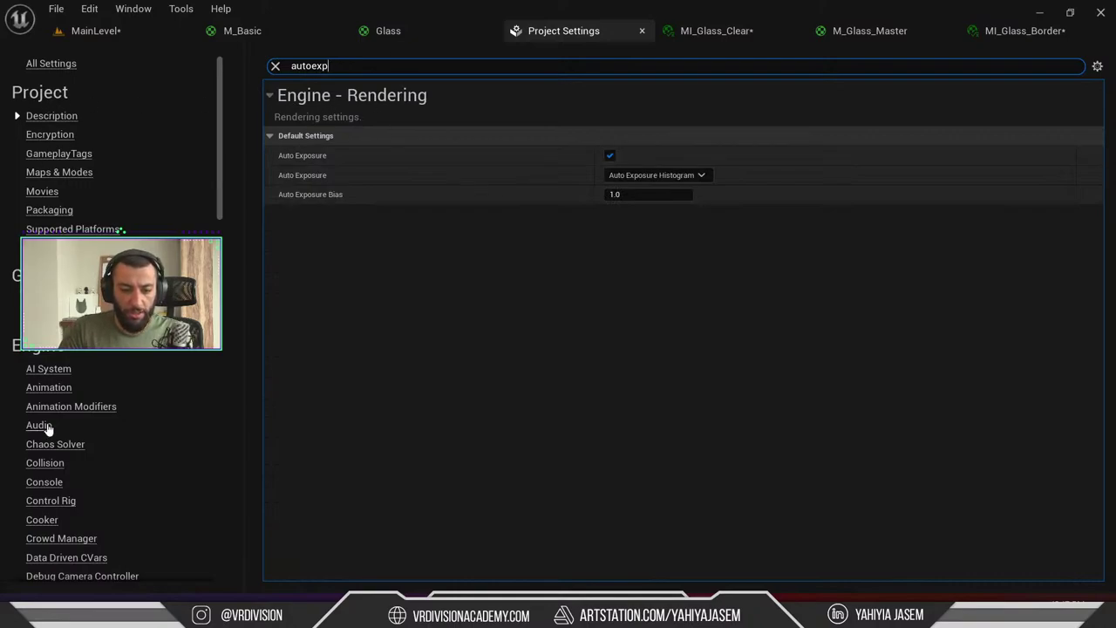
scroll(48, 426, down, 3)
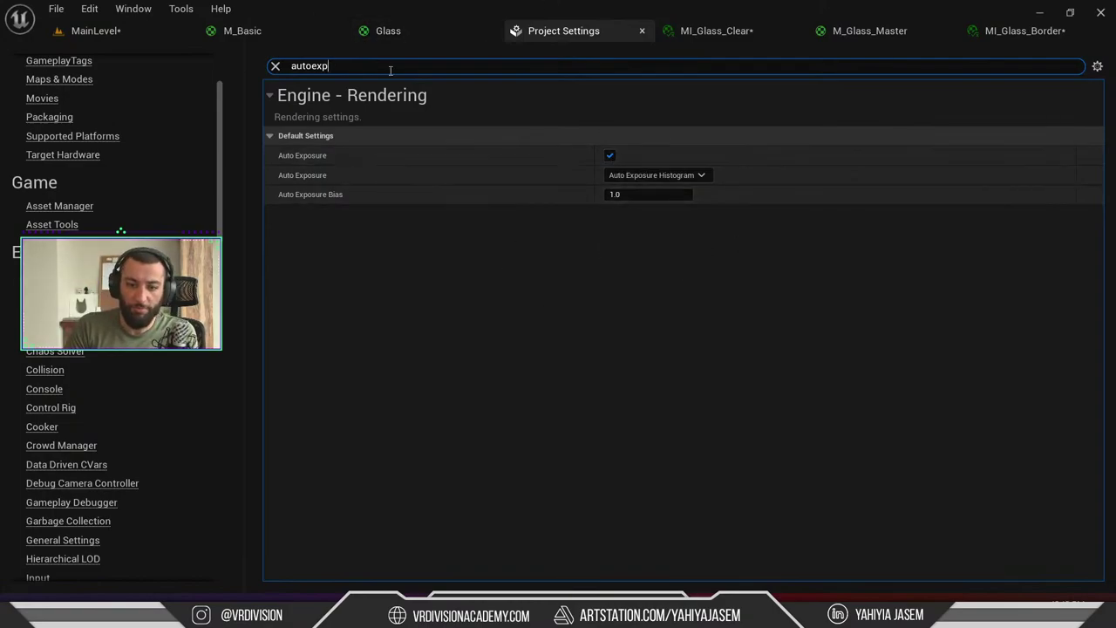
click(276, 66)
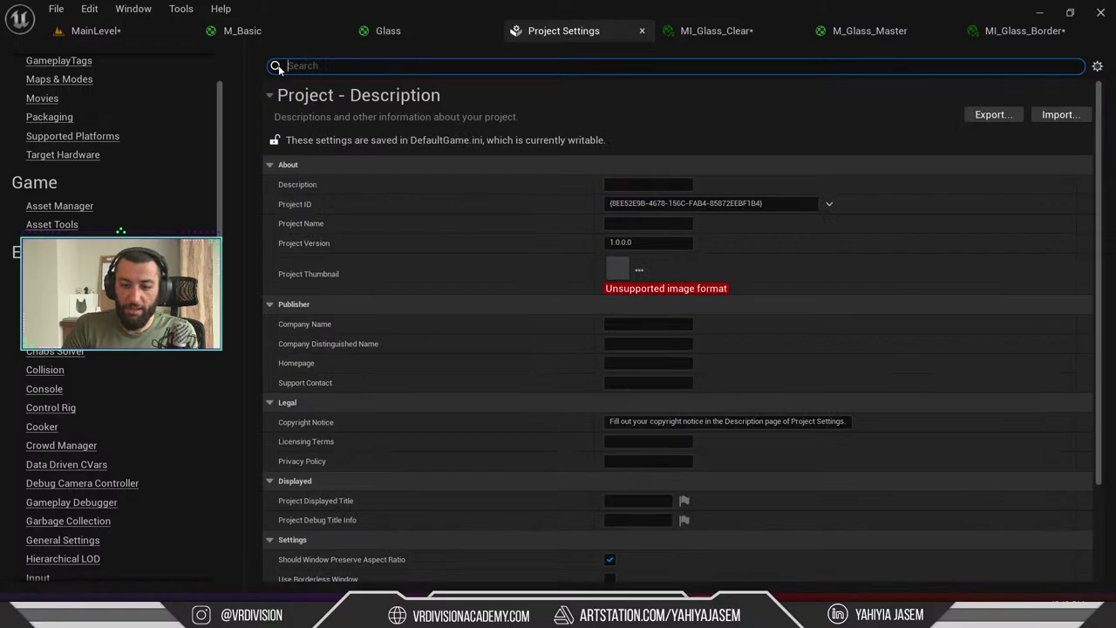
click(92, 31)
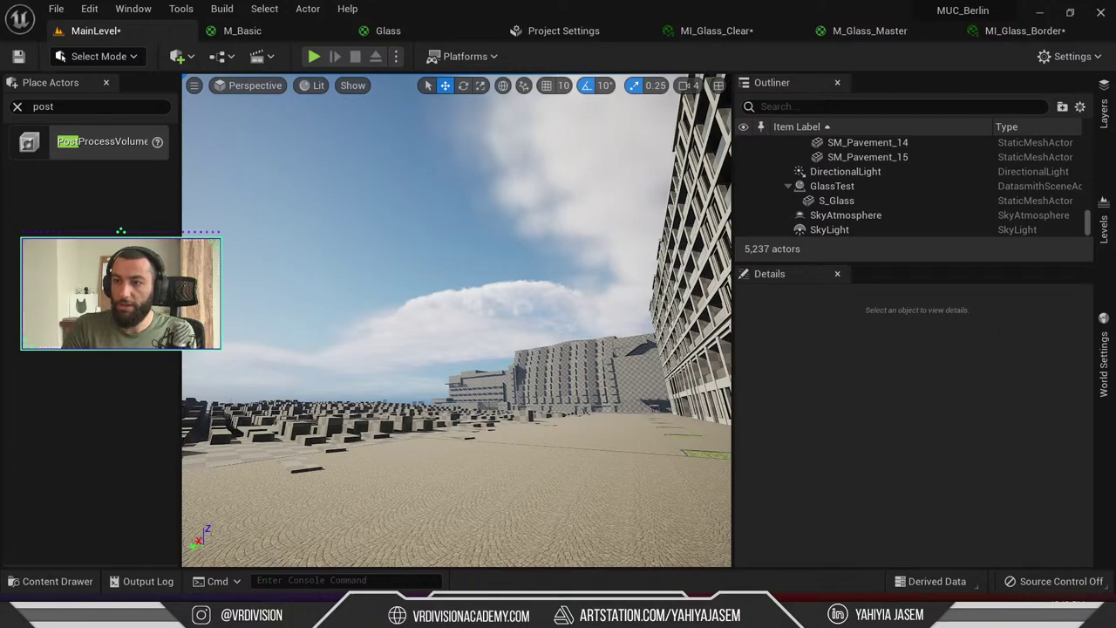
Examine the building's facade and windows from several viewpoints along the street and plaza
right_drag(456, 320, 531, 344)
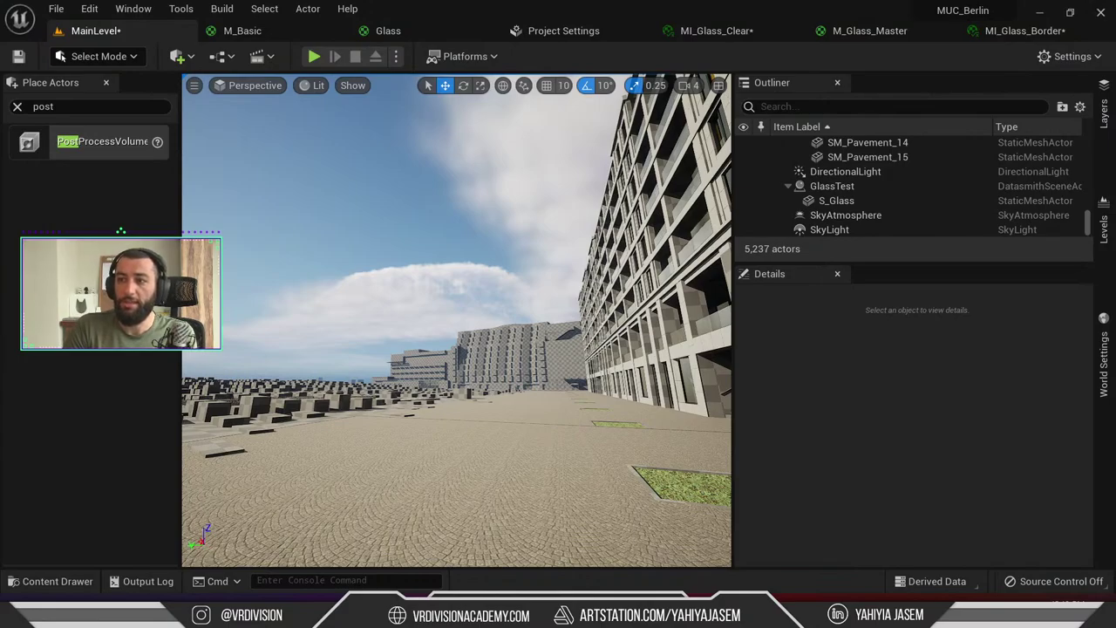
key(a)
right_drag(456, 320, 572, 371)
key(e)
right_drag(512, 276, 538, 282)
key(d)
key(s)
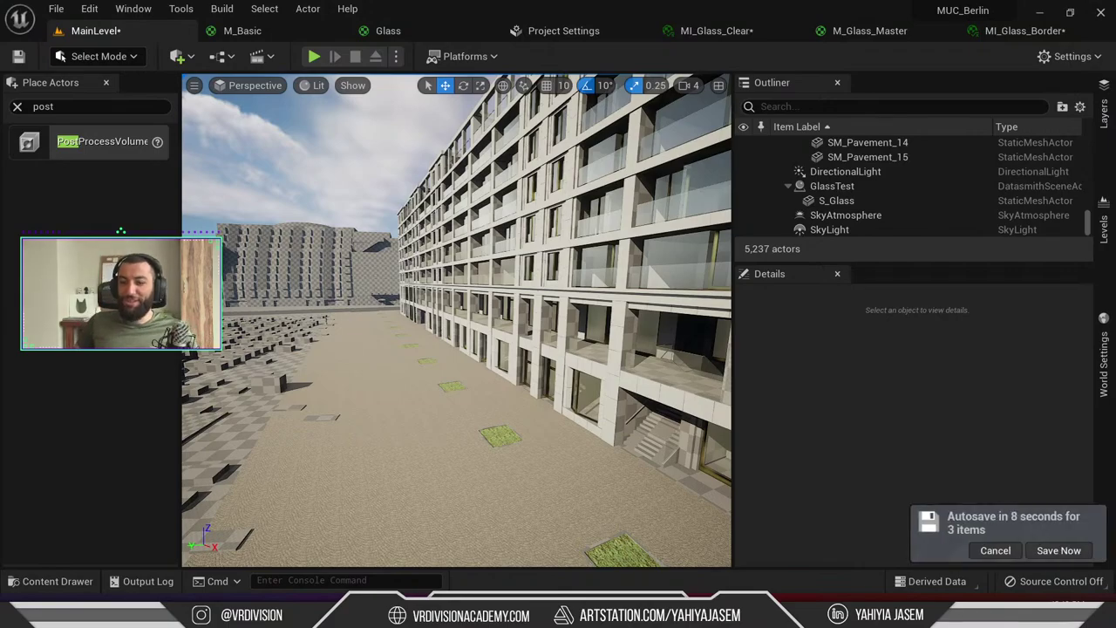
right_drag(485, 309, 654, 319)
key(s)
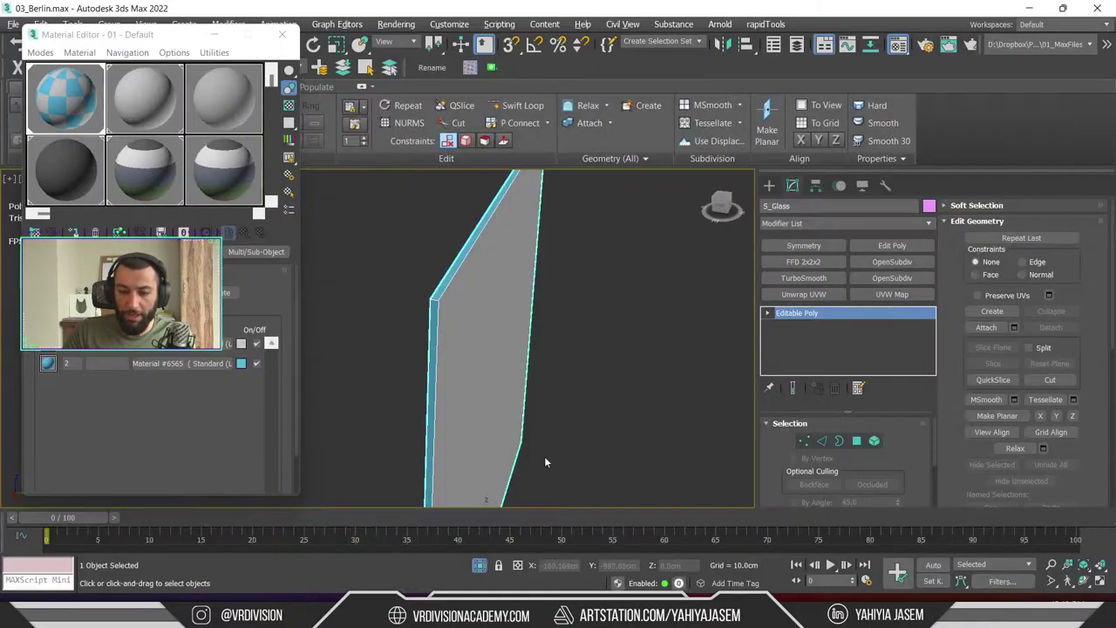
Minimize the Material Editor in 3ds Max and place a copy of the S_Glass pane beside the original along the X axis
alt+middle_drag(543, 462, 513, 291)
scroll(506, 284, down, 2)
click(215, 35)
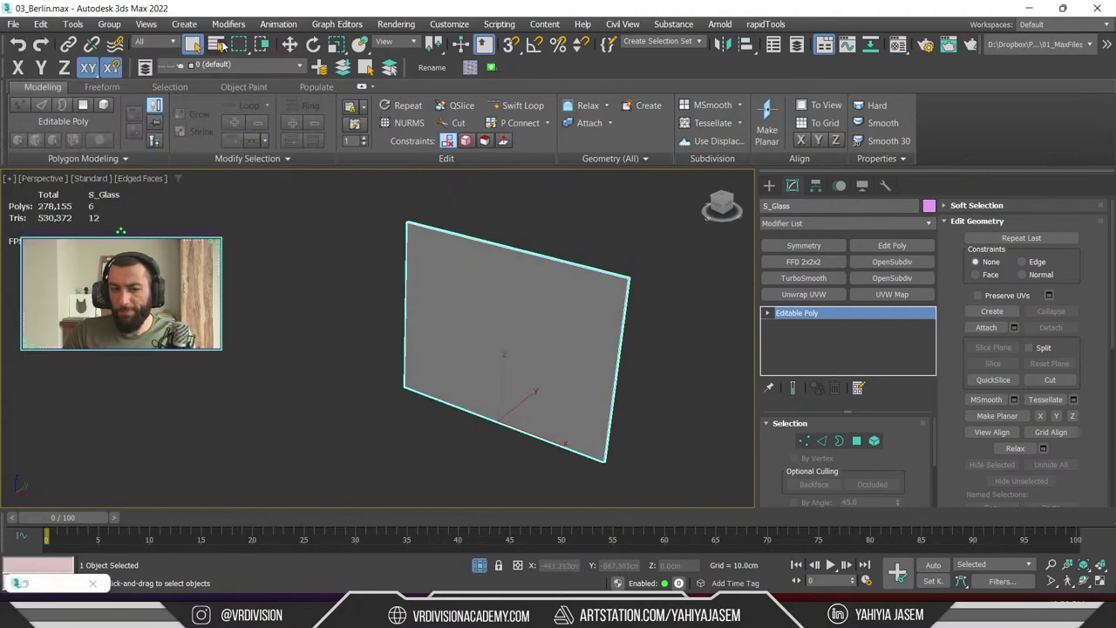
scroll(414, 254, down, 3)
scroll(514, 262, up, 3)
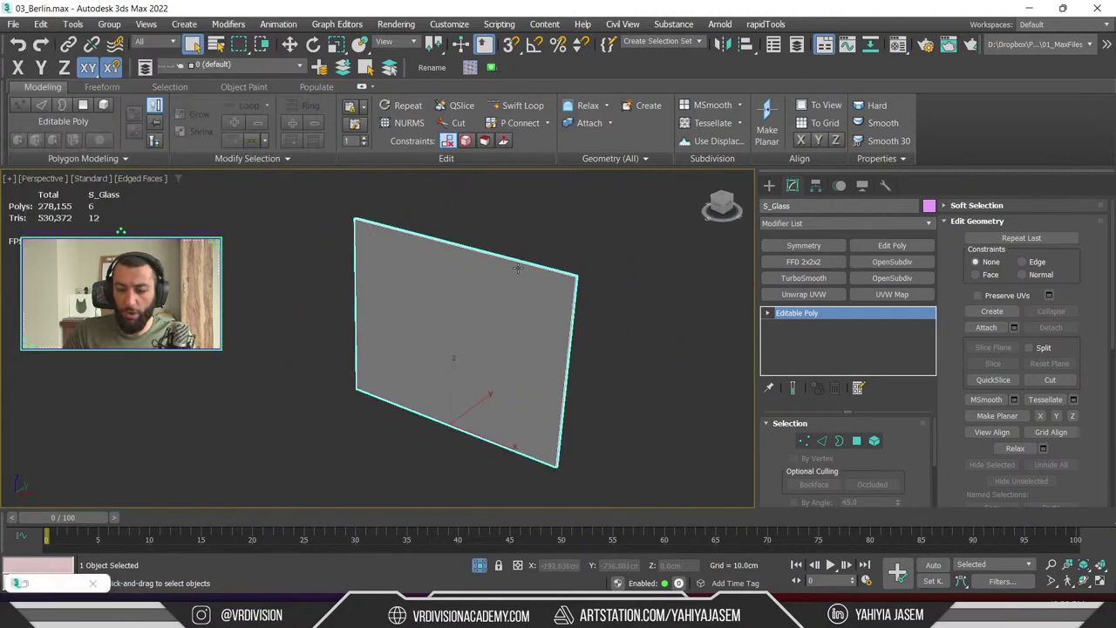
middle_drag(520, 266, 454, 269)
key(w)
shift+drag(439, 443, 769, 528)
key(Return)
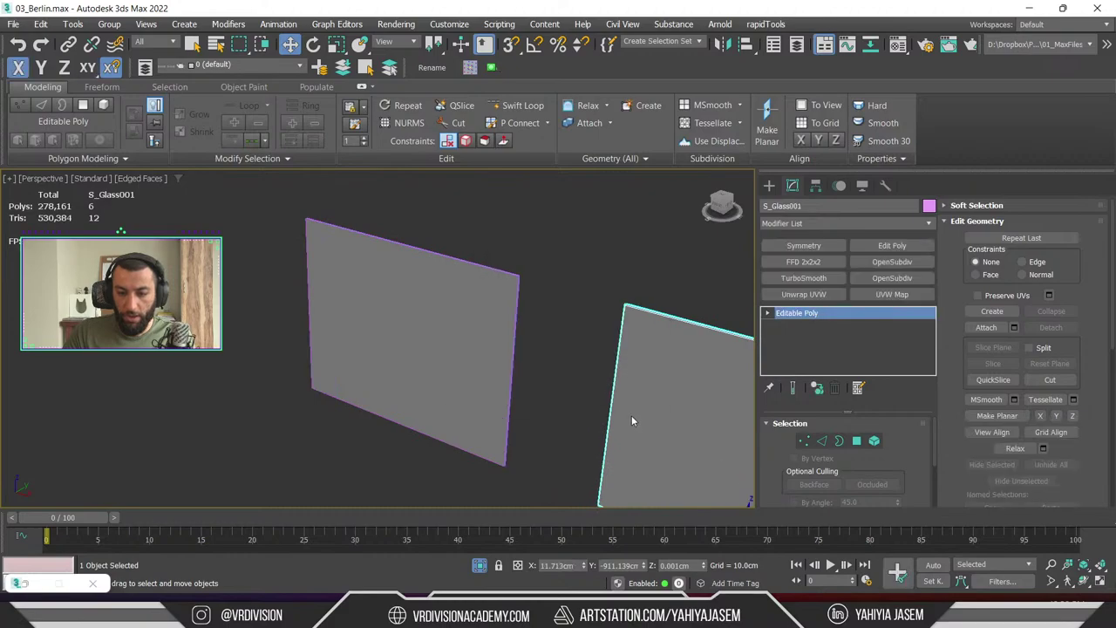
Inspect the copied glass pane and its border faces beside the original pane
middle_drag(449, 316, 301, 288)
middle_drag(506, 310, 366, 271)
click(395, 313)
scroll(395, 335, up, 4)
click(444, 317)
scroll(445, 319, down, 2)
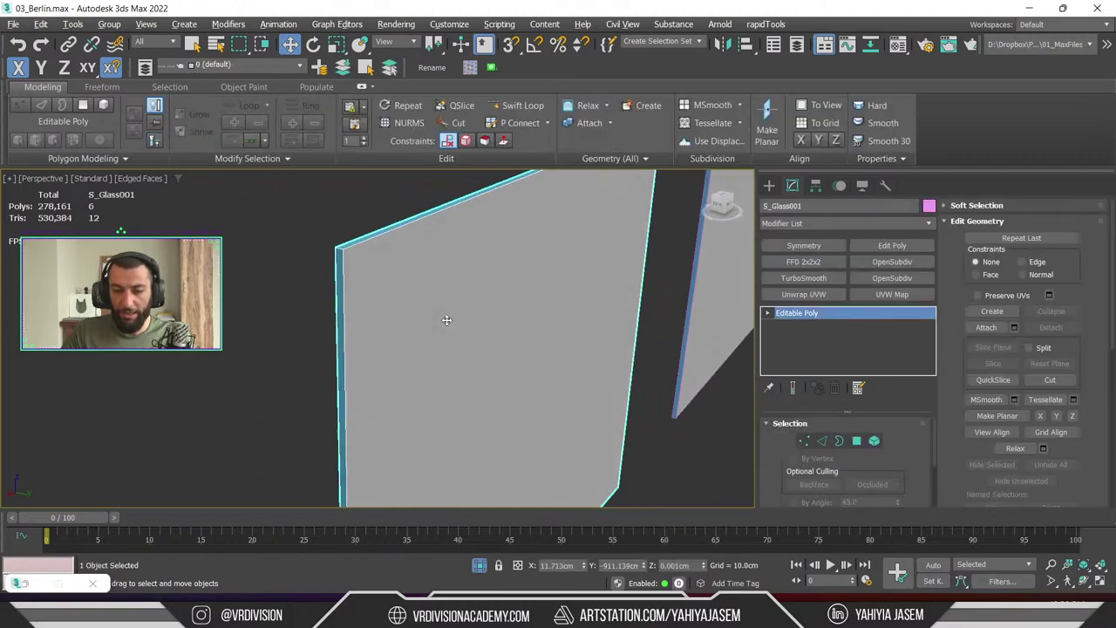
scroll(436, 322, down, 2)
scroll(453, 320, up, 2)
right_click(480, 326)
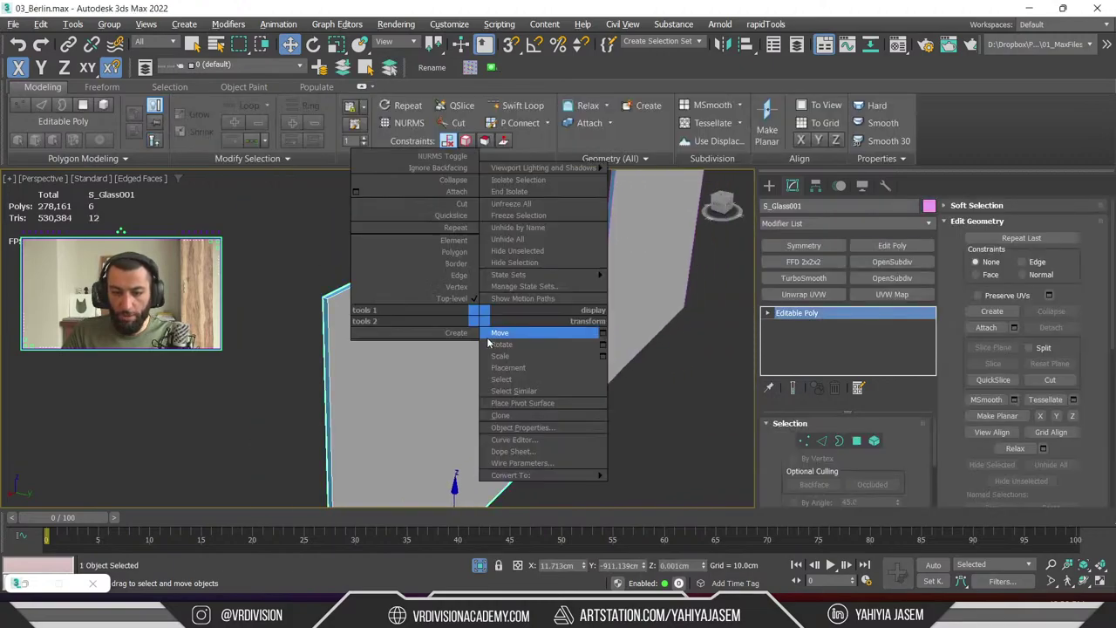
click(227, 338)
Switch back to the Unreal Editor and look at the building's facade in MainLevel
key(alt+Tab)
key(alt+Tab)
right_drag(240, 343, 288, 343)
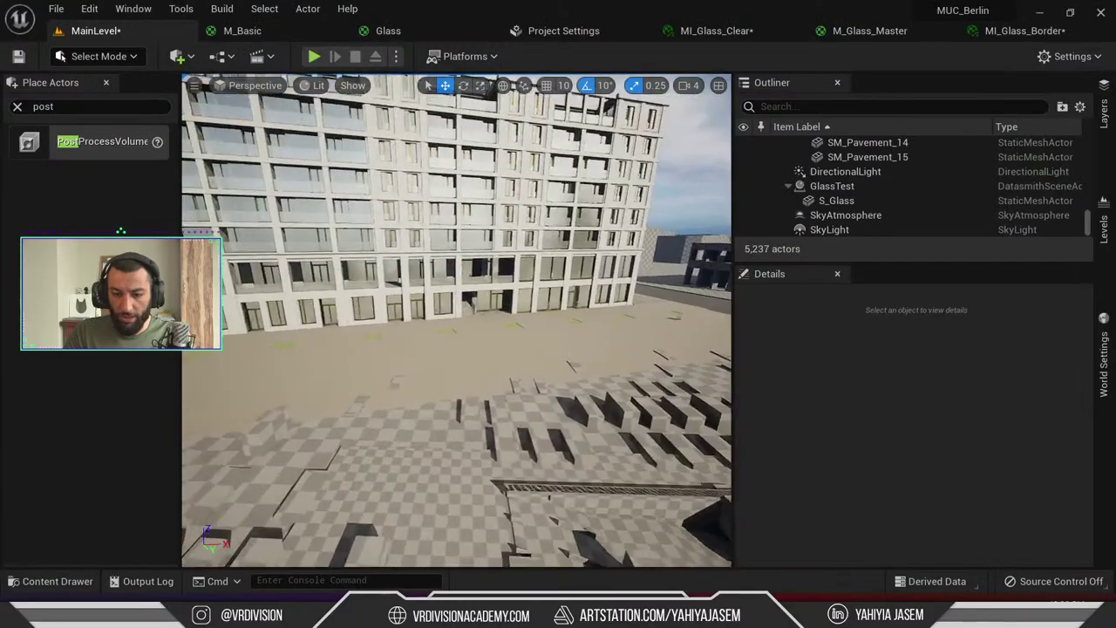
Select the S_Glass pane on the plaza and view it up close against the building
key(w)
mouse_move(450, 297)
right_down()
mouse_move(462, 279)
mouse_move(366, 283)
mouse_move(379, 323)
mouse_move(450, 296)
right_up()
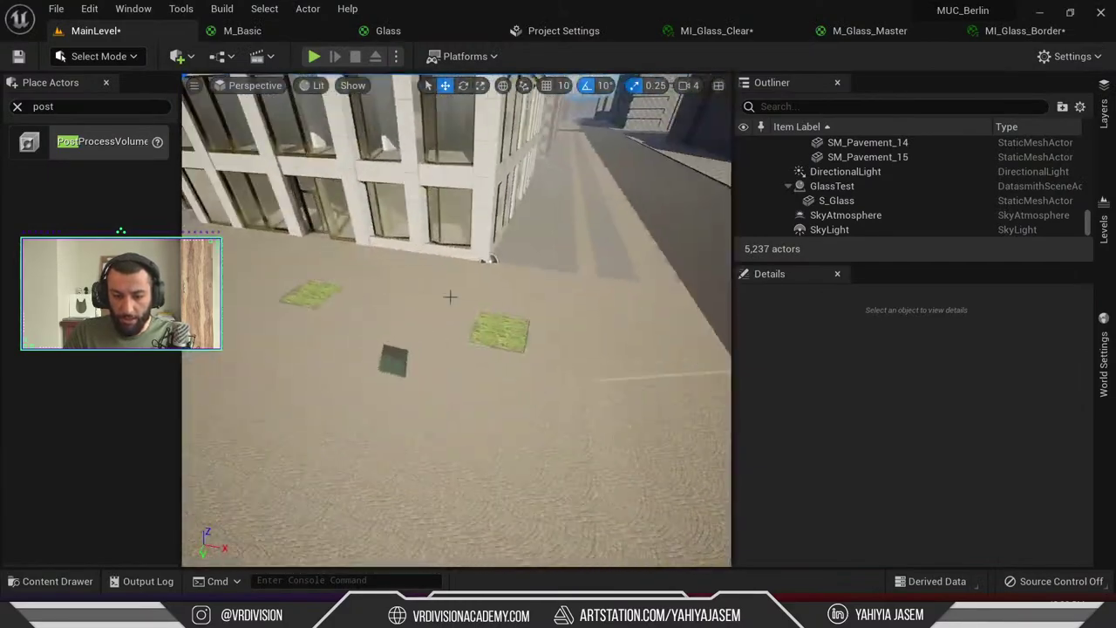
click(391, 362)
key(f)
alt+drag(585, 320, 536, 267)
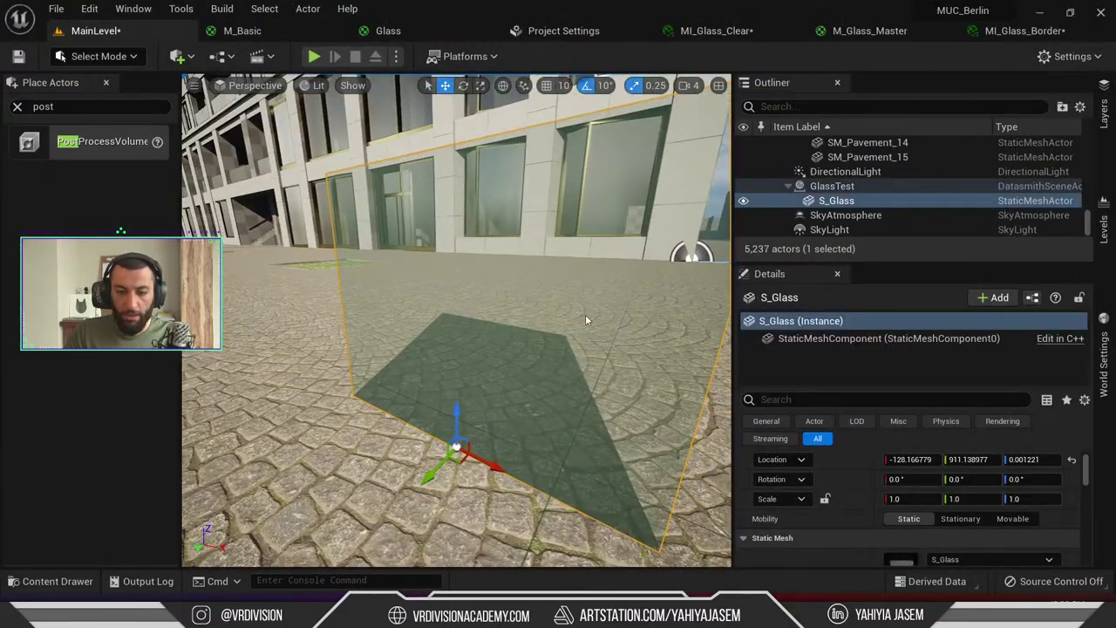
Switch to 3ds Max and assign material ID 3 to the front face of the copied glass pane
key(alt+Tab)
scroll(601, 299, down, 3)
click(525, 311)
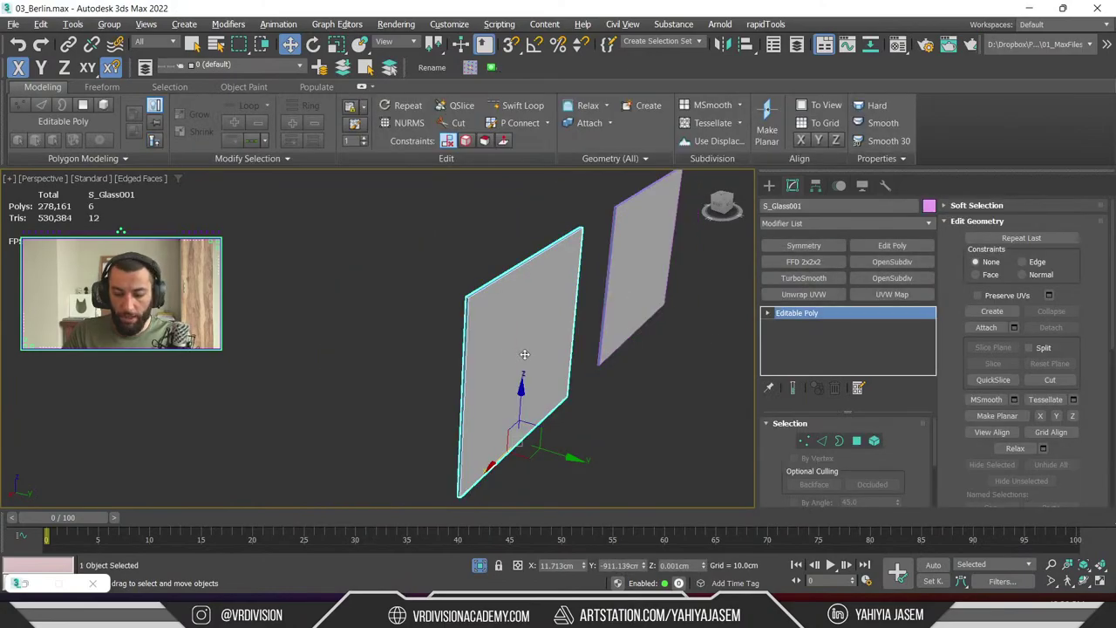
key(m)
key(4)
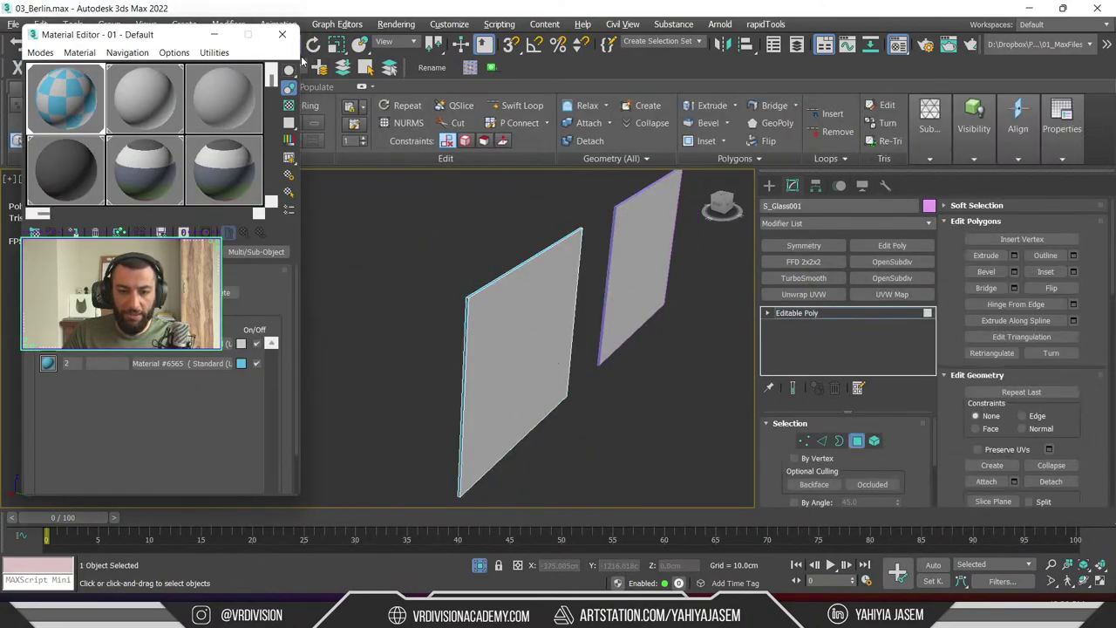
click(281, 34)
click(544, 333)
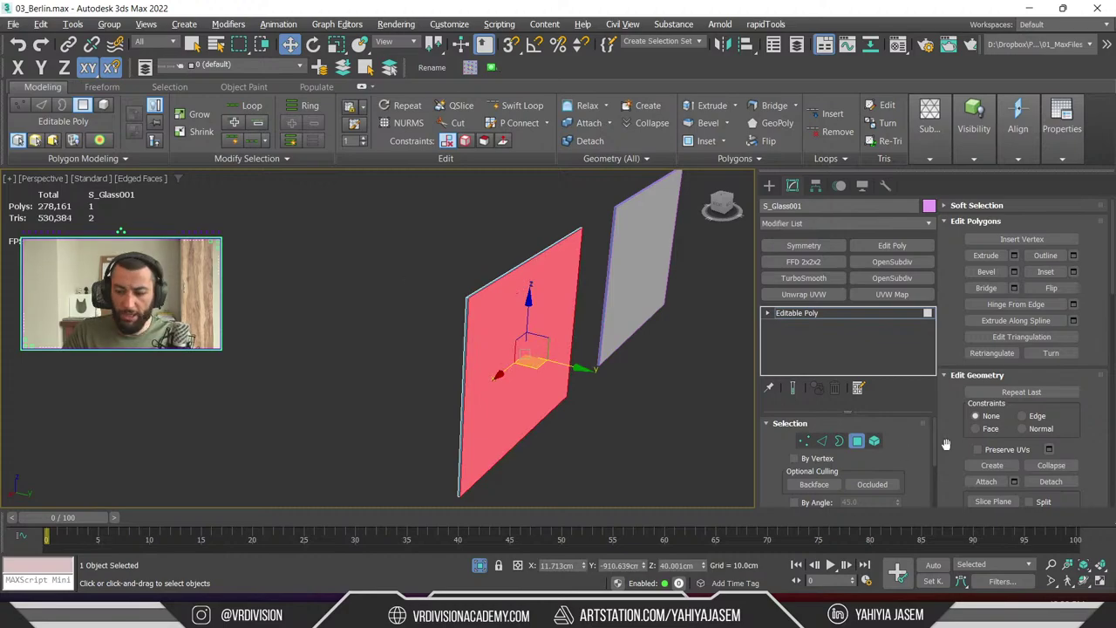
scroll(946, 445, down, 5)
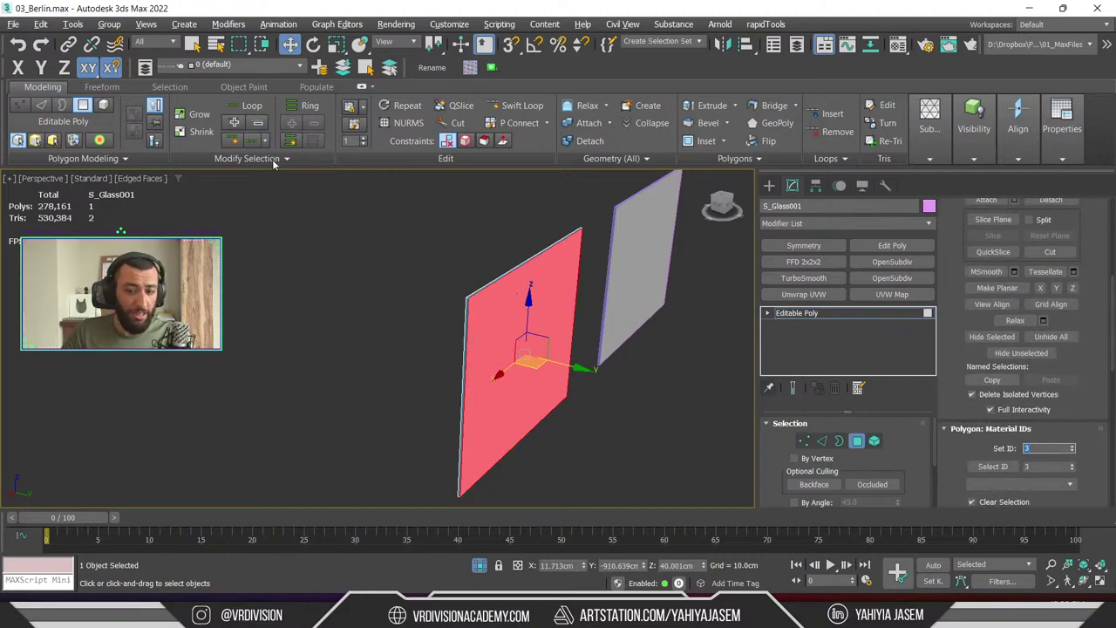
click(315, 250)
click(806, 316)
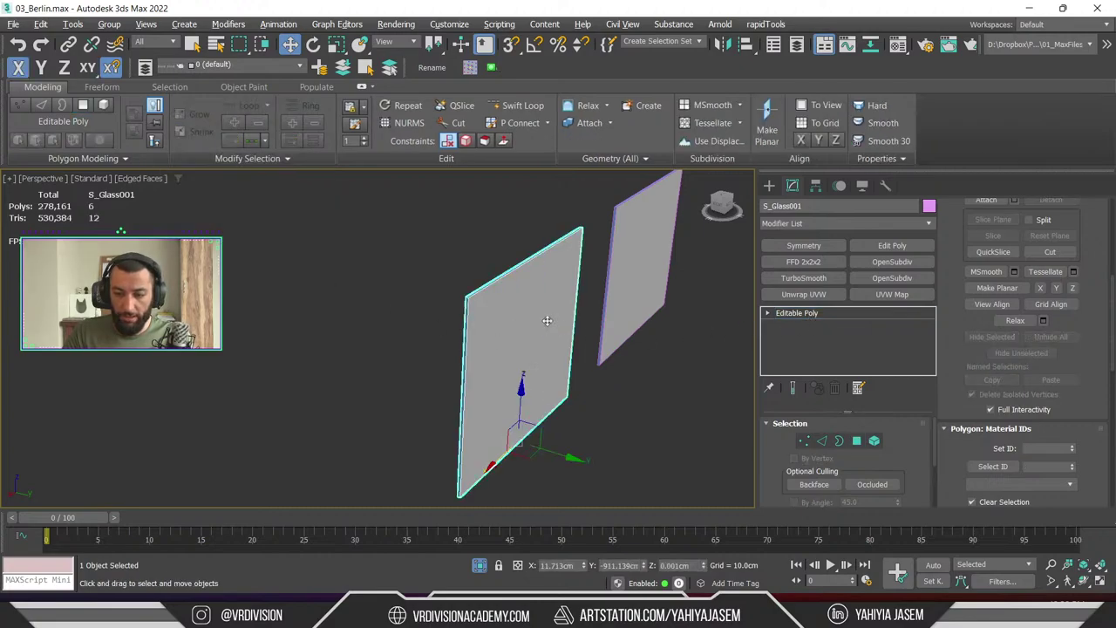
Increase the pane's Multi/Sub-Object material to three slots and fill slot 3 with a Standard (Legacy) material
middle_drag(464, 262, 371, 261)
key(m)
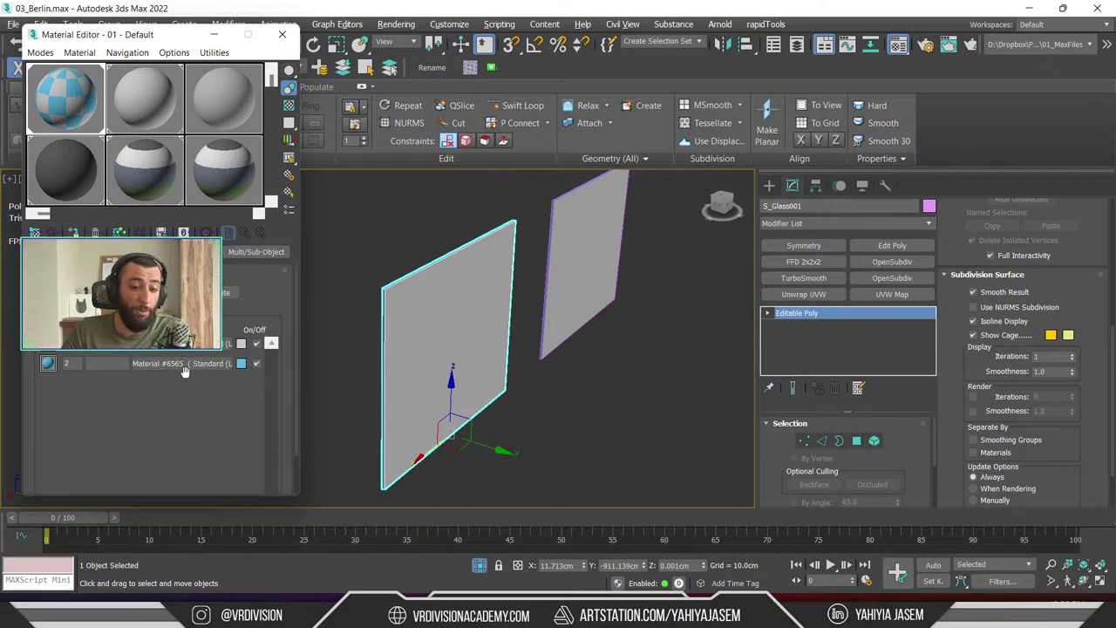
click(218, 292)
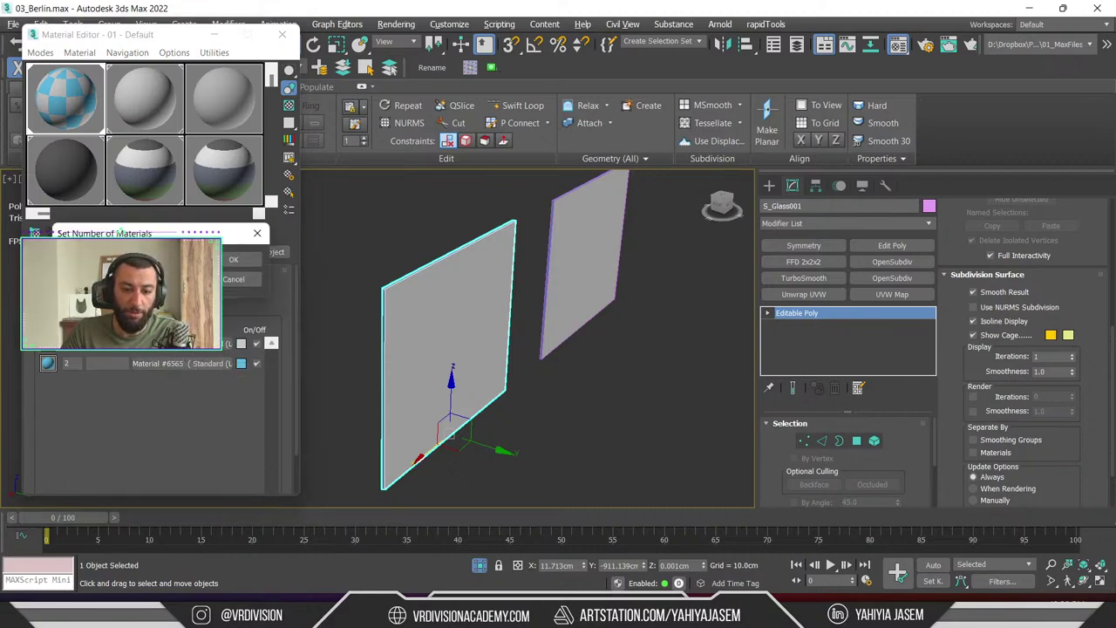
click(238, 261)
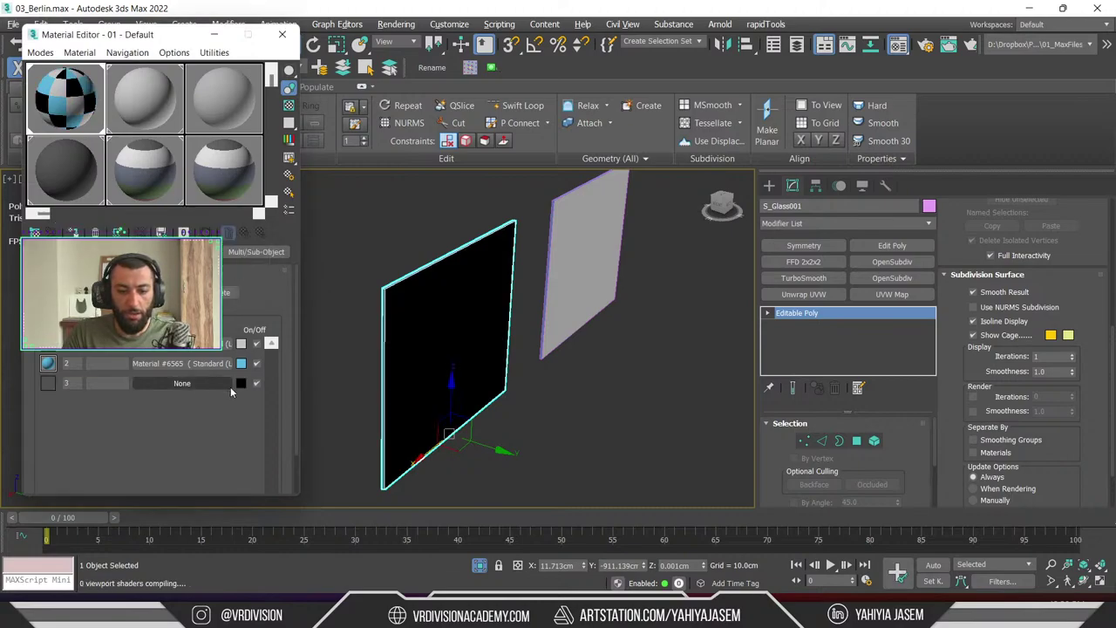
click(228, 383)
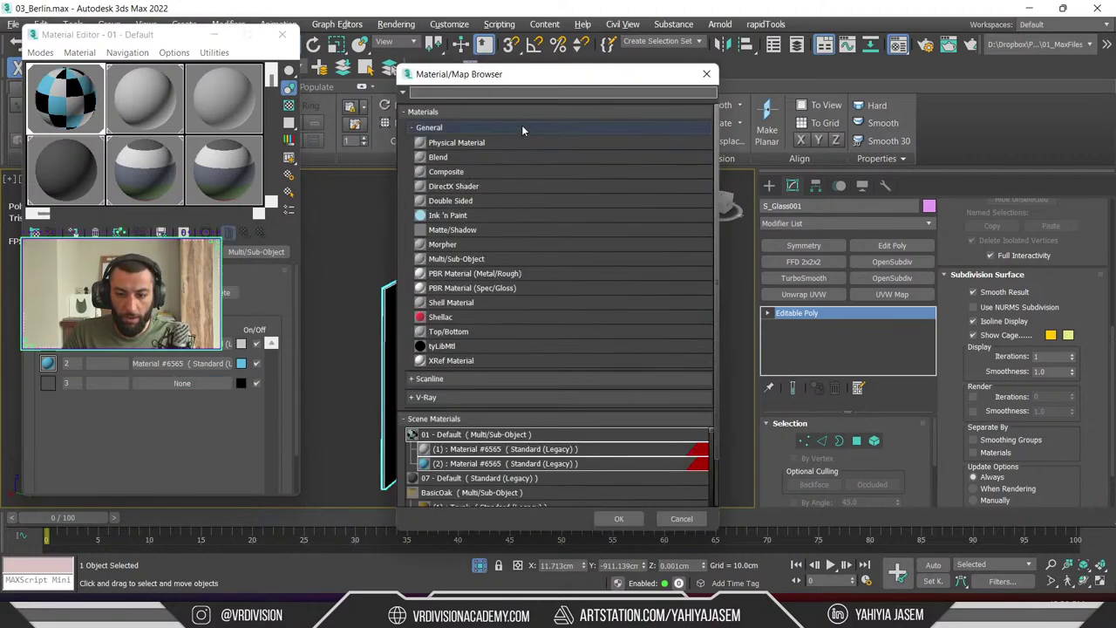
text(sta)
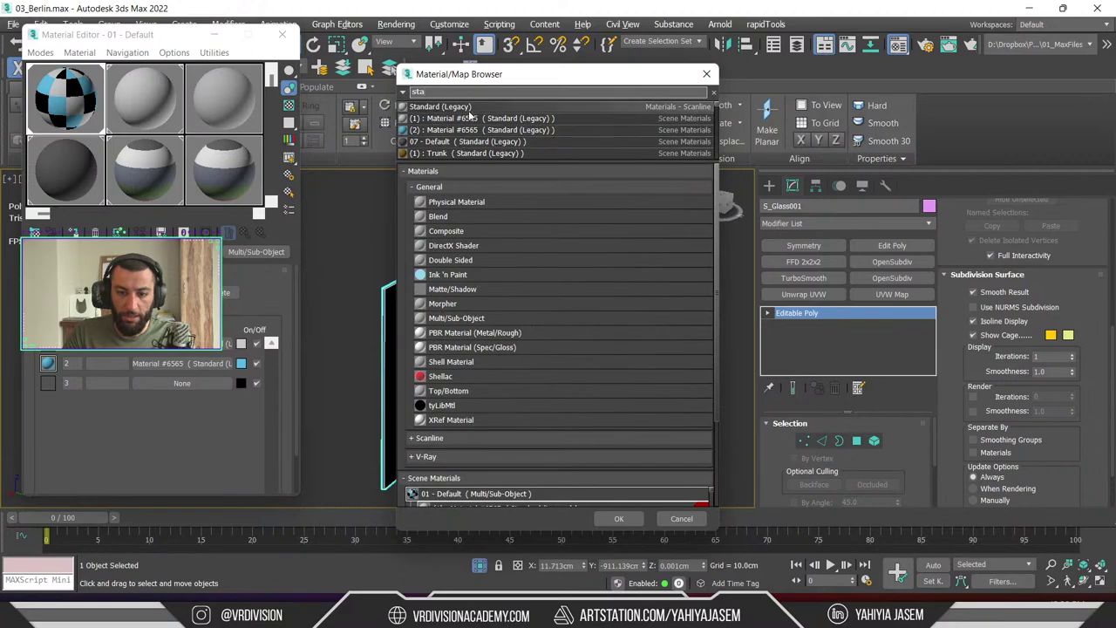
double_click(467, 111)
Set the third sub-material's diffuse color to magenta and check the copied pane from its other side
click(113, 366)
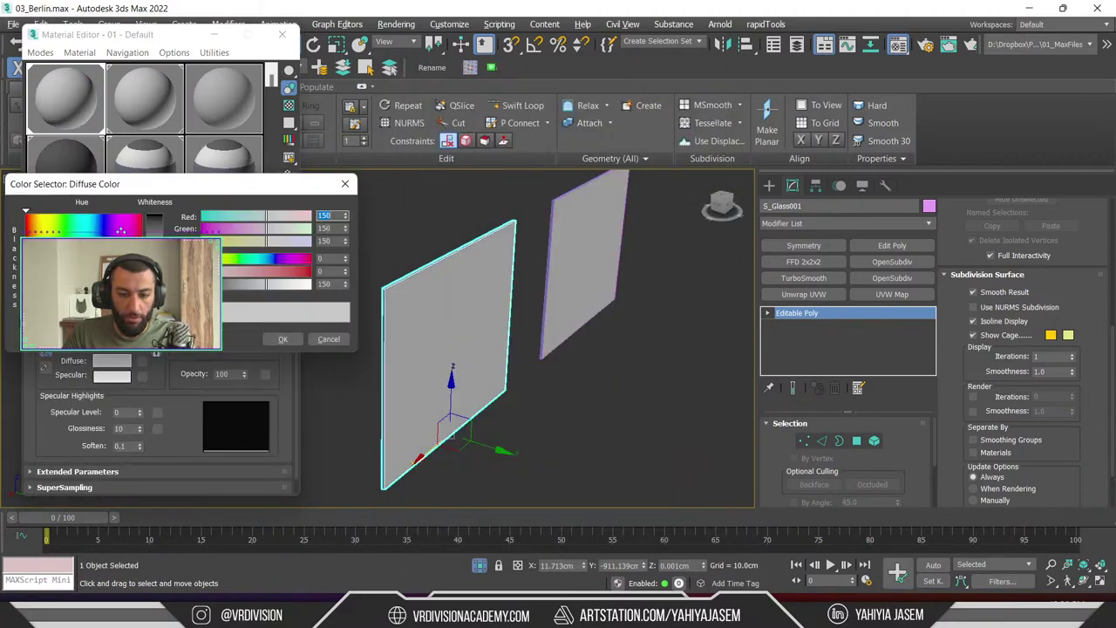
click(125, 225)
click(288, 274)
click(288, 339)
alt+middle_drag(392, 338, 534, 297)
click(603, 322)
click(511, 294)
scroll(527, 275, up, 2)
middle_drag(534, 296, 561, 284)
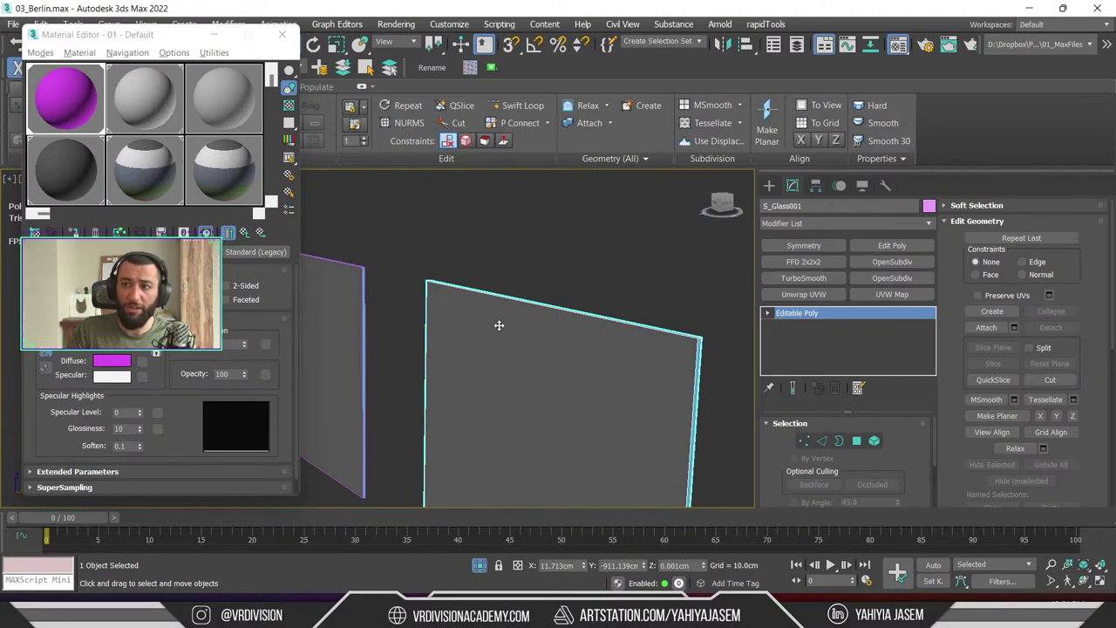
Switch to the Unreal Editor and select the exterior wall SM_Wall-4OG-E_05 to view its material elements
key(alt+Tab)
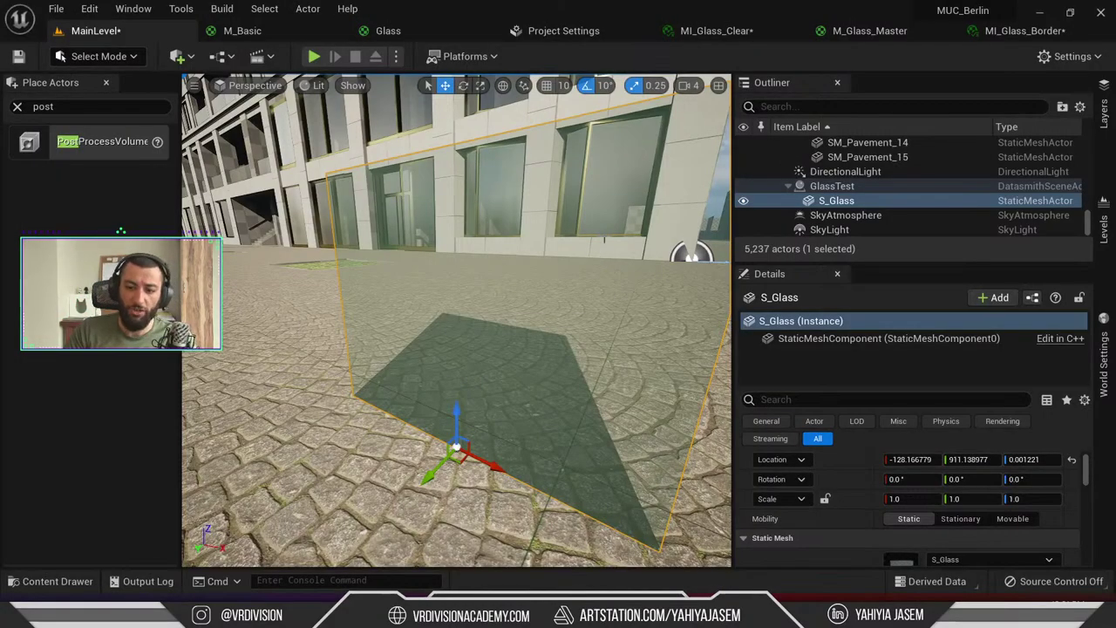
key(s)
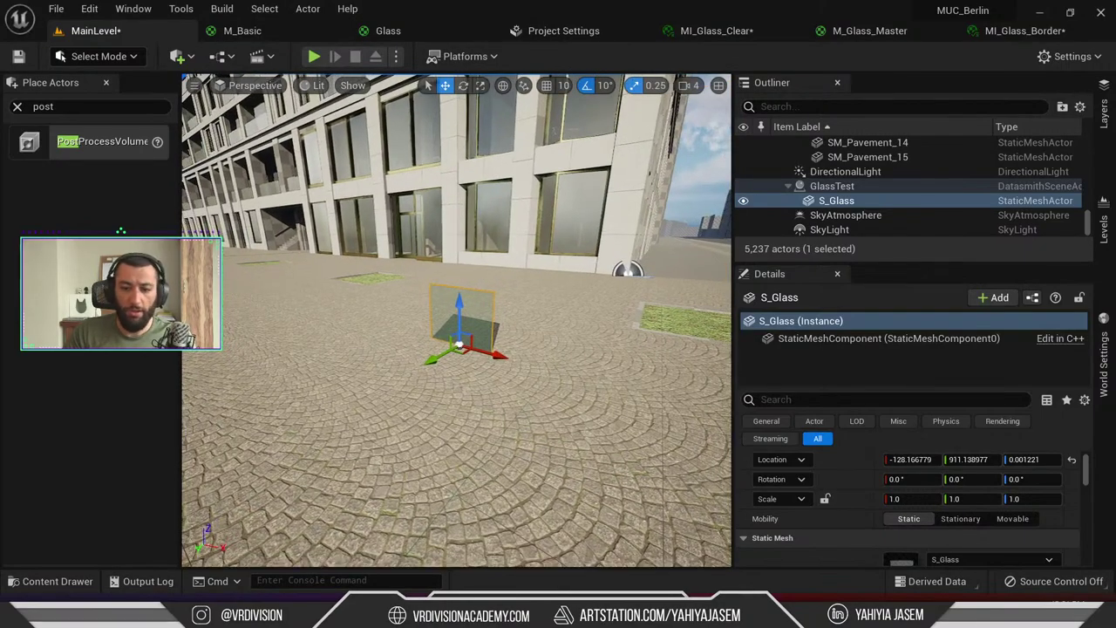
key(e)
key(e)
right_drag(401, 164, 401, 121)
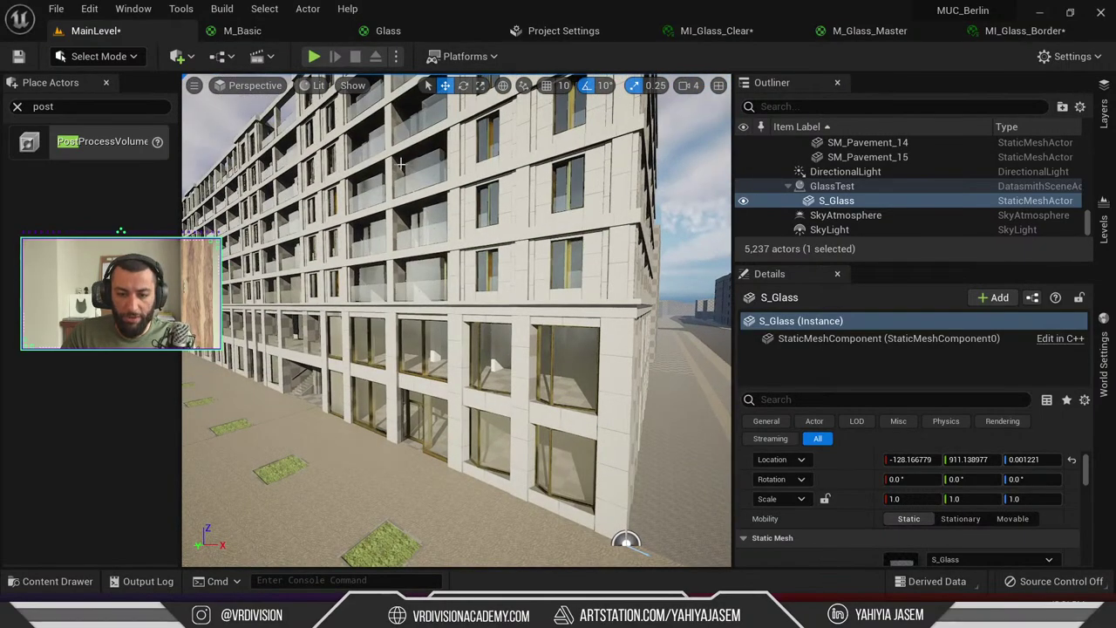
click(626, 541)
scroll(845, 471, down, 4)
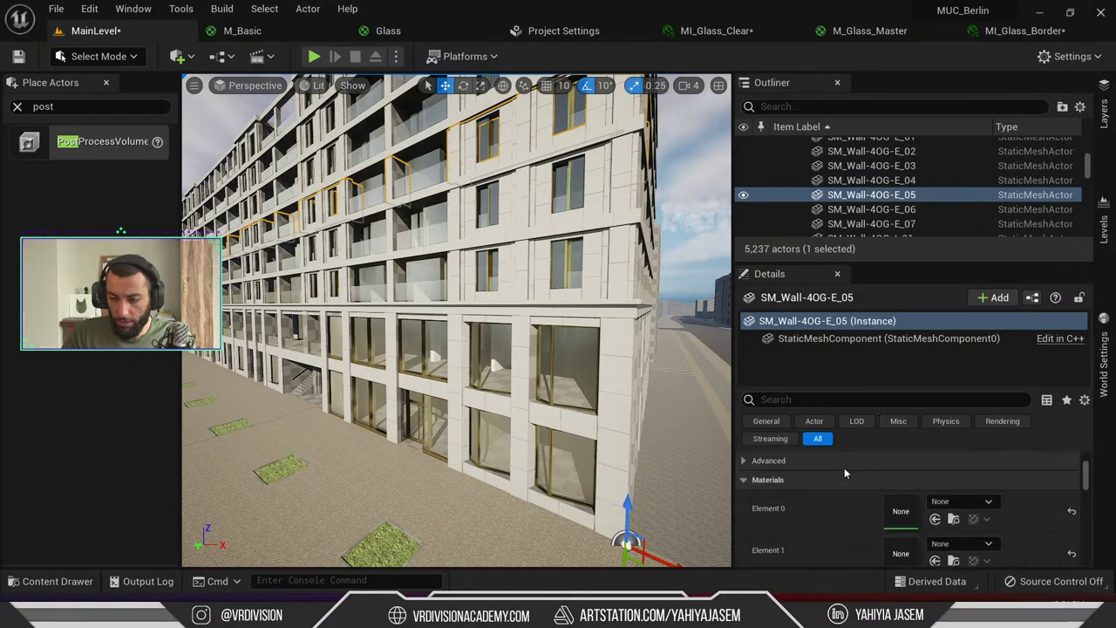
Isolate the selected wall by hiding all other actors and show it in Unlit view mode
key(w)
right_drag(610, 436, 489, 427)
key(w)
mouse_move(351, 361)
right_down()
mouse_move(380, 363)
mouse_move(376, 352)
mouse_move(351, 361)
right_up()
key(shift+h)
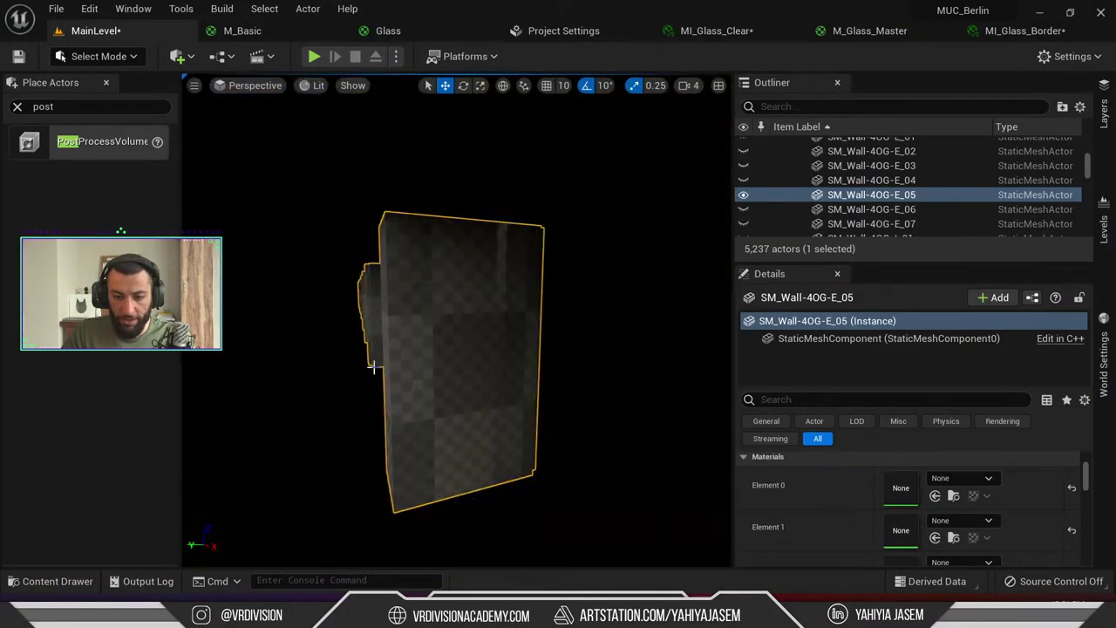
click(311, 86)
click(347, 140)
Examine the isolated wall's sides and material elements, and close the Place Actors panel
alt+drag(408, 250, 514, 250)
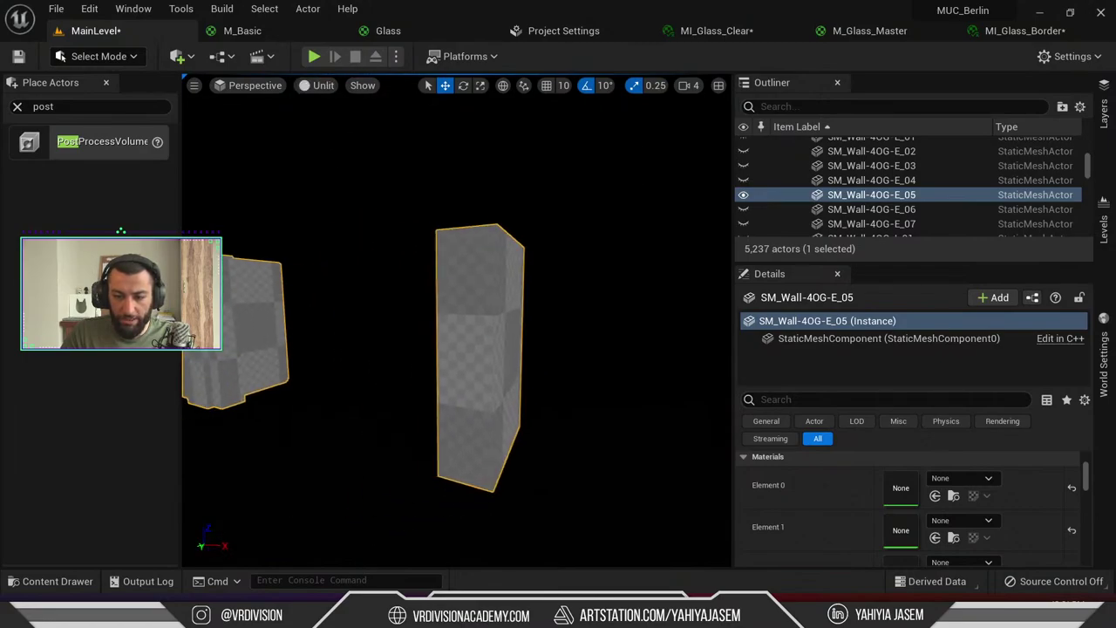
scroll(858, 524, down, 5)
scroll(841, 508, up, 4)
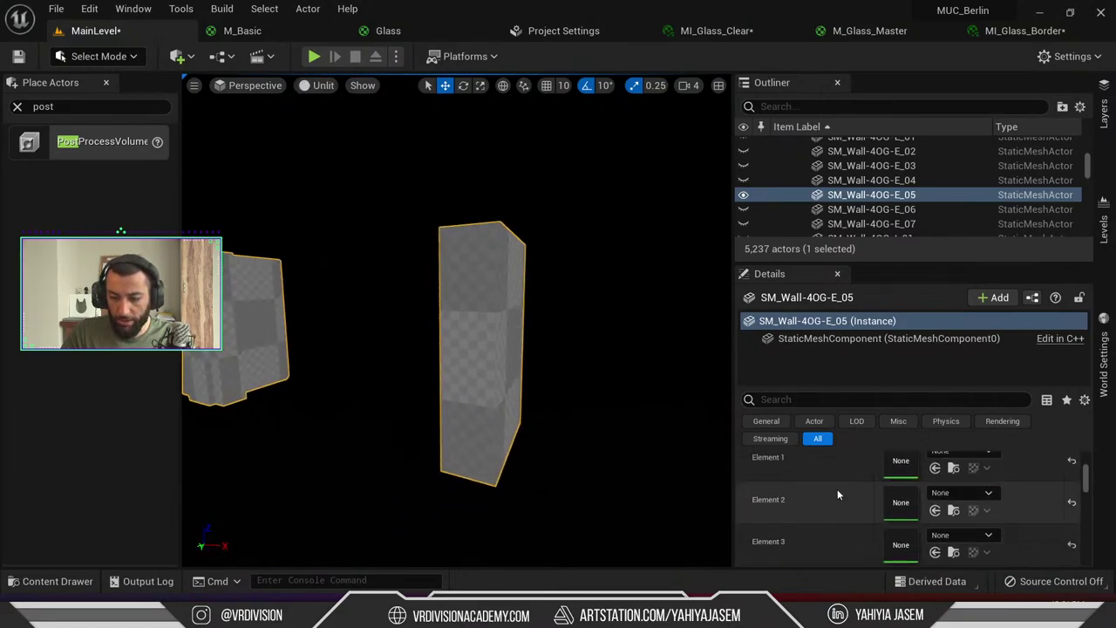
alt+drag(488, 349, 384, 349)
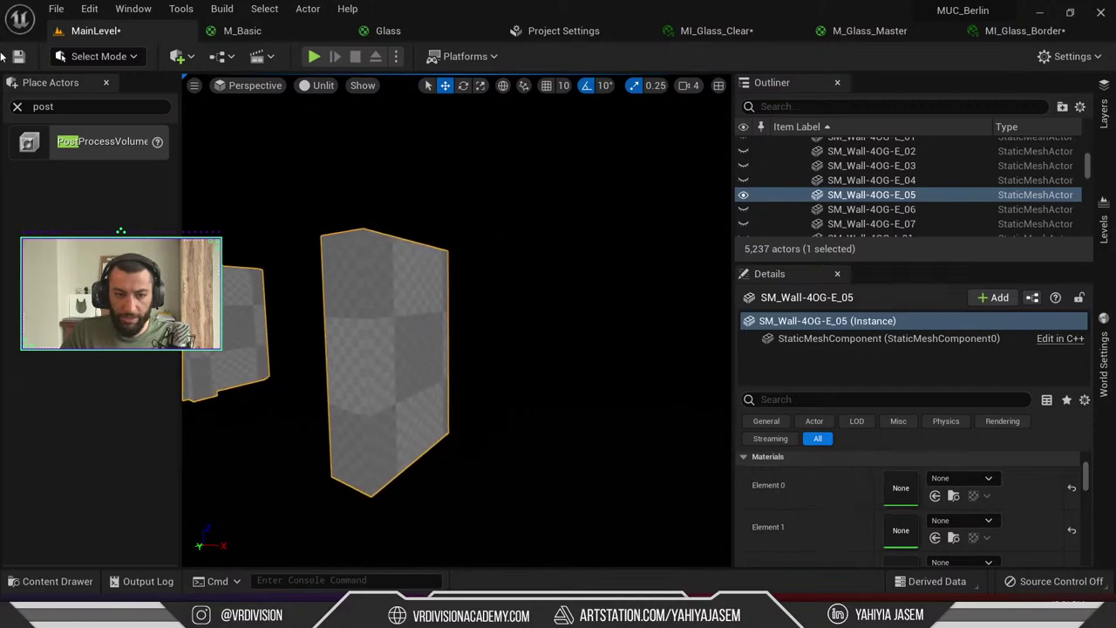
click(17, 106)
middle_click(64, 82)
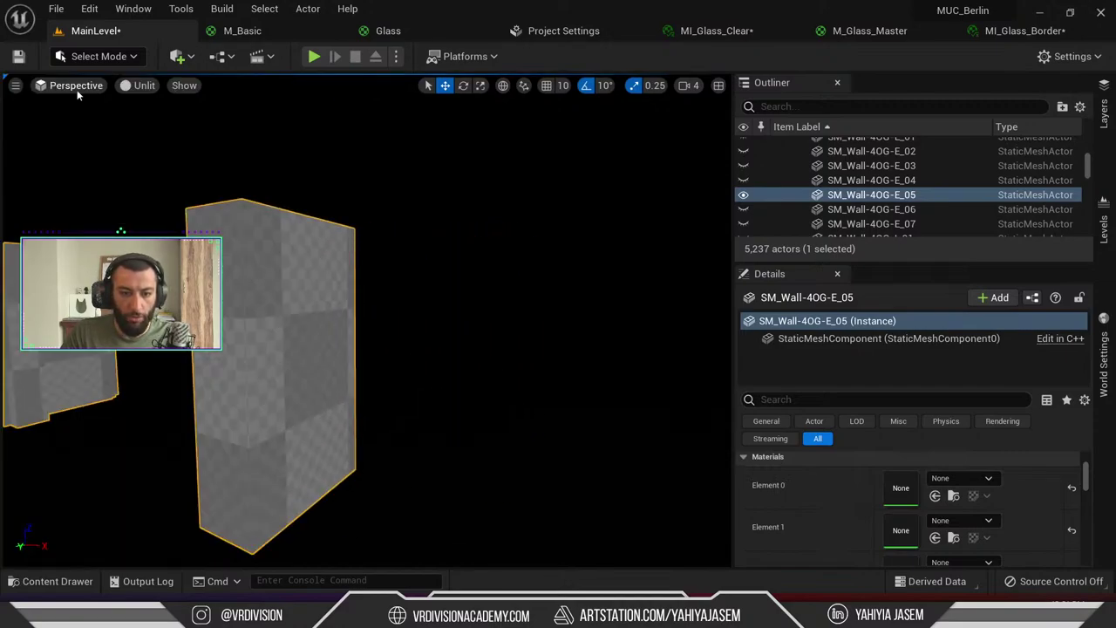
right_drag(262, 259, 198, 259)
Apply MI_BrickClean02 from the Brick materials folder to Element 0 of the isolated wall
key(ctrl+space)
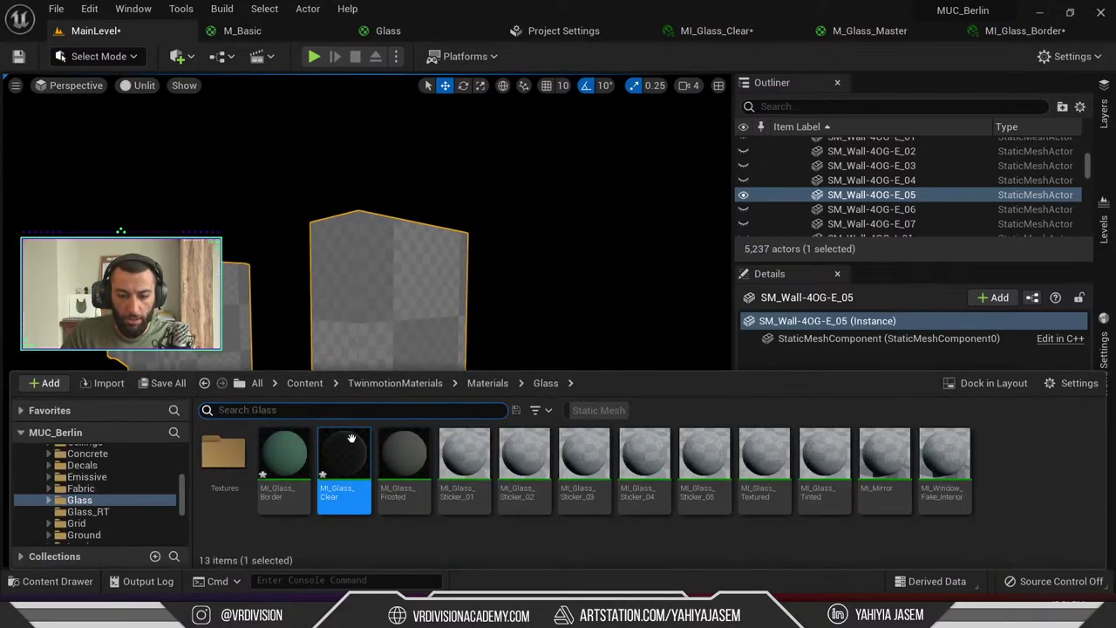
click(87, 477)
click(83, 465)
scroll(104, 471, up, 2)
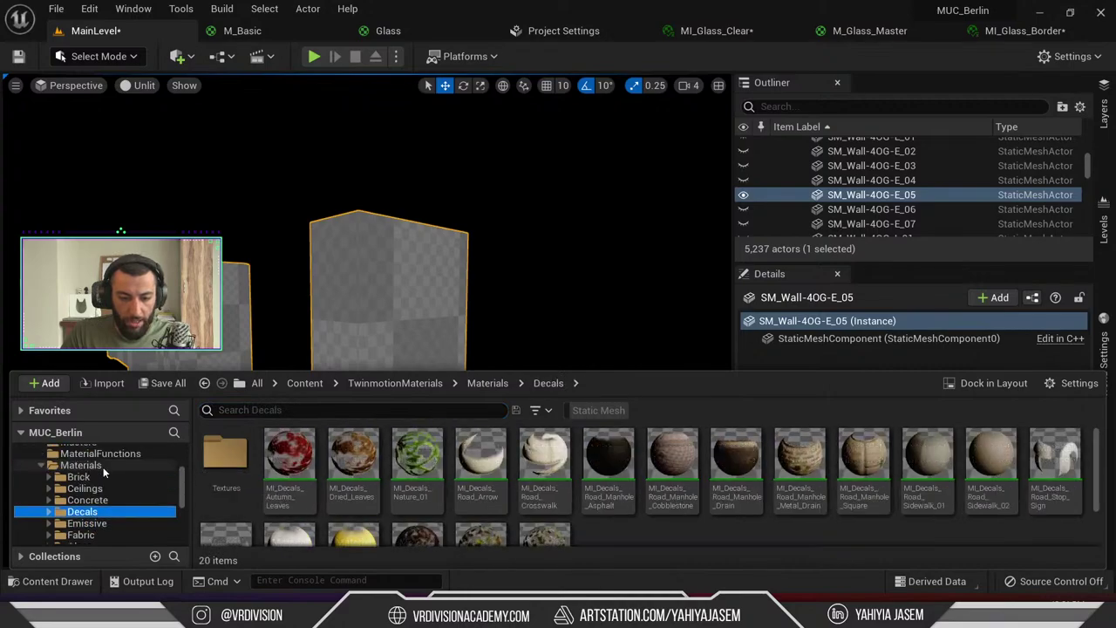
click(83, 477)
click(290, 468)
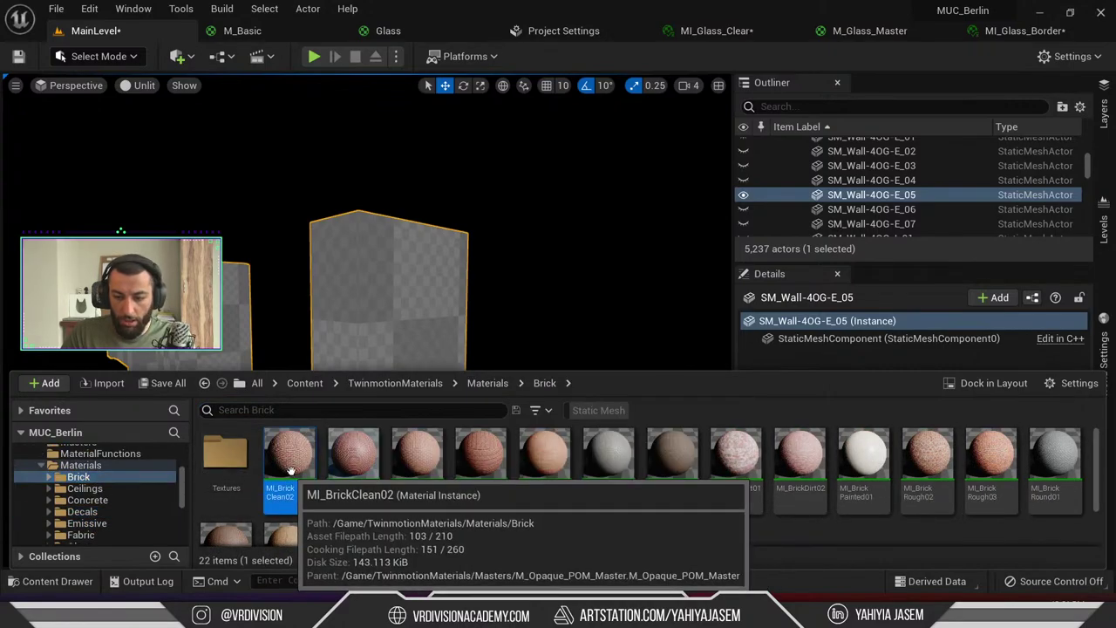
drag(291, 470, 523, 290)
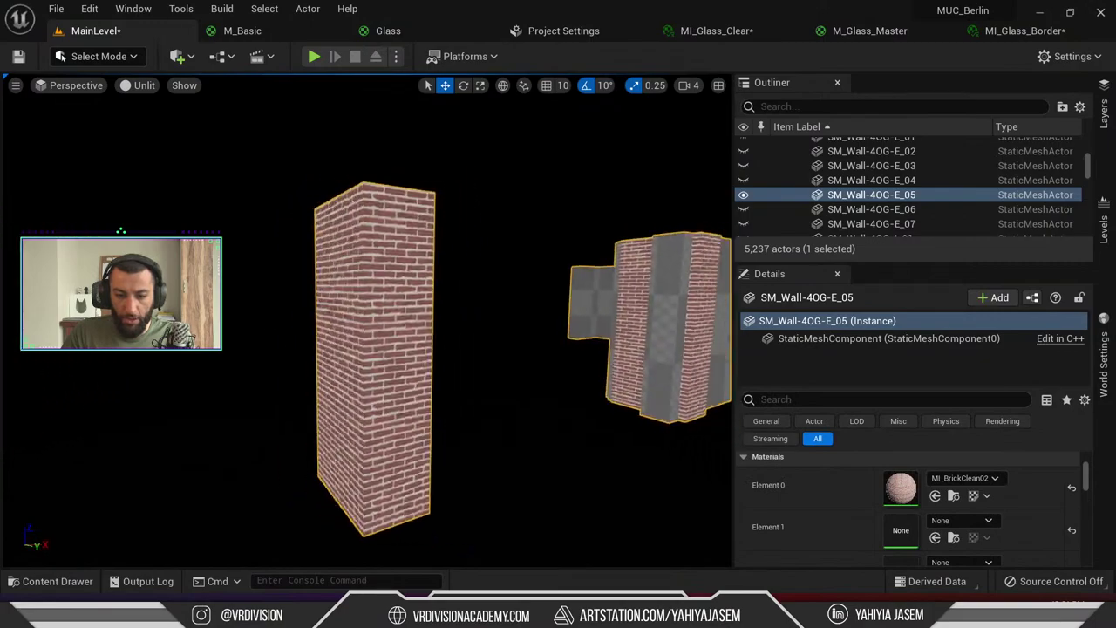
Apply MI_BrickClean03 to Element 1 of the isolated wall
alt+drag(375, 321, 610, 321)
scroll(454, 321, up, 4)
alt+drag(453, 321, 698, 321)
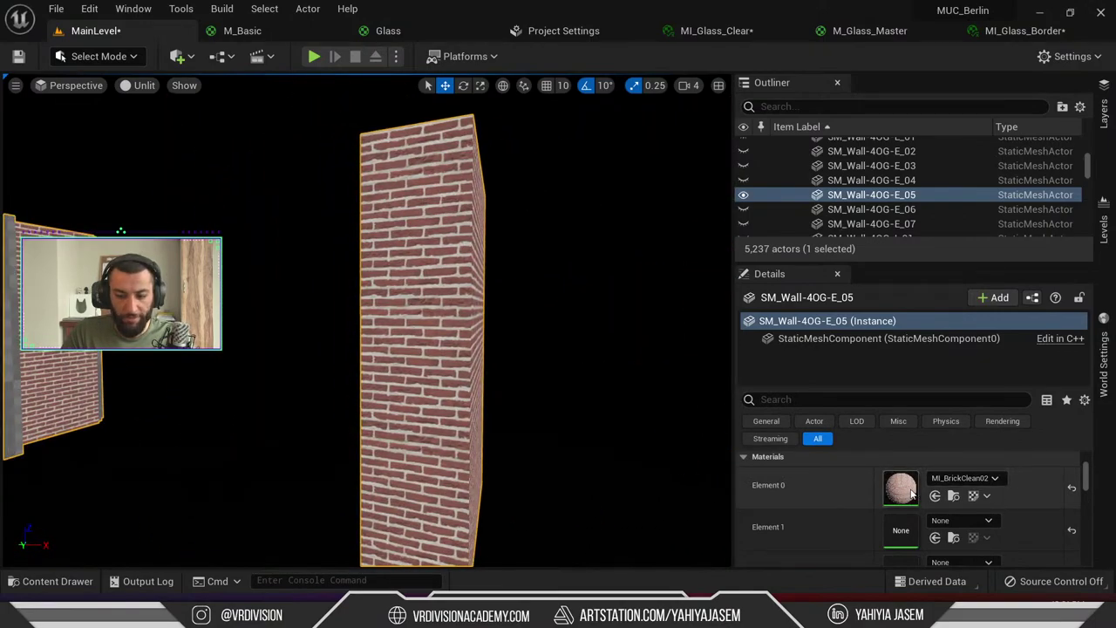
alt+drag(453, 321, 663, 321)
key(ctrl+space)
drag(360, 465, 261, 321)
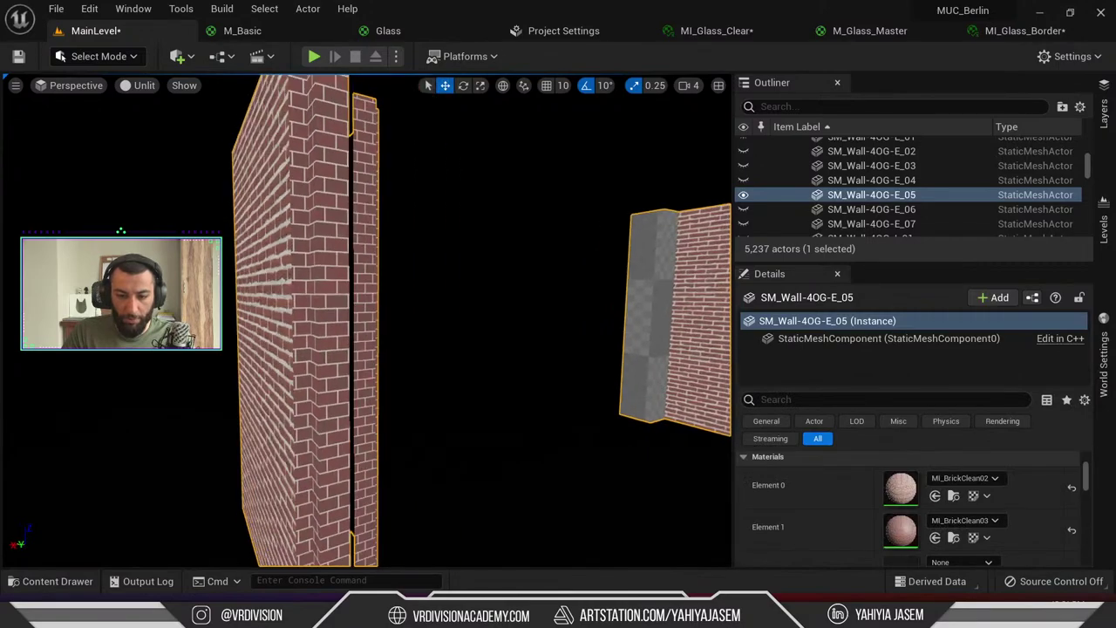
Replace the Element 1 material of the isolated wall with MI_BrickClean05
alt+drag(436, 349, 462, 348)
key(ctrl+space)
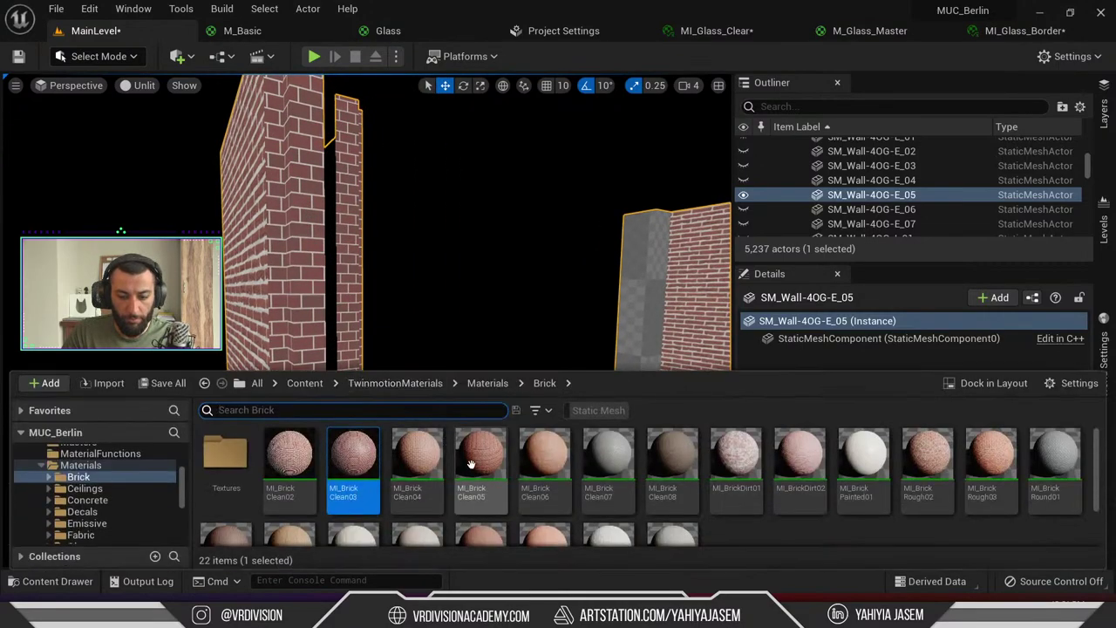
drag(471, 450, 305, 297)
right_drag(305, 296, 392, 262)
mouse_move(403, 417)
alt+mouse_down()
mouse_move(488, 417)
mouse_move(403, 416)
alt+mouse_up()
Return the viewport to Lit view mode and unhide the rest of the level
click(144, 86)
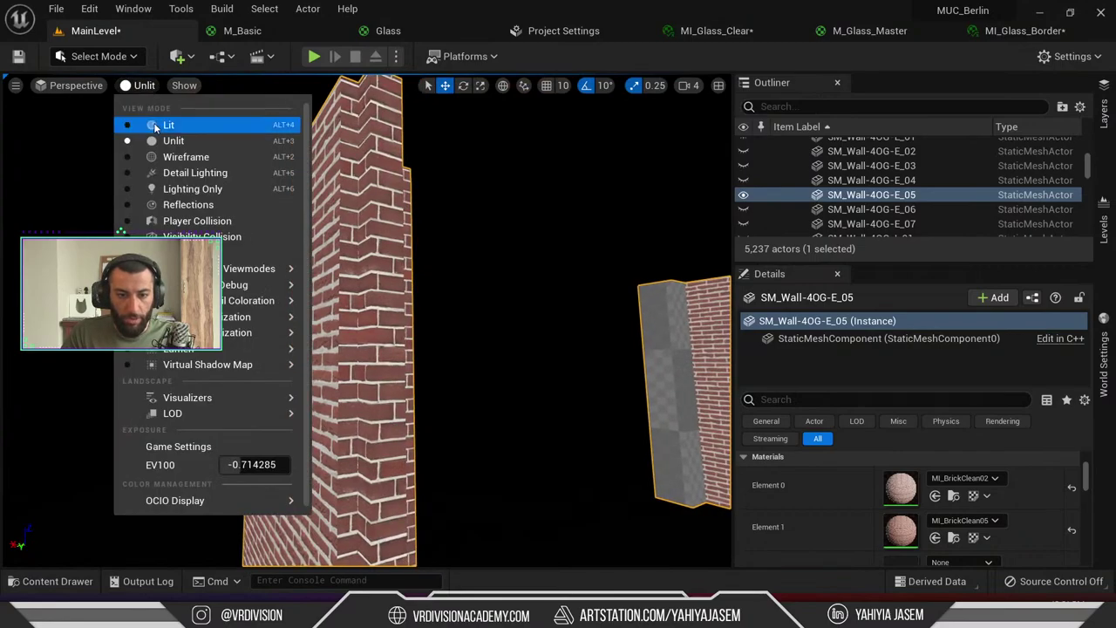
click(175, 154)
alt+drag(366, 261, 384, 292)
key(ctrl+h)
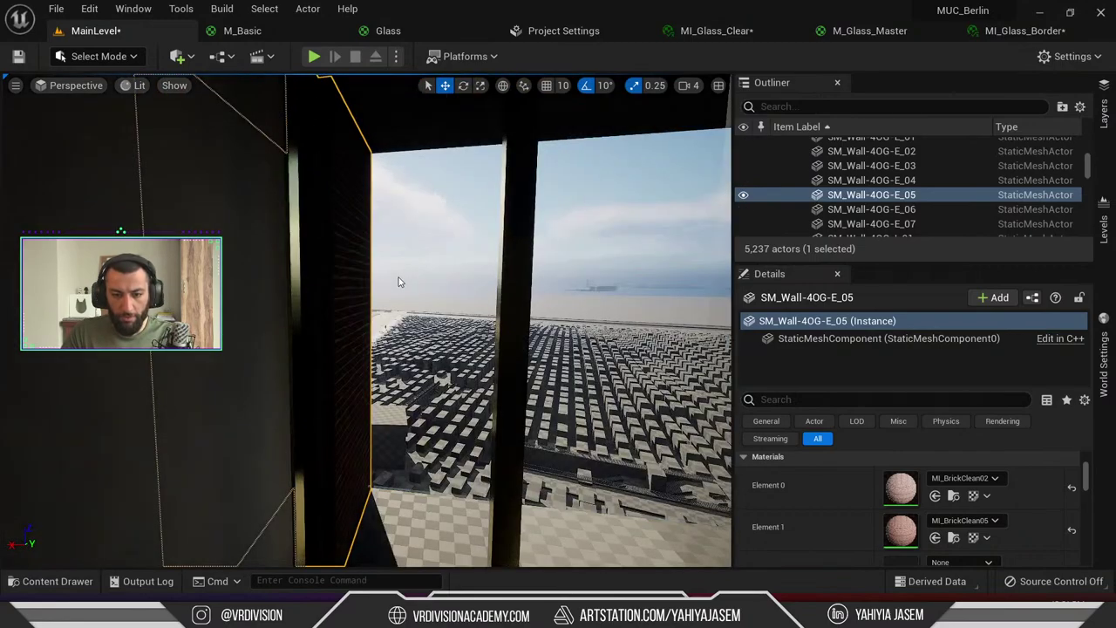
Locate the material of the adjoining interior wall and apply MI_PaintedWallMatte to Element 1 of SM_Wall-4OG-E_05
right_drag(399, 281, 314, 270)
alt+drag(393, 293, 332, 360)
scroll(332, 361, up, 3)
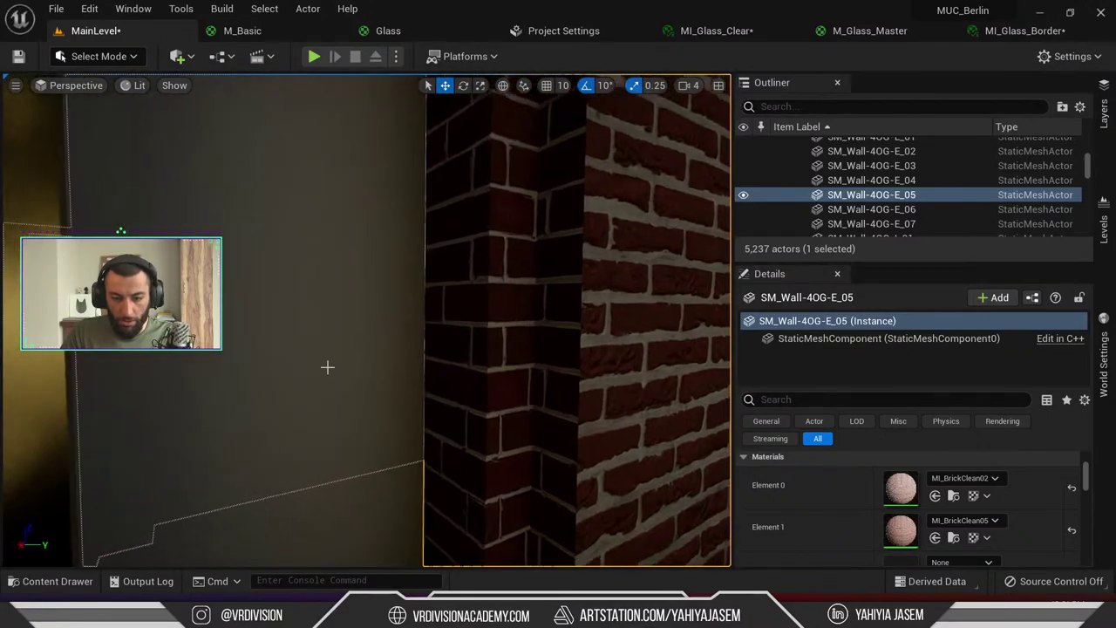
click(327, 367)
click(953, 495)
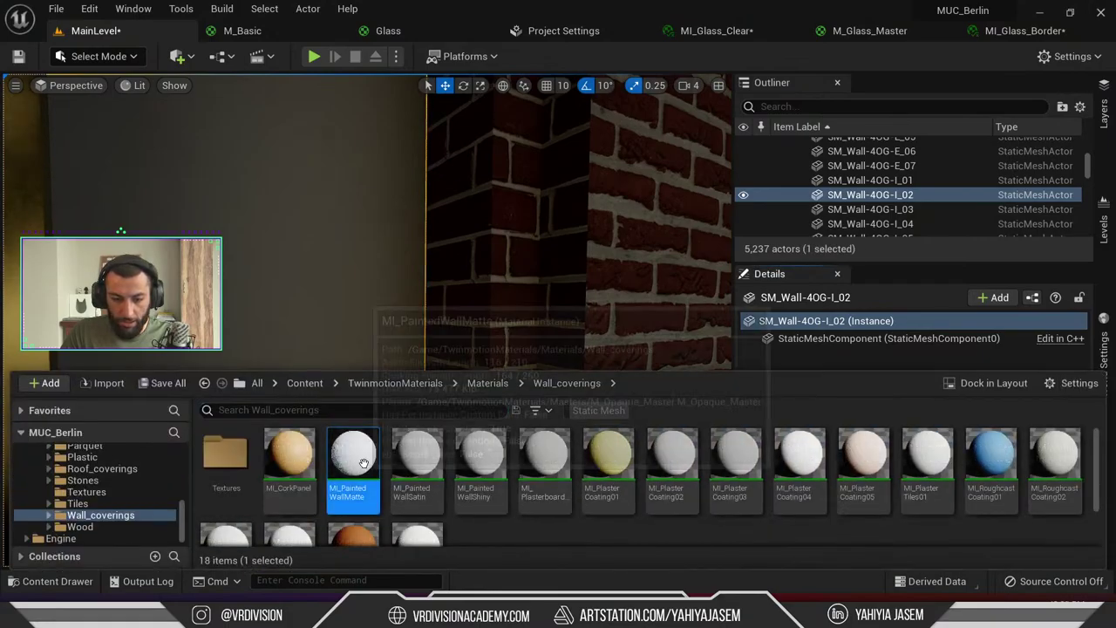
right_drag(471, 267, 632, 419)
click(433, 247)
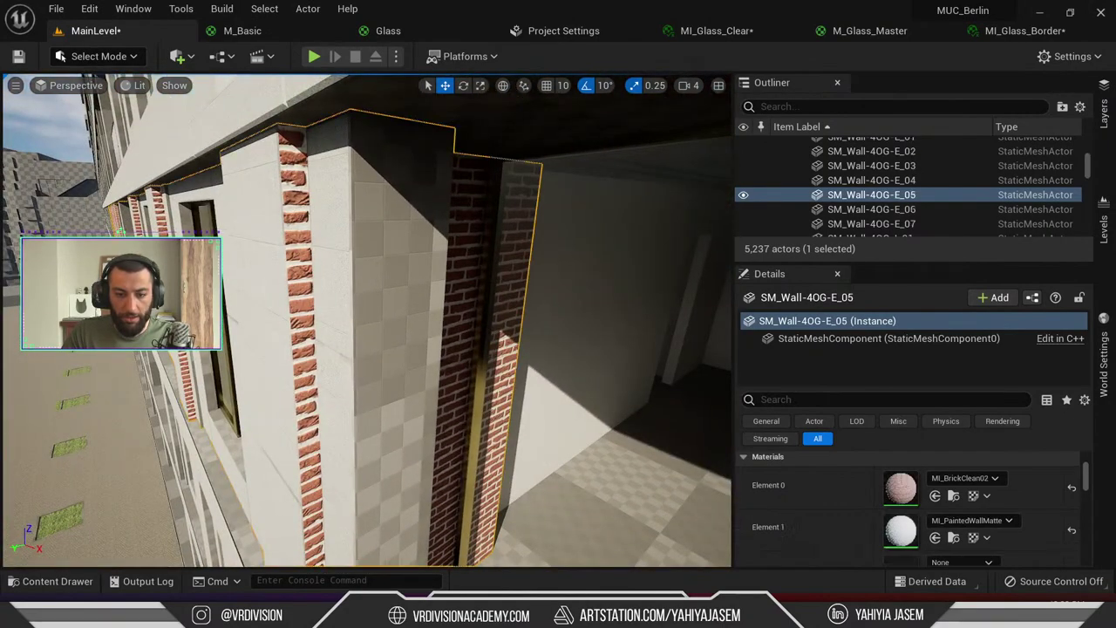
Apply MI_PlasterCoating01 from the content library to the unassigned Element 2 of SM_Wall-4OG-E_05
right_drag(433, 248, 459, 328)
key(ctrl+space)
drag(413, 446, 406, 464)
drag(605, 461, 337, 254)
right_drag(337, 254, 533, 193)
alt+drag(533, 194, 582, 217)
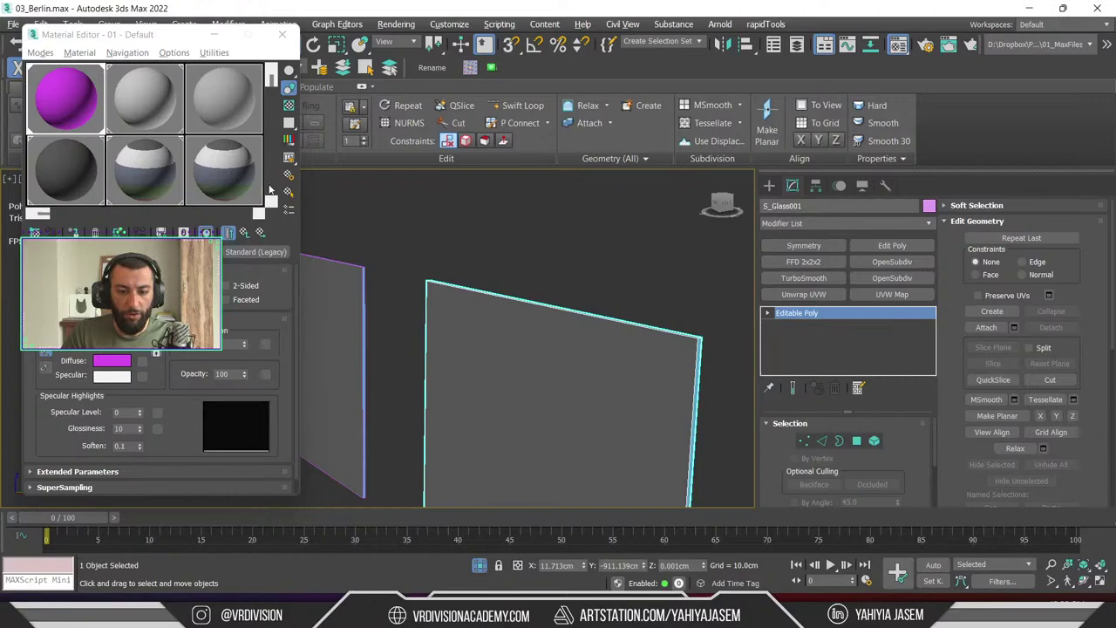
Switch to 3ds Max, exit the glass pane isolation, and isolate the large purple Box001
click(493, 257)
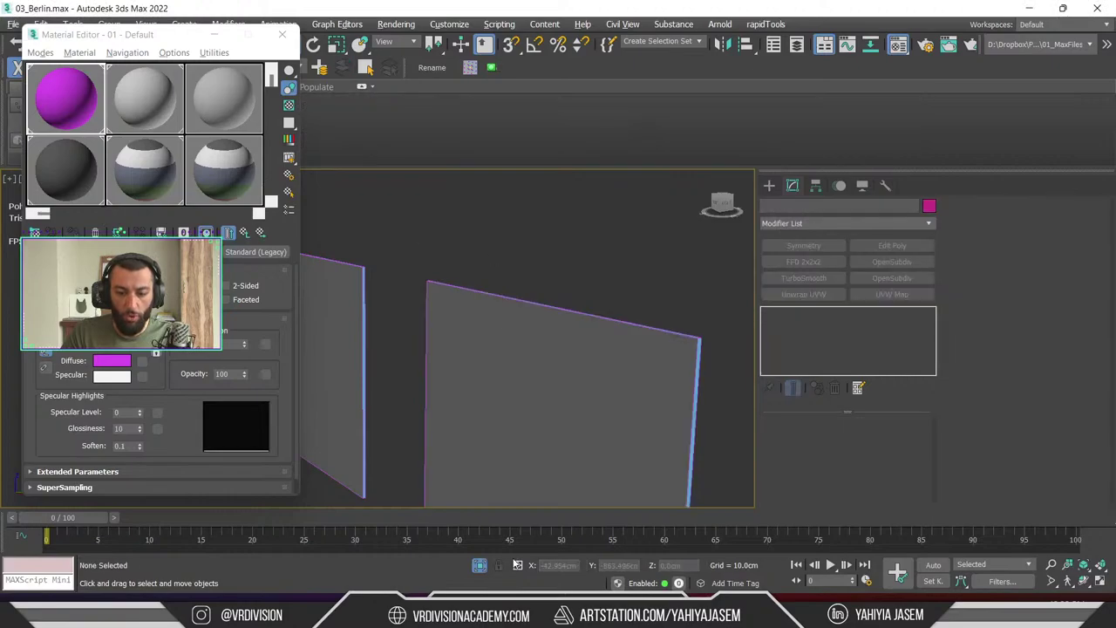
click(487, 565)
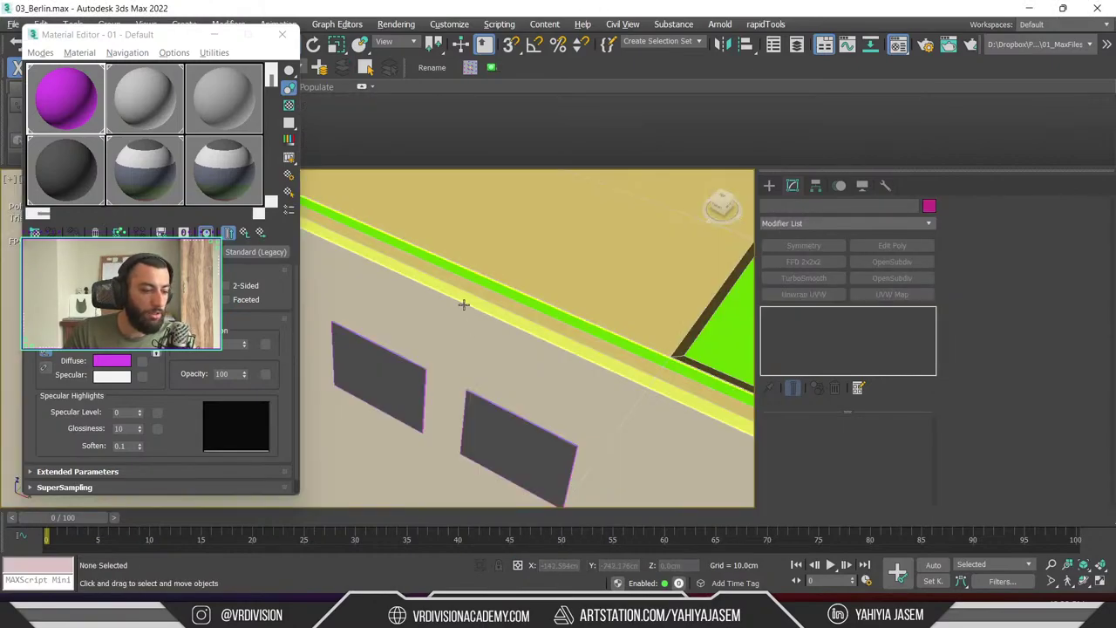
scroll(459, 278, down, 5)
alt+middle_drag(456, 262, 454, 397)
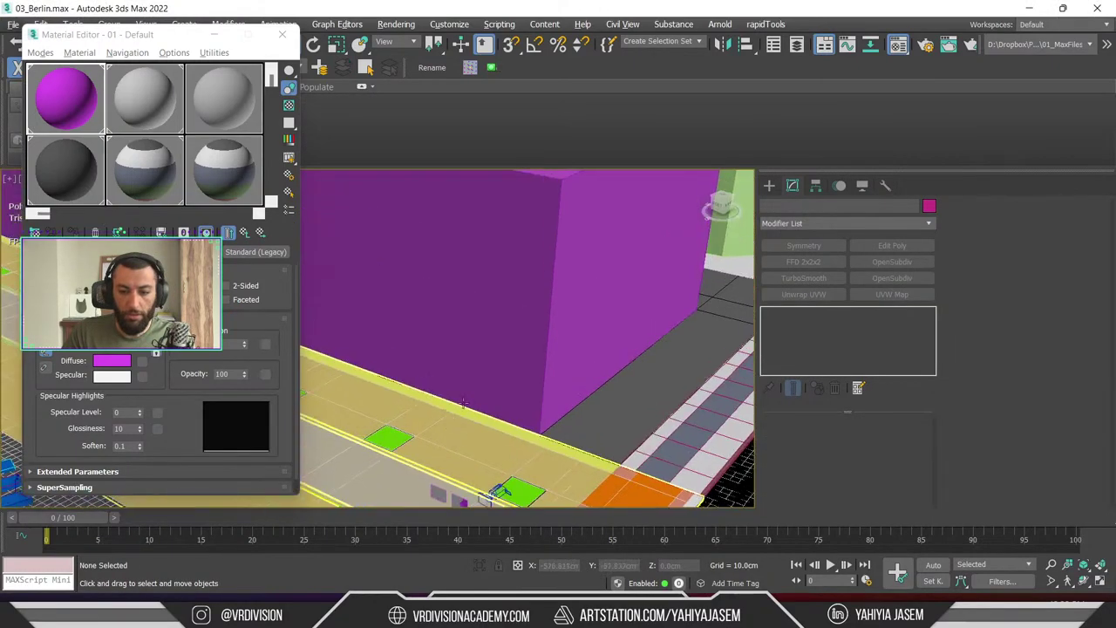
scroll(483, 319, down, 4)
click(483, 319)
key(alt+q)
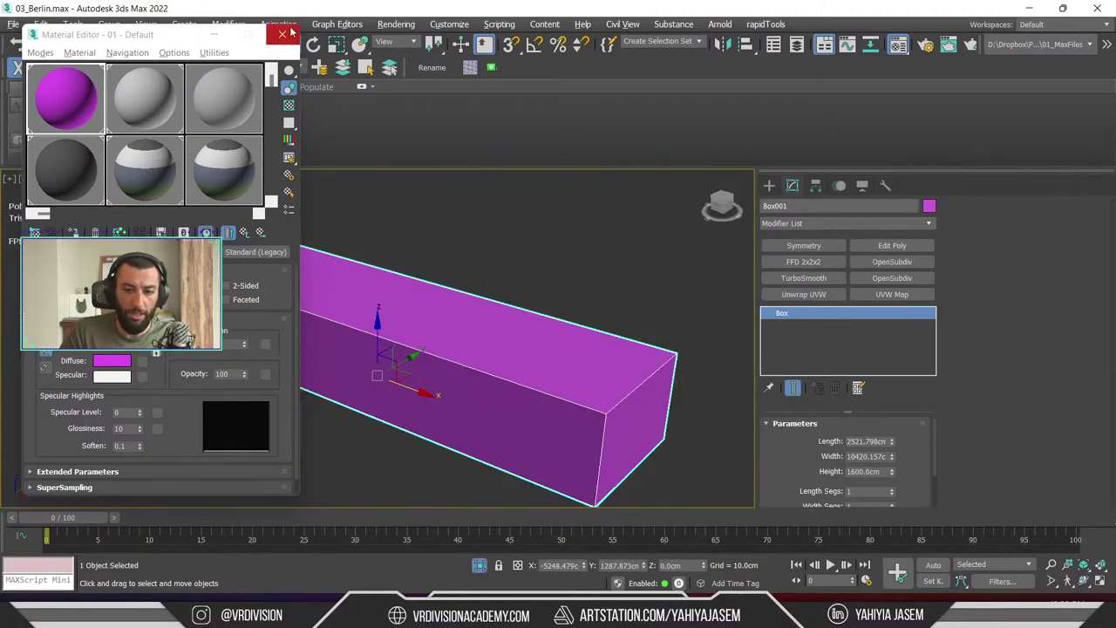
Close the Material Editor, convert Box001 to an Editable Poly, and try selecting its top polygon at polygon level
click(289, 33)
key(alt+e)
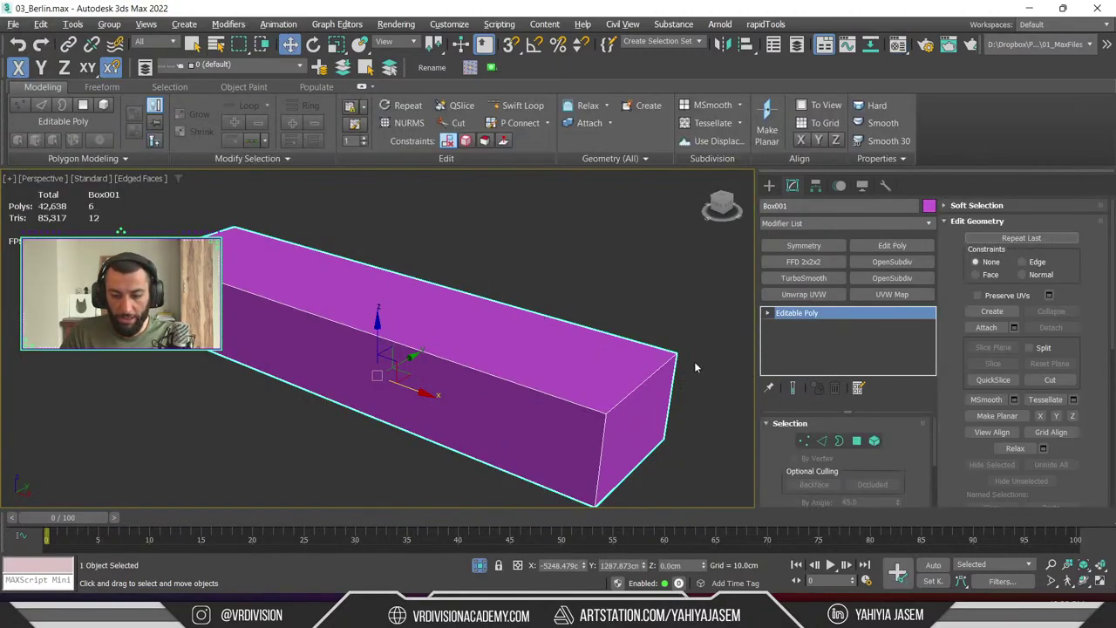
key(4)
click(541, 372)
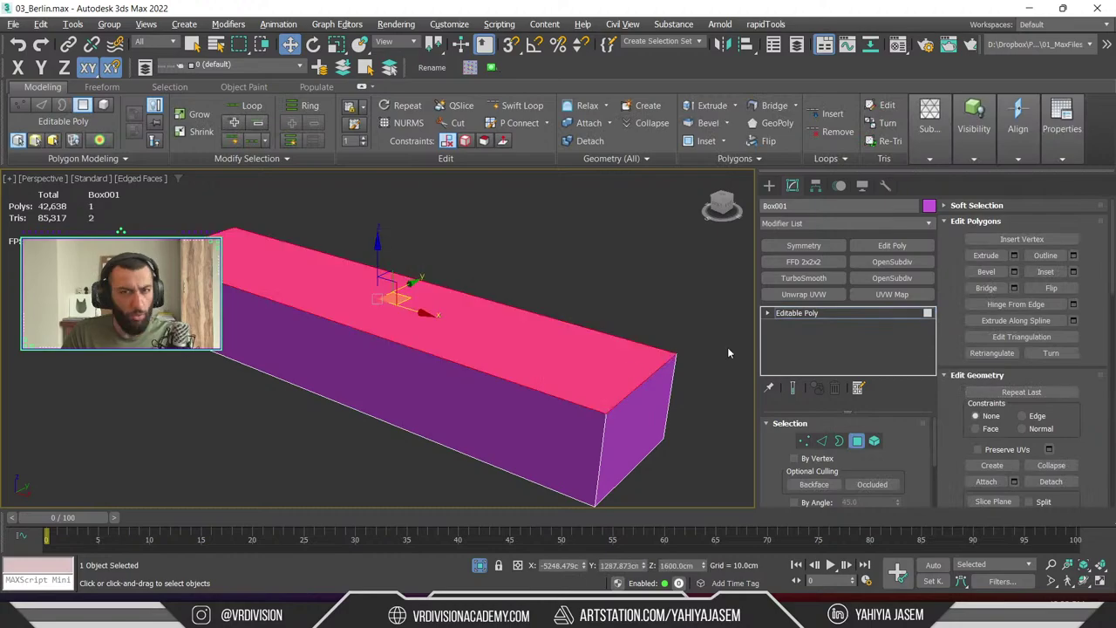
click(831, 314)
click(639, 263)
click(498, 326)
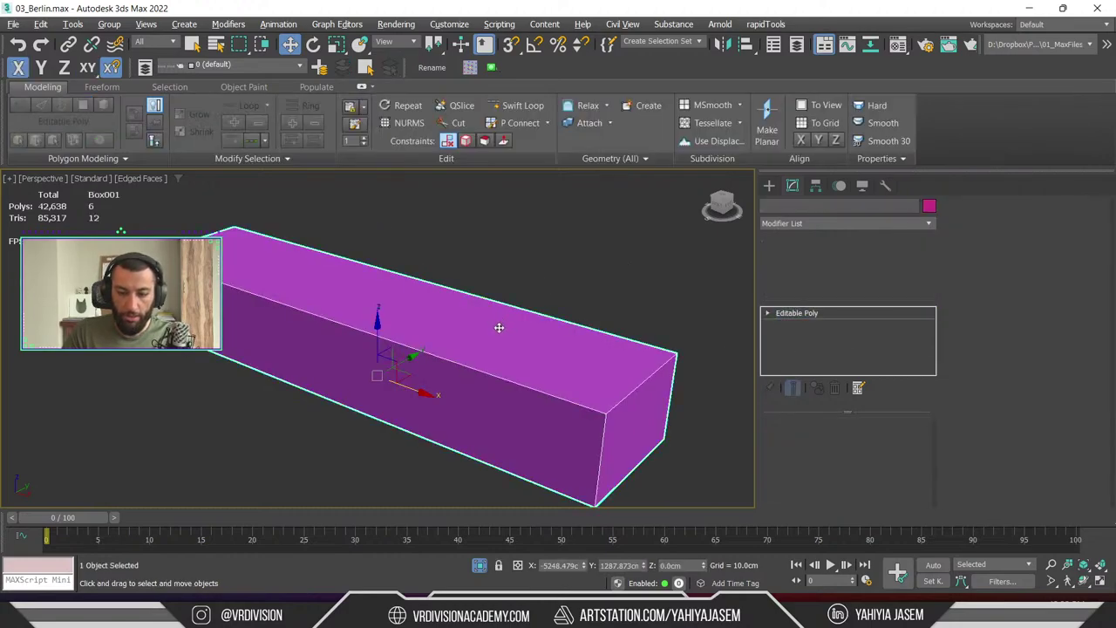
Add three edge loops across the length of Box001 with Swift Loop to divide it into four sections
key(alt+1)
click(491, 367)
click(329, 324)
click(243, 292)
right_click(508, 236)
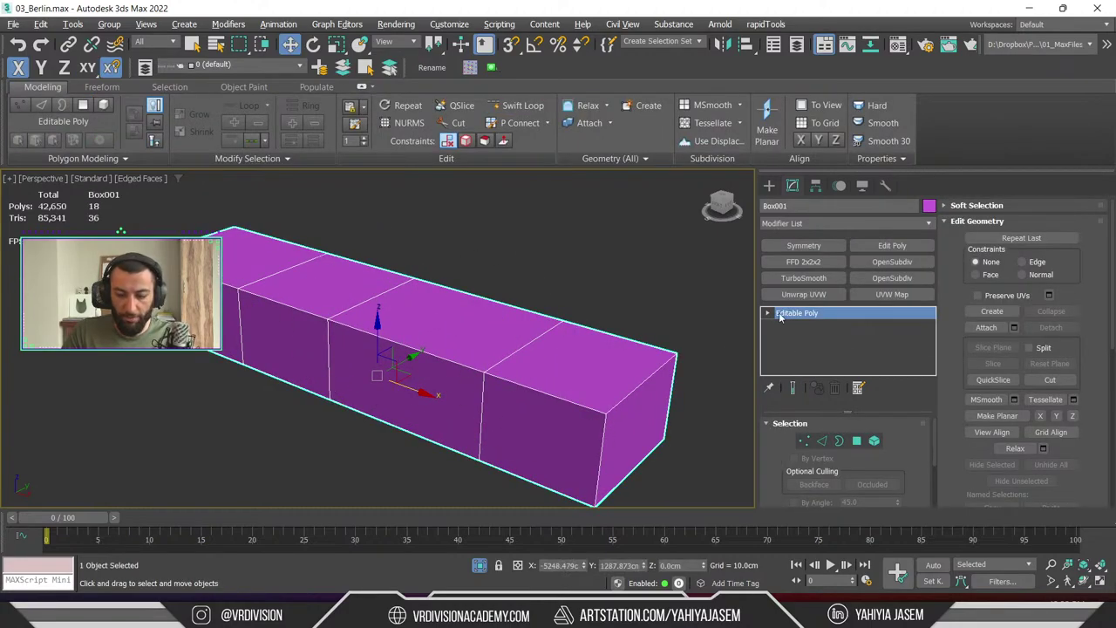
Select all polygons of Box001 and set their material ID to 1
key(4)
click(511, 448)
drag(1093, 443, 1086, 223)
key(ctrl+a)
scroll(1082, 442, down, 5)
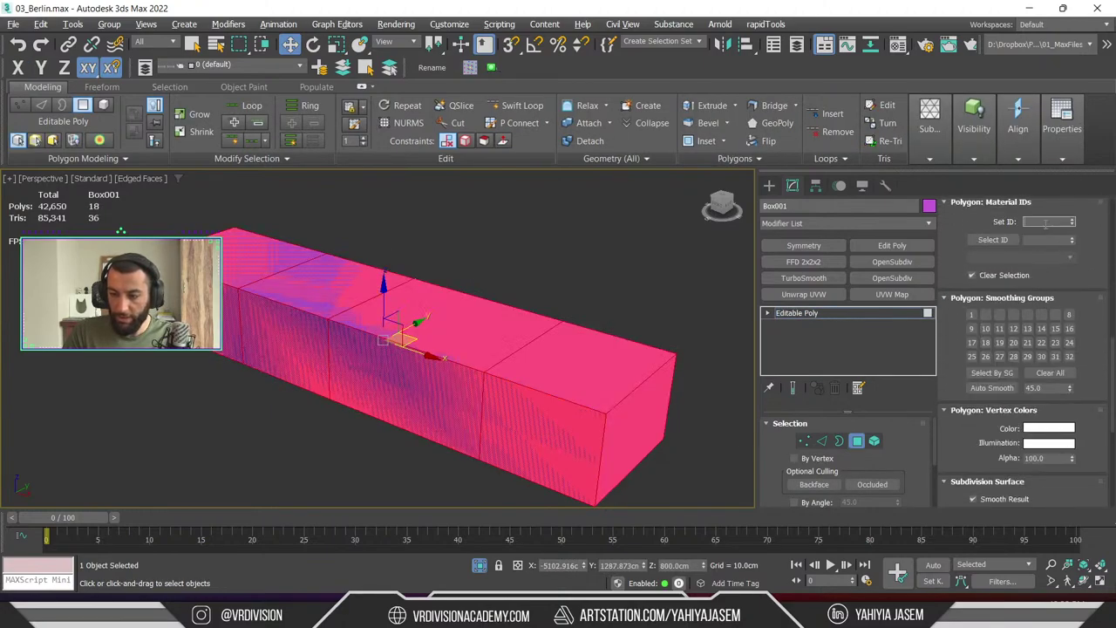
click(597, 273)
Give three neighbouring front polygons of Box001, starting at the near end, their own material IDs and leave polygon editing
click(518, 386)
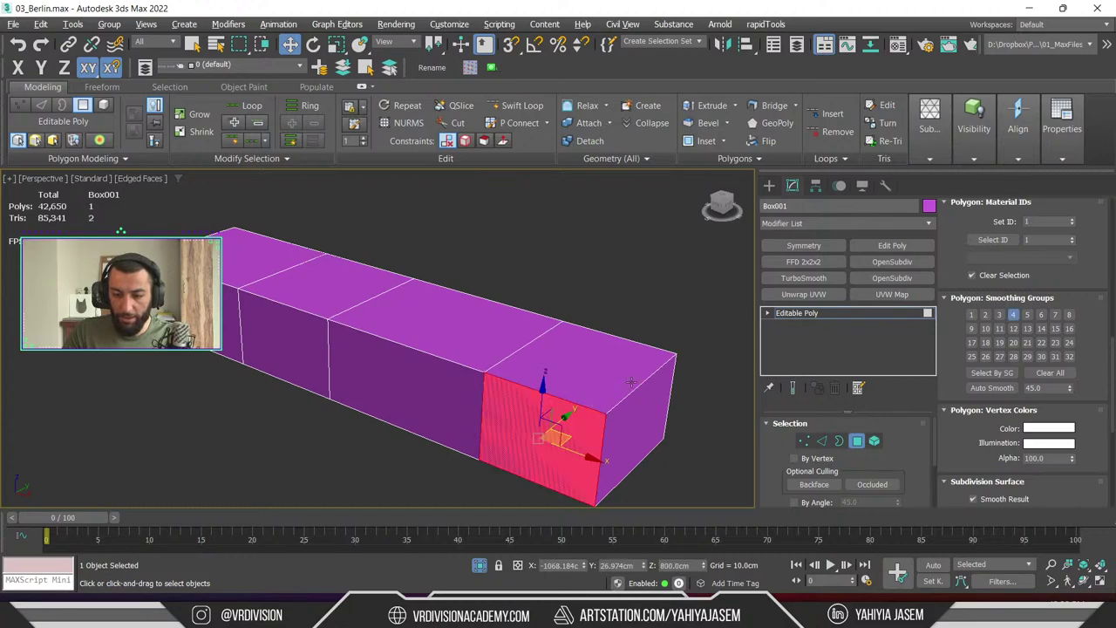
click(404, 386)
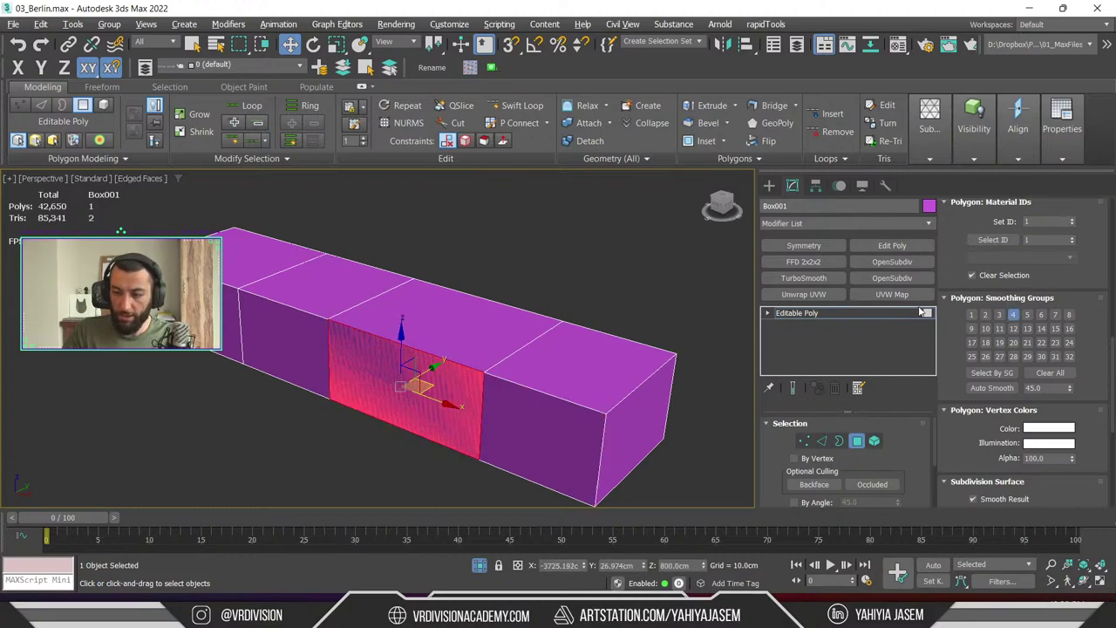
click(277, 324)
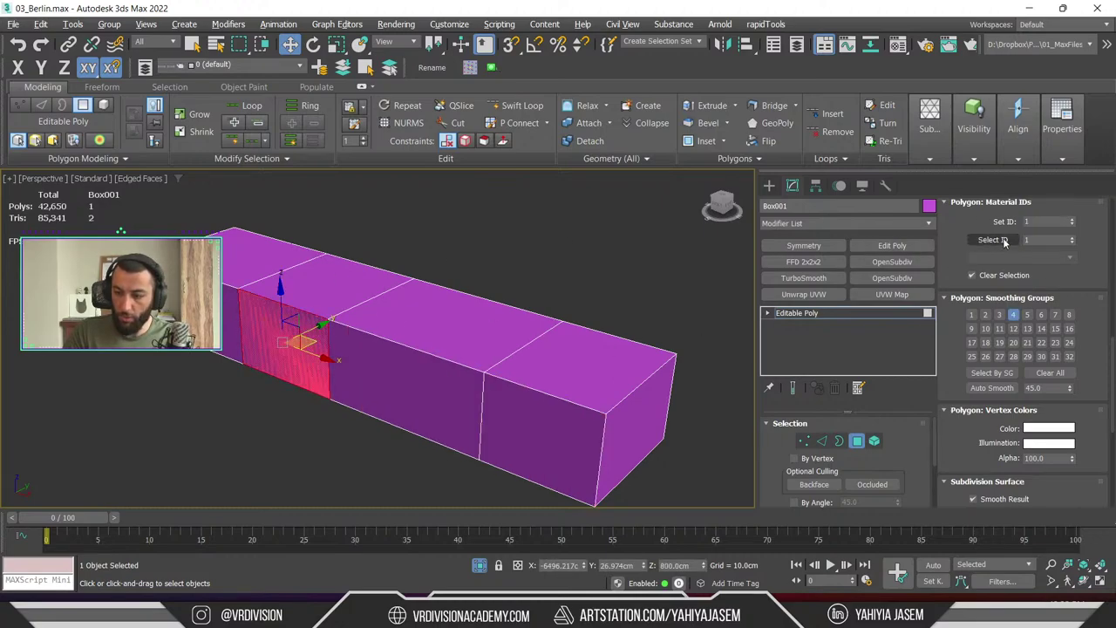
click(724, 237)
click(821, 313)
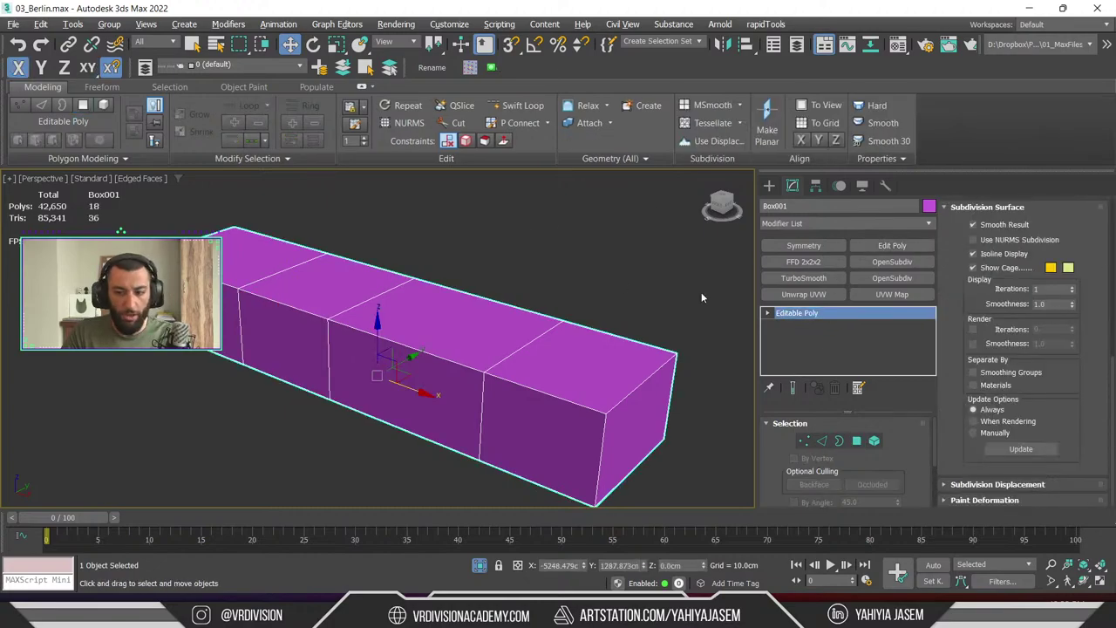
Apply the existing white, blue and green multi-material to Box001, inspect the coloured sections, and close the Material Editor
click(566, 249)
key(m)
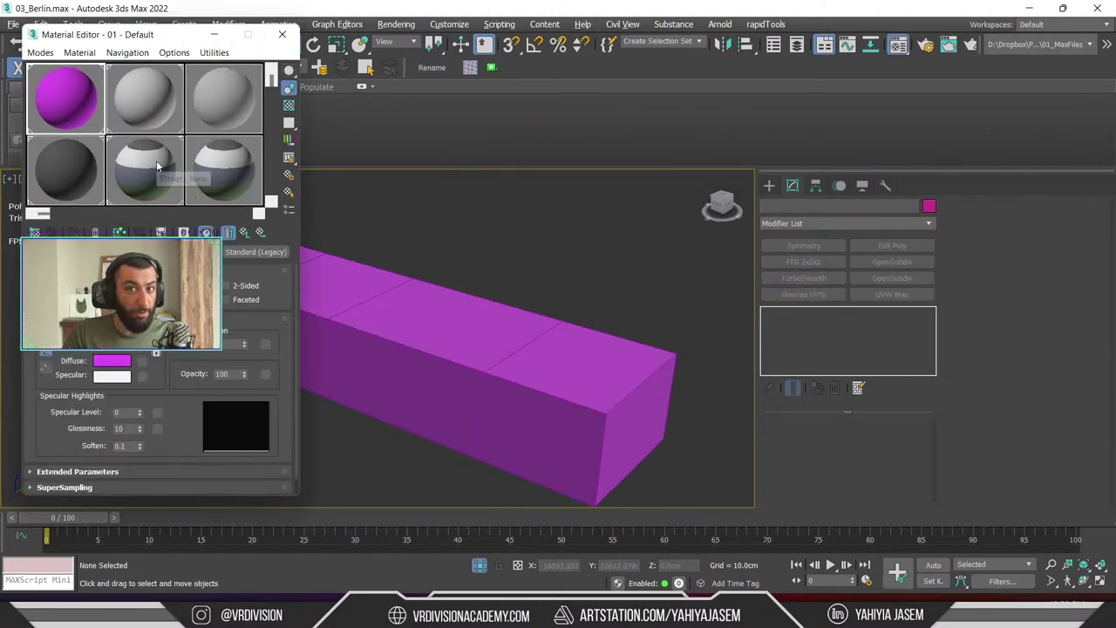
click(566, 369)
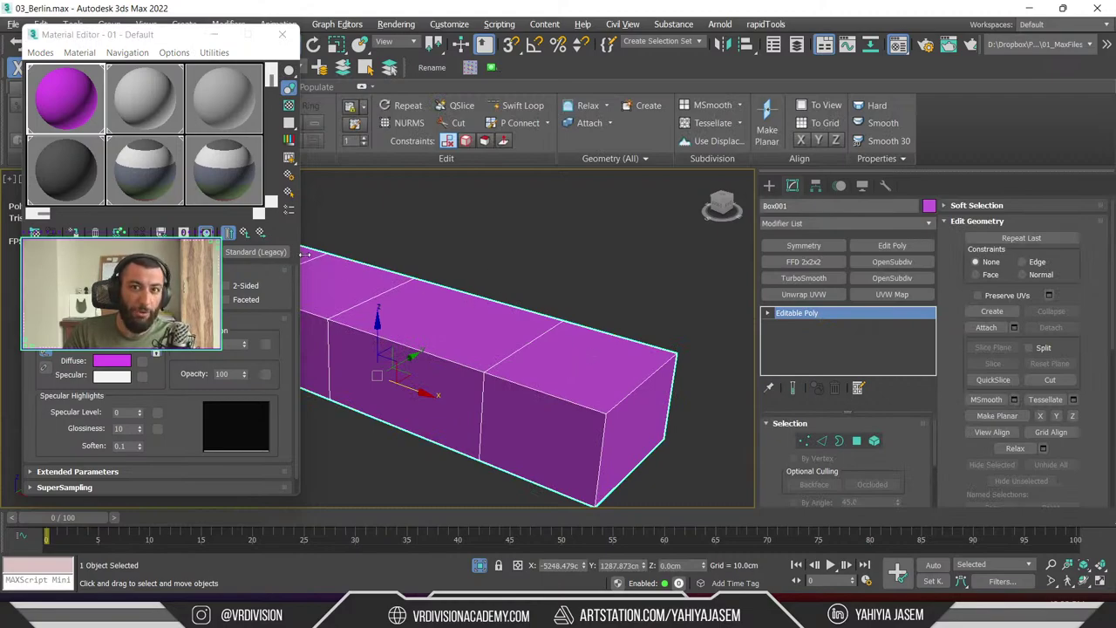
drag(175, 197, 497, 366)
middle_drag(498, 367, 508, 342)
scroll(508, 342, down, 2)
click(702, 376)
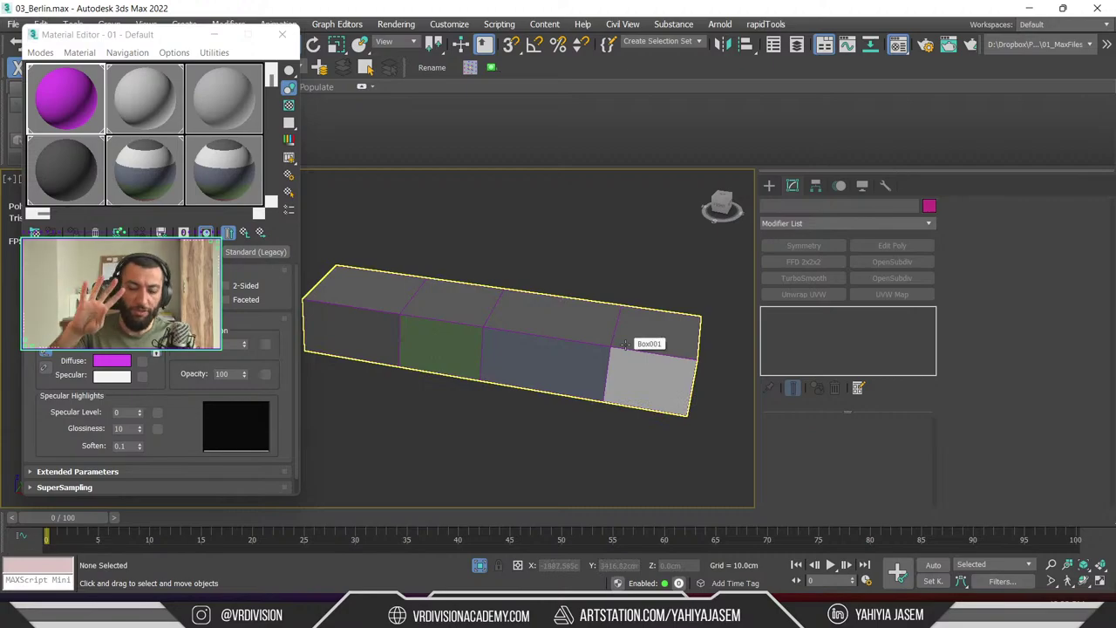
alt+middle_drag(637, 417, 650, 414)
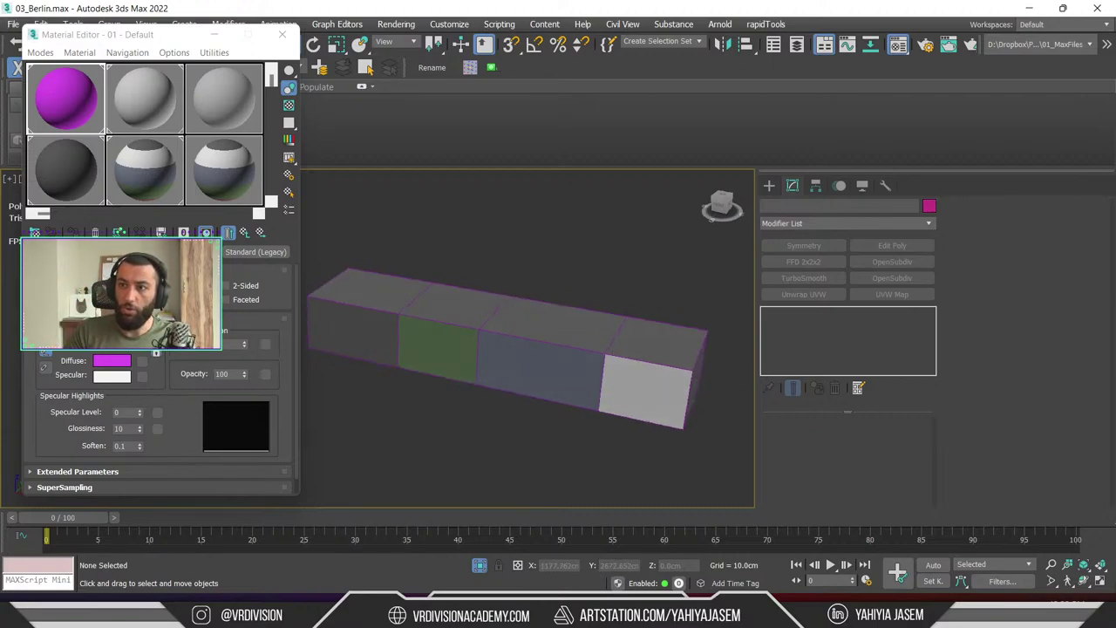
click(282, 34)
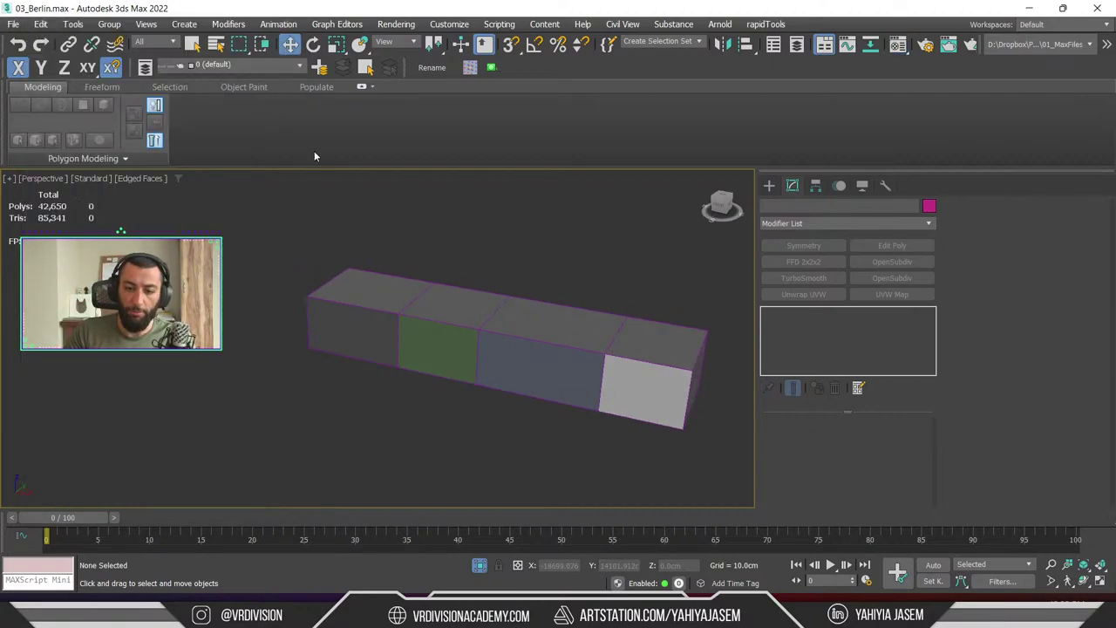
alt+middle_drag(488, 349, 341, 357)
click(454, 316)
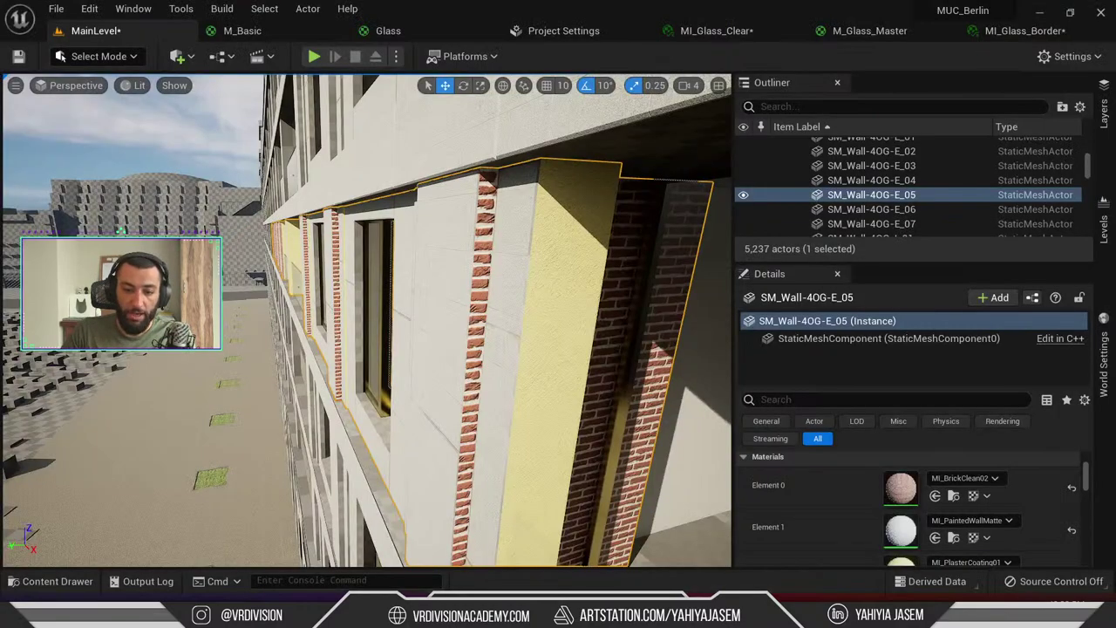
View the whole Berlin building in Unreal, open the MUC Environment Photos folder, and move it to another screen
mouse_move(300, 269)
right_down()
mouse_move(488, 227)
mouse_move(174, 288)
mouse_move(192, 274)
mouse_move(279, 275)
right_up()
key(s)
click(354, 610)
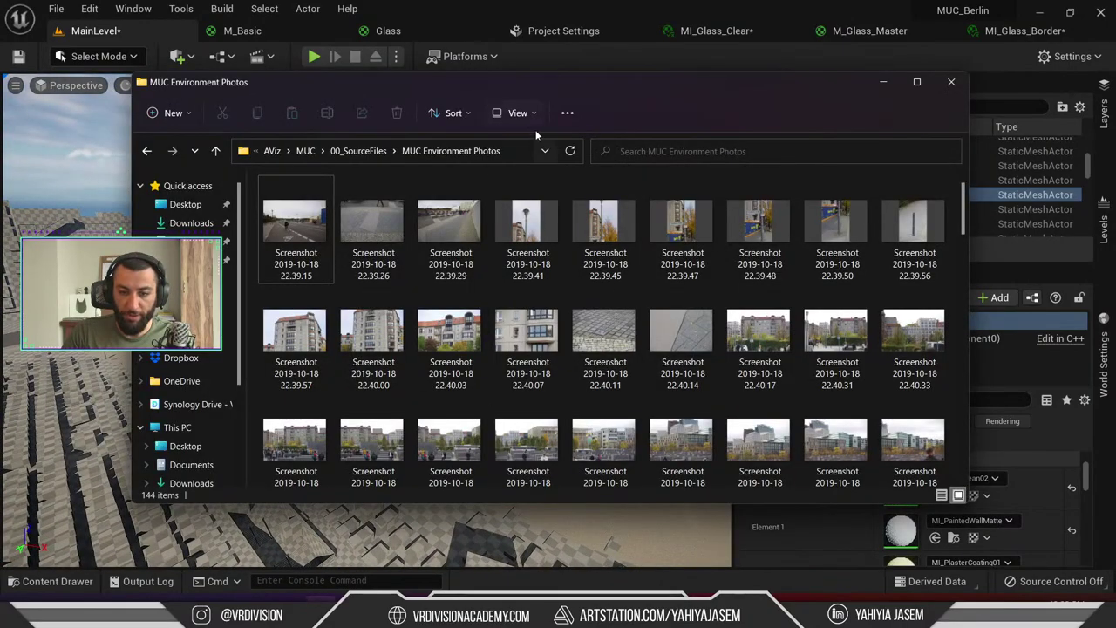
drag(534, 84, 1115, 132)
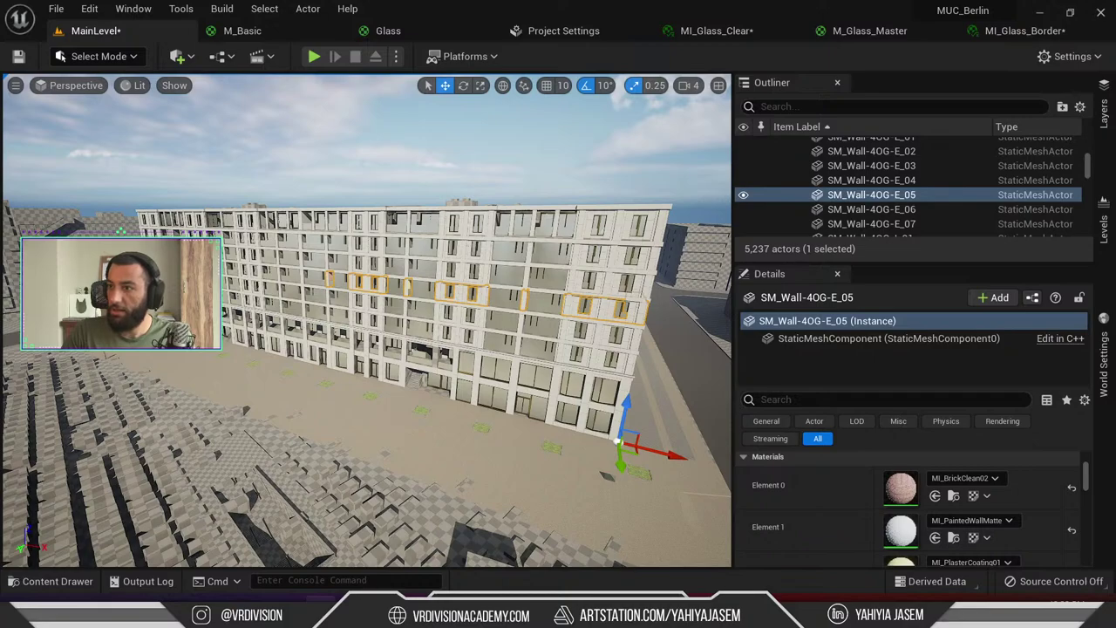
Look through the recordings in the MUC folder under VizProjects and move its window to another screen
drag(1115, 87, 400, 88)
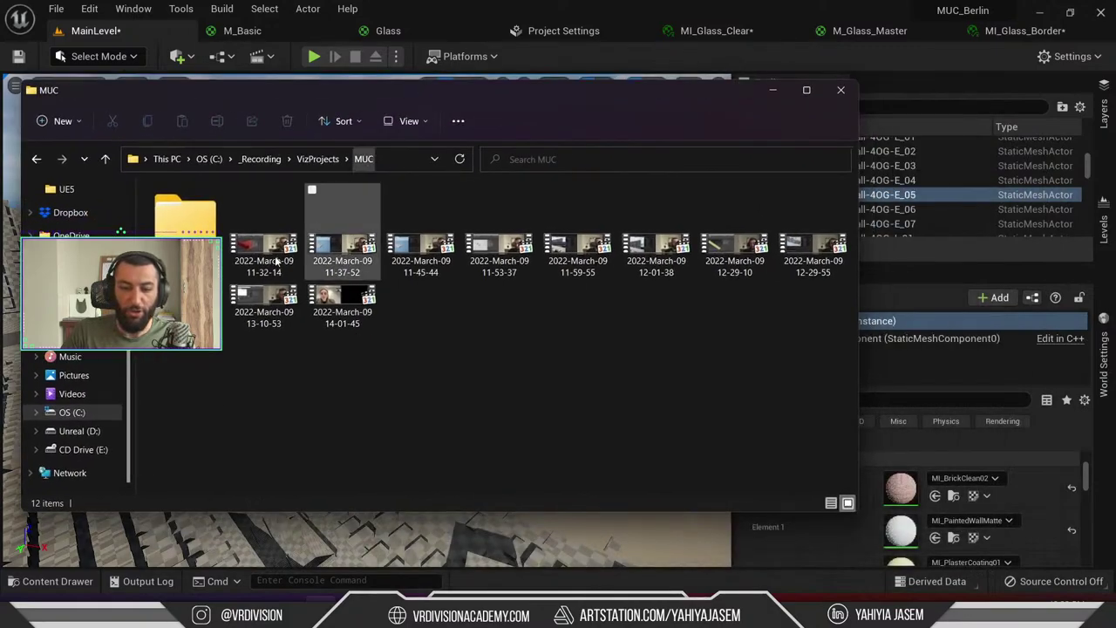
drag(254, 378, 838, 230)
click(686, 389)
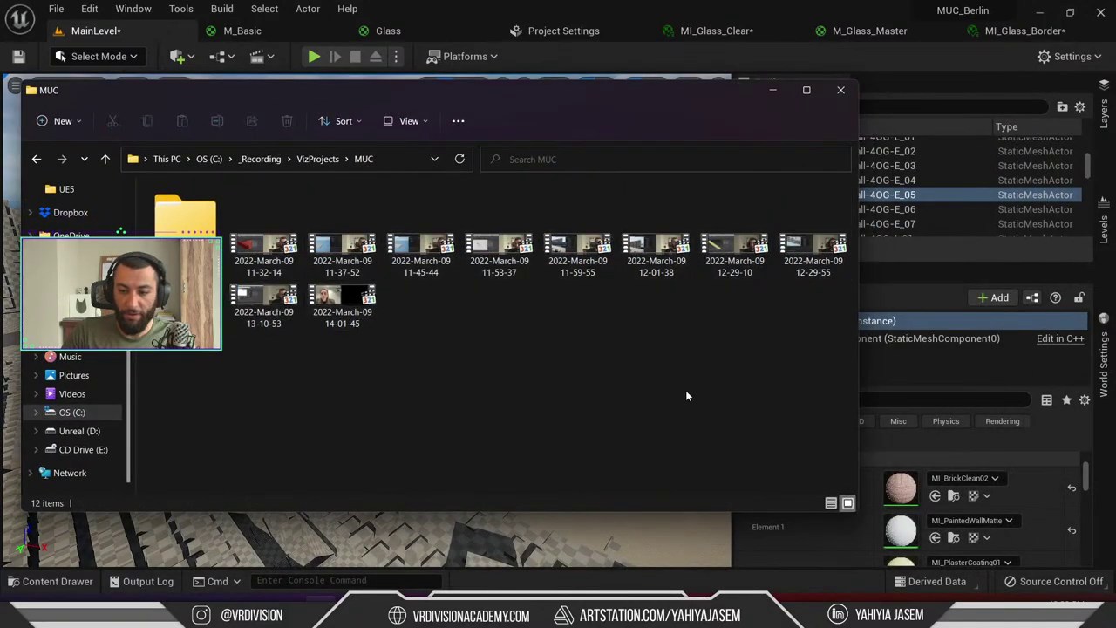
click(266, 247)
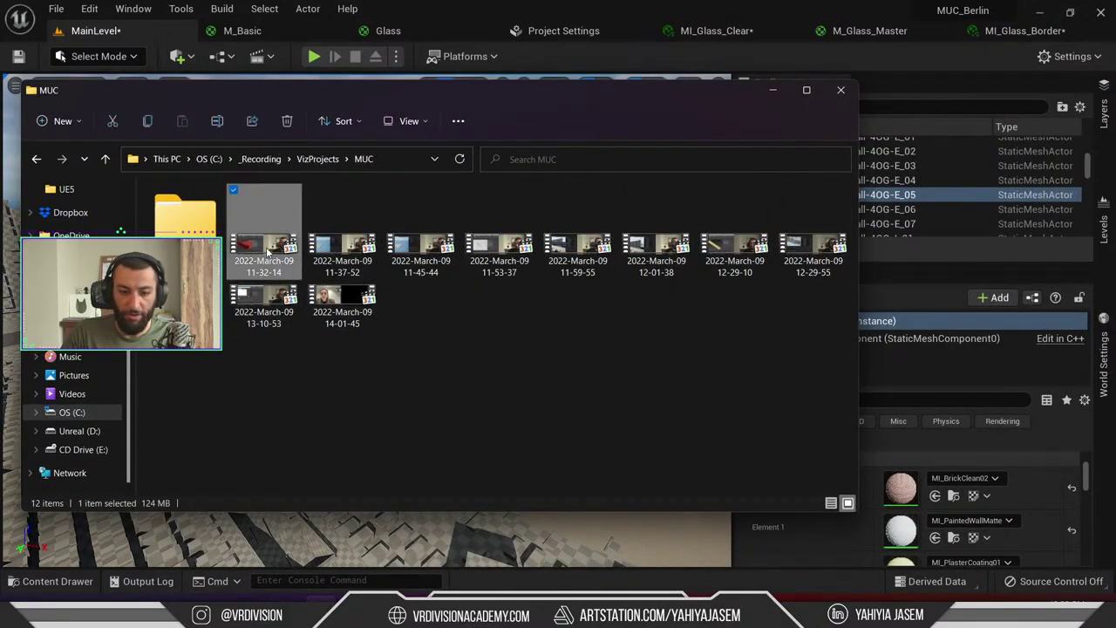
click(383, 340)
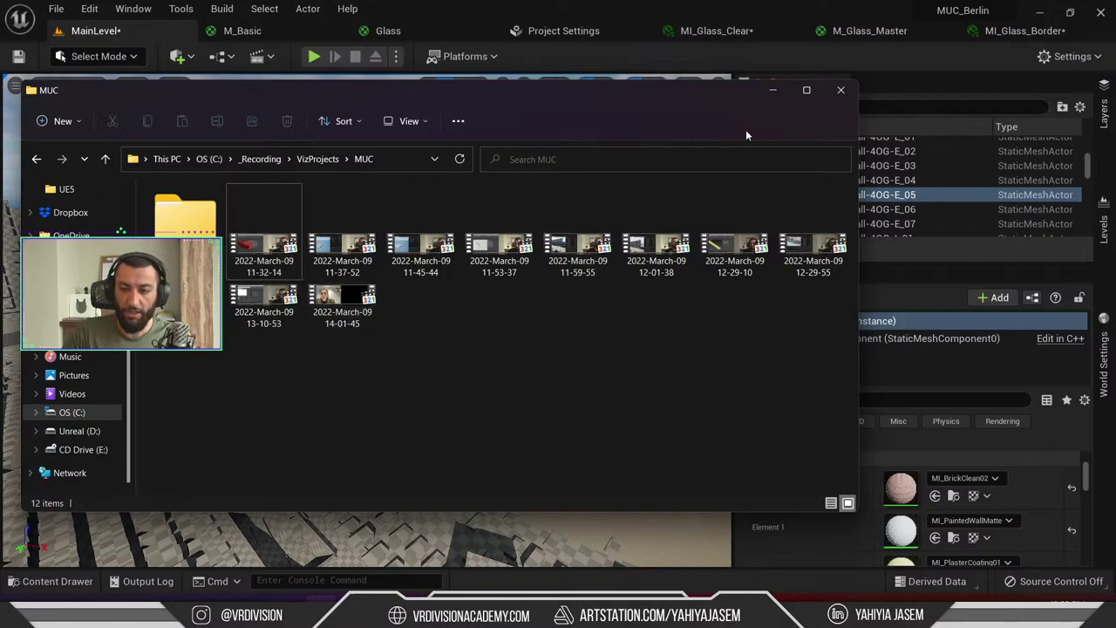
drag(710, 99, 1115, 140)
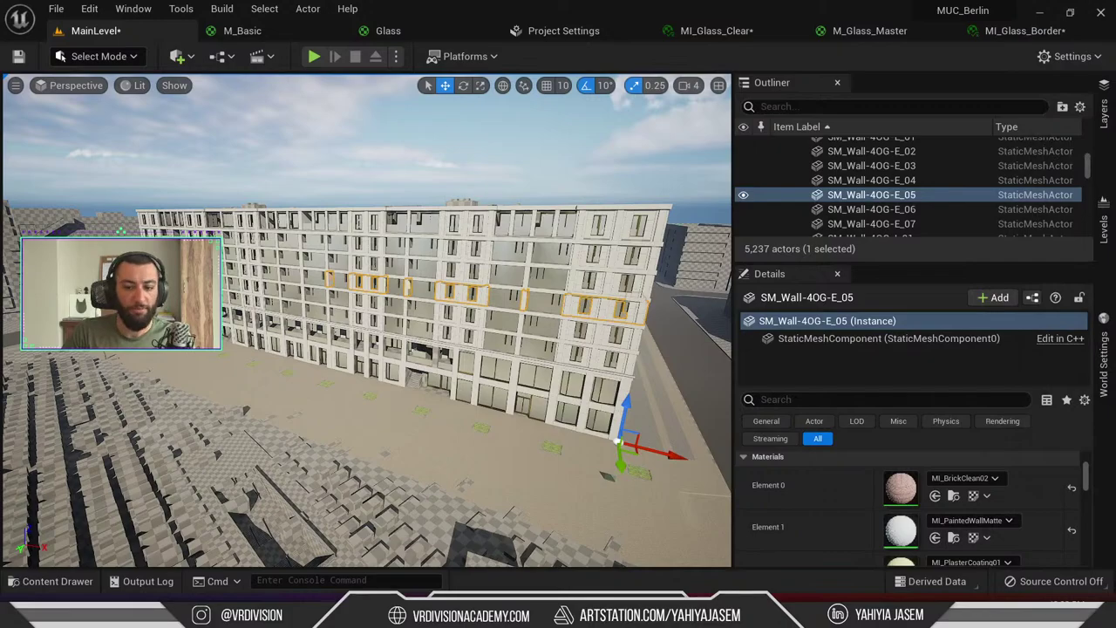
Switch to the UE_Berlin project and examine the finished building from plaza level
key(w)
mouse_move(366, 320)
right_down()
mouse_move(410, 302)
mouse_move(366, 305)
right_up()
key(d)
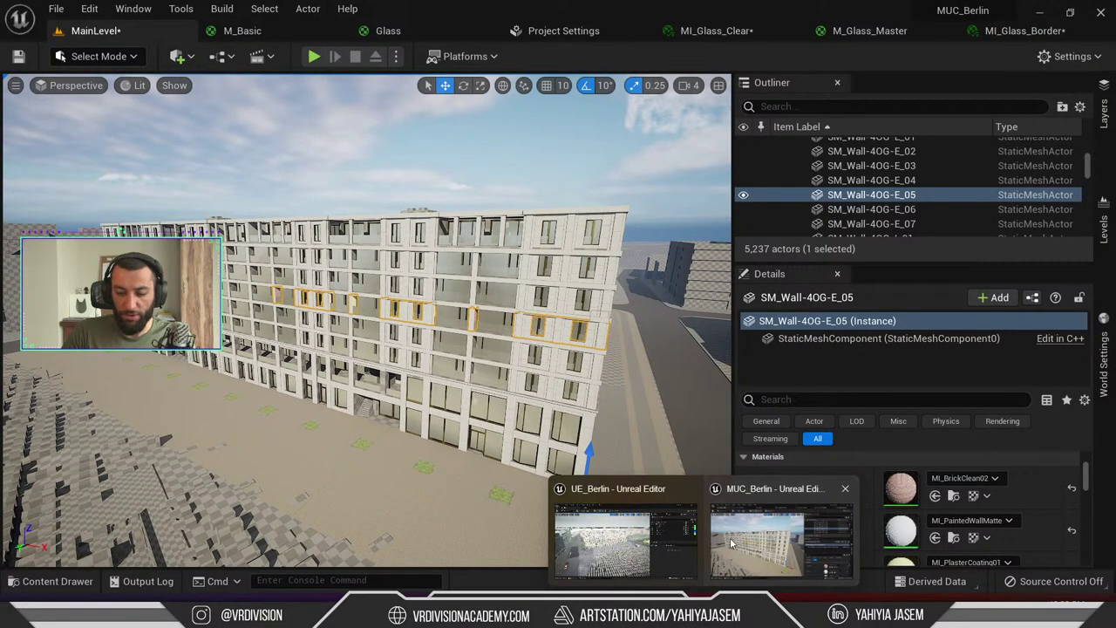
key(alt+Tab)
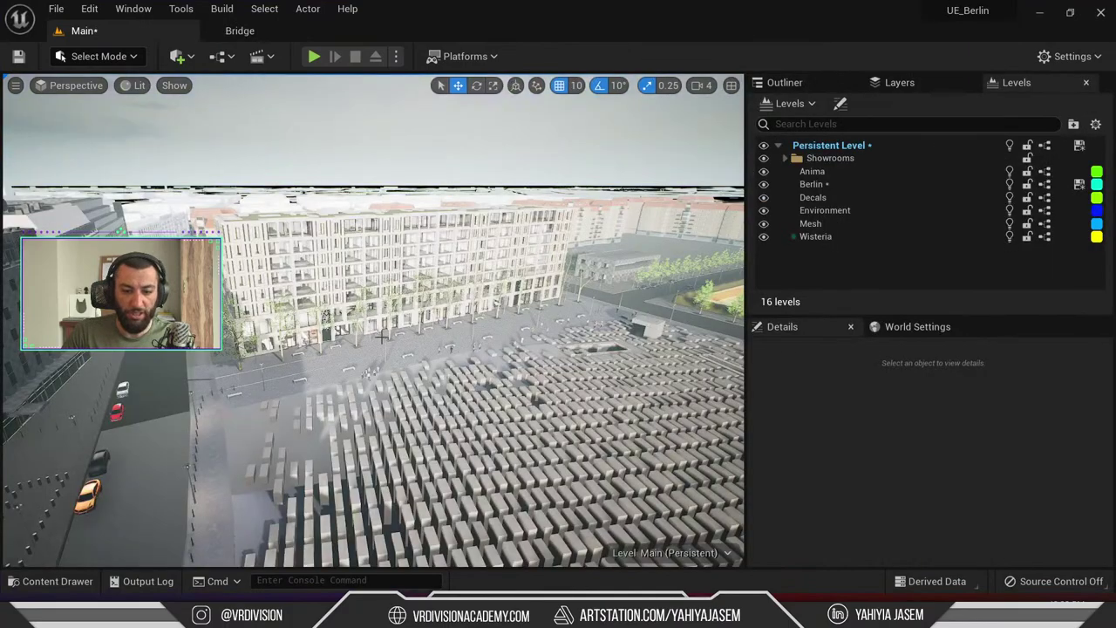
click(419, 345)
scroll(418, 344, down, 1)
right_click(290, 376)
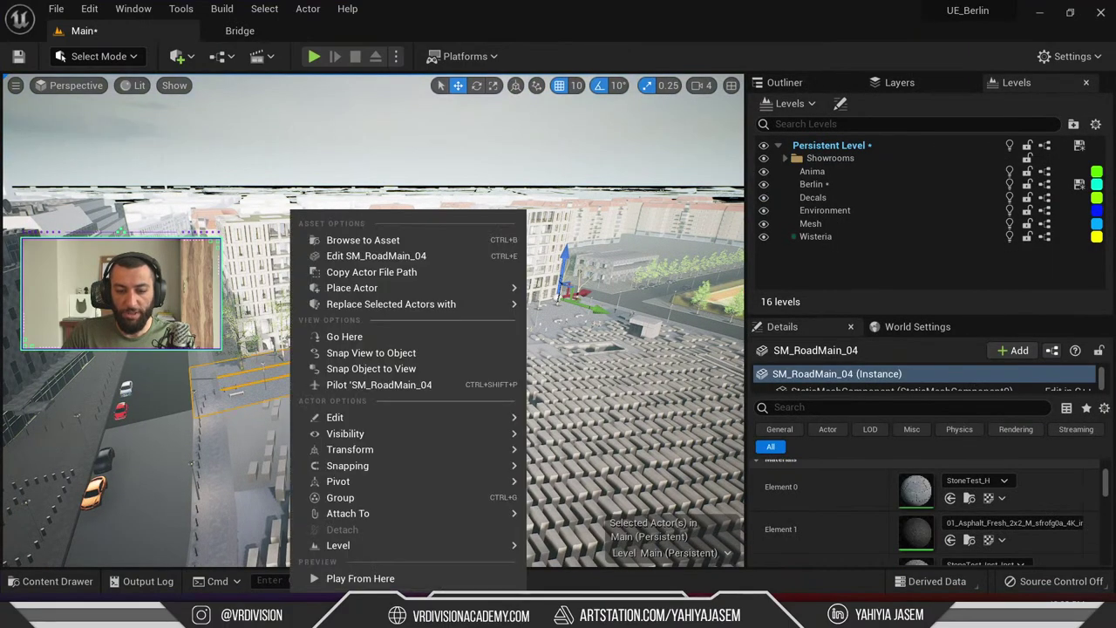
right_drag(291, 377, 201, 324)
key(Escape)
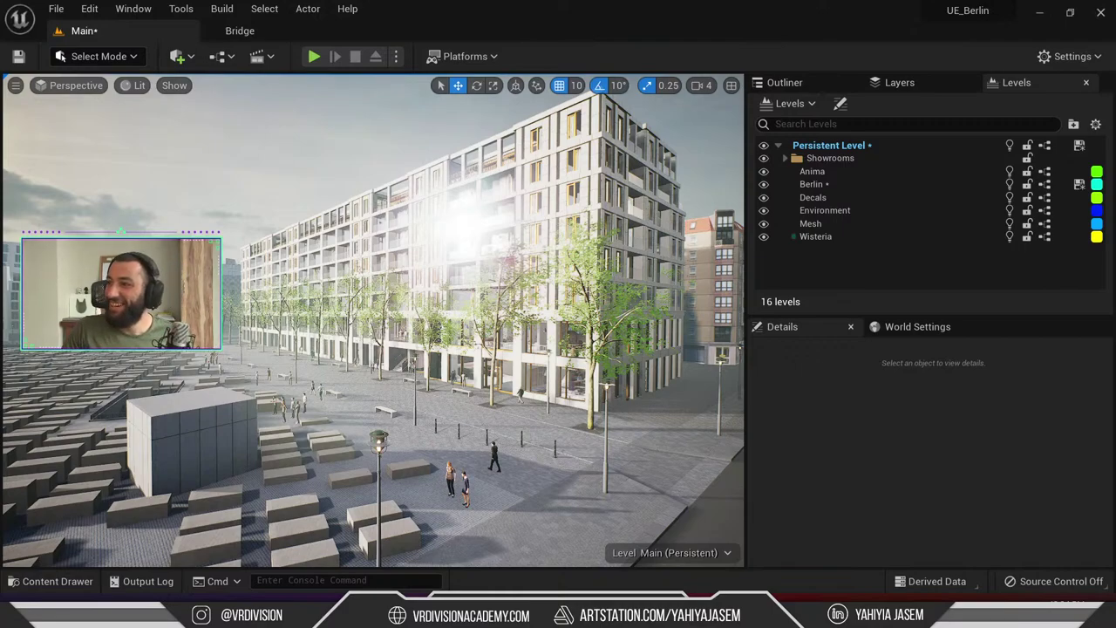
Switch to the browser and look through the home page of vrdivisionacademy.com
key(alt+Tab)
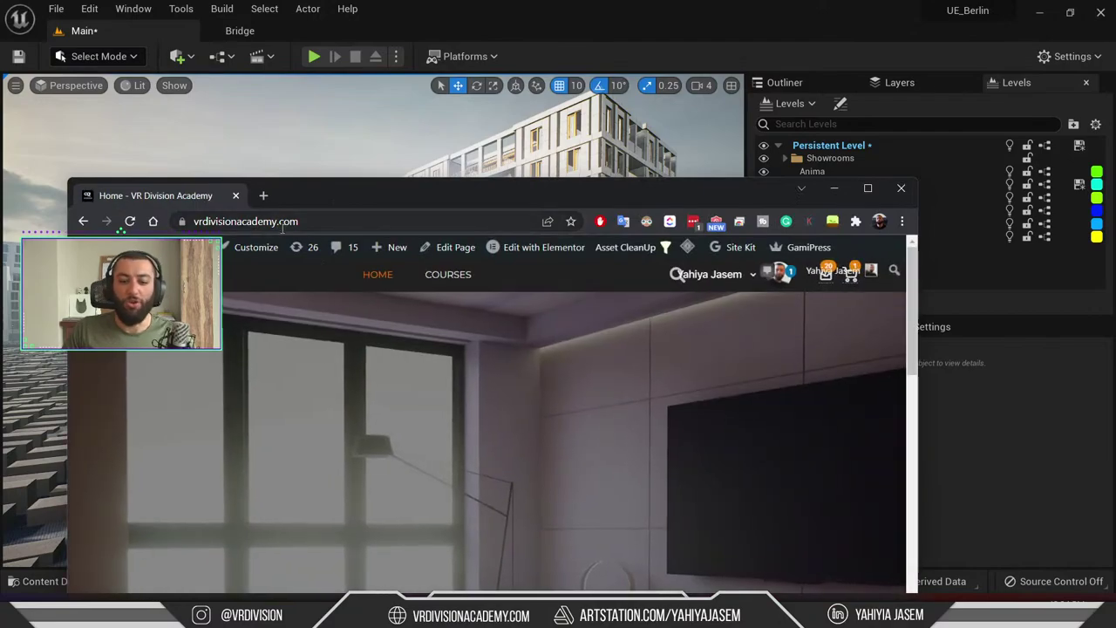
scroll(361, 341, down, 3)
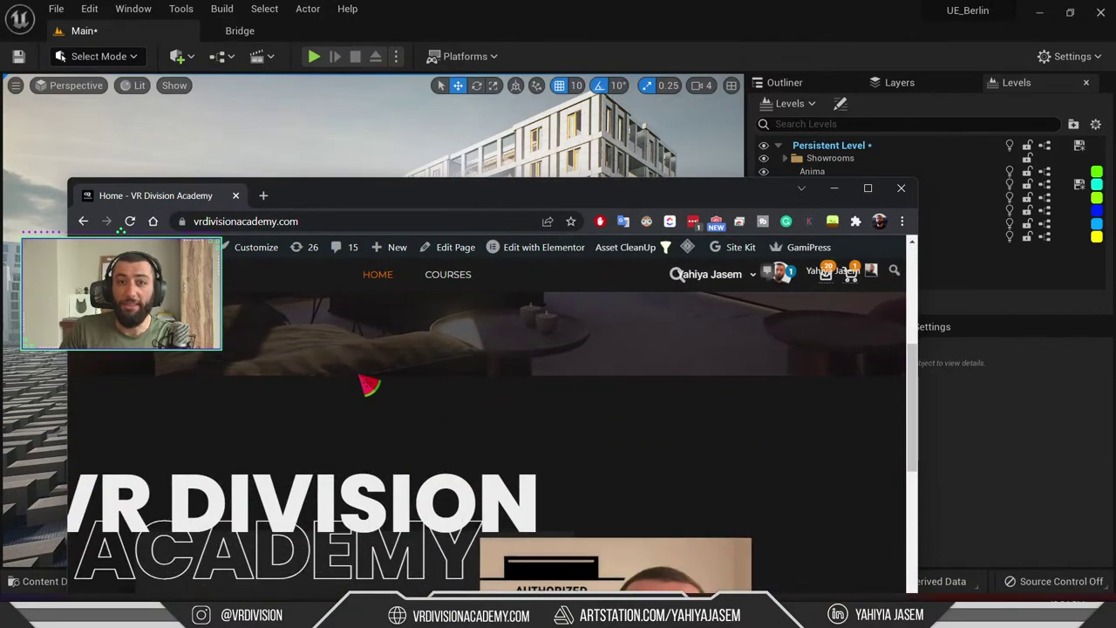
scroll(366, 436, down, 5)
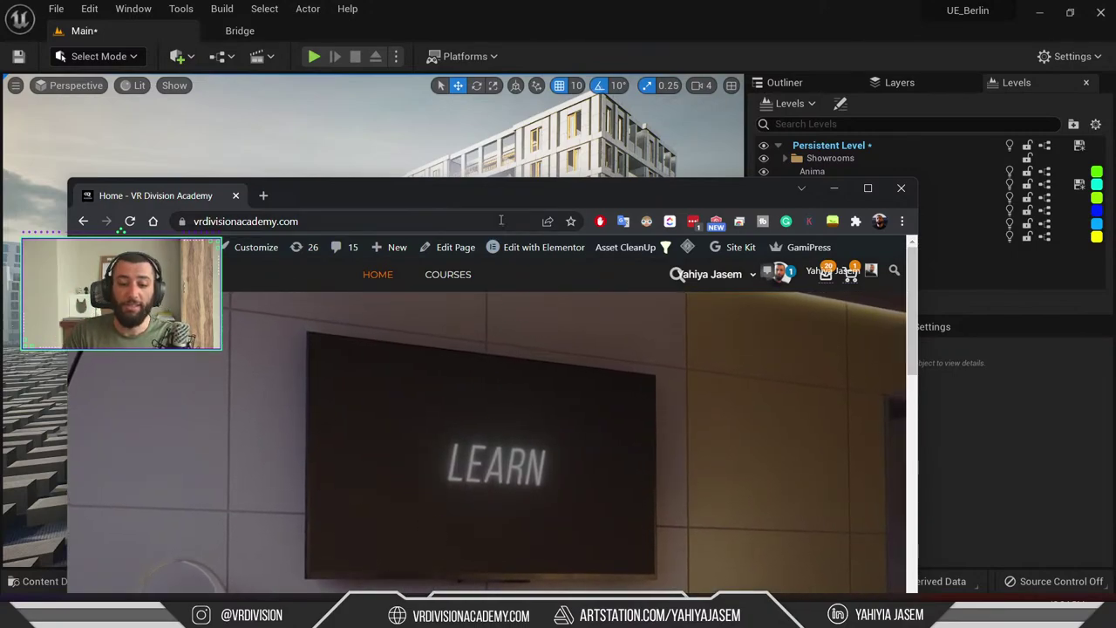
drag(499, 190, 486, 33)
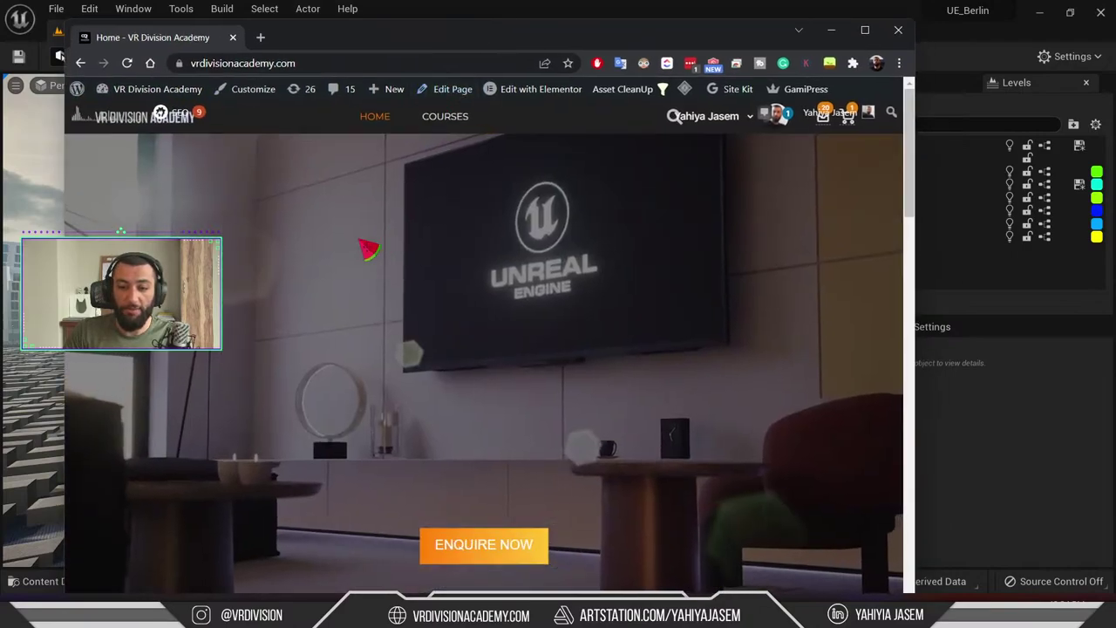
Look through the courses on the academy home page and return to the finished building in the UE_Berlin project
scroll(368, 252, down, 15)
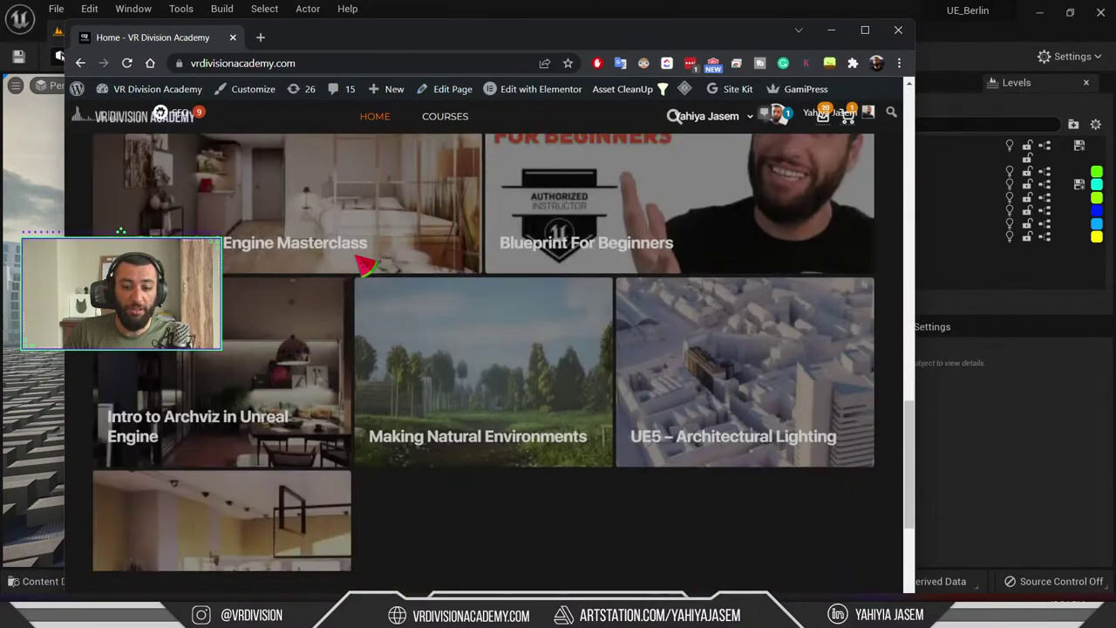
scroll(364, 264, down, 4)
key(alt+Tab)
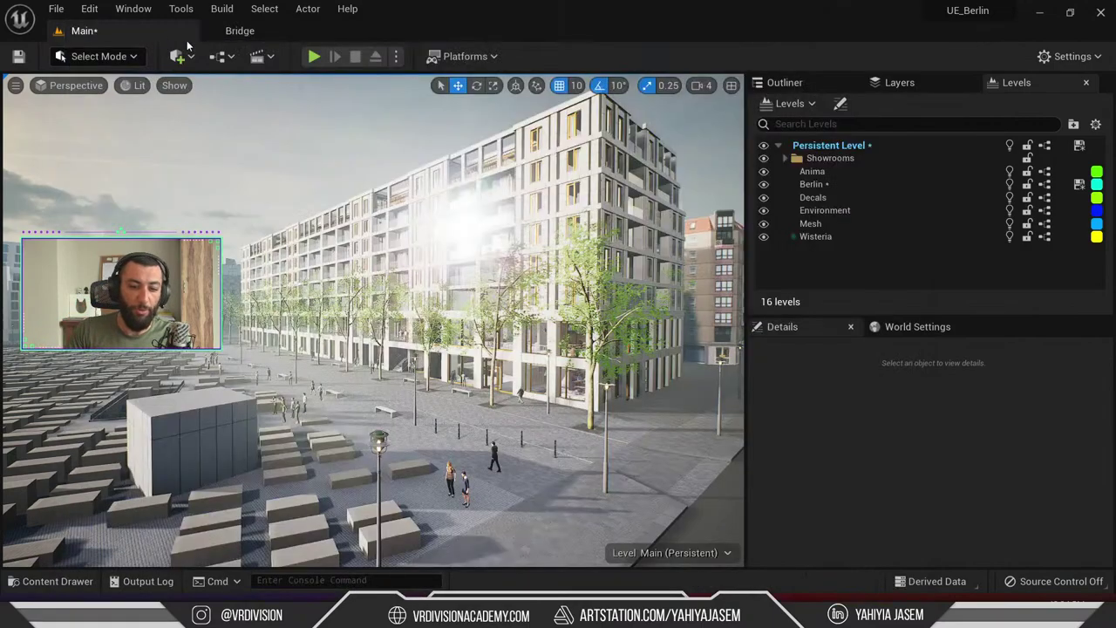
mouse_move(351, 267)
right_down()
mouse_move(350, 232)
mouse_move(345, 267)
mouse_move(335, 266)
right_up()
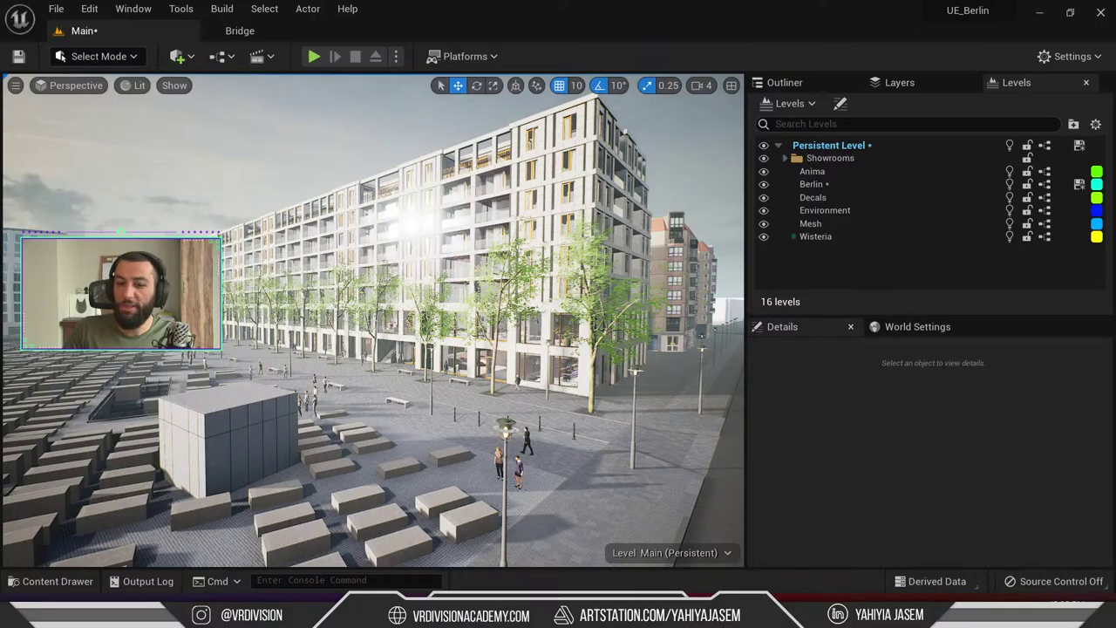
right_drag(373, 320, 374, 277)
Switch to the MUC_Berlin project and view the building's corner from plaza level
key(w)
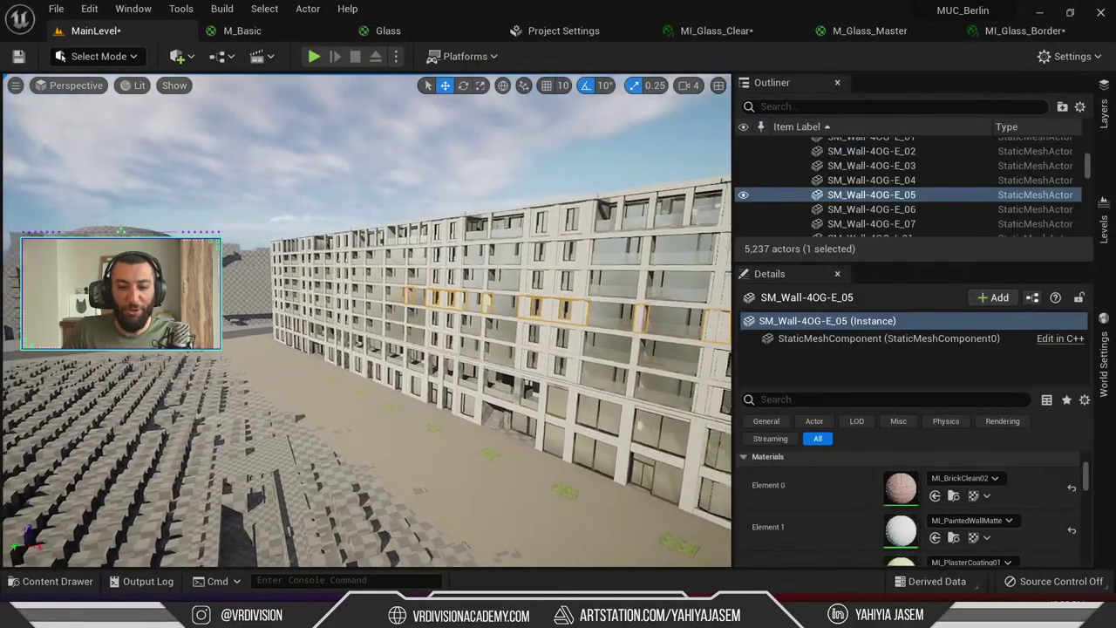
key(w)
right_drag(564, 310, 564, 331)
key(d)
key(q)
right_drag(537, 288, 536, 251)
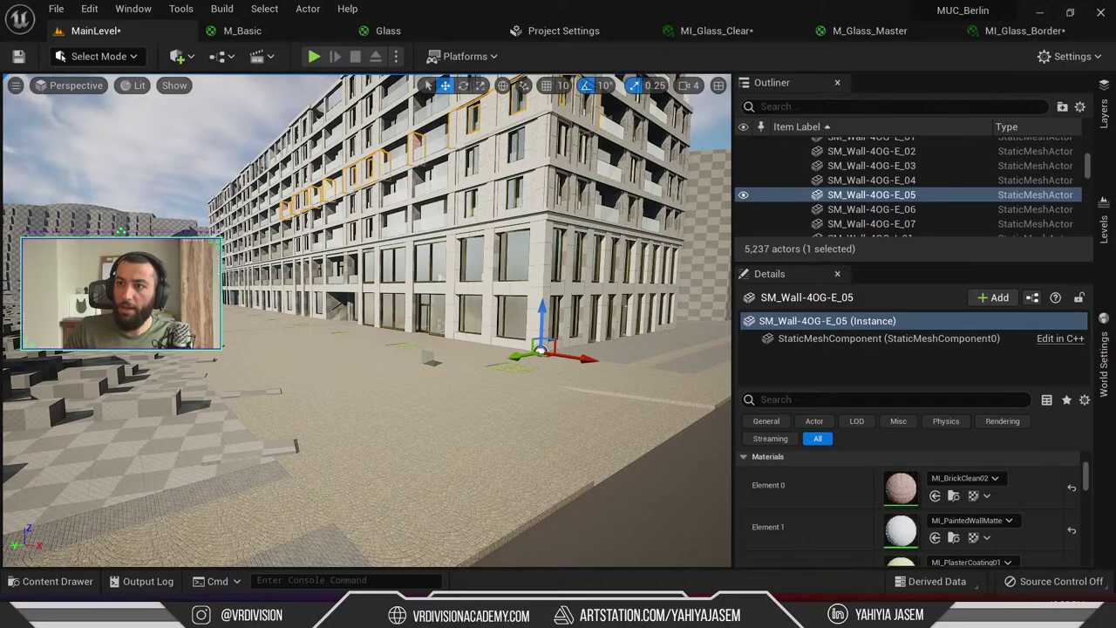
Bring the YouTube live chat on screen, highlight the messages about a stair and Lumen, and move the chat to another screen
drag(1115, 164, 740, 115)
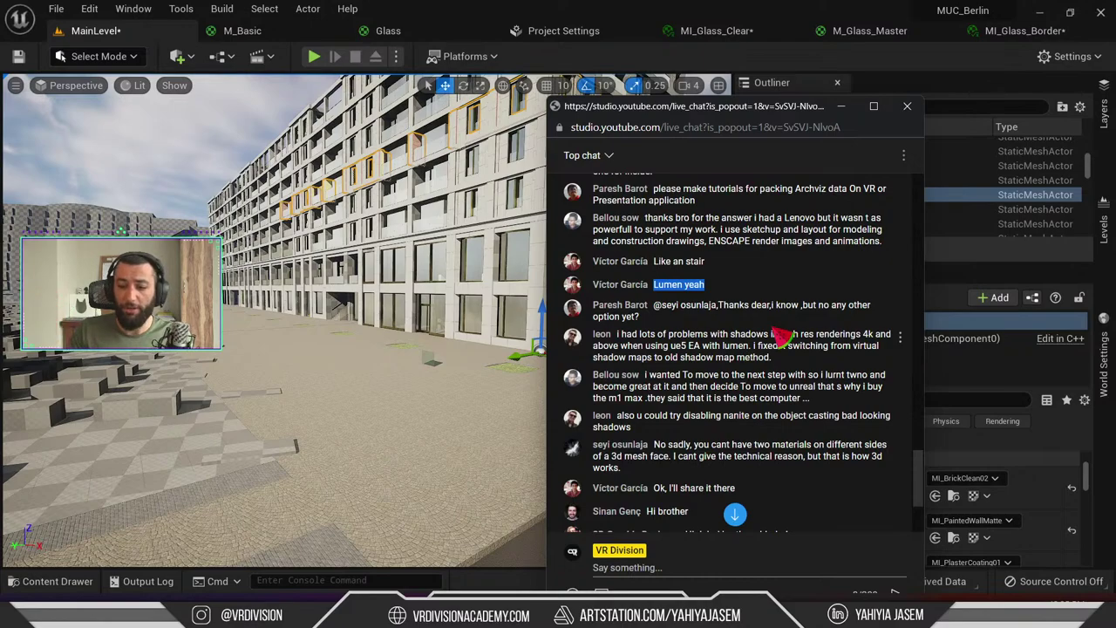
click(669, 296)
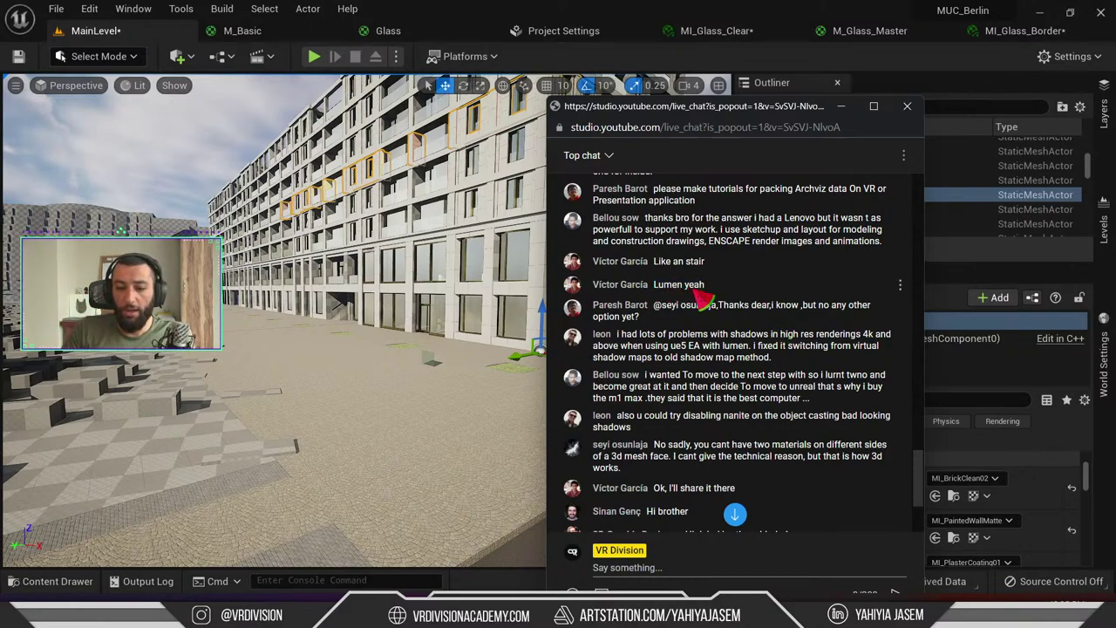
drag(703, 289, 654, 259)
click(710, 263)
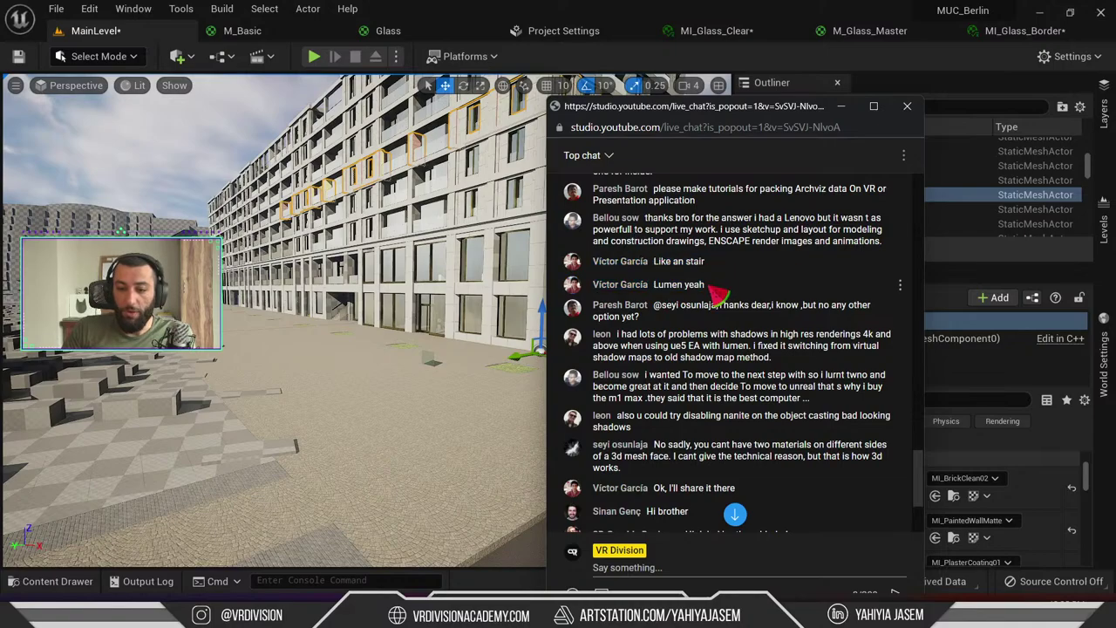
drag(706, 287, 665, 261)
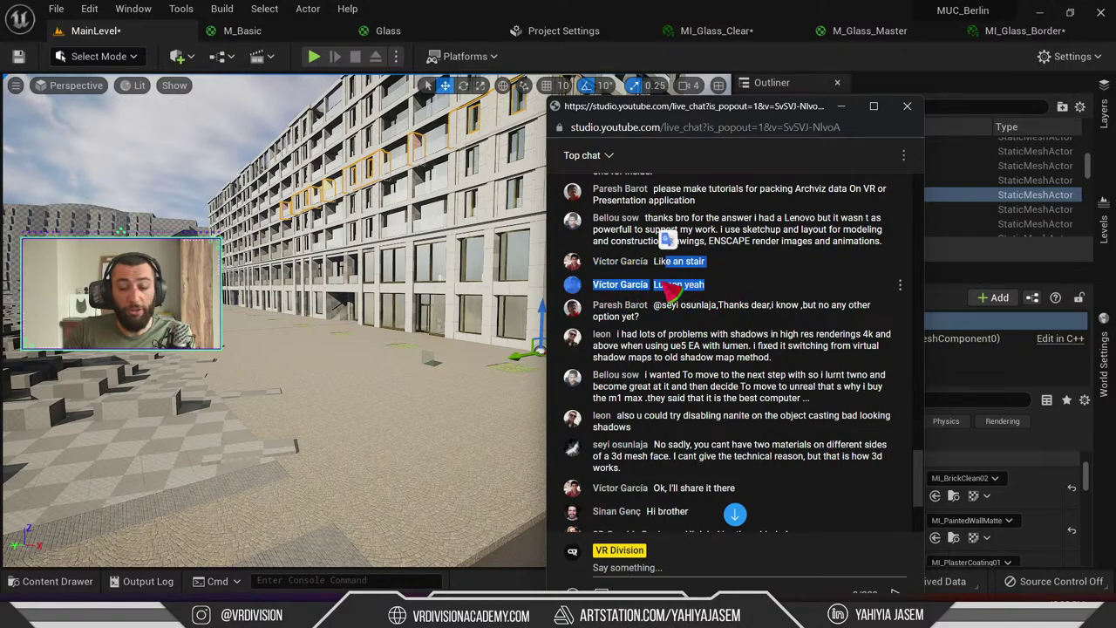
drag(667, 111, 1115, 111)
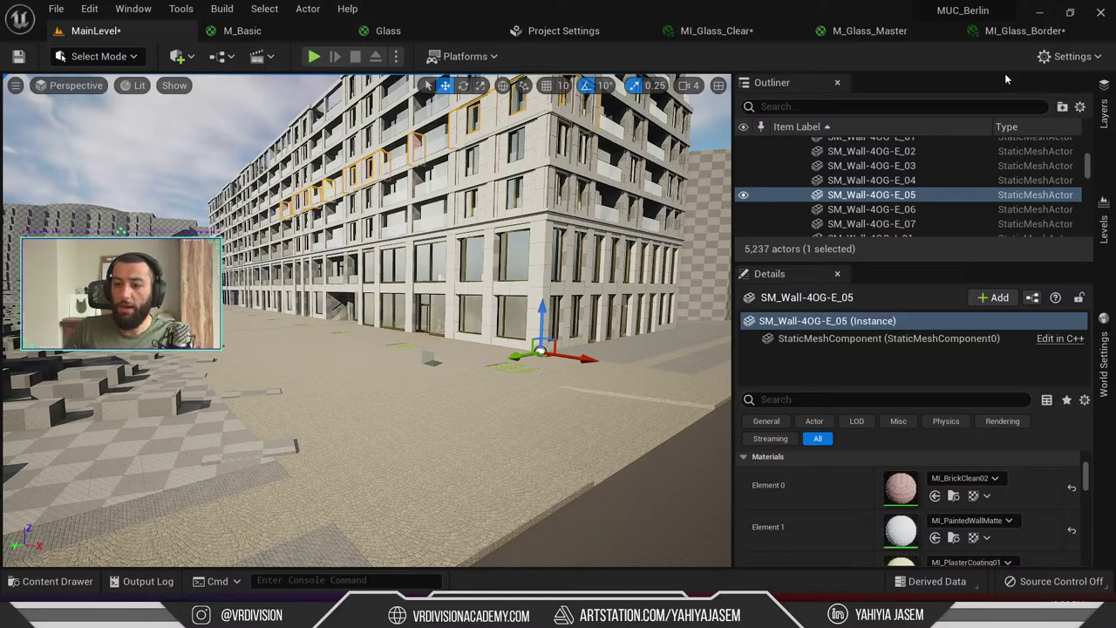
Open the Rendering section of the project settings and examine the Shadow Map Method option
click(1073, 56)
click(1015, 115)
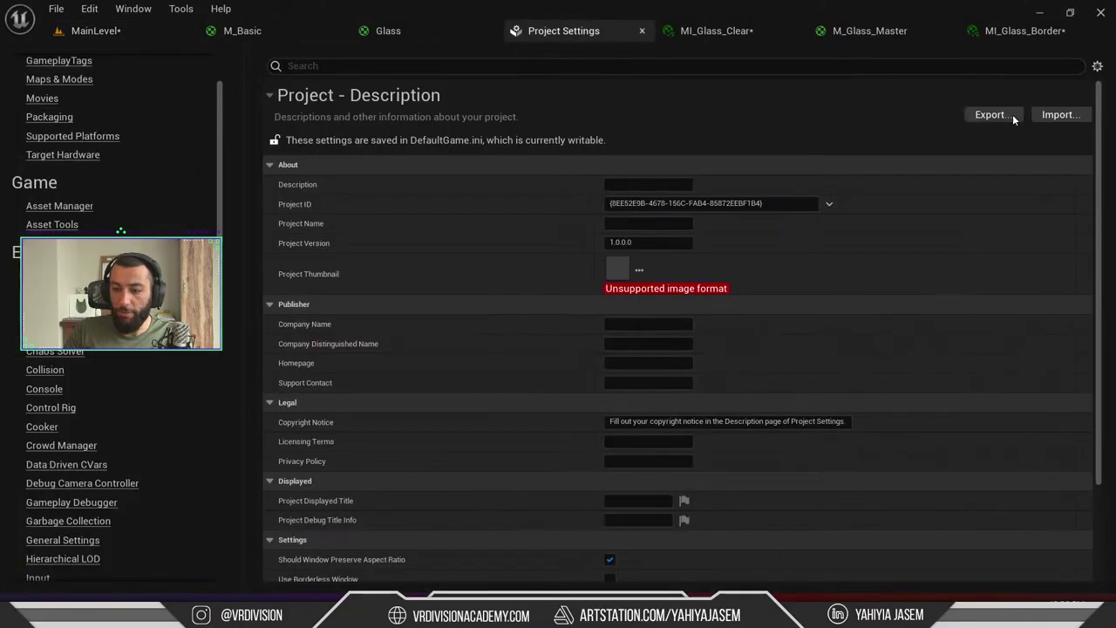
scroll(106, 208, down, 3)
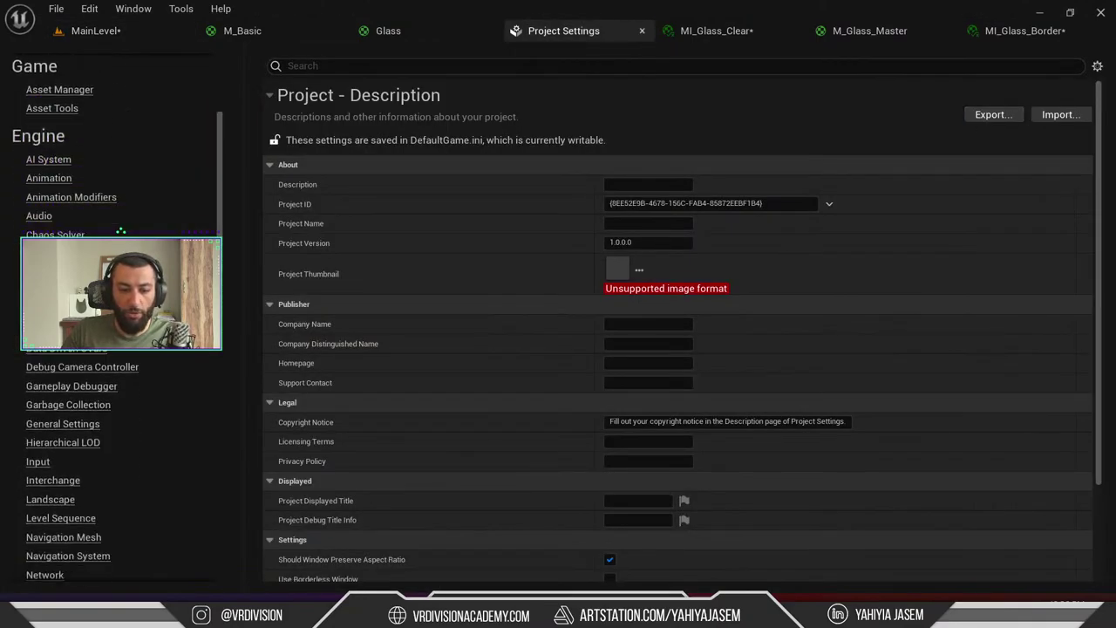
scroll(80, 370, down, 5)
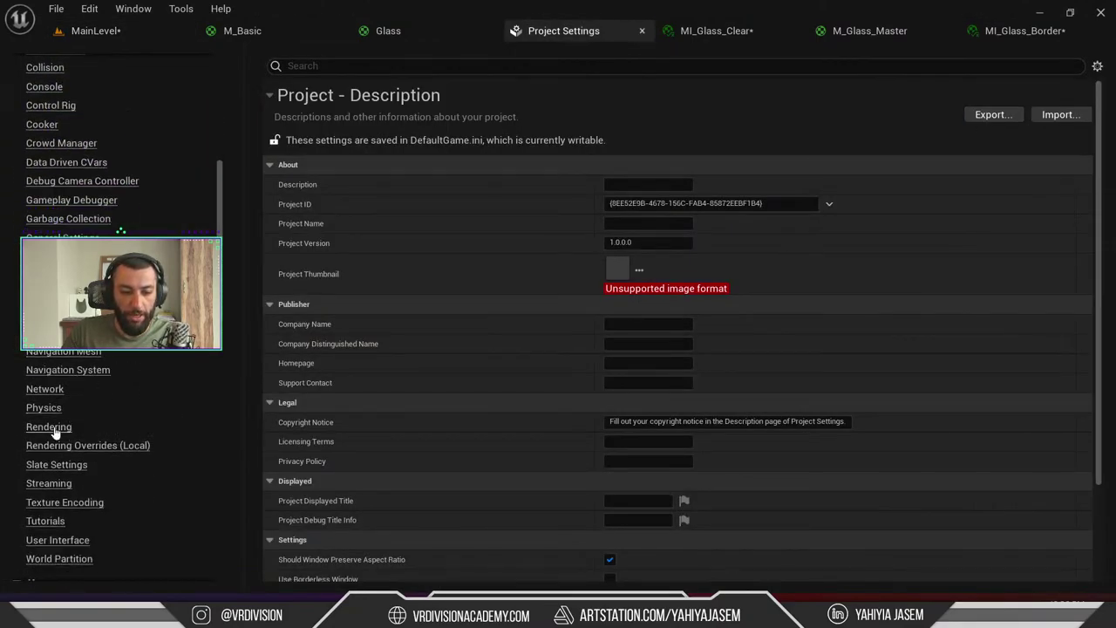
click(48, 428)
scroll(578, 276, down, 2)
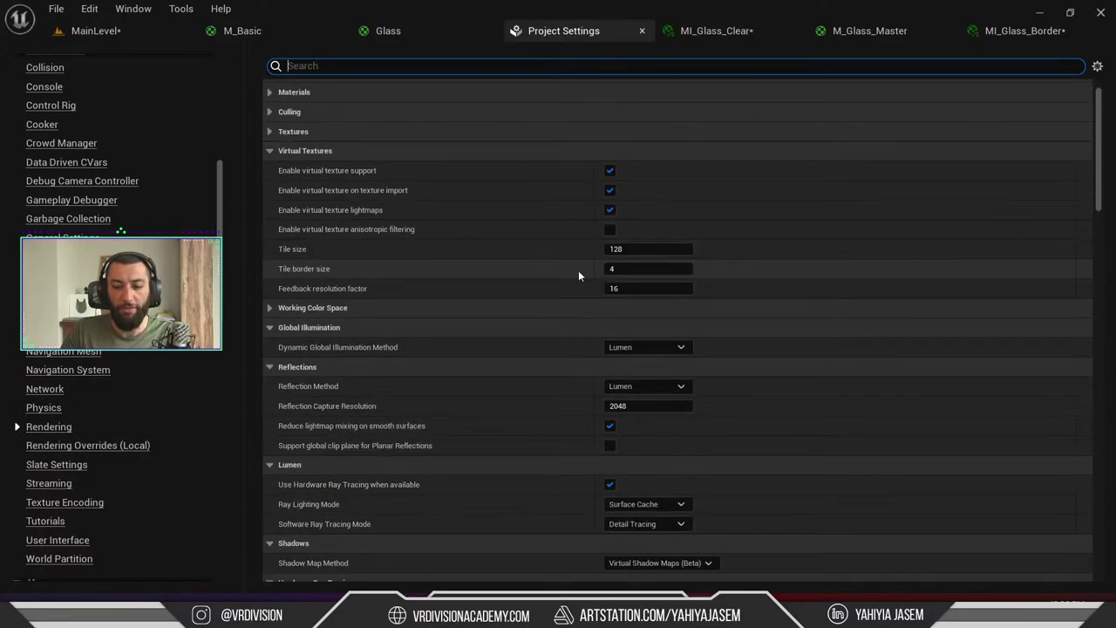
scroll(578, 275, down, 2)
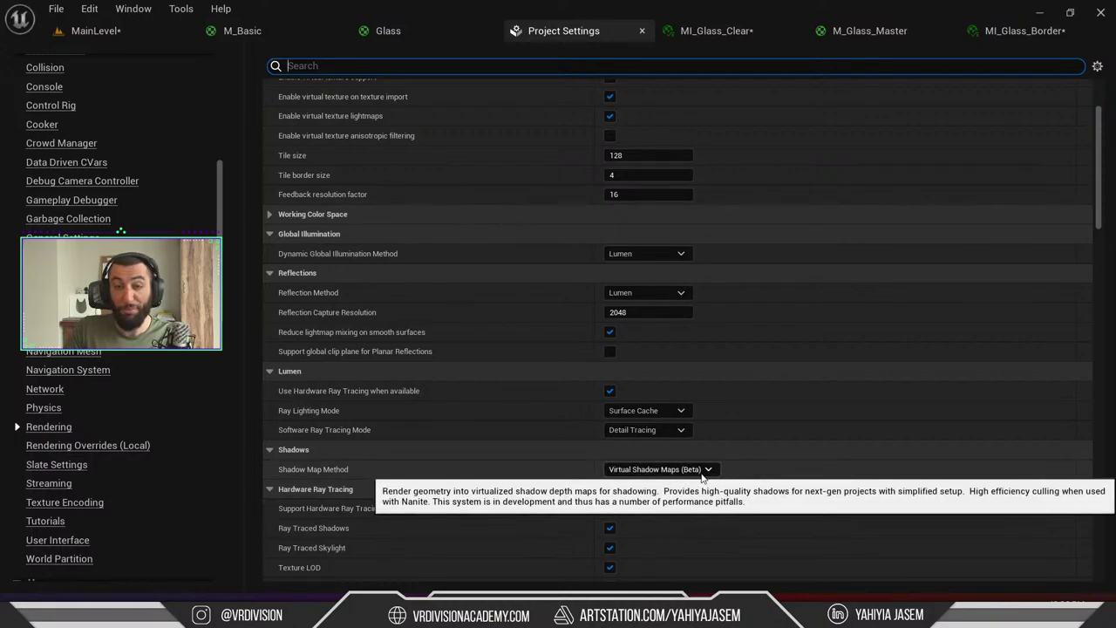
Return to the MainLevel viewport and capture a high-resolution screenshot with a size multiplier of 1.0
click(90, 36)
click(16, 85)
click(72, 85)
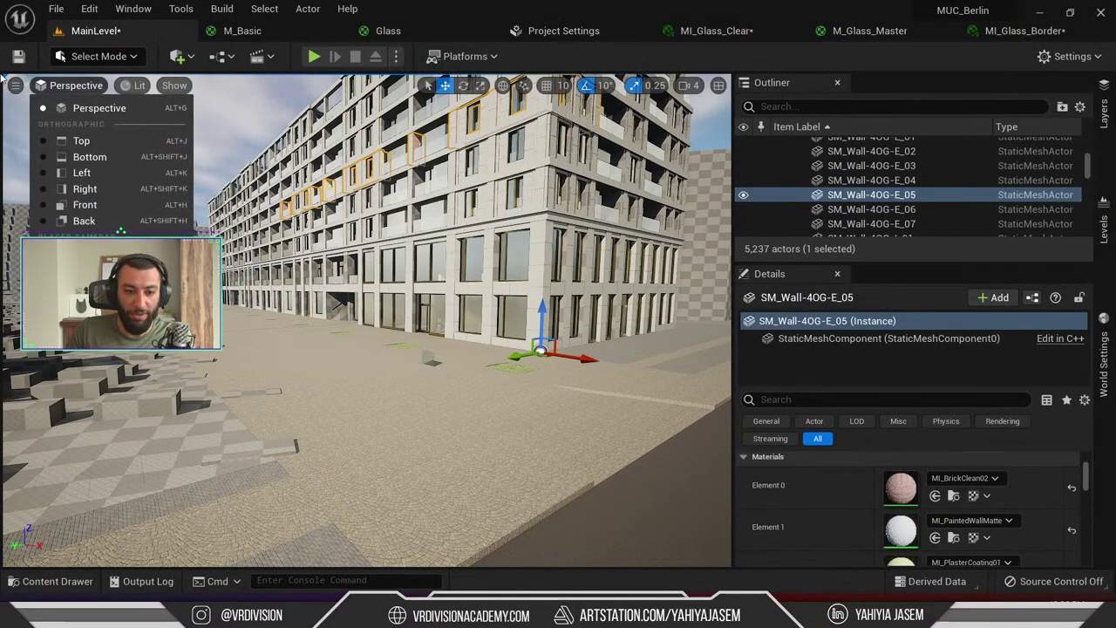
click(16, 84)
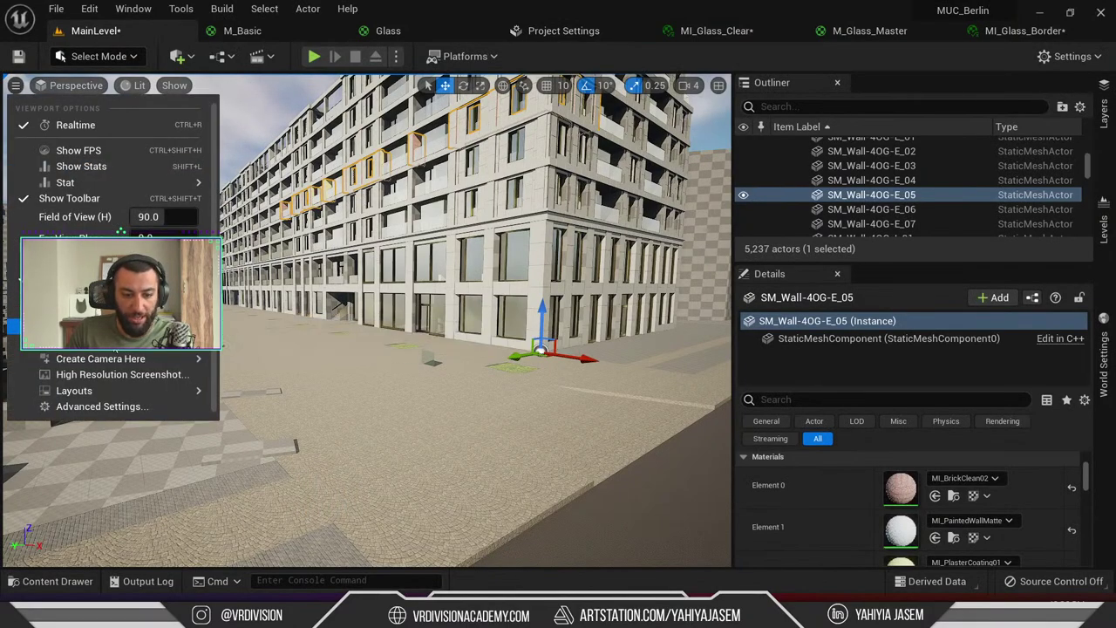
click(96, 376)
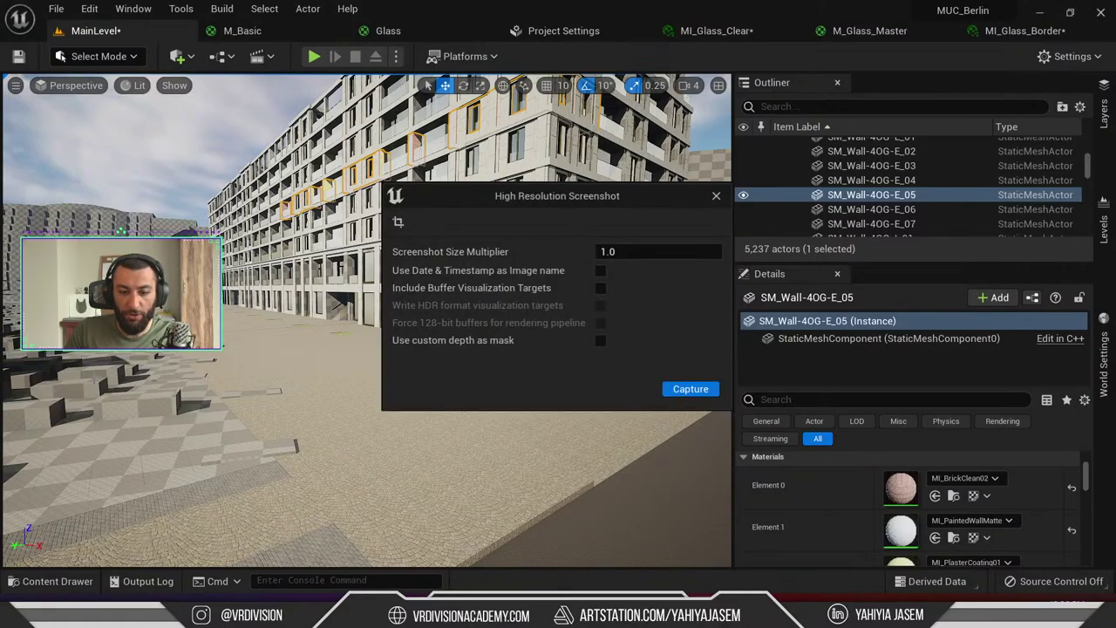
click(692, 390)
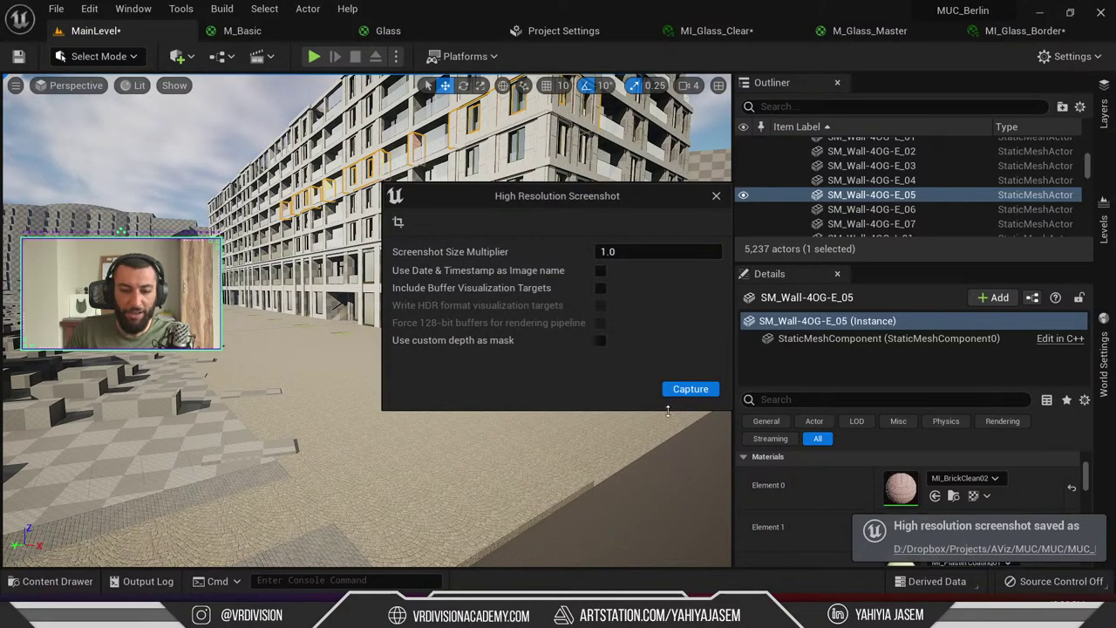
Open the saved screenshot from its file link, view it in the image viewer, and close the viewer
drag(565, 194, 312, 181)
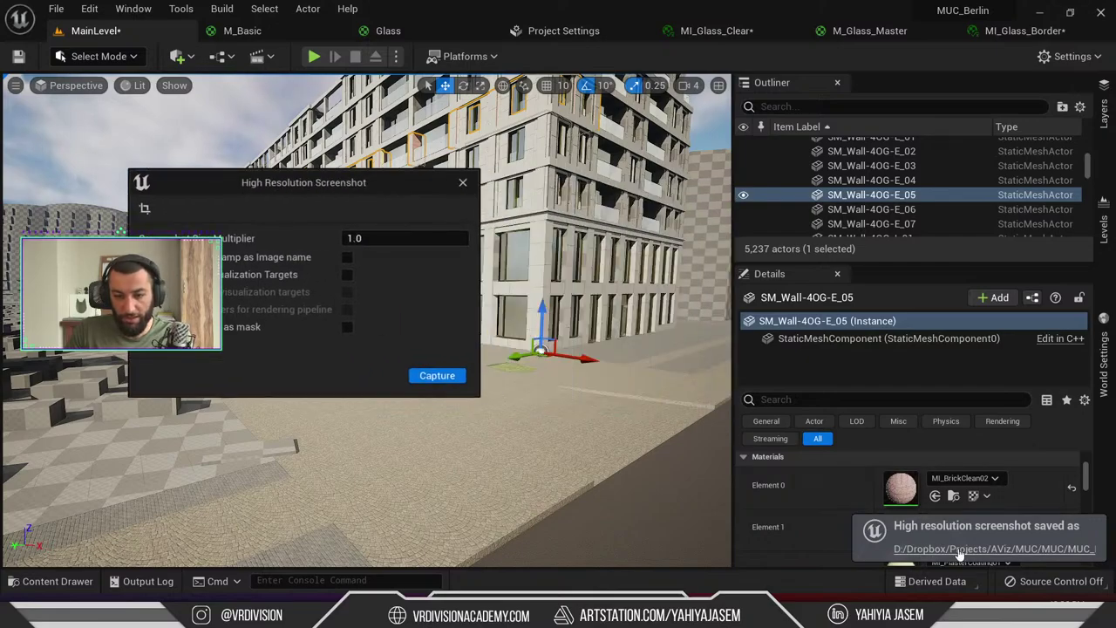
click(994, 548)
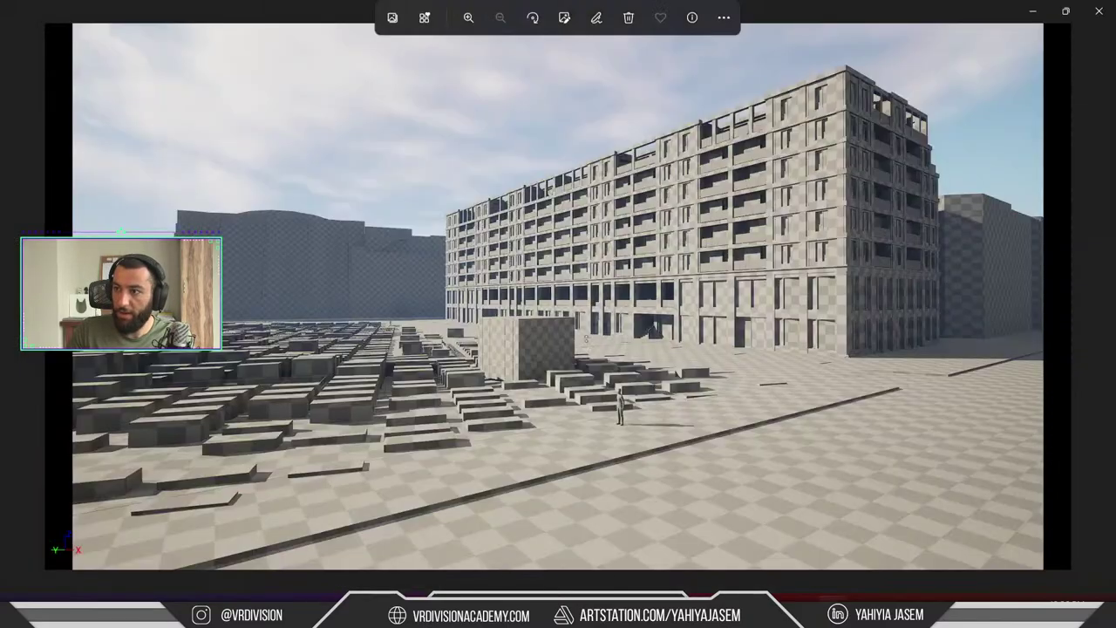
click(1102, 12)
Set the viewport to the CineCameraActor view, capture a high-resolution screenshot from it, deselect the wall, and close the screenshot dialog
click(70, 85)
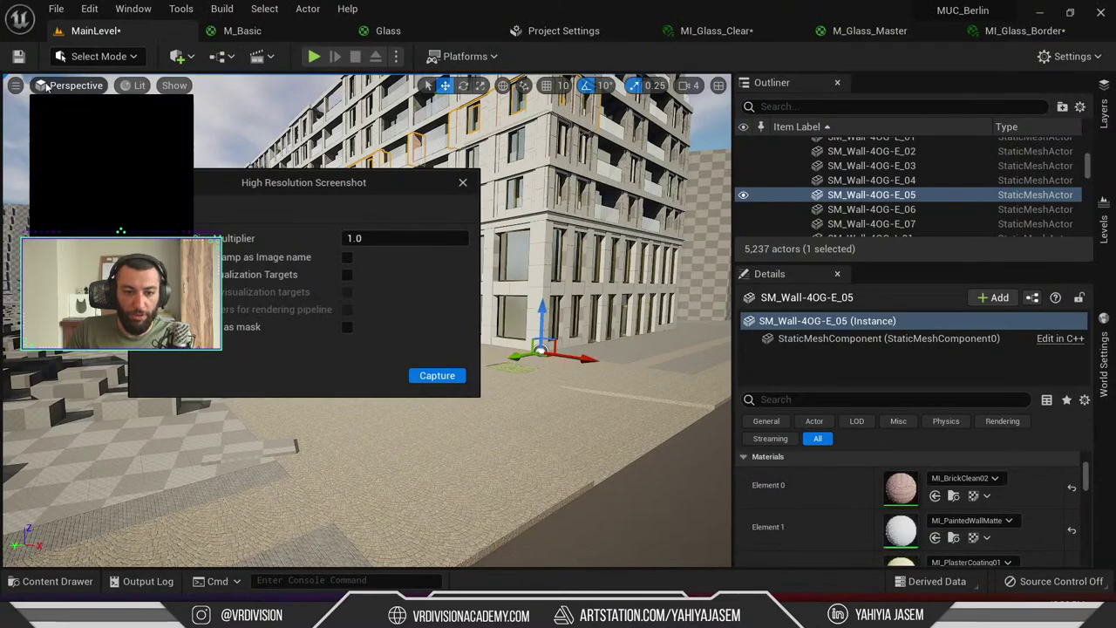
click(174, 325)
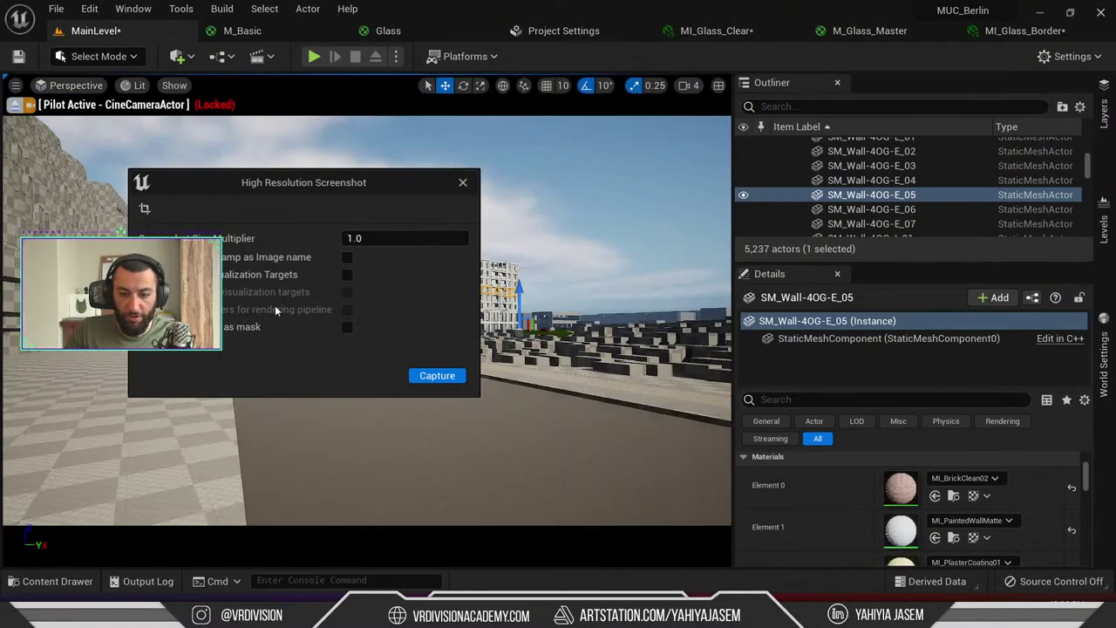
click(437, 375)
drag(358, 185, 657, 178)
drag(539, 177, 463, 186)
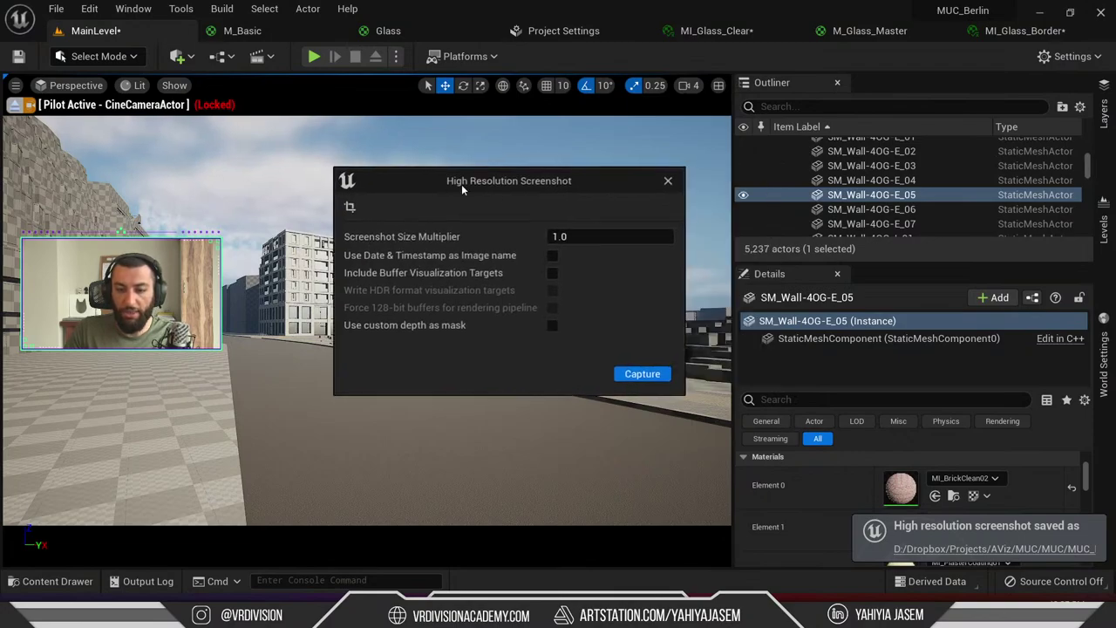
drag(563, 184, 504, 186)
click(655, 208)
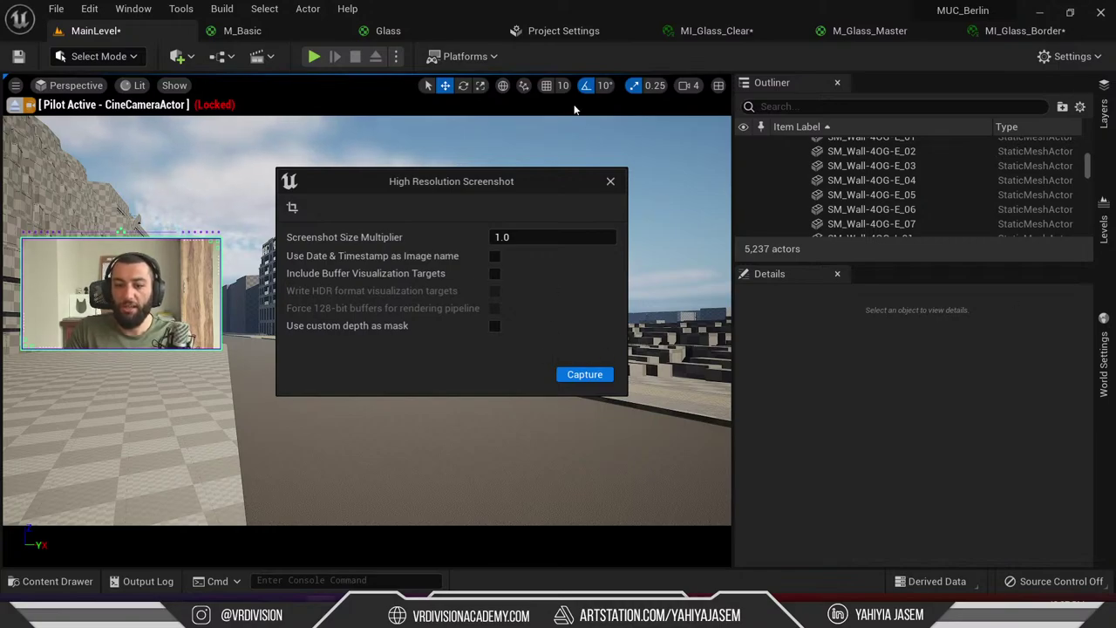
click(610, 180)
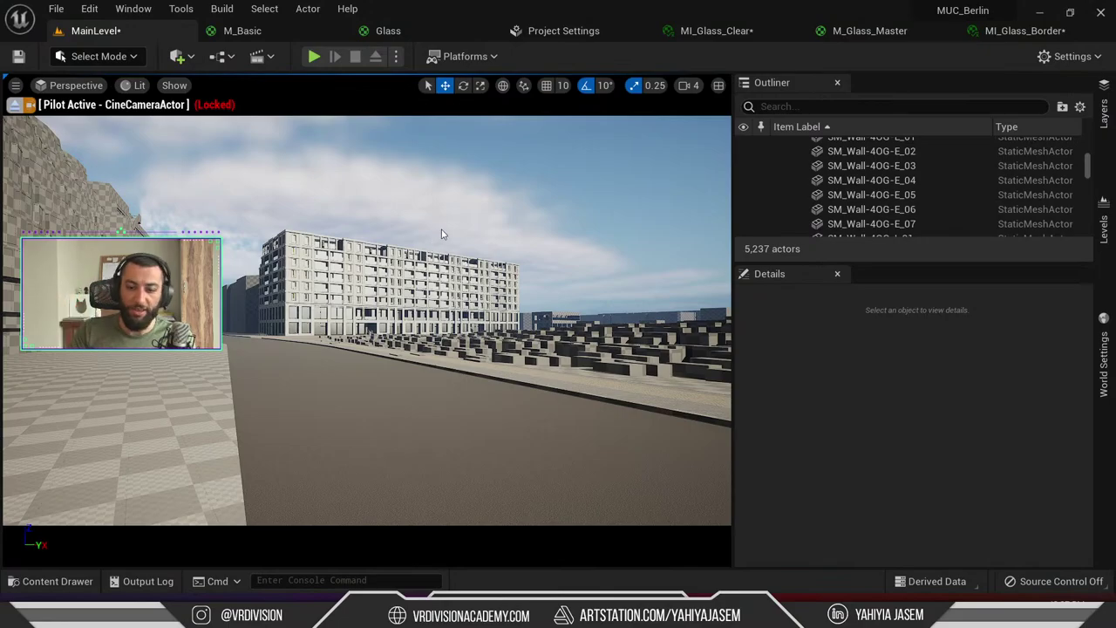
Stop piloting the CineCameraActor and examine the building's long front facade up close
click(13, 105)
right_drag(533, 252, 584, 267)
key(w)
key(e)
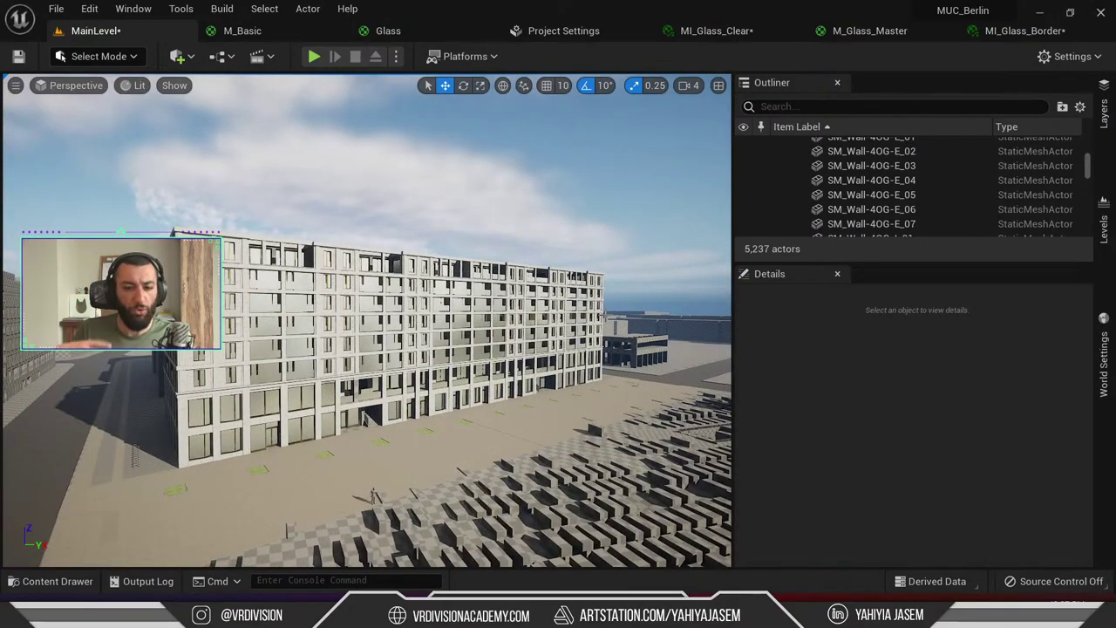
right_drag(511, 333, 462, 333)
key(d)
mouse_move(567, 274)
right_down()
mouse_move(493, 288)
mouse_move(554, 279)
right_up()
click(1066, 57)
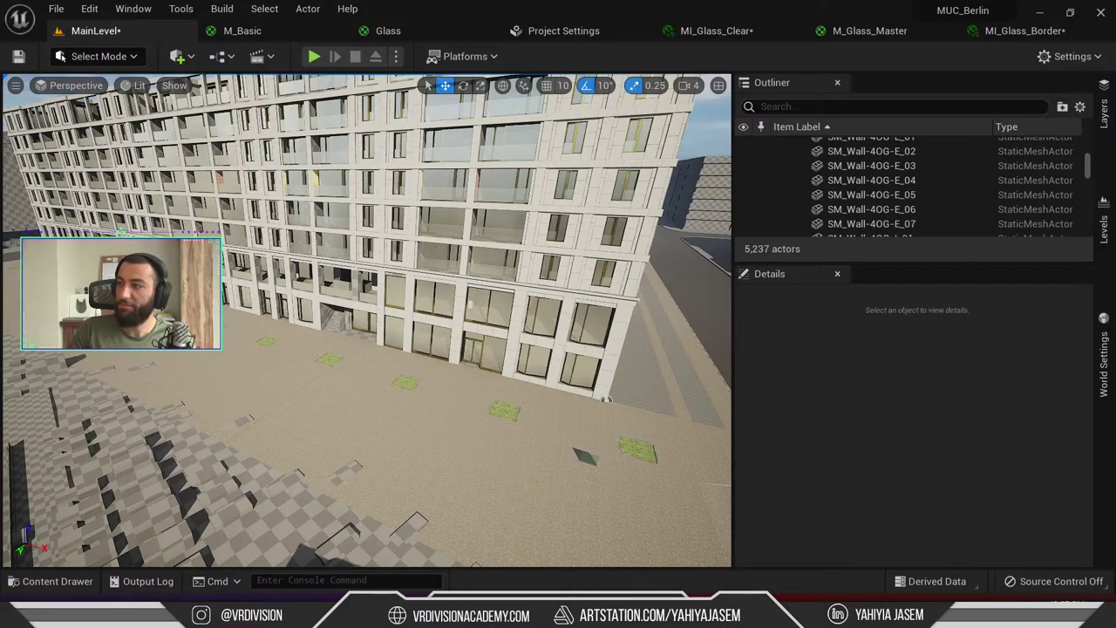
View the facade from another angle and survey the whole city model from above
mouse_move(457, 289)
right_down()
mouse_move(397, 265)
mouse_move(445, 284)
mouse_move(473, 276)
right_up()
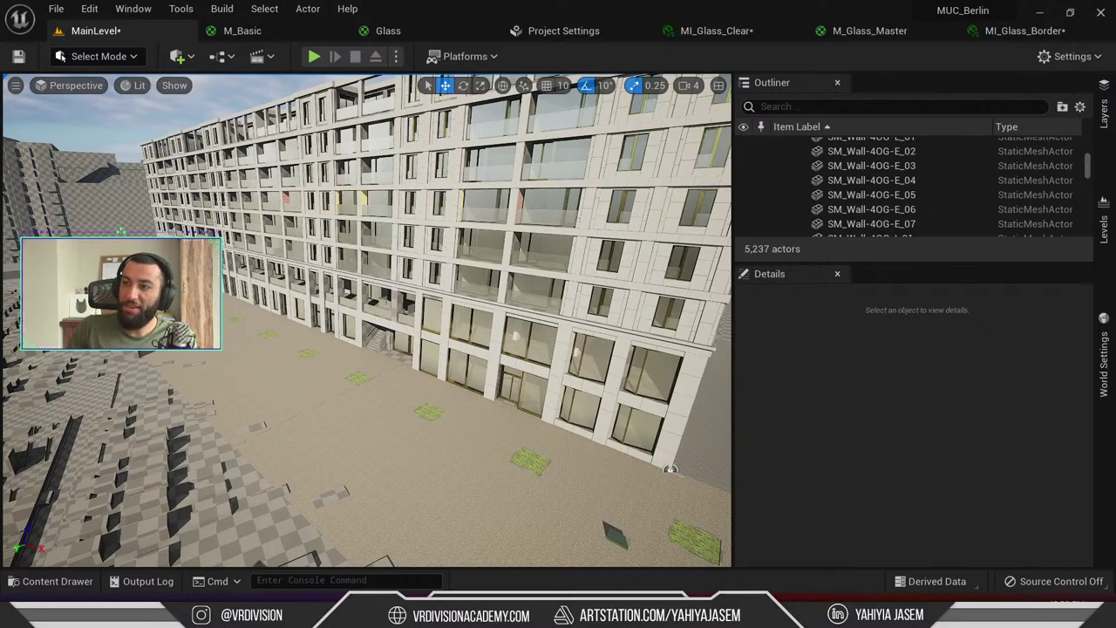
right_drag(324, 273, 157, 244)
right_drag(352, 291, 352, 384)
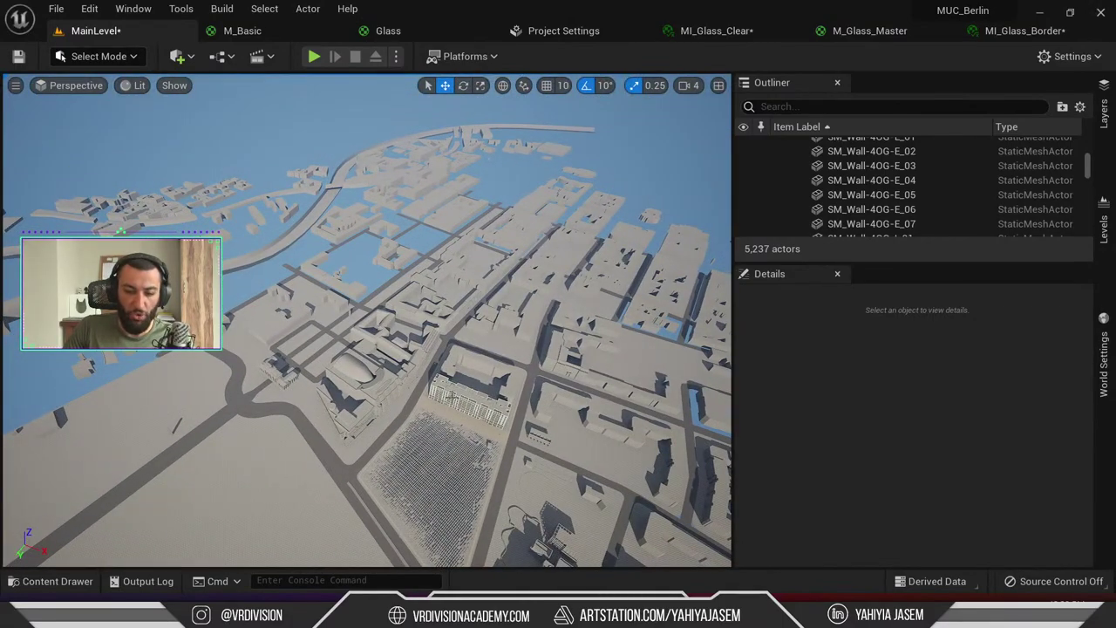
Select the wall SM_Wall-4OG-E_05 on the building and reset its Element 0 and Element 1 materials to their defaults
click(482, 369)
key(f)
right_drag(482, 368, 474, 277)
click(474, 277)
click(1072, 488)
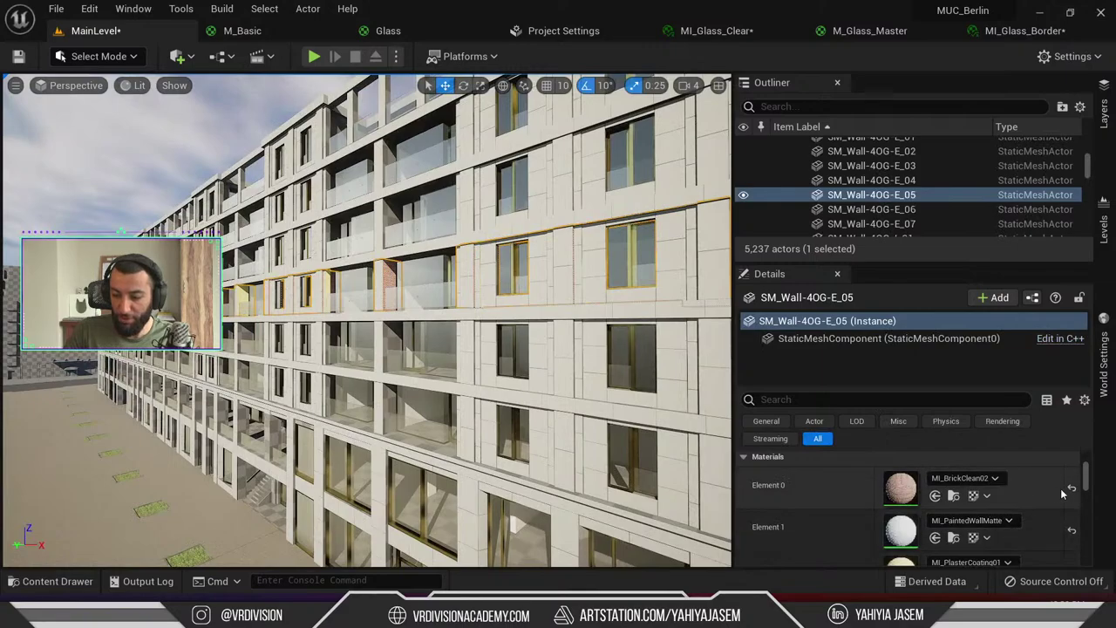
click(1072, 530)
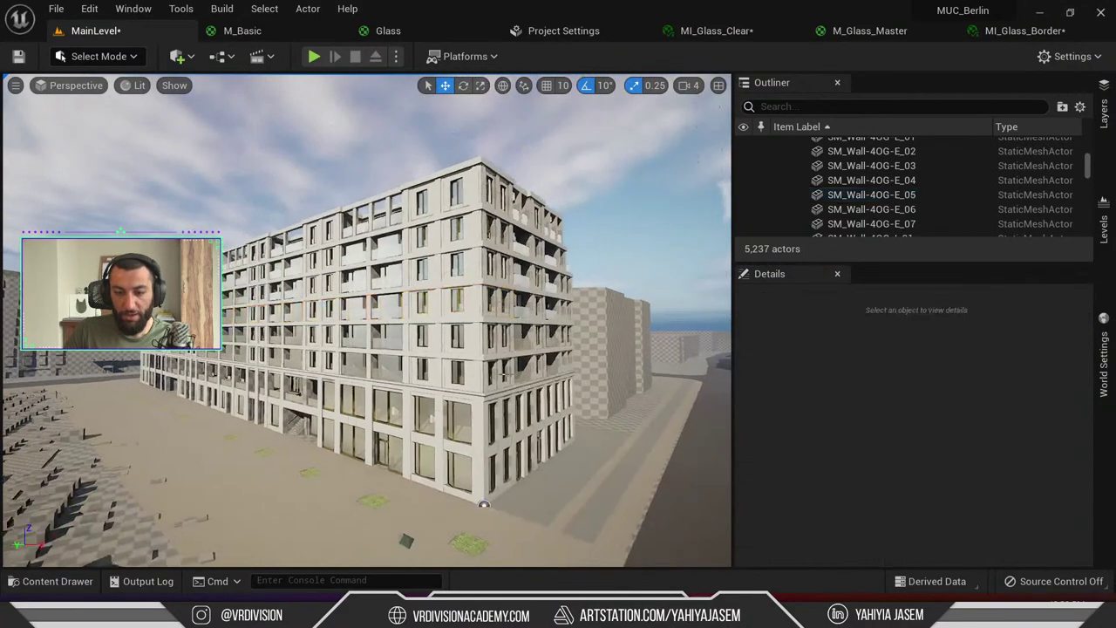
Select the facade pieces SM_F-E_Front-01 and SM_F-E_Right-07 in turn and inspect them at the building's corner
click(474, 306)
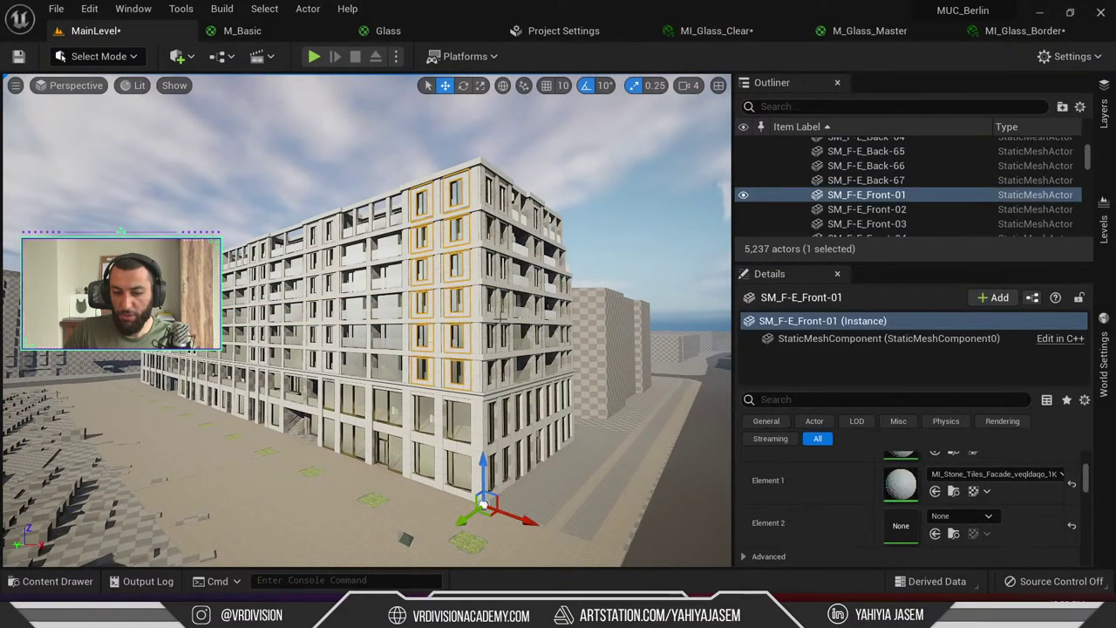
right_drag(474, 306, 421, 359)
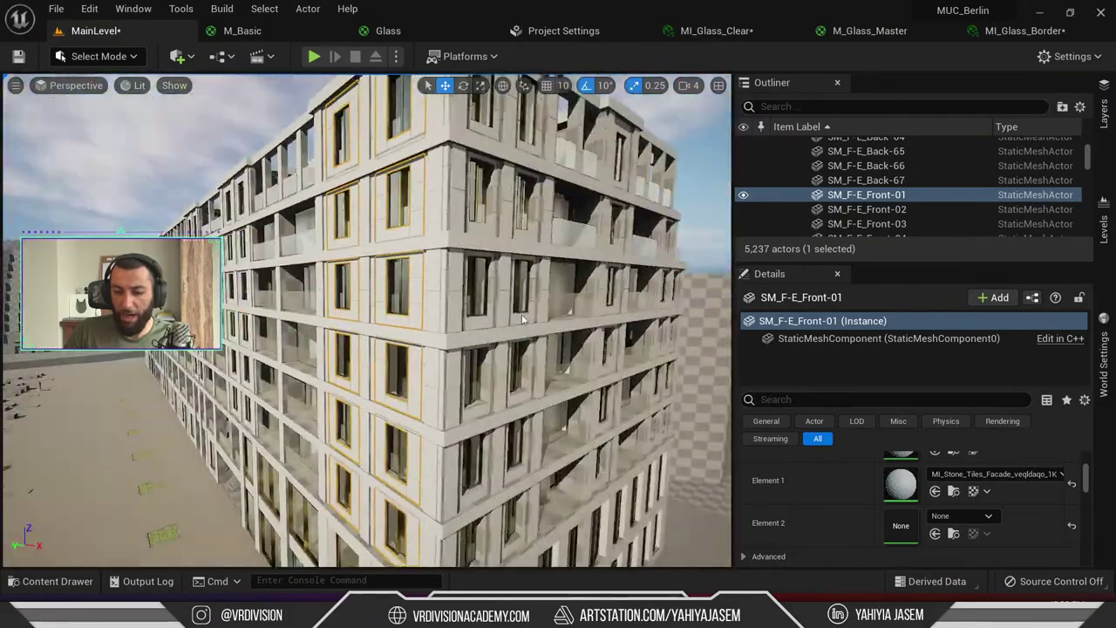
click(462, 306)
click(459, 305)
key(f)
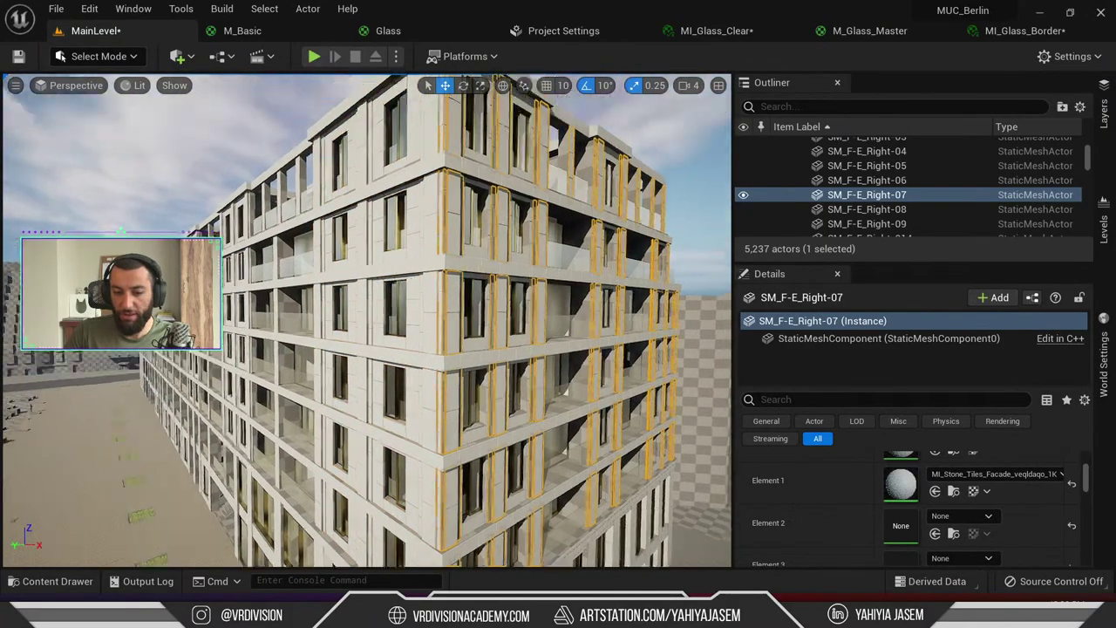
Select the roof frame SM_7OG_Roof_Frame_01 and window SM_Window_2OG_07 in turn, examine the long facade, and clear the selection
click(355, 191)
click(355, 196)
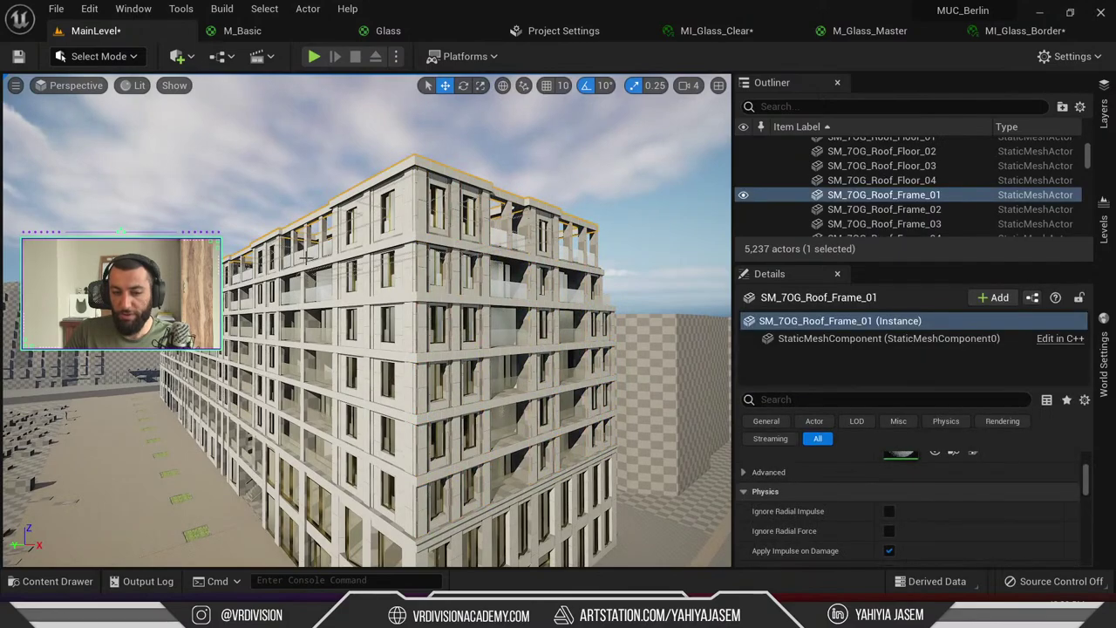
right_drag(355, 197, 410, 196)
click(339, 355)
click(361, 390)
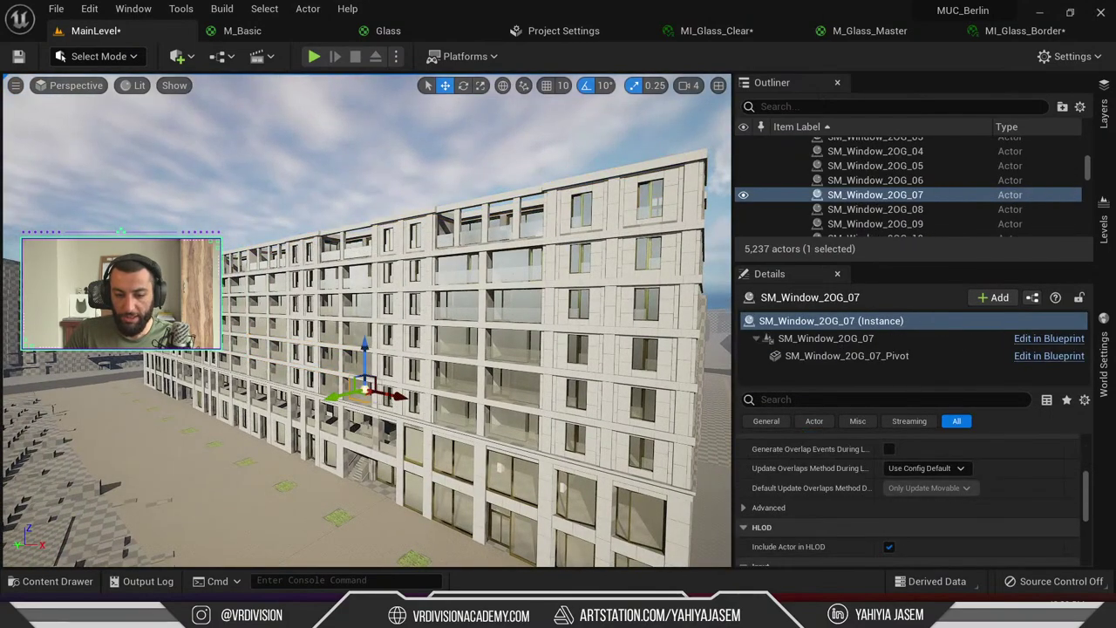
click(393, 418)
click(422, 442)
key(Escape)
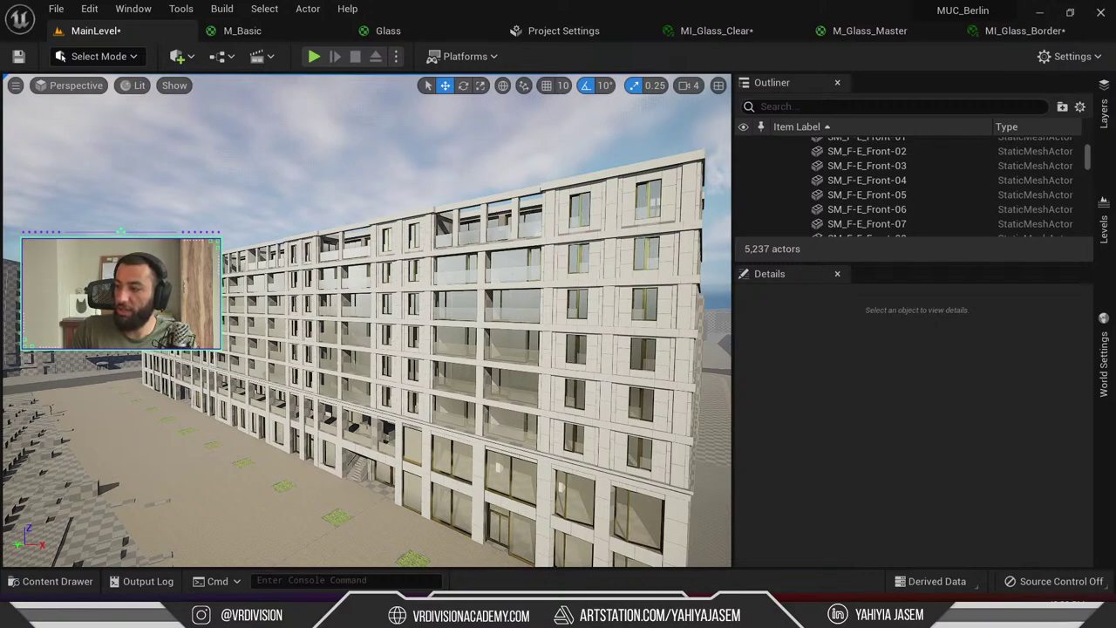
Launch the Epic Games Launcher and open its Twinmotion page
key(super)
text(epic)
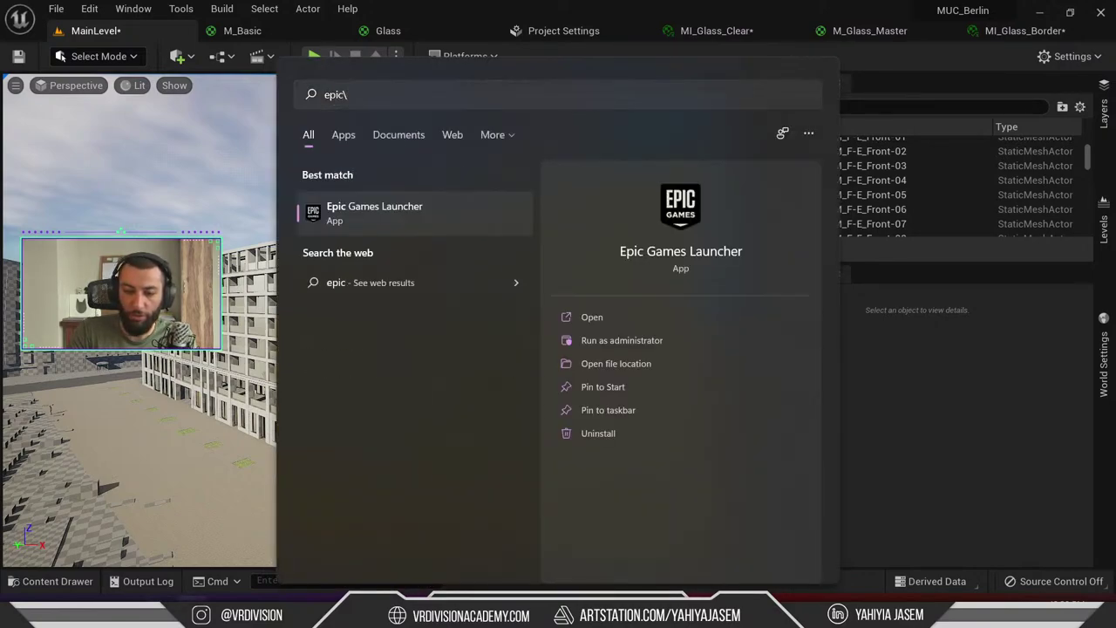
key(Return)
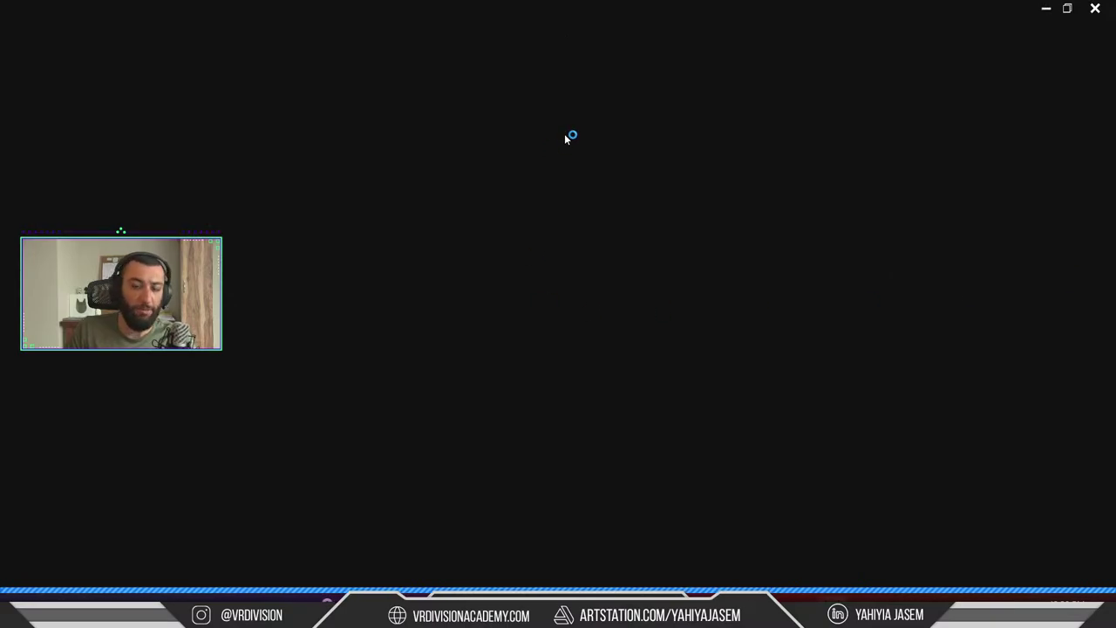
click(1061, 598)
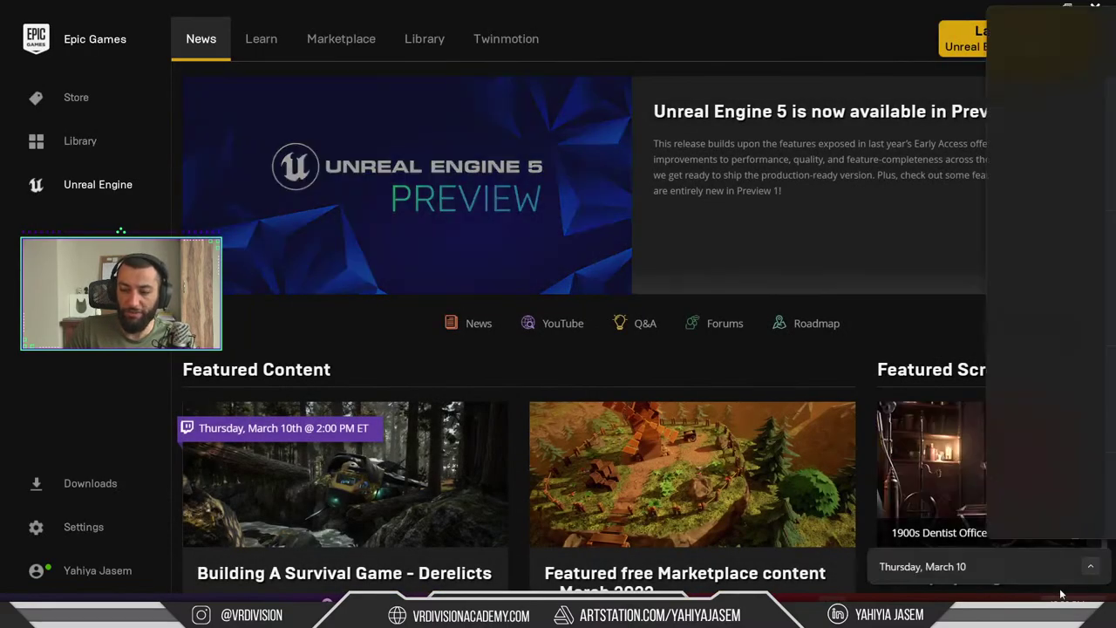
click(746, 13)
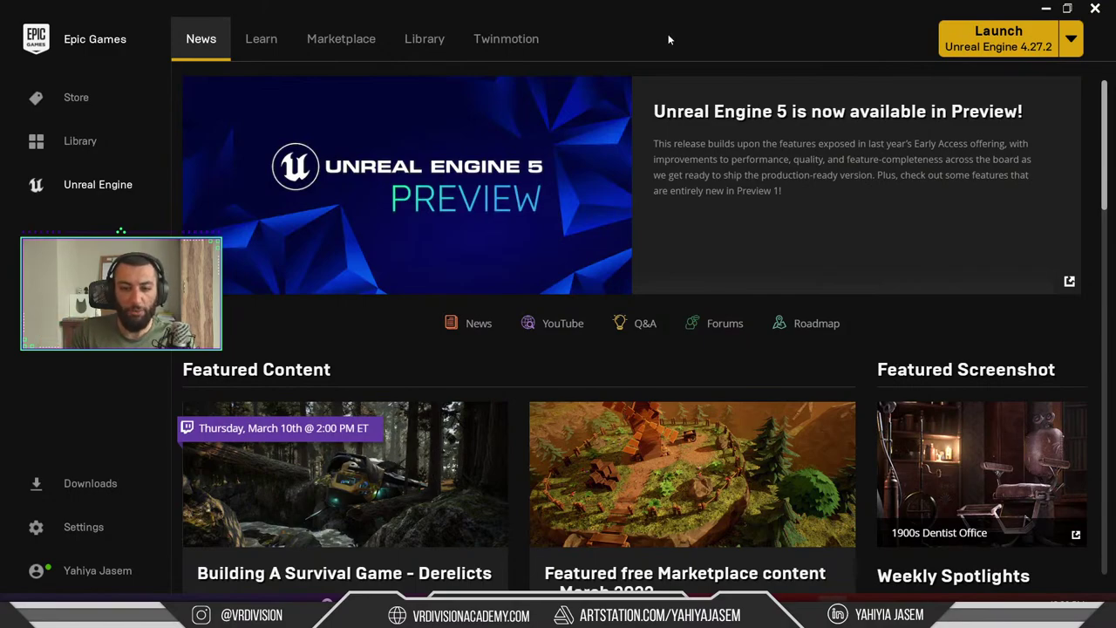
click(506, 40)
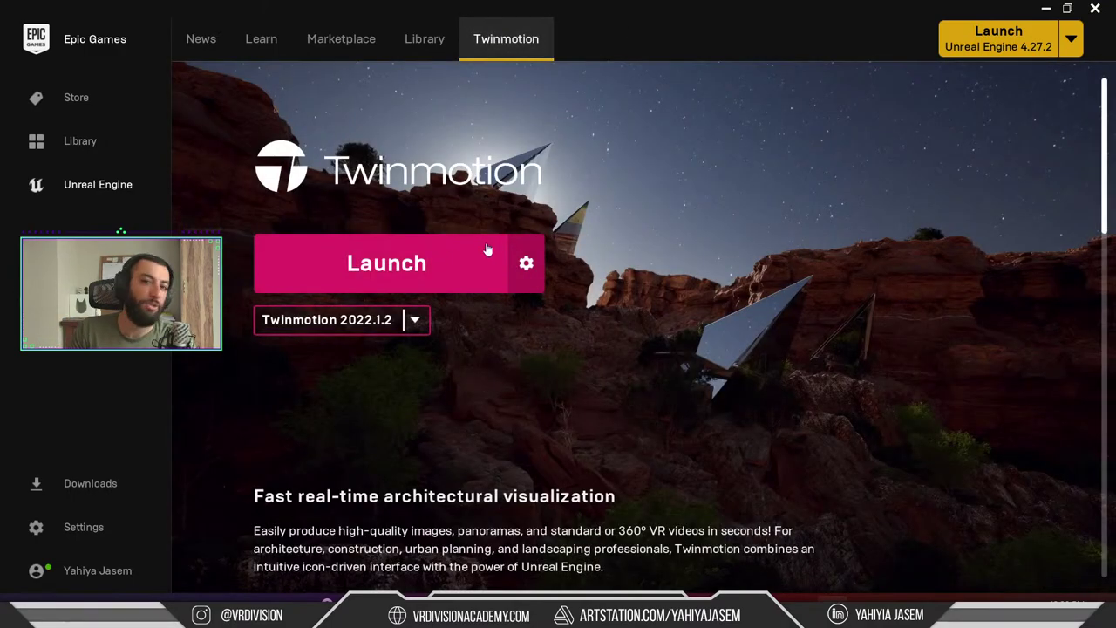
Examine the launcher's Twinmotion page down to the community support and online learning sections, with a brief look at the building from above
scroll(560, 320, down, 1)
scroll(560, 319, down, 1)
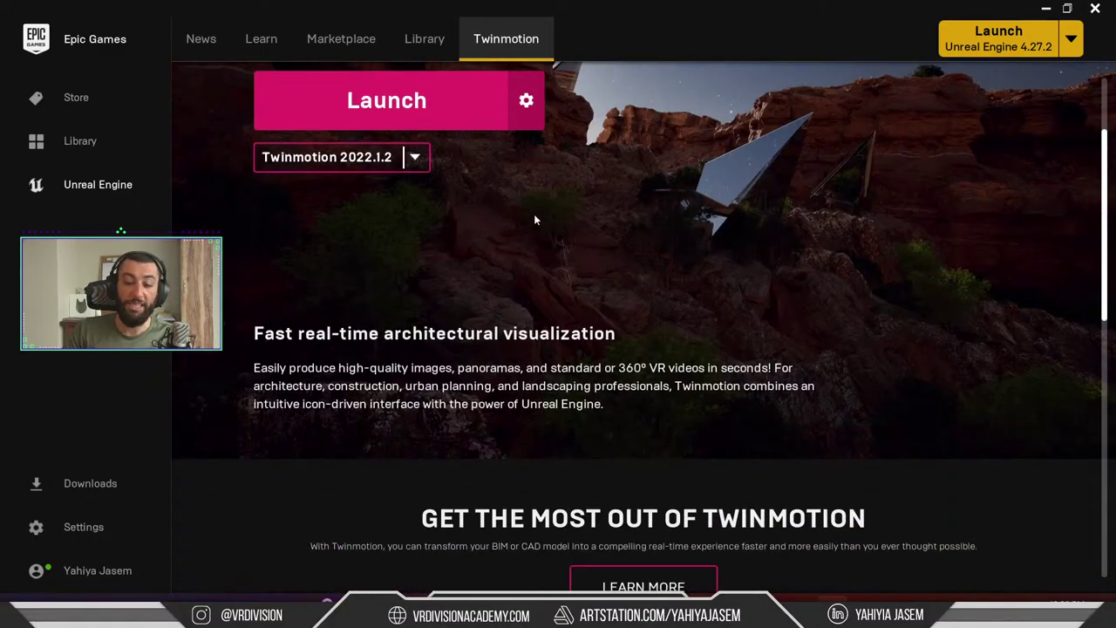
scroll(536, 220, down, 5)
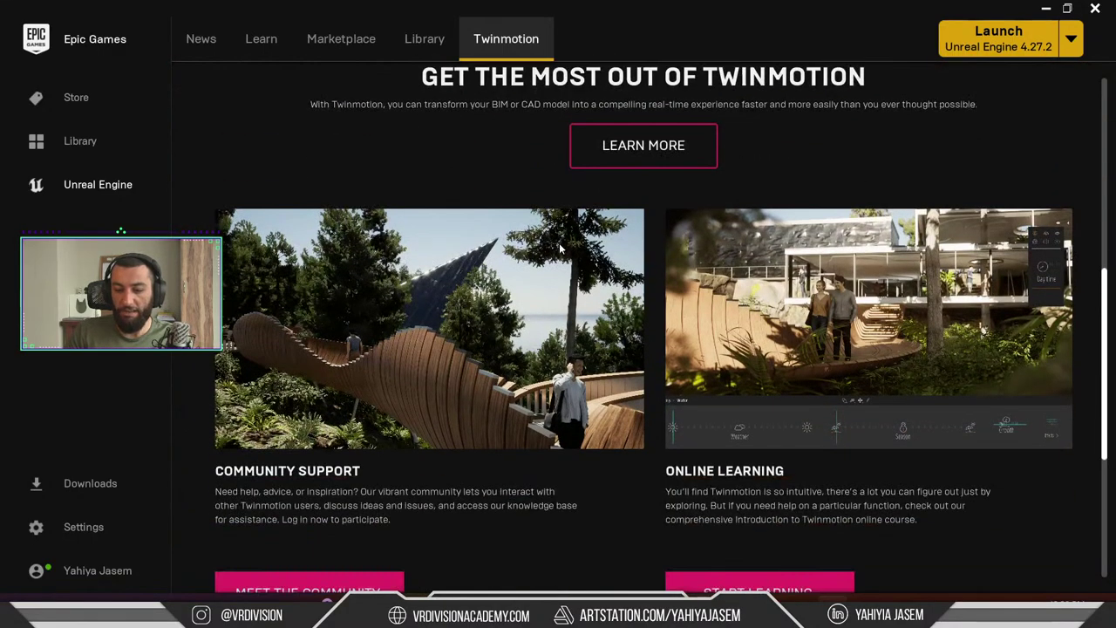
scroll(563, 247, up, 7)
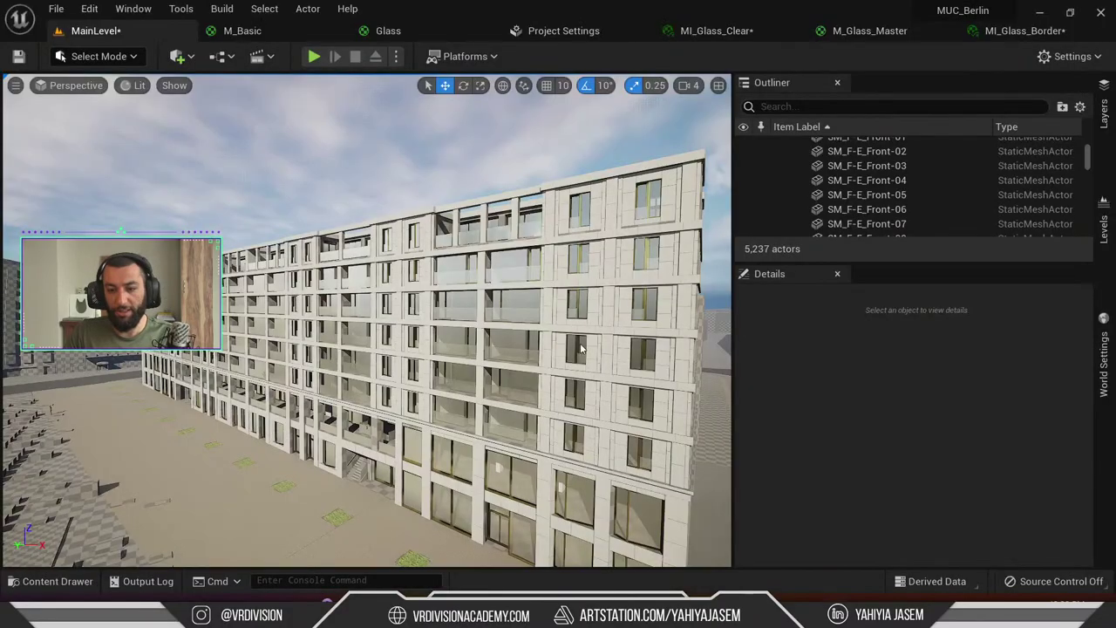
right_drag(511, 248, 497, 375)
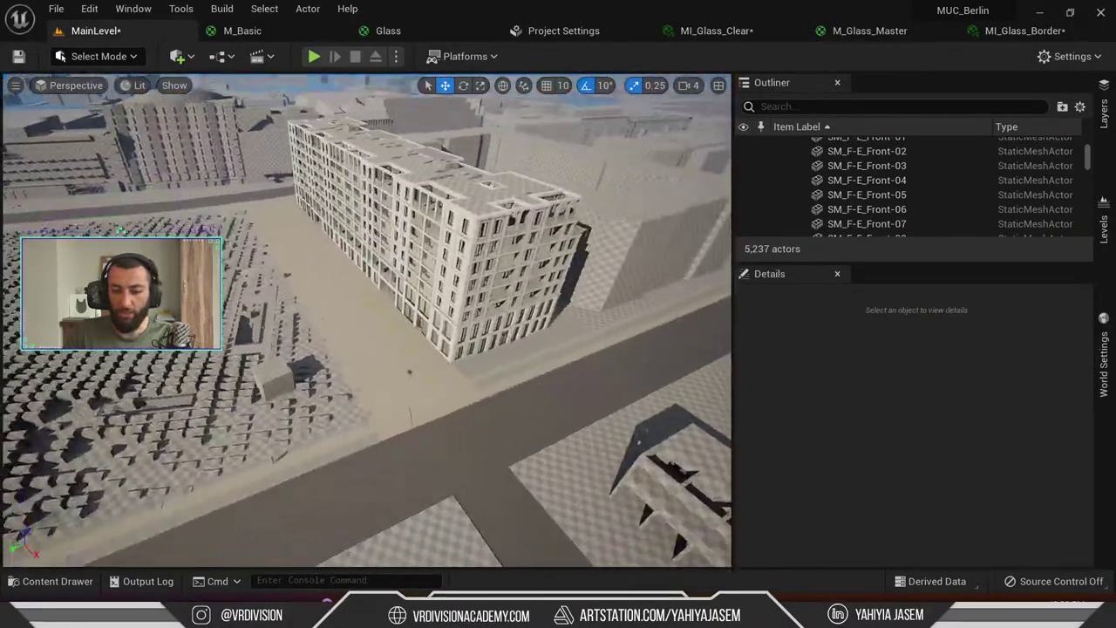
right_drag(582, 388, 582, 397)
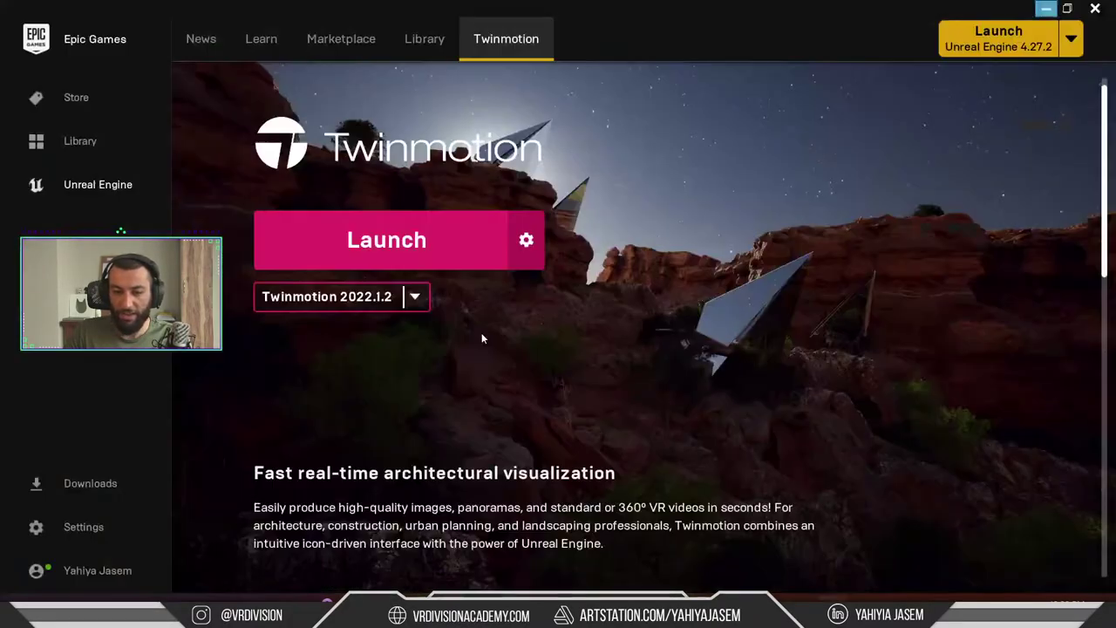
scroll(496, 294, down, 4)
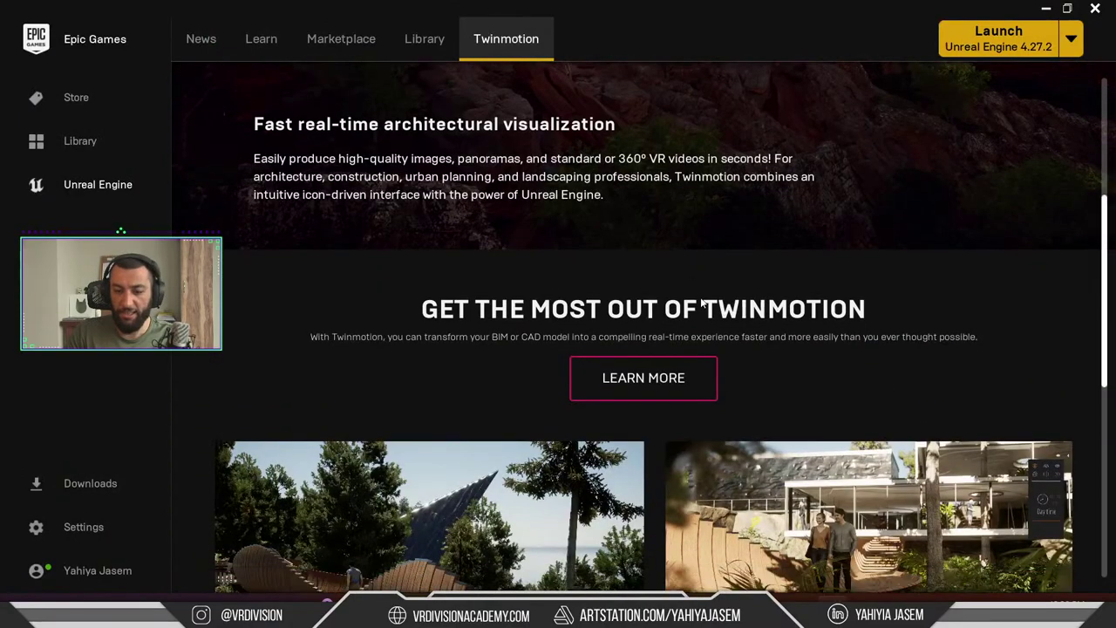
scroll(702, 300, down, 2)
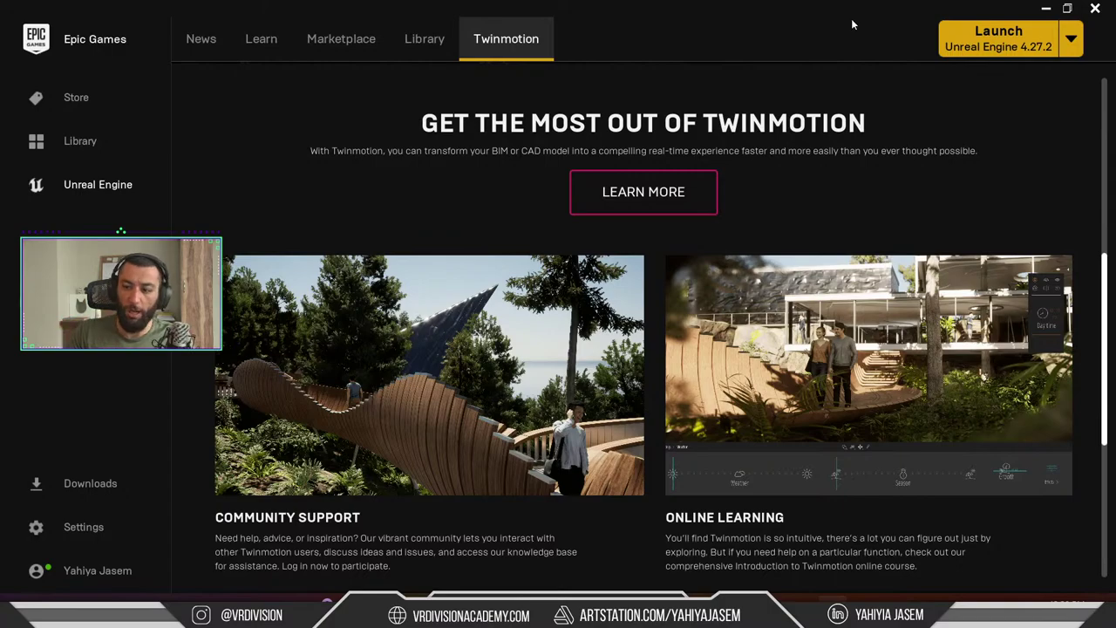
Minimise the launcher to return to Unreal Editor and view the building from street level
click(1045, 8)
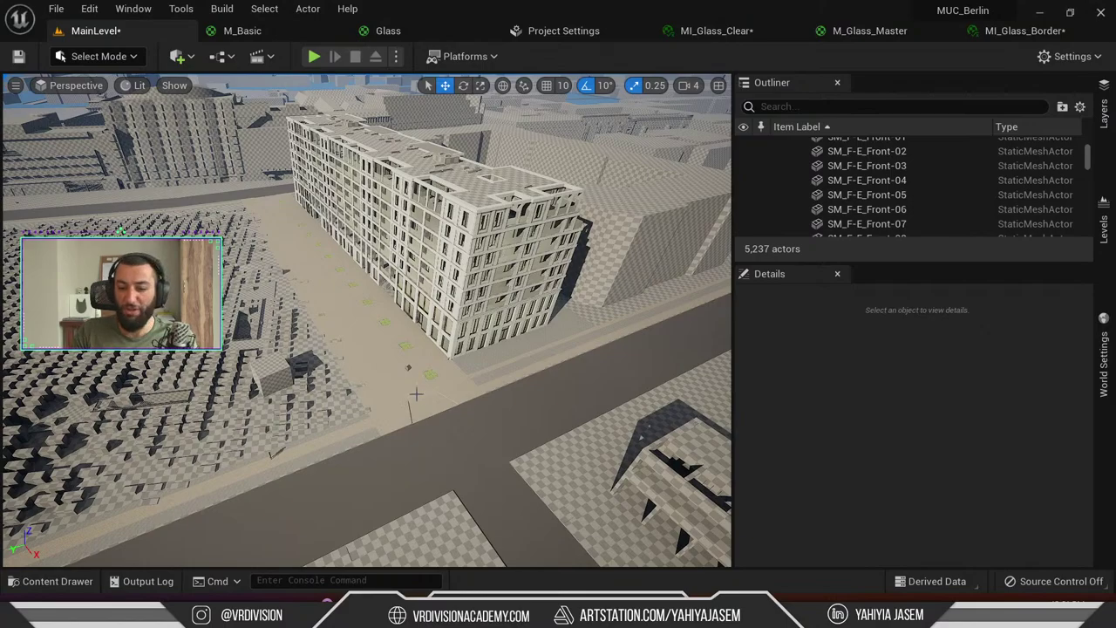
right_drag(416, 394, 445, 262)
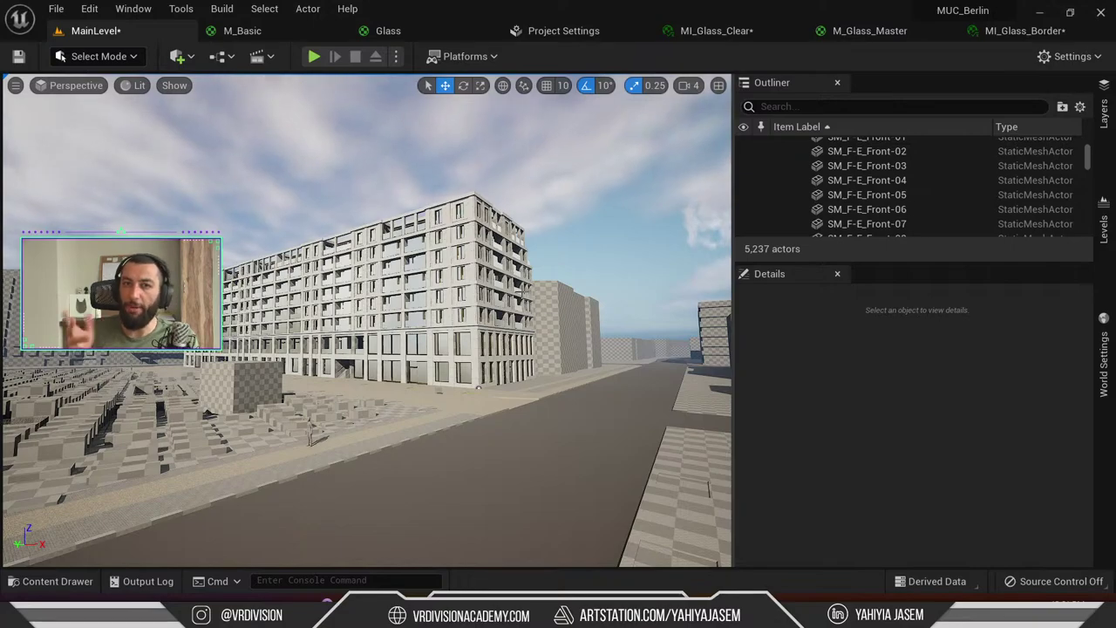
right_drag(468, 275, 456, 268)
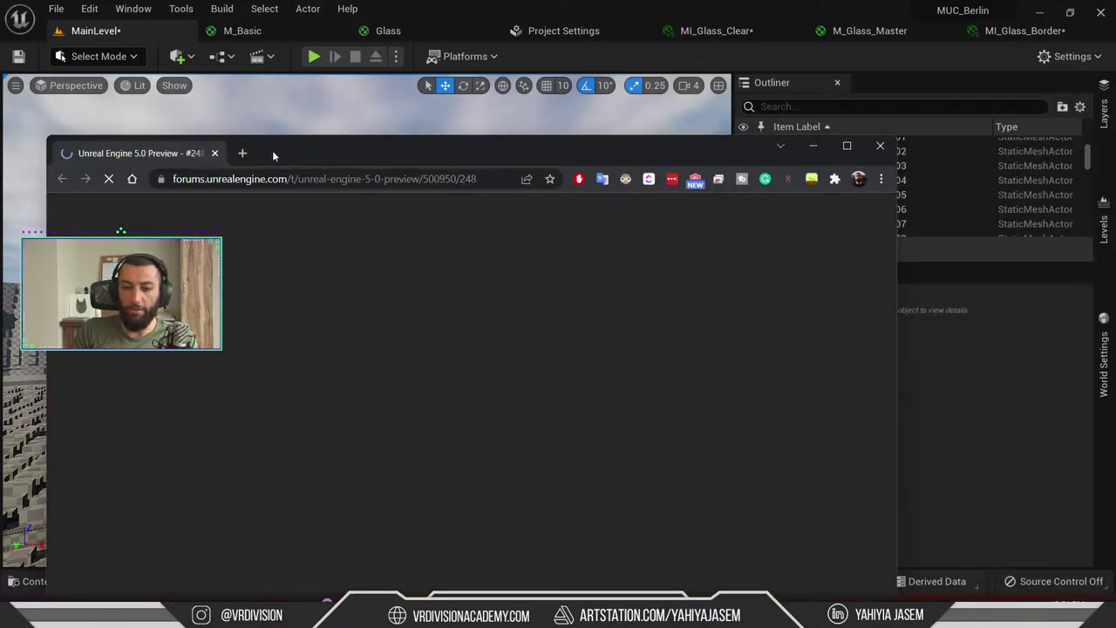
Maximise the browser window with the Unreal Engine 5.0 Preview forum thread and read through the Fixed in Preview 2 list
double_click(311, 153)
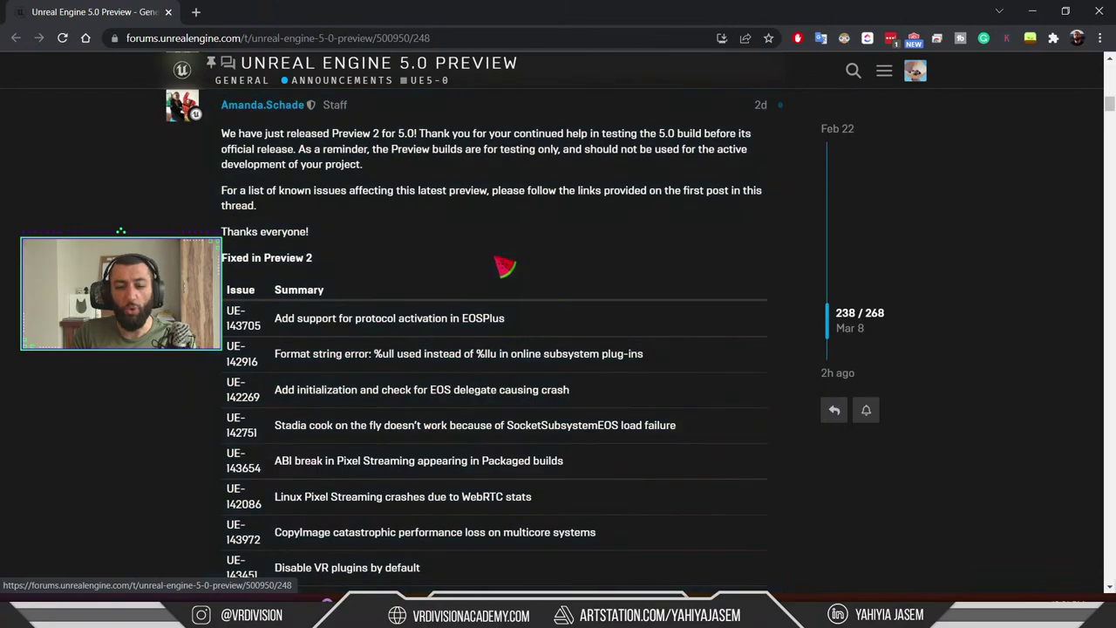
scroll(506, 262, down, 1)
scroll(262, 260, down, 6)
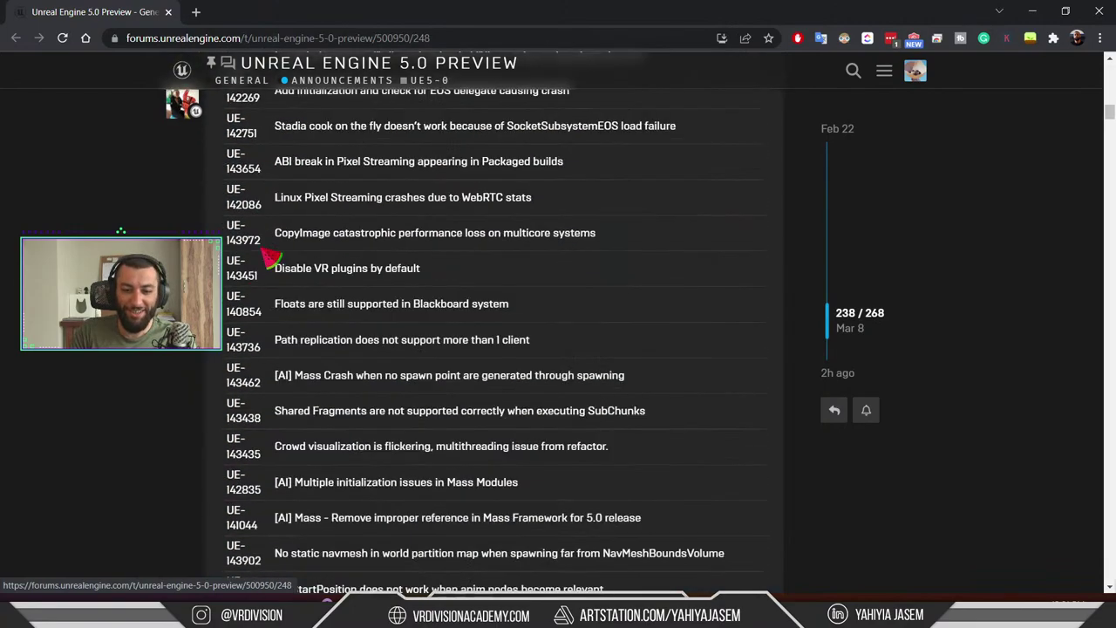
scroll(245, 262, up, 5)
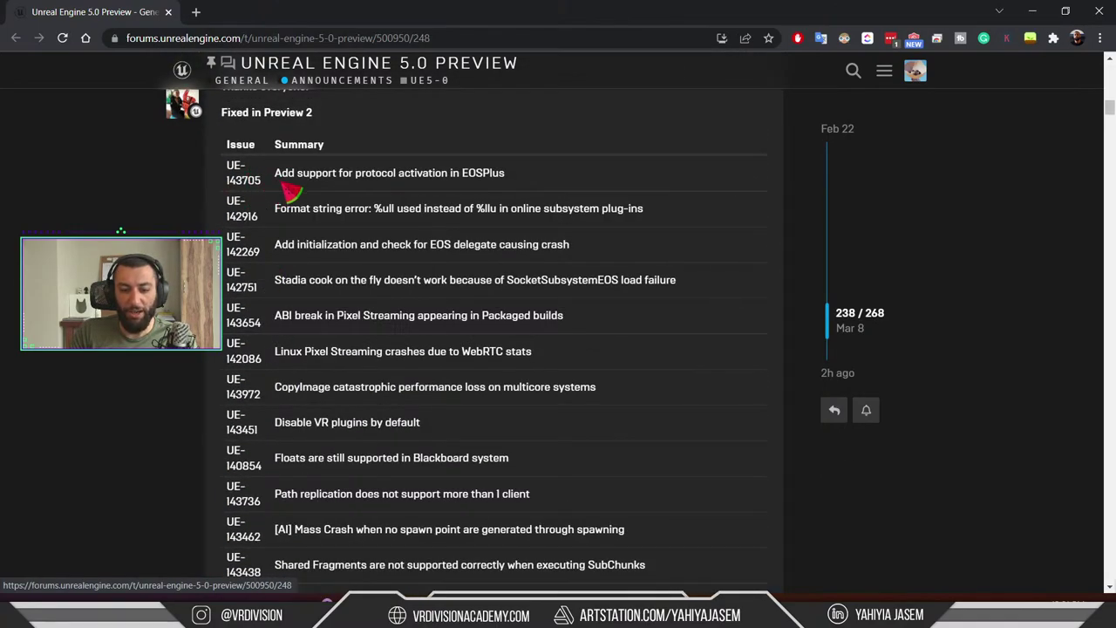
scroll(366, 206, down, 12)
scroll(397, 223, down, 15)
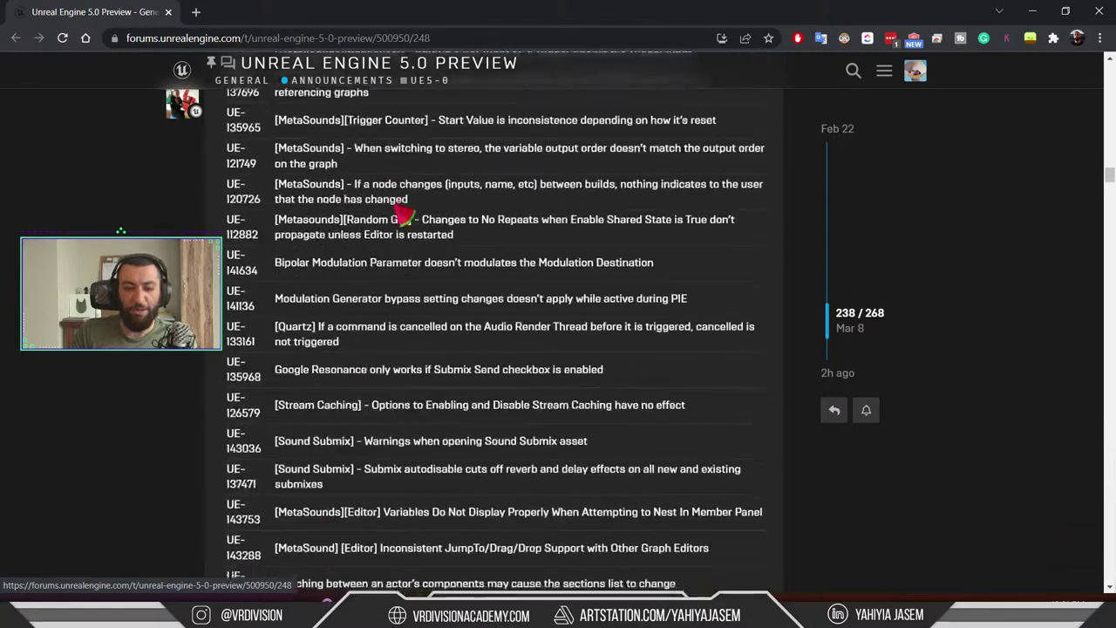
scroll(408, 222, down, 15)
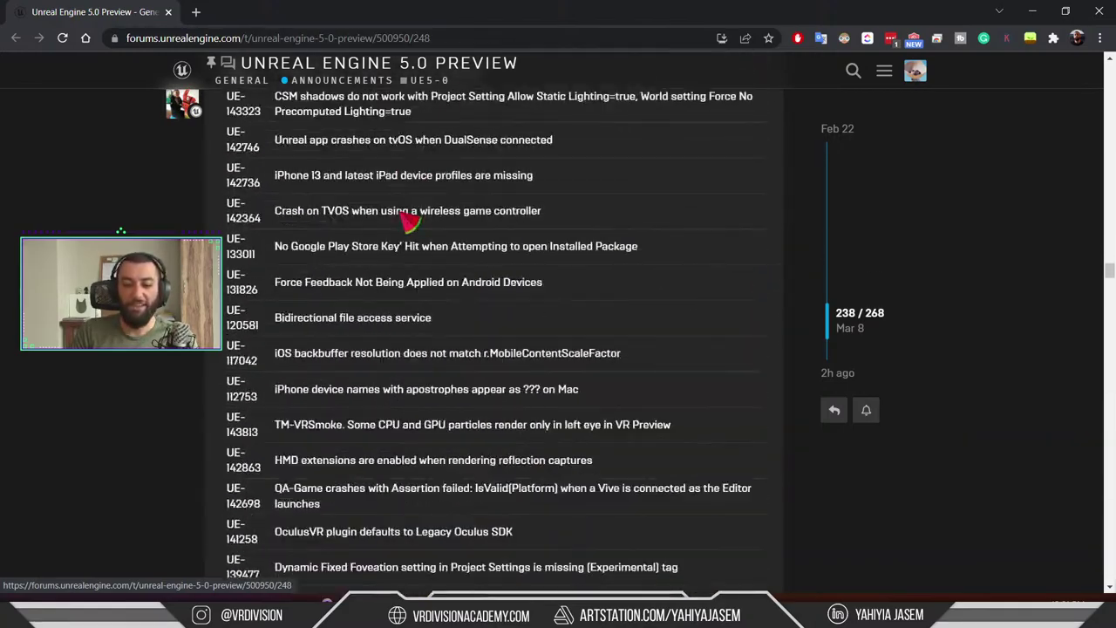
scroll(404, 216, down, 15)
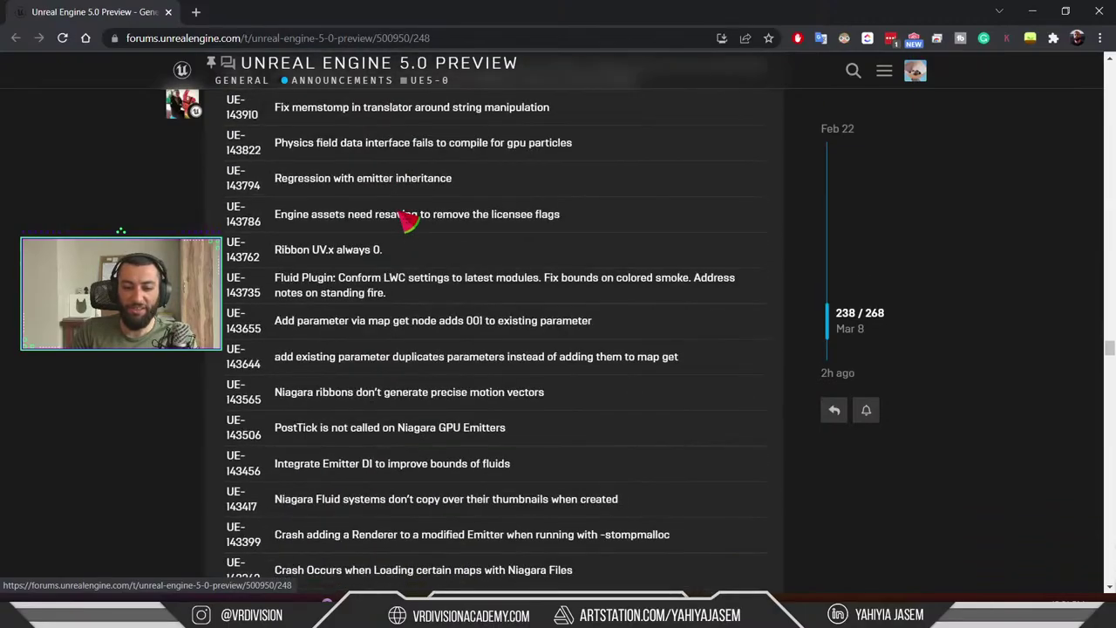
scroll(436, 251, down, 15)
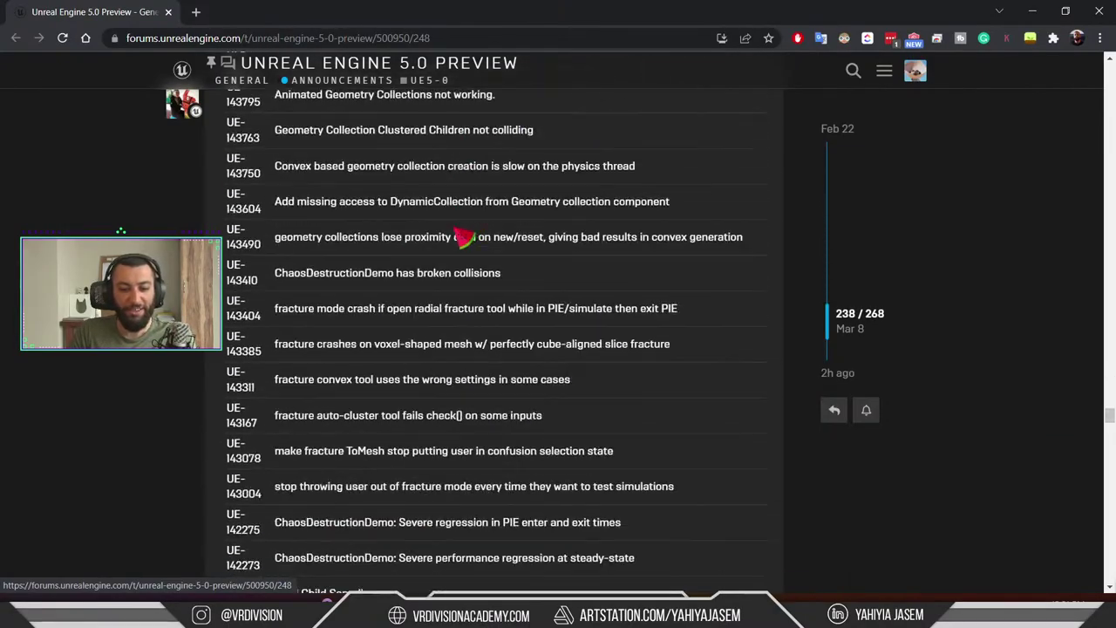
scroll(495, 219, down, 15)
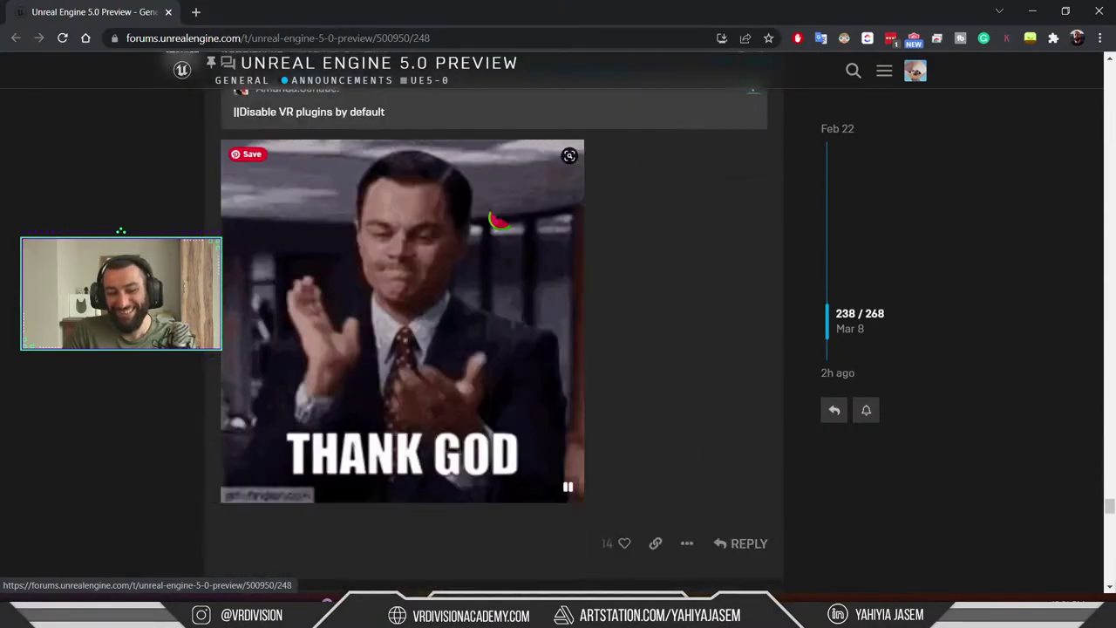
Look at the forum reply quoting "Disable VR plugins by default" and return to the end of the fix list
scroll(478, 220, up, 5)
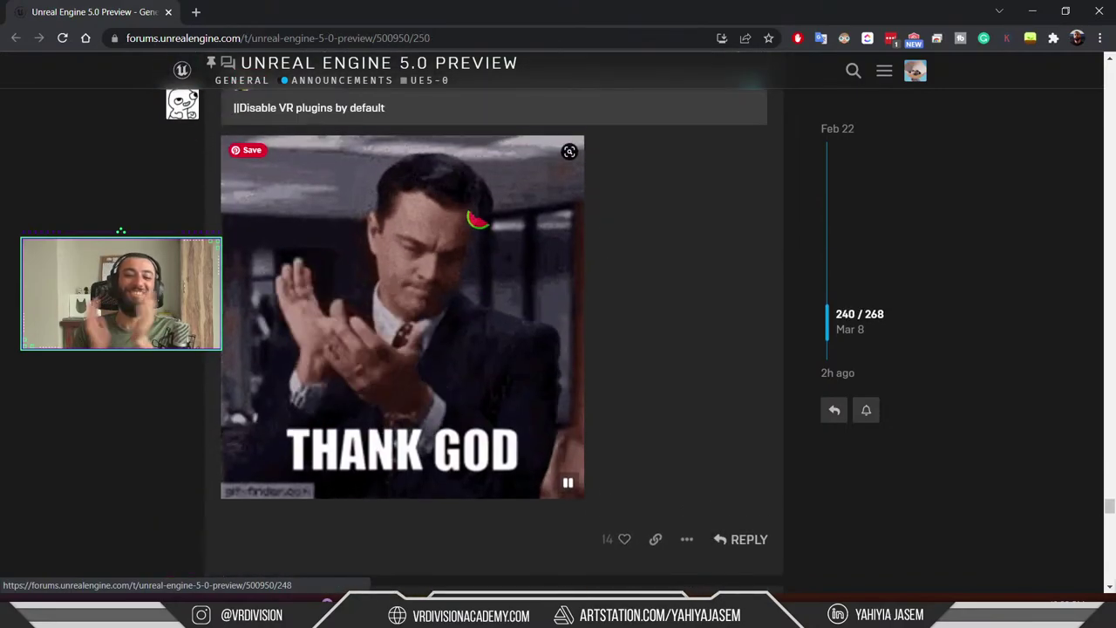
scroll(374, 184, up, 6)
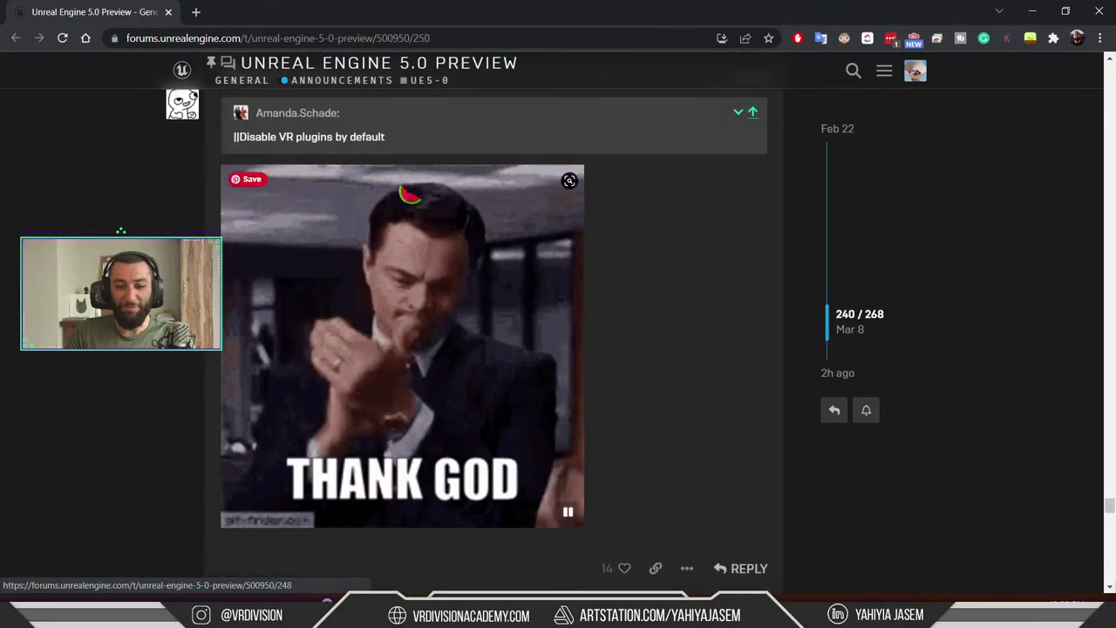
drag(459, 400, 392, 150)
click(535, 367)
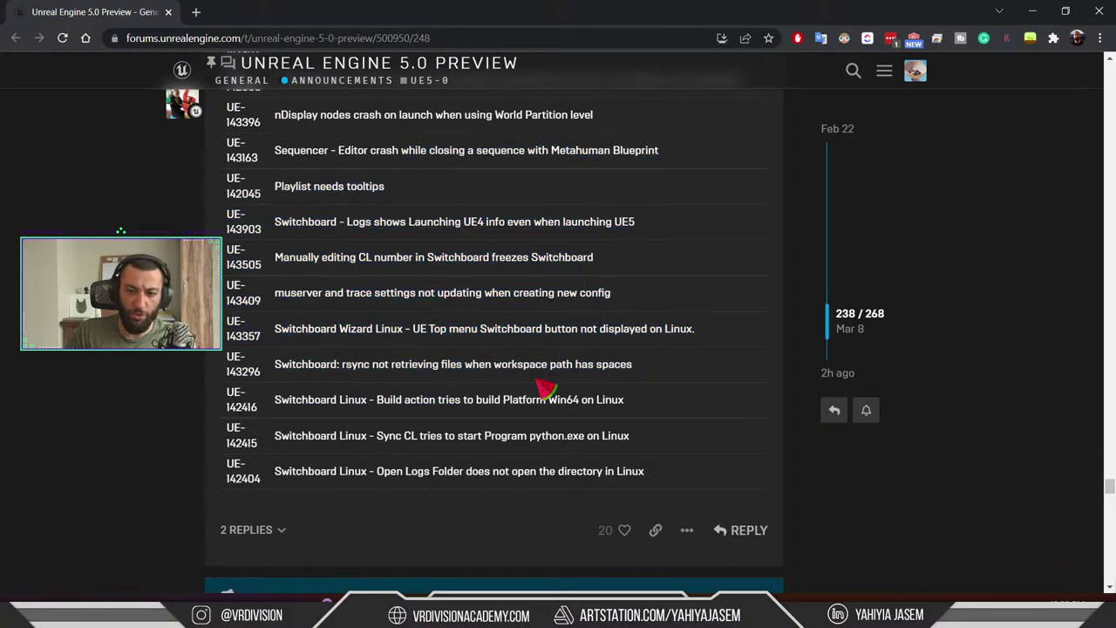
Read back up the Preview 2 fix list through the Media IO, Chaos cloth, Niagara and material entries
scroll(528, 366, up, 9)
scroll(504, 382, up, 15)
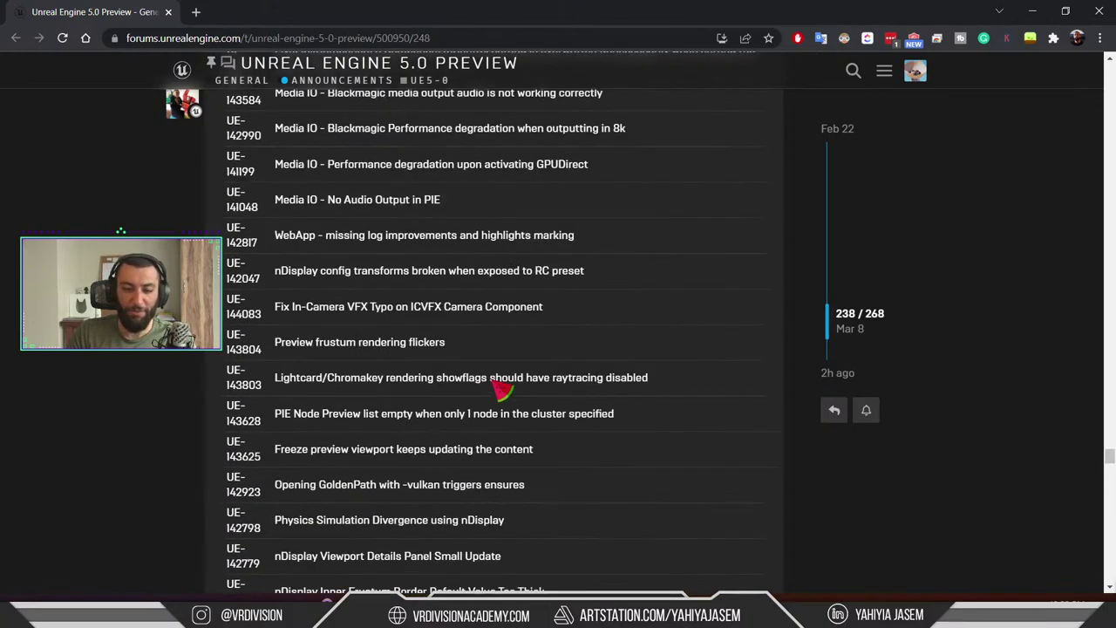
scroll(488, 262, up, 10)
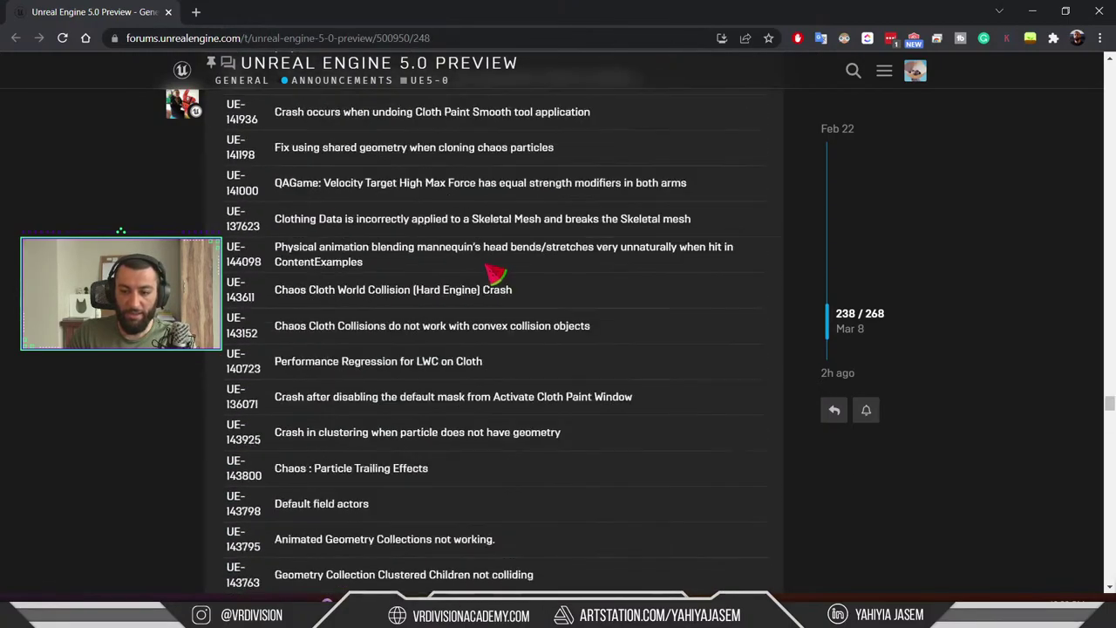
drag(345, 197, 362, 258)
scroll(488, 418, up, 10)
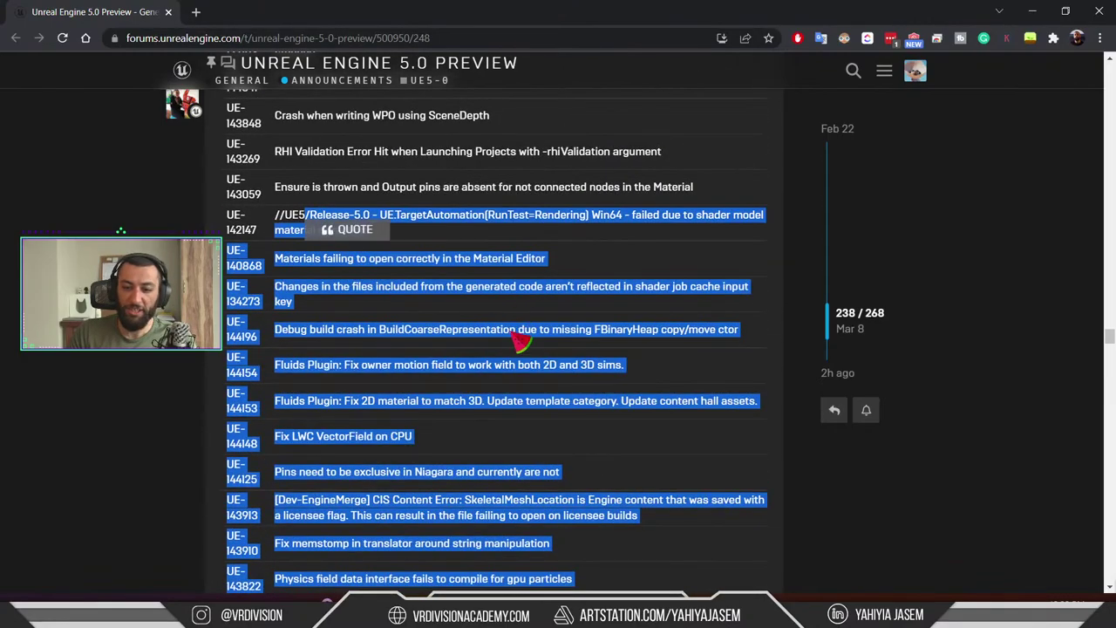
Highlight and read the Lumen fixes from the Global Distancefield crash to the Ray Tracing Scene entry, and examine the rendering fixes above
scroll(523, 366, up, 3)
mouse_move(530, 477)
mouse_down()
mouse_move(526, 418)
mouse_move(506, 416)
mouse_move(476, 374)
mouse_move(503, 379)
mouse_move(447, 237)
mouse_up()
scroll(505, 416, up, 5)
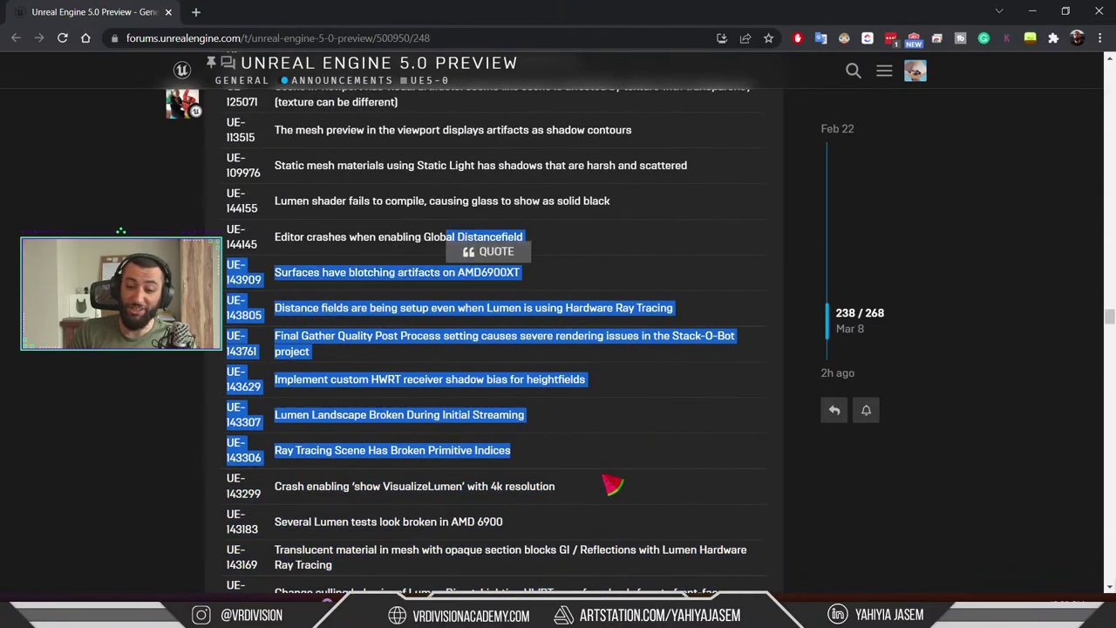
scroll(611, 499, up, 2)
click(610, 533)
scroll(608, 545, up, 6)
scroll(617, 554, up, 15)
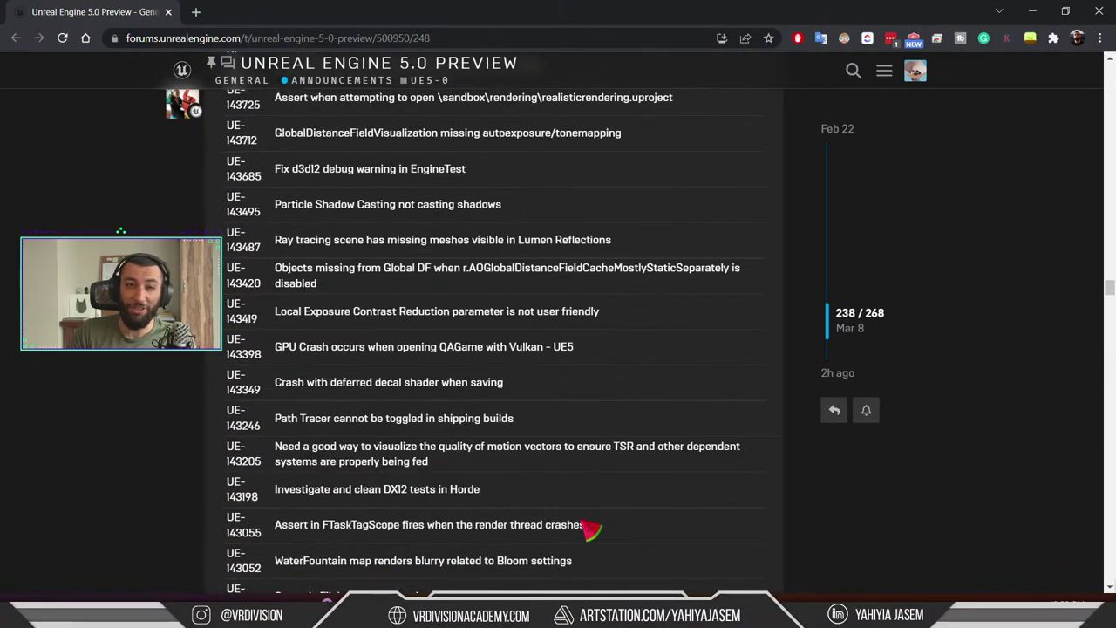
Search the whole forum page for "lumen" and examine the highlighted matches in the Preview 2 fix list
key(ctrl+f)
text(lumen)
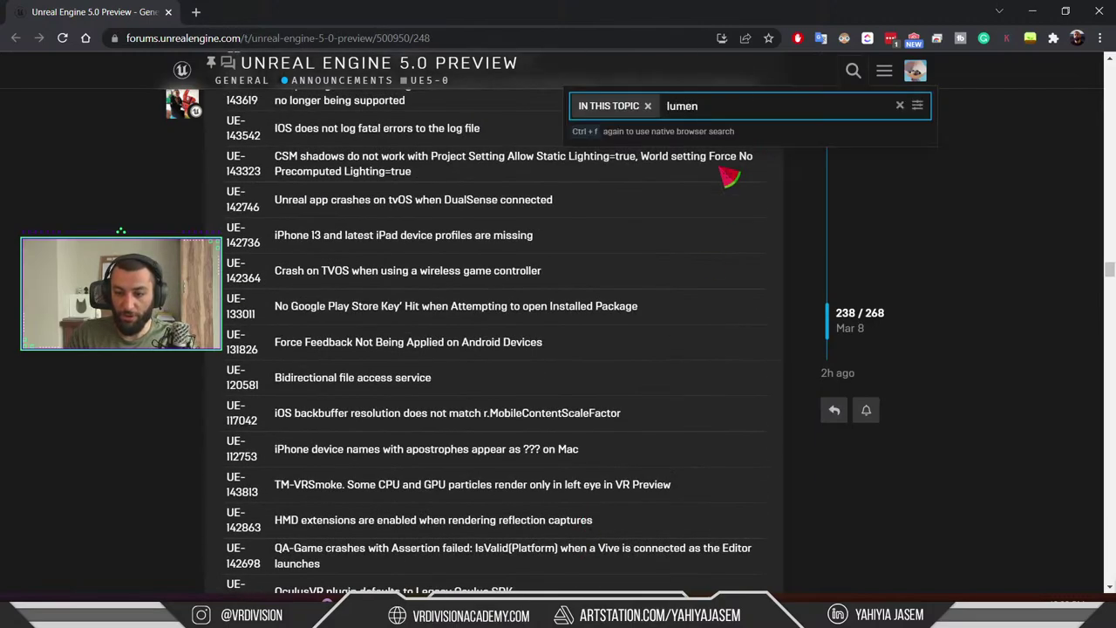
click(615, 234)
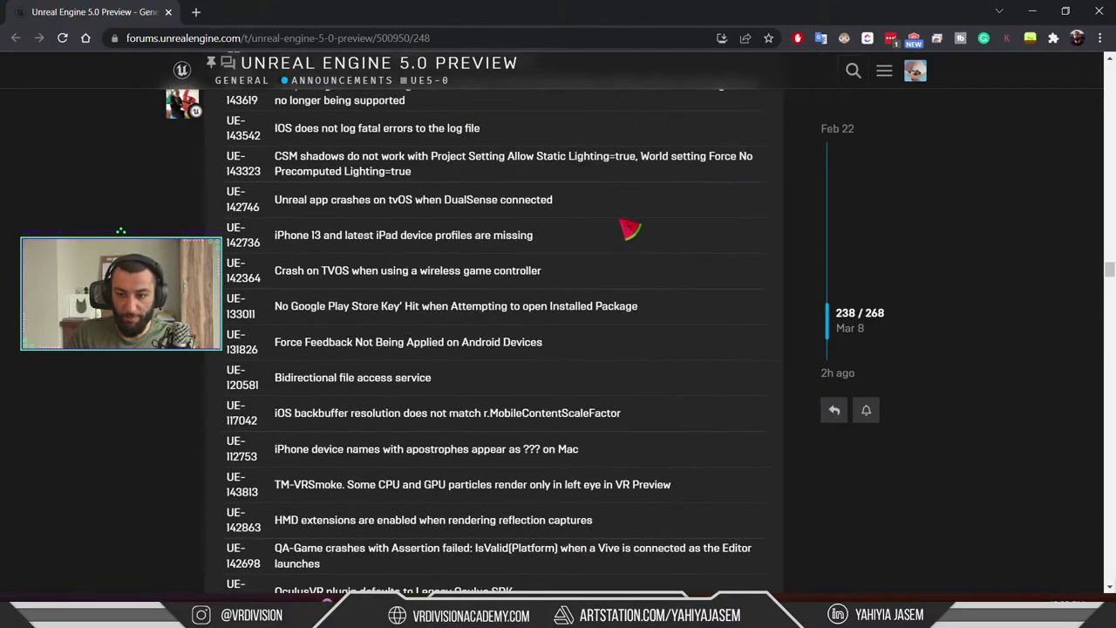
key(ctrl+f)
text(lumen)
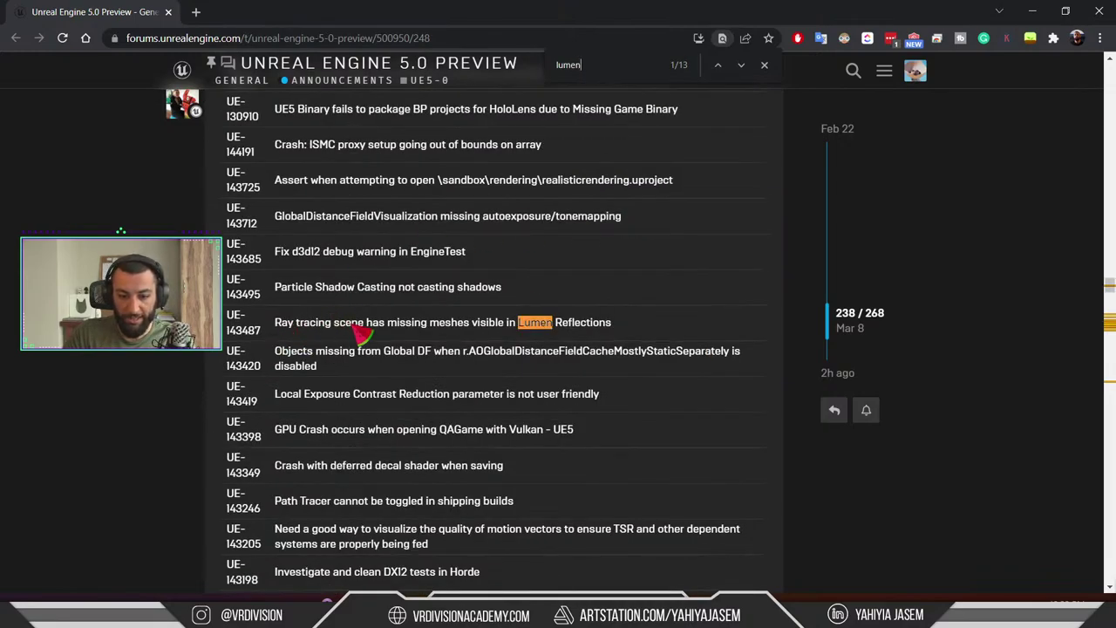
scroll(551, 324, down, 2)
scroll(551, 325, down, 6)
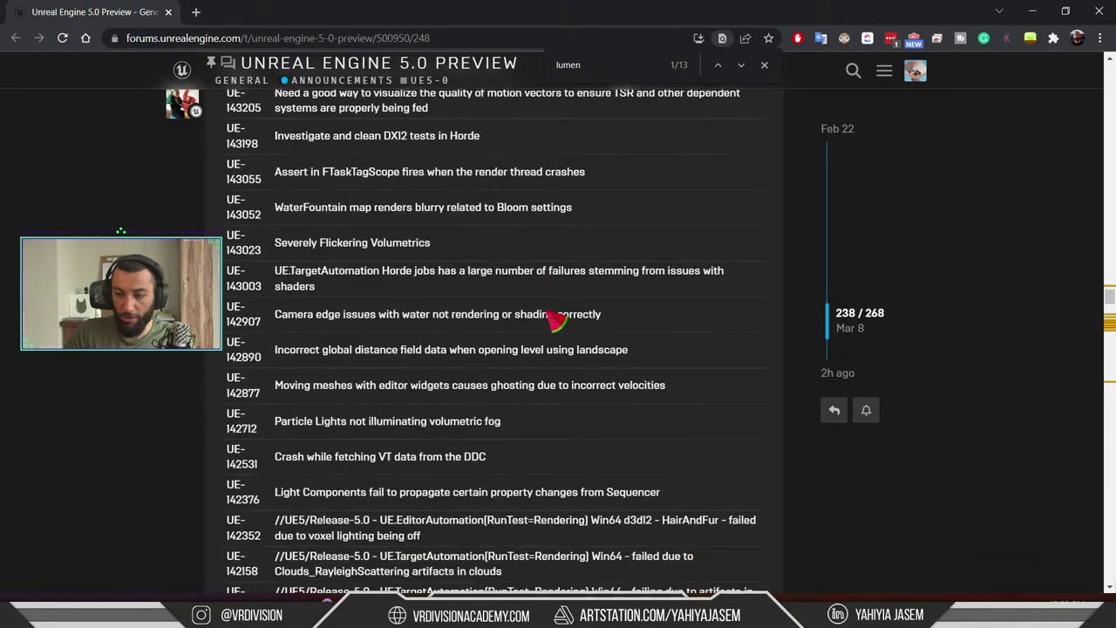
scroll(536, 300, up, 2)
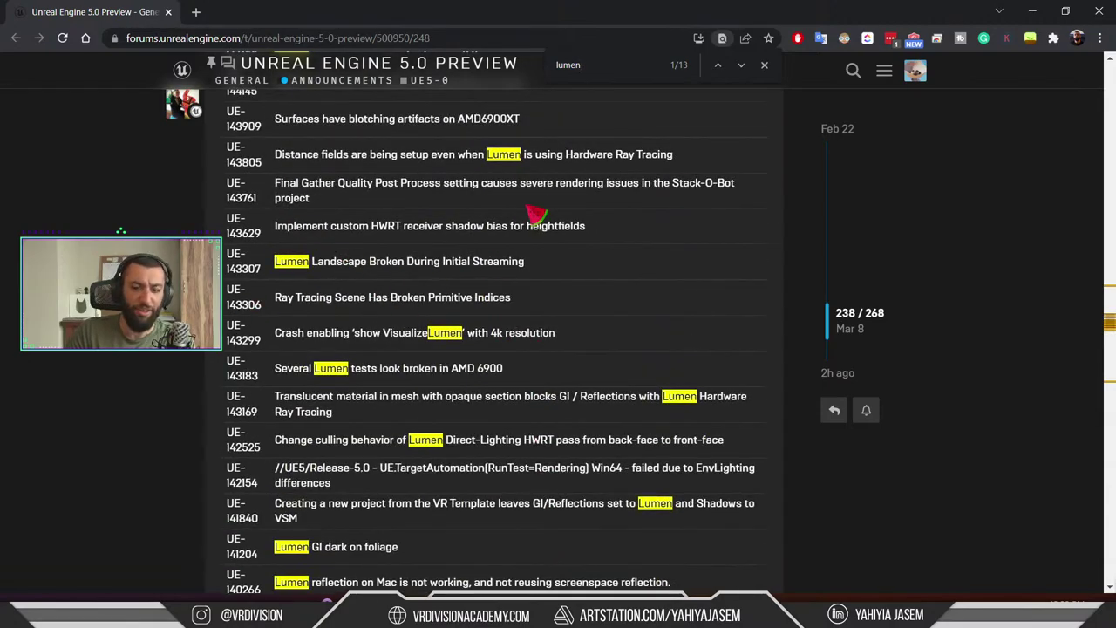
scroll(375, 324, down, 3)
scroll(383, 332, down, 3)
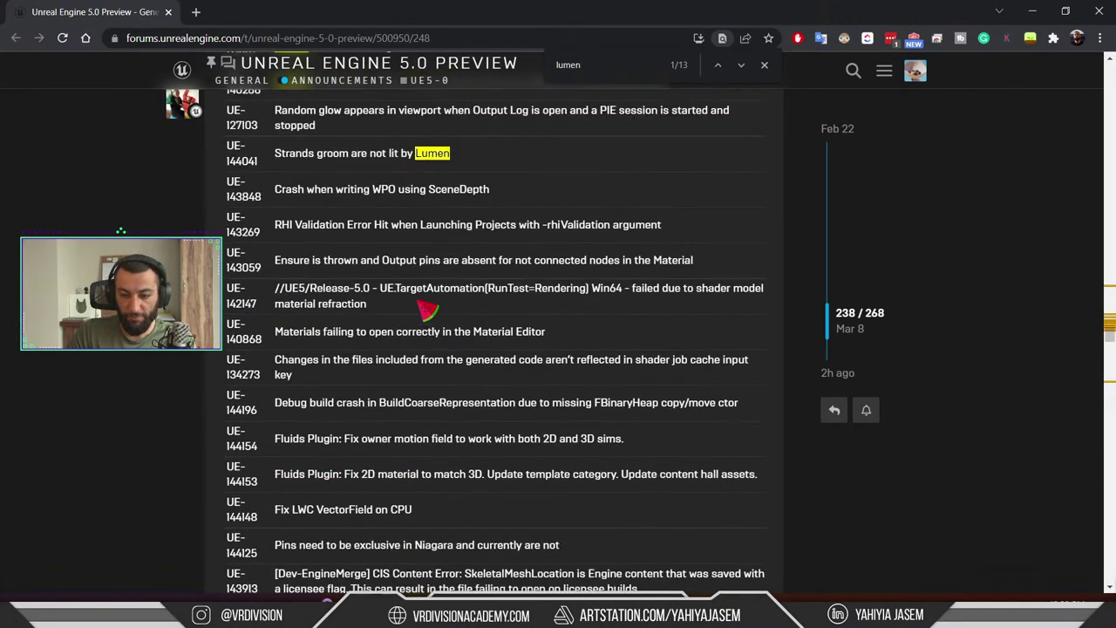
Read on through the physics, Chaos, Niagara fluid and nDisplay fixes to the end of the Preview 2 list
scroll(666, 222, down, 15)
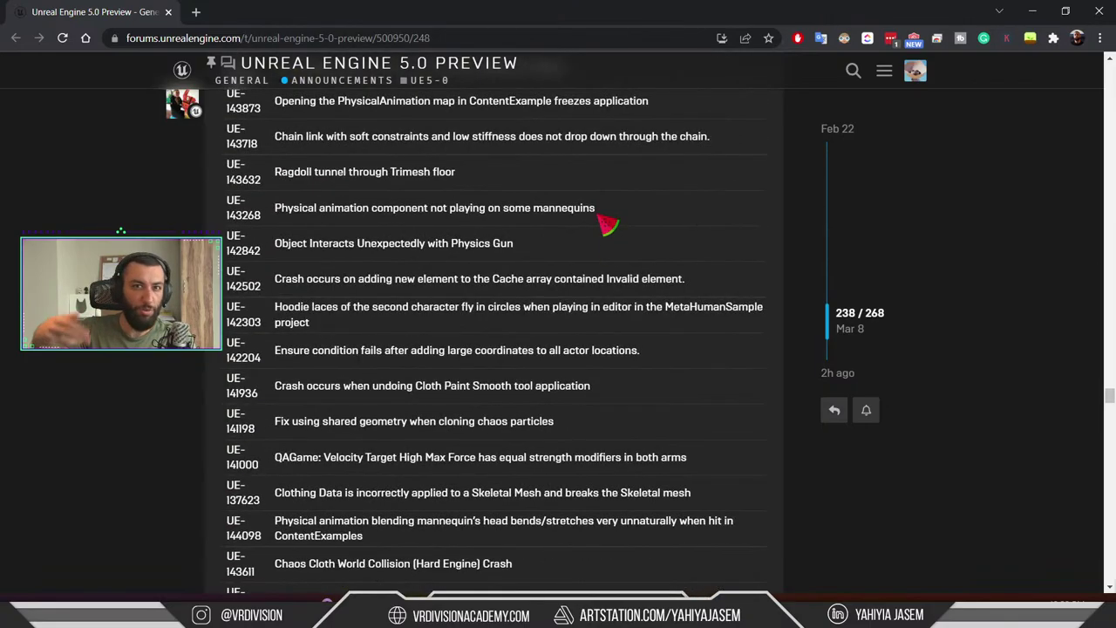
scroll(606, 223, down, 10)
scroll(621, 274, down, 5)
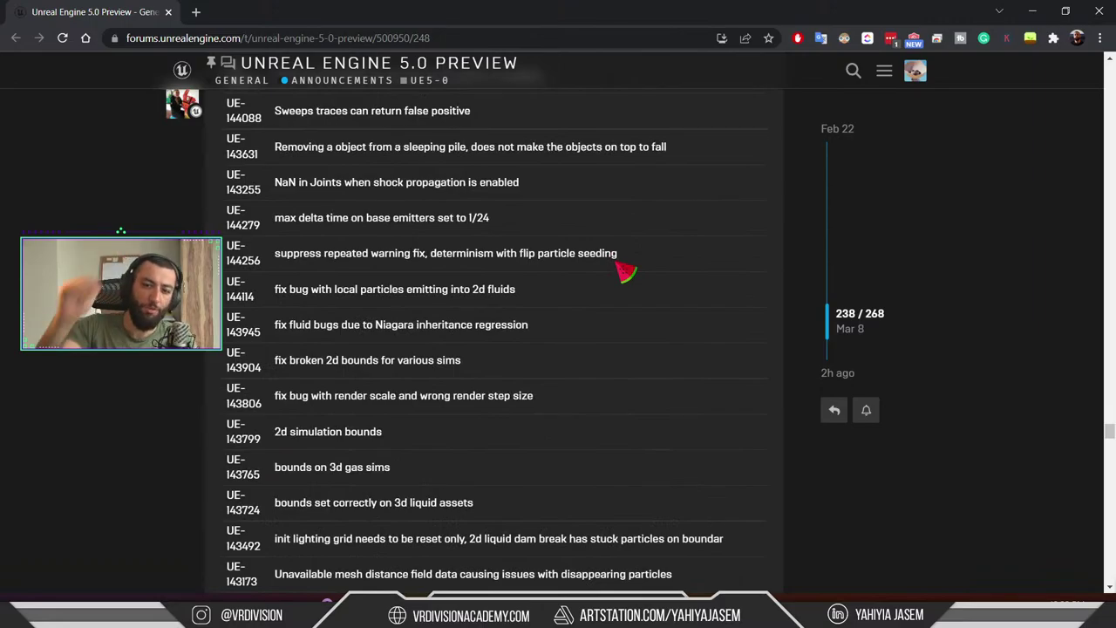
scroll(668, 279, down, 14)
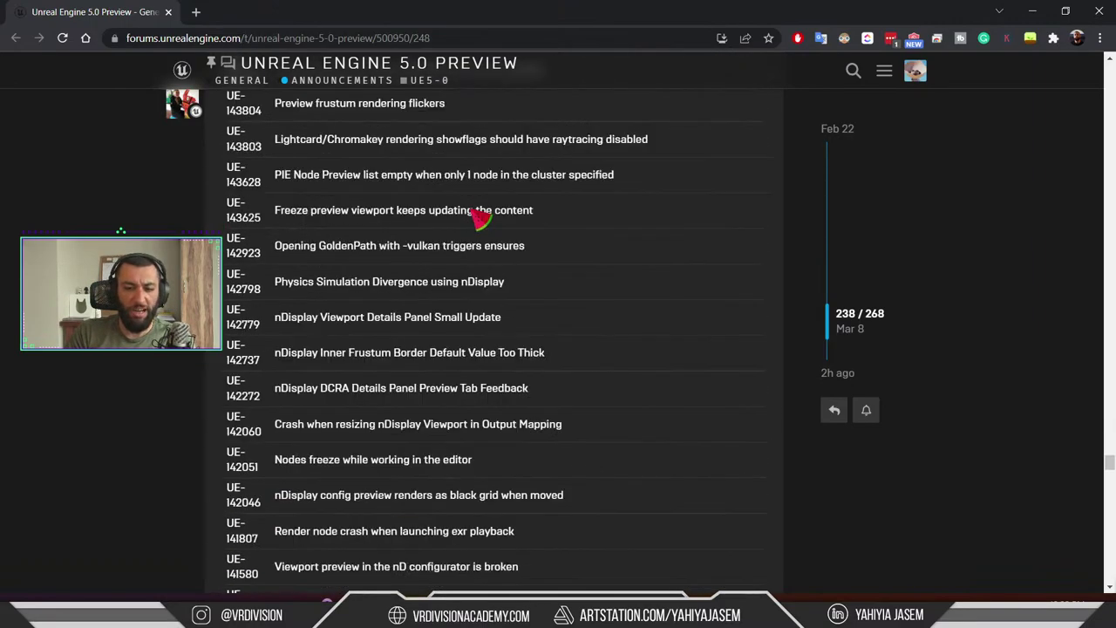
scroll(480, 219, down, 15)
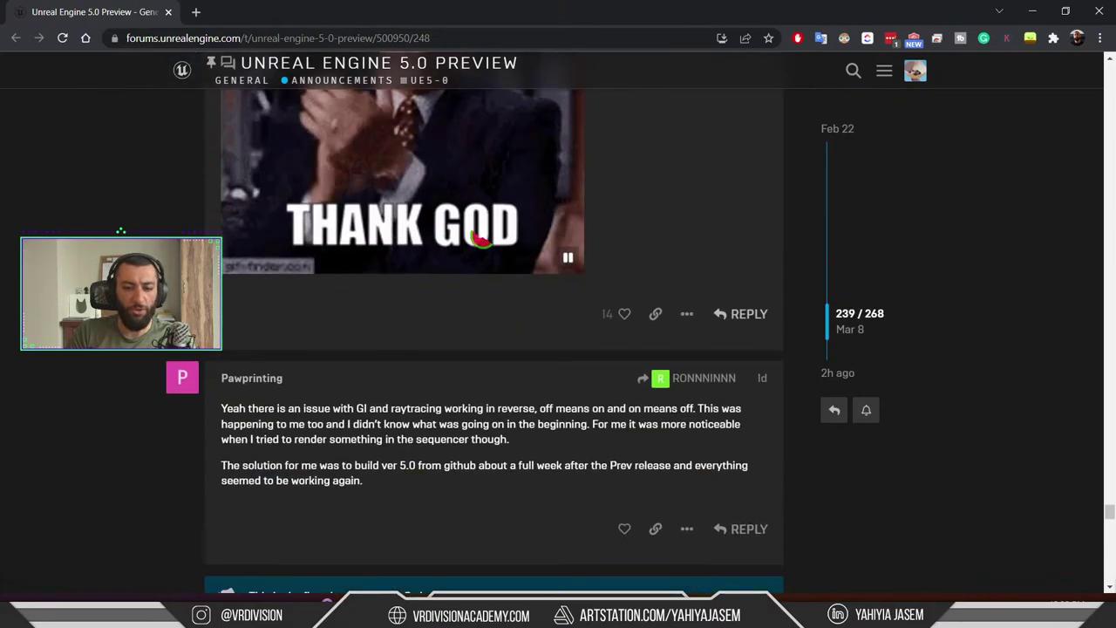
Read through the forum replies after the fix list down to the end of the thread and close the forum page
scroll(478, 237, down, 13)
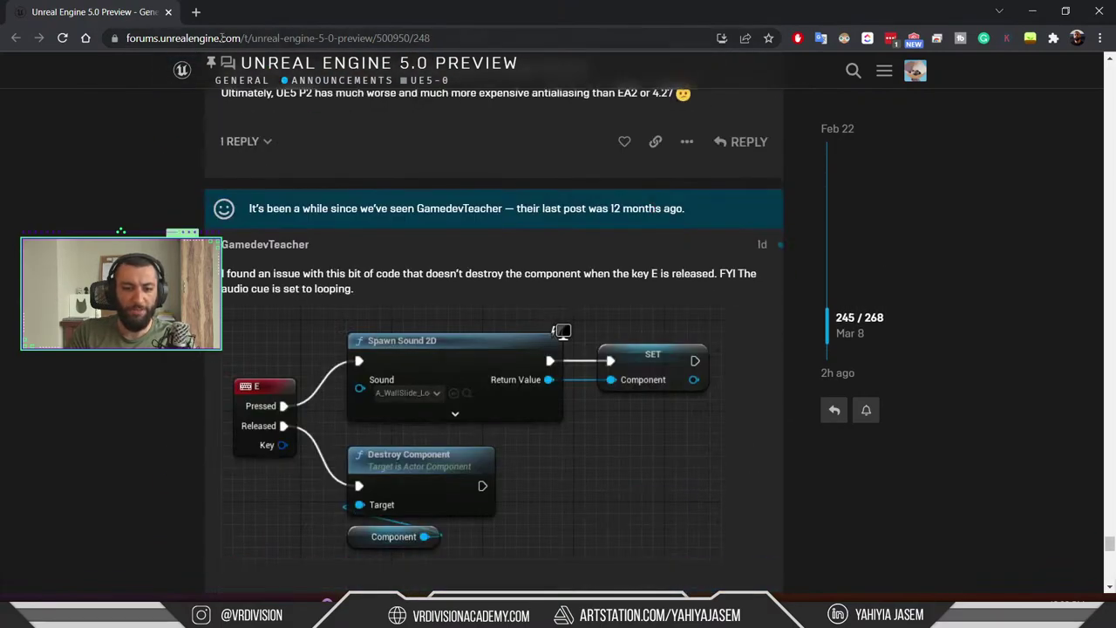
scroll(410, 209, down, 15)
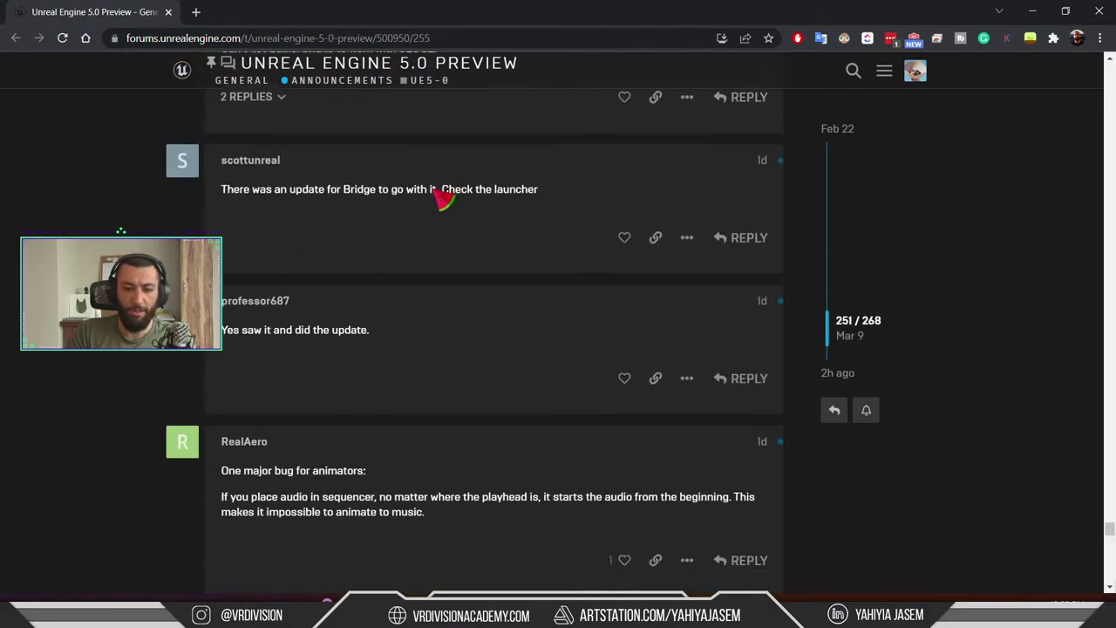
scroll(443, 199, down, 8)
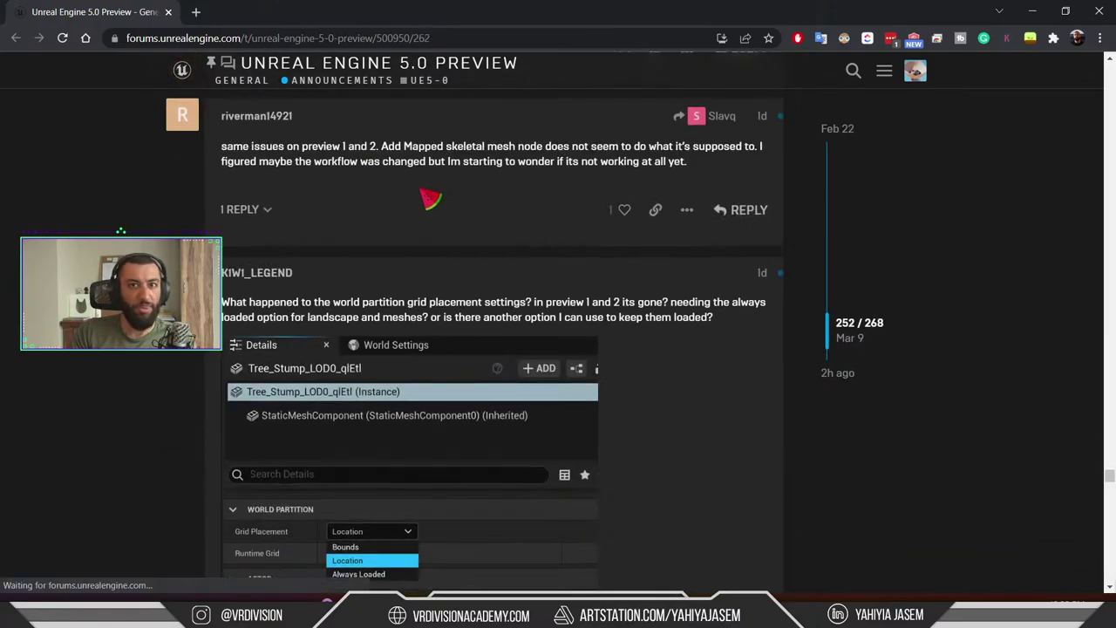
scroll(431, 199, down, 20)
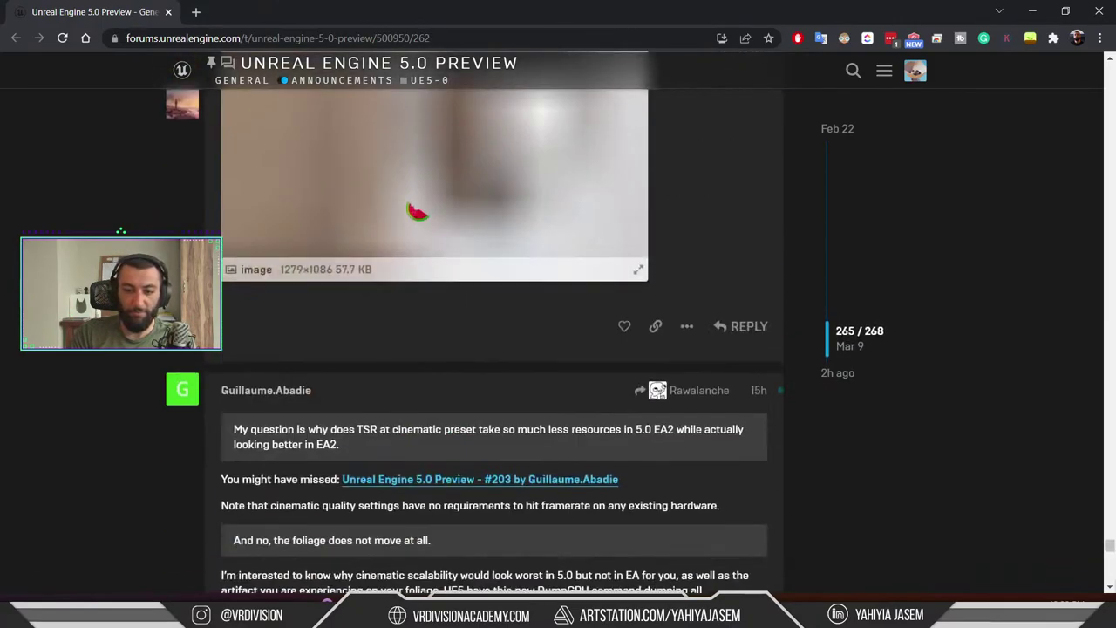
scroll(417, 212, down, 10)
scroll(424, 217, up, 12)
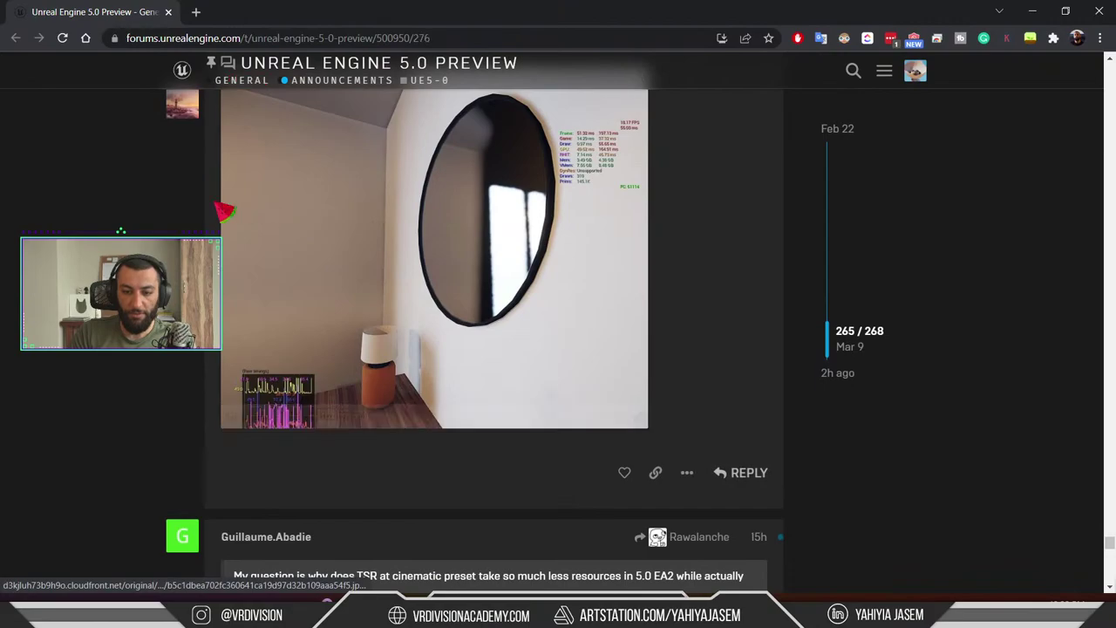
scroll(226, 214, up, 2)
scroll(515, 376, down, 7)
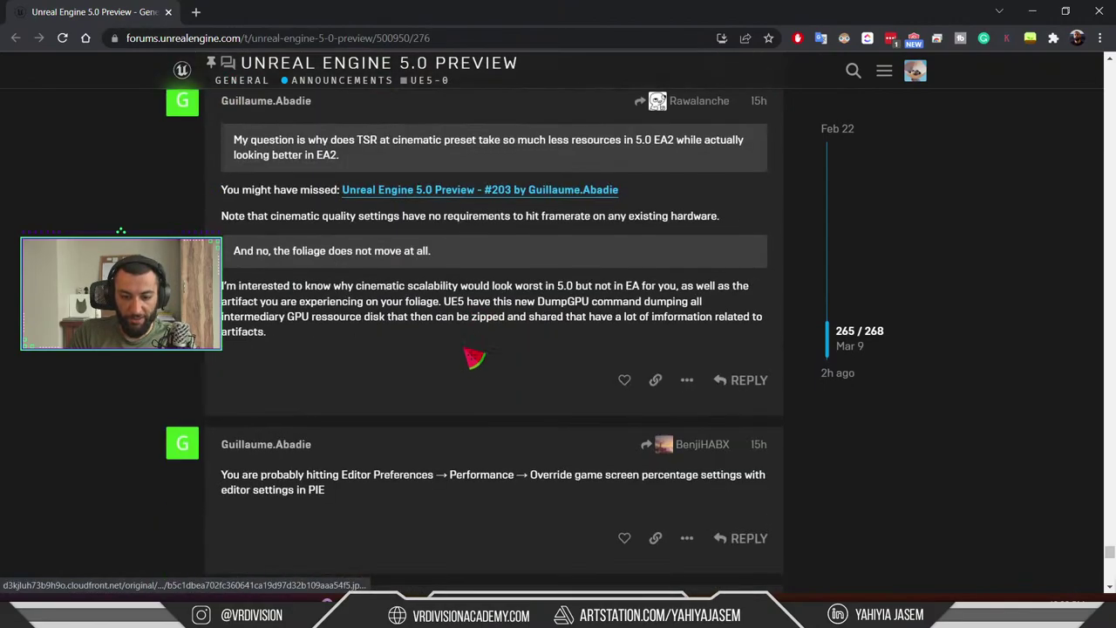
scroll(436, 349, down, 10)
scroll(341, 321, down, 5)
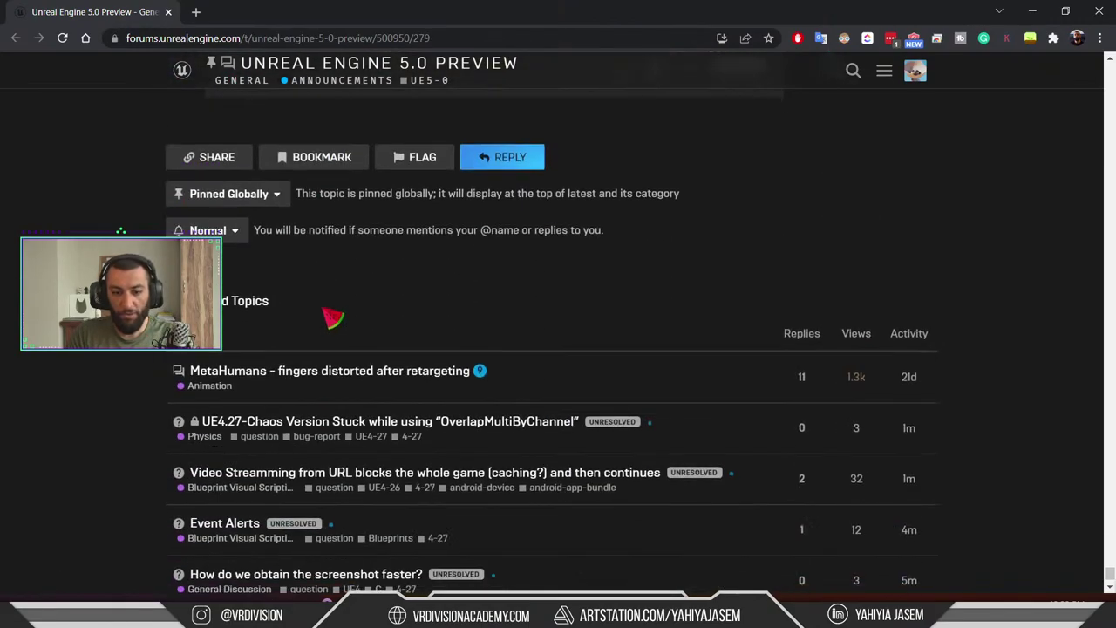
scroll(333, 318, down, 1)
click(166, 10)
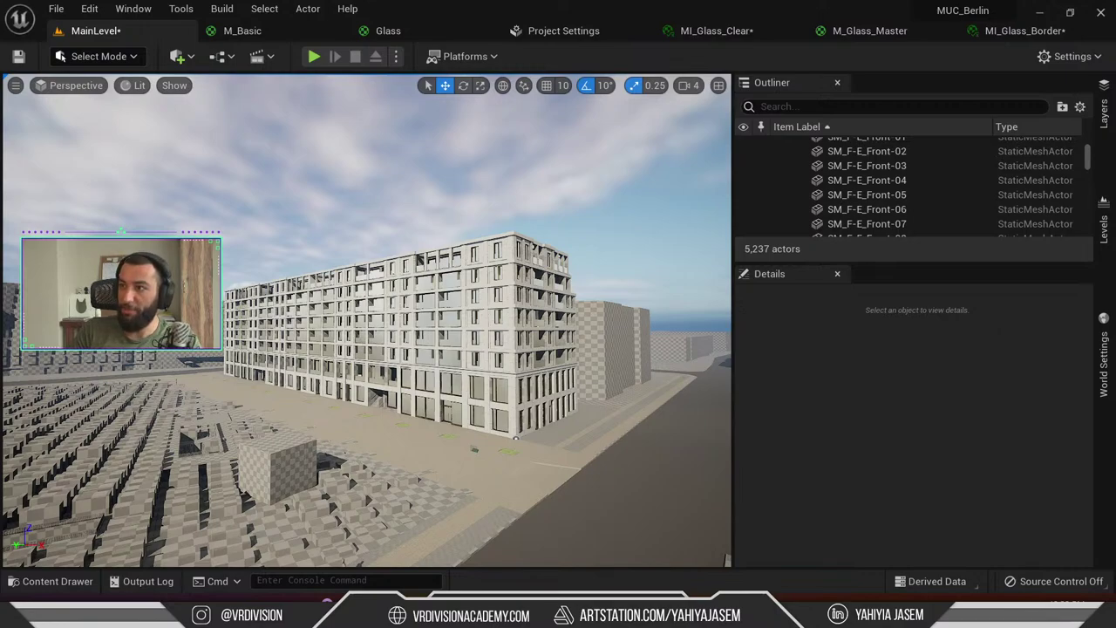
Bring the Discord window over the Unreal editor and open the unreal-engine channel in the VR Division Community server
drag(1115, 94, 441, 38)
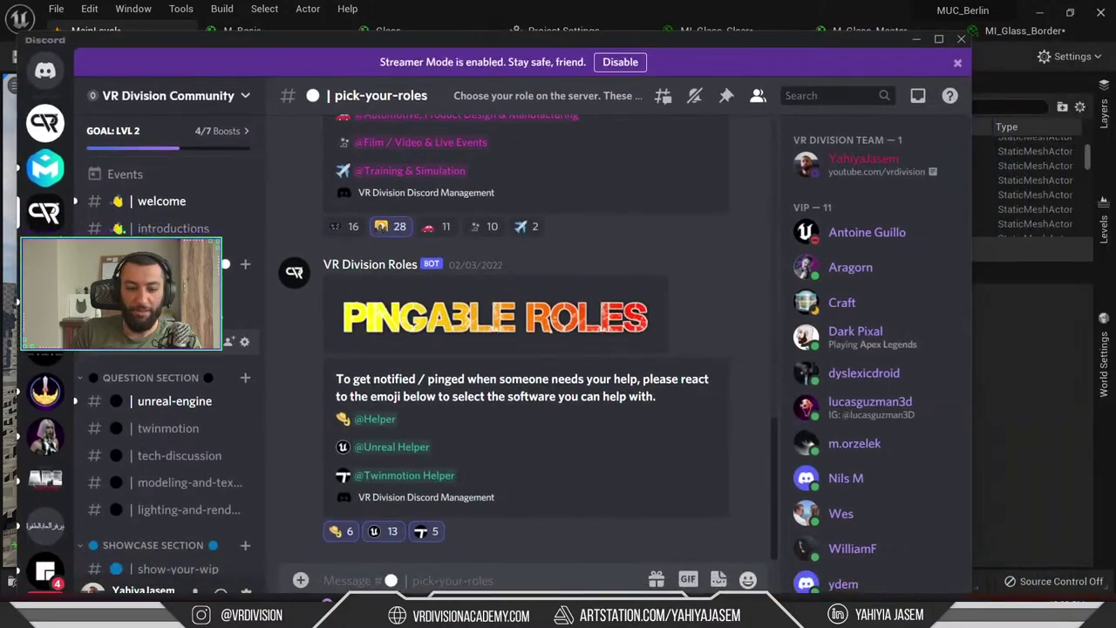
scroll(174, 297, down, 2)
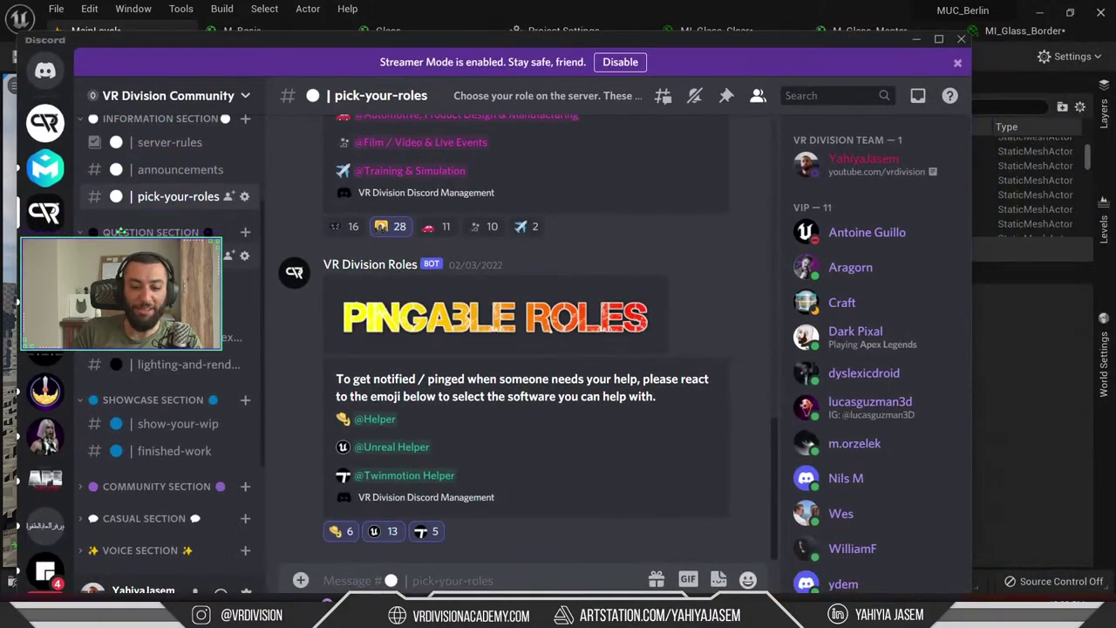
click(175, 255)
click(164, 206)
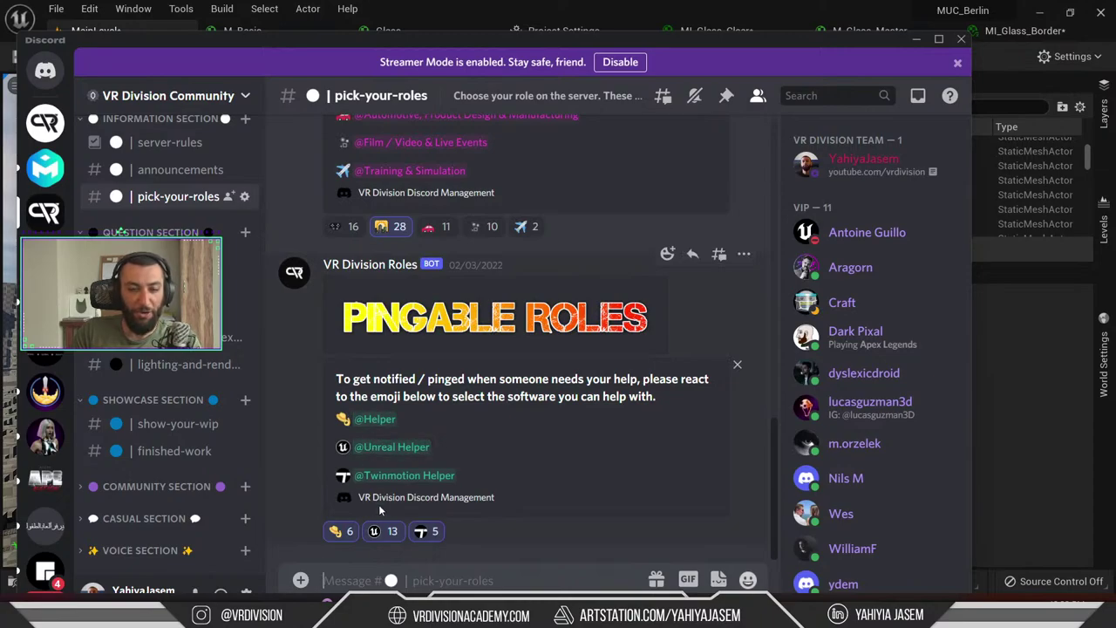
click(174, 255)
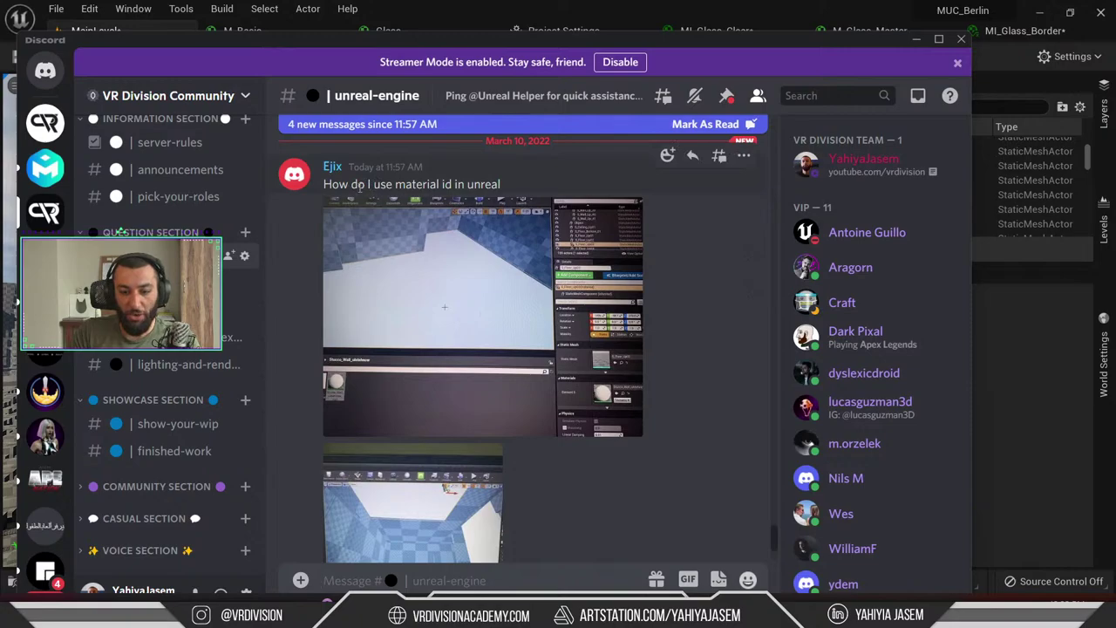
Read the question "How do I use material id in unreal" and view its first attached picture enlarged
drag(359, 187, 457, 186)
click(465, 186)
click(611, 384)
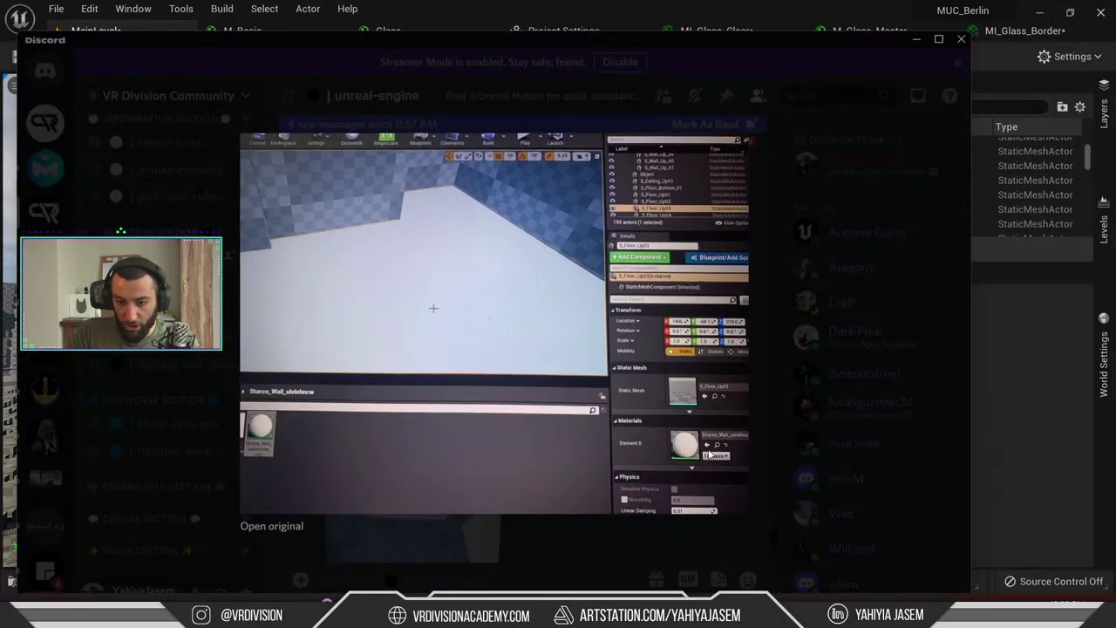
key(Escape)
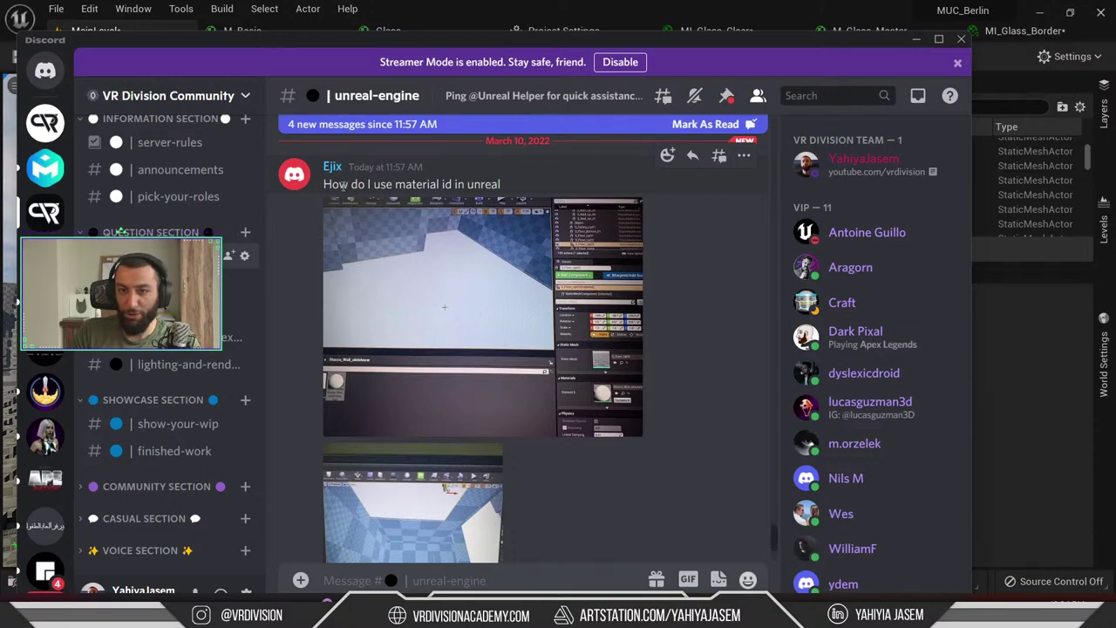
Read the follow-up message about separate ceiling and carpet materials, highlight "detaching the whole thing", and view the second picture enlarged
scroll(506, 253, down, 3)
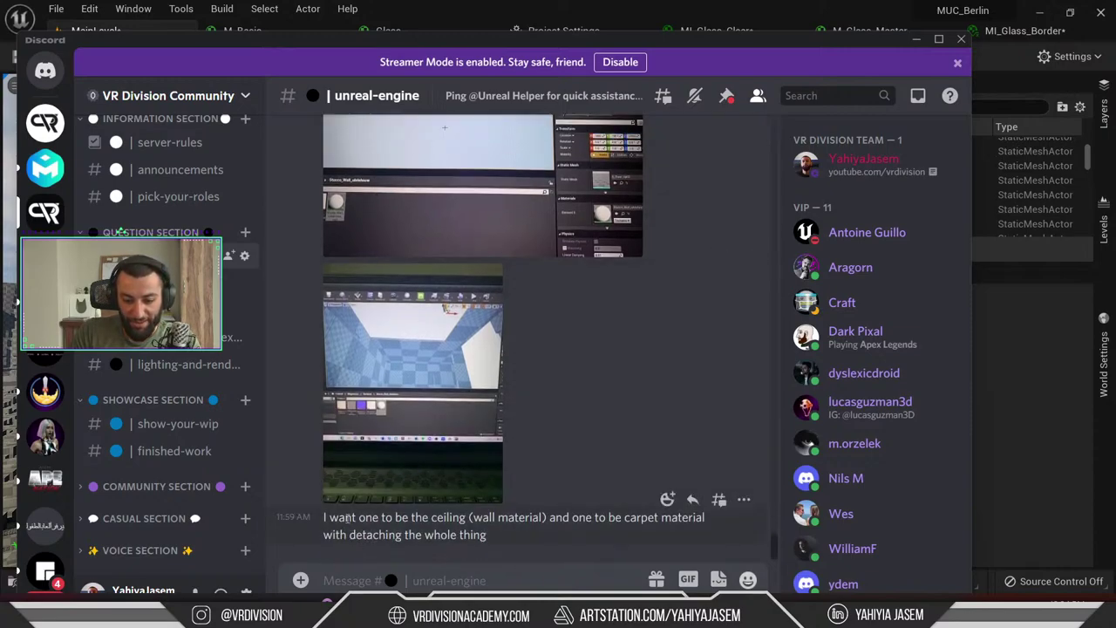
drag(347, 518, 424, 520)
click(407, 521)
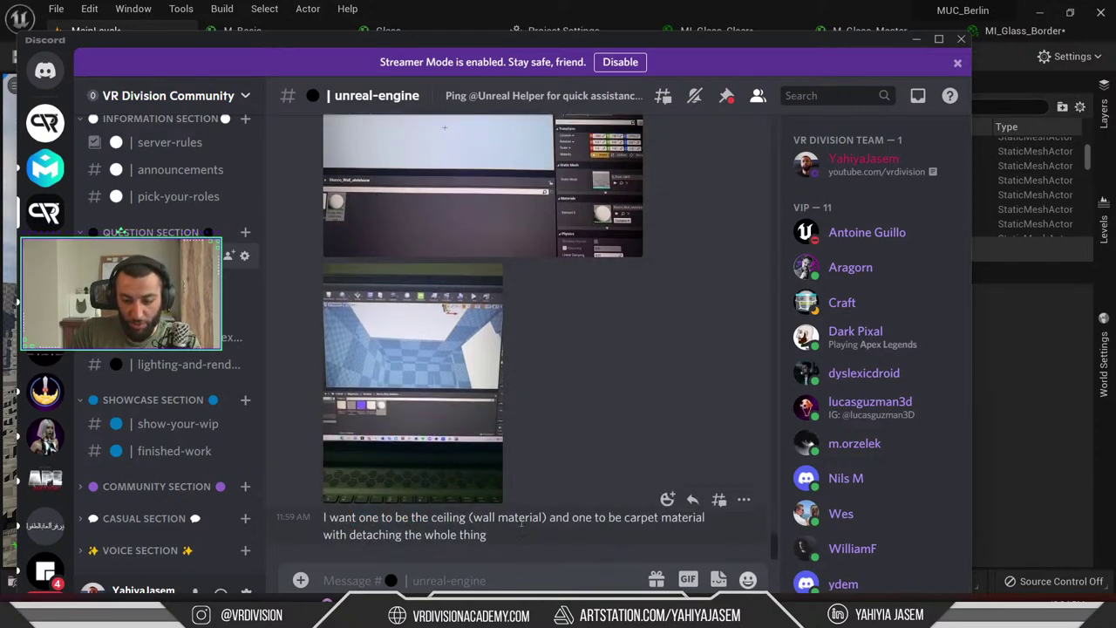
drag(518, 539, 348, 535)
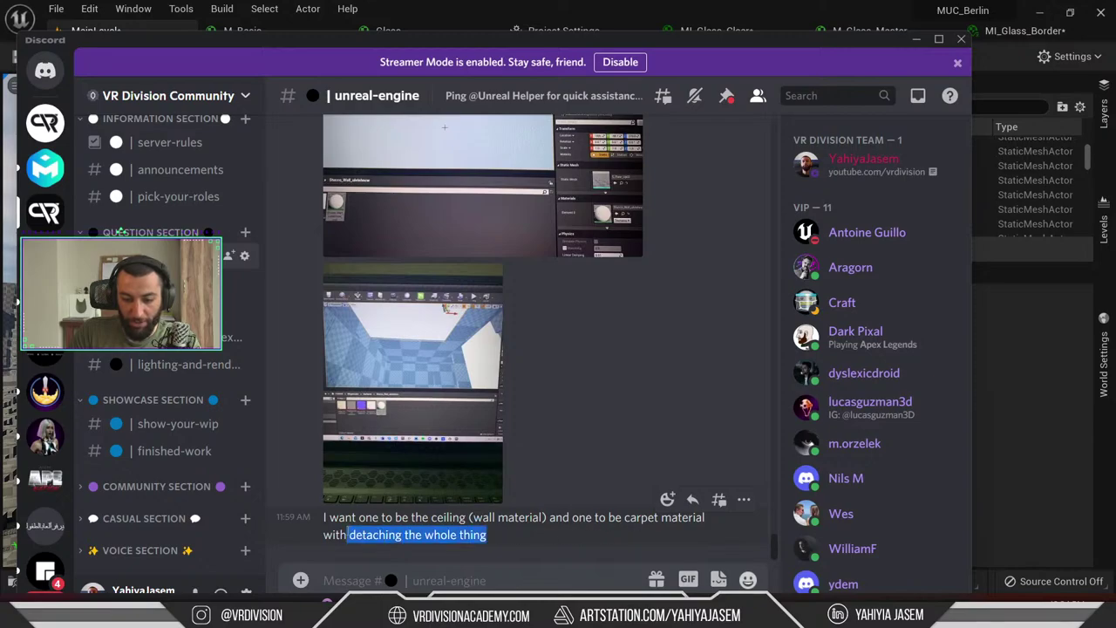
click(442, 384)
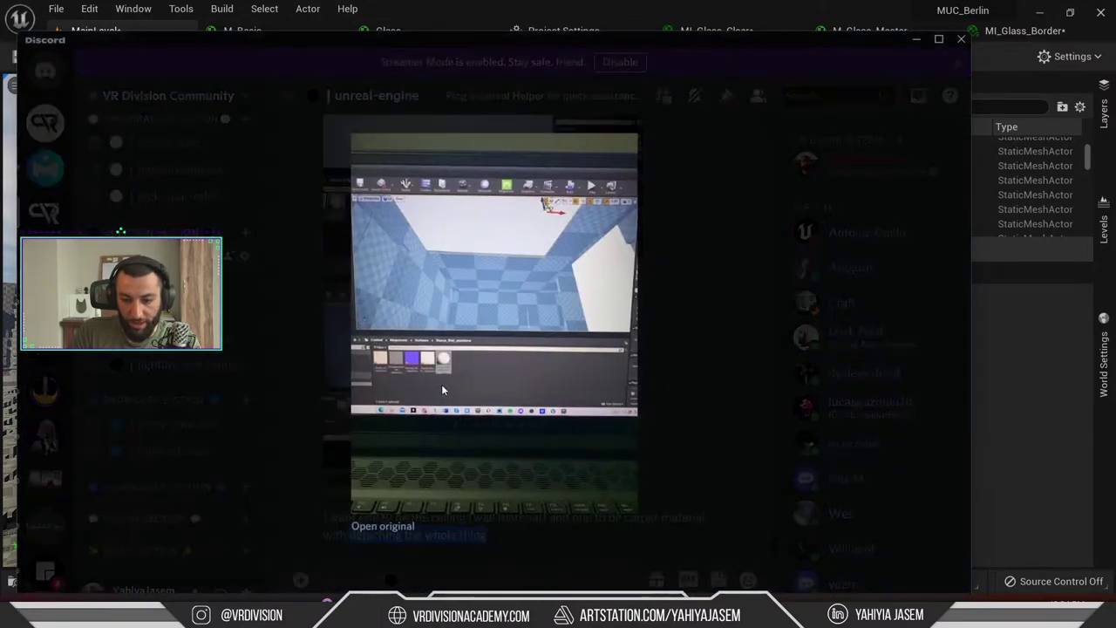
key(Escape)
scroll(617, 353, up, 5)
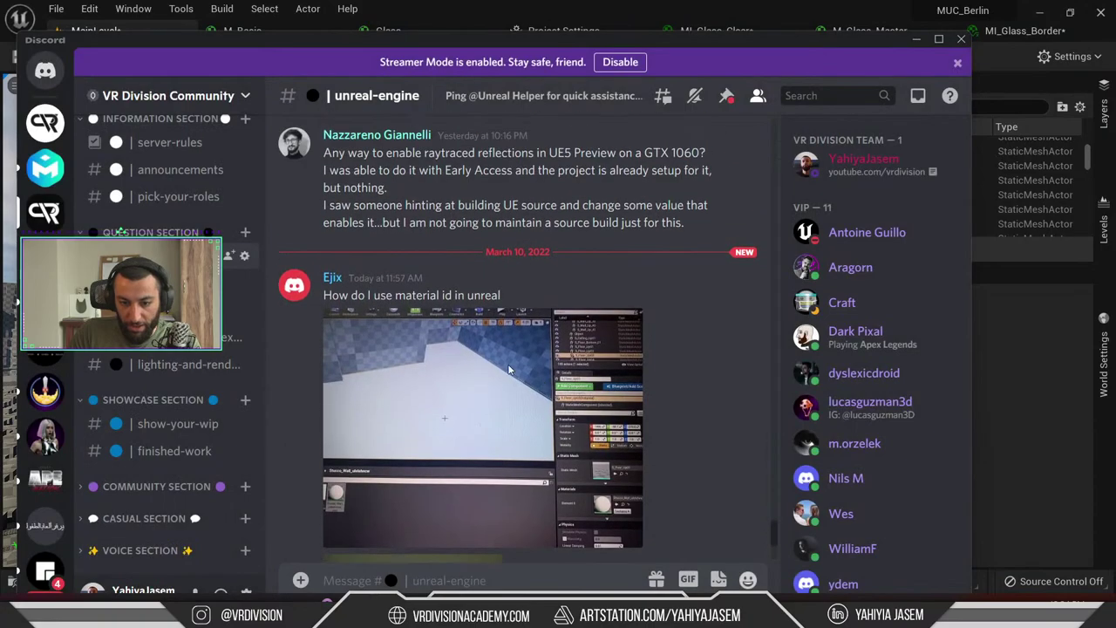
Enlarge the question's first picture again and examine the floor mesh's material slot in it
click(508, 373)
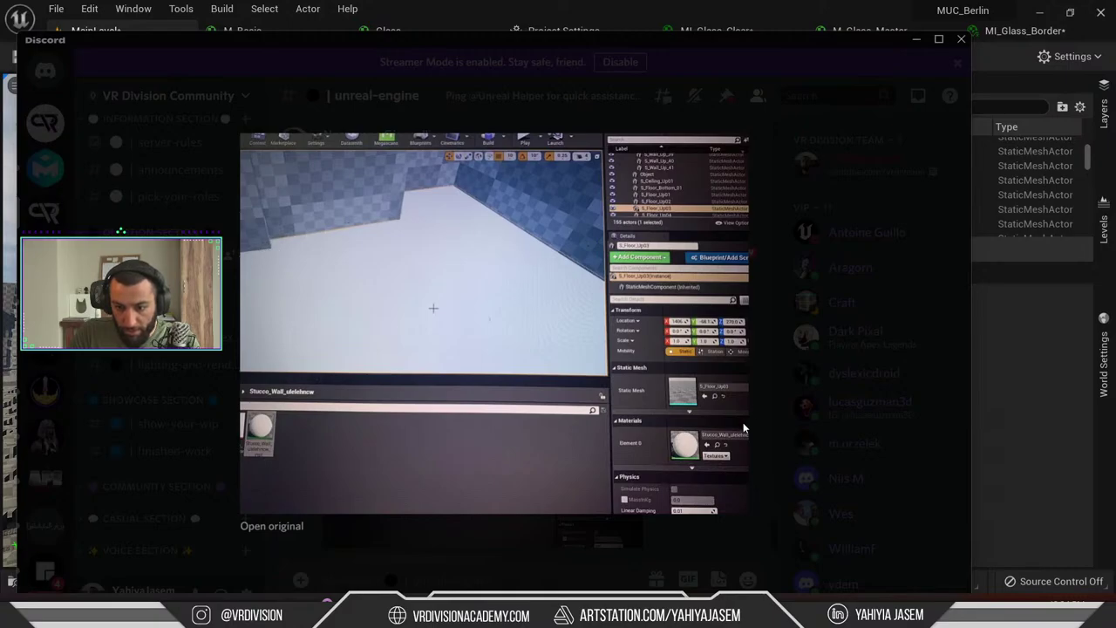
key(Escape)
click(508, 362)
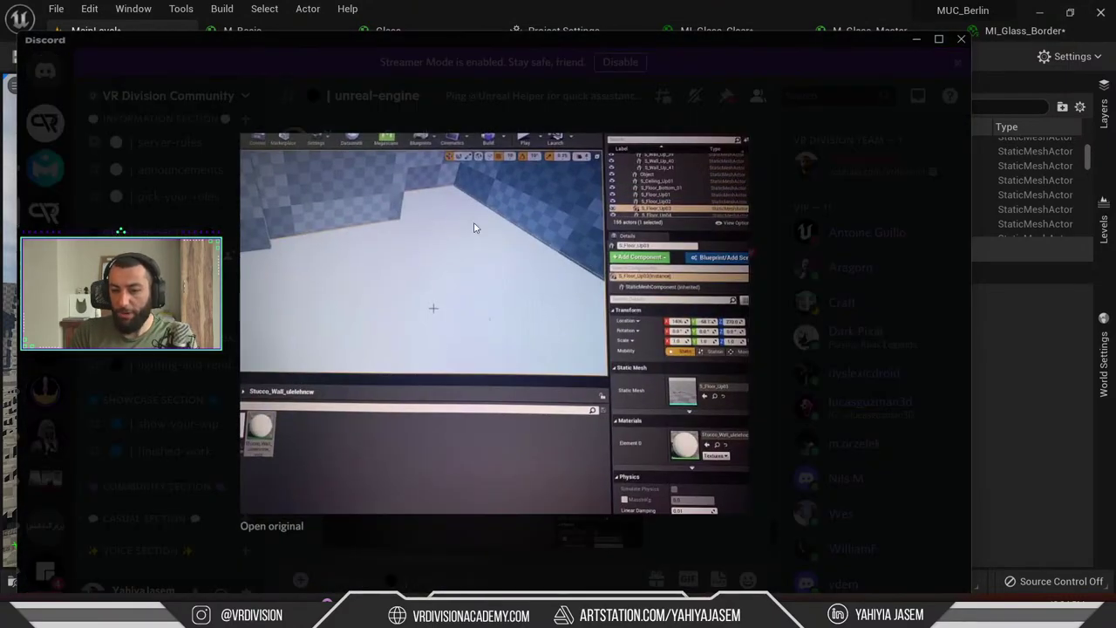
click(543, 96)
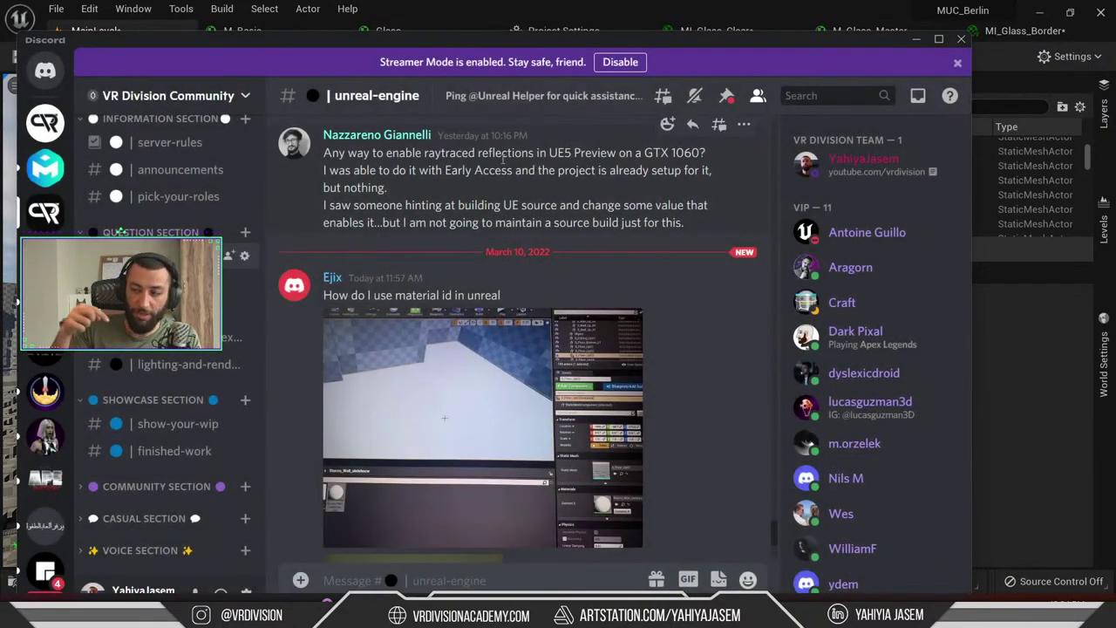
Shift the Discord window slightly and look over both pictures and the text of the material ID question again
drag(461, 38, 467, 30)
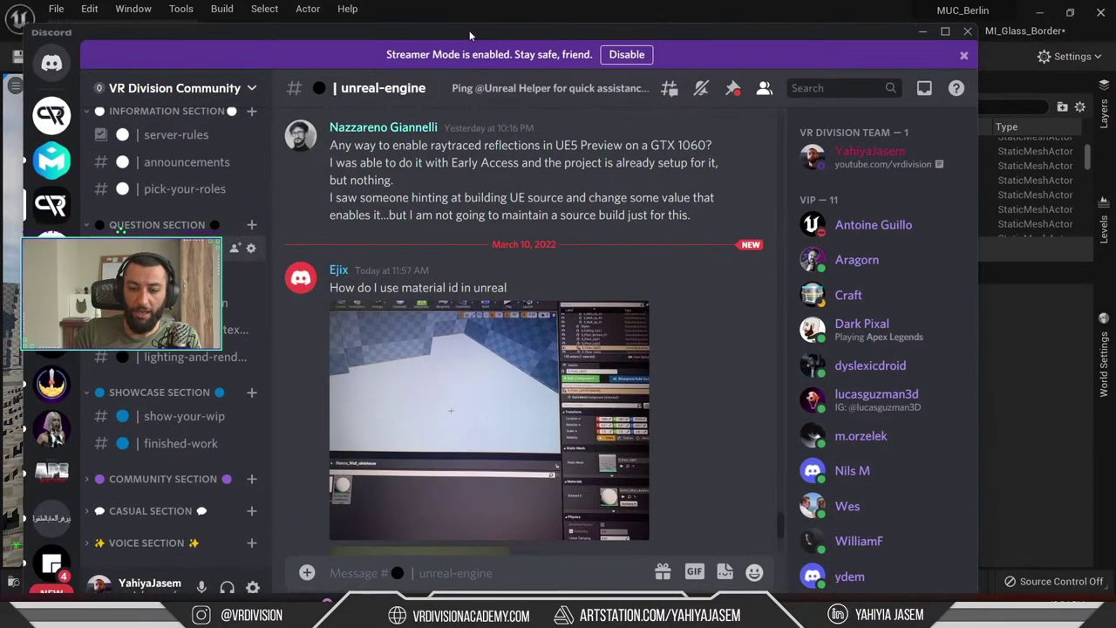
scroll(493, 227, down, 3)
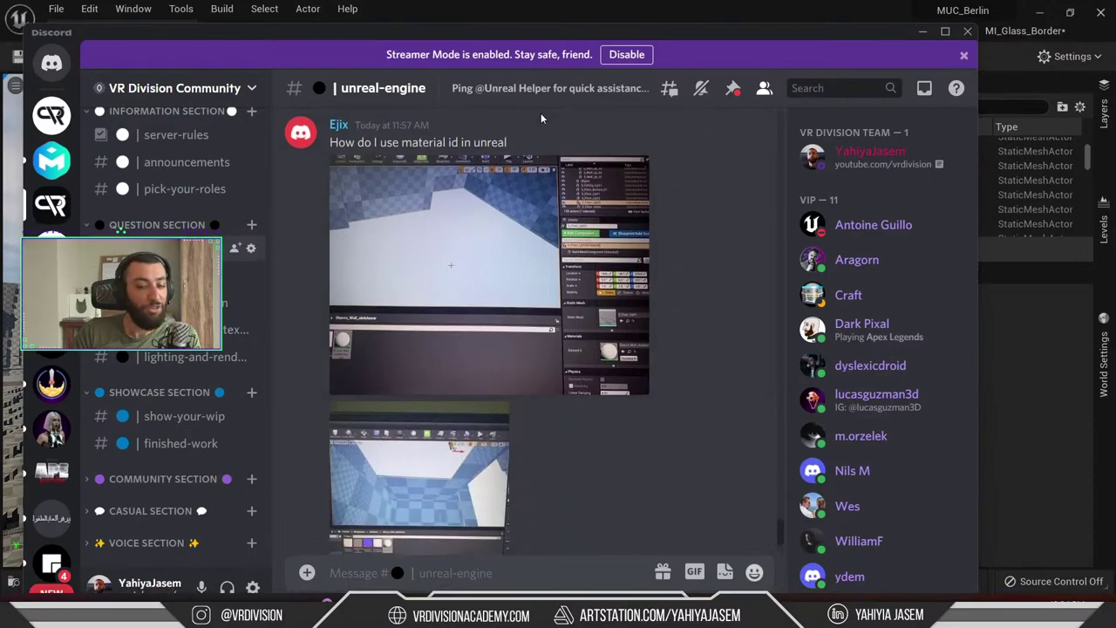
scroll(519, 314, down, 3)
scroll(534, 357, up, 5)
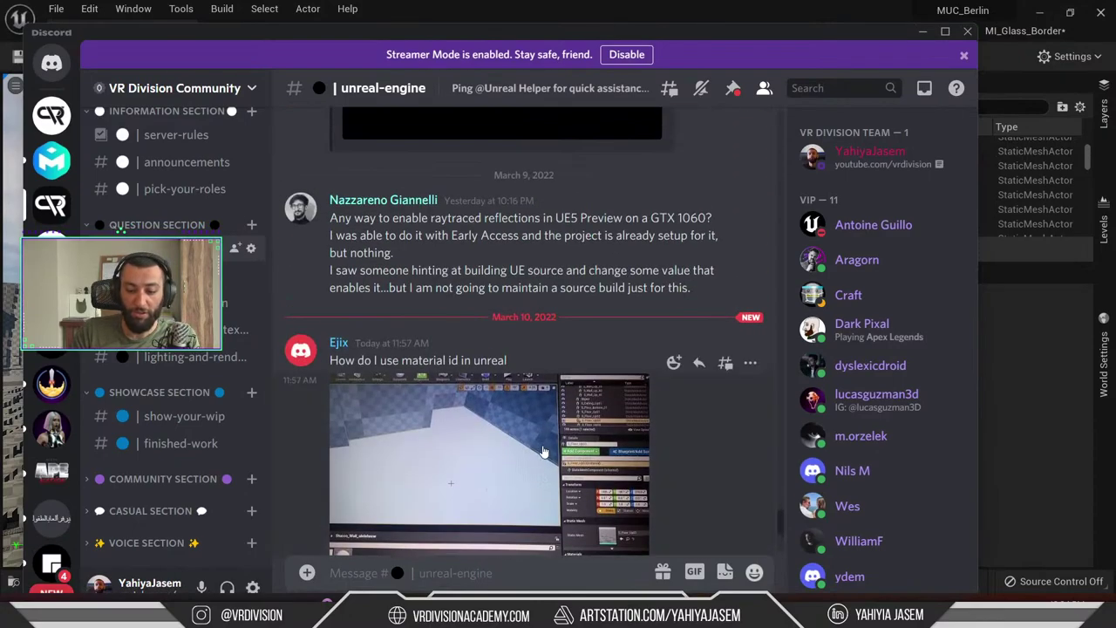
Enlarge the question's first picture once more, move Discord out of the way, and switch to 3ds Max
click(453, 444)
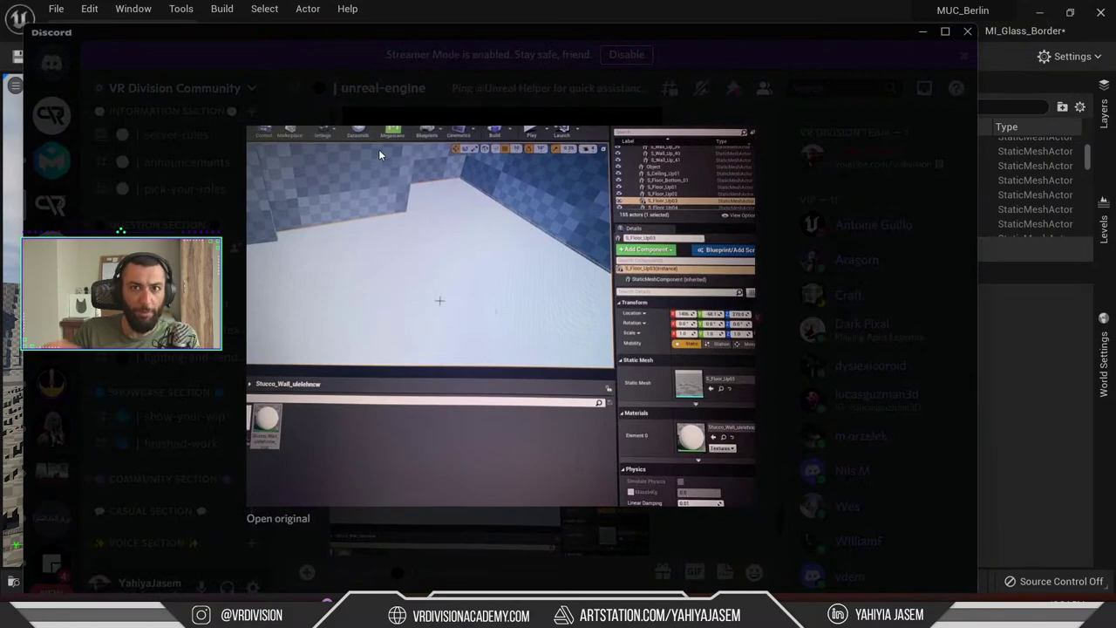
mouse_move(544, 615)
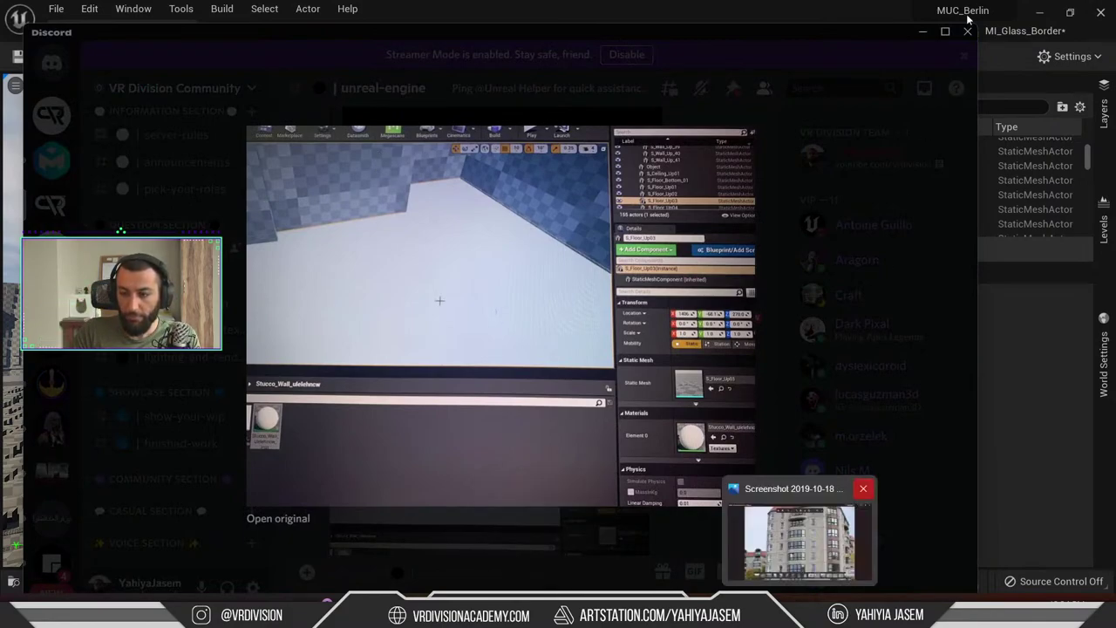
drag(687, 35, 1115, 77)
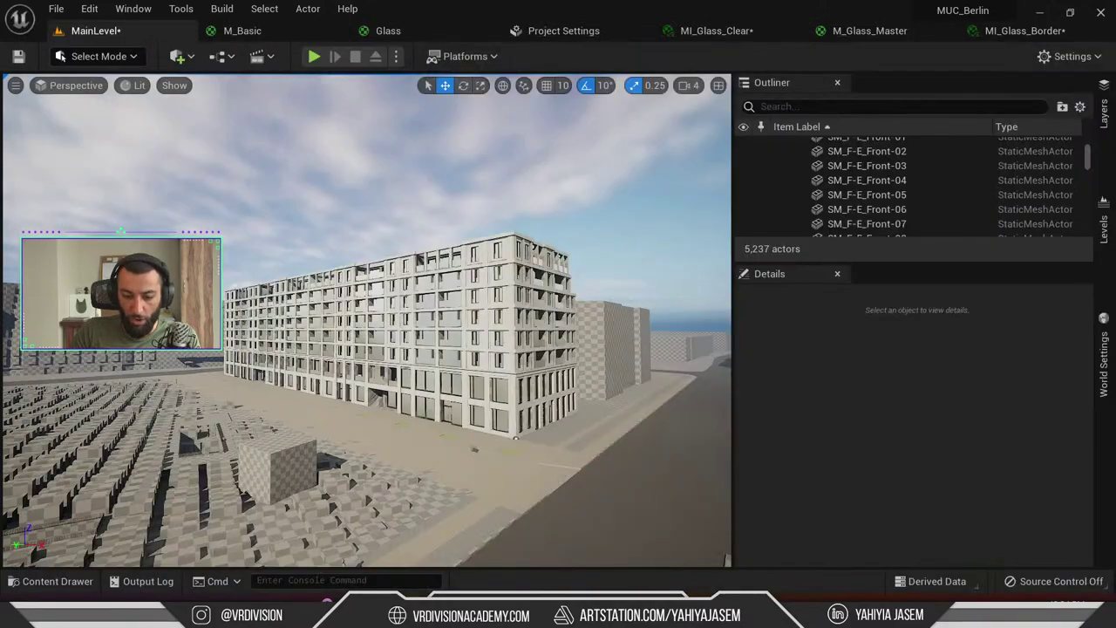
key(alt+Tab)
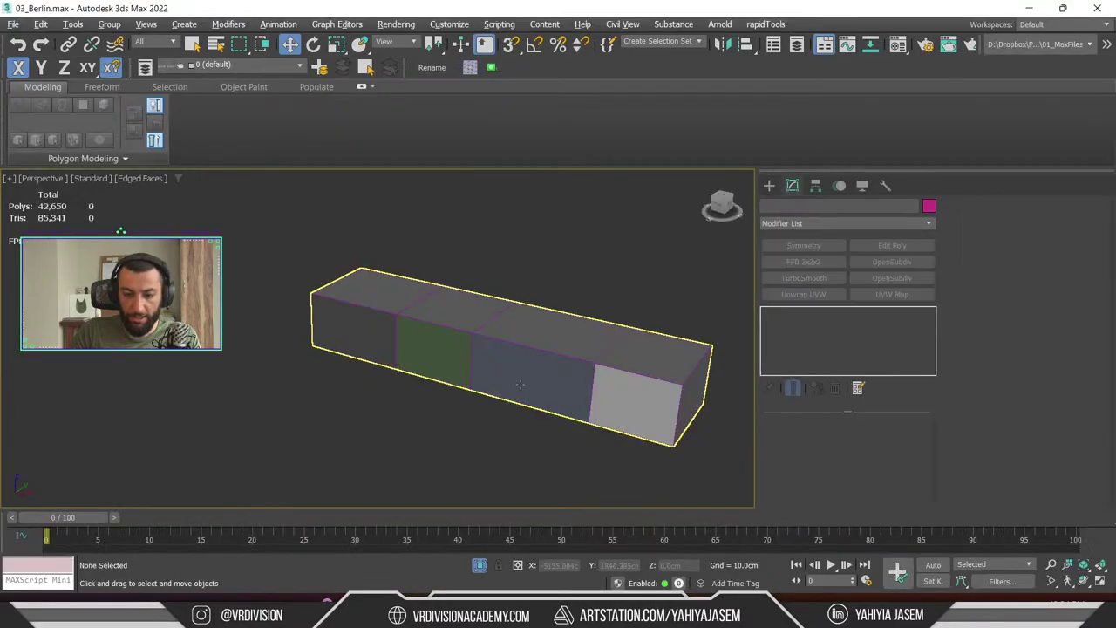
Draw a new standard box beside the existing multi-material wall
alt+middle_drag(594, 383, 523, 418)
click(771, 185)
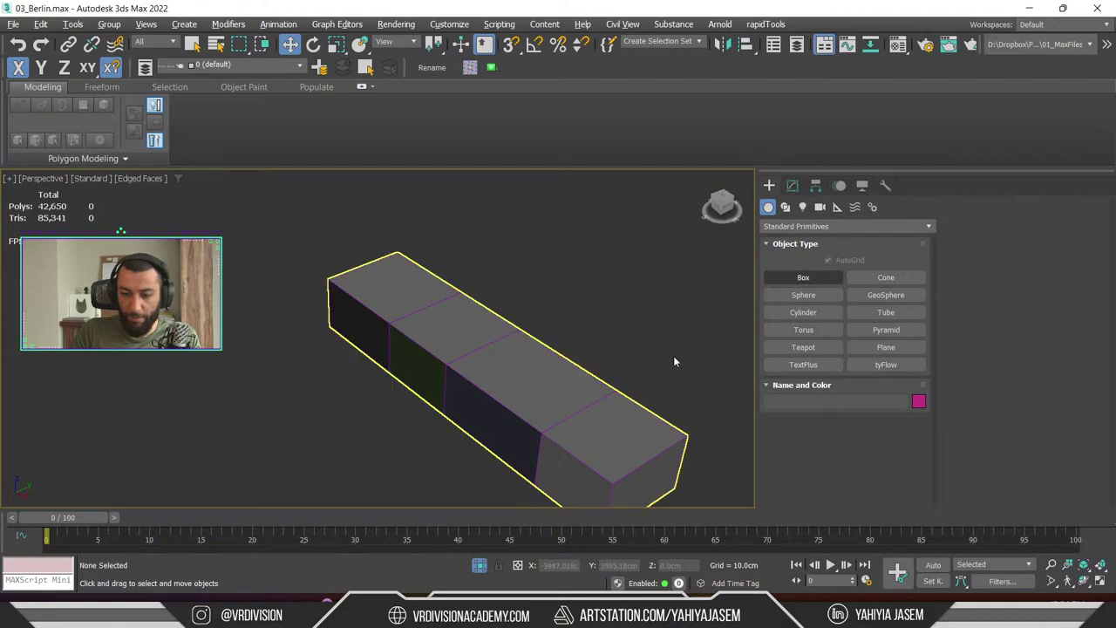
click(803, 278)
middle_drag(441, 286, 452, 271)
drag(251, 299, 323, 504)
click(316, 374)
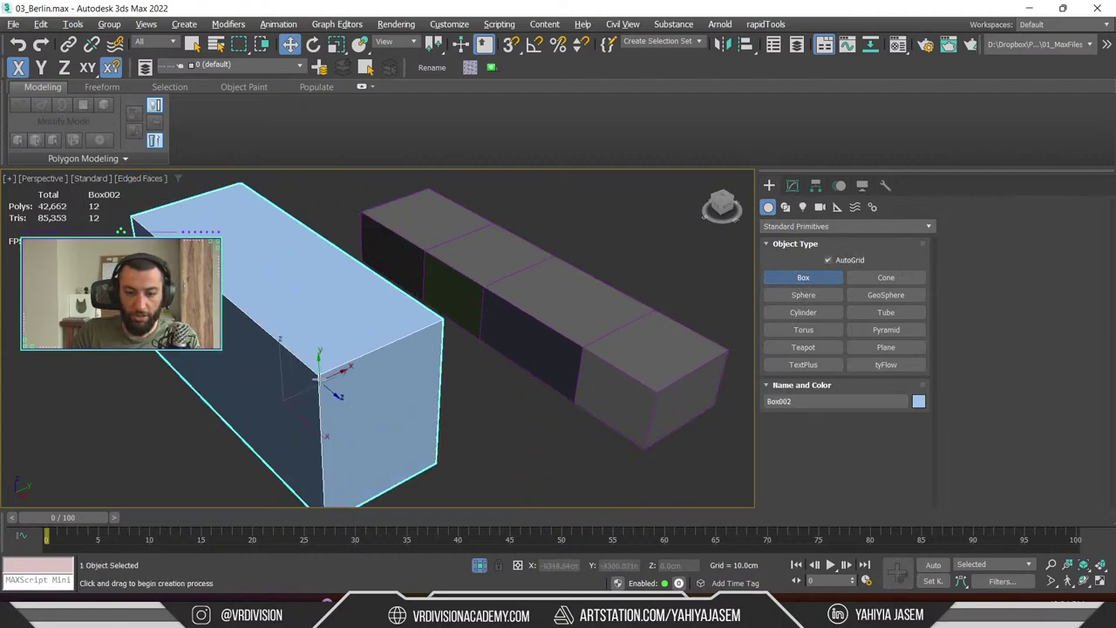
right_click(319, 373)
Clone the plain box once along its Y axis
middle_drag(344, 356, 376, 317)
shift+drag(355, 337, 140, 393)
key(Return)
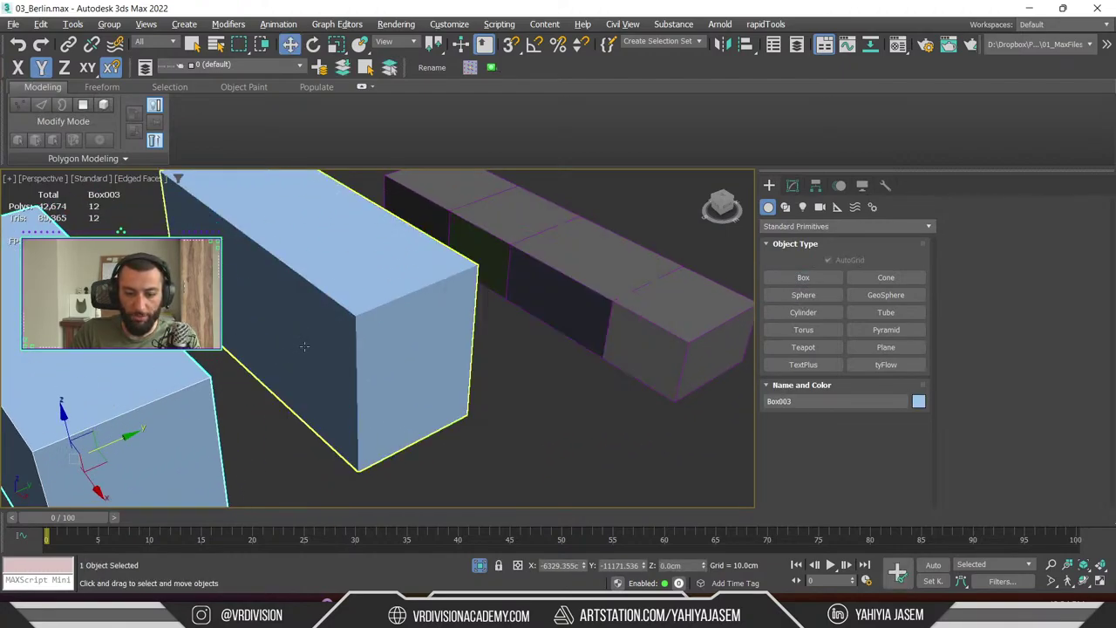
Convert the original box to an Editable Poly and cut four crosswise and one horizontal edge loops with Swift Loop
click(304, 349)
middle_drag(322, 346, 445, 354)
key(alt+c)
click(444, 309)
click(342, 269)
alt+middle_drag(302, 269, 336, 269)
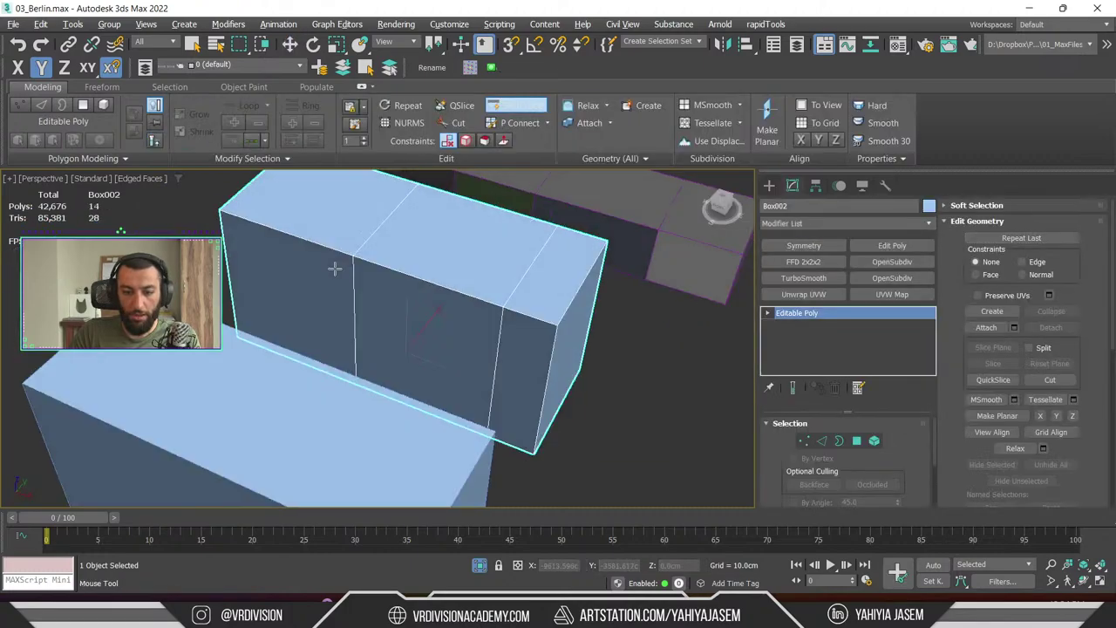
click(316, 274)
click(424, 325)
click(377, 333)
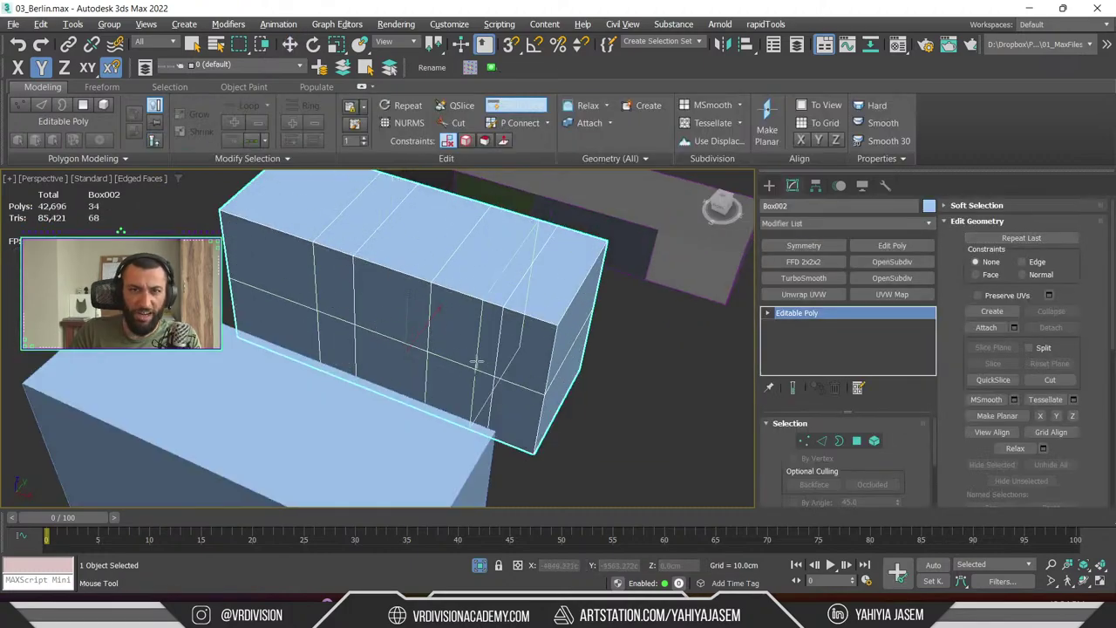
alt+middle_drag(476, 366, 428, 326)
right_click(507, 364)
Select all polygons of the segmented box and set their material ID to 1
key(4)
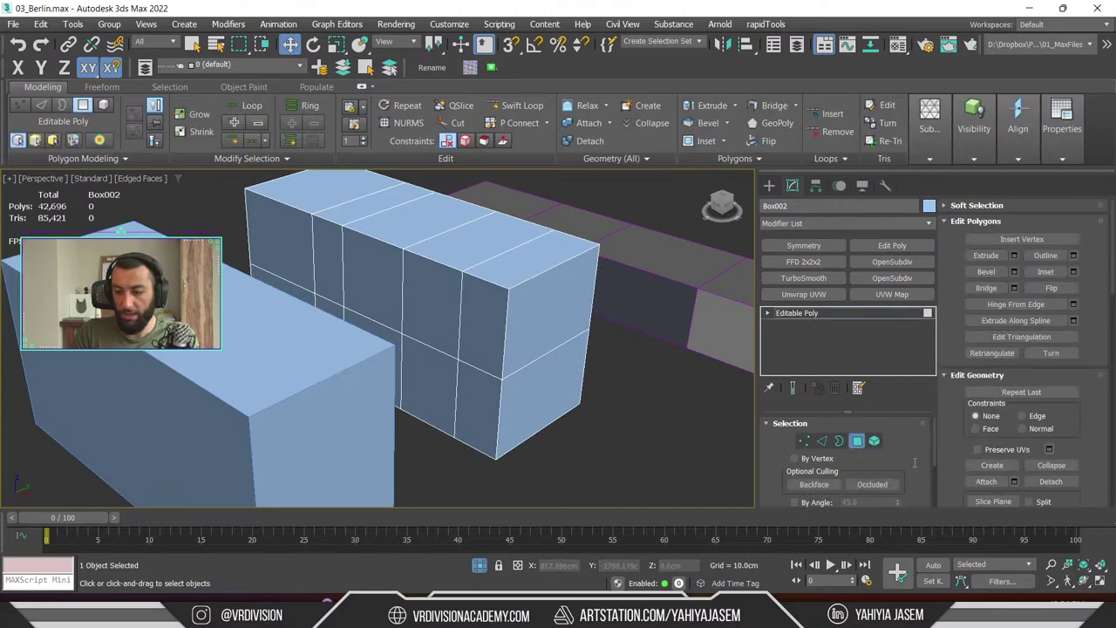
key(ctrl+a)
drag(1081, 440, 1030, 187)
scroll(1040, 440, down, 1)
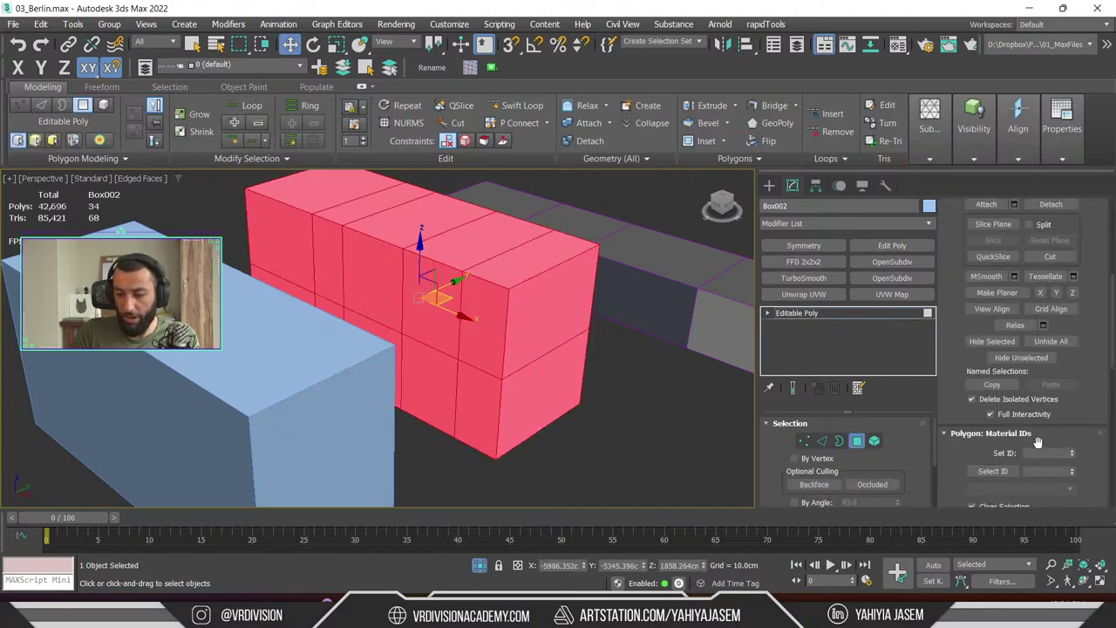
click(580, 406)
Select four staggered polygons on the box's front side and give them a separate material ID
click(484, 327)
ctrl+click(421, 392)
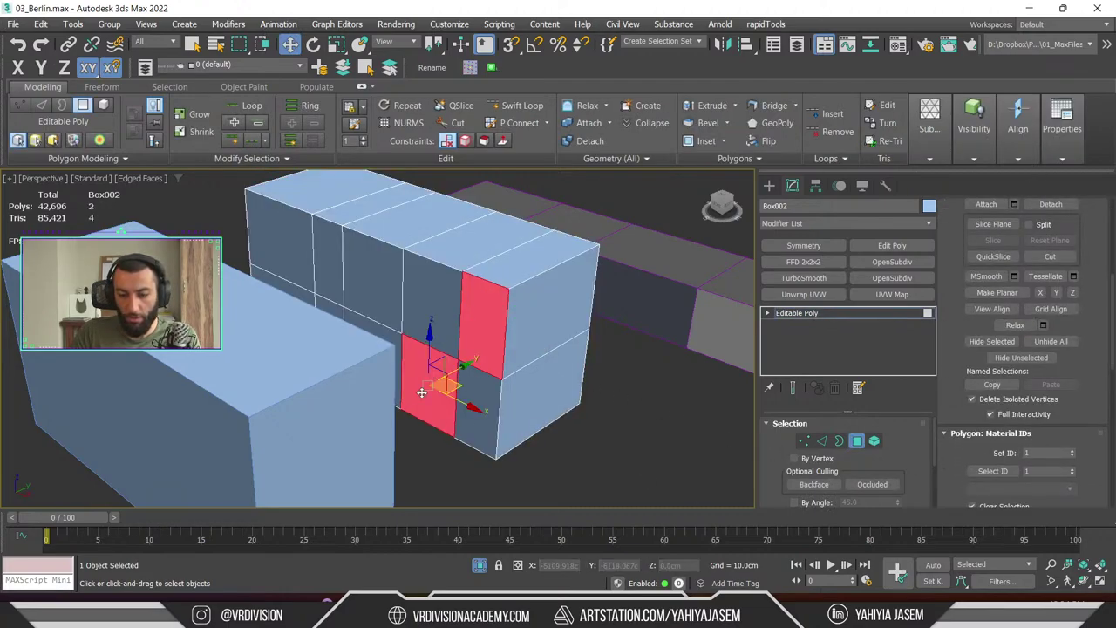
ctrl+click(354, 275)
ctrl+click(333, 272)
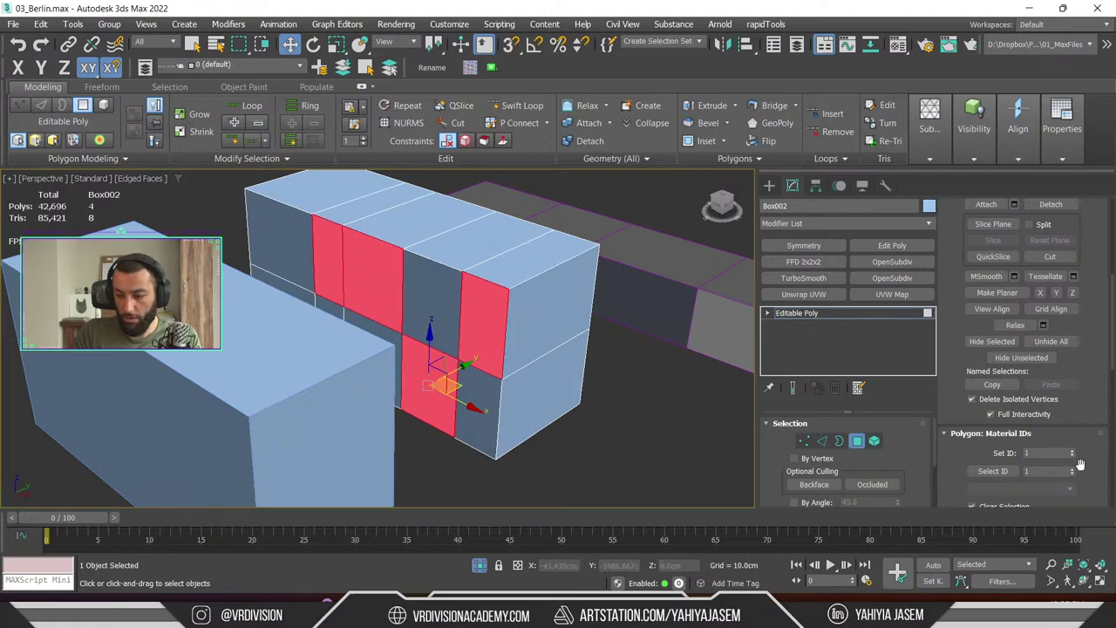
click(648, 464)
Select two polygons on top of the box and assign them another material ID
click(486, 252)
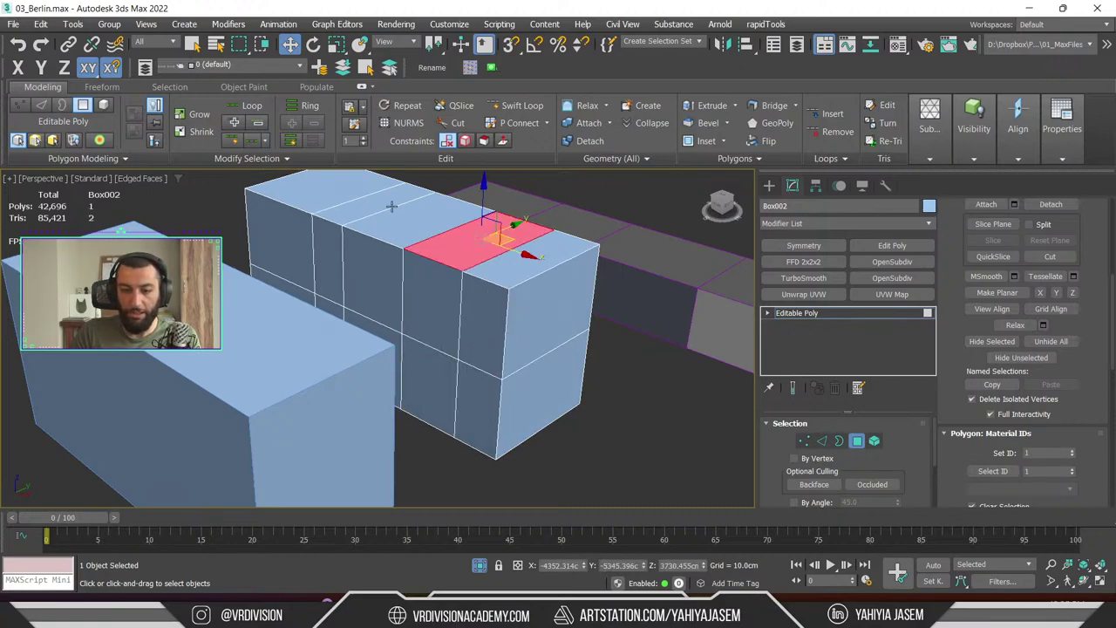
ctrl+click(375, 202)
click(657, 436)
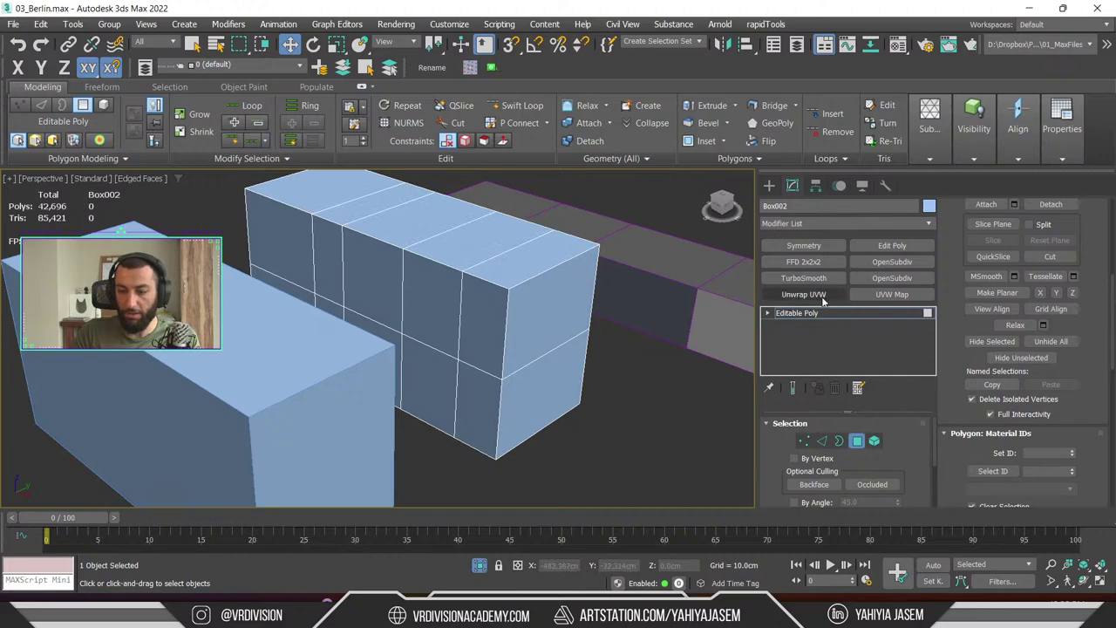
Delete the plain box copy and clone the segmented box once along its Y axis as a Copy
click(794, 314)
click(206, 385)
key(Delete)
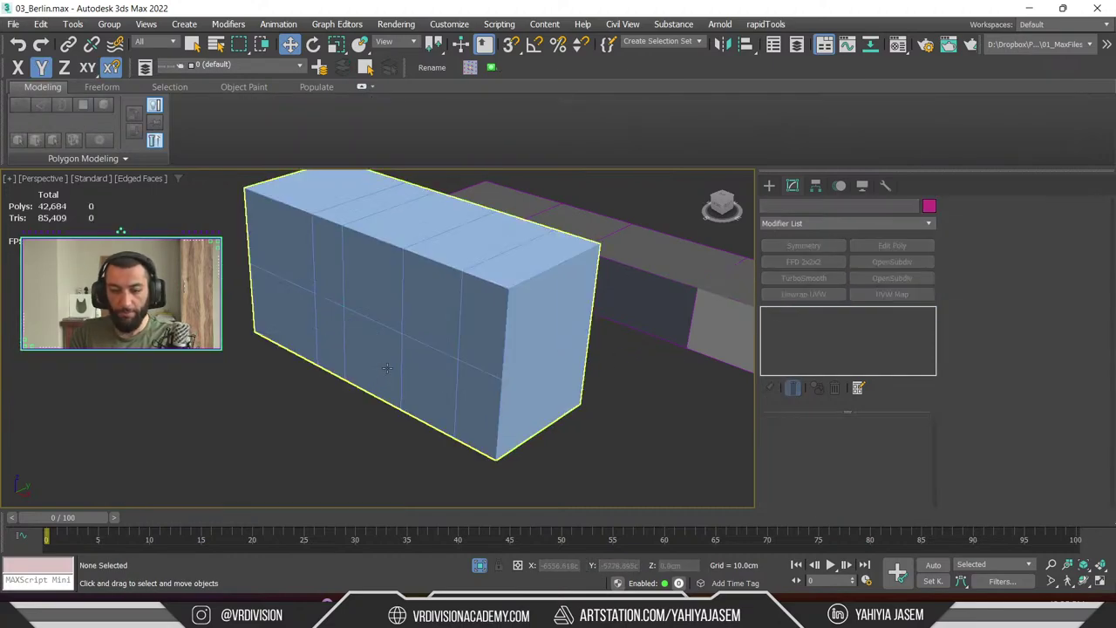
click(422, 359)
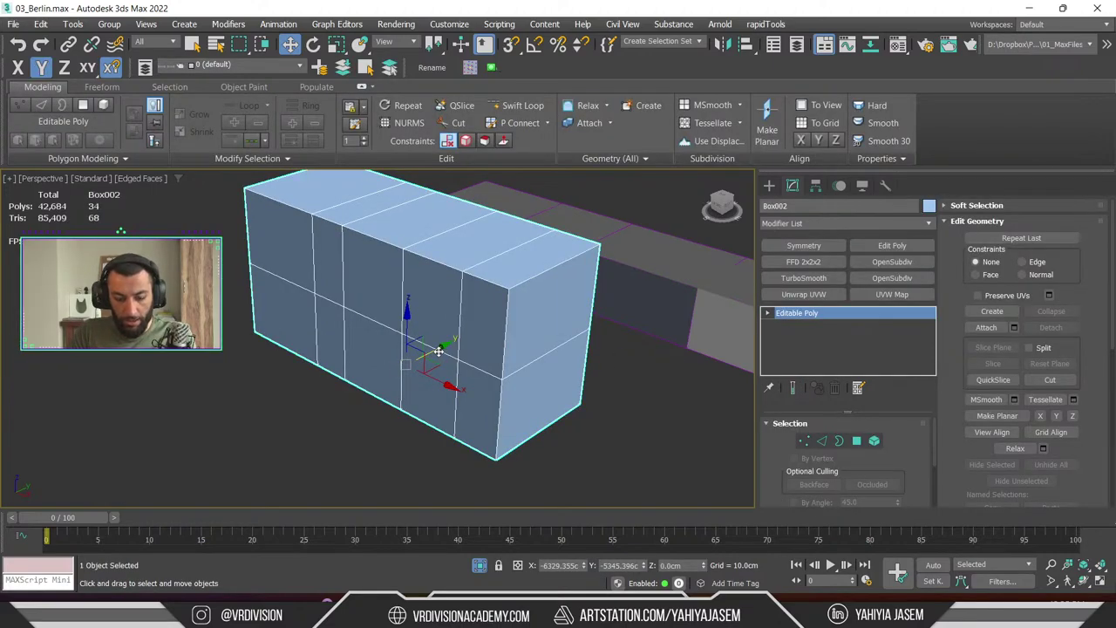
mouse_move(439, 351)
shift+mouse_down()
mouse_move(305, 370)
mouse_move(294, 392)
shift+mouse_up()
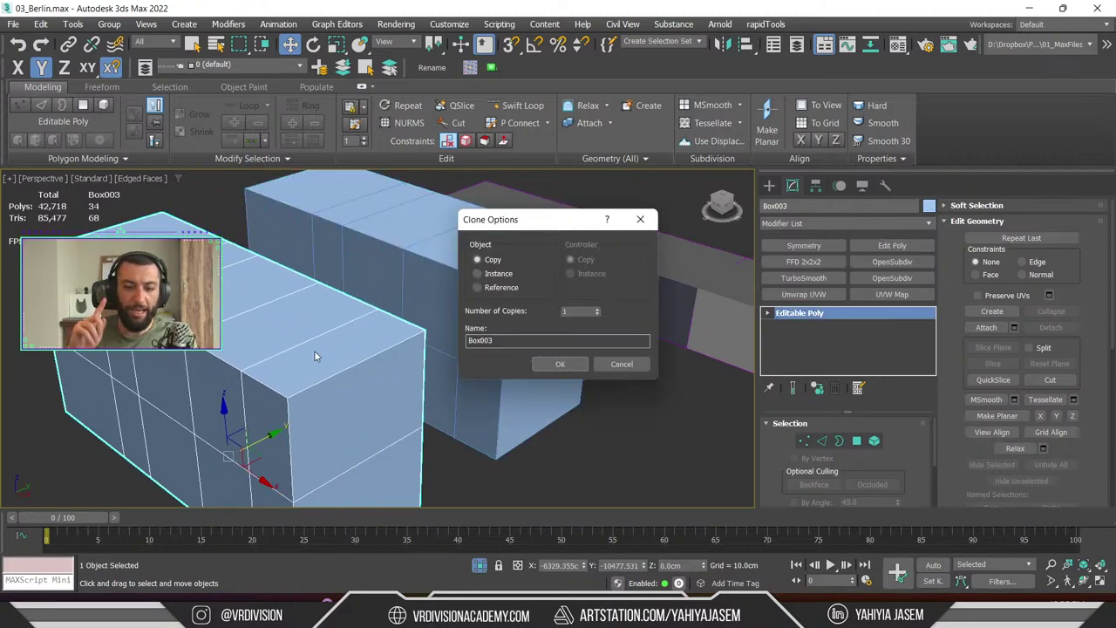
key(Return)
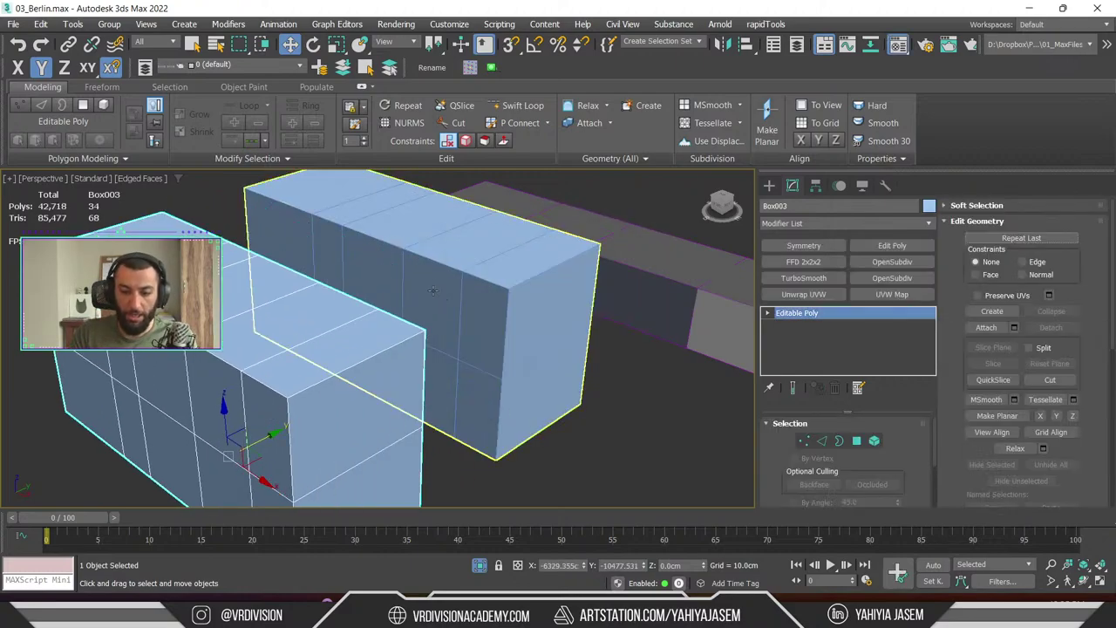
Apply the existing multi-material to the new box copy so its faces are coloured by material ID
key(m)
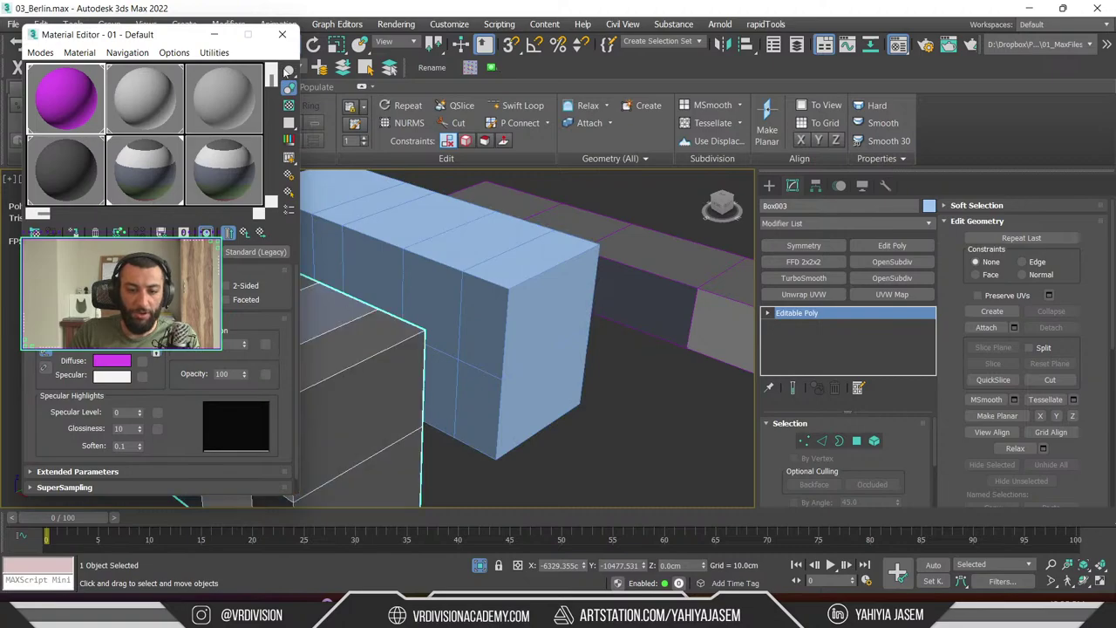
click(281, 34)
middle_drag(374, 232, 511, 325)
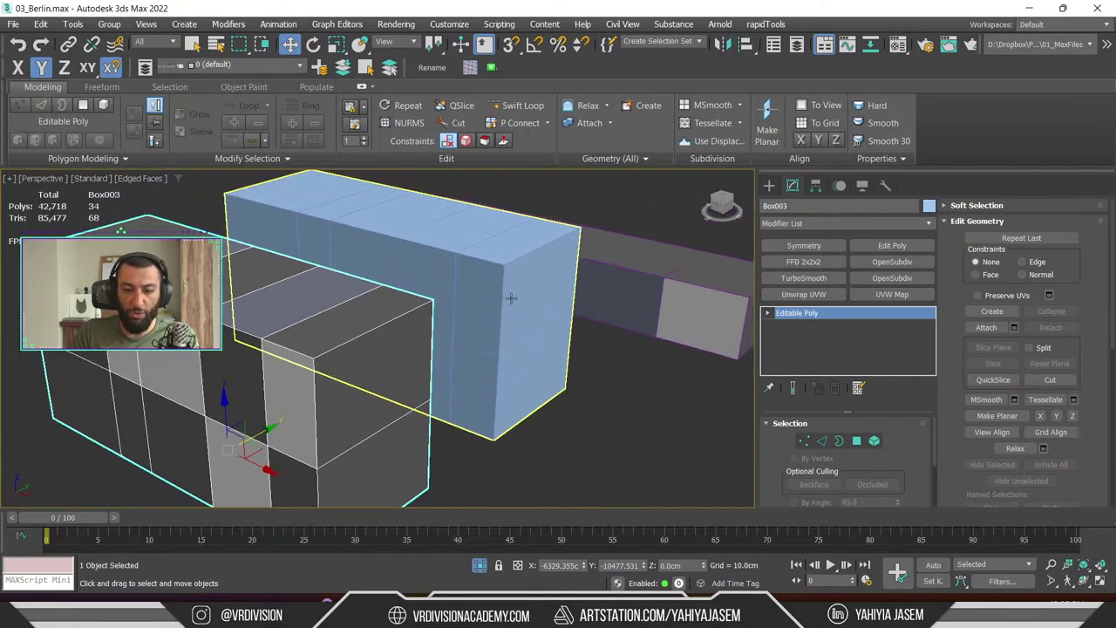
Change the object colour of the segmented box without a material to light purple
click(492, 282)
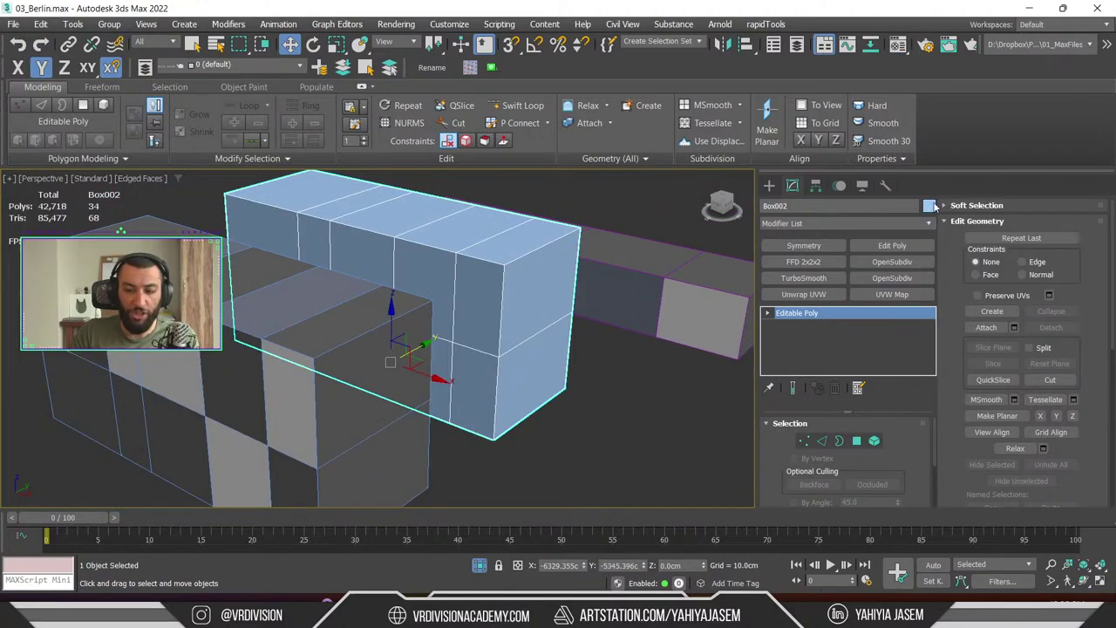
click(930, 205)
click(288, 261)
click(287, 381)
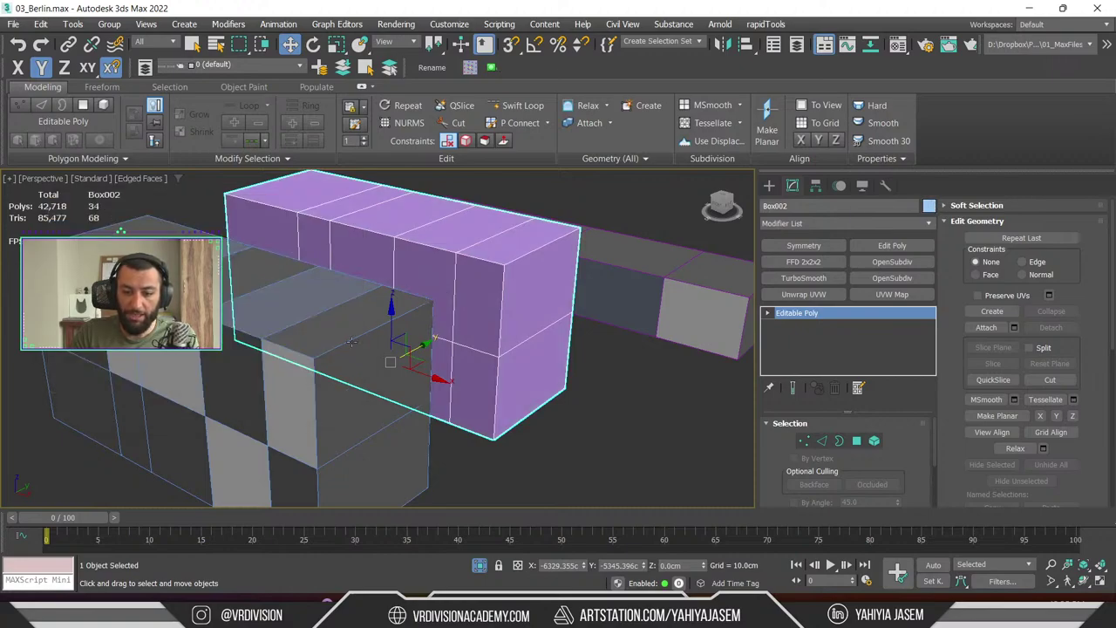
click(565, 410)
Select both segmented boxes and export them as the Unreal Datasmith file boxtest in the Berlin folder
click(195, 424)
alt+middle_drag(195, 423, 393, 383)
ctrl+click(456, 338)
scroll(457, 339, down, 2)
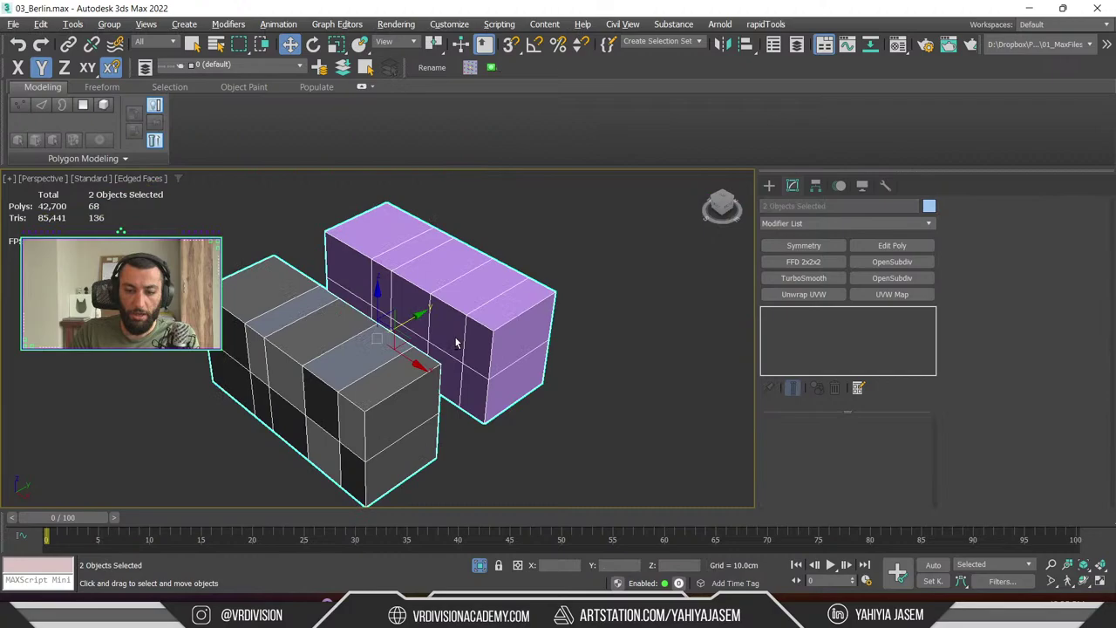
key(ctrl+e)
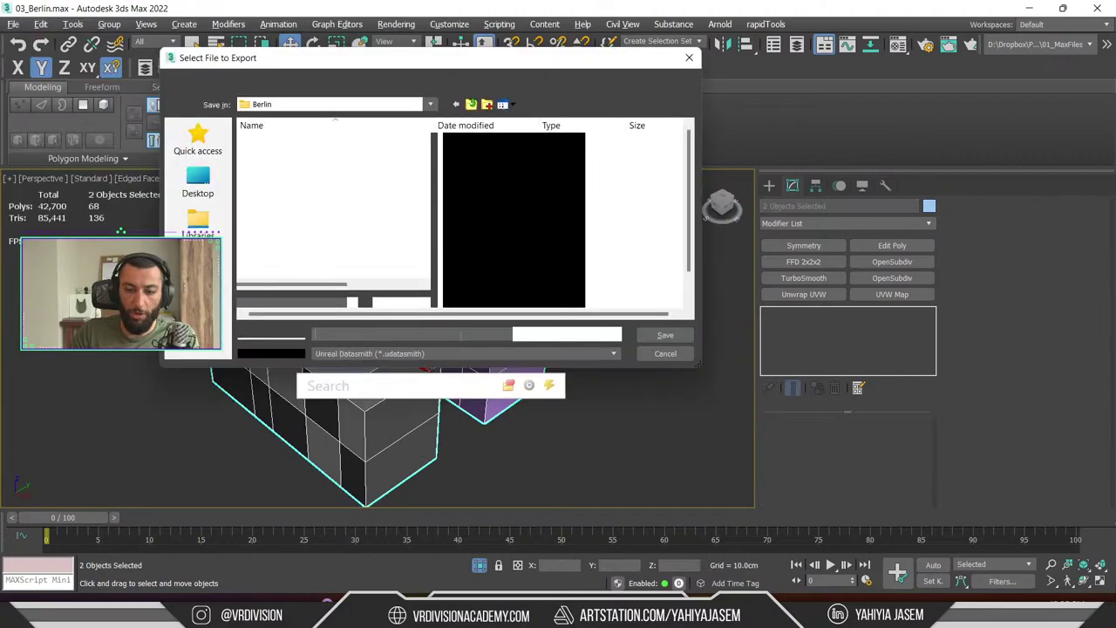
key(Escape)
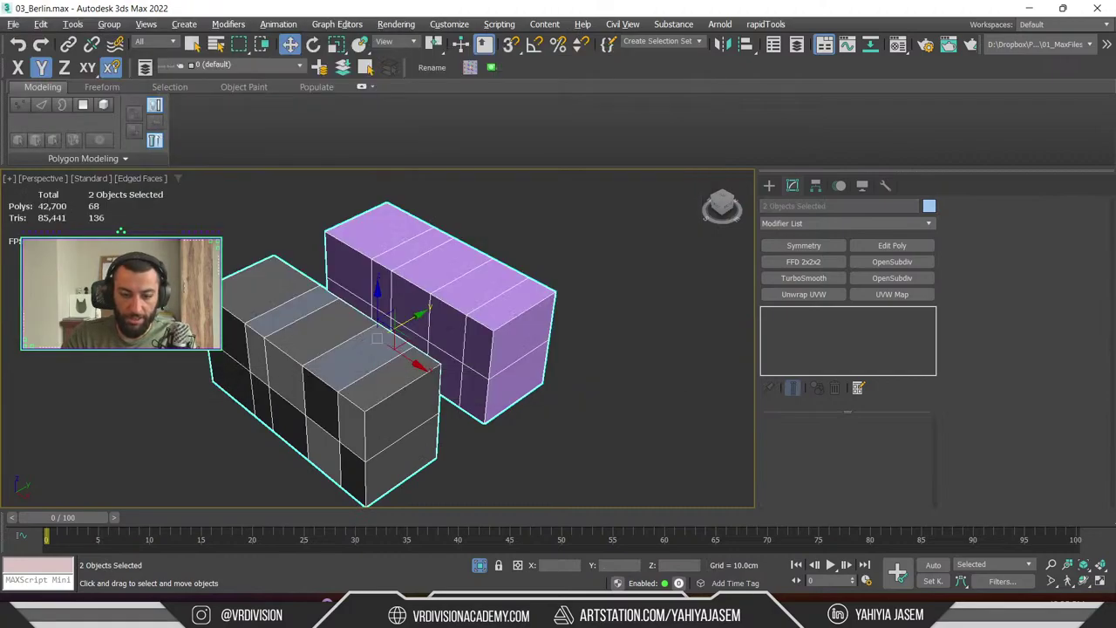
click(485, 353)
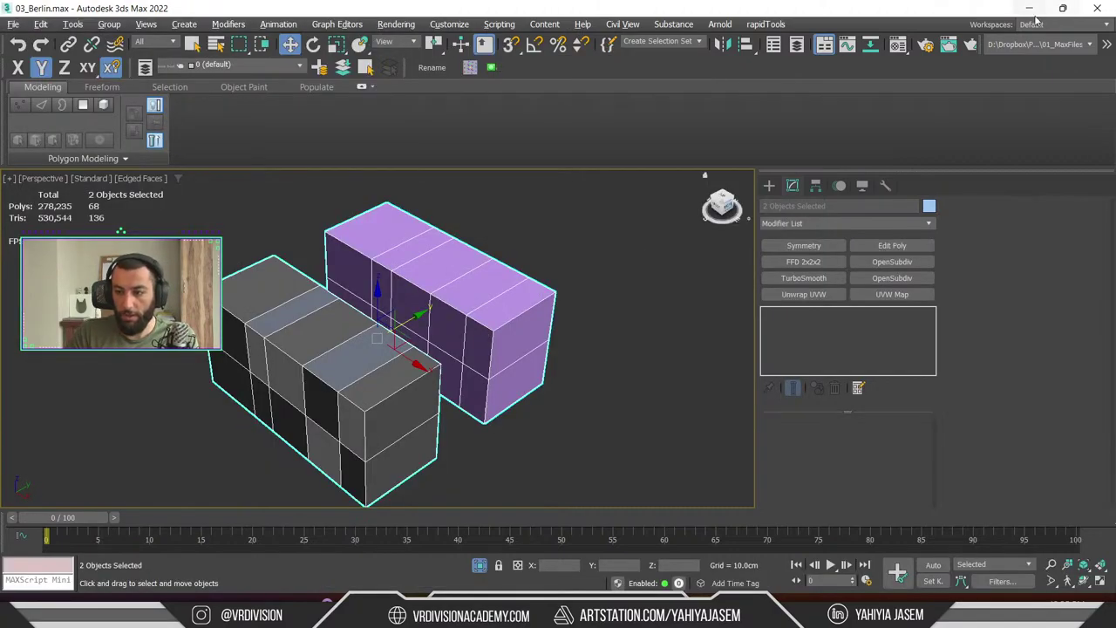
Switch to Unreal and import boxtest.udatasmith into the Berlin project's DT folder
click(1030, 8)
click(181, 55)
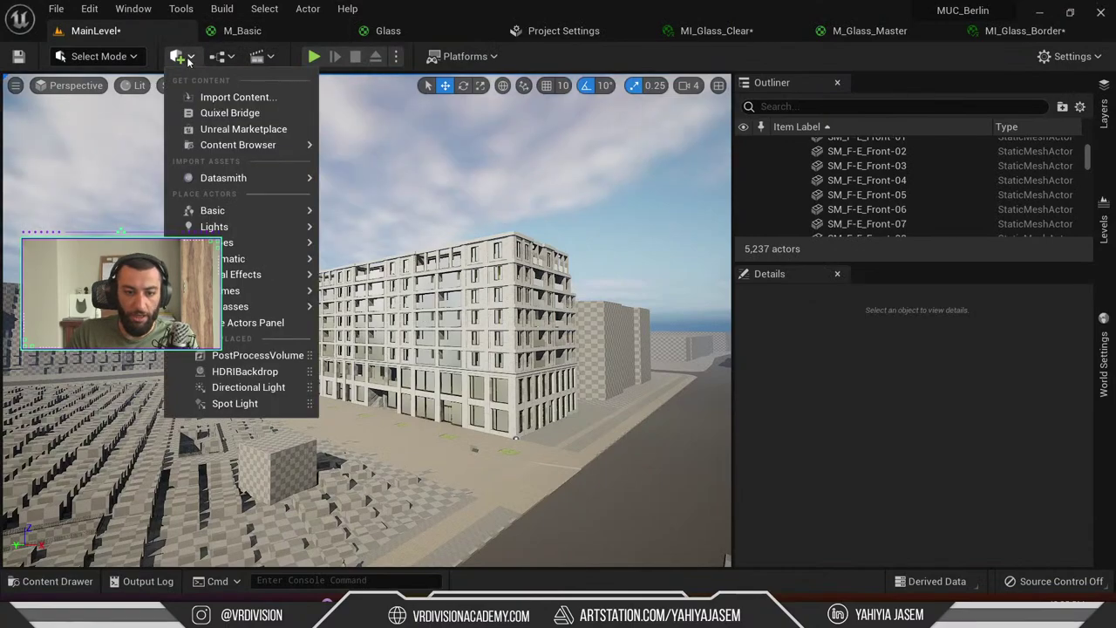
mouse_move(261, 177)
click(373, 197)
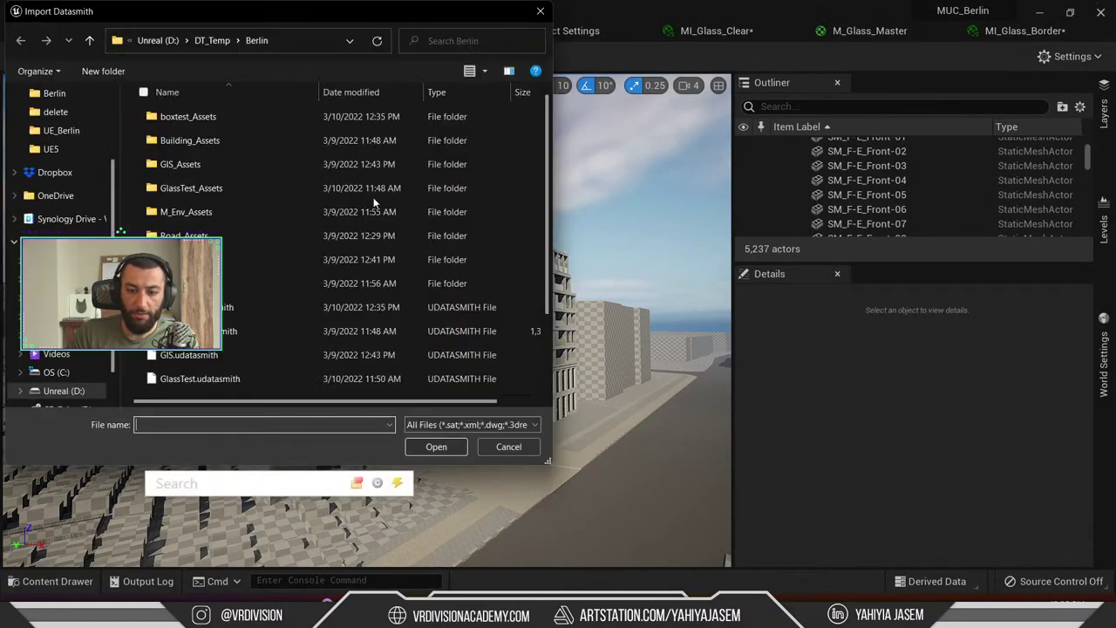
scroll(306, 288, down, 2)
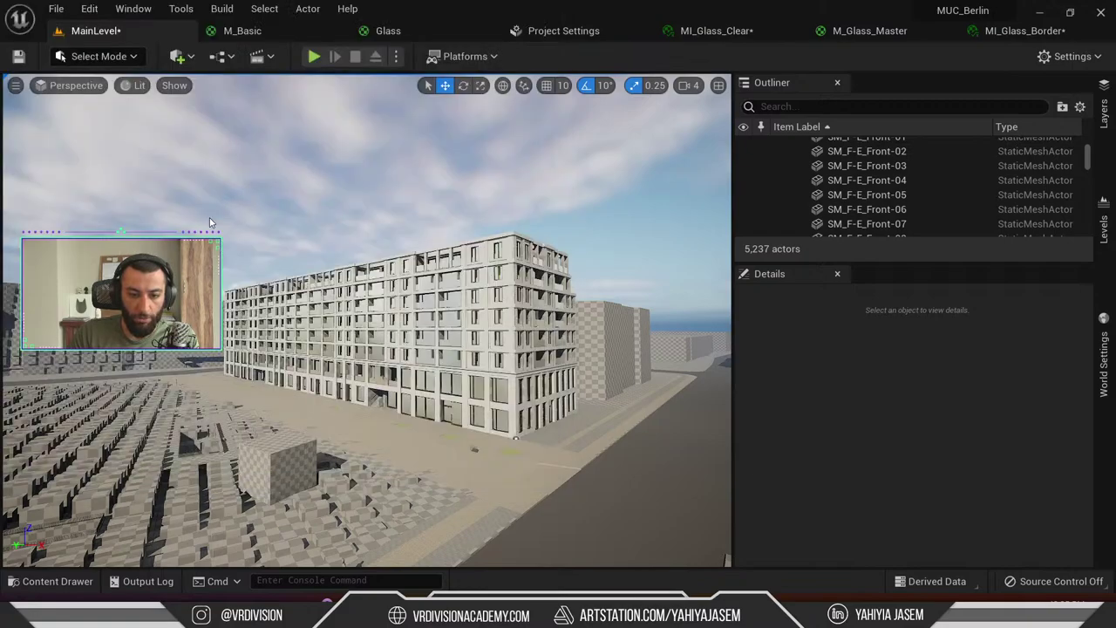
double_click(197, 218)
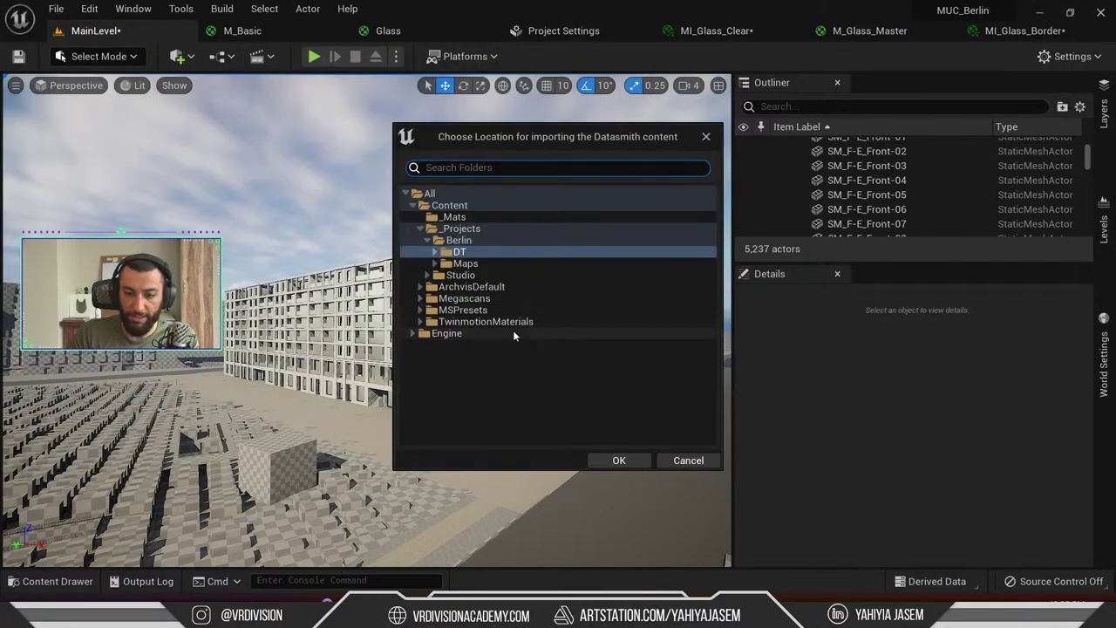
click(621, 461)
click(630, 433)
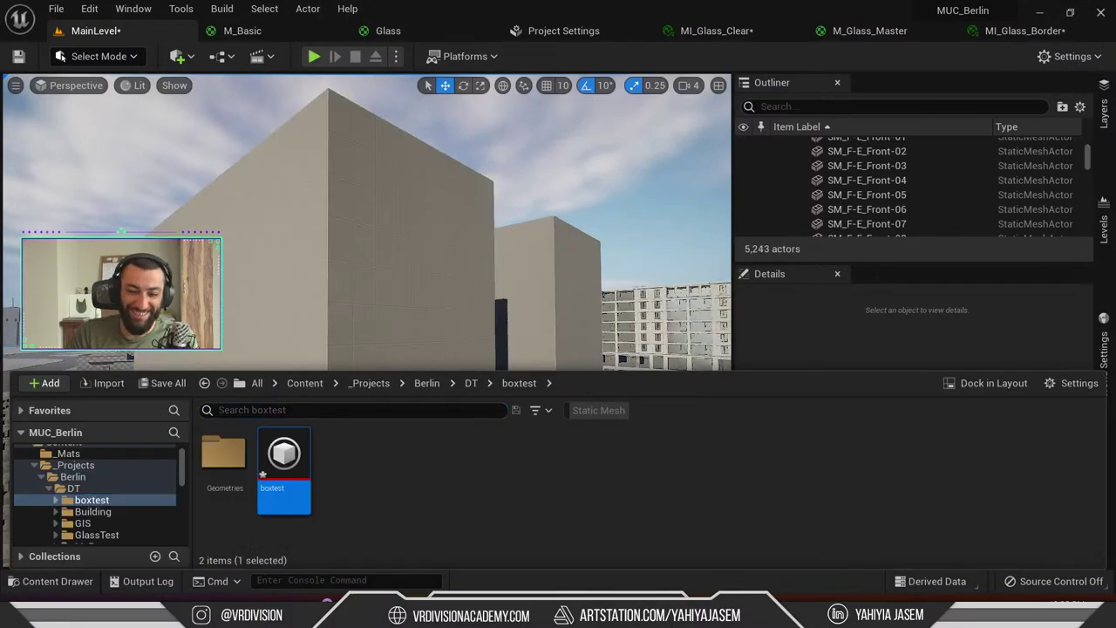
Compare the material slots of the two imported boxes, Box002 and Box003
right_drag(366, 261, 401, 328)
key(e)
click(593, 410)
scroll(888, 502, down, 2)
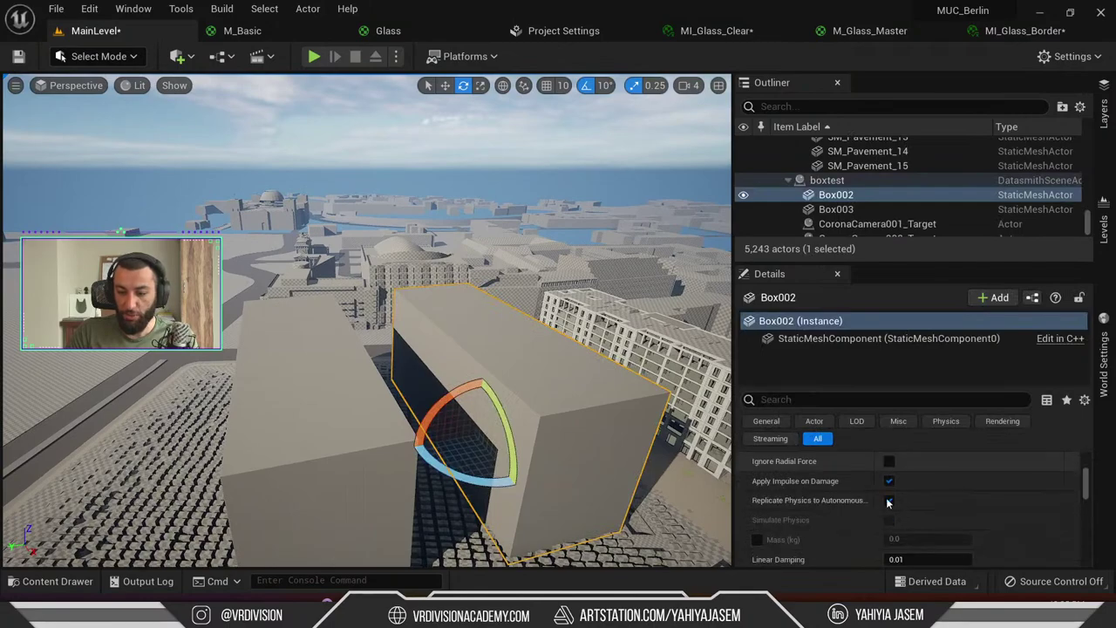
scroll(888, 503, up, 3)
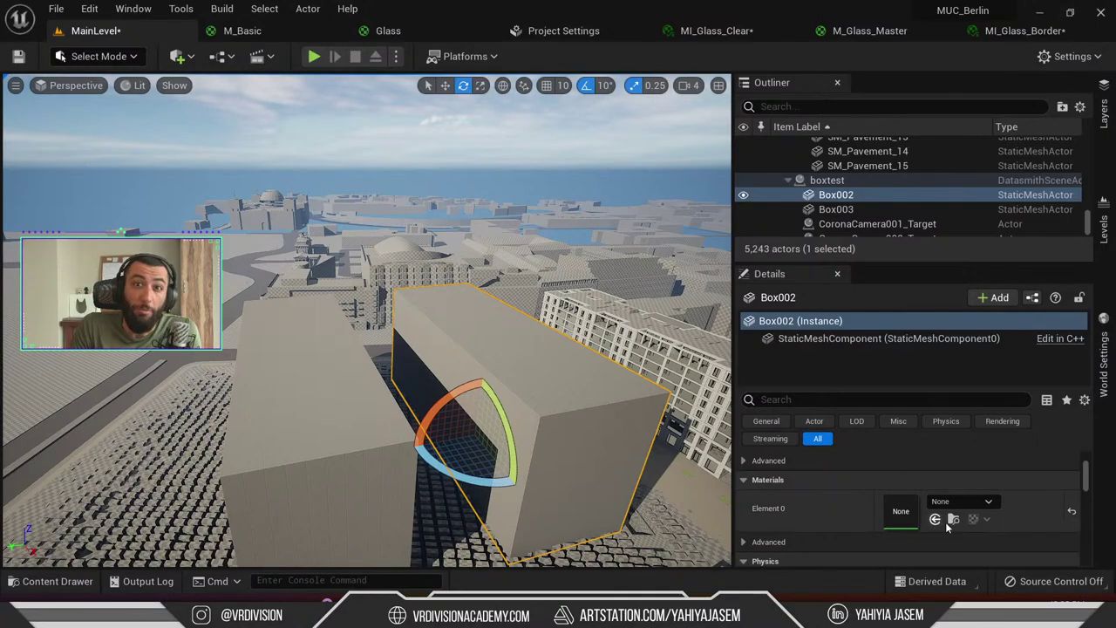
right_drag(366, 321, 428, 384)
click(307, 334)
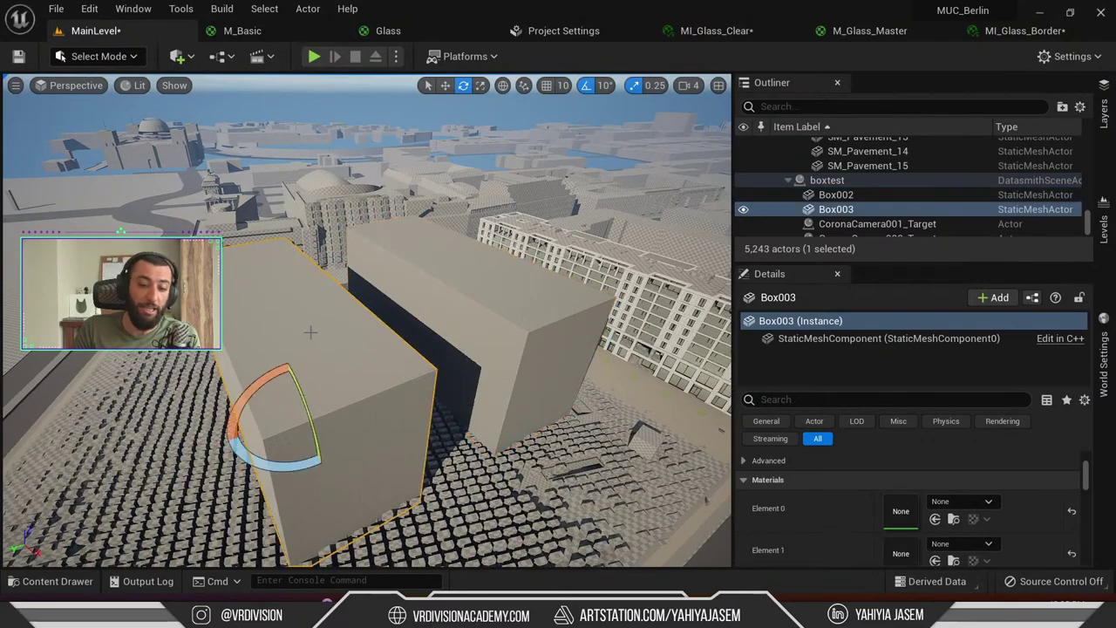
Check Box003's material slots in Unreal against the segmented boxes in the 3ds Max scene
scroll(914, 511, down, 3)
scroll(914, 510, up, 2)
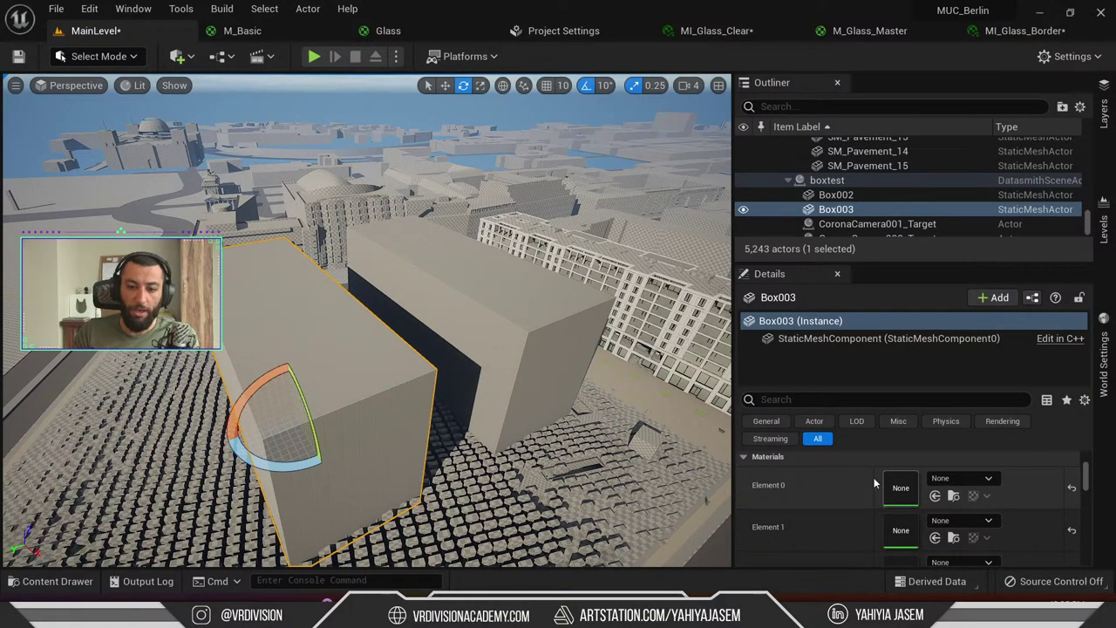
key(alt+Tab)
key(Tab)
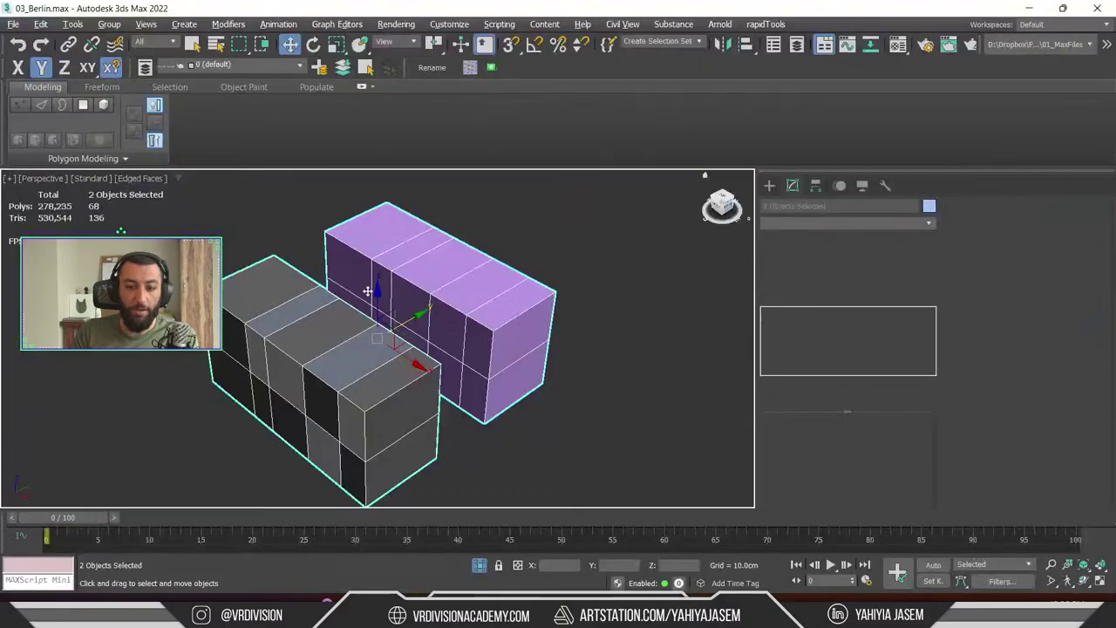
key(alt+Tab)
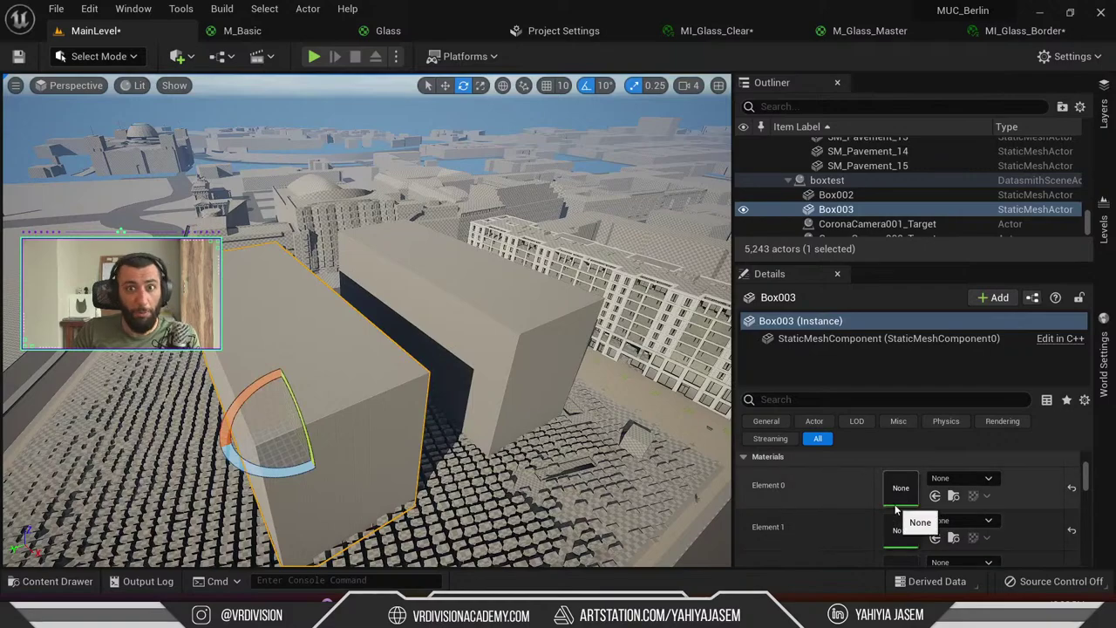
Switch to 3ds Max and replace Box003's multi-material with the single Standard material, Material #6458
key(alt+Tab)
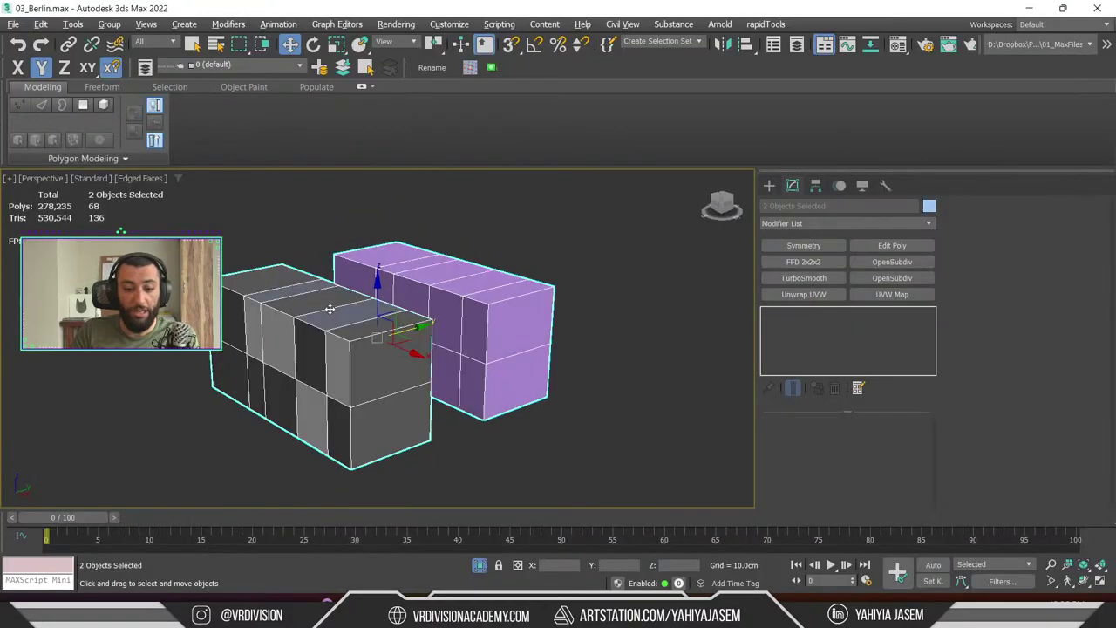
click(174, 385)
click(234, 284)
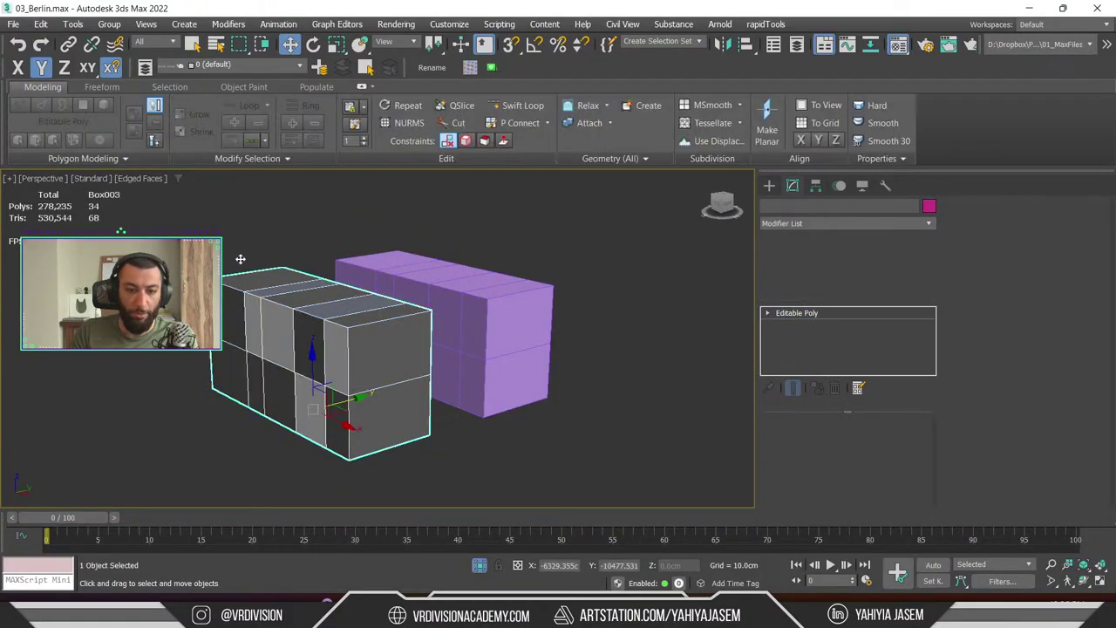
key(m)
click(247, 233)
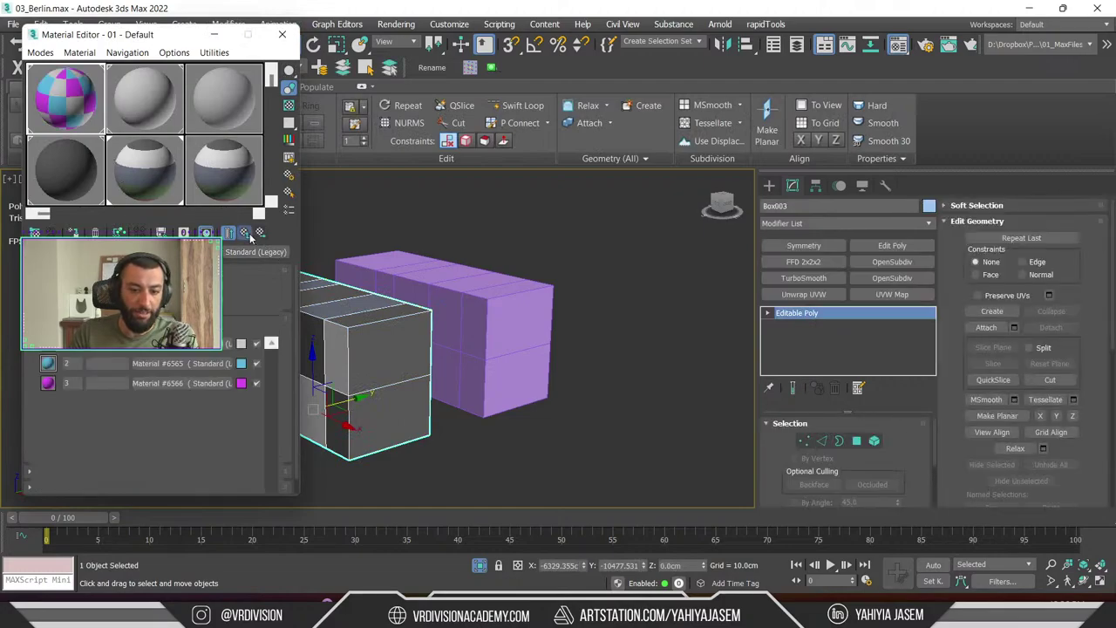
click(125, 117)
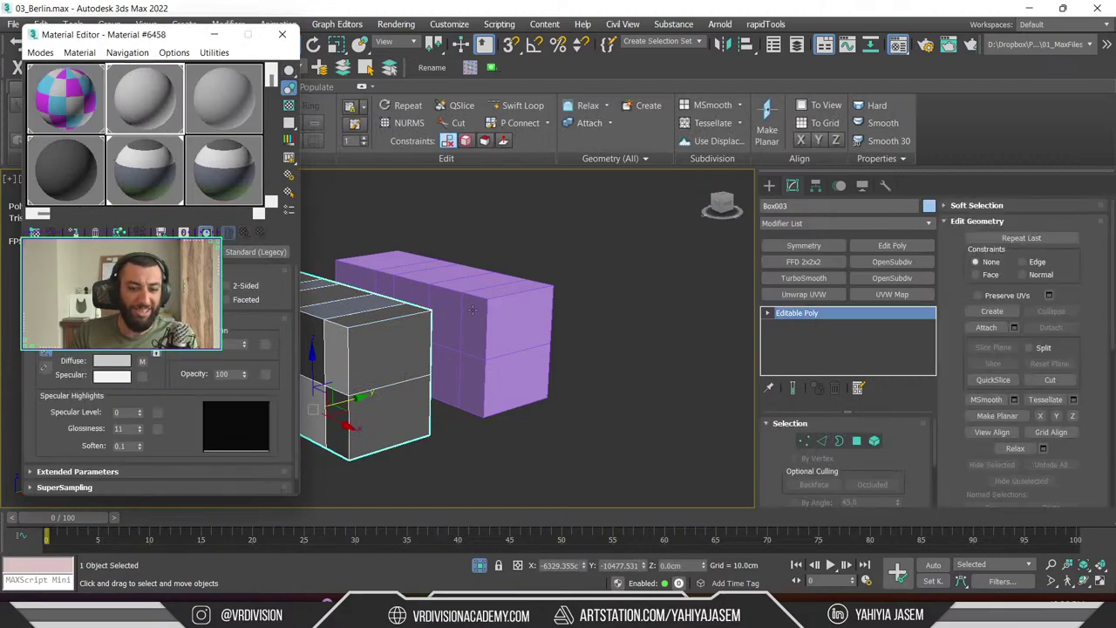
middle_drag(436, 323, 460, 312)
drag(86, 170, 441, 358)
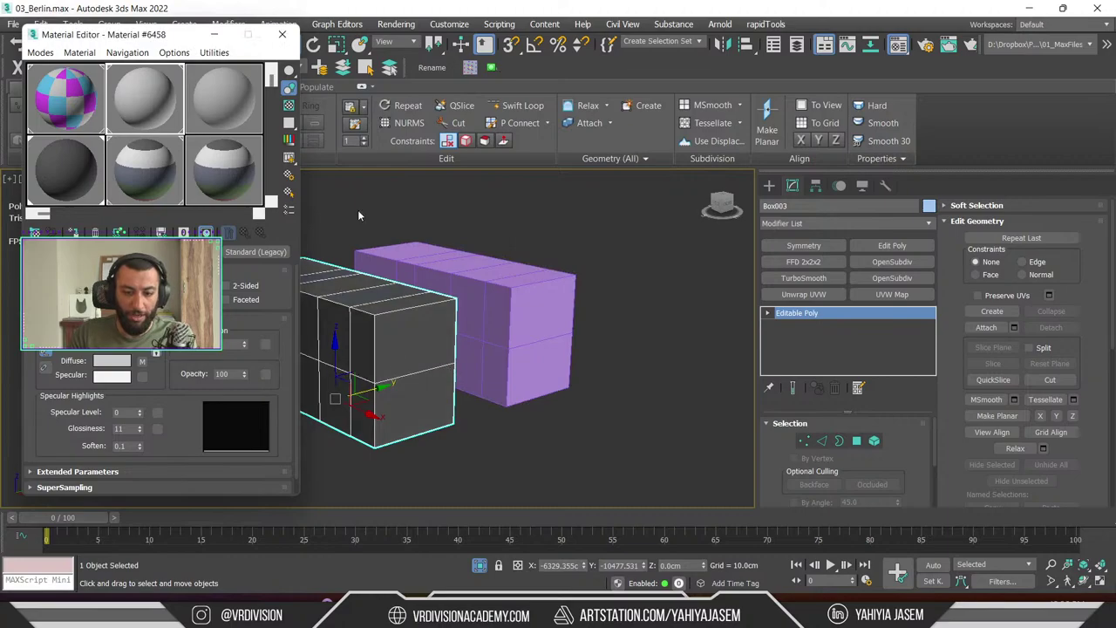
click(282, 34)
Export the visible objects as Unreal Datasmith, overwriting boxtest.udatasmith in the Berlin folder
alt+middle_drag(262, 262, 280, 299)
click(229, 261)
key(ctrl+e)
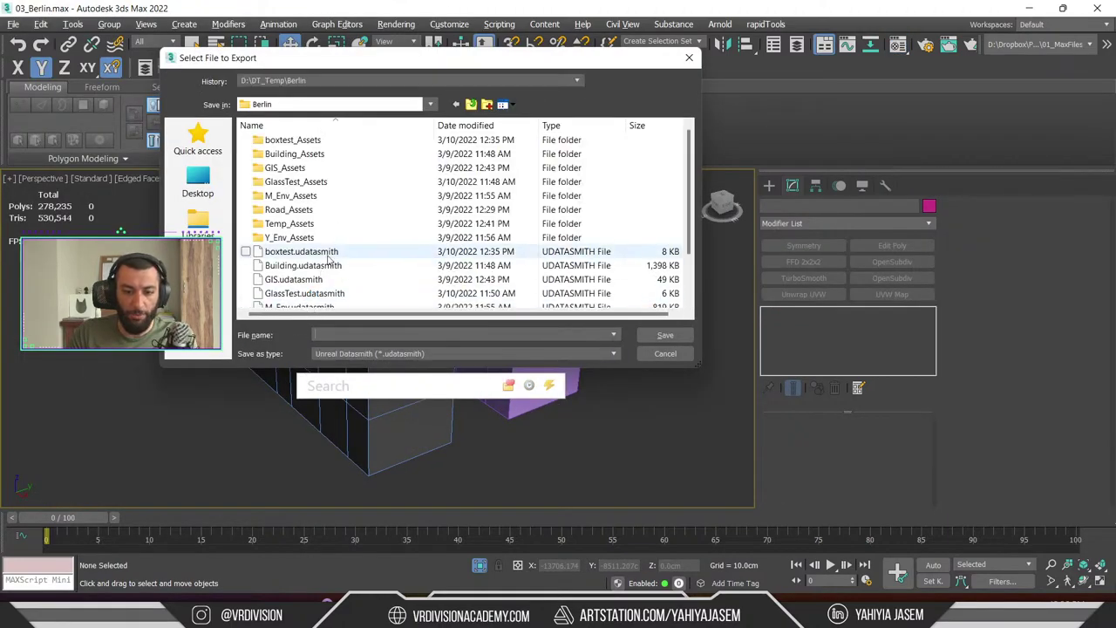
double_click(323, 252)
click(614, 321)
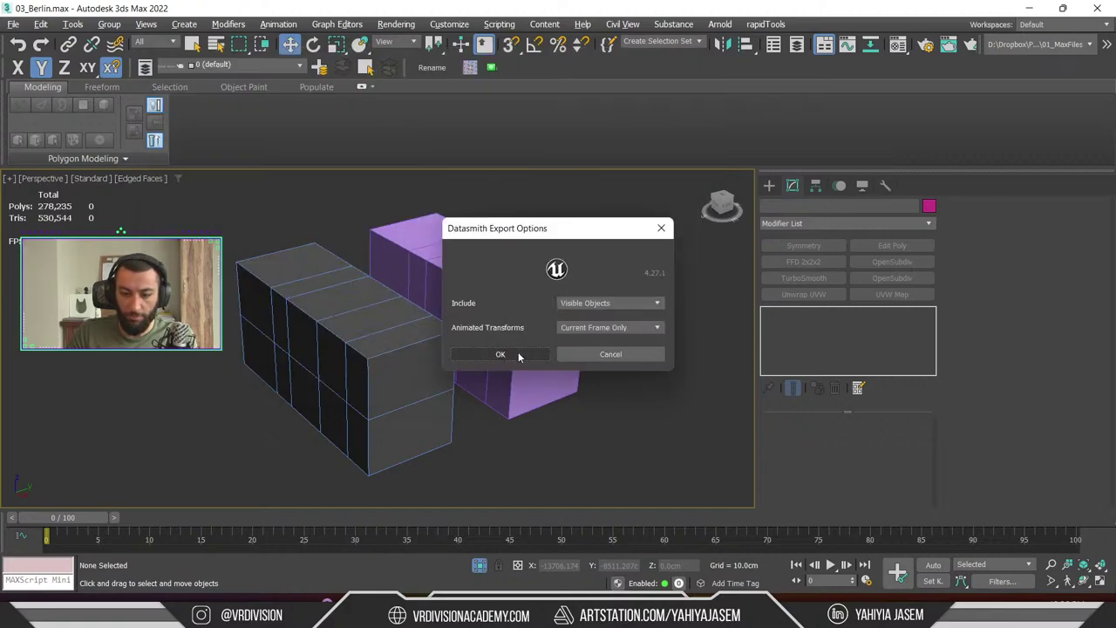
click(518, 357)
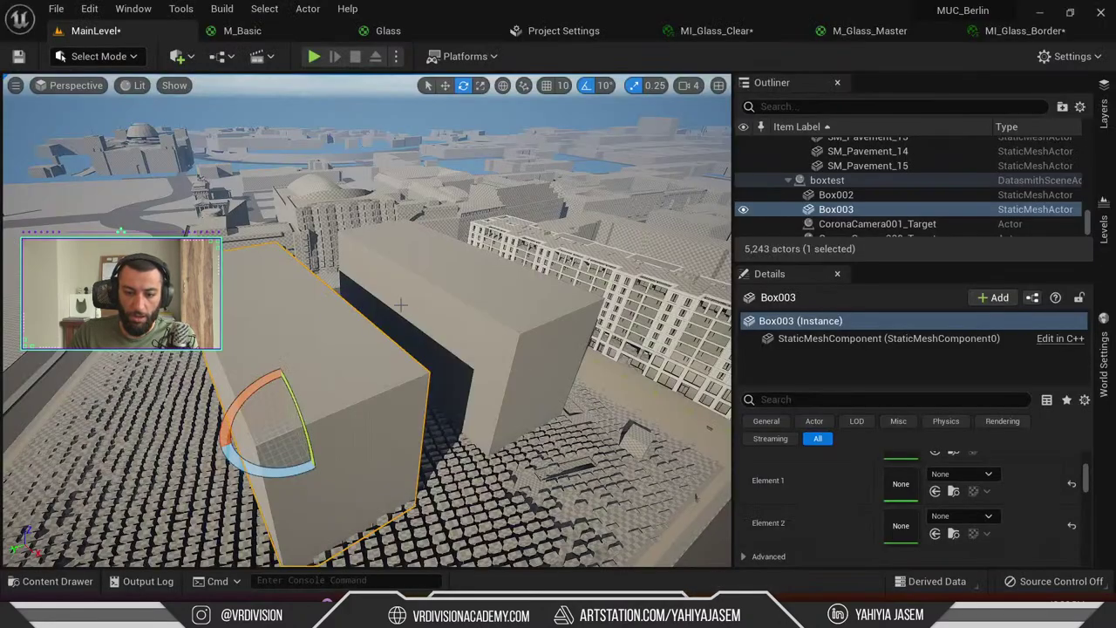
Switch to Unreal, reimport the boxtest Datasmith scene with geometry only, and inspect Box003's material slots
key(ctrl+b)
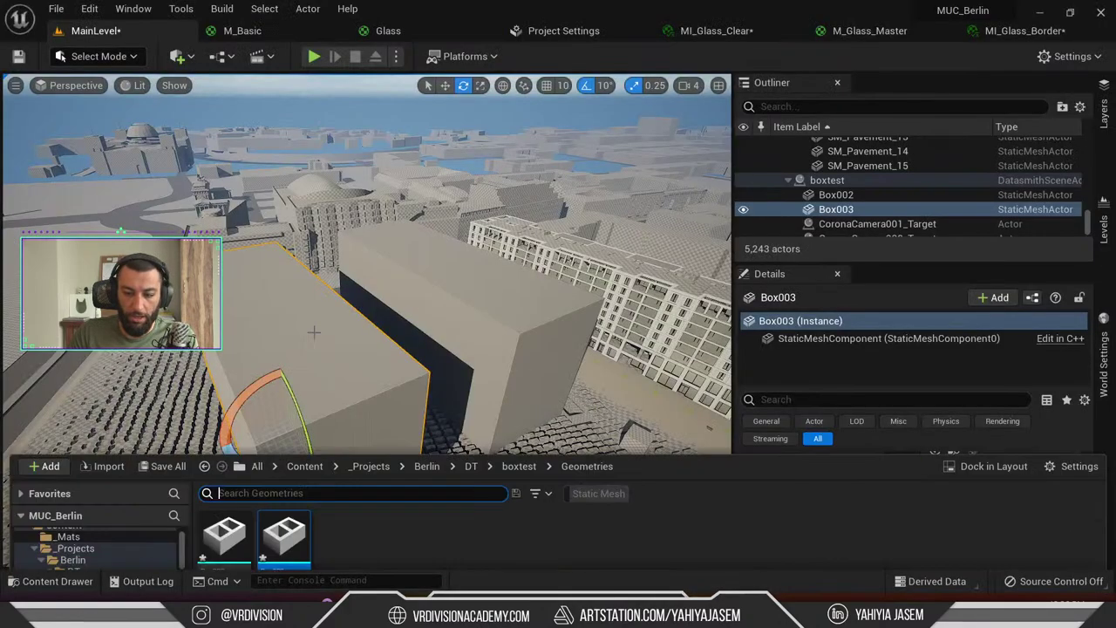
right_click(272, 452)
click(555, 476)
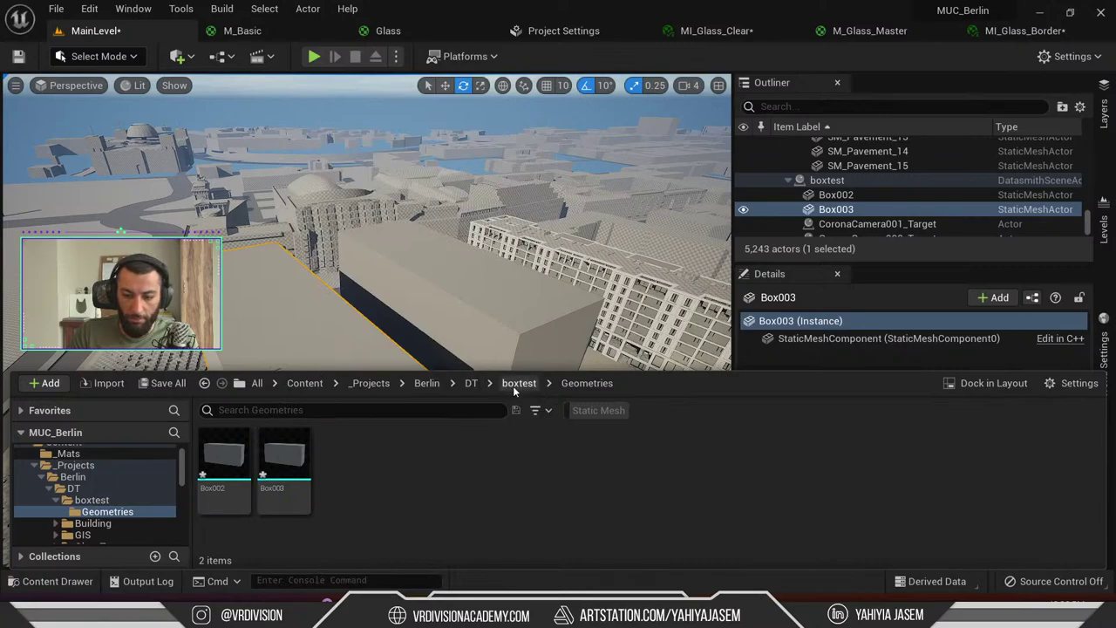
click(519, 384)
right_click(284, 462)
click(349, 73)
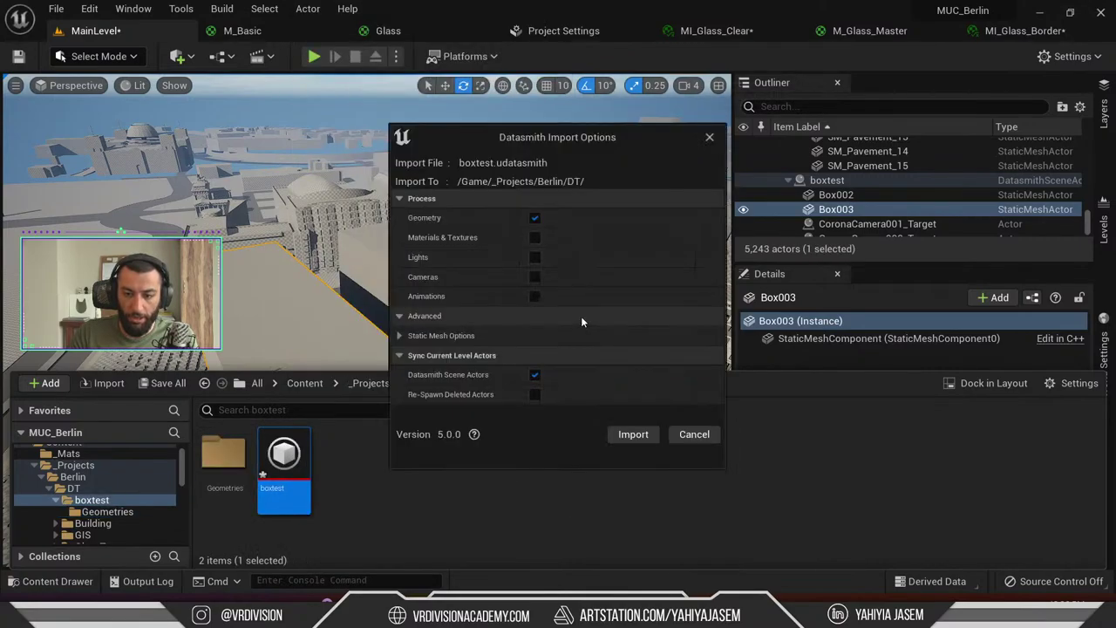
click(644, 436)
click(587, 344)
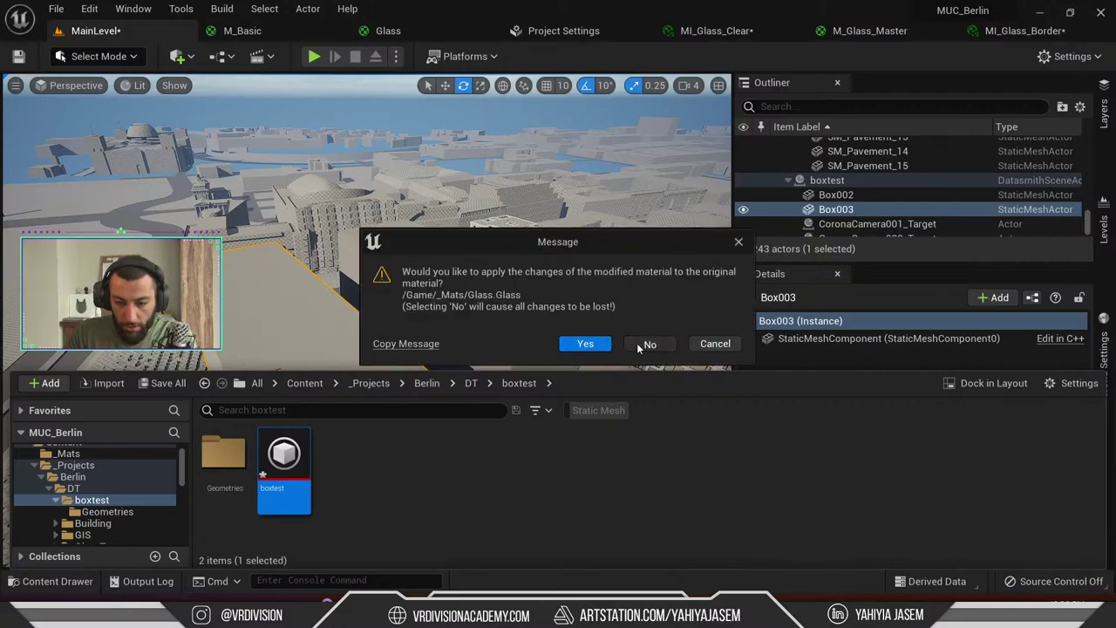
click(584, 345)
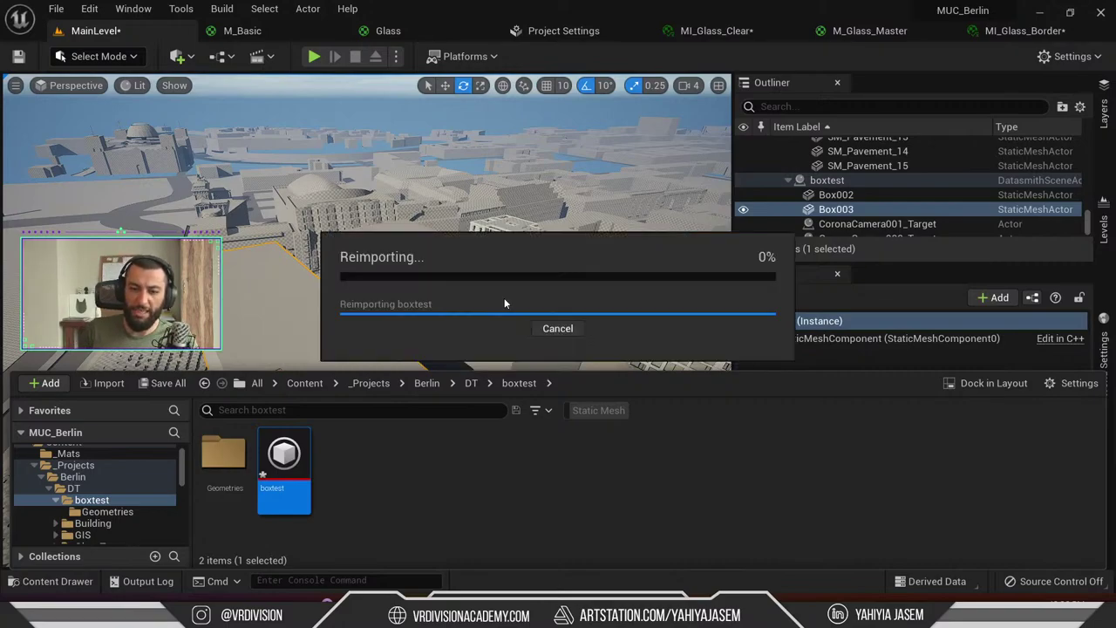
click(715, 344)
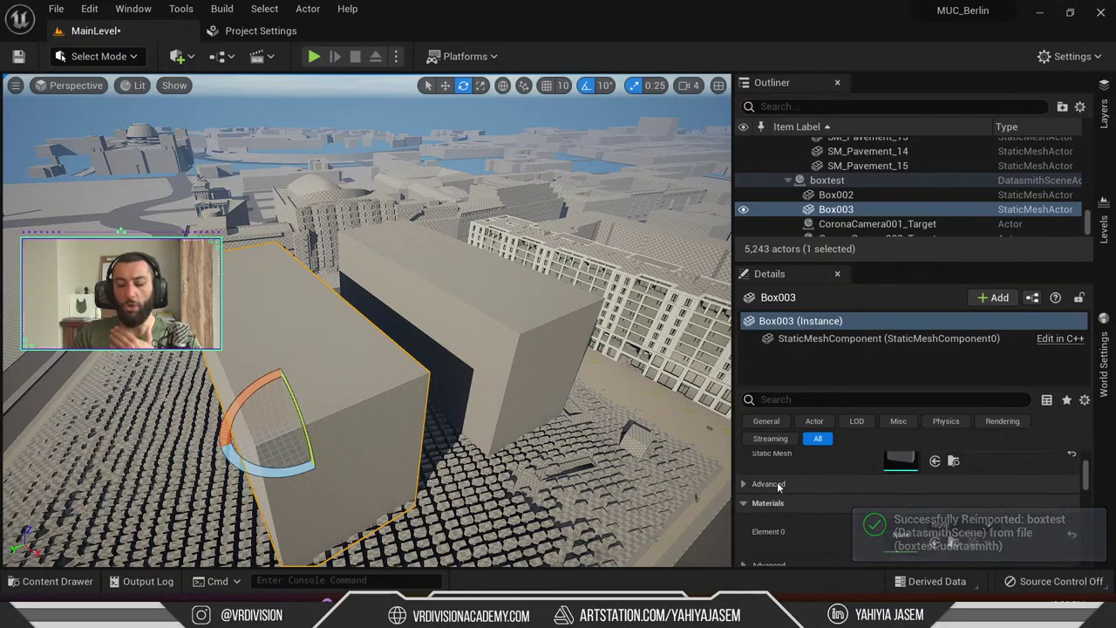
scroll(814, 506, down, 2)
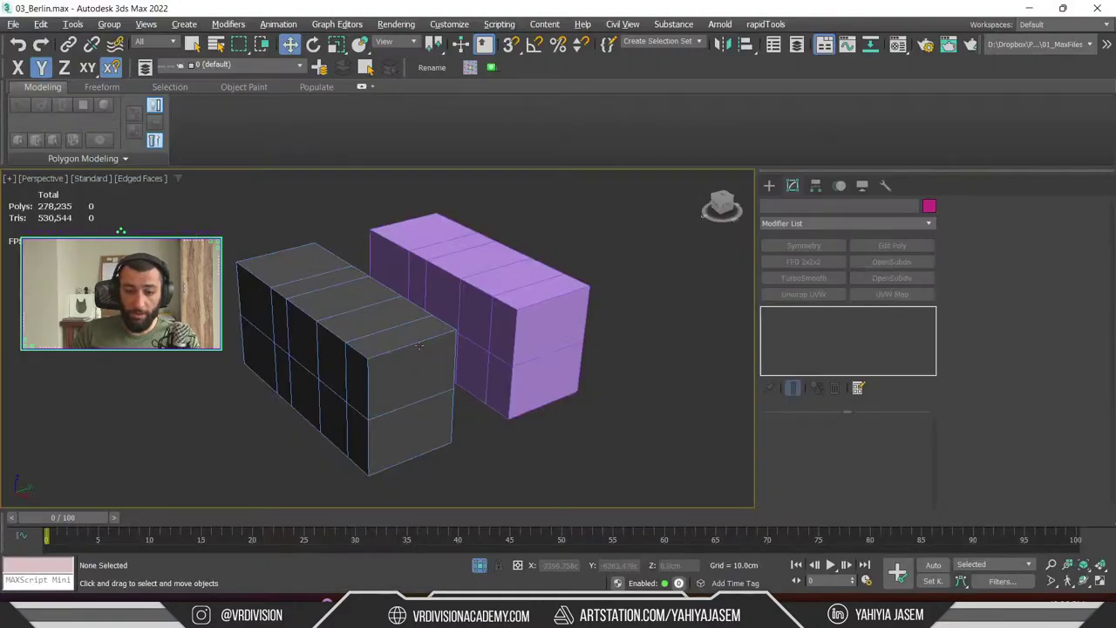
alt+middle_drag(348, 331, 416, 326)
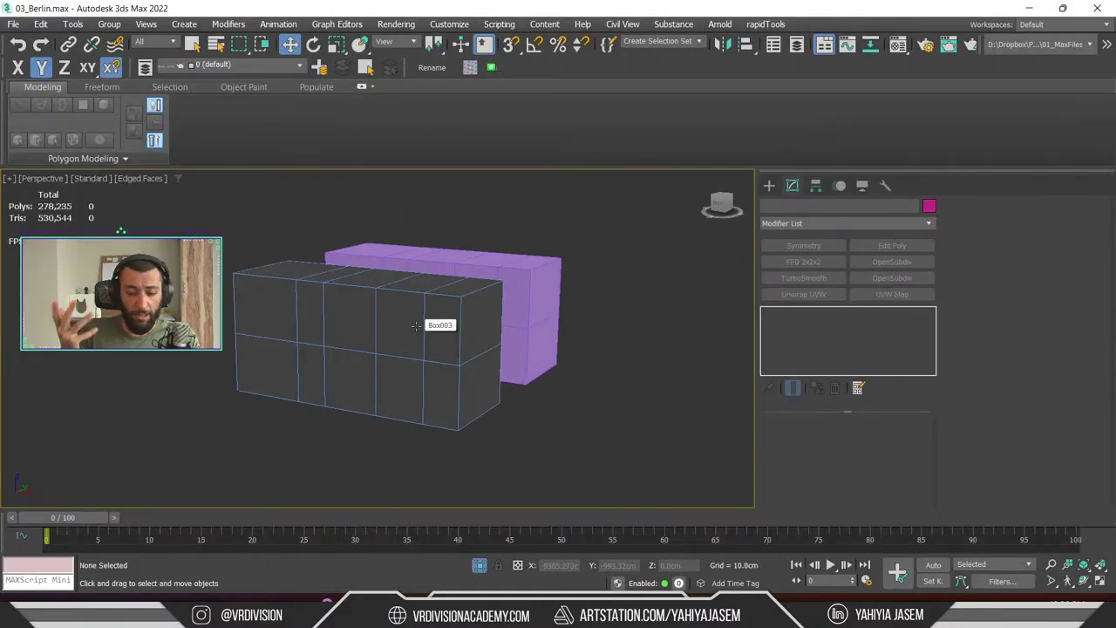
alt+middle_drag(440, 309, 418, 339)
key(m)
click(147, 90)
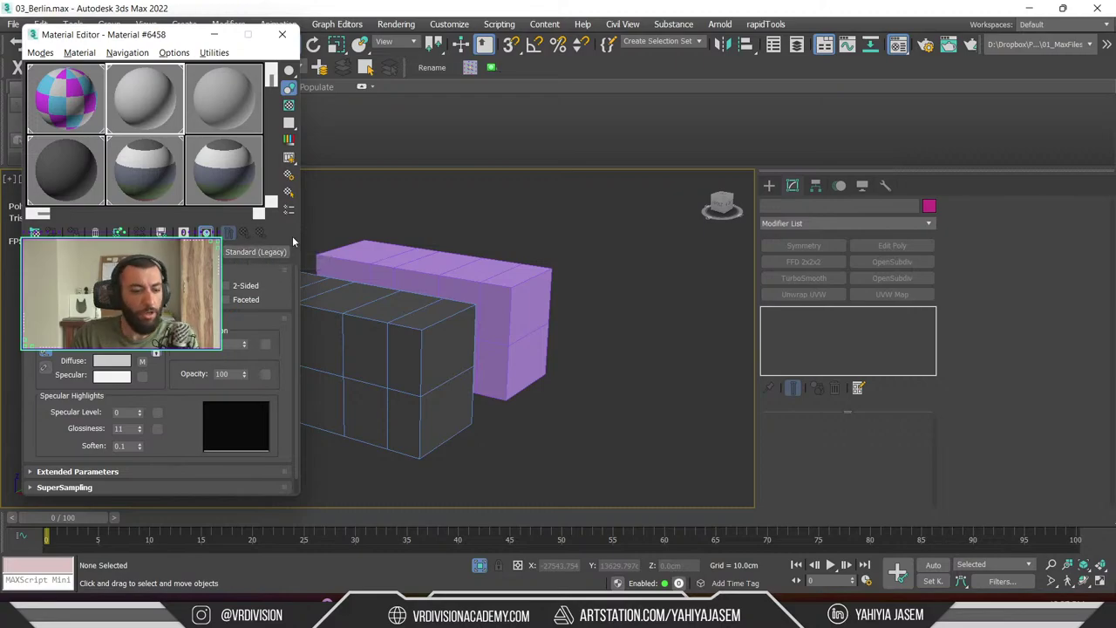
click(262, 253)
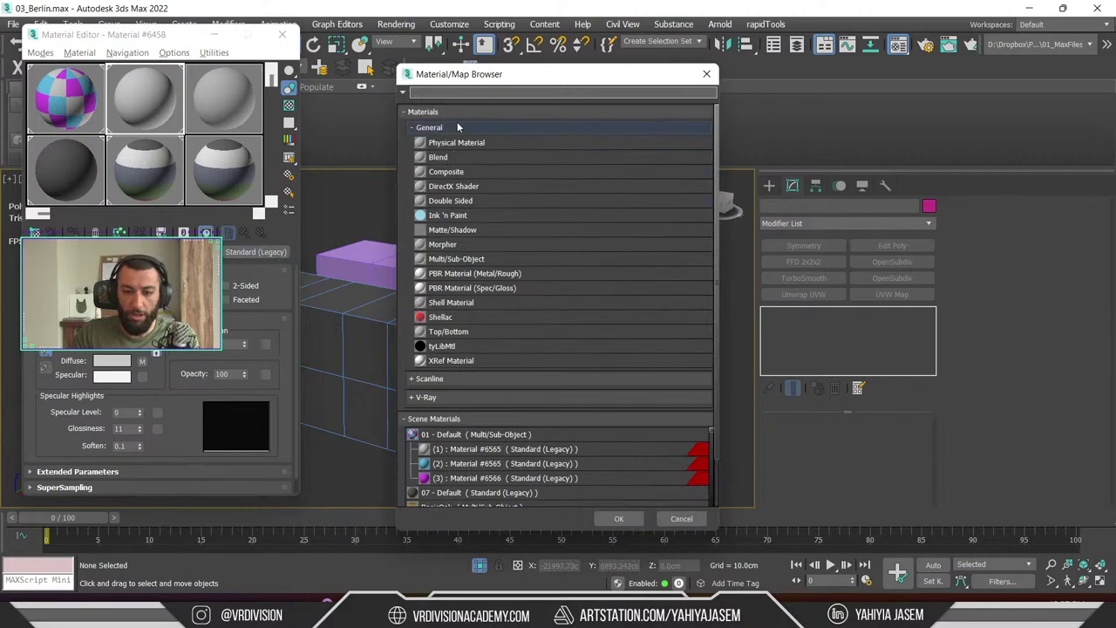
text(multi)
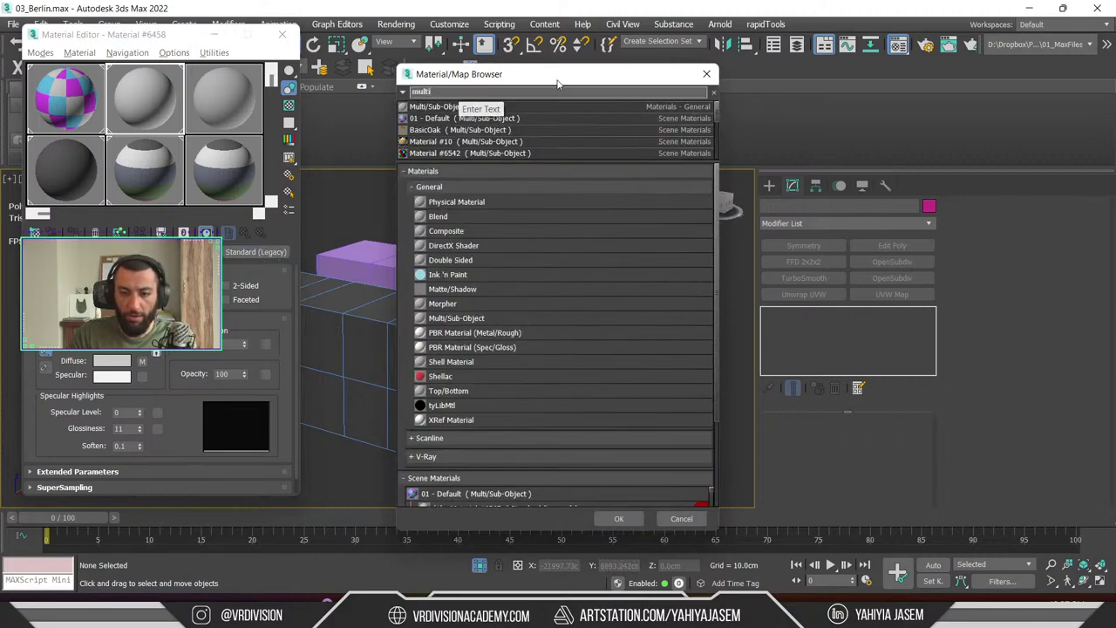
click(707, 74)
click(281, 34)
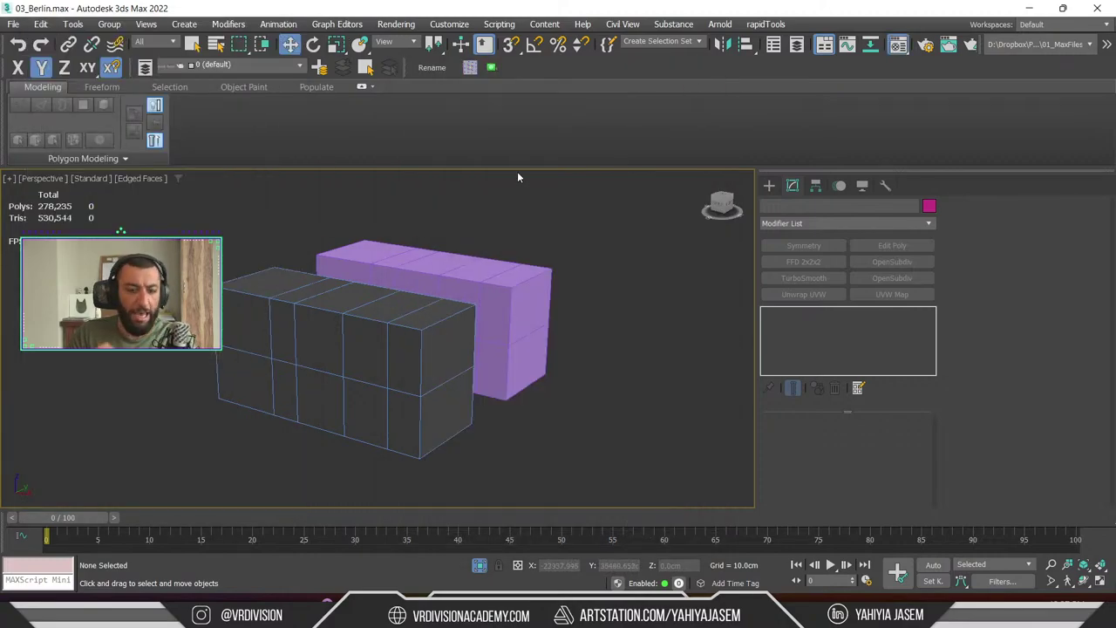
Convert Material #6458 to a Multi/Sub-Object material and set its number of sub-materials to 3
key(m)
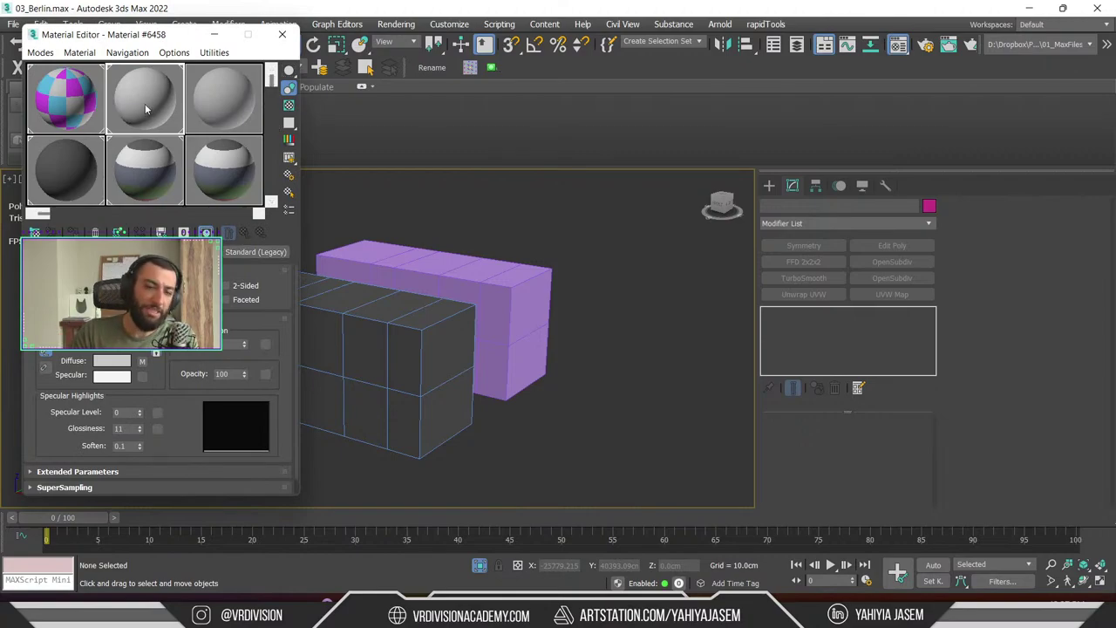
click(255, 251)
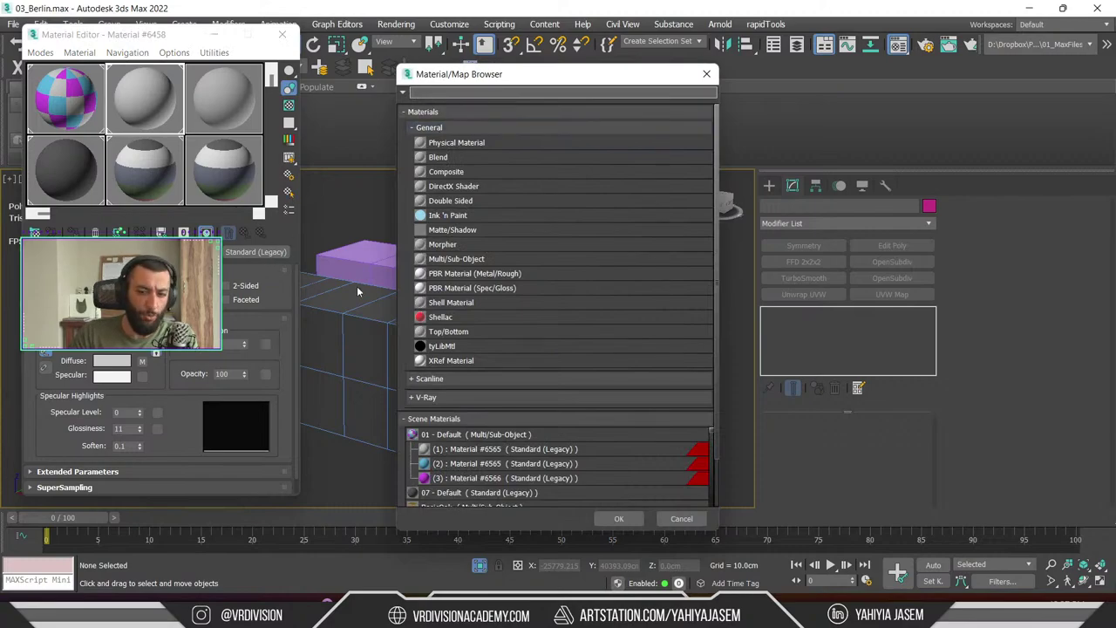
text(multi)
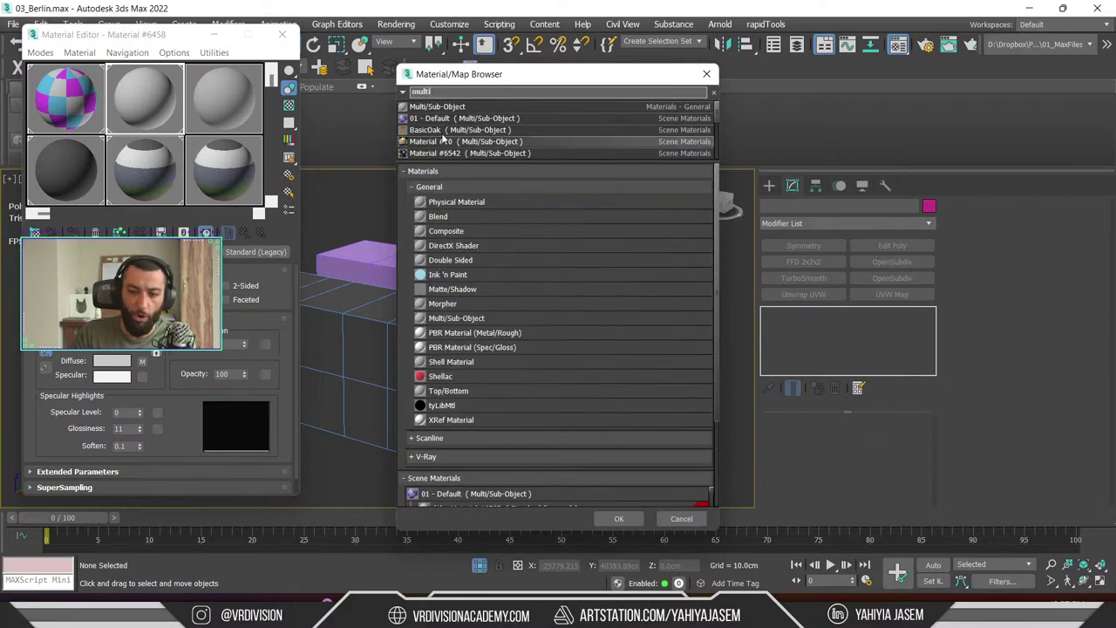
double_click(470, 105)
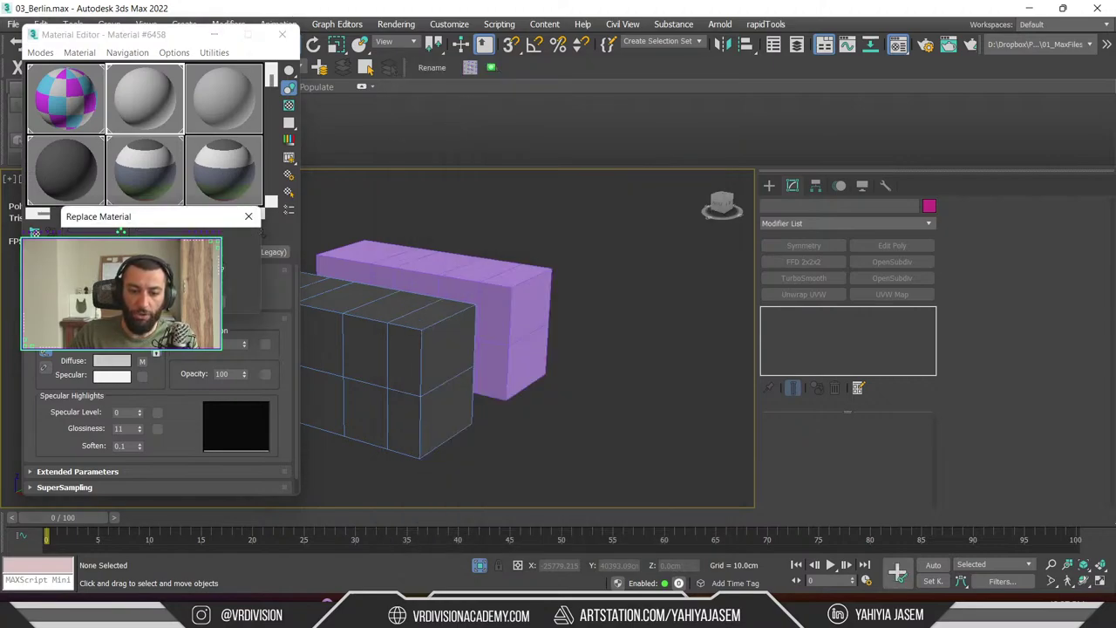
key(Return)
scroll(188, 392, down, 3)
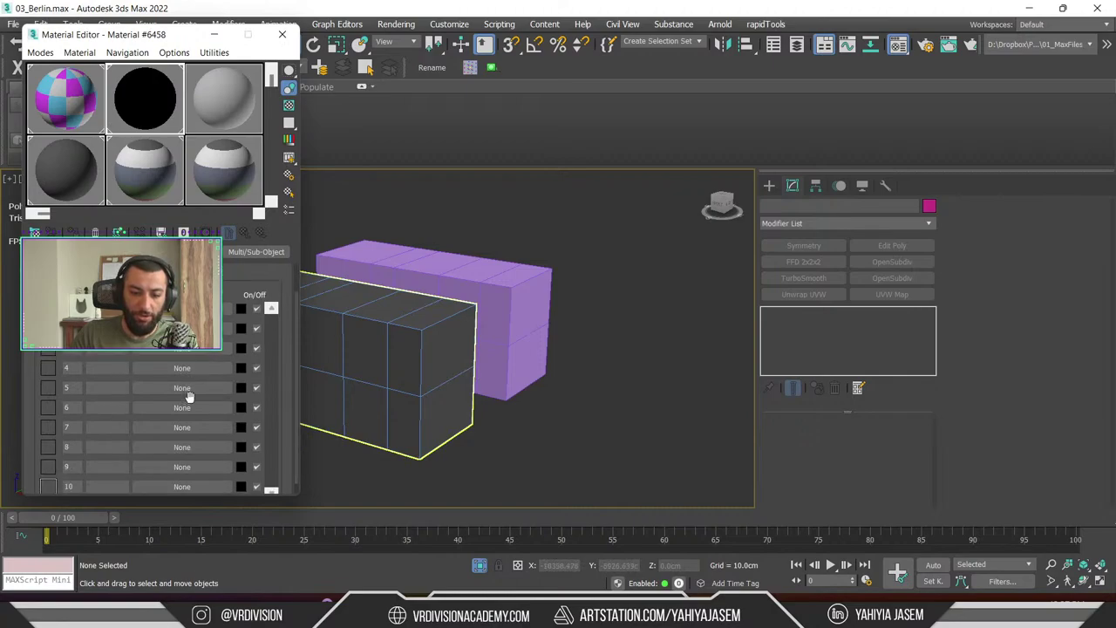
scroll(148, 410, up, 2)
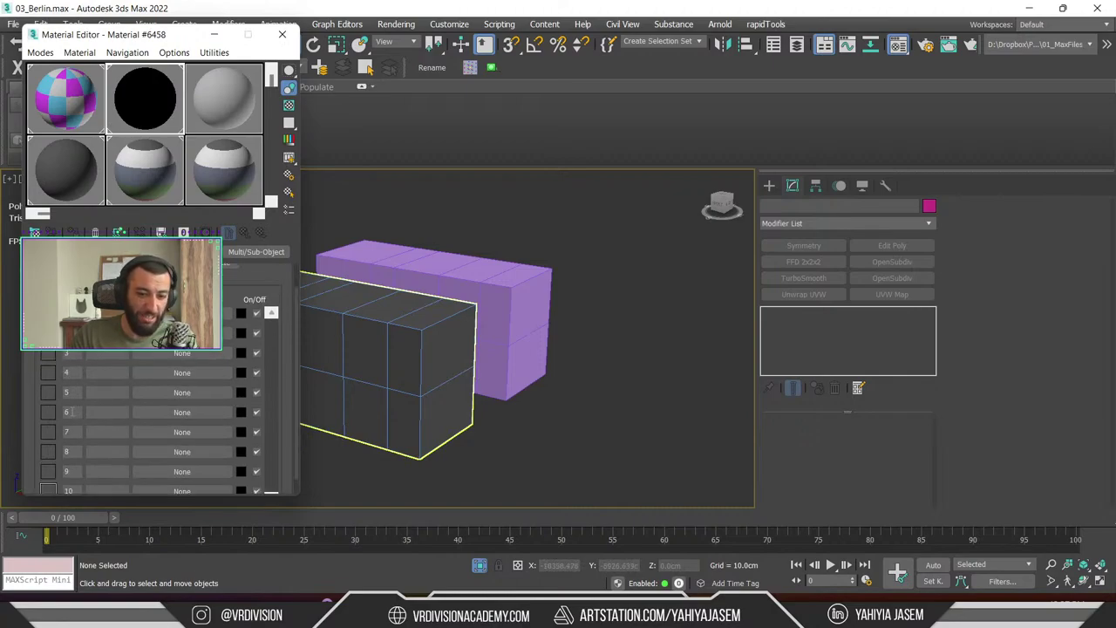
click(109, 292)
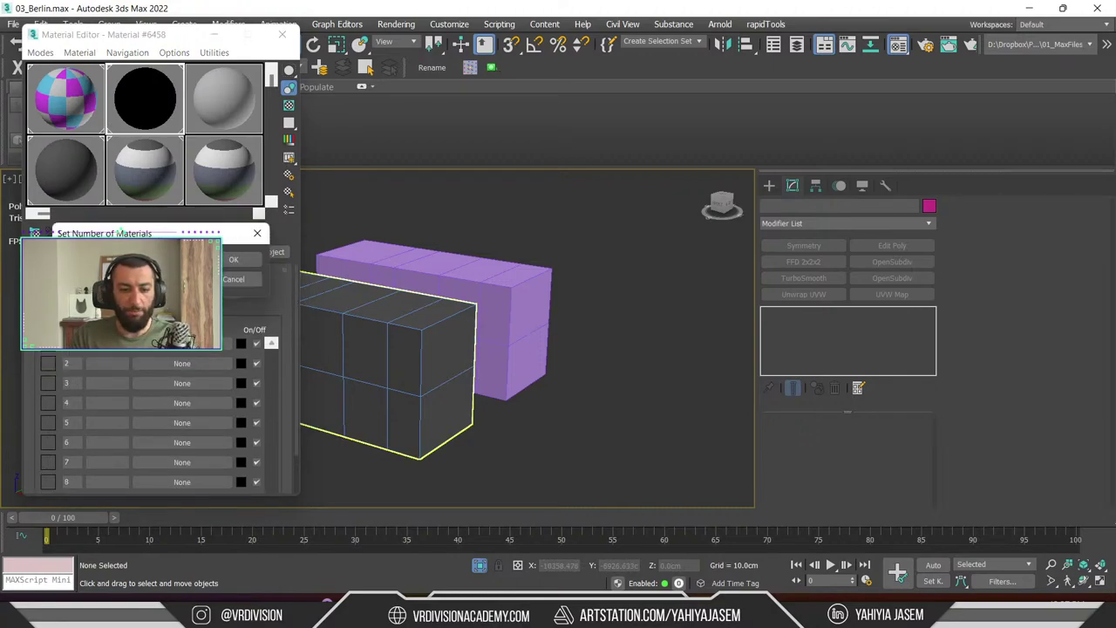
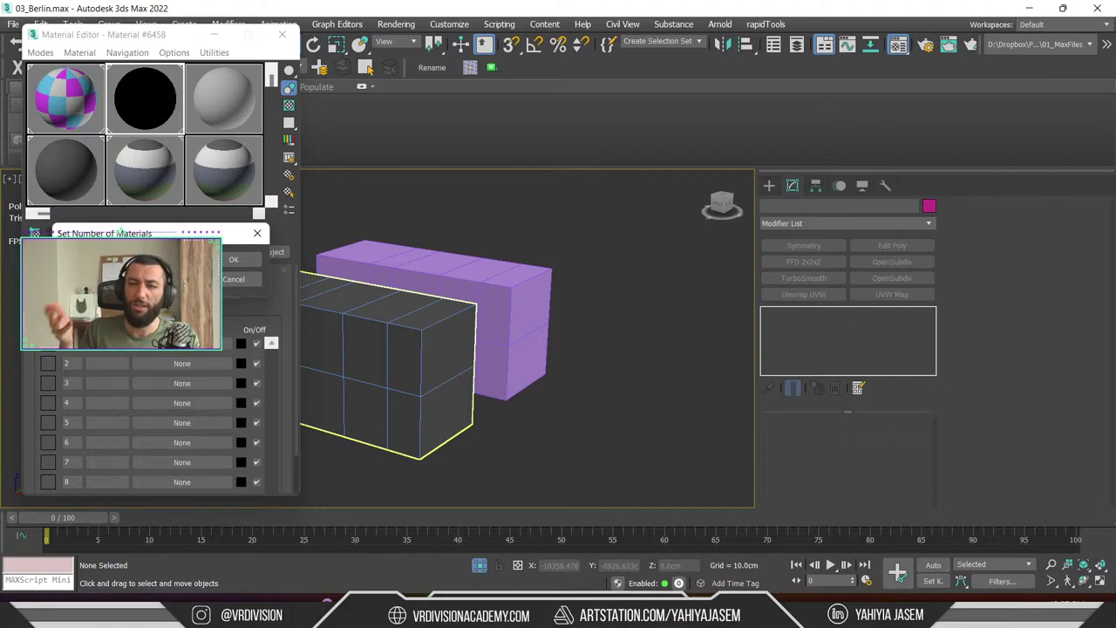
click(233, 261)
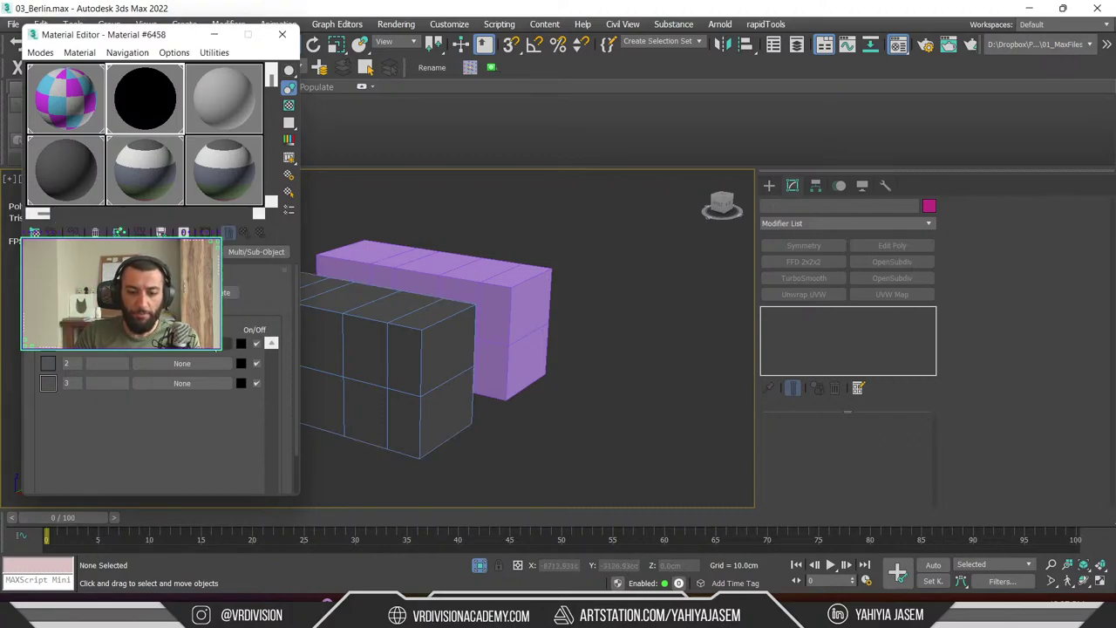
Assign a Standard (Legacy) material to the first sub-material slot of Material #6458
click(181, 343)
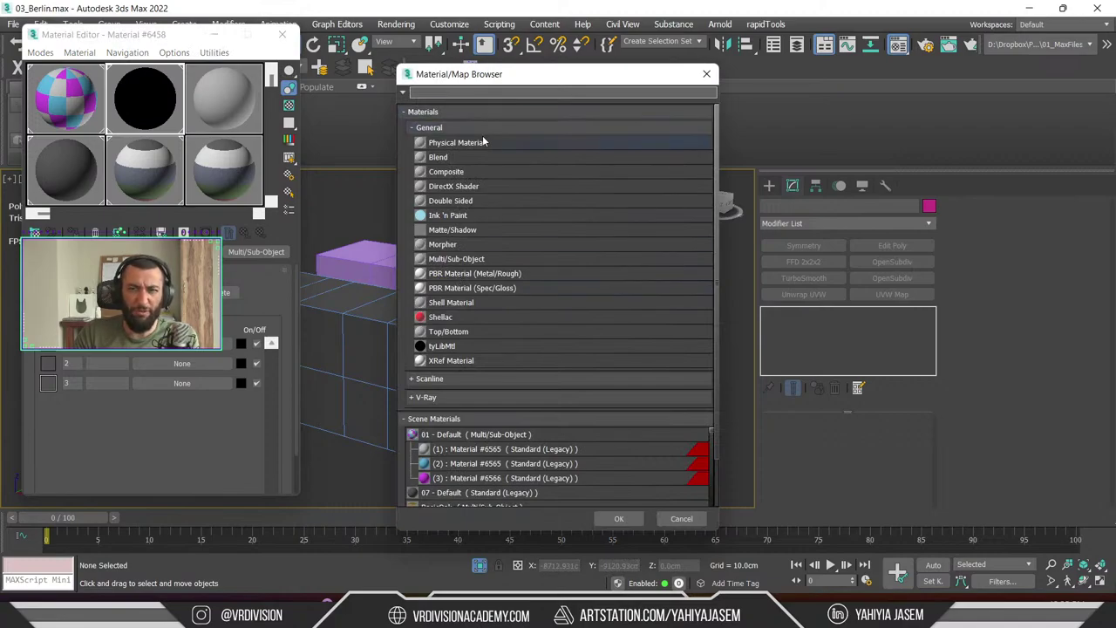
text(stand)
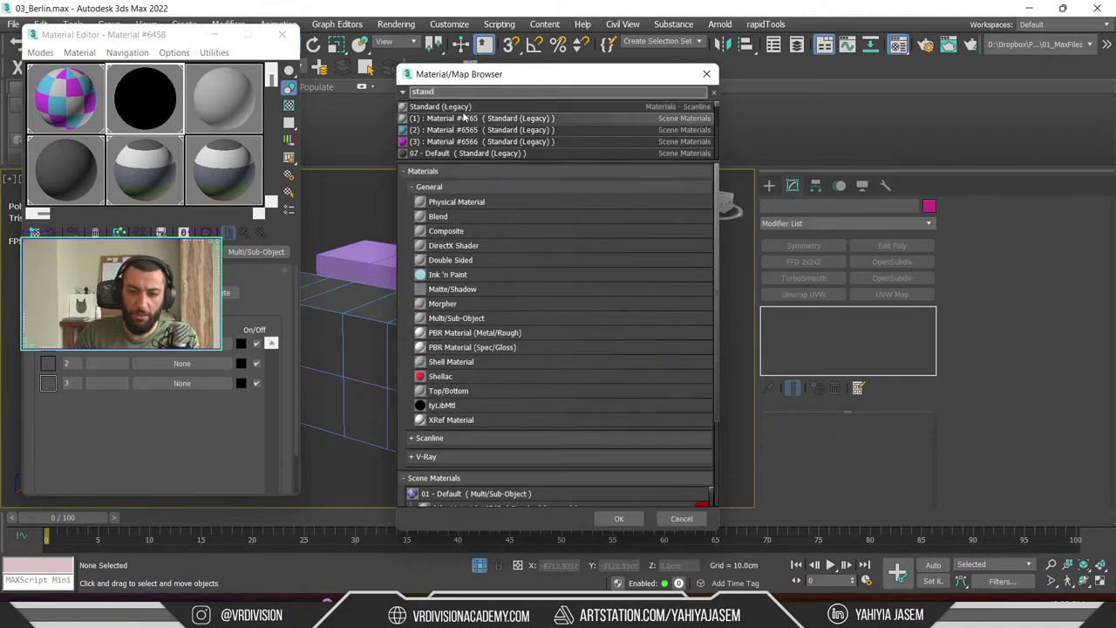
double_click(462, 107)
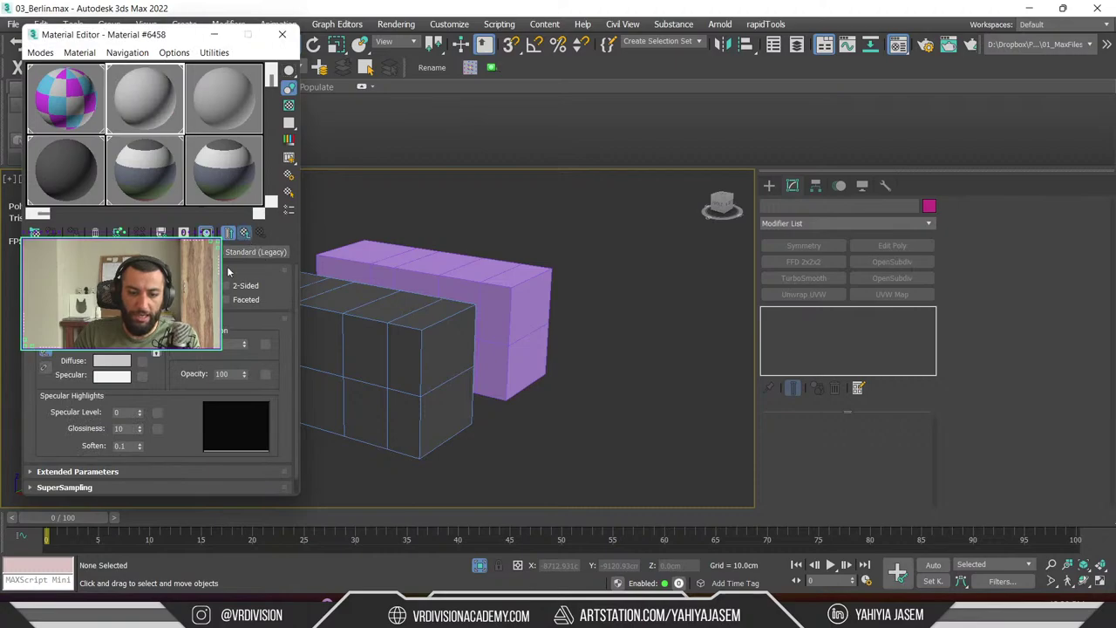
Return to the parent Multi/Sub-Object Material #6458 and set the first sub-material's color to violet-blue
click(244, 232)
drag(384, 367, 385, 370)
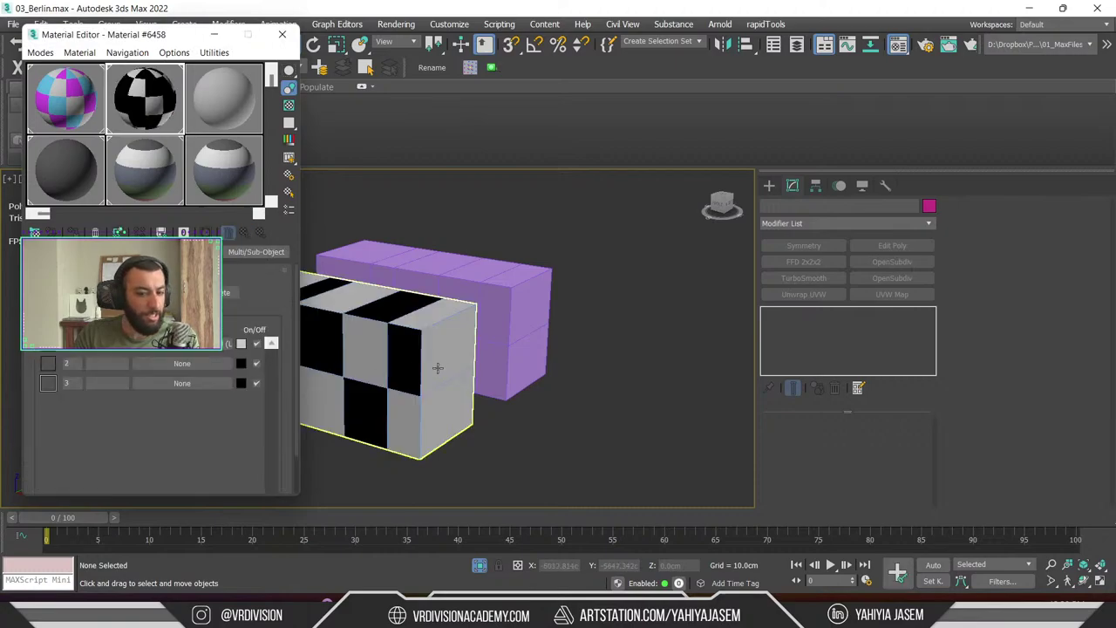
alt+middle_drag(436, 369, 551, 386)
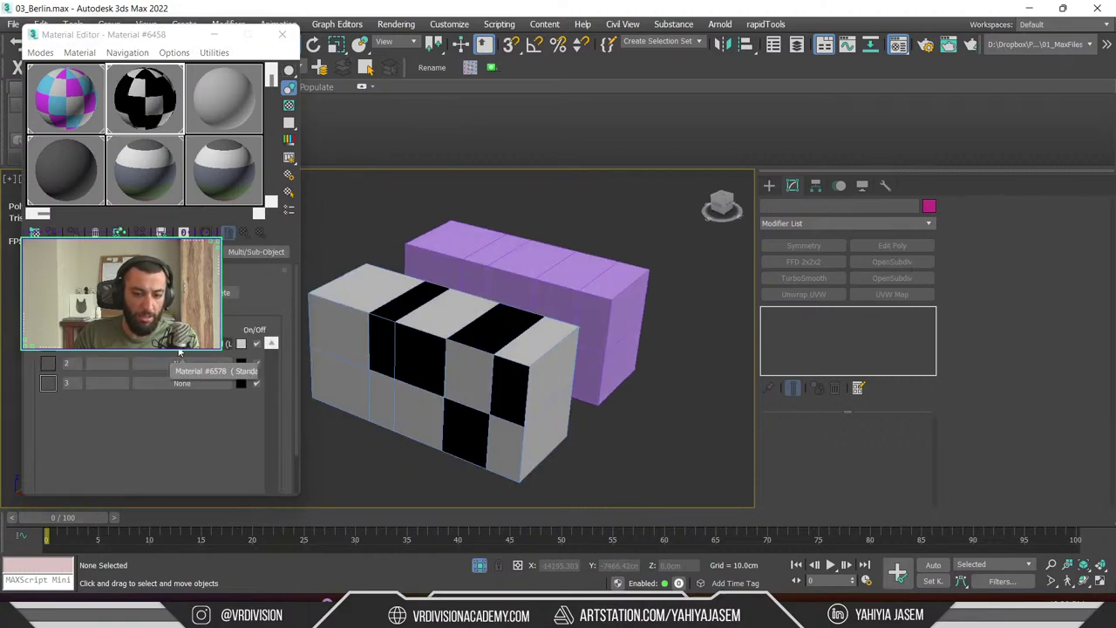
click(243, 344)
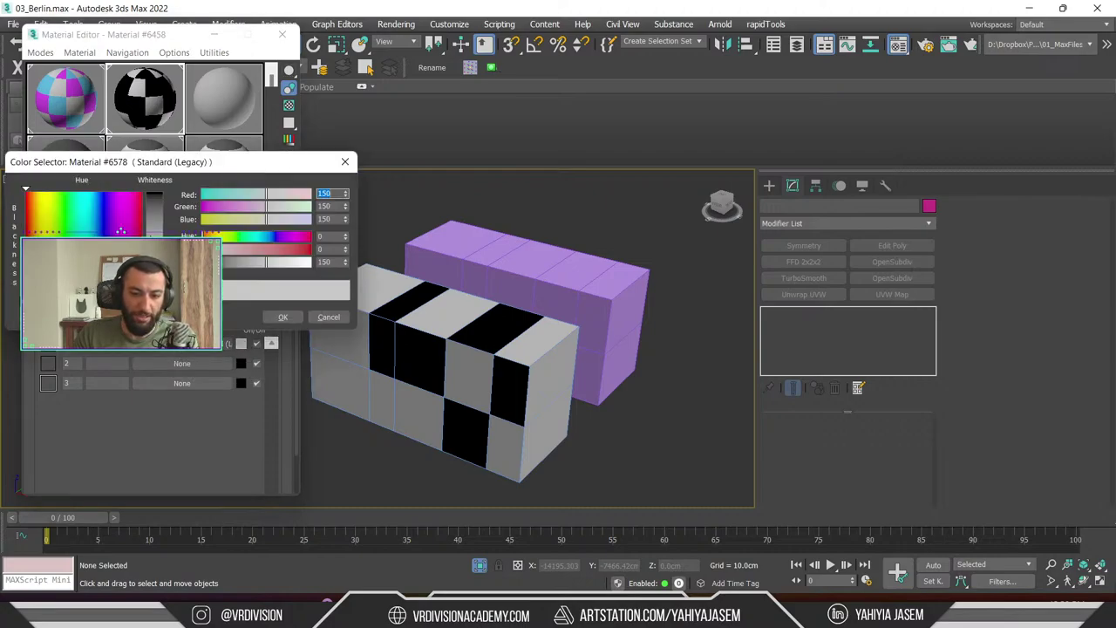
drag(163, 257, 162, 212)
click(272, 219)
click(276, 318)
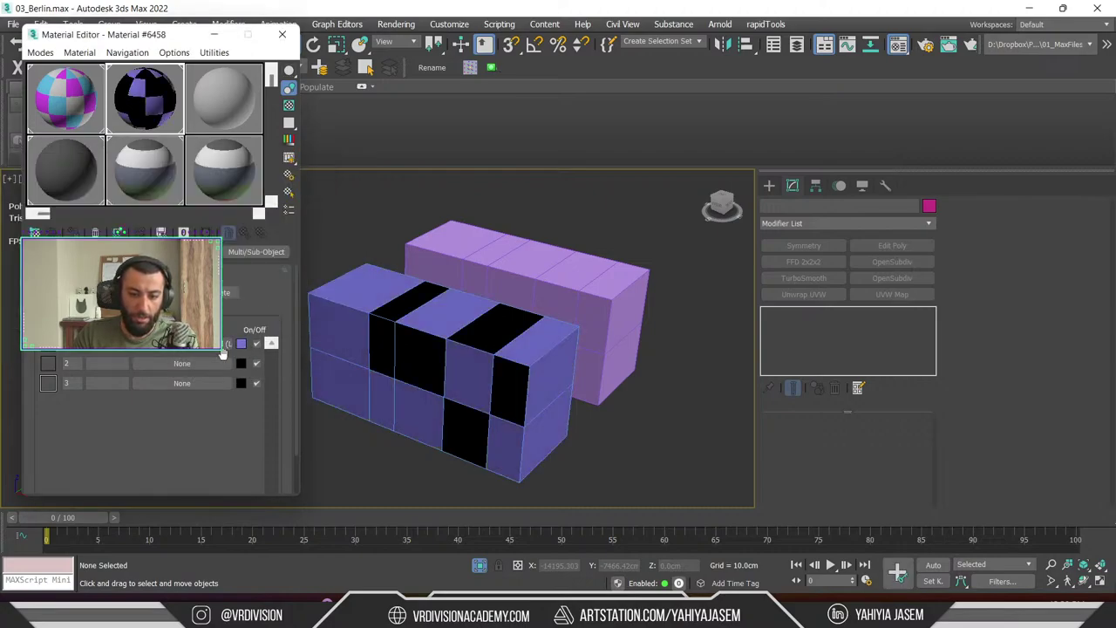
Copy the first sub-material into slot 2 of Material #6458 and set the copy's color to mint green
drag(214, 345, 211, 362)
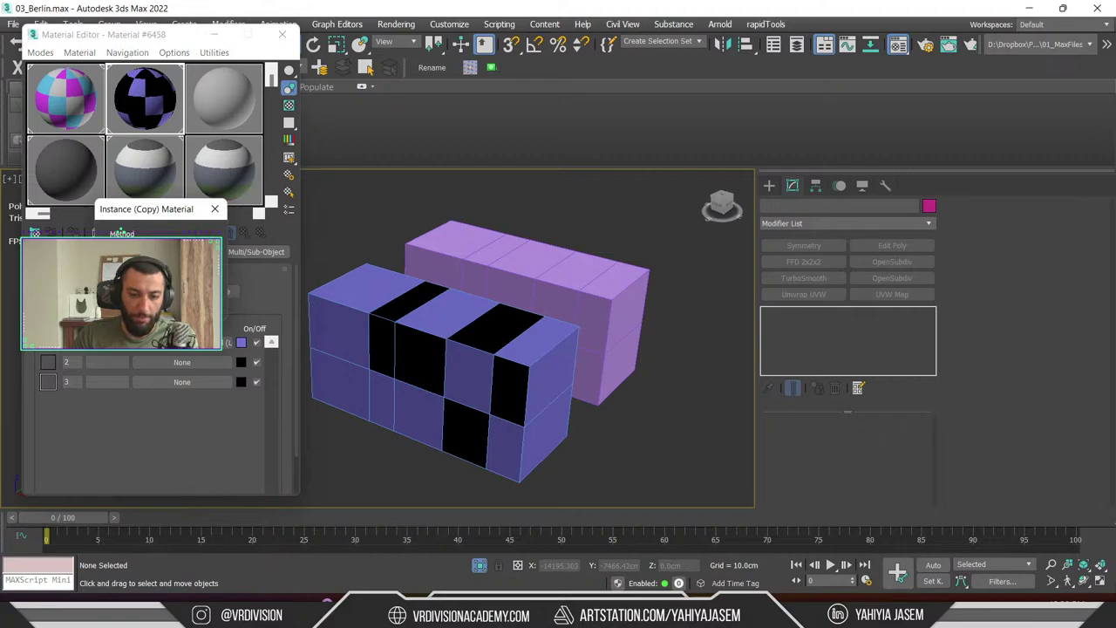
click(131, 325)
click(241, 362)
drag(227, 229, 309, 234)
click(284, 339)
Copy the second sub-material into slot 3 of Material #6458 and set its color to dark blue, RGB 16, 27, 58
drag(211, 364, 212, 382)
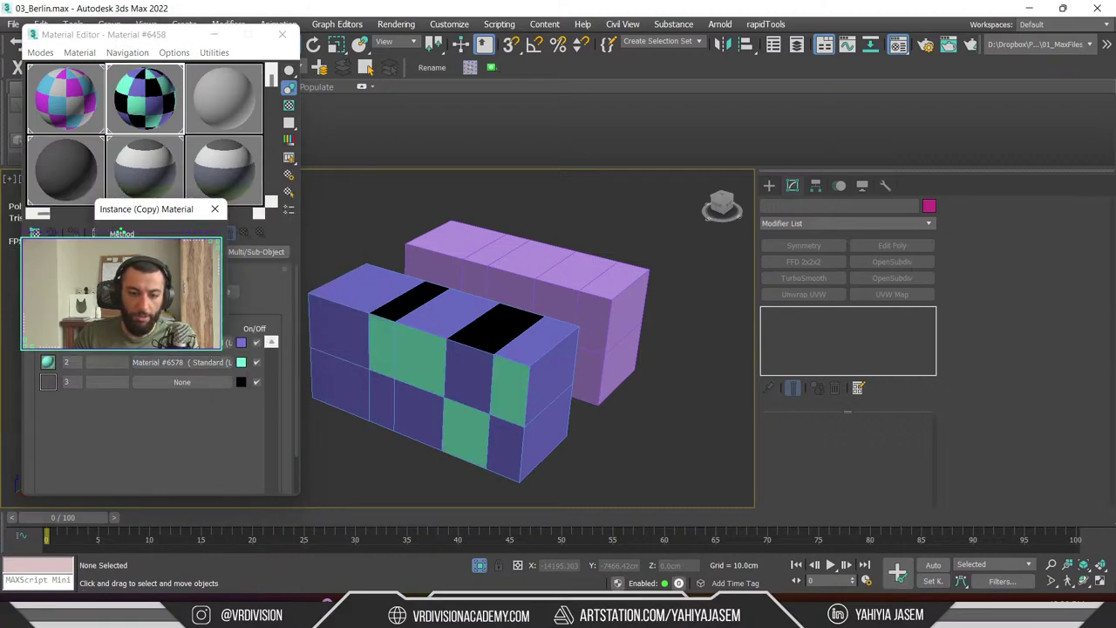
click(131, 324)
click(241, 382)
click(234, 249)
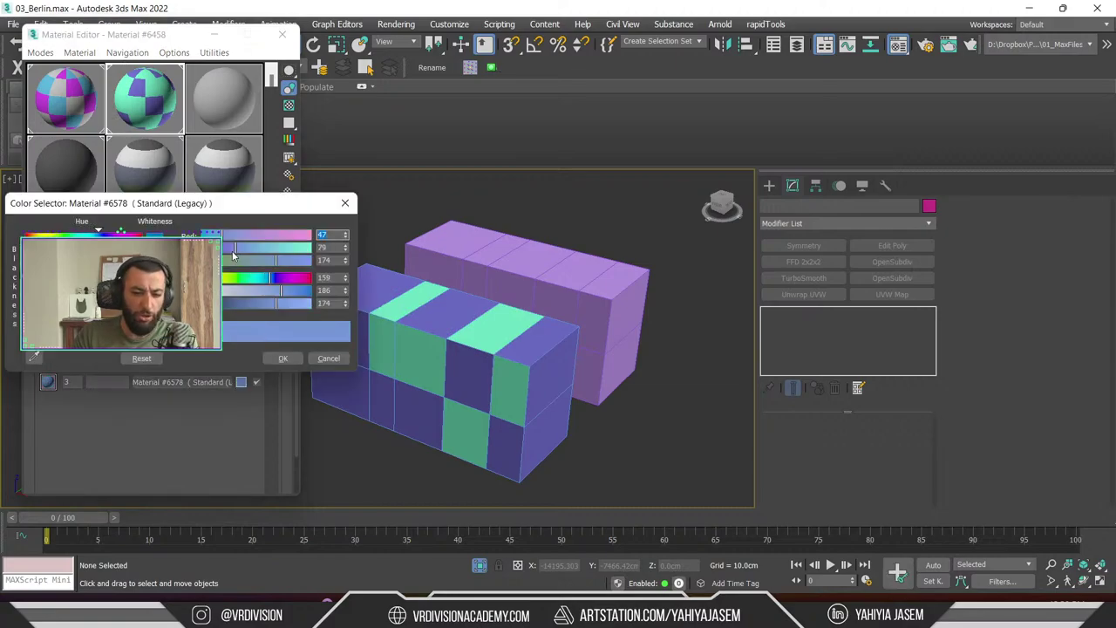
click(283, 357)
click(241, 382)
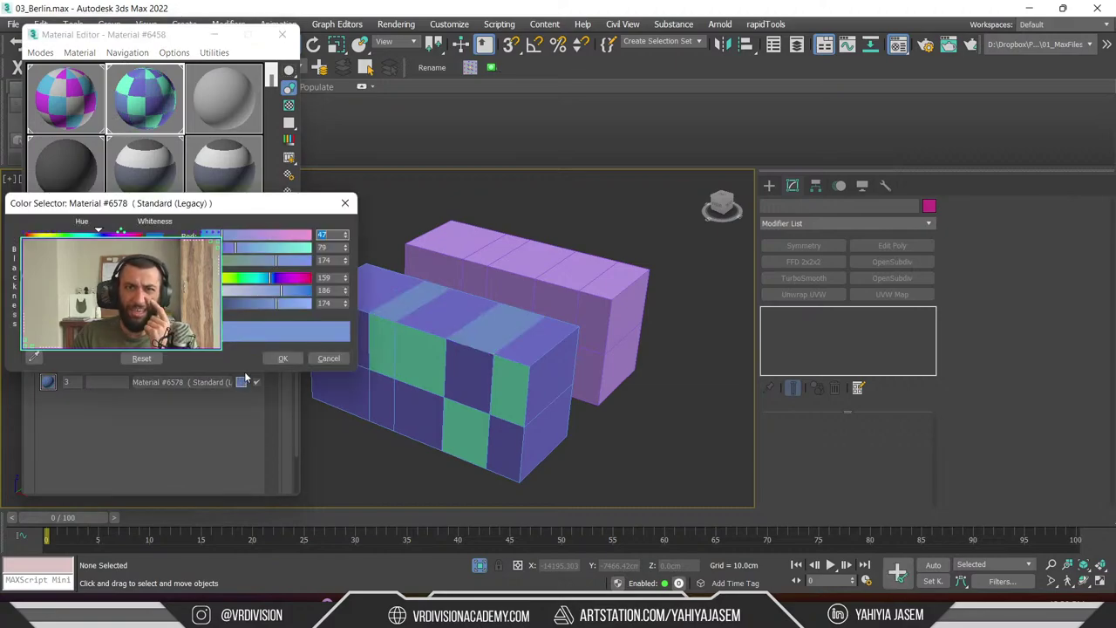
click(228, 304)
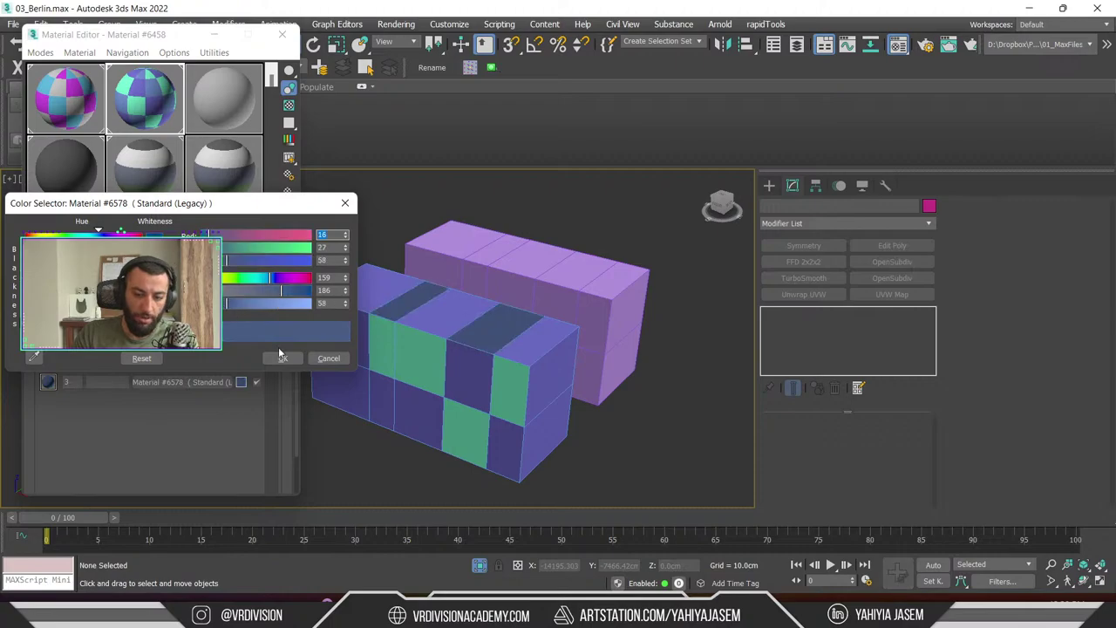
click(281, 356)
Export the scene as Unreal Datasmith with the new multi-material box, overwriting boxtest.udatasmith in the Berlin folder
alt+middle_drag(641, 420, 570, 419)
key(ctrl+e)
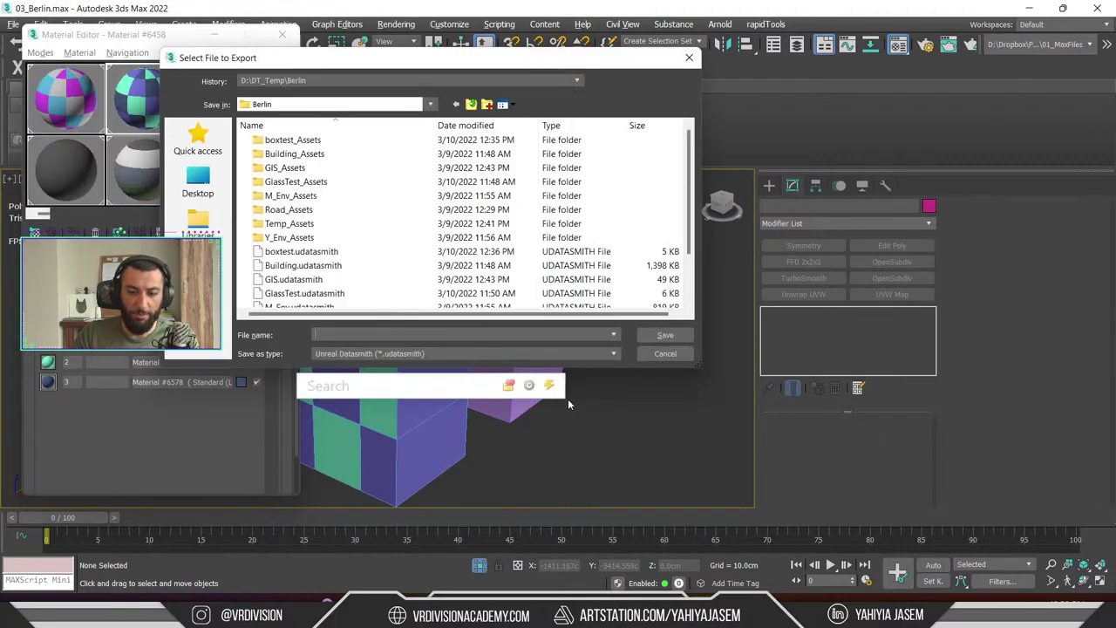
click(300, 252)
click(665, 335)
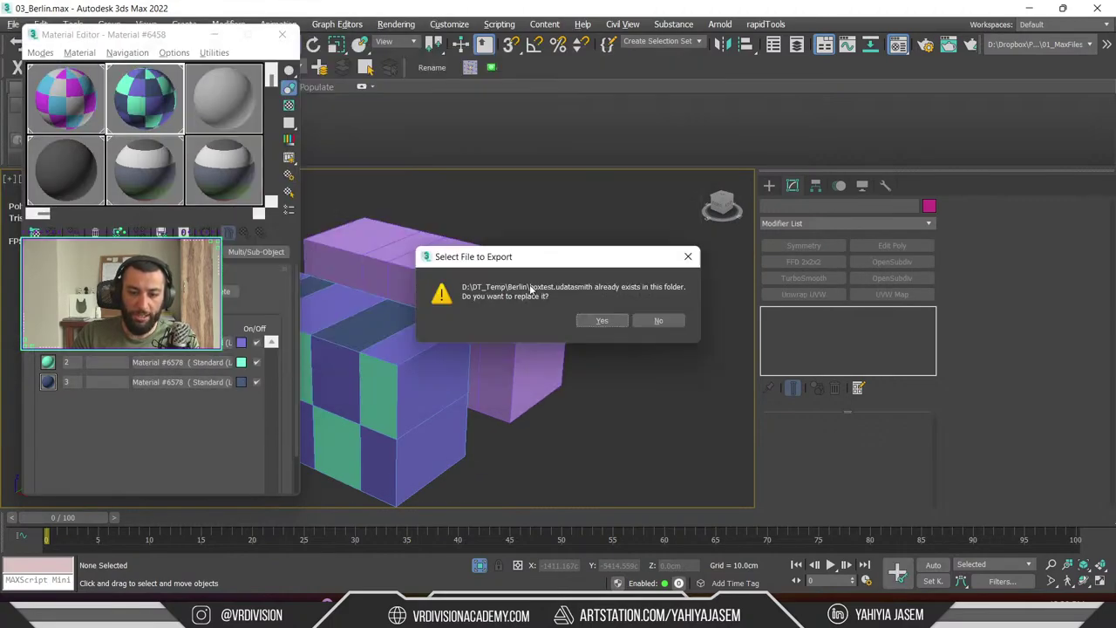
click(602, 321)
key(Return)
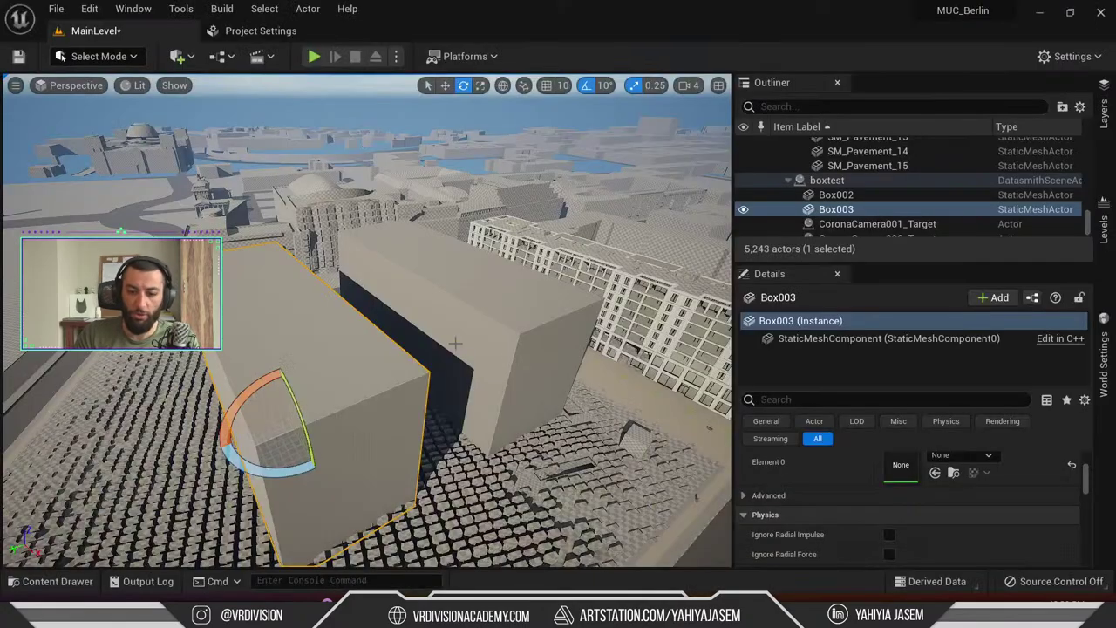
Switch to Unreal, reimport the boxtest Datasmith scene, and frame Box003 in the viewport
right_drag(456, 342, 427, 314)
key(ctrl+space)
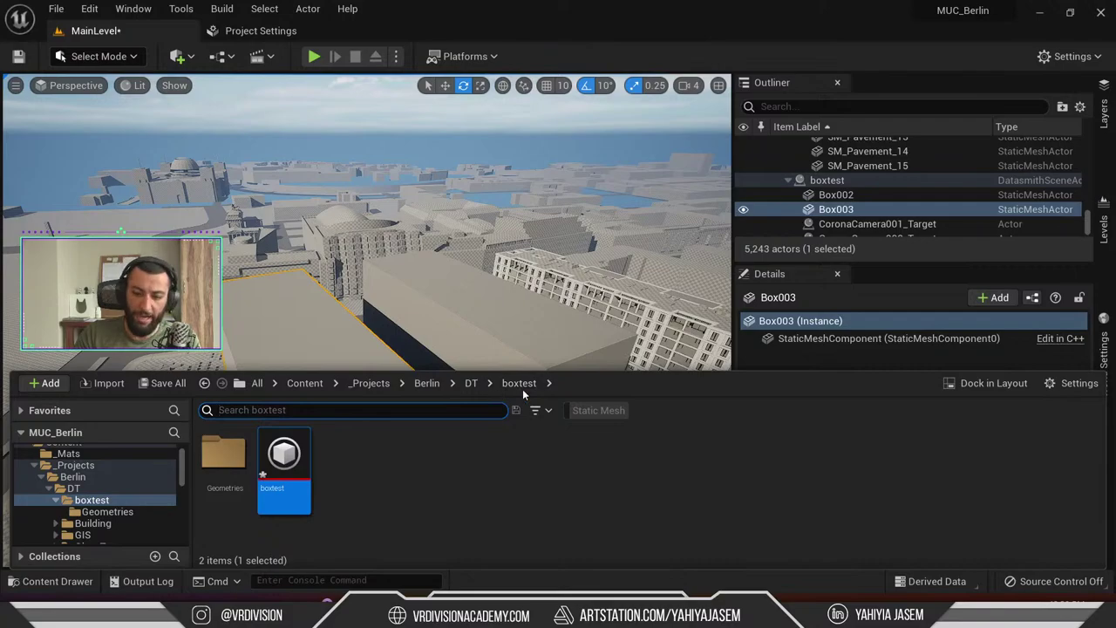
right_click(278, 473)
click(358, 77)
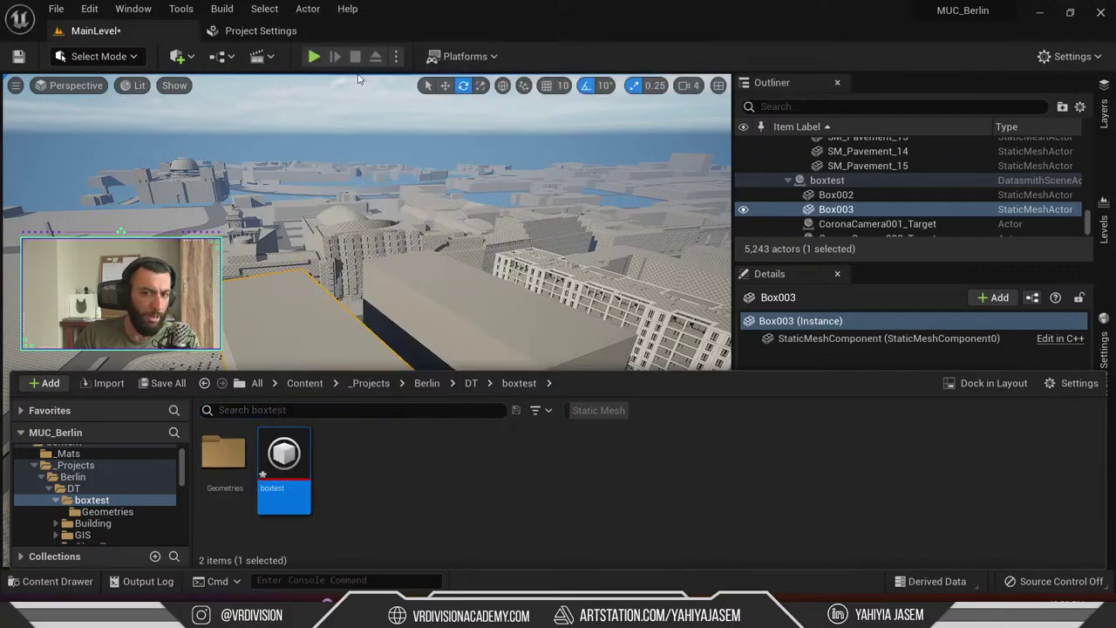
click(634, 435)
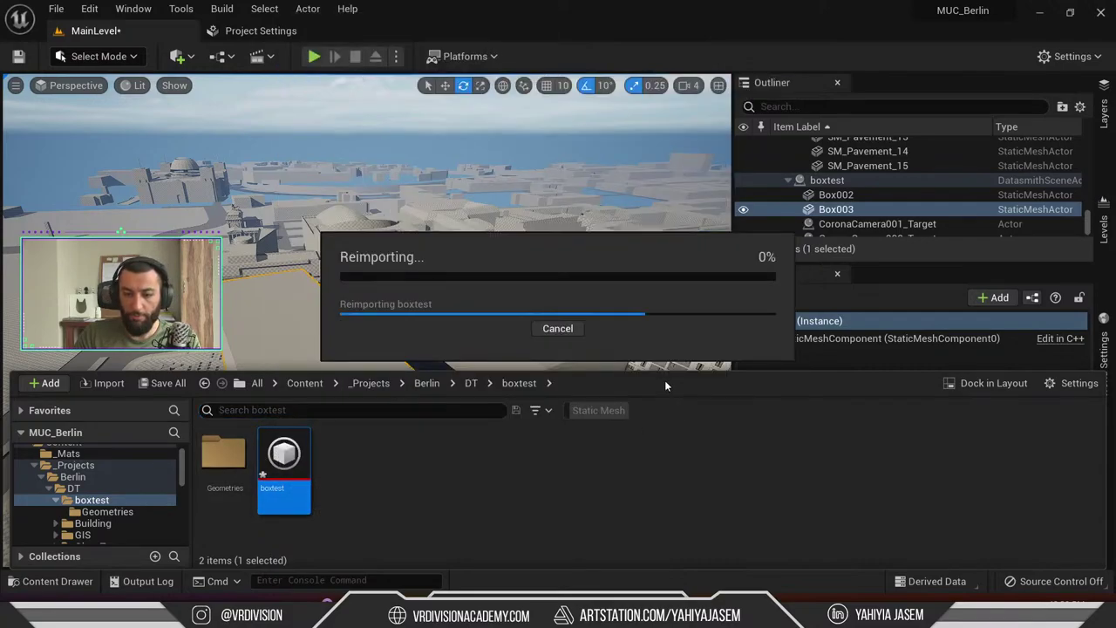
key(f)
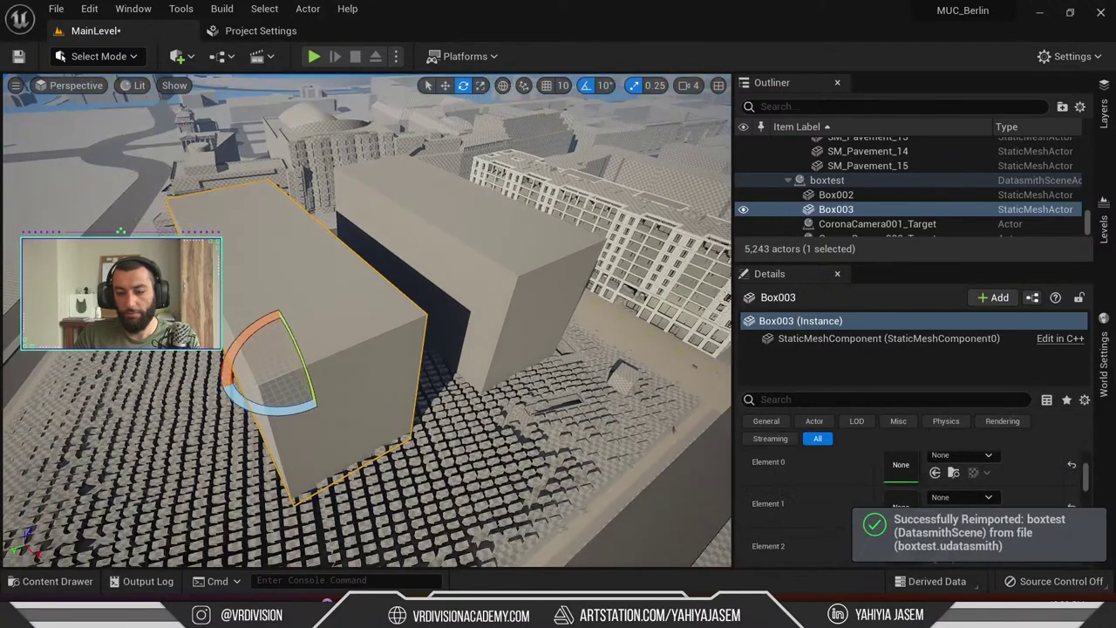
Locate SM_MUC_Street_37's material among the ManMade ground materials and apply MI_Asphalt01, MI_Asphalt03 and another ground material to Box003's separate face groups
right_drag(662, 436, 672, 463)
click(672, 464)
click(951, 472)
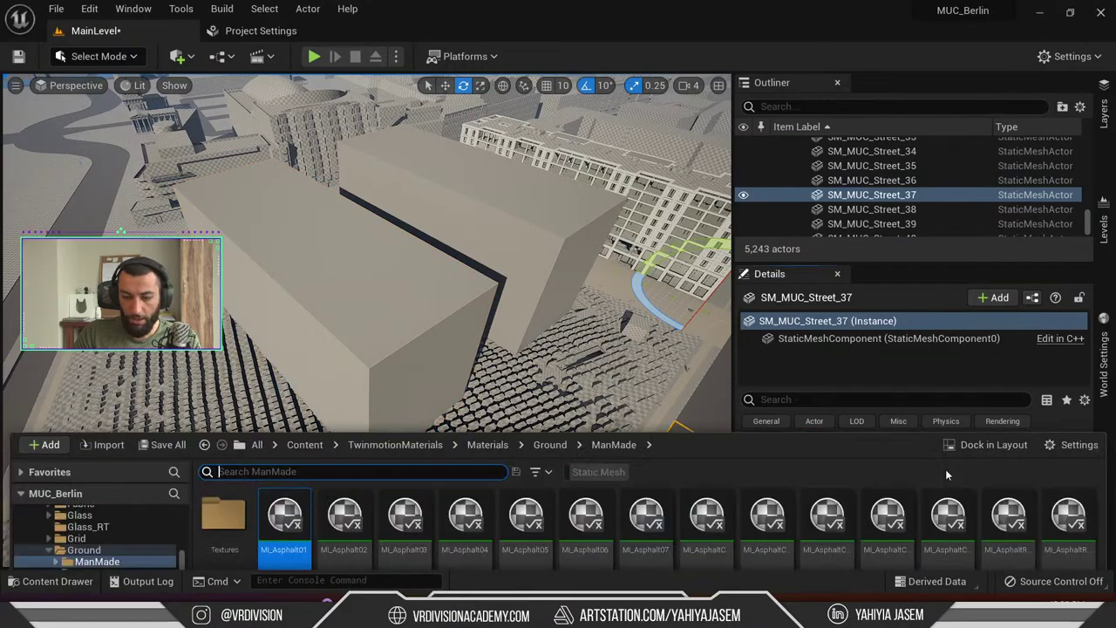
drag(289, 458, 384, 302)
right_drag(436, 339, 384, 339)
key(ctrl+space)
drag(419, 457, 533, 284)
right_drag(533, 285, 533, 314)
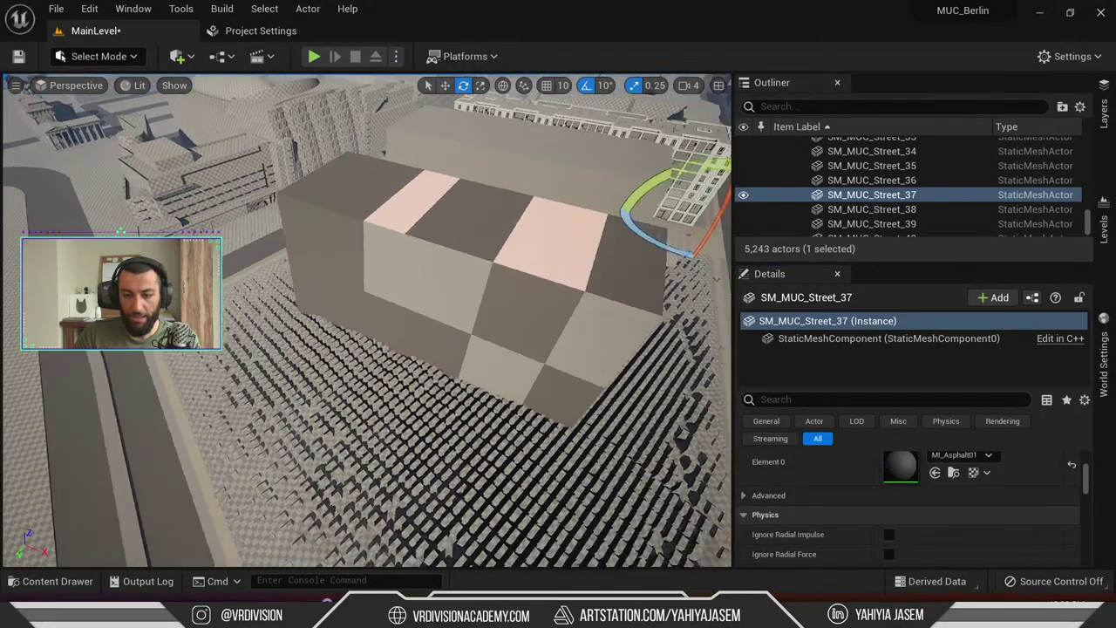
key(ctrl+space)
drag(664, 456, 439, 296)
right_drag(439, 296, 364, 289)
Check Box002's material slots and apply MI_Asphalt03 to the box
click(364, 289)
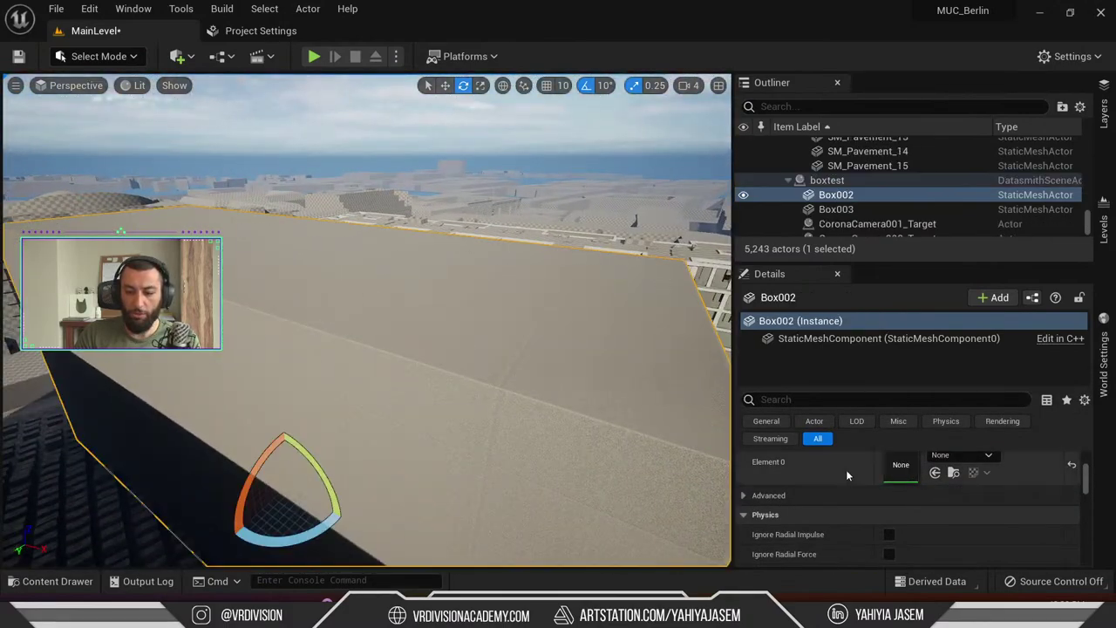
scroll(872, 475, up, 2)
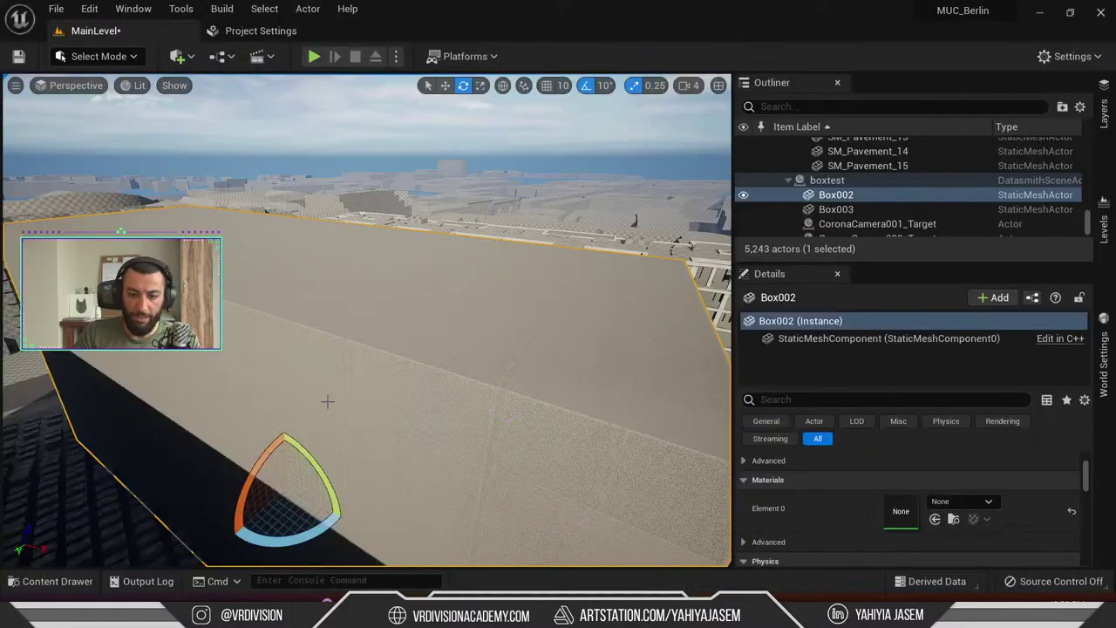
key(ctrl+space)
drag(671, 470, 349, 332)
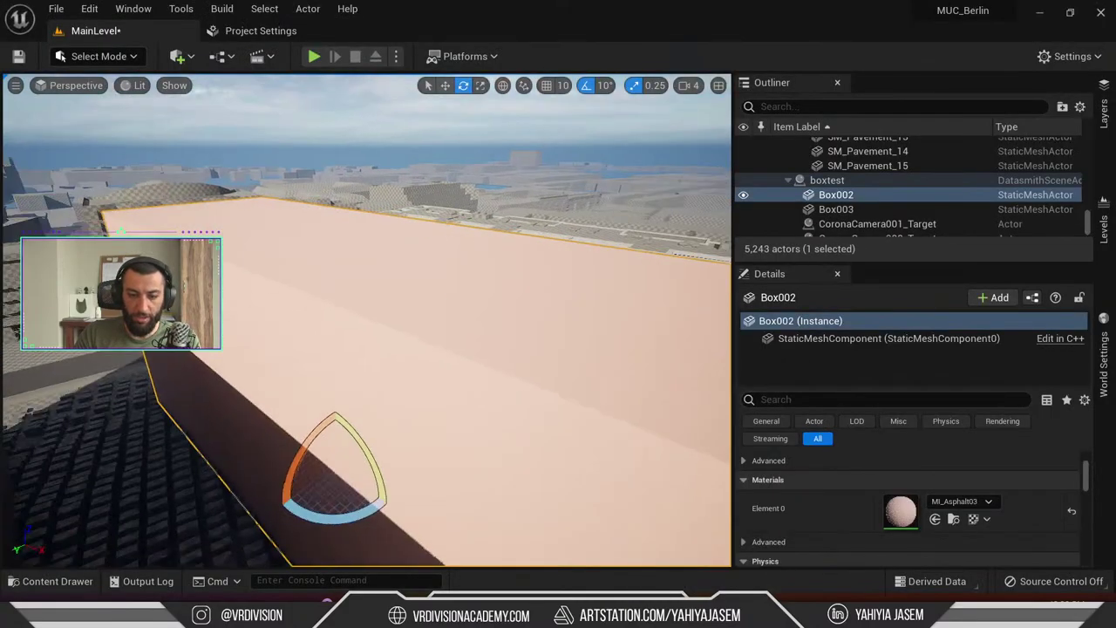
mouse_move(410, 276)
right_down()
mouse_move(436, 314)
mouse_move(445, 310)
mouse_move(410, 276)
right_up()
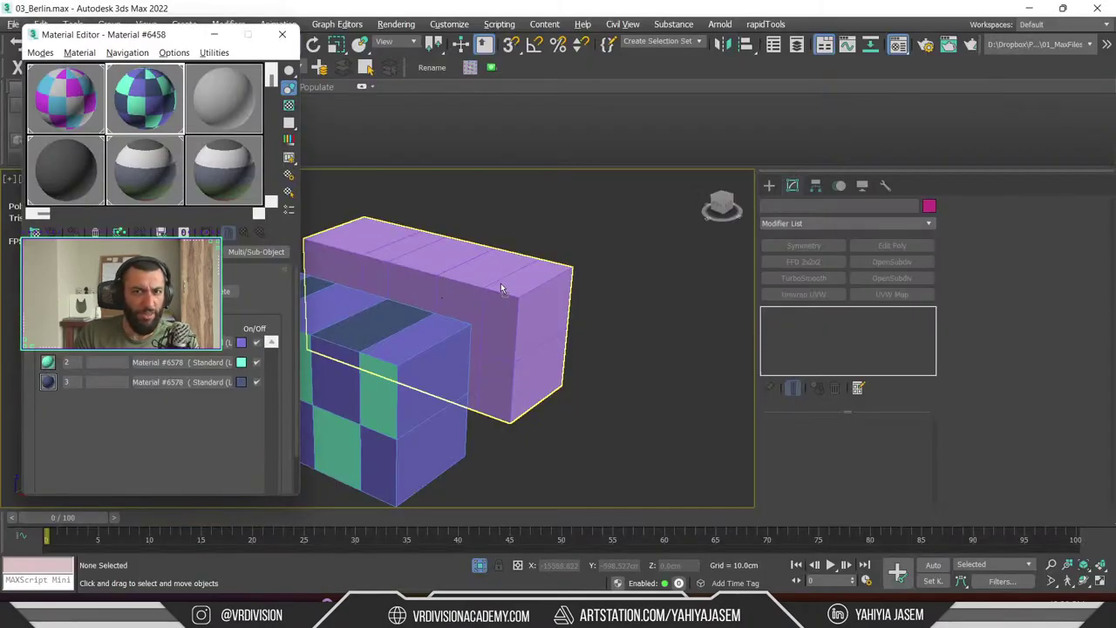
Switch to 3ds Max and assign the Multi/Sub-Object Material #6458 to the plain purple box at the back
drag(500, 283, 501, 283)
alt+middle_drag(501, 283, 496, 313)
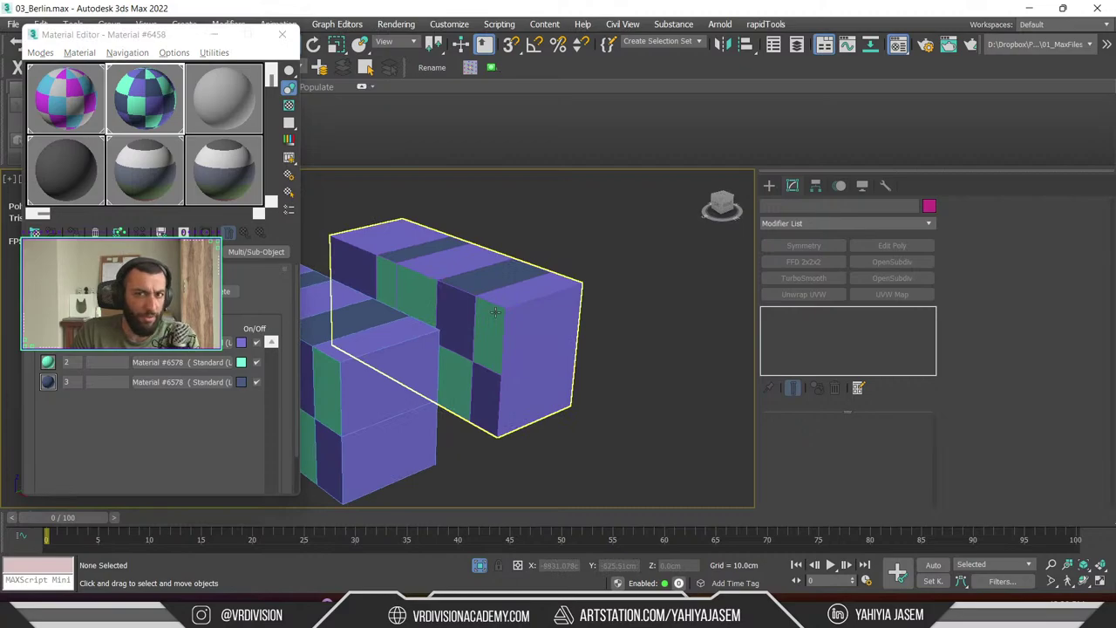
click(495, 312)
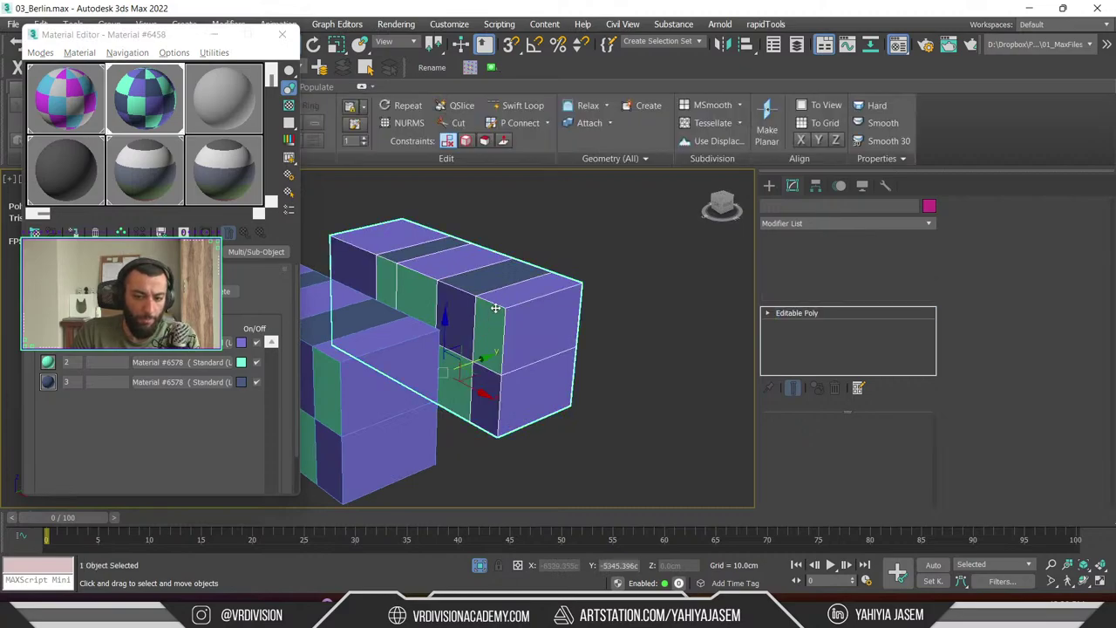
click(539, 243)
Export the scene again with both boxes using Material #6458, replacing the existing boxtest.udatasmith file
key(ctrl+e)
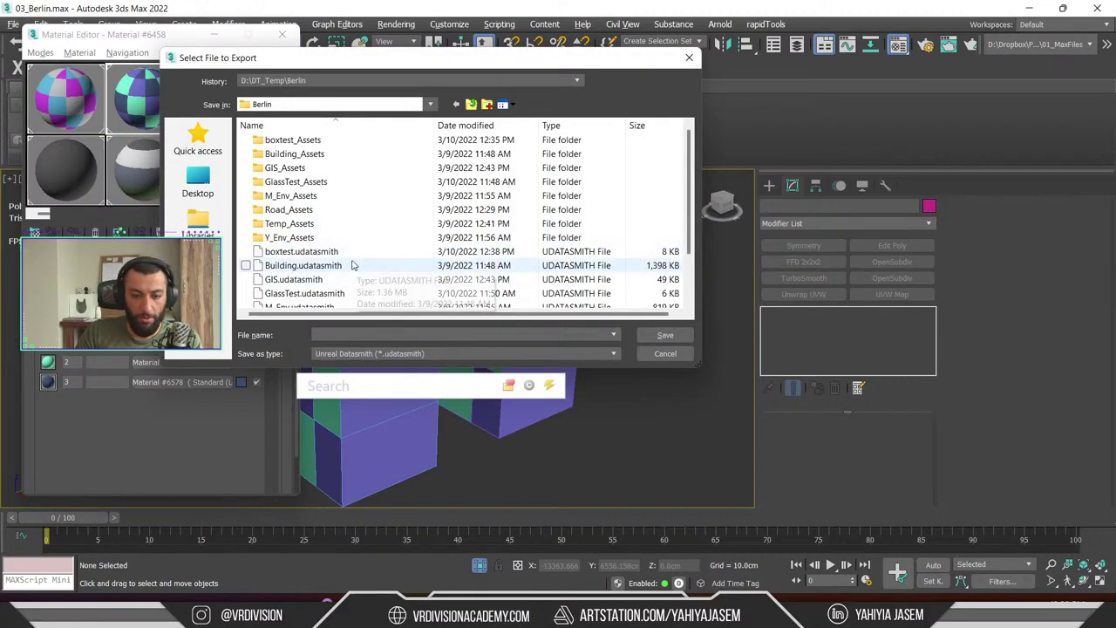
double_click(354, 266)
click(602, 324)
click(485, 353)
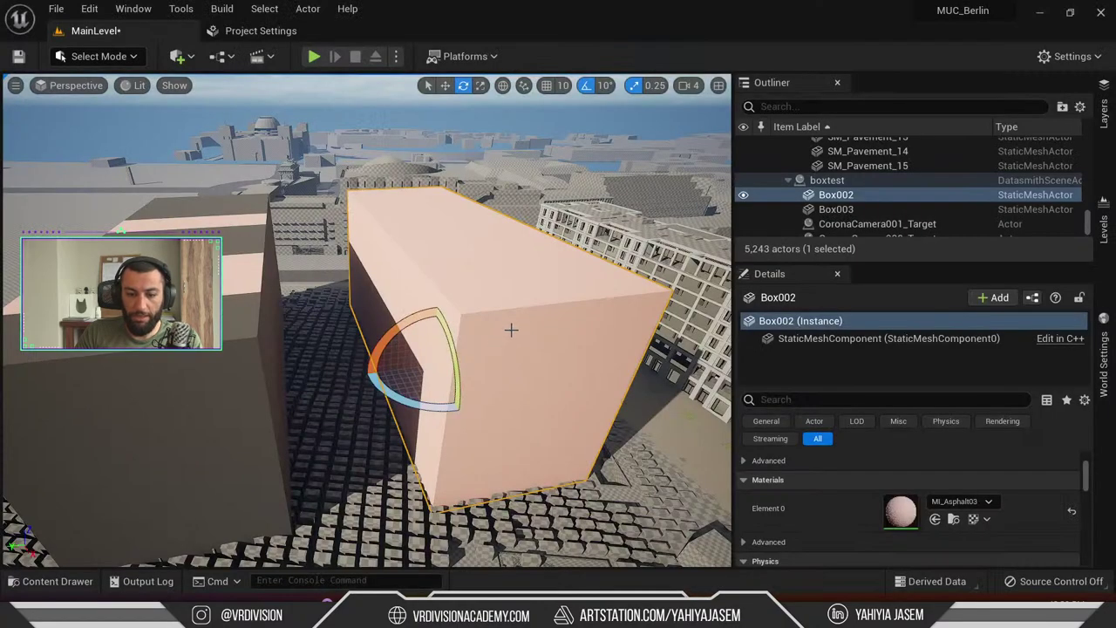
Switch to Unreal, reimport the updated boxtest Datasmith scene, and inspect Box002's material slots
key(ctrl+b)
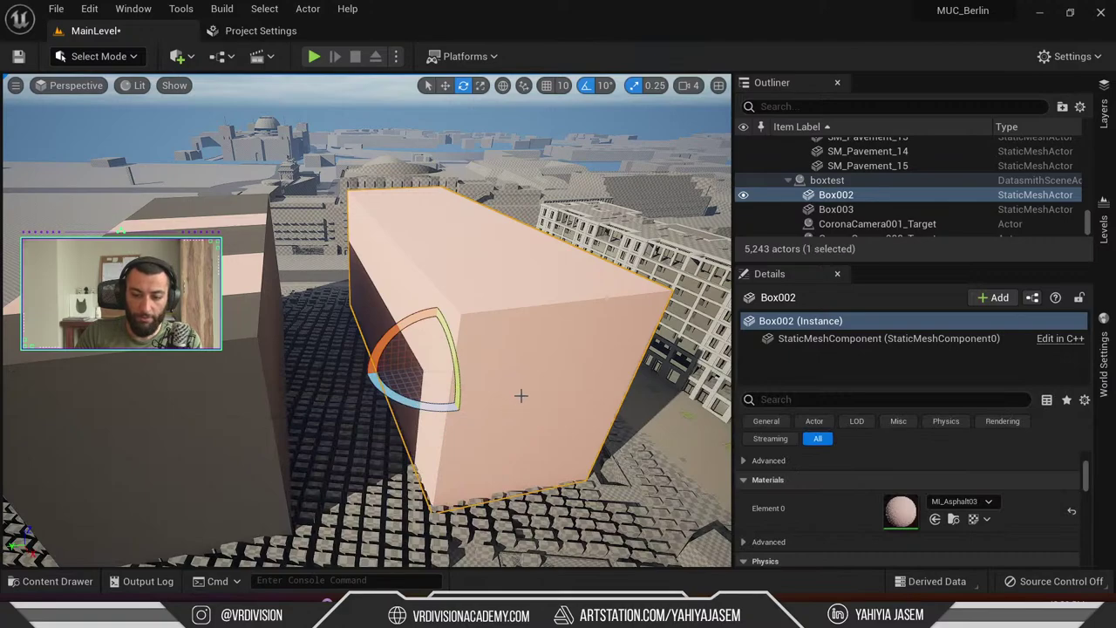
key(ctrl+b)
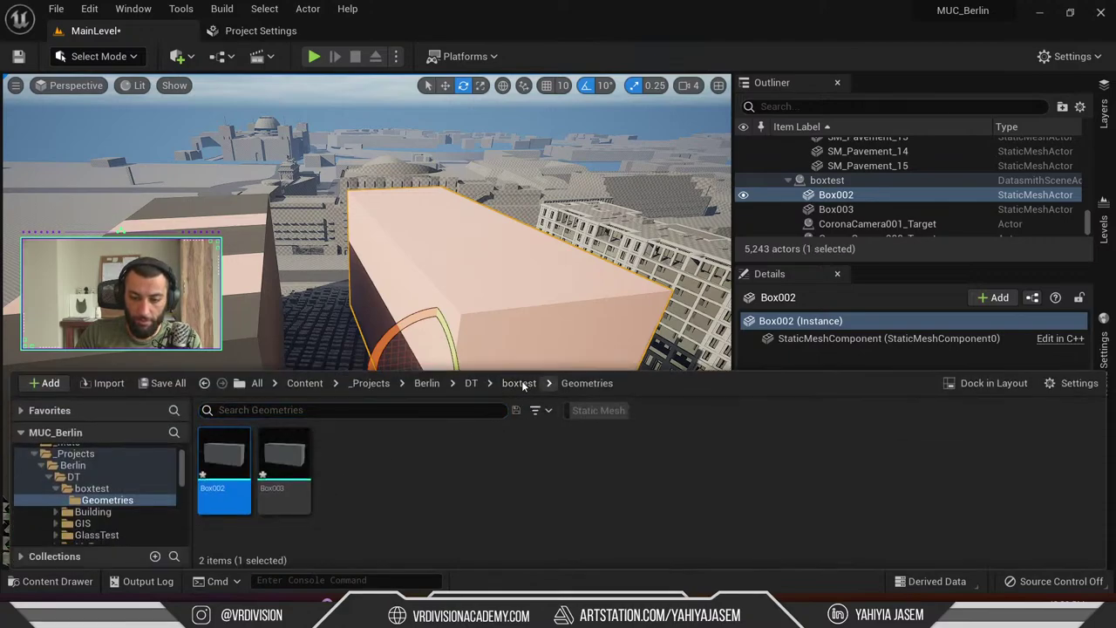
click(523, 387)
right_click(288, 467)
click(354, 77)
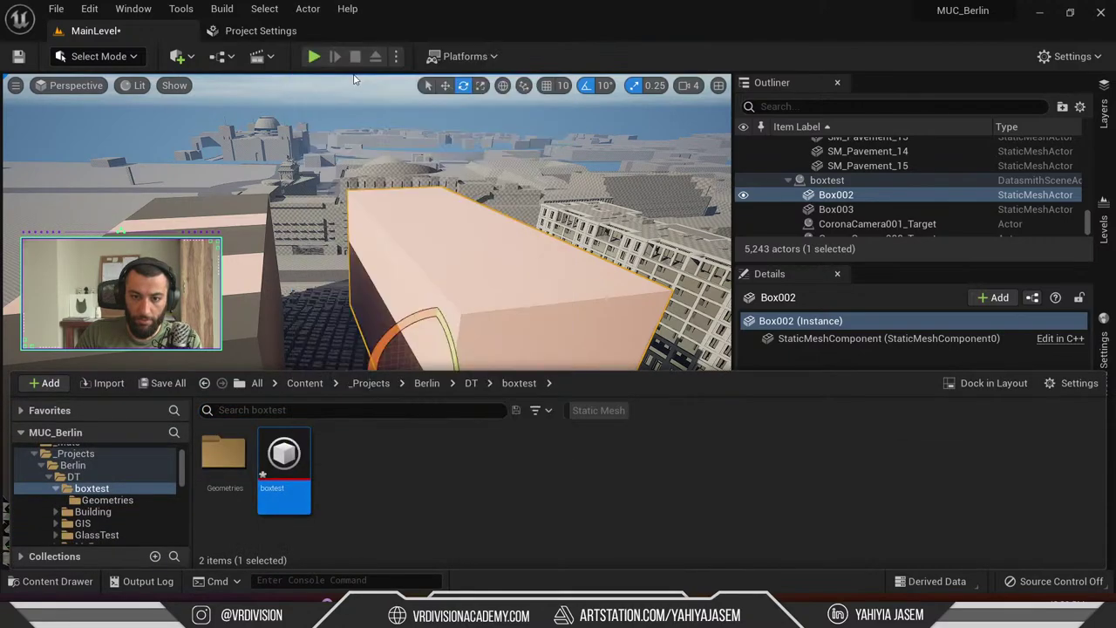
click(630, 433)
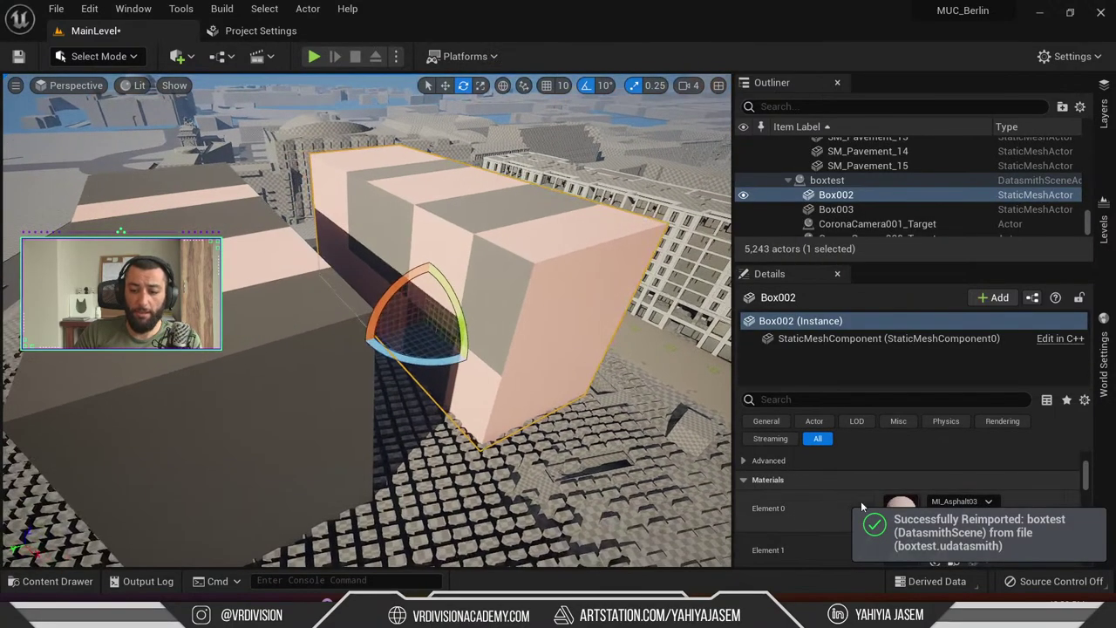
scroll(837, 493, down, 2)
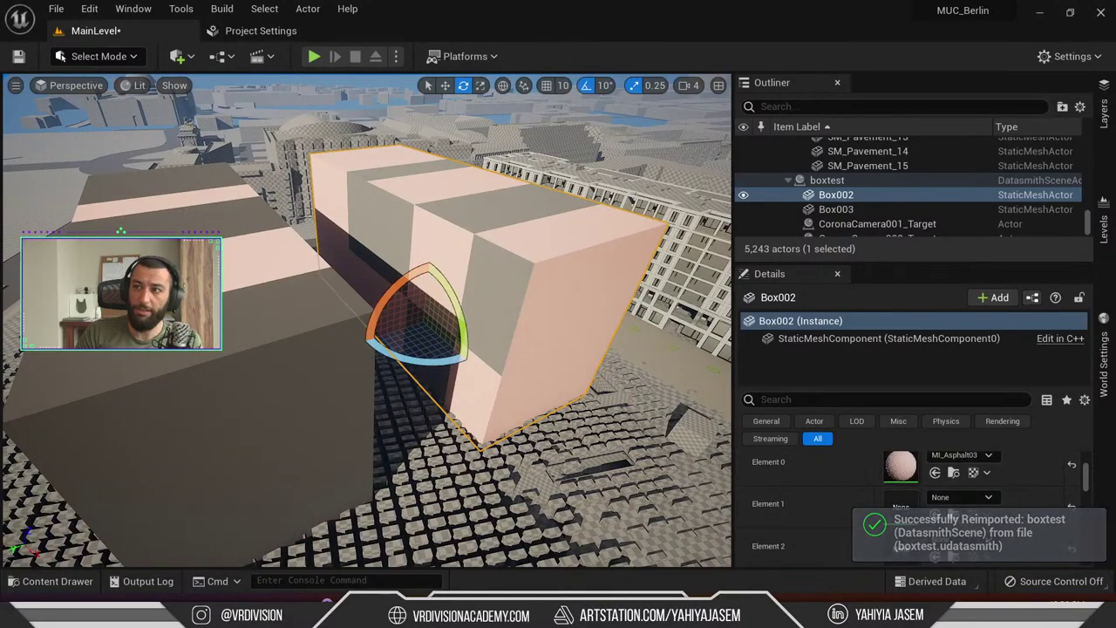
Switch to Discord and review the material ID question with its attached screenshots in the unreal-engine channel
drag(1115, 148, 564, 99)
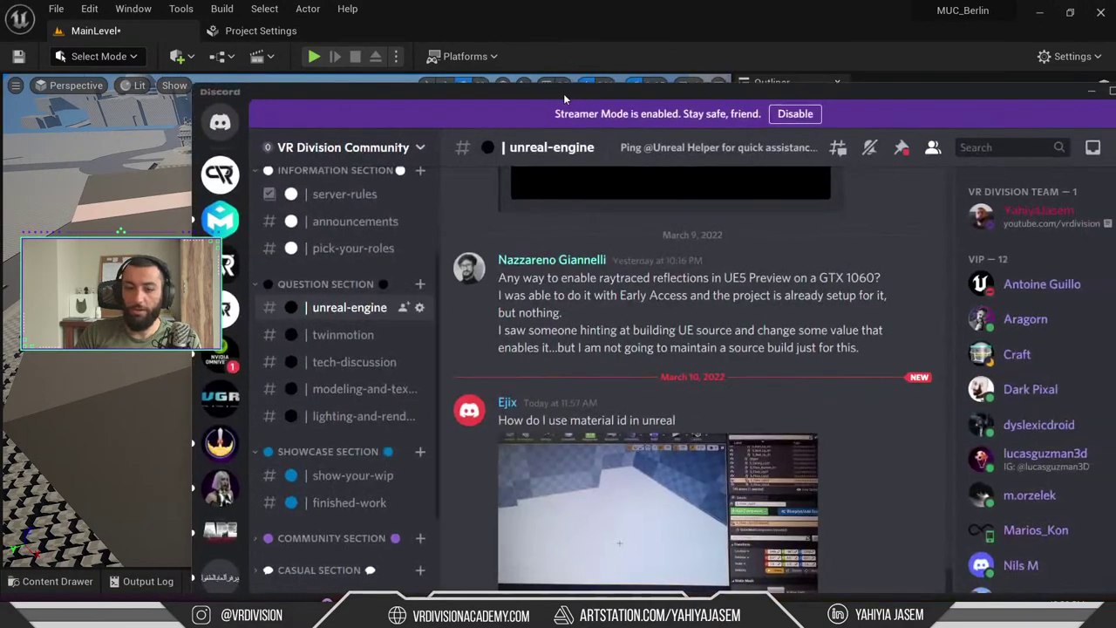
scroll(537, 392, down, 6)
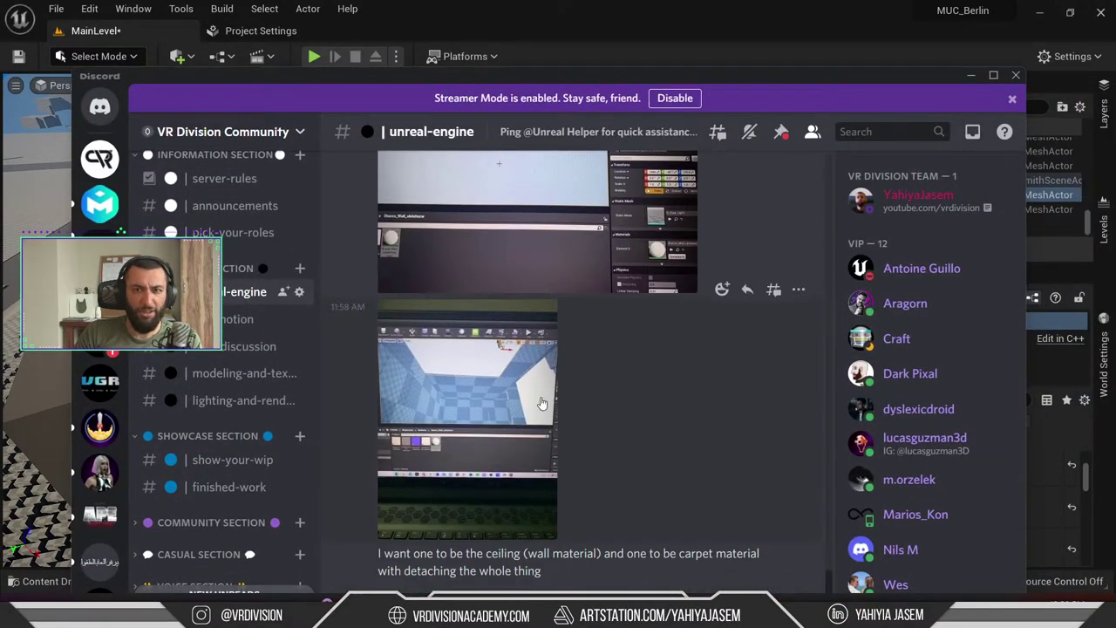
scroll(540, 403, up, 5)
scroll(567, 406, down, 3)
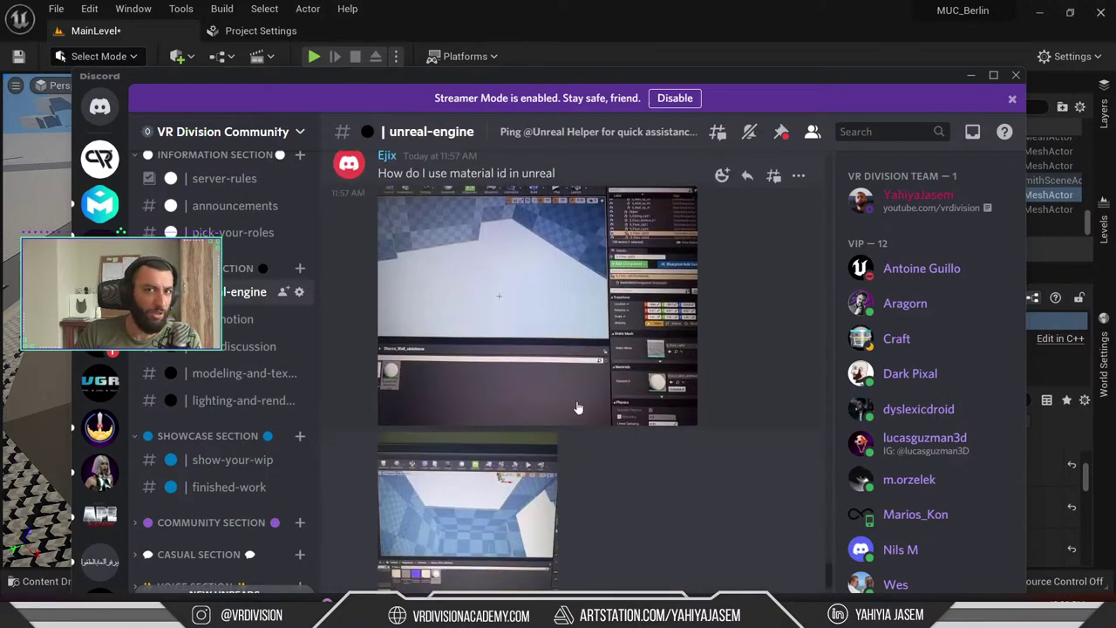
scroll(578, 408, down, 2)
scroll(524, 349, up, 4)
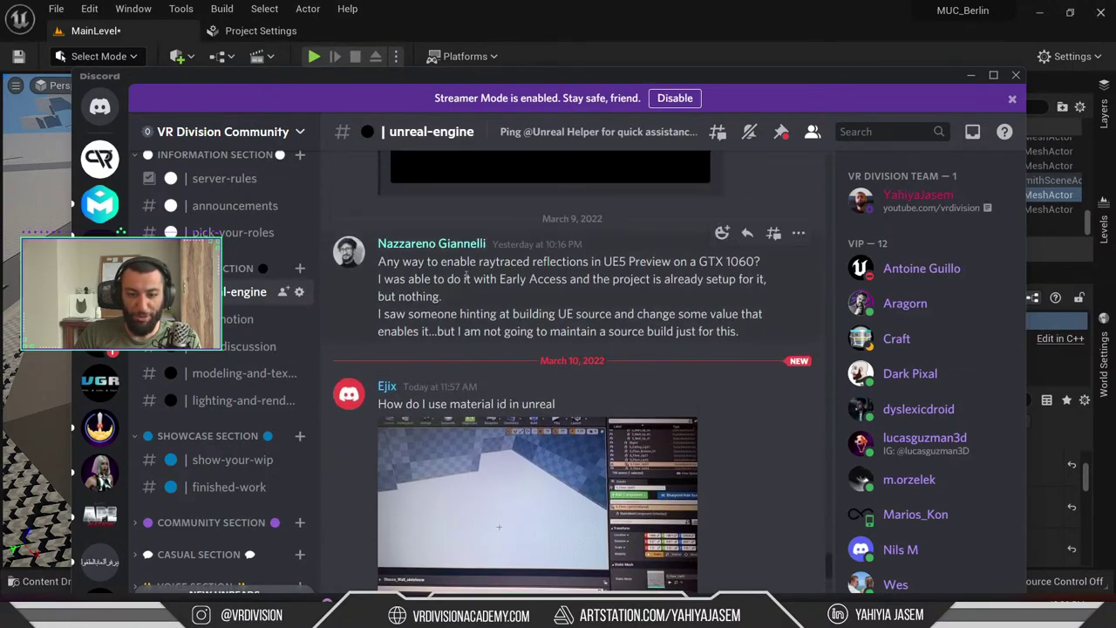
Move the Discord window away from the Unreal editor and select the DirectionalLight by filtering the Outliner for "direc"
drag(343, 79, 1115, 134)
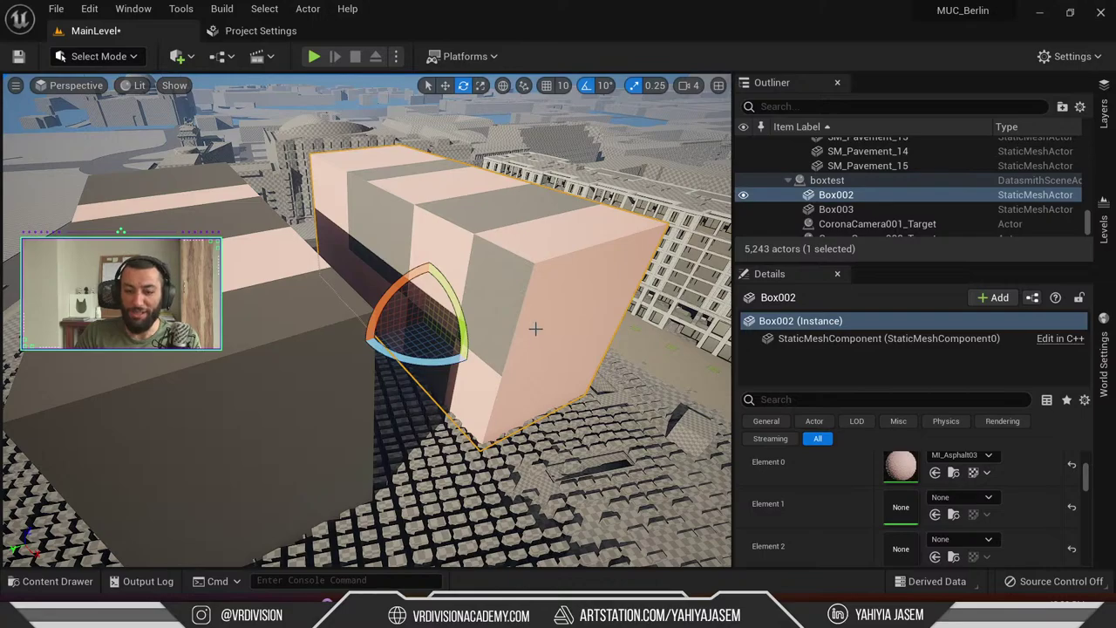
right_drag(611, 332, 729, 353)
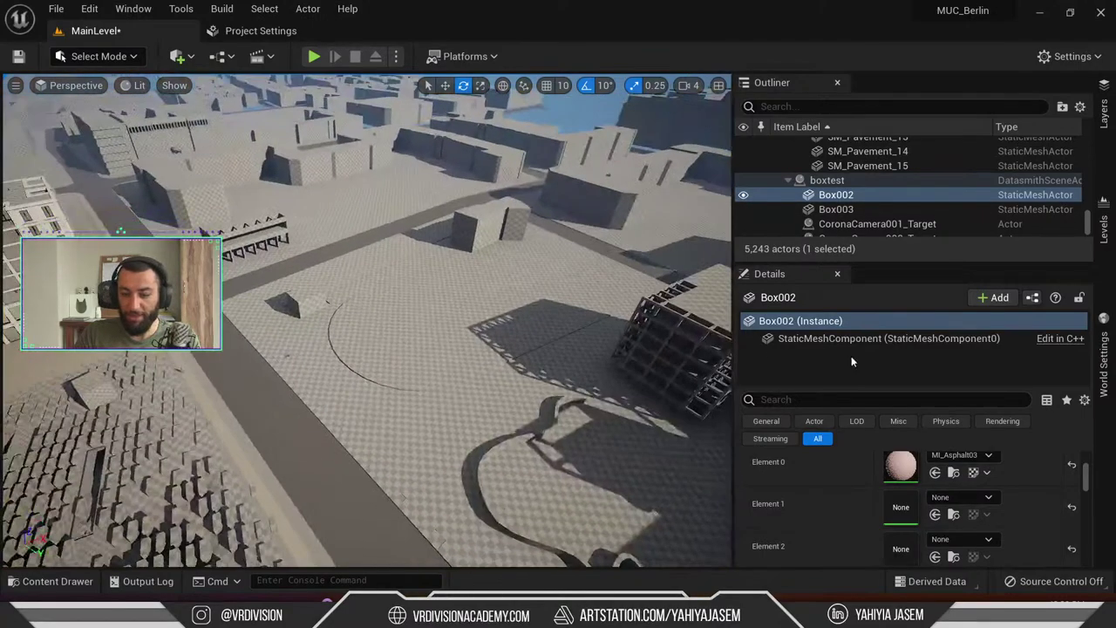
key(Escape)
click(827, 106)
text(d)
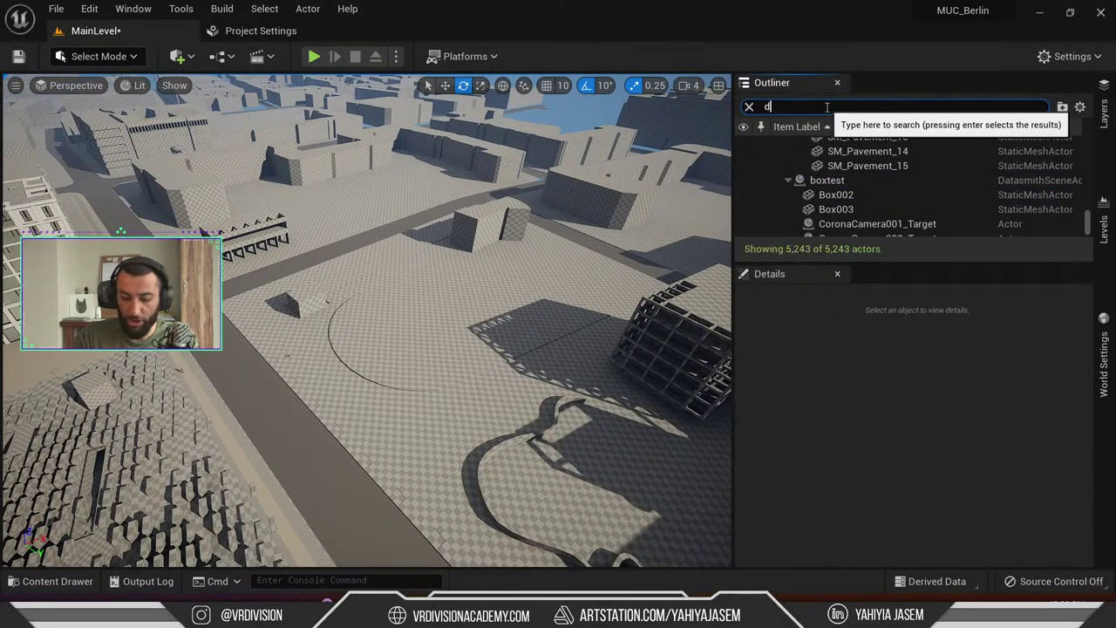
text(irec)
key(Return)
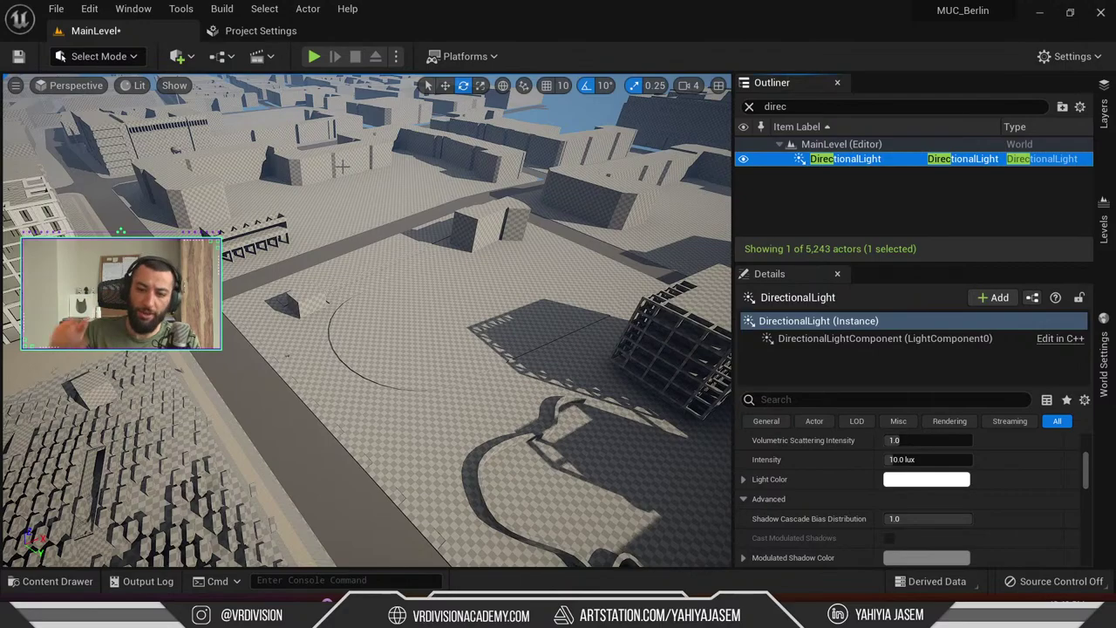
Set the directional light's Indirect Lighting Intensity to 10
right_drag(400, 288, 235, 218)
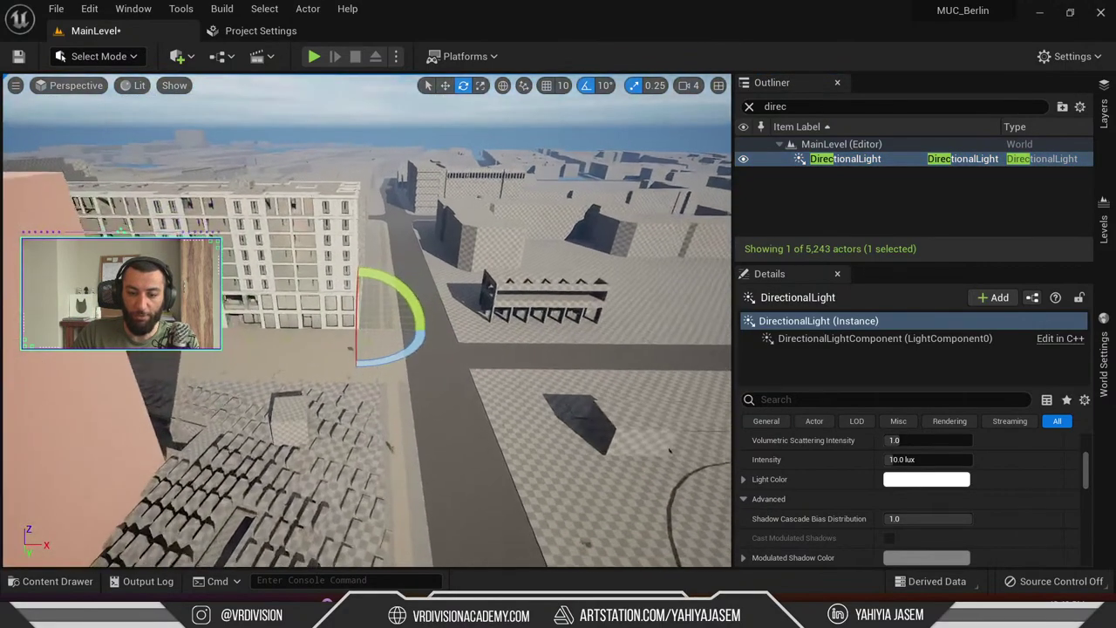
key(ctrl+space)
click(847, 160)
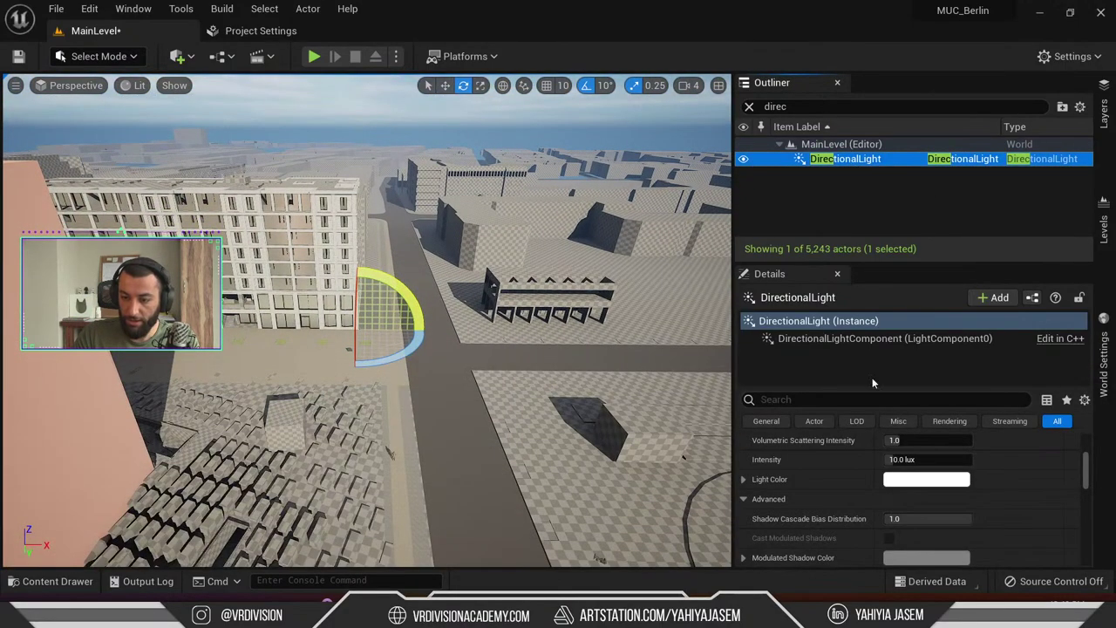
scroll(917, 455, up, 1)
click(910, 467)
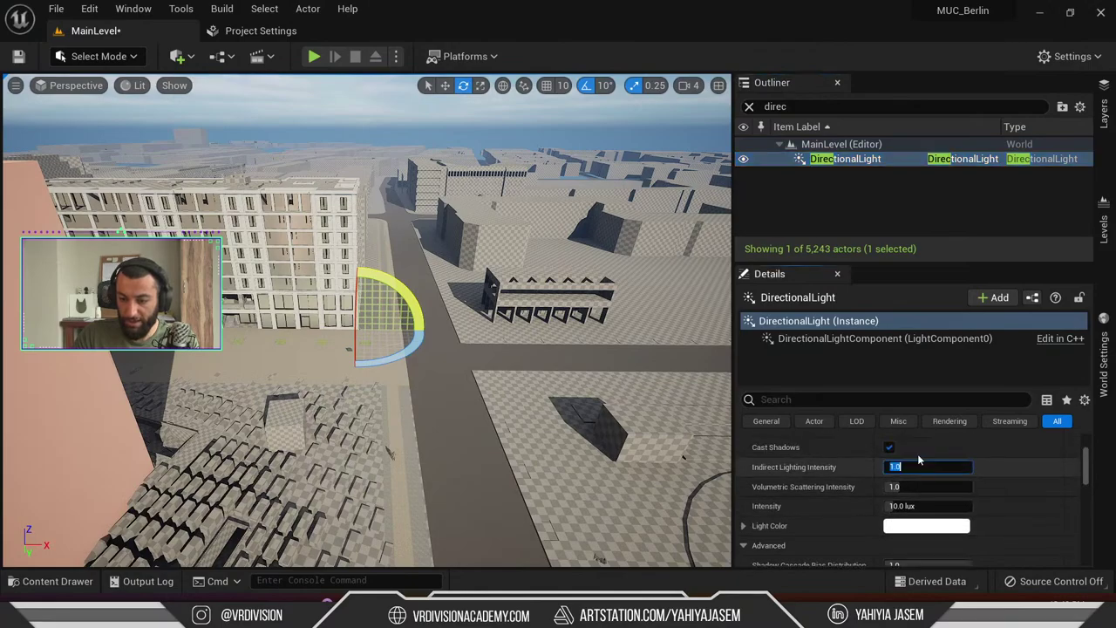
key(Return)
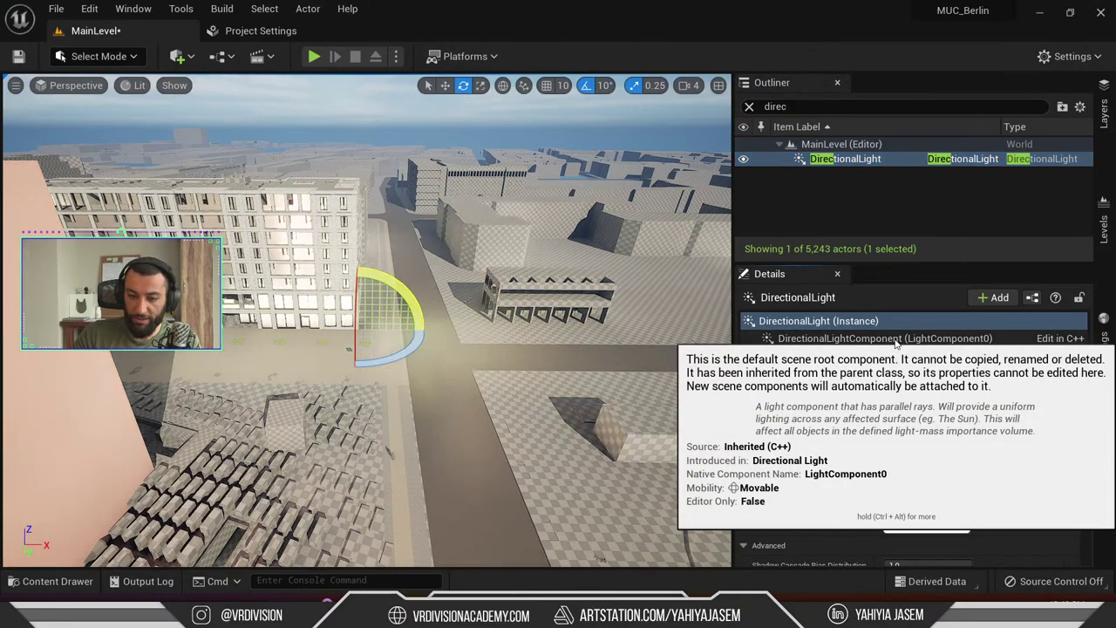
Examine the block's shadow up close and restore the directional light's original Indirect Lighting Intensity
key(w)
right_drag(558, 340, 723, 493)
click(909, 466)
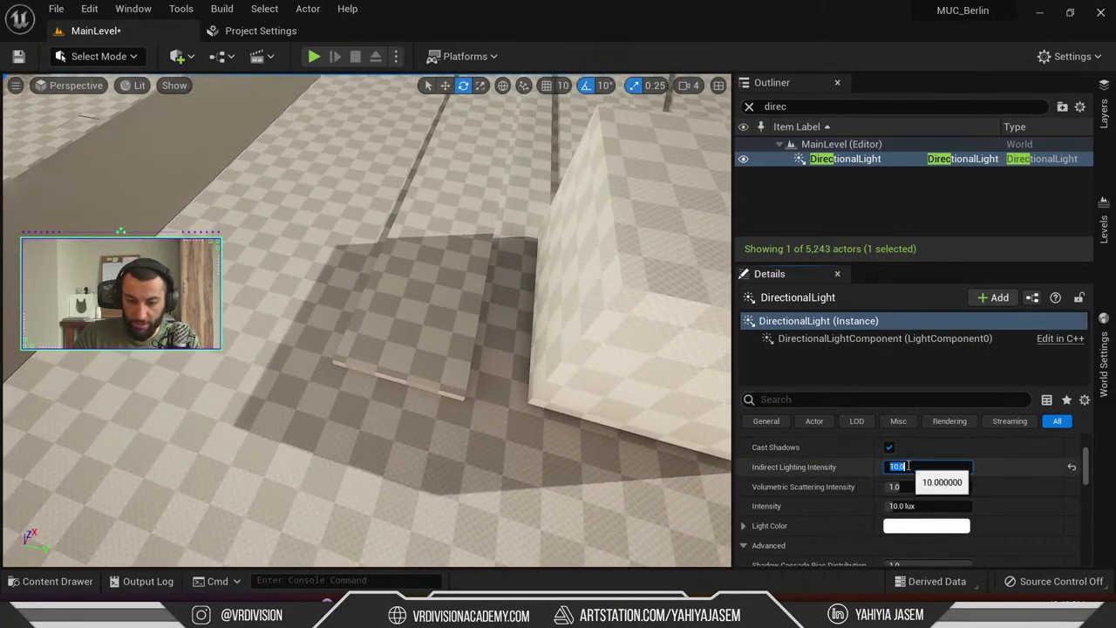
key(Return)
Set the directional light's Source Angle to 50 and inspect the shadow softness around the buildings in the fullscreen viewport
scroll(964, 528, up, 6)
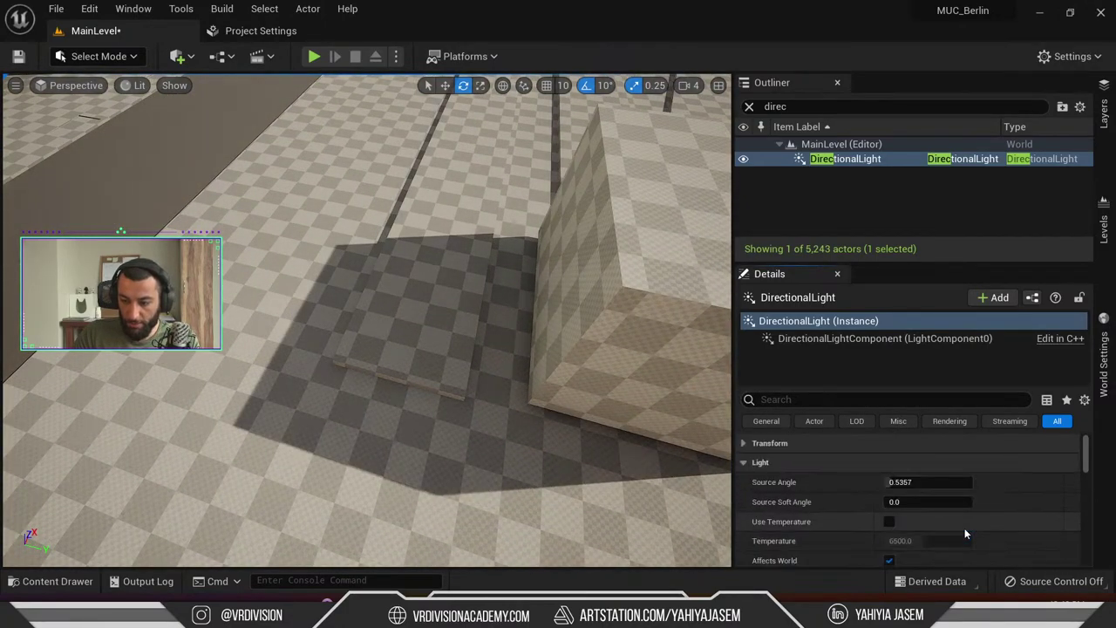
click(929, 483)
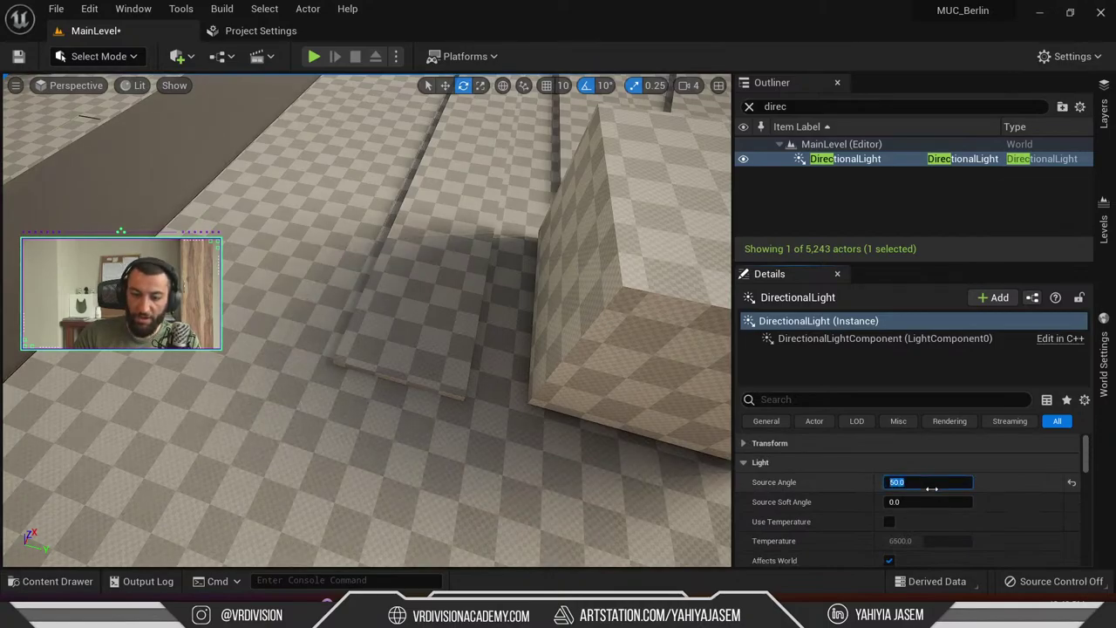
right_drag(689, 453, 676, 405)
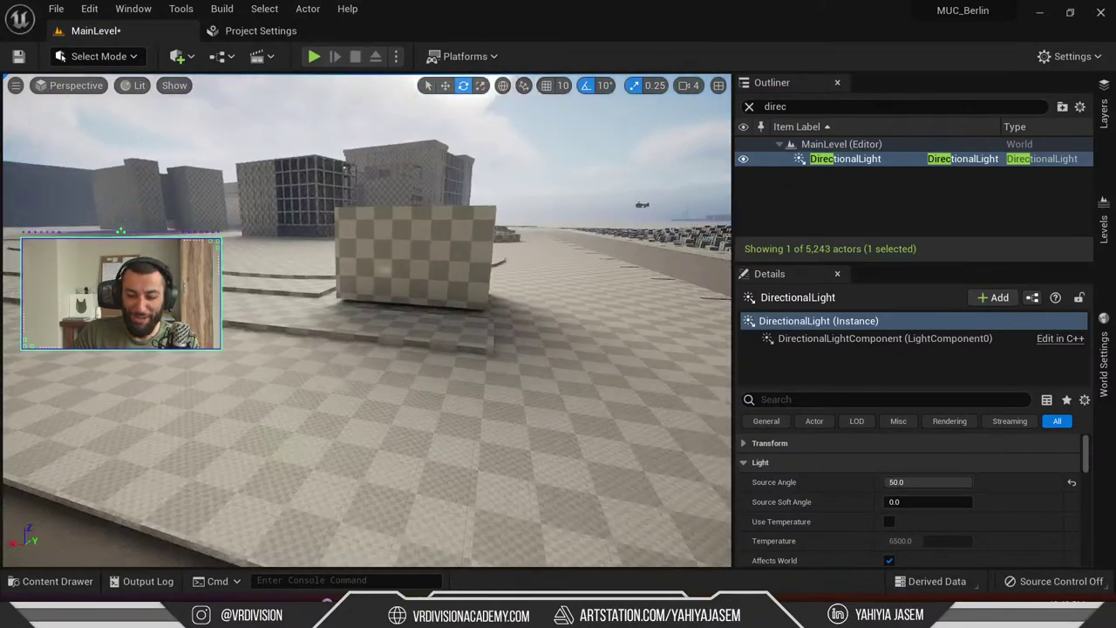
key(F11)
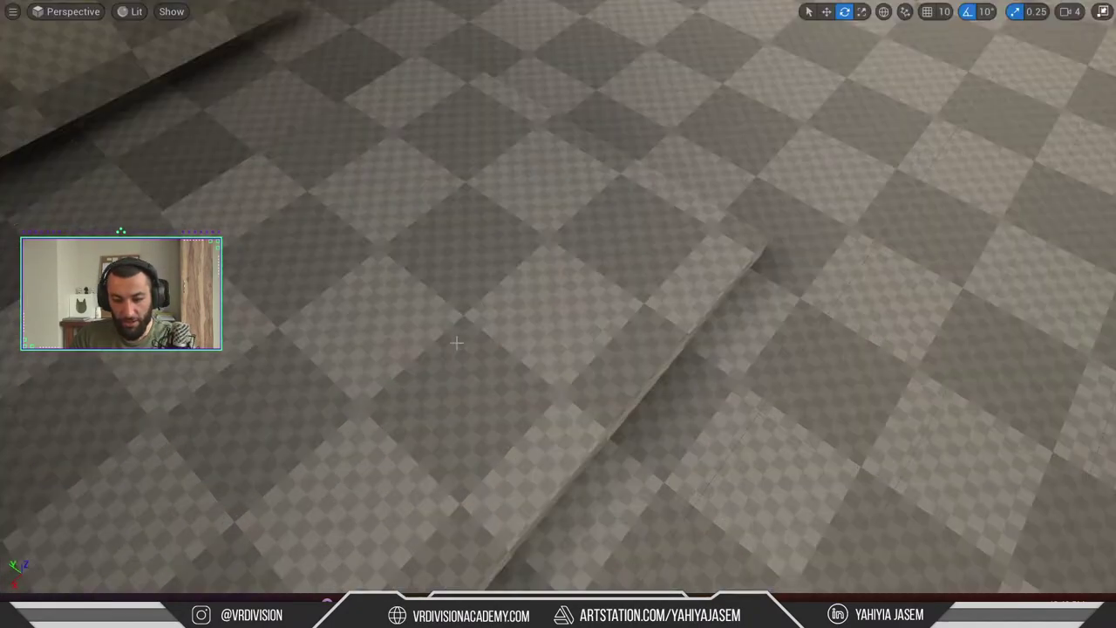
right_drag(456, 341, 663, 148)
right_drag(518, 330, 510, 353)
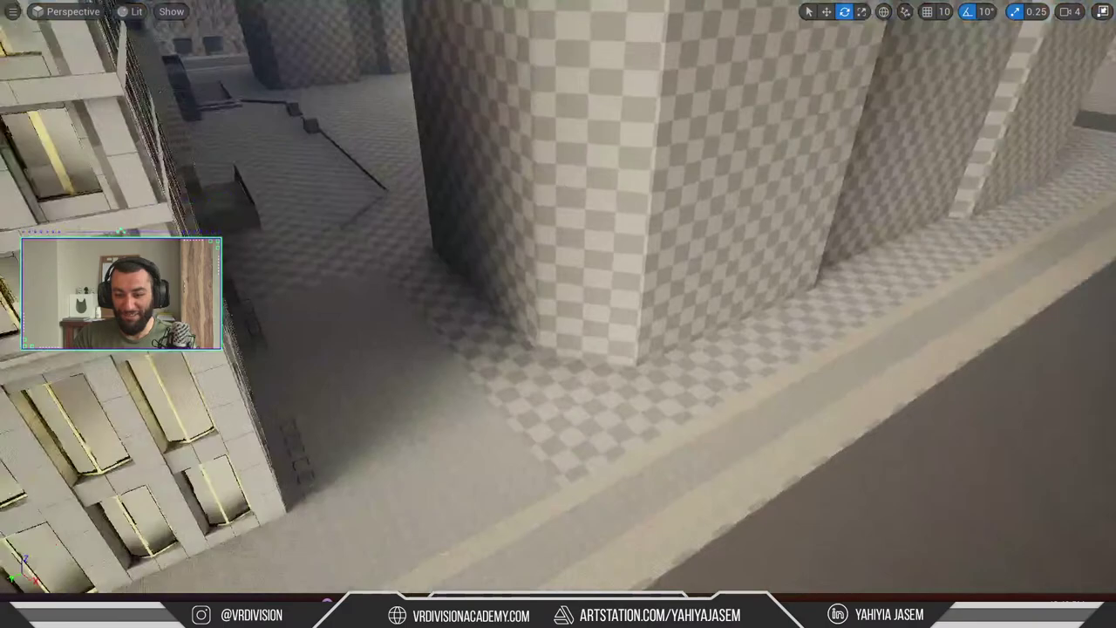
Switch the viewport to Lighting Only and inspect the shading on the large building's wall up close
key(w)
right_drag(558, 314, 636, 253)
right_drag(479, 344, 554, 301)
key(s)
key(w)
click(131, 12)
click(181, 115)
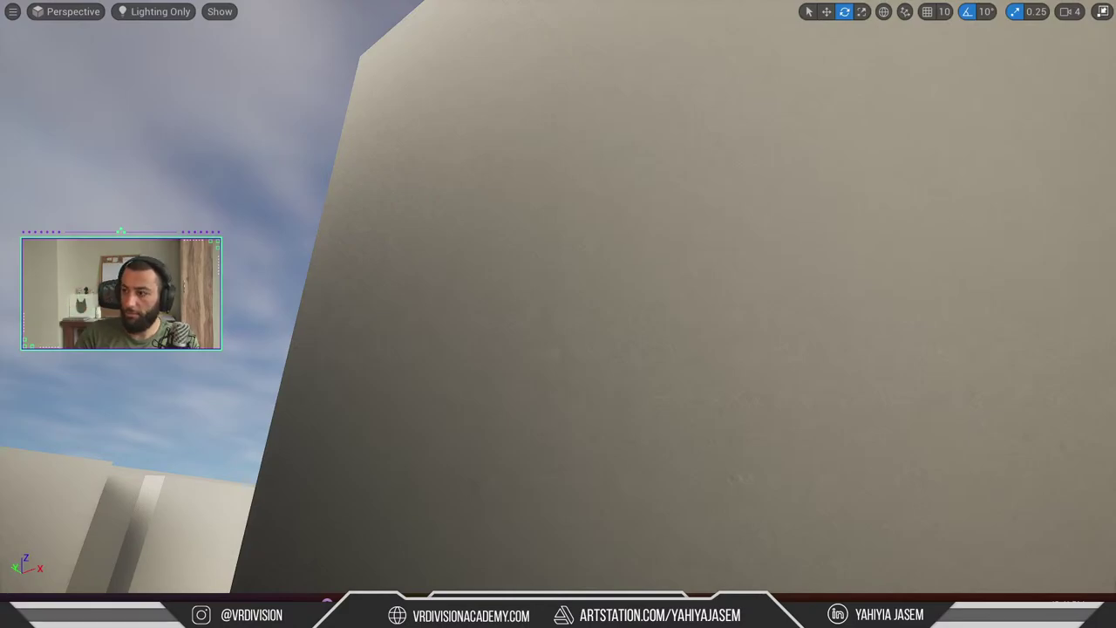
right_drag(558, 314, 646, 401)
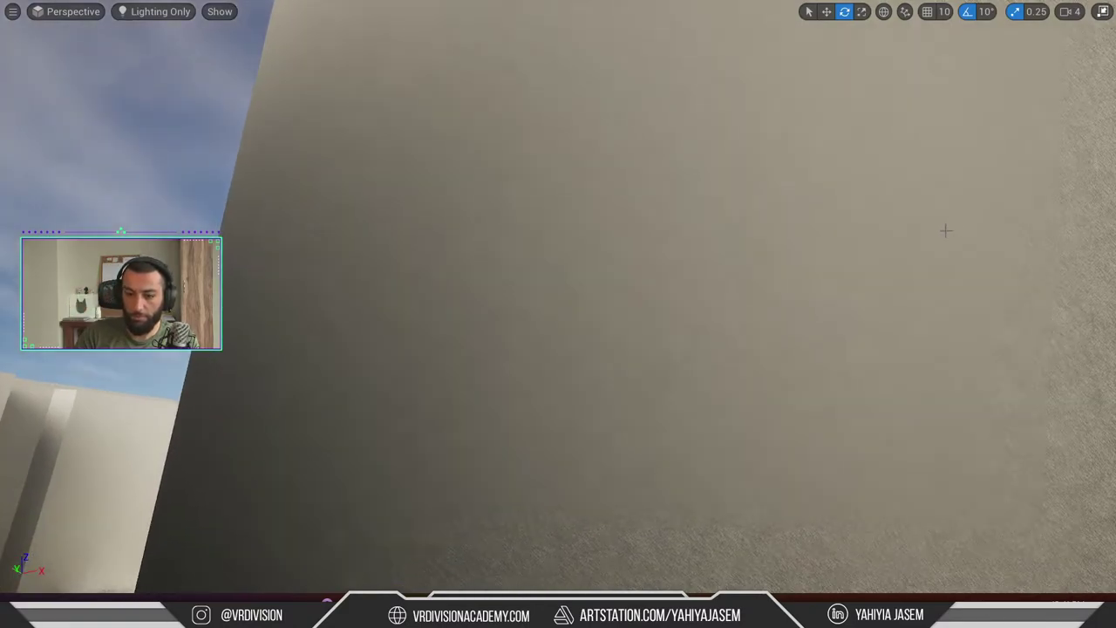
scroll(900, 252, down, 2)
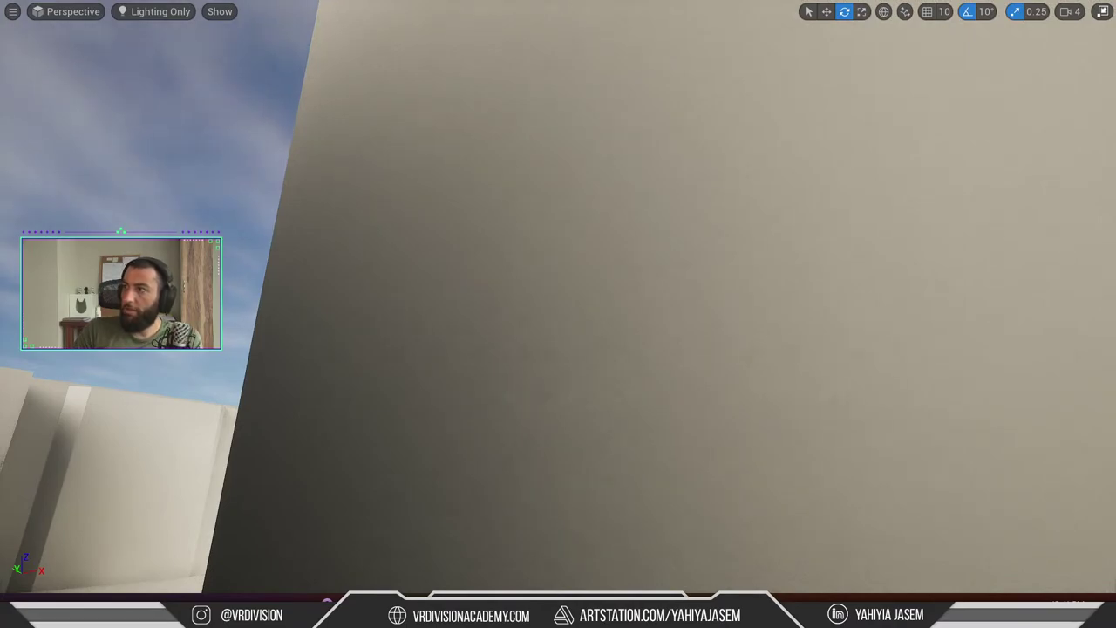
Switch to the Unreal Engine documentation in the browser and read the Lumen page's supported light types and project settings
key(alt+Tab)
double_click(525, 187)
scroll(518, 257, down, 7)
scroll(518, 257, up, 6)
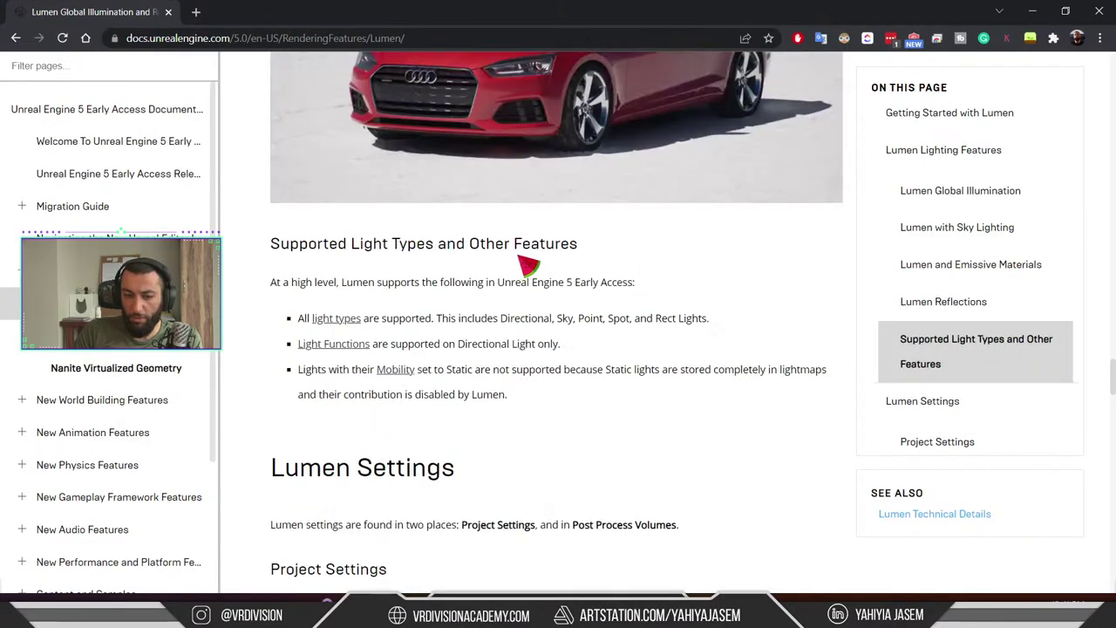
scroll(528, 262, down, 6)
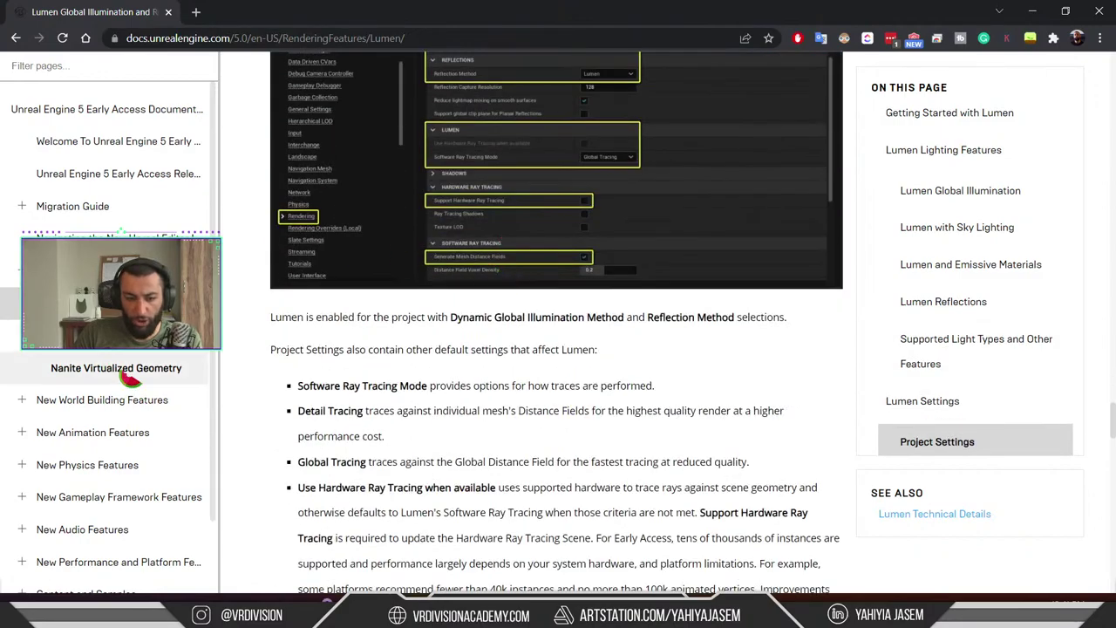
scroll(112, 356, down, 1)
scroll(118, 332, up, 1)
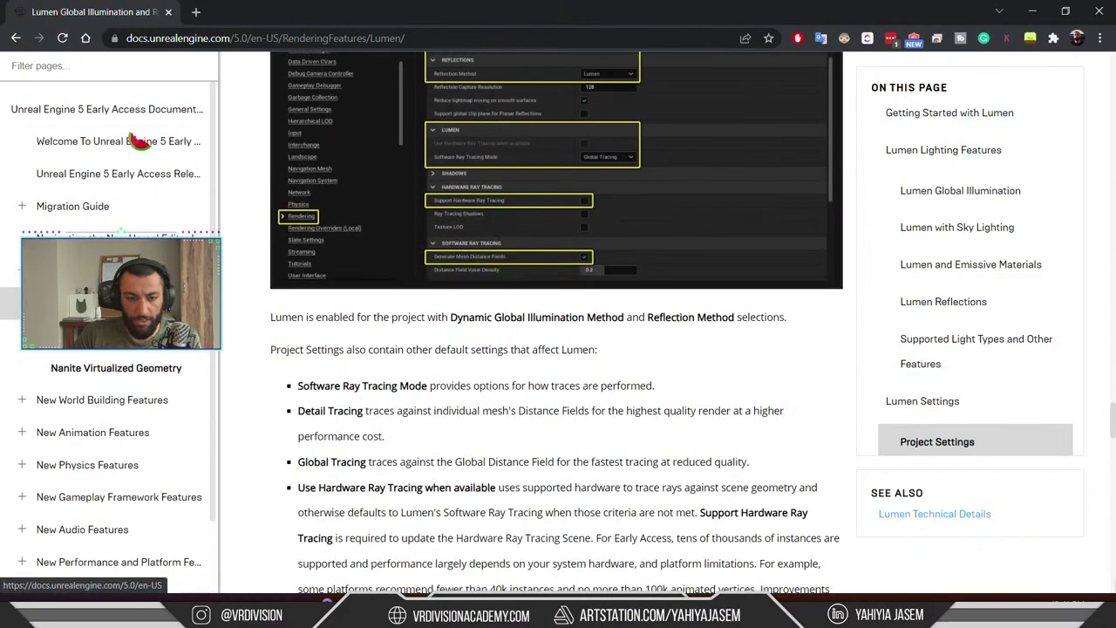
scroll(575, 347, down, 5)
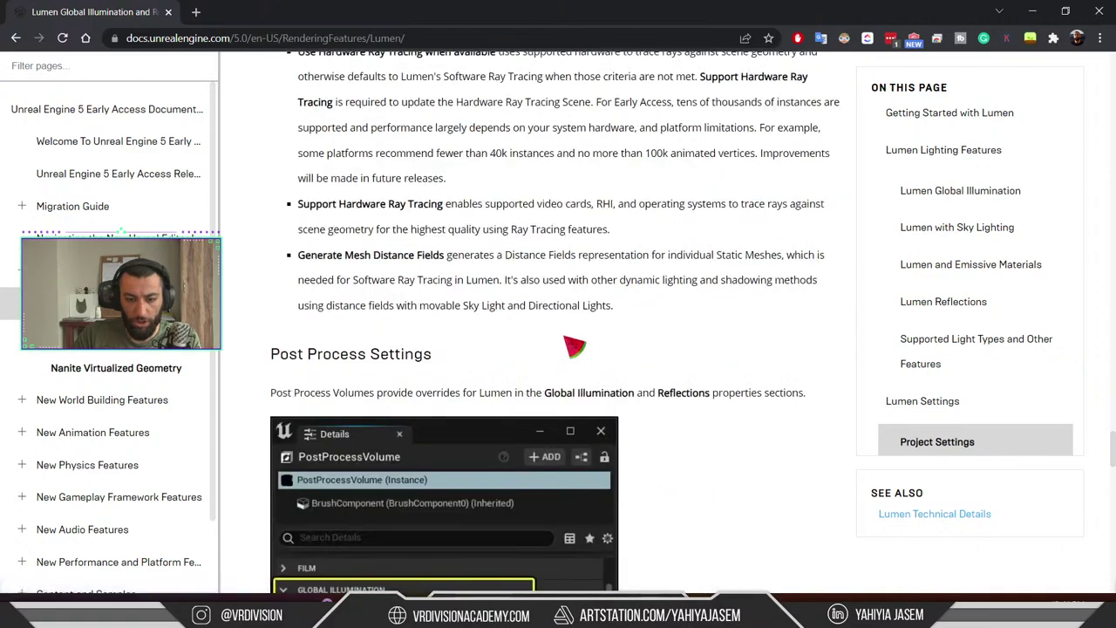
Search the Lumen page for "virtual" and skim its content from the lighting features through to Material Bent Normals
key(ctrl+f)
text(virtual)
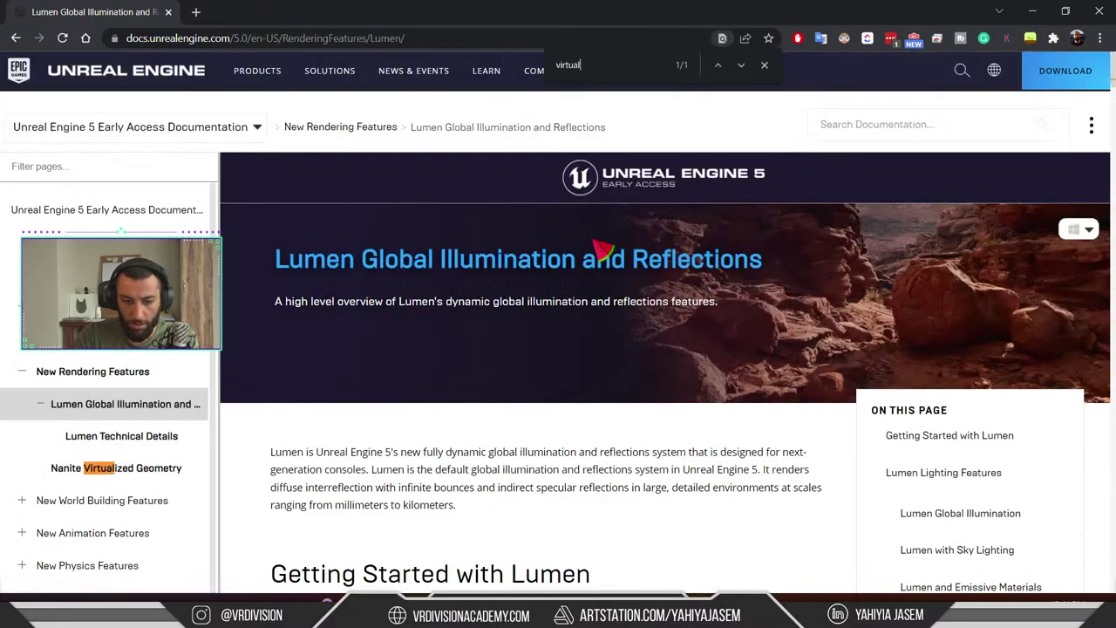
scroll(166, 428, down, 3)
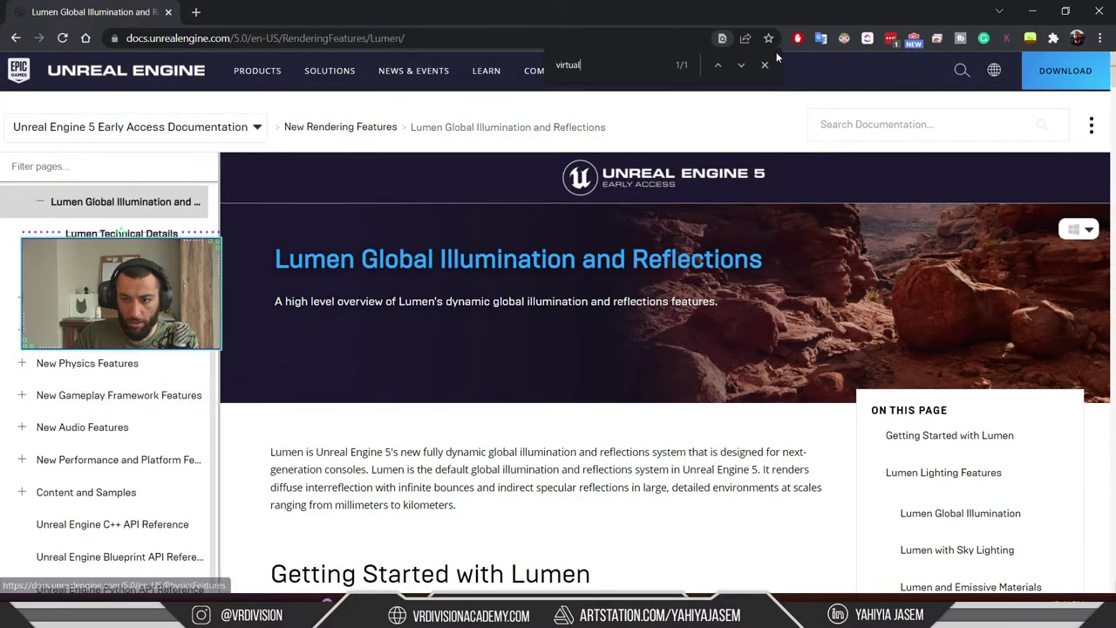
scroll(652, 291, down, 12)
scroll(634, 309, up, 5)
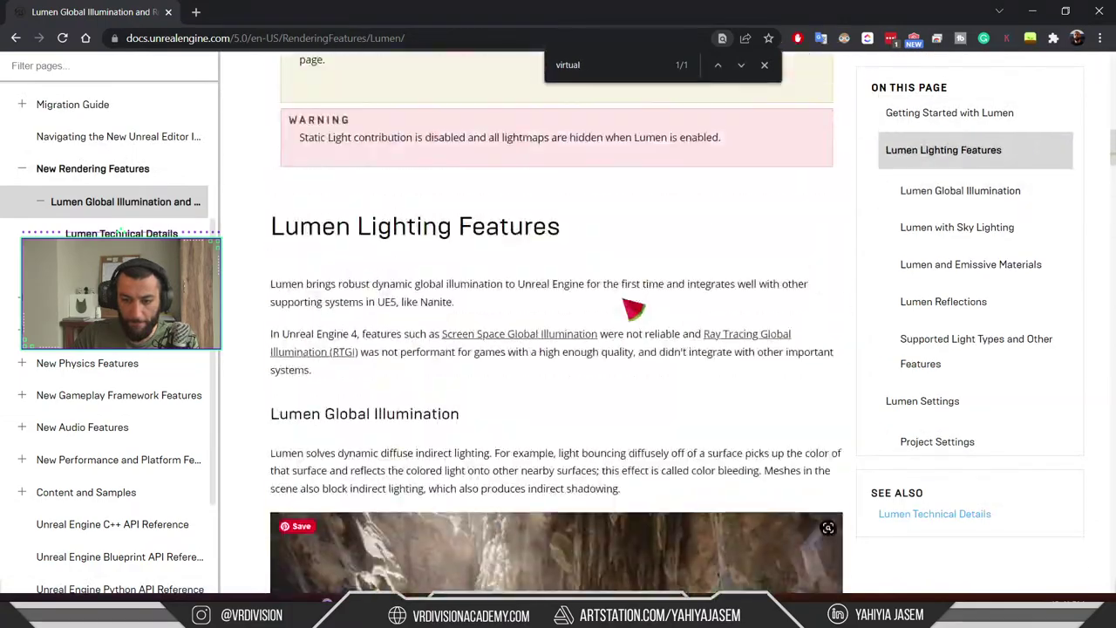
scroll(634, 308, down, 20)
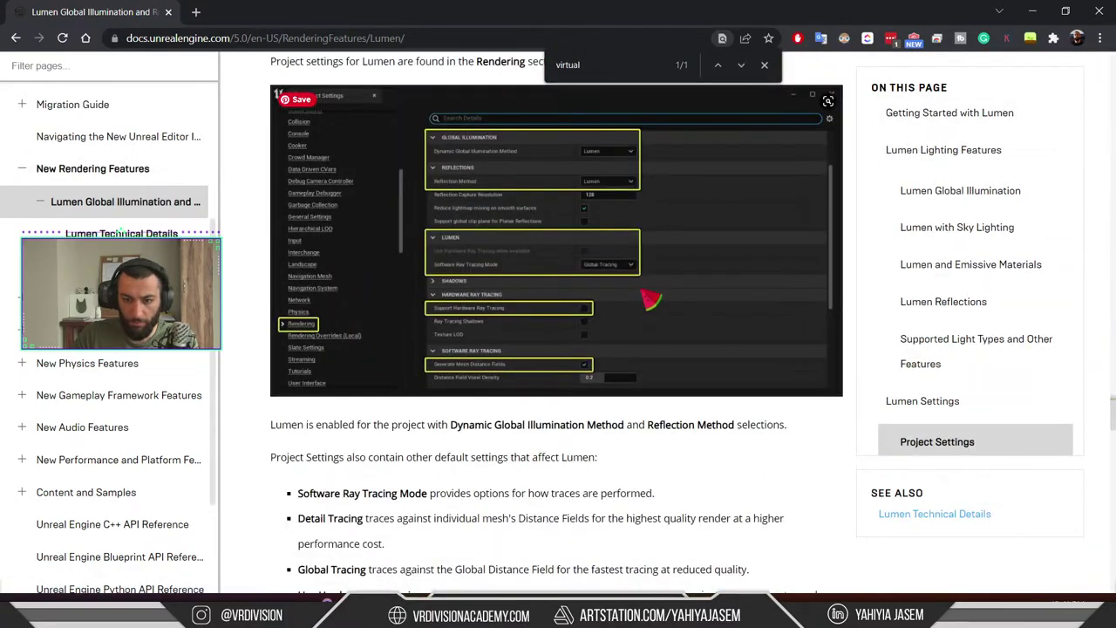
scroll(652, 299, down, 20)
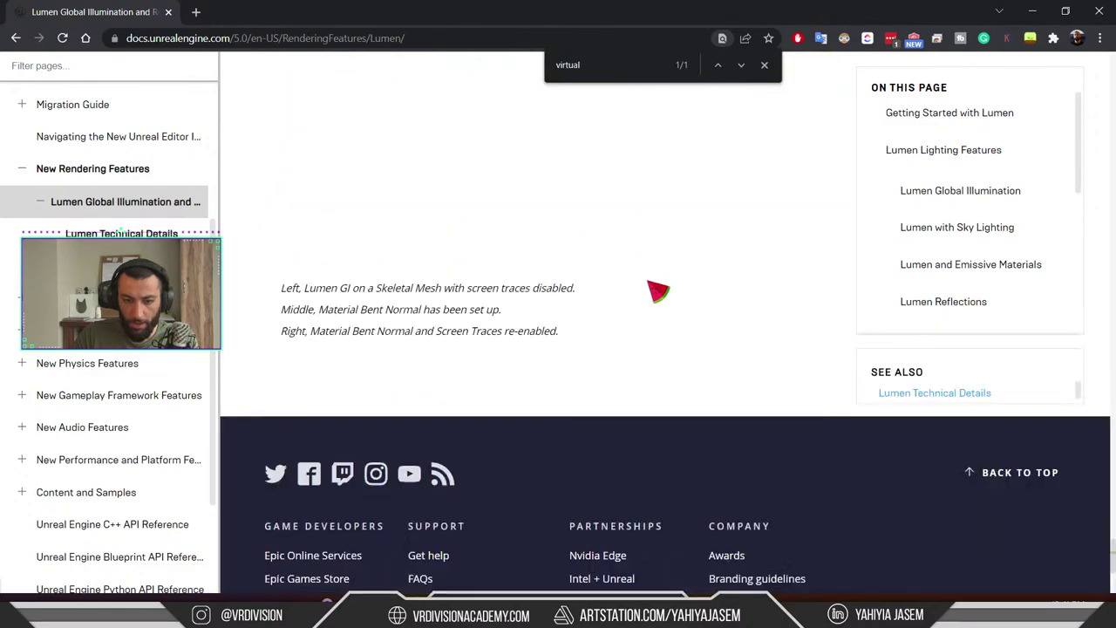
scroll(650, 301, up, 5)
scroll(122, 410, up, 1)
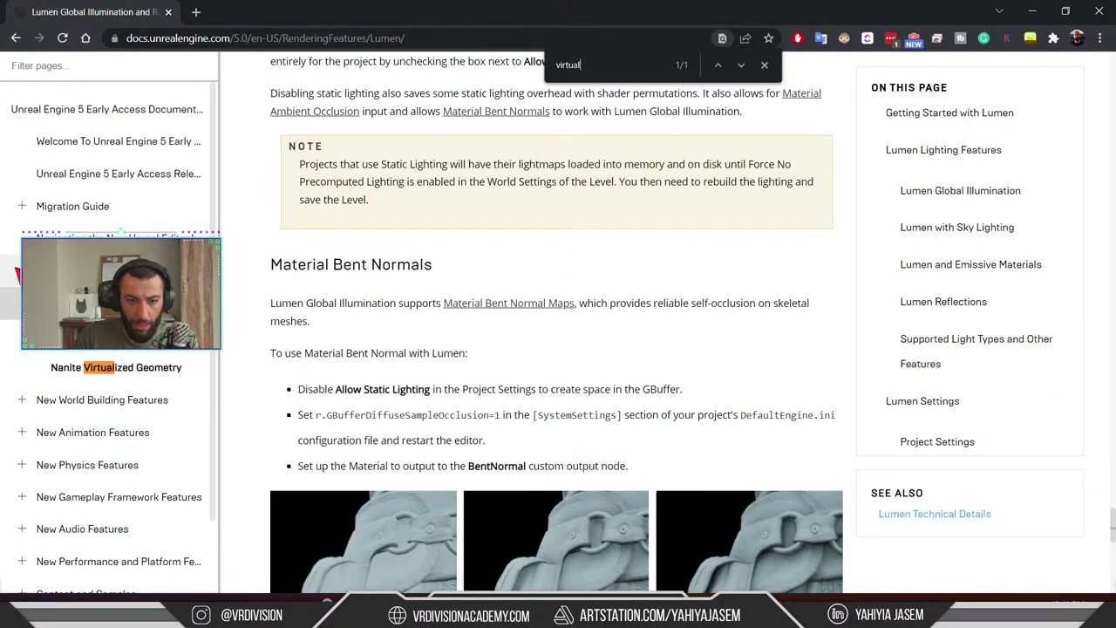
Check the documentation's page list and filter it for "virtual shadow"
scroll(32, 360, down, 1)
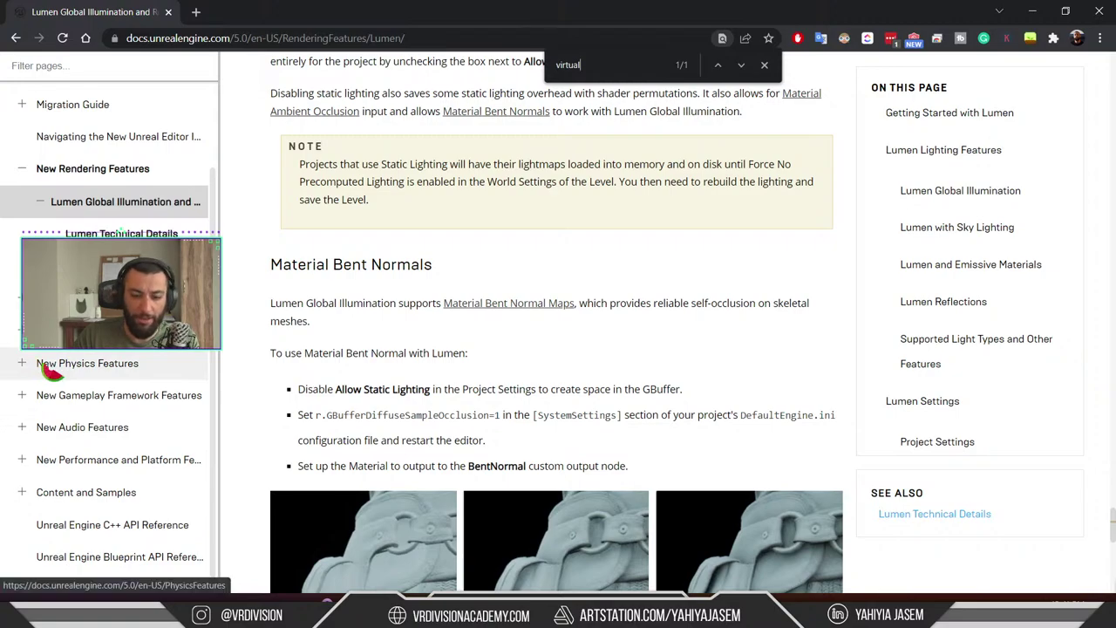
scroll(87, 330, up, 1)
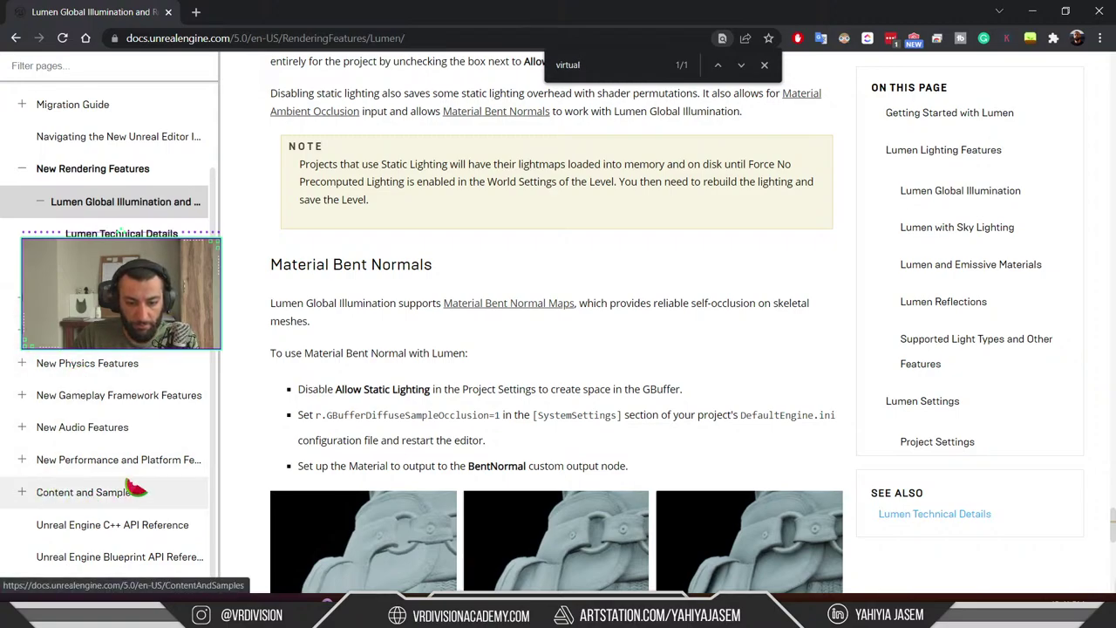
scroll(70, 489, up, 1)
click(95, 66)
text(virtu)
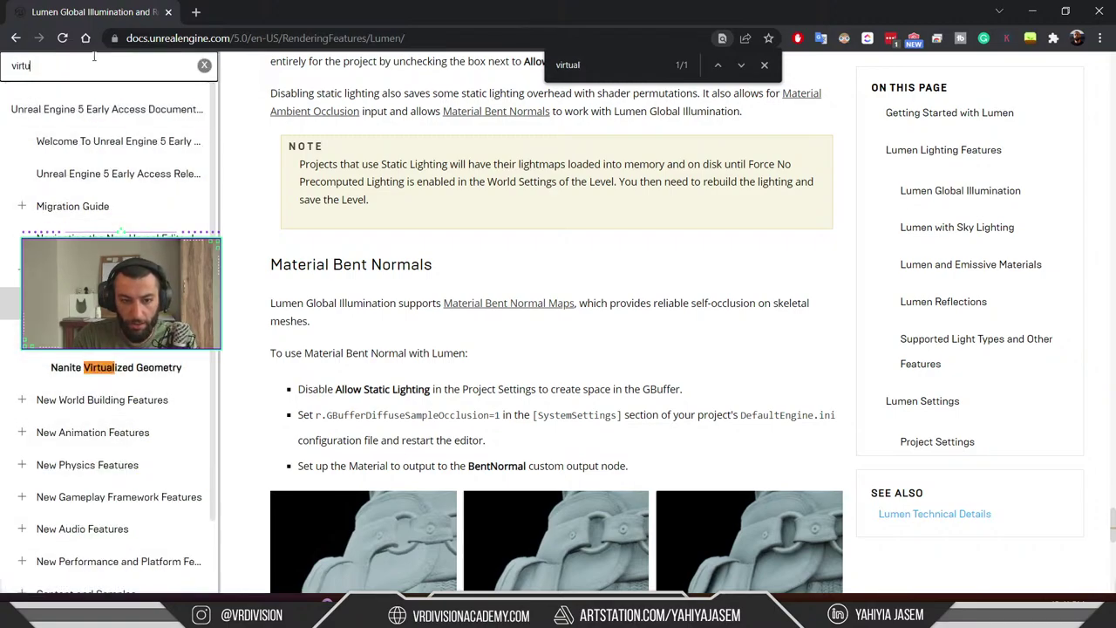
text(al shadowm)
key(Return)
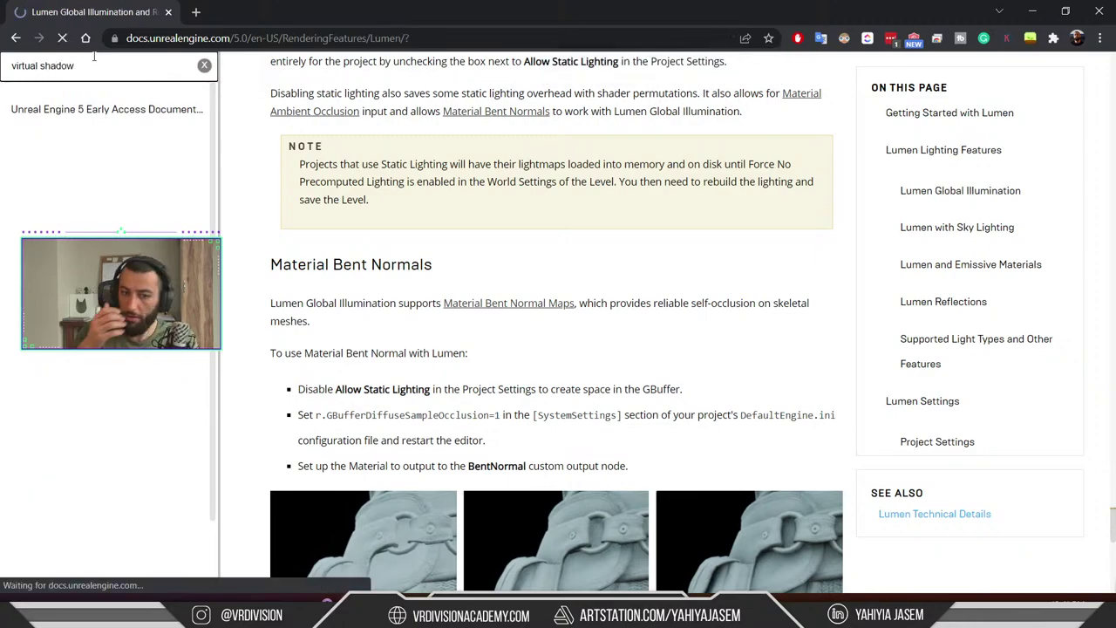
Open the Lumen Technical Details page and read from the Surface Cache section through the Software Ray Tracing limitations
scroll(87, 279, down, 1)
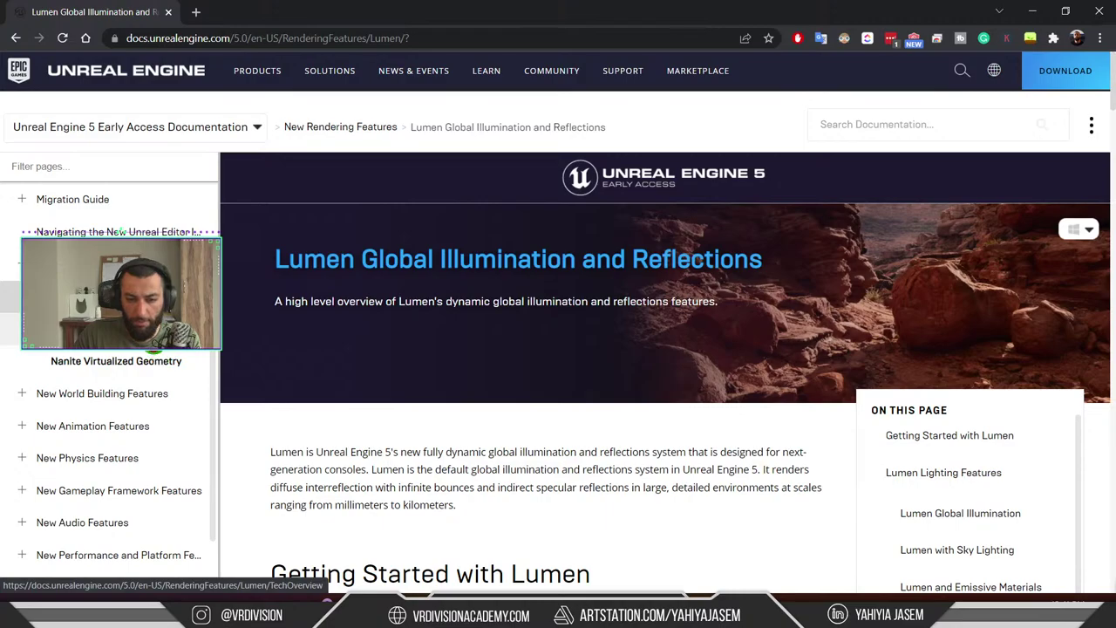
click(155, 355)
scroll(534, 350, down, 6)
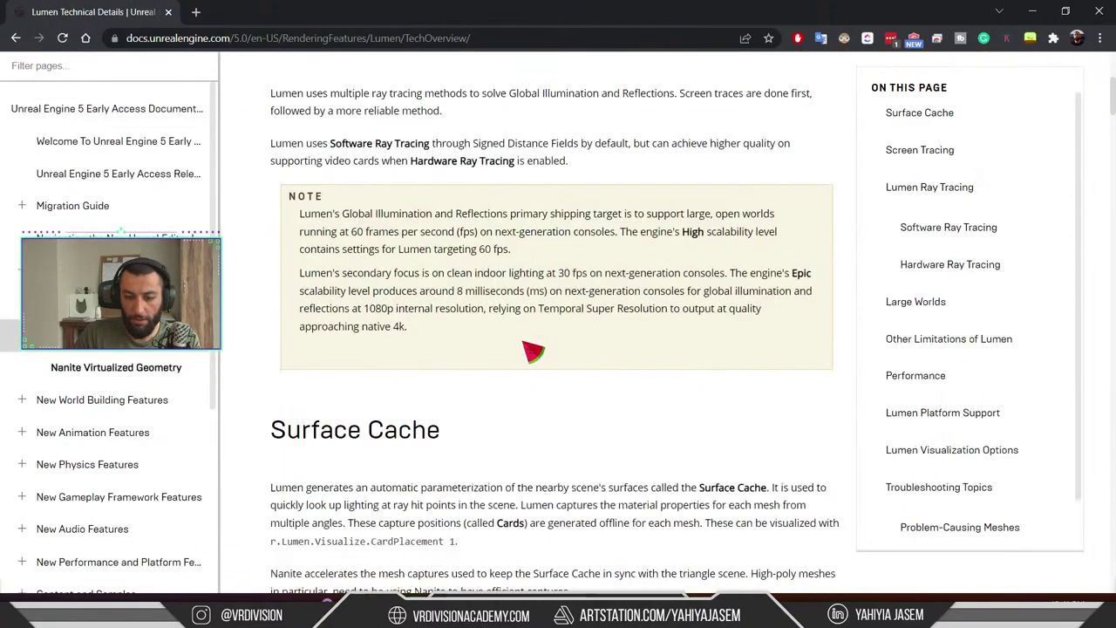
scroll(331, 209, down, 6)
scroll(359, 289, up, 3)
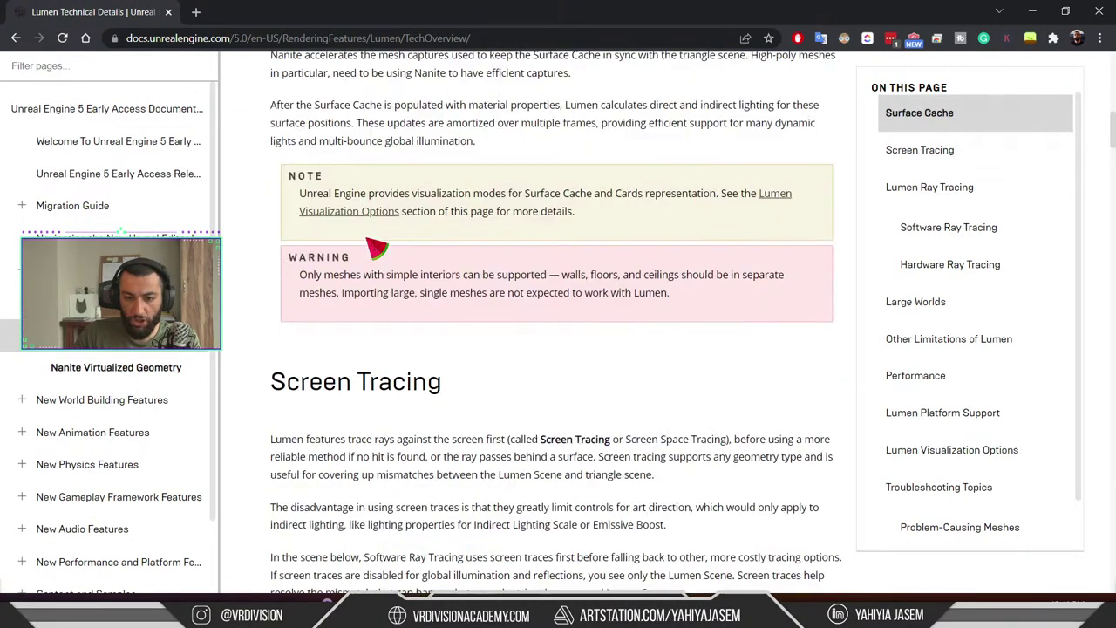
scroll(380, 259, down, 6)
scroll(400, 240, down, 9)
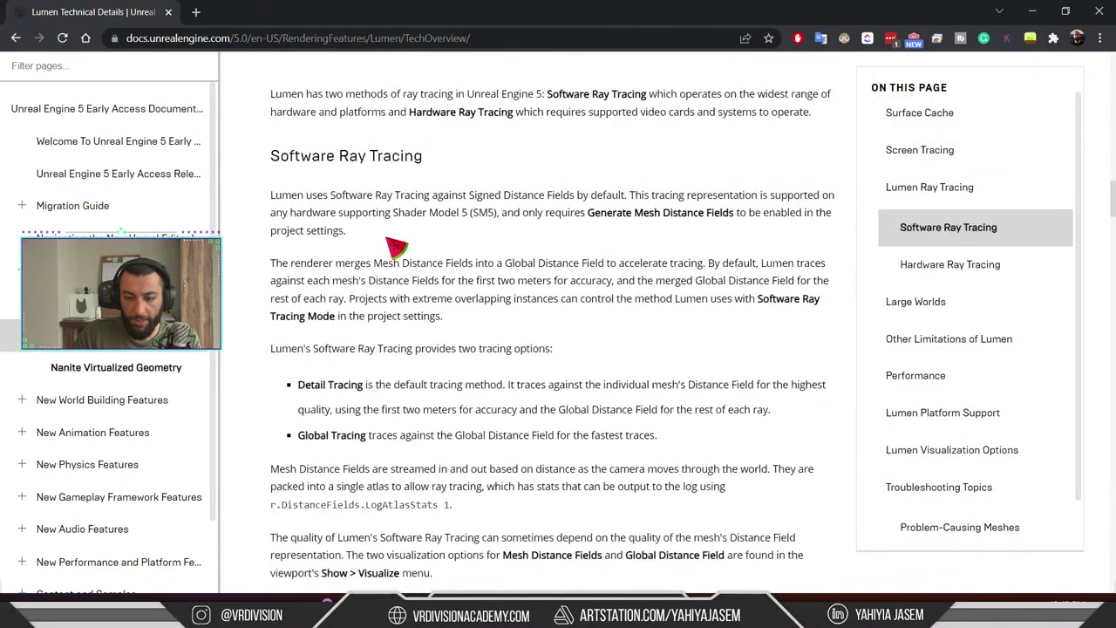
scroll(399, 240, down, 11)
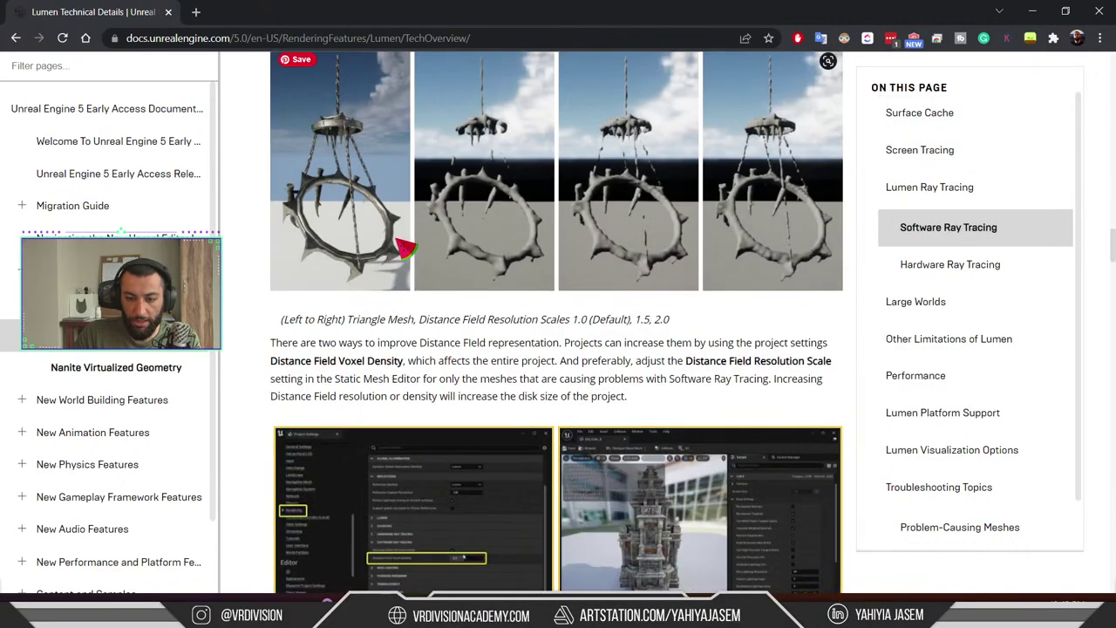
scroll(400, 249, down, 15)
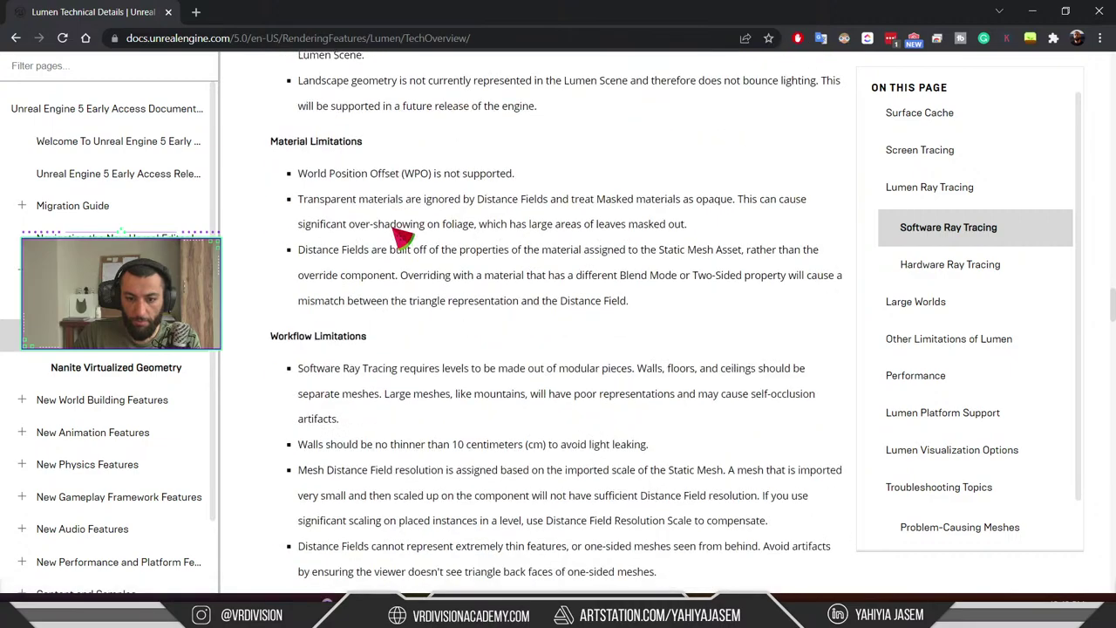
Search the technical details page for "shadow" and examine the sections through to the mismatch between shadow maps and ray-traced shadows
key(ctrl+f)
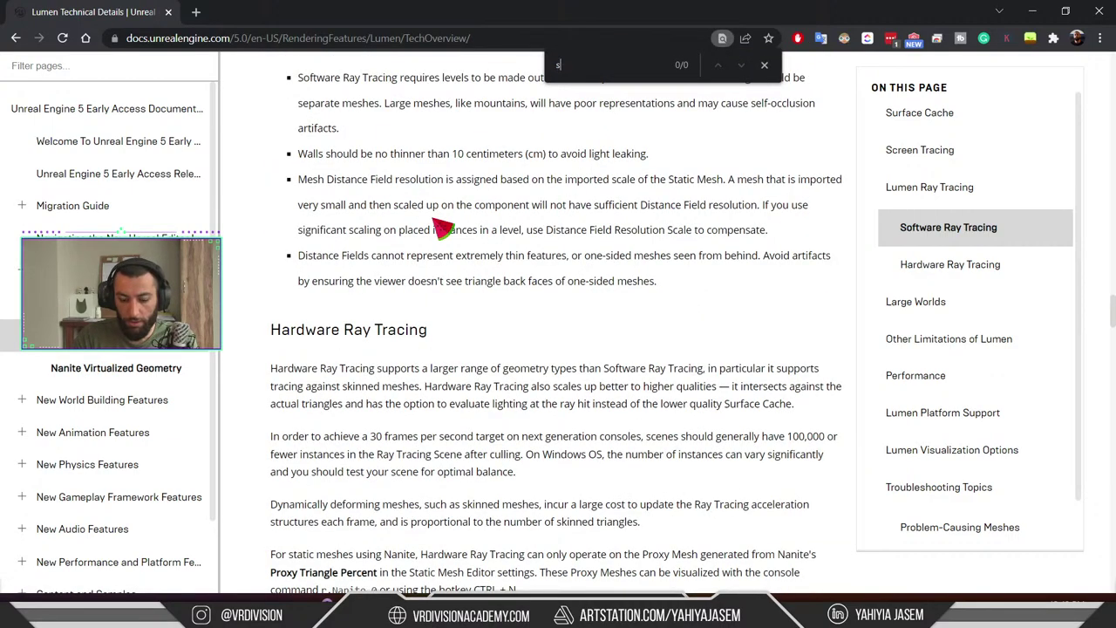
scroll(532, 272, down, 12)
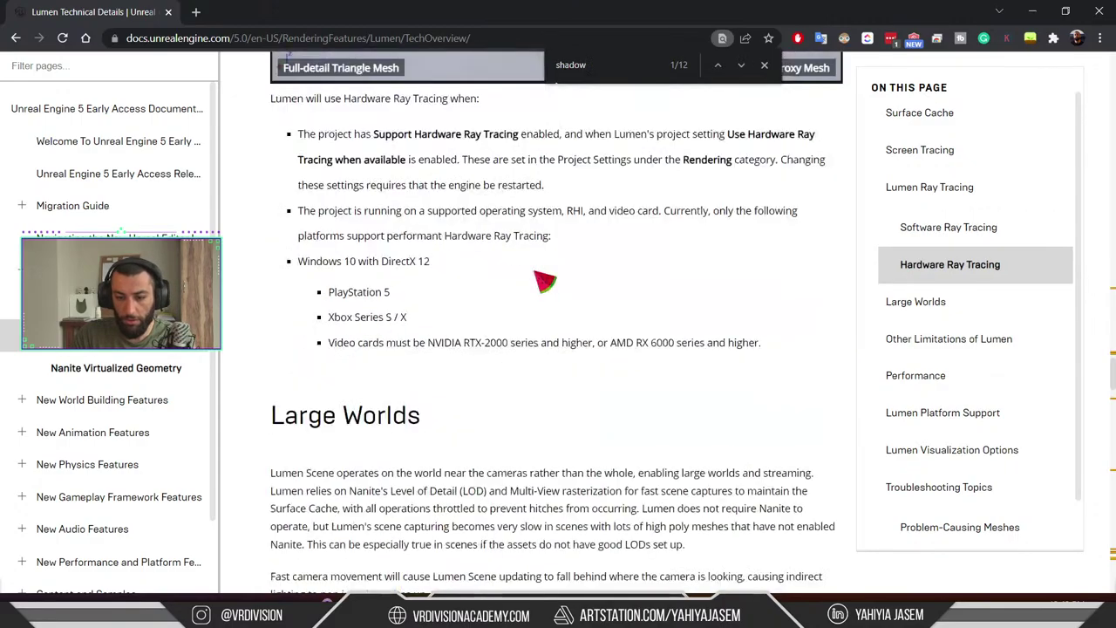
scroll(551, 279, down, 11)
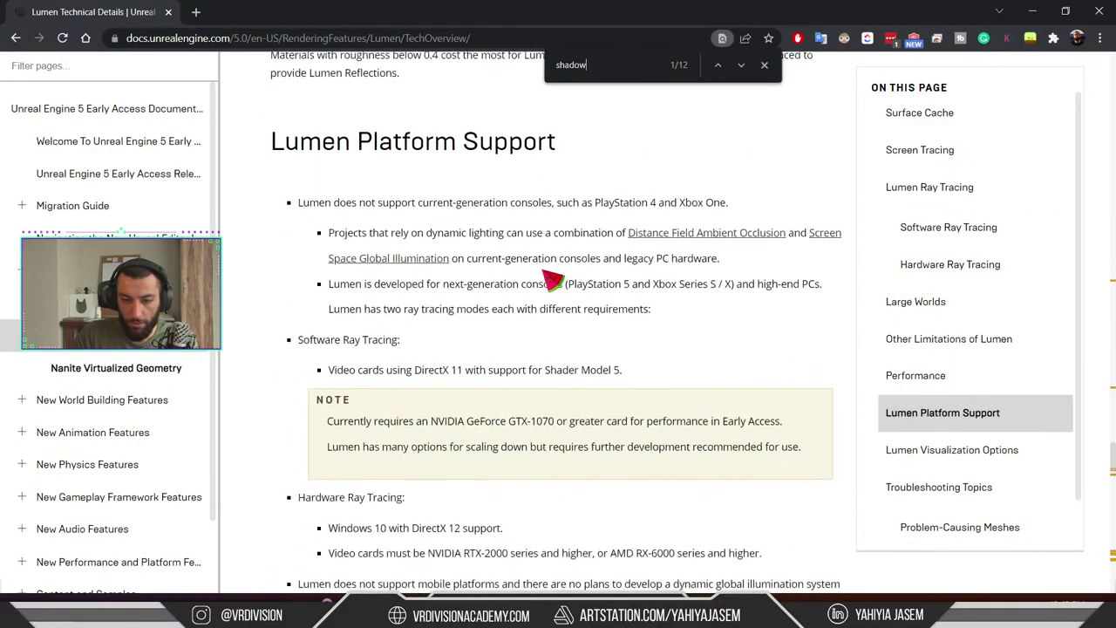
scroll(551, 278, down, 5)
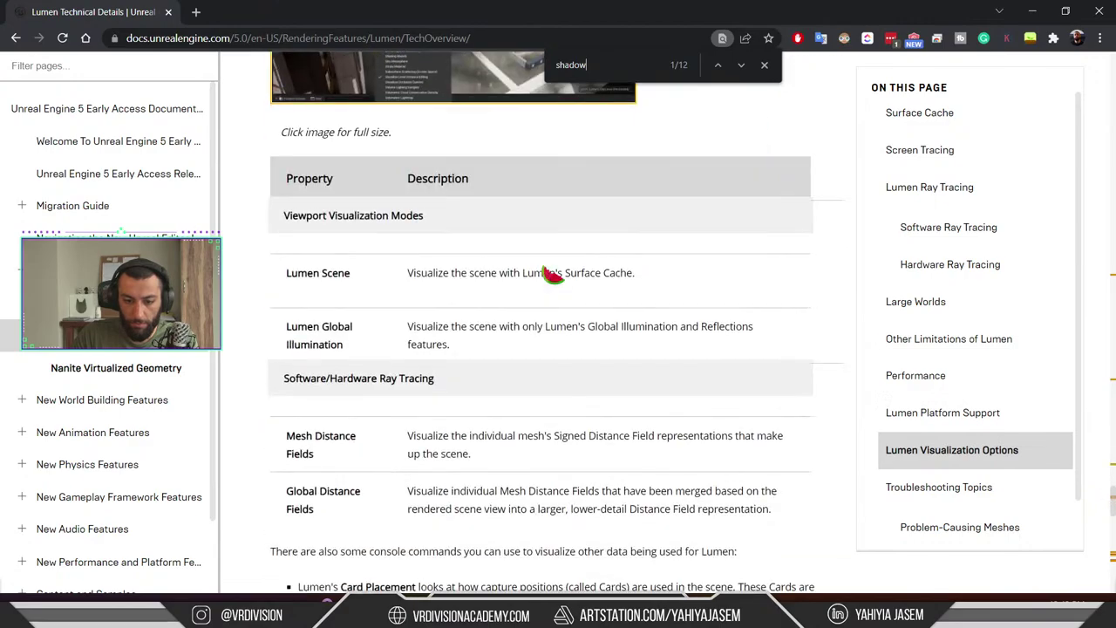
scroll(551, 274, down, 12)
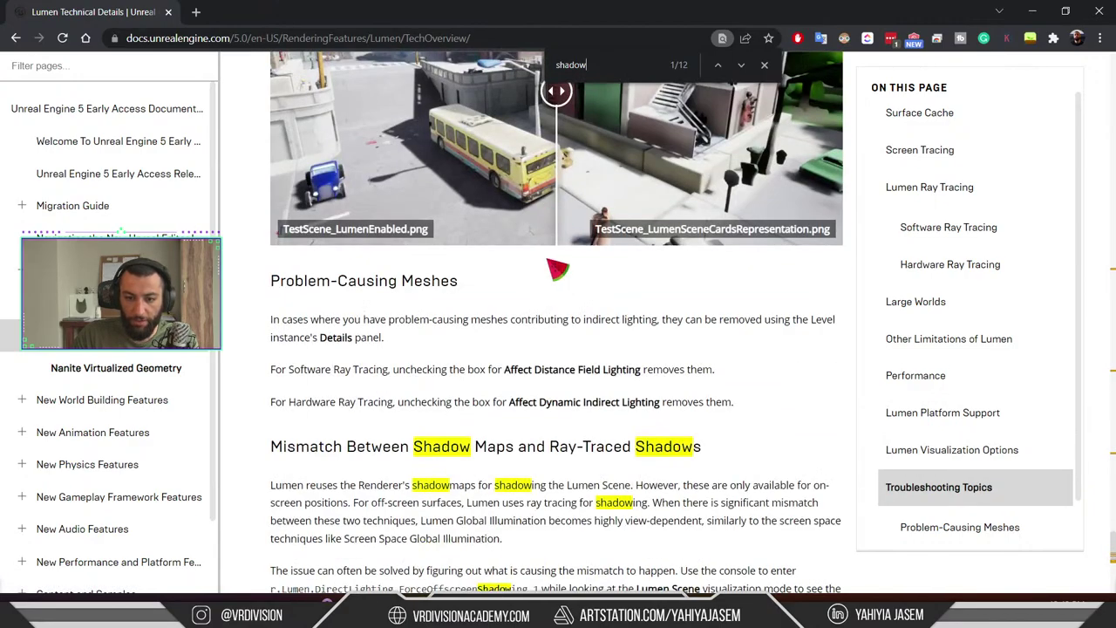
scroll(558, 269, down, 3)
scroll(563, 279, up, 15)
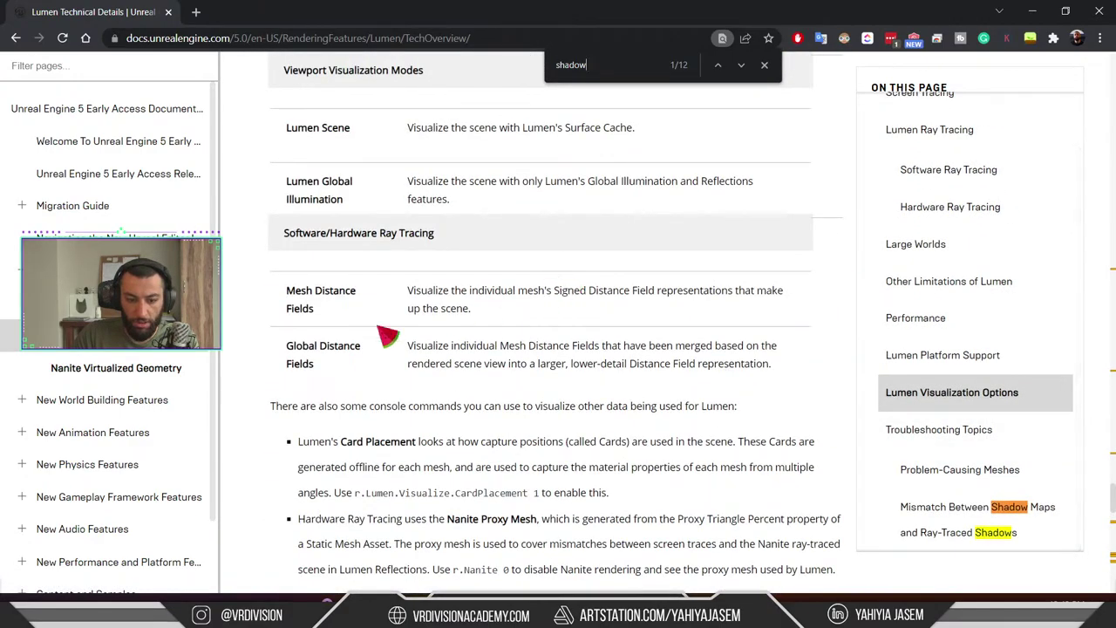
Review the Lumen Visualization Options, Large Worlds, ray tracing and Screen Tracing sections back to the start of the page
scroll(152, 410, down, 1)
scroll(629, 458, up, 6)
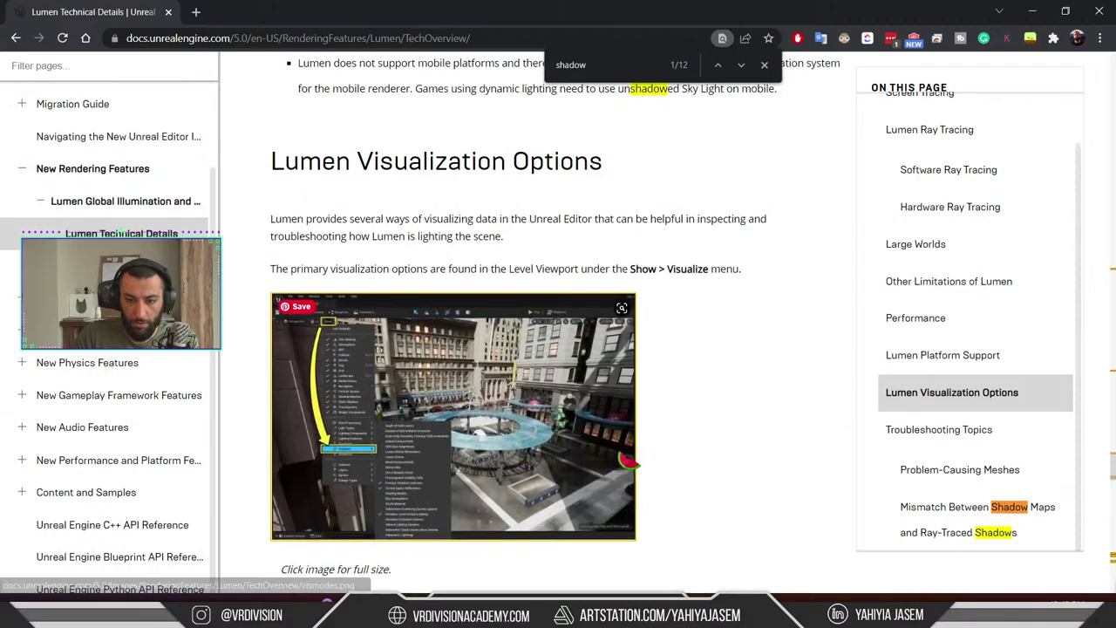
scroll(628, 461, up, 15)
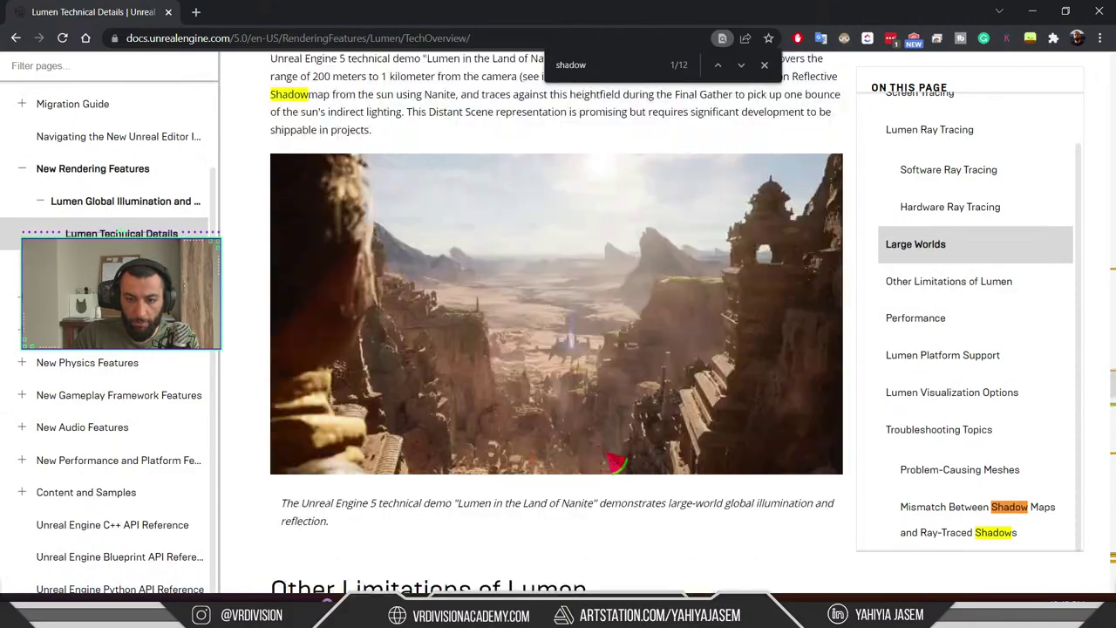
scroll(616, 462, up, 15)
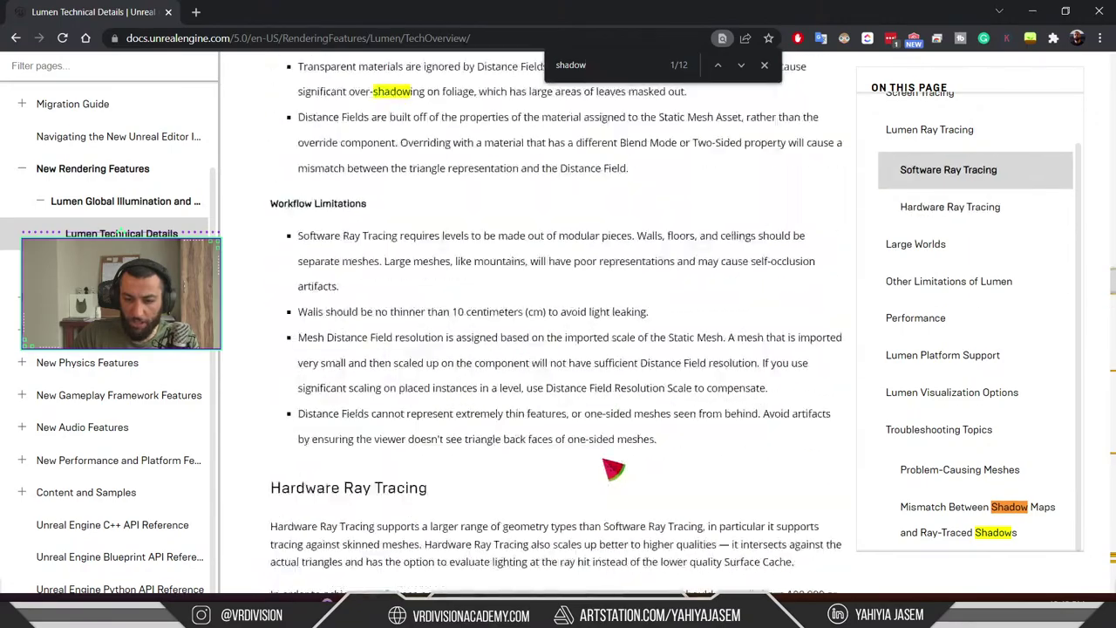
scroll(613, 469, up, 15)
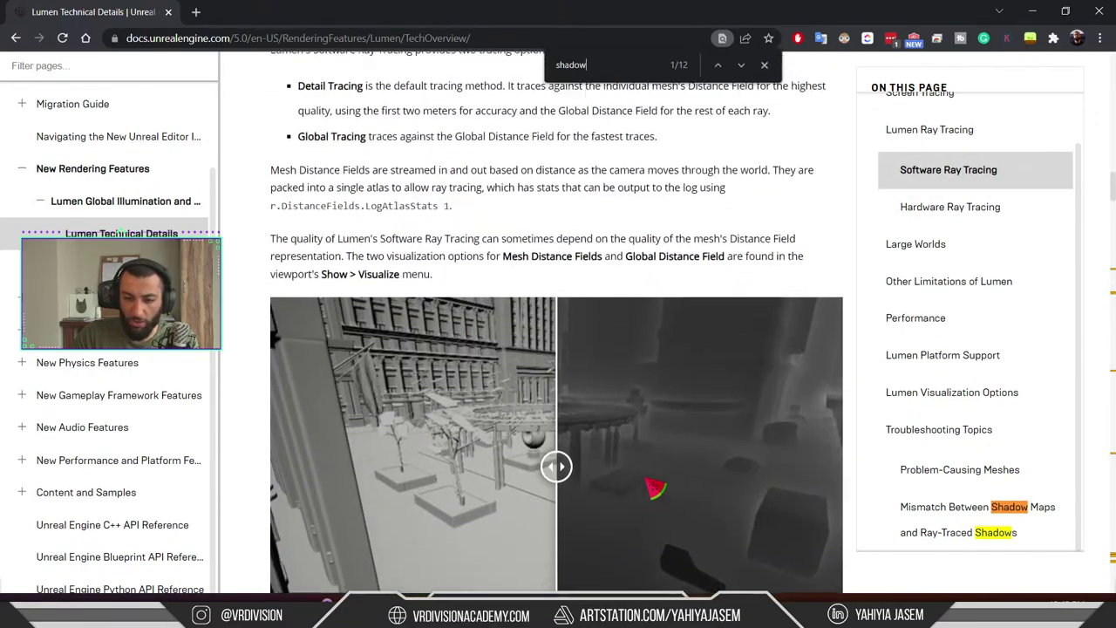
scroll(656, 488, up, 8)
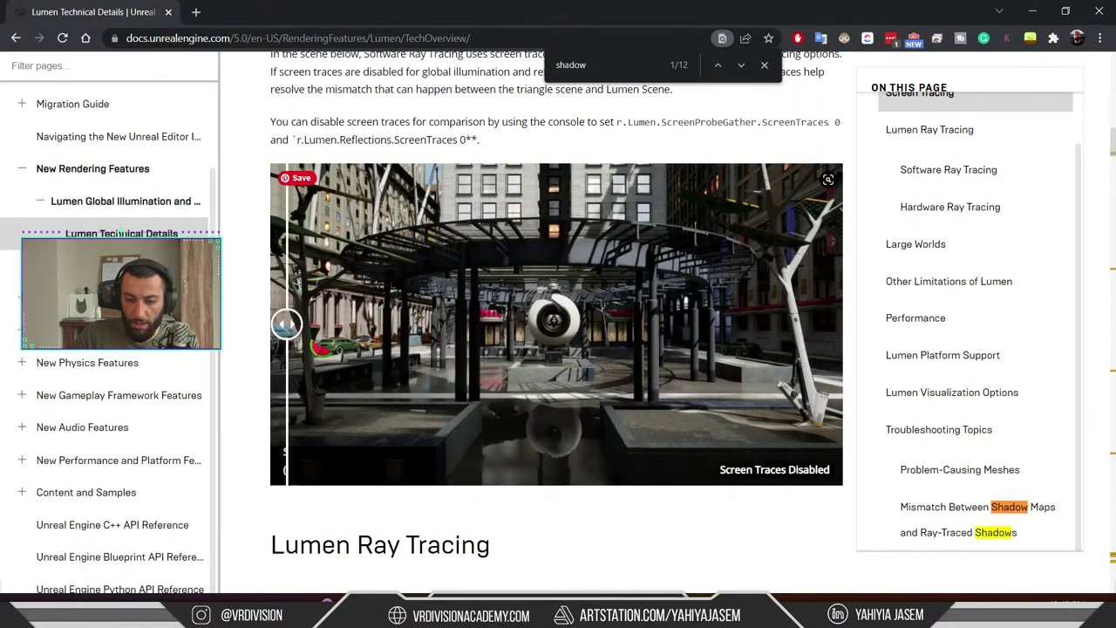
scroll(558, 349, up, 15)
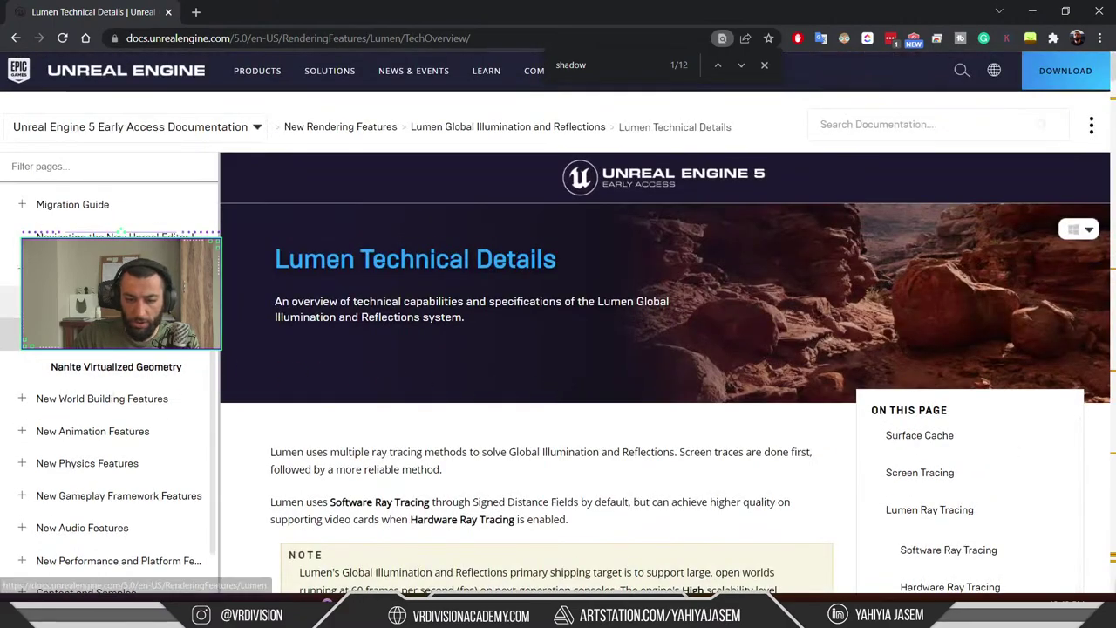
Open the Lumen Global Illumination and Reflections page and read from the getting started section through the Project and Post Process Settings
click(116, 281)
click(116, 297)
click(116, 329)
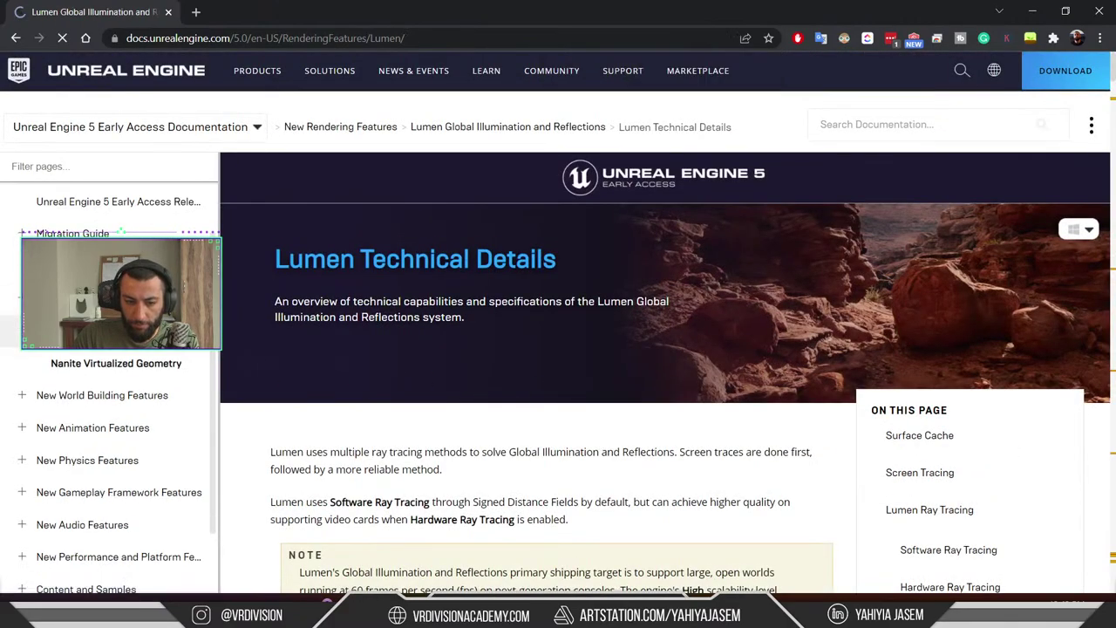
scroll(688, 355, down, 15)
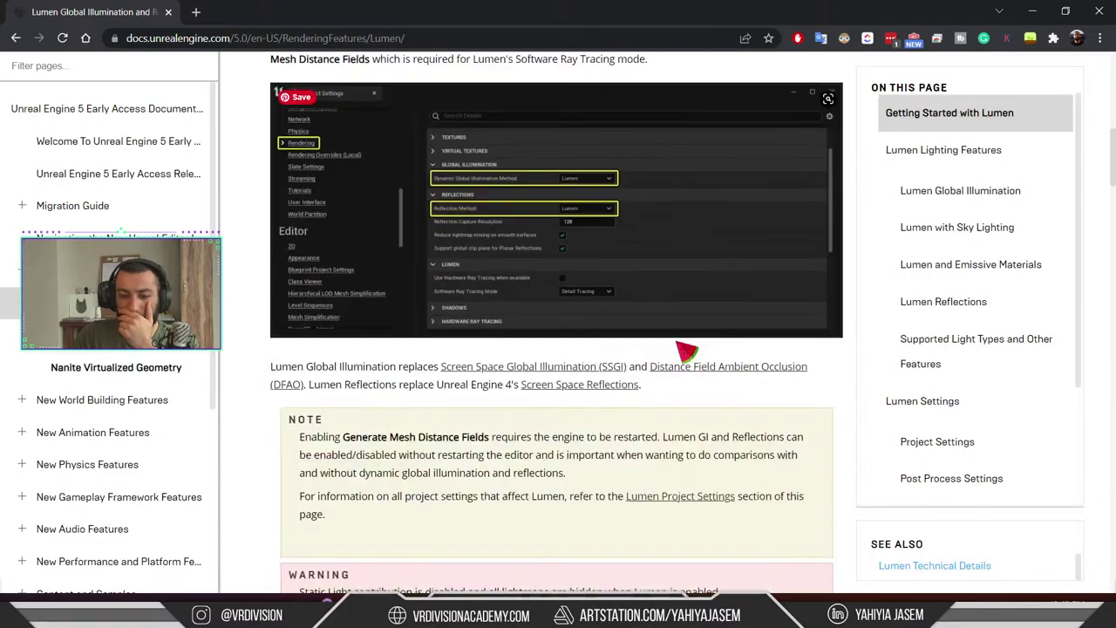
scroll(680, 337, up, 1)
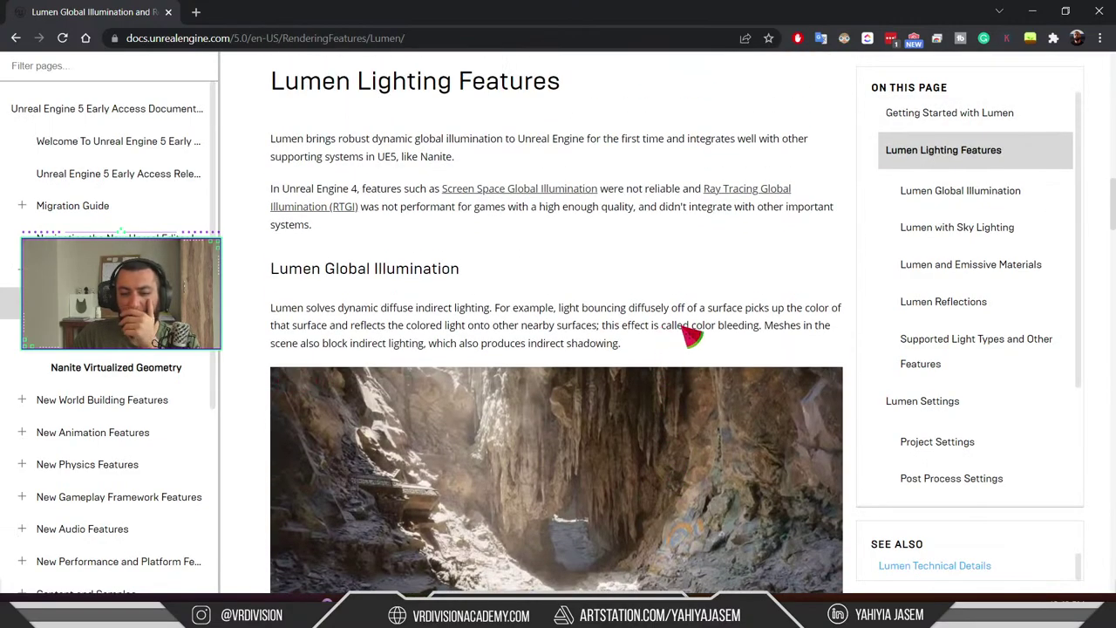
scroll(688, 337, down, 5)
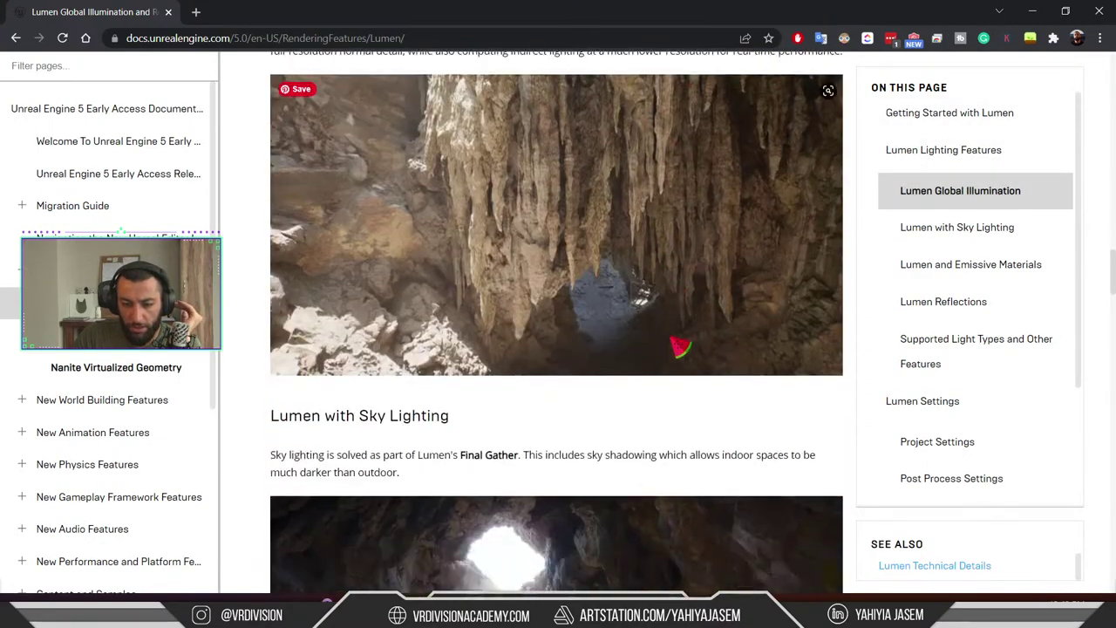
scroll(680, 347, down, 14)
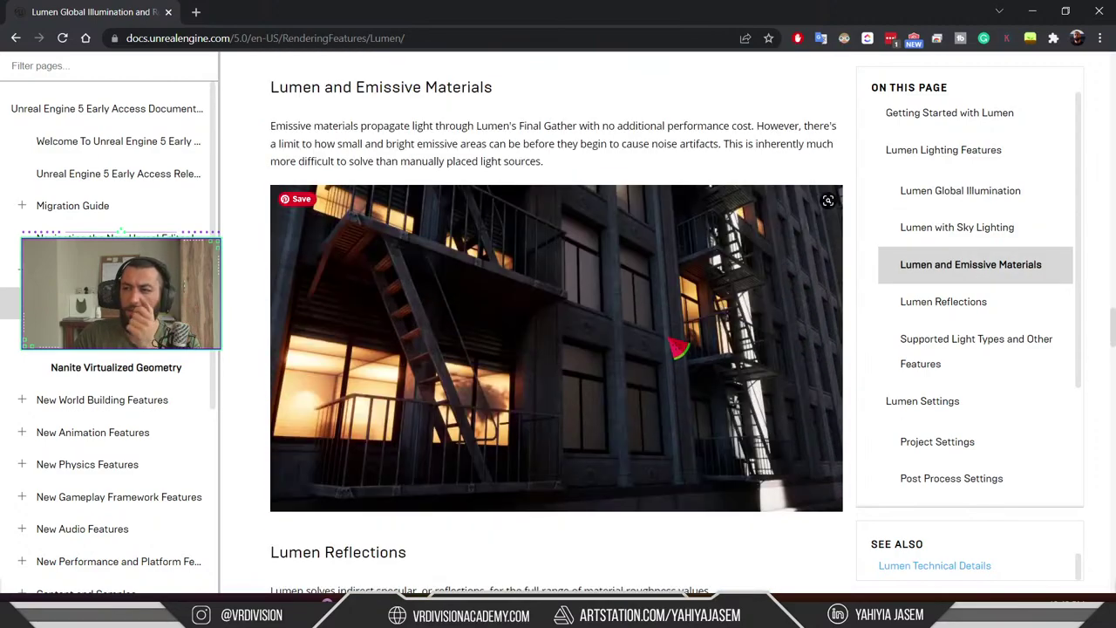
scroll(673, 341, down, 6)
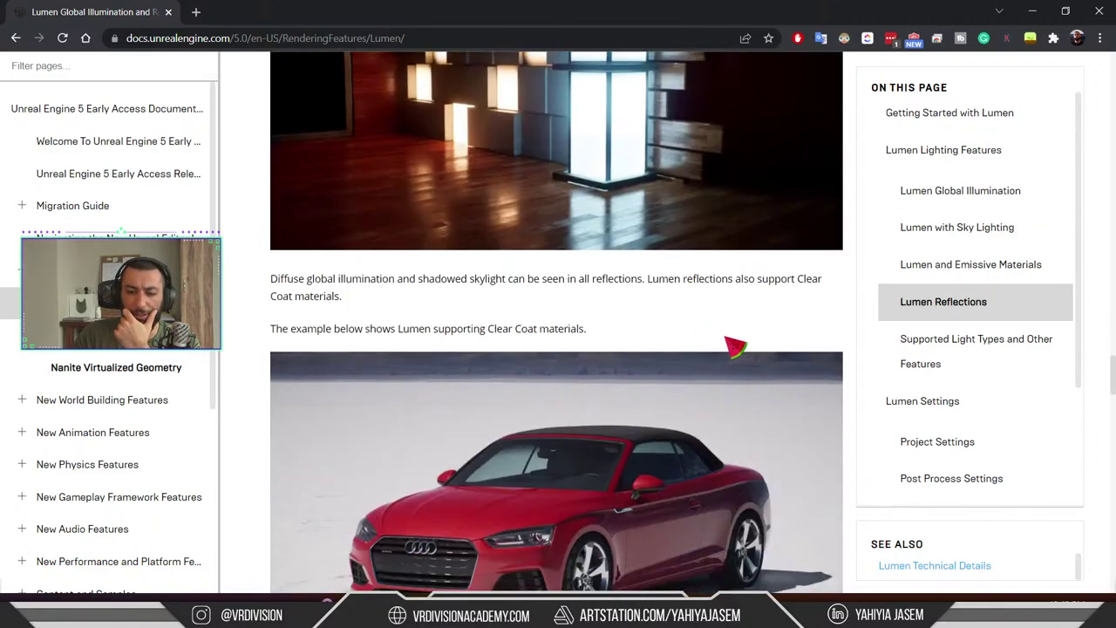
scroll(680, 351, down, 9)
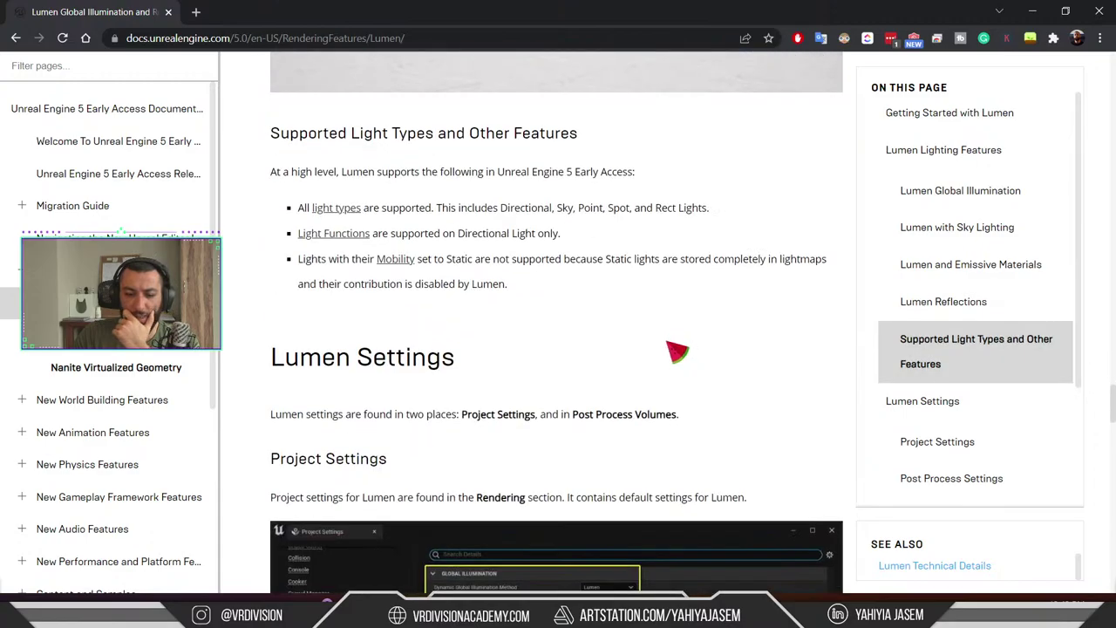
scroll(676, 347, down, 5)
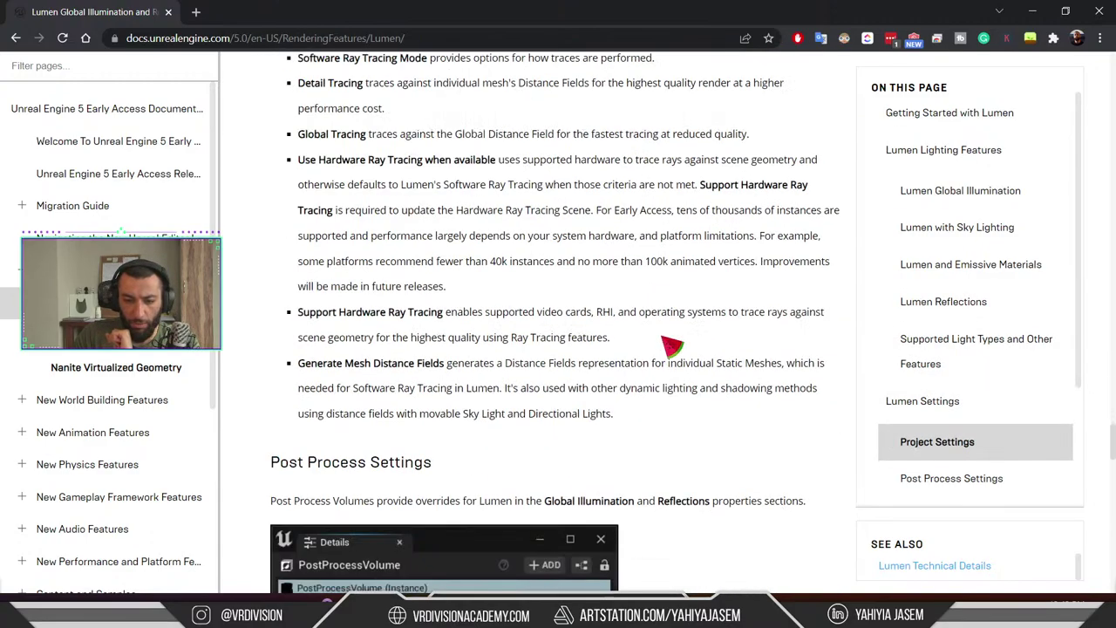
scroll(667, 340, down, 11)
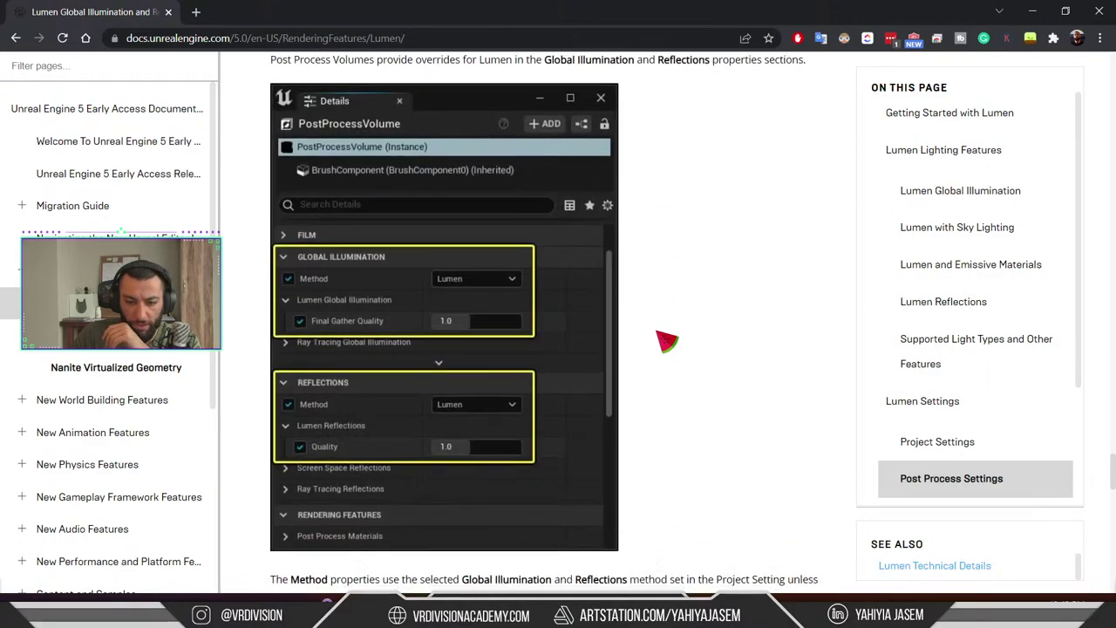
scroll(667, 336, down, 7)
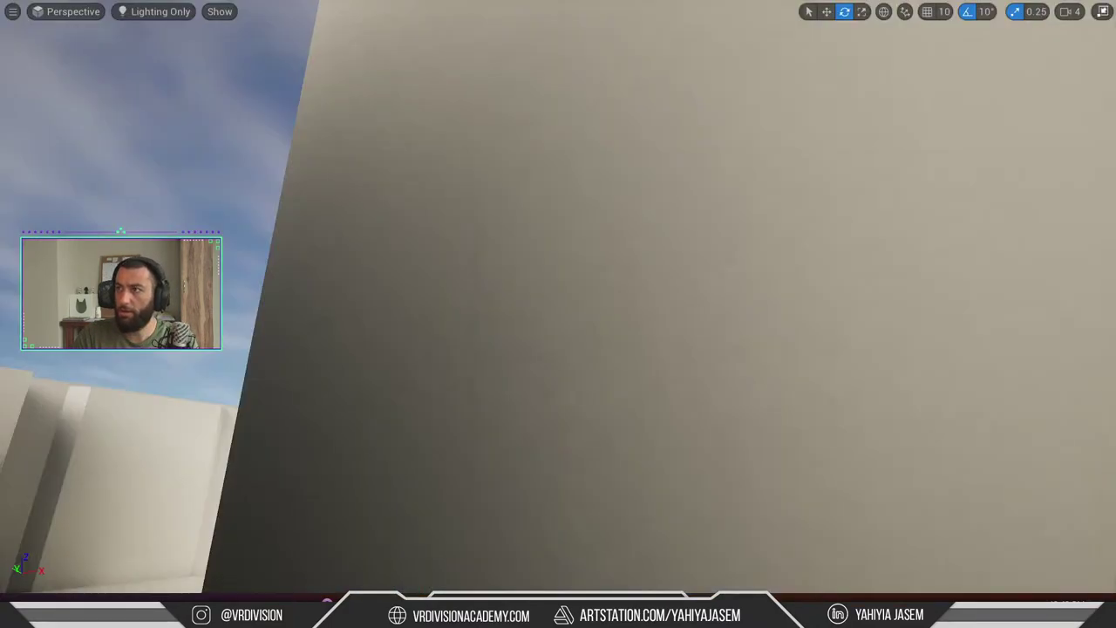
Switch to Unreal Engine, leave the fullscreen viewport, search the Outliner for "post" and clear the search
right_drag(558, 314, 680, 349)
mouse_move(442, 300)
right_down()
mouse_move(410, 335)
mouse_move(488, 327)
mouse_move(442, 300)
right_up()
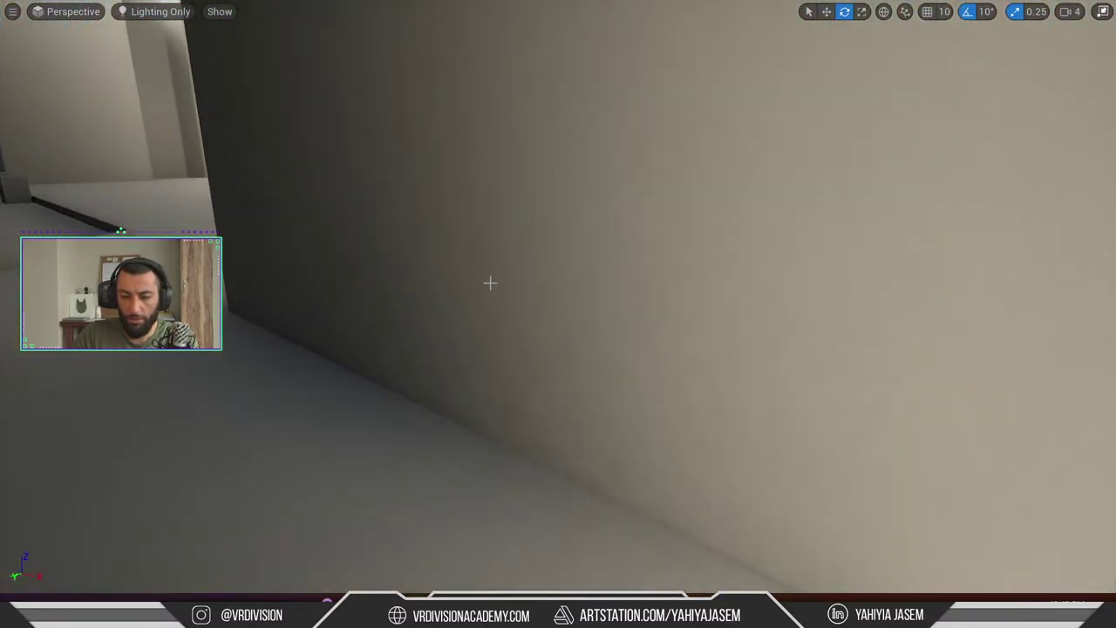
key(F11)
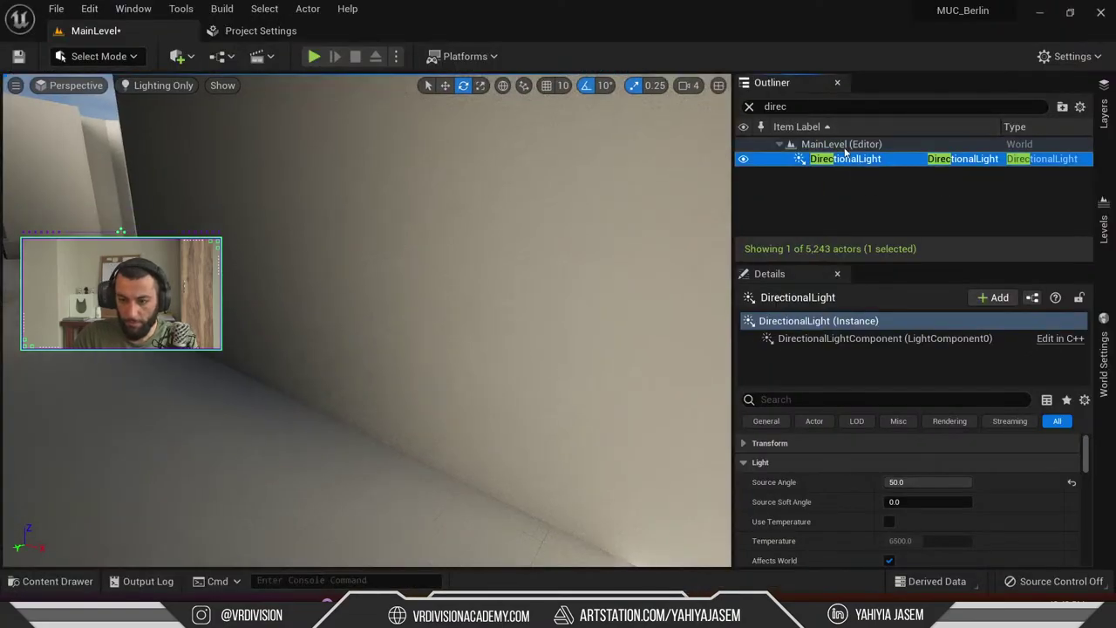
key(ctrl+a)
text(post)
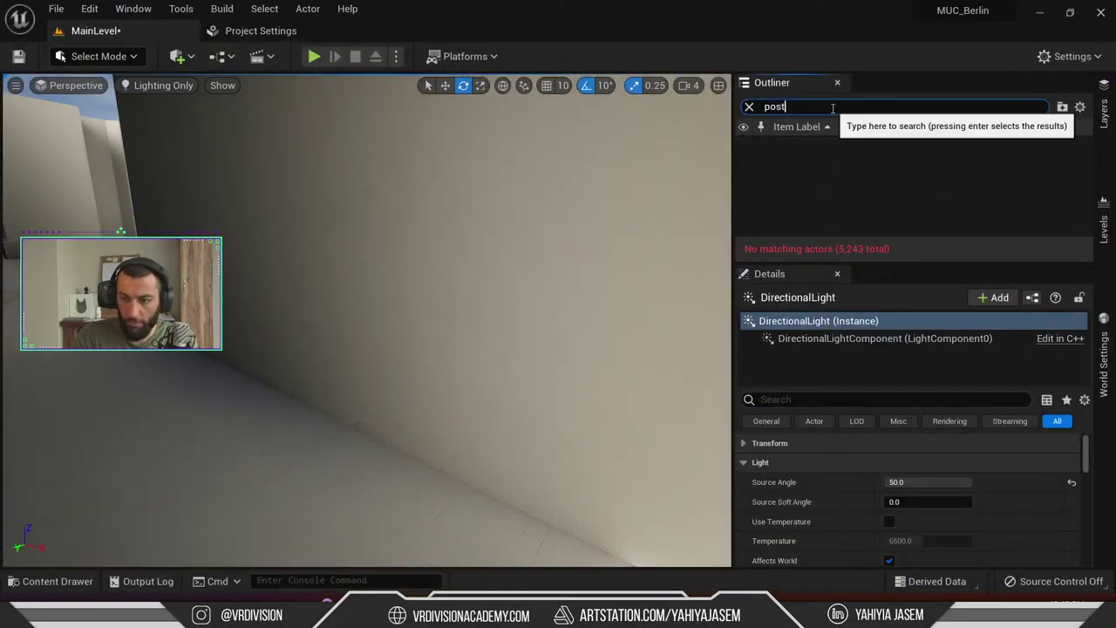
click(749, 107)
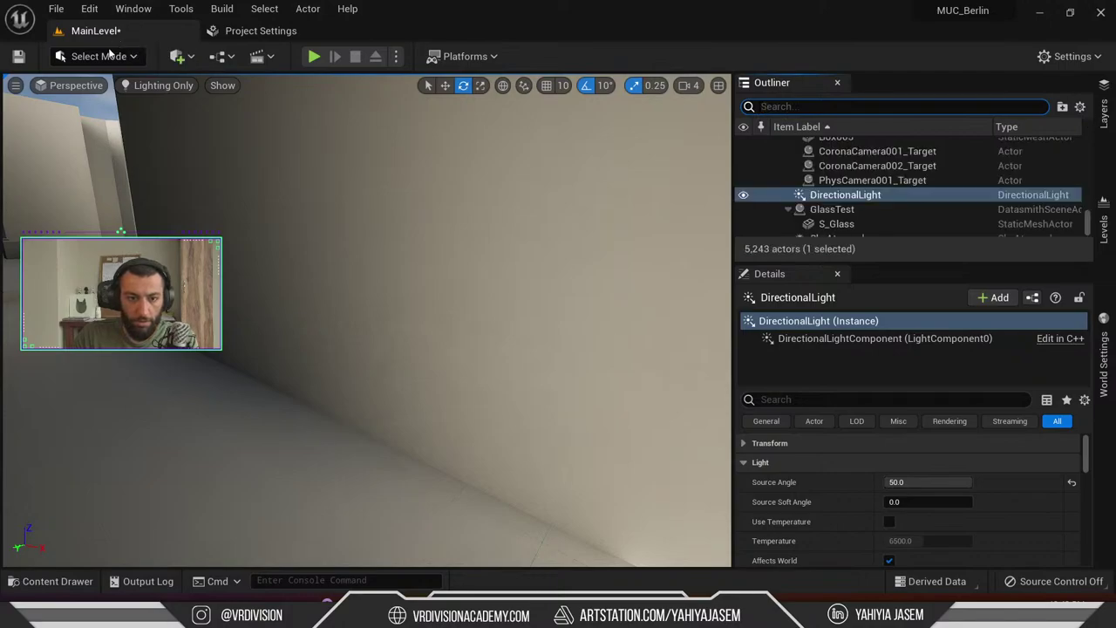
click(92, 9)
click(177, 56)
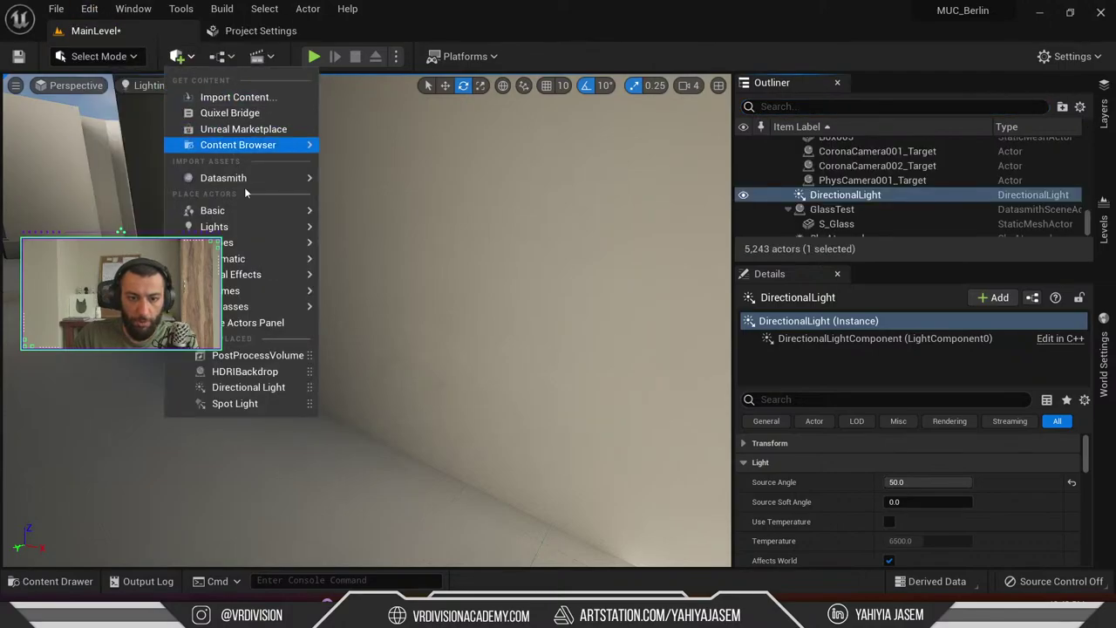
mouse_move(256, 299)
key(Escape)
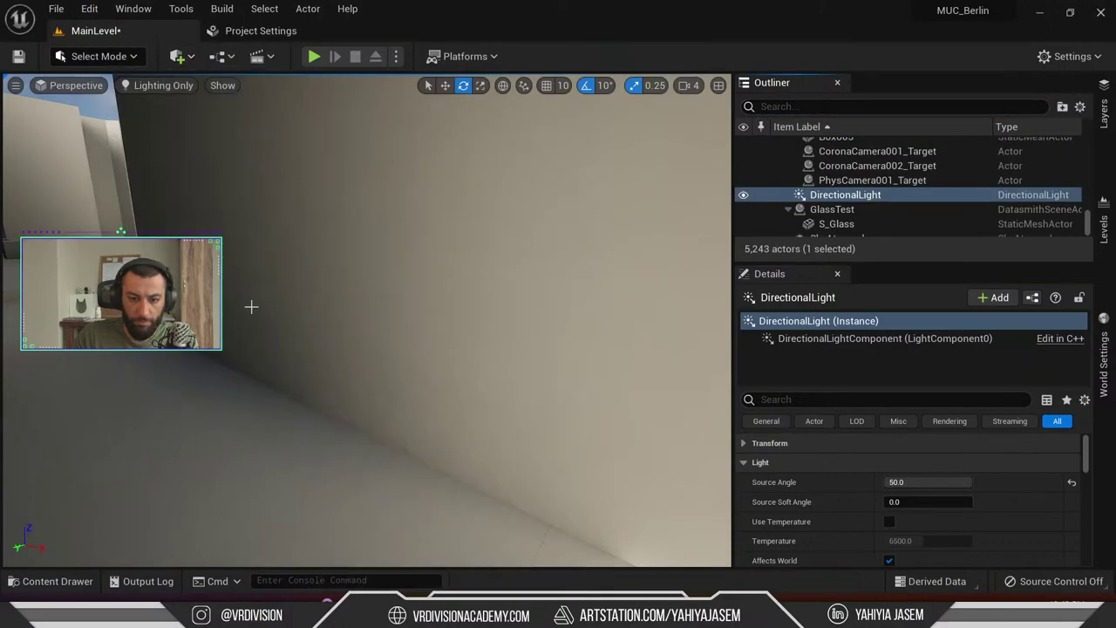
click(141, 85)
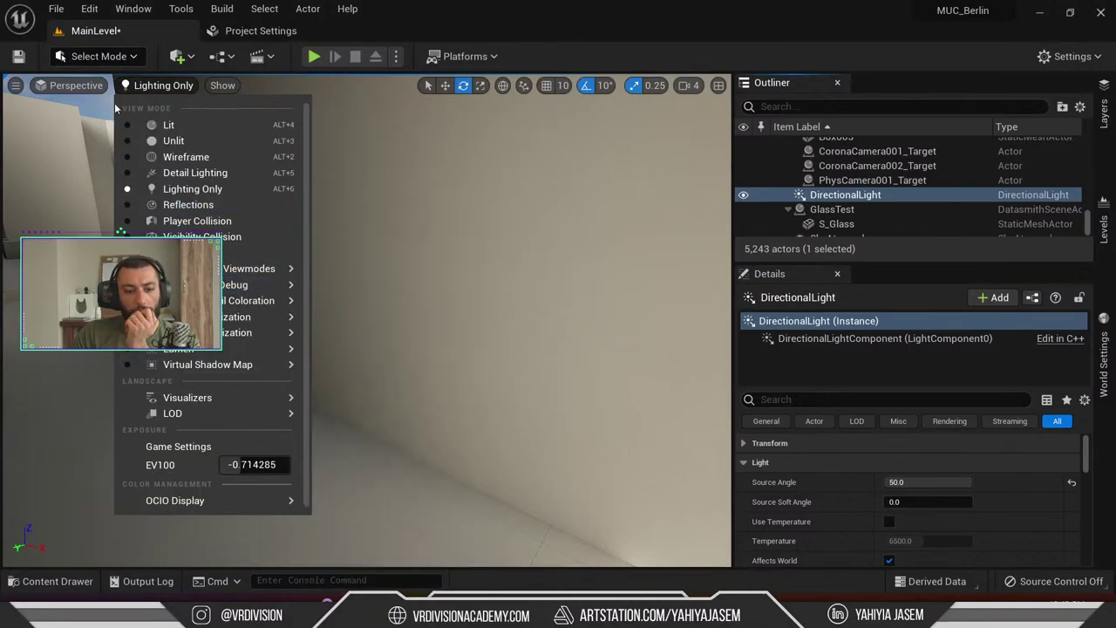
click(83, 89)
click(99, 55)
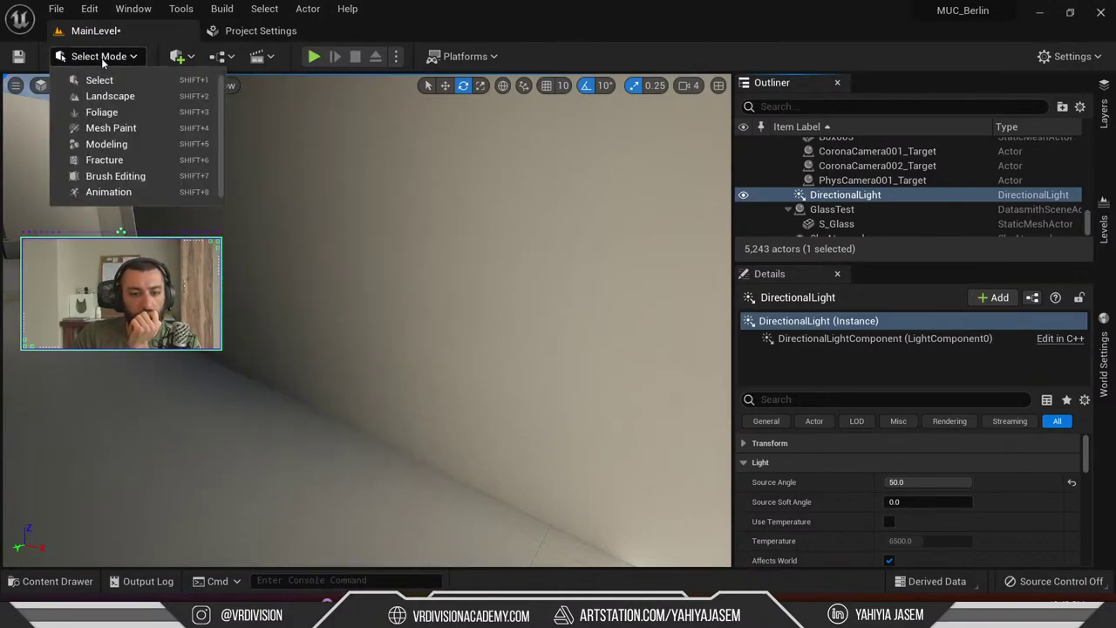
Add a PostProcessVolume to the level and enable its Infinite Extent (Unbound) option
click(177, 56)
mouse_move(249, 274)
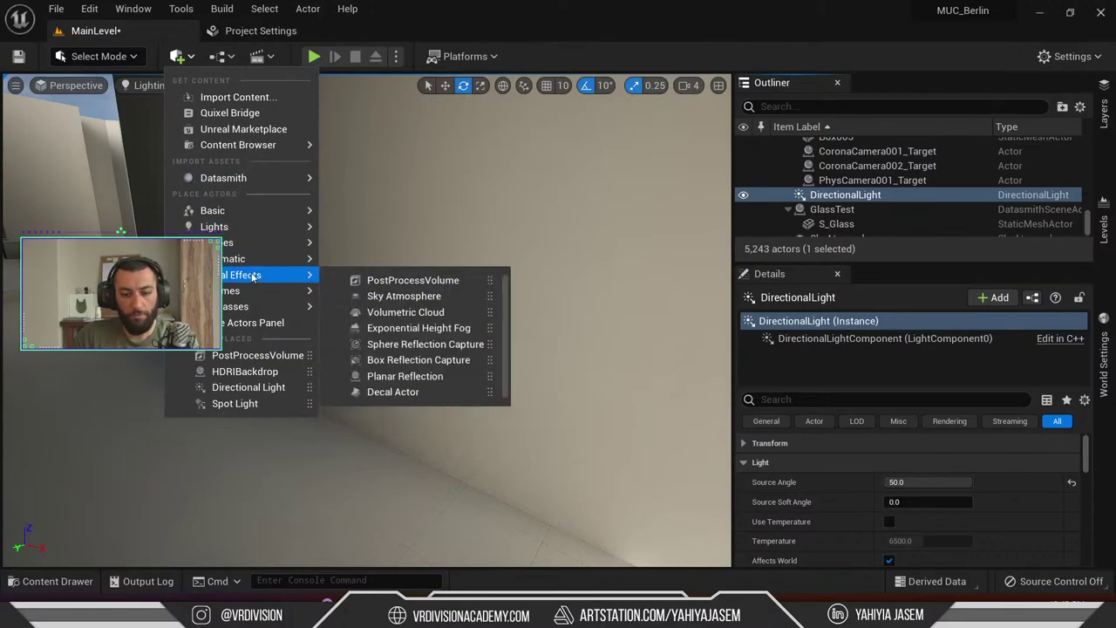
click(384, 281)
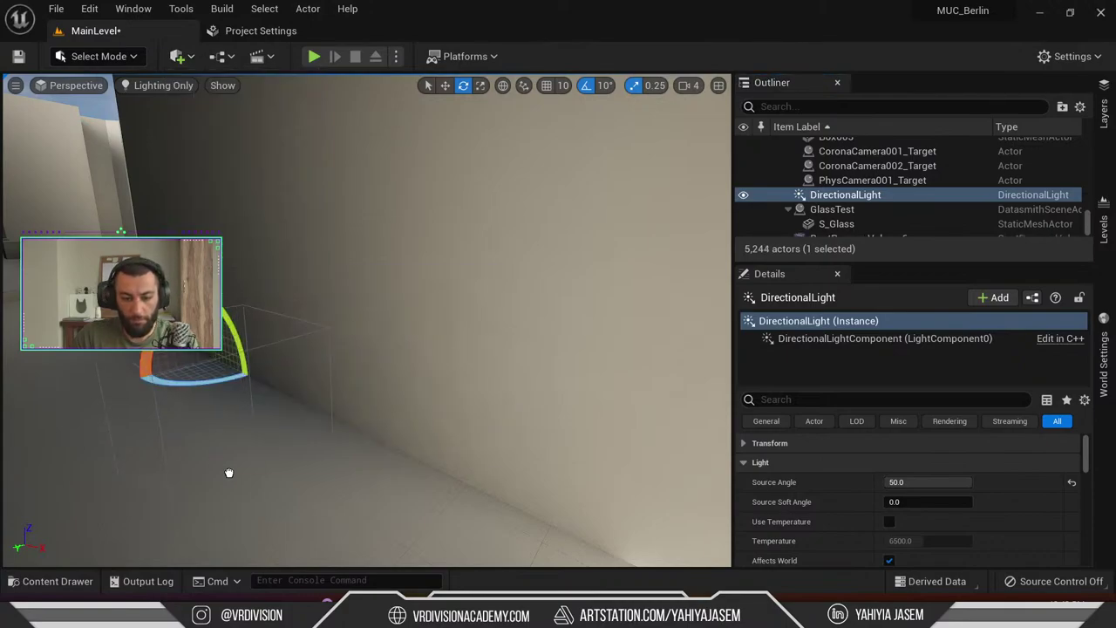
click(807, 400)
text(infin)
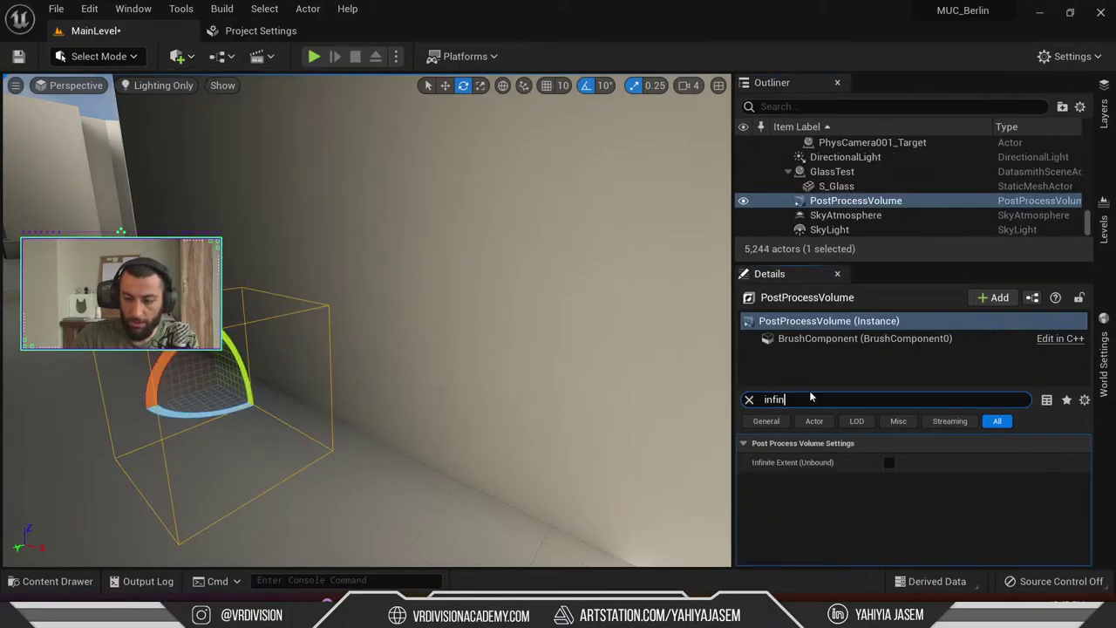
click(889, 462)
click(749, 400)
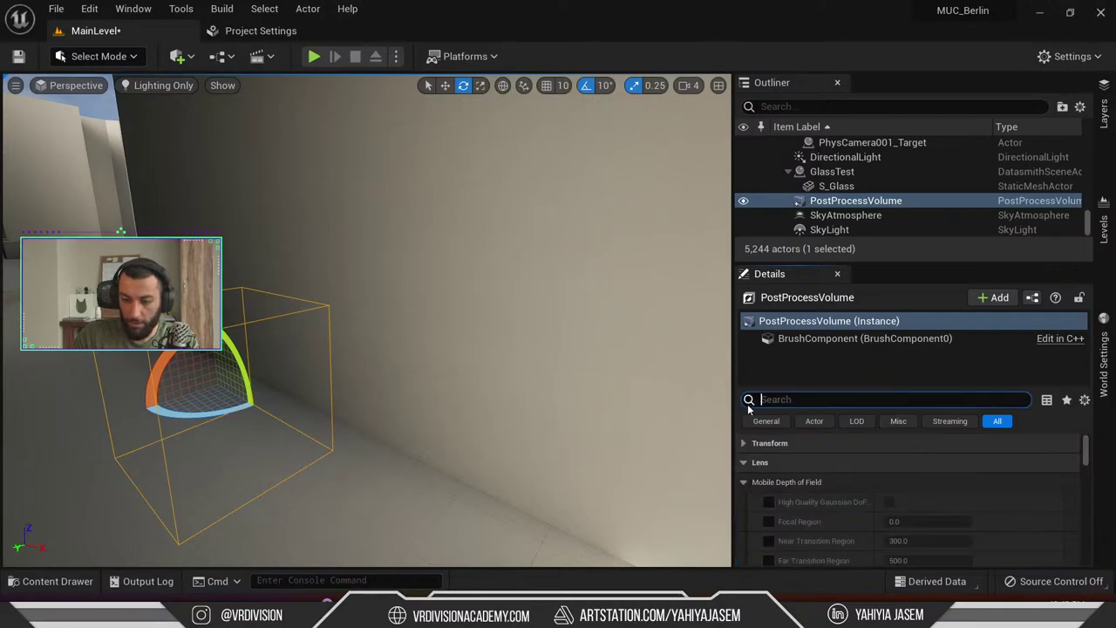
Collapse the volume's Lens section and expand its Global Illumination section down to the Lumen Global Illumination settings
click(751, 484)
click(744, 464)
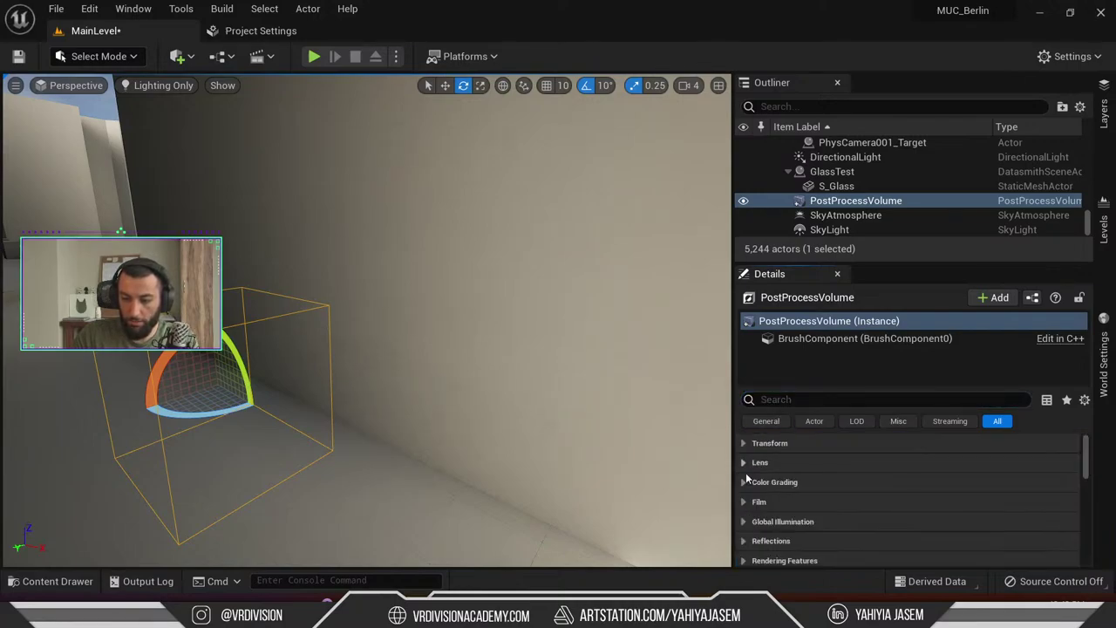
scroll(751, 478, down, 3)
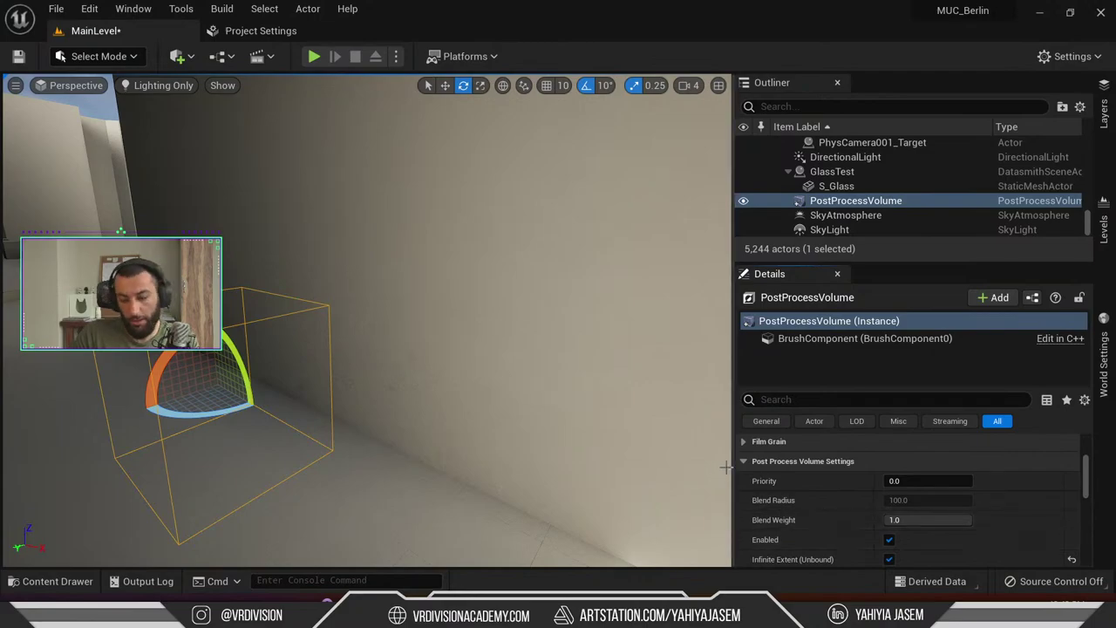
scroll(789, 479, up, 3)
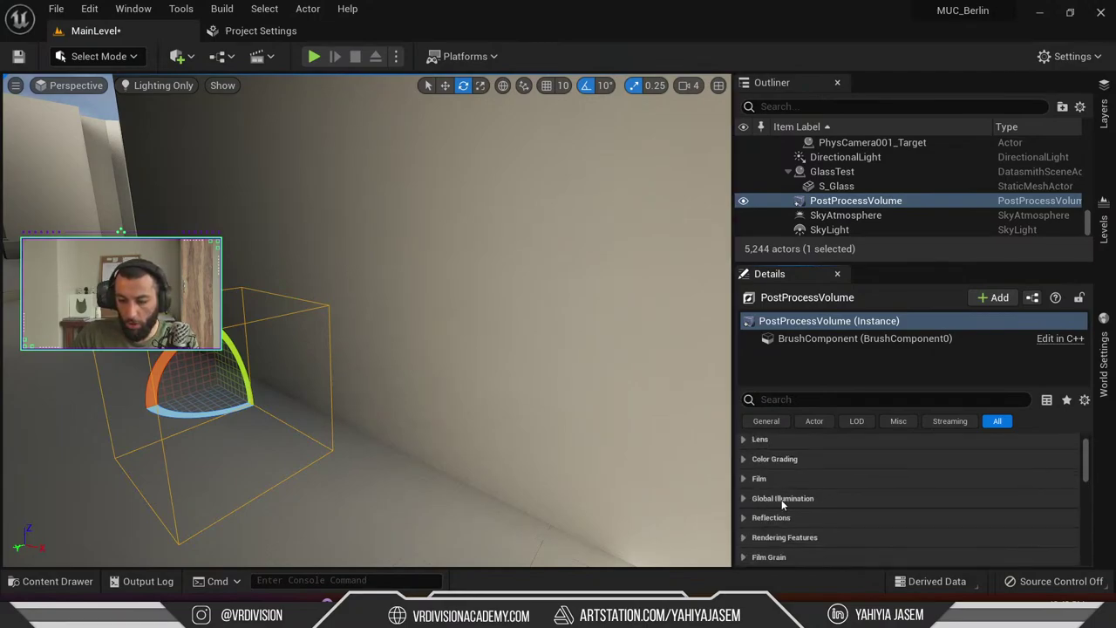
click(781, 499)
scroll(767, 496, down, 2)
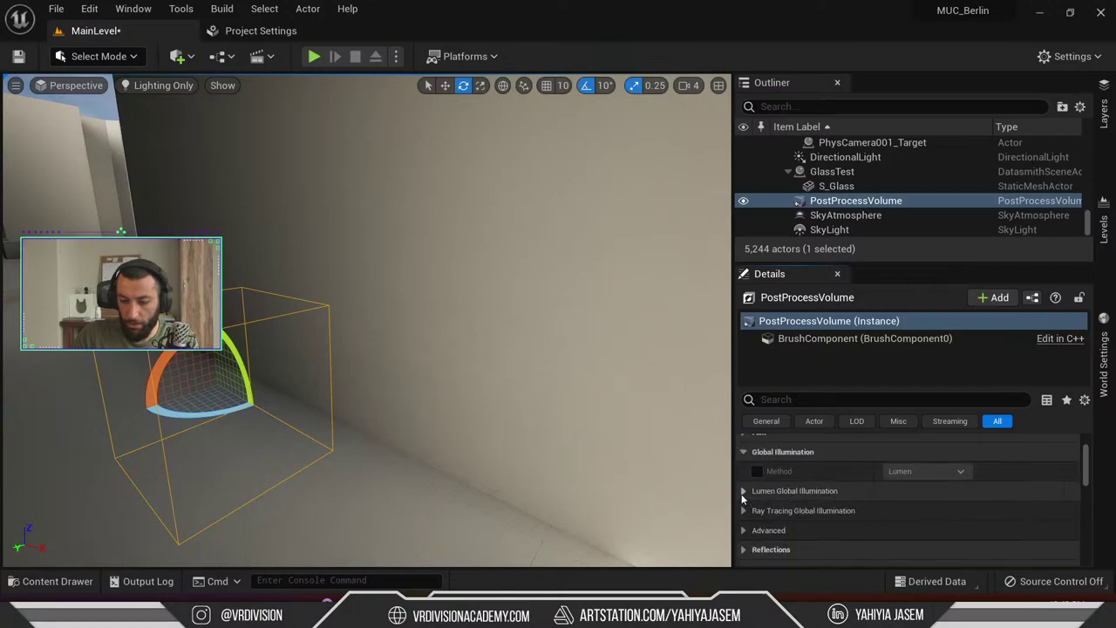
click(743, 492)
scroll(754, 494, down, 2)
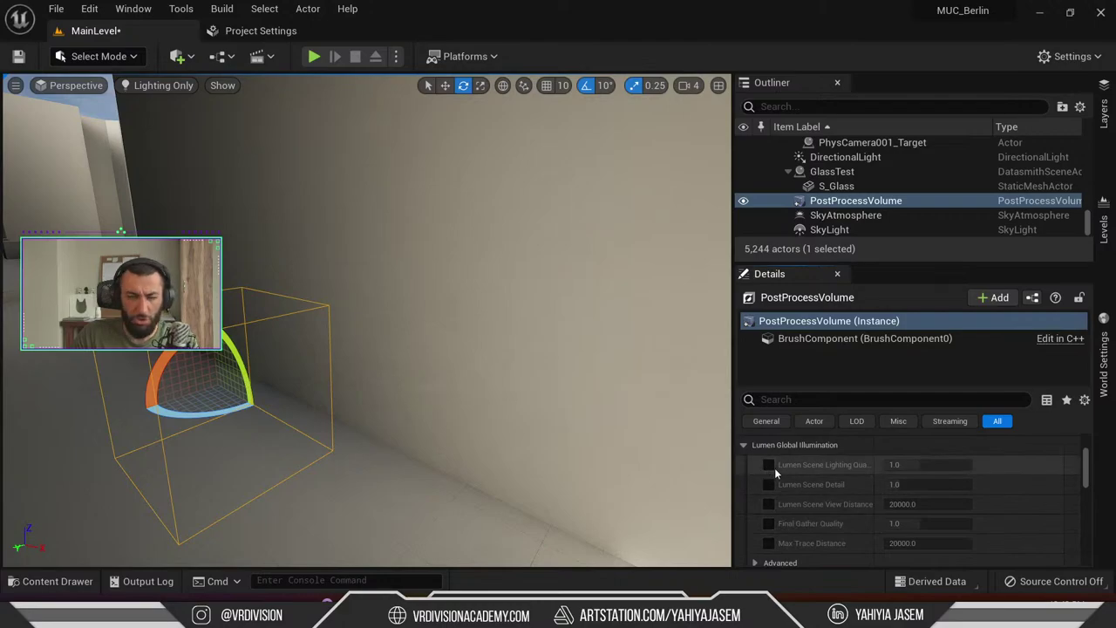
scroll(772, 510, down, 1)
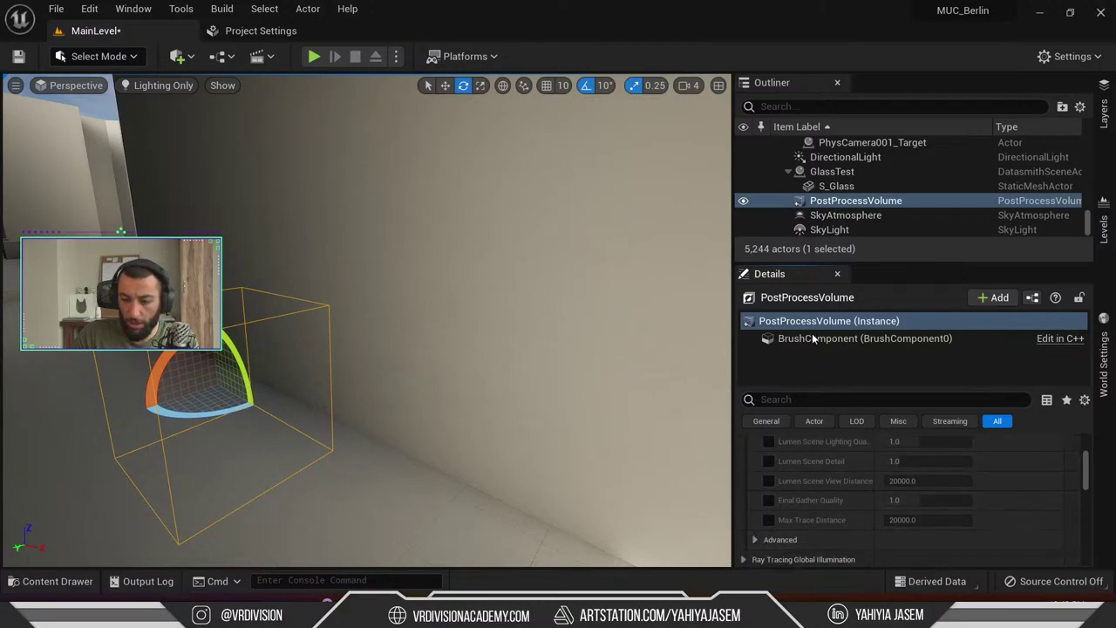
Dock the Details panel alongside the Outliner so the volume's settings use the full sidebar height
drag(796, 269, 864, 365)
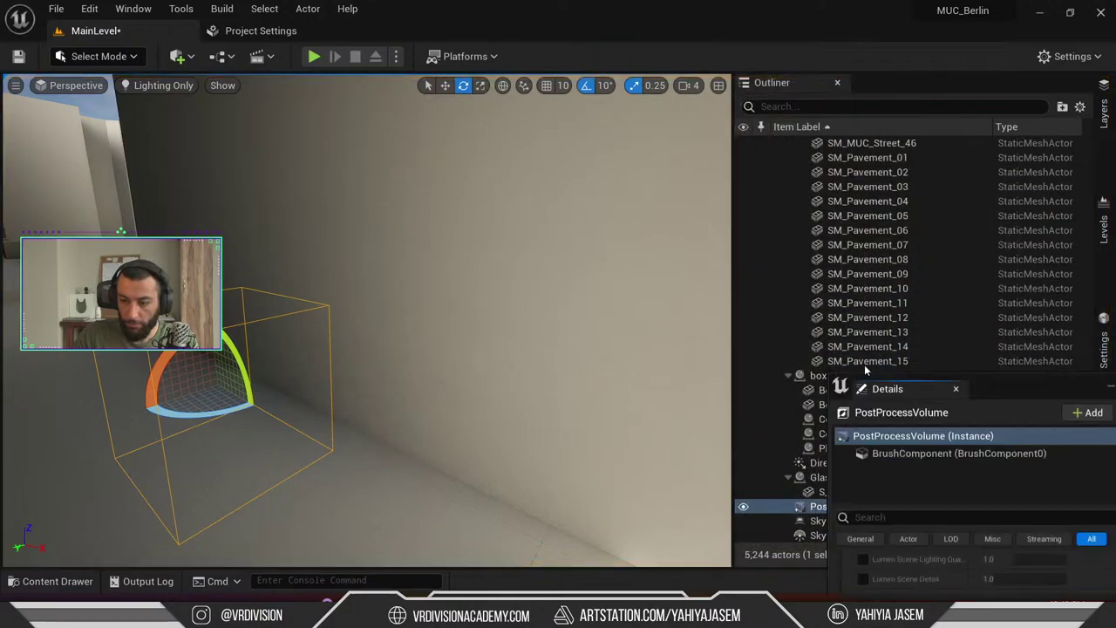
drag(882, 403, 876, 90)
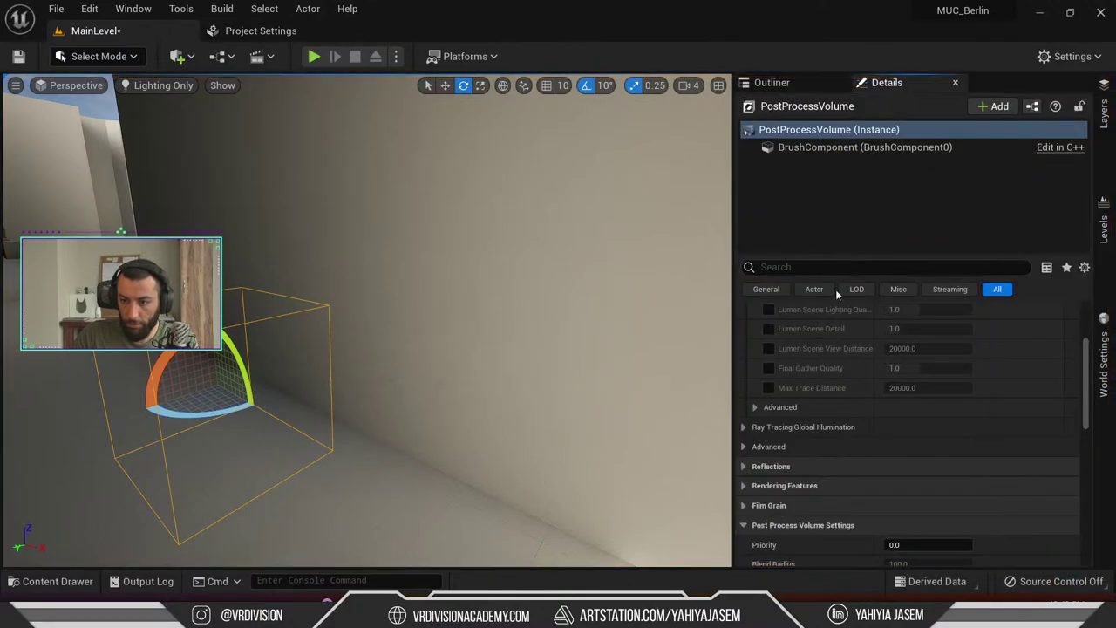
scroll(820, 392, up, 2)
Enable the Lumen Scene Lighting Quality override, set it to 5 and check its effect on the wall shading
click(768, 356)
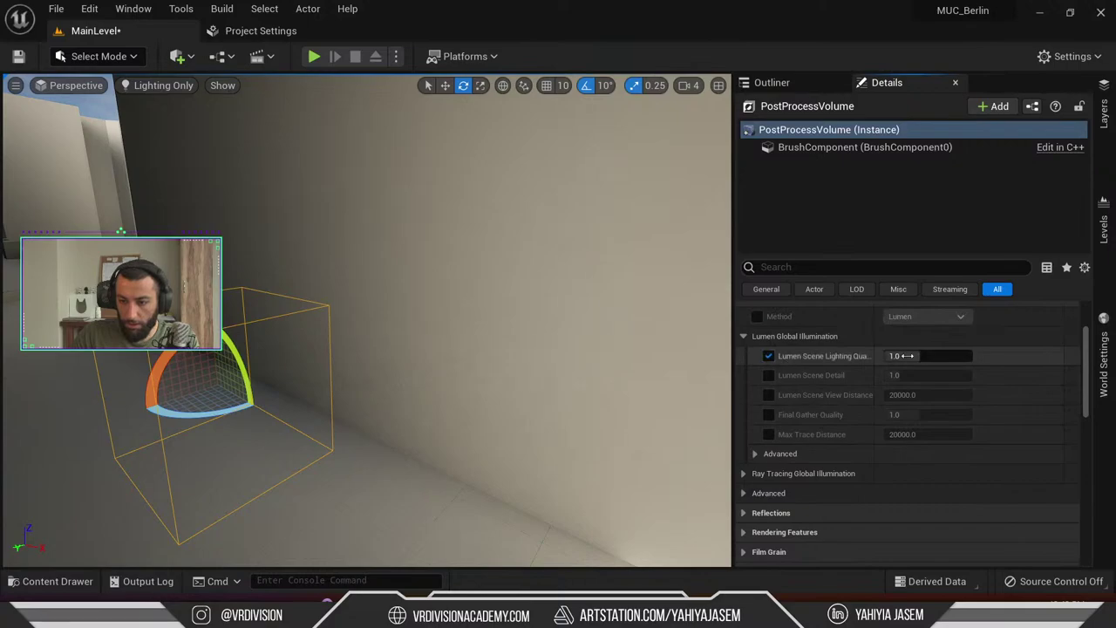
drag(874, 357, 897, 358)
click(951, 356)
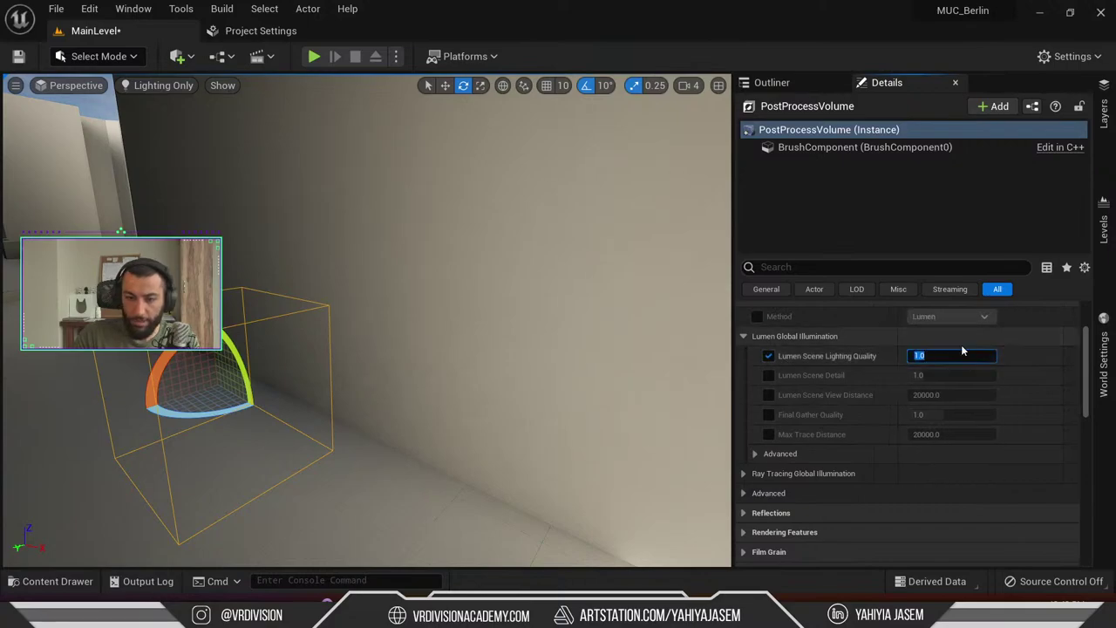
text(5)
key(Return)
right_drag(324, 241, 271, 226)
key(s)
key(w)
Set the Lumen Scene Lighting Quality to 1
click(951, 355)
text(1)
key(Return)
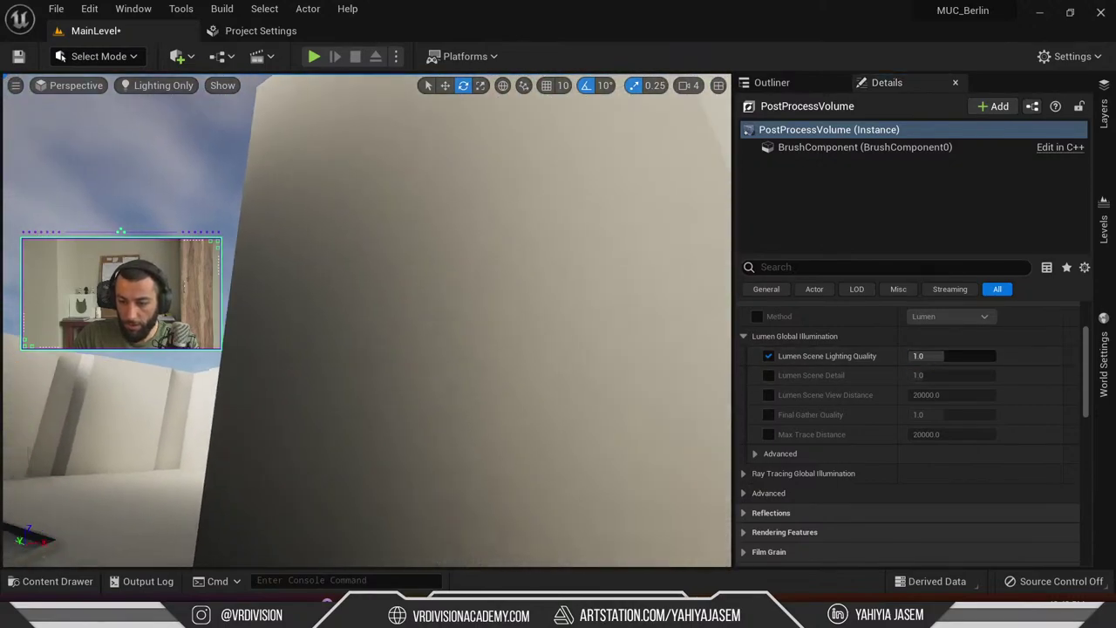
Enable the remaining Lumen Global Illumination overrides; set lighting quality, scene detail and final gather quality to 0.25, view distance and max trace distance to 1
mouse_move(952, 359)
mouse_down()
mouse_move(924, 360)
mouse_move(909, 375)
mouse_up()
click(768, 375)
click(769, 395)
click(768, 415)
click(770, 434)
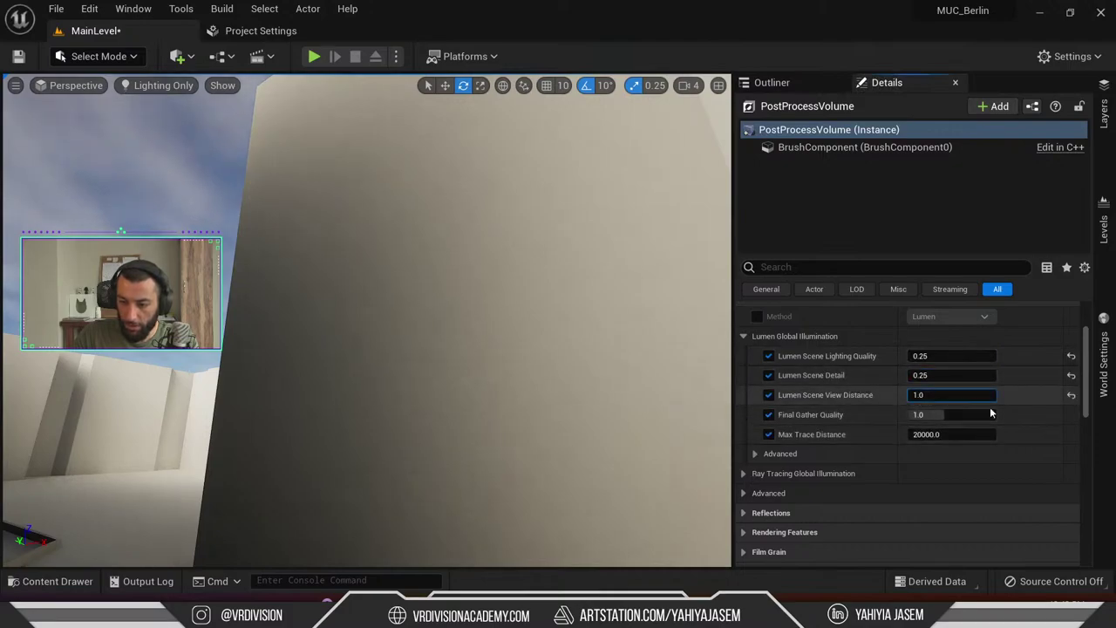
drag(968, 415, 909, 415)
drag(974, 434, 908, 434)
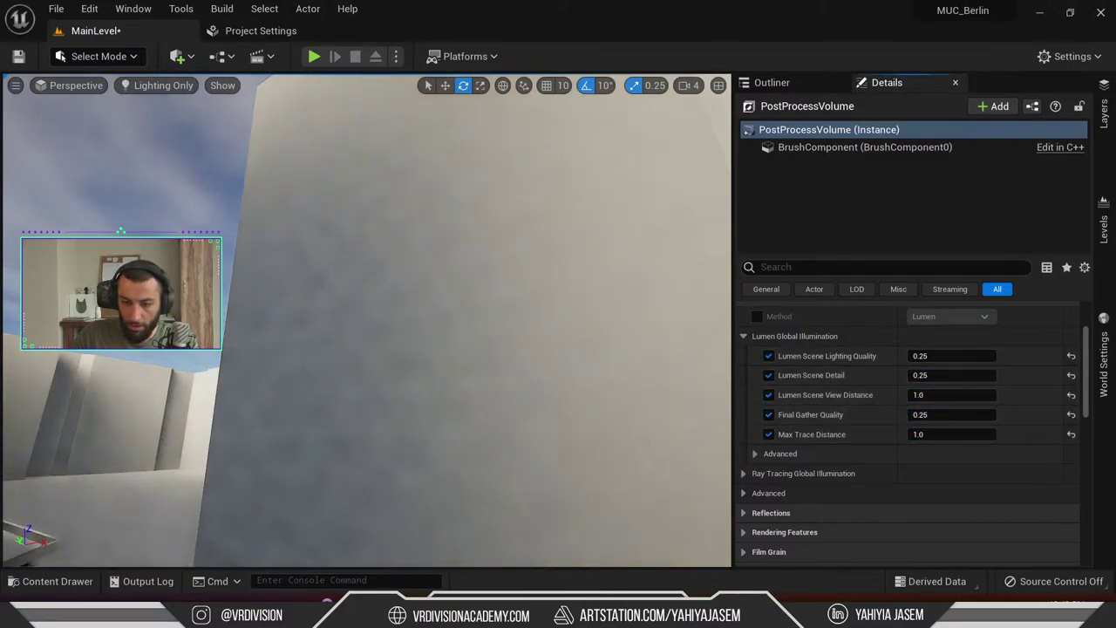
Raise the Lumen lighting quality to 2, scene detail to about 2.91, view distance to 1422710.5, final gather quality to about 1.61, max trace distance to about 510028
right_drag(380, 348, 456, 348)
drag(928, 435, 995, 434)
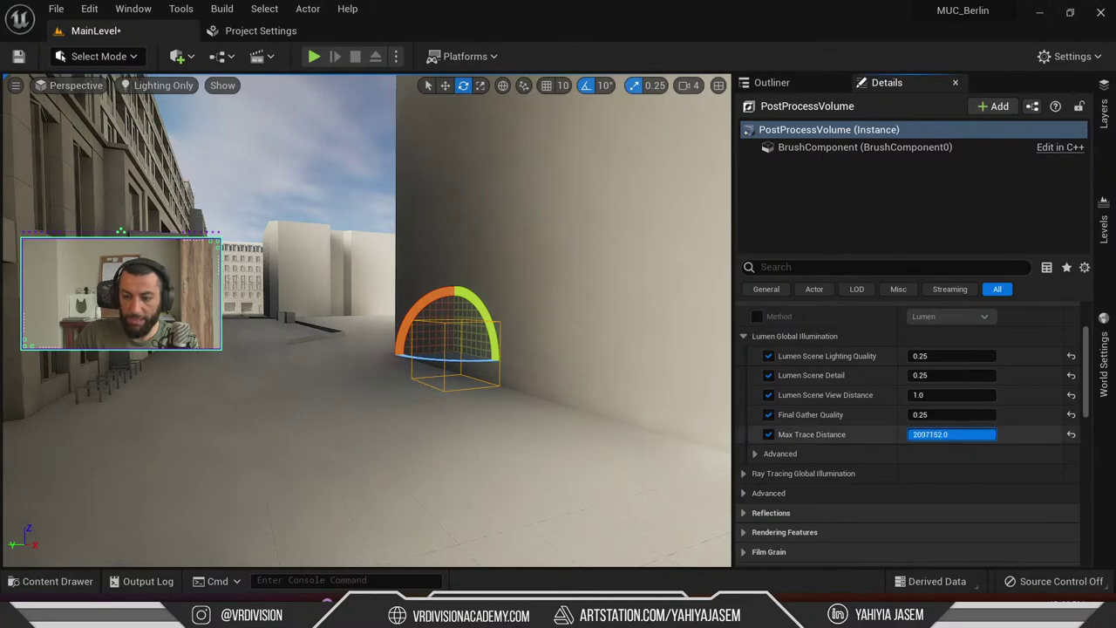
right_drag(456, 348, 436, 419)
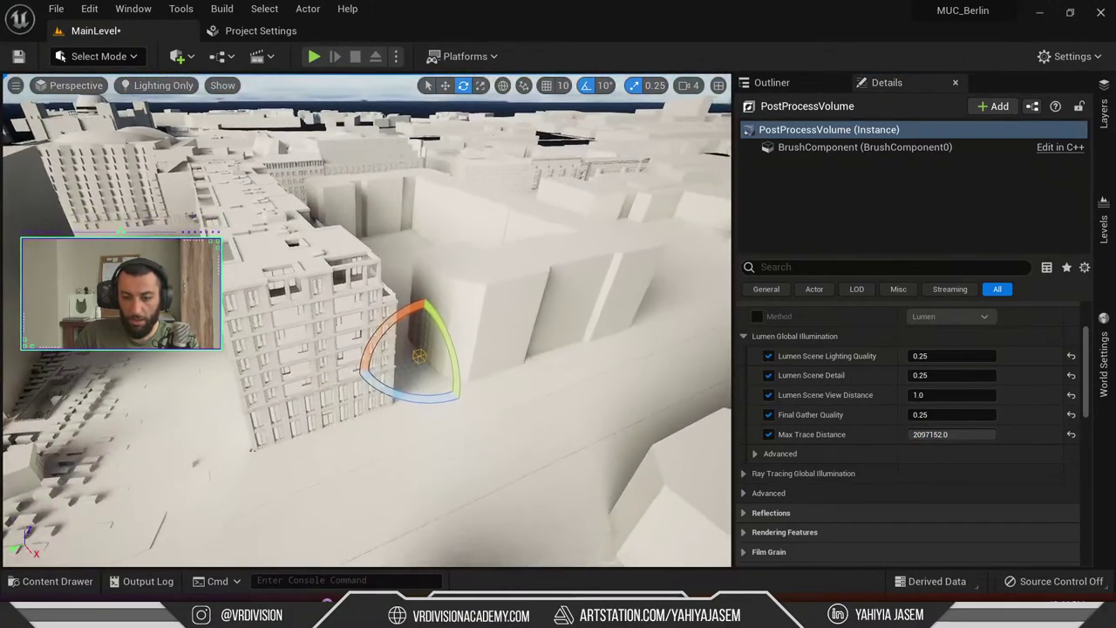
mouse_move(942, 434)
mouse_down()
mouse_move(908, 434)
mouse_move(930, 435)
mouse_up()
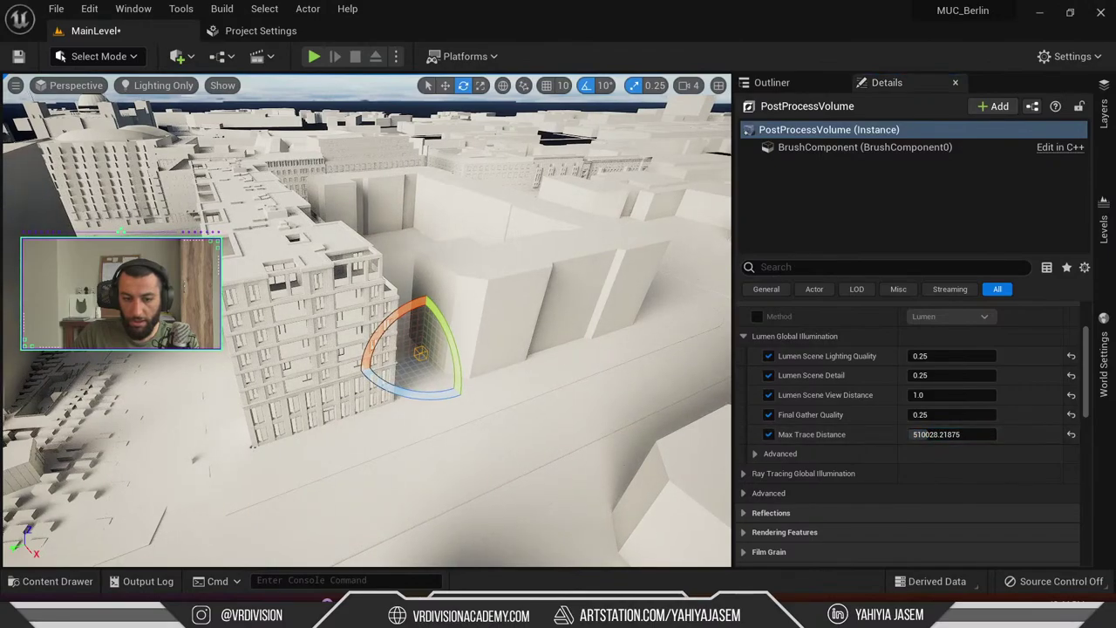
right_drag(418, 349, 337, 353)
drag(931, 416, 994, 355)
right_drag(558, 332, 563, 279)
Enable the advanced Lumen Scene Lighting and Final Gather Lighting Update Speed overrides and widen the property names so they read in full
scroll(916, 430, down, 1)
click(757, 407)
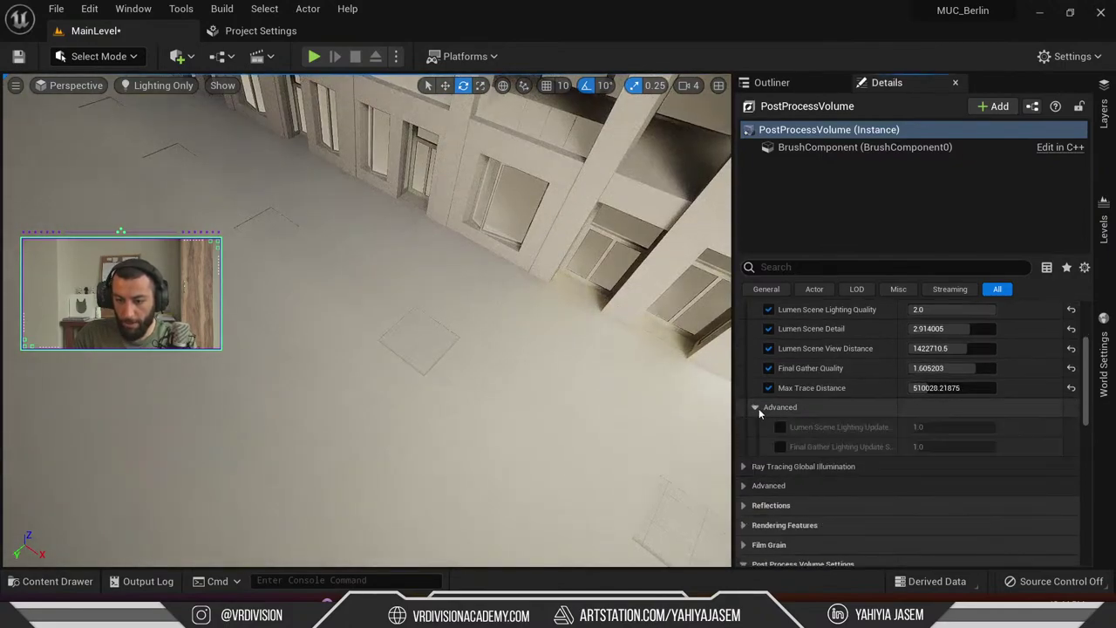
click(780, 427)
click(780, 447)
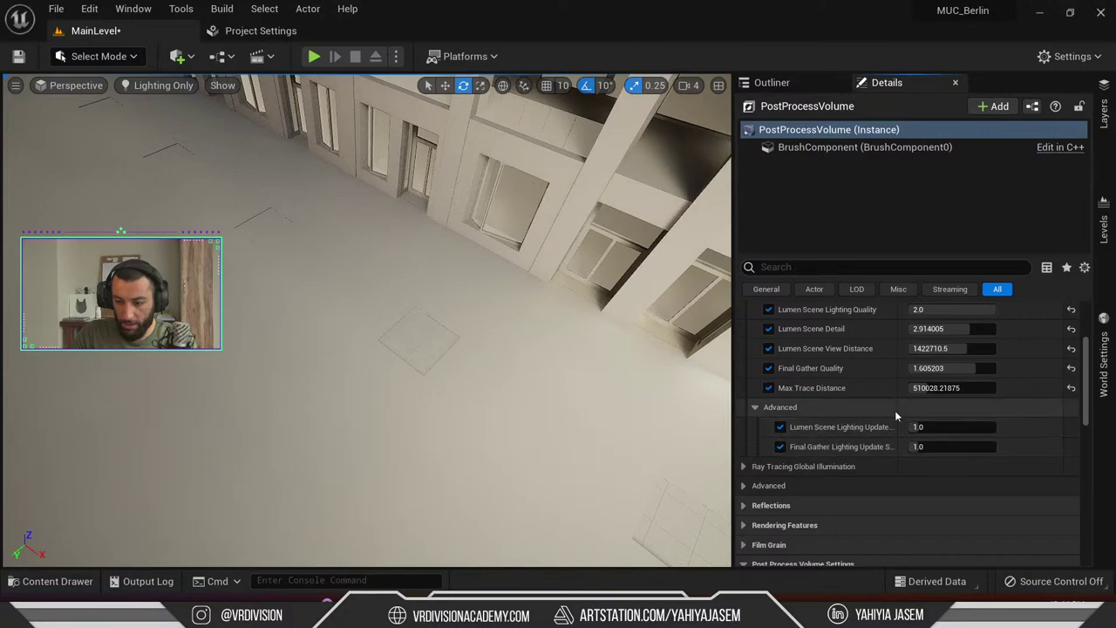
mouse_move(896, 411)
mouse_down()
mouse_move(931, 412)
mouse_move(916, 413)
mouse_up()
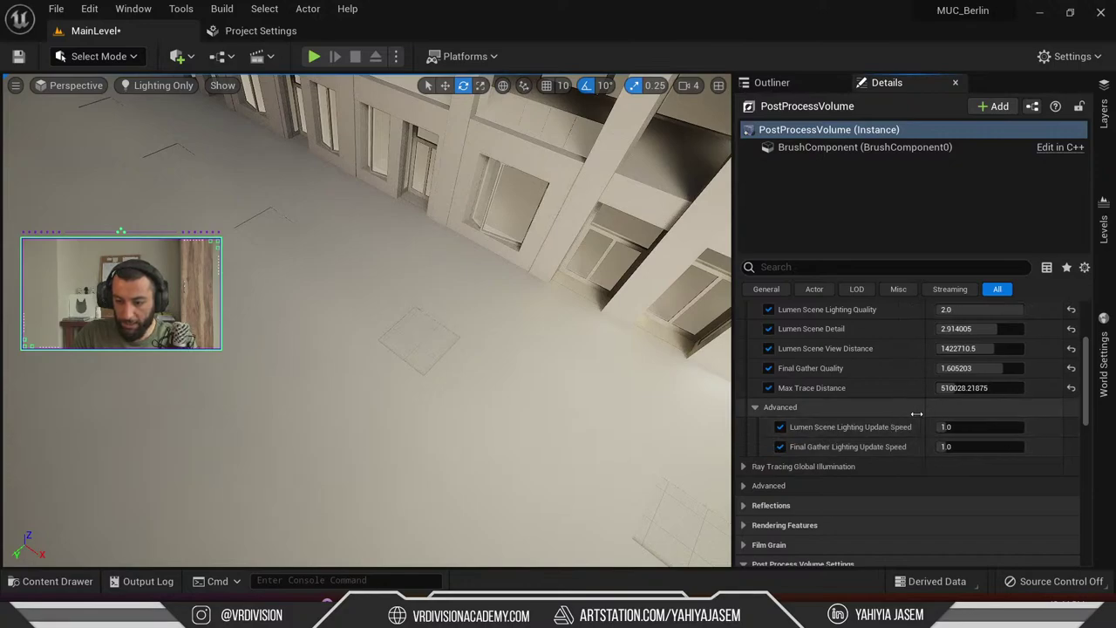
Try a Final Gather Lighting Update Speed of about 2.9, and reset it and the five main Lumen Global Illumination values to defaults
drag(978, 450, 980, 450)
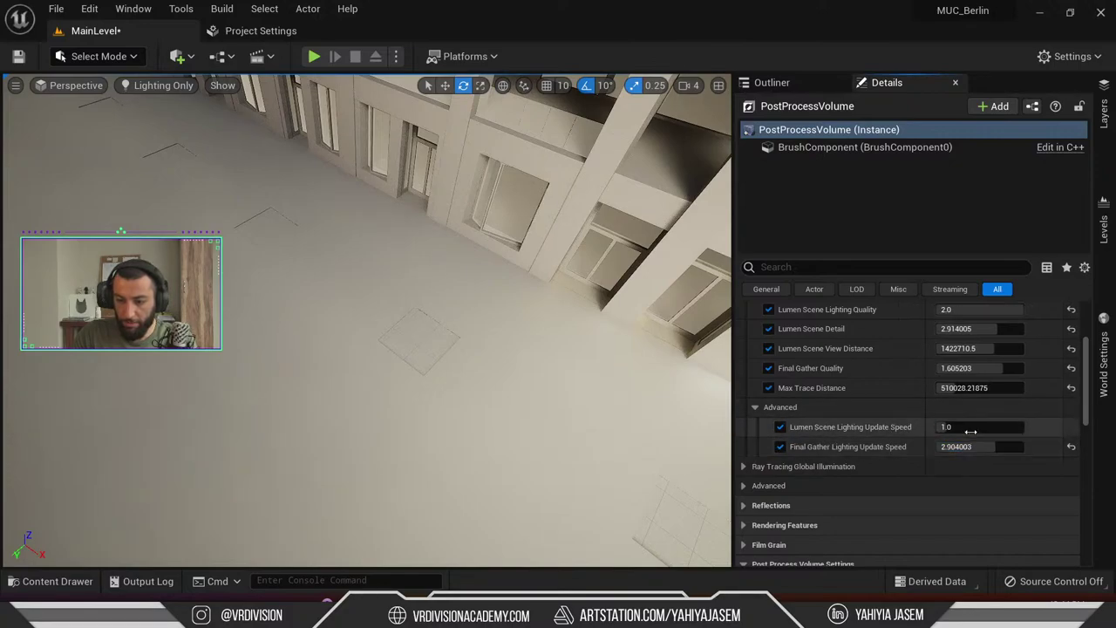
click(1071, 447)
scroll(1057, 435, up, 1)
click(1071, 356)
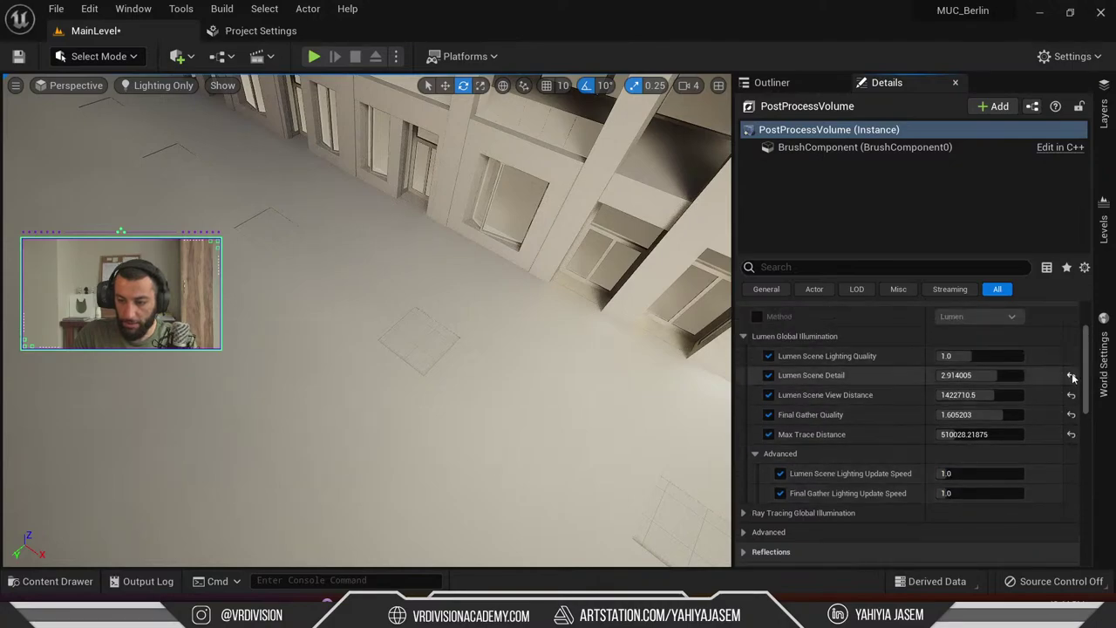
click(1071, 375)
click(1071, 394)
click(1071, 415)
click(1071, 434)
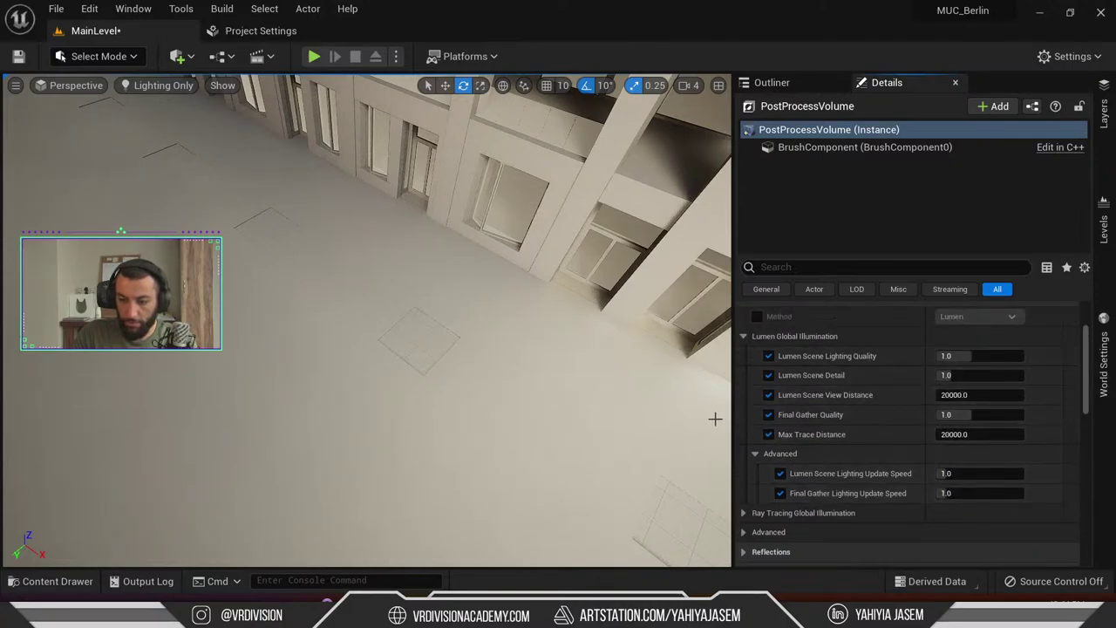
scroll(715, 420, down, 1)
scroll(768, 475, down, 1)
click(744, 492)
click(744, 492)
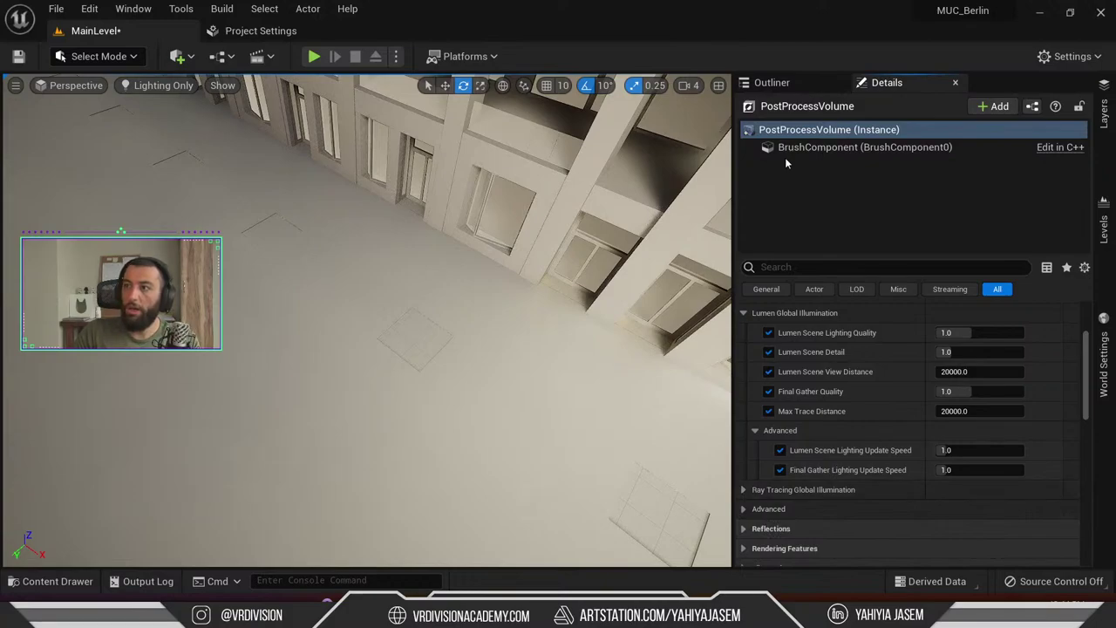
Bring up the YouTube live chat, read the question about smooth shadows with a high sun source angle, and move the chat away
drag(2, 75, 590, 40)
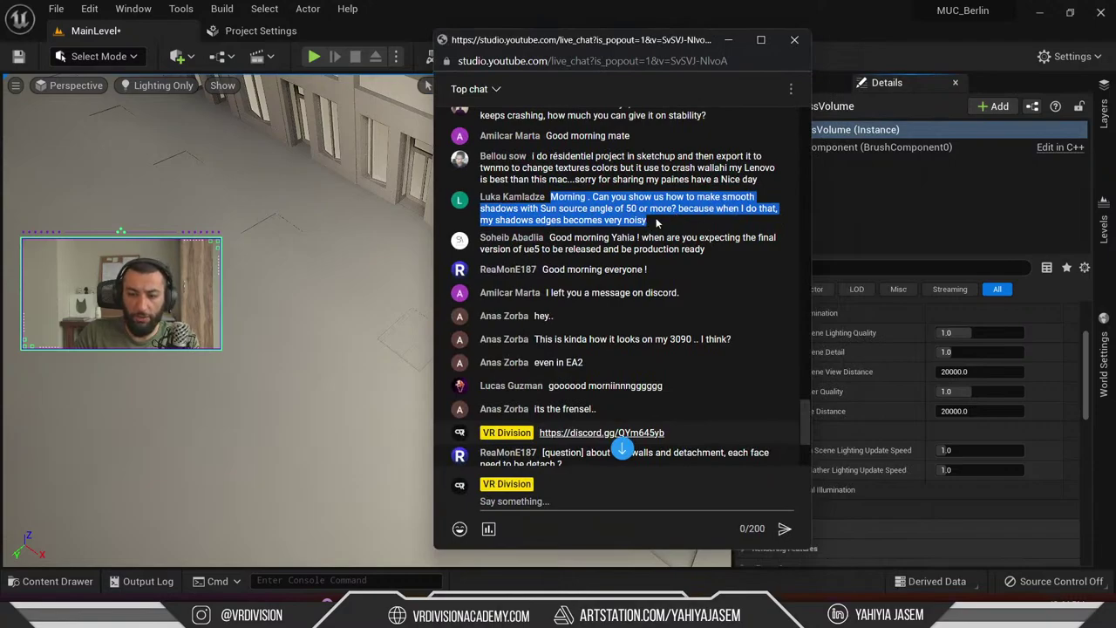
drag(660, 225, 553, 197)
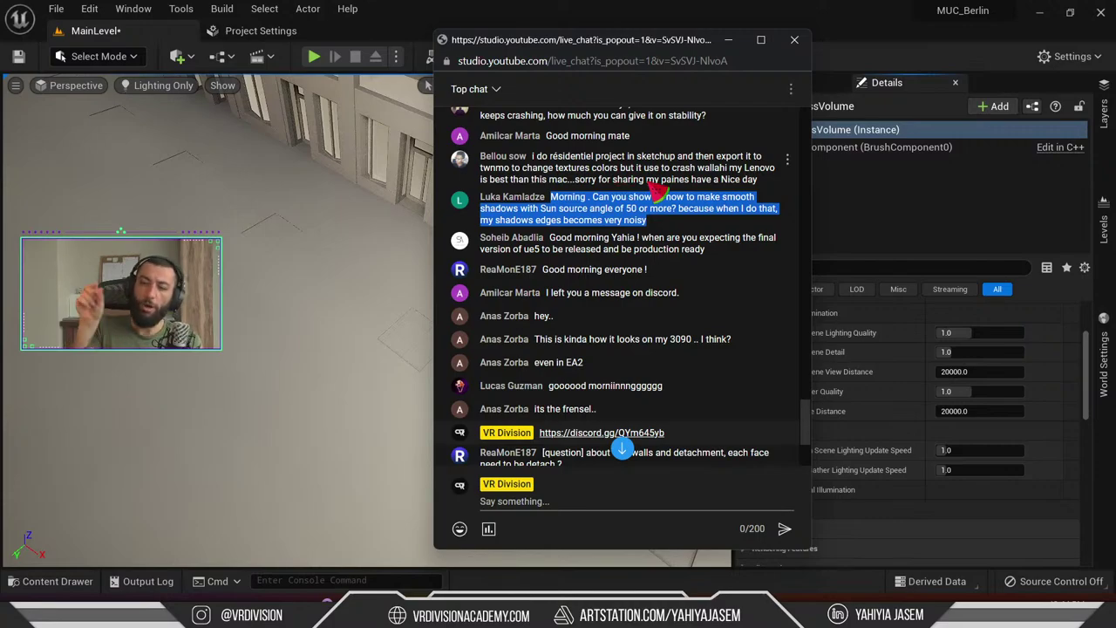
drag(563, 40, 1115, 74)
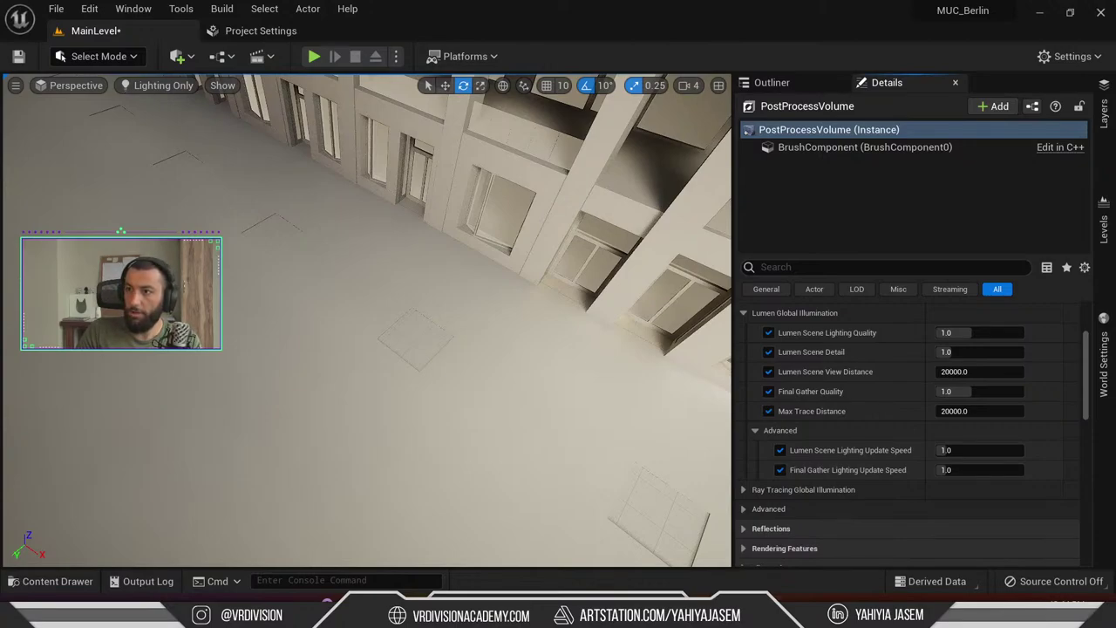
Search the console variables for r.virtu, remove the search term and dismiss the suggestions
right_drag(367, 320, 266, 253)
right_drag(349, 279, 435, 373)
key(w)
key(s)
key(grave)
text(r.)
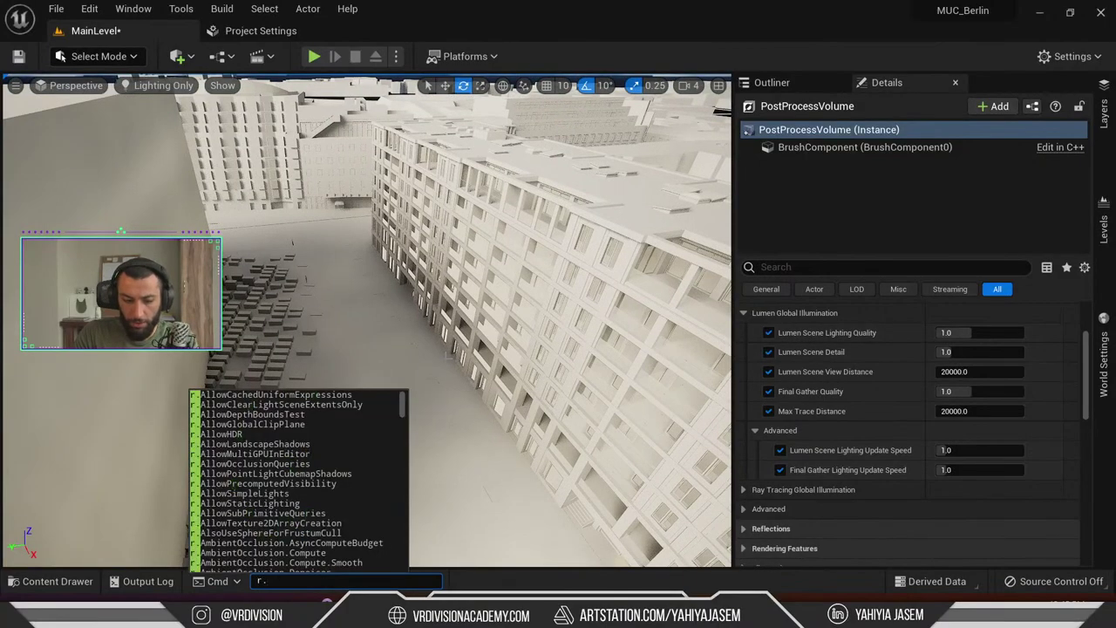
text(virtu)
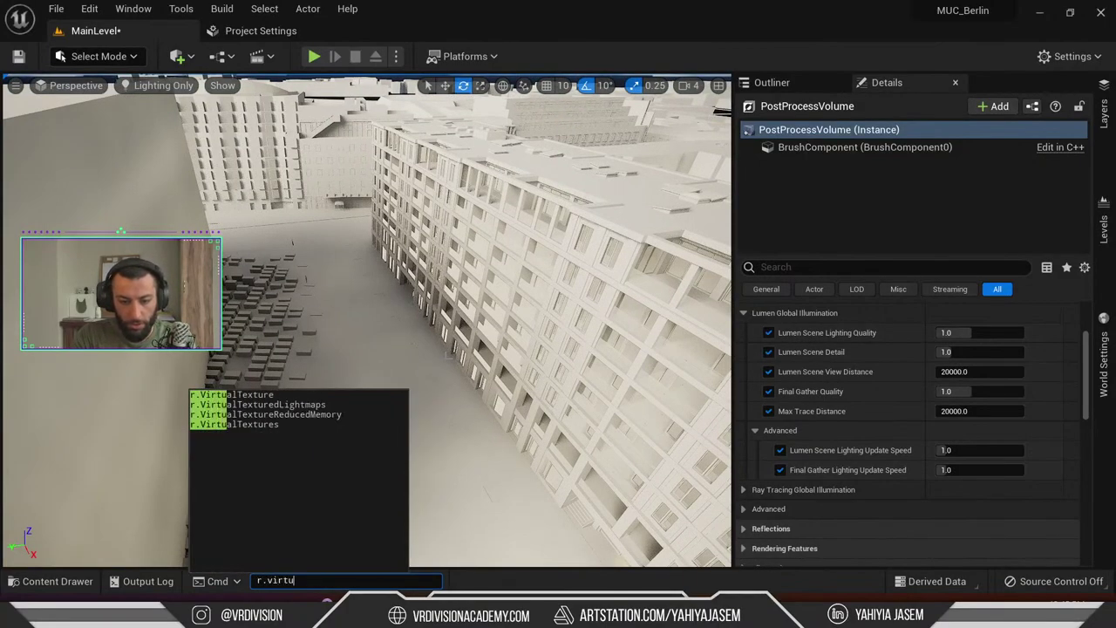
key(BackSpace)
key(BackSpace)
key(BackSpace)
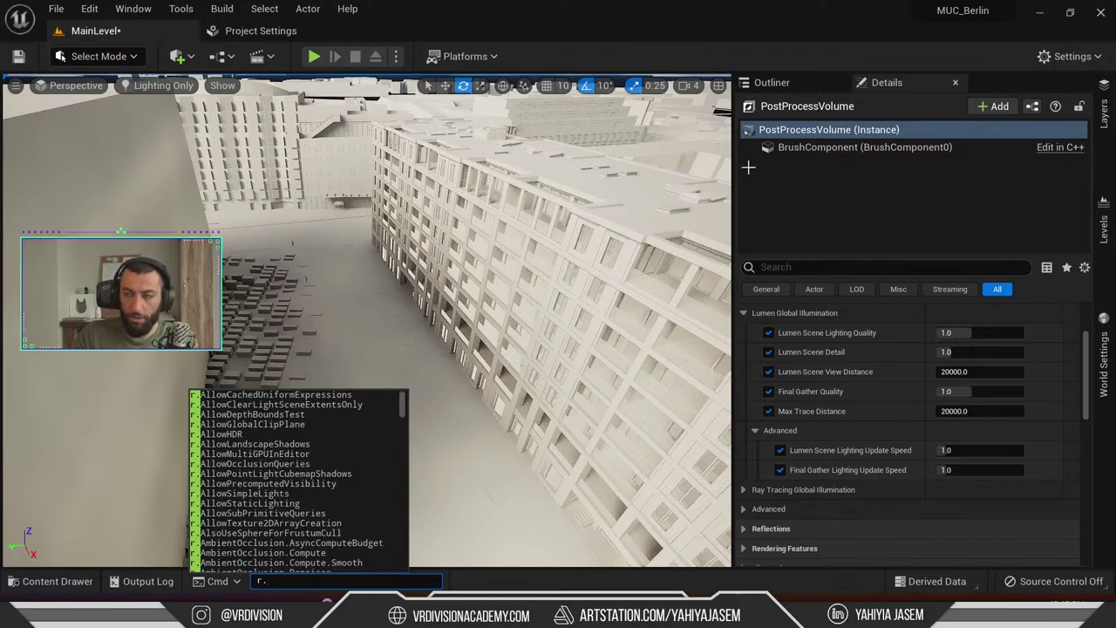
key(Escape)
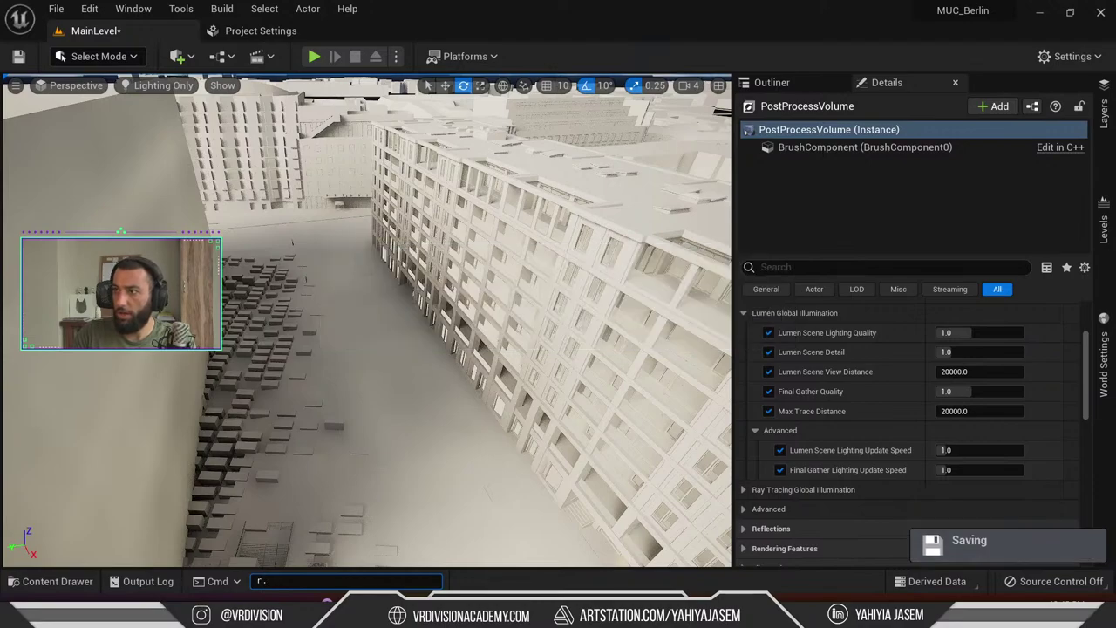
Switch to the Lumen documentation in the browser and search its page list for "shad"
drag(1115, 165, 643, 64)
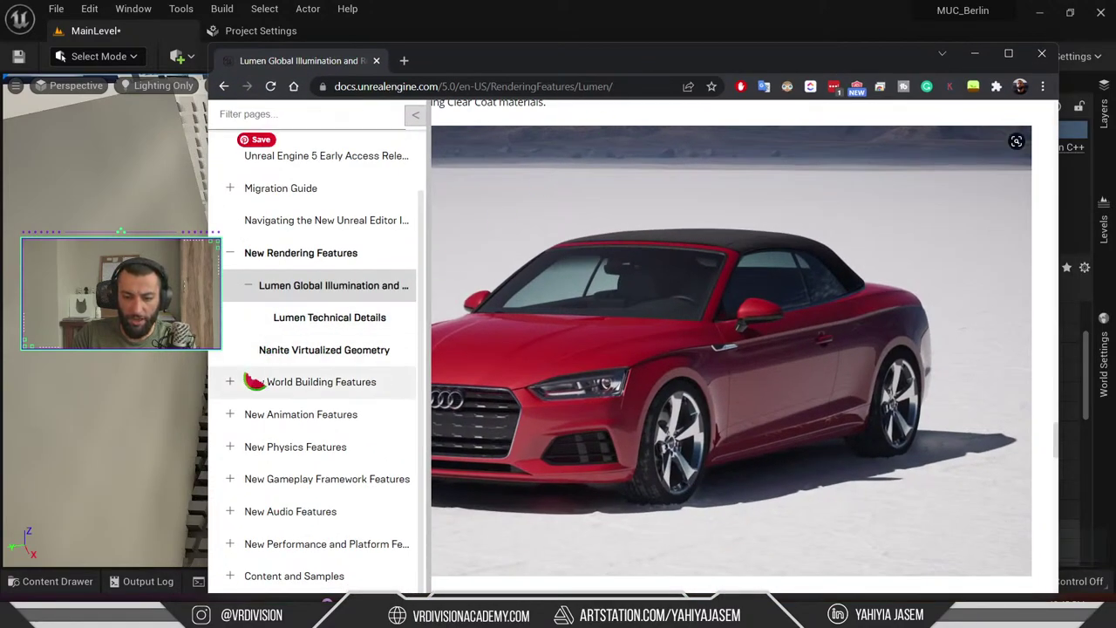
scroll(331, 441, up, 1)
scroll(323, 474, down, 1)
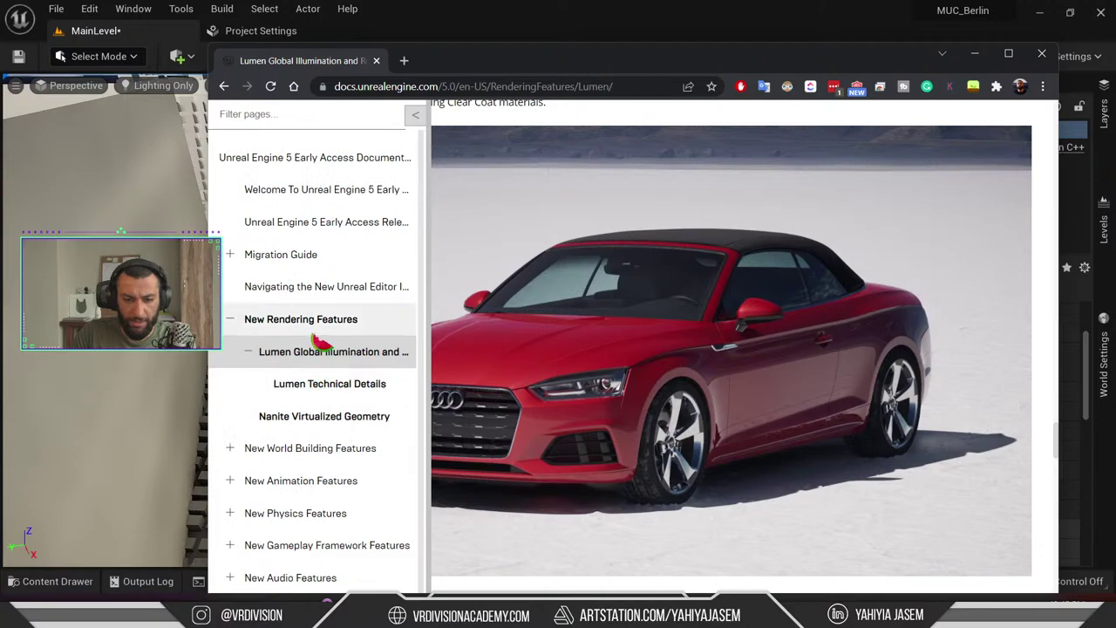
click(292, 114)
text(shad)
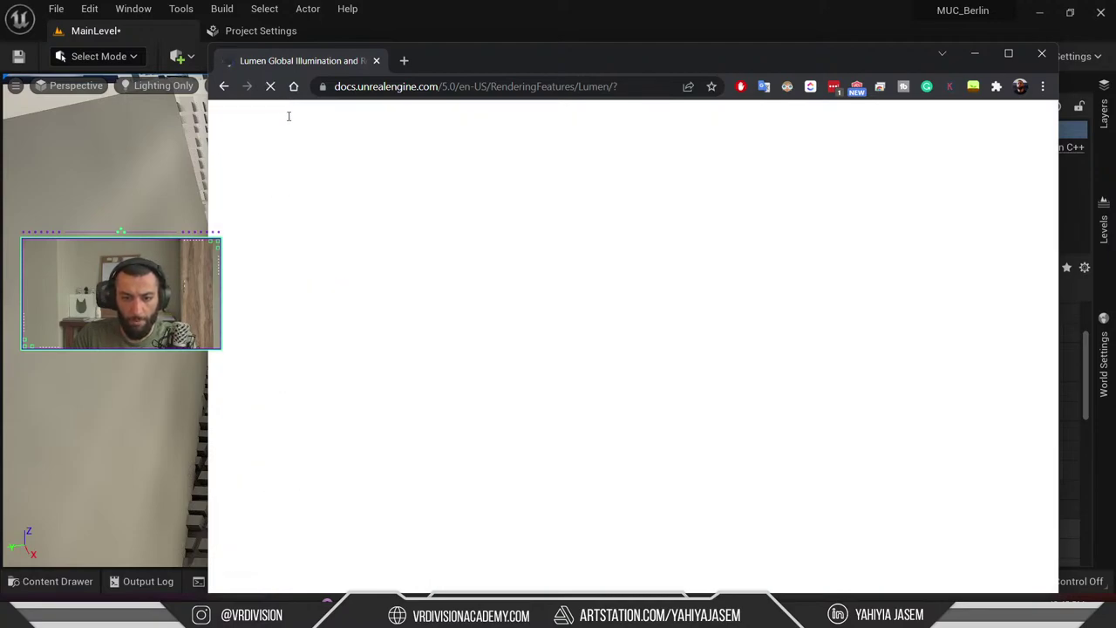
Examine the Lumen documentation's sections on supported light types, project settings and post process volume settings
scroll(467, 238, down, 12)
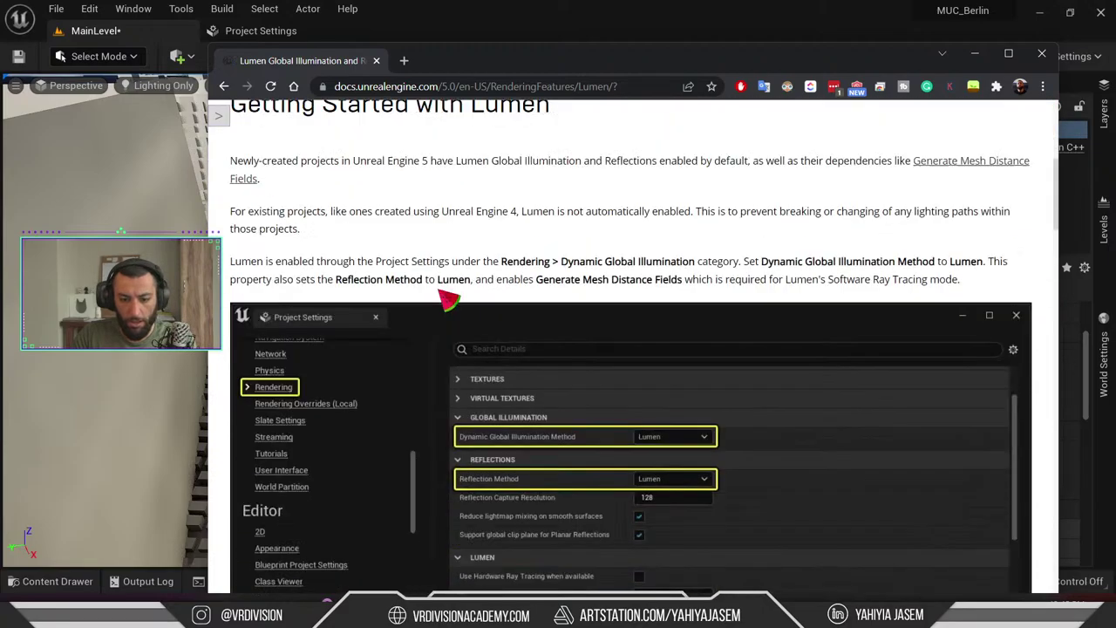
scroll(455, 289, down, 15)
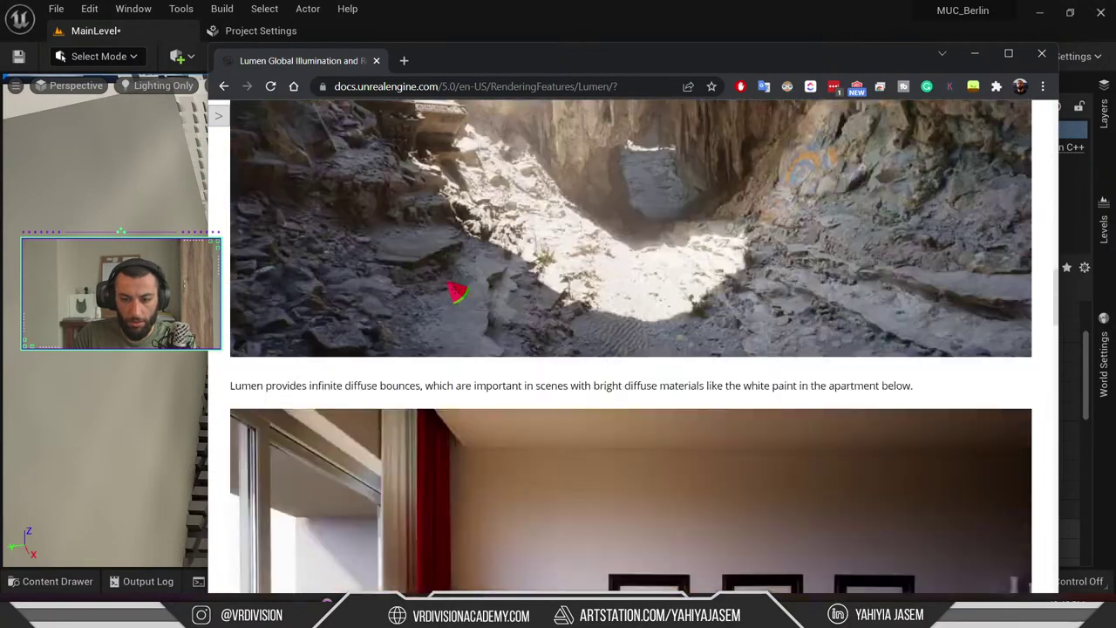
scroll(470, 284, down, 15)
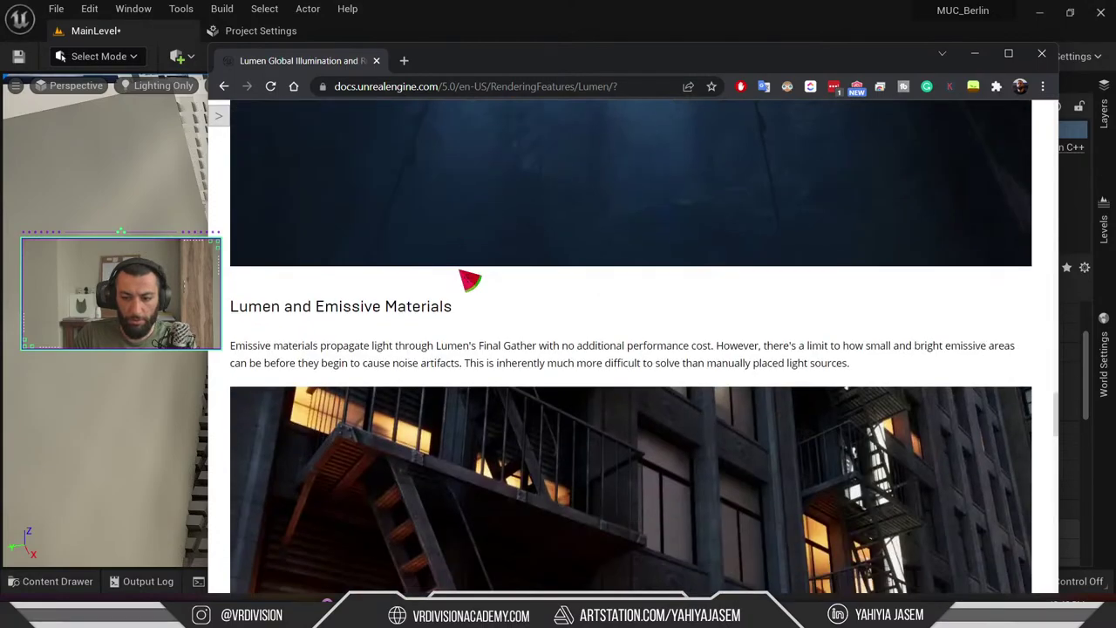
scroll(467, 279, down, 15)
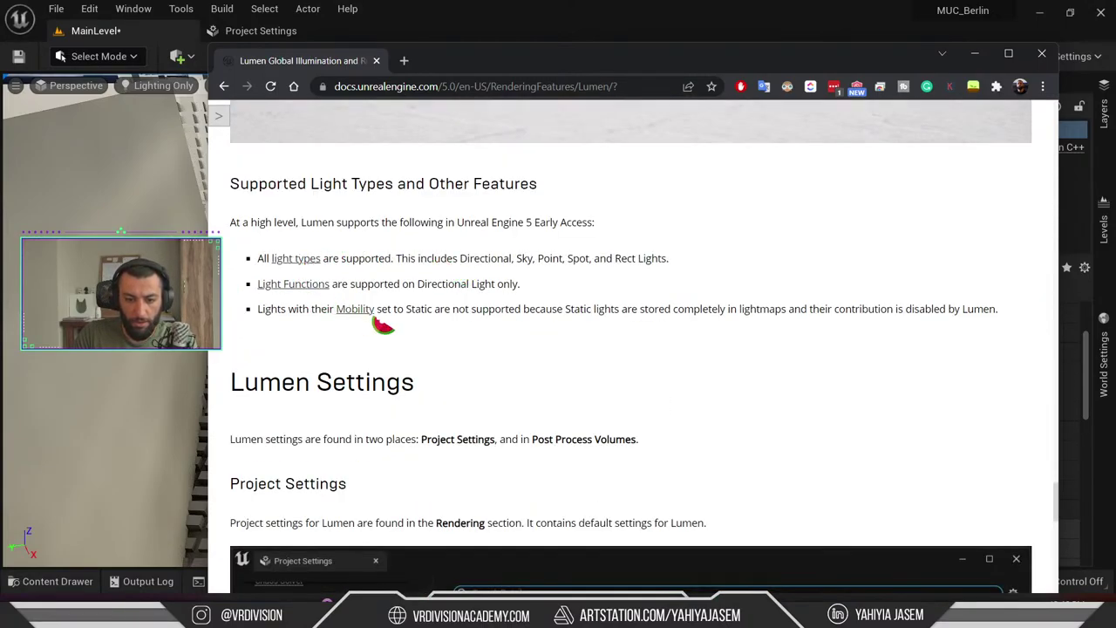
scroll(383, 324, down, 3)
scroll(388, 325, down, 3)
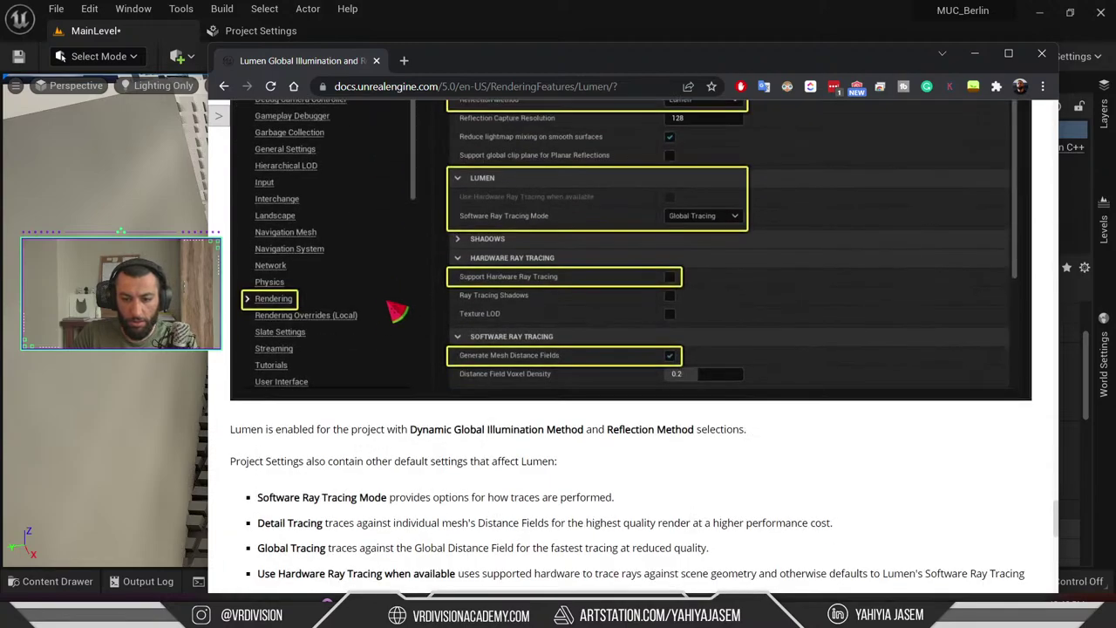
scroll(663, 324, up, 2)
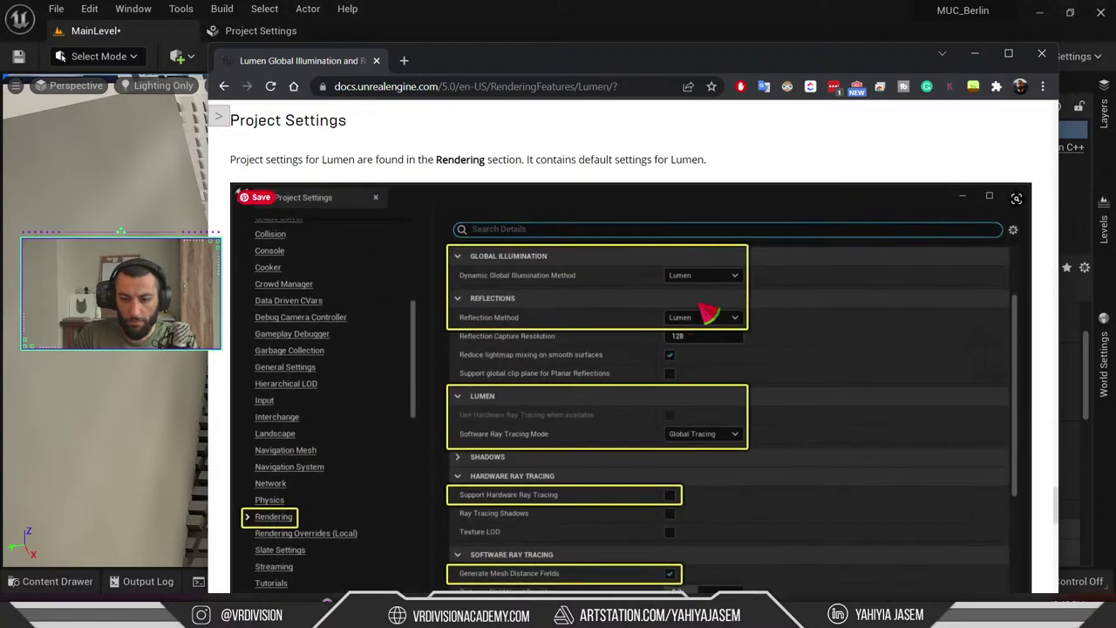
scroll(689, 363, down, 5)
scroll(717, 364, down, 5)
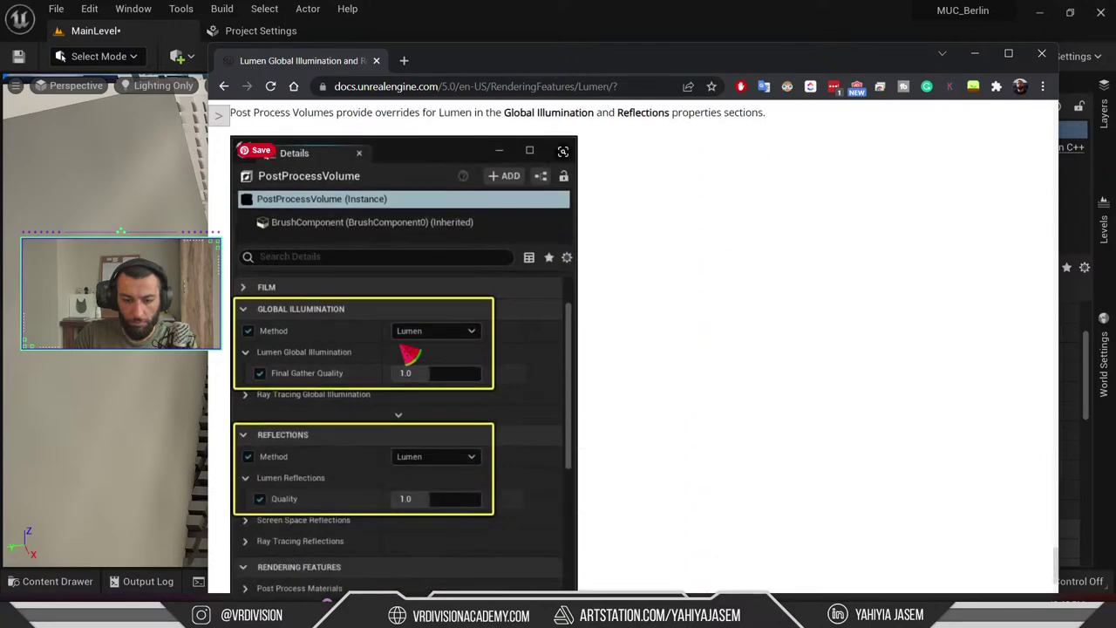
scroll(511, 516, down, 2)
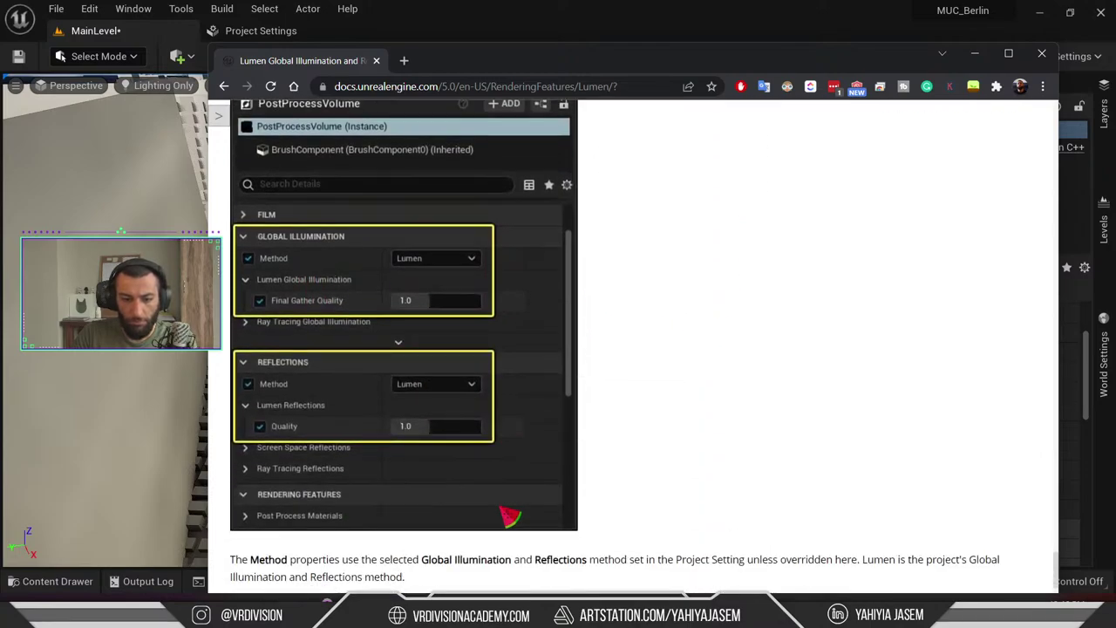
scroll(509, 494, down, 4)
scroll(510, 493, down, 10)
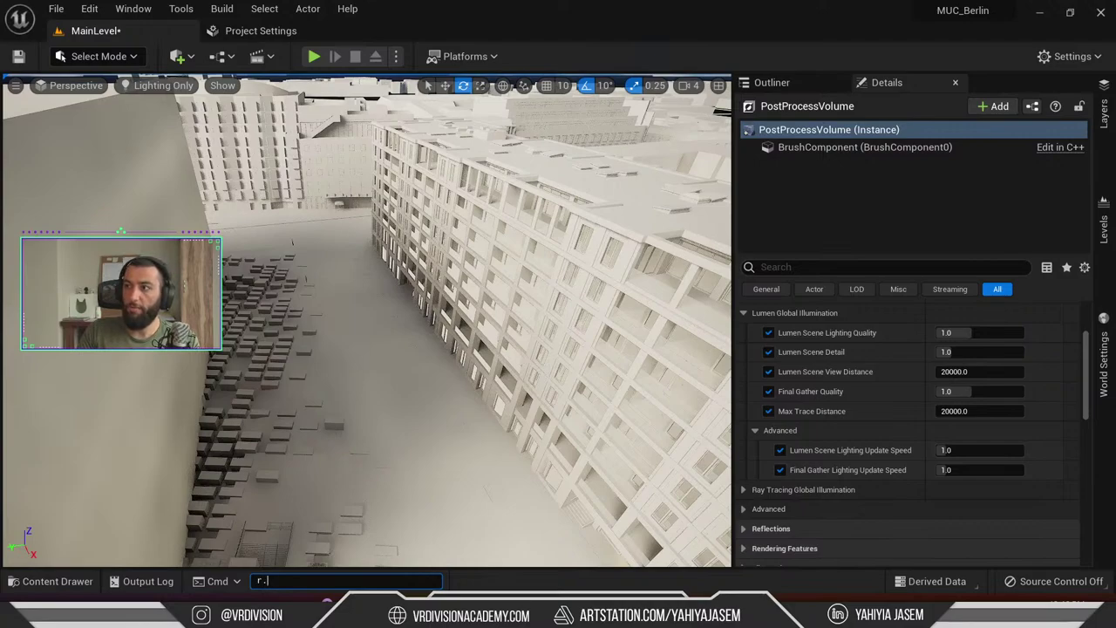
Switch to Discord, review the ceiling and carpet material question in the unreal-engine channel, and move the window away
drag(1115, 91, 314, 92)
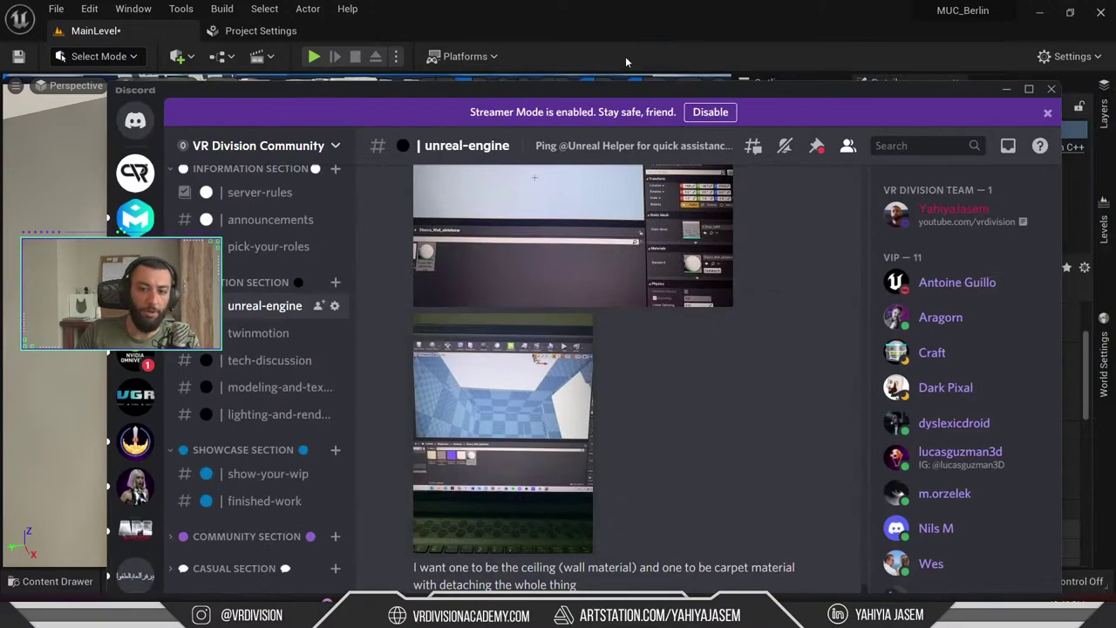
drag(618, 90, 549, 32)
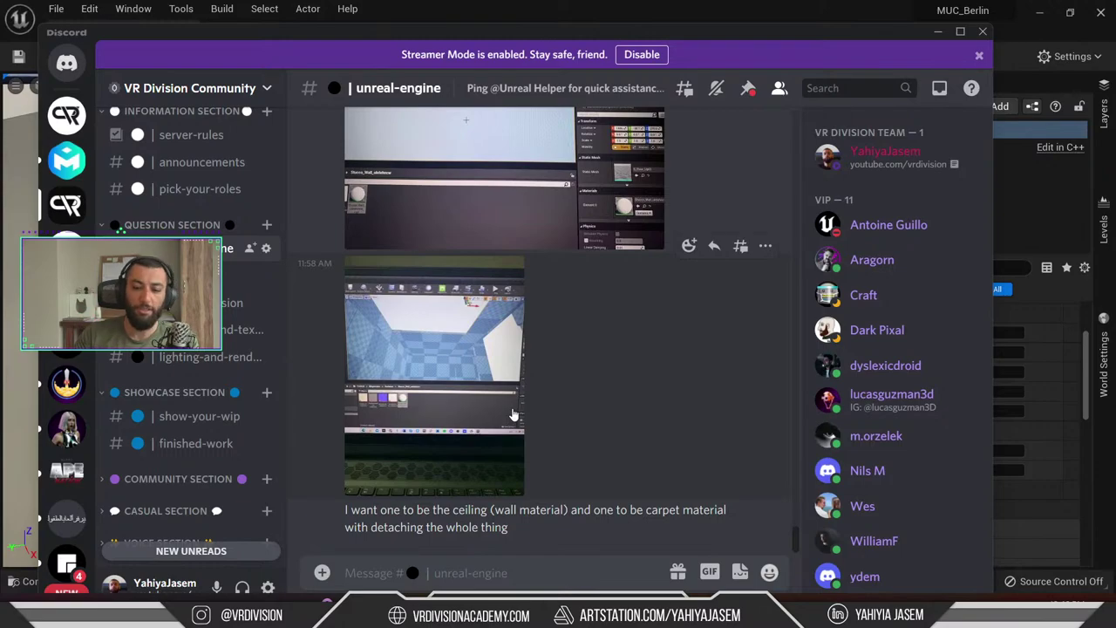
drag(243, 26, 1115, 58)
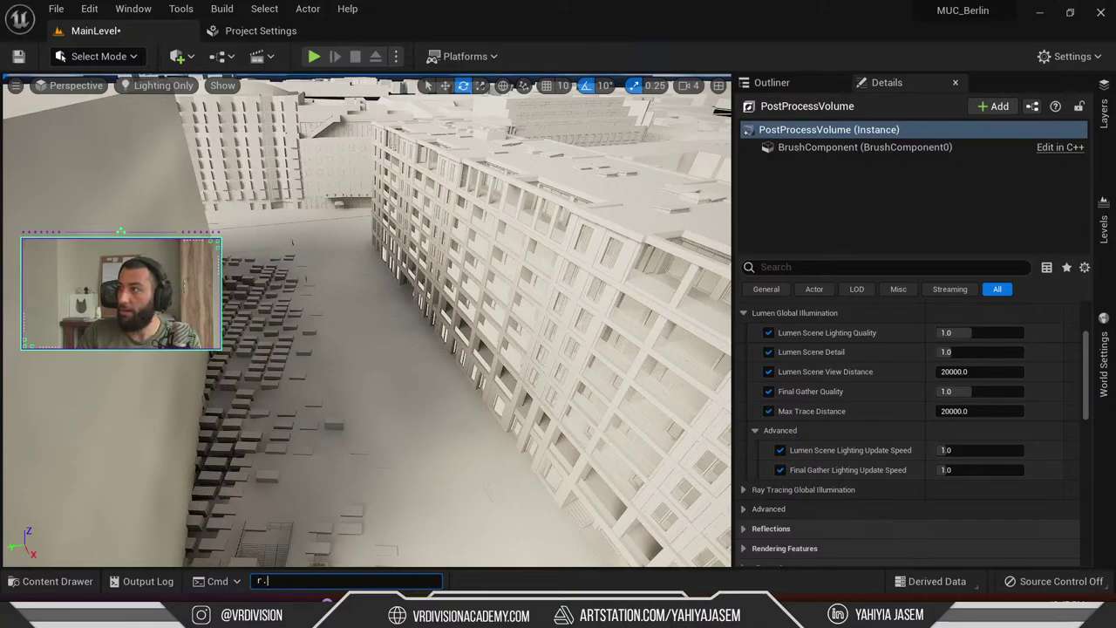
Bring Discord back maximized, read the message on jagged directional light shadows and enlarge its comparison screenshot
drag(1115, 105, 844, 94)
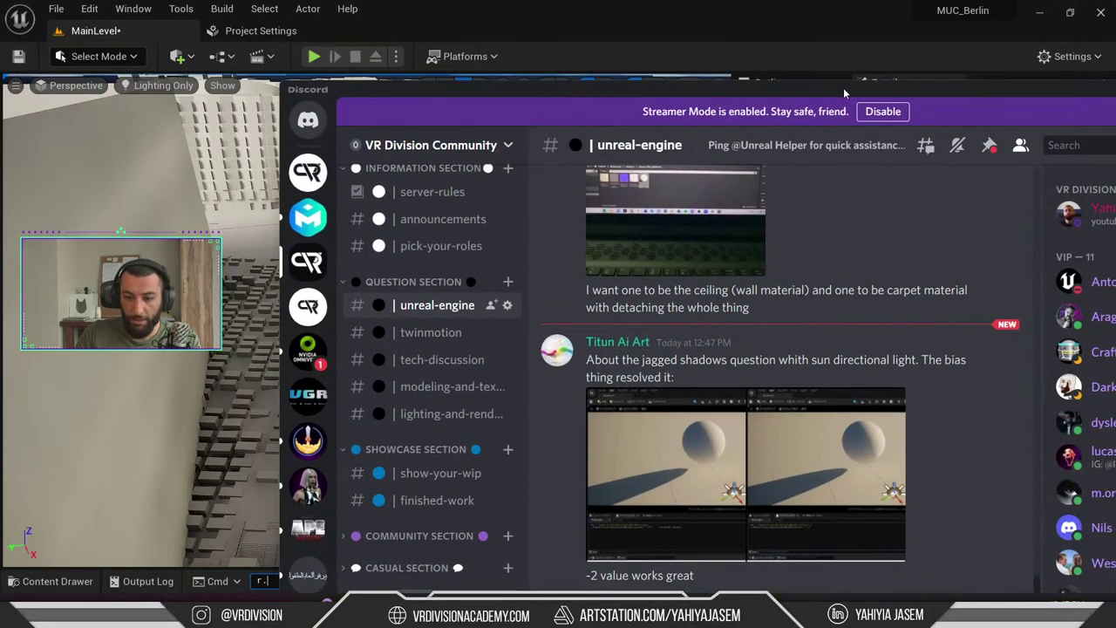
double_click(844, 87)
drag(321, 313, 585, 313)
click(761, 312)
click(585, 313)
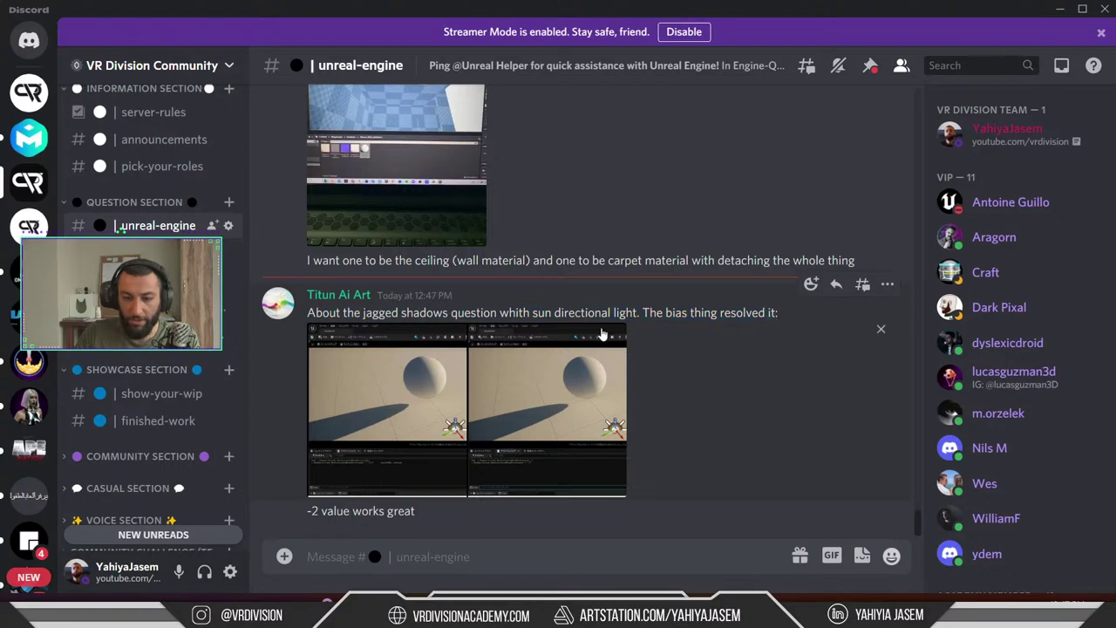
click(401, 439)
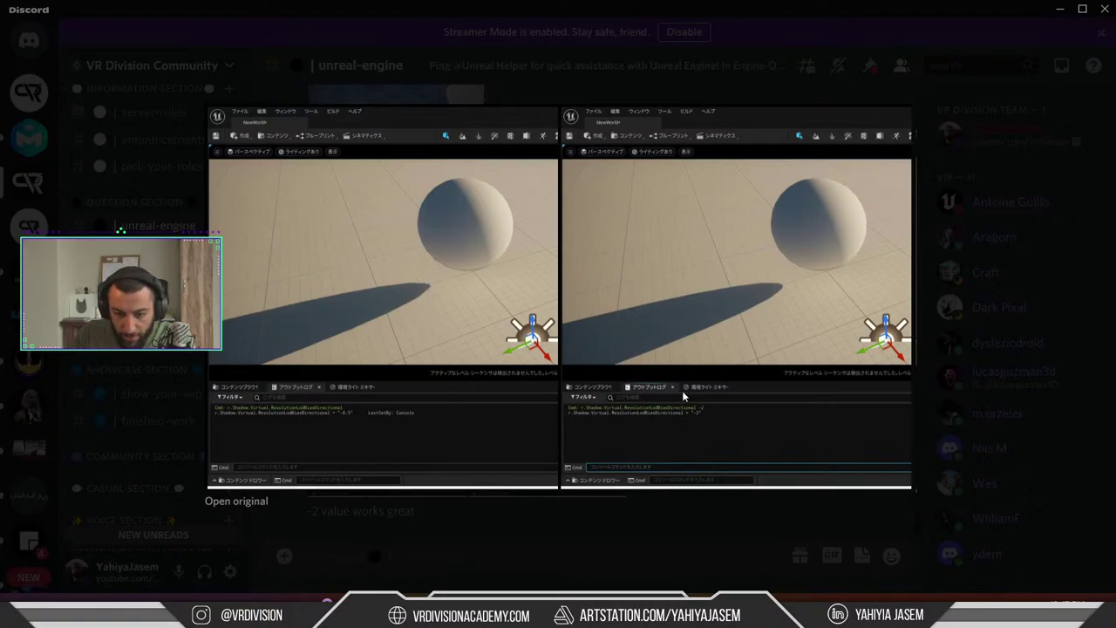
Close the enlarged comparison screenshot and add a heart reaction to the message about jagged directional light shadows
click(429, 531)
click(528, 418)
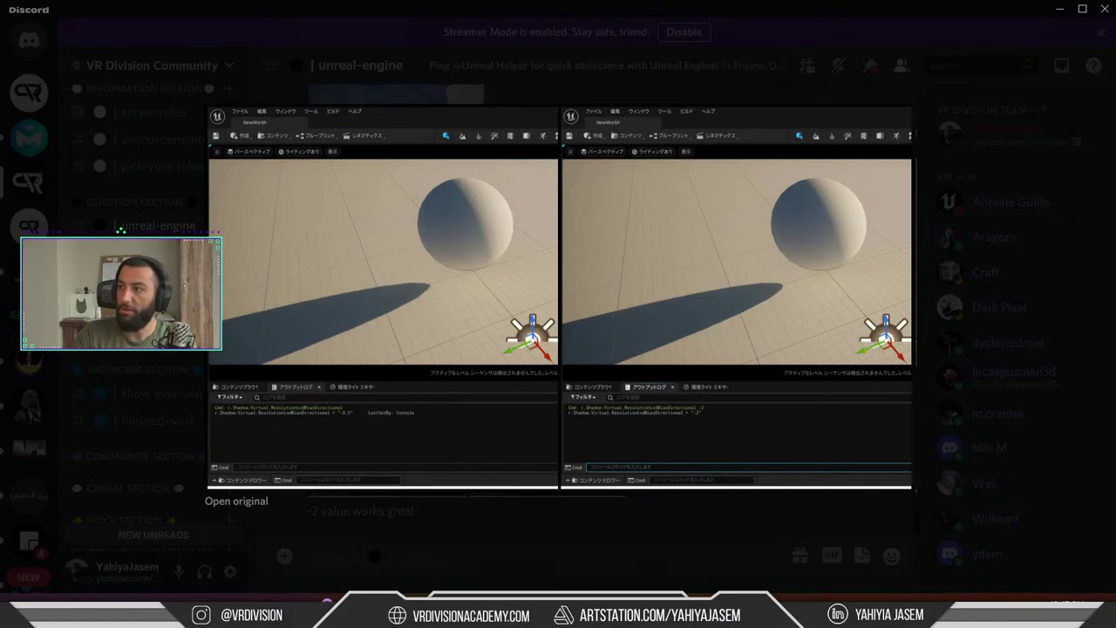
click(541, 493)
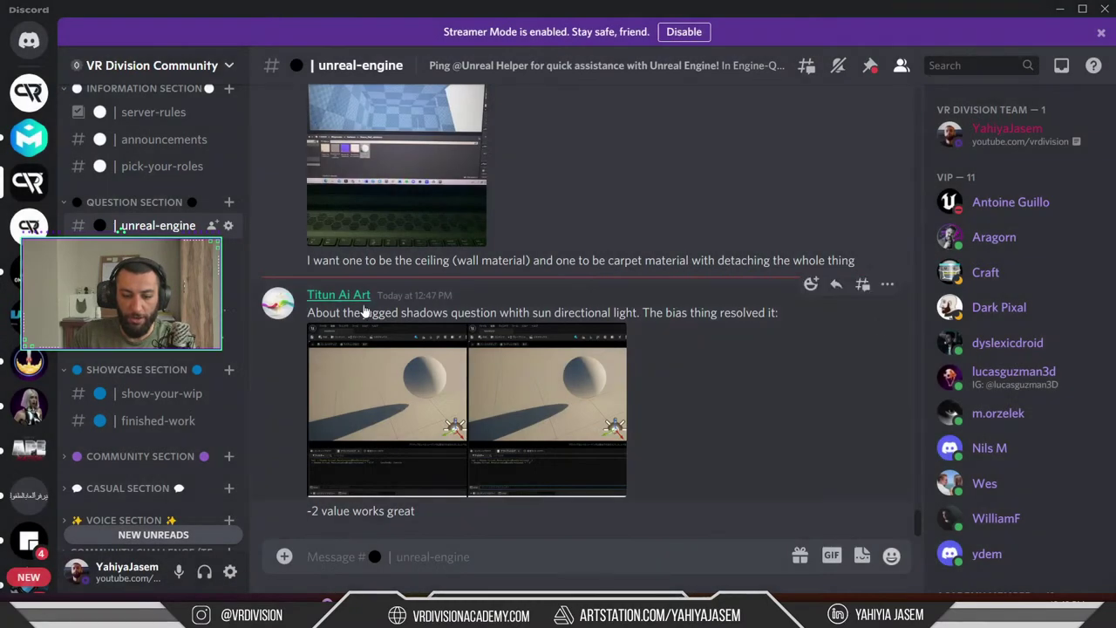
click(811, 283)
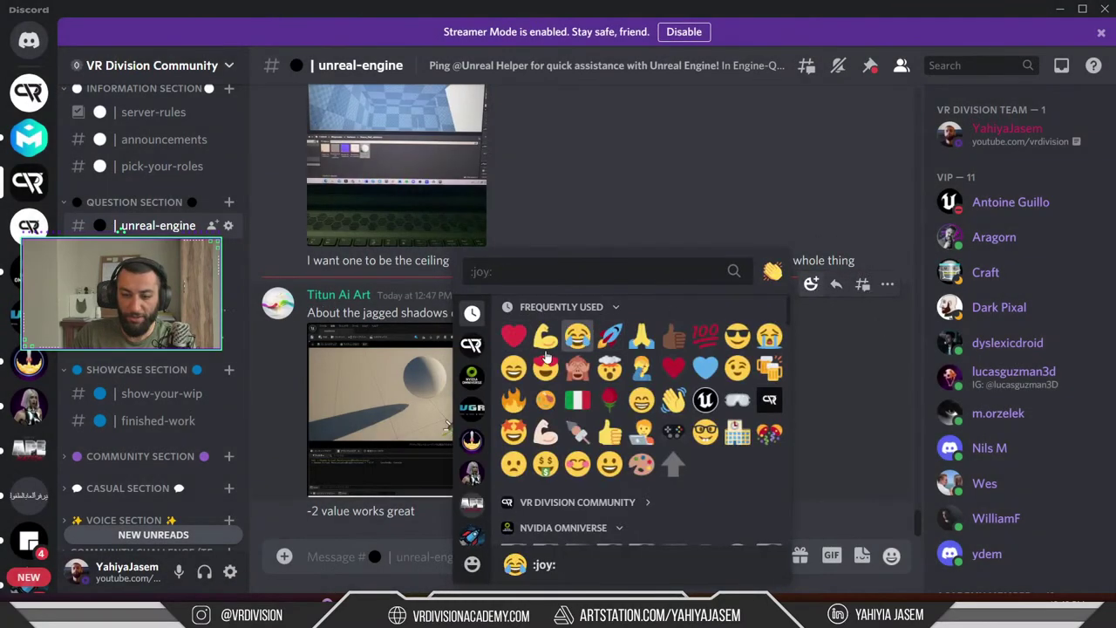
click(511, 333)
Restore Discord to a floating window, view the message's shadow comparison screenshot once more, and move the window off the Unreal editor
drag(675, 12, 693, 35)
click(554, 340)
click(553, 349)
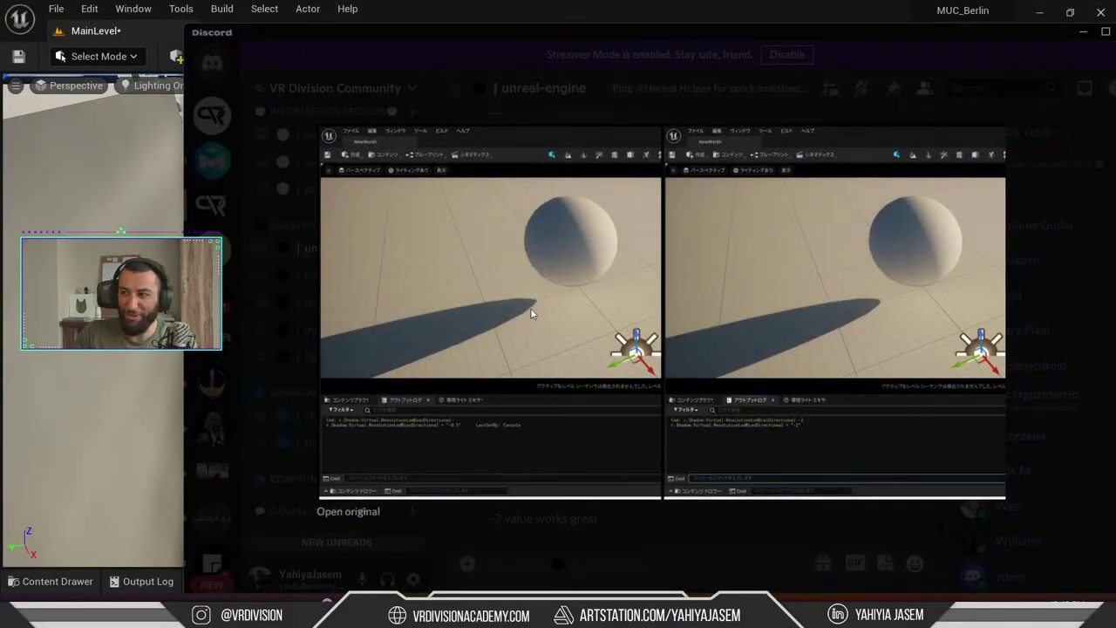
click(691, 542)
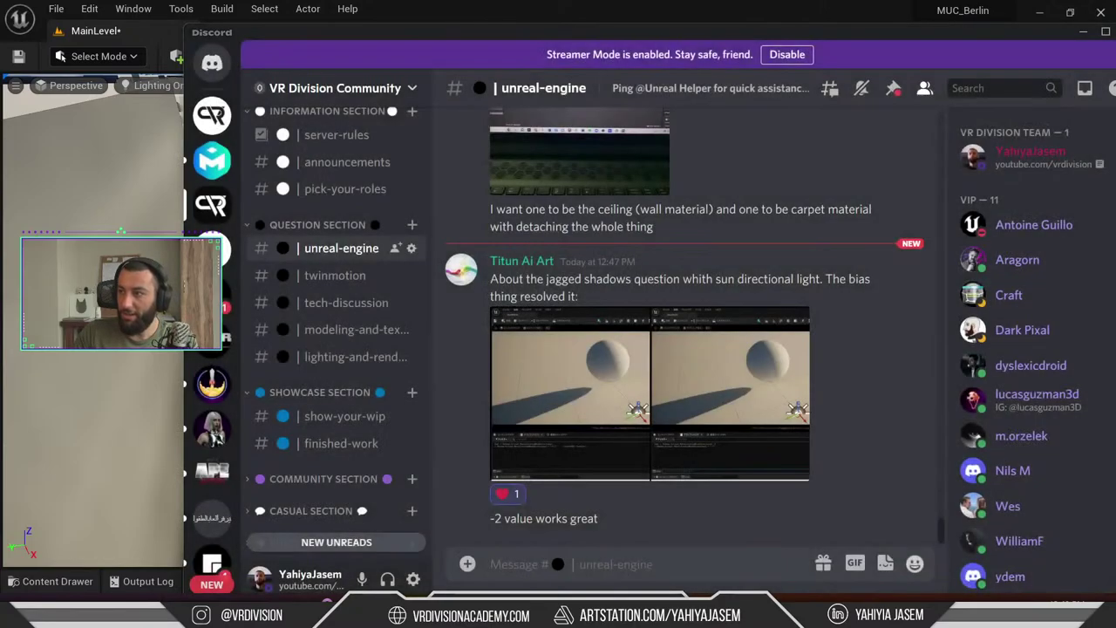
drag(957, 35, 956, 68)
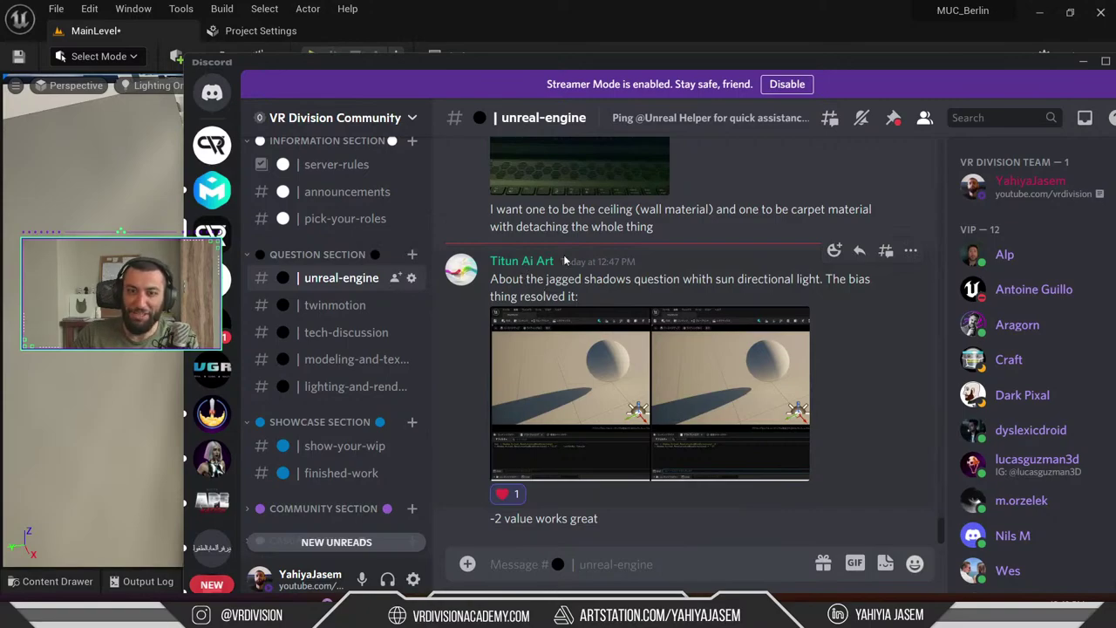
drag(471, 61, 1115, 71)
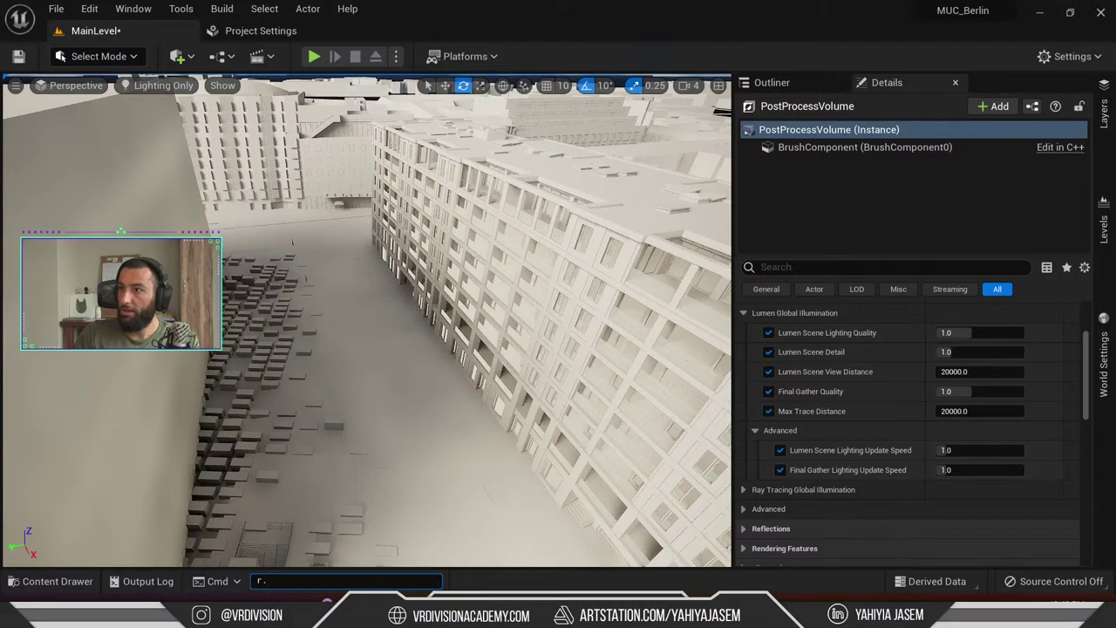
Switch to the YouTube video "Unreal Engine 5 and Lumen | Lighting for Archviz" and highlight r.Shadow.Virtual.ResolutionLodBiasDirectional in its full description
key(alt+Tab)
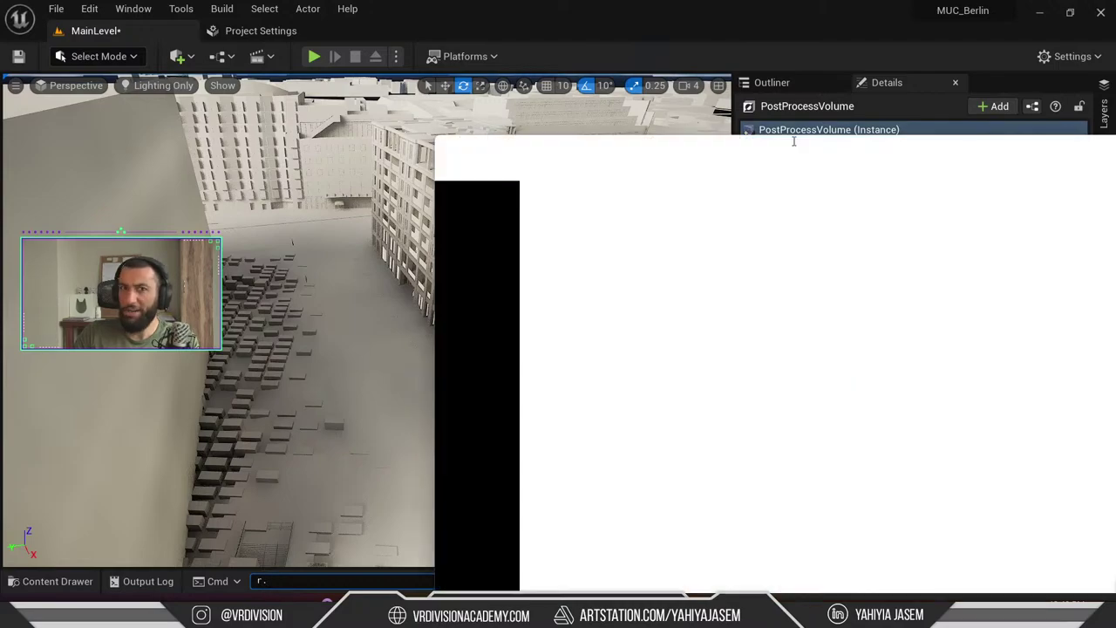
drag(704, 135, 487, 67)
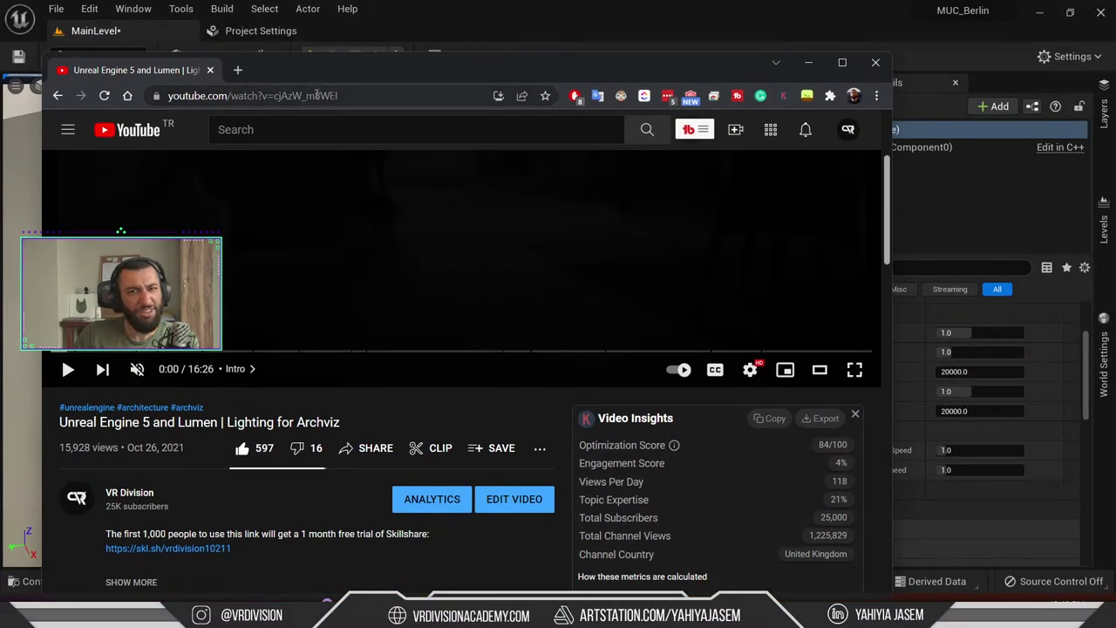
click(318, 94)
double_click(458, 76)
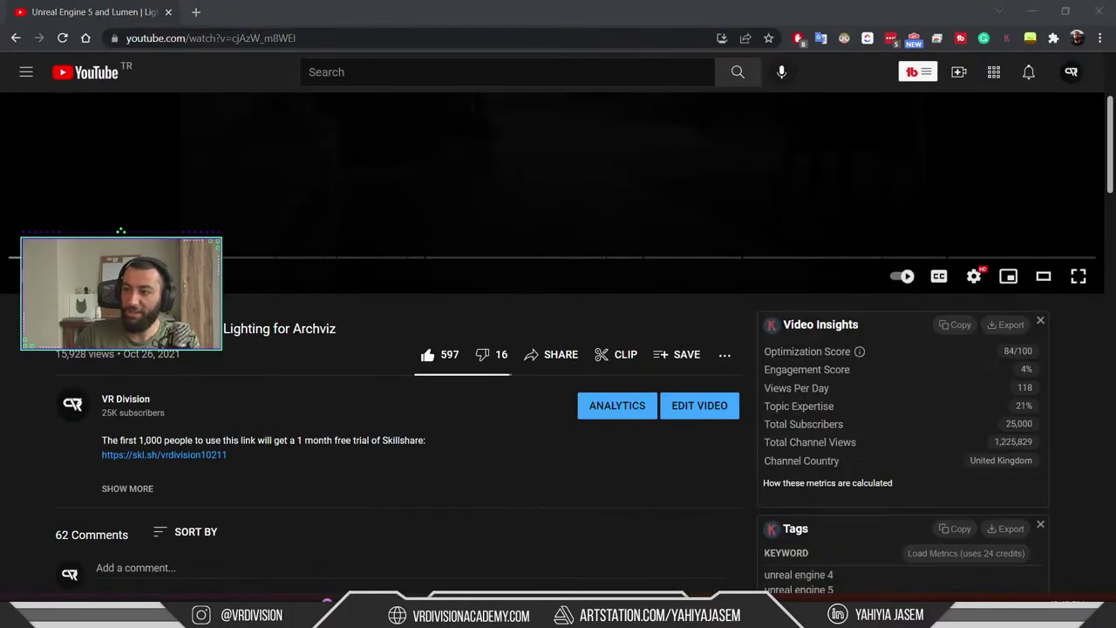
scroll(148, 209, down, 3)
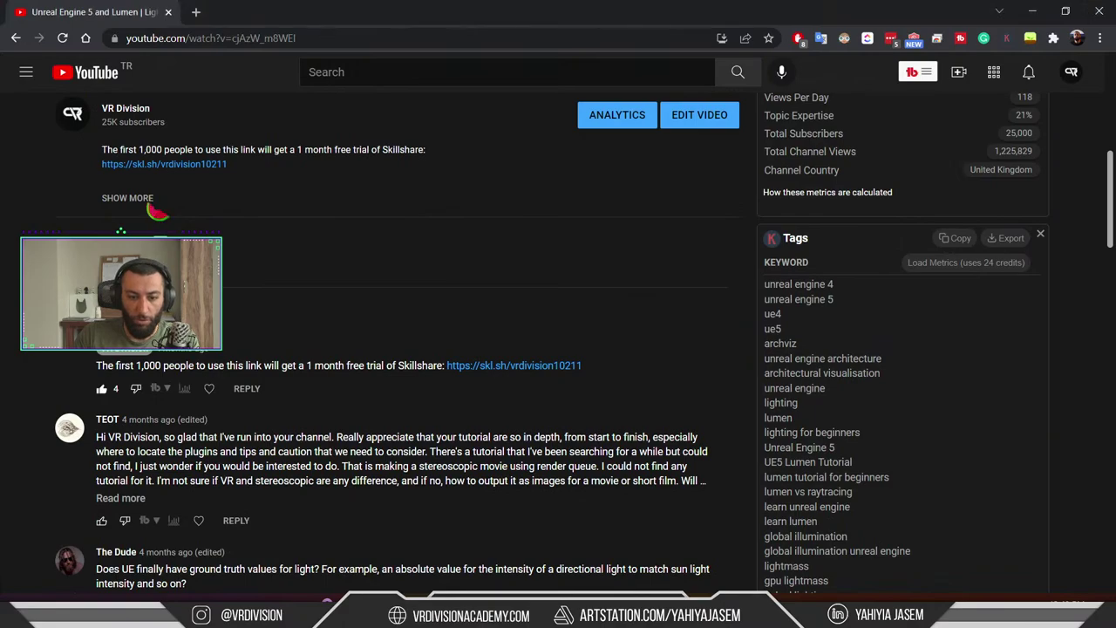
click(144, 196)
scroll(121, 231, down, 2)
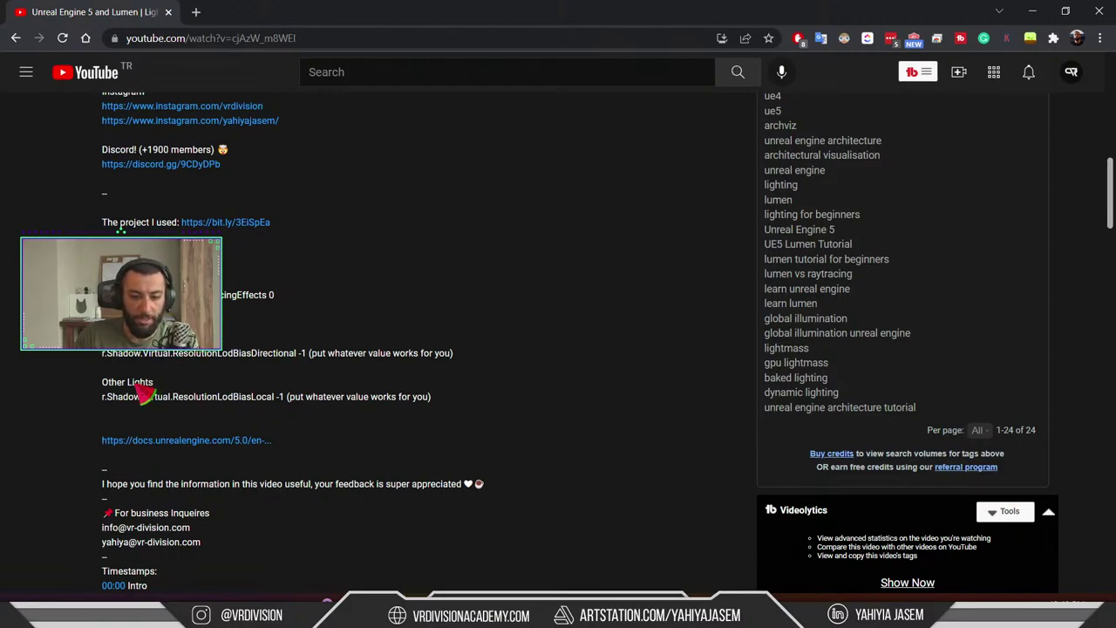
drag(103, 356, 297, 356)
Compare Discord's shadow screenshot with the video description's ResolutionLodBias commands, highlight "Local", and clear both windows from the Unreal editor
key(alt+Tab)
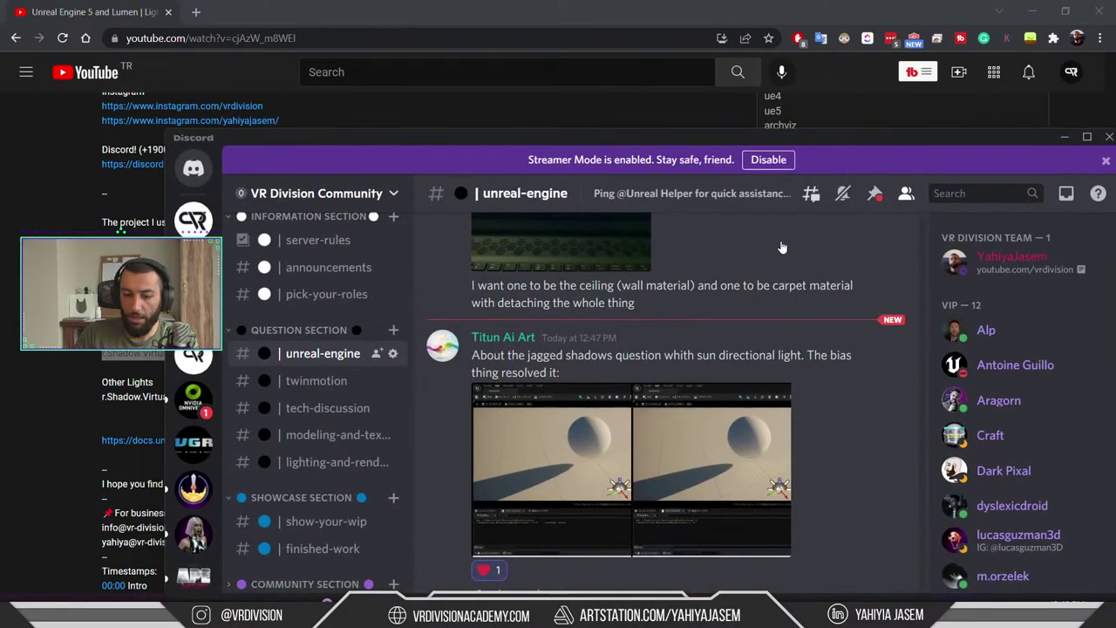
click(652, 457)
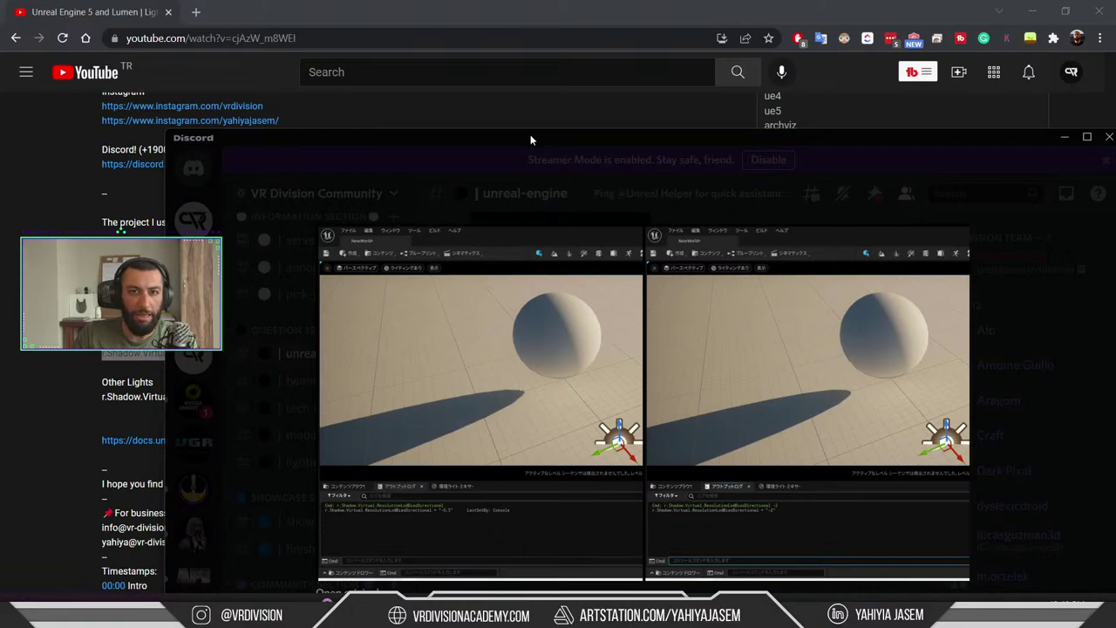
drag(530, 134, 1115, 139)
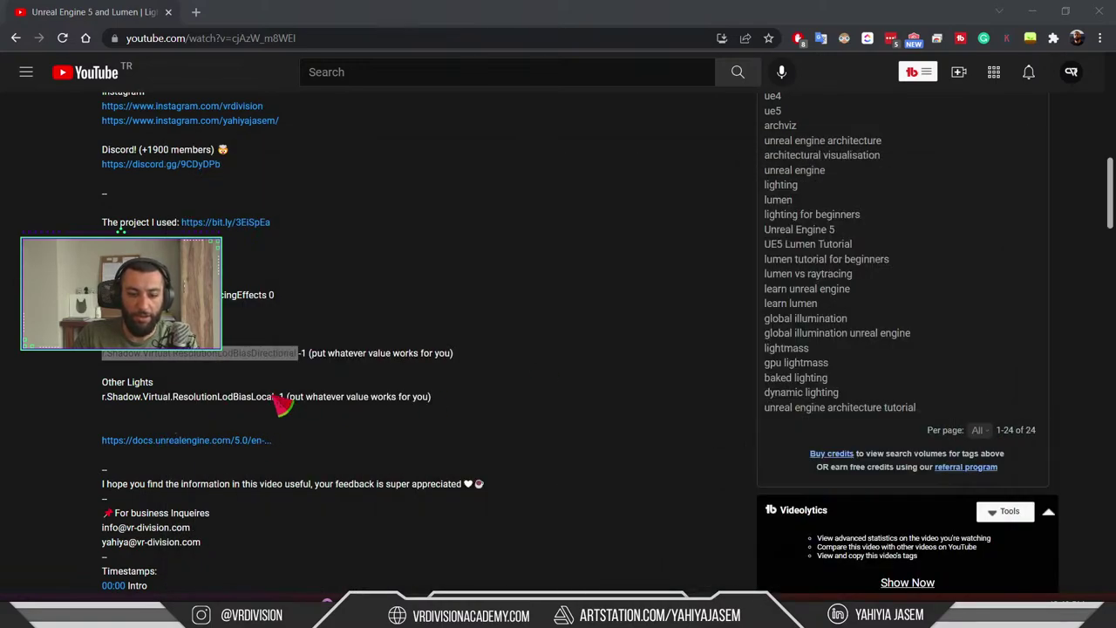
drag(275, 398, 253, 398)
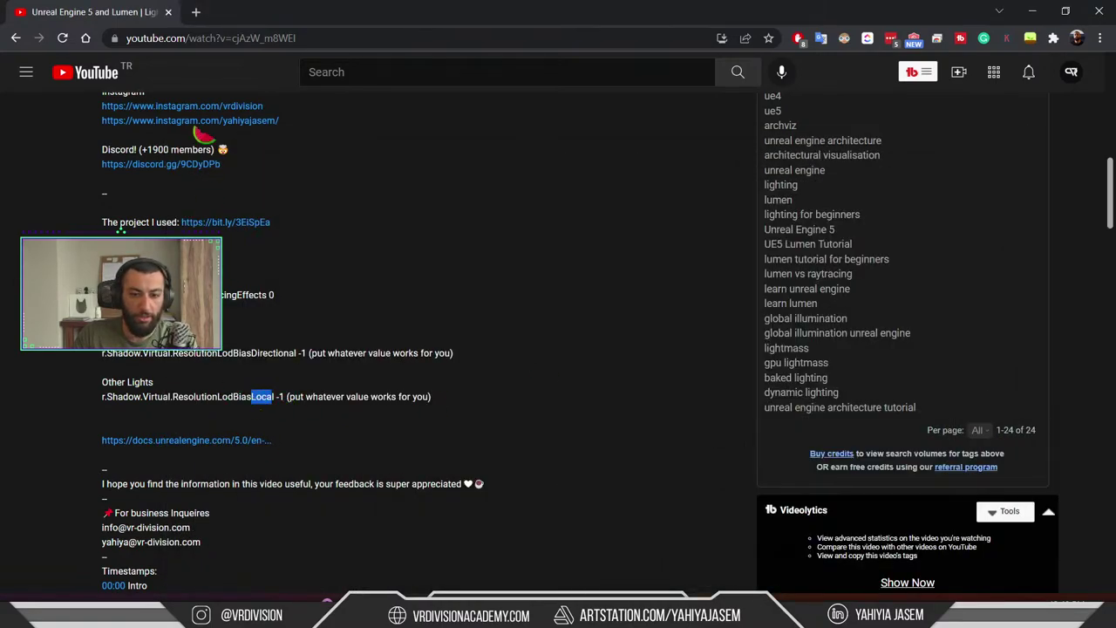
drag(150, 7, 1115, 131)
Find the DirectionalLight by filtering the scene's actors for "direct", select it and show its details
right_drag(197, 421, 779, 289)
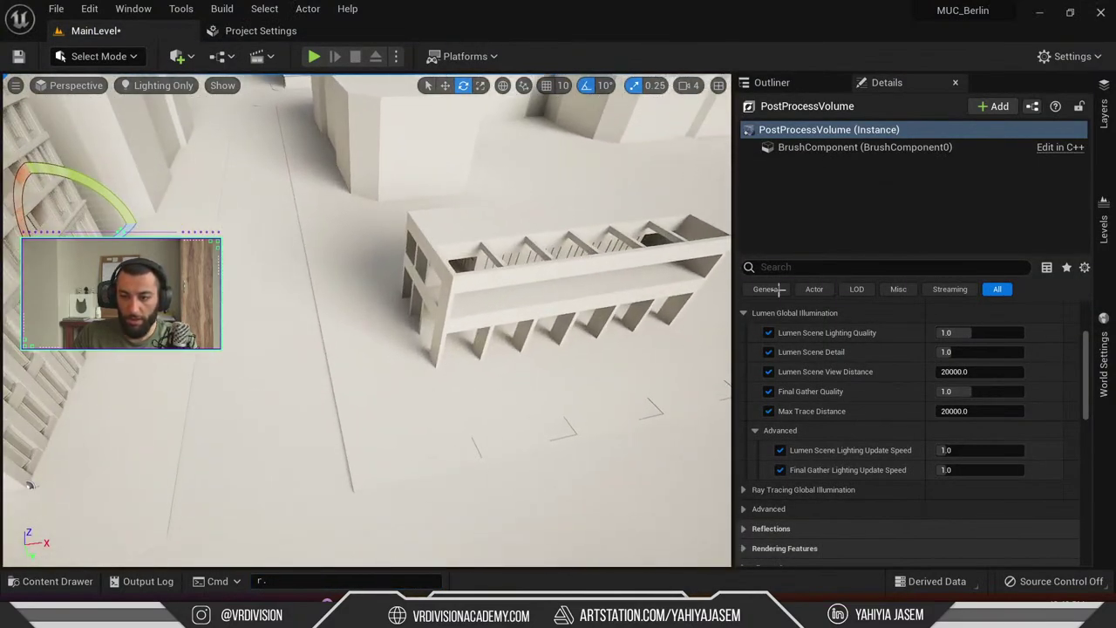
click(802, 84)
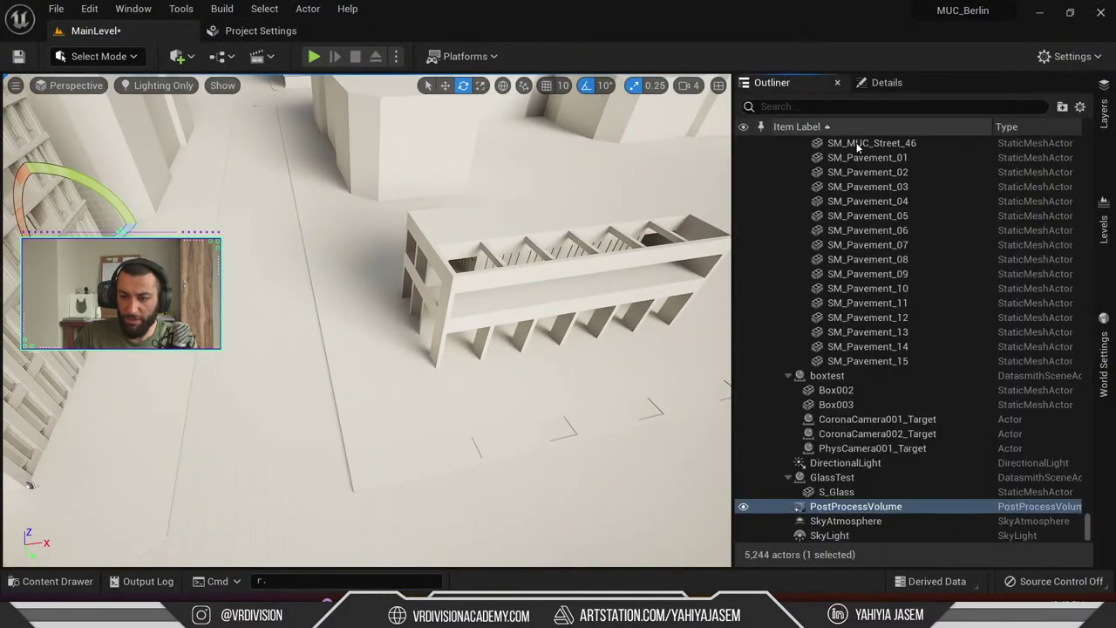
click(820, 106)
text(direct)
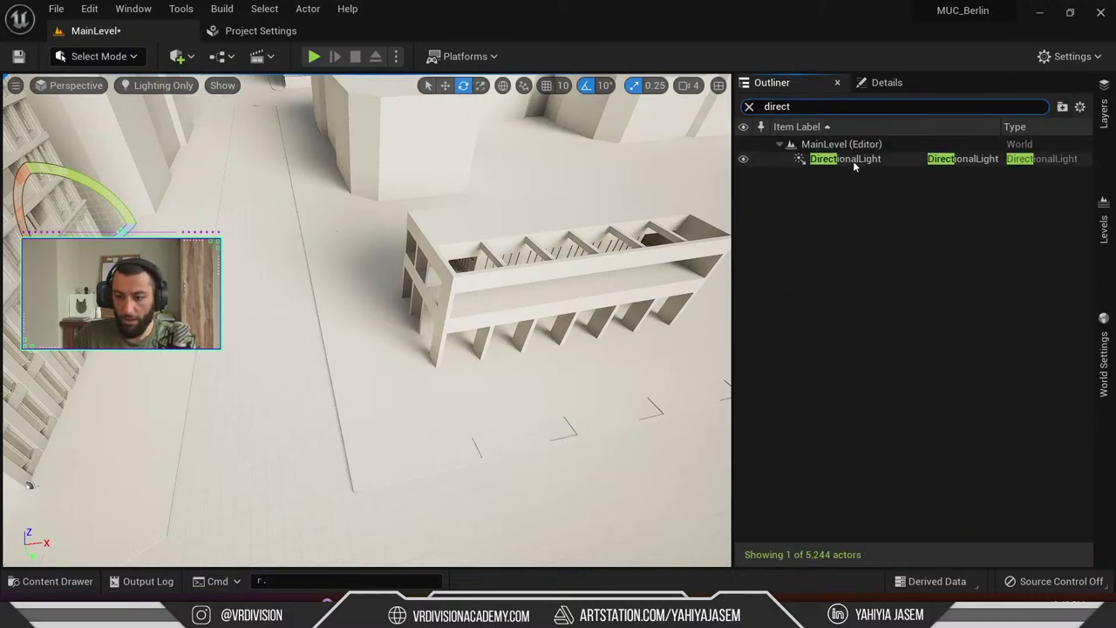
click(853, 161)
click(922, 80)
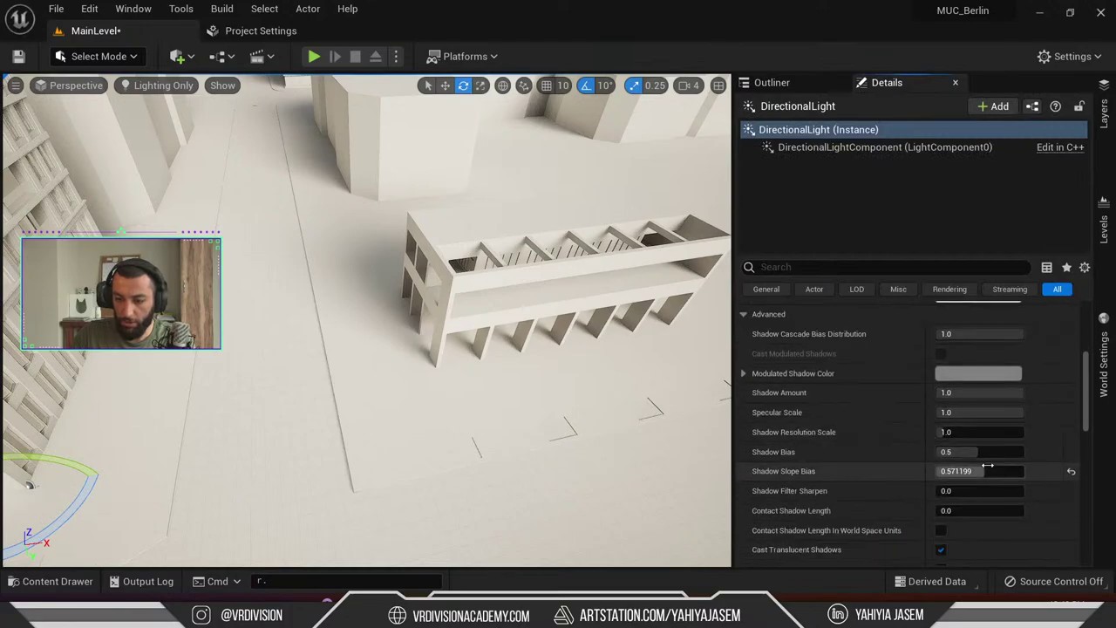
Set the directional light's Source Angle to 0
scroll(1012, 467, up, 5)
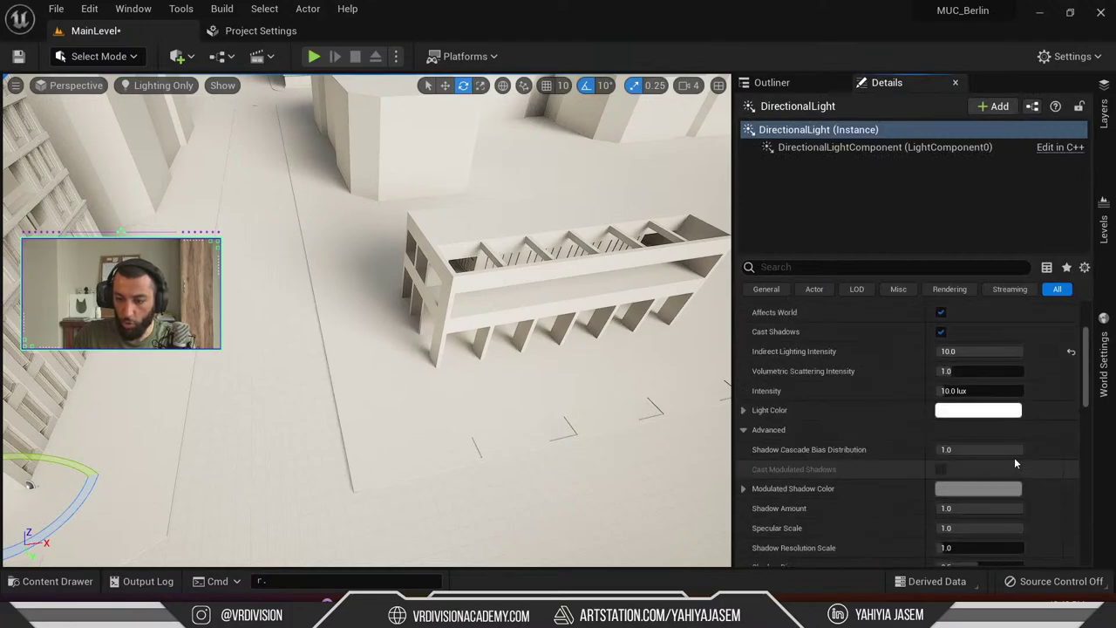
click(981, 352)
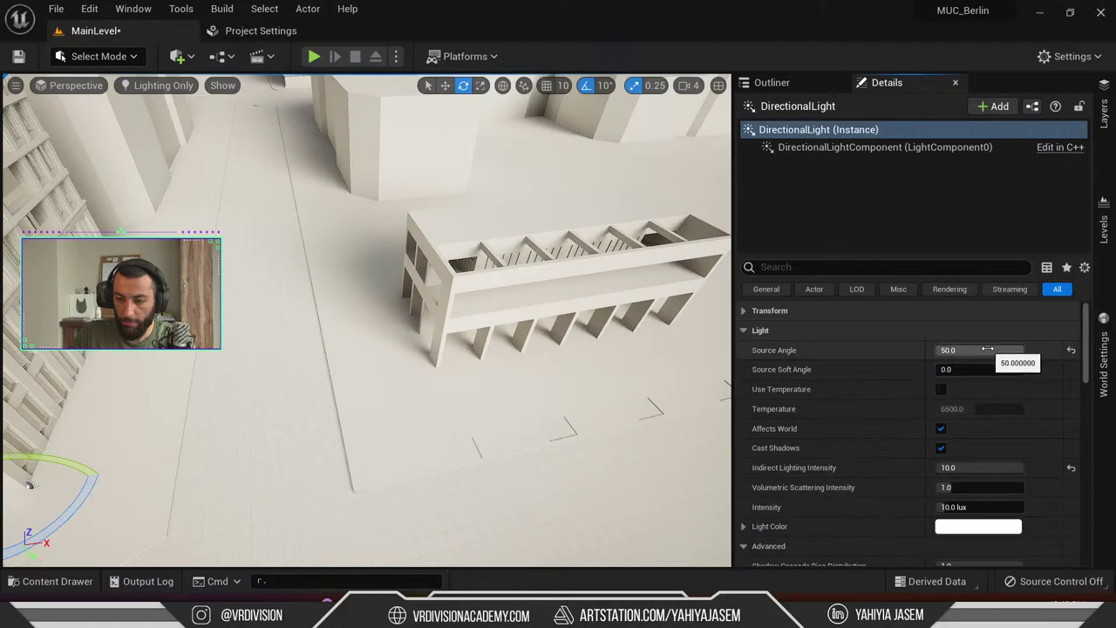
text(0)
key(Return)
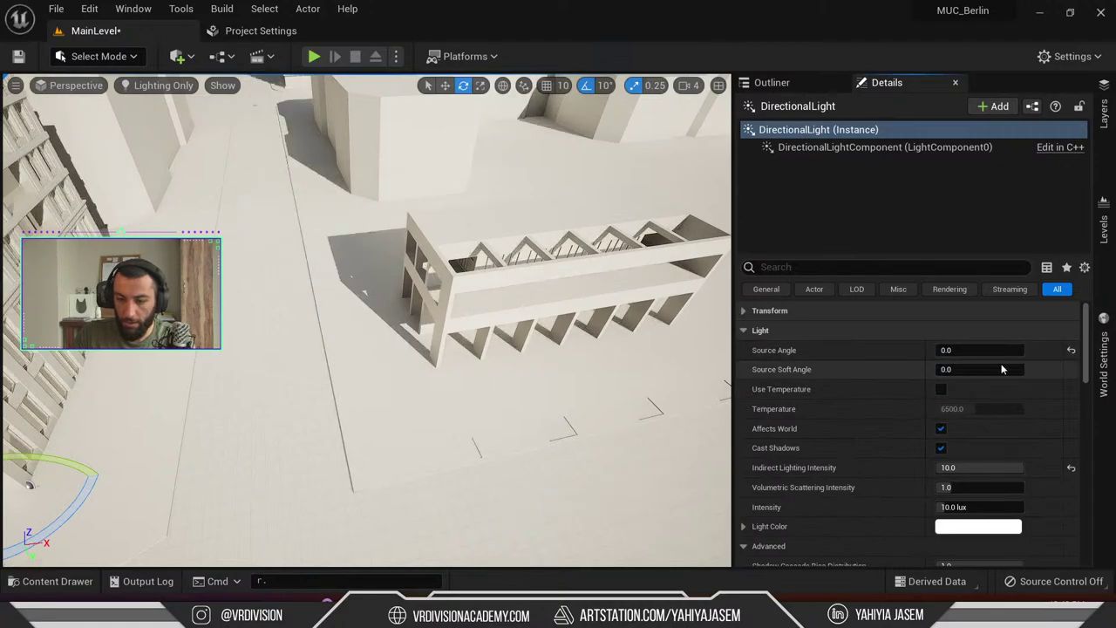
Reset the directional light's Source Angle to its default and inspect the building's shadow edge up close
click(1074, 352)
right_drag(672, 346, 614, 340)
key(w)
Look through the r.Shadow.Virtual console variables and request help for r.Shadow.Virtual.ResolutionLodBiasDirectional with "?"
key(grave)
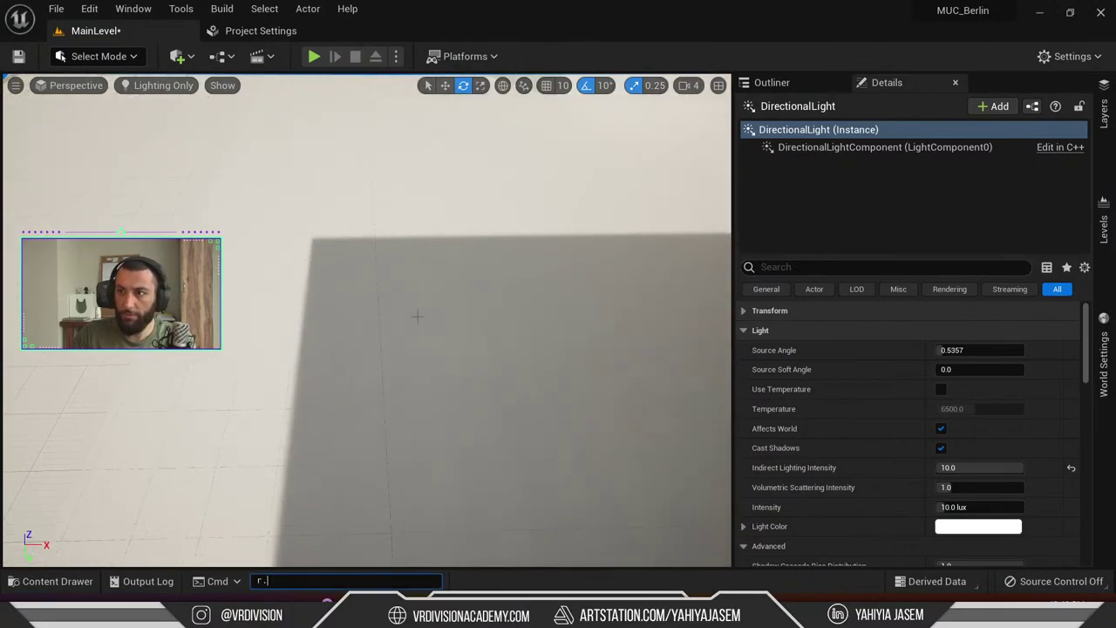
text(r.)
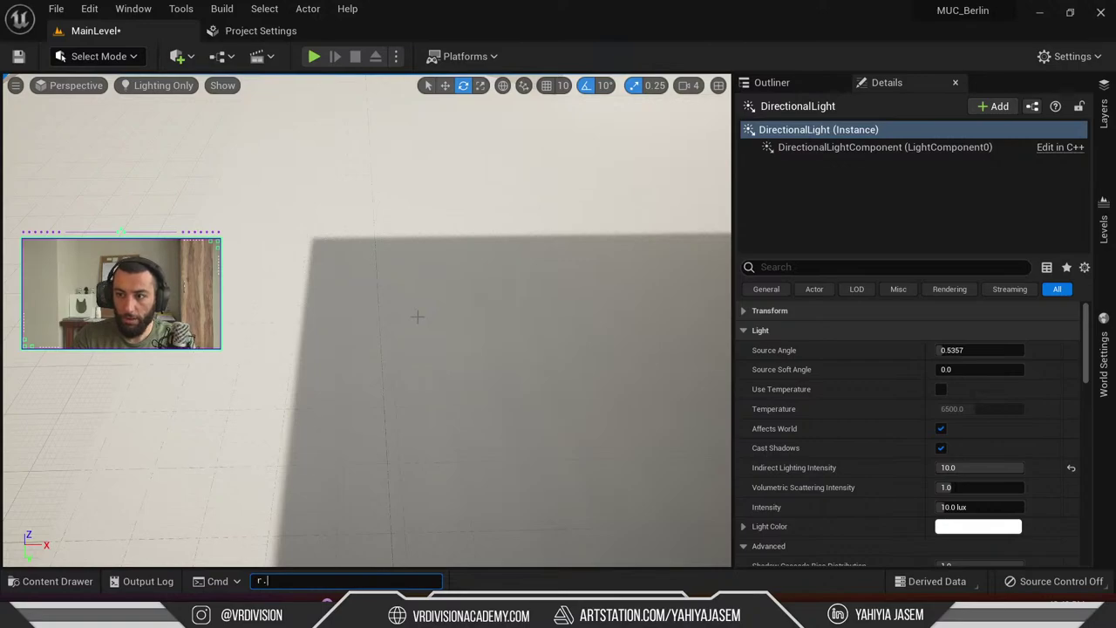
text(shadow.)
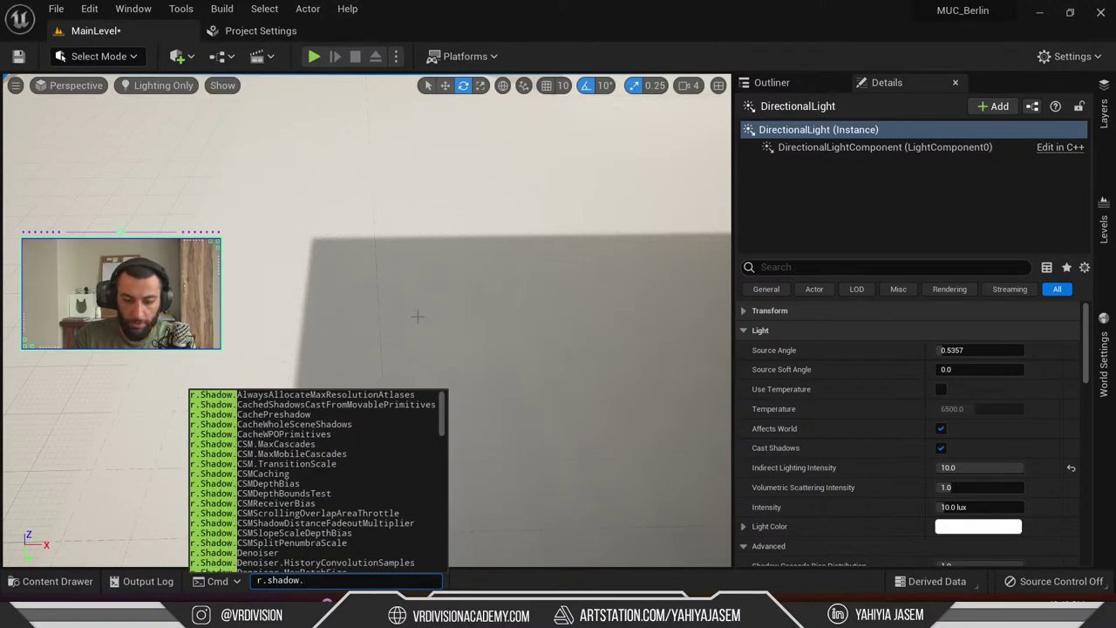
text(virtual)
text(.)
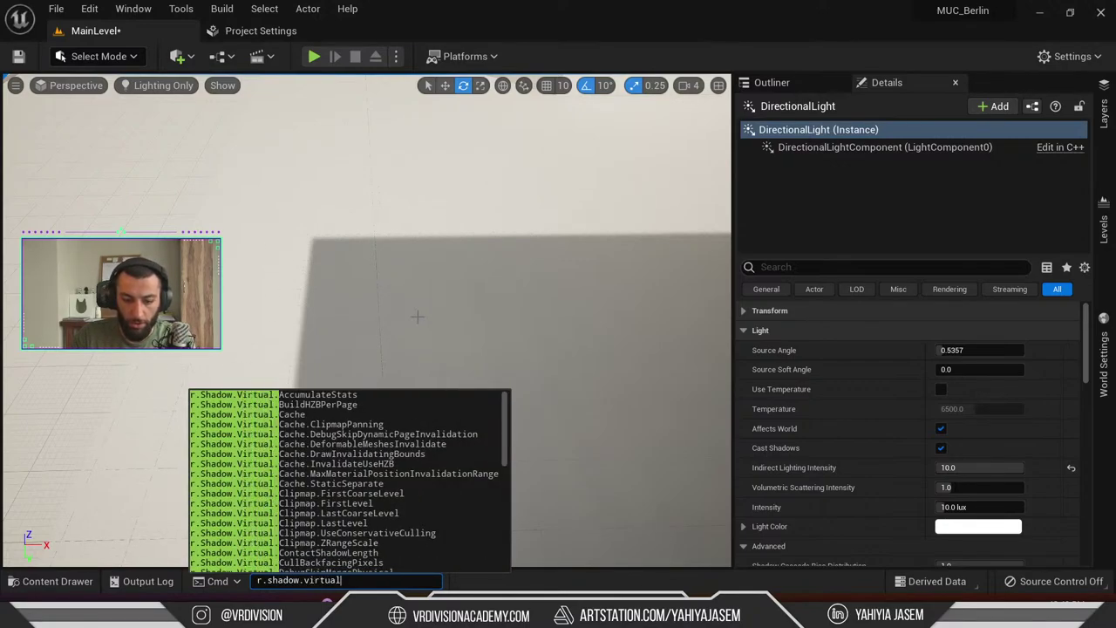
scroll(354, 508, down, 8)
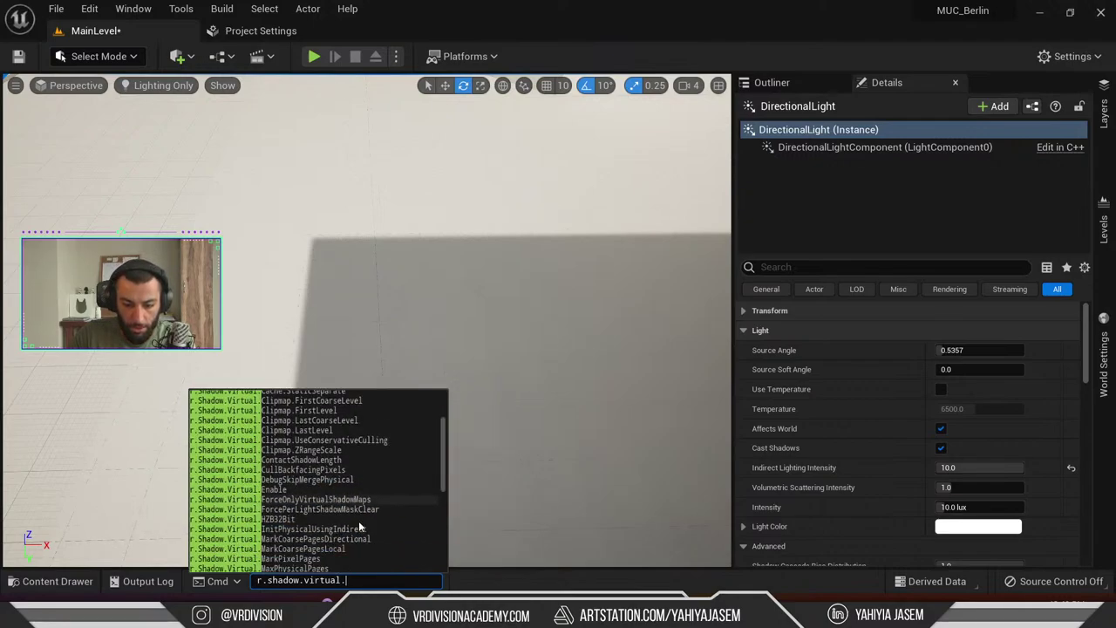
scroll(373, 530, down, 6)
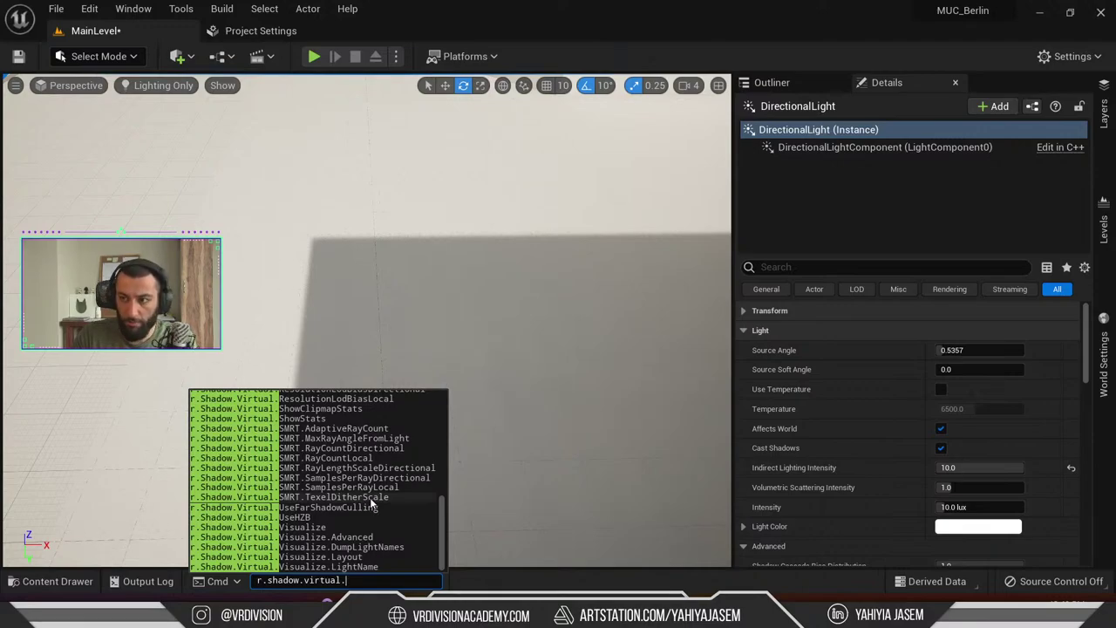
text(res)
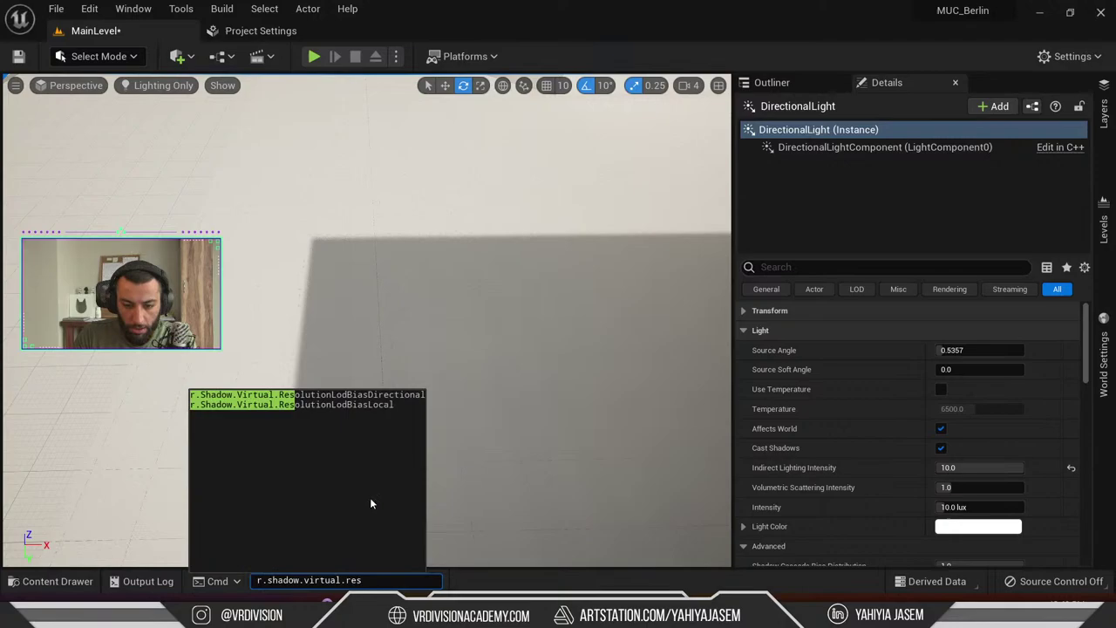
key(Tab)
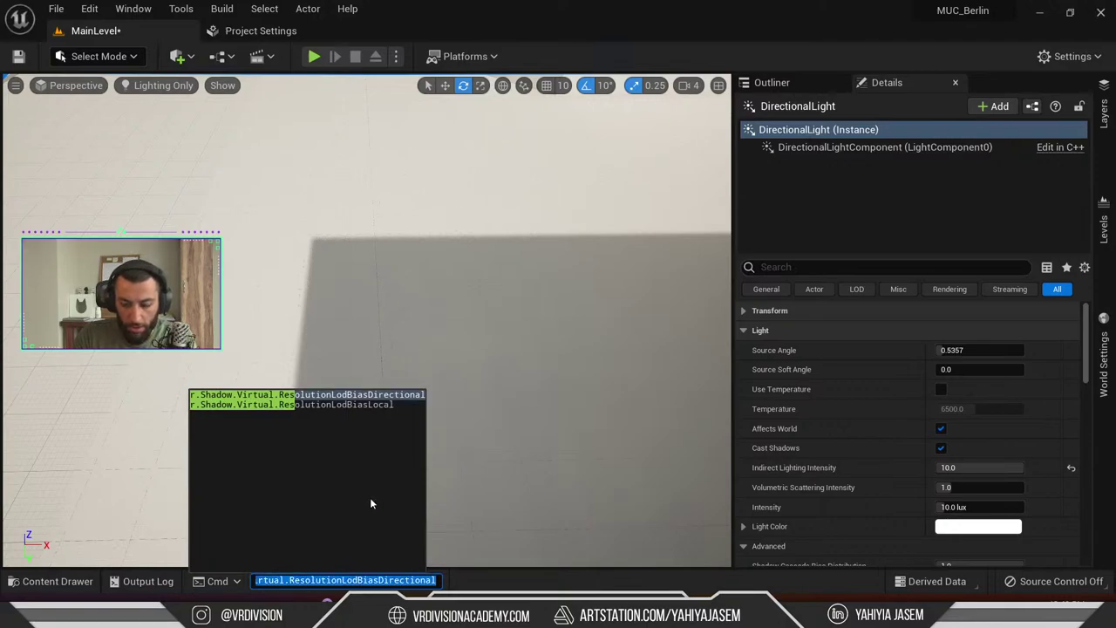
text(?)
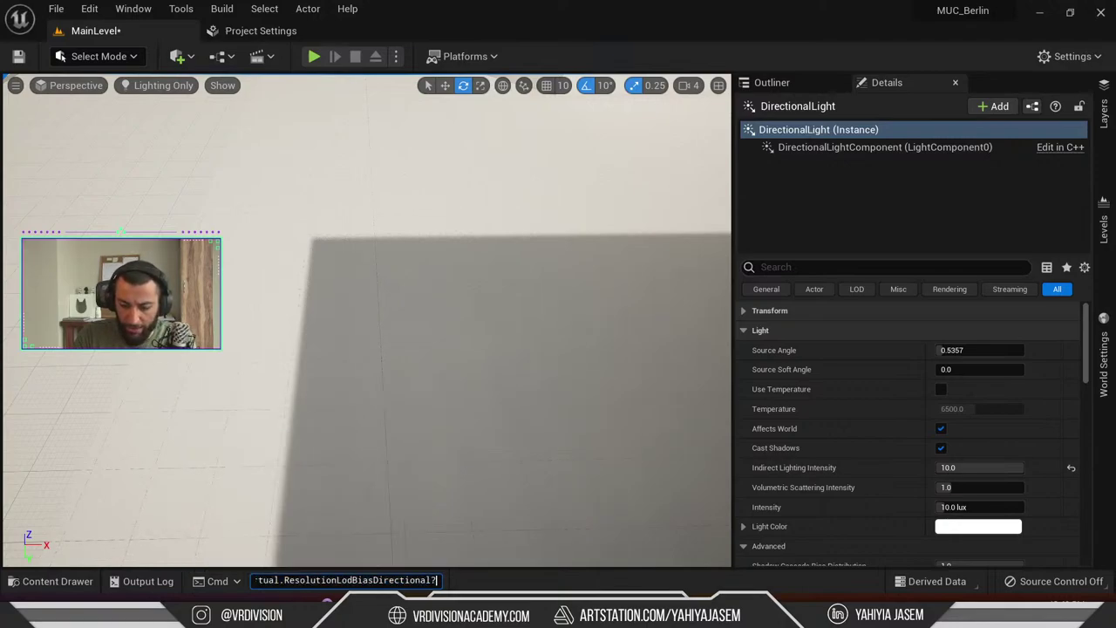
key(Return)
Show the output log and highlight the help text and value line for r.Shadow.Virtual.ResolutionLodBiasDirectional
click(216, 581)
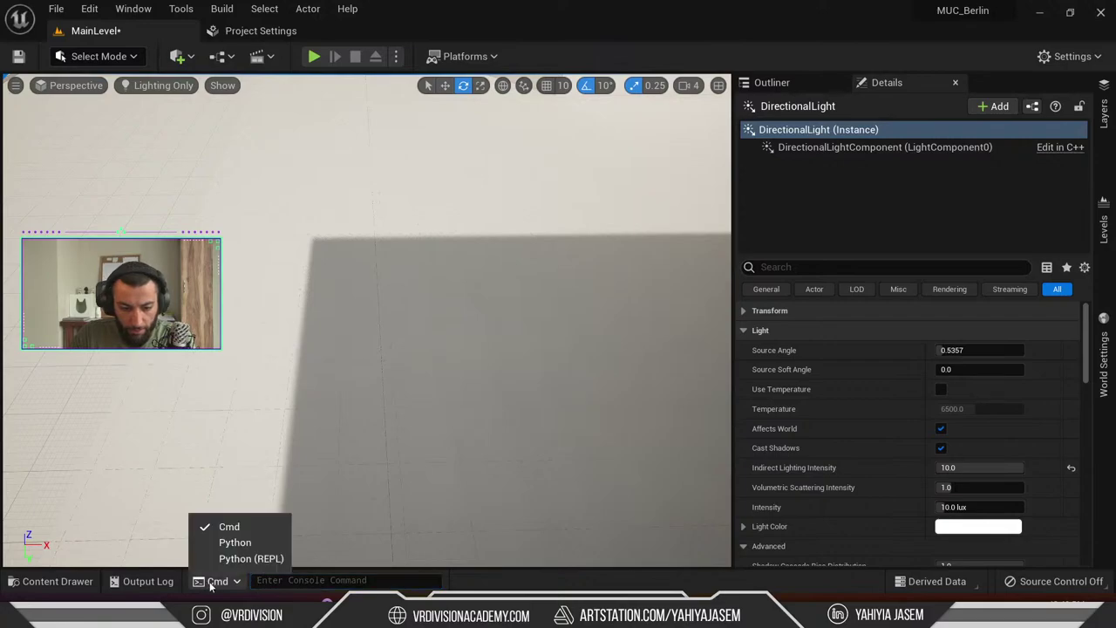
click(216, 581)
click(144, 581)
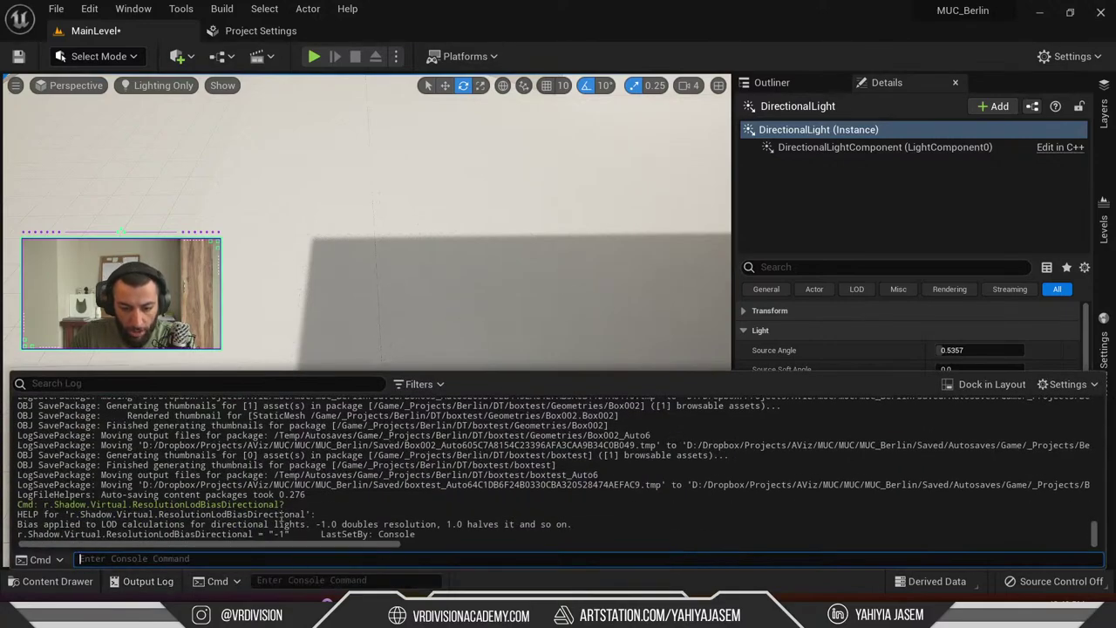
drag(286, 504, 310, 516)
drag(34, 524, 241, 561)
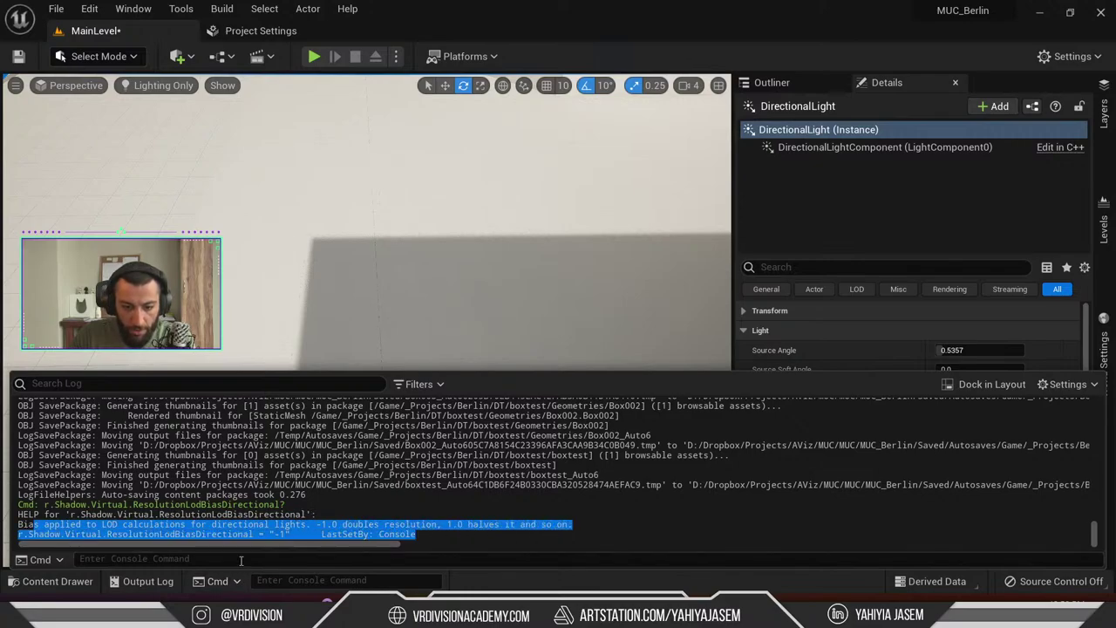
Set r.Shadow.Virtual.ResolutionLodBiasDirectional to 2 and inspect the building's shadow in the full-screen viewport
click(241, 561)
click(319, 580)
text(r.Shadow.Virtual.ResolutionLodBiasDirectional)
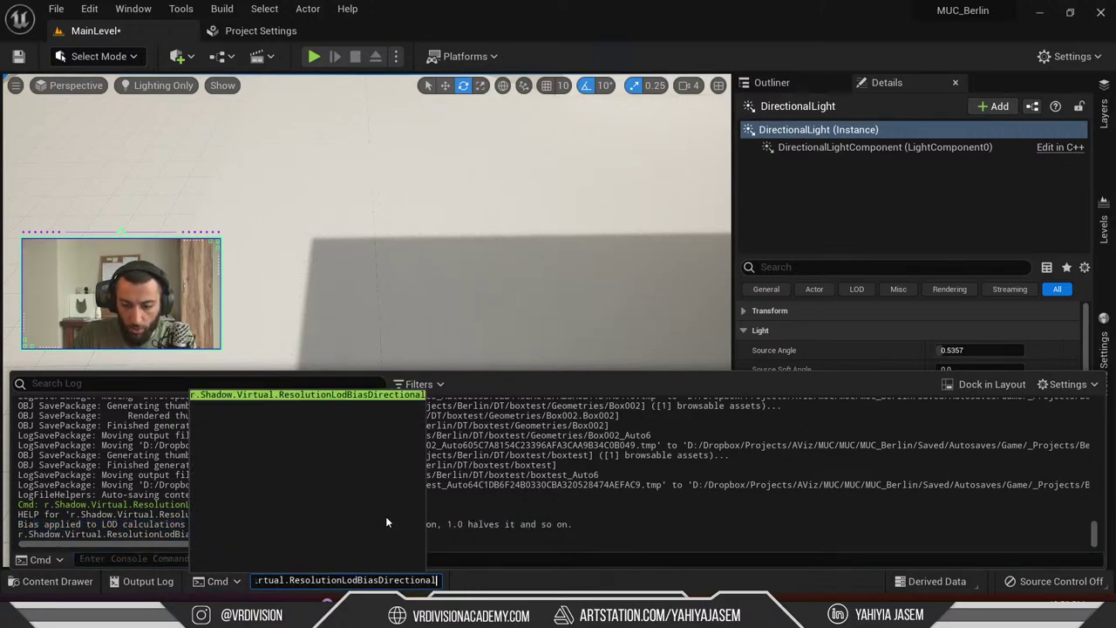
text(2)
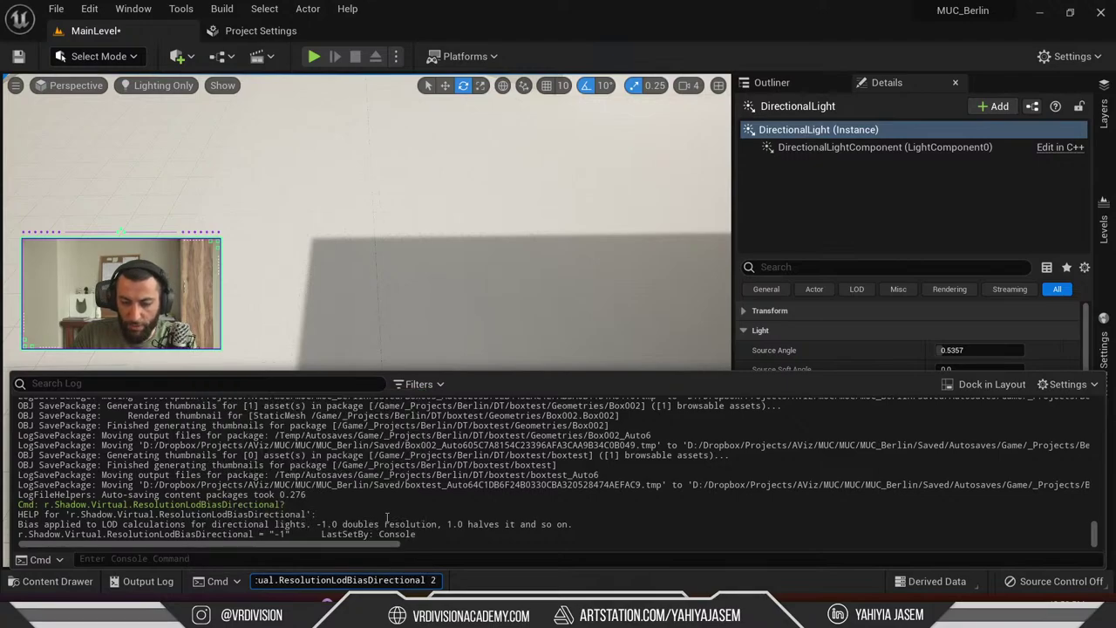
key(Return)
right_drag(407, 236, 354, 114)
right_drag(436, 218, 453, 175)
right_drag(391, 289, 415, 309)
key(F11)
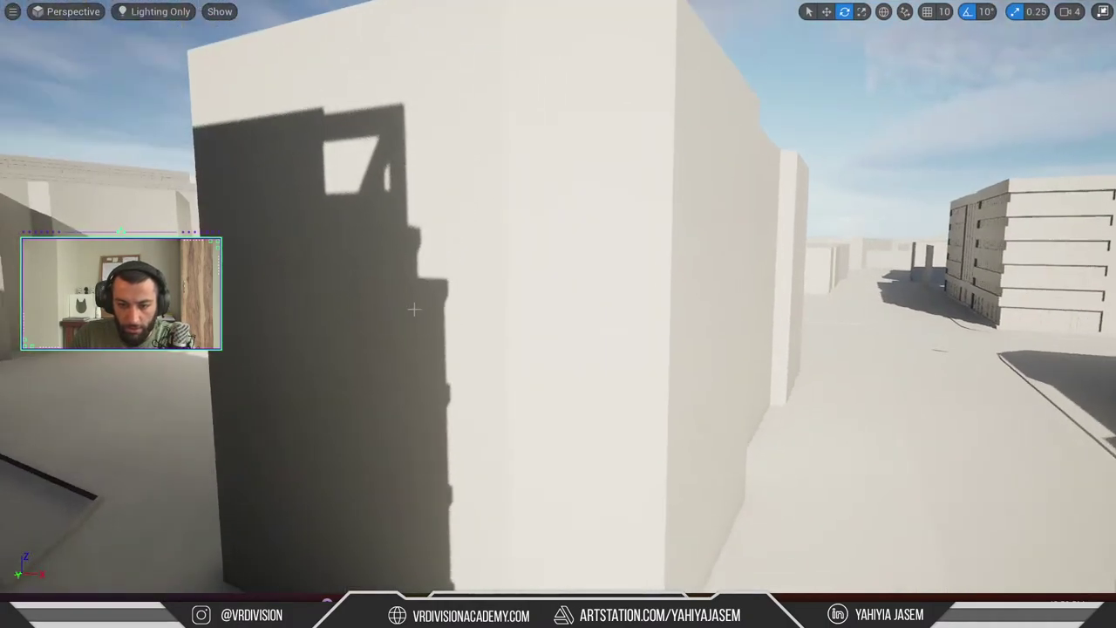
scroll(415, 308, down, 3)
Set r.Shadow.Virtual.ResolutionLodBiasDirectional to -2 and inspect the shadows around the buildings
key(grave)
text(r.Shadow.Virtual.ResolutionLodBiasDirectional)
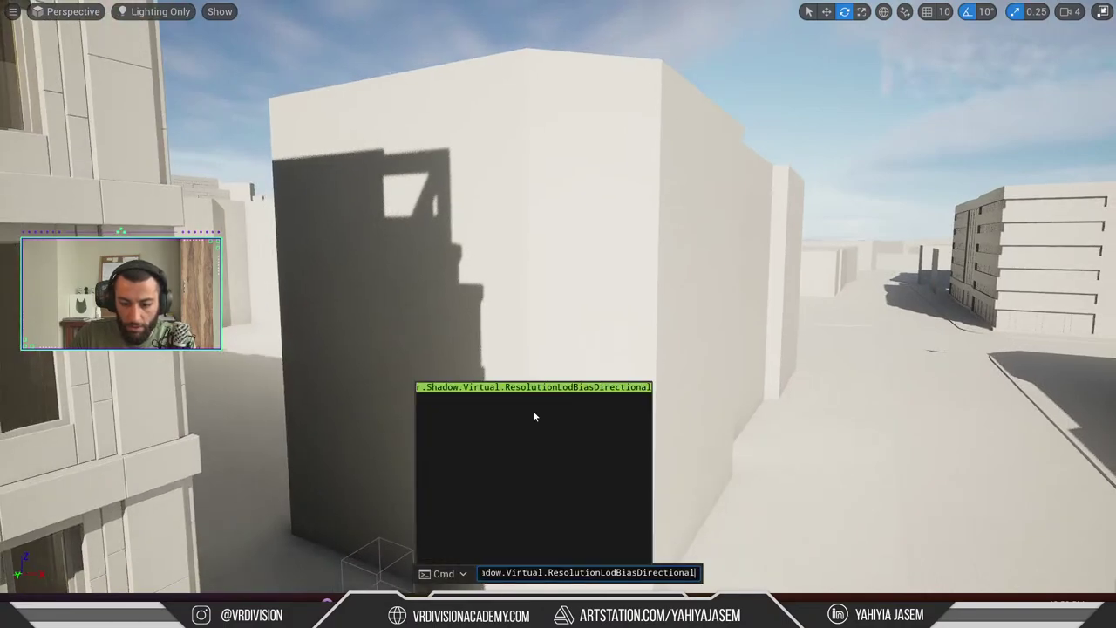
text(-2)
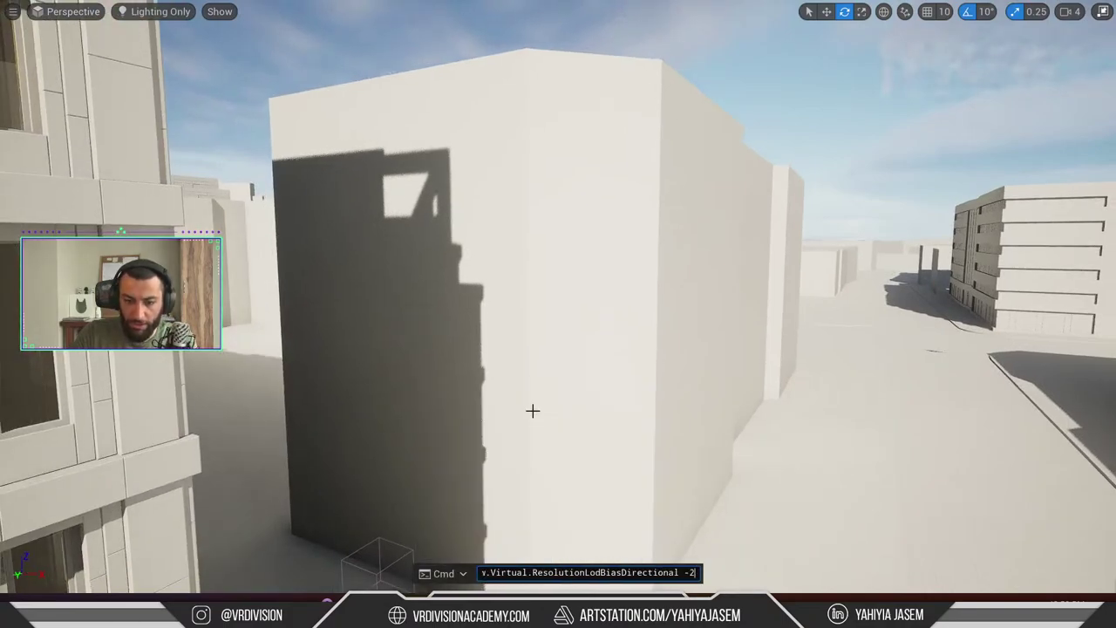
key(Return)
right_drag(644, 375, 534, 367)
key(w)
key(s)
right_drag(606, 351, 605, 386)
Set r.Shadow.Virtual.ResolutionLodBiasDirectional to 3 and inspect the shadow cast on the neighbouring building
key(grave)
text(r.Shadow.Virtual.ResolutionLodBiasDirectional)
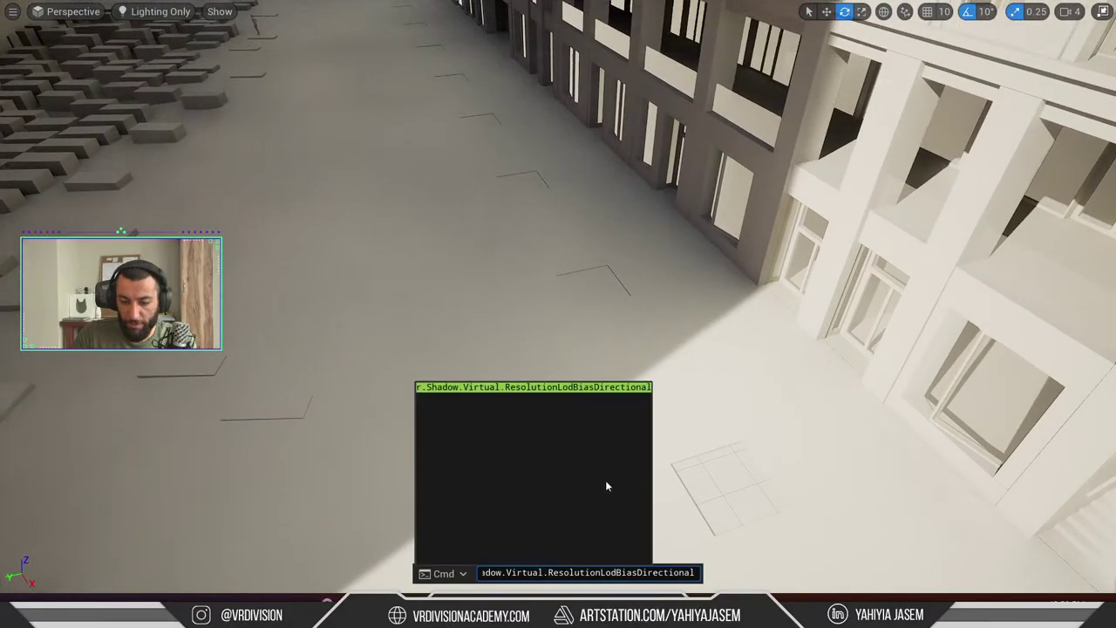
text(3)
key(Return)
right_drag(606, 480, 561, 422)
right_drag(447, 193, 418, 193)
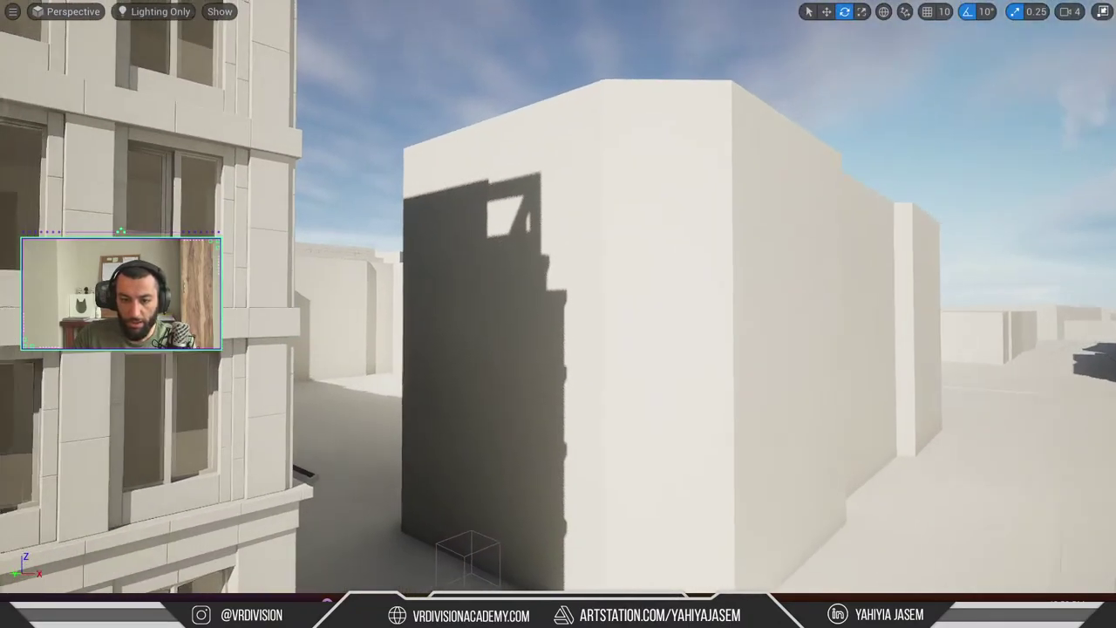
key(c)
right_drag(516, 188, 532, 237)
Set r.Shadow.Virtual.ResolutionLodBiasDirectional to -1 and look over the detailed building's facade
key(grave)
key(Up)
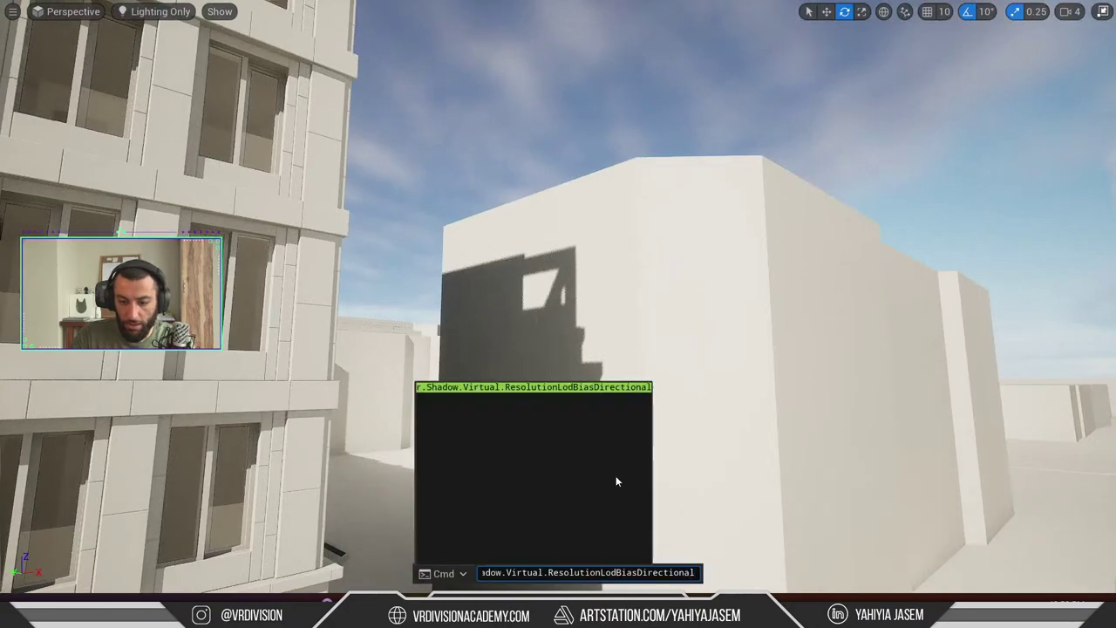
text(-2)
key(Return)
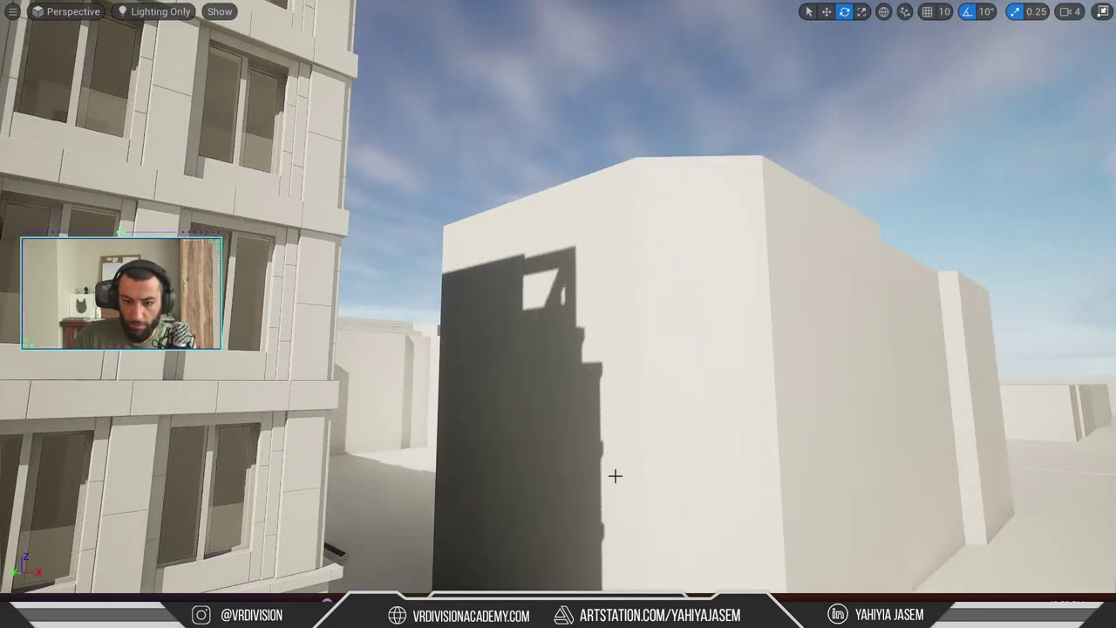
key(w)
right_drag(668, 472, 405, 511)
key(s)
key(a)
Look through the r.Shadow.Virtual console variables, checking the ResolutionLodBias and Visualize entries
key(grave)
text(r.Shadow.Virtual.ResolutionLodBiasDirectional)
drag(503, 572, 699, 573)
drag(606, 573, 722, 570)
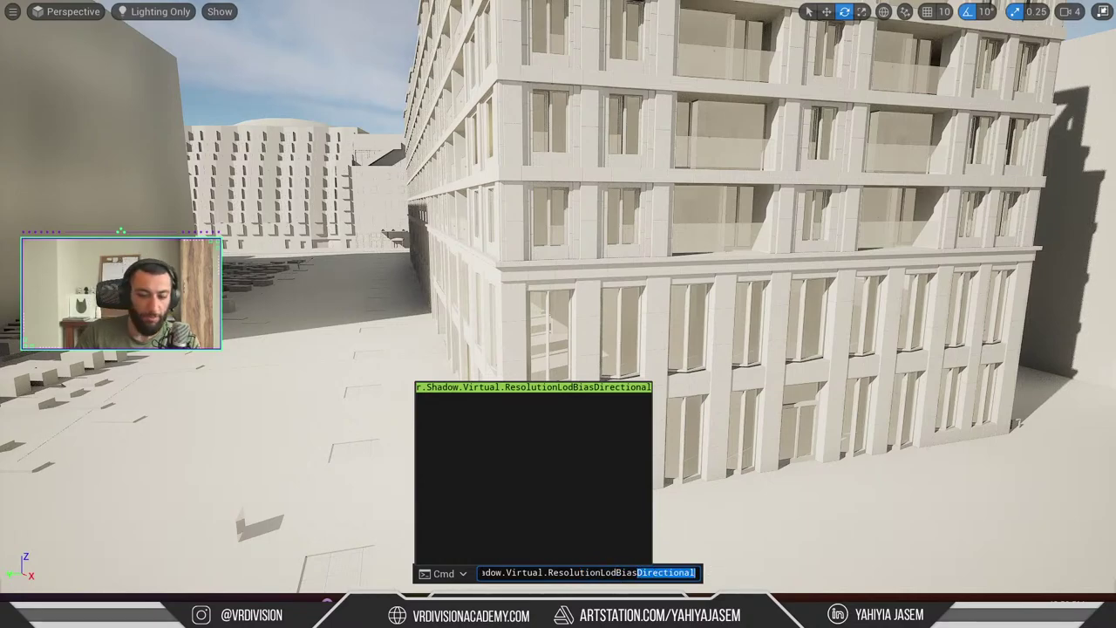
key(BackSpace)
key(Down)
key(Down)
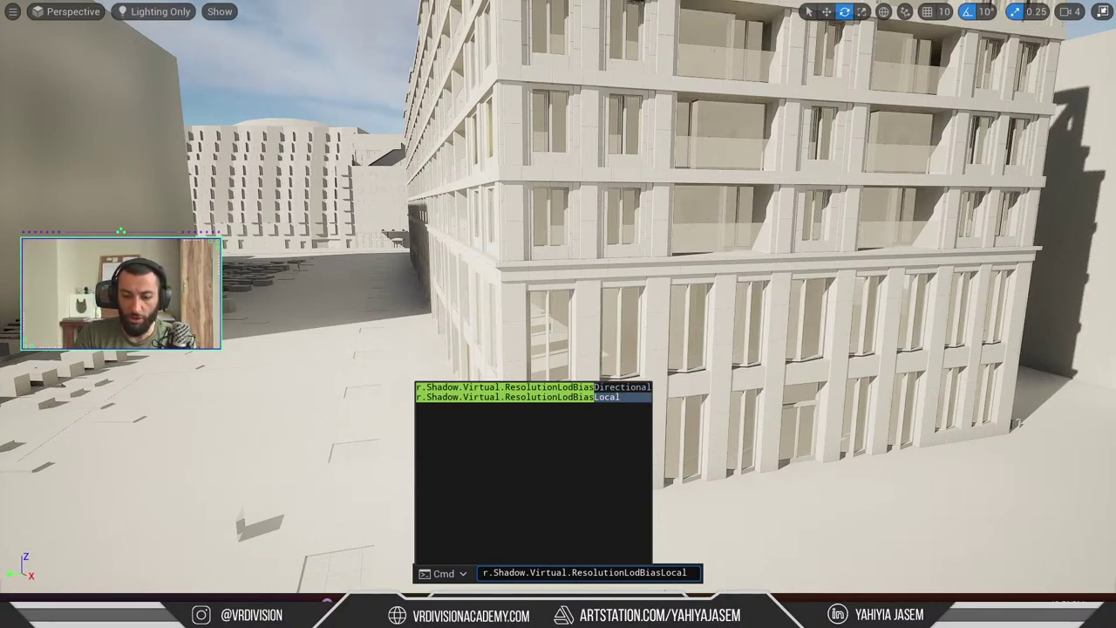
key(BackSpace)
key(BackSpace)
key(BackSpace)
key(BackSpace)
key(BackSpace)
key(BackSpace)
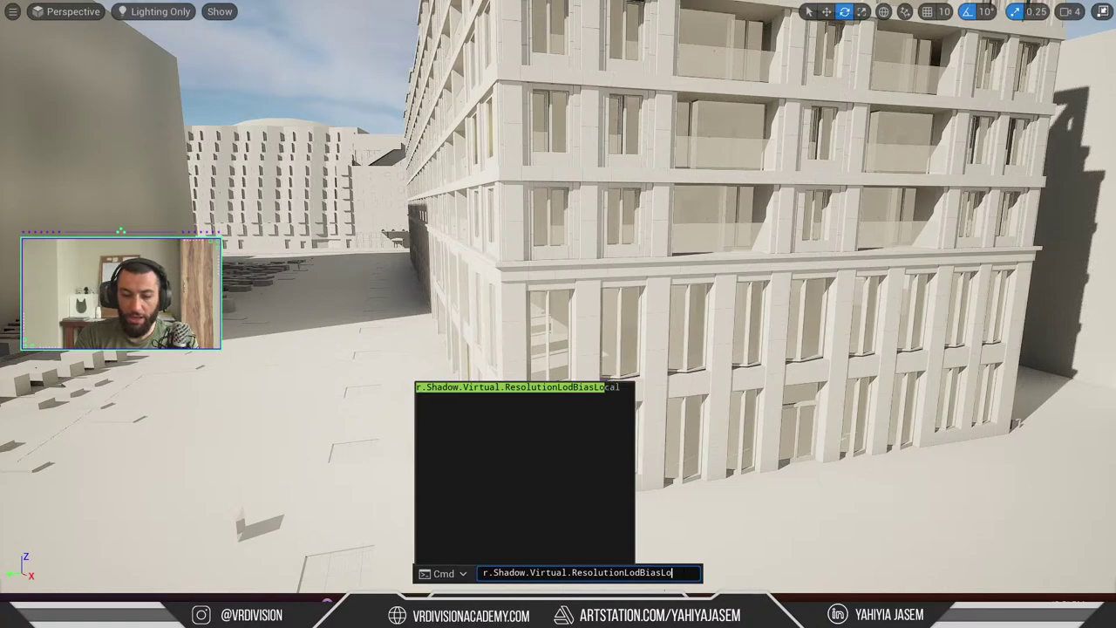
key(BackSpace)
key(BackSpace)
key(BackSpace)
key(BackSpace)
key(BackSpace)
key(BackSpace)
key(BackSpace)
key(BackSpace)
key(BackSpace)
key(BackSpace)
key(BackSpace)
key(BackSpace)
key(BackSpace)
key(BackSpace)
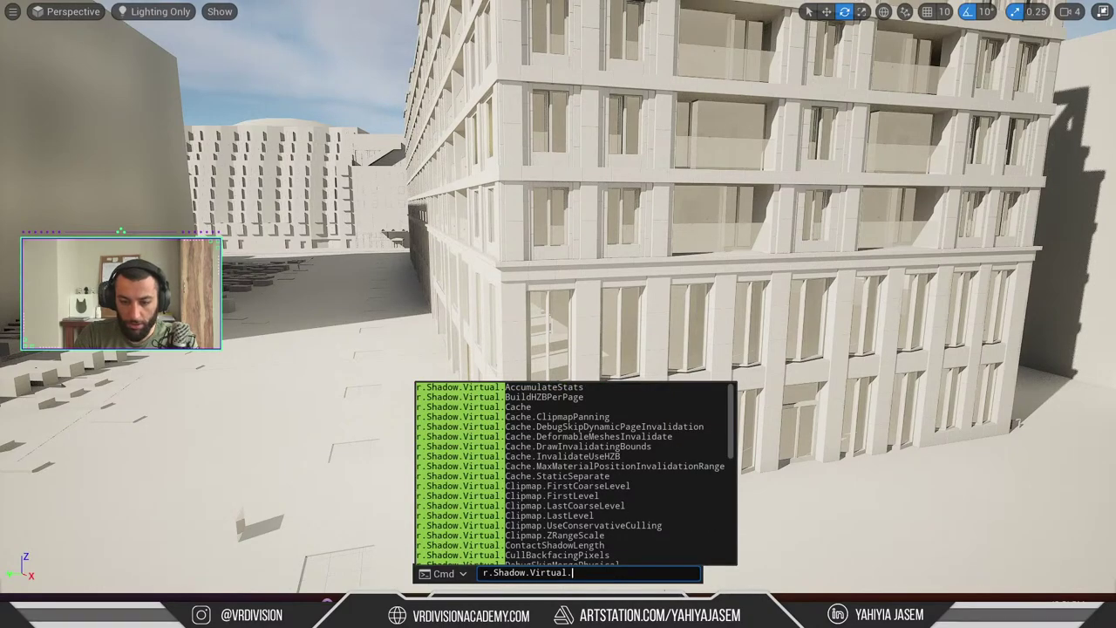
text(v)
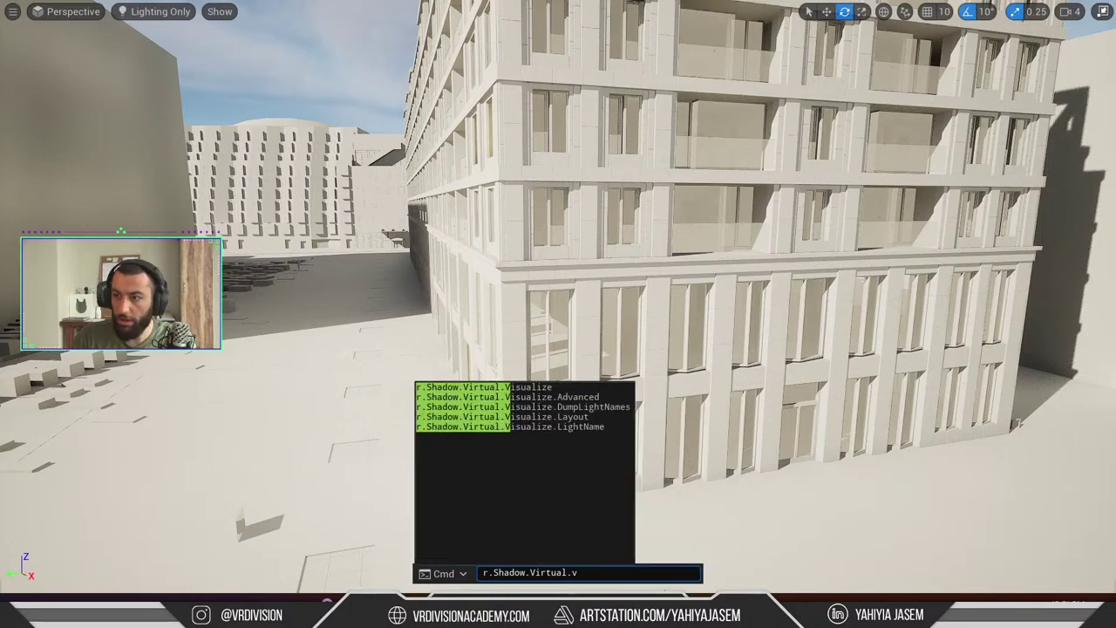
key(BackSpace)
text(re)
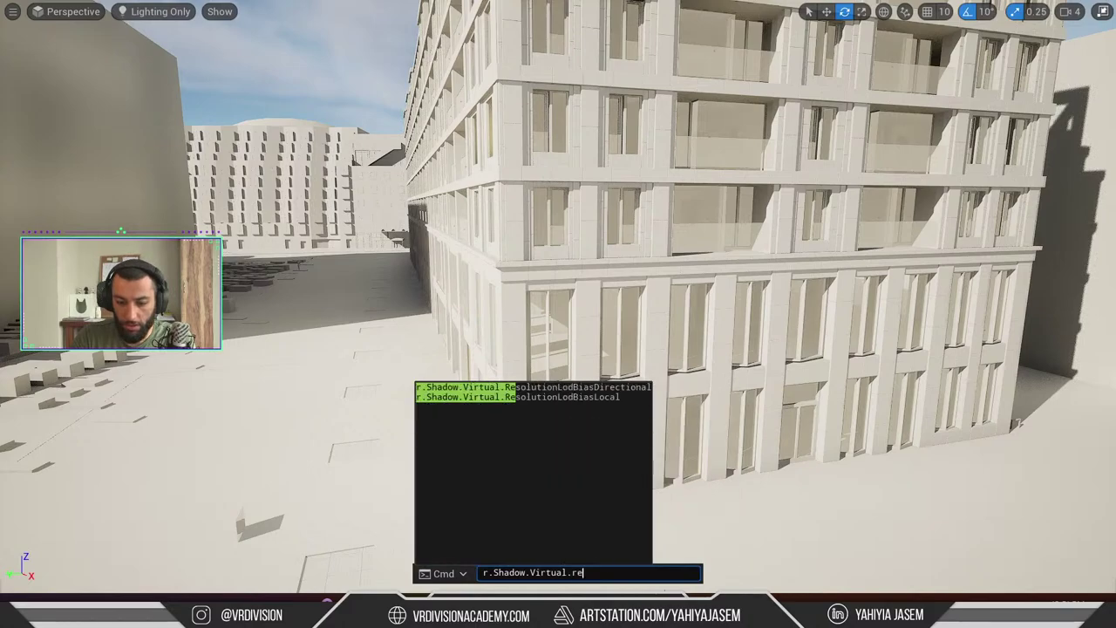
Find r.Shadow.Virtual.SMRT.MaxRayAngleFromLight among the virtual shadow variables and request its help with "?"
key(BackSpace)
key(BackSpace)
key(Up)
key(Up)
key(Up)
key(Up)
key(Up)
key(Up)
key(Up)
key(Up)
key(Up)
key(Up)
key(Up)
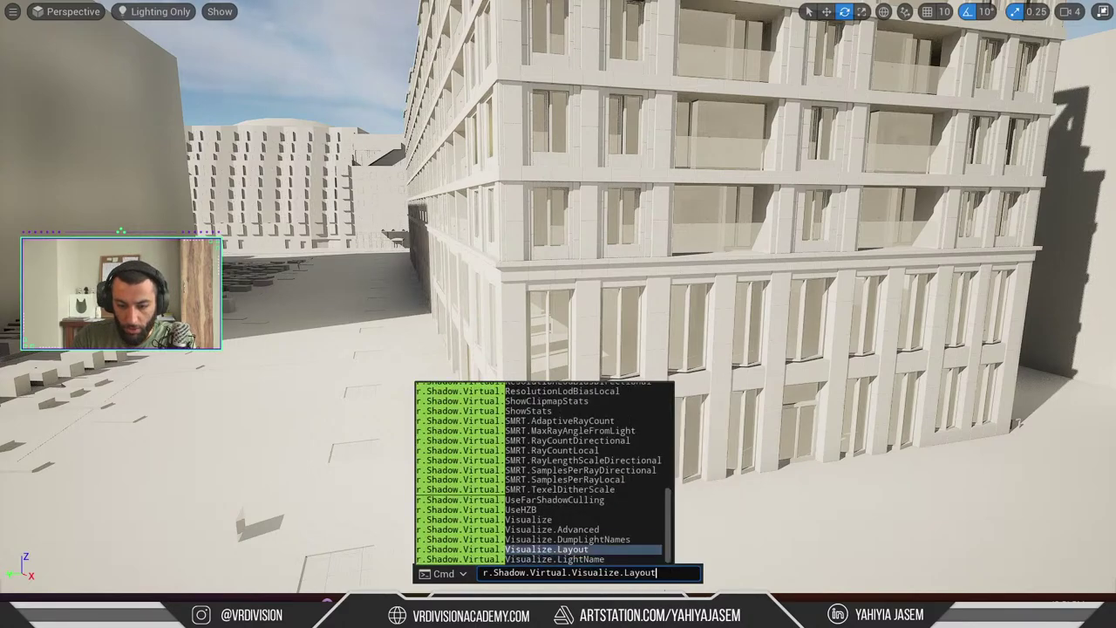
key(Up)
key(Up)
key(Up)
key(Up)
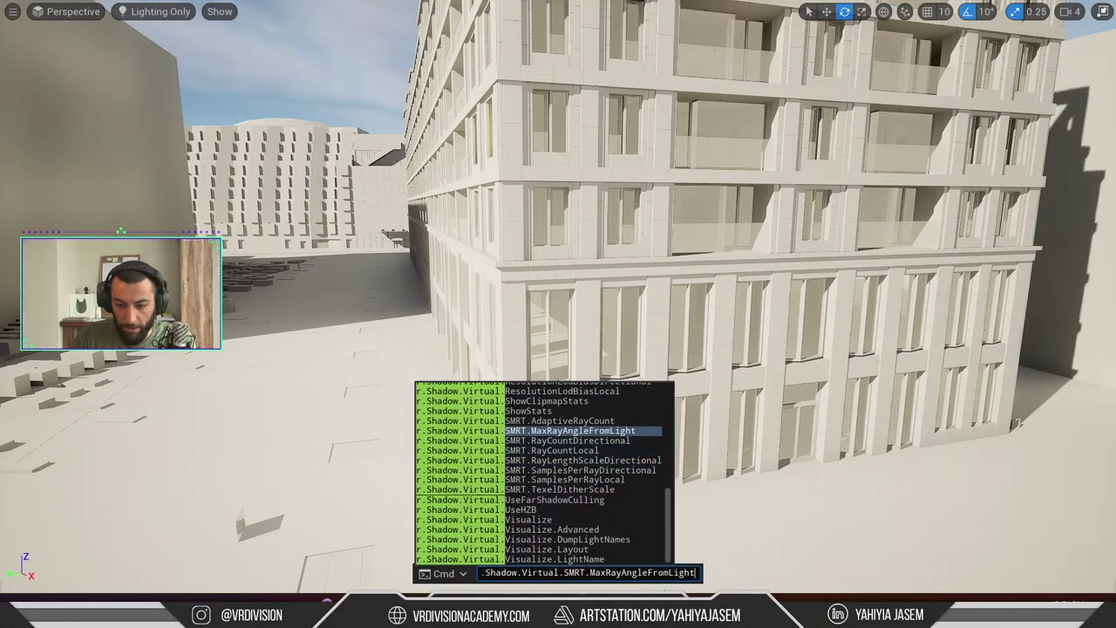
key(Down)
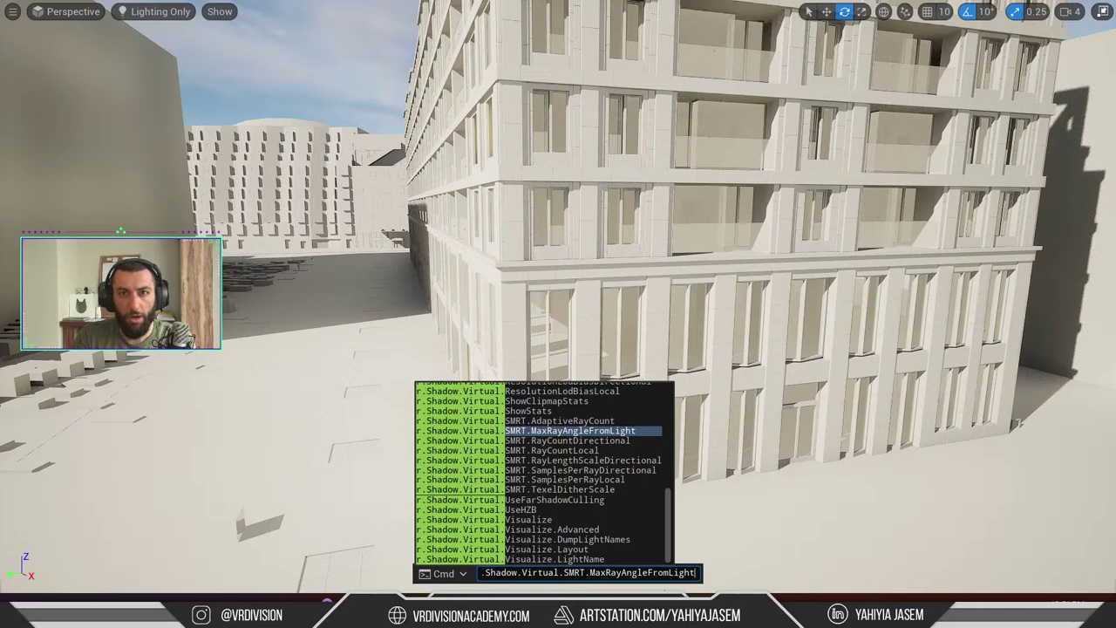
text(?)
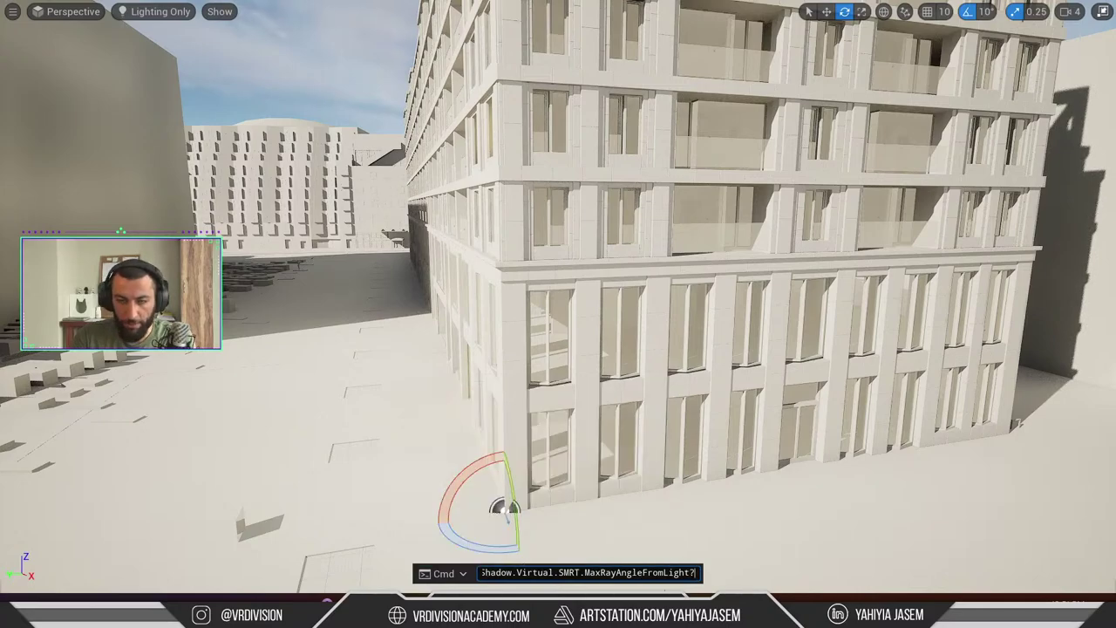
key(Return)
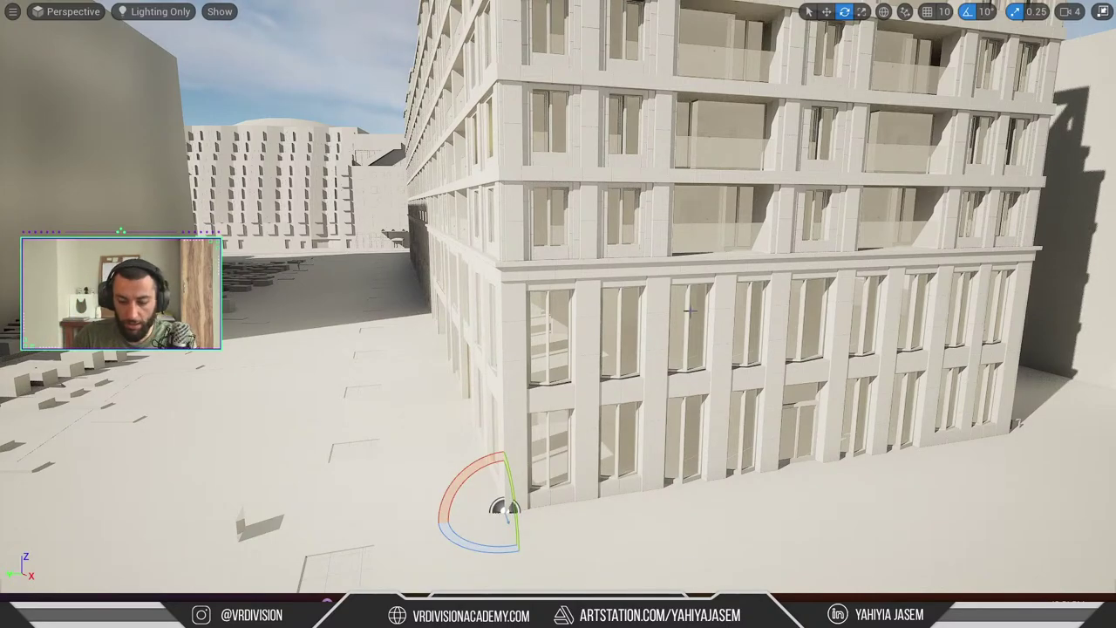
Leave full-screen view, show the output log and highlight the value line for r.Shadow.Virtual.SMRT.MaxRayAngleFromLight
right_drag(698, 286, 785, 300)
key(F11)
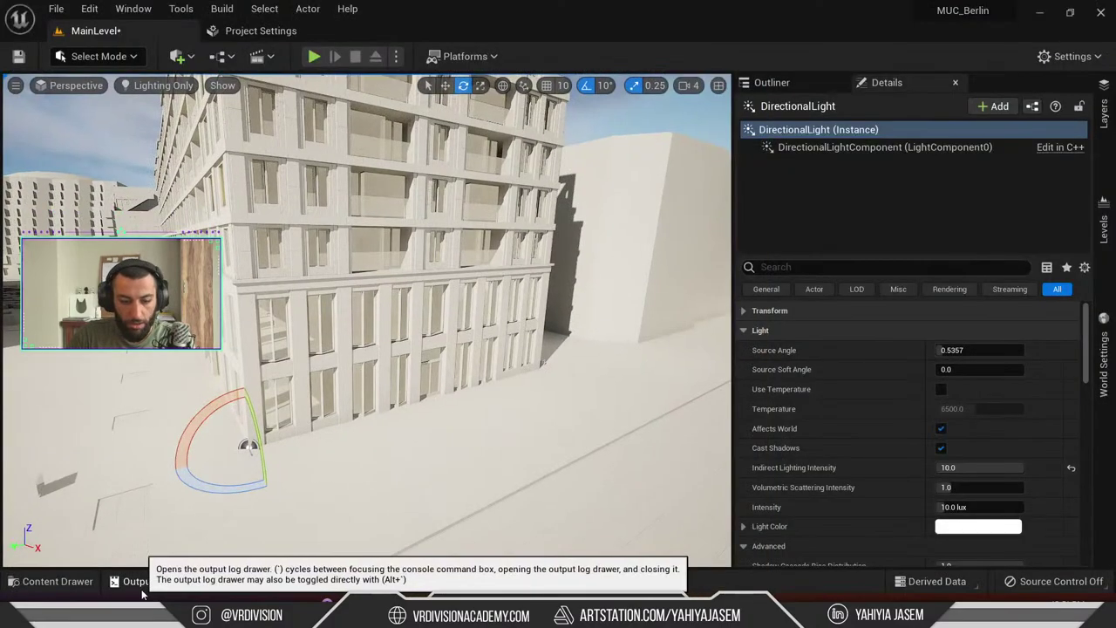
click(142, 589)
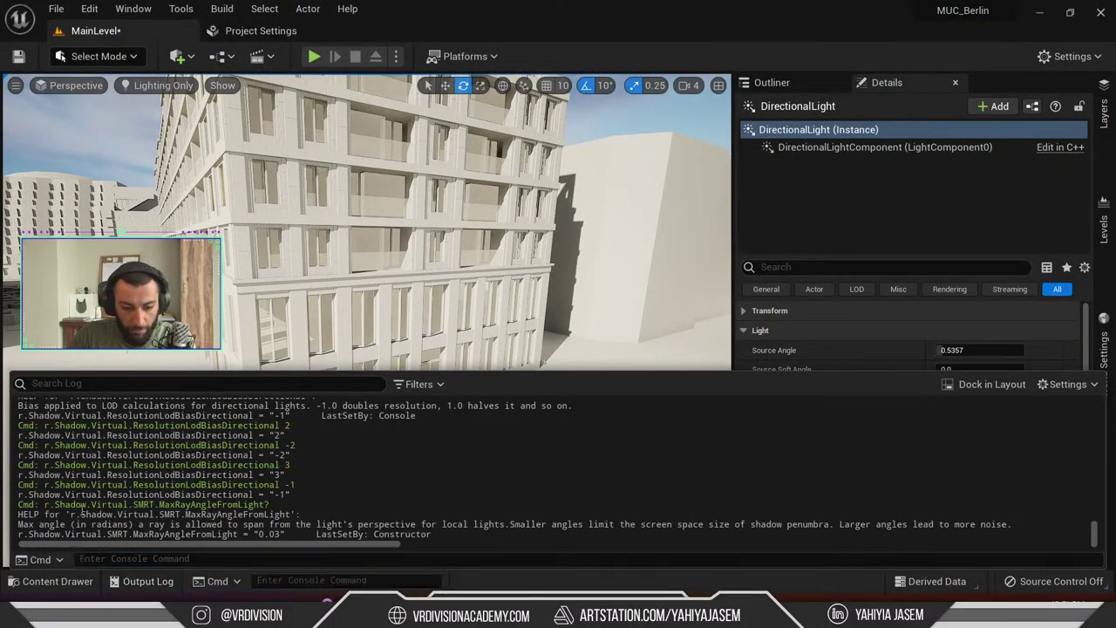
drag(64, 515, 402, 532)
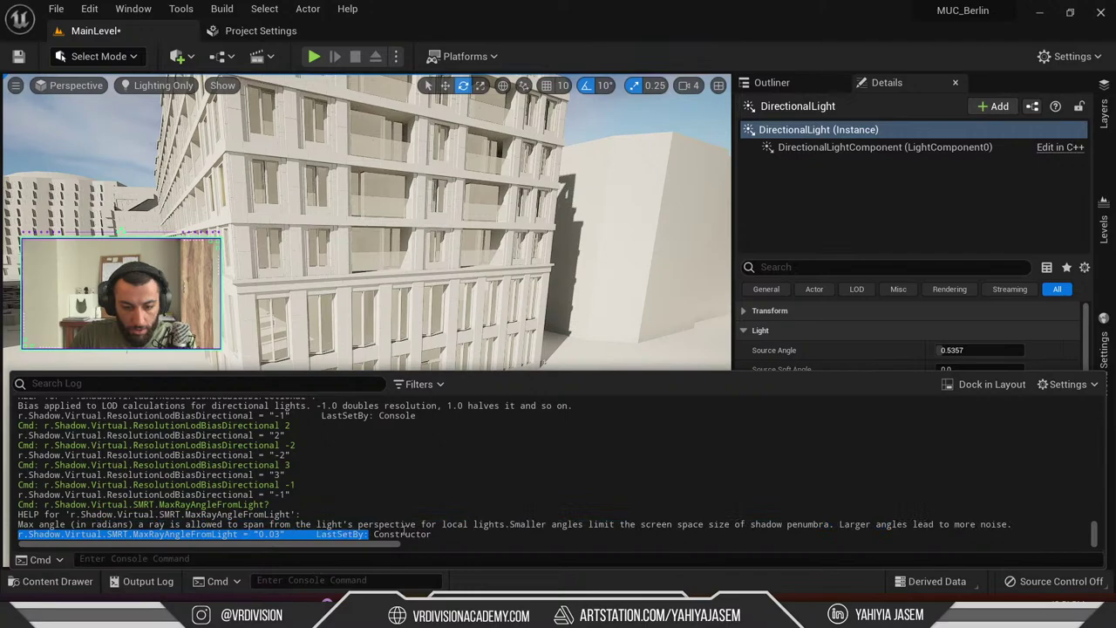
click(284, 533)
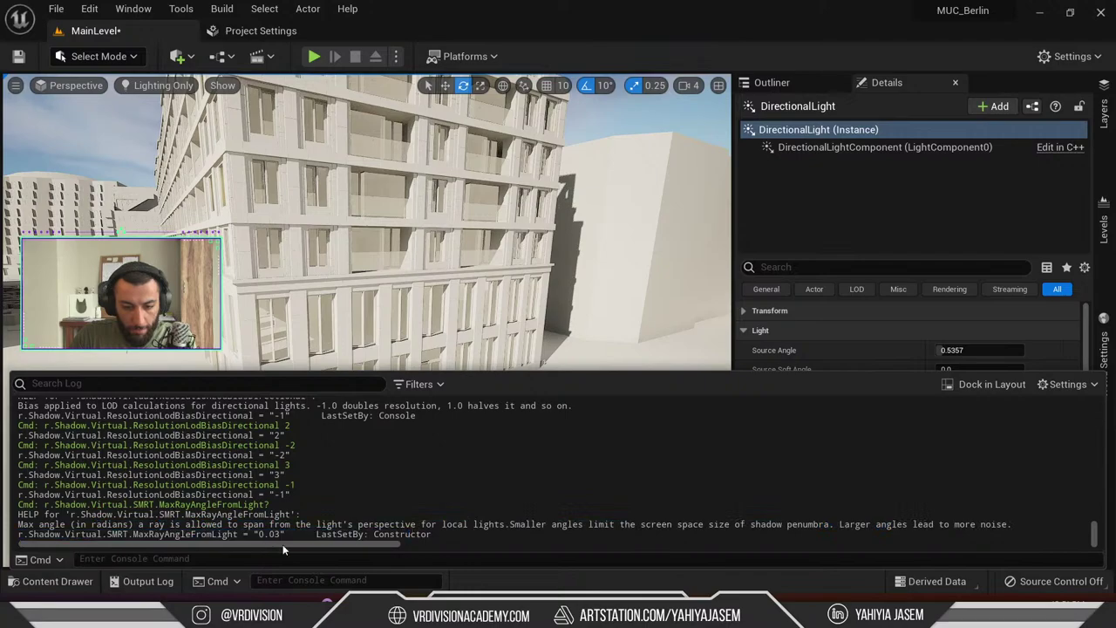
Copy the variable name r.Shadow.Virtual.SMRT.MaxRayAngleFromLight from the log, set it to 1 and check the ground shadow
click(318, 582)
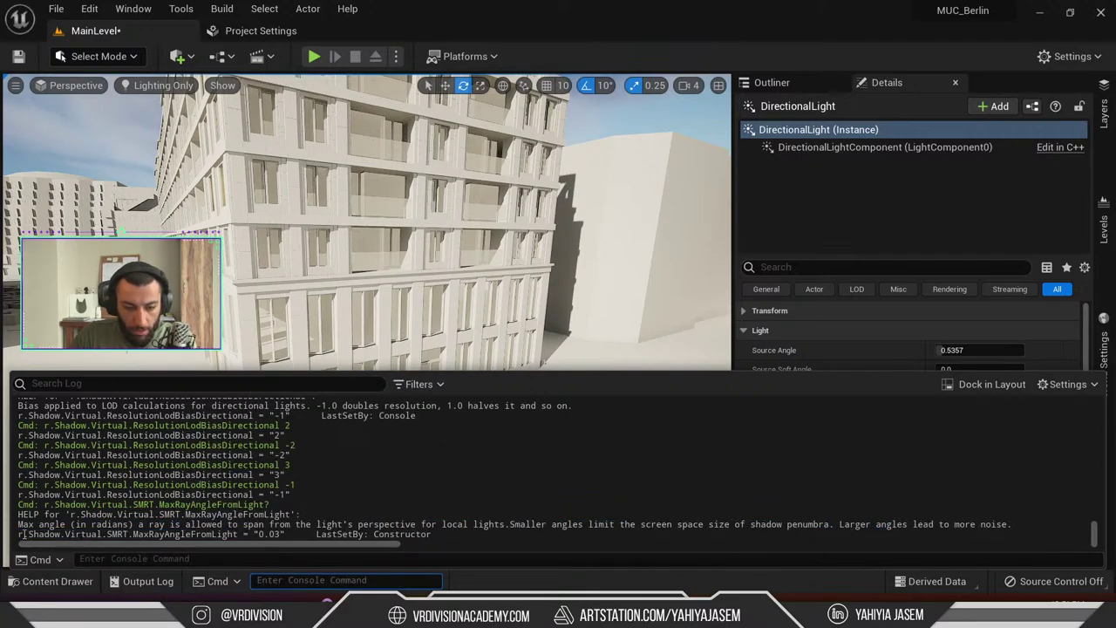
drag(19, 533, 260, 534)
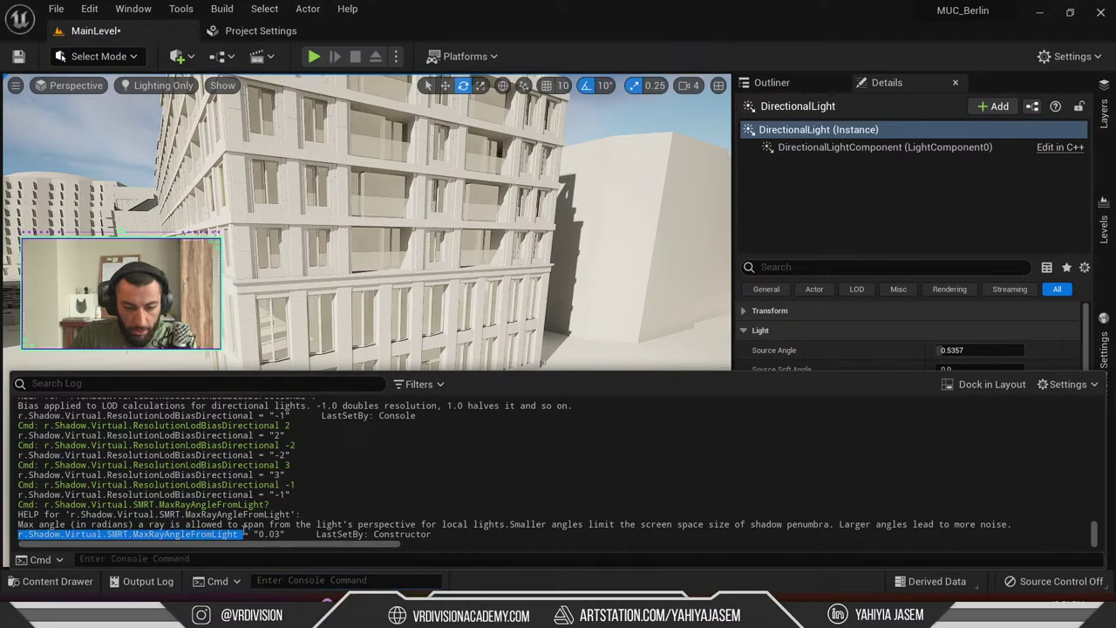
key(ctrl+c)
click(317, 580)
key(ctrl+v)
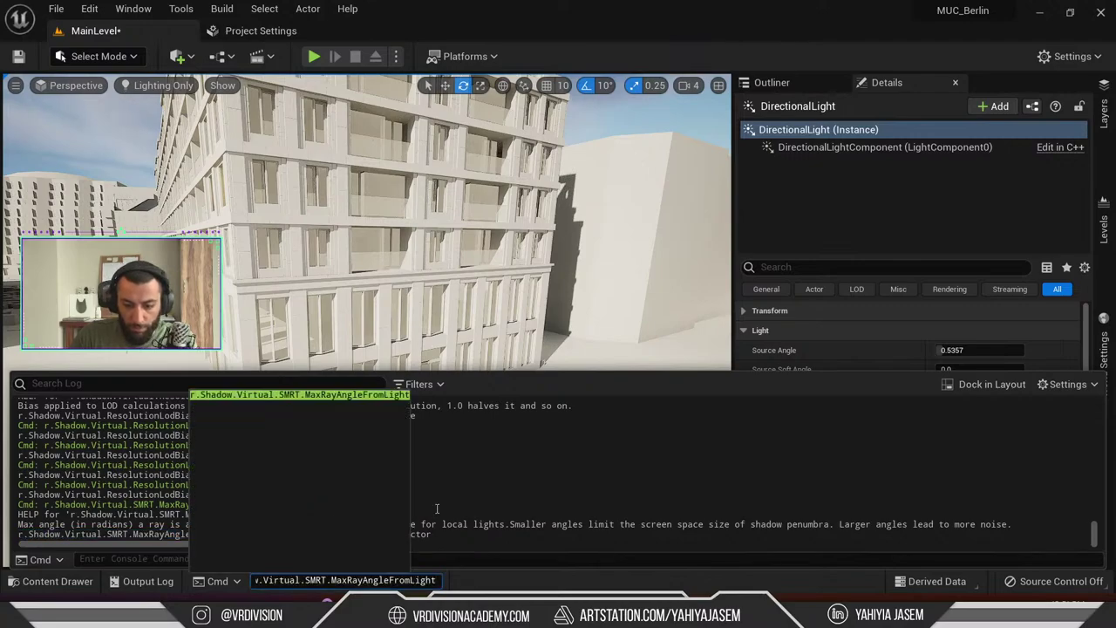
text(1)
key(Return)
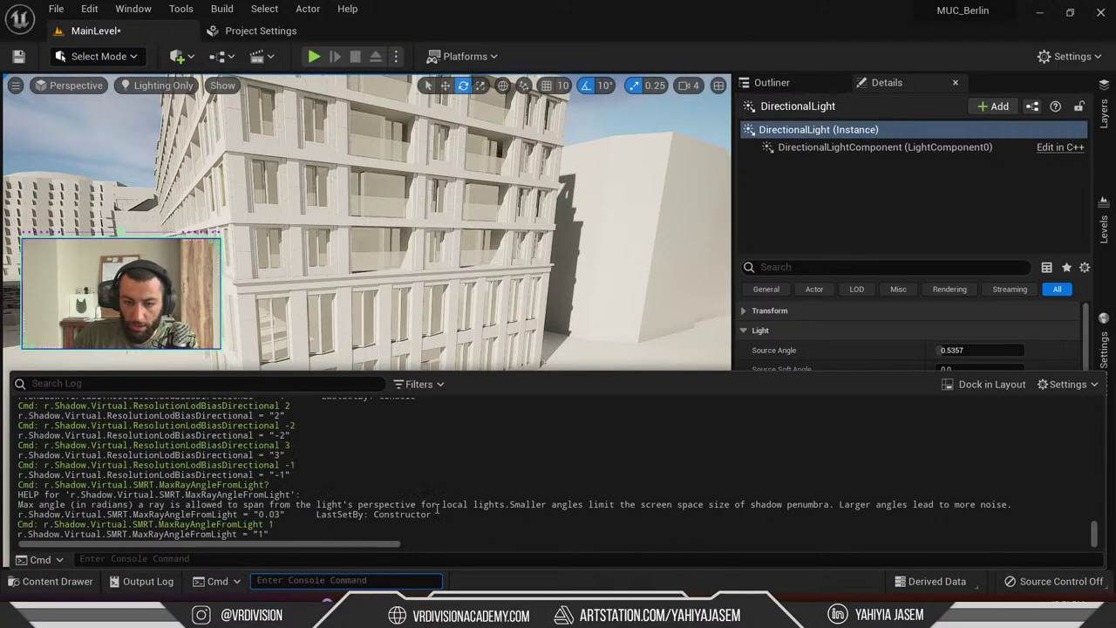
mouse_move(400, 176)
right_down()
mouse_move(353, 240)
mouse_move(362, 347)
right_up()
Set r.Shadow.Virtual.SMRT.MaxRayAngleFromLight to 2 and inspect the shadow edge beside the ground-floor windows
click(305, 580)
key(ctrl+v)
key(BackSpace)
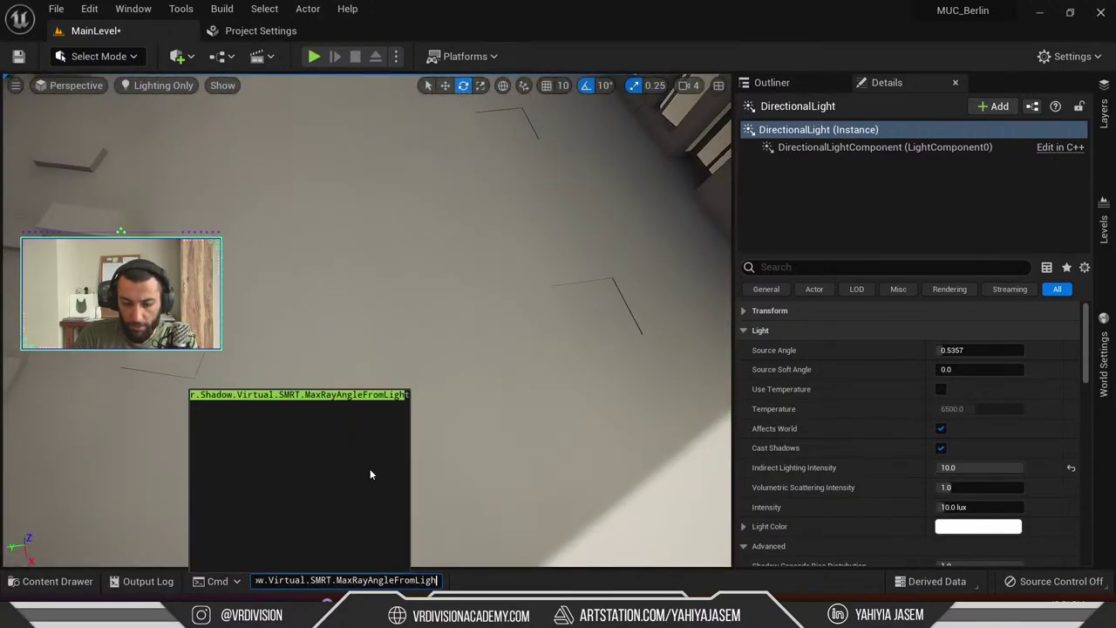
text(t)
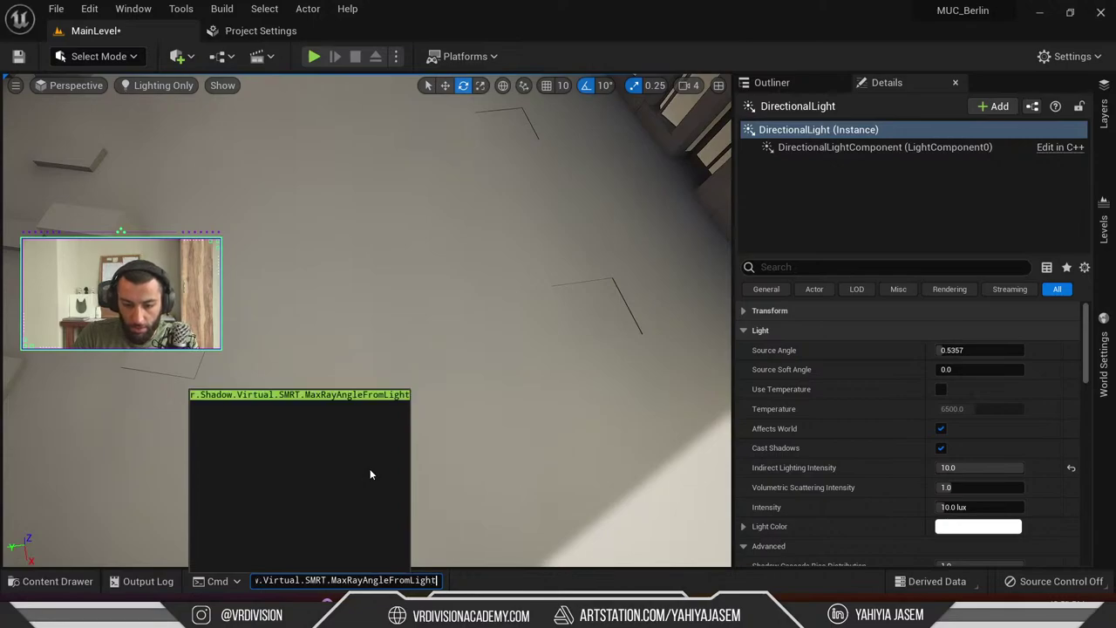
text( 2)
key(Return)
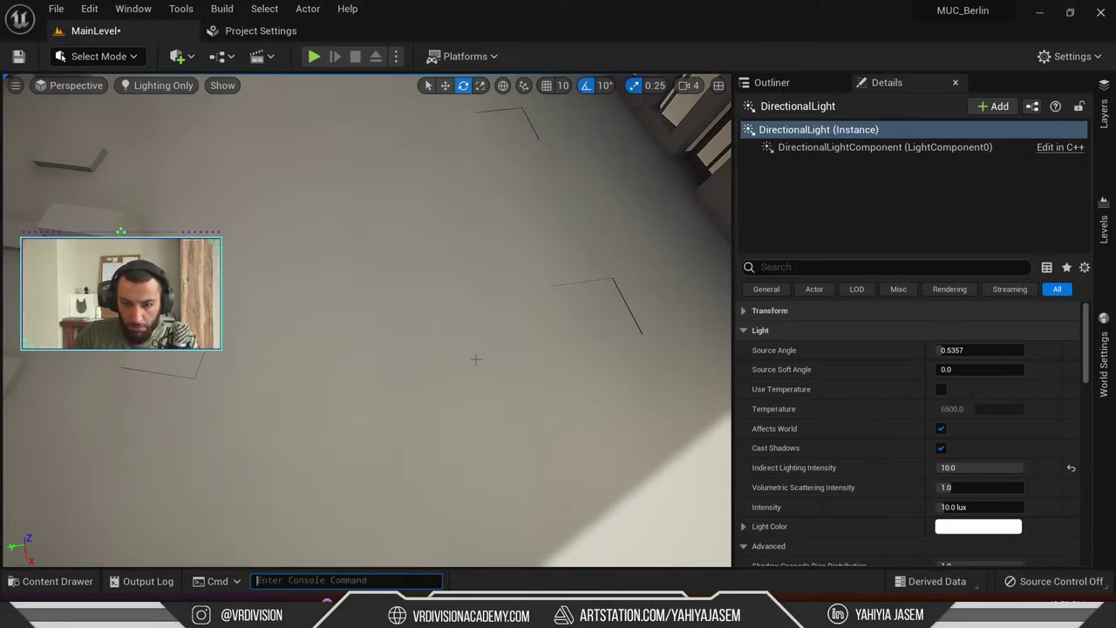
right_drag(476, 359, 560, 339)
key(w)
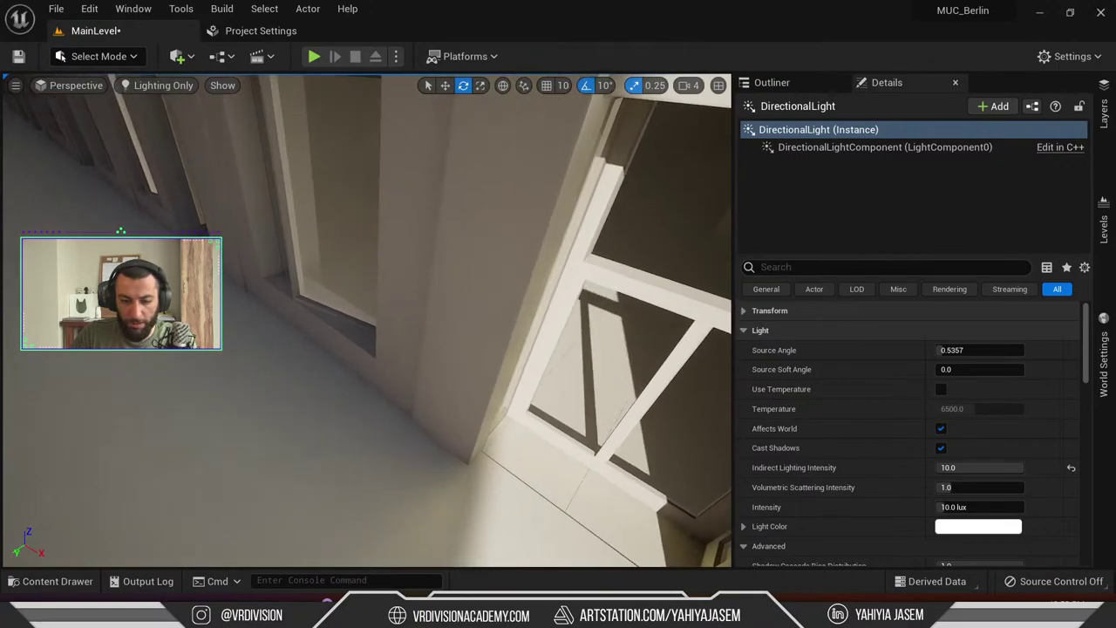
Request help for r.Shadow.Virtual.SMRT.MaxRayAngleFromLight again with "?" and highlight its current value in the output log
click(414, 581)
key(Up)
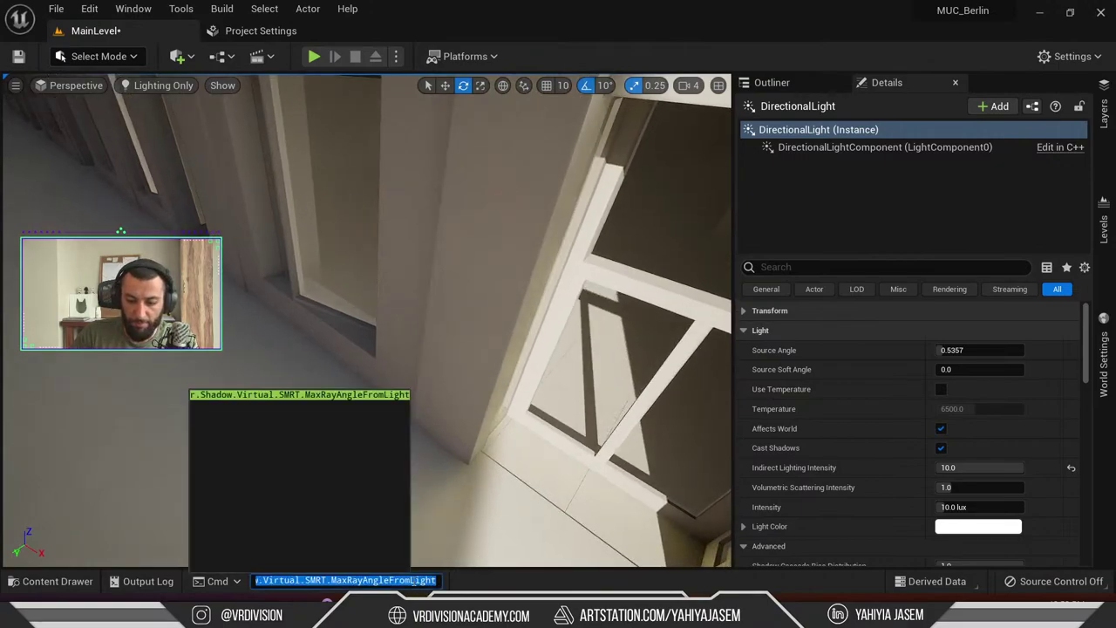
click(409, 580)
text(?)
key(Return)
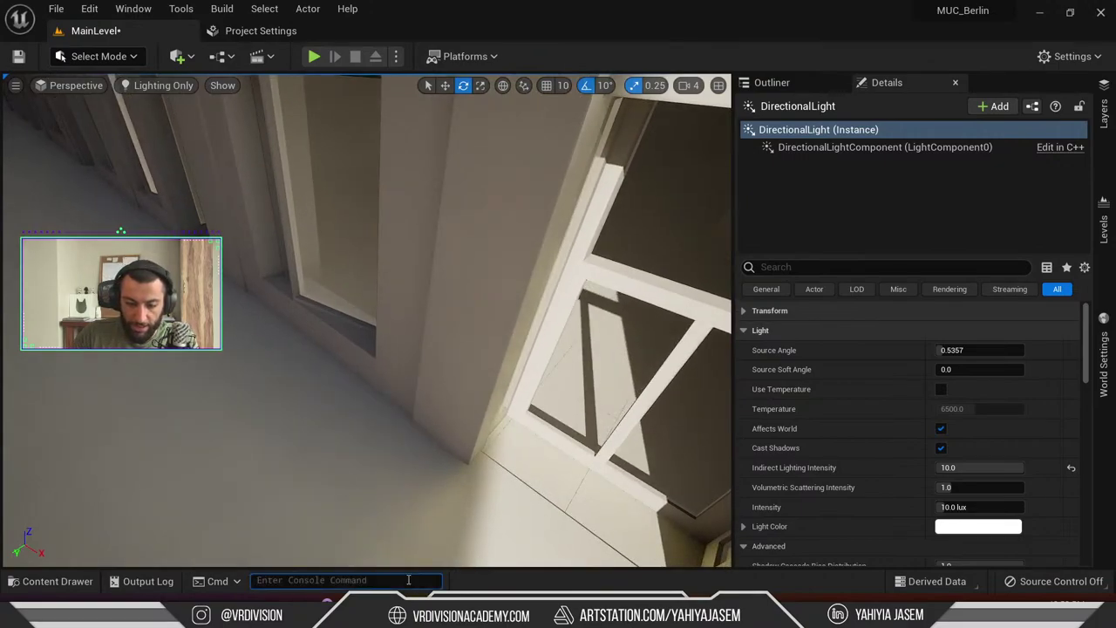
click(140, 581)
drag(229, 524, 206, 534)
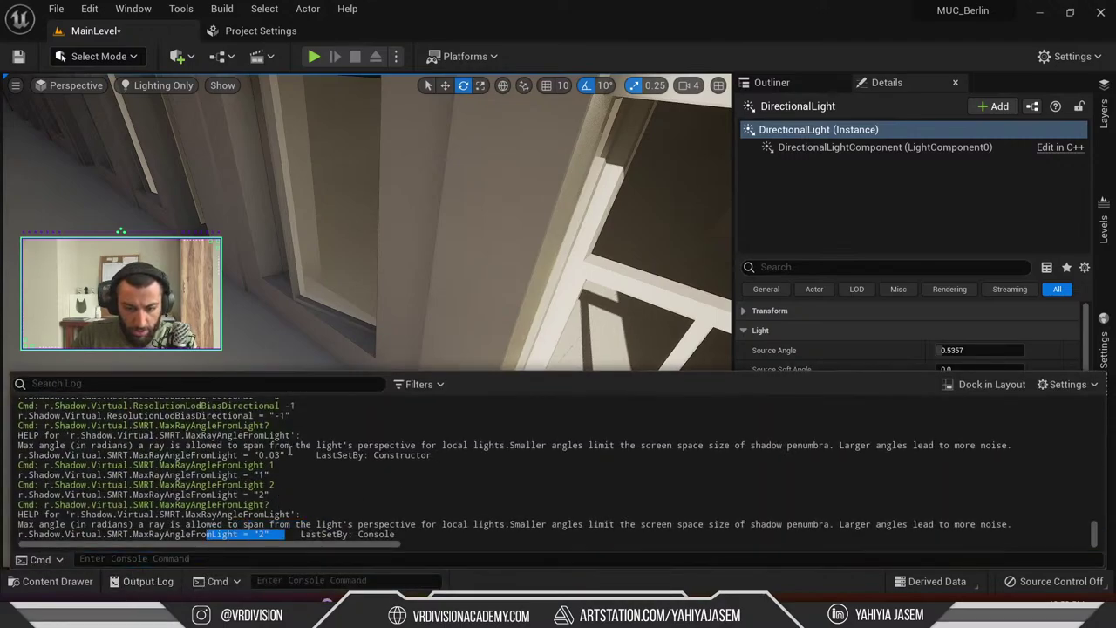
drag(295, 445, 332, 456)
right_drag(356, 332, 515, 375)
key(grave)
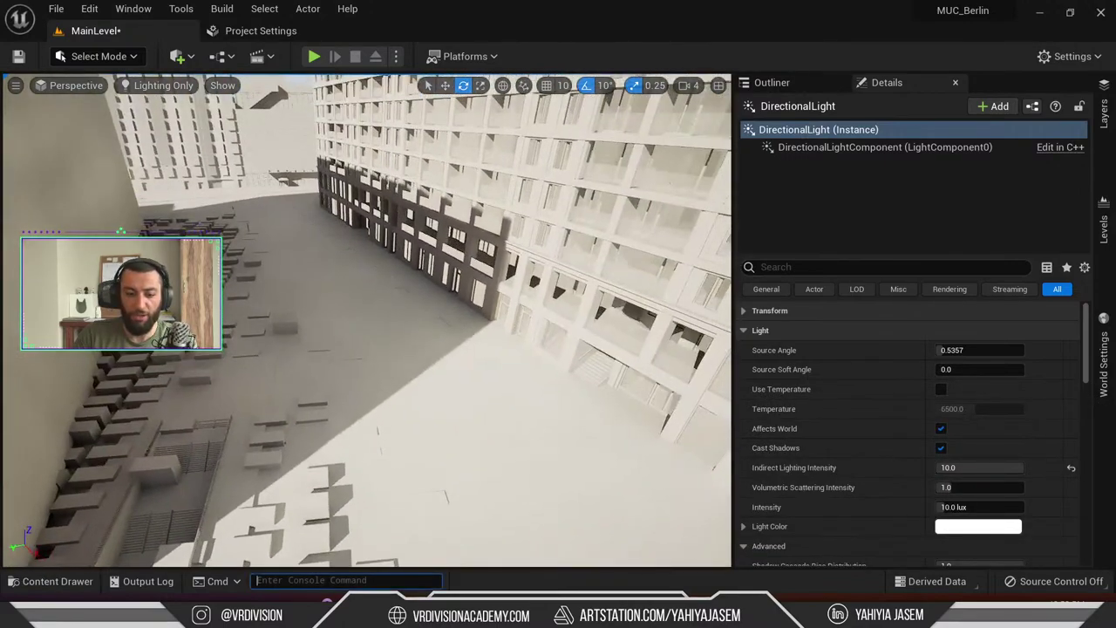
text(?)
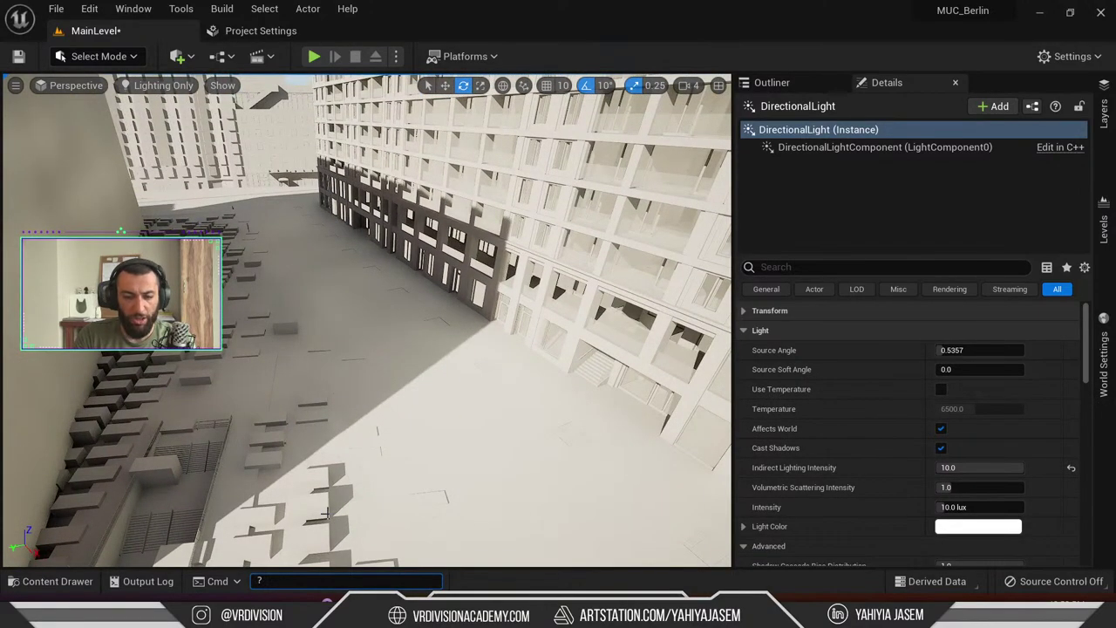
key(BackSpace)
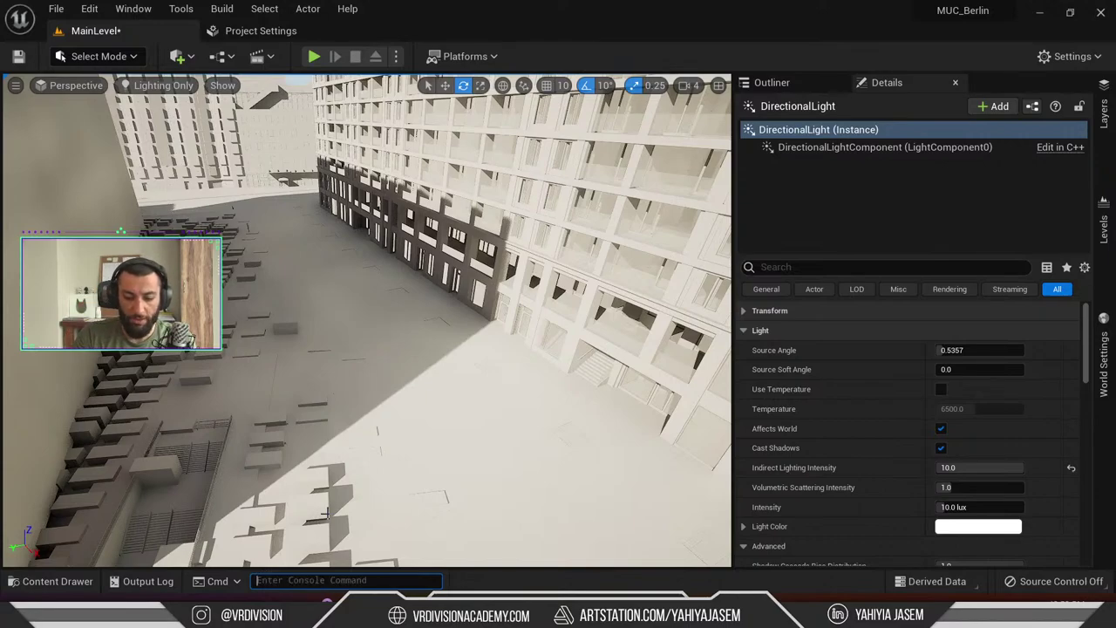
text(??)
key(BackSpace)
key(BackSpace)
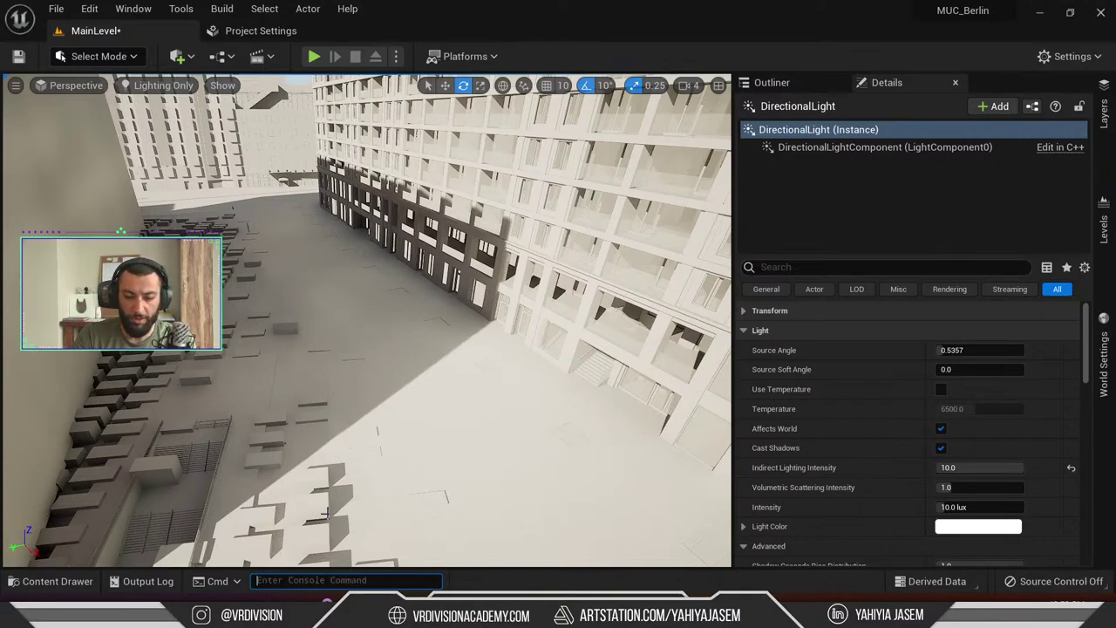
Look up the r.Shadow.Virtual console variables and pick r.Shadow.Virtual.SMRT.RayCountDirectional from the suggestions
text(r.)
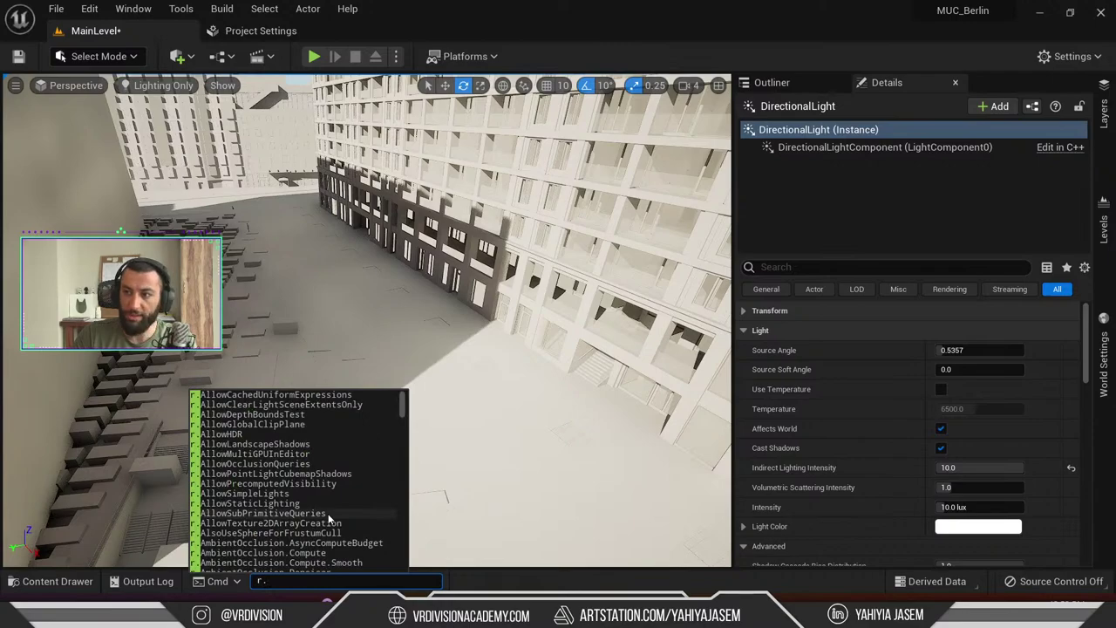
text(shadow.v)
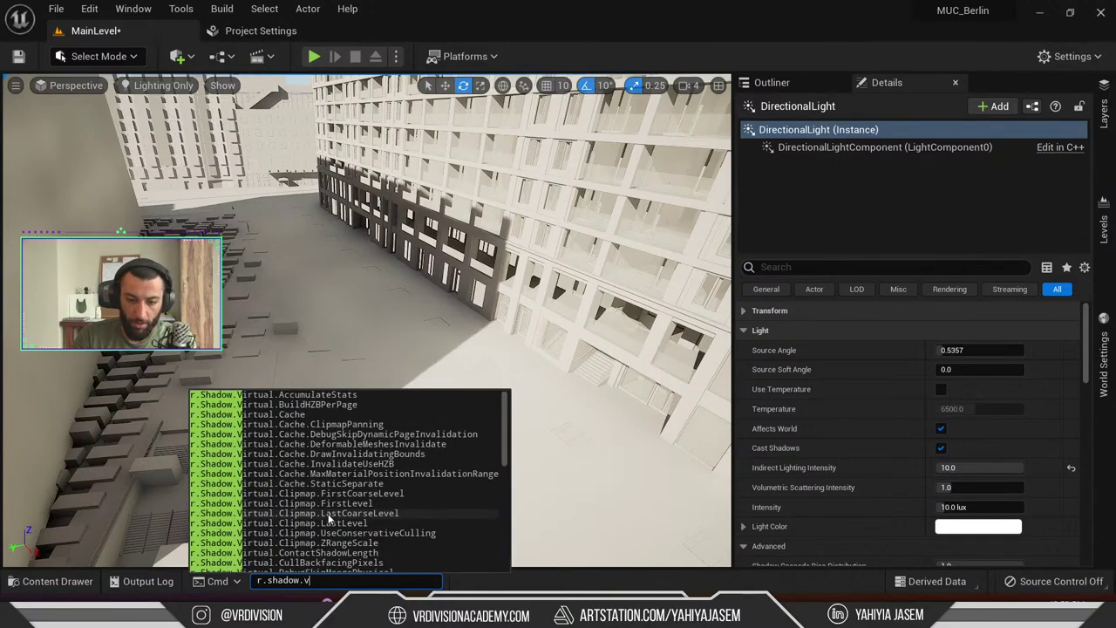
text(irt)
key(Down)
key(Down)
key(Down)
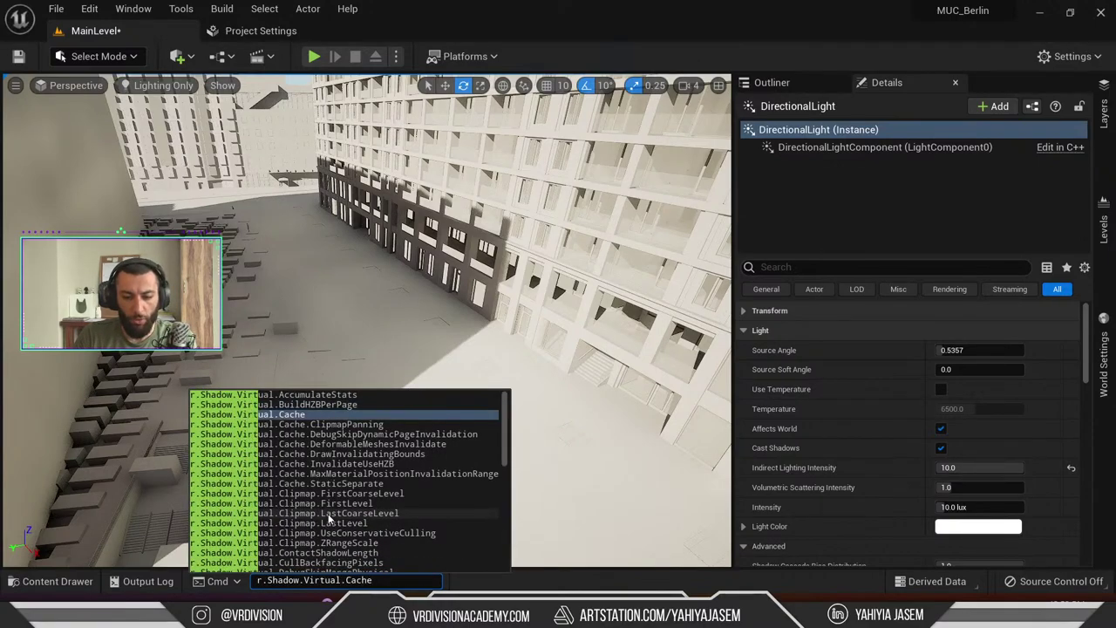
key(Up)
key(Up)
key(Up)
key(Up)
key(Up)
key(Up)
key(Up)
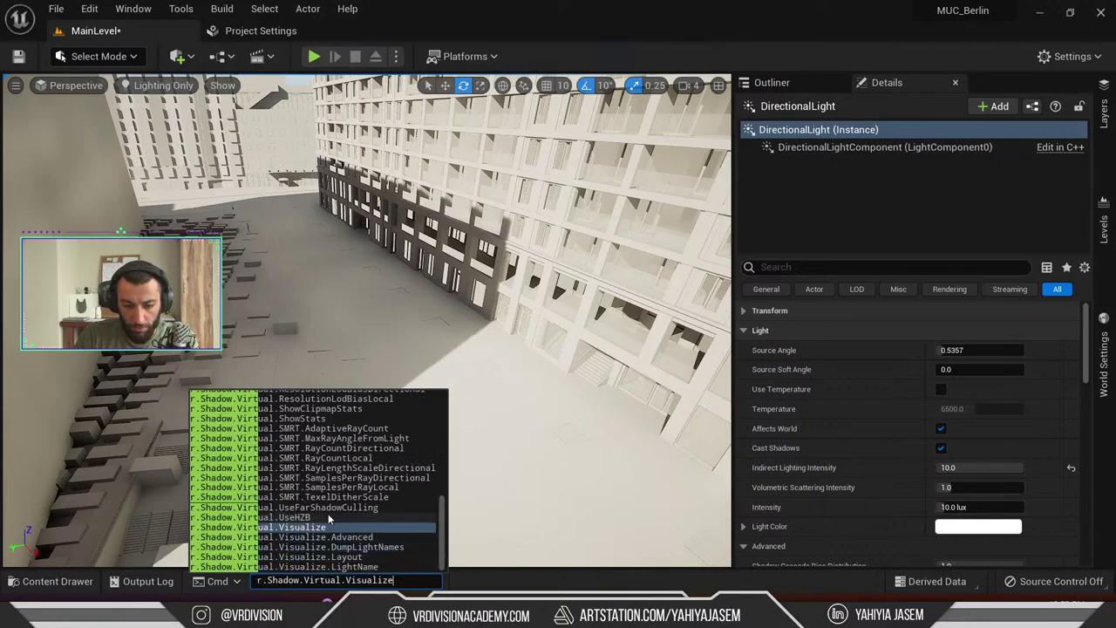
key(Down)
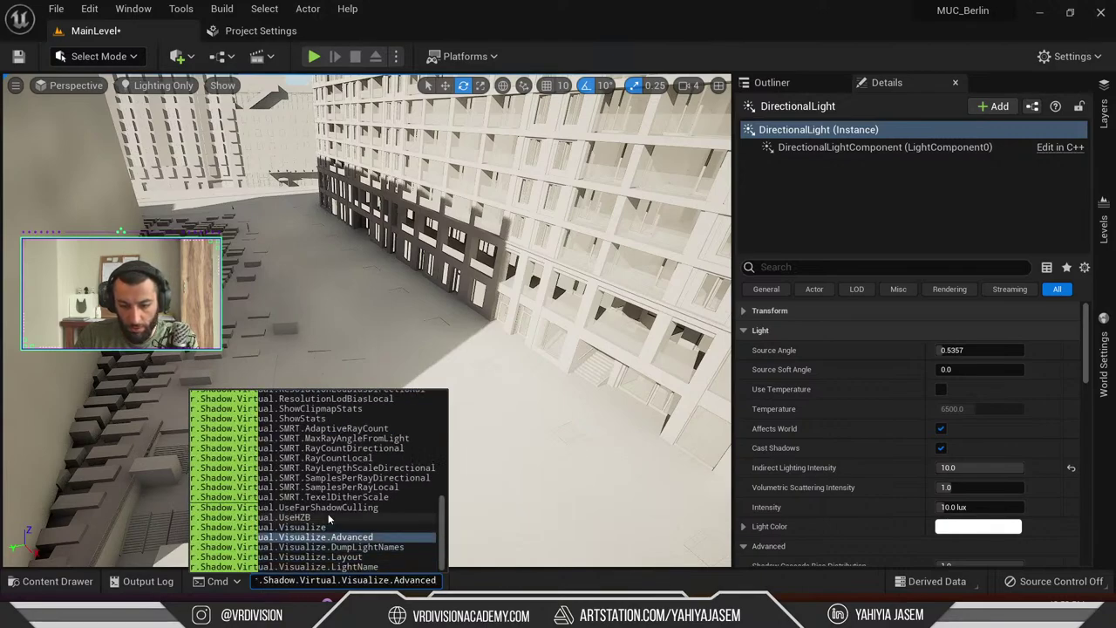
key(Up)
key(Up)
key(Up)
key(Up)
key(Up)
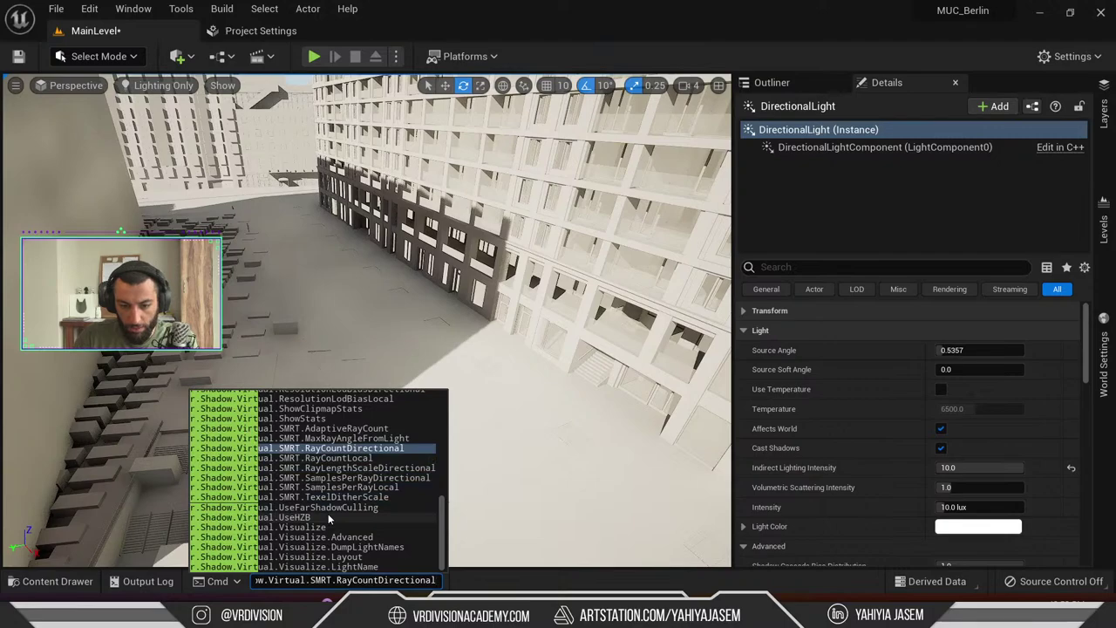
Request help for r.Shadow.Virtual.SMRT.RayCountDirectional with "?" and highlight its current value in the output log
text(?)
key(Return)
click(155, 584)
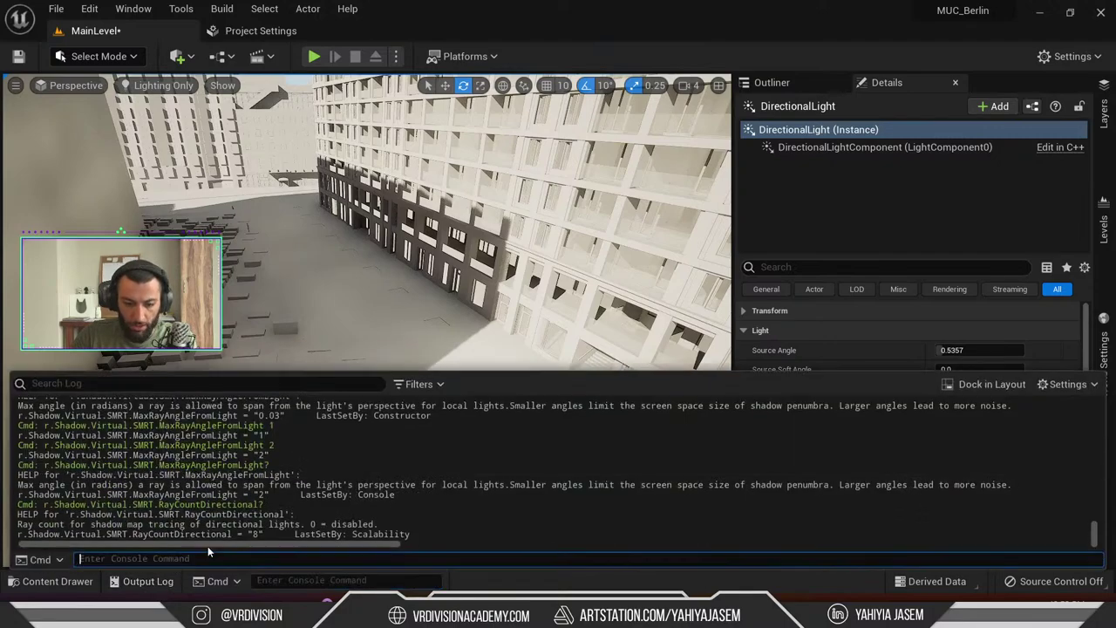
drag(275, 533, 237, 534)
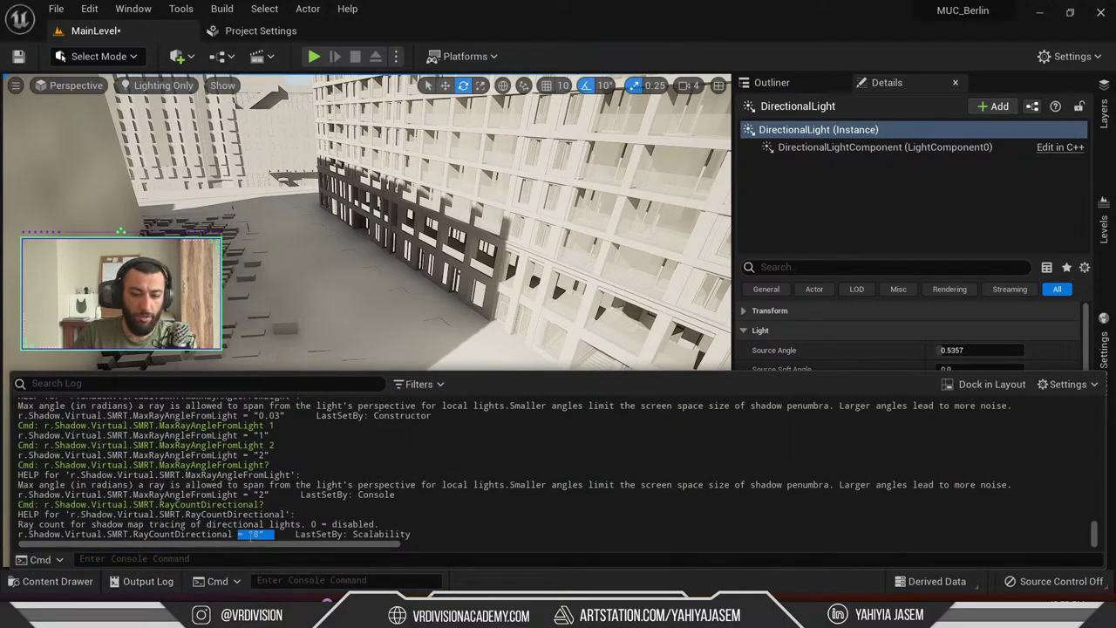
Copy the variable name r.Shadow.Virtual.SMRT.RayCountDirectional from the log, set it to 1 and check the shadows on the ground
drag(19, 533, 232, 534)
key(ctrl+c)
click(327, 577)
key(ctrl+v)
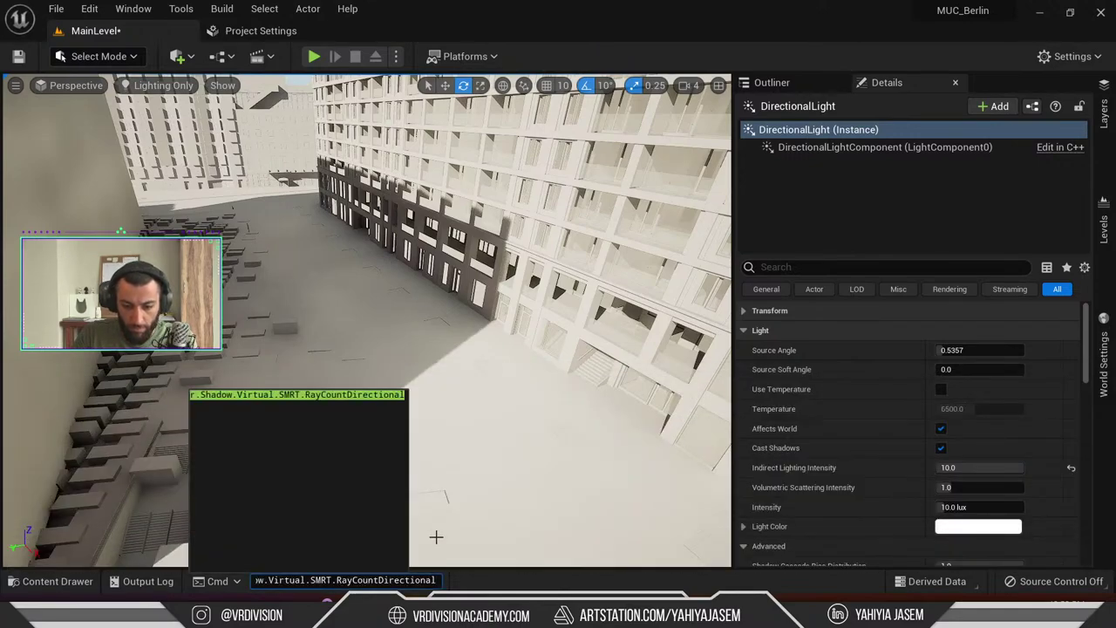
text(1)
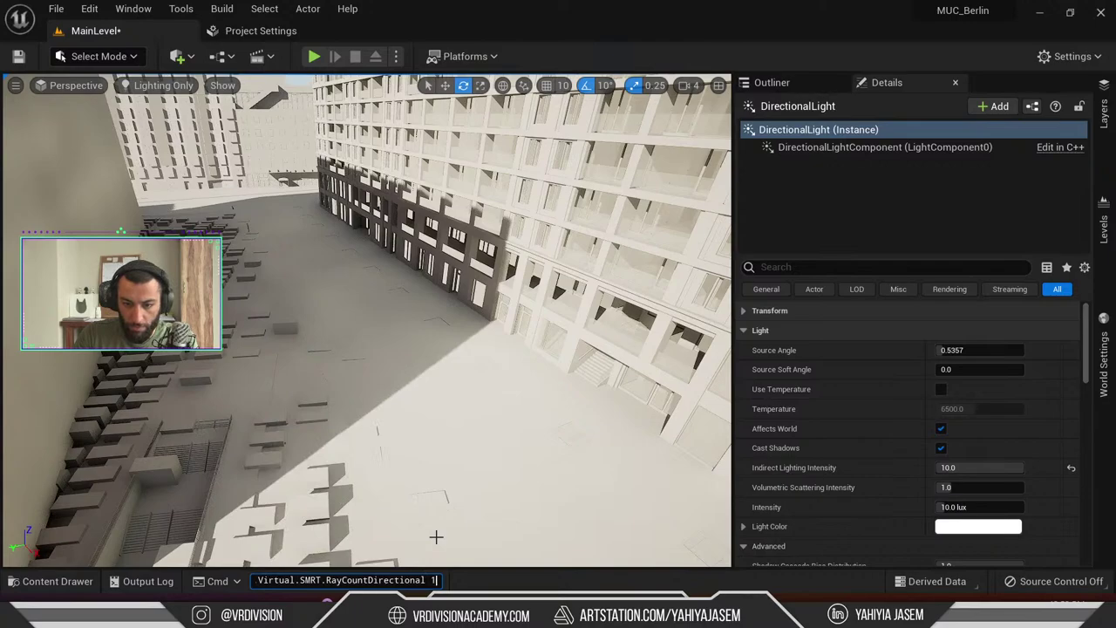
key(Return)
right_drag(436, 536, 440, 558)
Run r.Shadow.Virtual.SMRT.RayCountDirectional from the console again and inspect the shadows along the street and facade
click(404, 579)
key(ctrl+v)
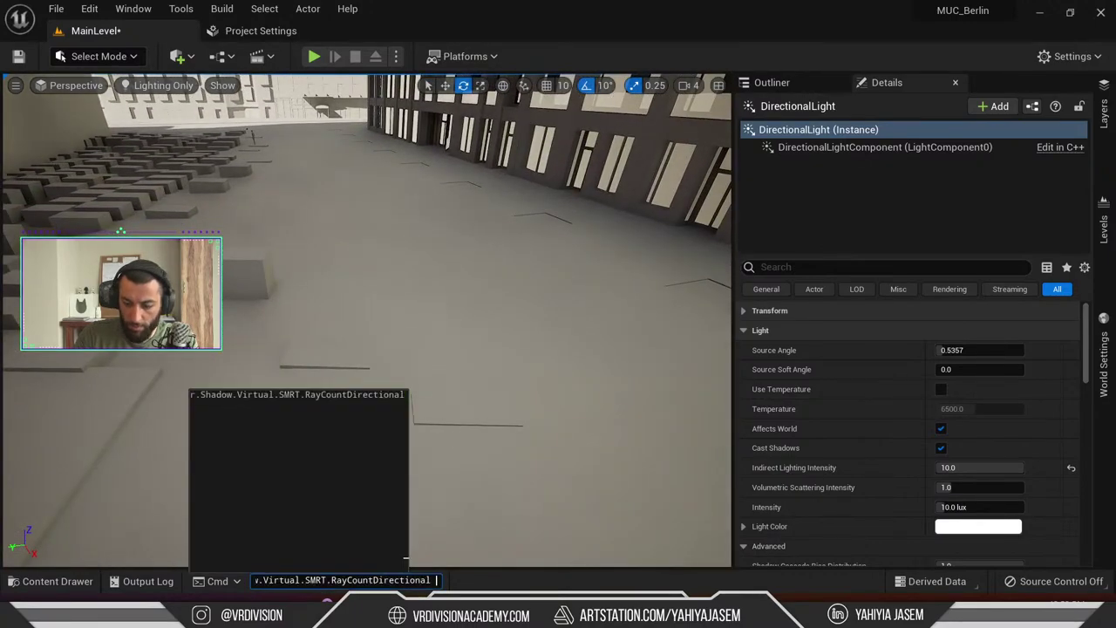
key(Return)
mouse_move(514, 330)
right_down()
mouse_move(515, 310)
mouse_move(510, 340)
mouse_move(514, 314)
right_up()
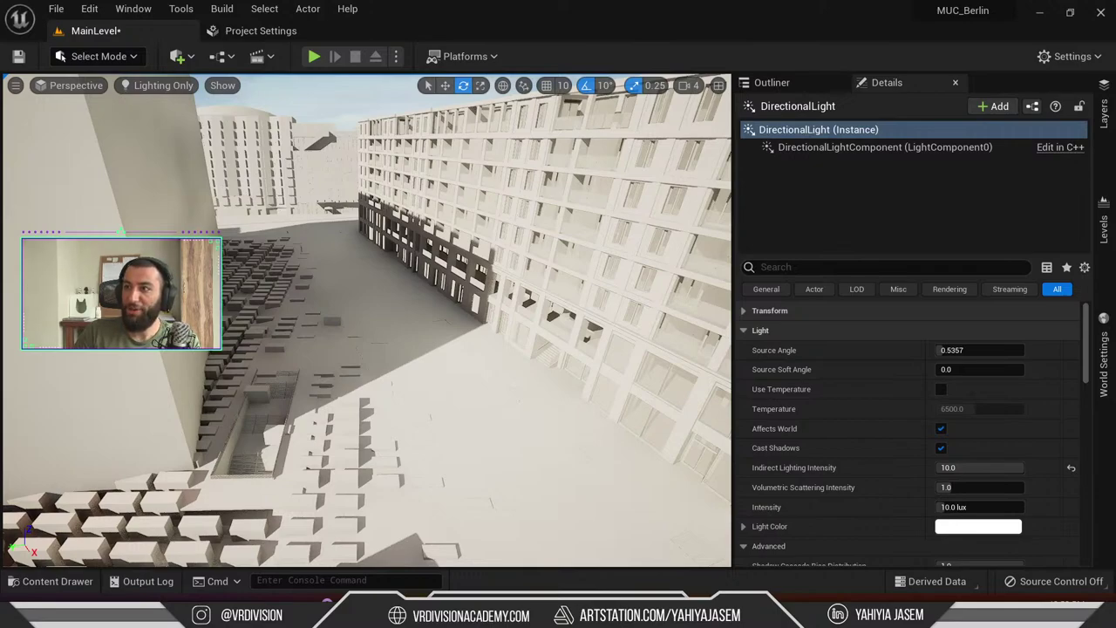
Bring the YouTube live chat pop-up over the editor and read on through the viewers' greetings and comments
drag(1115, 105, 811, 77)
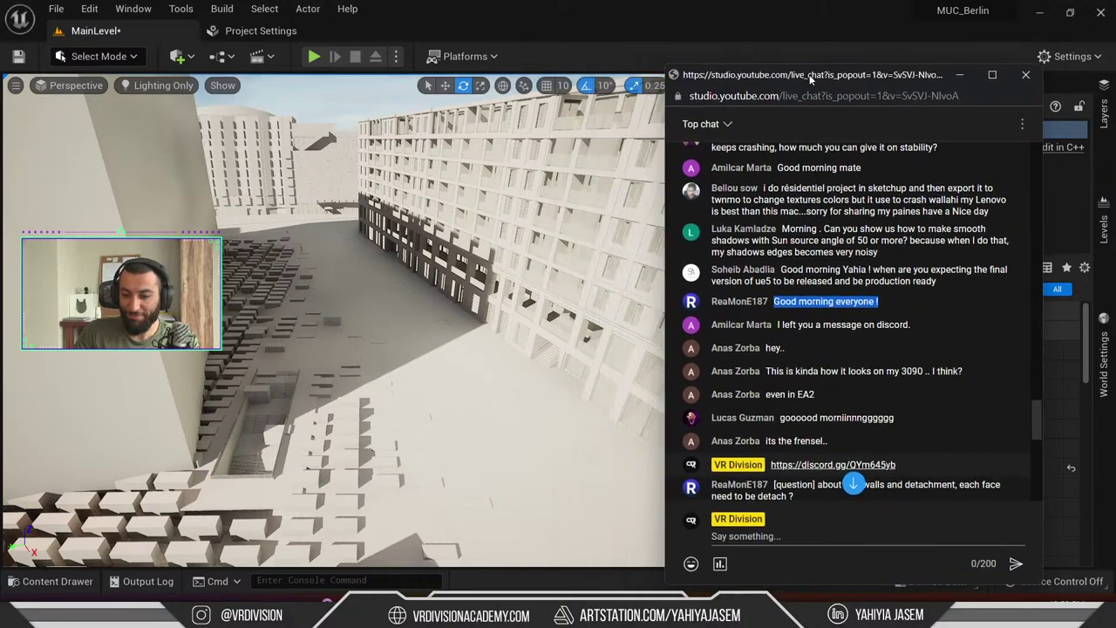
key(alt+Tab)
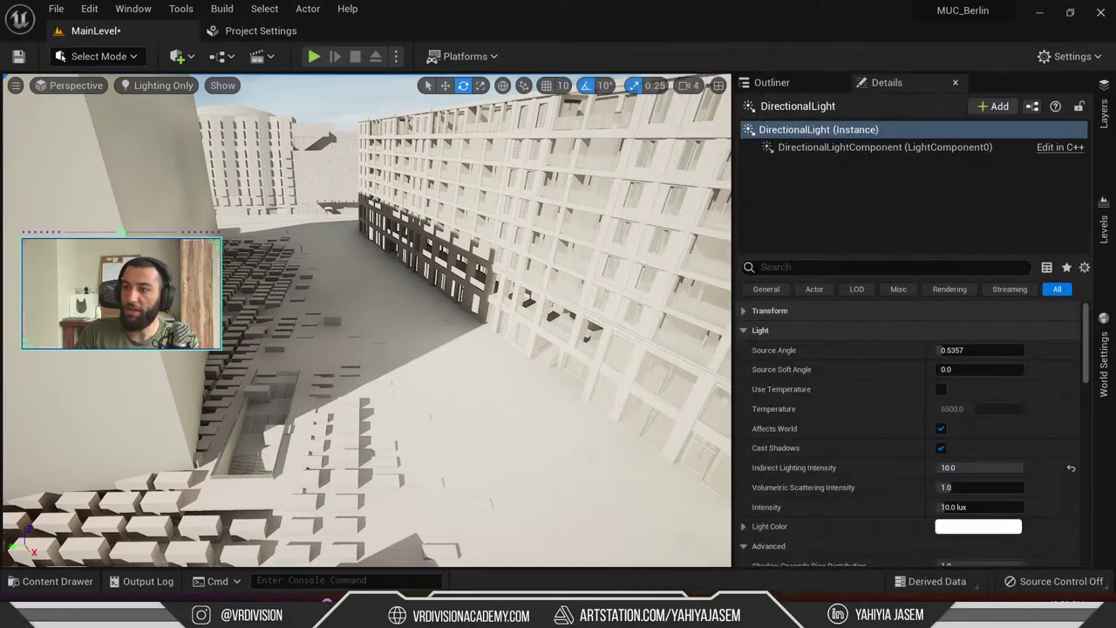
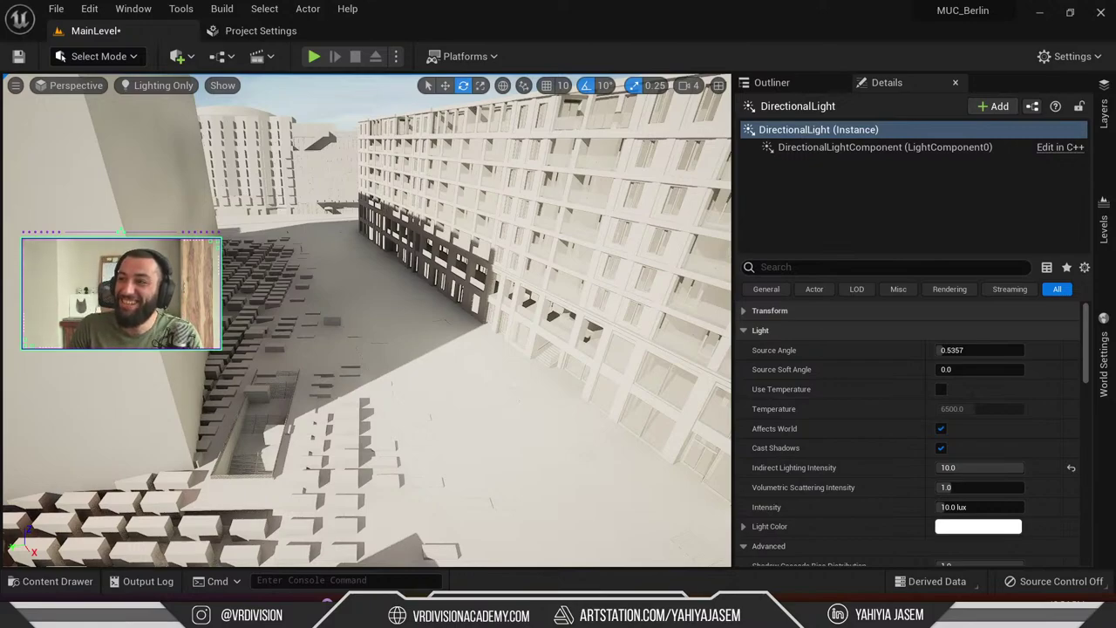
key(alt+Tab)
click(781, 365)
drag(619, 399, 566, 408)
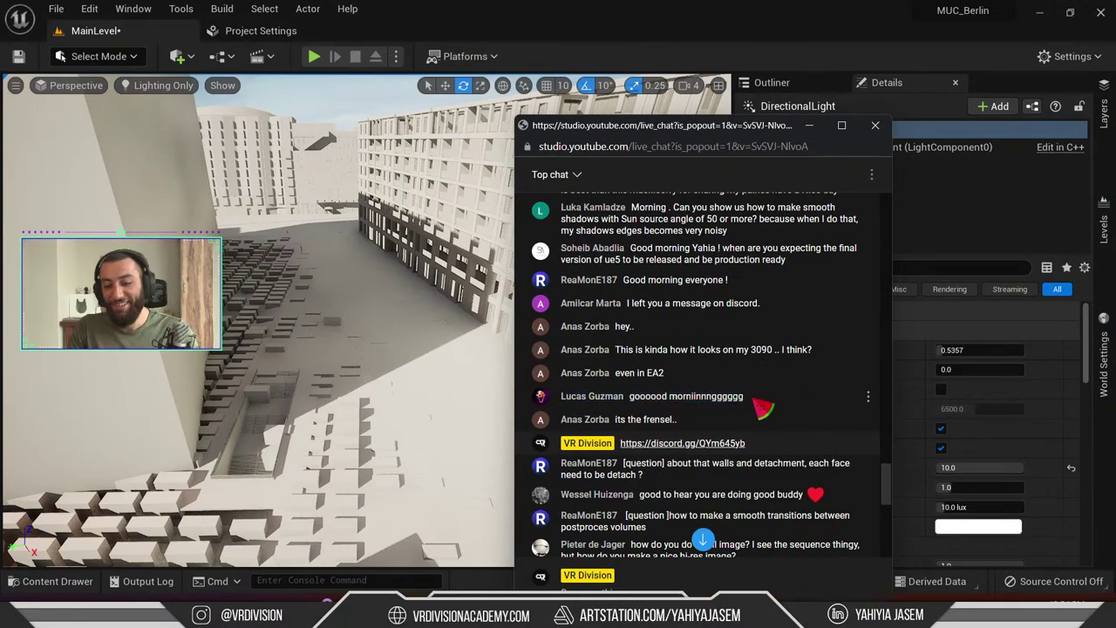
click(761, 407)
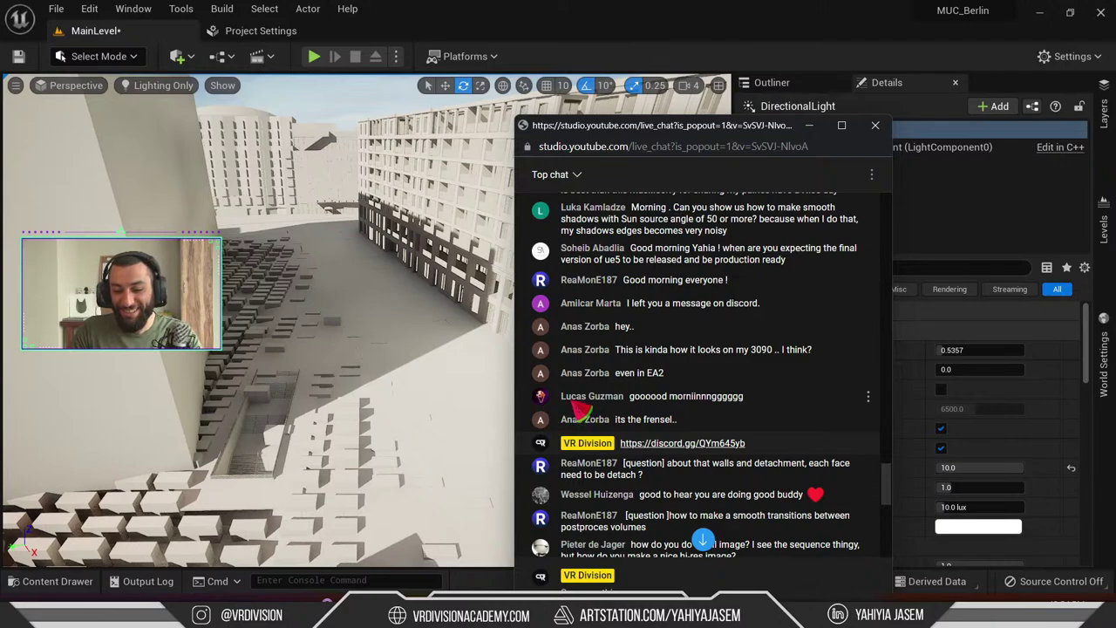
drag(572, 403, 636, 399)
scroll(725, 397, down, 1)
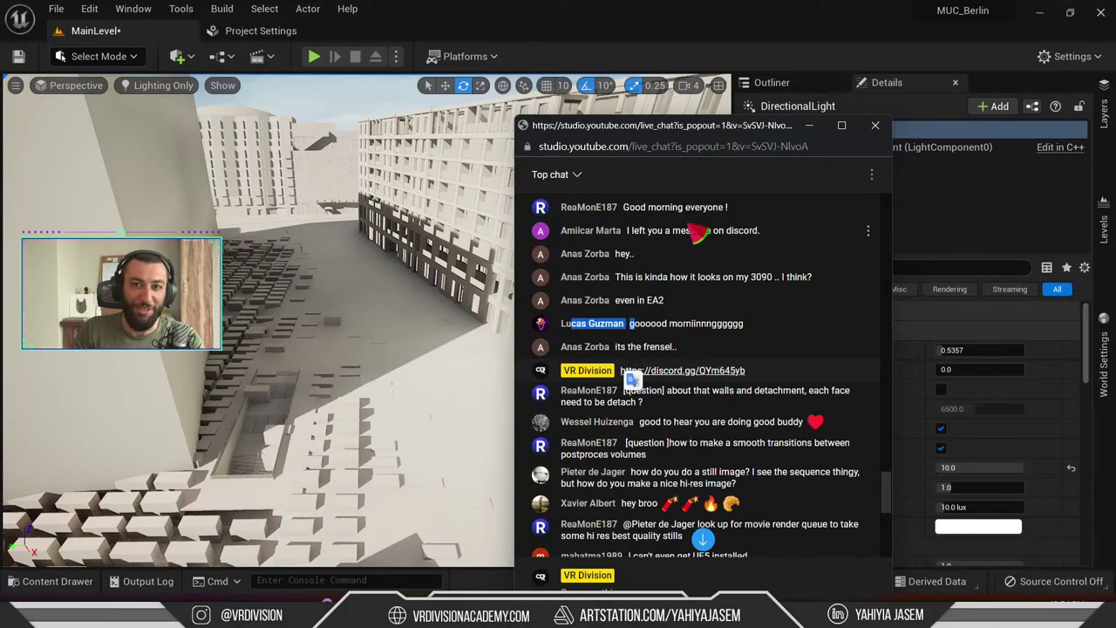
scroll(725, 270, down, 1)
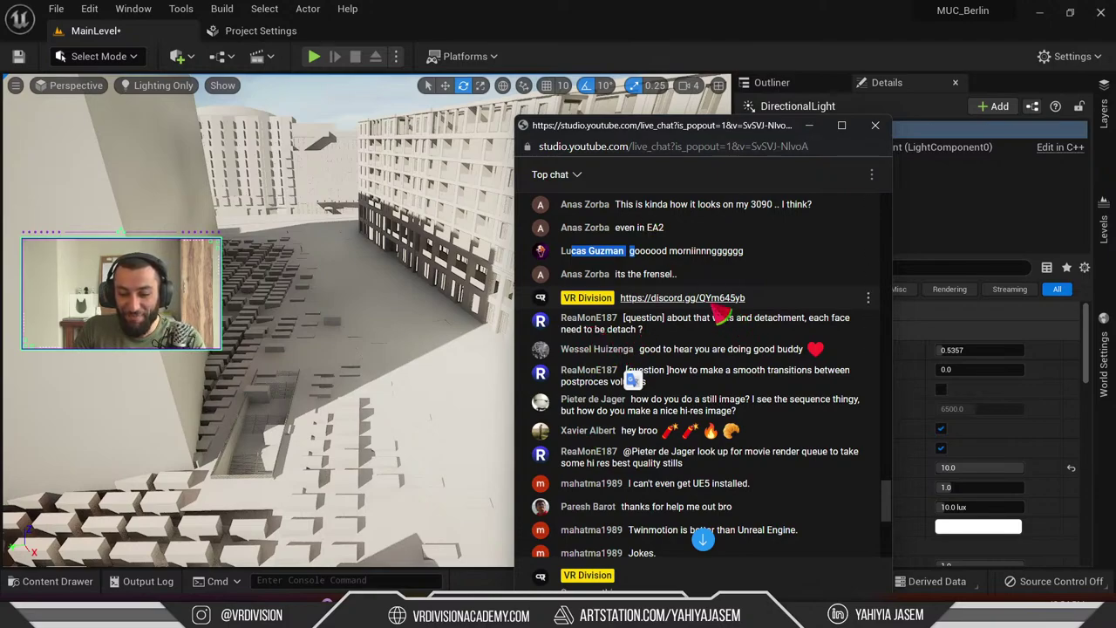
Highlight the chat comment "its the frensel.." and reread the related messages above it
click(671, 275)
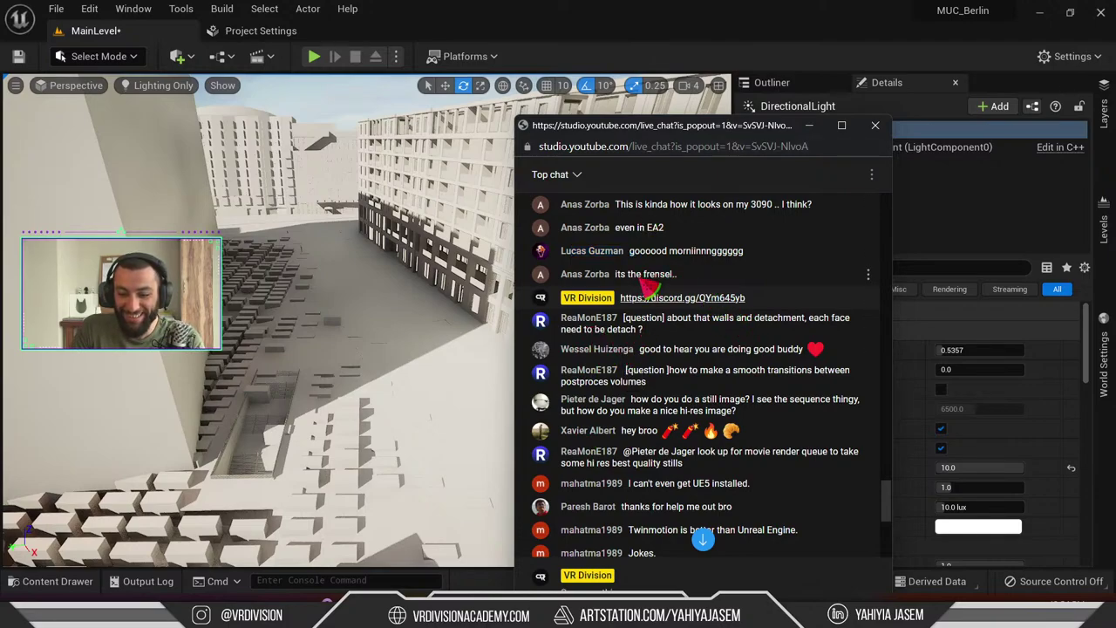
drag(616, 275, 676, 277)
drag(686, 275, 630, 277)
click(632, 290)
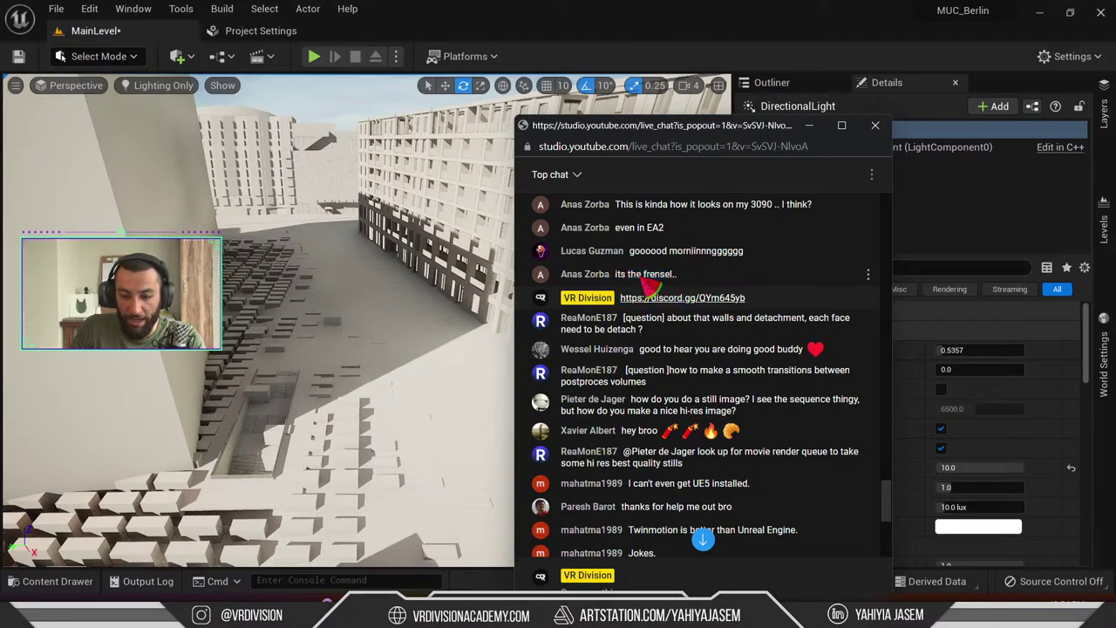
drag(703, 284, 637, 277)
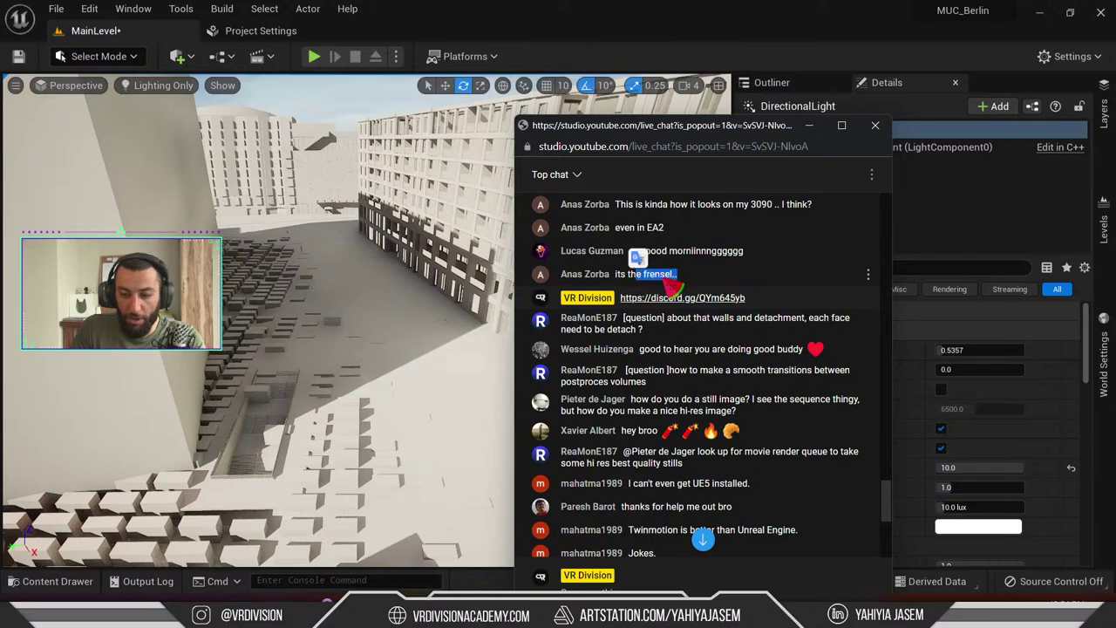
scroll(628, 293, up, 1)
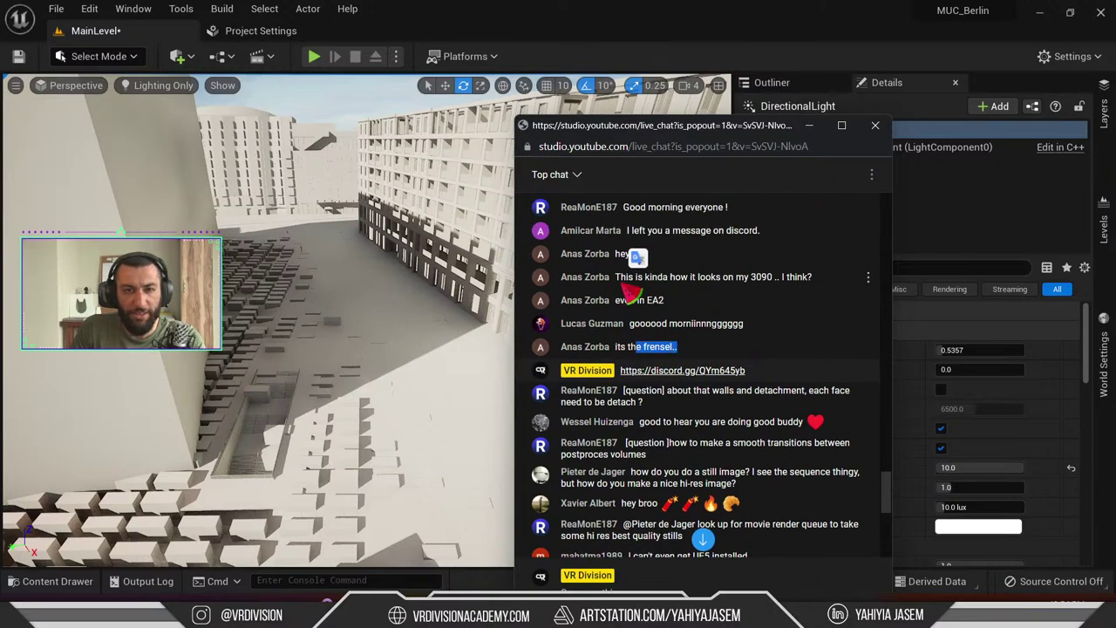
scroll(650, 332, down, 1)
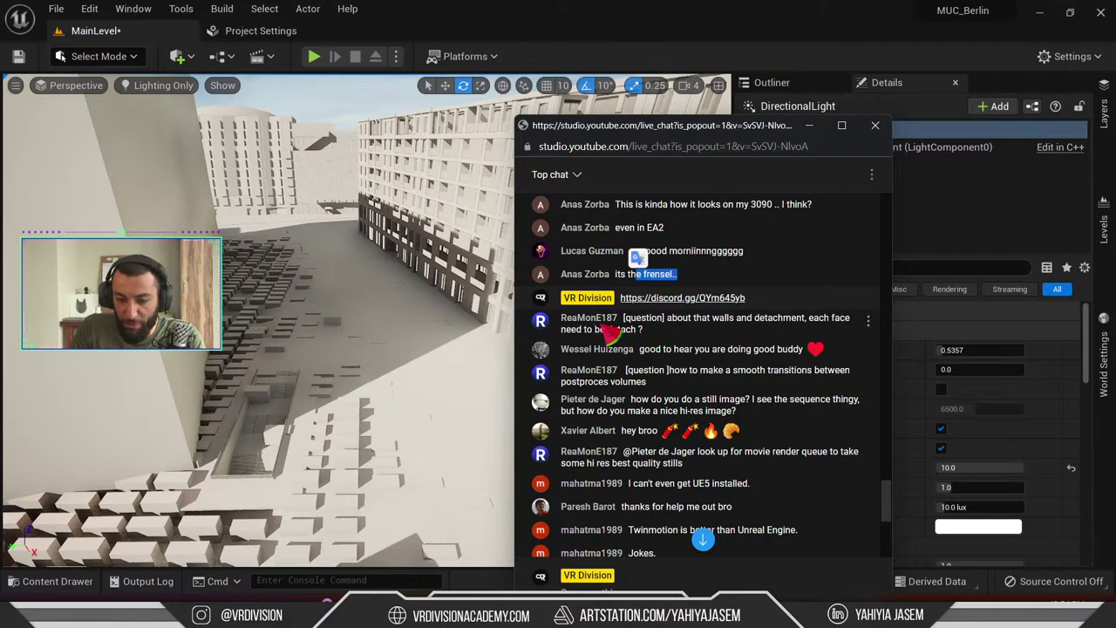
Highlight the chat question about walls and whether each face needs to be detached, and switch away from the chat
click(683, 324)
drag(685, 324, 623, 319)
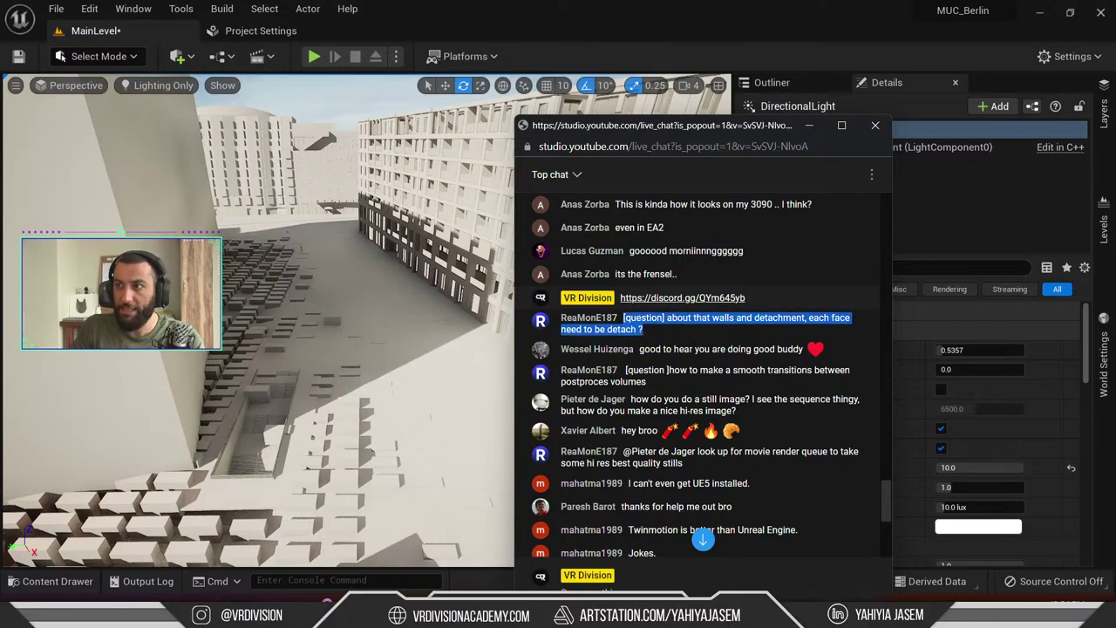
key(alt+Tab)
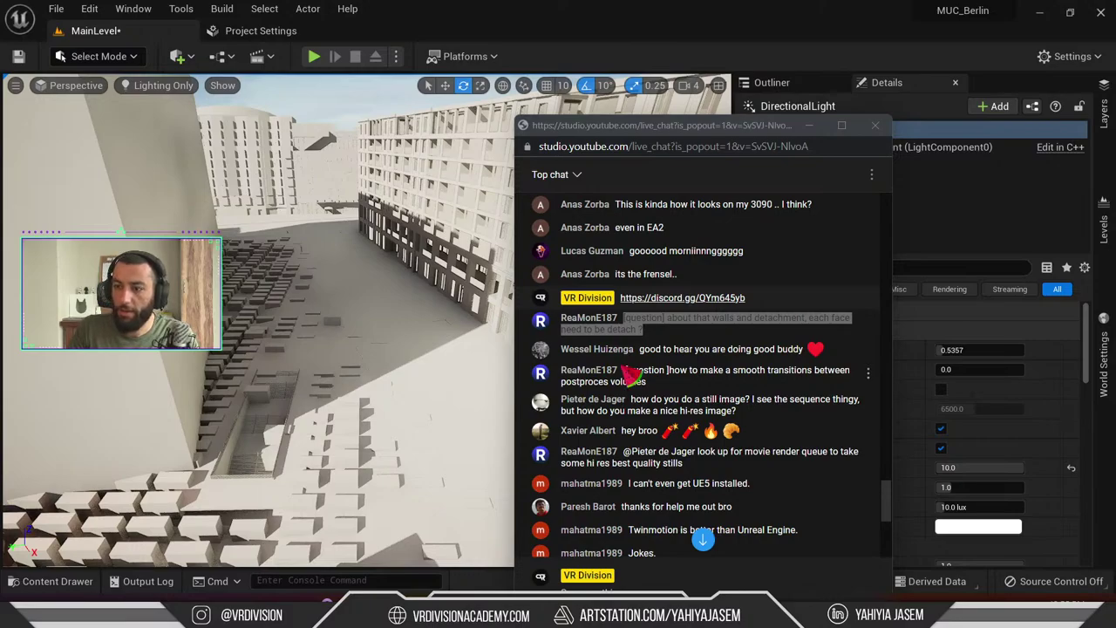
Switch to the Lumen Technical Details page in a maximized browser and examine the Surface Cache section with its note and warning
drag(0, 182, 373, 179)
double_click(379, 178)
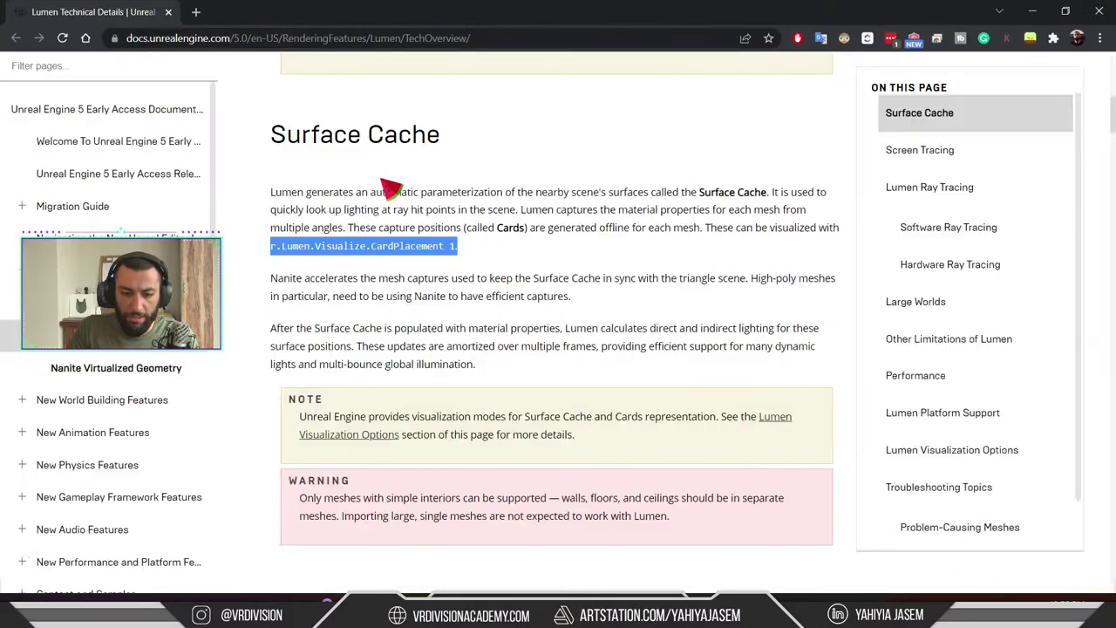
scroll(326, 291, down, 3)
scroll(377, 299, up, 4)
scroll(381, 307, up, 2)
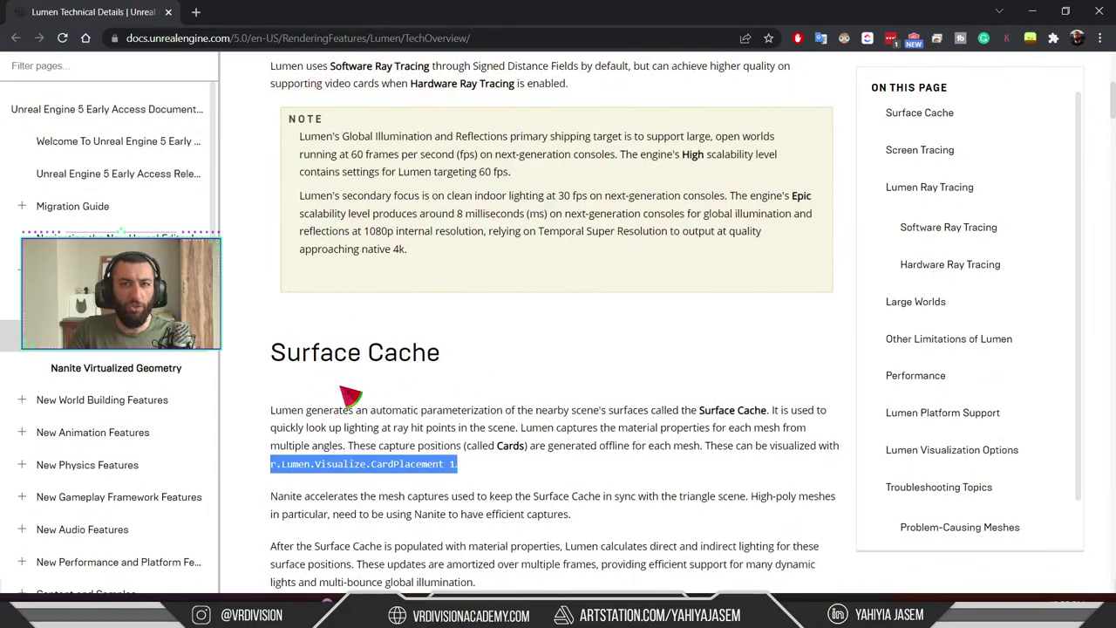
scroll(384, 403, down, 1)
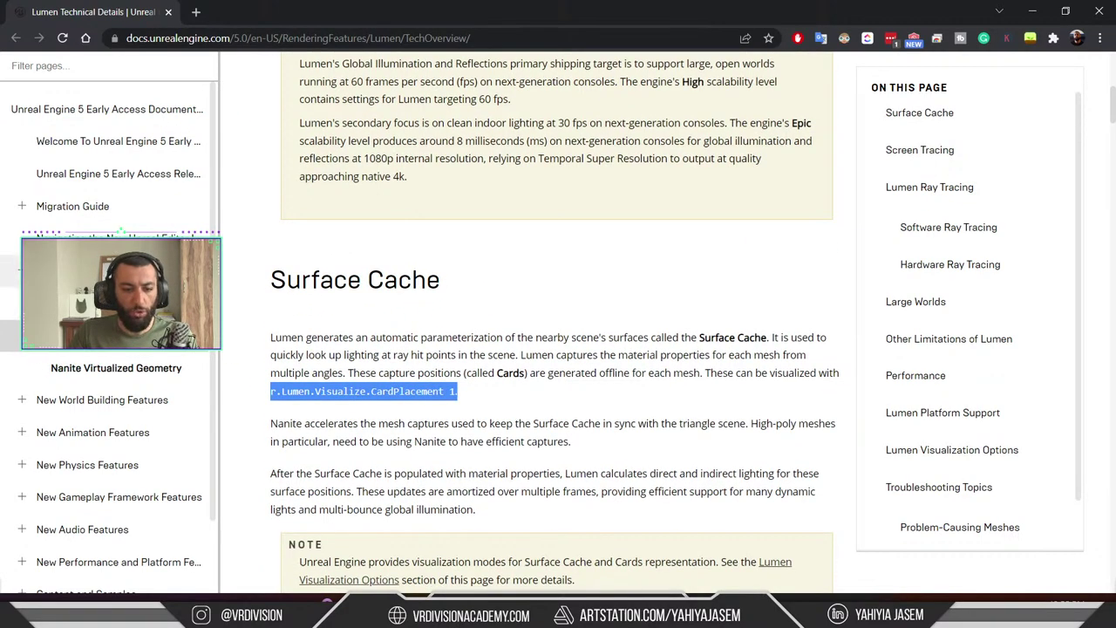
scroll(357, 249, down, 3)
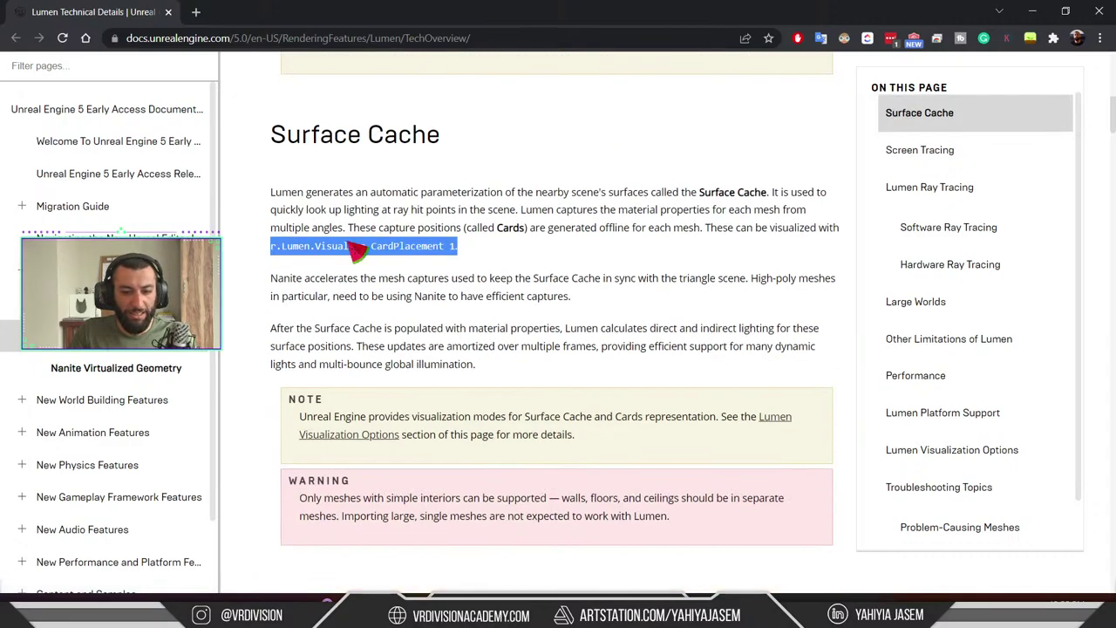
scroll(314, 299, up, 2)
scroll(314, 299, down, 6)
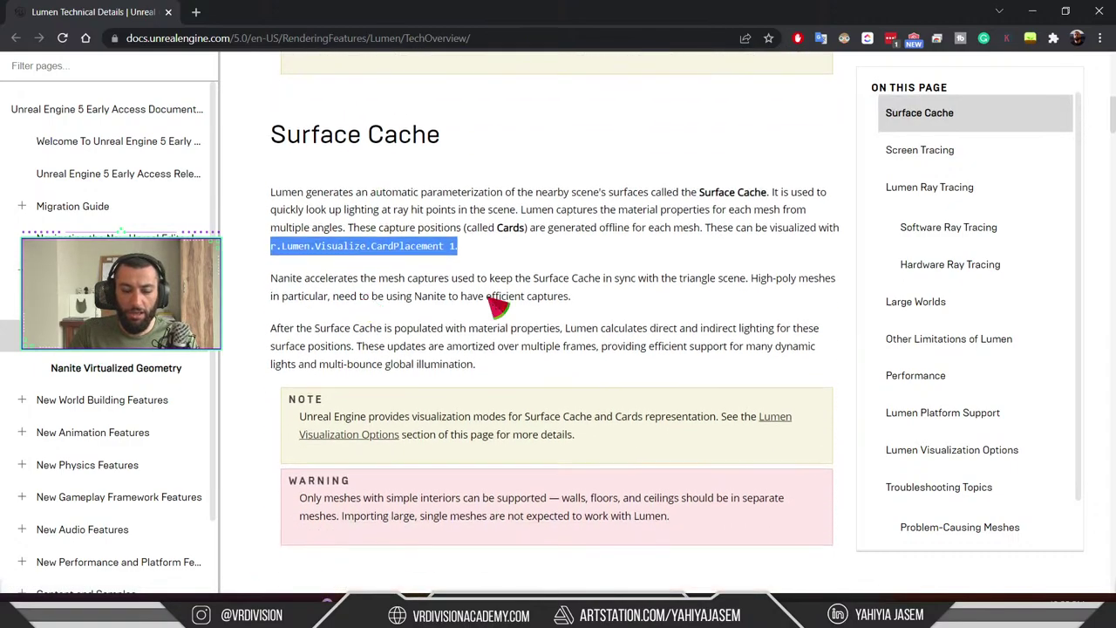
Switch back to the Unreal editor and run the console command r.Lumen.Visualize.CardPlacement 1
scroll(415, 111, up, 5)
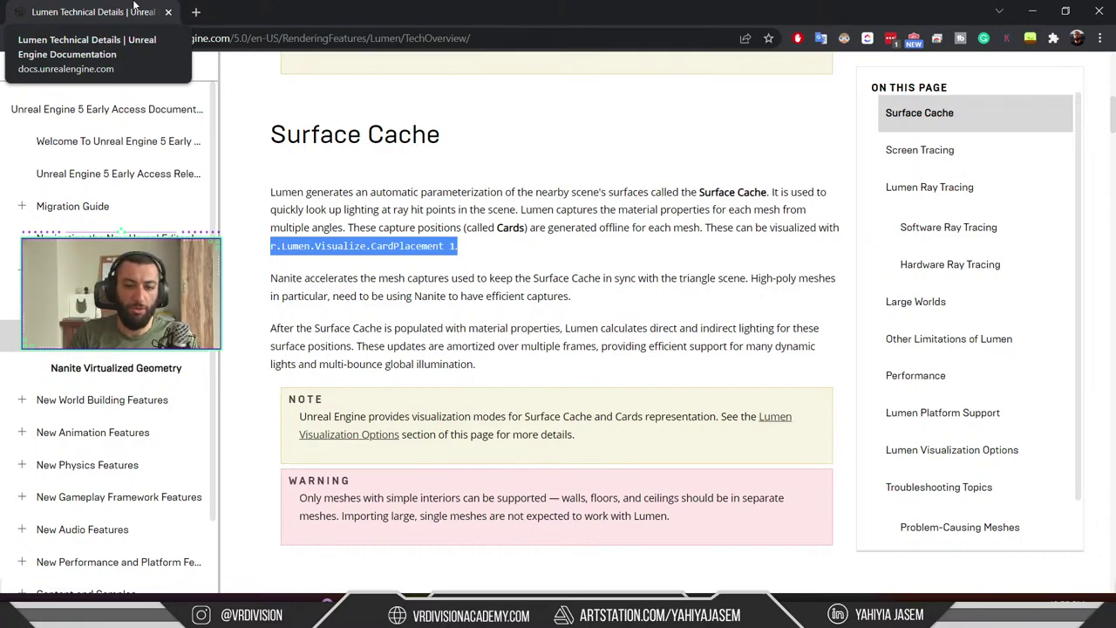
drag(133, 5, 1115, 199)
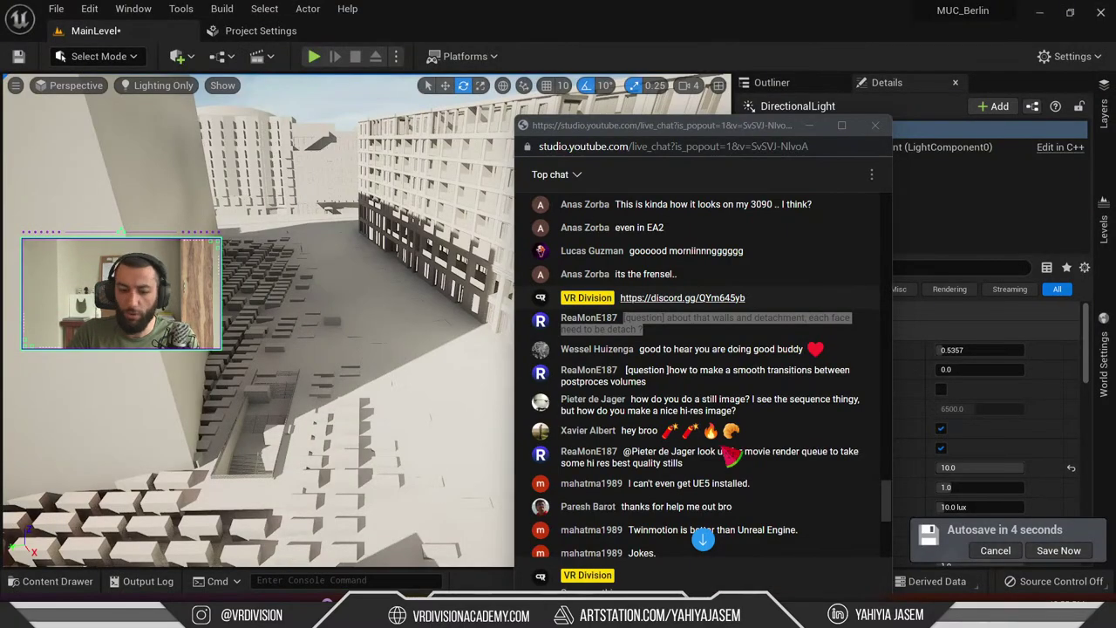
right_drag(324, 469, 324, 418)
key(grave)
text(r.Lumen.Visualize.CardPlacement 1.)
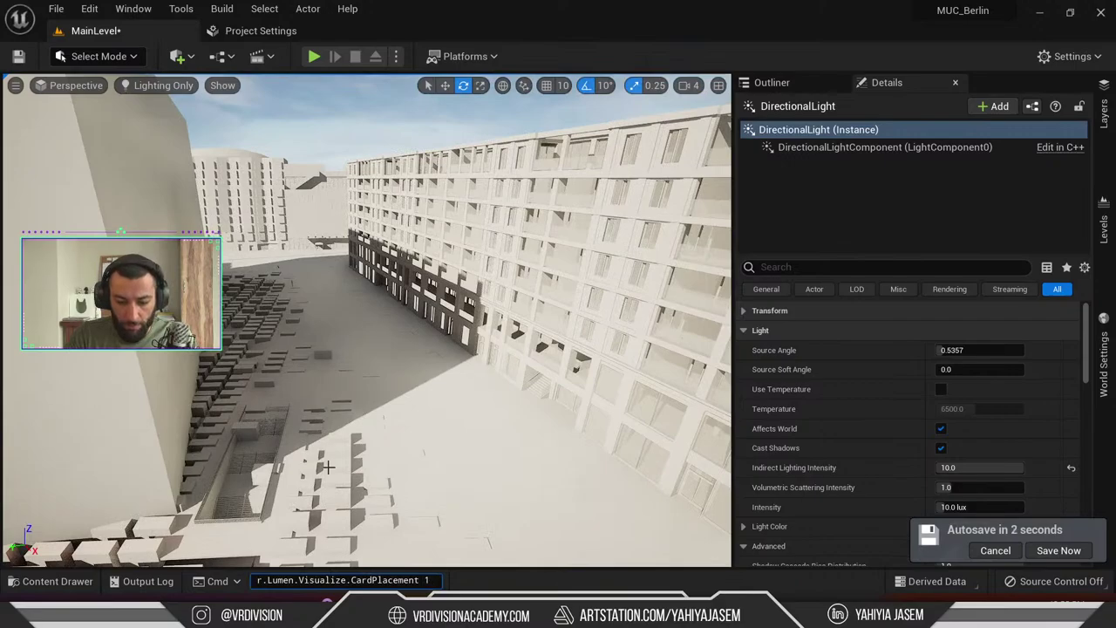
key(Return)
Examine the coloured Lumen card placements on the building facades, the ground-level blocks and inside the rooms
right_drag(328, 467, 261, 187)
key(d)
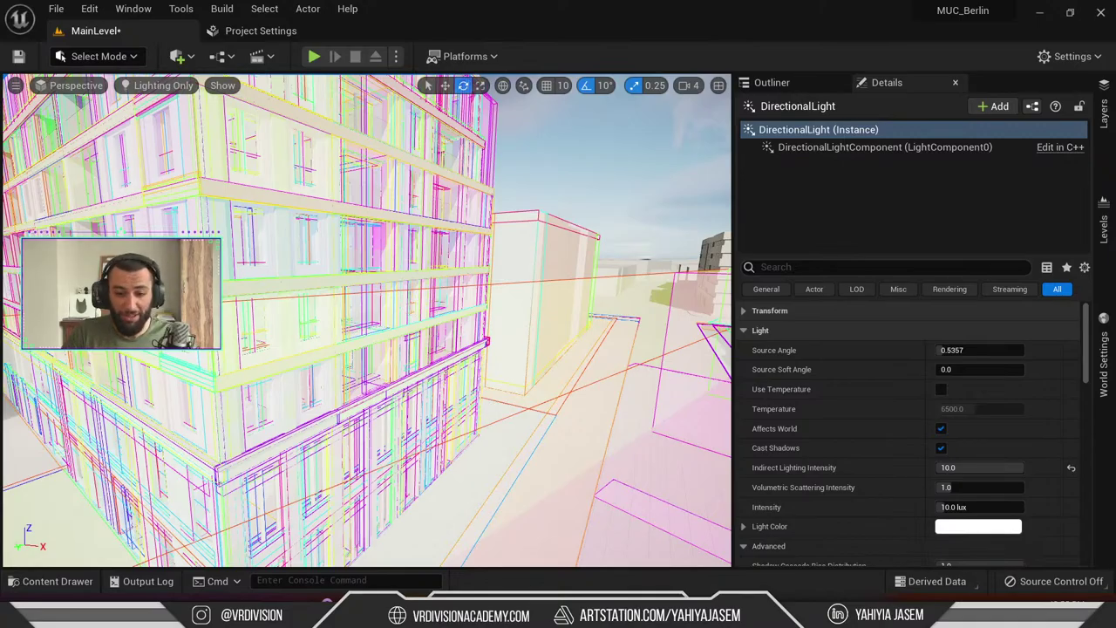
right_drag(367, 321, 435, 380)
key(Escape)
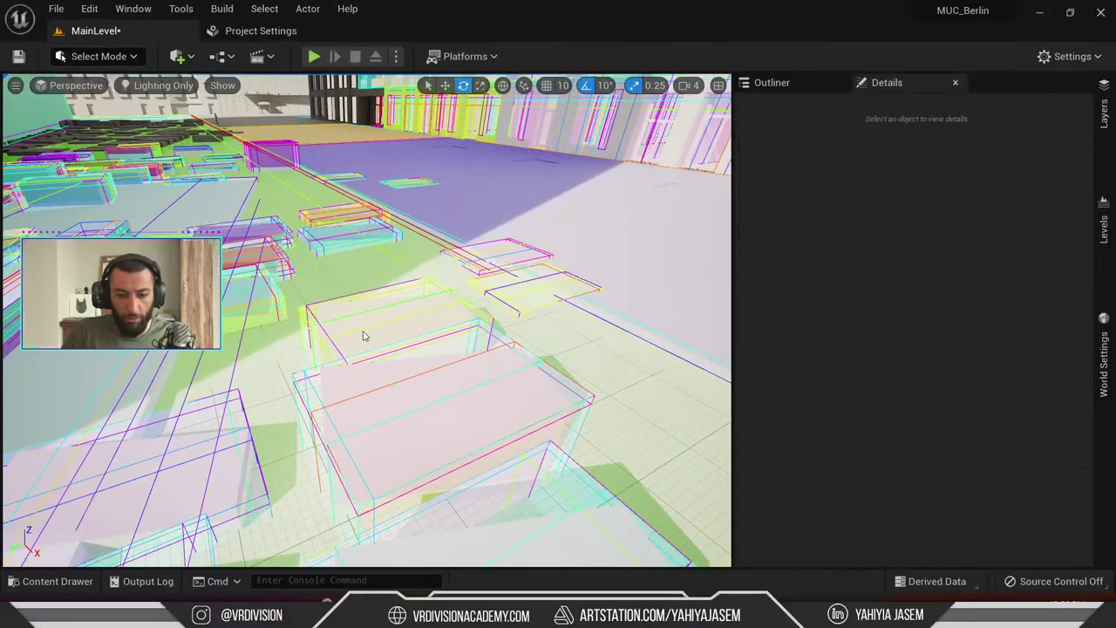
right_drag(365, 336, 349, 323)
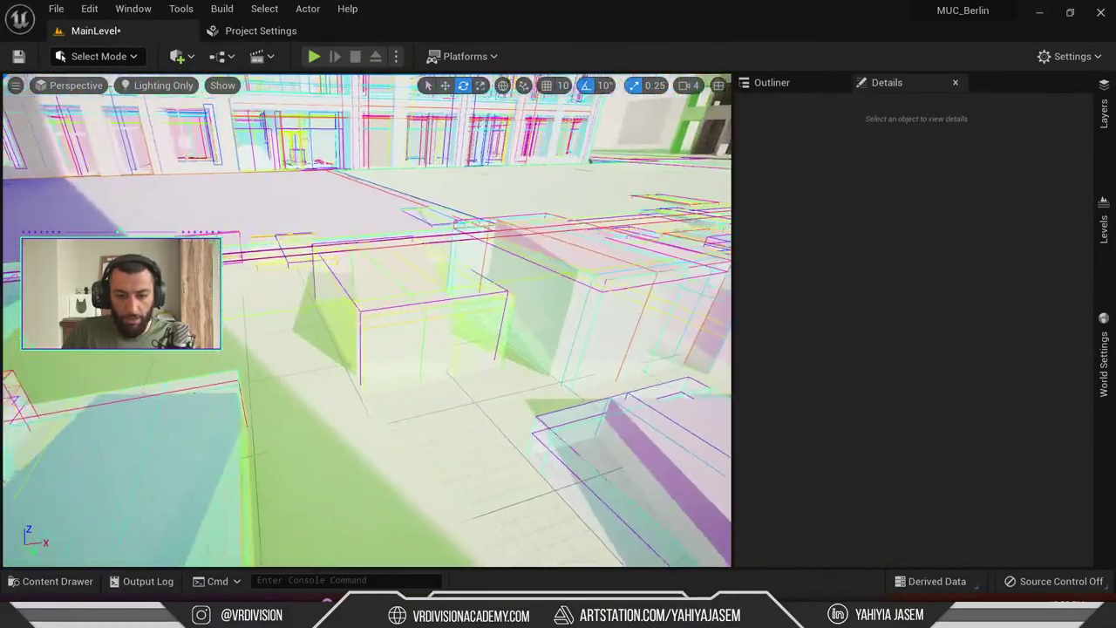
right_drag(410, 305, 410, 305)
right_drag(510, 307, 351, 398)
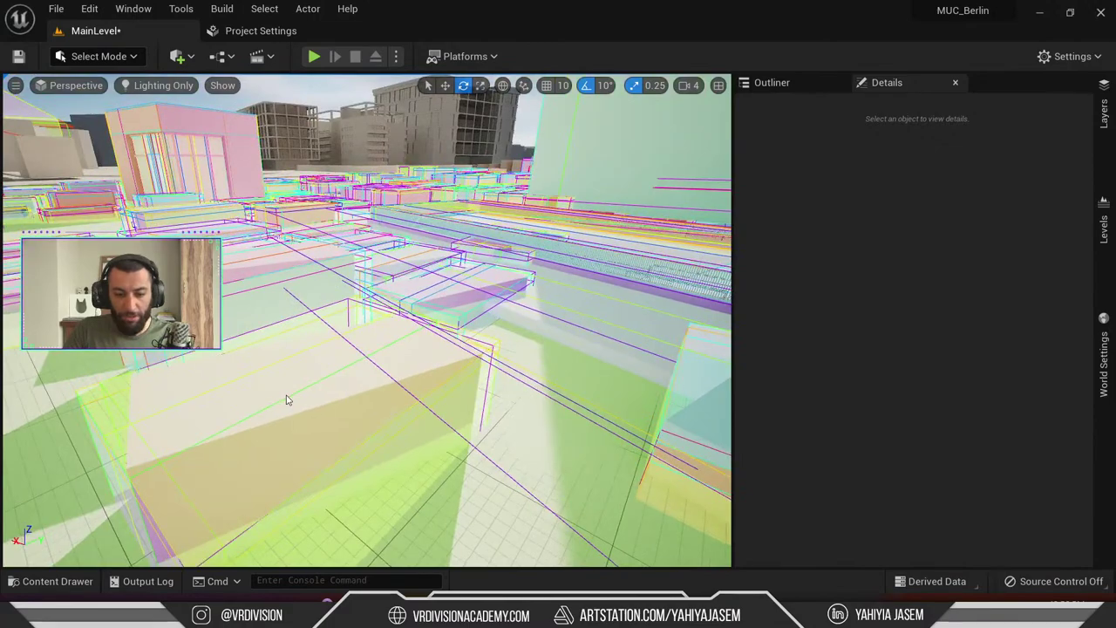
right_drag(392, 344, 431, 379)
right_click(431, 378)
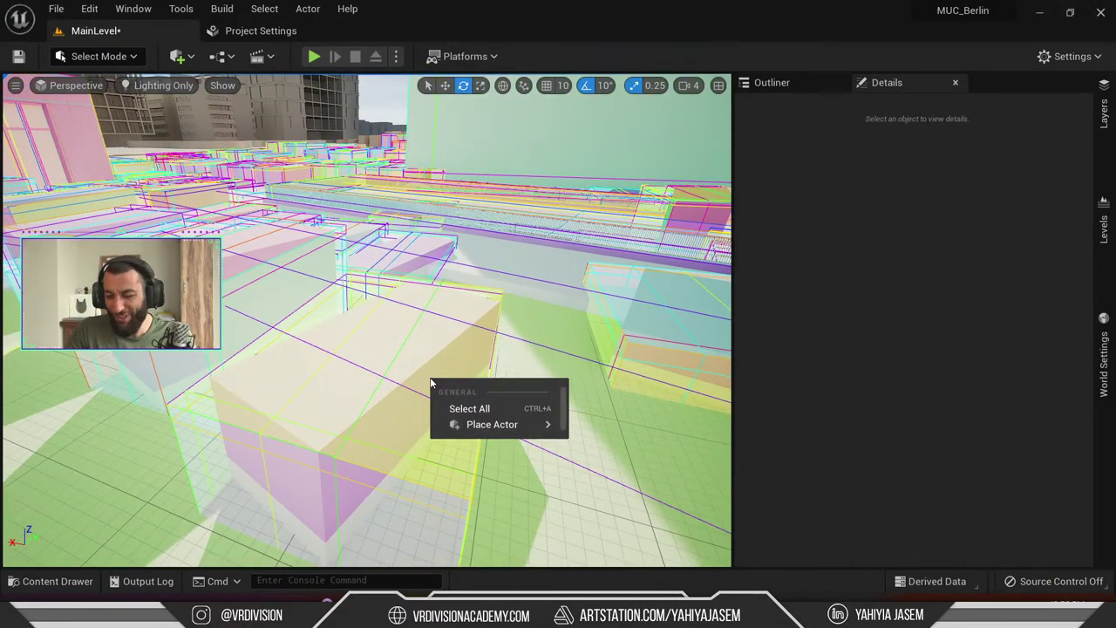
right_drag(370, 342, 567, 305)
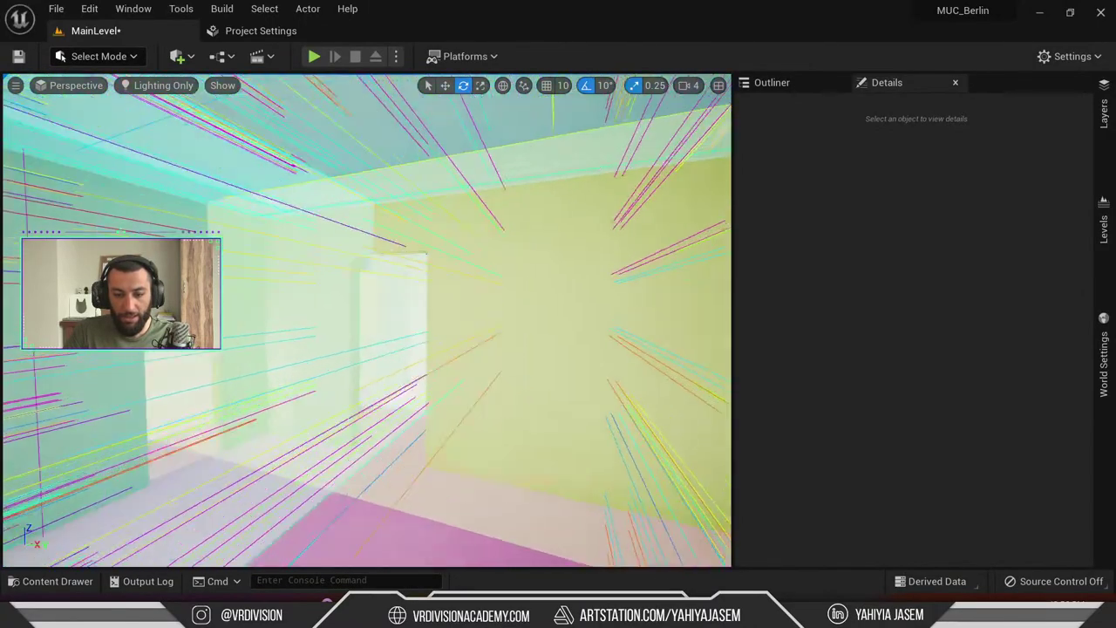
right_drag(449, 311, 518, 294)
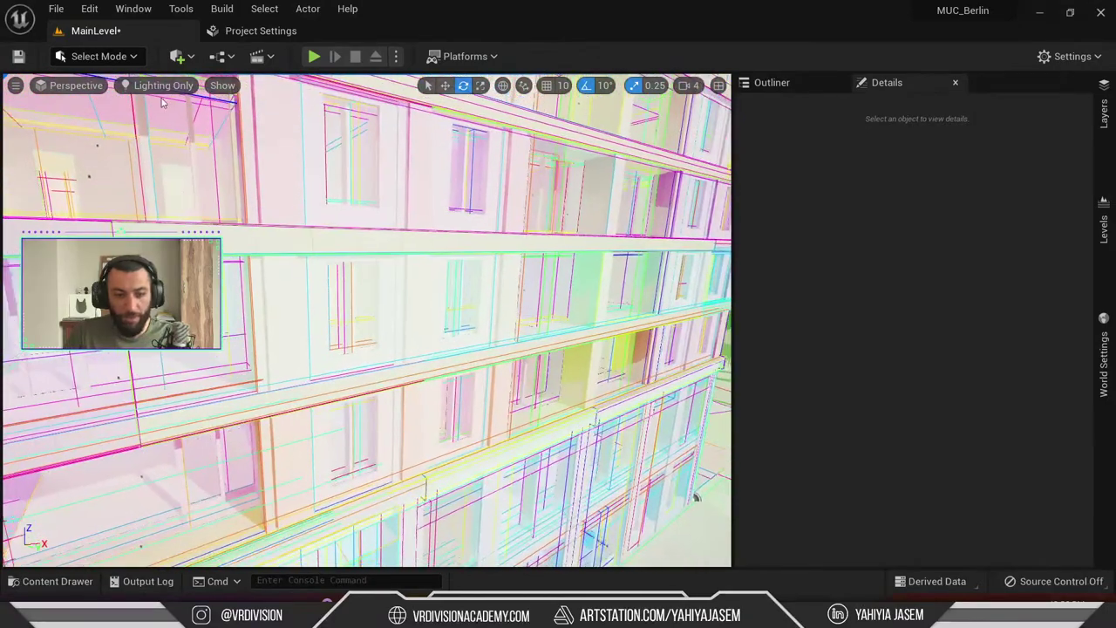
Switch the viewport to Lit, enter the apartment interior and run r.Lumen.Visualize.CardPlacement 0
click(163, 85)
click(166, 122)
right_drag(366, 237, 439, 287)
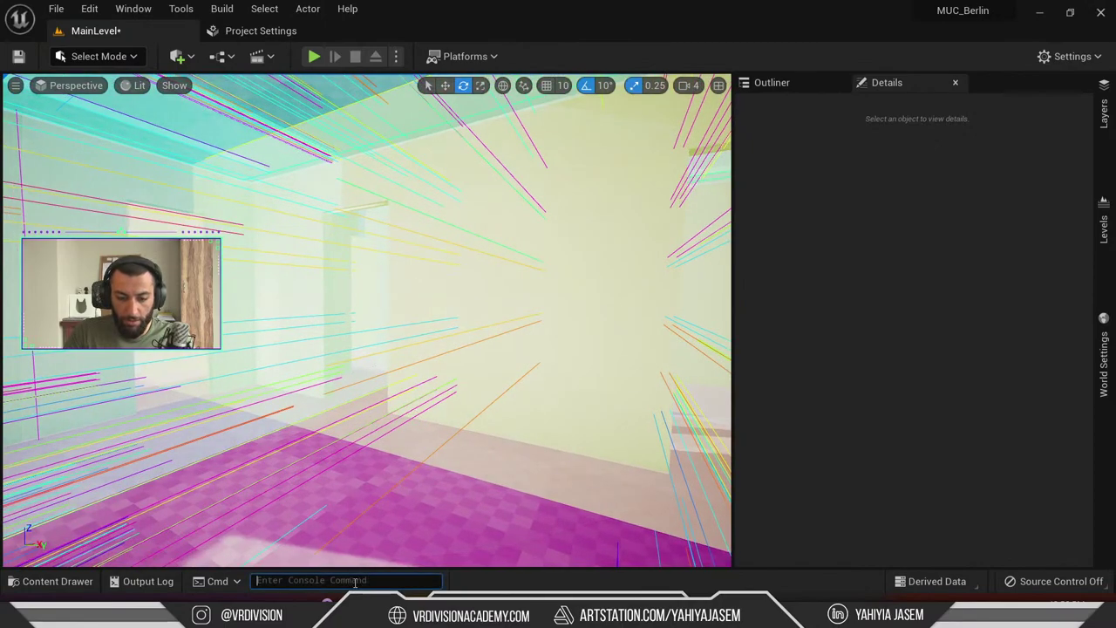
key(BackSpace)
key(BackSpace)
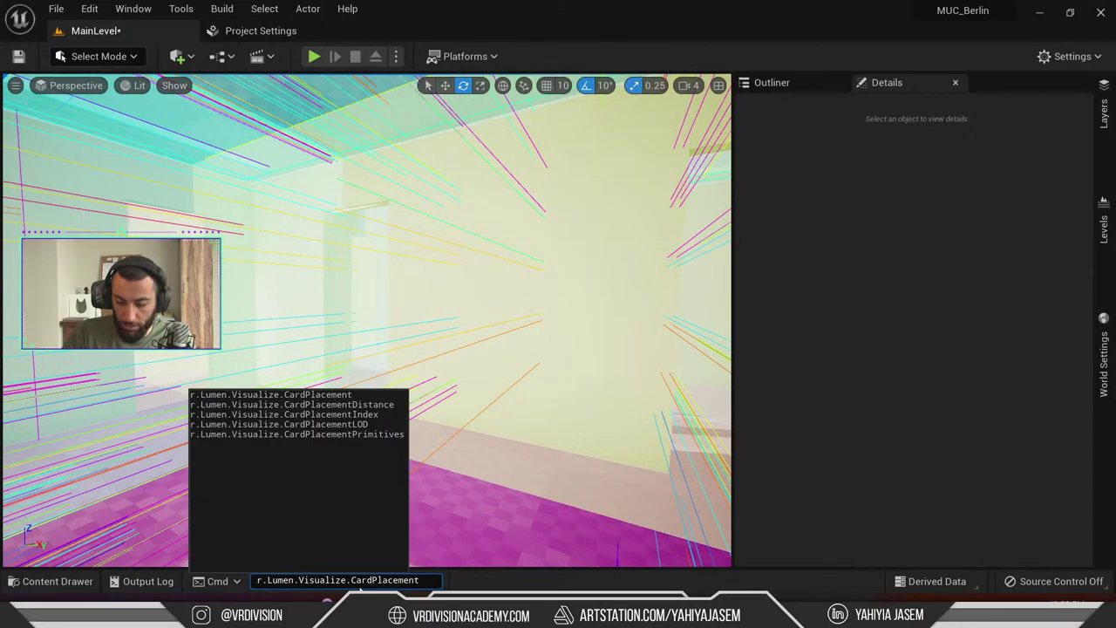
text(0)
key(Return)
Select the wall mesh SM_Wall-3OG-I_12, isolate and frame it in Unlit view, and enable r.Lumen.Visualize.CardPlacement
click(500, 308)
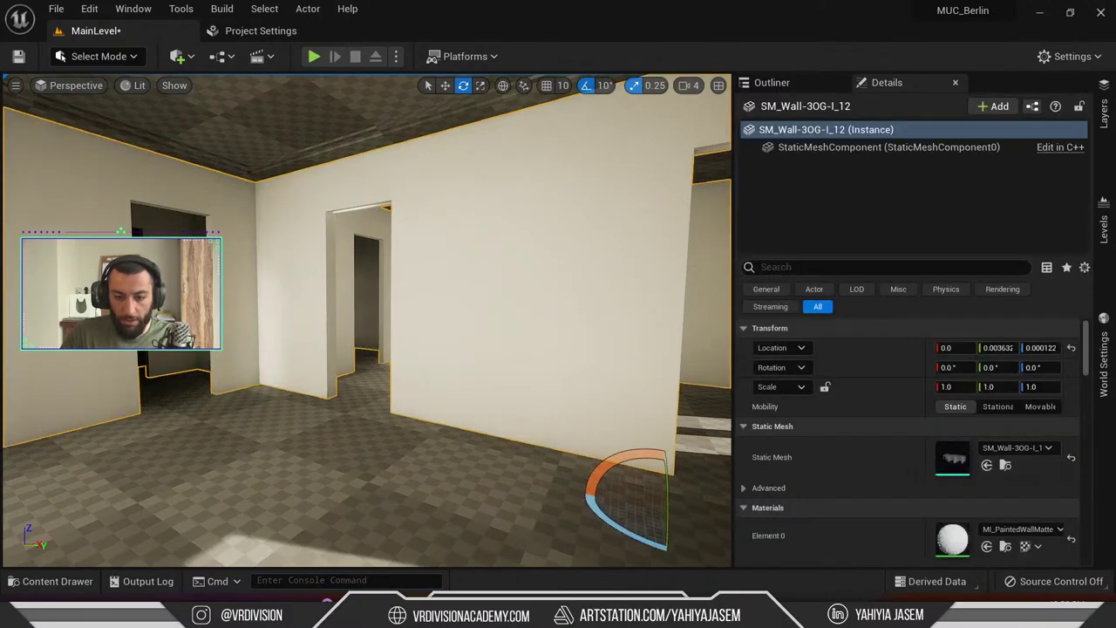
right_drag(486, 311, 486, 310)
key(f)
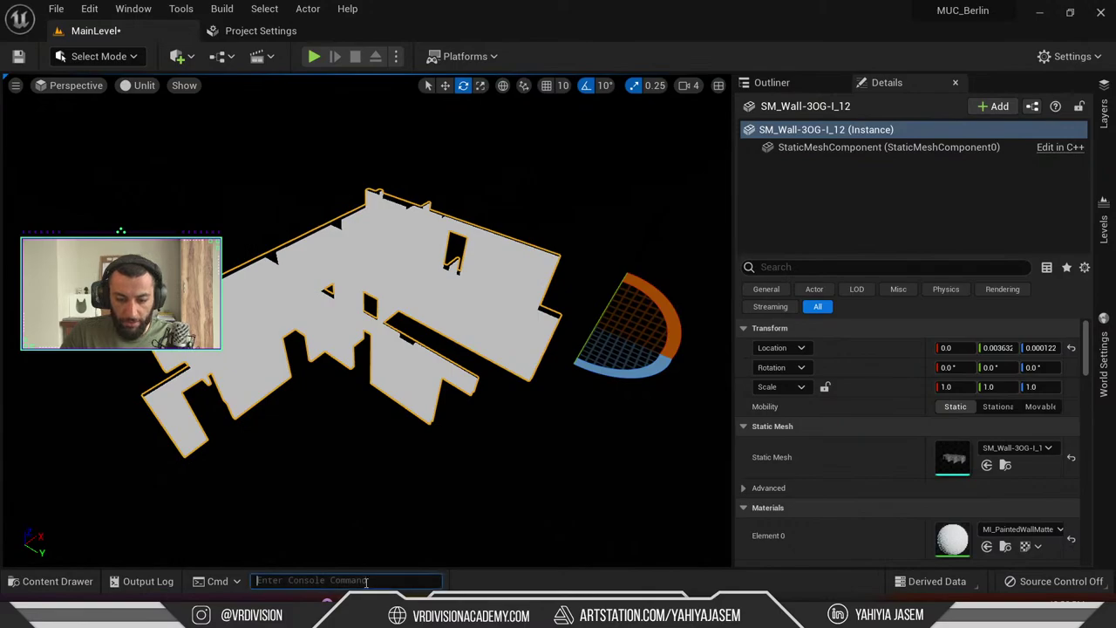
key(Return)
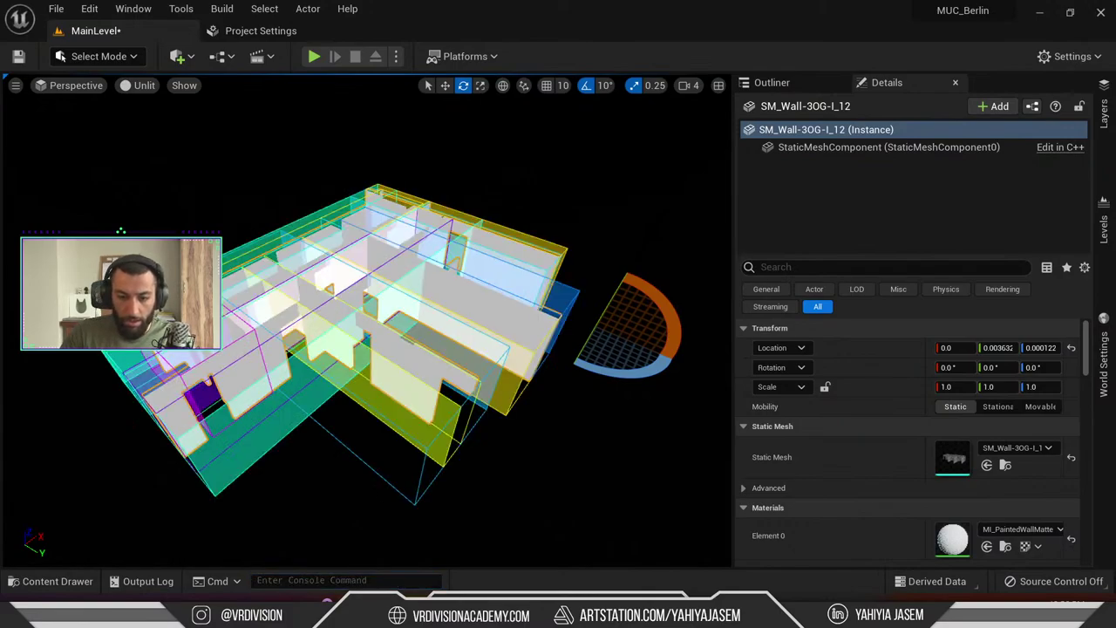
Deselect the isolated wall mesh and inspect its Lumen cards from several sides
alt+drag(427, 318, 427, 318)
key(Escape)
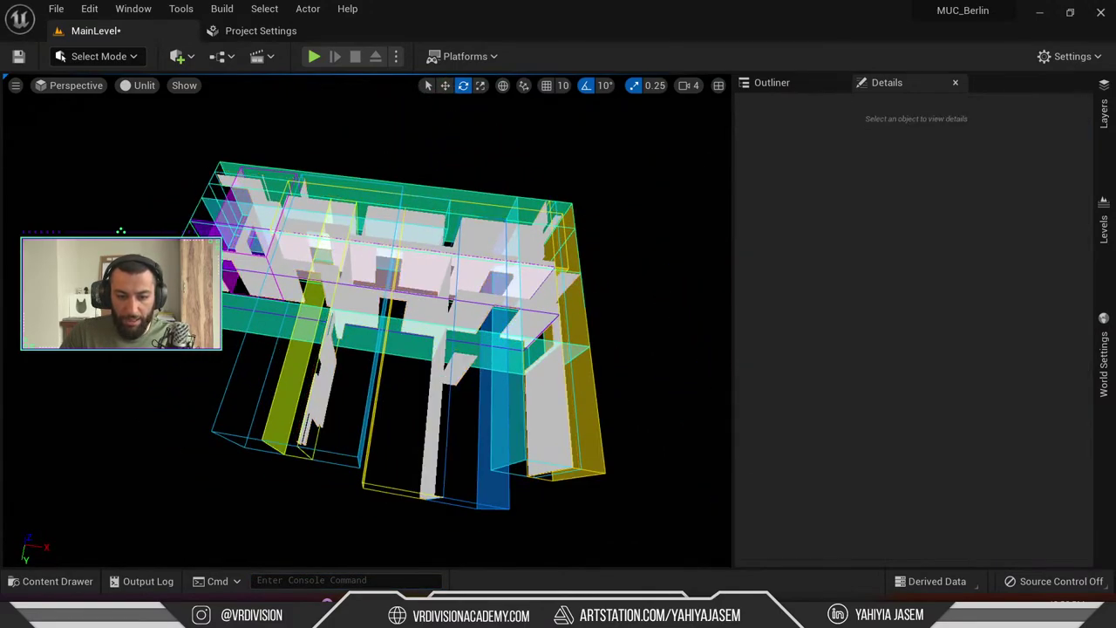
alt+drag(247, 279, 248, 260)
right_drag(293, 180, 293, 180)
key(w)
right_drag(252, 240, 264, 212)
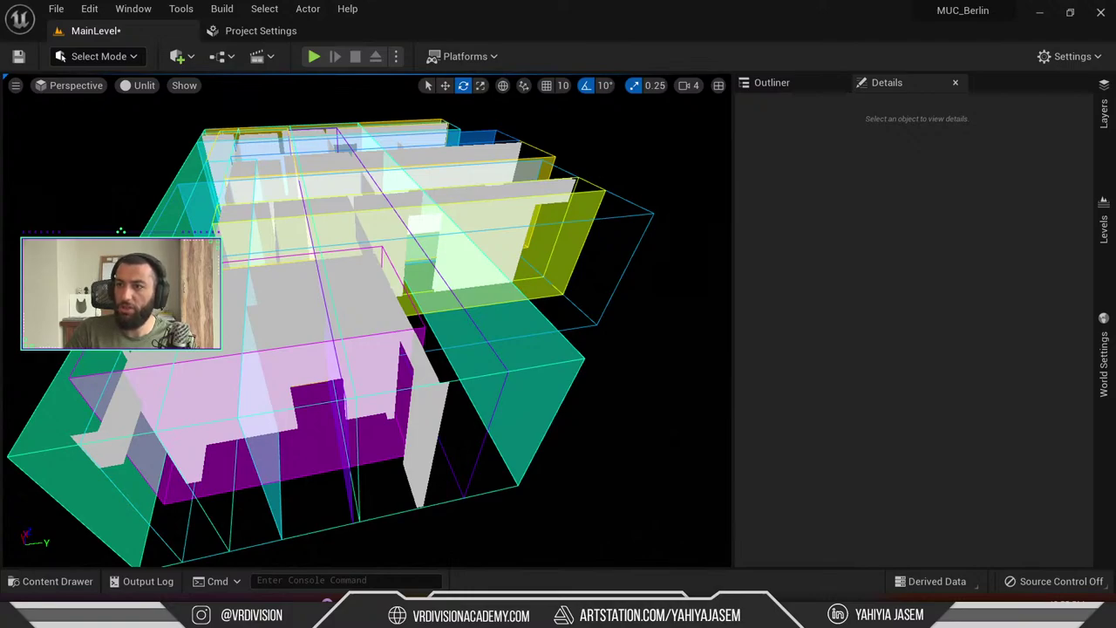
Return to the Lumen Technical Details page and read the first Surface Cache paragraph, highlighting phrases up to "(called Cards)"
key(alt+Tab)
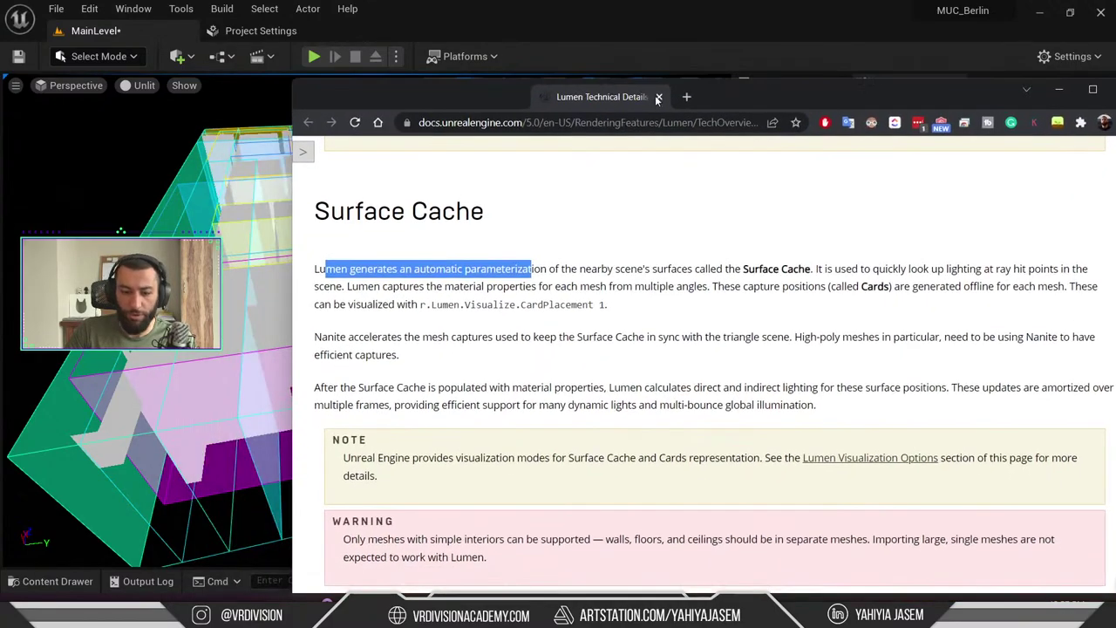
click(483, 279)
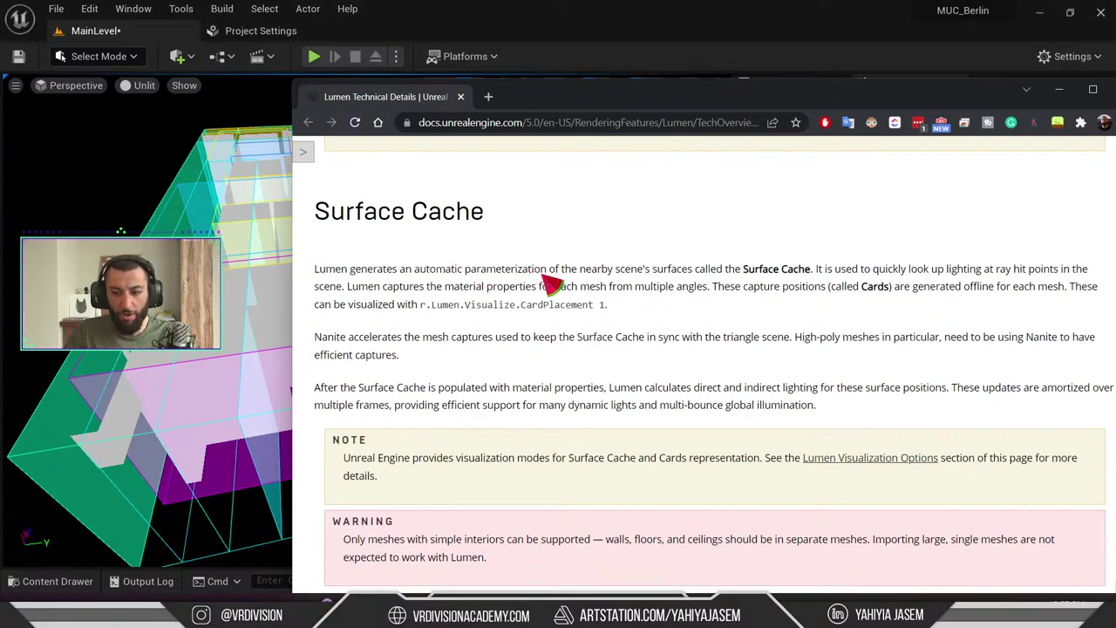
drag(626, 279, 817, 282)
click(811, 282)
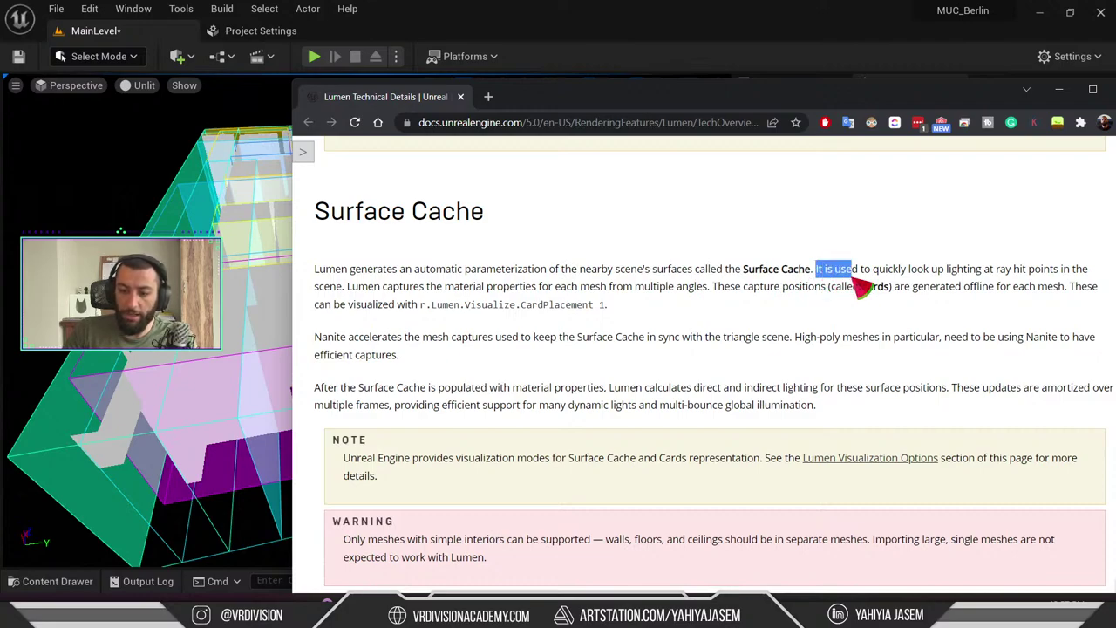
drag(865, 278, 918, 277)
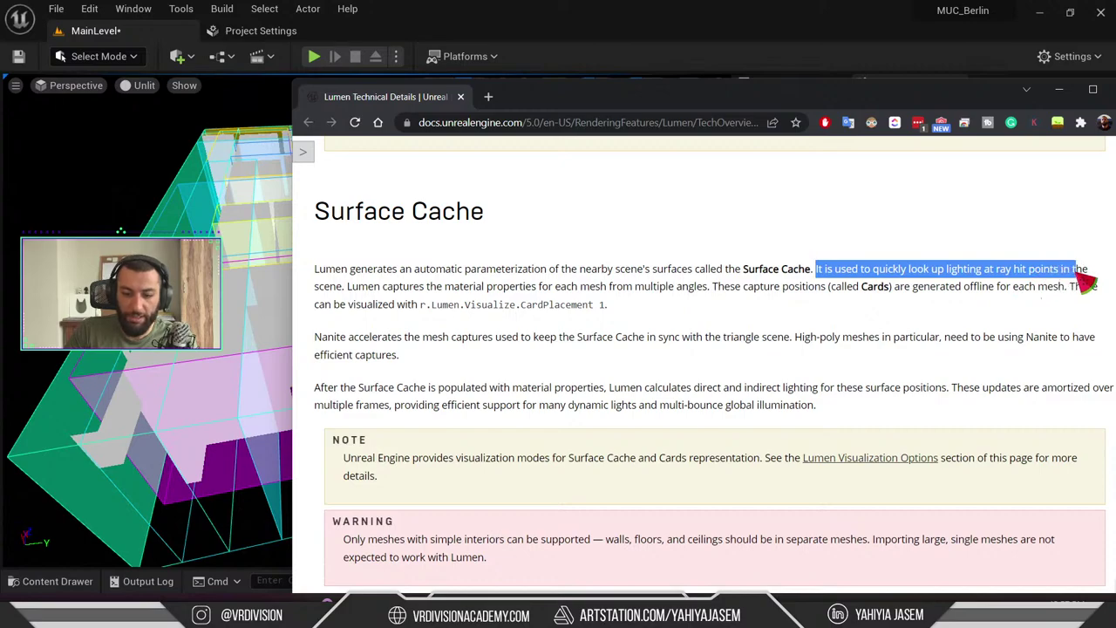
drag(353, 293, 510, 294)
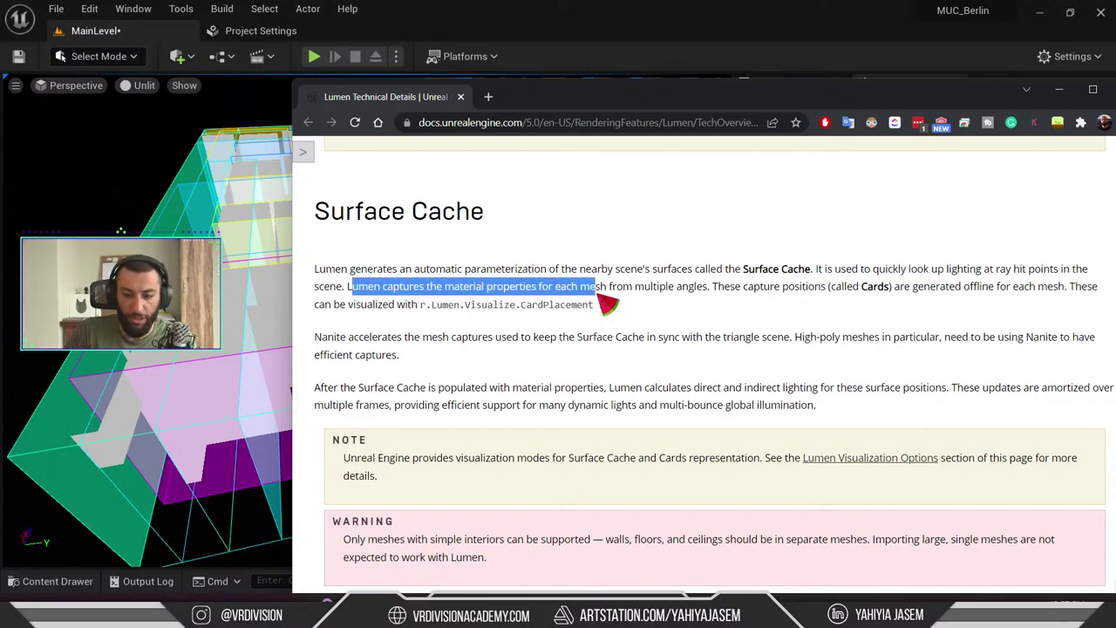
drag(598, 296, 821, 294)
click(724, 305)
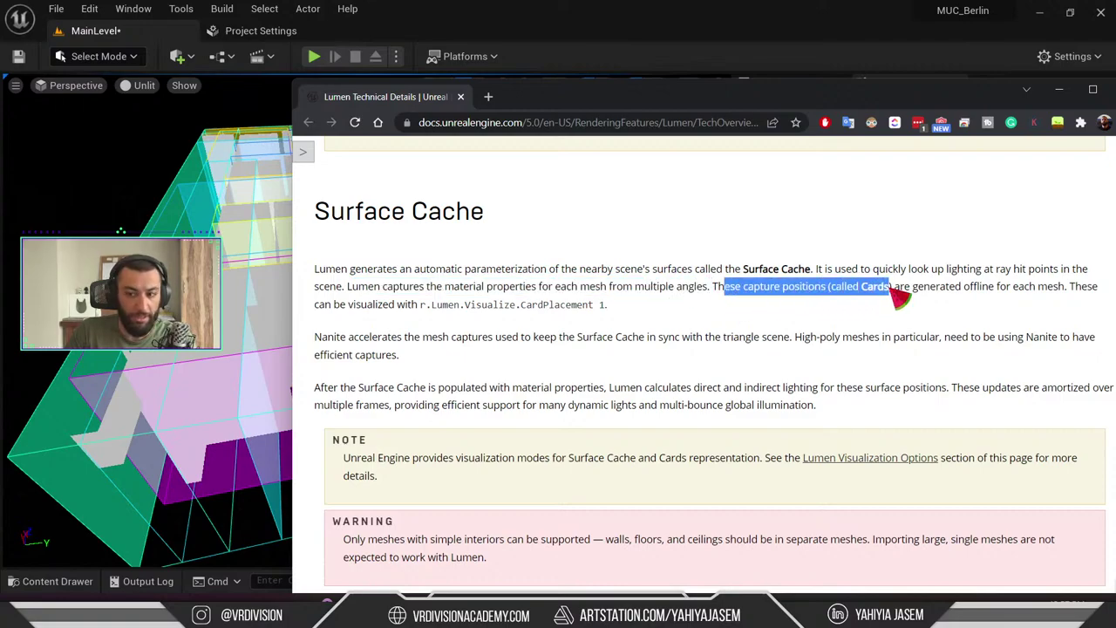
drag(891, 288, 821, 288)
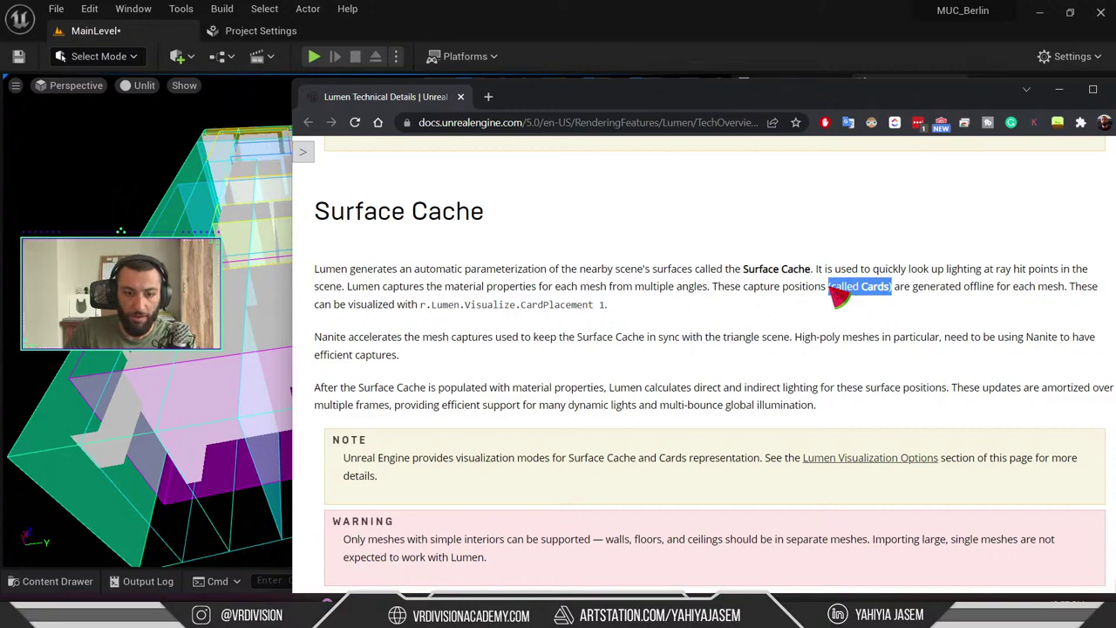
Go back to the editor and inspect the cards around the near end of the isolated wall mesh
right_drag(252, 289, 228, 297)
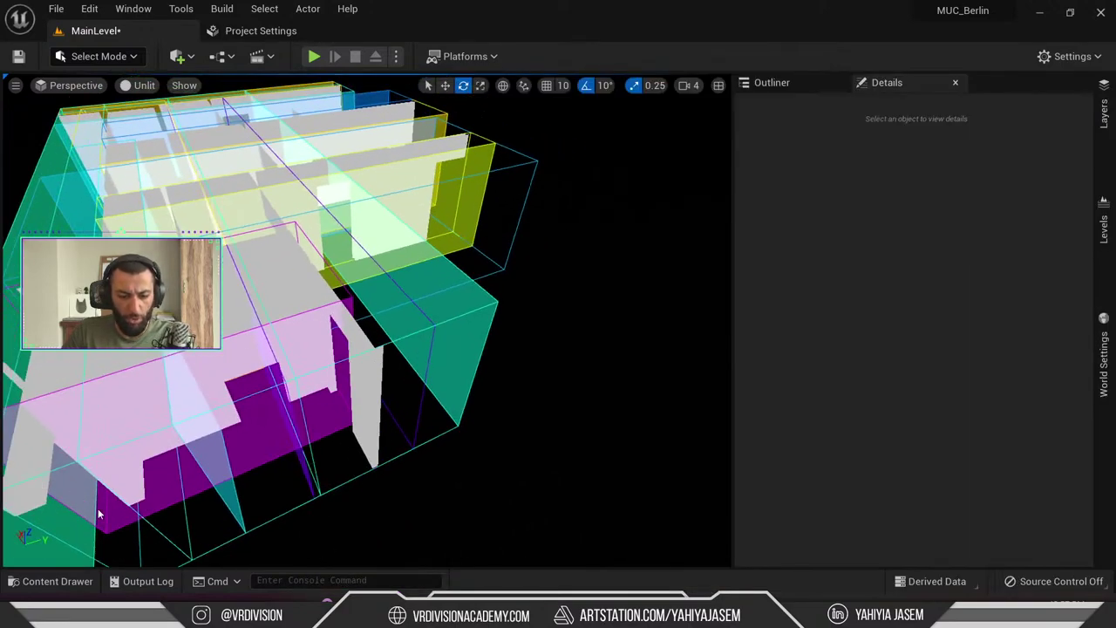
right_drag(24, 453, 1, 450)
right_drag(249, 460, 296, 455)
Reopen the documentation and highlight the text about cards being generated offline and the r.Lumen.Visualize.CardPlacement 1 command
key(alt+Tab)
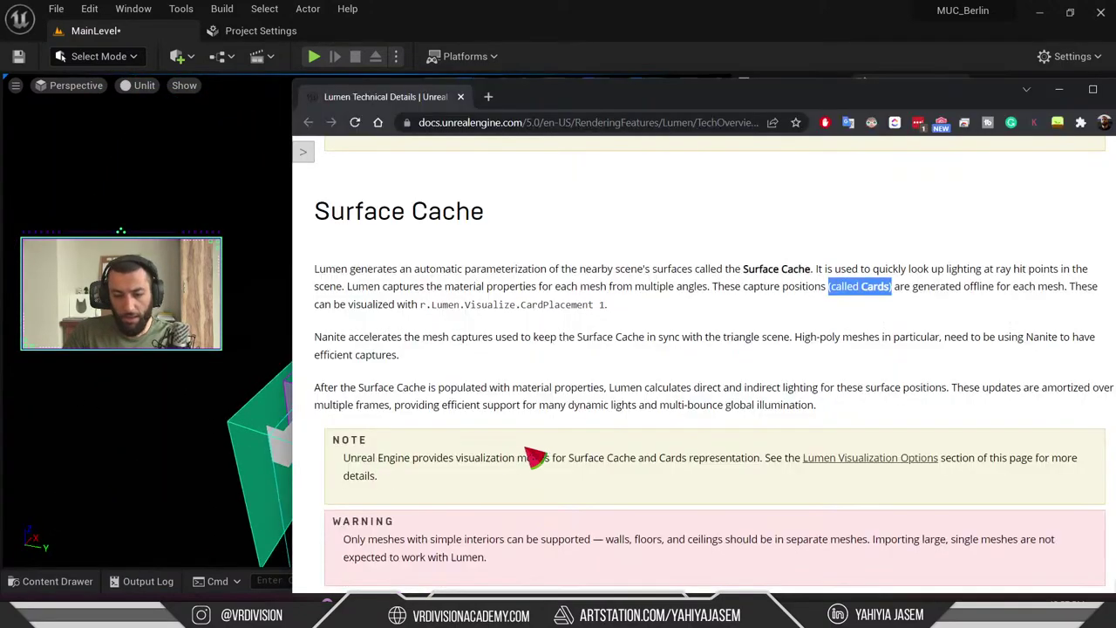
click(897, 293)
drag(942, 291, 342, 307)
click(420, 307)
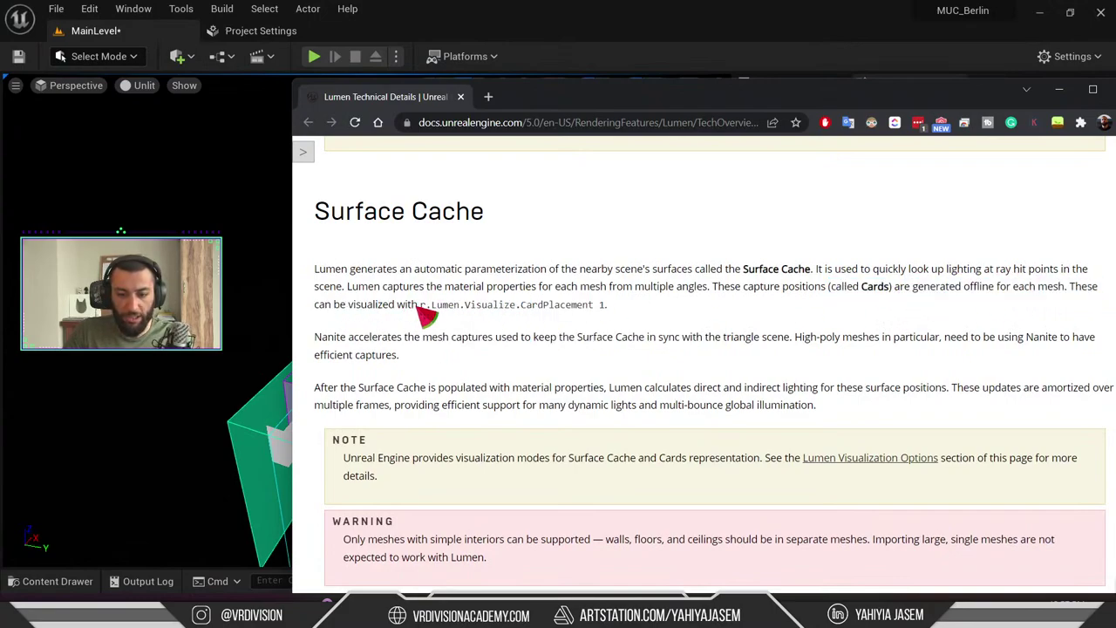
drag(431, 307, 600, 310)
Switch to the editor and view the wall mesh's cards up close and from farther back
key(alt+Tab)
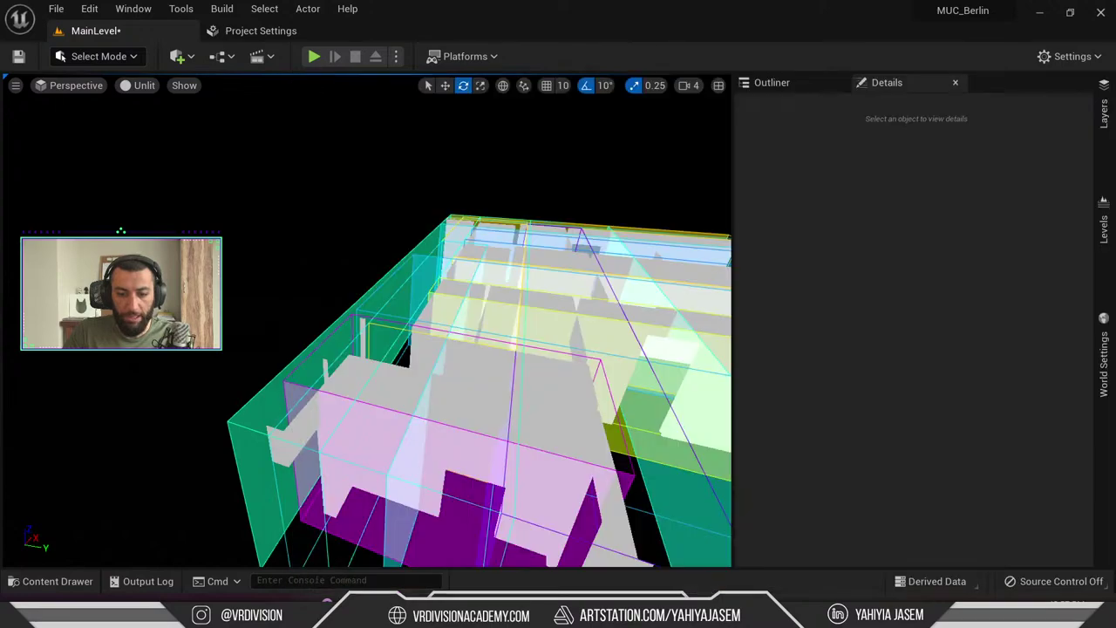
key(w)
right_drag(600, 311, 128, 442)
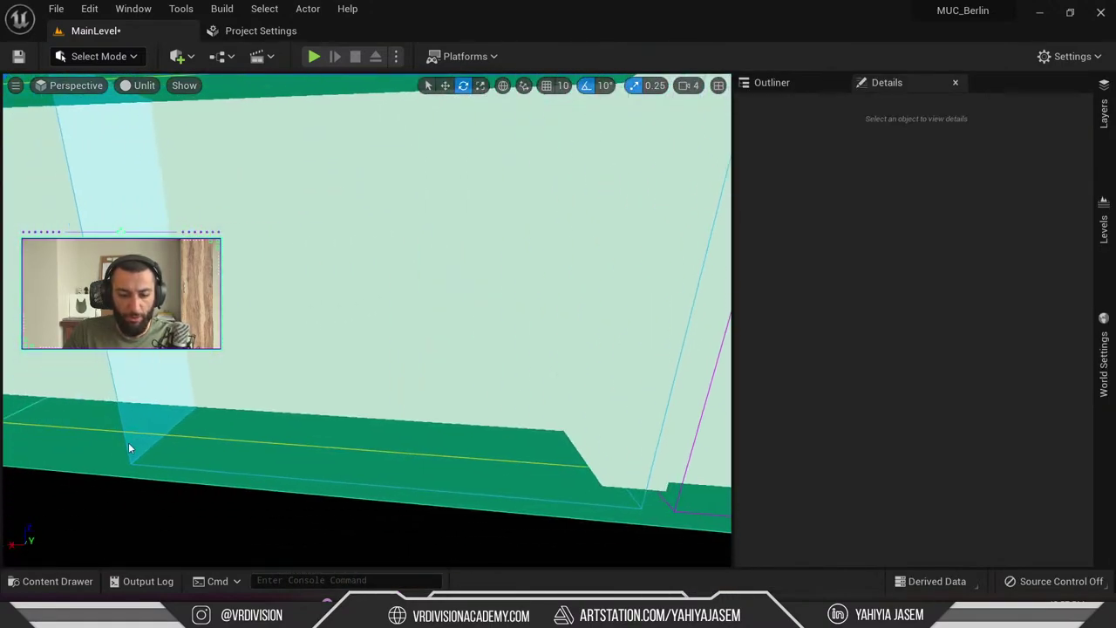
key(s)
right_drag(697, 349, 609, 356)
Bring the documentation forward and highlight the paragraph on Nanite accelerating mesh captures for the Surface Cache
key(alt+Tab)
drag(321, 338, 805, 344)
drag(892, 344, 1078, 355)
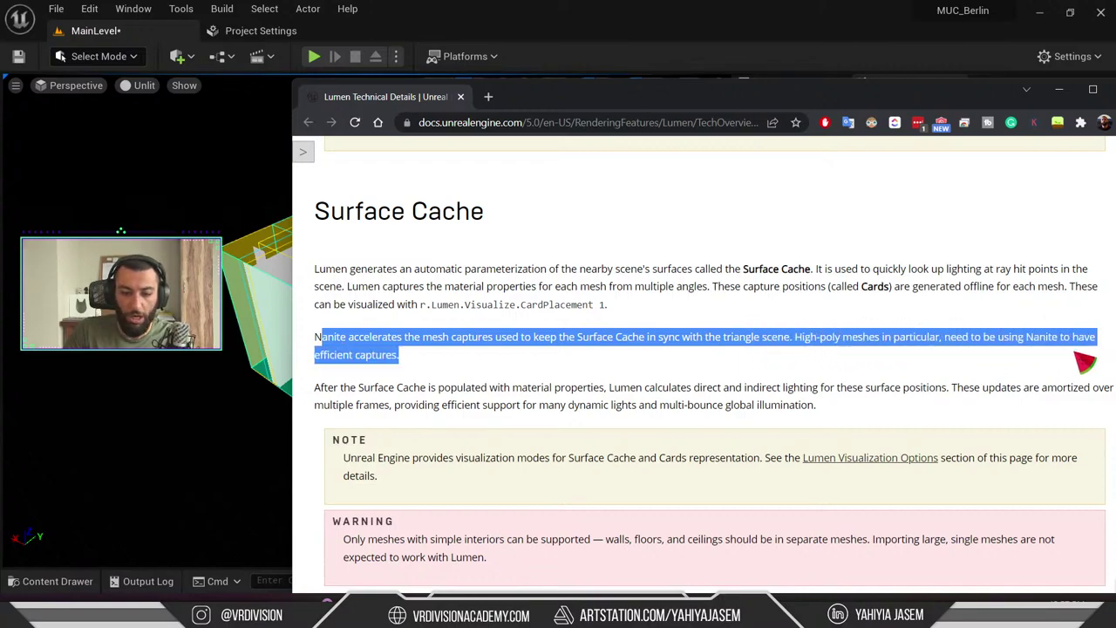
click(422, 380)
Read the paragraph beginning "After the Surface Cache is populated", highlighting its lines and moving the browser window fully into view
scroll(379, 305, down, 3)
scroll(327, 316, up, 2)
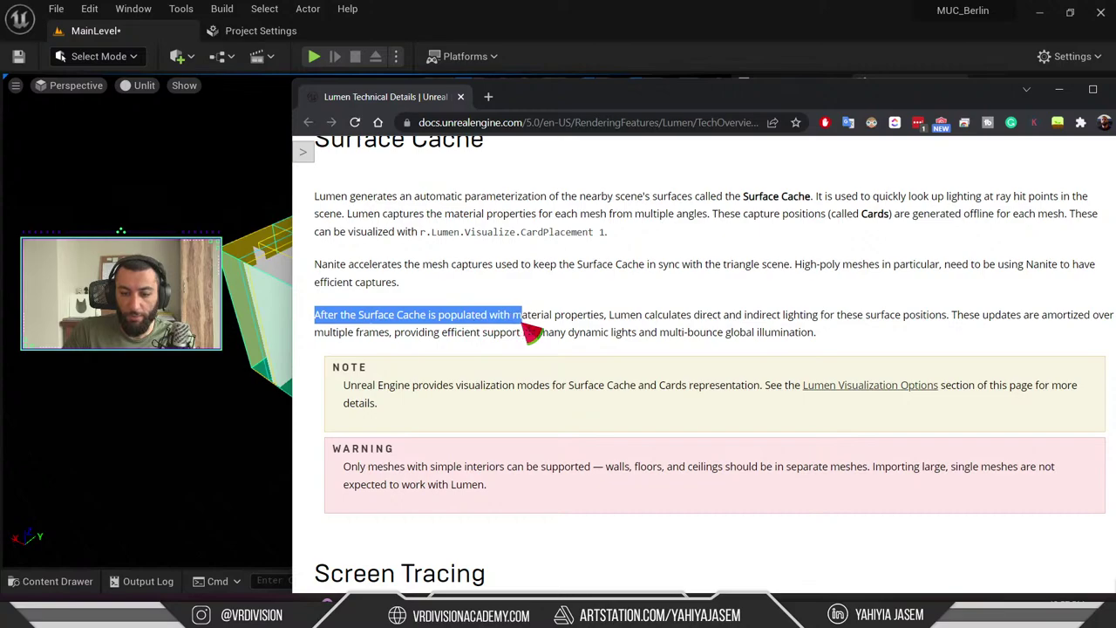
drag(523, 321, 822, 319)
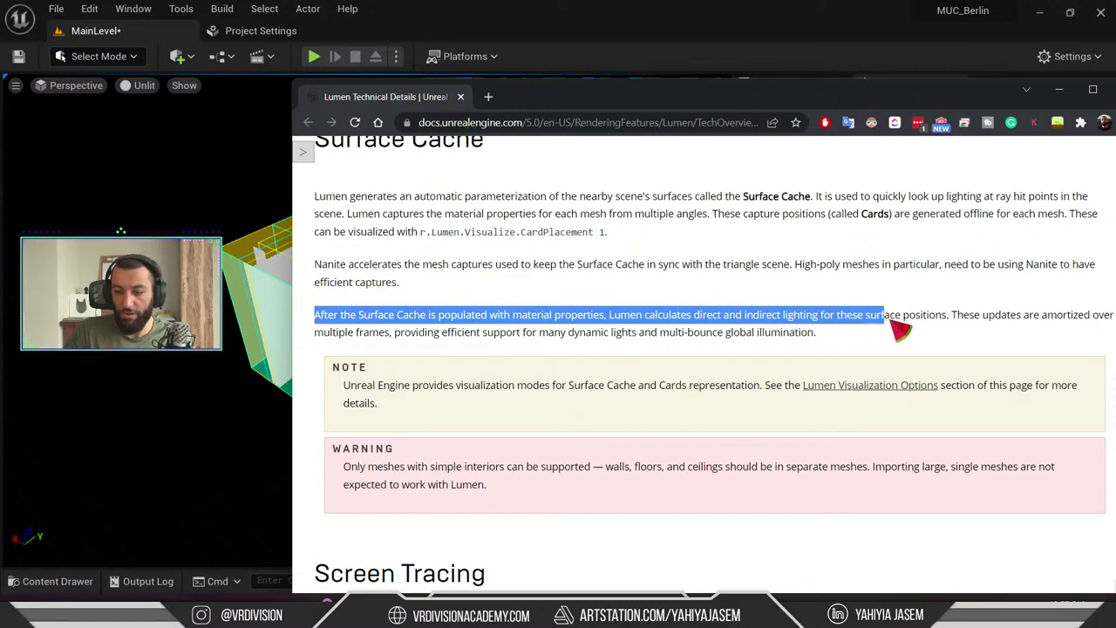
drag(889, 321, 1029, 319)
drag(930, 106, 865, 105)
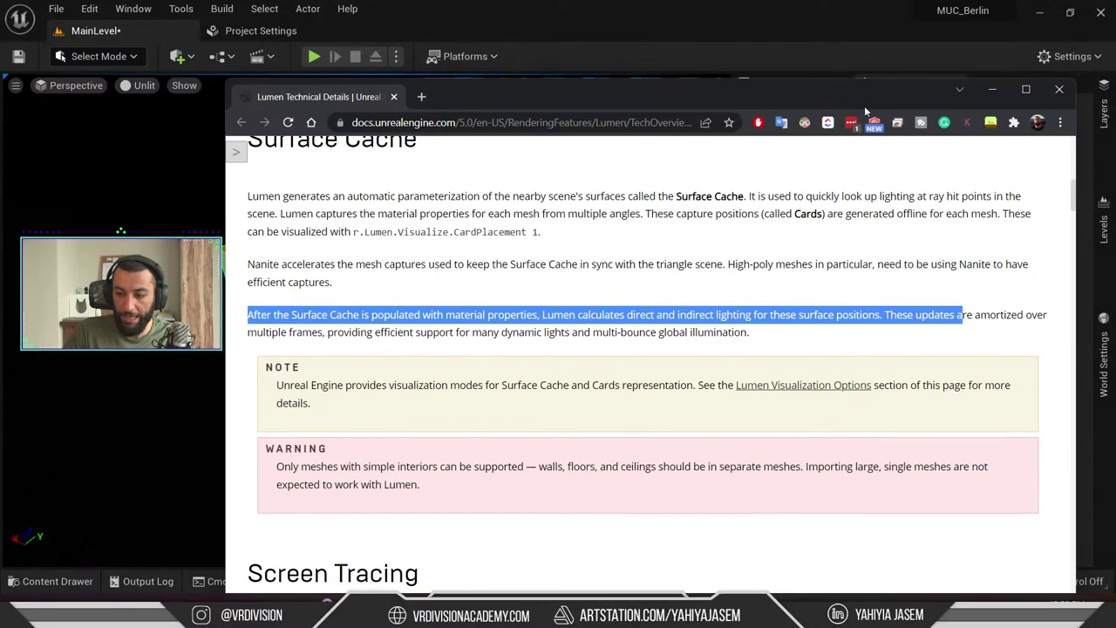
click(960, 336)
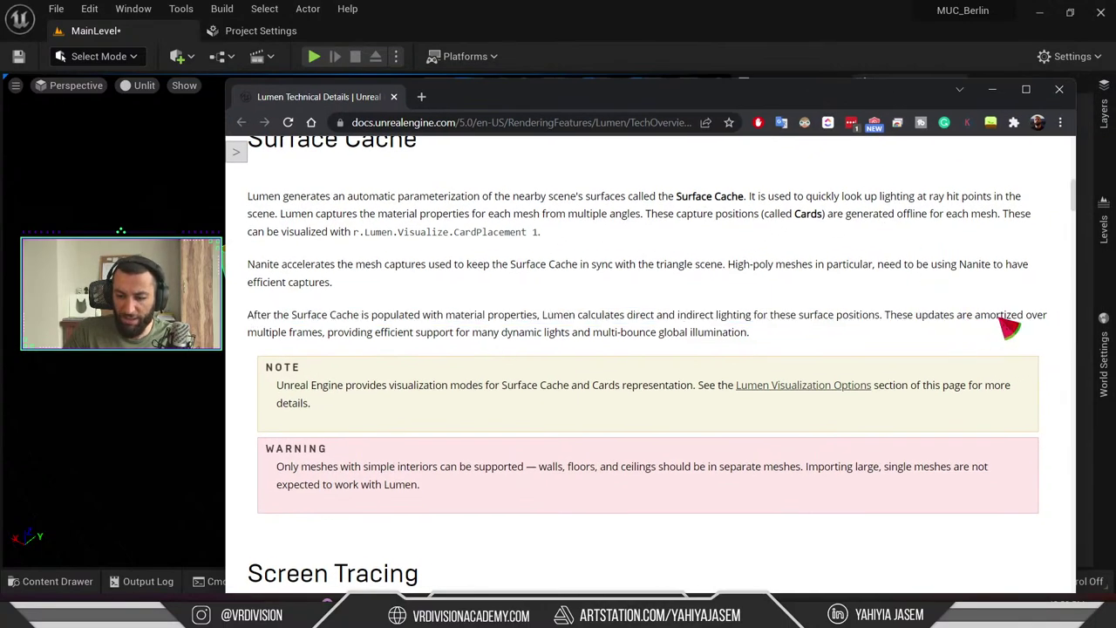
drag(255, 345, 493, 332)
click(797, 340)
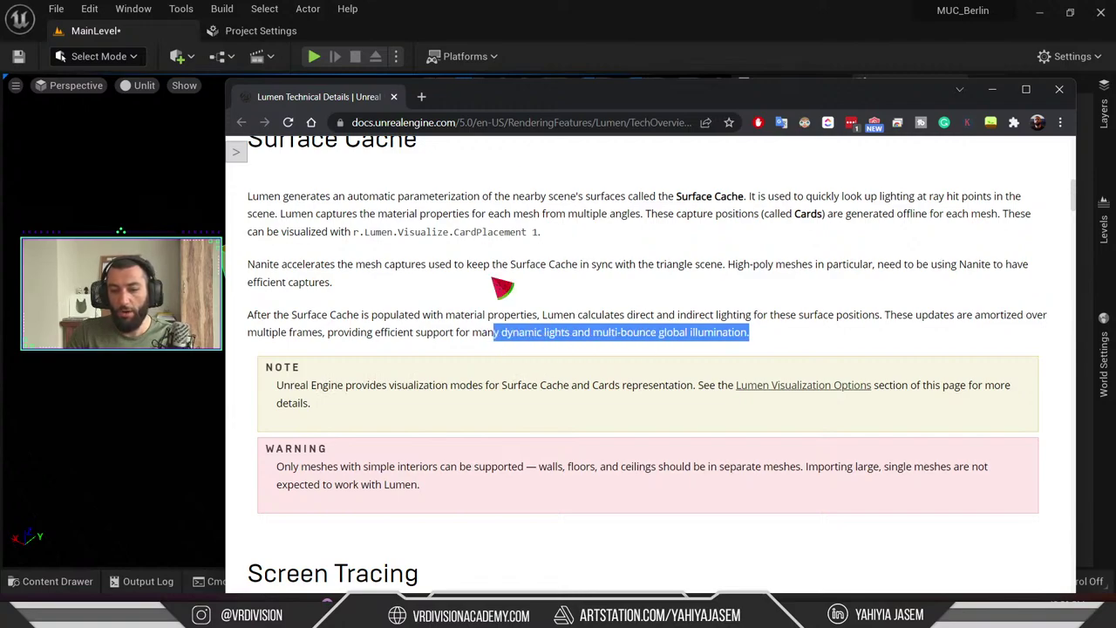
Move the documentation aside and inspect the building's Lumen card placement from above and inside the corridor
drag(541, 96, 515, 207)
right_drag(520, 111, 131, 210)
right_drag(354, 399, 417, 321)
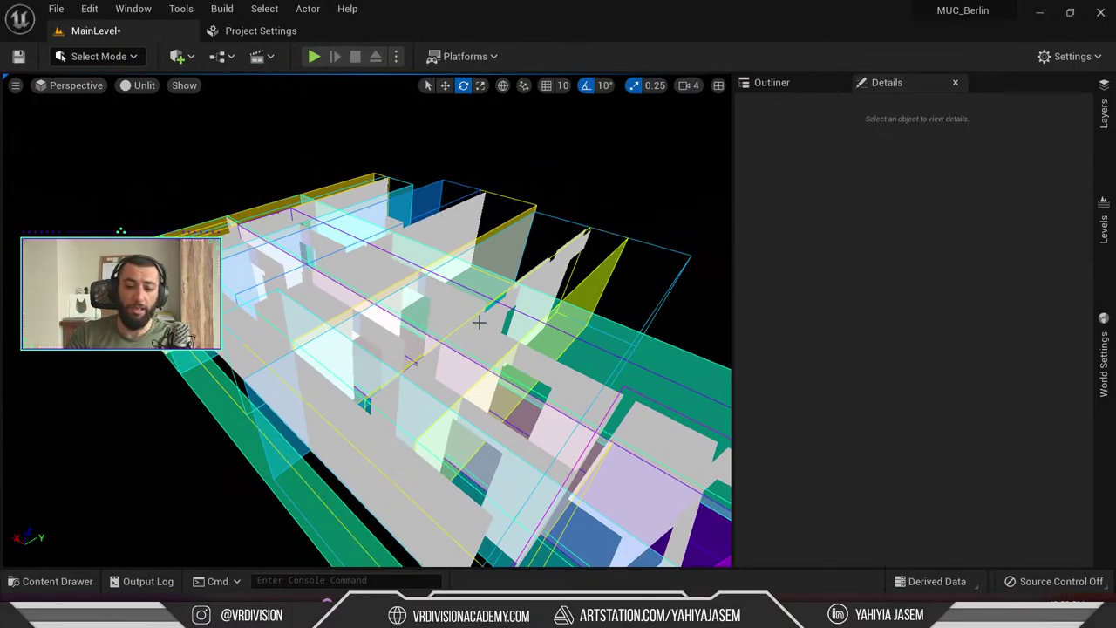
right_drag(520, 296, 514, 306)
right_drag(456, 337, 253, 104)
Switch the viewport to Lit mode and turn off the card visualization with r.Lumen.Visualize.CardPlacement 0
key(alt+4)
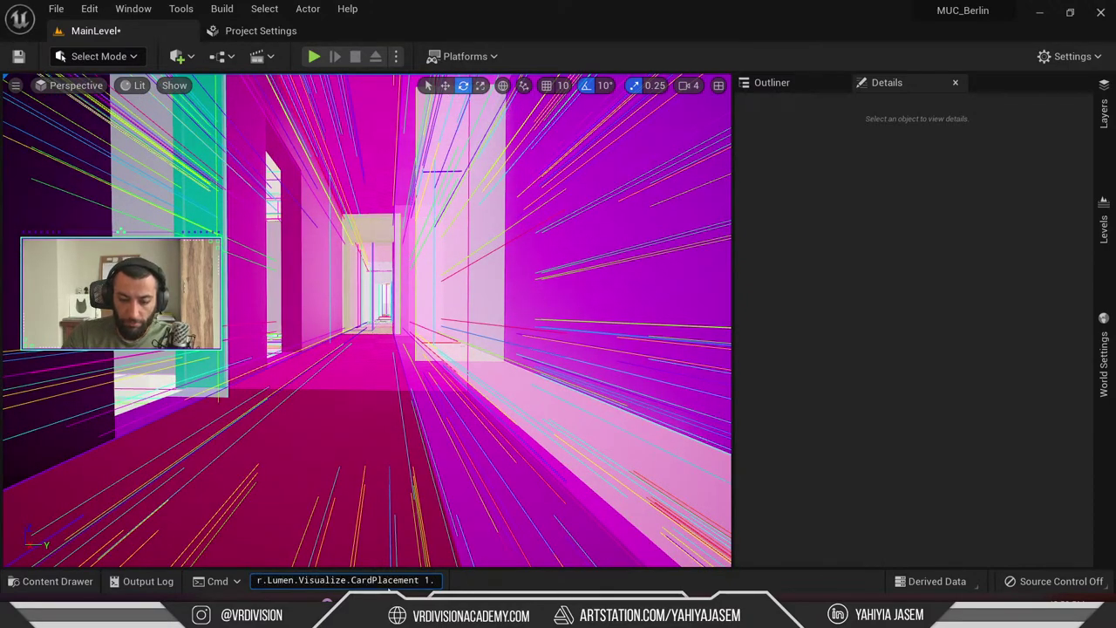
key(BackSpace)
key(BackSpace)
key(BackSpace)
text(0)
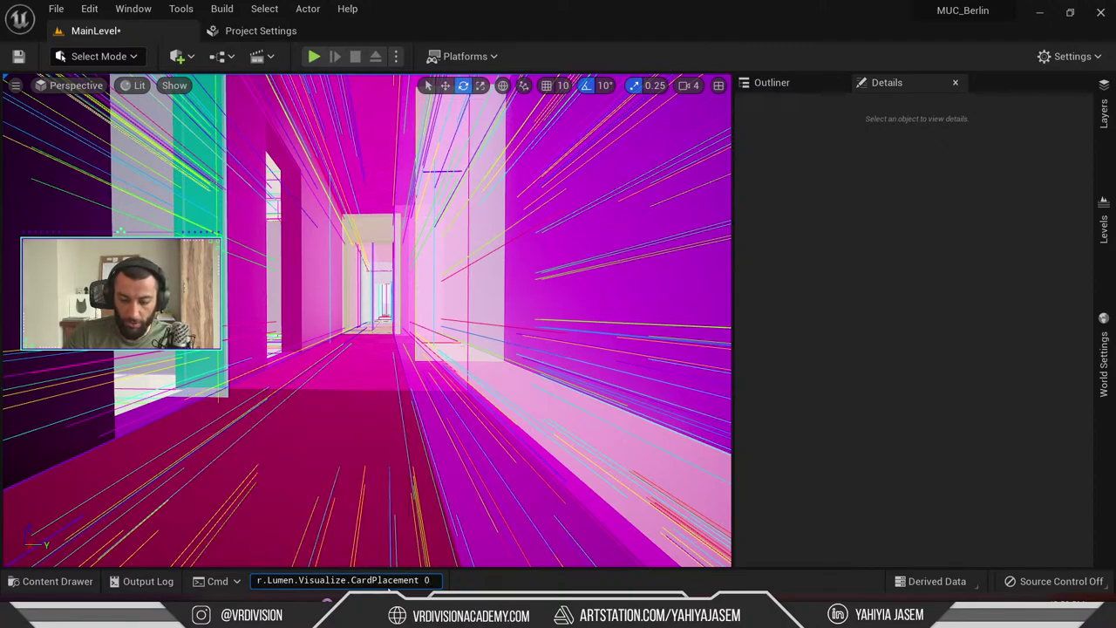
key(Return)
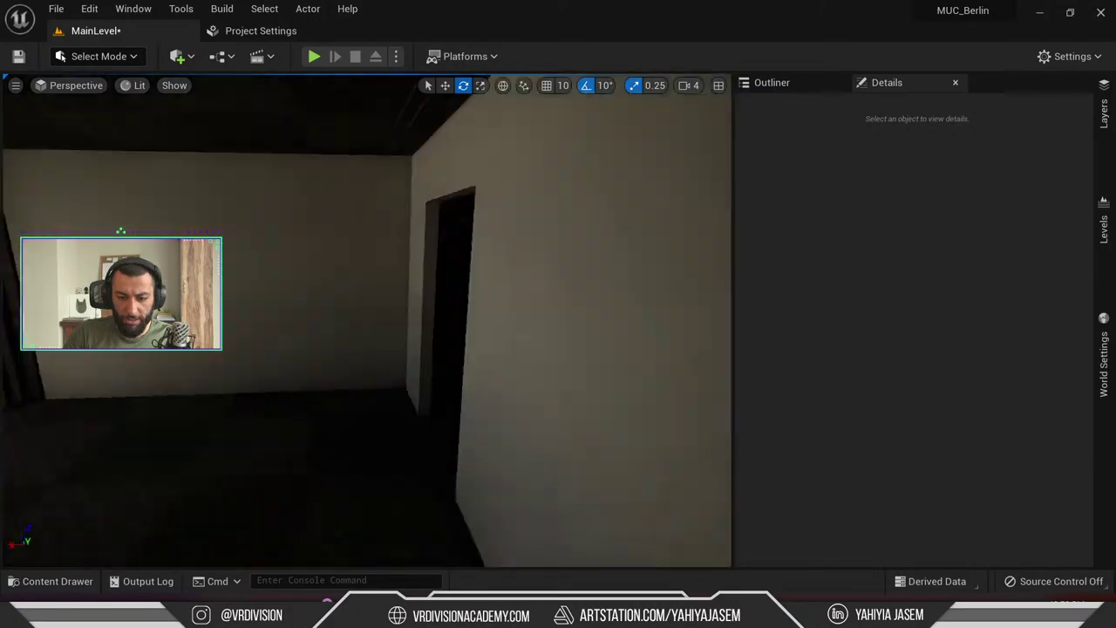
Examine the lit interior walls and the dark corridor through the doorway
right_drag(366, 320, 555, 304)
key(w)
click(463, 309)
right_drag(456, 256, 593, 292)
key(s)
right_drag(418, 297, 402, 366)
key(w)
key(Escape)
key(w)
key(s)
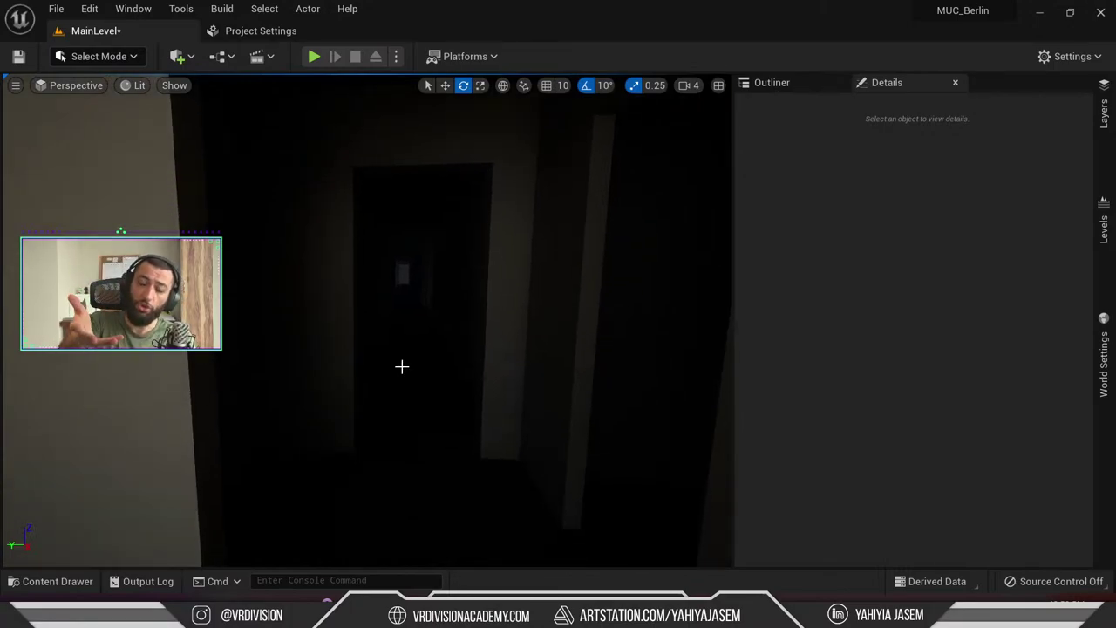
key(s)
Examine the window-side room's walls and doorways, ending with a view of the building from outside
right_drag(402, 366, 564, 375)
key(w)
key(w)
key(s)
right_drag(469, 471, 469, 471)
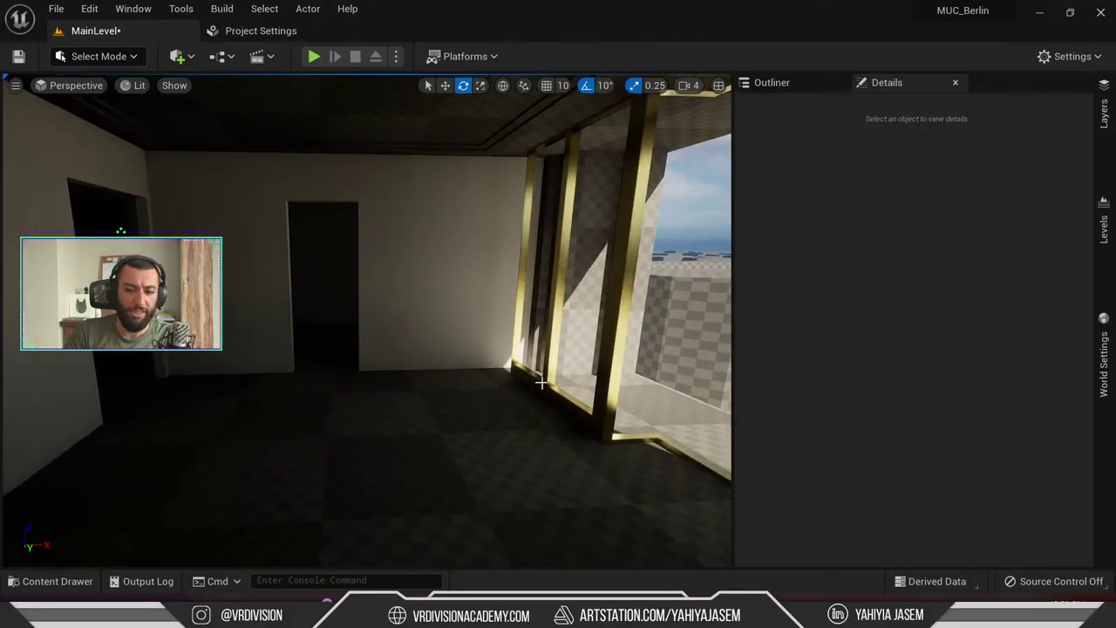
right_drag(541, 382, 539, 380)
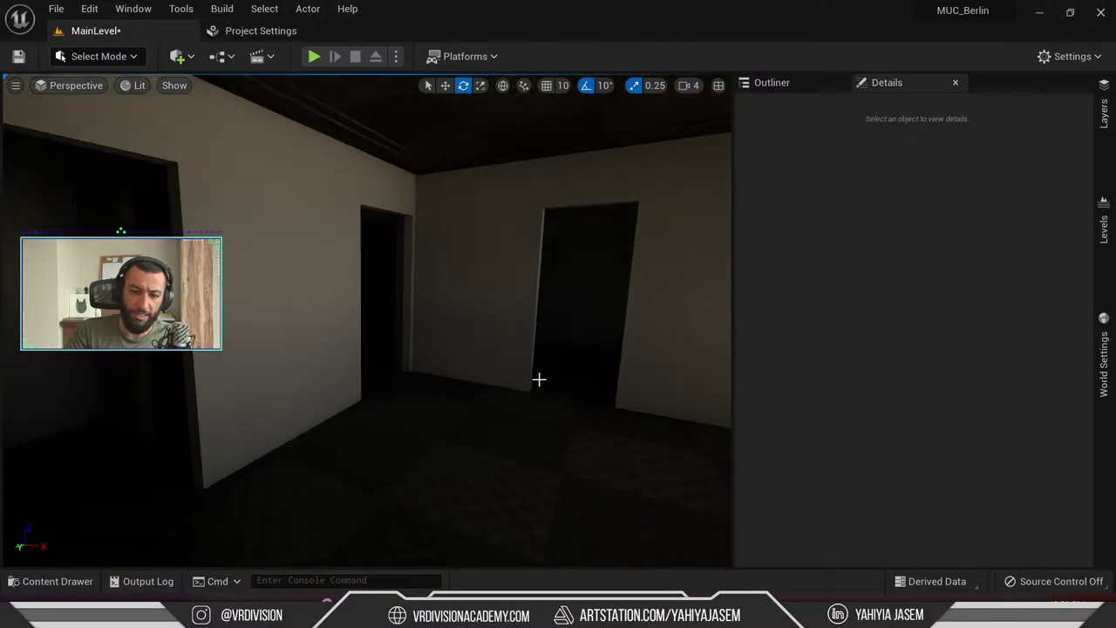
click(411, 276)
right_drag(410, 277, 401, 299)
key(Escape)
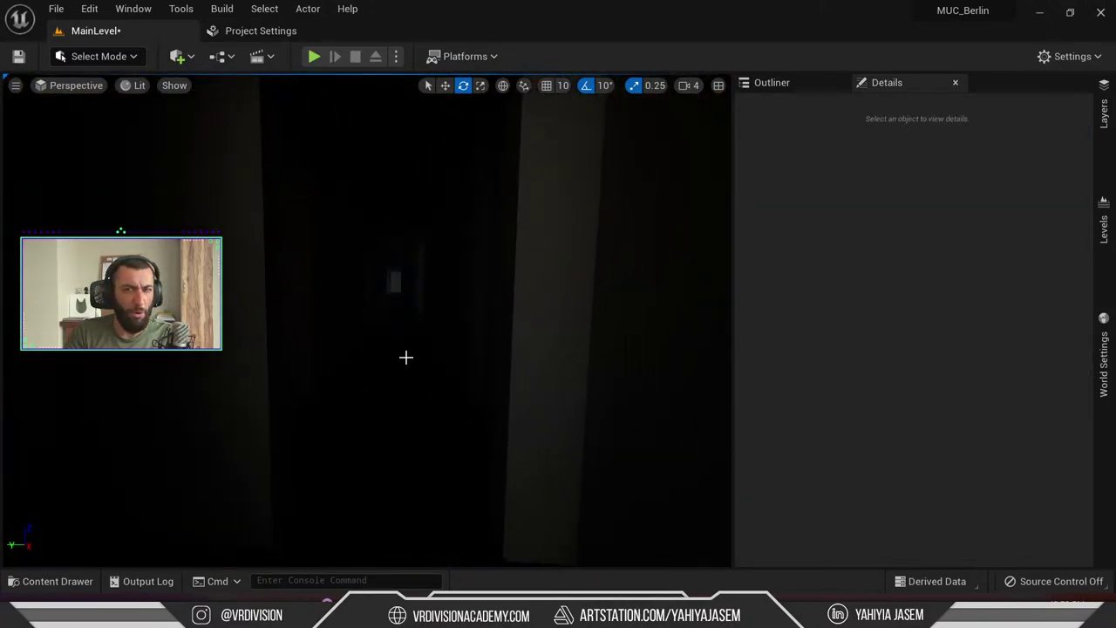
right_drag(405, 357, 405, 357)
right_drag(553, 383, 261, 384)
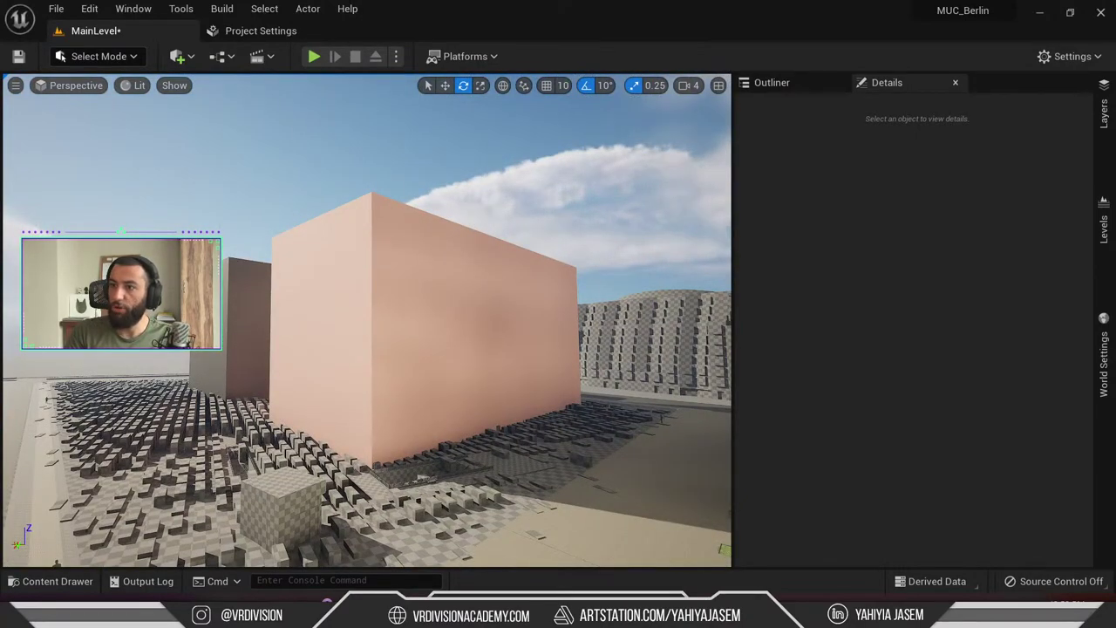
Bring up the live chat to revisit the wall detachment question, and move it out of view
key(super+Tab)
click(646, 135)
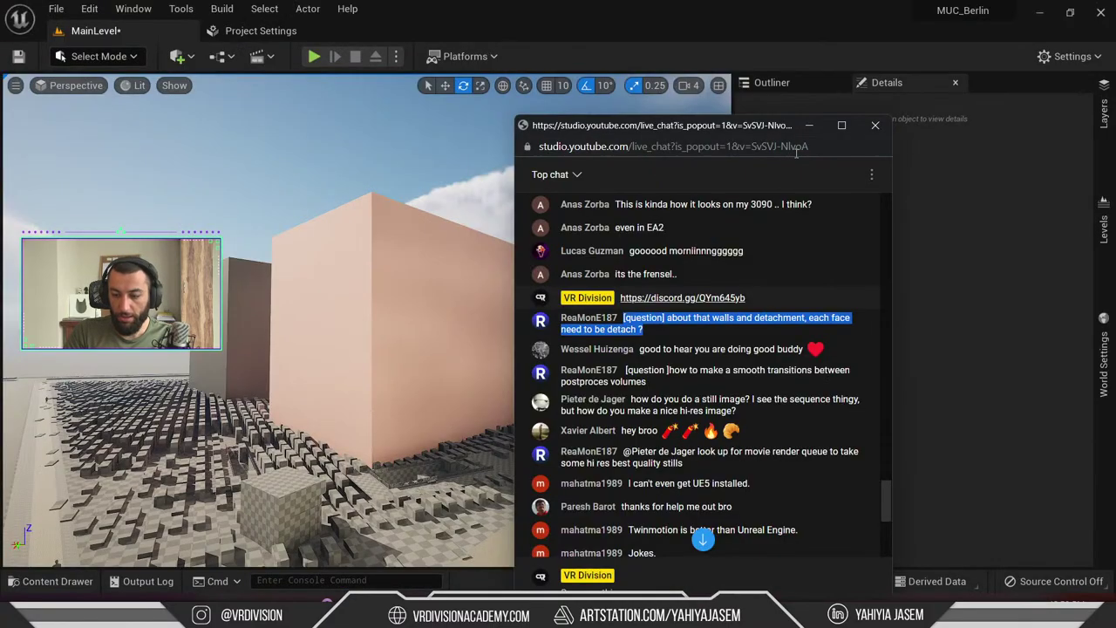
drag(647, 133, 1115, 108)
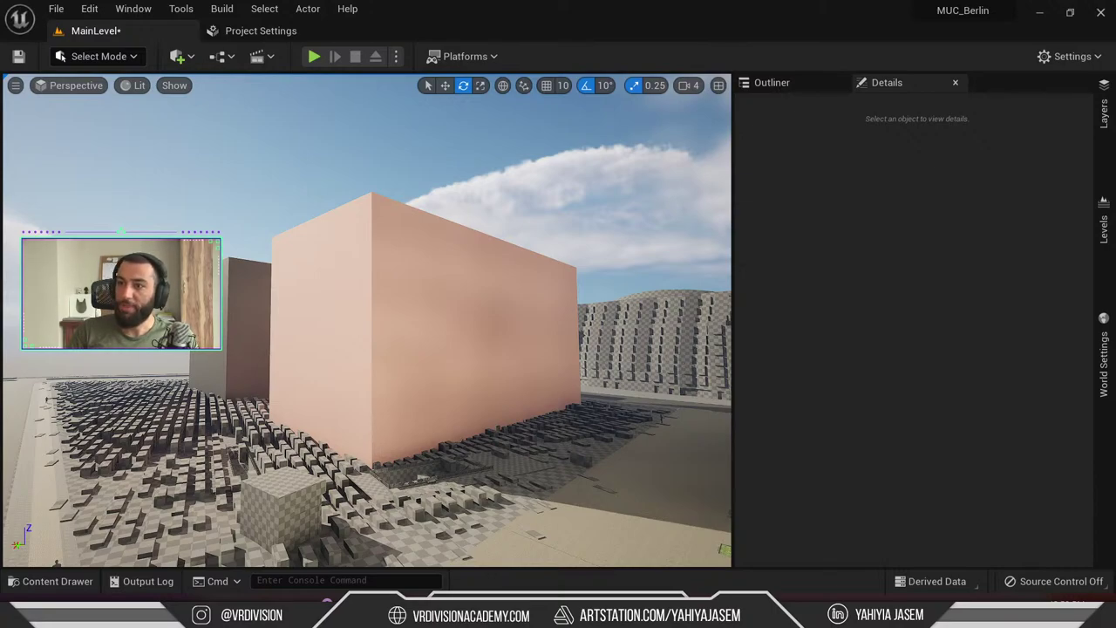
Switch to Discord and open the finished-work channel of the VR Division Community server
key(alt+Tab)
scroll(360, 339, down, 5)
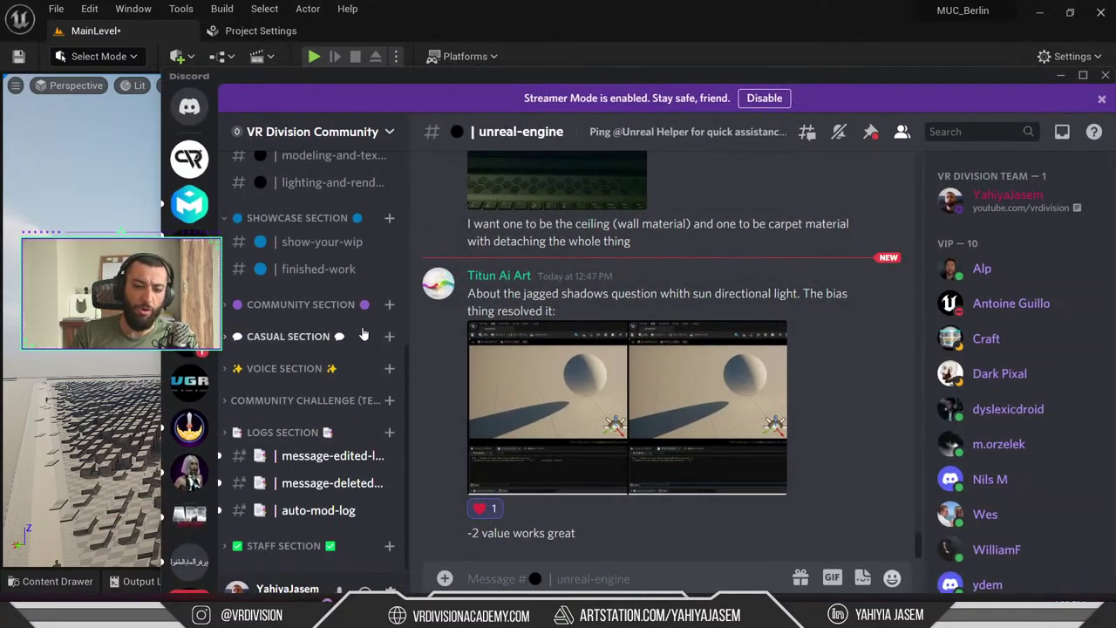
click(314, 271)
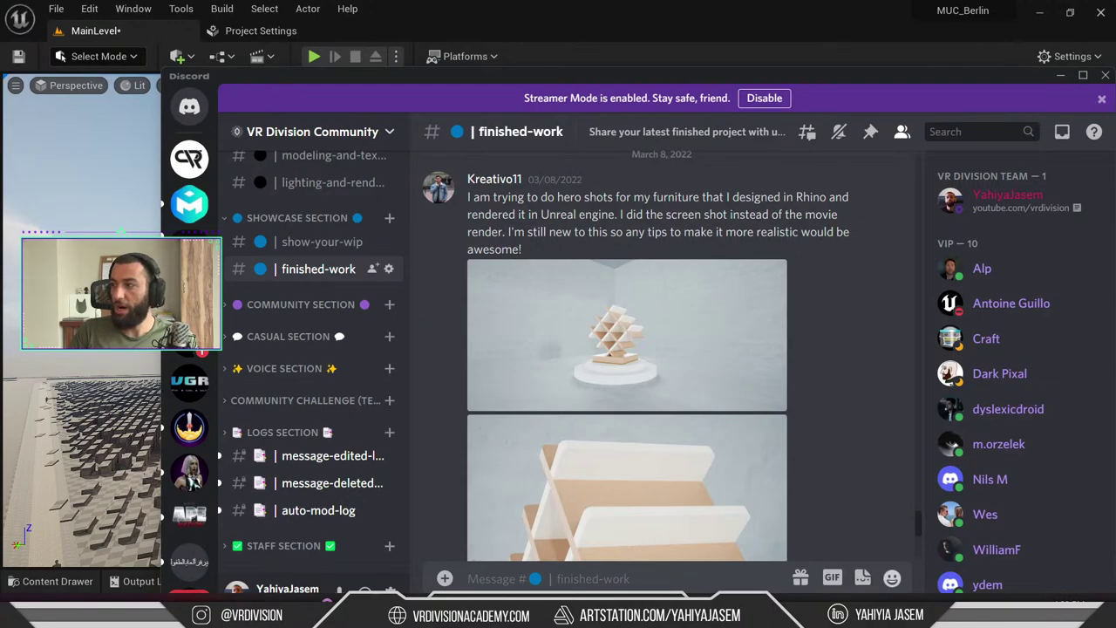
Bring the viewer's ArtStation profile on screen, maximize the browser window and browse the portfolio
drag(616, 255, 399, 204)
drag(485, 204, 708, 110)
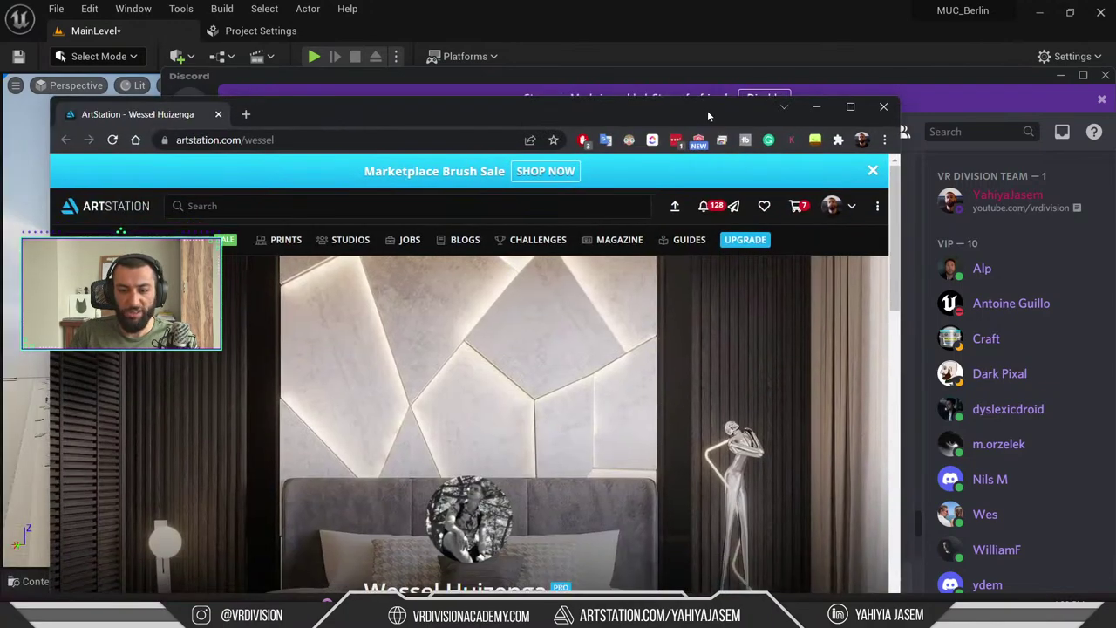
double_click(708, 110)
scroll(517, 300, down, 1)
scroll(506, 338, down, 2)
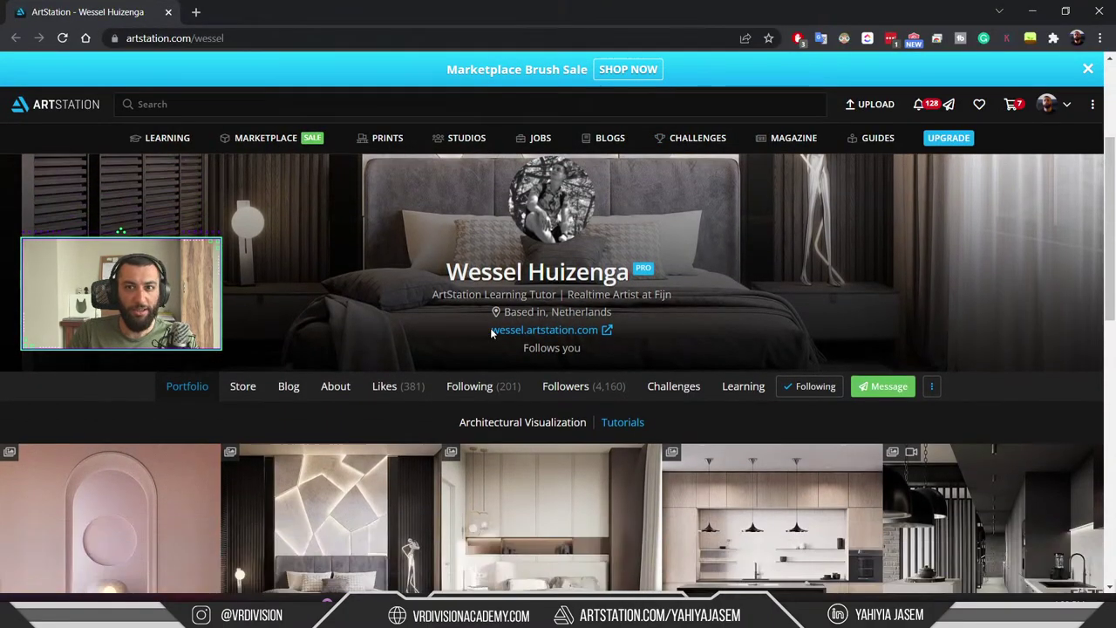
scroll(517, 327, down, 2)
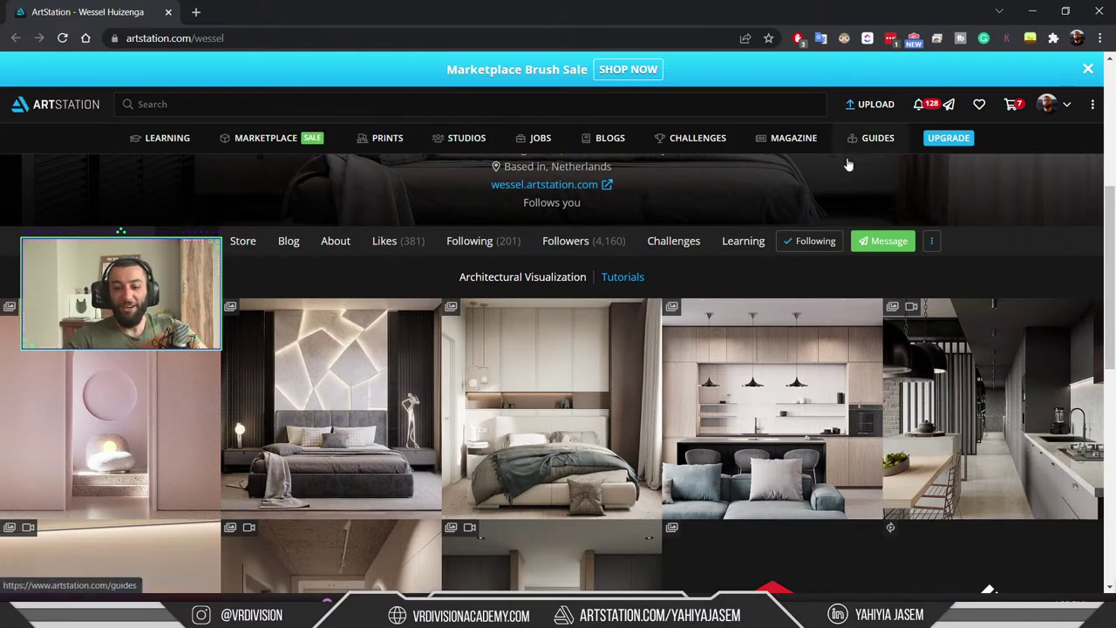
scroll(742, 282, down, 3)
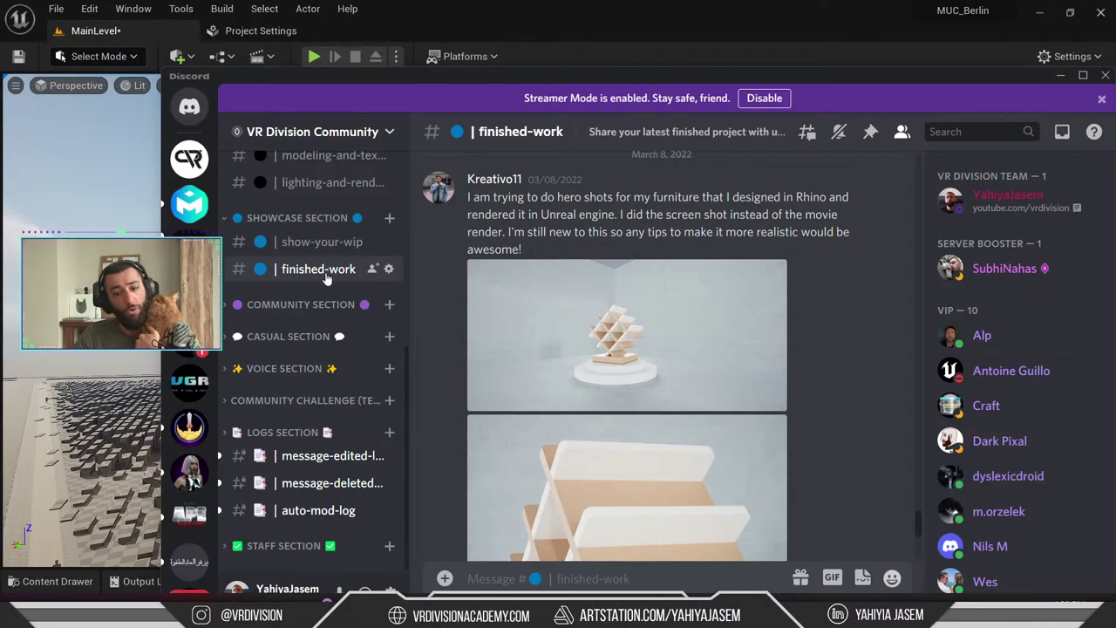
Read the newest posts in Discord's finished-work channel about the product lighting setup
scroll(608, 364, down, 10)
scroll(618, 316, down, 2)
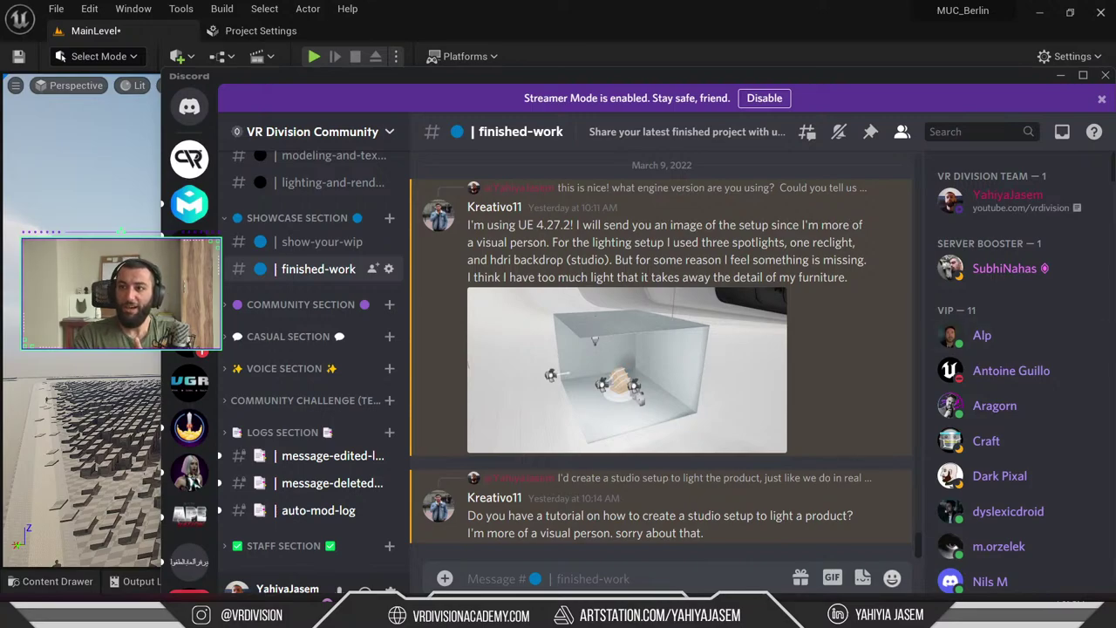
Bring the live chat back, highlight the name on the "hey broo" greeting, and move the chat out of view
drag(1115, 87, 685, 79)
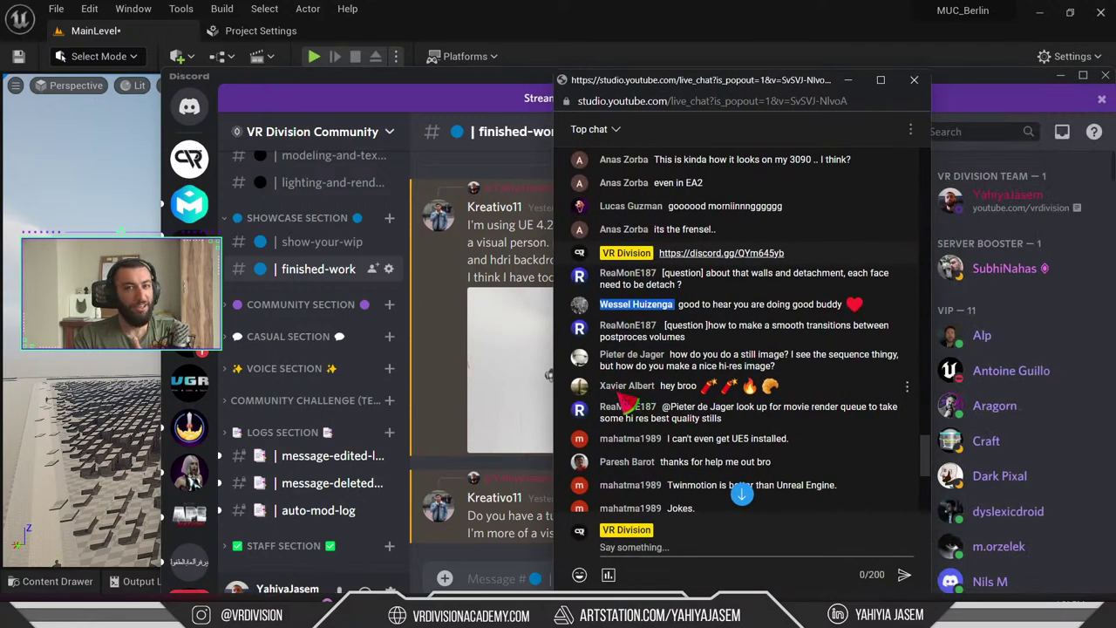
click(615, 394)
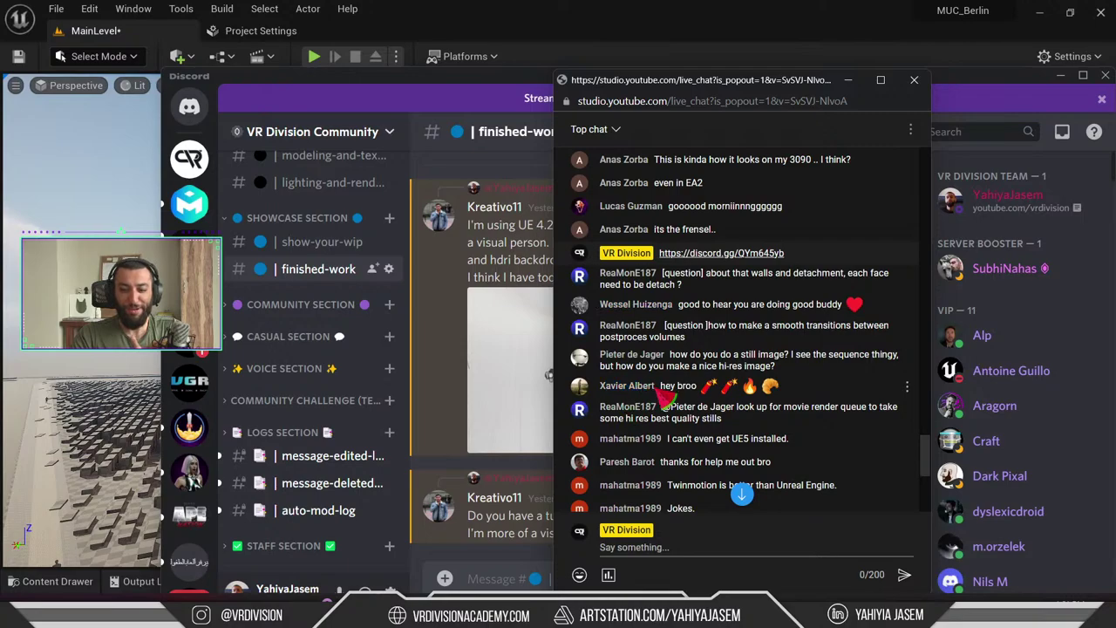
scroll(622, 390, up, 1)
drag(656, 388, 600, 385)
scroll(626, 412, down, 1)
click(650, 389)
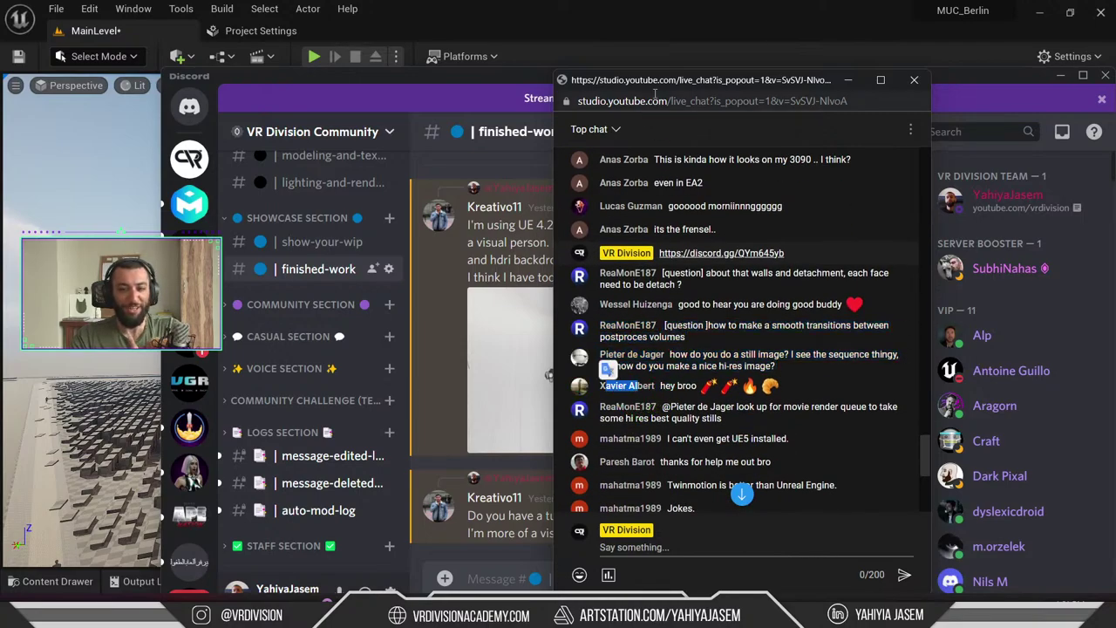
drag(655, 86, 1115, 97)
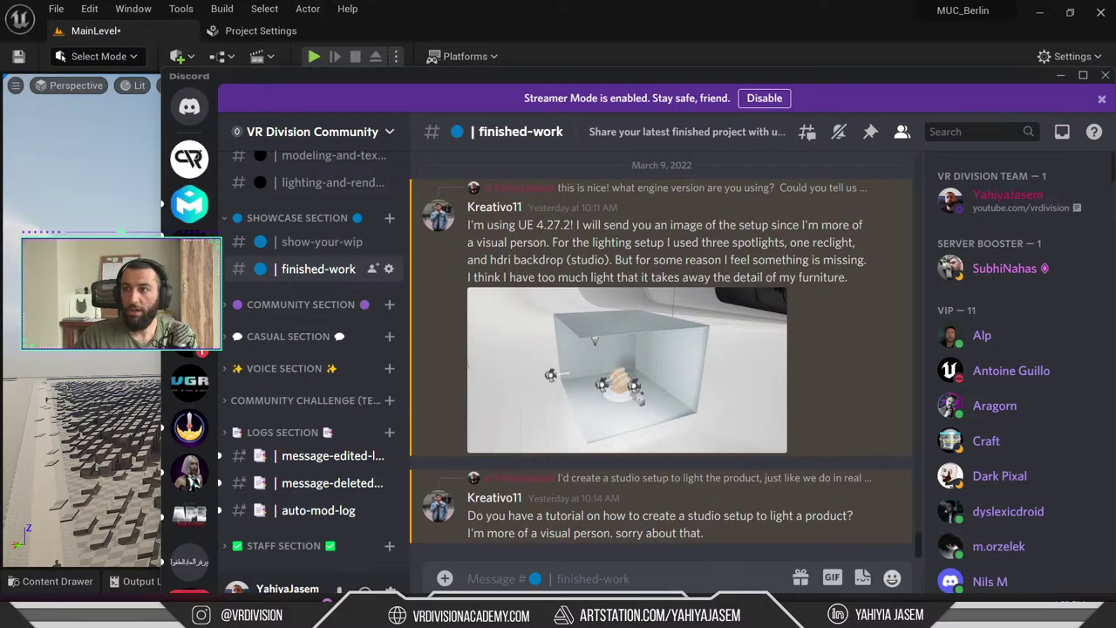
Show the chat question about making a hi-res still image, and return to the Unreal editor
drag(702, 155, 714, 135)
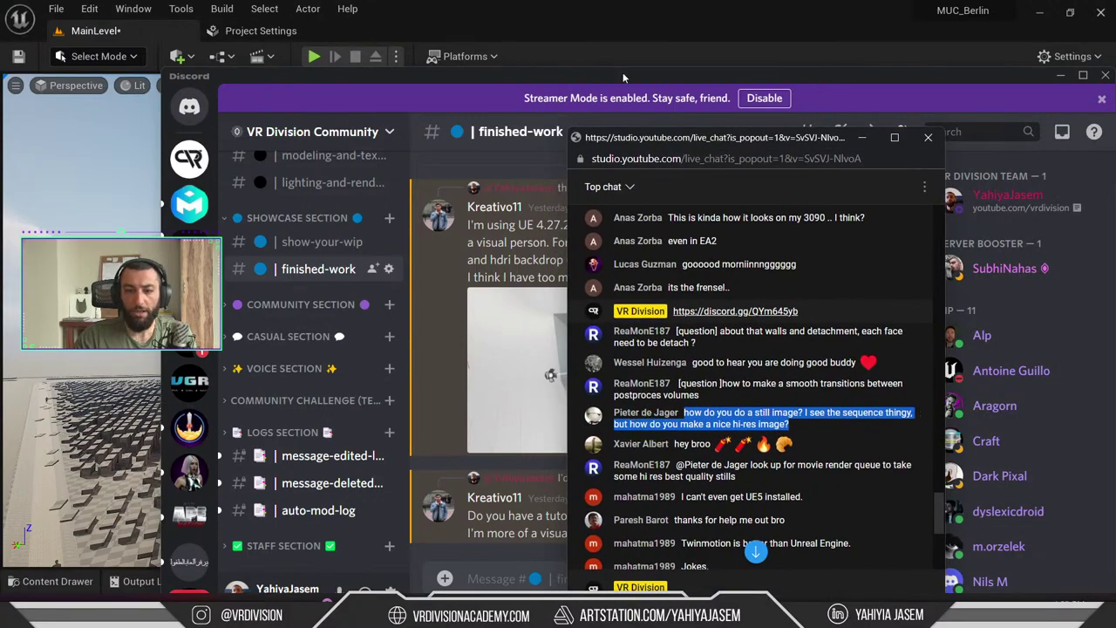
drag(689, 141, 1115, 142)
click(514, 5)
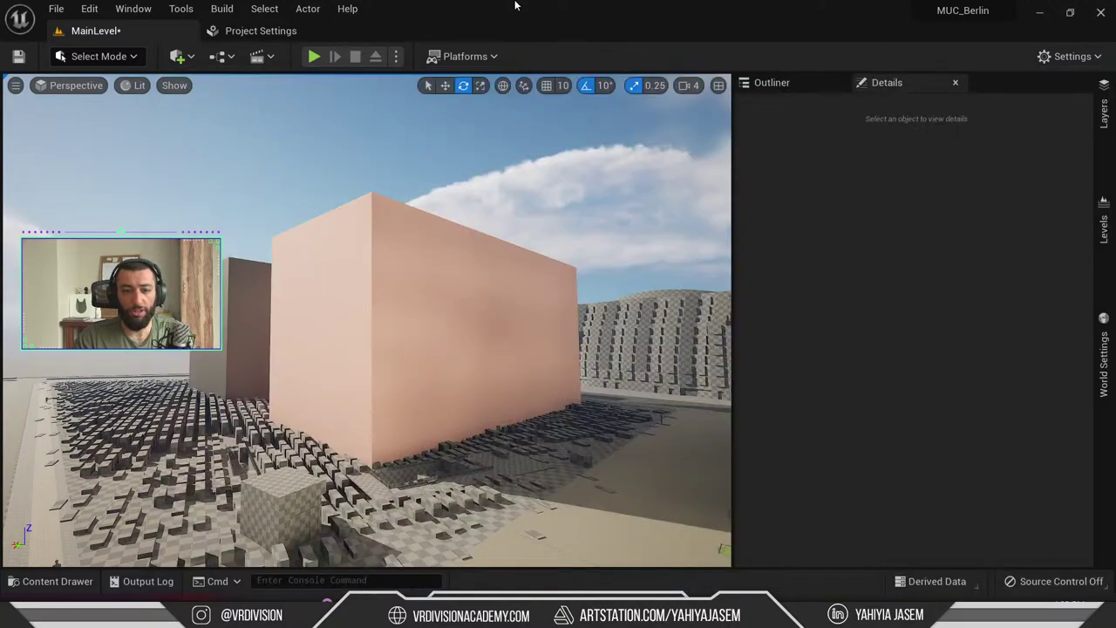
Open the High Resolution Screenshot dialog and set the Screenshot Size Multiplier to 5.0
click(17, 89)
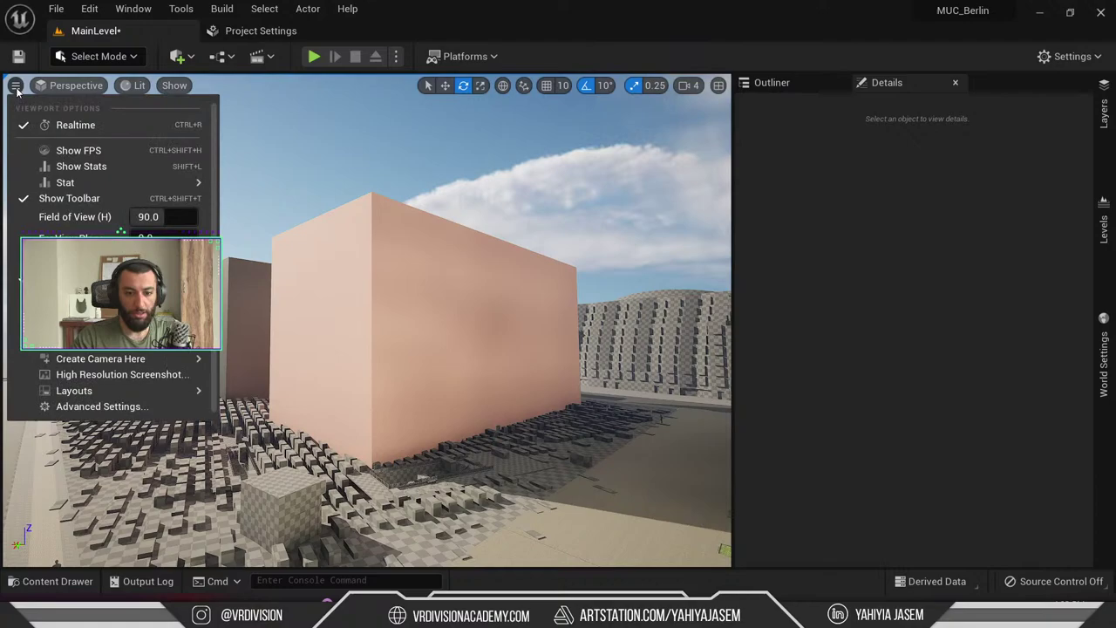
click(121, 377)
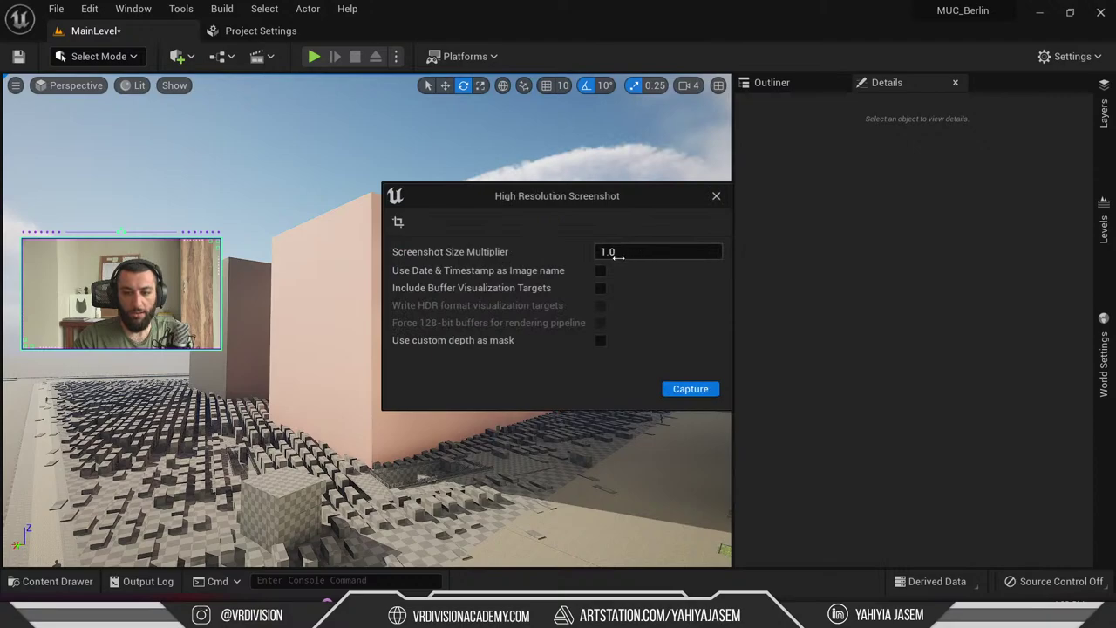
click(615, 252)
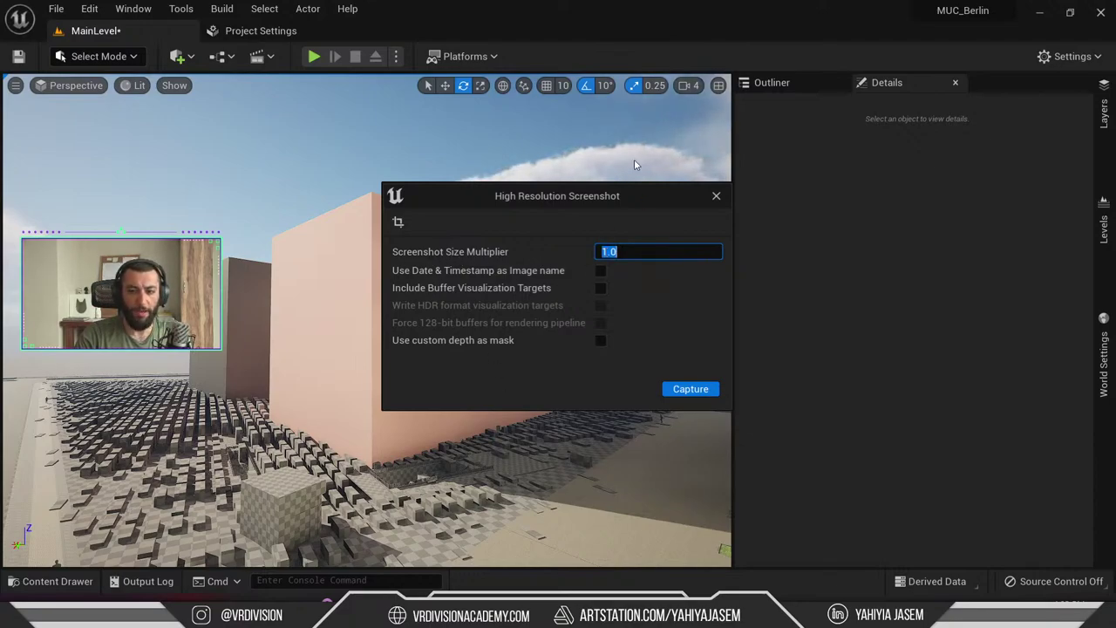
key(Return)
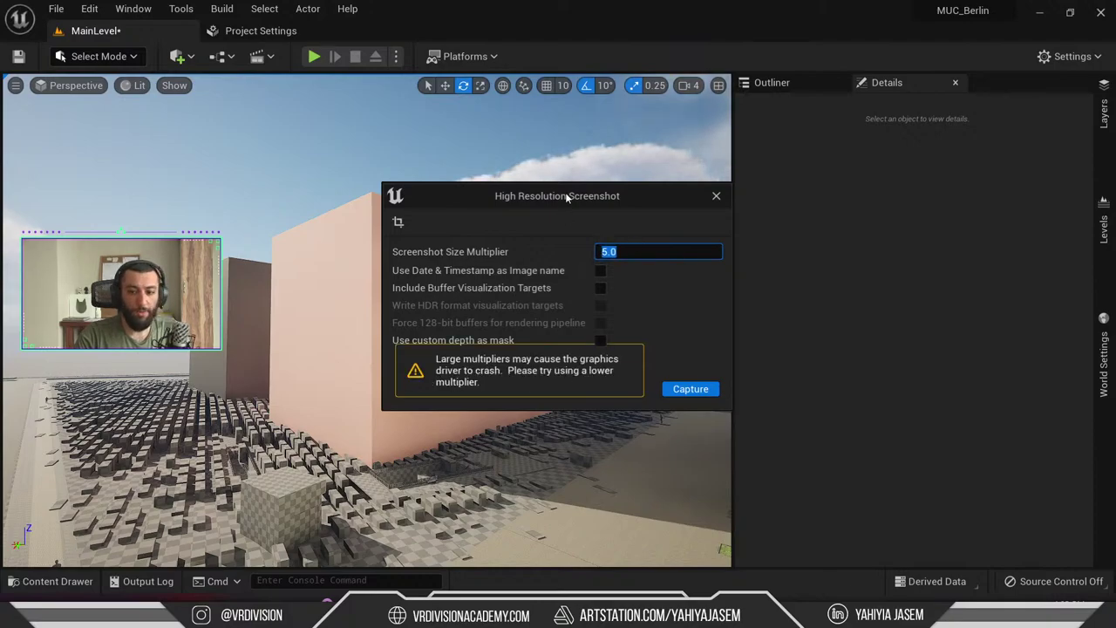
drag(567, 194, 954, 178)
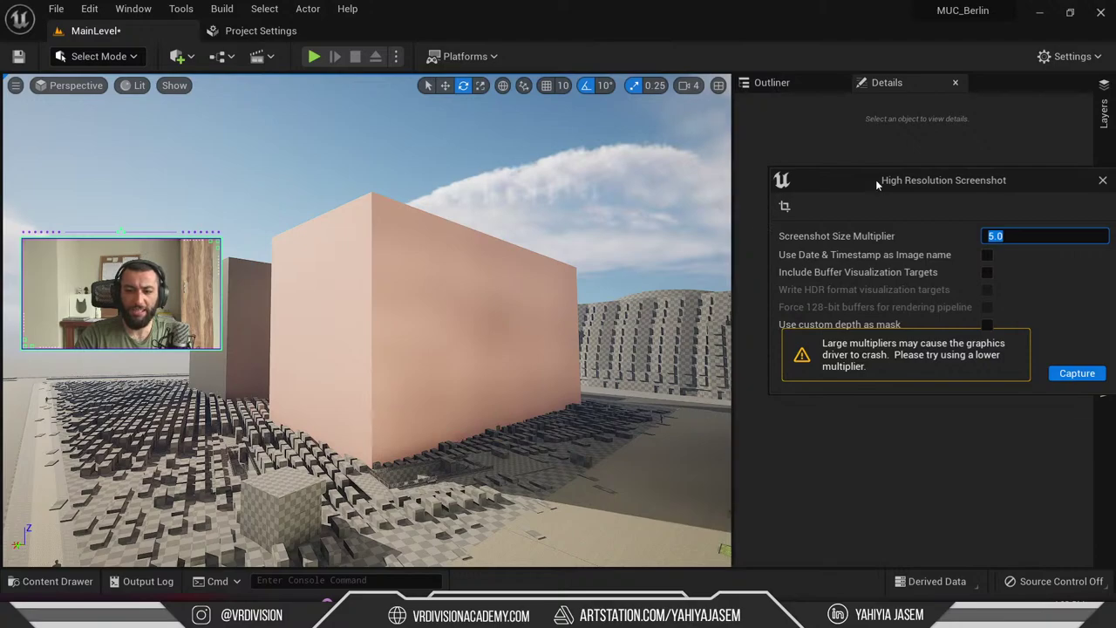
drag(876, 180, 534, 173)
click(689, 232)
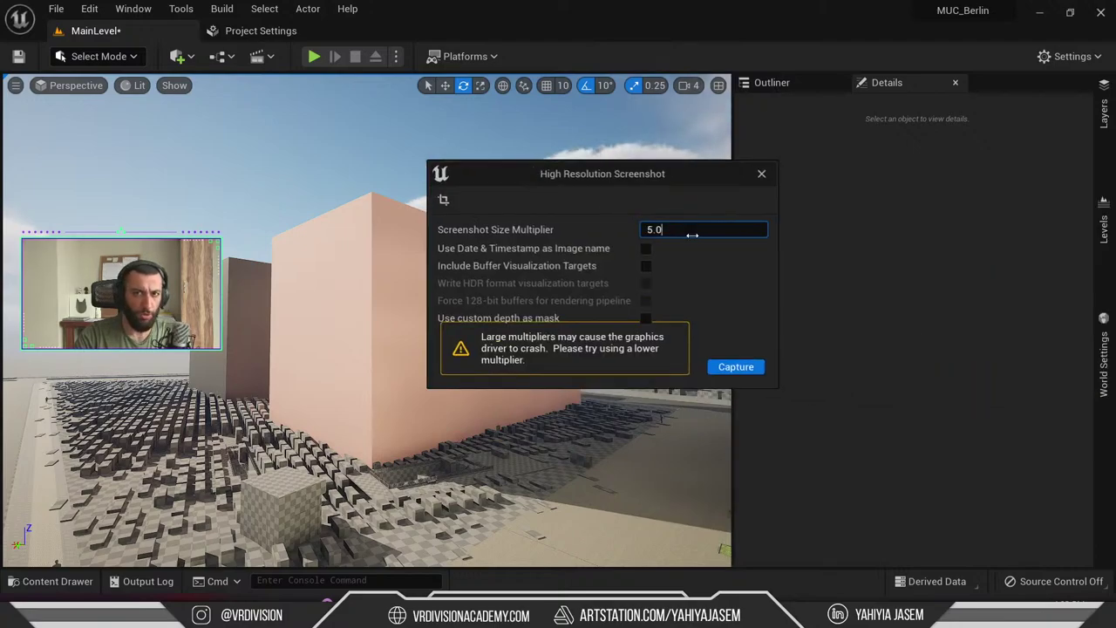
double_click(707, 230)
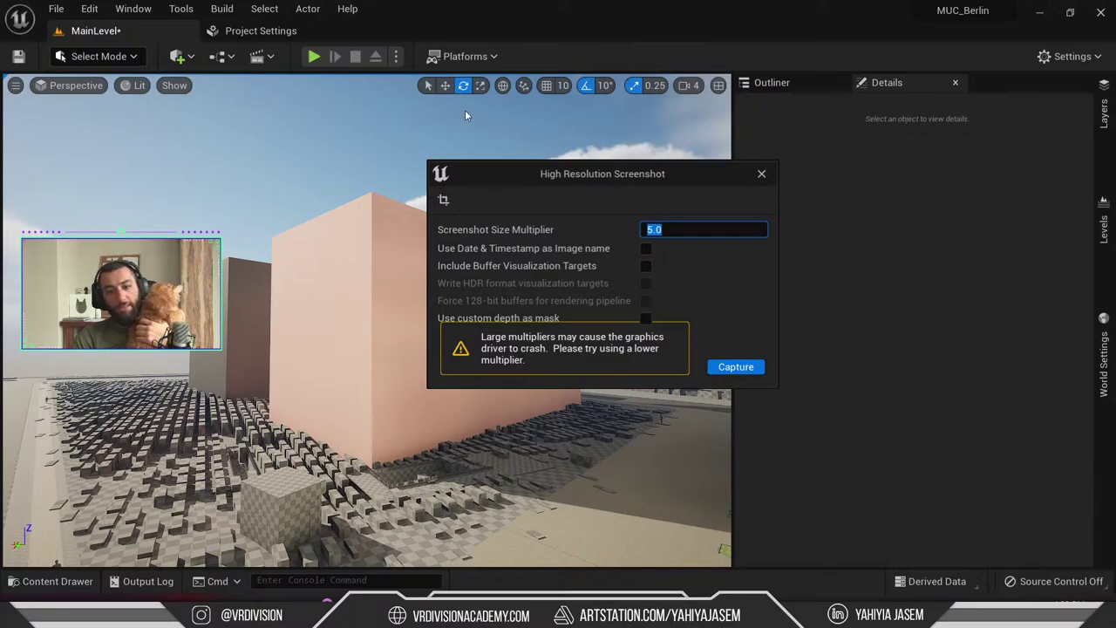
Close the High Resolution Screenshot dialog and open the Movie Render Queue, moving its window over the viewport
drag(768, 183, 752, 181)
click(744, 173)
click(134, 9)
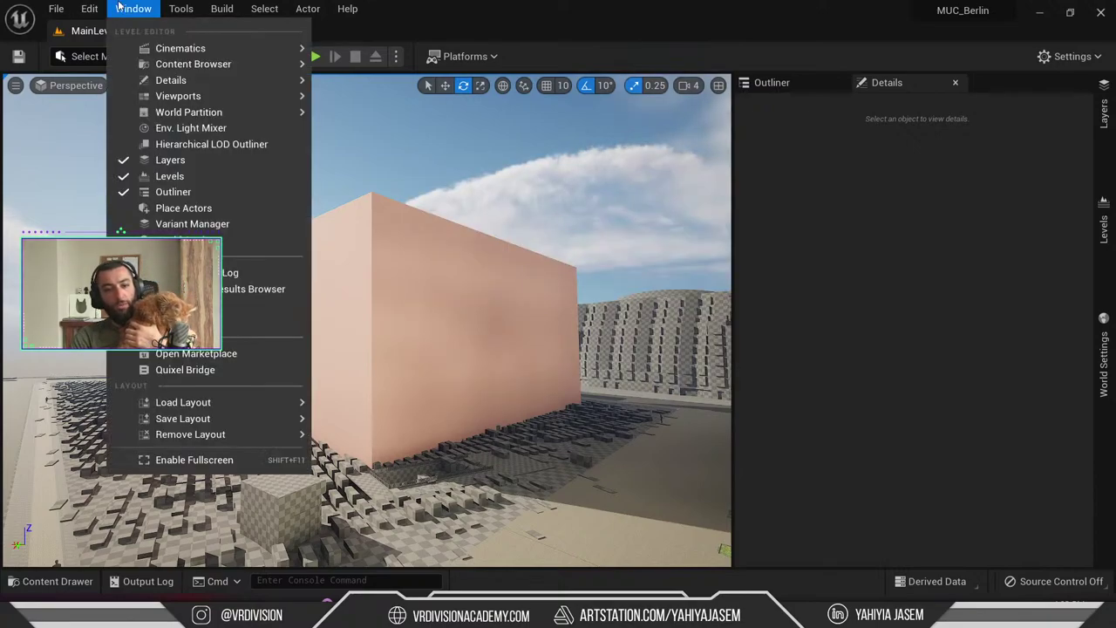
mouse_move(190, 62)
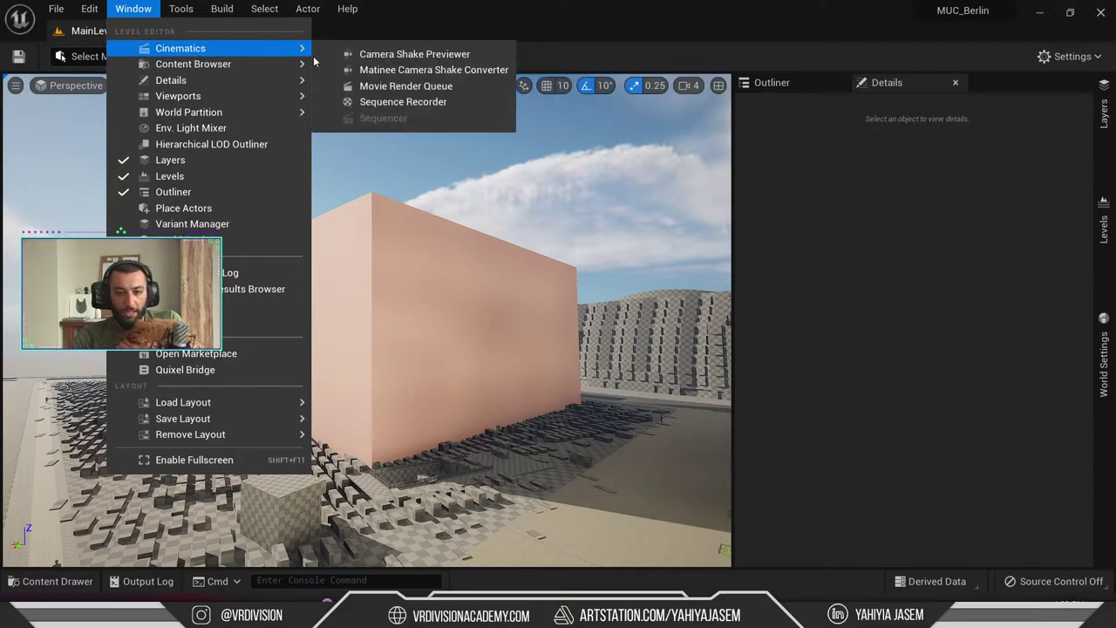
click(402, 88)
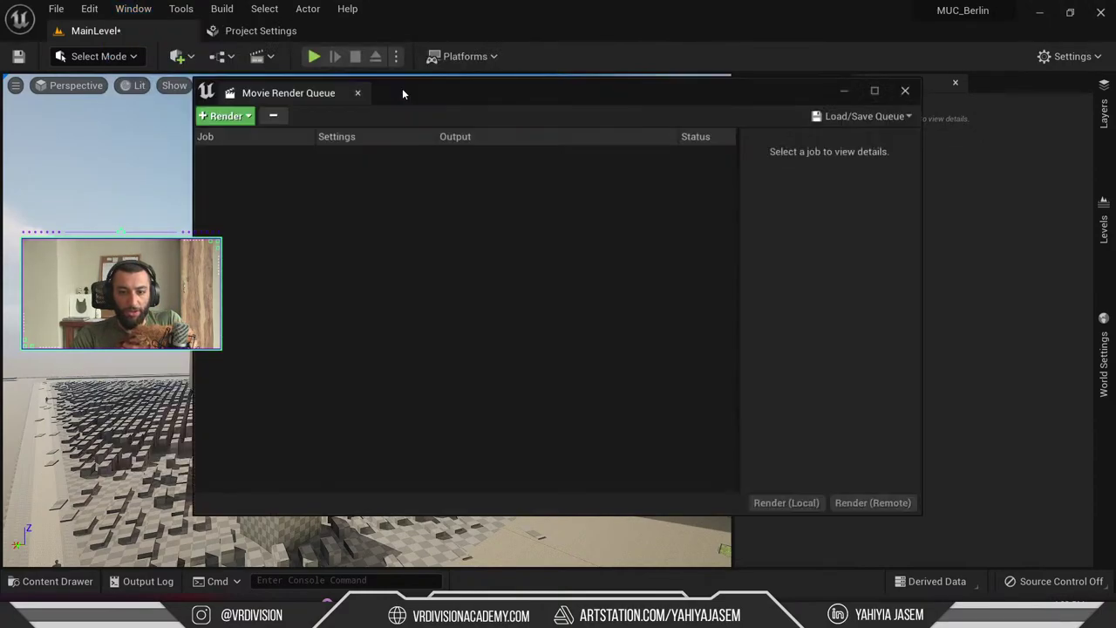
drag(402, 89, 325, 117)
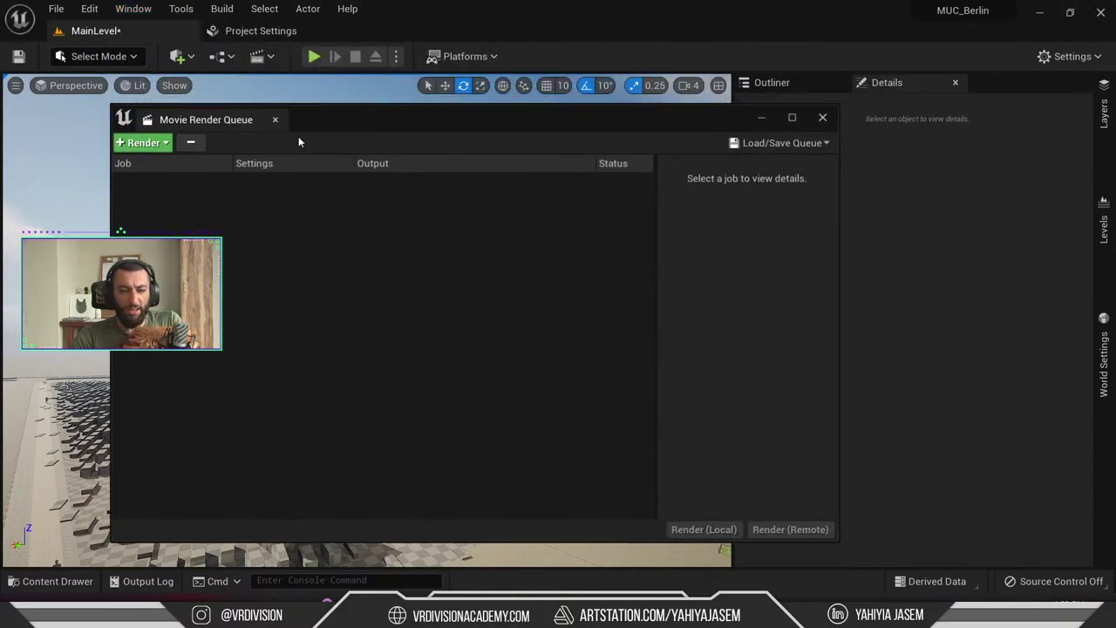
Show the level sequences available for a new render job, and close the Movie Render Queue
click(142, 142)
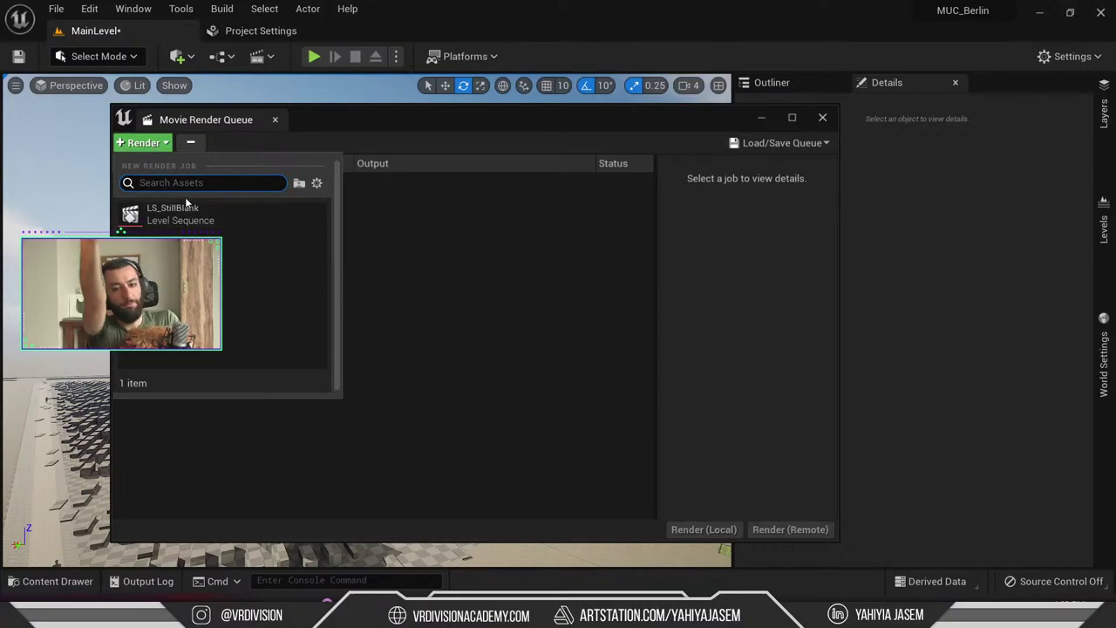
key(Escape)
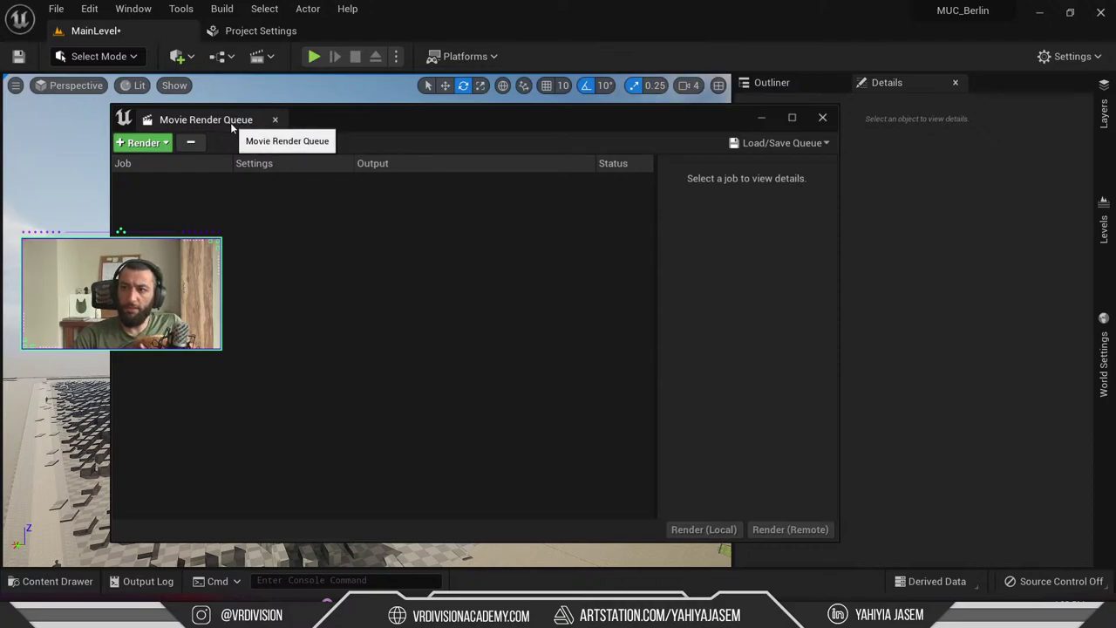
click(275, 119)
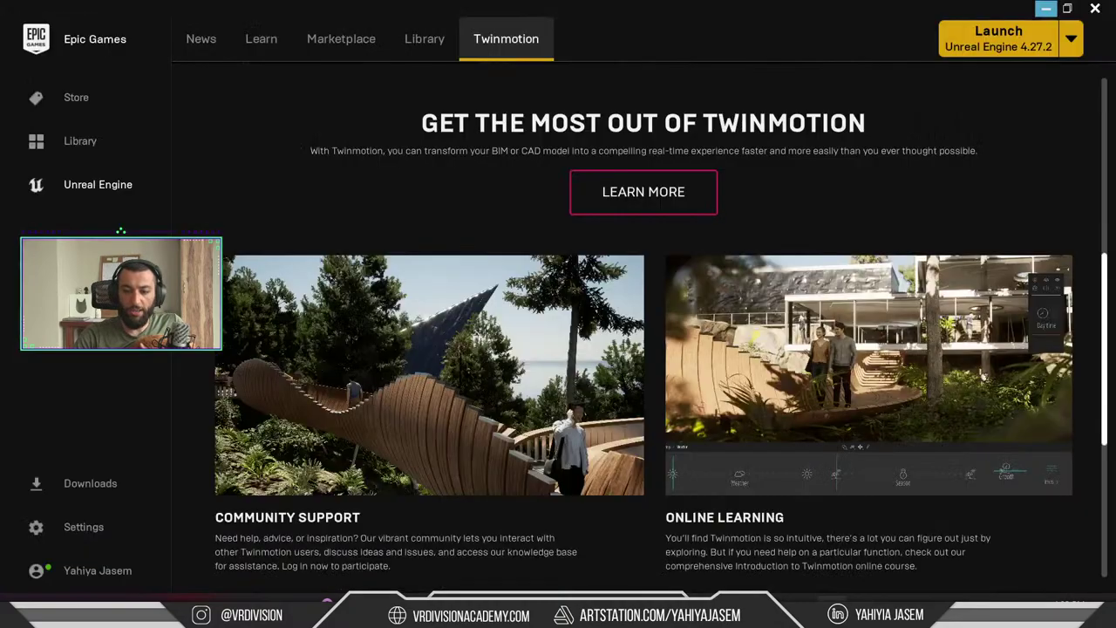
In the Epic Games Launcher library, add an engine version slot, show the installable versions including 5.0.0 Early Access 2, and remove the slot
click(422, 45)
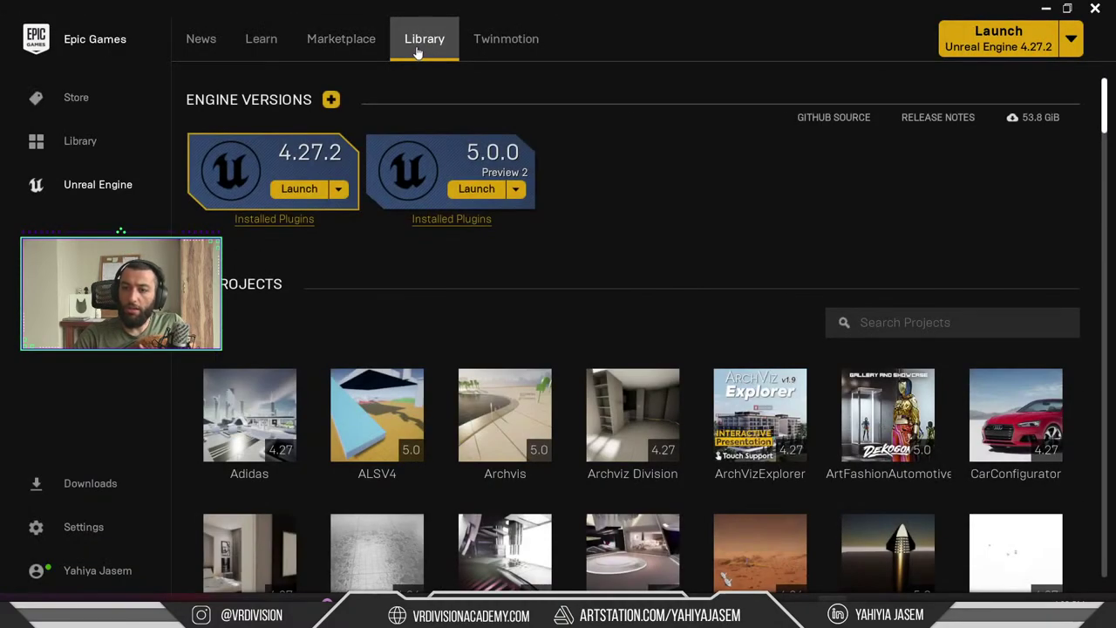
click(330, 99)
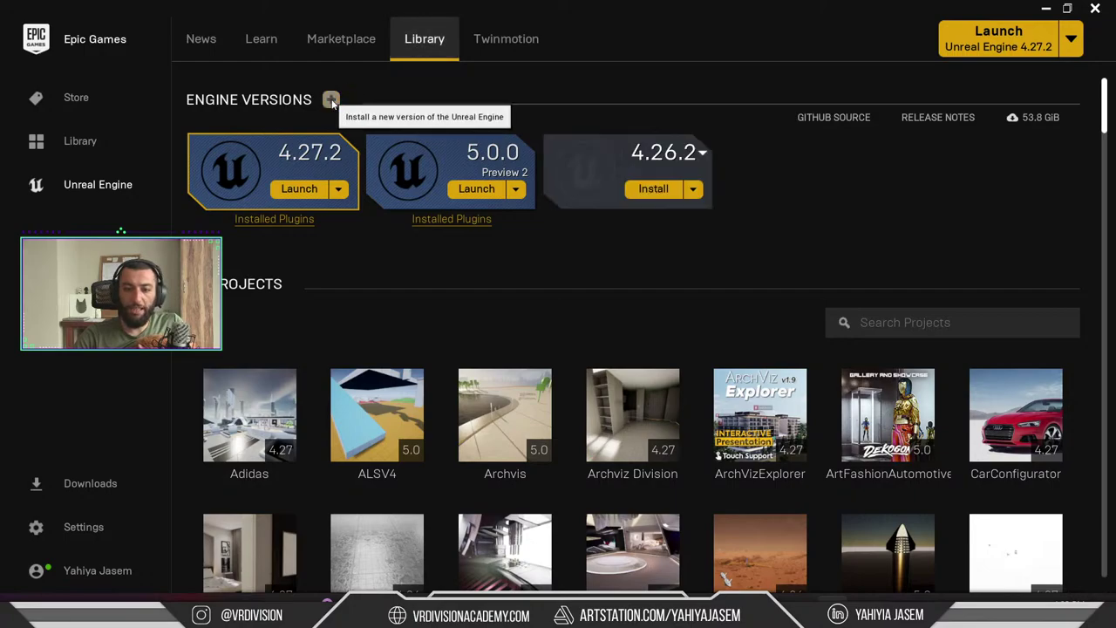
click(656, 153)
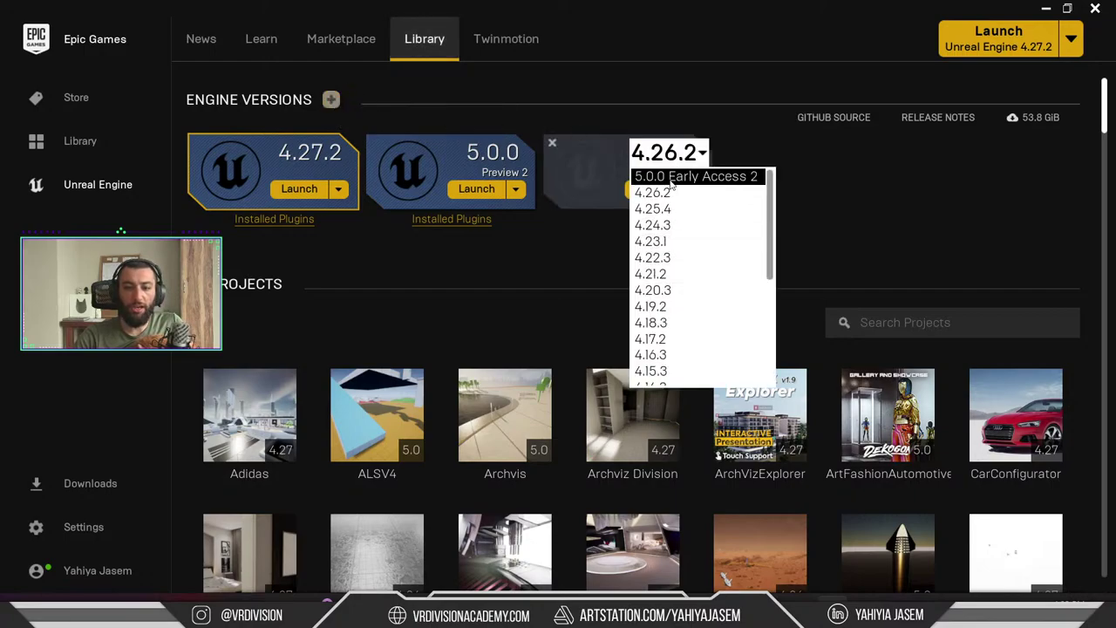
click(935, 227)
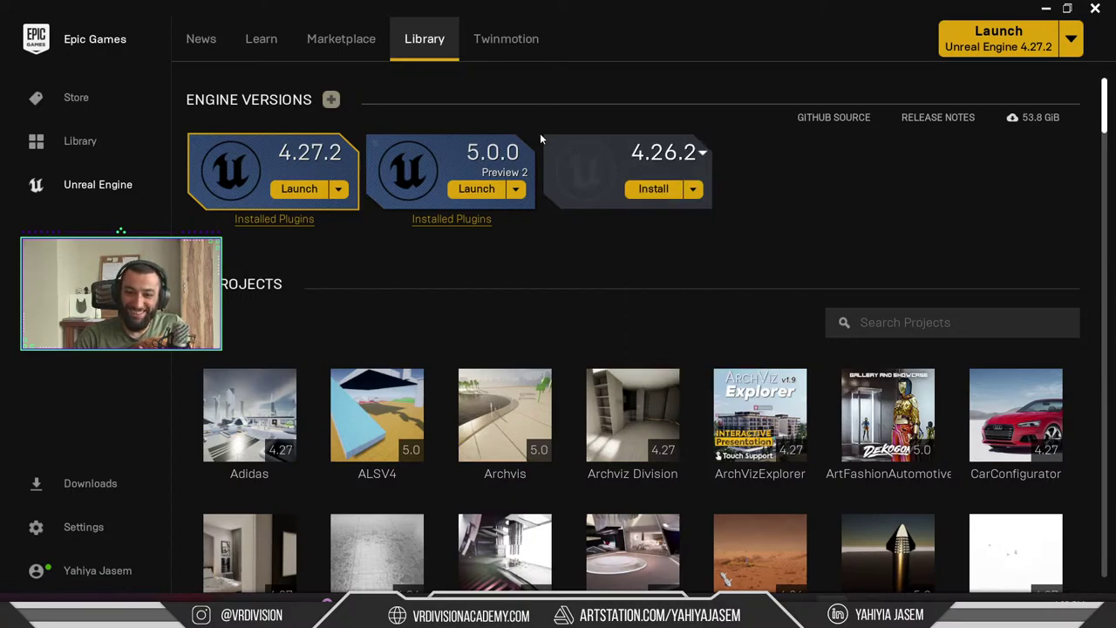
click(552, 145)
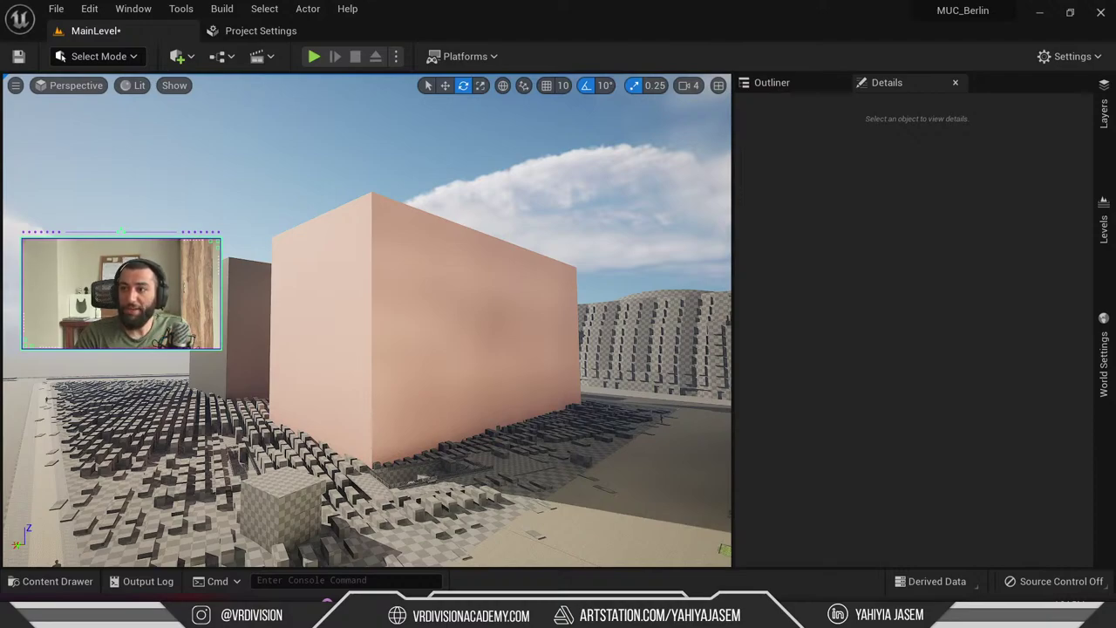
Bring up the live chat to read the messages about installing UE5 and Twinmotion, and move it out of view
drag(1115, 194, 773, 75)
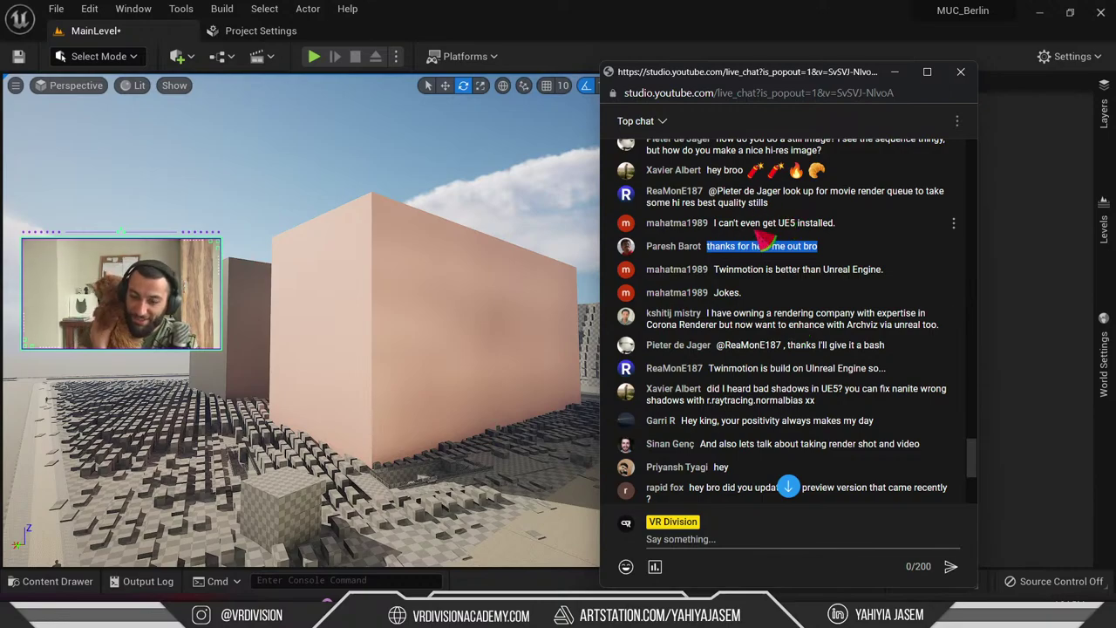
key(alt+Tab)
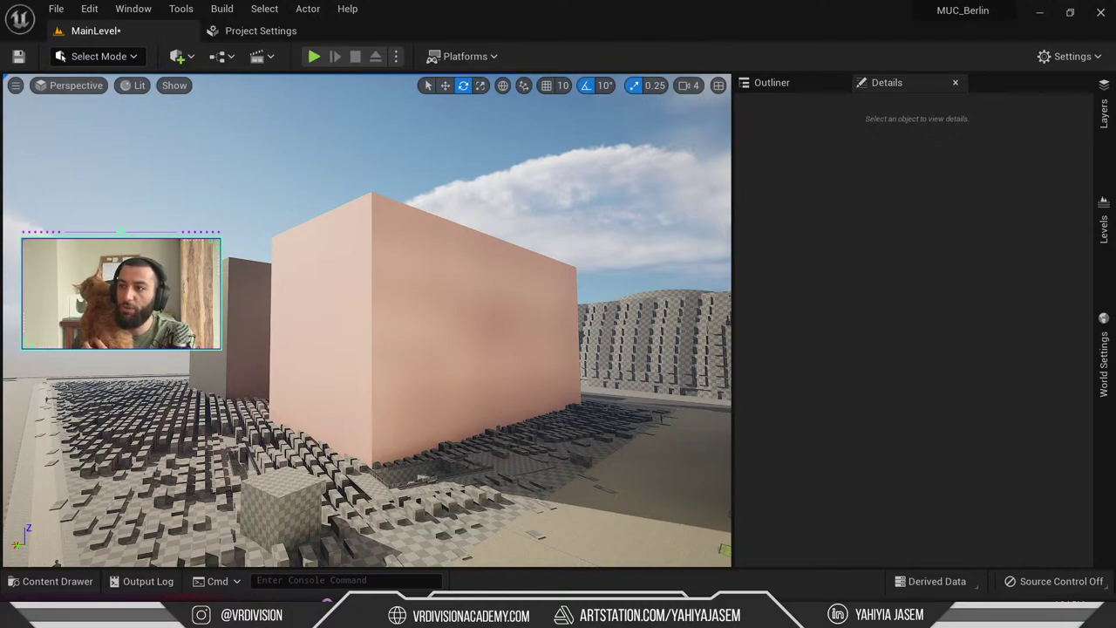
key(alt+Tab)
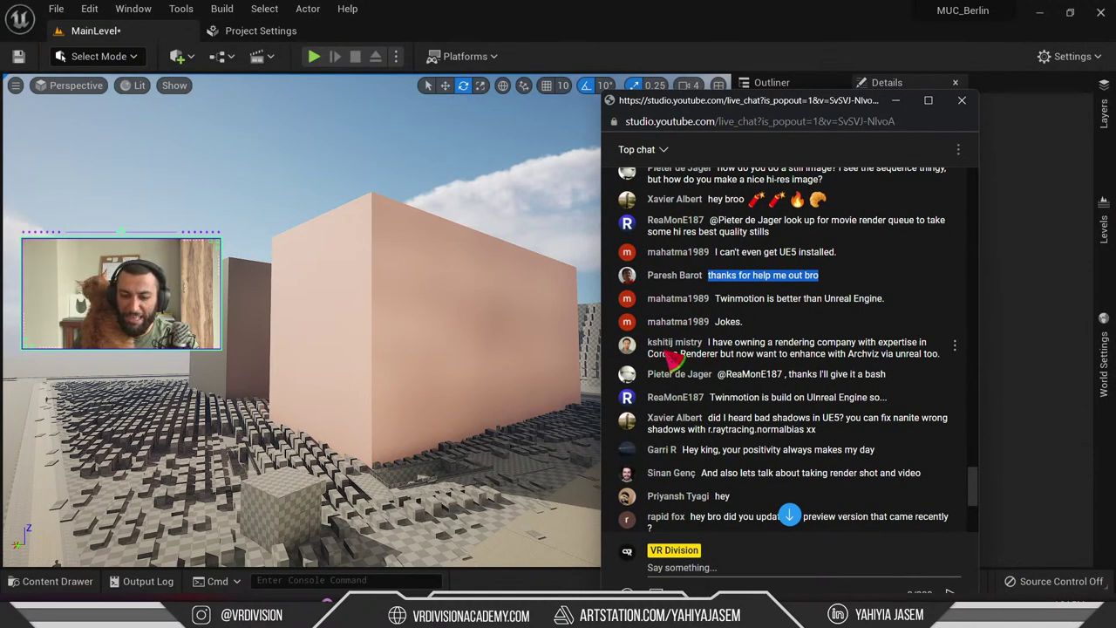
drag(729, 106, 1115, 110)
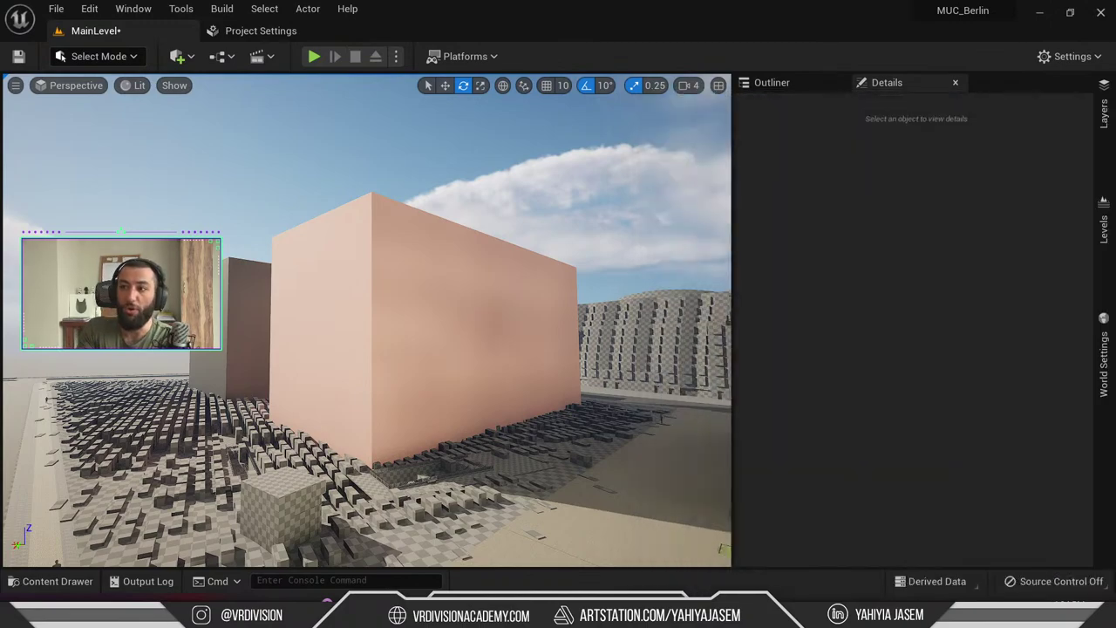
Bring the live chat back, highlight part of the message about Corona Renderer expertise, and clear the highlight
drag(1115, 55, 919, 50)
drag(879, 304, 910, 320)
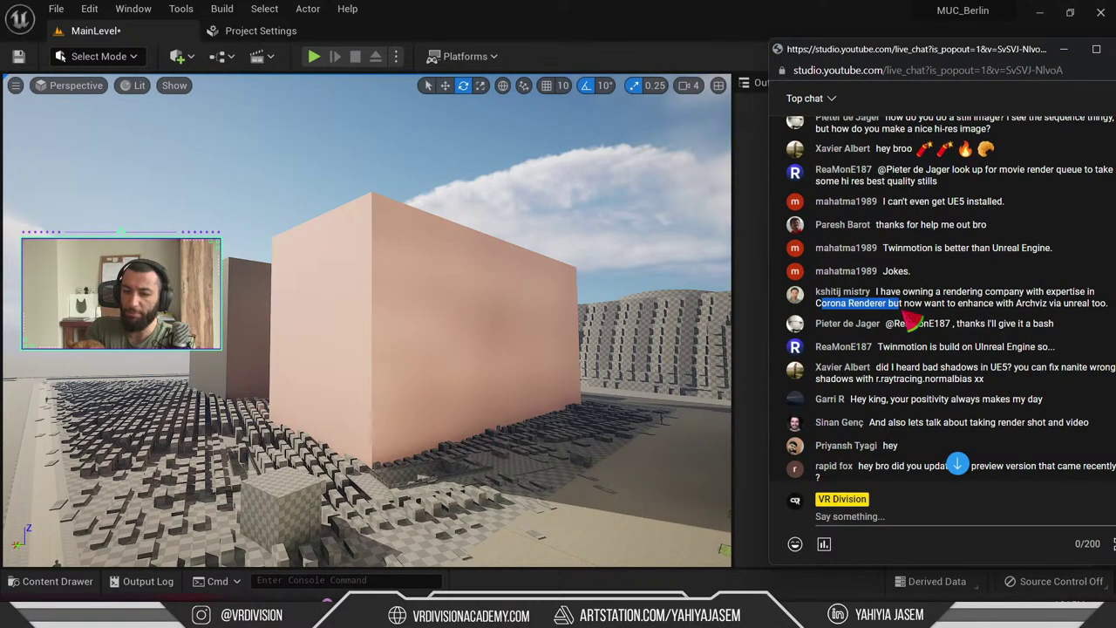
click(904, 320)
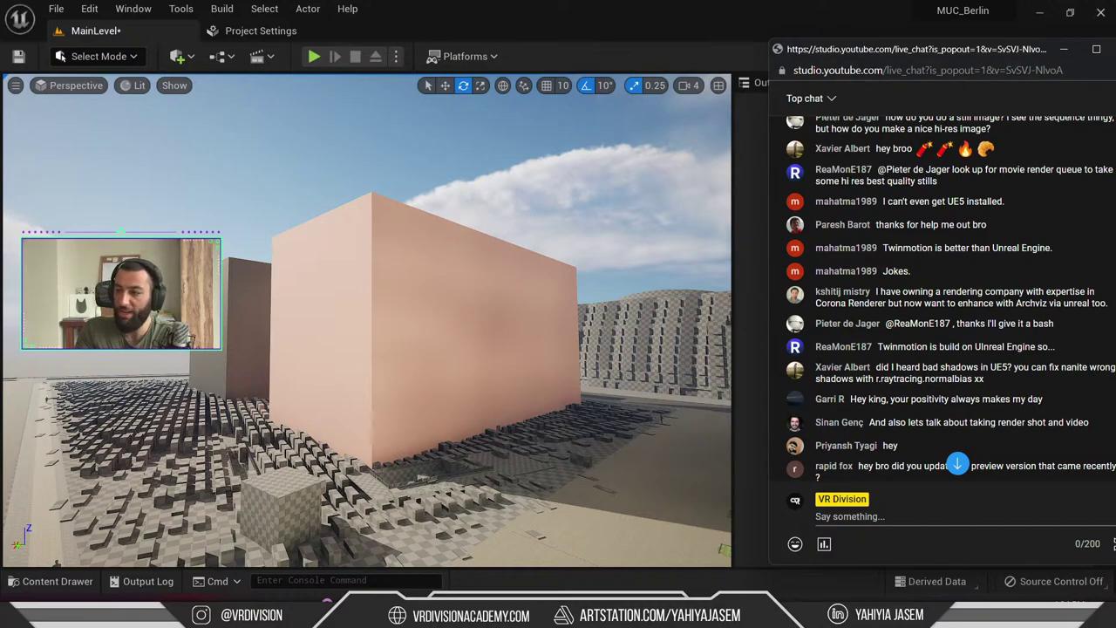
Switch to Discord, browse the VR Division Community channels, show the introductions channel, and move the window out of view
key(alt+Tab)
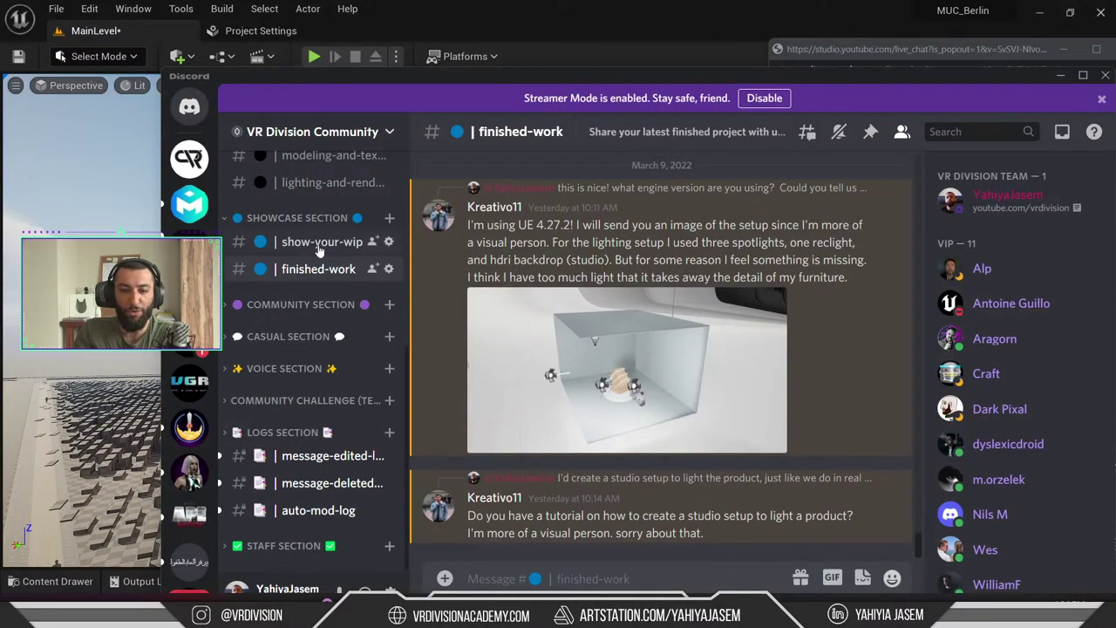
scroll(323, 270, up, 5)
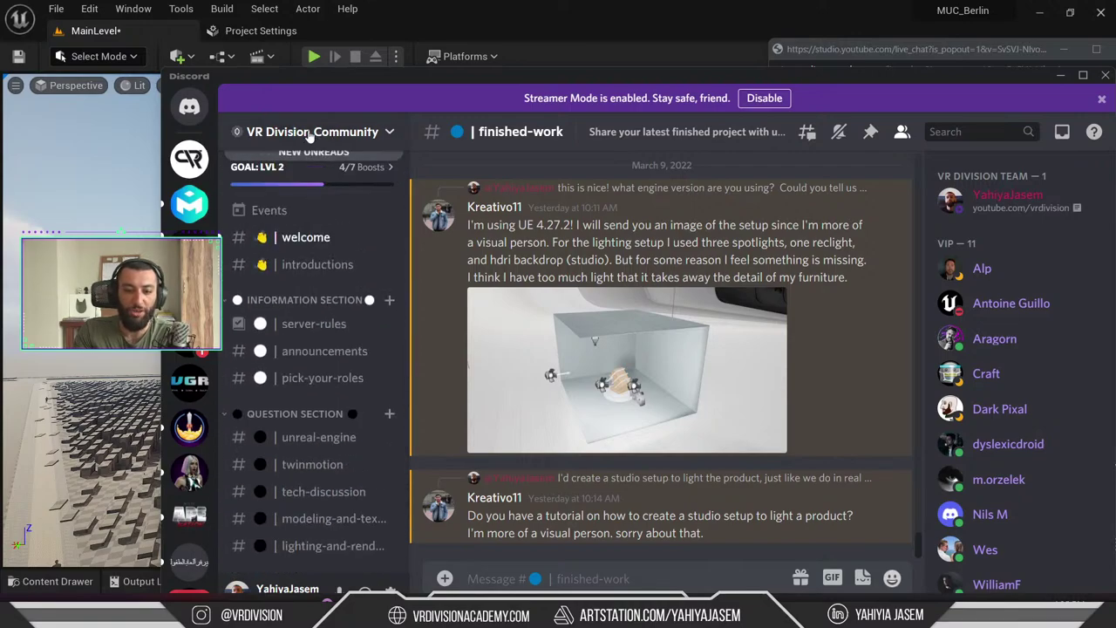
scroll(336, 286, down, 5)
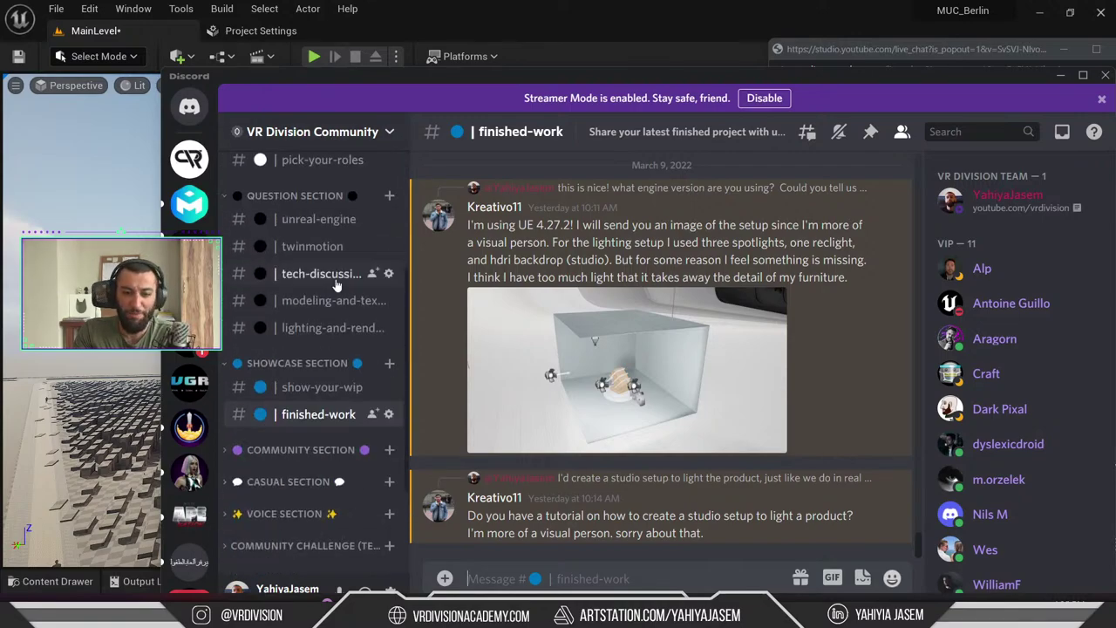
scroll(337, 286, up, 5)
click(317, 264)
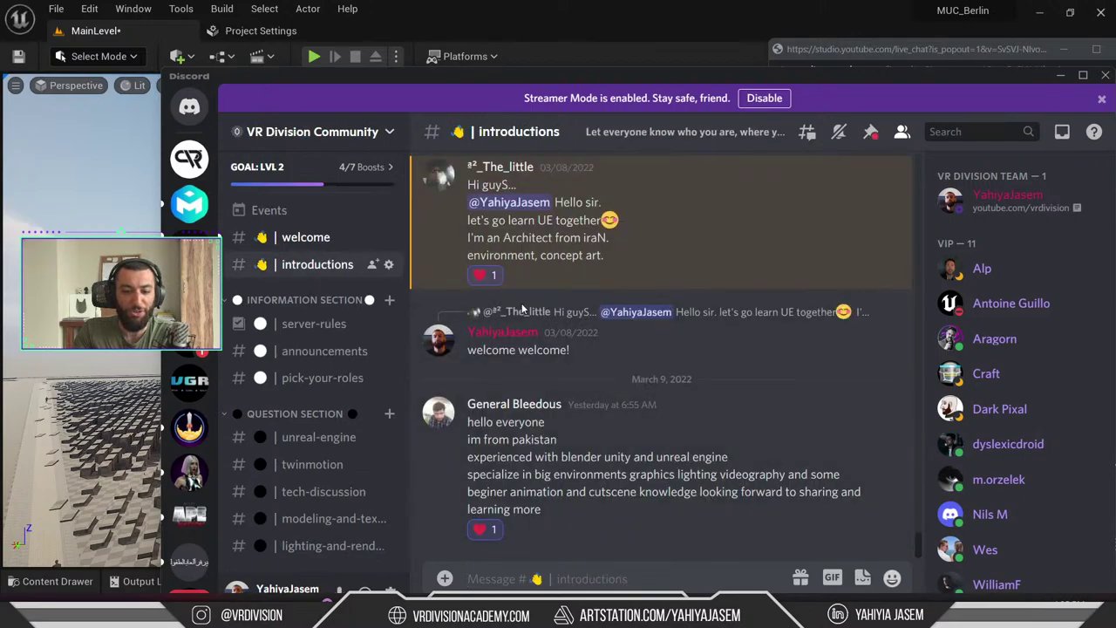
drag(400, 79, 1115, 65)
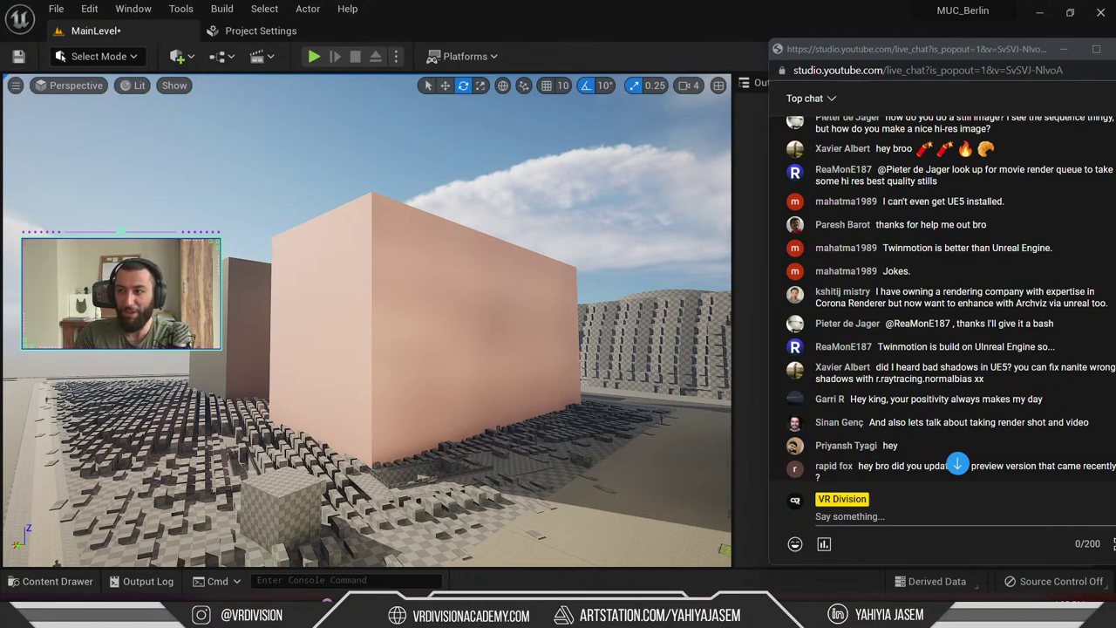
Show the Discord introductions channel again, and move both Discord and the live chat out of view
drag(1115, 123, 429, 85)
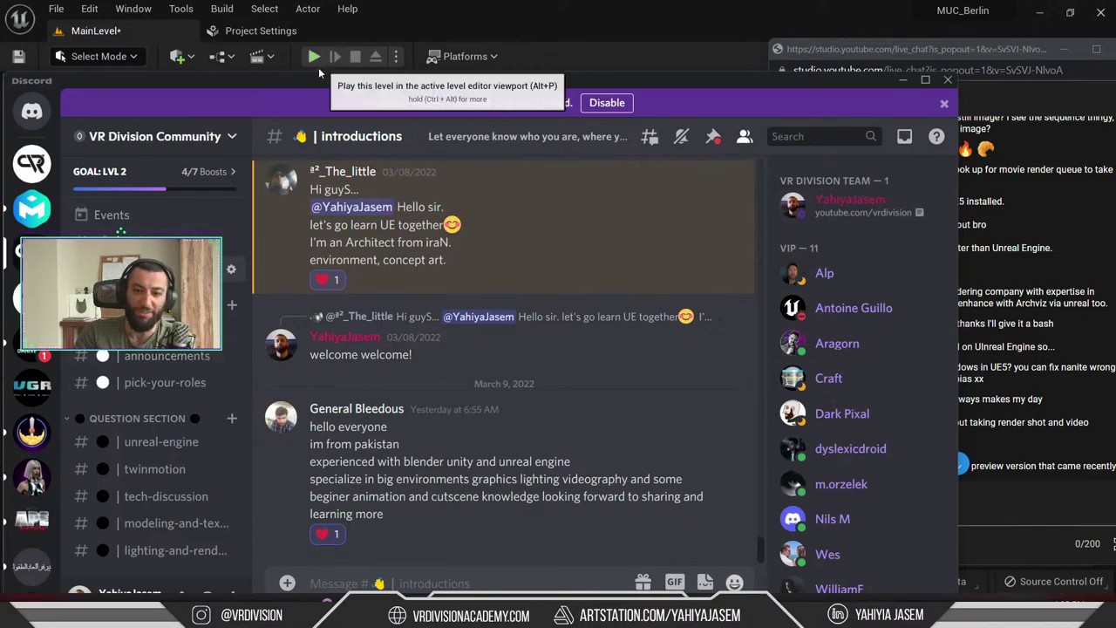
drag(286, 83, 1115, 87)
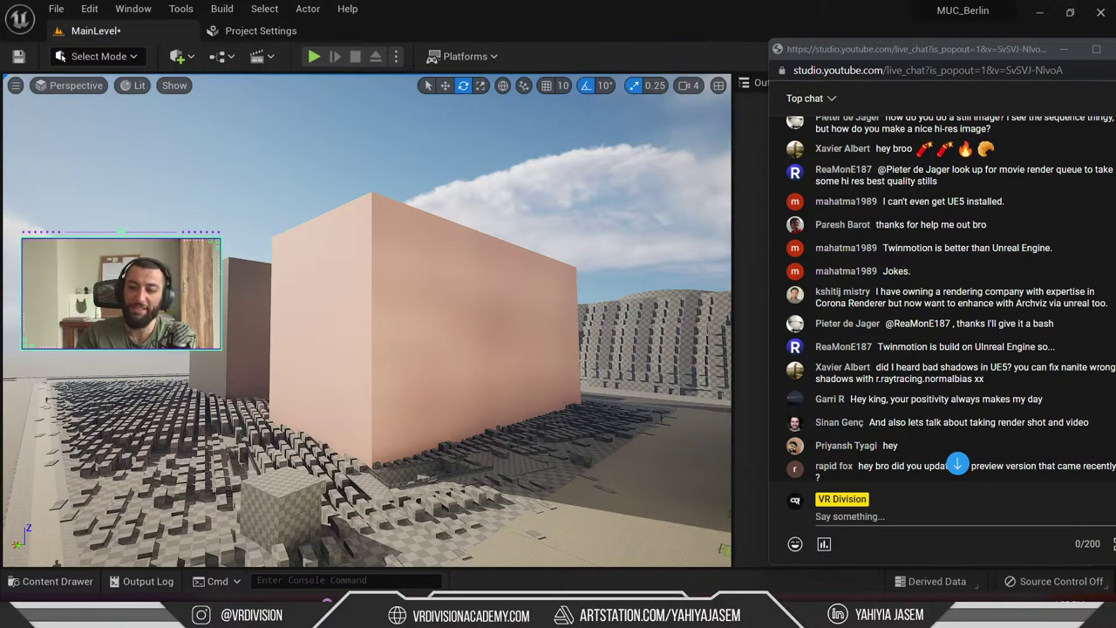
drag(881, 51, 1115, 39)
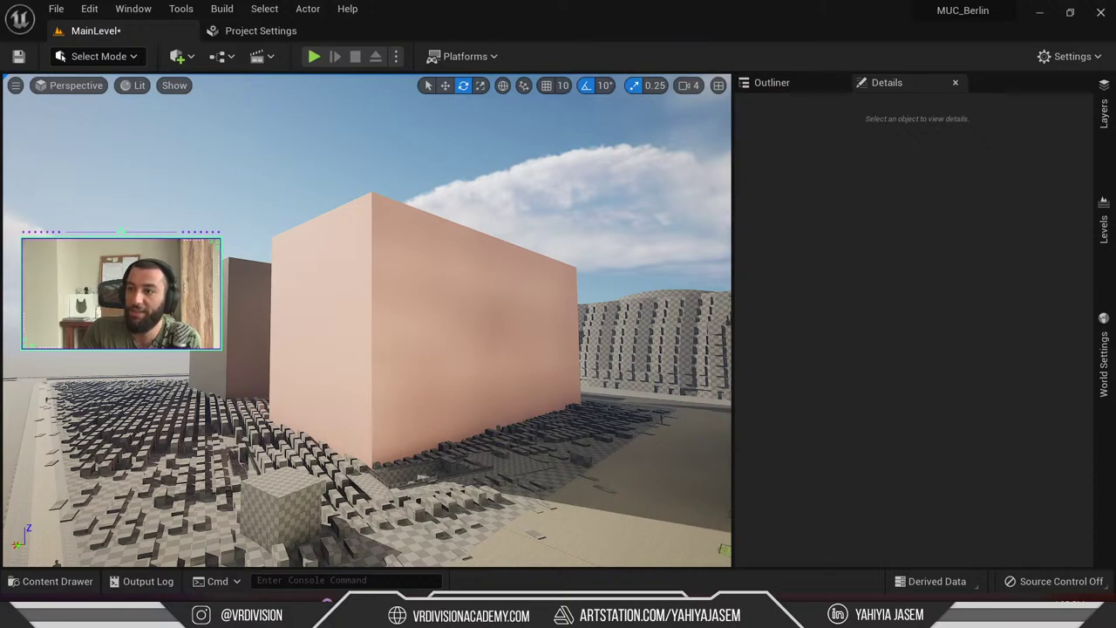
Show the chat tip on fixing wrong Nanite shadows, highlight "r.raytracing.normalbias xx" in it, and move the chat out of view
key(alt+Tab)
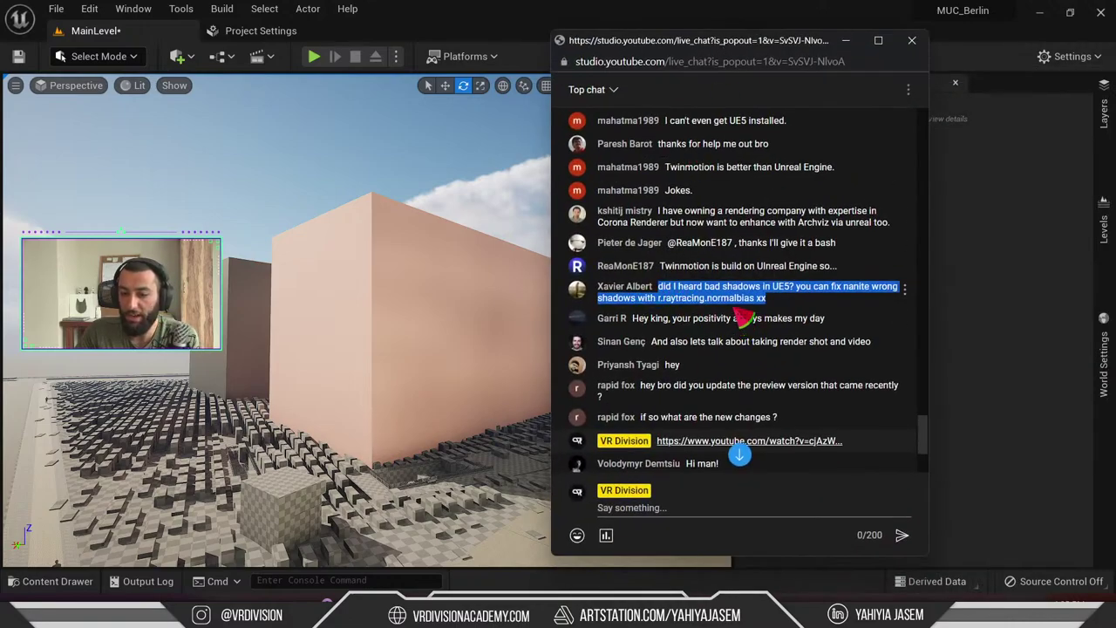
drag(659, 301, 775, 316)
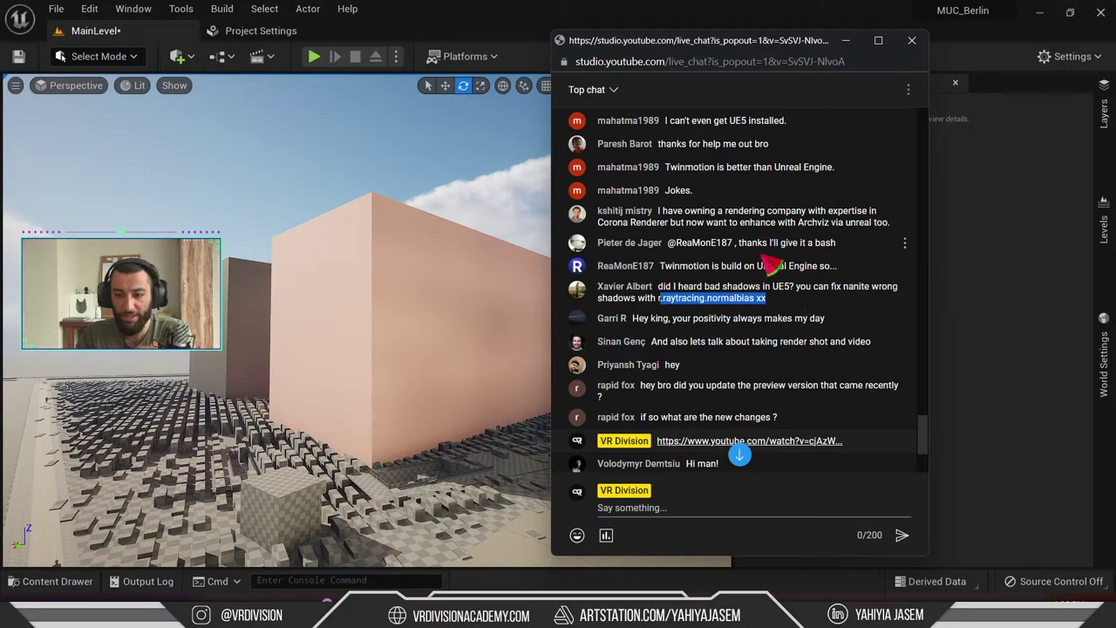
click(666, 300)
mouse_move(658, 300)
mouse_down()
mouse_move(772, 306)
mouse_move(659, 301)
mouse_up()
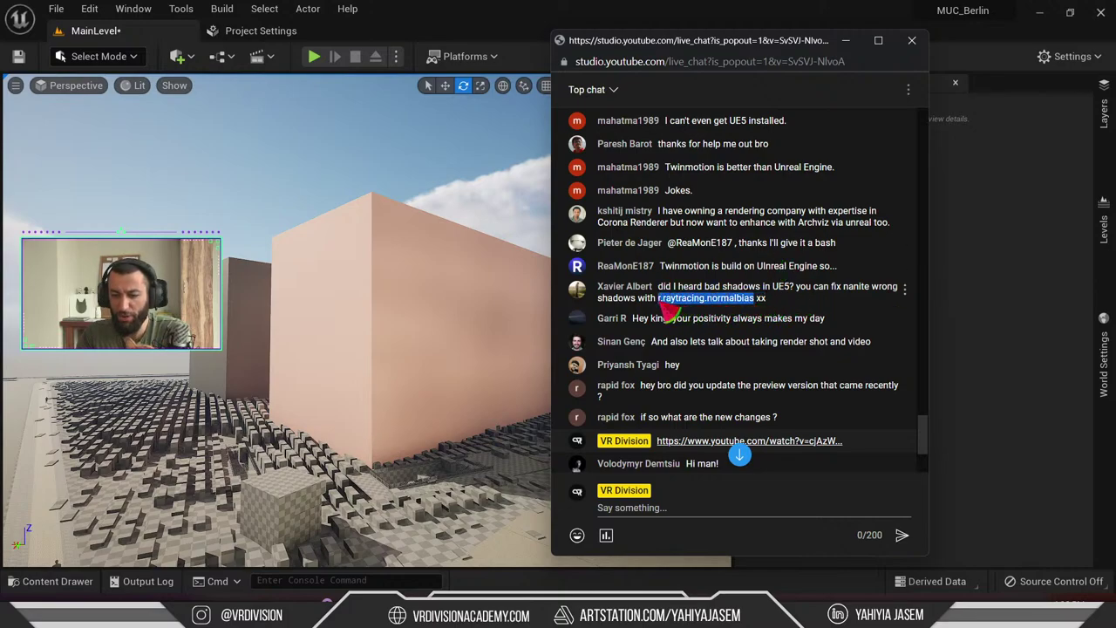
drag(769, 301, 660, 301)
right_click(691, 301)
click(714, 311)
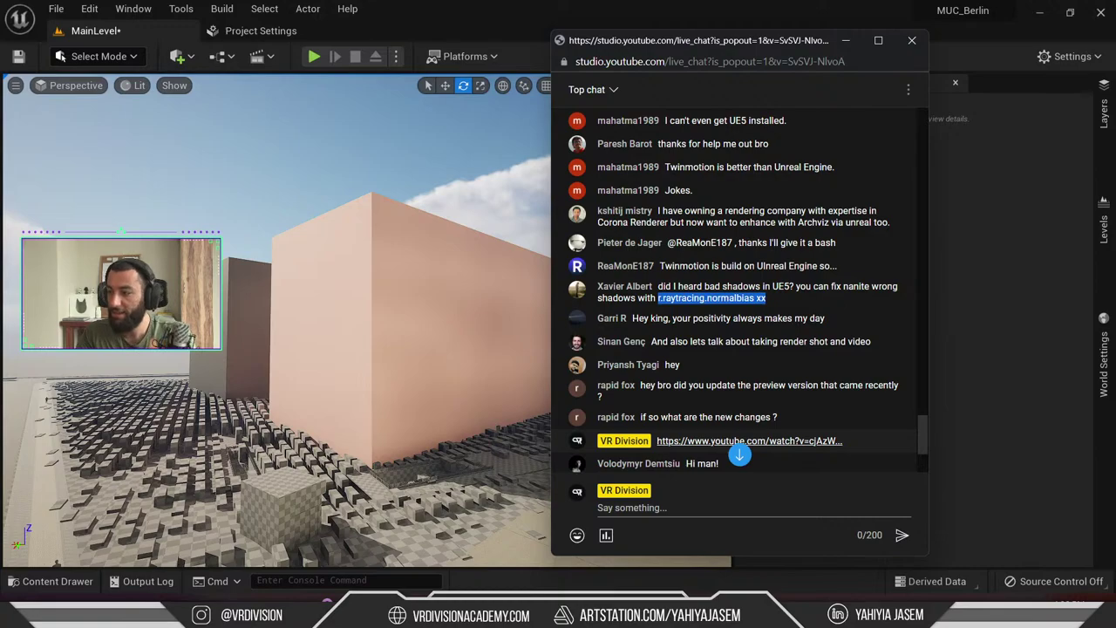
drag(689, 45, 1115, 43)
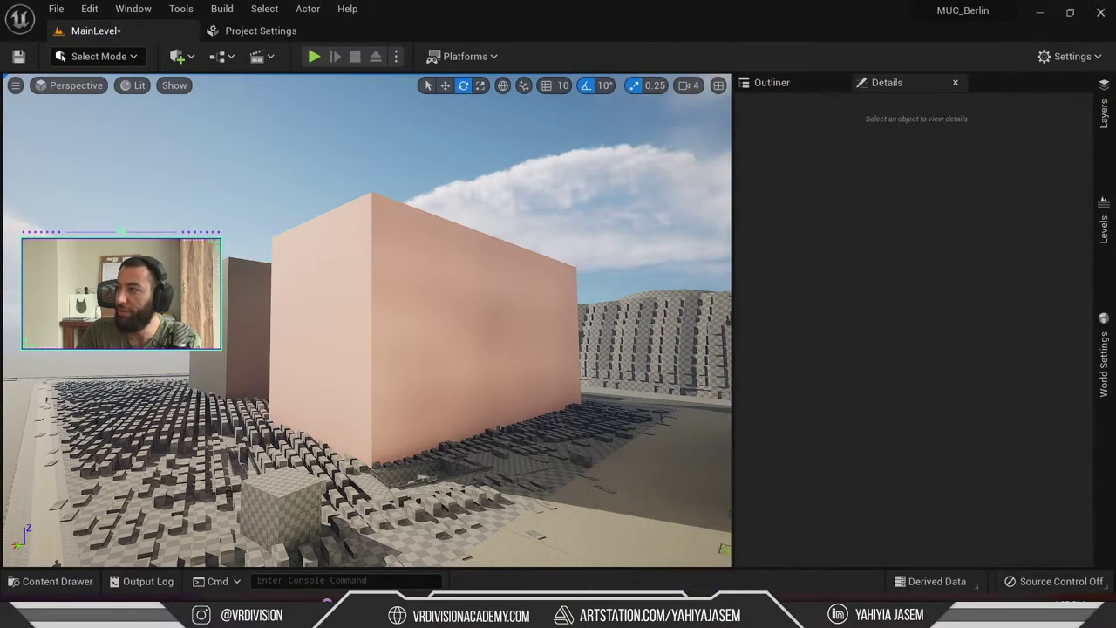
Switch to the Unreal Engine 5.0 Preview forum thread in the browser, maximize its window, and highlight the "Fixed in Preview 2" heading
key(alt+Tab)
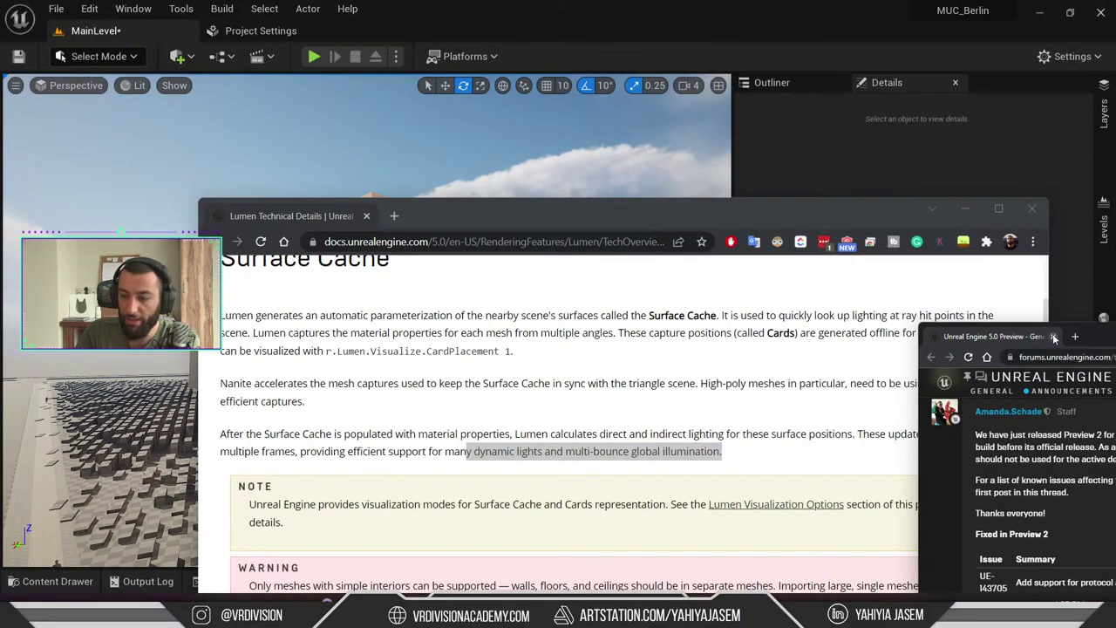
drag(1097, 336, 462, 209)
double_click(463, 209)
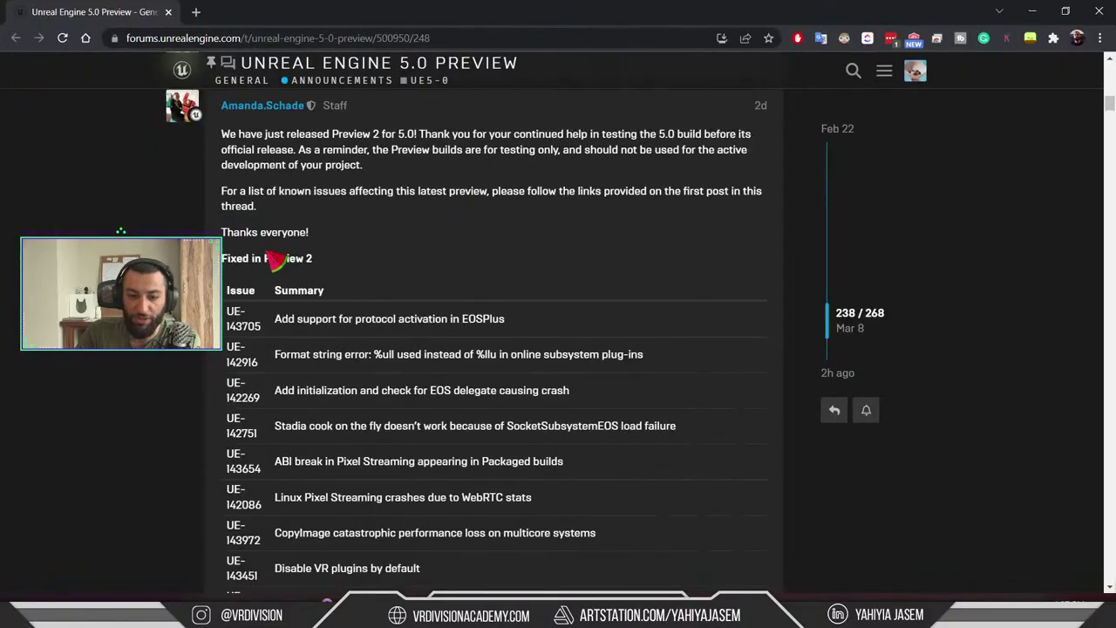
drag(225, 260, 374, 261)
click(336, 263)
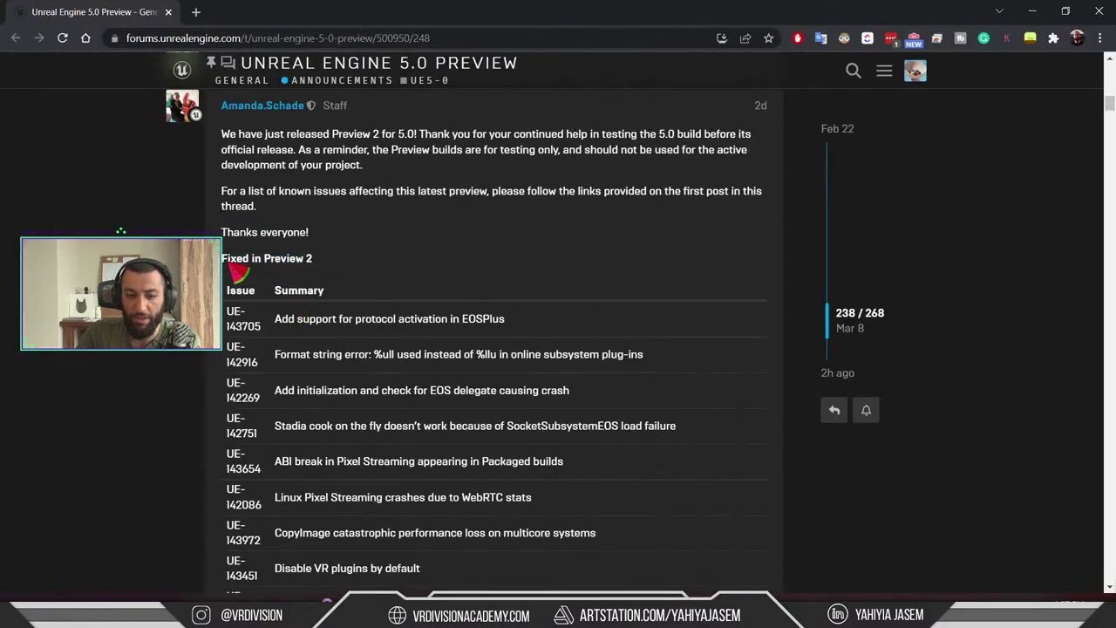
drag(228, 261, 374, 260)
click(386, 266)
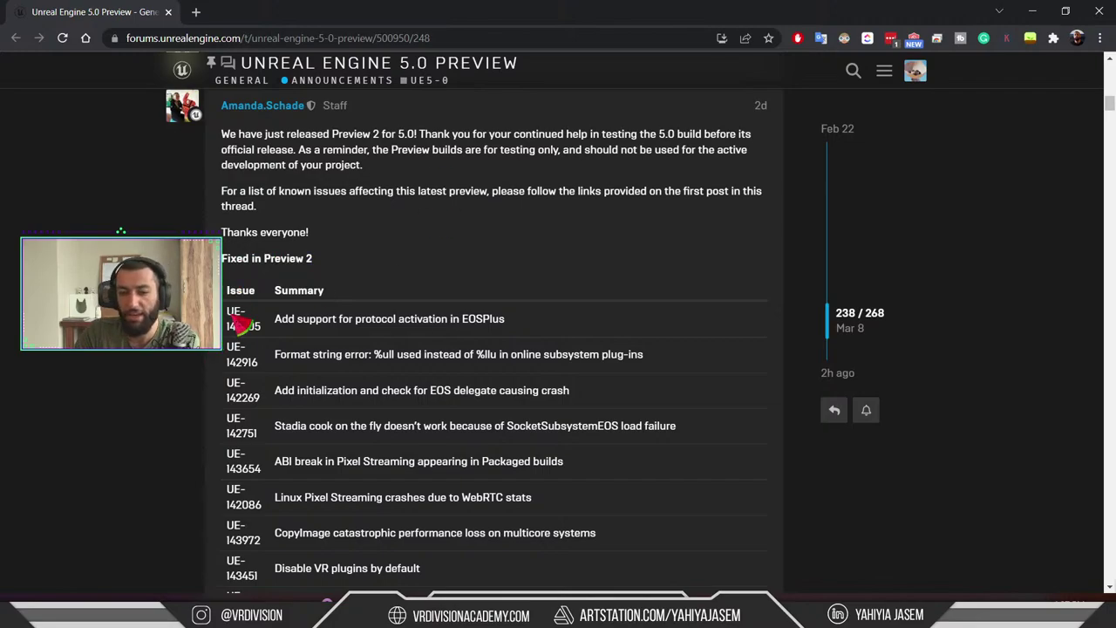
Look through the list of issues fixed in Preview 2 in the Unreal Engine 5.0 Preview forum thread
scroll(248, 318, down, 1)
scroll(253, 255, down, 20)
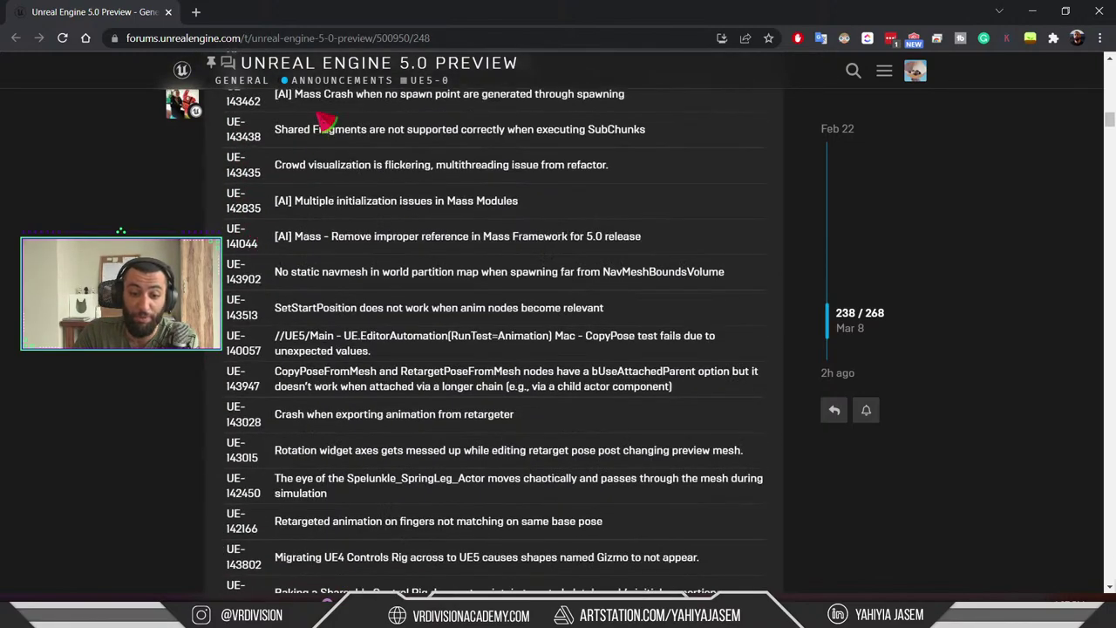
scroll(301, 174, down, 20)
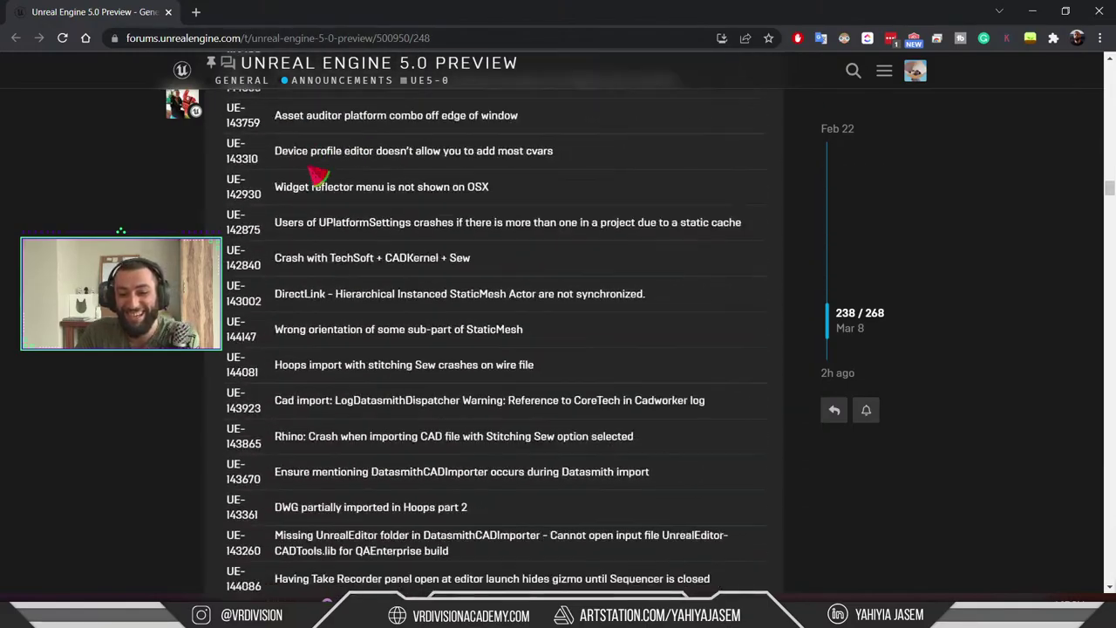
scroll(355, 197, down, 20)
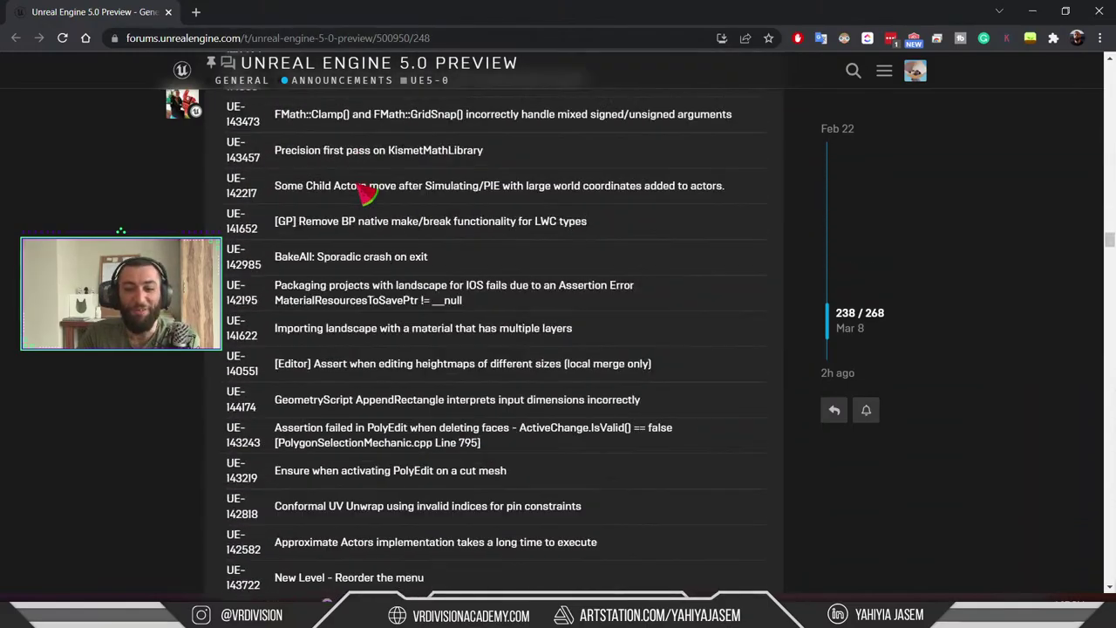
scroll(405, 227, down, 20)
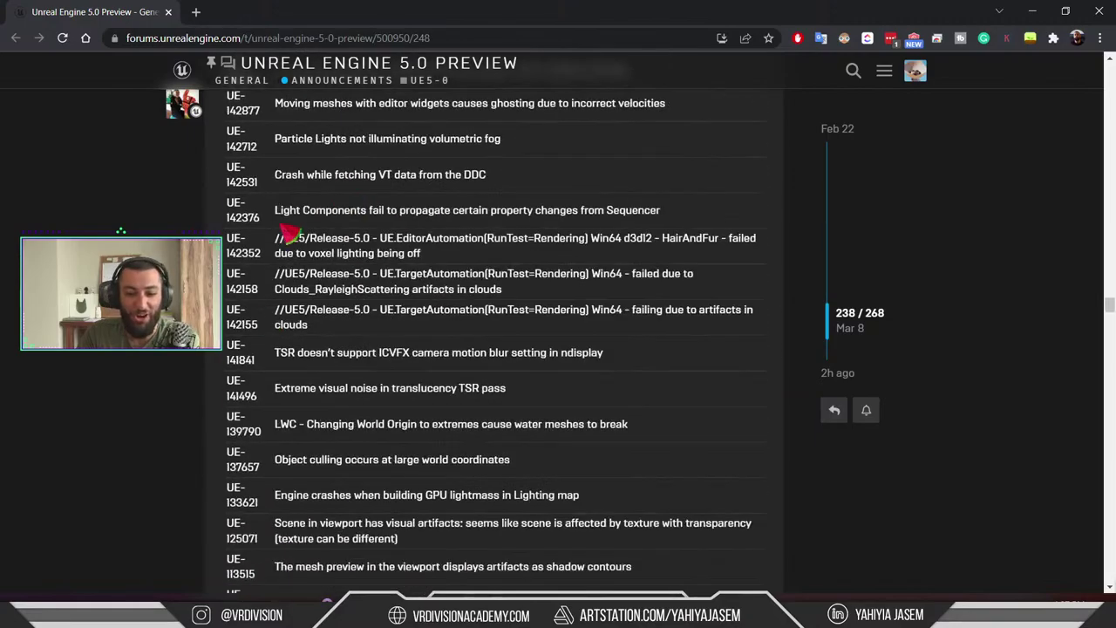
scroll(305, 235, down, 20)
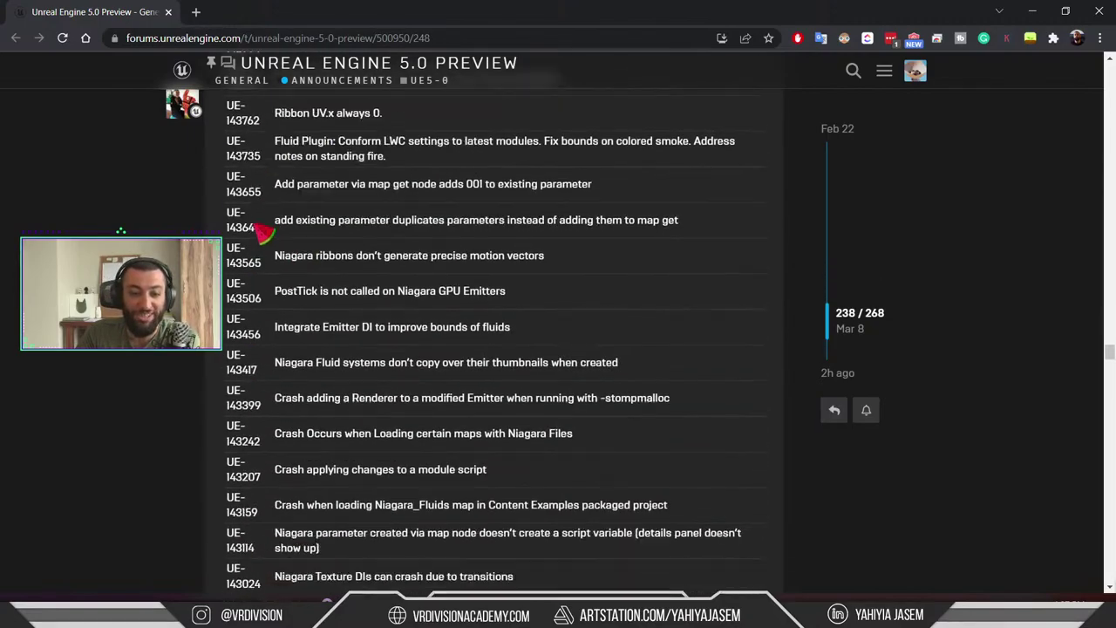
scroll(301, 253, down, 2)
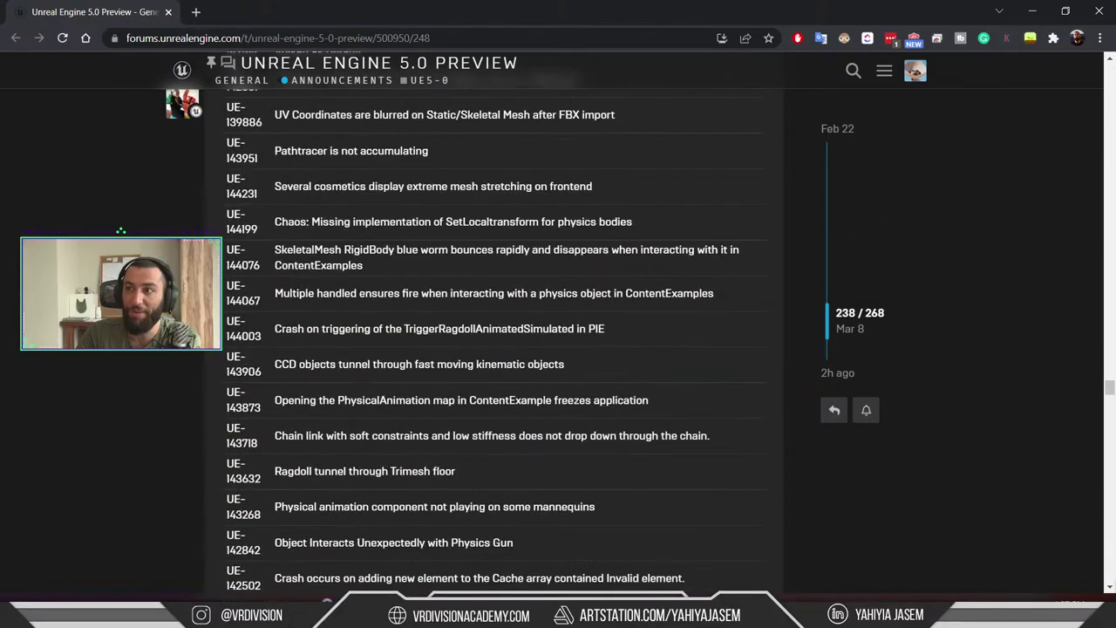
scroll(496, 320, down, 20)
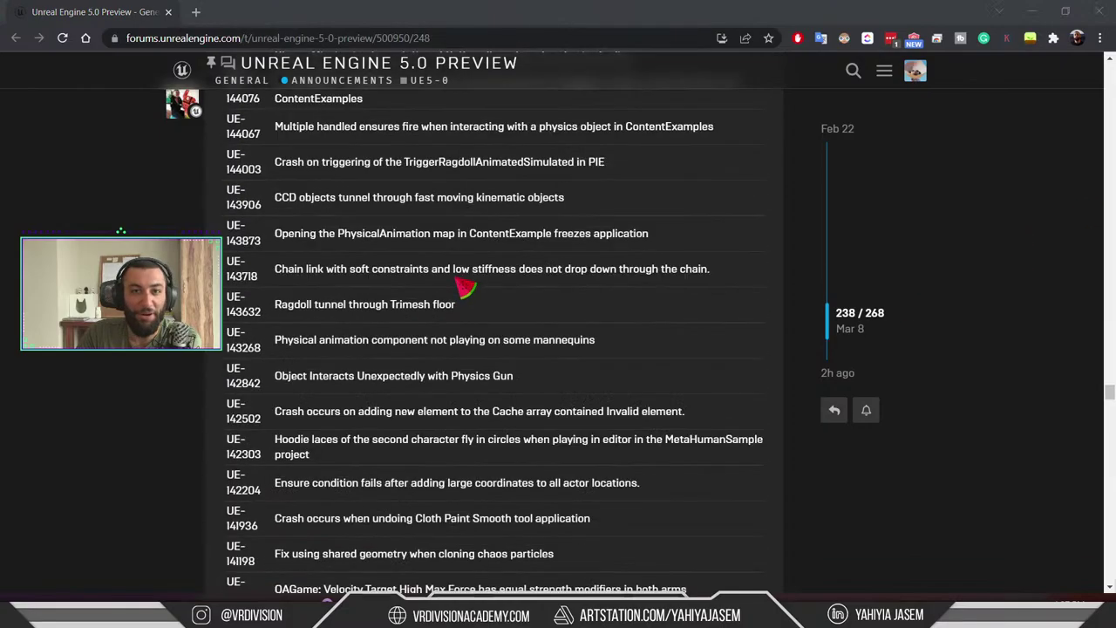
scroll(353, 263, down, 12)
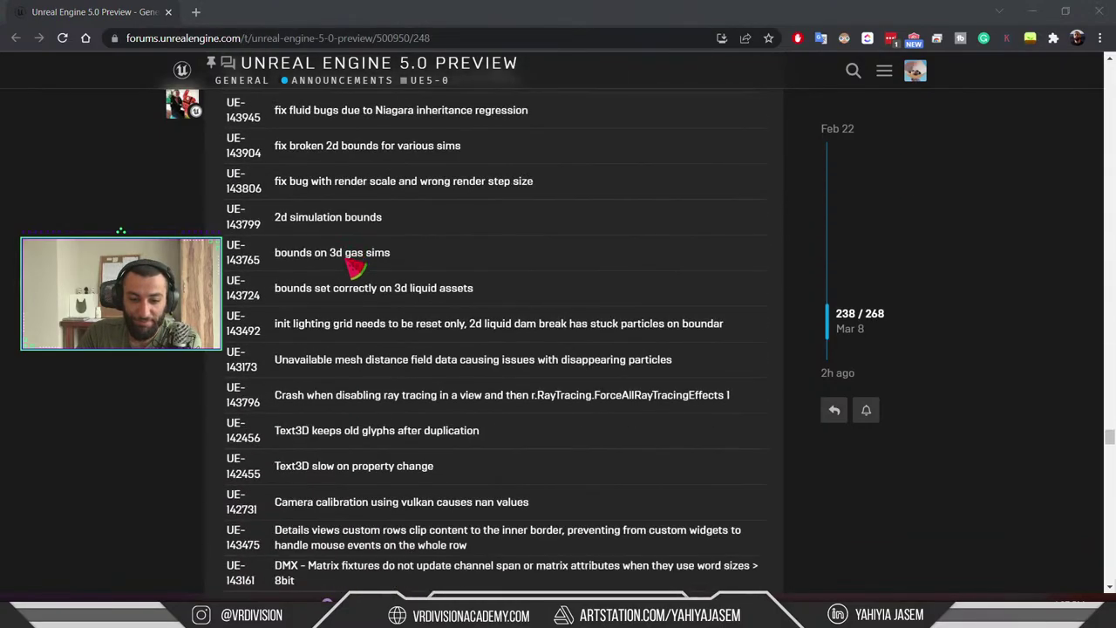
scroll(443, 251, down, 8)
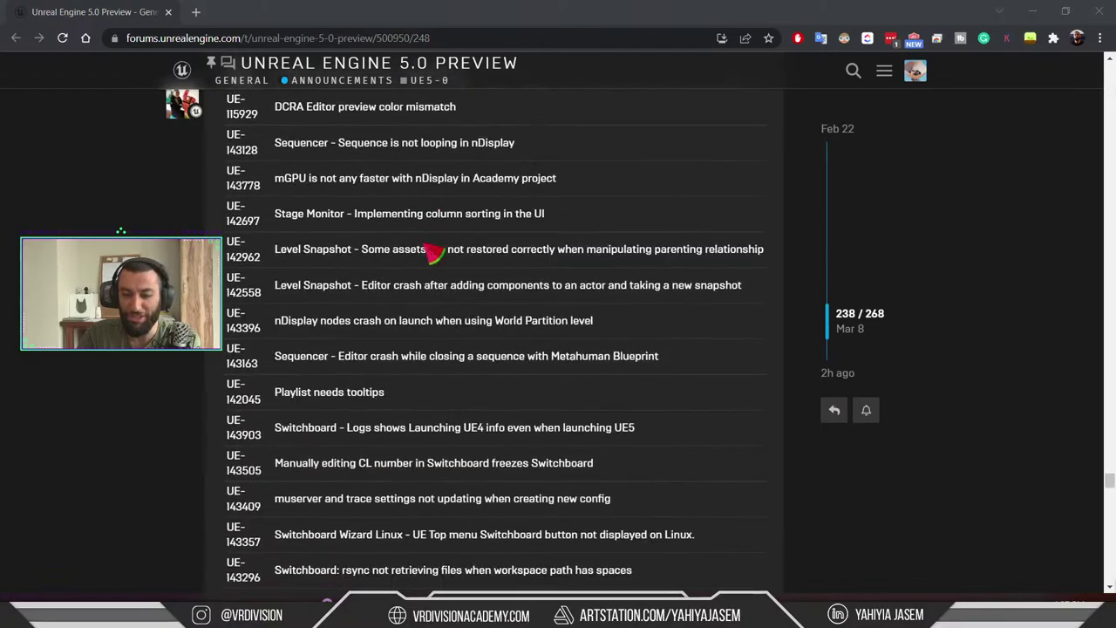
scroll(443, 250, up, 12)
scroll(445, 249, up, 12)
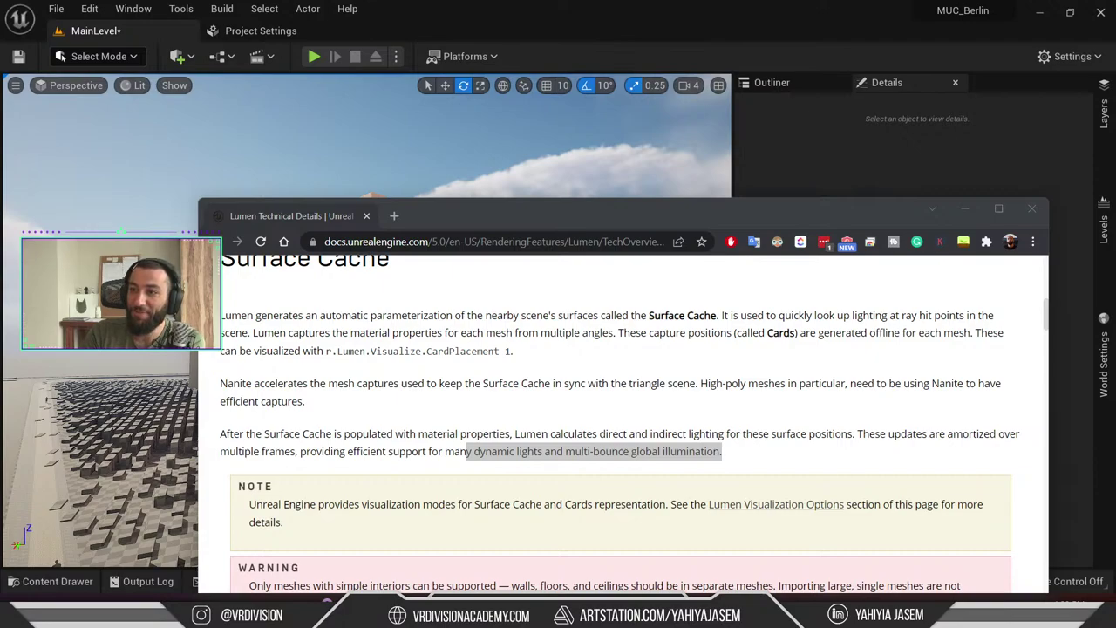
Switch back to the Unreal Editor and view the apartment building's facade, roof and surrounding city blocks from above
click(605, 5)
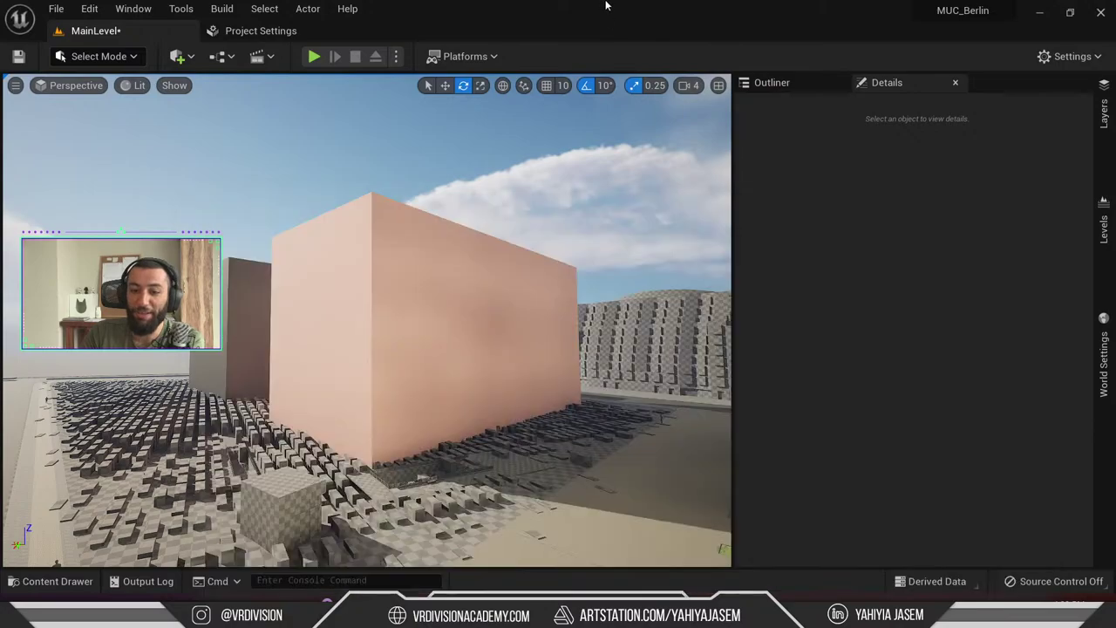
key(w)
right_drag(524, 262, 663, 270)
key(s)
right_drag(389, 281, 391, 248)
key(s)
scroll(392, 288, down, 3)
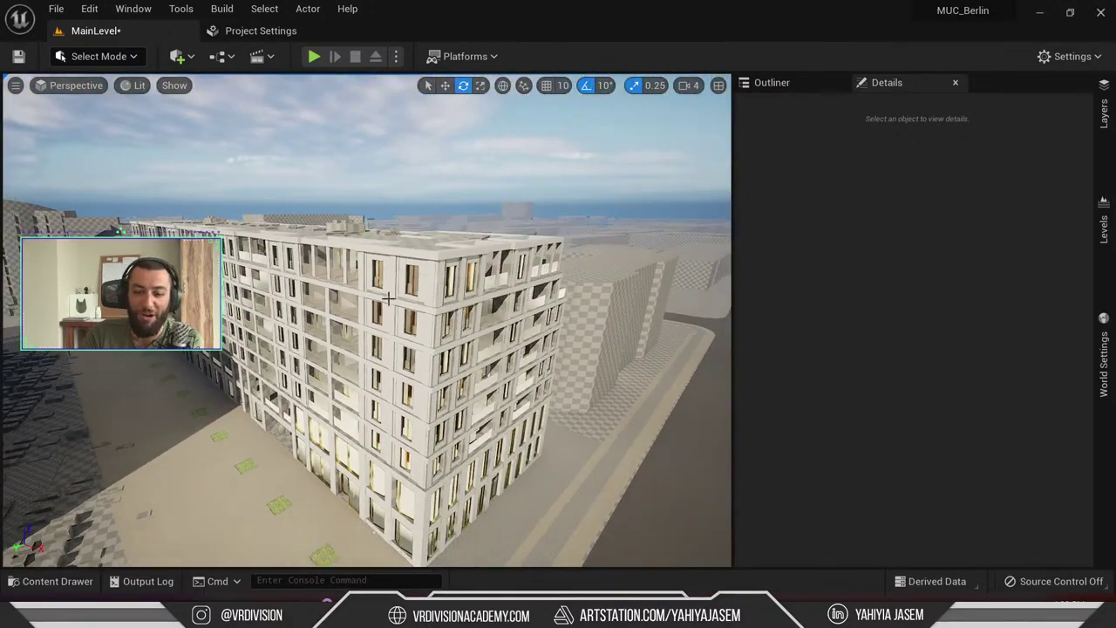
right_drag(391, 288, 323, 288)
middle_drag(392, 287, 370, 209)
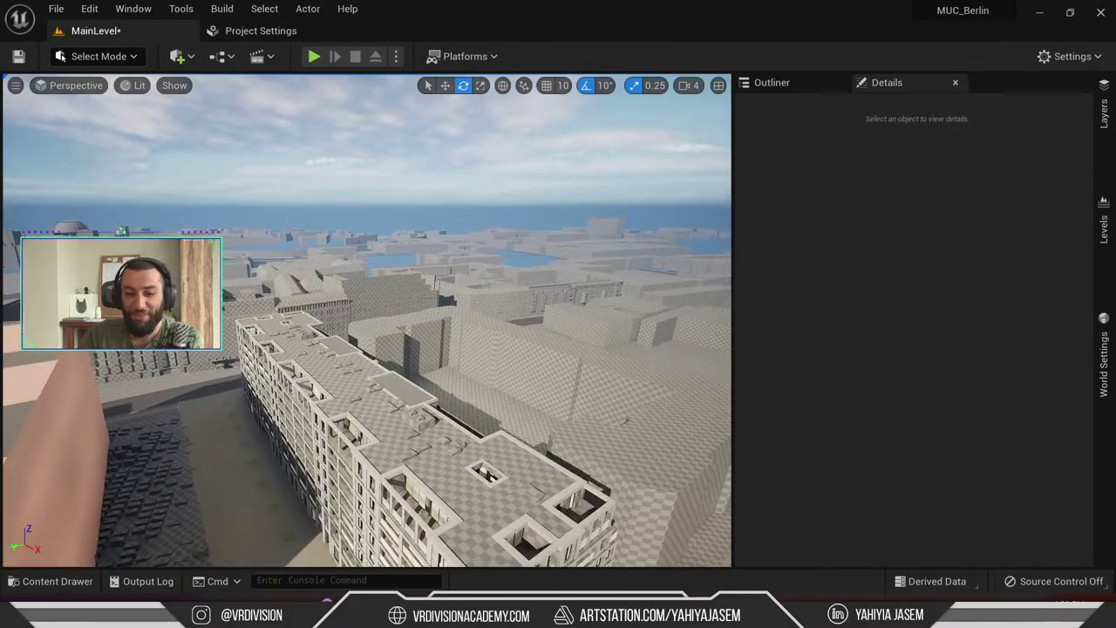
right_drag(391, 288, 279, 292)
right_drag(349, 291, 275, 287)
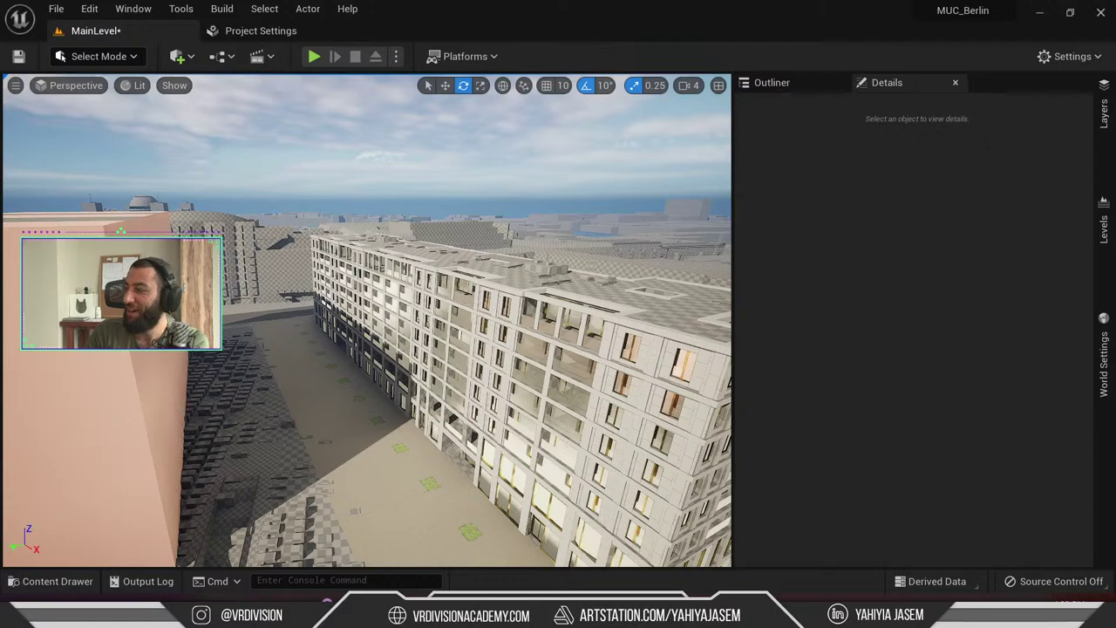
Show the live chat and highlight the comment about splitting large meshes into detached smaller pieces to improve lighting
drag(1115, 89, 883, 87)
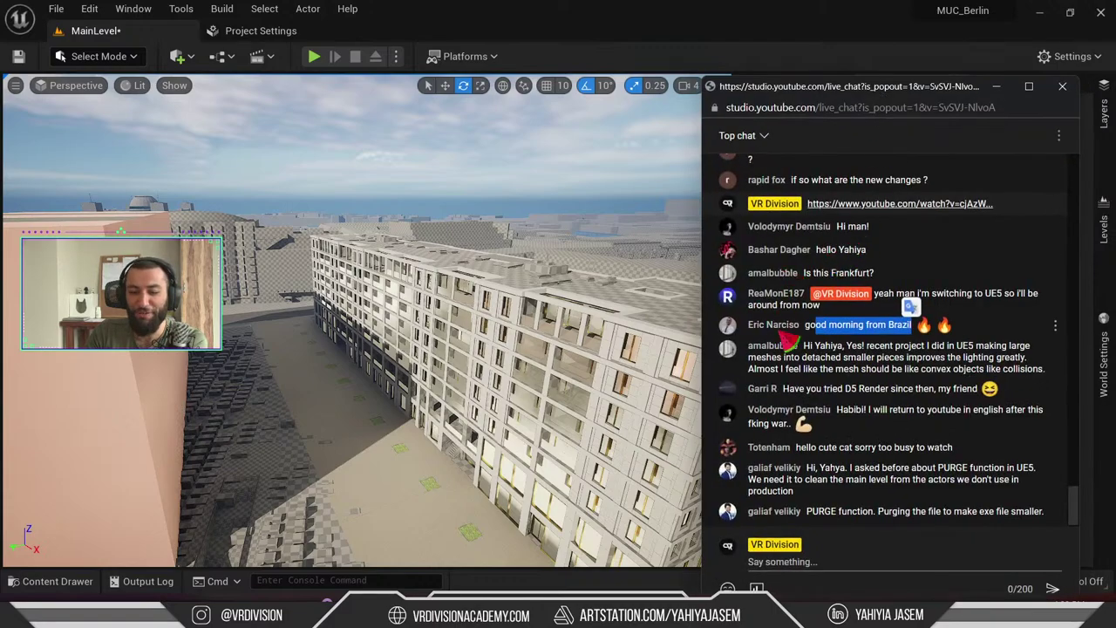
key(alt+Tab)
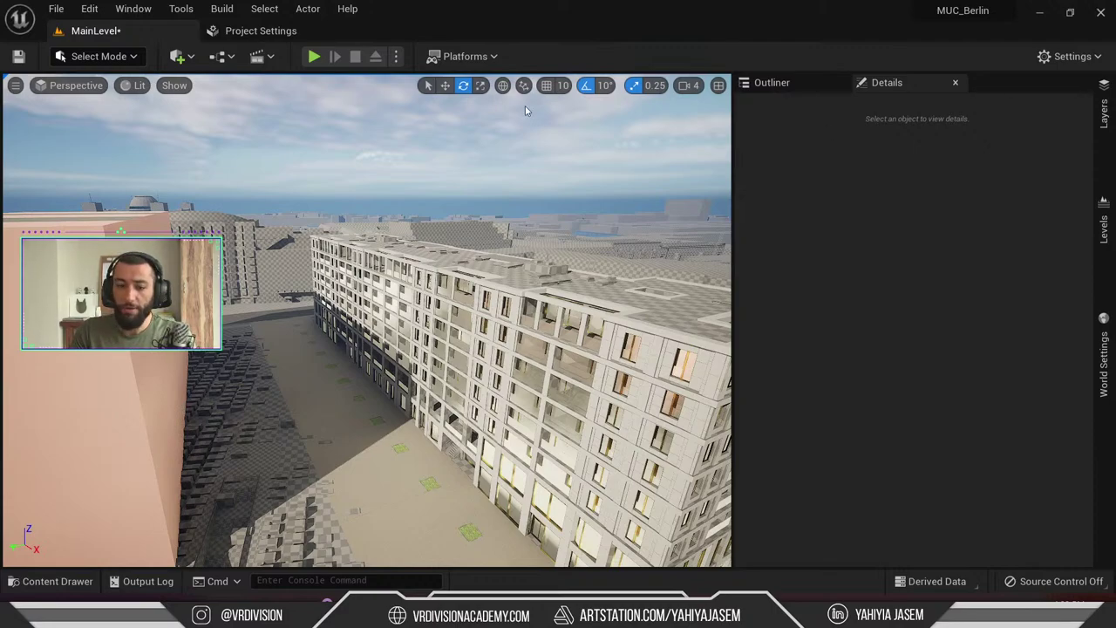
key(alt+Tab)
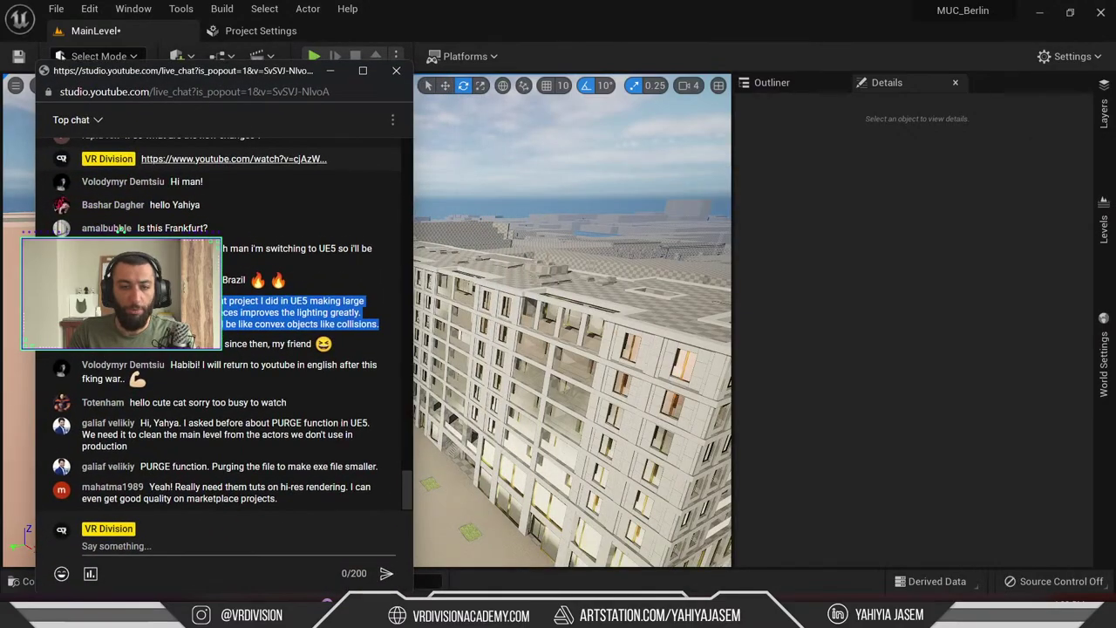
Go inside the apartment building and select the interior wall mesh SM_Wall-5OG-I_16
right_drag(471, 314, 636, 336)
key(w)
click(518, 346)
key(w)
right_drag(518, 346, 575, 288)
key(w)
key(a)
key(d)
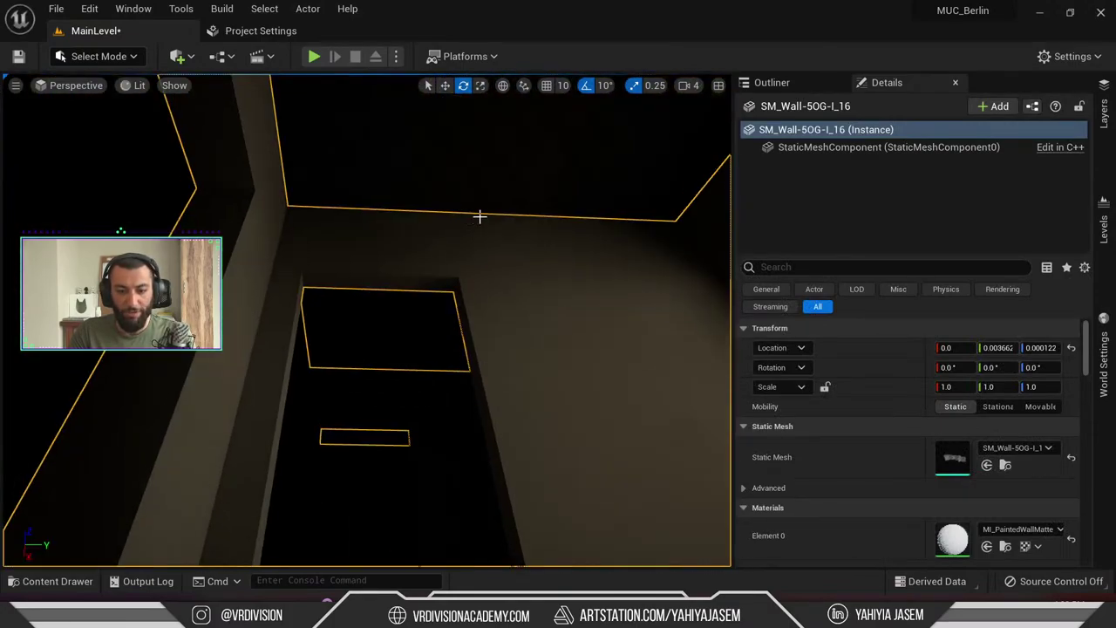
Examine the full outline of the selected wall mesh from several angles, ending inside the lit room it encloses
right_drag(479, 217, 381, 357)
key(e)
key(e)
key(e)
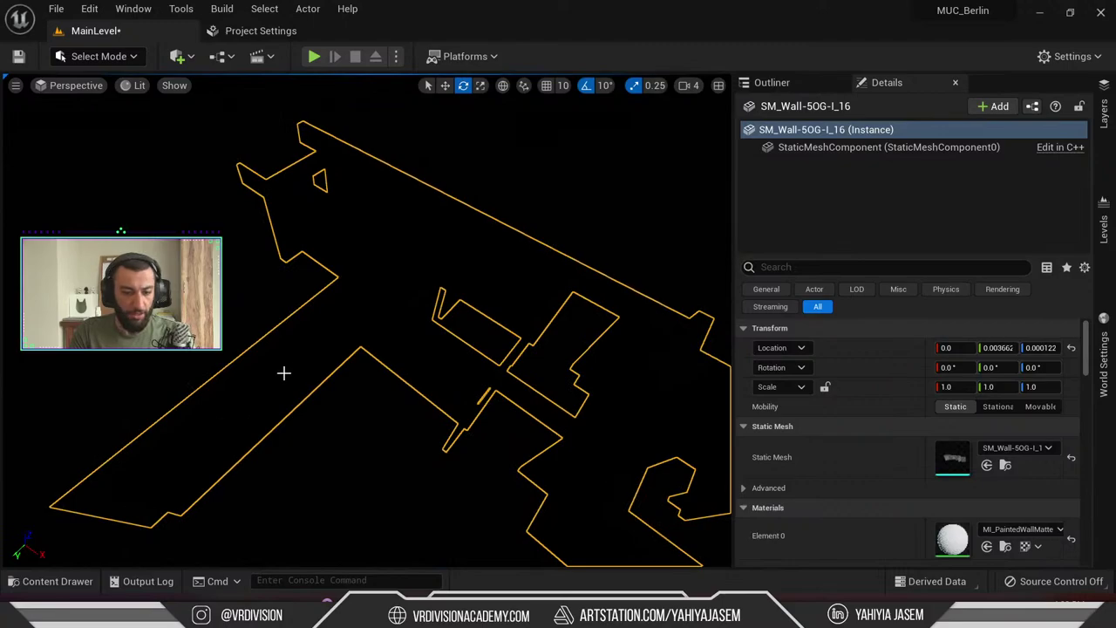
right_drag(214, 486, 274, 419)
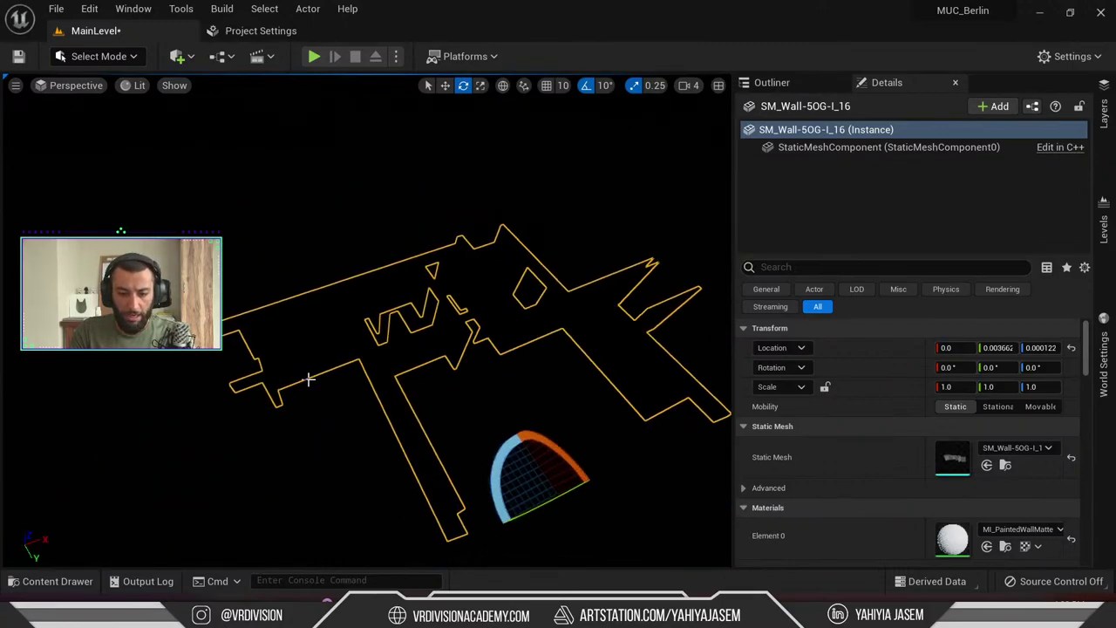
right_drag(333, 371, 384, 375)
alt+drag(301, 397, 456, 338)
right_drag(419, 401, 418, 401)
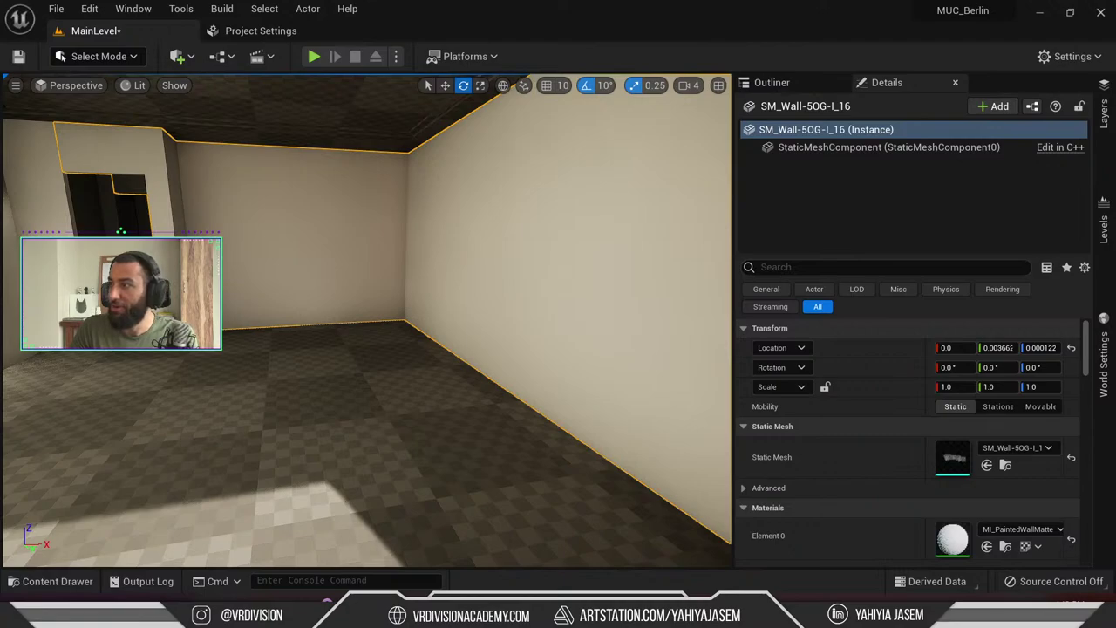
Show the substance3ddesign Instagram post of a Lumen-lit interior, move the browser out of view, and frame the selected wall
drag(1115, 131, 759, 81)
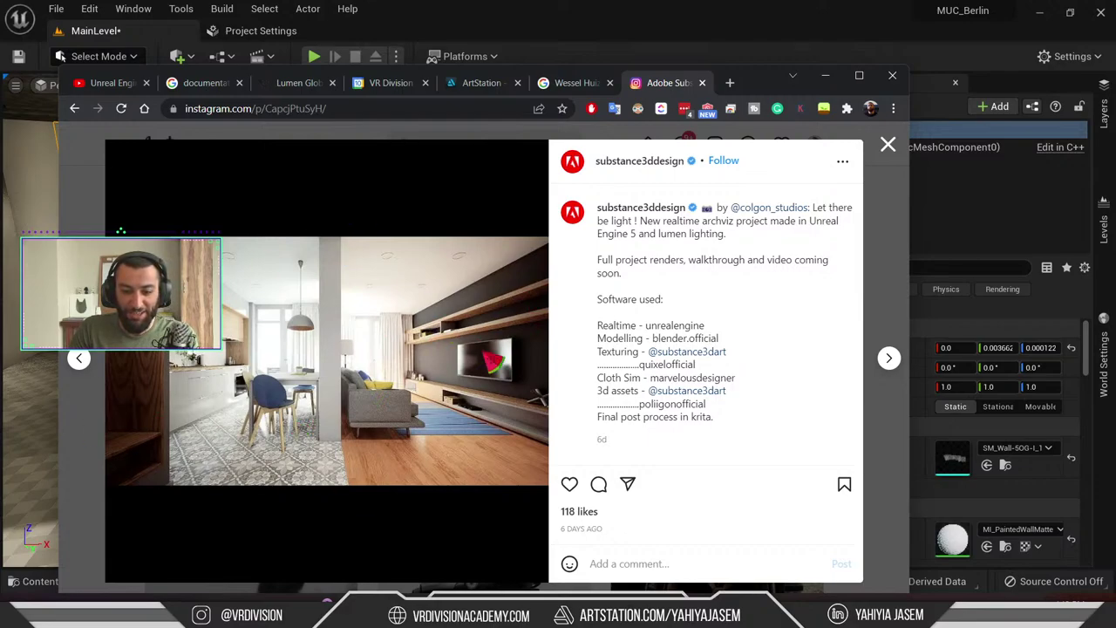
drag(763, 86, 1115, 87)
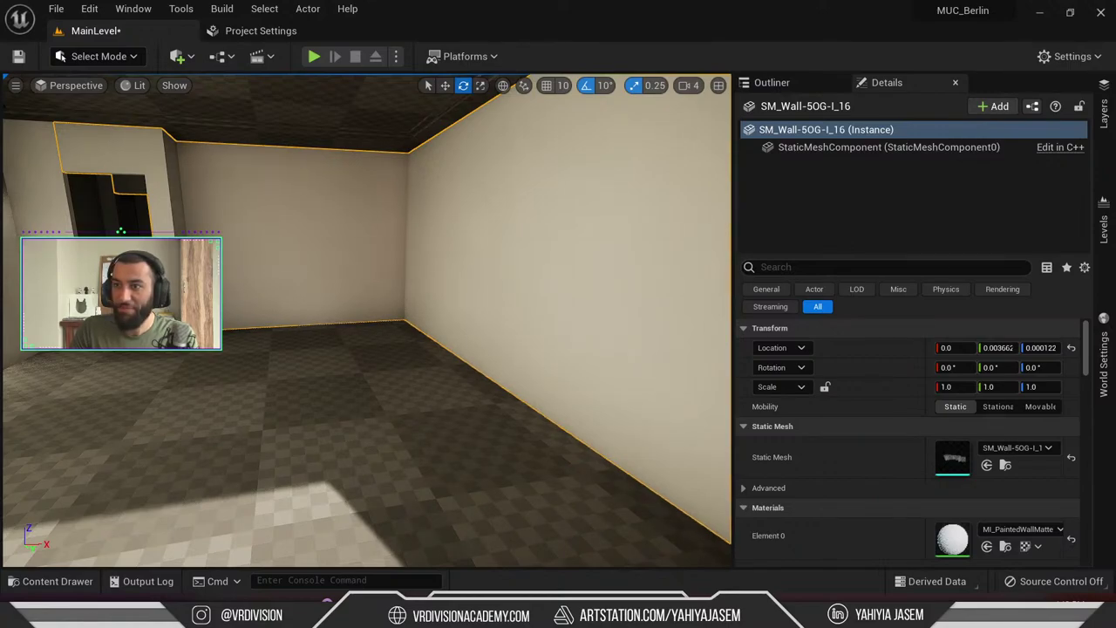
key(f)
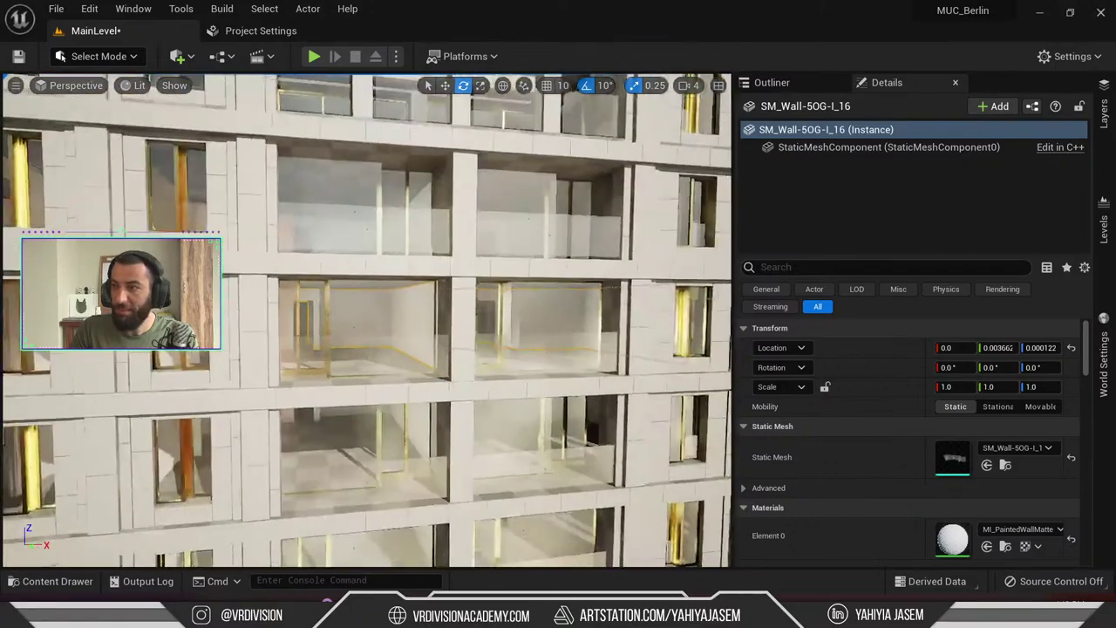
Show the live chat questions about a PURGE function for removing unused actors, and move the chat out of view
key(alt+Tab)
key(alt+Tab)
key(alt+Tab)
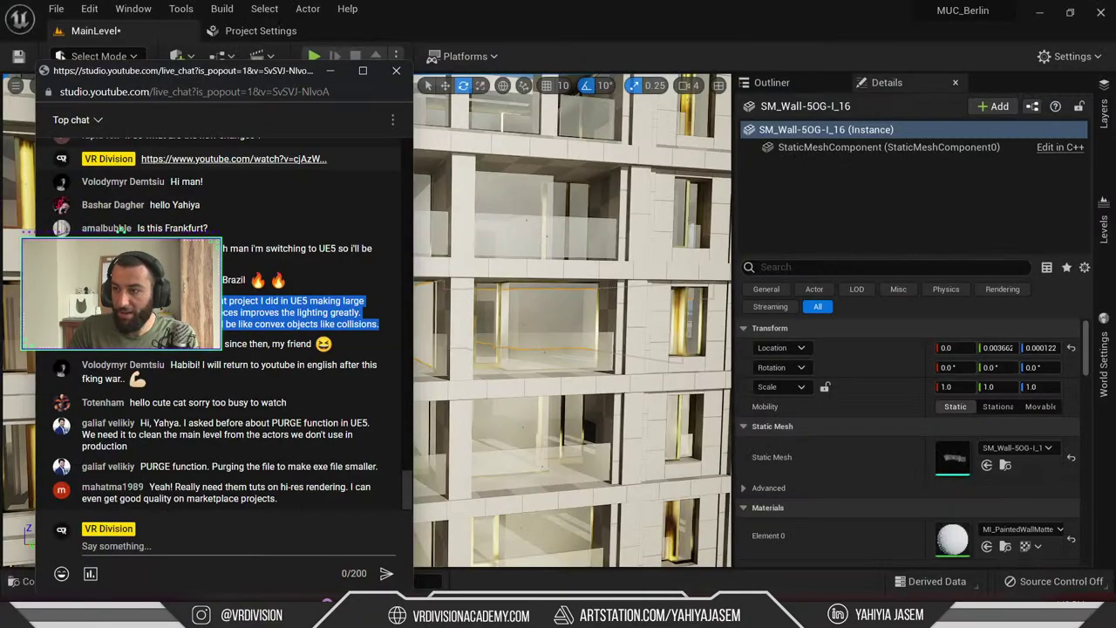
drag(264, 81, 1115, 81)
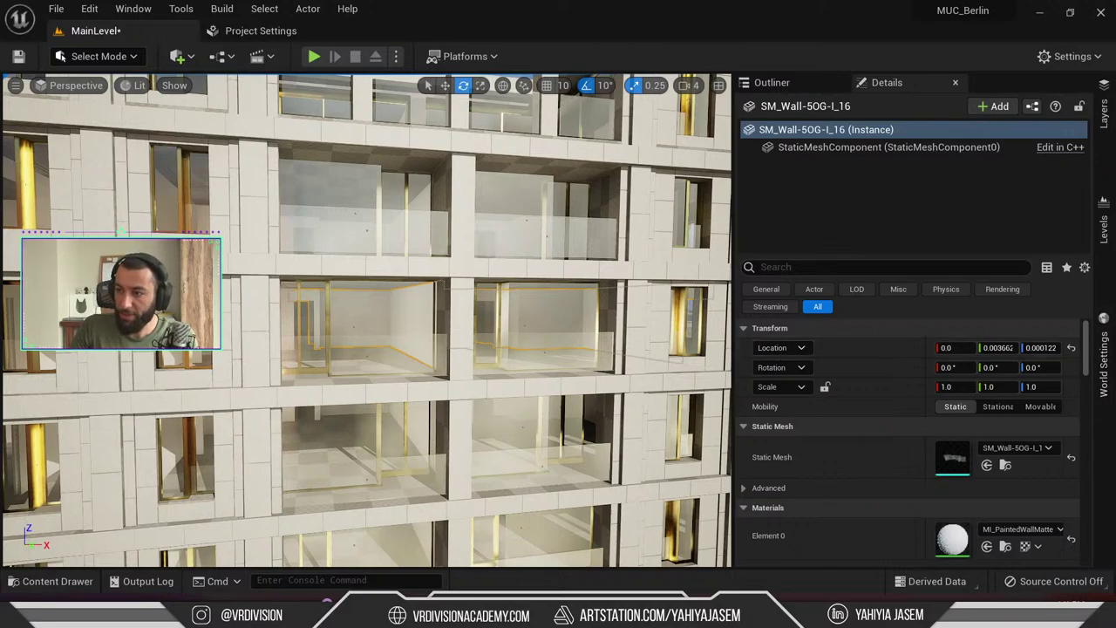
Switch to the browser window with the Lumen Global Illumination page and search for "unreal engine clean assets"
mouse_move(445, 611)
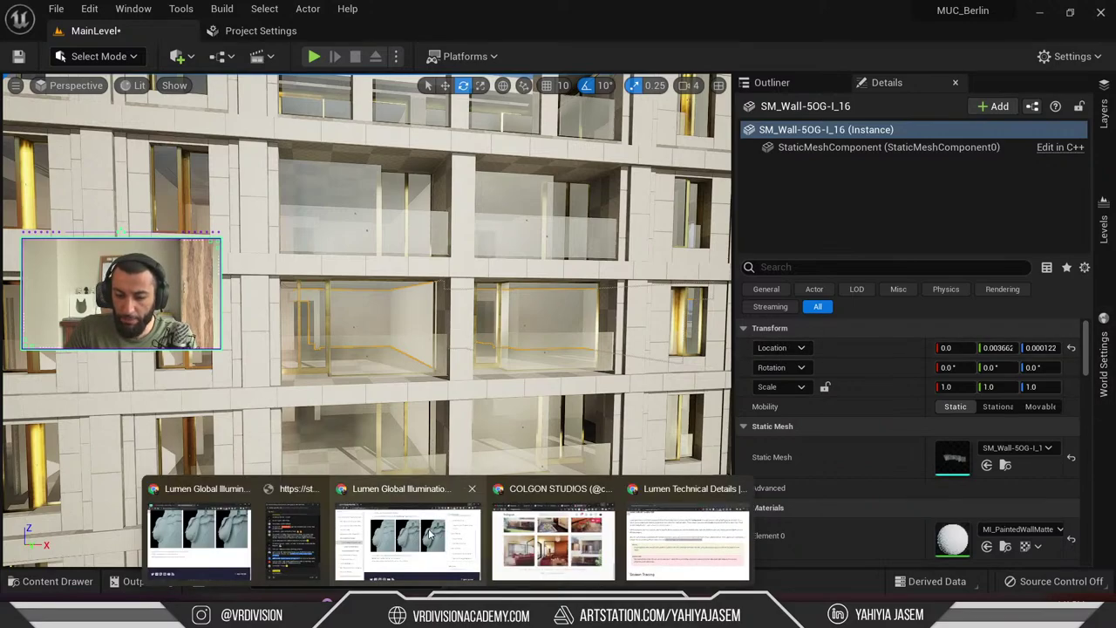
click(410, 532)
click(297, 37)
text(un)
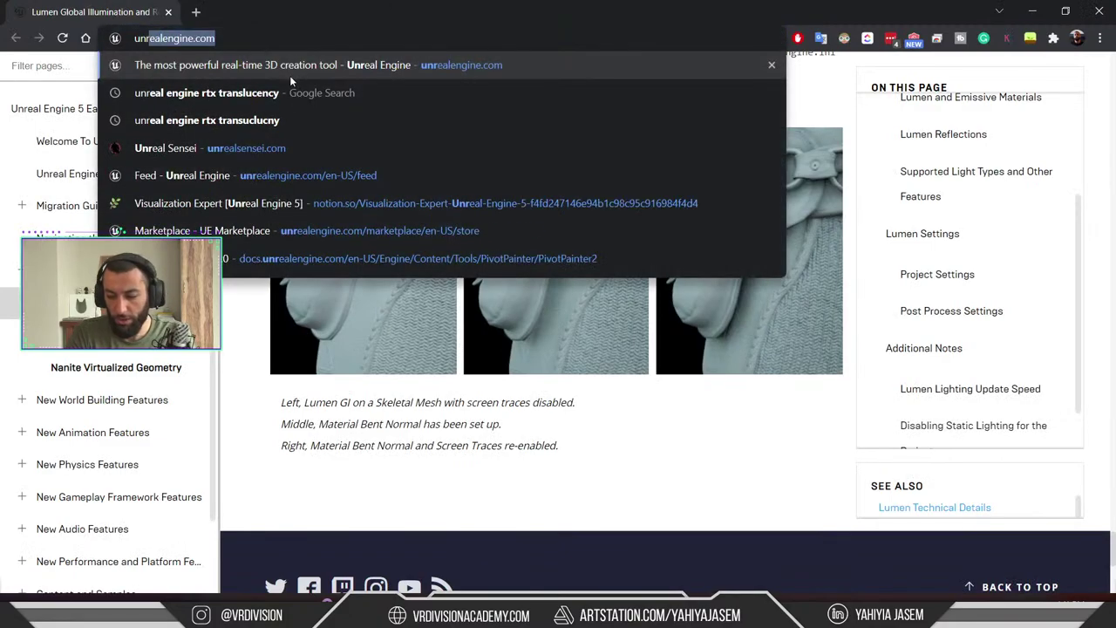
text(real engine clean assets)
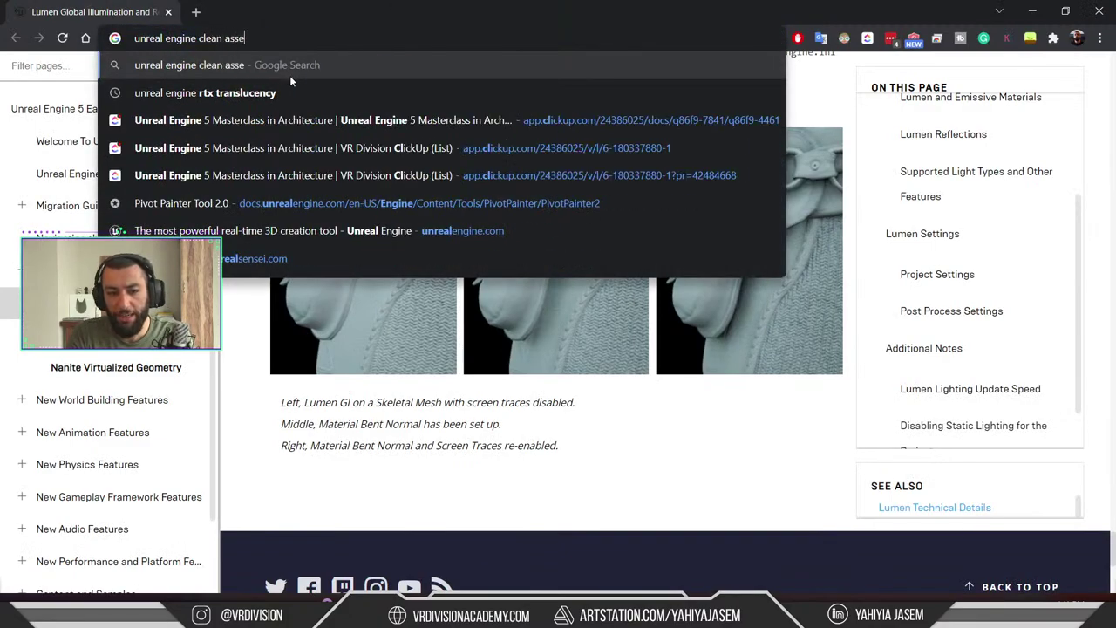
key(Return)
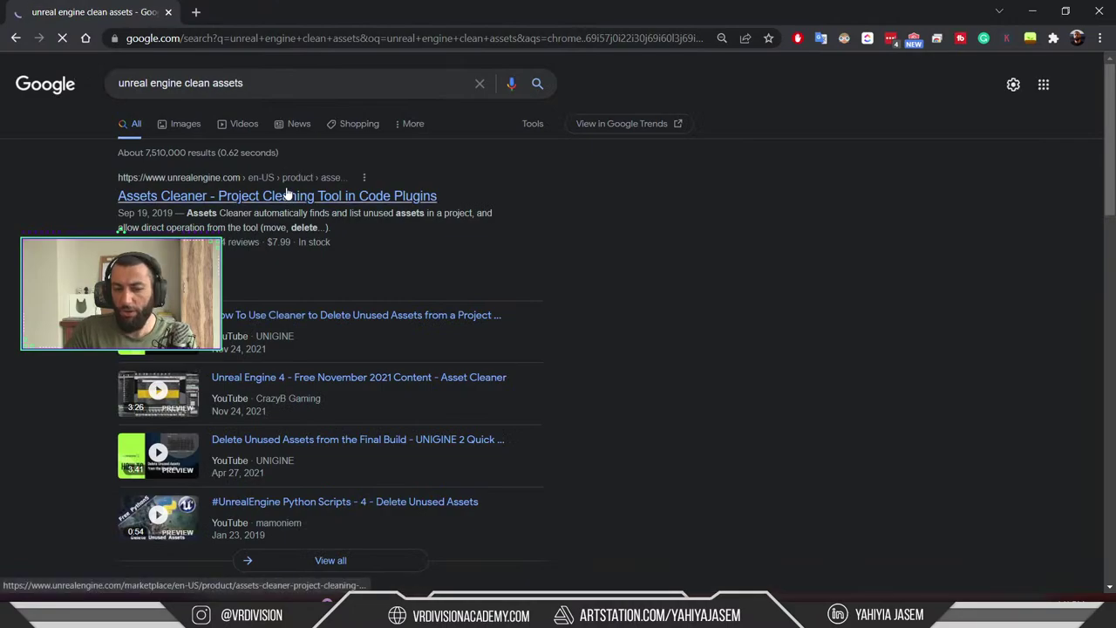
Open the "Assets Cleaner - Project Cleaning Tool" marketplace page from the results and check its description, price and supported engine versions
click(286, 192)
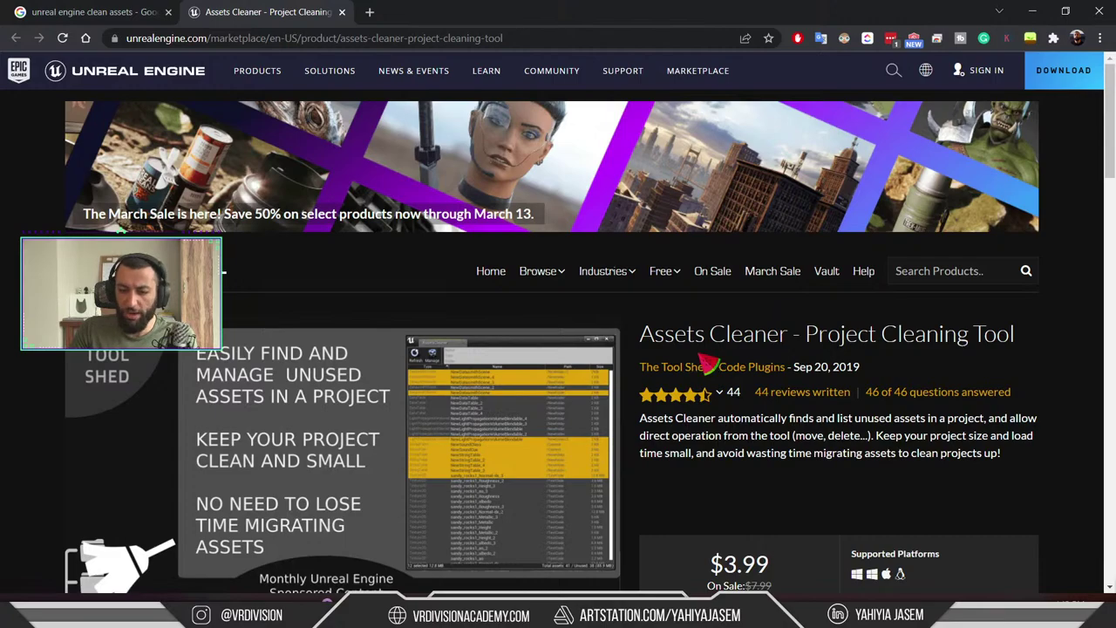
click(119, 13)
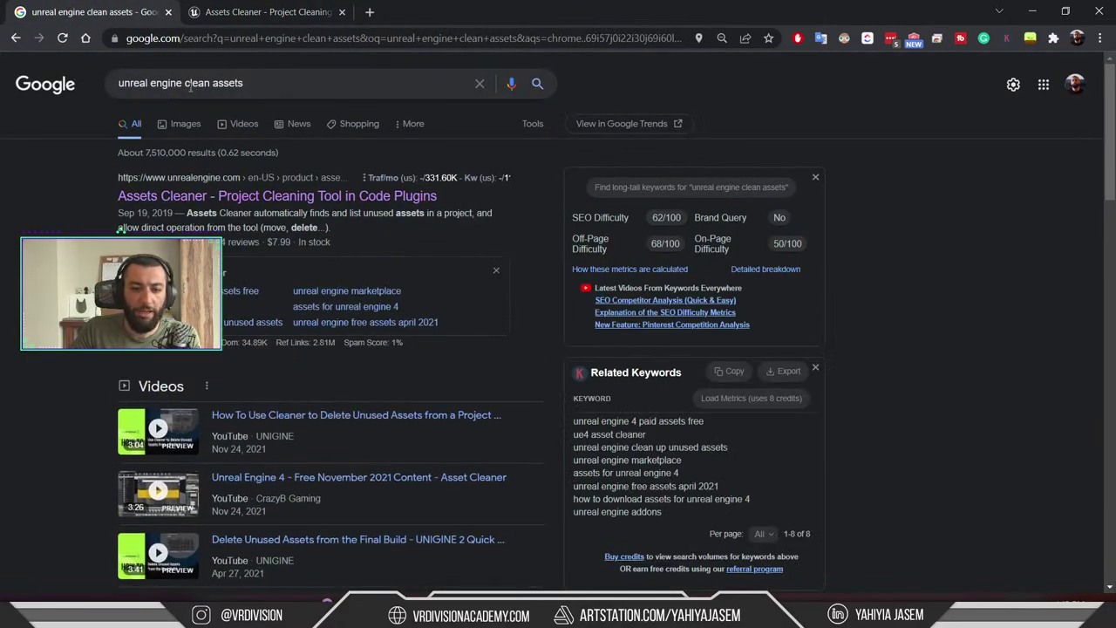
click(270, 11)
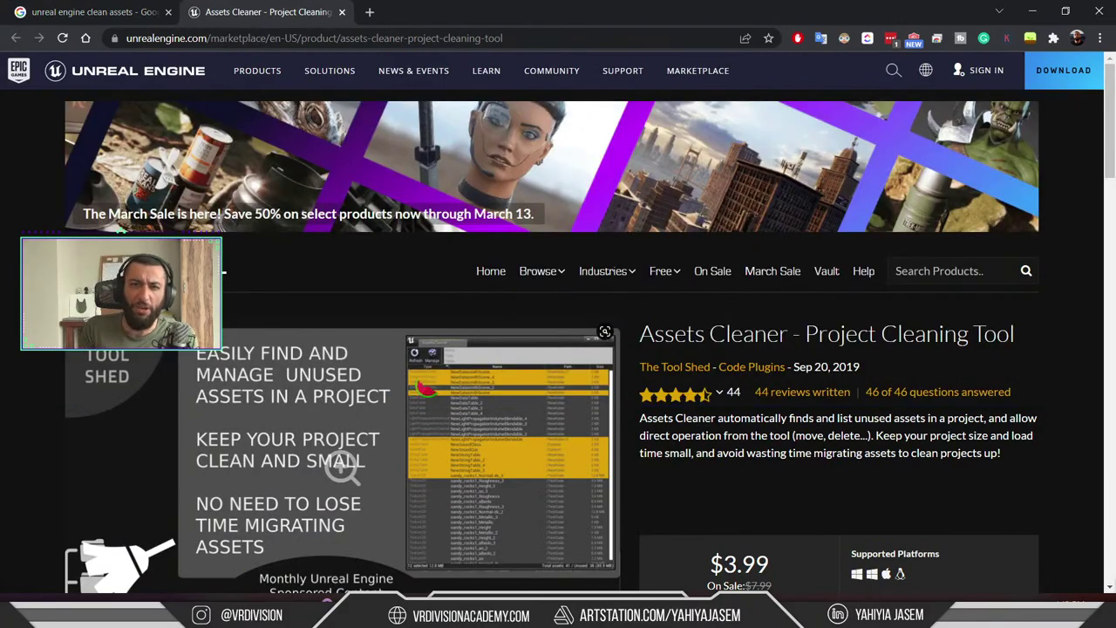
scroll(422, 385, down, 3)
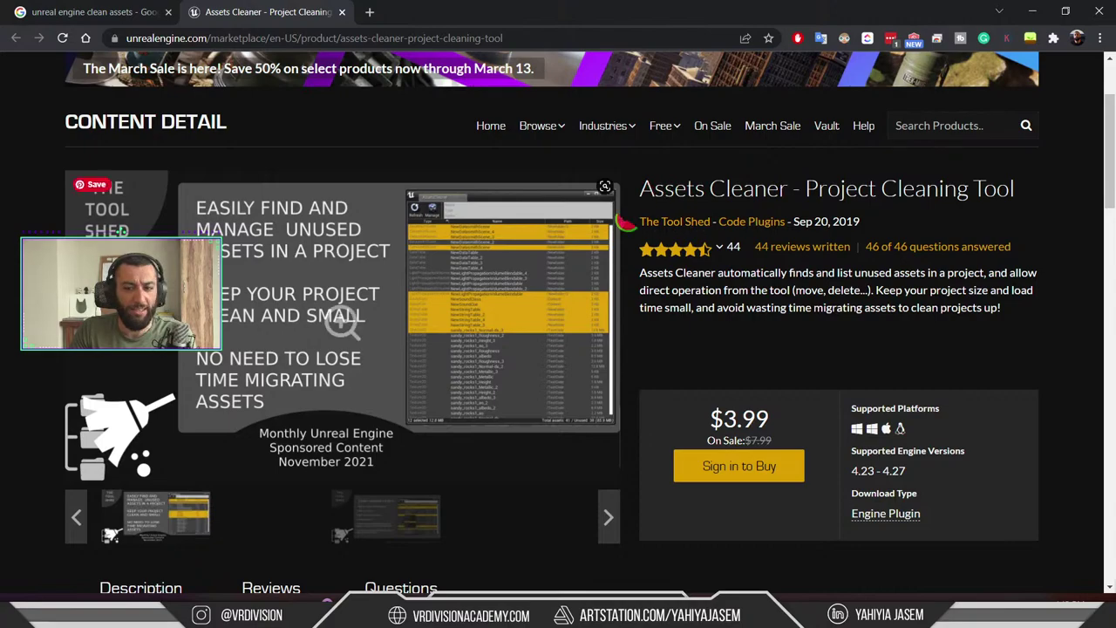
scroll(755, 225, up, 1)
scroll(755, 225, up, 3)
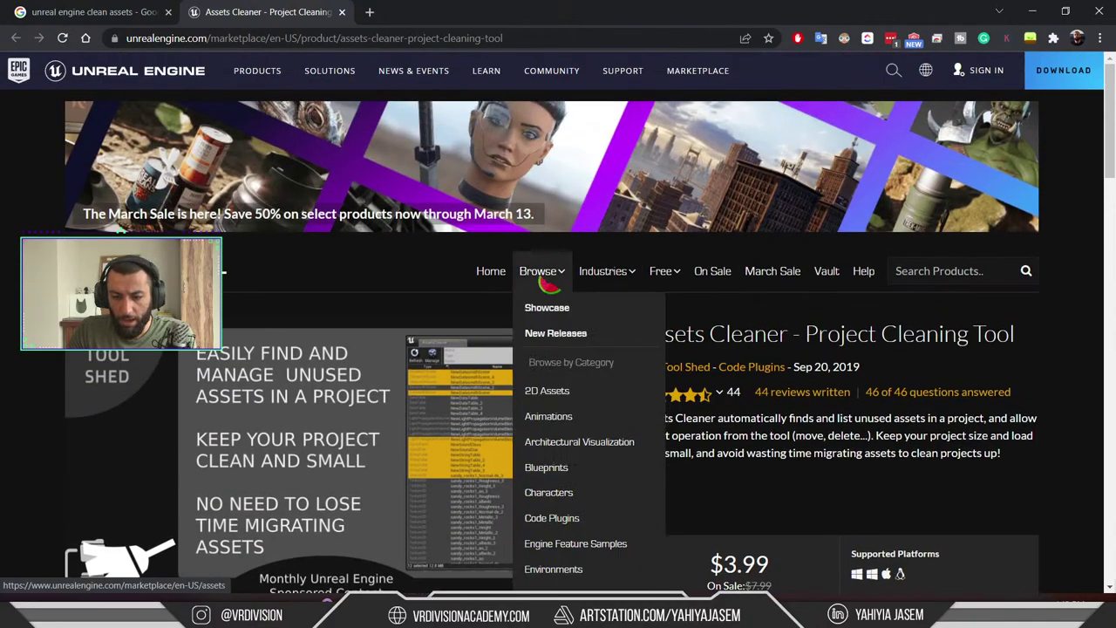
Search the Unreal Engine Marketplace for "asset clean" and look through the listed products
click(971, 272)
text(asset )
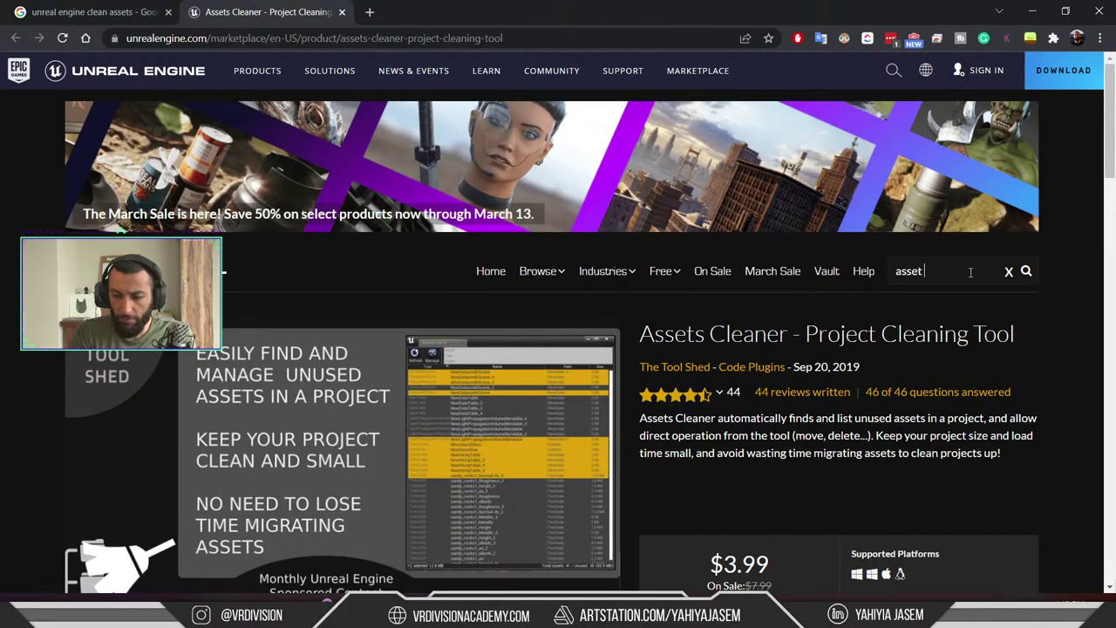
text(clean)
key(Return)
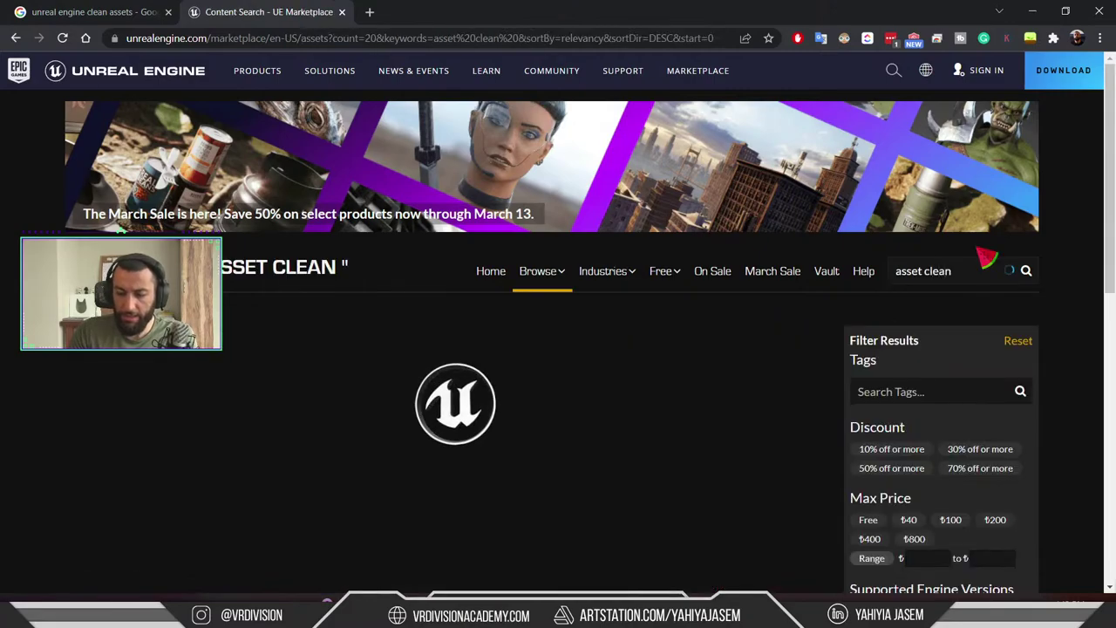
scroll(661, 243, down, 6)
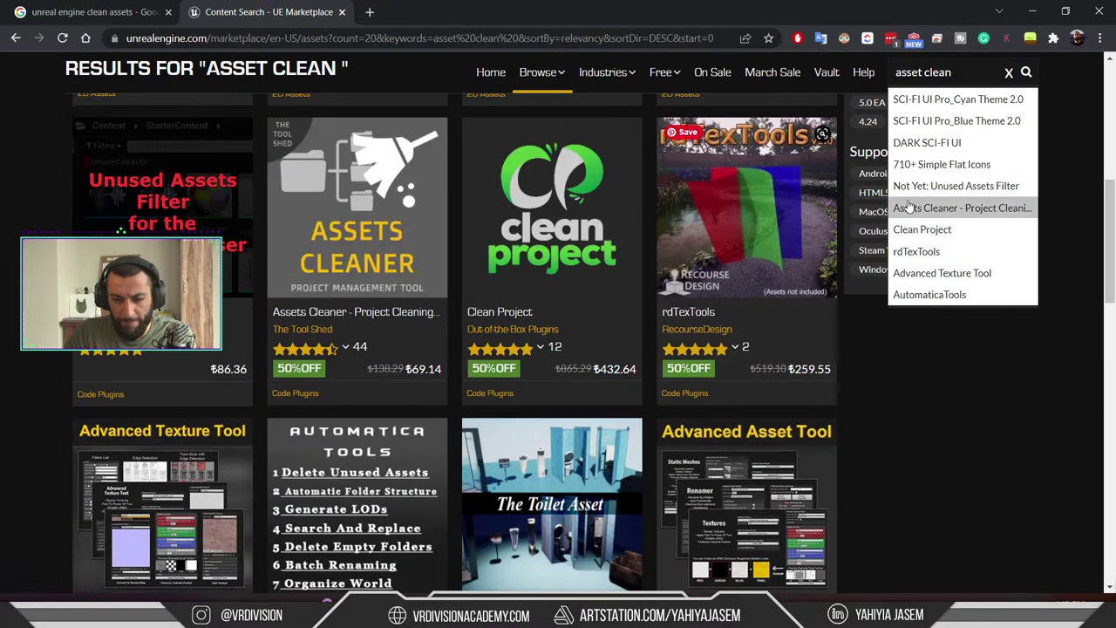
Dismiss the search suggestions and filter the "asset clean" results to free products only
scroll(882, 329, down, 1)
click(913, 402)
scroll(913, 402, up, 1)
scroll(914, 401, up, 5)
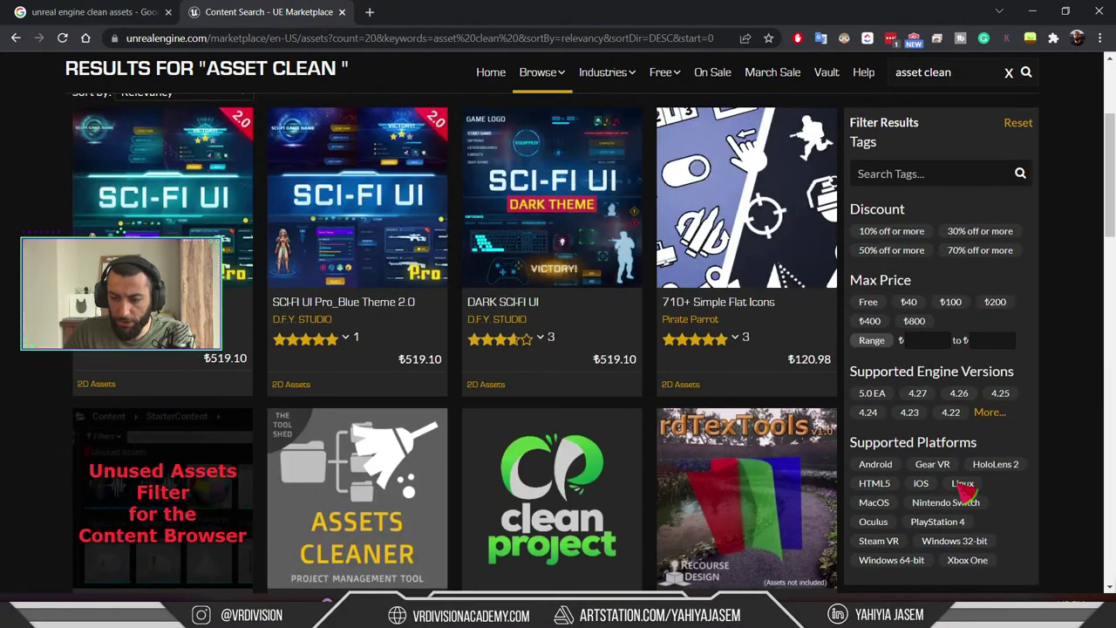
click(869, 301)
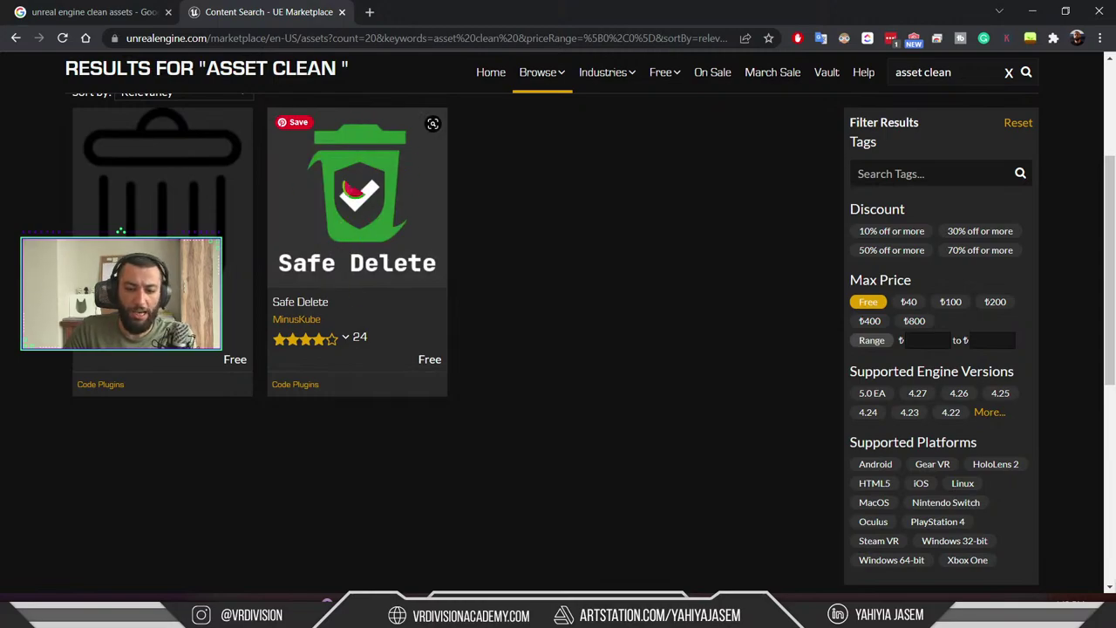
scroll(358, 262, up, 2)
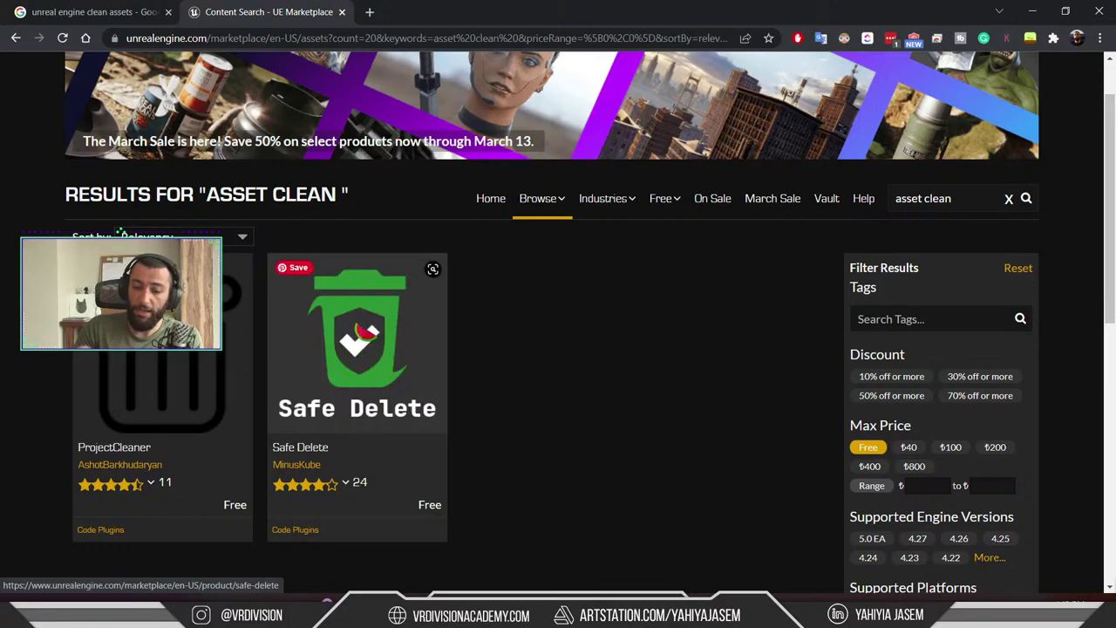
Open the free ProjectCleaner plugin page and examine its gallery screenshots, viewing the unused-assets one in full screen
click(169, 403)
scroll(262, 384, down, 2)
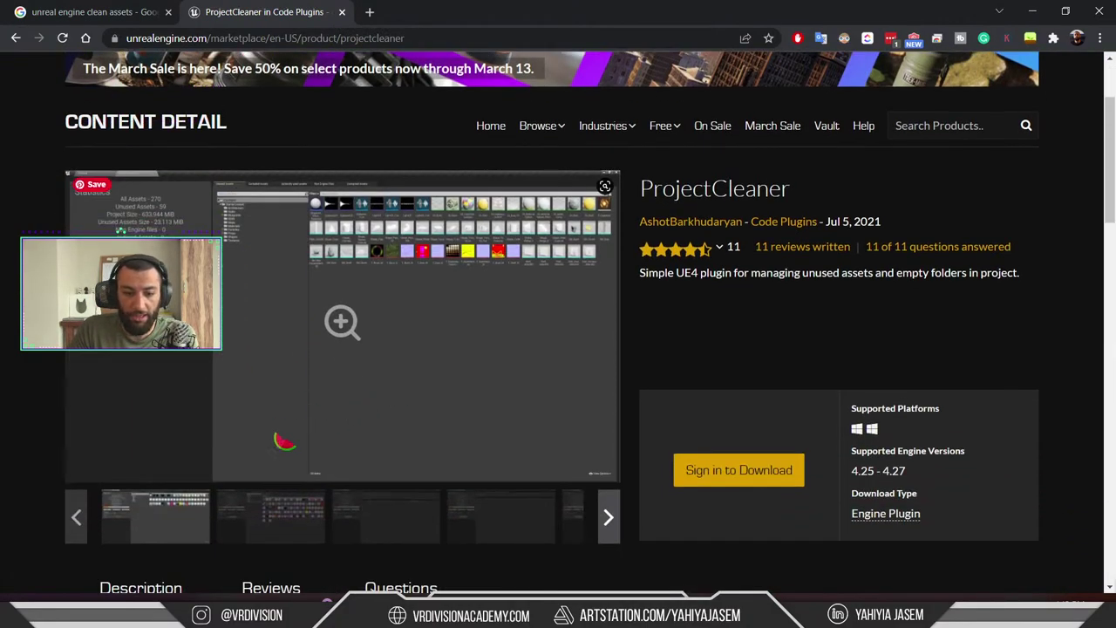
click(341, 320)
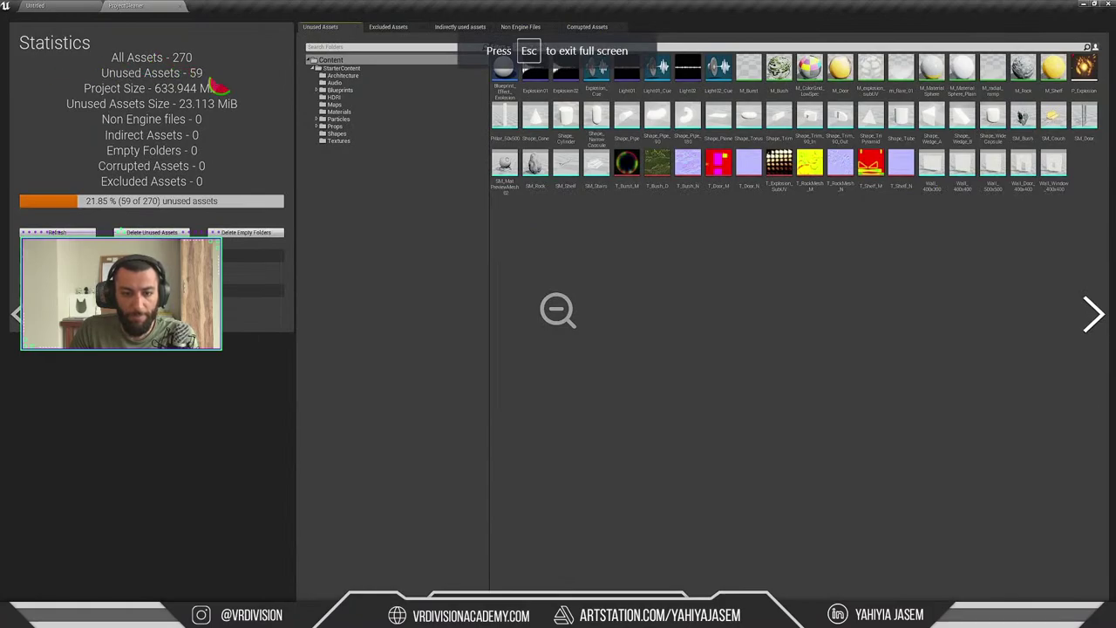
click(647, 330)
click(311, 506)
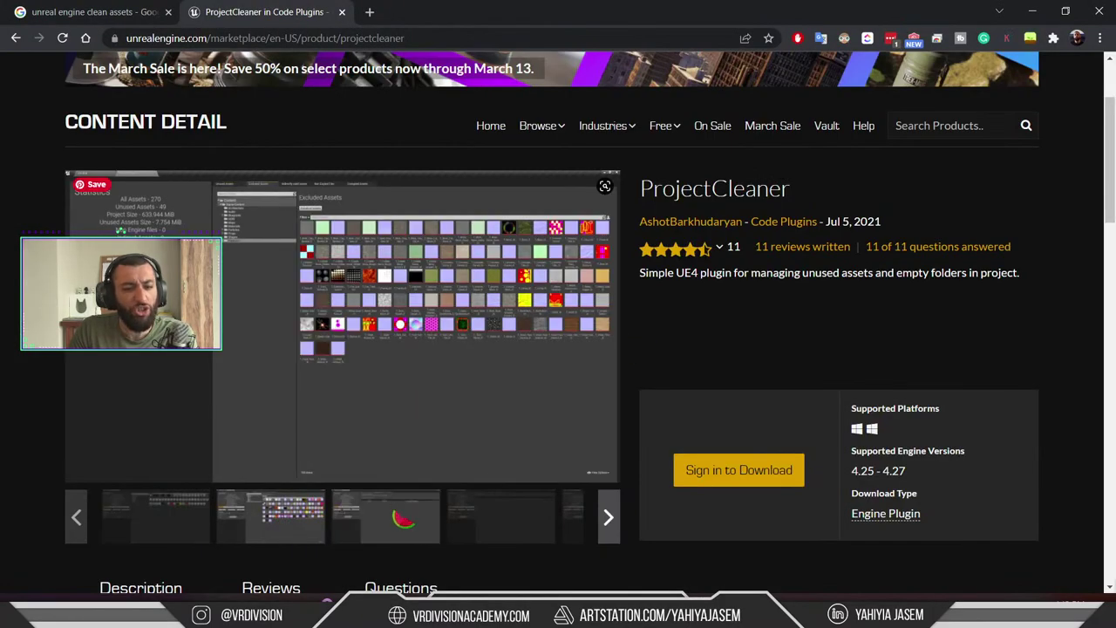
click(403, 516)
click(497, 517)
click(384, 518)
click(271, 527)
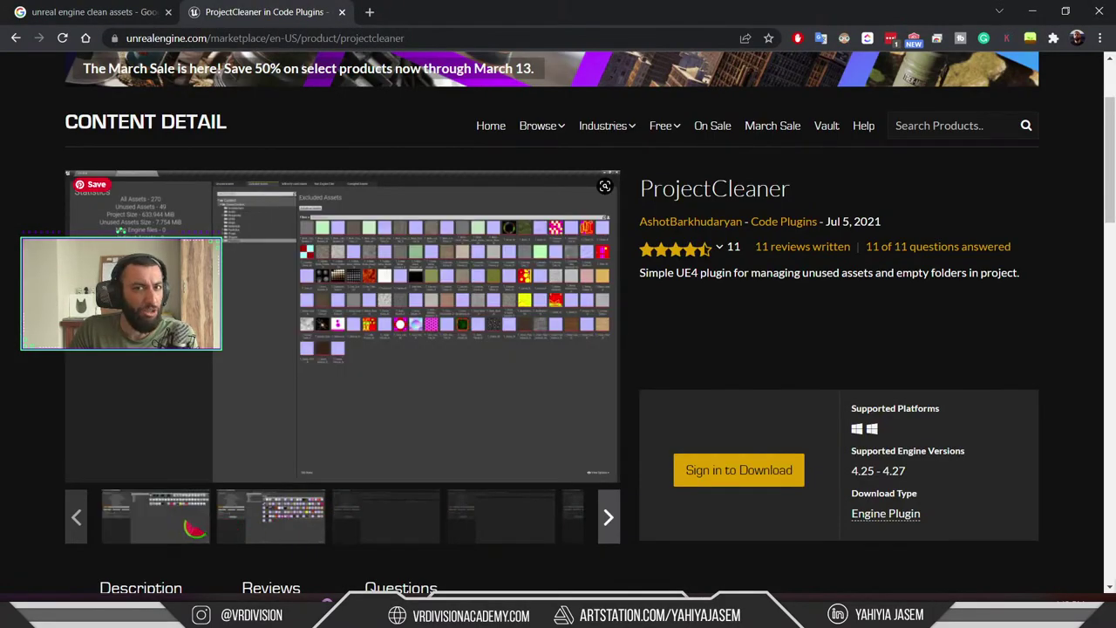
click(181, 525)
Close the ProjectCleaner page, return to Unreal Editor, and select the building's stone-tiled front facade mesh
click(340, 12)
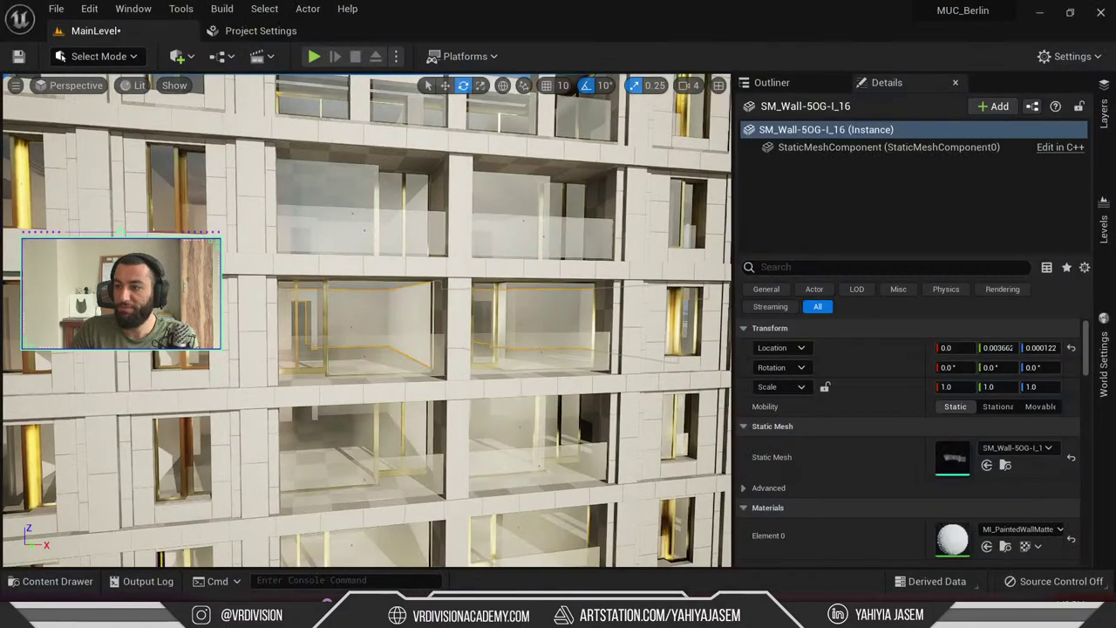
right_drag(452, 277, 452, 304)
click(457, 282)
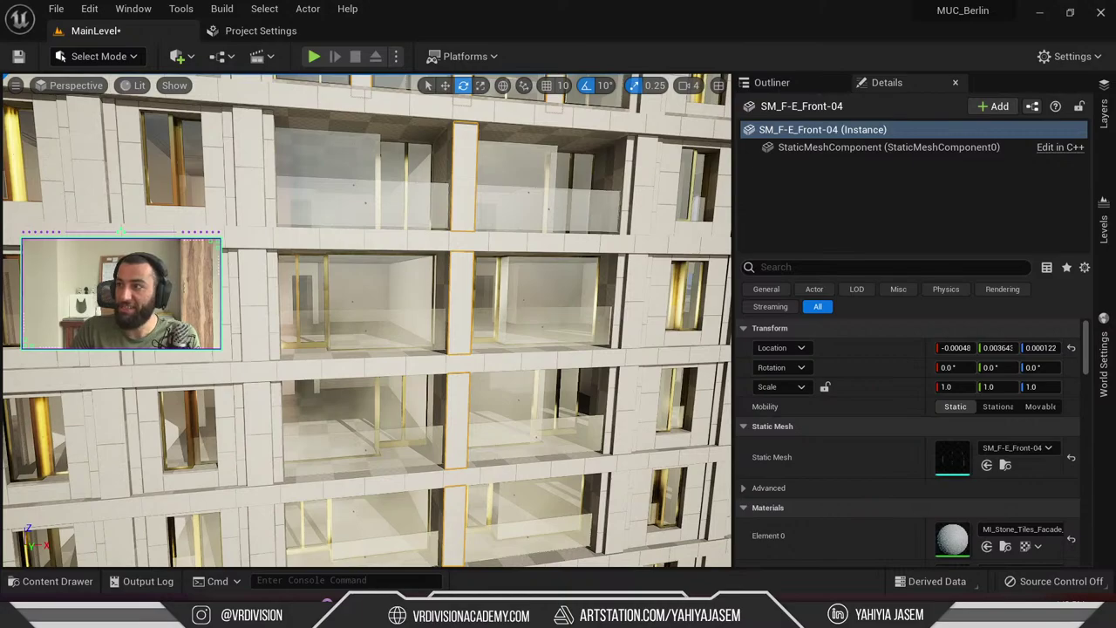
Bring the live chat into view, review it from the earliest messages to the newest, and move it out of view
drag(1115, 126, 665, 77)
scroll(643, 479, up, 5)
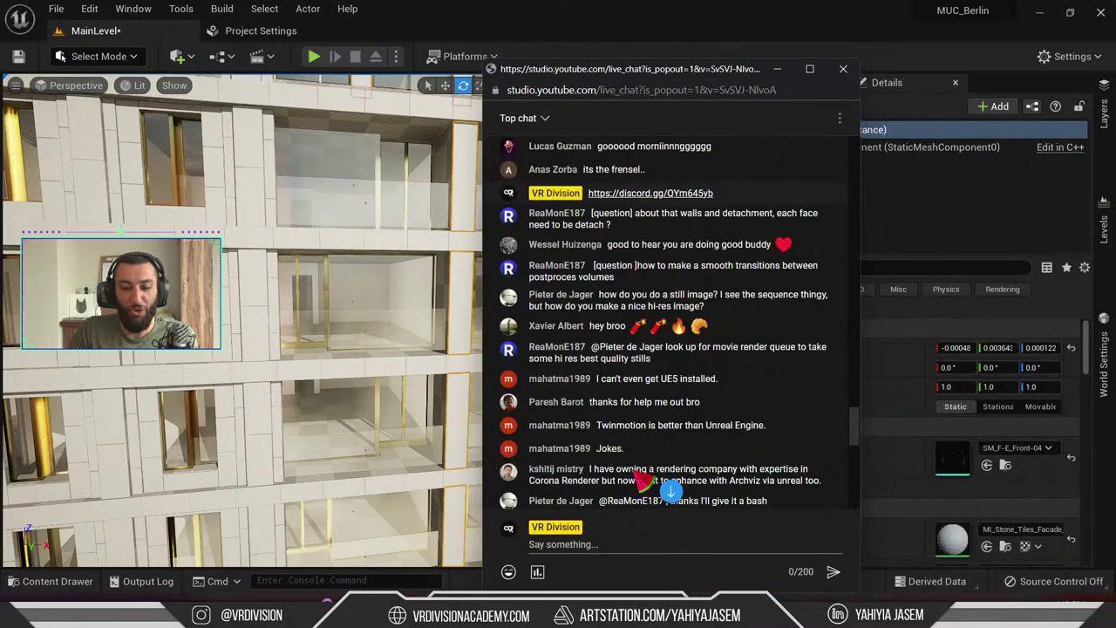
scroll(645, 478, up, 20)
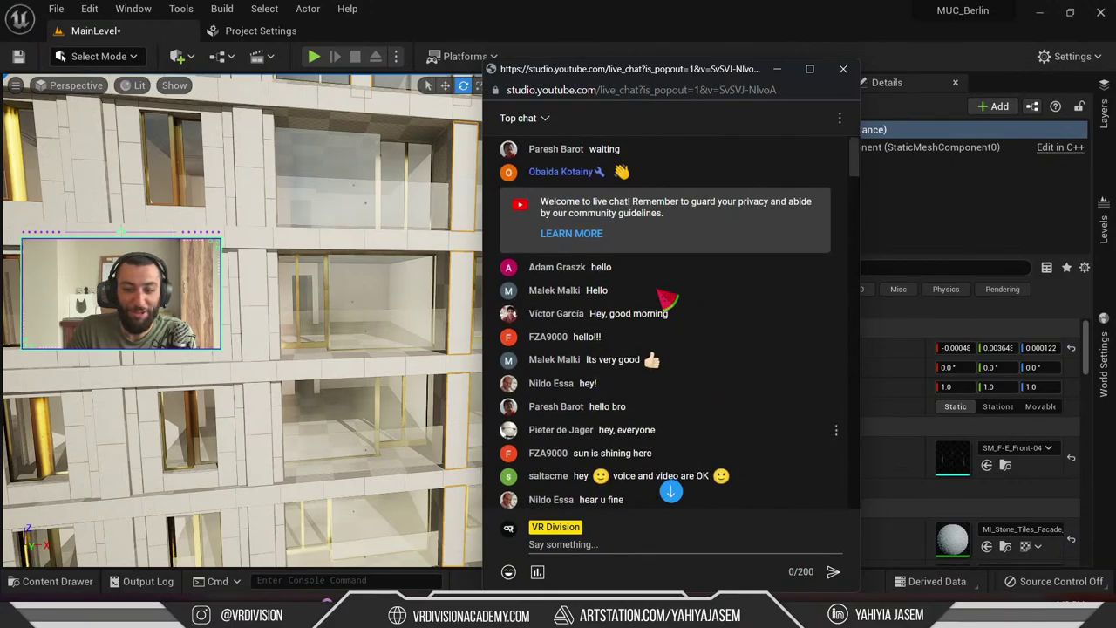
scroll(663, 417, down, 10)
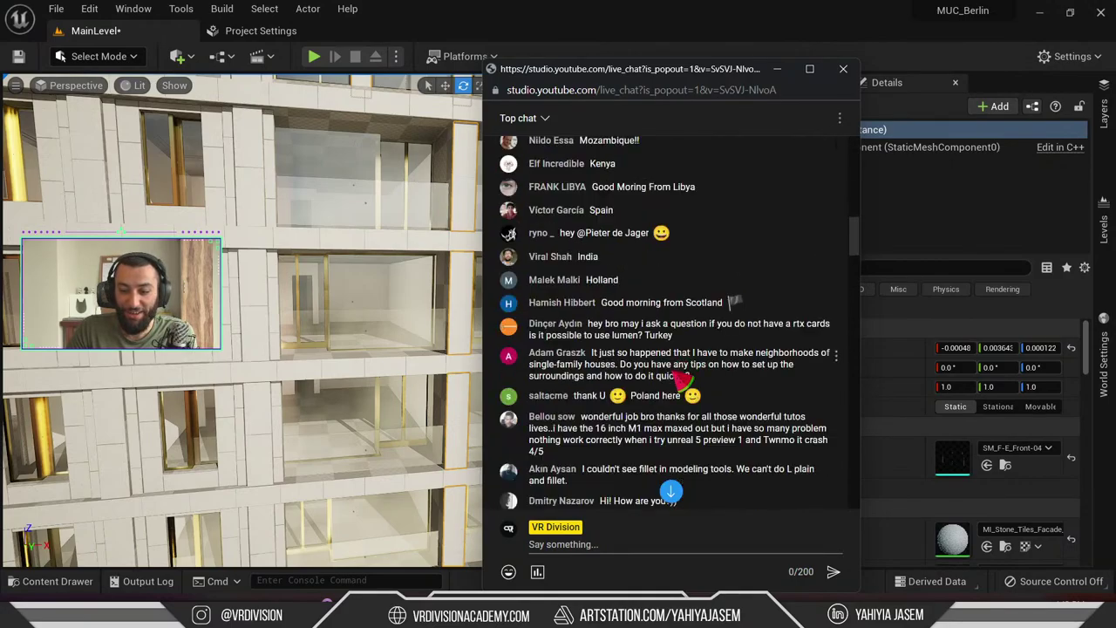
scroll(674, 372, down, 20)
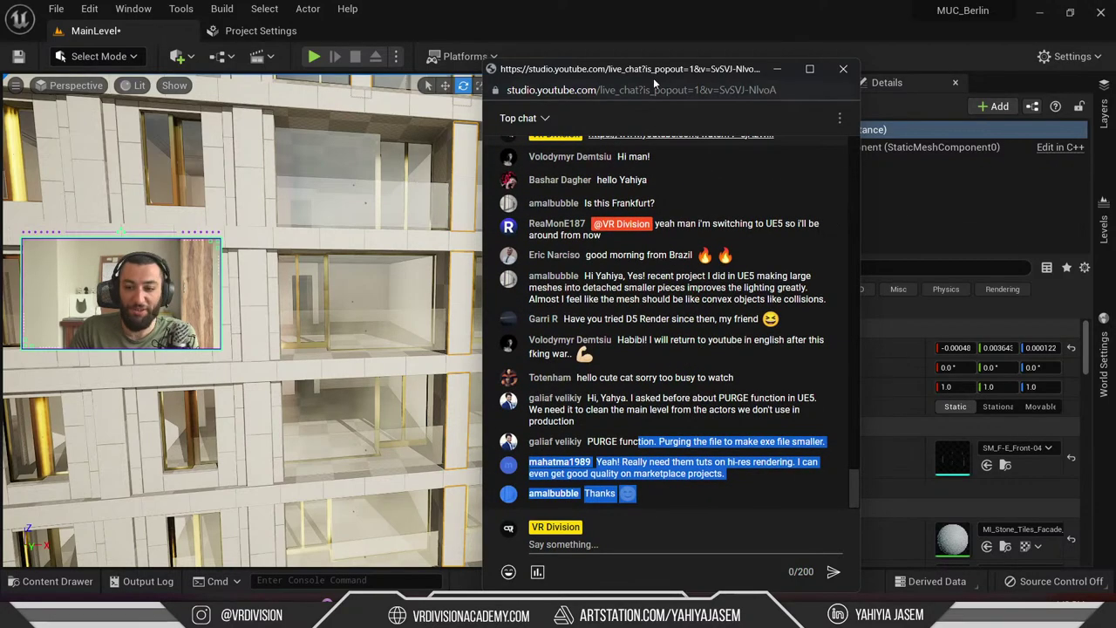
drag(655, 81, 1115, 80)
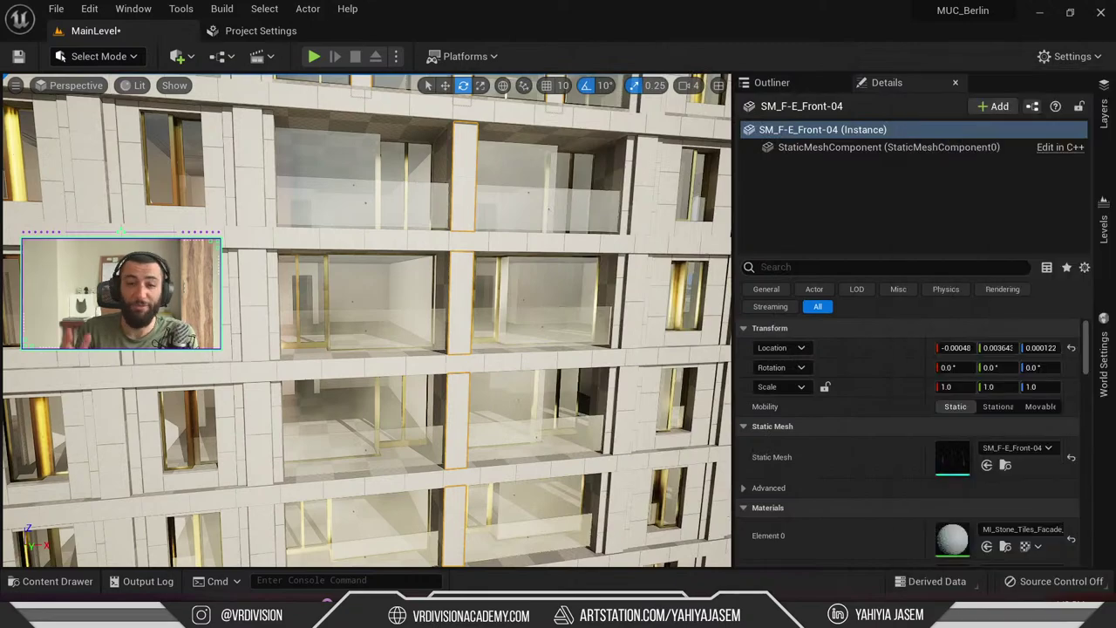